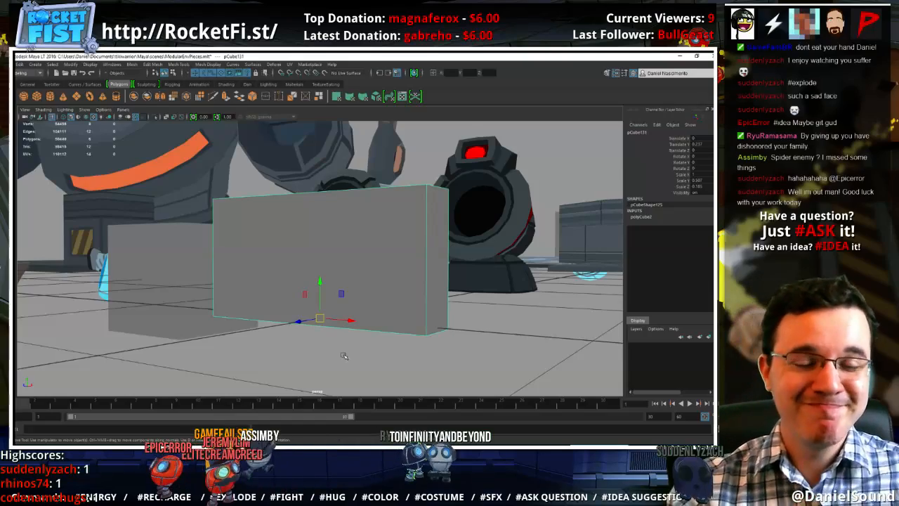
pyautogui.keyDown('alt'); pyautogui.moveTo(389, 294); pyautogui.dragTo(445, 357); pyautogui.keyUp('alt')
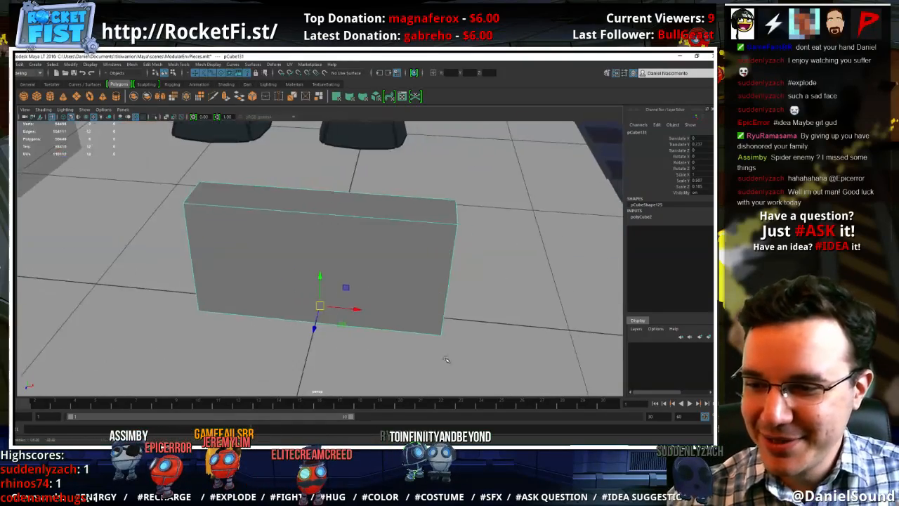
pyautogui.keyDown('alt'); pyautogui.moveTo(445, 357); pyautogui.dragTo(235, 229, button='right'); pyautogui.keyUp('alt')
pyautogui.keyDown('alt'); pyautogui.moveTo(235, 229); pyautogui.dragTo(241, 225); pyautogui.keyUp('alt')
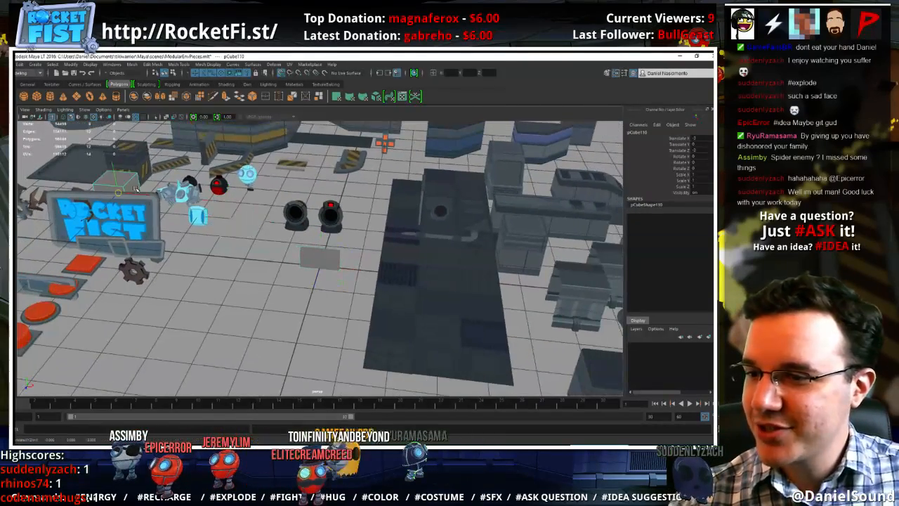
pyautogui.press('f')
pyautogui.keyDown('alt'); pyautogui.moveTo(362, 313); pyautogui.dragTo(452, 303); pyautogui.keyUp('alt')
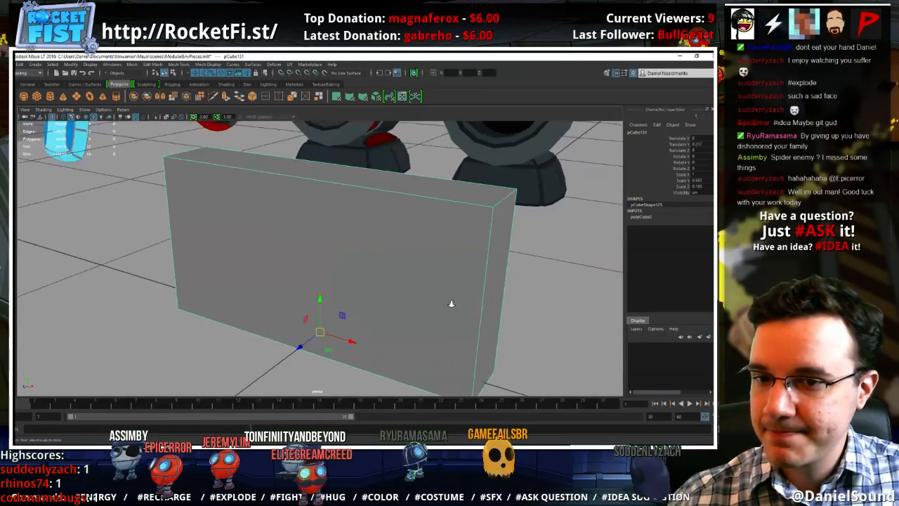
pyautogui.keyDown('alt'); pyautogui.moveTo(451, 303); pyautogui.dragTo(413, 278, button='right'); pyautogui.keyUp('alt')
pyautogui.keyDown('alt'); pyautogui.moveTo(413, 278); pyautogui.dragTo(404, 276); pyautogui.keyUp('alt')
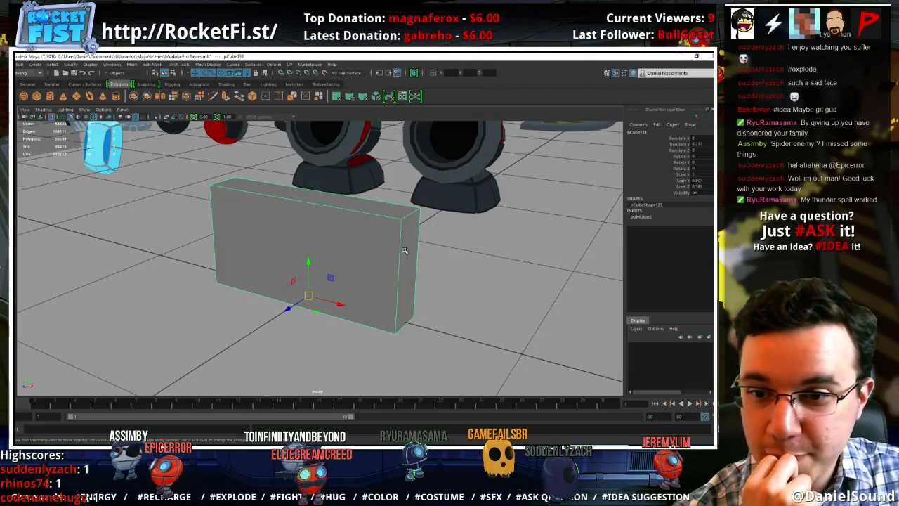
# Scale the box's narrow end face down vertically so the box tapers to a thin tip
pyautogui.press('F11')
pyautogui.click(409, 264)
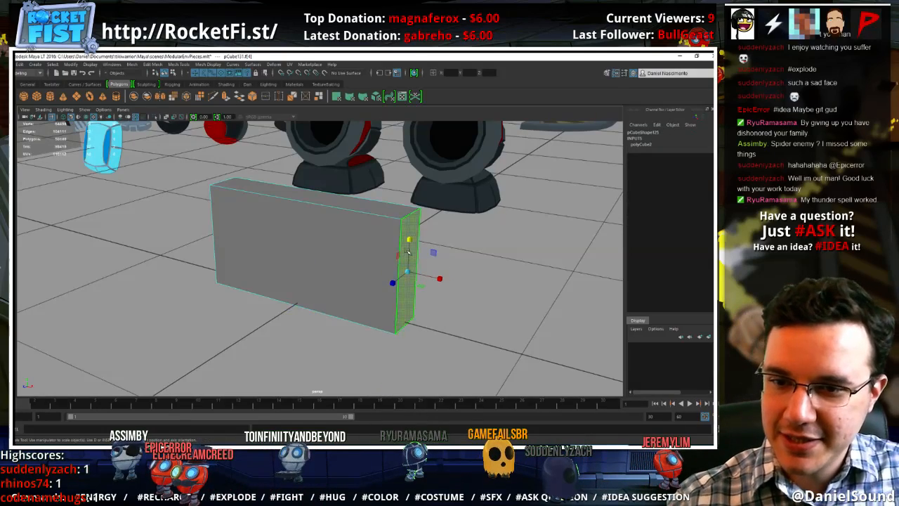
pyautogui.moveTo(408, 251); pyautogui.dragTo(407, 279)
pyautogui.keyDown('alt'); pyautogui.moveTo(322, 275); pyautogui.dragTo(403, 279); pyautogui.keyUp('alt')
# Adjust the vertical scale of the opposite end face to form the wedge's thick end
pyautogui.click(249, 296)
pyautogui.moveTo(270, 321); pyautogui.dragTo(242, 285)
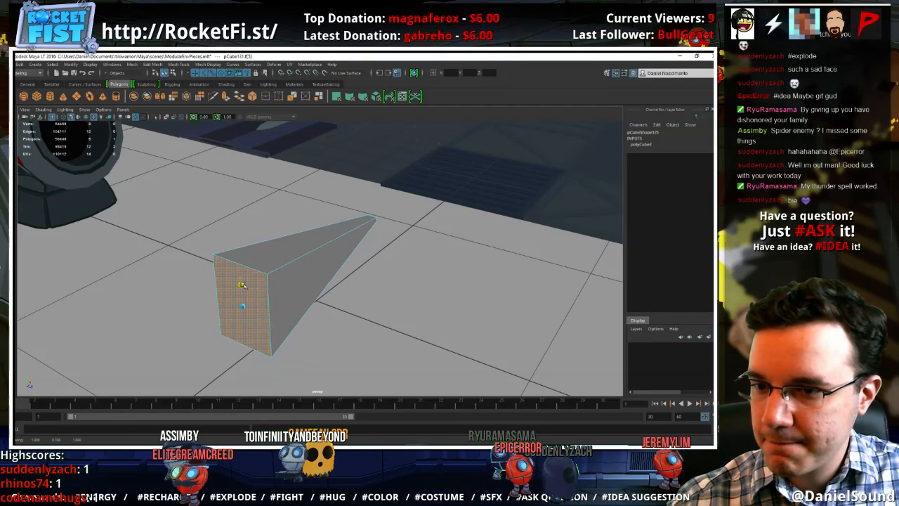
pyautogui.press('w')
pyautogui.keyDown('alt'); pyautogui.moveTo(345, 312); pyautogui.dragTo(261, 284); pyautogui.keyUp('alt')
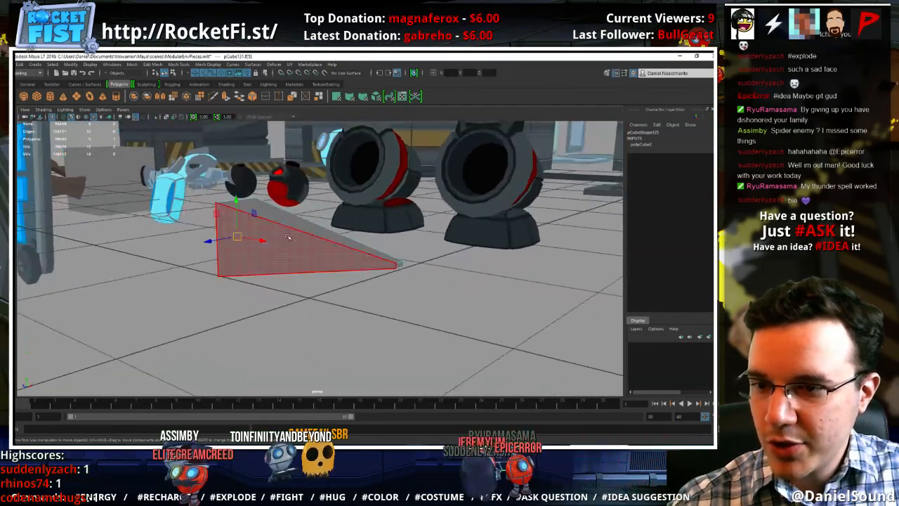
pyautogui.moveTo(288, 221); pyautogui.dragTo(315, 201, button='right')
# Create a polygon cylinder, rotate it 90 degrees about X, and scale it down uniformly to roughly the wedge's size
pyautogui.click(309, 243)
pyautogui.keyDown('alt'); pyautogui.moveTo(309, 281); pyautogui.dragTo(342, 283); pyautogui.keyUp('alt')
pyautogui.click(50, 96)
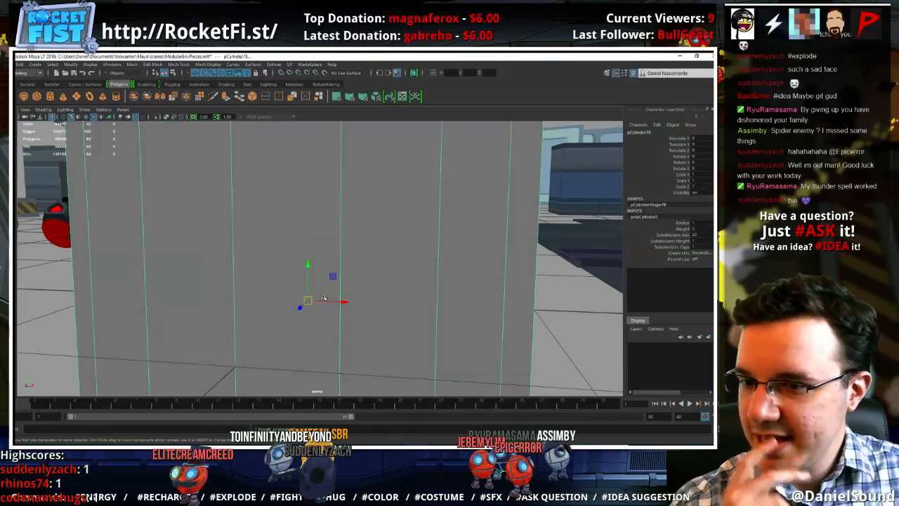
pyautogui.scroll(-4, 359, 273)
pyautogui.press('e')
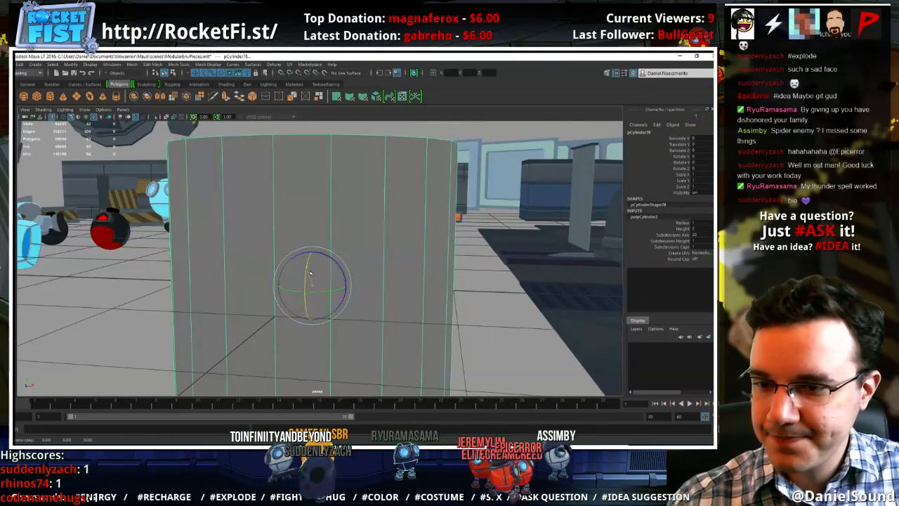
pyautogui.moveTo(310, 260); pyautogui.dragTo(125, 274)
pyautogui.press('r')
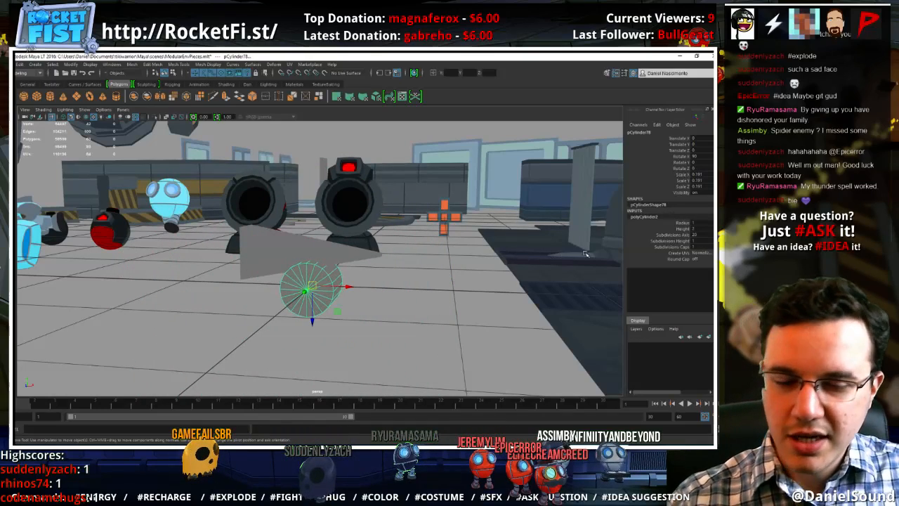
# Set the cylinder's axis subdivisions to 8, then position and resize it to pass through the wedge's thick end
pyautogui.click(672, 236)
pyautogui.moveTo(512, 245); pyautogui.dragTo(471, 246, button='middle')
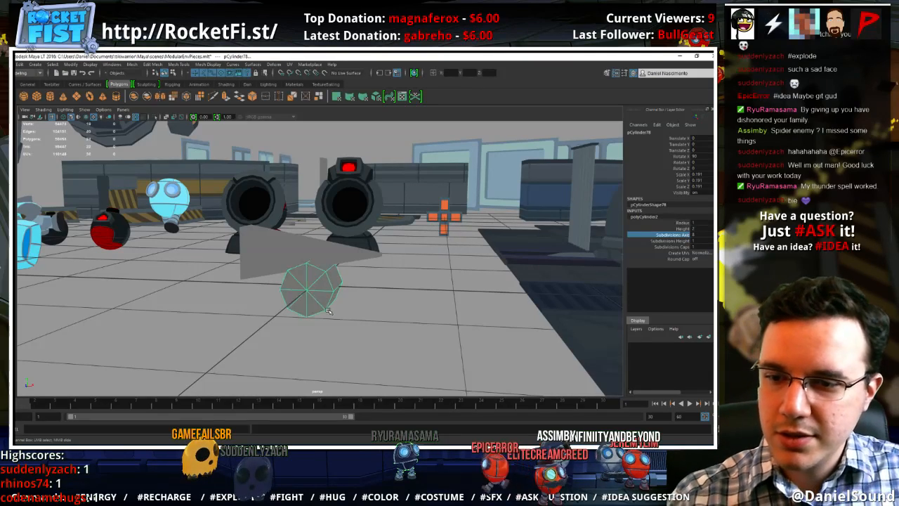
pyautogui.press('w')
pyautogui.keyDown('alt'); pyautogui.moveTo(319, 304); pyautogui.dragTo(309, 285); pyautogui.keyUp('alt')
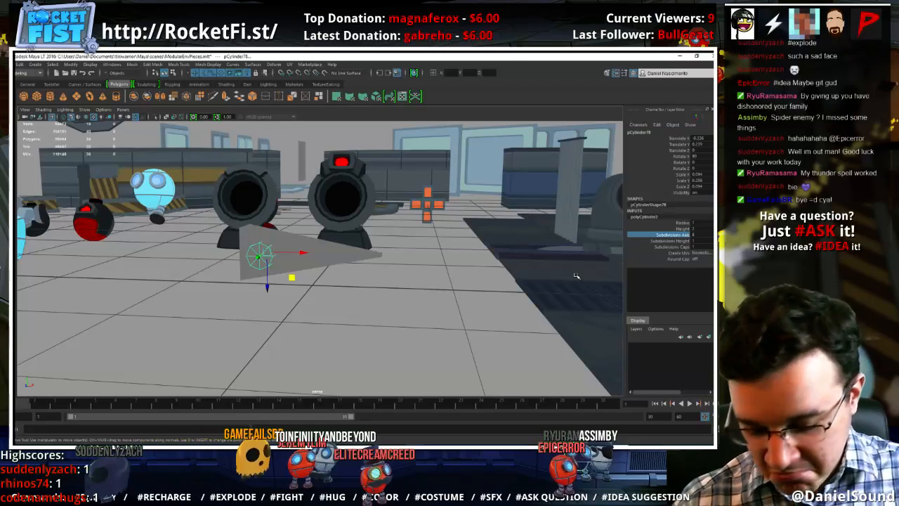
pyautogui.keyDown('alt'); pyautogui.moveTo(526, 304); pyautogui.dragTo(267, 241); pyautogui.keyUp('alt')
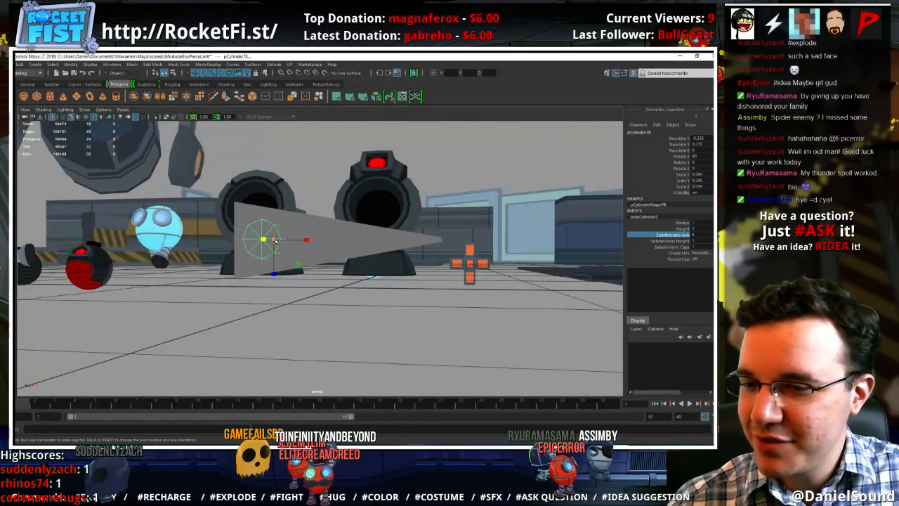
pyautogui.moveTo(299, 266); pyautogui.dragTo(346, 264)
# Duplicate the cylinder as a smaller copy beside it toward the wedge's tip, and enable ambient occlusion in the viewport
pyautogui.press('w')
pyautogui.hotkey('ctrl', 'd')
pyautogui.press('r')
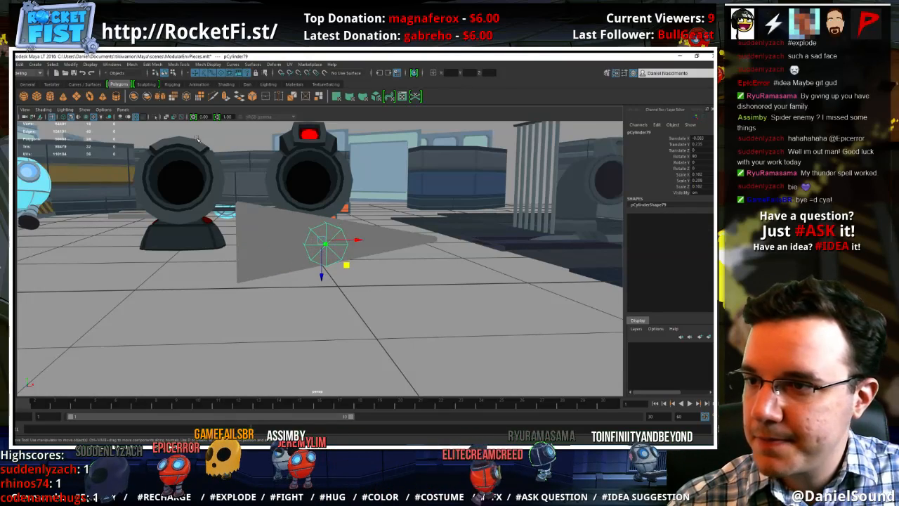
pyautogui.click(121, 117)
pyautogui.moveTo(357, 260)
pyautogui.keyDown('alt'); pyautogui.mouseDown()
pyautogui.moveTo(340, 265)
pyautogui.moveTo(378, 265)
pyautogui.moveTo(370, 263)
pyautogui.mouseUp(); pyautogui.keyUp('alt')
pyautogui.press('w')
pyautogui.press('w')
# Add two more progressively smaller cylinder copies in line toward the wedge's tip
pyautogui.hotkey('ctrl', 'd')
pyautogui.press('r')
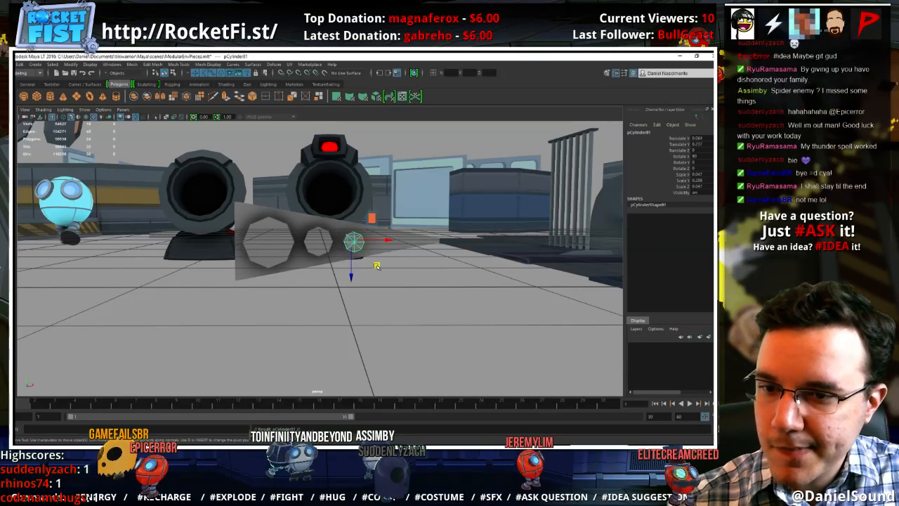
pyautogui.hotkey('ctrl', 'd')
pyautogui.moveTo(376, 266); pyautogui.dragTo(423, 271)
pyautogui.press('w')
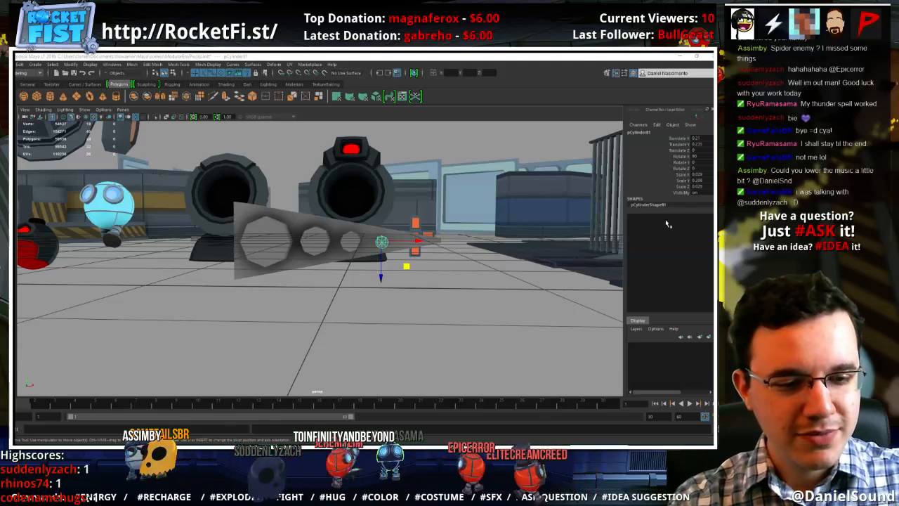
# Insert a lengthwise edge loop through the middle of the wedge's thickness and centre it
pyautogui.keyDown('alt'); pyautogui.moveTo(344, 253); pyautogui.dragTo(367, 307); pyautogui.keyUp('alt')
pyautogui.click(357, 250)
pyautogui.click(233, 246)
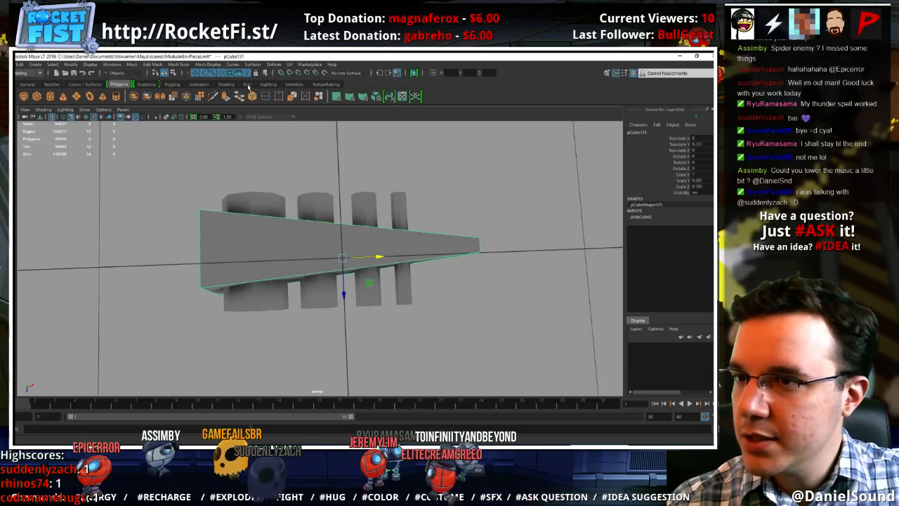
pyautogui.click(248, 84)
pyautogui.click(50, 97)
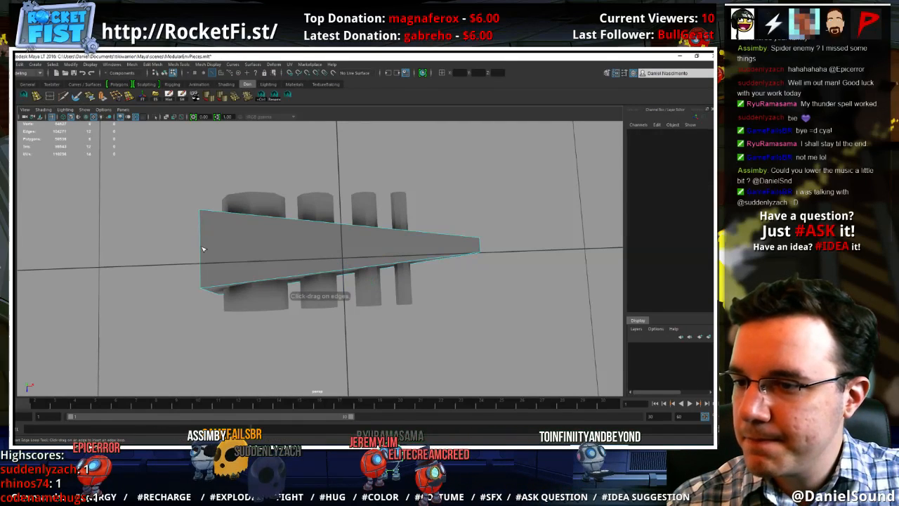
pyautogui.click(201, 247)
pyautogui.click(200, 250)
pyautogui.hotkey('ctrl', 'z')
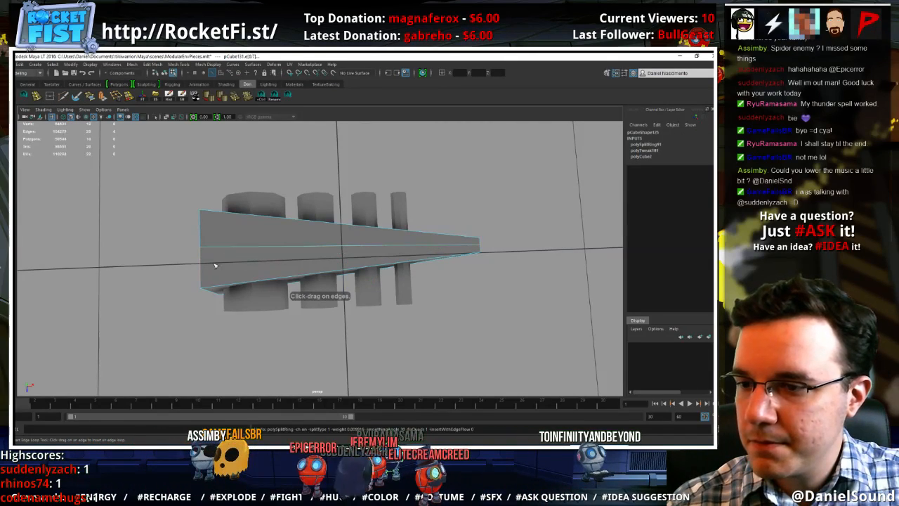
pyautogui.click(213, 248)
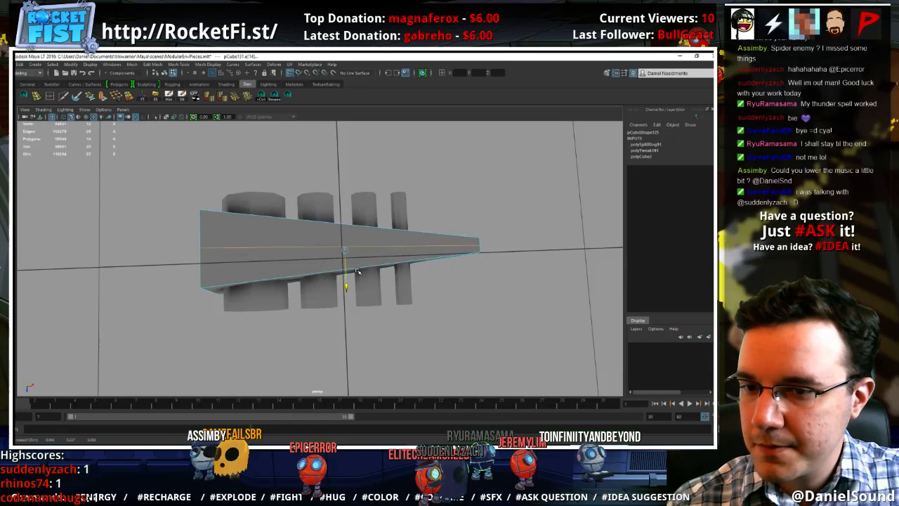
pyautogui.keyDown('alt'); pyautogui.moveTo(376, 242); pyautogui.dragTo(353, 216); pyautogui.keyUp('alt')
# Delete all faces of the wedge's back half, behind the central edge loop
pyautogui.moveTo(337, 180); pyautogui.dragTo(358, 170, button='right')
pyautogui.keyDown('alt'); pyautogui.moveTo(318, 173); pyautogui.dragTo(353, 187); pyautogui.keyUp('alt')
pyautogui.moveTo(225, 201); pyautogui.dragTo(225, 224, button='right')
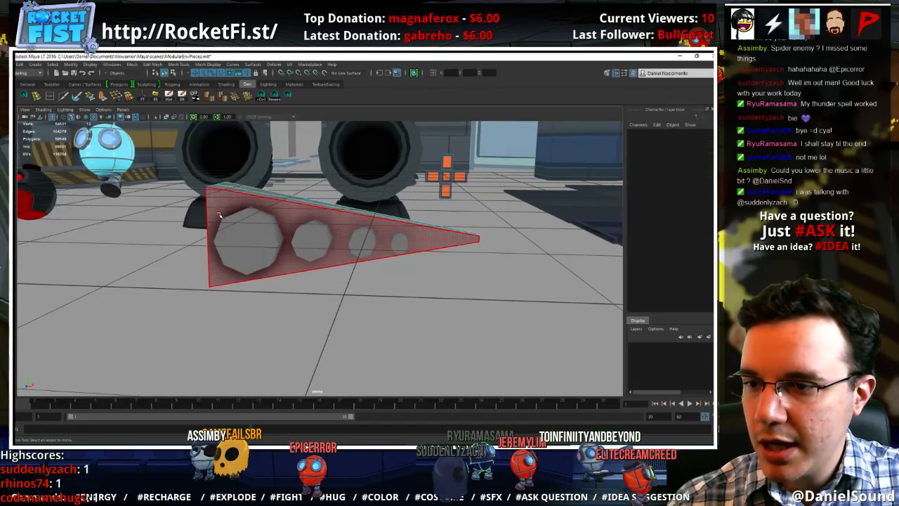
pyautogui.keyDown('alt'); pyautogui.moveTo(223, 219); pyautogui.dragTo(248, 238); pyautogui.keyUp('alt')
pyautogui.click(234, 201)
pyautogui.click(229, 213)
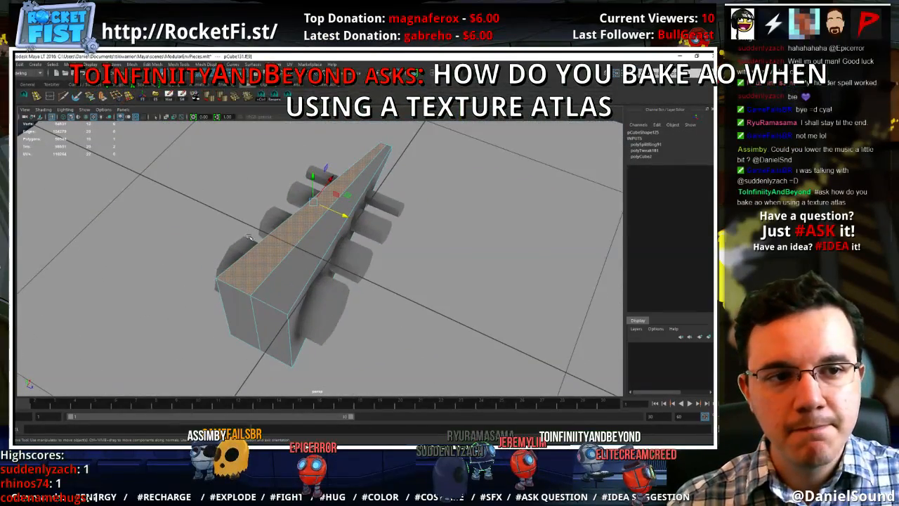
pyautogui.keyDown('shift'); pyautogui.doubleClick(237, 291); pyautogui.keyUp('shift')
pyautogui.press('Delete')
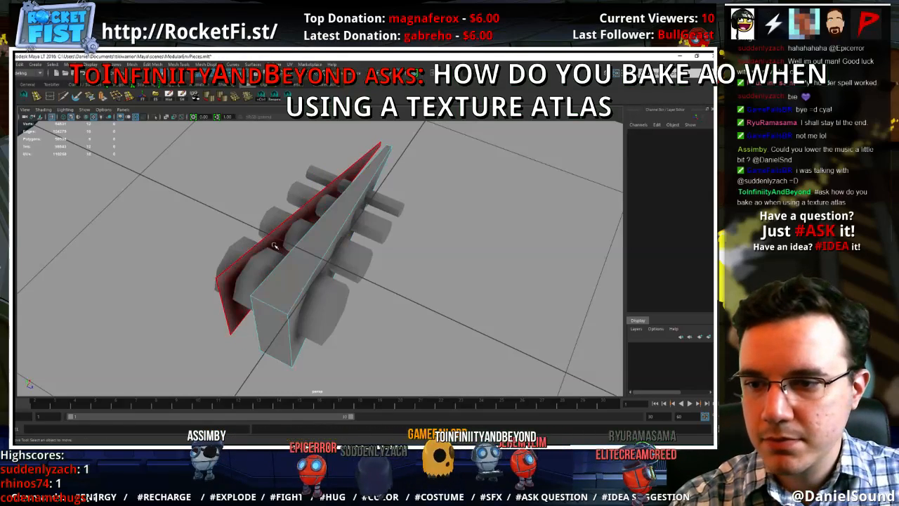
pyautogui.click(274, 245)
pyautogui.press('Delete')
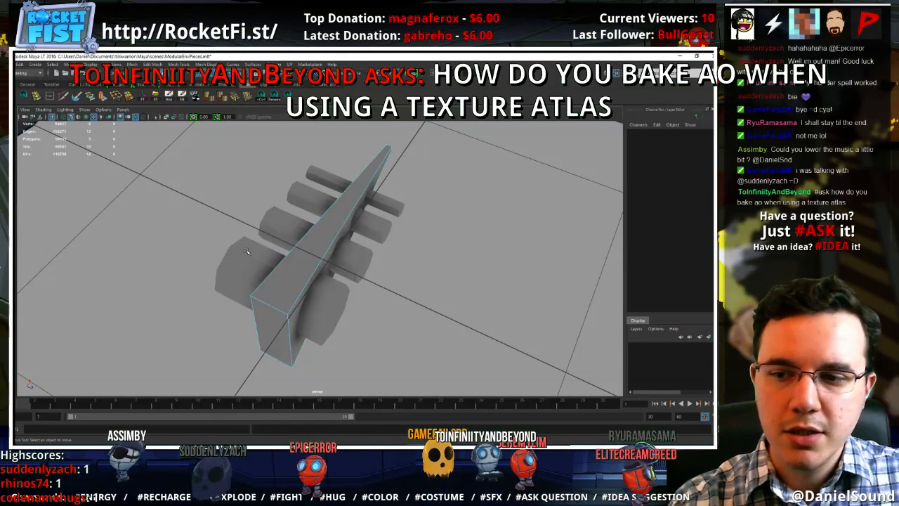
# Select all four cylinders for face editing and delete the back cap faces of the largest one
pyautogui.moveTo(247, 251); pyautogui.dragTo(269, 239, button='right')
pyautogui.click(255, 258)
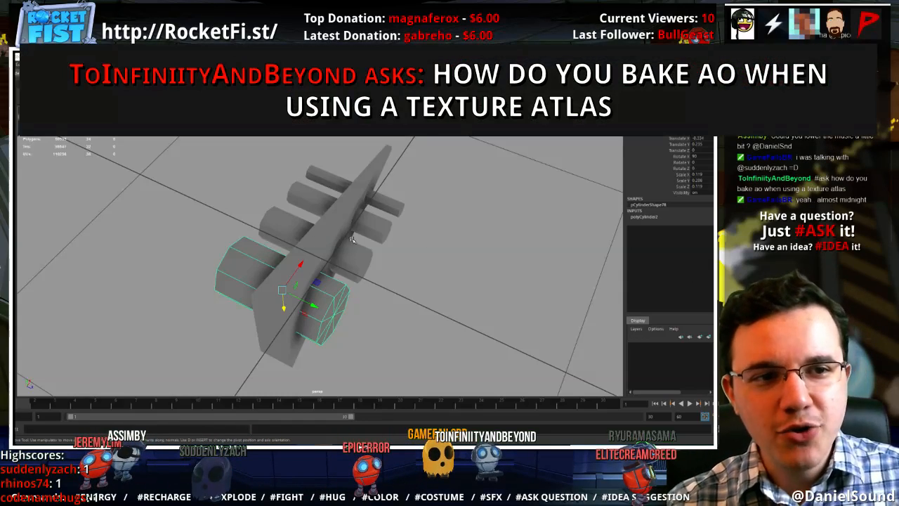
pyautogui.keyDown('shift'); pyautogui.click(289, 234); pyautogui.keyUp('shift')
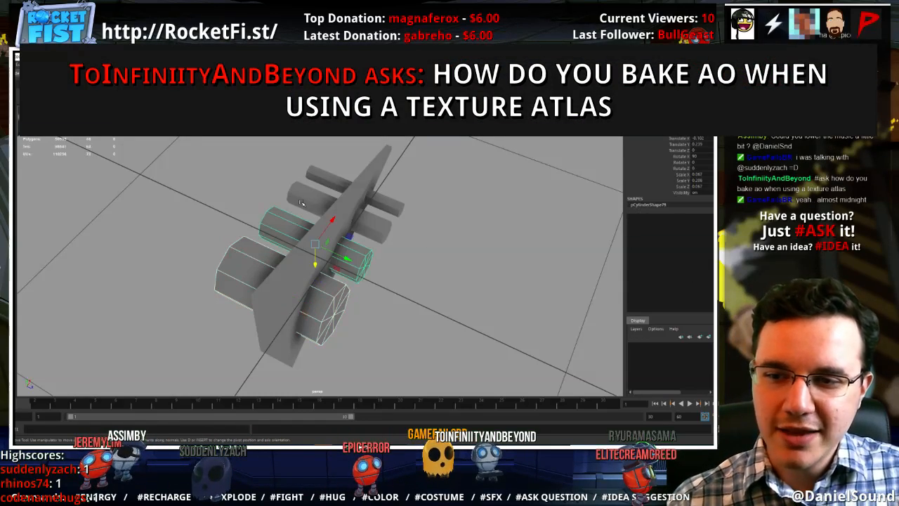
pyautogui.keyDown('shift'); pyautogui.click(306, 198); pyautogui.keyUp('shift')
pyautogui.keyDown('shift'); pyautogui.click(325, 176); pyautogui.keyUp('shift')
pyautogui.keyDown('alt'); pyautogui.moveTo(261, 217); pyautogui.dragTo(297, 221); pyautogui.keyUp('alt')
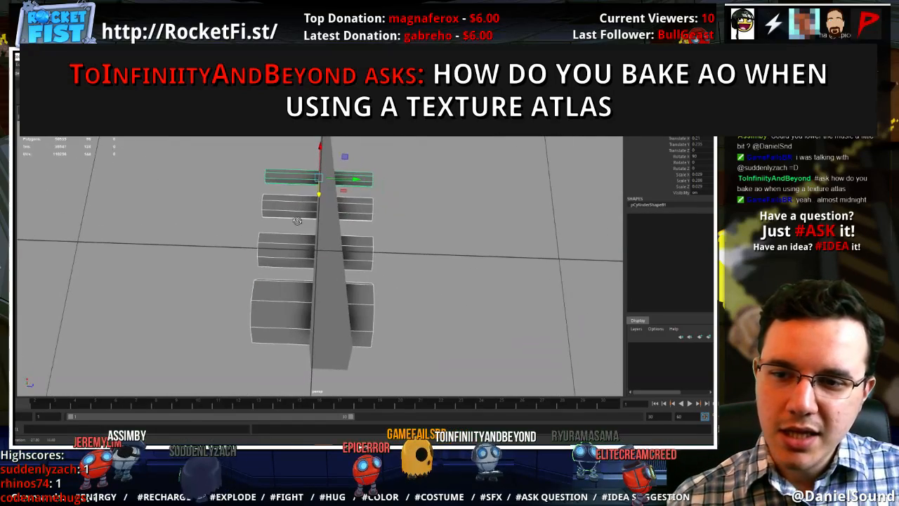
pyautogui.keyDown('alt'); pyautogui.moveTo(243, 163); pyautogui.dragTo(314, 204); pyautogui.keyUp('alt')
pyautogui.moveTo(285, 262); pyautogui.dragTo(285, 283, button='right')
pyautogui.keyDown('alt'); pyautogui.moveTo(287, 286); pyautogui.dragTo(334, 276); pyautogui.keyUp('alt')
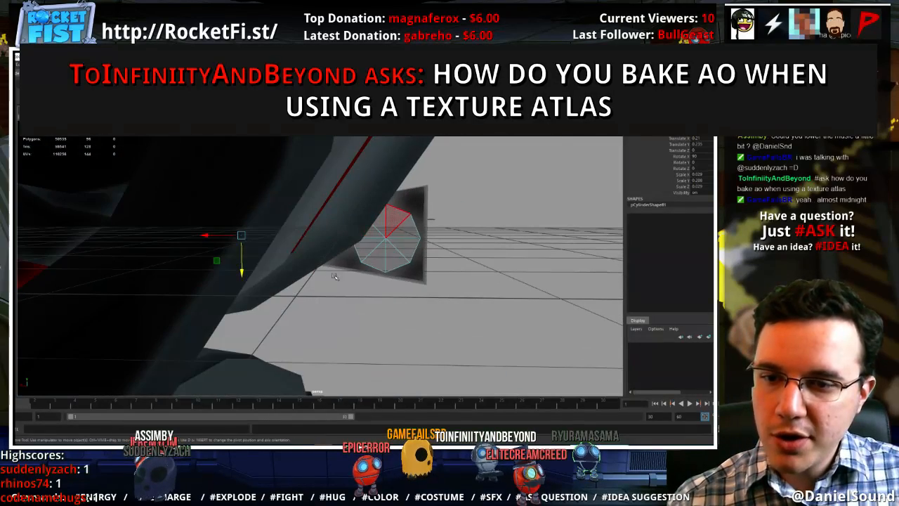
pyautogui.moveTo(401, 244); pyautogui.dragTo(374, 219)
pyautogui.press('Delete')
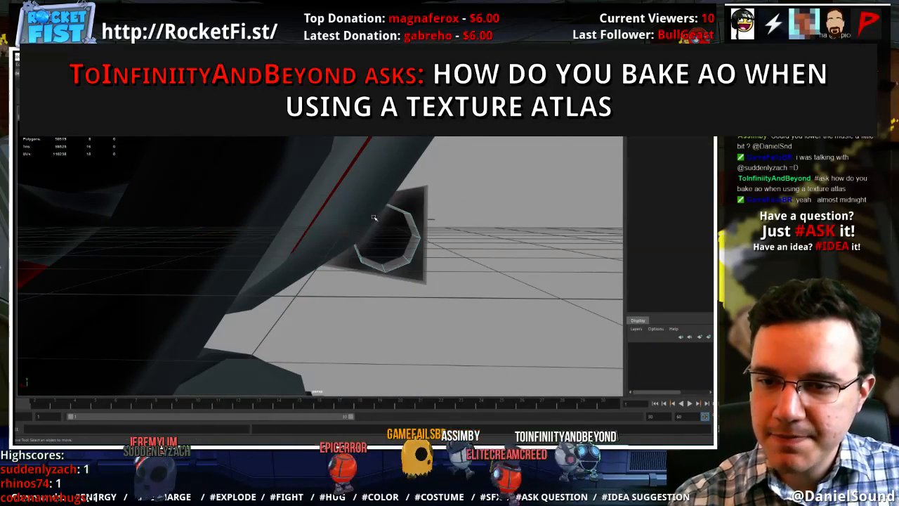
# Delete the back cap faces of the second-largest cylinder
pyautogui.scroll(4, 370, 219)
pyautogui.click(319, 230)
pyautogui.moveTo(333, 213); pyautogui.dragTo(324, 234, button='right')
pyautogui.keyDown('alt'); pyautogui.moveTo(335, 242); pyautogui.dragTo(360, 238); pyautogui.keyUp('alt')
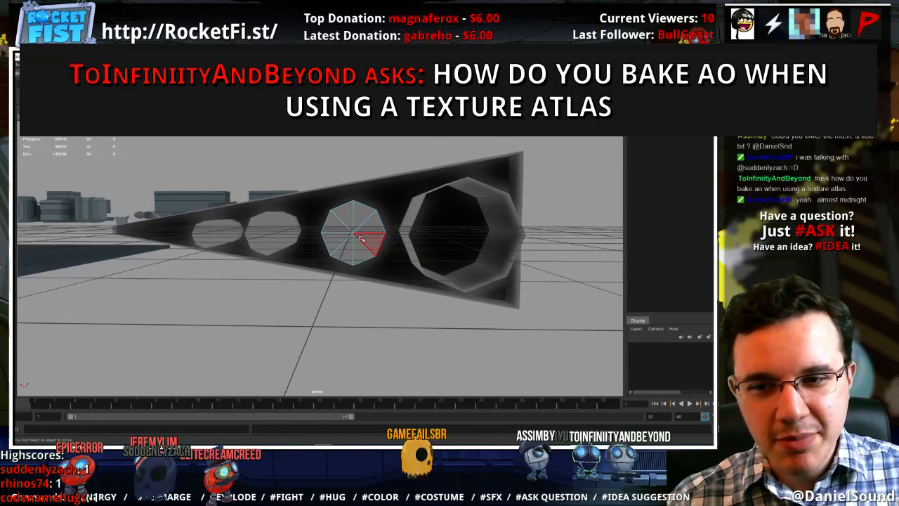
pyautogui.click(350, 228)
pyautogui.press('Delete')
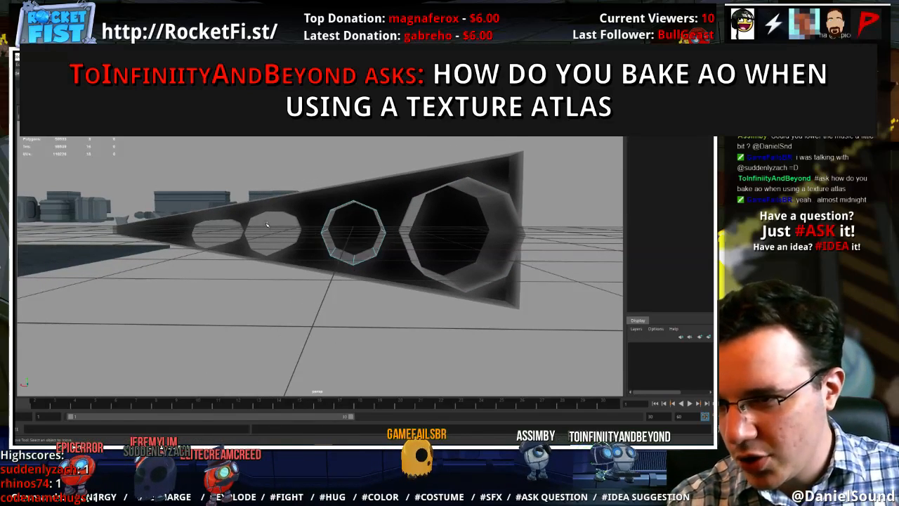
# Delete the back cap faces of the two smallest cylinders
pyautogui.moveTo(267, 224); pyautogui.dragTo(265, 243, button='right')
pyautogui.click(264, 226)
pyautogui.keyDown('alt'); pyautogui.moveTo(331, 236); pyautogui.dragTo(390, 236, button='middle'); pyautogui.keyUp('alt')
pyautogui.press('Delete')
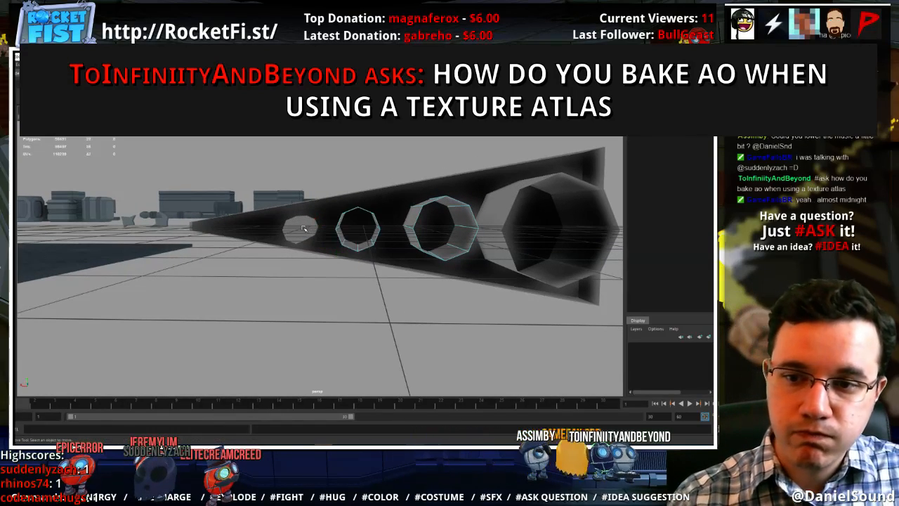
pyautogui.keyDown('alt'); pyautogui.moveTo(302, 229); pyautogui.dragTo(345, 219, button='middle'); pyautogui.keyUp('alt')
pyautogui.moveTo(344, 218); pyautogui.dragTo(344, 237, button='right')
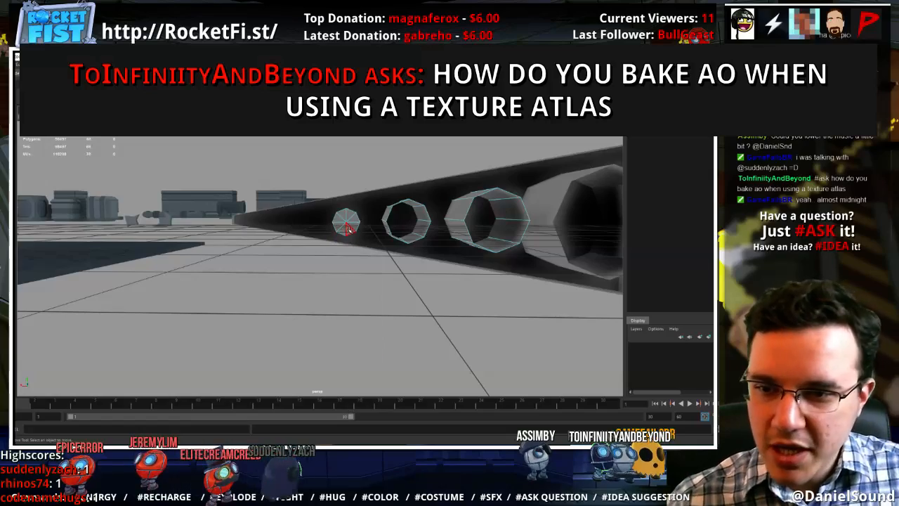
# Delete the remaining front cap faces of the cylinders on the wedge's front side
pyautogui.keyDown('alt'); pyautogui.moveTo(405, 240); pyautogui.dragTo(279, 229); pyautogui.keyUp('alt')
pyautogui.click(242, 245)
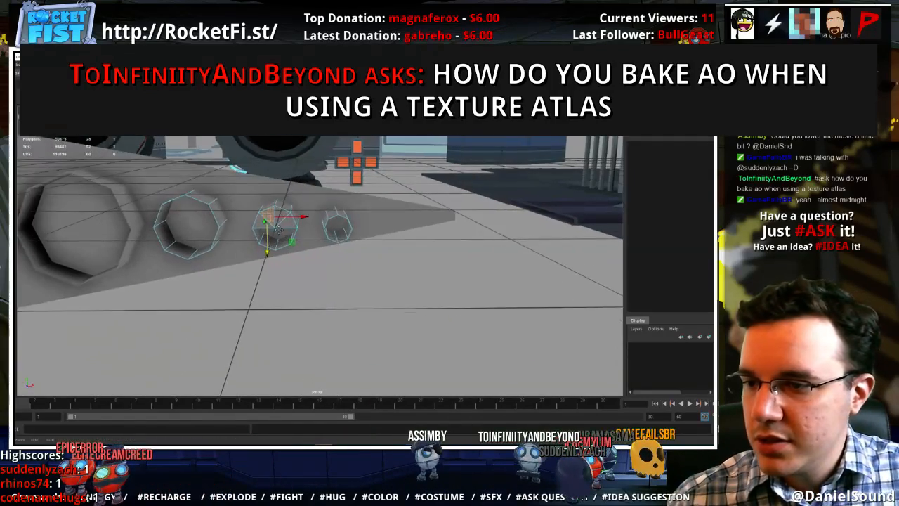
pyautogui.click(285, 214)
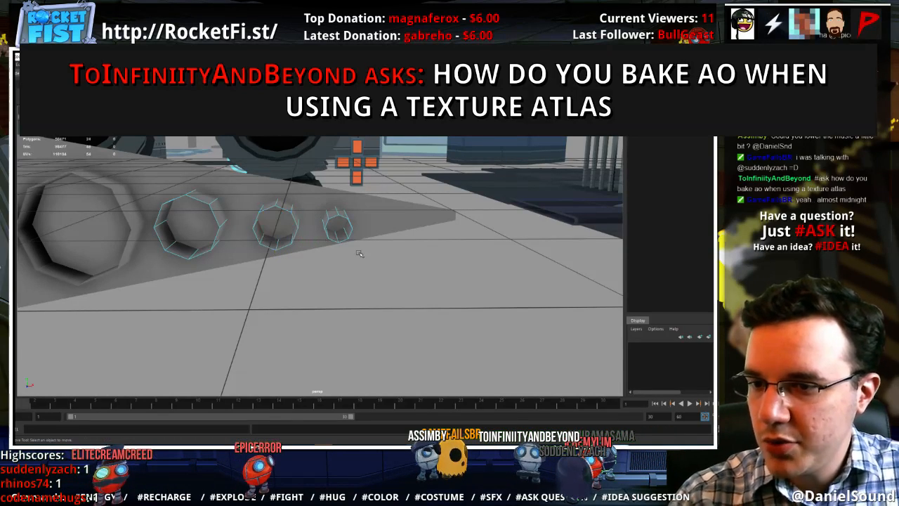
# Return to object selection, select the wedge together with the four cylinders, and combine them into one mesh
pyautogui.keyDown('alt'); pyautogui.moveTo(260, 243); pyautogui.dragTo(284, 323); pyautogui.keyUp('alt')
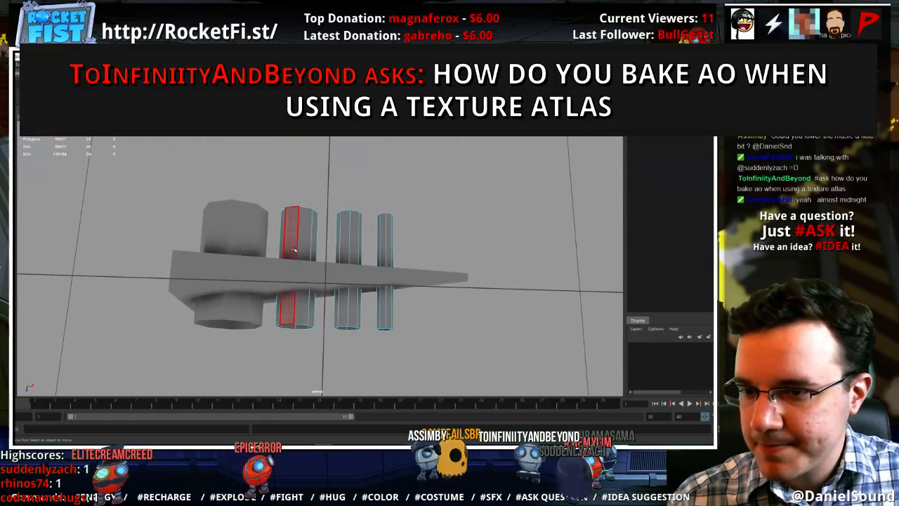
pyautogui.moveTo(296, 238); pyautogui.dragTo(331, 226, button='right')
pyautogui.click(307, 234)
pyautogui.click(419, 228)
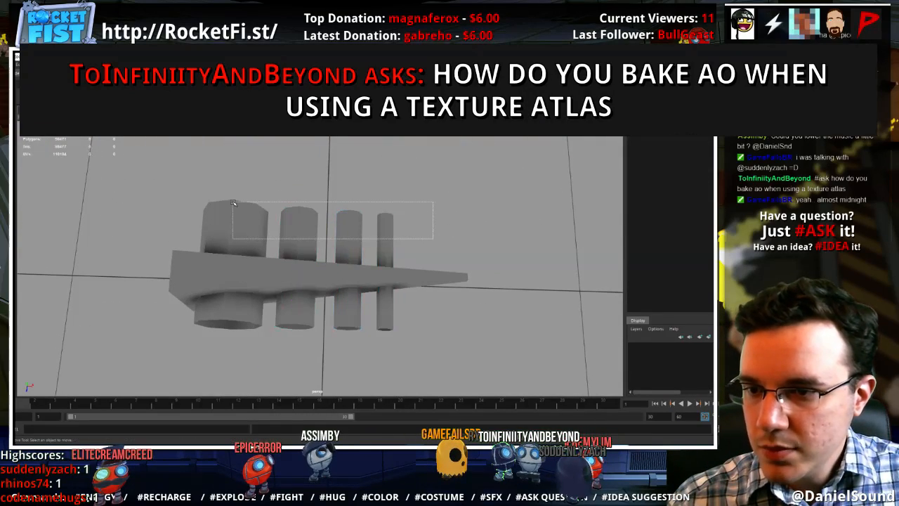
pyautogui.moveTo(234, 203); pyautogui.dragTo(224, 195)
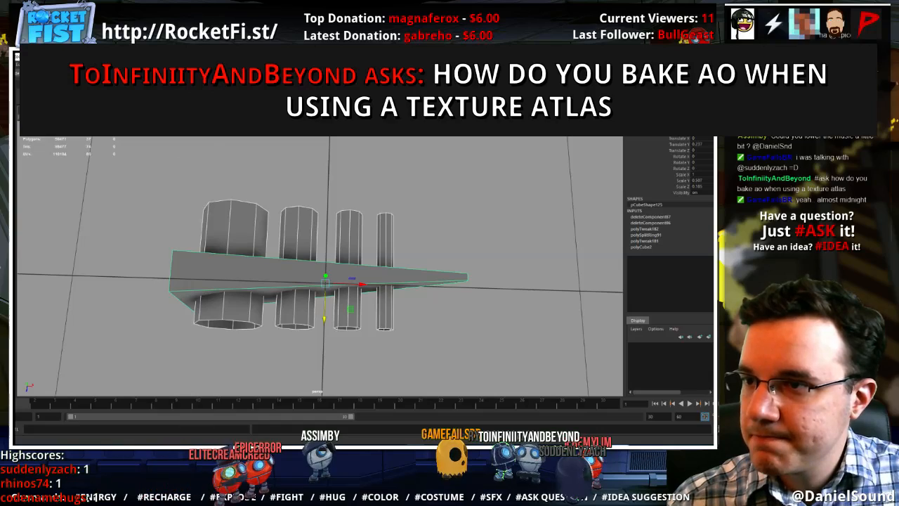
pyautogui.click(130, 65)
pyautogui.click(140, 76)
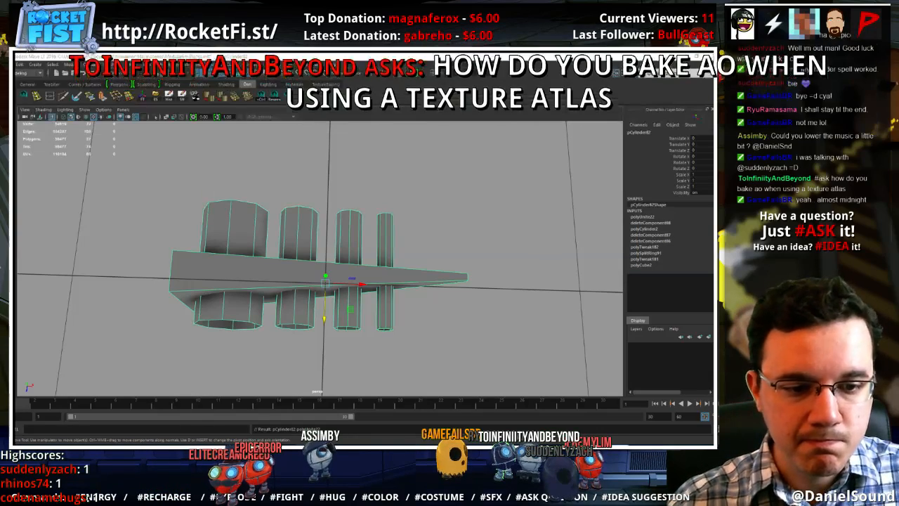
# Select the back rim vertices of all four cylinders and snap them flush with the wedge's back face
pyautogui.click(365, 229)
pyautogui.moveTo(352, 225); pyautogui.dragTo(309, 225, button='right')
pyautogui.moveTo(229, 214); pyautogui.dragTo(234, 231)
pyautogui.keyDown('alt'); pyautogui.moveTo(233, 230); pyautogui.dragTo(235, 228); pyautogui.keyUp('alt')
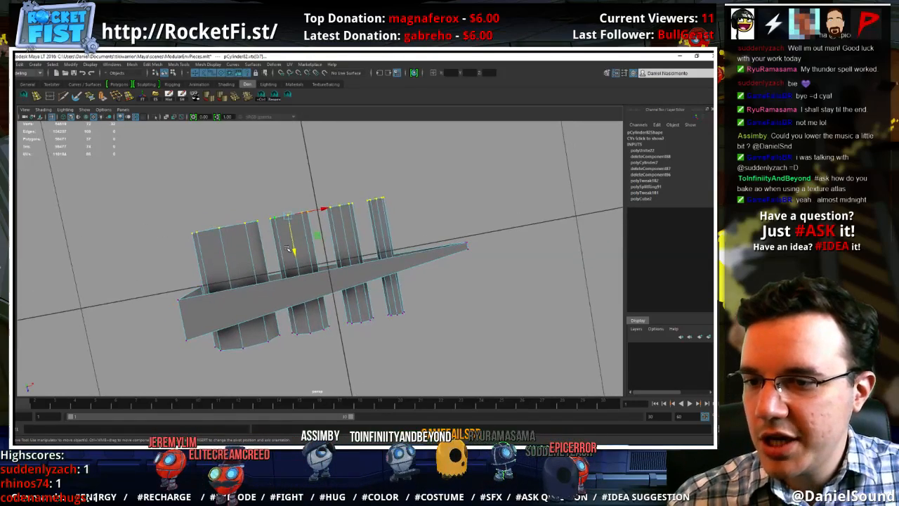
pyautogui.press('x')
pyautogui.moveTo(294, 248); pyautogui.dragTo(346, 307)
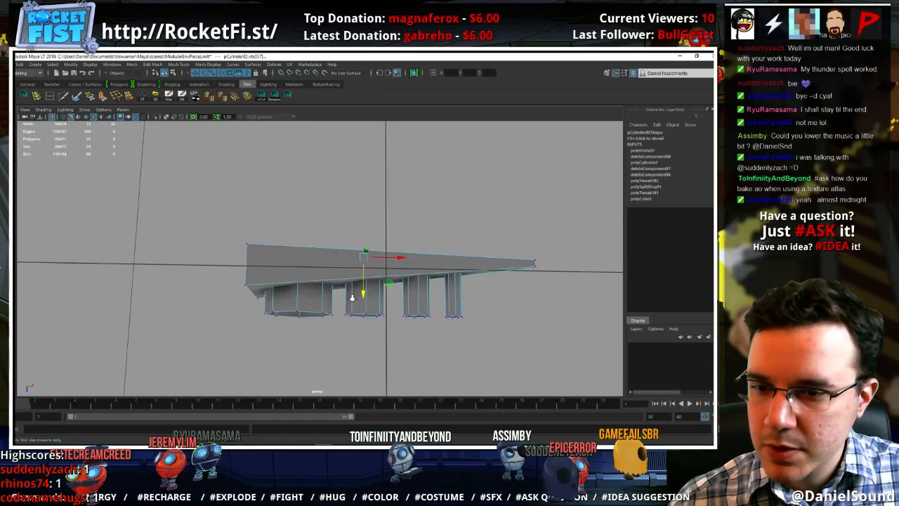
# Try to move a single front rim vertex of the largest cylinder back onto the wedge's slanted front face
pyautogui.scroll(5, 391, 331)
pyautogui.keyDown('alt'); pyautogui.moveTo(391, 331); pyautogui.dragTo(362, 270); pyautogui.keyUp('alt')
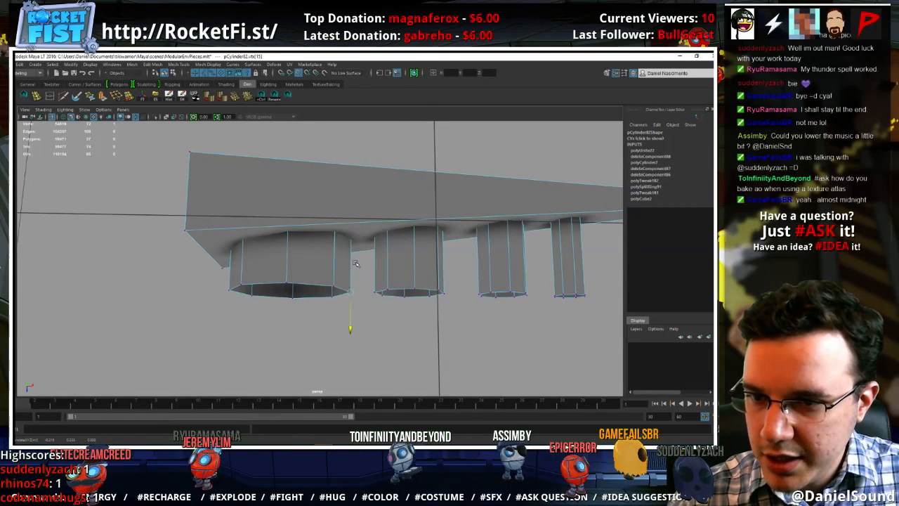
pyautogui.moveTo(351, 302)
pyautogui.keyDown('alt'); pyautogui.mouseDown()
pyautogui.moveTo(407, 249)
pyautogui.moveTo(433, 297)
pyautogui.moveTo(395, 255)
pyautogui.moveTo(354, 286)
pyautogui.mouseUp(); pyautogui.keyUp('alt')
pyautogui.press('space')
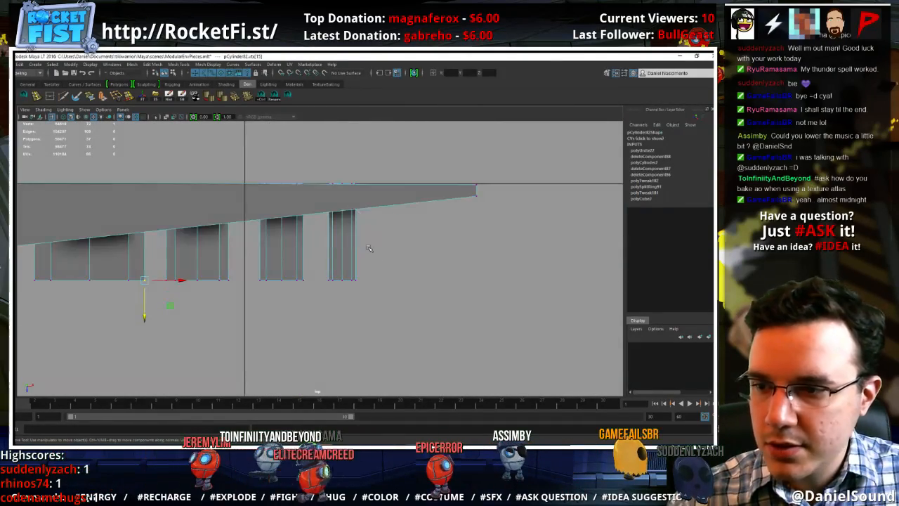
pyautogui.keyDown('alt'); pyautogui.moveTo(353, 286); pyautogui.dragTo(359, 286, button='middle'); pyautogui.keyUp('alt')
pyautogui.moveTo(294, 303); pyautogui.dragTo(306, 277)
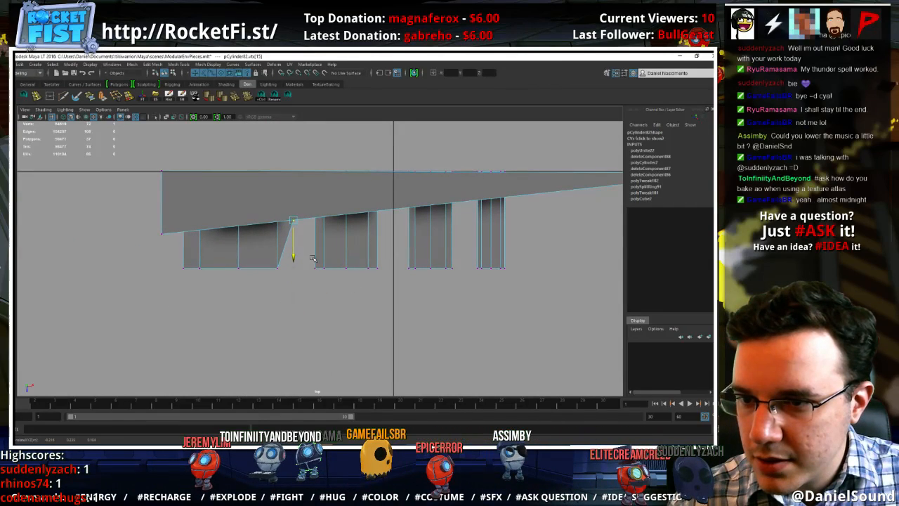
pyautogui.hotkey('ctrl', 'z')
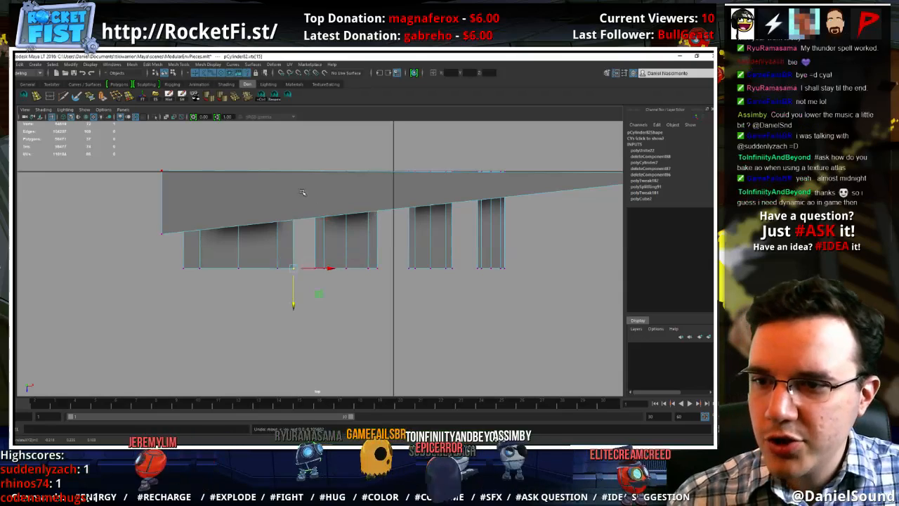
# Snap the front vertices at the wedge's narrow tip level with the wide end so the wedge has uniform thickness
pyautogui.moveTo(313, 257); pyautogui.dragTo(362, 206, button='right')
pyautogui.keyDown('alt'); pyautogui.moveTo(363, 206); pyautogui.dragTo(224, 209, button='middle'); pyautogui.keyUp('alt')
pyautogui.click(460, 181)
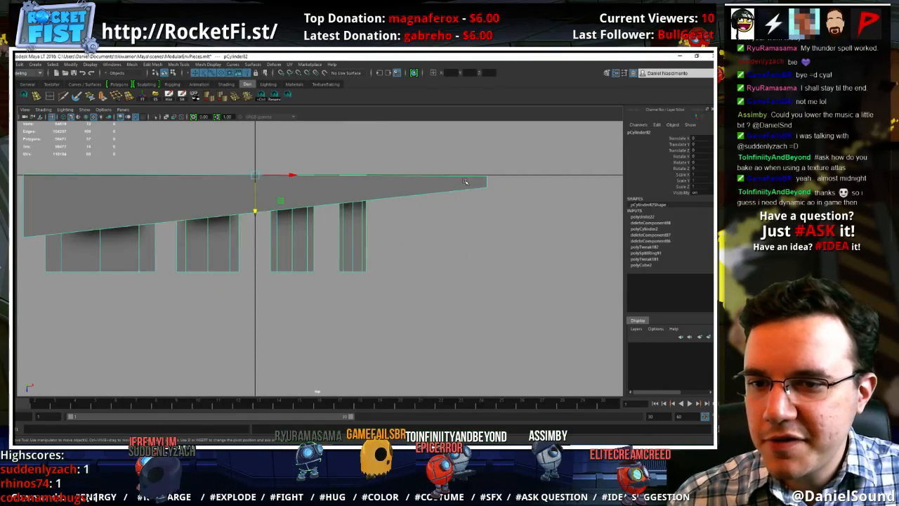
pyautogui.moveTo(464, 180); pyautogui.dragTo(404, 176, button='right')
pyautogui.moveTo(522, 218); pyautogui.dragTo(478, 182)
pyautogui.moveTo(497, 224); pyautogui.dragTo(21, 241)
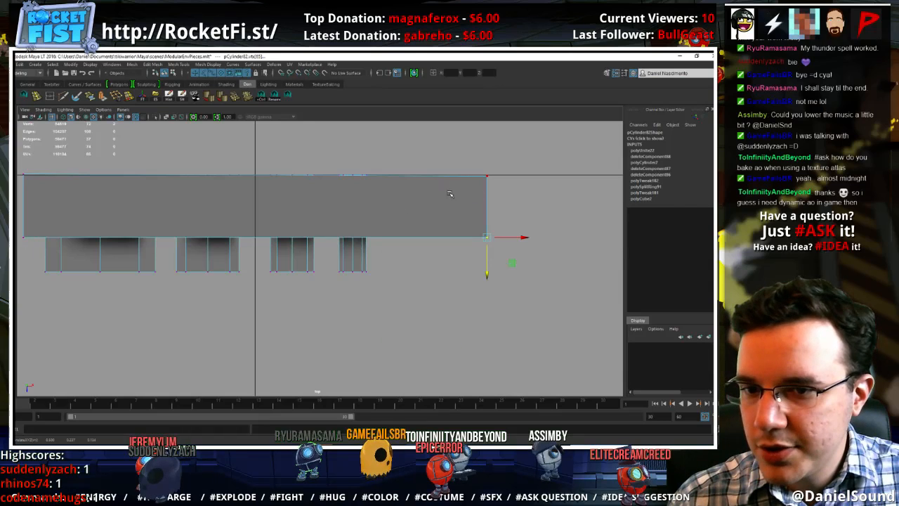
# Select the front rim vertices of all four cylinders and snap them flush with the wedge's front face
pyautogui.press('F8')
pyautogui.keyDown('alt'); pyautogui.moveTo(379, 267); pyautogui.dragTo(440, 259, button='middle'); pyautogui.keyUp('alt')
pyautogui.click(420, 261)
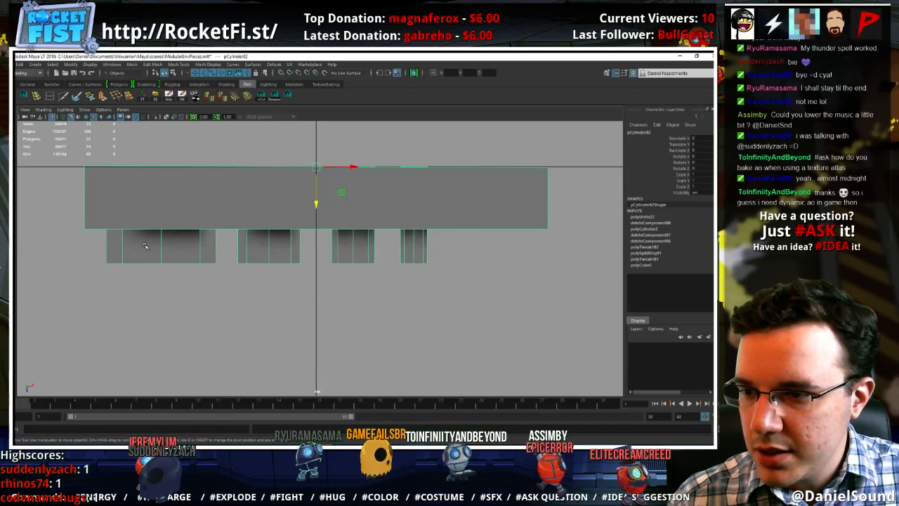
pyautogui.moveTo(145, 246); pyautogui.dragTo(101, 239, button='right')
pyautogui.moveTo(76, 286); pyautogui.dragTo(454, 247)
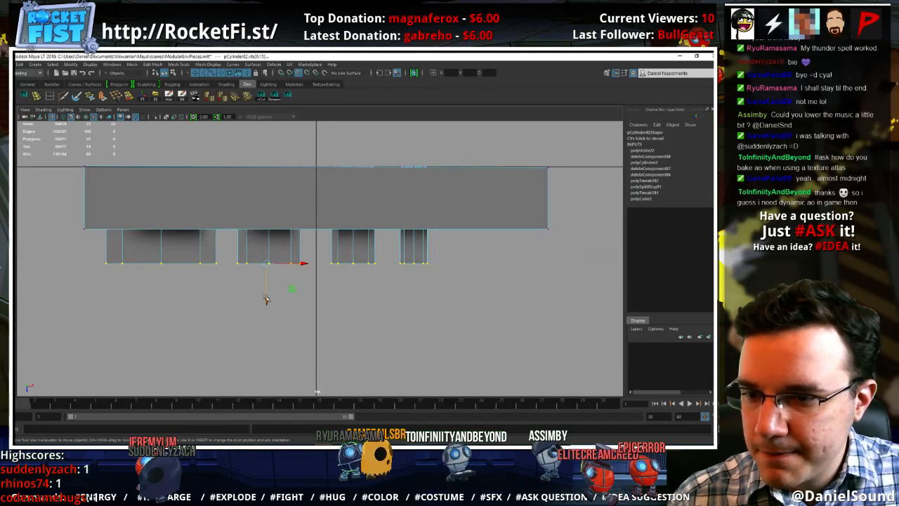
pyautogui.moveTo(266, 299); pyautogui.dragTo(280, 281)
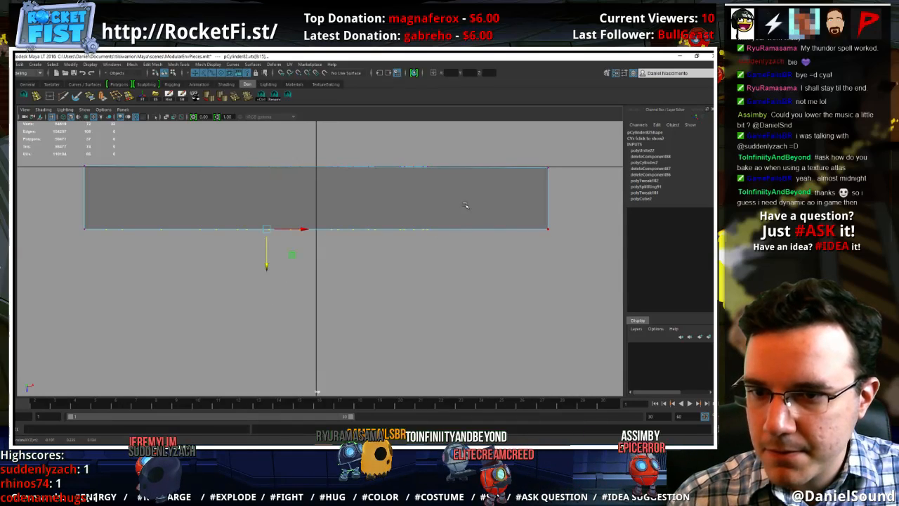
pyautogui.moveTo(396, 195); pyautogui.dragTo(431, 183, button='right')
pyautogui.click(458, 271)
pyautogui.keyDown('alt'); pyautogui.moveTo(403, 269); pyautogui.dragTo(402, 249); pyautogui.keyUp('alt')
# Return to the perspective view and delete the large triangular front face of the wedge
pyautogui.press('space')
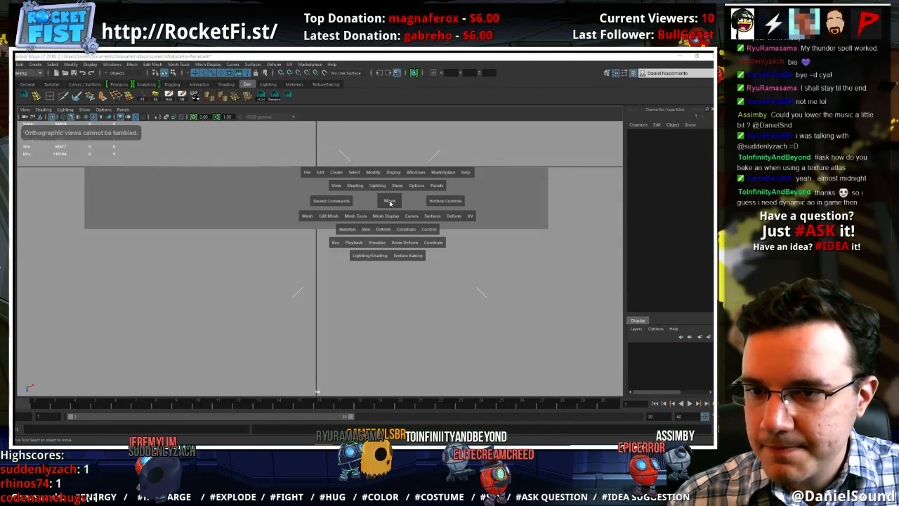
pyautogui.moveTo(390, 203); pyautogui.dragTo(389, 184)
pyautogui.keyDown('alt'); pyautogui.moveTo(382, 248); pyautogui.dragTo(450, 195); pyautogui.keyUp('alt')
pyautogui.click(331, 236)
pyautogui.keyDown('alt'); pyautogui.moveTo(309, 239); pyautogui.dragTo(345, 207); pyautogui.keyUp('alt')
pyautogui.moveTo(345, 207); pyautogui.dragTo(344, 228, button='right')
pyautogui.click(341, 214)
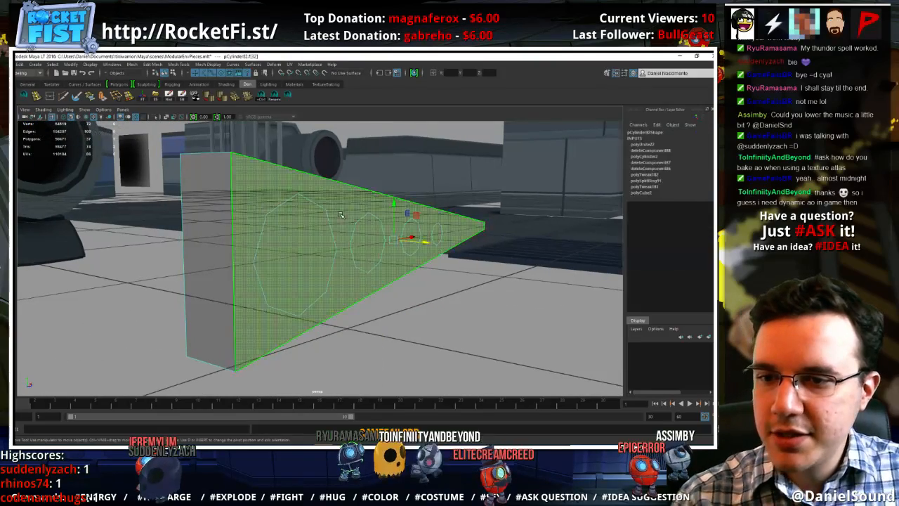
pyautogui.press('Delete')
# Select the opened part as an object and turn on backface culling for it
pyautogui.keyDown('alt'); pyautogui.moveTo(340, 215); pyautogui.dragTo(362, 175); pyautogui.keyUp('alt')
pyautogui.moveTo(362, 175); pyautogui.dragTo(387, 167, button='right')
pyautogui.keyDown('alt'); pyautogui.moveTo(354, 210); pyautogui.dragTo(306, 187); pyautogui.keyUp('alt')
pyautogui.hotkey('ctrl', '1')
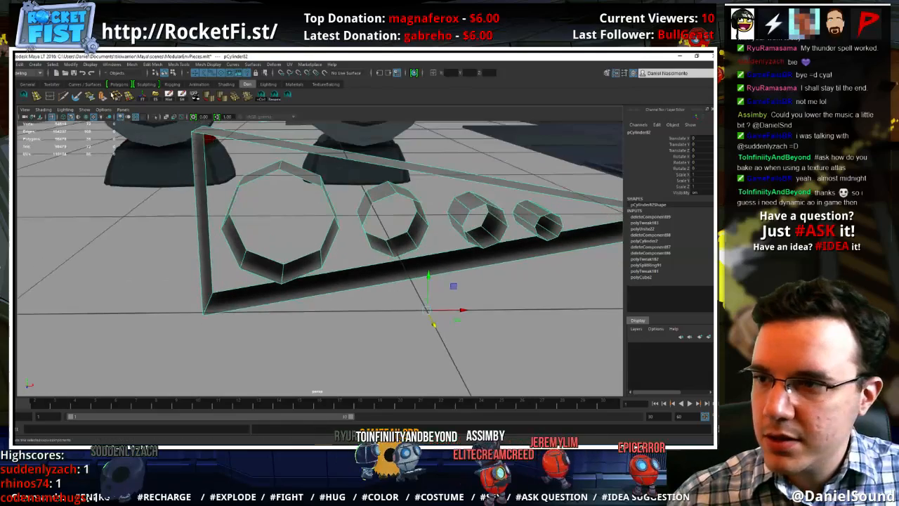
pyautogui.click(65, 111)
pyautogui.click(89, 64)
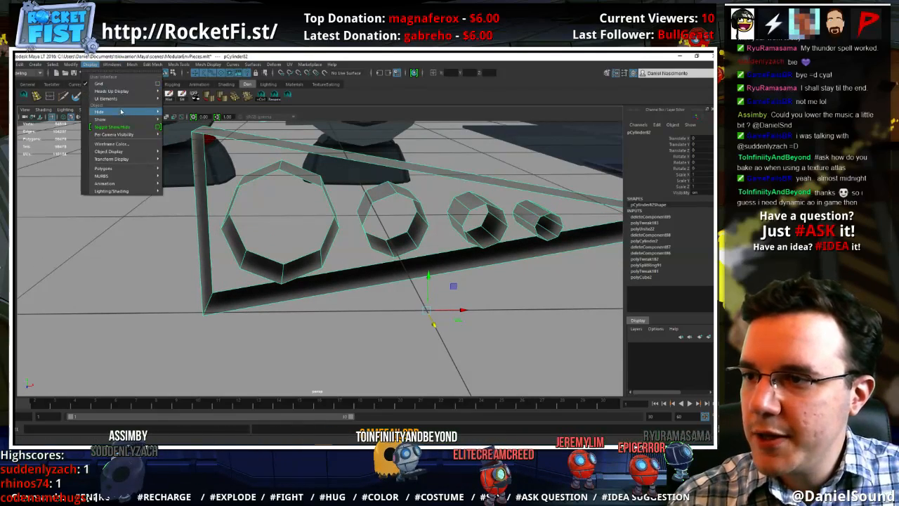
pyautogui.moveTo(127, 171)
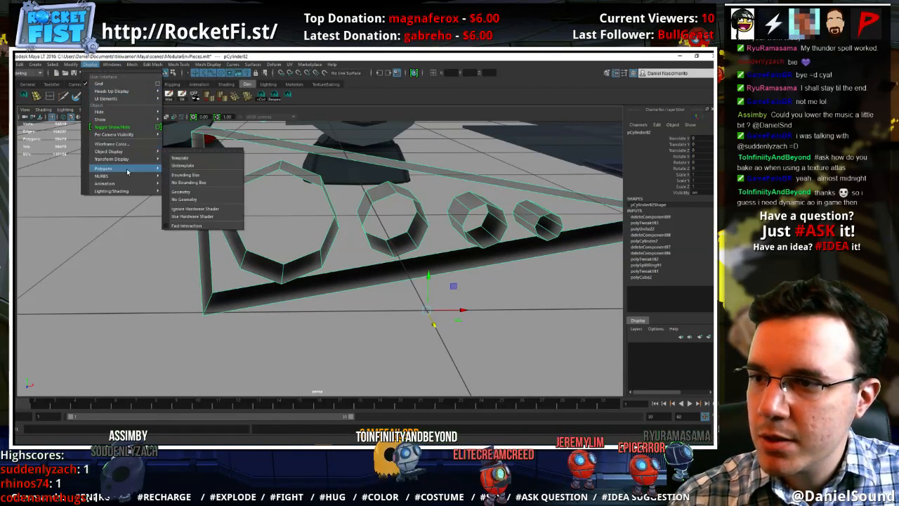
pyautogui.click(186, 175)
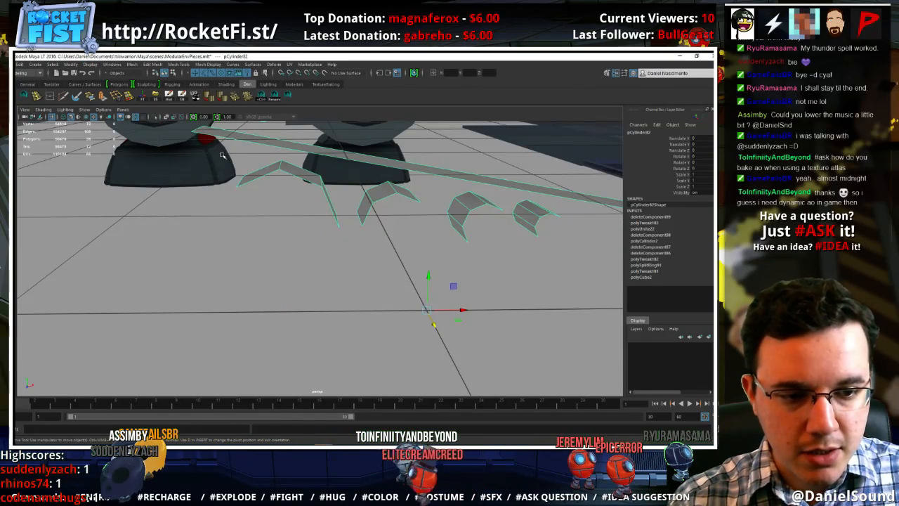
pyautogui.keyDown('alt'); pyautogui.moveTo(360, 289); pyautogui.dragTo(389, 347); pyautogui.keyUp('alt')
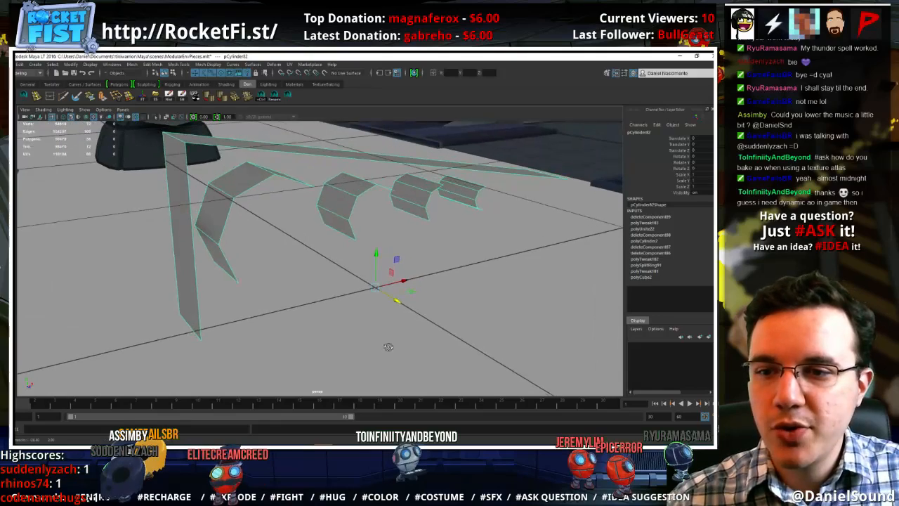
pyautogui.click(389, 347)
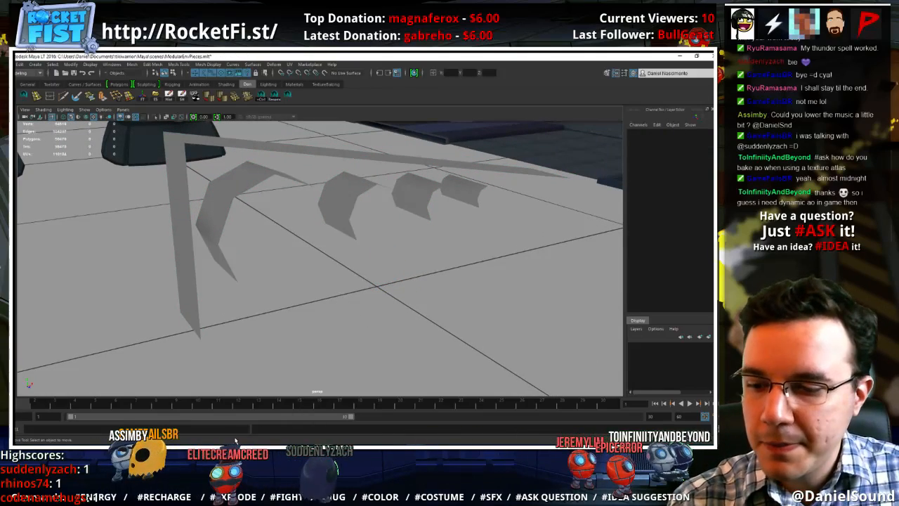
# Select all wall faces of the four cylinders inside the combined mesh
pyautogui.click(239, 178)
pyautogui.moveTo(240, 177); pyautogui.dragTo(241, 199, button='right')
pyautogui.click(245, 190)
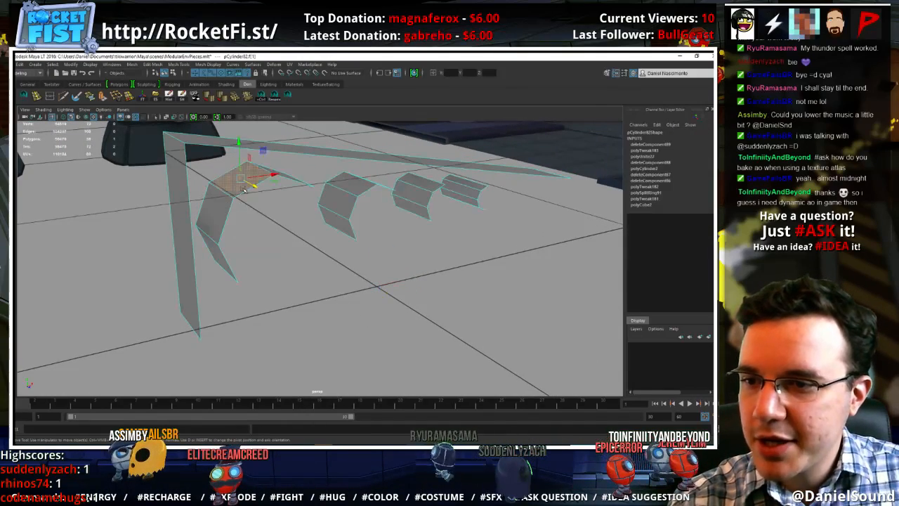
pyautogui.doubleClick(244, 190)
pyautogui.keyDown('shift'); pyautogui.doubleClick(353, 185); pyautogui.keyUp('shift')
pyautogui.keyDown('shift'); pyautogui.doubleClick(420, 184); pyautogui.keyUp('shift')
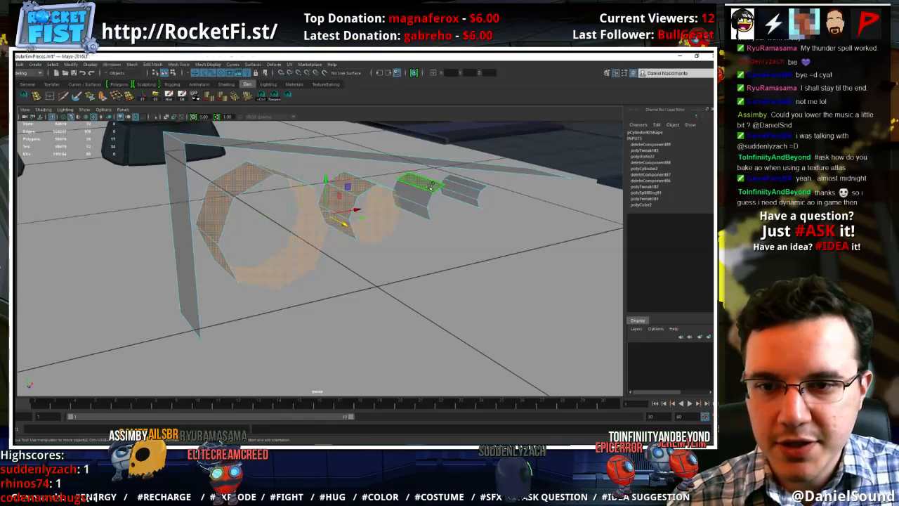
pyautogui.keyDown('shift'); pyautogui.doubleClick(471, 182); pyautogui.keyUp('shift')
pyautogui.click(254, 64)
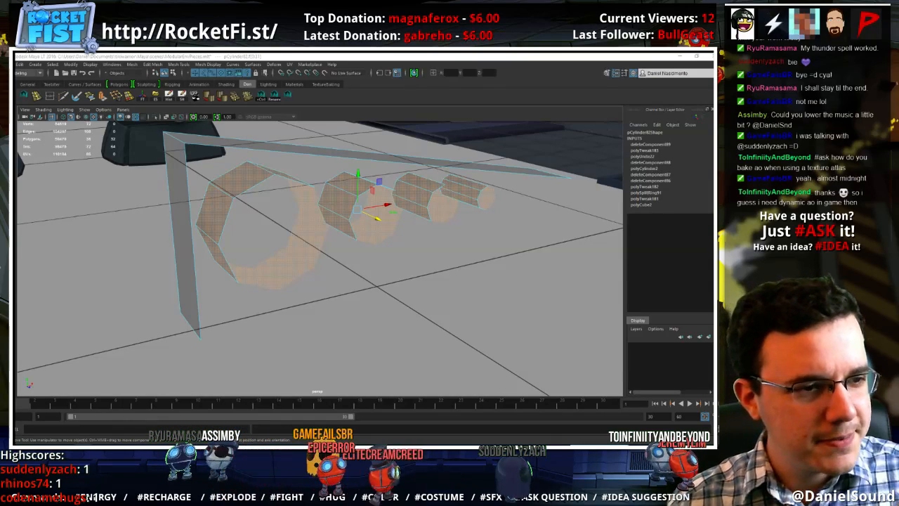
# Bring up the browser window with the SSAO Pro page of the Unity Asset Store and select its web address
pyautogui.moveTo(712, 77); pyautogui.dragTo(305, 83)
pyautogui.doubleClick(395, 79)
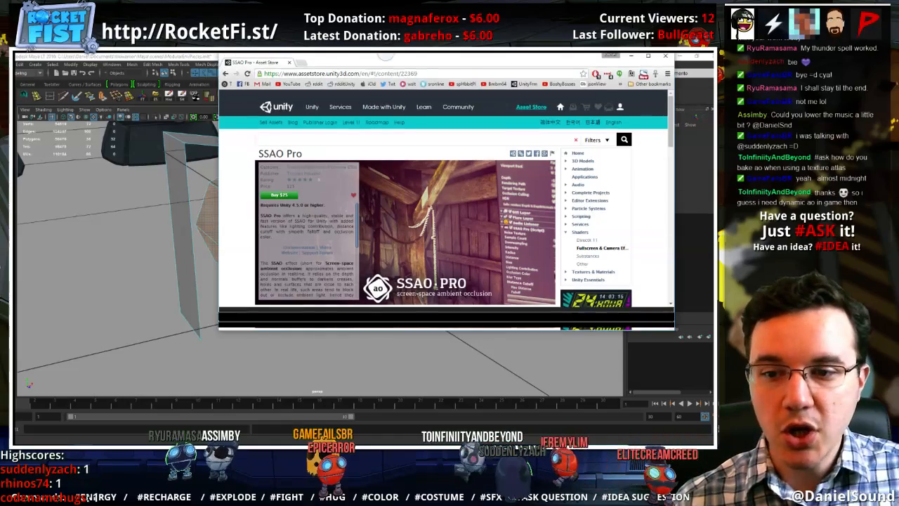
pyautogui.click(486, 77)
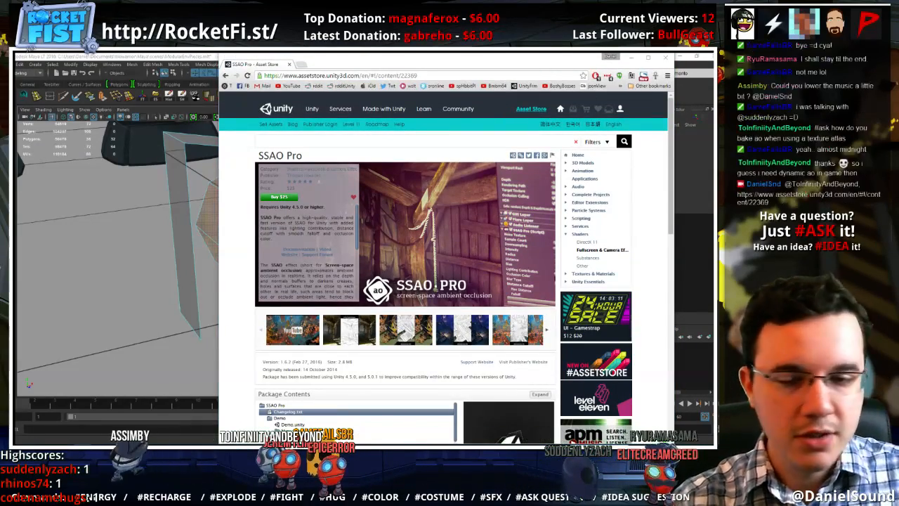
# Examine the SSAO Pro preview images of ambient occlusion in different scenes and close the page
pyautogui.scroll(-1, 412, 179)
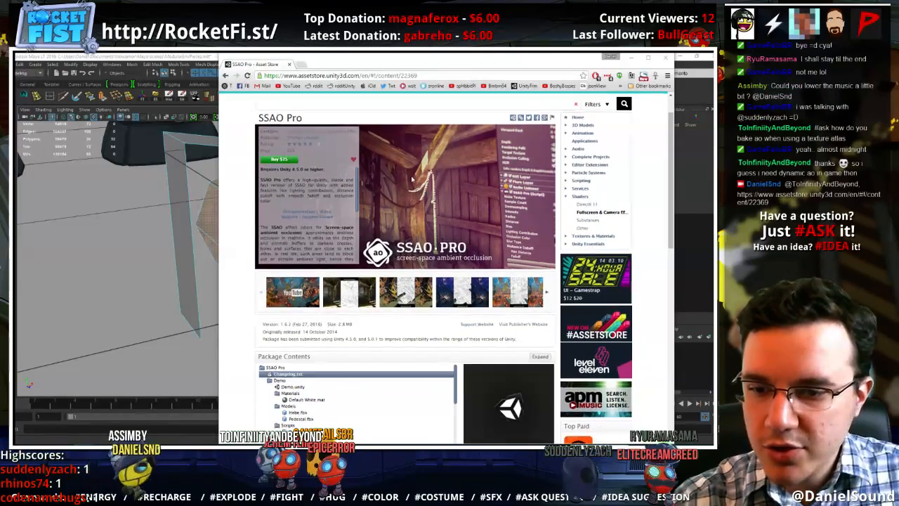
pyautogui.click(372, 299)
pyautogui.scroll(-2, 405, 300)
pyautogui.scroll(-1, 405, 300)
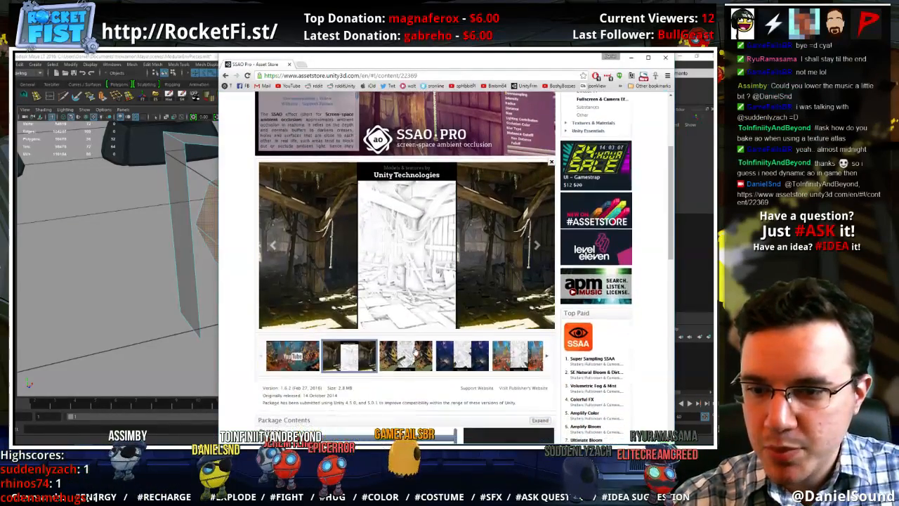
pyautogui.click(406, 355)
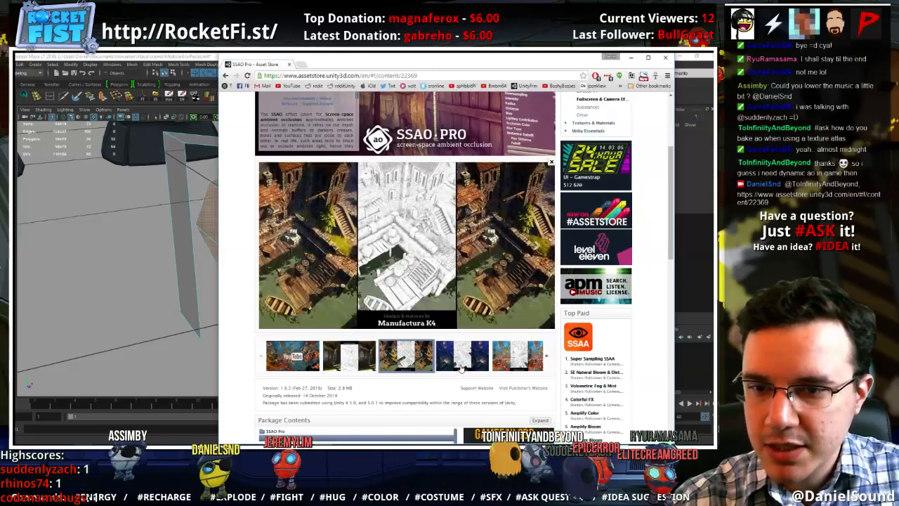
pyautogui.click(463, 357)
pyautogui.click(518, 362)
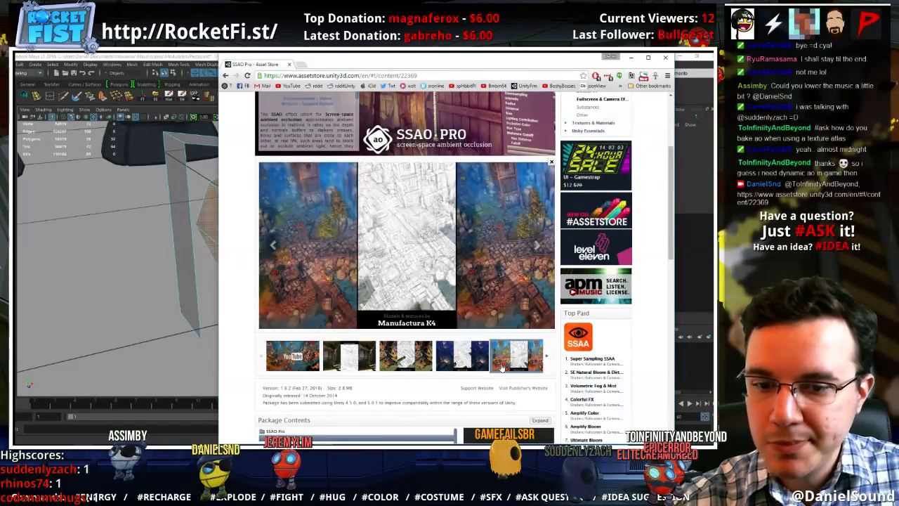
pyautogui.scroll(4, 468, 264)
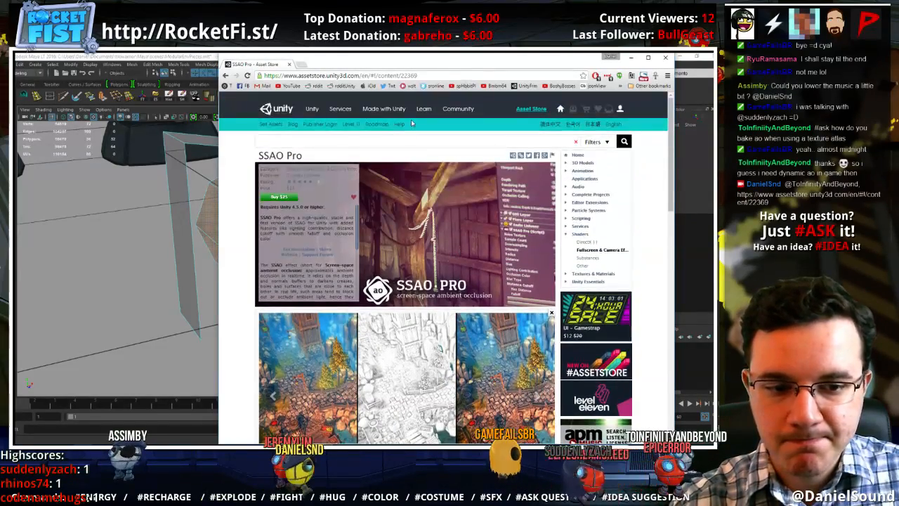
pyautogui.click(289, 63)
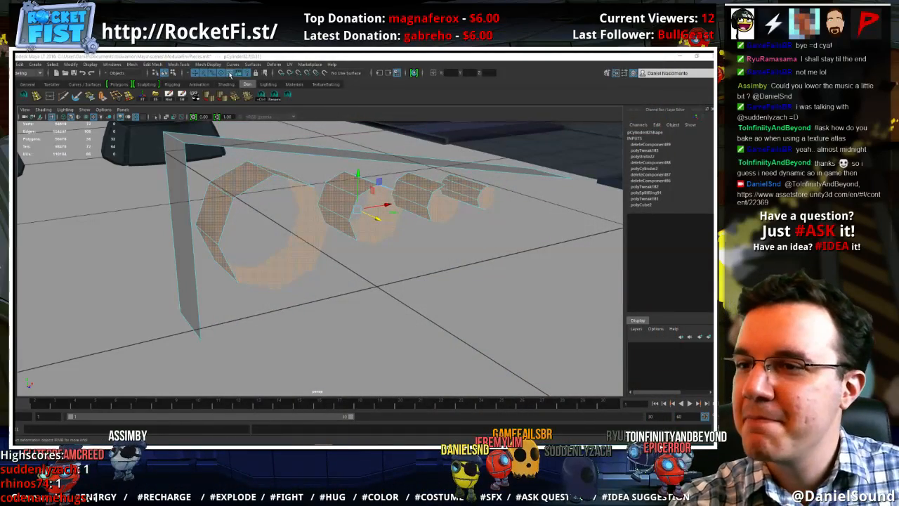
# Reverse the normals of the selected wall faces of the four octagonal holes and return to object mode
pyautogui.click(208, 64)
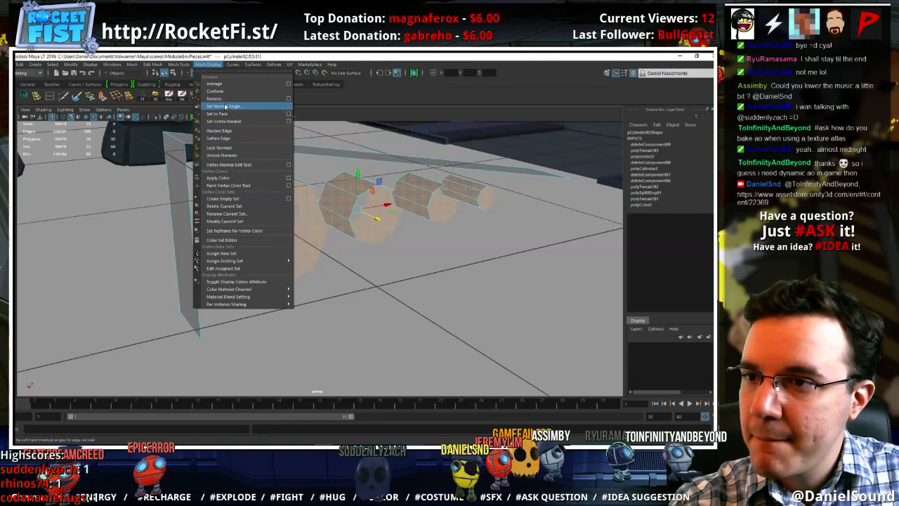
pyautogui.click(223, 98)
pyautogui.moveTo(249, 148); pyautogui.dragTo(282, 137, button='right')
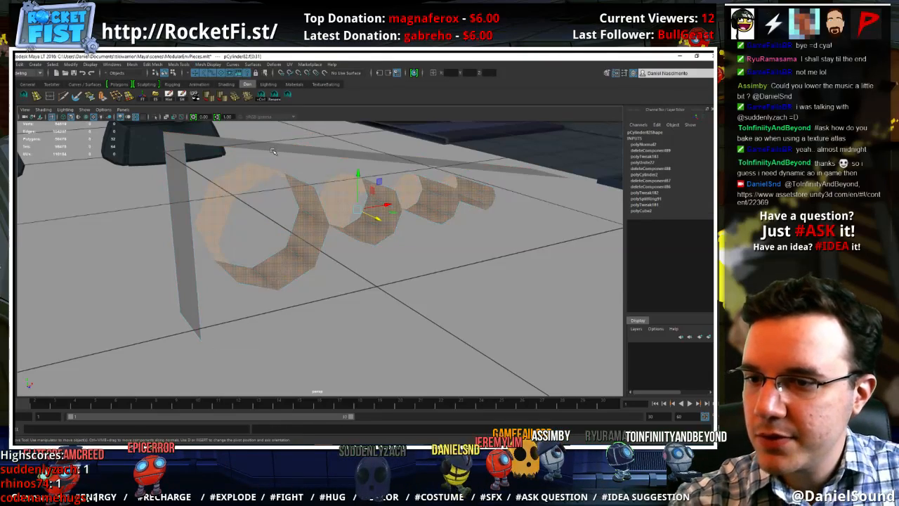
pyautogui.keyDown('alt'); pyautogui.moveTo(302, 240); pyautogui.dragTo(278, 242); pyautogui.keyUp('alt')
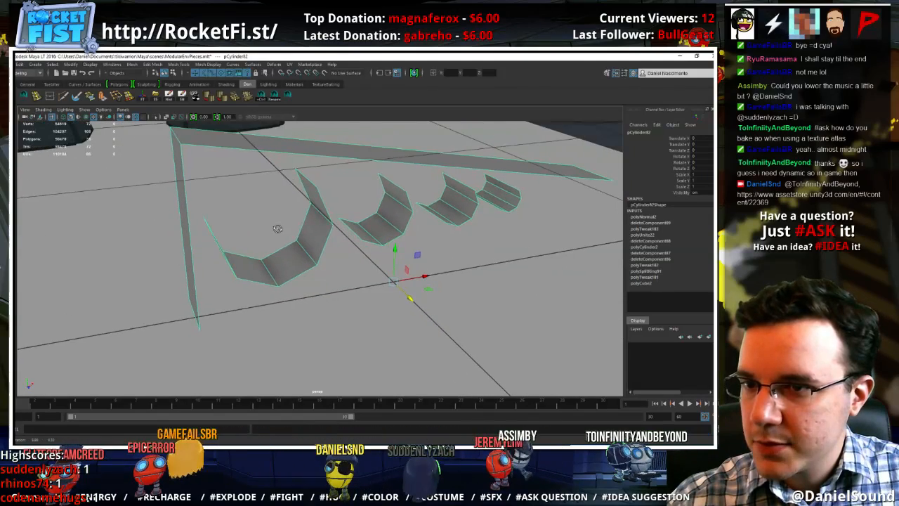
# Turn off backface culling for the combined wedge-and-cylinder object
pyautogui.moveTo(239, 131); pyautogui.dragTo(279, 131, button='right')
pyautogui.click(254, 142)
pyautogui.rightClick(269, 145)
pyautogui.click(269, 143)
pyautogui.click(90, 64)
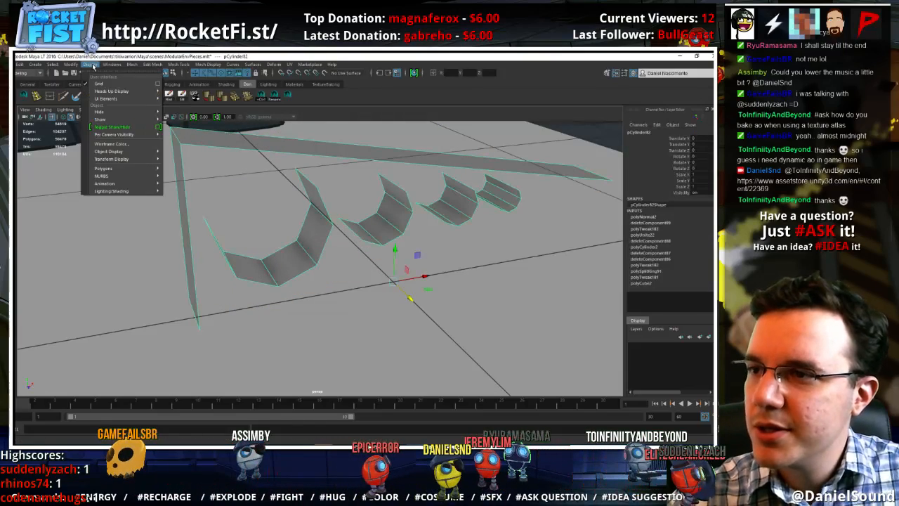
pyautogui.moveTo(112, 169)
pyautogui.click(191, 176)
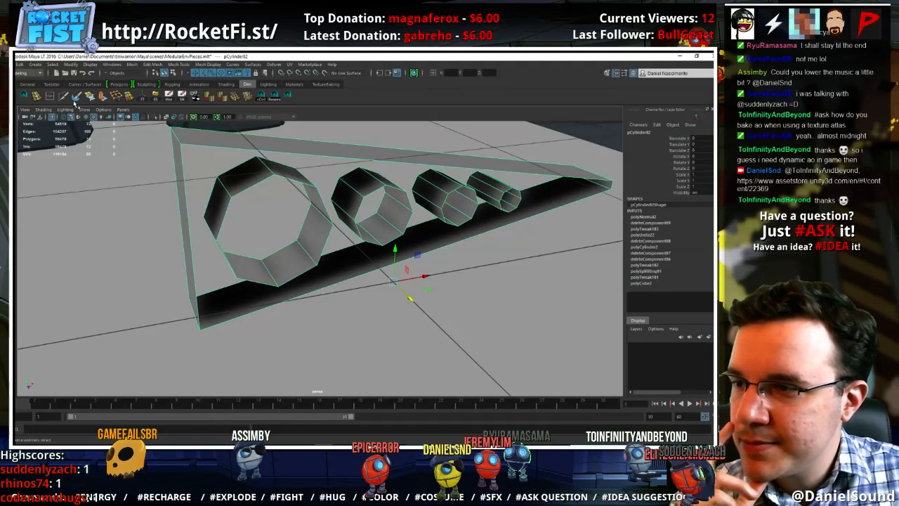
# Insert a series of edge loops across the wedge's upper sloping strip, roughly in line with the corners of the four holes
pyautogui.click(39, 96)
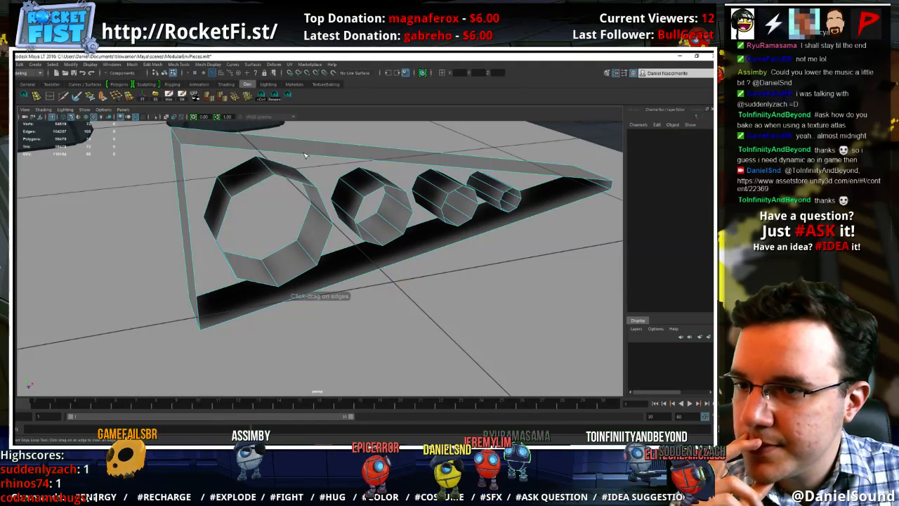
pyautogui.click(258, 153)
pyautogui.click(322, 158)
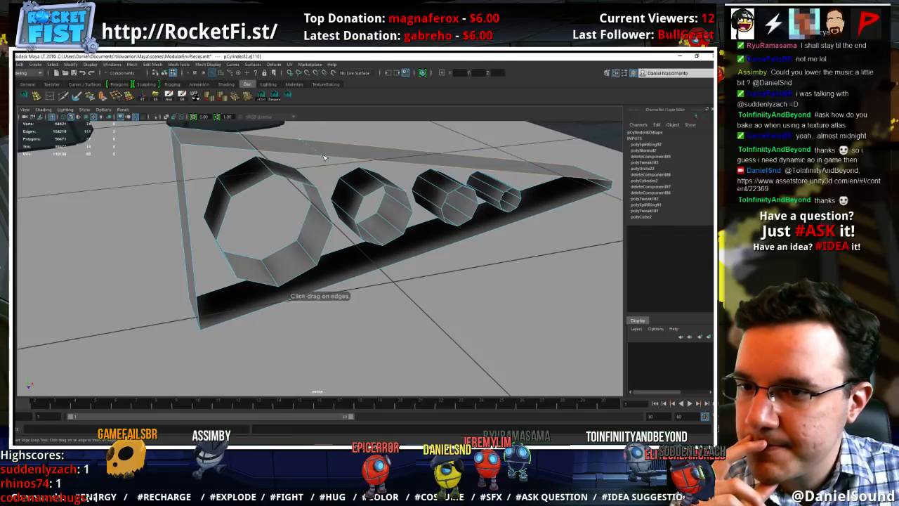
pyautogui.click(355, 162)
pyautogui.keyDown('alt'); pyautogui.moveTo(411, 204); pyautogui.dragTo(338, 195); pyautogui.keyUp('alt')
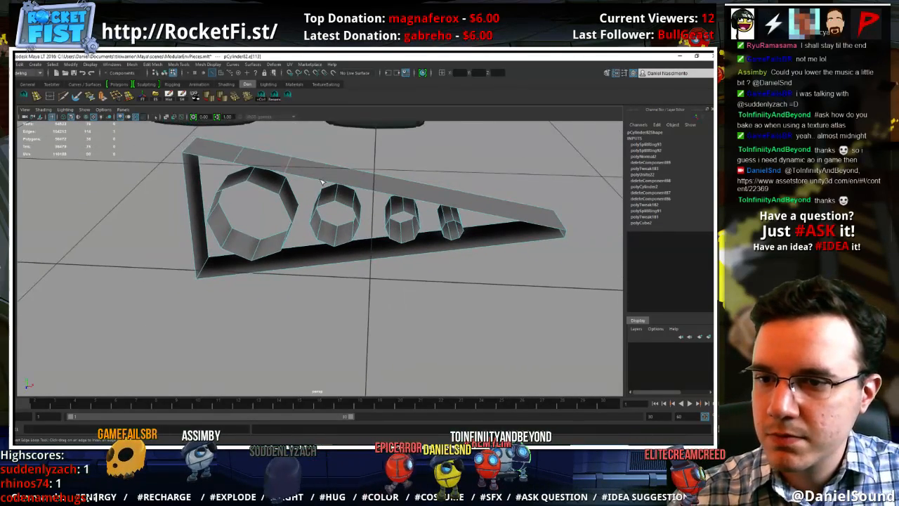
pyautogui.click(368, 190)
pyautogui.click(413, 198)
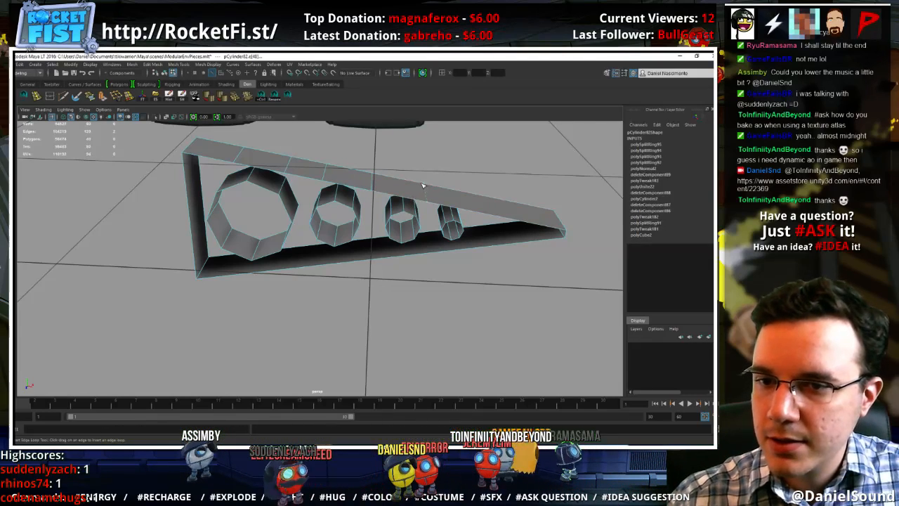
pyautogui.click(404, 182)
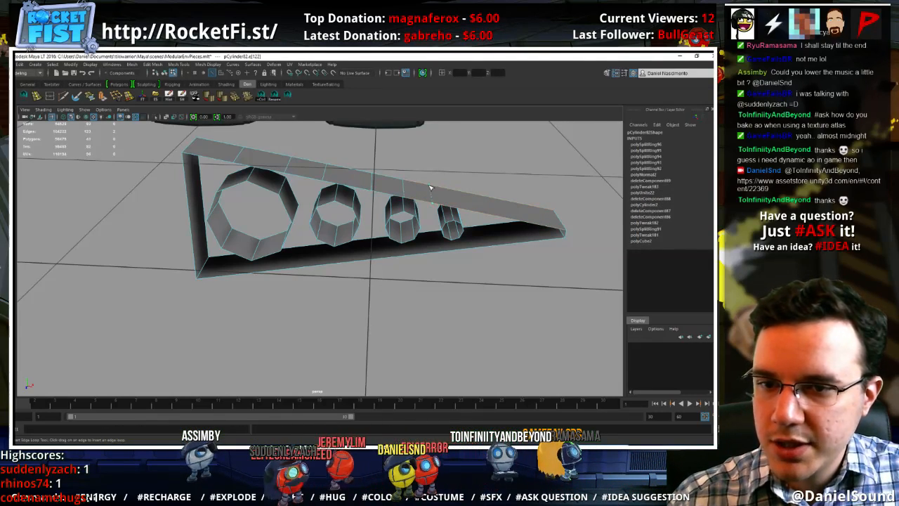
pyautogui.click(456, 191)
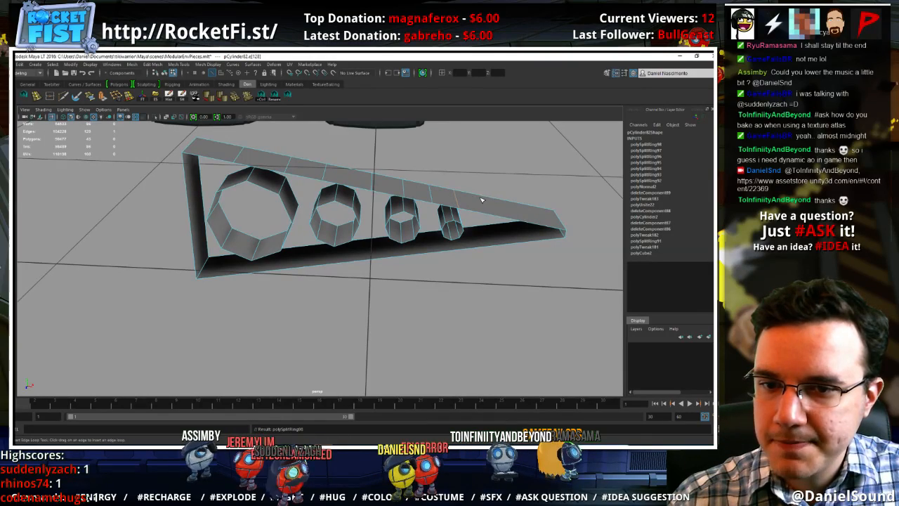
pyautogui.click(483, 198)
# Insert matching edge loops across the wedge's lower strip, from beyond the smallest hole to beneath the largest one
pyautogui.keyDown('alt'); pyautogui.moveTo(485, 330); pyautogui.dragTo(486, 240); pyautogui.keyUp('alt')
pyautogui.click(487, 259)
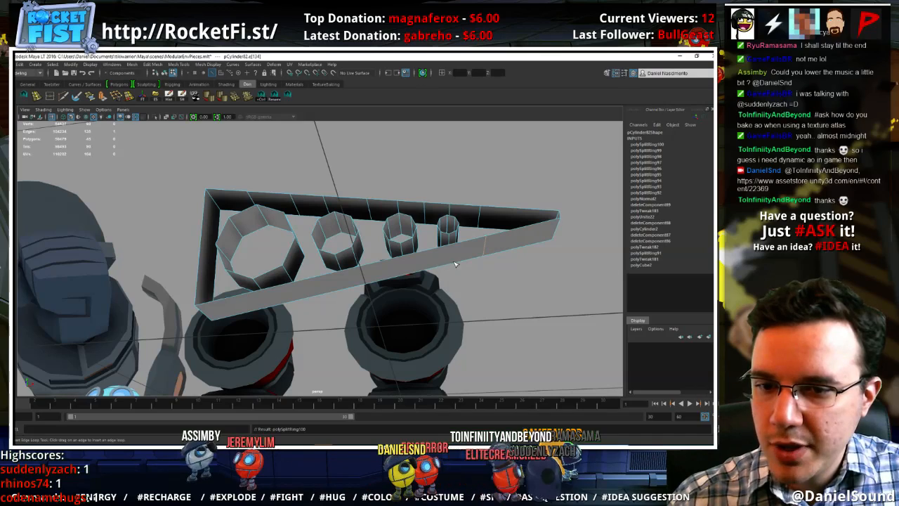
pyautogui.click(453, 266)
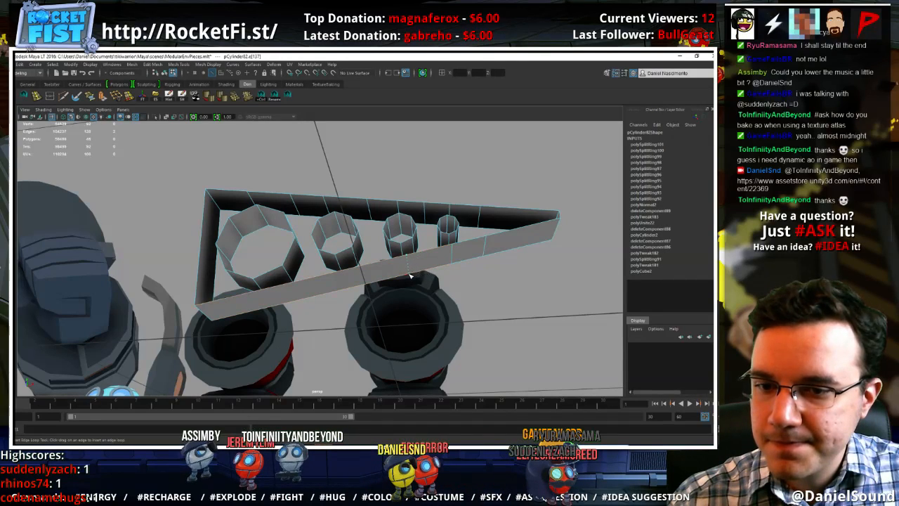
pyautogui.click(430, 270)
pyautogui.click(403, 279)
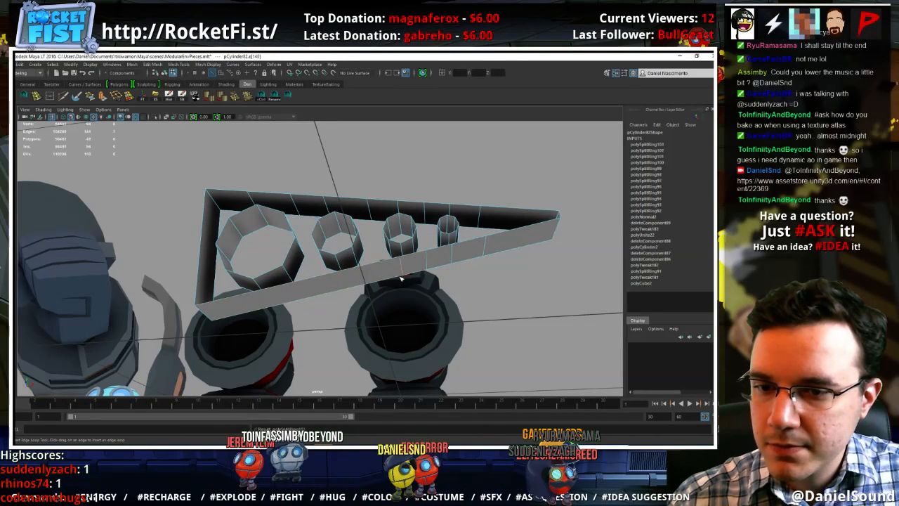
pyautogui.click(357, 290)
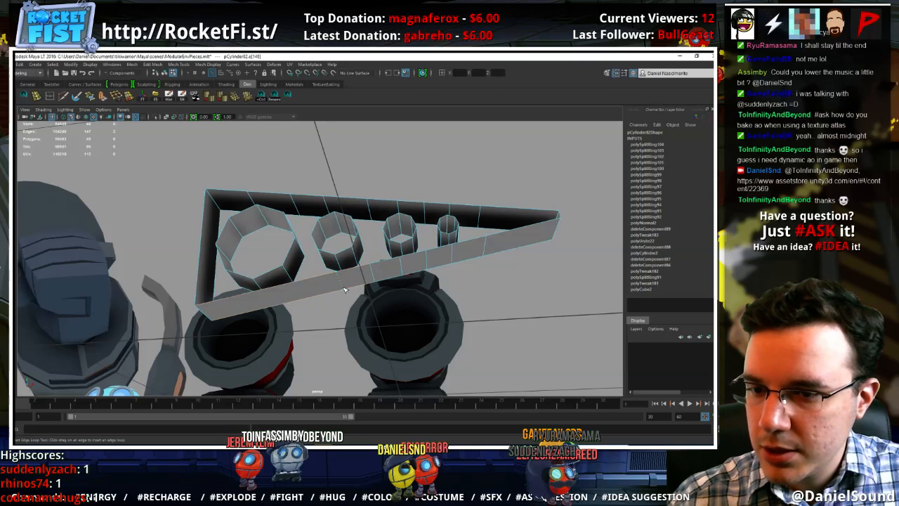
pyautogui.click(344, 290)
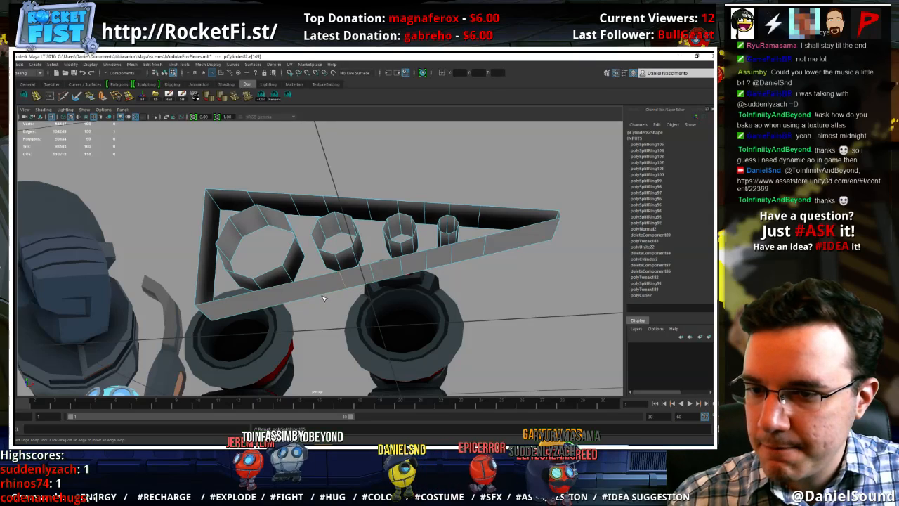
pyautogui.click(269, 311)
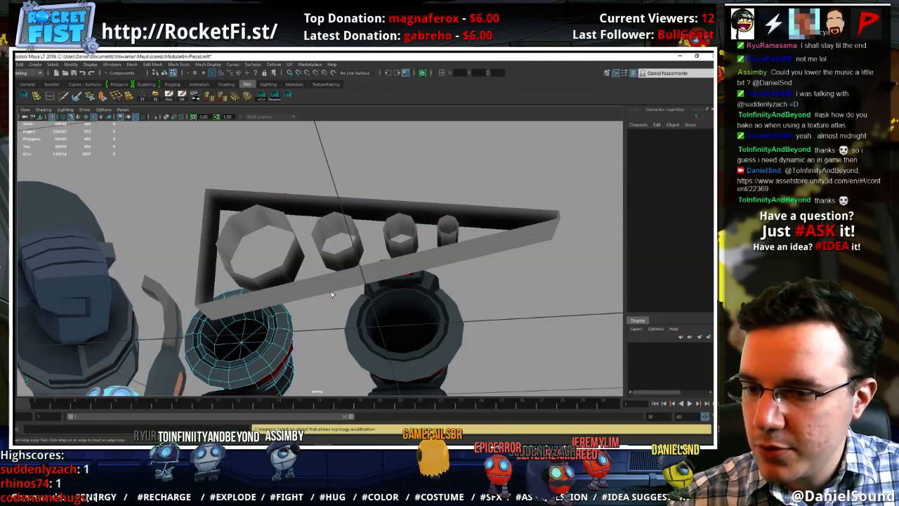
pyautogui.click(288, 297)
pyautogui.click(263, 314)
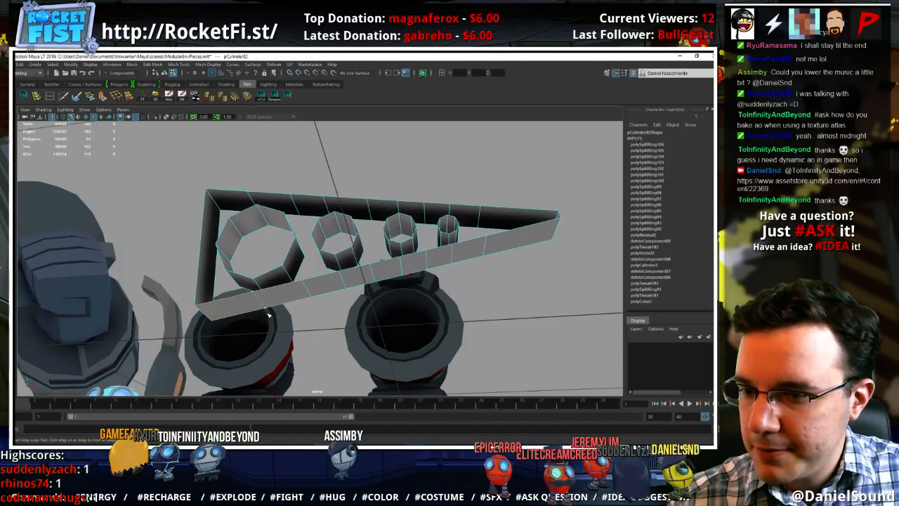
# Insert an edge loop across the middle of the wedge's upright end strip and return to object mode
pyautogui.keyDown('alt'); pyautogui.moveTo(269, 315); pyautogui.dragTo(258, 250); pyautogui.keyUp('alt')
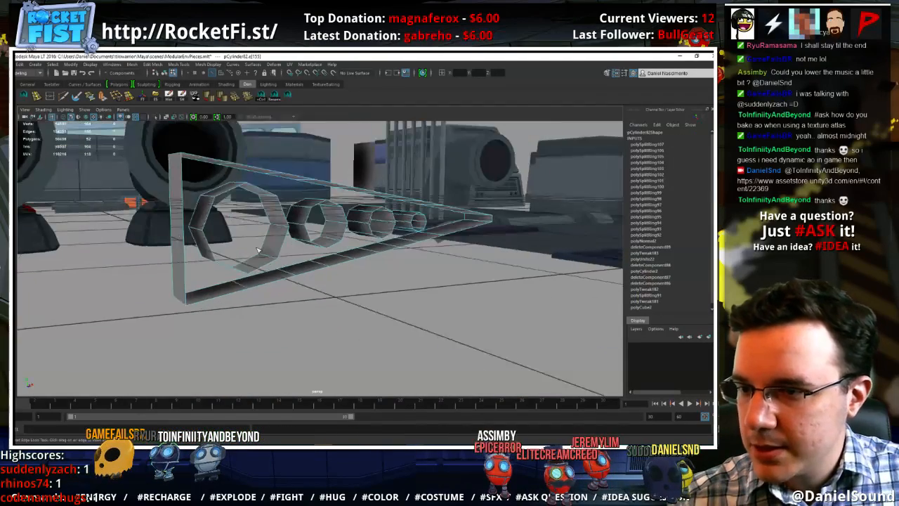
pyautogui.click(185, 231)
pyautogui.keyDown('alt'); pyautogui.moveTo(187, 231); pyautogui.dragTo(454, 206); pyautogui.keyUp('alt')
pyautogui.moveTo(461, 198); pyautogui.dragTo(486, 178, button='right')
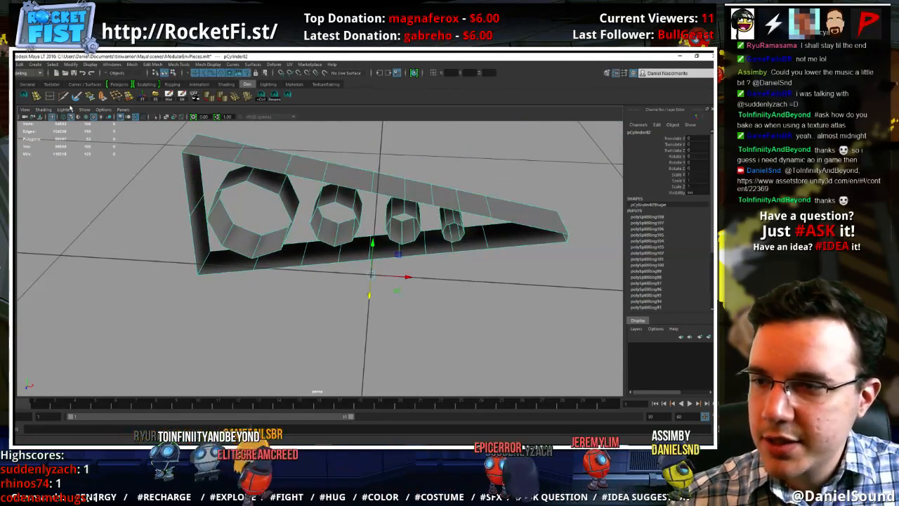
# Append a polygon that closes the open side of the wedge's narrow tip beyond the smallest hole
pyautogui.click(102, 96)
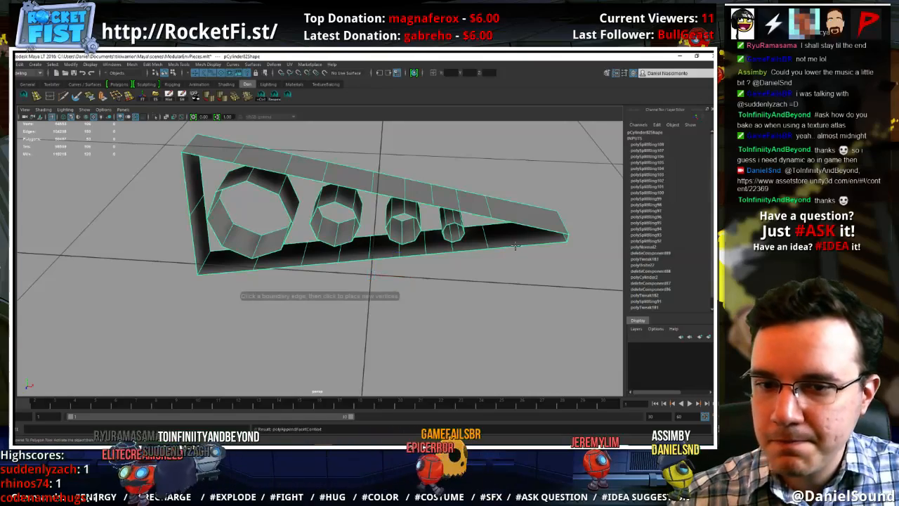
pyautogui.press('Return')
pyautogui.keyDown('alt'); pyautogui.moveTo(437, 257); pyautogui.dragTo(345, 223); pyautogui.keyUp('alt')
pyautogui.keyDown('alt'); pyautogui.moveTo(330, 226); pyautogui.dragTo(353, 237, button='middle'); pyautogui.keyUp('alt')
pyautogui.keyDown('alt'); pyautogui.moveTo(352, 237); pyautogui.dragTo(370, 246); pyautogui.keyUp('alt')
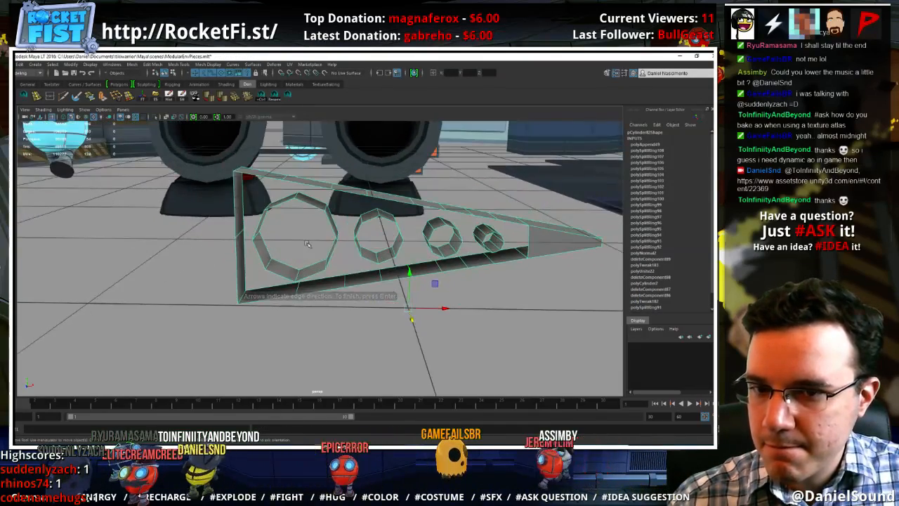
pyautogui.keyDown('alt'); pyautogui.moveTo(370, 246); pyautogui.dragTo(448, 255, button='right'); pyautogui.keyUp('alt')
pyautogui.keyDown('alt'); pyautogui.moveTo(448, 256); pyautogui.dragTo(327, 254, button='middle'); pyautogui.keyUp('alt')
pyautogui.keyDown('alt'); pyautogui.moveTo(327, 254); pyautogui.dragTo(336, 252); pyautogui.keyUp('alt')
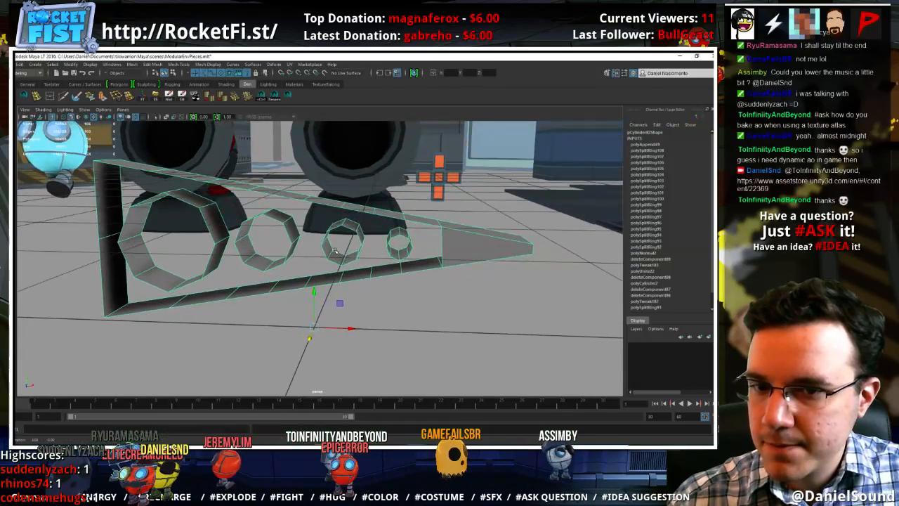
pyautogui.click(61, 99)
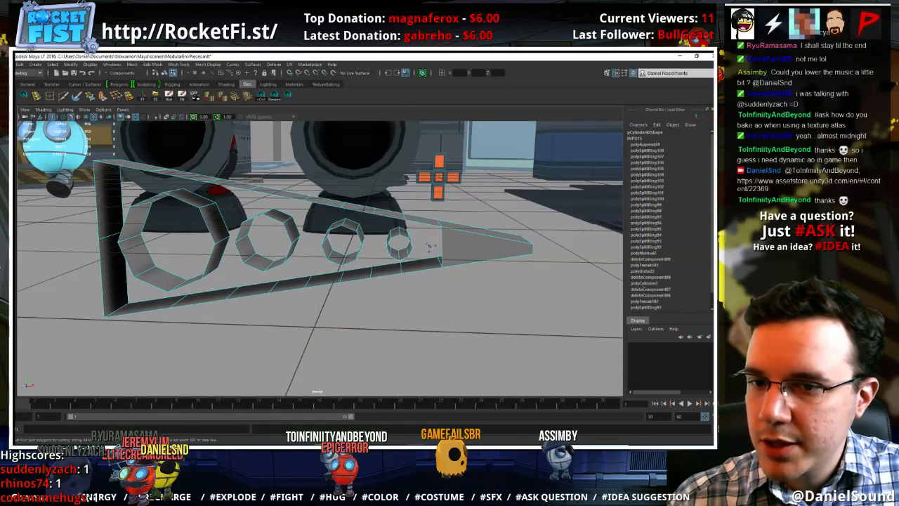
pyautogui.click(534, 246)
pyautogui.press('w')
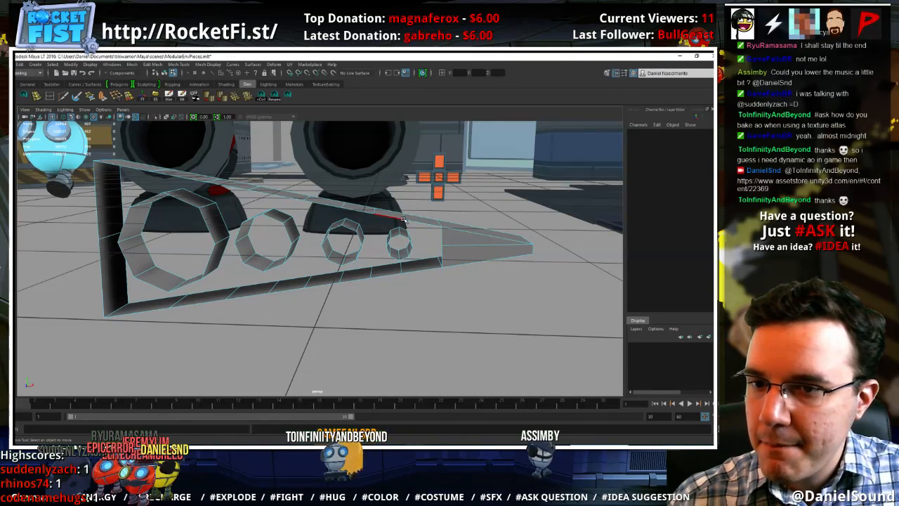
pyautogui.keyDown('alt'); pyautogui.moveTo(536, 255); pyautogui.dragTo(510, 260); pyautogui.keyUp('alt')
pyautogui.hotkey('ctrl', 'z')
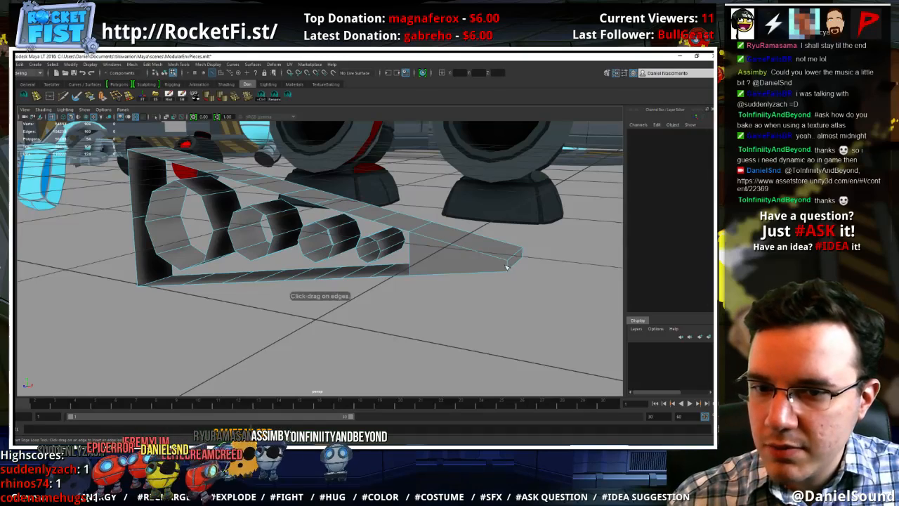
# Insert an edge loop lengthwise through the closed tip face and move its end edge outward to make the tip pointed
pyautogui.click(509, 265)
pyautogui.press('w')
pyautogui.rightClick(512, 258)
pyautogui.moveTo(512, 257); pyautogui.dragTo(512, 239, button='right')
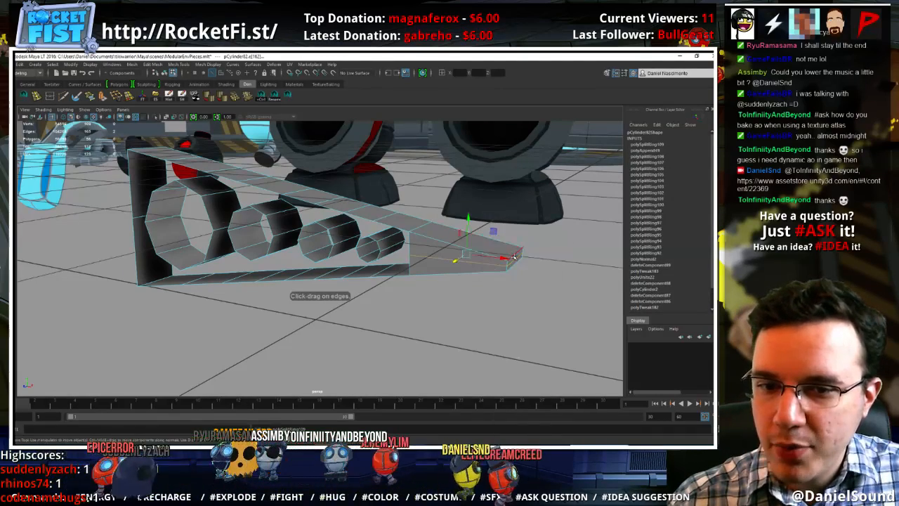
pyautogui.click(516, 260)
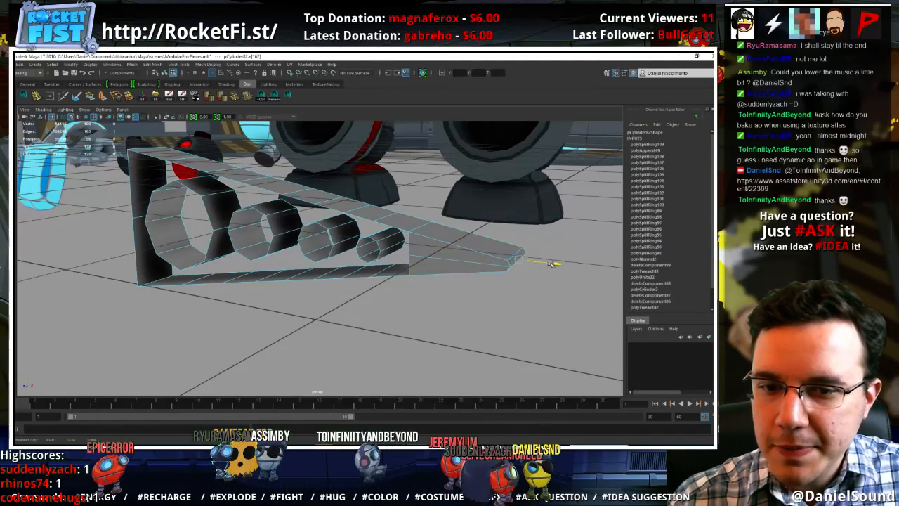
pyautogui.keyDown('alt'); pyautogui.moveTo(553, 263); pyautogui.dragTo(434, 229); pyautogui.keyUp('alt')
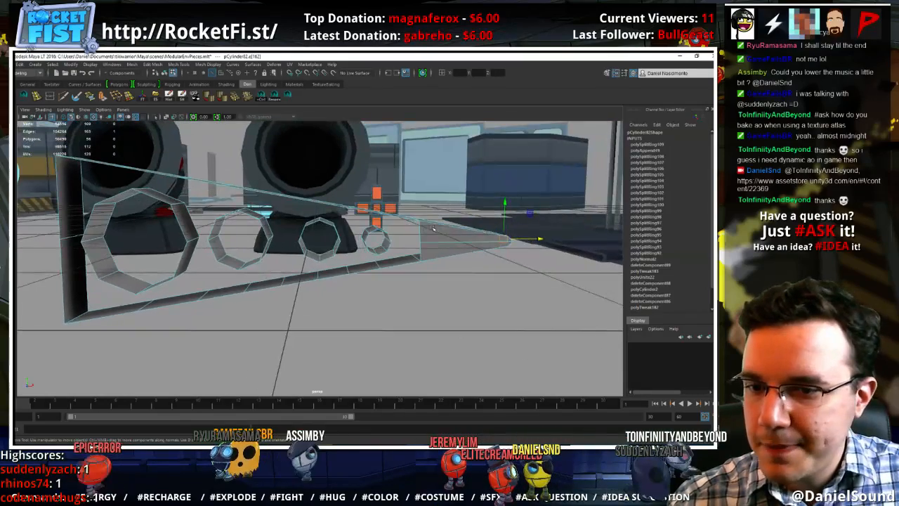
pyautogui.moveTo(434, 229); pyautogui.dragTo(469, 215, button='right')
pyautogui.keyDown('alt'); pyautogui.moveTo(465, 217); pyautogui.dragTo(407, 263); pyautogui.keyUp('alt')
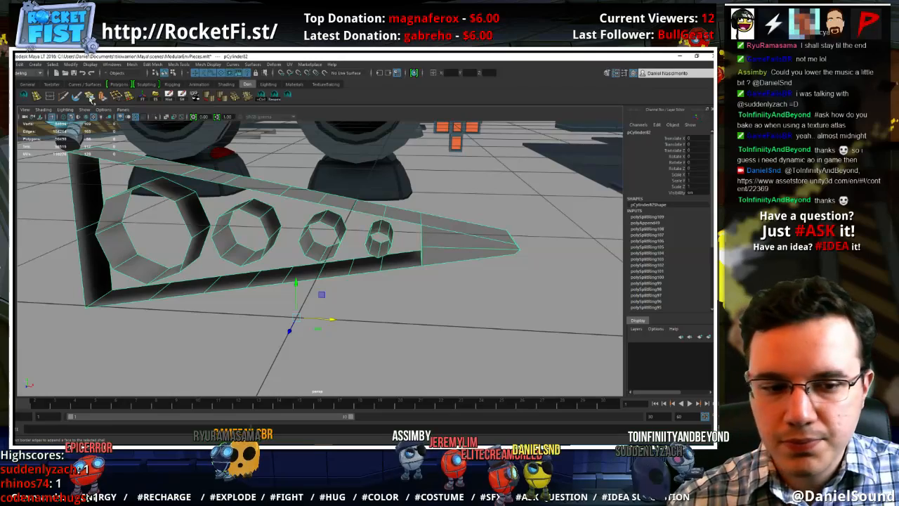
# Append two polygons bridging the lower strip's edges to the bottom edges of the largest hole
pyautogui.click(92, 97)
pyautogui.keyDown('alt'); pyautogui.moveTo(195, 246); pyautogui.dragTo(205, 280); pyautogui.keyUp('alt')
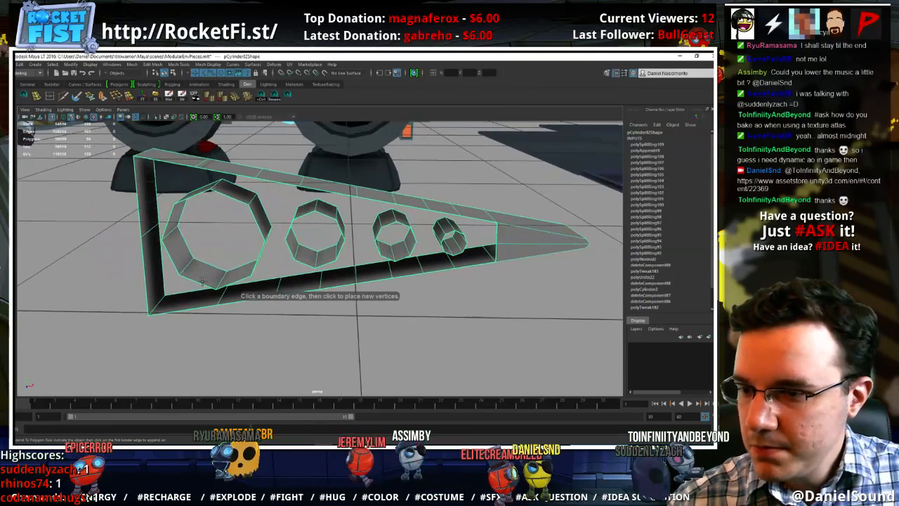
pyautogui.click(200, 282)
pyautogui.click(197, 307)
pyautogui.press('Return')
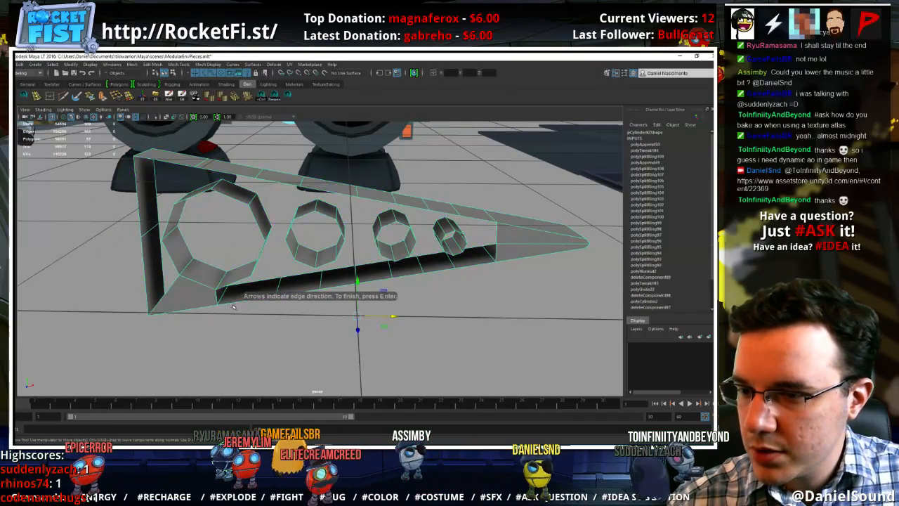
pyautogui.press('g')
pyautogui.click(230, 302)
pyautogui.click(233, 282)
pyautogui.press('Return')
# Append two polygons bridging the lower and upper halves of the upright end strip to the side of the largest hole
pyautogui.press('g')
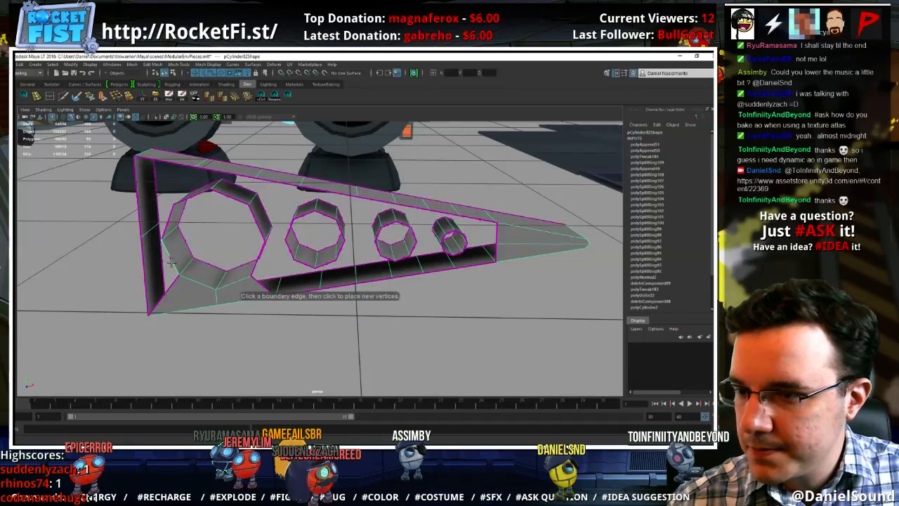
pyautogui.click(144, 260)
pyautogui.click(168, 243)
pyautogui.press('Return')
pyautogui.press('g')
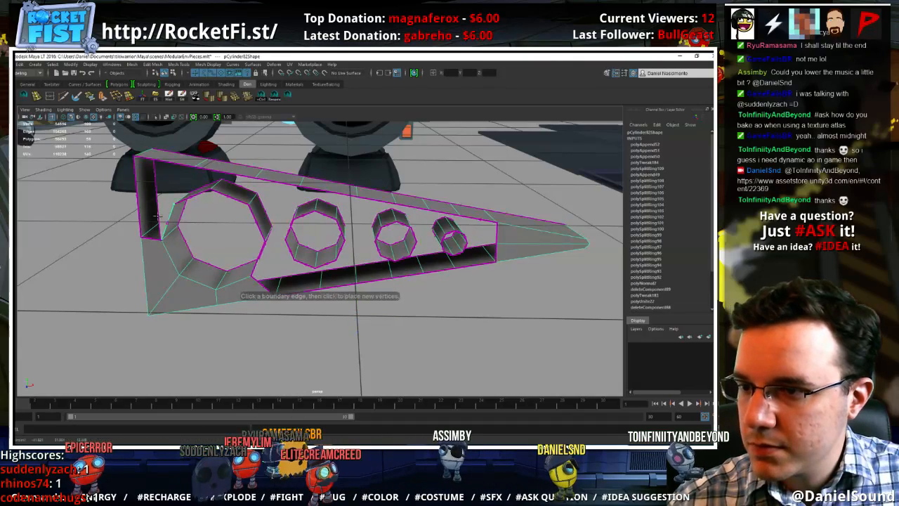
pyautogui.click(136, 210)
pyautogui.click(186, 172)
pyautogui.press('Return')
pyautogui.press('g')
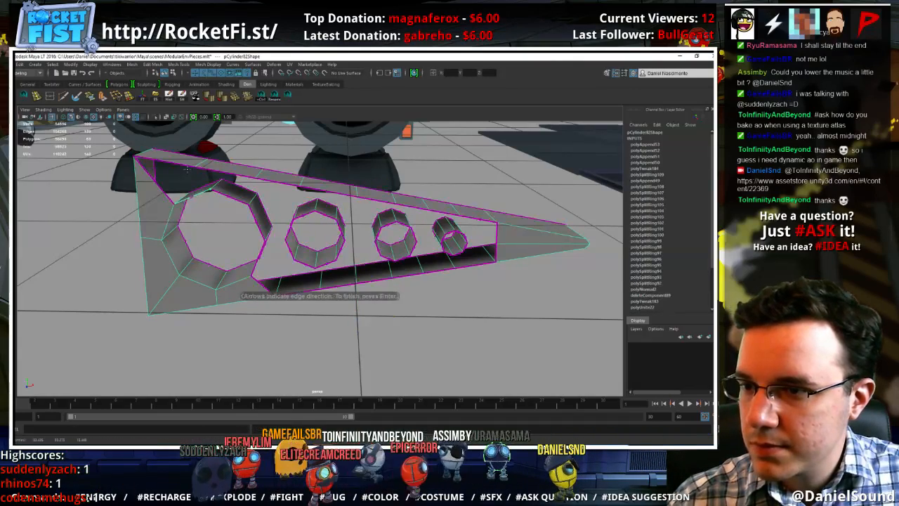
# Append three polygons bridging the upper strip's edges to the top and upper side edges of the largest hole
pyautogui.click(184, 165)
pyautogui.press('Return')
pyautogui.press('g')
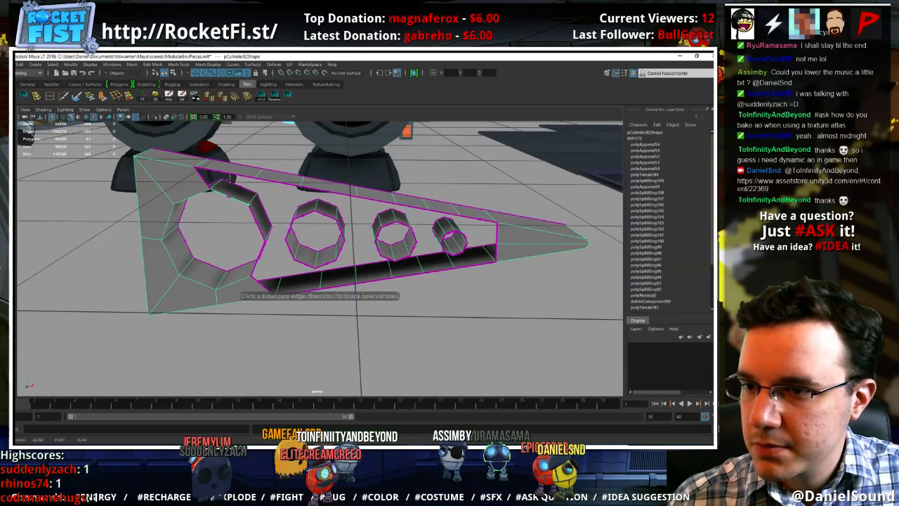
pyautogui.click(237, 184)
pyautogui.press('Return')
pyautogui.press('g')
pyautogui.click(281, 177)
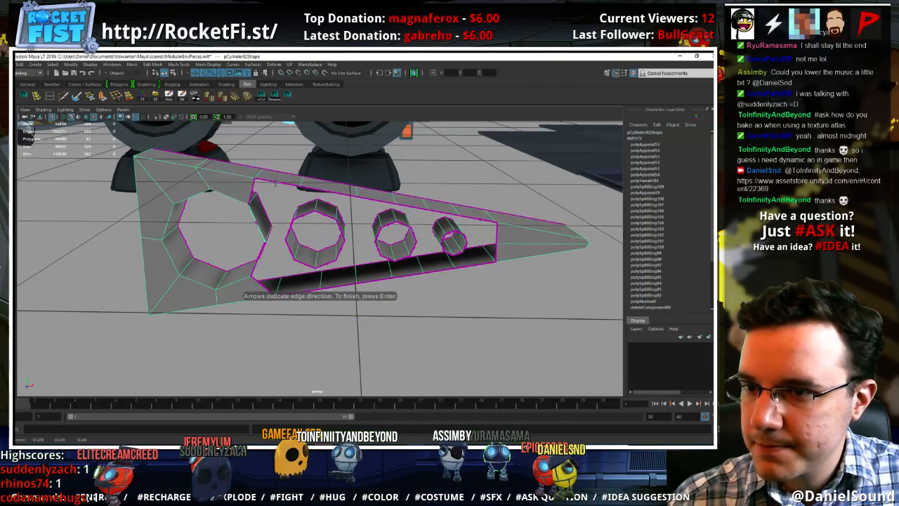
pyautogui.click(265, 212)
pyautogui.press('Return')
# Append polygons joining the fill around the largest hole and the upper strip to the second hole's near side and top edges
pyautogui.moveTo(300, 234)
pyautogui.keyDown('alt'); pyautogui.mouseDown()
pyautogui.moveTo(316, 225)
pyautogui.moveTo(307, 224)
pyautogui.mouseUp(); pyautogui.keyUp('alt')
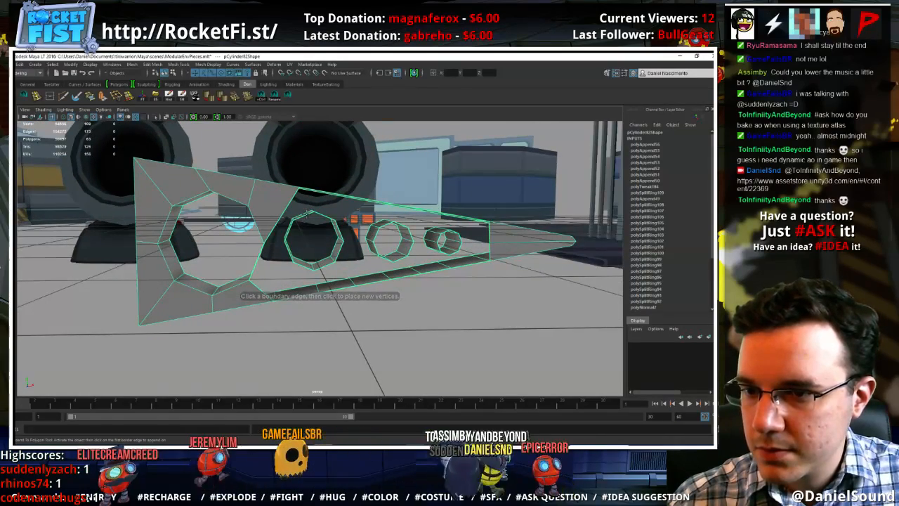
pyautogui.click(282, 220)
pyautogui.click(288, 230)
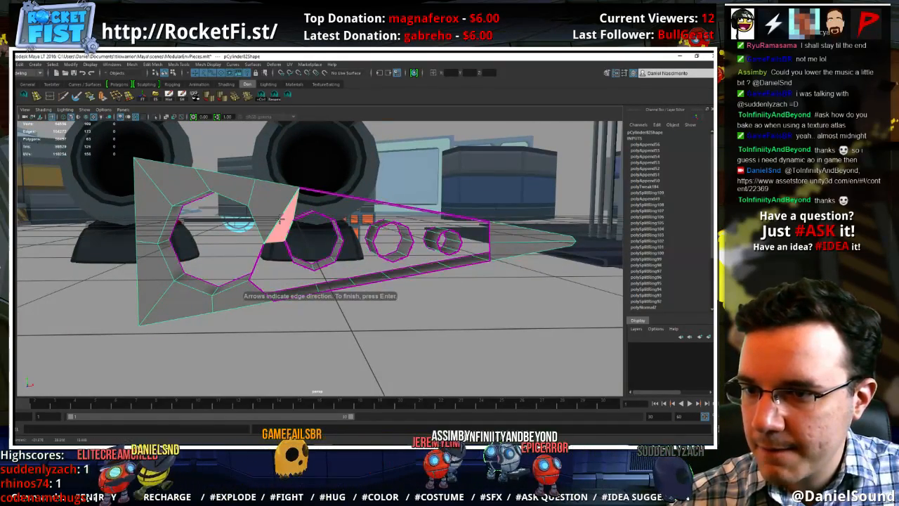
pyautogui.press('Return')
pyautogui.keyDown('alt'); pyautogui.moveTo(334, 202); pyautogui.dragTo(327, 214); pyautogui.keyUp('alt')
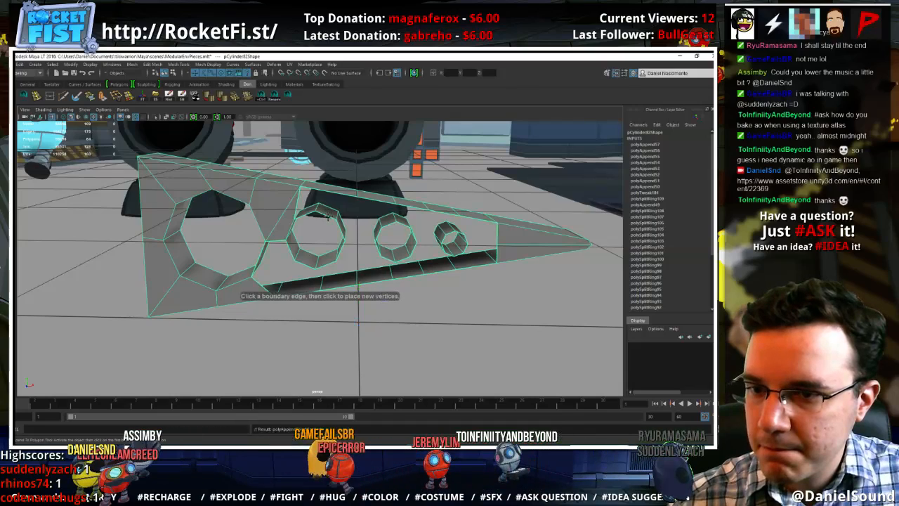
pyautogui.click(307, 210)
pyautogui.press('Return')
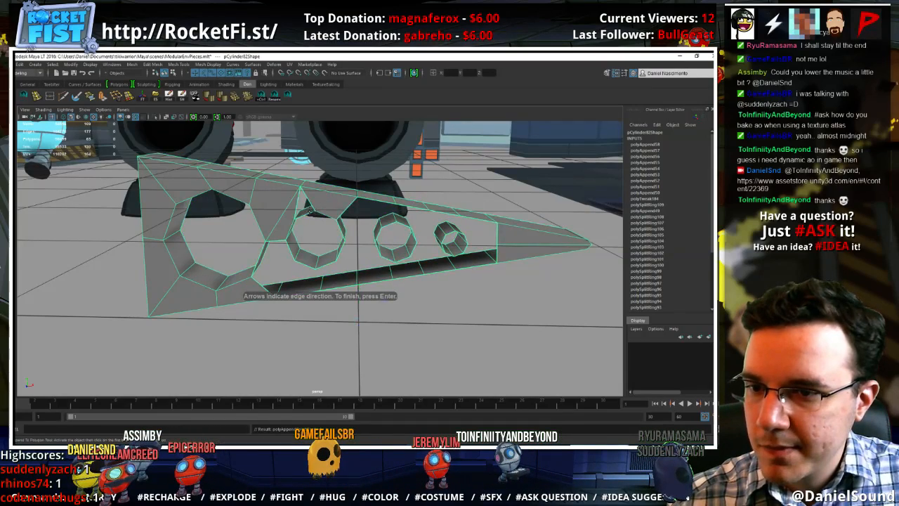
pyautogui.click(310, 201)
pyautogui.press('Return')
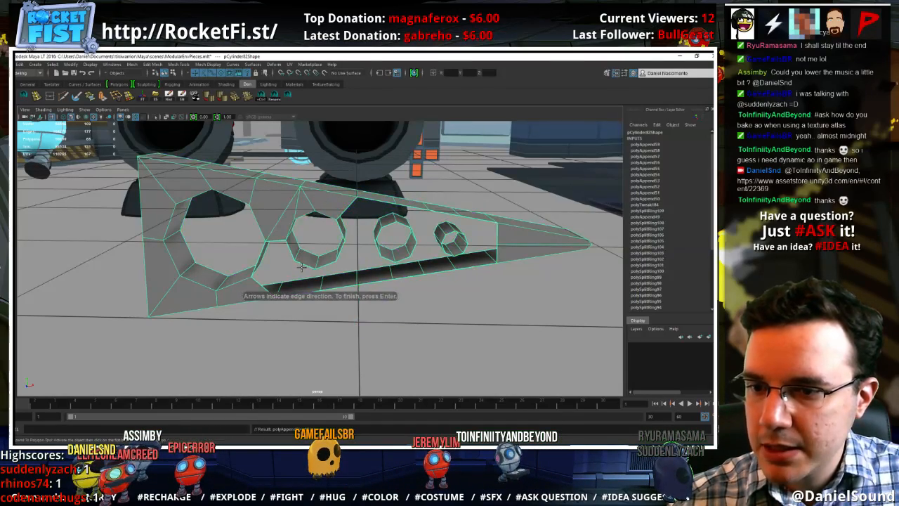
# Append polygons connecting the lower strip to the second hole and closing the gap between it and the largest hole
pyautogui.click(304, 266)
pyautogui.click(300, 292)
pyautogui.press('Return')
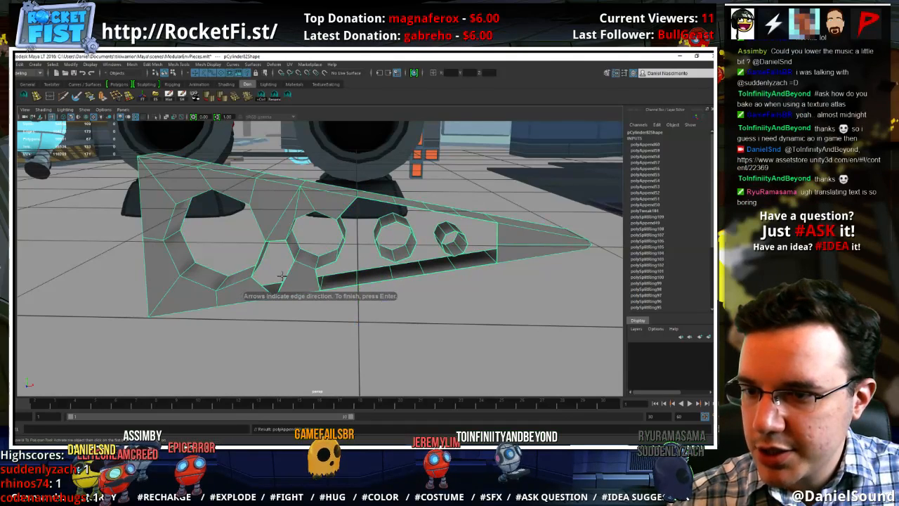
pyautogui.click(287, 273)
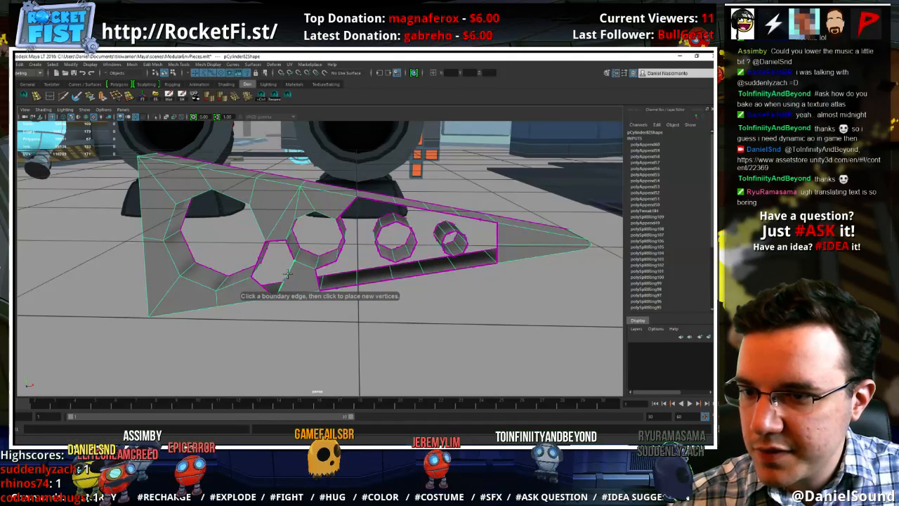
pyautogui.click(263, 247)
pyautogui.press('Return')
pyautogui.press('g')
pyautogui.click(289, 251)
pyautogui.click(276, 249)
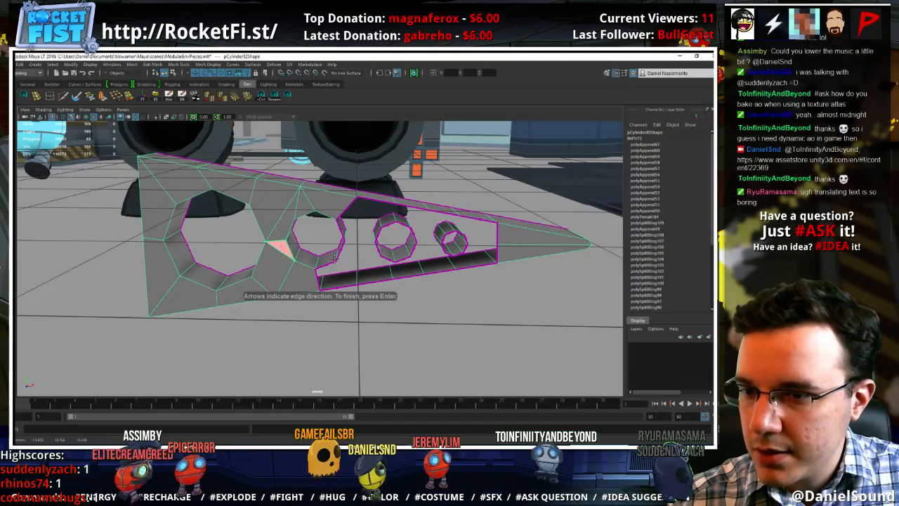
pyautogui.press('Return')
# Append polygons bridging the remaining lower edges of the second hole to the lower strip
pyautogui.press('g')
pyautogui.click(331, 264)
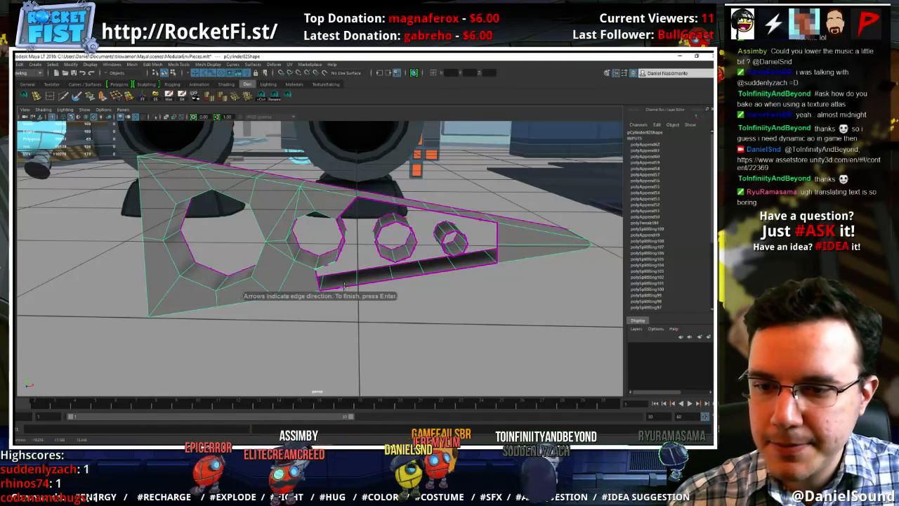
pyautogui.press('Return')
pyautogui.press('g')
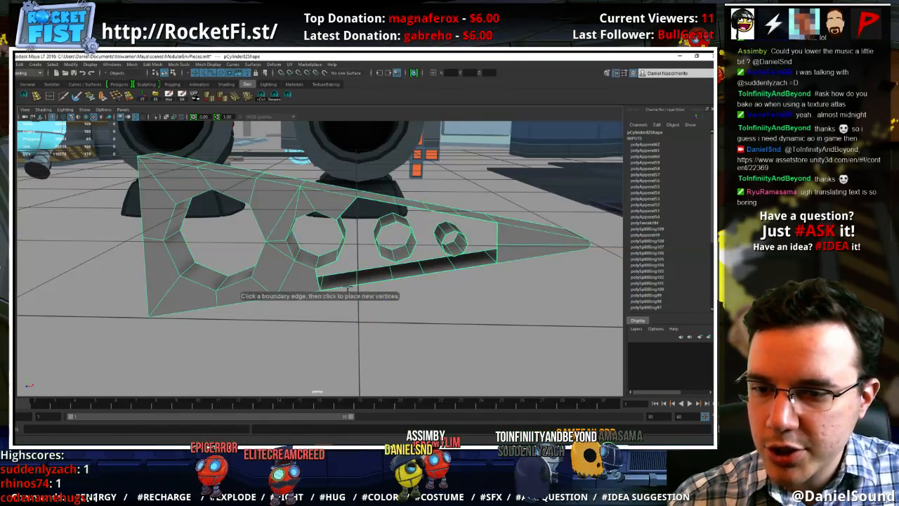
pyautogui.click(325, 269)
pyautogui.click(338, 286)
pyautogui.press('Return')
# Append a polygon between the facing edges of the second and third holes, and another joining it to the upper strip
pyautogui.keyDown('alt'); pyautogui.moveTo(337, 286); pyautogui.dragTo(345, 271); pyautogui.keyUp('alt')
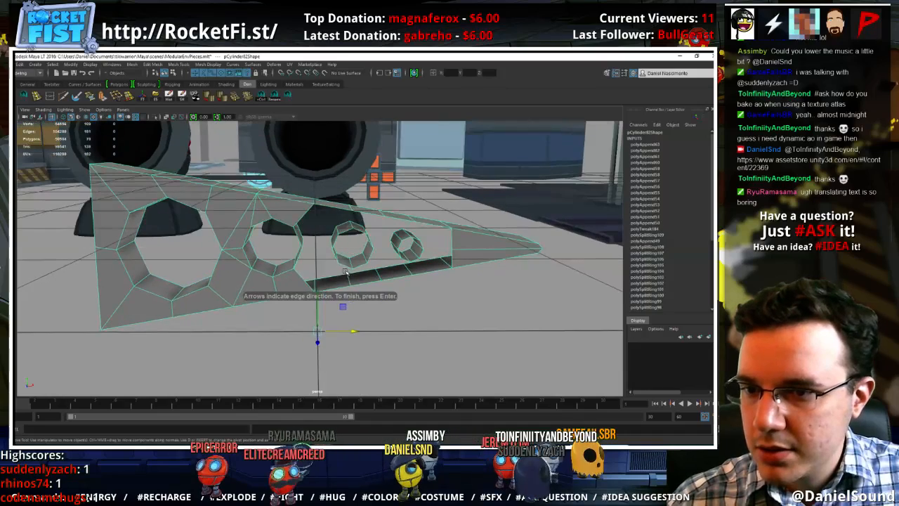
pyautogui.press('g')
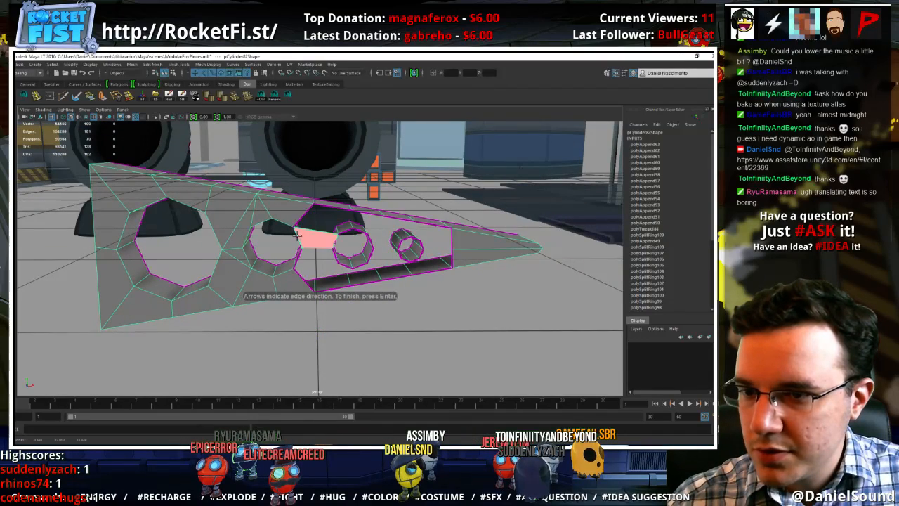
pyautogui.click(338, 232)
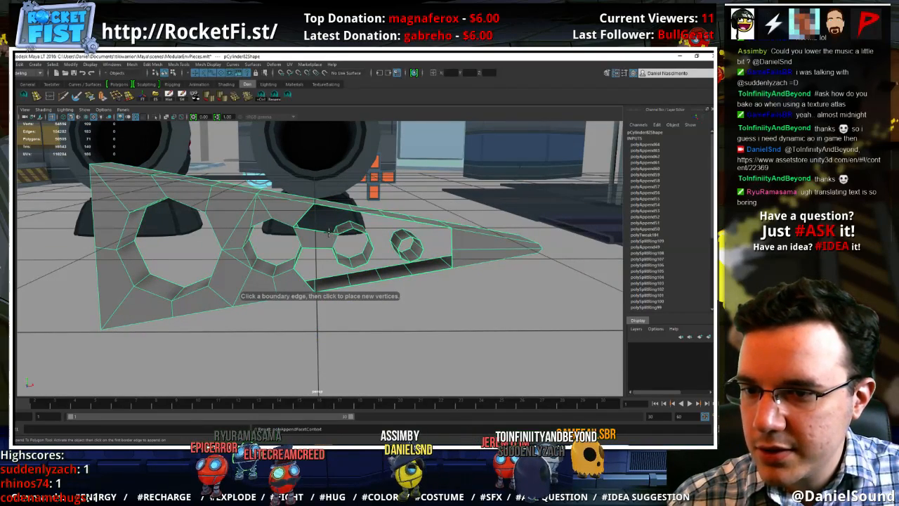
pyautogui.click(329, 232)
pyautogui.click(338, 209)
pyautogui.press('Return')
# Append polygons filling the area between the third hole's top edges and the upper strip
pyautogui.press('g')
pyautogui.click(349, 228)
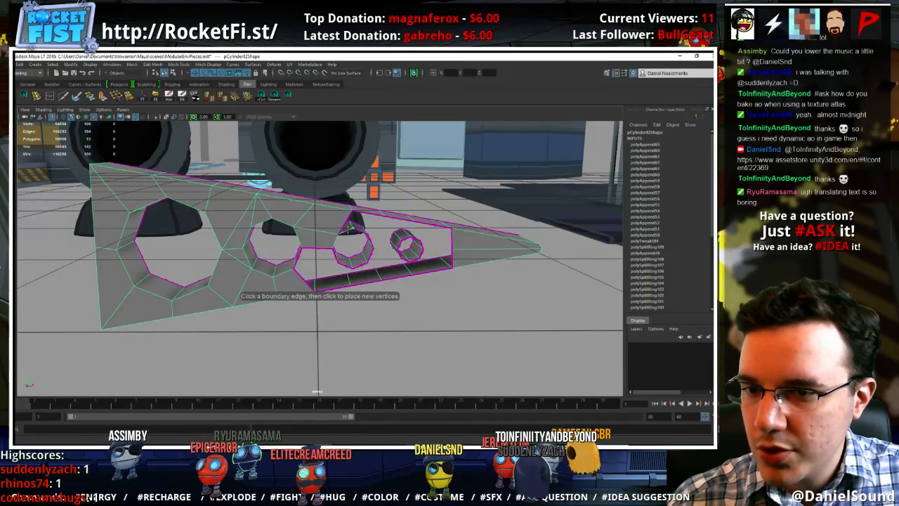
pyautogui.click(358, 232)
pyautogui.click(359, 232)
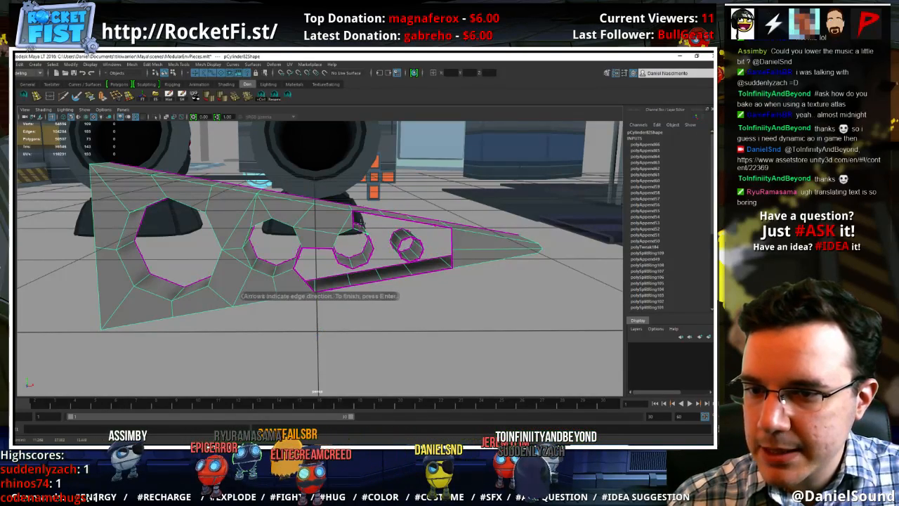
pyautogui.click(364, 212)
pyautogui.press('Return')
# Append polygons closing the gap below the bridge between the second and third holes, down to the lower strip
pyautogui.press('w')
pyautogui.keyDown('alt'); pyautogui.moveTo(343, 267); pyautogui.dragTo(329, 239, button='middle'); pyautogui.keyUp('alt')
pyautogui.keyDown('alt'); pyautogui.moveTo(329, 240); pyautogui.dragTo(322, 229); pyautogui.keyUp('alt')
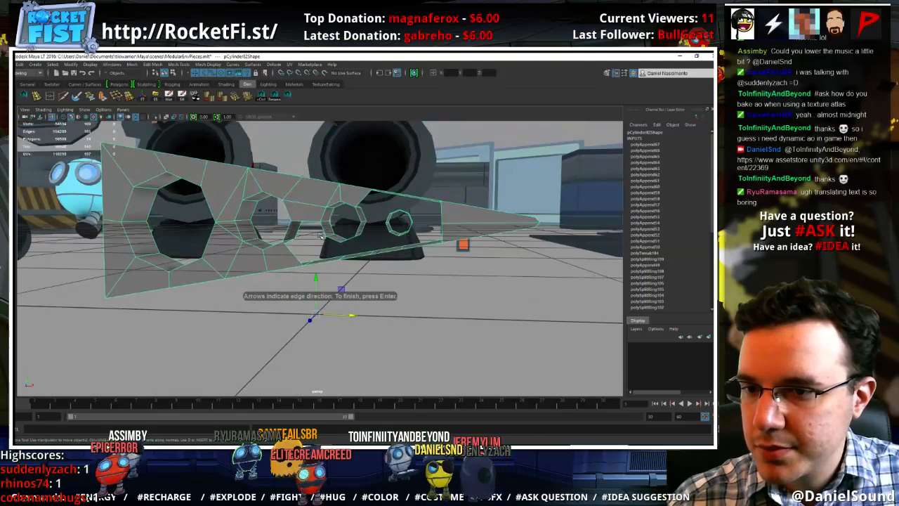
pyautogui.press('g')
pyautogui.click(310, 226)
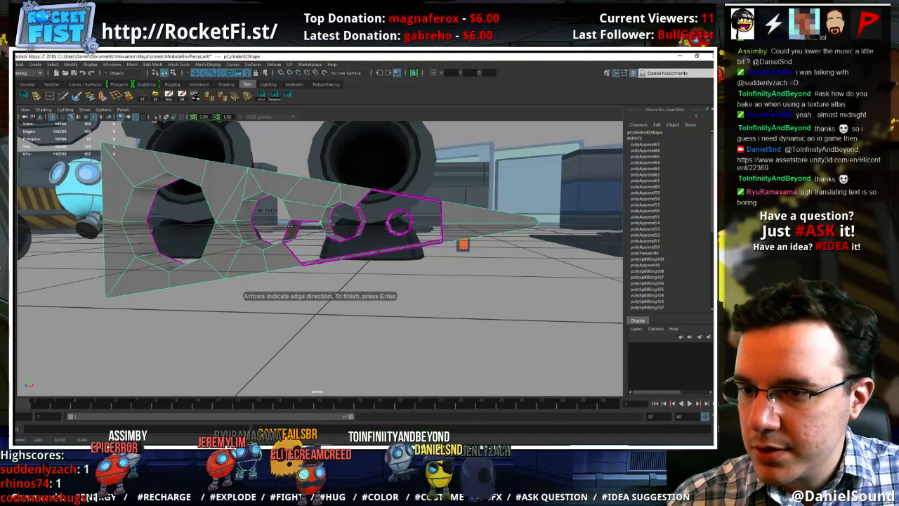
pyautogui.click(325, 258)
pyautogui.press('Return')
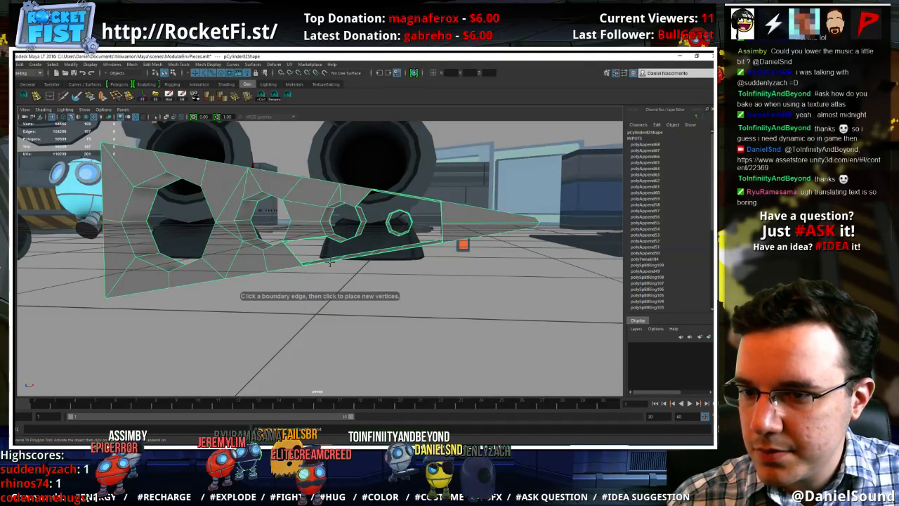
pyautogui.click(329, 262)
pyautogui.click(310, 238)
pyautogui.press('w')
# Append polygons bridging the lower strip to the bottom edges of the third hole
pyautogui.keyDown('alt'); pyautogui.moveTo(322, 251); pyautogui.dragTo(353, 256); pyautogui.keyUp('alt')
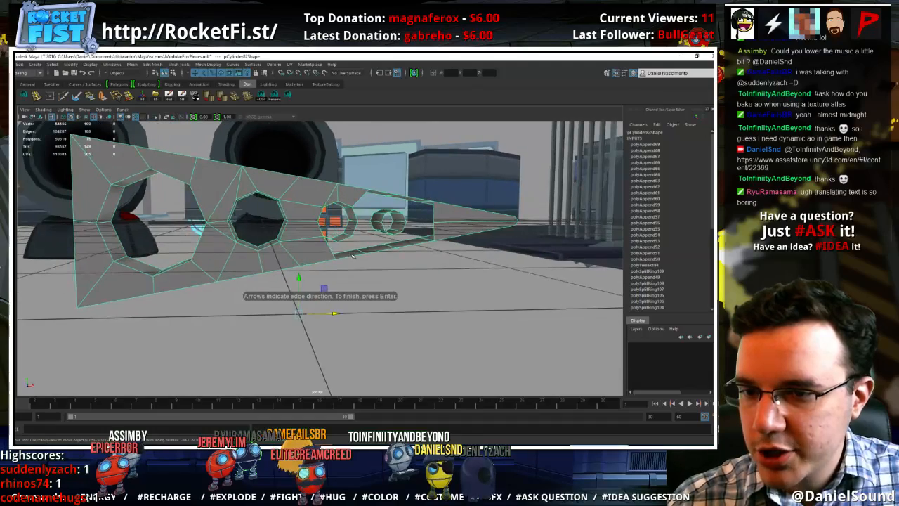
pyautogui.press('g')
pyautogui.click(342, 254)
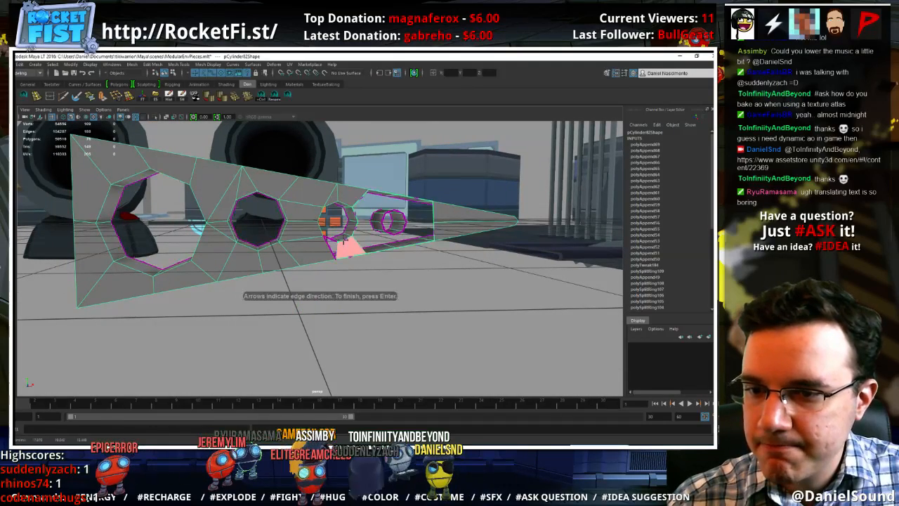
pyautogui.press('w')
pyautogui.keyDown('alt'); pyautogui.moveTo(330, 245); pyautogui.dragTo(363, 255); pyautogui.keyUp('alt')
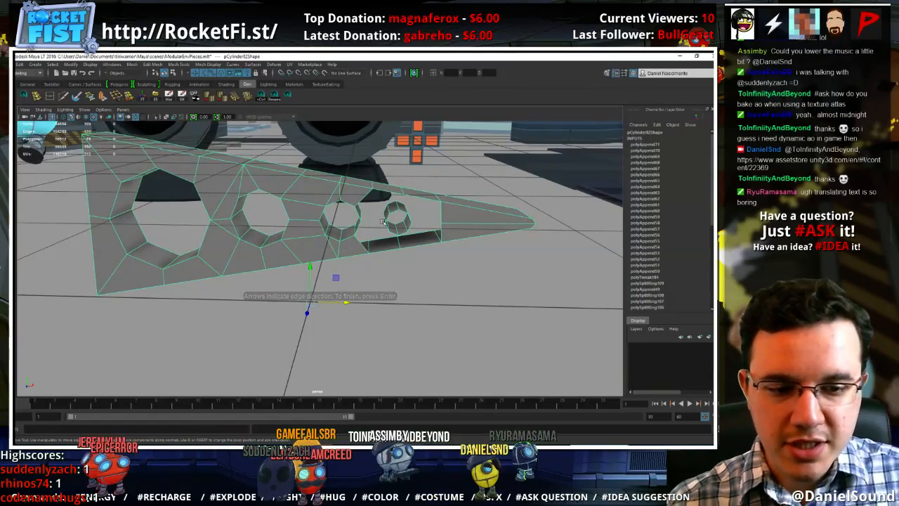
# Append a polygon bridging the facing side edges of the third hole and the smallest hole
pyautogui.keyDown('alt'); pyautogui.moveTo(382, 226); pyautogui.dragTo(358, 230, button='middle'); pyautogui.keyUp('alt')
pyautogui.scroll(4, 403, 239)
pyautogui.keyDown('alt'); pyautogui.moveTo(413, 232); pyautogui.dragTo(413, 191); pyautogui.keyUp('alt')
pyautogui.press('g')
pyautogui.click(323, 226)
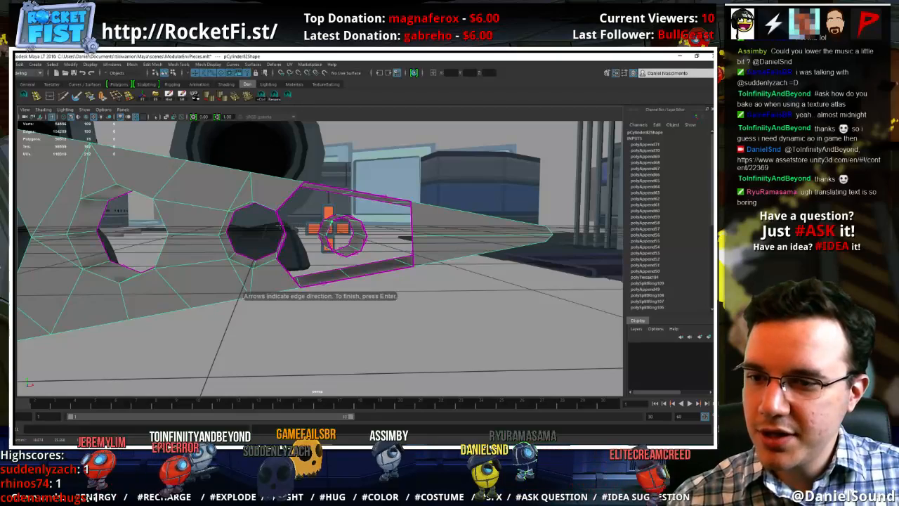
pyautogui.keyDown('alt'); pyautogui.moveTo(287, 226); pyautogui.dragTo(285, 229); pyautogui.keyUp('alt')
pyautogui.click(283, 235)
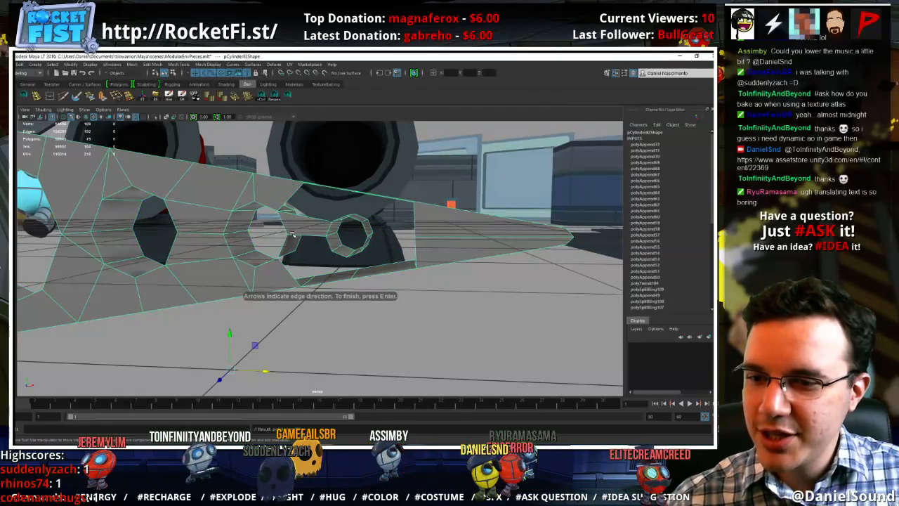
pyautogui.press('Return')
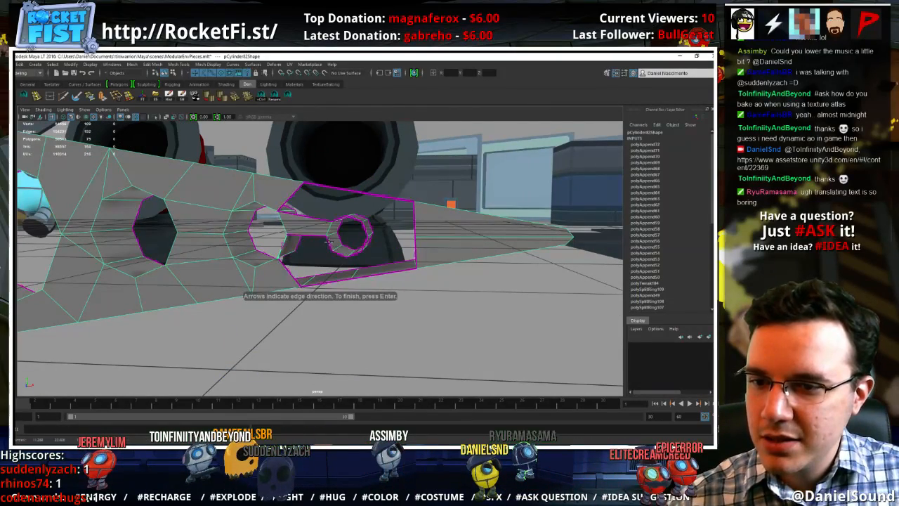
# Append polygons from the smallest hole's lower edge to the lower strip and close the gap beside the third hole
pyautogui.keyDown('alt'); pyautogui.moveTo(330, 246); pyautogui.dragTo(337, 284); pyautogui.keyUp('alt')
pyautogui.click(328, 281)
pyautogui.press('Return')
pyautogui.press('g')
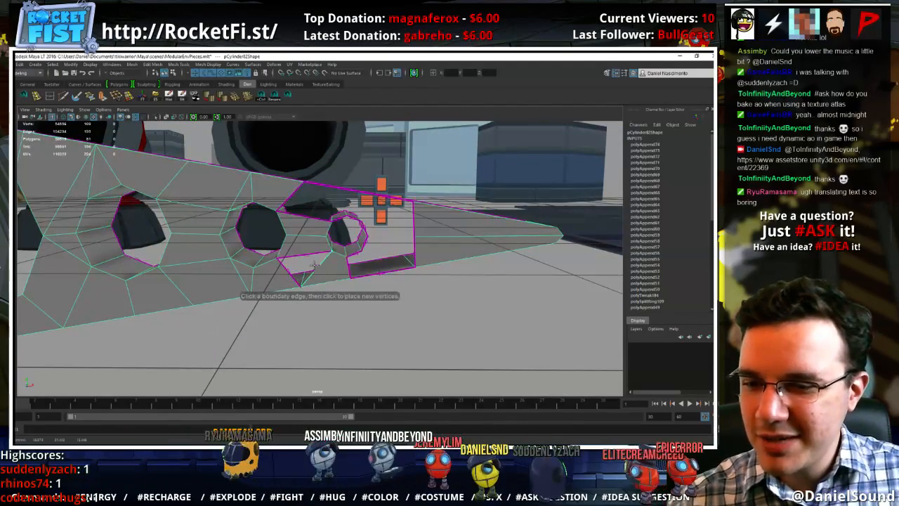
pyautogui.click(314, 267)
pyautogui.click(305, 255)
pyautogui.press('Return')
pyautogui.press('g')
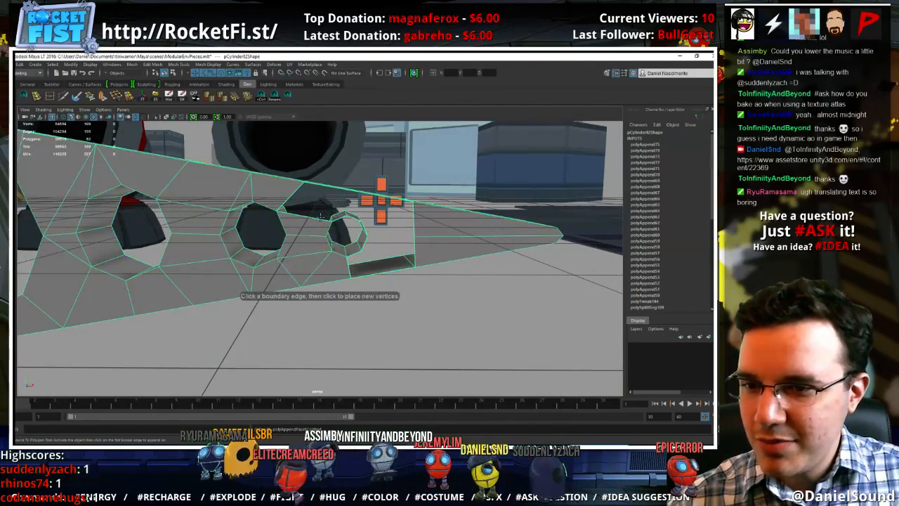
# Append a polygon filling the gap between the upper strip and the bridge joining the third and smallest holes
pyautogui.click(322, 216)
pyautogui.keyDown('alt'); pyautogui.moveTo(322, 215); pyautogui.dragTo(339, 199); pyautogui.keyUp('alt')
pyautogui.click(339, 198)
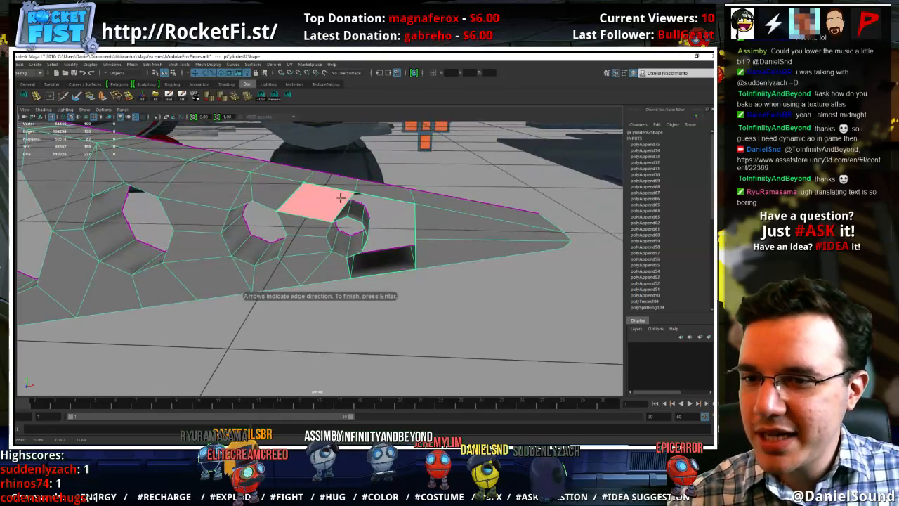
pyautogui.press('Return')
pyautogui.press('g')
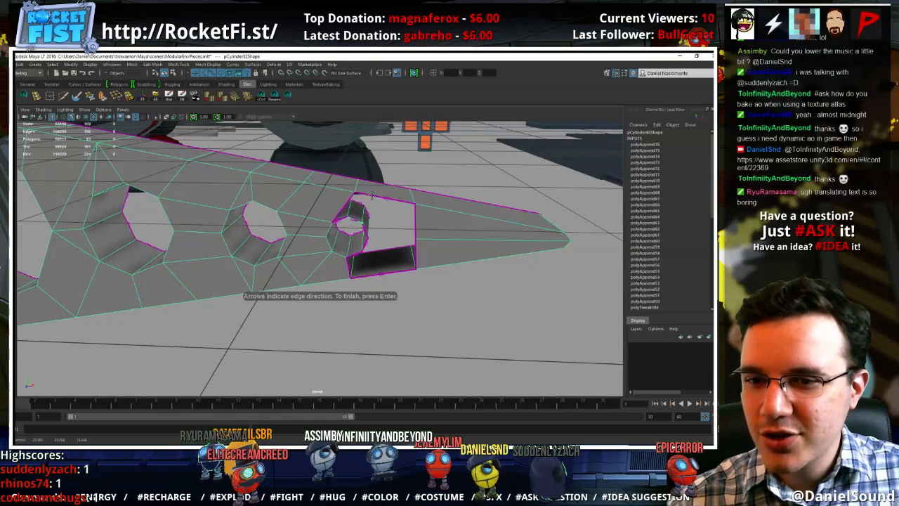
# Append a polygon bridging the last upper strip edge near the tip to the smallest hole's upper edge
pyautogui.click(365, 206)
pyautogui.keyDown('alt'); pyautogui.moveTo(365, 206); pyautogui.dragTo(350, 245); pyautogui.keyUp('alt')
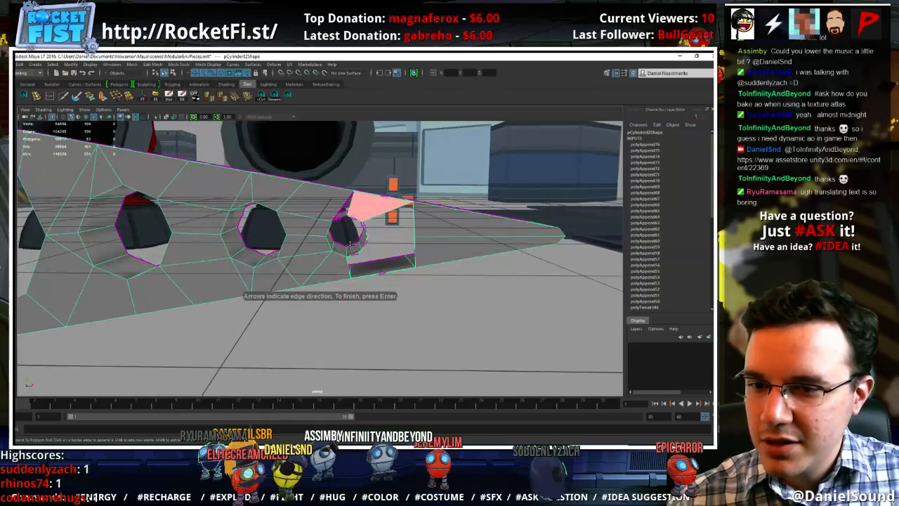
pyautogui.press('Return')
pyautogui.press('g')
# Append a polygon bridging the last lower strip edge near the tip to the smallest hole's bottom edge
pyautogui.click(359, 251)
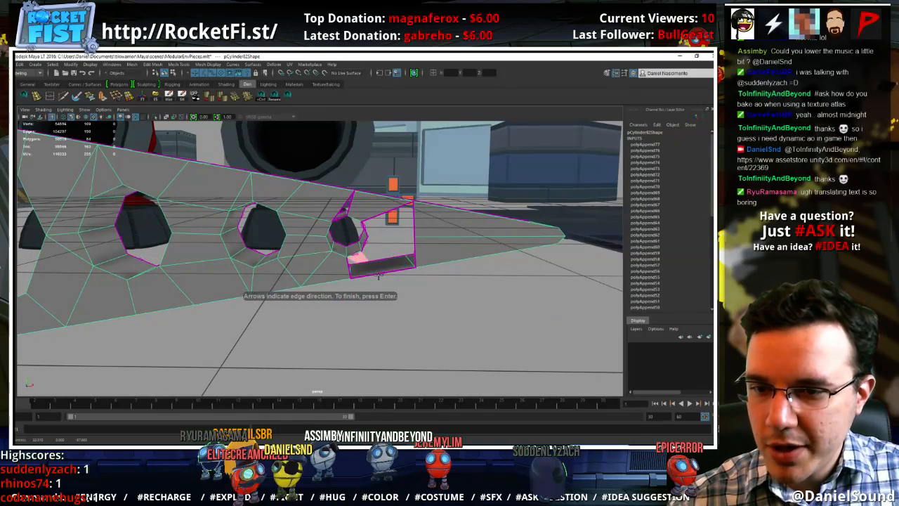
pyautogui.press('Return')
pyautogui.press('g')
pyautogui.click(385, 271)
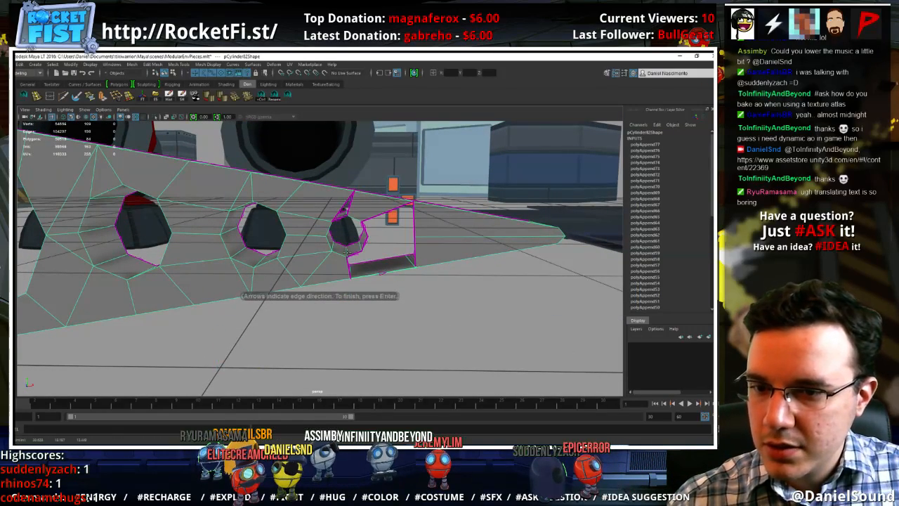
pyautogui.click(350, 262)
pyautogui.press('Return')
# Append a polygon closing the narrow triangular gap between the upper strip and the top of the smallest hole
pyautogui.press('g')
pyautogui.press('g')
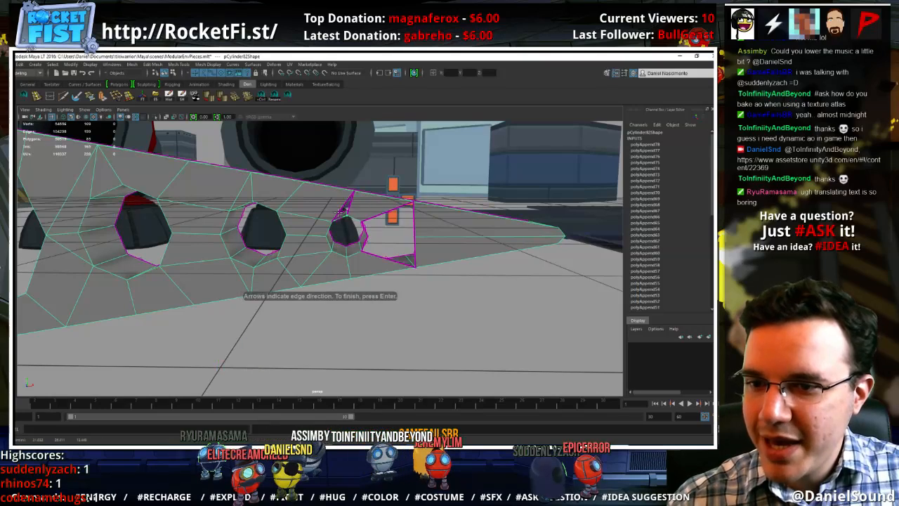
pyautogui.press('Return')
# Append polygons closing the remaining openings between the smallest hole and the solid tip section of the side face
pyautogui.press('g')
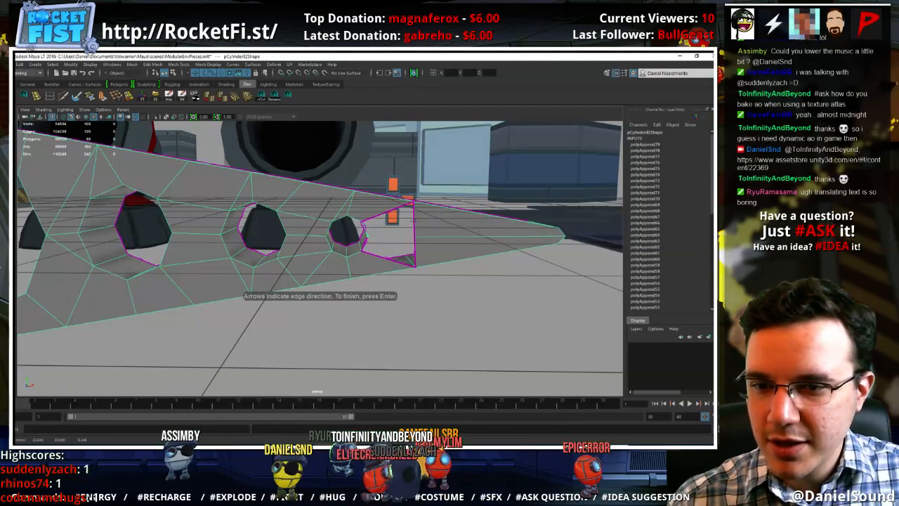
pyautogui.press('Return')
pyautogui.press('g')
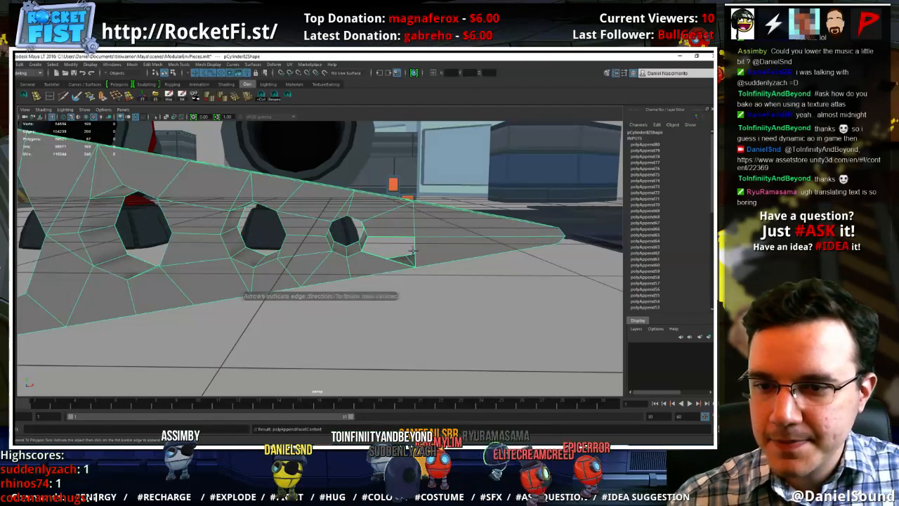
pyautogui.click(376, 256)
pyautogui.click(388, 238)
pyautogui.press('Return')
pyautogui.keyDown('alt'); pyautogui.moveTo(461, 257); pyautogui.dragTo(342, 236, button='right'); pyautogui.keyUp('alt')
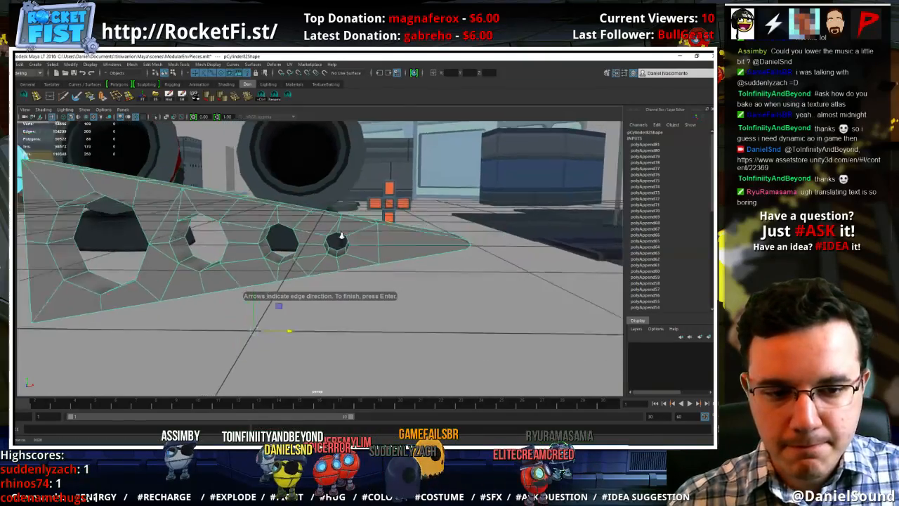
pyautogui.keyDown('alt'); pyautogui.moveTo(341, 237); pyautogui.dragTo(310, 250); pyautogui.keyUp('alt')
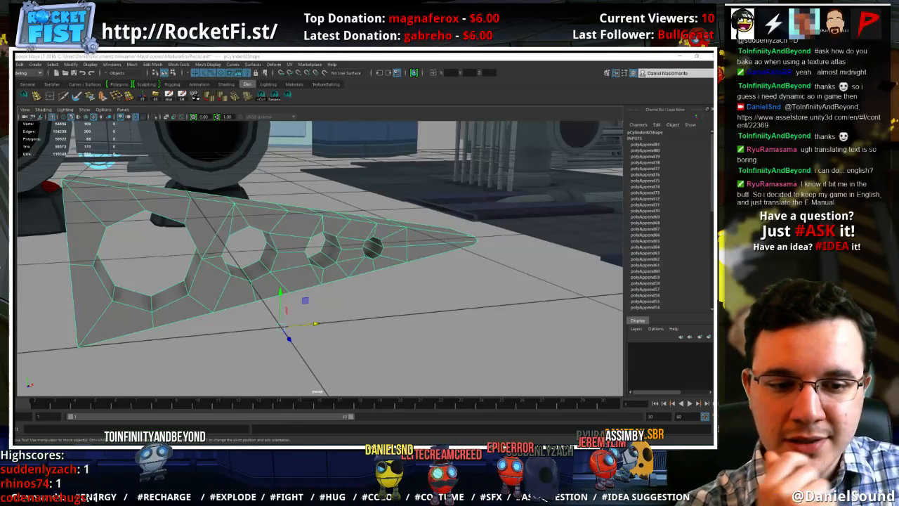
# Select all vertices around the smallest hole and move them along the side face toward the wedge's tip
pyautogui.click(409, 274)
pyautogui.click(419, 248)
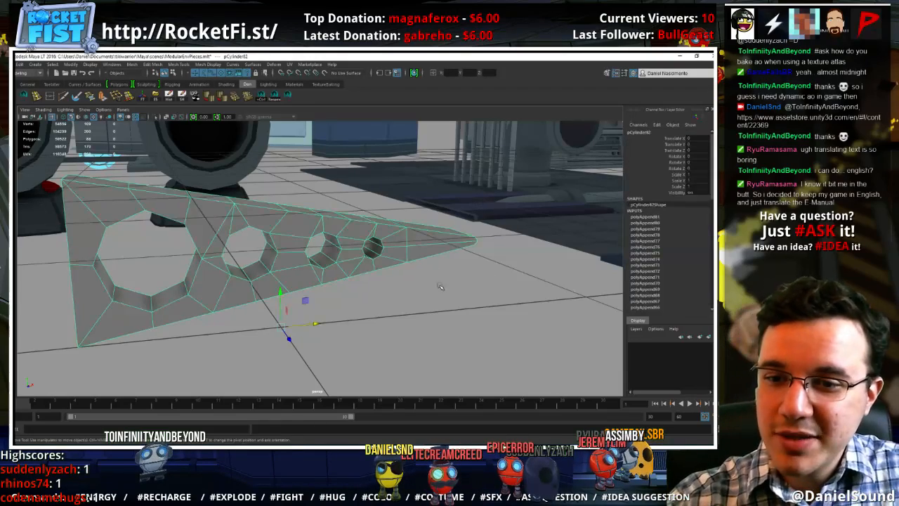
pyautogui.keyDown('alt'); pyautogui.moveTo(410, 305); pyautogui.dragTo(402, 274); pyautogui.keyUp('alt')
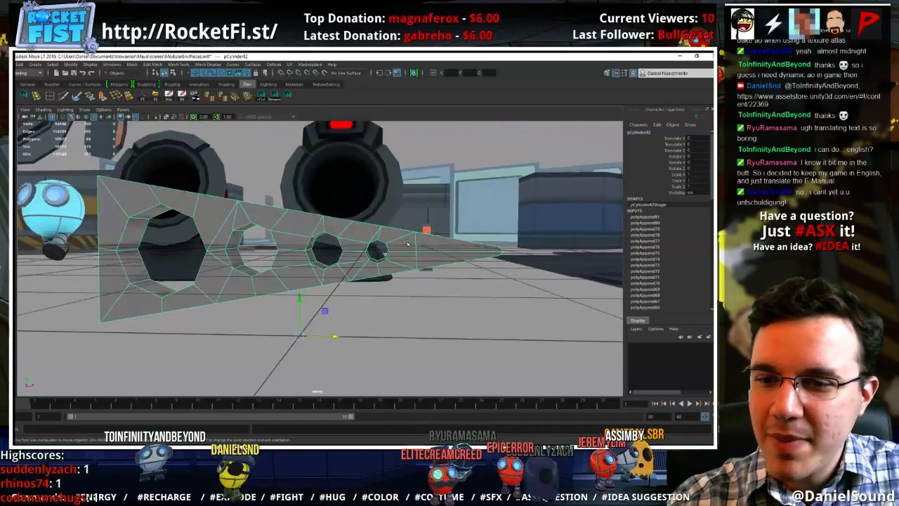
pyautogui.moveTo(407, 243); pyautogui.dragTo(383, 242, button='right')
pyautogui.moveTo(399, 234); pyautogui.dragTo(359, 266)
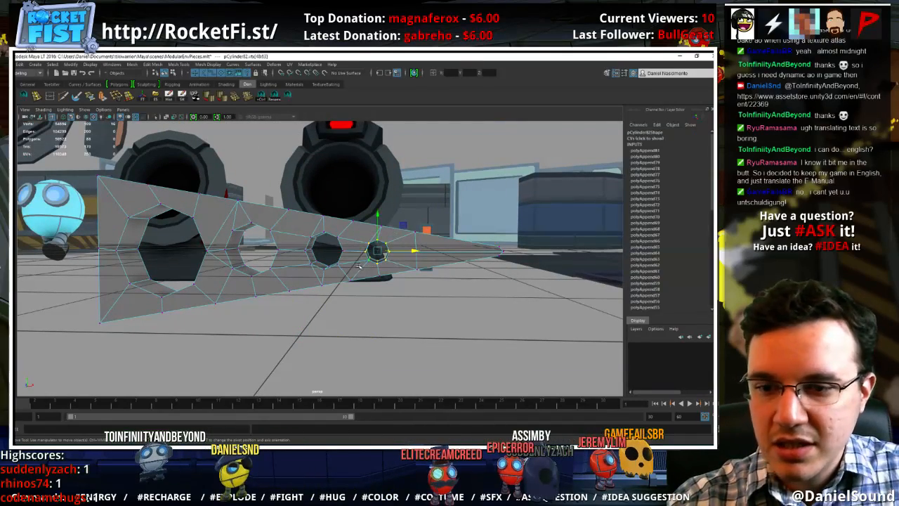
pyautogui.moveTo(405, 226); pyautogui.dragTo(457, 224)
pyautogui.click(418, 253)
# Move the third hole's vertices along the side face toward the tip, and nudge the second hole's vertices in the same plane
pyautogui.moveTo(357, 267); pyautogui.dragTo(292, 224)
pyautogui.moveTo(352, 224); pyautogui.dragTo(391, 236)
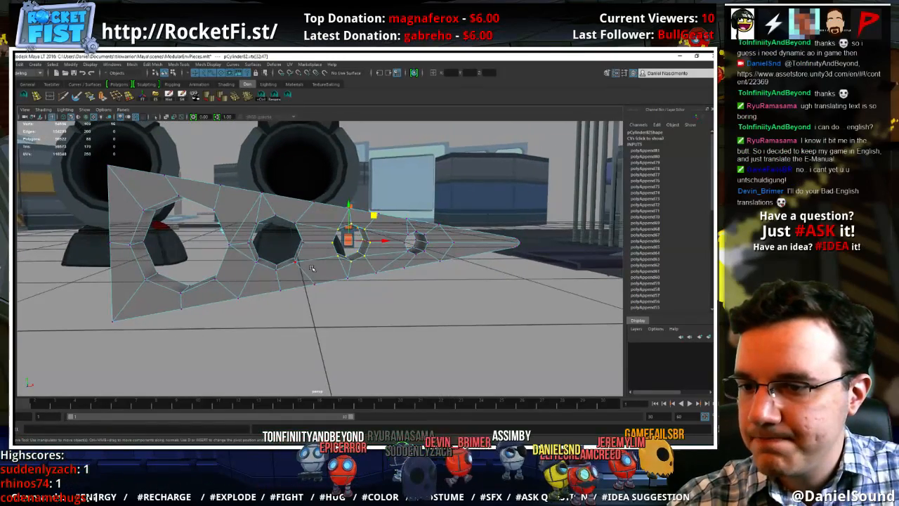
pyautogui.moveTo(314, 280); pyautogui.dragTo(246, 211)
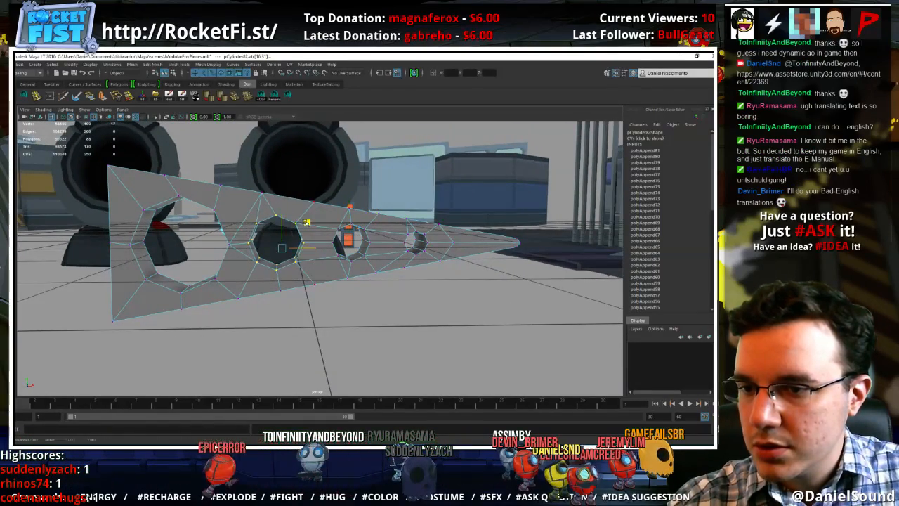
pyautogui.moveTo(307, 224); pyautogui.dragTo(306, 223)
pyautogui.moveTo(292, 207); pyautogui.dragTo(329, 195, button='right')
pyautogui.click(340, 292)
pyautogui.keyDown('alt'); pyautogui.moveTo(341, 281); pyautogui.dragTo(340, 262); pyautogui.keyUp('alt')
pyautogui.click(347, 259)
# Delete the wedge mesh's construction history and freeze its transformations
pyautogui.keyDown('alt'); pyautogui.moveTo(430, 274); pyautogui.dragTo(424, 279); pyautogui.keyUp('alt')
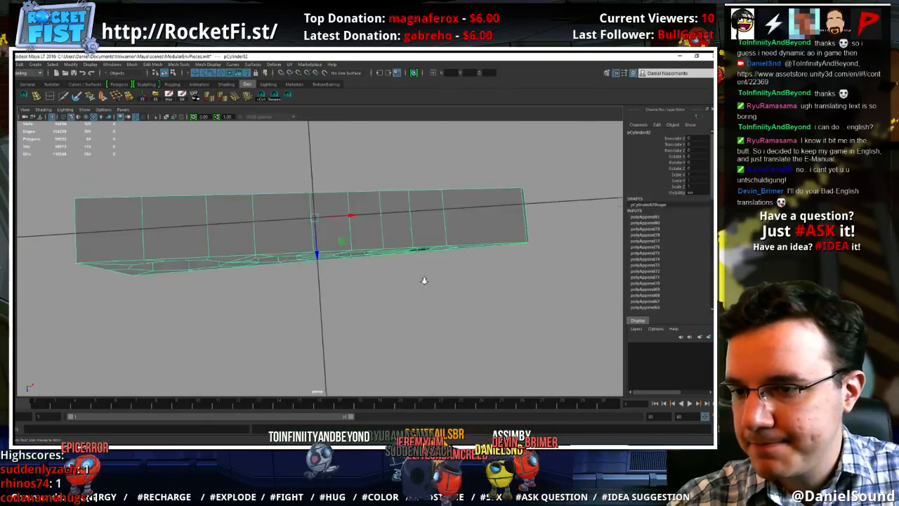
pyautogui.keyDown('alt'); pyautogui.moveTo(423, 279); pyautogui.dragTo(349, 263, button='right'); pyautogui.keyUp('alt')
pyautogui.keyDown('alt'); pyautogui.moveTo(349, 263); pyautogui.dragTo(421, 242); pyautogui.keyUp('alt')
pyautogui.click(20, 65)
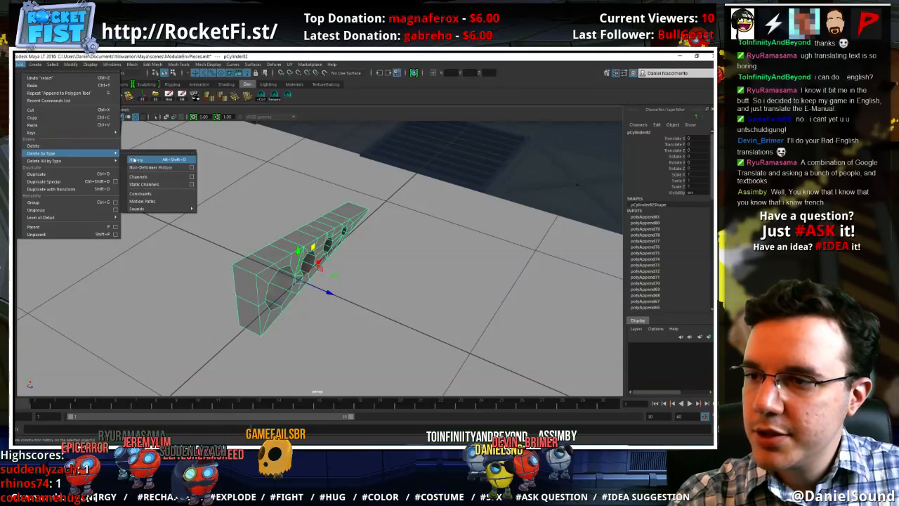
pyautogui.click(141, 162)
pyautogui.click(71, 64)
pyautogui.click(85, 99)
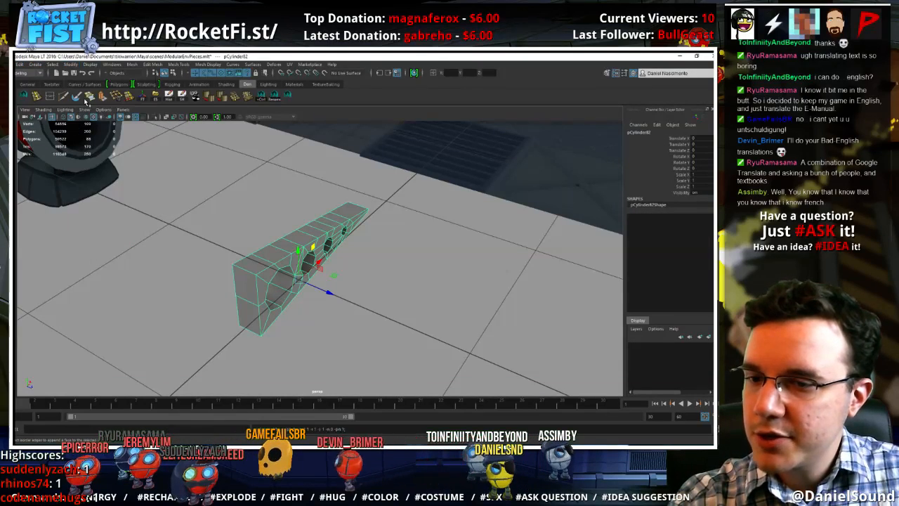
# Try to mirror the wedge in the -Z direction, merging its vertices with the original
pyautogui.click(132, 65)
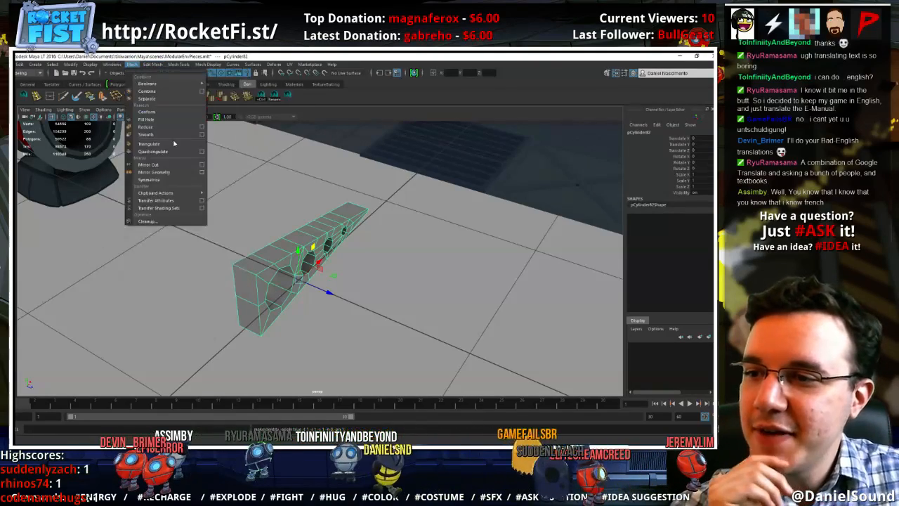
pyautogui.click(202, 173)
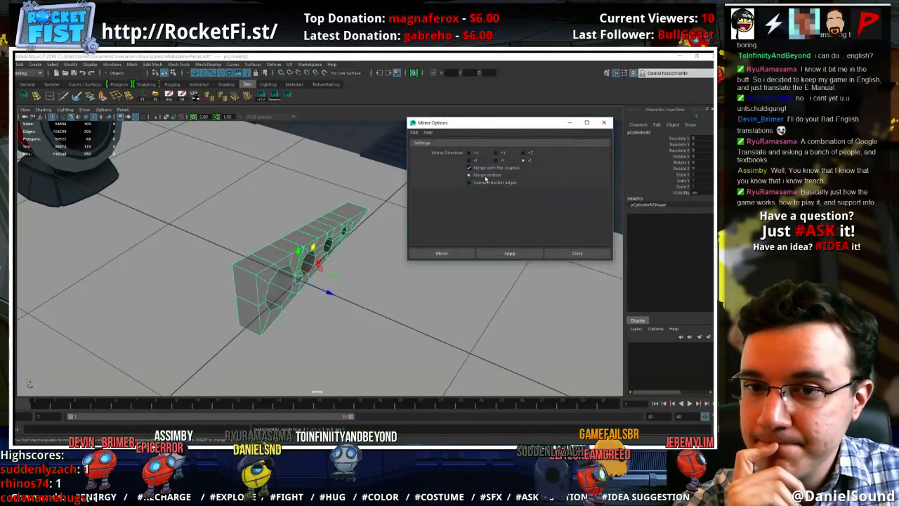
pyautogui.click(510, 253)
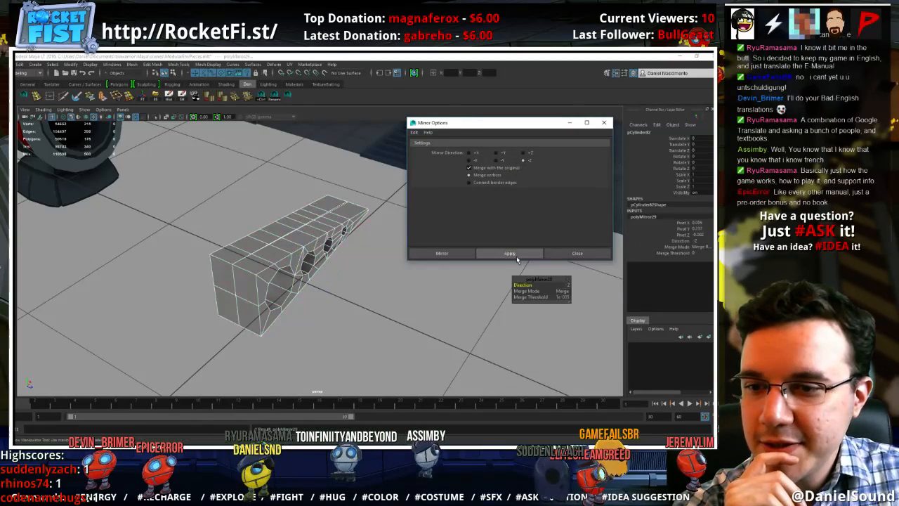
pyautogui.click(578, 254)
pyautogui.keyDown('alt'); pyautogui.moveTo(422, 327); pyautogui.dragTo(330, 291); pyautogui.keyUp('alt')
pyautogui.hotkey('ctrl', 'z')
# Snap the vertices along the wedge's open back side to the central grid line, with Retain component spacing turned off
pyautogui.moveTo(328, 193); pyautogui.dragTo(302, 183, button='right')
pyautogui.moveTo(289, 148); pyautogui.dragTo(333, 397)
pyautogui.keyDown('alt'); pyautogui.moveTo(338, 328); pyautogui.dragTo(336, 270); pyautogui.keyUp('alt')
pyautogui.press('w')
pyautogui.doubleClick(8, 158)
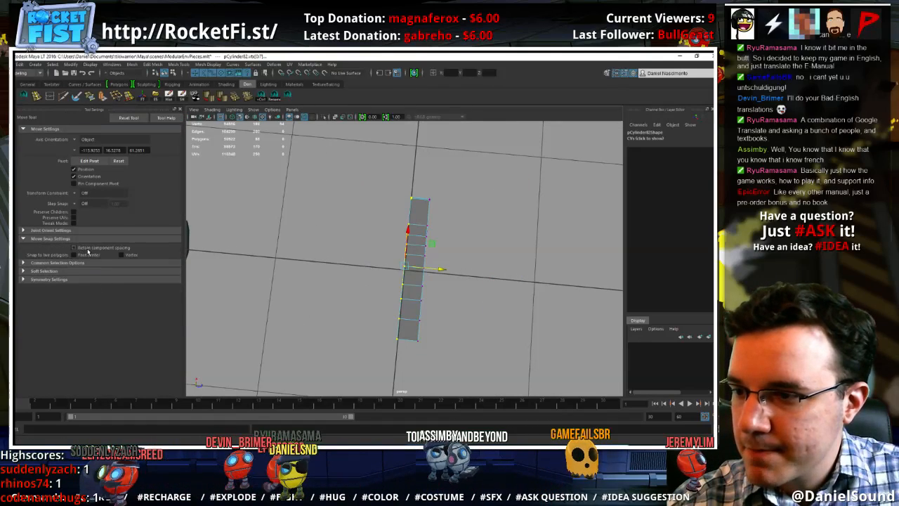
pyautogui.moveTo(444, 270); pyautogui.dragTo(394, 265)
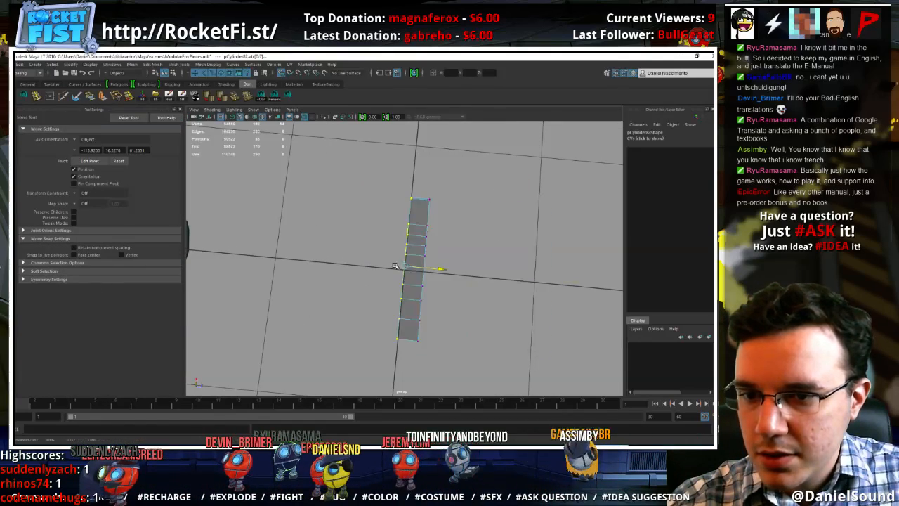
pyautogui.press('r')
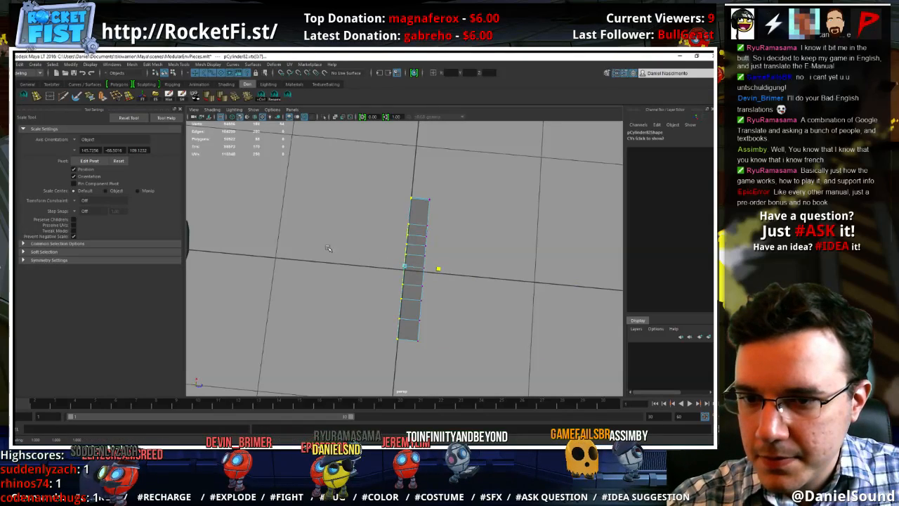
pyautogui.press('w')
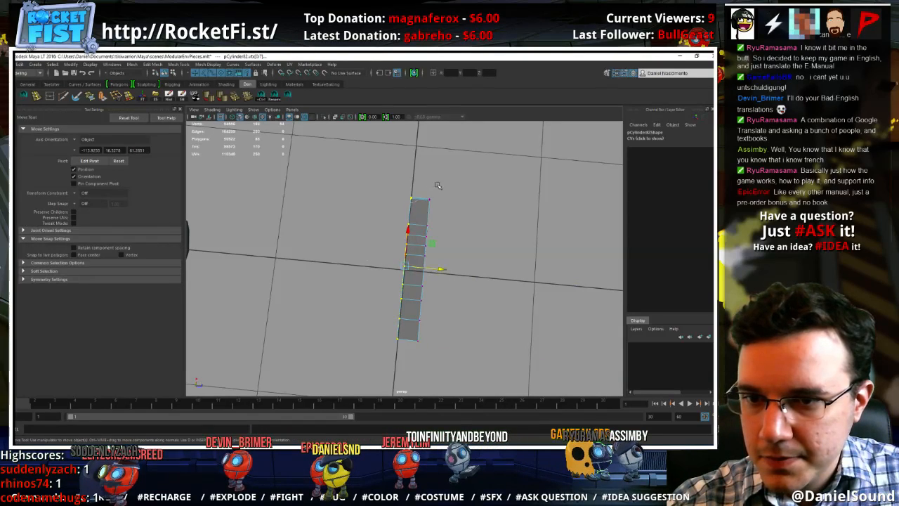
pyautogui.press('F8')
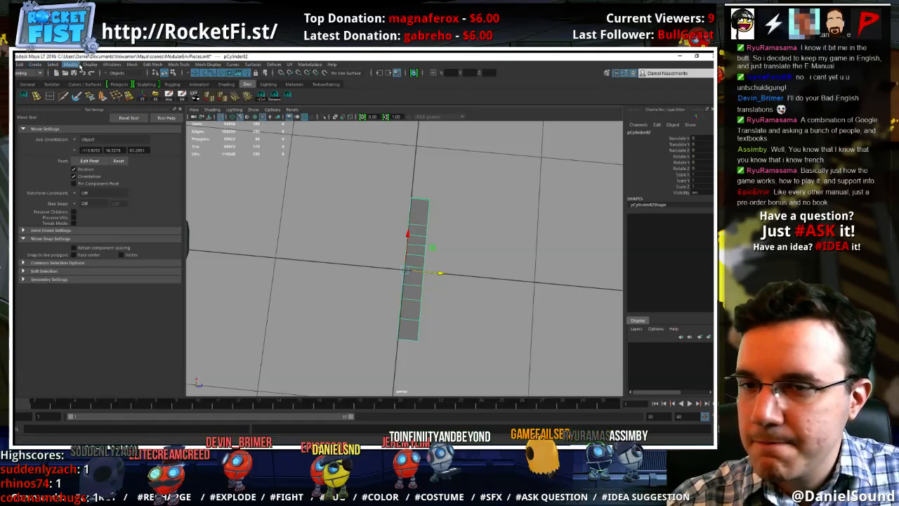
# Mirror the whole wedge in the -Z direction, merged with the original using the Merge vertices option
pyautogui.click(131, 64)
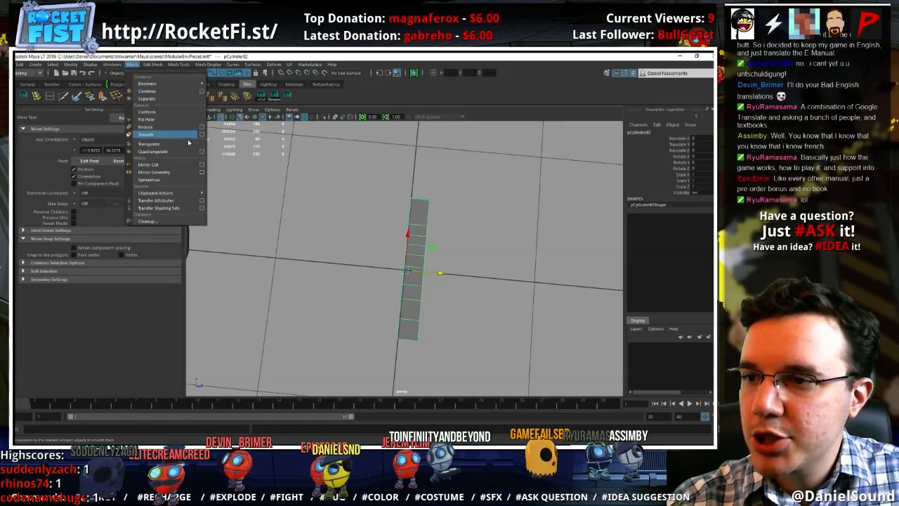
pyautogui.click(202, 171)
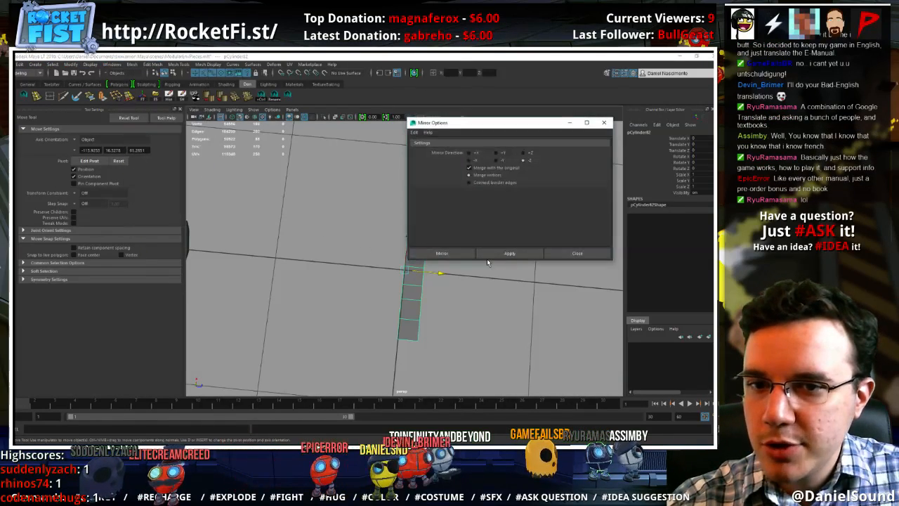
pyautogui.click(457, 255)
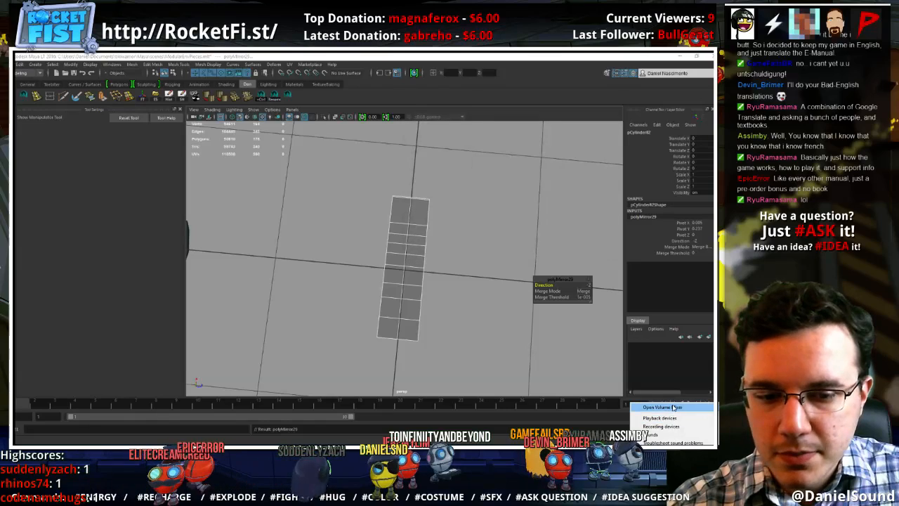
pyautogui.click(668, 413)
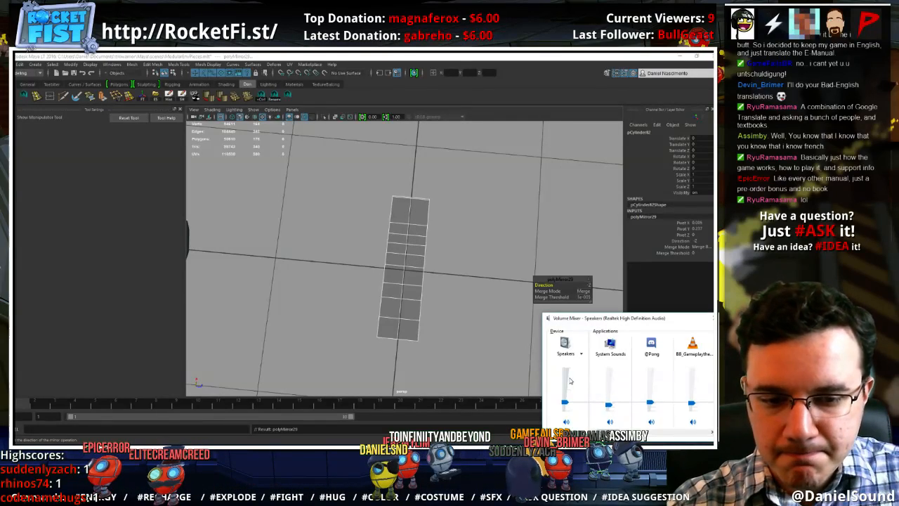
pyautogui.click(711, 319)
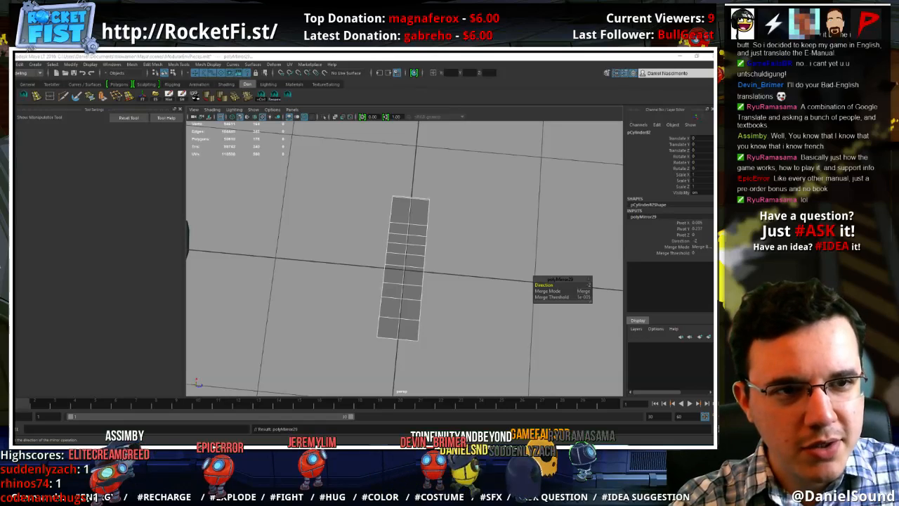
pyautogui.click(485, 210)
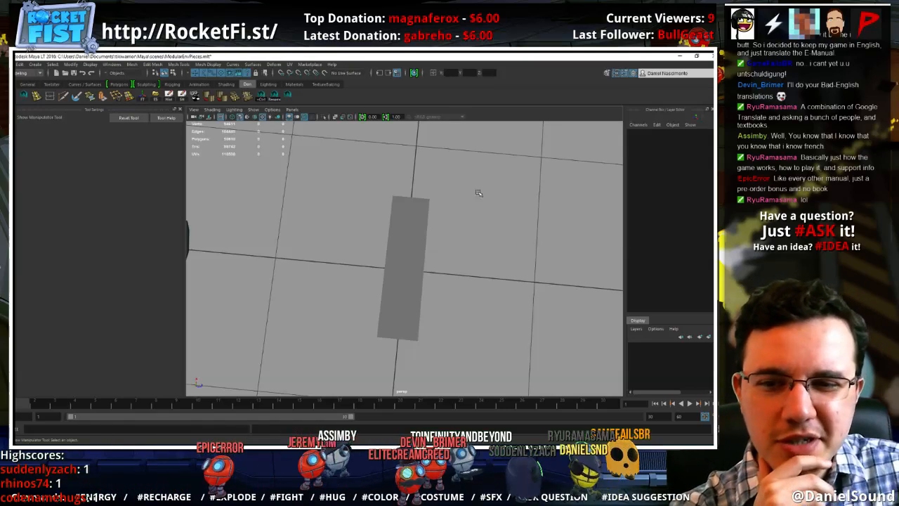
pyautogui.click(400, 225)
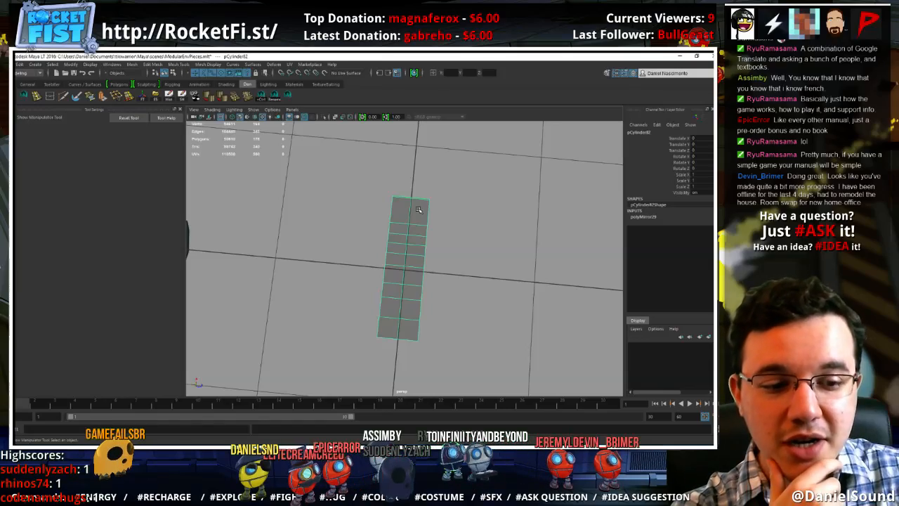
pyautogui.click(436, 254)
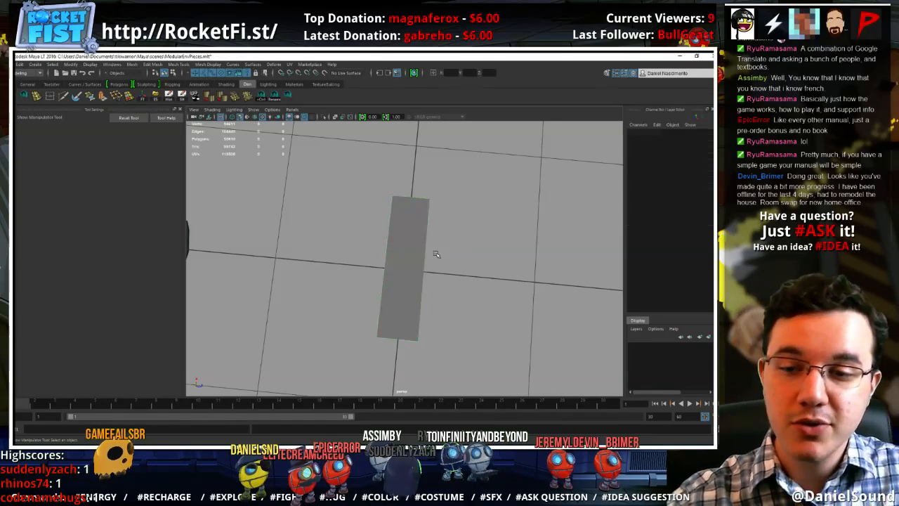
# Select the mirrored wedge and apply a lattice deformer to it using the existing lattice options
pyautogui.click(417, 275)
pyautogui.keyDown('alt'); pyautogui.moveTo(428, 287); pyautogui.dragTo(352, 295); pyautogui.keyUp('alt')
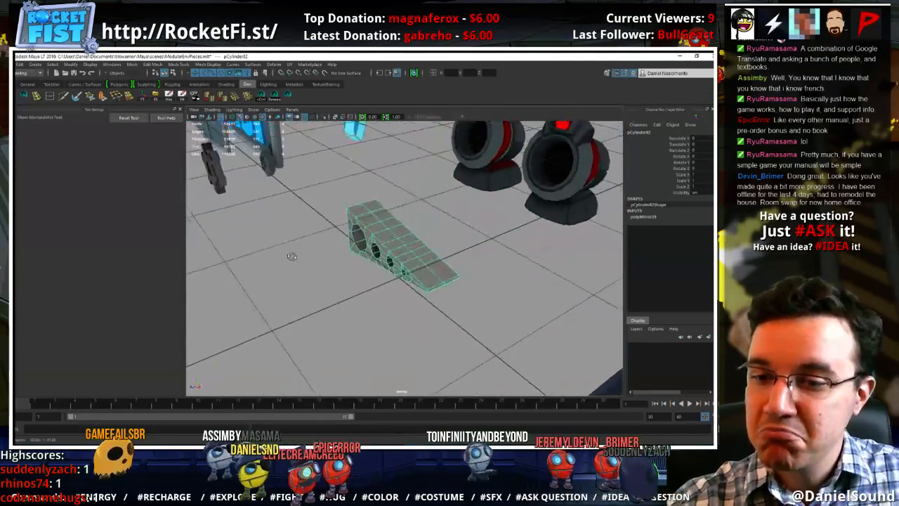
pyautogui.press('w')
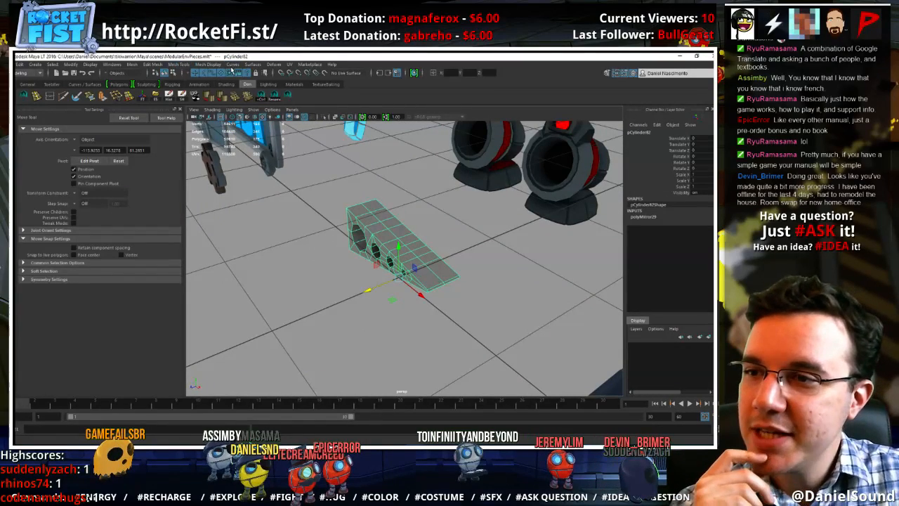
pyautogui.click(274, 65)
pyautogui.moveTo(330, 115)
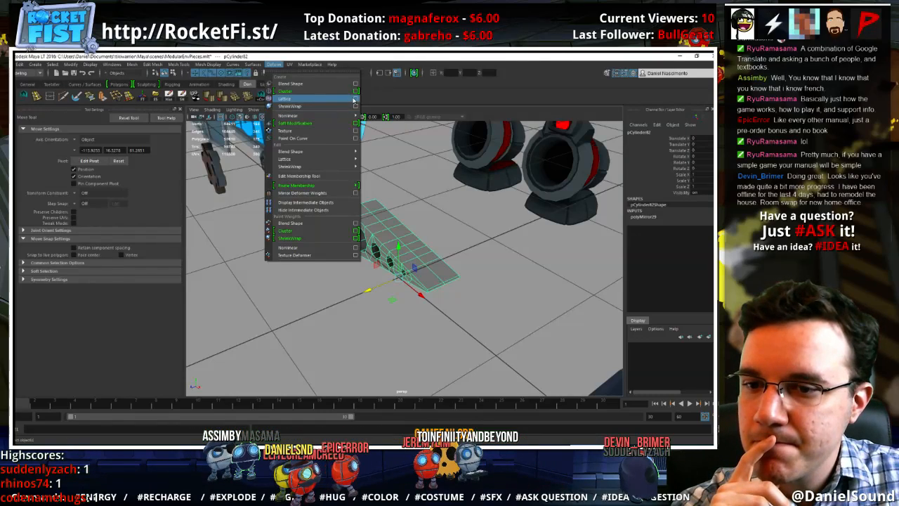
pyautogui.click(354, 100)
pyautogui.click(504, 255)
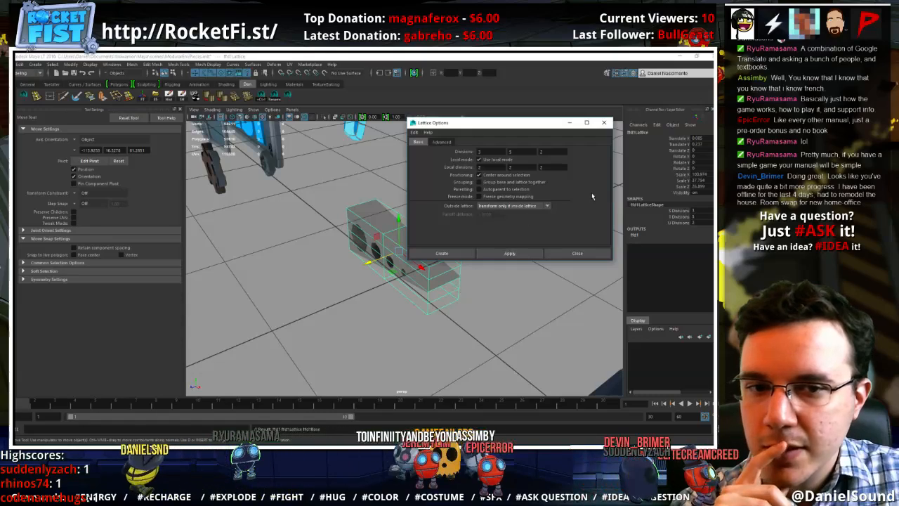
# Set the lattice's S, T and U divisions to 2 each
pyautogui.click(693, 216)
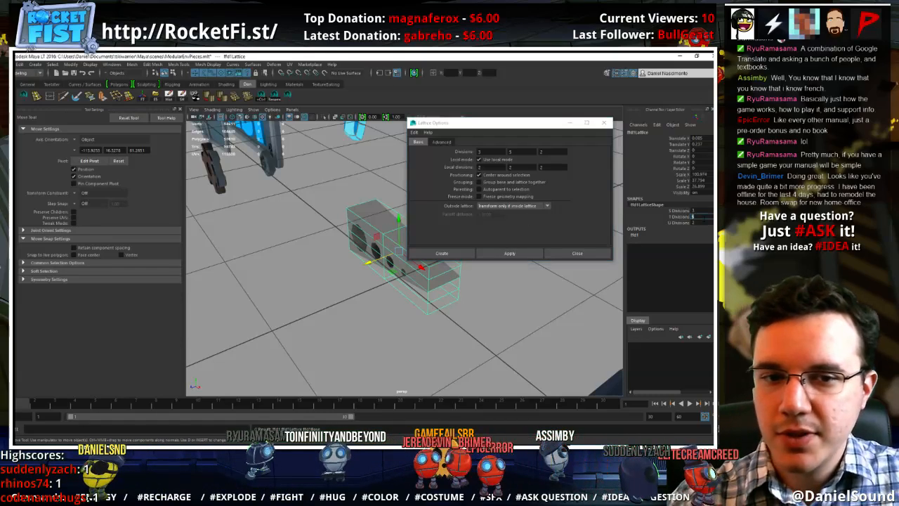
pyautogui.write('3')
pyautogui.press('Tab')
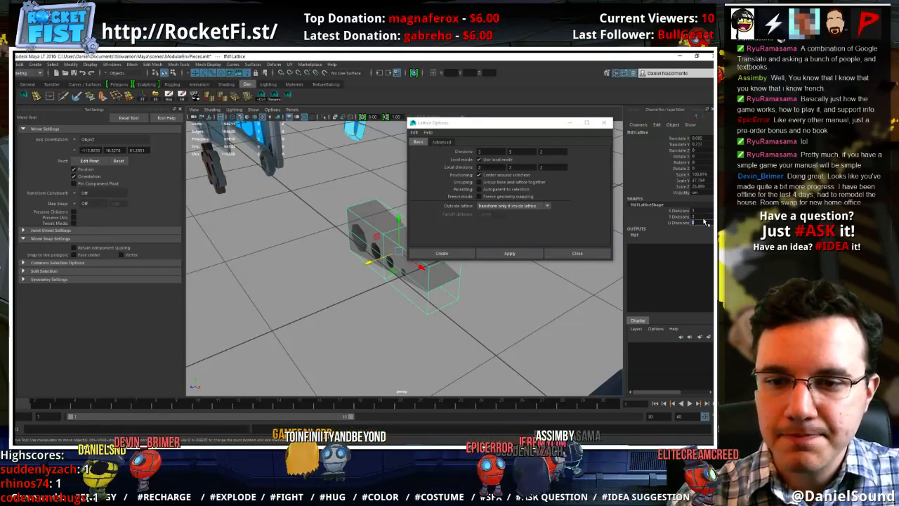
pyautogui.write('2')
pyautogui.press('Tab')
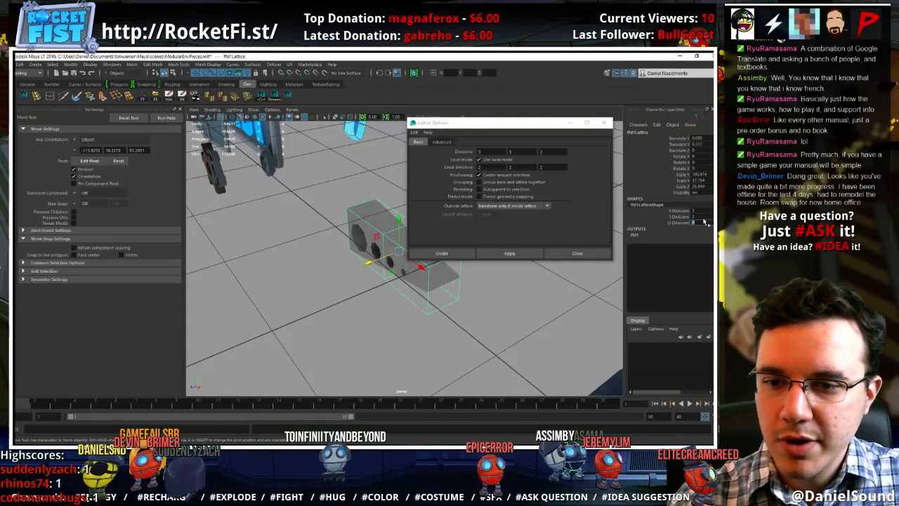
pyautogui.click(703, 212)
pyautogui.write('2')
pyautogui.press('Tab')
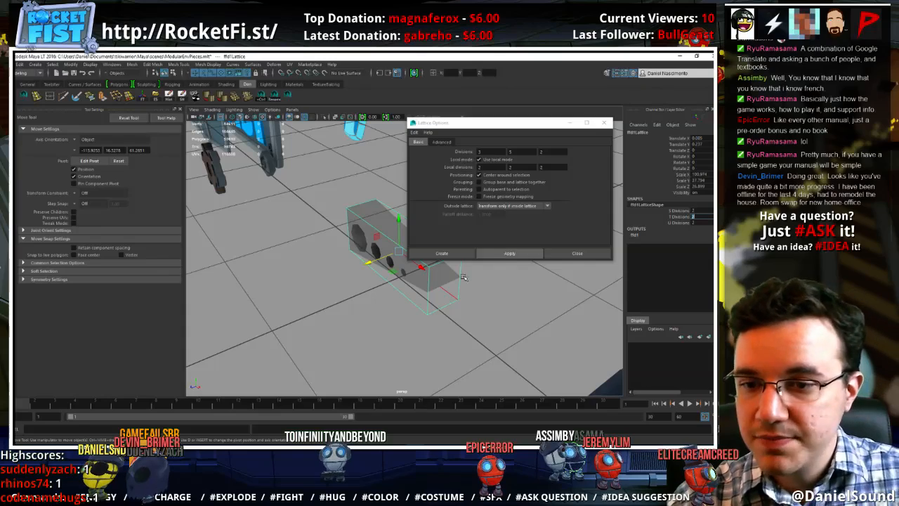
# Select the lattice points at the wedge's narrow end and scale them closer together across the width
pyautogui.rightClick(450, 305)
pyautogui.moveTo(450, 305); pyautogui.dragTo(449, 260, button='right')
pyautogui.keyDown('alt'); pyautogui.moveTo(543, 208); pyautogui.dragTo(582, 313); pyautogui.keyUp('alt')
pyautogui.moveTo(490, 358); pyautogui.dragTo(442, 247)
pyautogui.press('r')
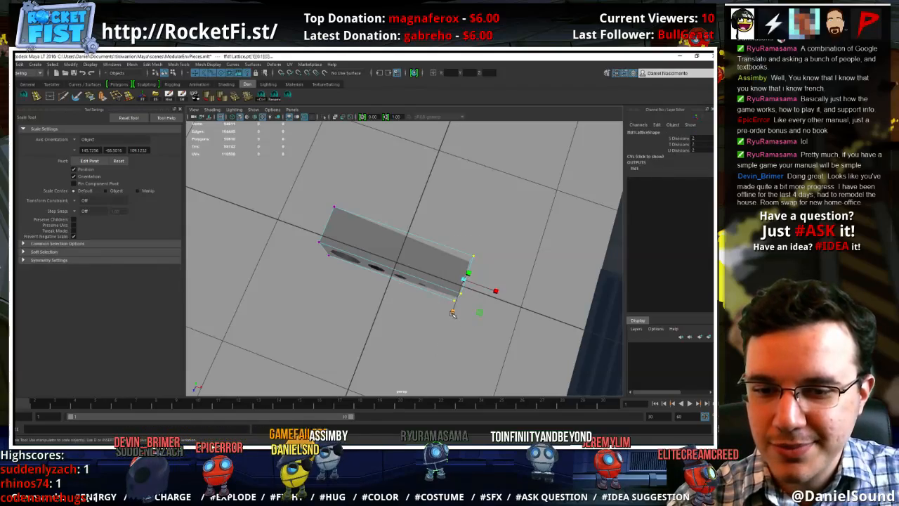
pyautogui.moveTo(452, 311); pyautogui.dragTo(400, 319)
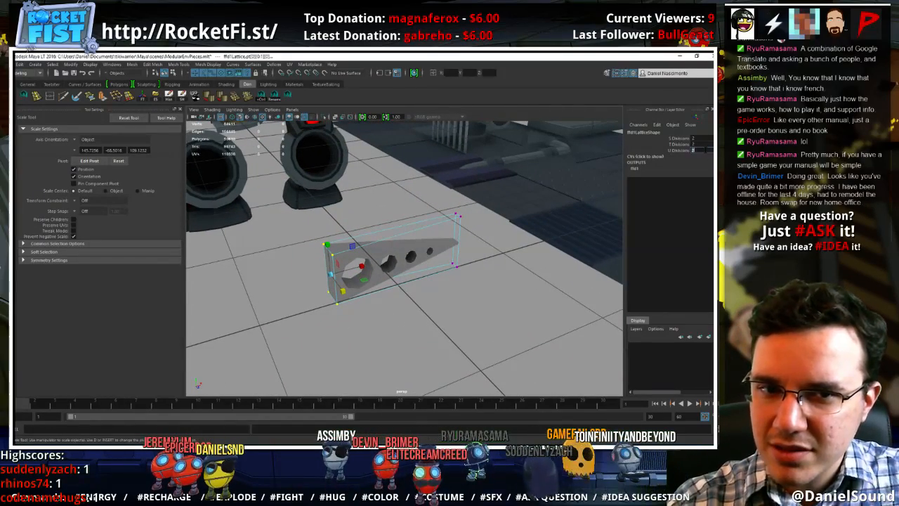
# Select the wedge mesh and delete its construction history so the lattice deformation is baked in
pyautogui.click(431, 249)
pyautogui.press('w')
pyautogui.keyDown('alt'); pyautogui.moveTo(359, 317); pyautogui.dragTo(302, 295); pyautogui.keyUp('alt')
pyautogui.click(34, 64)
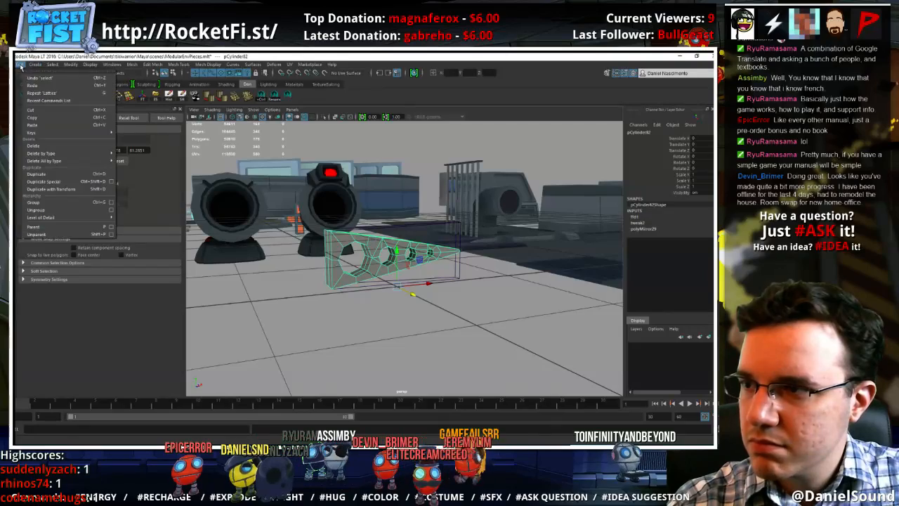
pyautogui.moveTo(48, 152)
pyautogui.click(132, 160)
pyautogui.click(396, 316)
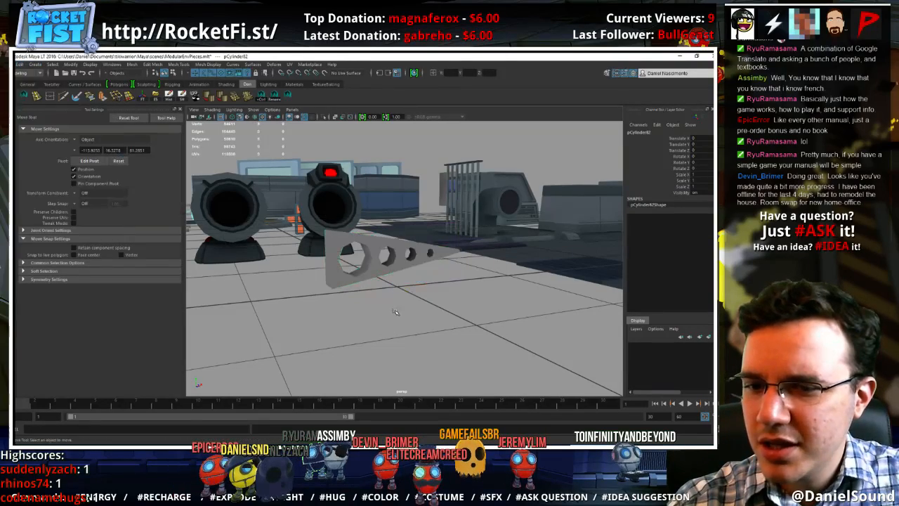
# Move the wedge's pivot point to the middle of its wide end face
pyautogui.keyDown('alt'); pyautogui.moveTo(396, 316); pyautogui.dragTo(384, 309); pyautogui.keyUp('alt')
pyautogui.click(393, 254)
pyautogui.keyDown('alt'); pyautogui.moveTo(393, 253); pyautogui.dragTo(418, 258); pyautogui.keyUp('alt')
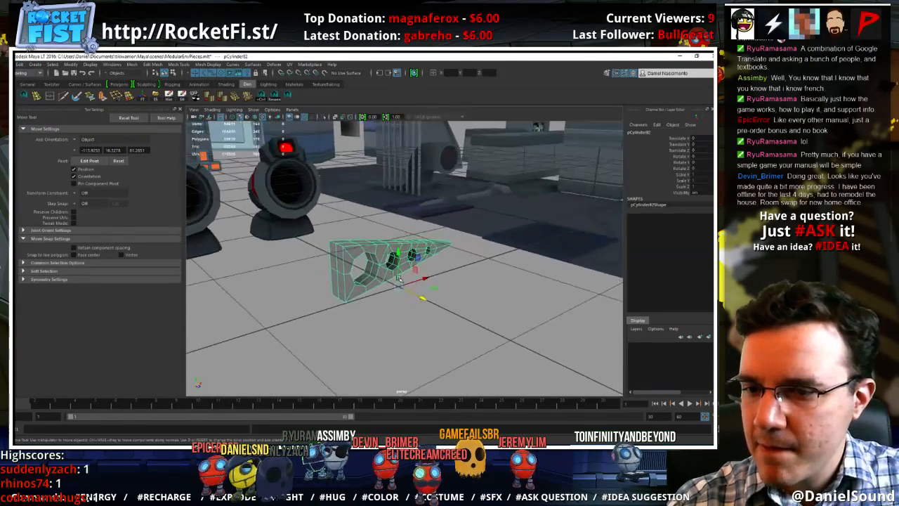
pyautogui.press('d')
pyautogui.click(335, 272)
pyautogui.press('d')
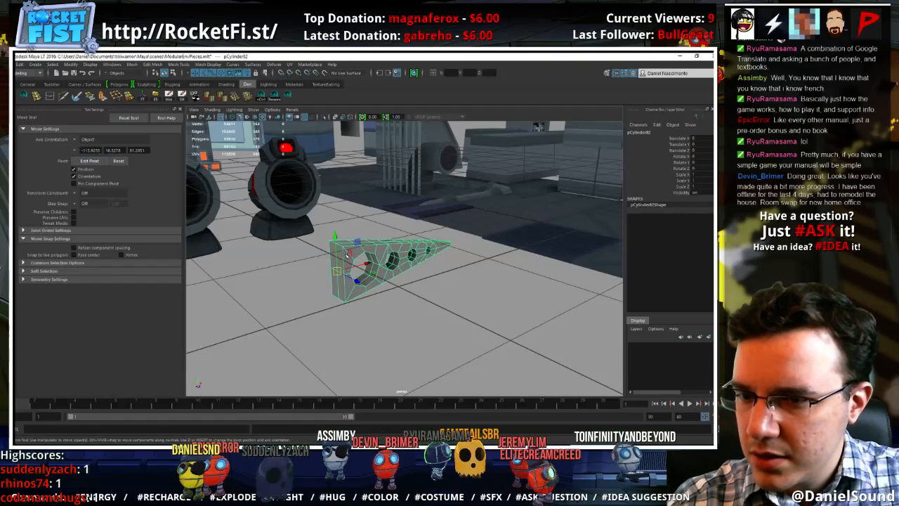
# Select the four corner vertices of the wedge's wide end and scale them
pyautogui.moveTo(346, 255); pyautogui.dragTo(309, 254, button='right')
pyautogui.click(336, 270)
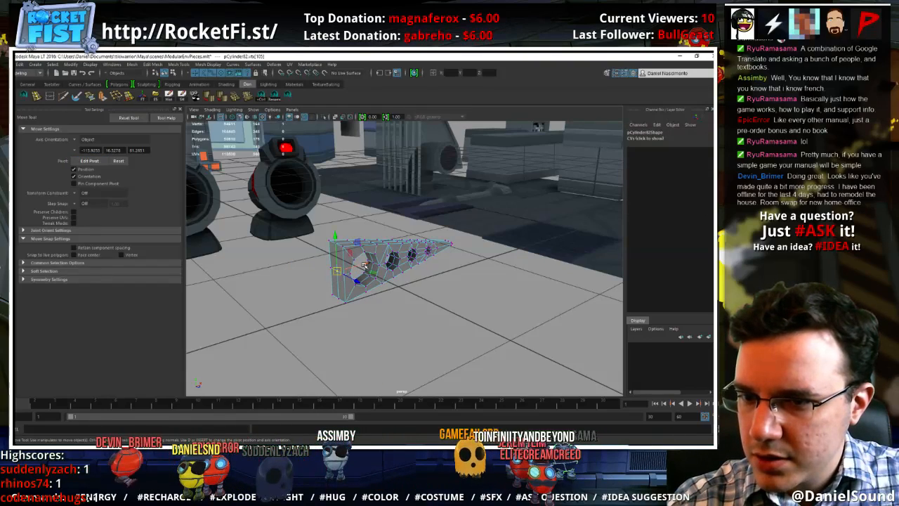
pyautogui.moveTo(365, 266); pyautogui.dragTo(366, 237)
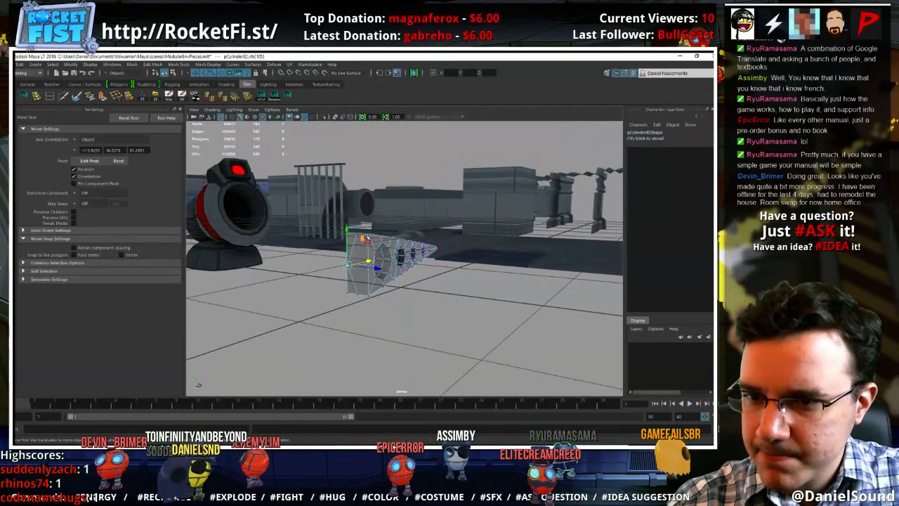
pyautogui.click(366, 235)
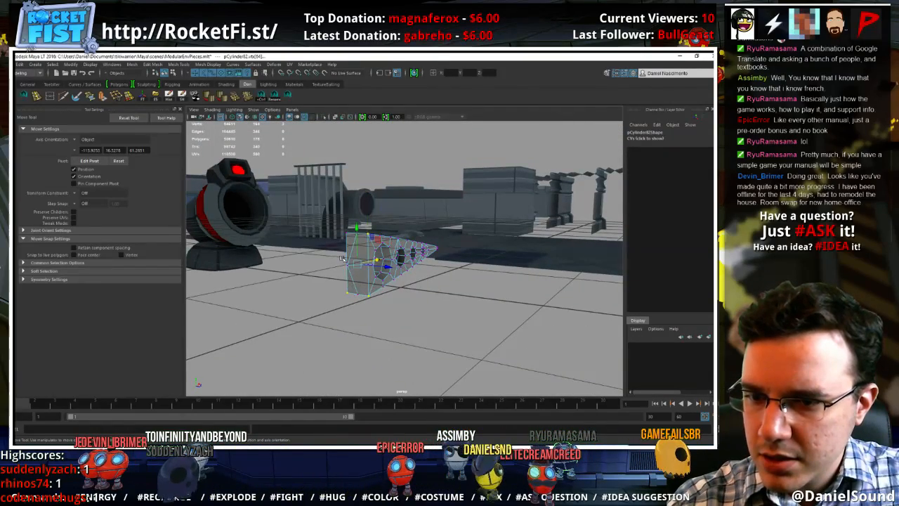
pyautogui.press('r')
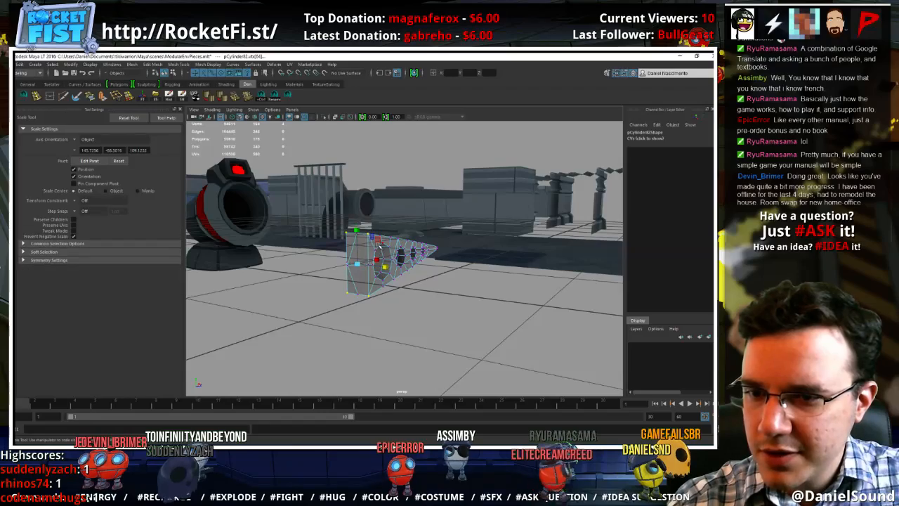
pyautogui.keyDown('alt'); pyautogui.moveTo(365, 260); pyautogui.dragTo(405, 255); pyautogui.keyUp('alt')
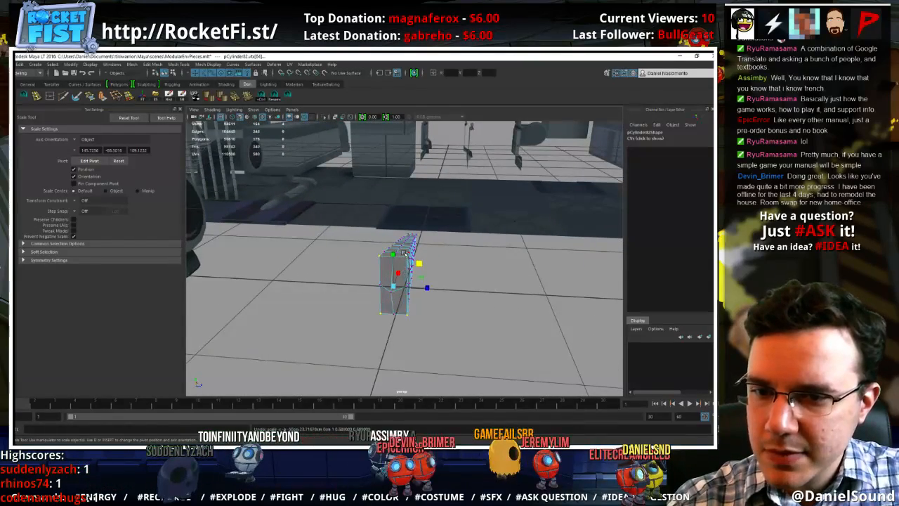
# Select the edge loop along the centre of the wedge's perimeter and scale it outward into a ridge
pyautogui.moveTo(402, 260); pyautogui.dragTo(411, 251, button='right')
pyautogui.click(408, 257)
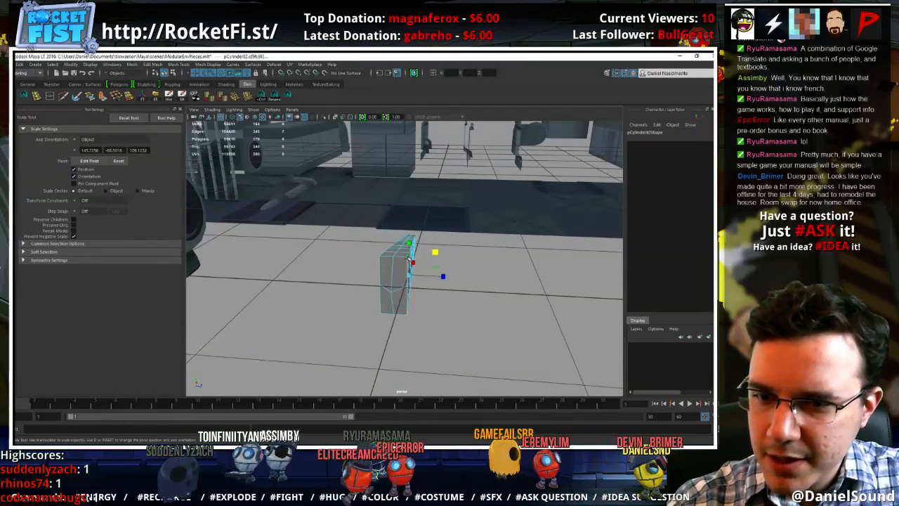
pyautogui.keyDown('alt'); pyautogui.moveTo(406, 261); pyautogui.dragTo(398, 251); pyautogui.keyUp('alt')
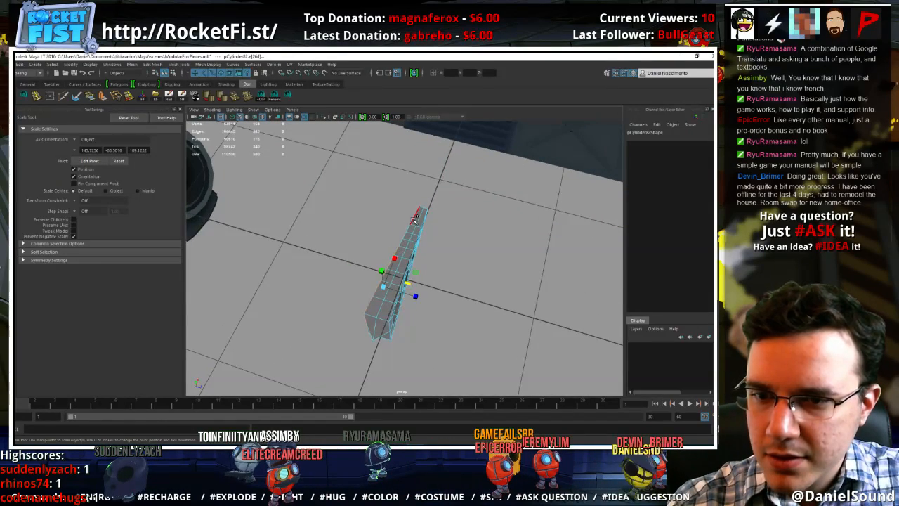
pyautogui.scroll(3, 419, 238)
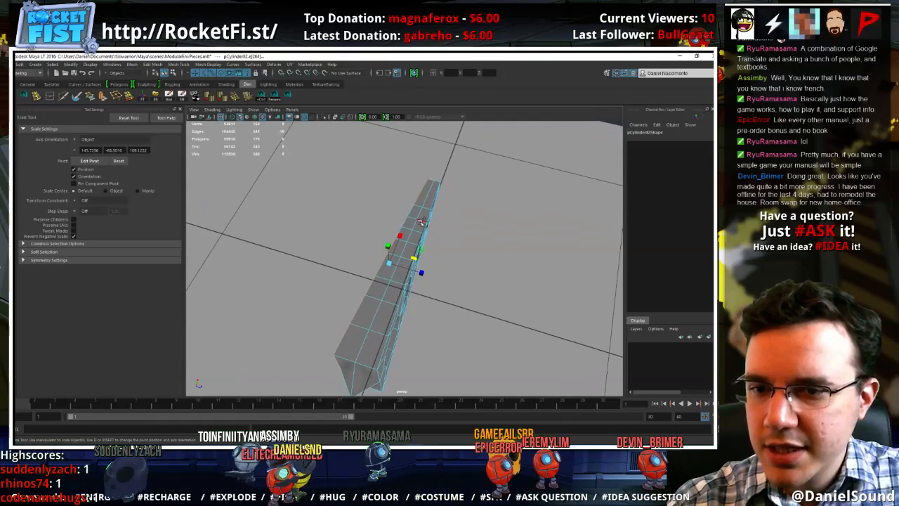
pyautogui.keyDown('alt'); pyautogui.moveTo(404, 222); pyautogui.dragTo(326, 250); pyautogui.keyUp('alt')
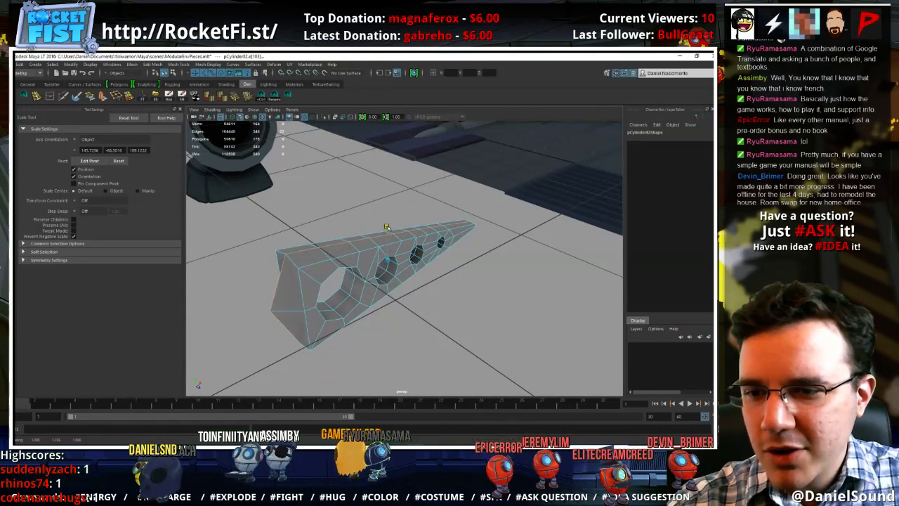
pyautogui.moveTo(386, 230)
pyautogui.keyDown('alt'); pyautogui.mouseDown()
pyautogui.moveTo(374, 229)
pyautogui.moveTo(410, 263)
pyautogui.moveTo(384, 229)
pyautogui.mouseUp(); pyautogui.keyUp('alt')
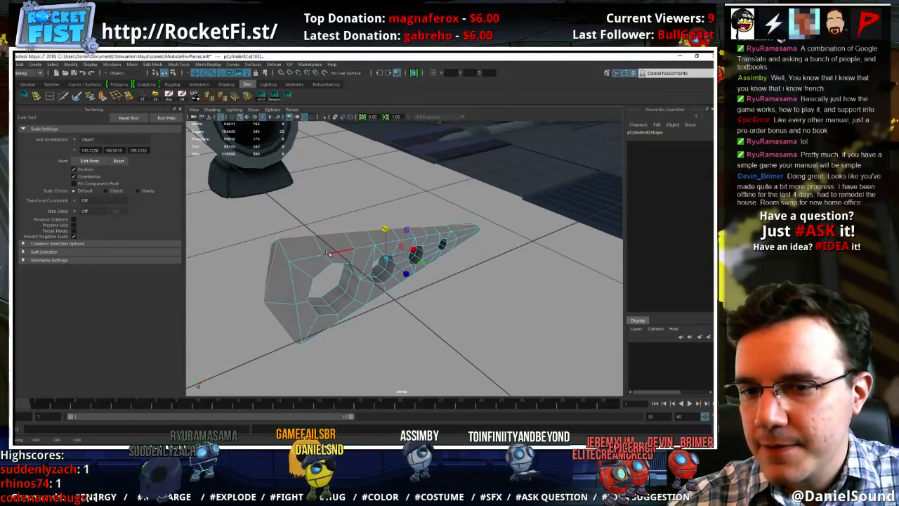
# Reselect the side corner vertices around the ridged wide end, adjust their scale, and clear the selection
pyautogui.moveTo(327, 253); pyautogui.dragTo(293, 252, button='right')
pyautogui.click(289, 262)
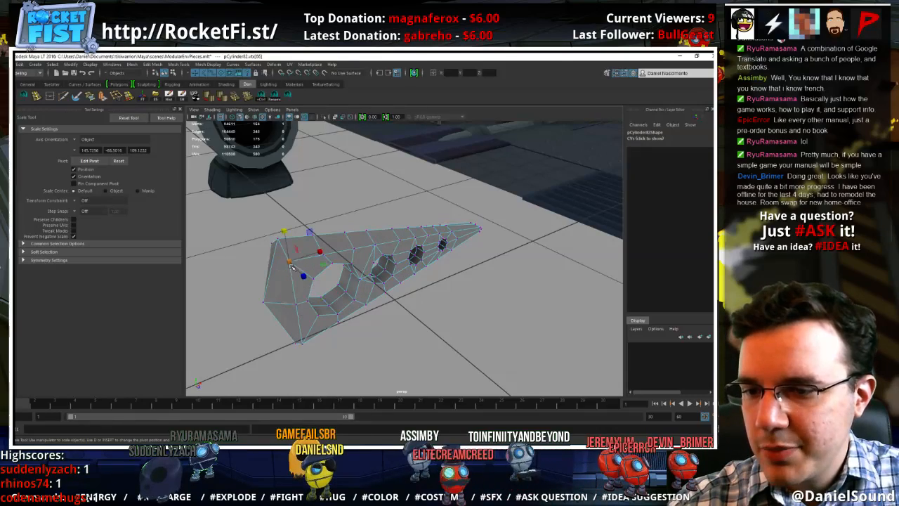
pyautogui.keyDown('shift'); pyautogui.click(304, 344); pyautogui.keyUp('shift')
pyautogui.keyDown('alt'); pyautogui.moveTo(270, 362); pyautogui.dragTo(361, 349); pyautogui.keyUp('alt')
pyautogui.keyDown('shift'); pyautogui.click(367, 332); pyautogui.keyUp('shift')
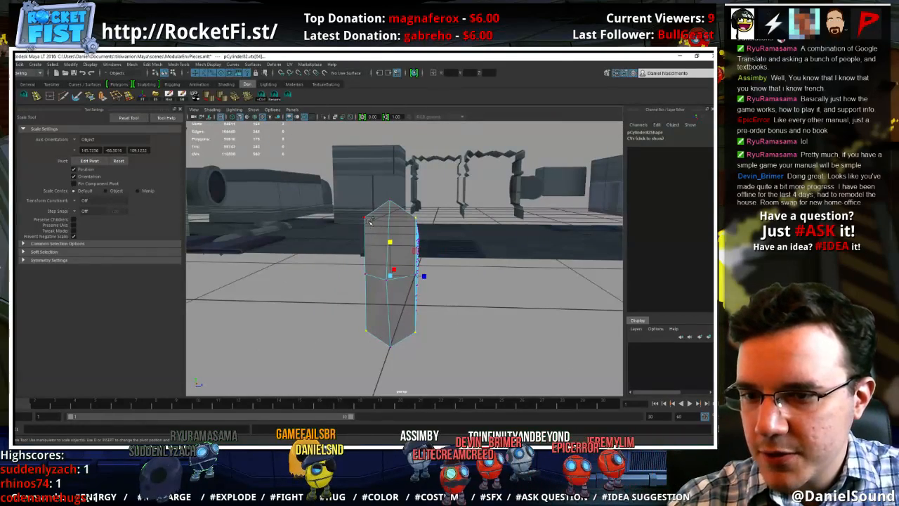
pyautogui.moveTo(415, 250); pyautogui.dragTo(466, 262)
pyautogui.moveTo(441, 243); pyautogui.dragTo(472, 228, button='right')
pyautogui.click(502, 242)
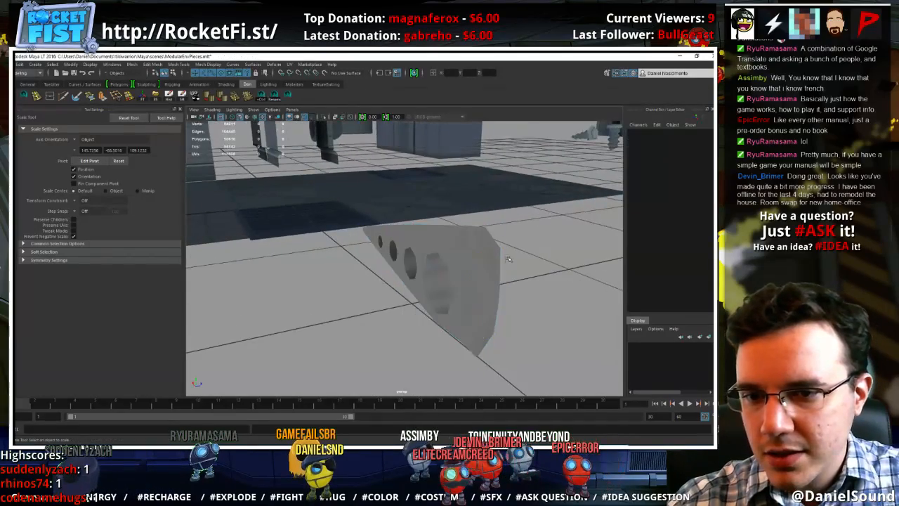
# Select the side edges at the wedge's narrow tip and move them back toward the holes, leaving a pointed centre
pyautogui.keyDown('alt'); pyautogui.moveTo(499, 274); pyautogui.dragTo(457, 299, button='right'); pyautogui.keyUp('alt')
pyautogui.keyDown('alt'); pyautogui.moveTo(457, 300); pyautogui.dragTo(302, 297); pyautogui.keyUp('alt')
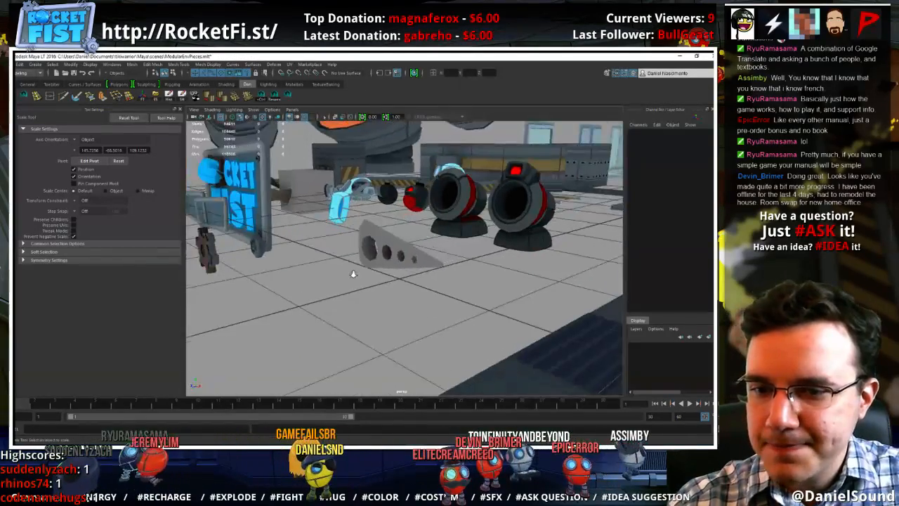
pyautogui.keyDown('alt'); pyautogui.moveTo(353, 274); pyautogui.dragTo(474, 282, button='right'); pyautogui.keyUp('alt')
pyautogui.click(427, 258)
pyautogui.keyDown('alt'); pyautogui.moveTo(427, 260); pyautogui.dragTo(487, 281); pyautogui.keyUp('alt')
pyautogui.moveTo(496, 277); pyautogui.dragTo(495, 242, button='right')
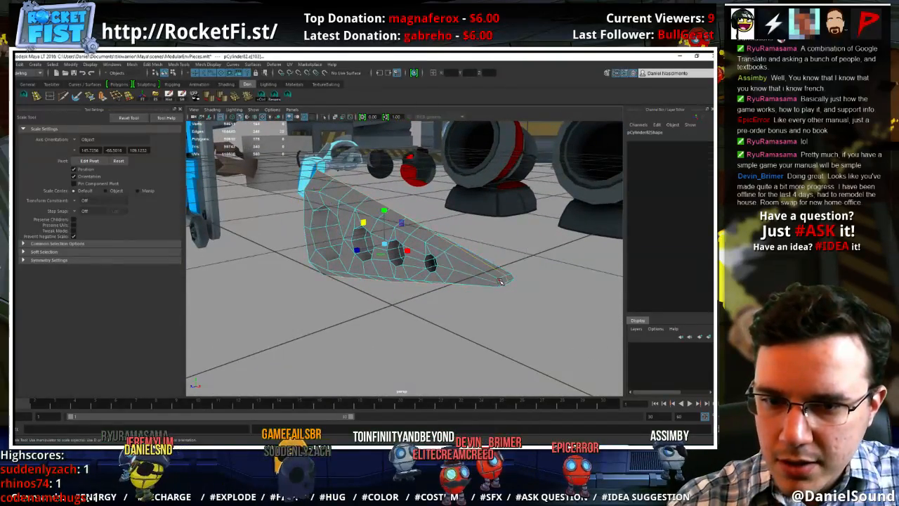
pyautogui.click(500, 281)
pyautogui.keyDown('alt'); pyautogui.moveTo(523, 288); pyautogui.dragTo(327, 238); pyautogui.keyUp('alt')
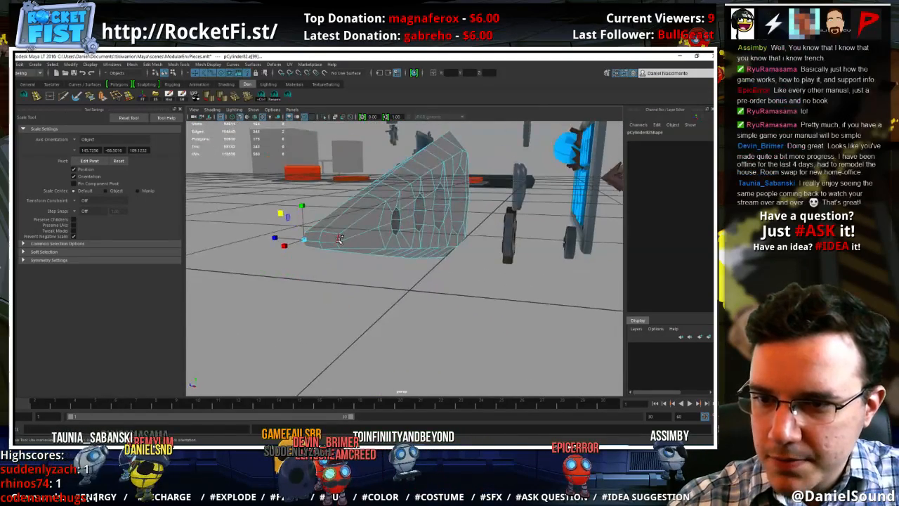
pyautogui.press('w')
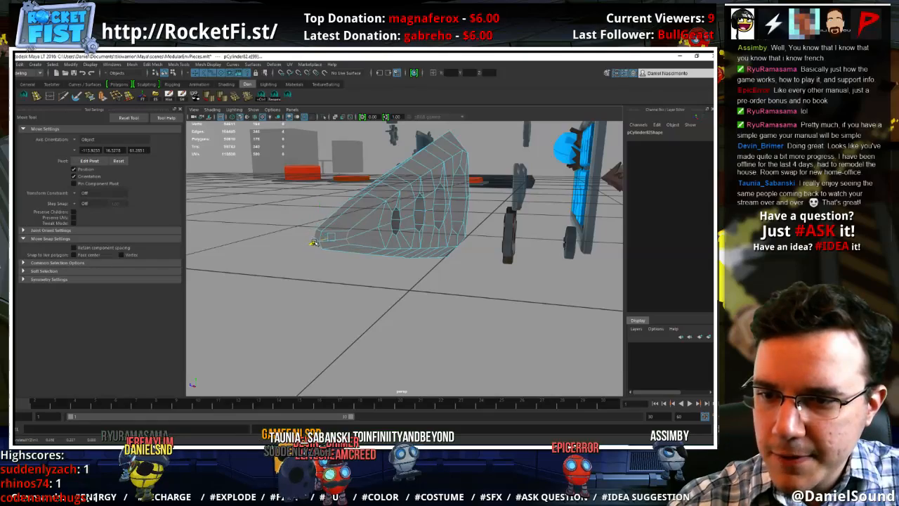
pyautogui.keyDown('alt'); pyautogui.moveTo(342, 275); pyautogui.dragTo(421, 292); pyautogui.keyUp('alt')
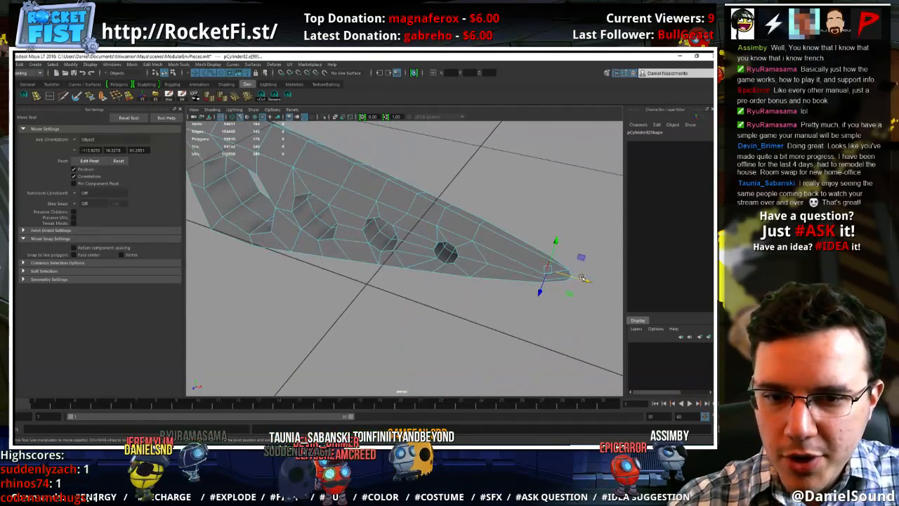
# Select the side corner vertices at the wedge's wide end and move them along its length toward the largest hole
pyautogui.moveTo(493, 241); pyautogui.dragTo(404, 302, button='right')
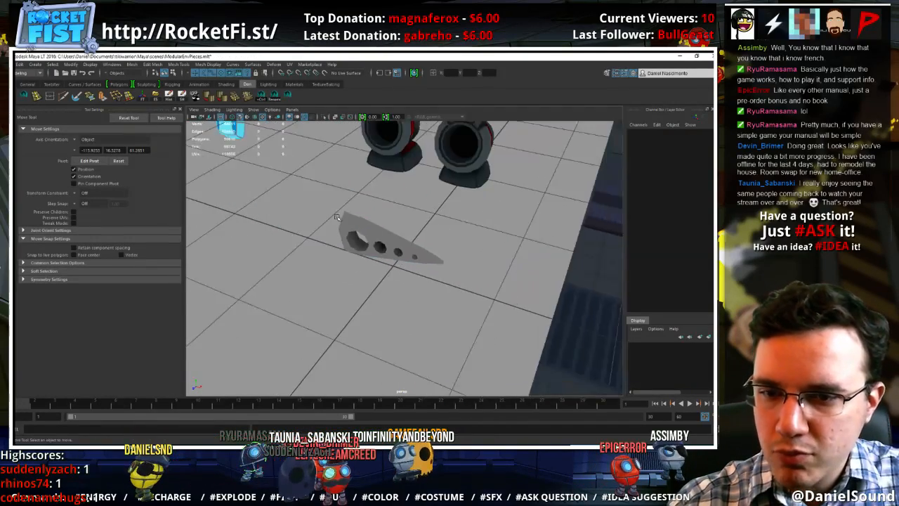
pyautogui.keyDown('alt'); pyautogui.moveTo(404, 302); pyautogui.dragTo(368, 254); pyautogui.keyUp('alt')
pyautogui.click(367, 255)
pyautogui.keyDown('alt'); pyautogui.moveTo(368, 255); pyautogui.dragTo(409, 245, button='right'); pyautogui.keyUp('alt')
pyautogui.keyDown('alt'); pyautogui.moveTo(410, 244); pyautogui.dragTo(460, 250, button='middle'); pyautogui.keyUp('alt')
pyautogui.moveTo(321, 191); pyautogui.dragTo(281, 190, button='right')
pyautogui.keyDown('alt'); pyautogui.moveTo(290, 288); pyautogui.dragTo(383, 295); pyautogui.keyUp('alt')
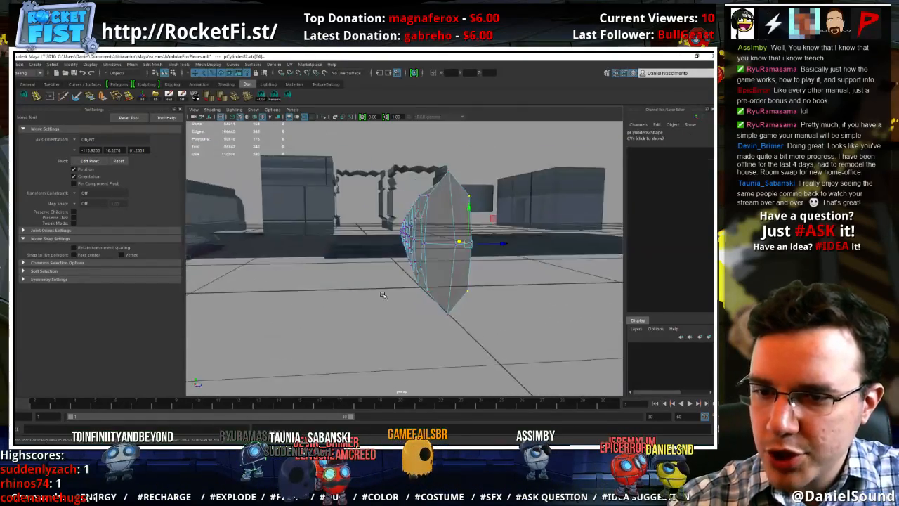
pyautogui.keyDown('shift'); pyautogui.click(435, 288); pyautogui.keyUp('shift')
pyautogui.keyDown('alt'); pyautogui.moveTo(429, 199); pyautogui.dragTo(326, 264); pyautogui.keyUp('alt')
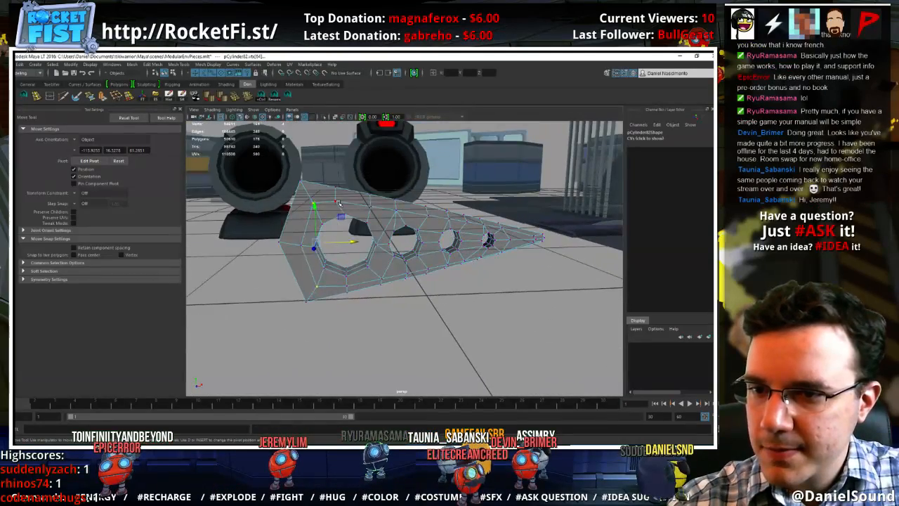
# Select the upper and lower ridge vertices at the wedge's wide end and scale them closer together vertically
pyautogui.press('F8')
pyautogui.keyDown('alt'); pyautogui.moveTo(338, 202); pyautogui.dragTo(328, 216); pyautogui.keyUp('alt')
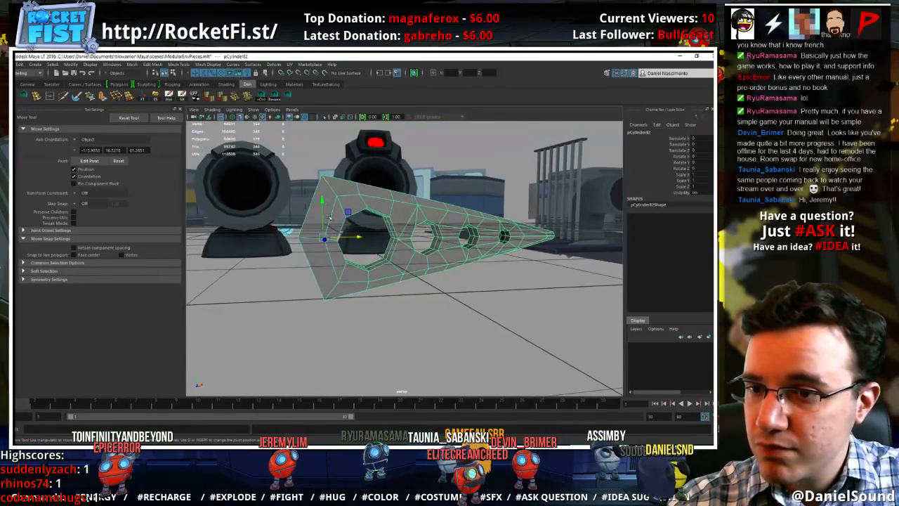
pyautogui.moveTo(334, 190); pyautogui.dragTo(299, 189, button='right')
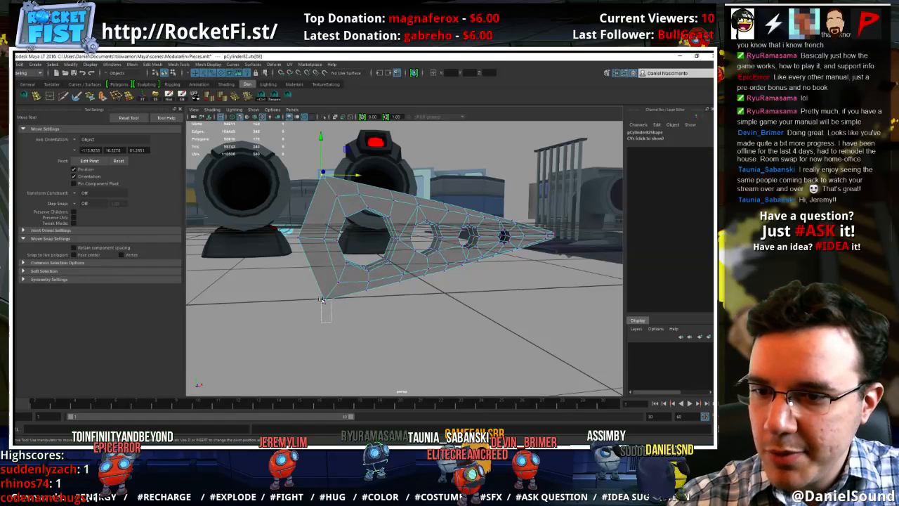
pyautogui.press('r')
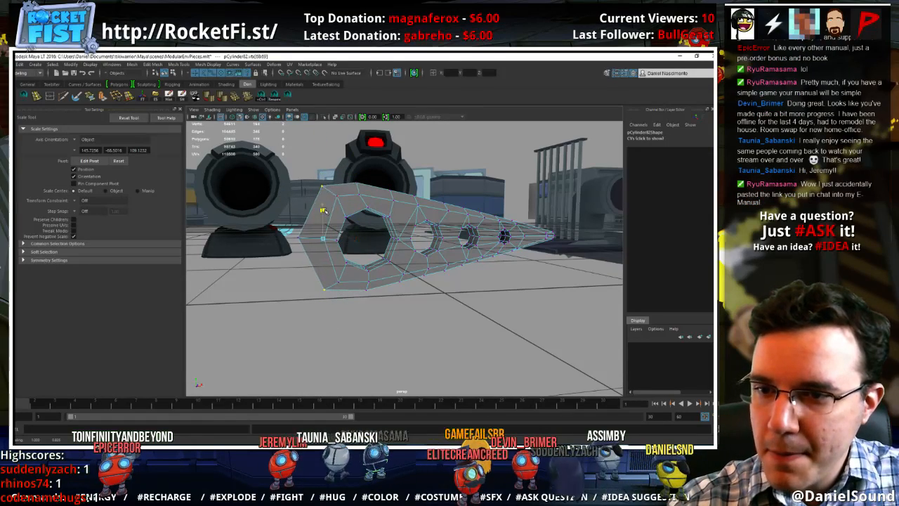
pyautogui.moveTo(362, 195); pyautogui.dragTo(387, 184, button='right')
pyautogui.scroll(-5, 376, 225)
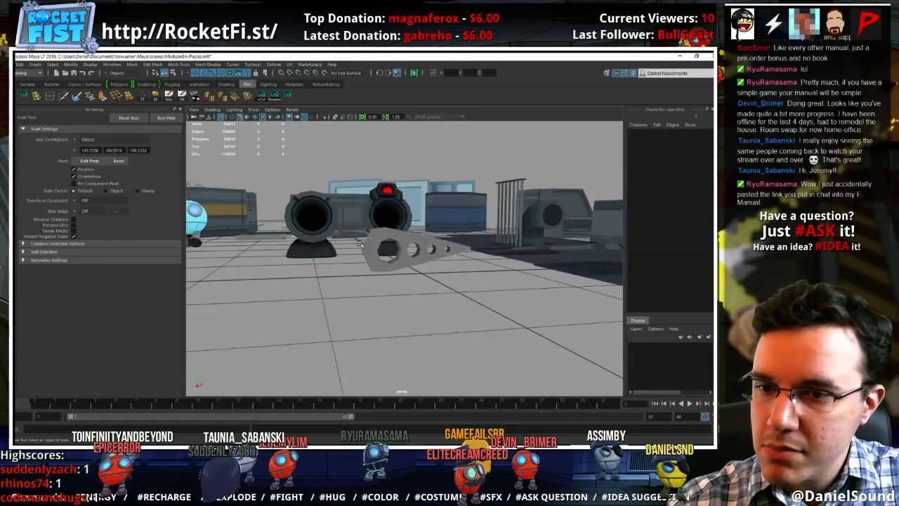
pyautogui.moveTo(370, 243)
pyautogui.keyDown('alt'); pyautogui.mouseDown()
pyautogui.moveTo(338, 317)
pyautogui.moveTo(394, 231)
pyautogui.moveTo(381, 243)
pyautogui.mouseUp(); pyautogui.keyUp('alt')
# Rotate the whole wedge to -75 degrees about Z so its tip points down, and raise it above the floor
pyautogui.click(397, 236)
pyautogui.press('e')
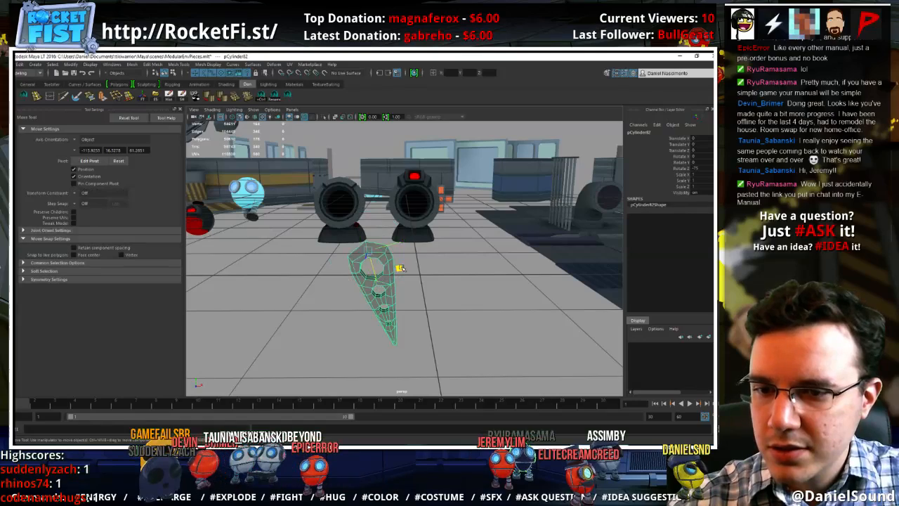
pyautogui.moveTo(402, 268); pyautogui.dragTo(470, 203)
pyautogui.keyDown('alt'); pyautogui.moveTo(451, 254); pyautogui.dragTo(445, 254); pyautogui.keyUp('alt')
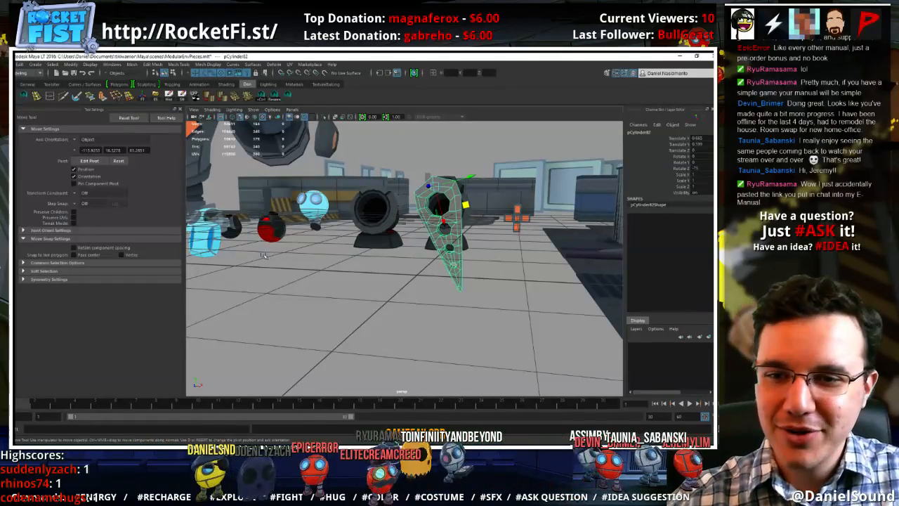
# Scale the wedge uniformly to about 0.646 and shift it to a new position along X
pyautogui.keyDown('alt'); pyautogui.moveTo(264, 255); pyautogui.dragTo(436, 246); pyautogui.keyUp('alt')
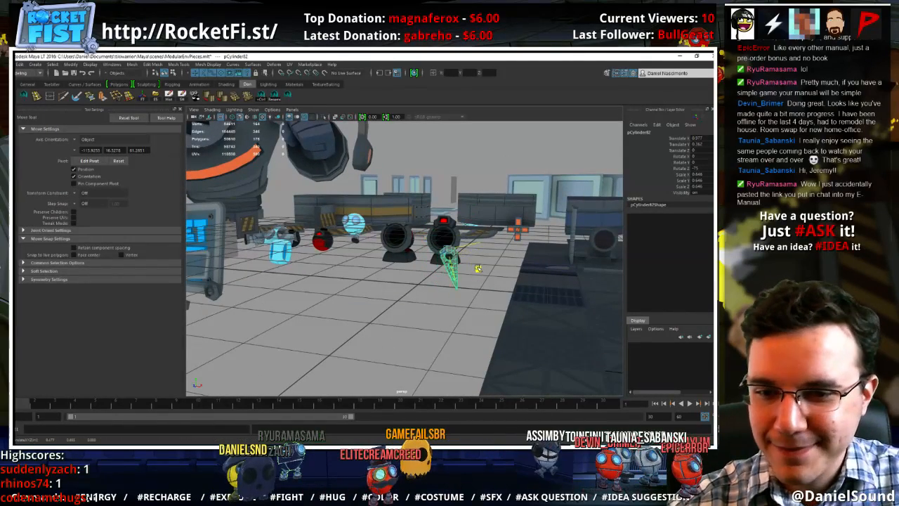
pyautogui.press('f')
pyautogui.keyDown('alt'); pyautogui.moveTo(459, 284); pyautogui.dragTo(474, 251); pyautogui.keyUp('alt')
pyautogui.keyDown('alt'); pyautogui.moveTo(474, 251); pyautogui.dragTo(419, 232, button='right'); pyautogui.keyUp('alt')
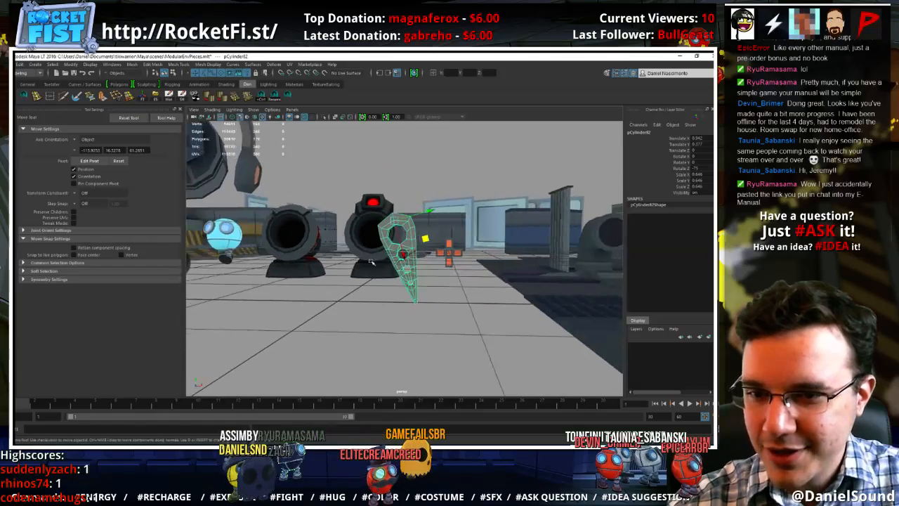
# Rotate the wedge to about -70.29 degrees about Z, scale it uniformly to about 0.601, and move it lower and farther along X
pyautogui.keyDown('alt'); pyautogui.moveTo(420, 232); pyautogui.dragTo(418, 252); pyautogui.keyUp('alt')
pyautogui.press('e')
pyautogui.moveTo(423, 206); pyautogui.dragTo(420, 203)
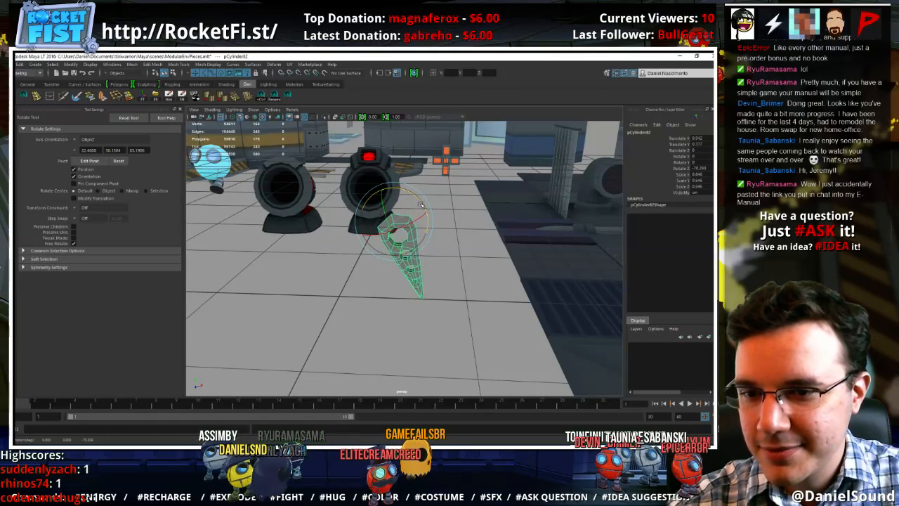
pyautogui.press('w')
pyautogui.moveTo(426, 236)
pyautogui.mouseDown()
pyautogui.moveTo(432, 242)
pyautogui.moveTo(398, 232)
pyautogui.moveTo(439, 246)
pyautogui.mouseUp()
pyautogui.press('r')
pyautogui.press('w')
pyautogui.moveTo(420, 287)
pyautogui.keyDown('alt'); pyautogui.mouseDown()
pyautogui.moveTo(347, 283)
pyautogui.moveTo(425, 282)
pyautogui.moveTo(410, 292)
pyautogui.mouseUp(); pyautogui.keyUp('alt')
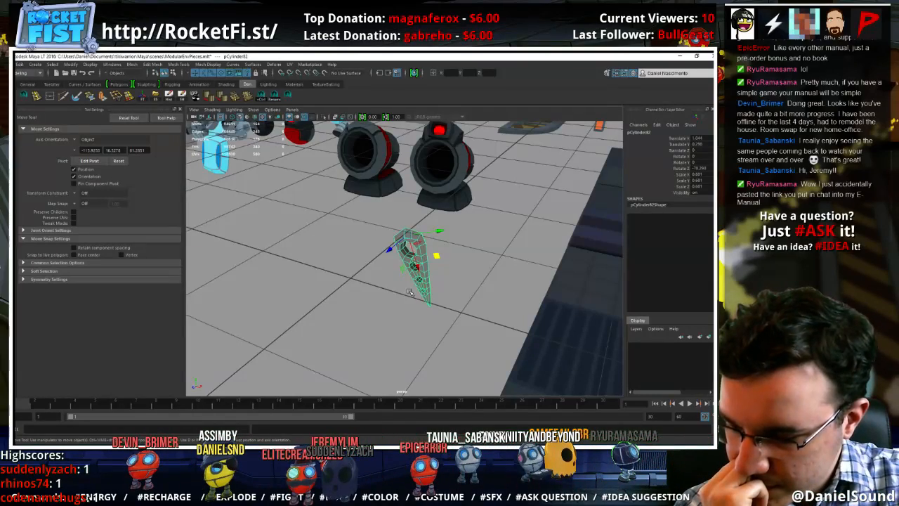
# Try a duplicate of the cannon base beside the wedge, moving it to the grid centre and scaling it to about 1.224 along Y
pyautogui.keyDown('alt'); pyautogui.moveTo(356, 271); pyautogui.dragTo(385, 264); pyautogui.keyUp('alt')
pyautogui.click(384, 263)
pyautogui.click(301, 221)
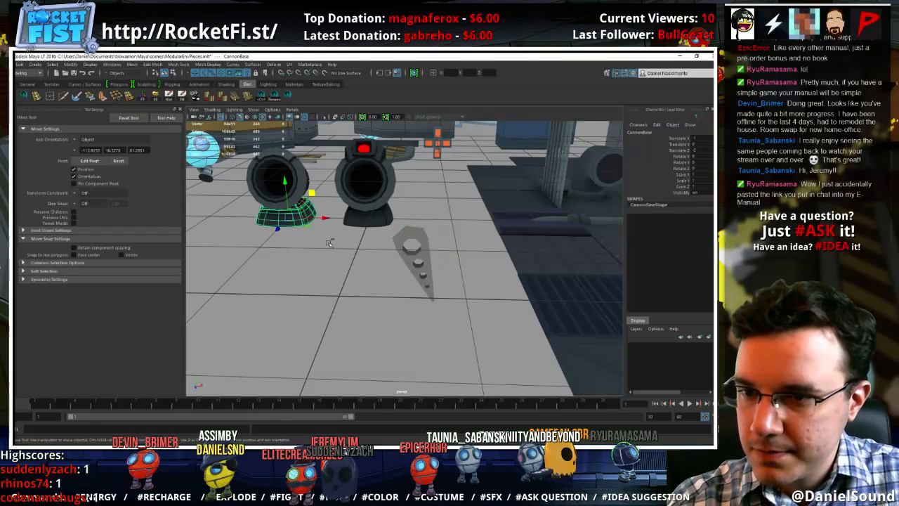
pyautogui.hotkey('ctrl', 'd')
pyautogui.moveTo(330, 243); pyautogui.dragTo(338, 289, button='middle')
pyautogui.moveTo(337, 268); pyautogui.dragTo(336, 231)
pyautogui.press('r')
pyautogui.keyDown('alt'); pyautogui.moveTo(376, 261); pyautogui.dragTo(462, 242); pyautogui.keyUp('alt')
pyautogui.press('w')
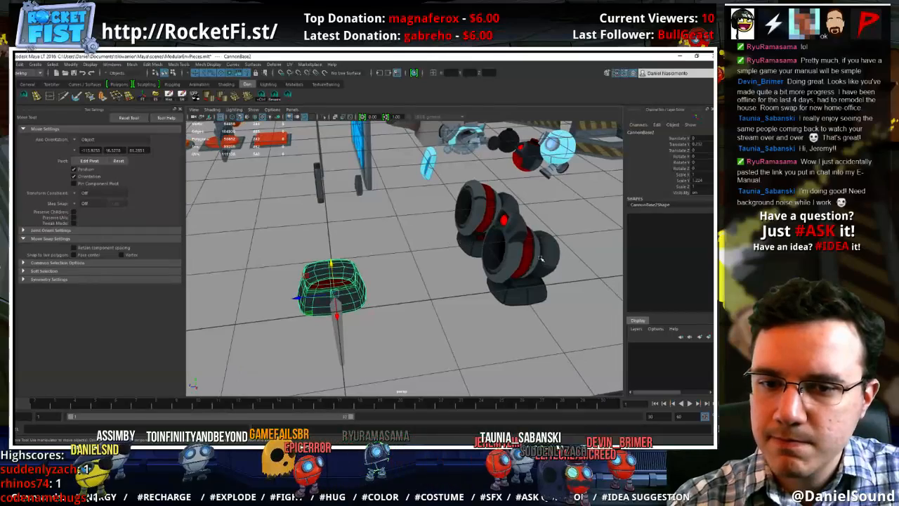
pyautogui.click(537, 260)
pyautogui.click(332, 289)
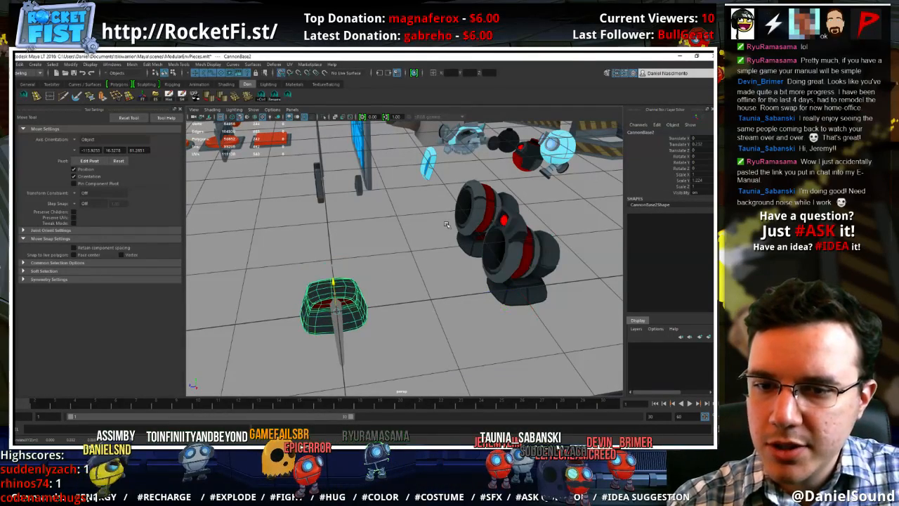
# Duplicate the cannon top with the red lamp, snap the copy to the grid centre beside the wedge, and tilt it about 11.275 degrees about X
pyautogui.click(540, 259)
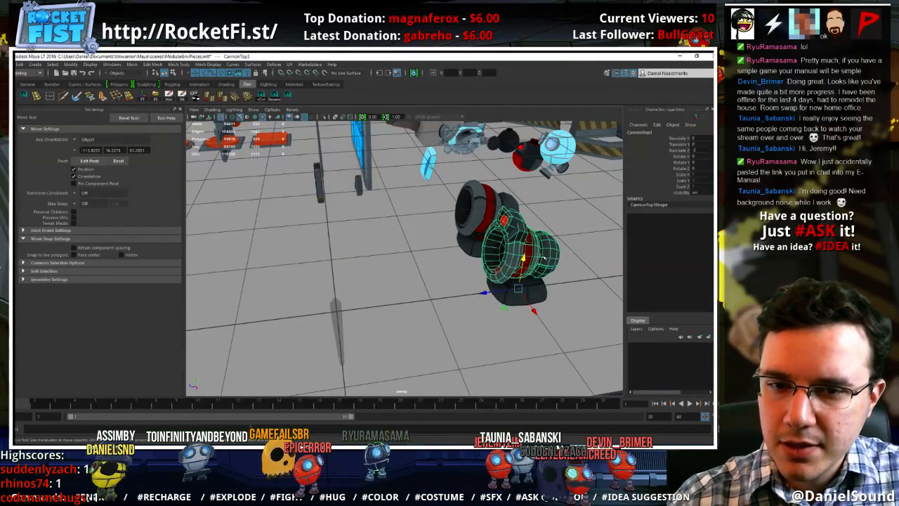
pyautogui.hotkey('ctrl', 'd')
pyautogui.press('x')
pyautogui.moveTo(524, 261); pyautogui.dragTo(346, 312)
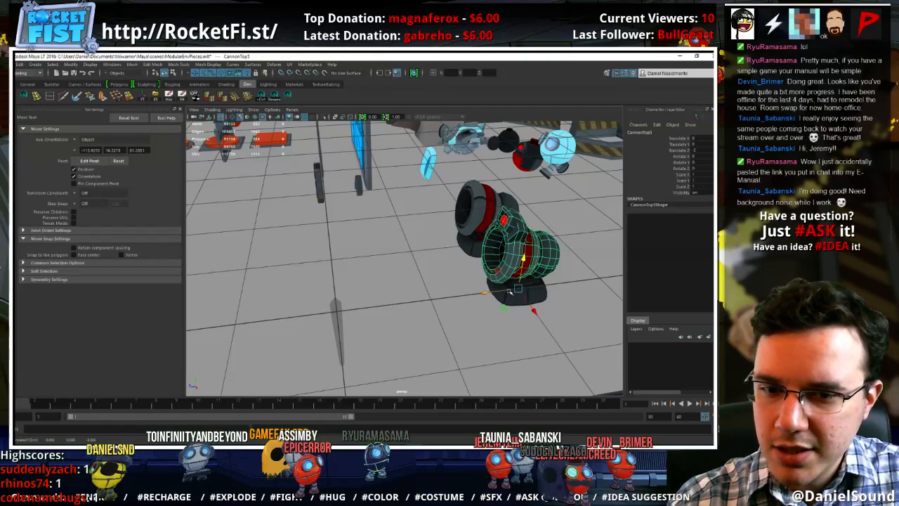
pyautogui.moveTo(517, 288); pyautogui.dragTo(316, 288)
pyautogui.press('e')
pyautogui.press('w')
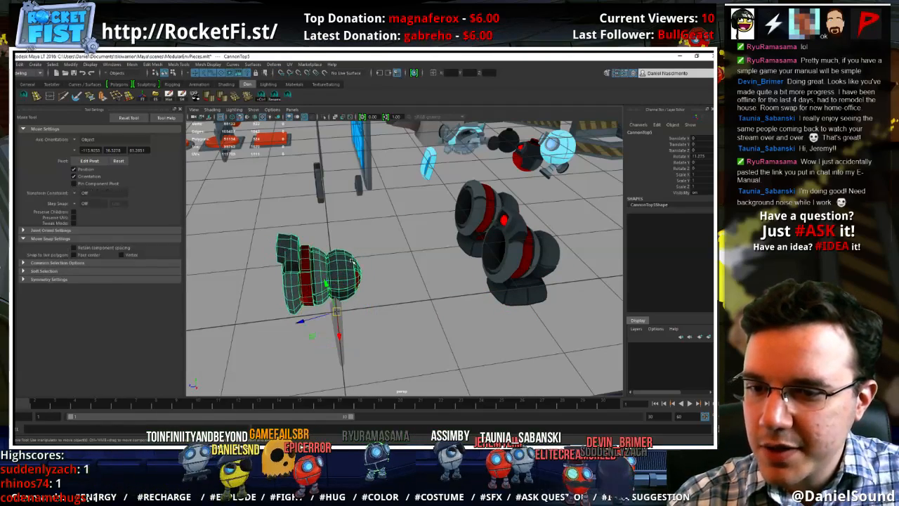
# Delete the red lamp and its raised housing from the top of the copied cannon
pyautogui.scroll(5, 319, 267)
pyautogui.moveTo(318, 214); pyautogui.dragTo(341, 200, button='right')
pyautogui.moveTo(399, 277)
pyautogui.keyDown('alt'); pyautogui.mouseDown()
pyautogui.moveTo(438, 272)
pyautogui.moveTo(406, 280)
pyautogui.mouseUp(); pyautogui.keyUp('alt')
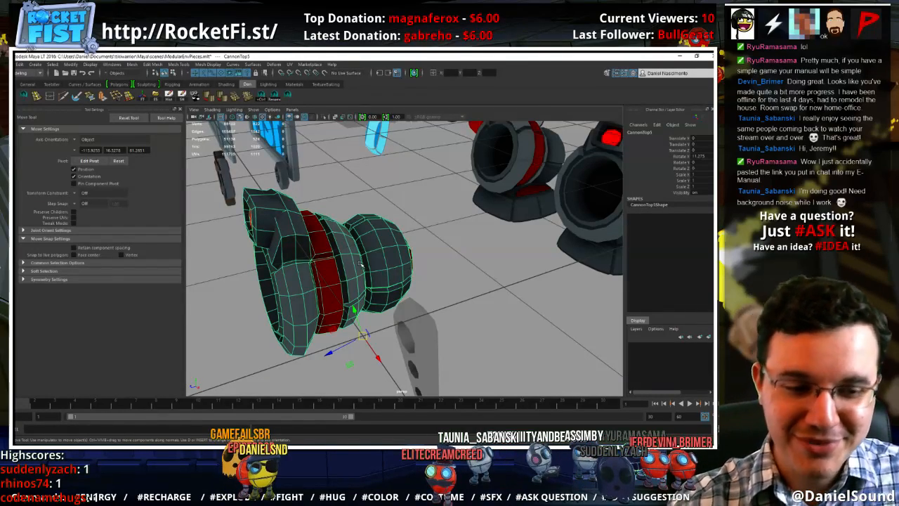
pyautogui.keyDown('alt'); pyautogui.moveTo(283, 256); pyautogui.dragTo(313, 224); pyautogui.keyUp('alt')
pyautogui.moveTo(327, 209); pyautogui.dragTo(327, 197, button='right')
pyautogui.doubleClick(326, 207)
pyautogui.press('Delete')
pyautogui.doubleClick(328, 213)
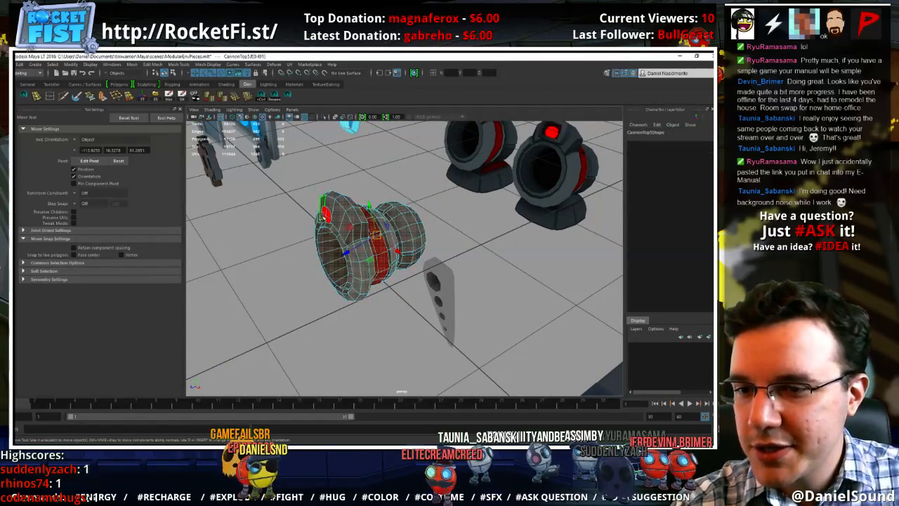
pyautogui.click(328, 214)
pyautogui.doubleClick(328, 215)
pyautogui.press('Delete')
# Select the copied cannon's muzzle faces with a soft-selection falloff and scale them down to narrow the front end
pyautogui.click(342, 200)
pyautogui.keyDown('alt'); pyautogui.moveTo(342, 200); pyautogui.dragTo(437, 302); pyautogui.keyUp('alt')
pyautogui.keyDown('alt'); pyautogui.moveTo(447, 270); pyautogui.dragTo(422, 250); pyautogui.keyUp('alt')
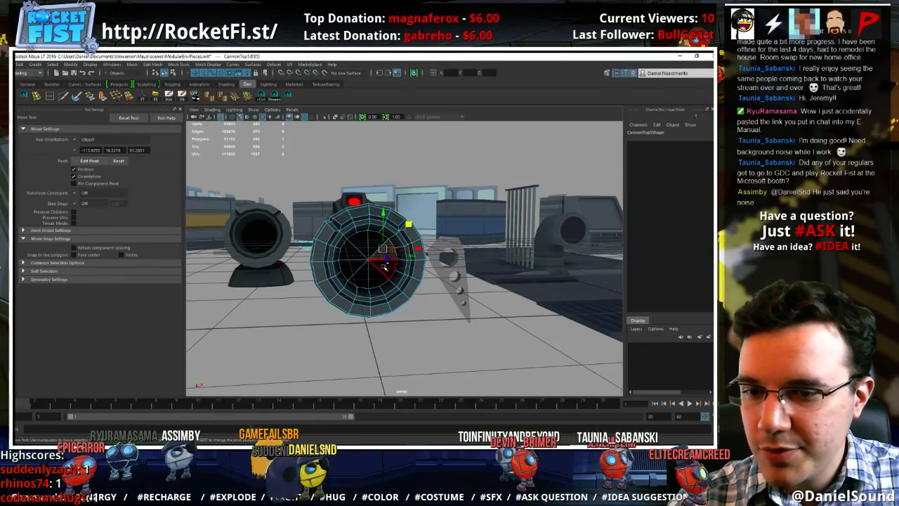
pyautogui.keyDown('alt'); pyautogui.moveTo(367, 288); pyautogui.dragTo(436, 281); pyautogui.keyUp('alt')
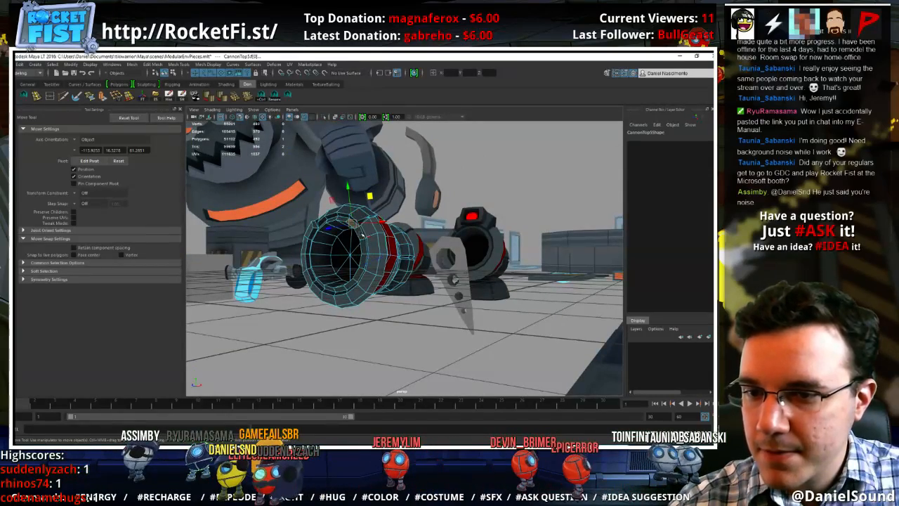
pyautogui.press('b')
pyautogui.moveTo(369, 239); pyautogui.dragTo(471, 247)
pyautogui.press('b')
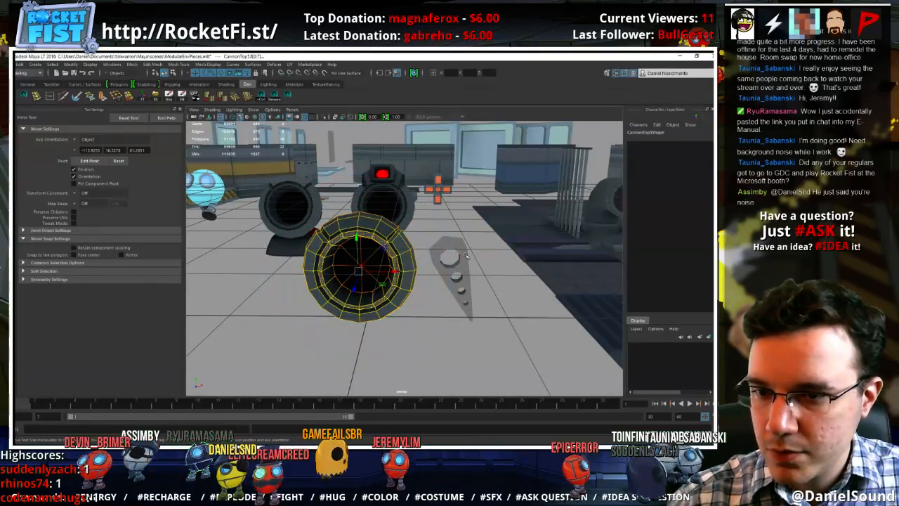
pyautogui.press('r')
pyautogui.moveTo(390, 253); pyautogui.dragTo(312, 232)
# Move and rotate the soft-selected muzzle faces so the cannon copy's front end angles downward
pyautogui.press('e')
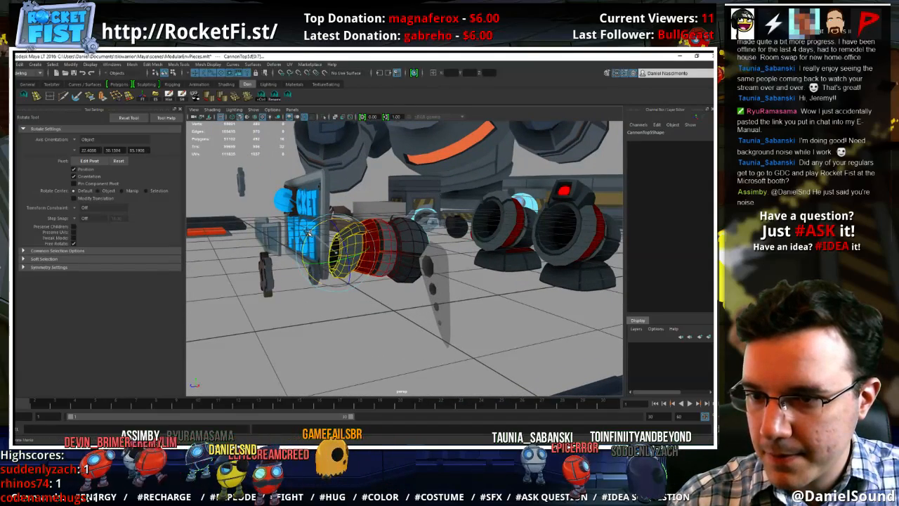
pyautogui.press('w')
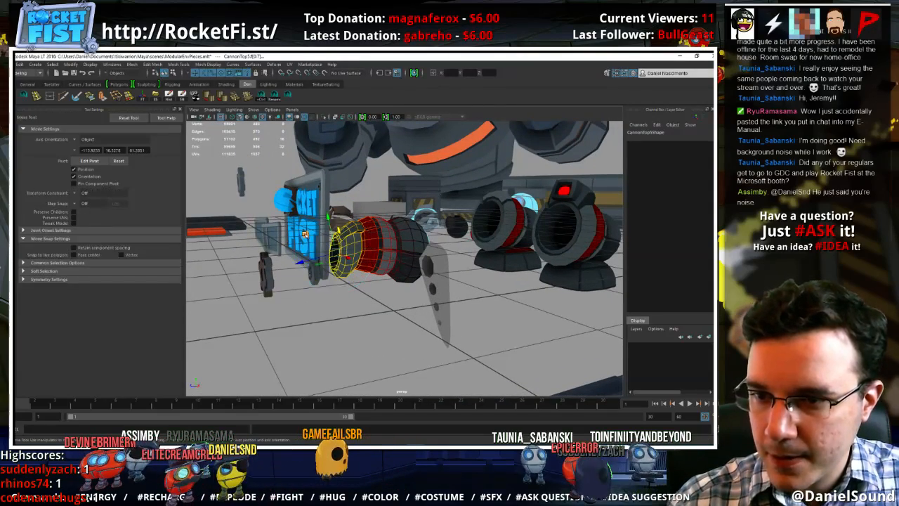
pyautogui.moveTo(304, 234); pyautogui.dragTo(297, 257)
pyautogui.keyDown('alt'); pyautogui.moveTo(345, 272); pyautogui.dragTo(484, 271); pyautogui.keyUp('alt')
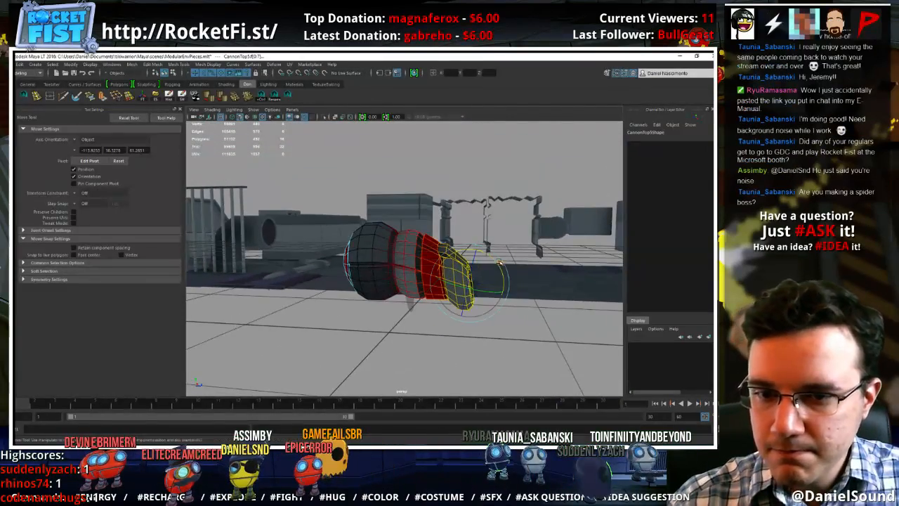
pyautogui.press('e')
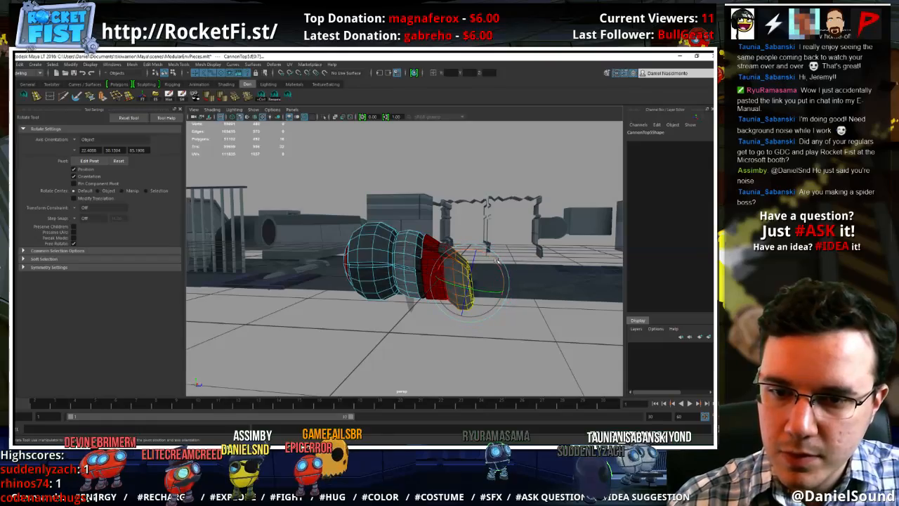
pyautogui.moveTo(500, 260); pyautogui.dragTo(375, 259)
pyautogui.press('w')
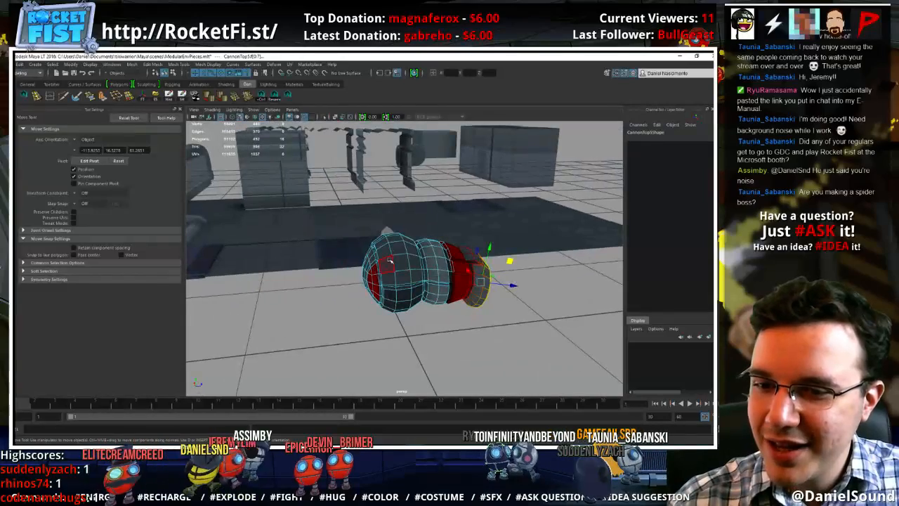
# Soft-select the face ring on the cannon copy's rounded rear and scale it up into a larger bulb
pyautogui.click(391, 267)
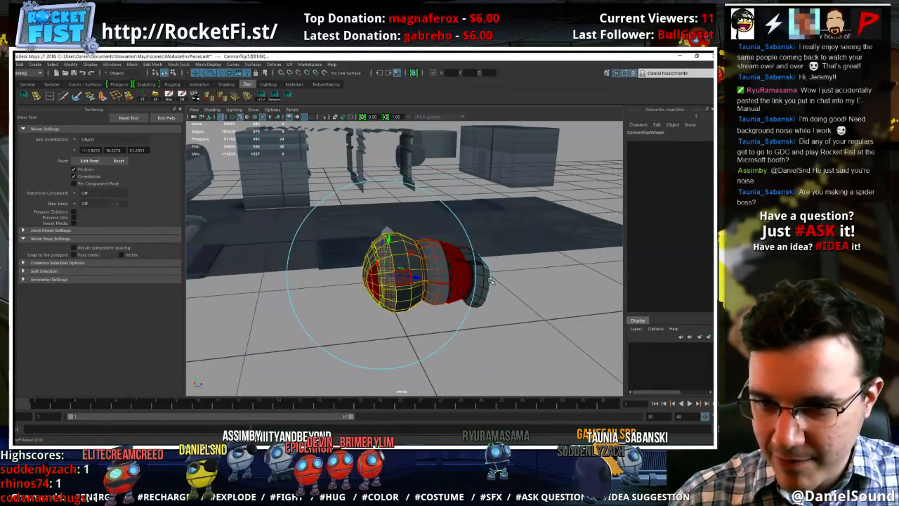
pyautogui.press('r')
pyautogui.keyDown('alt'); pyautogui.moveTo(392, 259); pyautogui.dragTo(408, 274); pyautogui.keyUp('alt')
pyautogui.hotkey('ctrl', 'z')
pyautogui.press('w')
pyautogui.click(398, 265)
pyautogui.press('r')
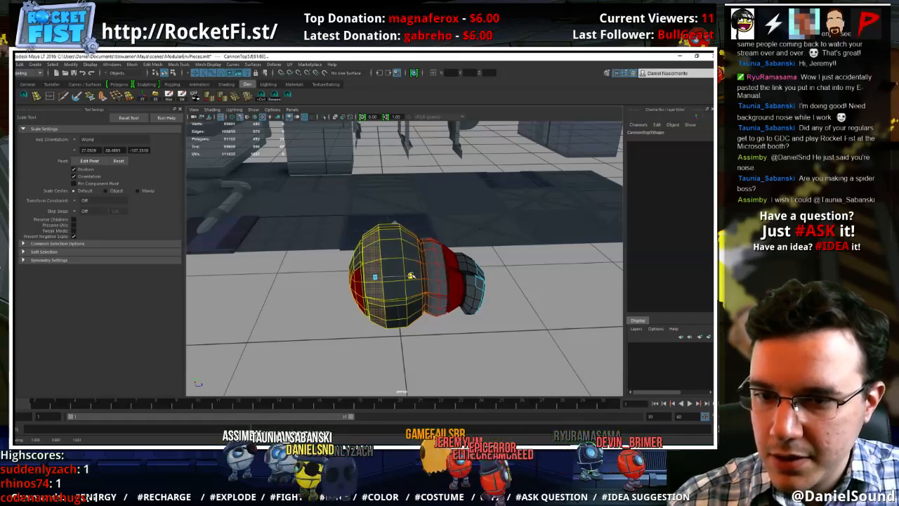
# Move the rear bulb's faces backward, reduce the soft-selection radius, and scale and rotate them to elongate the back end
pyautogui.press('w')
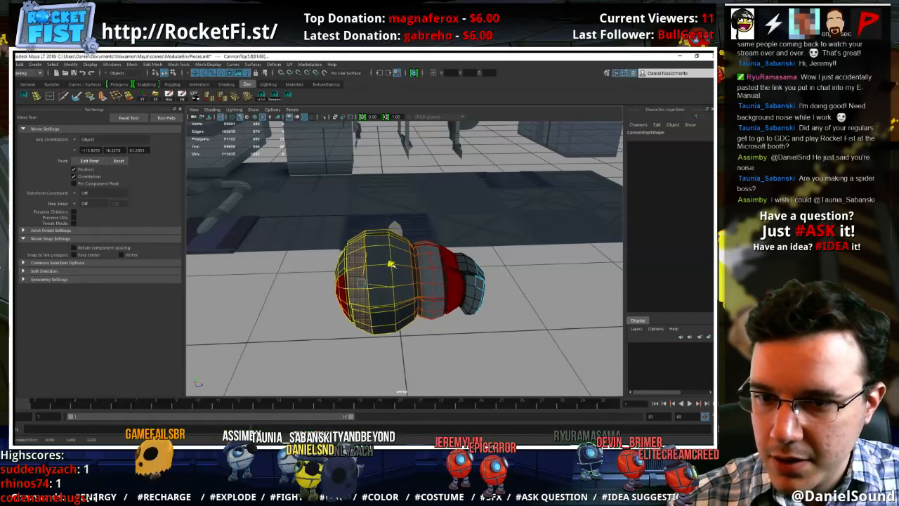
pyautogui.moveTo(391, 264)
pyautogui.keyDown('alt'); pyautogui.mouseDown()
pyautogui.moveTo(422, 274)
pyautogui.moveTo(449, 267)
pyautogui.moveTo(395, 264)
pyautogui.mouseUp(); pyautogui.keyUp('alt')
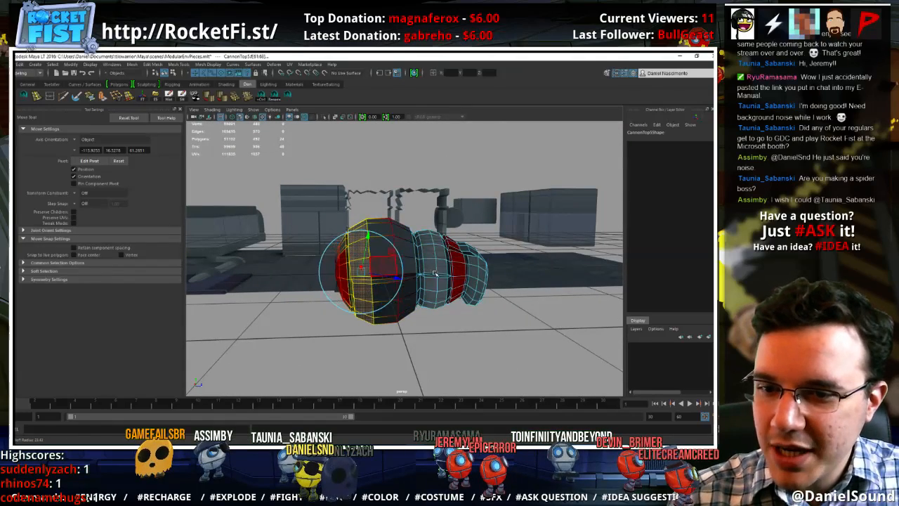
pyautogui.press('r')
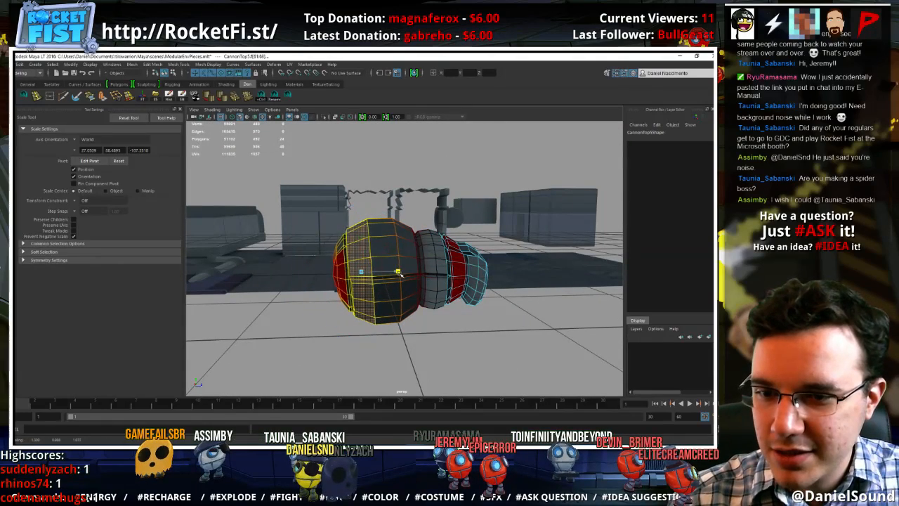
pyautogui.press('w')
pyautogui.press('e')
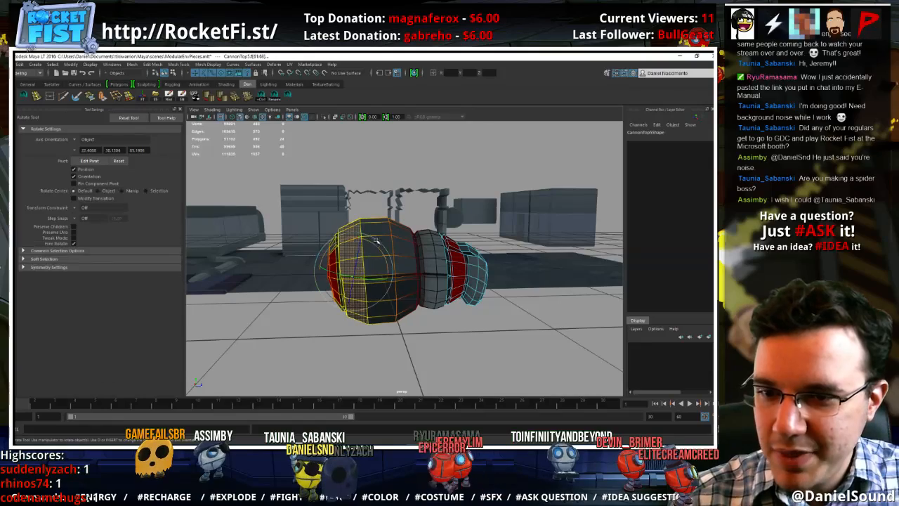
pyautogui.press('w')
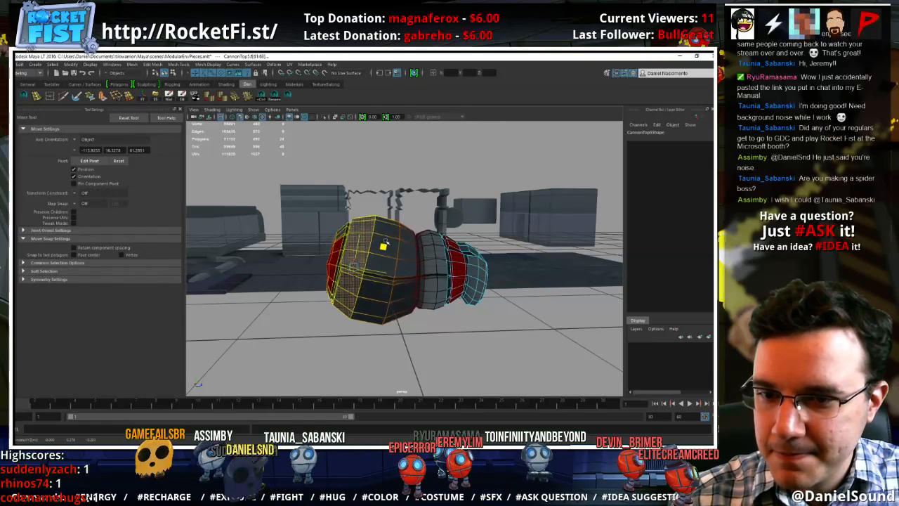
pyautogui.keyDown('alt'); pyautogui.moveTo(383, 239); pyautogui.dragTo(424, 273); pyautogui.keyUp('alt')
pyautogui.moveTo(432, 270); pyautogui.dragTo(475, 247, button='right')
pyautogui.click(550, 298)
pyautogui.keyDown('alt'); pyautogui.moveTo(550, 297); pyautogui.dragTo(412, 278); pyautogui.keyUp('alt')
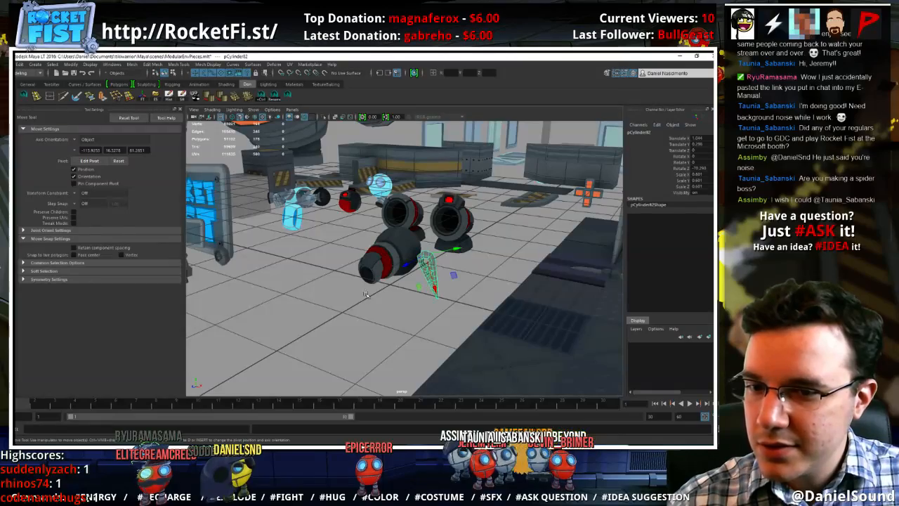
pyautogui.keyDown('alt'); pyautogui.moveTo(329, 290); pyautogui.dragTo(405, 317, button='right'); pyautogui.keyUp('alt')
pyautogui.keyDown('alt'); pyautogui.moveTo(405, 317); pyautogui.dragTo(417, 311); pyautogui.keyUp('alt')
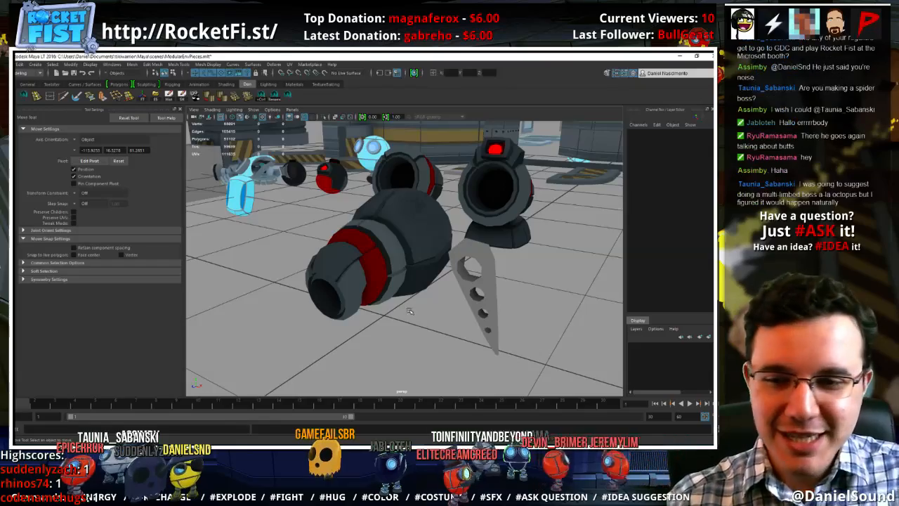
pyautogui.keyDown('alt'); pyautogui.moveTo(411, 312); pyautogui.dragTo(455, 295); pyautogui.keyUp('alt')
# Select the face ring around the cannon copy's muzzle, adjust the soft-selection falloff, and reposition the front end
pyautogui.click(359, 295)
pyautogui.press('f')
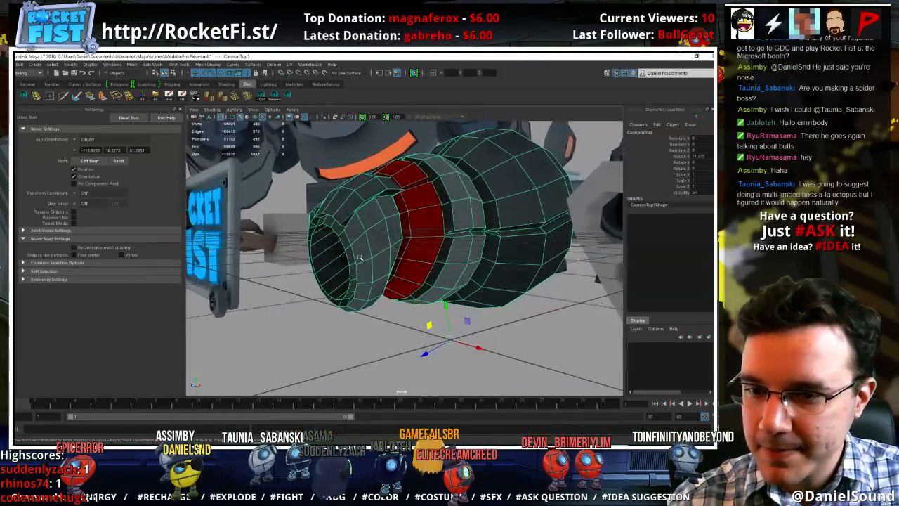
pyautogui.hotkey('ctrl', 'F11')
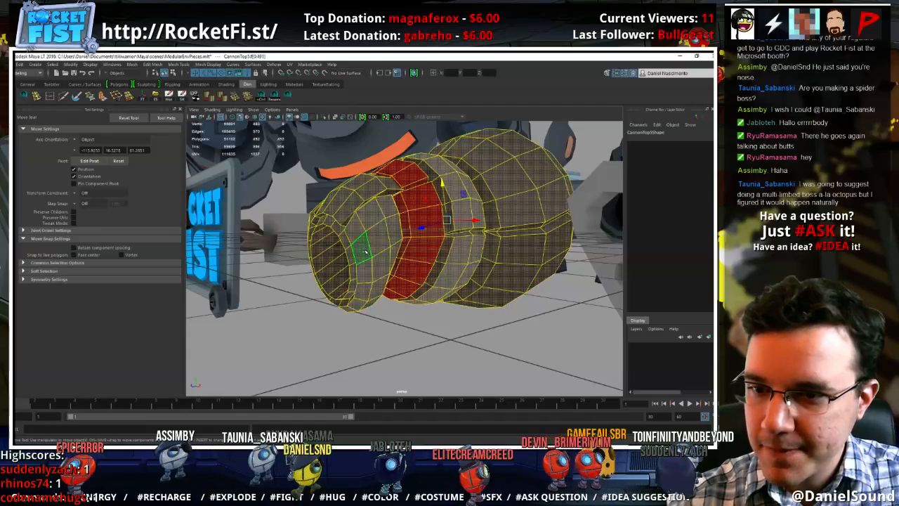
pyautogui.doubleClick(360, 269)
pyautogui.keyDown('alt'); pyautogui.moveTo(359, 271); pyautogui.dragTo(295, 221); pyautogui.keyUp('alt')
pyautogui.hotkey('ctrl', 'z')
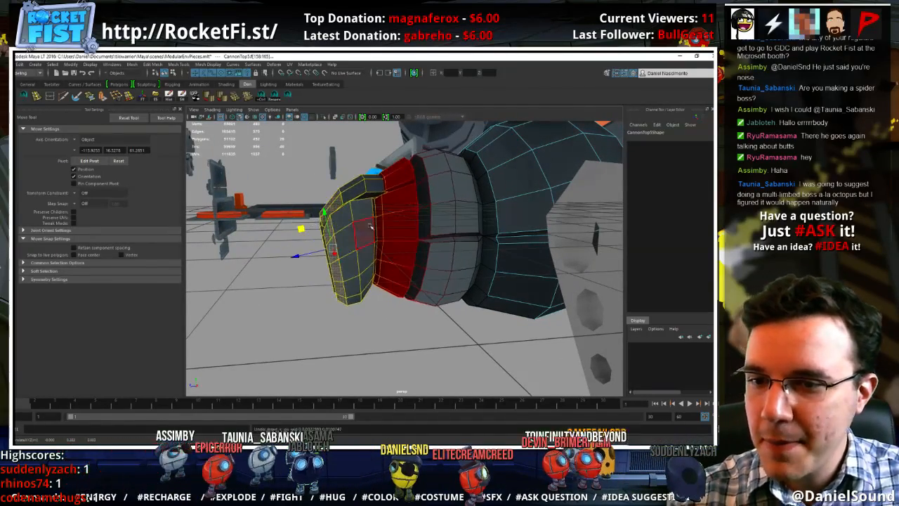
pyautogui.press('b')
pyautogui.moveTo(460, 243); pyautogui.dragTo(435, 243)
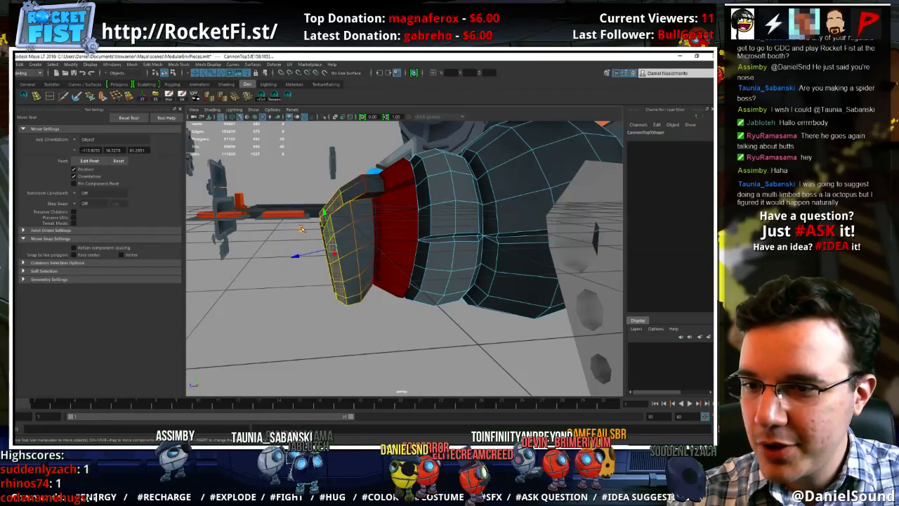
pyautogui.moveTo(301, 229); pyautogui.dragTo(397, 251)
# Delete the inner ring of faces and the fan-shaped end cap inside the cannon copy's bore
pyautogui.click(333, 236)
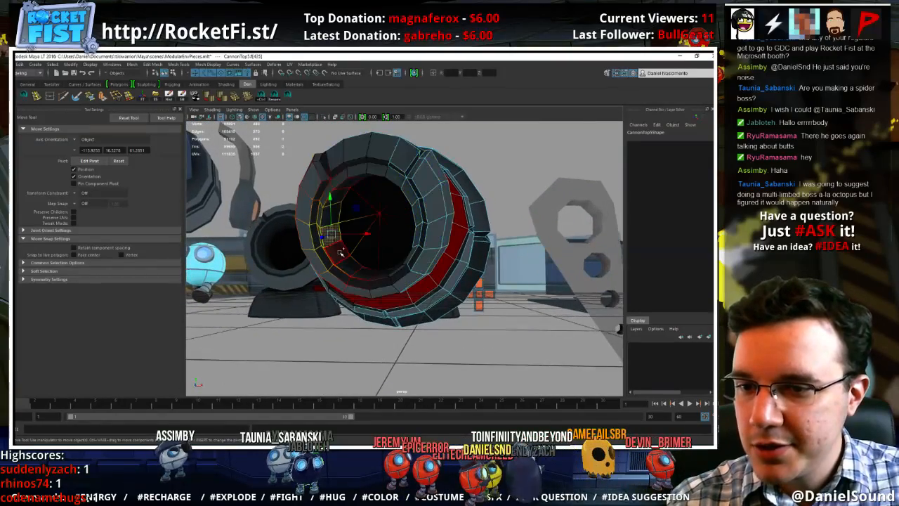
pyautogui.keyDown('shift'); pyautogui.doubleClick(341, 253); pyautogui.keyUp('shift')
pyautogui.click(353, 223)
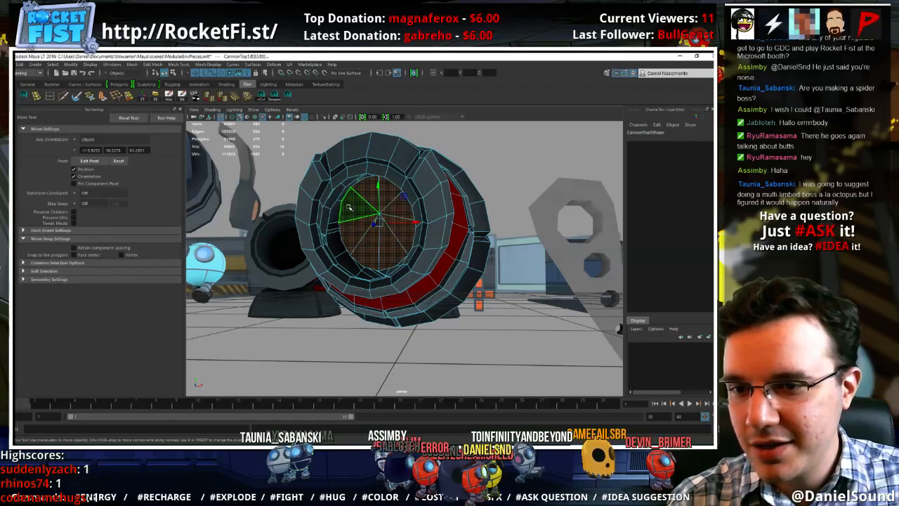
pyautogui.moveTo(373, 156); pyautogui.dragTo(400, 146, button='right')
# Select the face ring behind the cannon copy's muzzle and scale it up with soft selection to widen the front section
pyautogui.keyDown('alt'); pyautogui.moveTo(421, 246); pyautogui.dragTo(448, 262); pyautogui.keyUp('alt')
pyautogui.click(406, 236)
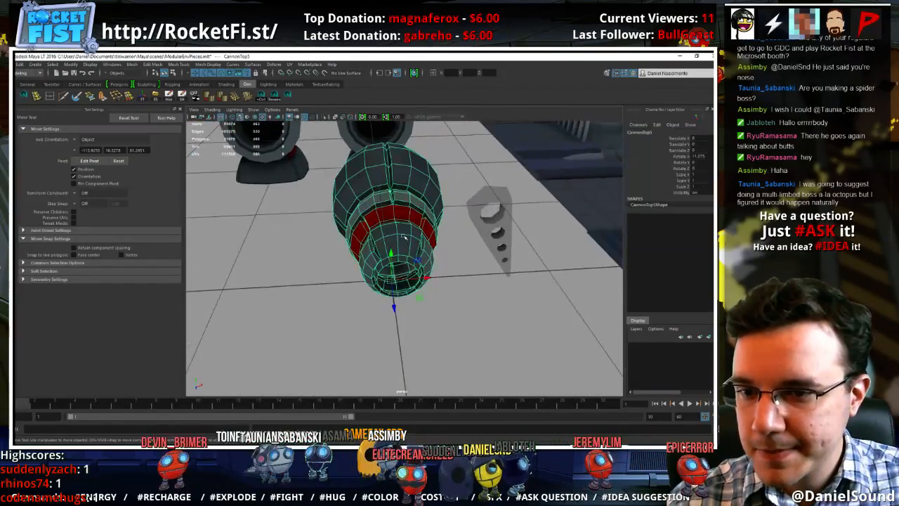
pyautogui.moveTo(401, 235); pyautogui.dragTo(402, 255, button='right')
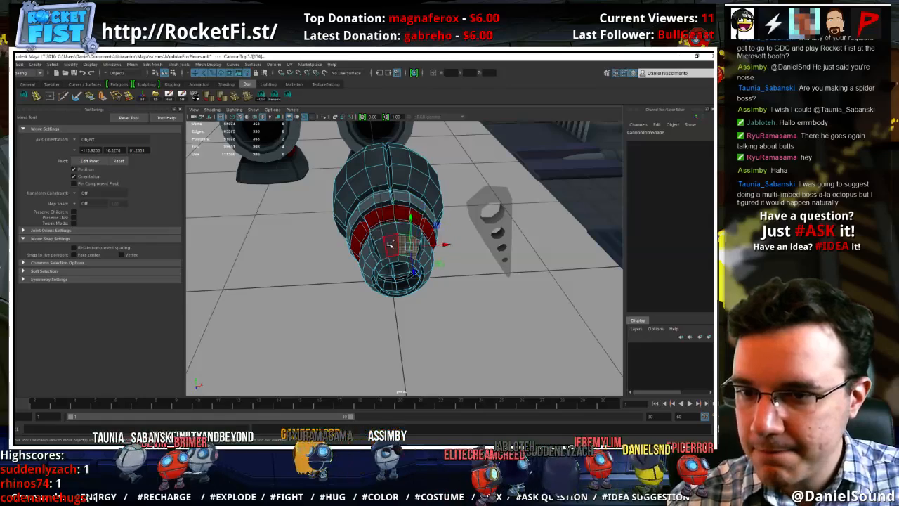
pyautogui.keyDown('shift'); pyautogui.doubleClick(402, 243); pyautogui.keyUp('shift')
pyautogui.press('b')
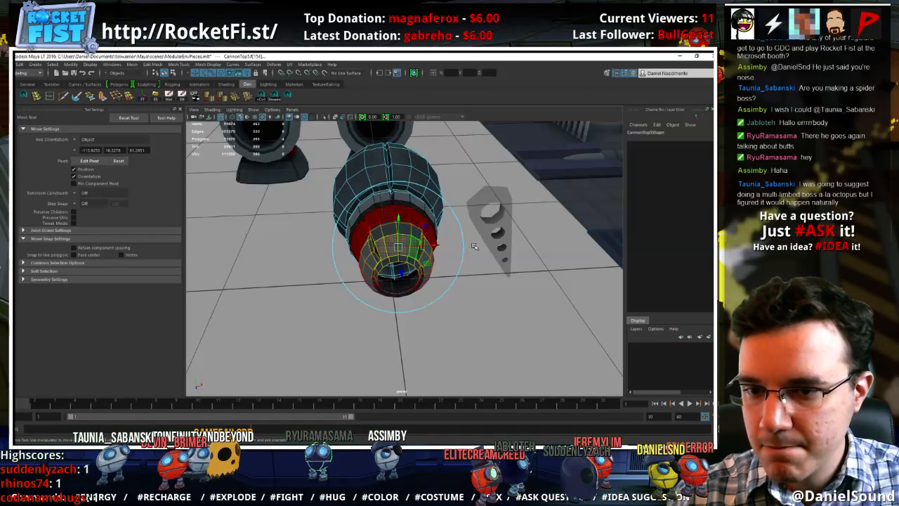
pyautogui.press('r')
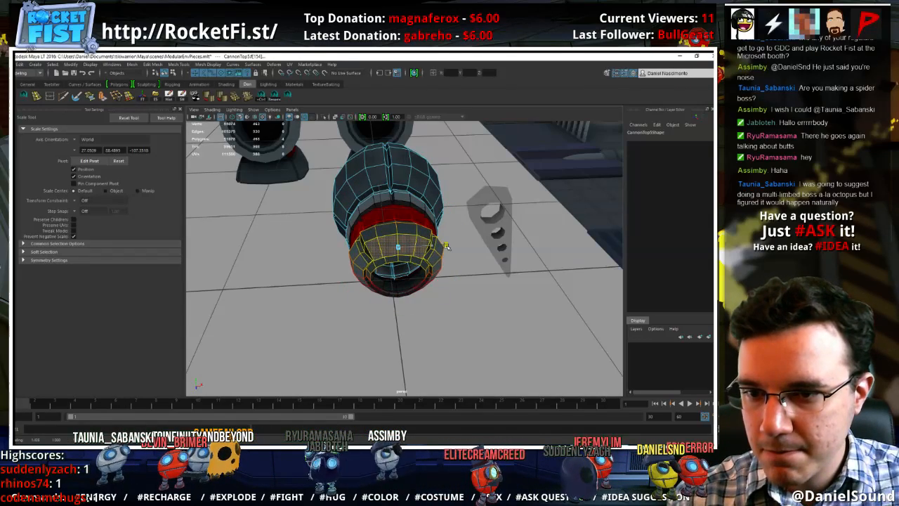
pyautogui.moveTo(401, 241)
pyautogui.keyDown('alt'); pyautogui.mouseDown()
pyautogui.moveTo(404, 260)
pyautogui.moveTo(423, 265)
pyautogui.moveTo(404, 273)
pyautogui.moveTo(419, 240)
pyautogui.moveTo(403, 229)
pyautogui.mouseUp(); pyautogui.keyUp('alt')
pyautogui.click(405, 261)
pyautogui.keyDown('shift'); pyautogui.doubleClick(414, 261); pyautogui.keyUp('shift')
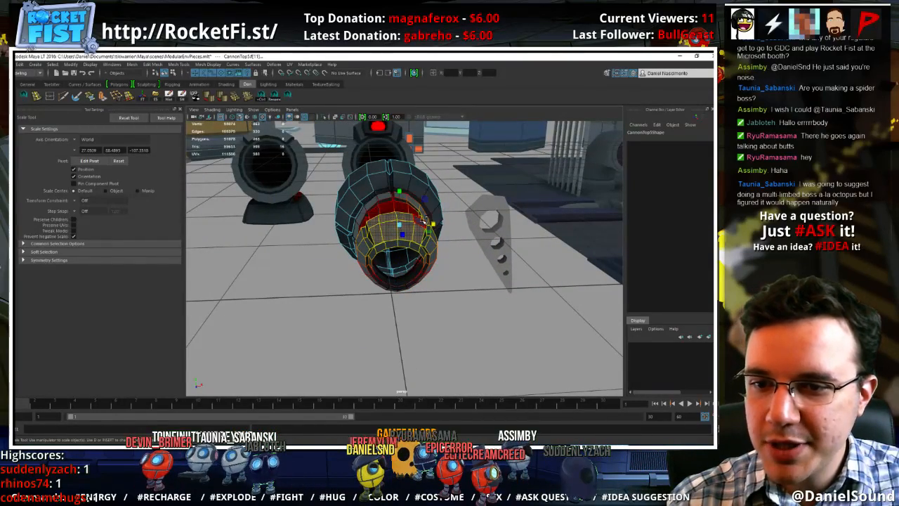
# Select the upper faces behind the cannon copy's muzzle and reposition them with soft selection to reshape the front section
pyautogui.keyDown('alt'); pyautogui.moveTo(427, 223); pyautogui.dragTo(397, 205); pyautogui.keyUp('alt')
pyautogui.press('b')
pyautogui.press('w')
pyautogui.press('e')
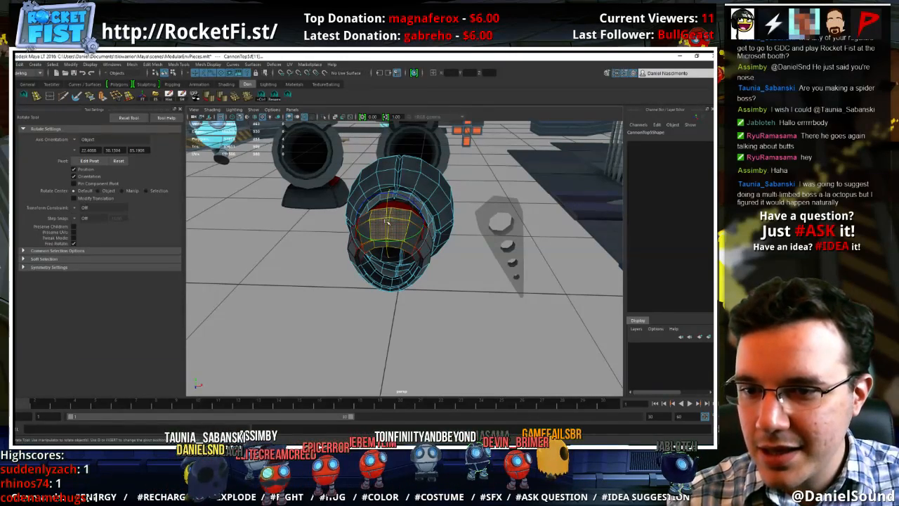
pyautogui.press('w')
pyautogui.keyDown('alt'); pyautogui.moveTo(389, 230); pyautogui.dragTo(407, 254); pyautogui.keyUp('alt')
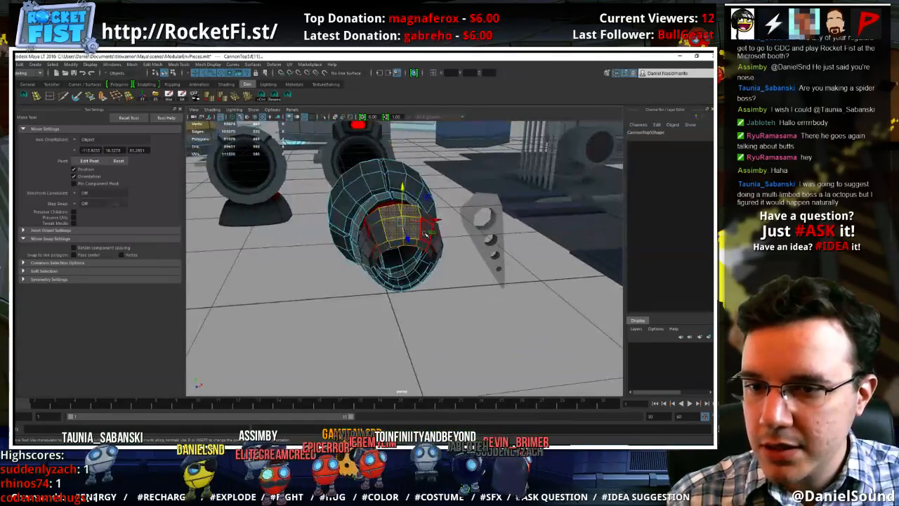
pyautogui.moveTo(423, 247); pyautogui.dragTo(451, 237, button='right')
# Examine the reshaped cannon copy's bore, side profile and overall silhouette from several angles next to the tapered wedge
pyautogui.click(465, 287)
pyautogui.keyDown('alt'); pyautogui.moveTo(465, 287); pyautogui.dragTo(353, 285); pyautogui.keyUp('alt')
pyautogui.keyDown('alt'); pyautogui.moveTo(353, 285); pyautogui.dragTo(370, 275, button='right'); pyautogui.keyUp('alt')
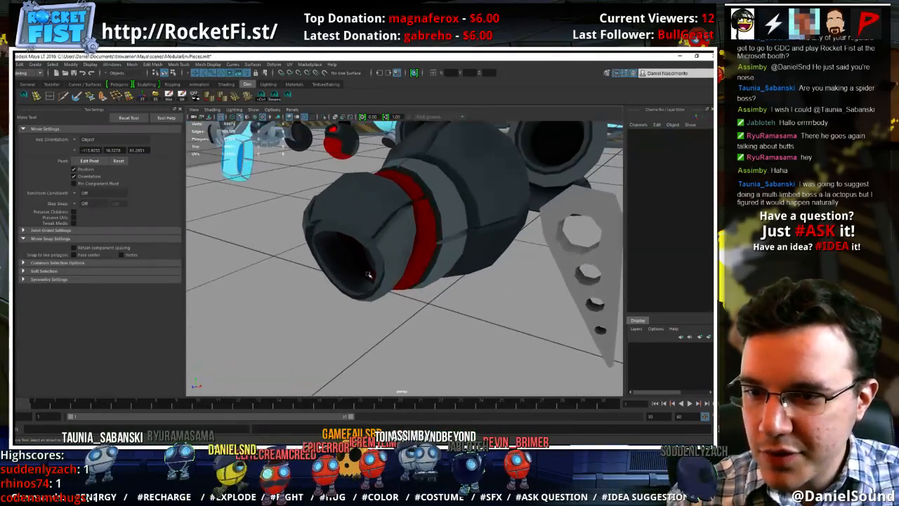
pyautogui.click(380, 252)
pyautogui.keyDown('alt'); pyautogui.moveTo(380, 251); pyautogui.dragTo(456, 257); pyautogui.keyUp('alt')
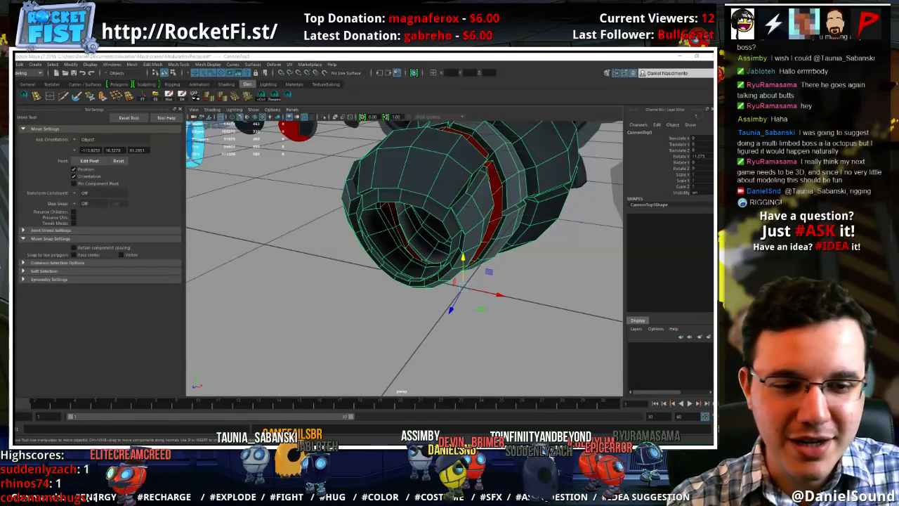
pyautogui.click(532, 306)
pyautogui.keyDown('alt'); pyautogui.moveTo(531, 306); pyautogui.dragTo(422, 289, button='right'); pyautogui.keyUp('alt')
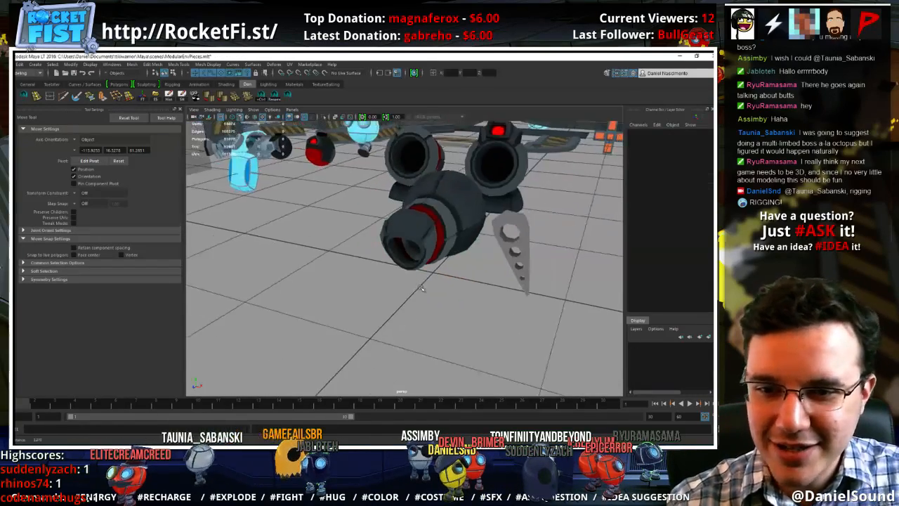
pyautogui.keyDown('alt'); pyautogui.moveTo(422, 289); pyautogui.dragTo(406, 253); pyautogui.keyUp('alt')
pyautogui.click(465, 230)
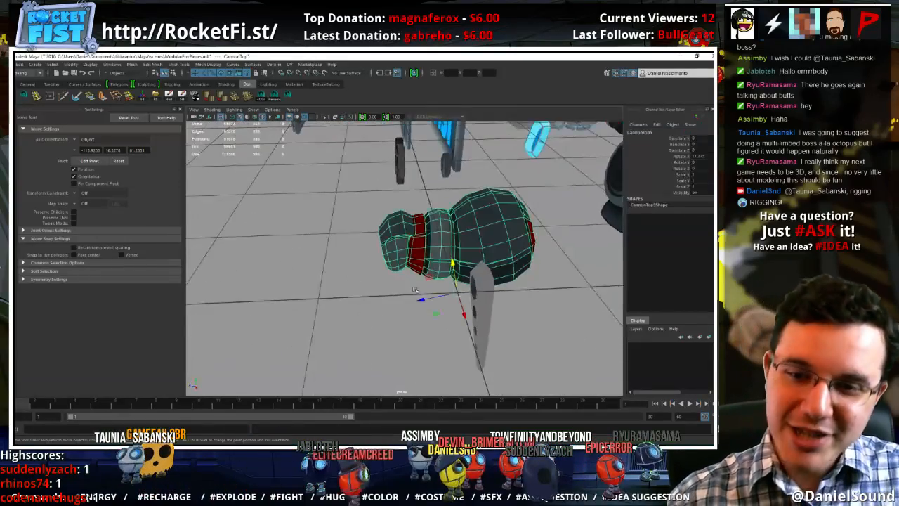
pyautogui.keyDown('alt'); pyautogui.moveTo(466, 230); pyautogui.dragTo(458, 309); pyautogui.keyUp('alt')
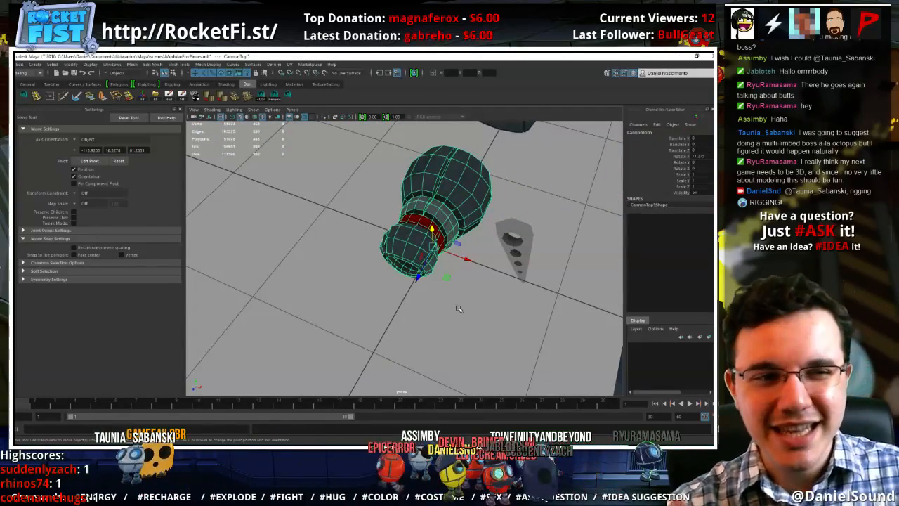
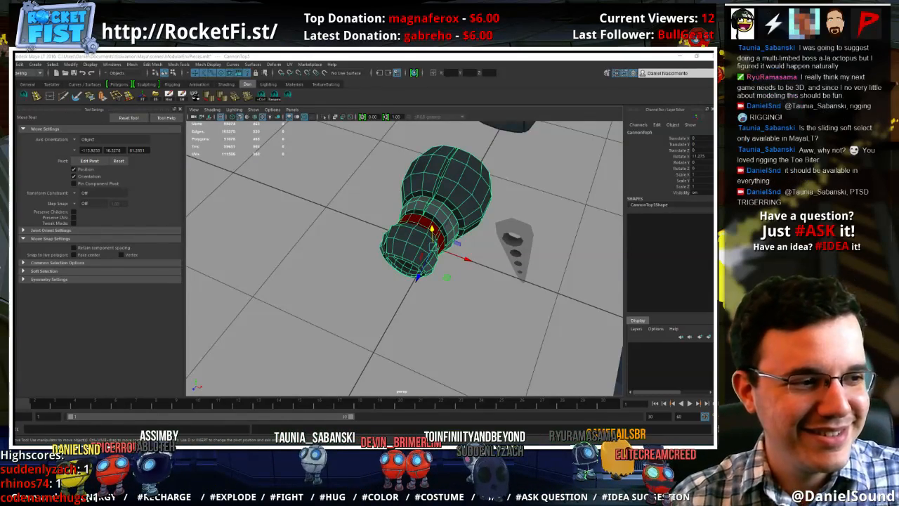
# Duplicate the cannon top with the red light and move the copy in front of the reshaped bulbous body
pyautogui.click(464, 297)
pyautogui.keyDown('alt'); pyautogui.moveTo(464, 297); pyautogui.dragTo(358, 274); pyautogui.keyUp('alt')
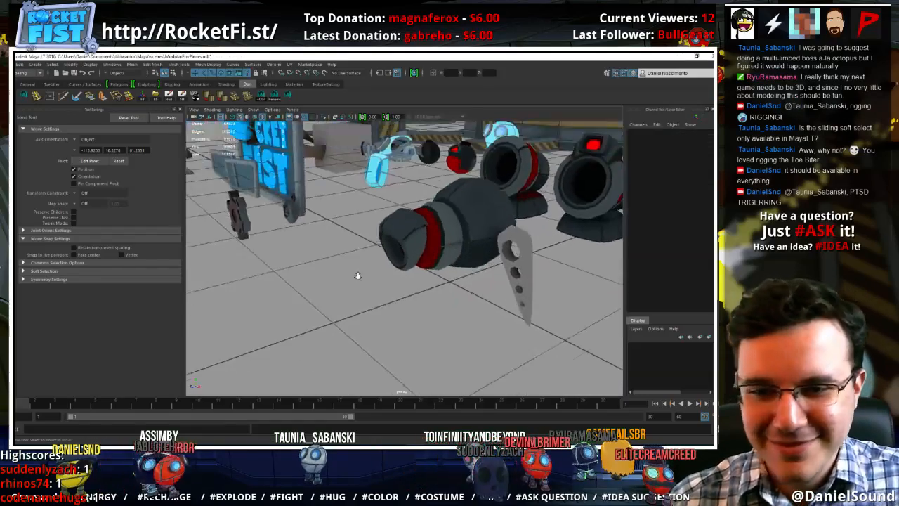
pyautogui.keyDown('alt'); pyautogui.moveTo(357, 275); pyautogui.dragTo(404, 239, button='right'); pyautogui.keyUp('alt')
pyautogui.keyDown('alt'); pyautogui.moveTo(403, 240); pyautogui.dragTo(458, 254); pyautogui.keyUp('alt')
pyautogui.keyDown('alt'); pyautogui.moveTo(458, 255); pyautogui.dragTo(340, 211, button='right'); pyautogui.keyUp('alt')
pyautogui.keyDown('alt'); pyautogui.moveTo(340, 211); pyautogui.dragTo(338, 271); pyautogui.keyUp('alt')
pyautogui.click(469, 215)
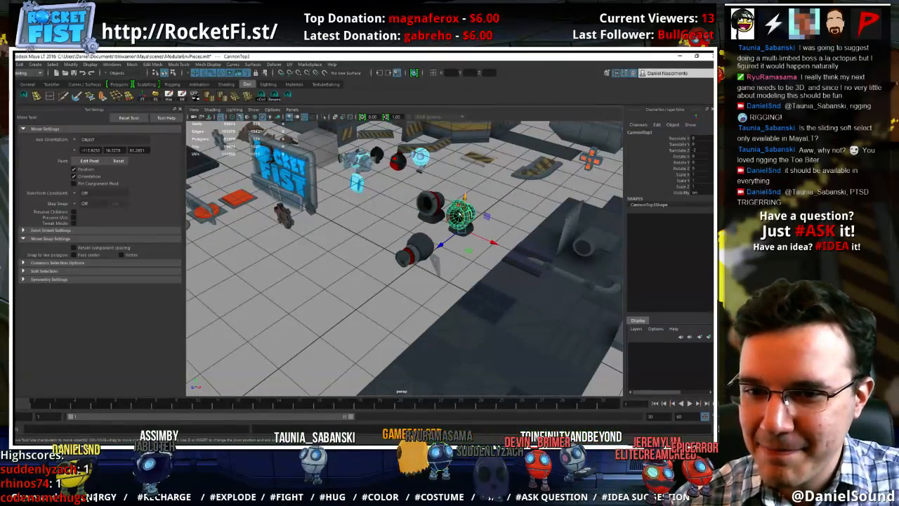
pyautogui.hotkey('ctrl', 'd')
pyautogui.press('x')
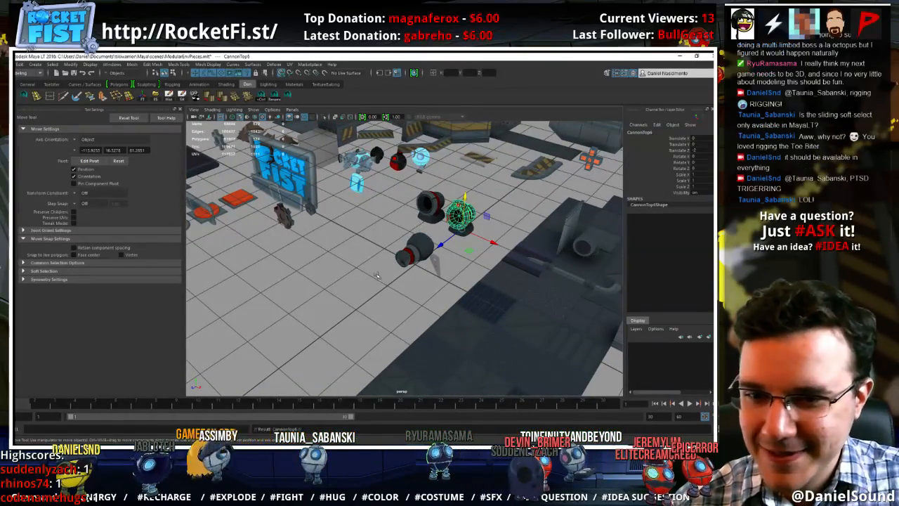
pyautogui.moveTo(387, 274); pyautogui.dragTo(344, 287, button='middle')
pyautogui.keyDown('alt'); pyautogui.moveTo(414, 277); pyautogui.dragTo(529, 303, button='right'); pyautogui.keyUp('alt')
pyautogui.keyDown('alt'); pyautogui.moveTo(415, 302); pyautogui.dragTo(468, 270, button='middle'); pyautogui.keyUp('alt')
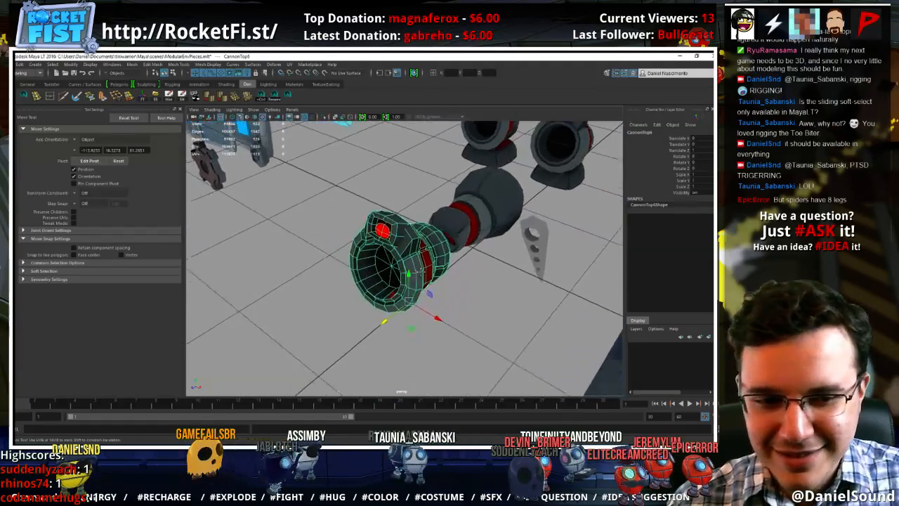
# Select the new cannon copy's barrel shells and delete them, keeping only the red light and its housing
pyautogui.keyDown('alt'); pyautogui.moveTo(453, 271); pyautogui.dragTo(493, 277, button='right'); pyautogui.keyUp('alt')
pyautogui.keyDown('alt'); pyautogui.moveTo(493, 277); pyautogui.dragTo(457, 283); pyautogui.keyUp('alt')
pyautogui.moveTo(450, 238); pyautogui.dragTo(449, 257, button='right')
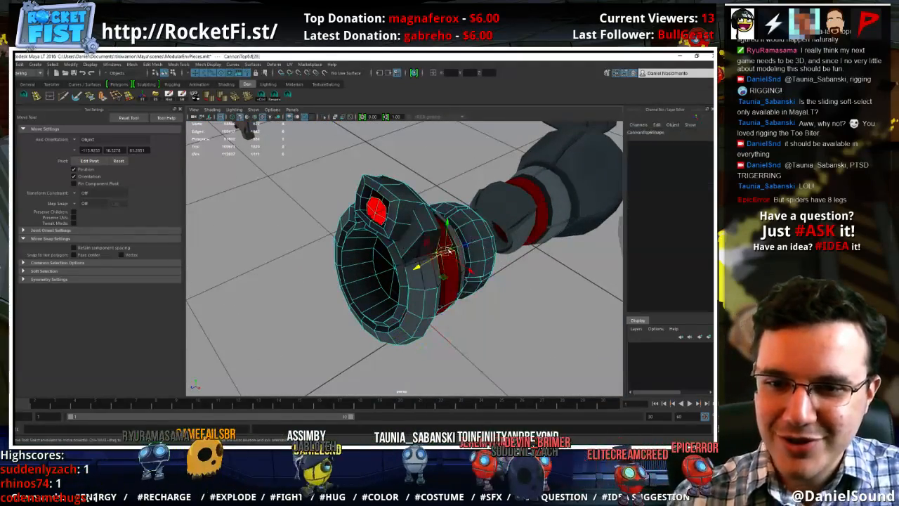
pyautogui.doubleClick(450, 250)
pyautogui.press('Delete')
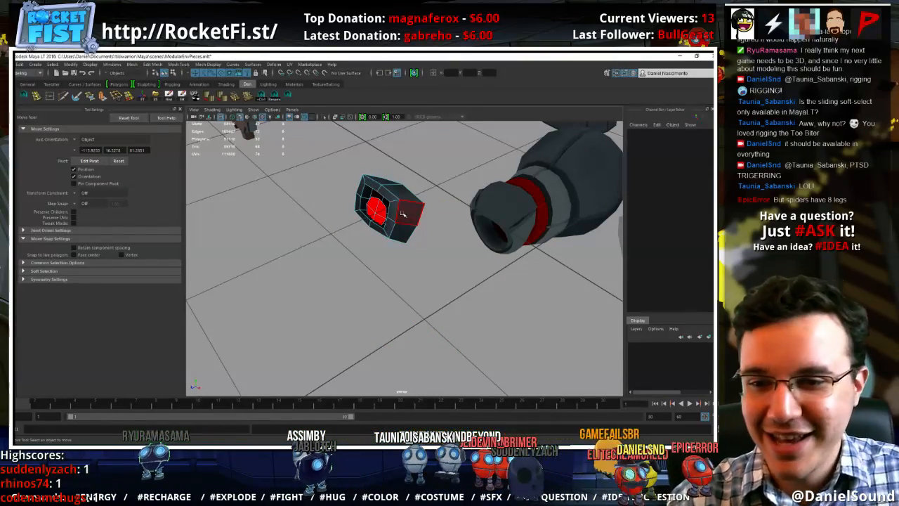
# Select the edges around the light housing's rim and move them to reshape the opening around the red eye
pyautogui.moveTo(402, 215); pyautogui.dragTo(404, 191, button='right')
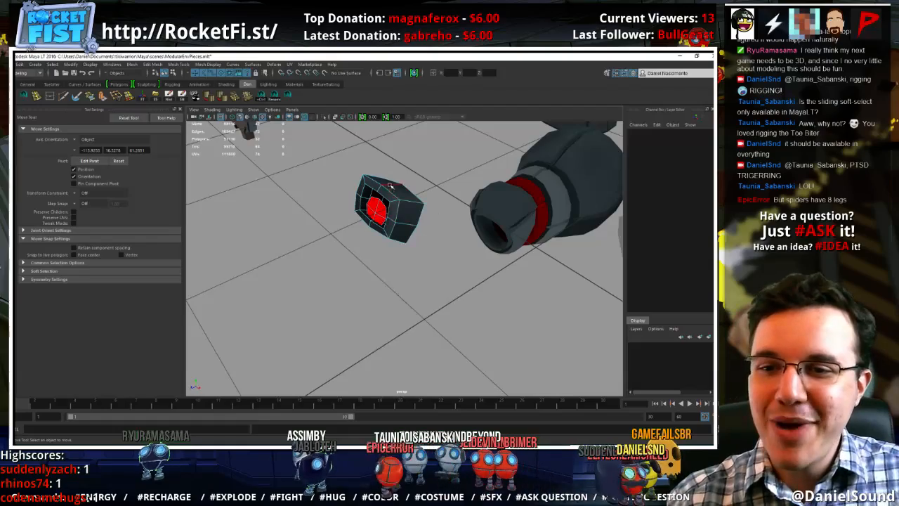
pyautogui.keyDown('alt'); pyautogui.moveTo(391, 191); pyautogui.dragTo(520, 162); pyautogui.keyUp('alt')
pyautogui.click(432, 172)
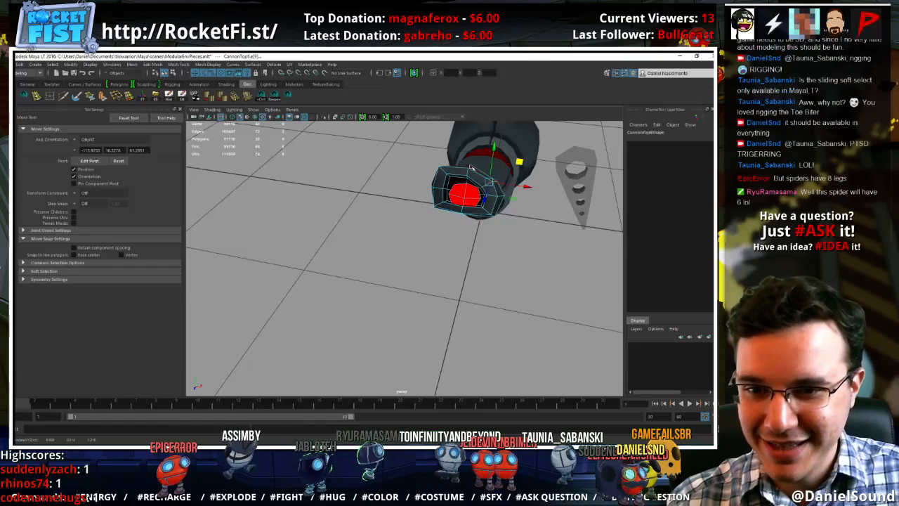
pyautogui.click(471, 168)
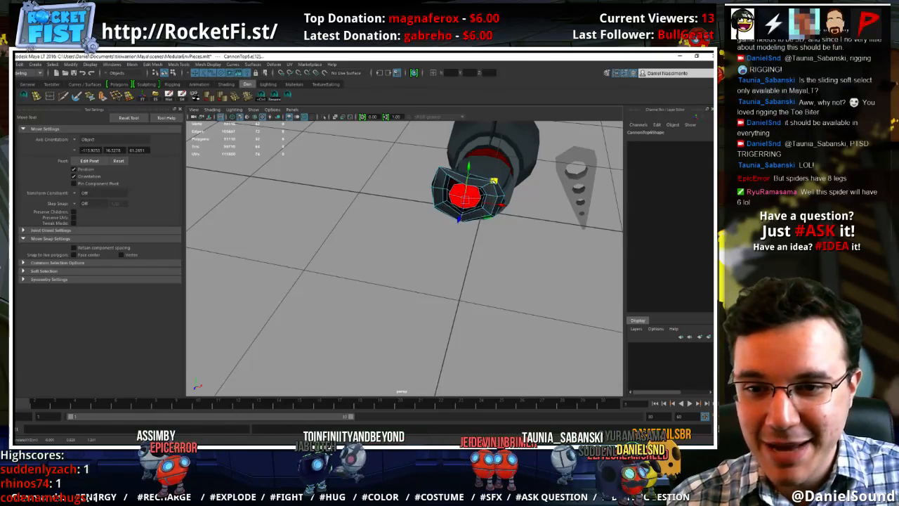
pyautogui.moveTo(495, 183)
pyautogui.mouseDown()
pyautogui.moveTo(497, 152)
pyautogui.moveTo(501, 171)
pyautogui.mouseUp()
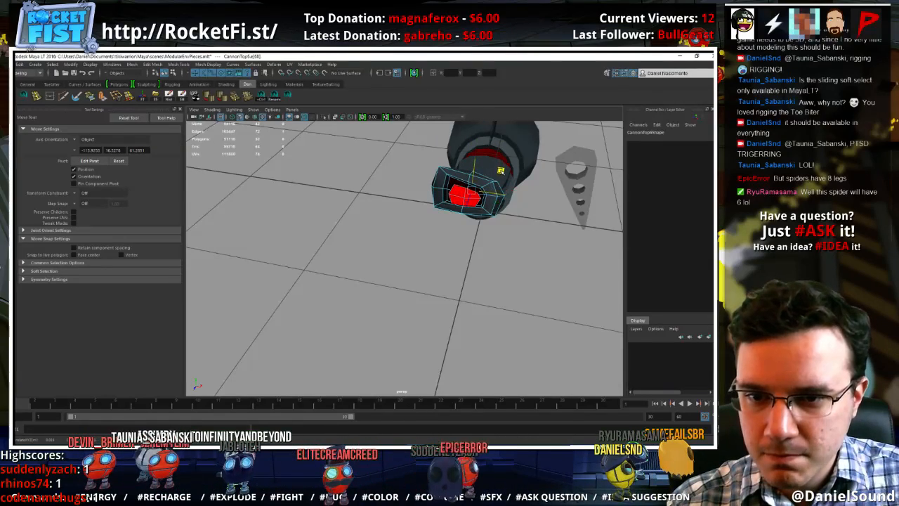
pyautogui.moveTo(458, 179); pyautogui.dragTo(464, 195, button='right')
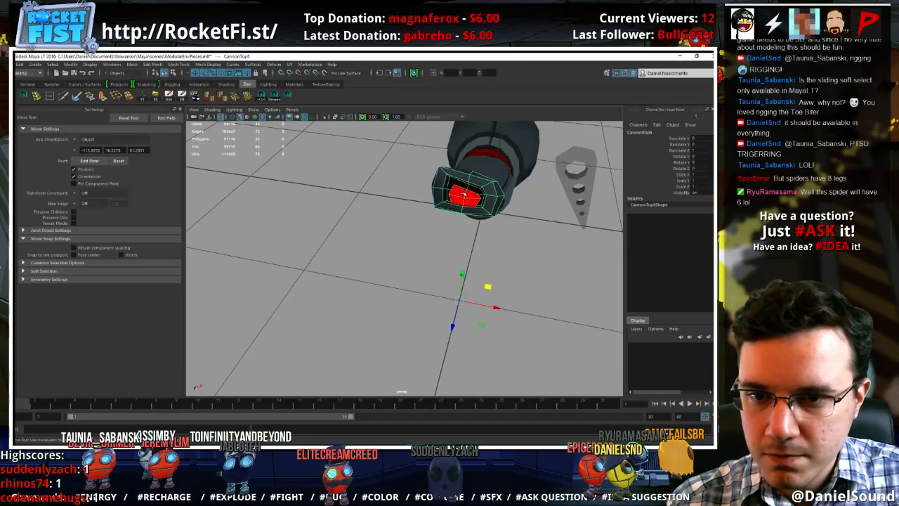
# Center the eye piece's pivot, scale it down to about 0.6 and move it onto the bulbous body's front section
pyautogui.keyDown('alt'); pyautogui.moveTo(490, 264); pyautogui.dragTo(377, 247); pyautogui.keyUp('alt')
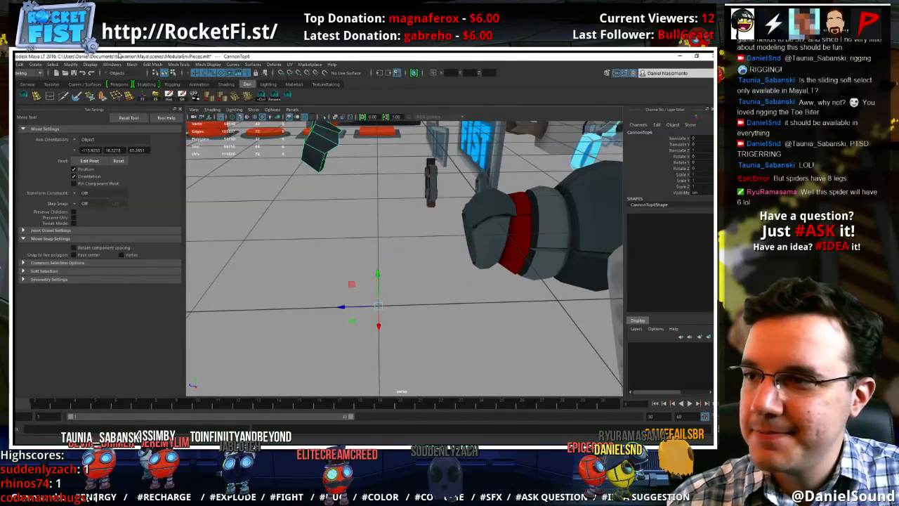
pyautogui.click(70, 64)
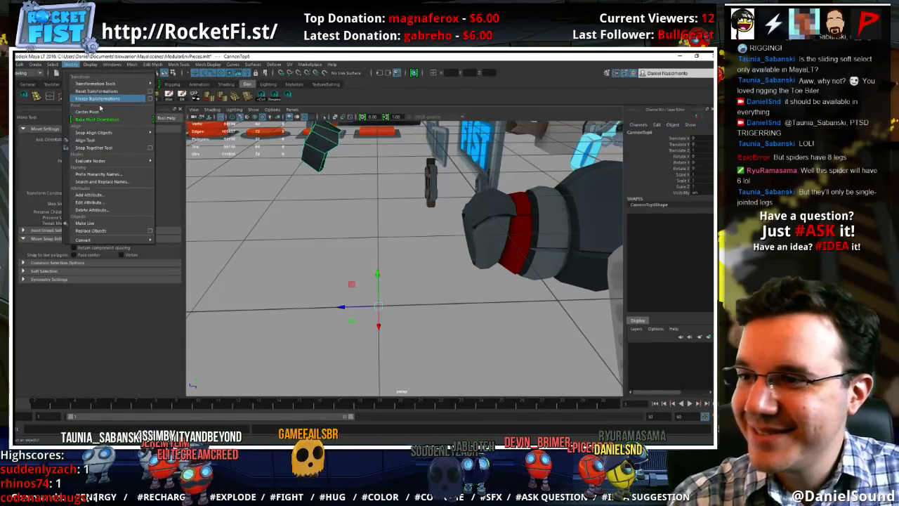
pyautogui.click(96, 112)
pyautogui.keyDown('alt'); pyautogui.moveTo(324, 140); pyautogui.dragTo(485, 233); pyautogui.keyUp('alt')
pyautogui.press('f')
pyautogui.keyDown('alt'); pyautogui.moveTo(448, 259); pyautogui.dragTo(524, 269); pyautogui.keyUp('alt')
pyautogui.keyDown('alt'); pyautogui.moveTo(524, 269); pyautogui.dragTo(456, 268, button='right'); pyautogui.keyUp('alt')
pyautogui.press('r')
pyautogui.keyDown('alt'); pyautogui.moveTo(456, 268); pyautogui.dragTo(389, 261); pyautogui.keyUp('alt')
pyautogui.press('w')
pyautogui.moveTo(433, 241); pyautogui.dragTo(415, 242)
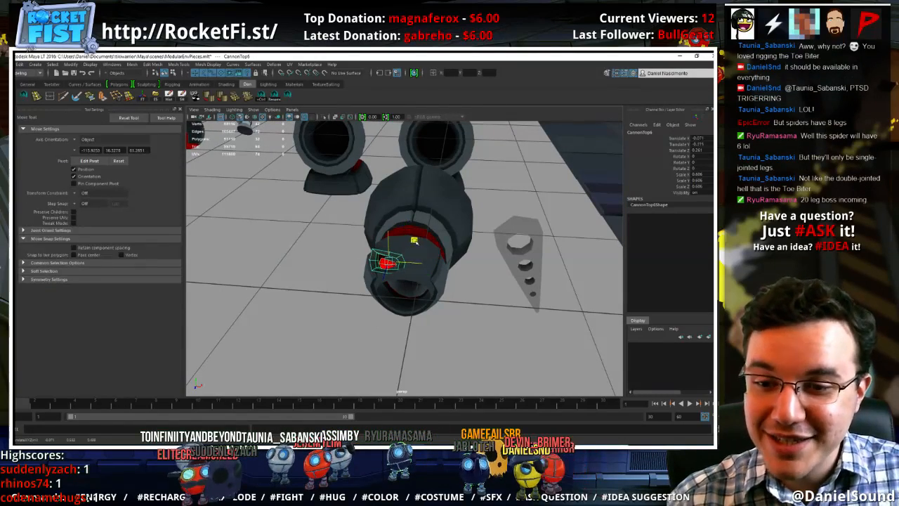
# Rotate the eye piece to follow the head's curved surface, scale it to 0.7 and move it into place
pyautogui.press('e')
pyautogui.moveTo(410, 276); pyautogui.dragTo(394, 275)
pyautogui.press('w')
pyautogui.press('f')
pyautogui.moveTo(466, 276)
pyautogui.keyDown('alt'); pyautogui.mouseDown()
pyautogui.moveTo(515, 256)
pyautogui.moveTo(467, 267)
pyautogui.mouseUp(); pyautogui.keyUp('alt')
pyautogui.scroll(-8, 467, 268)
pyautogui.press('r')
pyautogui.moveTo(404, 259); pyautogui.dragTo(401, 259)
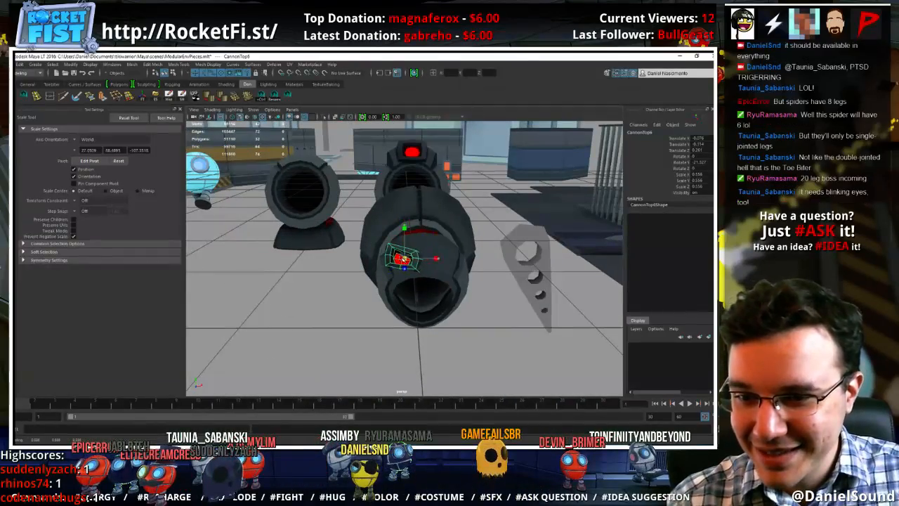
pyautogui.press('e')
pyautogui.press('w')
pyautogui.press('e')
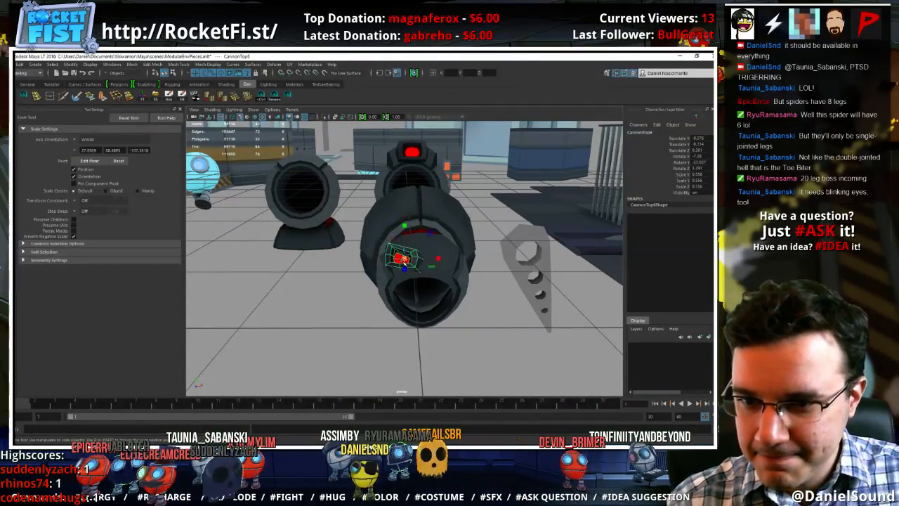
pyautogui.press('w')
pyautogui.moveTo(427, 240)
pyautogui.keyDown('alt'); pyautogui.mouseDown()
pyautogui.moveTo(448, 308)
pyautogui.moveTo(422, 236)
pyautogui.mouseUp(); pyautogui.keyUp('alt')
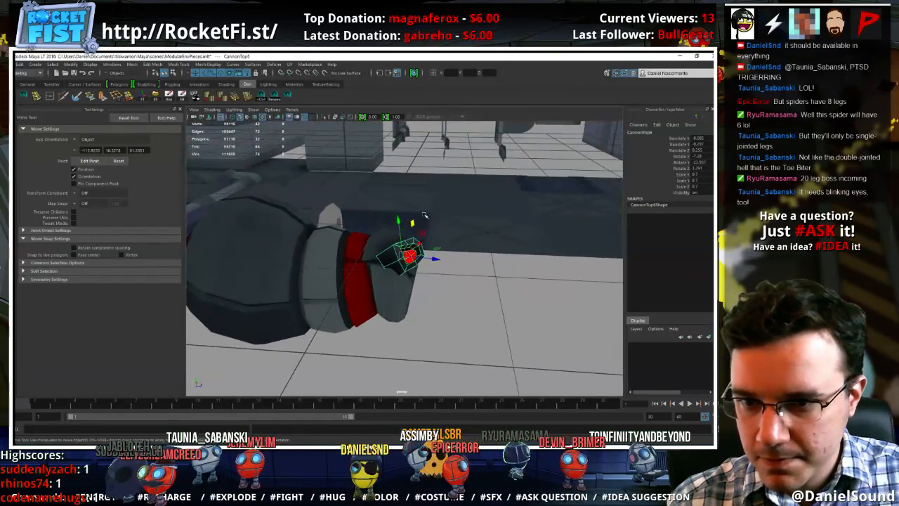
# Move the rear edge and corner vertex of the eye housing so its back end fits against the head
pyautogui.moveTo(386, 251); pyautogui.dragTo(408, 251, button='right')
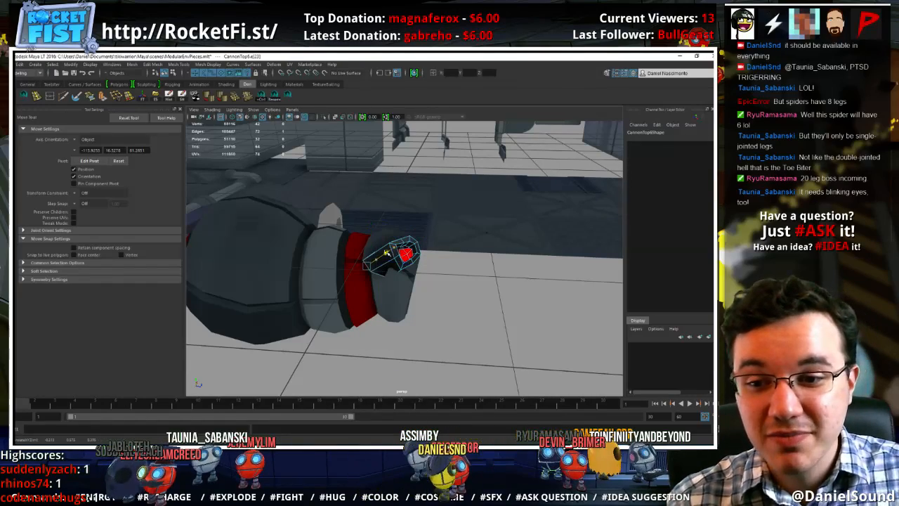
pyautogui.keyDown('alt'); pyautogui.moveTo(390, 253); pyautogui.dragTo(424, 273); pyautogui.keyUp('alt')
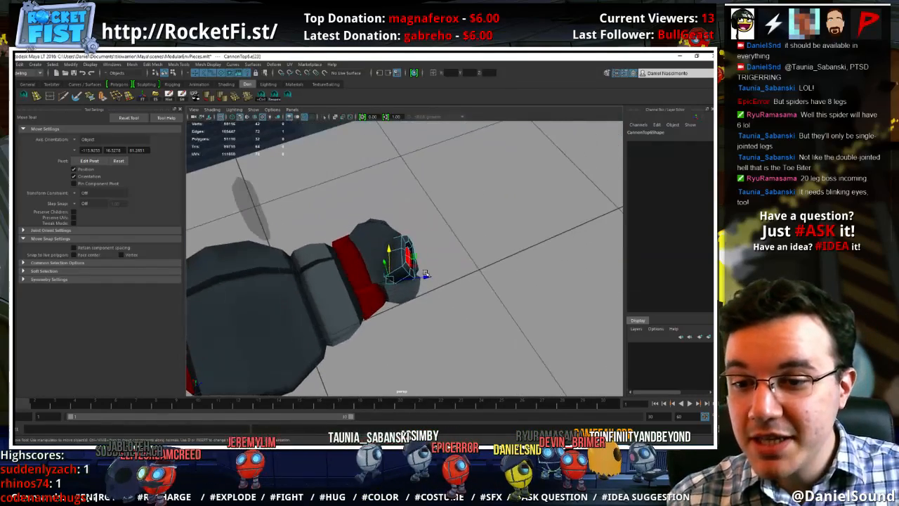
pyautogui.click(424, 272)
pyautogui.hotkey('ctrl', 'z')
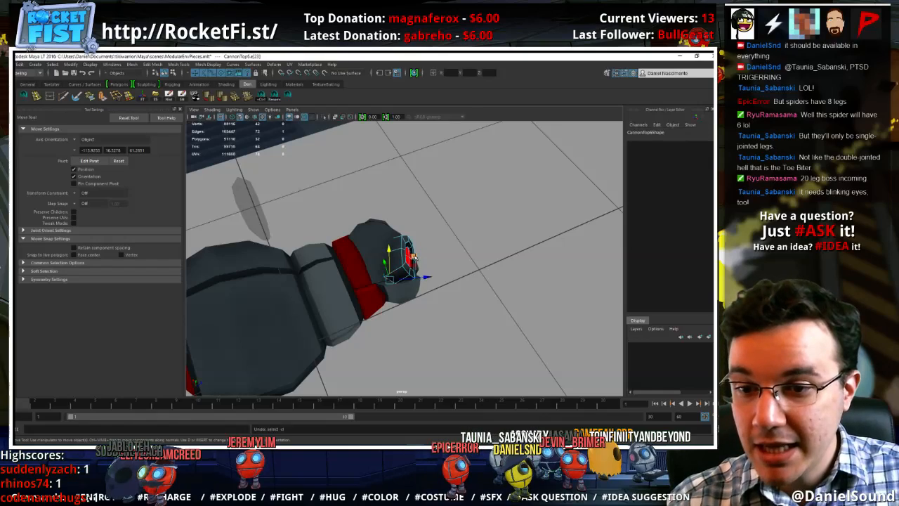
pyautogui.moveTo(410, 258); pyautogui.dragTo(406, 257)
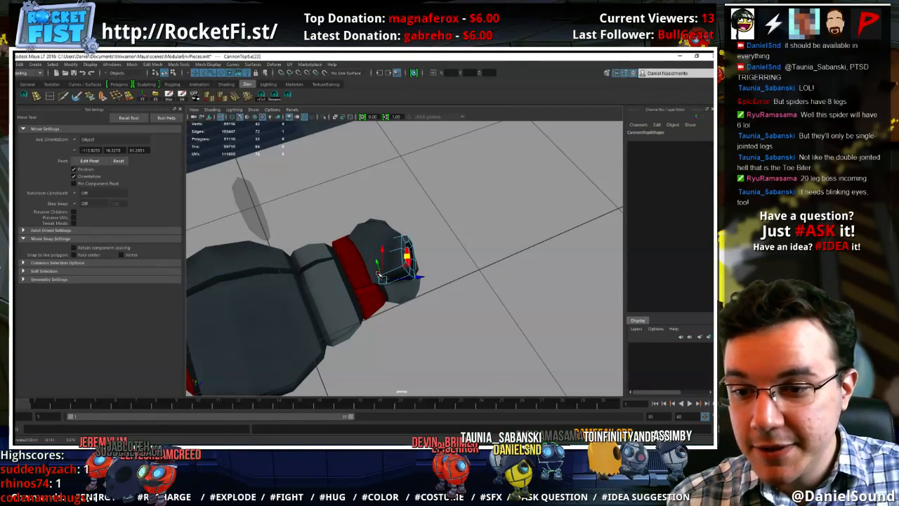
pyautogui.moveTo(379, 261); pyautogui.dragTo(344, 258, button='right')
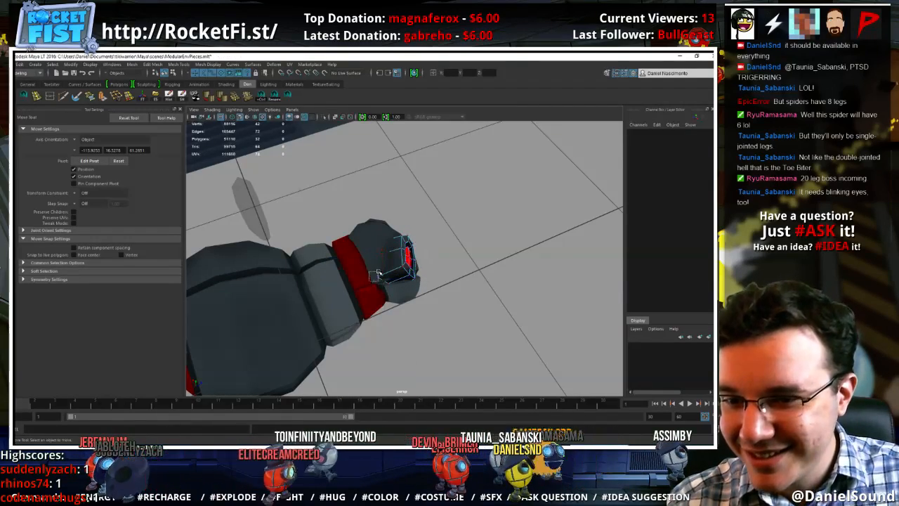
pyautogui.click(377, 274)
pyautogui.keyDown('alt'); pyautogui.moveTo(400, 258); pyautogui.dragTo(392, 227); pyautogui.keyUp('alt')
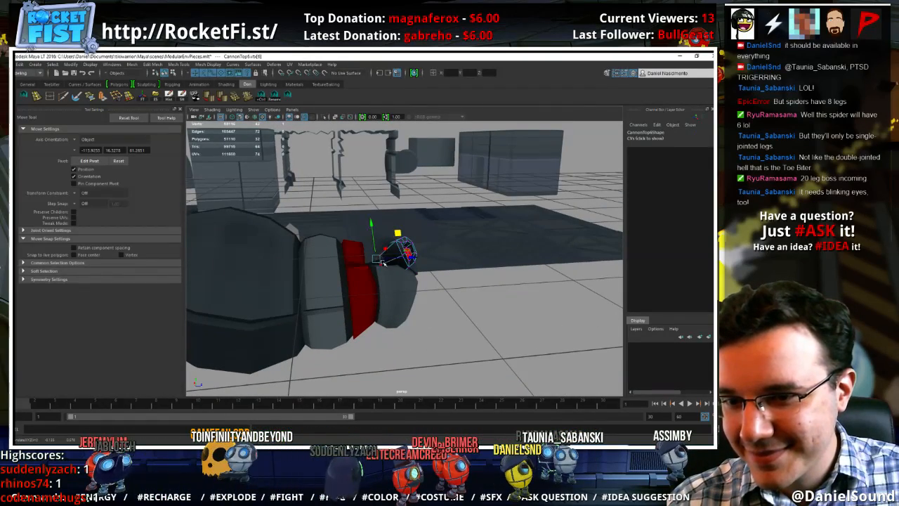
pyautogui.keyDown('alt'); pyautogui.moveTo(383, 259); pyautogui.dragTo(394, 238); pyautogui.keyUp('alt')
pyautogui.moveTo(394, 239); pyautogui.dragTo(413, 227, button='right')
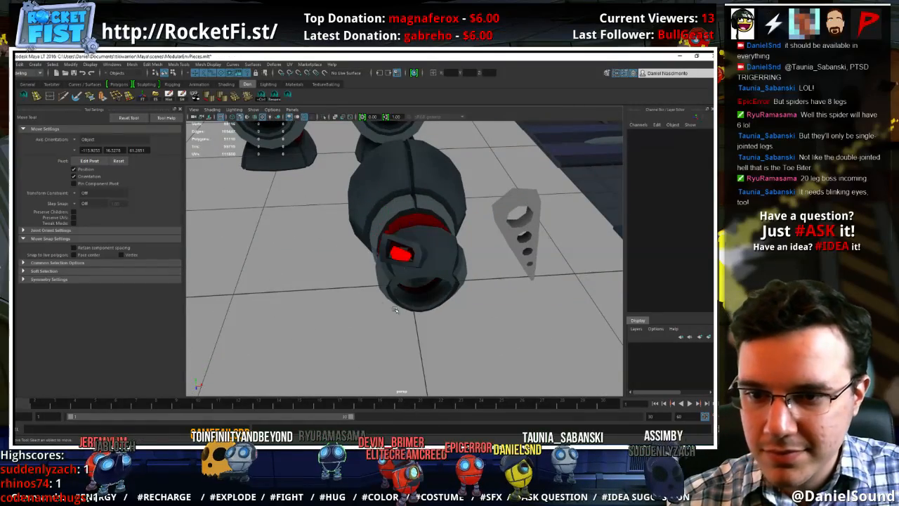
# Scale the eye piece down to about 0.45, then move and rotate it to sit just above the muzzle opening
pyautogui.keyDown('alt'); pyautogui.moveTo(413, 231); pyautogui.dragTo(390, 252); pyautogui.keyUp('alt')
pyautogui.press('r')
pyautogui.press('w')
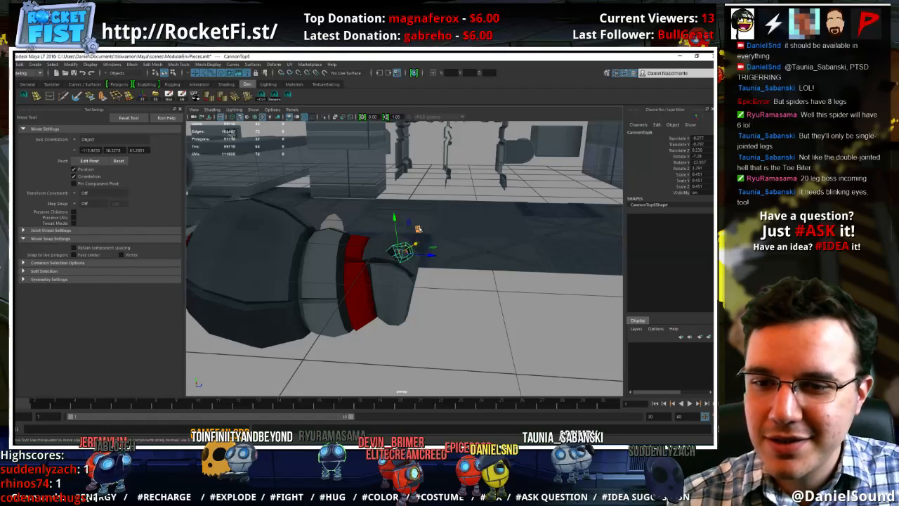
pyautogui.keyDown('alt'); pyautogui.moveTo(427, 237); pyautogui.dragTo(413, 264); pyautogui.keyUp('alt')
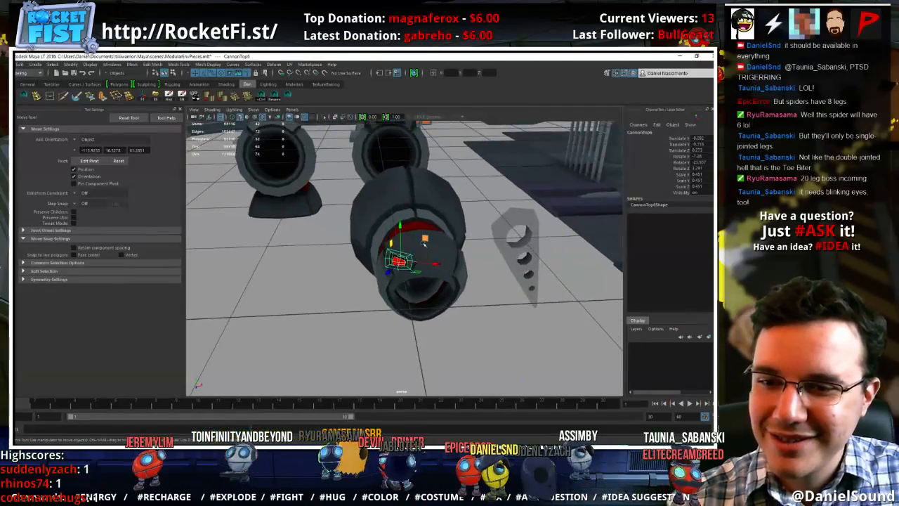
pyautogui.press('e')
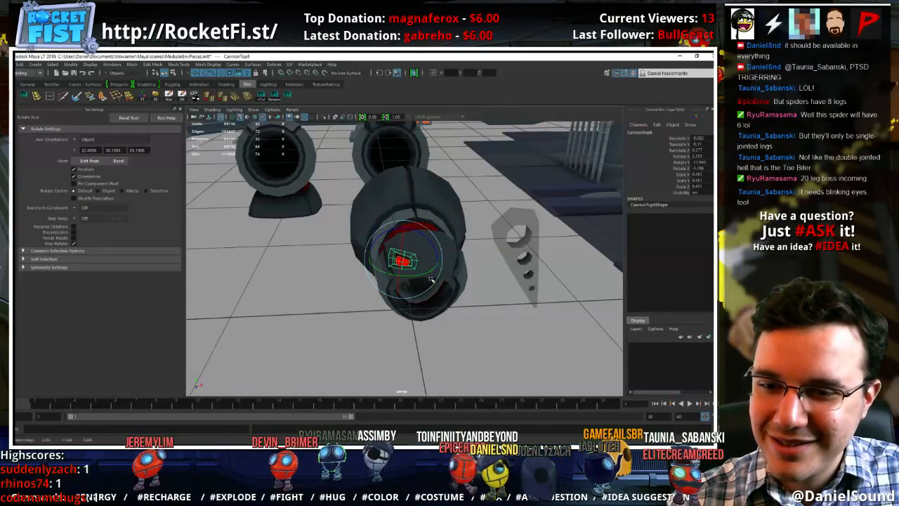
pyautogui.press('w')
pyautogui.keyDown('alt'); pyautogui.moveTo(435, 307); pyautogui.dragTo(457, 312); pyautogui.keyUp('alt')
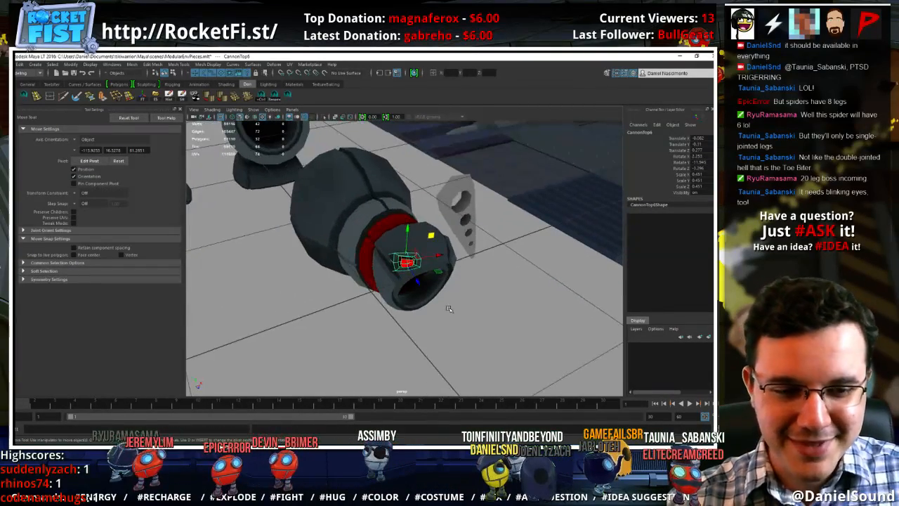
pyautogui.keyDown('alt'); pyautogui.moveTo(488, 298); pyautogui.dragTo(433, 280); pyautogui.keyUp('alt')
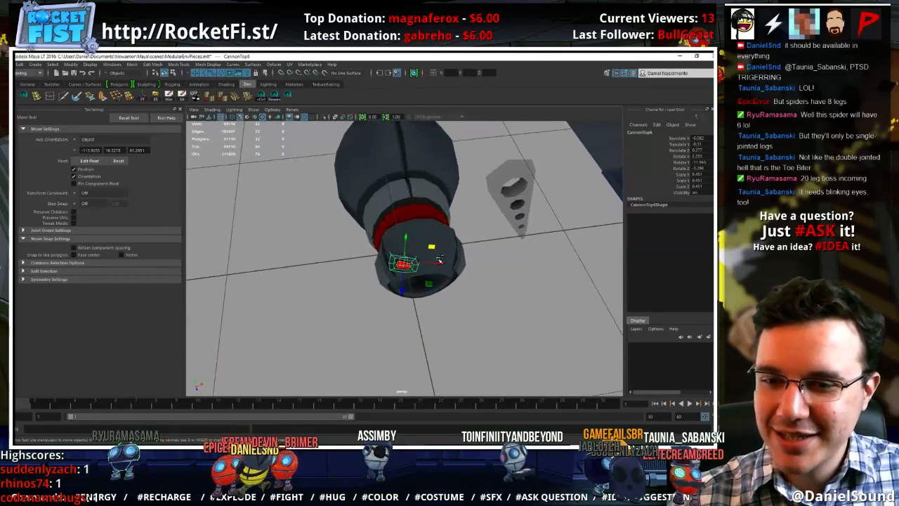
# Duplicate the eye piece, place the copy behind the first, and rotate and move both to follow the head's surface
pyautogui.hotkey('ctrl', 'd')
pyautogui.moveTo(432, 248); pyautogui.dragTo(330, 282)
pyautogui.press('e')
pyautogui.press('w')
pyautogui.press('e')
pyautogui.press('w')
pyautogui.press('e')
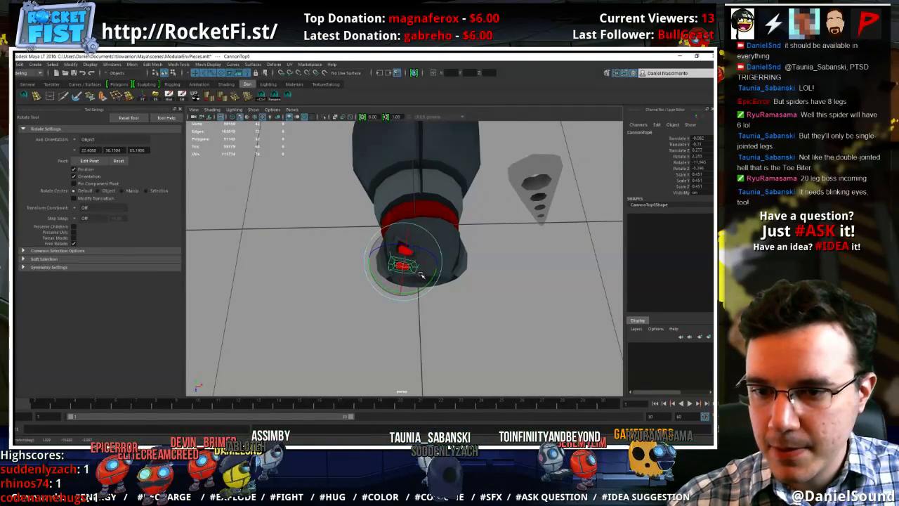
pyautogui.press('w')
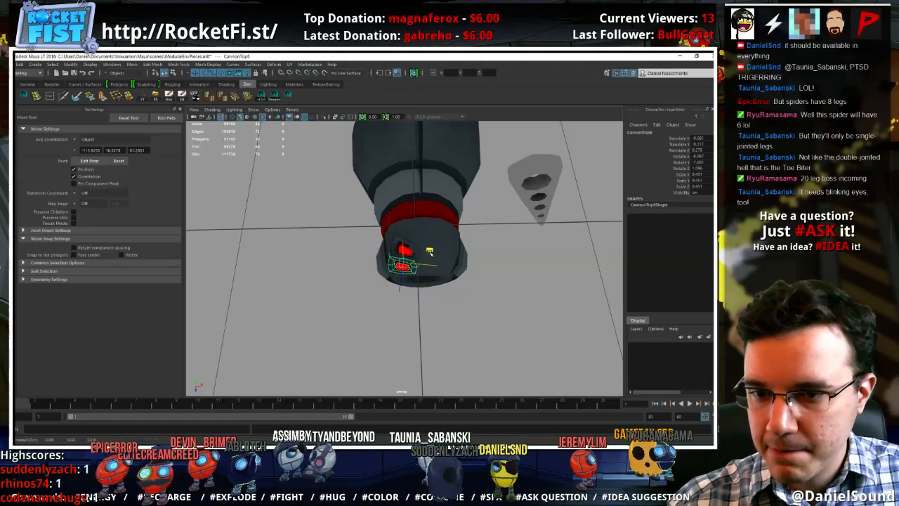
pyautogui.keyDown('alt'); pyautogui.moveTo(435, 254); pyautogui.dragTo(477, 225); pyautogui.keyUp('alt')
pyautogui.press('e')
pyautogui.press('w')
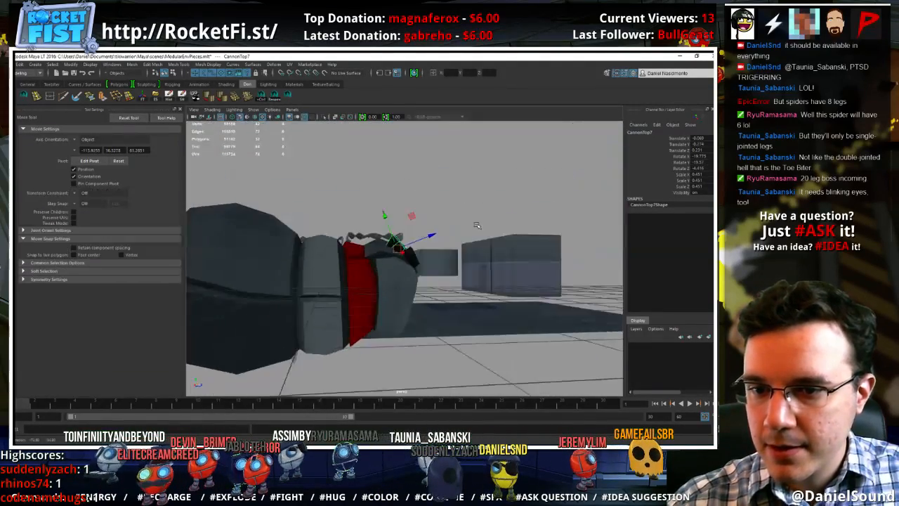
# Adjust the second eye's position, then duplicate it as a third eye farther back and rotate it to follow the head
pyautogui.keyDown('alt'); pyautogui.moveTo(413, 215); pyautogui.dragTo(468, 260); pyautogui.keyUp('alt')
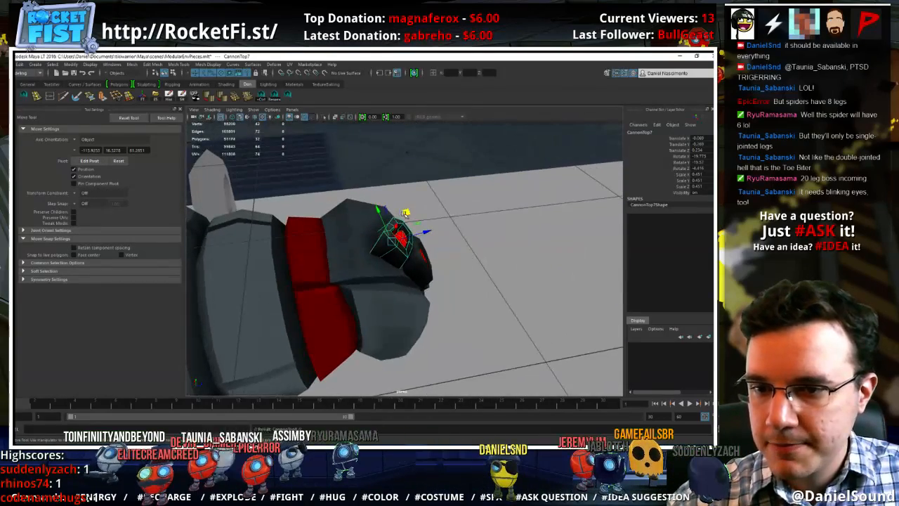
pyautogui.press('e')
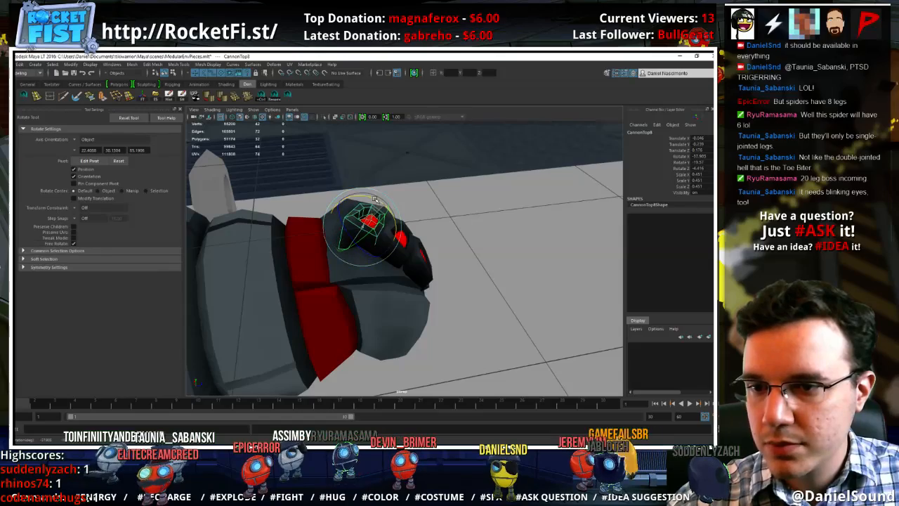
pyautogui.press('w')
pyautogui.keyDown('alt'); pyautogui.moveTo(377, 200); pyautogui.dragTo(412, 260); pyautogui.keyUp('alt')
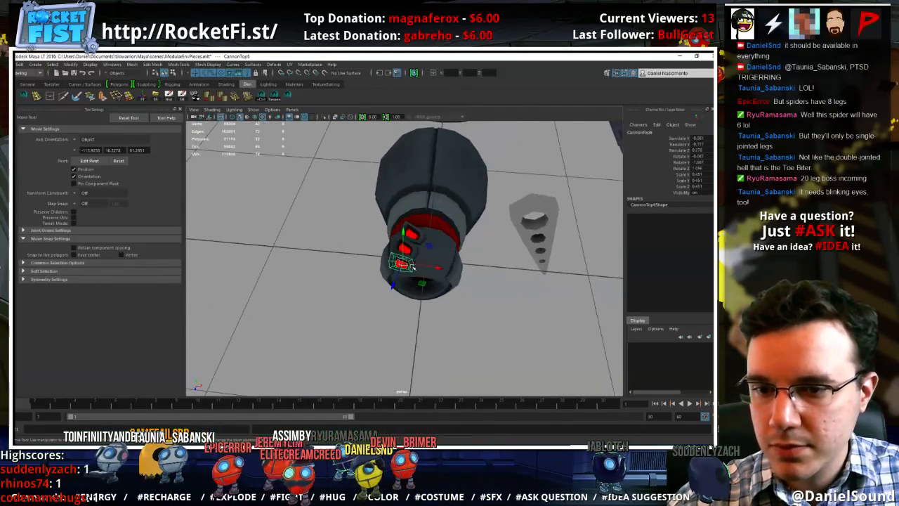
# Rotate and move the front and middle eyes so they follow the curve of the head
pyautogui.press('e')
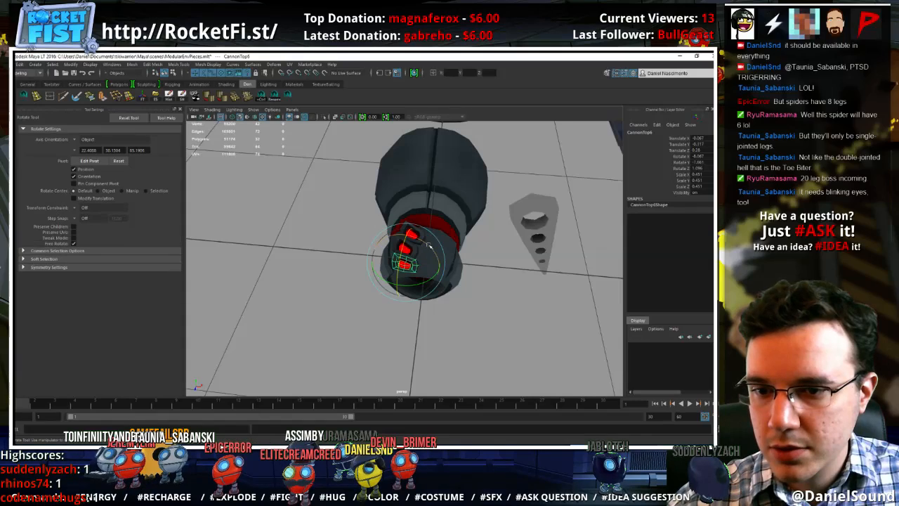
pyautogui.press('w')
pyautogui.press('e')
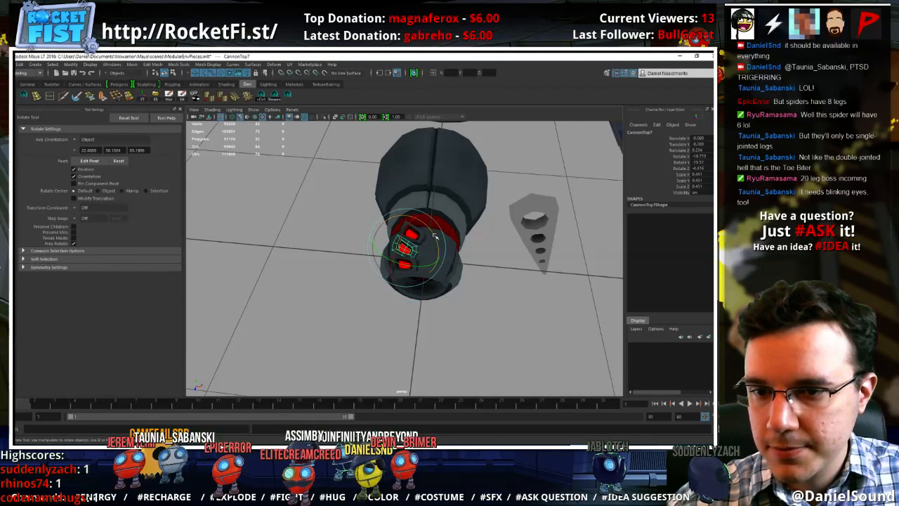
pyautogui.press('w')
# Combine the three eye pieces into a single mesh
pyautogui.click(471, 301)
pyautogui.keyDown('alt'); pyautogui.moveTo(473, 302); pyautogui.dragTo(411, 261); pyautogui.keyUp('alt')
pyautogui.click(411, 261)
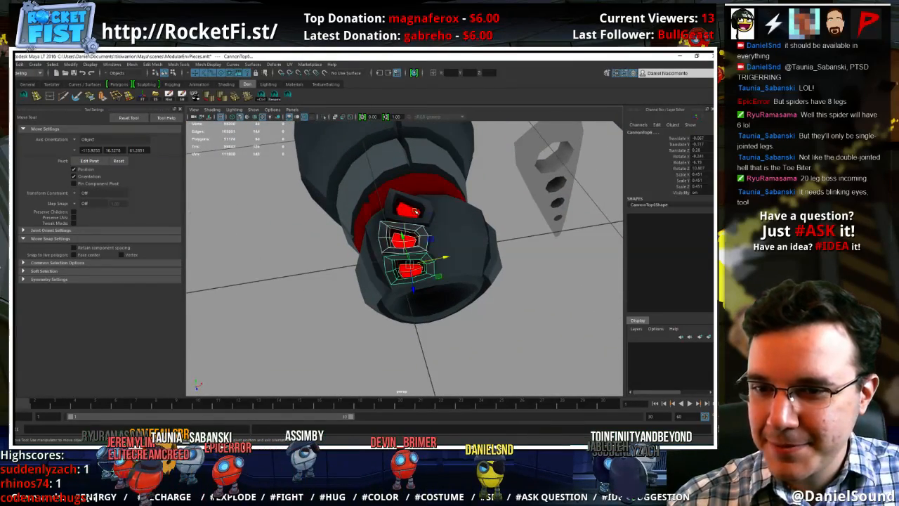
pyautogui.click(133, 65)
pyautogui.click(146, 91)
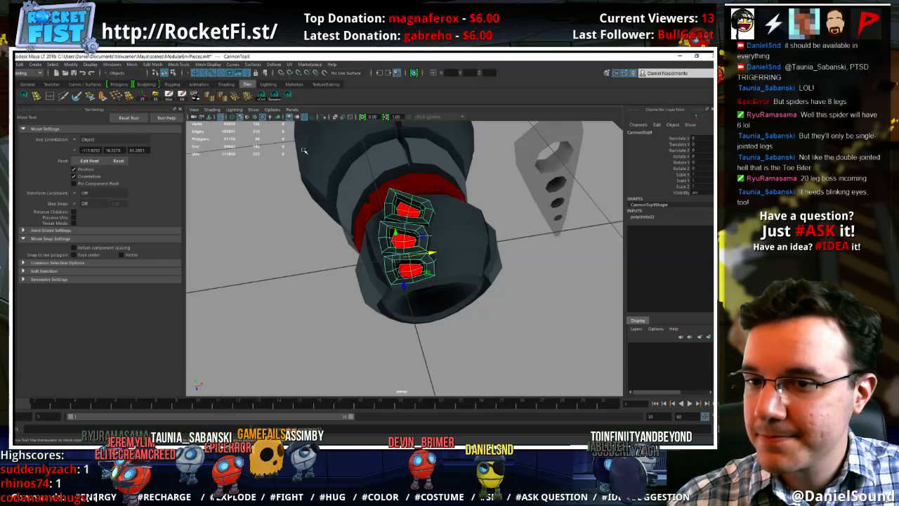
# Shift the inner end of the middle eye's housing slightly toward the head's centreline
pyautogui.keyDown('alt'); pyautogui.moveTo(436, 235); pyautogui.dragTo(423, 238); pyautogui.keyUp('alt')
pyautogui.moveTo(425, 239); pyautogui.dragTo(430, 250, button='right')
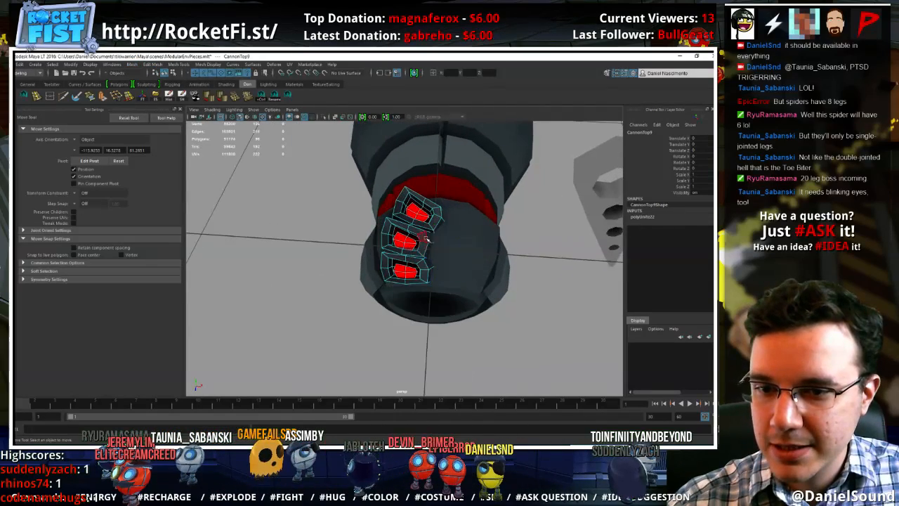
pyautogui.keyDown('shift'); pyautogui.click(430, 251); pyautogui.keyUp('shift')
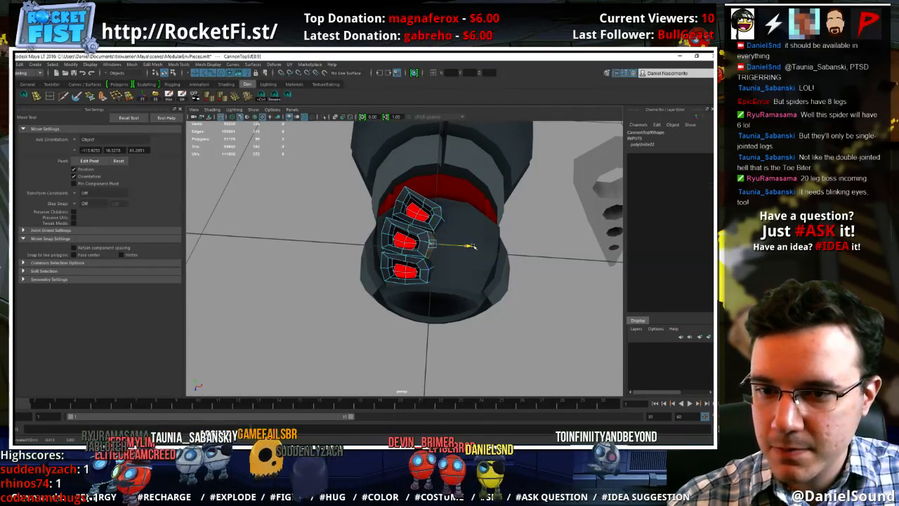
pyautogui.moveTo(473, 246); pyautogui.dragTo(476, 245)
pyautogui.moveTo(419, 245); pyautogui.dragTo(437, 231, button='right')
pyautogui.click(370, 241)
pyautogui.scroll(-5, 370, 241)
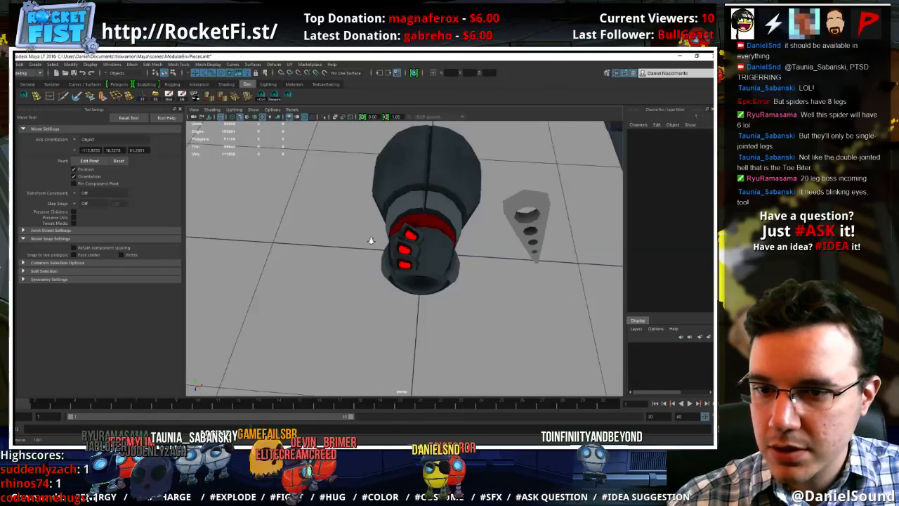
# Mirror the combined eyes to the other side of the head in the +X direction, merging with the original
pyautogui.keyDown('alt'); pyautogui.moveTo(369, 241); pyautogui.dragTo(419, 246); pyautogui.keyUp('alt')
pyautogui.click(411, 247)
pyautogui.keyDown('alt'); pyautogui.moveTo(366, 177); pyautogui.dragTo(368, 182); pyautogui.keyUp('alt')
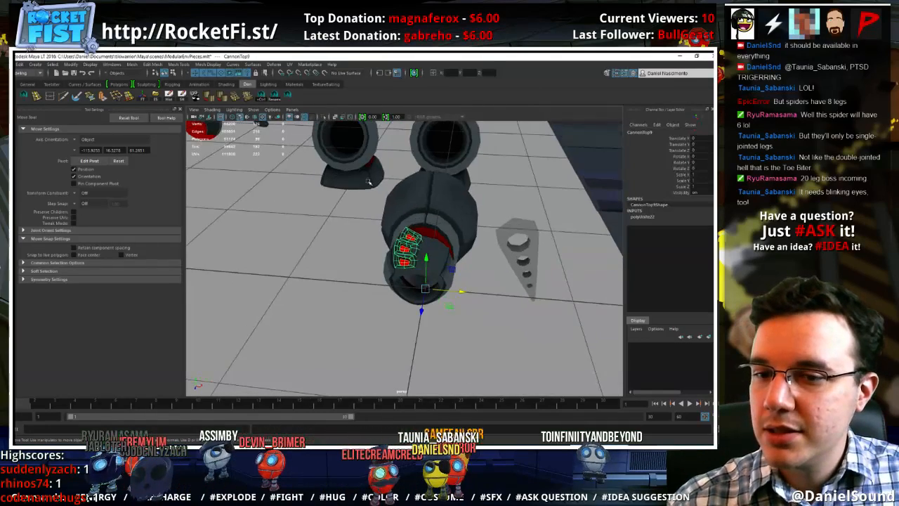
pyautogui.click(70, 65)
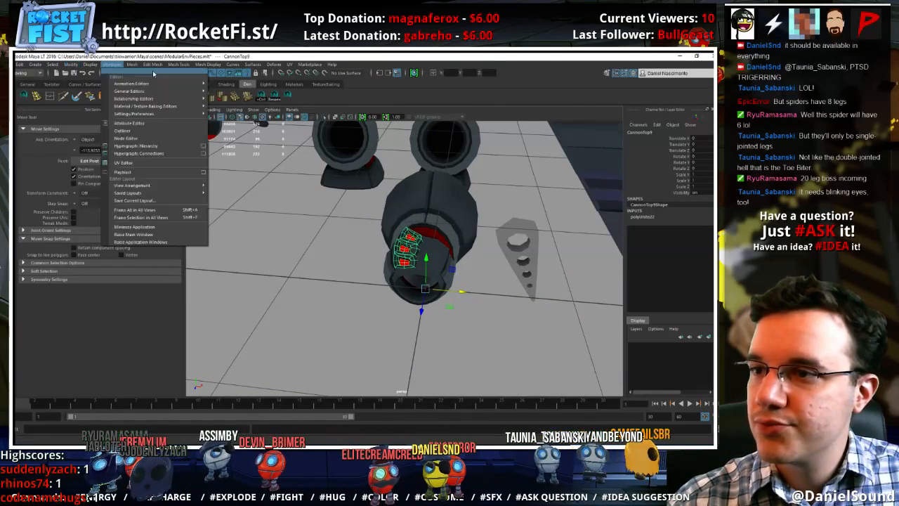
pyautogui.moveTo(132, 66)
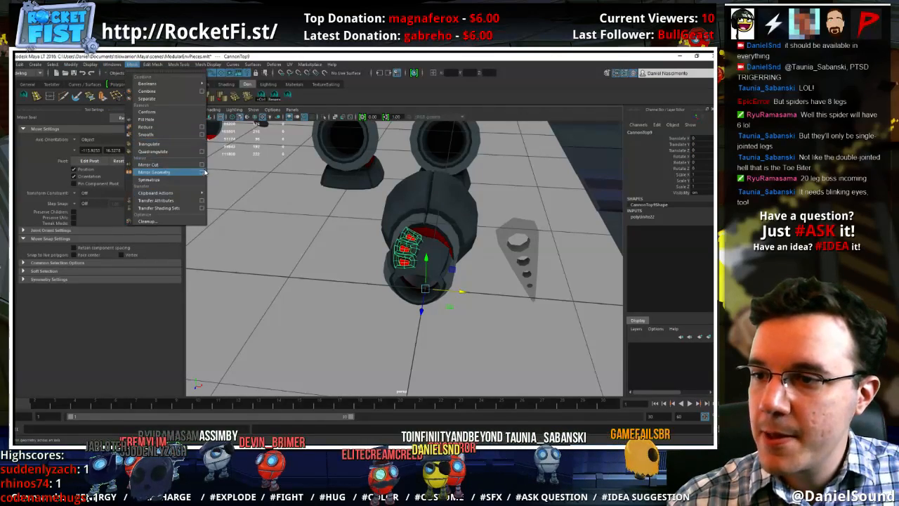
pyautogui.click(203, 173)
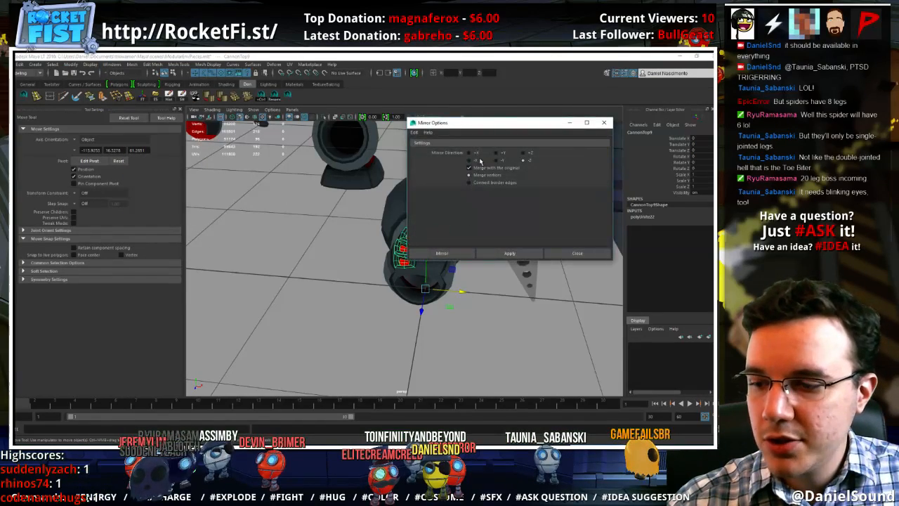
pyautogui.click(497, 257)
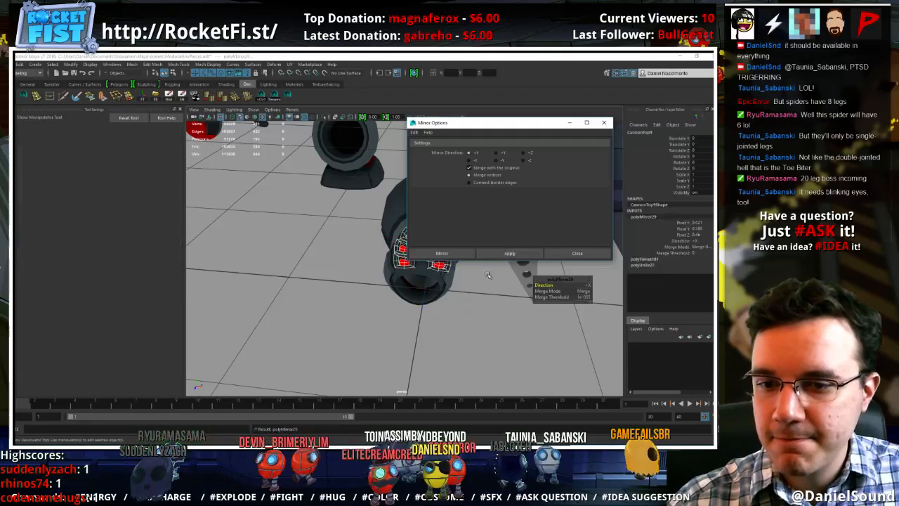
pyautogui.click(481, 315)
pyautogui.click(605, 124)
pyautogui.click(445, 246)
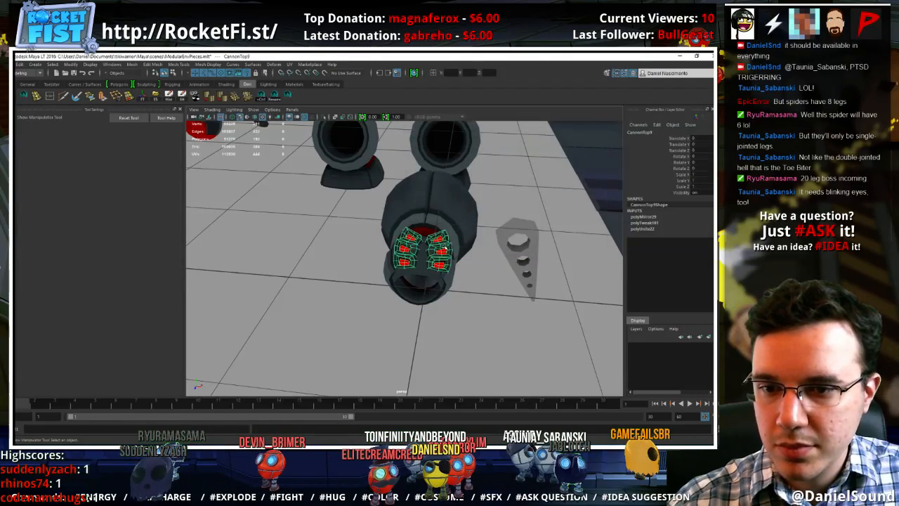
# Select all faces of the three mirrored eyes and move them inward, closer to the original row
pyautogui.scroll(2, 464, 278)
pyautogui.keyDown('alt'); pyautogui.moveTo(465, 278); pyautogui.dragTo(440, 276); pyautogui.keyUp('alt')
pyautogui.moveTo(451, 249); pyautogui.dragTo(451, 266, button='right')
pyautogui.doubleClick(446, 252)
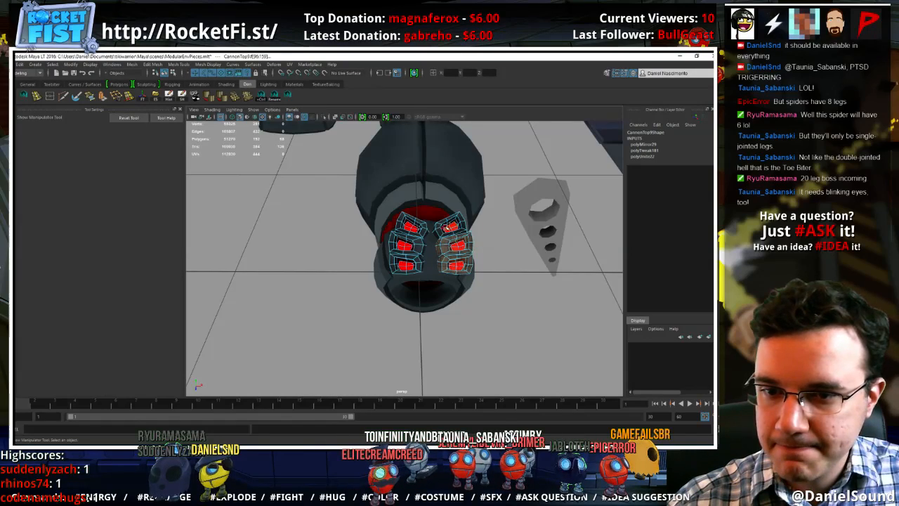
pyautogui.keyDown('shift'); pyautogui.doubleClick(441, 230); pyautogui.keyUp('shift')
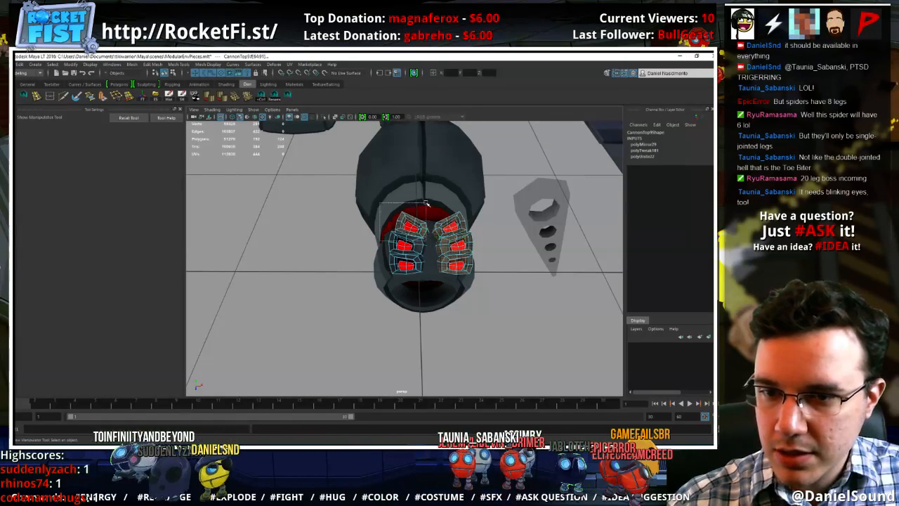
pyautogui.moveTo(426, 203); pyautogui.dragTo(425, 203)
pyautogui.press('w')
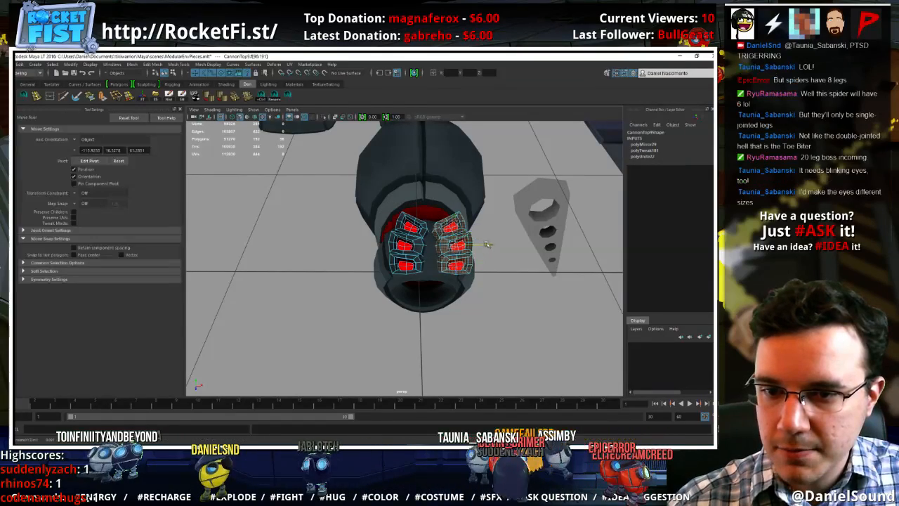
pyautogui.moveTo(487, 245); pyautogui.dragTo(484, 243)
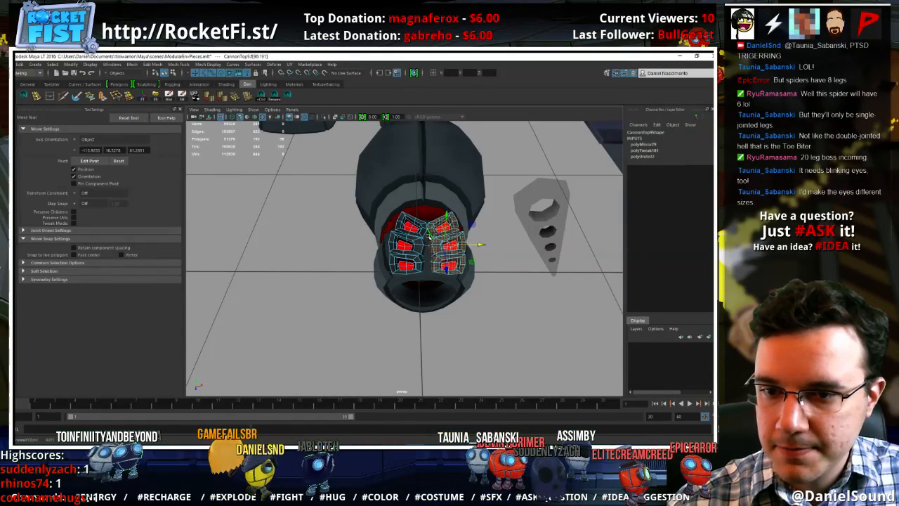
pyautogui.moveTo(428, 233); pyautogui.dragTo(464, 219, button='right')
# Select the rear pair of eyes and scale it down slightly
pyautogui.click(518, 314)
pyautogui.keyDown('alt'); pyautogui.moveTo(518, 314); pyautogui.dragTo(401, 287, button='right'); pyautogui.keyUp('alt')
pyautogui.keyDown('alt'); pyautogui.moveTo(401, 287); pyautogui.dragTo(385, 276); pyautogui.keyUp('alt')
pyautogui.keyDown('alt'); pyautogui.moveTo(384, 276); pyautogui.dragTo(507, 300, button='right'); pyautogui.keyUp('alt')
pyautogui.keyDown('alt'); pyautogui.moveTo(507, 300); pyautogui.dragTo(397, 309); pyautogui.keyUp('alt')
pyautogui.keyDown('alt'); pyautogui.moveTo(398, 309); pyautogui.dragTo(510, 318, button='right'); pyautogui.keyUp('alt')
pyautogui.keyDown('alt'); pyautogui.moveTo(510, 317); pyautogui.dragTo(398, 293); pyautogui.keyUp('alt')
pyautogui.moveTo(407, 215); pyautogui.dragTo(406, 234, button='right')
pyautogui.doubleClick(413, 219)
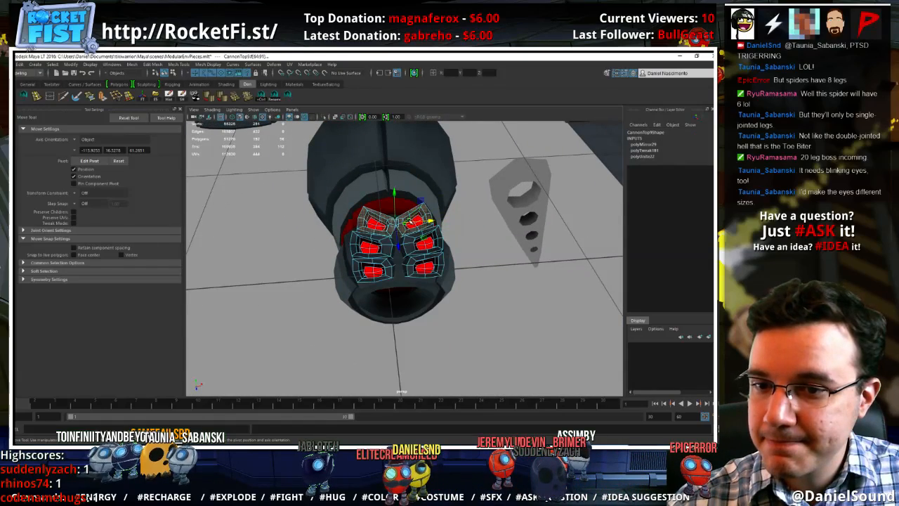
pyautogui.press('r')
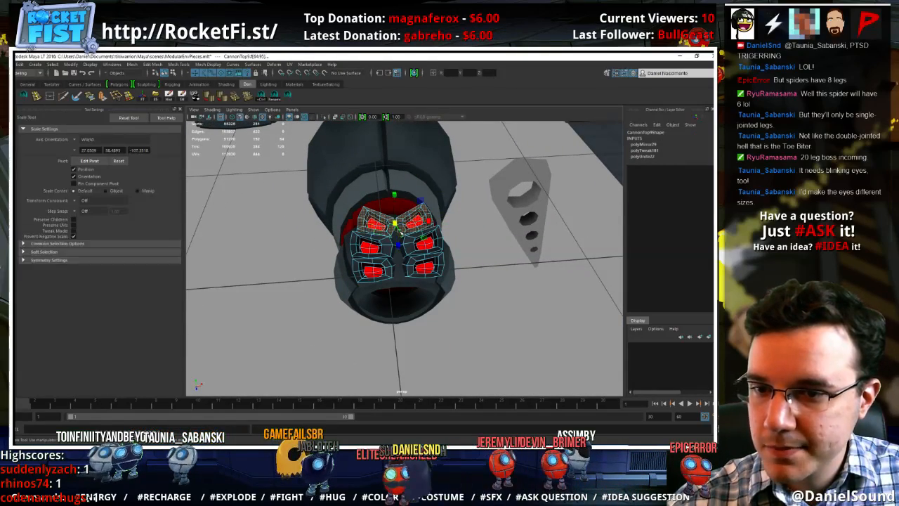
pyautogui.moveTo(395, 225); pyautogui.dragTo(392, 227)
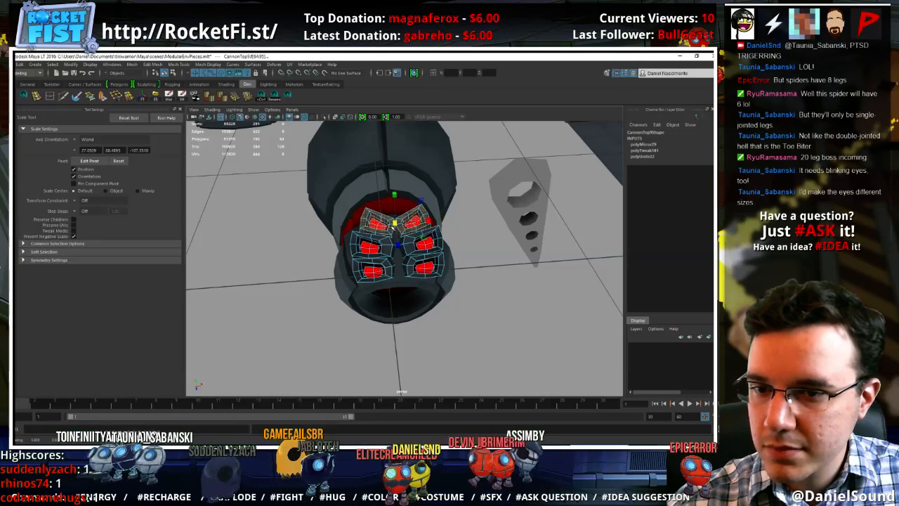
# Select the middle pair of eyes and scale it down slightly
pyautogui.doubleClick(423, 247)
pyautogui.keyDown('shift'); pyautogui.doubleClick(388, 249); pyautogui.keyUp('shift')
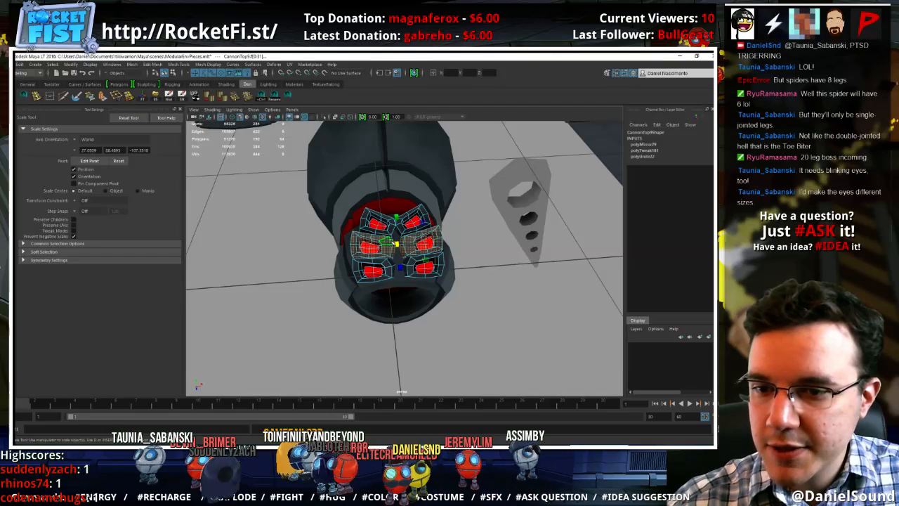
pyautogui.moveTo(396, 243); pyautogui.dragTo(397, 246)
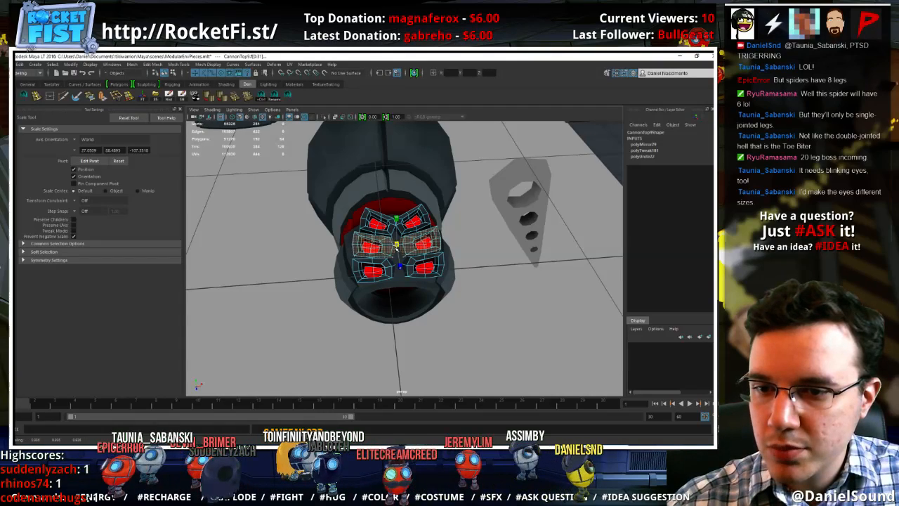
# Scale up the front pair of eyes and adjust the sideways position of the mirrored front eye
pyautogui.press('w')
pyautogui.doubleClick(429, 268)
pyautogui.keyDown('shift'); pyautogui.doubleClick(411, 263); pyautogui.keyUp('shift')
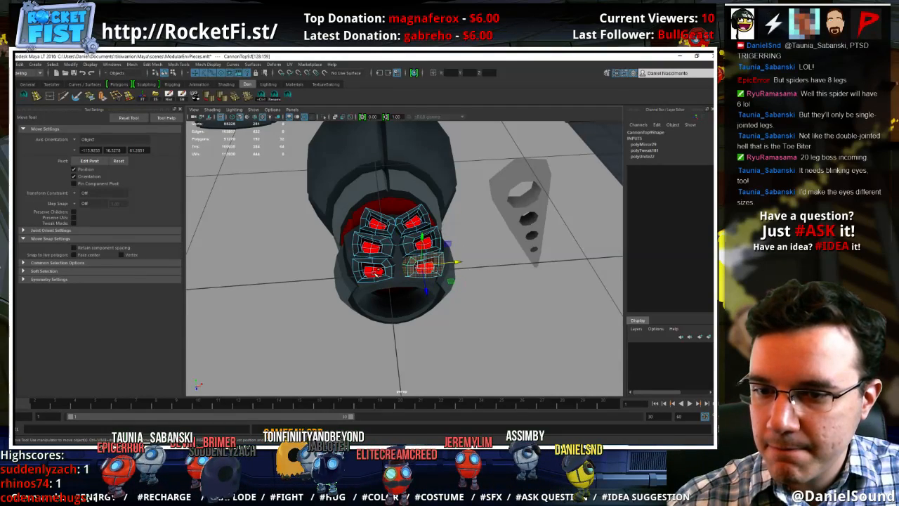
pyautogui.keyDown('shift'); pyautogui.doubleClick(388, 265); pyautogui.keyUp('shift')
pyautogui.press('r')
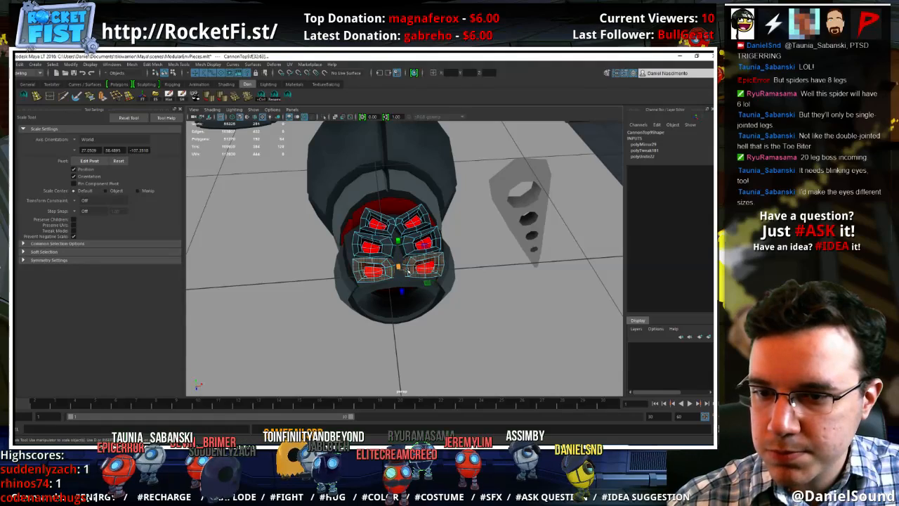
pyautogui.click(401, 269)
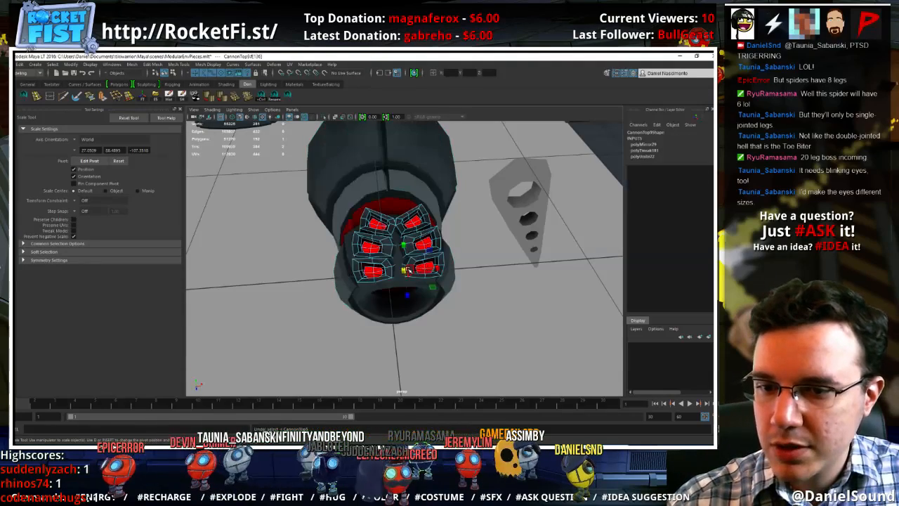
pyautogui.doubleClick(398, 268)
pyautogui.press('w')
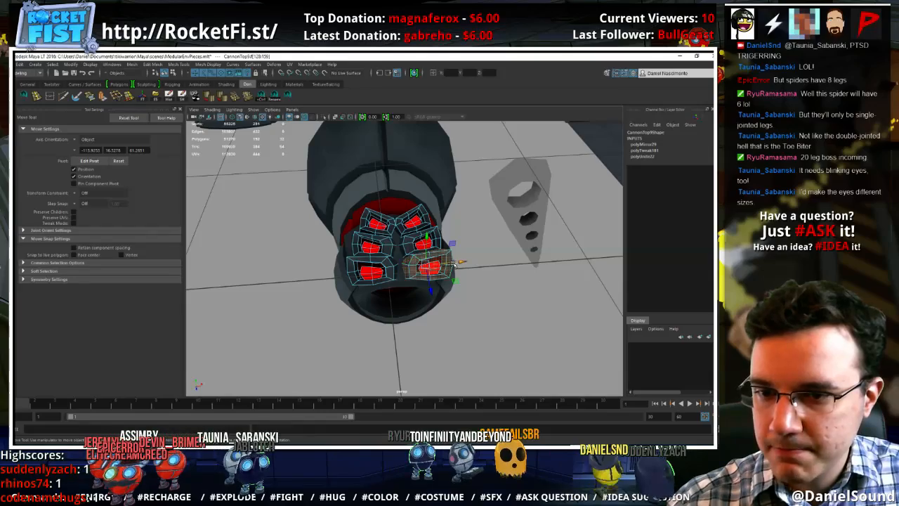
pyautogui.hotkey('ctrl', 'z')
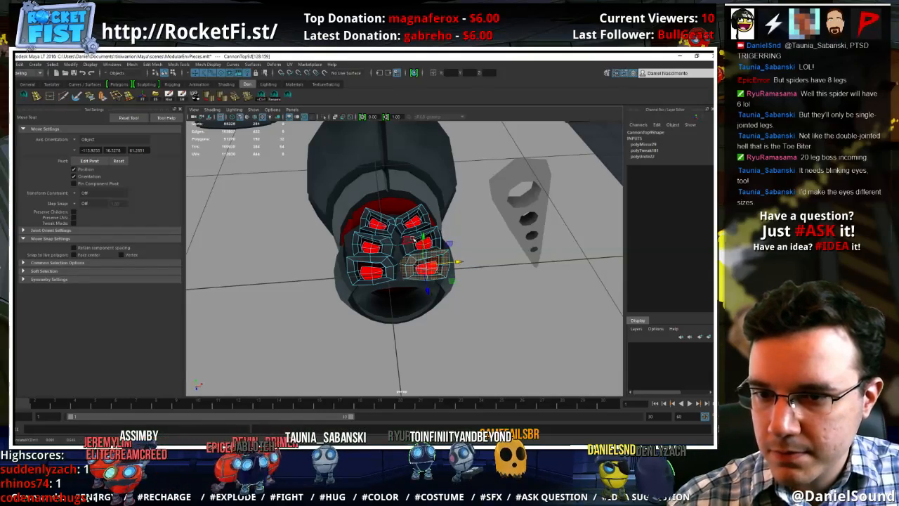
# Check the six-eye cluster on the head from several angles and save the scene
pyautogui.moveTo(413, 240); pyautogui.dragTo(443, 220, button='right')
pyautogui.click(513, 295)
pyautogui.keyDown('alt'); pyautogui.moveTo(513, 295); pyautogui.dragTo(434, 287, button='right'); pyautogui.keyUp('alt')
pyautogui.moveTo(434, 288)
pyautogui.keyDown('alt'); pyautogui.mouseDown()
pyautogui.moveTo(431, 331)
pyautogui.moveTo(383, 262)
pyautogui.moveTo(429, 303)
pyautogui.mouseUp(); pyautogui.keyUp('alt')
pyautogui.keyDown('alt'); pyautogui.moveTo(428, 303); pyautogui.dragTo(516, 297, button='right'); pyautogui.keyUp('alt')
pyautogui.keyDown('alt'); pyautogui.moveTo(516, 298); pyautogui.dragTo(422, 295); pyautogui.keyUp('alt')
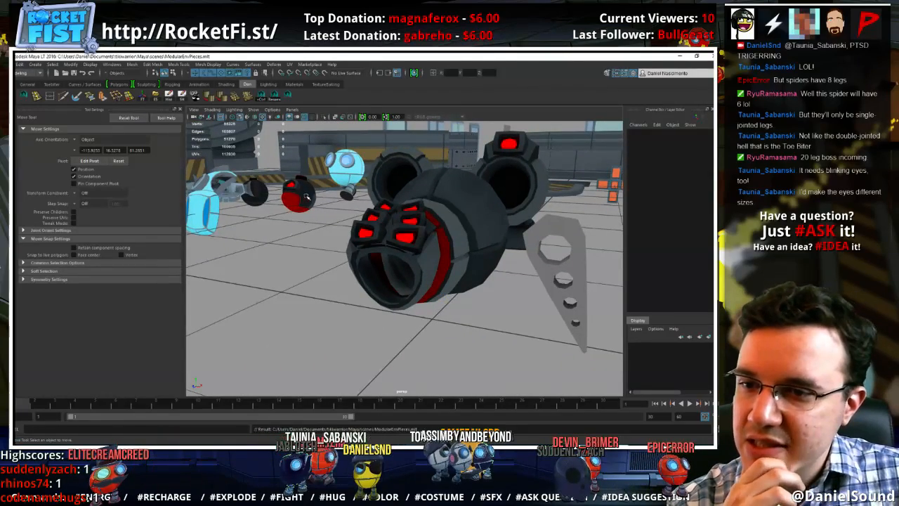
# Duplicate the original cannon top from the nearby turret and move the copy in front of the spider's head
pyautogui.click(298, 196)
pyautogui.keyDown('alt'); pyautogui.moveTo(370, 275); pyautogui.dragTo(363, 240); pyautogui.keyUp('alt')
pyautogui.click(410, 277)
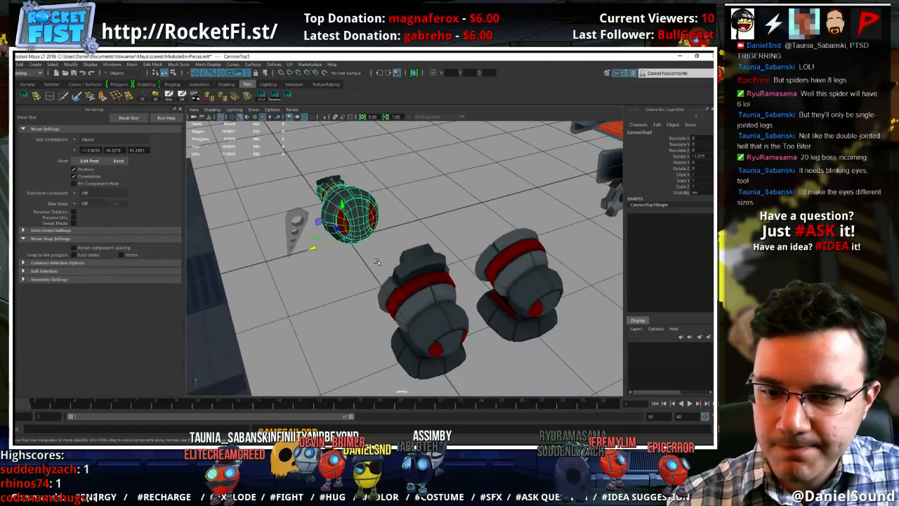
pyautogui.click(452, 302)
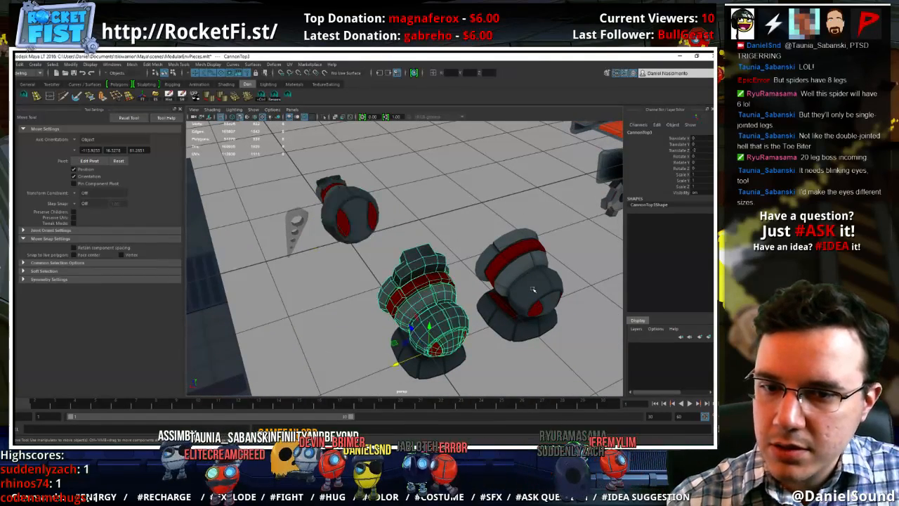
pyautogui.click(479, 251)
pyautogui.click(429, 344)
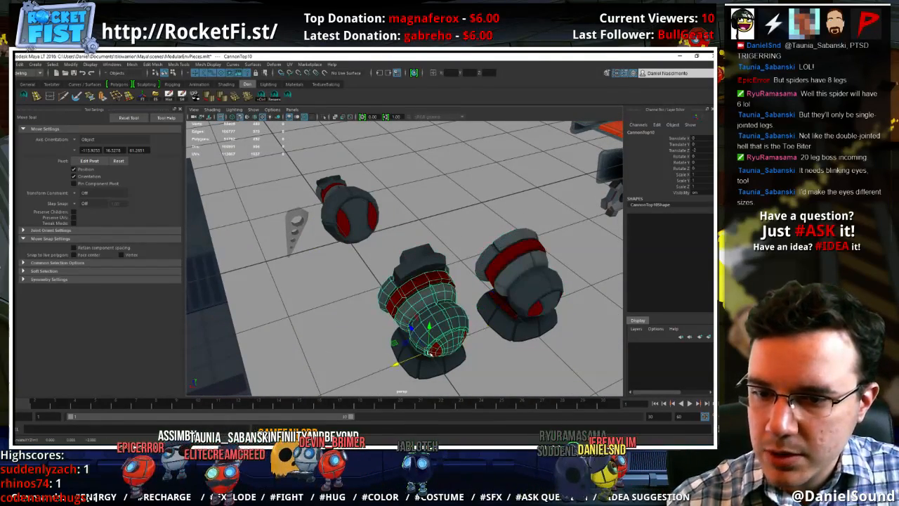
pyautogui.click(307, 205)
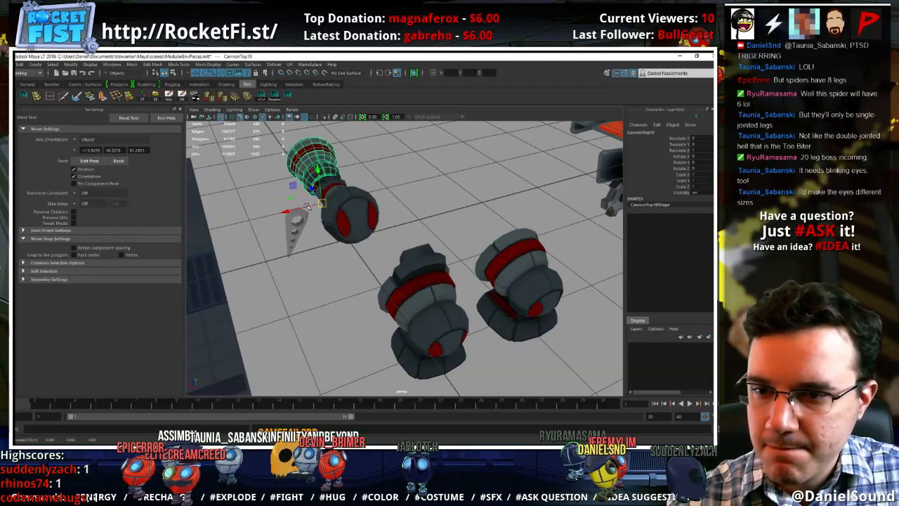
# Rotate the copied cannon top to -180 degrees about Y
pyautogui.press('f')
pyautogui.keyDown('alt'); pyautogui.moveTo(307, 206); pyautogui.dragTo(433, 268); pyautogui.keyUp('alt')
pyautogui.press('e')
pyautogui.moveTo(416, 353); pyautogui.dragTo(325, 327)
pyautogui.press('w')
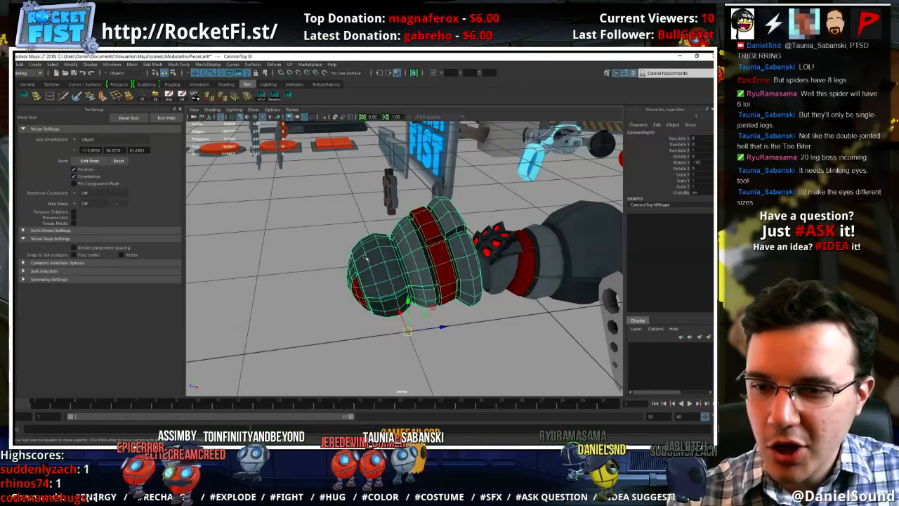
# Delete the face shells of the copied cannon top so that only its rounded end cap remains
pyautogui.moveTo(364, 258); pyautogui.dragTo(365, 277, button='right')
pyautogui.keyDown('alt'); pyautogui.moveTo(340, 273); pyautogui.dragTo(381, 300); pyautogui.keyUp('alt')
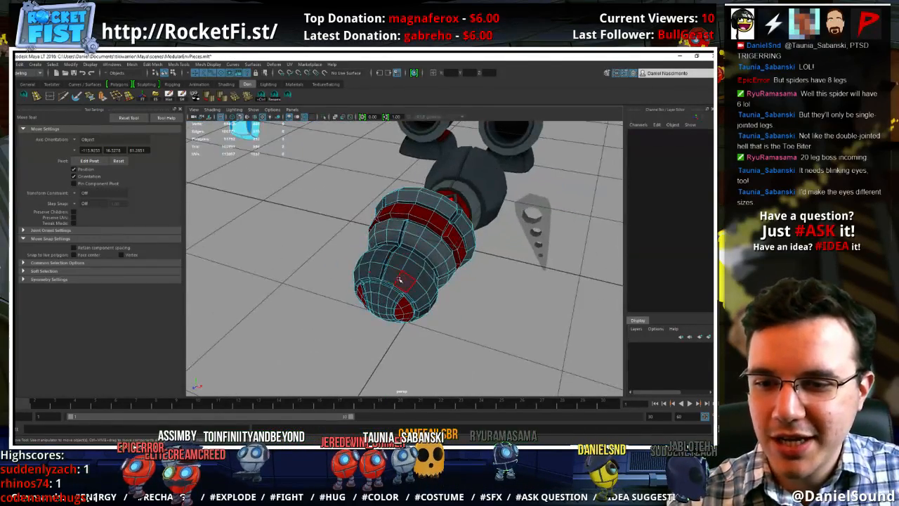
pyautogui.click(400, 280)
pyautogui.keyDown('shift'); pyautogui.doubleClick(412, 290); pyautogui.keyUp('shift')
pyautogui.press('Delete')
pyautogui.doubleClick(398, 262)
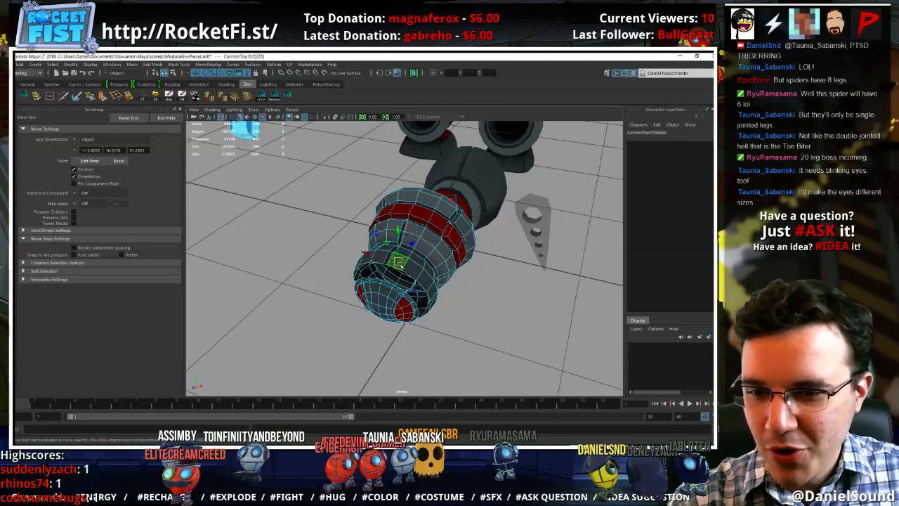
pyautogui.press('Delete')
pyautogui.moveTo(385, 289); pyautogui.dragTo(411, 253, button='right')
pyautogui.click(391, 294)
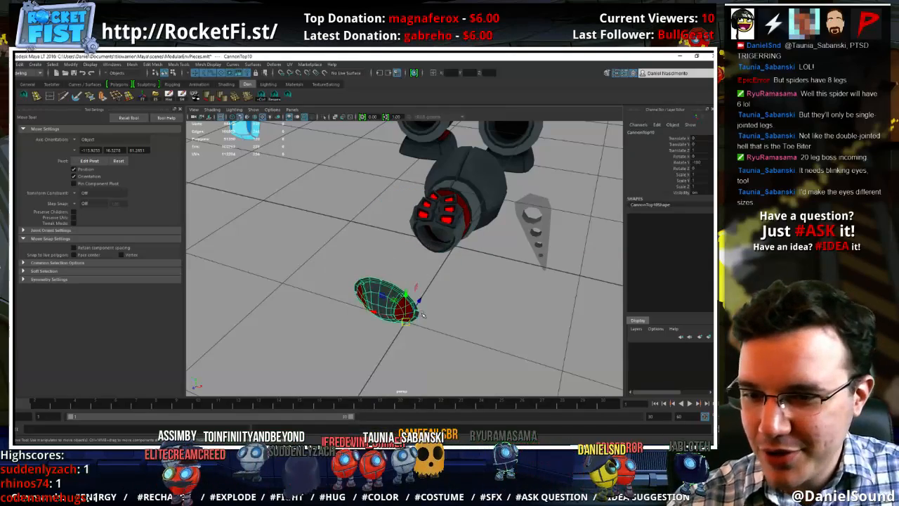
# Move the cap to the front of the spider's head, center its pivot and scale it down uniformly
pyautogui.moveTo(422, 301); pyautogui.dragTo(442, 176)
pyautogui.press('f')
pyautogui.press('r')
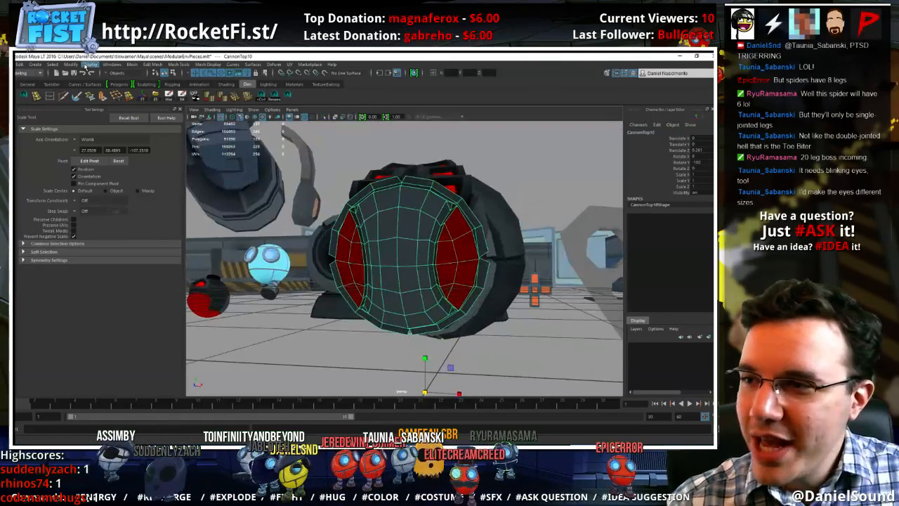
pyautogui.click(69, 67)
pyautogui.click(103, 113)
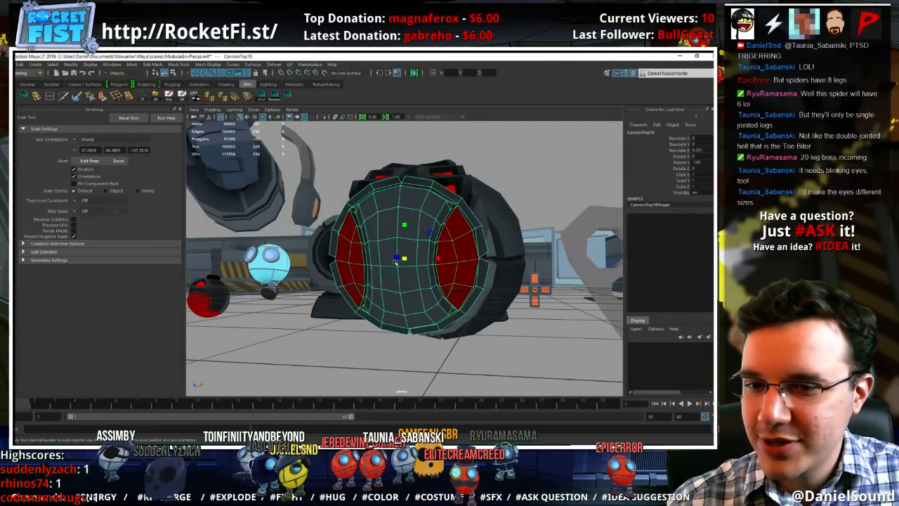
pyautogui.moveTo(403, 259); pyautogui.dragTo(371, 257)
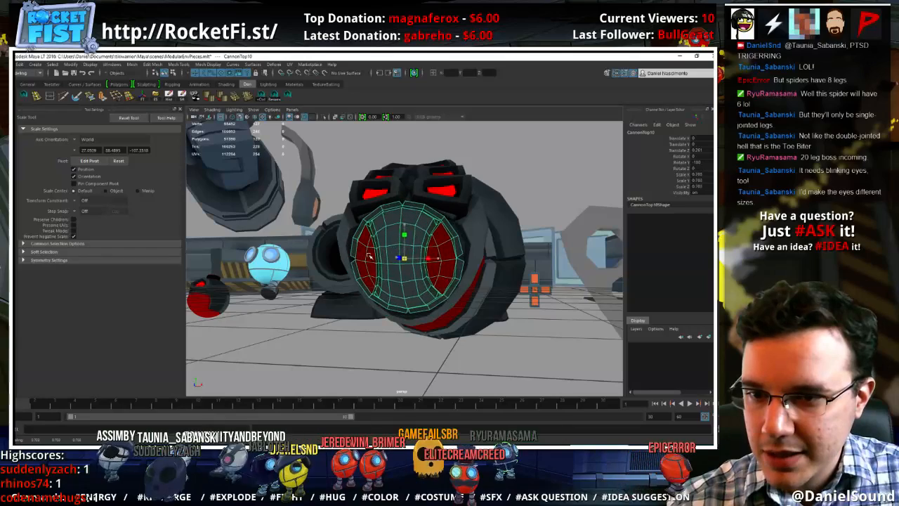
# Delete the outer rim faces around the edge of the cap
pyautogui.moveTo(410, 211); pyautogui.dragTo(410, 226, button='right')
pyautogui.click(429, 210)
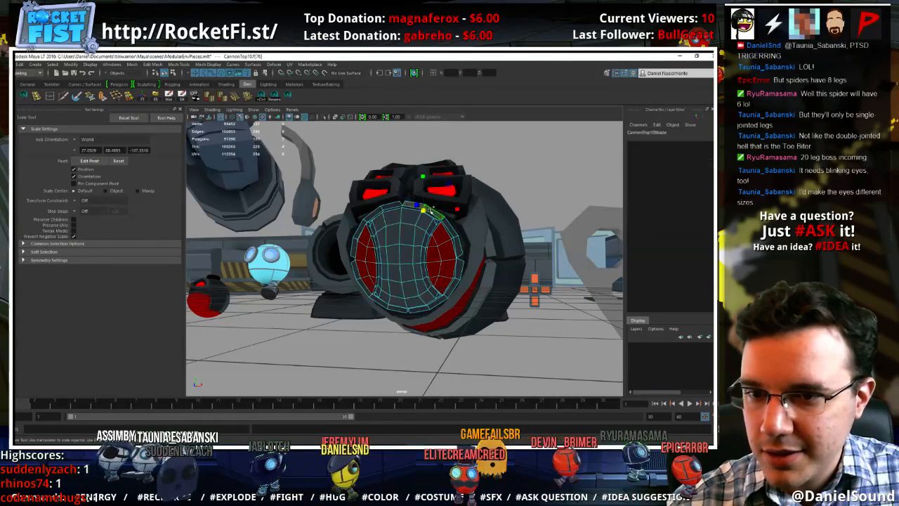
pyautogui.press('Delete')
pyautogui.click(394, 205)
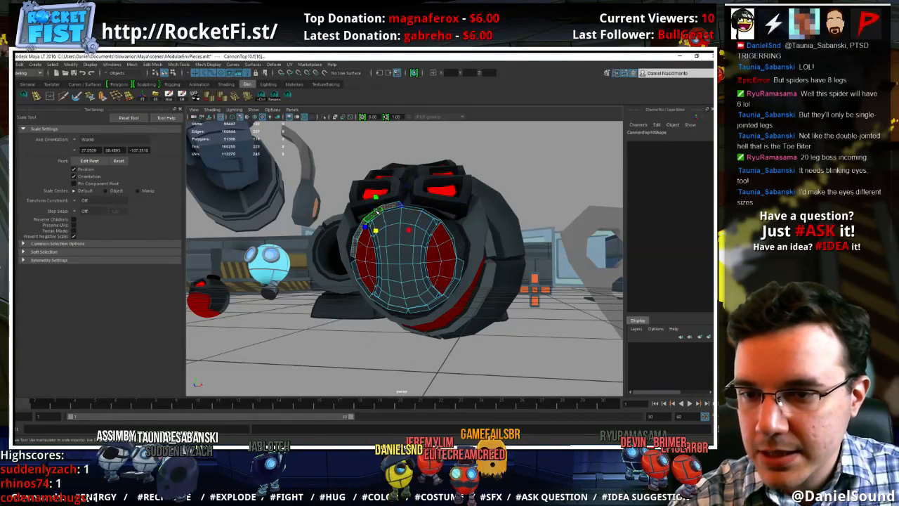
pyautogui.press('Delete')
pyautogui.click(459, 269)
pyautogui.press('Delete')
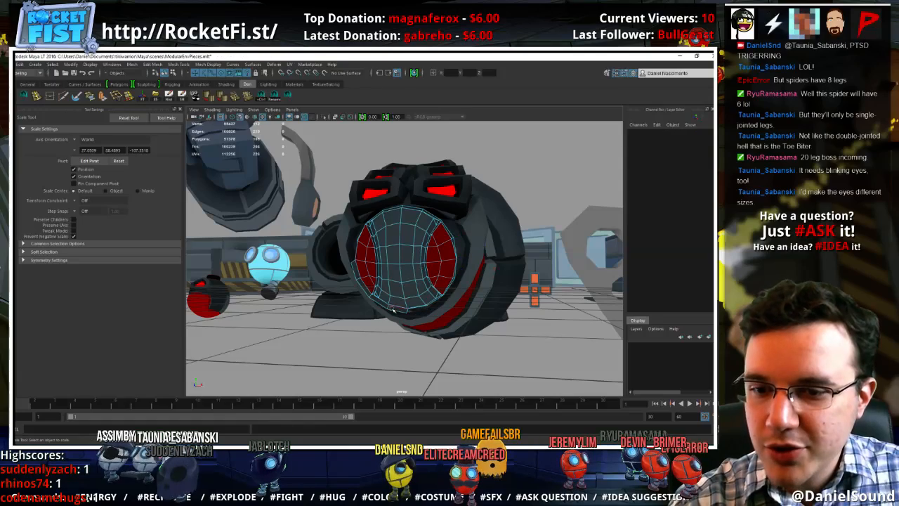
pyautogui.click(397, 309)
pyautogui.press('Delete')
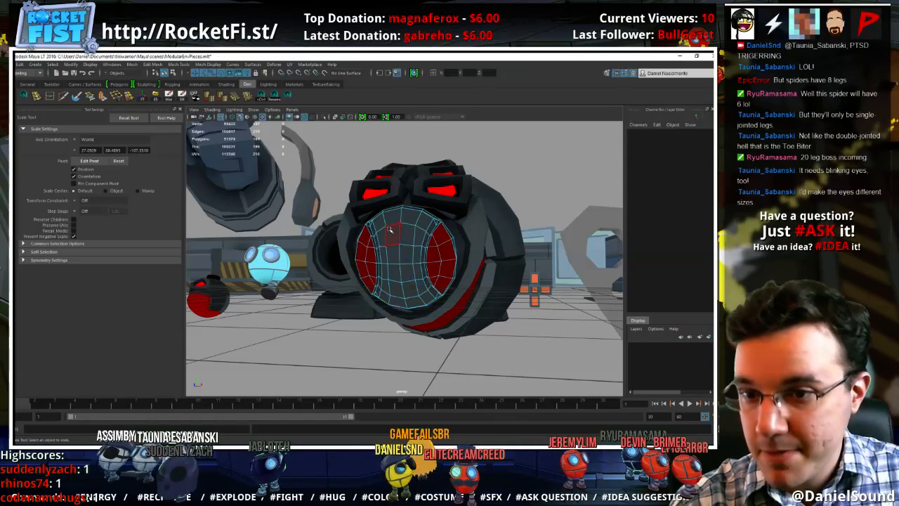
pyautogui.moveTo(389, 230); pyautogui.dragTo(414, 215, button='right')
# Adjust the cap's position and uniform scale so it fits the lower front opening of the head
pyautogui.keyDown('alt'); pyautogui.moveTo(460, 275); pyautogui.dragTo(421, 236); pyautogui.keyUp('alt')
pyautogui.press('w')
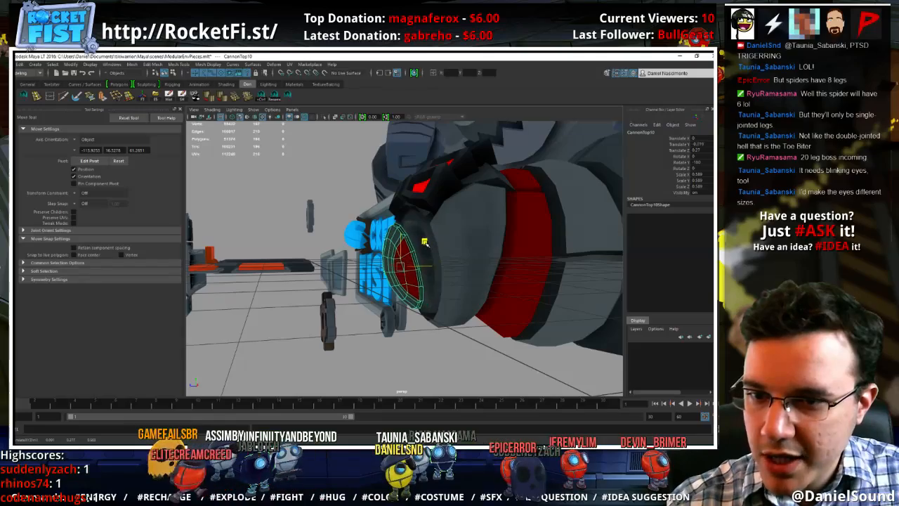
pyautogui.keyDown('alt'); pyautogui.moveTo(413, 243); pyautogui.dragTo(432, 271); pyautogui.keyUp('alt')
pyautogui.press('r')
pyautogui.press('w')
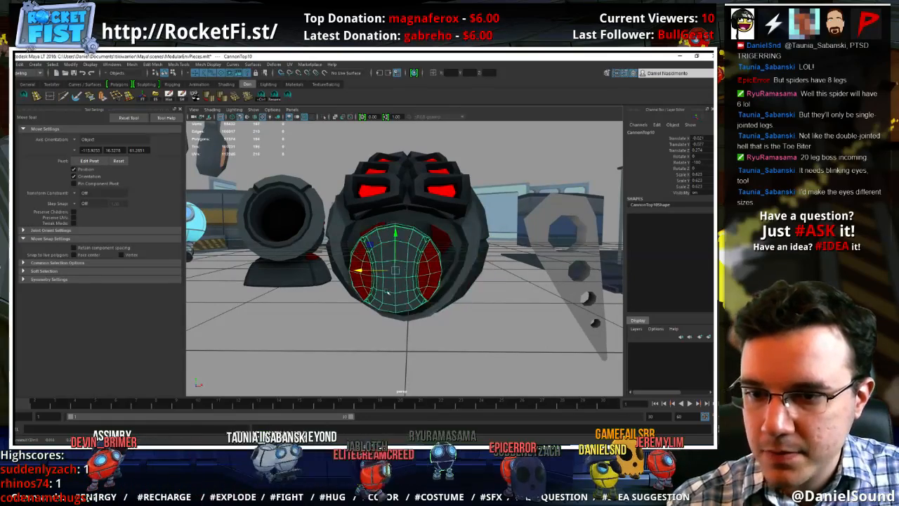
pyautogui.keyDown('alt'); pyautogui.moveTo(379, 270); pyautogui.dragTo(382, 300); pyautogui.keyUp('alt')
pyautogui.keyDown('alt'); pyautogui.moveTo(403, 272); pyautogui.dragTo(380, 241); pyautogui.keyUp('alt')
# Combine the cap and the spider's body into a single mesh
pyautogui.keyDown('shift'); pyautogui.click(475, 233); pyautogui.keyUp('shift')
pyautogui.keyDown('alt'); pyautogui.moveTo(486, 219); pyautogui.dragTo(471, 228); pyautogui.keyUp('alt')
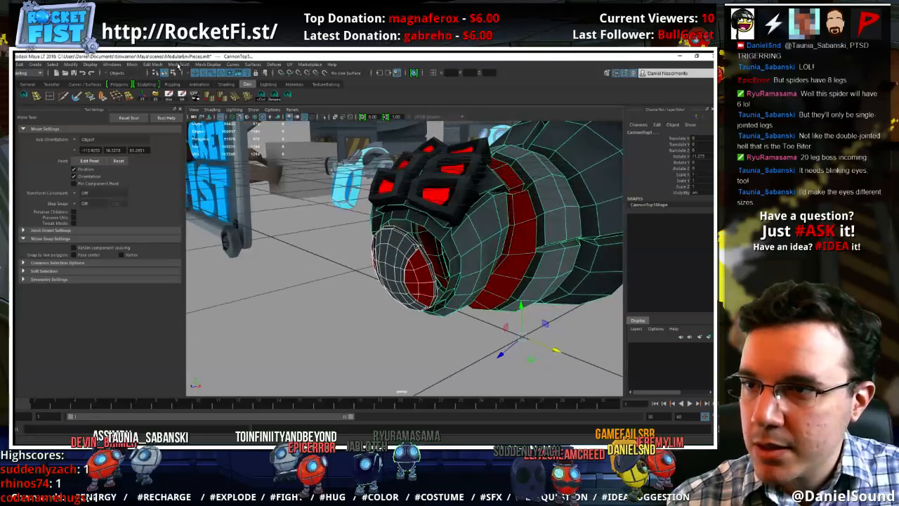
pyautogui.click(132, 65)
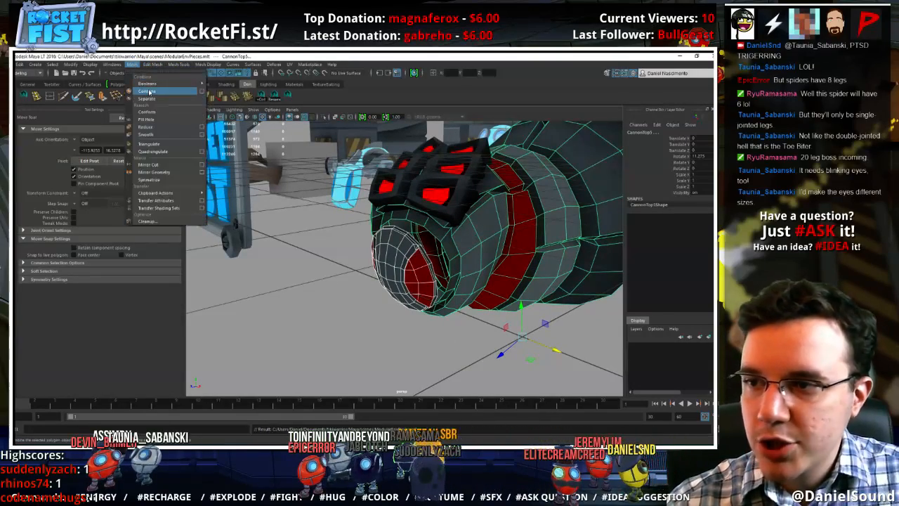
pyautogui.click(144, 90)
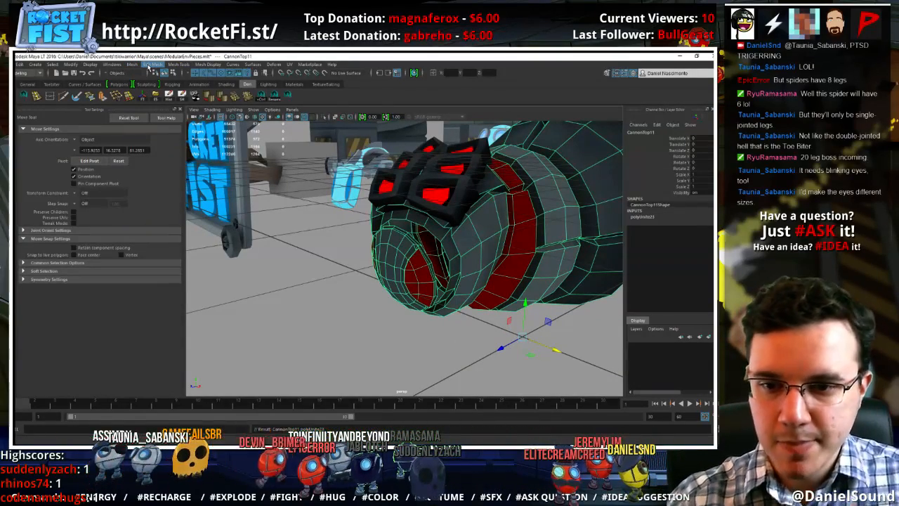
pyautogui.keyDown('alt'); pyautogui.moveTo(409, 229); pyautogui.dragTo(409, 211); pyautogui.keyUp('alt')
pyautogui.keyDown('alt'); pyautogui.moveTo(408, 226); pyautogui.dragTo(411, 227); pyautogui.keyUp('alt')
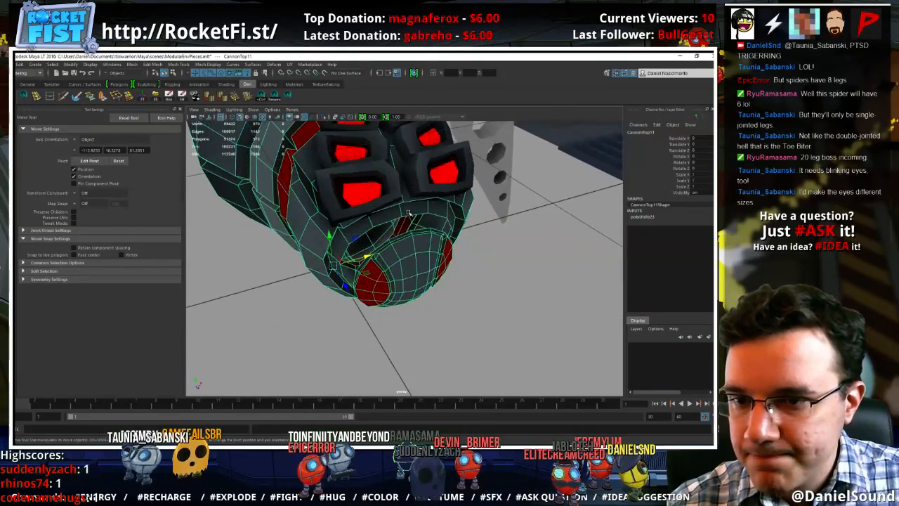
# Hide the tool settings and snap the upper middle vertex of the head opening's rim onto the cap's edge
pyautogui.moveTo(408, 214); pyautogui.dragTo(389, 212, button='right')
pyautogui.click(402, 216)
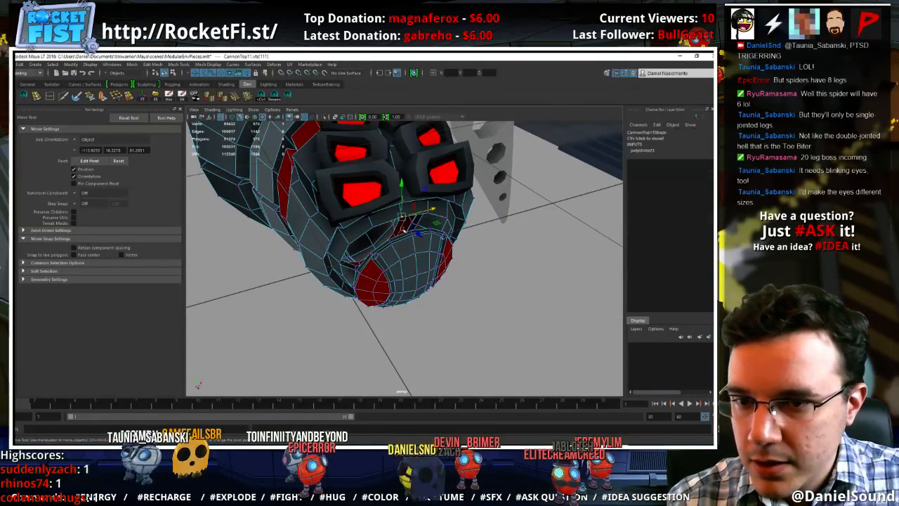
pyautogui.keyDown('alt'); pyautogui.moveTo(410, 227); pyautogui.dragTo(440, 237); pyautogui.keyUp('alt')
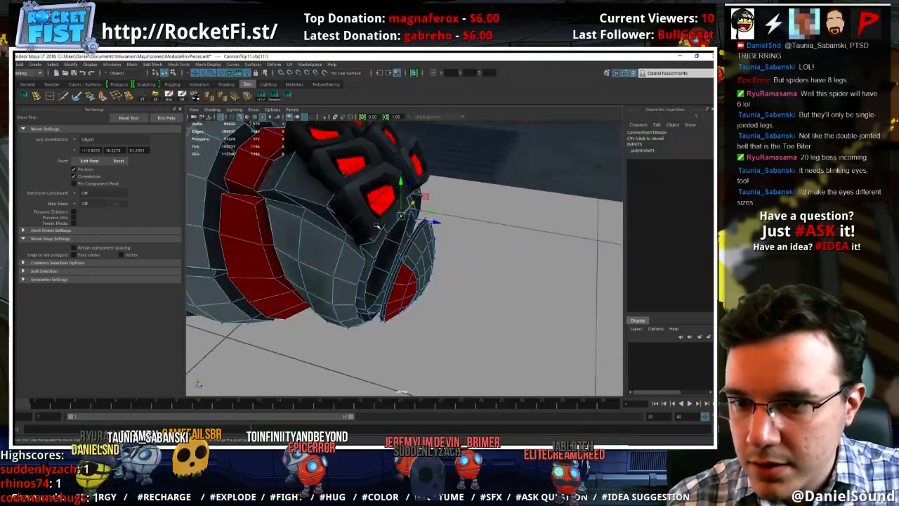
pyautogui.press('f')
pyautogui.keyDown('alt'); pyautogui.moveTo(524, 233); pyautogui.dragTo(348, 199, button='right'); pyautogui.keyUp('alt')
pyautogui.keyDown('alt'); pyautogui.moveTo(349, 198); pyautogui.dragTo(375, 225); pyautogui.keyUp('alt')
pyautogui.click(181, 110)
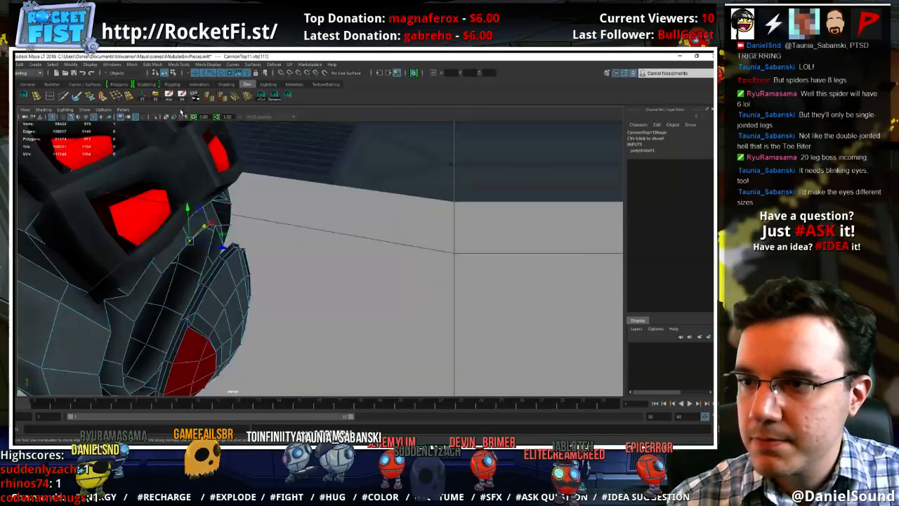
pyautogui.keyDown('alt'); pyautogui.moveTo(277, 269); pyautogui.dragTo(365, 204); pyautogui.keyUp('alt')
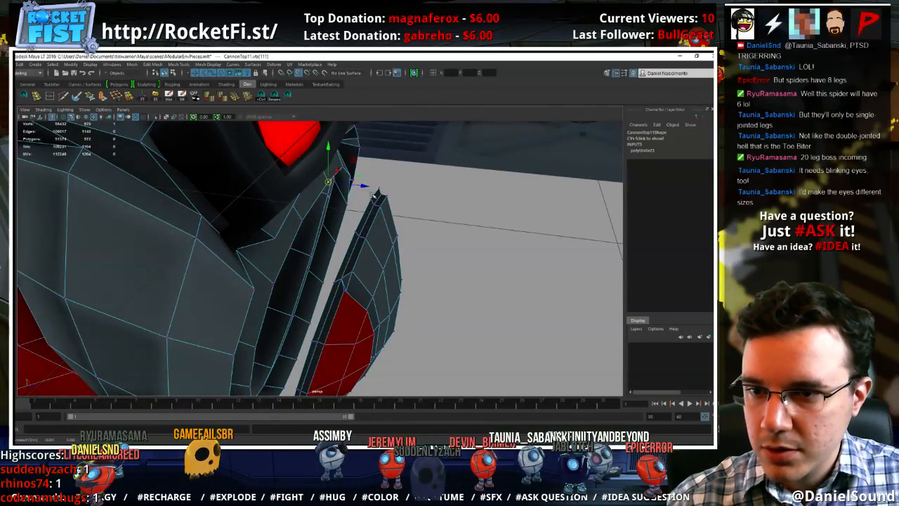
pyautogui.keyDown('alt'); pyautogui.moveTo(383, 184); pyautogui.dragTo(356, 193); pyautogui.keyUp('alt')
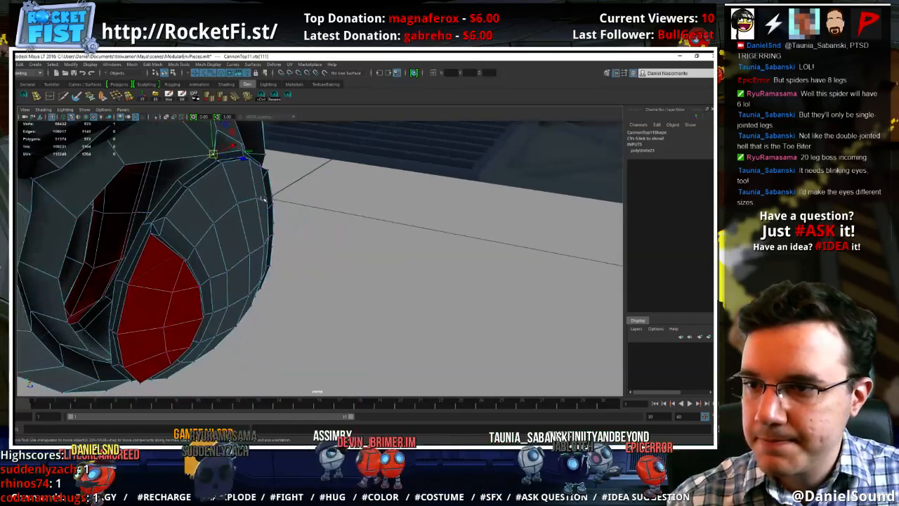
# Snap the next three rim vertices down the side of the head opening onto matching vertices of the cap's edge
pyautogui.keyDown('alt'); pyautogui.moveTo(211, 188); pyautogui.dragTo(310, 204, button='middle'); pyautogui.keyUp('alt')
pyautogui.click(248, 180)
pyautogui.moveTo(249, 181); pyautogui.dragTo(297, 193)
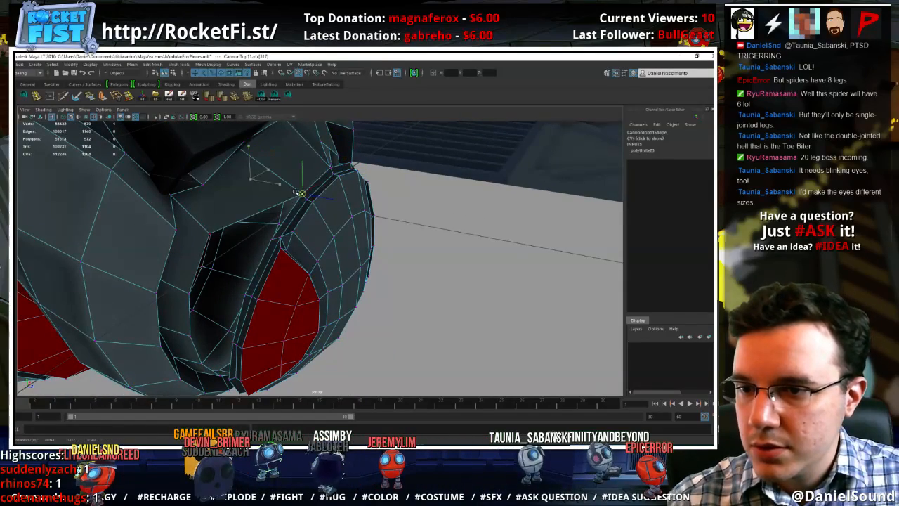
pyautogui.click(212, 231)
pyautogui.moveTo(211, 232); pyautogui.dragTo(268, 238)
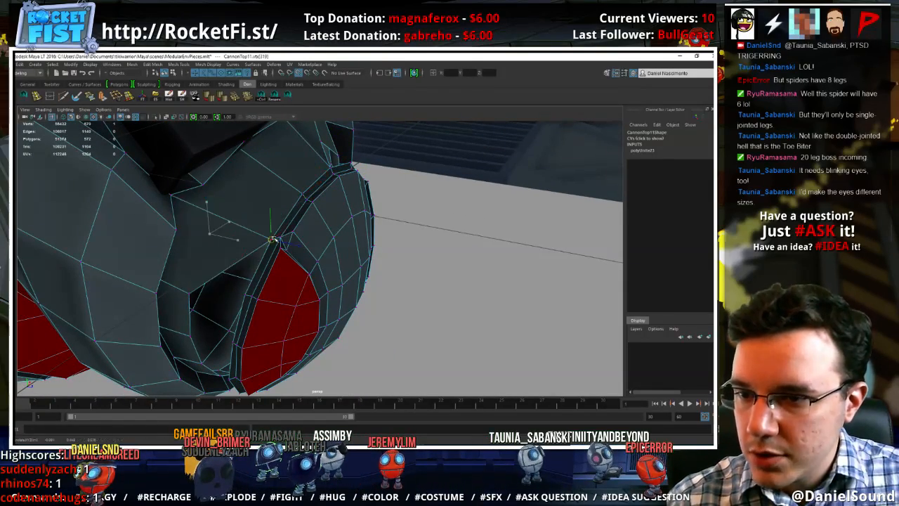
pyautogui.keyDown('alt'); pyautogui.moveTo(262, 267); pyautogui.dragTo(318, 263, button='middle'); pyautogui.keyUp('alt')
pyautogui.keyDown('alt'); pyautogui.moveTo(318, 264); pyautogui.dragTo(306, 257); pyautogui.keyUp('alt')
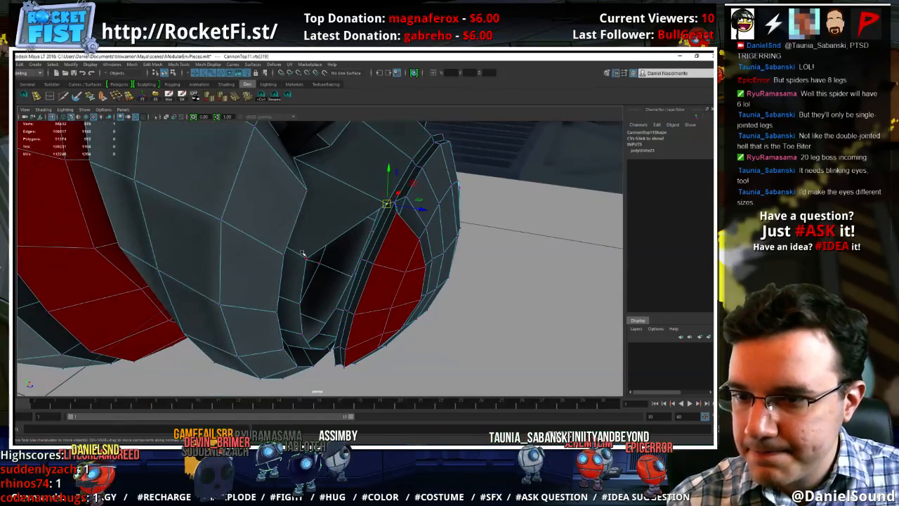
pyautogui.scroll(-8, 337, 264)
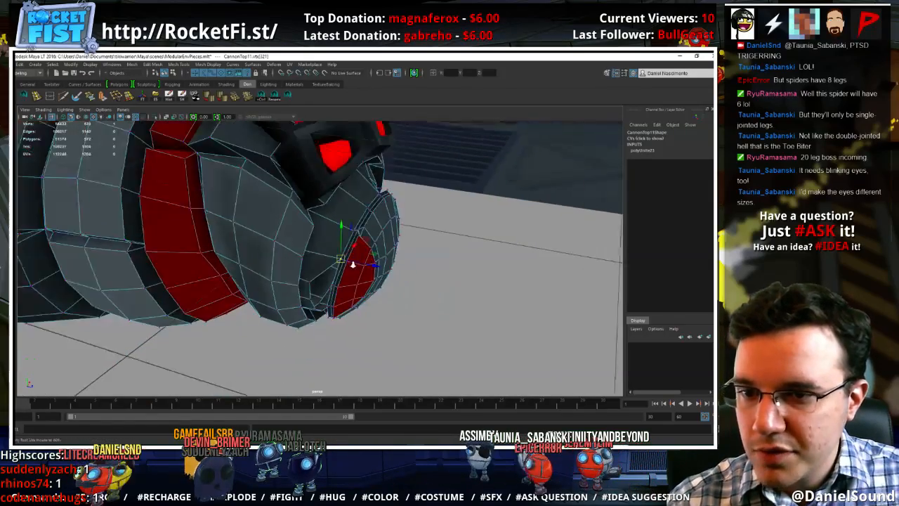
# Snap the lower side vertices of the opening's rim onto the neighbouring vertices of the cap's edge
pyautogui.keyDown('alt'); pyautogui.moveTo(331, 264); pyautogui.dragTo(370, 247); pyautogui.keyUp('alt')
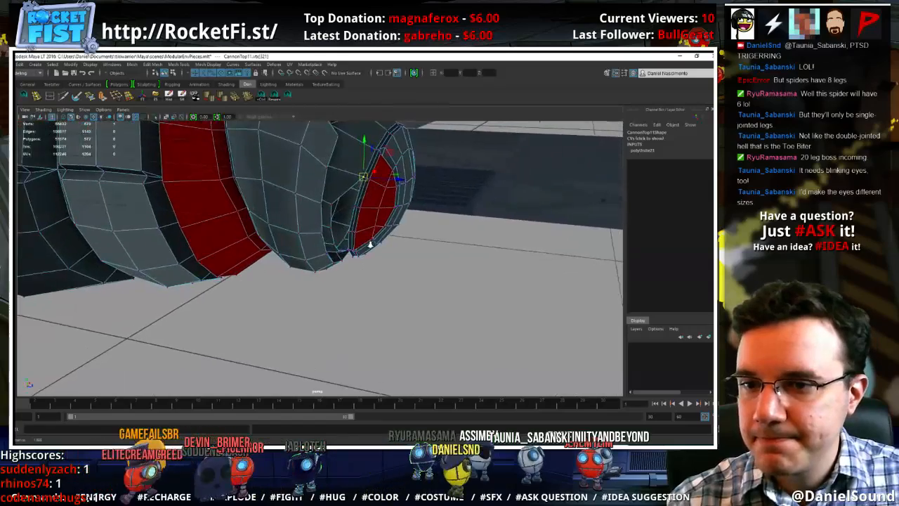
pyautogui.scroll(4, 429, 250)
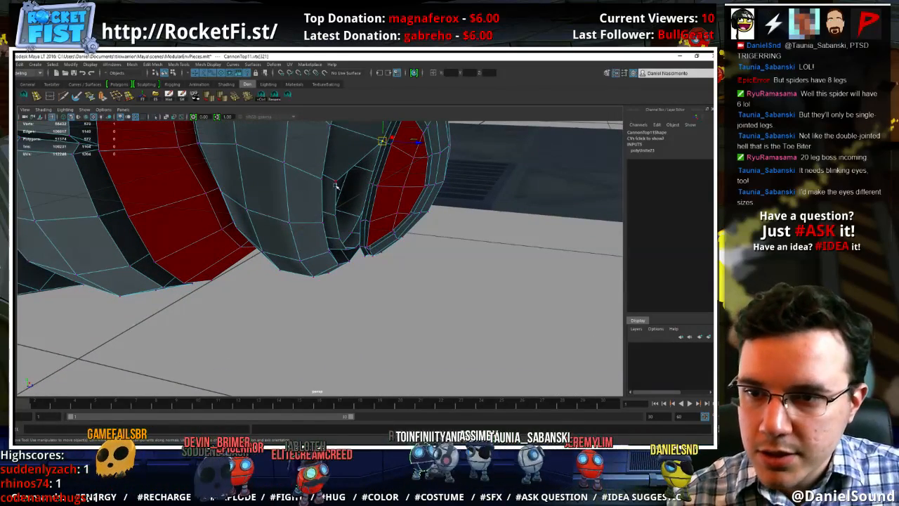
pyautogui.click(366, 184)
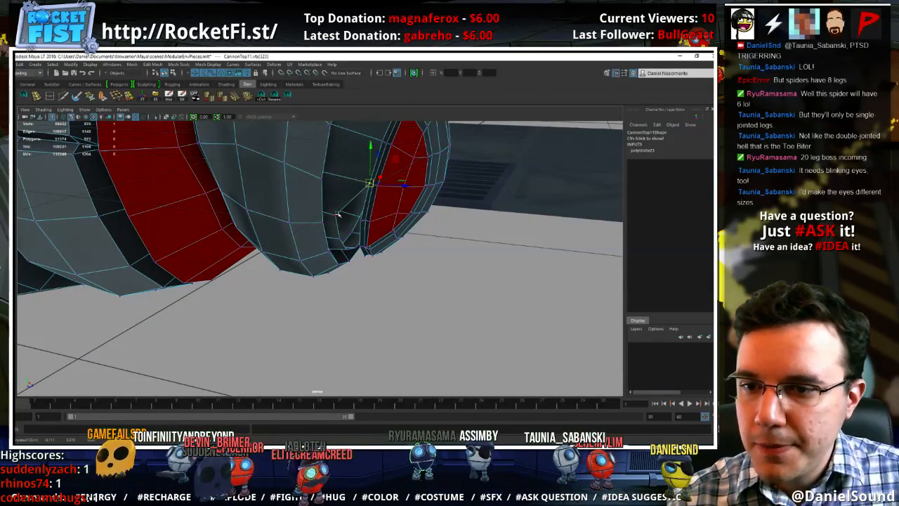
pyautogui.click(359, 222)
pyautogui.click(339, 240)
pyautogui.press('v')
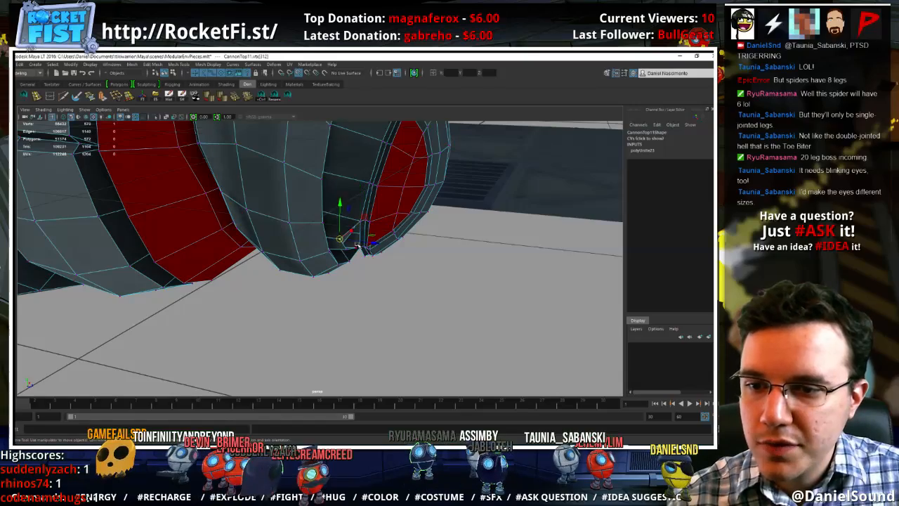
pyautogui.moveTo(339, 239); pyautogui.dragTo(381, 213)
pyautogui.press('f')
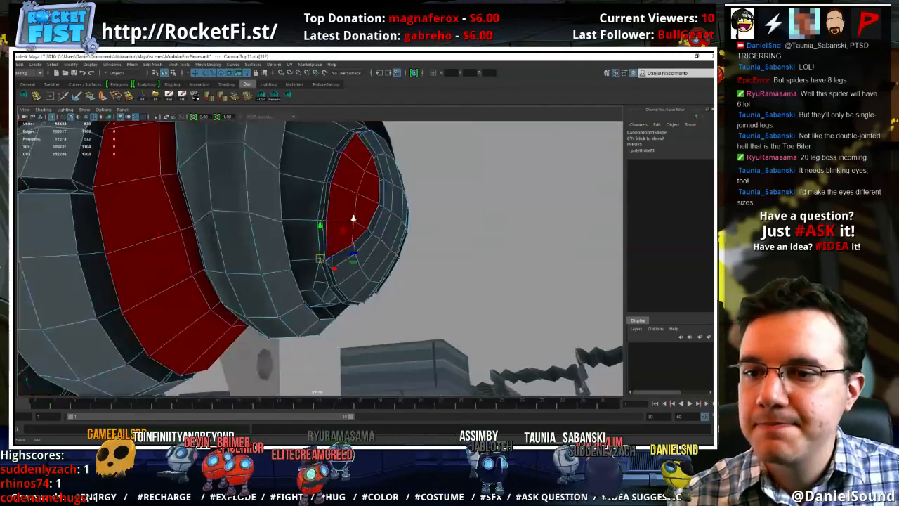
# Snap the rim vertices along the underside of the head opening onto the cap's bottom edge
pyautogui.keyDown('alt'); pyautogui.moveTo(353, 217); pyautogui.dragTo(387, 222, button='right'); pyautogui.keyUp('alt')
pyautogui.keyDown('alt'); pyautogui.moveTo(387, 222); pyautogui.dragTo(341, 289); pyautogui.keyUp('alt')
pyautogui.keyDown('alt'); pyautogui.moveTo(341, 290); pyautogui.dragTo(342, 278, button='middle'); pyautogui.keyUp('alt')
pyautogui.keyDown('alt'); pyautogui.moveTo(342, 279); pyautogui.dragTo(350, 199); pyautogui.keyUp('alt')
pyautogui.press('v')
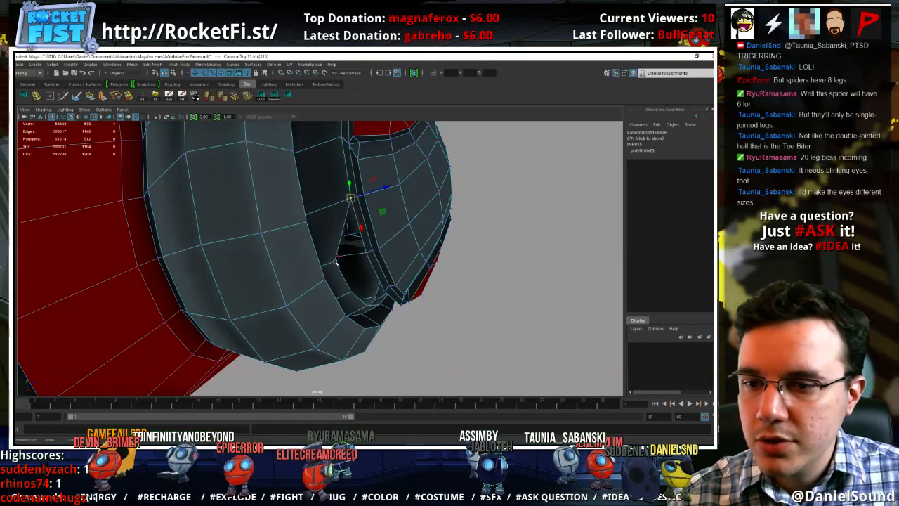
pyautogui.press('v')
pyautogui.moveTo(334, 262); pyautogui.dragTo(373, 252)
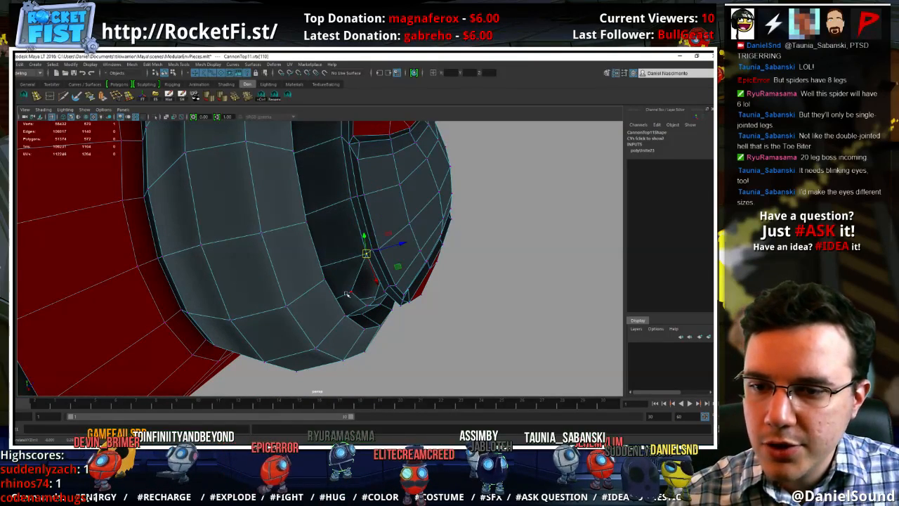
pyautogui.press('v')
pyautogui.moveTo(353, 295); pyautogui.dragTo(382, 272)
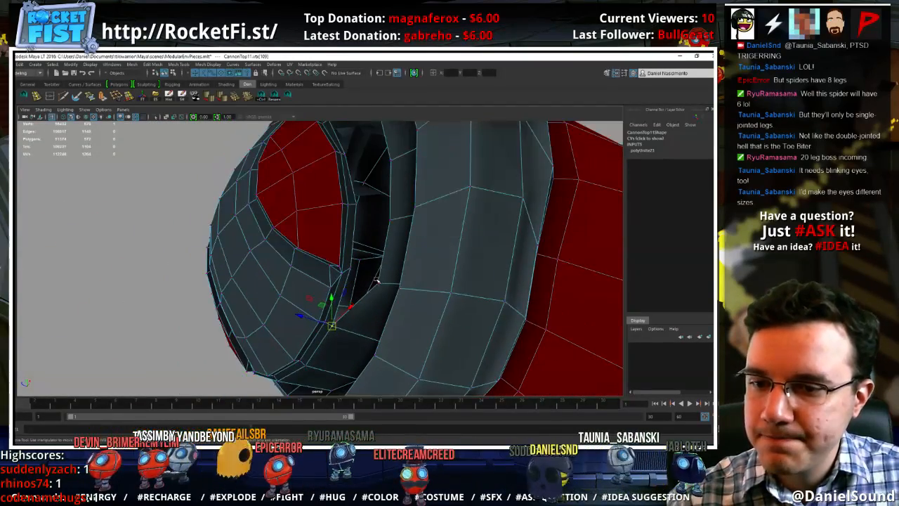
# Snap the next rim vertices on the underside and far side of the head opening onto matching vertices of the cap's edge
pyautogui.click(378, 282)
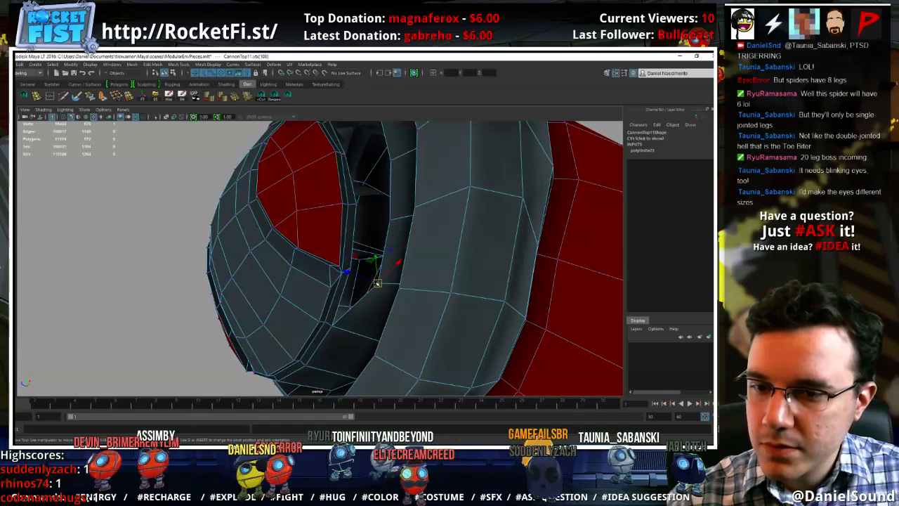
pyautogui.keyDown('alt'); pyautogui.moveTo(440, 265); pyautogui.dragTo(381, 258); pyautogui.keyUp('alt')
pyautogui.press('v')
pyautogui.click(414, 269)
pyautogui.press('v')
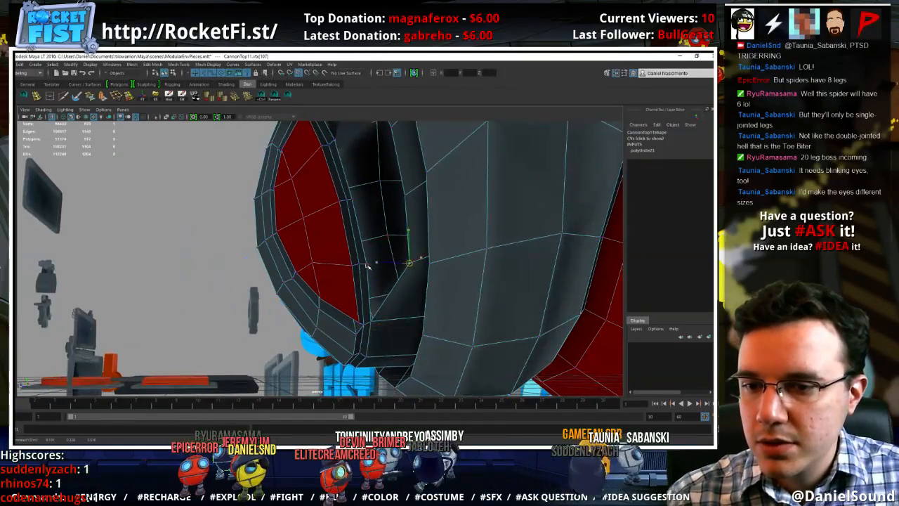
pyautogui.moveTo(368, 264); pyautogui.dragTo(366, 264, button='middle')
pyautogui.keyDown('alt'); pyautogui.moveTo(398, 215); pyautogui.dragTo(433, 261); pyautogui.keyUp('alt')
pyautogui.press('v')
pyautogui.moveTo(397, 266); pyautogui.dragTo(393, 270, button='middle')
pyautogui.keyDown('alt'); pyautogui.moveTo(390, 279); pyautogui.dragTo(463, 230); pyautogui.keyUp('alt')
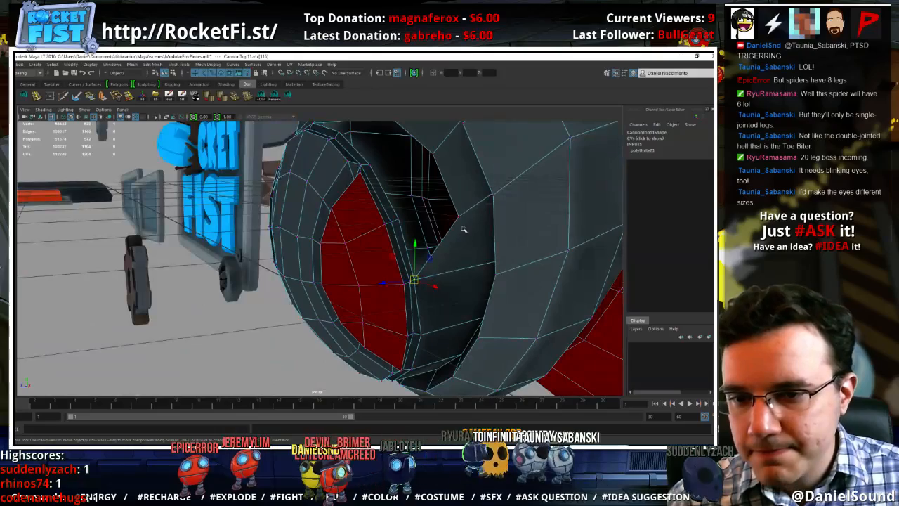
# Snap the remaining rim vertices up the far side of the head opening onto the cap's edge and leave vertex editing
pyautogui.keyDown('alt'); pyautogui.moveTo(400, 219); pyautogui.dragTo(392, 255); pyautogui.keyUp('alt')
pyautogui.click(388, 206)
pyautogui.middleClick(322, 232)
pyautogui.press('v')
pyautogui.middleClick(333, 243)
pyautogui.middleClick(260, 231)
pyautogui.keyDown('alt'); pyautogui.moveTo(392, 255); pyautogui.dragTo(276, 243, button='right'); pyautogui.keyUp('alt')
pyautogui.keyDown('alt'); pyautogui.moveTo(275, 243); pyautogui.dragTo(341, 241, button='middle'); pyautogui.keyUp('alt')
pyautogui.keyDown('alt'); pyautogui.moveTo(341, 241); pyautogui.dragTo(356, 252); pyautogui.keyUp('alt')
pyautogui.keyDown('alt'); pyautogui.moveTo(358, 252); pyautogui.dragTo(480, 273, button='right'); pyautogui.keyUp('alt')
pyautogui.keyDown('alt'); pyautogui.moveTo(299, 266); pyautogui.dragTo(346, 249); pyautogui.keyUp('alt')
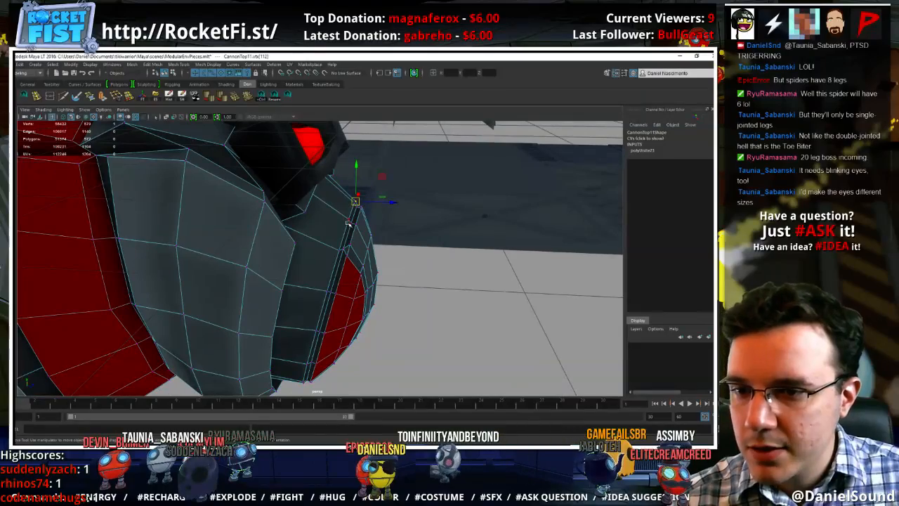
pyautogui.press('F8')
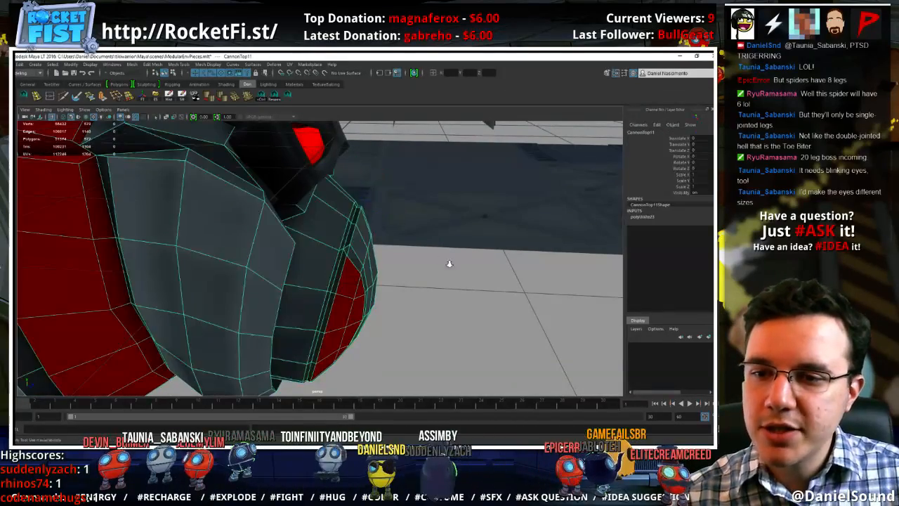
# Merge the spider body's overlapping vertices with a threshold of 0.0050
pyautogui.keyDown('alt'); pyautogui.moveTo(450, 265); pyautogui.dragTo(344, 254, button='right'); pyautogui.keyUp('alt')
pyautogui.keyDown('alt'); pyautogui.moveTo(344, 255); pyautogui.dragTo(302, 259); pyautogui.keyUp('alt')
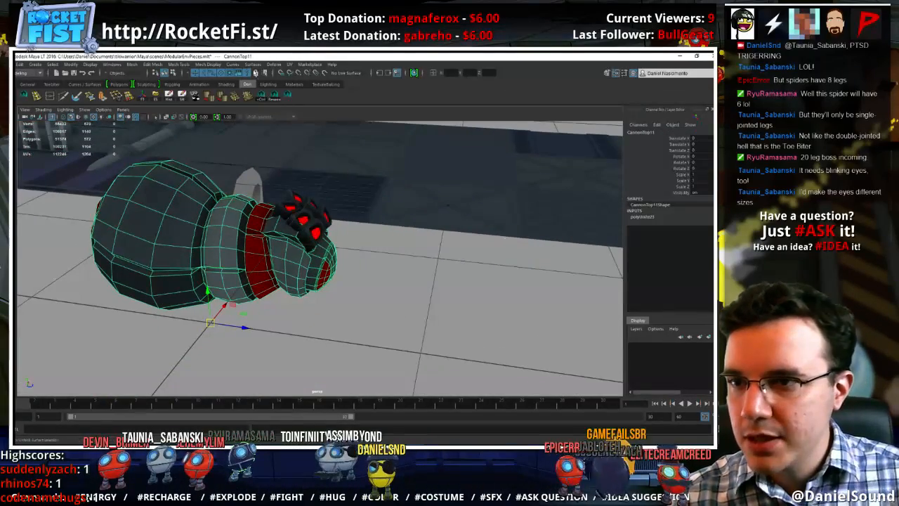
pyautogui.click(132, 64)
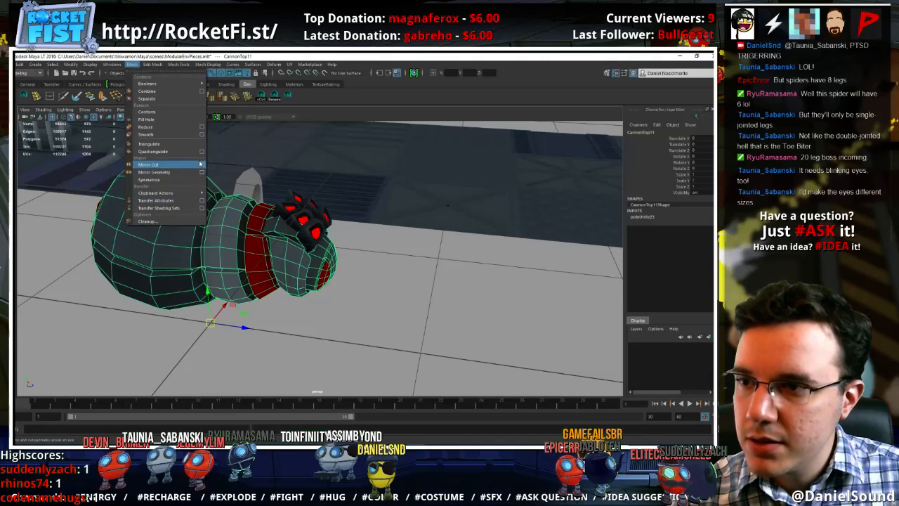
pyautogui.moveTo(153, 64)
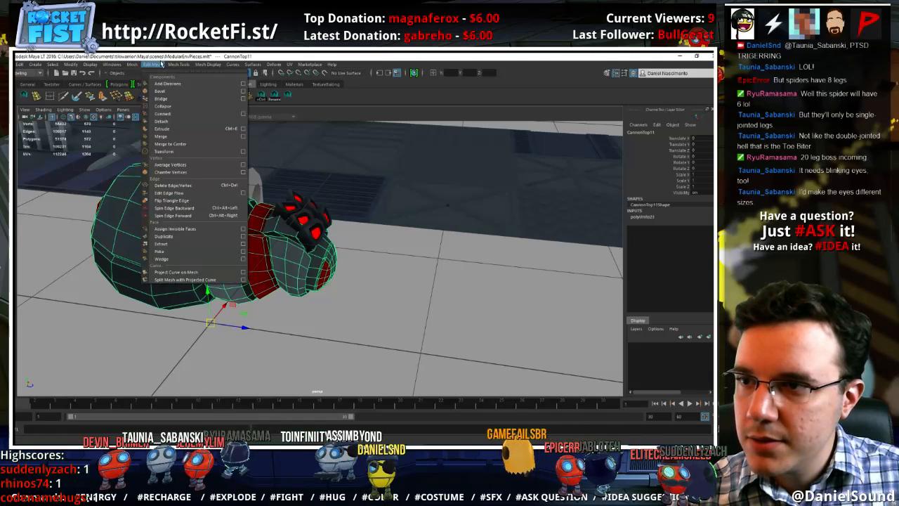
pyautogui.click(243, 138)
pyautogui.click(441, 253)
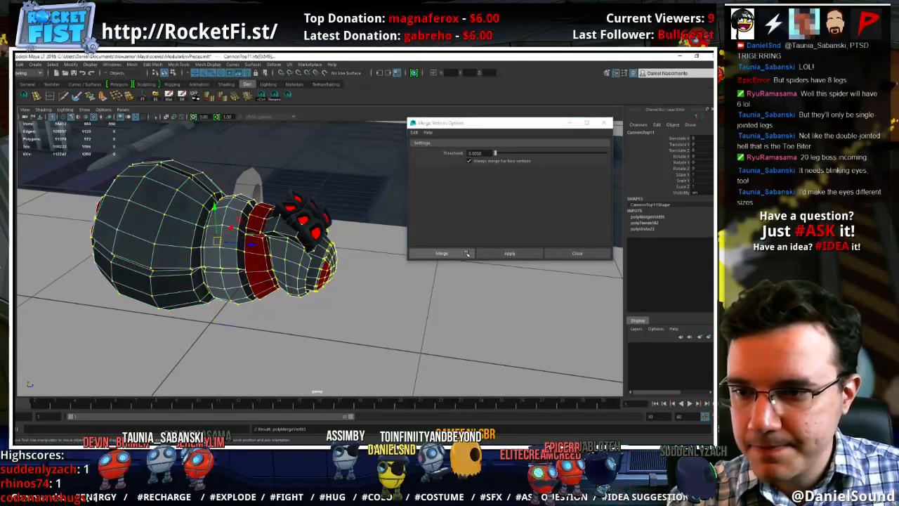
# Preview the body smoothed from several angles and examine the edges where the cap joins the head
pyautogui.moveTo(292, 248); pyautogui.dragTo(293, 248, button='right')
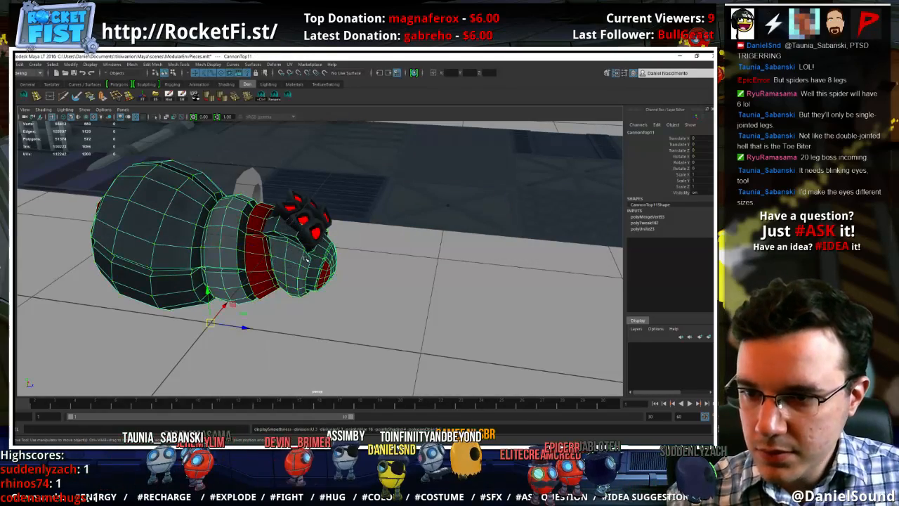
pyautogui.press('3')
pyautogui.click(359, 275)
pyautogui.keyDown('alt'); pyautogui.moveTo(358, 274); pyautogui.dragTo(302, 256); pyautogui.keyUp('alt')
pyautogui.click(302, 256)
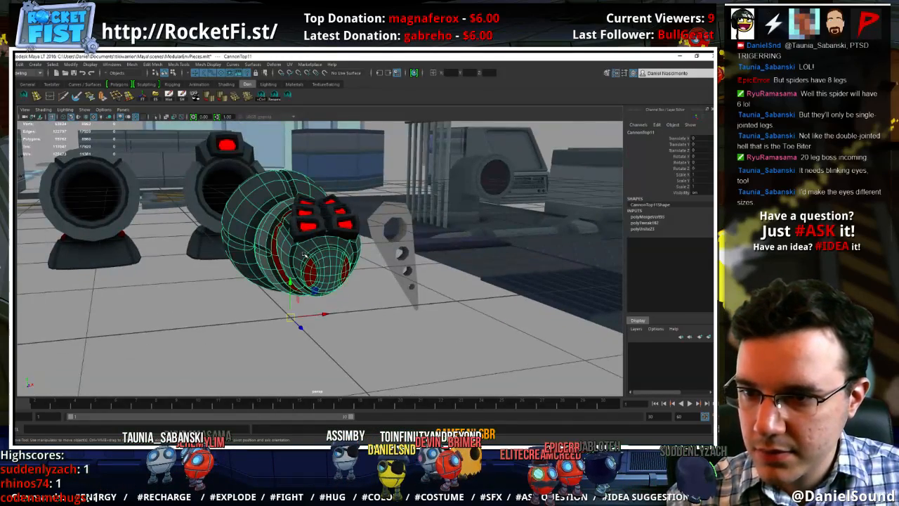
pyautogui.click(363, 295)
pyautogui.keyDown('alt'); pyautogui.moveTo(363, 294); pyautogui.dragTo(540, 313, button='right'); pyautogui.keyUp('alt')
pyautogui.keyDown('alt'); pyautogui.moveTo(332, 270); pyautogui.dragTo(312, 246); pyautogui.keyUp('alt')
pyautogui.click(312, 245)
pyautogui.moveTo(313, 249); pyautogui.dragTo(321, 234, button='right')
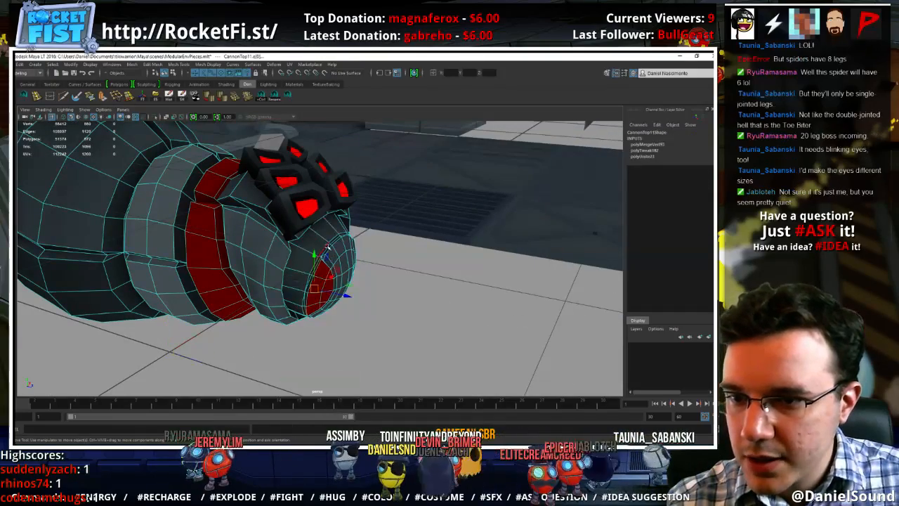
pyautogui.doubleClick(323, 241)
pyautogui.keyDown('alt'); pyautogui.moveTo(310, 251); pyautogui.dragTo(332, 213); pyautogui.keyUp('alt')
# Undo the edge selections and the vertex merge on the spider body
pyautogui.hotkey('ctrl', 'z')
pyautogui.hotkey('ctrl', 'z')
pyautogui.hotkey('ctrl', 'z')
pyautogui.hotkey('ctrl', 'z')
pyautogui.hotkey('ctrl', 'z')
pyautogui.hotkey('ctrl', 'z')
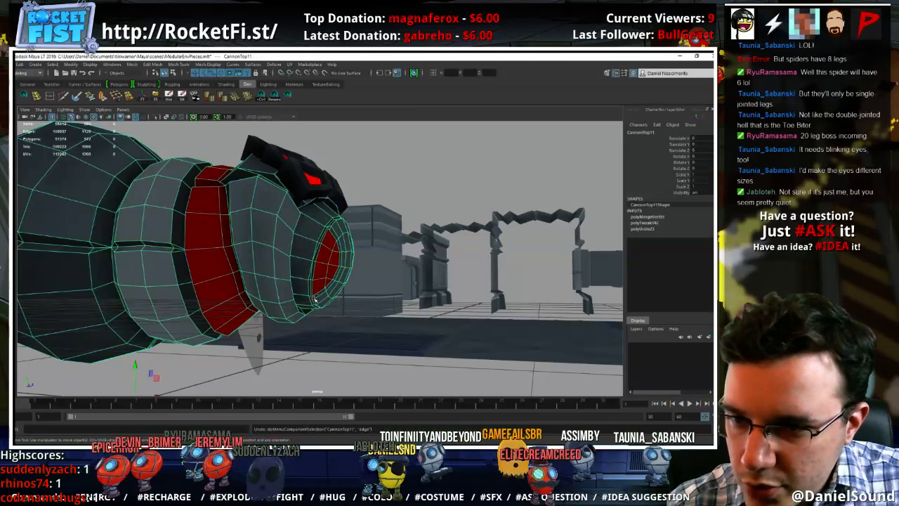
pyautogui.hotkey('ctrl', 'z')
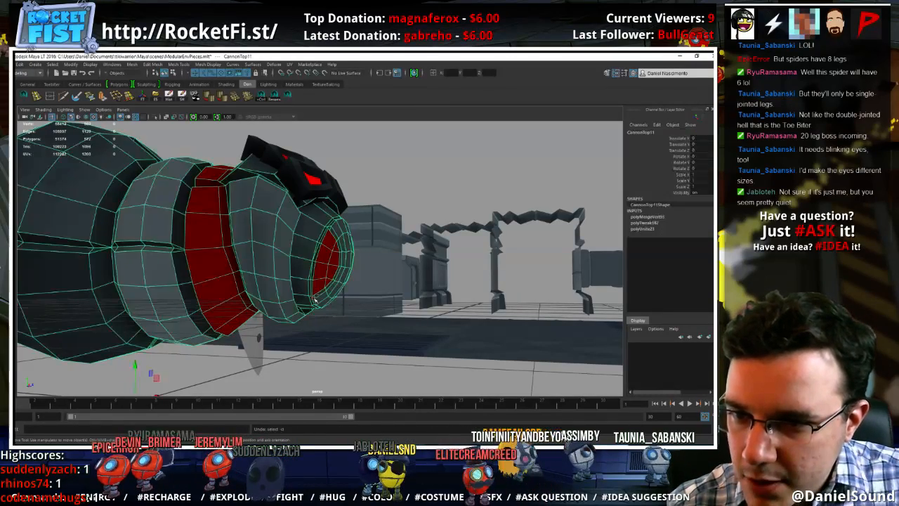
pyautogui.hotkey('ctrl', 'z')
pyautogui.hotkey('ctrl', 'z')
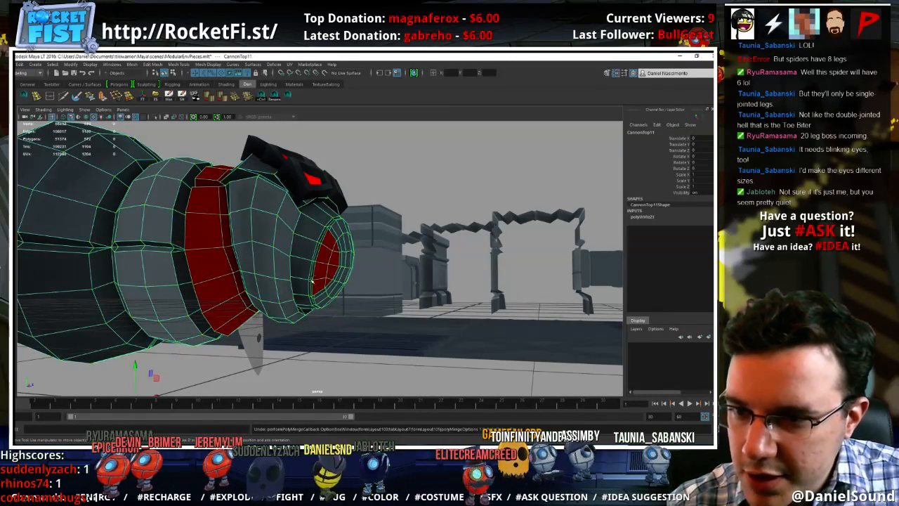
# Check the vertices along the cap's side seam and merge the body's overlapping vertices with a threshold of 0.0050
pyautogui.keyDown('alt'); pyautogui.moveTo(311, 280); pyautogui.dragTo(461, 275, button='right'); pyautogui.keyUp('alt')
pyautogui.moveTo(309, 247); pyautogui.dragTo(337, 282, button='right')
pyautogui.click(303, 263)
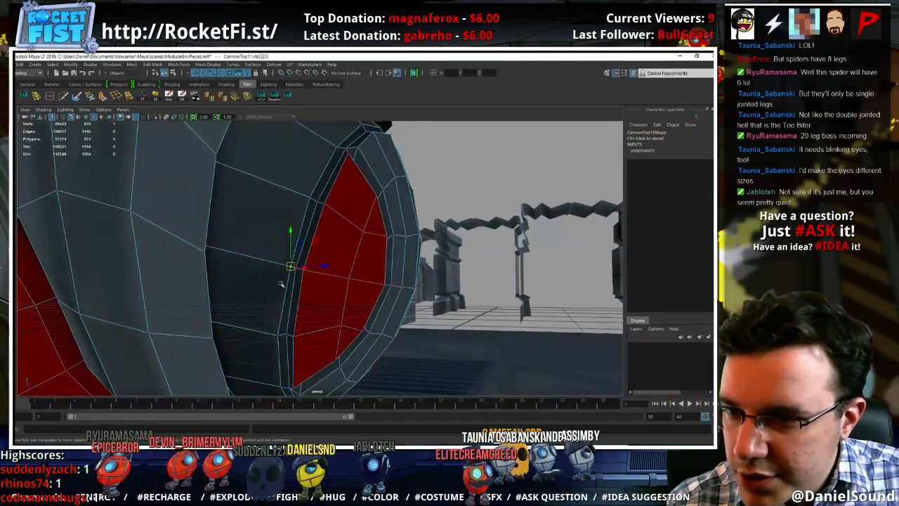
pyautogui.keyDown('alt'); pyautogui.moveTo(282, 283); pyautogui.dragTo(245, 238); pyautogui.keyUp('alt')
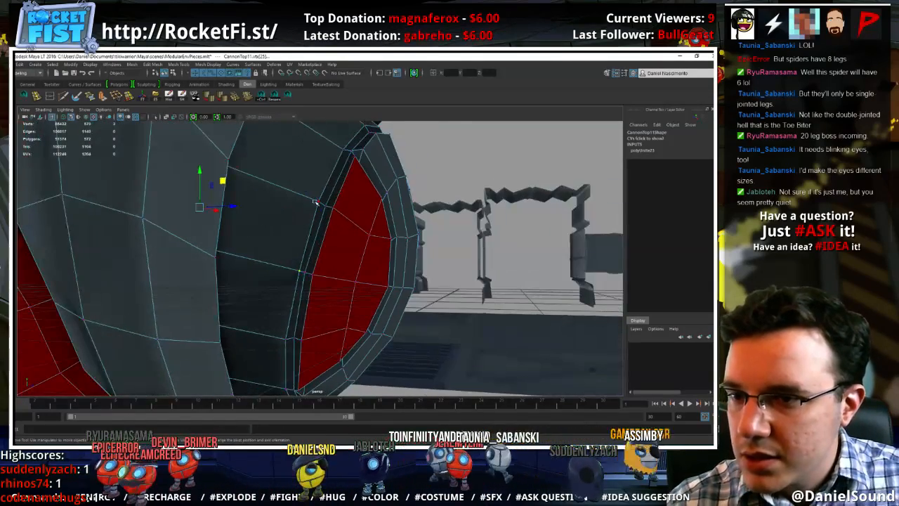
pyautogui.moveTo(316, 202); pyautogui.dragTo(299, 182, button='right')
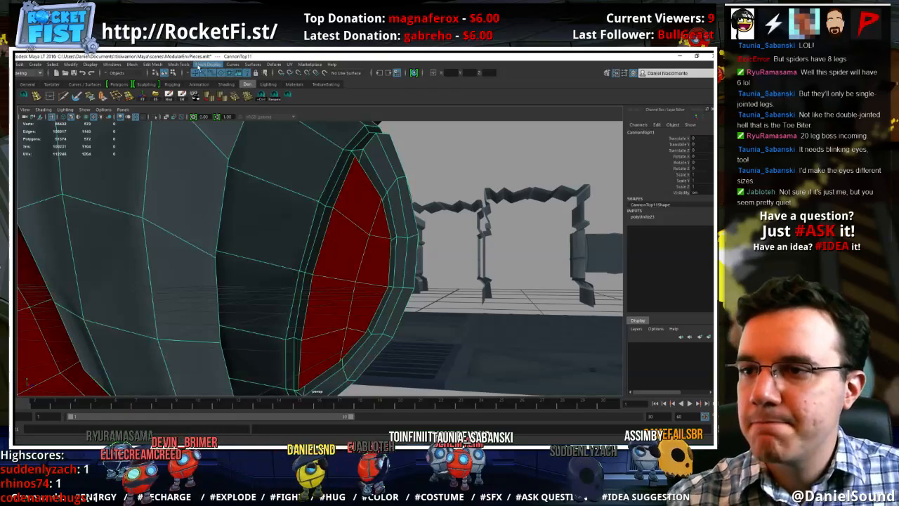
pyautogui.click(208, 64)
pyautogui.click(160, 65)
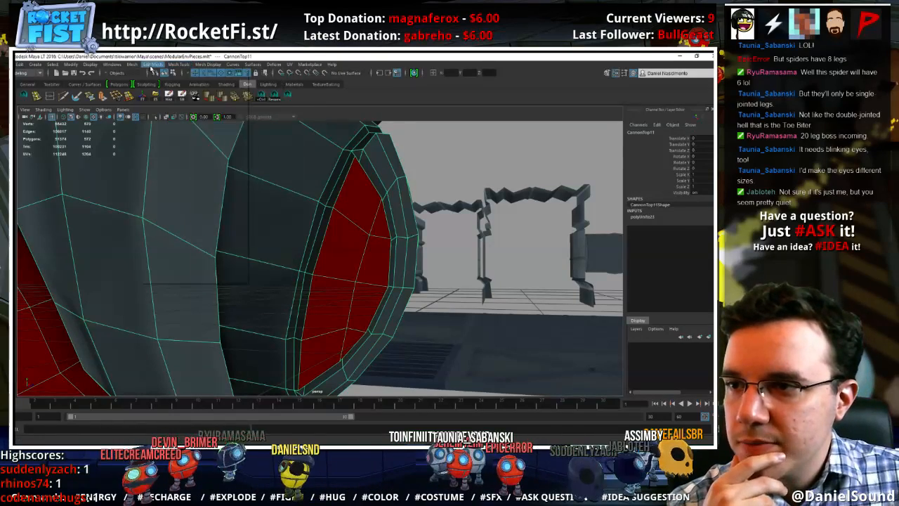
pyautogui.click(152, 65)
pyautogui.click(244, 137)
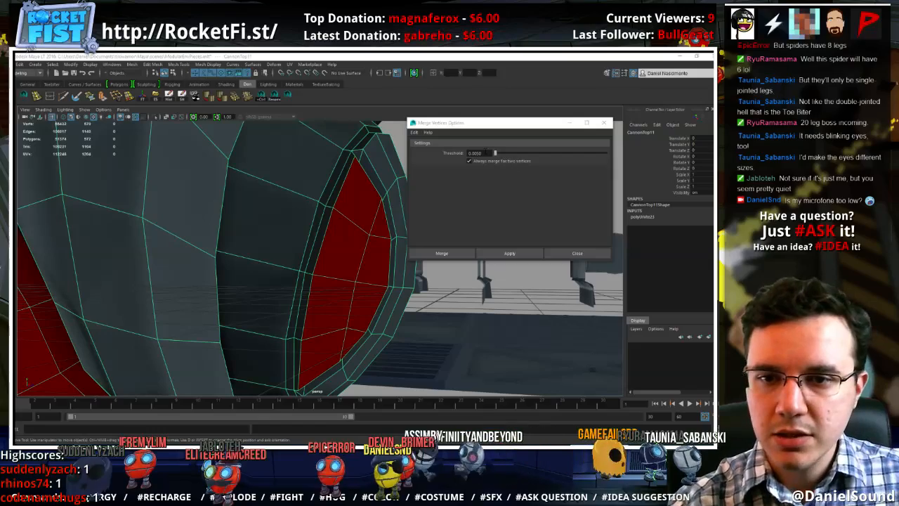
pyautogui.click(436, 253)
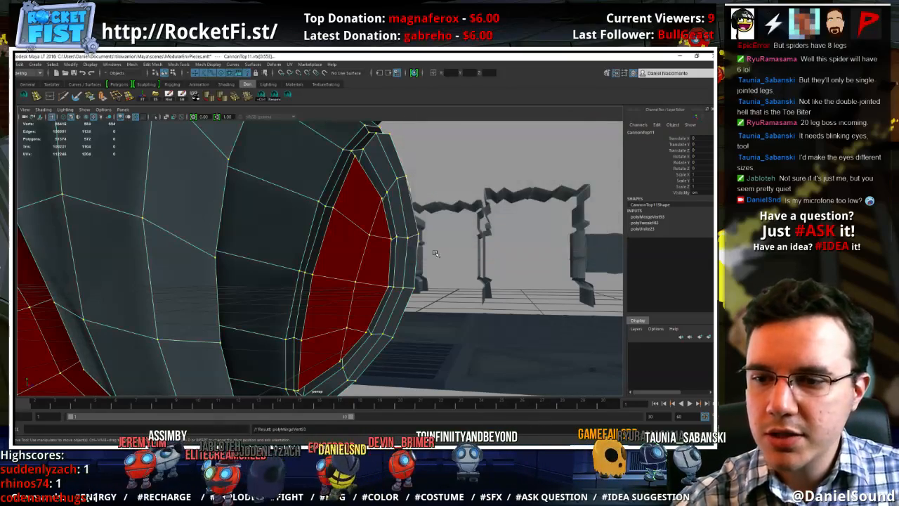
# Preview the merged head smoothed, return to the unsmoothed display, and select the edge loop around the cap's rim
pyautogui.moveTo(311, 217); pyautogui.dragTo(325, 178, button='right')
pyautogui.press('3')
pyautogui.scroll(-3, 406, 181)
pyautogui.press('1')
pyautogui.doubleClick(335, 195)
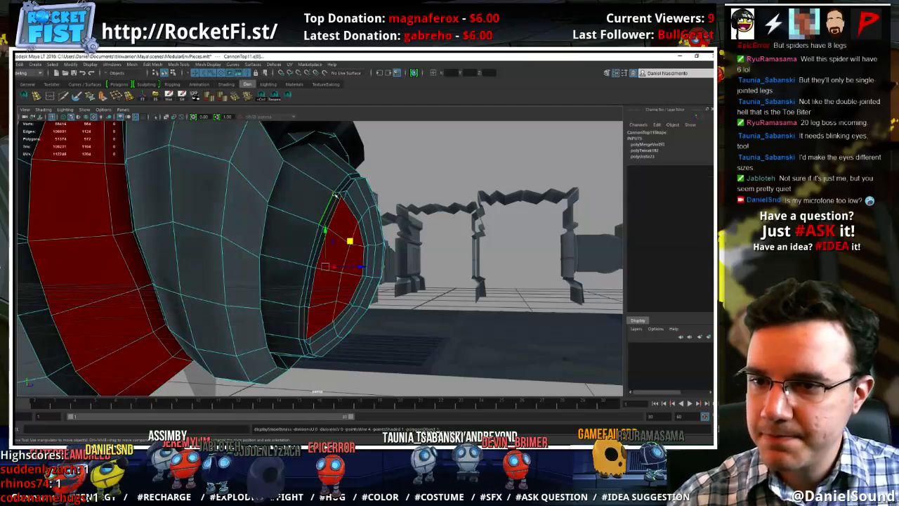
pyautogui.keyDown('alt'); pyautogui.moveTo(335, 195); pyautogui.dragTo(420, 231); pyautogui.keyUp('alt')
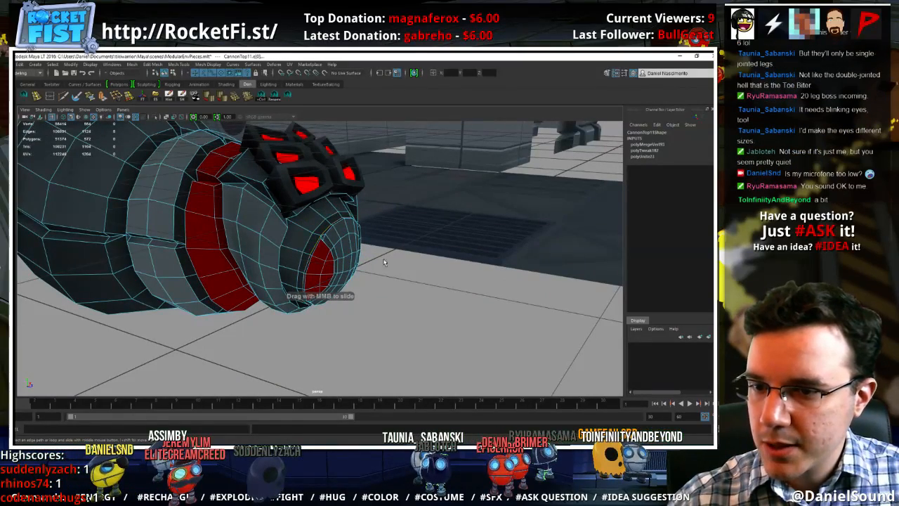
# Shift the edge loop around the cap's rim slightly along the head's length and deselect the model
pyautogui.keyDown('alt'); pyautogui.moveTo(384, 263); pyautogui.dragTo(361, 246); pyautogui.keyUp('alt')
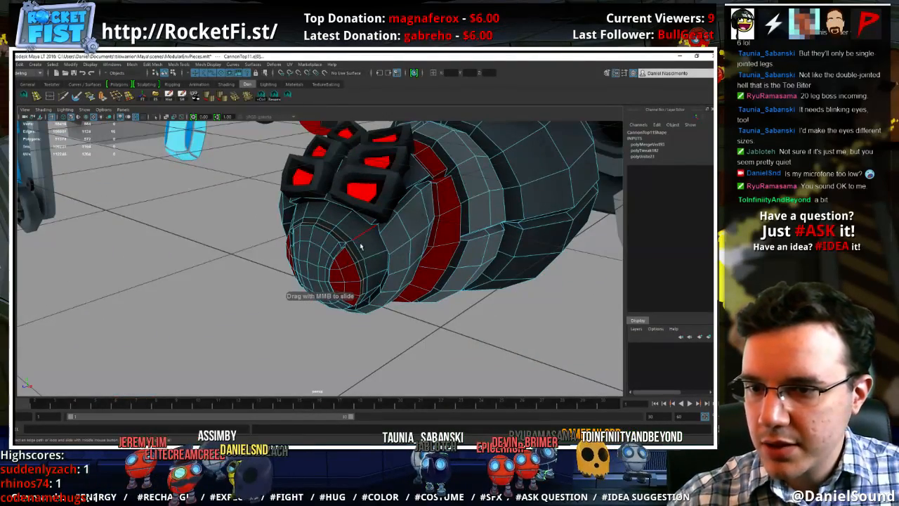
pyautogui.click(323, 266)
pyautogui.press('w')
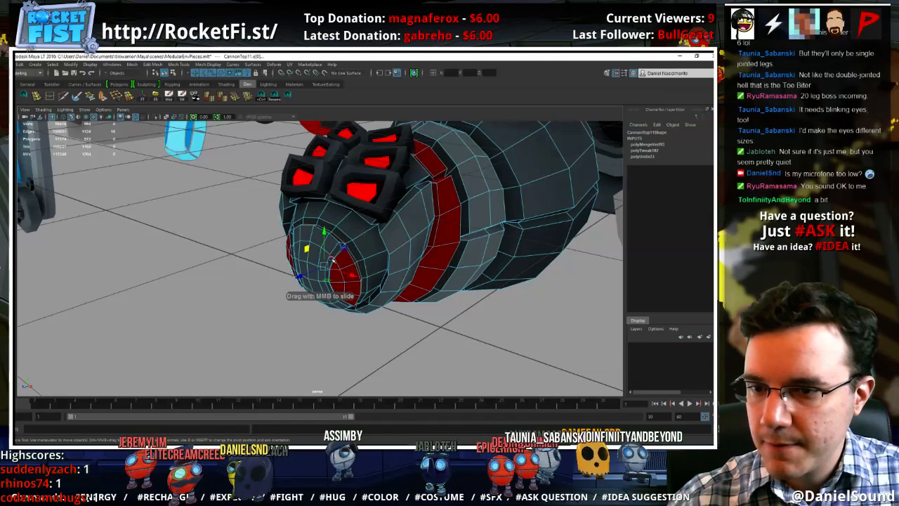
pyautogui.moveTo(302, 276); pyautogui.dragTo(304, 275)
pyautogui.moveTo(343, 216); pyautogui.dragTo(374, 202, button='right')
pyautogui.click(498, 301)
pyautogui.keyDown('alt'); pyautogui.moveTo(498, 265); pyautogui.dragTo(393, 225, button='right'); pyautogui.keyUp('alt')
pyautogui.keyDown('alt'); pyautogui.moveTo(394, 225); pyautogui.dragTo(412, 243); pyautogui.keyUp('alt')
pyautogui.keyDown('alt'); pyautogui.moveTo(412, 243); pyautogui.dragTo(424, 268, button='right'); pyautogui.keyUp('alt')
pyautogui.keyDown('alt'); pyautogui.moveTo(423, 267); pyautogui.dragTo(358, 282); pyautogui.keyUp('alt')
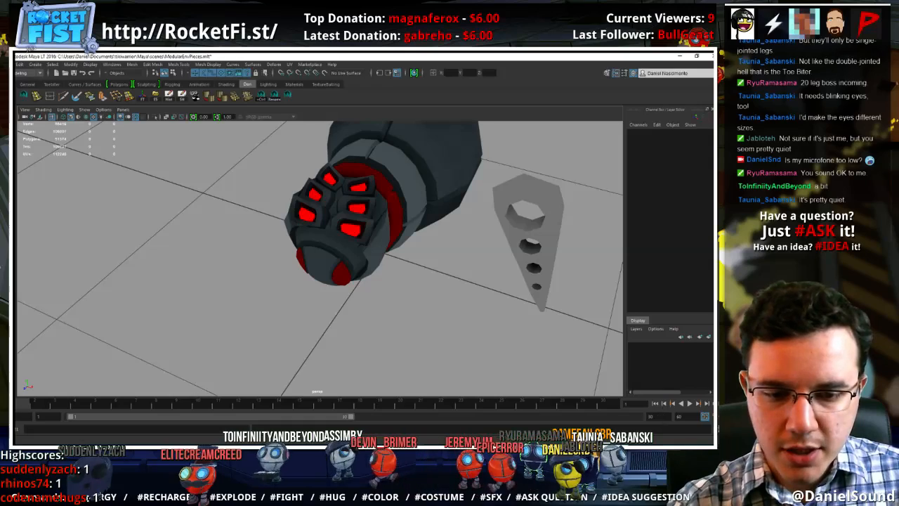
# Switch to the Windows sound settings and set the default microphone's recording level to 72
pyautogui.rightClick(657, 451)
pyautogui.click(660, 433)
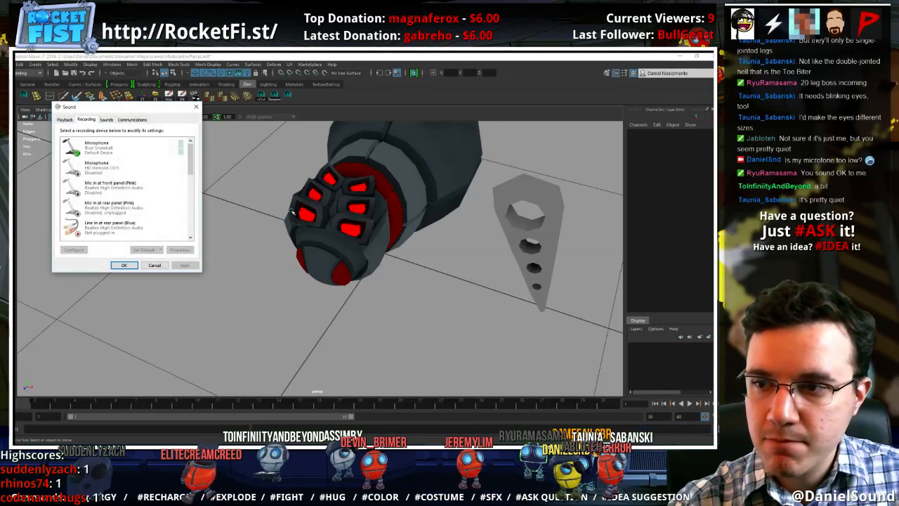
pyautogui.doubleClick(106, 146)
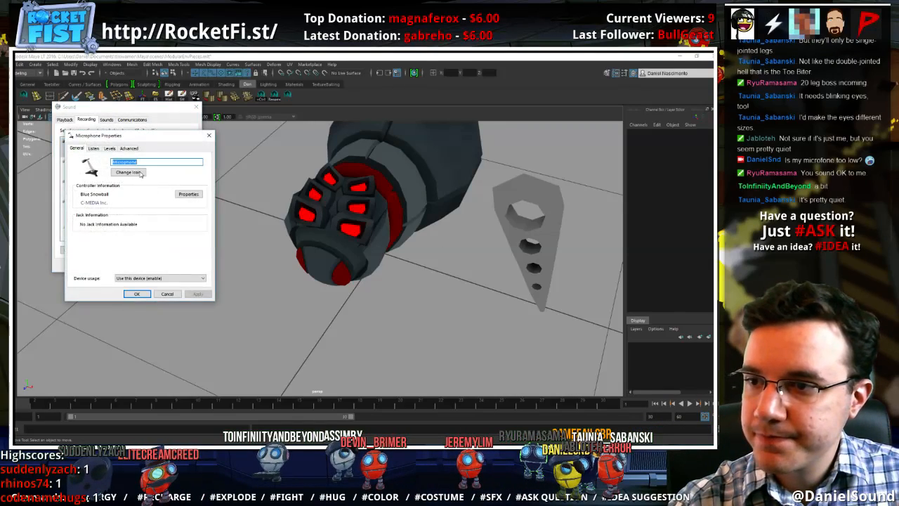
pyautogui.click(95, 150)
pyautogui.click(110, 150)
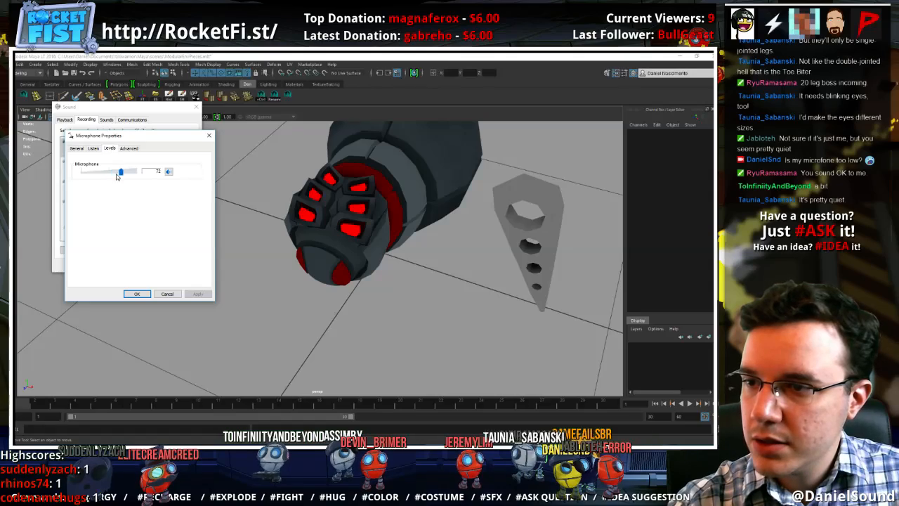
pyautogui.click(137, 293)
pyautogui.click(124, 265)
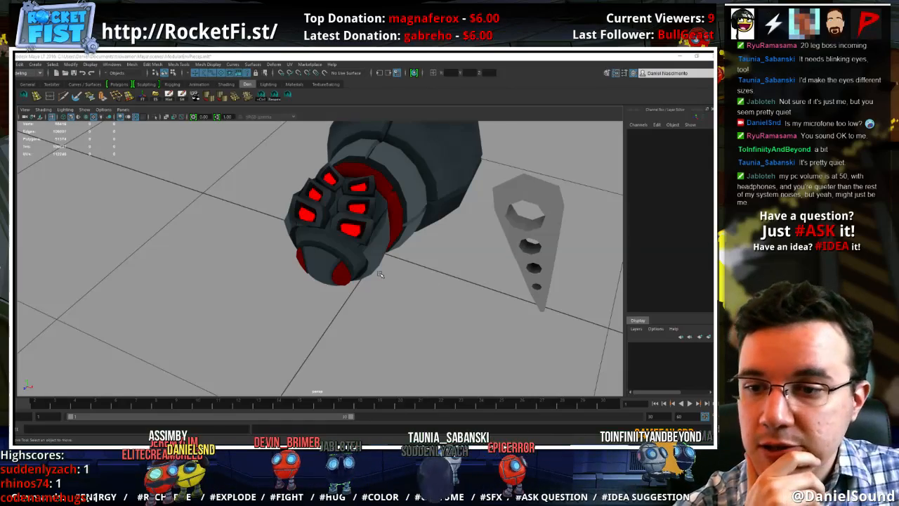
# Save the scene and select the faces of the red patch on one side of the cap
pyautogui.hotkey('ctrl', 's')
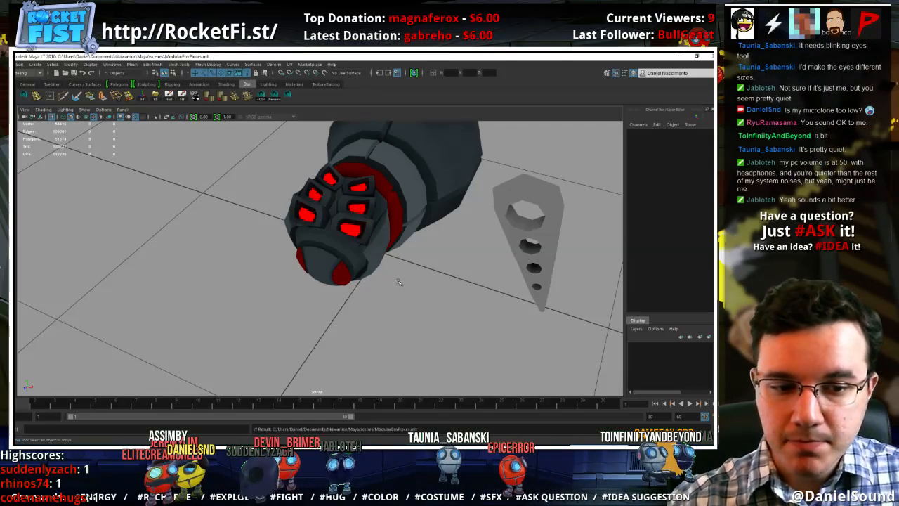
pyautogui.click(330, 269)
pyautogui.keyDown('alt'); pyautogui.moveTo(390, 273); pyautogui.dragTo(411, 316, button='right'); pyautogui.keyUp('alt')
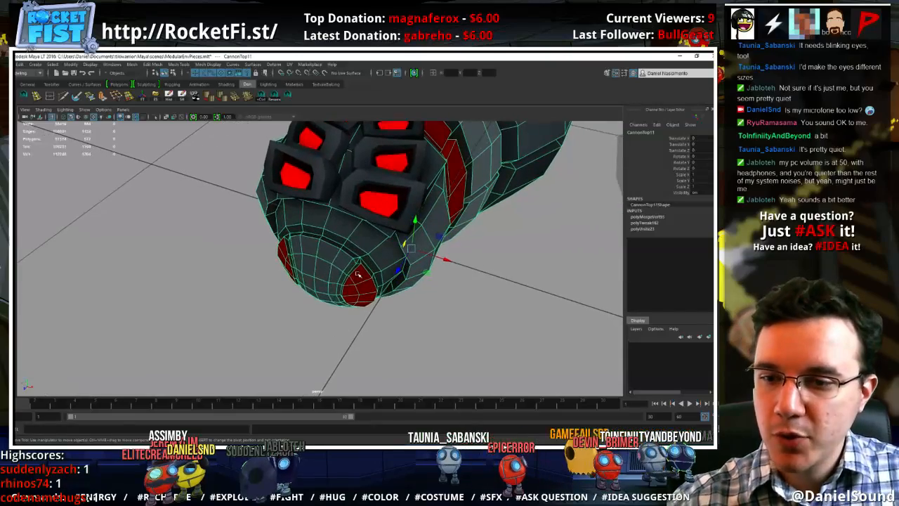
pyautogui.moveTo(358, 259); pyautogui.dragTo(359, 281, button='right')
pyautogui.click(366, 289)
pyautogui.click(366, 302)
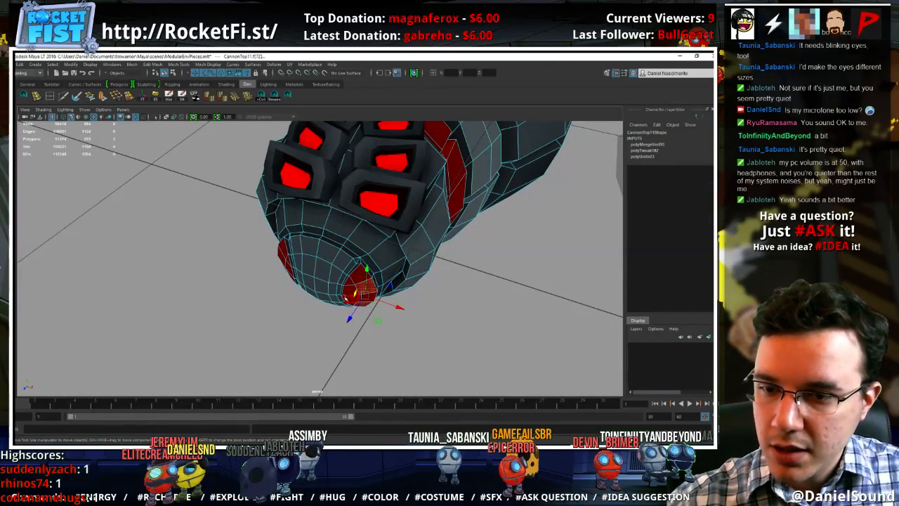
pyautogui.keyDown('alt'); pyautogui.moveTo(349, 300); pyautogui.dragTo(355, 269); pyautogui.keyUp('alt')
pyautogui.moveTo(356, 269); pyautogui.dragTo(356, 249, button='right')
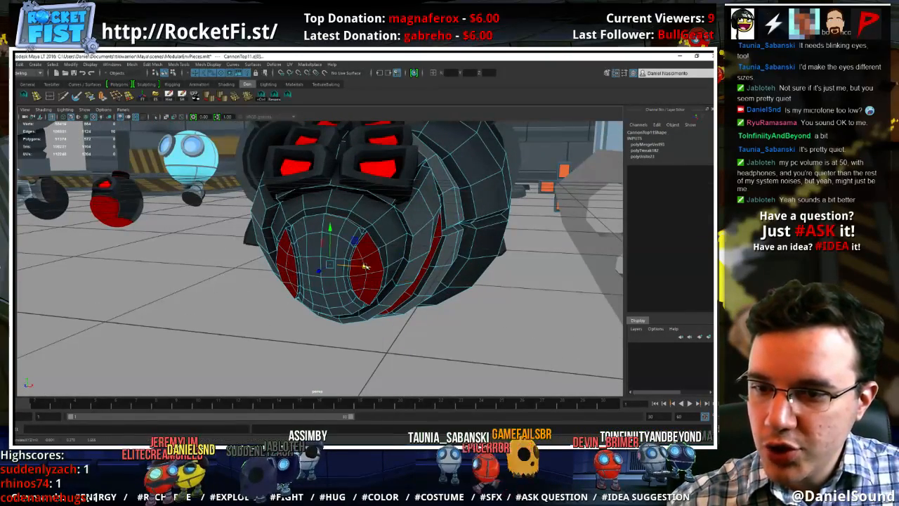
# Pull the red patches on both sides of the cap outward into protruding fang-like shapes, then deselect the model
pyautogui.doubleClick(367, 284)
pyautogui.keyDown('alt'); pyautogui.moveTo(364, 286); pyautogui.dragTo(409, 297); pyautogui.keyUp('alt')
pyautogui.keyDown('shift'); pyautogui.click(299, 275); pyautogui.keyUp('shift')
pyautogui.keyDown('alt'); pyautogui.moveTo(296, 269); pyautogui.dragTo(346, 291); pyautogui.keyUp('alt')
pyautogui.press('r')
pyautogui.press('w')
pyautogui.moveTo(379, 258); pyautogui.dragTo(414, 236, button='right')
pyautogui.click(430, 243)
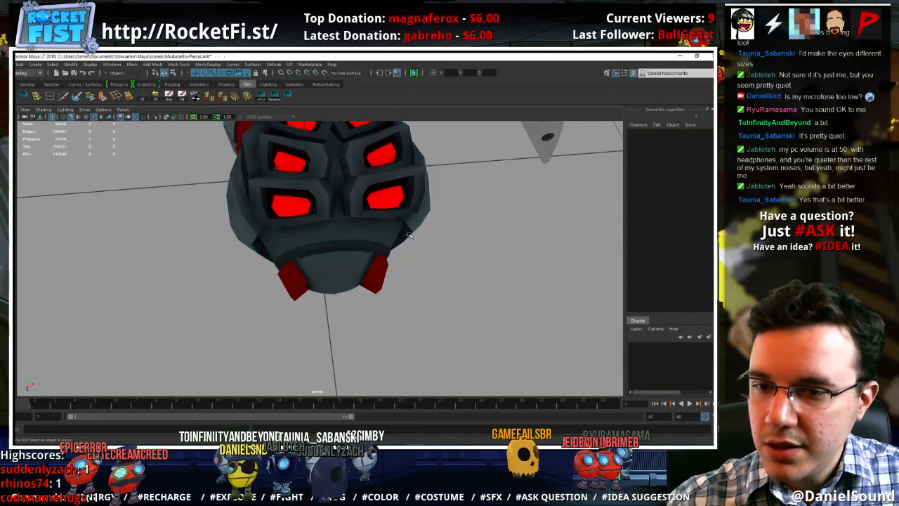
# Select the central faces of the red patch on one side of the front cap
pyautogui.scroll(-6, 404, 256)
pyautogui.keyDown('alt'); pyautogui.moveTo(408, 264); pyautogui.dragTo(378, 261); pyautogui.keyUp('alt')
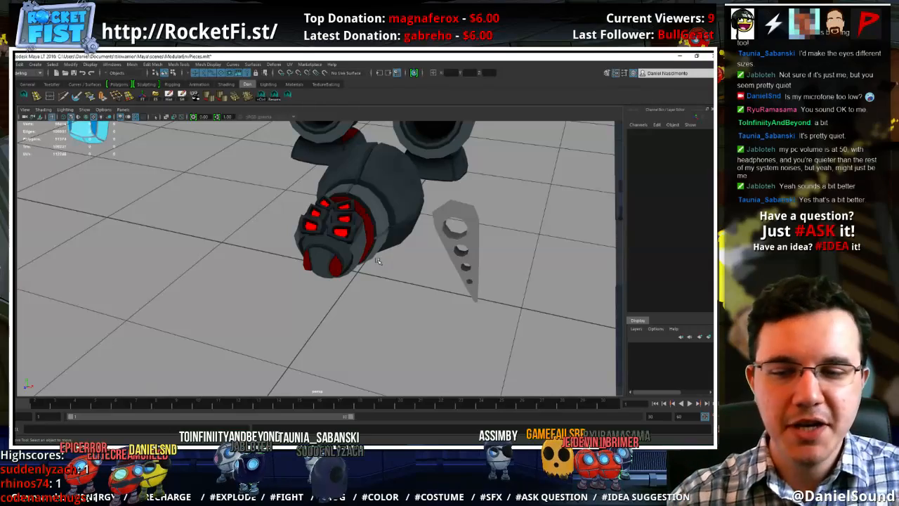
pyautogui.keyDown('alt'); pyautogui.moveTo(346, 274); pyautogui.dragTo(437, 304, button='right'); pyautogui.keyUp('alt')
pyautogui.moveTo(379, 306)
pyautogui.keyDown('alt'); pyautogui.mouseDown()
pyautogui.moveTo(343, 284)
pyautogui.moveTo(378, 292)
pyautogui.mouseUp(); pyautogui.keyUp('alt')
pyautogui.scroll(1, 373, 289)
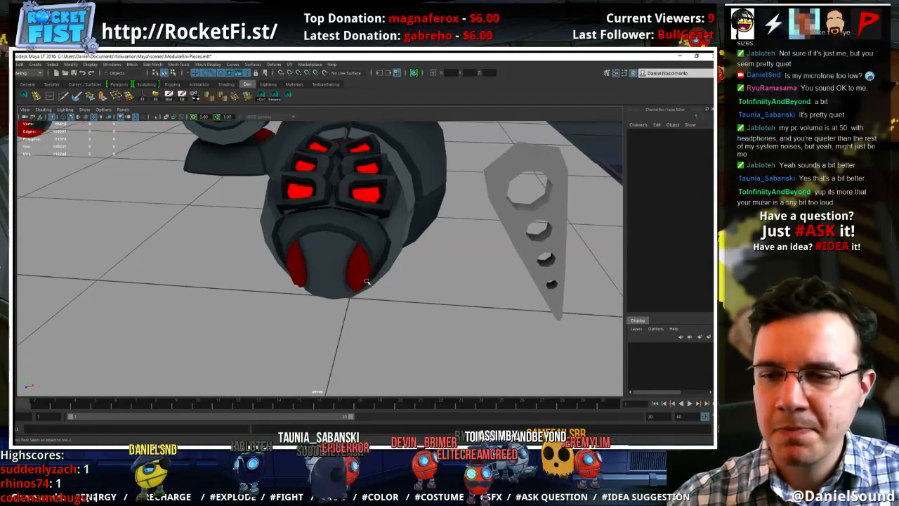
pyautogui.moveTo(354, 259); pyautogui.dragTo(354, 279, button='right')
pyautogui.click(361, 265)
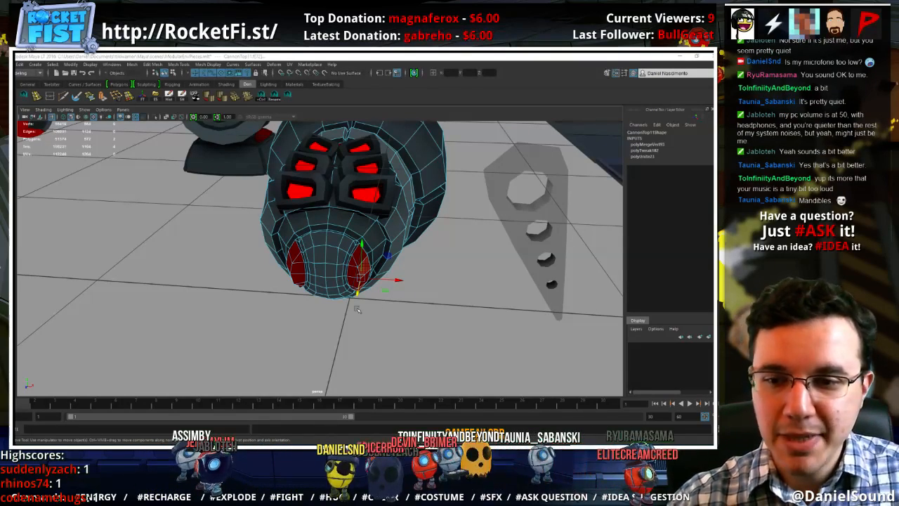
pyautogui.keyDown('alt'); pyautogui.moveTo(357, 310); pyautogui.dragTo(396, 266); pyautogui.keyUp('alt')
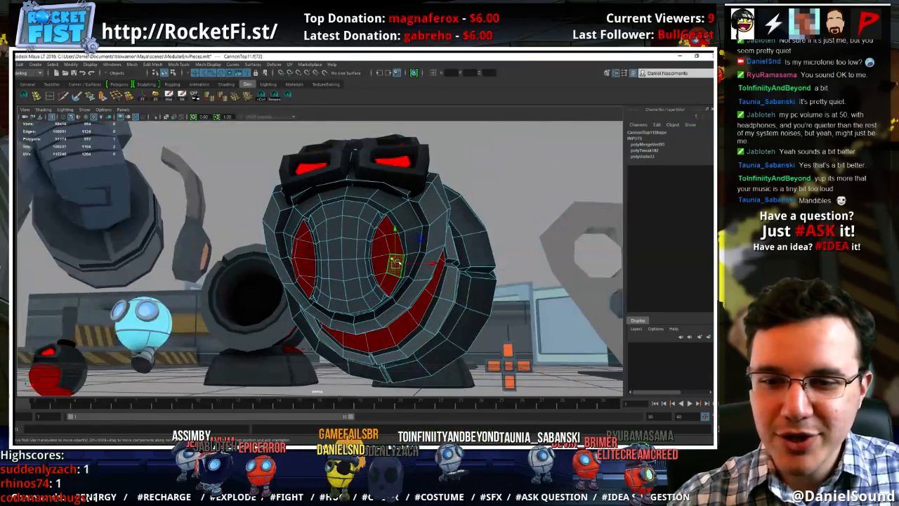
pyautogui.keyDown('shift'); pyautogui.click(381, 262); pyautogui.keyUp('shift')
pyautogui.keyDown('shift'); pyautogui.click(382, 246); pyautogui.keyUp('shift')
pyautogui.keyDown('shift'); pyautogui.click(395, 246); pyautogui.keyUp('shift')
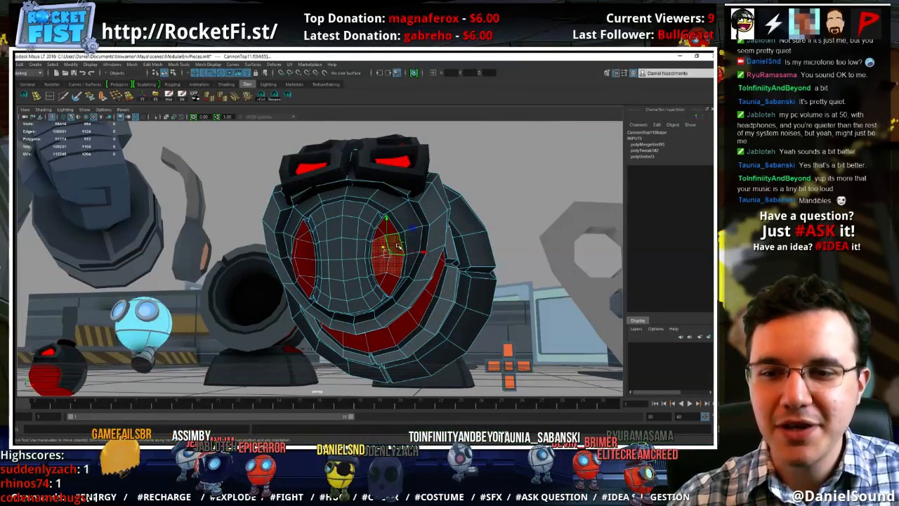
# Add the faces of the opposite red patch and the remaining end faces of the first patch to the selection
pyautogui.keyDown('shift'); pyautogui.click(307, 252); pyautogui.keyUp('shift')
pyautogui.keyDown('shift'); pyautogui.click(307, 266); pyautogui.keyUp('shift')
pyautogui.keyDown('shift'); pyautogui.click(298, 266); pyautogui.keyUp('shift')
pyautogui.keyDown('shift'); pyautogui.click(299, 251); pyautogui.keyUp('shift')
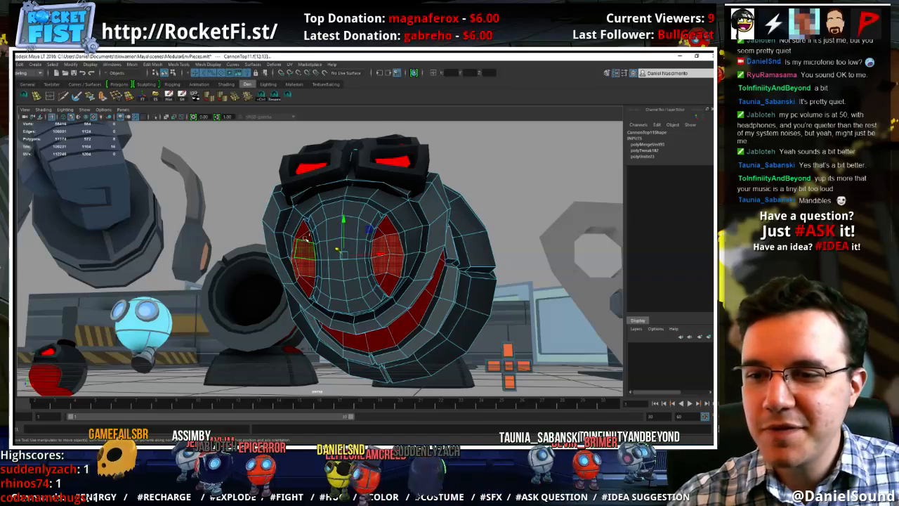
pyautogui.keyDown('shift'); pyautogui.click(307, 234); pyautogui.keyUp('shift')
pyautogui.keyDown('shift'); pyautogui.click(300, 234); pyautogui.keyUp('shift')
pyautogui.keyDown('shift'); pyautogui.click(302, 282); pyautogui.keyUp('shift')
pyautogui.keyDown('shift'); pyautogui.click(309, 283); pyautogui.keyUp('shift')
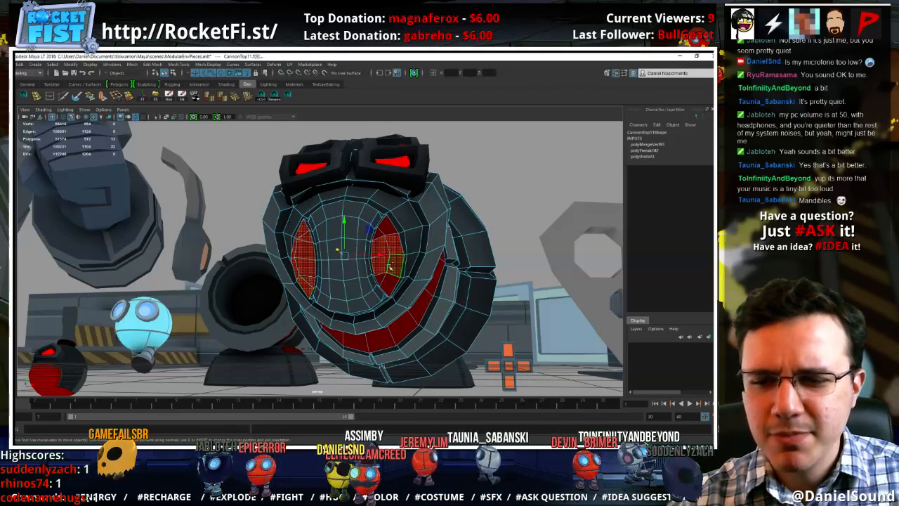
pyautogui.keyDown('shift'); pyautogui.click(384, 282); pyautogui.keyUp('shift')
pyautogui.keyDown('shift'); pyautogui.click(392, 283); pyautogui.keyUp('shift')
pyautogui.keyDown('shift'); pyautogui.click(391, 234); pyautogui.keyUp('shift')
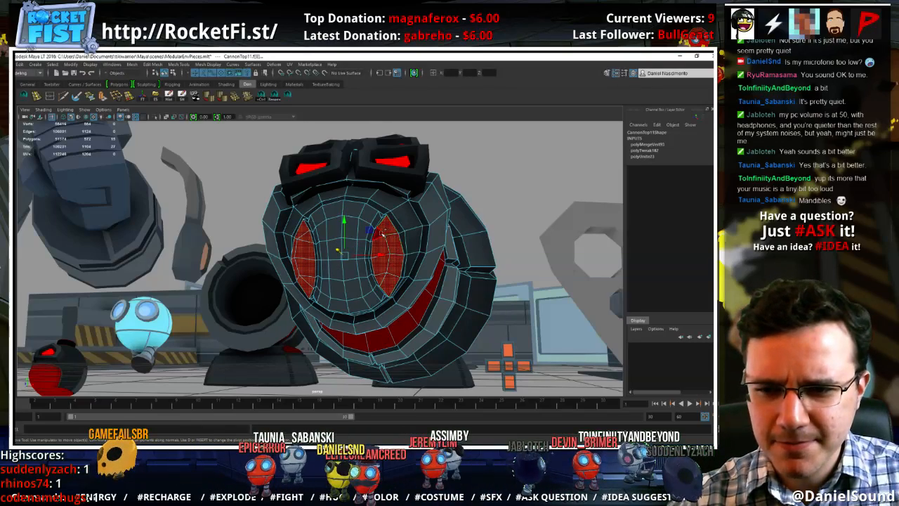
# Extrude the selected red faces on both sides outward into mandibles, narrowing the ends and drawing them toward each other
pyautogui.moveTo(430, 280)
pyautogui.keyDown('alt'); pyautogui.mouseDown()
pyautogui.moveTo(409, 299)
pyautogui.moveTo(416, 279)
pyautogui.mouseUp(); pyautogui.keyUp('alt')
pyautogui.click(104, 97)
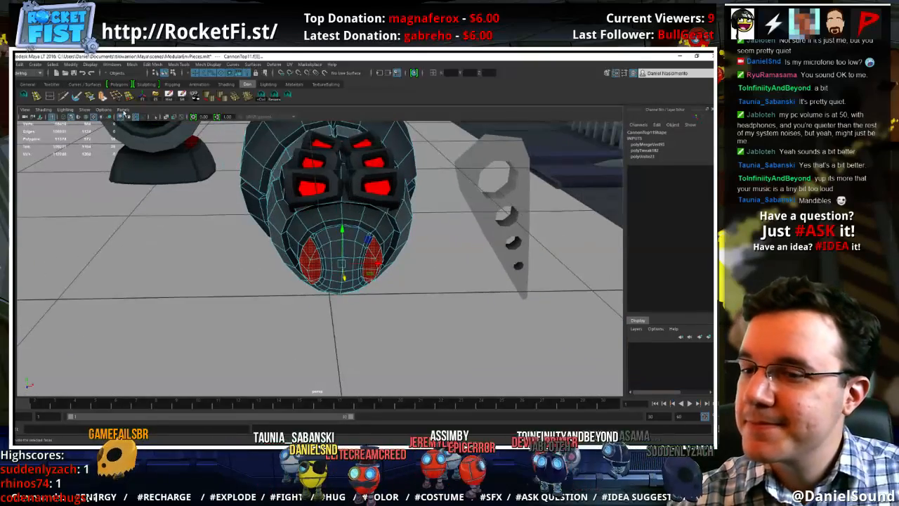
pyautogui.keyDown('alt'); pyautogui.moveTo(340, 286); pyautogui.dragTo(321, 288); pyautogui.keyUp('alt')
pyautogui.click(345, 323)
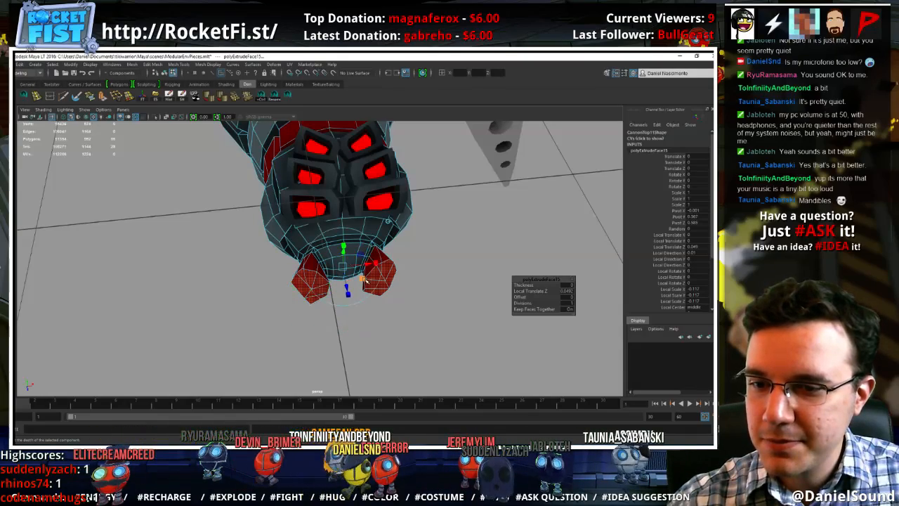
pyautogui.keyDown('alt'); pyautogui.moveTo(361, 264); pyautogui.dragTo(356, 305); pyautogui.keyUp('alt')
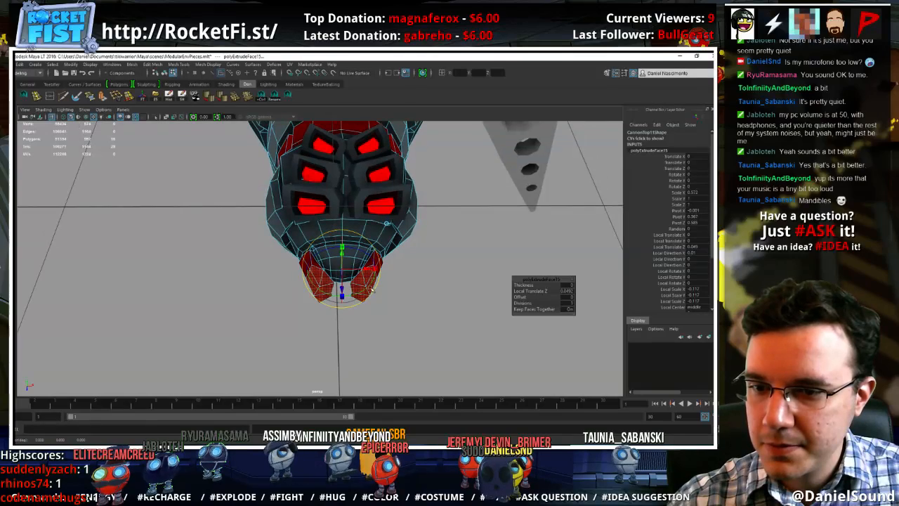
# Try to rotate the extruded mandible ends, then undo the rotation
pyautogui.click(387, 224)
pyautogui.click(360, 302)
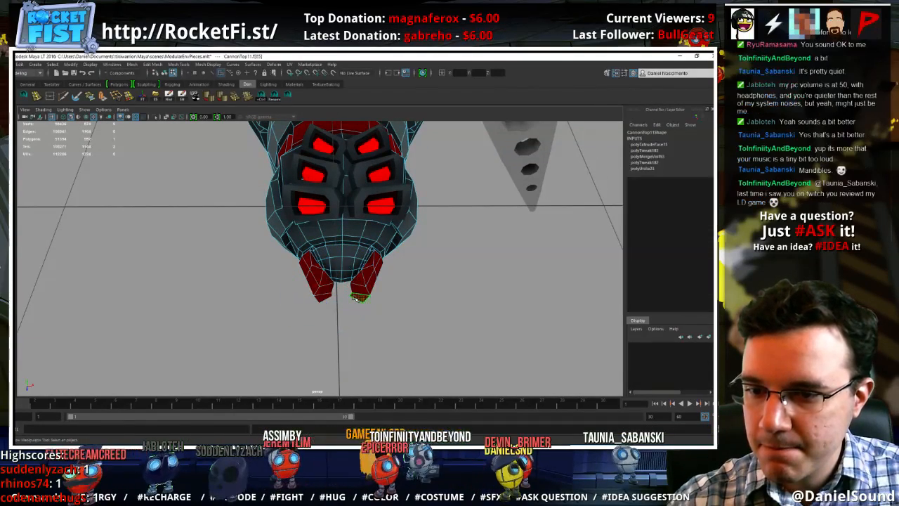
pyautogui.hotkey('ctrl', 'z')
pyautogui.click(360, 308)
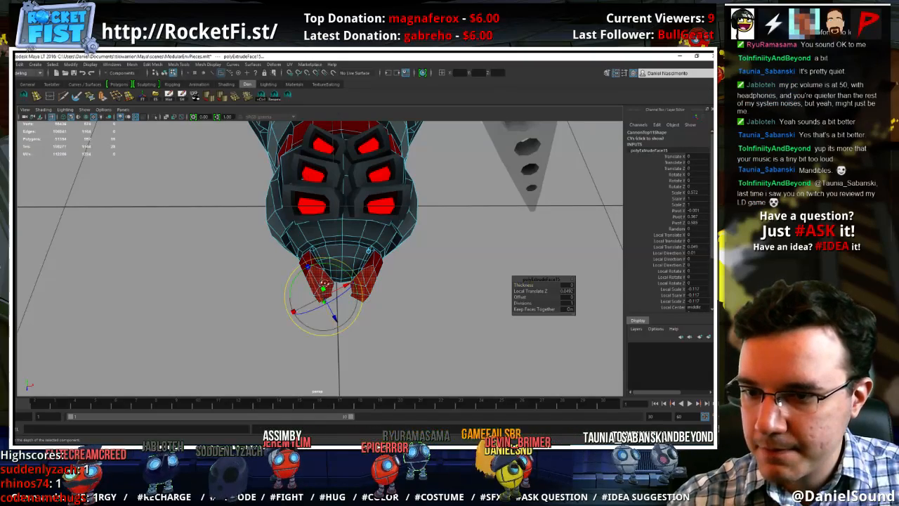
pyautogui.keyDown('alt'); pyautogui.moveTo(324, 283); pyautogui.dragTo(340, 267); pyautogui.keyUp('alt')
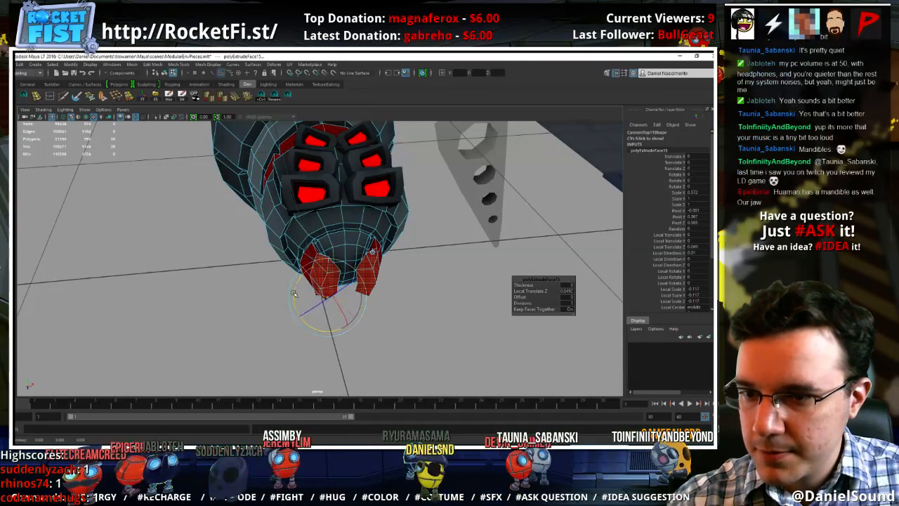
pyautogui.hotkey('ctrl', 'z')
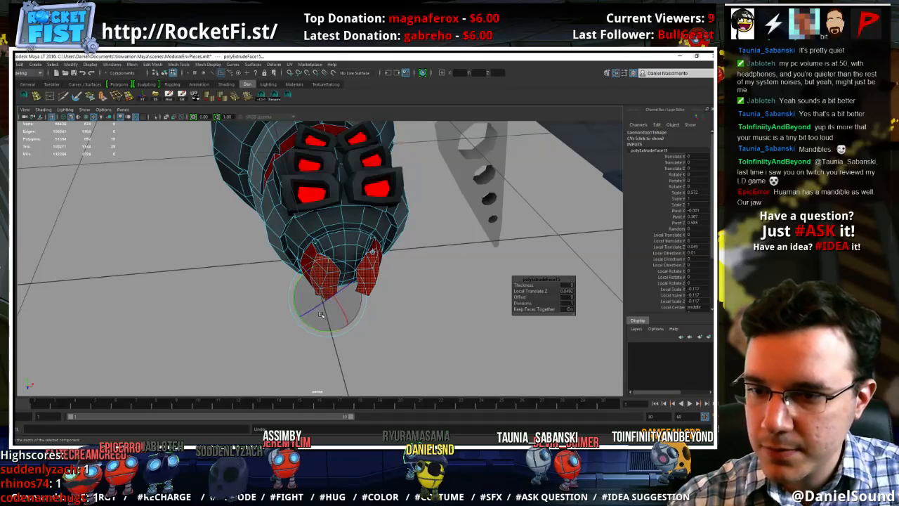
# Finish the extrusion, deselect the mandibles, and reselect the head mesh
pyautogui.keyDown('alt'); pyautogui.moveTo(330, 318); pyautogui.dragTo(388, 309); pyautogui.keyUp('alt')
pyautogui.press('w')
pyautogui.moveTo(374, 261); pyautogui.dragTo(411, 247, button='right')
pyautogui.keyDown('alt'); pyautogui.moveTo(451, 309); pyautogui.dragTo(330, 309, button='right'); pyautogui.keyUp('alt')
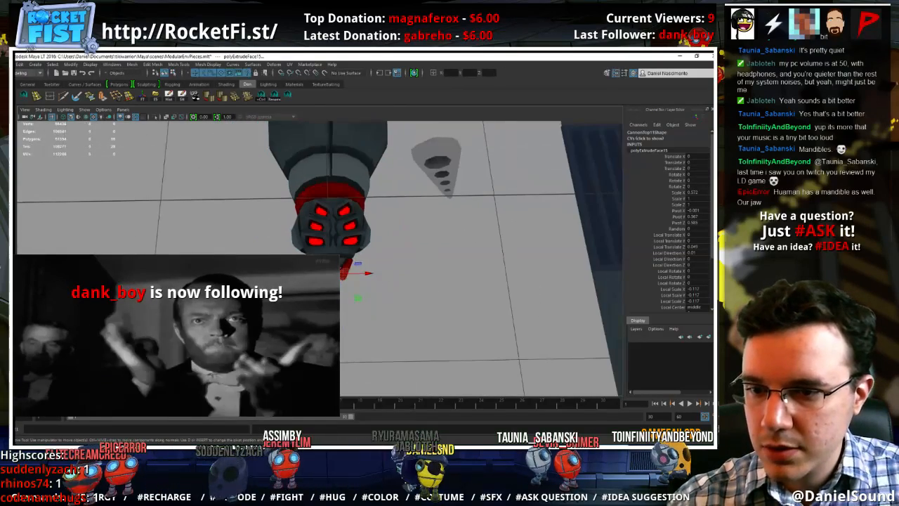
pyautogui.click(422, 311)
pyautogui.keyDown('alt'); pyautogui.moveTo(422, 311); pyautogui.dragTo(552, 316, button='right'); pyautogui.keyUp('alt')
pyautogui.click(392, 284)
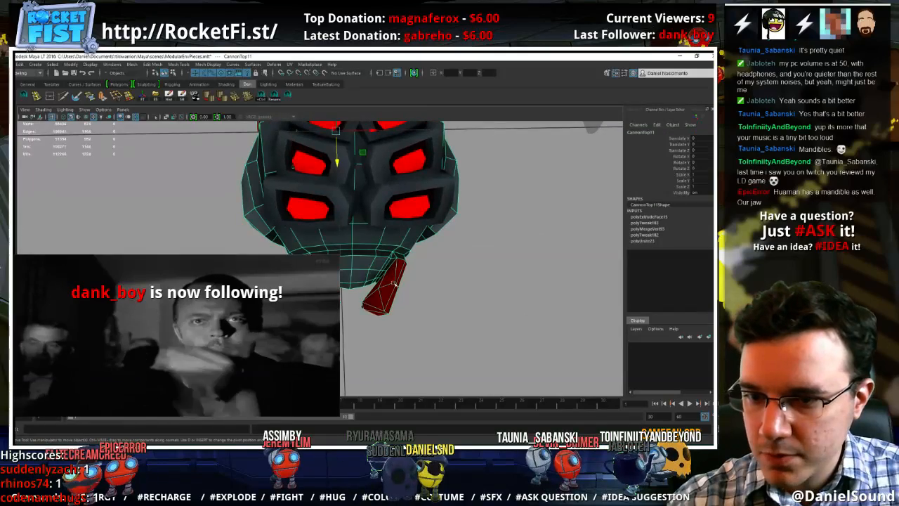
# Select the inner faces near the tips of both mandibles and scale them across the head's width
pyautogui.moveTo(394, 260); pyautogui.dragTo(393, 238, button='right')
pyautogui.click(386, 285)
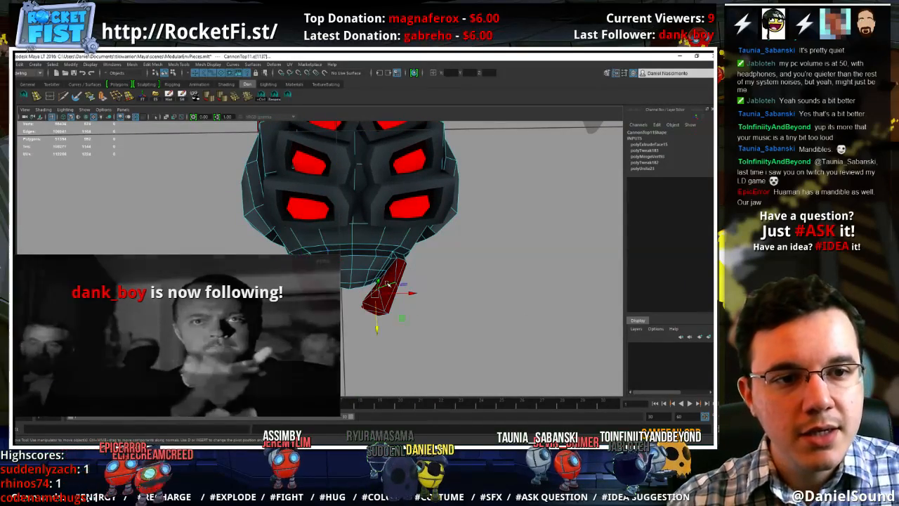
pyautogui.keyDown('alt'); pyautogui.moveTo(322, 281); pyautogui.dragTo(361, 278); pyautogui.keyUp('alt')
pyautogui.moveTo(317, 272); pyautogui.dragTo(319, 291, button='right')
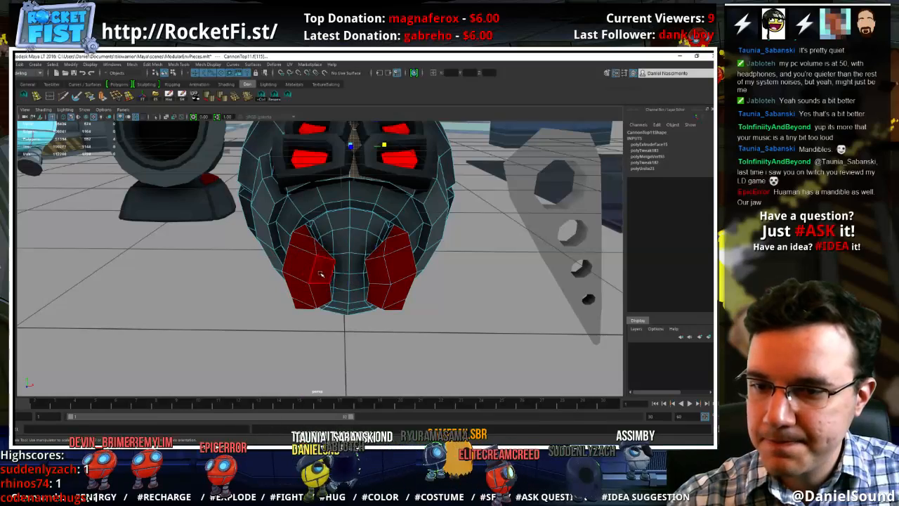
pyautogui.click(322, 274)
pyautogui.keyDown('shift'); pyautogui.click(324, 298); pyautogui.keyUp('shift')
pyautogui.keyDown('alt'); pyautogui.moveTo(325, 298); pyautogui.dragTo(405, 321); pyautogui.keyUp('alt')
pyautogui.keyDown('shift'); pyautogui.click(380, 276); pyautogui.keyUp('shift')
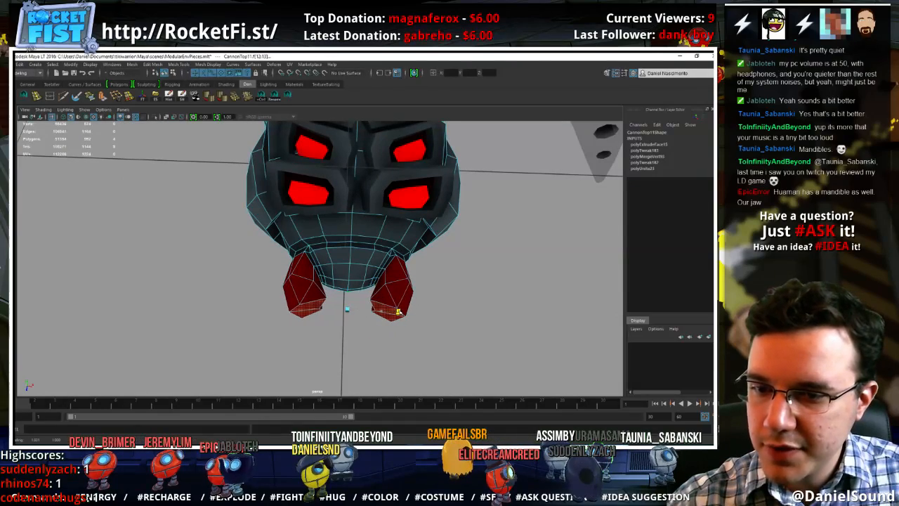
pyautogui.keyDown('alt'); pyautogui.moveTo(382, 311); pyautogui.dragTo(392, 268); pyautogui.keyUp('alt')
pyautogui.moveTo(392, 269); pyautogui.dragTo(378, 295, button='right')
# Select the matching inner edges near both mandible tips and scale them across the head's width
pyautogui.click(377, 295)
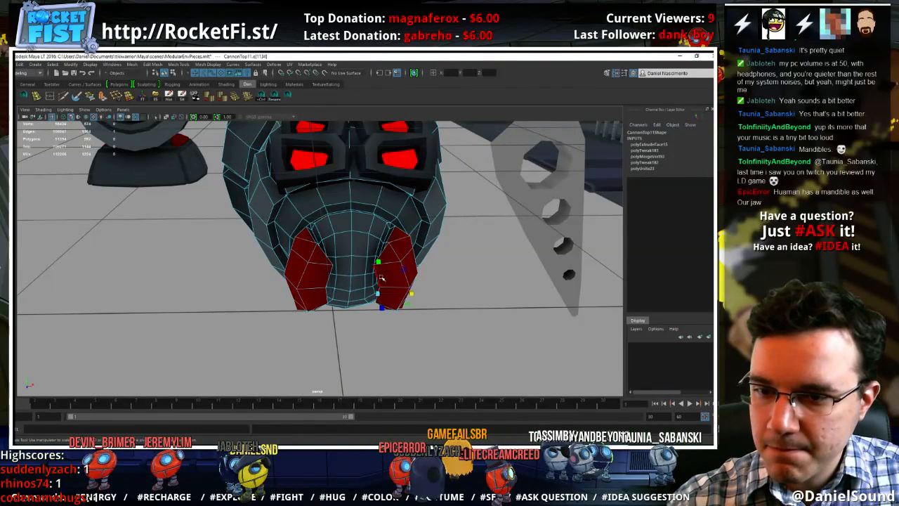
pyautogui.keyDown('shift'); pyautogui.click(383, 297); pyautogui.keyUp('shift')
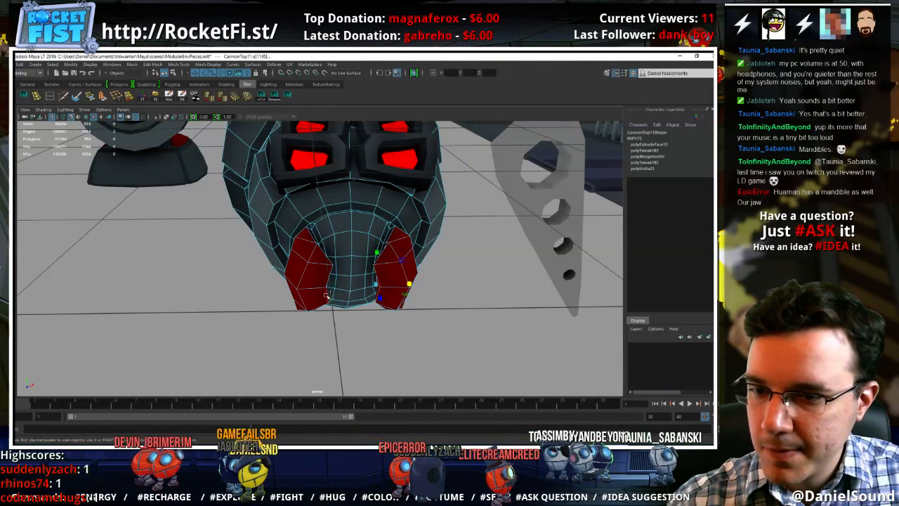
pyautogui.click(326, 296)
pyautogui.keyDown('alt'); pyautogui.moveTo(372, 279); pyautogui.dragTo(394, 295); pyautogui.keyUp('alt')
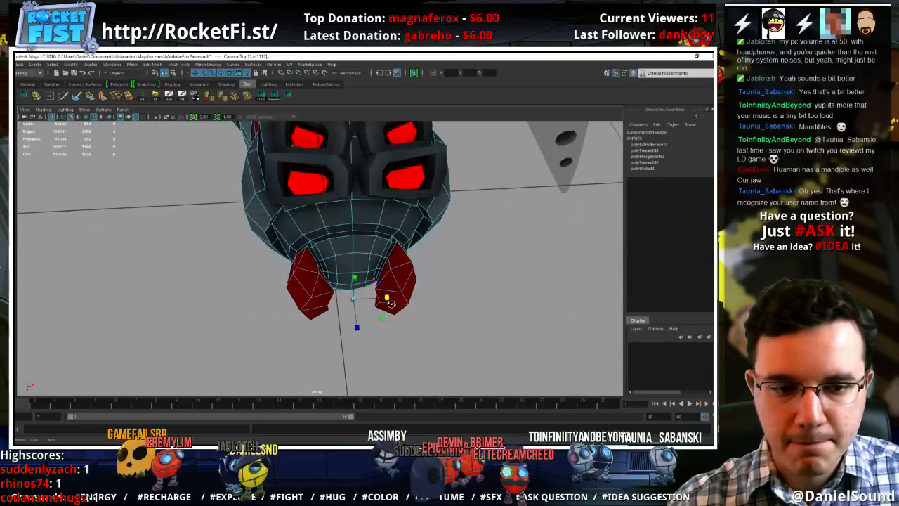
pyautogui.keyDown('alt'); pyautogui.moveTo(453, 320); pyautogui.dragTo(345, 333); pyautogui.keyUp('alt')
# Extrude the inner tip faces of both mandibles toward each other and shrink them into points with a local scale of about 0.1
pyautogui.moveTo(379, 297)
pyautogui.mouseDown()
pyautogui.moveTo(387, 270)
pyautogui.moveTo(331, 269)
pyautogui.moveTo(399, 269)
pyautogui.moveTo(388, 289)
pyautogui.mouseUp()
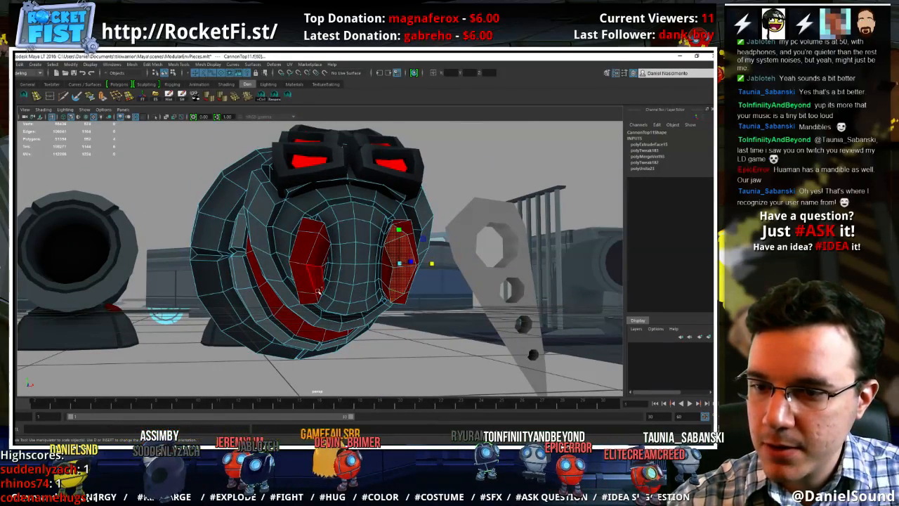
pyautogui.keyDown('alt'); pyautogui.moveTo(321, 291); pyautogui.dragTo(319, 309); pyautogui.keyUp('alt')
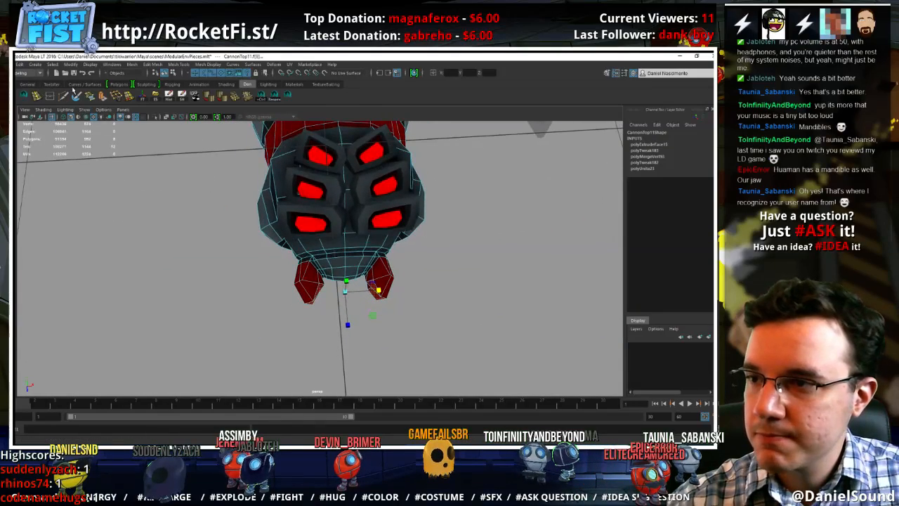
pyautogui.hotkey('ctrl', 'e')
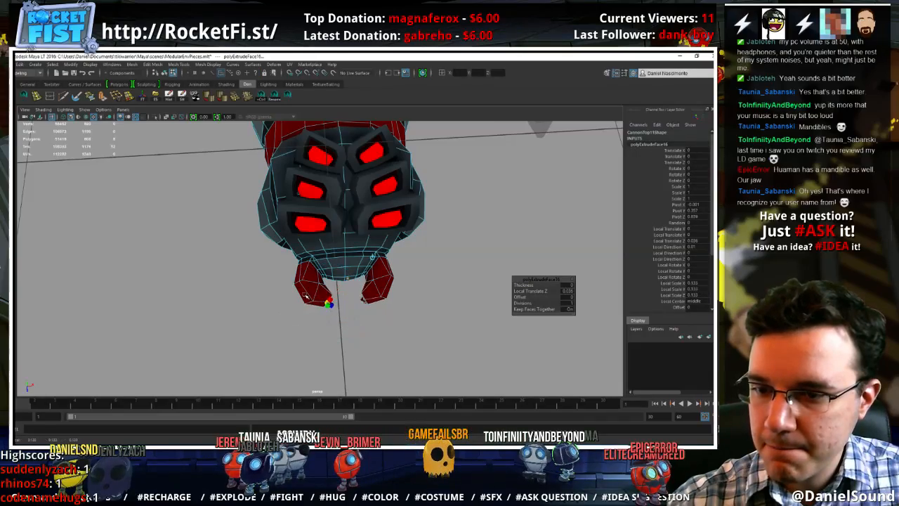
pyautogui.keyDown('alt'); pyautogui.moveTo(306, 297); pyautogui.dragTo(328, 287); pyautogui.keyUp('alt')
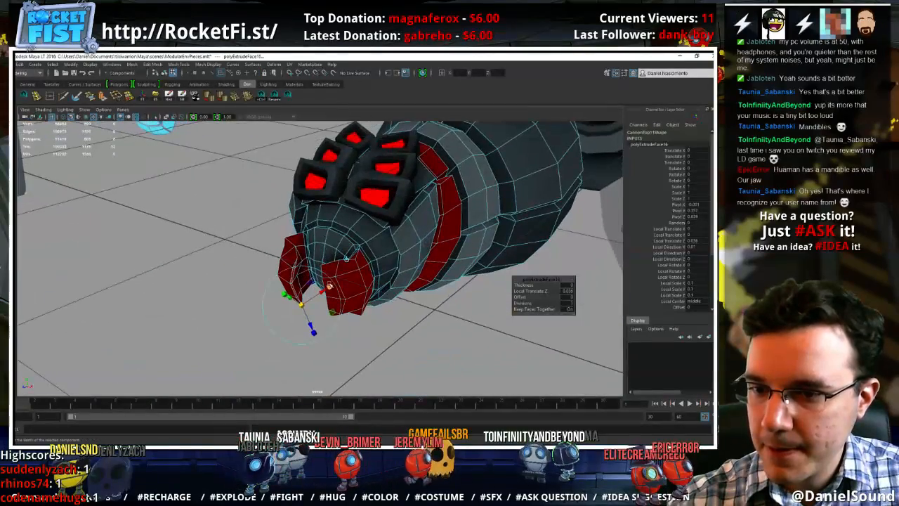
pyautogui.moveTo(512, 265); pyautogui.dragTo(509, 267)
pyautogui.keyDown('alt'); pyautogui.moveTo(509, 267); pyautogui.dragTo(587, 289); pyautogui.keyUp('alt')
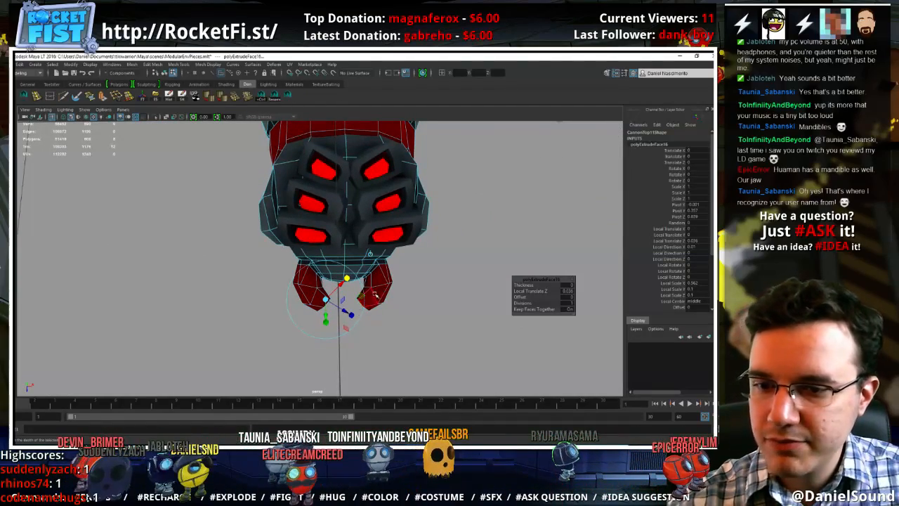
# Leave the extrusion, deselect the model, and examine the curved mandibles from above and from the front
pyautogui.press('w')
pyautogui.moveTo(380, 271); pyautogui.dragTo(408, 281, button='right')
pyautogui.keyDown('alt'); pyautogui.moveTo(407, 281); pyautogui.dragTo(412, 251); pyautogui.keyUp('alt')
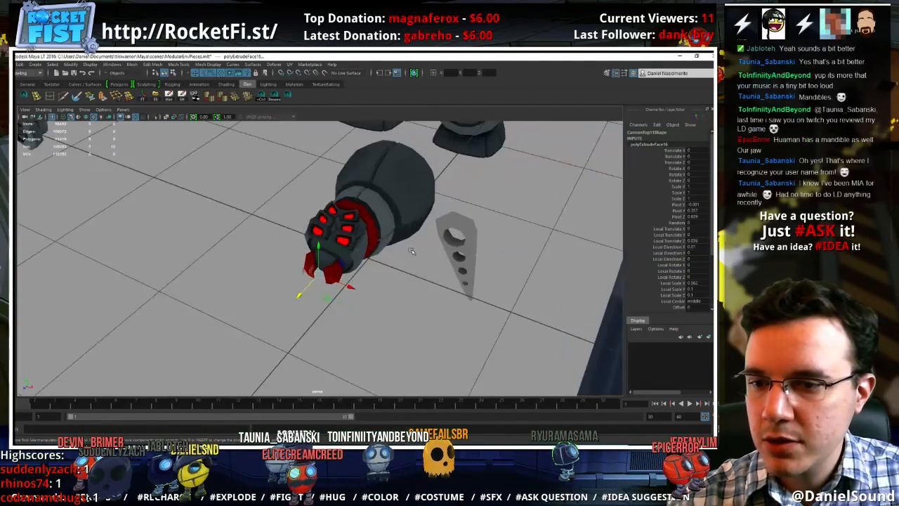
pyautogui.click(412, 250)
pyautogui.keyDown('alt'); pyautogui.moveTo(407, 325); pyautogui.dragTo(288, 273); pyautogui.keyUp('alt')
pyautogui.keyDown('alt'); pyautogui.moveTo(287, 273); pyautogui.dragTo(306, 293, button='right'); pyautogui.keyUp('alt')
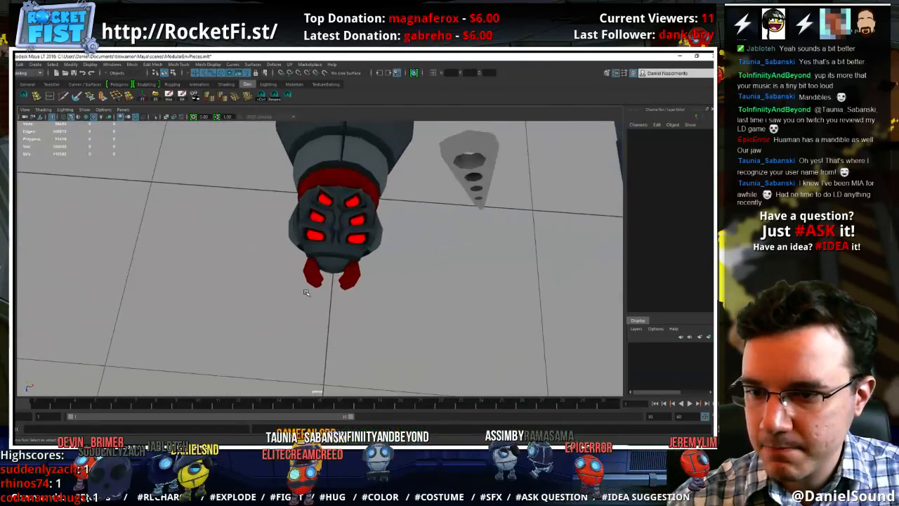
pyautogui.keyDown('alt'); pyautogui.moveTo(306, 293); pyautogui.dragTo(305, 261); pyautogui.keyUp('alt')
pyautogui.keyDown('alt'); pyautogui.moveTo(304, 262); pyautogui.dragTo(372, 276, button='right'); pyautogui.keyUp('alt')
# Select the middle inner edge of each mandible and scale the pair closer together
pyautogui.click(365, 251)
pyautogui.keyDown('alt'); pyautogui.moveTo(365, 251); pyautogui.dragTo(364, 262); pyautogui.keyUp('alt')
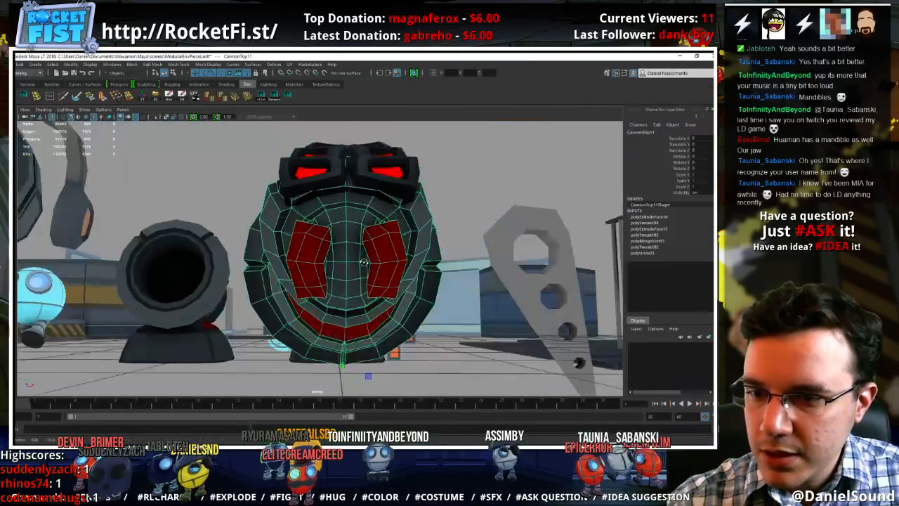
pyautogui.moveTo(381, 247); pyautogui.dragTo(381, 227, button='right')
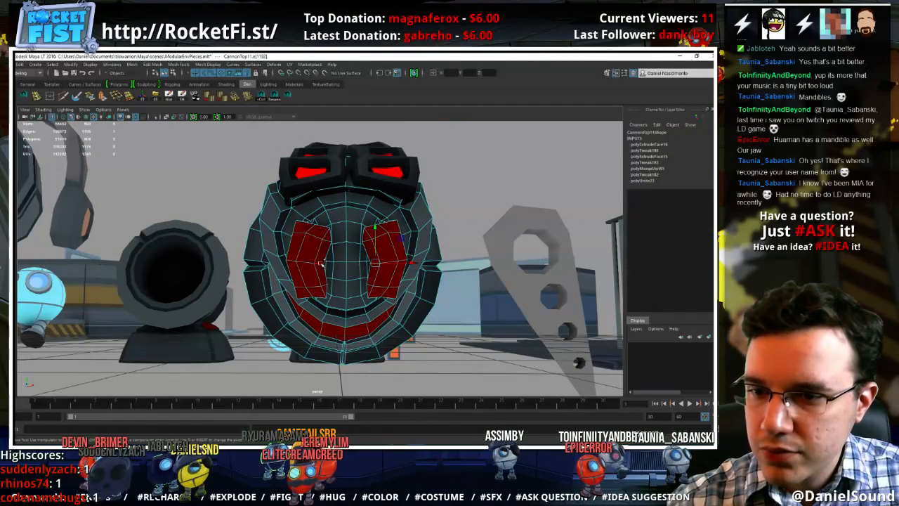
pyautogui.press('r')
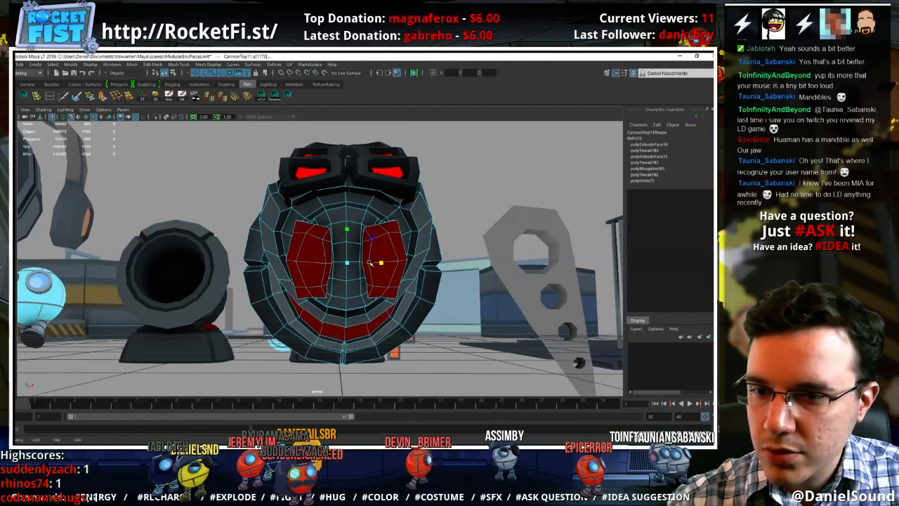
# Select the matching lower inner vertices of both mandibles and move them up slightly
pyautogui.keyDown('alt'); pyautogui.moveTo(385, 289); pyautogui.dragTo(385, 258); pyautogui.keyUp('alt')
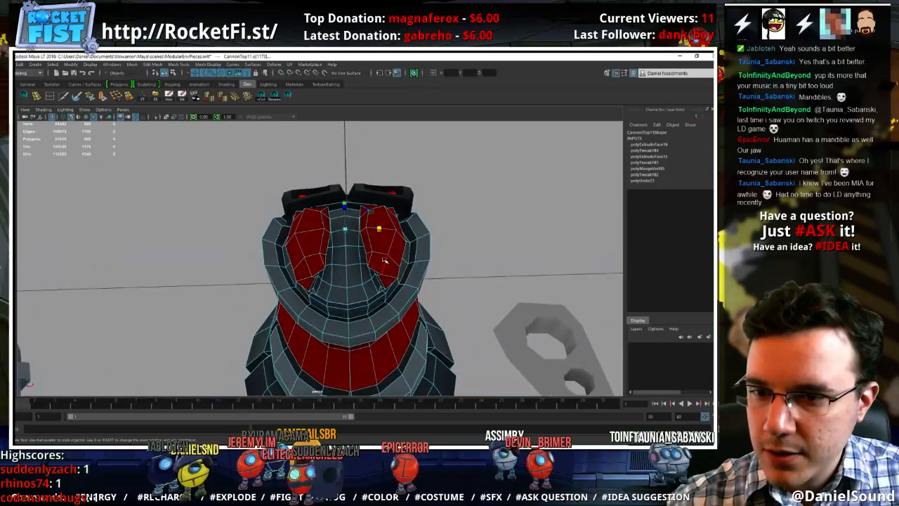
pyautogui.moveTo(383, 258); pyautogui.dragTo(366, 257, button='right')
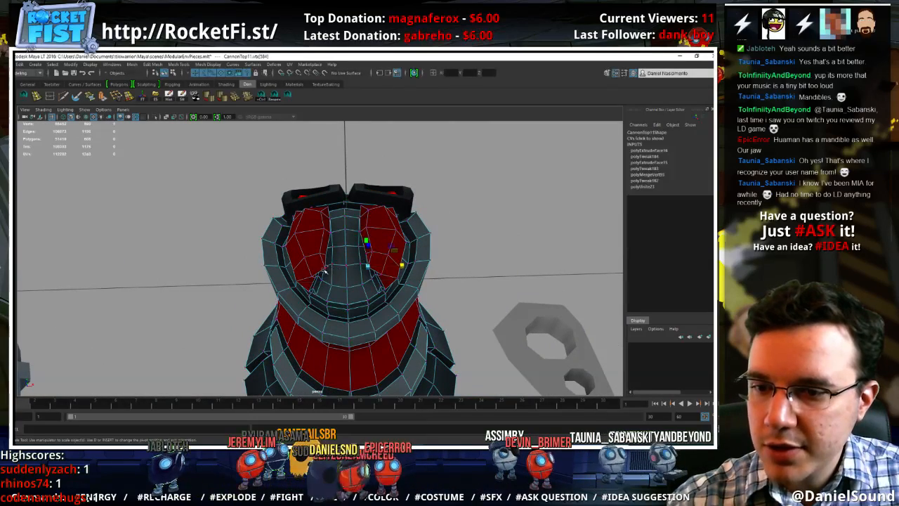
pyautogui.click(346, 269)
pyautogui.hotkey('ctrl', 'z')
pyautogui.keyDown('shift'); pyautogui.click(324, 267); pyautogui.keyUp('shift')
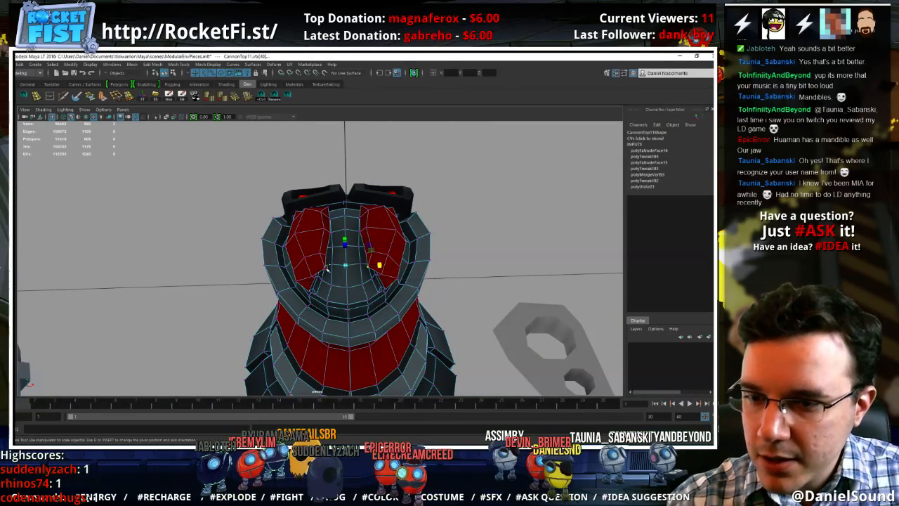
pyautogui.hotkey('ctrl', 'z')
pyautogui.keyDown('alt'); pyautogui.moveTo(327, 268); pyautogui.dragTo(393, 300); pyautogui.keyUp('alt')
pyautogui.keyDown('shift'); pyautogui.click(304, 275); pyautogui.keyUp('shift')
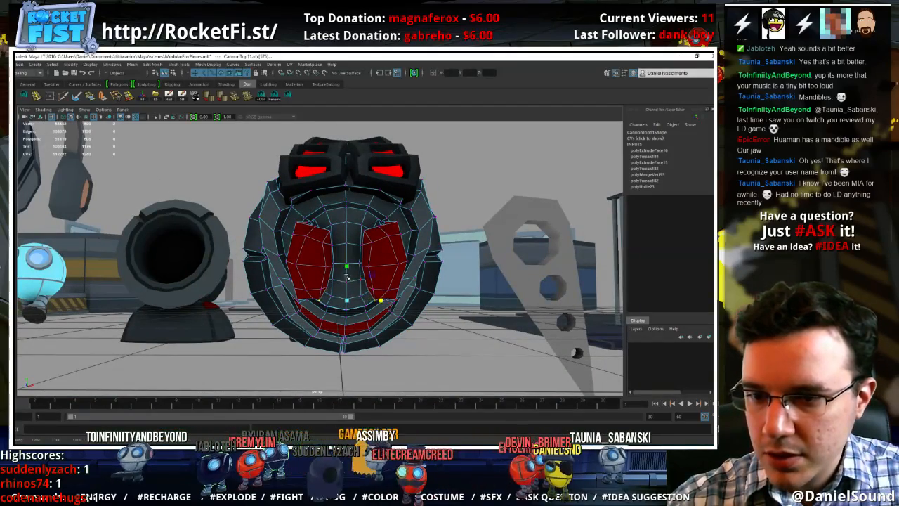
pyautogui.press('w')
pyautogui.moveTo(347, 269); pyautogui.dragTo(348, 264)
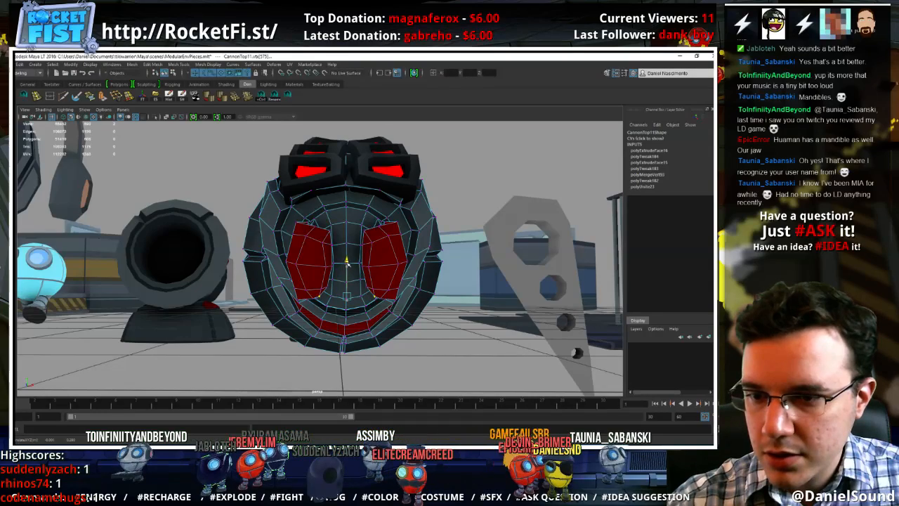
# Select the upper inner vertices of both mandibles and scale the pair farther apart across the head's width
pyautogui.click(364, 231)
pyautogui.keyDown('shift'); pyautogui.click(331, 230); pyautogui.keyUp('shift')
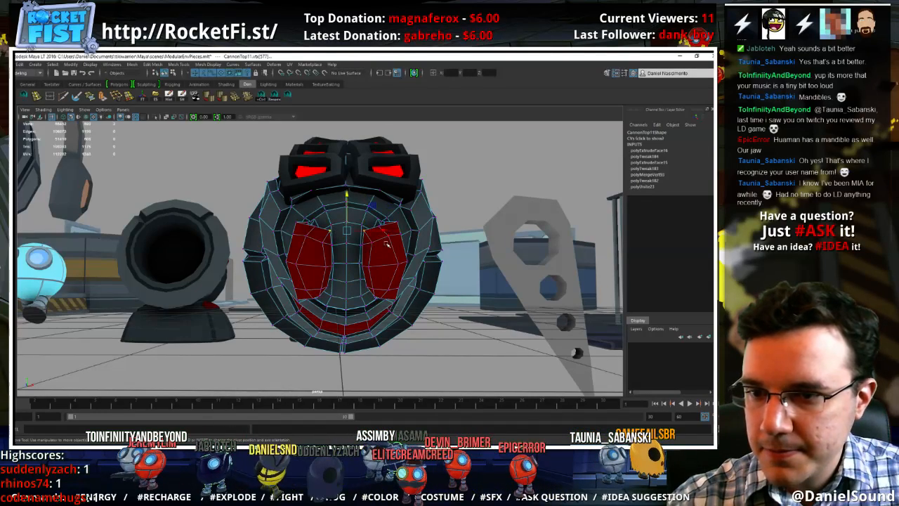
pyautogui.click(386, 234)
pyautogui.hotkey('ctrl', 'z')
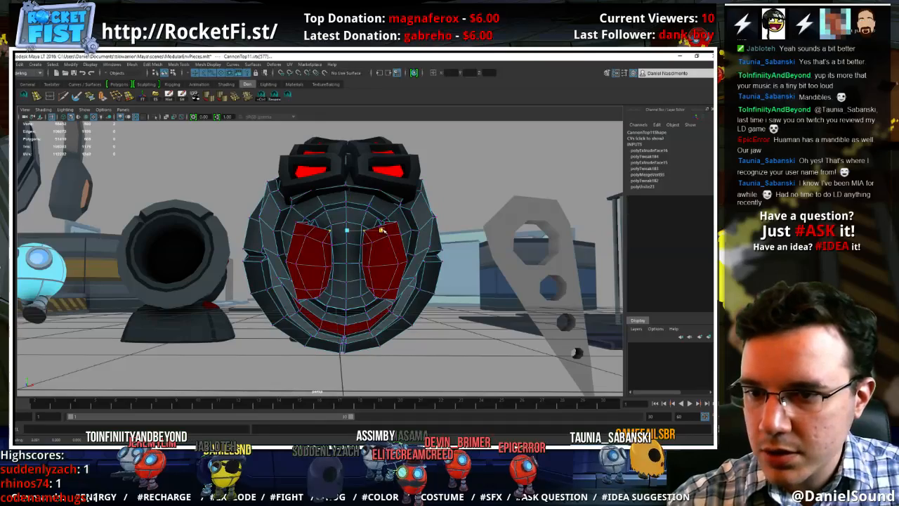
pyautogui.moveTo(381, 231); pyautogui.dragTo(389, 273)
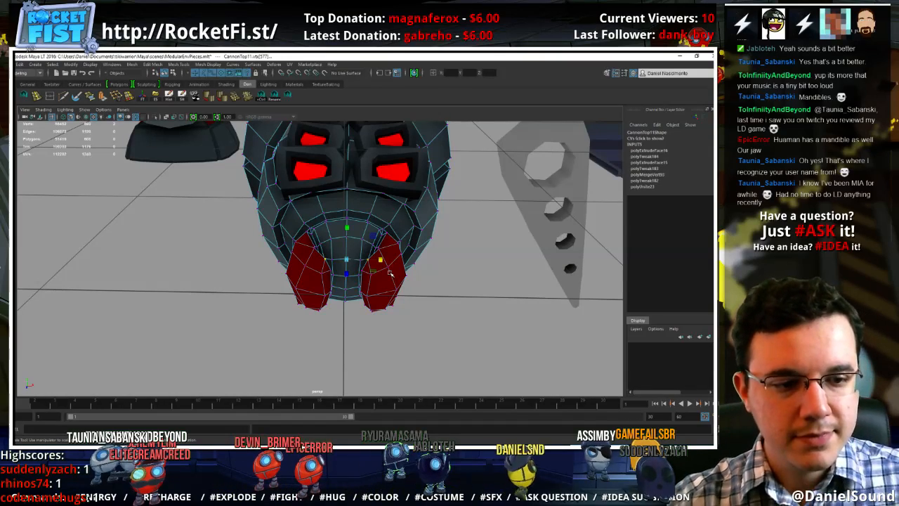
pyautogui.keyDown('alt'); pyautogui.moveTo(328, 272); pyautogui.dragTo(384, 330); pyautogui.keyUp('alt')
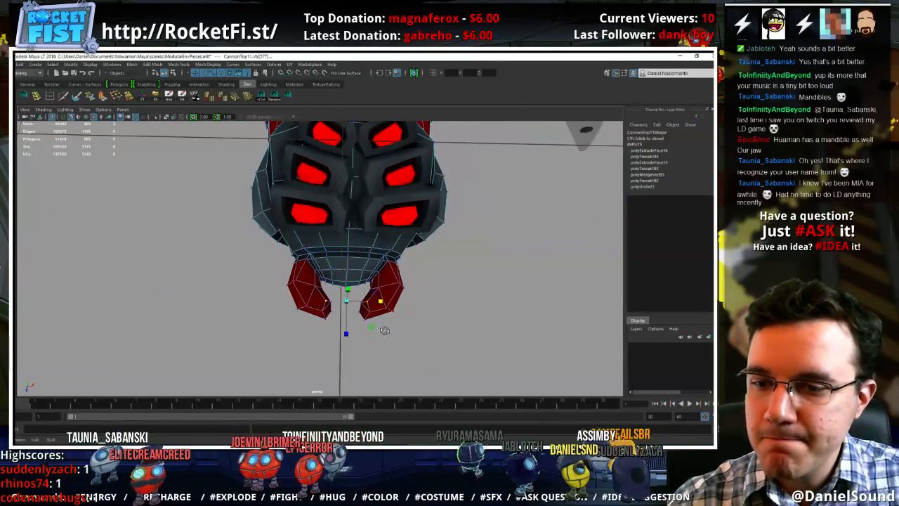
pyautogui.moveTo(390, 286); pyautogui.dragTo(420, 269, button='right')
pyautogui.click(502, 327)
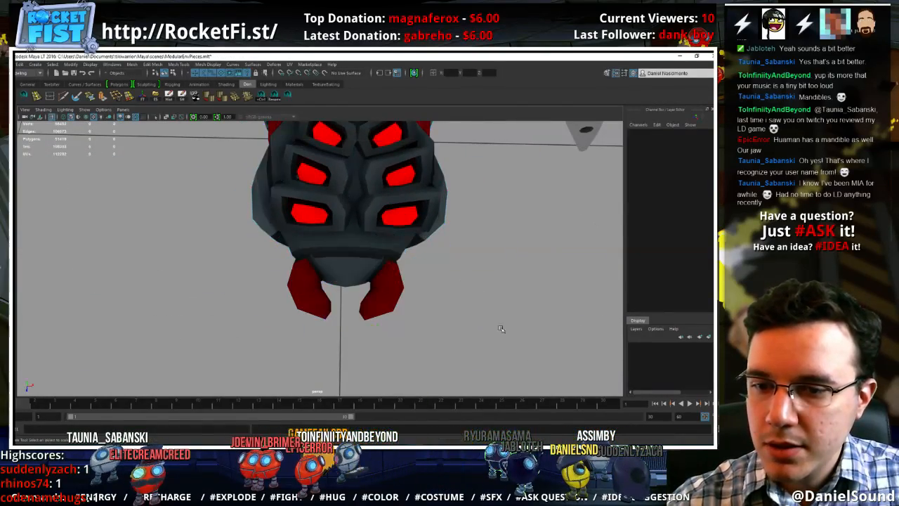
# Select the topmost outer vertex of each mandible and raise the pair
pyautogui.keyDown('alt'); pyautogui.moveTo(502, 327); pyautogui.dragTo(368, 302, button='right'); pyautogui.keyUp('alt')
pyautogui.keyDown('alt'); pyautogui.moveTo(368, 303); pyautogui.dragTo(371, 256); pyautogui.keyUp('alt')
pyautogui.click(370, 256)
pyautogui.keyDown('alt'); pyautogui.moveTo(371, 256); pyautogui.dragTo(476, 279, button='right'); pyautogui.keyUp('alt')
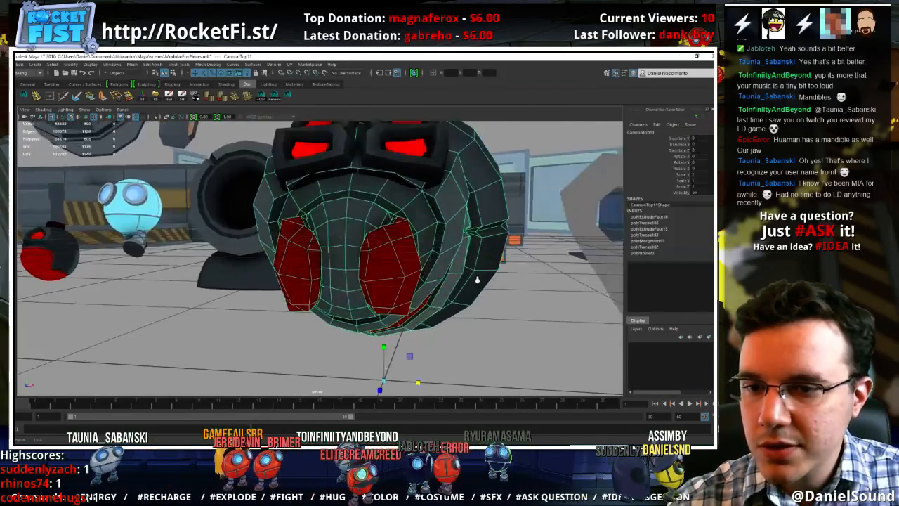
pyautogui.keyDown('alt'); pyautogui.moveTo(475, 279); pyautogui.dragTo(423, 247); pyautogui.keyUp('alt')
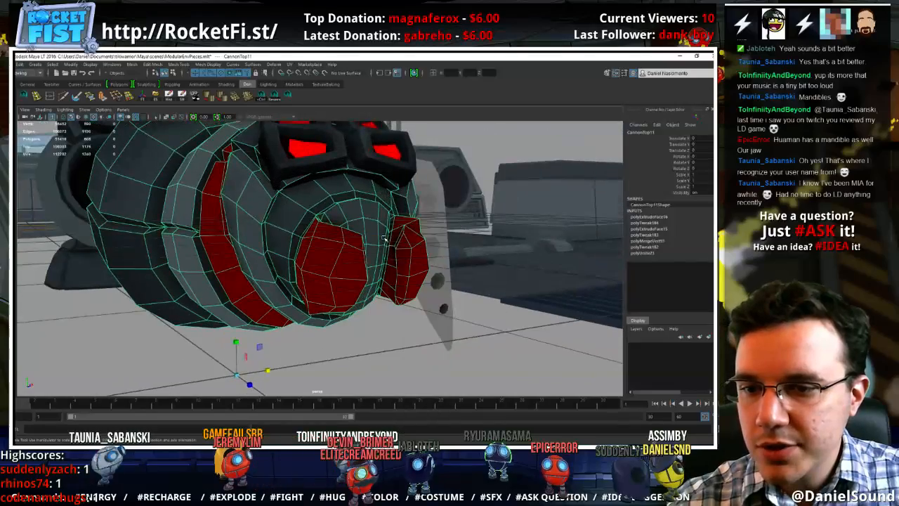
pyautogui.press('F9')
pyautogui.click(363, 236)
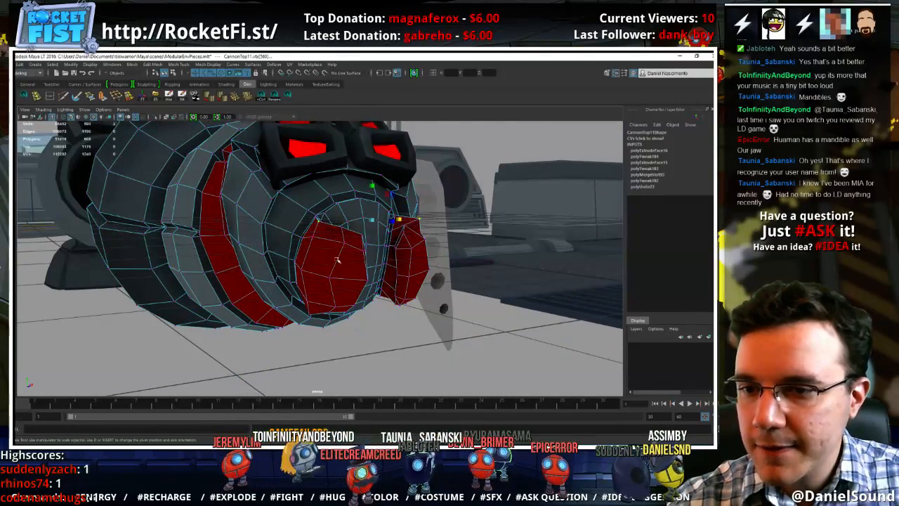
pyautogui.keyDown('alt'); pyautogui.moveTo(337, 260); pyautogui.dragTo(346, 229); pyautogui.keyUp('alt')
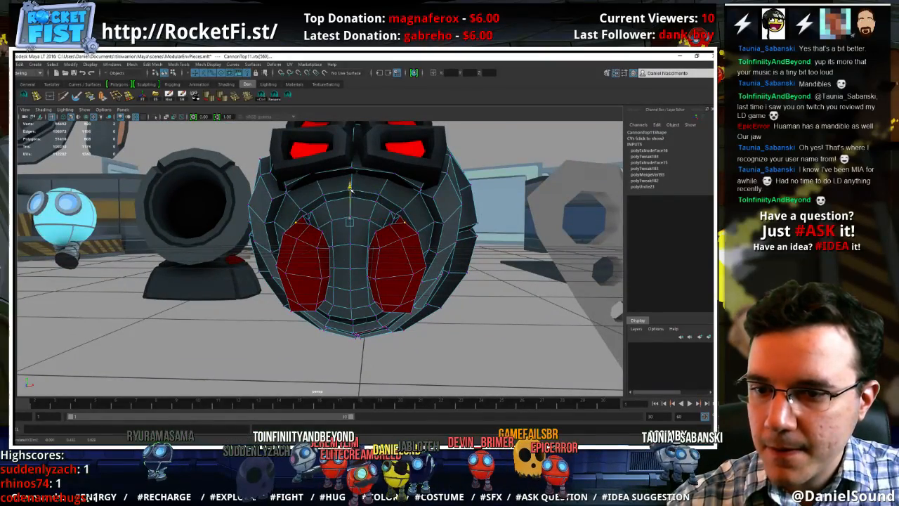
pyautogui.keyDown('alt'); pyautogui.moveTo(395, 268); pyautogui.dragTo(420, 234); pyautogui.keyUp('alt')
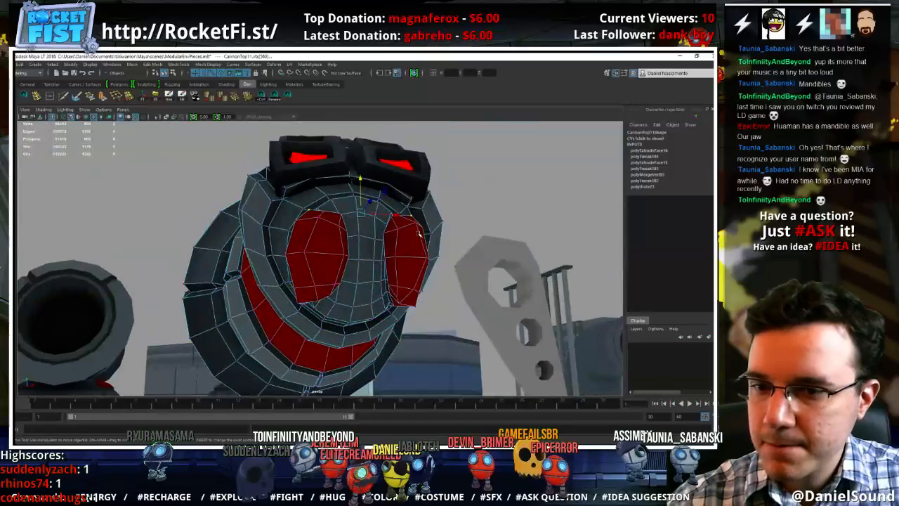
# Select the front faces of both mandibles and scale them along the vertical axis
pyautogui.click(413, 243)
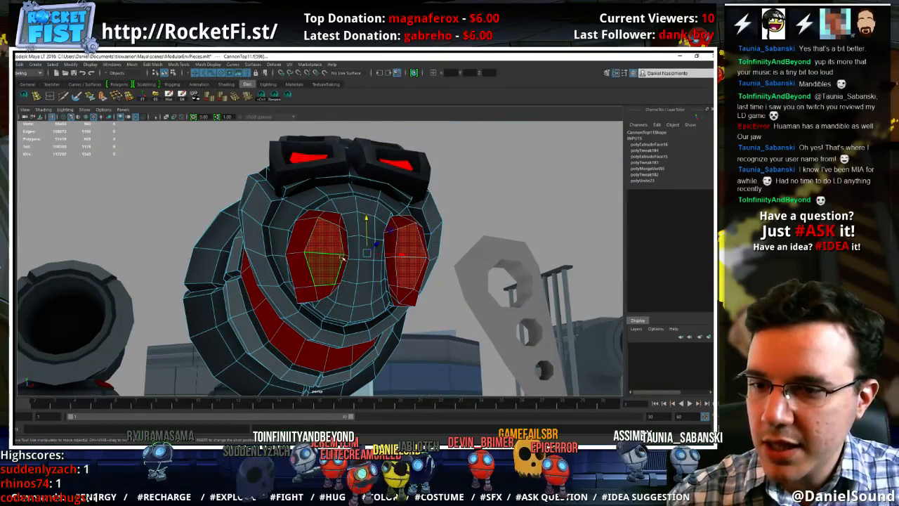
pyautogui.moveTo(498, 271); pyautogui.dragTo(536, 282)
pyautogui.keyDown('alt'); pyautogui.moveTo(418, 267); pyautogui.dragTo(386, 281); pyautogui.keyUp('alt')
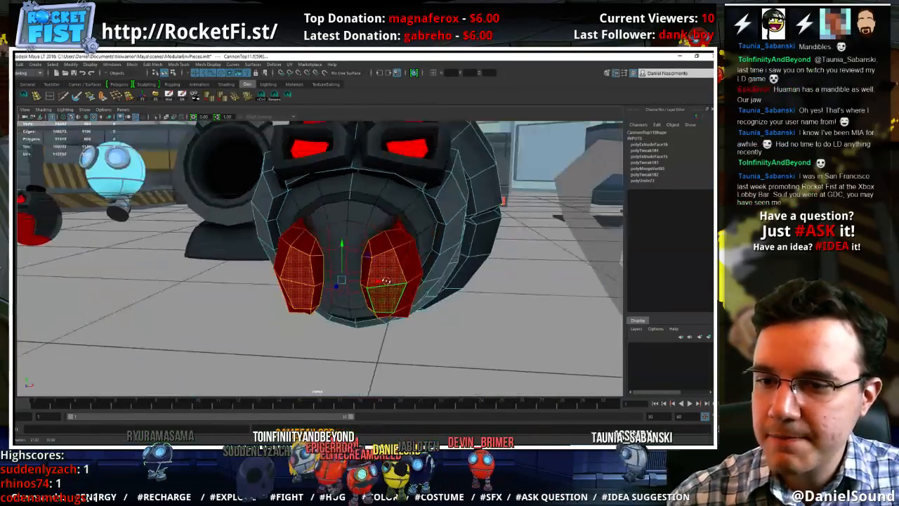
pyautogui.press('r')
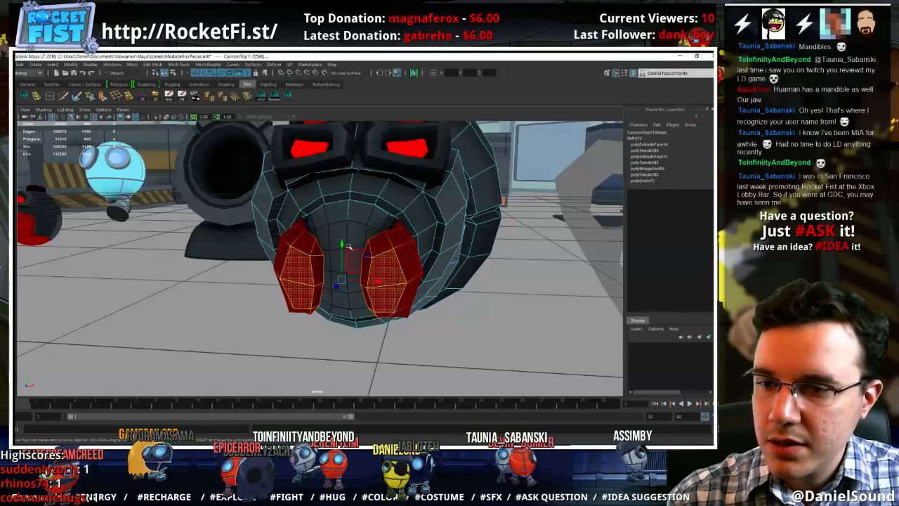
pyautogui.keyDown('alt'); pyautogui.moveTo(340, 244); pyautogui.dragTo(361, 282); pyautogui.keyUp('alt')
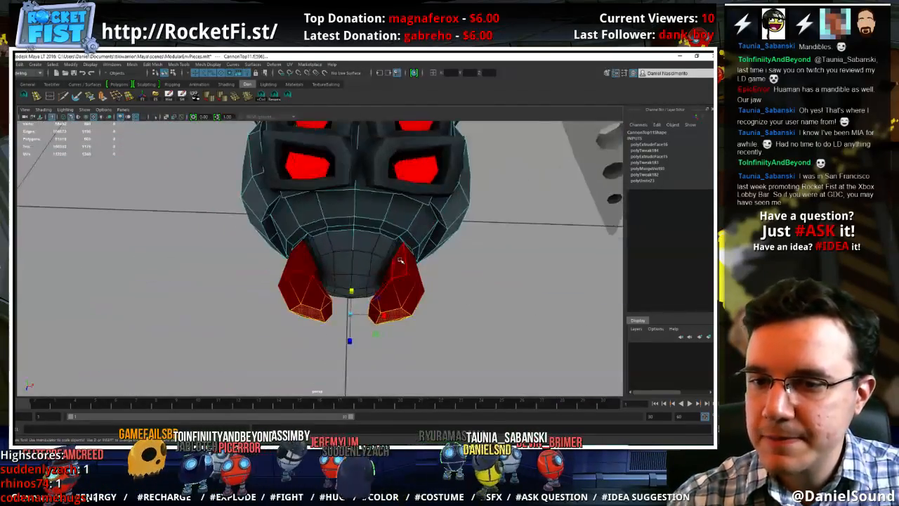
pyautogui.moveTo(401, 258); pyautogui.dragTo(428, 236, button='right')
pyautogui.click(538, 311)
# Select the lower outer vertex of each mandible, raise the pair slightly and scale it across the head's width
pyautogui.keyDown('alt'); pyautogui.moveTo(538, 311); pyautogui.dragTo(450, 231); pyautogui.keyUp('alt')
pyautogui.keyDown('alt'); pyautogui.moveTo(449, 231); pyautogui.dragTo(581, 285, button='right'); pyautogui.keyUp('alt')
pyautogui.keyDown('alt'); pyautogui.moveTo(580, 285); pyautogui.dragTo(422, 255); pyautogui.keyUp('alt')
pyautogui.click(399, 265)
pyautogui.moveTo(424, 225); pyautogui.dragTo(394, 224, button='right')
pyautogui.click(431, 241)
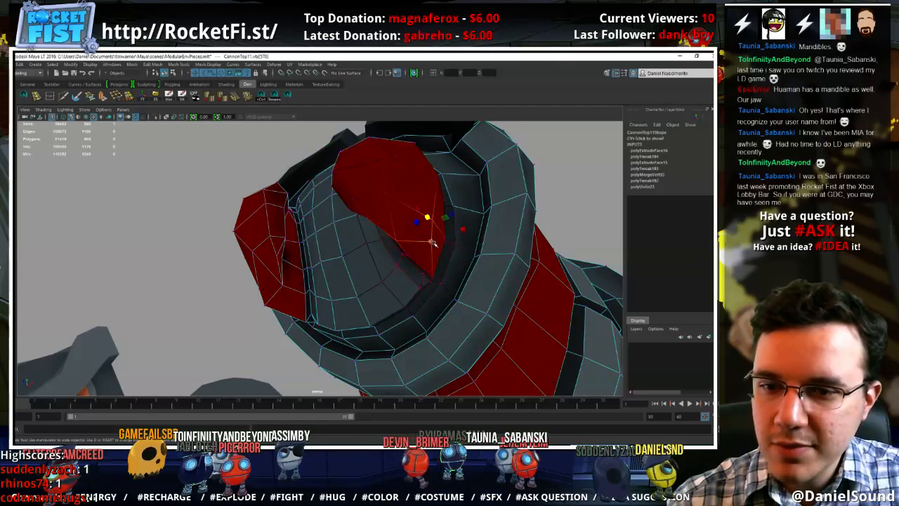
pyautogui.keyDown('shift'); pyautogui.click(266, 304); pyautogui.keyUp('shift')
pyautogui.keyDown('alt'); pyautogui.moveTo(267, 304); pyautogui.dragTo(371, 314); pyautogui.keyUp('alt')
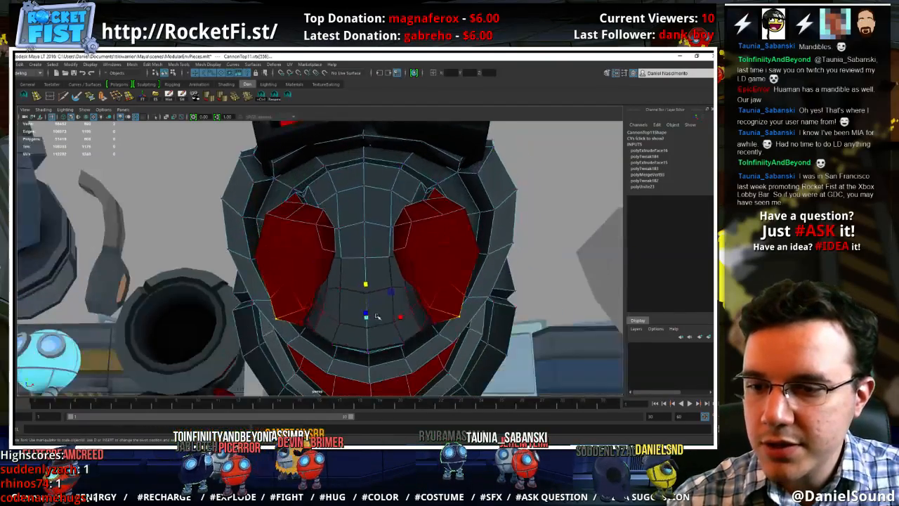
pyautogui.press('w')
pyautogui.moveTo(366, 282); pyautogui.dragTo(366, 274)
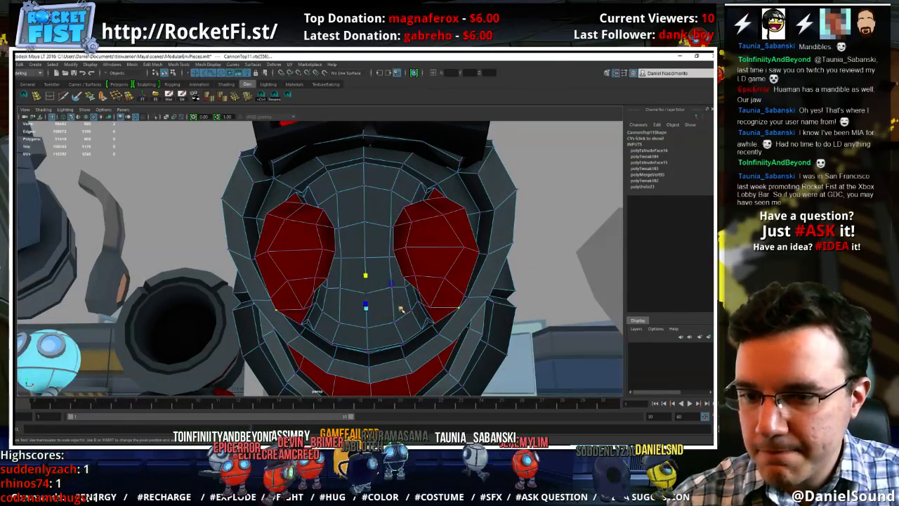
pyautogui.moveTo(397, 308); pyautogui.dragTo(399, 308)
# Deselect the mesh and examine the reshaped mandibles on the whole boss model from a distance
pyautogui.press('w')
pyautogui.moveTo(441, 237); pyautogui.dragTo(475, 224, button='right')
pyautogui.click(533, 287)
pyautogui.keyDown('alt'); pyautogui.moveTo(534, 286); pyautogui.dragTo(371, 253, button='right'); pyautogui.keyUp('alt')
pyautogui.moveTo(372, 253)
pyautogui.keyDown('alt'); pyautogui.mouseDown()
pyautogui.moveTo(401, 301)
pyautogui.moveTo(371, 304)
pyautogui.moveTo(354, 280)
pyautogui.moveTo(372, 255)
pyautogui.mouseUp(); pyautogui.keyUp('alt')
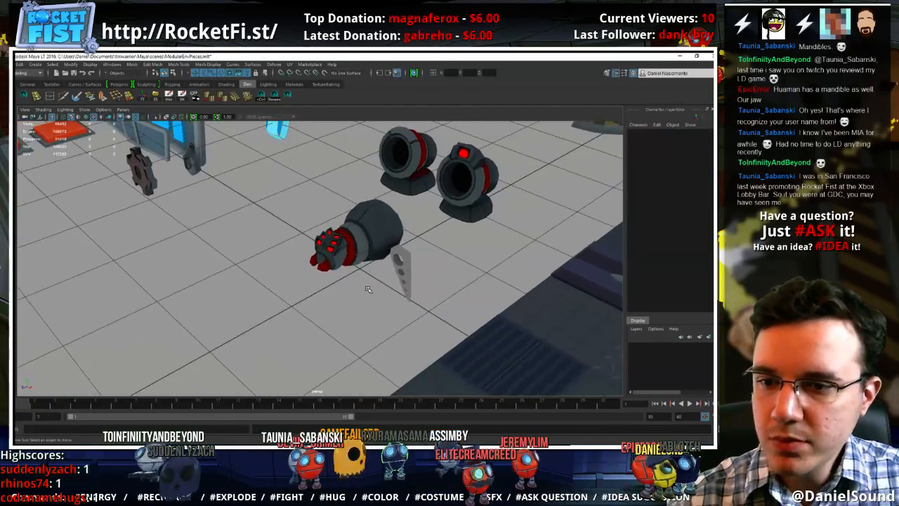
pyautogui.moveTo(367, 288)
pyautogui.keyDown('alt'); pyautogui.mouseDown()
pyautogui.moveTo(238, 314)
pyautogui.moveTo(351, 308)
pyautogui.moveTo(418, 292)
pyautogui.moveTo(353, 284)
pyautogui.mouseUp(); pyautogui.keyUp('alt')
pyautogui.keyDown('alt'); pyautogui.moveTo(354, 283); pyautogui.dragTo(522, 311, button='right'); pyautogui.keyUp('alt')
# Select the central face strip of the front cap between the mandibles and scale it across the width with soft selection
pyautogui.click(360, 233)
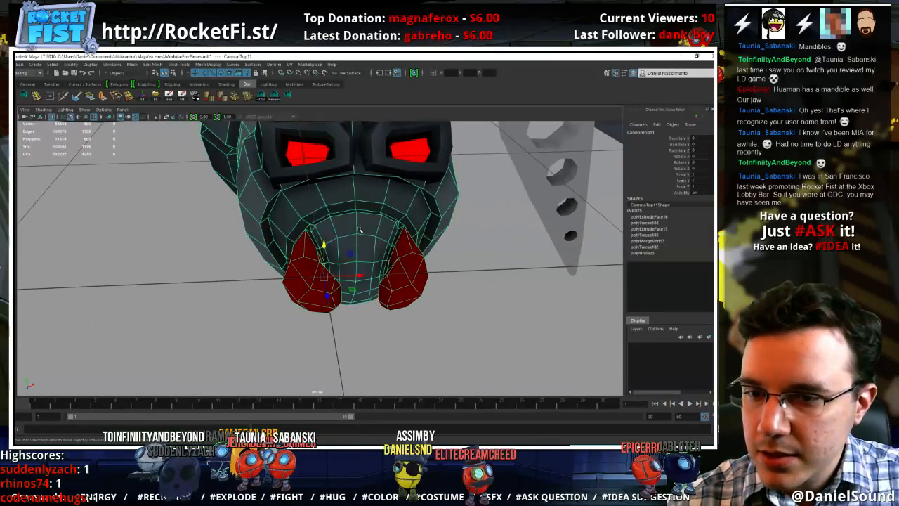
pyautogui.moveTo(358, 233); pyautogui.dragTo(359, 257, button='right')
pyautogui.click(355, 249)
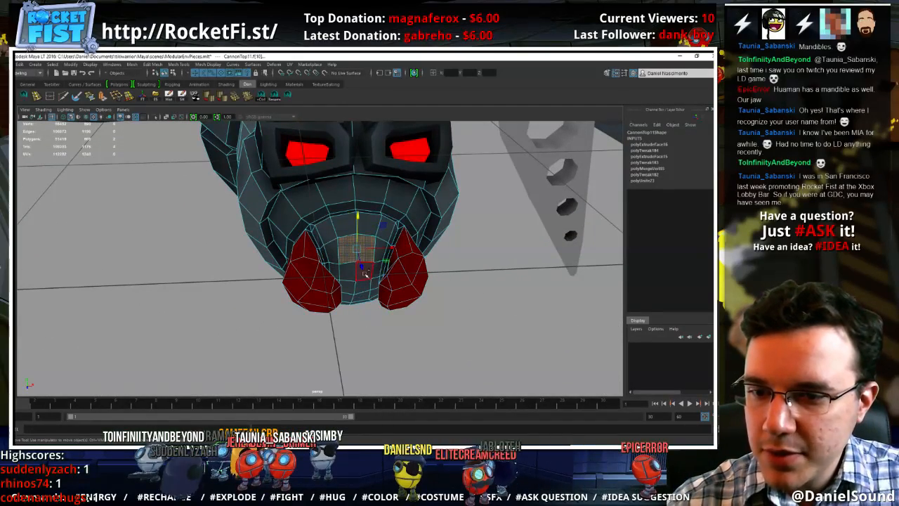
pyautogui.keyDown('alt'); pyautogui.moveTo(360, 284); pyautogui.dragTo(356, 279); pyautogui.keyUp('alt')
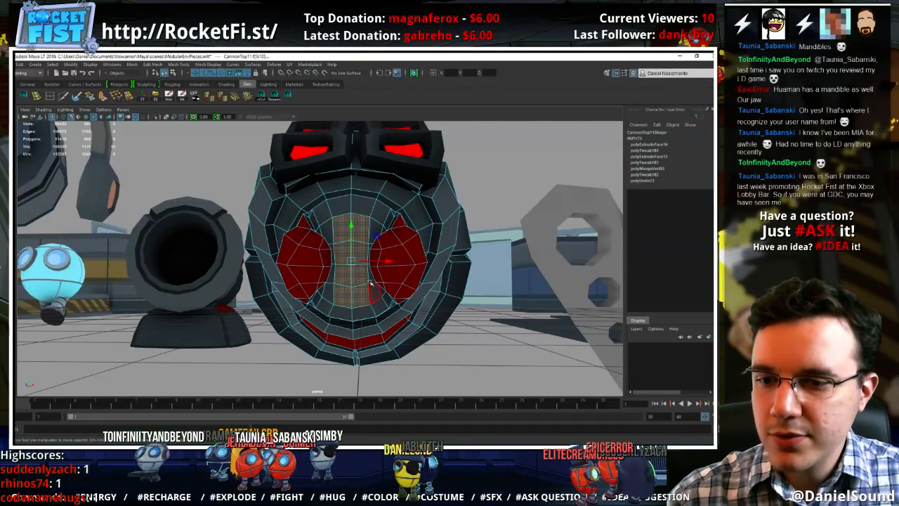
pyautogui.press('r')
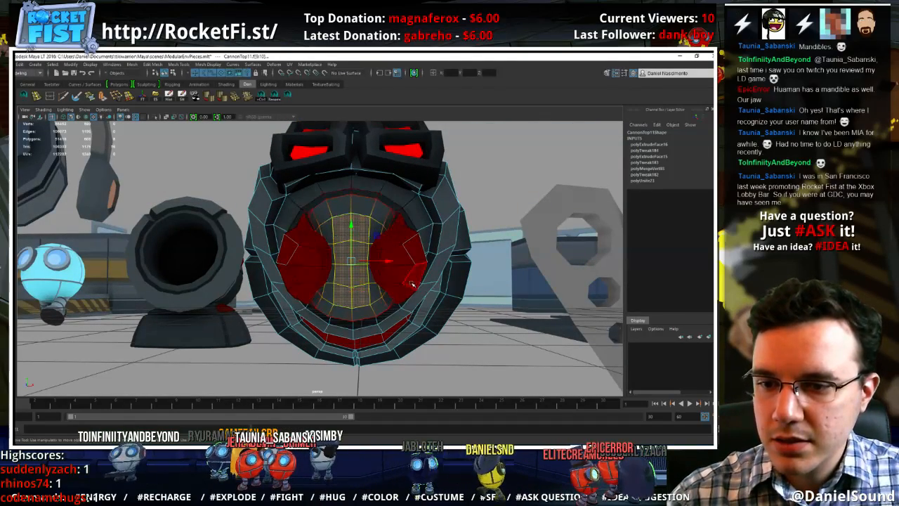
pyautogui.keyDown('alt'); pyautogui.moveTo(377, 281); pyautogui.dragTo(389, 277); pyautogui.keyUp('alt')
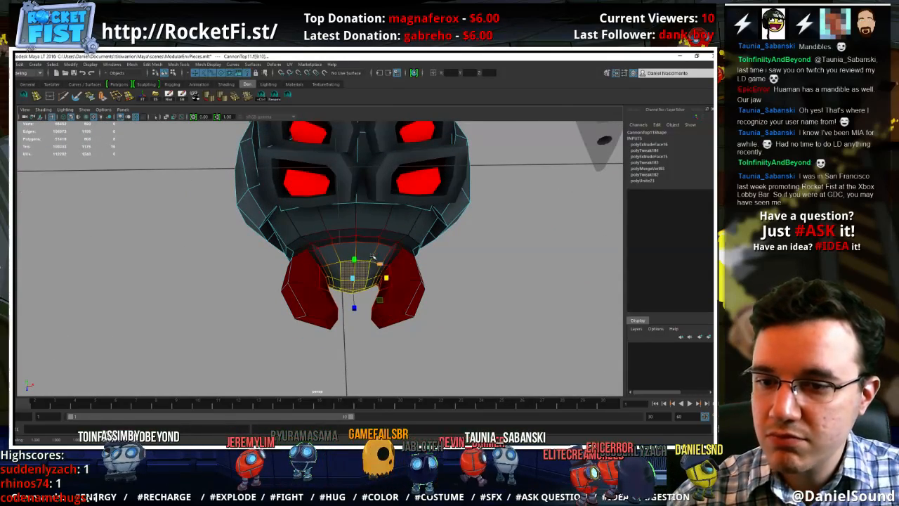
pyautogui.press('w')
pyautogui.moveTo(368, 252); pyautogui.dragTo(403, 241, button='right')
pyautogui.click(491, 290)
# Select the ring of faces along the front edge of the rear body, where it meets the grey neck section
pyautogui.keyDown('alt'); pyautogui.moveTo(507, 315); pyautogui.dragTo(407, 288, button='right'); pyautogui.keyUp('alt')
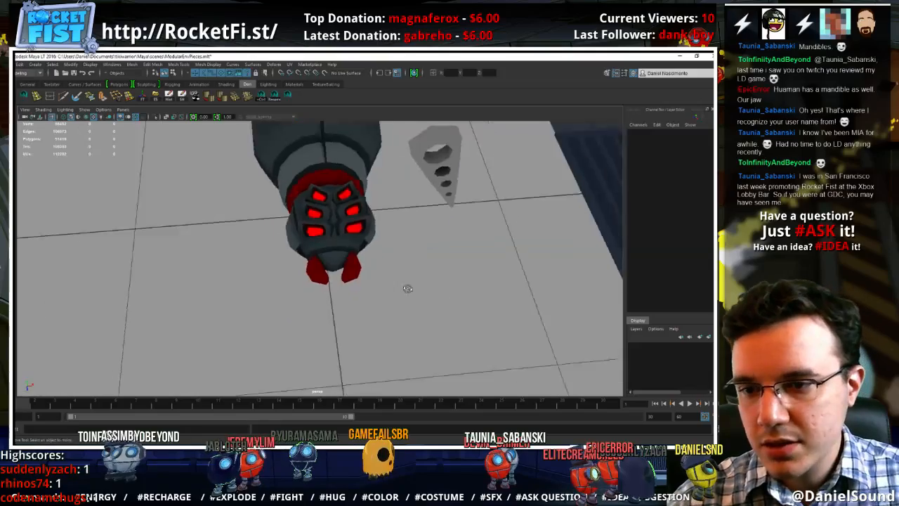
pyautogui.keyDown('alt'); pyautogui.moveTo(407, 289); pyautogui.dragTo(423, 267); pyautogui.keyUp('alt')
pyautogui.keyDown('alt'); pyautogui.moveTo(424, 267); pyautogui.dragTo(341, 267, button='right'); pyautogui.keyUp('alt')
pyautogui.keyDown('alt'); pyautogui.moveTo(341, 267); pyautogui.dragTo(334, 240); pyautogui.keyUp('alt')
pyautogui.scroll(5, 384, 285)
pyautogui.scroll(3, 333, 240)
pyautogui.click(334, 238)
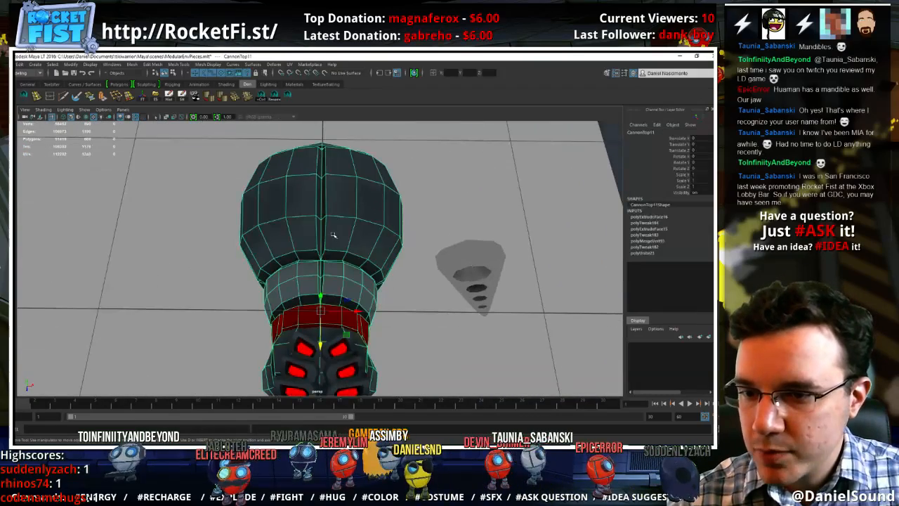
pyautogui.click(334, 257)
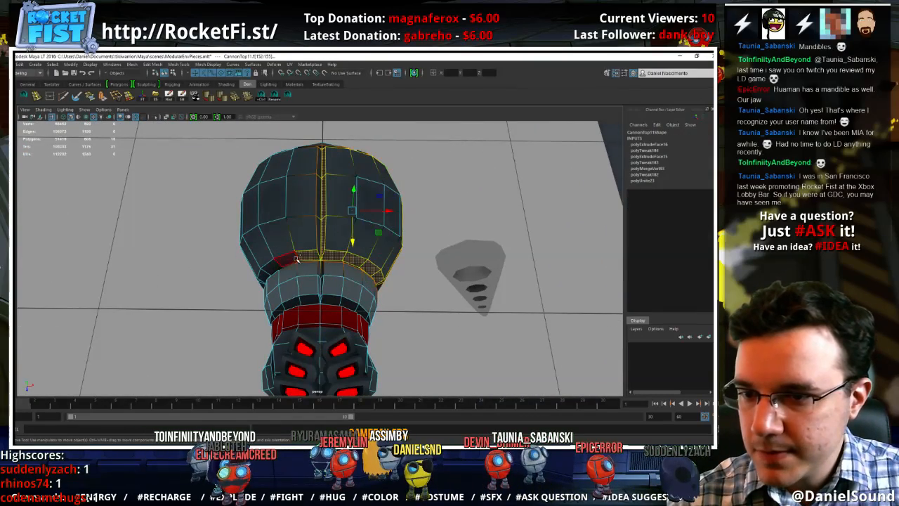
pyautogui.keyDown('alt'); pyautogui.moveTo(304, 279); pyautogui.dragTo(297, 346); pyautogui.keyUp('alt')
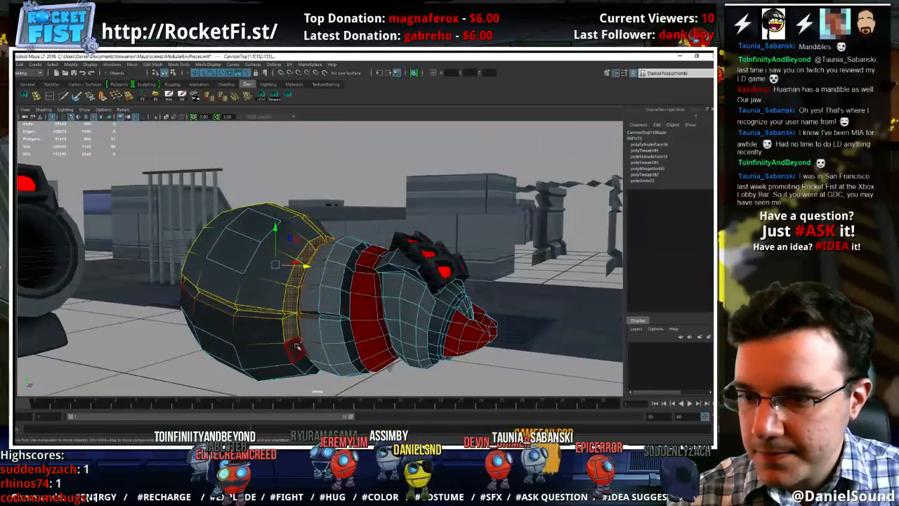
# Scale the selected ring at the front of the rear body and adjust the soft-selection falloff around it
pyautogui.keyDown('alt'); pyautogui.moveTo(365, 341); pyautogui.dragTo(330, 272); pyautogui.keyUp('alt')
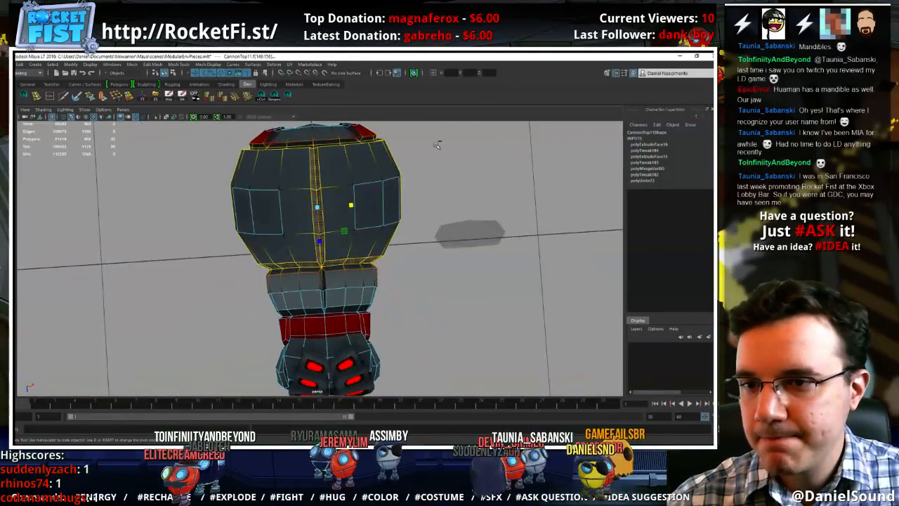
pyautogui.keyDown('ctrl'); pyautogui.moveTo(432, 127); pyautogui.dragTo(366, 343); pyautogui.keyUp('ctrl')
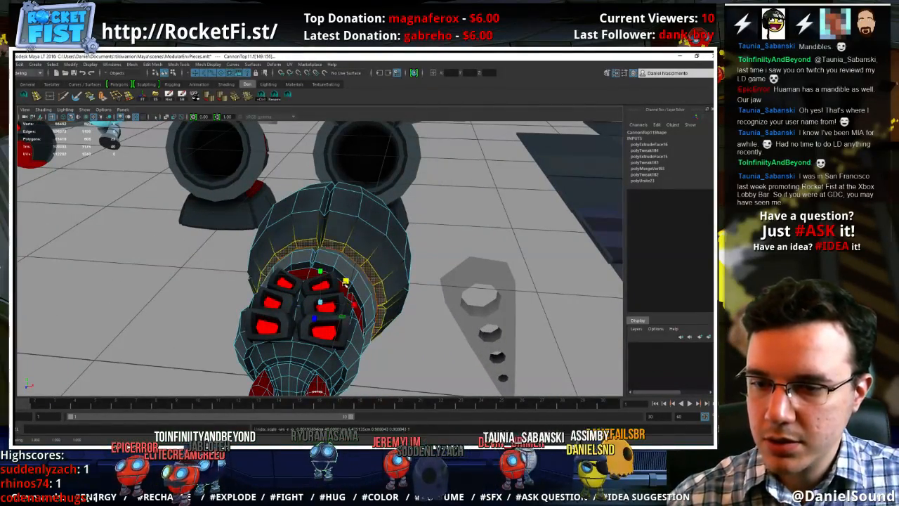
pyautogui.press('b')
pyautogui.moveTo(368, 280); pyautogui.dragTo(366, 318)
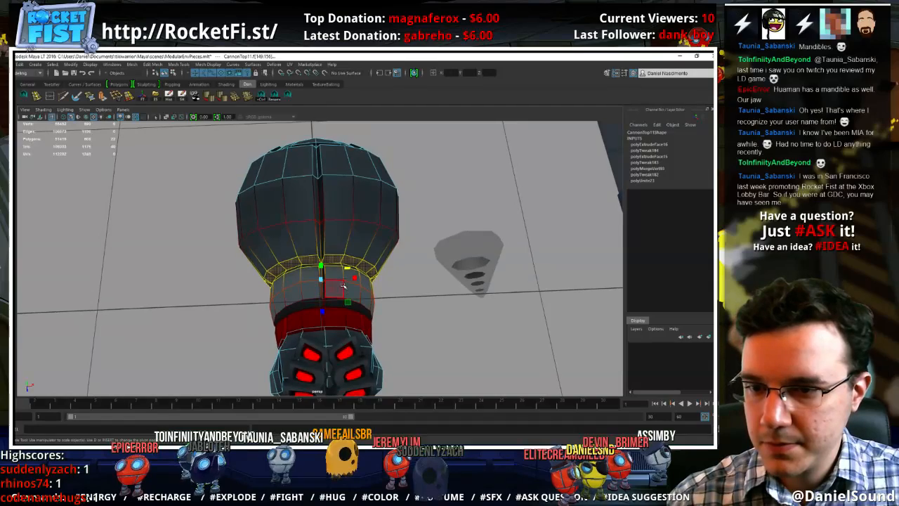
# Try to select the light grey neck ring behind the red band and scale it
pyautogui.moveTo(343, 285)
pyautogui.mouseDown(button='right')
pyautogui.moveTo(342, 240)
pyautogui.moveTo(333, 289)
pyautogui.mouseUp(button='right')
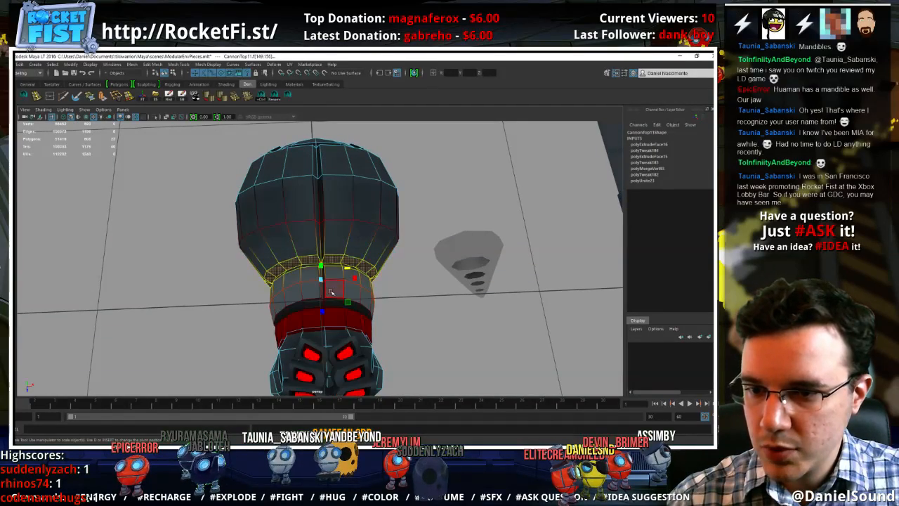
pyautogui.keyDown('alt'); pyautogui.moveTo(332, 291); pyautogui.dragTo(344, 261); pyautogui.keyUp('alt')
pyautogui.press('r')
pyautogui.press('b')
pyautogui.rightClick(345, 260)
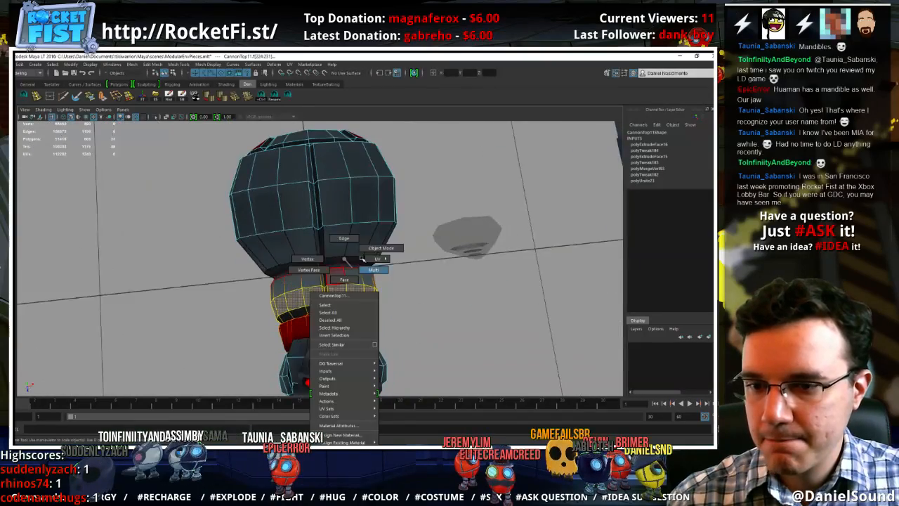
pyautogui.moveTo(363, 259); pyautogui.dragTo(380, 251, button='right')
pyautogui.keyDown('alt'); pyautogui.moveTo(411, 304); pyautogui.dragTo(365, 303, button='right'); pyautogui.keyUp('alt')
pyautogui.moveTo(365, 303)
pyautogui.keyDown('alt'); pyautogui.mouseDown()
pyautogui.moveTo(441, 278)
pyautogui.moveTo(431, 300)
pyautogui.moveTo(381, 321)
pyautogui.moveTo(357, 301)
pyautogui.mouseUp(); pyautogui.keyUp('alt')
# Undo the latest scaling and face selections on the neck ring
pyautogui.hotkey('ctrl', 'z')
pyautogui.hotkey('ctrl', 'z')
pyautogui.hotkey('ctrl', 'z')
pyautogui.hotkey('ctrl', 'z')
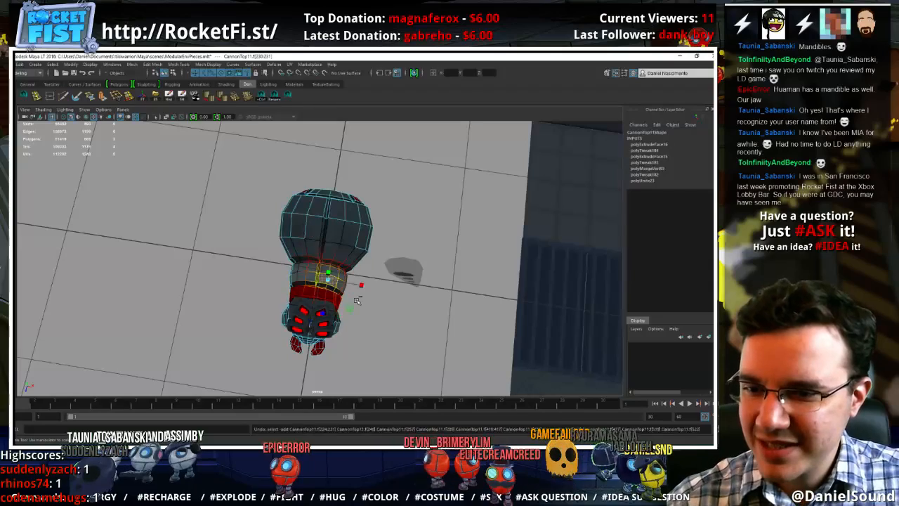
pyautogui.hotkey('ctrl', 'z')
pyautogui.hotkey('ctrl', 'z')
pyautogui.hotkey('ctrl', 'z')
pyautogui.hotkey('ctrl', 'z')
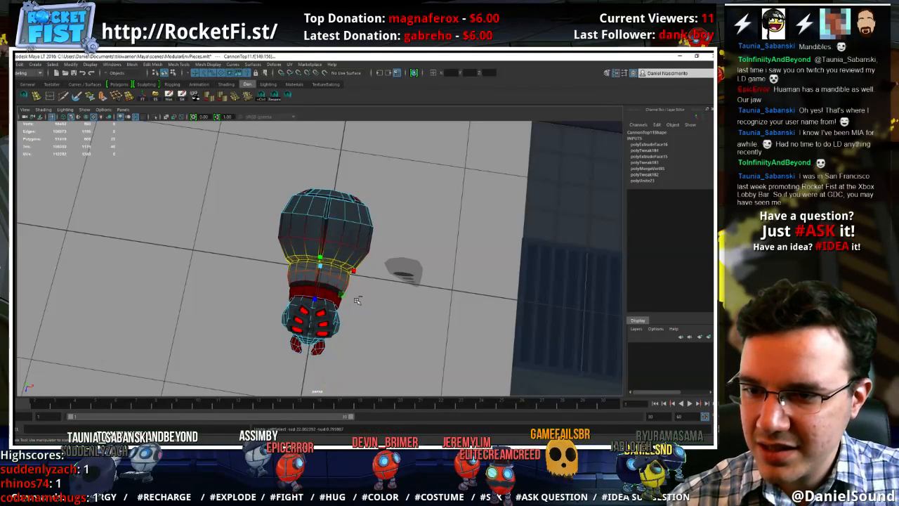
pyautogui.hotkey('ctrl', 'z')
# Select the complete face loop of the light grey neck section, scale it without soft selection and return to object mode
pyautogui.press('w')
pyautogui.click(331, 283)
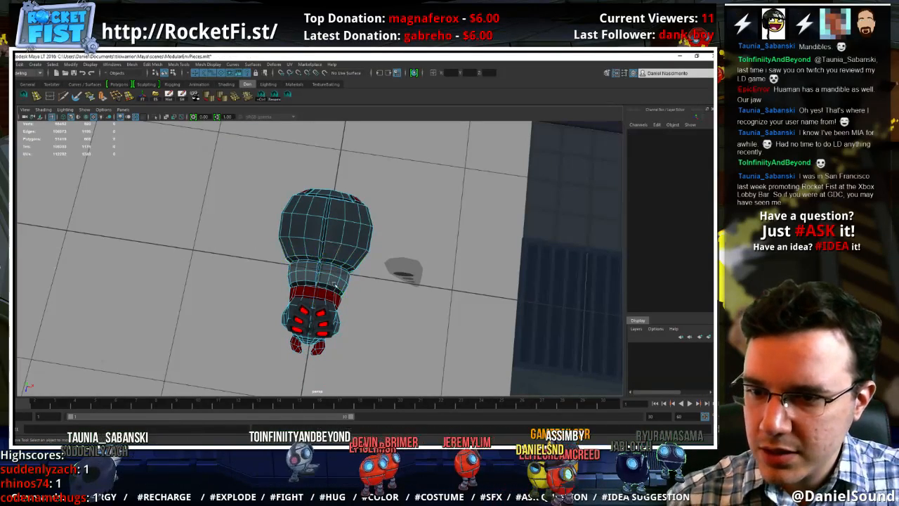
pyautogui.moveTo(332, 259); pyautogui.dragTo(330, 284, button='right')
pyautogui.click(331, 283)
pyautogui.keyDown('shift'); pyautogui.doubleClick(327, 284); pyautogui.keyUp('shift')
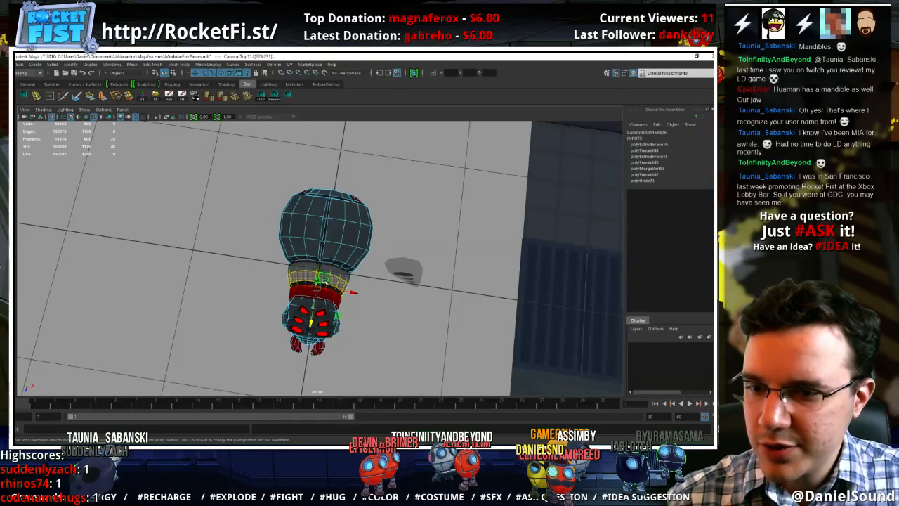
pyautogui.press('r')
pyautogui.keyDown('alt'); pyautogui.moveTo(331, 287); pyautogui.dragTo(344, 272); pyautogui.keyUp('alt')
pyautogui.keyDown('alt'); pyautogui.moveTo(344, 272); pyautogui.dragTo(338, 308); pyautogui.keyUp('alt')
pyautogui.moveTo(338, 254); pyautogui.dragTo(353, 243, button='right')
pyautogui.click(416, 336)
pyautogui.keyDown('alt'); pyautogui.moveTo(415, 336); pyautogui.dragTo(345, 321, button='right'); pyautogui.keyUp('alt')
pyautogui.keyDown('alt'); pyautogui.moveTo(344, 321); pyautogui.dragTo(359, 295); pyautogui.keyUp('alt')
pyautogui.click(359, 295)
pyautogui.keyDown('shift'); pyautogui.click(358, 295); pyautogui.keyUp('shift')
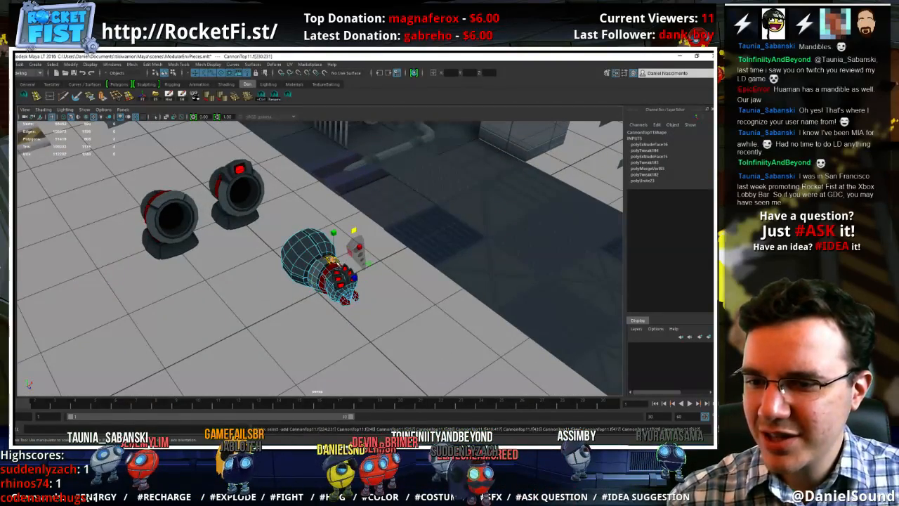
pyautogui.moveTo(321, 245); pyautogui.dragTo(337, 235, button='right')
pyautogui.click(385, 299)
# Examine the whole boss model from a distance beside the cannons and the separate leg piece
pyautogui.keyDown('alt'); pyautogui.moveTo(388, 301); pyautogui.dragTo(337, 321); pyautogui.keyUp('alt')
pyautogui.click(363, 303)
pyautogui.click(336, 321)
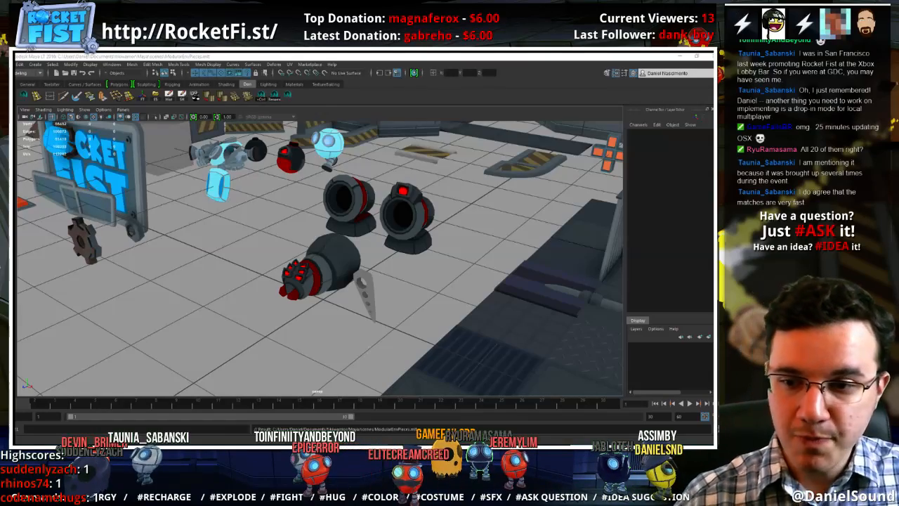
pyautogui.click(356, 328)
pyautogui.keyDown('alt'); pyautogui.moveTo(331, 313); pyautogui.dragTo(295, 279); pyautogui.keyUp('alt')
pyautogui.keyDown('alt'); pyautogui.moveTo(254, 273); pyautogui.dragTo(181, 279, button='right'); pyautogui.keyUp('alt')
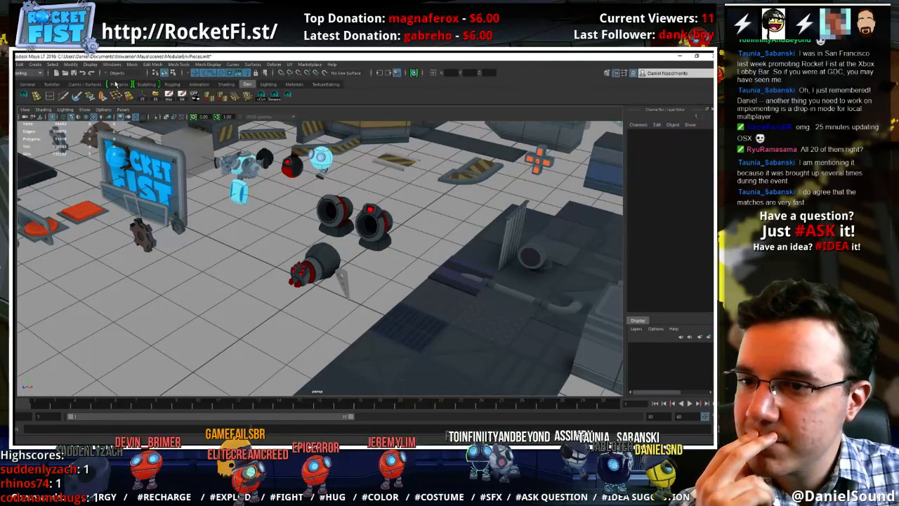
pyautogui.click(298, 173)
pyautogui.click(279, 241)
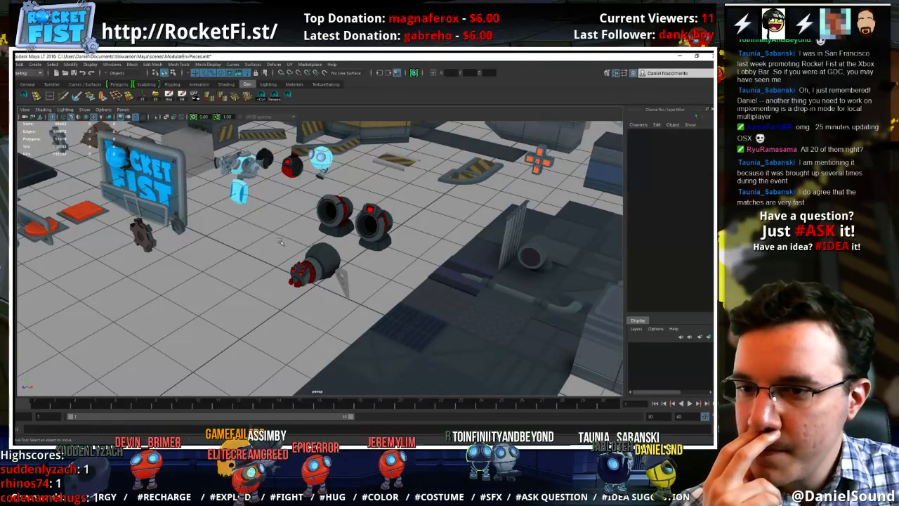
pyautogui.moveTo(340, 265)
pyautogui.keyDown('alt'); pyautogui.mouseDown()
pyautogui.moveTo(235, 255)
pyautogui.moveTo(338, 268)
pyautogui.mouseUp(); pyautogui.keyUp('alt')
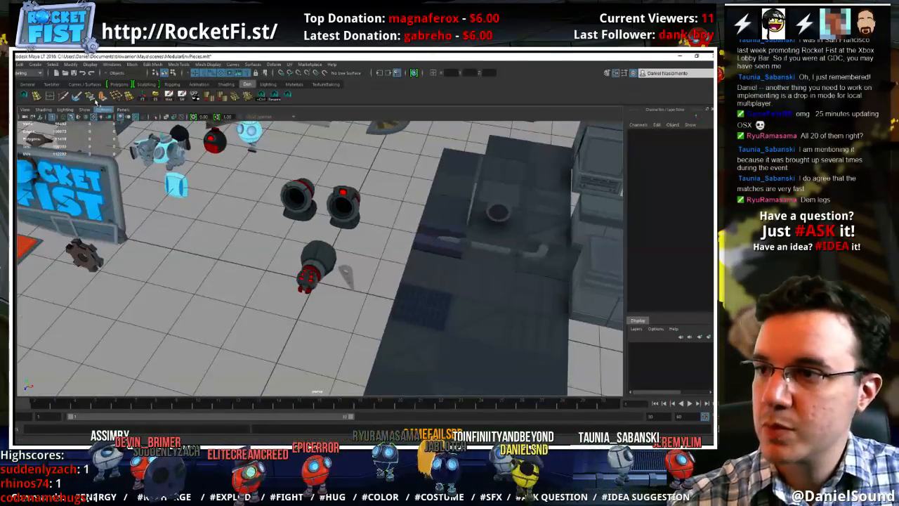
# Create a polygon sphere at the origin and set its axis and height subdivisions to 8
pyautogui.click(119, 84)
pyautogui.click(23, 98)
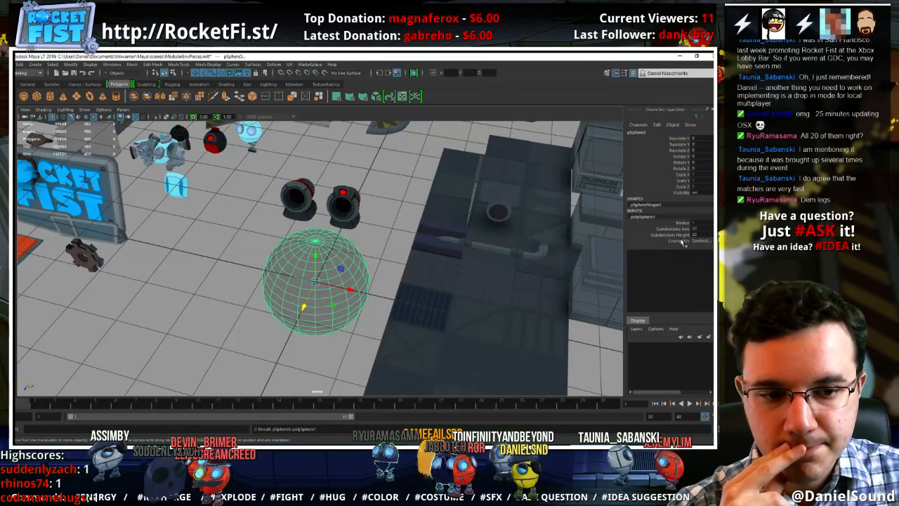
pyautogui.moveTo(670, 228); pyautogui.dragTo(671, 235)
pyautogui.moveTo(421, 244); pyautogui.dragTo(379, 242, button='middle')
pyautogui.keyDown('alt'); pyautogui.moveTo(371, 260); pyautogui.dragTo(402, 312); pyautogui.keyUp('alt')
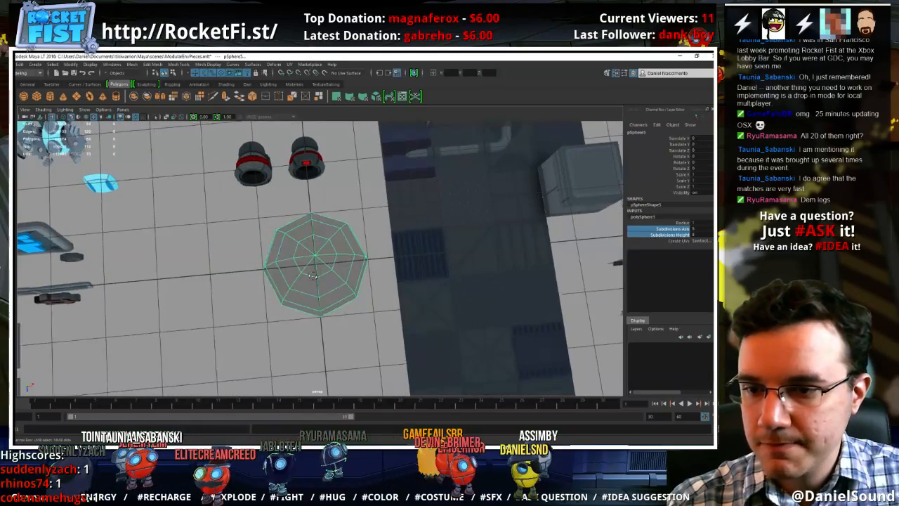
pyautogui.keyDown('alt'); pyautogui.moveTo(456, 273); pyautogui.dragTo(365, 256); pyautogui.keyUp('alt')
pyautogui.scroll(3, 366, 256)
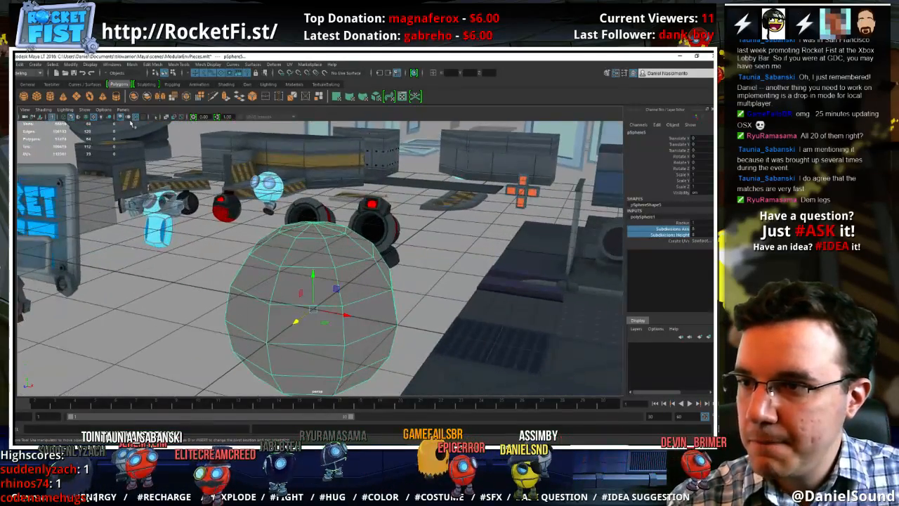
# Scale the sphere down to about 0.1 and place it beside the boss body at the top of the holed leg piece
pyautogui.press('r')
pyautogui.moveTo(314, 309); pyautogui.dragTo(183, 300)
pyautogui.keyDown('alt'); pyautogui.moveTo(327, 307); pyautogui.dragTo(309, 298); pyautogui.keyUp('alt')
pyautogui.press('r')
pyautogui.keyDown('alt'); pyautogui.moveTo(379, 281); pyautogui.dragTo(442, 301, button='right'); pyautogui.keyUp('alt')
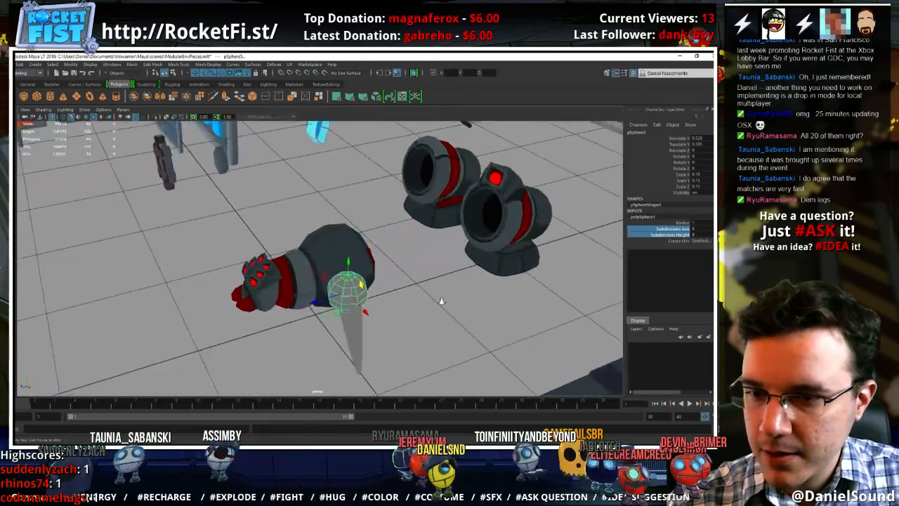
pyautogui.keyDown('alt'); pyautogui.moveTo(442, 301); pyautogui.dragTo(407, 320); pyautogui.keyUp('alt')
pyautogui.press('r')
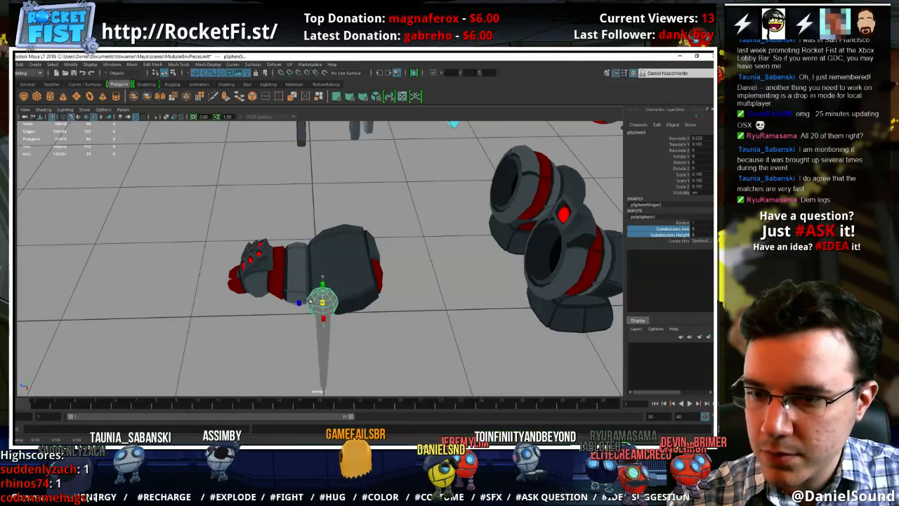
pyautogui.keyDown('alt'); pyautogui.moveTo(324, 305); pyautogui.dragTo(392, 267); pyautogui.keyUp('alt')
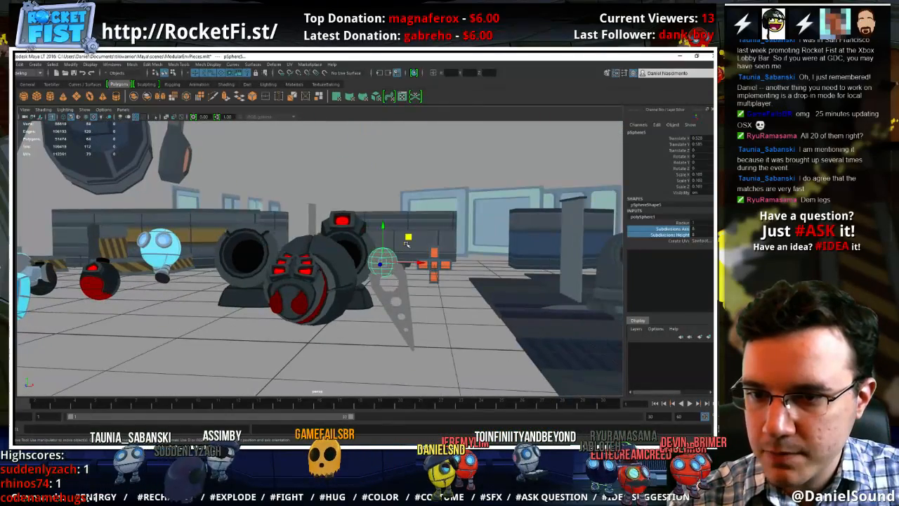
# Try to select the upper end faces of the holed leg piece and scale them with soft selection
pyautogui.click(404, 279)
pyautogui.scroll(5, 405, 282)
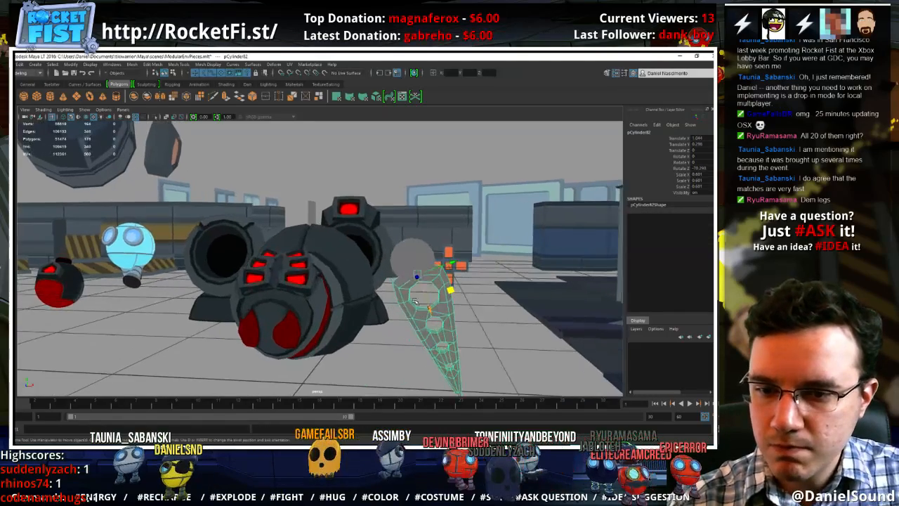
pyautogui.rightClick(423, 300)
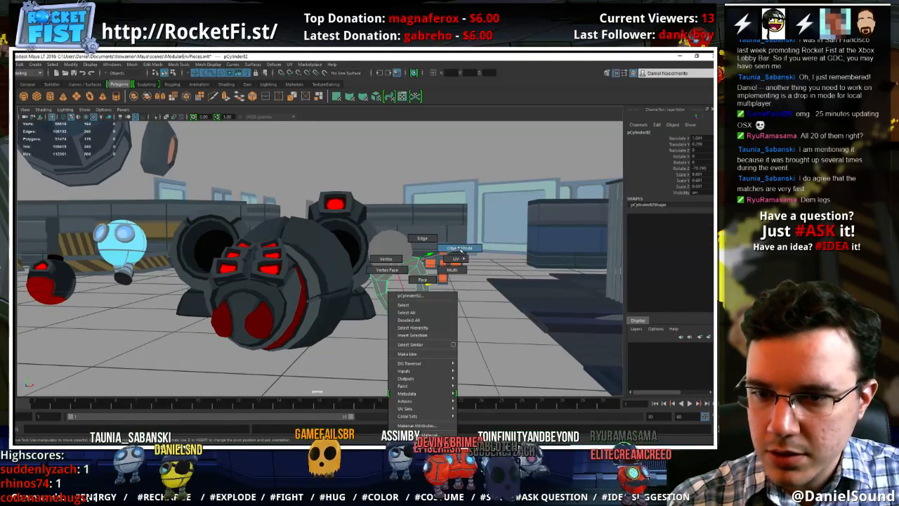
pyautogui.click(460, 248)
pyautogui.moveTo(422, 268); pyautogui.dragTo(425, 286, button='right')
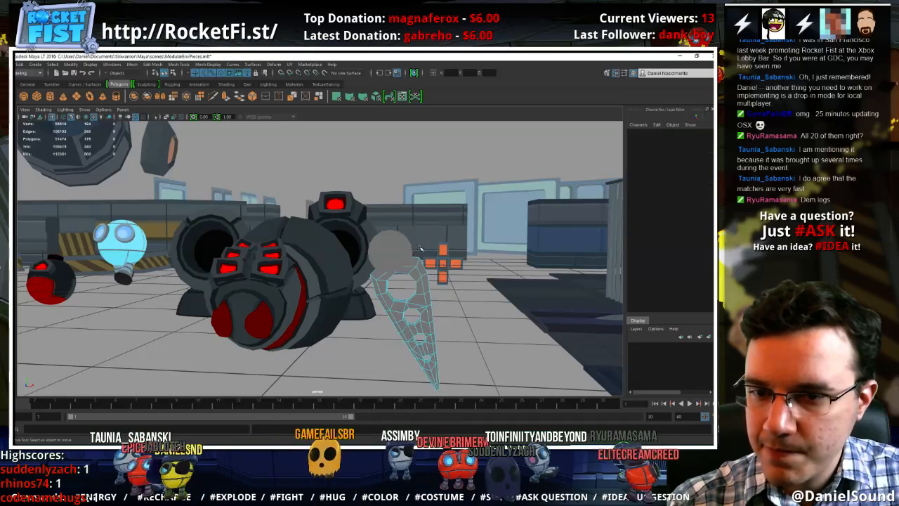
pyautogui.moveTo(432, 274); pyautogui.dragTo(395, 274)
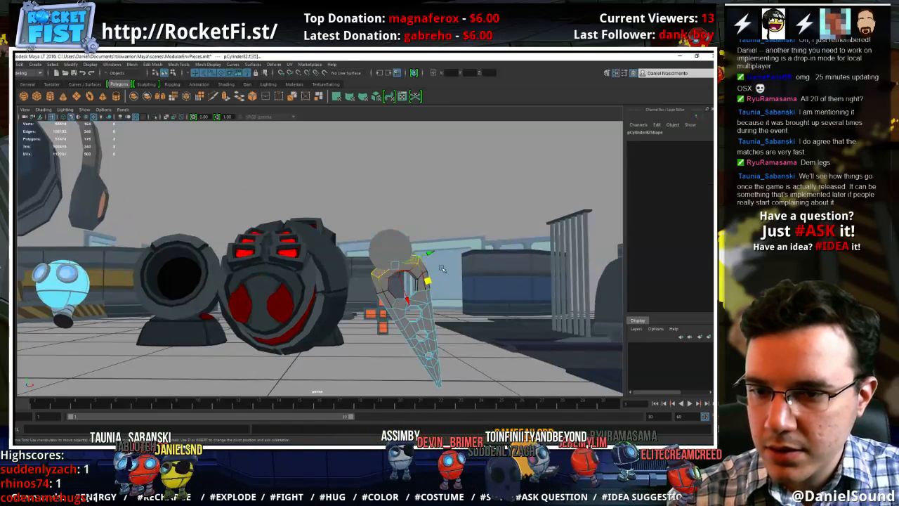
pyautogui.moveTo(458, 271); pyautogui.dragTo(504, 272)
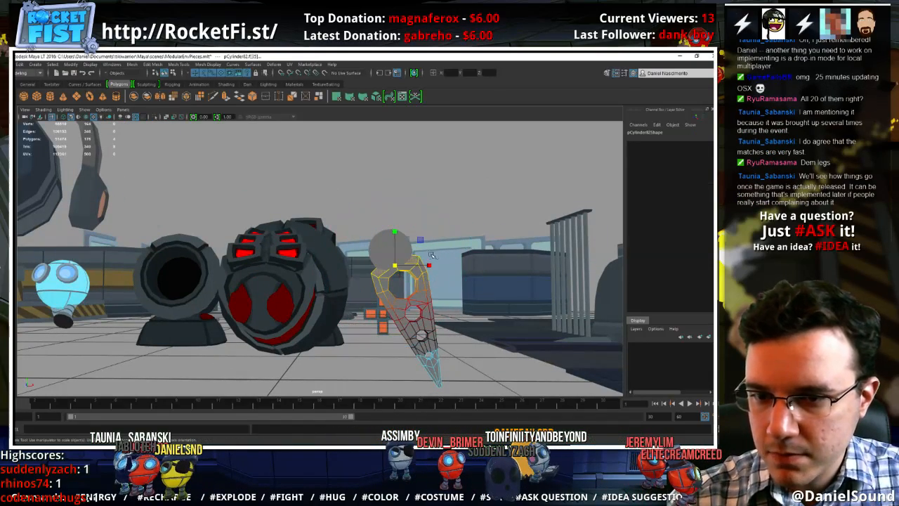
pyautogui.moveTo(417, 269); pyautogui.dragTo(387, 268)
pyautogui.hotkey('ctrl', 'z')
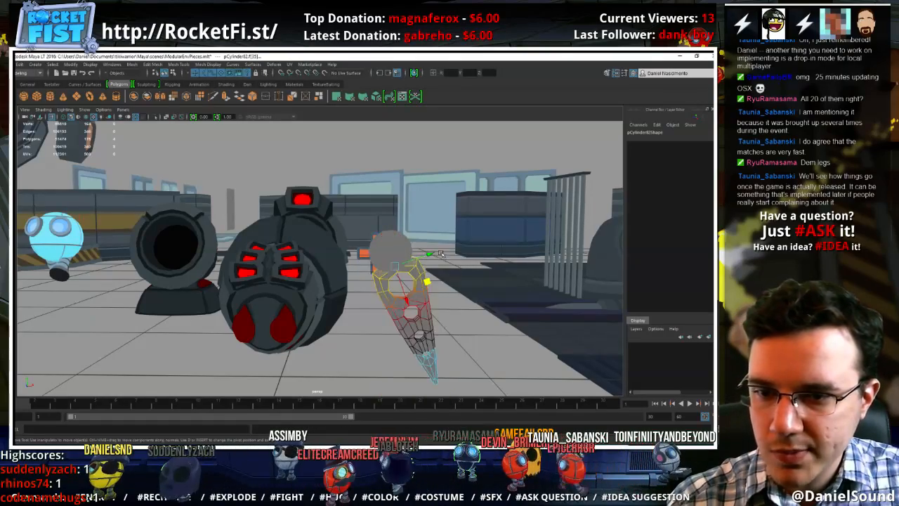
pyautogui.rightClick(403, 266)
pyautogui.moveTo(405, 271); pyautogui.dragTo(442, 248, button='right')
pyautogui.click(444, 307)
# Select the holed leg piece together with the sphere and assign the boss's existing textured material to both
pyautogui.keyDown('alt'); pyautogui.moveTo(447, 309); pyautogui.dragTo(420, 287); pyautogui.keyUp('alt')
pyautogui.click(412, 306)
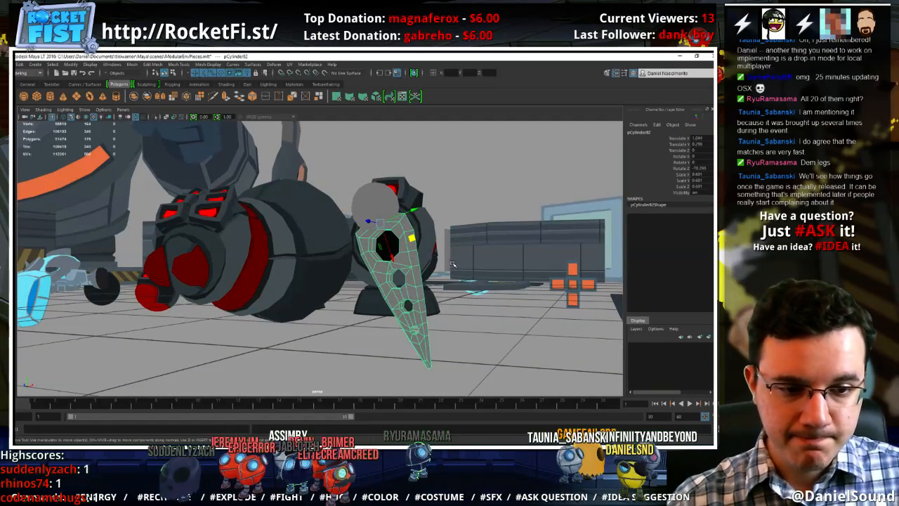
pyautogui.click(373, 208)
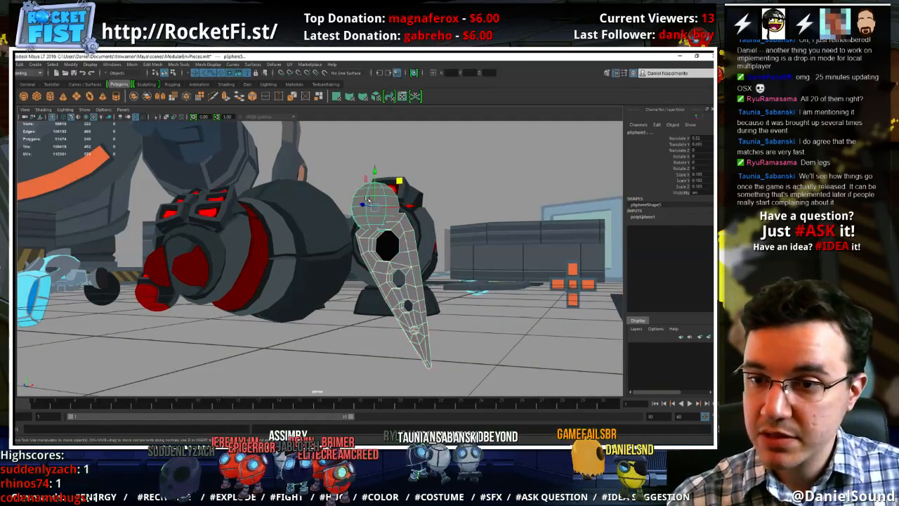
pyautogui.moveTo(366, 197); pyautogui.dragTo(434, 257, button='right')
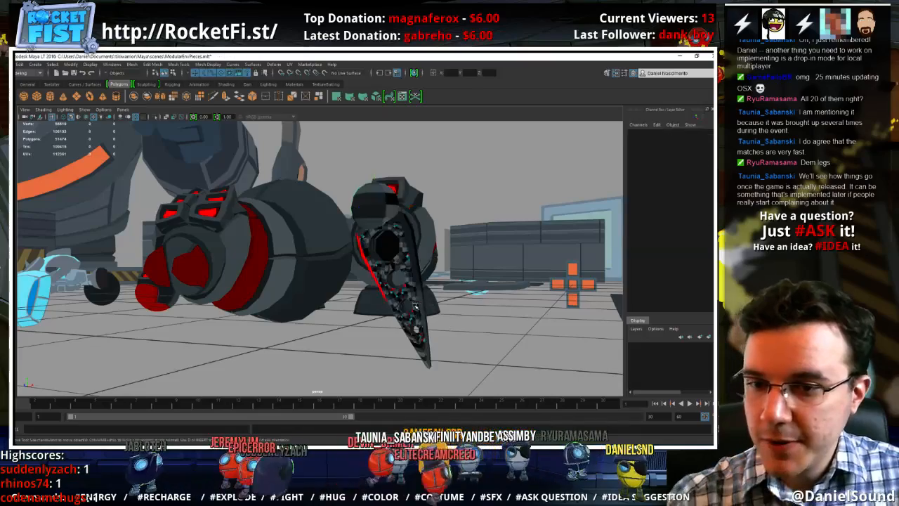
# Select the holed leg piece and open its texture layout in the UV Editor
pyautogui.click(415, 306)
pyautogui.click(246, 83)
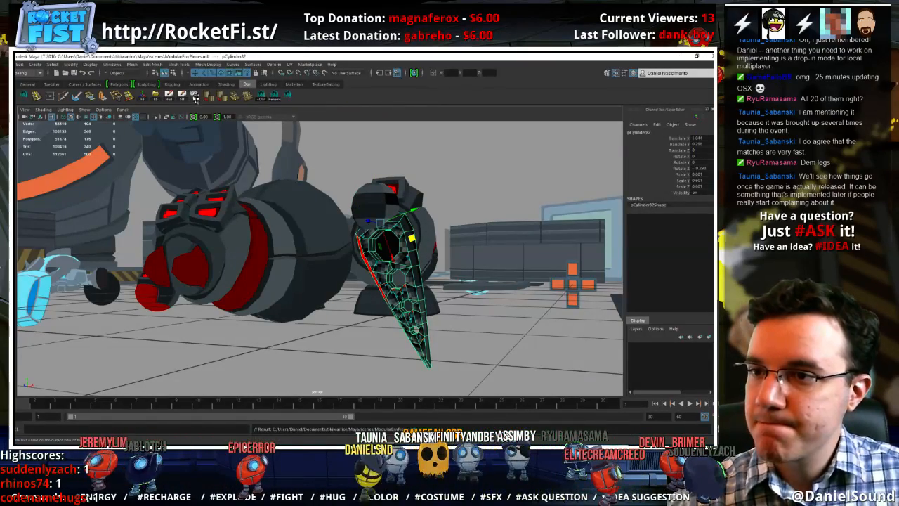
pyautogui.click(290, 64)
pyautogui.click(309, 84)
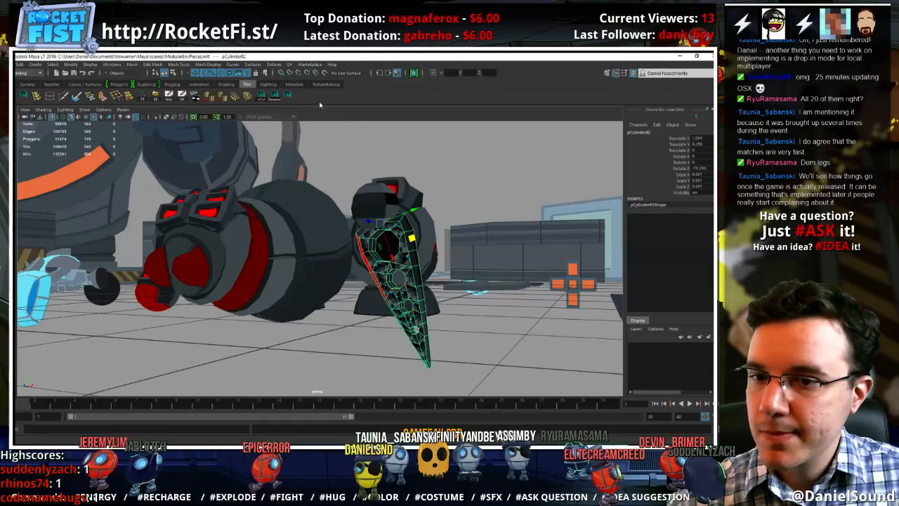
pyautogui.keyDown('alt'); pyautogui.moveTo(397, 290); pyautogui.dragTo(400, 293); pyautogui.keyUp('alt')
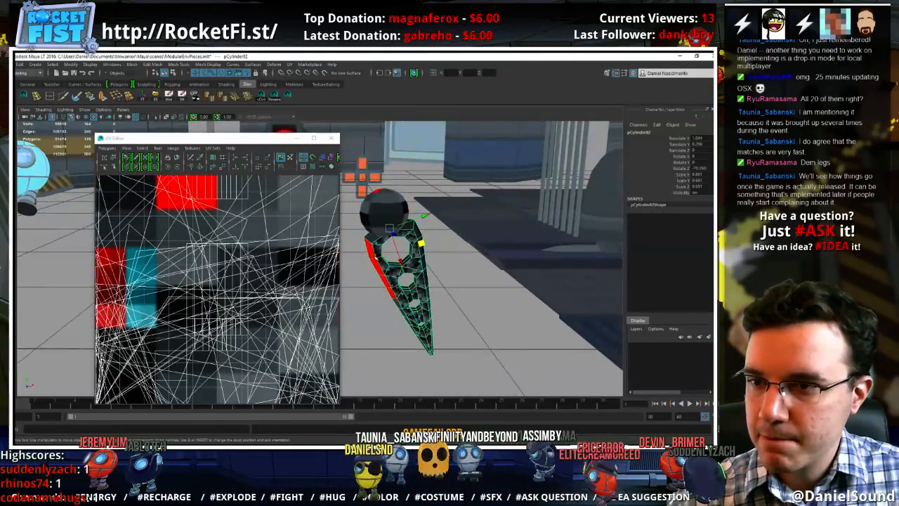
# Planar-project all of the leg piece's faces, shrink their UVs to a small patch and place it on a dark grey texture swatch
pyautogui.moveTo(417, 233); pyautogui.dragTo(418, 253, button='right')
pyautogui.doubleClick(418, 253)
pyautogui.keyDown('alt'); pyautogui.moveTo(422, 274); pyautogui.dragTo(413, 265); pyautogui.keyUp('alt')
pyautogui.click(196, 96)
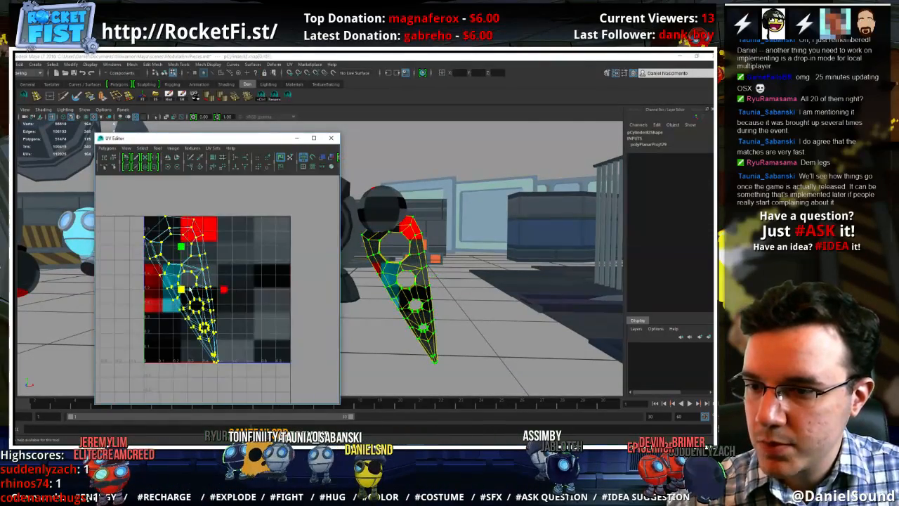
pyautogui.moveTo(188, 291); pyautogui.dragTo(141, 286)
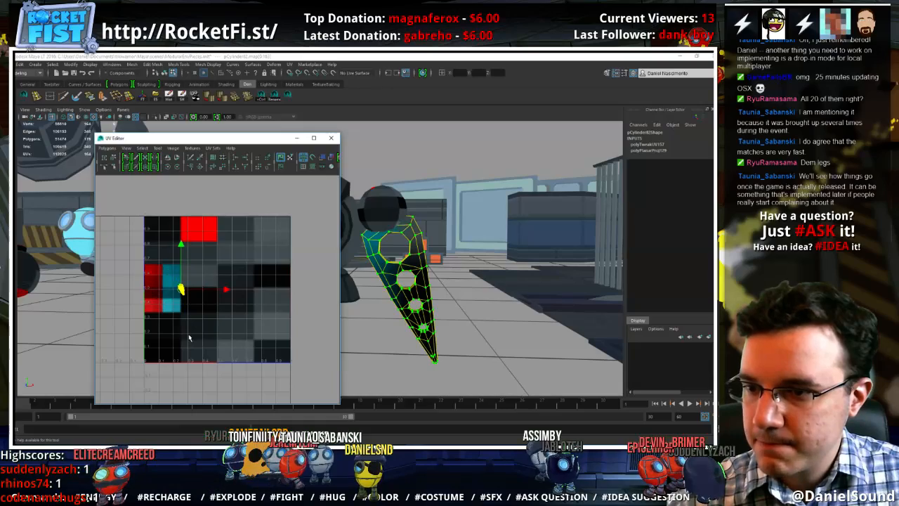
pyautogui.moveTo(188, 338); pyautogui.dragTo(254, 293, button='middle')
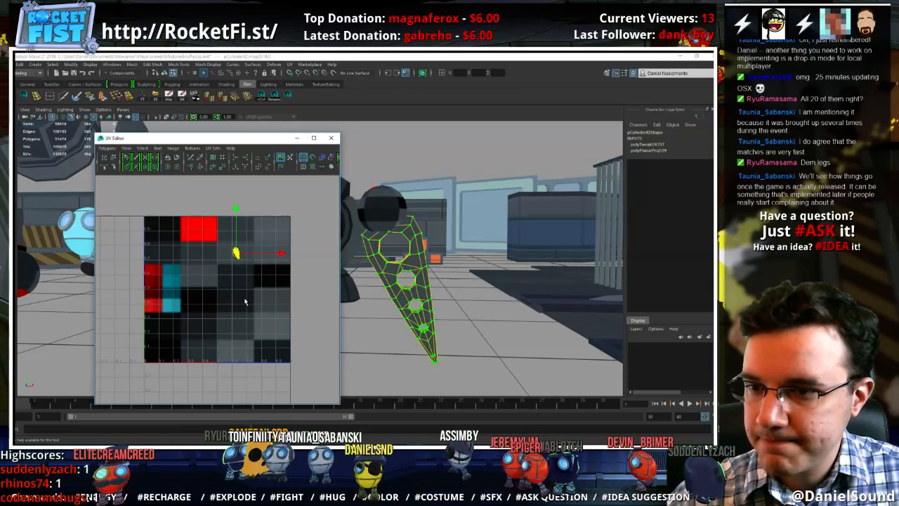
# Select the strip of faces running along the leg piece's narrow outer side
pyautogui.keyDown('alt'); pyautogui.moveTo(417, 298); pyautogui.dragTo(463, 271, button='right'); pyautogui.keyUp('alt')
pyautogui.click(458, 263)
pyautogui.click(478, 269)
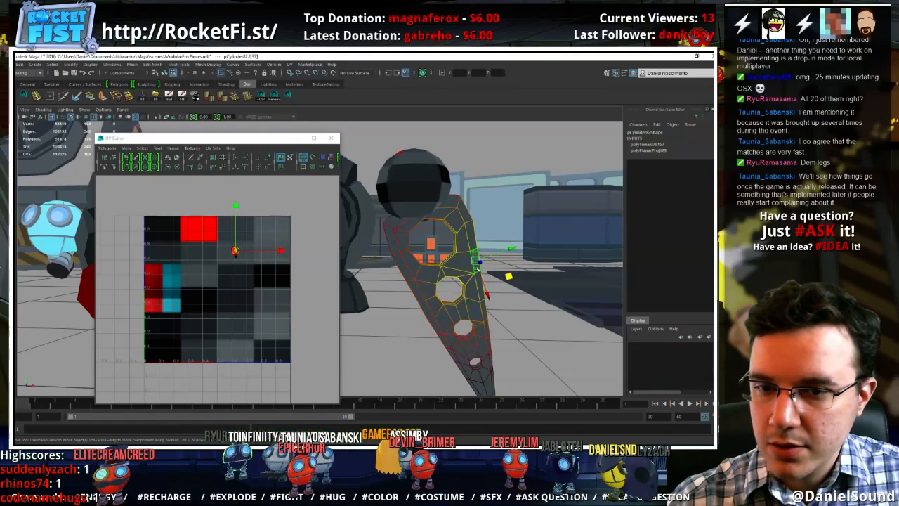
pyautogui.keyDown('shift'); pyautogui.doubleClick(479, 276); pyautogui.keyUp('shift')
pyautogui.keyDown('alt'); pyautogui.moveTo(482, 278); pyautogui.dragTo(373, 297); pyautogui.keyUp('alt')
pyautogui.keyDown('alt'); pyautogui.moveTo(373, 297); pyautogui.dragTo(655, 281, button='middle'); pyautogui.keyUp('alt')
pyautogui.keyDown('shift'); pyautogui.click(396, 266); pyautogui.keyUp('shift')
pyautogui.keyDown('shift'); pyautogui.doubleClick(399, 248); pyautogui.keyUp('shift')
pyautogui.keyDown('alt'); pyautogui.moveTo(399, 249); pyautogui.dragTo(406, 279); pyautogui.keyUp('alt')
pyautogui.hotkey('ctrl', 'z')
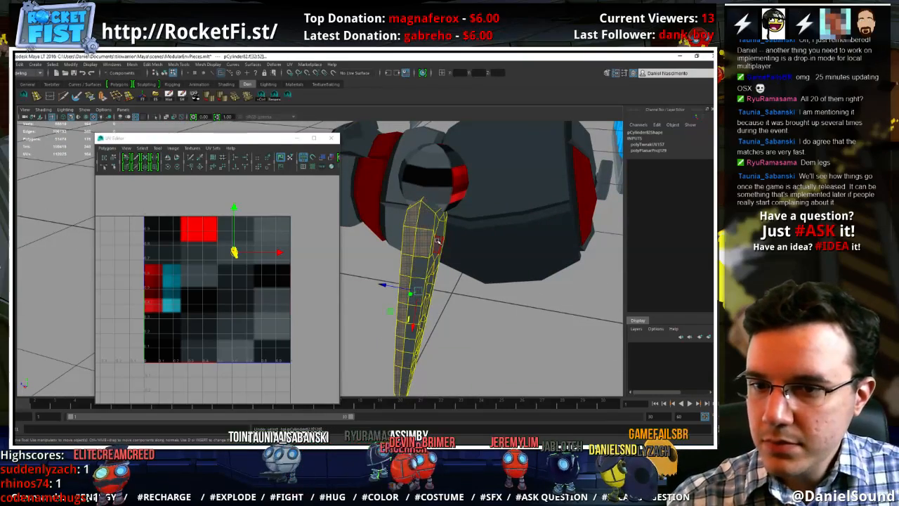
pyautogui.hotkey('ctrl', 'z')
# Planar-project the selected side strip, shrink its UVs and move them onto the lighter grey swatch
pyautogui.click(235, 96)
pyautogui.keyDown('ctrl'); pyautogui.moveTo(210, 274); pyautogui.dragTo(240, 276, button='right'); pyautogui.keyUp('ctrl')
pyautogui.click(137, 289)
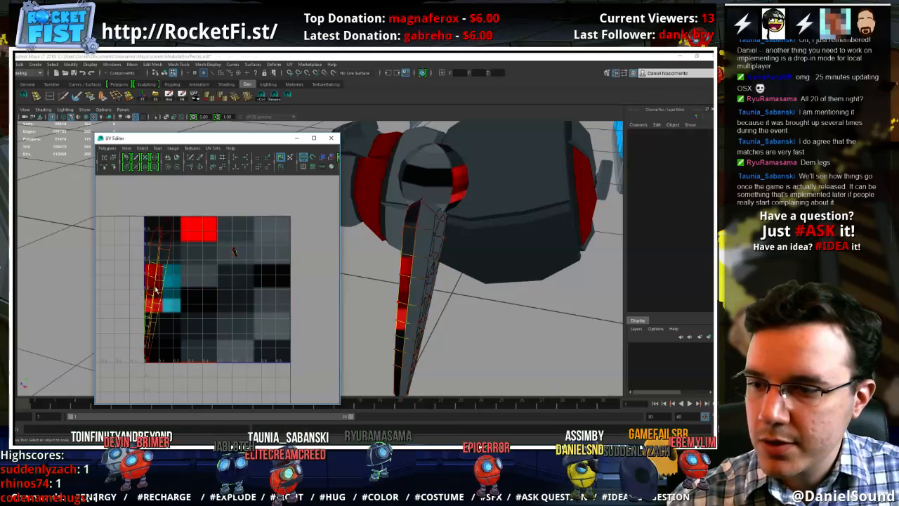
pyautogui.hotkey('ctrl', 'z')
pyautogui.click(235, 252)
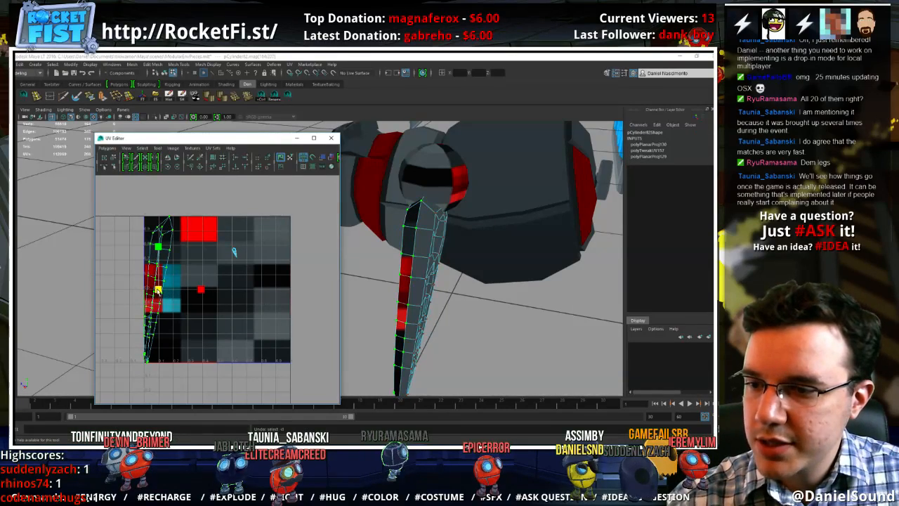
pyautogui.moveTo(158, 290); pyautogui.dragTo(119, 286)
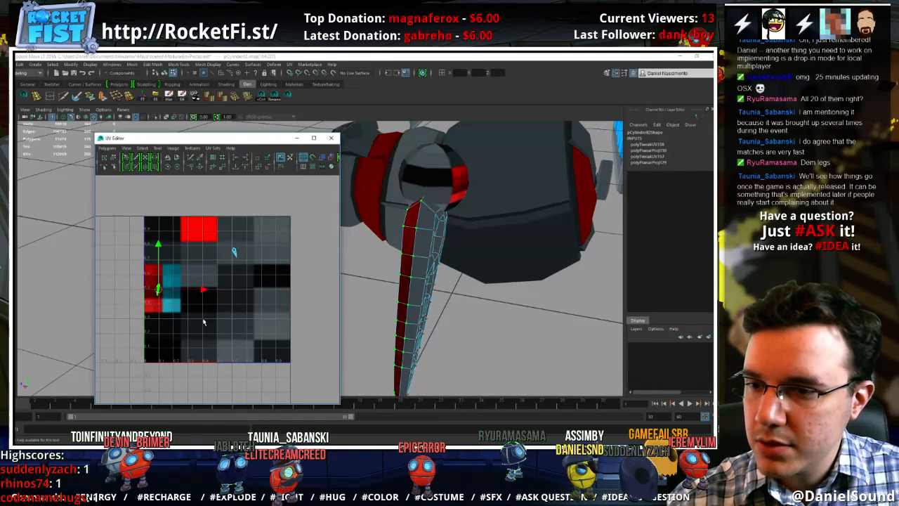
pyautogui.moveTo(186, 333); pyautogui.dragTo(304, 291, button='middle')
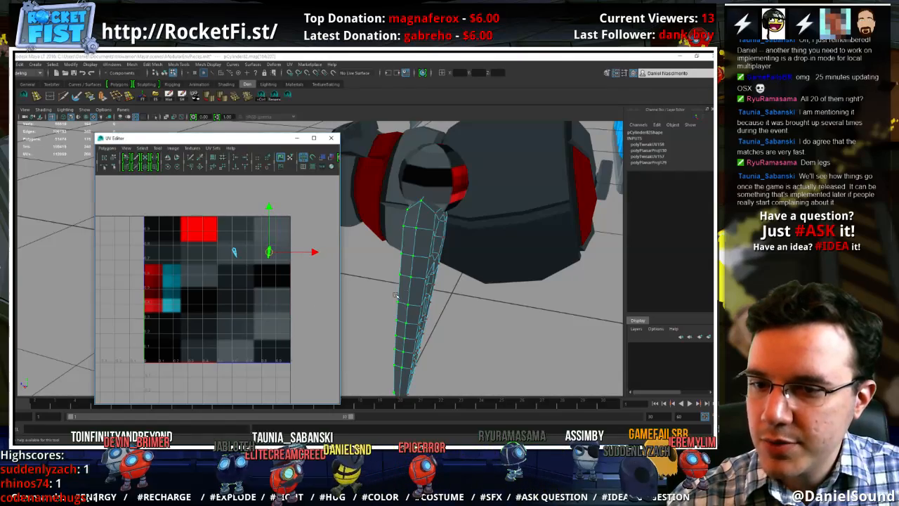
pyautogui.keyDown('alt'); pyautogui.moveTo(396, 295); pyautogui.dragTo(358, 294); pyautogui.keyUp('alt')
pyautogui.moveTo(277, 300); pyautogui.dragTo(279, 275, button='middle')
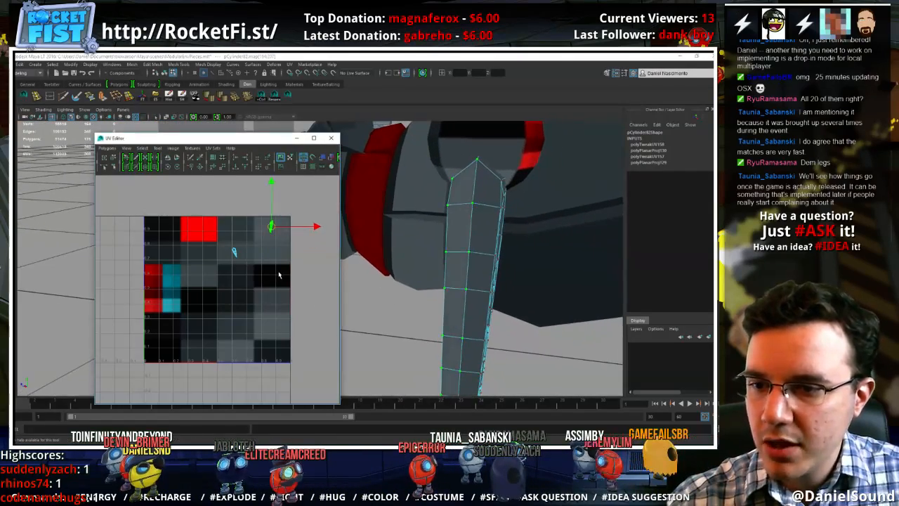
# Planar-project the neighbouring side strip of the leg piece, shrink its UVs and place them on the lighter grey swatch
pyautogui.moveTo(485, 208); pyautogui.dragTo(484, 229, button='right')
pyautogui.click(480, 240)
pyautogui.doubleClick(481, 272)
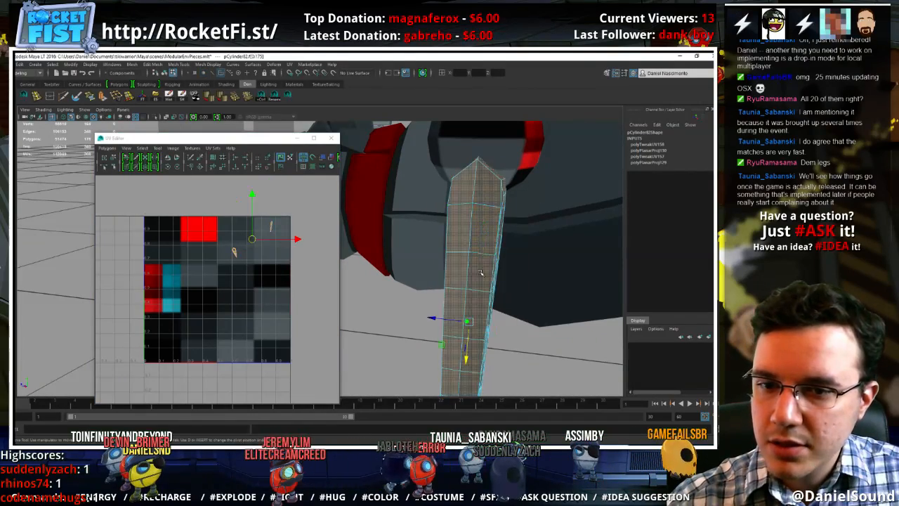
pyautogui.click(478, 271)
pyautogui.keyDown('shift'); pyautogui.doubleClick(483, 232); pyautogui.keyUp('shift')
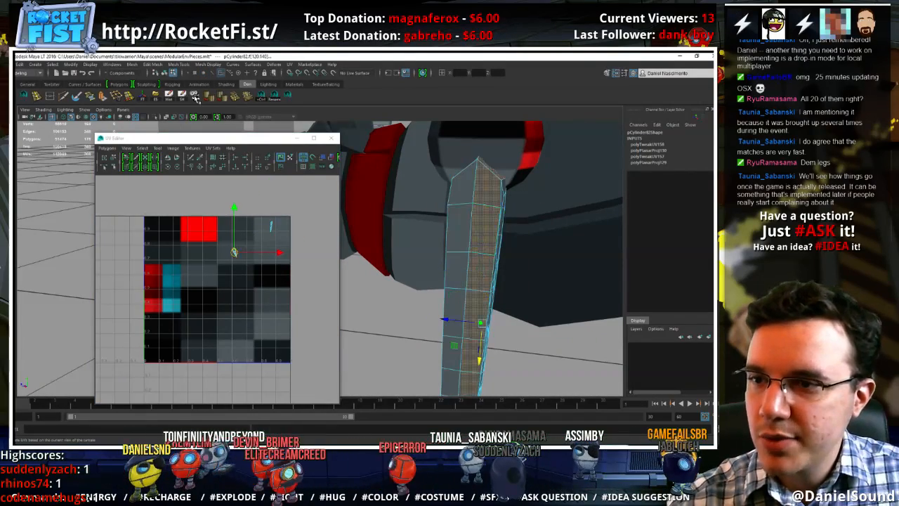
pyautogui.click(209, 97)
pyautogui.keyDown('ctrl'); pyautogui.moveTo(211, 244); pyautogui.dragTo(261, 244, button='right'); pyautogui.keyUp('ctrl')
pyautogui.press('r')
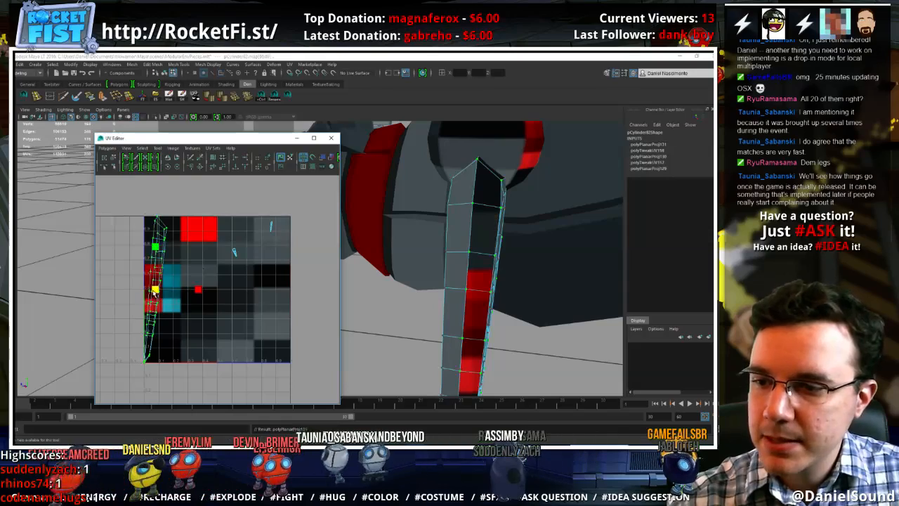
pyautogui.moveTo(155, 289); pyautogui.dragTo(114, 286)
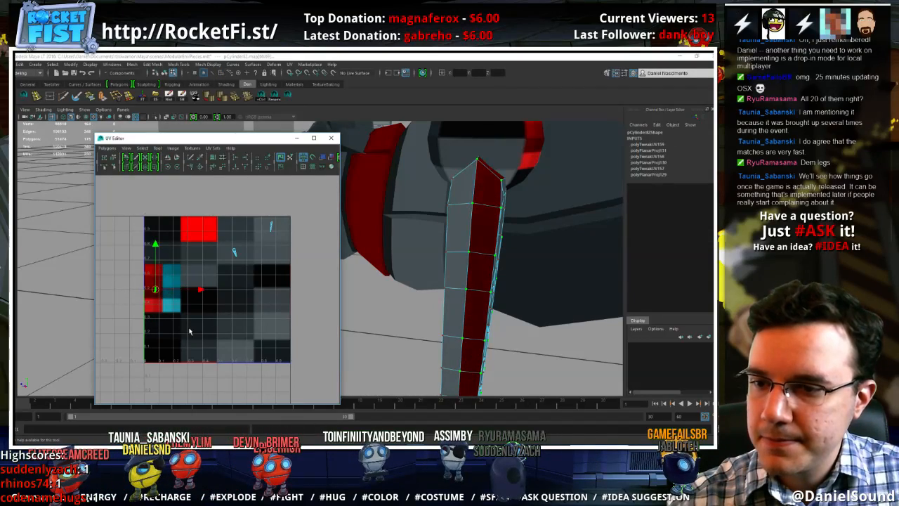
pyautogui.moveTo(189, 331); pyautogui.dragTo(302, 293, button='middle')
# Try the second side strip's UVs on a lower grey swatch, then return them to the lighter grey one
pyautogui.keyDown('alt'); pyautogui.moveTo(560, 285); pyautogui.dragTo(501, 279); pyautogui.keyUp('alt')
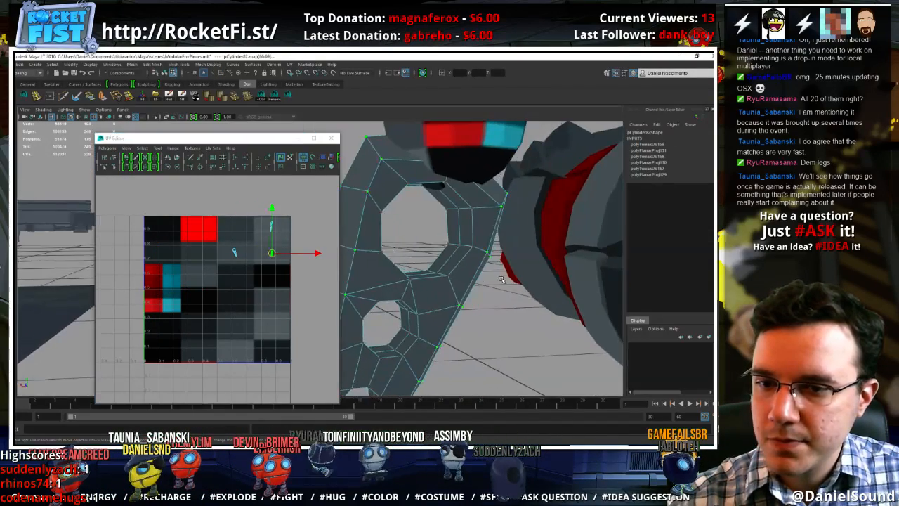
pyautogui.keyDown('alt'); pyautogui.moveTo(470, 275); pyautogui.dragTo(489, 335, button='middle'); pyautogui.keyUp('alt')
pyautogui.keyDown('alt'); pyautogui.moveTo(488, 336); pyautogui.dragTo(390, 271, button='right'); pyautogui.keyUp('alt')
pyautogui.keyDown('alt'); pyautogui.moveTo(390, 272); pyautogui.dragTo(416, 255, button='middle'); pyautogui.keyUp('alt')
pyautogui.keyDown('alt'); pyautogui.moveTo(390, 271); pyautogui.dragTo(416, 255, button='middle'); pyautogui.keyUp('alt')
pyautogui.moveTo(280, 295); pyautogui.dragTo(280, 295, button='middle')
pyautogui.moveTo(281, 295); pyautogui.dragTo(282, 342, button='middle')
pyautogui.moveTo(280, 294)
pyautogui.mouseDown(button='middle')
pyautogui.moveTo(281, 342)
pyautogui.moveTo(282, 296)
pyautogui.mouseUp(button='middle')
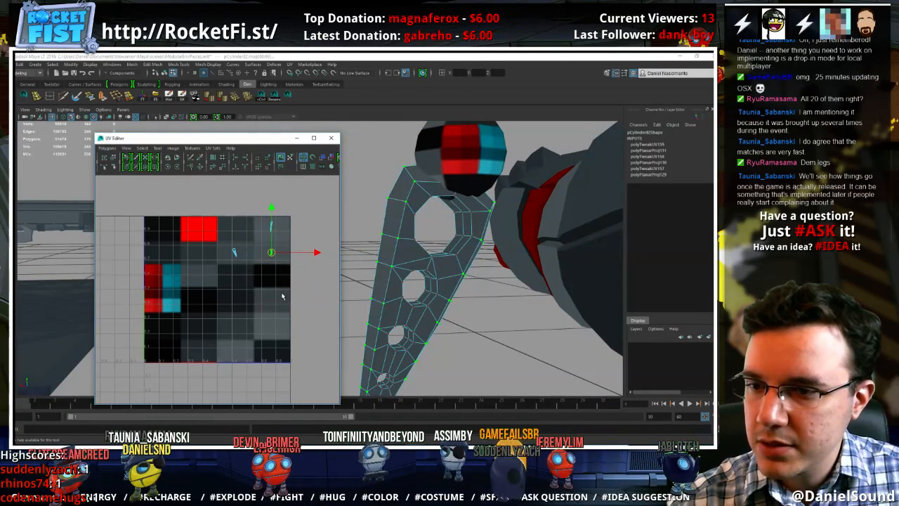
pyautogui.click(318, 267)
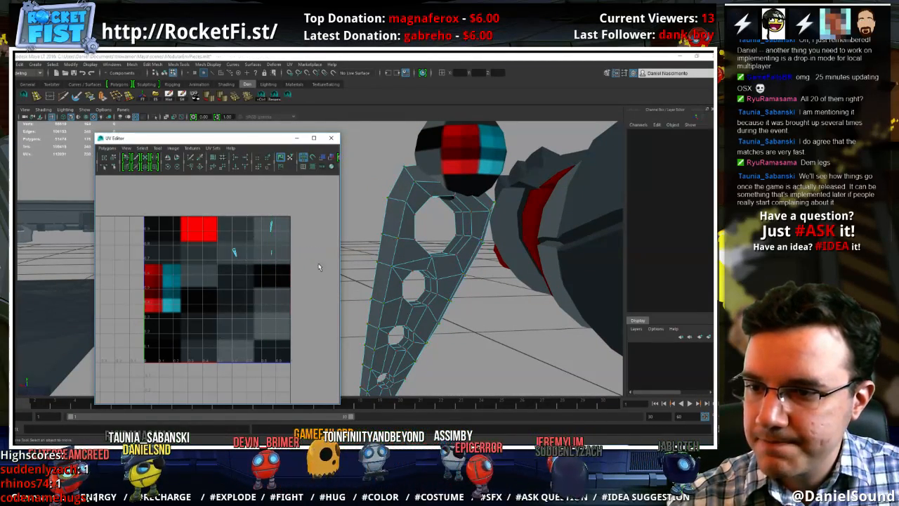
# Select the inner wall faces of all four holes in the leg piece
pyautogui.click(462, 234)
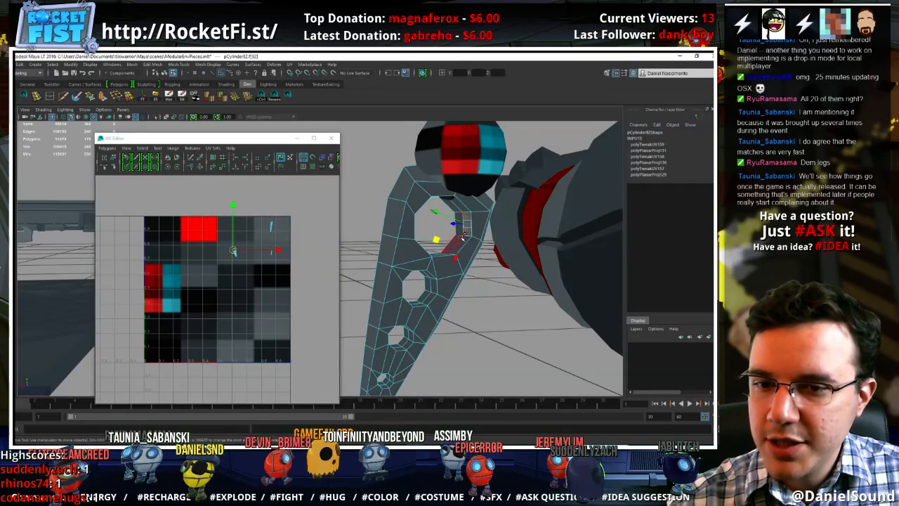
pyautogui.doubleClick(462, 241)
pyautogui.click(463, 243)
pyautogui.keyDown('shift'); pyautogui.doubleClick(468, 226); pyautogui.keyUp('shift')
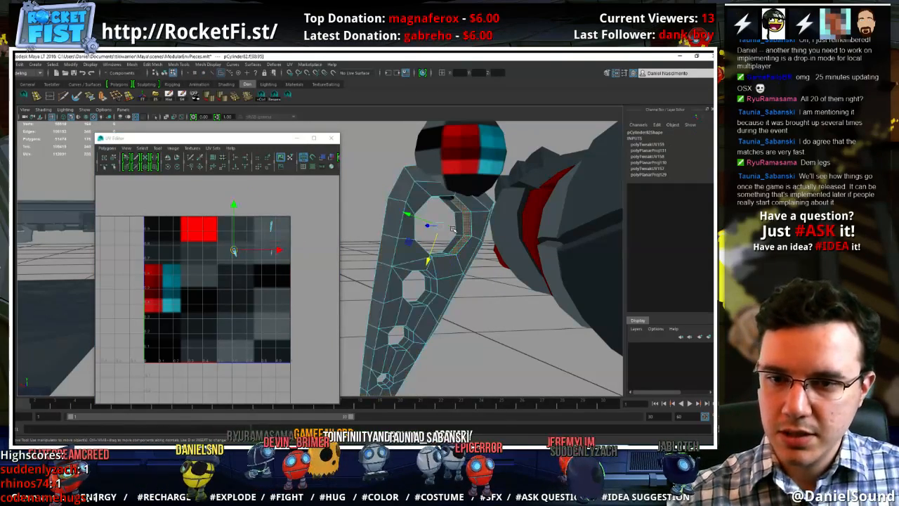
pyautogui.keyDown('shift'); pyautogui.doubleClick(456, 231); pyautogui.keyUp('shift')
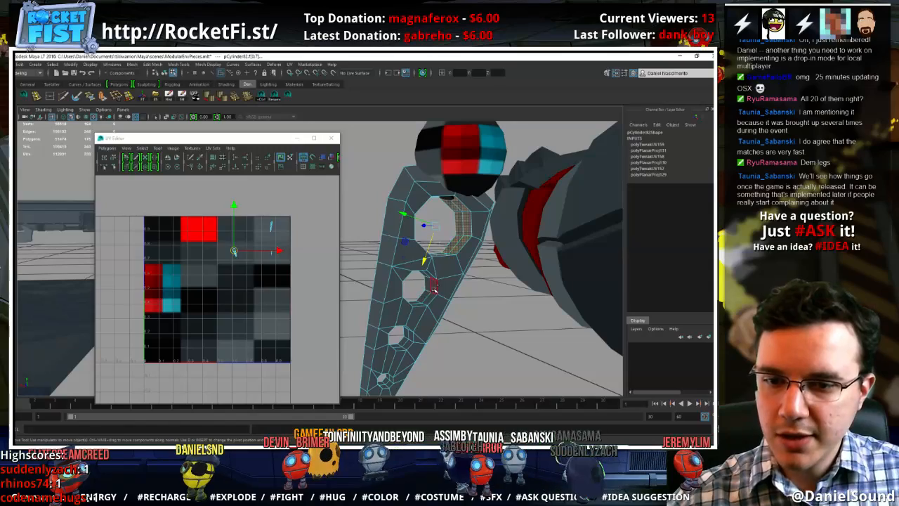
pyautogui.keyDown('shift'); pyautogui.doubleClick(430, 289); pyautogui.keyUp('shift')
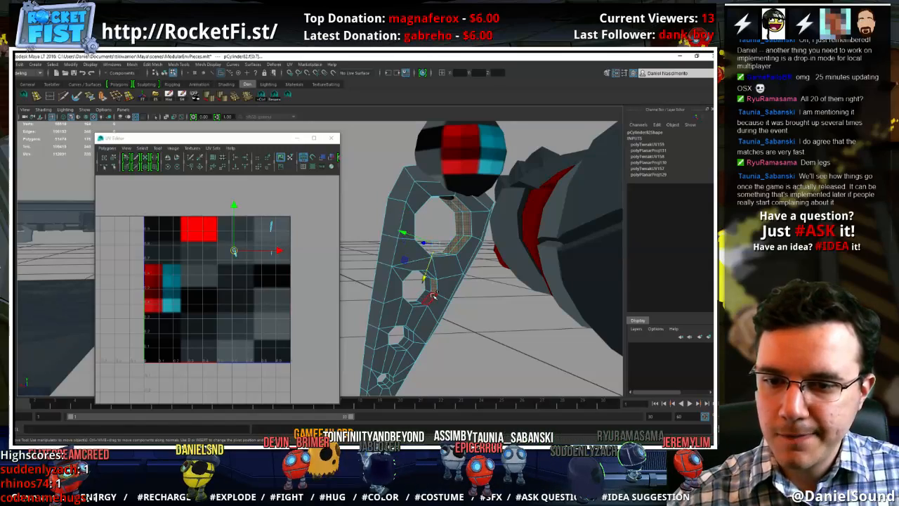
pyautogui.keyDown('shift'); pyautogui.doubleClick(405, 338); pyautogui.keyUp('shift')
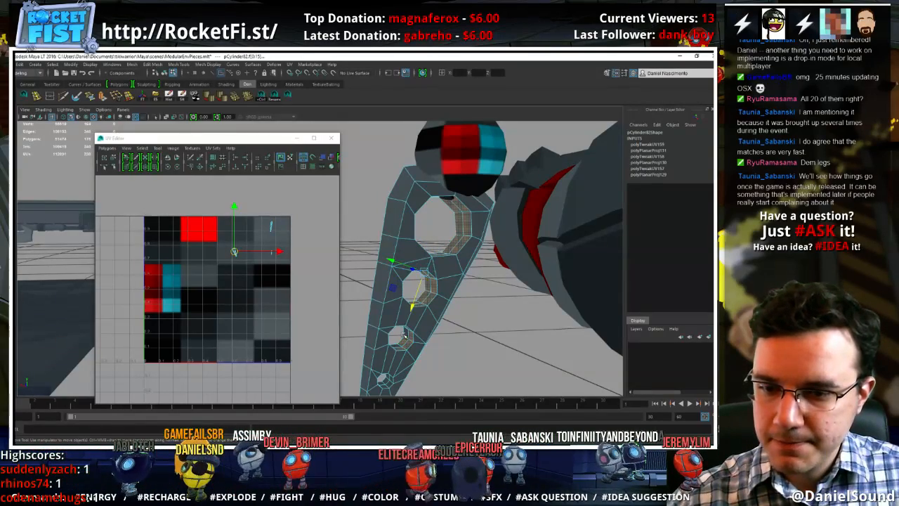
pyautogui.keyDown('shift'); pyautogui.doubleClick(406, 332); pyautogui.keyUp('shift')
pyautogui.hotkey('ctrl', 'z')
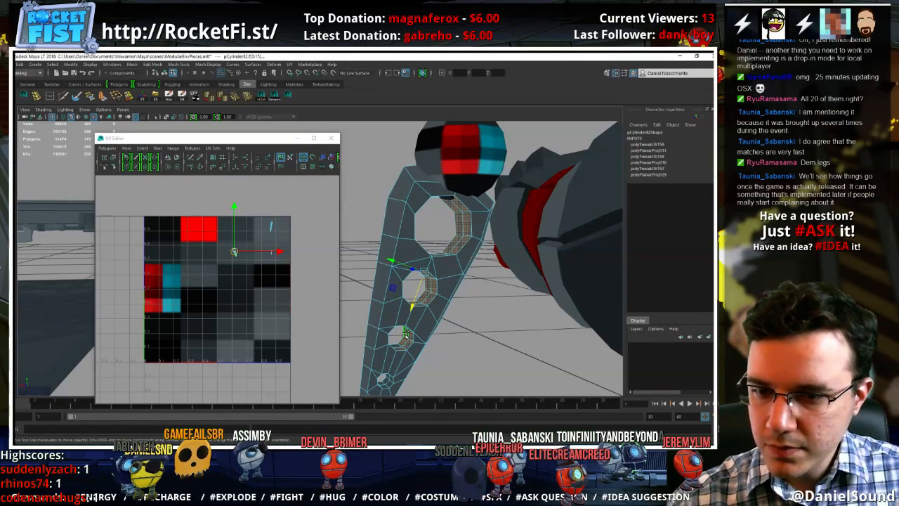
pyautogui.keyDown('shift'); pyautogui.click(392, 380); pyautogui.keyUp('shift')
pyautogui.keyDown('shift'); pyautogui.doubleClick(389, 381); pyautogui.keyUp('shift')
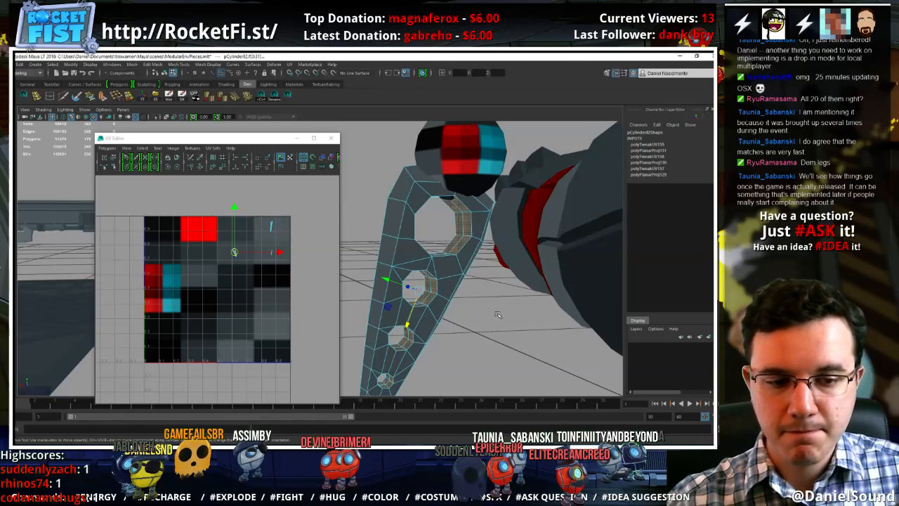
# Planar-project the hole wall faces, shrink their UVs, move them onto a darker swatch and deselect the leg piece
pyautogui.keyDown('alt'); pyautogui.moveTo(415, 228); pyautogui.dragTo(476, 288); pyautogui.keyUp('alt')
pyautogui.keyDown('alt'); pyautogui.moveTo(504, 288); pyautogui.dragTo(436, 251, button='right'); pyautogui.keyUp('alt')
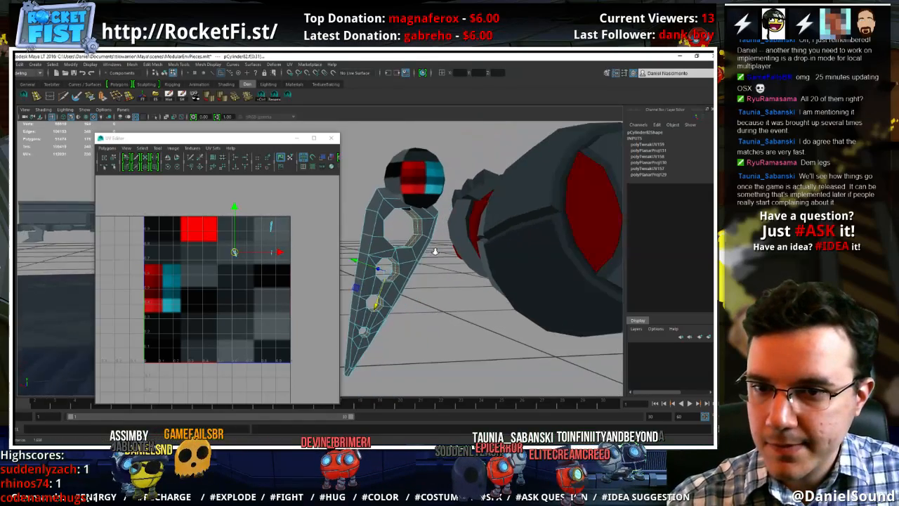
pyautogui.moveTo(435, 251)
pyautogui.keyDown('alt'); pyautogui.mouseDown()
pyautogui.moveTo(442, 254)
pyautogui.moveTo(417, 222)
pyautogui.moveTo(434, 262)
pyautogui.mouseUp(); pyautogui.keyUp('alt')
pyautogui.click(196, 98)
pyautogui.keyDown('ctrl'); pyautogui.moveTo(233, 311); pyautogui.dragTo(270, 314, button='right'); pyautogui.keyUp('ctrl')
pyautogui.press('r')
pyautogui.moveTo(180, 295); pyautogui.dragTo(219, 309)
pyautogui.press('w')
pyautogui.press('r')
pyautogui.press('w')
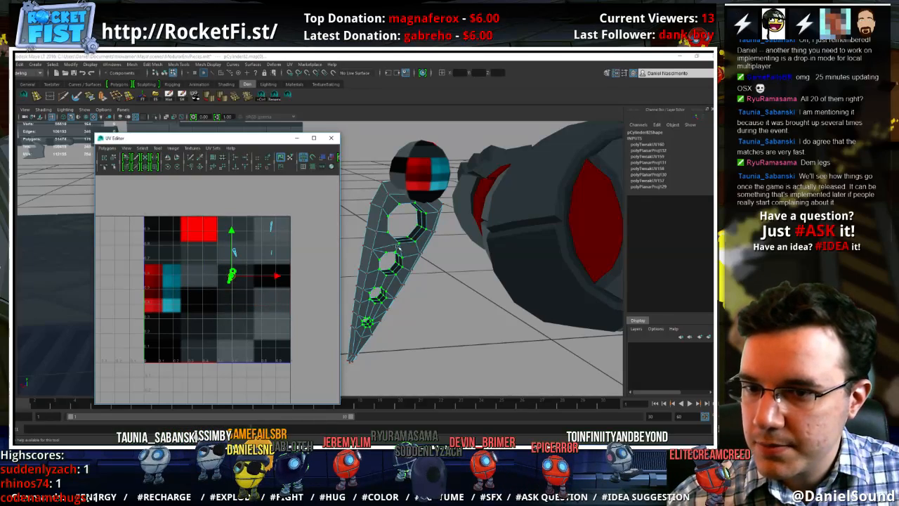
pyautogui.moveTo(406, 246); pyautogui.dragTo(436, 223, button='right')
pyautogui.click(445, 293)
pyautogui.moveTo(445, 295)
pyautogui.keyDown('alt'); pyautogui.mouseDown()
pyautogui.moveTo(498, 339)
pyautogui.moveTo(501, 311)
pyautogui.moveTo(434, 284)
pyautogui.moveTo(392, 300)
pyautogui.moveTo(449, 308)
pyautogui.moveTo(462, 277)
pyautogui.mouseUp(); pyautogui.keyUp('alt')
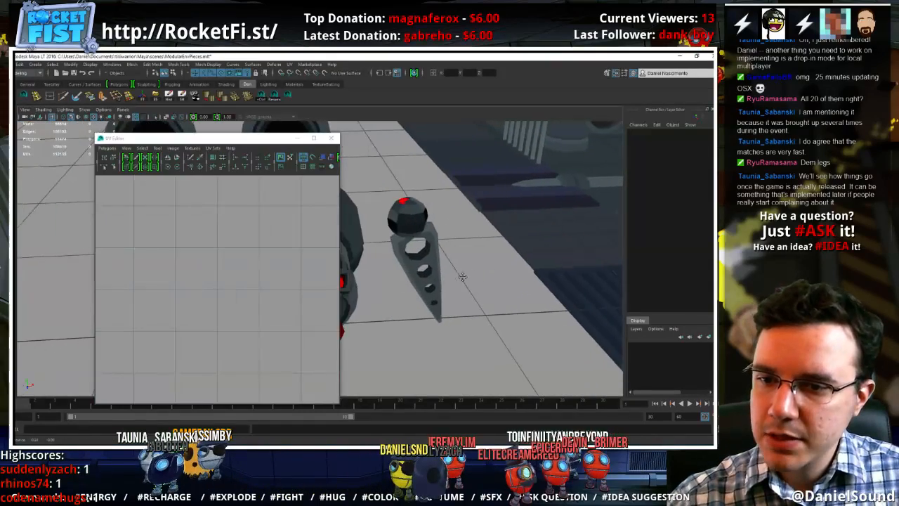
# Select the ring of wall faces inside the leg piece's largest hole and try to scale it
pyautogui.keyDown('alt'); pyautogui.moveTo(462, 277); pyautogui.dragTo(568, 306, button='right'); pyautogui.keyUp('alt')
pyautogui.moveTo(507, 258); pyautogui.dragTo(508, 278, button='right')
pyautogui.click(501, 249)
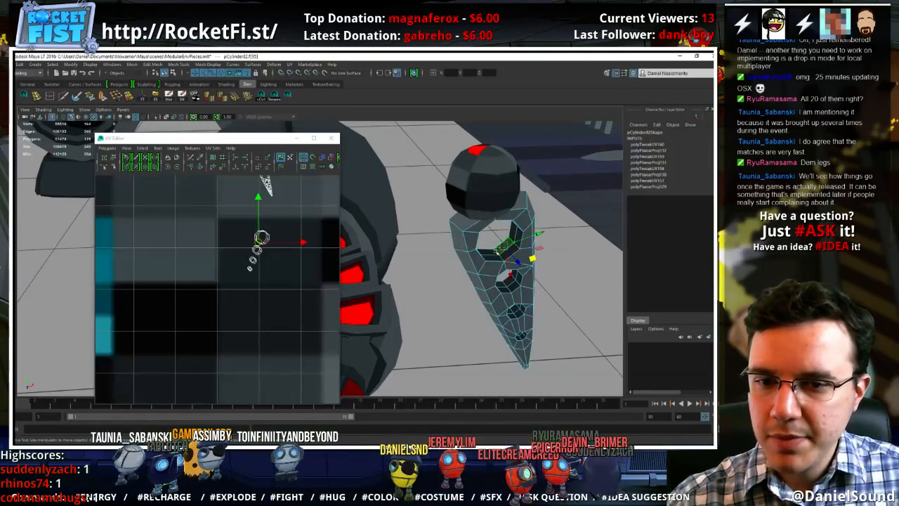
pyautogui.doubleClick(496, 250)
pyautogui.click(501, 251)
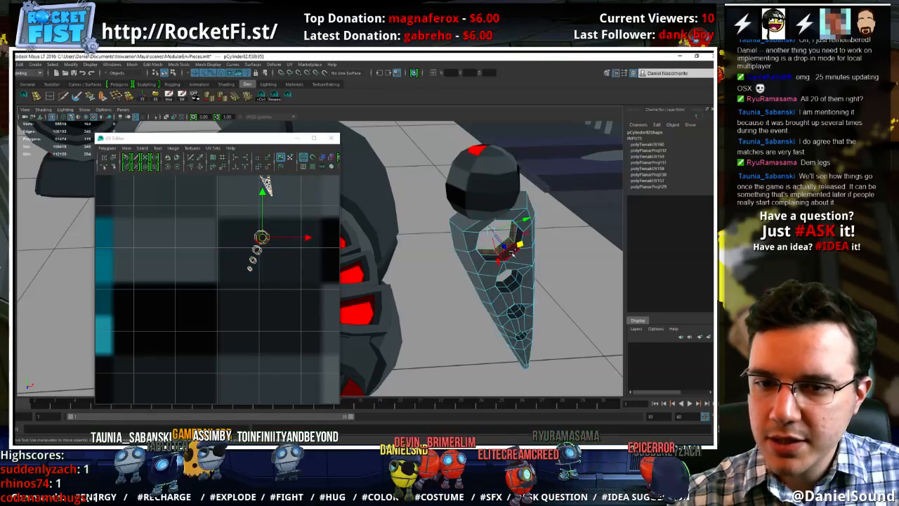
pyautogui.press('r')
pyautogui.keyDown('alt'); pyautogui.moveTo(521, 260); pyautogui.dragTo(528, 281); pyautogui.keyUp('alt')
pyautogui.press('w')
pyautogui.moveTo(525, 240); pyautogui.dragTo(552, 223, button='right')
pyautogui.click(470, 279)
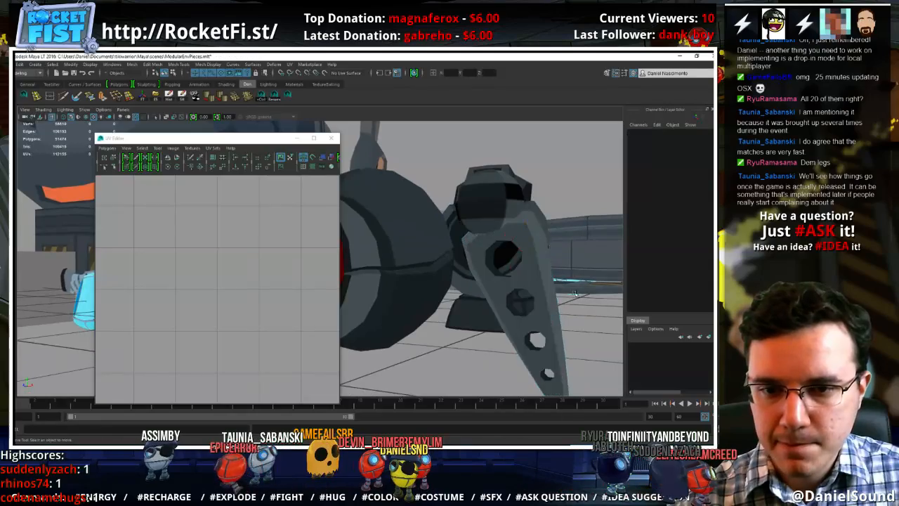
# Select the joint sphere at the top of the leg piece and rotate it about its Z axis
pyautogui.scroll(-4, 468, 280)
pyautogui.moveTo(469, 280)
pyautogui.keyDown('alt'); pyautogui.mouseDown()
pyautogui.moveTo(418, 284)
pyautogui.moveTo(458, 294)
pyautogui.mouseUp(); pyautogui.keyUp('alt')
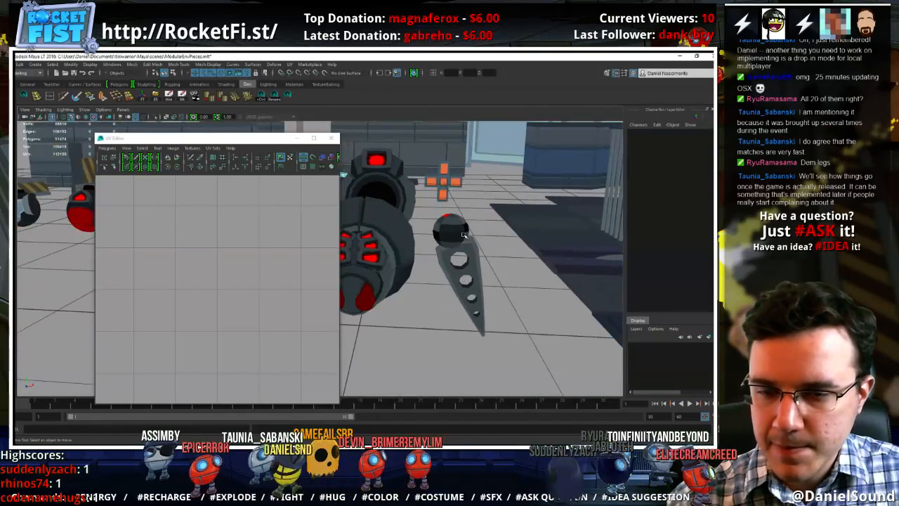
pyautogui.click(463, 230)
pyautogui.moveTo(450, 230); pyautogui.dragTo(453, 233)
pyautogui.press('e')
pyautogui.moveTo(442, 200); pyautogui.dragTo(432, 205)
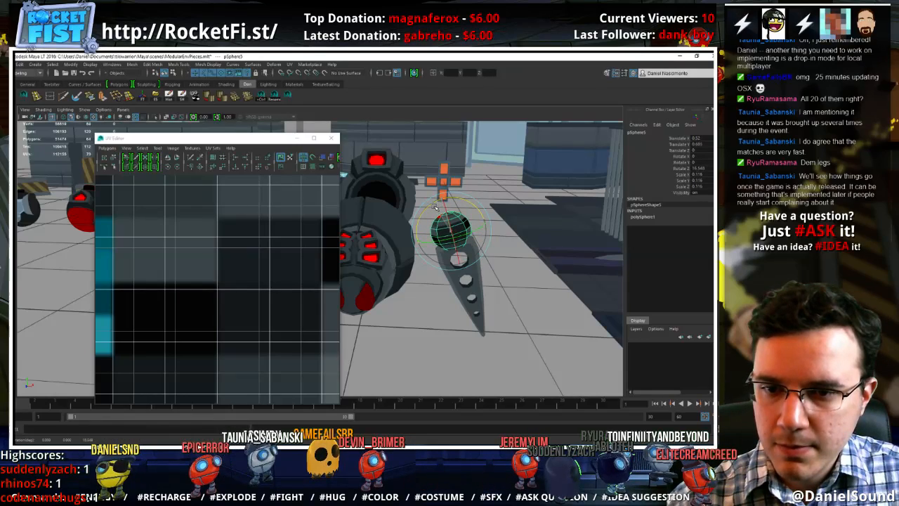
# Lower the joint sphere so it sits against the top of the leg piece
pyautogui.press('w')
pyautogui.press('w')
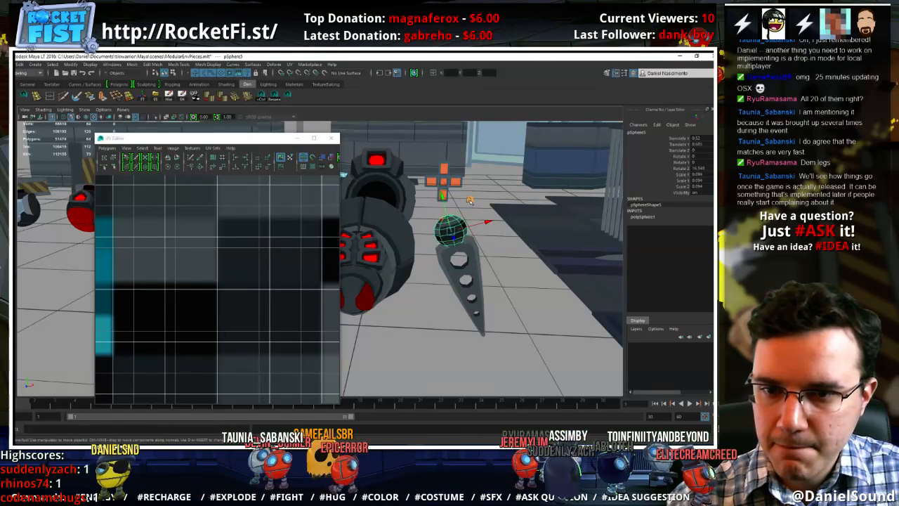
pyautogui.moveTo(470, 200); pyautogui.dragTo(470, 205)
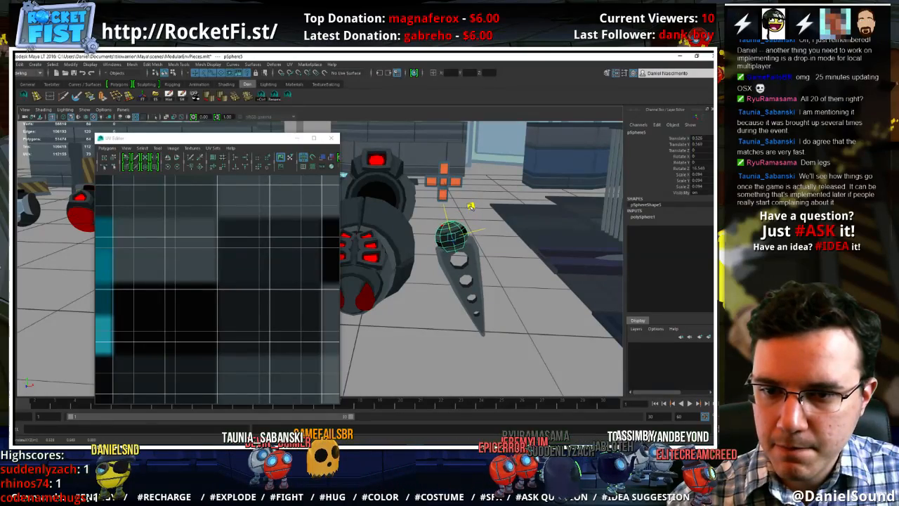
pyautogui.click(470, 204)
pyautogui.keyDown('alt'); pyautogui.moveTo(470, 204); pyautogui.dragTo(408, 306); pyautogui.keyUp('alt')
pyautogui.keyDown('alt'); pyautogui.moveTo(407, 307); pyautogui.dragTo(456, 299, button='right'); pyautogui.keyUp('alt')
pyautogui.keyDown('alt'); pyautogui.moveTo(457, 299); pyautogui.dragTo(494, 281); pyautogui.keyUp('alt')
pyautogui.keyDown('alt'); pyautogui.moveTo(494, 281); pyautogui.dragTo(511, 281, button='right'); pyautogui.keyUp('alt')
pyautogui.keyDown('alt'); pyautogui.moveTo(511, 281); pyautogui.dragTo(498, 284, button='middle'); pyautogui.keyUp('alt')
pyautogui.click(409, 193)
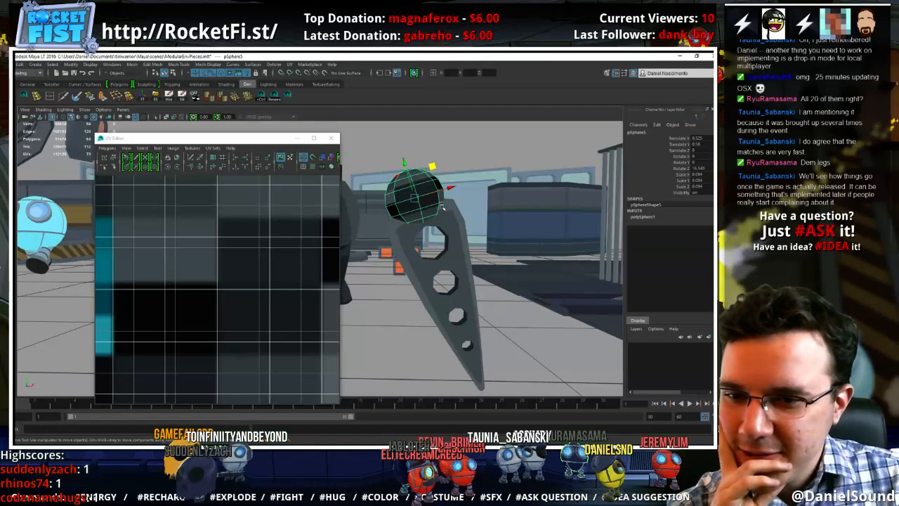
# Select the vertices along the top edge of the leg piece and reposition them to reshape the end beneath the joint sphere
pyautogui.click(454, 230)
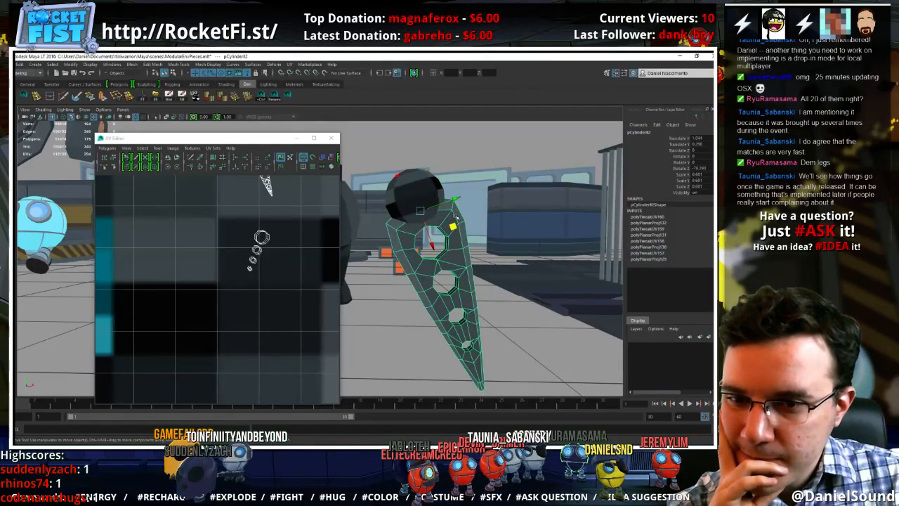
pyautogui.moveTo(456, 215); pyautogui.dragTo(461, 218, button='right')
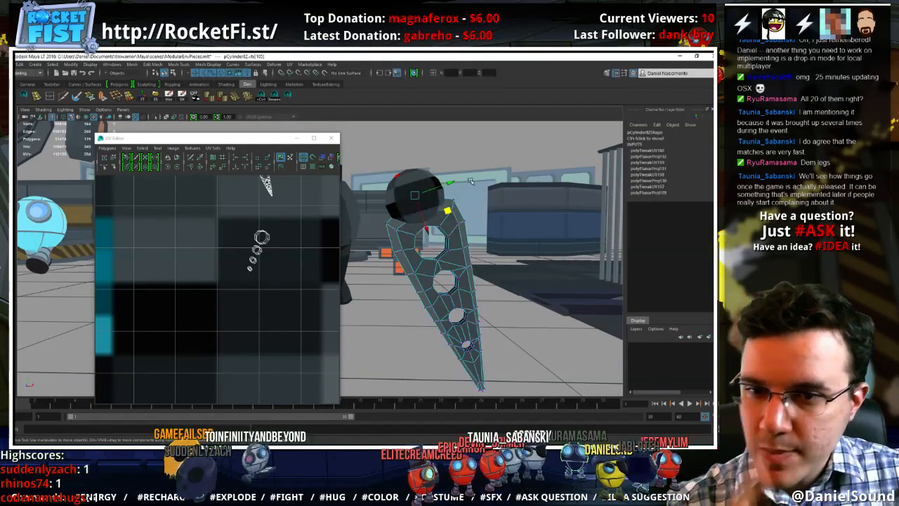
pyautogui.keyDown('alt'); pyautogui.moveTo(459, 217); pyautogui.dragTo(478, 177); pyautogui.keyUp('alt')
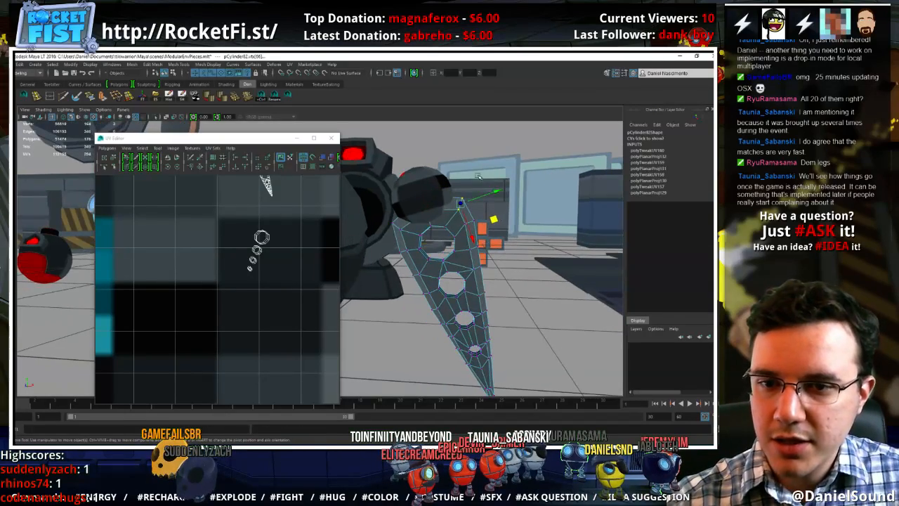
pyautogui.moveTo(382, 202)
pyautogui.keyDown('shift'); pyautogui.mouseDown()
pyautogui.moveTo(411, 236)
pyautogui.moveTo(408, 227)
pyautogui.mouseUp(); pyautogui.keyUp('shift')
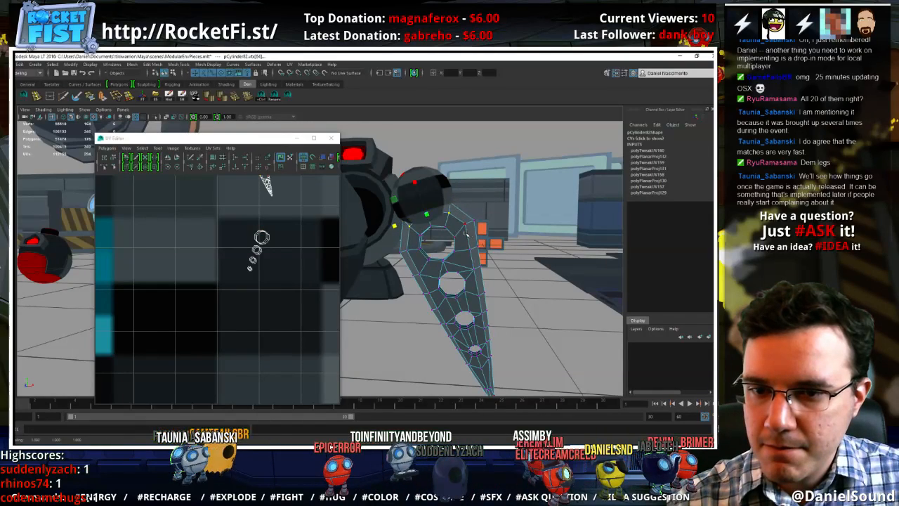
pyautogui.press('w')
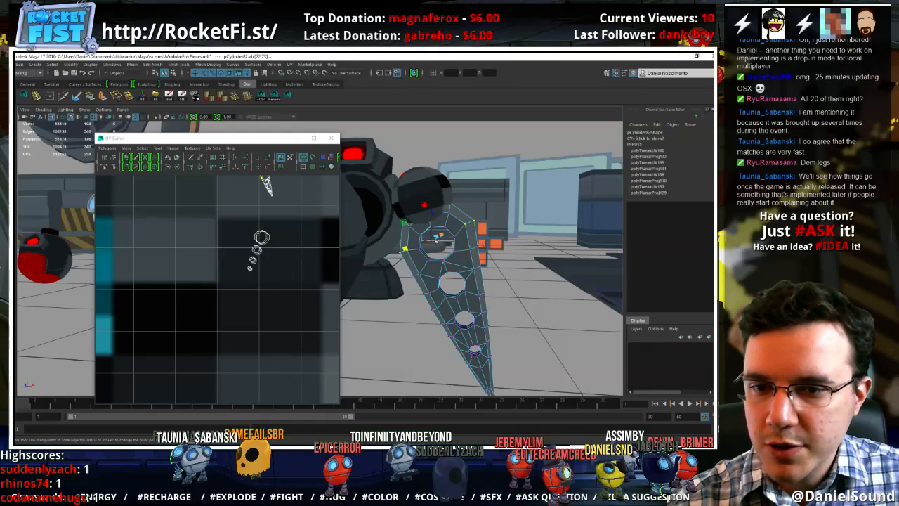
pyautogui.keyDown('alt'); pyautogui.moveTo(452, 257); pyautogui.dragTo(421, 197); pyautogui.keyUp('alt')
# Scale the joint sphere uniformly to 0.105 and reposition it over the top of the leg piece, then deselect it
pyautogui.click(425, 200)
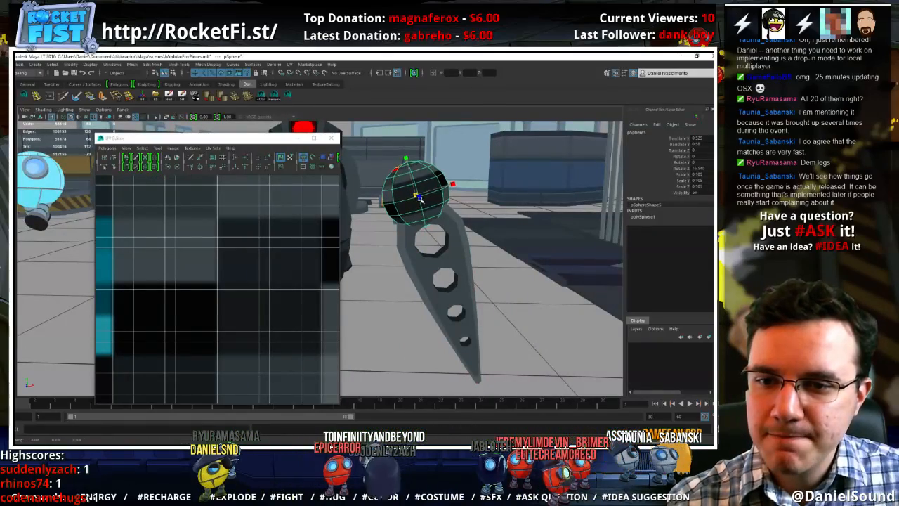
pyautogui.press('w')
pyautogui.moveTo(429, 164); pyautogui.dragTo(432, 161)
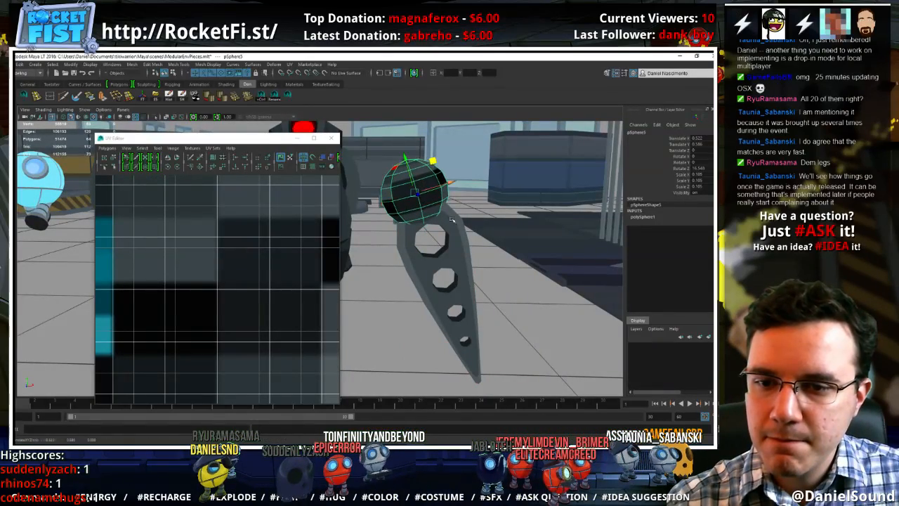
pyautogui.keyDown('alt'); pyautogui.moveTo(451, 219); pyautogui.dragTo(438, 260); pyautogui.keyUp('alt')
pyautogui.click(514, 288)
pyautogui.scroll(-3, 514, 288)
pyautogui.keyDown('alt'); pyautogui.moveTo(438, 259); pyautogui.dragTo(398, 260, button='right'); pyautogui.keyUp('alt')
pyautogui.keyDown('alt'); pyautogui.moveTo(397, 260); pyautogui.dragTo(514, 272, button='middle'); pyautogui.keyUp('alt')
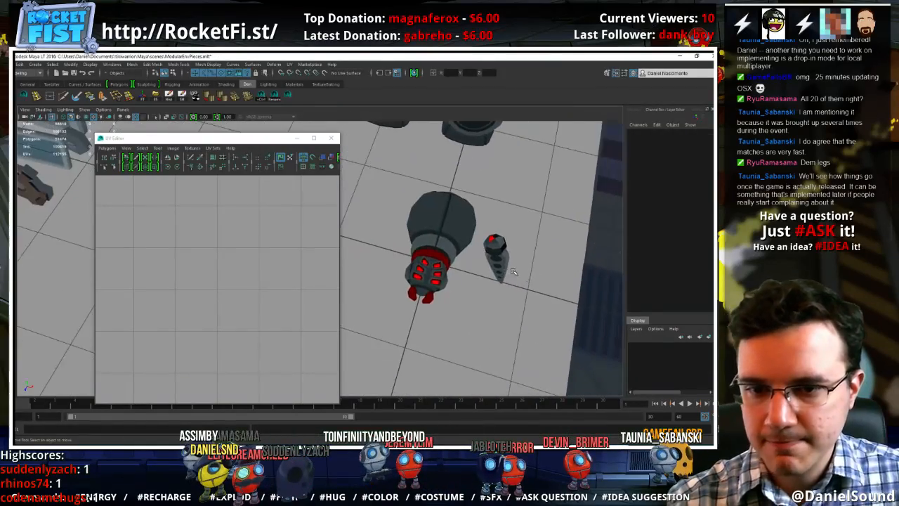
pyautogui.keyDown('alt'); pyautogui.moveTo(513, 272); pyautogui.dragTo(435, 269); pyautogui.keyUp('alt')
pyautogui.keyDown('alt'); pyautogui.moveTo(434, 269); pyautogui.dragTo(503, 246, button='right'); pyautogui.keyUp('alt')
pyautogui.keyDown('alt'); pyautogui.moveTo(503, 246); pyautogui.dragTo(491, 287, button='middle'); pyautogui.keyUp('alt')
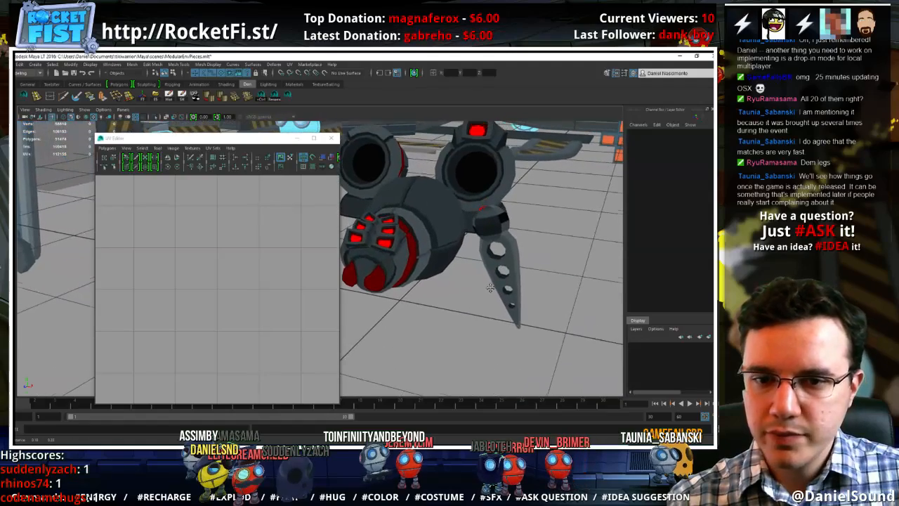
# Shrink all of the joint sphere's UVs and move them onto a dark grey swatch, then deselect the sphere
pyautogui.click(492, 224)
pyautogui.scroll(-6, 246, 240)
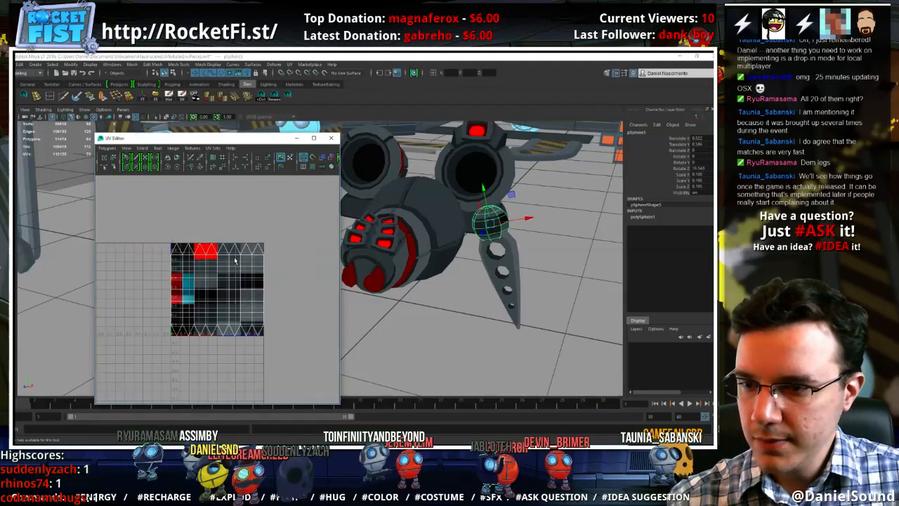
pyautogui.moveTo(235, 260); pyautogui.dragTo(270, 263, button='right')
pyautogui.moveTo(293, 360); pyautogui.dragTo(122, 216)
pyautogui.press('r')
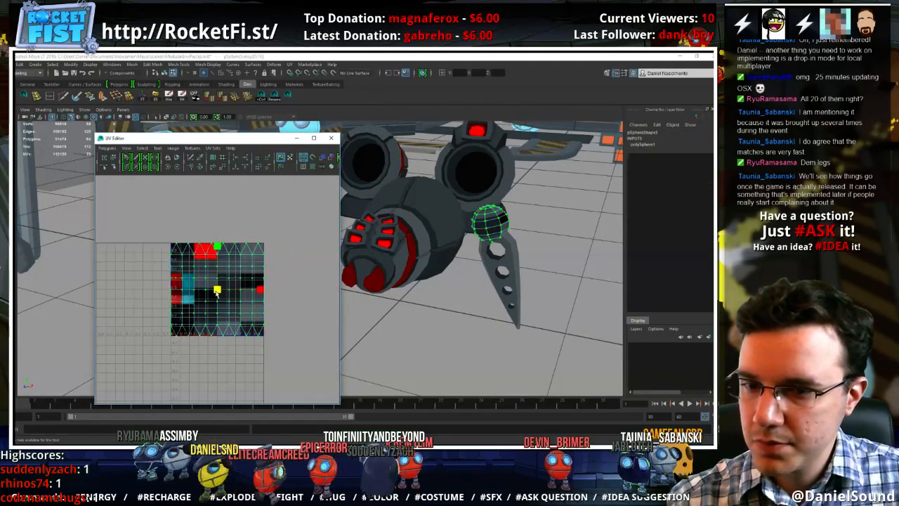
pyautogui.moveTo(217, 294); pyautogui.dragTo(178, 289)
pyautogui.moveTo(236, 327); pyautogui.dragTo(241, 322, button='middle')
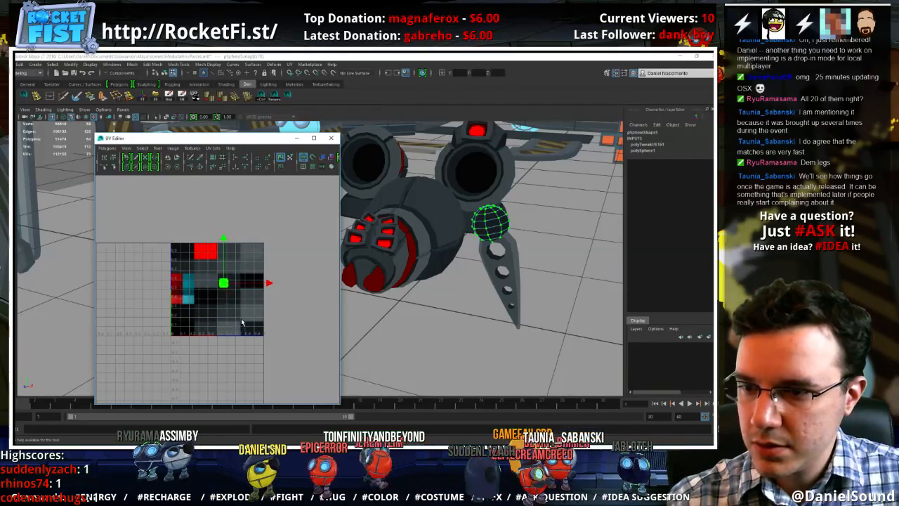
pyautogui.moveTo(489, 225); pyautogui.dragTo(518, 204, button='right')
pyautogui.click(530, 263)
pyautogui.keyDown('alt'); pyautogui.moveTo(492, 267); pyautogui.dragTo(492, 305); pyautogui.keyUp('alt')
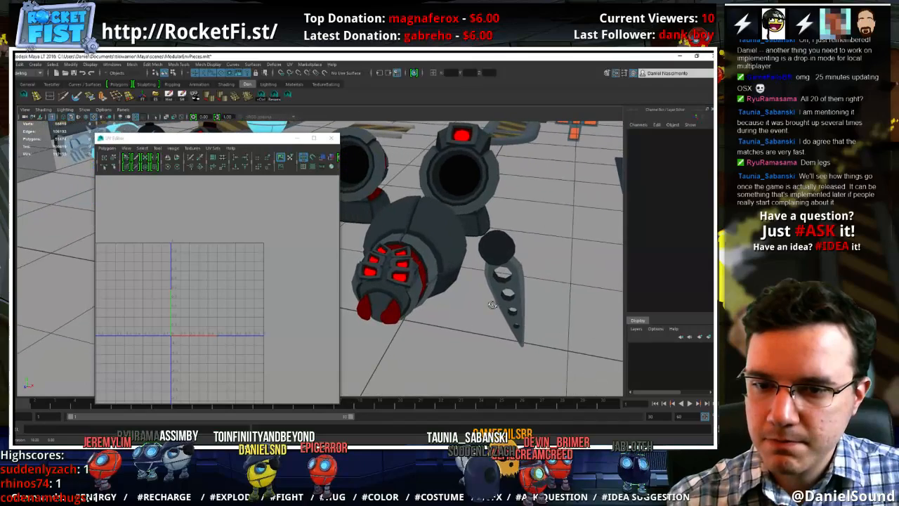
# Duplicate the joint sphere, scale the copy to 0.077, place it in the body's side and rotate it to face outward
pyautogui.click(498, 245)
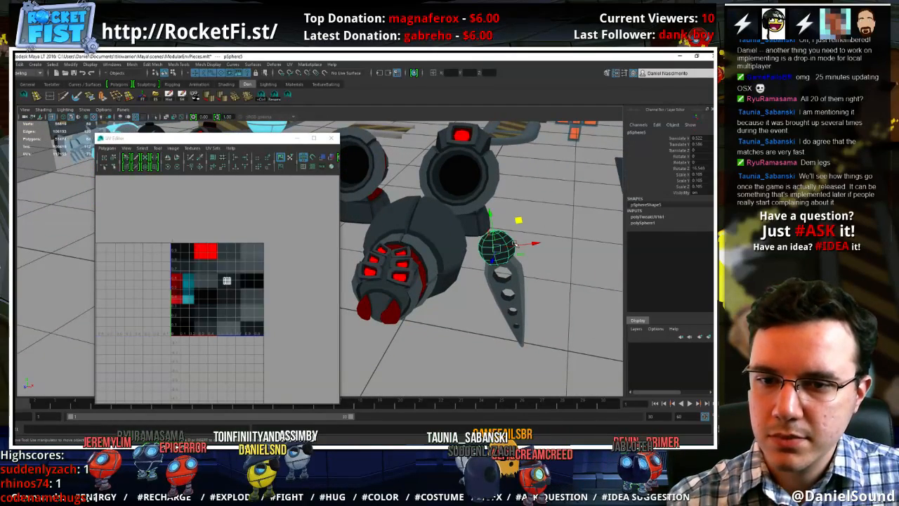
pyautogui.hotkey('ctrl', 'd')
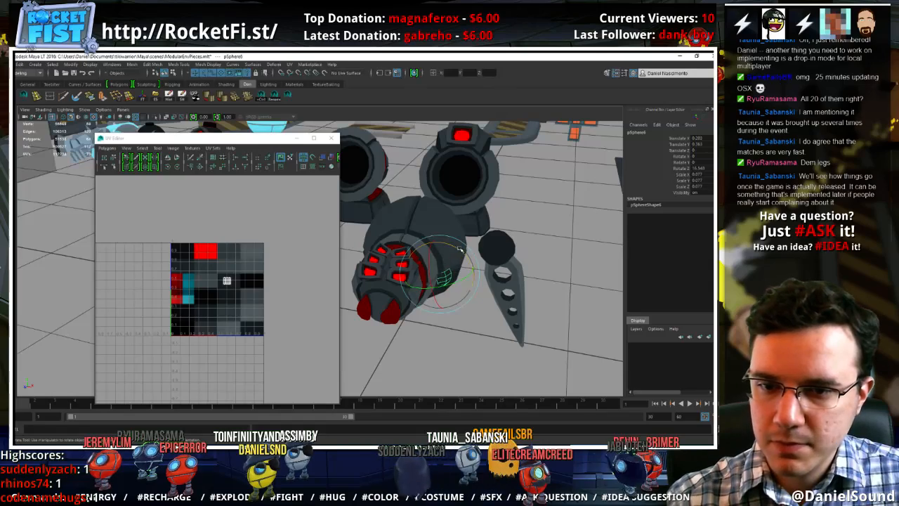
pyautogui.moveTo(460, 249); pyautogui.dragTo(496, 276)
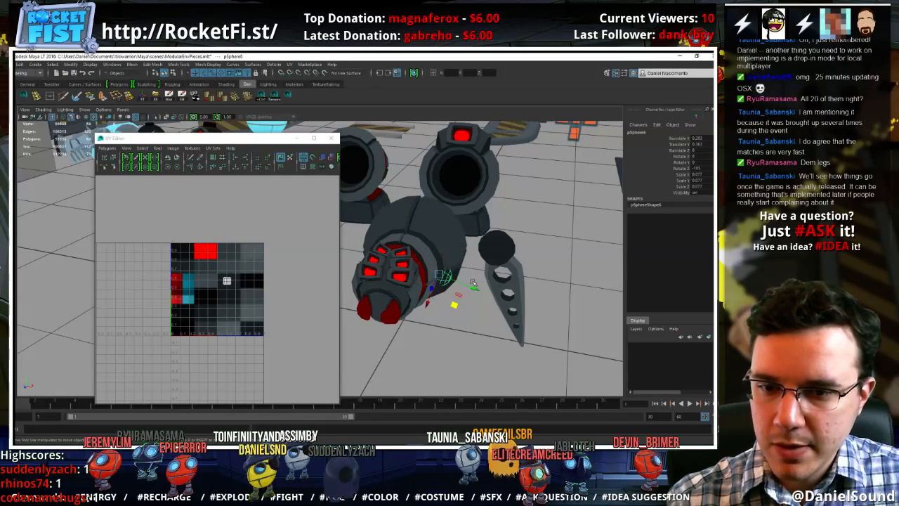
pyautogui.moveTo(444, 279); pyautogui.dragTo(517, 287)
pyautogui.click(465, 279)
pyautogui.press('w')
# Move the leg piece and its joint sphere away from the body, rotating them about Z to about -61.7 and 21.3 degrees
pyautogui.click(511, 236)
pyautogui.click(576, 259)
pyautogui.press('e')
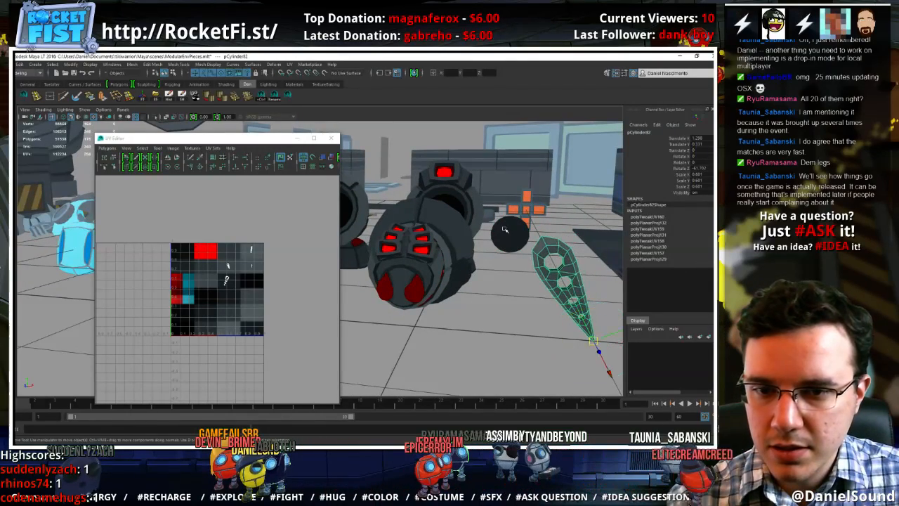
pyautogui.click(529, 232)
pyautogui.moveTo(562, 224); pyautogui.dragTo(559, 201)
pyautogui.press('e')
pyautogui.press('w')
# Scale the leg piece uniformly to 0.521 from the pivot at its pointed tip
pyautogui.click(511, 274)
pyautogui.keyDown('alt'); pyautogui.moveTo(513, 272); pyautogui.dragTo(522, 314); pyautogui.keyUp('alt')
pyautogui.keyDown('alt'); pyautogui.moveTo(522, 313); pyautogui.dragTo(442, 295, button='right'); pyautogui.keyUp('alt')
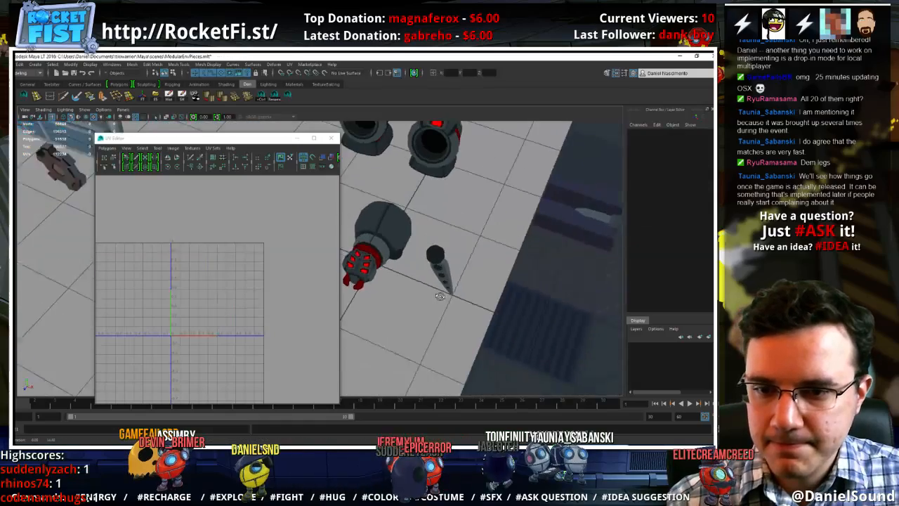
pyautogui.moveTo(442, 295)
pyautogui.keyDown('alt'); pyautogui.mouseDown()
pyautogui.moveTo(396, 302)
pyautogui.moveTo(436, 289)
pyautogui.moveTo(450, 272)
pyautogui.moveTo(450, 299)
pyautogui.mouseUp(); pyautogui.keyUp('alt')
pyautogui.click(454, 299)
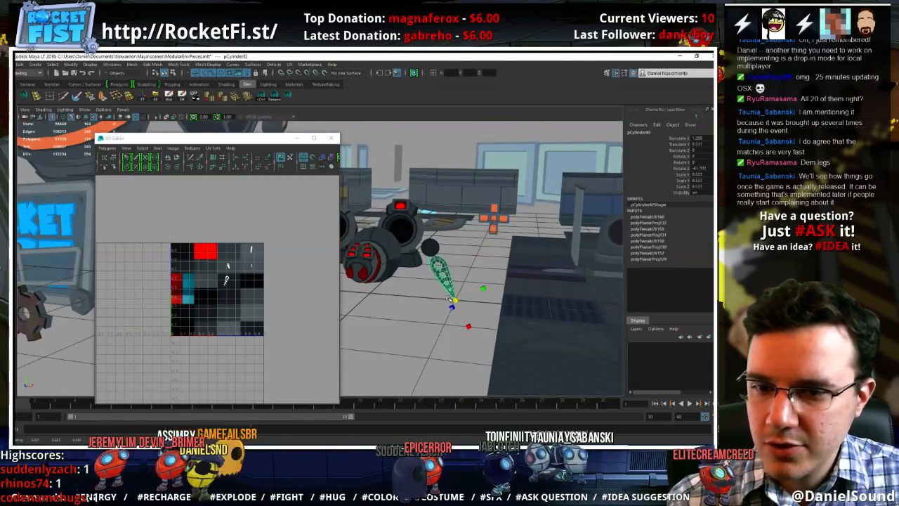
# Select the joint sphere and move it down onto the top of the leg piece
pyautogui.click(430, 251)
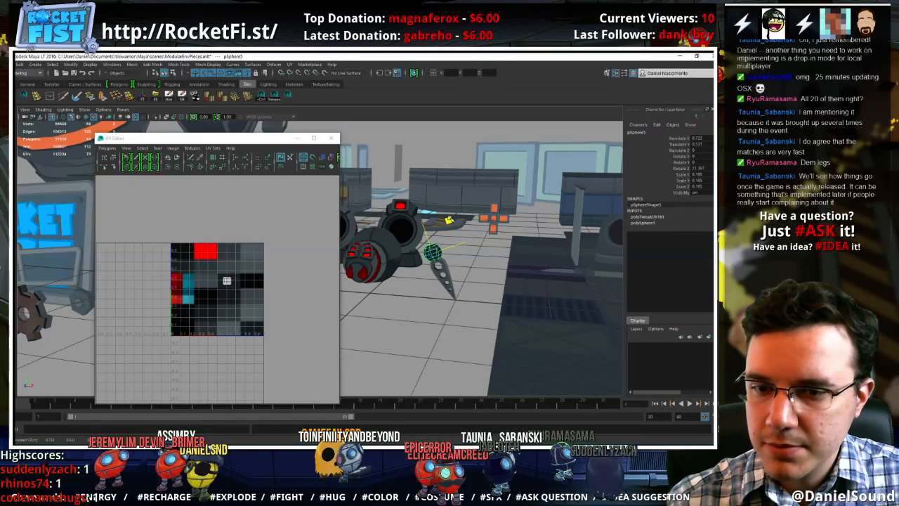
pyautogui.moveTo(448, 221); pyautogui.dragTo(446, 221)
pyautogui.keyDown('alt'); pyautogui.moveTo(461, 242); pyautogui.dragTo(549, 287, button='right'); pyautogui.keyUp('alt')
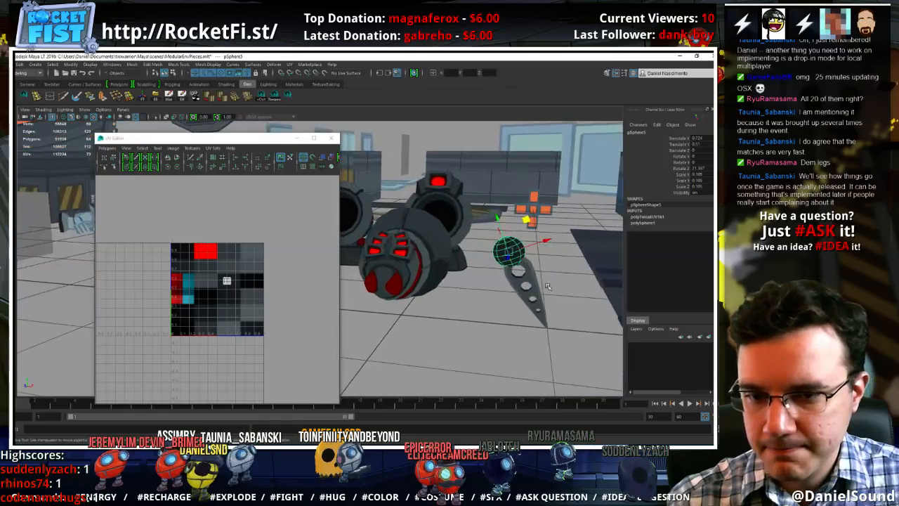
pyautogui.click(554, 277)
pyautogui.keyDown('alt'); pyautogui.moveTo(554, 277); pyautogui.dragTo(516, 281); pyautogui.keyUp('alt')
pyautogui.click(516, 280)
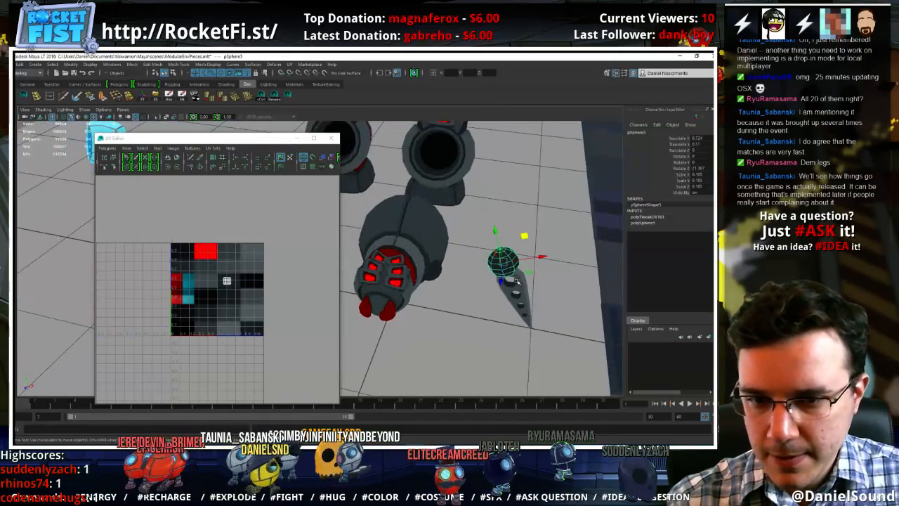
# Parent the joint sphere to the leg piece
pyautogui.click(528, 300)
pyautogui.keyDown('shift'); pyautogui.click(513, 264); pyautogui.keyUp('shift')
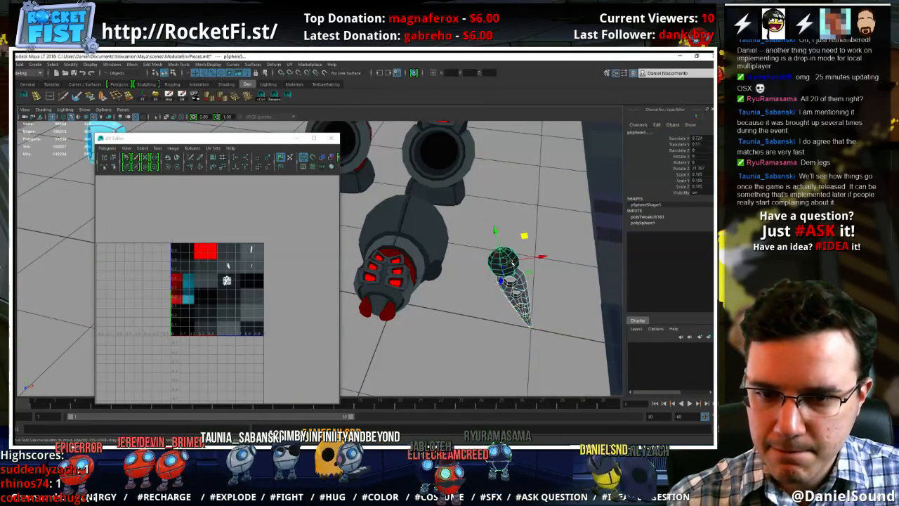
pyautogui.keyDown('shift'); pyautogui.click(519, 282); pyautogui.keyUp('shift')
pyautogui.keyDown('shift'); pyautogui.click(519, 282); pyautogui.keyUp('shift')
pyautogui.press('p')
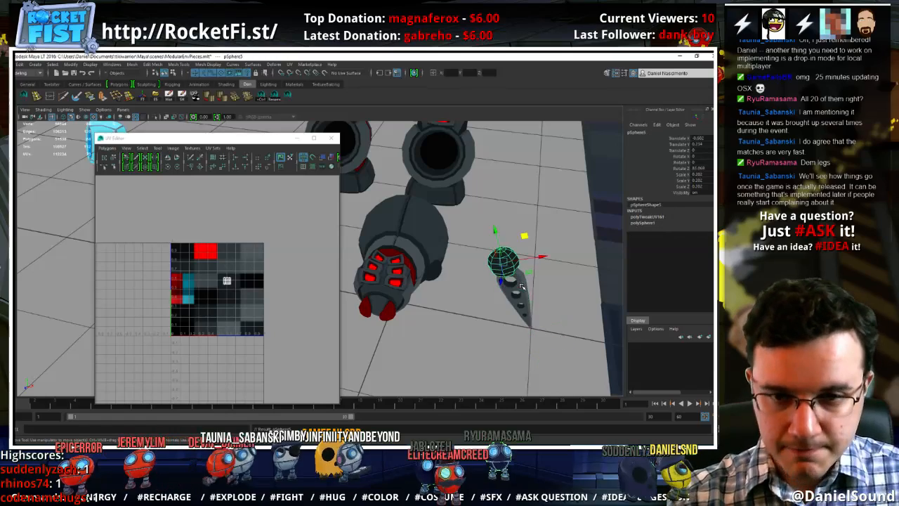
# Move the leg piece with its joint sphere along X closer to the body and deselect it
pyautogui.click(529, 302)
pyautogui.press('w')
pyautogui.moveTo(550, 320); pyautogui.dragTo(540, 328)
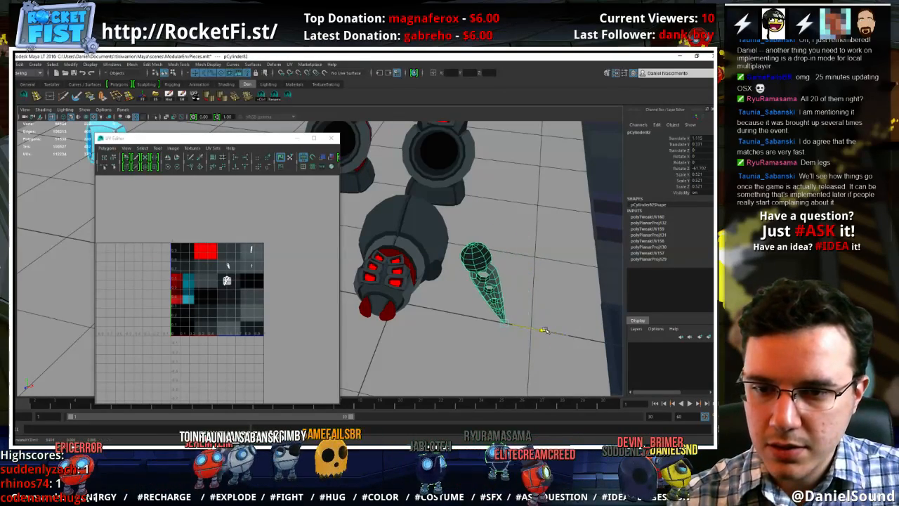
pyautogui.keyDown('alt'); pyautogui.moveTo(457, 341); pyautogui.dragTo(429, 287); pyautogui.keyUp('alt')
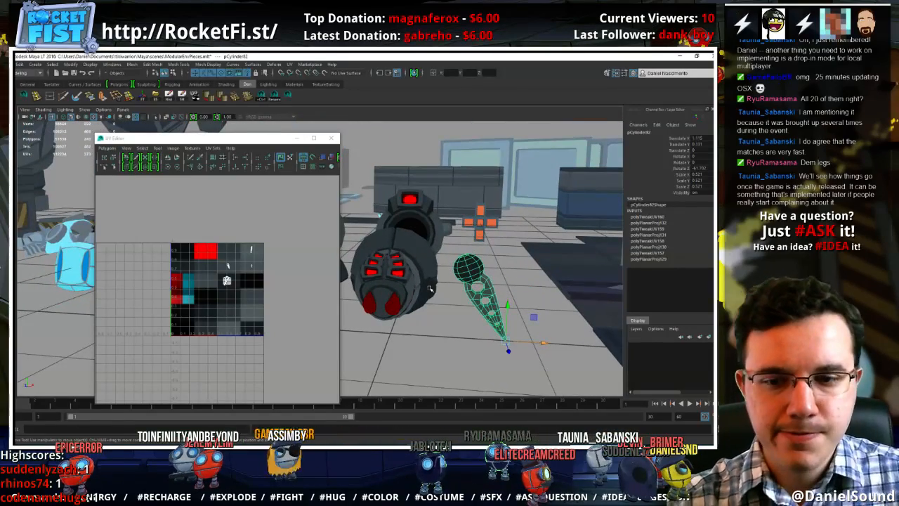
pyautogui.click(438, 321)
pyautogui.keyDown('alt'); pyautogui.moveTo(439, 321); pyautogui.dragTo(389, 315); pyautogui.keyUp('alt')
pyautogui.keyDown('alt'); pyautogui.moveTo(389, 316); pyautogui.dragTo(530, 321, button='right'); pyautogui.keyUp('alt')
pyautogui.keyDown('alt'); pyautogui.moveTo(478, 315); pyautogui.dragTo(491, 286); pyautogui.keyUp('alt')
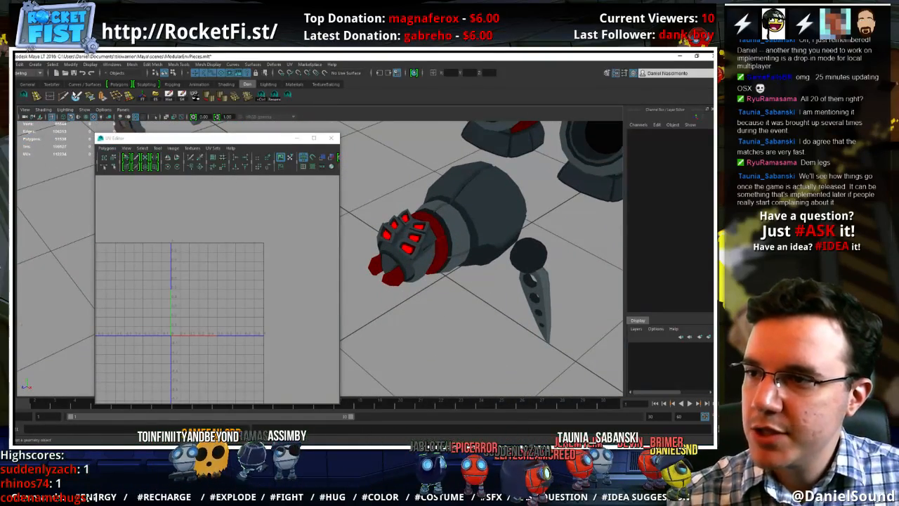
# Bring up the polygon modeling tools to start a new polygon primitive
pyautogui.click(113, 85)
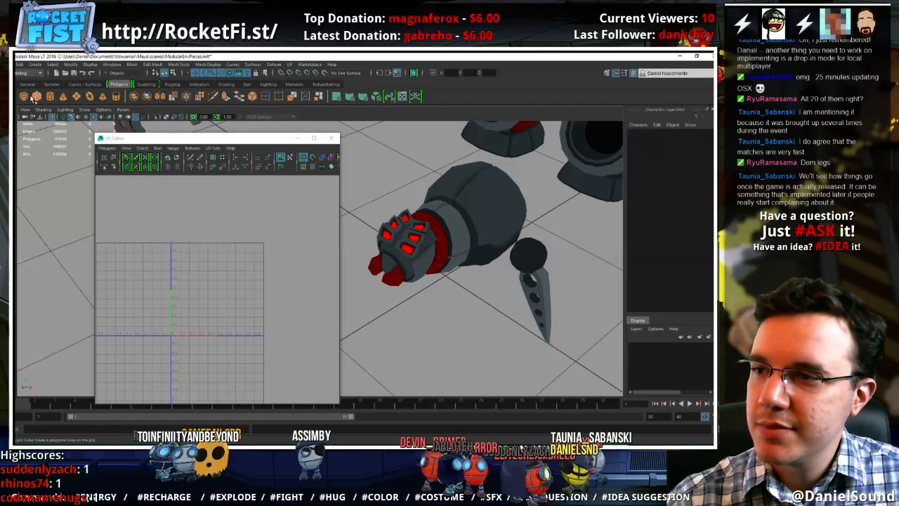
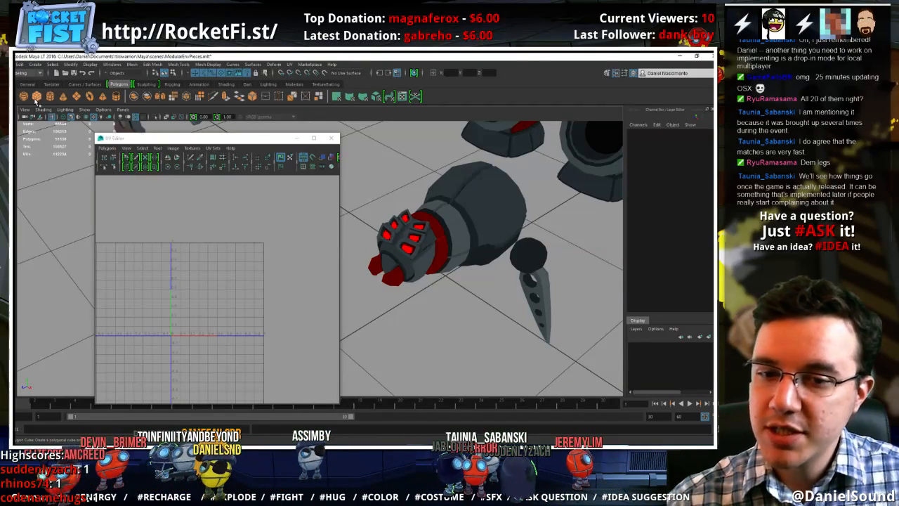
# Duplicate the leg piece with its joint sphere and move the copy in front of the original
pyautogui.click(542, 298)
pyautogui.keyDown('alt'); pyautogui.moveTo(541, 298); pyautogui.dragTo(532, 298); pyautogui.keyUp('alt')
pyautogui.keyDown('alt'); pyautogui.moveTo(479, 280); pyautogui.dragTo(451, 301, button='middle'); pyautogui.keyUp('alt')
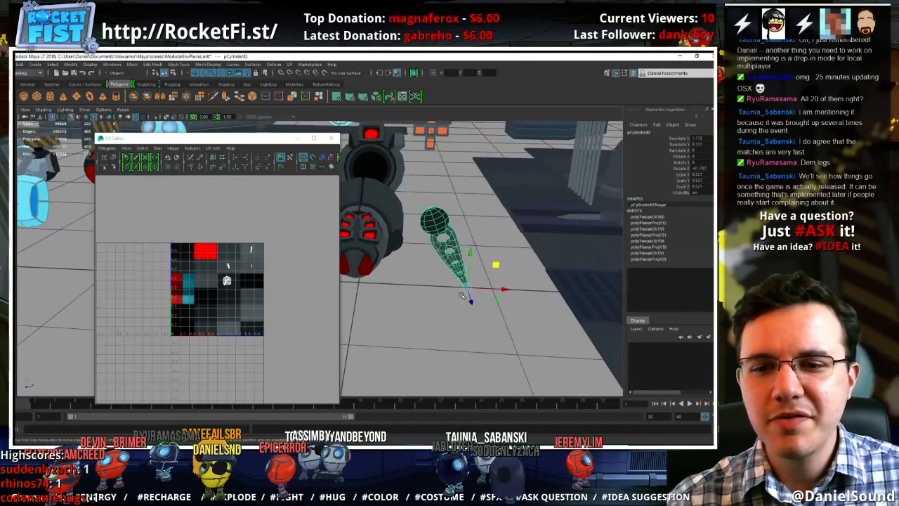
pyautogui.hotkey('ctrl', 'd')
pyautogui.moveTo(498, 298); pyautogui.dragTo(507, 355)
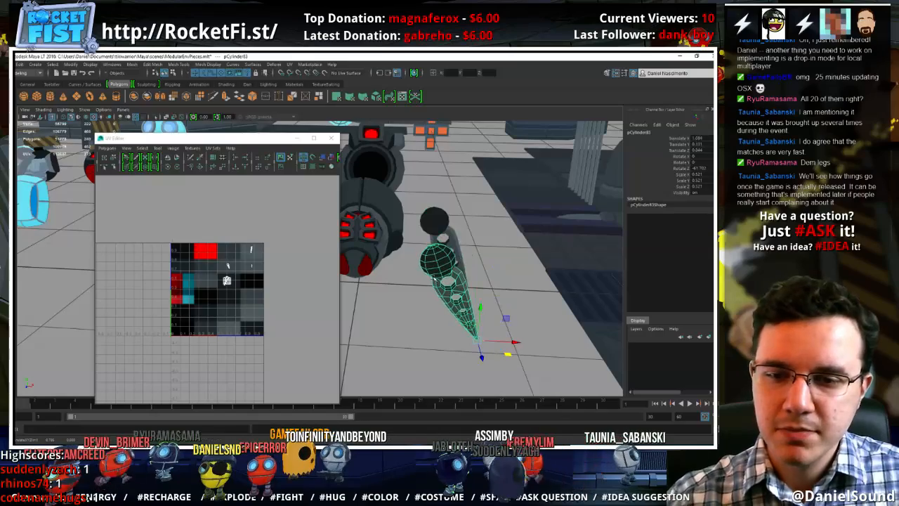
# Delete the joint sphere attached to the duplicated leg piece
pyautogui.moveTo(433, 259); pyautogui.dragTo(467, 249, button='right')
pyautogui.click(440, 258)
pyautogui.press('Delete')
# Rotate the duplicated leg piece upright, to -90 degrees about Z
pyautogui.click(466, 292)
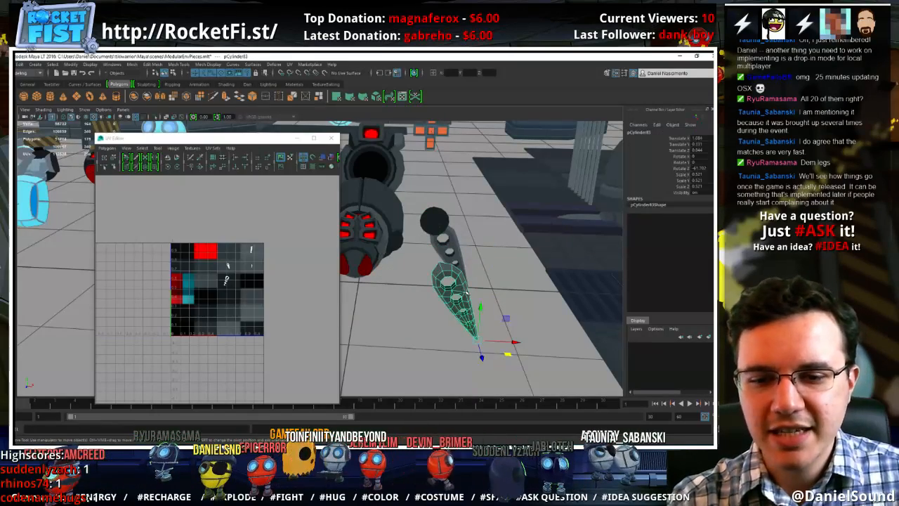
pyautogui.press('e')
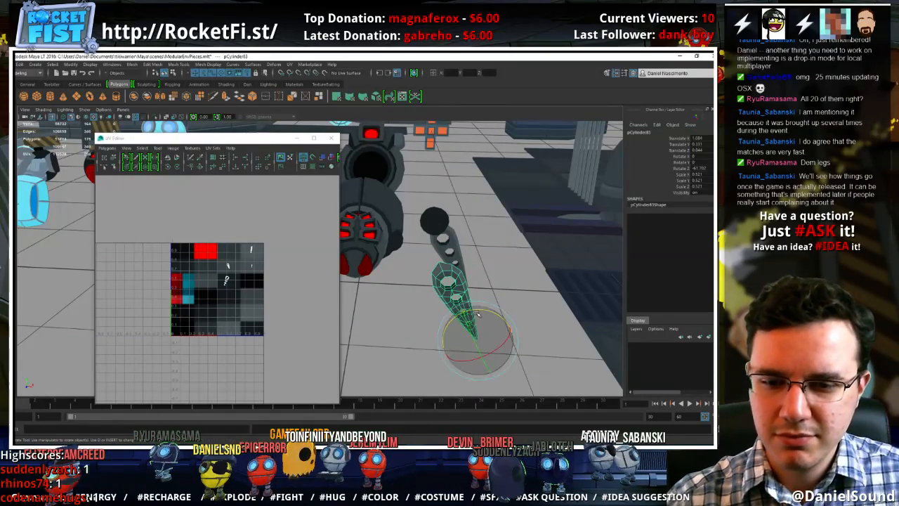
pyautogui.moveTo(478, 314); pyautogui.dragTo(466, 272)
pyautogui.press('w')
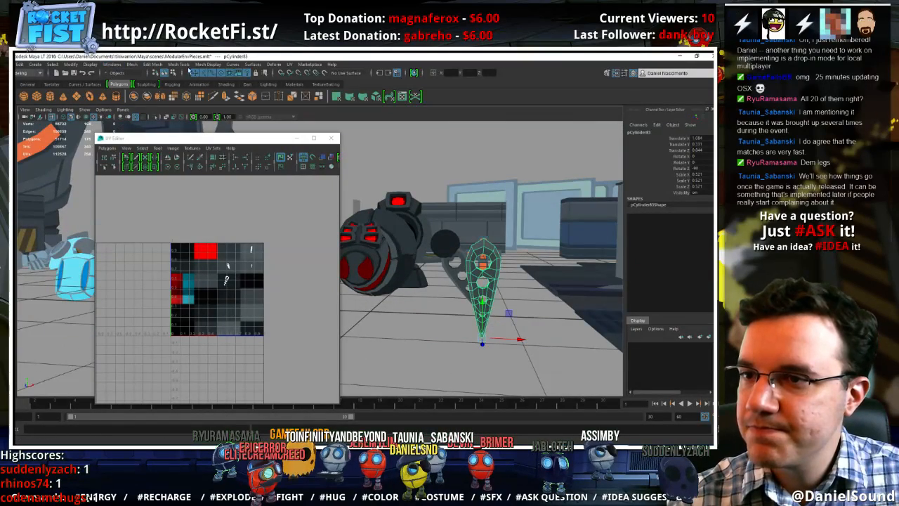
# Add a lattice to the duplicated leg piece and reshape it, widening the pointed end and narrowing the opposite end
pyautogui.click(274, 64)
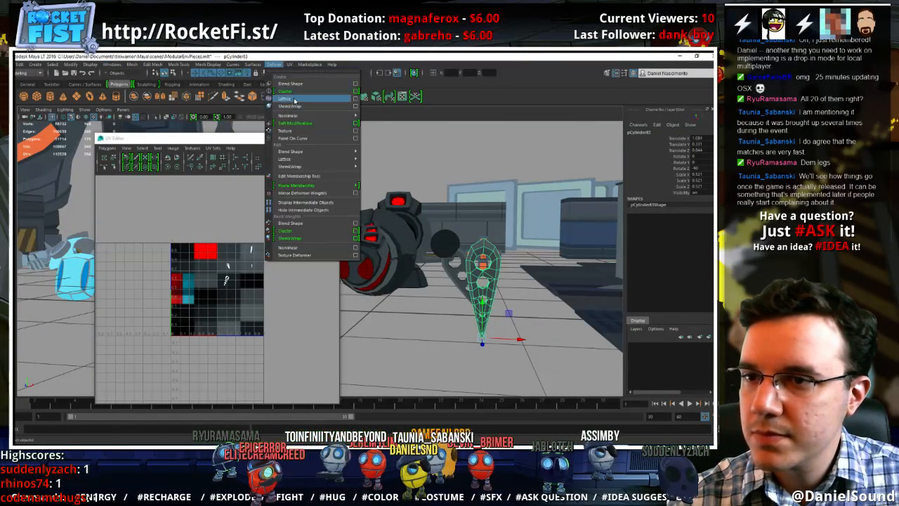
pyautogui.click(293, 98)
pyautogui.moveTo(499, 288); pyautogui.dragTo(494, 262, button='right')
pyautogui.moveTo(424, 311); pyautogui.dragTo(560, 333)
pyautogui.press('r')
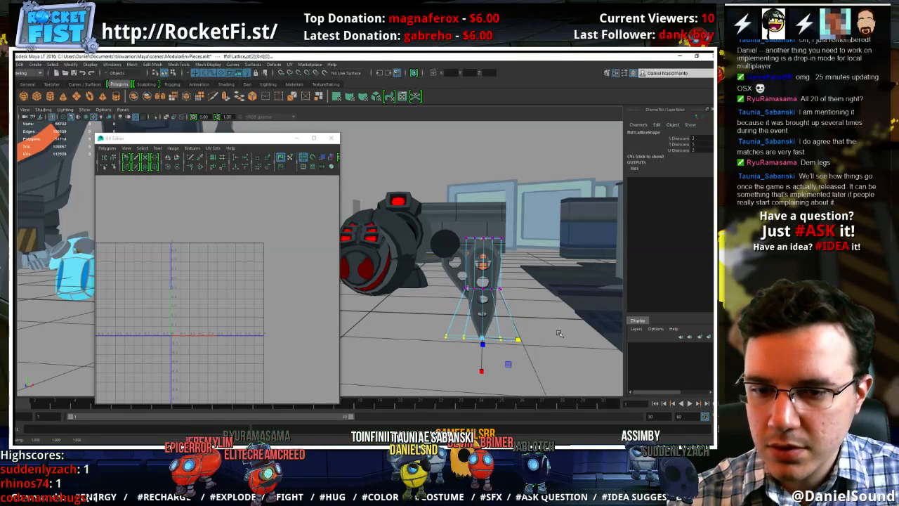
pyautogui.moveTo(426, 260); pyautogui.dragTo(520, 294)
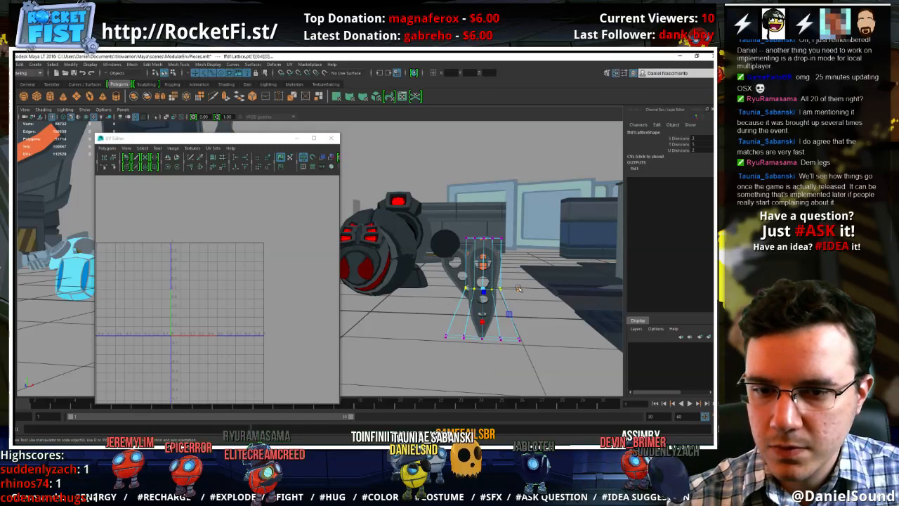
pyautogui.moveTo(419, 187); pyautogui.dragTo(519, 256)
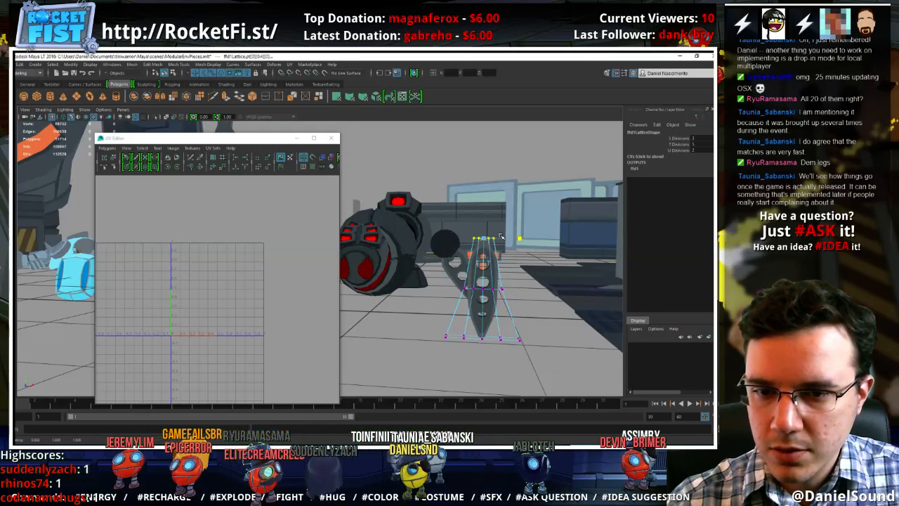
pyautogui.press('w')
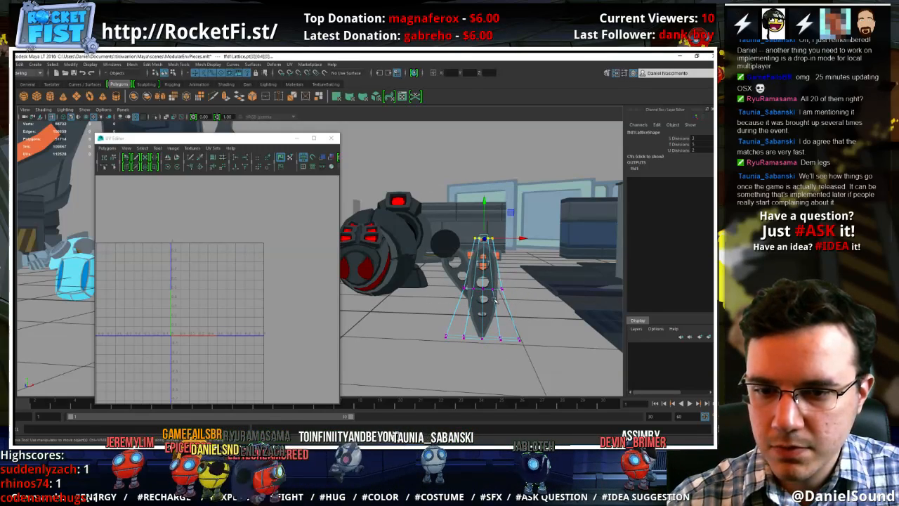
# Delete the construction history of the reshaped leg copy to bake in the lattice deformation
pyautogui.click(495, 301)
pyautogui.keyDown('alt'); pyautogui.moveTo(495, 301); pyautogui.dragTo(491, 282); pyautogui.keyUp('alt')
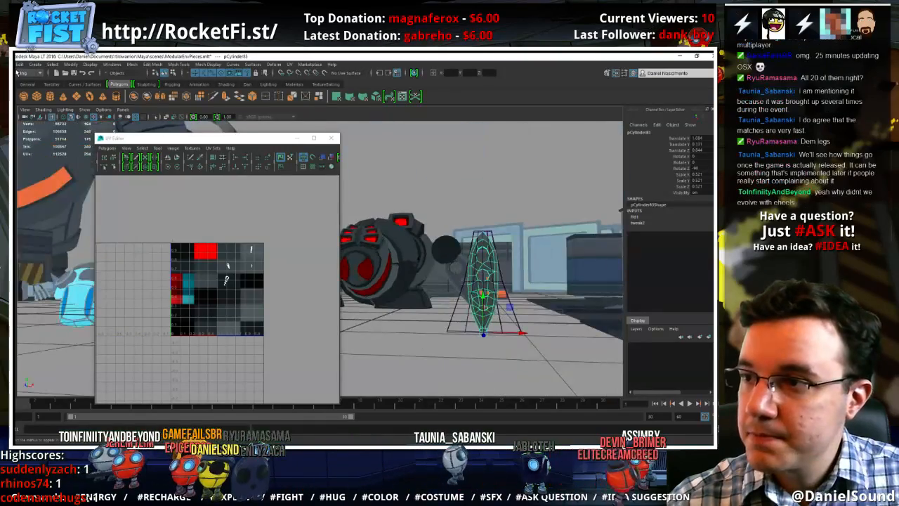
pyautogui.click(21, 65)
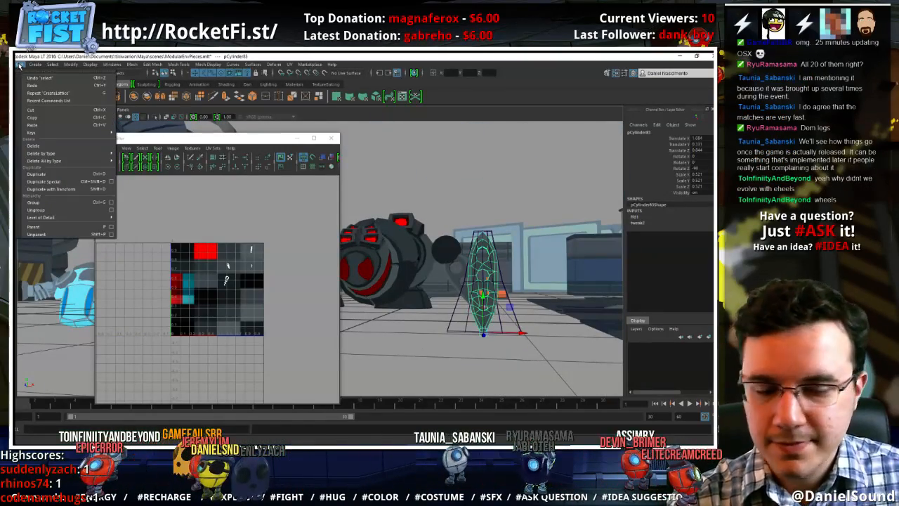
pyautogui.moveTo(49, 153)
pyautogui.click(144, 156)
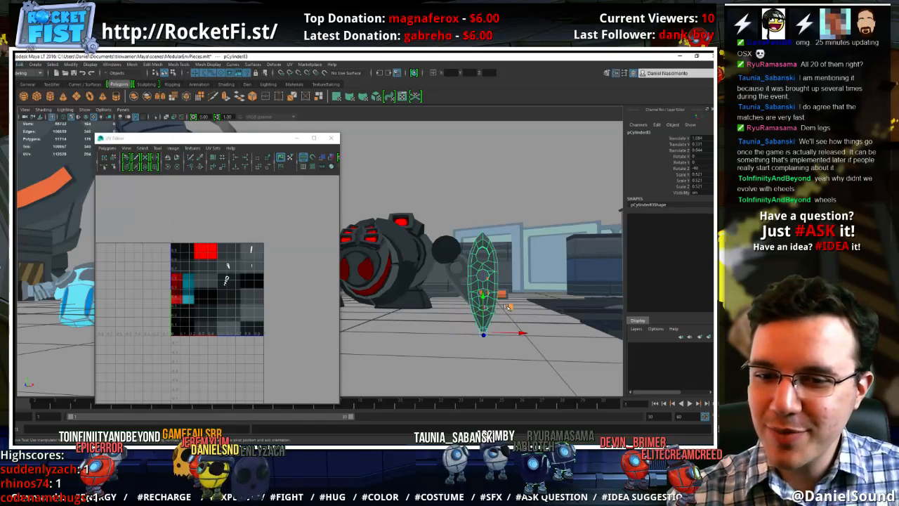
# Rotate and shrink the reshaped leg copy to a scale of about 0.323 and place it between the body and the joint sphere
pyautogui.press('e')
pyautogui.moveTo(503, 304); pyautogui.dragTo(490, 273)
pyautogui.keyDown('alt'); pyautogui.moveTo(490, 274); pyautogui.dragTo(507, 258, button='middle'); pyautogui.keyUp('alt')
pyautogui.moveTo(366, 330); pyautogui.dragTo(426, 241)
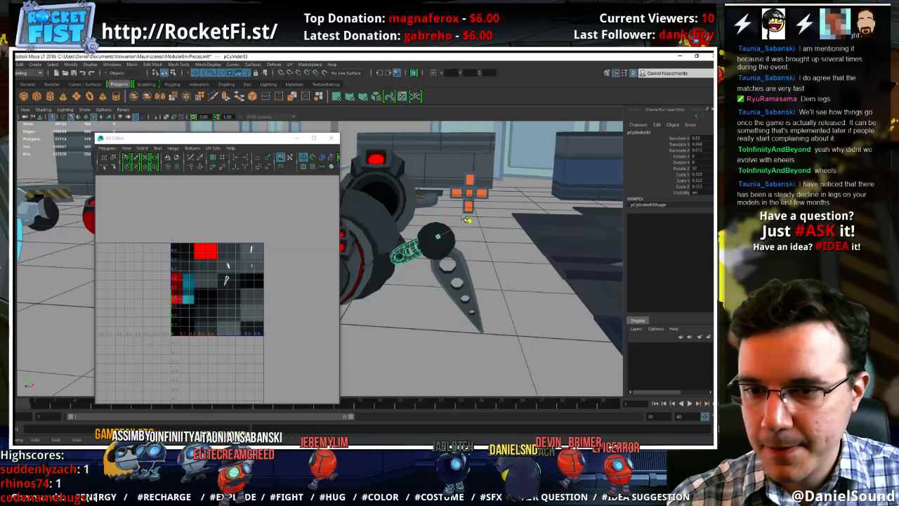
# Fine-tune the position and Z rotation of the upper leg segment between the body and the joint sphere
pyautogui.press('w')
pyautogui.moveTo(465, 212)
pyautogui.mouseDown(button='middle')
pyautogui.moveTo(447, 211)
pyautogui.moveTo(458, 208)
pyautogui.mouseUp(button='middle')
pyautogui.press('w')
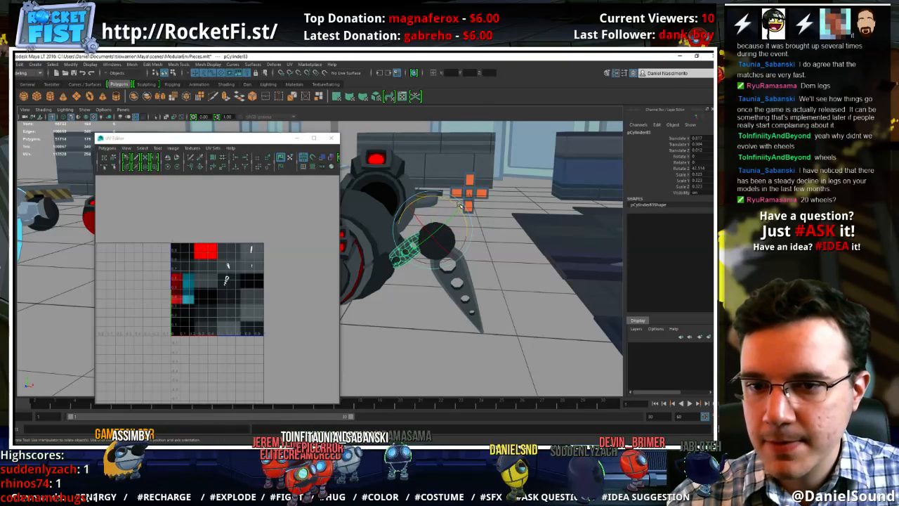
pyautogui.moveTo(459, 205); pyautogui.dragTo(455, 205)
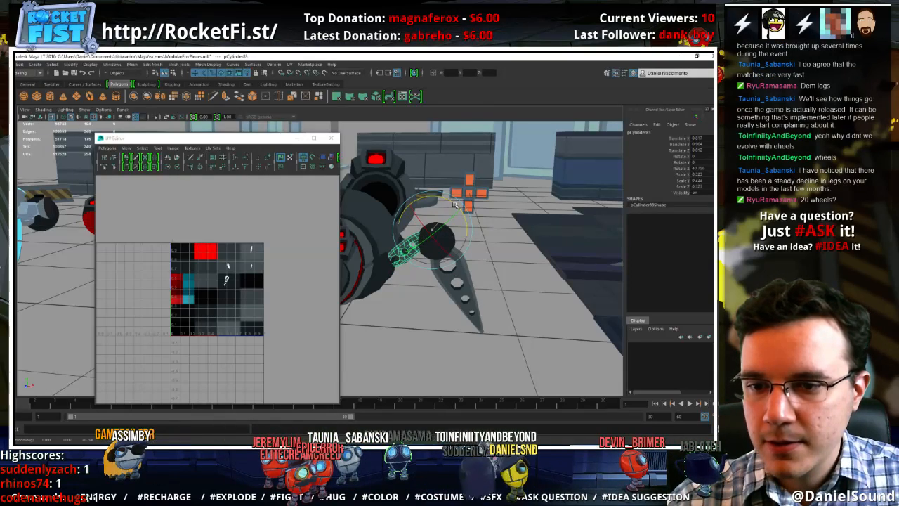
# Adjust the joint sphere's position and move the lower leg piece with it along X away from the body
pyautogui.click(437, 242)
pyautogui.moveTo(463, 216); pyautogui.dragTo(469, 208, button='middle')
pyautogui.click(458, 258)
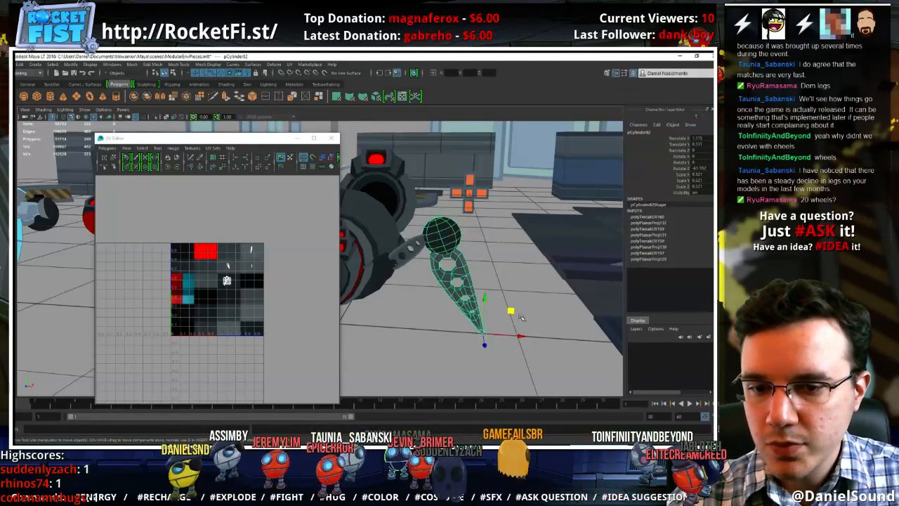
pyautogui.moveTo(519, 337); pyautogui.dragTo(535, 337)
# Reseat the joint sphere on top of the lower leg piece and tilt the leg piece slightly about Z
pyautogui.click(467, 247)
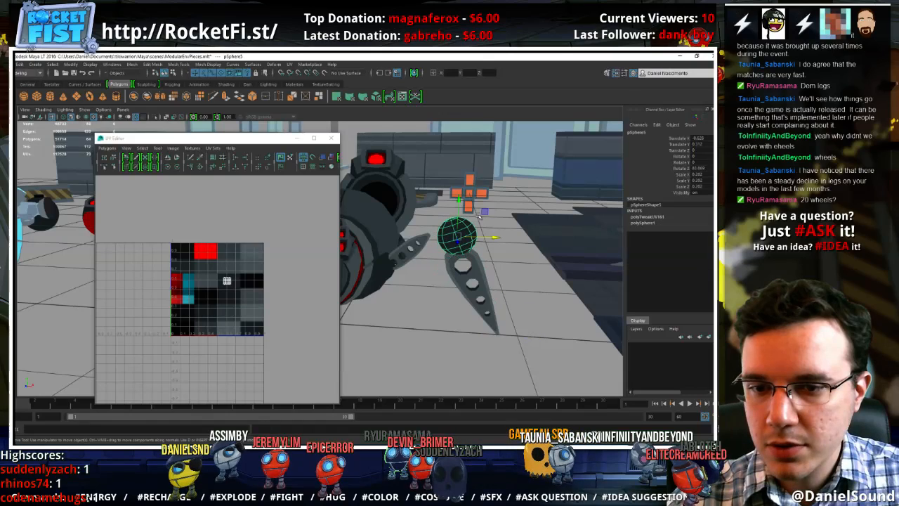
pyautogui.moveTo(484, 211); pyautogui.dragTo(479, 216, button='middle')
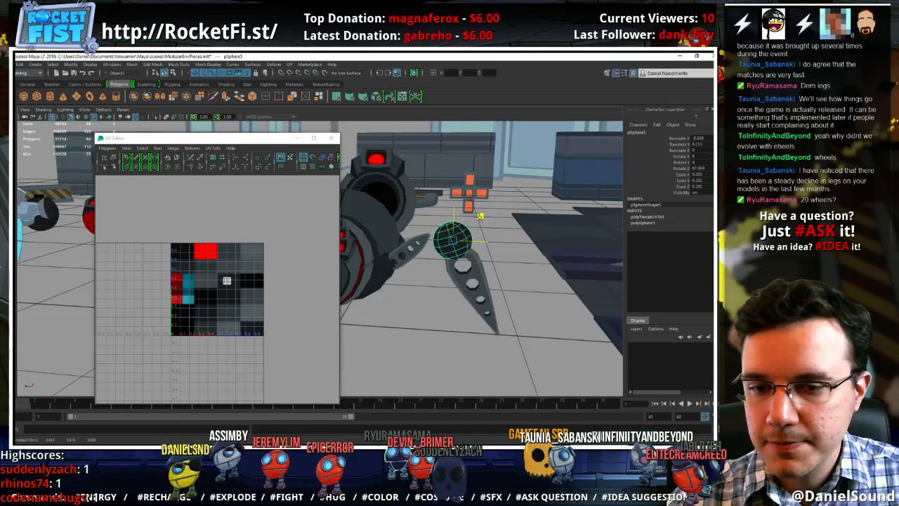
pyautogui.click(494, 326)
pyautogui.press('e')
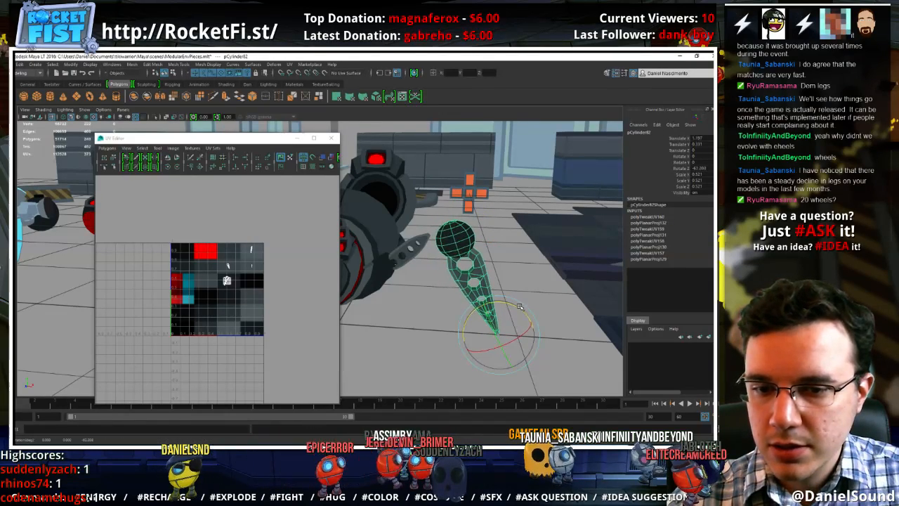
# Move the upper leg segment outward against the joint sphere and readjust its tilt to bridge sphere and body
pyautogui.click(424, 238)
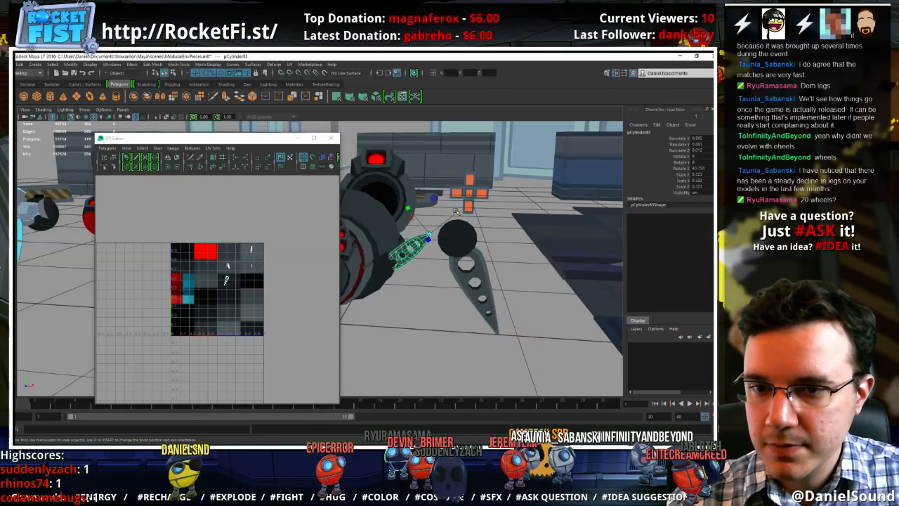
pyautogui.press('w')
pyautogui.moveTo(456, 211); pyautogui.dragTo(469, 216, button='middle')
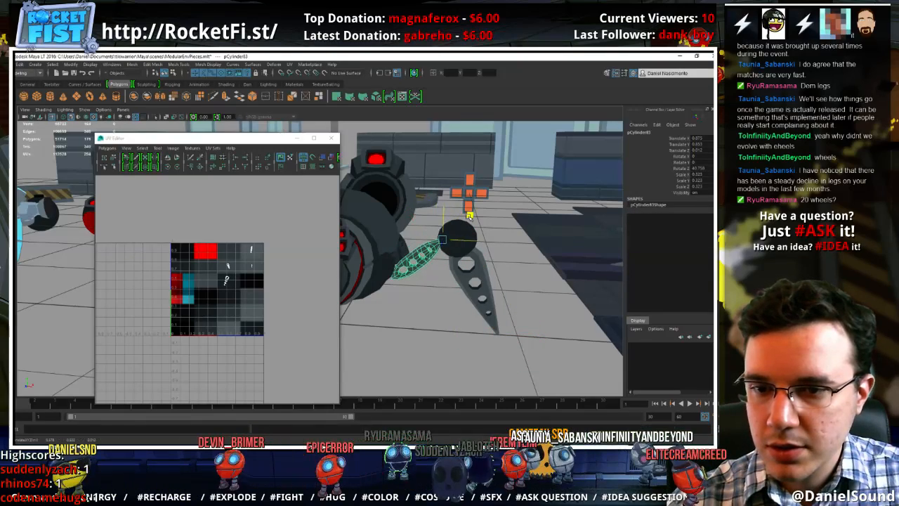
pyautogui.press('e')
pyautogui.moveTo(469, 216); pyautogui.dragTo(479, 242)
pyautogui.press('w')
pyautogui.keyDown('alt'); pyautogui.moveTo(479, 242); pyautogui.dragTo(516, 249, button='right'); pyautogui.keyUp('alt')
pyautogui.keyDown('alt'); pyautogui.moveTo(516, 248); pyautogui.dragTo(480, 253, button='middle'); pyautogui.keyUp('alt')
pyautogui.keyDown('alt'); pyautogui.moveTo(480, 254); pyautogui.dragTo(472, 216); pyautogui.keyUp('alt')
# Resize and reposition the vertex ring around the upper leg segment's hole nearest the joint sphere
pyautogui.moveTo(442, 206); pyautogui.dragTo(424, 201, button='right')
pyautogui.keyDown('alt'); pyautogui.moveTo(425, 203); pyautogui.dragTo(455, 210); pyautogui.keyUp('alt')
pyautogui.moveTo(458, 192); pyautogui.dragTo(439, 211)
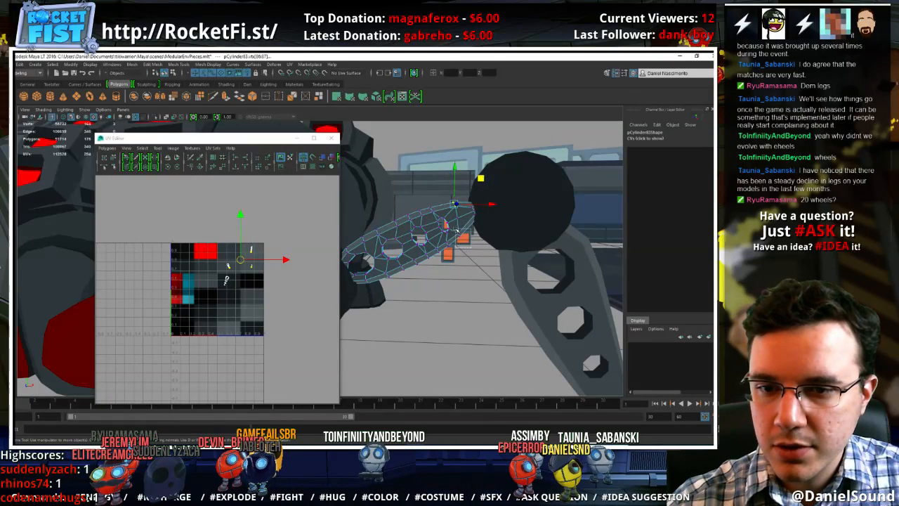
pyautogui.click(459, 232)
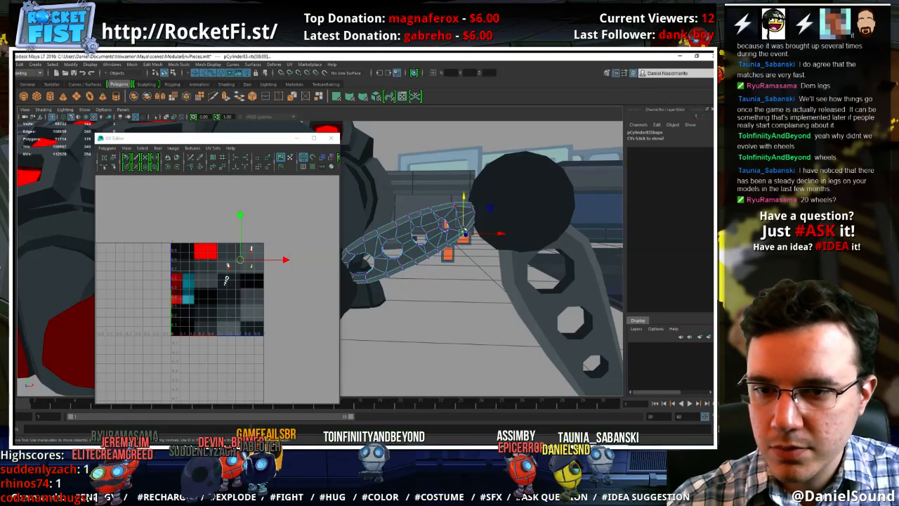
pyautogui.click(465, 215)
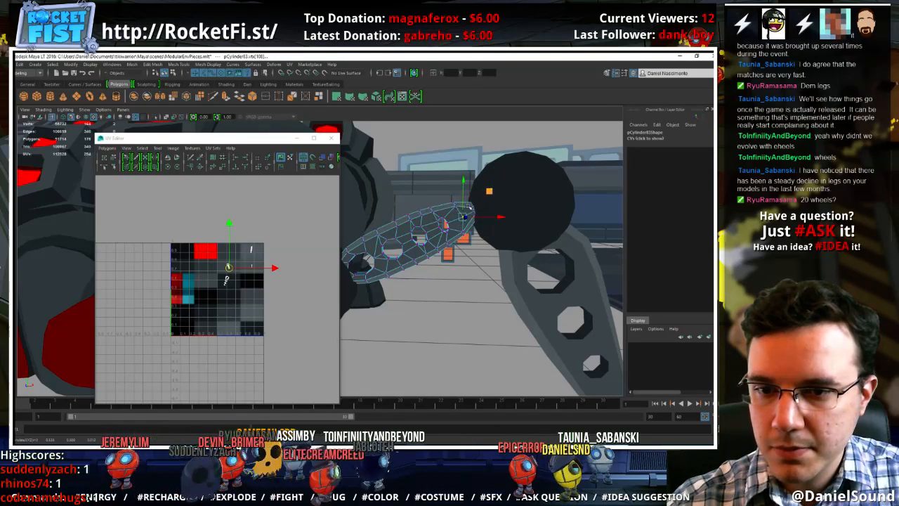
pyautogui.press('r')
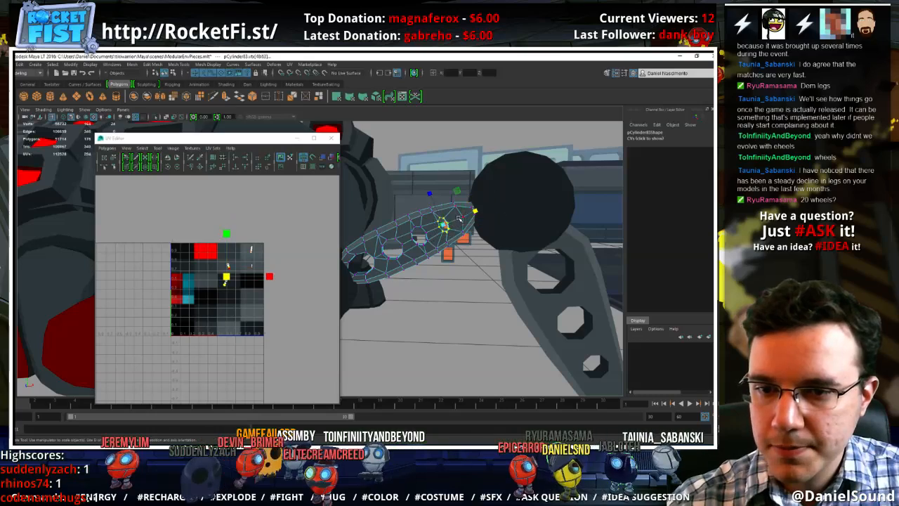
pyautogui.press('w')
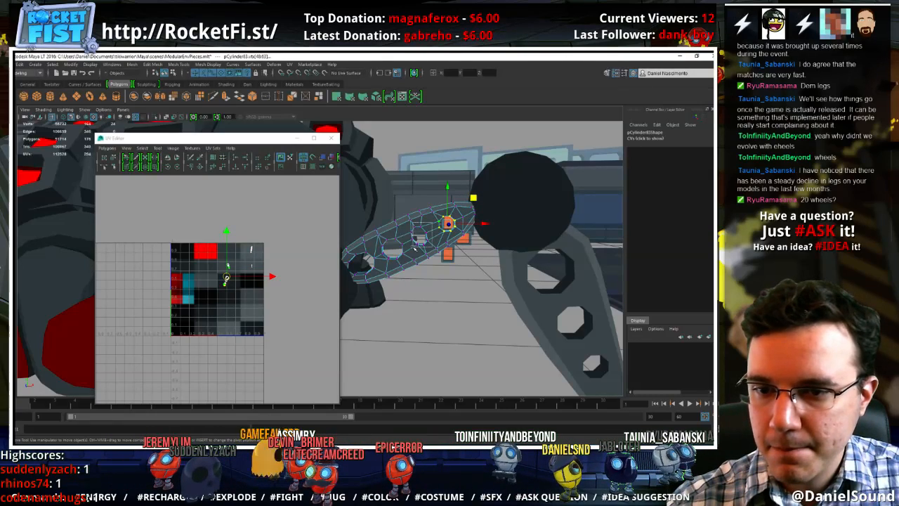
# Resize and shift the vertex ring around the second hole from the joint sphere on the upper leg segment
pyautogui.press('r')
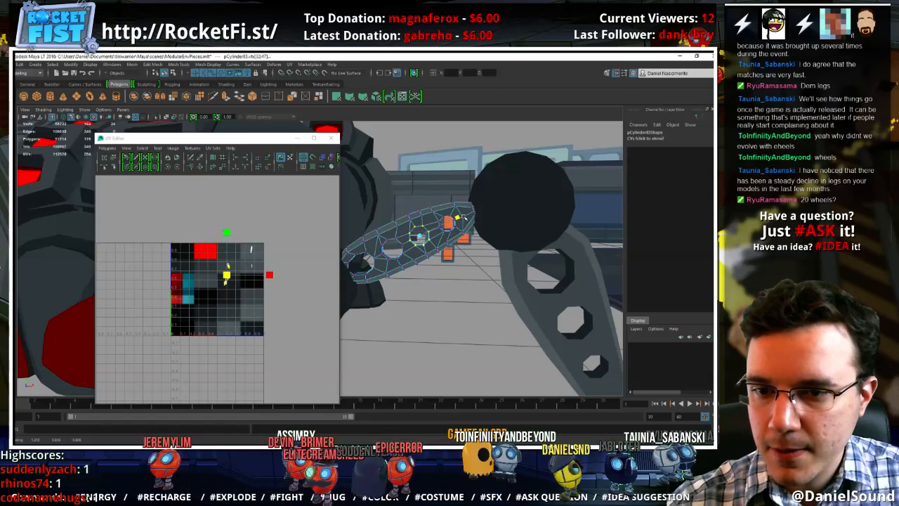
pyautogui.press('w')
pyautogui.moveTo(445, 209); pyautogui.dragTo(421, 231)
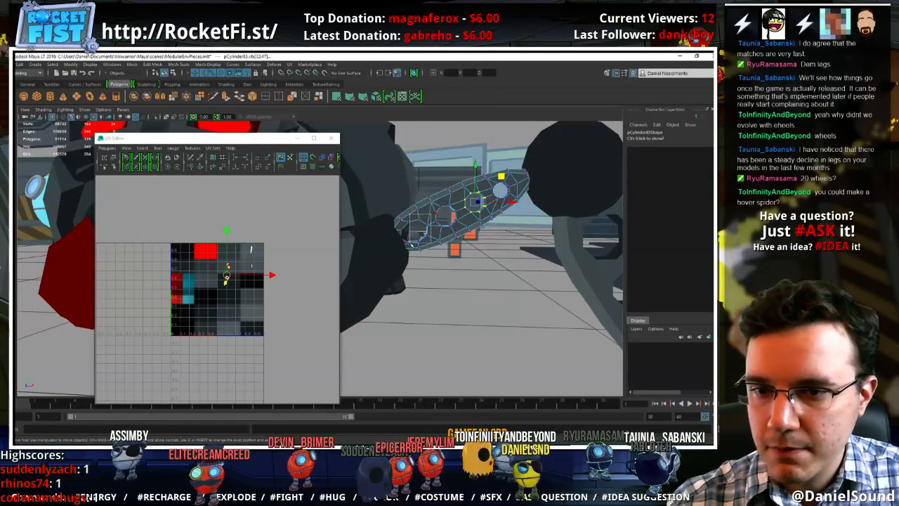
# Resize and reposition the vertex ring around the hole nearest the body, then return to object mode and deselect the segment
pyautogui.click(410, 244)
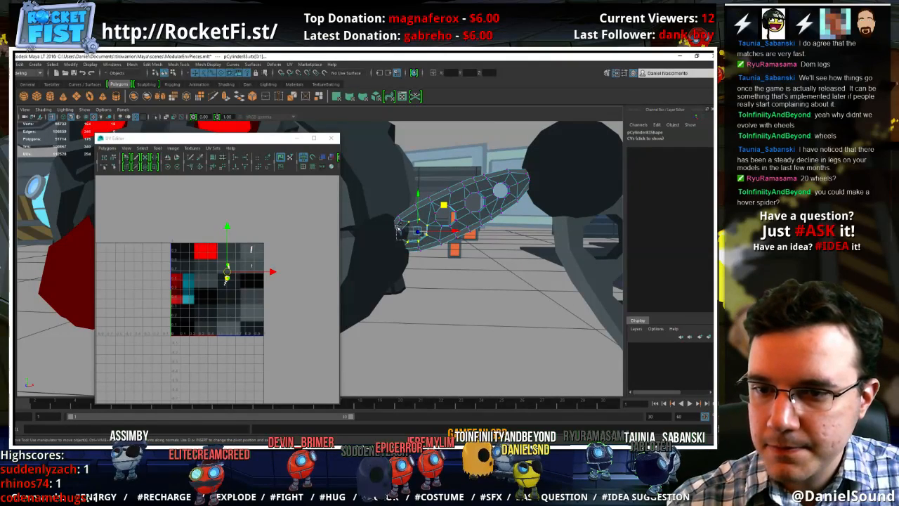
pyautogui.press('r')
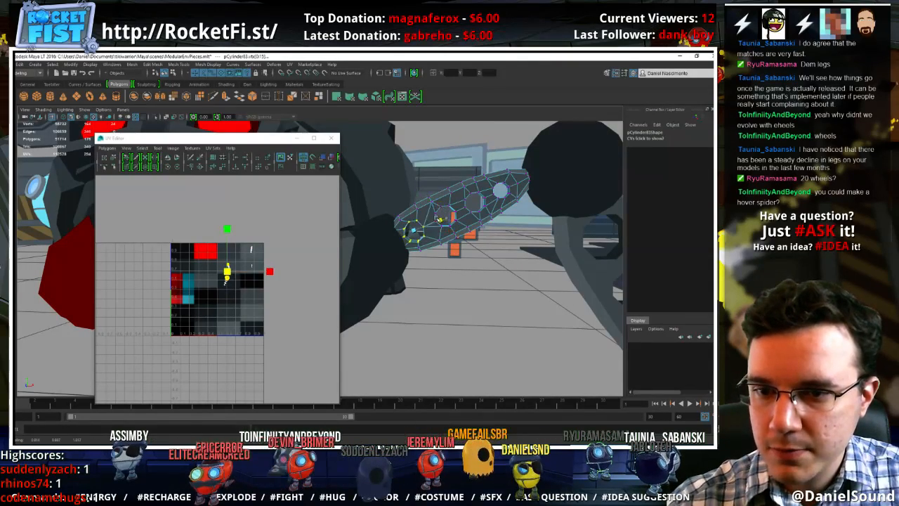
pyautogui.press('w')
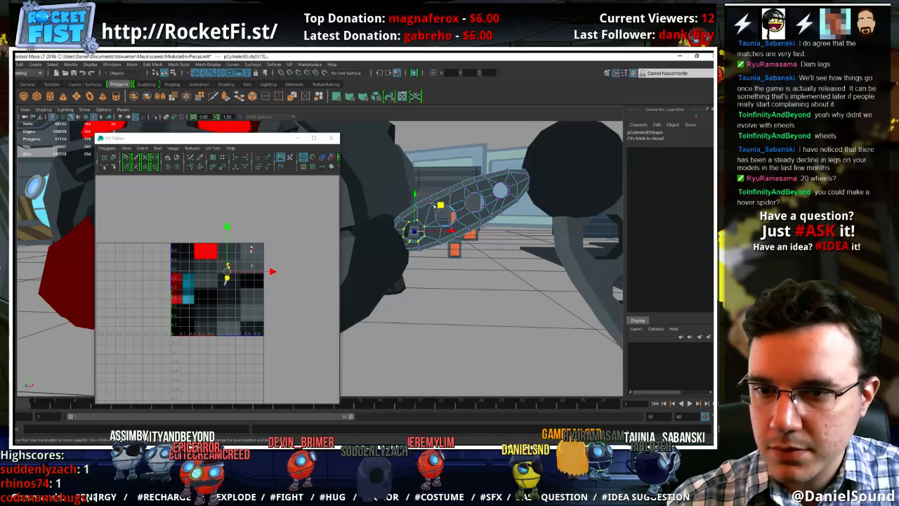
pyautogui.moveTo(477, 186); pyautogui.dragTo(505, 167, button='right')
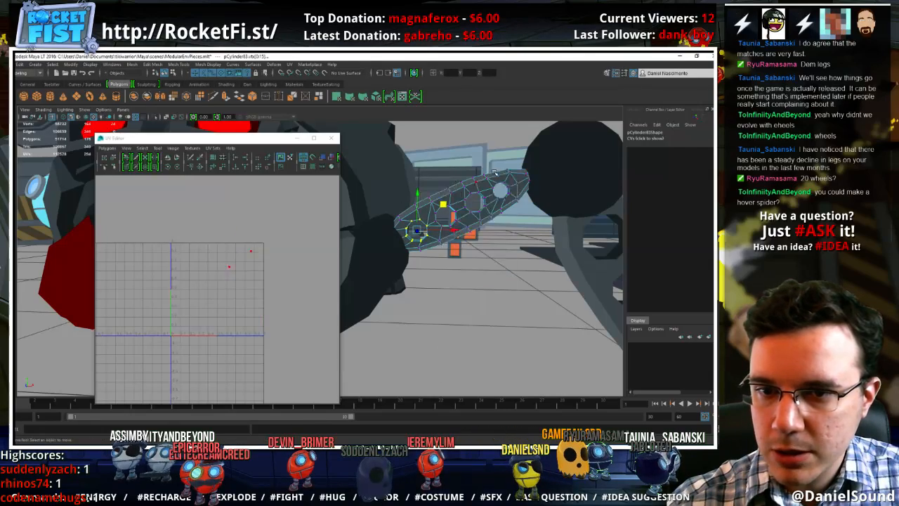
pyautogui.click(495, 229)
pyautogui.keyDown('alt'); pyautogui.moveTo(491, 210); pyautogui.dragTo(361, 191, button='right'); pyautogui.keyUp('alt')
pyautogui.keyDown('alt'); pyautogui.moveTo(442, 229); pyautogui.dragTo(444, 241); pyautogui.keyUp('alt')
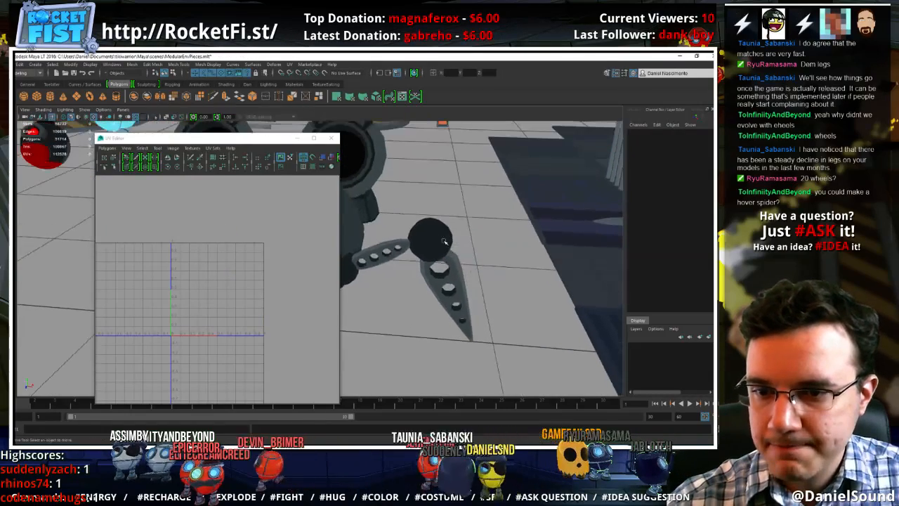
# Reposition the upper edge vertices at the upper leg segment's sphere end to reshape its tip
pyautogui.click(402, 243)
pyautogui.keyDown('alt'); pyautogui.moveTo(402, 243); pyautogui.dragTo(588, 288, button='right'); pyautogui.keyUp('alt')
pyautogui.keyDown('alt'); pyautogui.moveTo(472, 278); pyautogui.dragTo(464, 217); pyautogui.keyUp('alt')
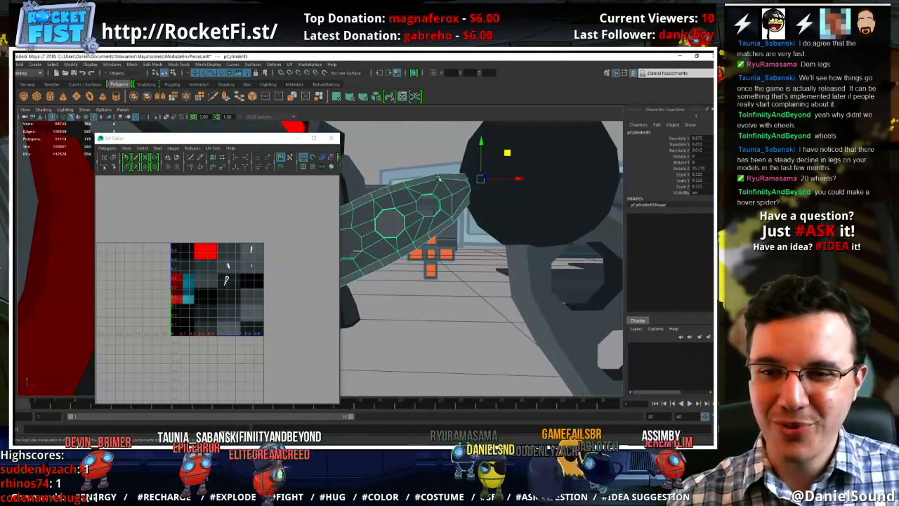
pyautogui.moveTo(444, 212); pyautogui.dragTo(427, 169, button='right')
pyautogui.keyDown('alt'); pyautogui.moveTo(450, 189); pyautogui.dragTo(472, 176); pyautogui.keyUp('alt')
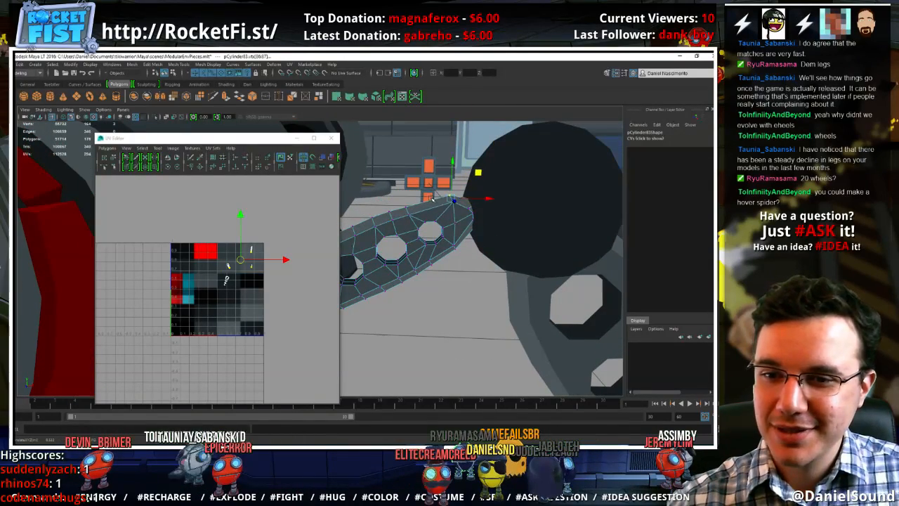
pyautogui.moveTo(404, 220); pyautogui.dragTo(403, 221)
pyautogui.moveTo(444, 187); pyautogui.dragTo(455, 180)
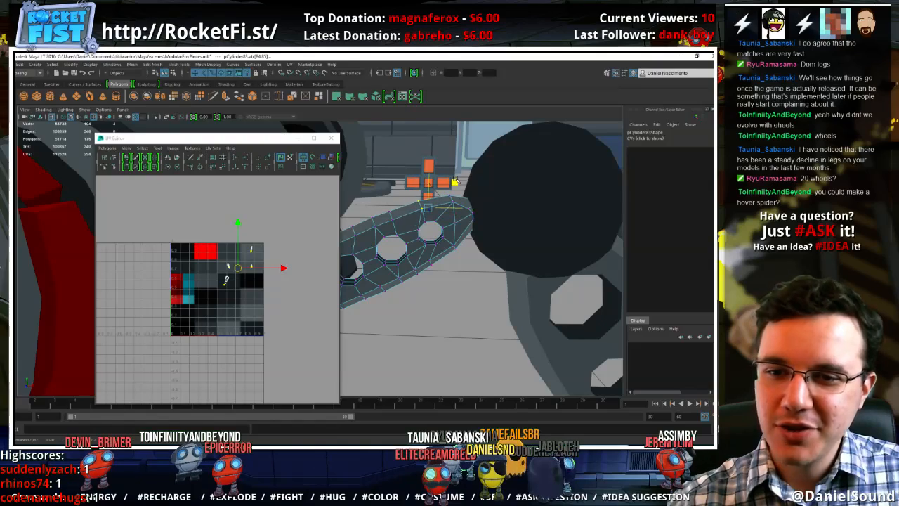
# Reposition the end vertices of the upper leg segment against the joint sphere, then return to object mode and deselect it
pyautogui.moveTo(466, 270); pyautogui.dragTo(505, 203)
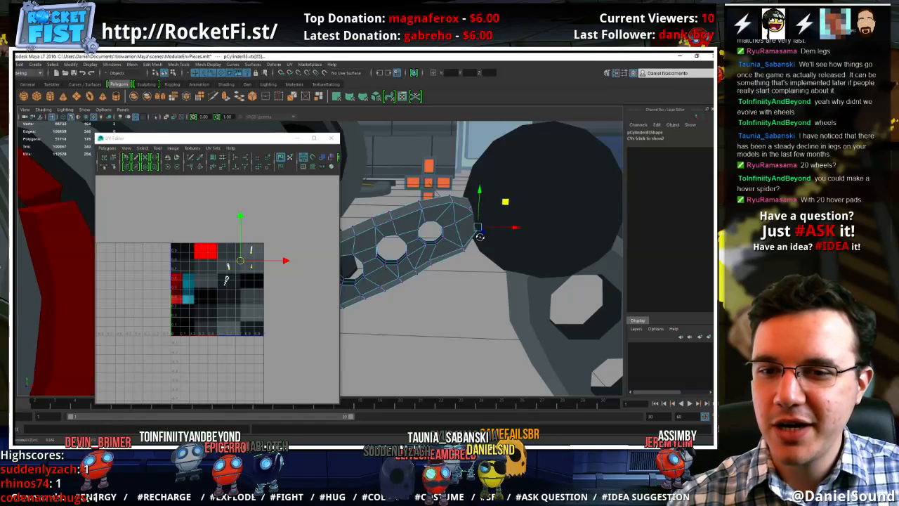
pyautogui.keyDown('alt'); pyautogui.moveTo(479, 237); pyautogui.dragTo(478, 138); pyautogui.keyUp('alt')
pyautogui.moveTo(492, 213); pyautogui.dragTo(450, 234)
pyautogui.click(457, 194)
pyautogui.scroll(-6, 450, 211)
pyautogui.keyDown('alt'); pyautogui.moveTo(411, 241); pyautogui.dragTo(512, 231, button='middle'); pyautogui.keyUp('alt')
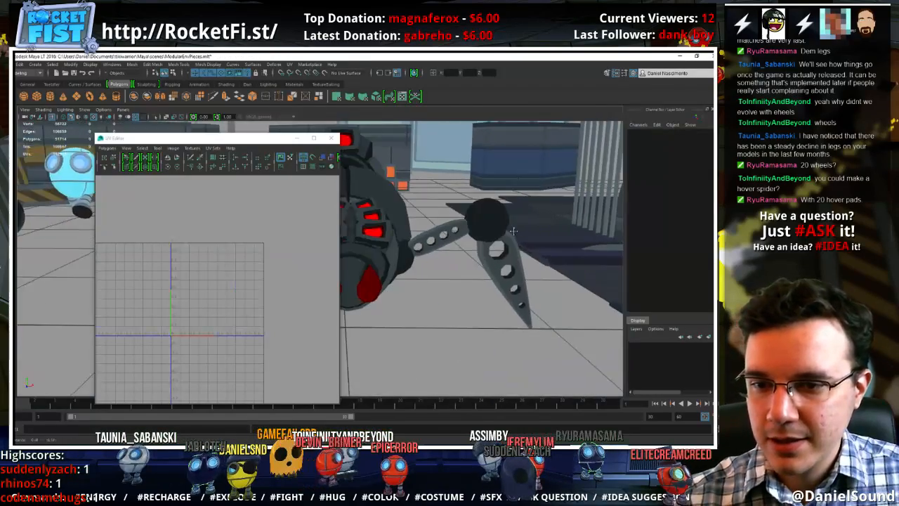
# Nudge the upper leg segment outward into the joint sphere, deselect it, and check the leg's overall fit
pyautogui.keyDown('alt'); pyautogui.moveTo(511, 231); pyautogui.dragTo(451, 267); pyautogui.keyUp('alt')
pyautogui.click(460, 277)
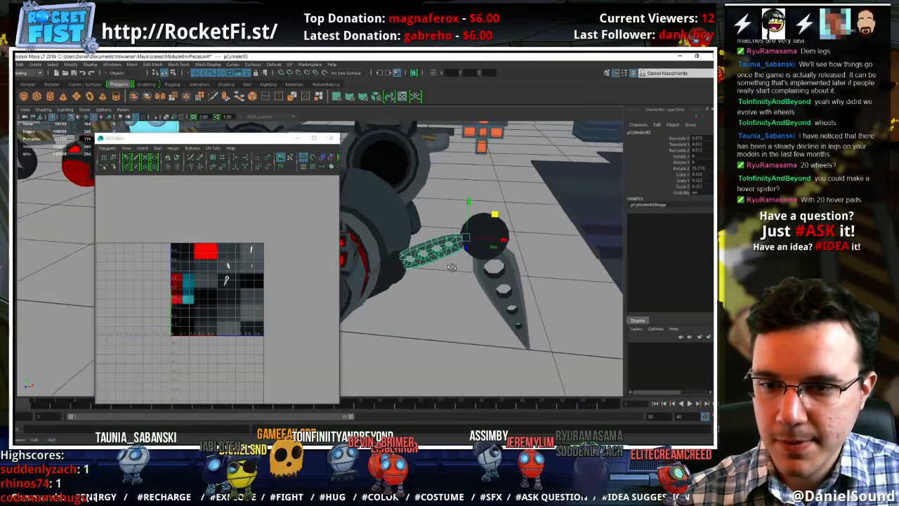
pyautogui.moveTo(495, 213)
pyautogui.mouseDown()
pyautogui.moveTo(502, 225)
pyautogui.moveTo(506, 212)
pyautogui.mouseUp()
pyautogui.click(557, 303)
pyautogui.keyDown('alt'); pyautogui.moveTo(558, 302); pyautogui.dragTo(458, 272); pyautogui.keyUp('alt')
pyautogui.keyDown('alt'); pyautogui.moveTo(458, 272); pyautogui.dragTo(485, 257, button='middle'); pyautogui.keyUp('alt')
pyautogui.keyDown('alt'); pyautogui.moveTo(485, 257); pyautogui.dragTo(521, 276); pyautogui.keyUp('alt')
pyautogui.keyDown('alt'); pyautogui.moveTo(411, 280); pyautogui.dragTo(585, 293, button='right'); pyautogui.keyUp('alt')
pyautogui.keyDown('alt'); pyautogui.moveTo(522, 286); pyautogui.dragTo(490, 279); pyautogui.keyUp('alt')
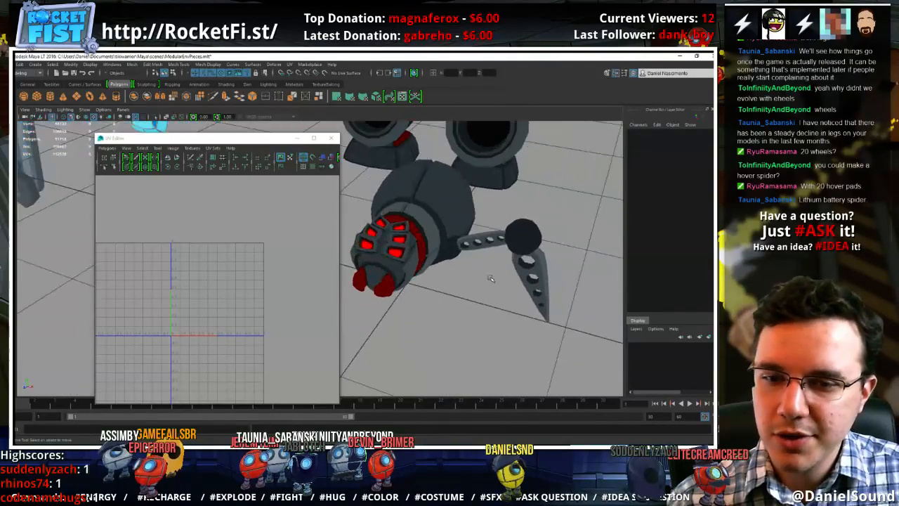
# Combine the upper and lower leg segments and their joint spheres into a single leg mesh
pyautogui.click(458, 255)
pyautogui.keyDown('shift'); pyautogui.click(523, 242); pyautogui.keyUp('shift')
pyautogui.keyDown('shift'); pyautogui.click(535, 278); pyautogui.keyUp('shift')
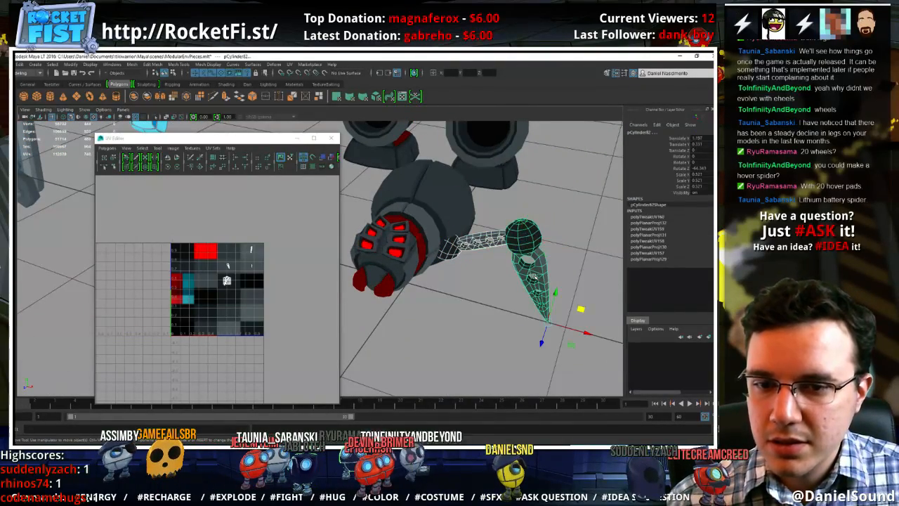
pyautogui.click(131, 64)
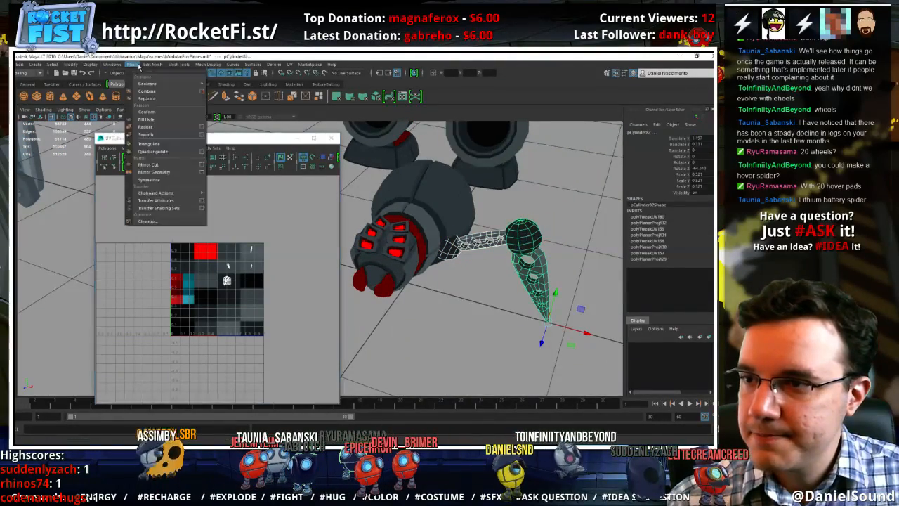
pyautogui.click(160, 92)
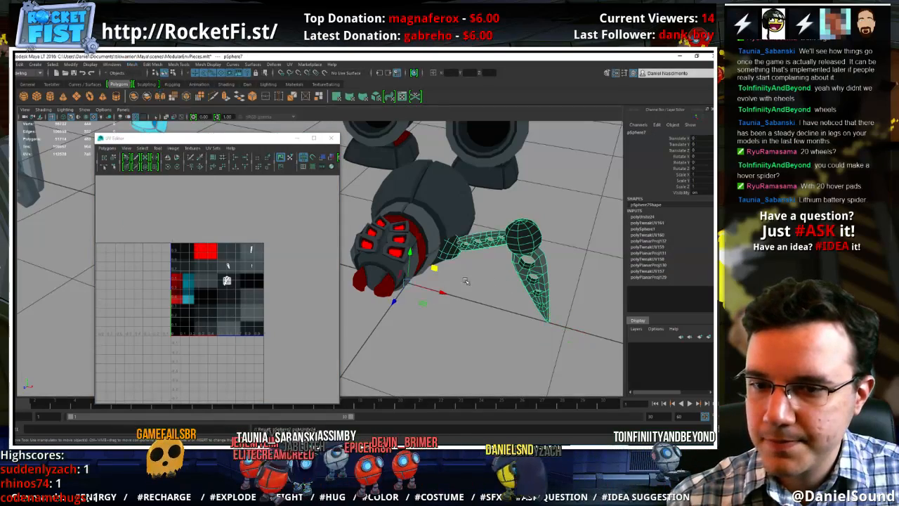
# Duplicate the combined leg, move the copy forward toward the head, and scale it down to about 0.777
pyautogui.hotkey('ctrl', 'd')
pyautogui.moveTo(396, 301)
pyautogui.mouseDown()
pyautogui.moveTo(384, 319)
pyautogui.moveTo(380, 298)
pyautogui.moveTo(355, 295)
pyautogui.moveTo(386, 316)
pyautogui.mouseUp()
pyautogui.press('r')
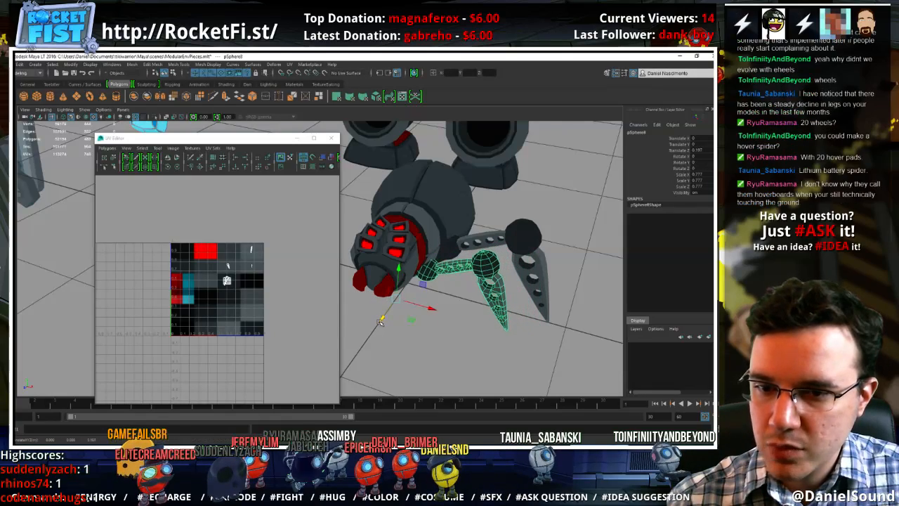
# Move the original full-size leg outward and backward along the body, to about Z -0.081
pyautogui.keyDown('alt'); pyautogui.moveTo(491, 285); pyautogui.dragTo(437, 261); pyautogui.keyUp('alt')
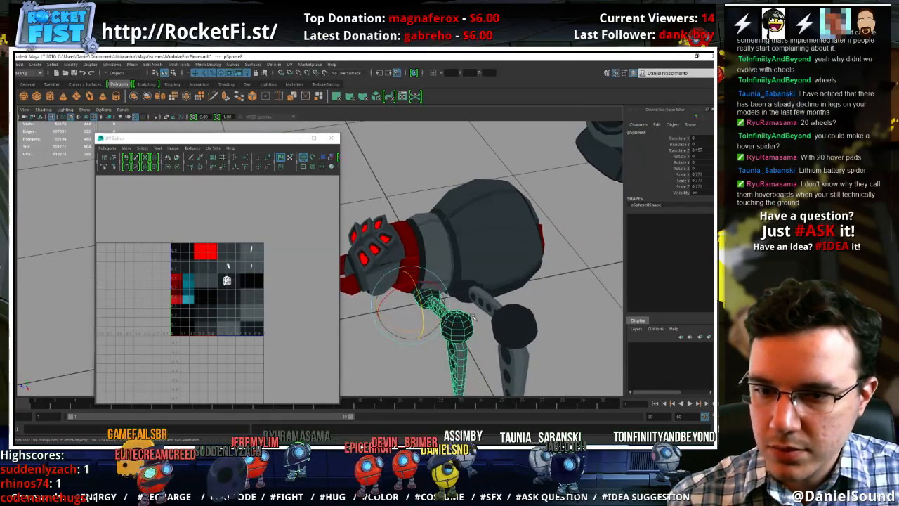
pyautogui.click(492, 305)
pyautogui.moveTo(420, 304); pyautogui.dragTo(471, 325)
pyautogui.click(558, 286)
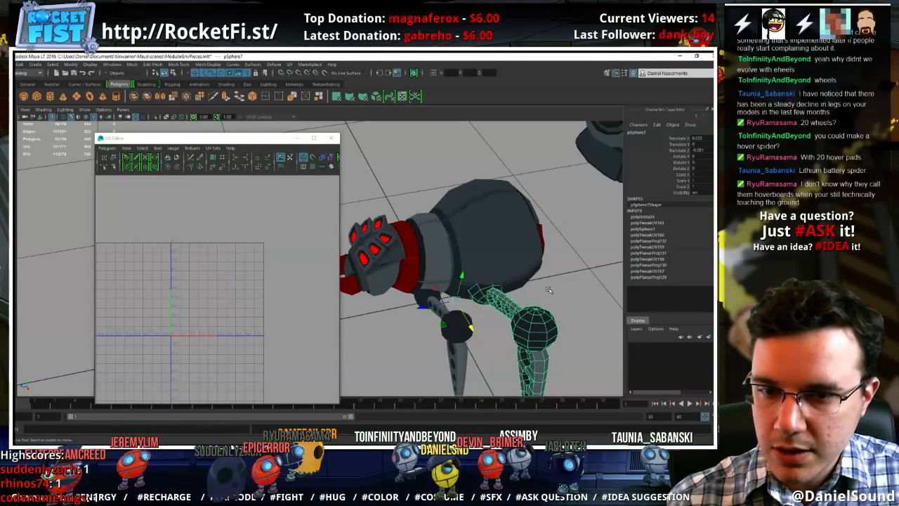
# Duplicate the full-size leg, place one behind the other along the body, and scale the rear copy to about 0.87
pyautogui.keyDown('alt'); pyautogui.moveTo(557, 286); pyautogui.dragTo(471, 257); pyautogui.keyUp('alt')
pyautogui.keyDown('alt'); pyautogui.moveTo(471, 257); pyautogui.dragTo(428, 246, button='right'); pyautogui.keyUp('alt')
pyautogui.keyDown('alt'); pyautogui.moveTo(516, 270); pyautogui.dragTo(433, 301); pyautogui.keyUp('alt')
pyautogui.click(444, 299)
pyautogui.hotkey('ctrl', 'd')
pyautogui.click(451, 334)
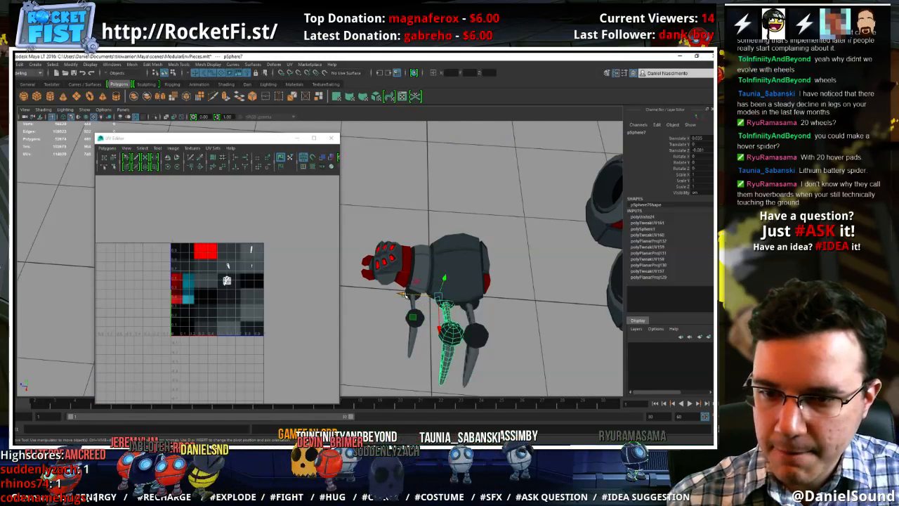
pyautogui.click(476, 333)
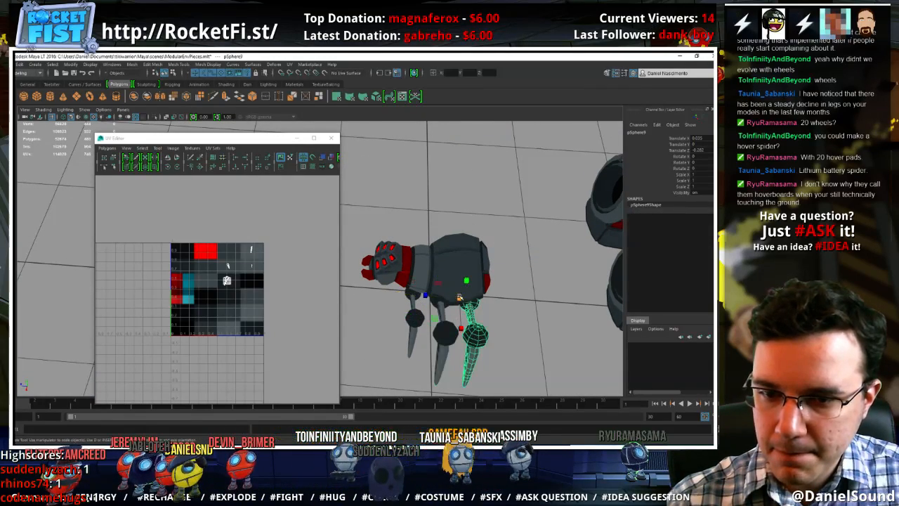
pyautogui.moveTo(458, 298); pyautogui.dragTo(445, 277)
pyautogui.click(546, 317)
# Move the middle leg forward along the body to about Z 0.007, then deselect it
pyautogui.click(408, 225)
pyautogui.click(408, 207)
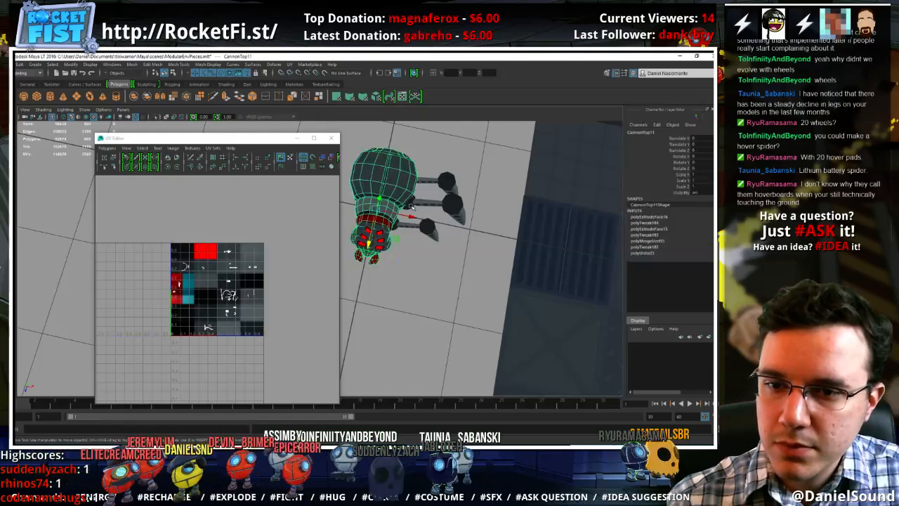
pyautogui.click(412, 206)
pyautogui.moveTo(372, 241); pyautogui.dragTo(369, 251)
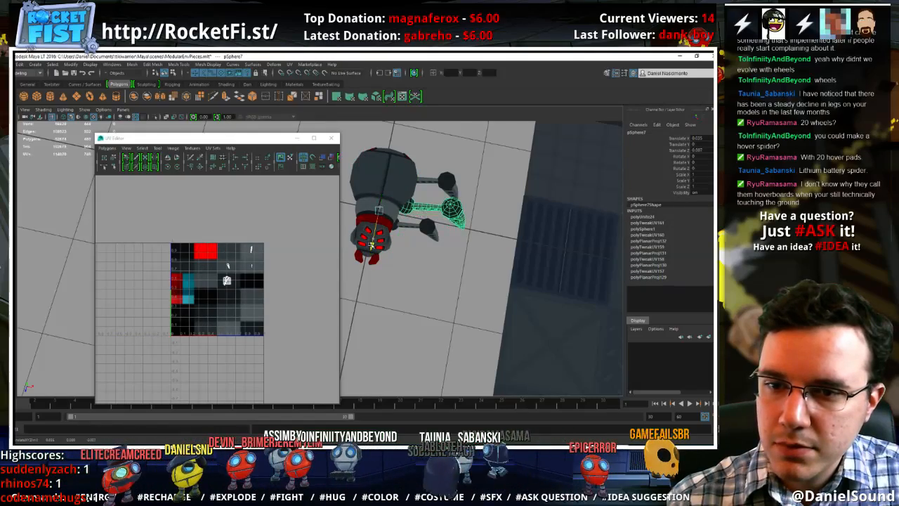
pyautogui.click(481, 307)
# Reposition the rear leg along the body's length to adjust its spacing from the middle leg
pyautogui.keyDown('alt'); pyautogui.moveTo(480, 307); pyautogui.dragTo(453, 264); pyautogui.keyUp('alt')
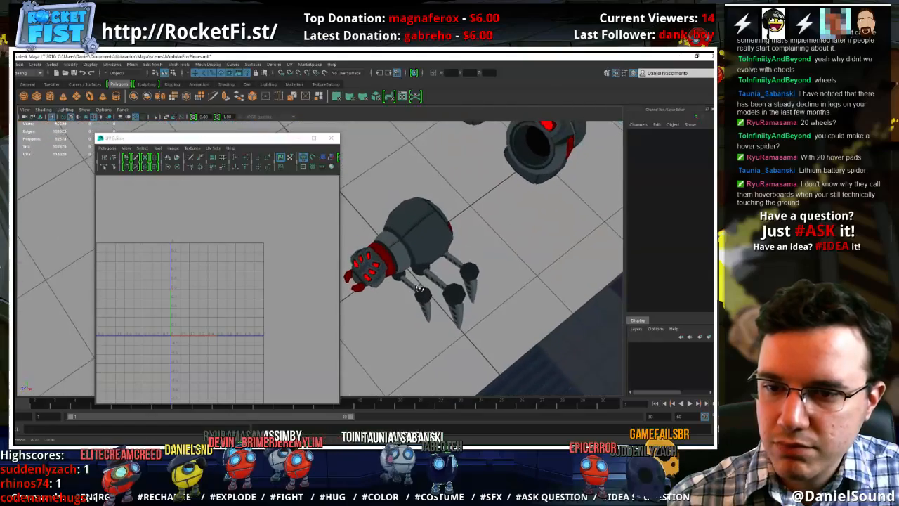
pyautogui.click(454, 263)
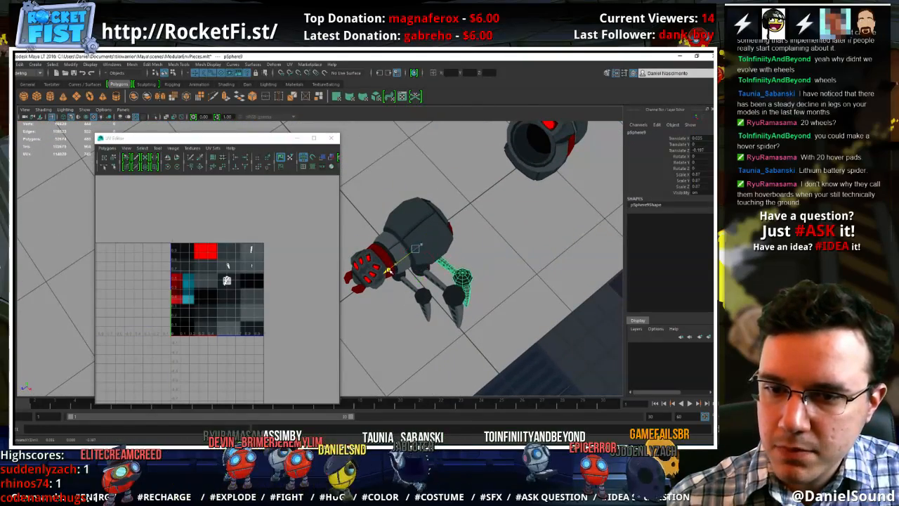
pyautogui.keyDown('alt'); pyautogui.moveTo(393, 266); pyautogui.dragTo(402, 236); pyautogui.keyUp('alt')
pyautogui.click(378, 310)
# Move the middle leg inward toward the body and slightly forward, to about Z 0.036, then deselect it
pyautogui.click(430, 184)
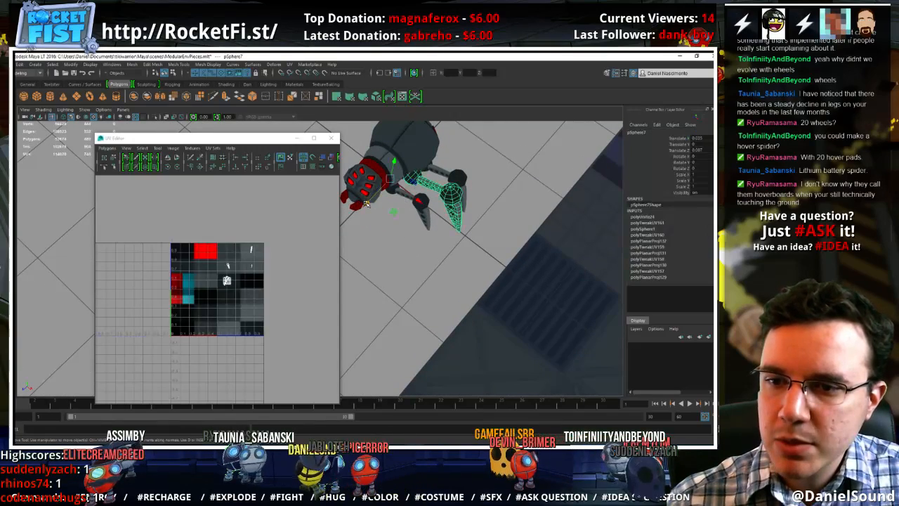
pyautogui.moveTo(413, 200); pyautogui.dragTo(410, 199)
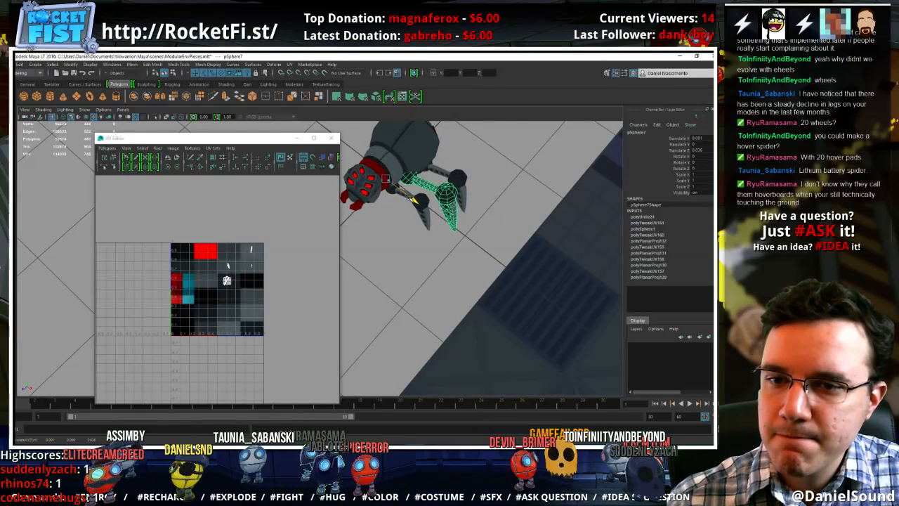
pyautogui.keyDown('alt'); pyautogui.moveTo(468, 184); pyautogui.dragTo(450, 198); pyautogui.keyUp('alt')
pyautogui.click(476, 188)
pyautogui.moveTo(424, 286)
pyautogui.keyDown('alt'); pyautogui.mouseDown()
pyautogui.moveTo(428, 300)
pyautogui.moveTo(446, 246)
pyautogui.moveTo(423, 228)
pyautogui.moveTo(441, 240)
pyautogui.moveTo(422, 274)
pyautogui.moveTo(401, 260)
pyautogui.moveTo(437, 290)
pyautogui.moveTo(440, 281)
pyautogui.mouseUp(); pyautogui.keyUp('alt')
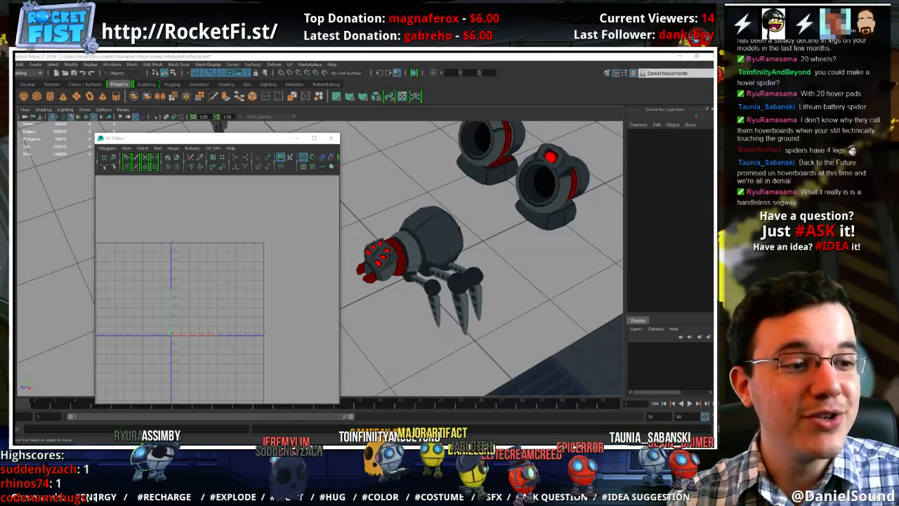
# Switch to the web browser, enlarge the imgur GIF for viewing, and return to Maya
pyautogui.moveTo(713, 106); pyautogui.dragTo(371, 106)
pyautogui.doubleClick(412, 105)
pyautogui.keyDown('ctrl'); pyautogui.scroll(8, 421, 168); pyautogui.keyUp('ctrl')
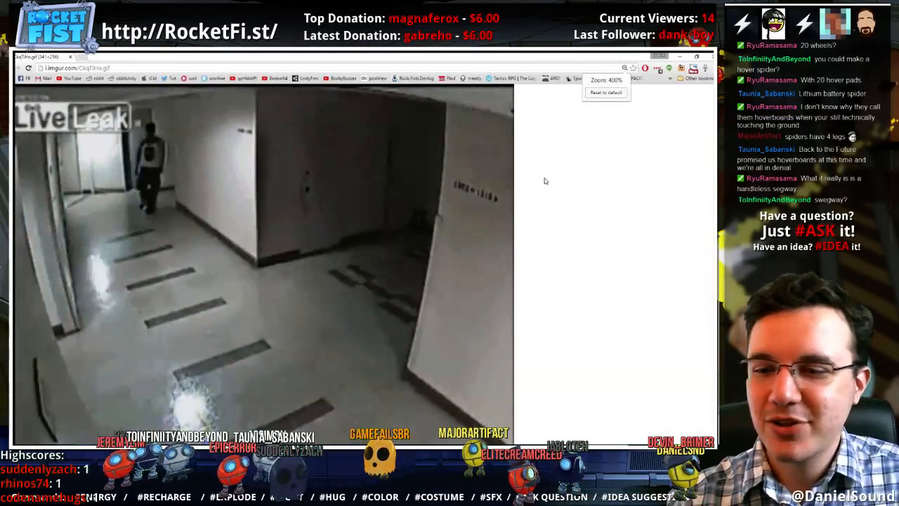
pyautogui.scroll(-1, 551, 184)
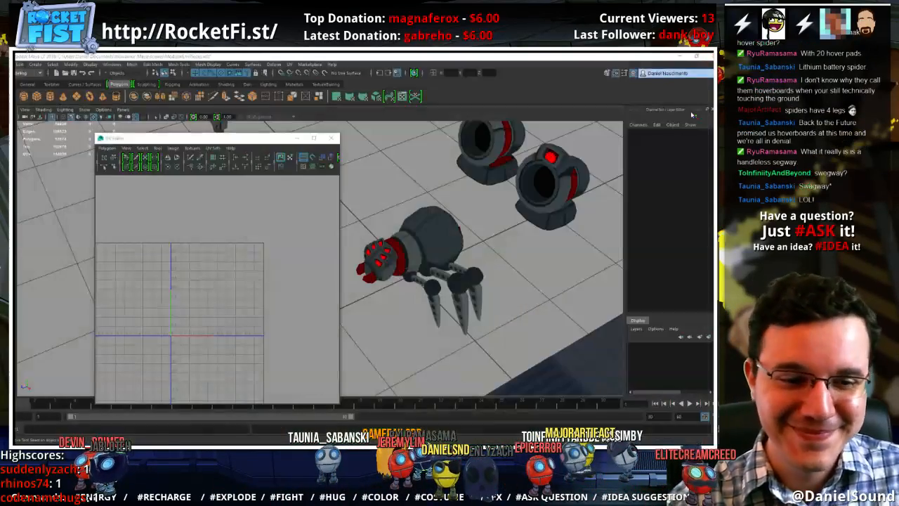
pyautogui.click(698, 56)
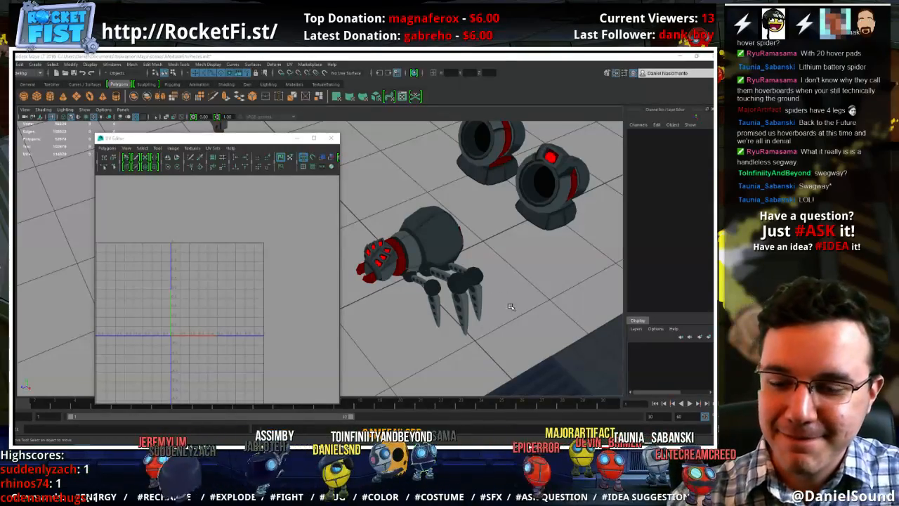
# Combine the front and rear legs into one mesh, leaving out the middle leg, and delete the mesh's construction history
pyautogui.keyDown('alt'); pyautogui.moveTo(510, 310); pyautogui.dragTo(508, 291, button='middle'); pyautogui.keyUp('alt')
pyautogui.keyDown('alt'); pyautogui.moveTo(486, 291); pyautogui.dragTo(455, 260); pyautogui.keyUp('alt')
pyautogui.click(421, 272)
pyautogui.keyDown('shift'); pyautogui.click(454, 251); pyautogui.keyUp('shift')
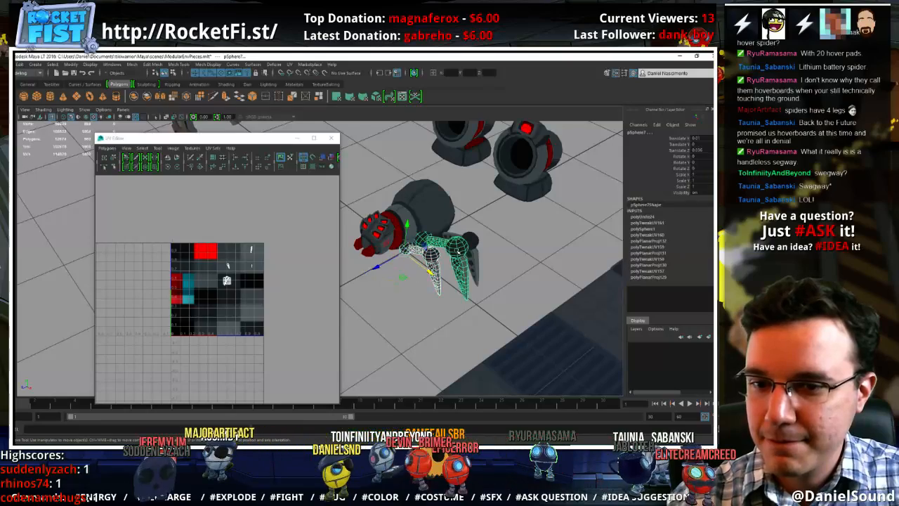
pyautogui.click(478, 244)
pyautogui.keyDown('shift'); pyautogui.click(434, 269); pyautogui.keyUp('shift')
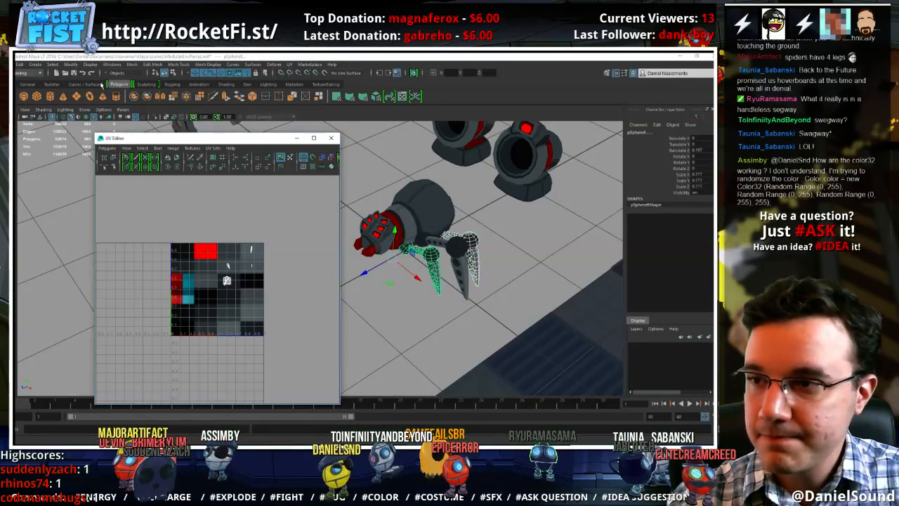
pyautogui.click(132, 64)
pyautogui.click(148, 90)
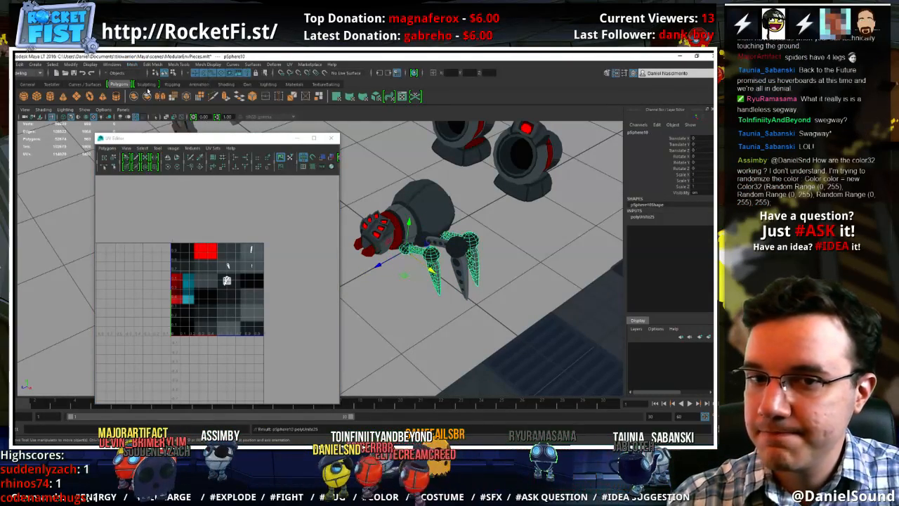
pyautogui.click(20, 64)
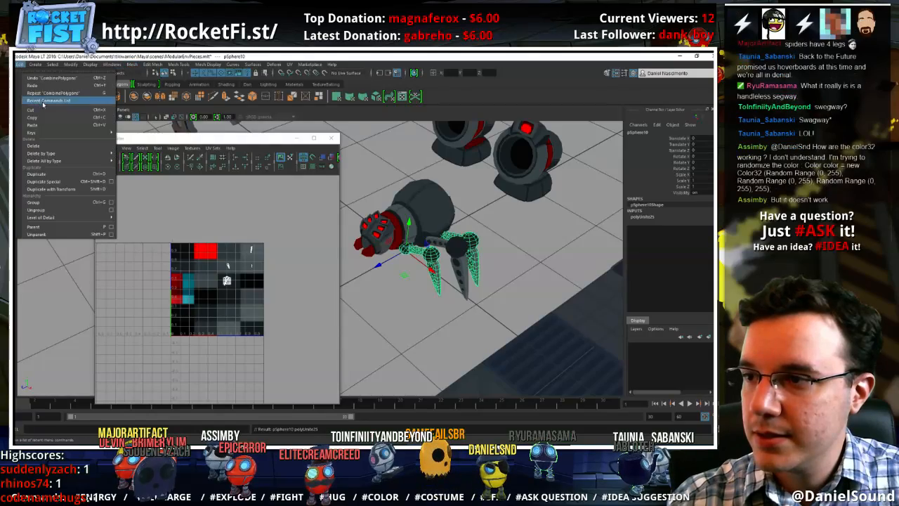
pyautogui.moveTo(64, 153)
pyautogui.click(129, 160)
# Duplicate the combined front and rear legs and set the copy's Scale X to -1 to mirror them across the body
pyautogui.keyDown('alt'); pyautogui.moveTo(376, 236); pyautogui.dragTo(551, 206); pyautogui.keyUp('alt')
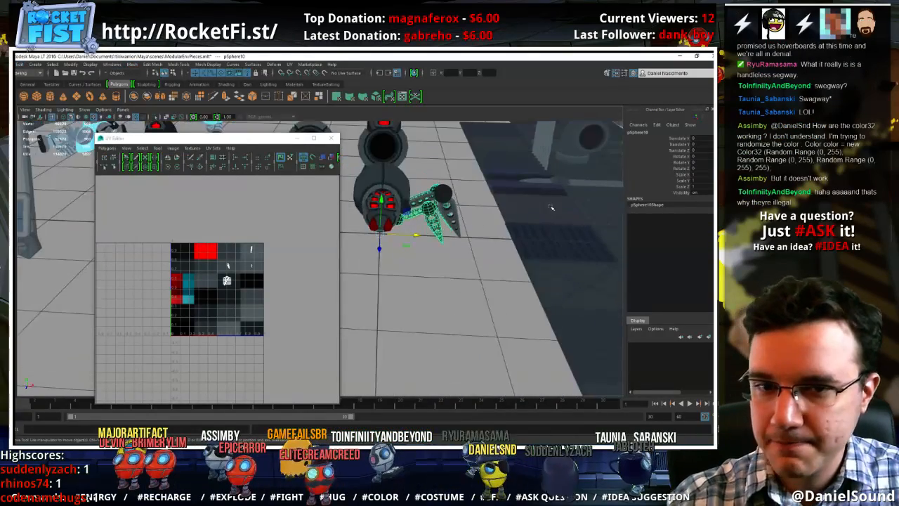
pyautogui.click(704, 175)
pyautogui.write('-1')
pyautogui.press('Return')
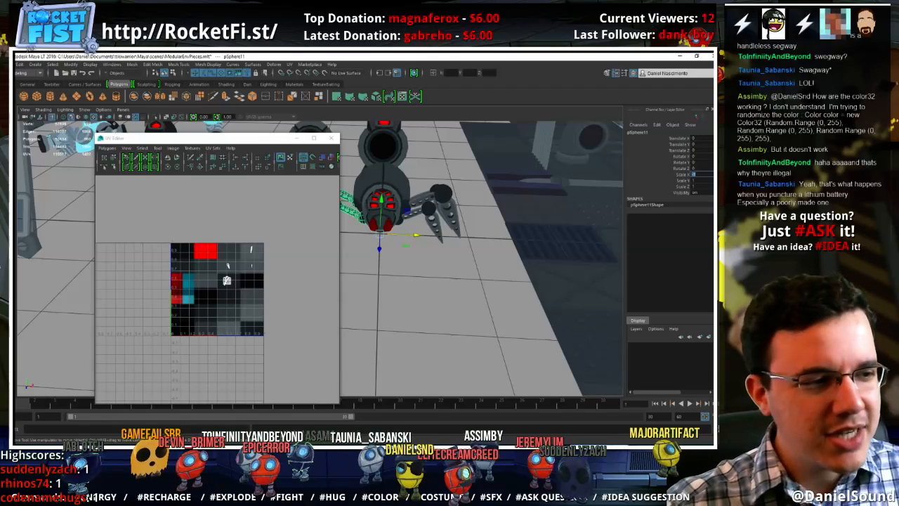
pyautogui.press('Return')
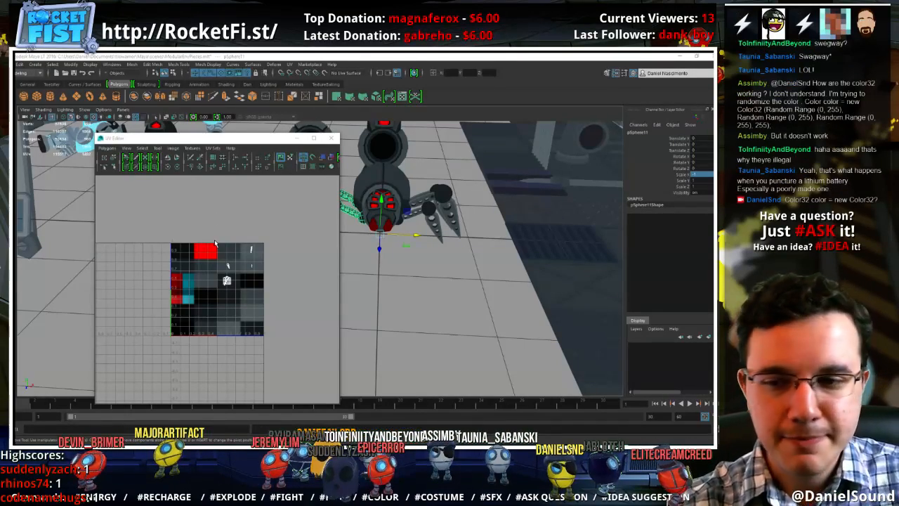
# Duplicate the middle leg, mirror the copy to the opposite side of the body through its X scale, and deselect it
pyautogui.keyDown('alt'); pyautogui.moveTo(395, 244); pyautogui.dragTo(455, 270); pyautogui.keyUp('alt')
pyautogui.click(454, 230)
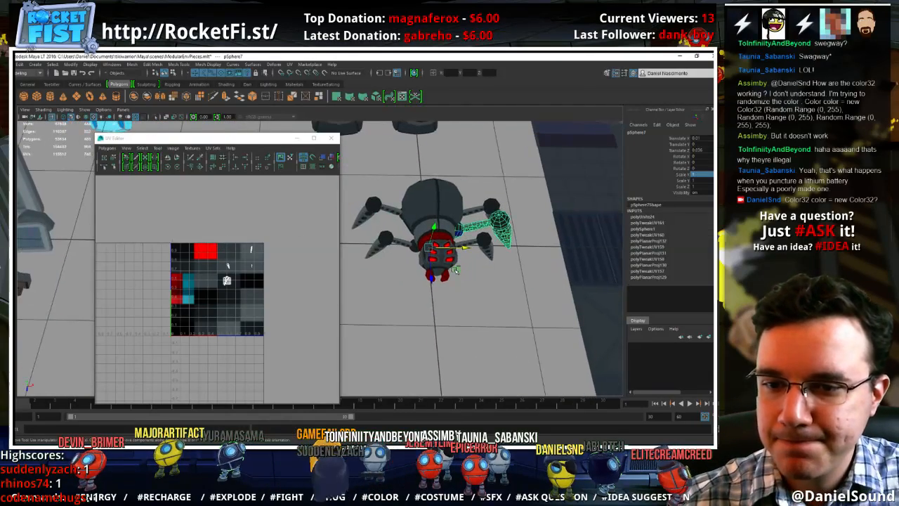
pyautogui.click(455, 270)
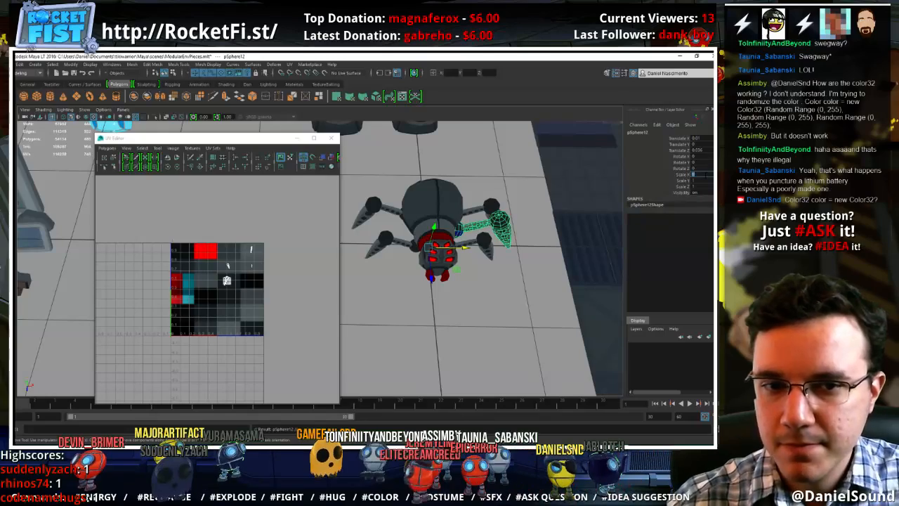
pyautogui.click(574, 304)
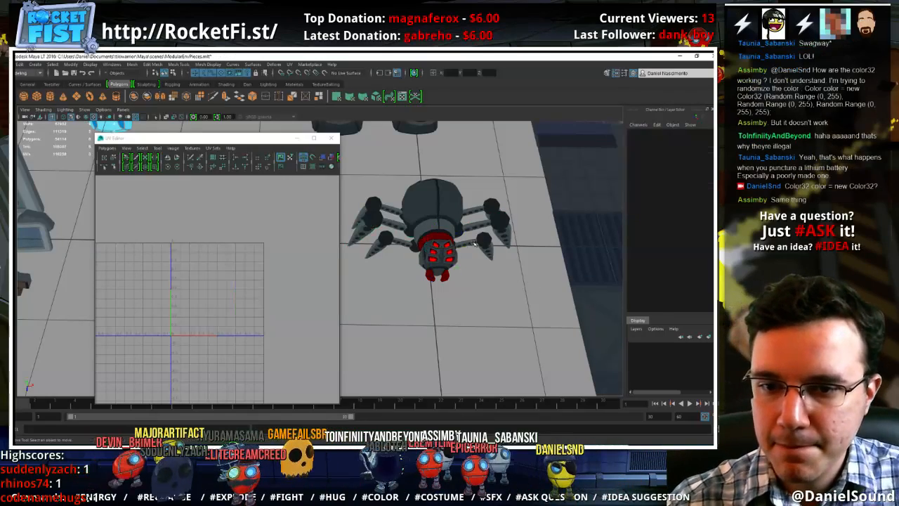
# Reverse the normals of the mirrored middle leg and the mirrored front and rear legs
pyautogui.click(478, 243)
pyautogui.click(393, 227)
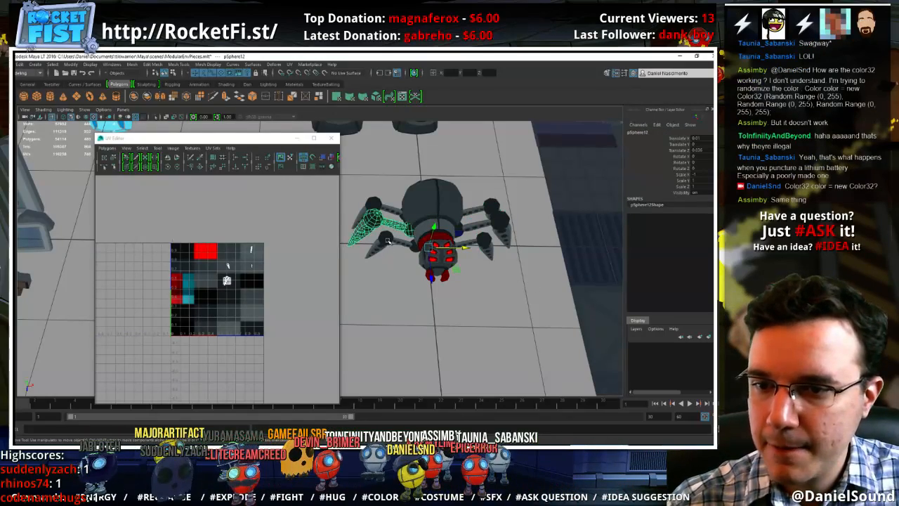
pyautogui.keyDown('shift'); pyautogui.click(386, 245); pyautogui.keyUp('shift')
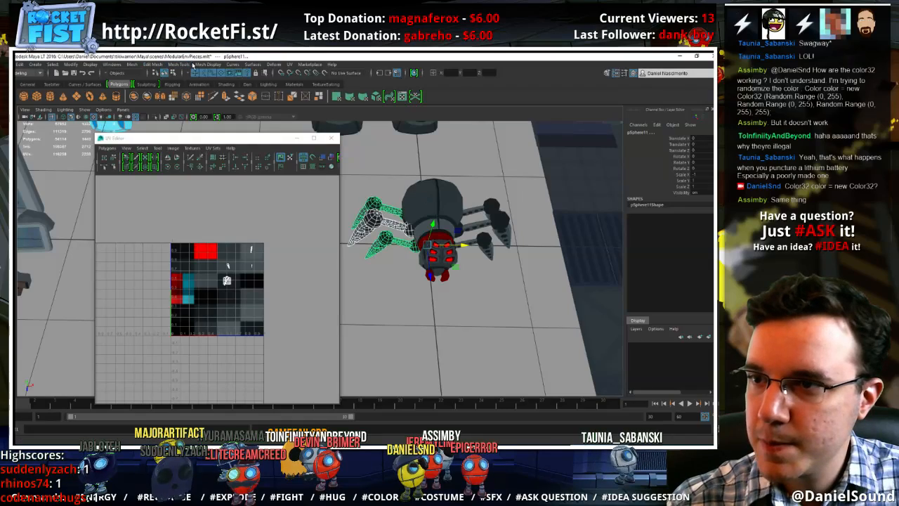
pyautogui.click(205, 64)
pyautogui.click(213, 98)
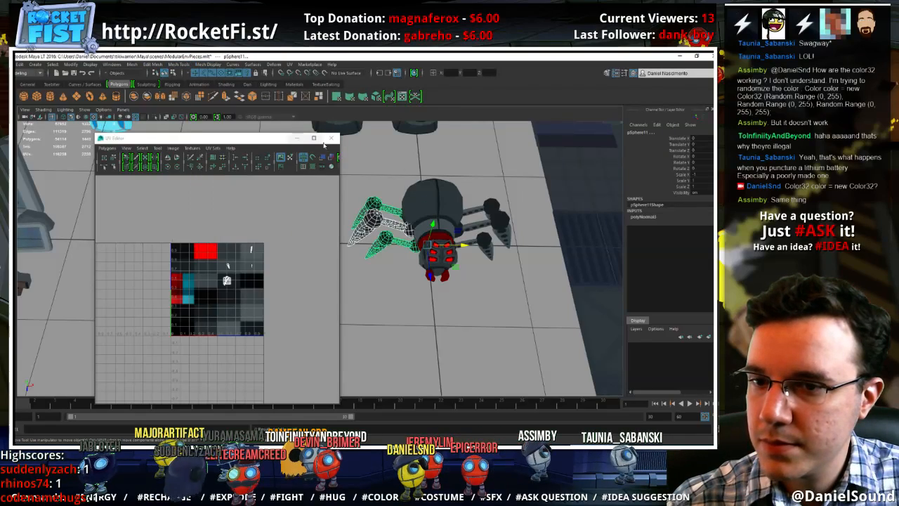
pyautogui.click(389, 191)
pyautogui.click(391, 223)
pyautogui.keyDown('shift'); pyautogui.click(392, 238); pyautogui.keyUp('shift')
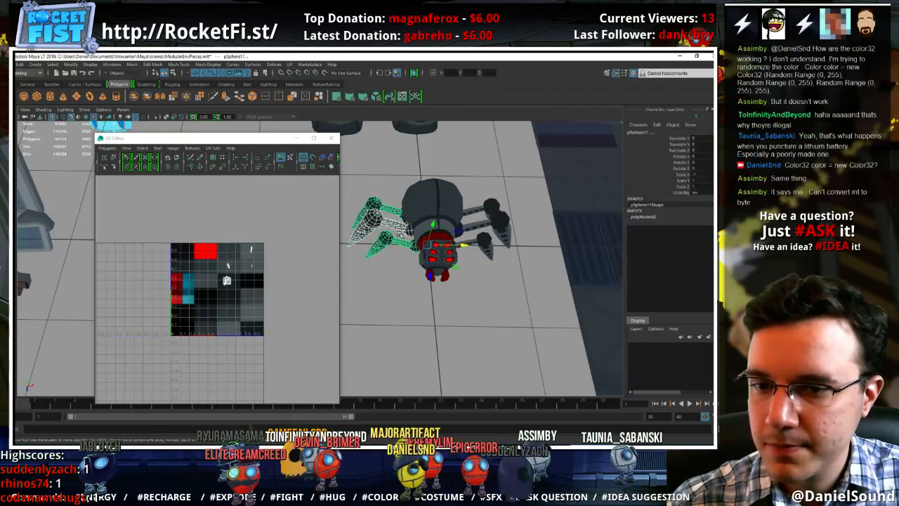
# Combine the front and rear legs of both sides with the spider's body into one mesh, leaving out the middle legs
pyautogui.click(474, 240)
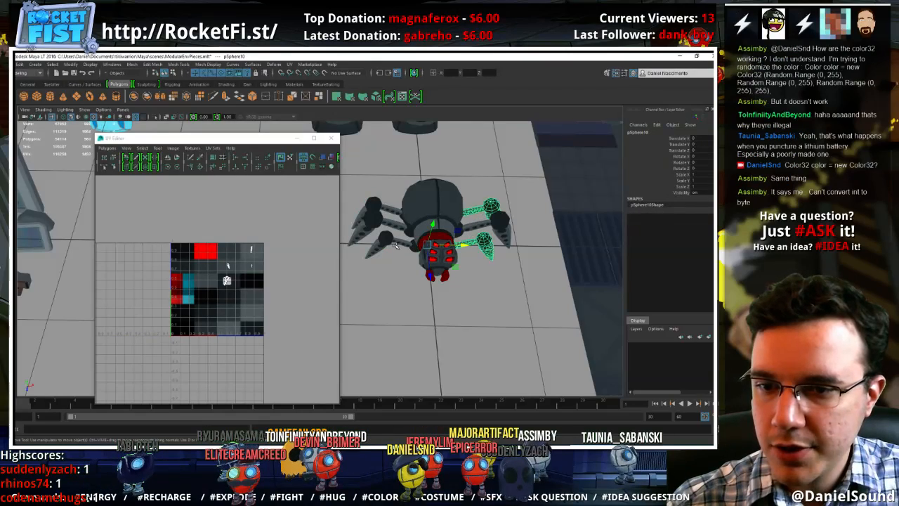
pyautogui.keyDown('shift'); pyautogui.click(393, 244); pyautogui.keyUp('shift')
pyautogui.keyDown('shift'); pyautogui.click(432, 204); pyautogui.keyUp('shift')
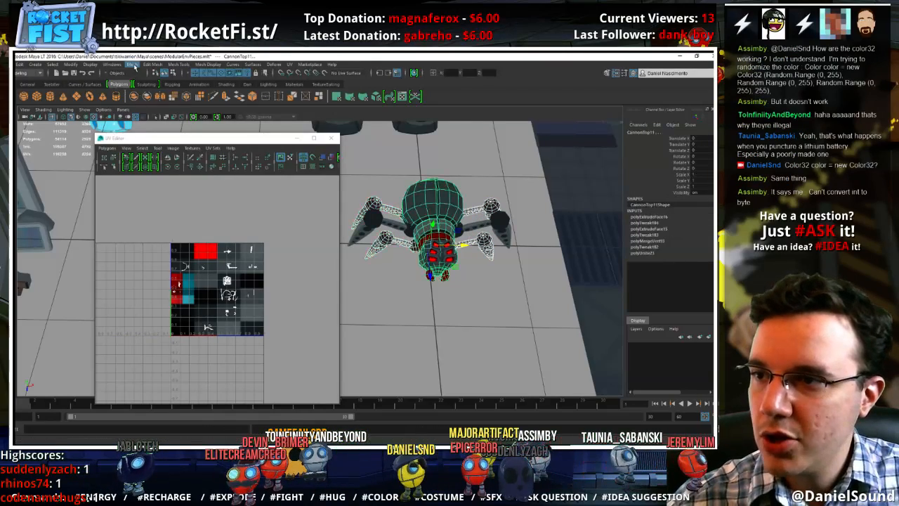
pyautogui.click(133, 65)
pyautogui.click(144, 92)
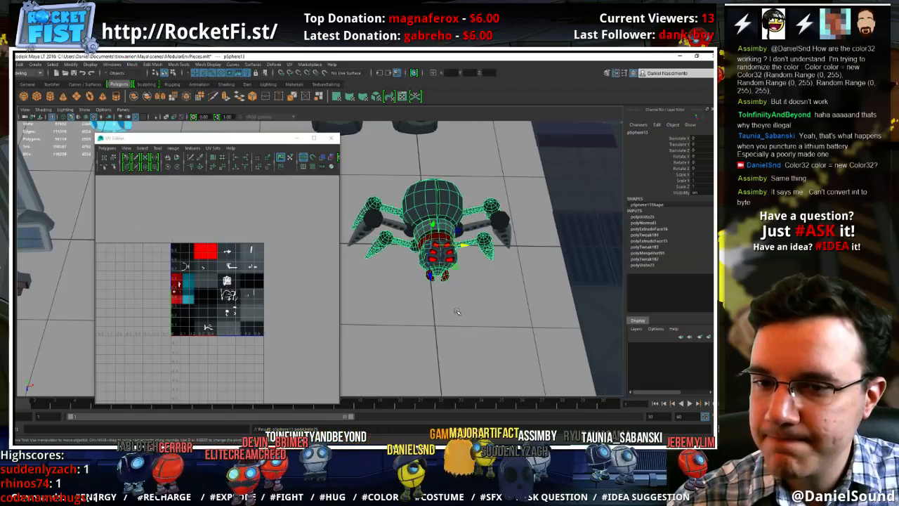
# Add the separate eye pieces on the head to the selection and combine them with the spider's body mesh
pyautogui.keyDown('alt'); pyautogui.moveTo(454, 295); pyautogui.dragTo(421, 249); pyautogui.keyUp('alt')
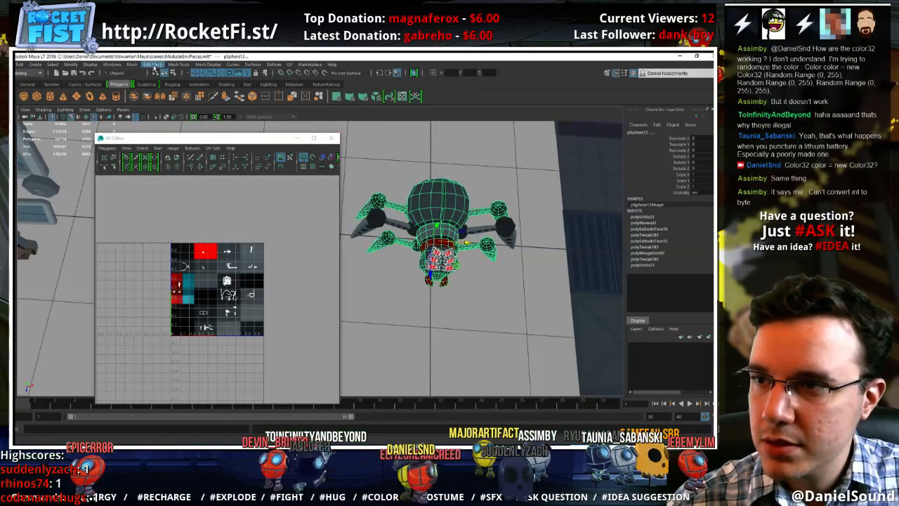
pyautogui.click(133, 64)
pyautogui.click(144, 93)
pyautogui.click(458, 335)
pyautogui.keyDown('alt'); pyautogui.moveTo(455, 333); pyautogui.dragTo(414, 311); pyautogui.keyUp('alt')
pyautogui.keyDown('alt'); pyautogui.moveTo(414, 311); pyautogui.dragTo(418, 275, button='middle'); pyautogui.keyUp('alt')
pyautogui.keyDown('alt'); pyautogui.moveTo(443, 282); pyautogui.dragTo(463, 285, button='right'); pyautogui.keyUp('alt')
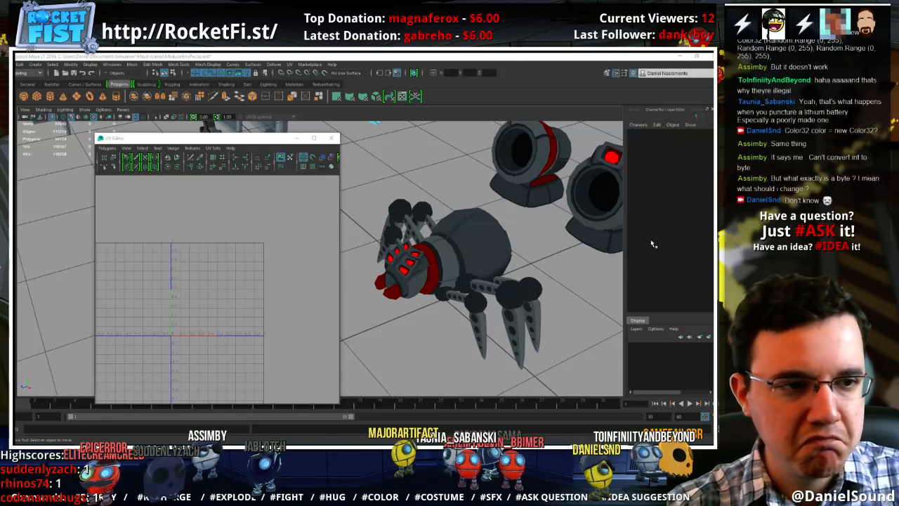
# Select the middle legs on both sides to check whether they are separate from the combined body mesh
pyautogui.click(454, 300)
pyautogui.click(482, 291)
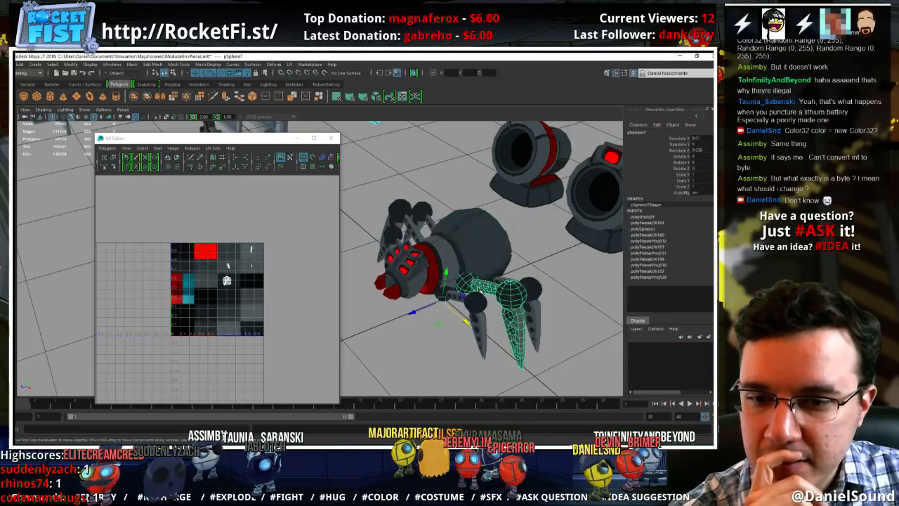
pyautogui.click(412, 228)
pyautogui.click(396, 241)
pyautogui.click(406, 351)
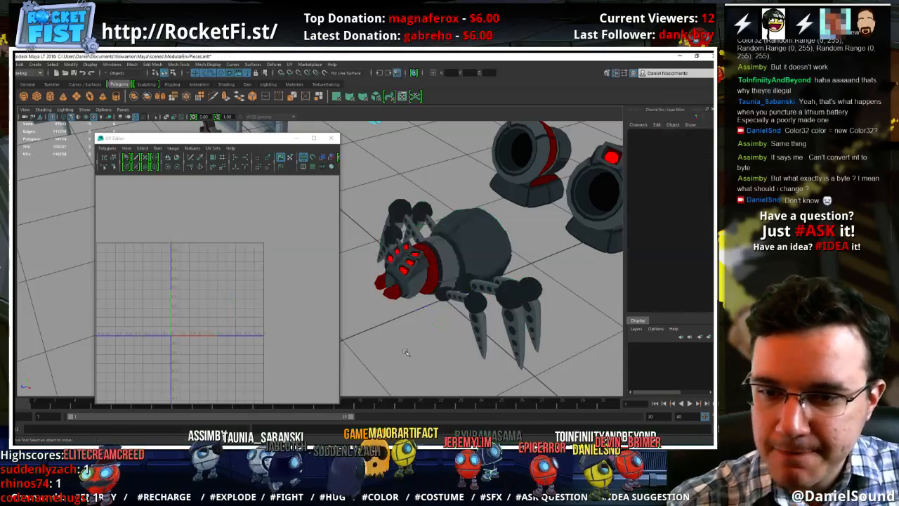
pyautogui.click(497, 294)
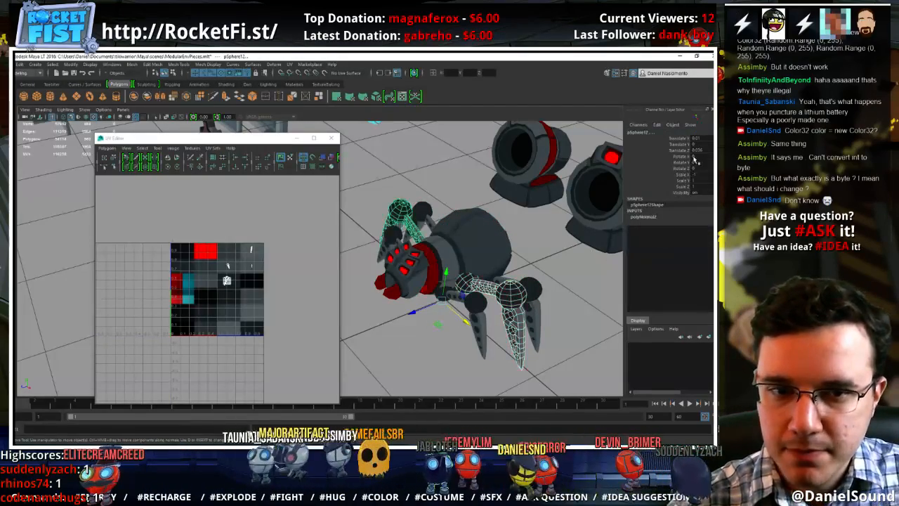
# Isolate the combined spider body, inspect it from several angles without the middle legs, and show the whole scene again
pyautogui.click(497, 236)
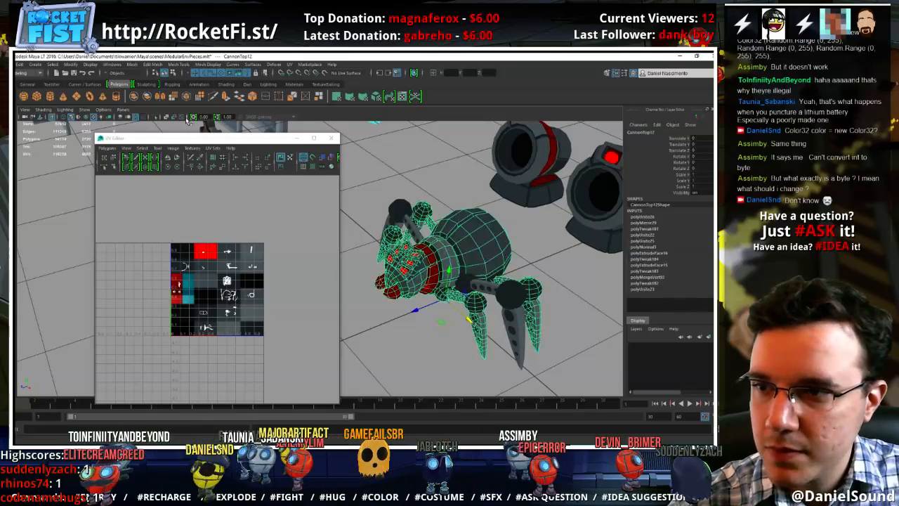
pyautogui.click(157, 118)
pyautogui.click(369, 222)
pyautogui.keyDown('alt'); pyautogui.moveTo(376, 231); pyautogui.dragTo(451, 278); pyautogui.keyUp('alt')
pyautogui.keyDown('alt'); pyautogui.moveTo(451, 278); pyautogui.dragTo(545, 302, button='right'); pyautogui.keyUp('alt')
pyautogui.keyDown('alt'); pyautogui.moveTo(545, 302); pyautogui.dragTo(490, 308, button='middle'); pyautogui.keyUp('alt')
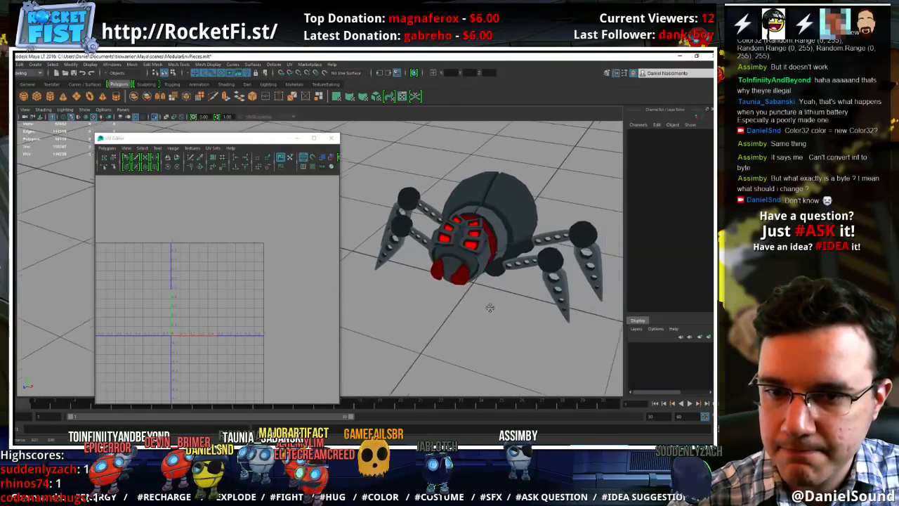
pyautogui.keyDown('alt'); pyautogui.moveTo(490, 307); pyautogui.dragTo(528, 300); pyautogui.keyUp('alt')
pyautogui.keyDown('alt'); pyautogui.moveTo(527, 300); pyautogui.dragTo(485, 277, button='right'); pyautogui.keyUp('alt')
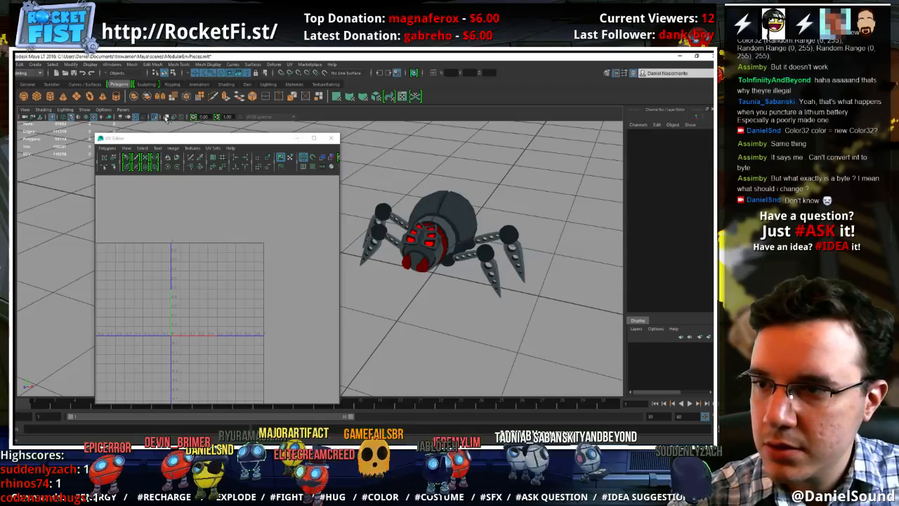
pyautogui.hotkey('ctrl', '1')
# Select the spider body with both middle legs, delete all construction history, and freeze the selection's transformations
pyautogui.keyDown('alt'); pyautogui.moveTo(458, 305); pyautogui.dragTo(385, 228); pyautogui.keyUp('alt')
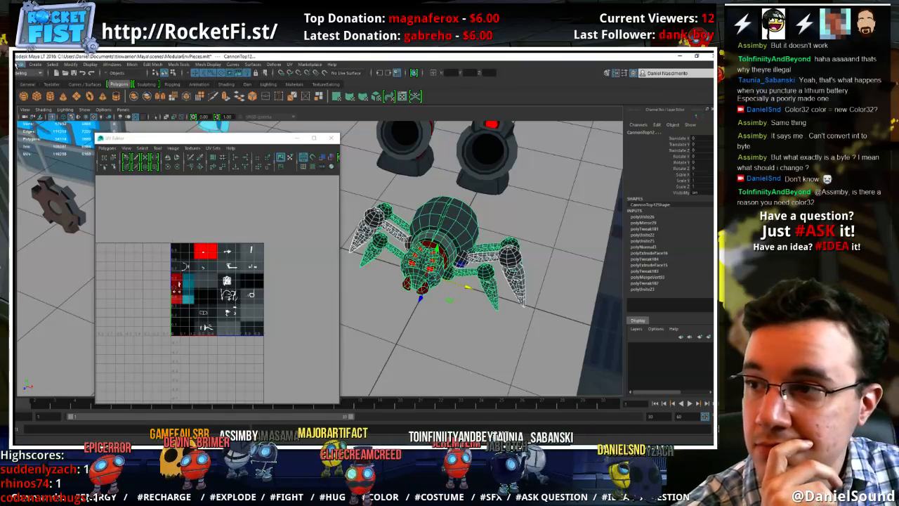
pyautogui.click(42, 71)
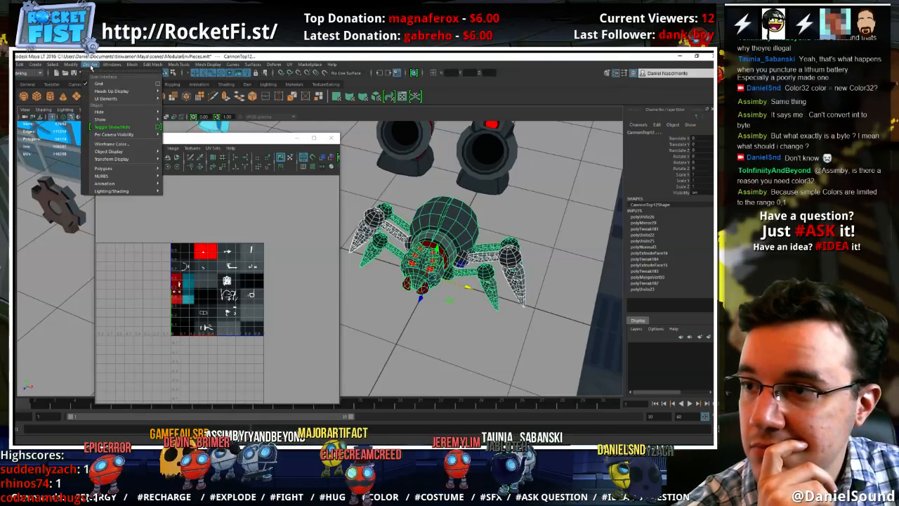
pyautogui.click(20, 64)
pyautogui.moveTo(80, 160)
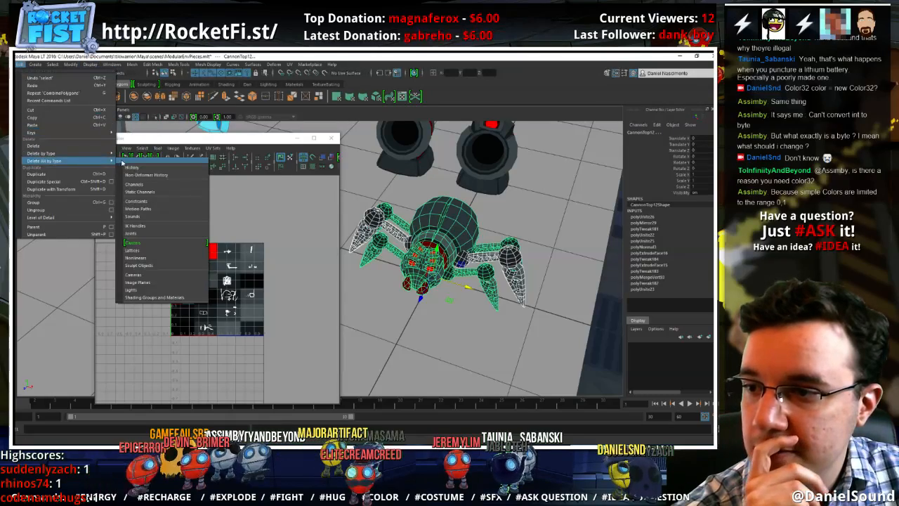
pyautogui.click(132, 167)
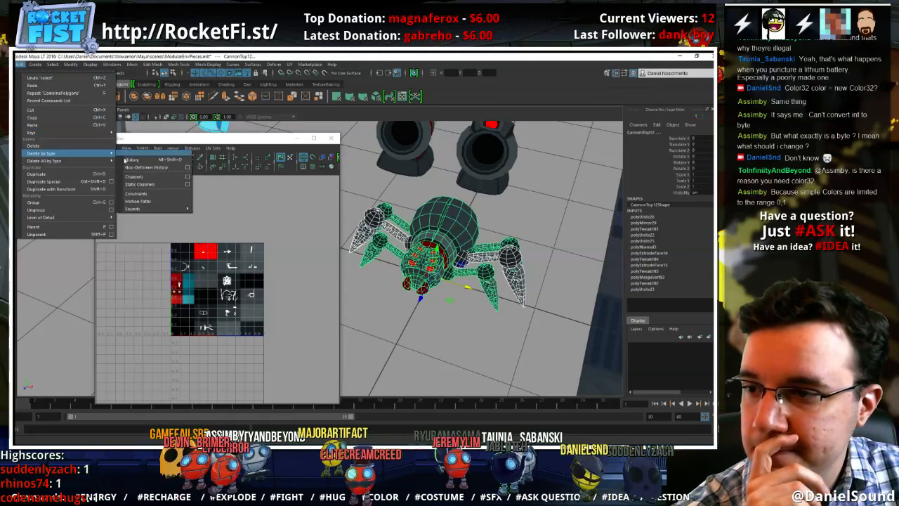
pyautogui.click(69, 64)
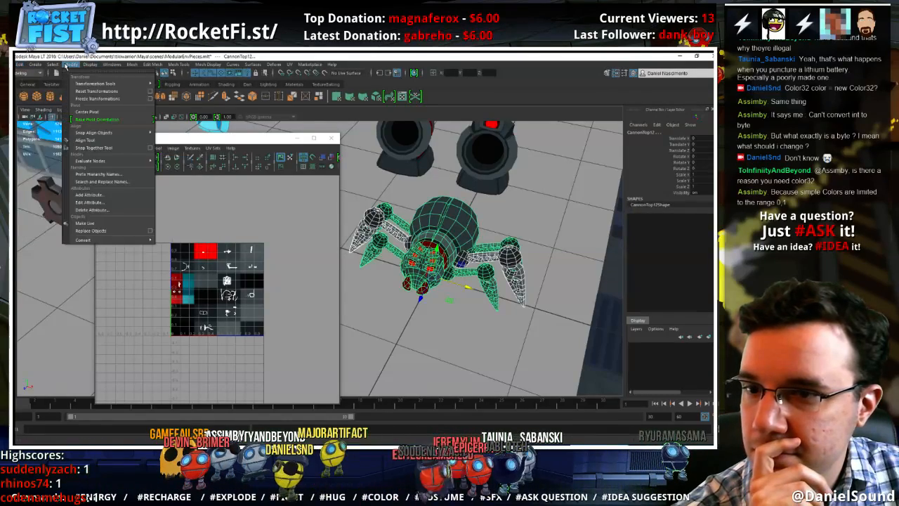
pyautogui.click(82, 100)
pyautogui.click(442, 284)
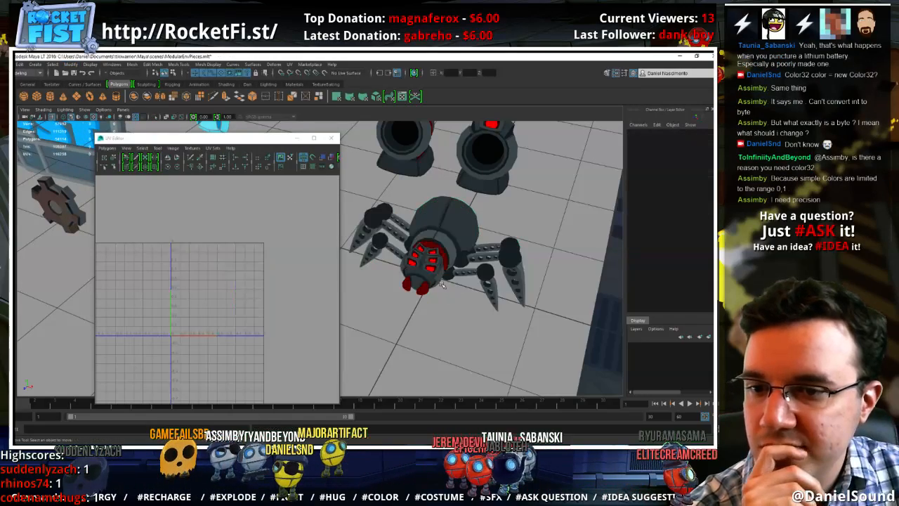
# Export the selected spider body and middle legs as an FBX file named Spidey, and close the UV Editor
pyautogui.click(483, 300)
pyautogui.click(19, 64)
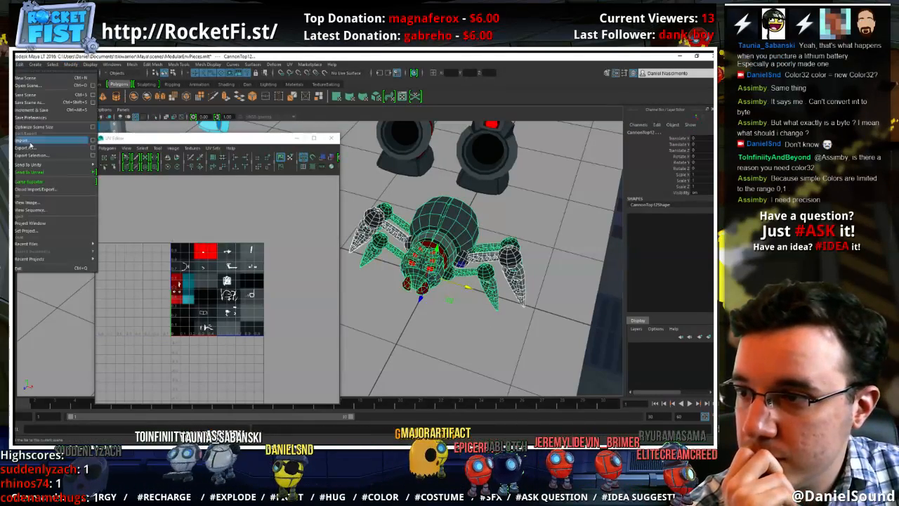
pyautogui.click(29, 154)
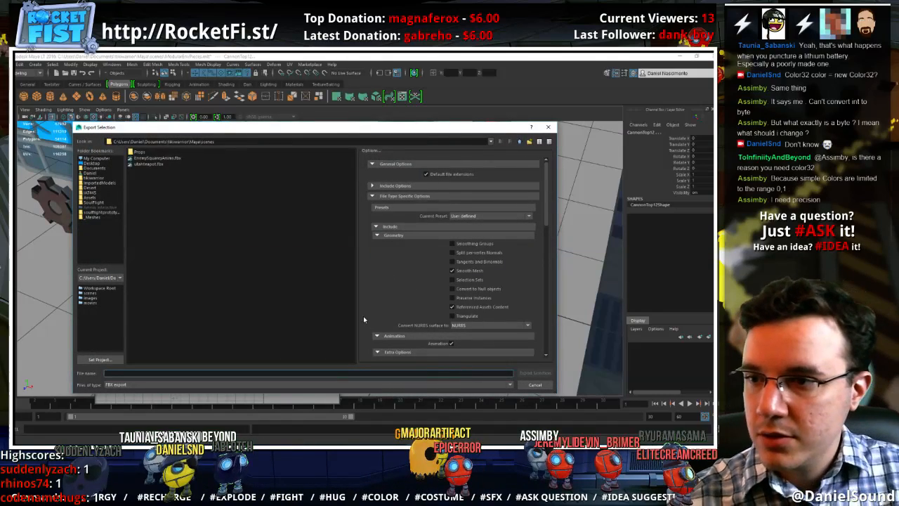
pyautogui.write('s')
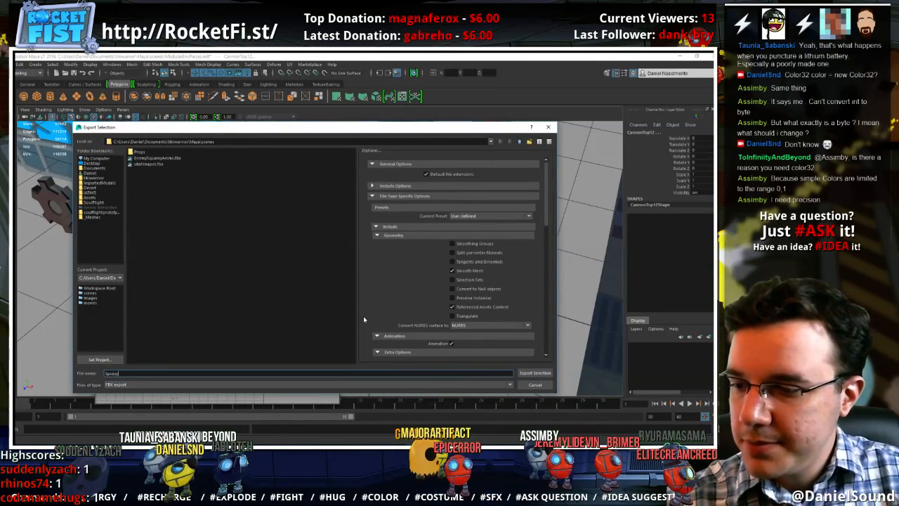
pyautogui.press('Return')
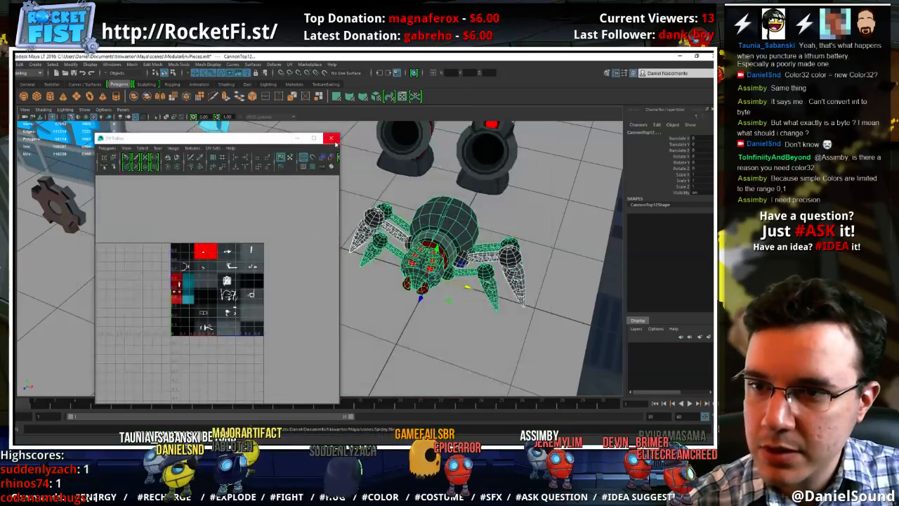
pyautogui.click(331, 138)
# Move the whole spider to the far side of the modular pieces, behind the open box prop, and save the scene
pyautogui.scroll(-8, 395, 266)
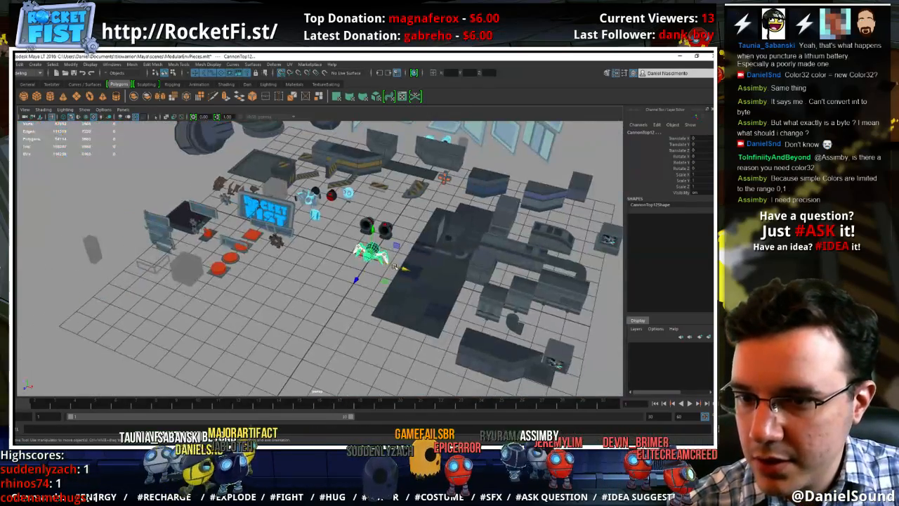
pyautogui.moveTo(395, 265); pyautogui.dragTo(191, 208)
pyautogui.click(152, 204)
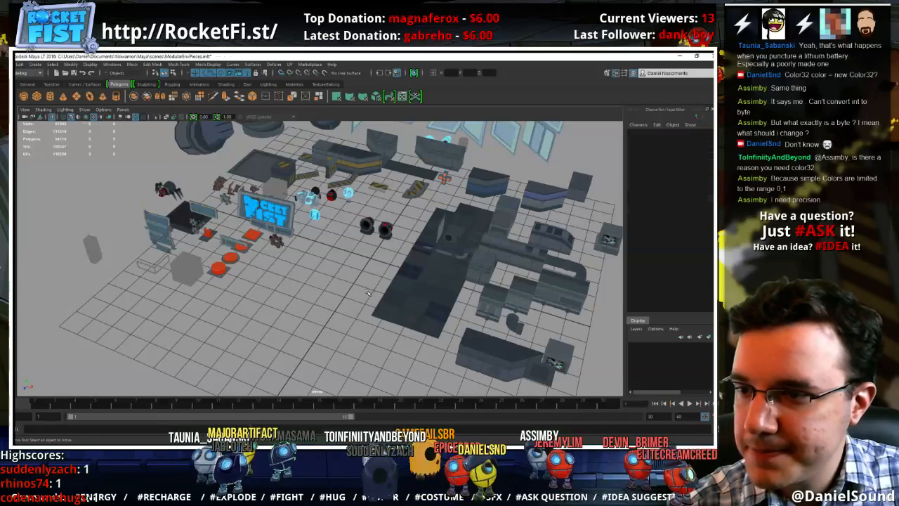
pyautogui.hotkey('ctrl', 's')
# Create a new empty scene and open the Import dialog
pyautogui.click(10, 64)
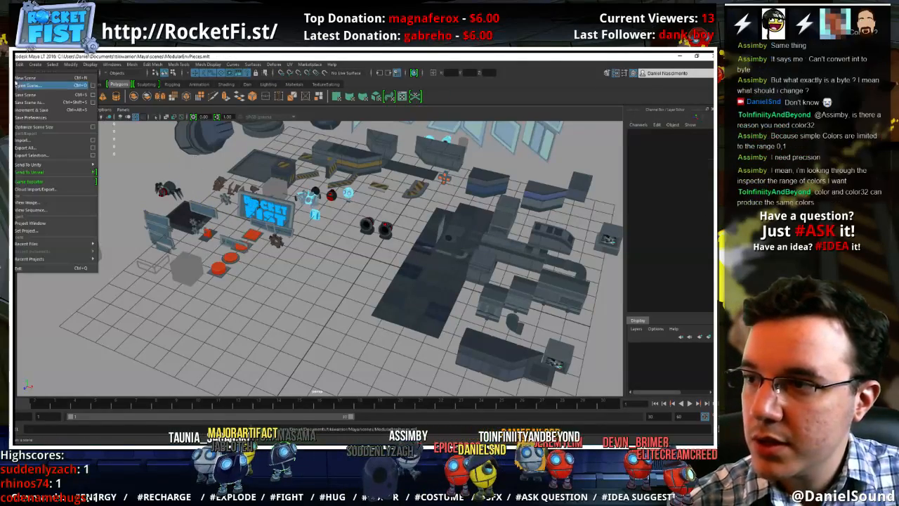
pyautogui.click(31, 77)
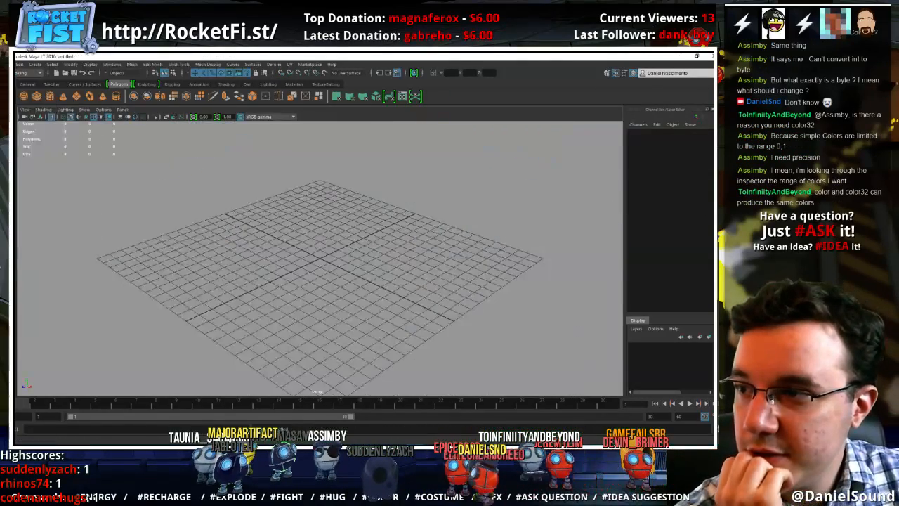
pyautogui.click(10, 64)
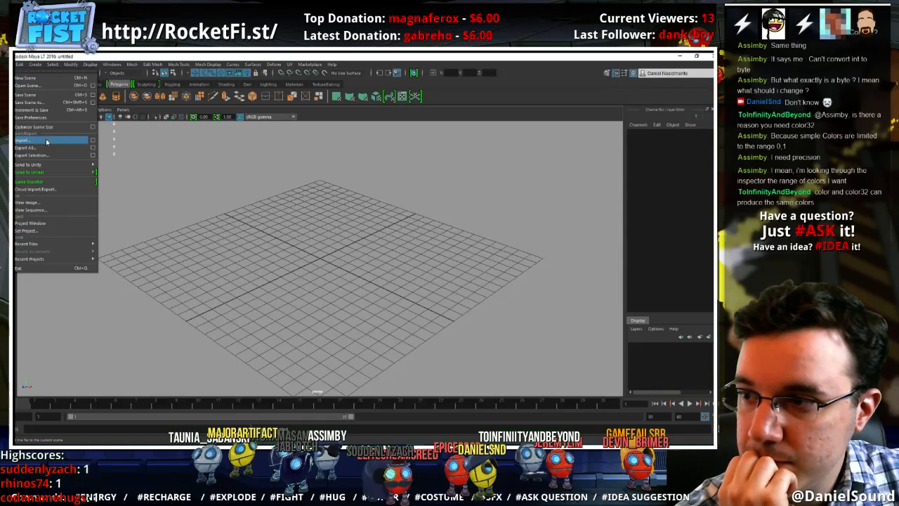
pyautogui.click(46, 139)
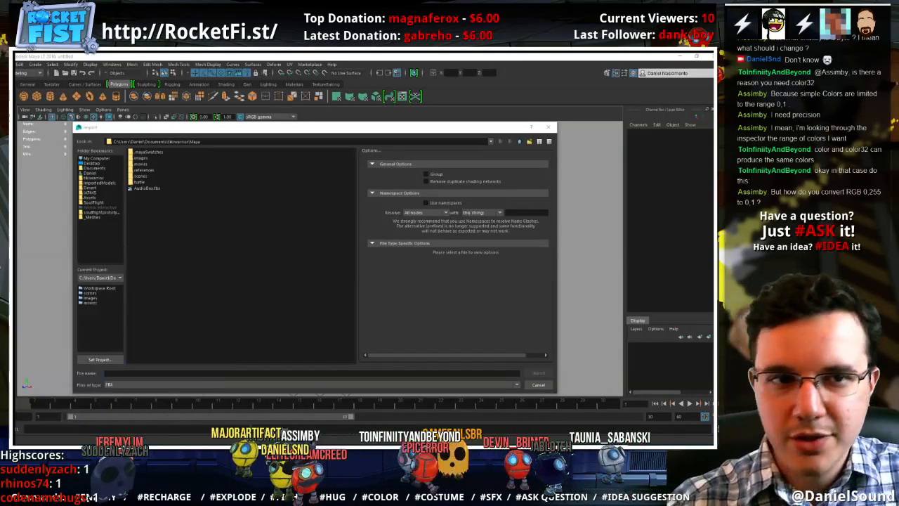
# Switch to Paint and handwrite 156 in red, followed by the proportion pairing 156 with 255 and x with 1
pyautogui.moveTo(713, 77)
pyautogui.mouseDown()
pyautogui.moveTo(550, 78)
pyautogui.moveTo(266, 100)
pyautogui.mouseUp()
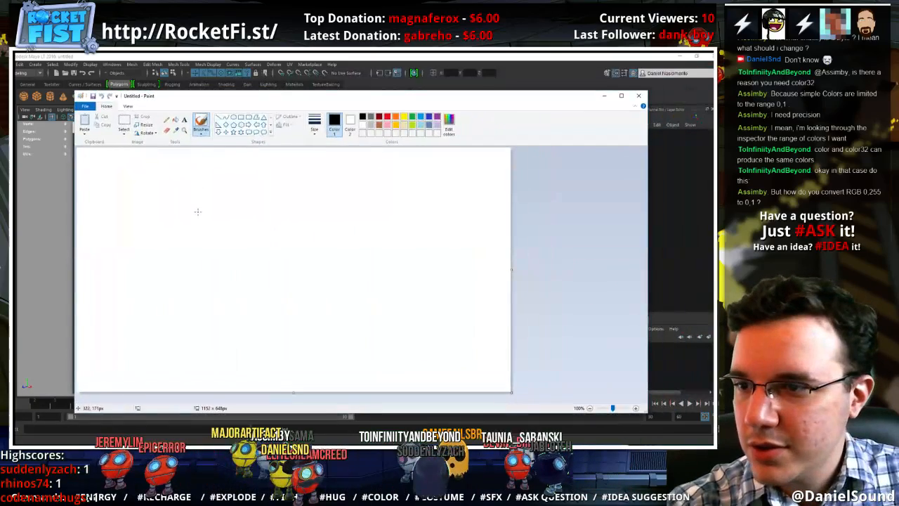
pyautogui.click(387, 117)
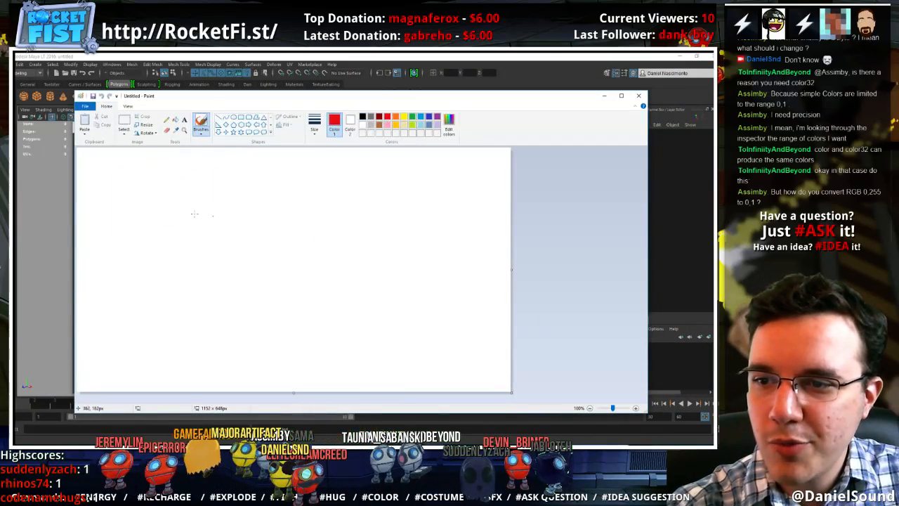
pyautogui.moveTo(188, 177)
pyautogui.mouseDown()
pyautogui.moveTo(182, 202)
pyautogui.moveTo(197, 190)
pyautogui.moveTo(195, 200)
pyautogui.moveTo(226, 201)
pyautogui.mouseUp()
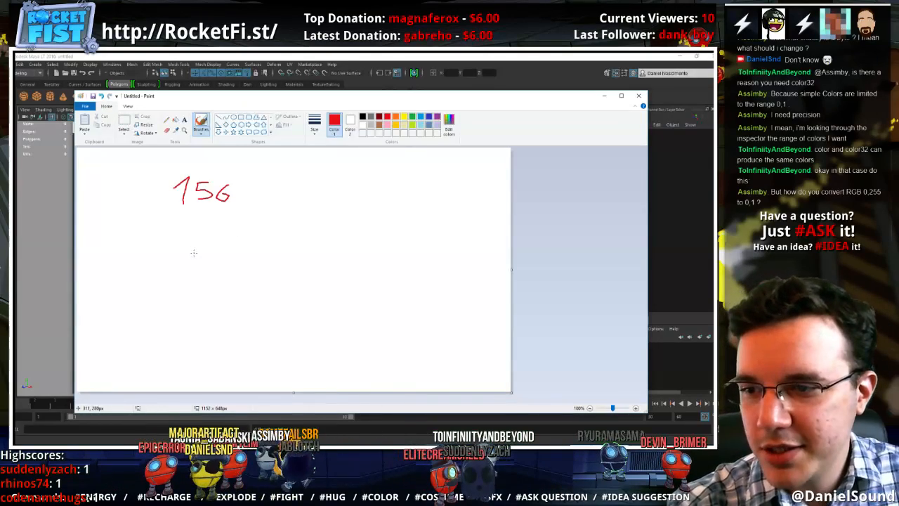
pyautogui.moveTo(191, 245)
pyautogui.mouseDown()
pyautogui.moveTo(198, 235)
pyautogui.moveTo(195, 248)
pyautogui.moveTo(214, 245)
pyautogui.moveTo(202, 253)
pyautogui.moveTo(302, 241)
pyautogui.moveTo(293, 246)
pyautogui.moveTo(308, 247)
pyautogui.mouseUp()
pyautogui.moveTo(213, 272)
pyautogui.mouseDown()
pyautogui.moveTo(223, 258)
pyautogui.moveTo(223, 272)
pyautogui.moveTo(290, 264)
pyautogui.mouseUp()
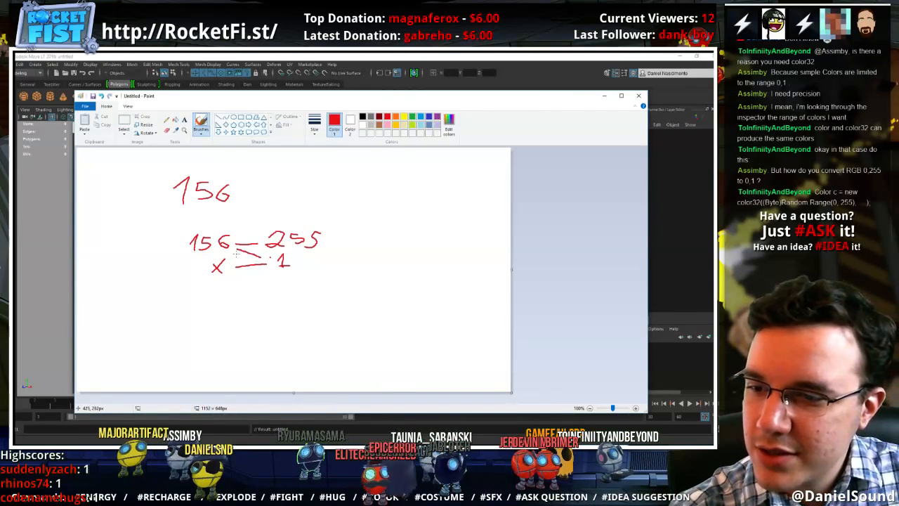
# Add arrows to the proportion, write the fraction 1 × 156 over 255 beside it, and close Paint
pyautogui.moveTo(242, 249)
pyautogui.mouseDown()
pyautogui.moveTo(257, 218)
pyautogui.moveTo(275, 225)
pyautogui.mouseUp()
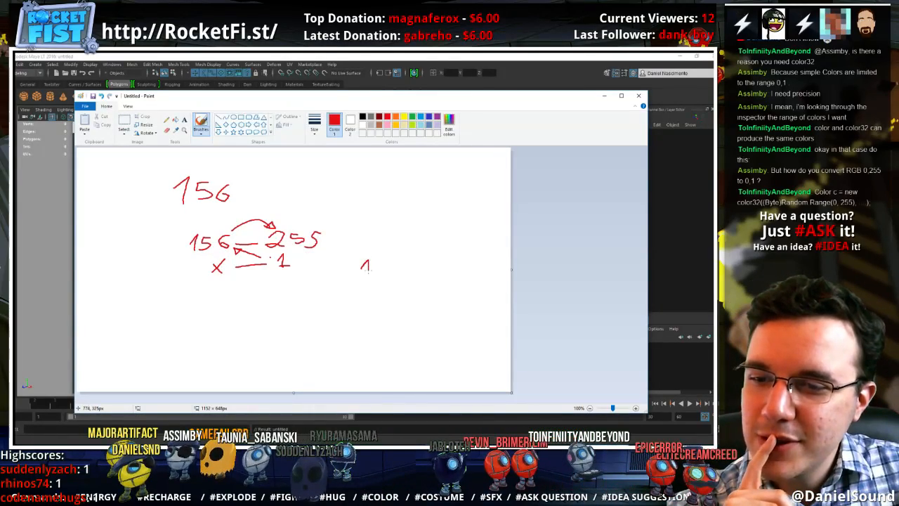
pyautogui.moveTo(380, 265)
pyautogui.mouseDown()
pyautogui.moveTo(402, 273)
pyautogui.moveTo(411, 264)
pyautogui.moveTo(430, 281)
pyautogui.moveTo(393, 307)
pyautogui.moveTo(414, 301)
pyautogui.mouseUp()
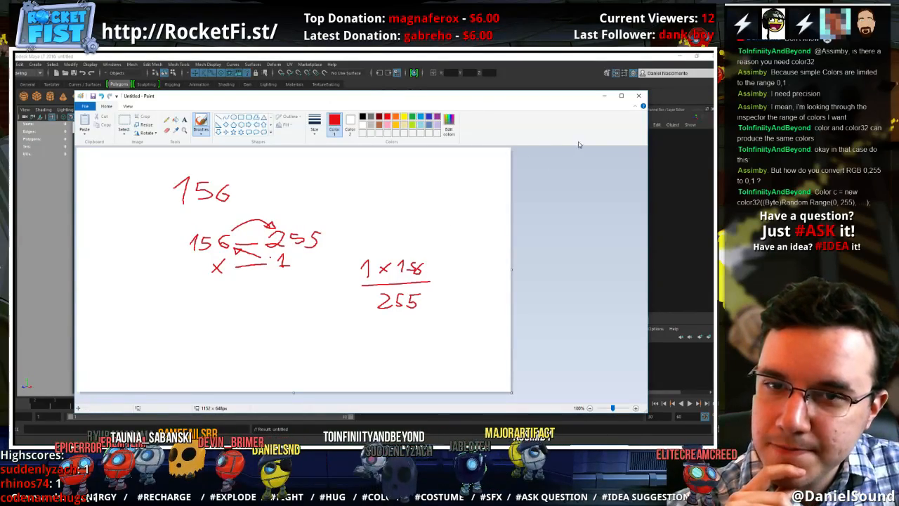
pyautogui.click(639, 95)
pyautogui.click(384, 257)
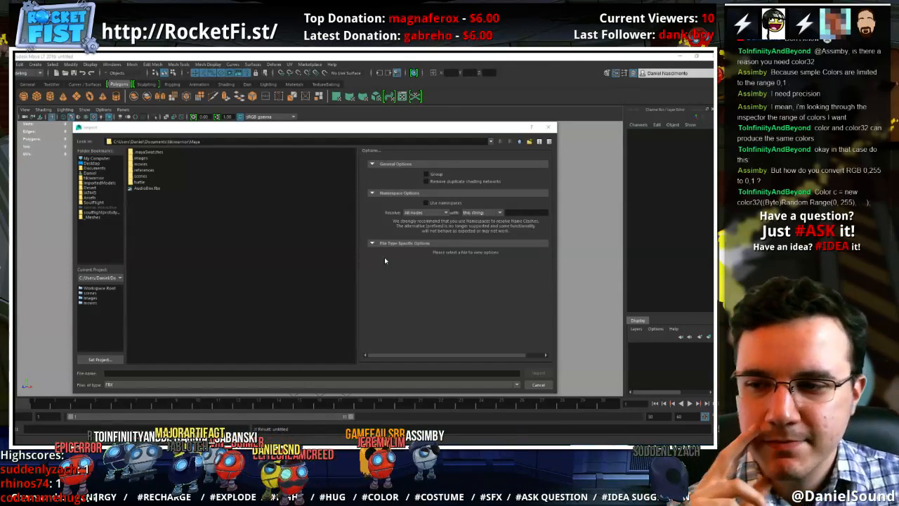
# Import the Spidey FBX file from the project's scenes folder into the empty scene
pyautogui.click(298, 242)
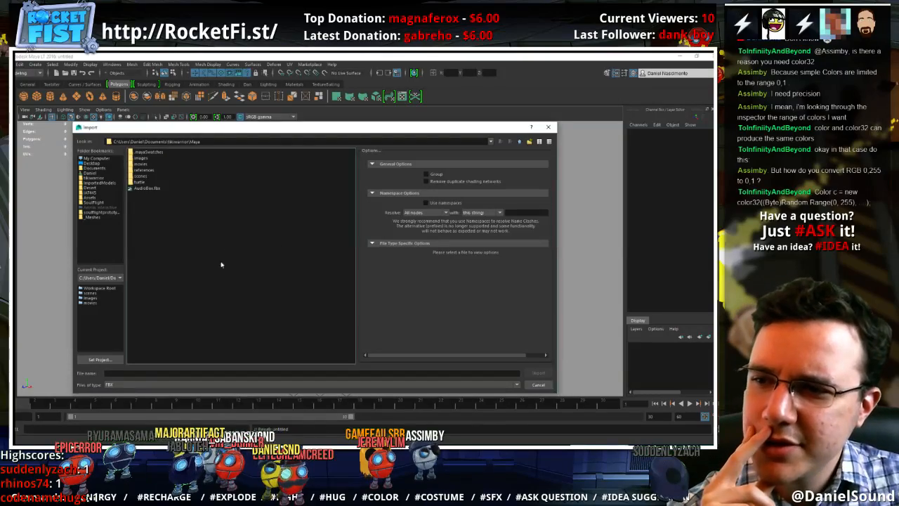
pyautogui.doubleClick(141, 176)
pyautogui.click(144, 165)
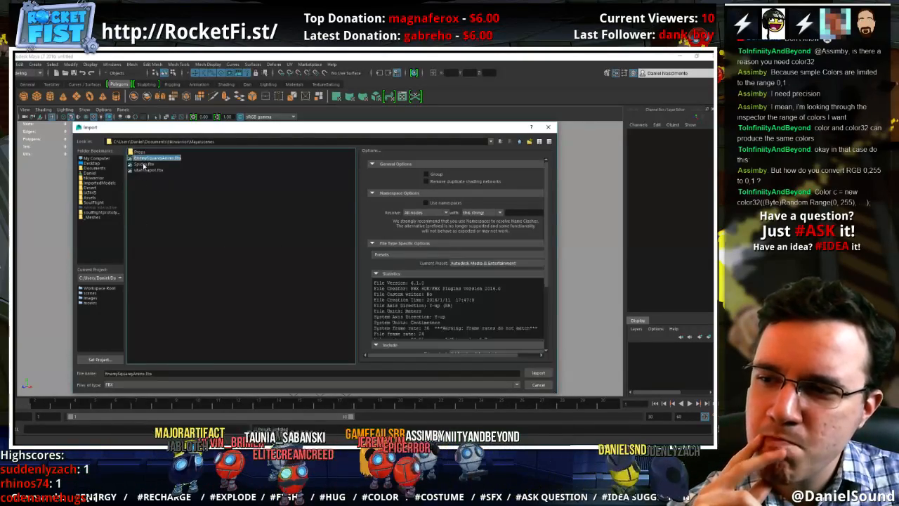
pyautogui.doubleClick(144, 164)
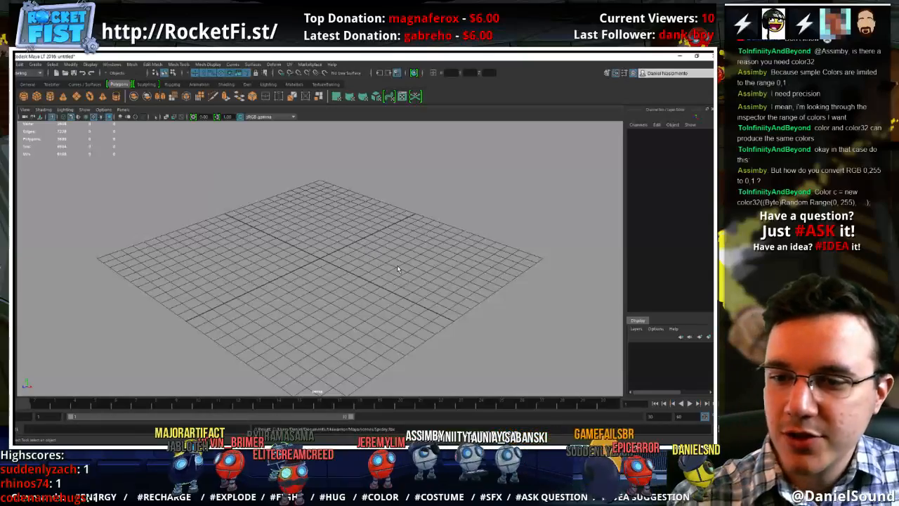
# Examine the imported spider from the side and front, and look through the mesh and polygon display options for its body
pyautogui.scroll(-3, 413, 264)
pyautogui.scroll(-8, 391, 244)
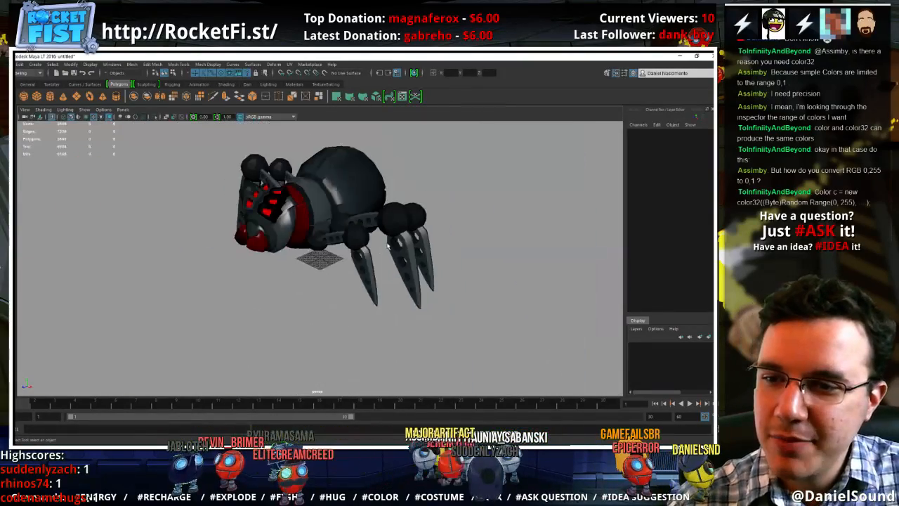
pyautogui.keyDown('alt'); pyautogui.moveTo(298, 269); pyautogui.dragTo(298, 205); pyautogui.keyUp('alt')
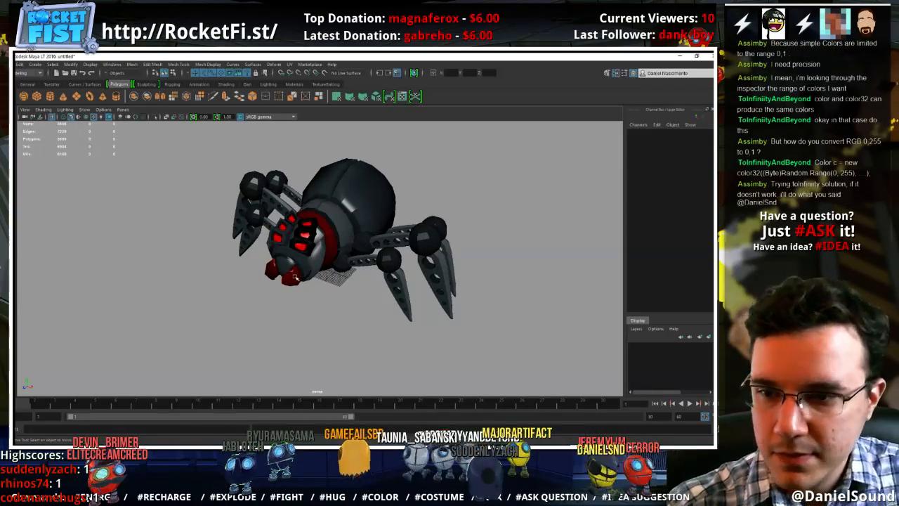
pyautogui.keyDown('alt'); pyautogui.moveTo(295, 278); pyautogui.dragTo(342, 262); pyautogui.keyUp('alt')
pyautogui.scroll(5, 334, 246)
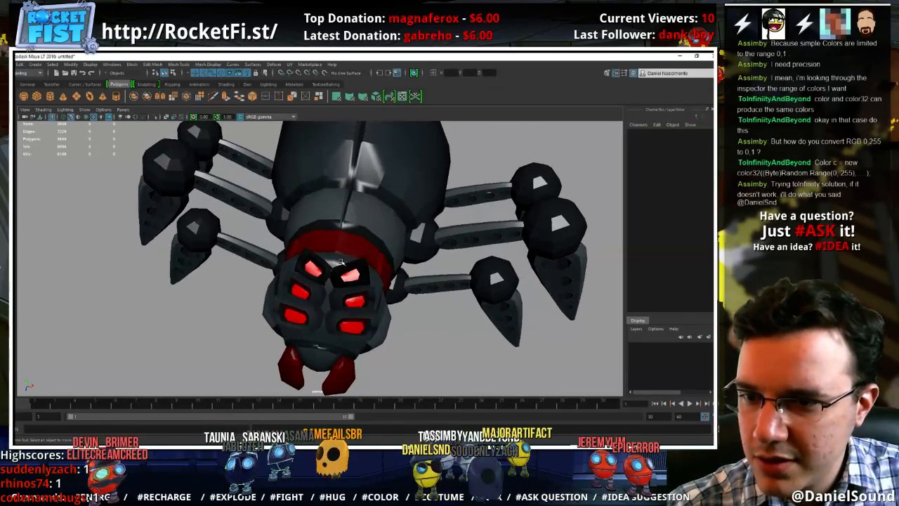
pyautogui.click(342, 262)
pyautogui.click(130, 65)
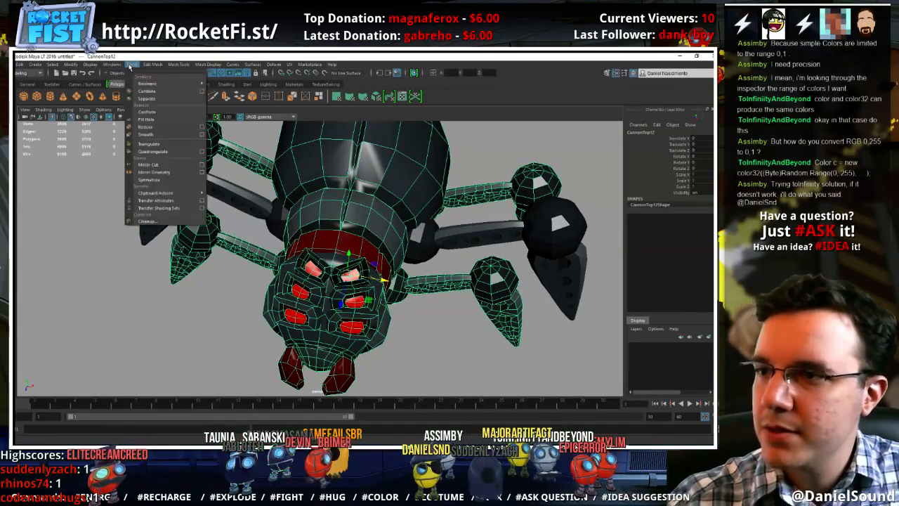
pyautogui.moveTo(94, 65)
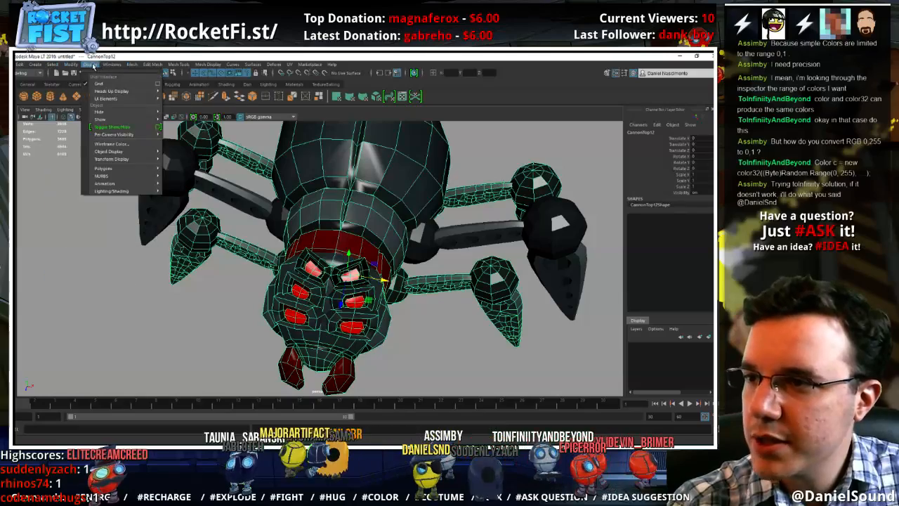
pyautogui.moveTo(102, 99)
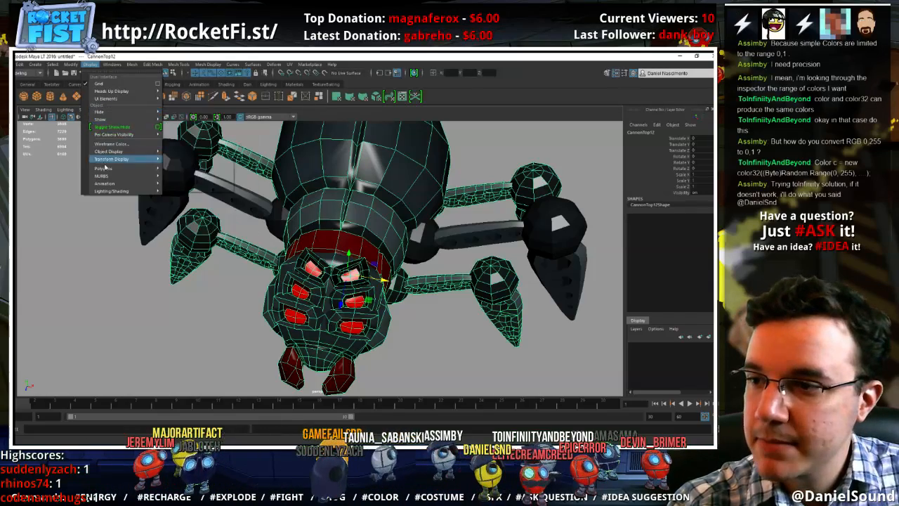
pyautogui.moveTo(103, 169)
pyautogui.click(204, 175)
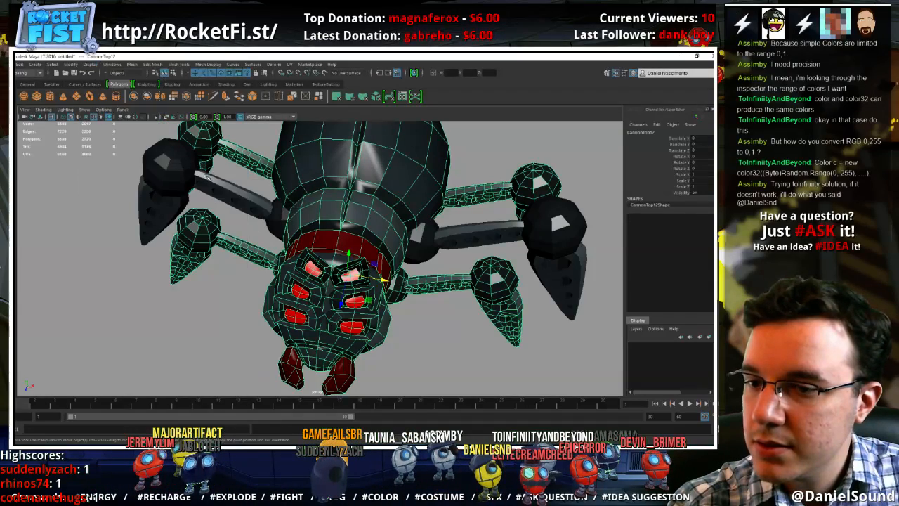
pyautogui.click(413, 313)
# Set the scene grid to meters with the Unity Grid Converter and close the converter
pyautogui.keyDown('alt'); pyautogui.moveTo(390, 327); pyautogui.dragTo(355, 304); pyautogui.keyUp('alt')
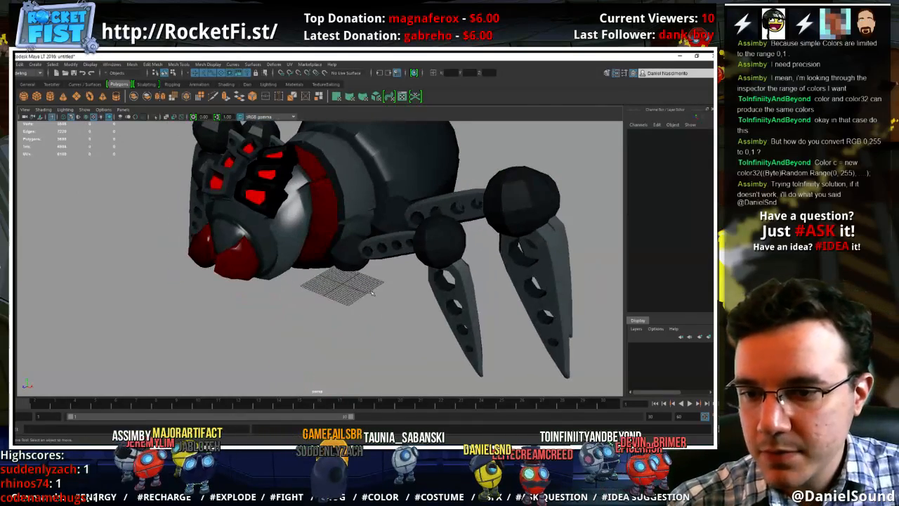
pyautogui.click(247, 84)
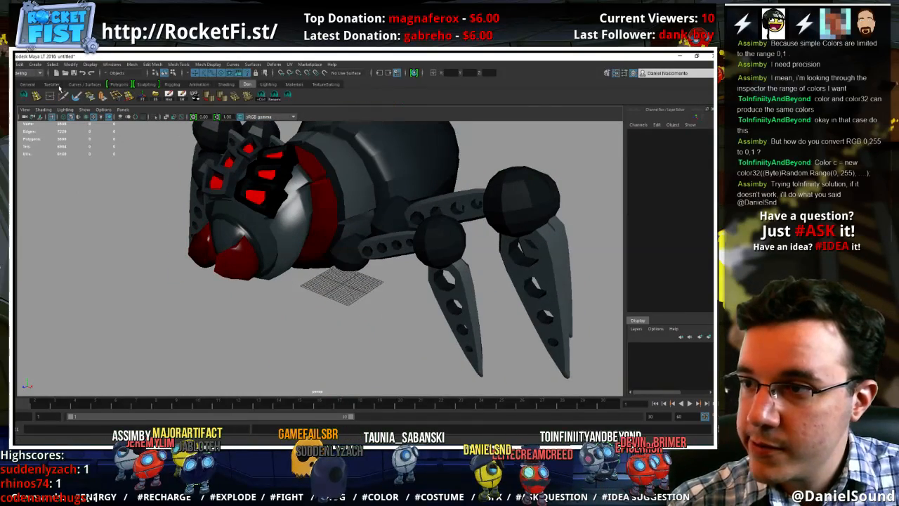
pyautogui.click(24, 97)
pyautogui.click(327, 201)
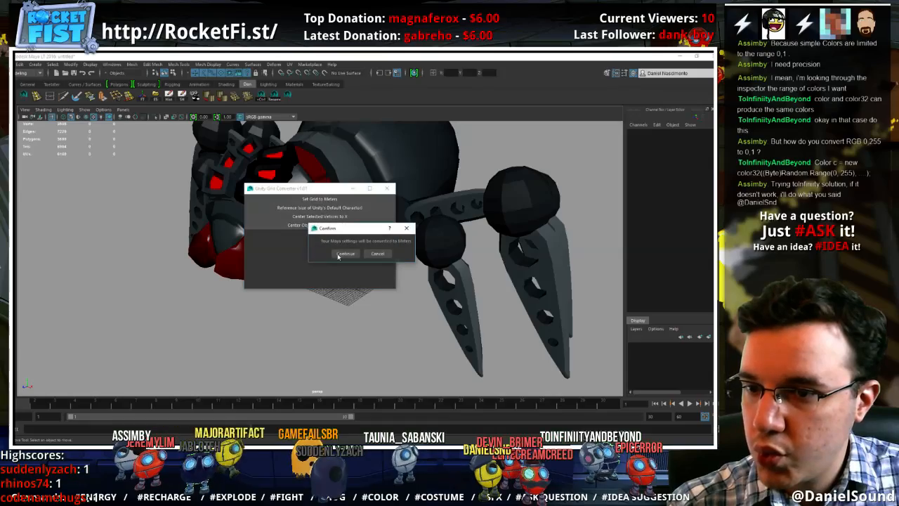
pyautogui.click(339, 256)
pyautogui.click(387, 187)
pyautogui.scroll(5, 350, 281)
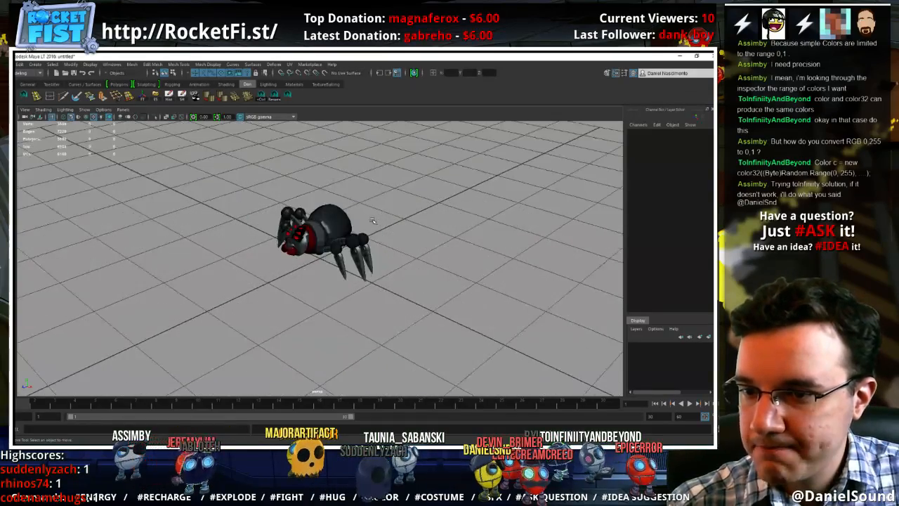
# Switch to the side view, frame the spider closely, and turn on X-ray shading
pyautogui.moveTo(350, 281)
pyautogui.keyDown('alt'); pyautogui.mouseDown()
pyautogui.moveTo(373, 287)
pyautogui.moveTo(366, 283)
pyautogui.mouseUp(); pyautogui.keyUp('alt')
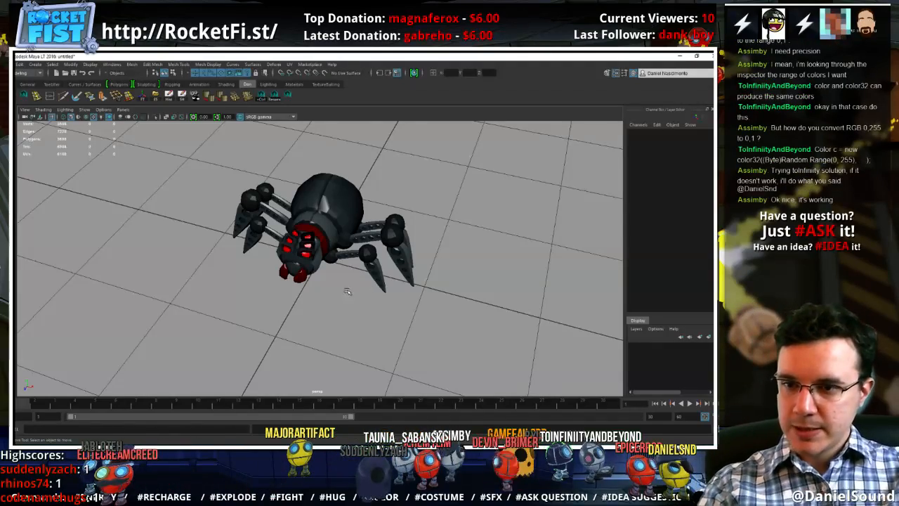
pyautogui.keyDown('alt'); pyautogui.moveTo(347, 292); pyautogui.dragTo(280, 283); pyautogui.keyUp('alt')
pyautogui.keyDown('alt'); pyautogui.moveTo(277, 274); pyautogui.dragTo(372, 306, button='middle'); pyautogui.keyUp('alt')
pyautogui.keyDown('alt'); pyautogui.moveTo(372, 306); pyautogui.dragTo(404, 309, button='right'); pyautogui.keyUp('alt')
pyautogui.keyDown('alt'); pyautogui.moveTo(404, 309); pyautogui.dragTo(361, 269); pyautogui.keyUp('alt')
pyautogui.press('space')
pyautogui.moveTo(324, 245); pyautogui.dragTo(355, 245)
pyautogui.keyDown('alt'); pyautogui.moveTo(312, 235); pyautogui.dragTo(354, 331, button='middle'); pyautogui.keyUp('alt')
pyautogui.keyDown('alt'); pyautogui.moveTo(354, 330); pyautogui.dragTo(140, 309, button='right'); pyautogui.keyUp('alt')
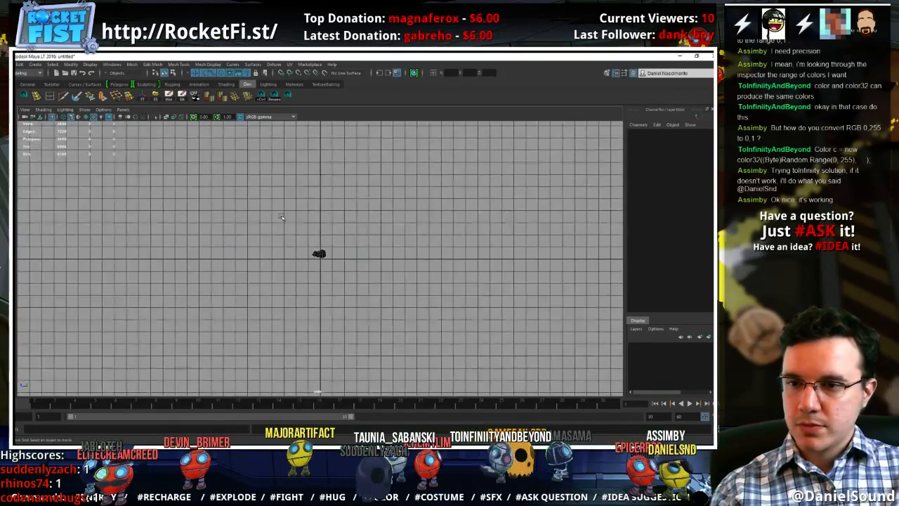
pyautogui.keyDown('alt'); pyautogui.moveTo(351, 267); pyautogui.dragTo(702, 302, button='right'); pyautogui.keyUp('alt')
pyautogui.keyDown('alt'); pyautogui.moveTo(387, 247); pyautogui.dragTo(612, 290, button='right'); pyautogui.keyUp('alt')
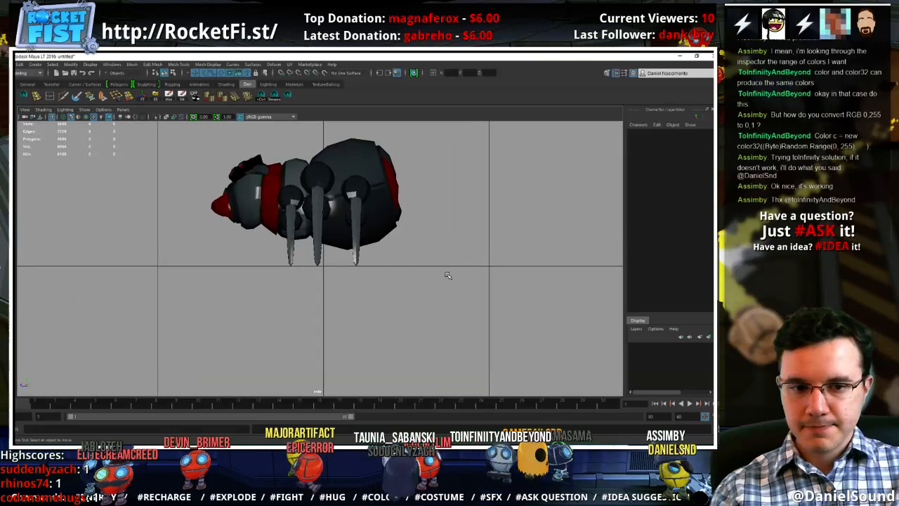
pyautogui.keyDown('alt'); pyautogui.moveTo(423, 259); pyautogui.dragTo(548, 254, button='right'); pyautogui.keyUp('alt')
pyautogui.keyDown('alt'); pyautogui.moveTo(372, 198); pyautogui.dragTo(390, 259, button='middle'); pyautogui.keyUp('alt')
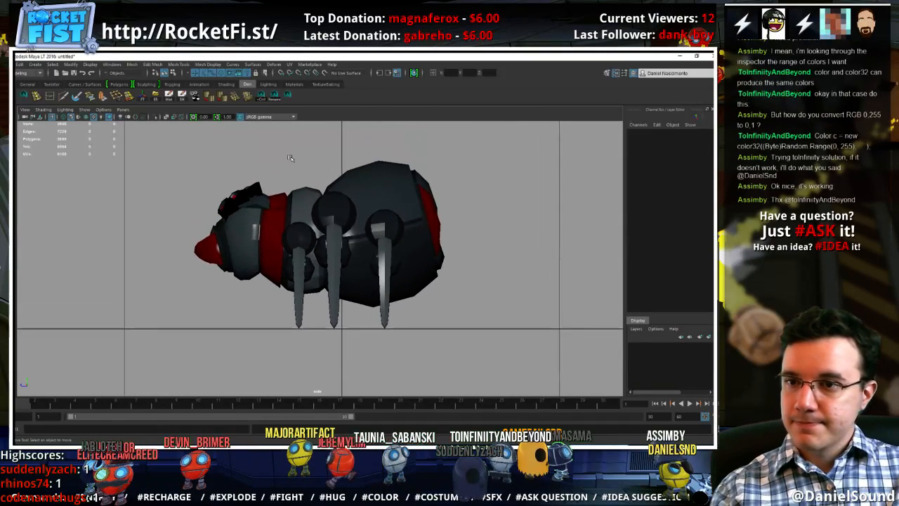
pyautogui.click(167, 117)
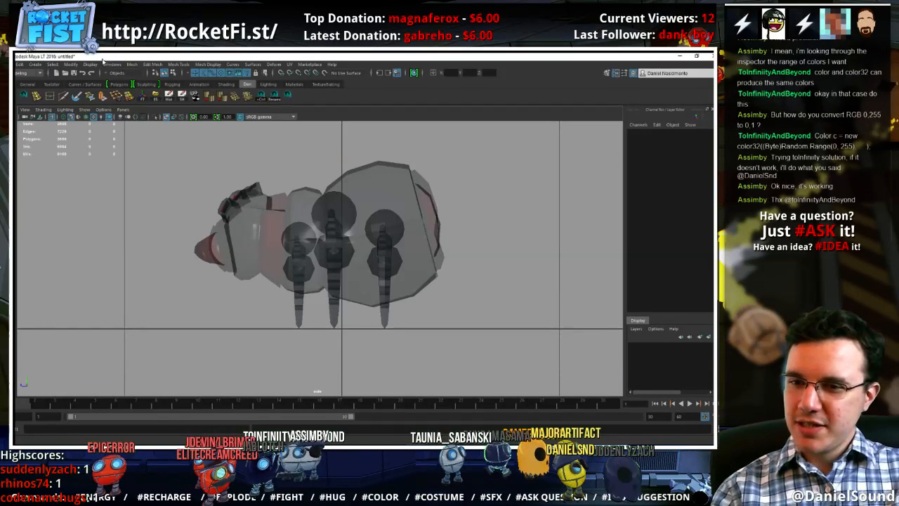
# Create a two-joint chain from the spider's mid-body to the rear end of its abdomen
pyautogui.click(172, 85)
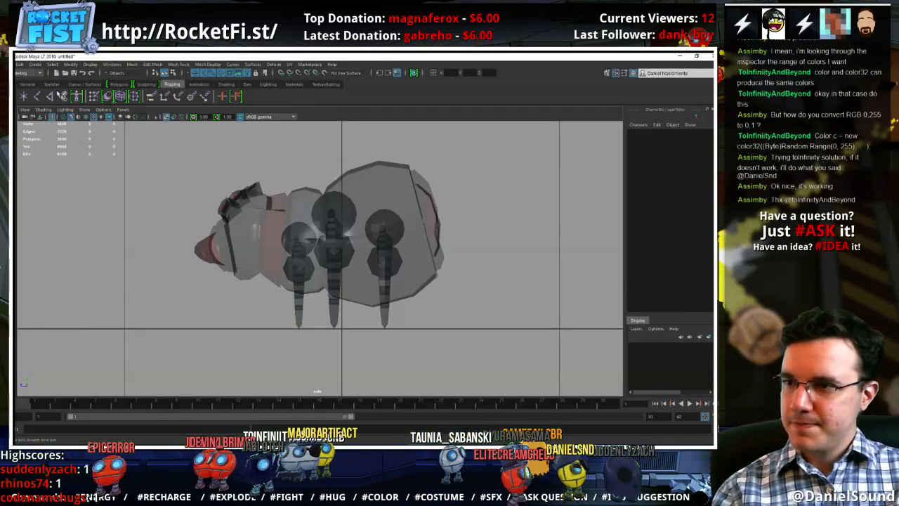
pyautogui.click(38, 97)
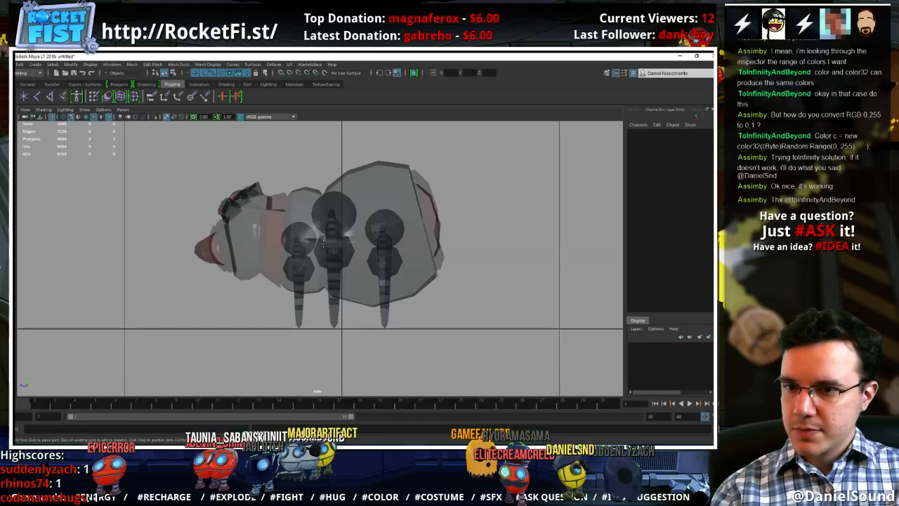
pyautogui.click(329, 243)
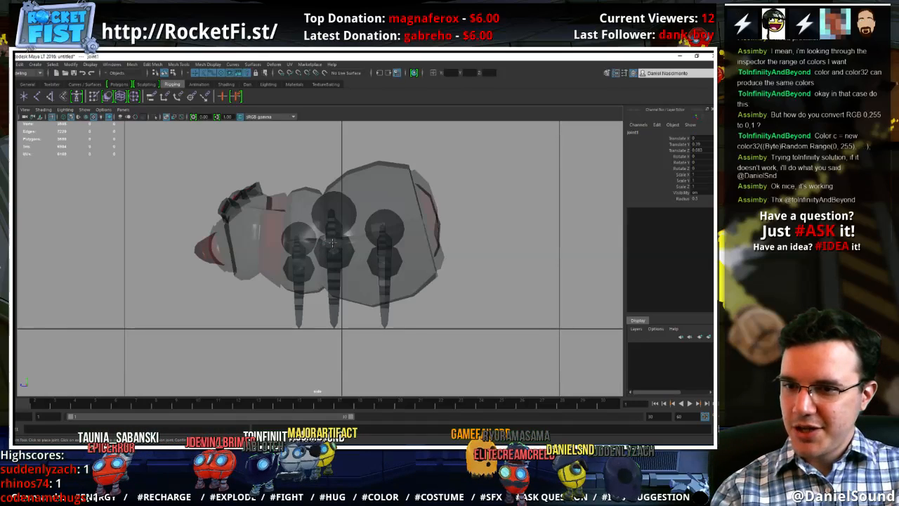
pyautogui.click(439, 216)
pyautogui.press('Return')
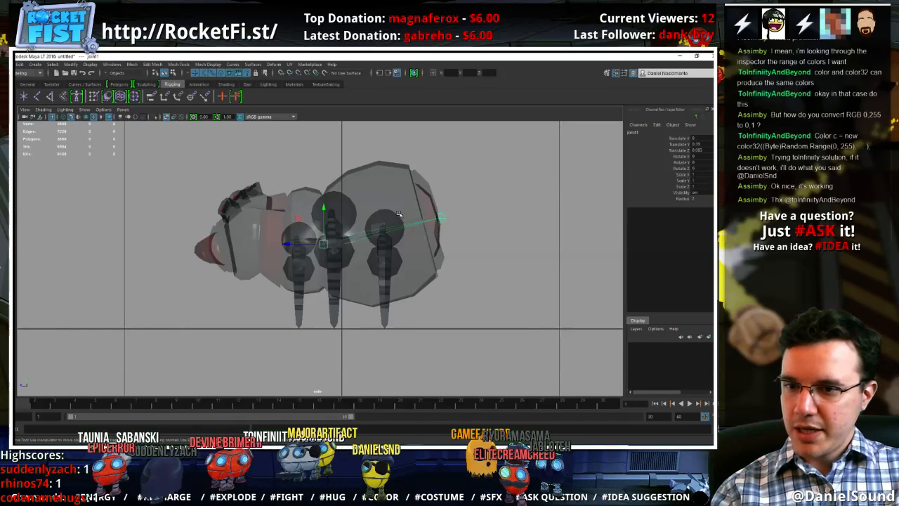
# Extend a second joint chain from the mid-body root joint through the head to the mouth
pyautogui.click(38, 97)
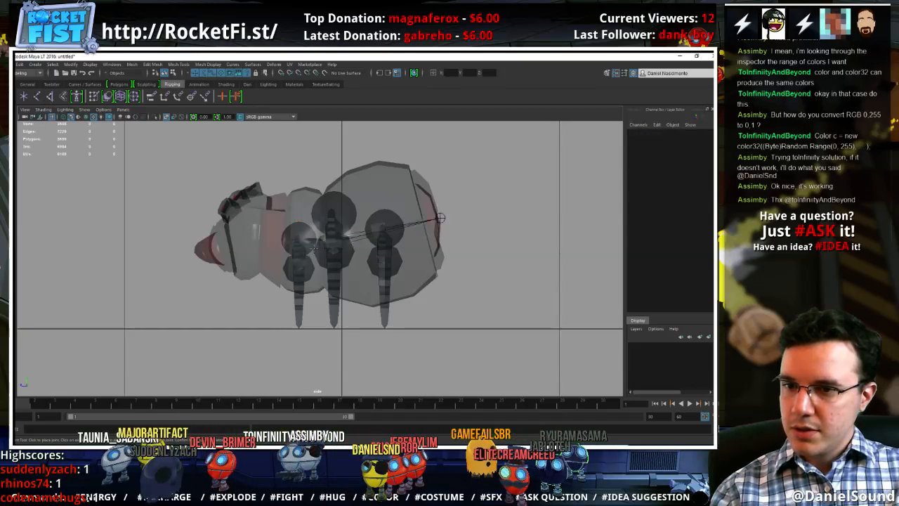
pyautogui.click(321, 244)
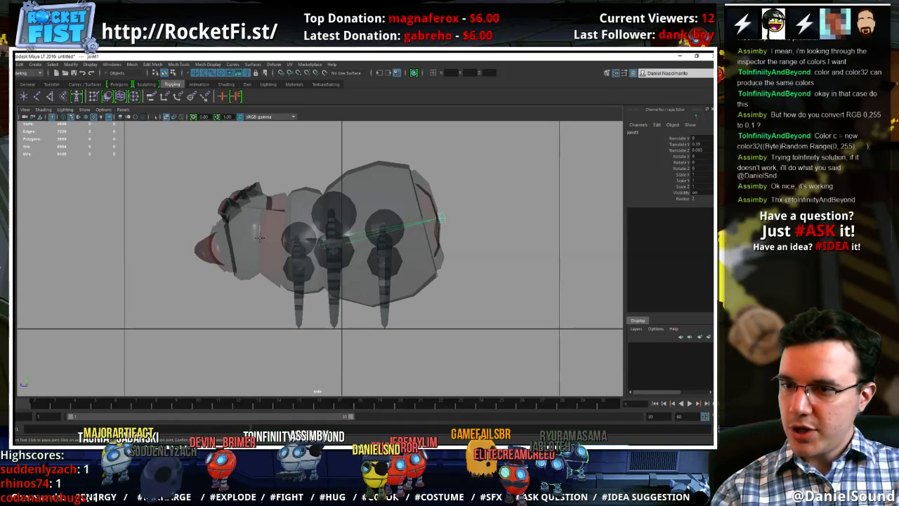
pyautogui.click(257, 237)
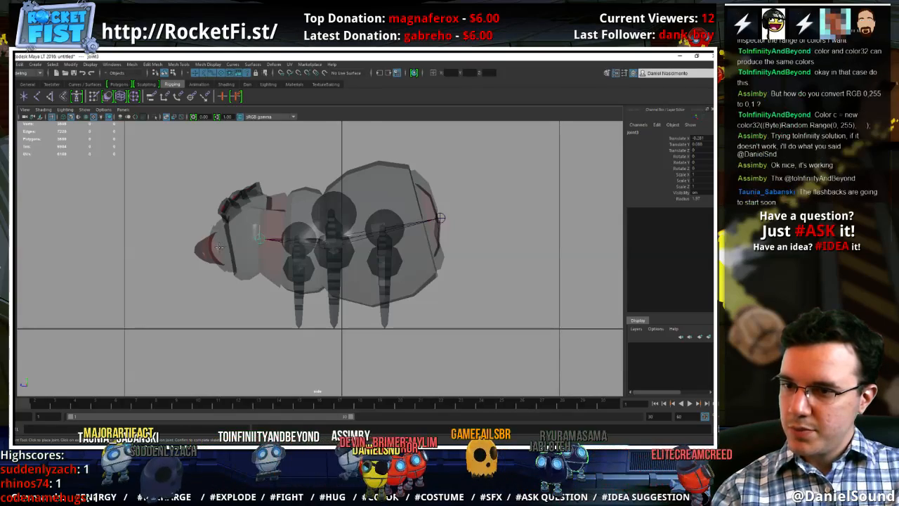
pyautogui.click(220, 246)
pyautogui.press('w')
# Examine the head, the mandibles and the new joint chain in the perspective view
pyautogui.press('space')
pyautogui.moveTo(256, 219); pyautogui.dragTo(364, 281)
pyautogui.keyDown('alt'); pyautogui.moveTo(371, 257); pyautogui.dragTo(351, 269, button='middle'); pyautogui.keyUp('alt')
pyautogui.keyDown('alt'); pyautogui.moveTo(351, 269); pyautogui.dragTo(528, 274, button='right'); pyautogui.keyUp('alt')
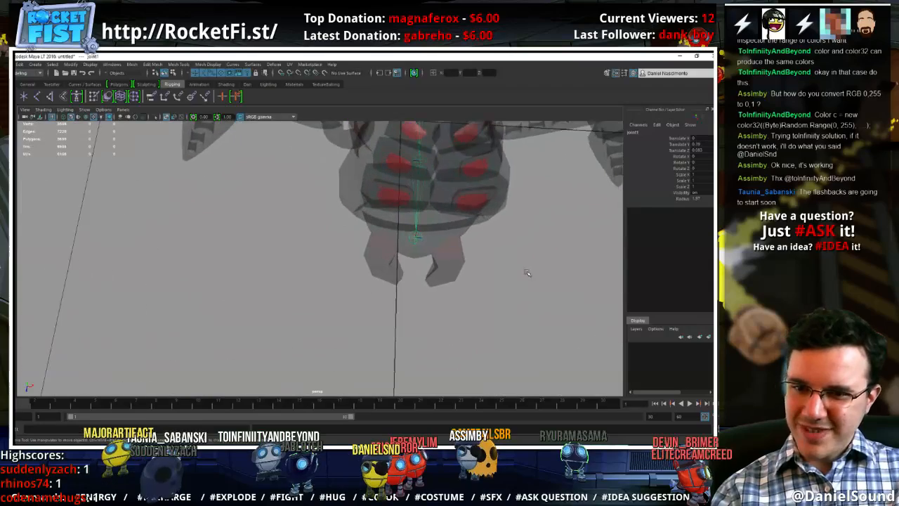
pyautogui.keyDown('alt'); pyautogui.moveTo(430, 236); pyautogui.dragTo(393, 253, button='middle'); pyautogui.keyUp('alt')
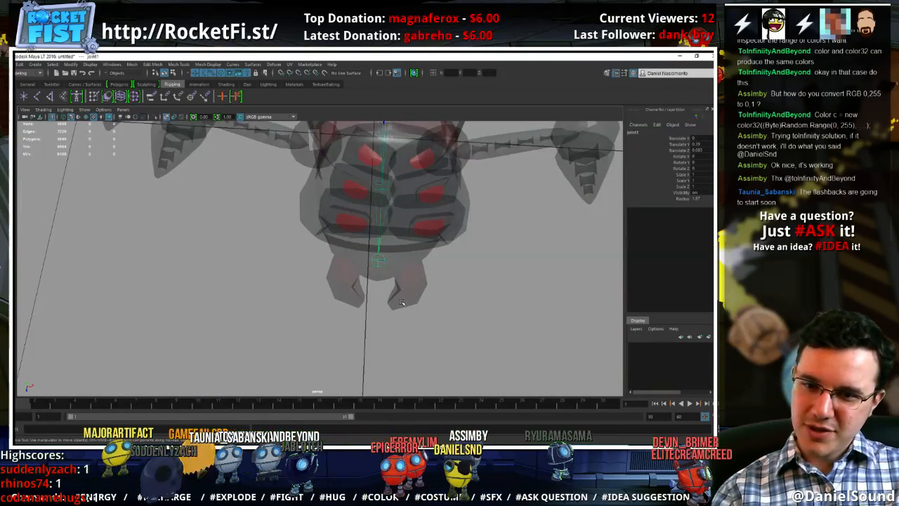
pyautogui.press('space')
pyautogui.press('space')
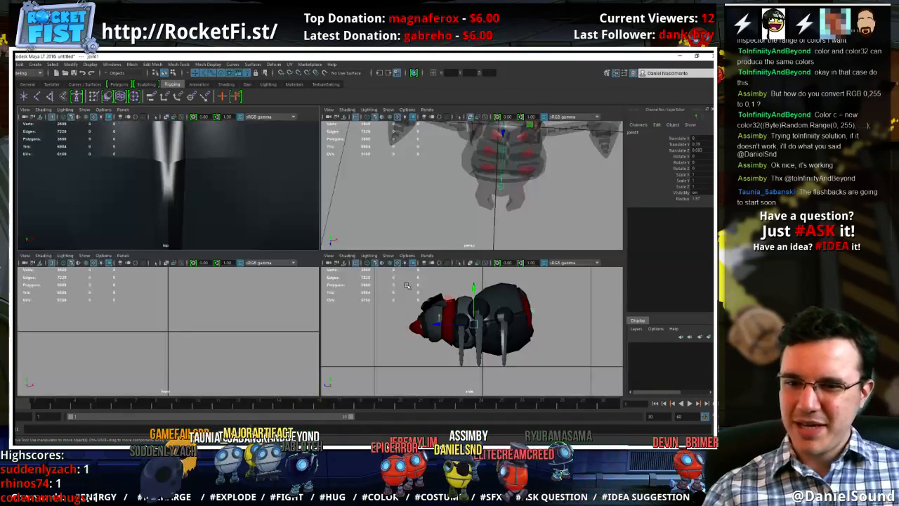
pyautogui.press('space')
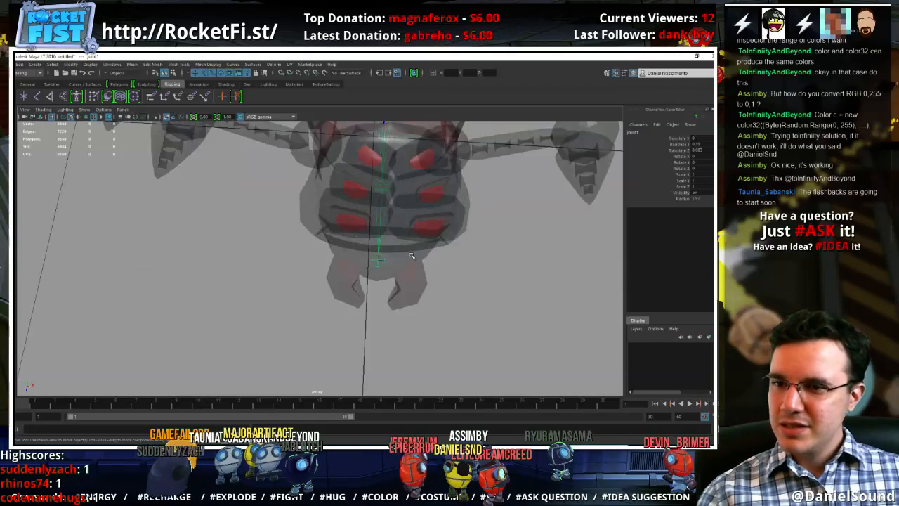
# In the top view, build a three-joint chain from the mouth joint through the +X side mandible's base and bend to its tip
pyautogui.press('space')
pyautogui.moveTo(418, 263); pyautogui.dragTo(403, 266)
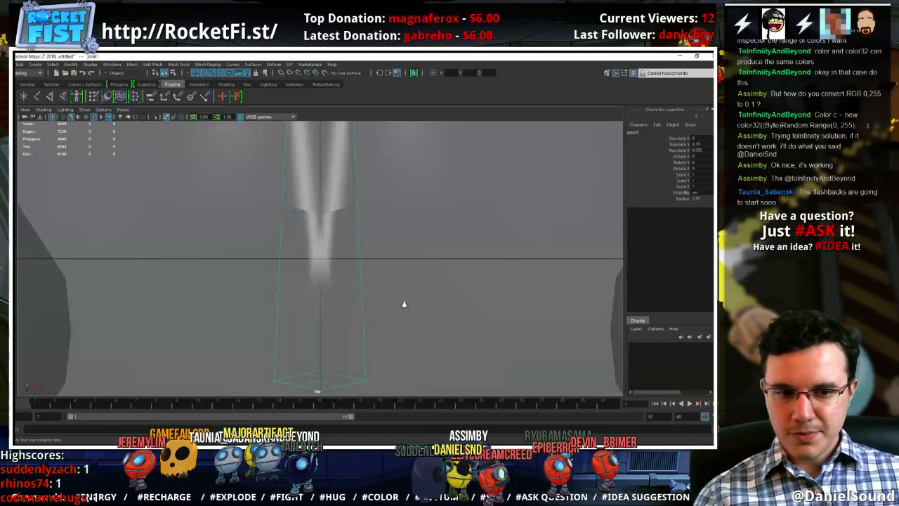
pyautogui.keyDown('alt'); pyautogui.moveTo(404, 304); pyautogui.dragTo(582, 361, button='right'); pyautogui.keyUp('alt')
pyautogui.keyDown('alt'); pyautogui.moveTo(281, 302); pyautogui.dragTo(489, 350, button='right'); pyautogui.keyUp('alt')
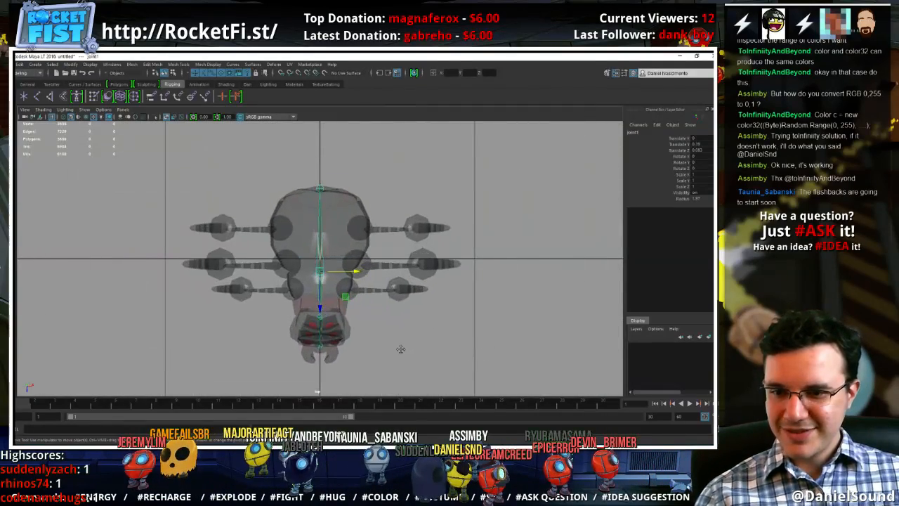
pyautogui.keyDown('alt'); pyautogui.moveTo(400, 349); pyautogui.dragTo(420, 278, button='middle'); pyautogui.keyUp('alt')
pyautogui.keyDown('alt'); pyautogui.moveTo(421, 285); pyautogui.dragTo(534, 324, button='right'); pyautogui.keyUp('alt')
pyautogui.keyDown('alt'); pyautogui.moveTo(389, 294); pyautogui.dragTo(366, 277, button='middle'); pyautogui.keyUp('alt')
pyautogui.keyDown('alt'); pyautogui.moveTo(365, 277); pyautogui.dragTo(408, 312, button='right'); pyautogui.keyUp('alt')
pyautogui.keyDown('alt'); pyautogui.moveTo(407, 312); pyautogui.dragTo(374, 296, button='middle'); pyautogui.keyUp('alt')
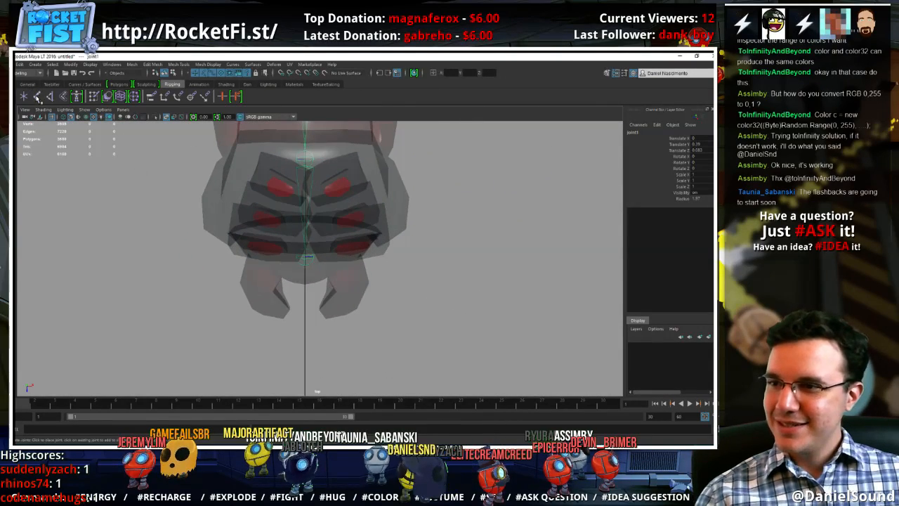
pyautogui.click(38, 97)
pyautogui.click(307, 258)
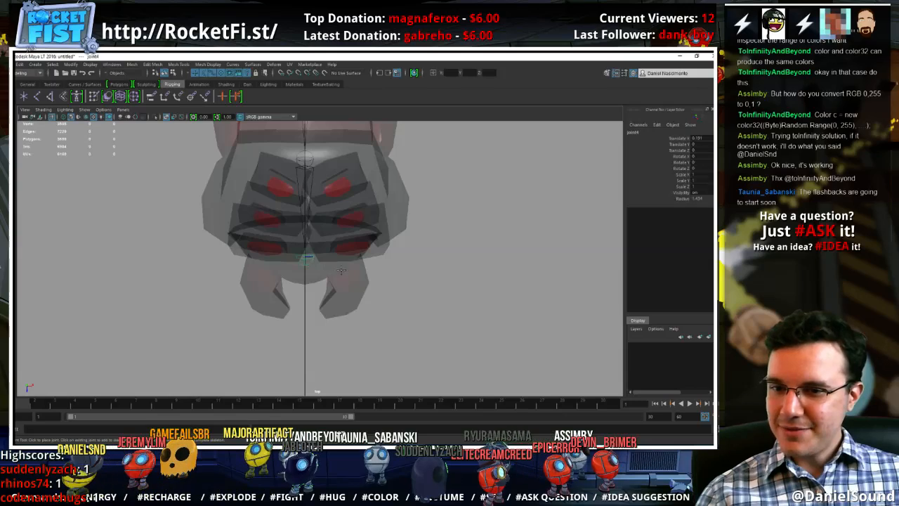
pyautogui.click(343, 268)
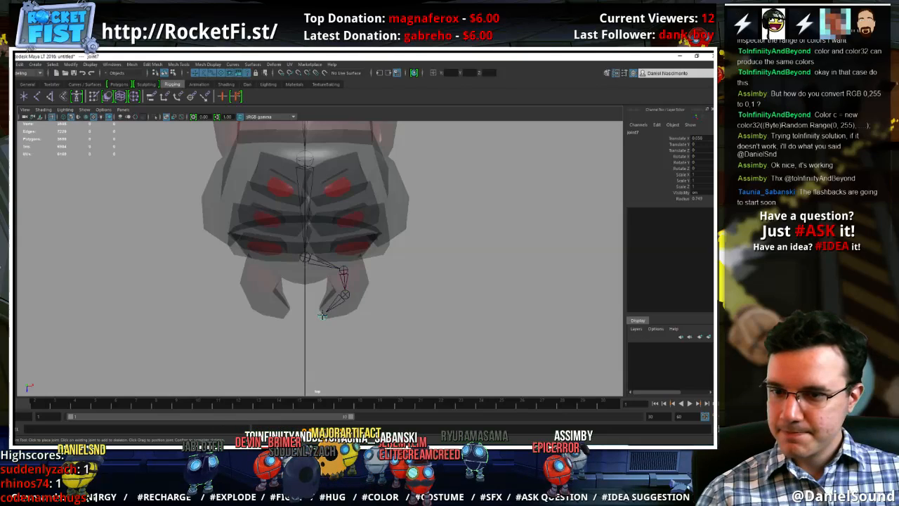
pyautogui.press('Return')
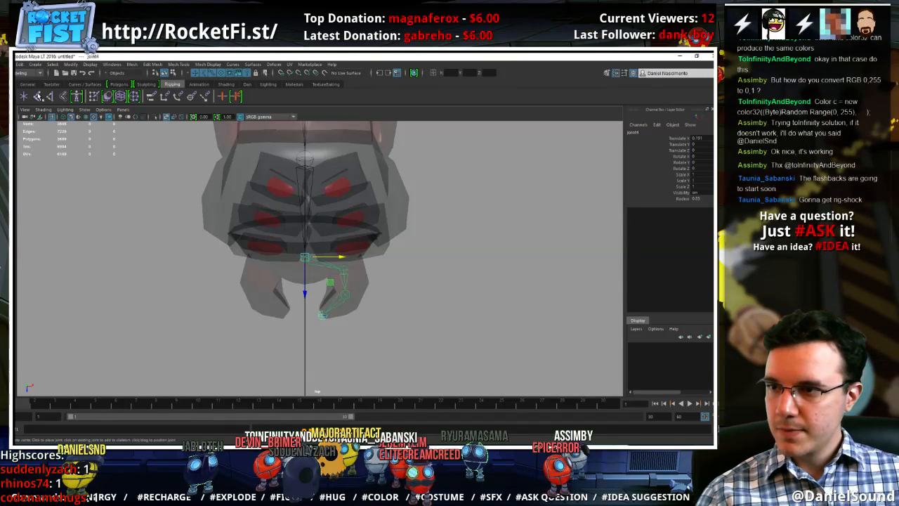
# Branch three separate joints from the mid-body root joint to the middle, rear and front leg sockets on the +X side
pyautogui.scroll(5, 343, 244)
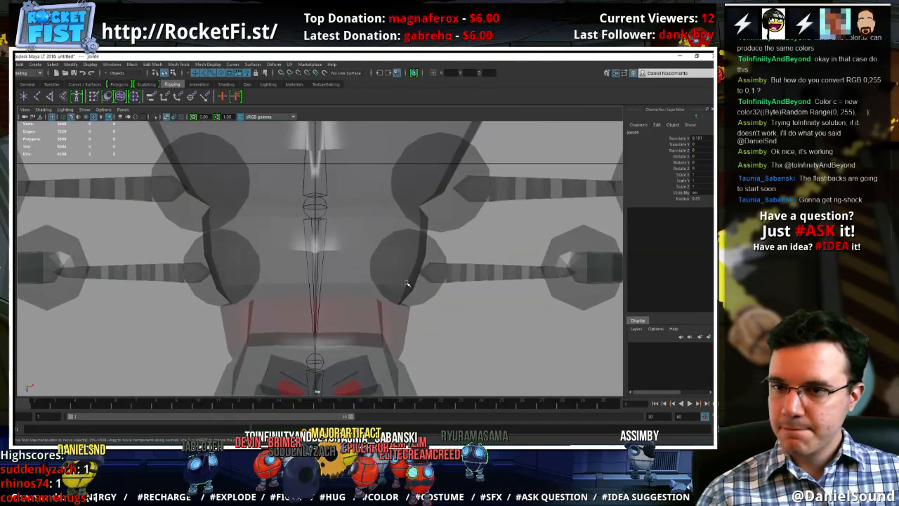
pyautogui.keyDown('alt'); pyautogui.moveTo(385, 348); pyautogui.dragTo(337, 272, button='middle'); pyautogui.keyUp('alt')
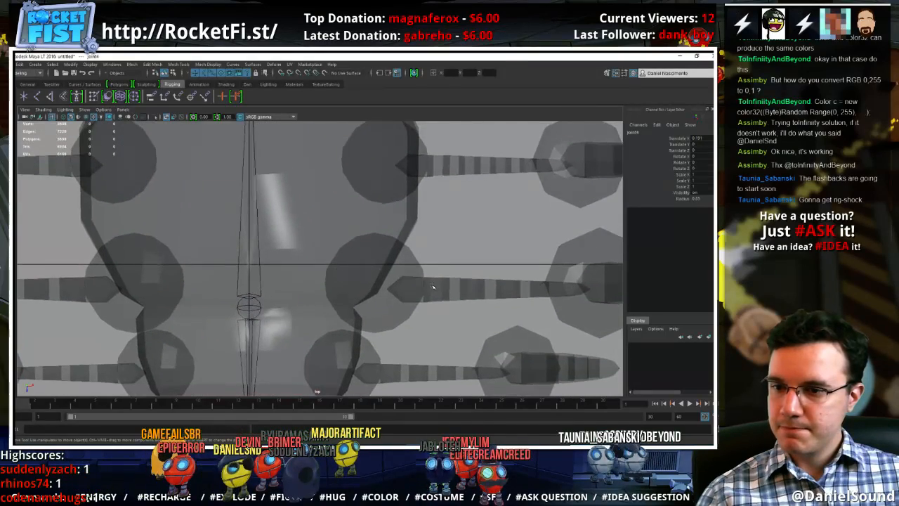
pyautogui.keyDown('alt'); pyautogui.moveTo(433, 286); pyautogui.dragTo(562, 313, button='right'); pyautogui.keyUp('alt')
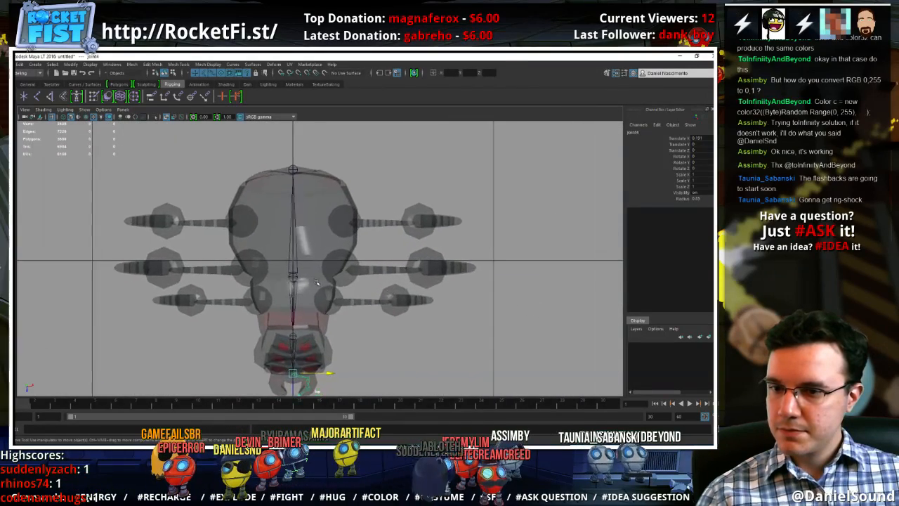
pyautogui.keyDown('alt'); pyautogui.moveTo(316, 283); pyautogui.dragTo(337, 265, button='middle'); pyautogui.keyUp('alt')
pyautogui.keyDown('alt'); pyautogui.moveTo(339, 266); pyautogui.dragTo(442, 280, button='right'); pyautogui.keyUp('alt')
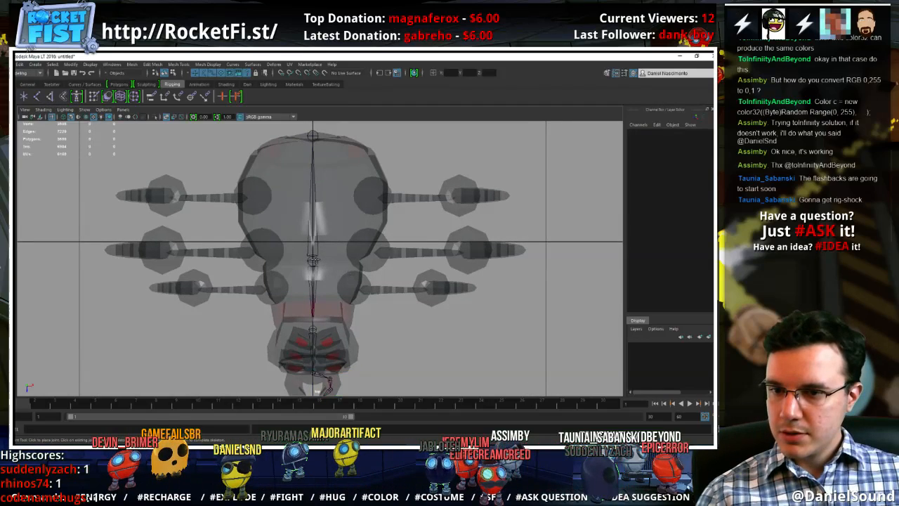
pyautogui.click(314, 260)
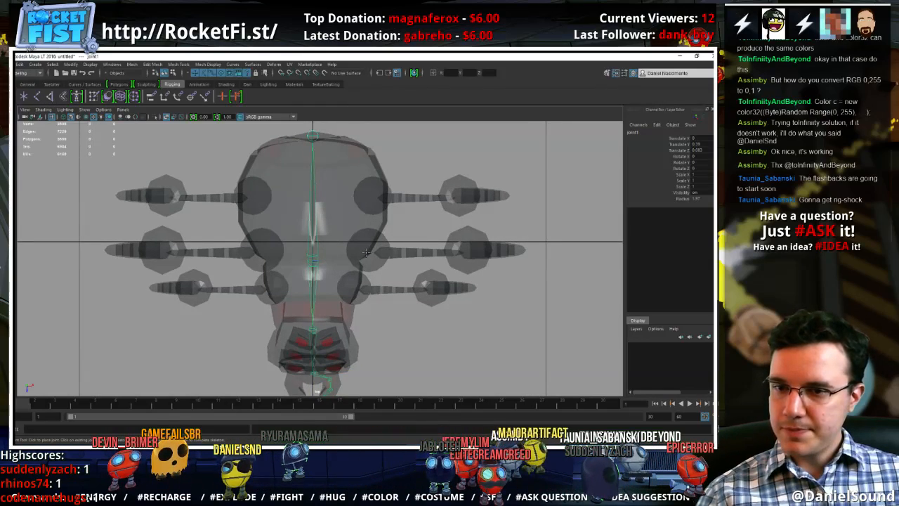
pyautogui.press('g')
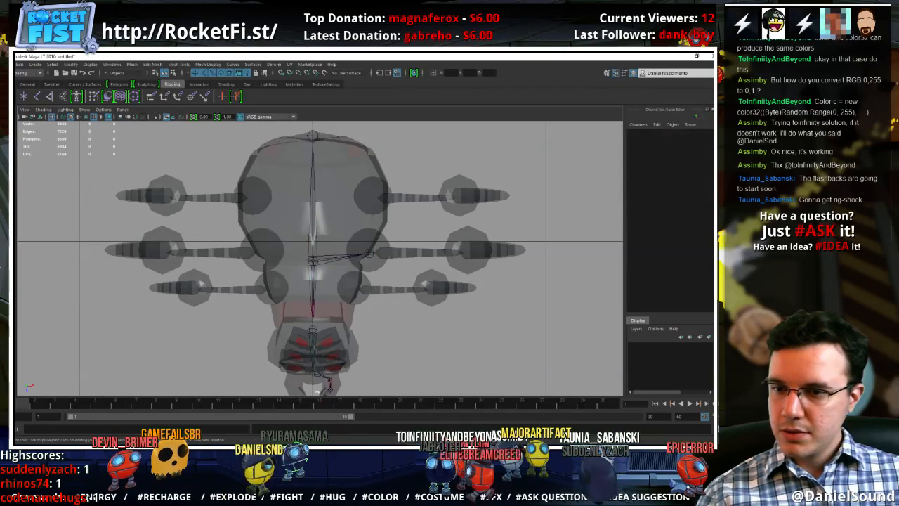
pyautogui.click(315, 260)
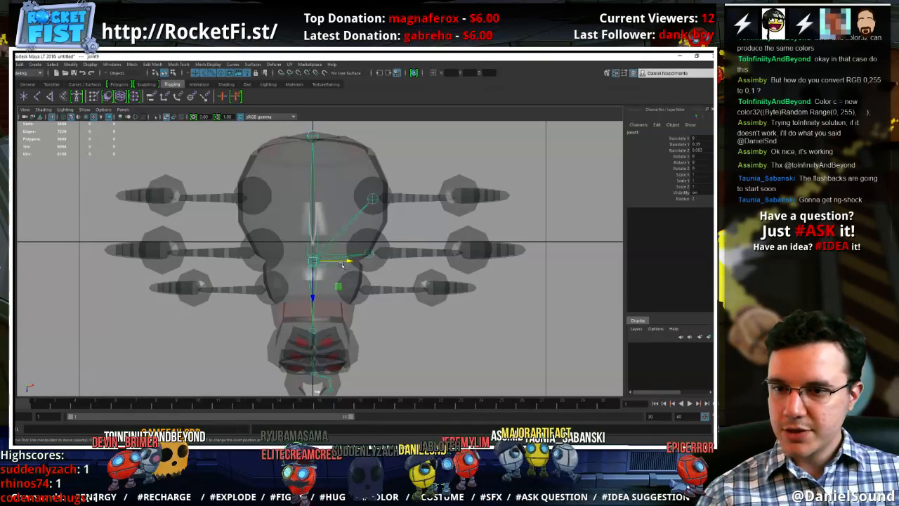
pyautogui.press('g')
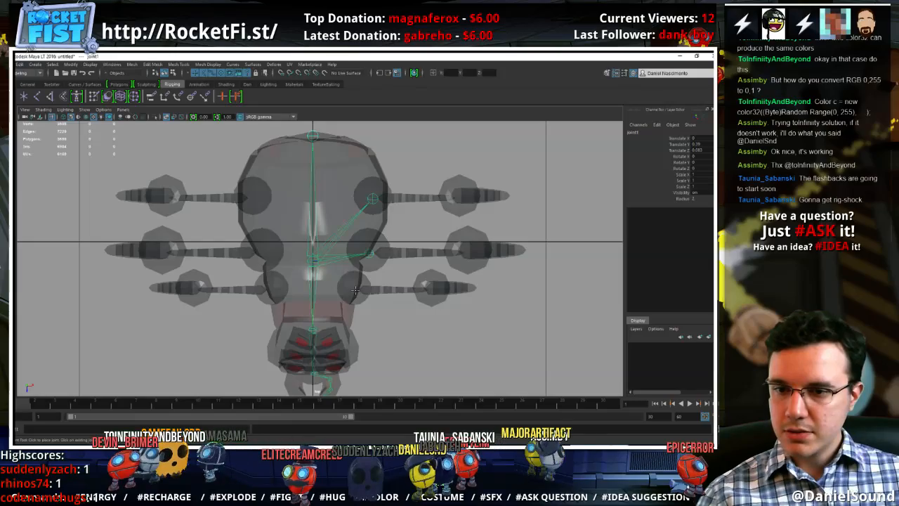
pyautogui.click(355, 290)
# Reposition the leg-root joints in the perspective view so each sits inside its leg's socket sphere
pyautogui.press('w')
pyautogui.press('space')
pyautogui.moveTo(405, 270); pyautogui.dragTo(309, 256)
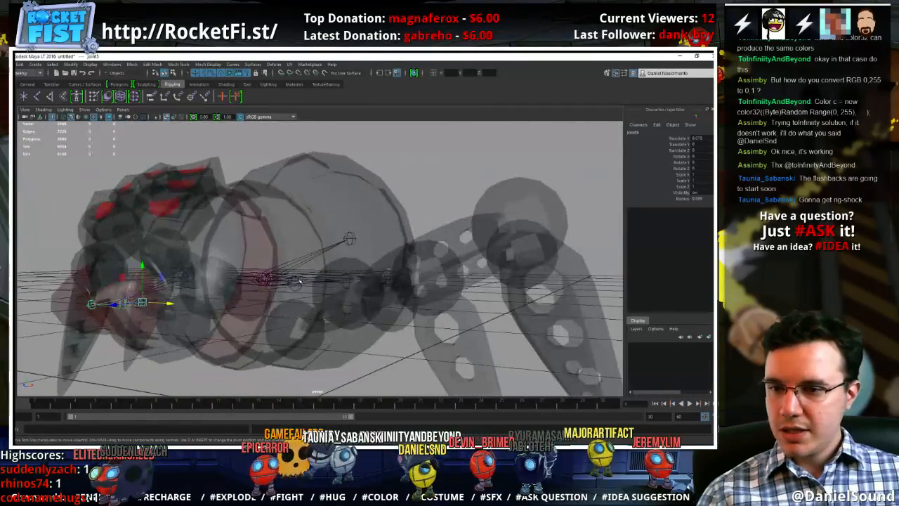
pyautogui.click(304, 255)
pyautogui.keyDown('alt'); pyautogui.moveTo(297, 295); pyautogui.dragTo(264, 297); pyautogui.keyUp('alt')
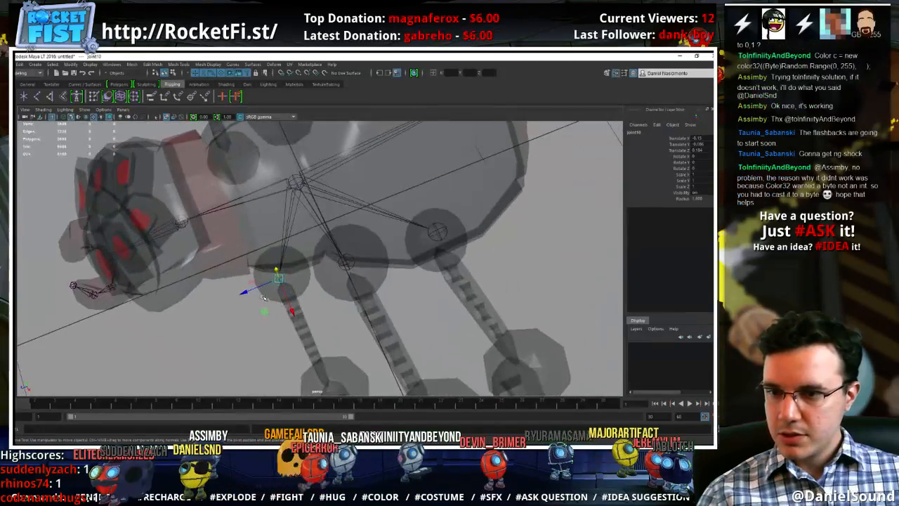
pyautogui.keyDown('alt'); pyautogui.moveTo(339, 279); pyautogui.dragTo(294, 187); pyautogui.keyUp('alt')
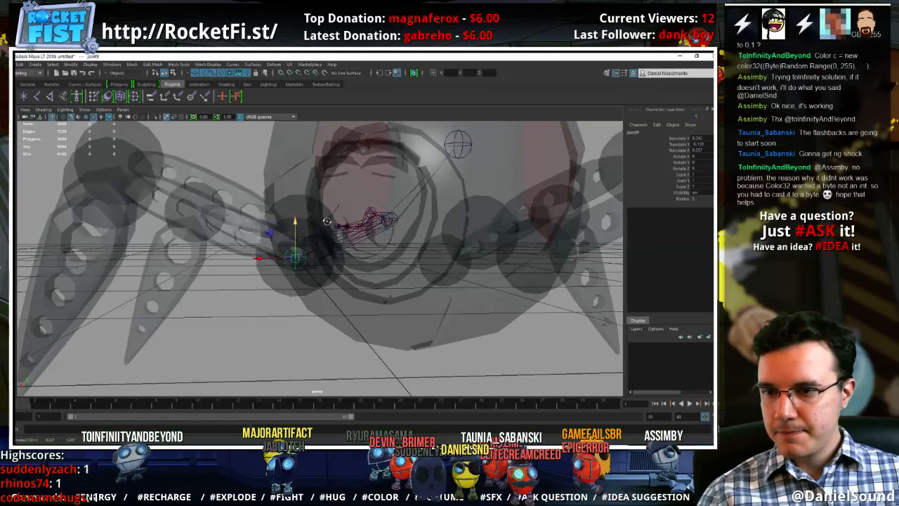
pyautogui.keyDown('alt'); pyautogui.moveTo(326, 222); pyautogui.dragTo(488, 220); pyautogui.keyUp('alt')
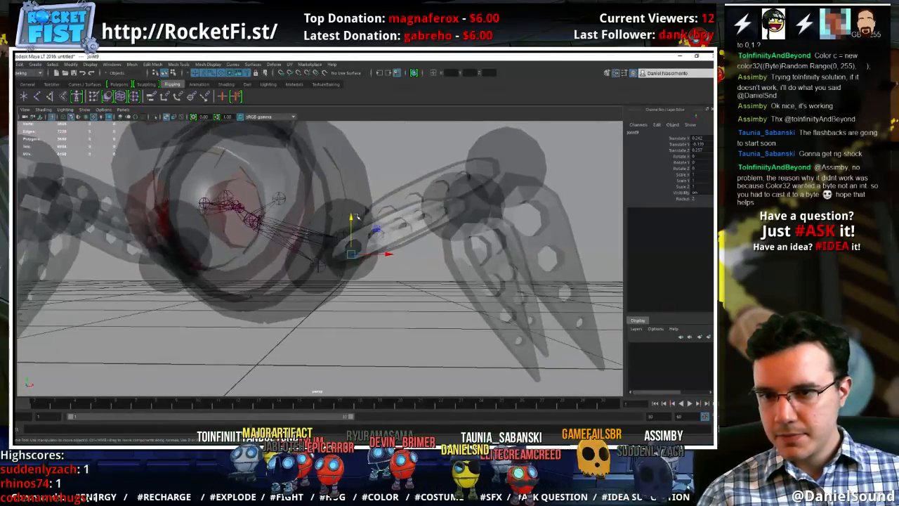
pyautogui.keyDown('alt'); pyautogui.moveTo(453, 249); pyautogui.dragTo(406, 248); pyautogui.keyUp('alt')
# In the front view, extend the +X front leg's root joint through its knee to the foot tip, ending with a short toe joint
pyautogui.press('space')
pyautogui.click(445, 222)
pyautogui.press('space')
pyautogui.press('f')
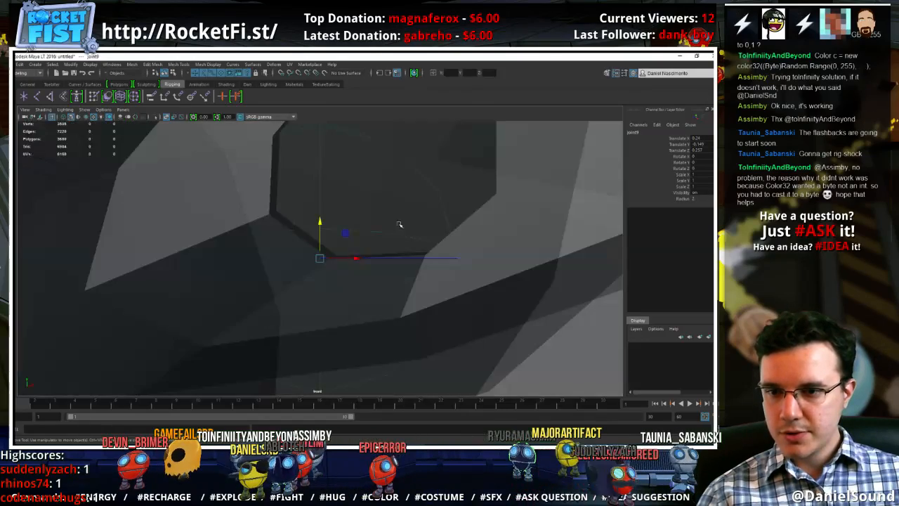
pyautogui.scroll(6, 355, 285)
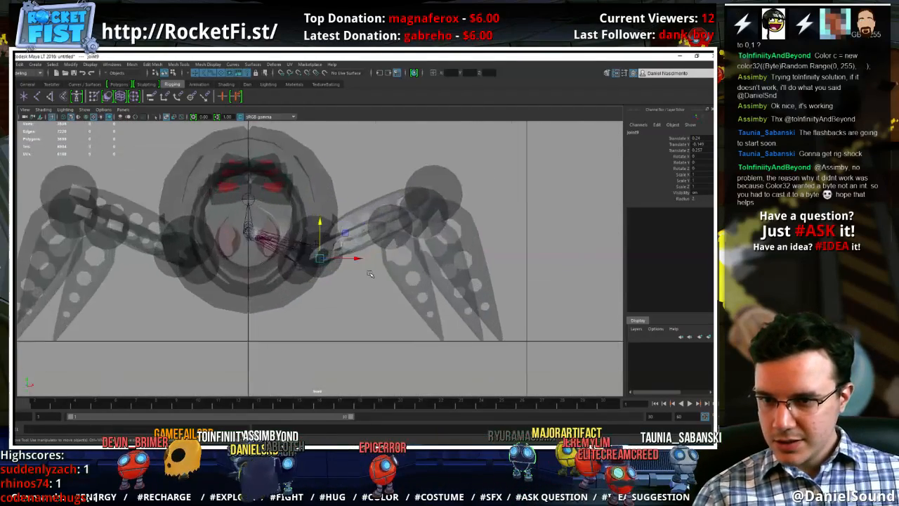
pyautogui.scroll(-9, 366, 289)
pyautogui.scroll(5, 365, 288)
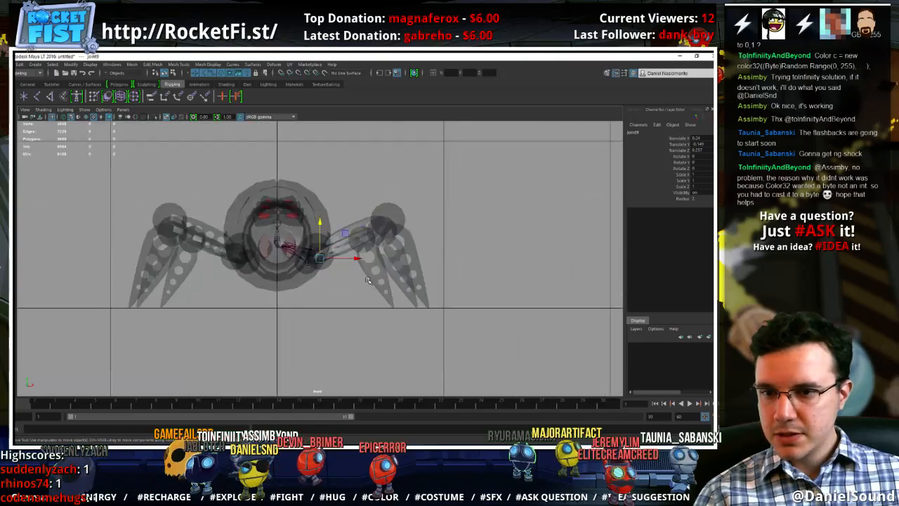
pyautogui.click(344, 298)
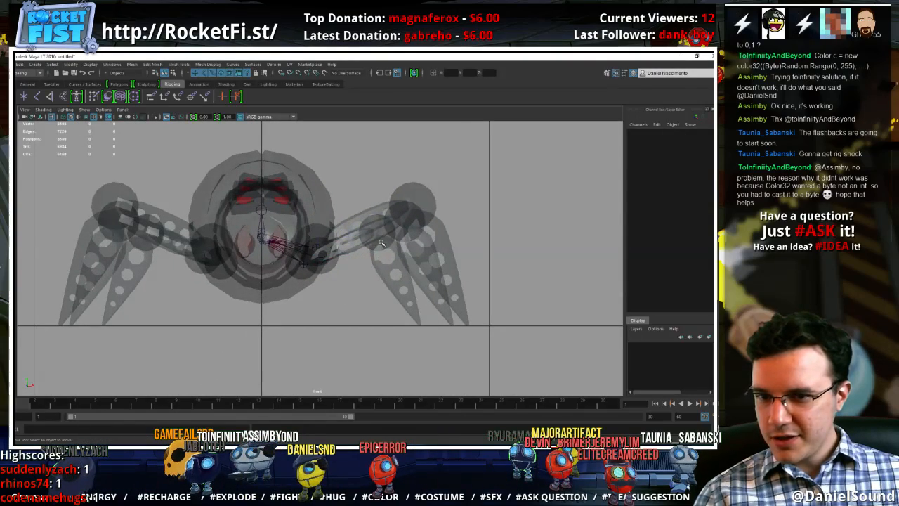
pyautogui.scroll(1, 359, 215)
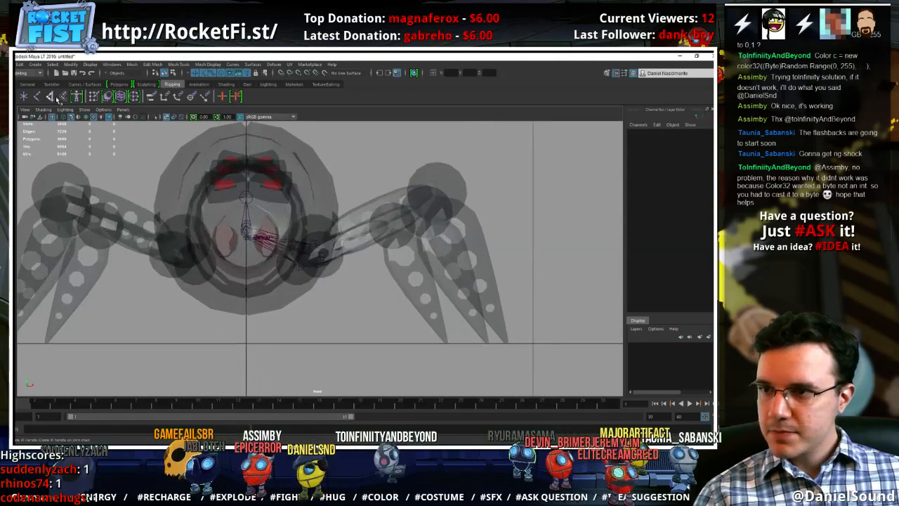
pyautogui.click(299, 265)
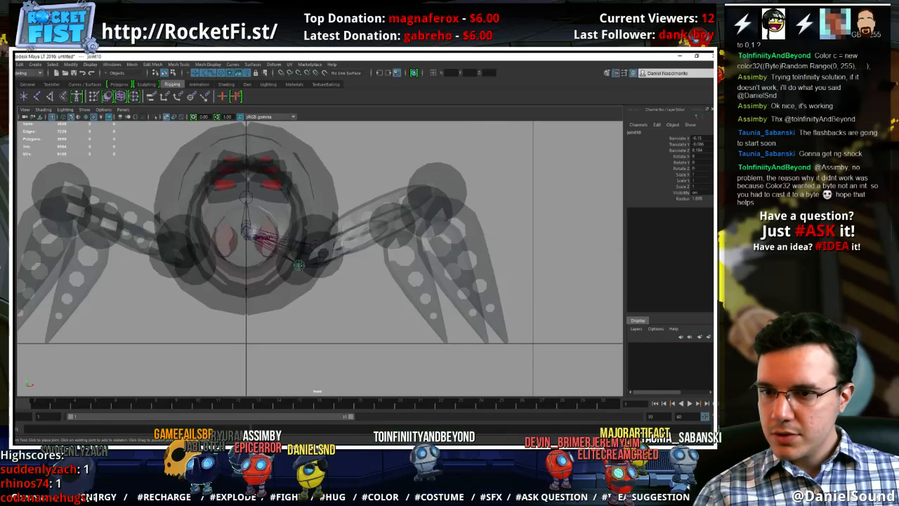
pyautogui.click(392, 225)
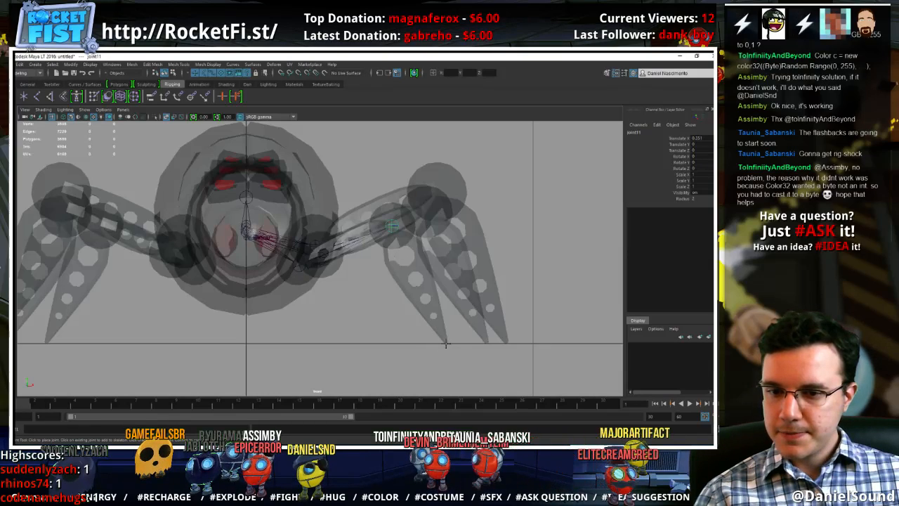
pyautogui.click(446, 343)
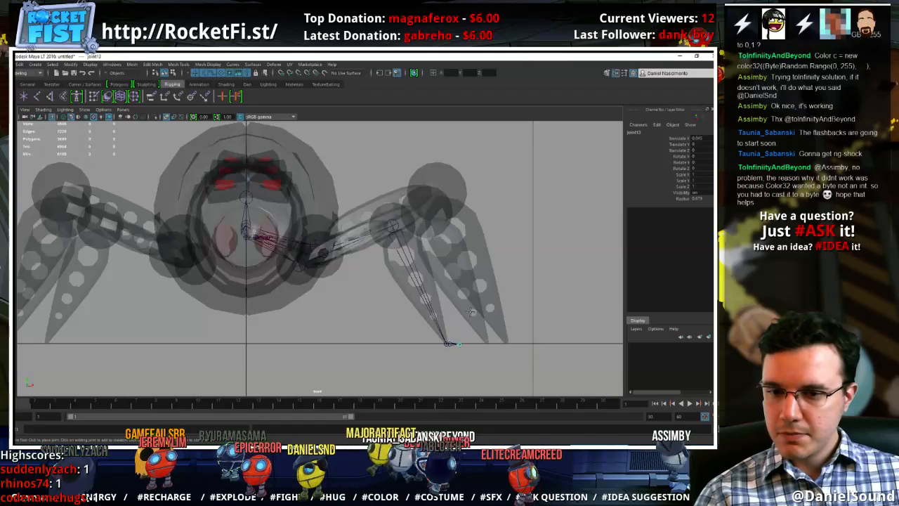
pyautogui.press('Return')
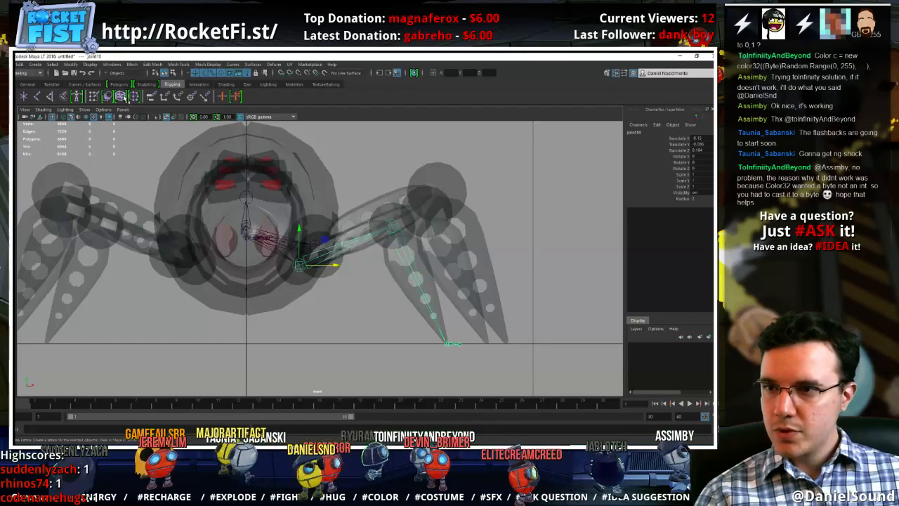
# Extend the +X rear leg's root joint through its knee to the foot tip, ending with a short toe joint
pyautogui.click(38, 98)
pyautogui.click(321, 254)
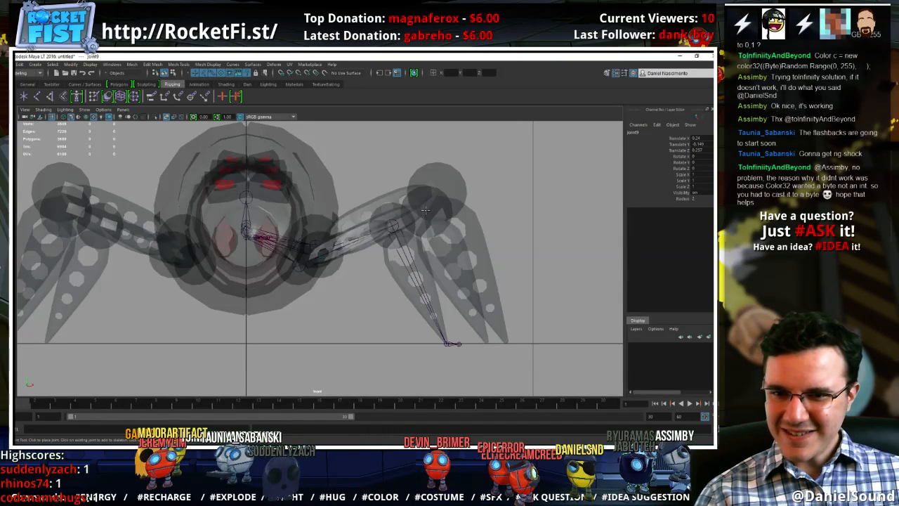
pyautogui.click(488, 344)
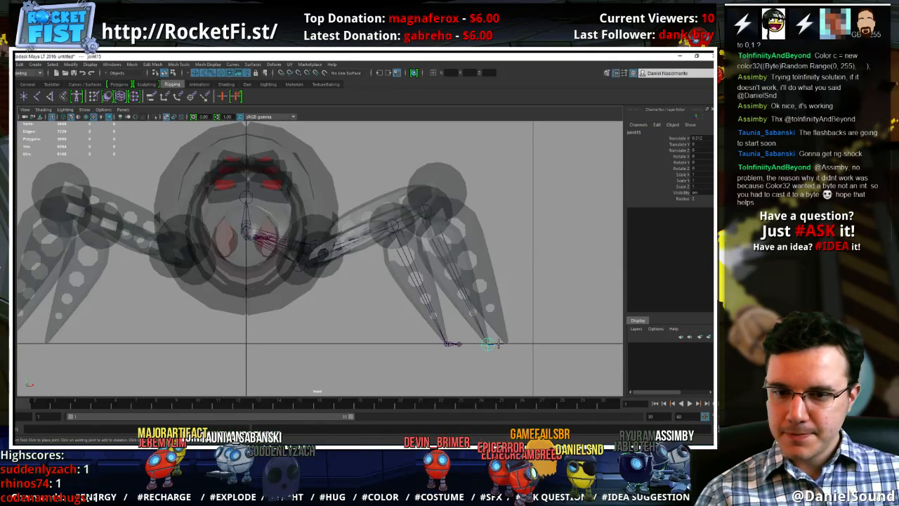
pyautogui.press('Return')
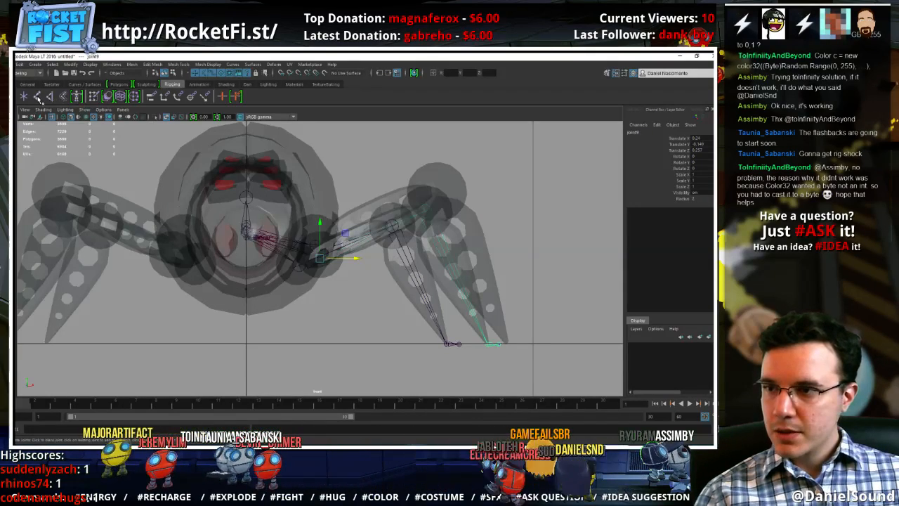
# Extend the +X middle leg's root joint through its knee to the foot tip, ending with a short toe joint
pyautogui.click(38, 99)
pyautogui.click(316, 243)
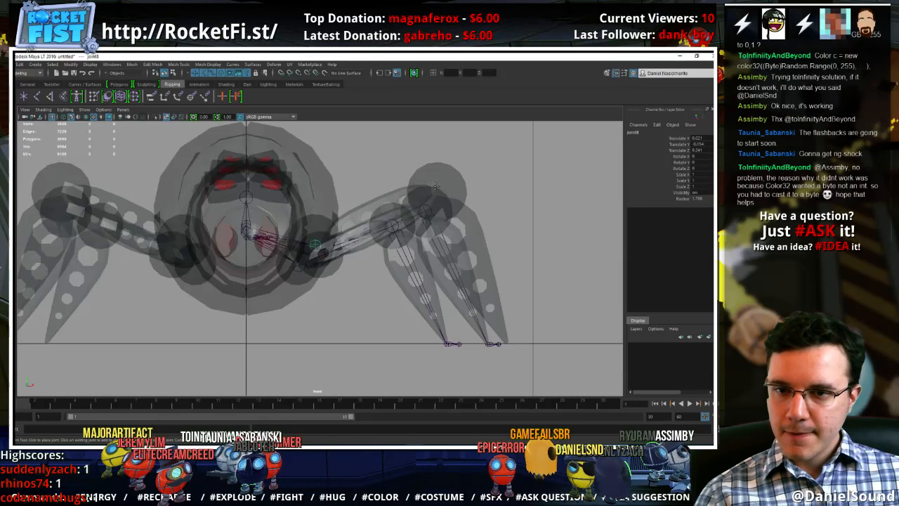
pyautogui.click(435, 186)
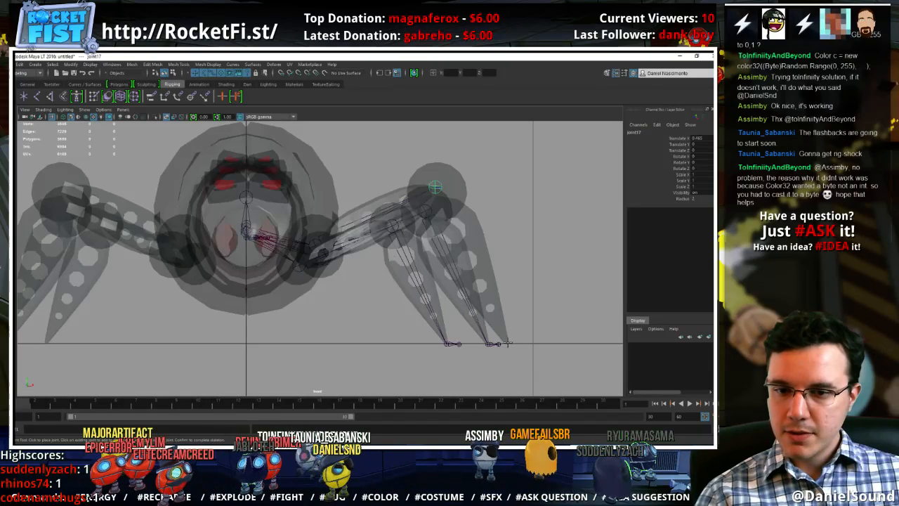
pyautogui.click(507, 344)
pyautogui.press('Return')
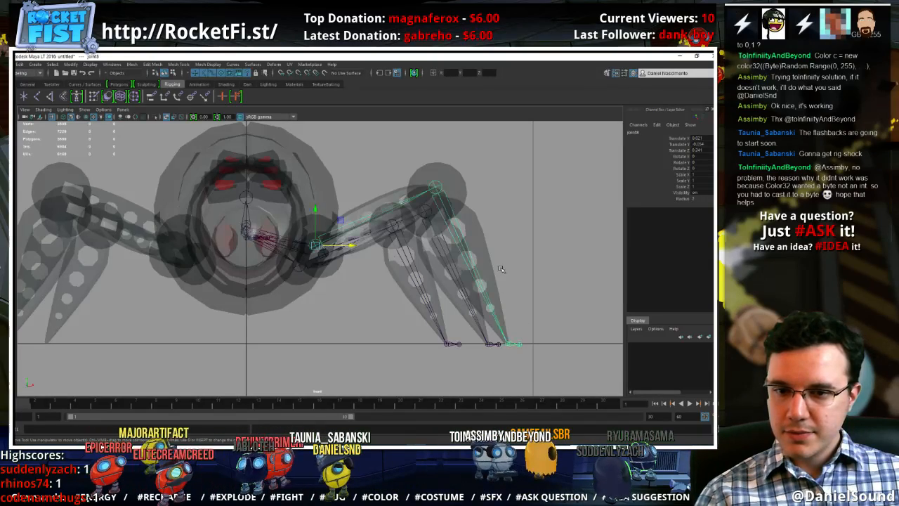
# Examine how the three +X leg joint chains sit inside the leg meshes in the perspective view
pyautogui.press('space')
pyautogui.moveTo(506, 258); pyautogui.dragTo(506, 243)
pyautogui.keyDown('alt'); pyautogui.moveTo(523, 281); pyautogui.dragTo(400, 291); pyautogui.keyUp('alt')
pyautogui.click(348, 253)
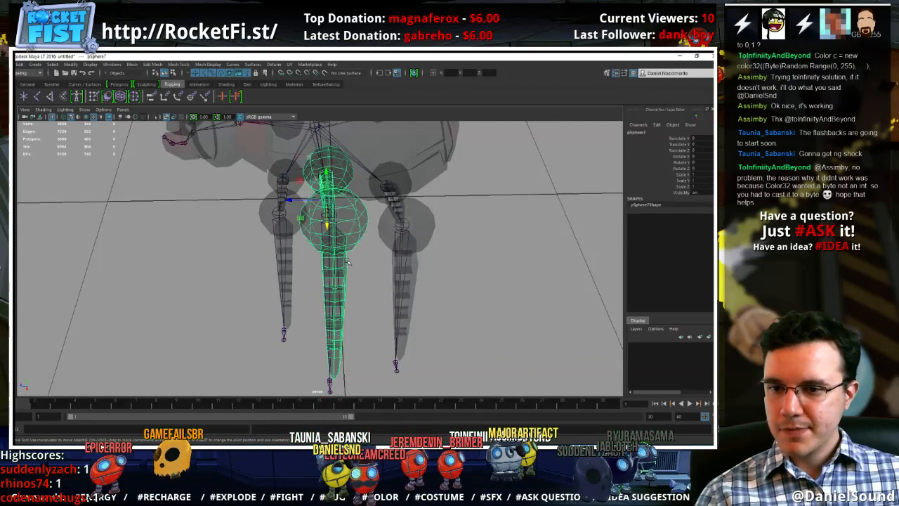
pyautogui.rightClick(346, 260)
pyautogui.click(386, 295)
pyautogui.keyDown('alt'); pyautogui.moveTo(376, 285); pyautogui.dragTo(395, 302, button='right'); pyautogui.keyUp('alt')
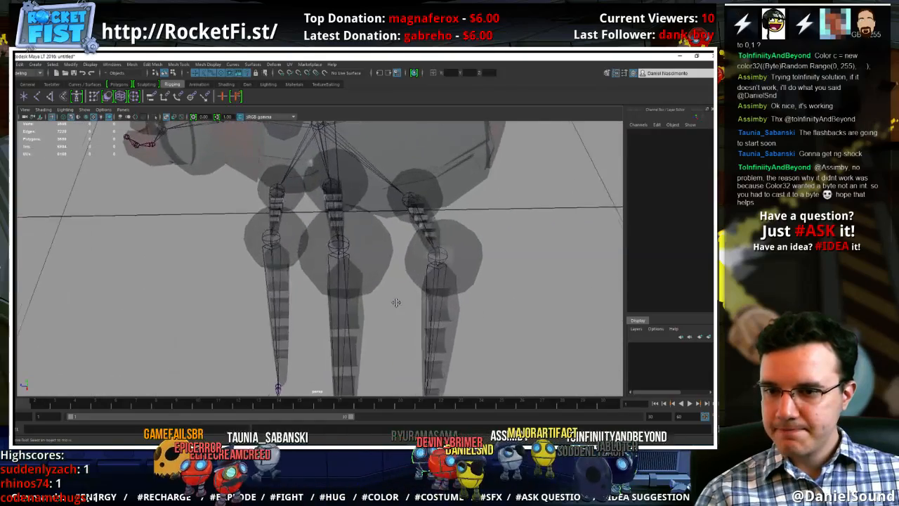
pyautogui.keyDown('alt'); pyautogui.moveTo(396, 302); pyautogui.dragTo(363, 279); pyautogui.keyUp('alt')
pyautogui.keyDown('alt'); pyautogui.moveTo(372, 329); pyautogui.dragTo(367, 277, button='middle'); pyautogui.keyUp('alt')
pyautogui.keyDown('alt'); pyautogui.moveTo(368, 277); pyautogui.dragTo(430, 256); pyautogui.keyUp('alt')
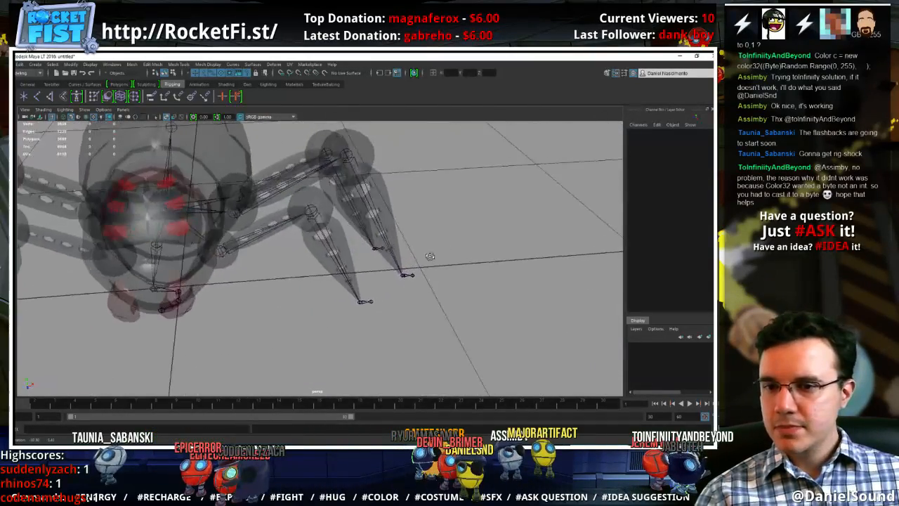
pyautogui.keyDown('alt'); pyautogui.moveTo(374, 248); pyautogui.dragTo(425, 262, button='middle'); pyautogui.keyUp('alt')
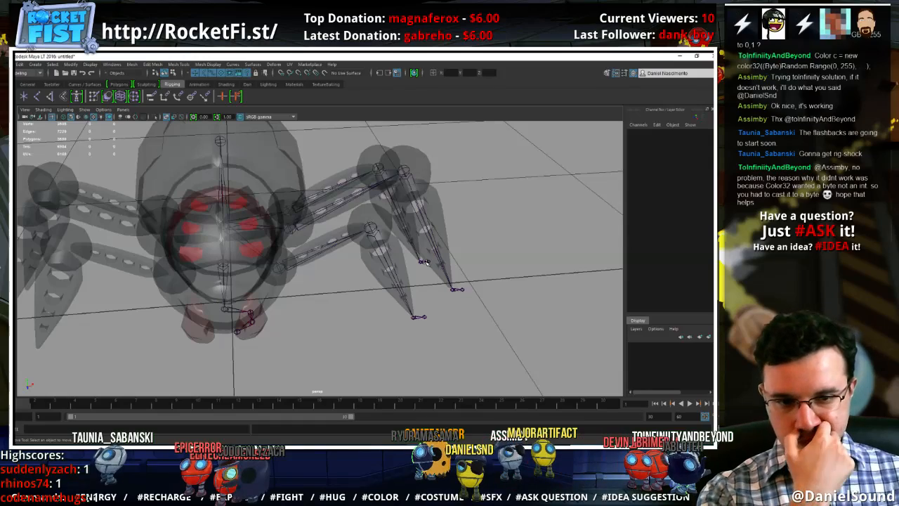
# Nudge the front, middle and rear +X leg-root joints along the body's length so each chain lines up with its leg
pyautogui.click(306, 254)
pyautogui.keyDown('alt'); pyautogui.moveTo(308, 257); pyautogui.dragTo(298, 344); pyautogui.keyUp('alt')
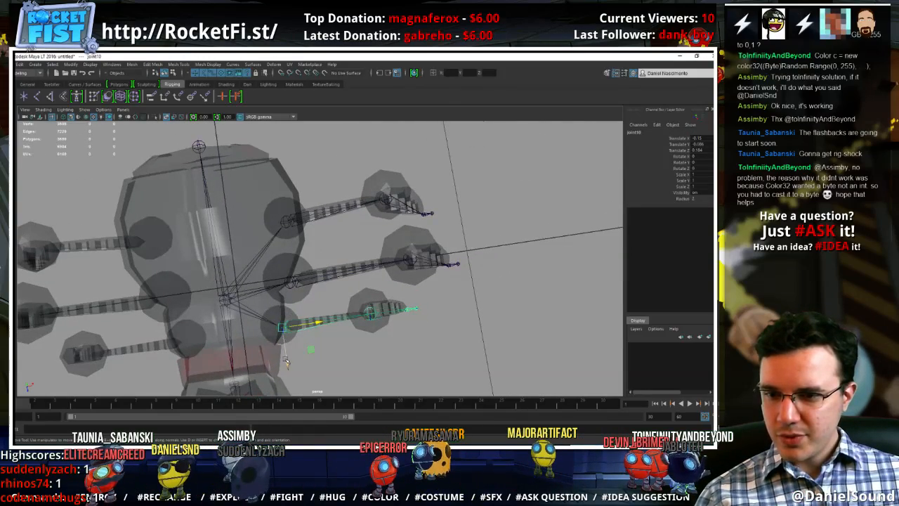
pyautogui.click(290, 356)
pyautogui.hotkey('ctrl', 'z')
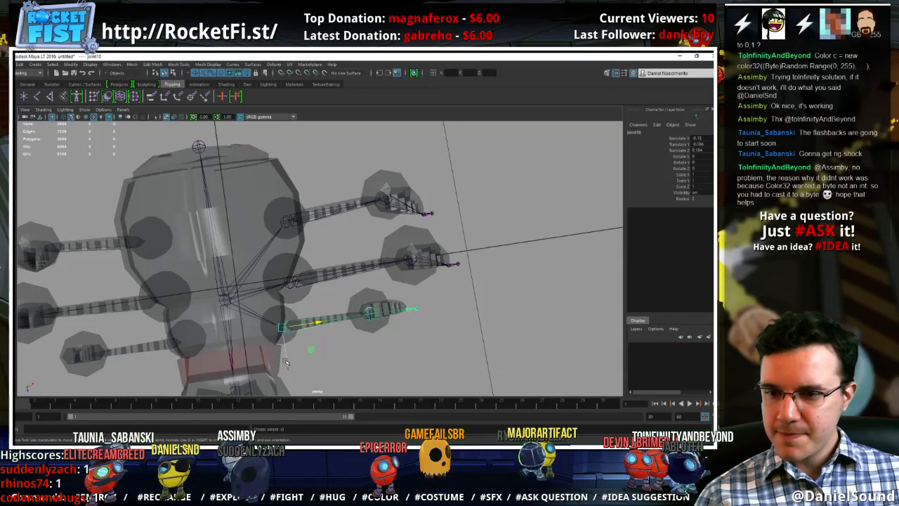
pyautogui.moveTo(288, 362); pyautogui.dragTo(288, 358)
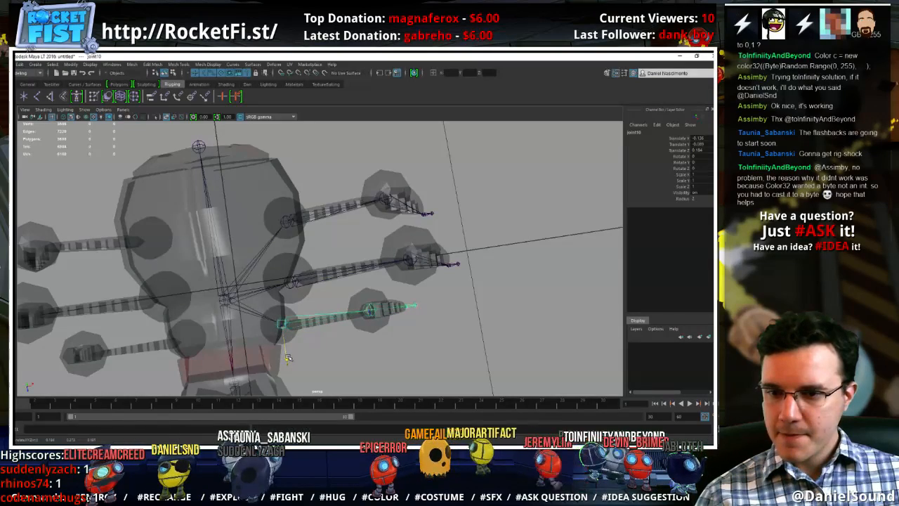
pyautogui.click(289, 284)
pyautogui.moveTo(295, 319); pyautogui.dragTo(295, 317)
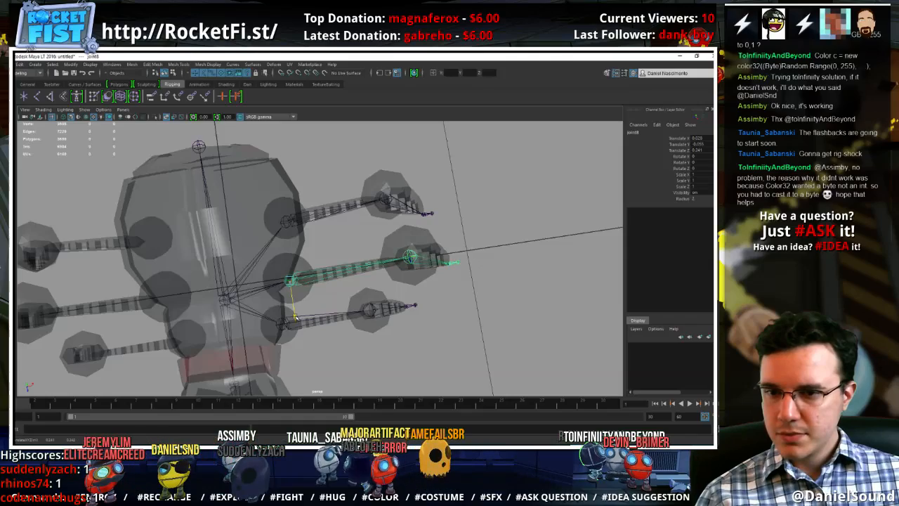
pyautogui.click(286, 222)
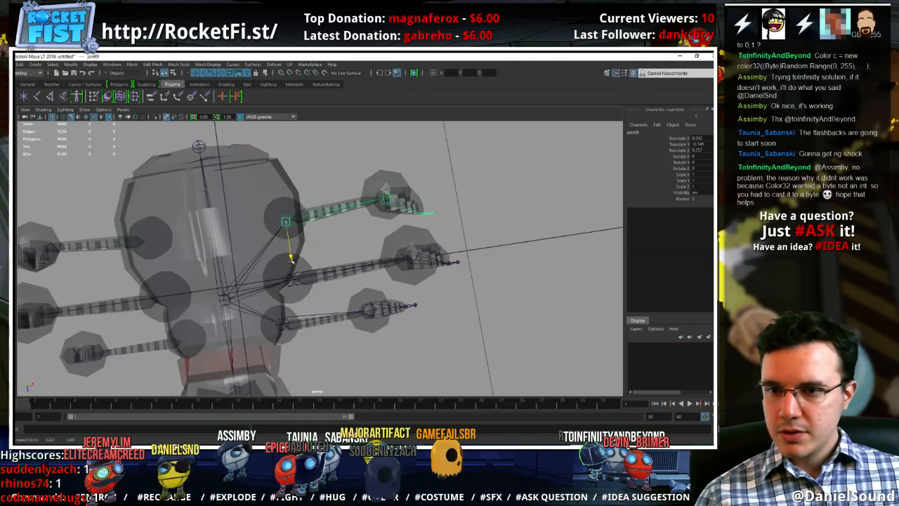
# Clear the selection and save the scene as SpideyEnemy in the project's scenes folder
pyautogui.click(460, 329)
pyautogui.keyDown('alt'); pyautogui.moveTo(460, 329); pyautogui.dragTo(411, 327); pyautogui.keyUp('alt')
pyautogui.keyDown('alt'); pyautogui.moveTo(412, 328); pyautogui.dragTo(359, 302, button='right'); pyautogui.keyUp('alt')
pyautogui.keyDown('alt'); pyautogui.moveTo(359, 302); pyautogui.dragTo(313, 291); pyautogui.keyUp('alt')
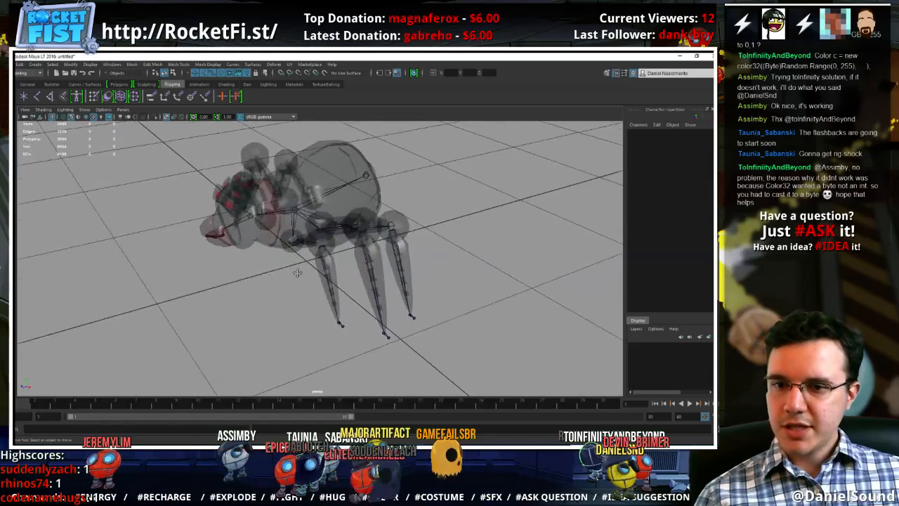
pyautogui.keyDown('alt'); pyautogui.moveTo(312, 291); pyautogui.dragTo(332, 310, button='right'); pyautogui.keyUp('alt')
pyautogui.keyDown('alt'); pyautogui.moveTo(333, 310); pyautogui.dragTo(368, 309); pyautogui.keyUp('alt')
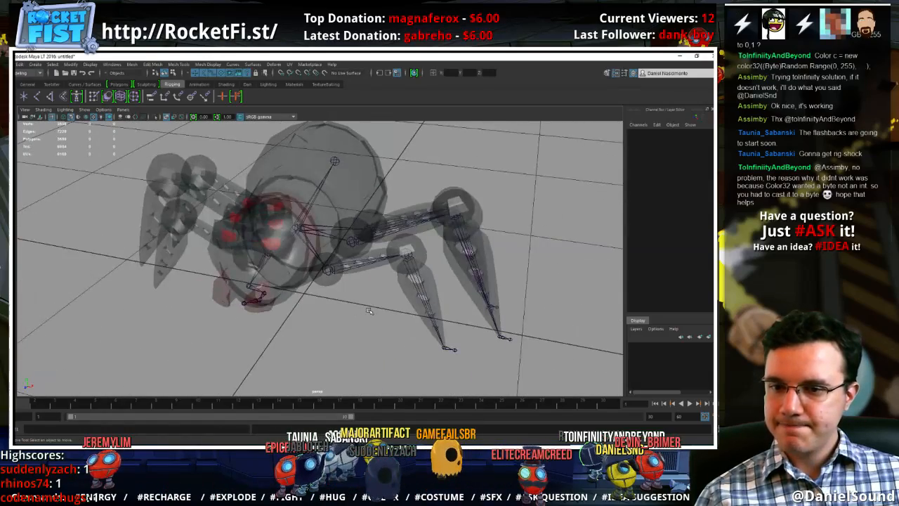
pyautogui.hotkey('ctrl', 's')
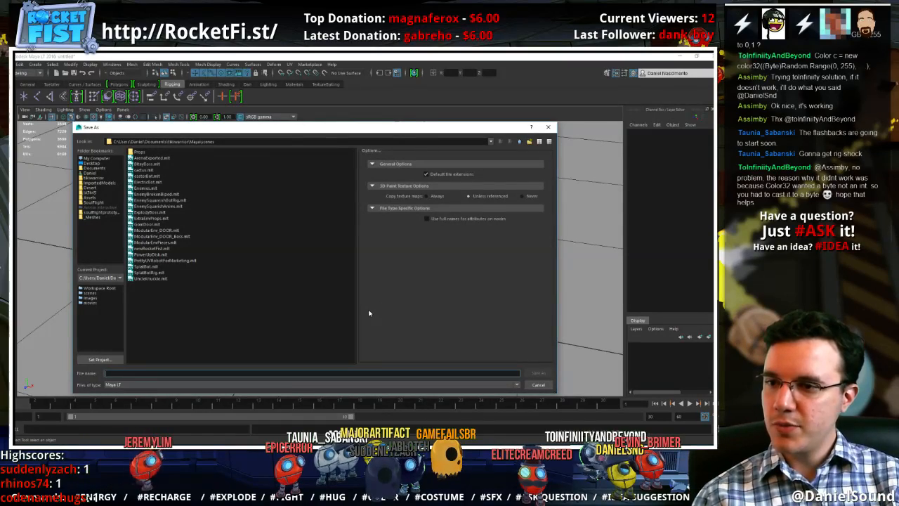
pyautogui.write('Spid')
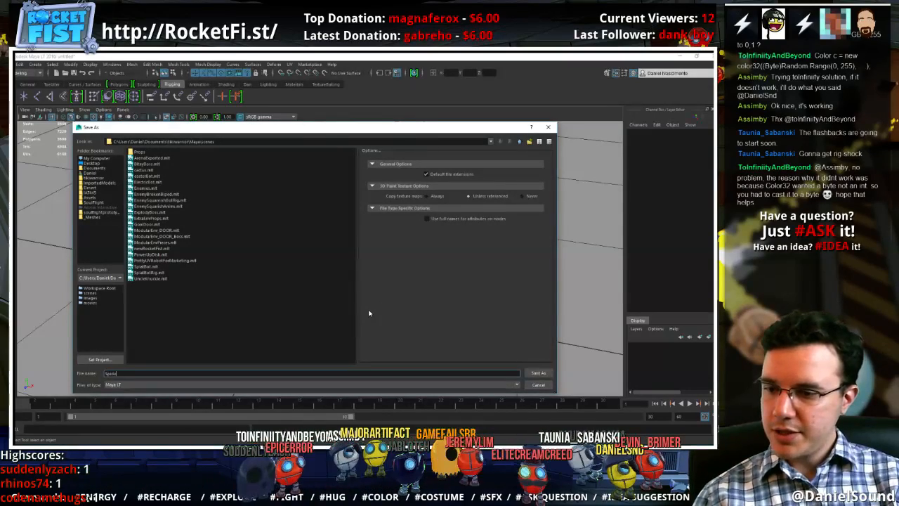
pyautogui.write('eyEnemy')
pyautogui.press('Return')
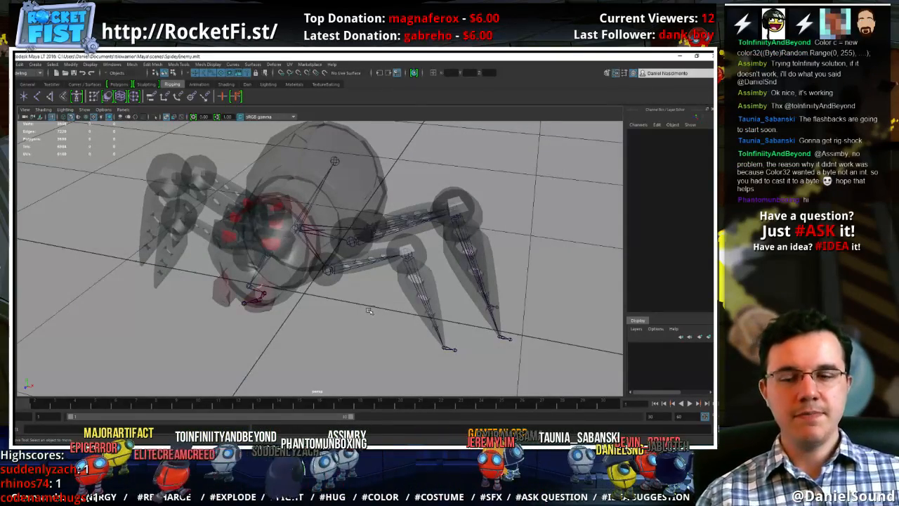
pyautogui.hotkey('ctrl', 's')
# Turn off the see-through X-ray display of the model and switch the viewport to flat lighting
pyautogui.click(165, 117)
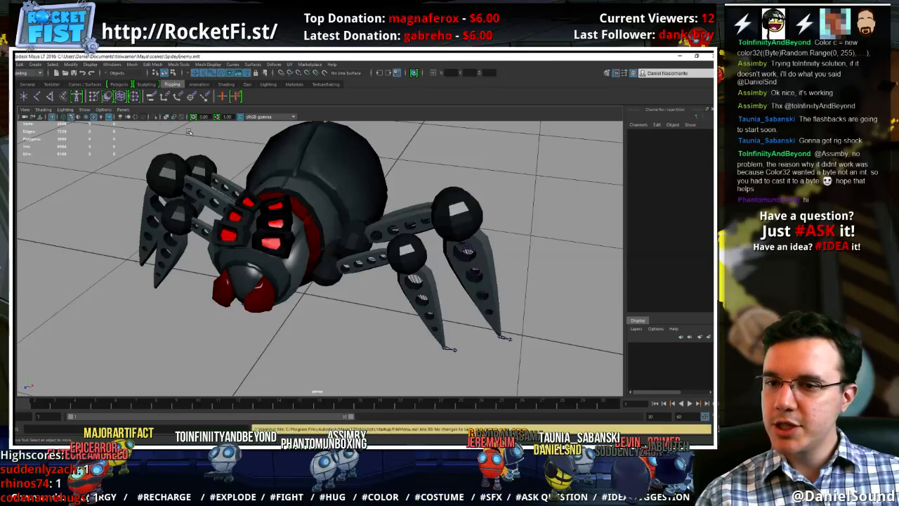
pyautogui.click(106, 64)
pyautogui.click(107, 64)
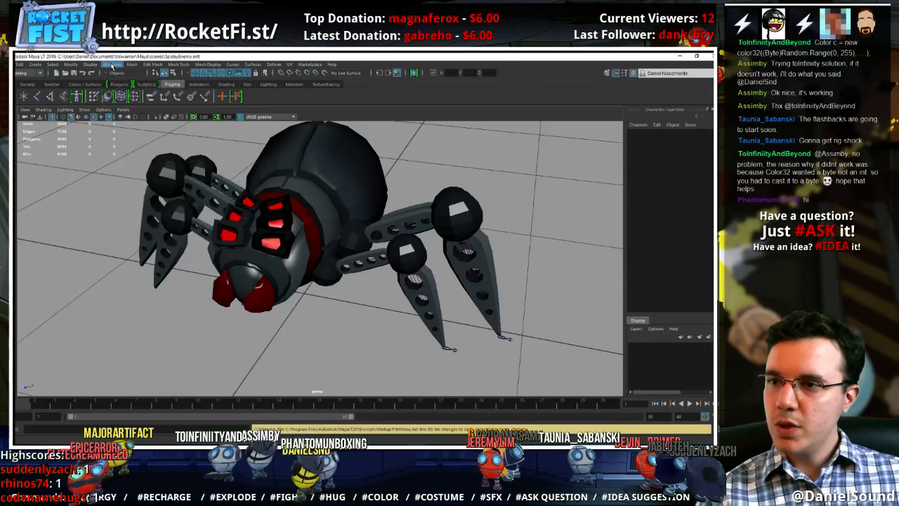
pyautogui.click(65, 110)
pyautogui.click(74, 145)
pyautogui.keyDown('alt'); pyautogui.moveTo(273, 240); pyautogui.dragTo(279, 259, button='middle'); pyautogui.keyUp('alt')
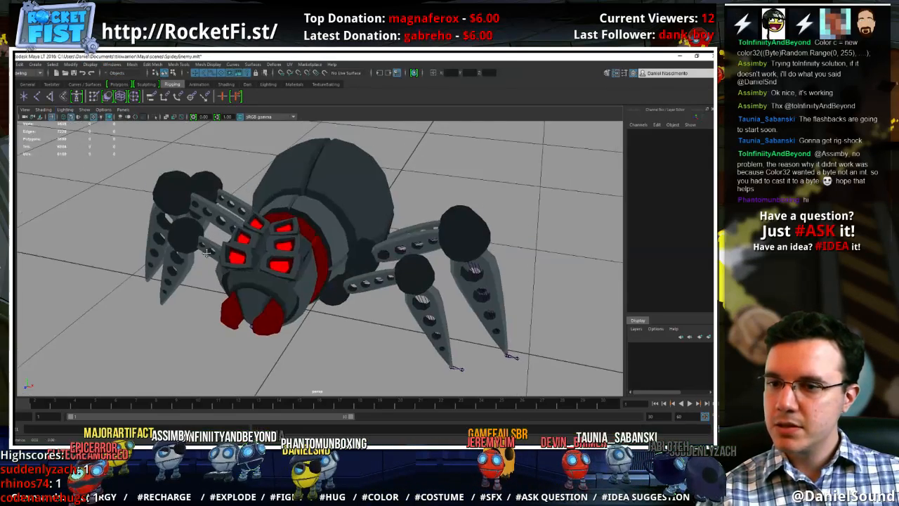
pyautogui.keyDown('alt'); pyautogui.moveTo(280, 259); pyautogui.dragTo(271, 260, button='right'); pyautogui.keyUp('alt')
pyautogui.keyDown('alt'); pyautogui.moveTo(271, 260); pyautogui.dragTo(234, 242); pyautogui.keyUp('alt')
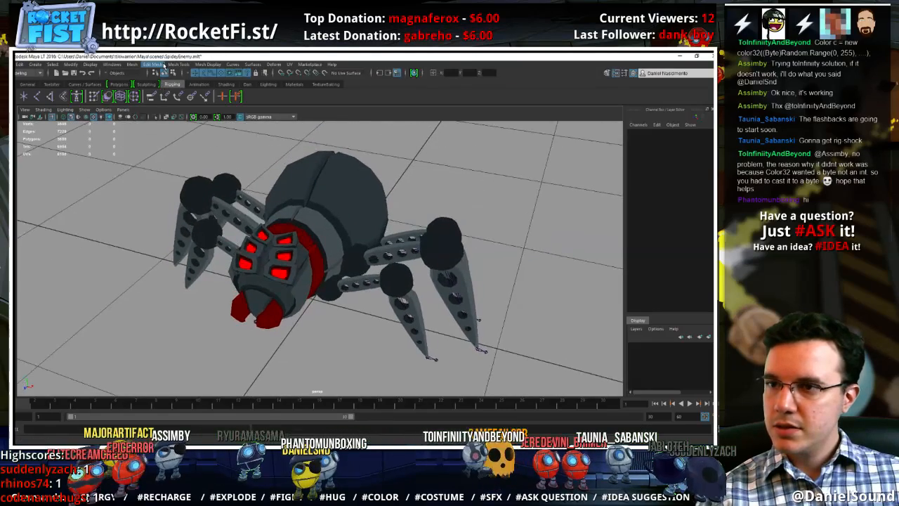
# Show the scene hierarchy in the Outliner and rename the top joint, joint1, as COG
pyautogui.click(111, 64)
pyautogui.click(130, 131)
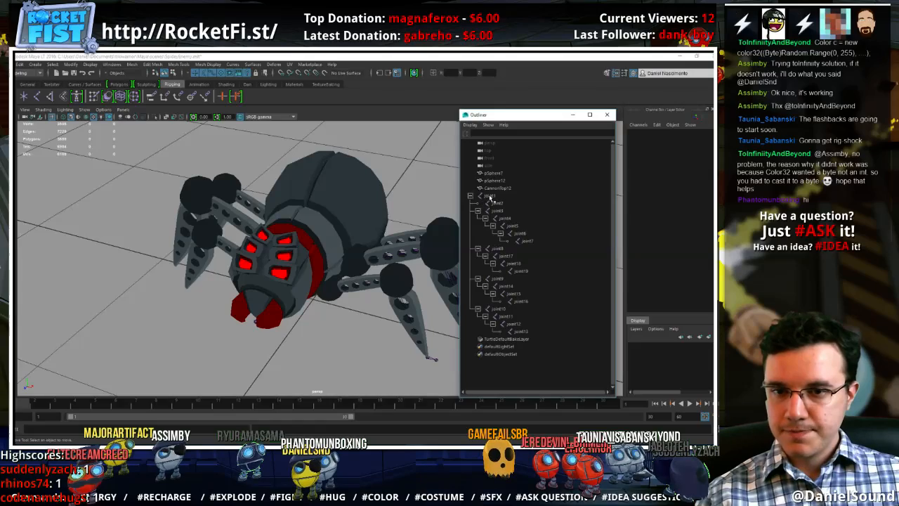
pyautogui.doubleClick(490, 196)
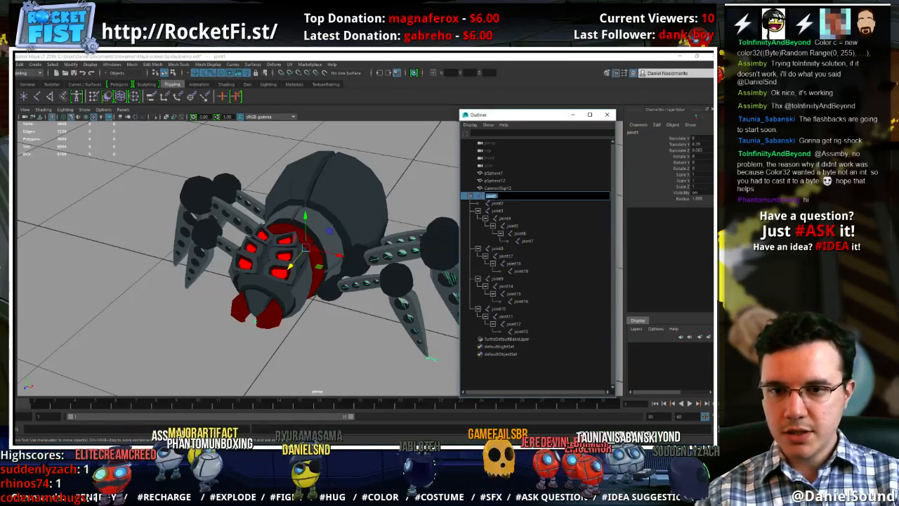
pyautogui.write('Root')
pyautogui.press('BackSpace')
pyautogui.press('BackSpace')
pyautogui.press('BackSpace')
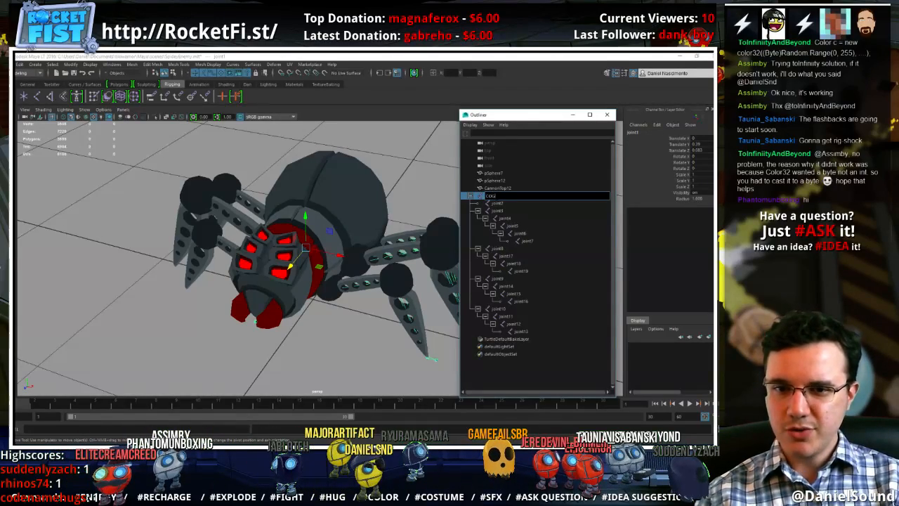
pyautogui.press('Return')
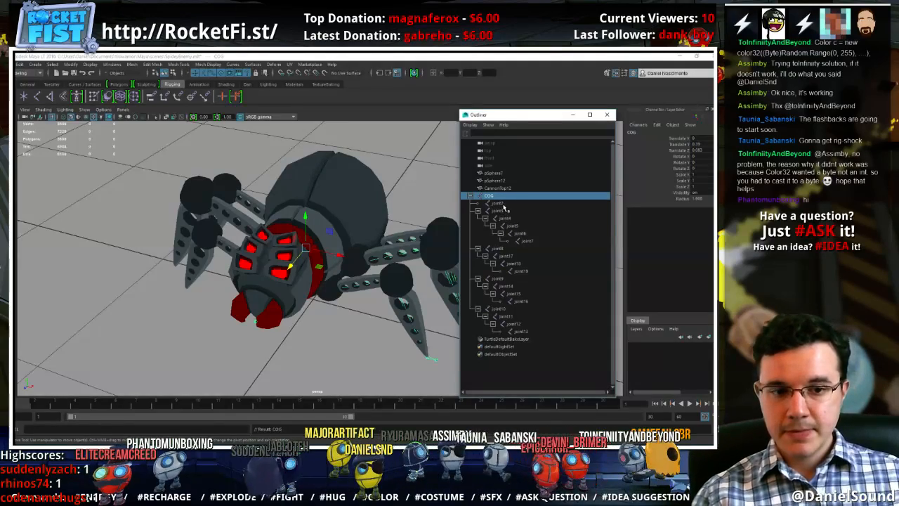
# Rename joint2, the abdomen joint under COG, as Butt
pyautogui.click(501, 204)
pyautogui.click(488, 197)
pyautogui.moveTo(308, 288)
pyautogui.keyDown('alt'); pyautogui.mouseDown()
pyautogui.moveTo(280, 245)
pyautogui.moveTo(313, 295)
pyautogui.mouseUp(); pyautogui.keyUp('alt')
pyautogui.click(516, 204)
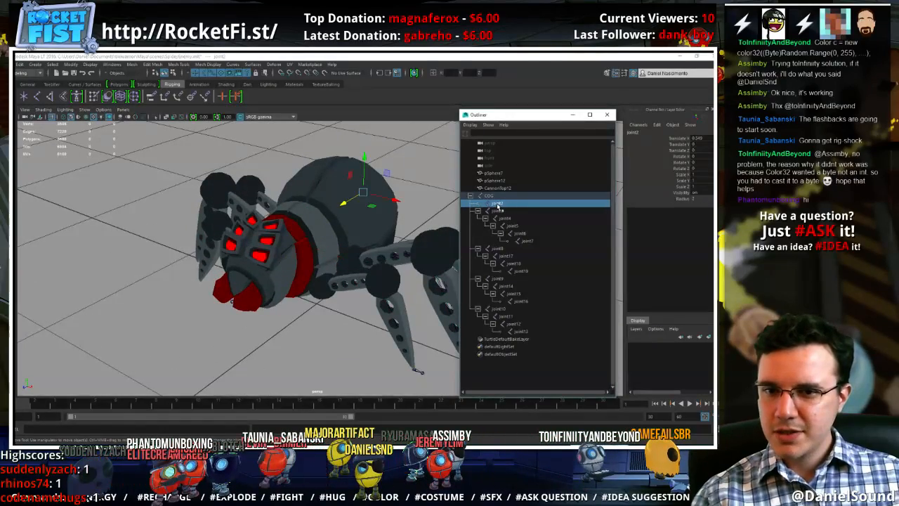
pyautogui.doubleClick(498, 206)
pyautogui.write('Butt')
pyautogui.press('Return')
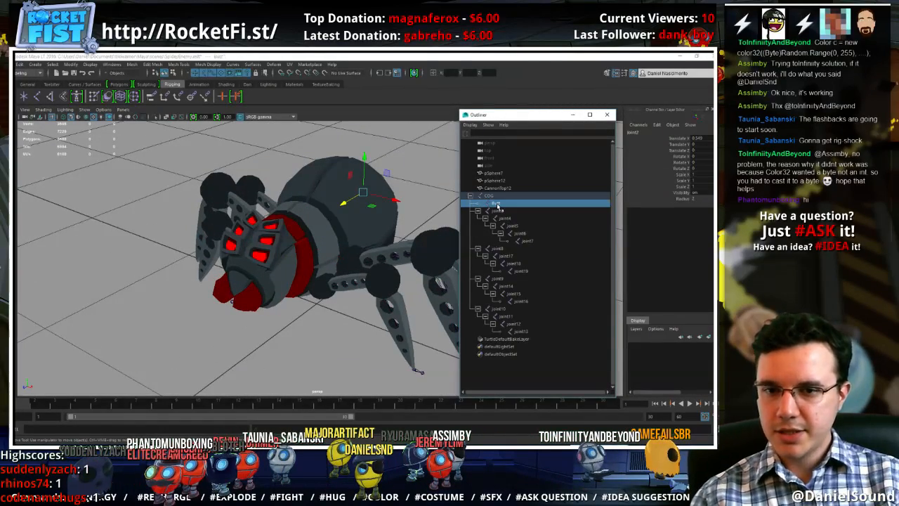
# Rename joint3, the joint at the spider's head, as Head
pyautogui.doubleClick(499, 211)
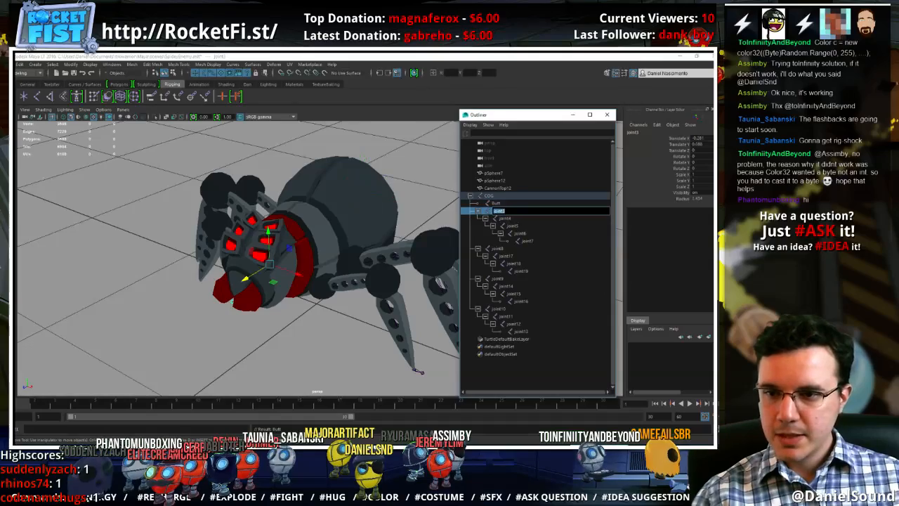
pyautogui.keyDown('alt'); pyautogui.moveTo(354, 242); pyautogui.dragTo(283, 226); pyautogui.keyUp('alt')
pyautogui.doubleClick(501, 211)
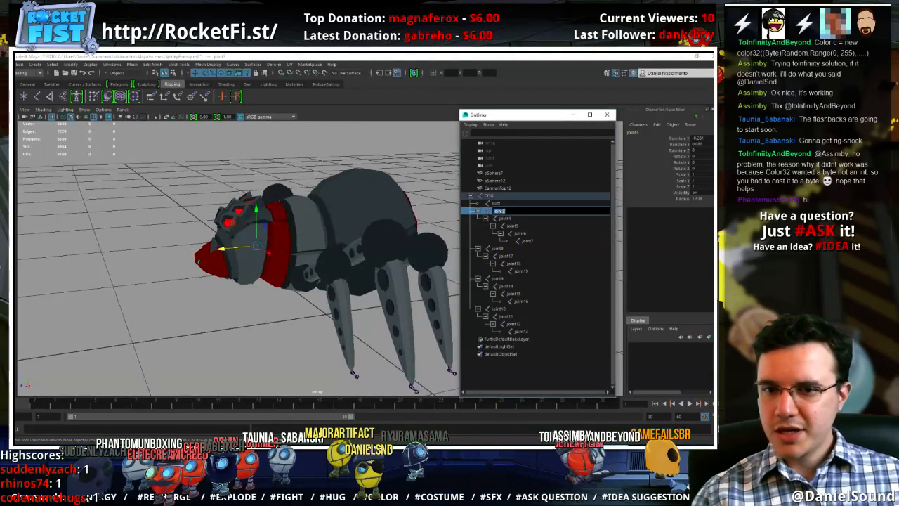
pyautogui.write('Head')
pyautogui.press('Return')
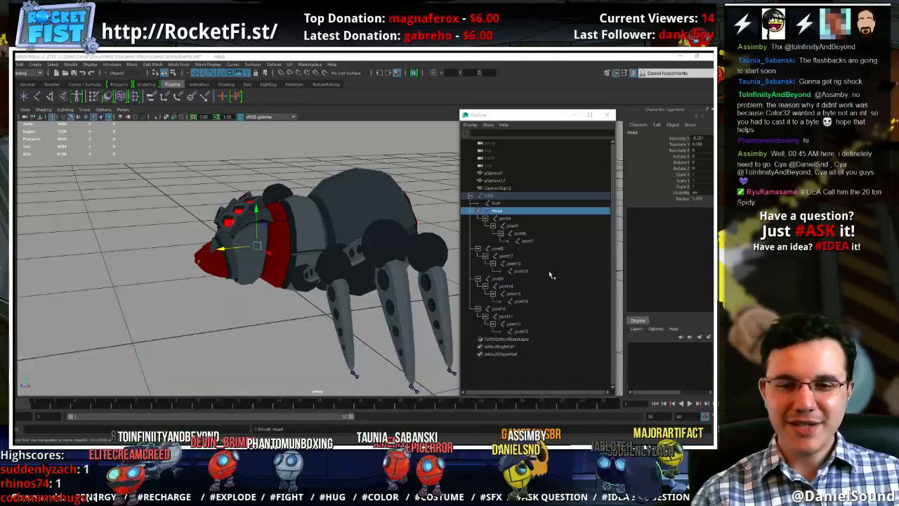
# Rename joint4, the child of the Head joint, as Mandible_Start
pyautogui.click(509, 221)
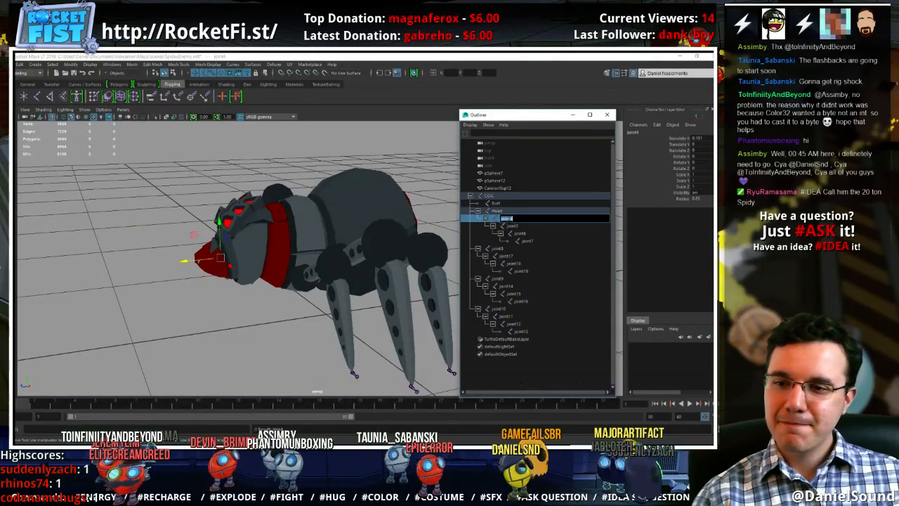
pyautogui.keyDown('alt'); pyautogui.moveTo(309, 243); pyautogui.dragTo(432, 243); pyautogui.keyUp('alt')
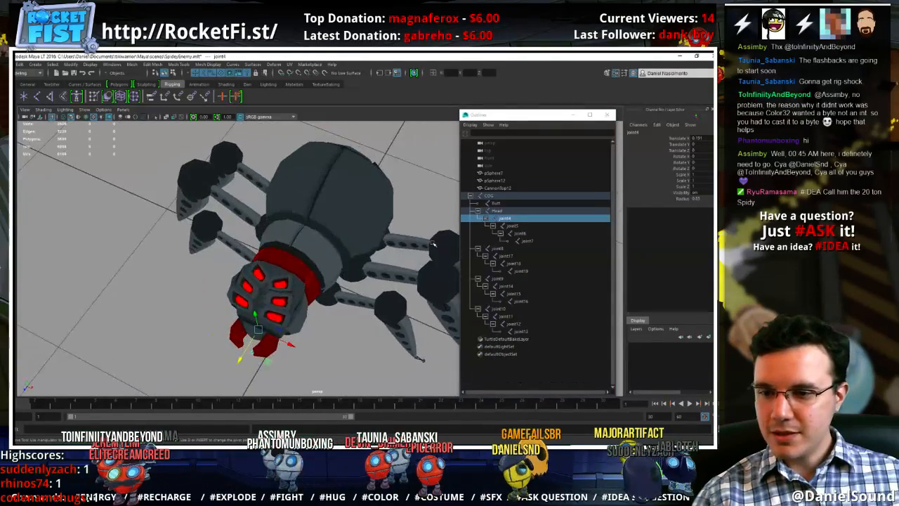
pyautogui.doubleClick(512, 220)
pyautogui.write('Mandi')
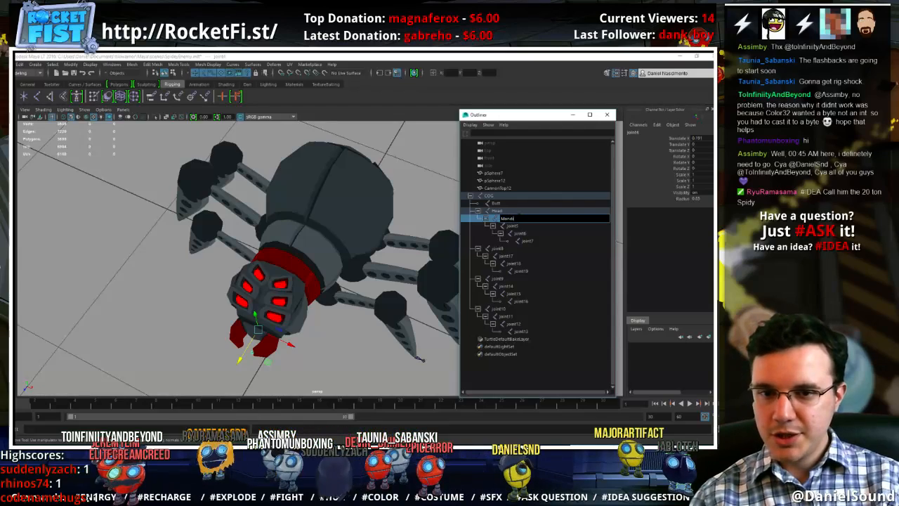
pyautogui.write('ble_Start')
pyautogui.press('Return')
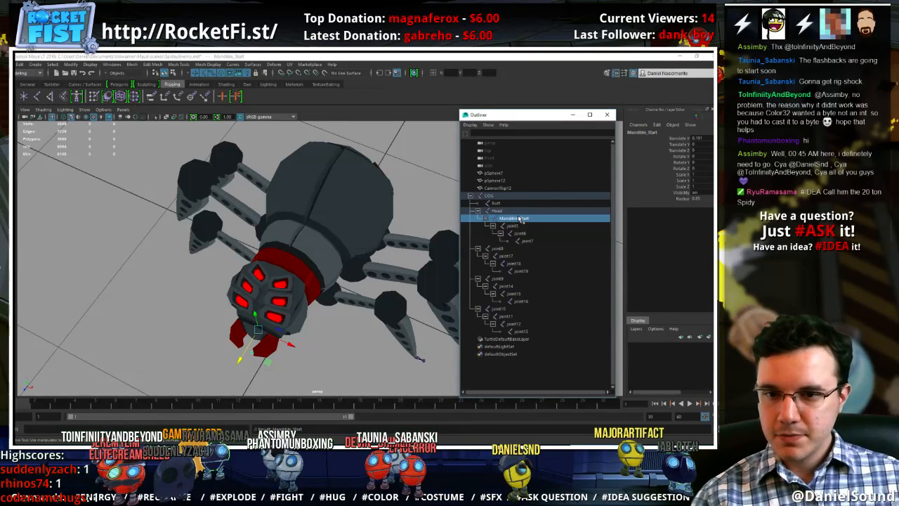
# Rename the Mandible_Start joint directly under the Head joint as Head_End
pyautogui.doubleClick(514, 225)
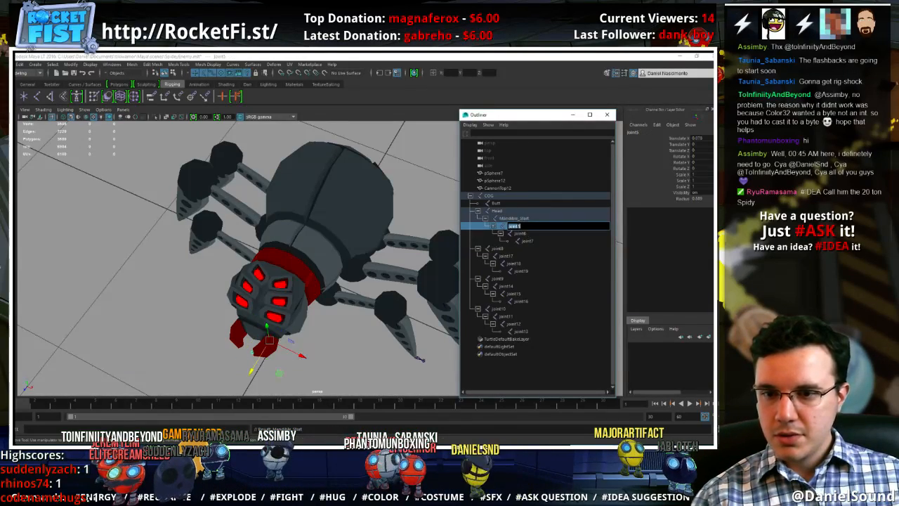
pyautogui.click(531, 220)
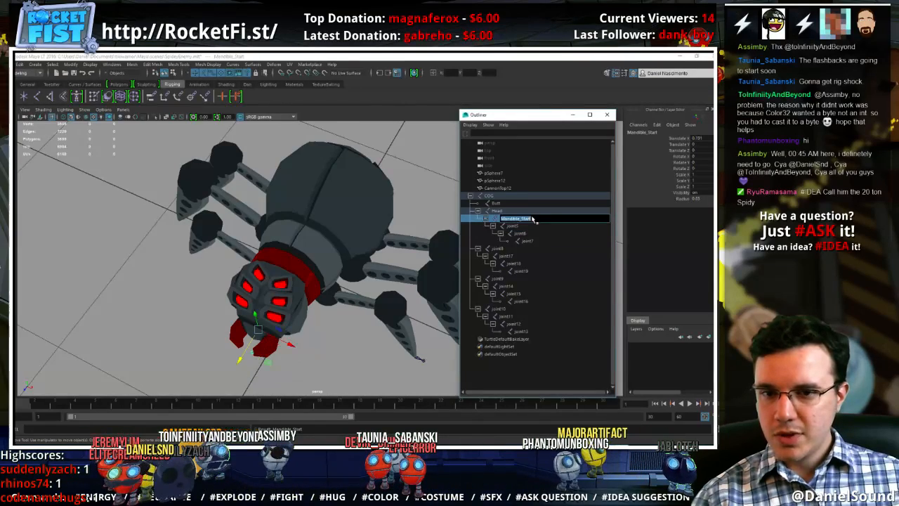
pyautogui.write('H')
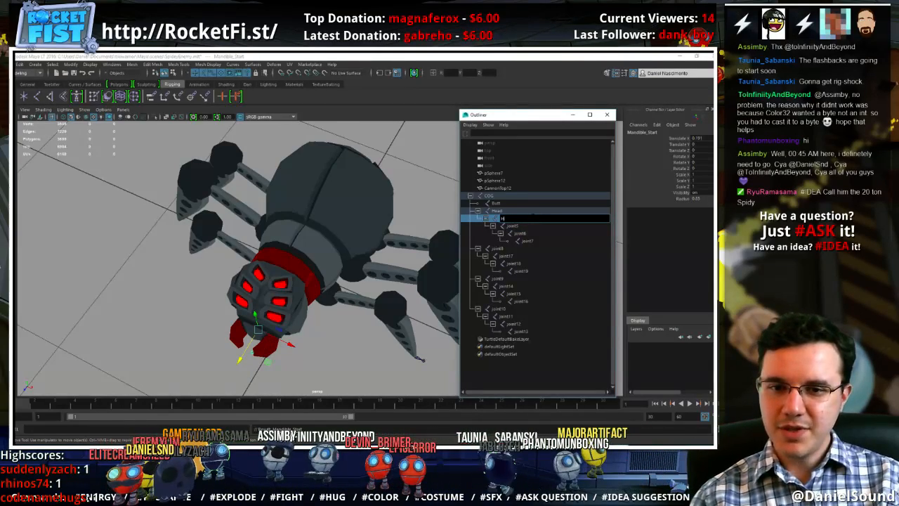
pyautogui.write('Ead_End')
pyautogui.press('Return')
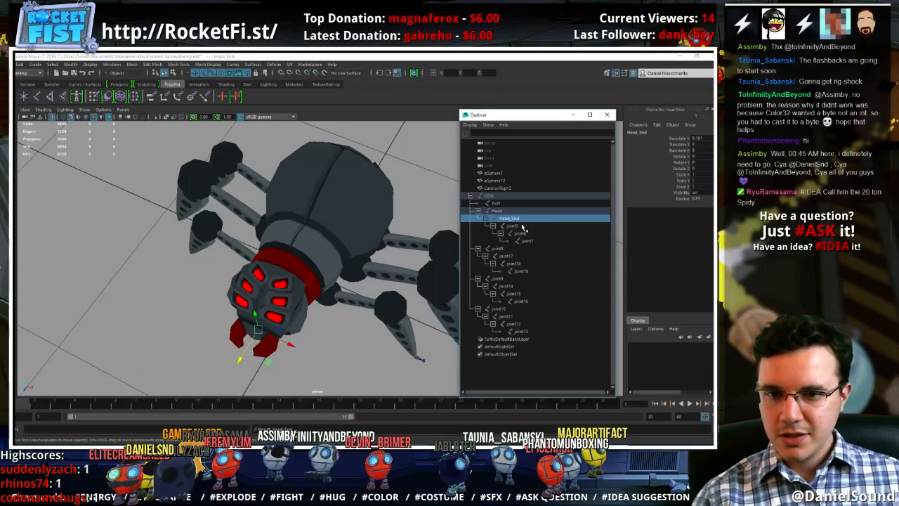
# Rename joint5, the child of the Head_End joint, as Left_Mandible_Start
pyautogui.click(520, 226)
pyautogui.doubleClick(513, 226)
pyautogui.write('LeftMandible_Start')
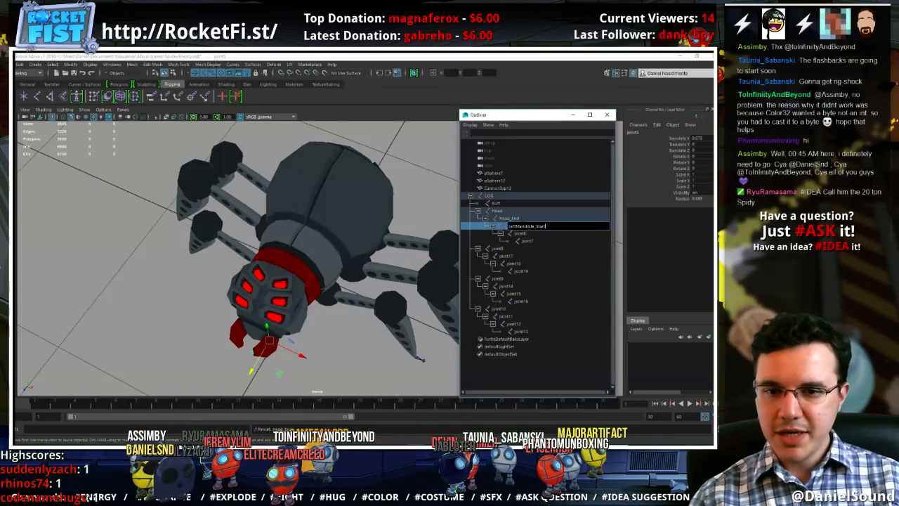
pyautogui.write('_')
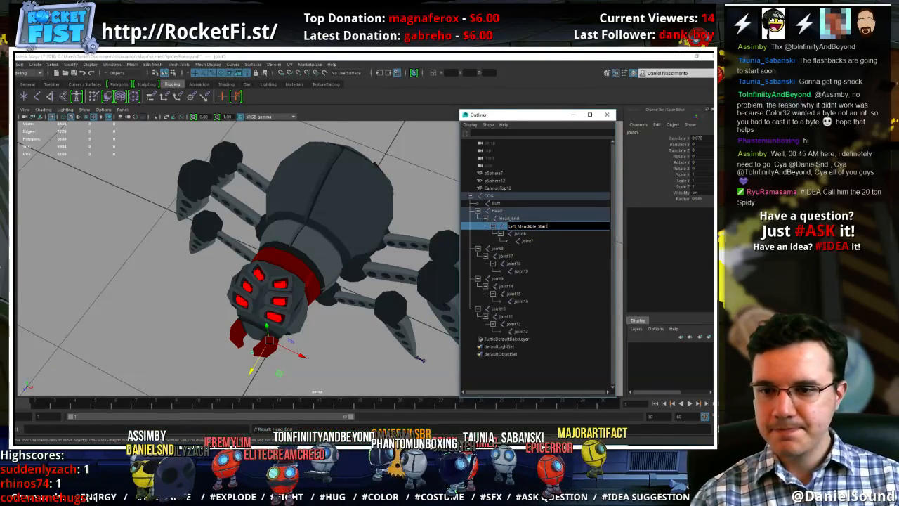
# Reuse the Left_Mandible_Start name to rename its child, joint6, as Left_Mandible_Mid
pyautogui.hotkey('ctrl', 'a')
pyautogui.hotkey('ctrl', 'c')
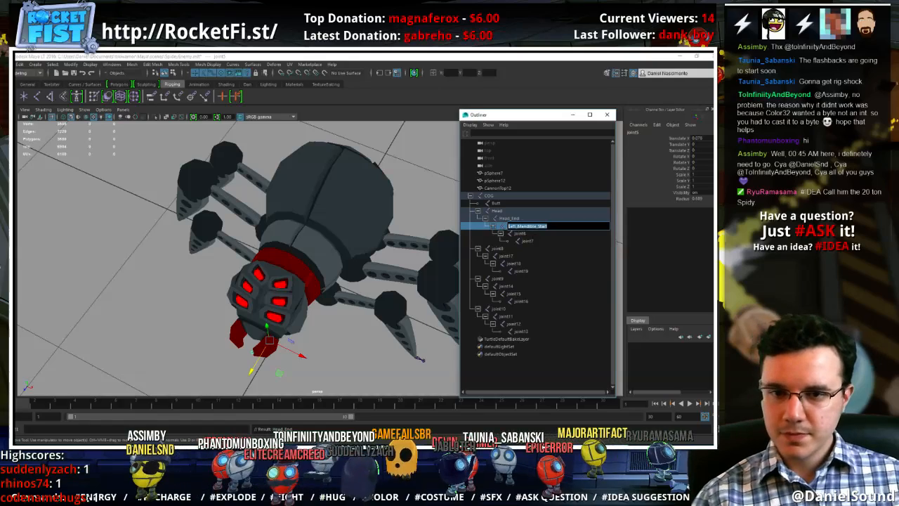
pyautogui.doubleClick(522, 233)
pyautogui.hotkey('ctrl', 'v')
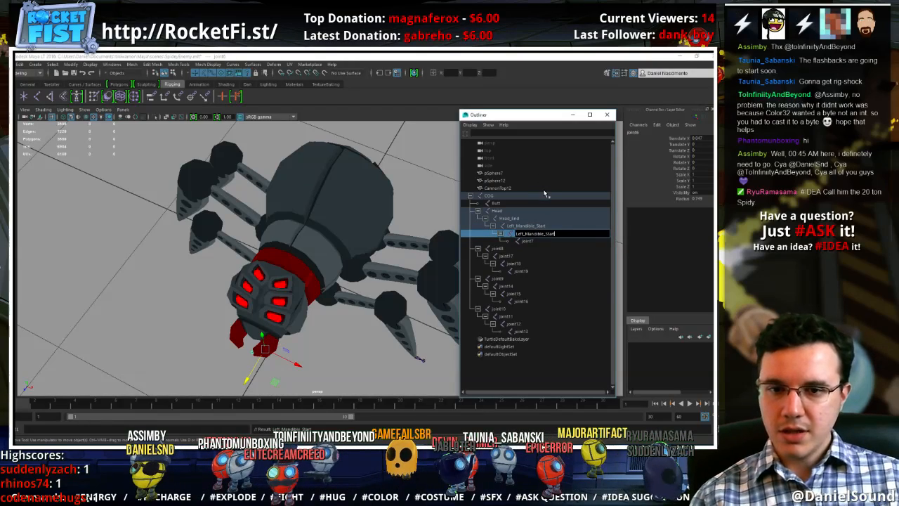
pyautogui.press('BackSpace')
pyautogui.press('BackSpace')
pyautogui.press('BackSpace')
pyautogui.press('BackSpace')
pyautogui.press('BackSpace')
pyautogui.write('Mid')
pyautogui.press('Return')
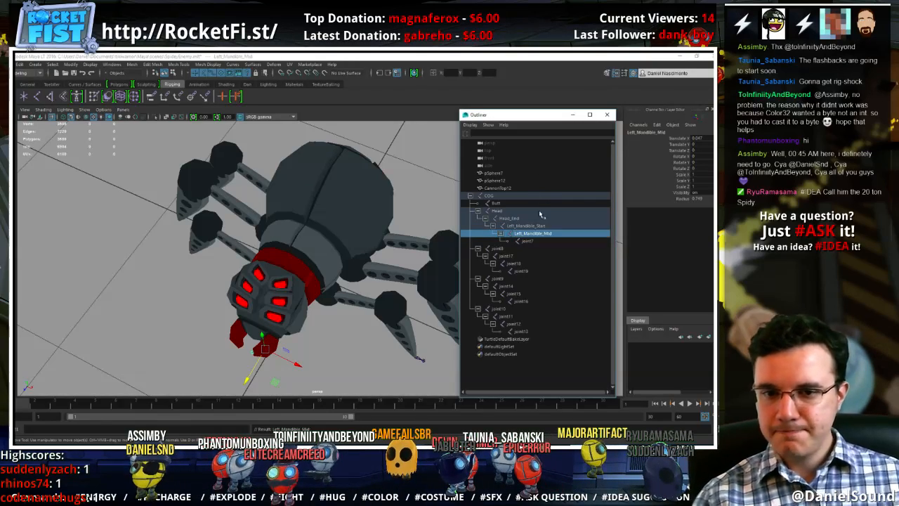
# Rename joint7, the last joint of the left mandible chain, as Left_Mandible_End
pyautogui.click(539, 241)
pyautogui.doubleClick(539, 242)
pyautogui.hotkey('ctrl', 'v')
pyautogui.press('BackSpace')
pyautogui.press('BackSpace')
pyautogui.press('BackSpace')
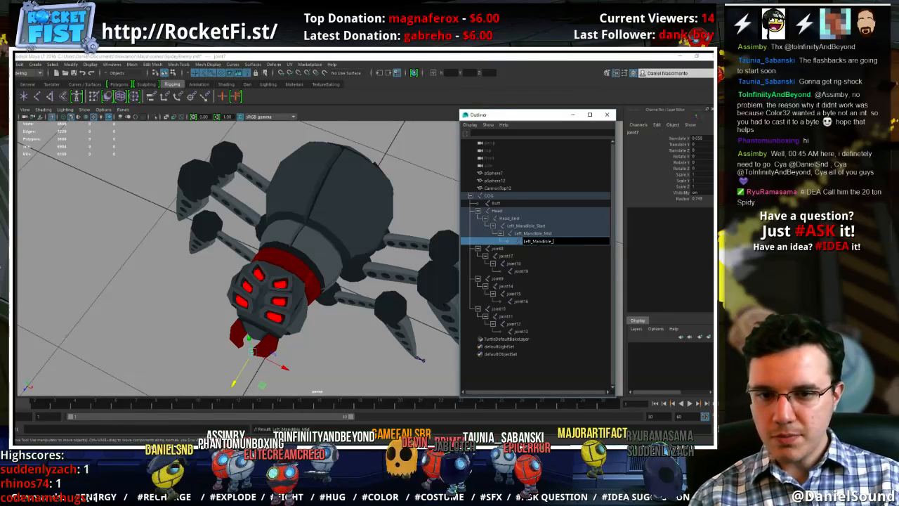
pyautogui.write('End')
pyautogui.press('Return')
# Rename joint8, the root joint of the left middle leg, as Left_Mid_Leg_Start
pyautogui.click(523, 249)
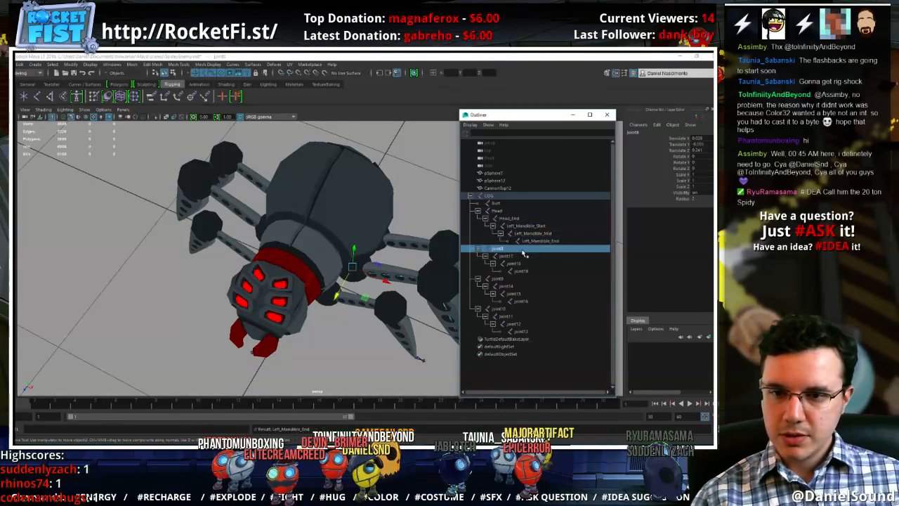
pyautogui.doubleClick(523, 250)
pyautogui.write('Mid_Leg_')
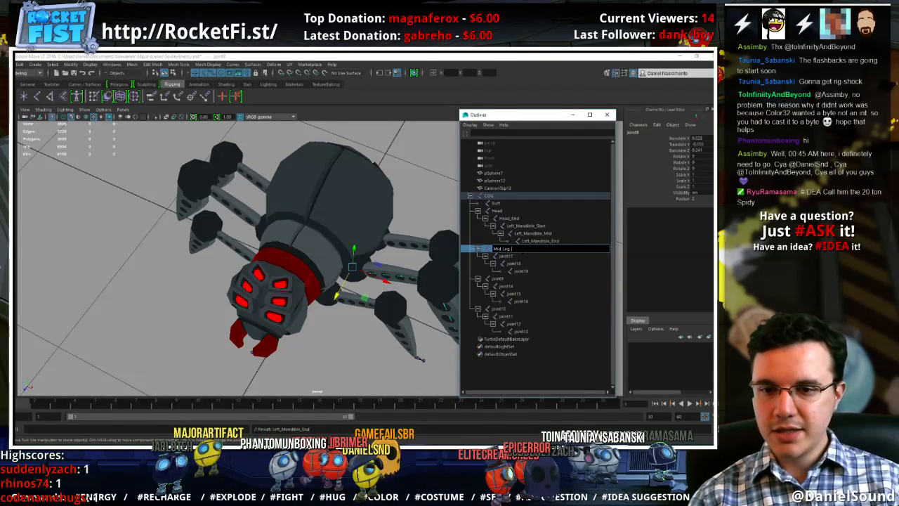
pyautogui.write('Left_')
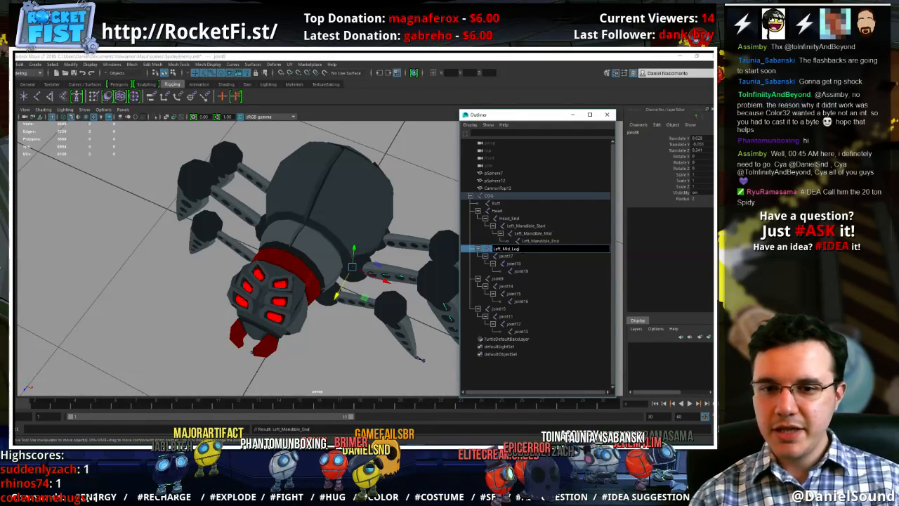
pyautogui.write('_Start')
pyautogui.press('Return')
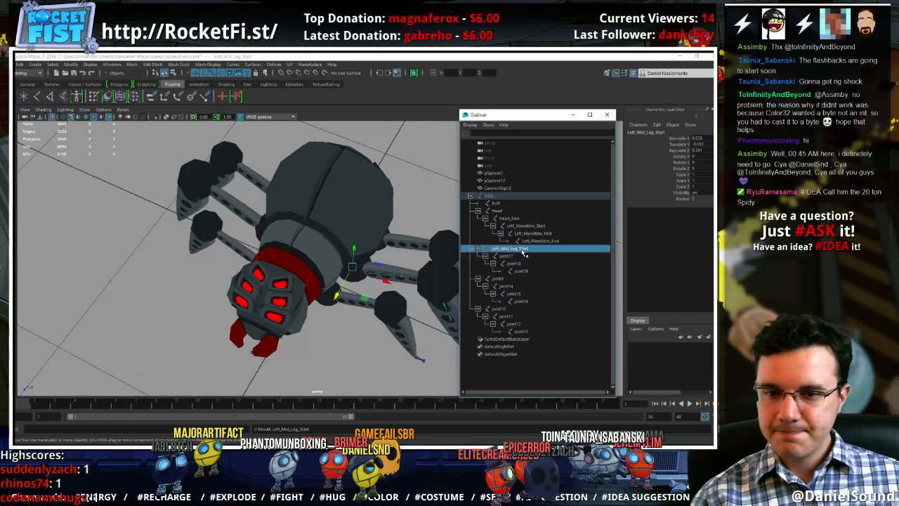
# Reuse the middle leg root's name to rename its child, joint17, as Left_Mid_Knee
pyautogui.doubleClick(523, 251)
pyautogui.hotkey('ctrl', 'c')
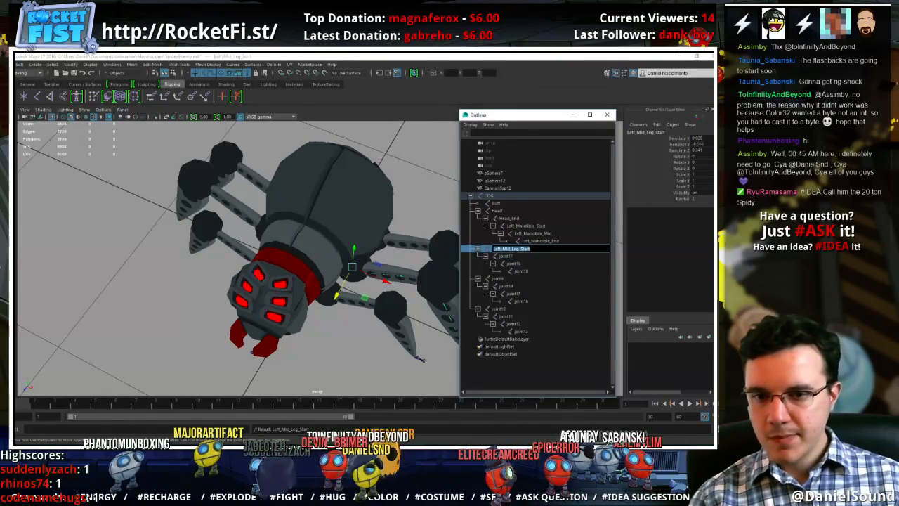
pyautogui.doubleClick(521, 257)
pyautogui.hotkey('ctrl', 'v')
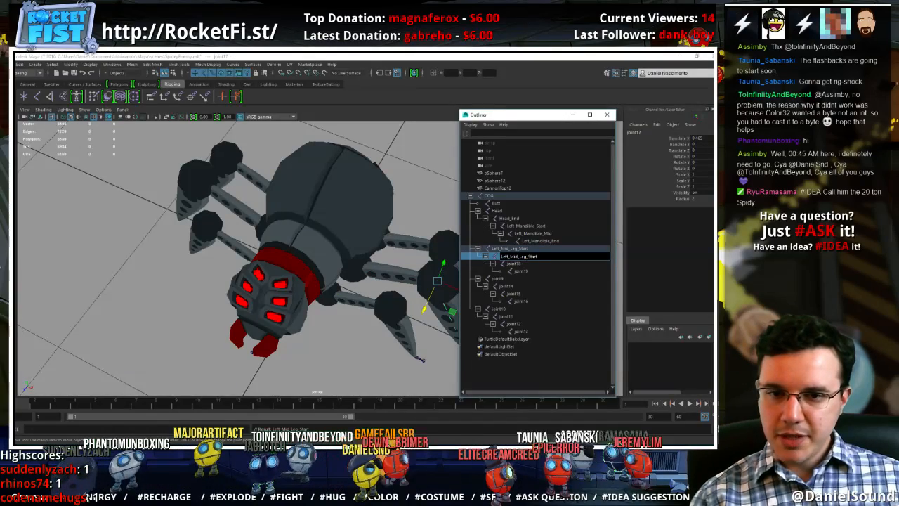
pyautogui.hotkey('shift', 'Left')
pyautogui.hotkey('shift', 'Left')
pyautogui.hotkey('shift', 'Left')
pyautogui.hotkey('shift', 'Left')
pyautogui.hotkey('shift', 'Left')
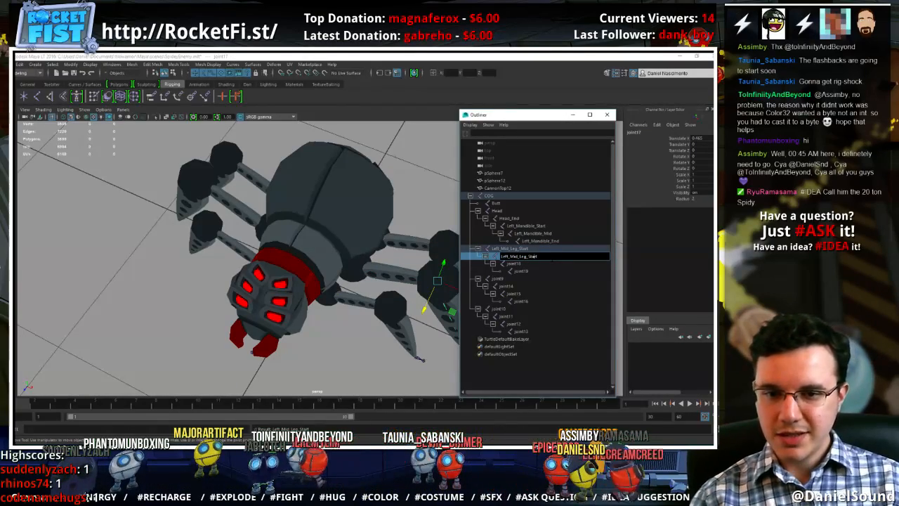
pyautogui.press('Left')
pyautogui.press('BackSpace')
pyautogui.write('Knee')
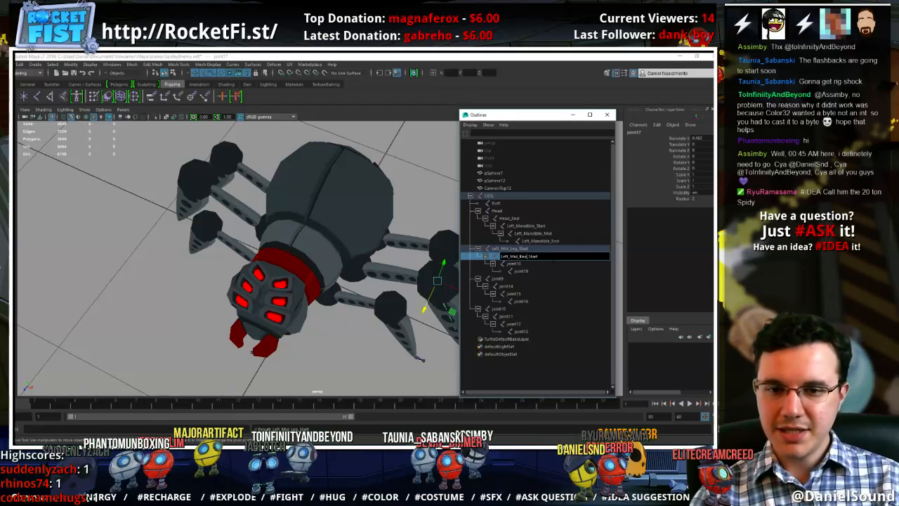
pyautogui.press('End')
pyautogui.press('BackSpace')
pyautogui.press('BackSpace')
pyautogui.press('BackSpace')
pyautogui.press('BackSpace')
pyautogui.press('BackSpace')
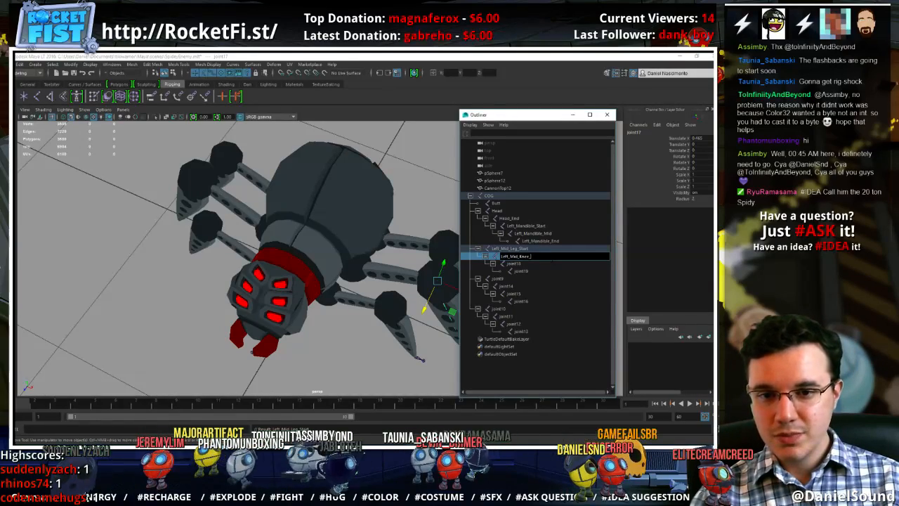
pyautogui.press('BackSpace')
pyautogui.press('Return')
# Remove the _Start suffix from the left middle leg's root joint so its name is Left_Mid_Leg
pyautogui.doubleClick(521, 265)
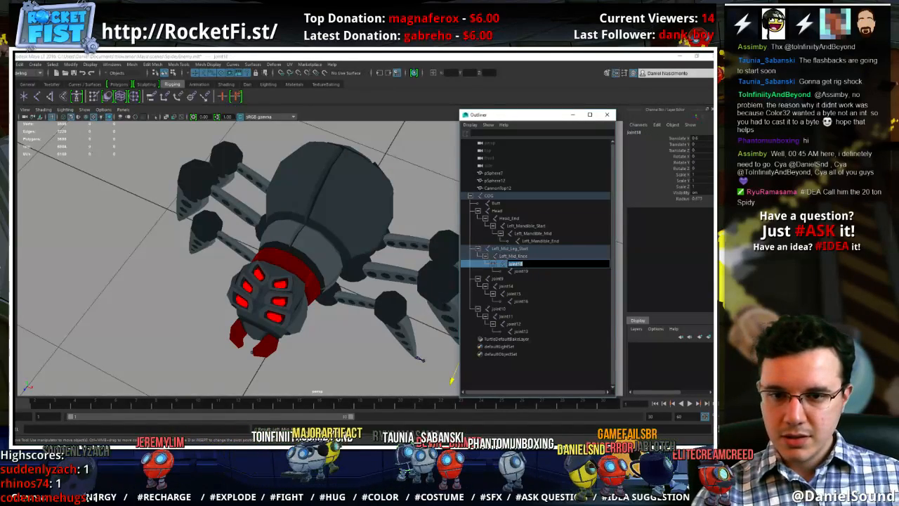
pyautogui.doubleClick(529, 250)
pyautogui.hotkey('ctrl', 'c')
pyautogui.moveTo(531, 250); pyautogui.dragTo(518, 249)
pyautogui.press('BackSpace')
pyautogui.press('Return')
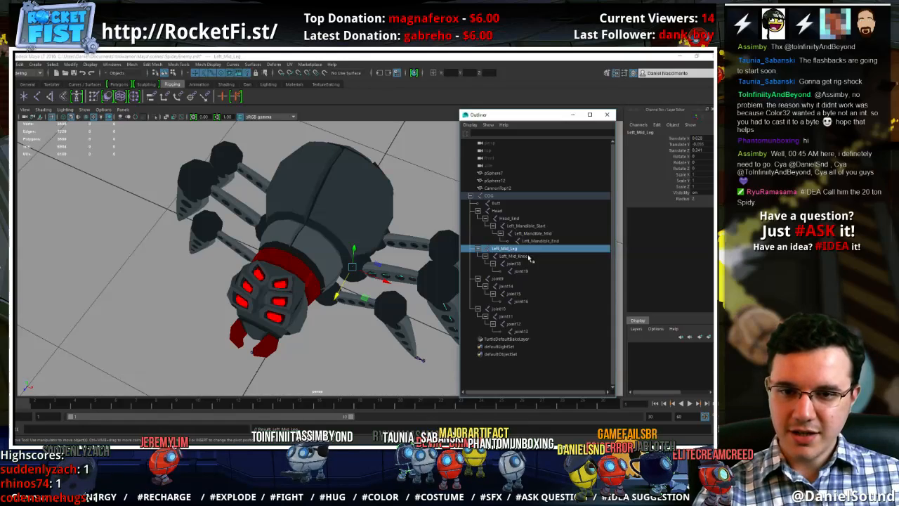
# Rename joint18, the child of the Left_Mid_Knee joint, as Left_Mid_Foot
pyautogui.doubleClick(535, 263)
pyautogui.hotkey('ctrl', 'v')
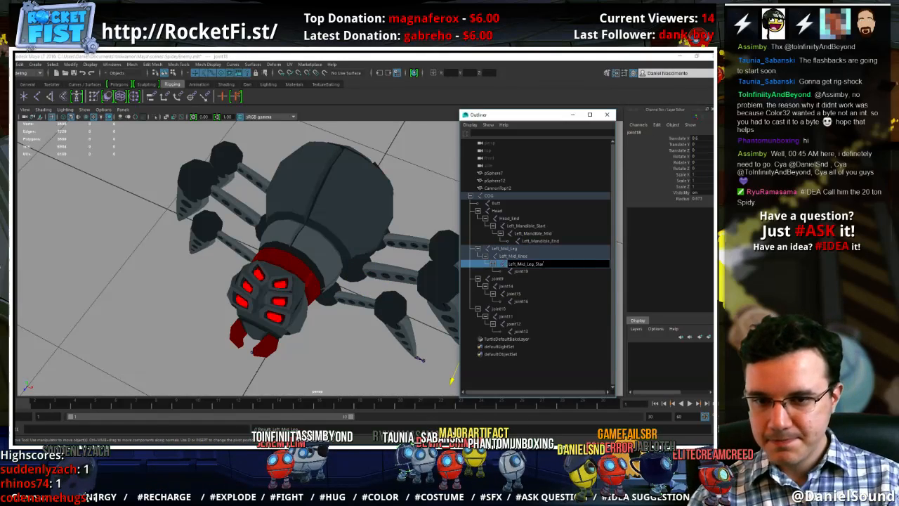
pyautogui.press('BackSpace')
pyautogui.press('BackSpace')
pyautogui.press('BackSpace')
pyautogui.write('Foot')
pyautogui.press('Return')
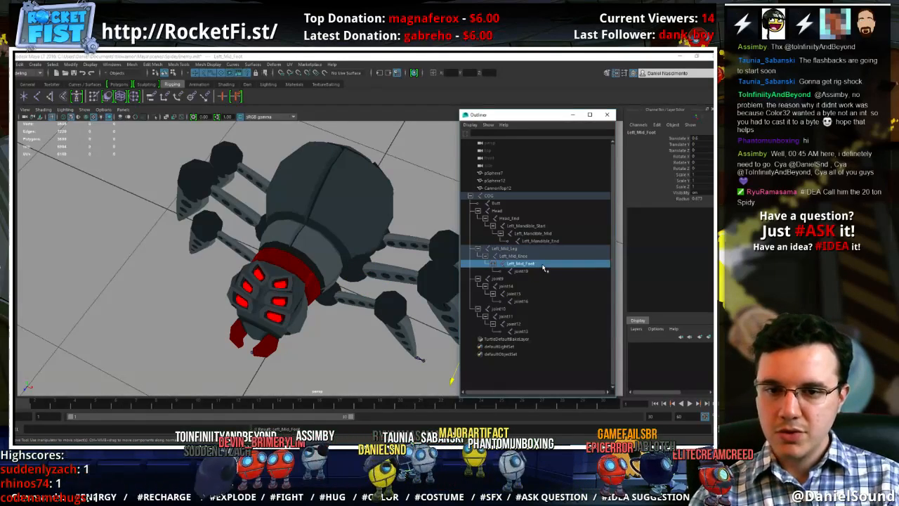
# Copy the Left_Mid_Foot name and rename its child, joint19, as Left_Mid_FootEnd
pyautogui.doubleClick(543, 272)
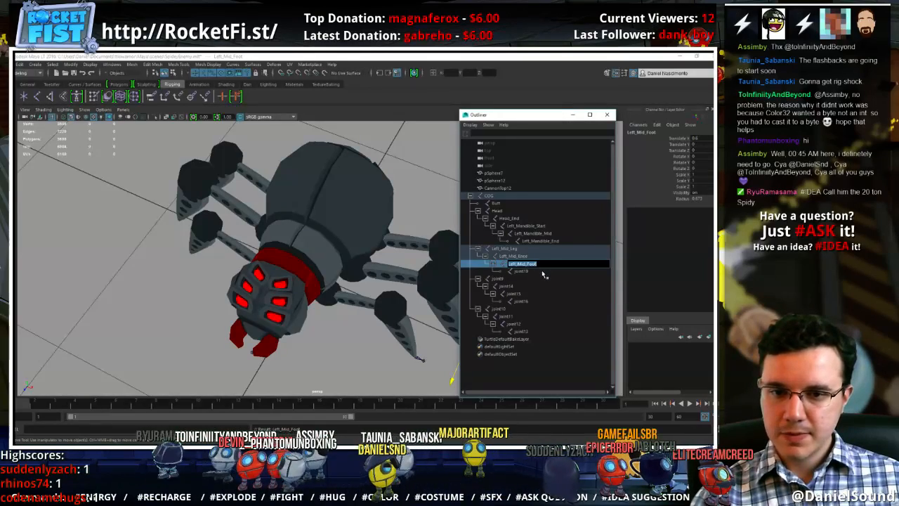
pyautogui.hotkey('ctrl', 'c')
pyautogui.doubleClick(543, 272)
pyautogui.hotkey('ctrl', 'v')
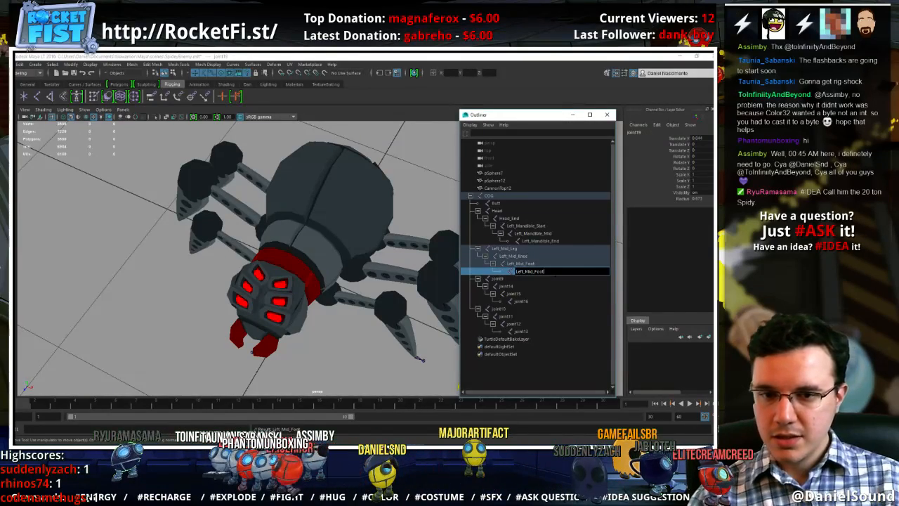
pyautogui.write('FootEnd')
pyautogui.press('Return')
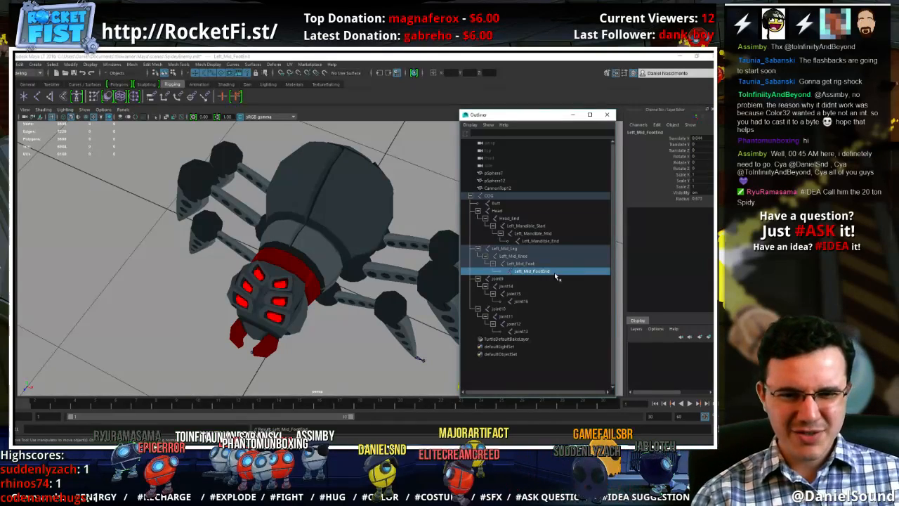
# Reuse the Left_Mid_Leg name to rename joint9, the root of the left back leg, as Left_Back_Leg
pyautogui.doubleClick(555, 272)
pyautogui.doubleClick(524, 250)
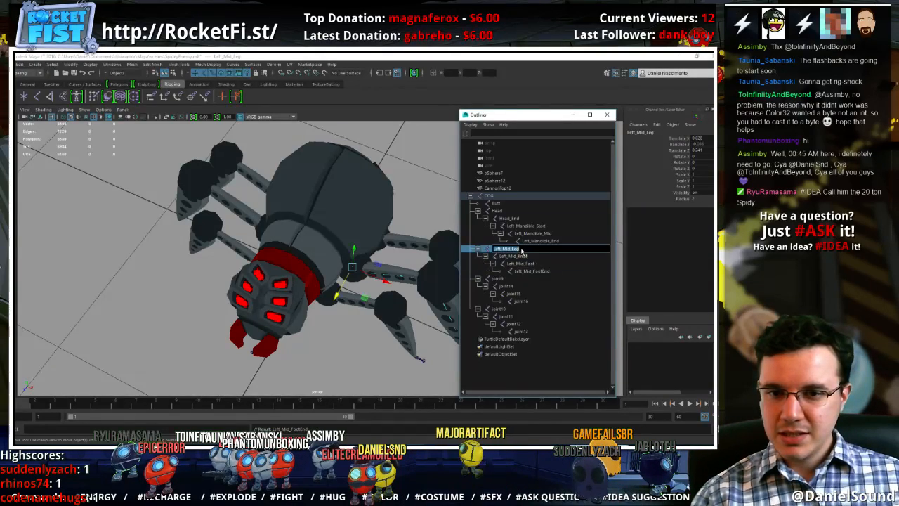
pyautogui.click(501, 280)
pyautogui.doubleClick(501, 280)
pyautogui.hotkey('ctrl', 'v')
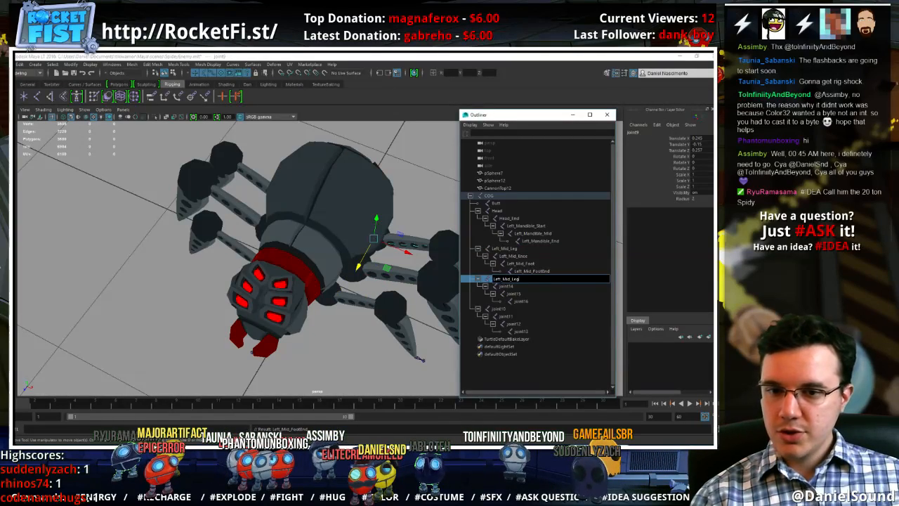
pyautogui.press('Left')
pyautogui.press('Left')
pyautogui.press('Left')
pyautogui.press('Left')
pyautogui.press('BackSpace')
pyautogui.press('BackSpace')
pyautogui.press('BackSpace')
pyautogui.write('Back')
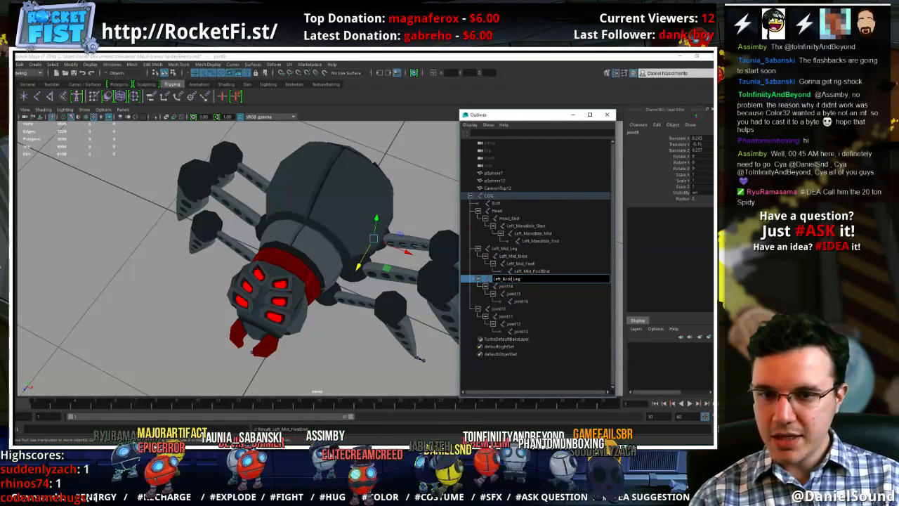
# Reuse the Left_Back_Leg name to rename its child, joint14, as Left_Back_Knee
pyautogui.hotkey('ctrl', 'a')
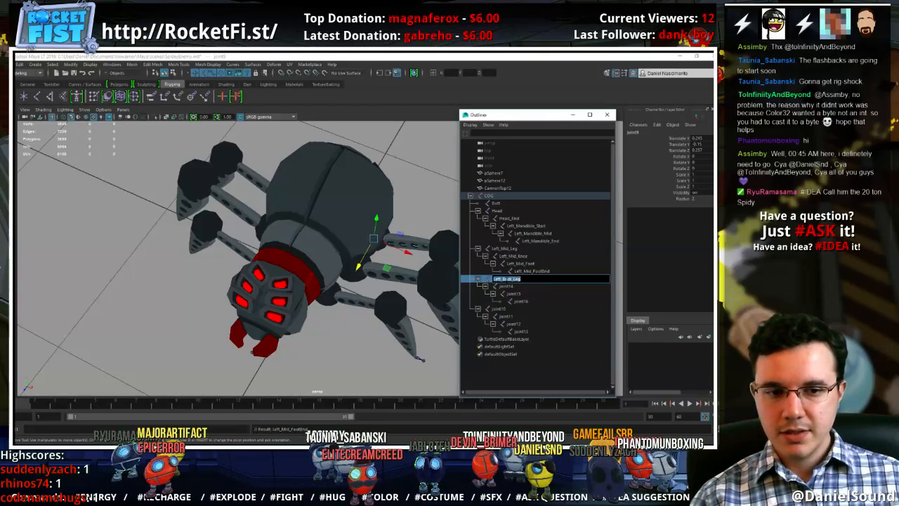
pyautogui.click(529, 286)
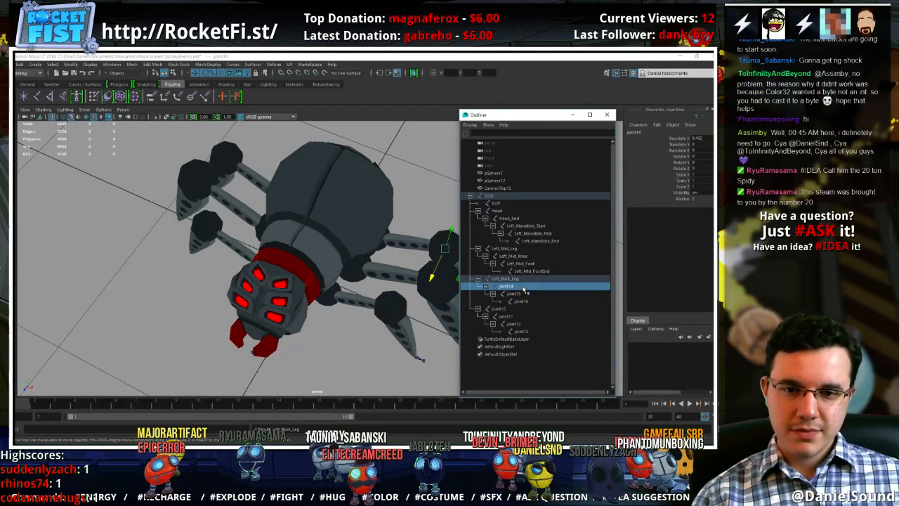
pyautogui.doubleClick(526, 288)
pyautogui.hotkey('ctrl', 'v')
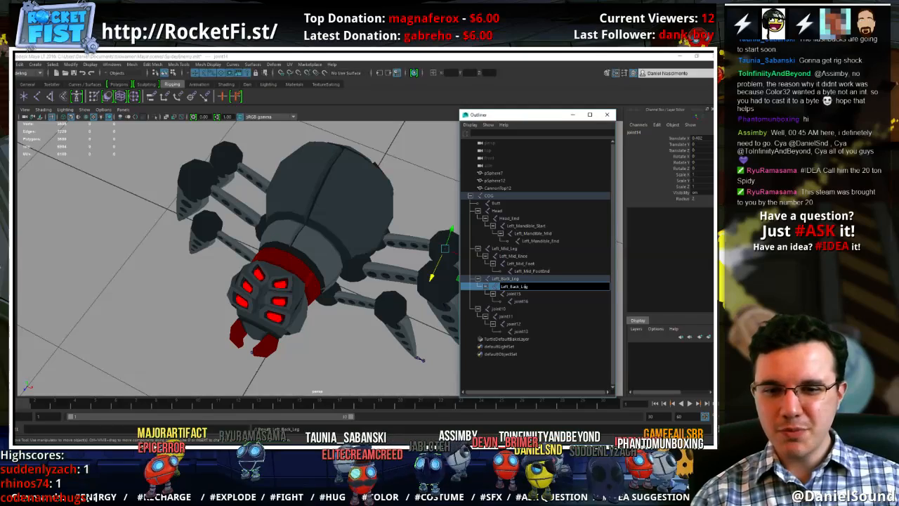
pyautogui.hotkey('shift', 'End')
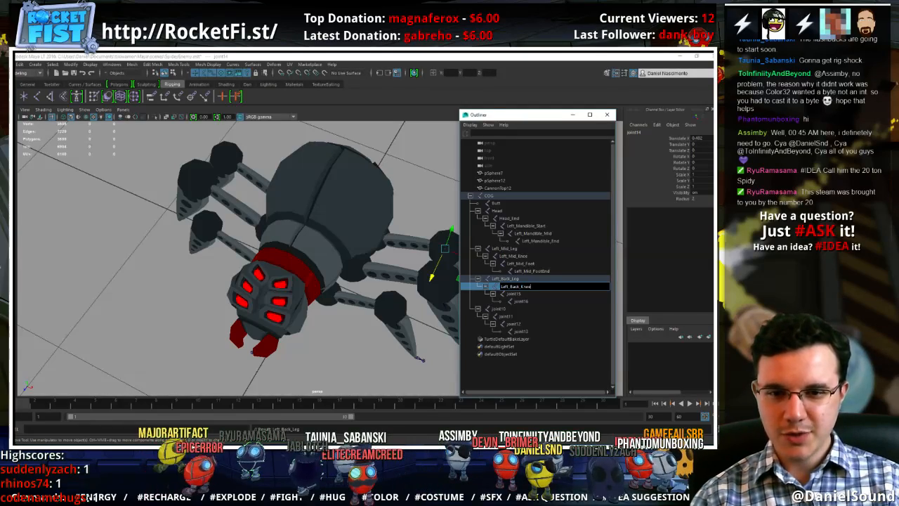
pyautogui.press('Return')
# Copy the Left_Back_Knee name and rename its child, joint15, as Left_Back_Foot
pyautogui.doubleClick(525, 287)
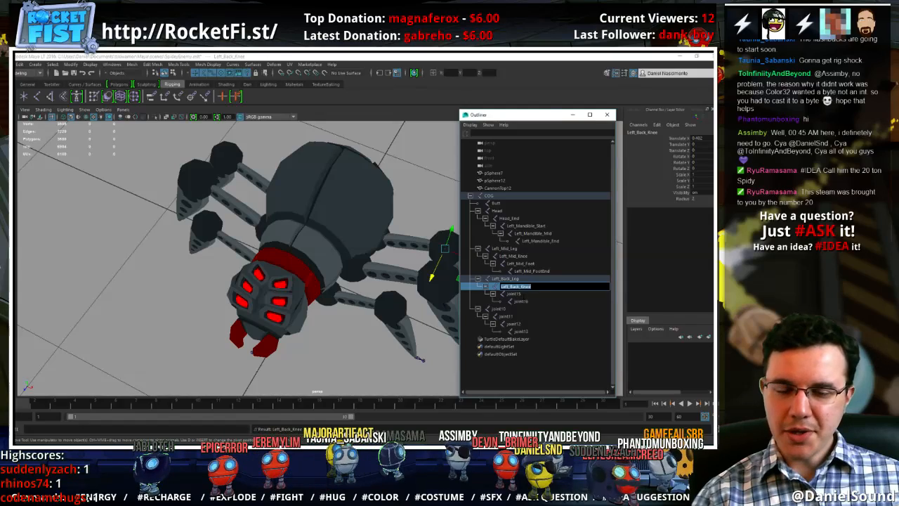
pyautogui.doubleClick(517, 294)
pyautogui.hotkey('ctrl', 'v')
pyautogui.press('BackSpace')
pyautogui.press('BackSpace')
pyautogui.press('BackSpace')
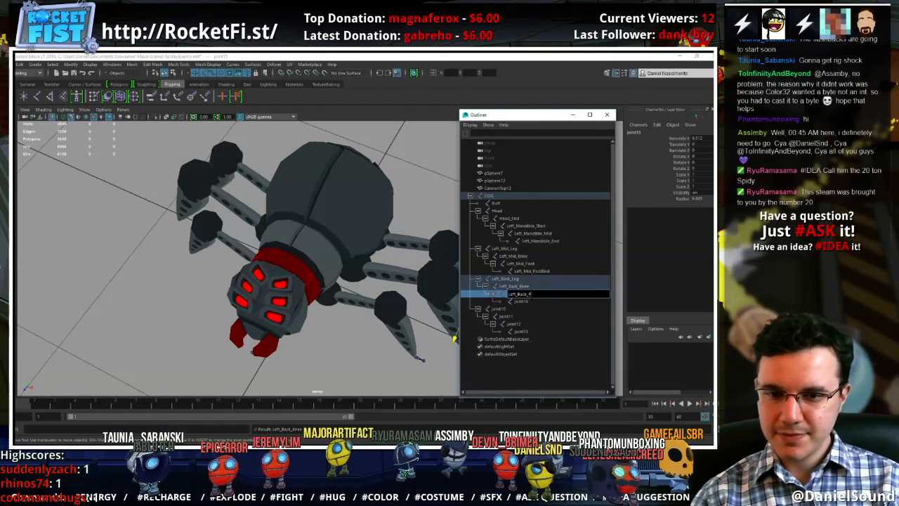
pyautogui.write('Foot')
pyautogui.press('Return')
# Reuse the copied Left_Back_Knee name to rename joint16, the child of Left_Back_Foot, as Left_Back_FootEnd
pyautogui.click(538, 303)
pyautogui.doubleClick(538, 302)
pyautogui.hotkey('ctrl', 'v')
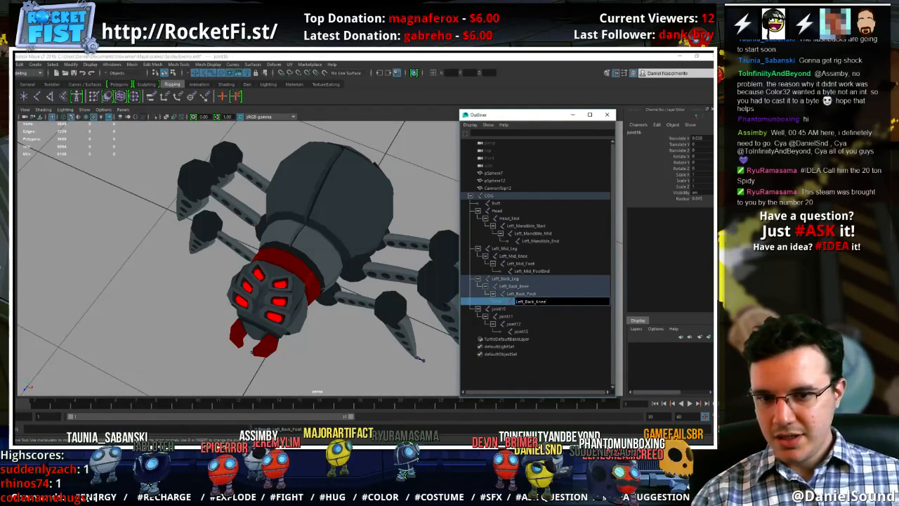
pyautogui.write('Foot_End')
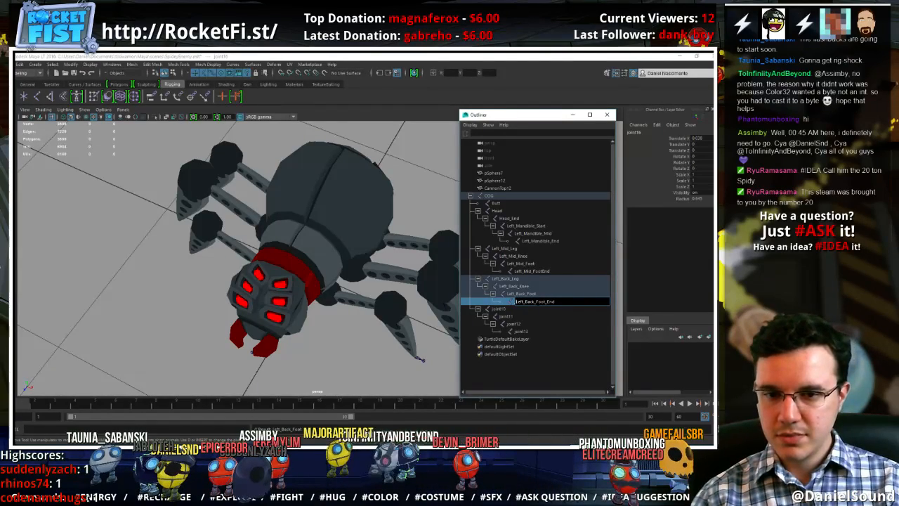
pyautogui.press('Return')
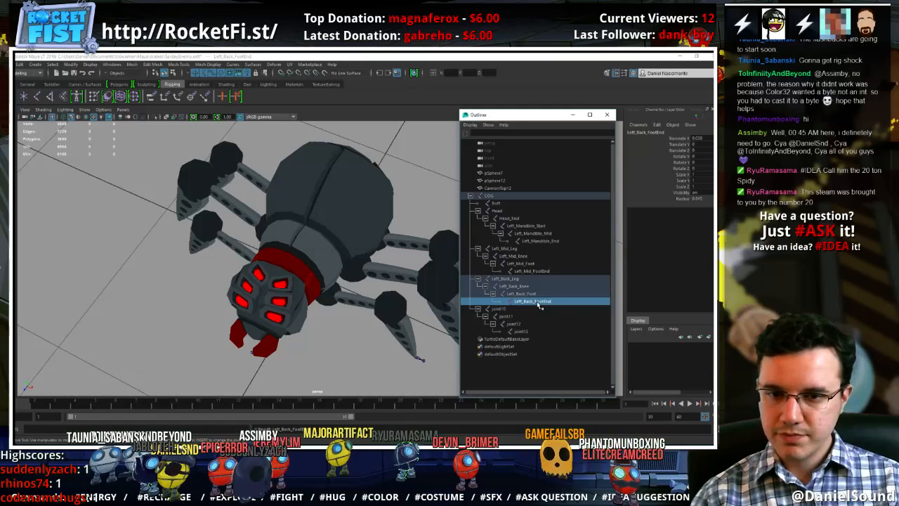
# Reuse the copied Left_Back_Knee name to rename joint10, the root of the left front leg, as Left_Front_Leg
pyautogui.doubleClick(522, 309)
pyautogui.hotkey('ctrl', 'v')
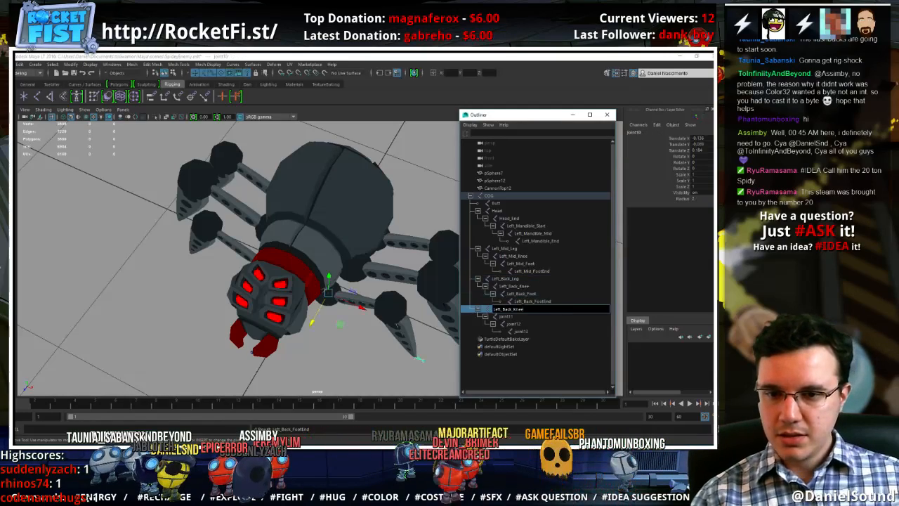
pyautogui.press('Delete')
pyautogui.press('Delete')
pyautogui.press('Delete')
pyautogui.press('Delete')
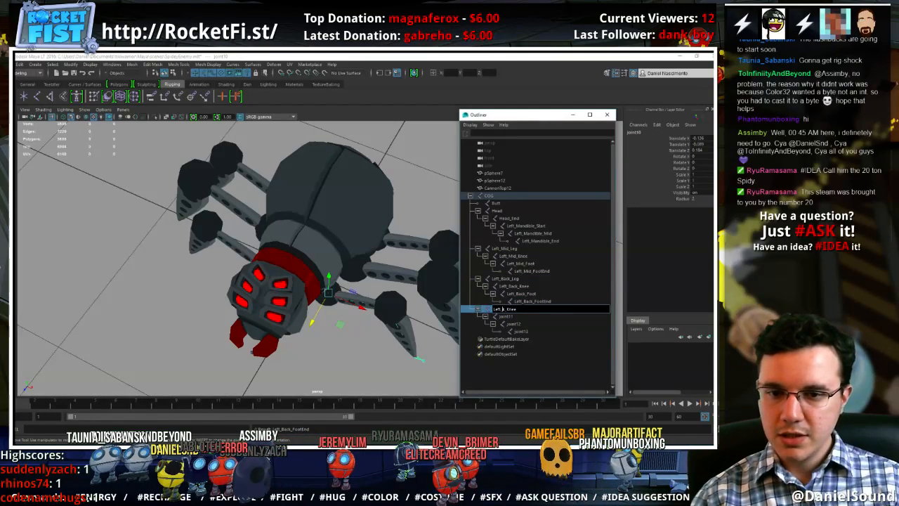
pyautogui.write('Front')
pyautogui.press('Right')
pyautogui.hotkey('shift', 'End')
pyautogui.write('Leg')
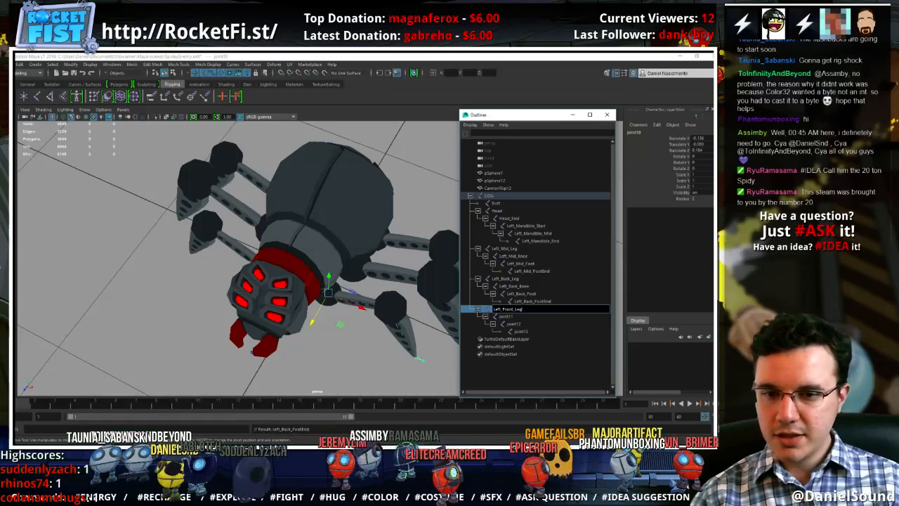
pyautogui.press('Return')
# Rename joint11, the child of the Left_Front_Leg joint, as Left_Front_Knee
pyautogui.doubleClick(523, 316)
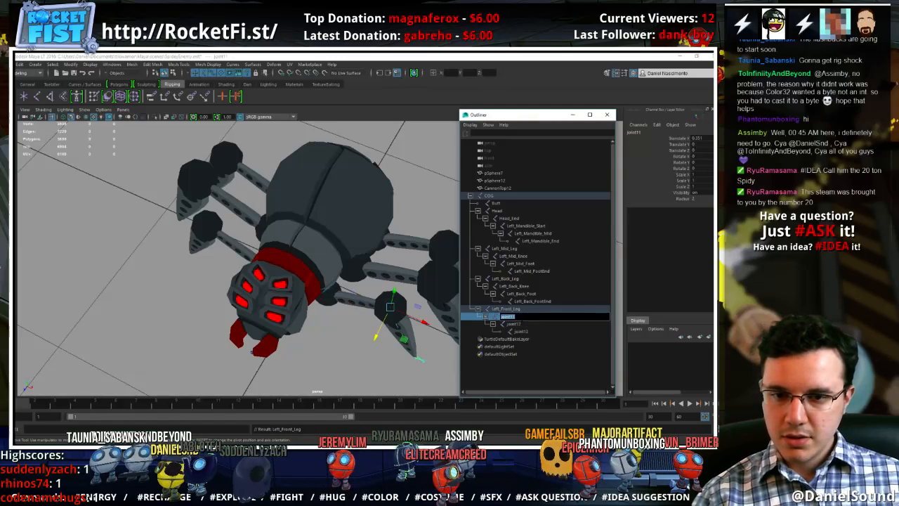
pyautogui.write('Left_Front_Knee')
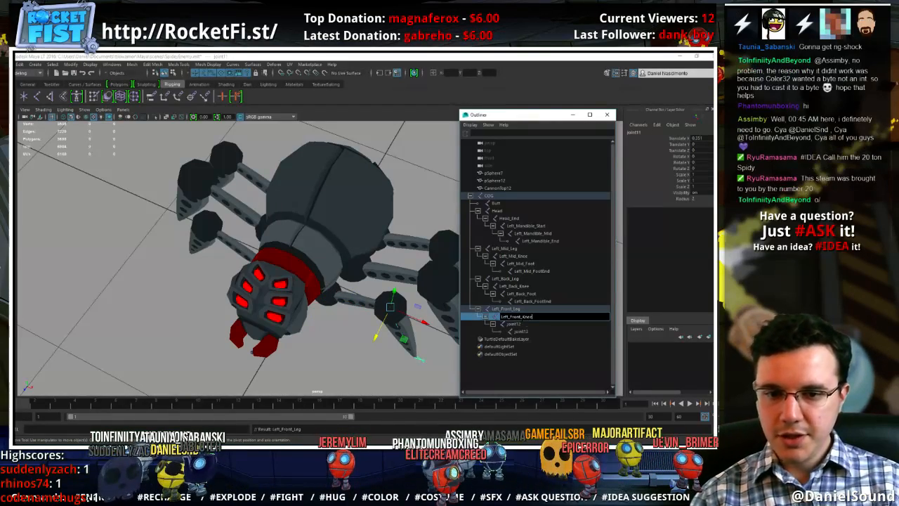
pyautogui.press('Return')
# Open the name of joint12, the child of the Left_Front_Knee joint, for editing
pyautogui.doubleClick(520, 324)
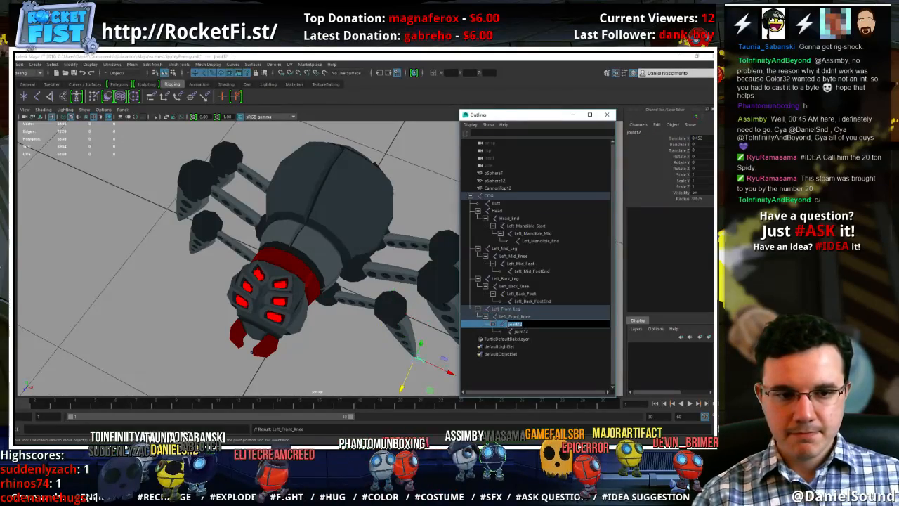
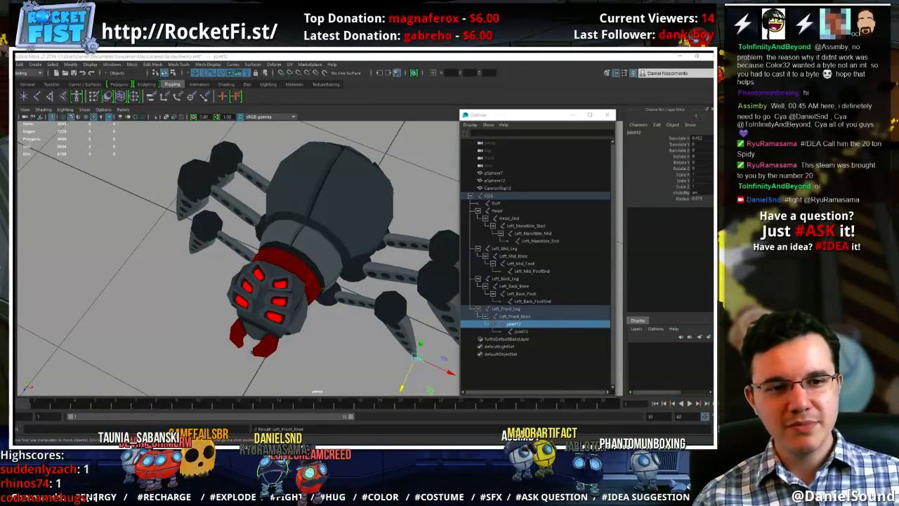
# Rename joint12, the child of the Left_Front_Knee joint, as Left_Front_Foot
pyautogui.doubleClick(528, 325)
pyautogui.write('Left_Front_Leg')
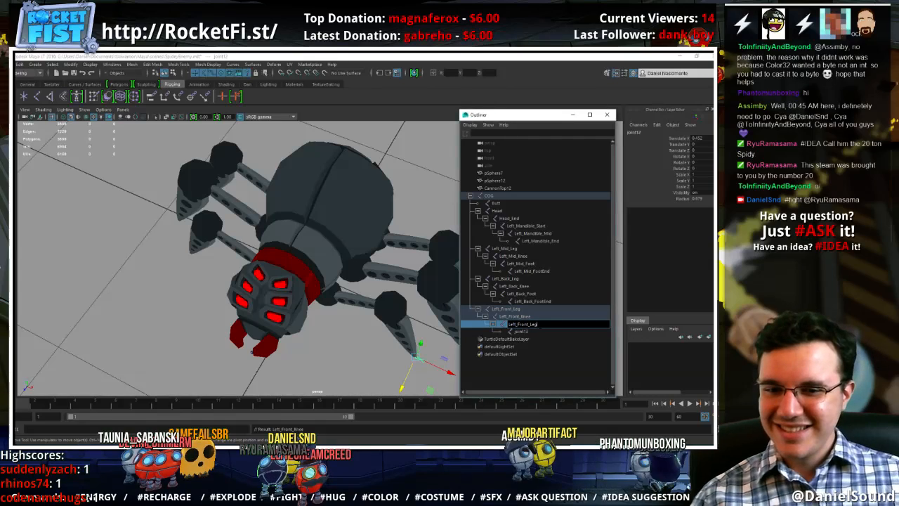
pyautogui.write('Foot')
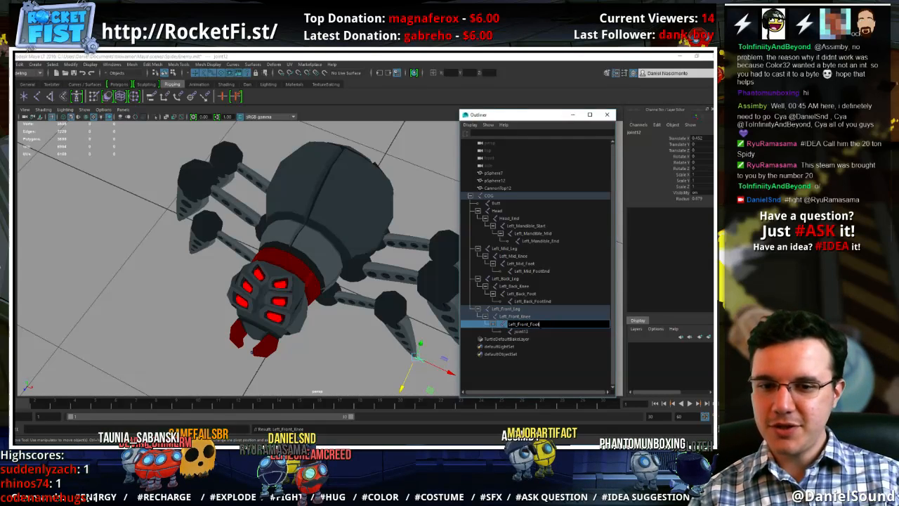
pyautogui.press('Return')
# Rename joint13, the child of the Left_Front_Foot joint, as Left_Front_FootEnd
pyautogui.doubleClick(549, 332)
pyautogui.write('Left_Front_Foot')
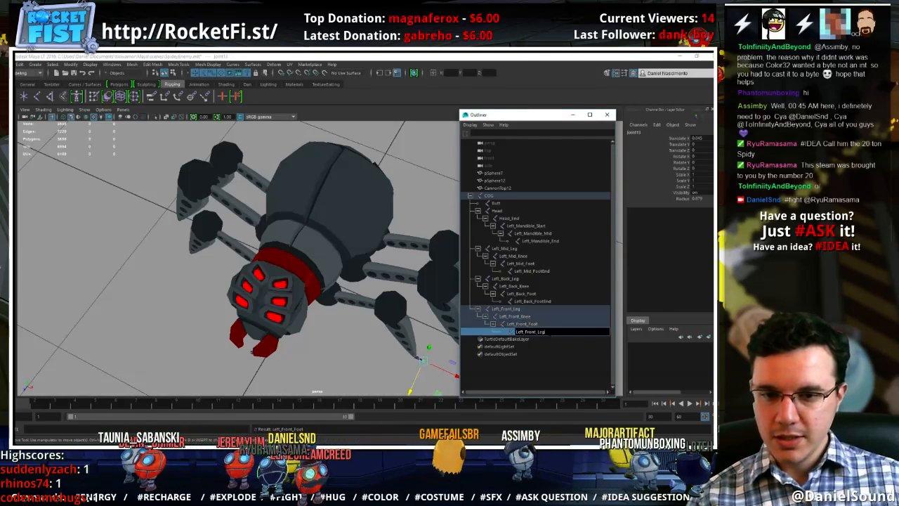
pyautogui.write('End')
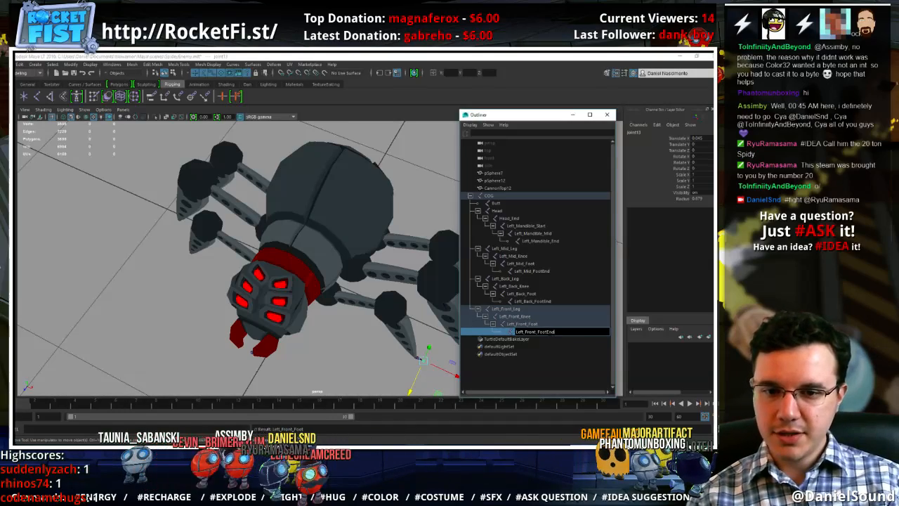
pyautogui.press('Return')
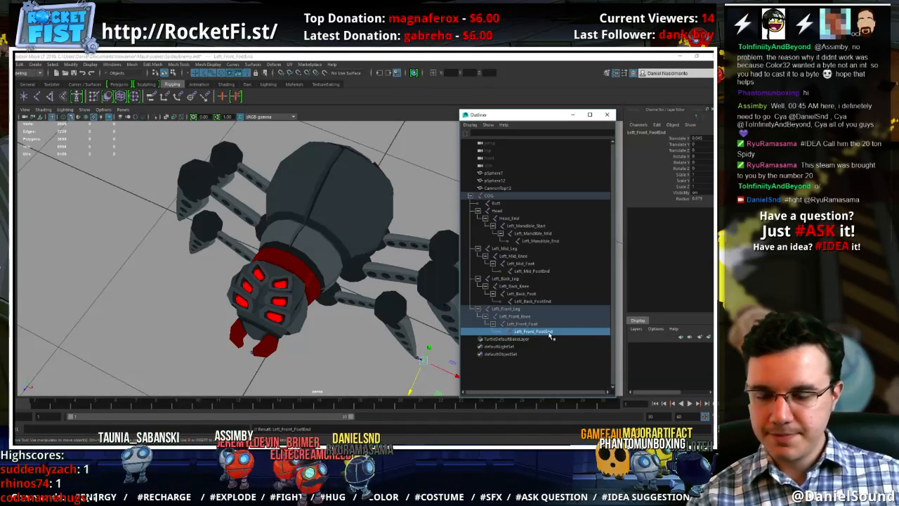
# Try to mirror the left mandible, mid leg, back leg and front leg chains together across YZ with Behavior, replacing Left with Right in the names
pyautogui.click(521, 226)
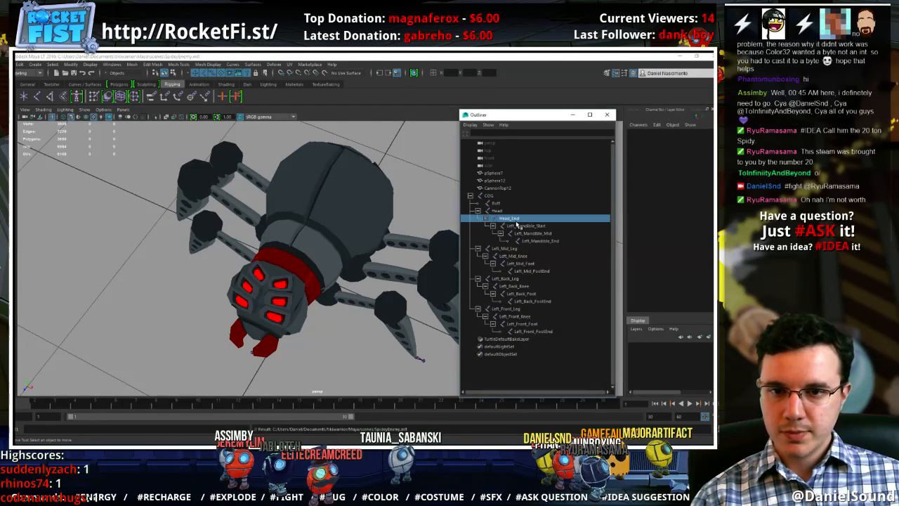
pyautogui.keyDown('ctrl'); pyautogui.click(512, 248); pyautogui.keyUp('ctrl')
pyautogui.keyDown('ctrl'); pyautogui.click(504, 278); pyautogui.keyUp('ctrl')
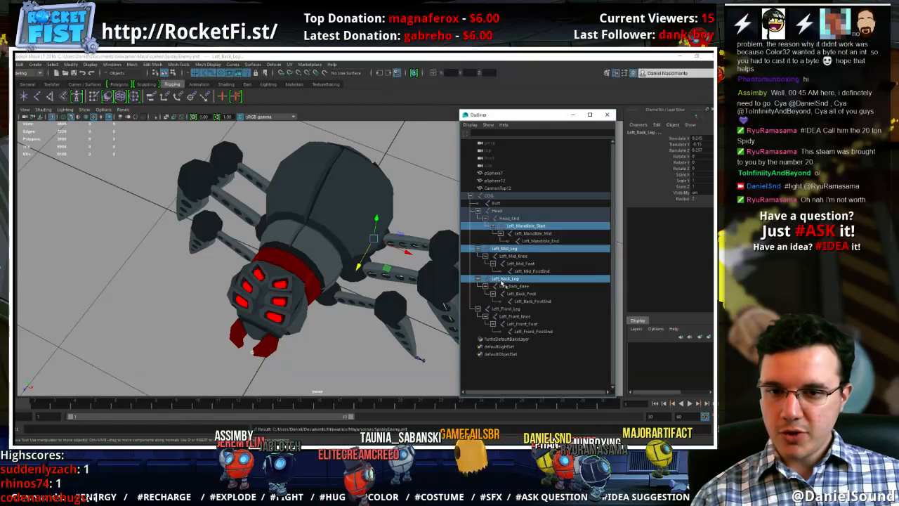
pyautogui.keyDown('ctrl'); pyautogui.click(491, 309); pyautogui.keyUp('ctrl')
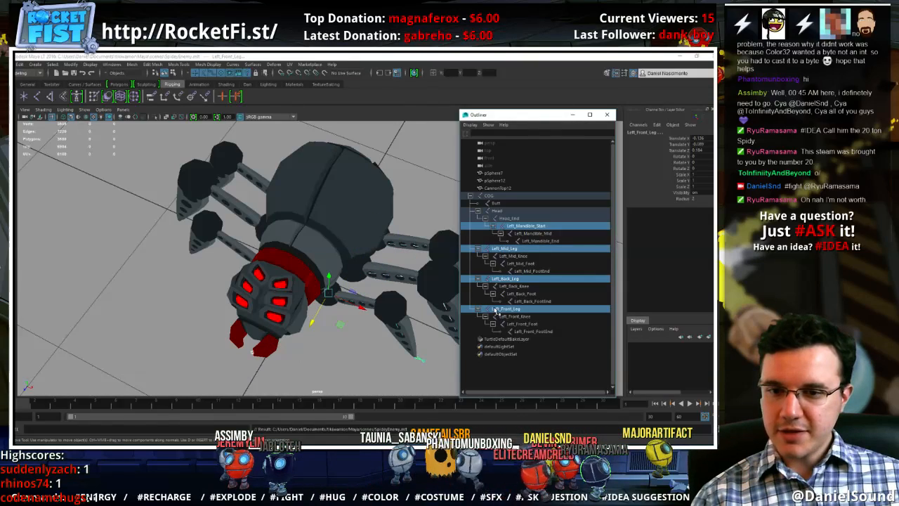
pyautogui.click(178, 64)
pyautogui.click(198, 65)
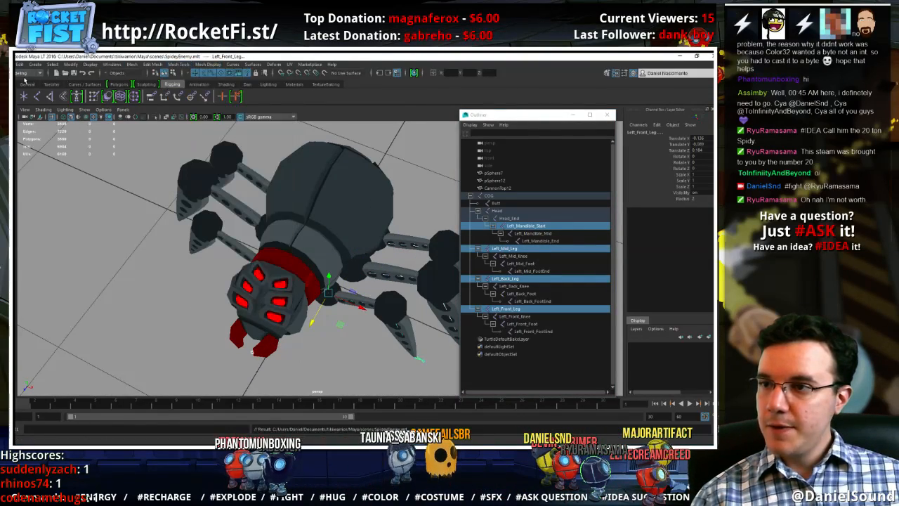
pyautogui.click(27, 75)
pyautogui.click(28, 86)
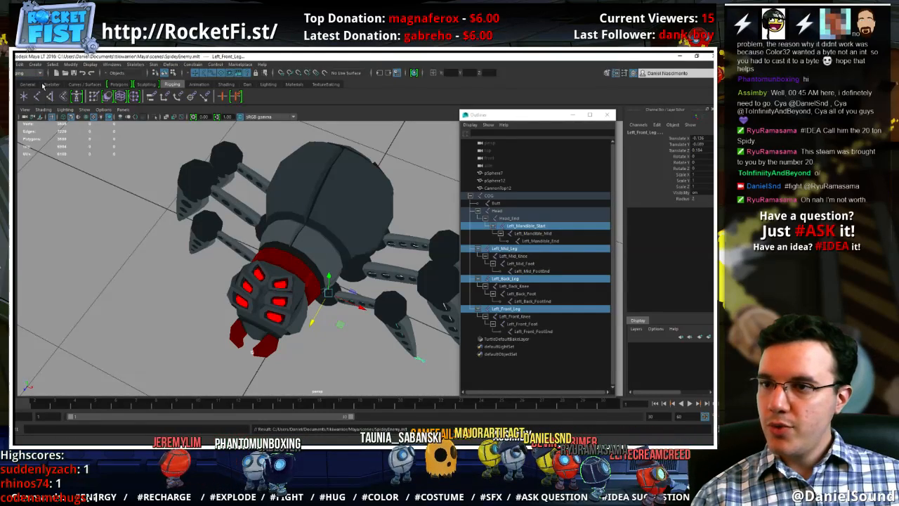
pyautogui.click(135, 65)
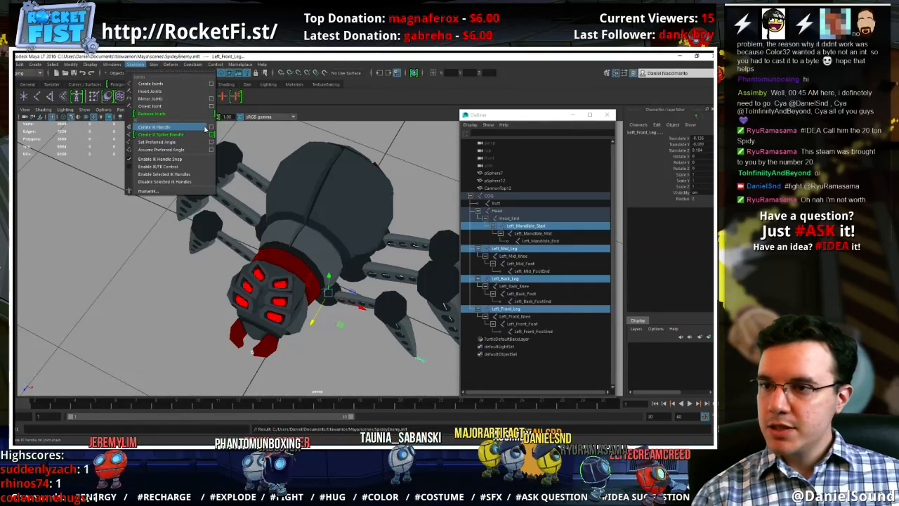
pyautogui.click(211, 99)
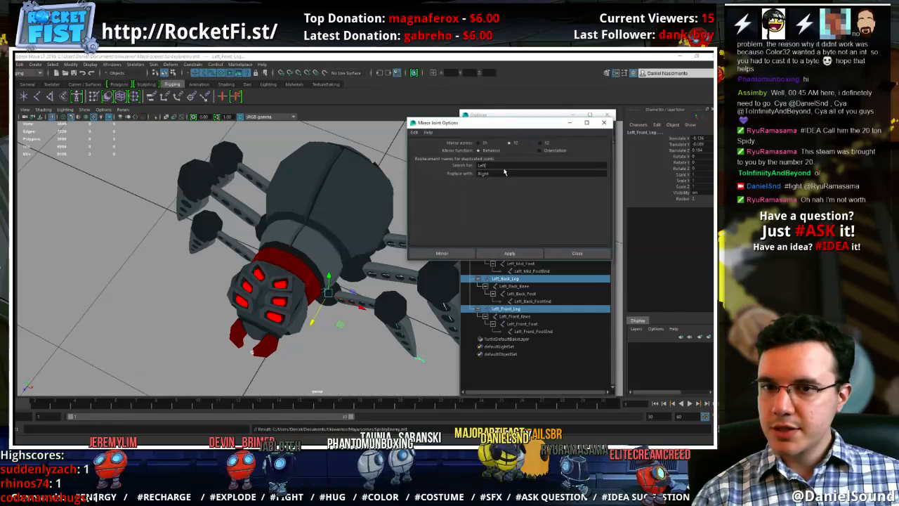
pyautogui.click(507, 255)
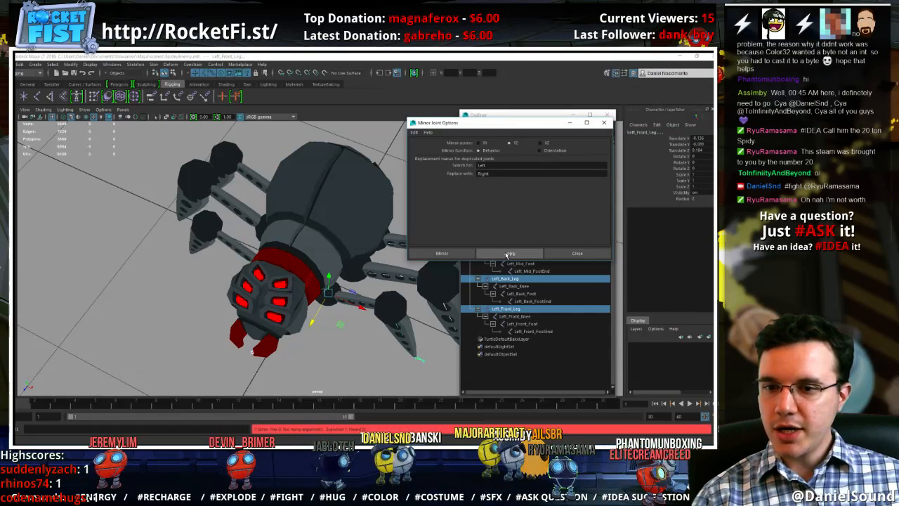
# Mirror only the Left_Front_Leg joint chain across YZ with Left replaced by Right, undoing the extra repeat of the command
pyautogui.click(509, 309)
pyautogui.click(442, 253)
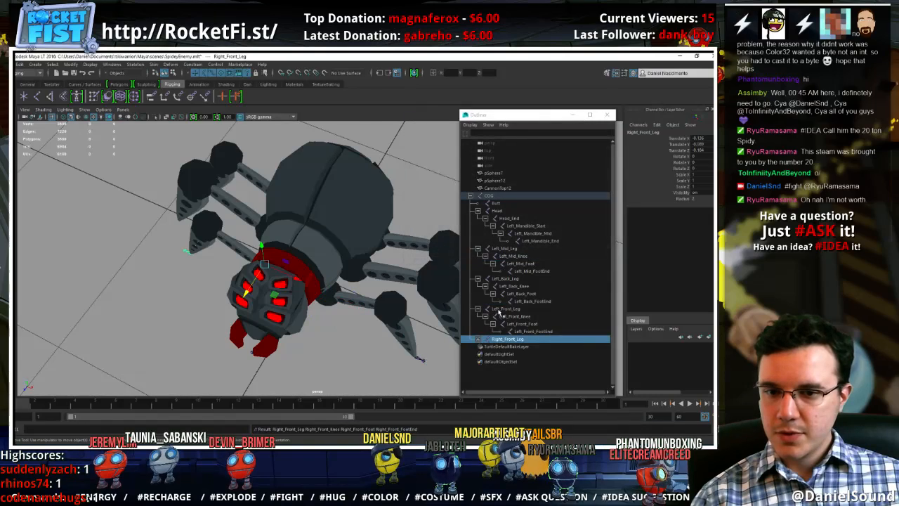
pyautogui.press('g')
pyautogui.hotkey('ctrl', 'z')
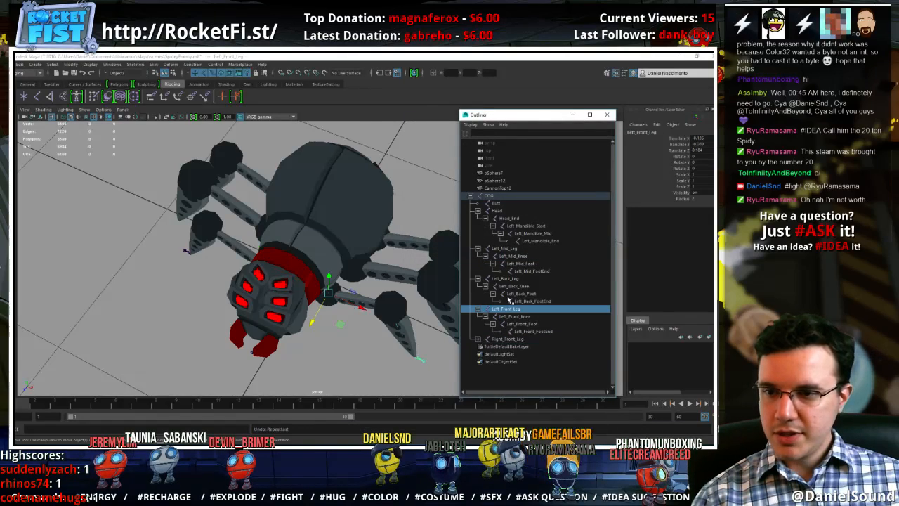
# Repeat the joint mirroring for the Left_Back_Leg, Left_Mid_Leg and Left_Mandible_Start chains, one at a time
pyautogui.click(507, 279)
pyautogui.press('g')
pyautogui.click(509, 250)
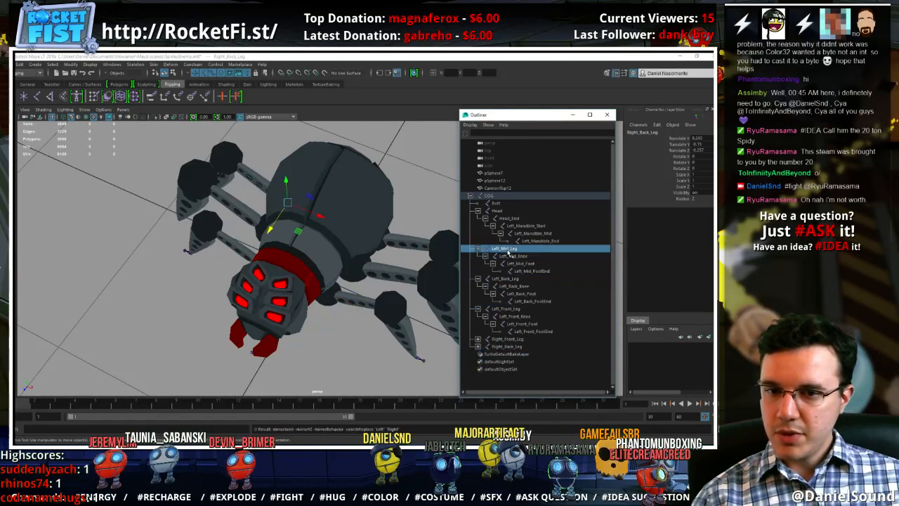
pyautogui.press('g')
pyautogui.click(510, 226)
pyautogui.press('g')
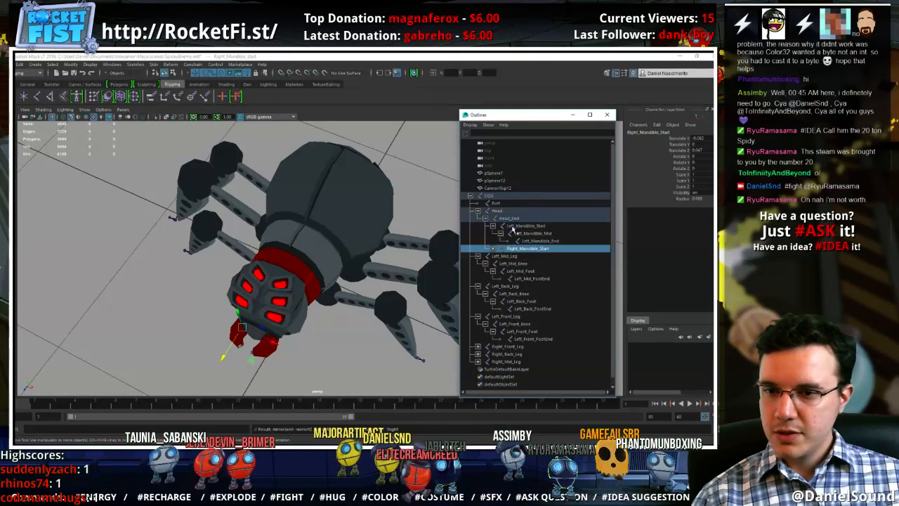
# Temporarily hide the polygons in the viewport to examine the mirrored skeleton from several angles, and show them again
pyautogui.click(418, 215)
pyautogui.keyDown('alt'); pyautogui.moveTo(318, 259); pyautogui.dragTo(281, 220); pyautogui.keyUp('alt')
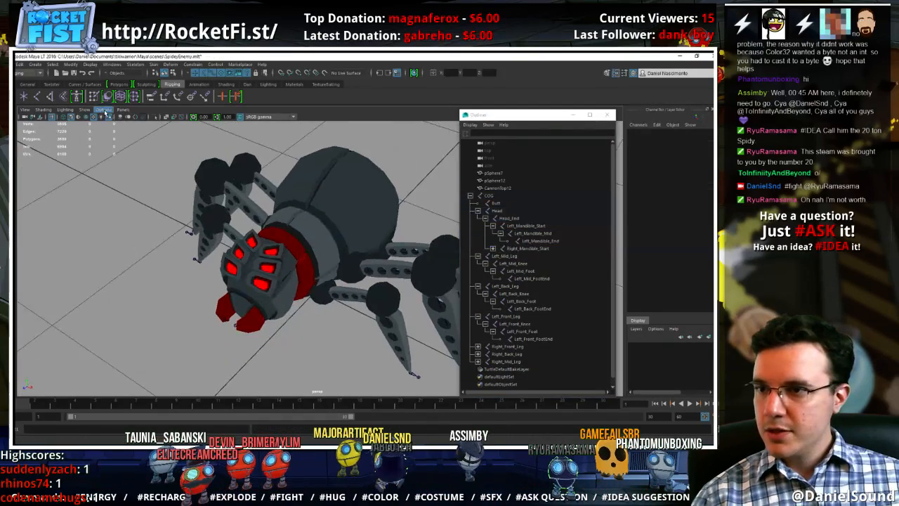
pyautogui.click(85, 110)
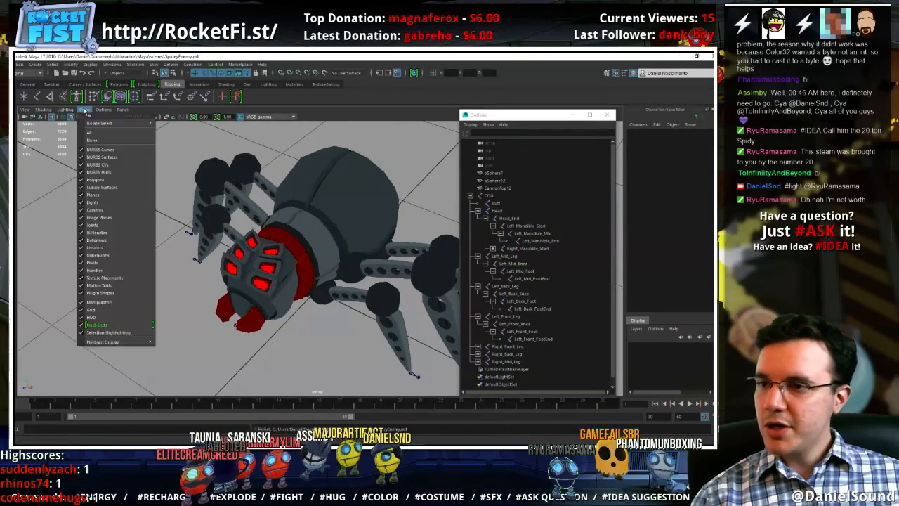
pyautogui.click(105, 189)
pyautogui.keyDown('alt'); pyautogui.moveTo(262, 275); pyautogui.dragTo(238, 265); pyautogui.keyUp('alt')
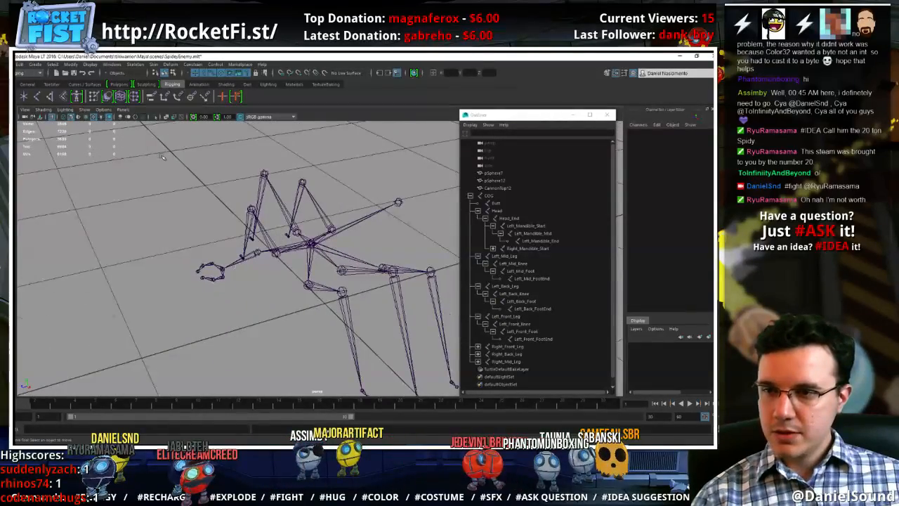
pyautogui.click(84, 110)
pyautogui.click(106, 180)
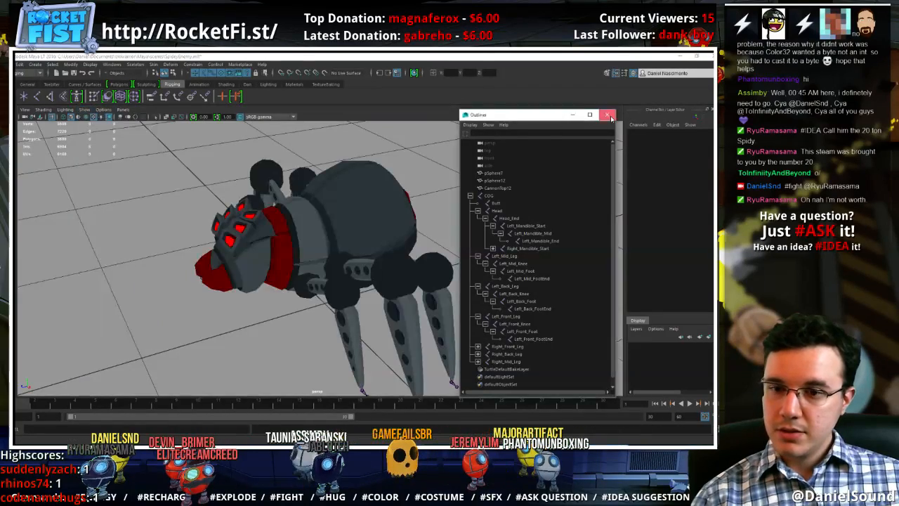
# Close the Outliner and open the Control Maker tool
pyautogui.click(610, 115)
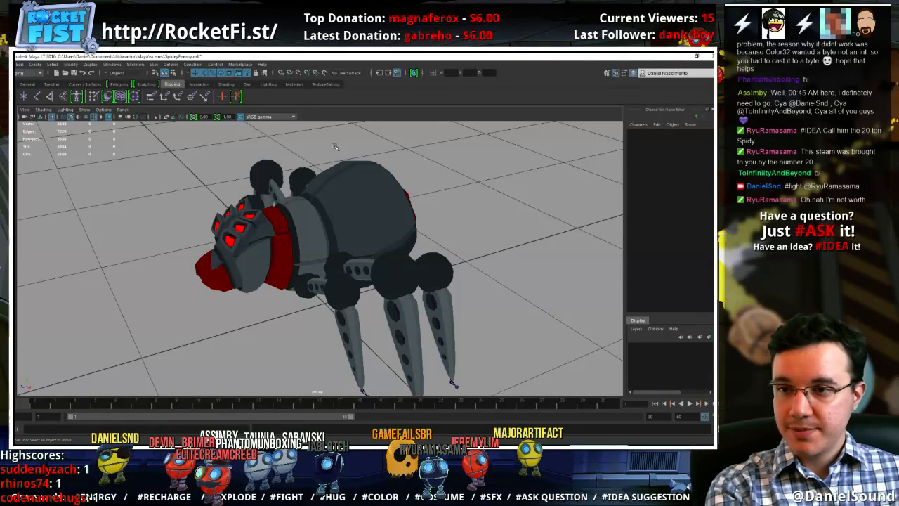
pyautogui.click(246, 84)
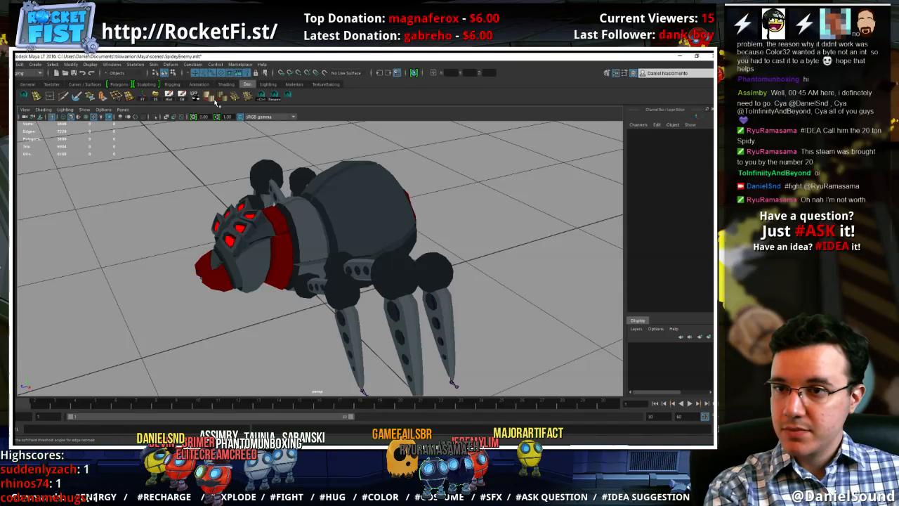
pyautogui.click(261, 96)
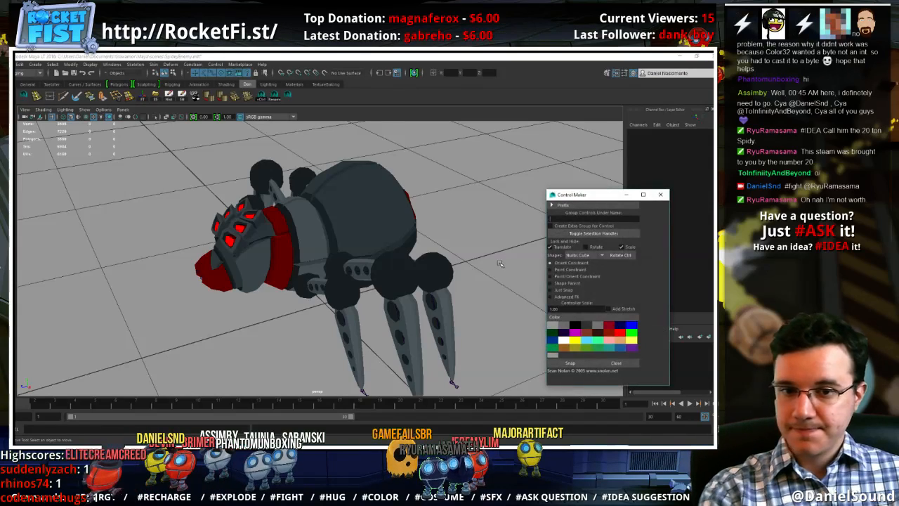
# Turn off the Translate lock-and-hide option in Control Maker and set the control color to blue
pyautogui.write('w')
pyautogui.keyDown('alt'); pyautogui.moveTo(353, 336); pyautogui.dragTo(349, 297, button='middle'); pyautogui.keyUp('alt')
pyautogui.keyDown('alt'); pyautogui.moveTo(350, 297); pyautogui.dragTo(355, 314); pyautogui.keyUp('alt')
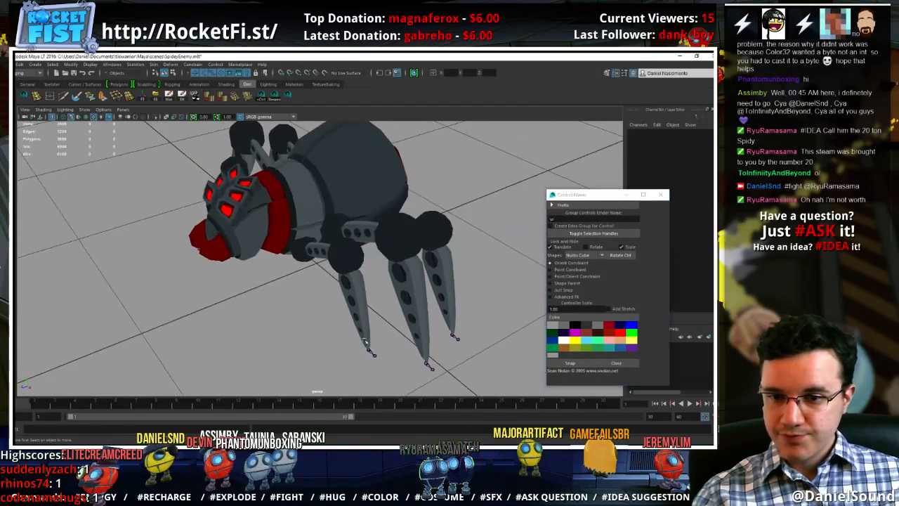
pyautogui.click(369, 350)
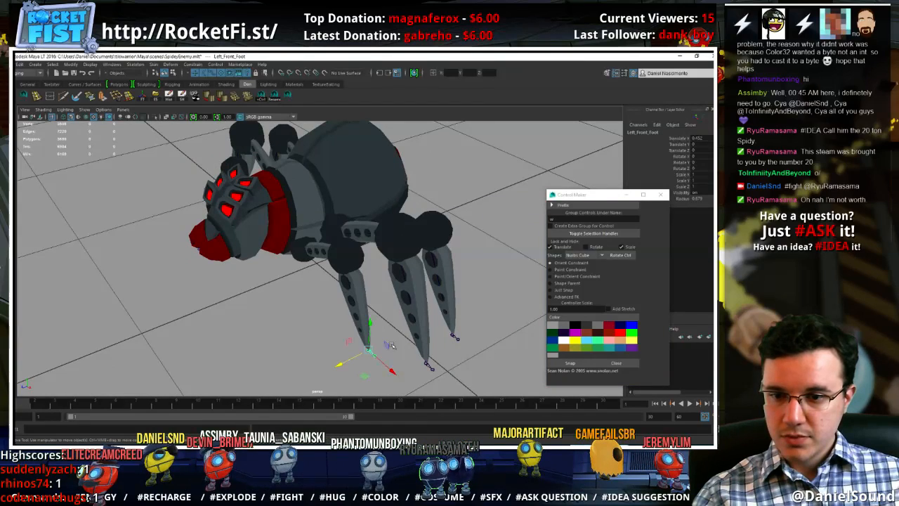
pyautogui.click(568, 246)
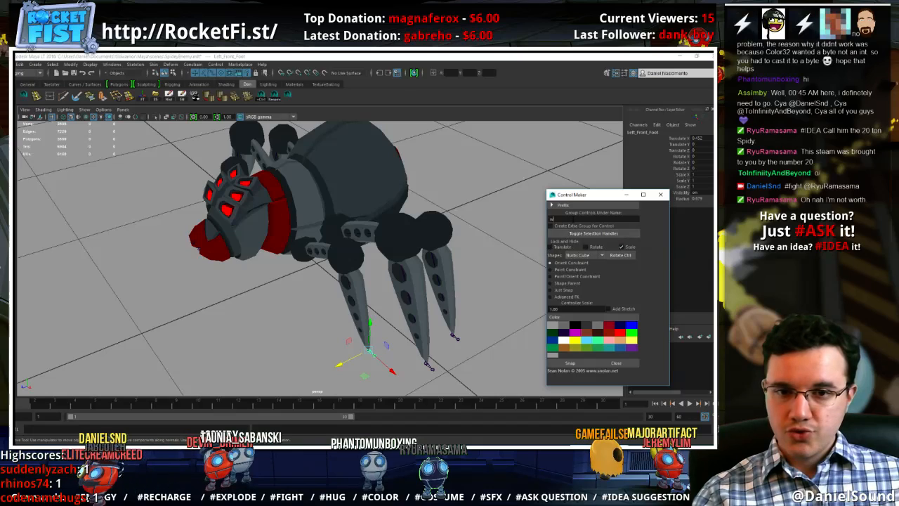
pyautogui.click(510, 195)
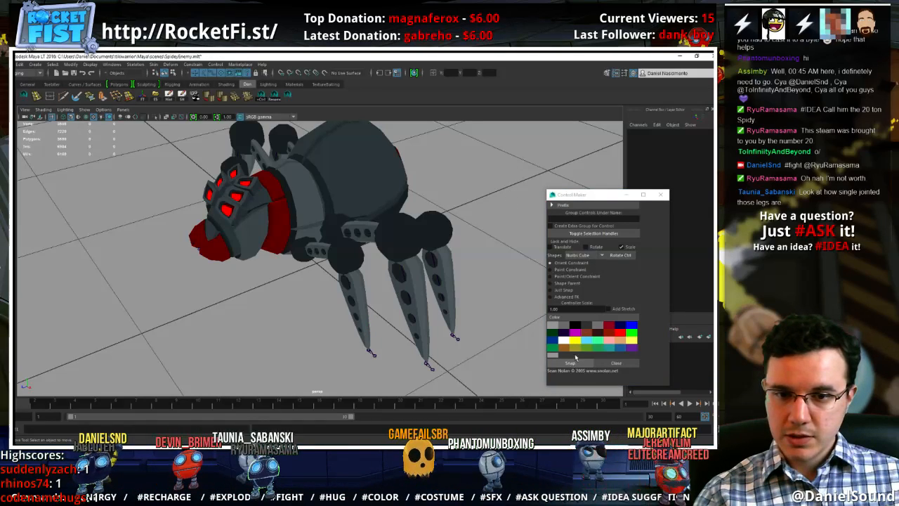
pyautogui.click(632, 328)
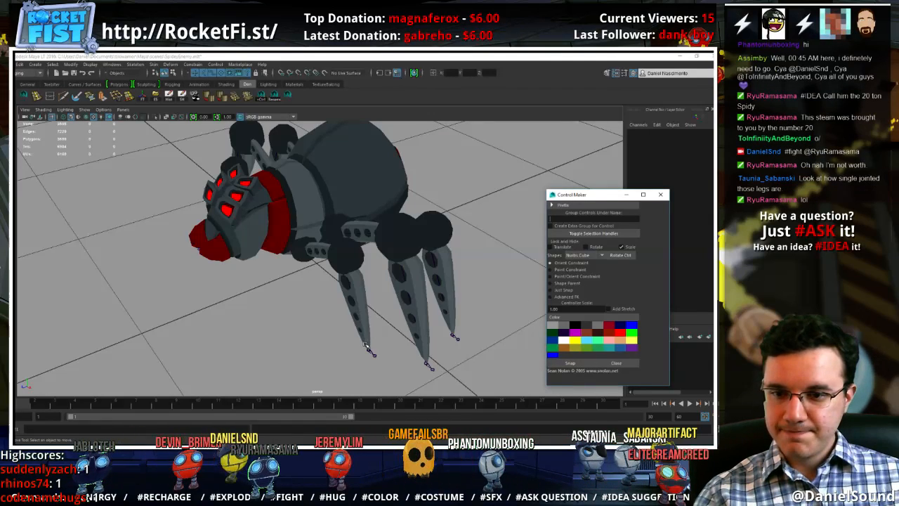
# Try a Nurbs Cube control on the COG joint using the Just Snap option, and undo the created control
pyautogui.click(331, 186)
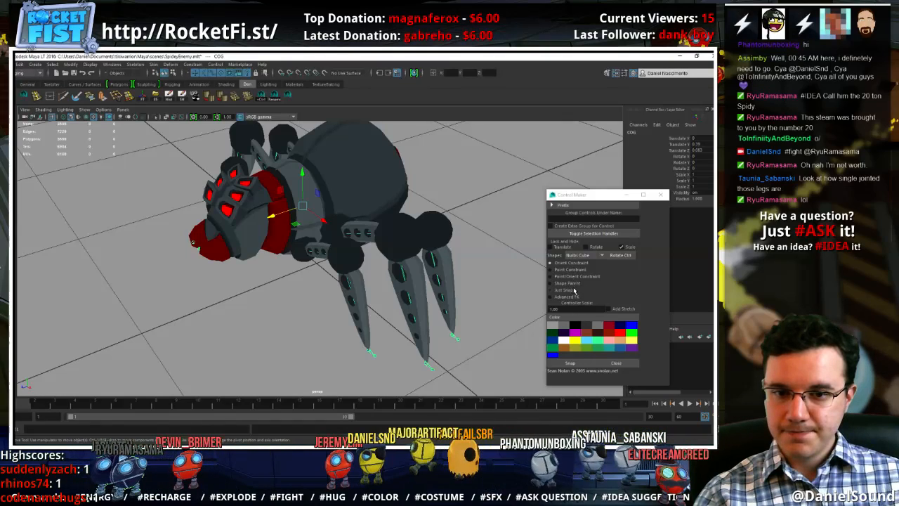
pyautogui.click(569, 290)
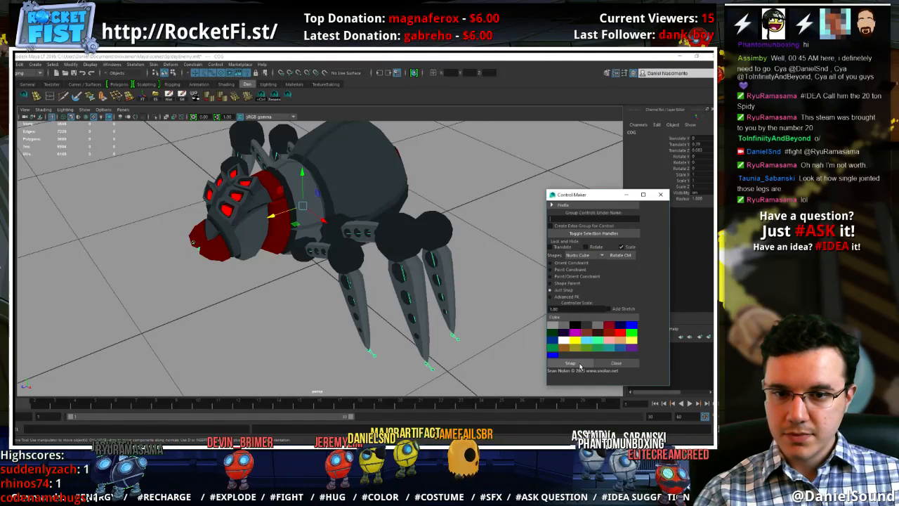
pyautogui.click(570, 363)
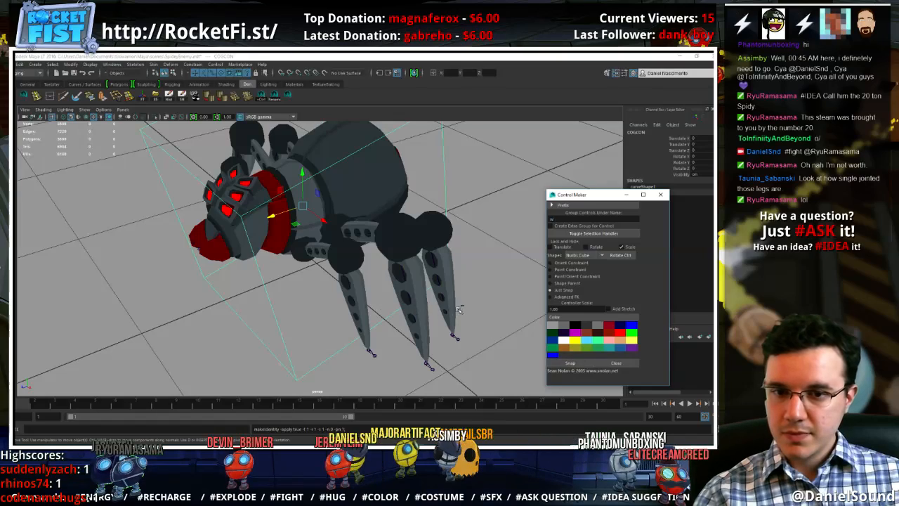
pyautogui.hotkey('ctrl', 'z')
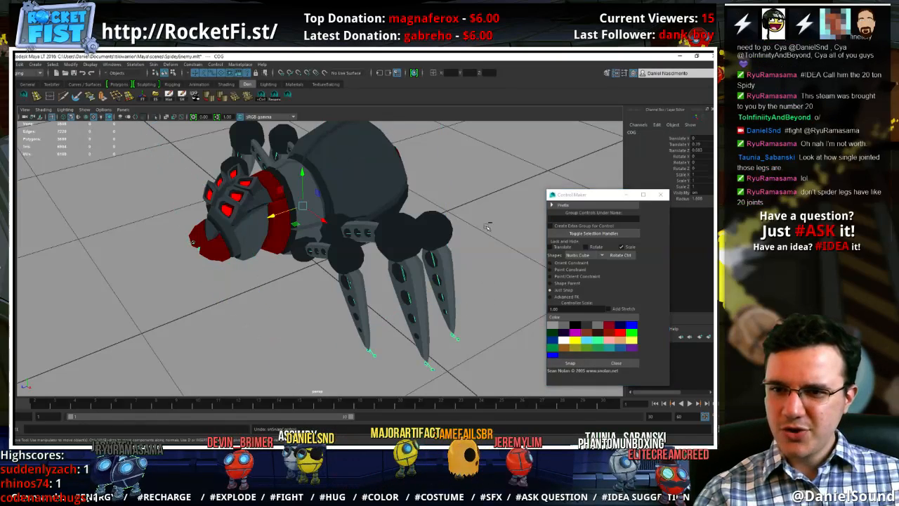
# Change the control shape to Circle and create the control snapped to the COG joint
pyautogui.click(591, 255)
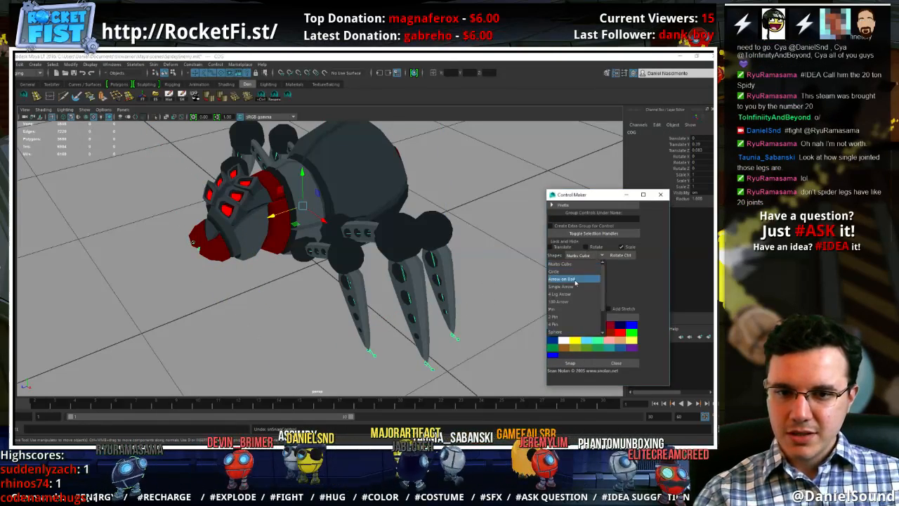
pyautogui.click(554, 271)
pyautogui.click(570, 363)
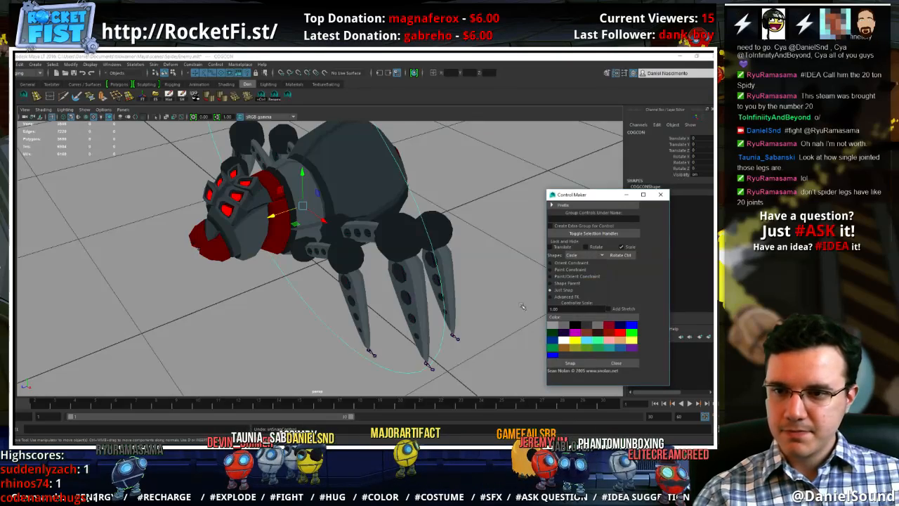
# Examine the circle control's size and position around the spider's body from several angles
pyautogui.click(488, 222)
pyautogui.keyDown('alt'); pyautogui.moveTo(396, 221); pyautogui.dragTo(433, 211); pyautogui.keyUp('alt')
pyautogui.keyDown('alt'); pyautogui.moveTo(434, 210); pyautogui.dragTo(359, 195, button='right'); pyautogui.keyUp('alt')
pyautogui.click(377, 158)
pyautogui.keyDown('alt'); pyautogui.moveTo(414, 214); pyautogui.dragTo(389, 222, button='right'); pyautogui.keyUp('alt')
pyautogui.press('r')
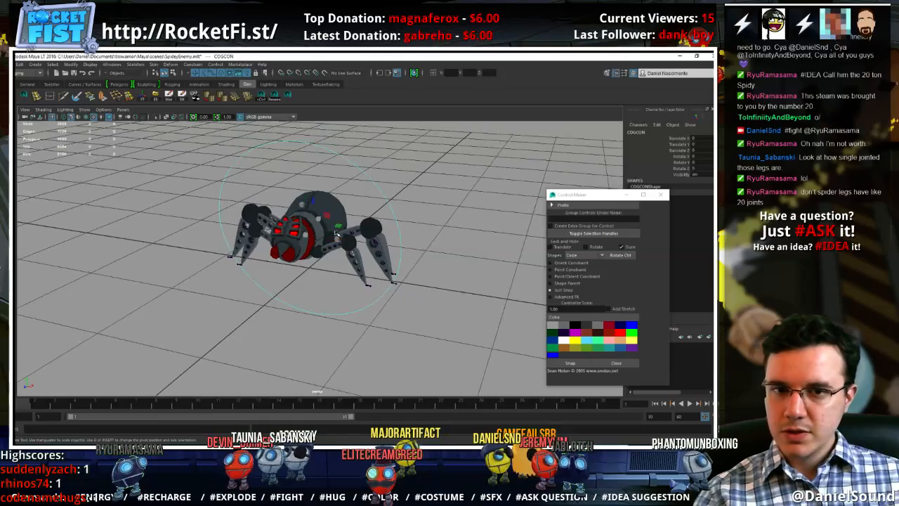
pyautogui.press('w')
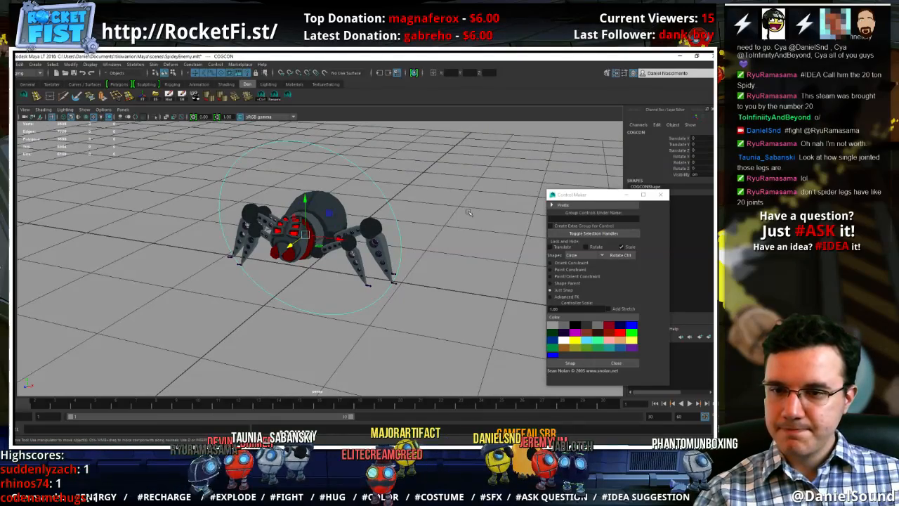
pyautogui.keyDown('alt'); pyautogui.moveTo(468, 212); pyautogui.dragTo(403, 271); pyautogui.keyUp('alt')
pyautogui.keyDown('alt'); pyautogui.moveTo(403, 271); pyautogui.dragTo(451, 274, button='right'); pyautogui.keyUp('alt')
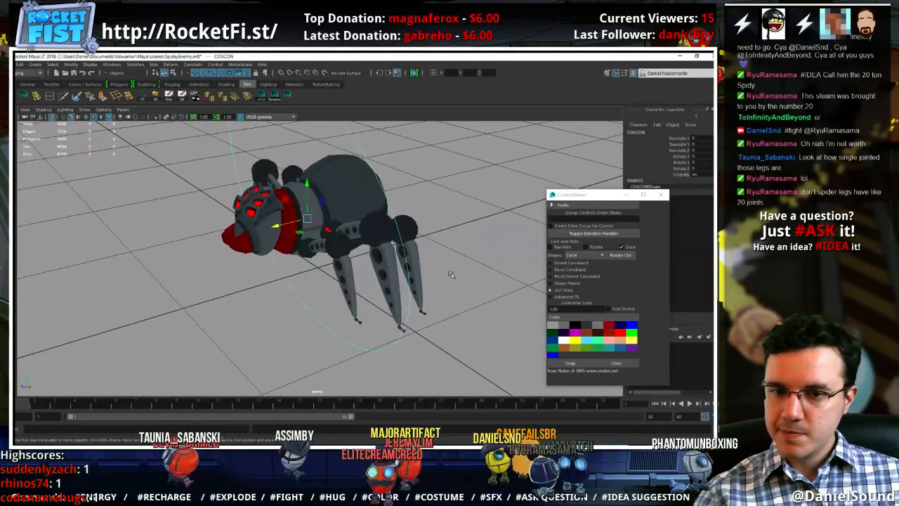
pyautogui.keyDown('alt'); pyautogui.moveTo(451, 275); pyautogui.dragTo(450, 290, button='middle'); pyautogui.keyUp('alt')
pyautogui.keyDown('alt'); pyautogui.moveTo(449, 291); pyautogui.dragTo(409, 265, button='right'); pyautogui.keyUp('alt')
pyautogui.keyDown('alt'); pyautogui.moveTo(409, 265); pyautogui.dragTo(418, 267, button='middle'); pyautogui.keyUp('alt')
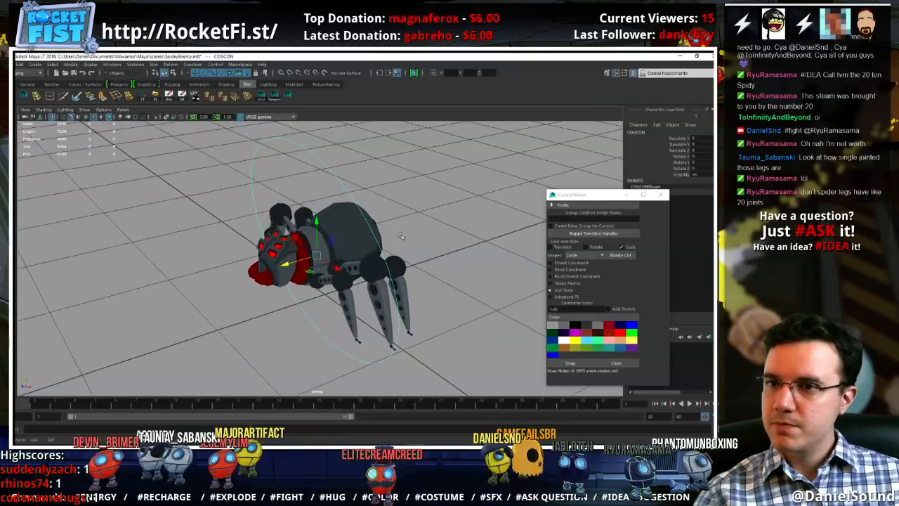
# Close Control Maker and remove the circle control from the COG joint
pyautogui.click(286, 96)
pyautogui.hotkey('ctrl', 'z')
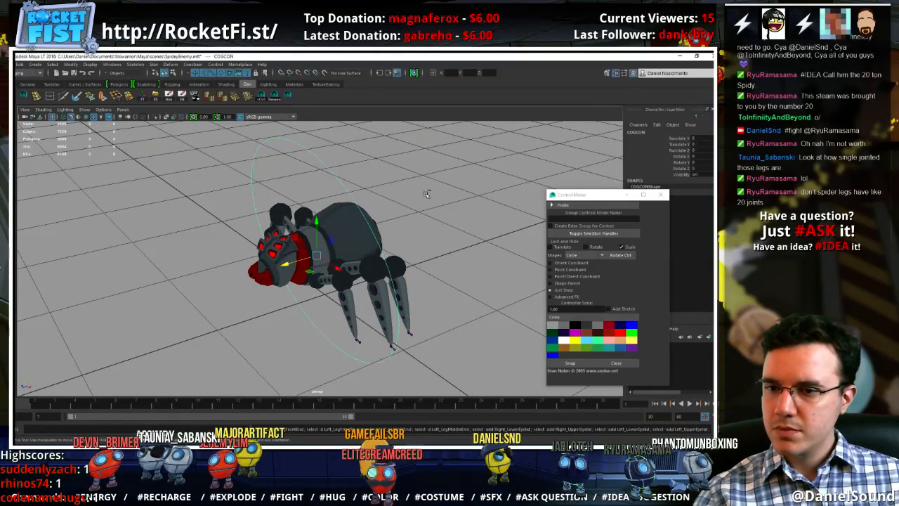
pyautogui.click(372, 162)
pyautogui.moveTo(350, 153); pyautogui.dragTo(316, 167)
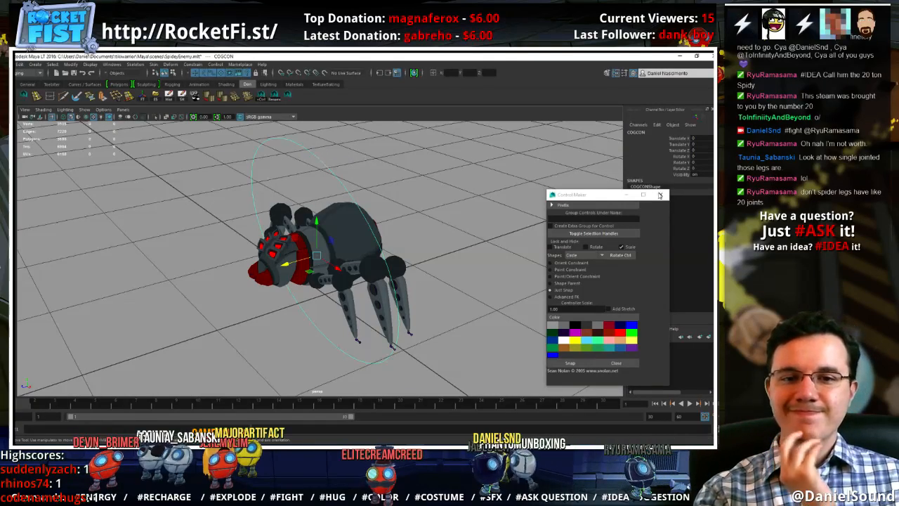
pyautogui.click(659, 194)
pyautogui.click(279, 167)
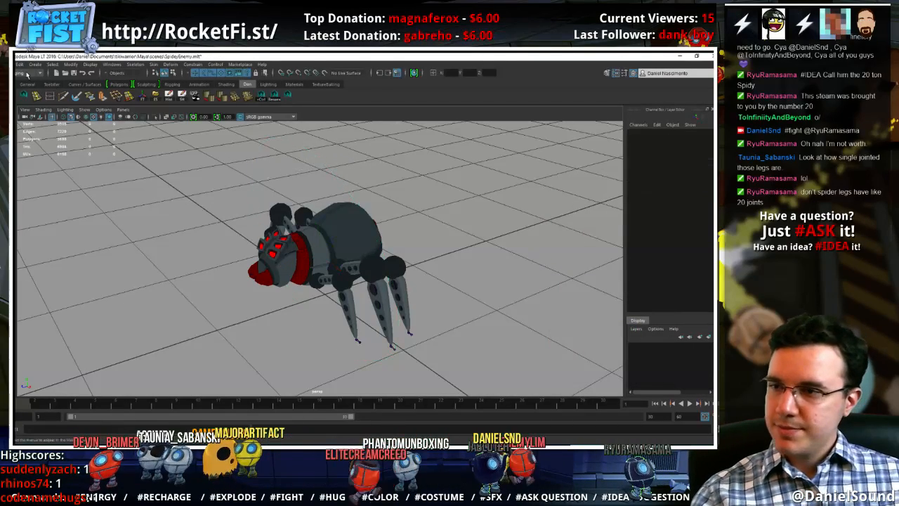
# Create a NURBS circle at the origin and scale it uniformly down to about 0.149
pyautogui.click(35, 64)
pyautogui.moveTo(87, 84)
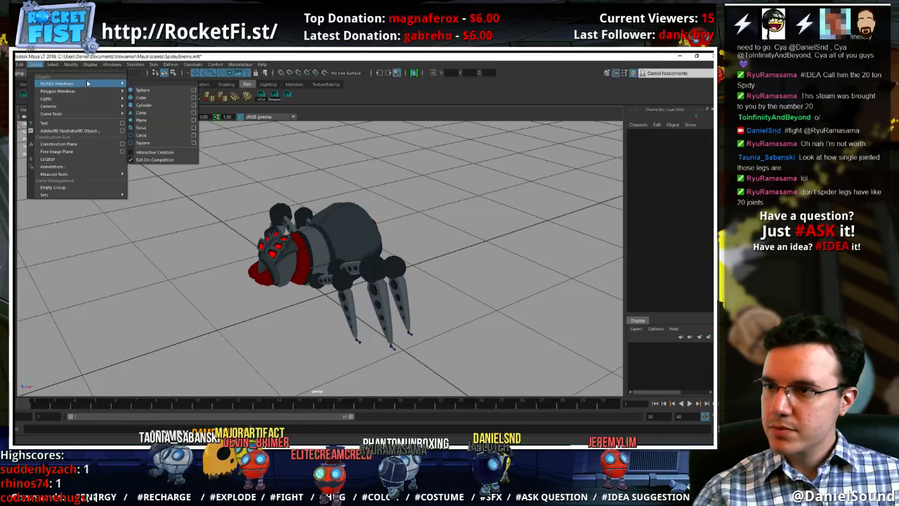
pyautogui.click(141, 135)
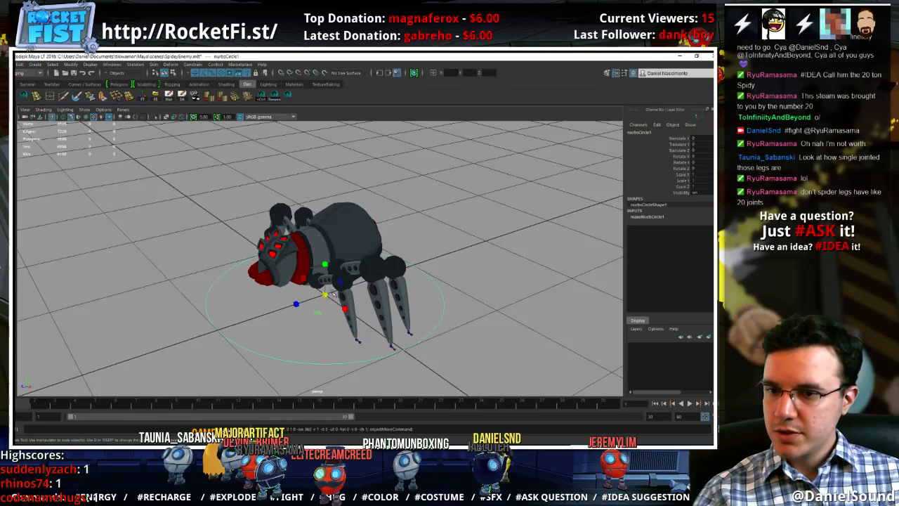
pyautogui.moveTo(331, 293); pyautogui.dragTo(300, 307)
pyautogui.press('w')
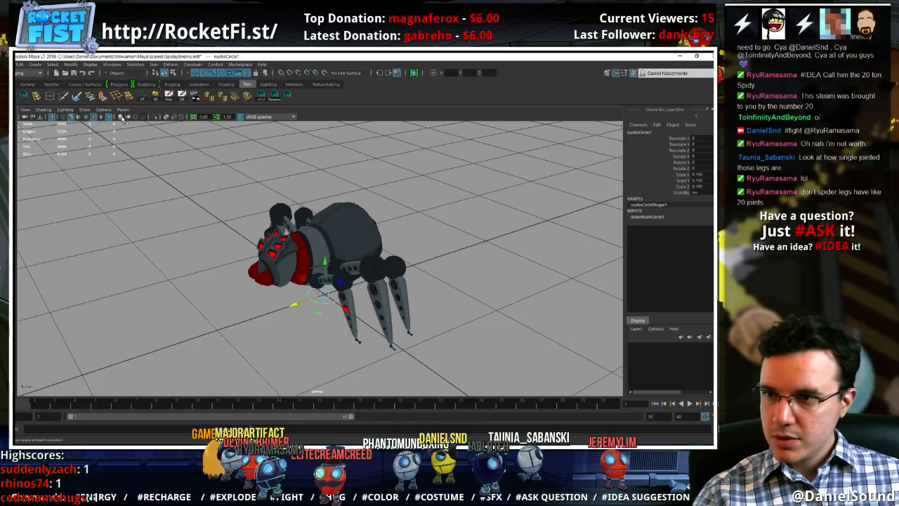
# Turn on X-ray display and snap the circle onto the foot joint of the left front leg
pyautogui.click(84, 110)
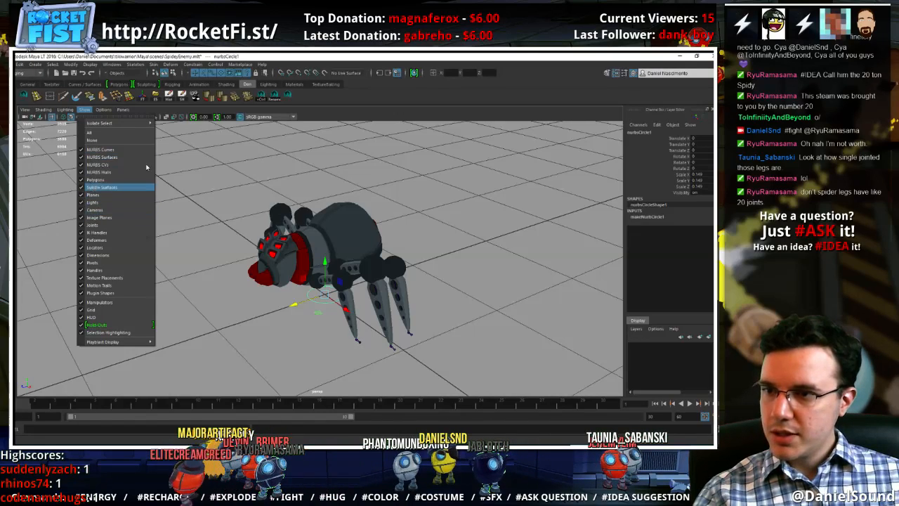
pyautogui.click(167, 118)
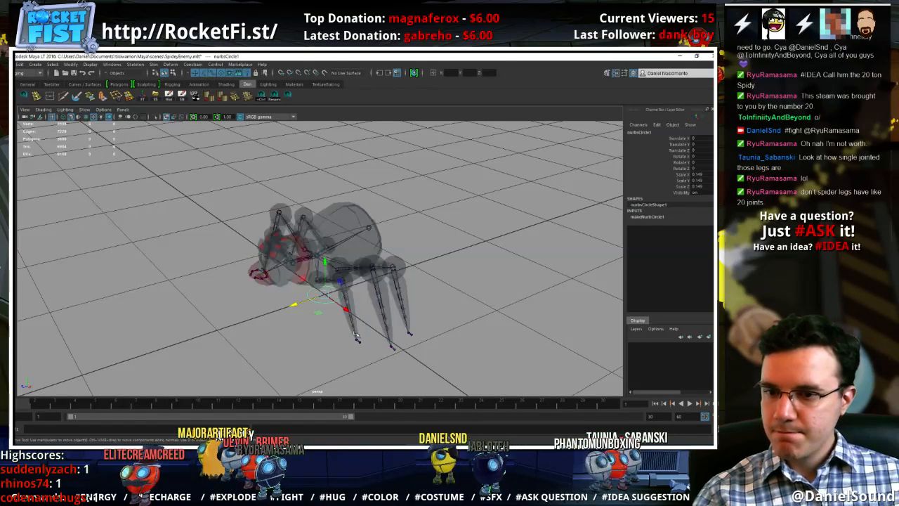
pyautogui.press('v')
pyautogui.moveTo(357, 337); pyautogui.dragTo(358, 340, button='middle')
pyautogui.click(305, 302)
pyautogui.press('v')
pyautogui.press('f')
pyautogui.keyDown('alt'); pyautogui.moveTo(447, 307); pyautogui.dragTo(482, 302); pyautogui.keyUp('alt')
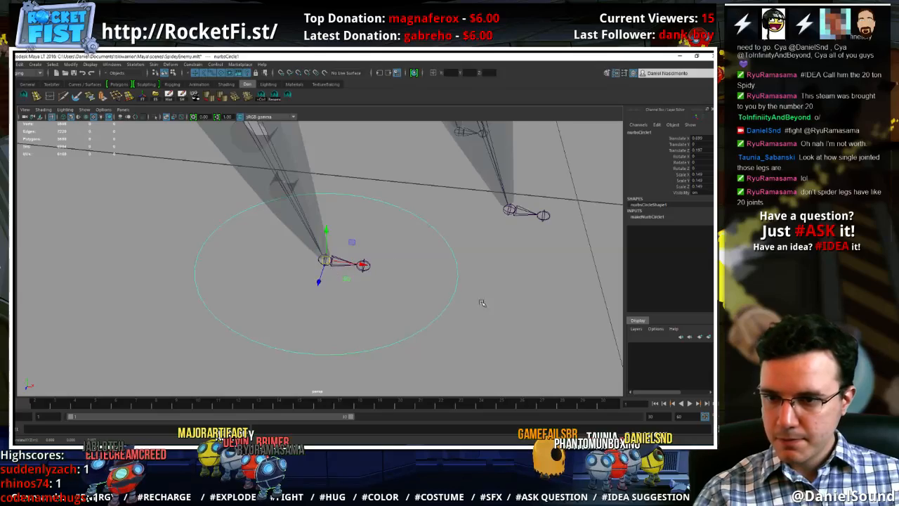
pyautogui.keyDown('alt'); pyautogui.moveTo(481, 303); pyautogui.dragTo(395, 246, button='right'); pyautogui.keyUp('alt')
pyautogui.keyDown('alt'); pyautogui.moveTo(395, 245); pyautogui.dragTo(405, 286, button='middle'); pyautogui.keyUp('alt')
pyautogui.keyDown('alt'); pyautogui.moveTo(405, 286); pyautogui.dragTo(392, 269, button='right'); pyautogui.keyUp('alt')
pyautogui.keyDown('alt'); pyautogui.moveTo(391, 269); pyautogui.dragTo(395, 280); pyautogui.keyUp('alt')
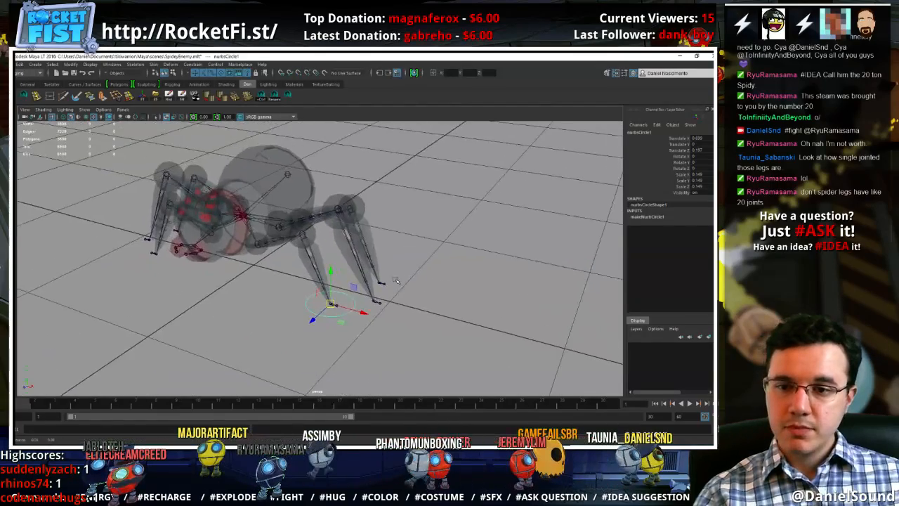
# Rename the circle as Ctrl_Left_Foot_Front
pyautogui.click(644, 132)
pyautogui.write('Ctrl_Left')
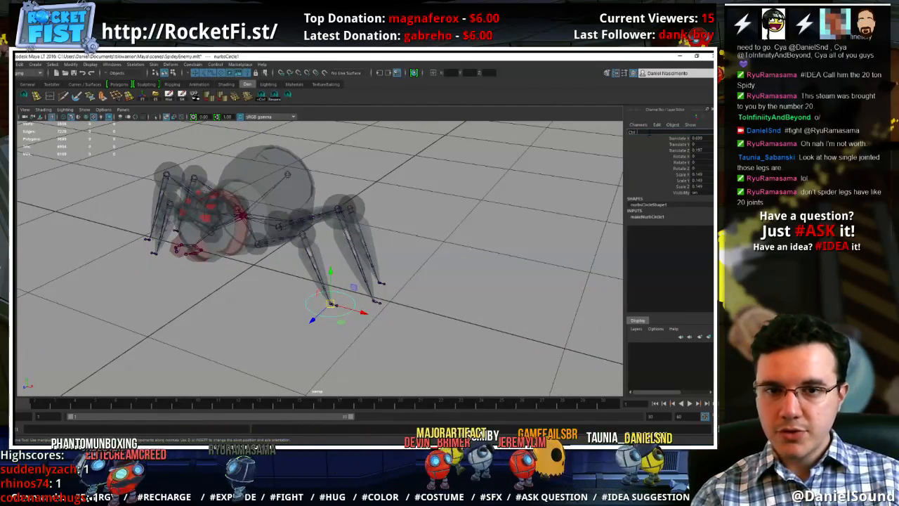
pyautogui.write('_Foot')
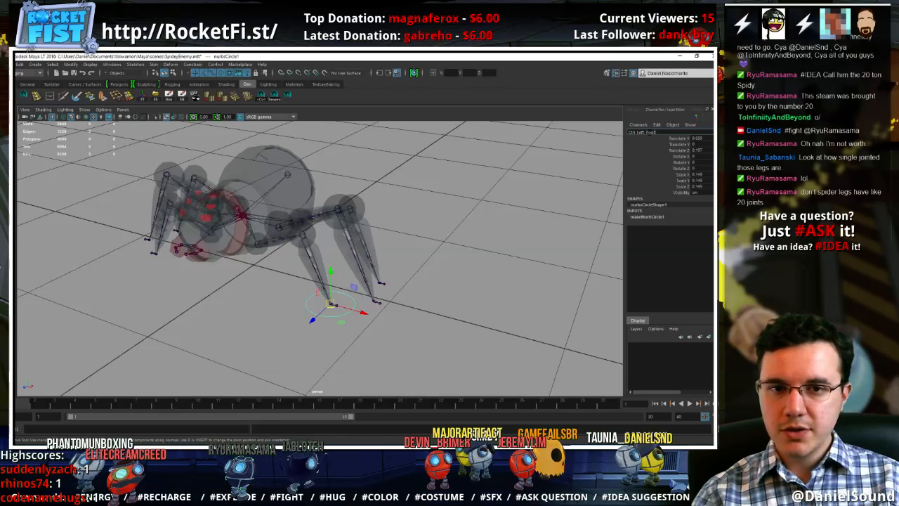
pyautogui.write('_Front')
pyautogui.press('Return')
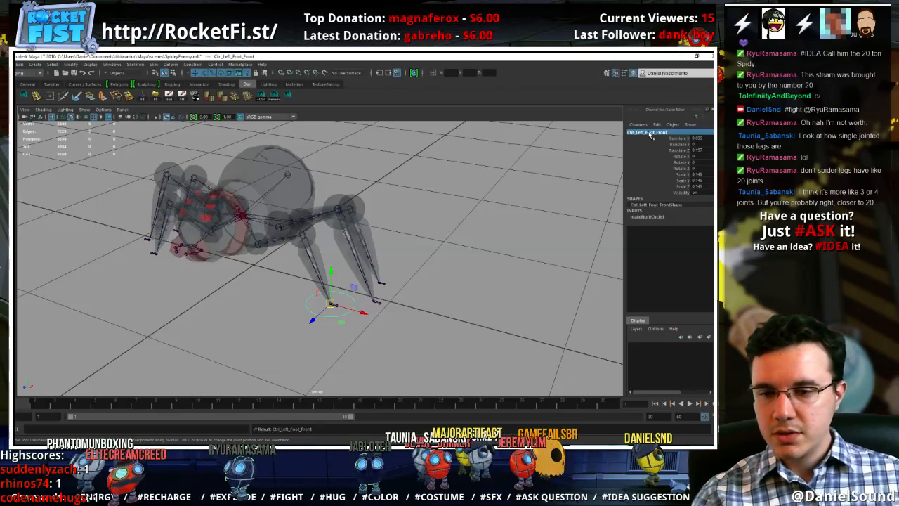
# Enable drawing overrides on the left front foot control's shape and set its index color to blue
pyautogui.keyDown('alt'); pyautogui.moveTo(444, 230); pyautogui.dragTo(428, 304); pyautogui.keyUp('alt')
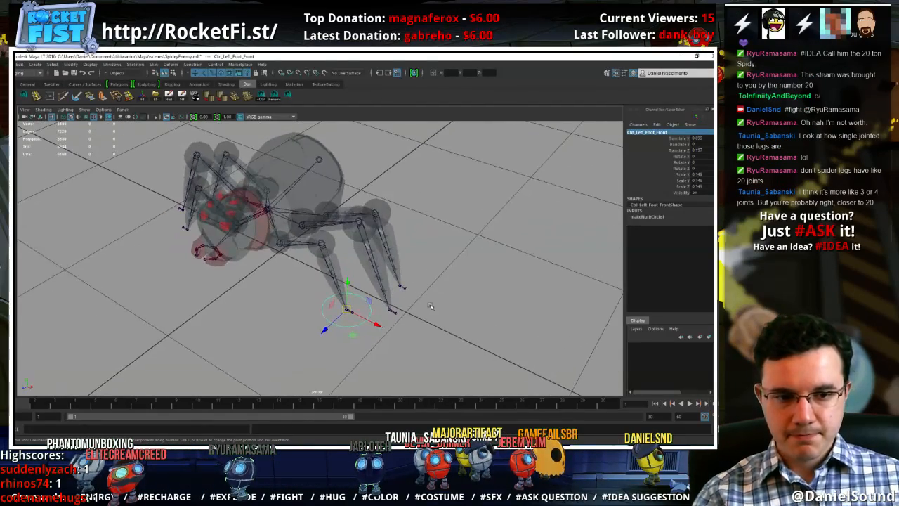
pyautogui.scroll(5, 458, 338)
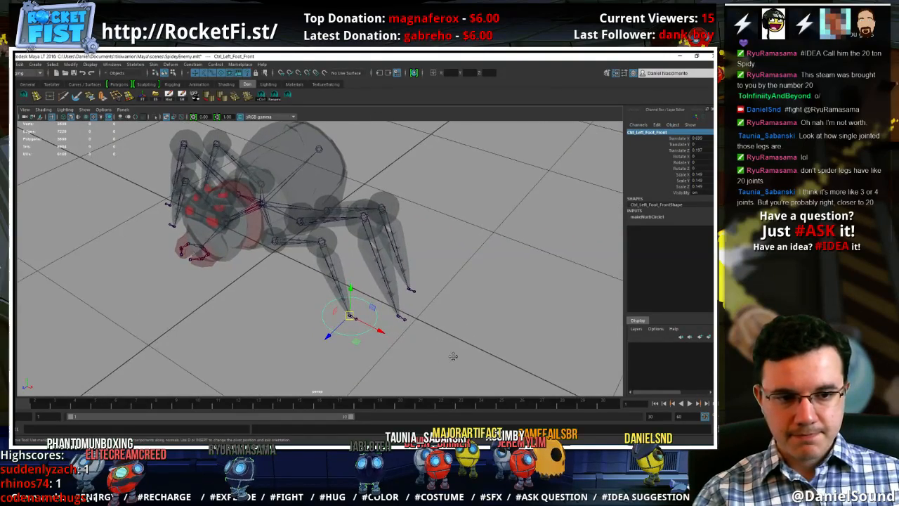
pyautogui.keyDown('alt'); pyautogui.moveTo(448, 340); pyautogui.dragTo(388, 341); pyautogui.keyUp('alt')
pyautogui.click(364, 317)
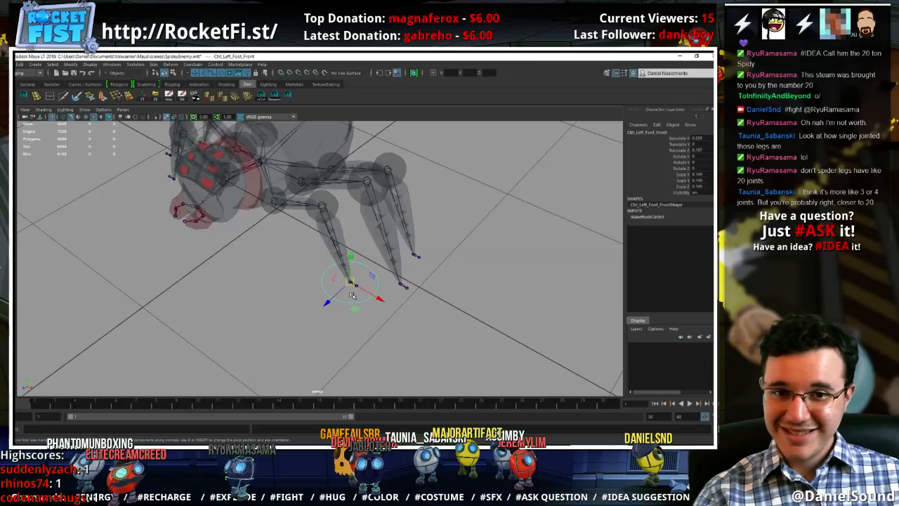
pyautogui.click(351, 296)
pyautogui.hotkey('ctrl', 'a')
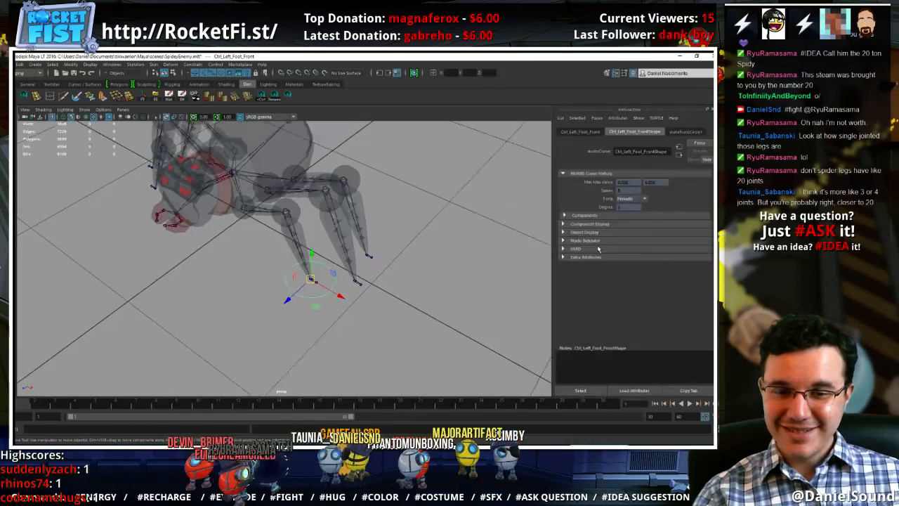
pyautogui.click(587, 232)
pyautogui.moveTo(646, 279)
pyautogui.mouseDown()
pyautogui.moveTo(670, 279)
pyautogui.moveTo(642, 283)
pyautogui.mouseUp()
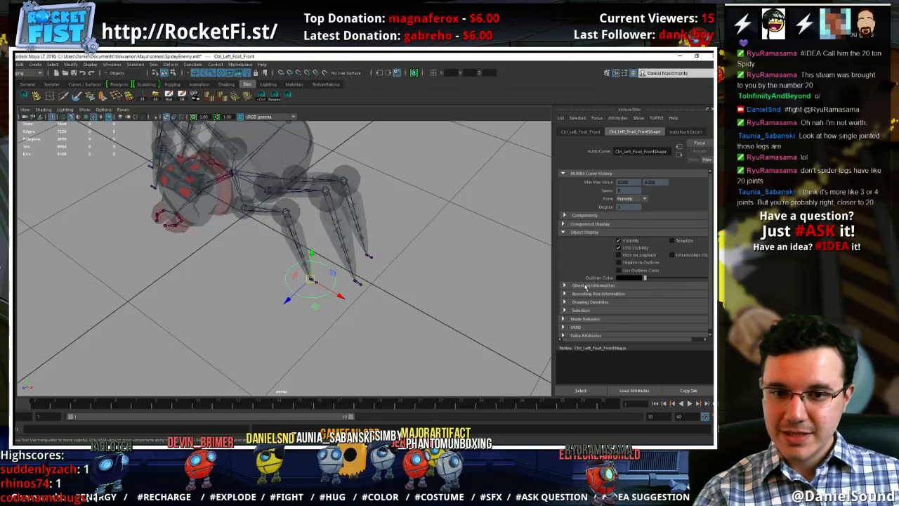
pyautogui.click(589, 301)
pyautogui.scroll(-2, 636, 300)
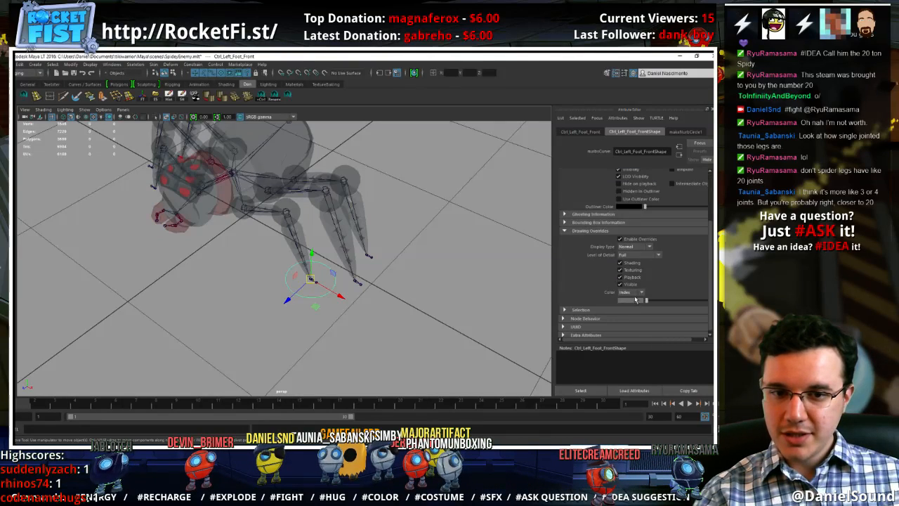
pyautogui.moveTo(636, 300); pyautogui.dragTo(658, 304)
pyautogui.click(338, 318)
pyautogui.click(315, 295)
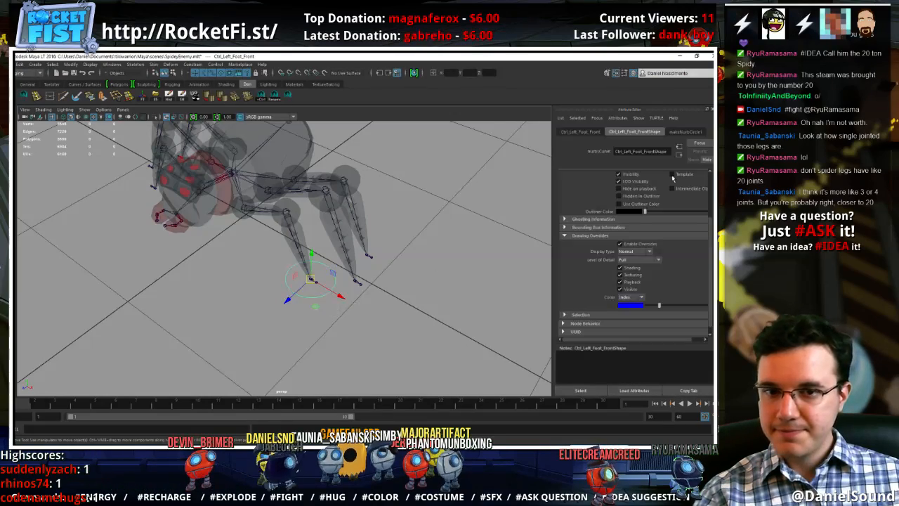
pyautogui.hotkey('ctrl', 'a')
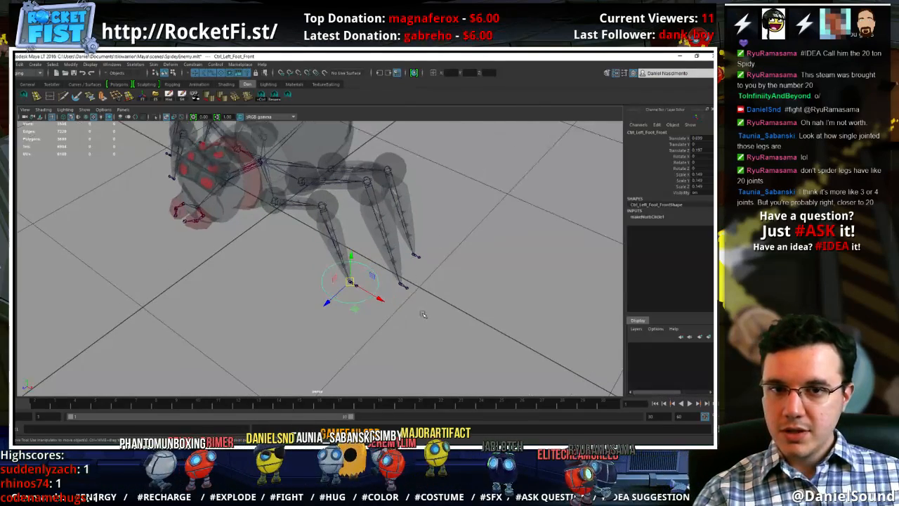
pyautogui.click(365, 311)
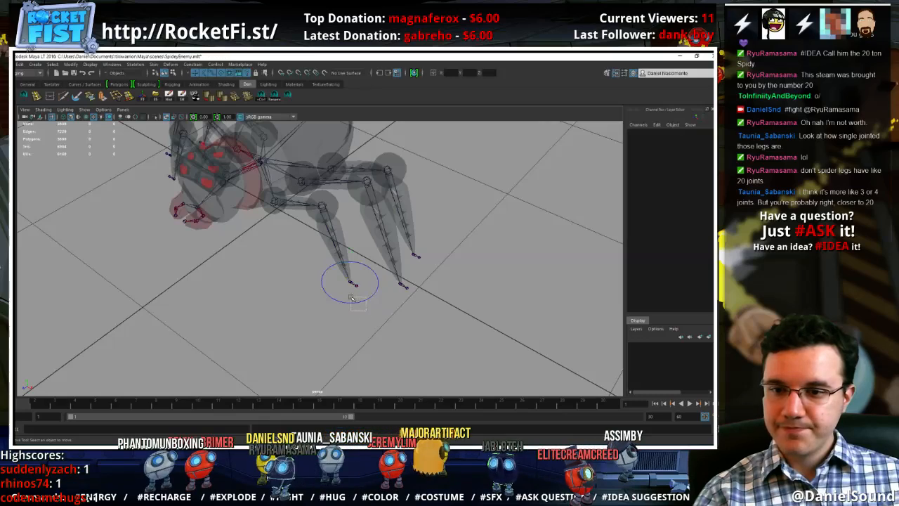
# Duplicate the front foot control, snap the copy to the left middle foot joint and rename it Ctrl_Left_Foot_Mid
pyautogui.click(352, 298)
pyautogui.click(424, 277)
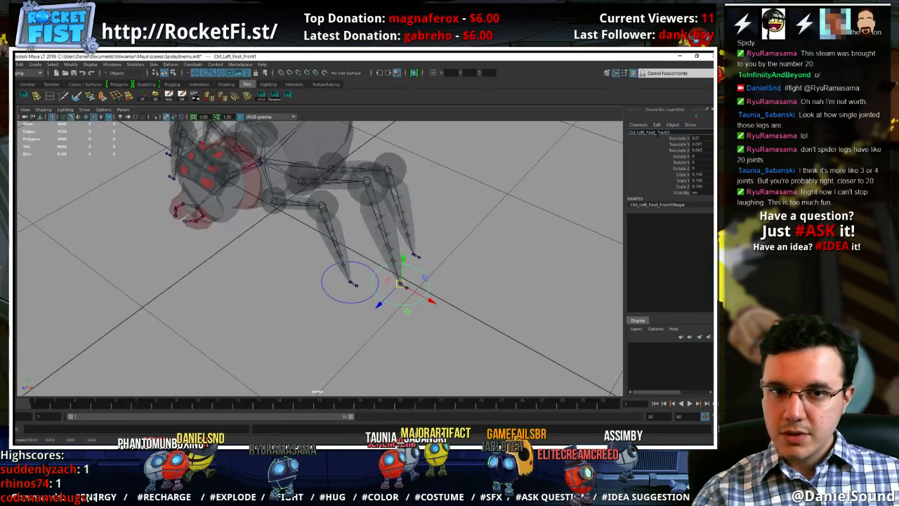
pyautogui.press('Return')
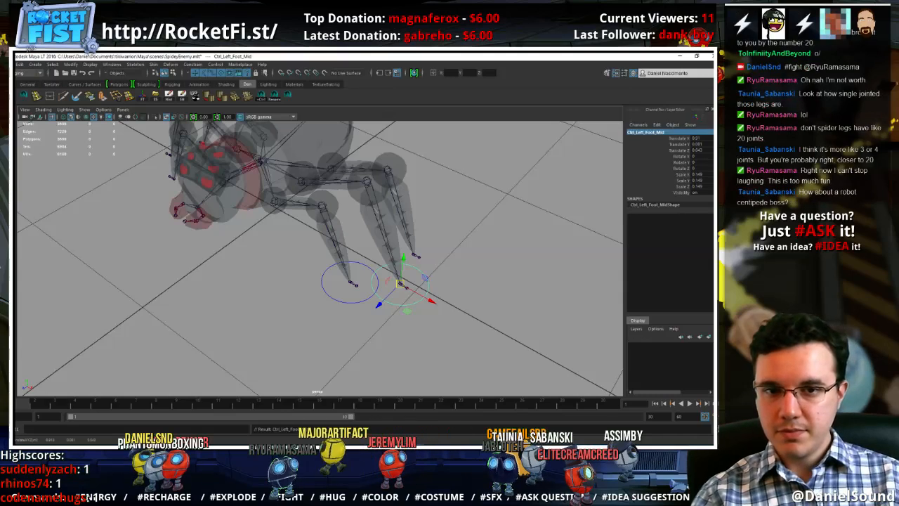
# Duplicate the middle foot control, snap the copy to the left back foot joint and rename it Ctrl_Left_Foot_Back
pyautogui.click(419, 323)
pyautogui.moveTo(423, 330); pyautogui.dragTo(411, 295)
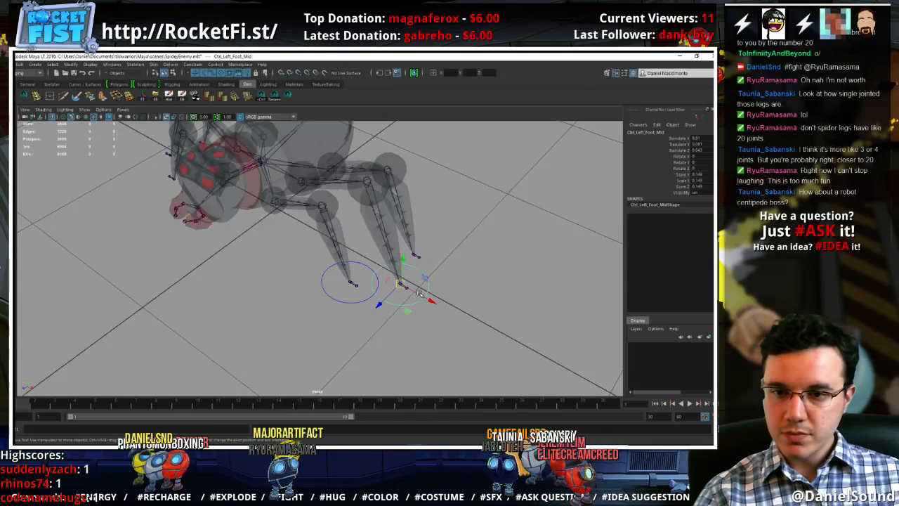
pyautogui.moveTo(418, 260); pyautogui.dragTo(443, 243)
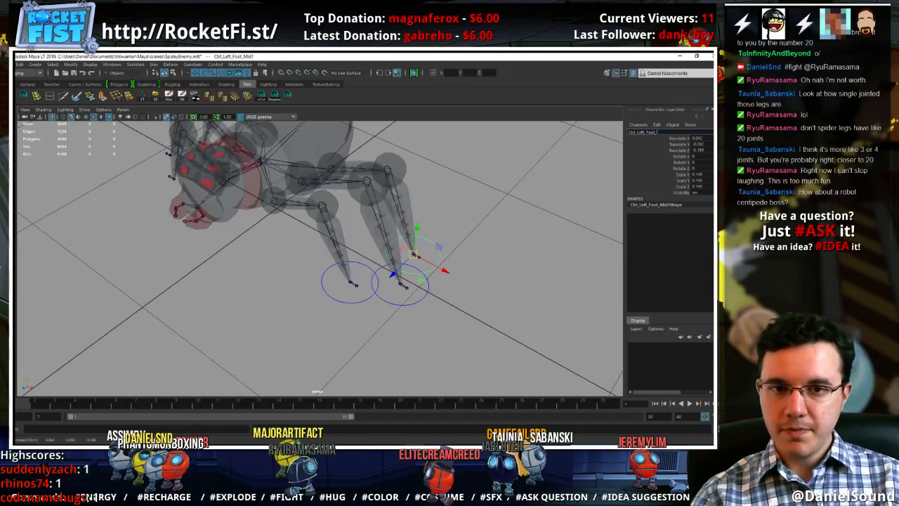
pyautogui.press('Return')
pyautogui.click(426, 350)
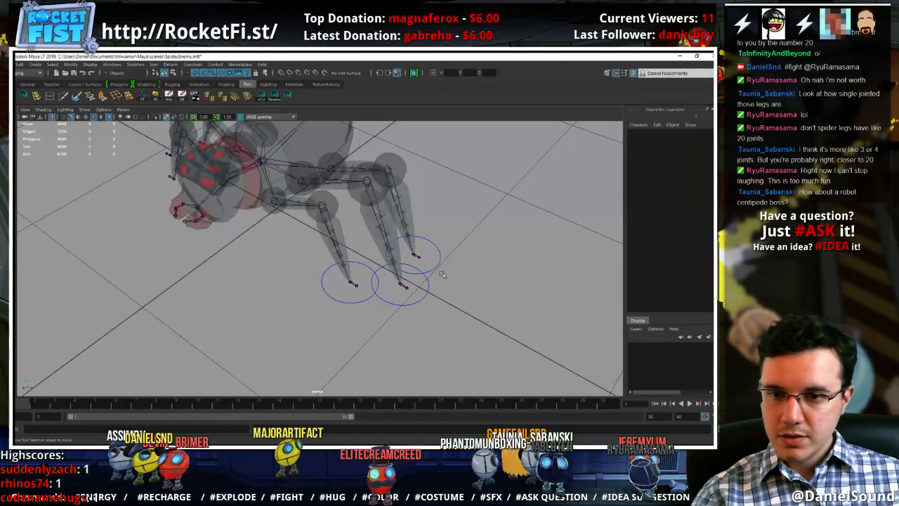
# Duplicate the left back foot control, snap the copy to the right back foot joint and rename it Ctrl_Right_Foot_Back
pyautogui.click(432, 265)
pyautogui.keyDown('alt'); pyautogui.moveTo(190, 263); pyautogui.dragTo(220, 294); pyautogui.keyUp('alt')
pyautogui.click(207, 298)
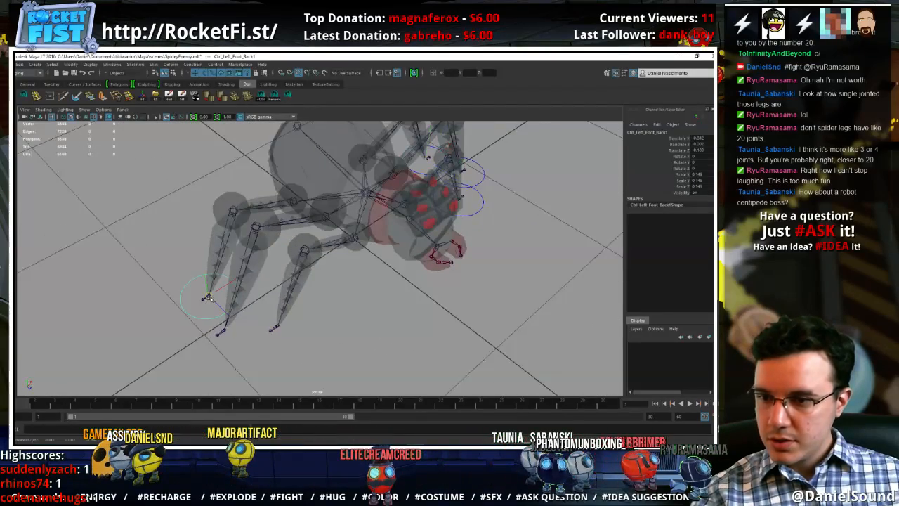
pyautogui.moveTo(491, 237)
pyautogui.keyDown('alt'); pyautogui.mouseDown()
pyautogui.moveTo(491, 193)
pyautogui.moveTo(502, 231)
pyautogui.mouseUp(); pyautogui.keyUp('alt')
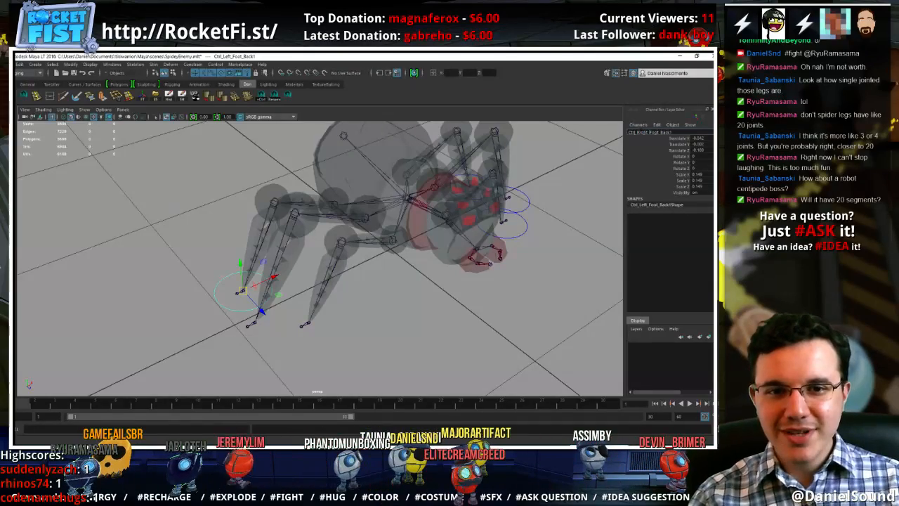
pyautogui.press('Return')
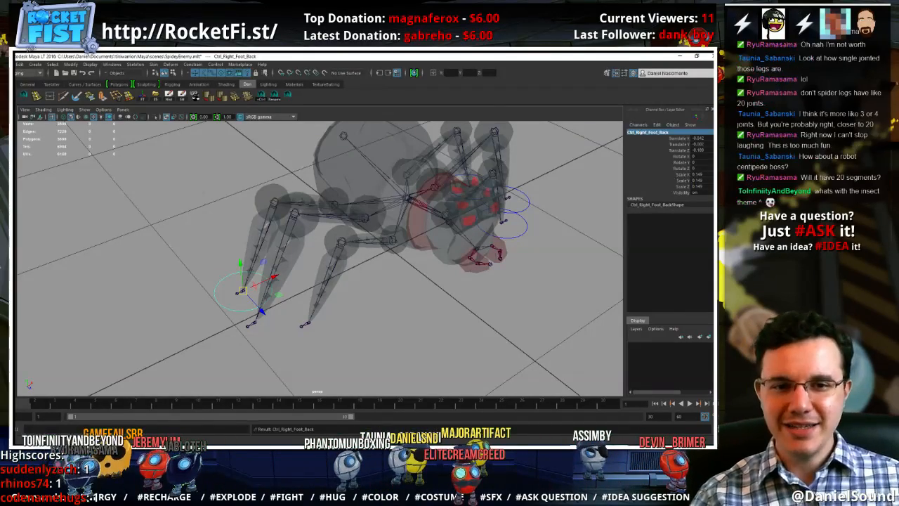
# Change the drawing override index color of the right back foot control's shape to red
pyautogui.hotkey('ctrl', 'a')
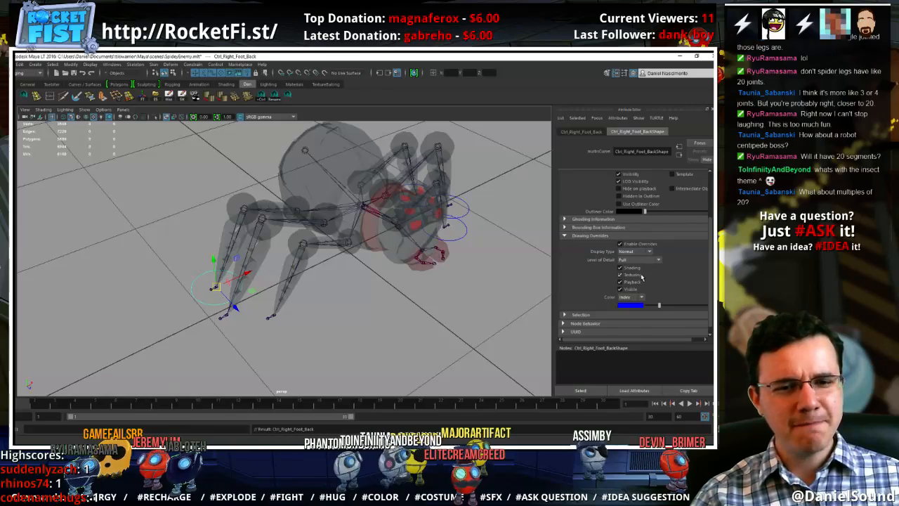
pyautogui.moveTo(659, 304); pyautogui.dragTo(674, 307)
pyautogui.click(401, 314)
# Duplicate the right back foot control and snap the copy to the right middle foot joint
pyautogui.keyDown('alt'); pyautogui.moveTo(281, 313); pyautogui.dragTo(360, 289, button='middle'); pyautogui.keyUp('alt')
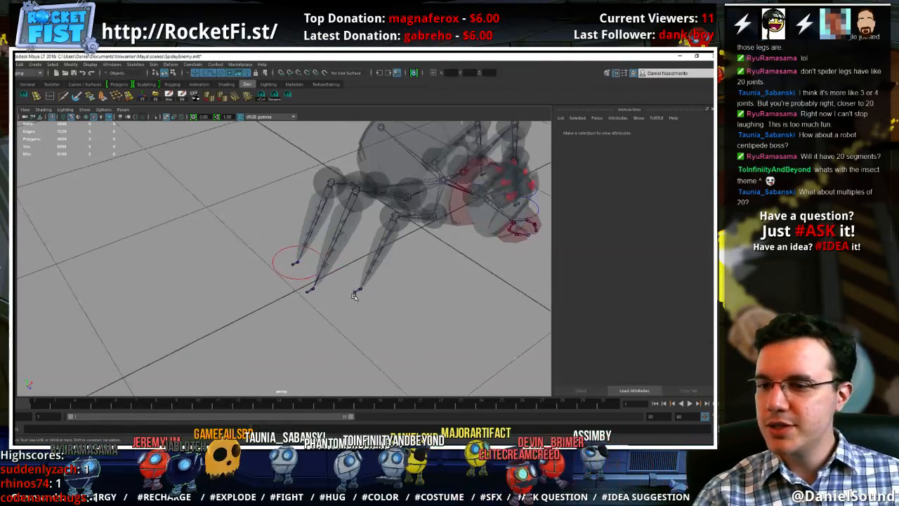
pyautogui.keyDown('alt'); pyautogui.moveTo(303, 299); pyautogui.dragTo(375, 293, button='right'); pyautogui.keyUp('alt')
pyautogui.keyDown('alt'); pyautogui.moveTo(295, 295); pyautogui.dragTo(346, 288, button='right'); pyautogui.keyUp('alt')
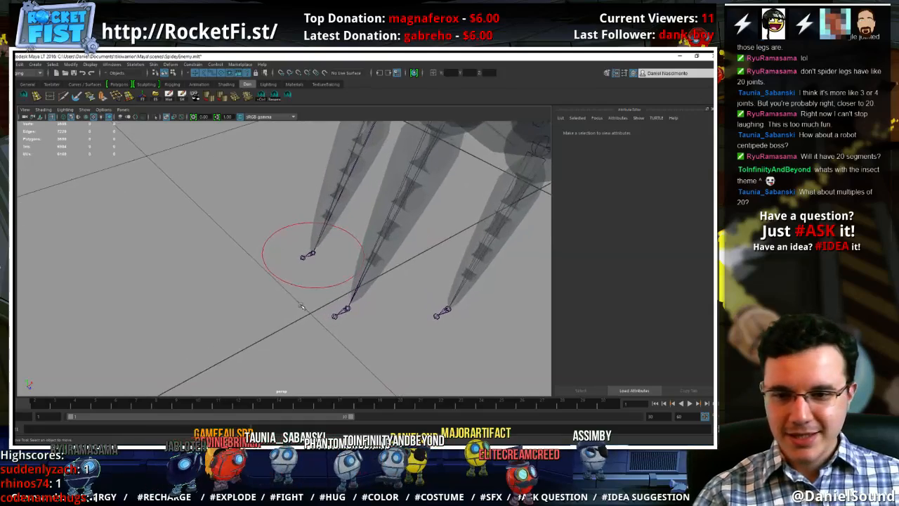
pyautogui.moveTo(314, 283); pyautogui.dragTo(315, 283)
pyautogui.hotkey('ctrl', 'd')
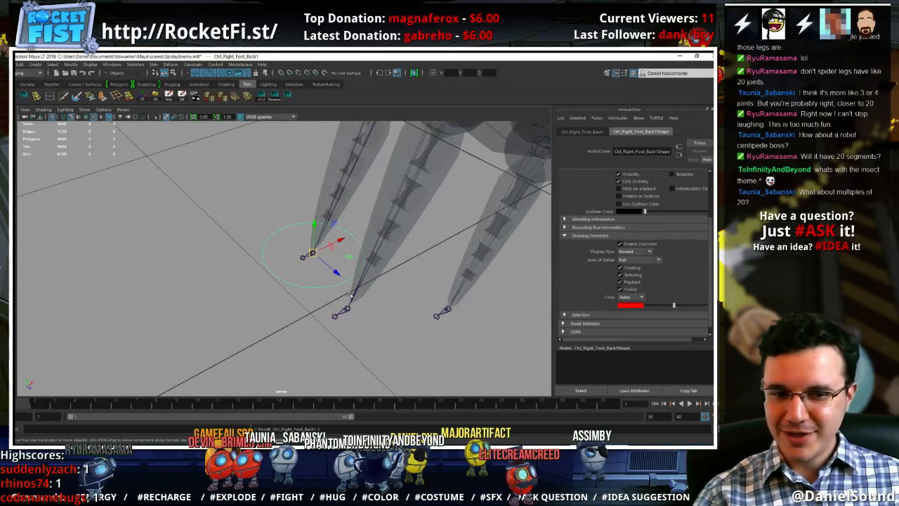
pyautogui.press('v')
pyautogui.moveTo(351, 302); pyautogui.dragTo(355, 312, button='middle')
# Rename the copied control on the right middle foot Ctrl_Right_Foot_Mid
pyautogui.keyDown('alt'); pyautogui.moveTo(409, 312); pyautogui.dragTo(377, 316); pyautogui.keyUp('alt')
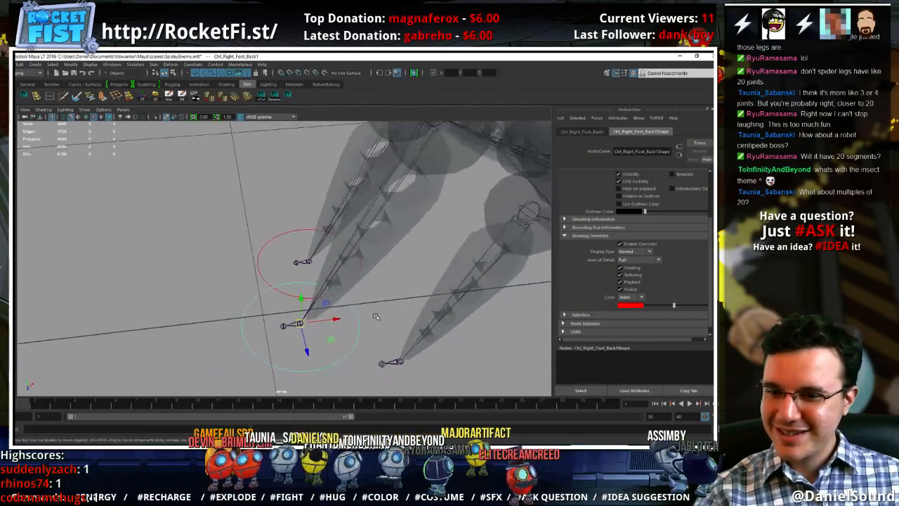
pyautogui.keyDown('alt'); pyautogui.moveTo(378, 317); pyautogui.dragTo(391, 300, button='middle'); pyautogui.keyUp('alt')
pyautogui.hotkey('ctrl', 'a')
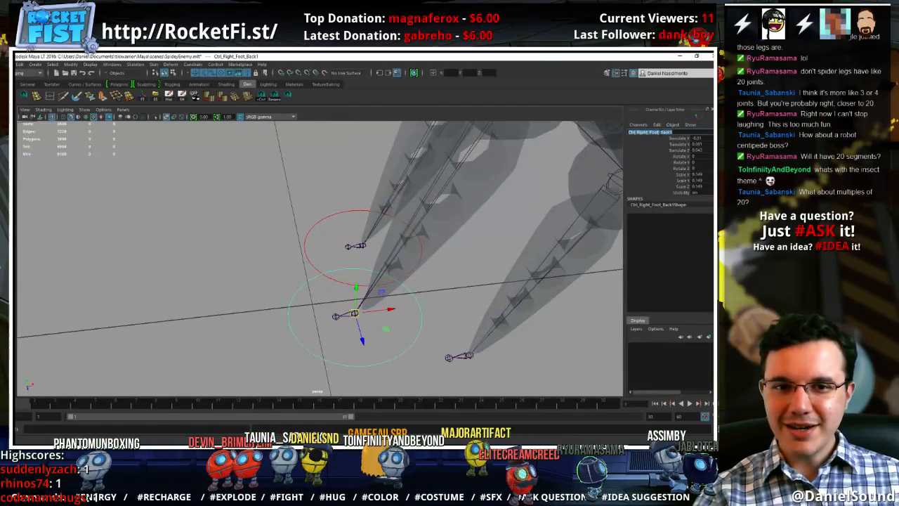
pyautogui.moveTo(673, 132); pyautogui.dragTo(661, 132)
pyautogui.write('Mid')
pyautogui.press('Return')
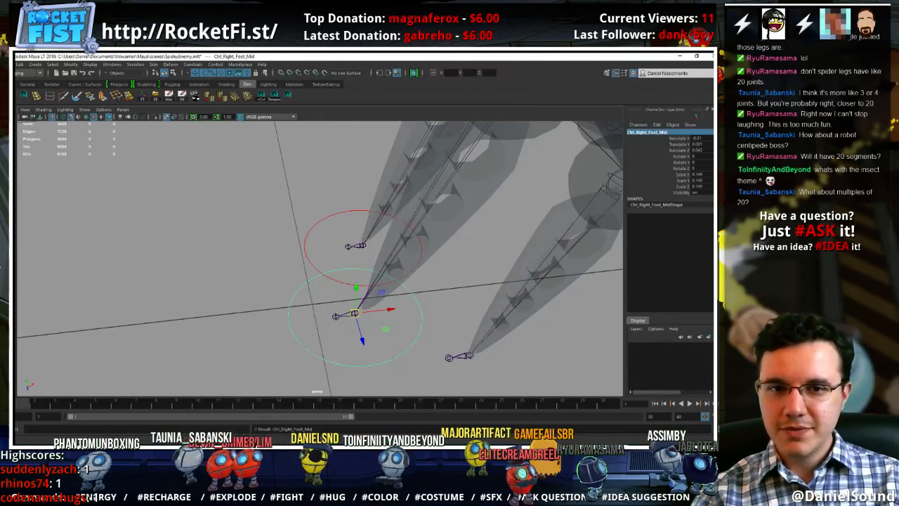
# Duplicate the right middle foot control, snap the copy to the right front foot joint and rename it Ctrl_Right_Foot_Front
pyautogui.click(393, 383)
pyautogui.click(381, 357)
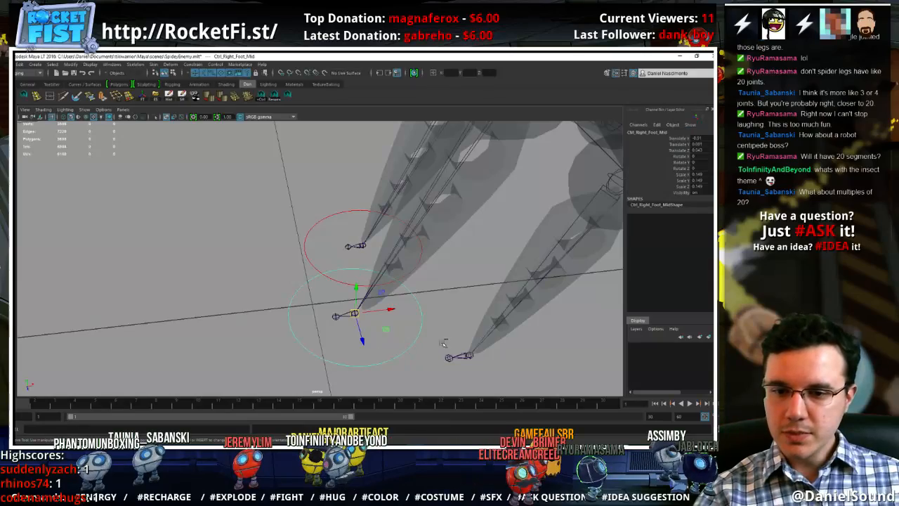
pyautogui.click(478, 356)
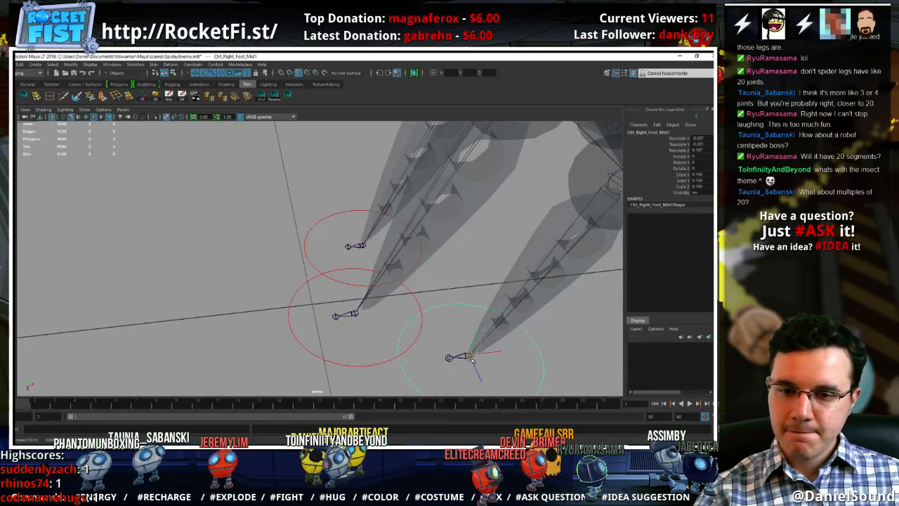
pyautogui.keyDown('alt'); pyautogui.moveTo(472, 357); pyautogui.dragTo(483, 293); pyautogui.keyUp('alt')
pyautogui.click(666, 132)
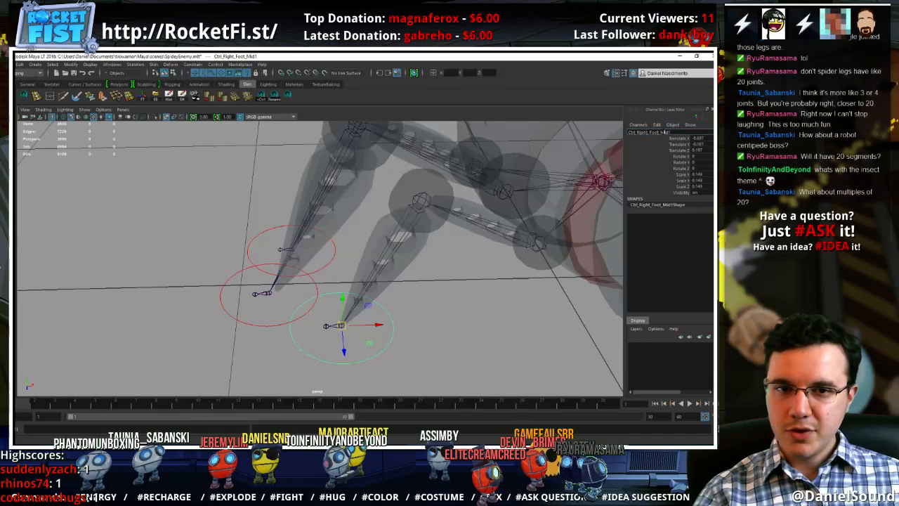
pyautogui.press('Return')
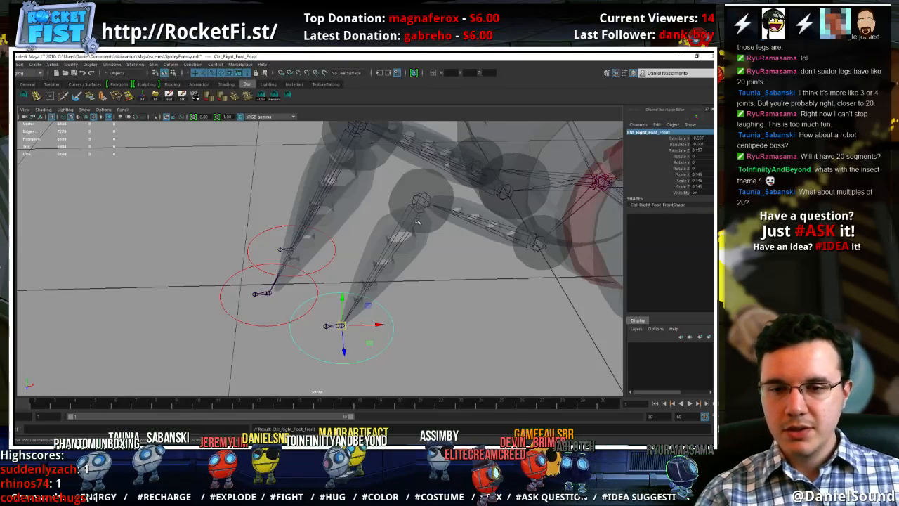
# Duplicate the right front foot control and snap the copy to the right front leg's knee joint
pyautogui.click(438, 341)
pyautogui.moveTo(428, 352); pyautogui.dragTo(385, 330)
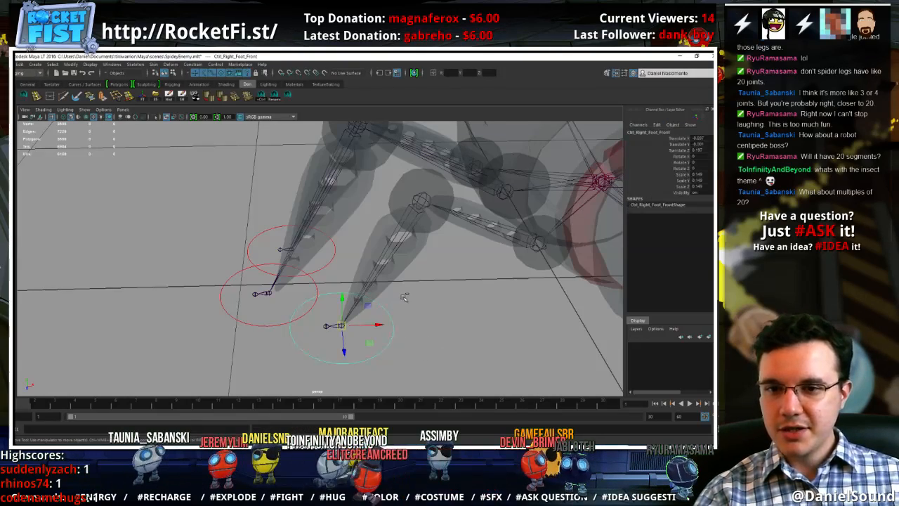
pyautogui.hotkey('ctrl', 'd')
pyautogui.press('v')
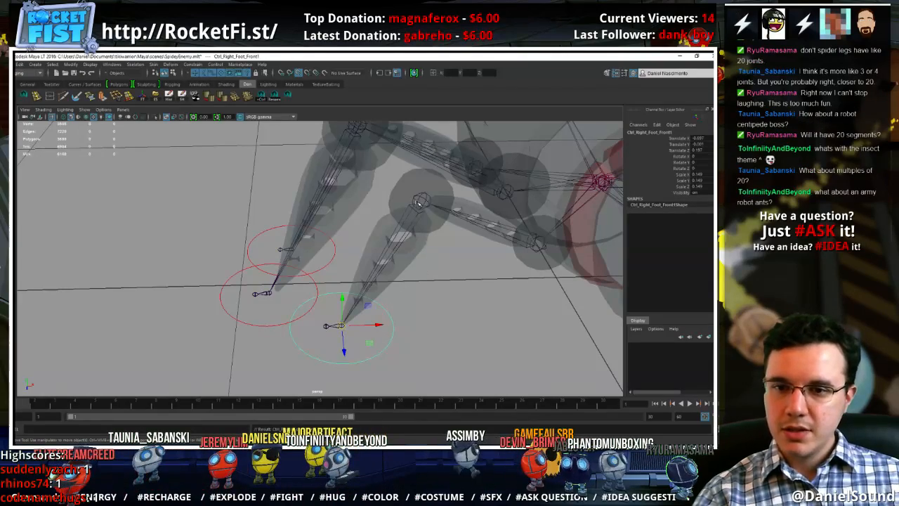
pyautogui.moveTo(423, 219); pyautogui.dragTo(423, 203, button='middle')
pyautogui.keyDown('alt'); pyautogui.moveTo(425, 215); pyautogui.dragTo(438, 274); pyautogui.keyUp('alt')
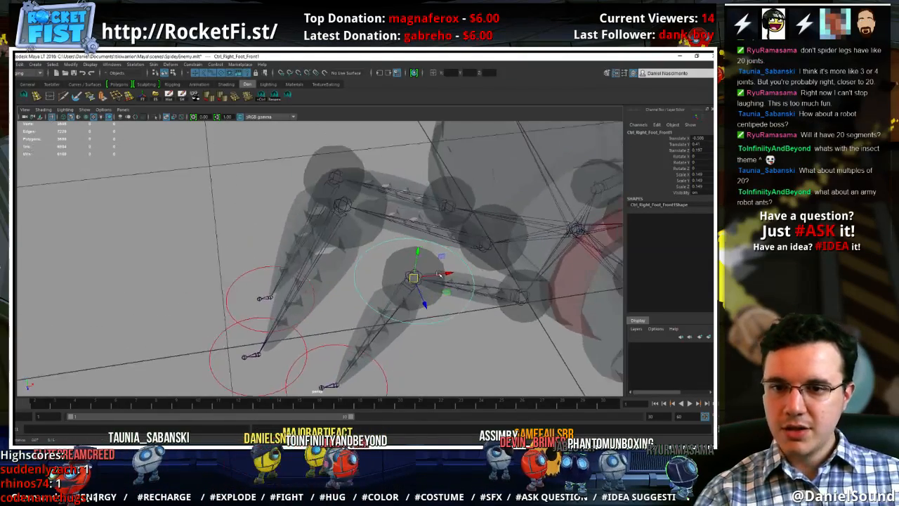
# Reshape the knee control's circle into a four-pointed star by scaling alternate control vertices inward, and return to object selection
pyautogui.scroll(-1, 400, 274)
pyautogui.moveTo(361, 253); pyautogui.dragTo(317, 253, button='right')
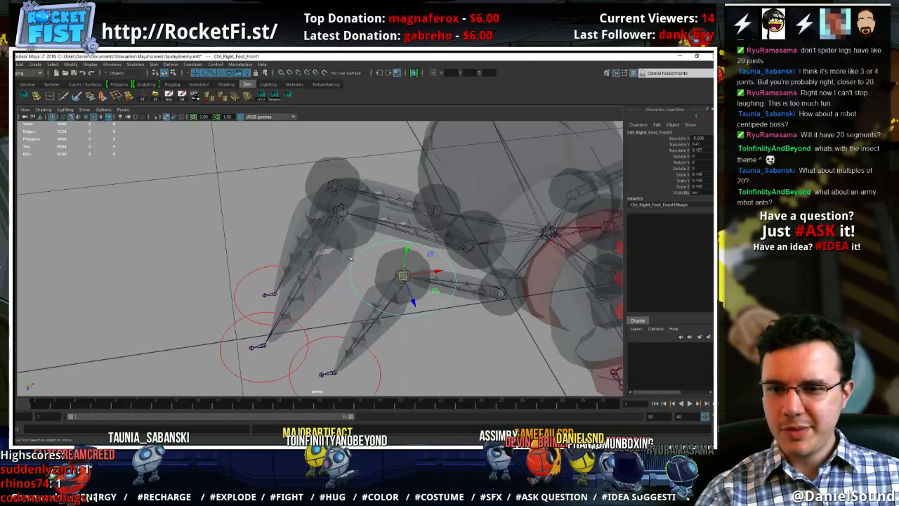
pyautogui.moveTo(370, 265); pyautogui.dragTo(349, 251)
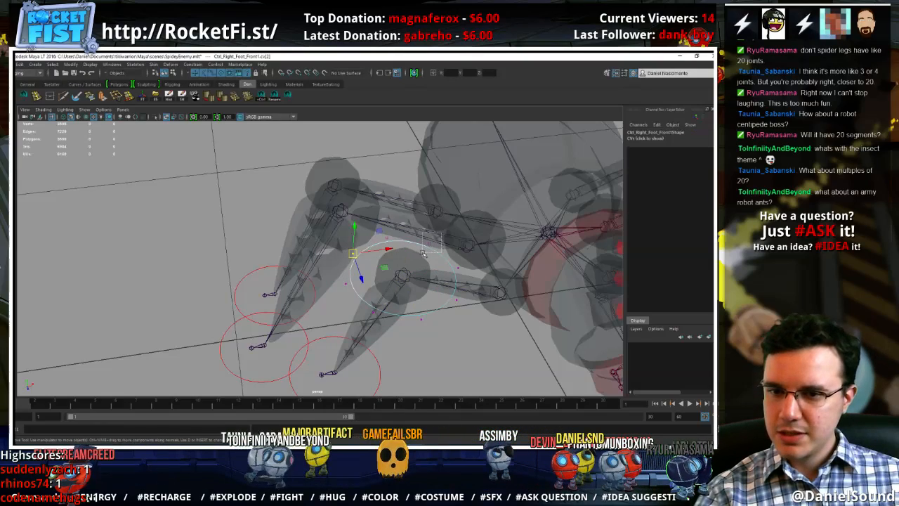
pyautogui.keyDown('shift'); pyautogui.moveTo(423, 253); pyautogui.dragTo(439, 240); pyautogui.keyUp('shift')
pyautogui.hotkey('ctrl', 'z')
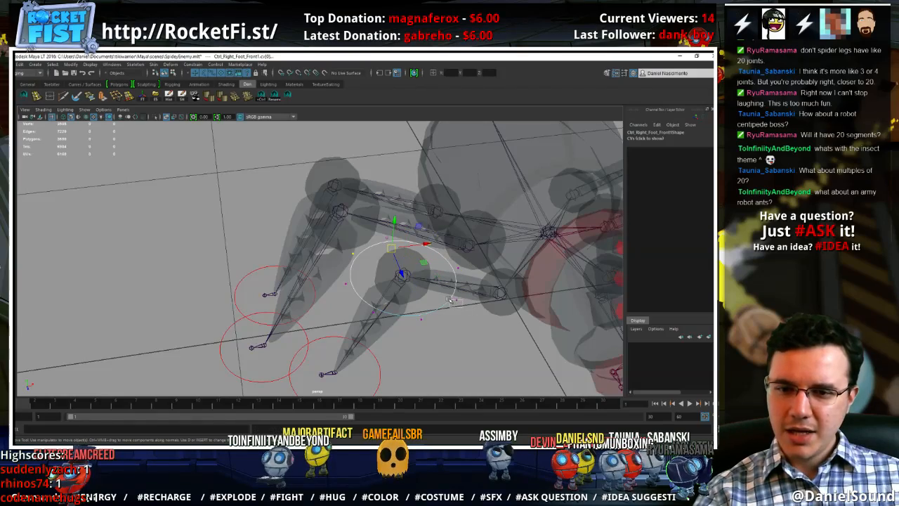
pyautogui.keyDown('alt'); pyautogui.moveTo(453, 300); pyautogui.dragTo(427, 347); pyautogui.keyUp('alt')
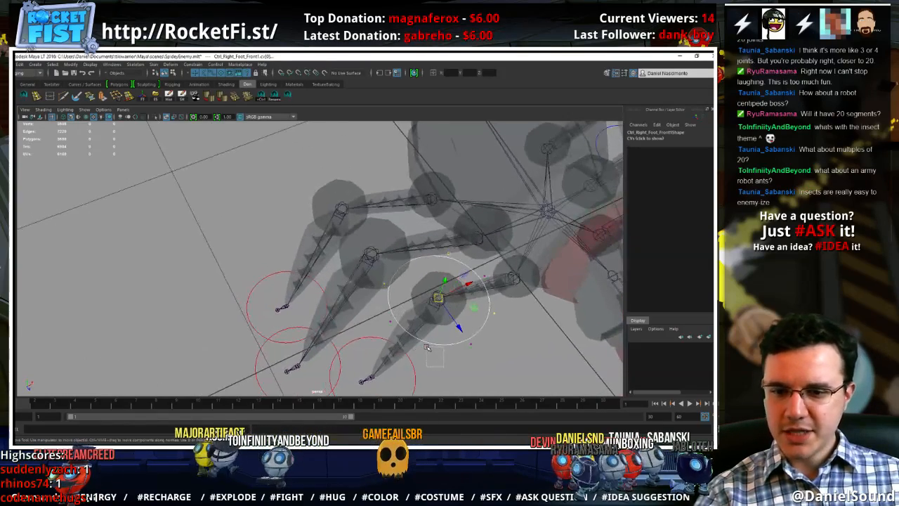
pyautogui.press('r')
pyautogui.moveTo(438, 299); pyautogui.dragTo(439, 318)
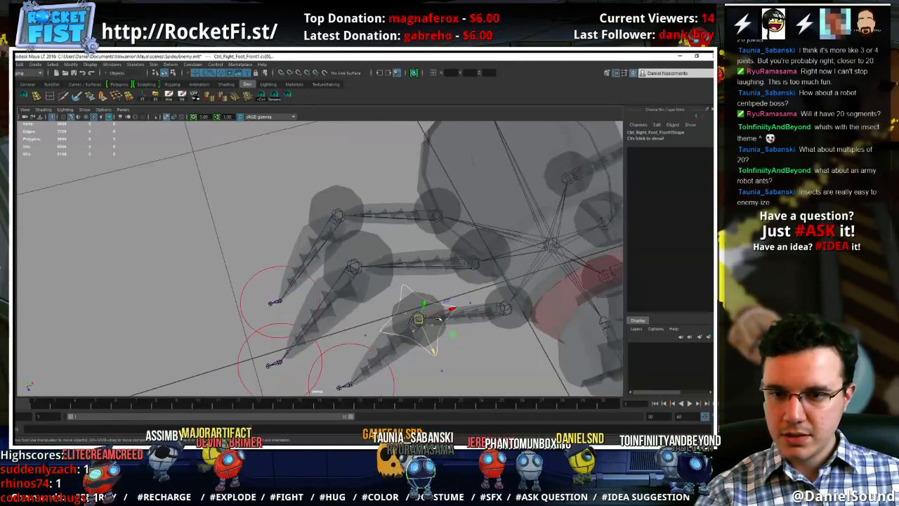
pyautogui.moveTo(436, 344); pyautogui.dragTo(487, 279, button='right')
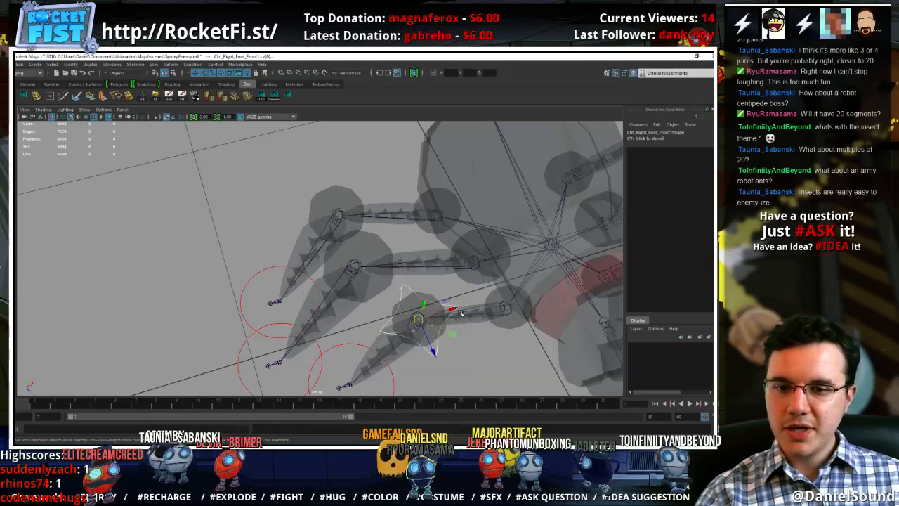
pyautogui.hotkey('ctrl', 'z')
pyautogui.moveTo(436, 258)
pyautogui.mouseDown(button='right')
pyautogui.moveTo(483, 255)
pyautogui.moveTo(444, 255)
pyautogui.mouseUp(button='right')
pyautogui.click(467, 383)
pyautogui.moveTo(435, 309); pyautogui.dragTo(459, 372, button='right')
pyautogui.moveTo(435, 348); pyautogui.dragTo(434, 347)
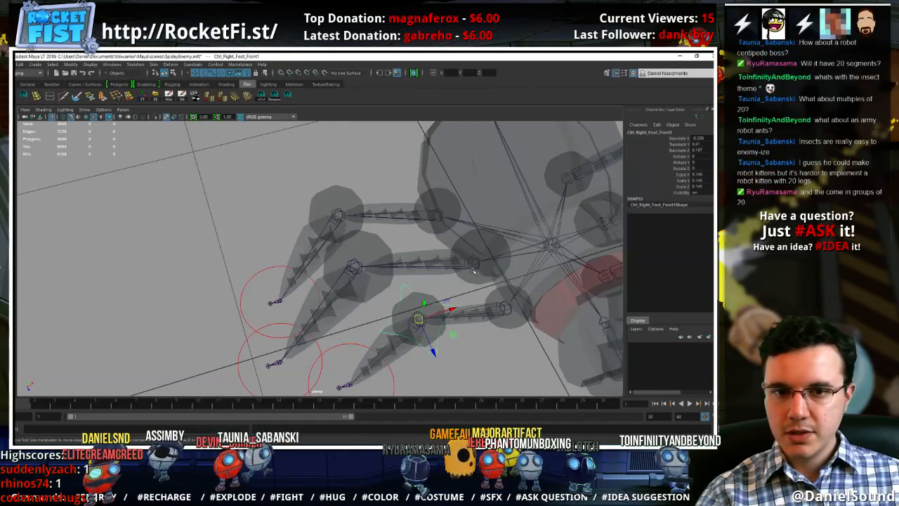
# Set the drawing override index color of the star-shaped knee control to dark red
pyautogui.keyDown('alt'); pyautogui.moveTo(473, 271); pyautogui.dragTo(488, 239); pyautogui.keyUp('alt')
pyautogui.click(715, 183)
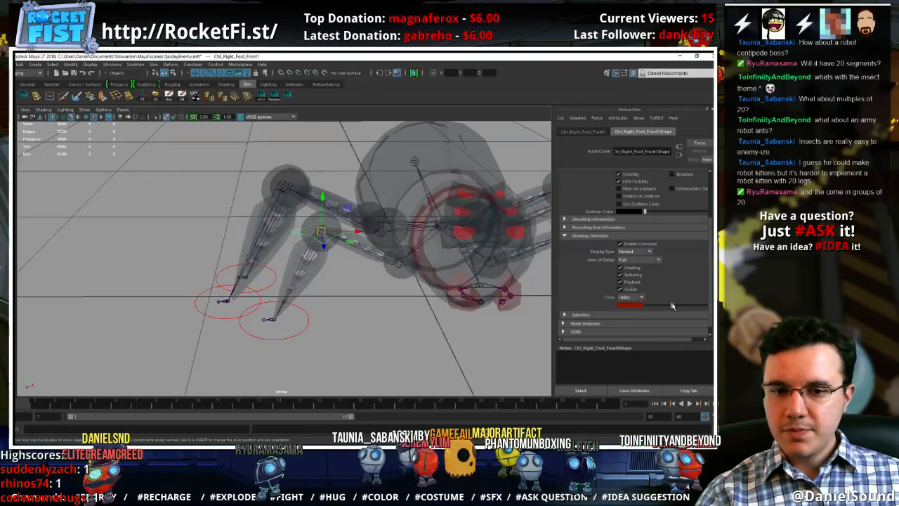
pyautogui.click(345, 290)
pyautogui.keyDown('alt'); pyautogui.moveTo(344, 290); pyautogui.dragTo(383, 313); pyautogui.keyUp('alt')
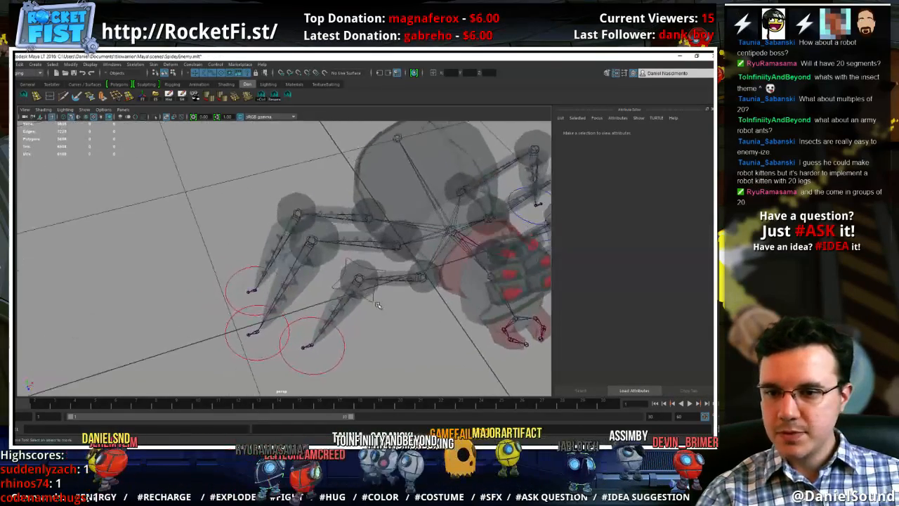
# Rename the star-shaped control at the right front knee CtrlPV_Right_Foot_Front
pyautogui.click(371, 295)
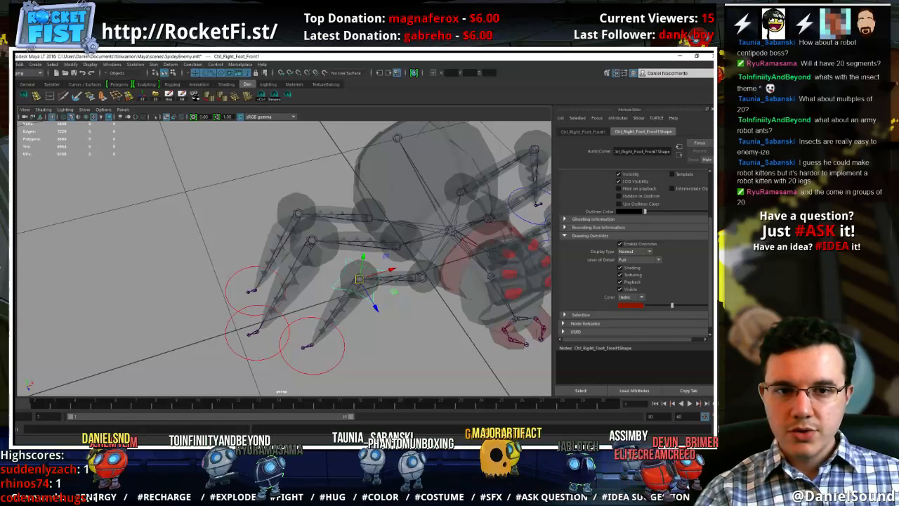
pyautogui.click(715, 140)
pyautogui.click(666, 132)
pyautogui.click(660, 133)
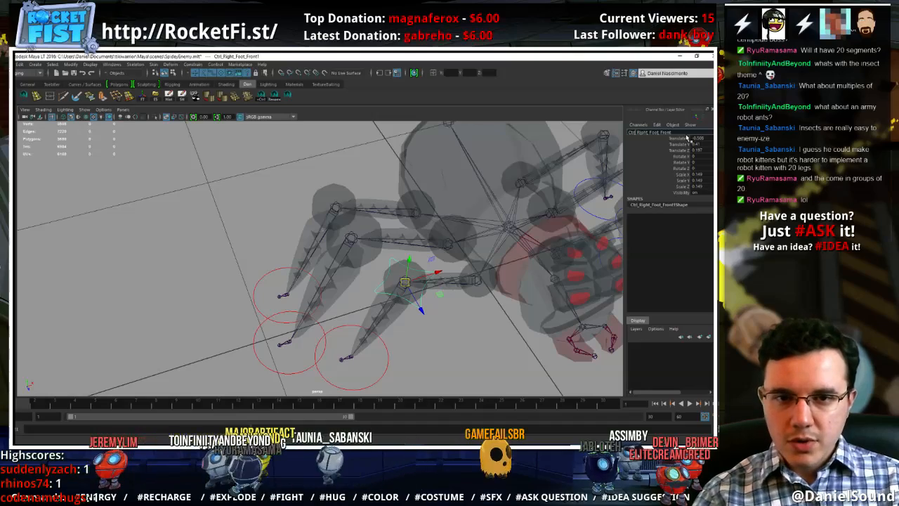
pyautogui.press('Return')
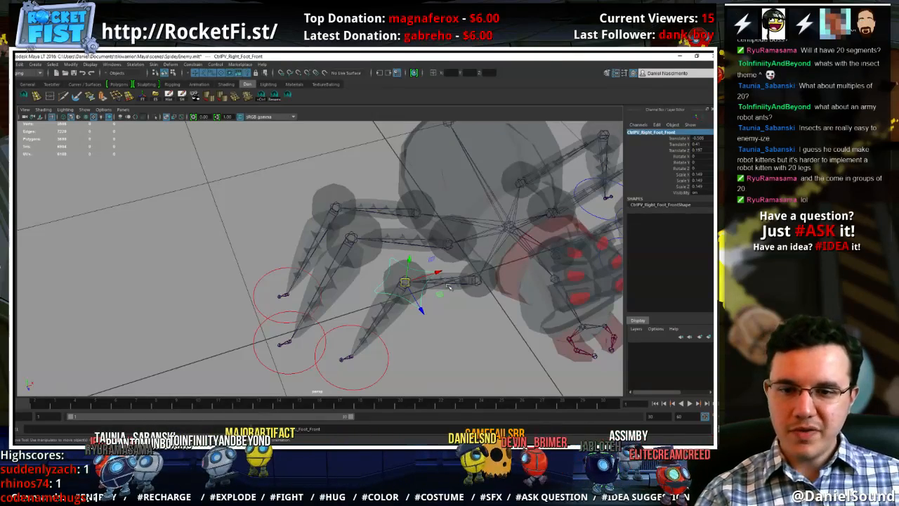
# Duplicate the right front knee control and try to snap the copy to the right middle knee joint
pyautogui.keyDown('alt'); pyautogui.moveTo(450, 286); pyautogui.dragTo(453, 343); pyautogui.keyUp('alt')
pyautogui.click(435, 349)
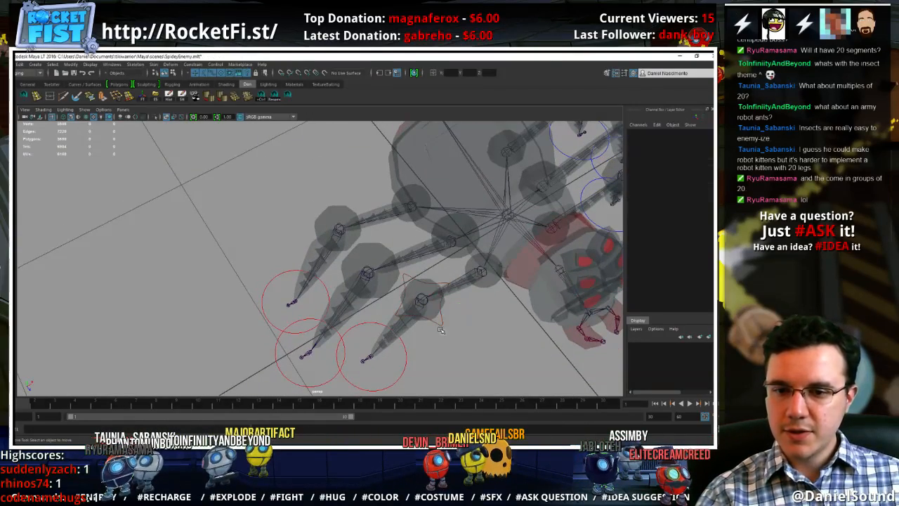
pyautogui.click(421, 297)
pyautogui.middleClick(373, 274)
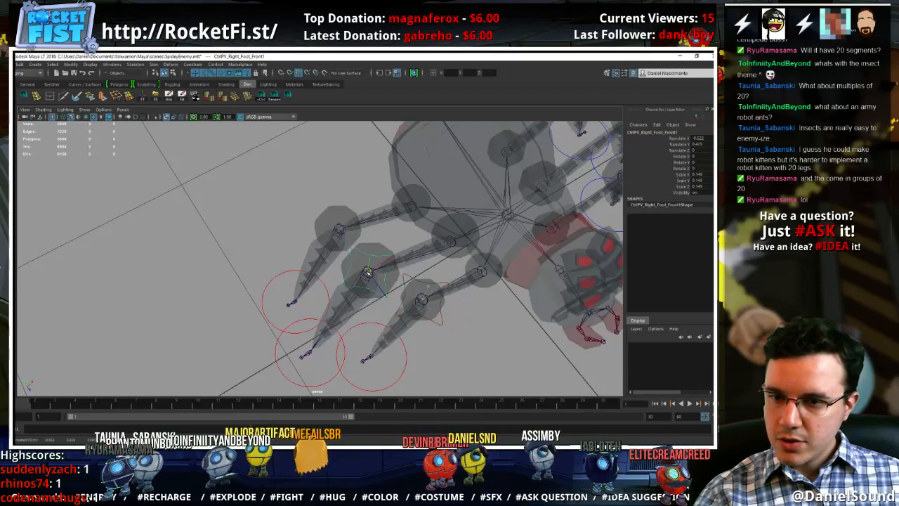
pyautogui.middleClick(371, 273)
pyautogui.keyDown('alt'); pyautogui.moveTo(407, 269); pyautogui.dragTo(412, 229); pyautogui.keyUp('alt')
# Hide polygons in the viewport and snap the duplicated star control onto the right middle knee joint
pyautogui.click(84, 110)
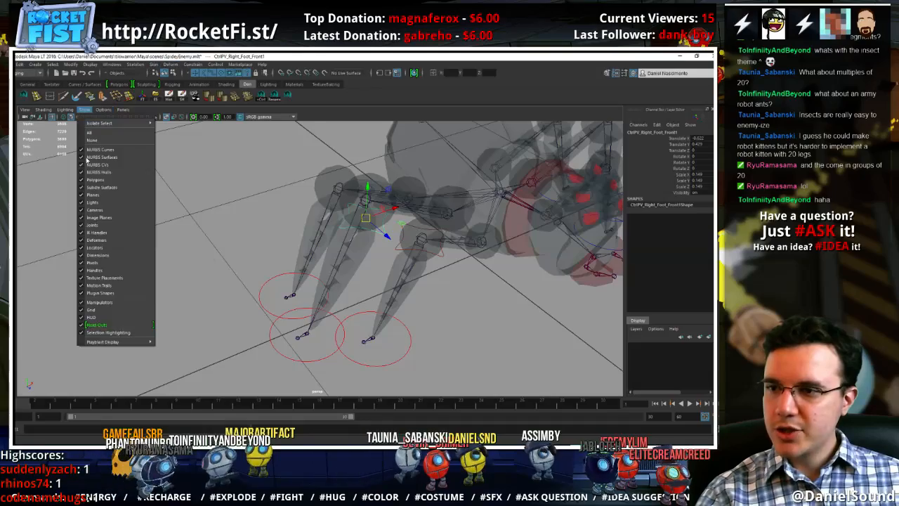
pyautogui.click(91, 180)
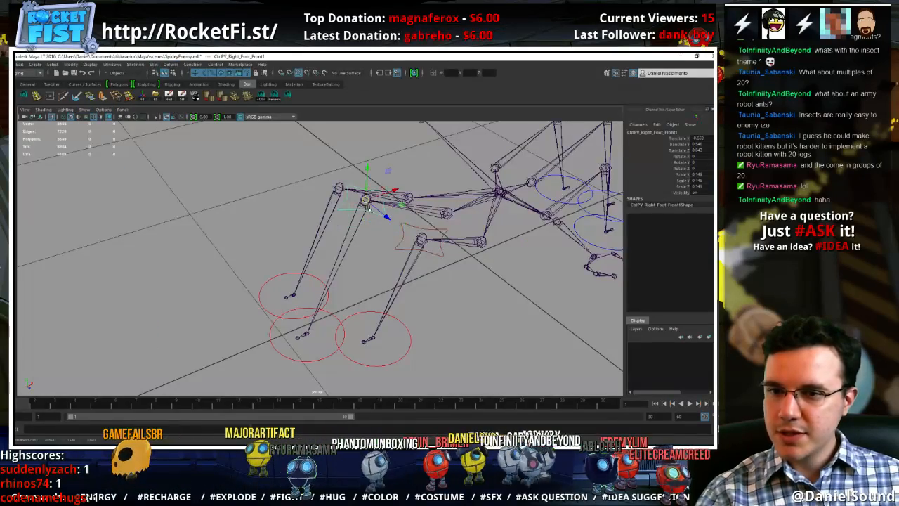
pyautogui.keyDown('alt'); pyautogui.moveTo(368, 207); pyautogui.dragTo(431, 271); pyautogui.keyUp('alt')
pyautogui.click(437, 242)
pyautogui.keyDown('alt'); pyautogui.moveTo(431, 271); pyautogui.dragTo(517, 287, button='right'); pyautogui.keyUp('alt')
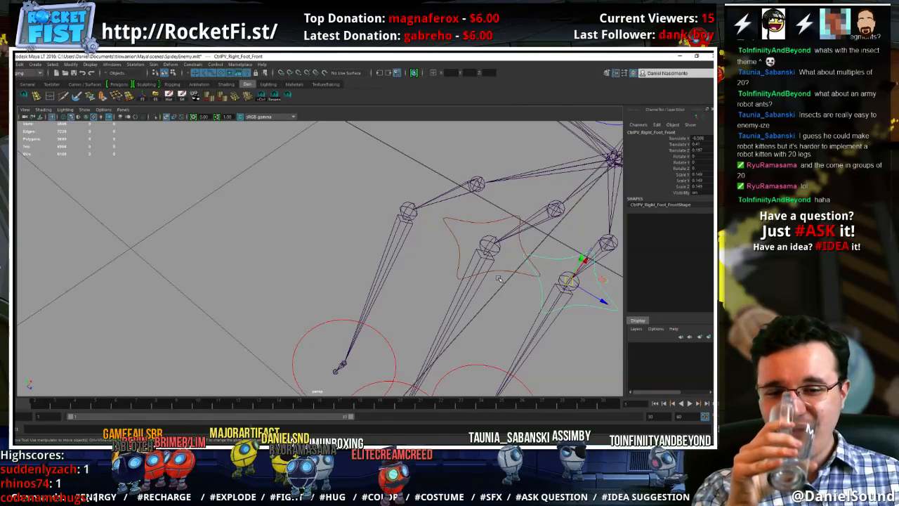
pyautogui.click(515, 267)
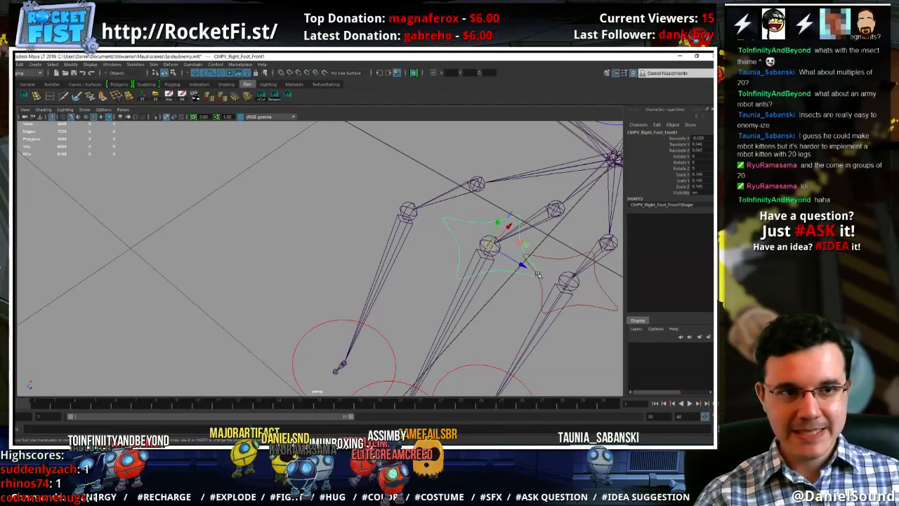
# Rename the star control at the right middle knee CtrlPV_Right_Foot_Middle
pyautogui.keyDown('alt'); pyautogui.moveTo(475, 267); pyautogui.dragTo(431, 254, button='middle'); pyautogui.keyUp('alt')
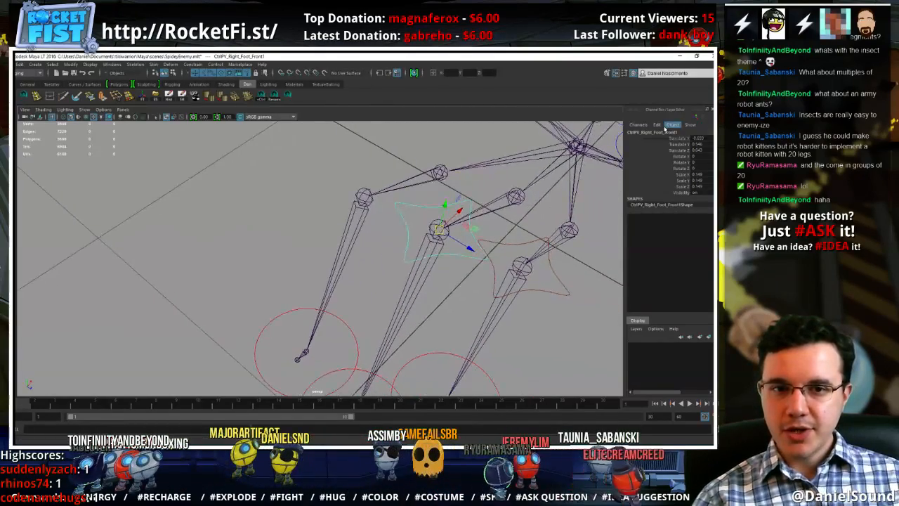
pyautogui.click(666, 127)
pyautogui.click(672, 132)
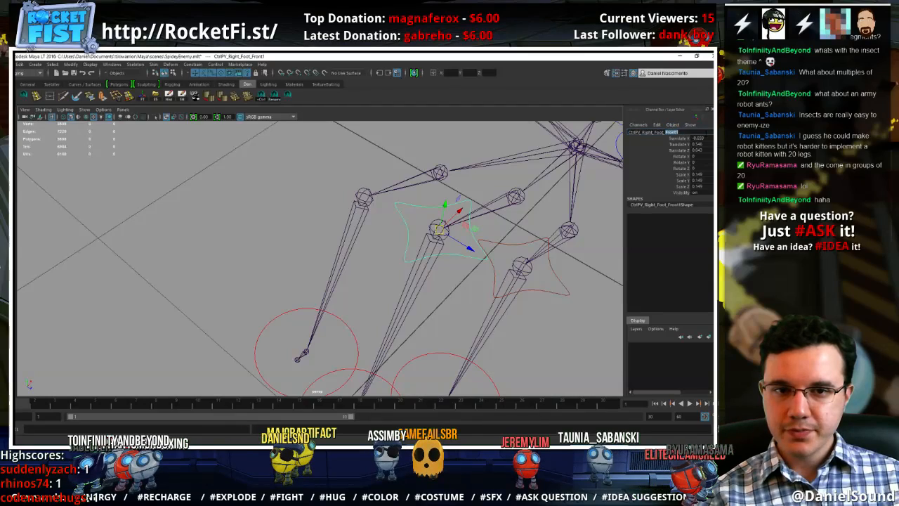
pyautogui.write('Middle')
pyautogui.press('Return')
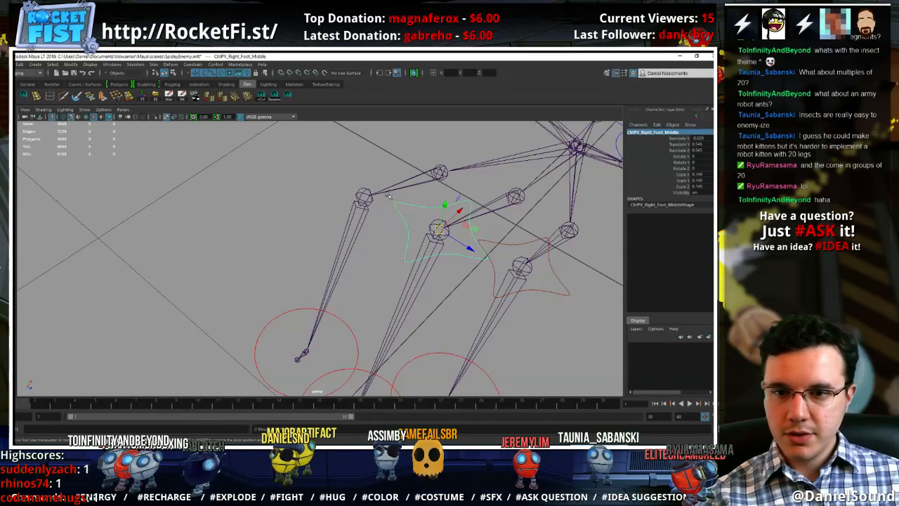
# Duplicate the right middle knee star control, snap the copy onto the right back knee joint, and rename it CtrlPV_Right_Foot_Back
pyautogui.keyDown('alt'); pyautogui.moveTo(385, 197); pyautogui.dragTo(391, 230, button='middle'); pyautogui.keyUp('alt')
pyautogui.hotkey('ctrl', 'd')
pyautogui.press('v')
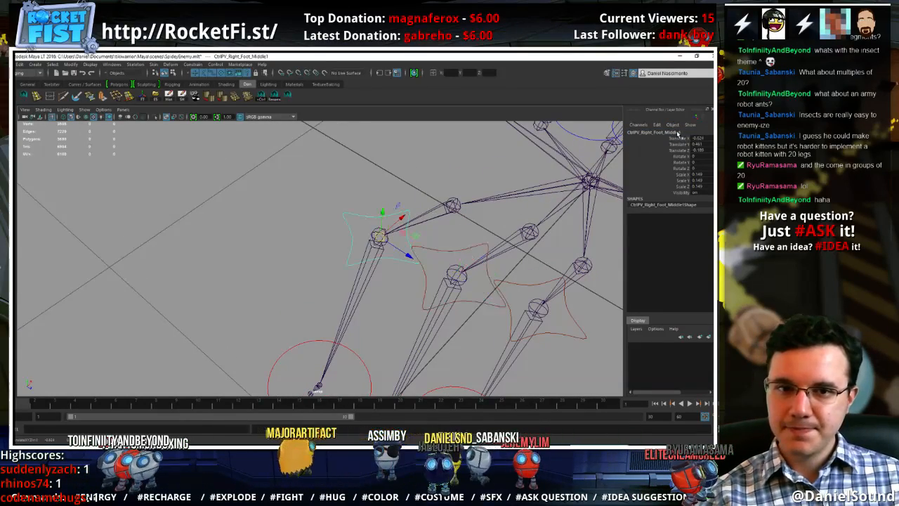
pyautogui.click(678, 133)
pyautogui.press('Return')
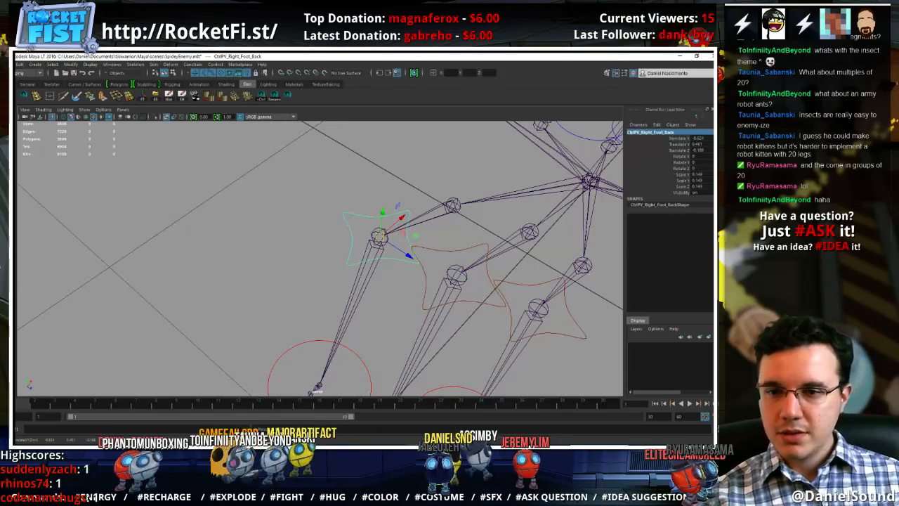
# Duplicate the right back knee star control and snap the copy onto the left back knee joint
pyautogui.keyDown('alt'); pyautogui.moveTo(549, 174); pyautogui.dragTo(440, 266, button='middle'); pyautogui.keyUp('alt')
pyautogui.keyDown('alt'); pyautogui.moveTo(469, 234); pyautogui.dragTo(415, 217, button='right'); pyautogui.keyUp('alt')
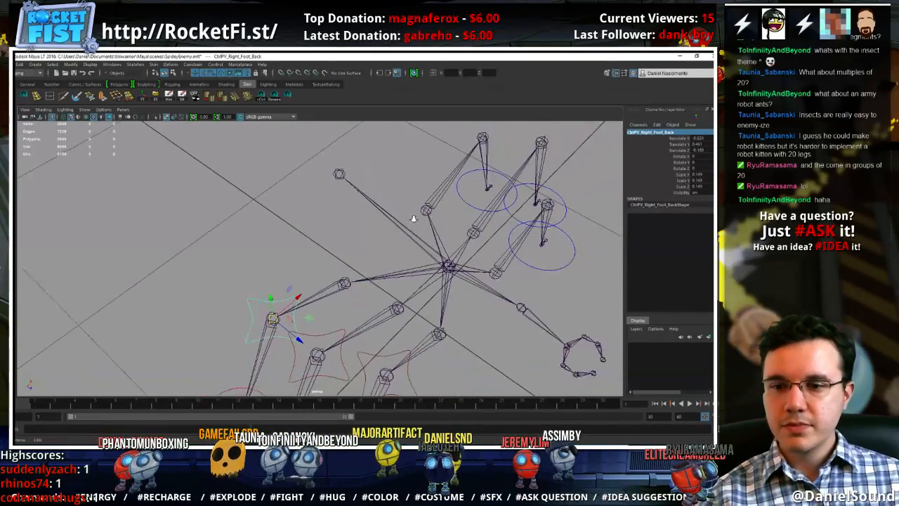
pyautogui.keyDown('alt'); pyautogui.moveTo(415, 217); pyautogui.dragTo(414, 242, button='middle'); pyautogui.keyUp('alt')
pyautogui.hotkey('ctrl', 'd')
pyautogui.press('v')
pyautogui.moveTo(479, 166); pyautogui.dragTo(482, 161, button='middle')
pyautogui.press('f')
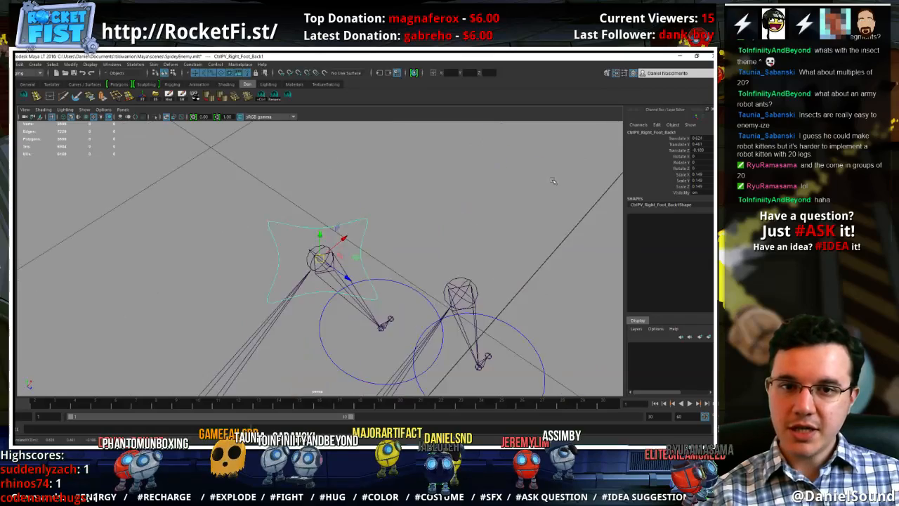
# Replace Right with Left in the name of the star control at the left back knee
pyautogui.click(645, 139)
pyautogui.click(645, 133)
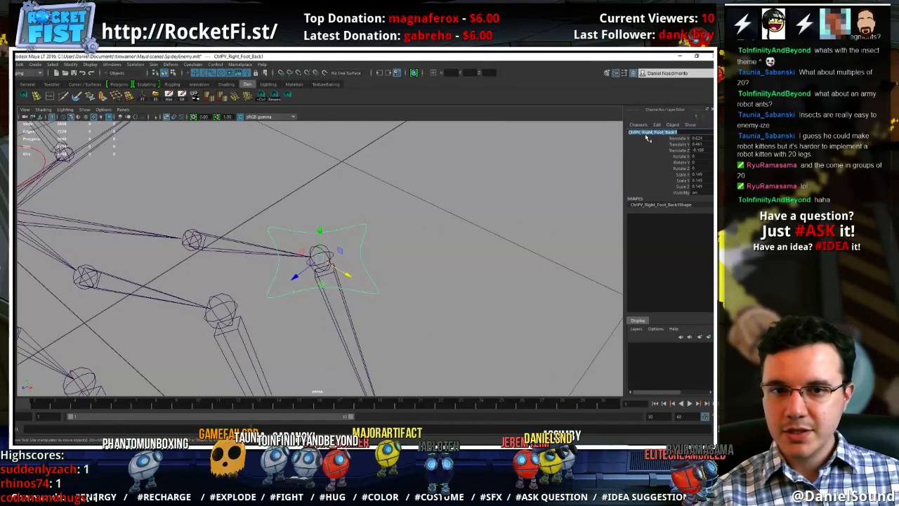
pyautogui.click(651, 134)
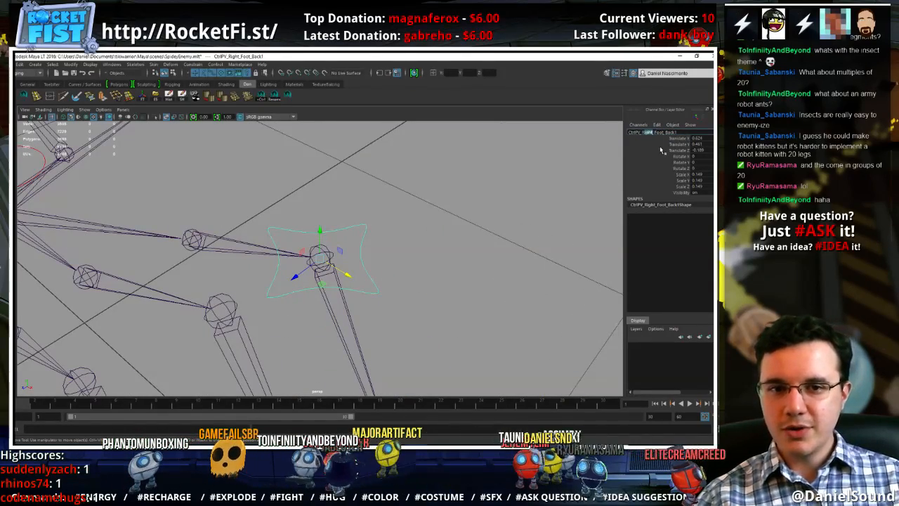
pyautogui.write('Left')
pyautogui.press('Return')
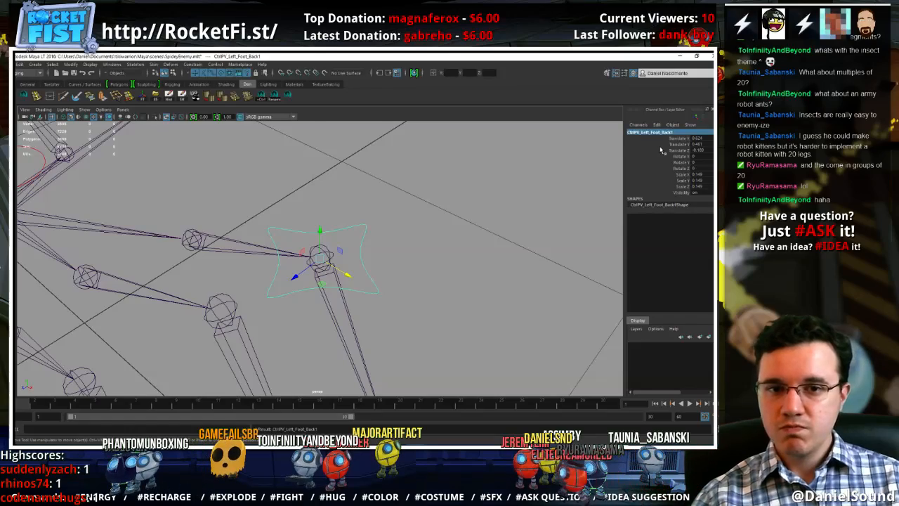
# Set the left back knee control's drawing override color to blue and rename it CtrlPV_Left_Foot_Back
pyautogui.hotkey('ctrl', 'a')
pyautogui.moveTo(672, 305)
pyautogui.mouseDown()
pyautogui.moveTo(659, 305)
pyautogui.moveTo(681, 307)
pyautogui.mouseUp()
pyautogui.click(371, 236)
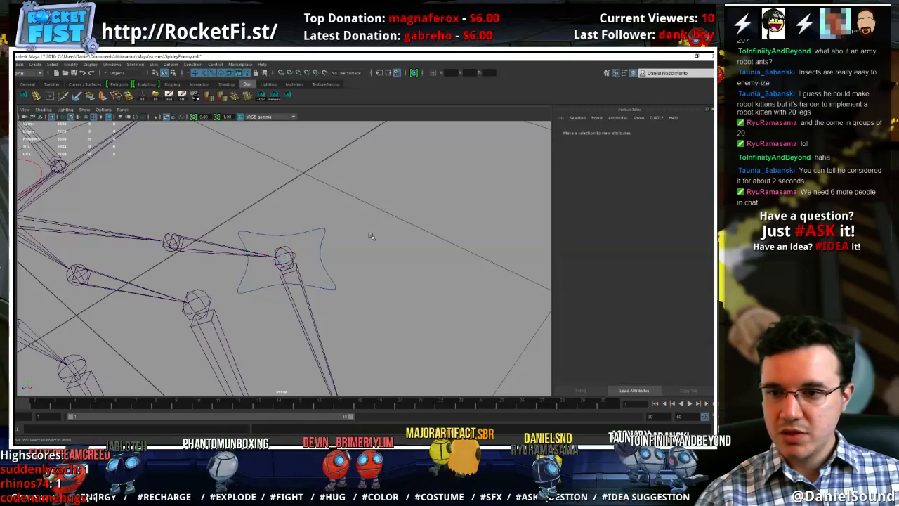
pyautogui.keyDown('alt'); pyautogui.moveTo(371, 236); pyautogui.dragTo(316, 252, button='right'); pyautogui.keyUp('alt')
pyautogui.keyDown('alt'); pyautogui.moveTo(316, 252); pyautogui.dragTo(345, 238, button='middle'); pyautogui.keyUp('alt')
pyautogui.click(330, 248)
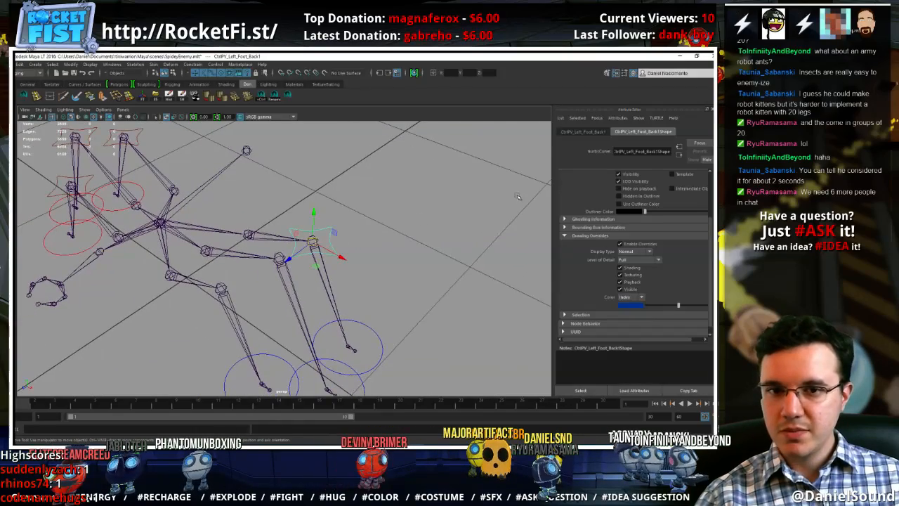
pyautogui.hotkey('ctrl', 'a')
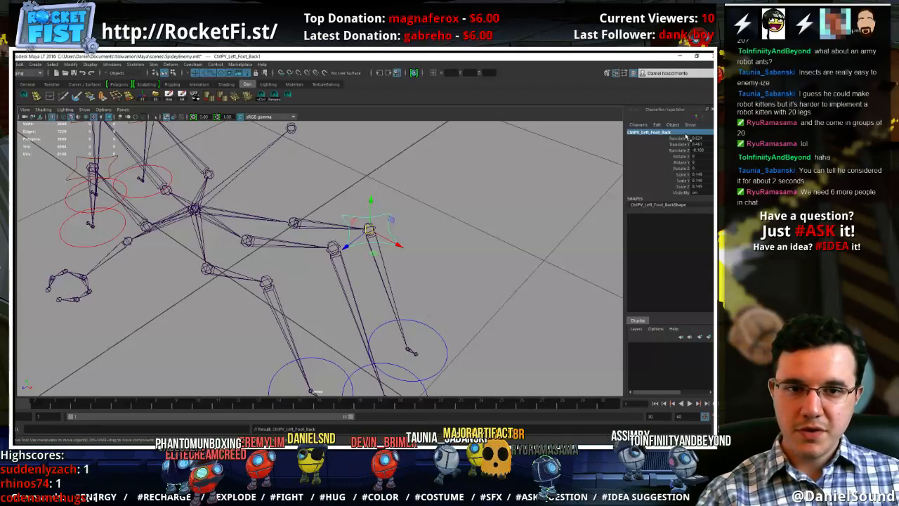
# Duplicate the left back knee star control and snap the copy onto the left middle knee joint
pyautogui.click(431, 204)
pyautogui.click(390, 215)
pyautogui.hotkey('ctrl', 'd')
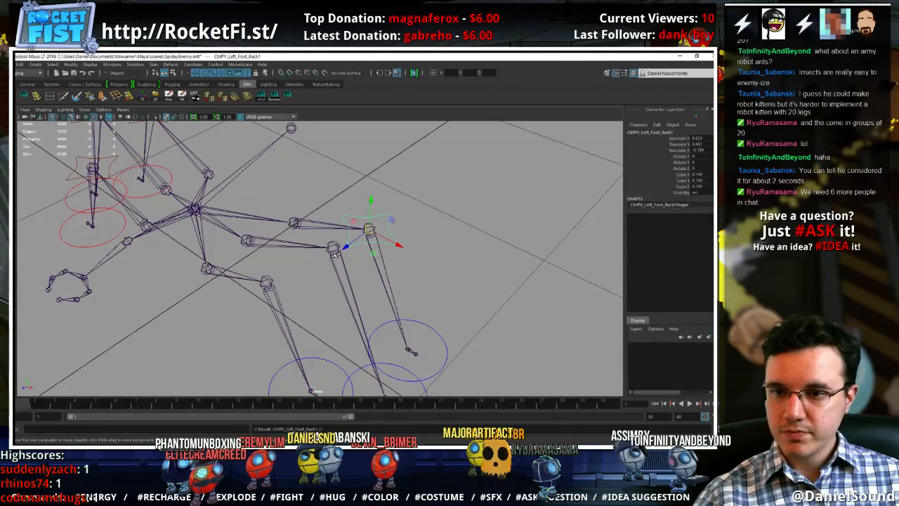
pyautogui.press('v')
pyautogui.moveTo(339, 245); pyautogui.dragTo(324, 259, button='middle')
# Rename the star control at the left middle knee CtrlPV_Left_Foot_Middle
pyautogui.click(663, 138)
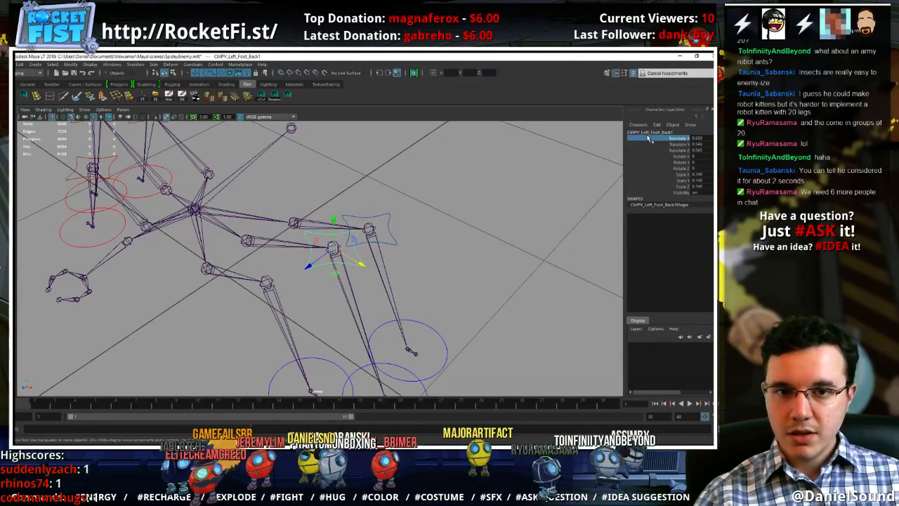
pyautogui.click(658, 134)
pyautogui.click(666, 132)
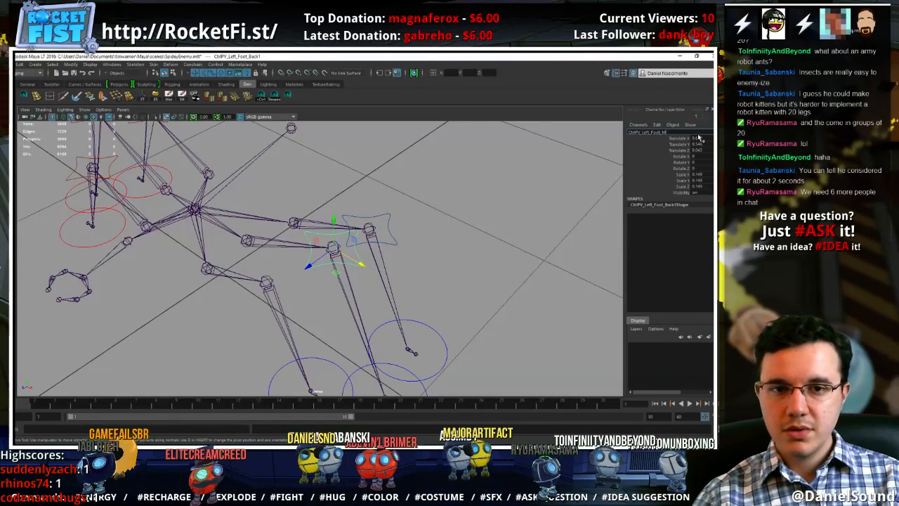
pyautogui.press('Return')
# Duplicate the left middle knee star control and snap the copy onto the left front knee joint
pyautogui.keyDown('alt'); pyautogui.moveTo(397, 212); pyautogui.dragTo(415, 213, button='middle'); pyautogui.keyUp('alt')
pyautogui.scroll(-1, 457, 214)
pyautogui.scroll(-1, 415, 213)
pyautogui.hotkey('ctrl', 'd')
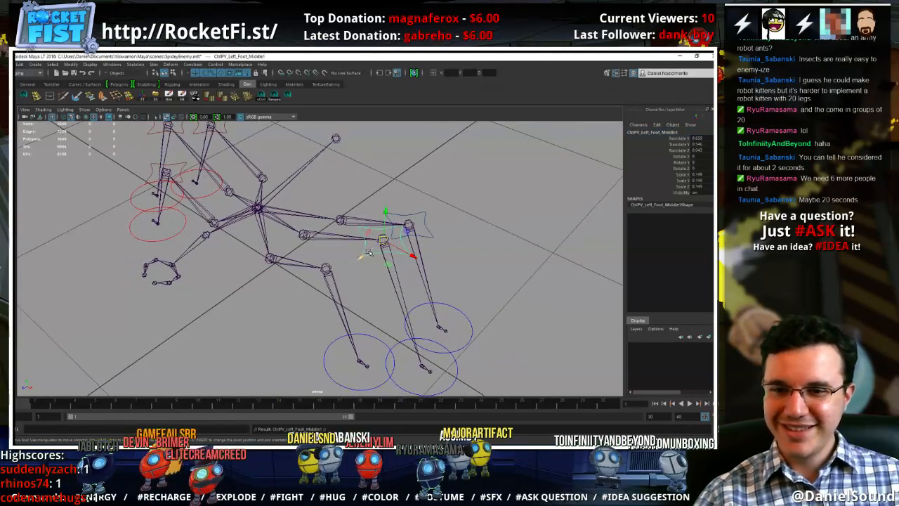
pyautogui.press('v')
pyautogui.middleClick(326, 271)
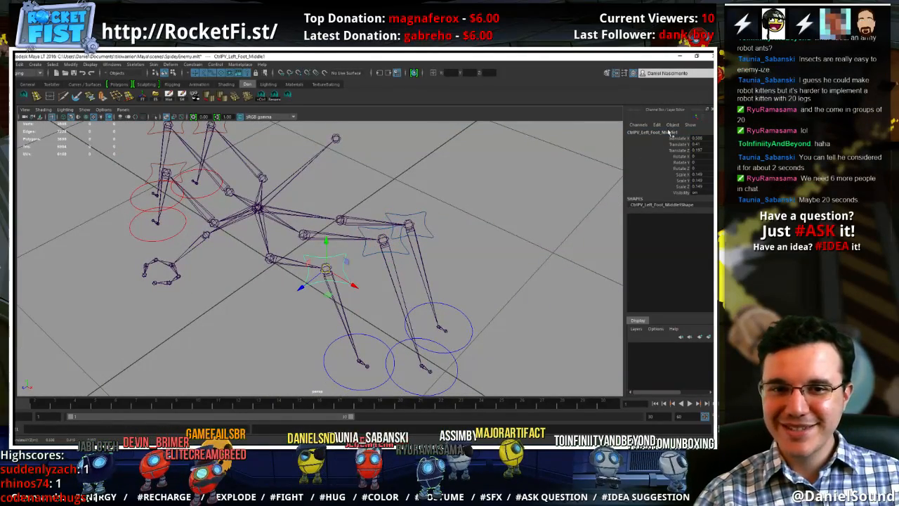
# Rename the star control at the left front knee CtrlPV_Left_Foot_Front and clear the selection
pyautogui.doubleClick(671, 132)
pyautogui.write('Front')
pyautogui.press('Return')
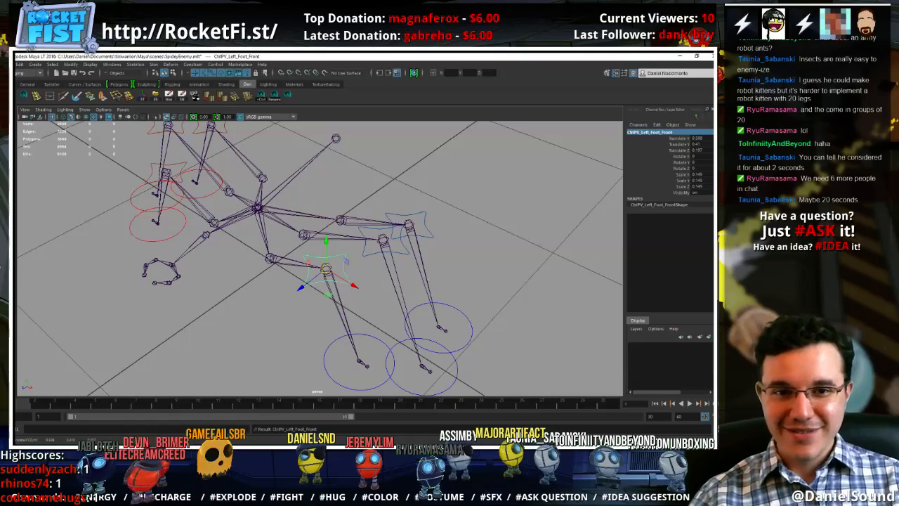
pyautogui.click(473, 238)
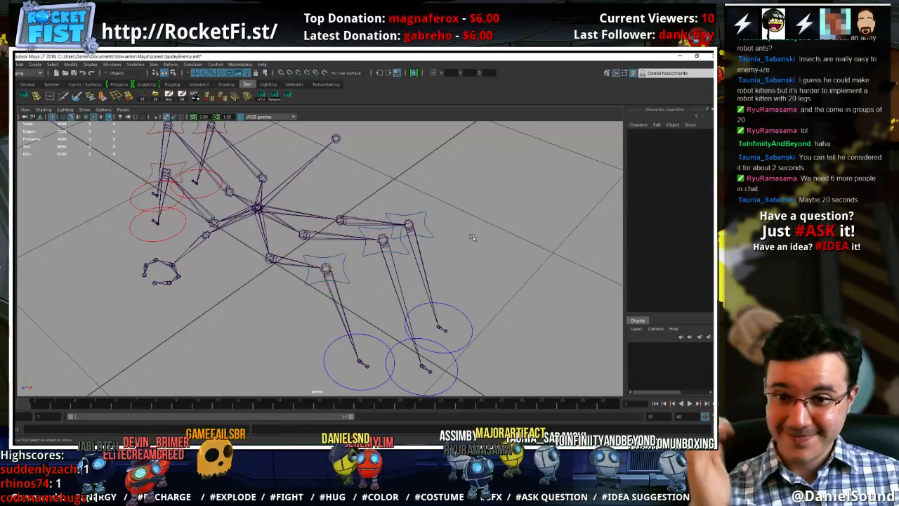
# Duplicate the left front foot circle, snap the copy to the central body joint, and scale it up to about 0.449
pyautogui.keyDown('alt'); pyautogui.moveTo(486, 287); pyautogui.dragTo(386, 279); pyautogui.keyUp('alt')
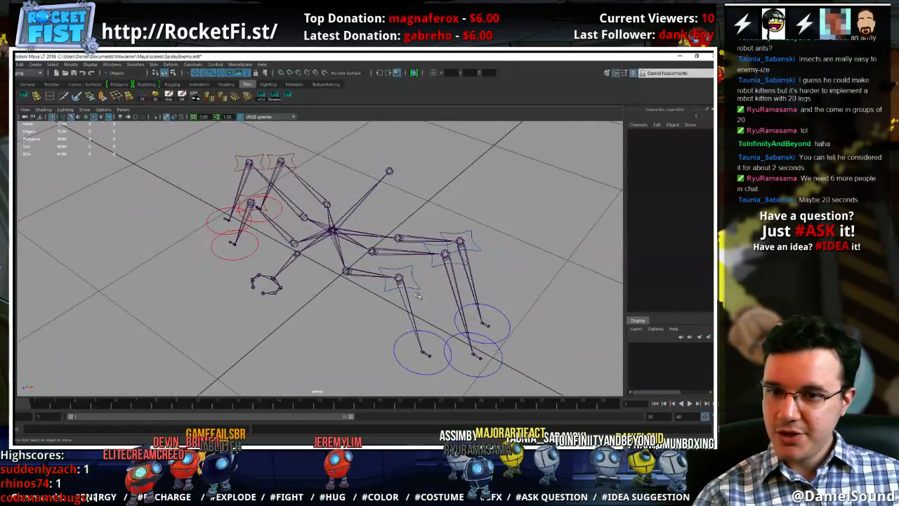
pyautogui.click(436, 336)
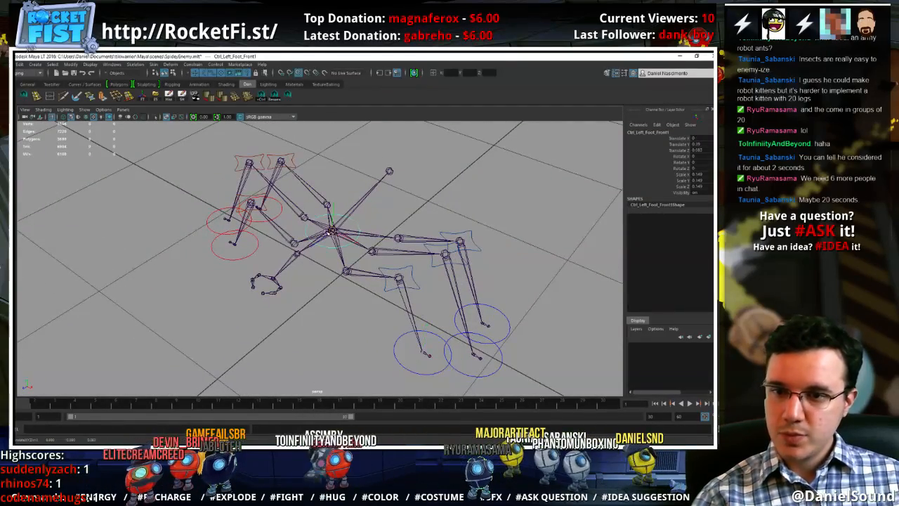
pyautogui.press('r')
pyautogui.moveTo(333, 230); pyautogui.dragTo(418, 263)
pyautogui.moveTo(406, 213); pyautogui.dragTo(387, 206, button='right')
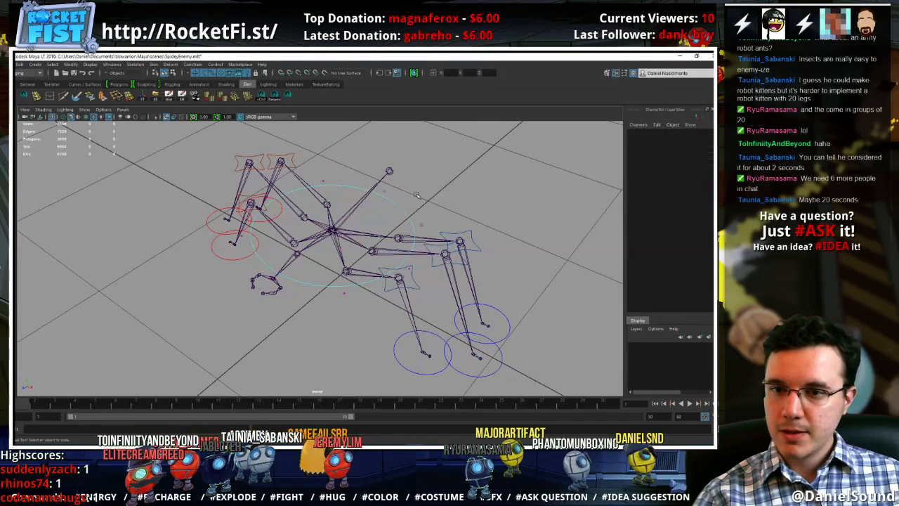
# Select control vertices along the rear of the large body circle and try to move them
pyautogui.moveTo(424, 231); pyautogui.dragTo(426, 234)
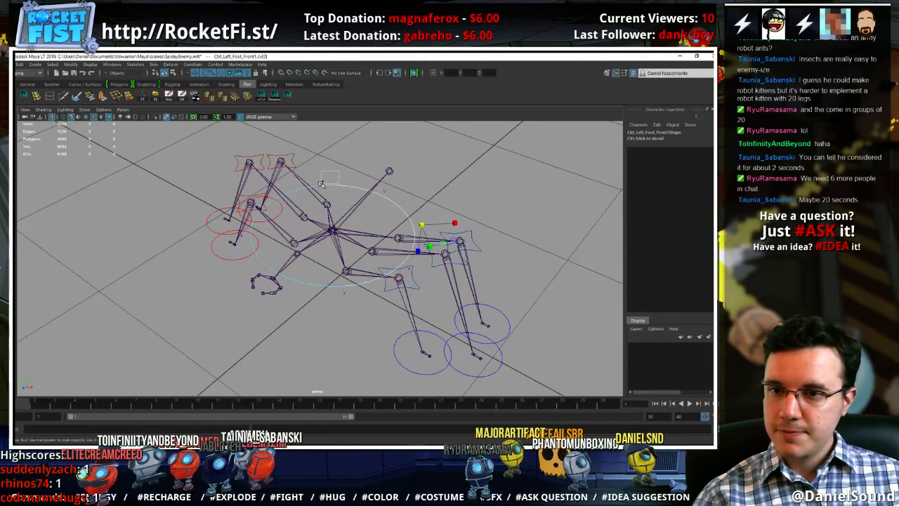
pyautogui.keyDown('shift'); pyautogui.moveTo(321, 184); pyautogui.dragTo(322, 186); pyautogui.keyUp('shift')
pyautogui.press('w')
pyautogui.keyDown('alt'); pyautogui.moveTo(242, 259); pyautogui.dragTo(272, 260); pyautogui.keyUp('alt')
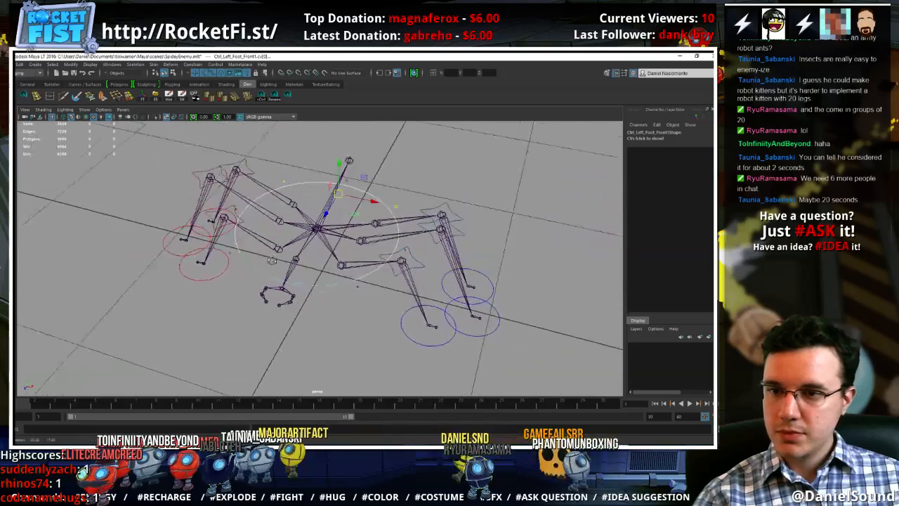
pyautogui.moveTo(379, 201); pyautogui.dragTo(401, 186, button='right')
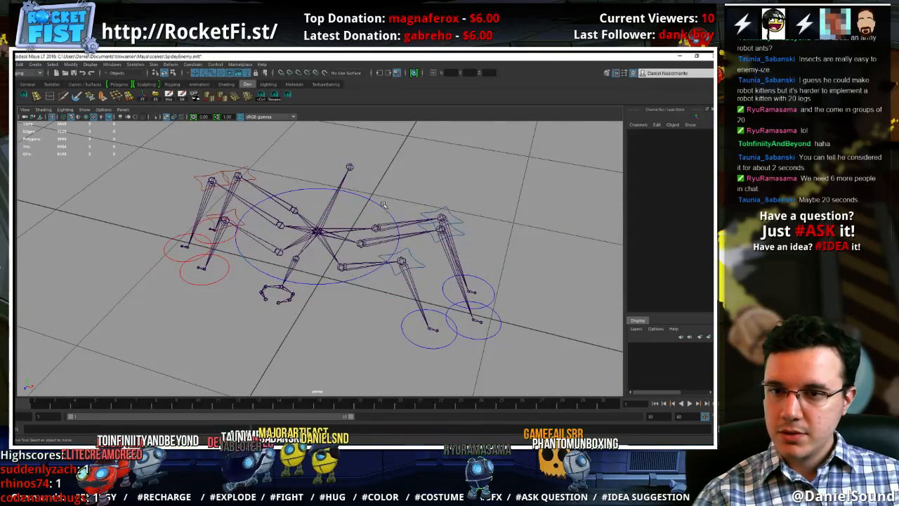
# Rename the large body circle Ctrl_COG and clear the selection
pyautogui.click(380, 207)
pyautogui.doubleClick(659, 133)
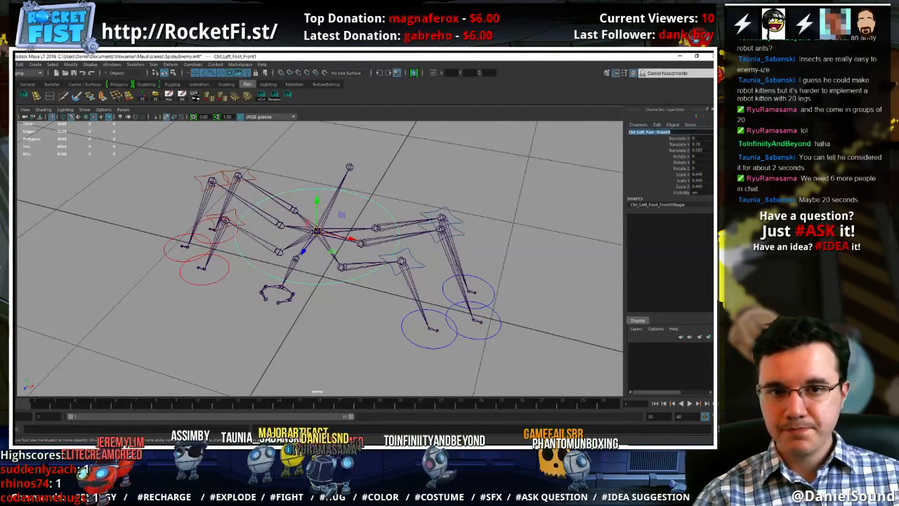
pyautogui.moveTo(638, 132); pyautogui.dragTo(673, 132)
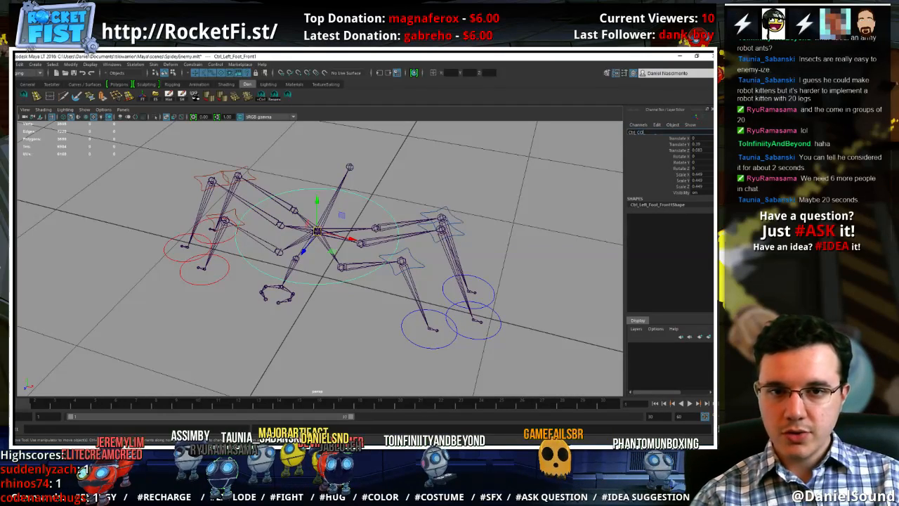
pyautogui.press('Return')
pyautogui.click(359, 179)
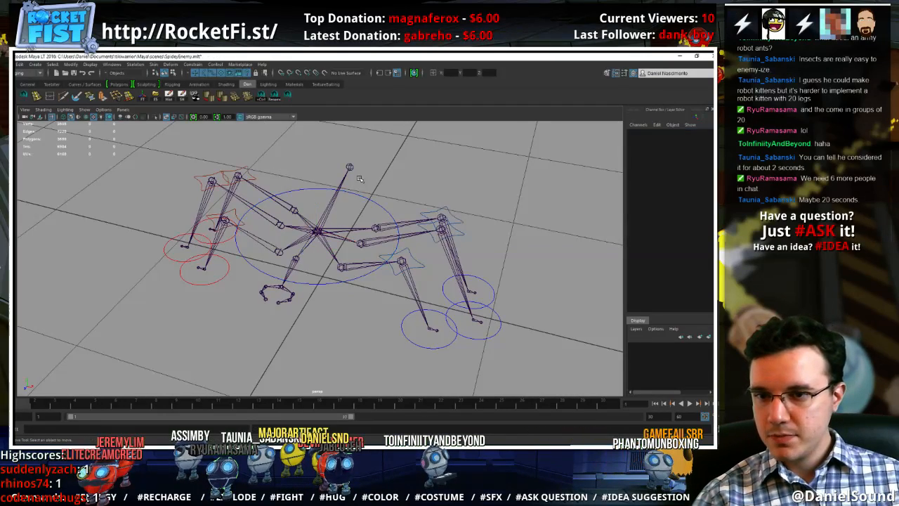
# Show the polygons in the viewport again
pyautogui.click(86, 111)
pyautogui.click(99, 182)
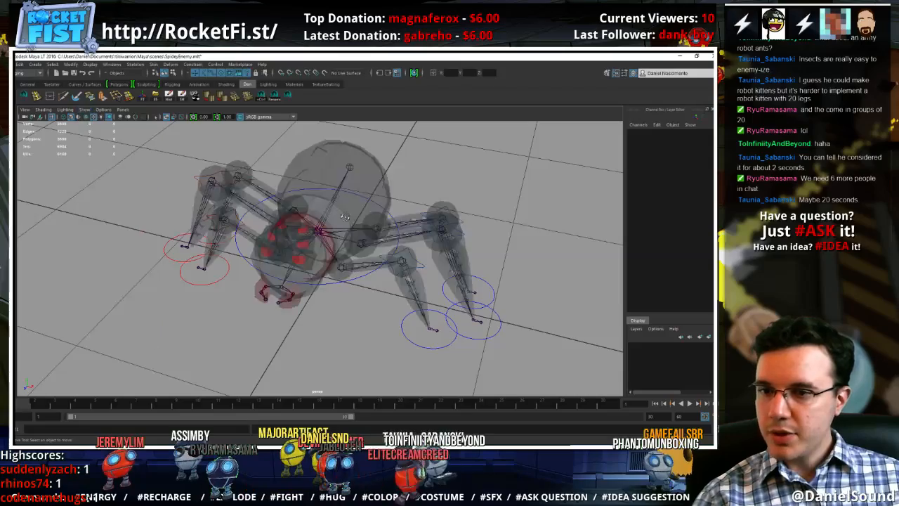
pyautogui.keyDown('alt'); pyautogui.moveTo(344, 217); pyautogui.dragTo(362, 173); pyautogui.keyUp('alt')
# Select the rear control vertices of the Ctrl_COG circle and raise them so the curve arches over the abdomen
pyautogui.click(360, 268)
pyautogui.moveTo(359, 181); pyautogui.dragTo(359, 165, button='right')
pyautogui.click(358, 174)
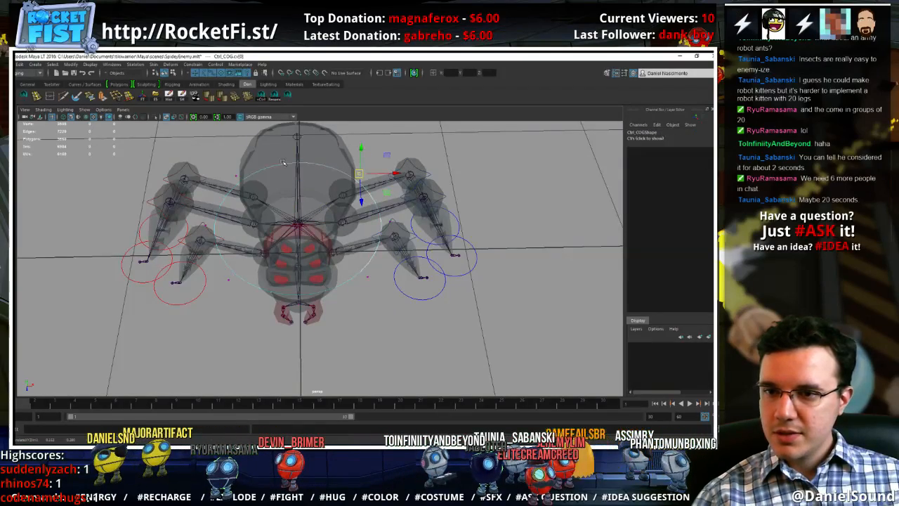
pyautogui.keyDown('alt'); pyautogui.moveTo(241, 180); pyautogui.dragTo(494, 277); pyautogui.keyUp('alt')
pyautogui.keyDown('shift'); pyautogui.click(461, 256); pyautogui.keyUp('shift')
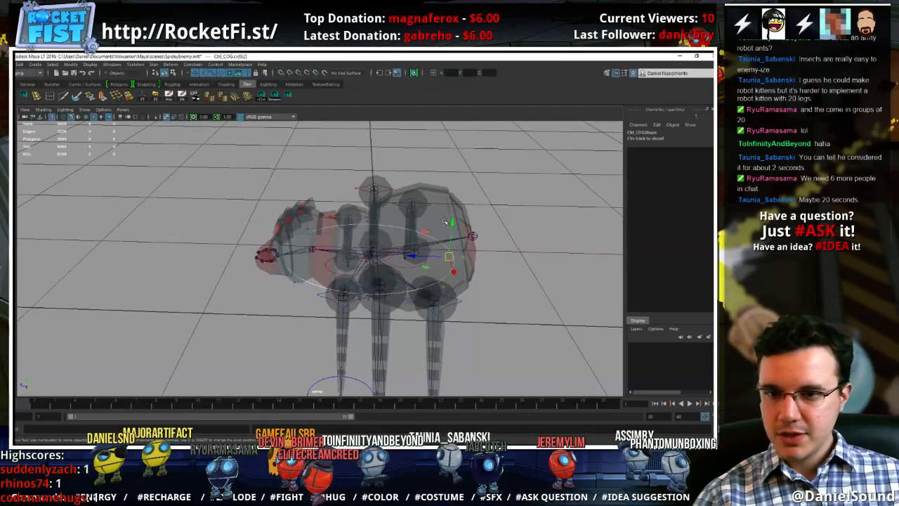
pyautogui.moveTo(451, 223); pyautogui.dragTo(460, 143)
pyautogui.keyDown('alt'); pyautogui.moveTo(385, 156); pyautogui.dragTo(344, 155); pyautogui.keyUp('alt')
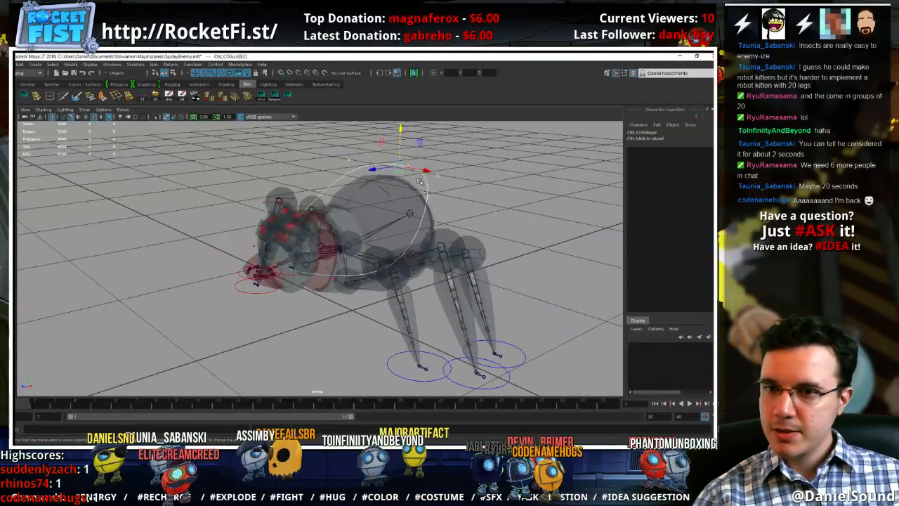
# Select the whole Ctrl_COG curve and set its drawing override color to yellow
pyautogui.moveTo(425, 181); pyautogui.dragTo(457, 168, button='right')
pyautogui.click(457, 167)
pyautogui.keyDown('alt'); pyautogui.moveTo(450, 170); pyautogui.dragTo(446, 207); pyautogui.keyUp('alt')
pyautogui.click(423, 173)
pyautogui.keyDown('alt'); pyautogui.moveTo(426, 174); pyautogui.dragTo(446, 179); pyautogui.keyUp('alt')
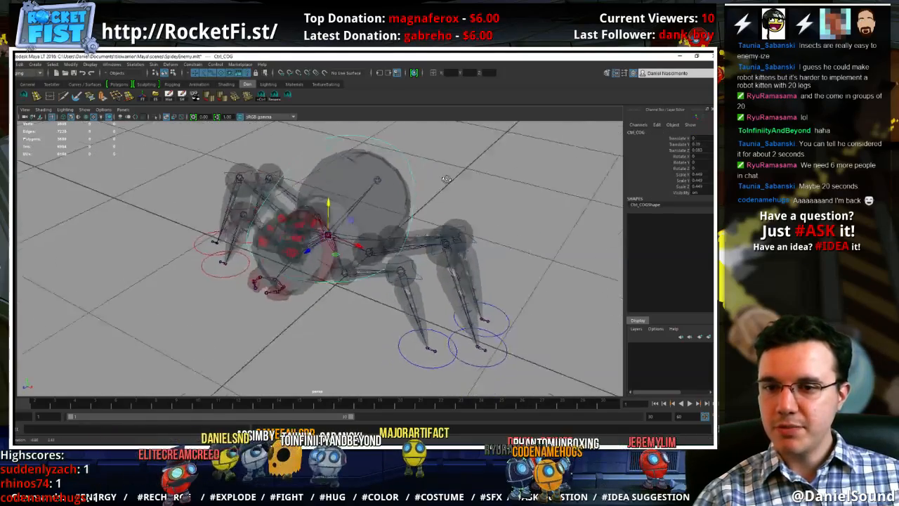
pyautogui.hotkey('ctrl', 'a')
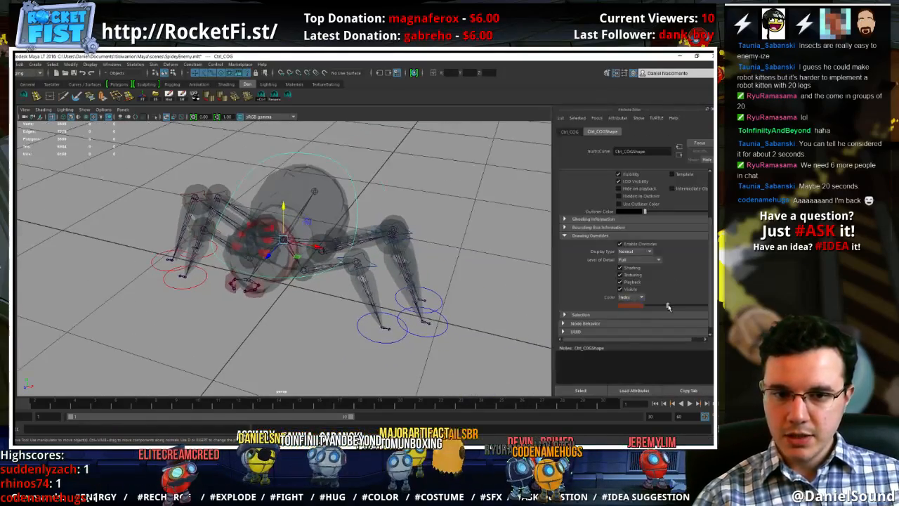
pyautogui.moveTo(667, 307); pyautogui.dragTo(685, 307)
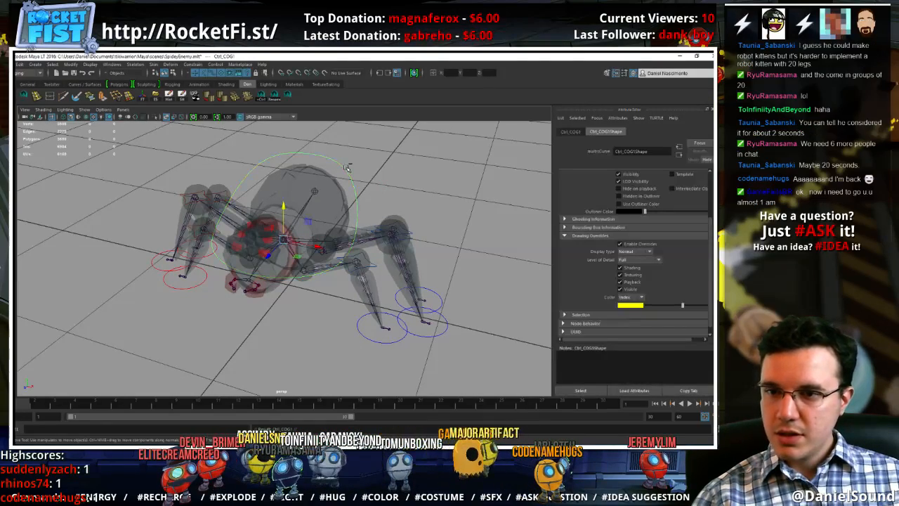
# Select the four diagonal control vertices of the inner Ctrl_COG curve, scale them to reshape it, and reselect the whole curve
pyautogui.moveTo(346, 168); pyautogui.dragTo(302, 167, button='right')
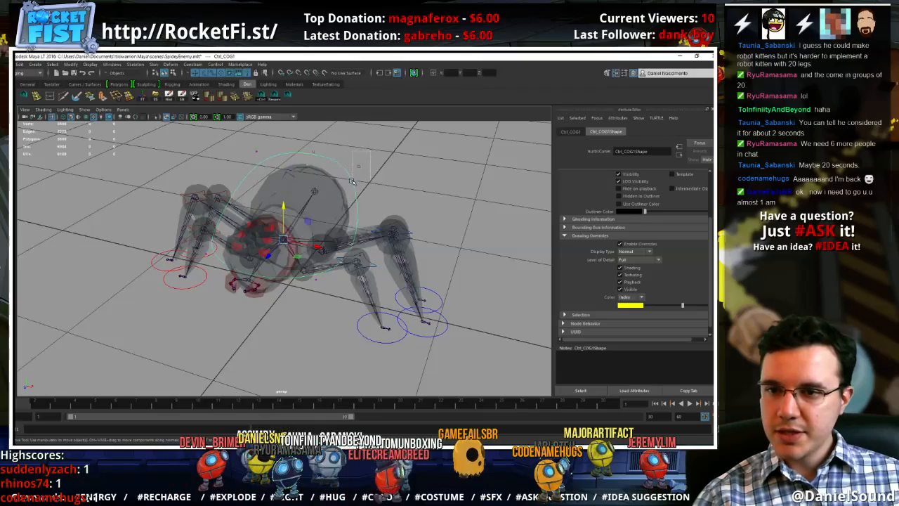
pyautogui.moveTo(352, 182); pyautogui.dragTo(350, 183)
pyautogui.keyDown('shift'); pyautogui.moveTo(275, 144); pyautogui.dragTo(249, 162); pyautogui.keyUp('shift')
pyautogui.keyDown('alt'); pyautogui.moveTo(301, 190); pyautogui.dragTo(300, 291); pyautogui.keyUp('alt')
pyautogui.keyDown('shift'); pyautogui.moveTo(195, 244); pyautogui.dragTo(208, 233); pyautogui.keyUp('shift')
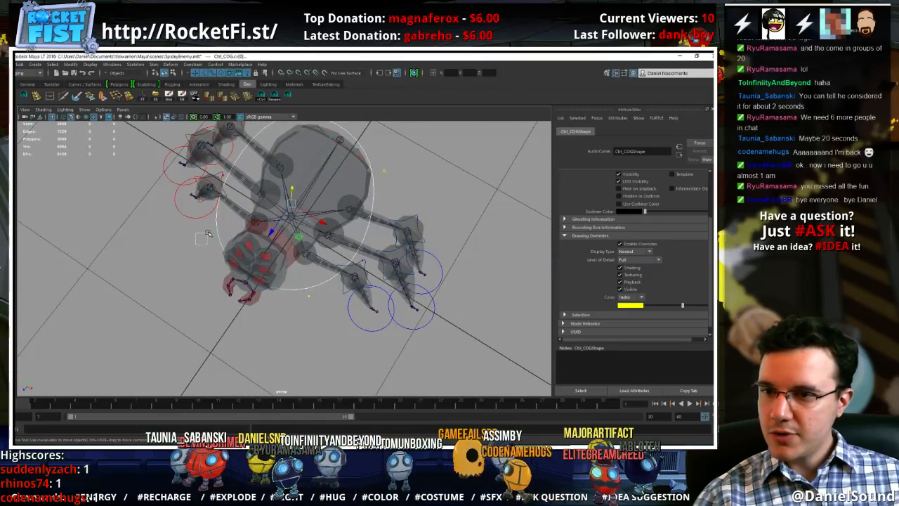
pyautogui.keyDown('alt'); pyautogui.moveTo(311, 216); pyautogui.dragTo(279, 192); pyautogui.keyUp('alt')
pyautogui.press('r')
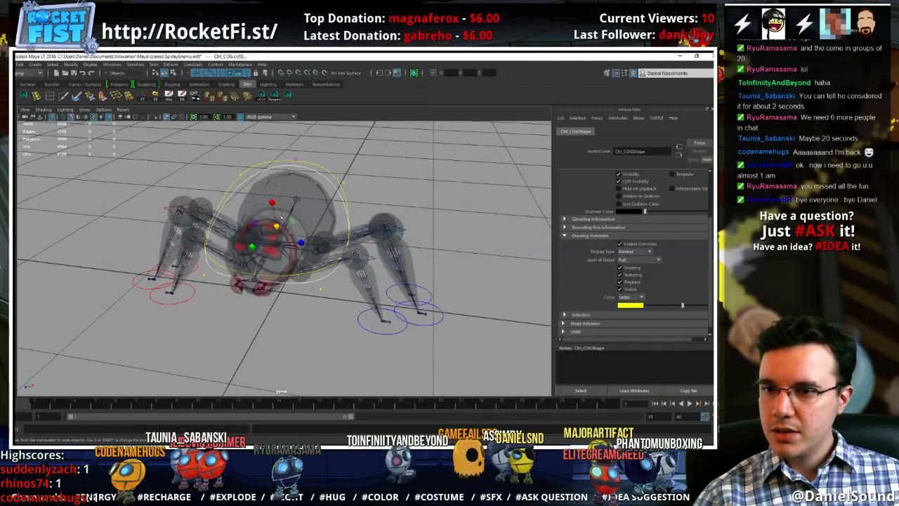
pyautogui.moveTo(276, 225); pyautogui.dragTo(296, 167)
pyautogui.press('w')
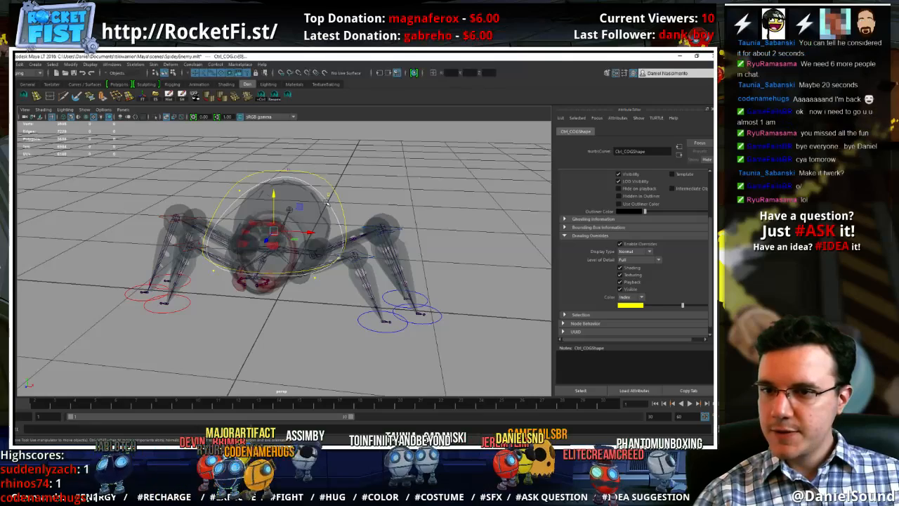
pyautogui.moveTo(329, 203); pyautogui.dragTo(361, 196, button='right')
pyautogui.click(336, 213)
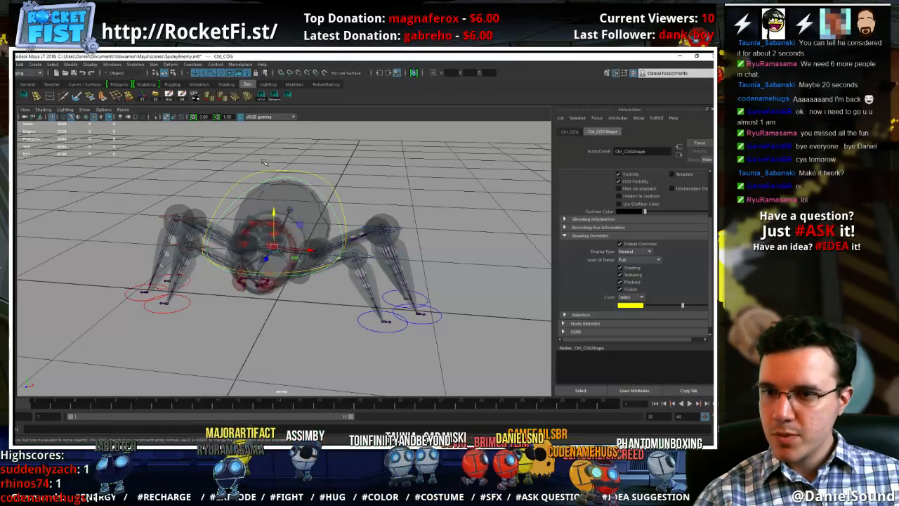
# Isolate the Ctrl_COG curve, reposition its side and front control vertices to bend the loop, and restore the full scene
pyautogui.click(155, 118)
pyautogui.moveTo(325, 193); pyautogui.dragTo(311, 187, button='right')
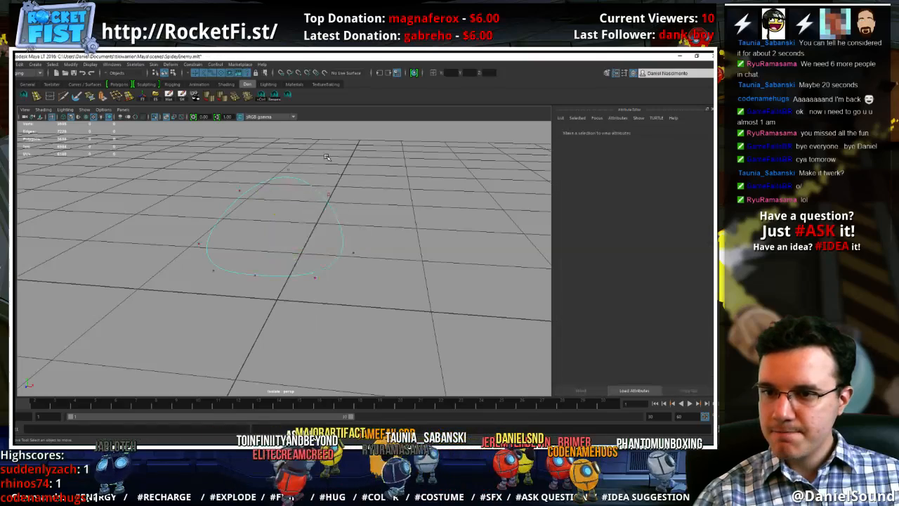
pyautogui.keyDown('shift'); pyautogui.moveTo(276, 282); pyautogui.dragTo(190, 240); pyautogui.keyUp('shift')
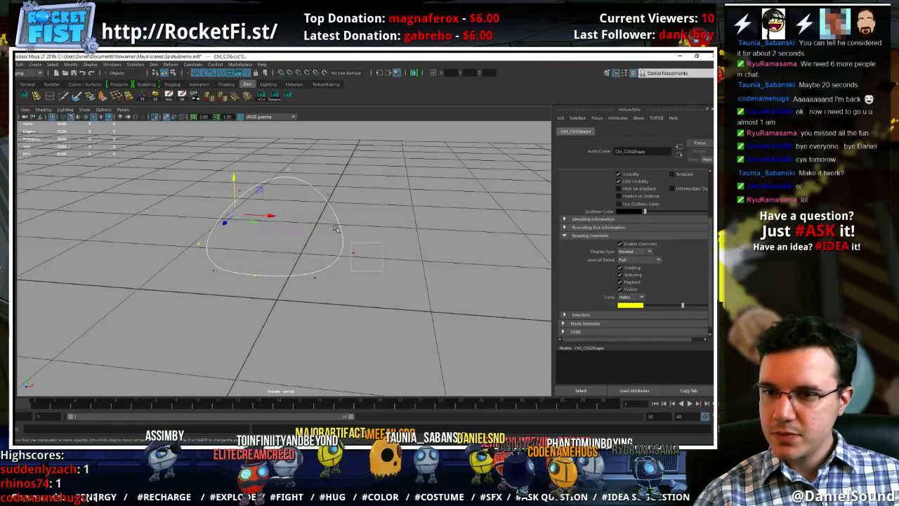
pyautogui.keyDown('alt'); pyautogui.moveTo(261, 221); pyautogui.dragTo(324, 175); pyautogui.keyUp('alt')
pyautogui.moveTo(355, 206)
pyautogui.keyDown('alt'); pyautogui.mouseDown()
pyautogui.moveTo(380, 212)
pyautogui.moveTo(367, 209)
pyautogui.mouseUp(); pyautogui.keyUp('alt')
pyautogui.moveTo(368, 267); pyautogui.dragTo(322, 238)
pyautogui.keyDown('shift'); pyautogui.moveTo(313, 232); pyautogui.dragTo(289, 253); pyautogui.keyUp('shift')
pyautogui.moveTo(297, 217); pyautogui.dragTo(316, 257)
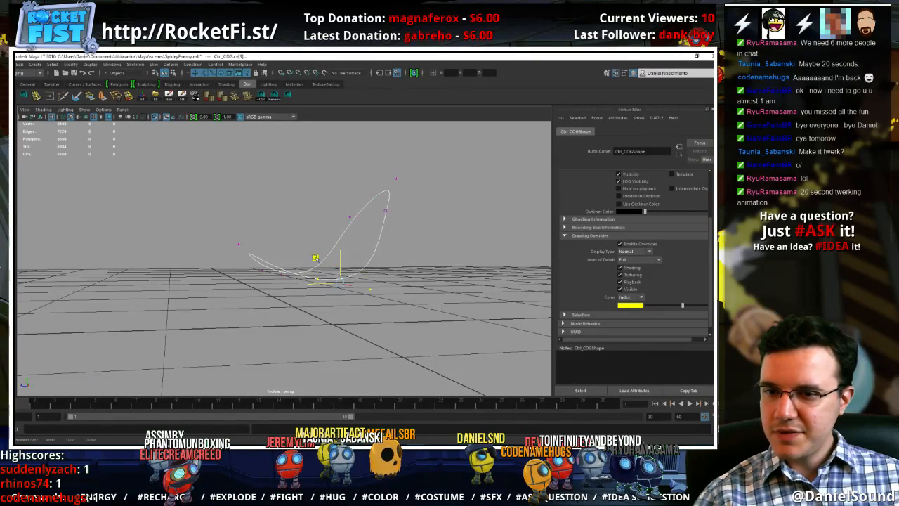
pyautogui.keyDown('alt'); pyautogui.moveTo(324, 204); pyautogui.dragTo(365, 217); pyautogui.keyUp('alt')
pyautogui.moveTo(364, 217); pyautogui.dragTo(418, 198, button='right')
pyautogui.click(418, 198)
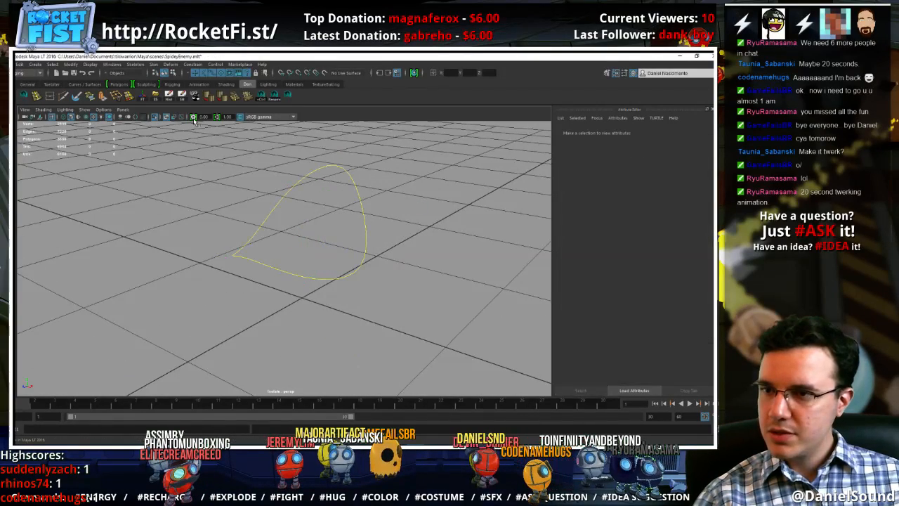
pyautogui.click(156, 118)
# Set the drawing override color of the inner Ctrl_COG curve to light blue
pyautogui.keyDown('alt'); pyautogui.moveTo(432, 204); pyautogui.dragTo(387, 180); pyautogui.keyUp('alt')
pyautogui.click(384, 178)
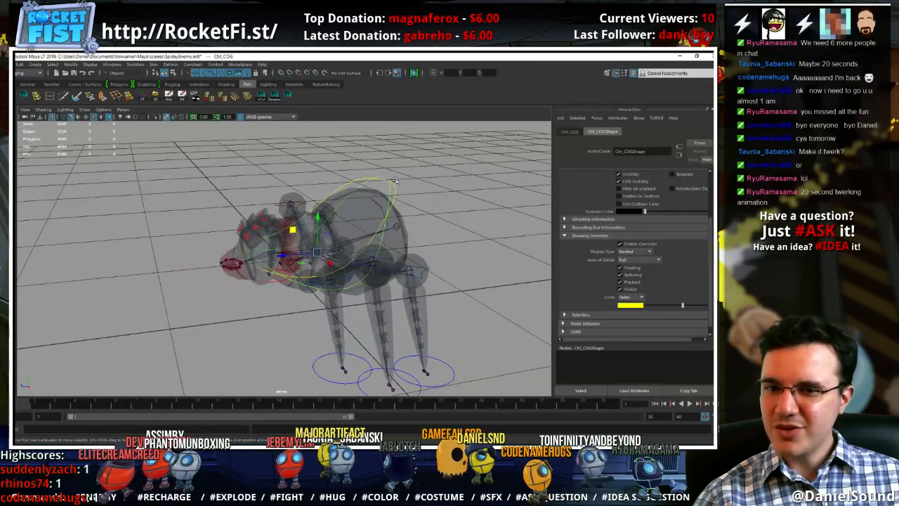
pyautogui.keyDown('alt'); pyautogui.moveTo(463, 228); pyautogui.dragTo(491, 208); pyautogui.keyUp('alt')
pyautogui.moveTo(682, 307); pyautogui.dragTo(685, 308)
pyautogui.keyDown('alt'); pyautogui.moveTo(356, 196); pyautogui.dragTo(425, 189); pyautogui.keyUp('alt')
pyautogui.click(367, 188)
pyautogui.click(367, 199)
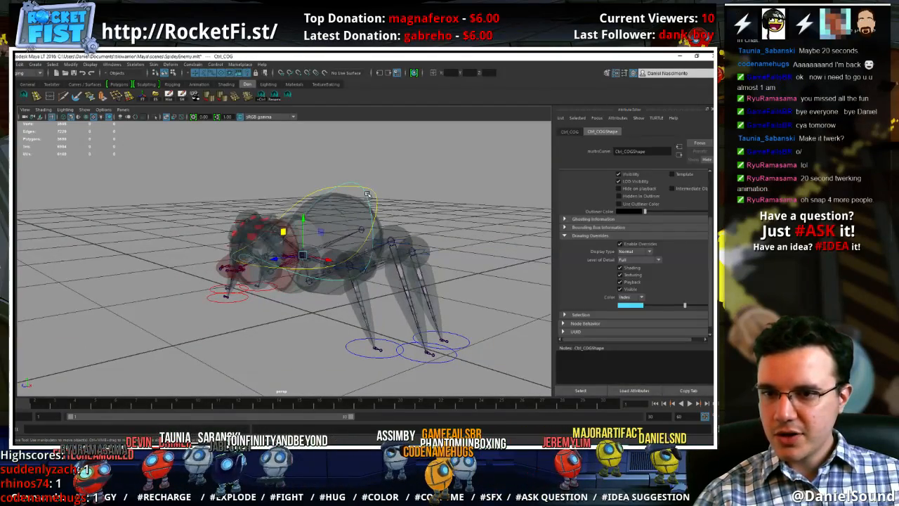
# Lower the rear centre control vertex of the light blue Ctrl_COG curve and reselect the whole curve
pyautogui.moveTo(367, 196); pyautogui.dragTo(346, 191, button='right')
pyautogui.keyDown('alt'); pyautogui.moveTo(302, 158); pyautogui.dragTo(310, 214); pyautogui.keyUp('alt')
pyautogui.click(294, 164)
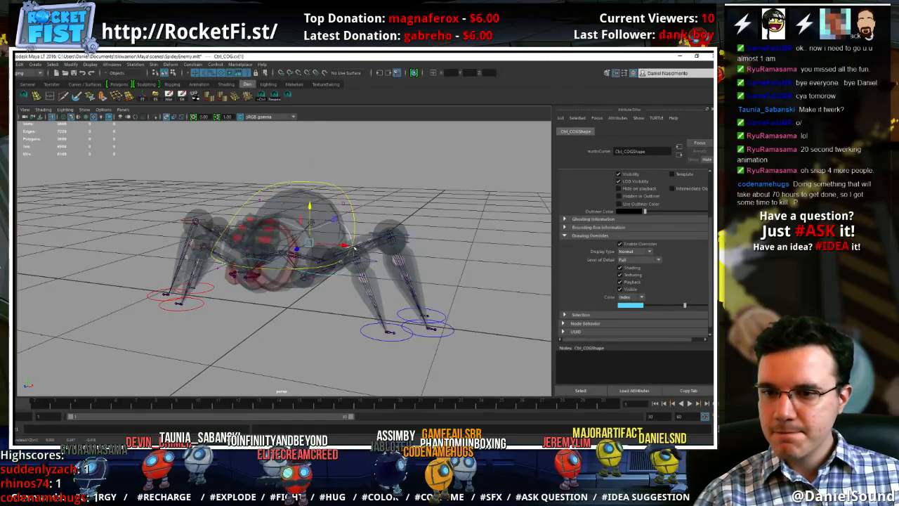
pyautogui.keyDown('alt'); pyautogui.moveTo(358, 250); pyautogui.dragTo(284, 284); pyautogui.keyUp('alt')
pyautogui.moveTo(299, 282); pyautogui.dragTo(331, 267, button='right')
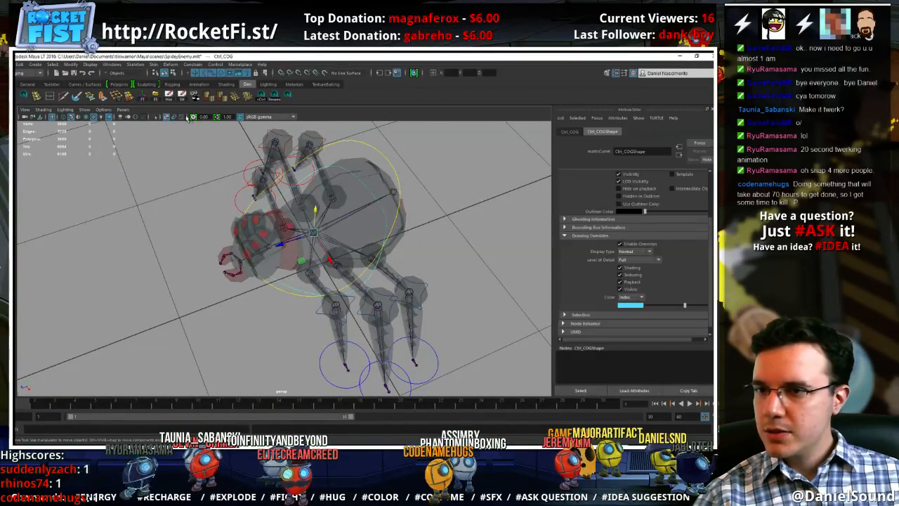
# Isolate the Ctrl_COG curve and lower its two front corner control vertices
pyautogui.click(156, 118)
pyautogui.keyDown('alt'); pyautogui.moveTo(289, 267); pyautogui.dragTo(339, 197); pyautogui.keyUp('alt')
pyautogui.rightClick(358, 225)
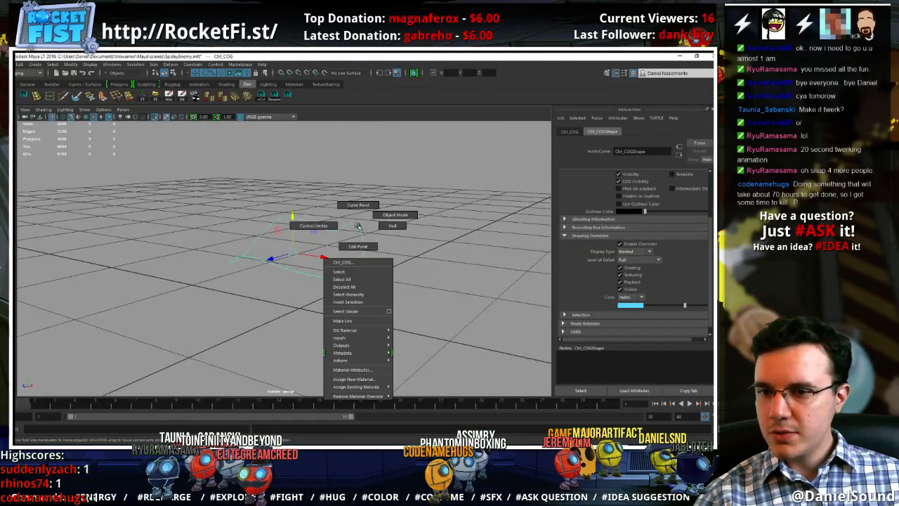
pyautogui.moveTo(357, 226); pyautogui.dragTo(313, 225, button='right')
pyautogui.keyDown('alt'); pyautogui.moveTo(314, 231); pyautogui.dragTo(349, 240); pyautogui.keyUp('alt')
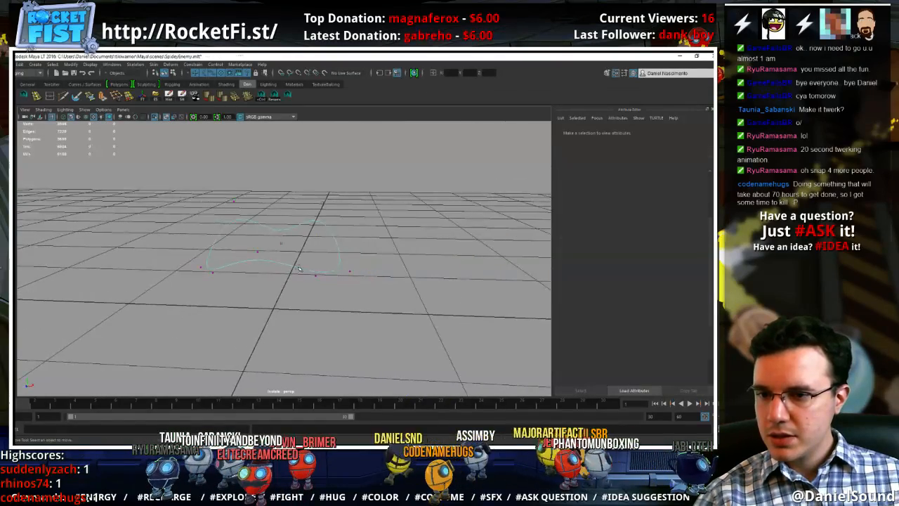
pyautogui.moveTo(299, 268); pyautogui.dragTo(327, 285)
pyautogui.keyDown('shift'); pyautogui.moveTo(226, 293); pyautogui.dragTo(206, 260); pyautogui.keyUp('shift')
pyautogui.moveTo(268, 239); pyautogui.dragTo(270, 259)
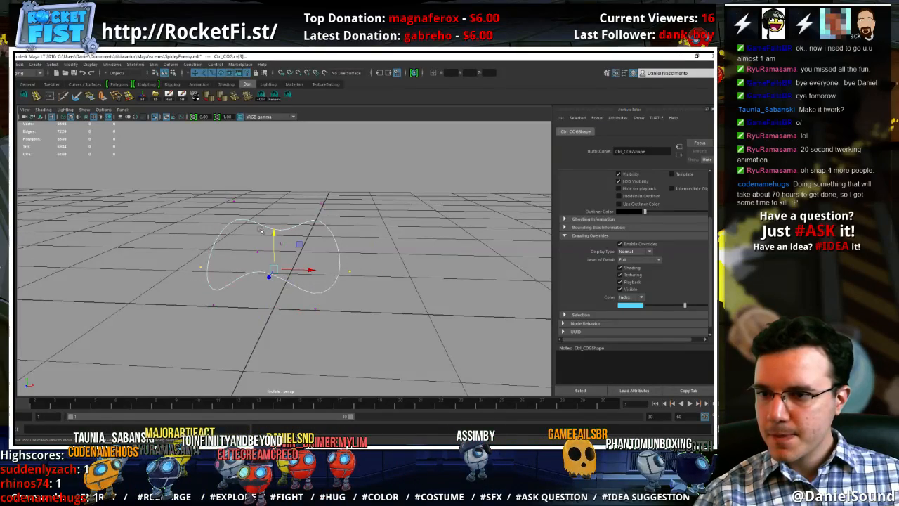
# Lower the rear and side control vertices of Ctrl_COG to flatten its back, and show the full rig again
pyautogui.keyDown('alt'); pyautogui.moveTo(274, 229); pyautogui.dragTo(304, 289); pyautogui.keyUp('alt')
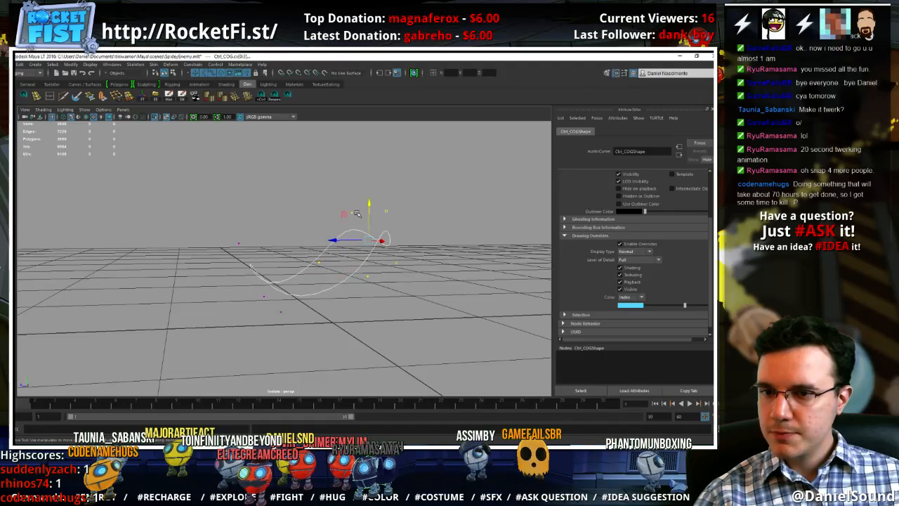
pyautogui.moveTo(368, 212); pyautogui.dragTo(370, 222)
pyautogui.keyDown('alt'); pyautogui.moveTo(312, 314); pyautogui.dragTo(306, 318); pyautogui.keyUp('alt')
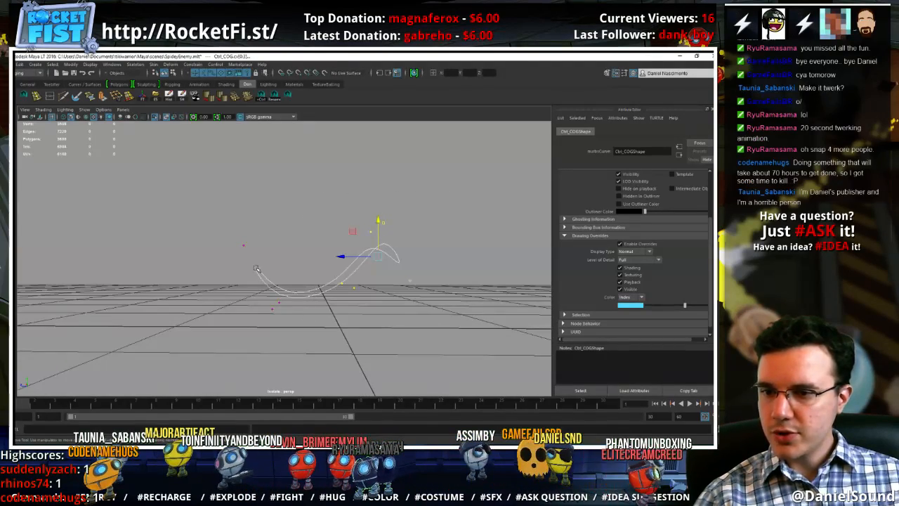
pyautogui.moveTo(260, 266); pyautogui.dragTo(281, 251, button='right')
pyautogui.click(259, 247)
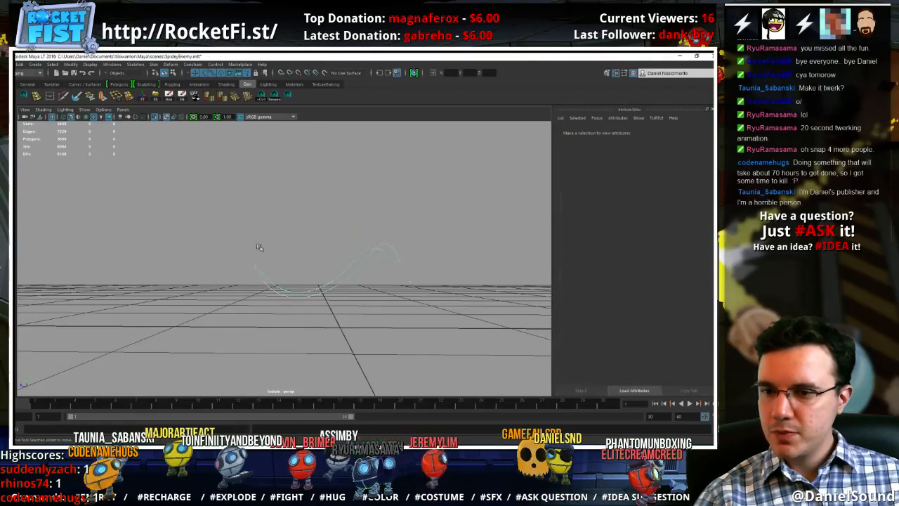
pyautogui.click(156, 118)
pyautogui.keyDown('alt'); pyautogui.moveTo(242, 208); pyautogui.dragTo(421, 214); pyautogui.keyUp('alt')
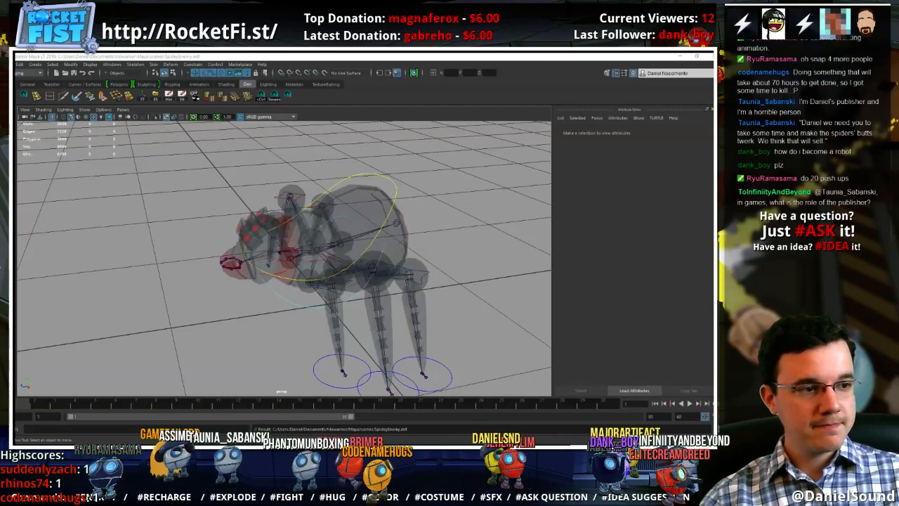
pyautogui.keyDown('alt'); pyautogui.moveTo(562, 306); pyautogui.dragTo(296, 322); pyautogui.keyUp('alt')
pyautogui.keyDown('alt'); pyautogui.moveTo(295, 322); pyautogui.dragTo(299, 322, button='middle'); pyautogui.keyUp('alt')
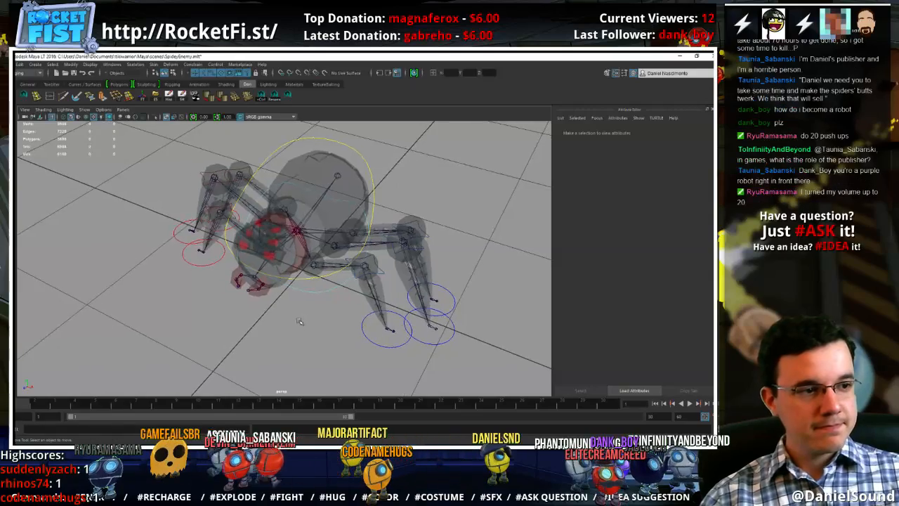
pyautogui.keyDown('alt'); pyautogui.moveTo(289, 320); pyautogui.dragTo(353, 323, button='right'); pyautogui.keyUp('alt')
pyautogui.keyDown('alt'); pyautogui.moveTo(287, 317); pyautogui.dragTo(321, 317, button='middle'); pyautogui.keyUp('alt')
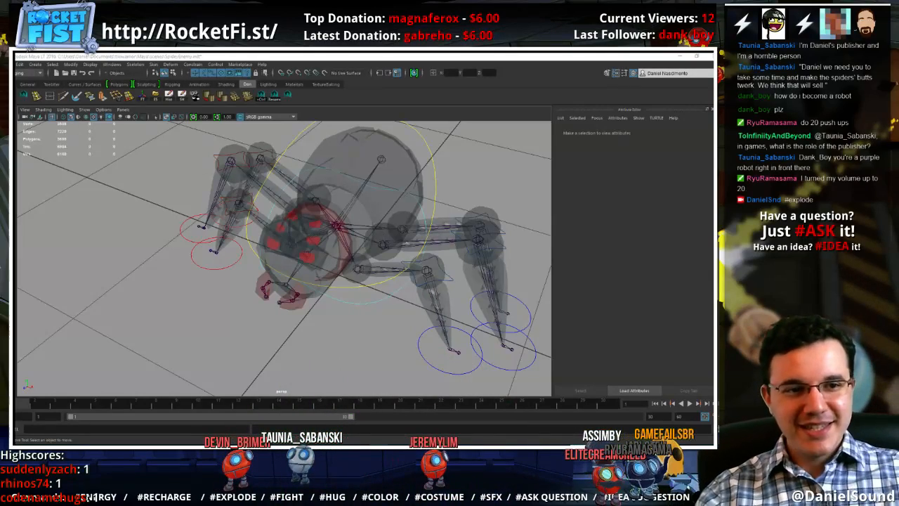
pyautogui.keyDown('alt'); pyautogui.moveTo(354, 367); pyautogui.dragTo(295, 351); pyautogui.keyUp('alt')
pyautogui.keyDown('alt'); pyautogui.moveTo(295, 351); pyautogui.dragTo(338, 349, button='right'); pyautogui.keyUp('alt')
pyautogui.keyDown('alt'); pyautogui.moveTo(337, 350); pyautogui.dragTo(354, 334, button='middle'); pyautogui.keyUp('alt')
pyautogui.keyDown('alt'); pyautogui.moveTo(354, 334); pyautogui.dragTo(317, 316, button='right'); pyautogui.keyUp('alt')
pyautogui.keyDown('alt'); pyautogui.moveTo(317, 316); pyautogui.dragTo(380, 351); pyautogui.keyUp('alt')
pyautogui.keyDown('alt'); pyautogui.moveTo(379, 351); pyautogui.dragTo(357, 339, button='right'); pyautogui.keyUp('alt')
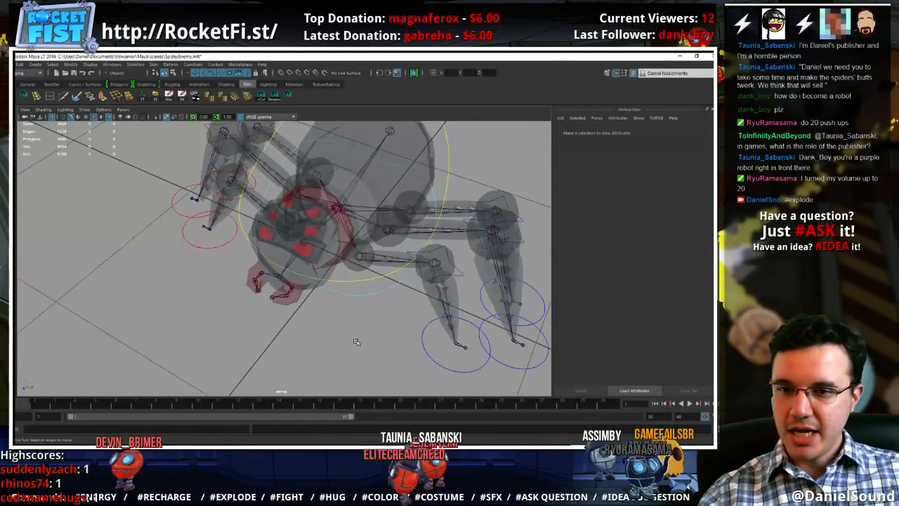
# Duplicate the front left foot control and snap the copy onto the base of the head joint
pyautogui.click(425, 355)
pyautogui.keyDown('alt'); pyautogui.moveTo(375, 292); pyautogui.dragTo(290, 255); pyautogui.keyUp('alt')
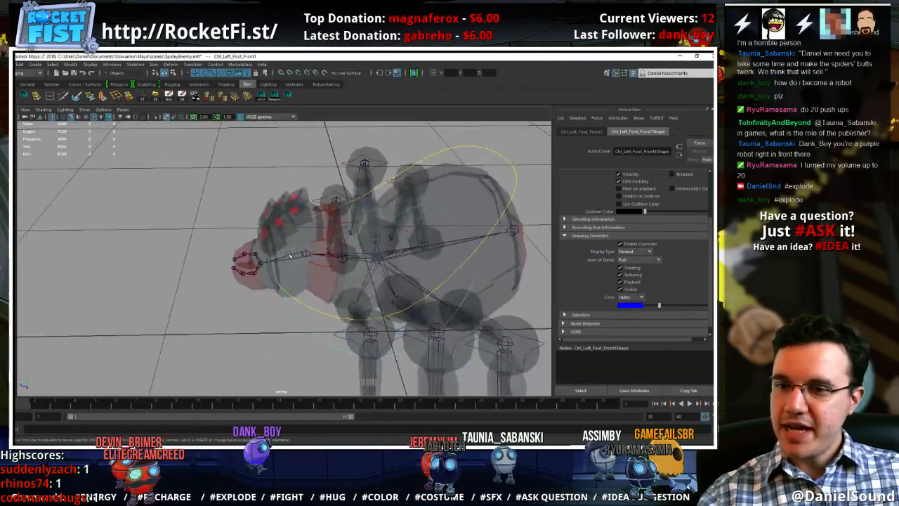
pyautogui.press('w')
pyautogui.press('v')
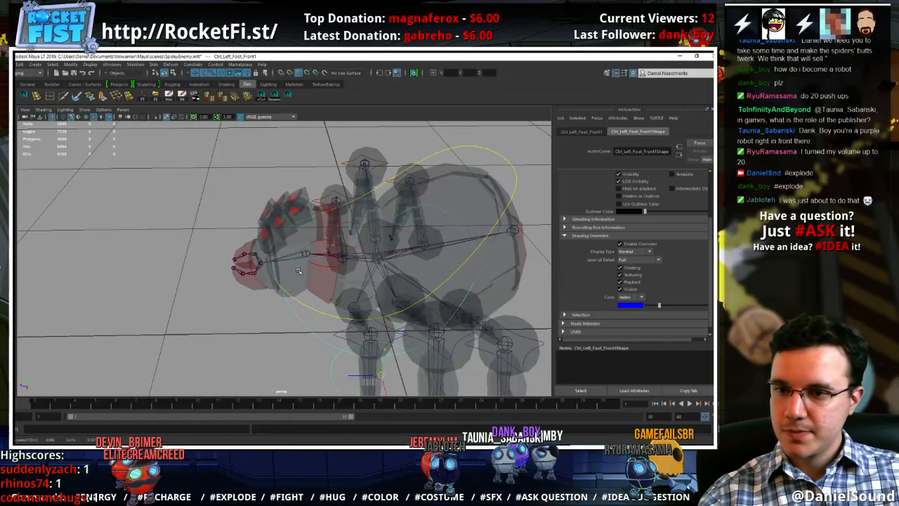
pyautogui.moveTo(383, 375); pyautogui.dragTo(307, 253)
# Rotate the duplicated circle upright around the head and enlarge it
pyautogui.keyDown('alt'); pyautogui.moveTo(273, 302); pyautogui.dragTo(293, 280); pyautogui.keyUp('alt')
pyautogui.press('e')
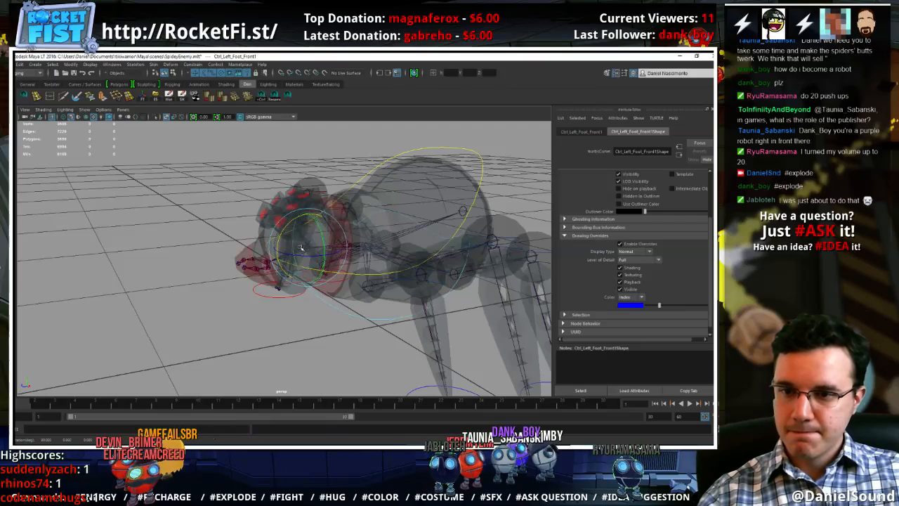
pyautogui.press('w')
pyautogui.keyDown('alt'); pyautogui.moveTo(373, 263); pyautogui.dragTo(257, 284); pyautogui.keyUp('alt')
pyautogui.keyDown('alt'); pyautogui.moveTo(257, 284); pyautogui.dragTo(387, 293, button='right'); pyautogui.keyUp('alt')
pyautogui.keyDown('alt'); pyautogui.moveTo(290, 313); pyautogui.dragTo(284, 298); pyautogui.keyUp('alt')
pyautogui.keyDown('alt'); pyautogui.moveTo(283, 298); pyautogui.dragTo(335, 299, button='right'); pyautogui.keyUp('alt')
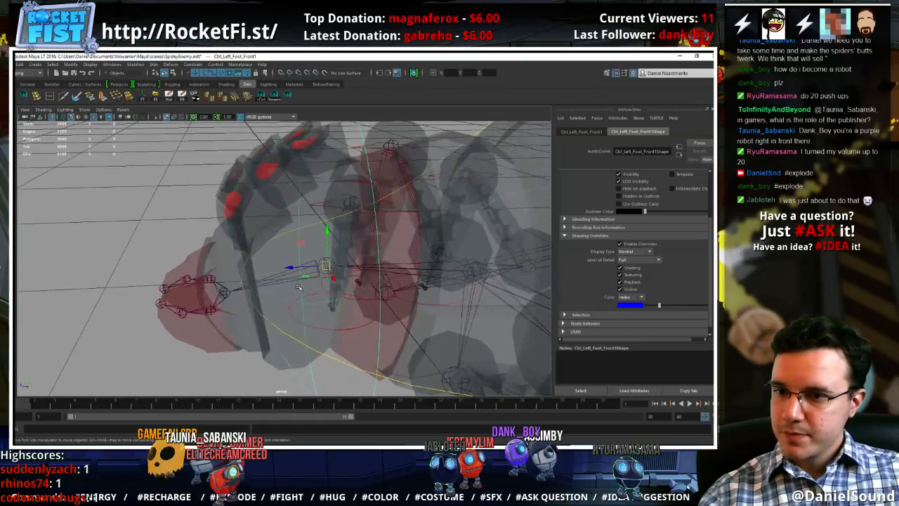
# Orient-constrain the duplicated circle to the Head joint on all axes without maintaining offset
pyautogui.click(289, 279)
pyautogui.keyDown('alt'); pyautogui.moveTo(320, 238); pyautogui.dragTo(288, 231, button='right'); pyautogui.keyUp('alt')
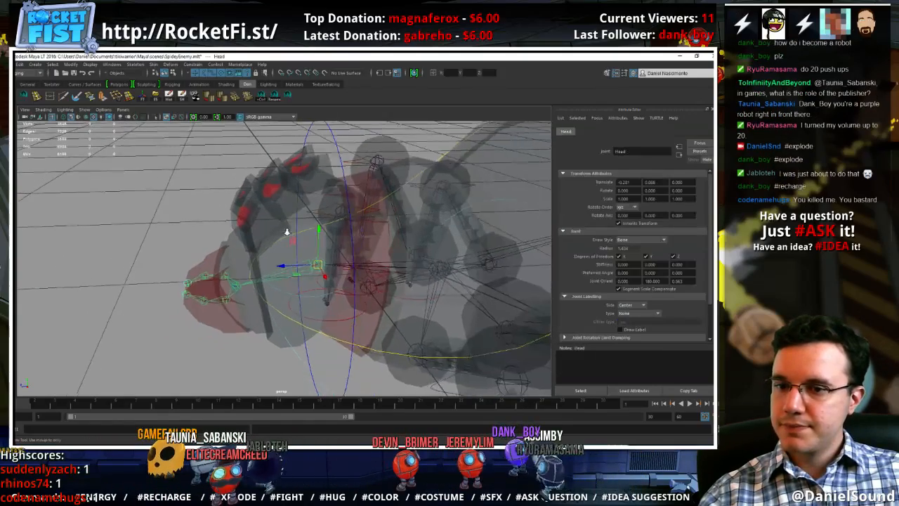
pyautogui.click(193, 64)
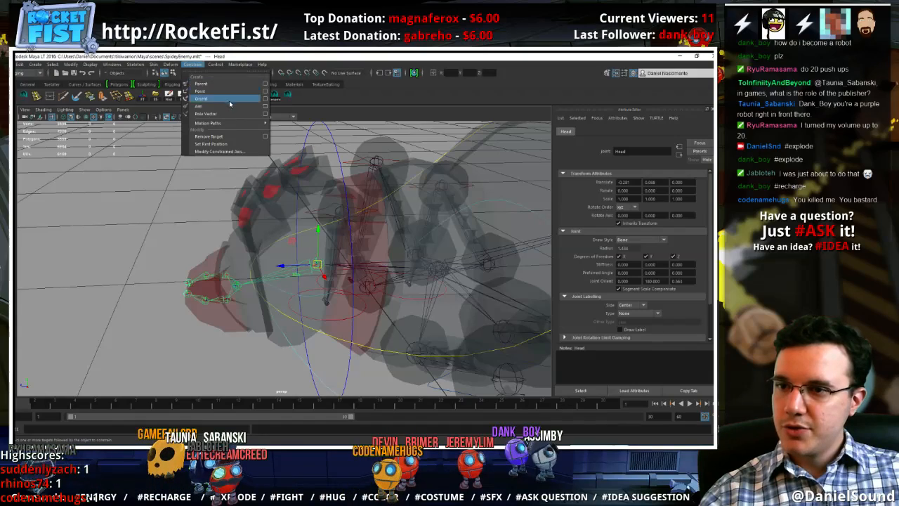
pyautogui.click(267, 99)
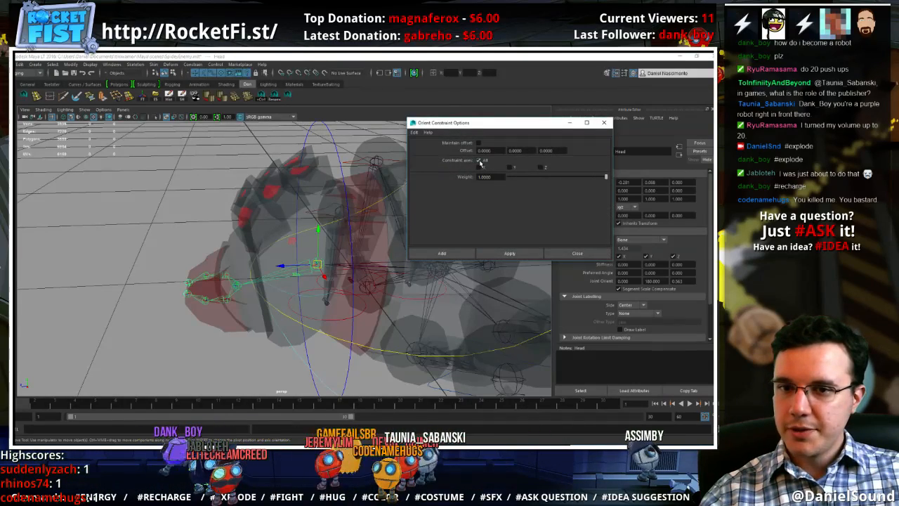
pyautogui.click(334, 152)
pyautogui.click(509, 253)
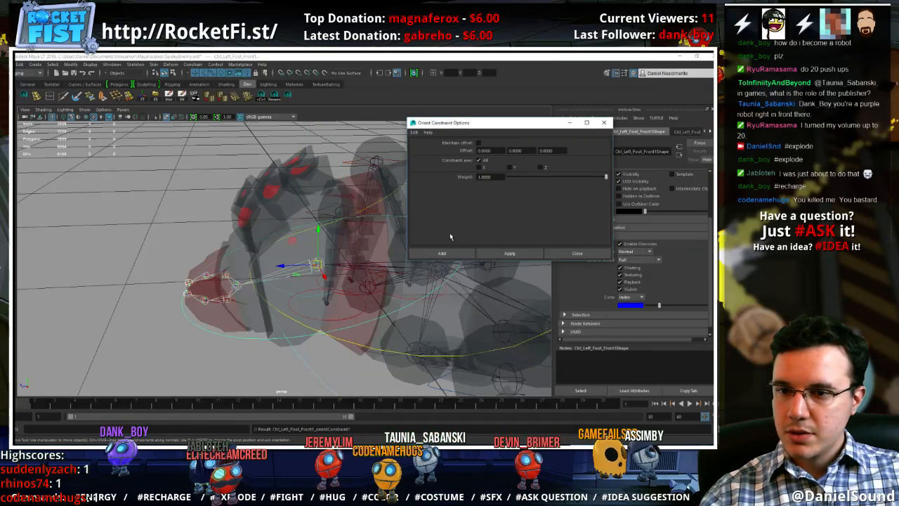
# Expand the duplicated foot control in the Outliner and undo its orient constraint to the Head joint
pyautogui.click(255, 338)
pyautogui.moveTo(316, 362)
pyautogui.keyDown('alt'); pyautogui.mouseDown()
pyautogui.moveTo(354, 387)
pyautogui.moveTo(311, 378)
pyautogui.moveTo(319, 361)
pyautogui.mouseUp(); pyautogui.keyUp('alt')
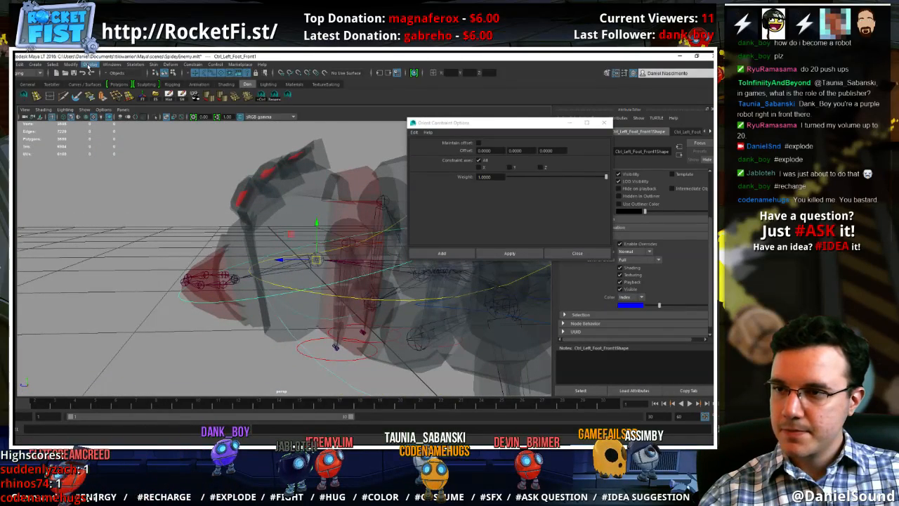
pyautogui.click(71, 64)
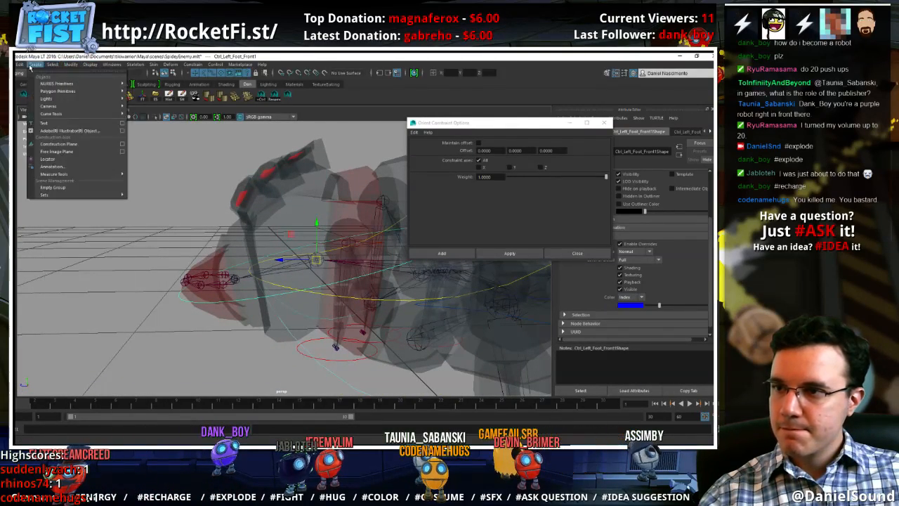
pyautogui.moveTo(111, 64)
pyautogui.click(136, 132)
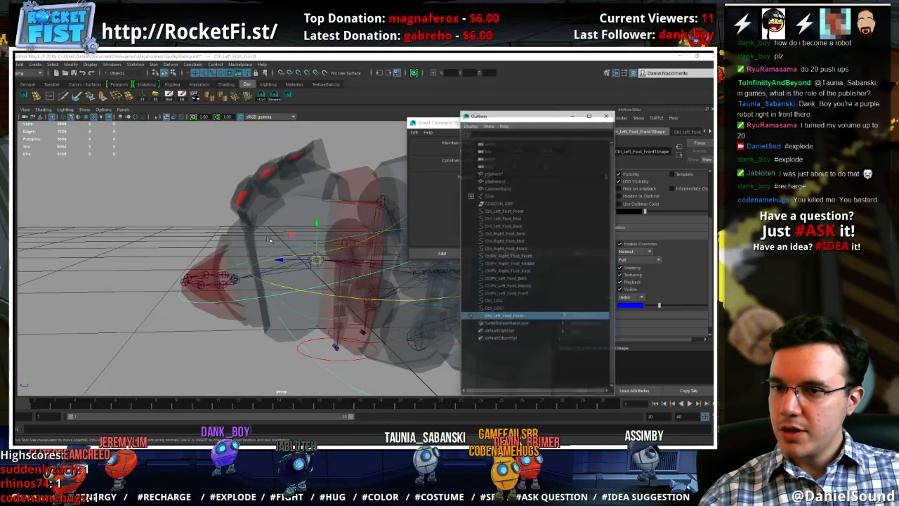
pyautogui.click(470, 317)
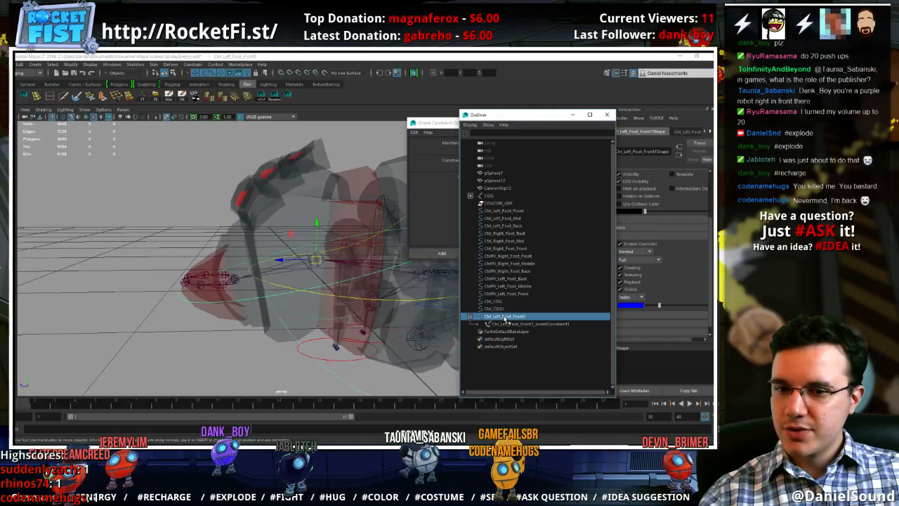
pyautogui.hotkey('ctrl', 'z')
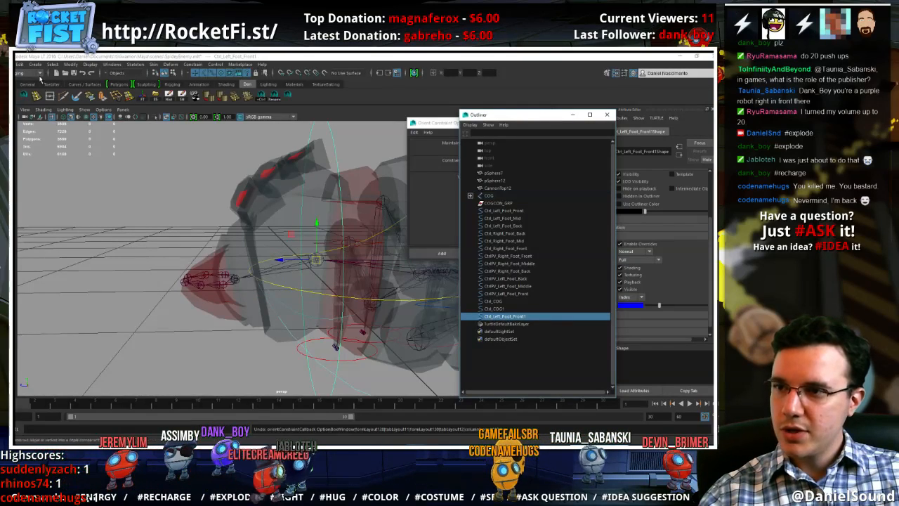
# Group the duplicated circle on its own and snap the group's pivot onto the base of the head joint
pyautogui.keyDown('alt'); pyautogui.moveTo(222, 134); pyautogui.dragTo(84, 123, button='middle'); pyautogui.keyUp('alt')
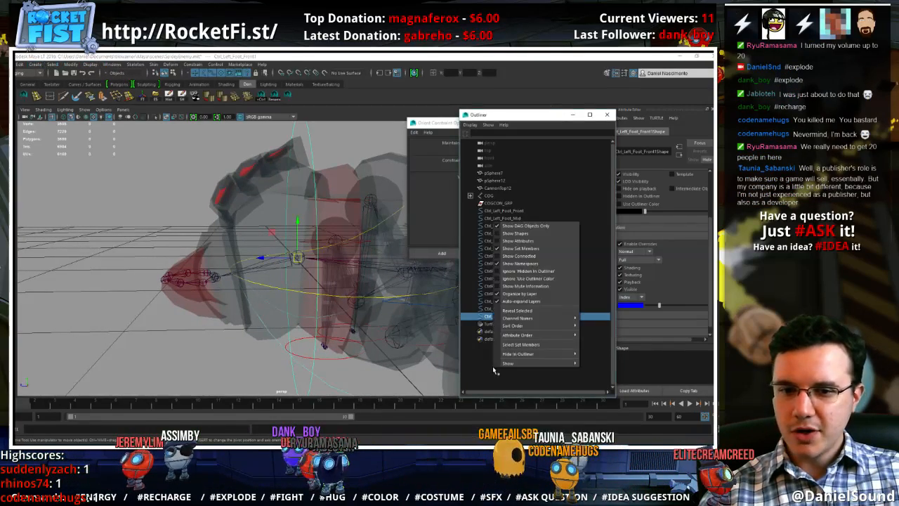
pyautogui.click(477, 353)
pyautogui.click(501, 317)
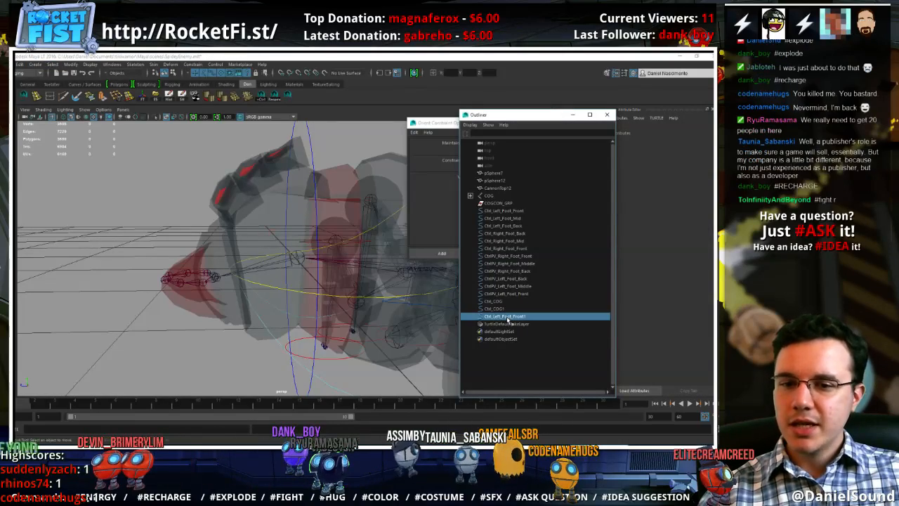
pyautogui.hotkey('ctrl', 'g')
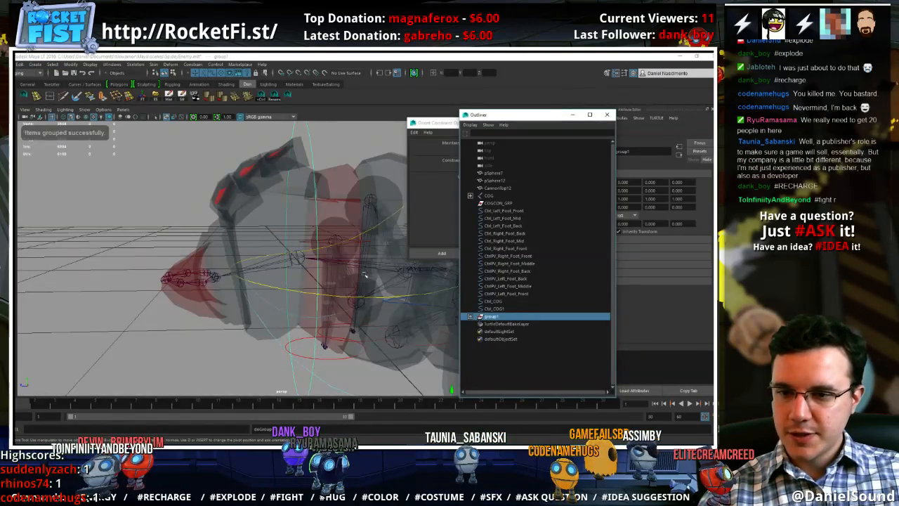
pyautogui.press('d')
pyautogui.press('v')
pyautogui.middleClick(296, 257)
pyautogui.keyDown('alt'); pyautogui.moveTo(274, 297); pyautogui.dragTo(329, 317); pyautogui.keyUp('alt')
# Freeze the transformations of the Ctrl_Left_Foot_Front1 circle inside the new group
pyautogui.click(471, 317)
pyautogui.click(506, 324)
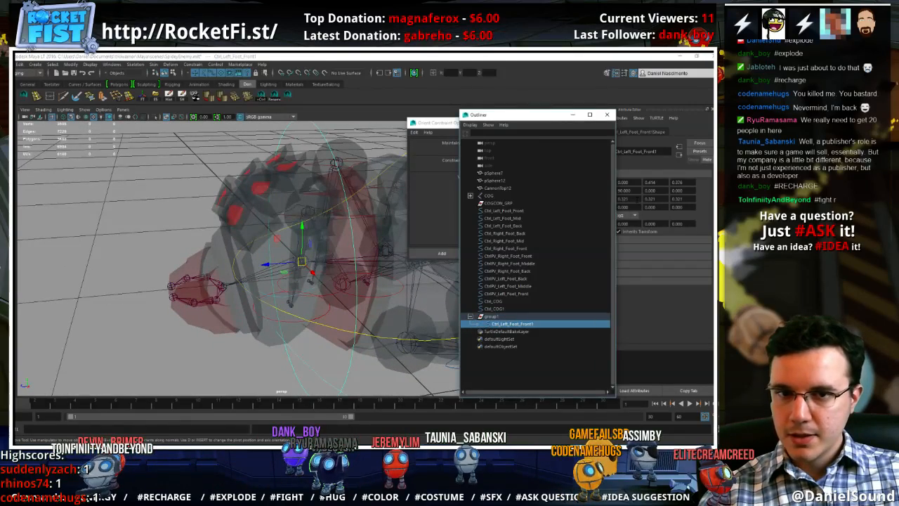
pyautogui.hotkey('ctrl', 'a')
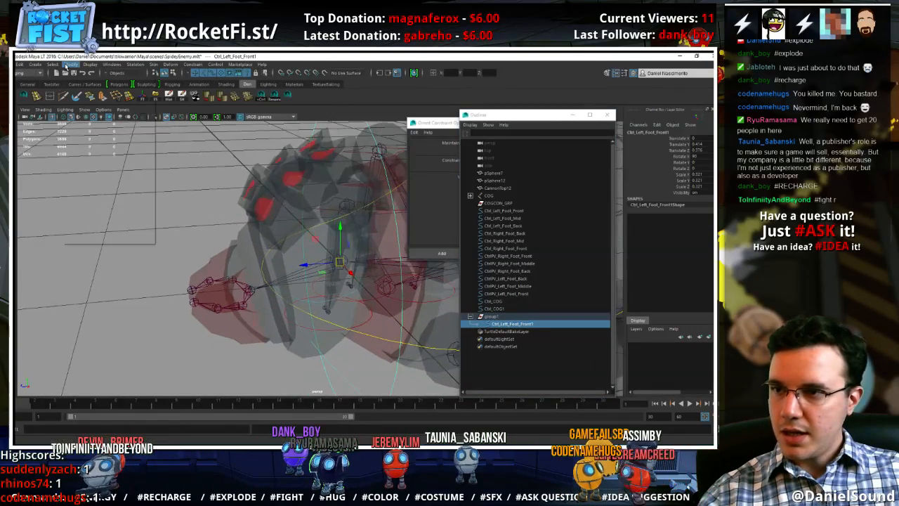
pyautogui.click(71, 64)
pyautogui.click(98, 99)
pyautogui.keyDown('alt'); pyautogui.moveTo(234, 233); pyautogui.dragTo(213, 200); pyautogui.keyUp('alt')
# Rename the grouped circle Ctrl_Left_Foot_Front1 as Ctrl_Head
pyautogui.click(496, 317)
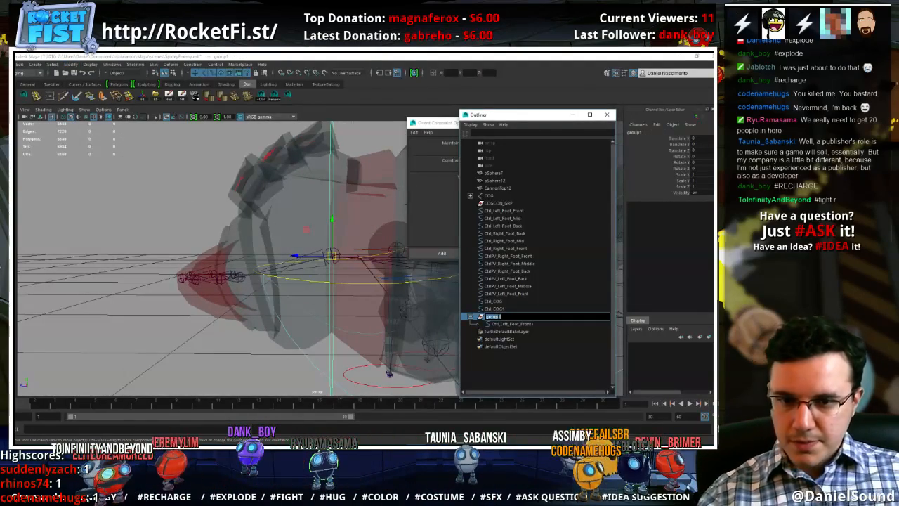
pyautogui.click(507, 323)
pyautogui.write('Ct')
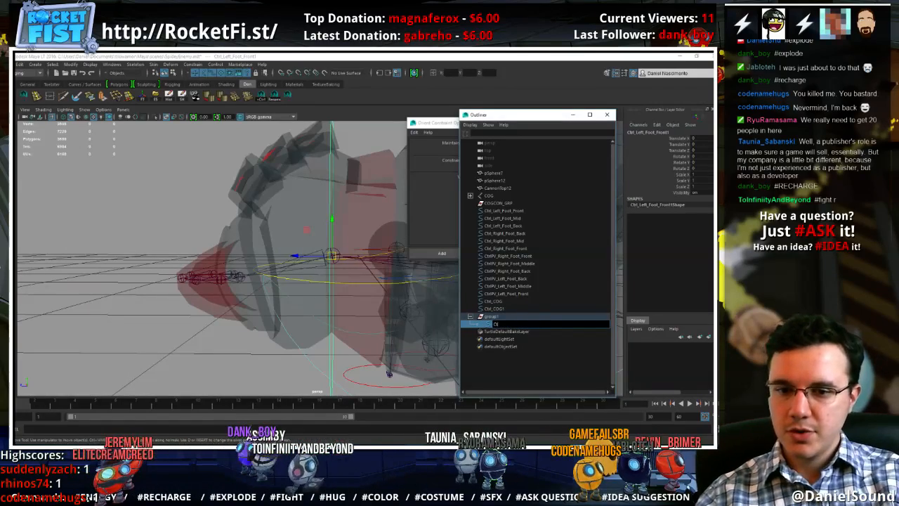
pyautogui.write('rl_Head')
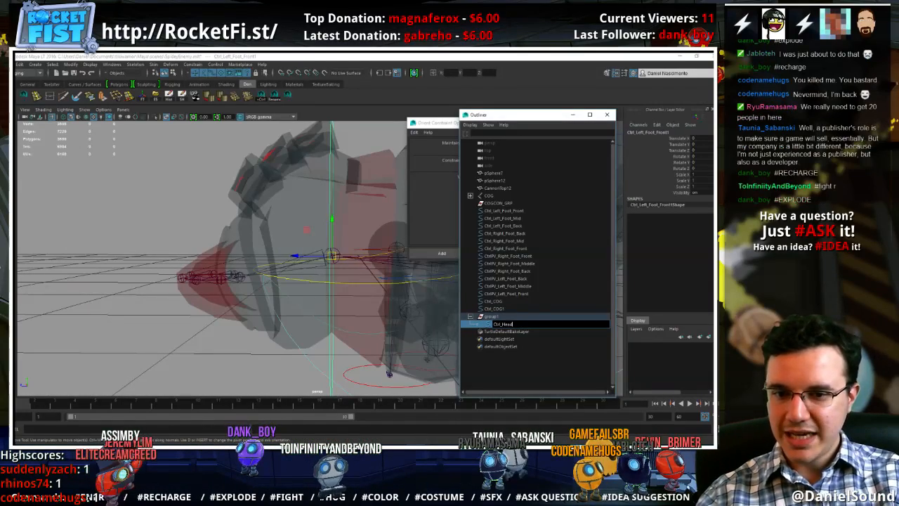
pyautogui.press('Return')
# Rename the Ctrl_COG1 control as Ctrl_Hips
pyautogui.doubleClick(514, 307)
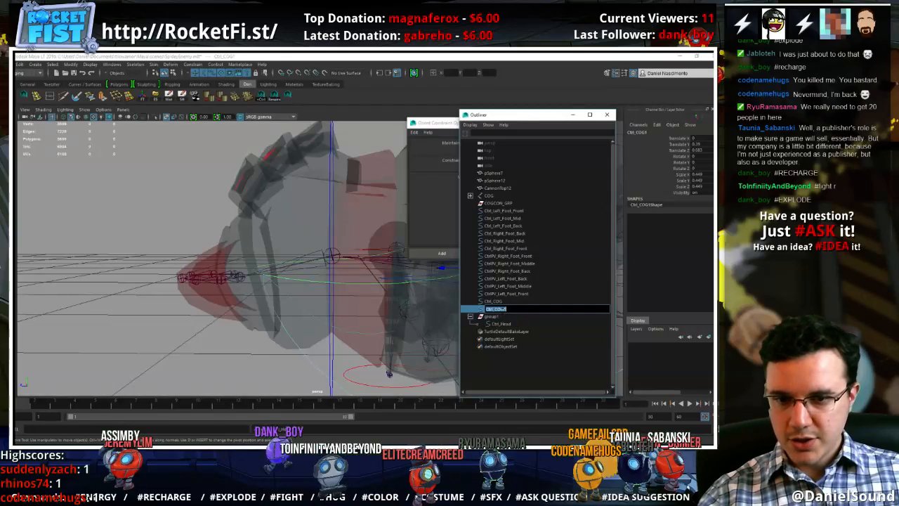
pyautogui.press('Right')
pyautogui.hotkey('shift', 'Left')
pyautogui.hotkey('shift', 'Left')
pyautogui.hotkey('shift', 'Left')
pyautogui.write('H')
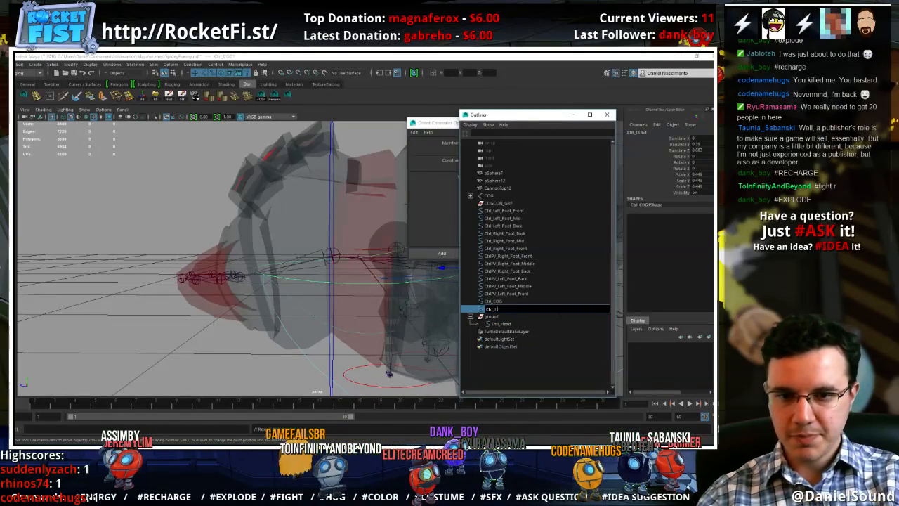
pyautogui.write('ips')
pyautogui.press('Return')
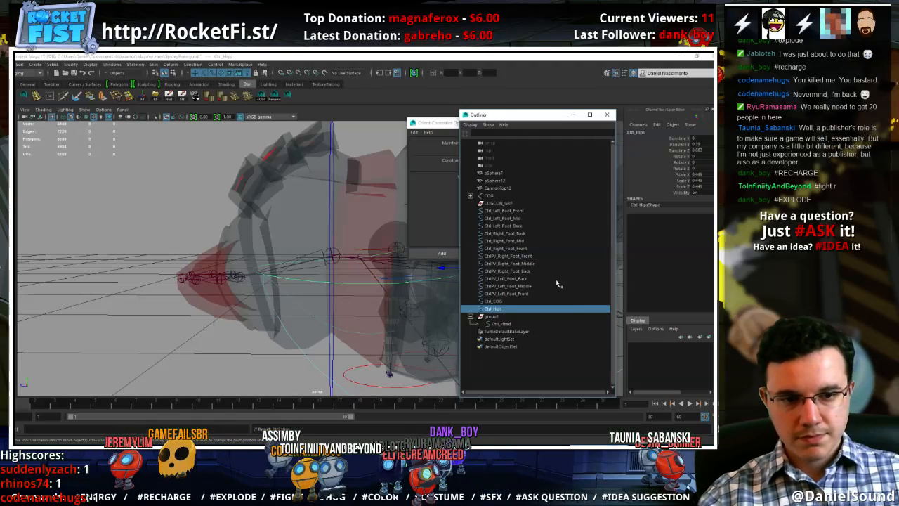
# Rename the group that holds the head control as Group_Head
pyautogui.doubleClick(491, 317)
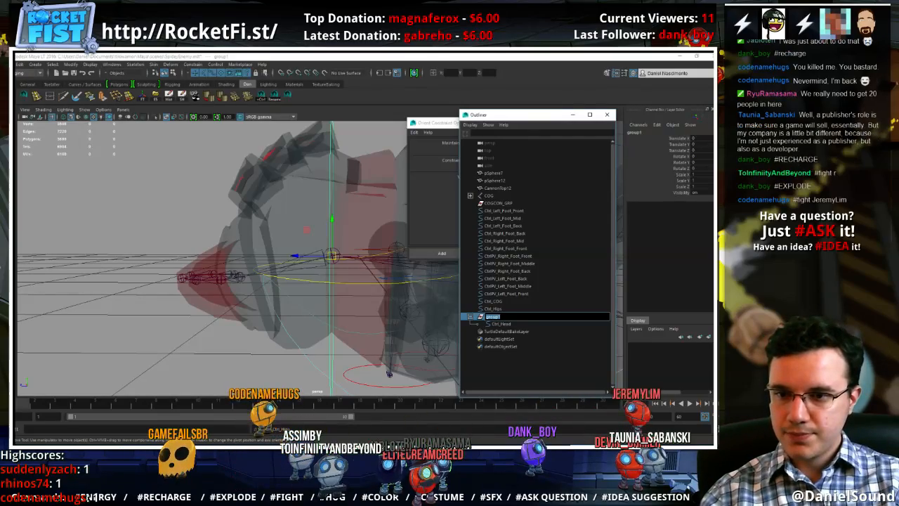
pyautogui.write('Croup_Head')
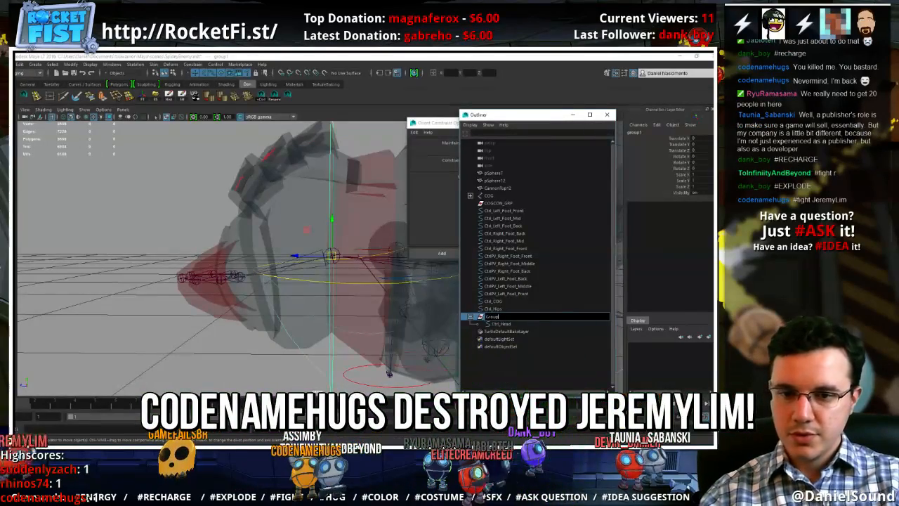
pyautogui.press('Return')
# Align Group_Head to the Head joint with an all-axis orient constraint without offset, and remove that constraint
pyautogui.keyDown('alt'); pyautogui.moveTo(272, 260); pyautogui.dragTo(299, 285); pyautogui.keyUp('alt')
pyautogui.click(295, 278)
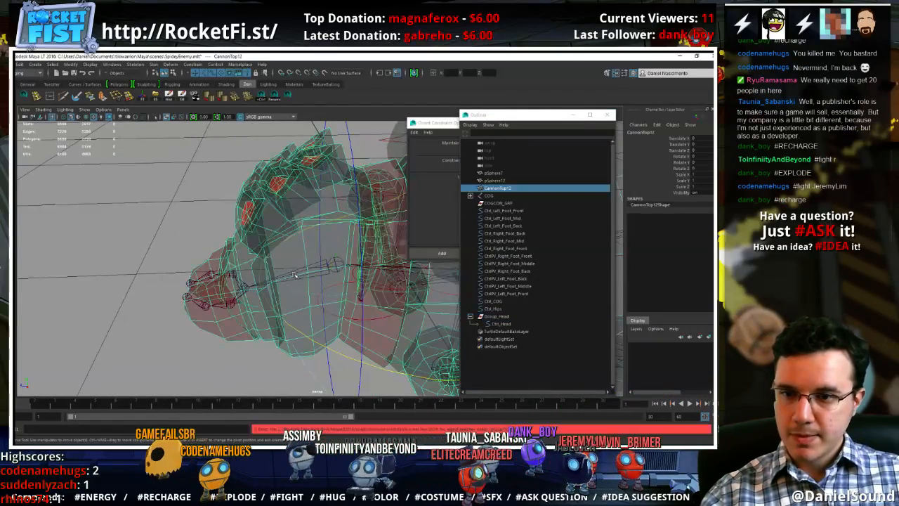
pyautogui.click(294, 275)
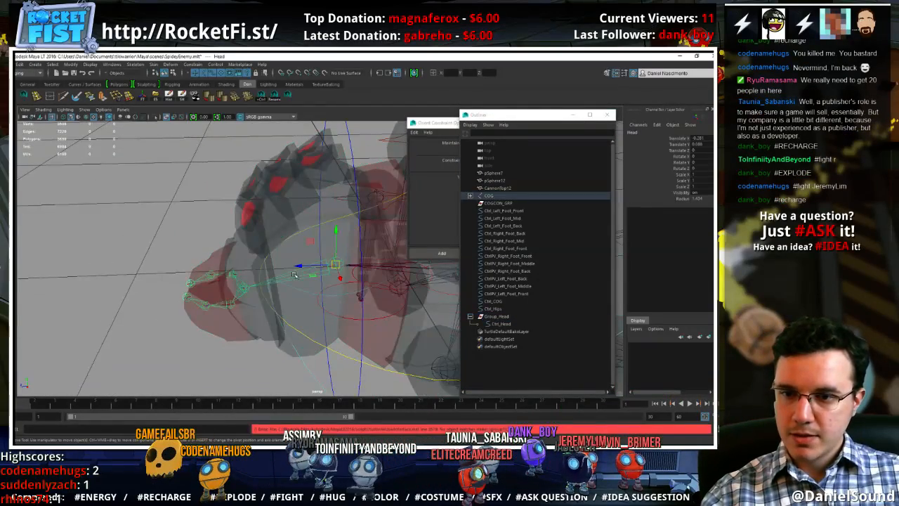
pyautogui.click(495, 317)
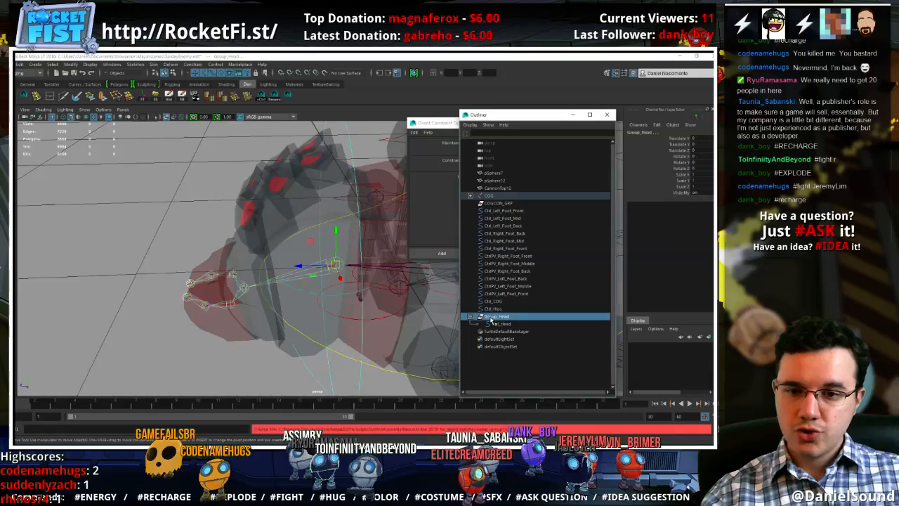
pyautogui.click(192, 64)
pyautogui.click(265, 99)
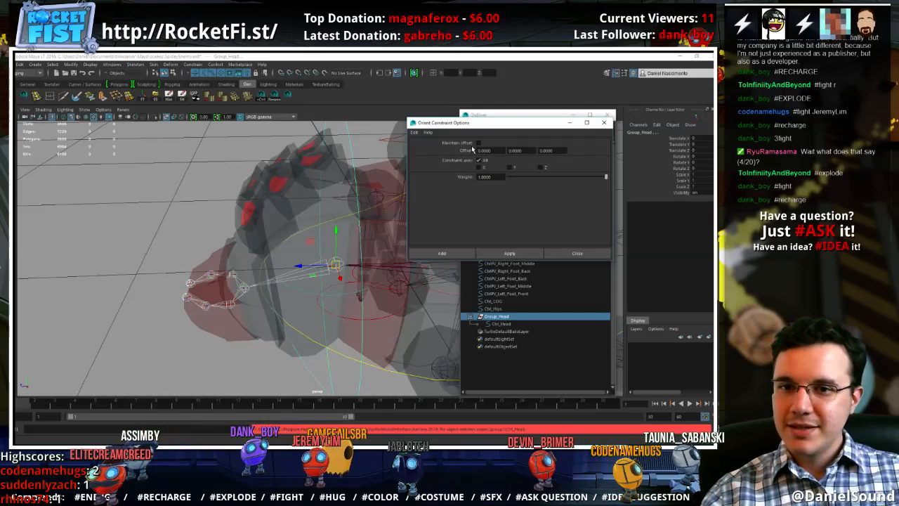
pyautogui.click(509, 253)
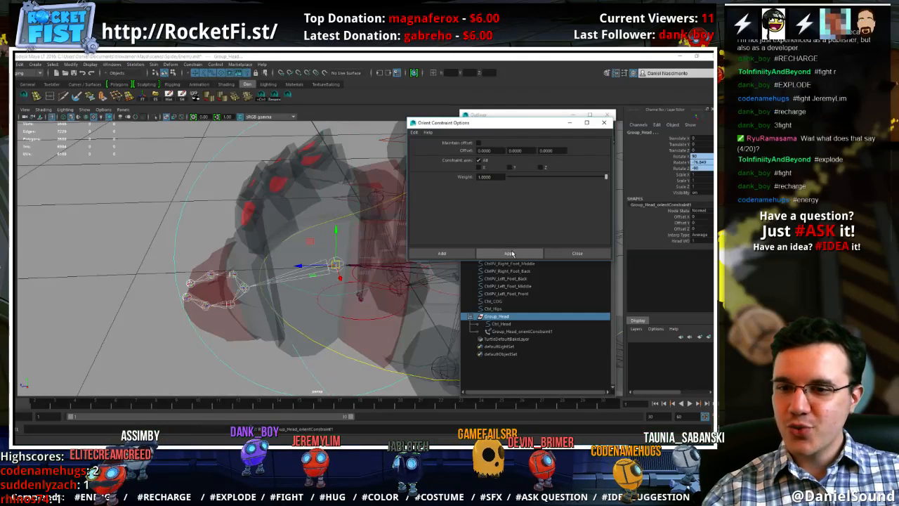
pyautogui.moveTo(248, 242)
pyautogui.keyDown('alt'); pyautogui.mouseDown()
pyautogui.moveTo(337, 261)
pyautogui.moveTo(247, 244)
pyautogui.mouseUp(); pyautogui.keyUp('alt')
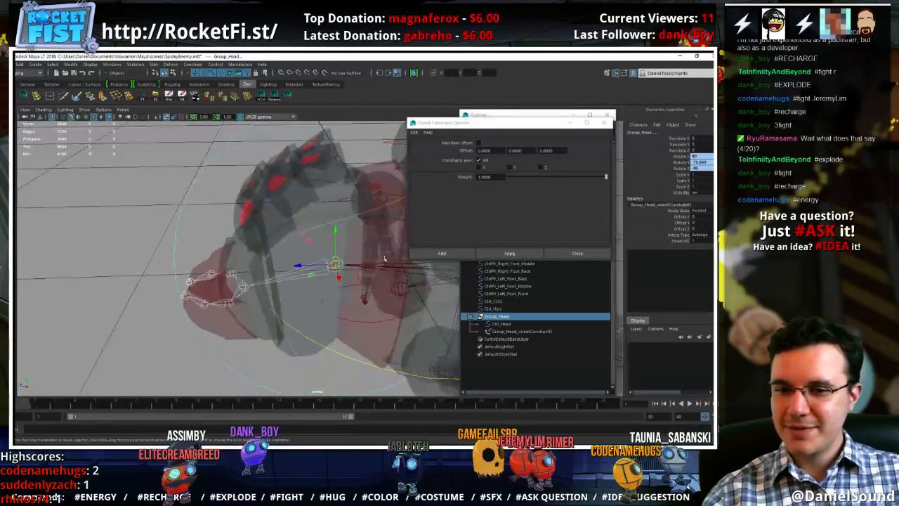
pyautogui.click(604, 122)
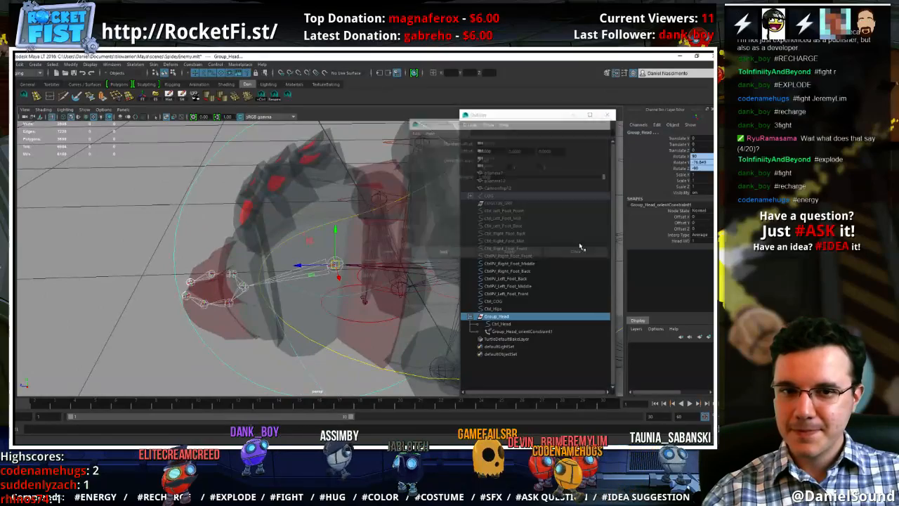
# Isolate the Ctrl_Head circle in the viewport for control vertex editing
pyautogui.click(515, 324)
pyautogui.moveTo(281, 214)
pyautogui.keyDown('alt'); pyautogui.mouseDown()
pyautogui.moveTo(228, 256)
pyautogui.moveTo(302, 220)
pyautogui.moveTo(314, 246)
pyautogui.moveTo(277, 223)
pyautogui.mouseUp(); pyautogui.keyUp('alt')
pyautogui.scroll(-4, 229, 256)
pyautogui.press('e')
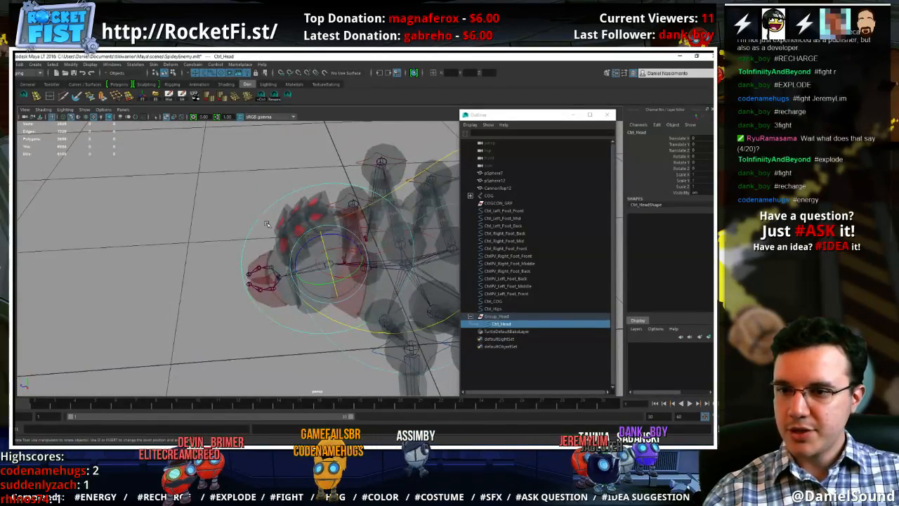
pyautogui.moveTo(262, 216); pyautogui.dragTo(251, 215, button='right')
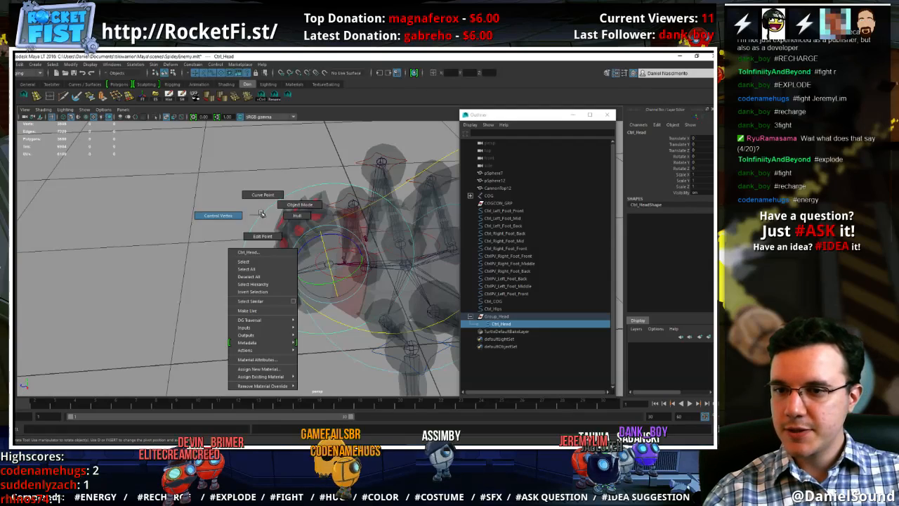
pyautogui.press('f')
pyautogui.hotkey('ctrl', '1')
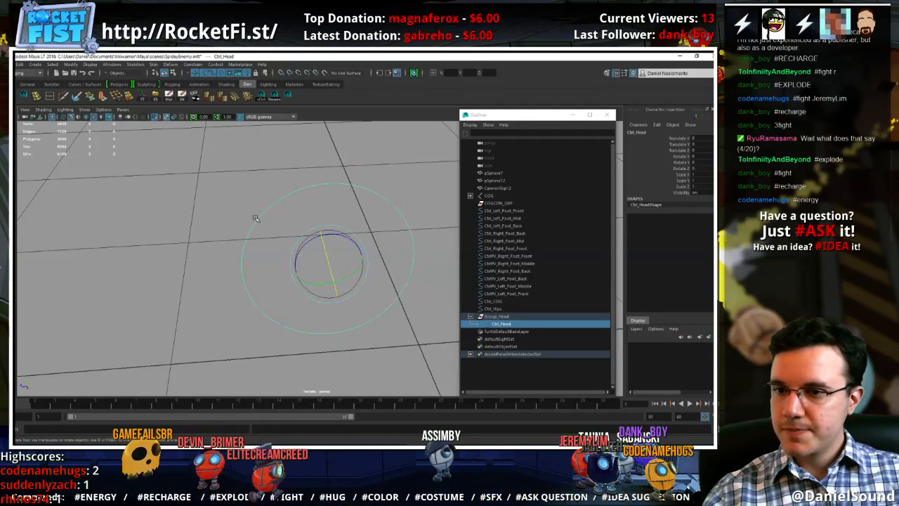
# Rotate all control vertices of Ctrl_Head so the circle stands upright across the head, and show the full rig again
pyautogui.moveTo(256, 218); pyautogui.dragTo(225, 215, button='right')
pyautogui.moveTo(427, 360); pyautogui.dragTo(205, 139)
pyautogui.moveTo(342, 279); pyautogui.dragTo(300, 281)
pyautogui.keyDown('alt'); pyautogui.moveTo(261, 237); pyautogui.dragTo(320, 176); pyautogui.keyUp('alt')
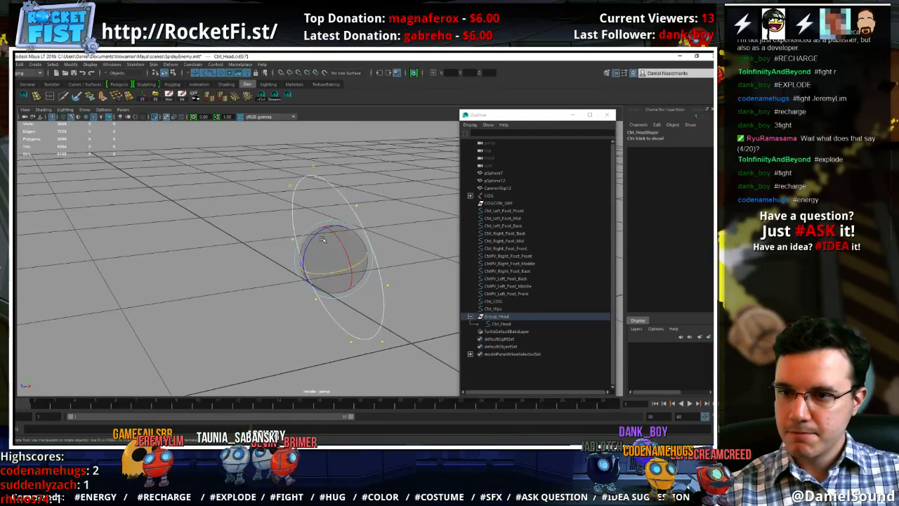
pyautogui.press('w')
pyautogui.moveTo(322, 176); pyautogui.dragTo(353, 155, button='right')
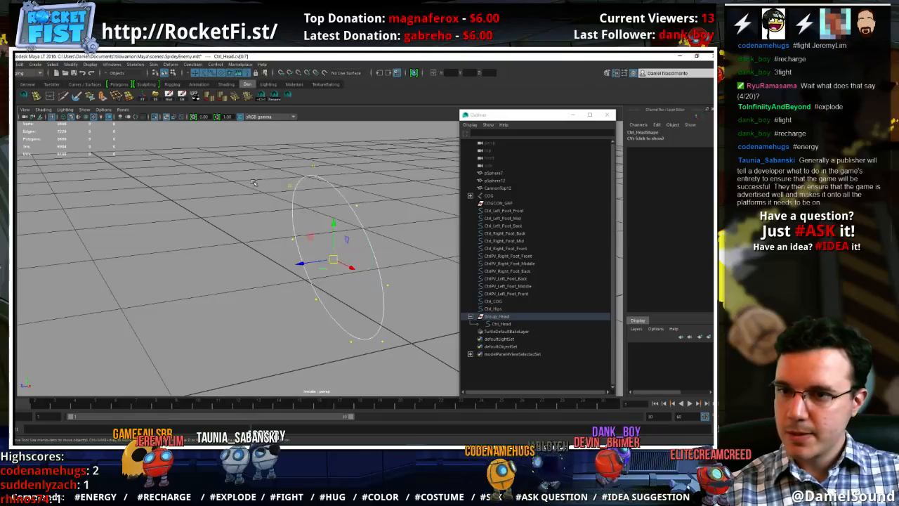
pyautogui.click(262, 163)
pyautogui.click(155, 118)
# Move the lower control vertices of Ctrl_Head forward so the circle curves under the front of the head
pyautogui.keyDown('alt'); pyautogui.moveTo(247, 191); pyautogui.dragTo(373, 316); pyautogui.keyUp('alt')
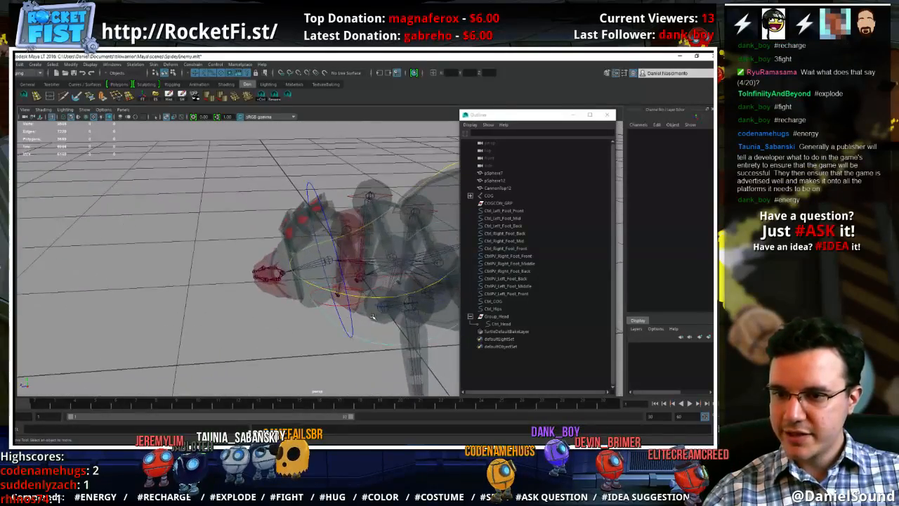
pyautogui.click(352, 327)
pyautogui.moveTo(351, 327); pyautogui.dragTo(305, 281, button='right')
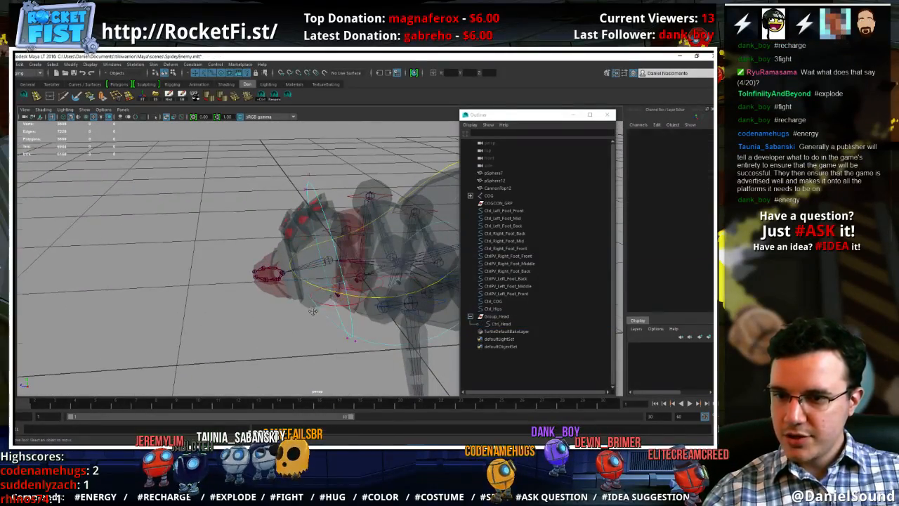
pyautogui.keyDown('alt'); pyautogui.moveTo(307, 310); pyautogui.dragTo(260, 241); pyautogui.keyUp('alt')
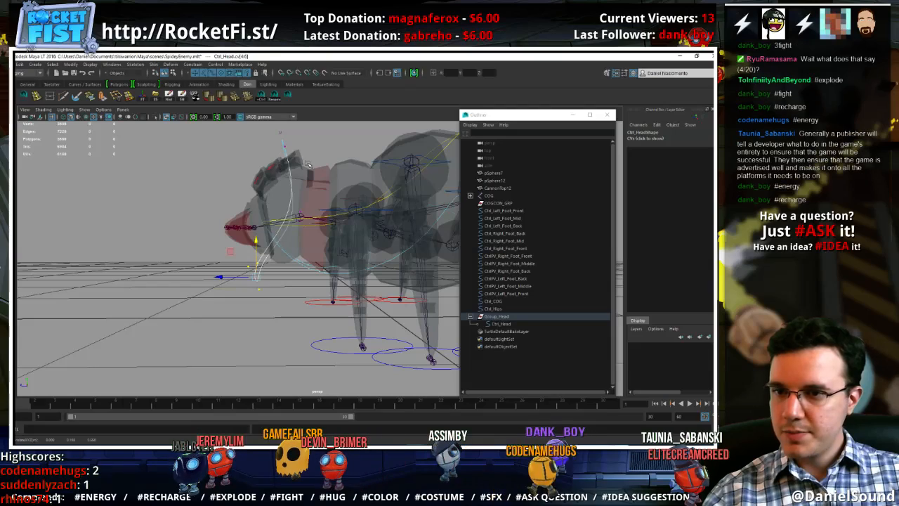
# Move the upper control vertices of Ctrl_Head backward behind the top of the head
pyautogui.moveTo(261, 125); pyautogui.dragTo(298, 156)
pyautogui.keyDown('alt'); pyautogui.moveTo(298, 156); pyautogui.dragTo(305, 185, button='middle'); pyautogui.keyUp('alt')
pyautogui.moveTo(255, 173)
pyautogui.mouseDown()
pyautogui.moveTo(275, 175)
pyautogui.moveTo(253, 174)
pyautogui.mouseUp()
pyautogui.moveTo(344, 194); pyautogui.dragTo(232, 143)
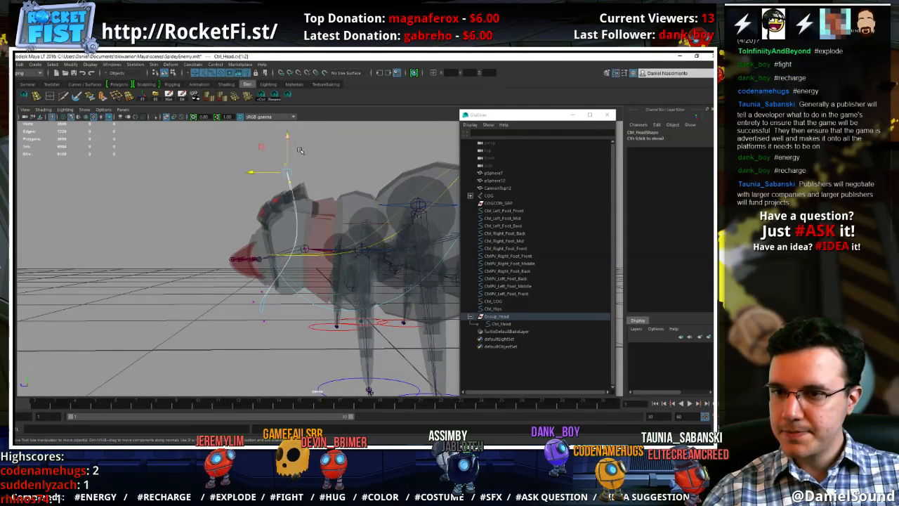
pyautogui.moveTo(261, 218); pyautogui.dragTo(250, 211)
pyautogui.moveTo(261, 176); pyautogui.dragTo(299, 176)
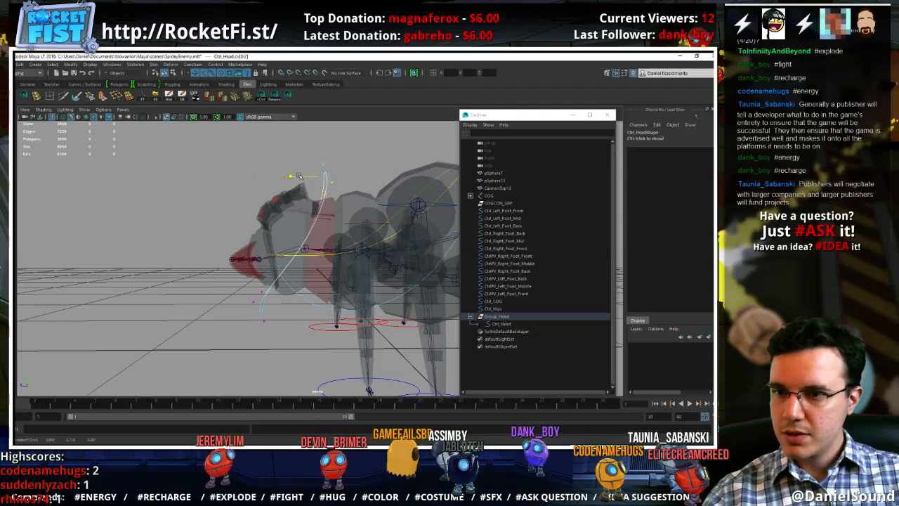
# Leave control vertex editing of Ctrl_Head, set its override color to light blue, and save the scene
pyautogui.keyDown('alt'); pyautogui.moveTo(316, 211); pyautogui.dragTo(295, 298); pyautogui.keyUp('alt')
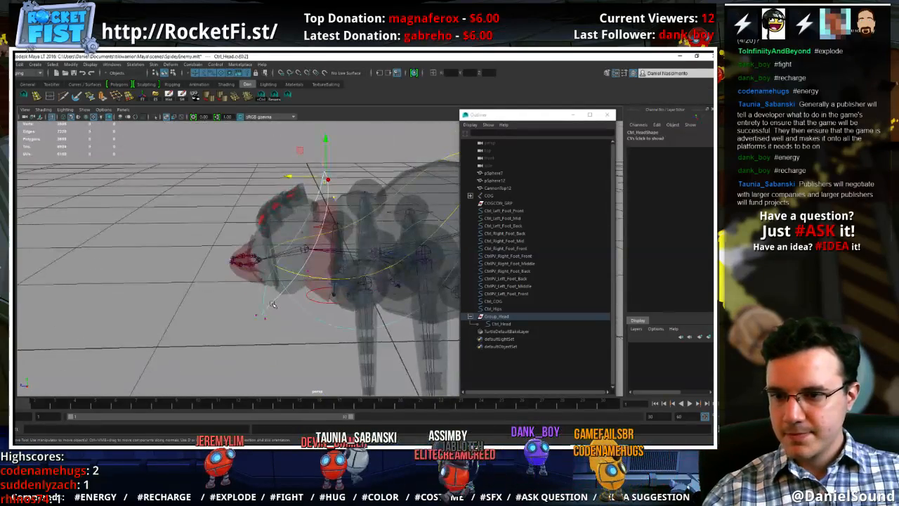
pyautogui.moveTo(273, 304); pyautogui.dragTo(298, 283, button='right')
pyautogui.click(279, 314)
pyautogui.keyDown('alt'); pyautogui.moveTo(275, 302); pyautogui.dragTo(335, 348); pyautogui.keyUp('alt')
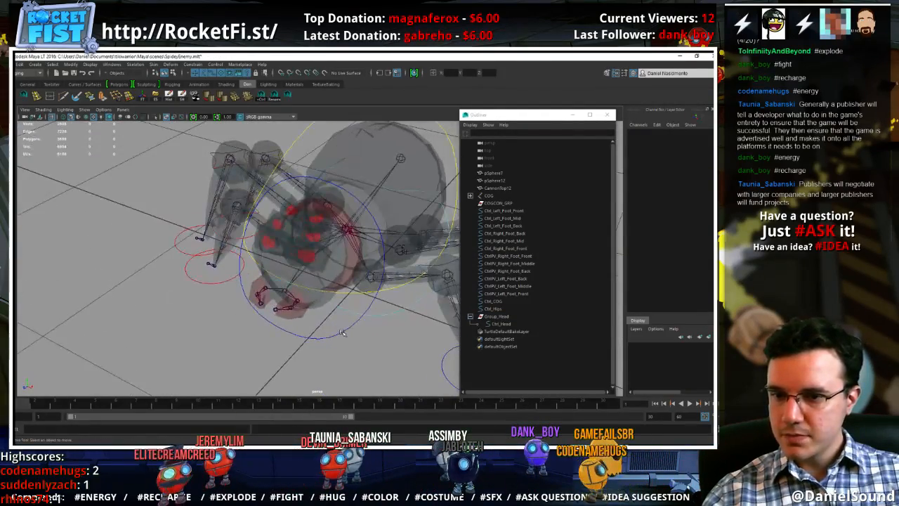
pyautogui.click(342, 333)
pyautogui.hotkey('ctrl', 'a')
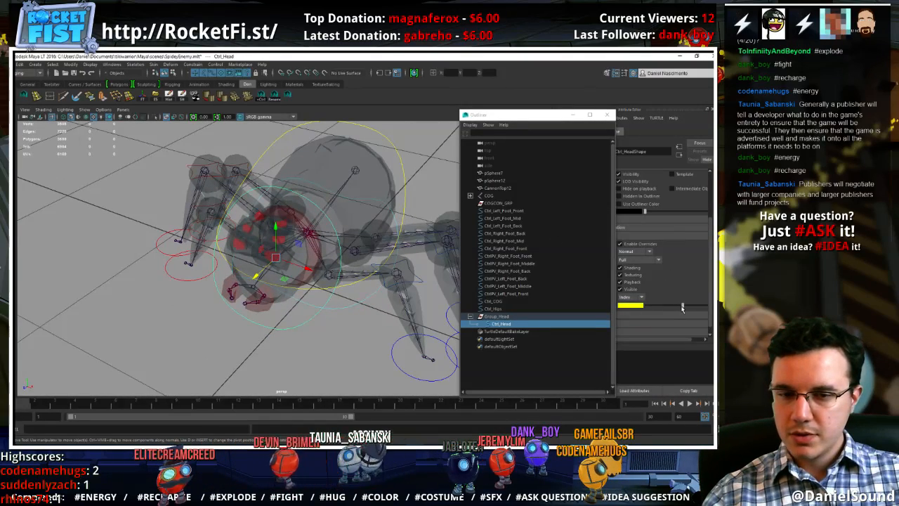
pyautogui.click(301, 345)
pyautogui.keyDown('alt'); pyautogui.moveTo(300, 345); pyautogui.dragTo(324, 340); pyautogui.keyUp('alt')
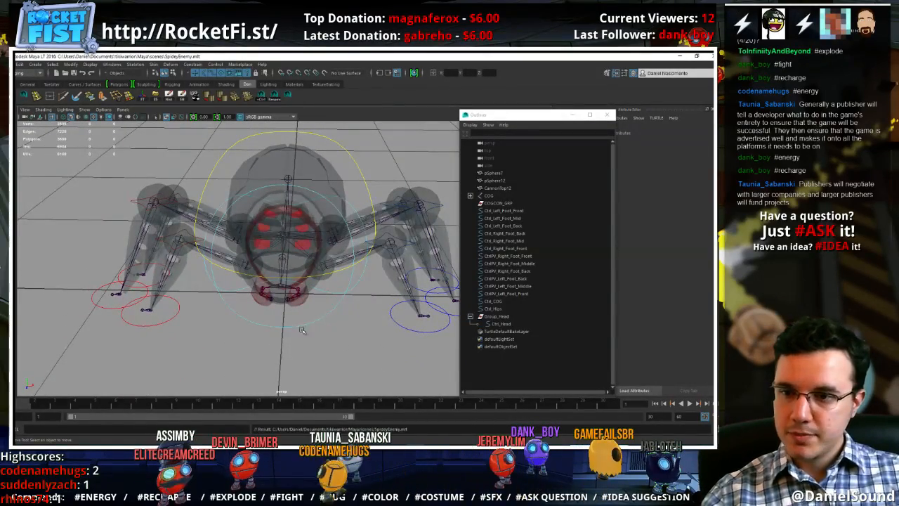
# Duplicate Ctrl_Left_Foot_Front and snap the copy onto the first joint of the left mandible
pyautogui.keyDown('alt'); pyautogui.moveTo(302, 330); pyautogui.dragTo(343, 288); pyautogui.keyUp('alt')
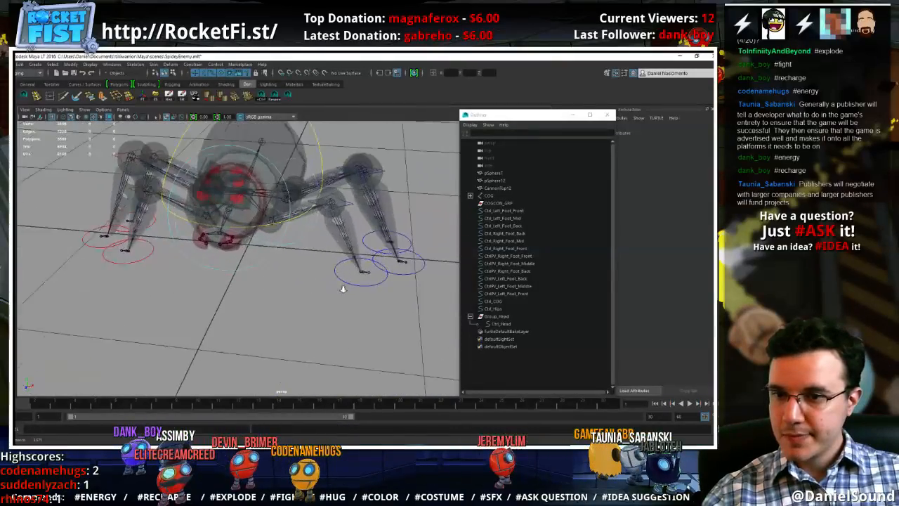
pyautogui.keyDown('alt'); pyautogui.moveTo(343, 289); pyautogui.dragTo(380, 295, button='right'); pyautogui.keyUp('alt')
pyautogui.click(386, 296)
pyautogui.keyDown('alt'); pyautogui.moveTo(165, 260); pyautogui.dragTo(195, 291, button='middle'); pyautogui.keyUp('alt')
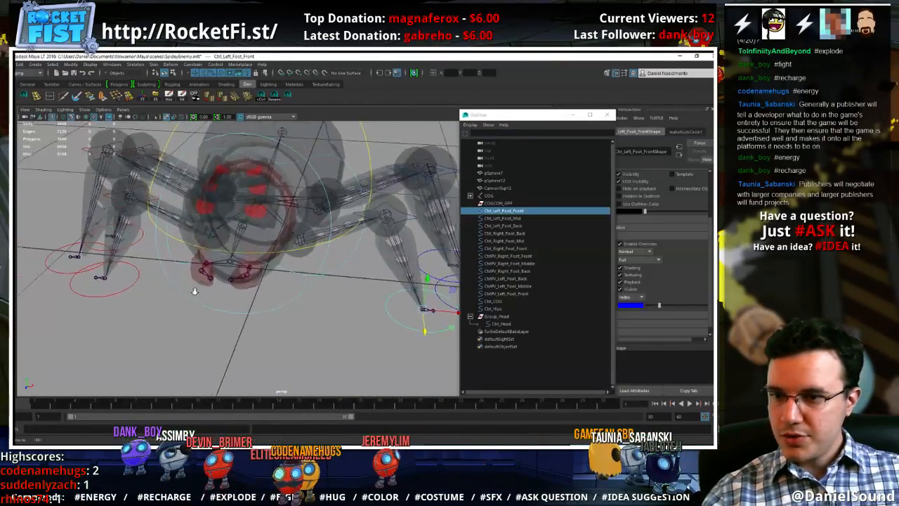
pyautogui.keyDown('alt'); pyautogui.moveTo(195, 291); pyautogui.dragTo(239, 284, button='right'); pyautogui.keyUp('alt')
pyautogui.keyDown('alt'); pyautogui.moveTo(239, 284); pyautogui.dragTo(266, 290, button='middle'); pyautogui.keyUp('alt')
pyautogui.hotkey('ctrl', 'd')
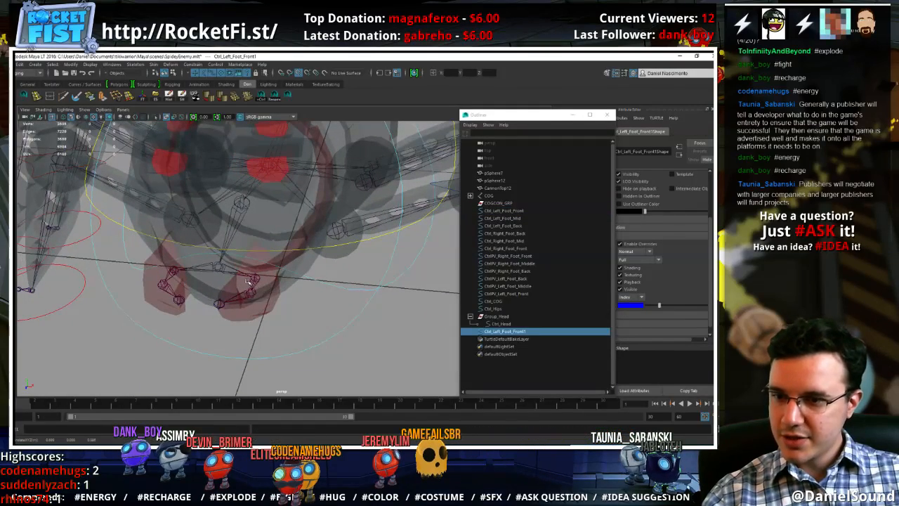
pyautogui.keyDown('alt'); pyautogui.moveTo(369, 310); pyautogui.dragTo(228, 282, button='right'); pyautogui.keyUp('alt')
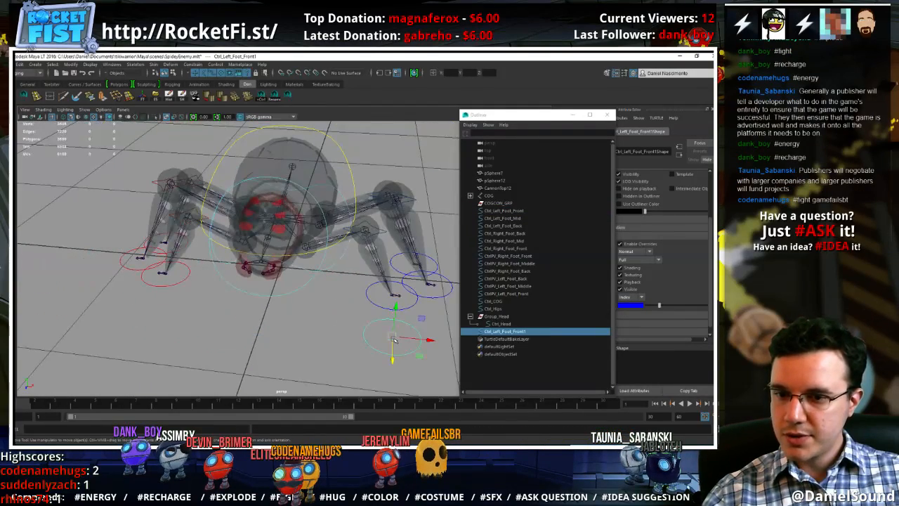
pyautogui.moveTo(270, 275); pyautogui.dragTo(272, 269, button='middle')
pyautogui.keyDown('alt'); pyautogui.moveTo(273, 270); pyautogui.dragTo(316, 264, button='right'); pyautogui.keyUp('alt')
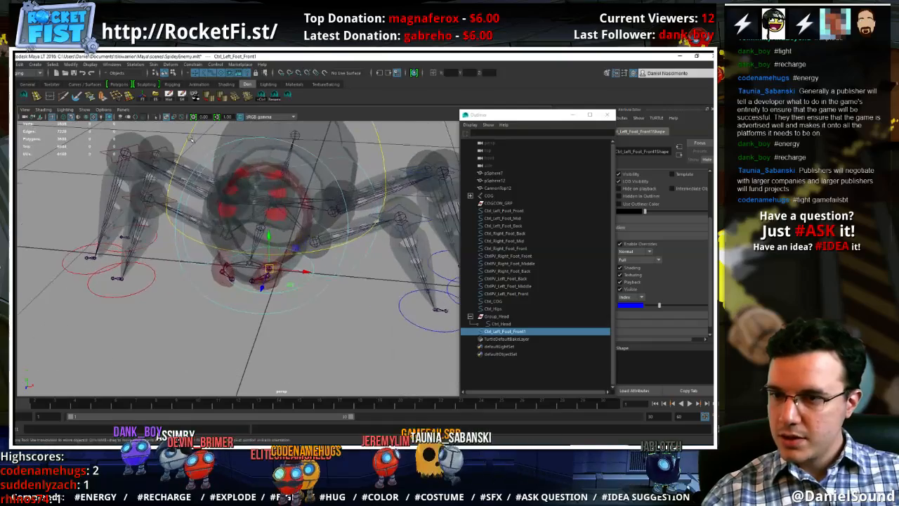
# Hide the polygon meshes in the viewport, leaving the joints and control curves for inspecting the mandible area
pyautogui.click(84, 111)
pyautogui.click(107, 182)
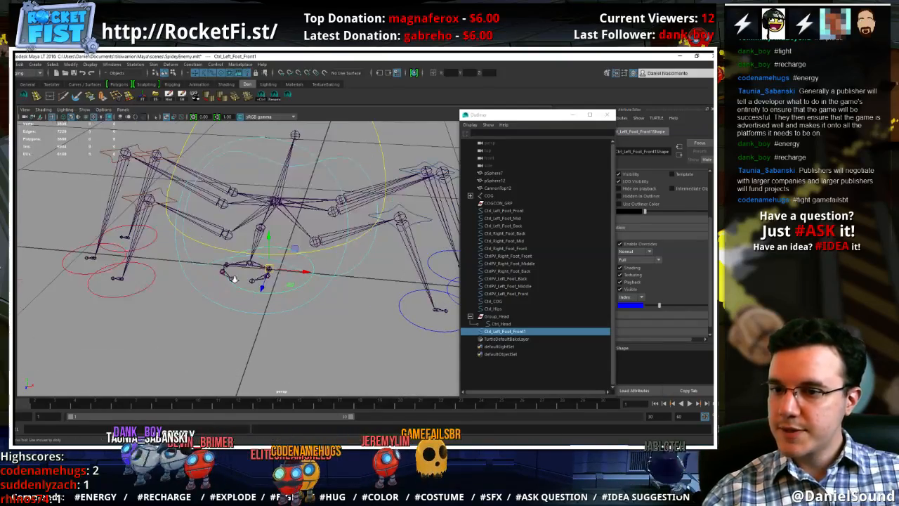
pyautogui.keyDown('alt'); pyautogui.moveTo(236, 279); pyautogui.dragTo(327, 310, button='right'); pyautogui.keyUp('alt')
pyautogui.keyDown('alt'); pyautogui.moveTo(328, 310); pyautogui.dragTo(309, 287); pyautogui.keyUp('alt')
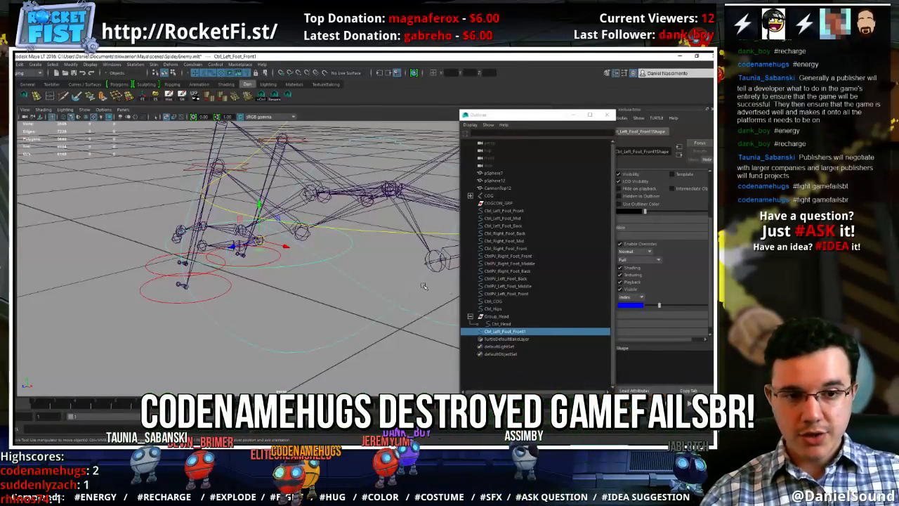
# Rename the duplicated foot control as Ctrl_Left_Mandible_Start
pyautogui.doubleClick(536, 329)
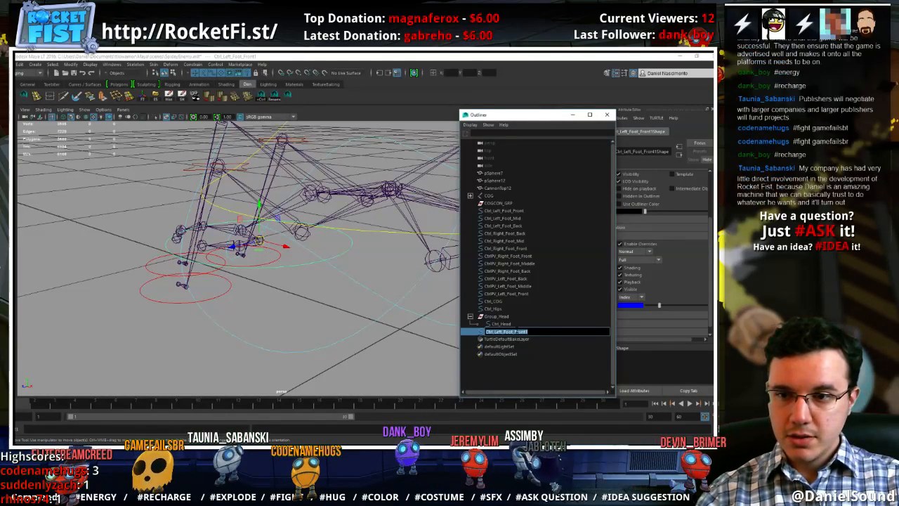
pyautogui.write('Ctrl')
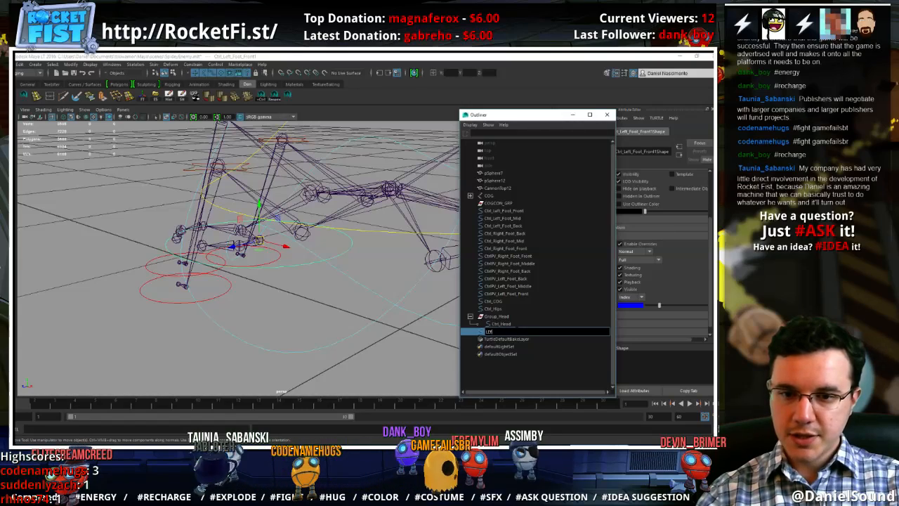
pyautogui.write('_Mandible')
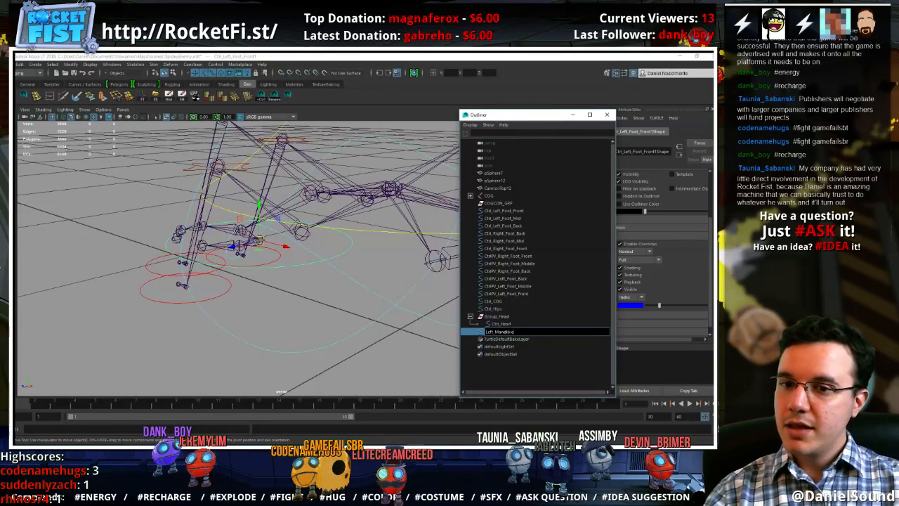
pyautogui.write('Ctrl_')
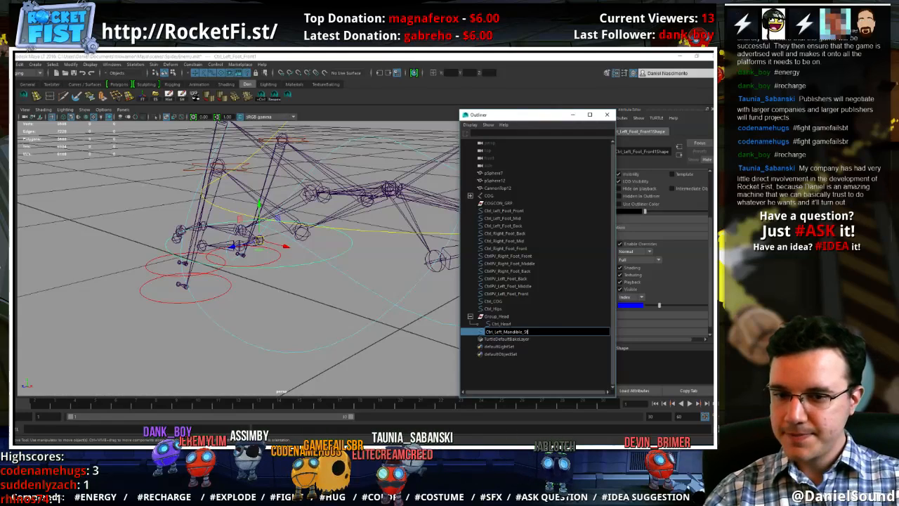
pyautogui.press('Return')
# Group Ctrl_Left_Mandible_Start, name the group Group_Left_Mandible_Start, and expand it in the Outliner
pyautogui.hotkey('ctrl', 'g')
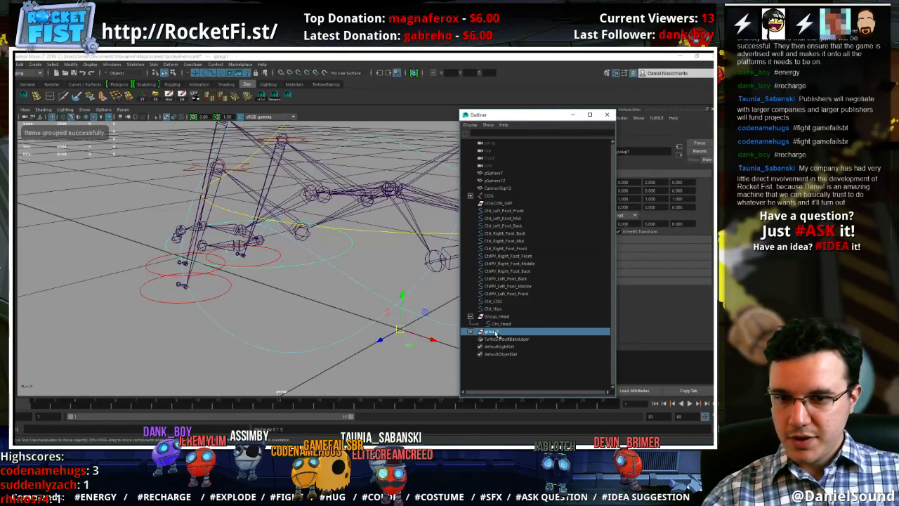
pyautogui.doubleClick(494, 332)
pyautogui.write('Group_L')
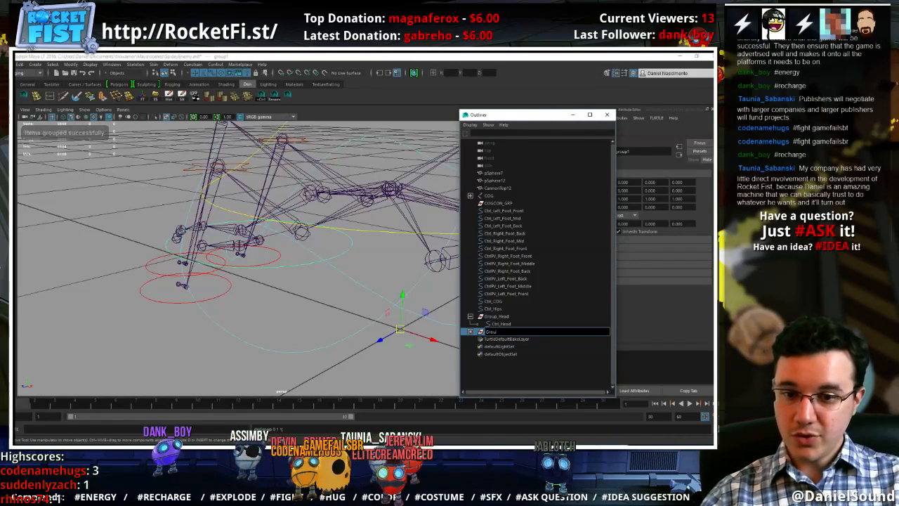
pyautogui.write('eftMandible_Start')
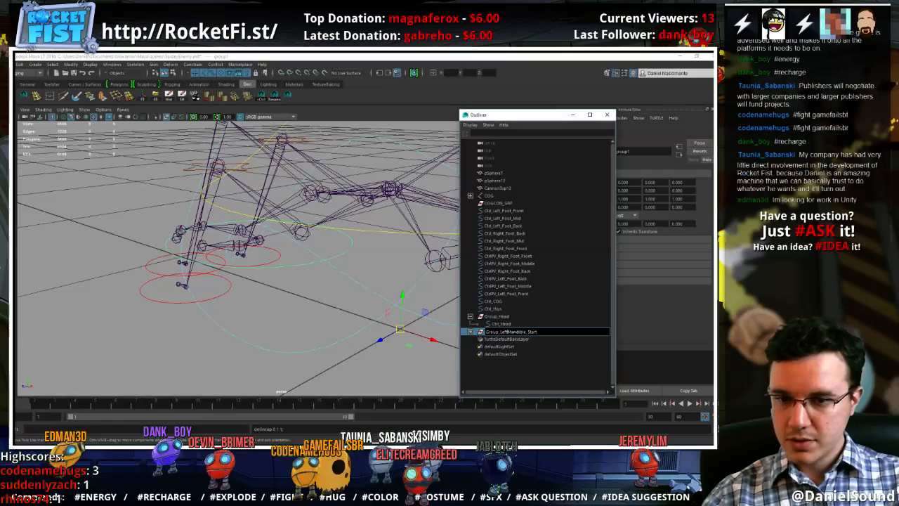
pyautogui.press('Return')
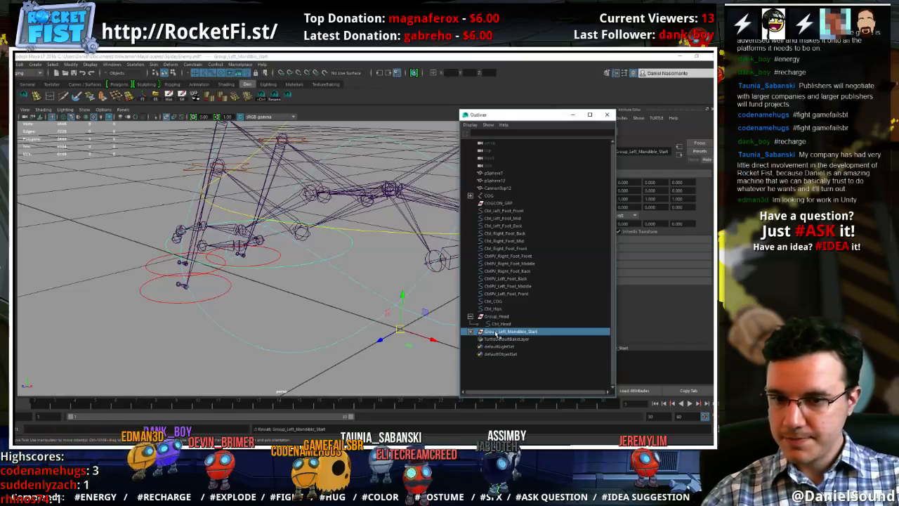
pyautogui.click(471, 331)
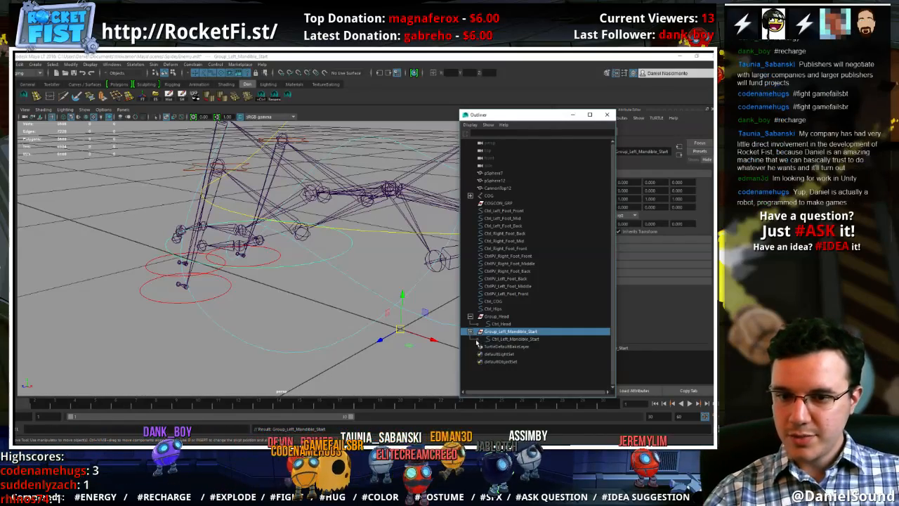
# Snap the pivot of Group_Left_Mandible_Start to the first joint of the left mandible
pyautogui.scroll(2, 285, 280)
pyautogui.press('d')
pyautogui.middleClick(261, 237)
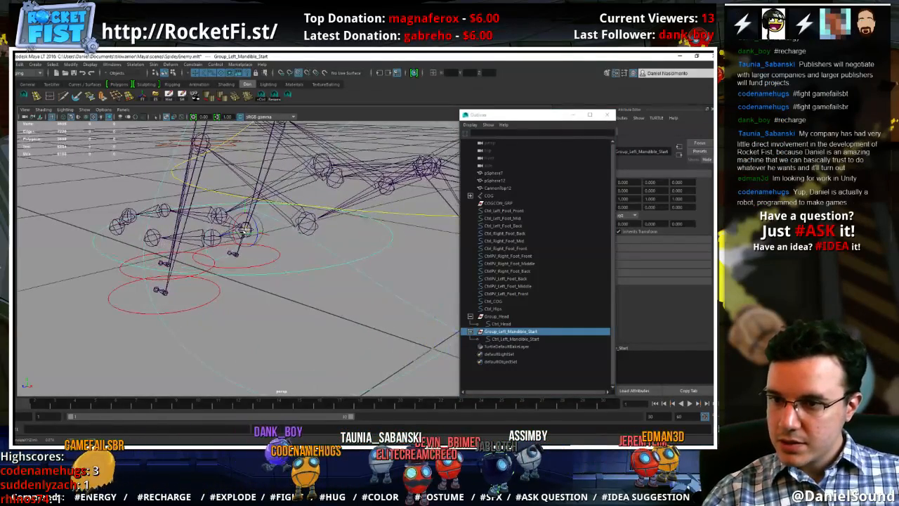
pyautogui.keyDown('alt'); pyautogui.moveTo(267, 247); pyautogui.dragTo(377, 297); pyautogui.keyUp('alt')
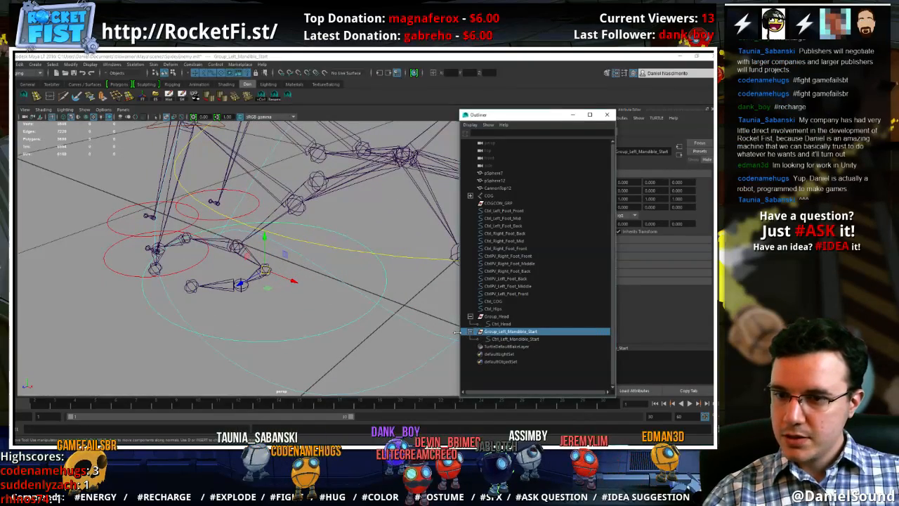
# Duplicate Group_Left_Mandible_Start onto the left mandible's middle joint and rename the copy Group_Left_Mandible_Mid
pyautogui.hotkey('ctrl', 'd')
pyautogui.press('v')
pyautogui.middleClick(239, 288)
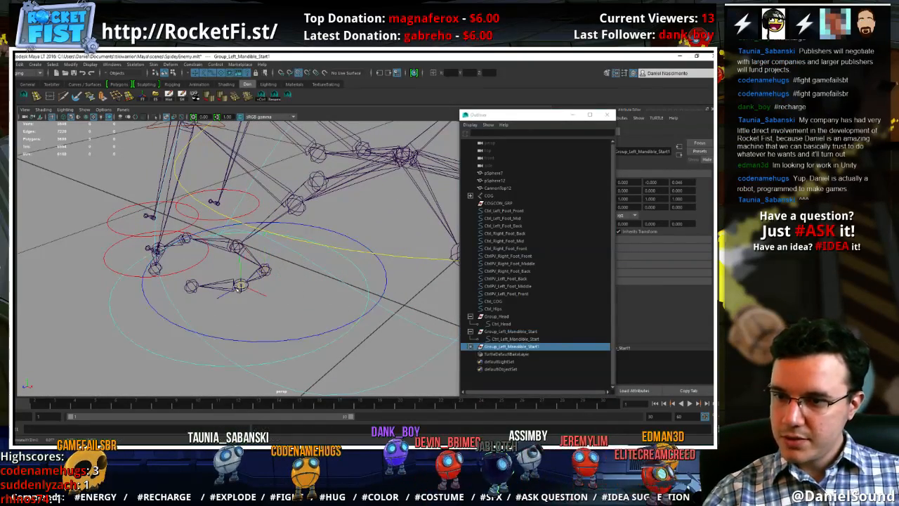
pyautogui.doubleClick(521, 348)
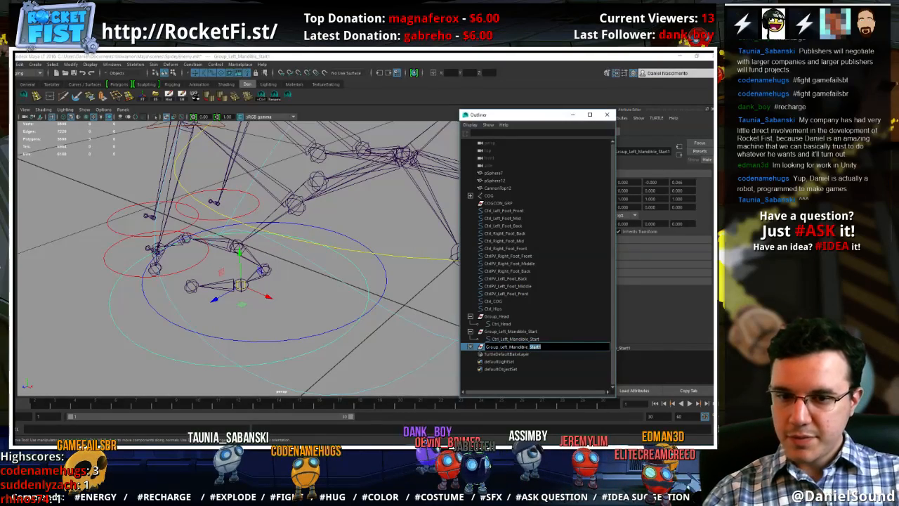
pyautogui.write('Mid')
pyautogui.press('Return')
# Rename the control inside Group_Left_Mandible_Mid as Ctrl_Left_Mandible_Mid
pyautogui.press('Right')
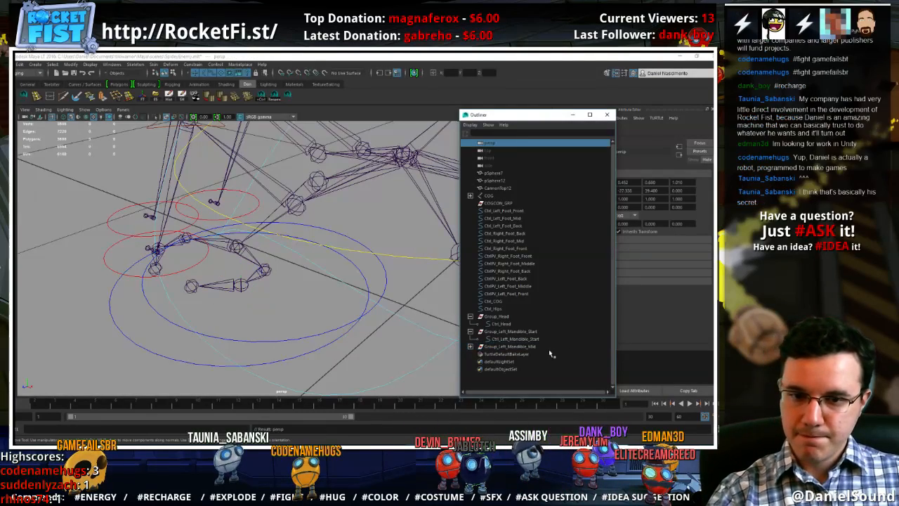
pyautogui.click(483, 347)
pyautogui.click(470, 348)
pyautogui.doubleClick(532, 356)
pyautogui.press('Right')
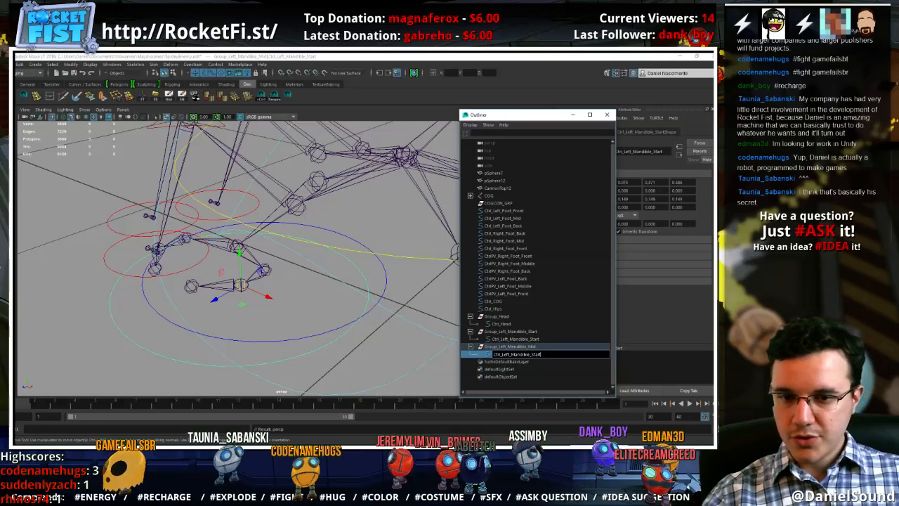
pyautogui.write('Mid')
pyautogui.press('Return')
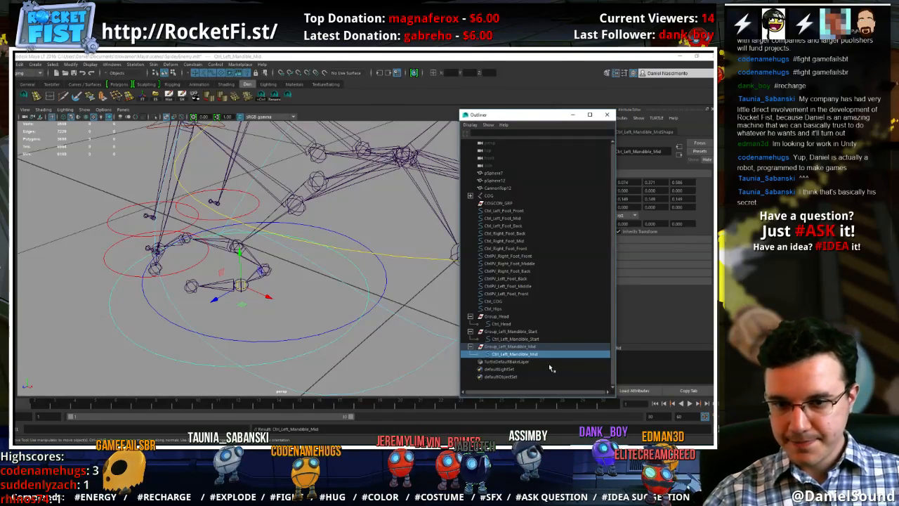
# Duplicate Group_Left_Mandible_Mid and snap the copy onto the right mandible's middle joint
pyautogui.click(540, 347)
pyautogui.keyDown('alt'); pyautogui.moveTo(268, 289); pyautogui.dragTo(360, 298); pyautogui.keyUp('alt')
pyautogui.keyDown('alt'); pyautogui.moveTo(360, 299); pyautogui.dragTo(337, 289, button='right'); pyautogui.keyUp('alt')
pyautogui.keyDown('alt'); pyautogui.moveTo(337, 290); pyautogui.dragTo(316, 275, button='middle'); pyautogui.keyUp('alt')
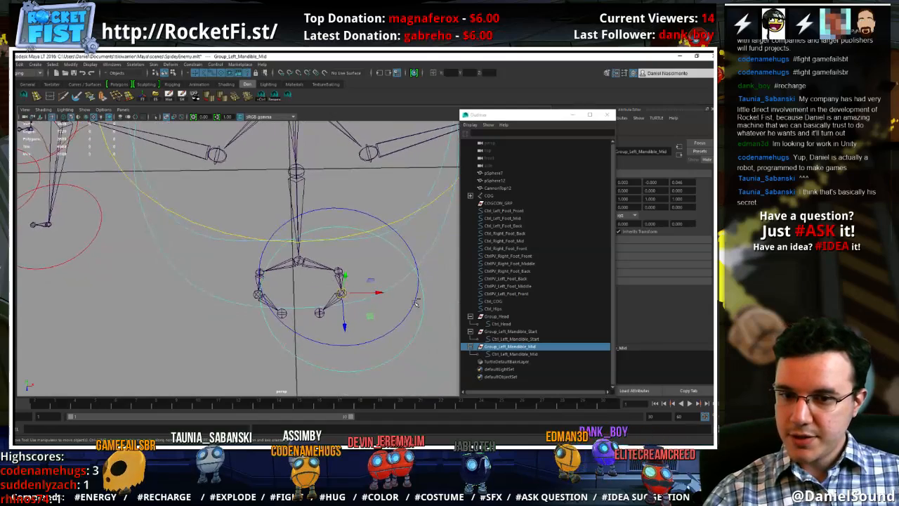
pyautogui.hotkey('ctrl', 'd')
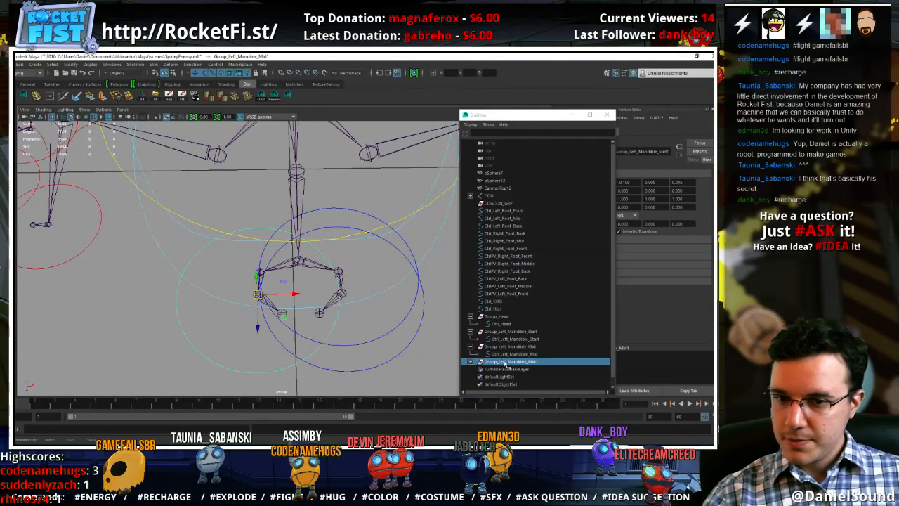
# Rename the duplicated group on the right mandible as Group_Right_Mandible_Mid
pyautogui.doubleClick(507, 362)
pyautogui.moveTo(500, 362); pyautogui.dragTo(509, 362)
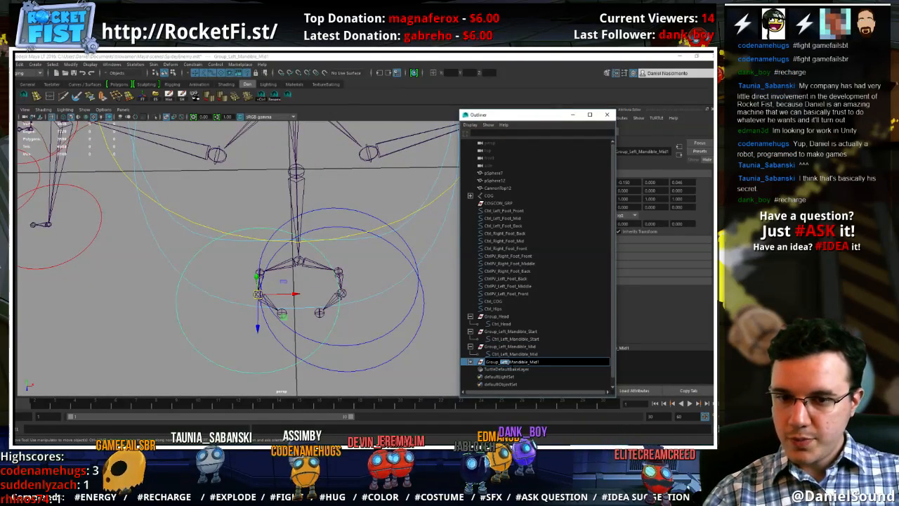
pyautogui.write('Right')
pyautogui.press('BackSpace')
pyautogui.press('BackSpace')
pyautogui.press('BackSpace')
pyautogui.press('BackSpace')
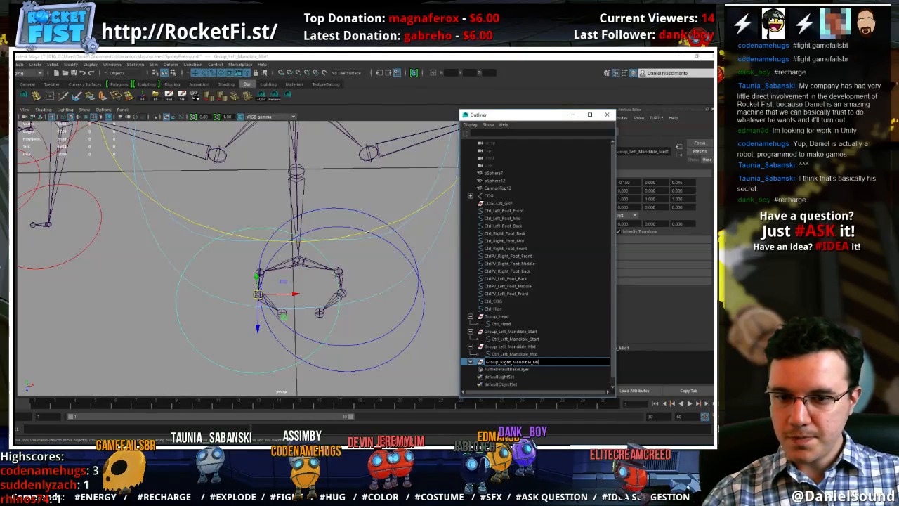
pyautogui.press('Return')
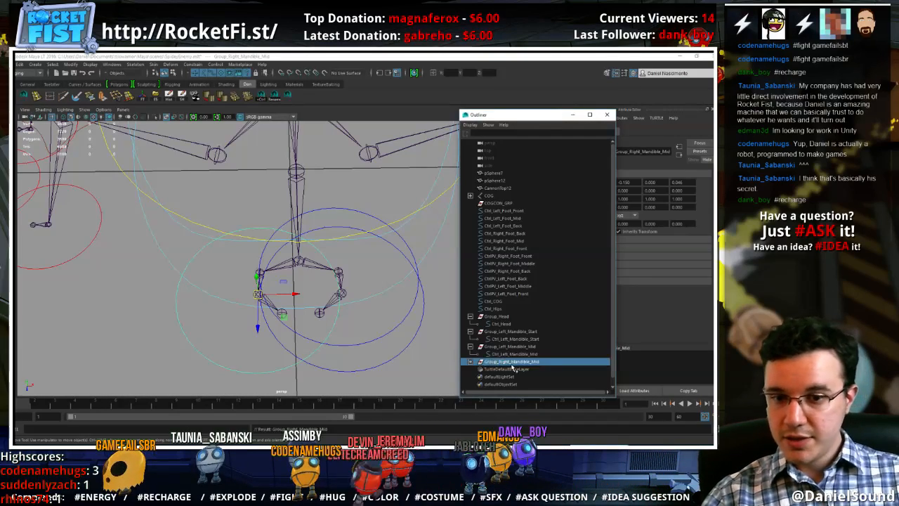
# Rename the control inside Group_Right_Mandible_Mid as Ctrl_Right_Mandible_Mid
pyautogui.click(470, 361)
pyautogui.click(513, 369)
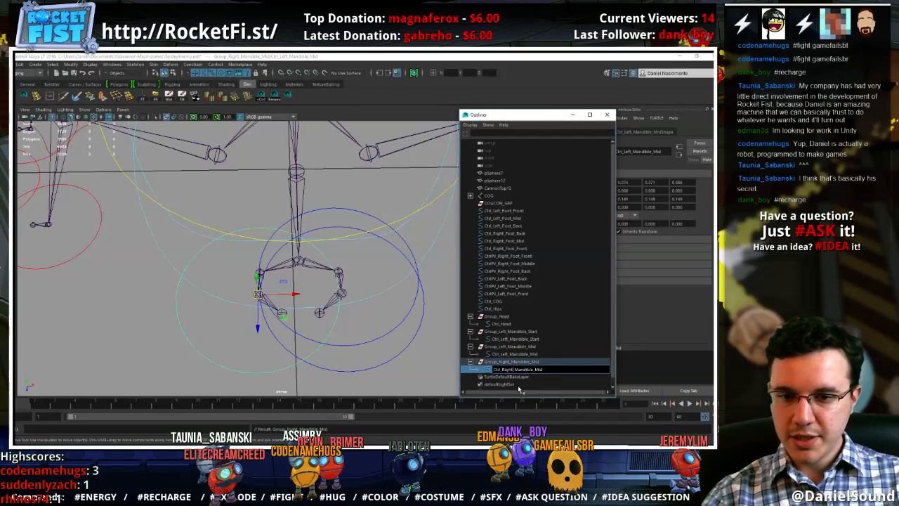
pyautogui.press('Return')
# Duplicate Group_Right_Mandible_Mid and snap the copy onto the right mandible's first joint
pyautogui.click(506, 362)
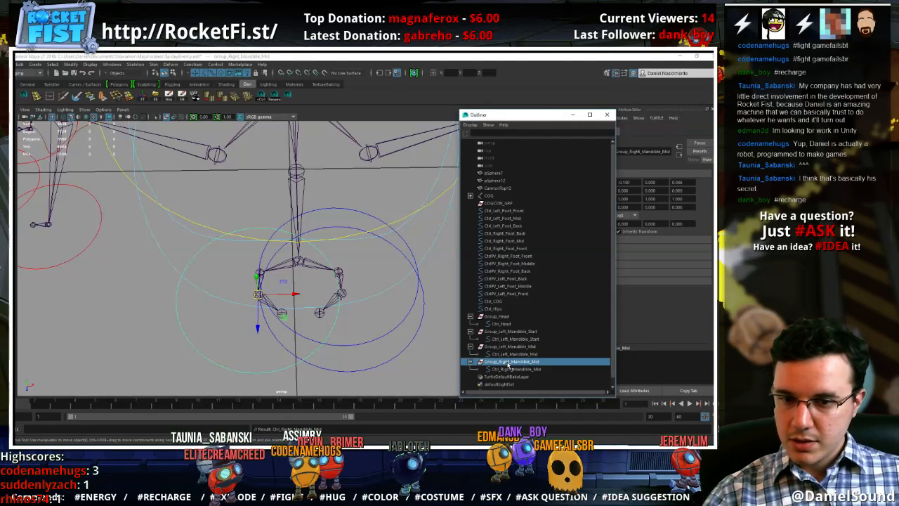
pyautogui.hotkey('ctrl', 'd')
pyautogui.moveTo(262, 274); pyautogui.dragTo(261, 273, button='middle')
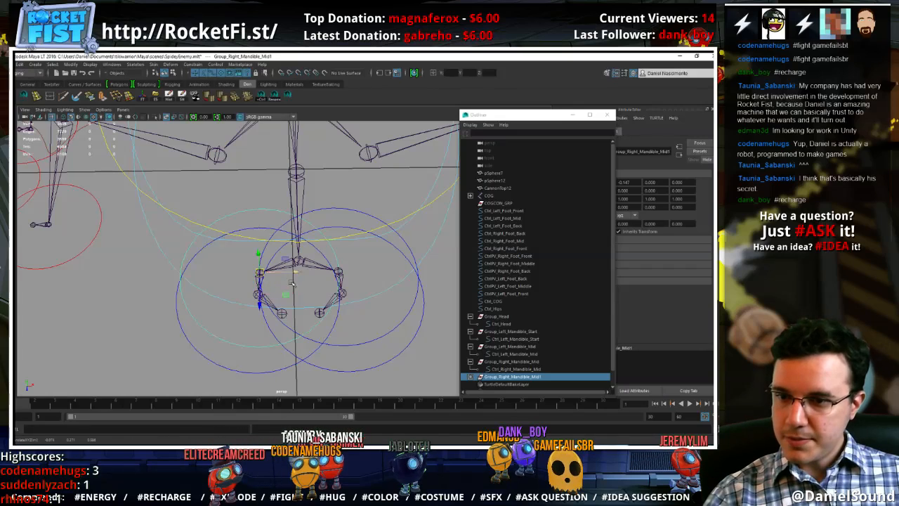
# Rename the newly duplicated group at the right mandible's first joint as Group_Right_Mandible_Start
pyautogui.doubleClick(512, 377)
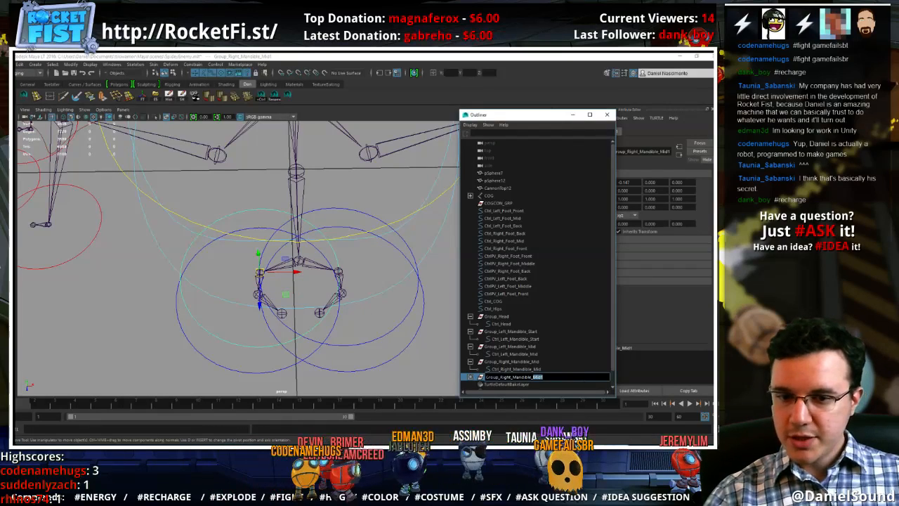
pyautogui.write('Start')
pyautogui.press('Return')
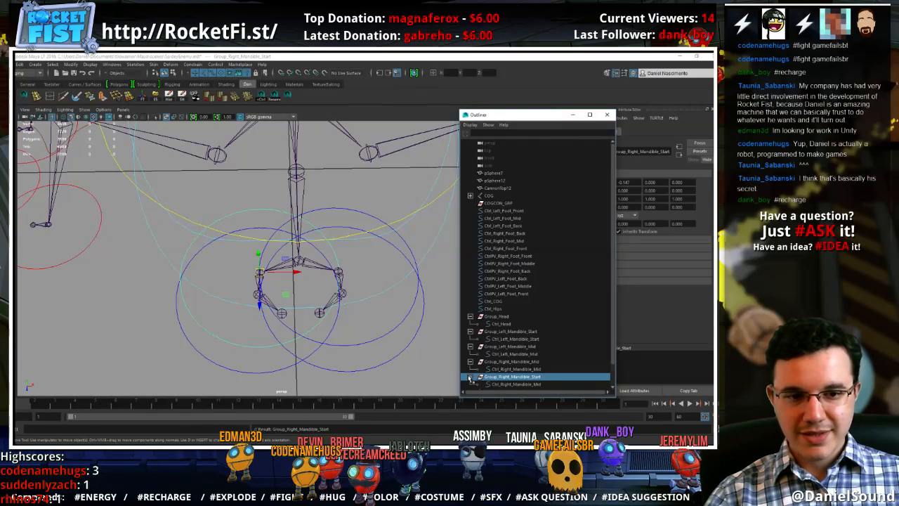
# Rename the control inside Group_Right_Mandible_Start as Ctrl_Right_Mandible_Start and collapse the group
pyautogui.scroll(-1, 515, 358)
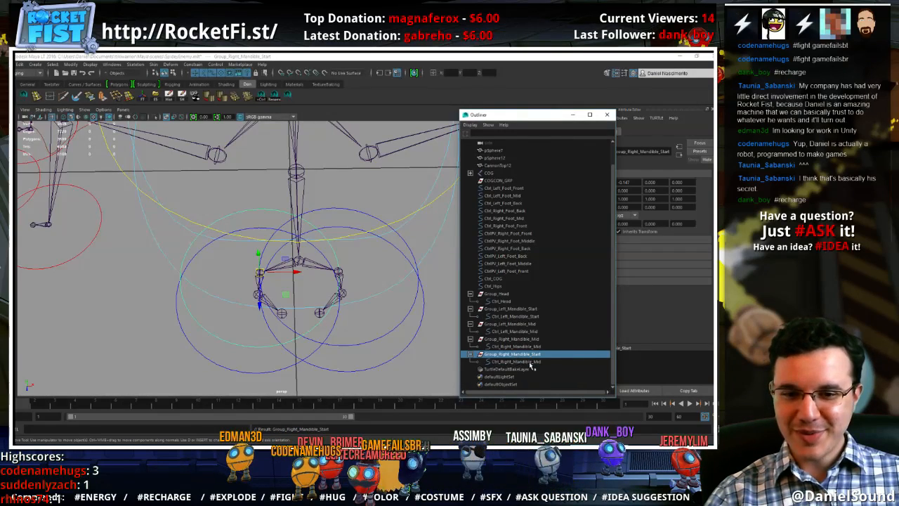
pyautogui.doubleClick(531, 362)
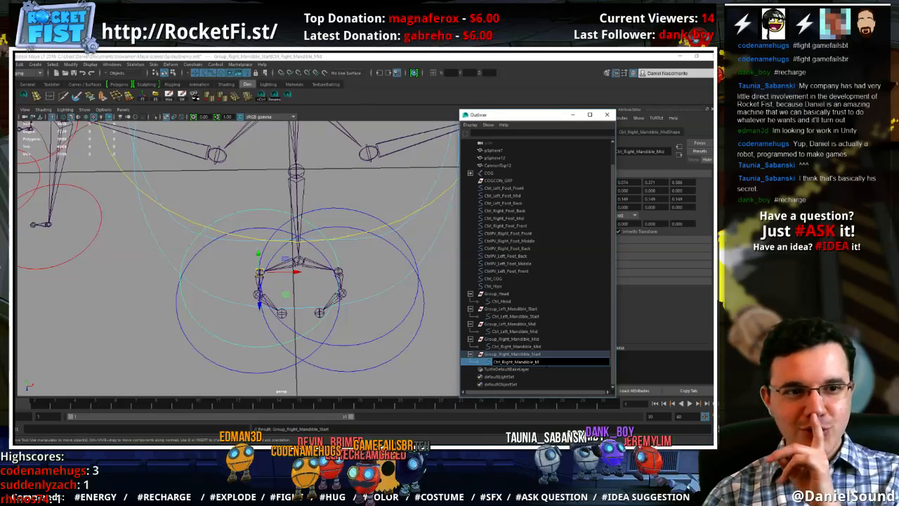
pyautogui.write('art')
pyautogui.press('Return')
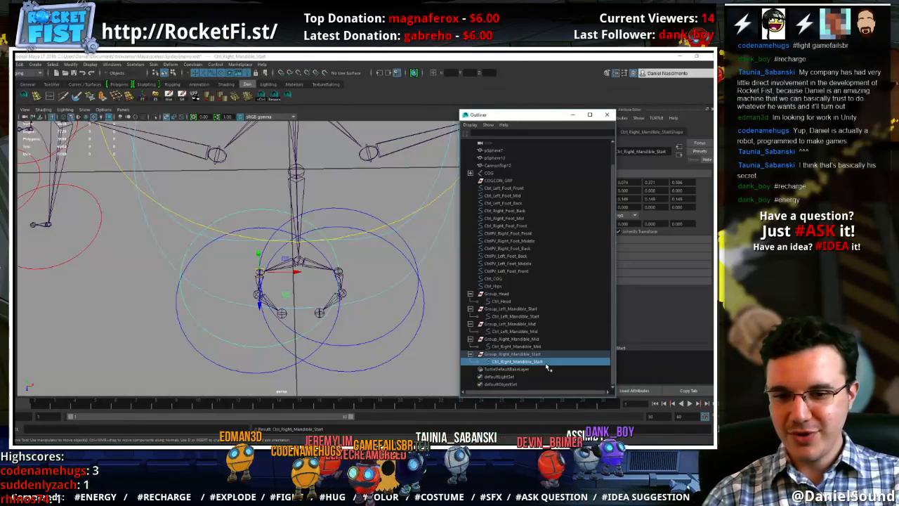
pyautogui.click(471, 354)
# Select Ctrl_Right_Mandible_Start, uncover its display attributes and expand the Drawing Overrides settings of its transform
pyautogui.click(256, 345)
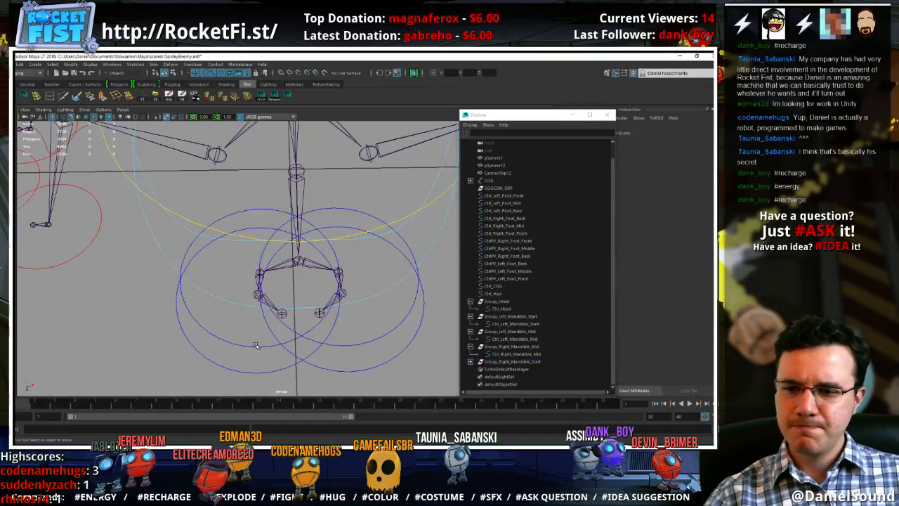
pyautogui.click(258, 346)
pyautogui.moveTo(555, 115); pyautogui.dragTo(499, 118)
pyautogui.click(585, 265)
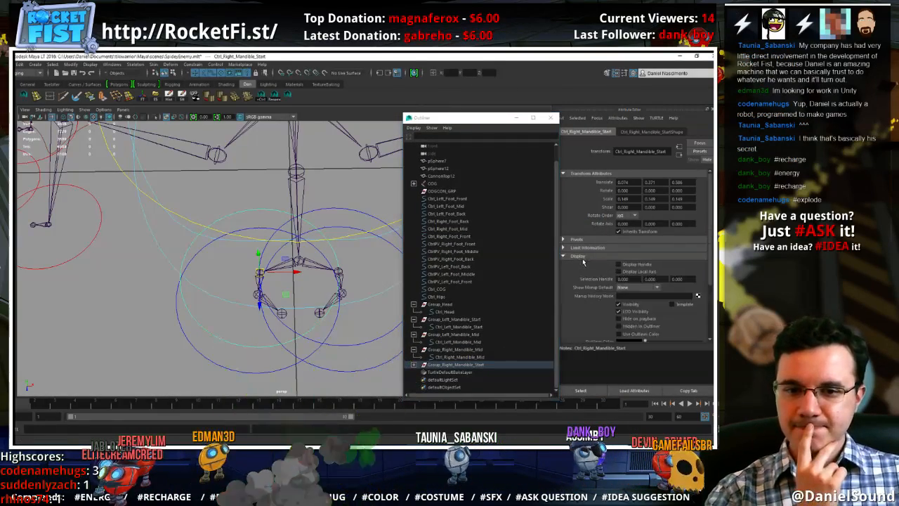
pyautogui.click(578, 256)
pyautogui.scroll(-3, 635, 265)
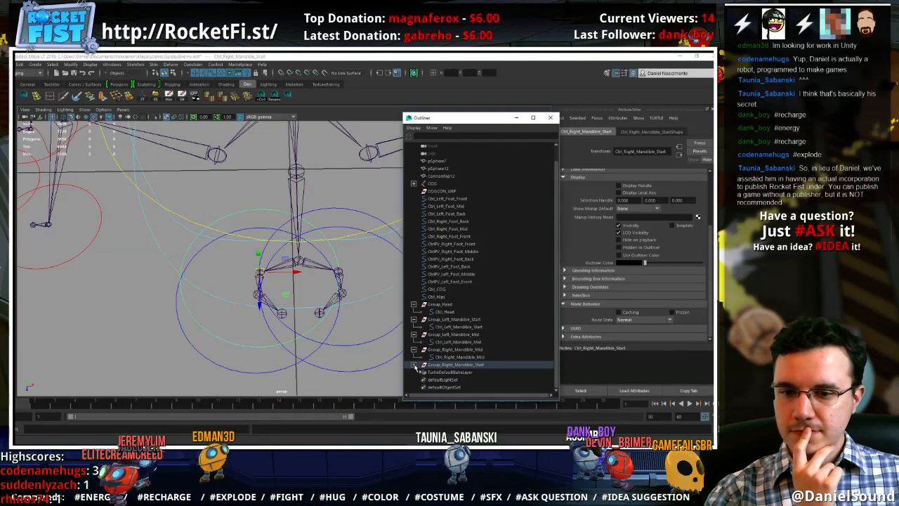
pyautogui.click(448, 366)
pyautogui.click(452, 373)
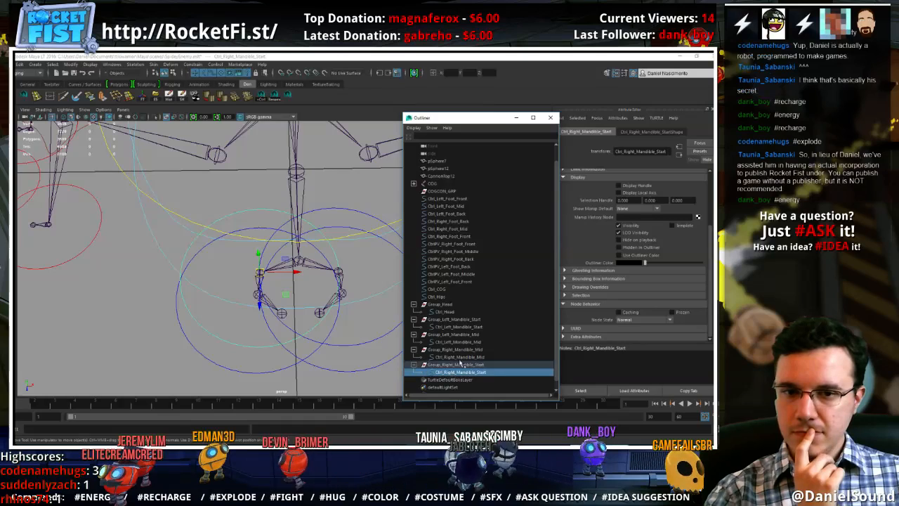
pyautogui.click(591, 288)
pyautogui.scroll(-2, 637, 298)
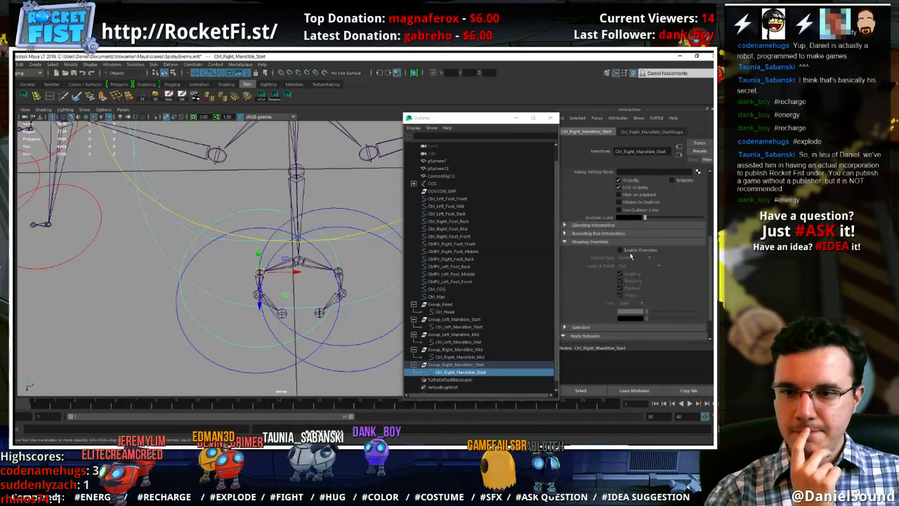
pyautogui.click(621, 250)
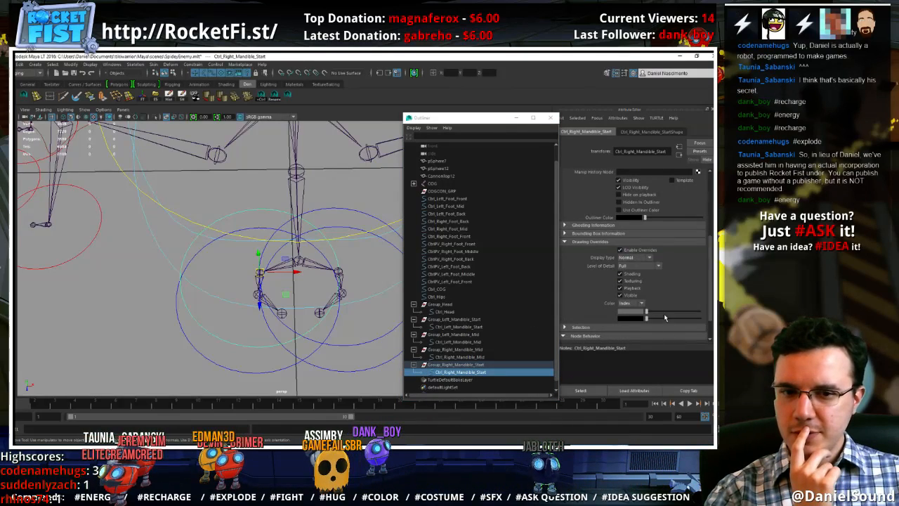
pyautogui.click(620, 250)
pyautogui.scroll(-1, 599, 268)
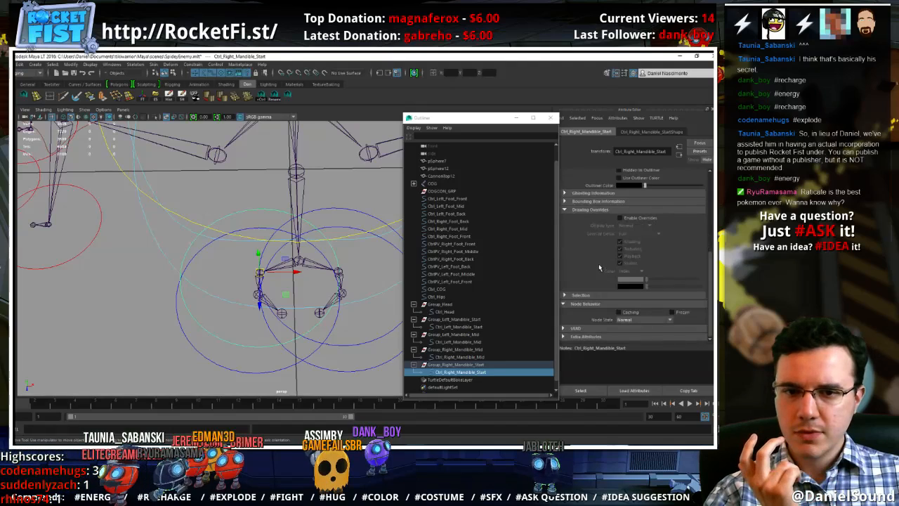
# Enable drawing overrides on the Ctrl_Right_Mandible_Start transform and set its override color to red
pyautogui.click(339, 353)
pyautogui.click(240, 344)
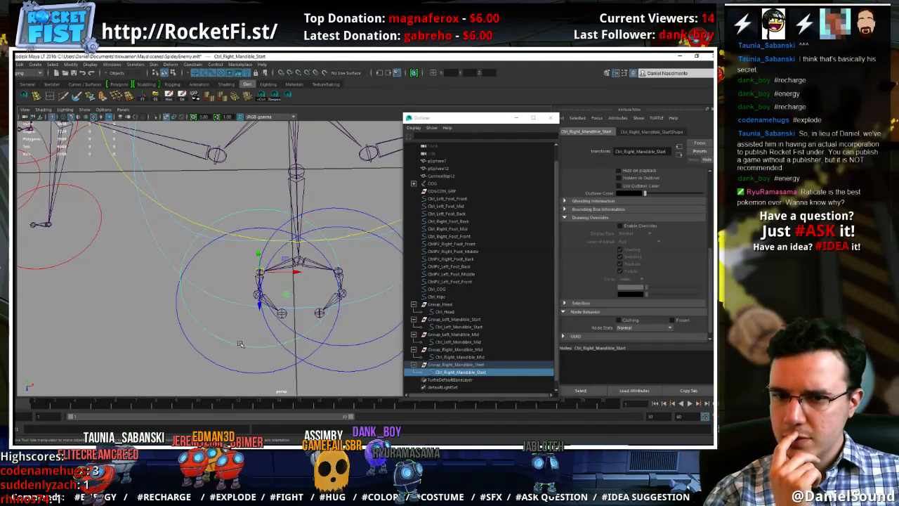
pyautogui.scroll(3, 647, 271)
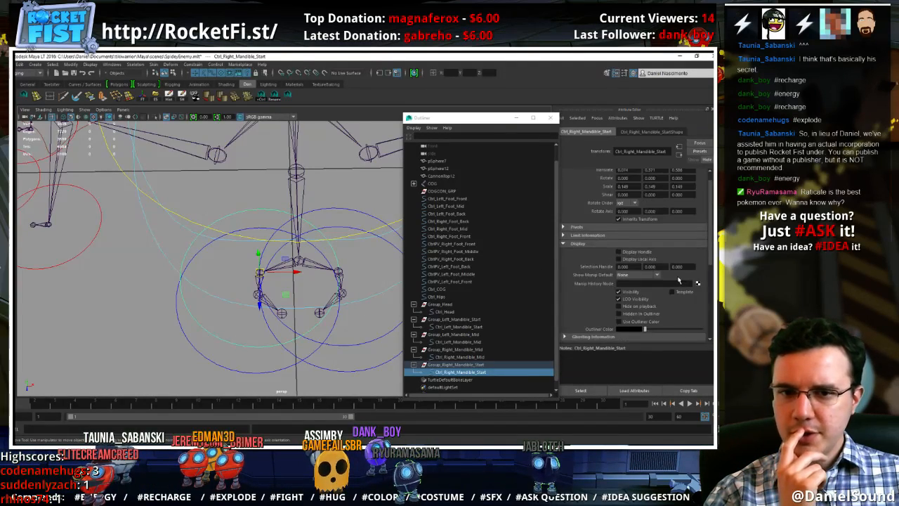
pyautogui.scroll(-2, 600, 315)
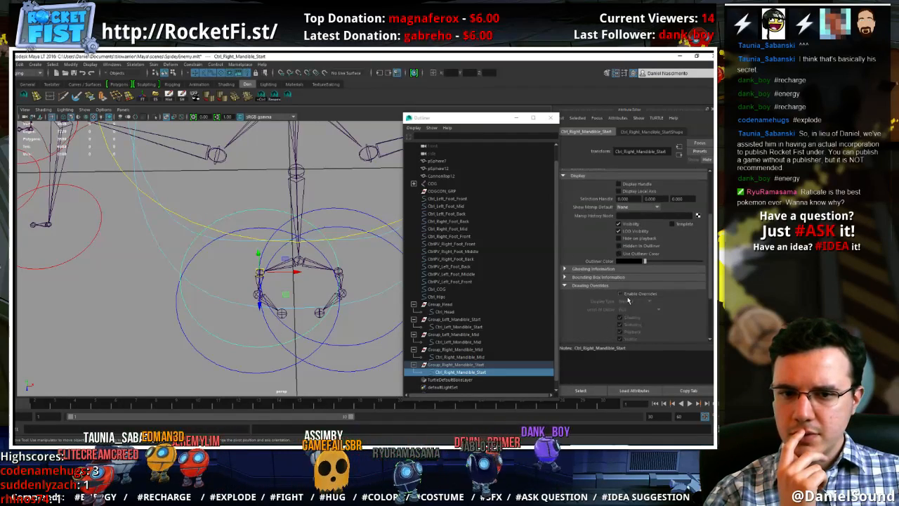
pyautogui.scroll(-2, 649, 298)
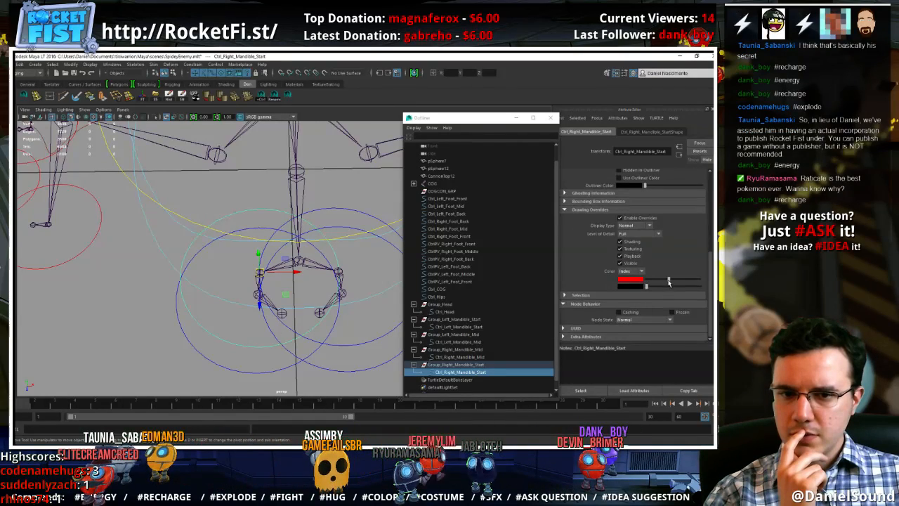
pyautogui.moveTo(668, 287); pyautogui.dragTo(680, 288)
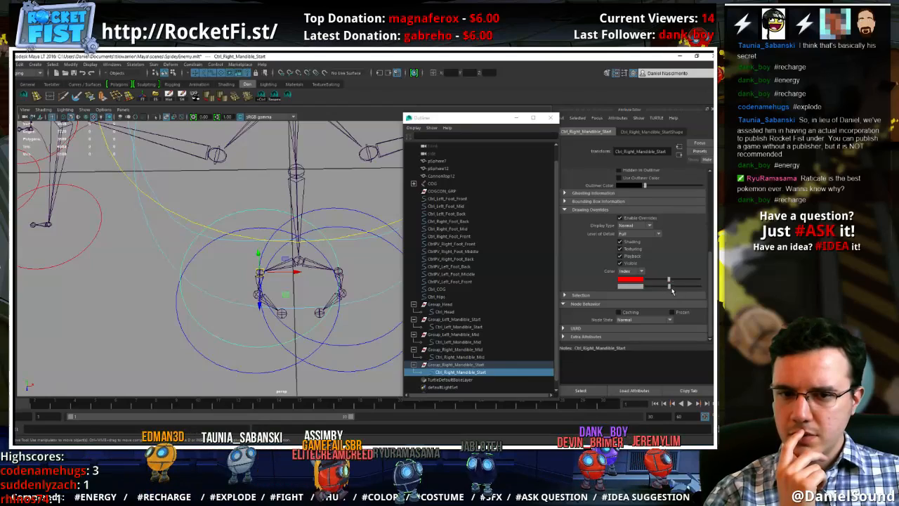
pyautogui.click(292, 375)
pyautogui.click(242, 346)
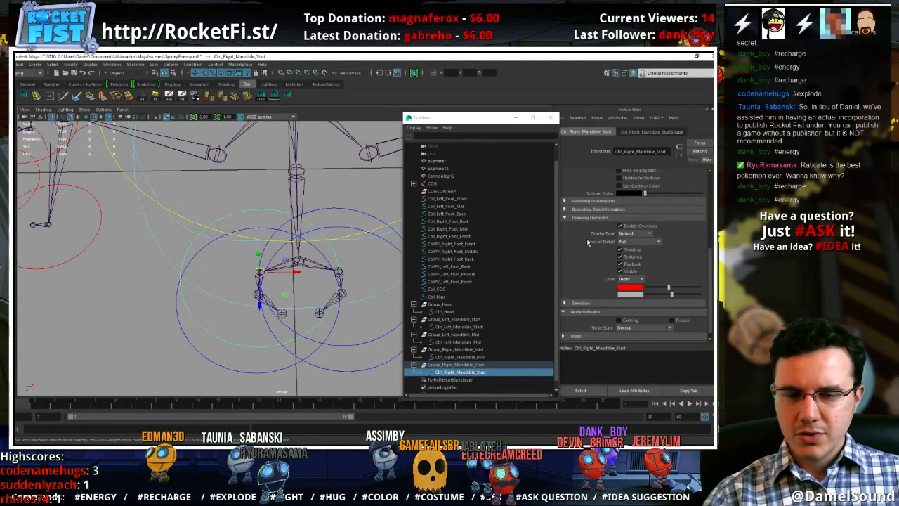
# Inspect the transform's Selection settings and toggle its drawing overrides off and back on to test the color
pyautogui.scroll(-1, 588, 242)
pyautogui.click(576, 295)
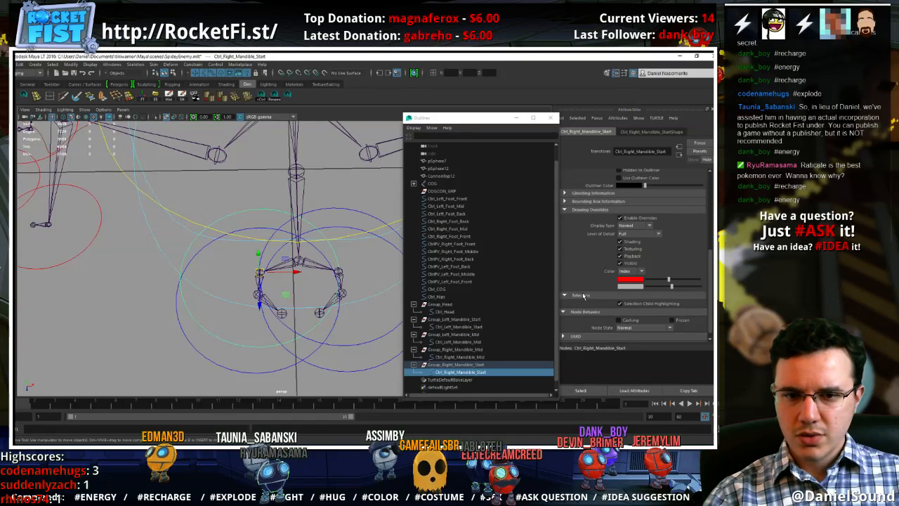
pyautogui.click(583, 295)
pyautogui.scroll(3, 590, 257)
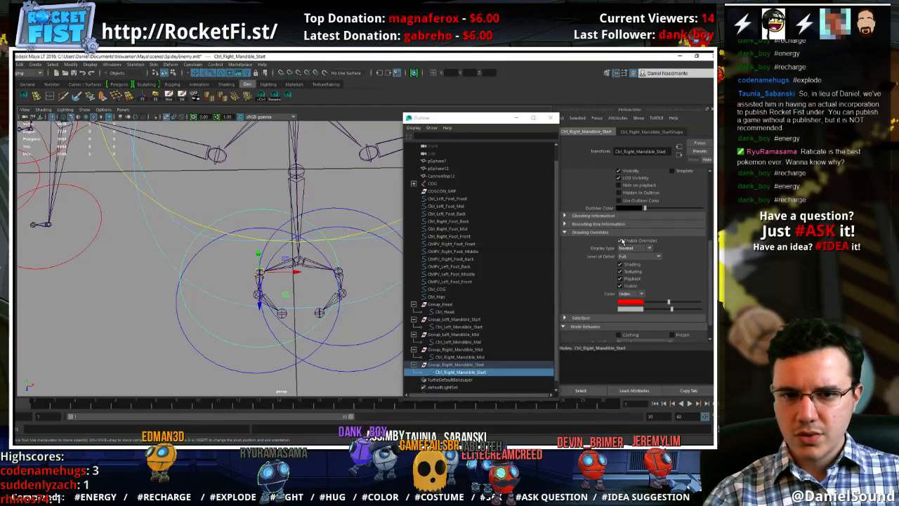
pyautogui.click(622, 241)
pyautogui.click(621, 241)
# Unparent Ctrl_Right_Mandible_Start, set its shape's override color to red, and parent it back under Group_Right_Mandible_Start
pyautogui.click(447, 373)
pyautogui.hotkey('shift', 'p')
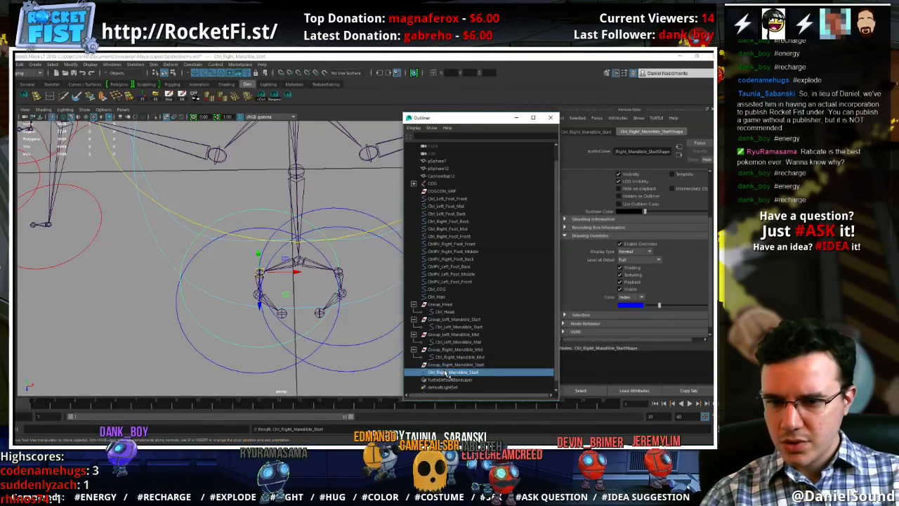
pyautogui.moveTo(659, 305); pyautogui.dragTo(680, 306)
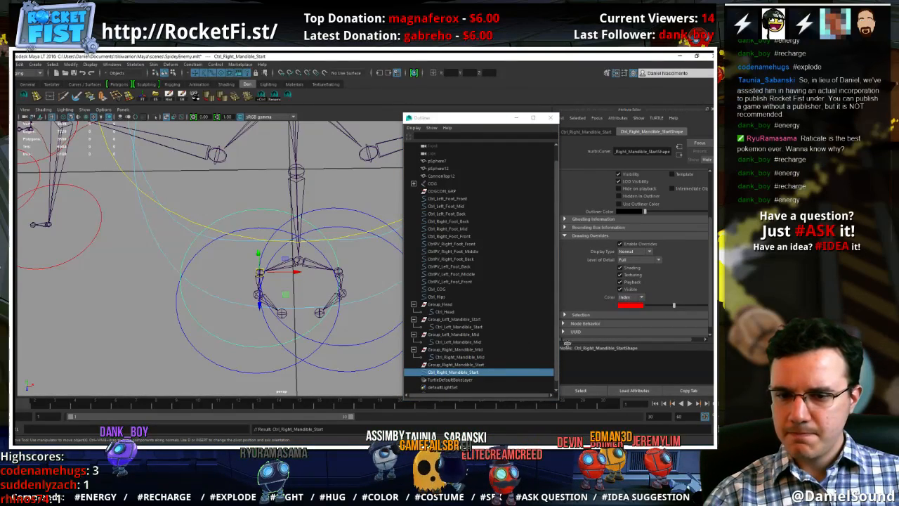
pyautogui.moveTo(467, 372); pyautogui.dragTo(474, 366, button='middle')
# Set the override color of the Ctrl_Right_Mandible_Mid shape to red
pyautogui.click(253, 366)
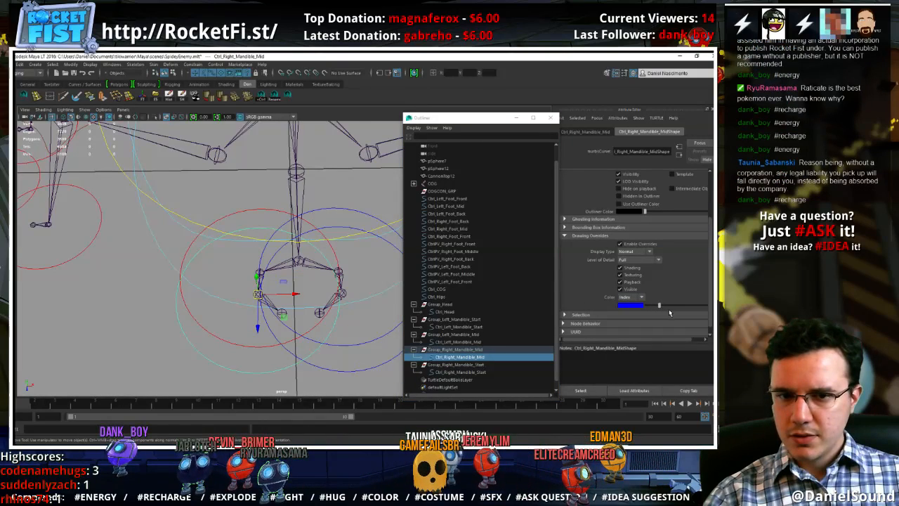
pyautogui.moveTo(668, 306); pyautogui.dragTo(676, 306)
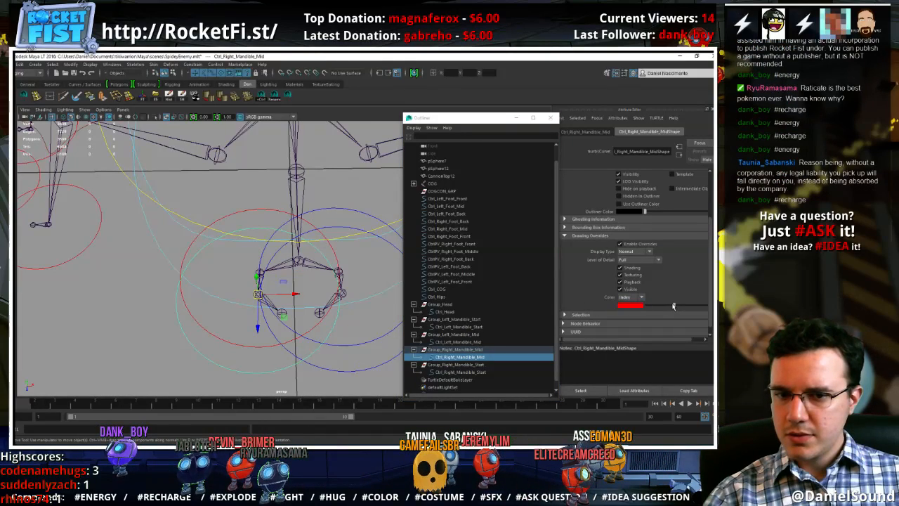
pyautogui.click(153, 360)
# Change the override color of the Ctrl_Right_Mandible_Start shape to a dark red to distinguish it from the middle control
pyautogui.scroll(-1, 350, 253)
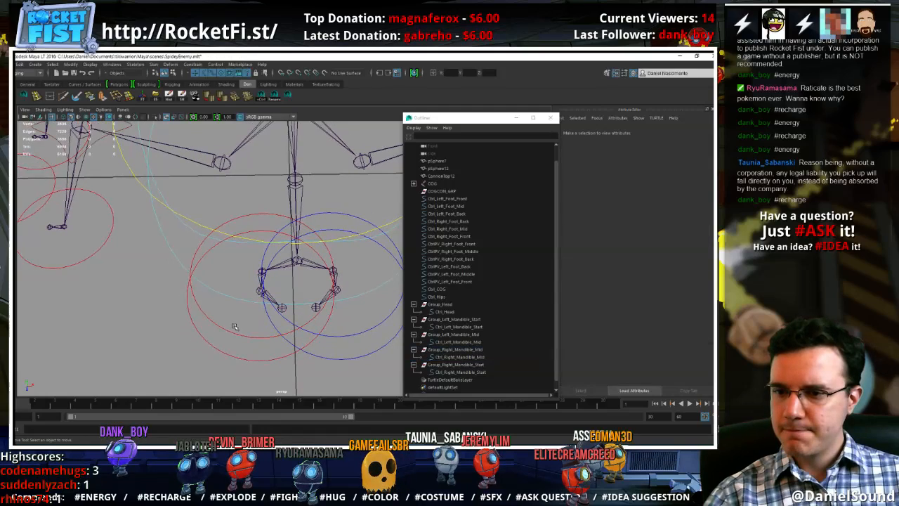
pyautogui.click(236, 333)
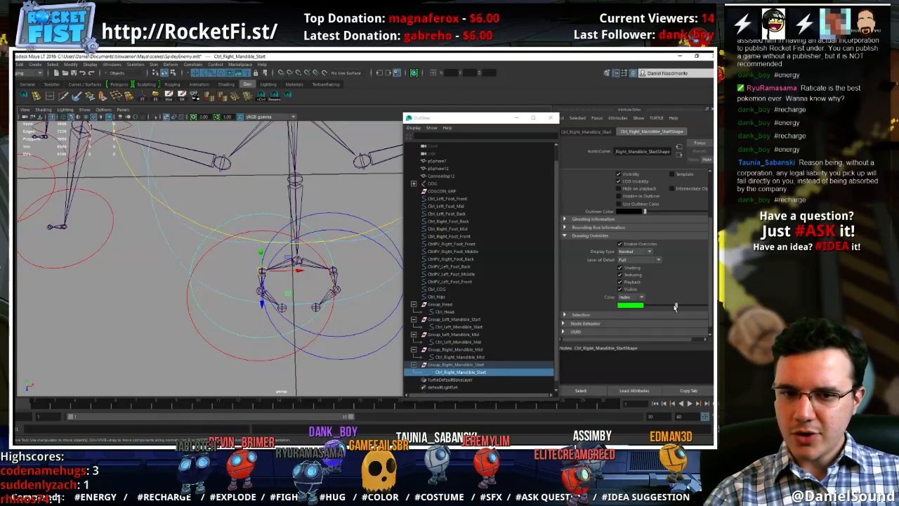
pyautogui.moveTo(672, 307); pyautogui.dragTo(667, 307)
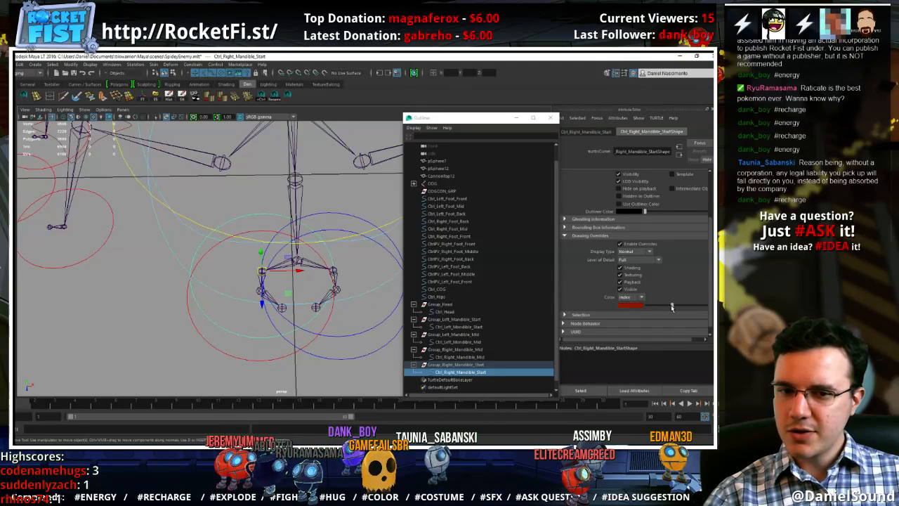
pyautogui.click(293, 355)
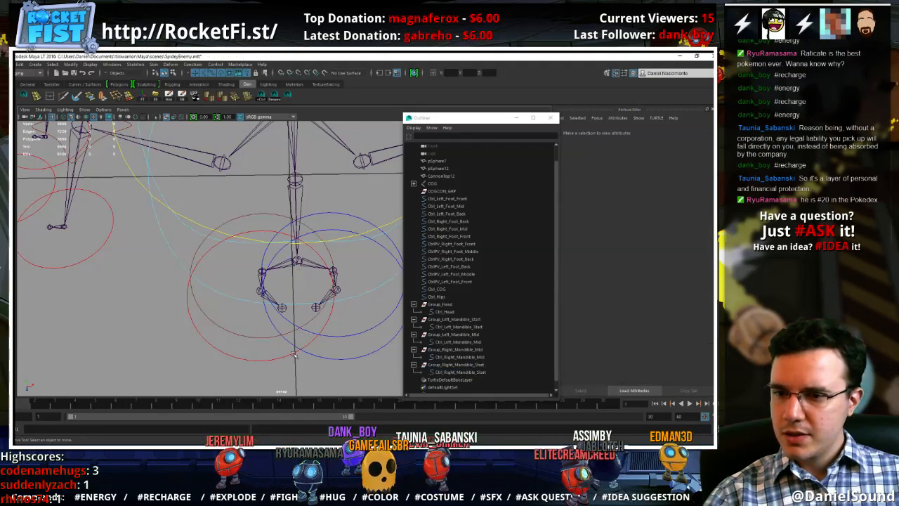
# Change the override color of the Ctrl_Left_Mandible_Start shape to a dark blue
pyautogui.click(360, 332)
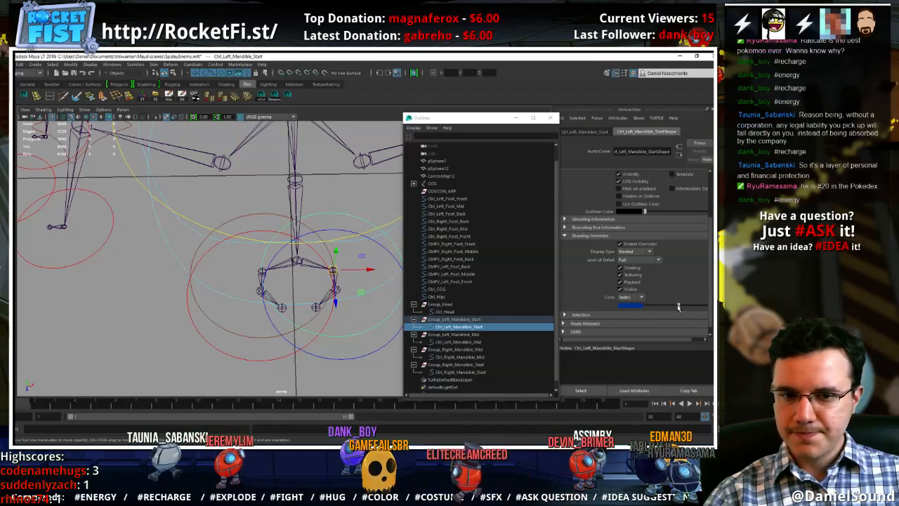
pyautogui.moveTo(679, 307); pyautogui.dragTo(679, 307)
pyautogui.click(315, 362)
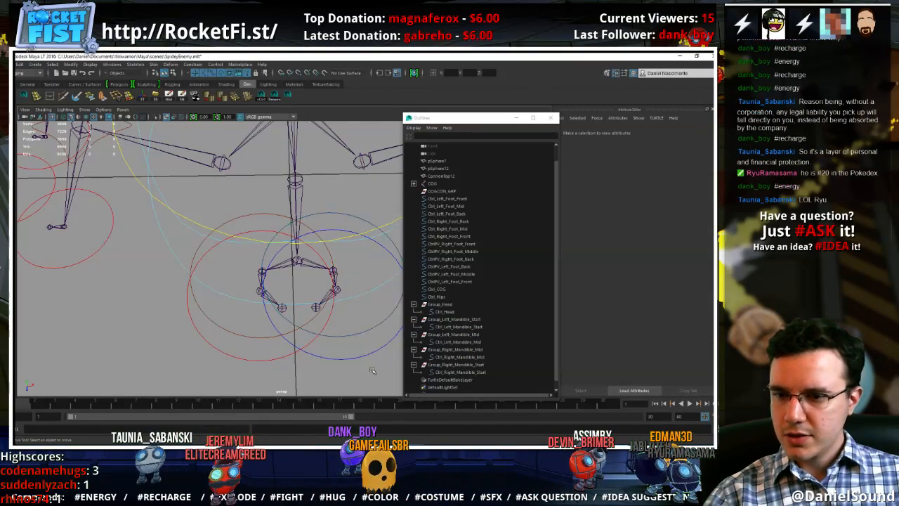
# Try to match Group_Left_Mandible_Start to the Left_Mandible_Start joint's orientation with an orient constraint
pyautogui.keyDown('alt'); pyautogui.moveTo(372, 370); pyautogui.dragTo(266, 287); pyautogui.keyUp('alt')
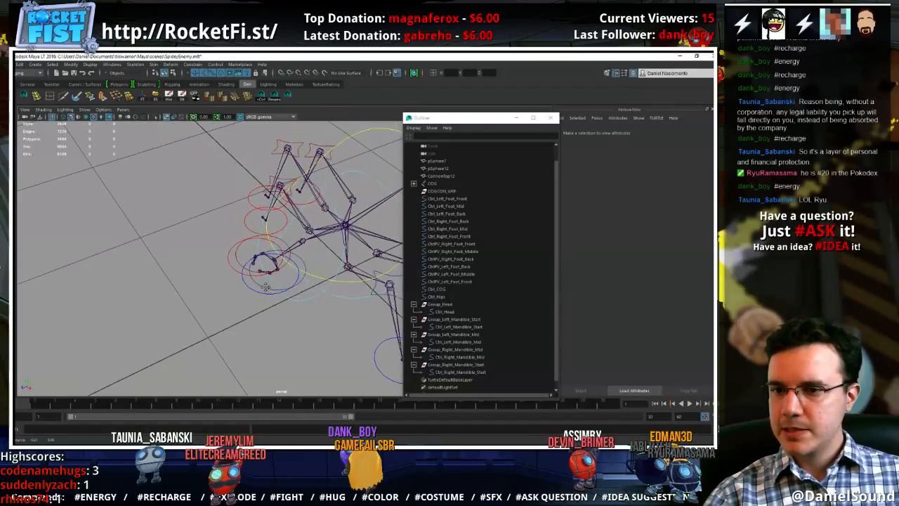
pyautogui.scroll(3, 265, 286)
pyautogui.click(453, 320)
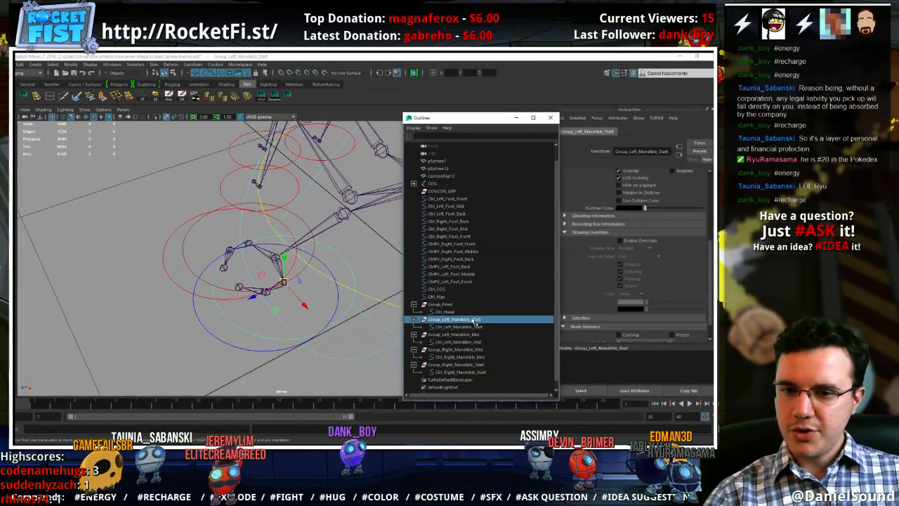
pyautogui.scroll(2, 274, 303)
pyautogui.click(277, 316)
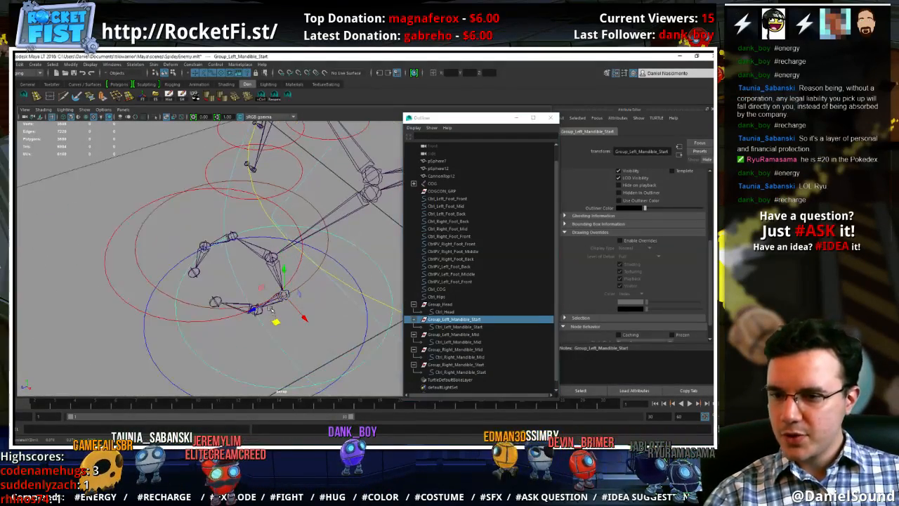
pyautogui.click(281, 301)
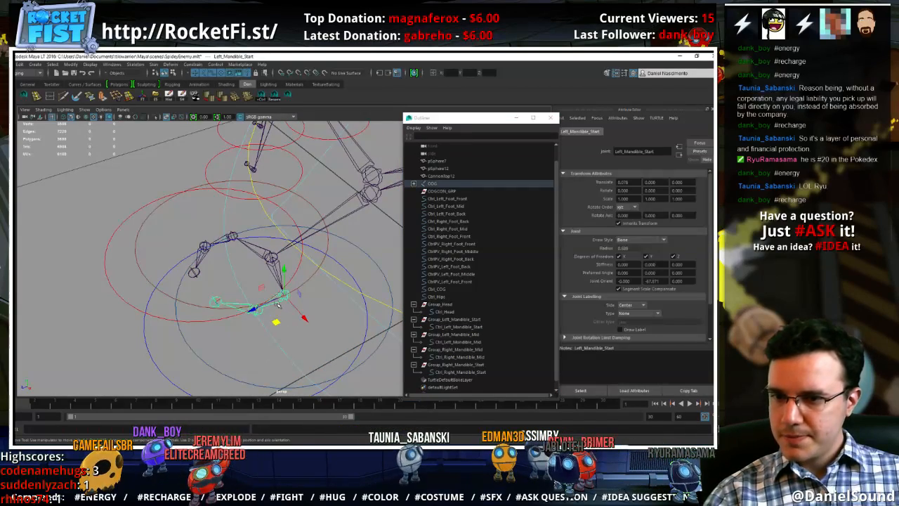
pyautogui.click(468, 319)
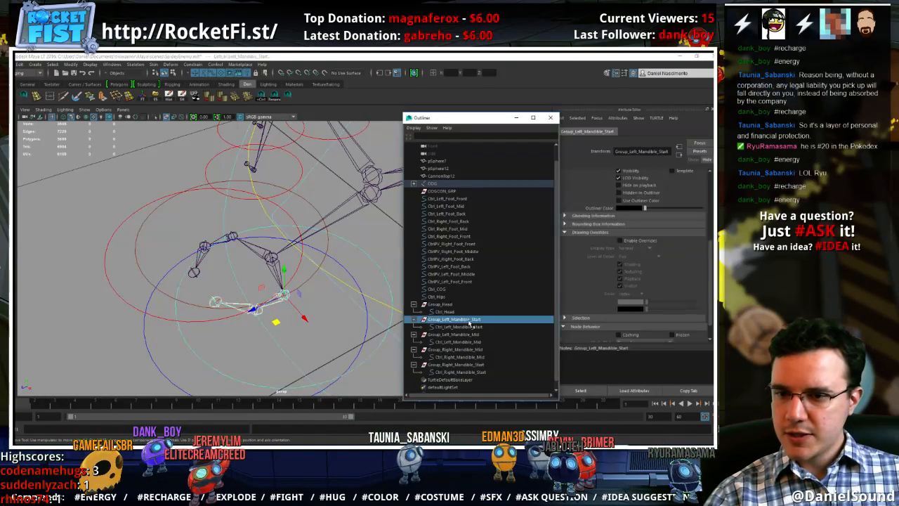
pyautogui.click(193, 65)
pyautogui.click(212, 101)
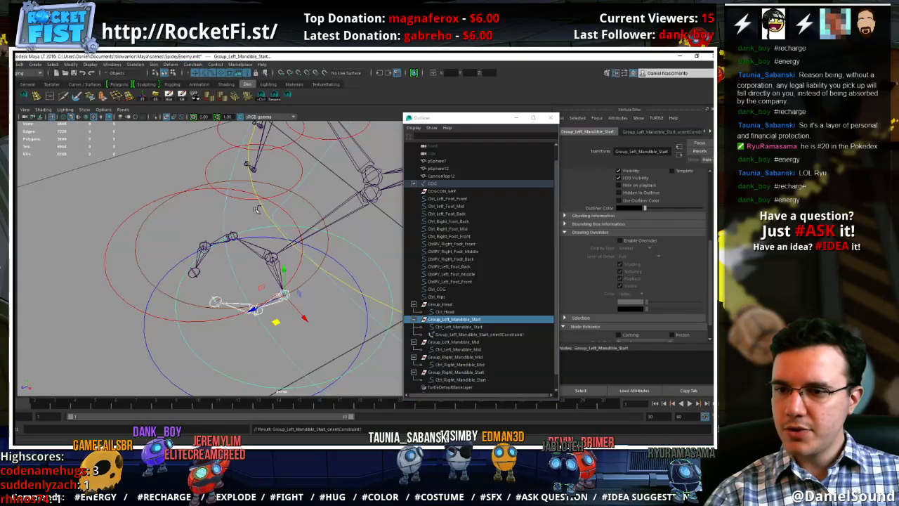
# Check the Ctrl_Left_Mandible_Start control, and undo the orient constraint on its group
pyautogui.click(250, 351)
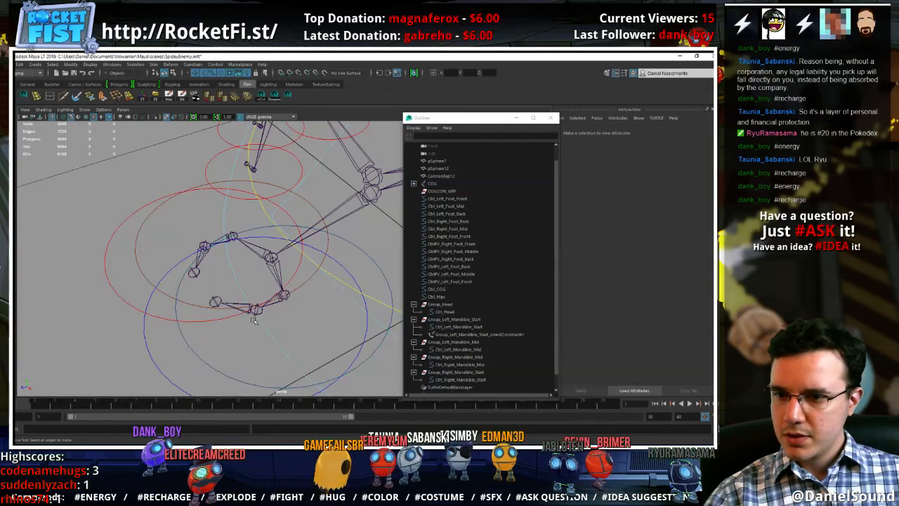
pyautogui.click(384, 274)
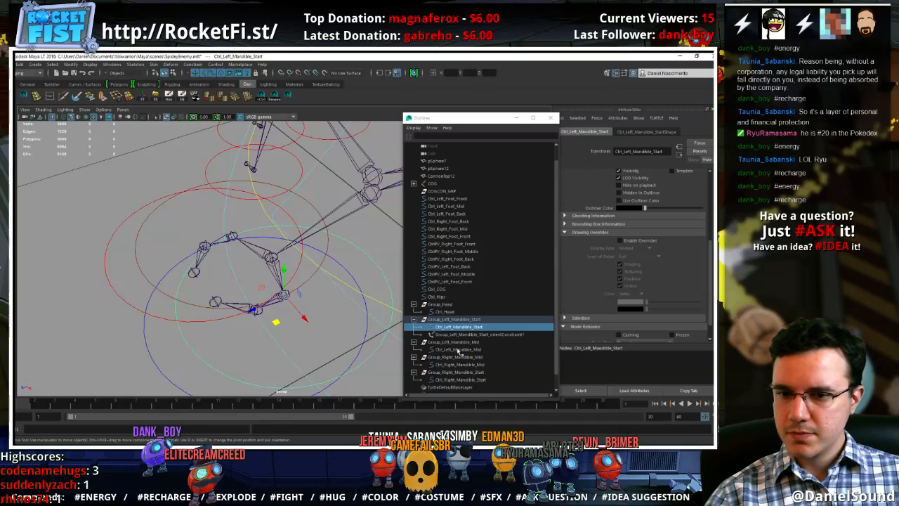
pyautogui.hotkey('ctrl', 'z')
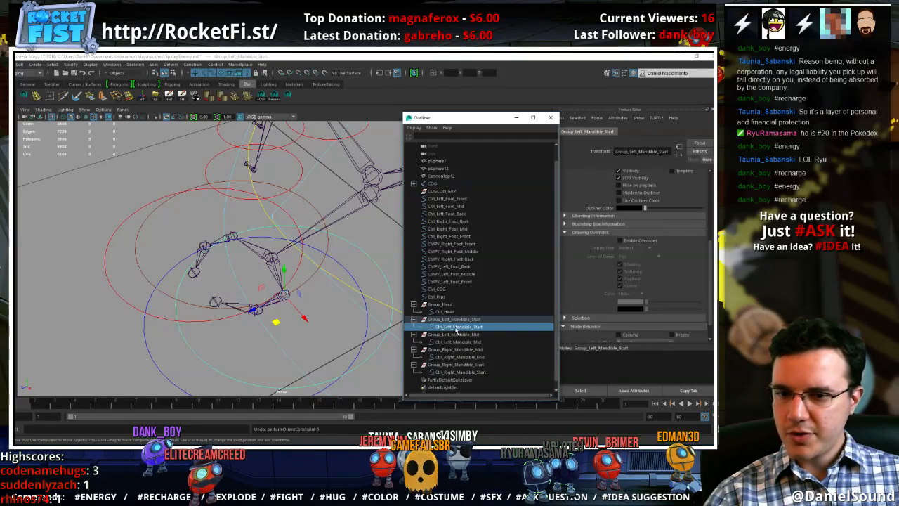
# Freeze the transformations of the left and right mandible Start and Mid controls together
pyautogui.keyDown('ctrl'); pyautogui.click(458, 341); pyautogui.keyUp('ctrl')
pyautogui.keyDown('ctrl'); pyautogui.click(459, 356); pyautogui.keyUp('ctrl')
pyautogui.keyDown('ctrl'); pyautogui.click(459, 372); pyautogui.keyUp('ctrl')
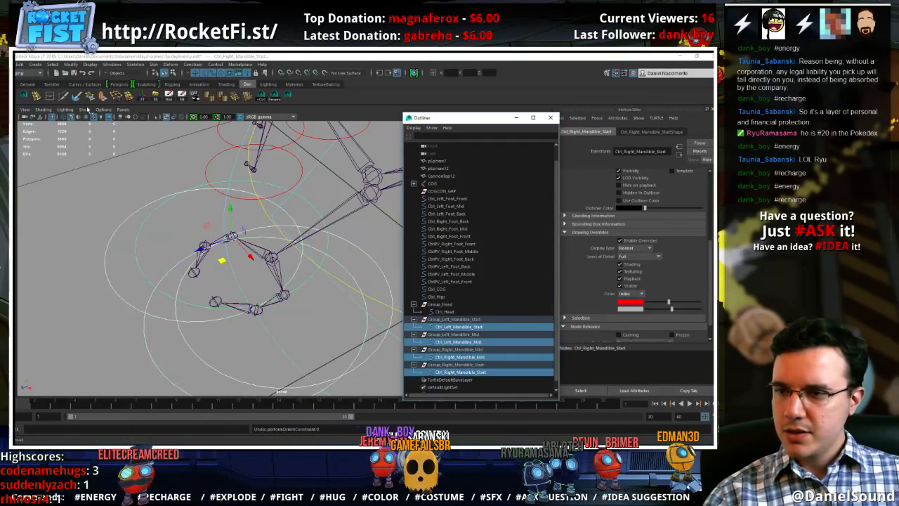
pyautogui.click(71, 64)
pyautogui.click(98, 97)
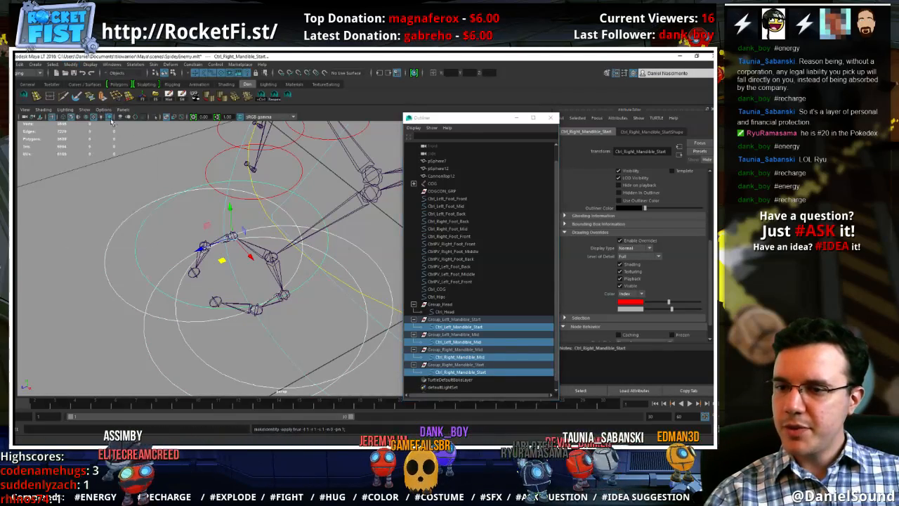
# Orient-constrain Group_Left_Mandible_Start to the Left_Mandible_Start joint and check the rotation axes of its child control
pyautogui.click(276, 302)
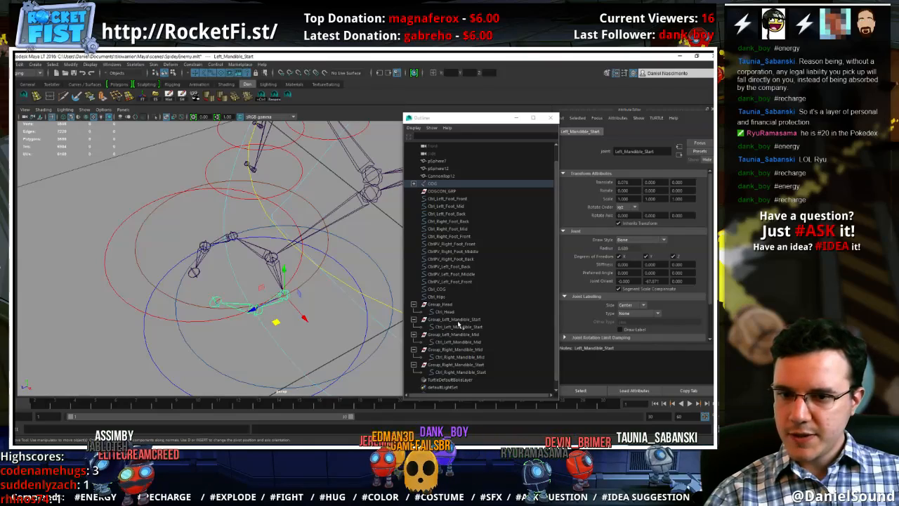
pyautogui.click(458, 319)
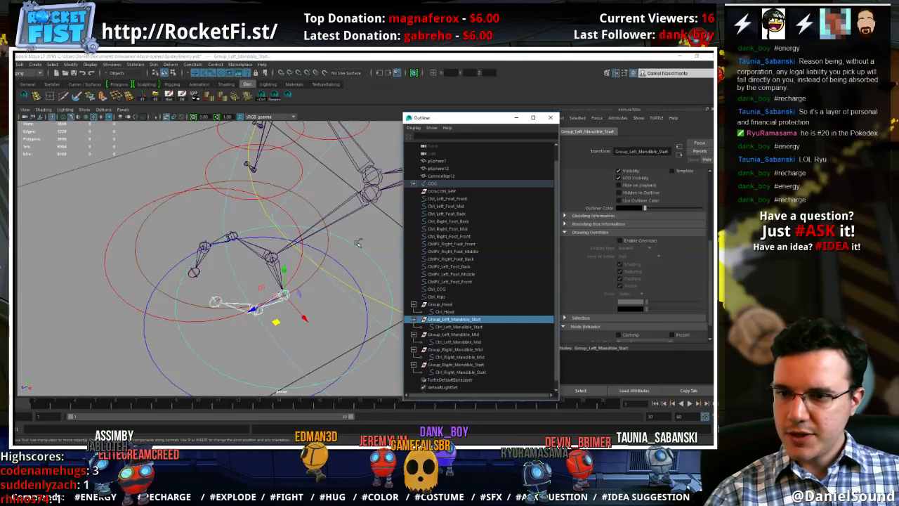
pyautogui.click(200, 66)
pyautogui.click(212, 98)
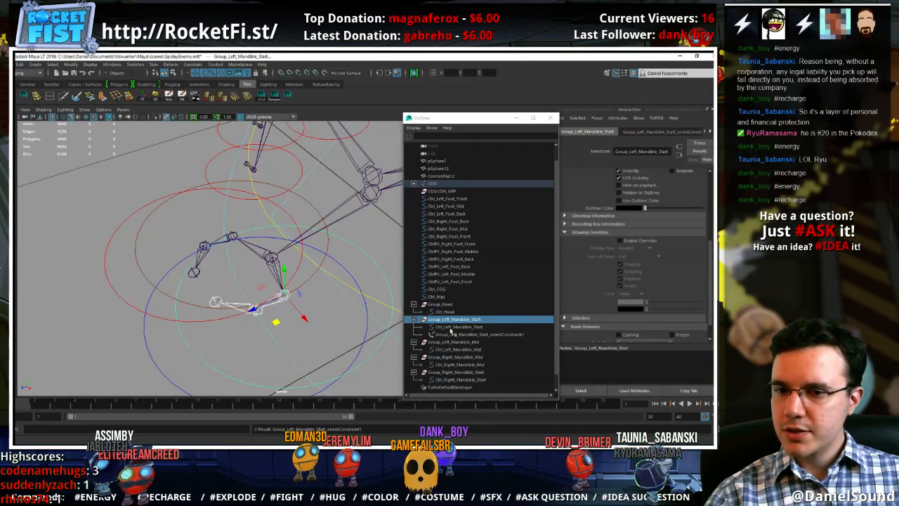
pyautogui.click(451, 328)
pyautogui.press('e')
pyautogui.keyDown('alt'); pyautogui.moveTo(348, 292); pyautogui.dragTo(351, 323); pyautogui.keyUp('alt')
pyautogui.rightClick(368, 323)
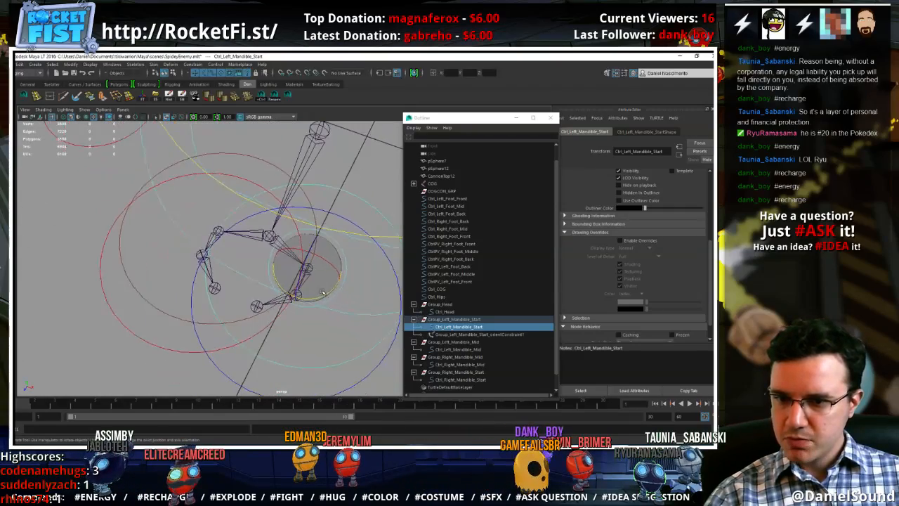
pyautogui.keyDown('alt'); pyautogui.moveTo(351, 324); pyautogui.dragTo(327, 318, button='middle'); pyautogui.keyUp('alt')
# Orient-constrain Group_Left_Mandible_Mid to the Left_Mandible_Mid joint and check the alignment of Ctrl_Left_Mandible_Mid
pyautogui.click(254, 280)
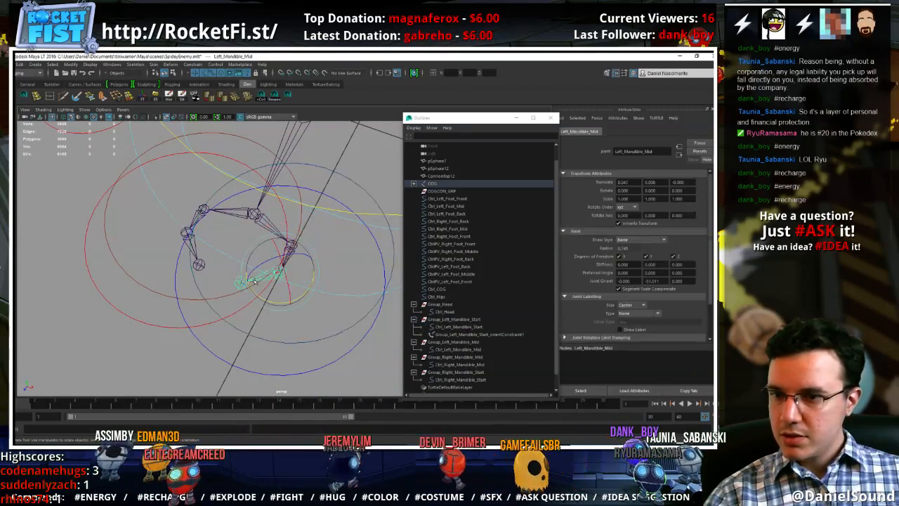
pyautogui.click(453, 342)
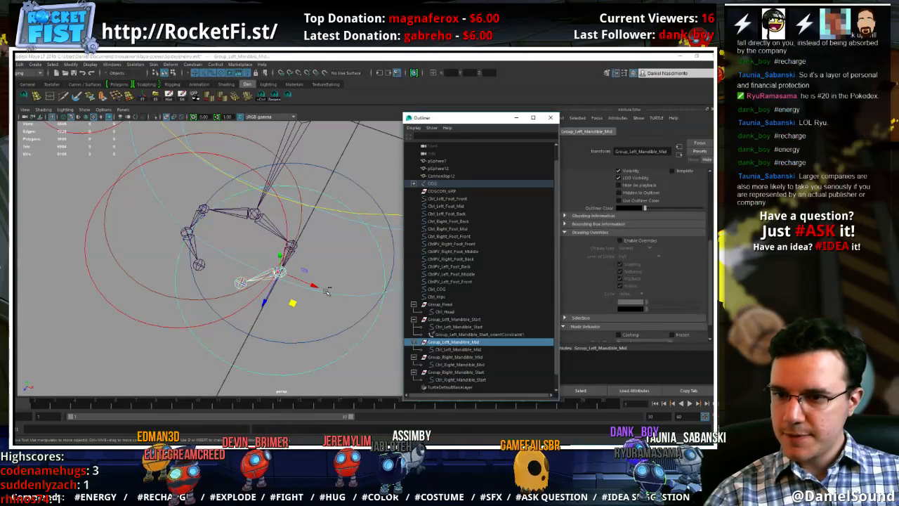
pyautogui.press('g')
pyautogui.click(438, 349)
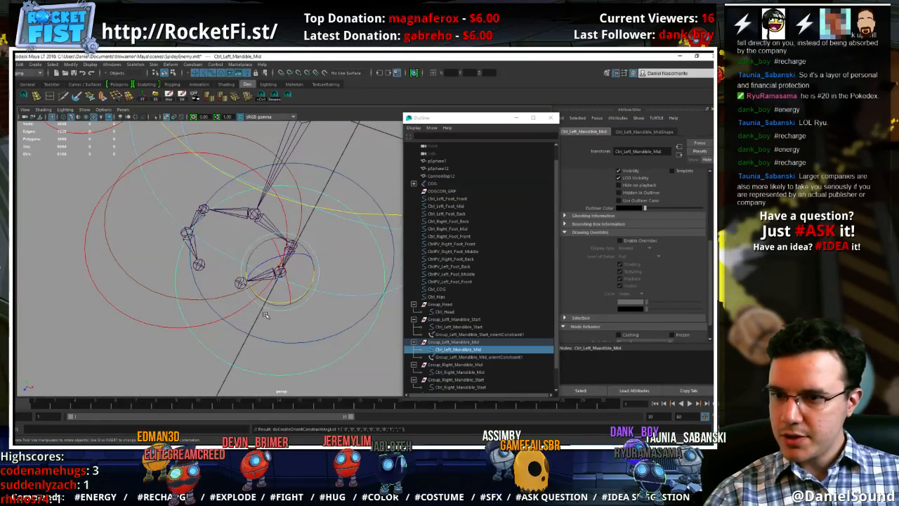
pyautogui.keyDown('alt'); pyautogui.moveTo(266, 315); pyautogui.dragTo(237, 280); pyautogui.keyUp('alt')
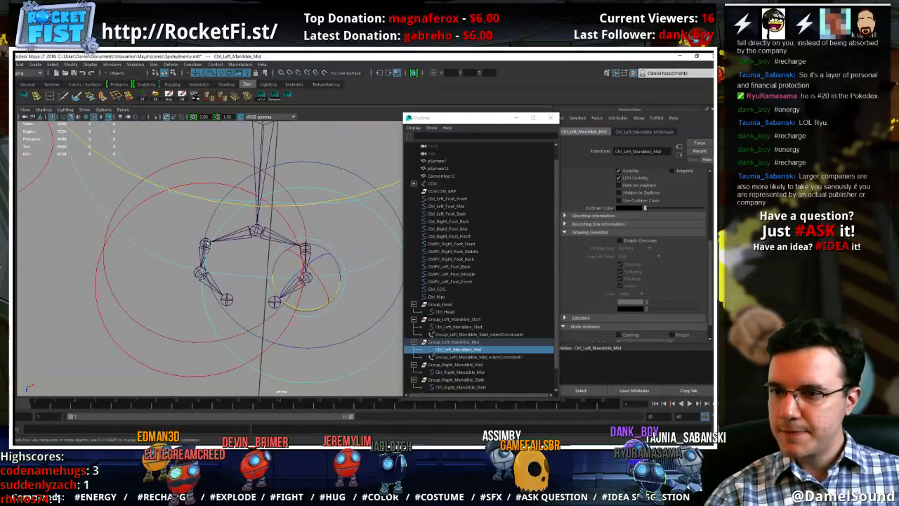
# Orient-constrain Ctrl_Right_Mandible_Start and Ctrl_Right_Mandible_Mid to their matching right mandible joints
pyautogui.click(204, 246)
pyautogui.keyDown('shift'); pyautogui.click(118, 204); pyautogui.keyUp('shift')
pyautogui.press('g')
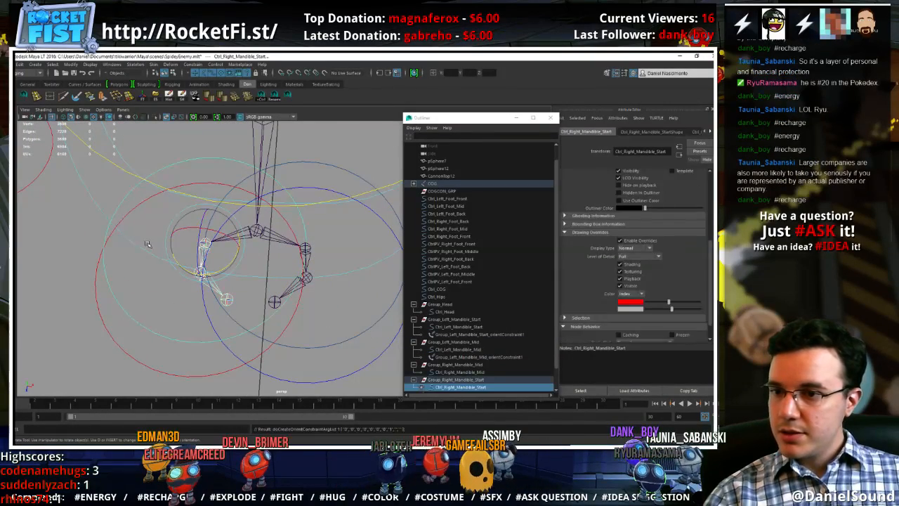
pyautogui.click(199, 274)
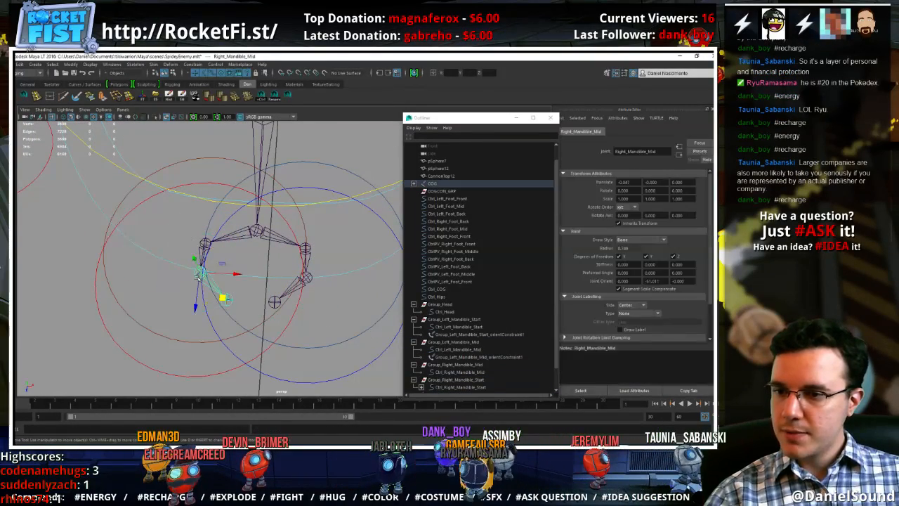
pyautogui.keyDown('shift'); pyautogui.click(106, 327); pyautogui.keyUp('shift')
pyautogui.press('g')
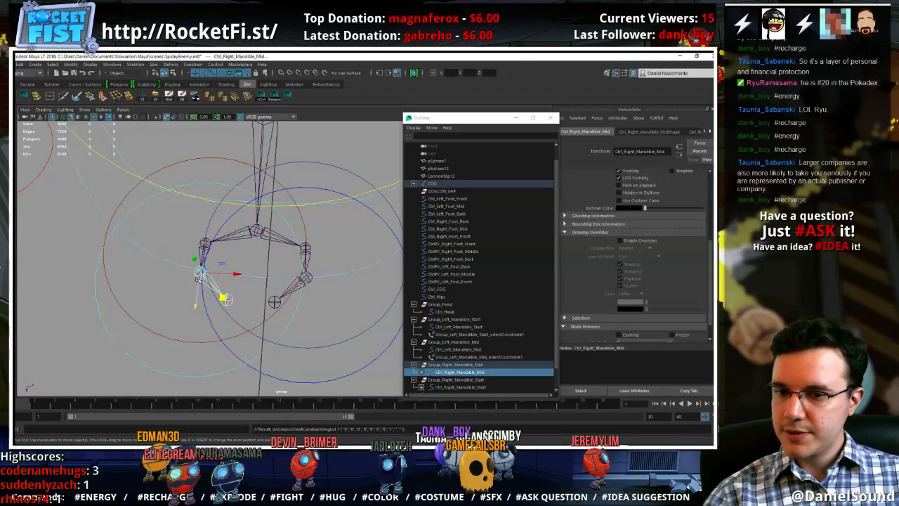
# Delete the four orient constraints under the left and right mandible groups and controls
pyautogui.scroll(-1, 450, 352)
pyautogui.click(421, 364)
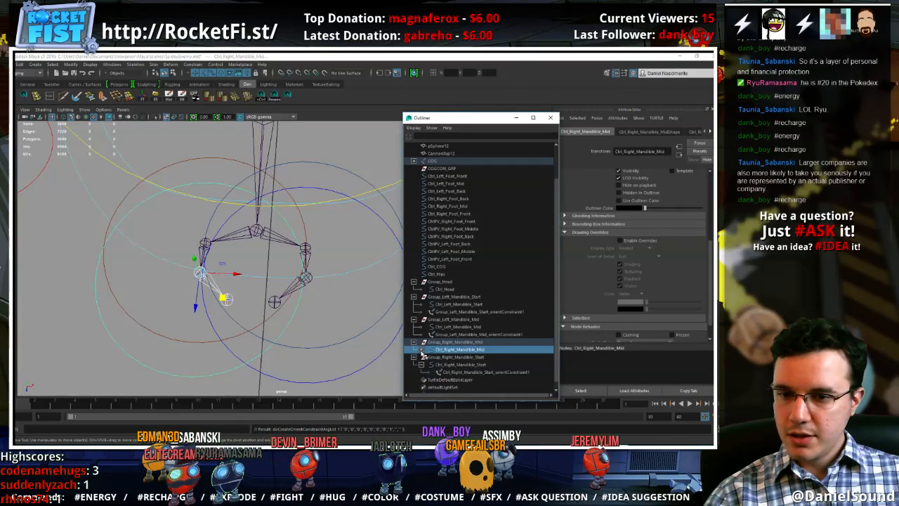
pyautogui.click(421, 350)
pyautogui.click(452, 385)
pyautogui.click(456, 380)
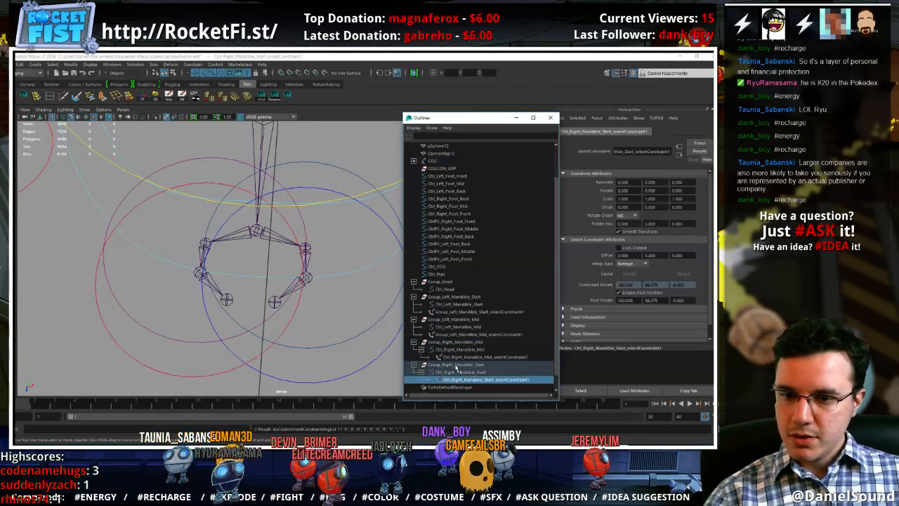
pyautogui.keyDown('ctrl'); pyautogui.click(458, 357); pyautogui.keyUp('ctrl')
pyautogui.keyDown('ctrl'); pyautogui.click(460, 335); pyautogui.keyUp('ctrl')
pyautogui.keyDown('ctrl'); pyautogui.click(456, 312); pyautogui.keyUp('ctrl')
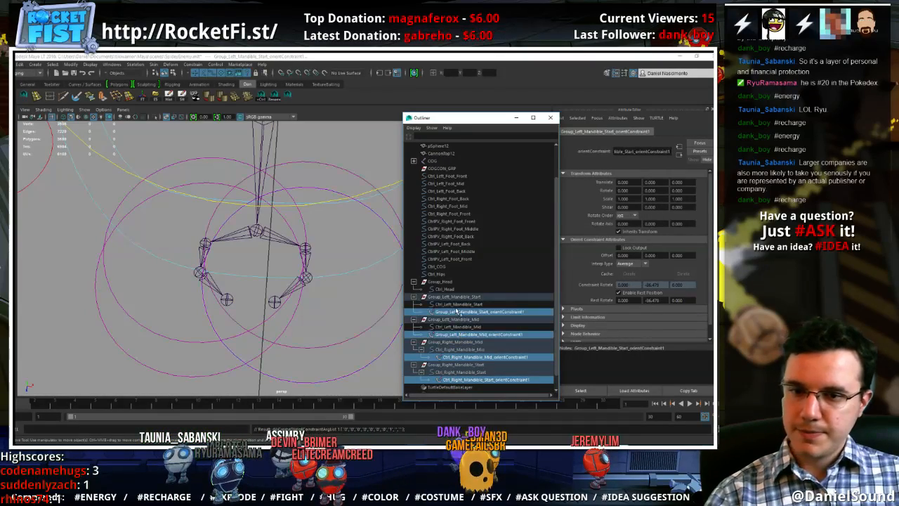
pyautogui.press('Delete')
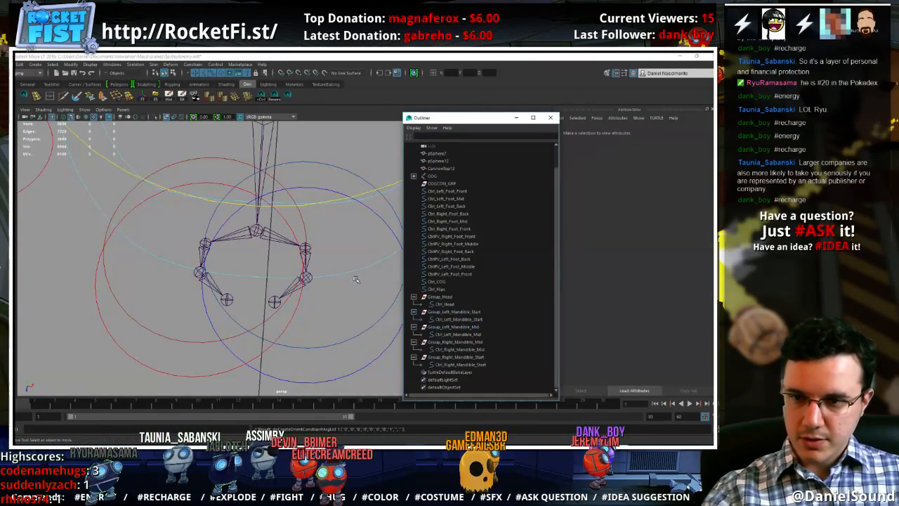
# Examine the rotation and move axes of the left mandible controls and the channel values of Ctrl_Left_Mandible_Mid
pyautogui.click(343, 344)
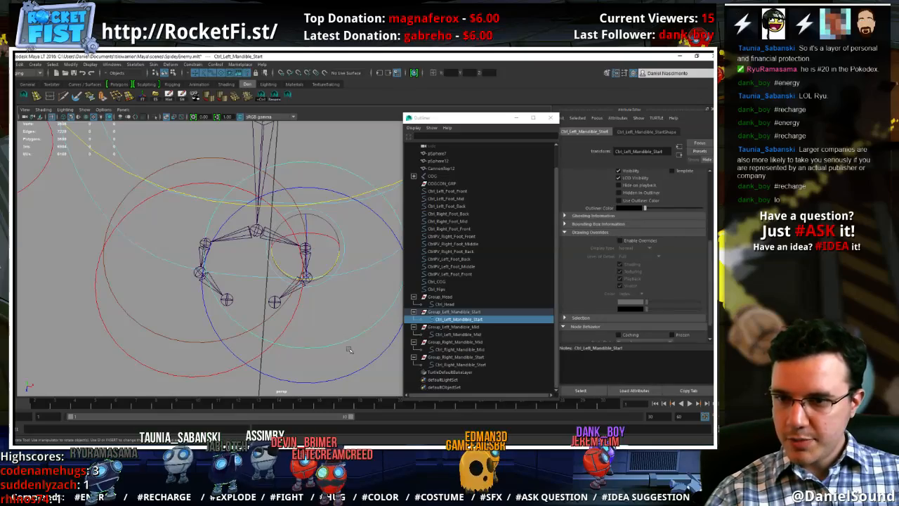
pyautogui.click(355, 375)
pyautogui.keyDown('alt'); pyautogui.moveTo(351, 369); pyautogui.dragTo(295, 302); pyautogui.keyUp('alt')
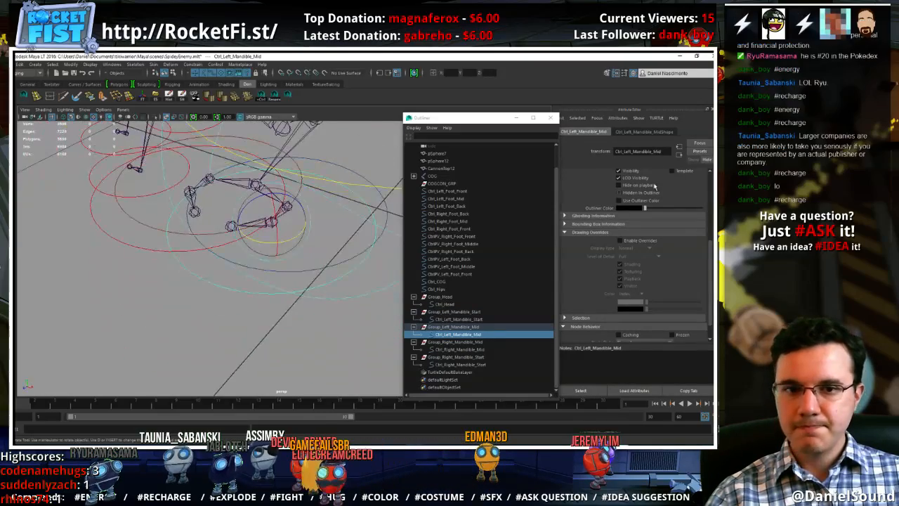
pyautogui.hotkey('ctrl', 'a')
pyautogui.keyDown('alt'); pyautogui.moveTo(330, 254); pyautogui.dragTo(341, 277); pyautogui.keyUp('alt')
pyautogui.keyDown('alt'); pyautogui.moveTo(341, 277); pyautogui.dragTo(271, 229, button='right'); pyautogui.keyUp('alt')
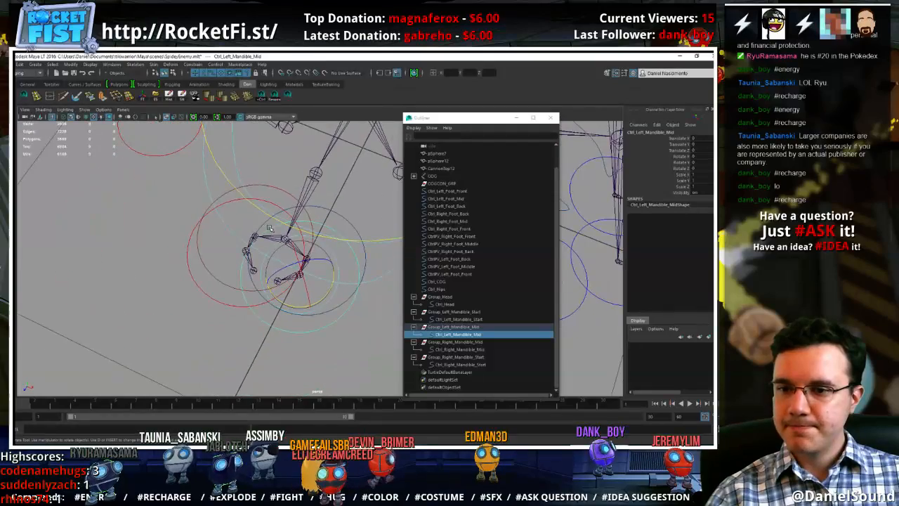
pyautogui.keyDown('alt'); pyautogui.moveTo(314, 252); pyautogui.dragTo(315, 272, button='middle'); pyautogui.keyUp('alt')
pyautogui.keyDown('alt'); pyautogui.moveTo(316, 272); pyautogui.dragTo(335, 267); pyautogui.keyUp('alt')
pyautogui.press('w')
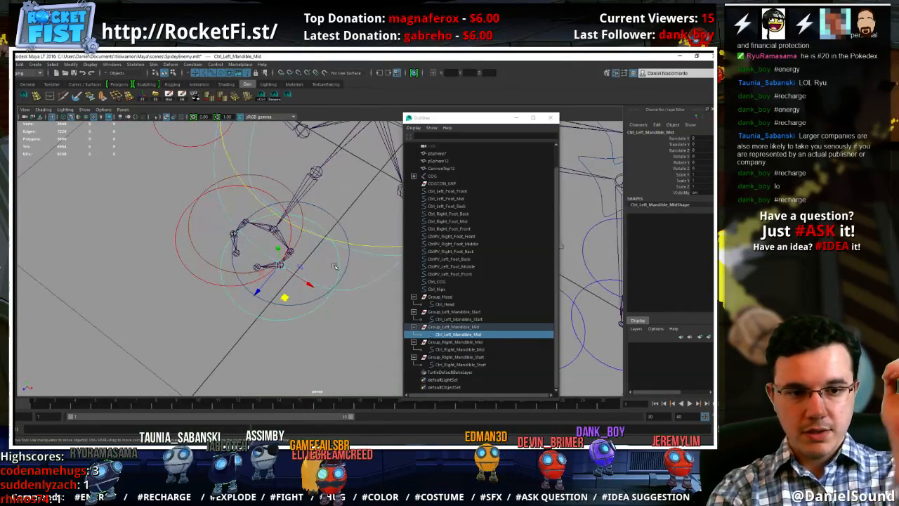
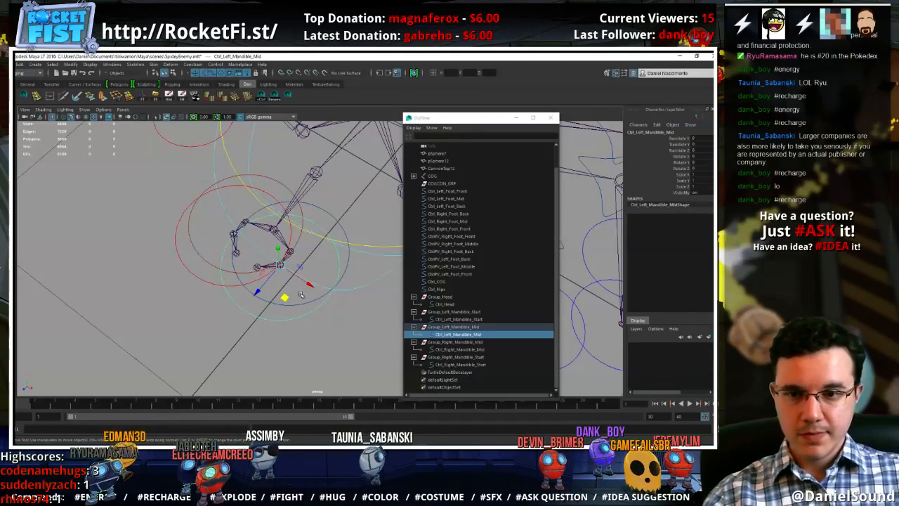
# Hide the joints in the viewport, leaving the mandible control curves visible
pyautogui.click(349, 256)
pyautogui.rightClick(349, 255)
pyautogui.moveTo(350, 255); pyautogui.dragTo(329, 255, button='right')
pyautogui.moveTo(357, 283)
pyautogui.keyDown('alt'); pyautogui.mouseDown()
pyautogui.moveTo(383, 284)
pyautogui.moveTo(370, 275)
pyautogui.mouseUp(); pyautogui.keyUp('alt')
pyautogui.moveTo(355, 244); pyautogui.dragTo(371, 236, button='right')
pyautogui.click(356, 330)
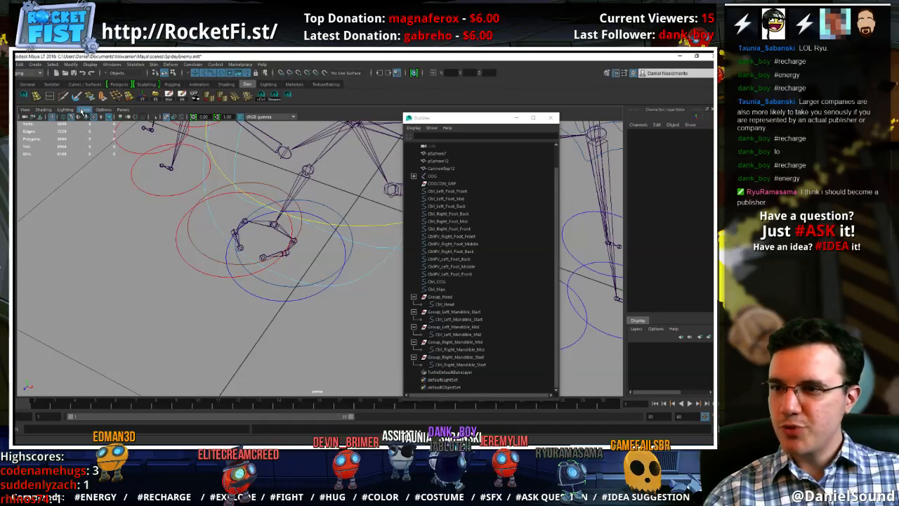
pyautogui.click(82, 112)
pyautogui.click(100, 225)
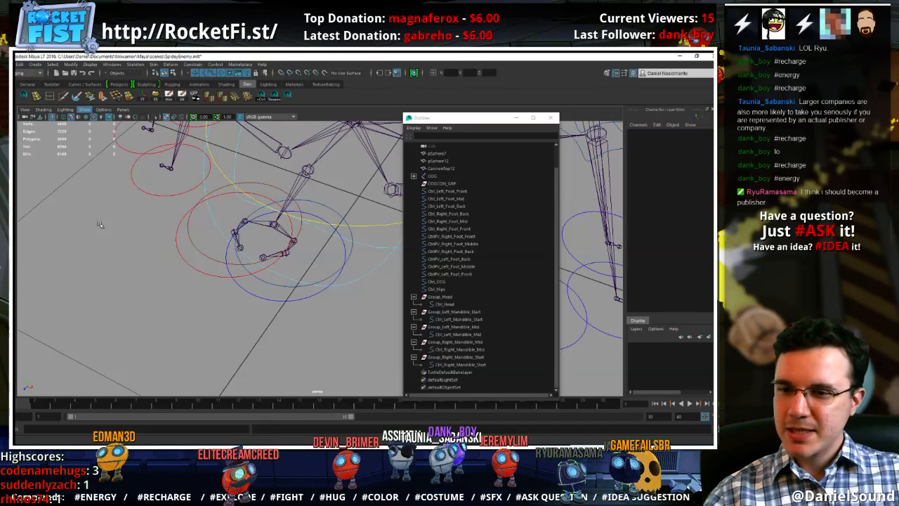
# Select all control vertices of the Ctrl_Left_Mandible_Start circle and scale them down around the joint
pyautogui.click(349, 250)
pyautogui.moveTo(351, 250); pyautogui.dragTo(325, 250, button='right')
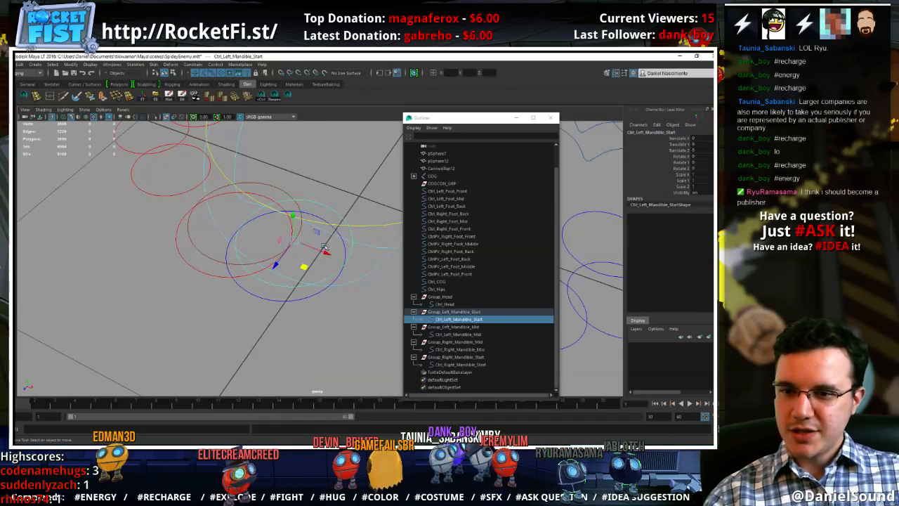
pyautogui.moveTo(369, 316); pyautogui.dragTo(208, 159)
pyautogui.press('r')
pyautogui.moveTo(294, 241); pyautogui.dragTo(239, 227)
# Show polygons in the viewport and widen the Ctrl_Left_Mandible_Start curve so it extends past the sides of the left mandible
pyautogui.click(84, 110)
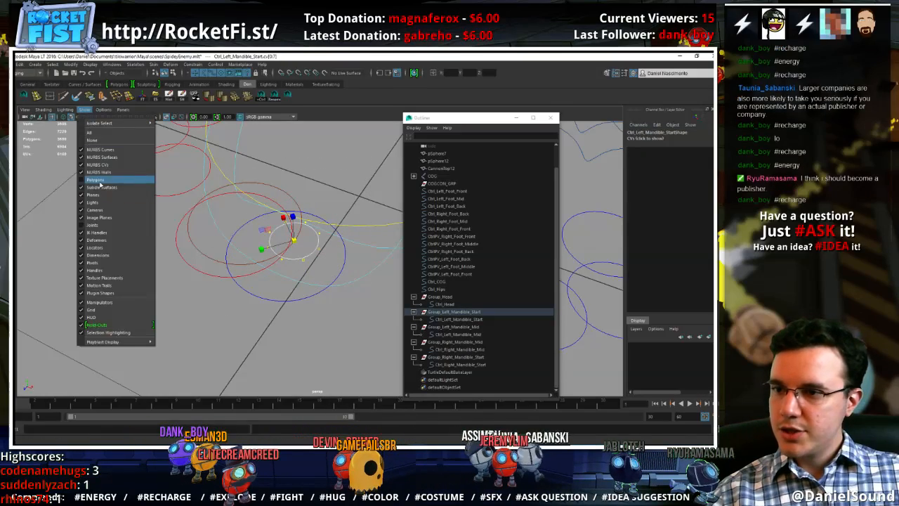
pyautogui.click(100, 183)
pyautogui.scroll(3, 276, 261)
pyautogui.keyDown('alt'); pyautogui.moveTo(277, 261); pyautogui.dragTo(336, 268); pyautogui.keyUp('alt')
pyautogui.press('e')
pyautogui.press('r')
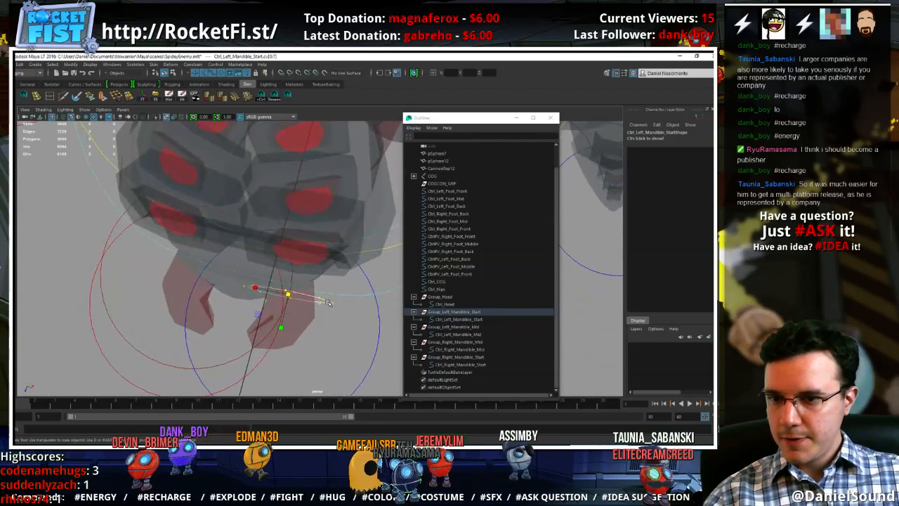
pyautogui.moveTo(253, 288); pyautogui.dragTo(243, 285)
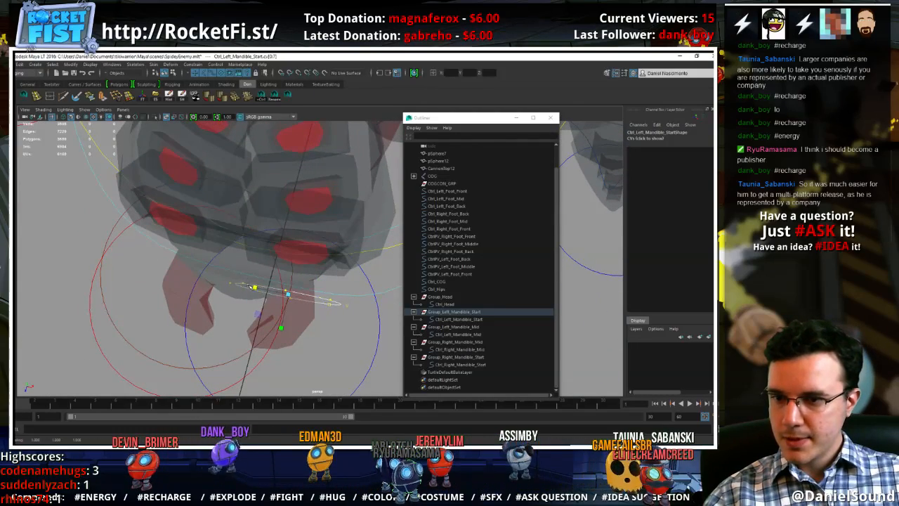
# Move individual control vertices of Ctrl_Left_Mandible_Start so the curve bends around the base of the left mandible
pyautogui.press('w')
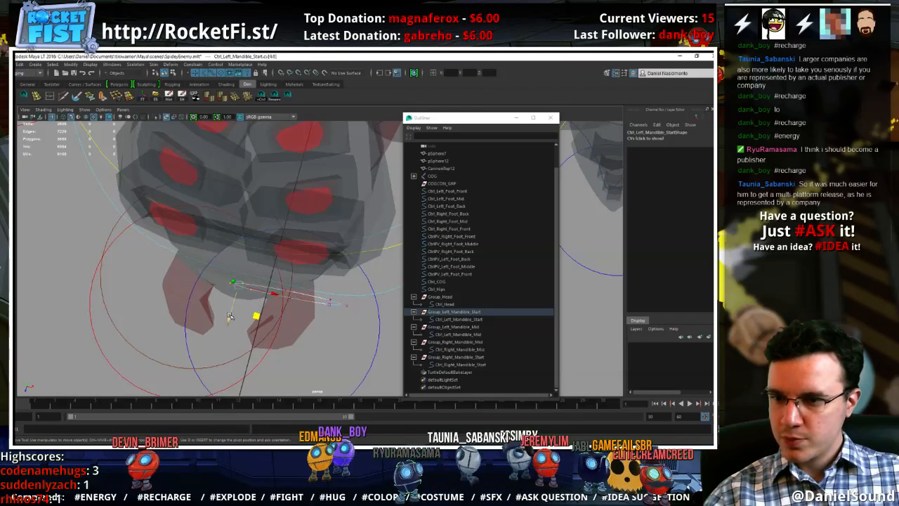
pyautogui.moveTo(229, 320); pyautogui.dragTo(219, 352)
pyautogui.keyDown('alt'); pyautogui.moveTo(322, 312); pyautogui.dragTo(358, 335); pyautogui.keyUp('alt')
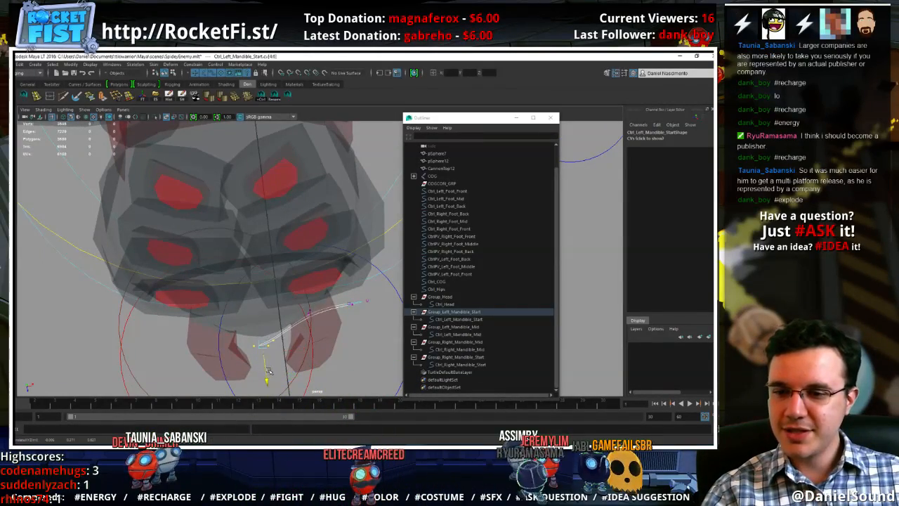
pyautogui.keyDown('alt'); pyautogui.moveTo(340, 362); pyautogui.dragTo(336, 324); pyautogui.keyUp('alt')
pyautogui.moveTo(295, 300); pyautogui.dragTo(309, 298)
pyautogui.keyDown('alt'); pyautogui.moveTo(379, 284); pyautogui.dragTo(359, 281); pyautogui.keyUp('alt')
pyautogui.moveTo(364, 301); pyautogui.dragTo(324, 255)
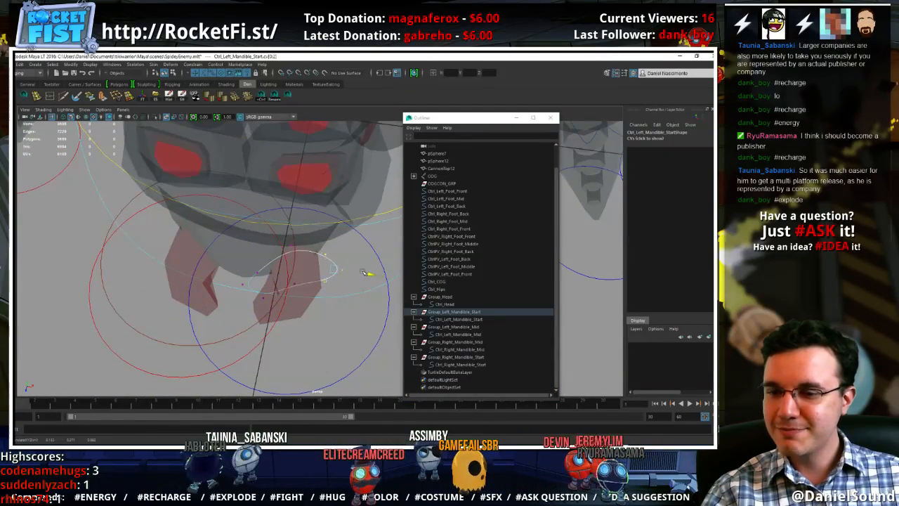
pyautogui.keyDown('alt'); pyautogui.moveTo(372, 275); pyautogui.dragTo(353, 258); pyautogui.keyUp('alt')
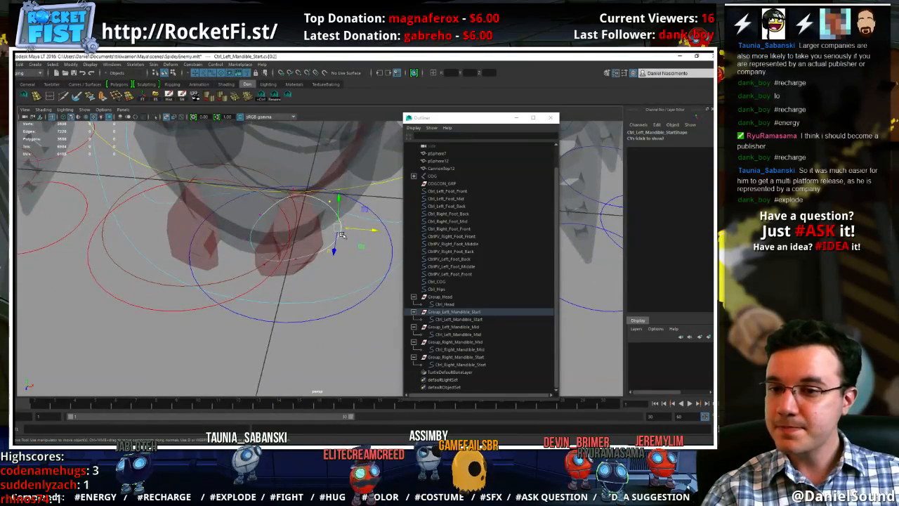
pyautogui.moveTo(341, 235); pyautogui.dragTo(365, 220, button='right')
# Select all control vertices of Ctrl_Left_Mandible_Mid, then scale the circle down and rotate it to fit the left mandible's middle section
pyautogui.click(366, 307)
pyautogui.click(361, 304)
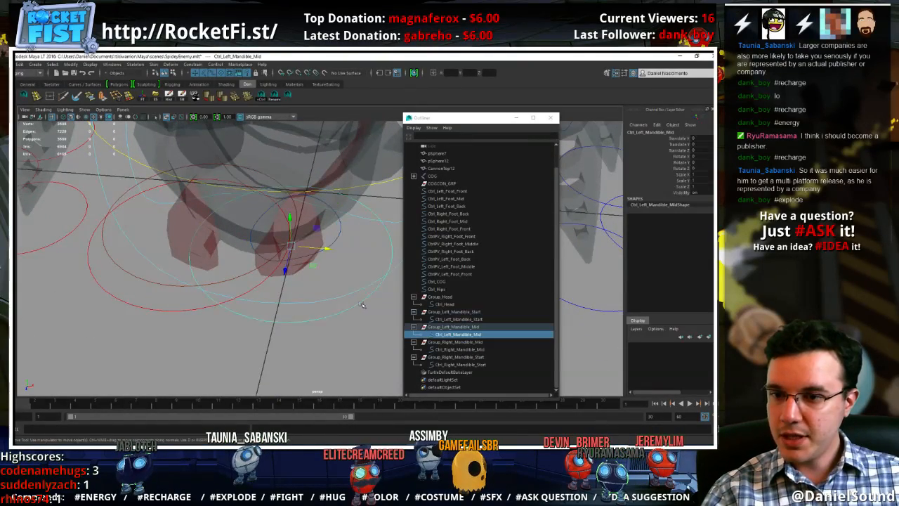
pyautogui.keyDown('alt'); pyautogui.moveTo(361, 304); pyautogui.dragTo(358, 322); pyautogui.keyUp('alt')
pyautogui.moveTo(359, 313); pyautogui.dragTo(324, 282, button='right')
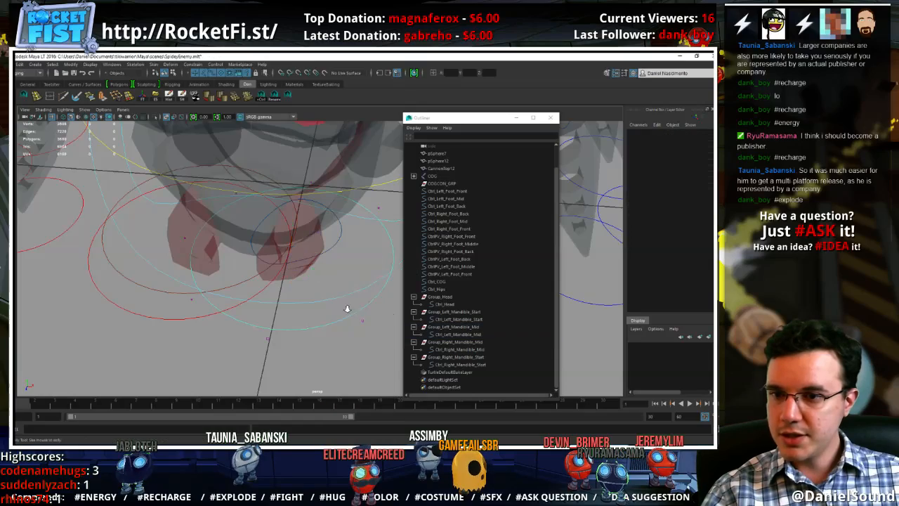
pyautogui.keyDown('alt'); pyautogui.moveTo(345, 309); pyautogui.dragTo(321, 330); pyautogui.keyUp('alt')
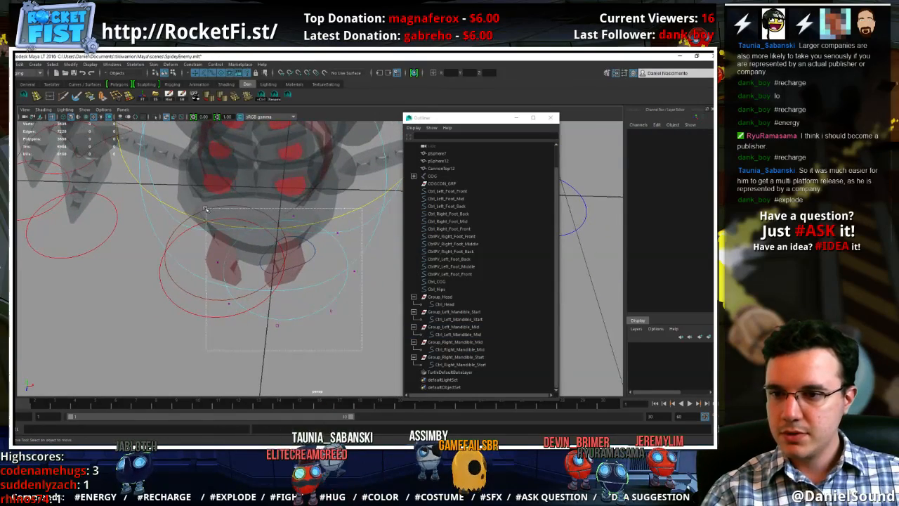
pyautogui.click(279, 269)
pyautogui.moveTo(278, 271)
pyautogui.keyDown('ctrl'); pyautogui.mouseDown()
pyautogui.moveTo(235, 264)
pyautogui.moveTo(262, 270)
pyautogui.moveTo(240, 284)
pyautogui.mouseUp(); pyautogui.keyUp('ctrl')
pyautogui.keyDown('alt'); pyautogui.moveTo(296, 287); pyautogui.dragTo(313, 316); pyautogui.keyUp('alt')
pyautogui.keyDown('alt'); pyautogui.moveTo(316, 317); pyautogui.dragTo(384, 323, button='right'); pyautogui.keyUp('alt')
pyautogui.keyDown('alt'); pyautogui.moveTo(351, 322); pyautogui.dragTo(353, 219); pyautogui.keyUp('alt')
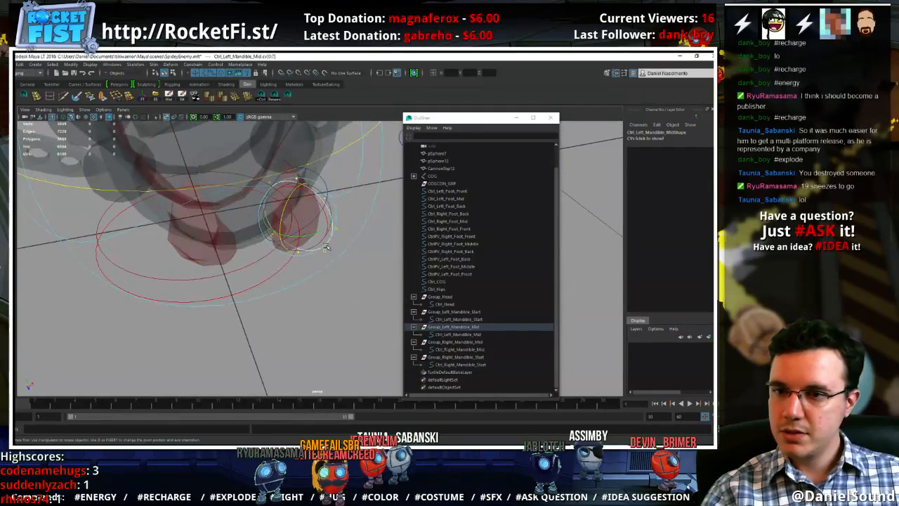
# Move groups of Ctrl_Left_Mandible_Mid control vertices to bend the curve around the left mandible
pyautogui.press('w')
pyautogui.click(363, 295)
pyautogui.keyDown('alt'); pyautogui.moveTo(362, 295); pyautogui.dragTo(334, 339); pyautogui.keyUp('alt')
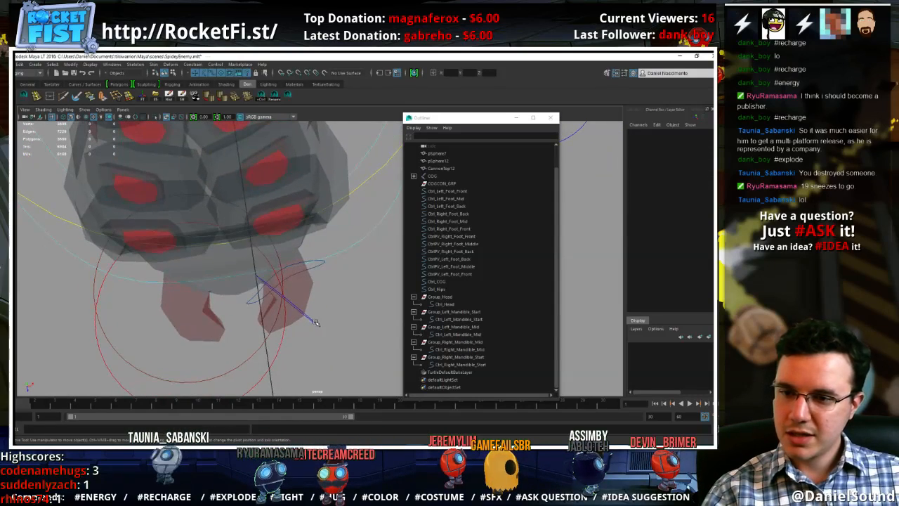
pyautogui.click(311, 318)
pyautogui.moveTo(316, 281); pyautogui.dragTo(289, 271, button='right')
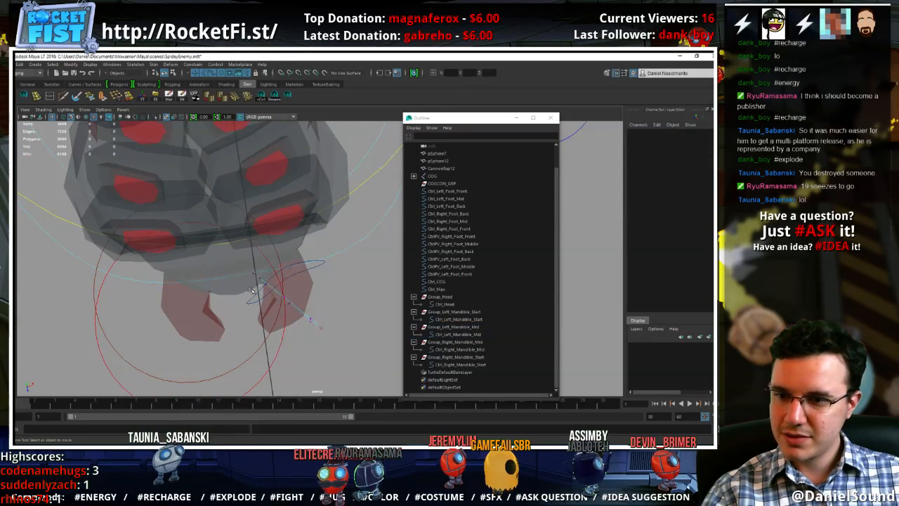
pyautogui.click(292, 301)
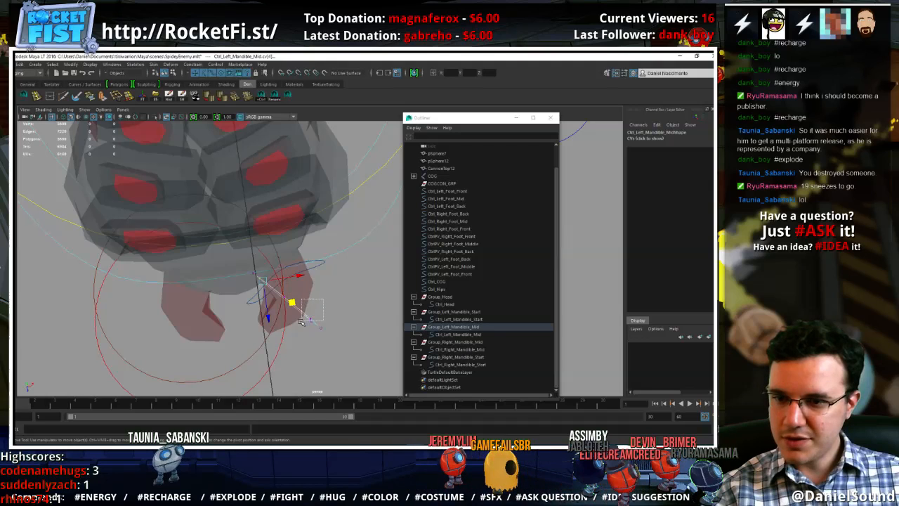
pyautogui.moveTo(295, 315); pyautogui.dragTo(284, 307)
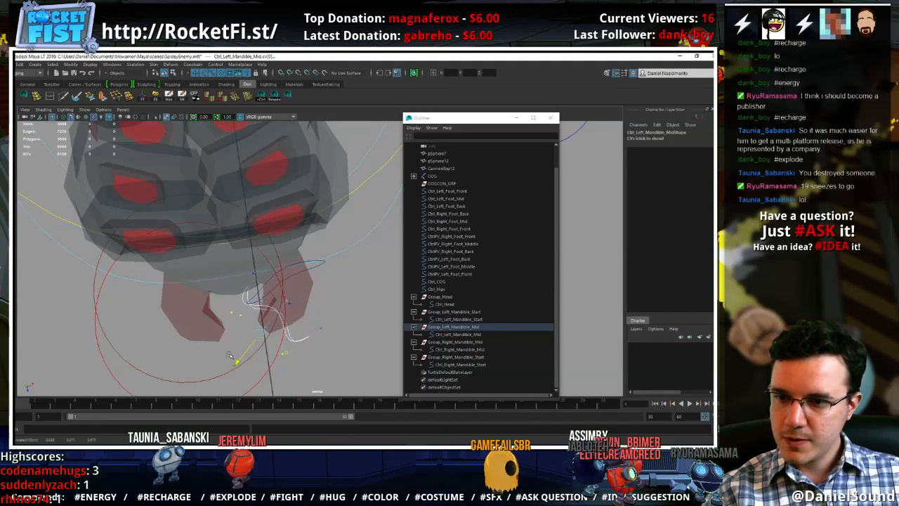
pyautogui.moveTo(230, 357); pyautogui.dragTo(222, 363)
pyautogui.moveTo(336, 341); pyautogui.dragTo(258, 272)
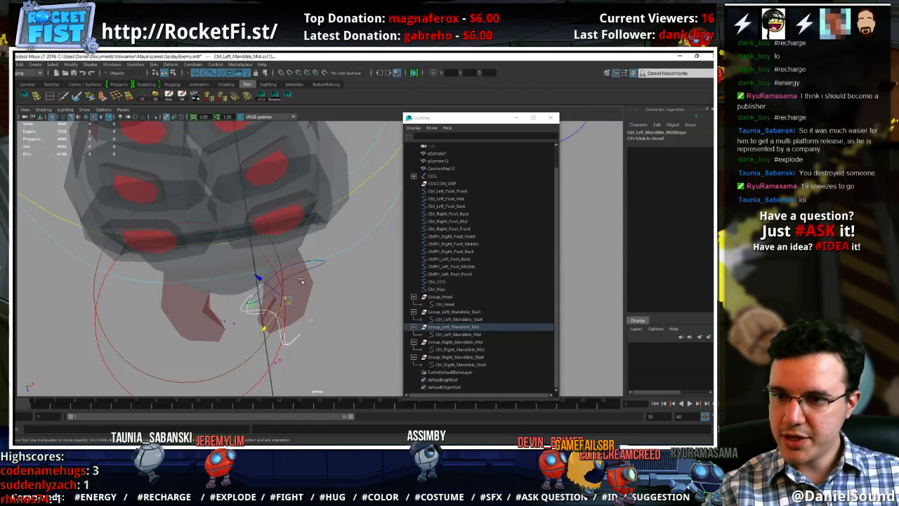
pyautogui.press('w')
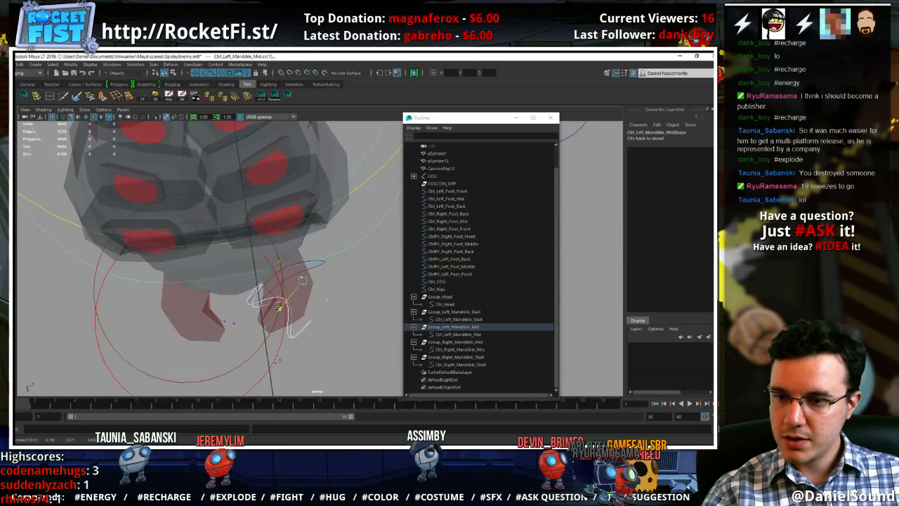
# Scale the opposing control vertex pairs of Ctrl_Left_Mandible_Mid to refine the bent curve's shape
pyautogui.press('r')
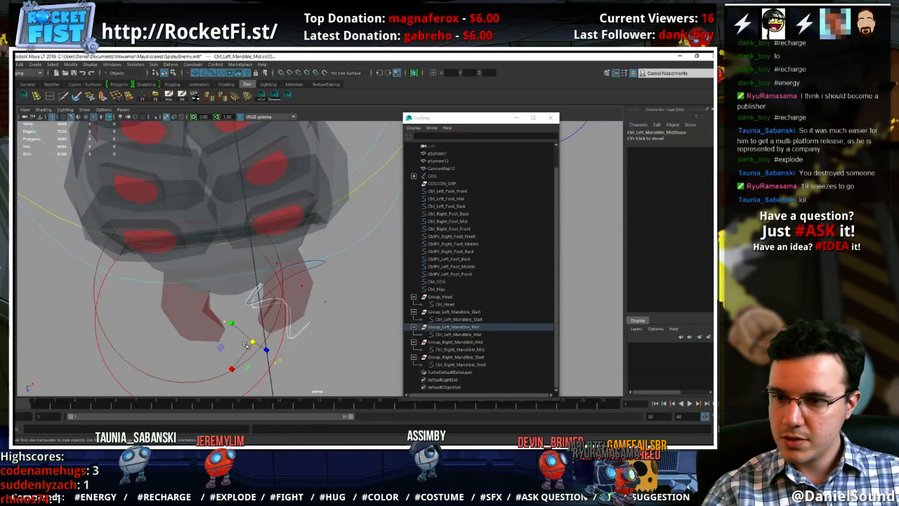
pyautogui.moveTo(253, 343); pyautogui.dragTo(243, 344)
pyautogui.press('w')
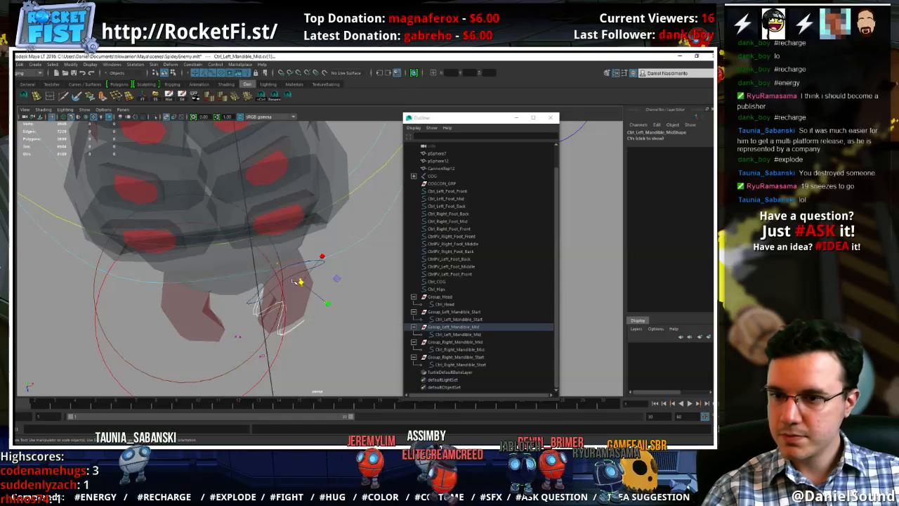
pyautogui.moveTo(298, 281)
pyautogui.keyDown('alt'); pyautogui.mouseDown()
pyautogui.moveTo(313, 256)
pyautogui.moveTo(308, 279)
pyautogui.mouseUp(); pyautogui.keyUp('alt')
pyautogui.moveTo(350, 274); pyautogui.dragTo(367, 258, button='right')
# Delete Group_Right_Mandible_Mid and Group_Right_Mandible_Start together with their control curves
pyautogui.click(354, 329)
pyautogui.keyDown('alt'); pyautogui.moveTo(354, 329); pyautogui.dragTo(285, 312); pyautogui.keyUp('alt')
pyautogui.click(298, 301)
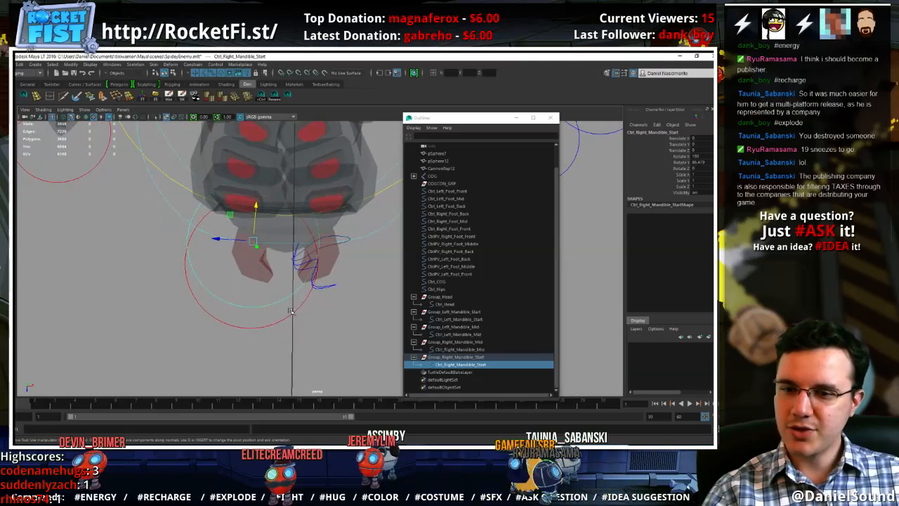
pyautogui.click(455, 341)
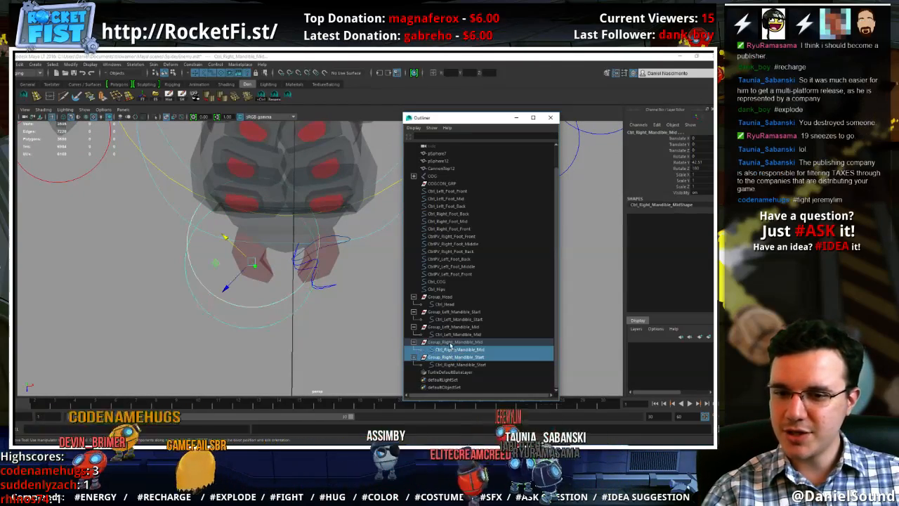
pyautogui.keyDown('ctrl'); pyautogui.click(450, 358); pyautogui.keyUp('ctrl')
pyautogui.press('Delete')
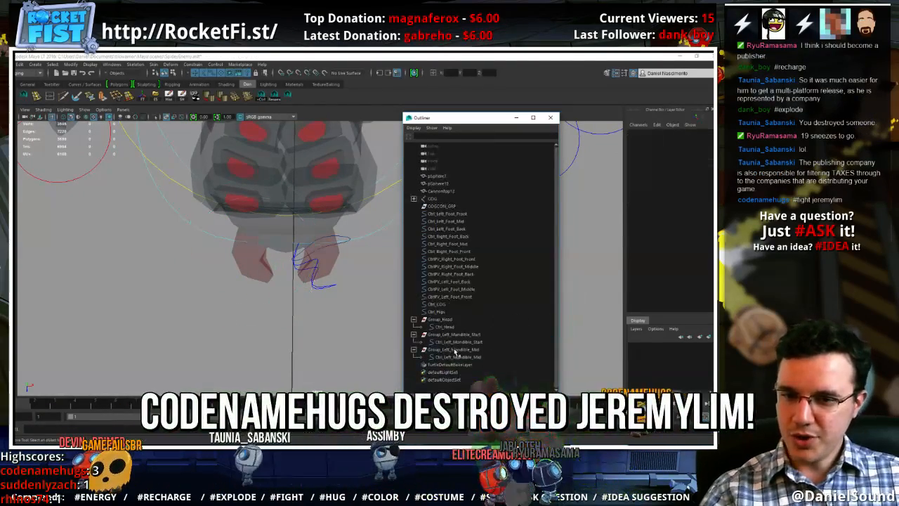
# Select Group_Left_Mandible_Mid, hide polygons in the viewport and show the joints again
pyautogui.click(455, 351)
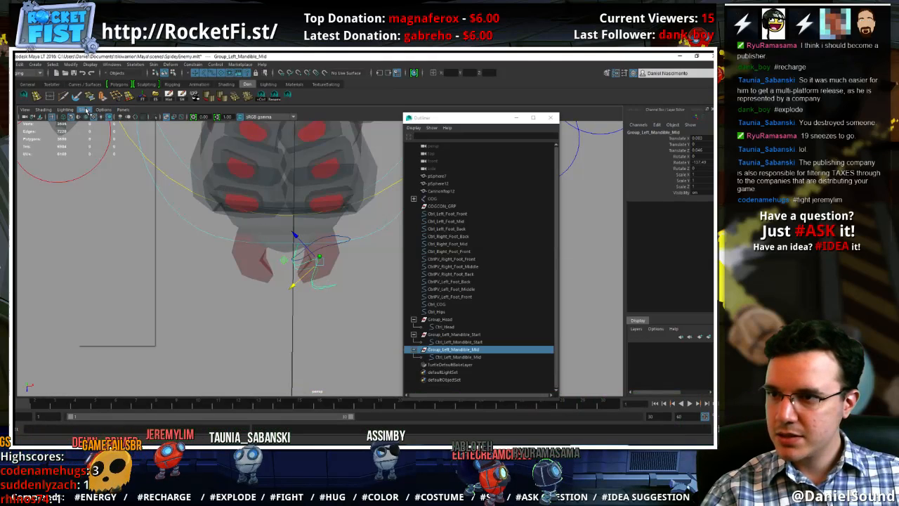
pyautogui.click(85, 109)
pyautogui.click(102, 179)
pyautogui.click(84, 110)
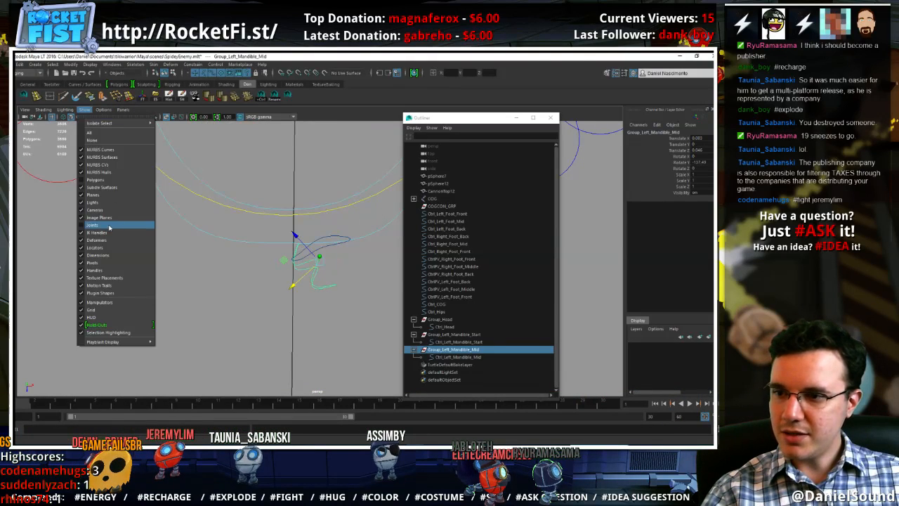
pyautogui.click(106, 223)
# Duplicate Group_Left_Mandible_Mid and move the copy onto the right mandible's middle joint
pyautogui.hotkey('ctrl', 'd')
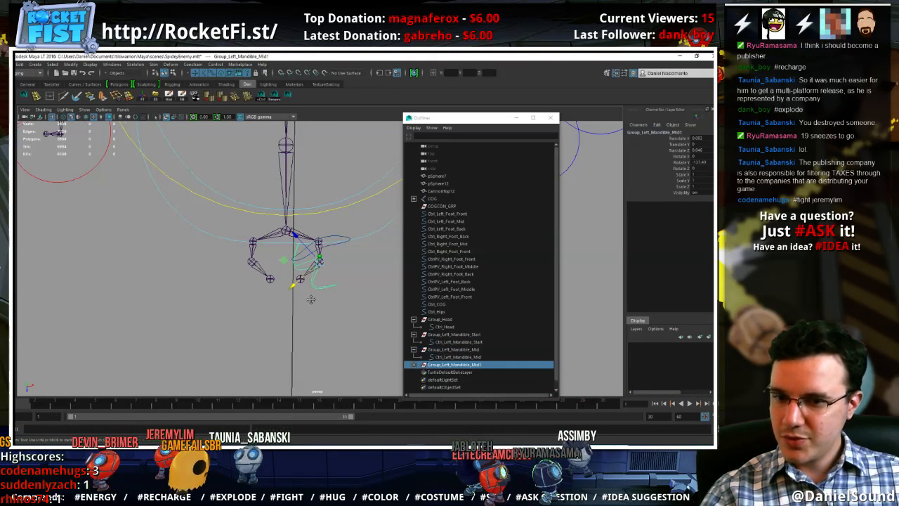
pyautogui.keyDown('alt'); pyautogui.moveTo(308, 288); pyautogui.dragTo(318, 287, button='middle'); pyautogui.keyUp('alt')
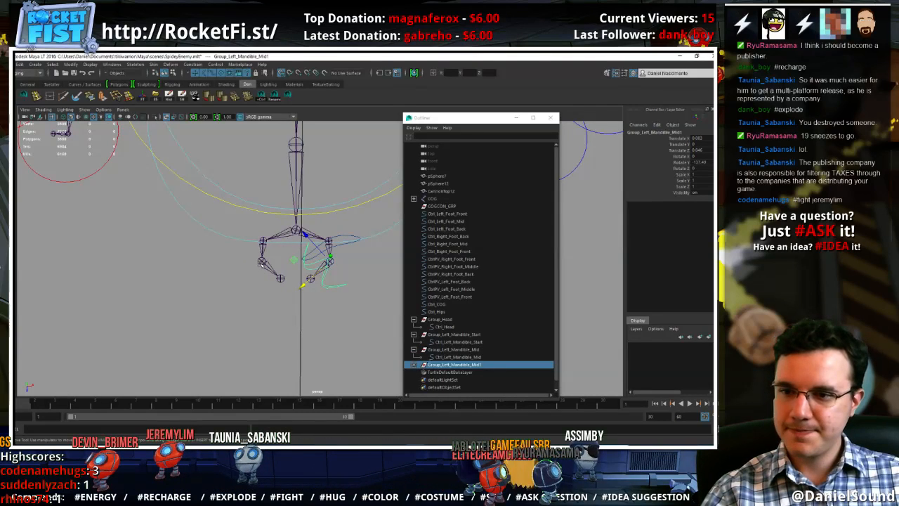
pyautogui.moveTo(302, 284); pyautogui.dragTo(265, 320)
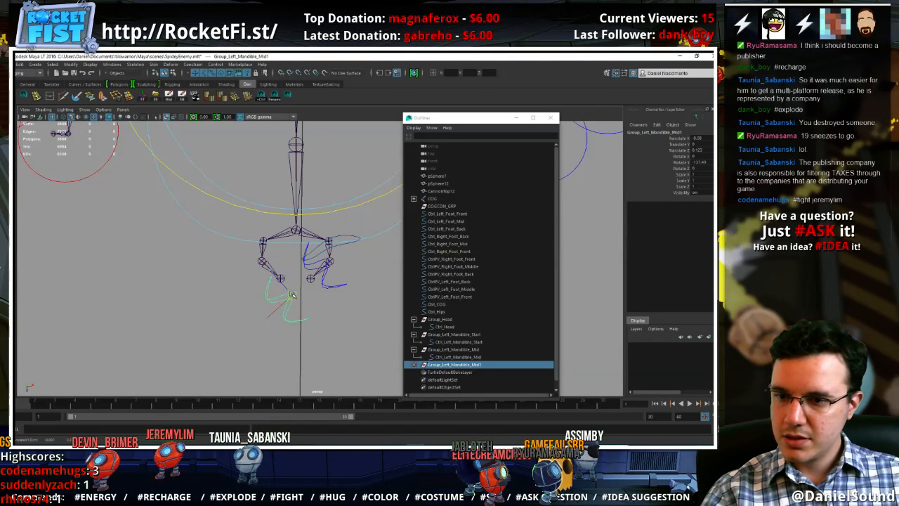
# Align Group_Left_Mandible_Mid1 to the Right_Mandible_Mid joint with an orient constraint, then delete the constraint
pyautogui.click(414, 364)
pyautogui.click(448, 373)
pyautogui.click(456, 366)
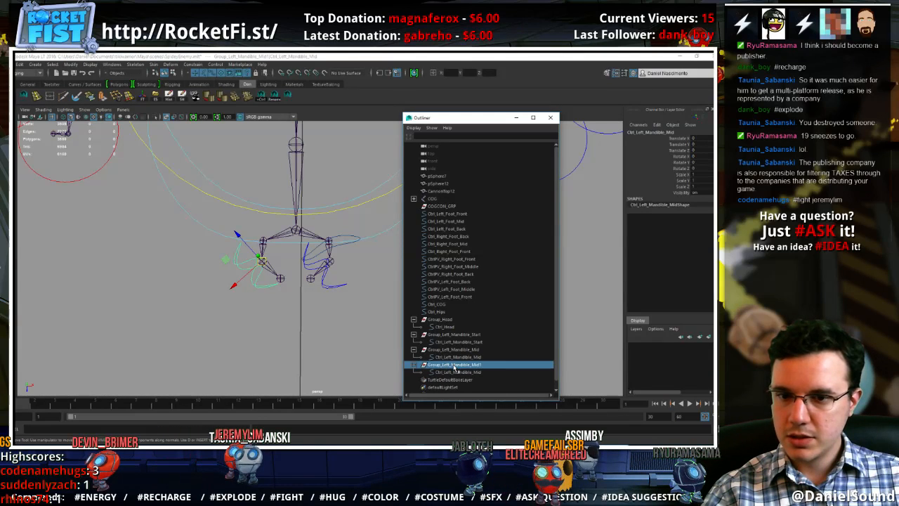
pyautogui.click(264, 264)
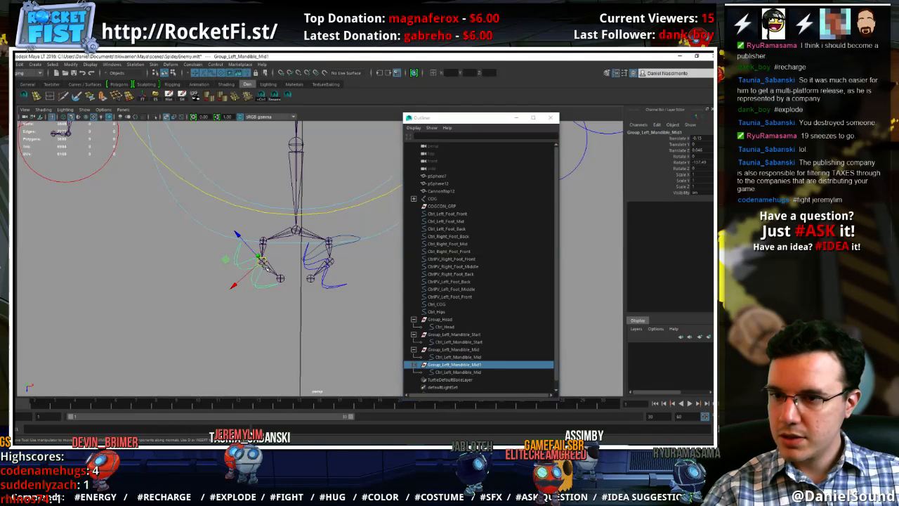
pyautogui.keyDown('ctrl'); pyautogui.click(464, 366); pyautogui.keyUp('ctrl')
pyautogui.click(192, 64)
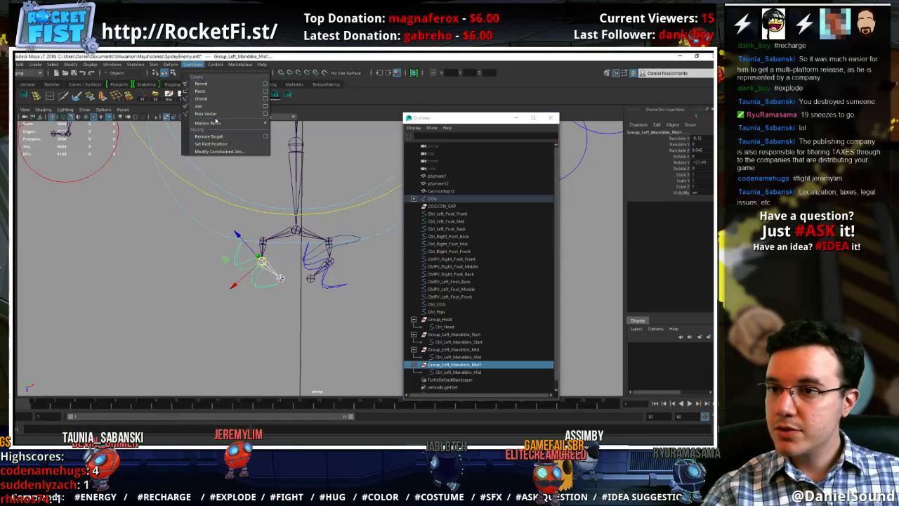
pyautogui.click(211, 102)
pyautogui.keyDown('alt'); pyautogui.moveTo(296, 274); pyautogui.dragTo(351, 274); pyautogui.keyUp('alt')
pyautogui.click(450, 381)
pyautogui.press('Delete')
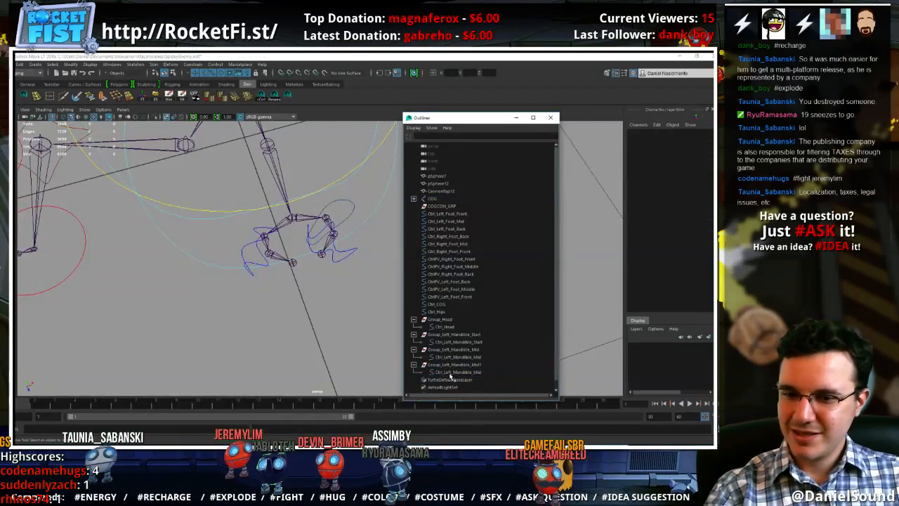
# Rotate all control vertices of the copied Ctrl_Left_Mandible_Mid curve around the right mandible's middle joint to mirror the left control
pyautogui.click(451, 375)
pyautogui.click(450, 366)
pyautogui.click(455, 373)
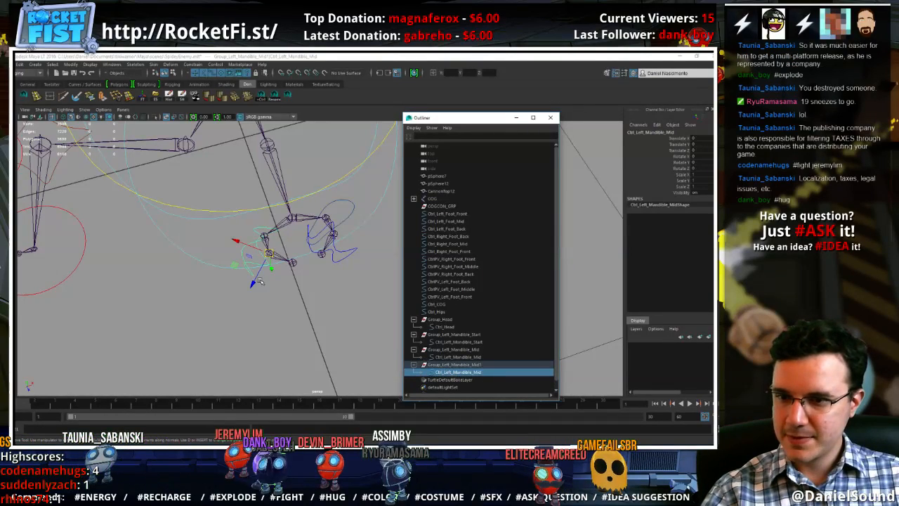
pyautogui.moveTo(249, 271); pyautogui.dragTo(203, 272, button='right')
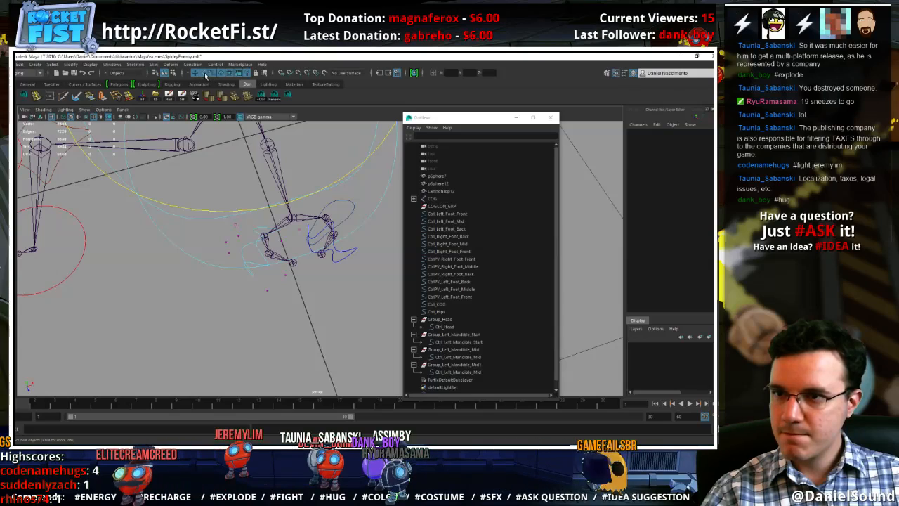
pyautogui.moveTo(317, 180); pyautogui.dragTo(318, 181)
pyautogui.press('e')
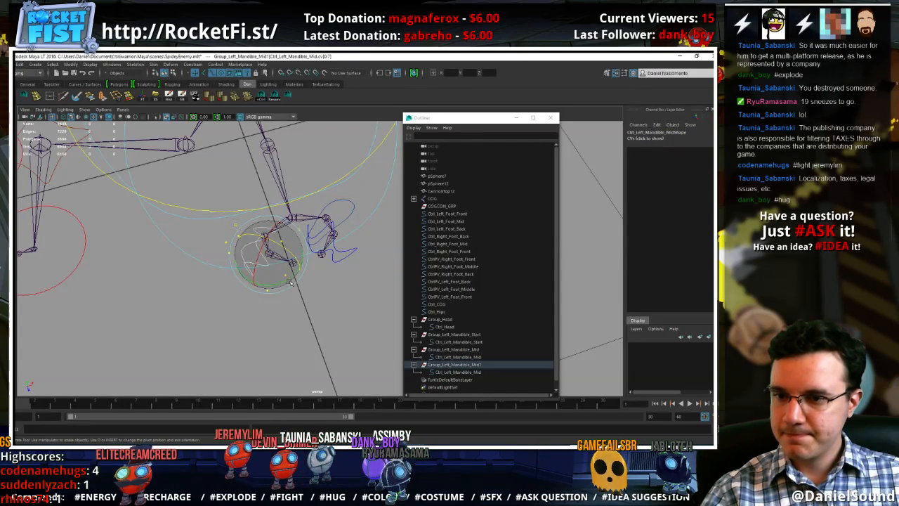
pyautogui.moveTo(130, 265)
pyautogui.mouseDown()
pyautogui.moveTo(49, 223)
pyautogui.moveTo(134, 184)
pyautogui.mouseUp()
pyautogui.moveTo(292, 212); pyautogui.dragTo(293, 213)
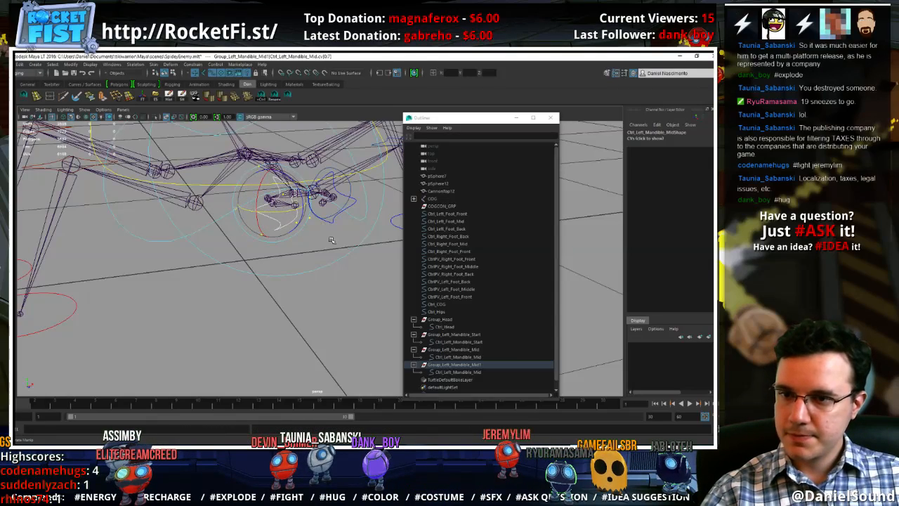
pyautogui.keyDown('alt'); pyautogui.moveTo(331, 240); pyautogui.dragTo(310, 288); pyautogui.keyUp('alt')
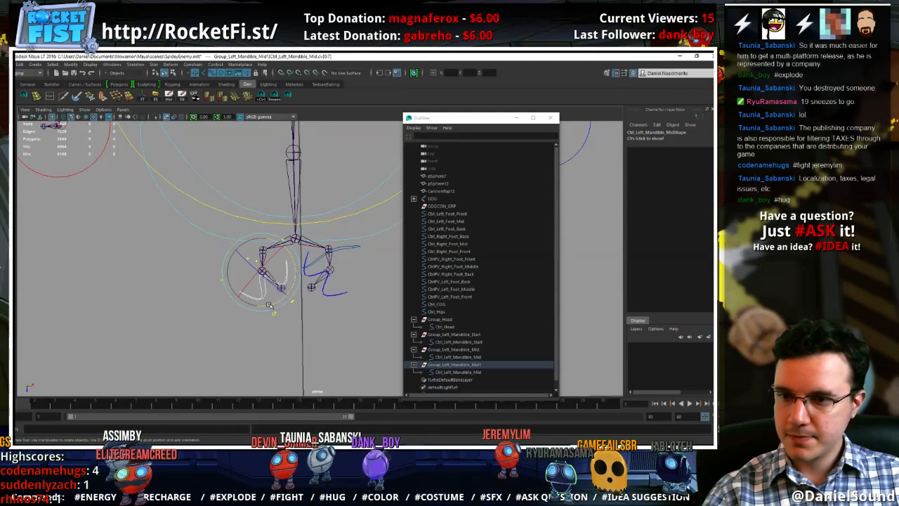
pyautogui.press('w')
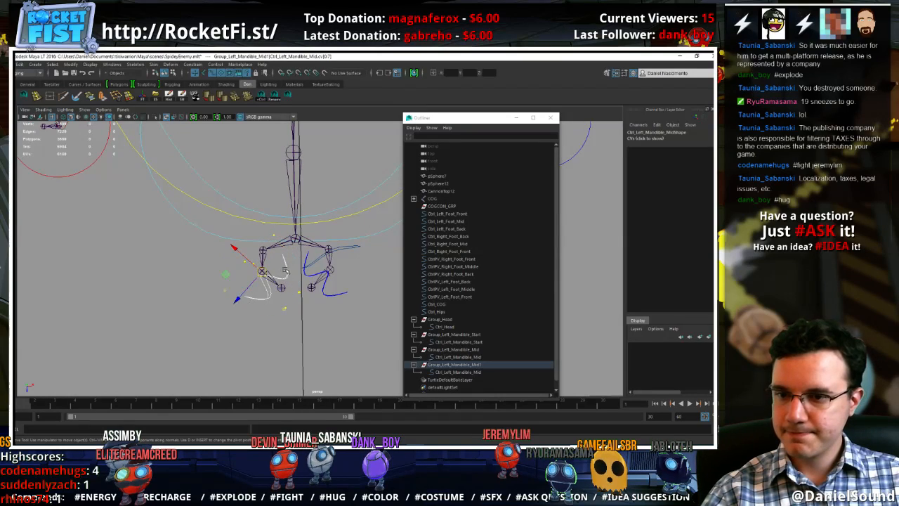
pyautogui.moveTo(287, 269); pyautogui.dragTo(320, 257, button='right')
pyautogui.keyDown('alt'); pyautogui.moveTo(305, 266); pyautogui.dragTo(284, 252); pyautogui.keyUp('alt')
pyautogui.click(286, 234)
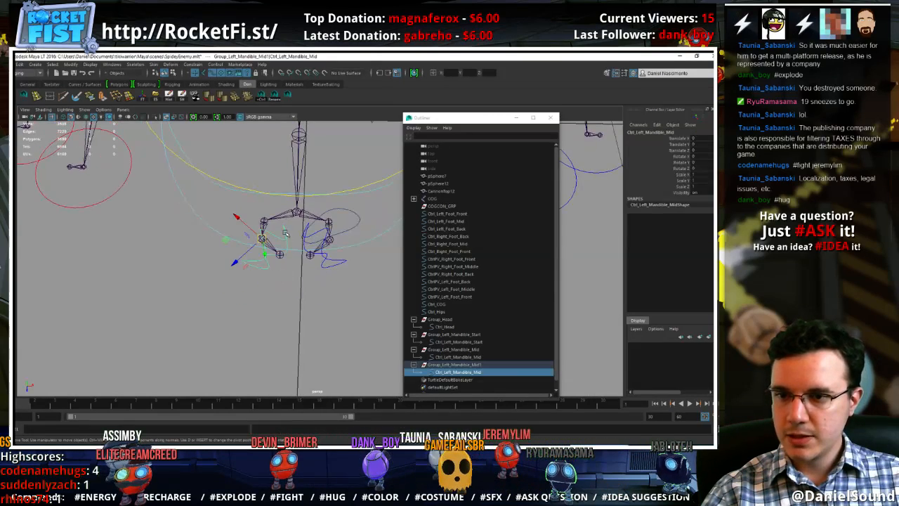
# Unparent the copied Ctrl_Left_Mandible_Mid curve, set its shape's drawing override colour to red, and parent it back under Group_Left_Mandible_Mid1
pyautogui.hotkey('ctrl', 'a')
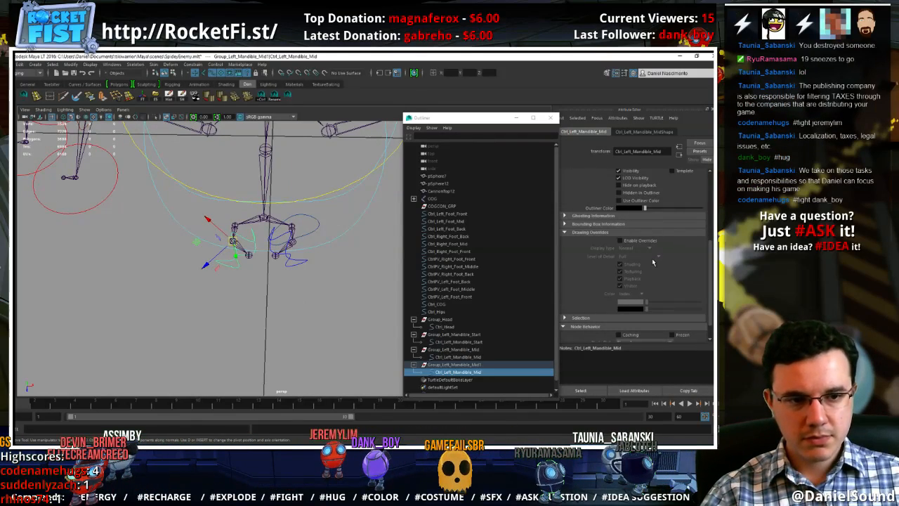
pyautogui.scroll(-1, 651, 258)
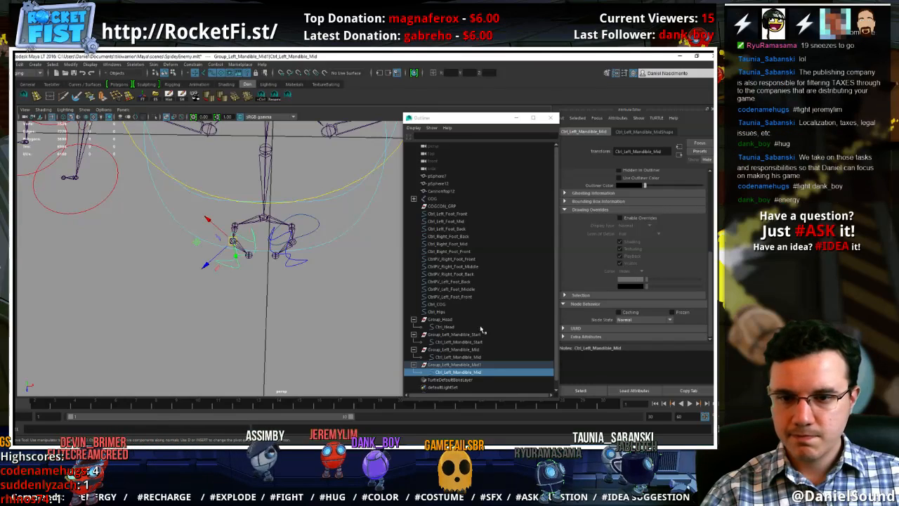
pyautogui.hotkey('shift', 'p')
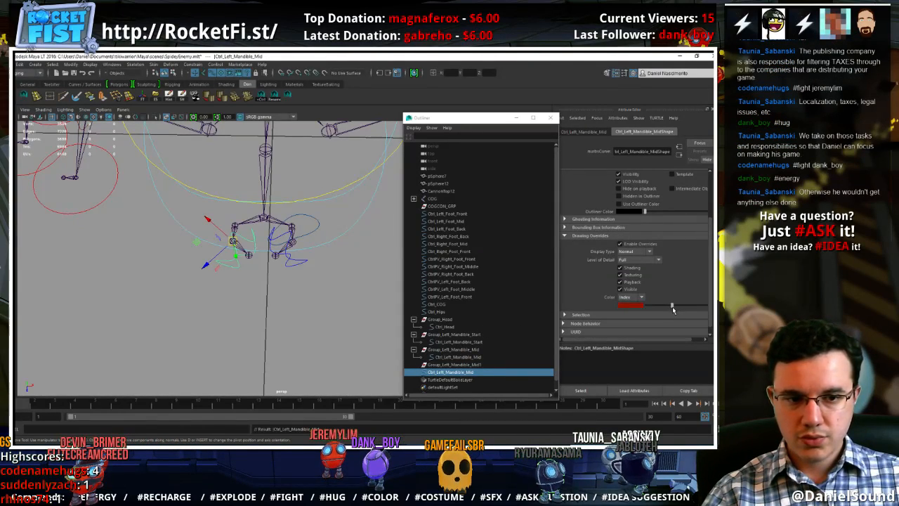
pyautogui.moveTo(673, 307); pyautogui.dragTo(674, 306)
pyautogui.click(475, 375)
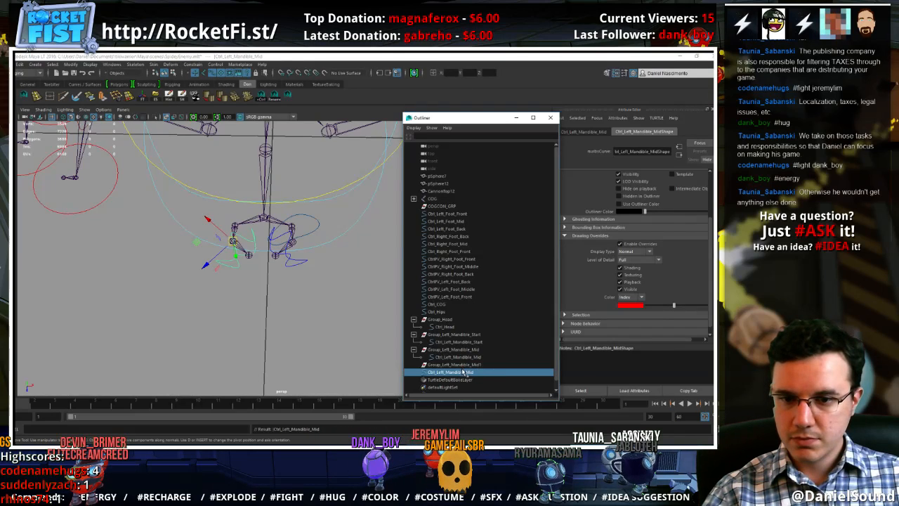
pyautogui.moveTo(476, 373); pyautogui.dragTo(466, 366, button='middle')
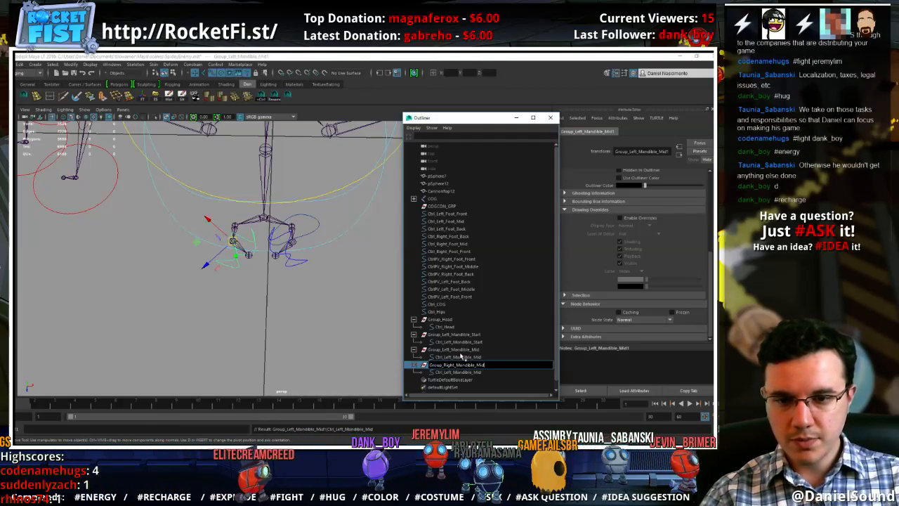
# Rename the copied group as Group_Right_Mandible_Mid and its control curve as Ctrl_Right_Mandible_Mid
pyautogui.press('Return')
pyautogui.doubleClick(481, 373)
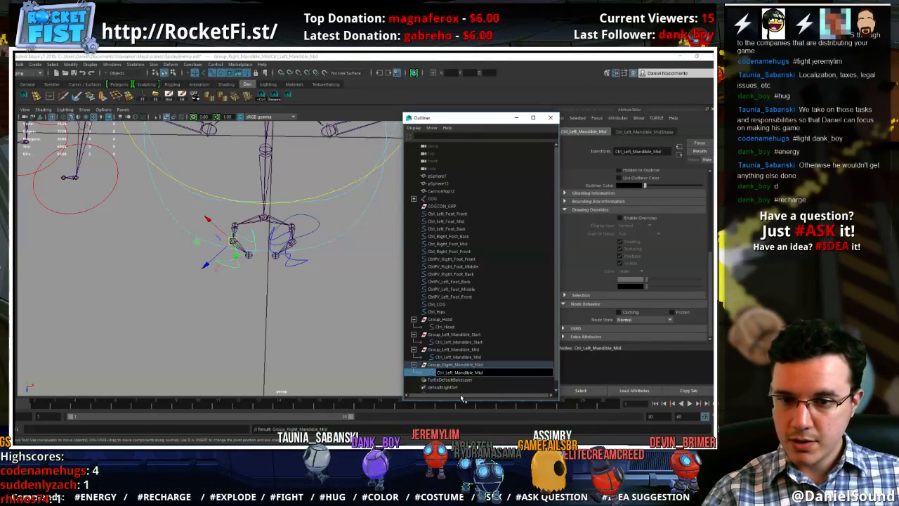
pyautogui.press('BackSpace')
pyautogui.press('BackSpace')
pyautogui.press('BackSpace')
pyautogui.press('BackSpace')
pyautogui.write('Righ')
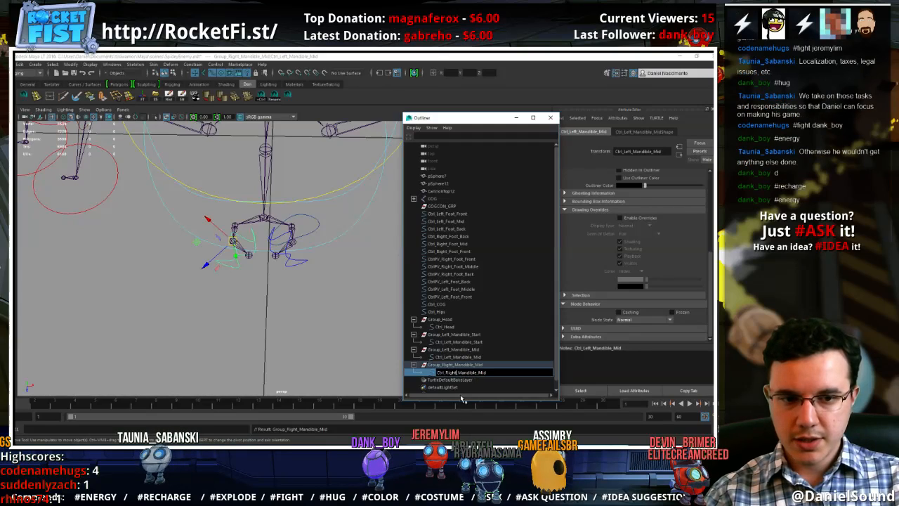
pyautogui.write('t')
pyautogui.press('Return')
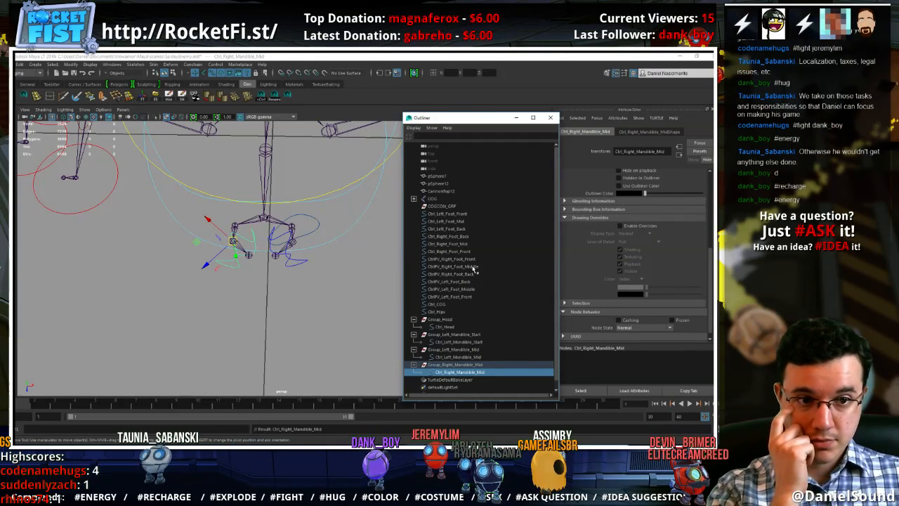
# Duplicate Group_Left_Mandible_Start and move the copy onto the right mandible's start joint
pyautogui.click(478, 366)
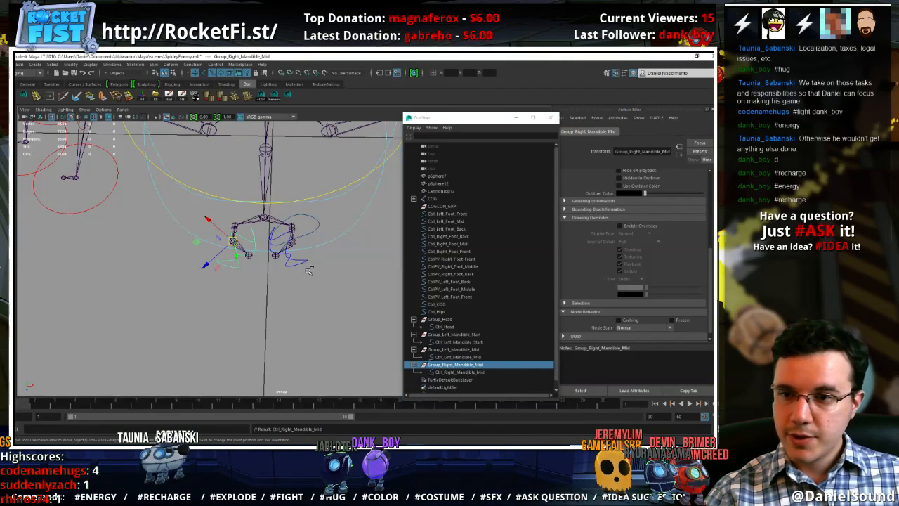
pyautogui.keyDown('alt'); pyautogui.moveTo(281, 284); pyautogui.dragTo(309, 339); pyautogui.keyUp('alt')
pyautogui.click(461, 349)
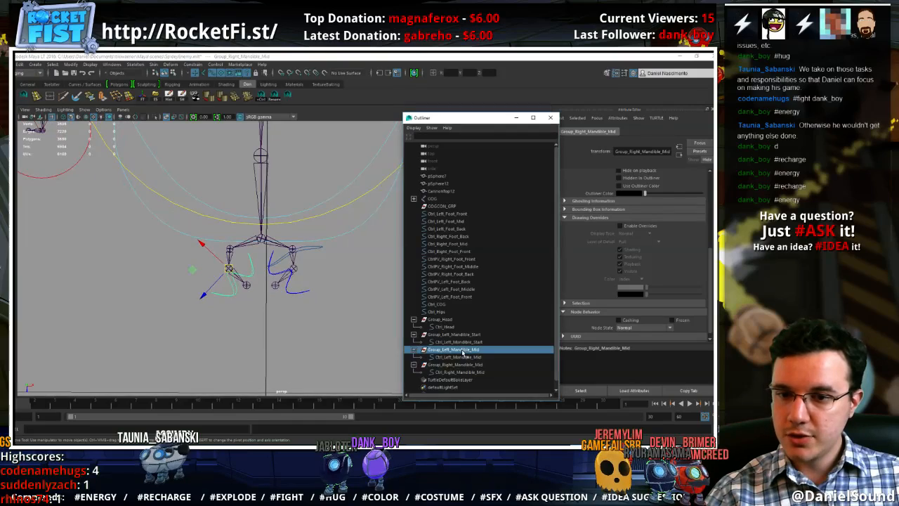
pyautogui.click(437, 334)
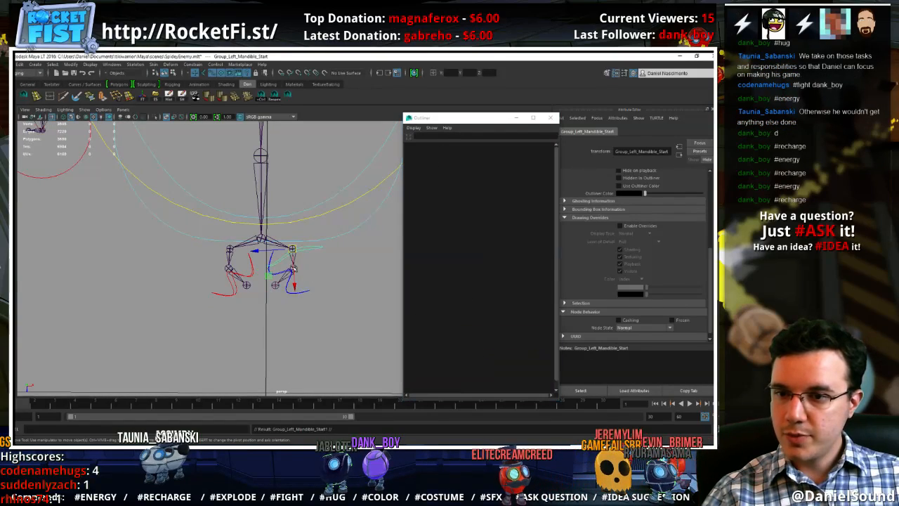
pyautogui.hotkey('ctrl', 'd')
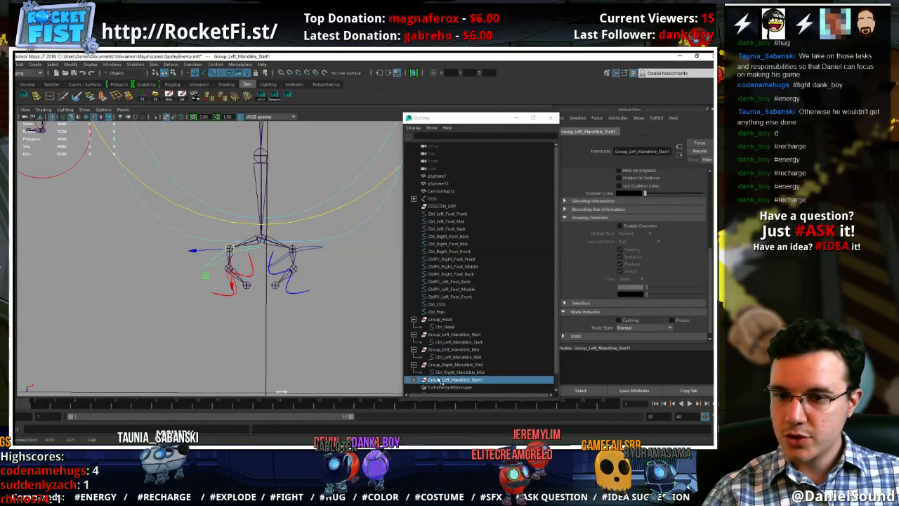
# Rename the new start group as Group_Right_Mandible_Start and its control curve as Ctrl_Right_Mandible_Start
pyautogui.scroll(-1, 437, 379)
pyautogui.click(414, 365)
pyautogui.scroll(-1, 418, 366)
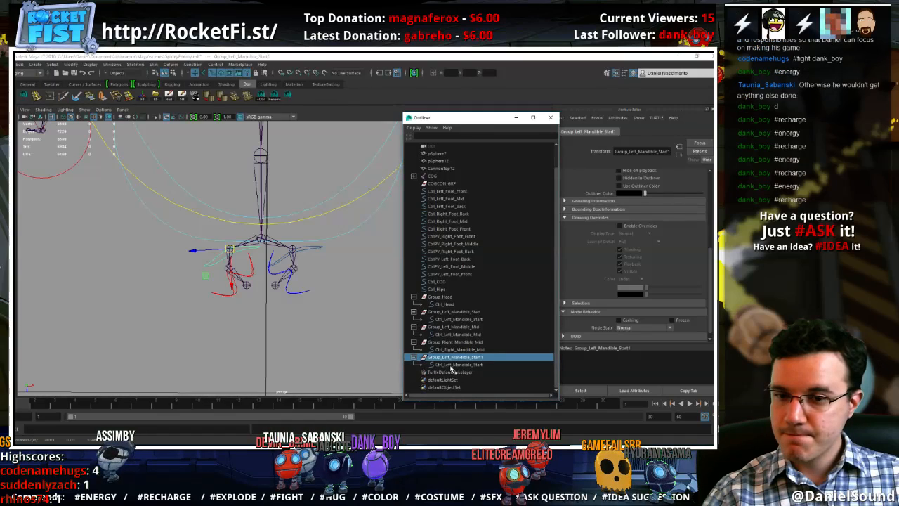
pyautogui.doubleClick(452, 357)
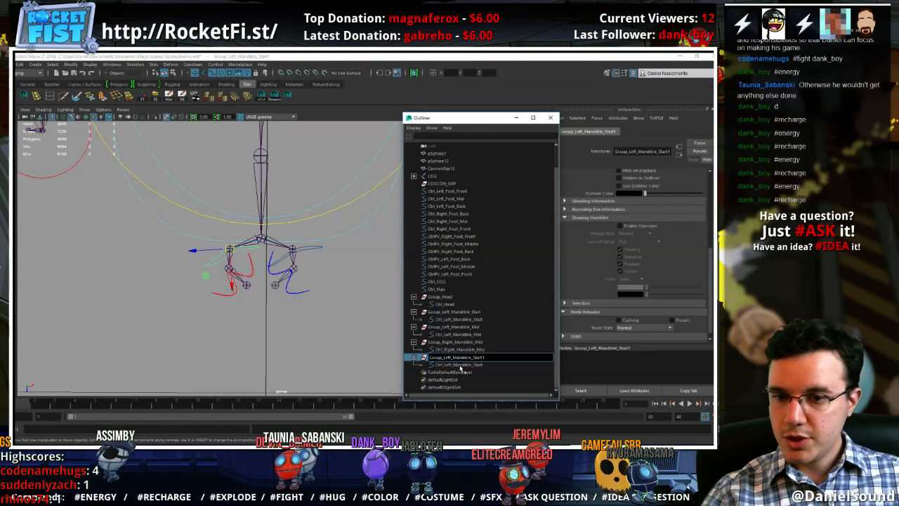
pyautogui.write('Ri')
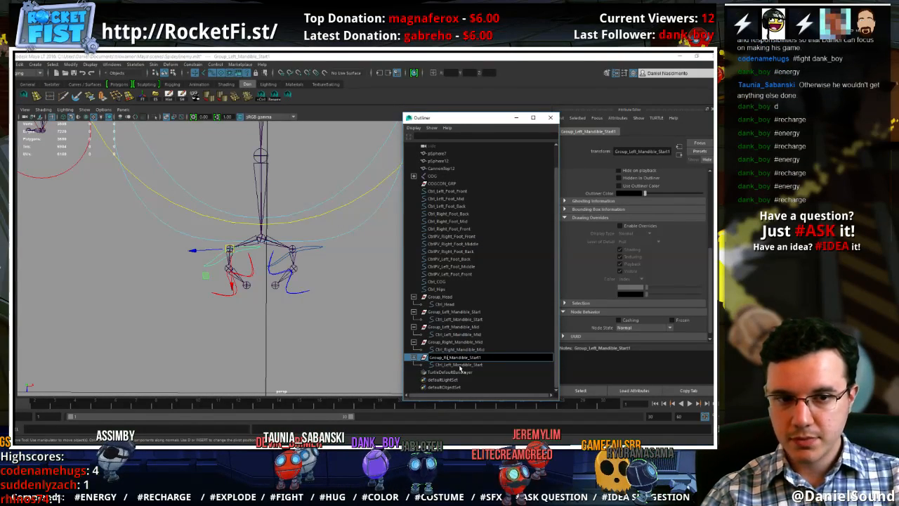
pyautogui.write('ght')
pyautogui.press('Return')
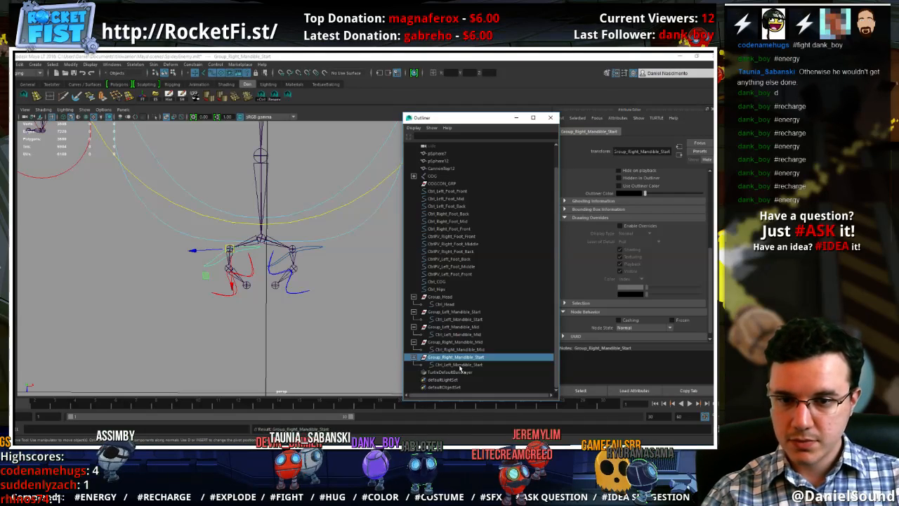
pyautogui.click(460, 366)
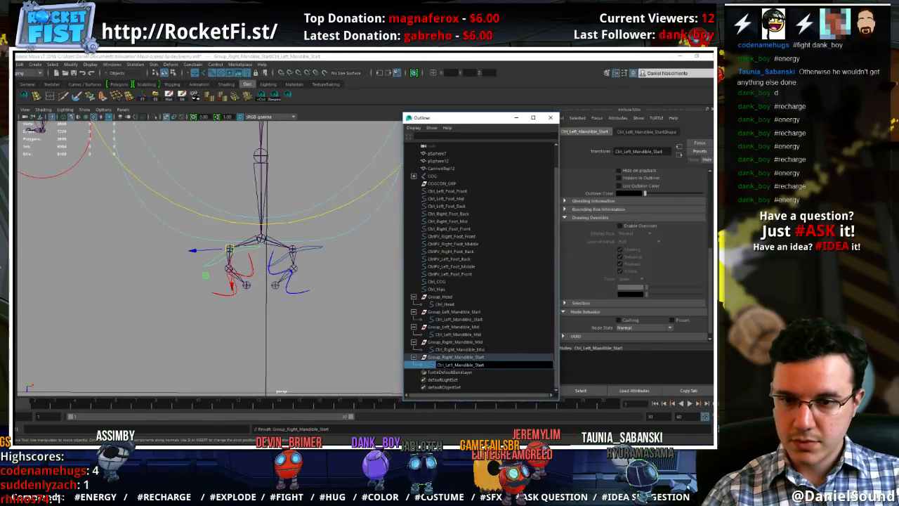
pyautogui.write('Right')
pyautogui.press('Return')
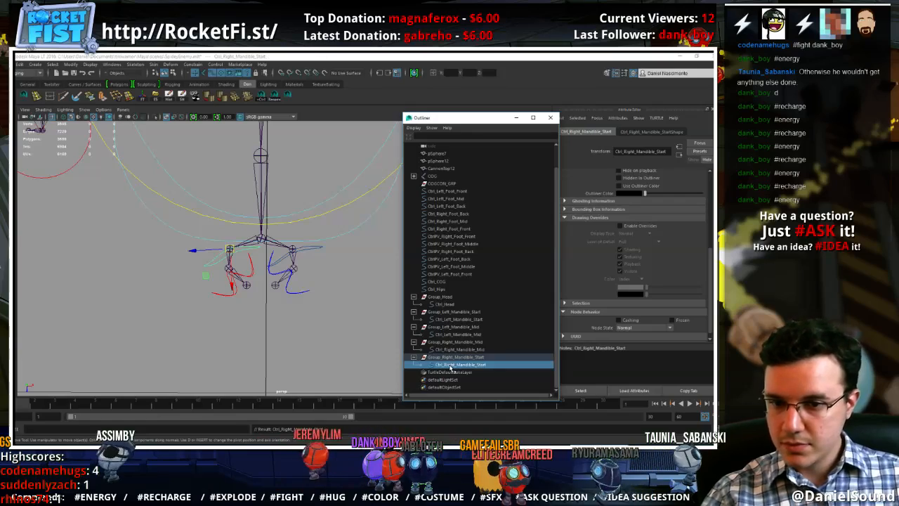
# Align Group_Right_Mandible_Start to the Right_Mandible_Start joint with an orient constraint, then delete the constraint
pyautogui.click(459, 358)
pyautogui.scroll(3, 233, 281)
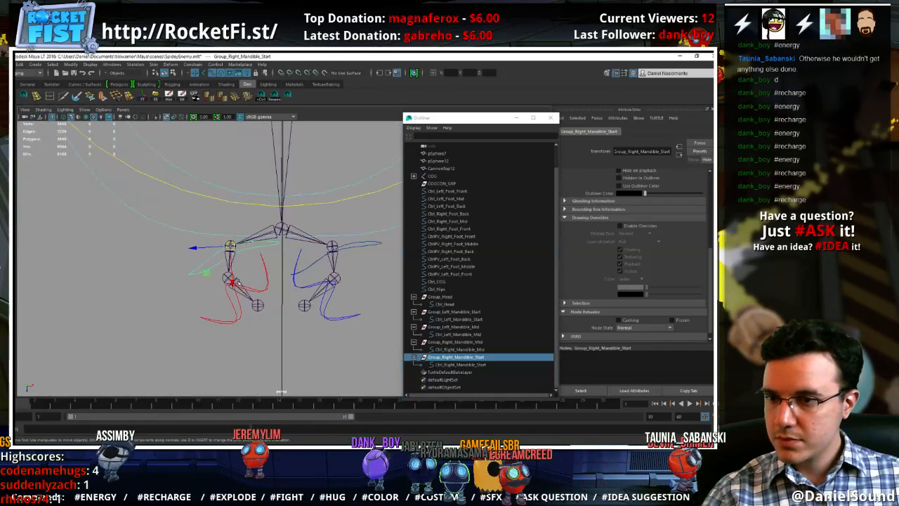
pyautogui.click(226, 259)
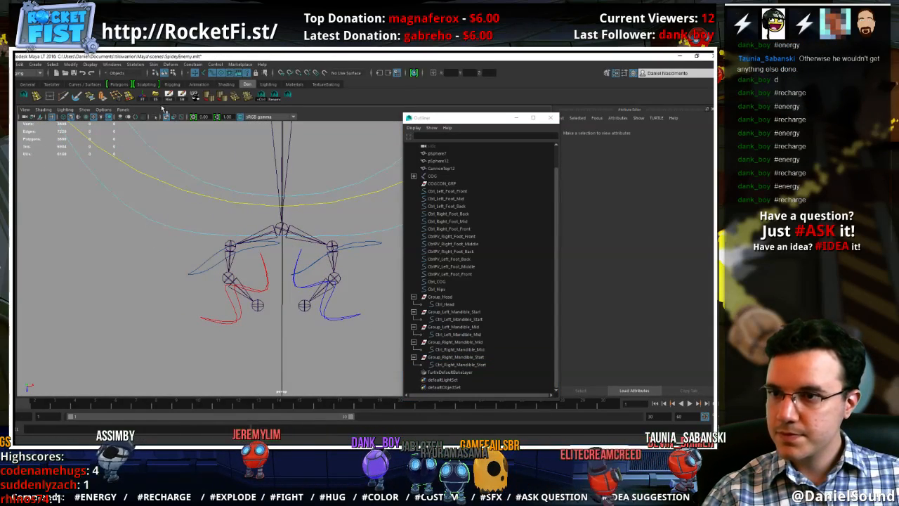
pyautogui.click(205, 73)
pyautogui.click(229, 261)
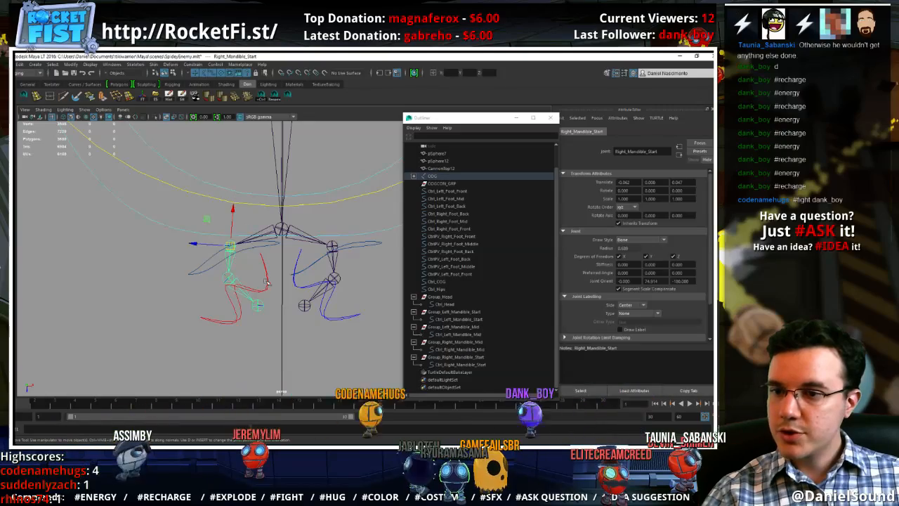
pyautogui.click(444, 358)
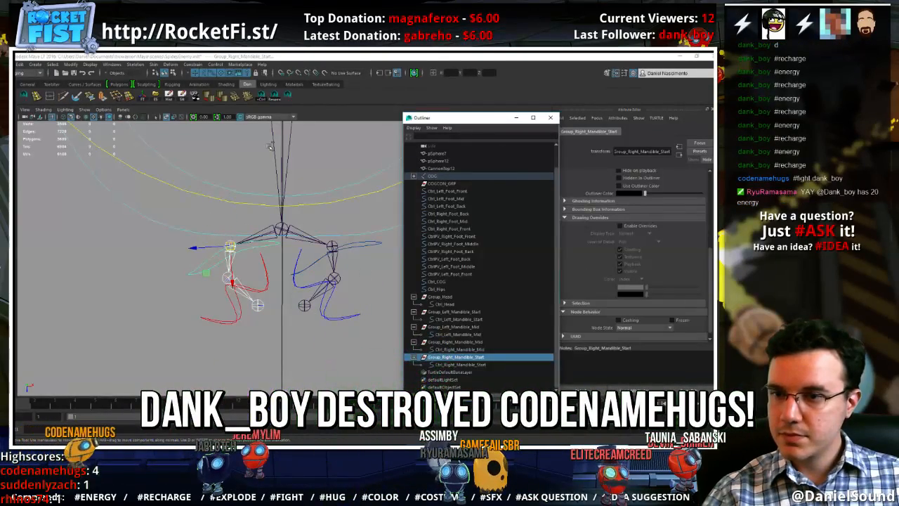
pyautogui.click(194, 64)
pyautogui.click(219, 100)
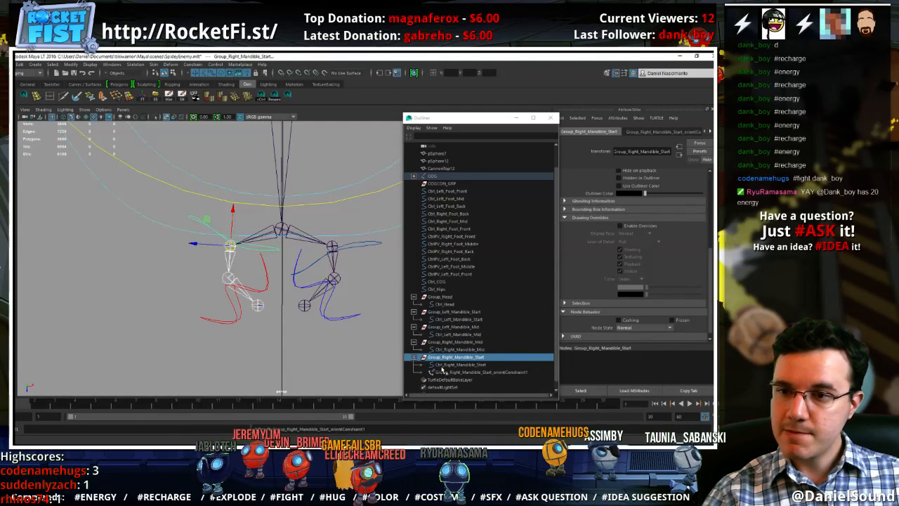
pyautogui.click(449, 372)
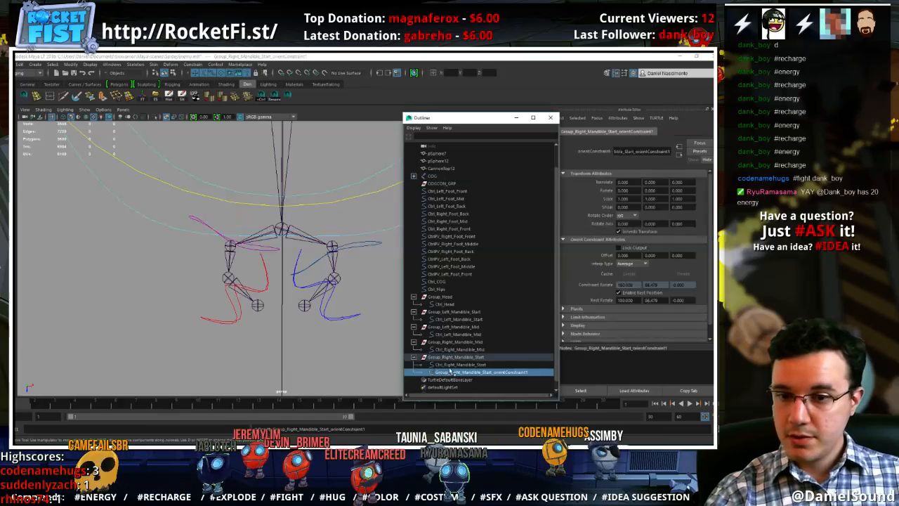
pyautogui.press('Delete')
# Unparent Ctrl_Right_Mandible_Start, set its shape's override colour to the right side's red, and parent it back under Group_Right_Mandible_Start
pyautogui.click(453, 367)
pyautogui.scroll(-1, 642, 280)
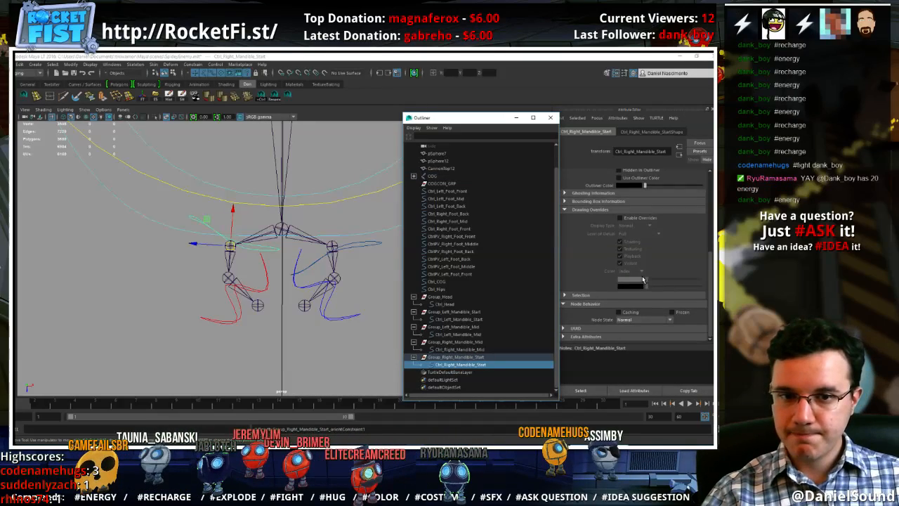
pyautogui.hotkey('shift', 'p')
pyautogui.moveTo(677, 304); pyautogui.dragTo(673, 307)
pyautogui.moveTo(469, 365); pyautogui.dragTo(473, 357, button='middle')
pyautogui.click(714, 160)
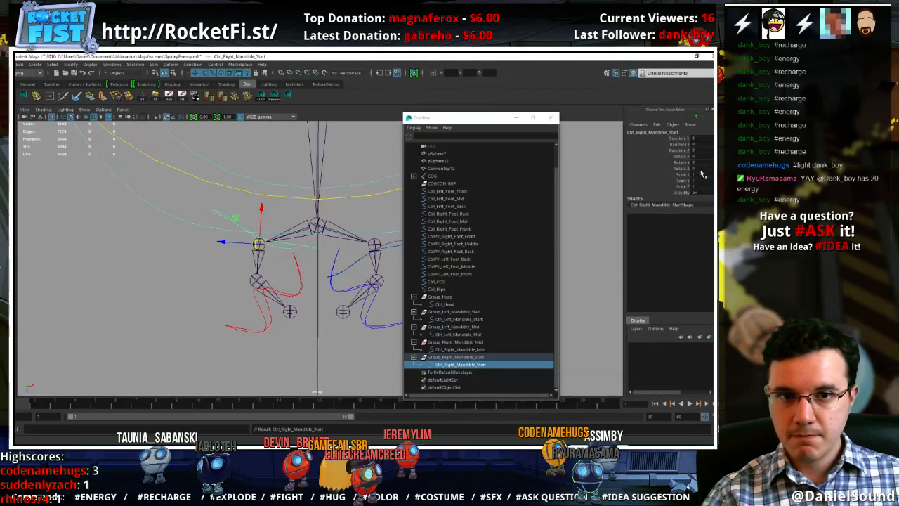
# Select all control vertices of the Ctrl_Right_Mandible_Start curve and rotate them to reorient its shape around the joint
pyautogui.moveTo(276, 241); pyautogui.dragTo(296, 248, button='right')
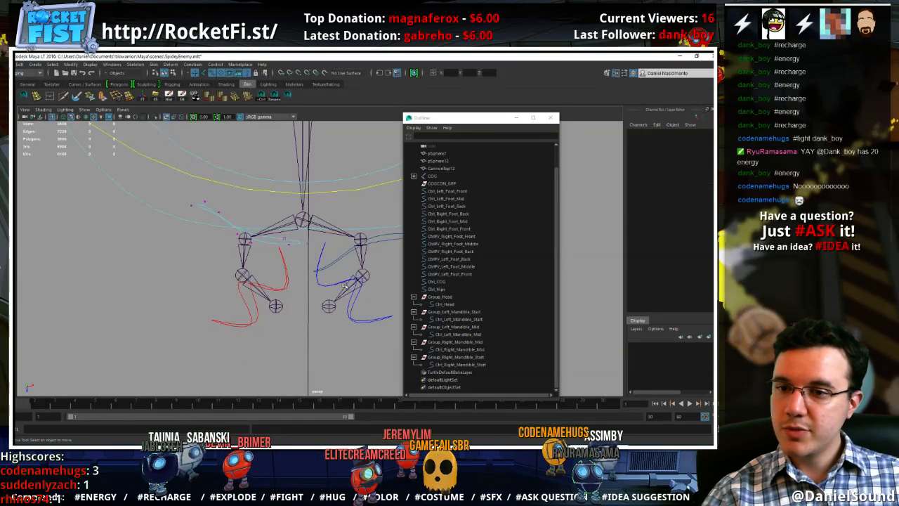
pyautogui.moveTo(151, 154); pyautogui.dragTo(150, 154)
pyautogui.press('e')
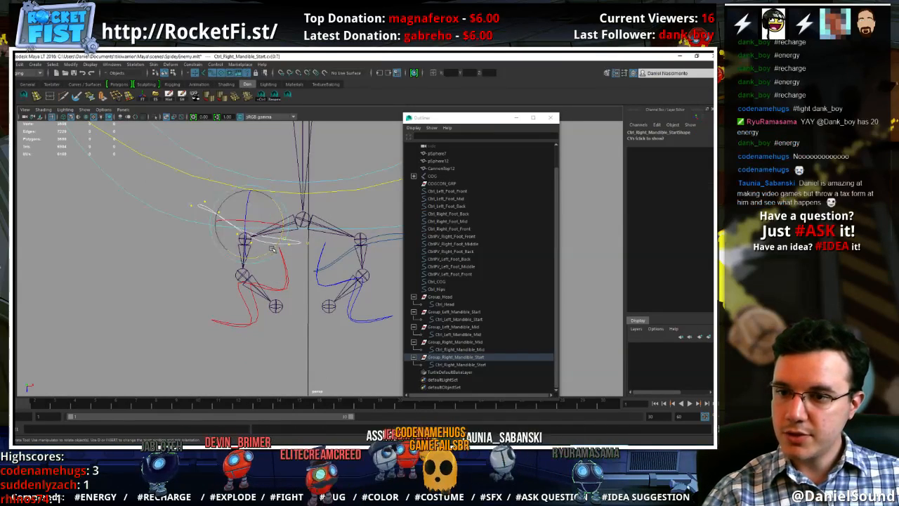
pyautogui.moveTo(273, 247); pyautogui.dragTo(203, 263)
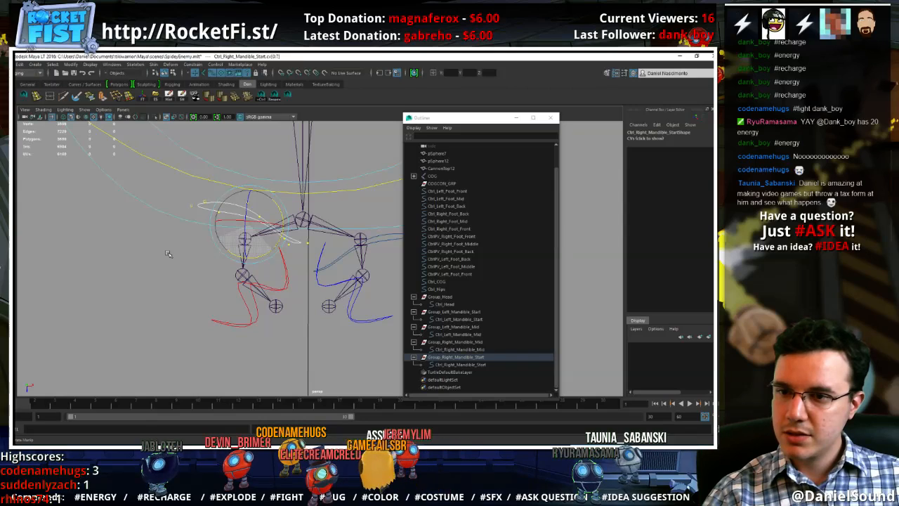
pyautogui.press('w')
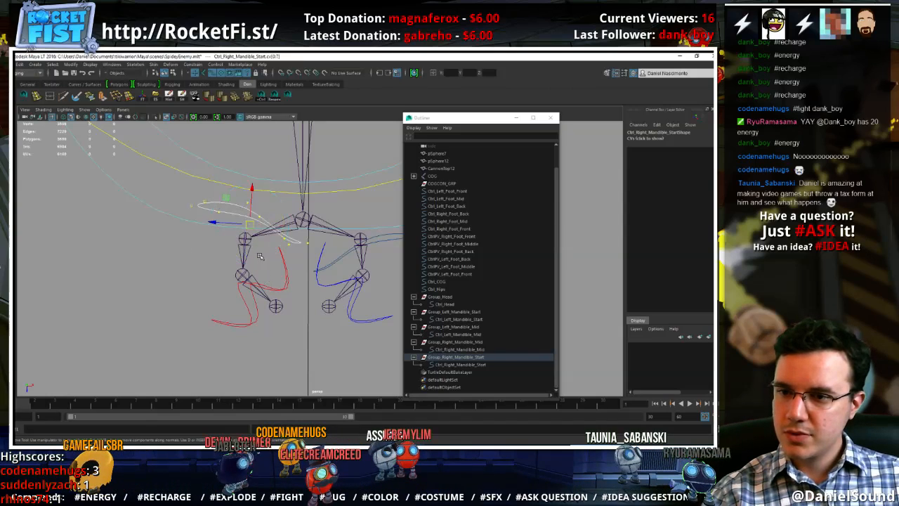
# Enable Retain component spacing for the Move tool and snap the curve's control vertices onto the right mandible's start joint
pyautogui.press('v')
pyautogui.moveTo(250, 227); pyautogui.dragTo(141, 182)
pyautogui.doubleClick(8, 156)
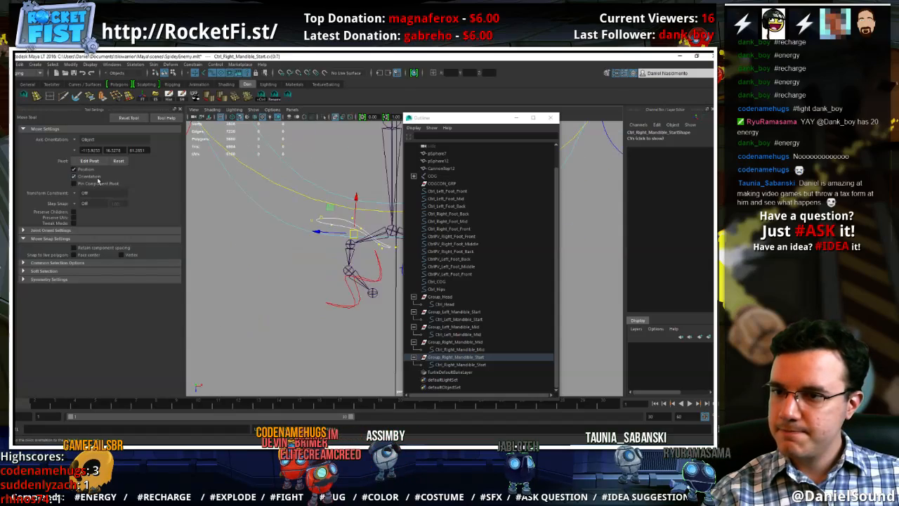
pyautogui.keyDown('alt'); pyautogui.moveTo(237, 218); pyautogui.dragTo(264, 218); pyautogui.keyUp('alt')
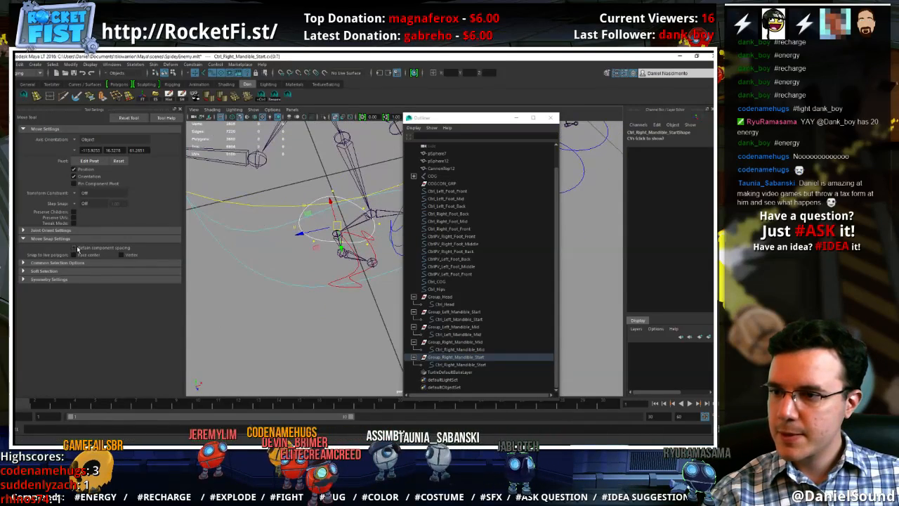
pyautogui.keyDown('alt'); pyautogui.moveTo(209, 237); pyautogui.dragTo(313, 298); pyautogui.keyUp('alt')
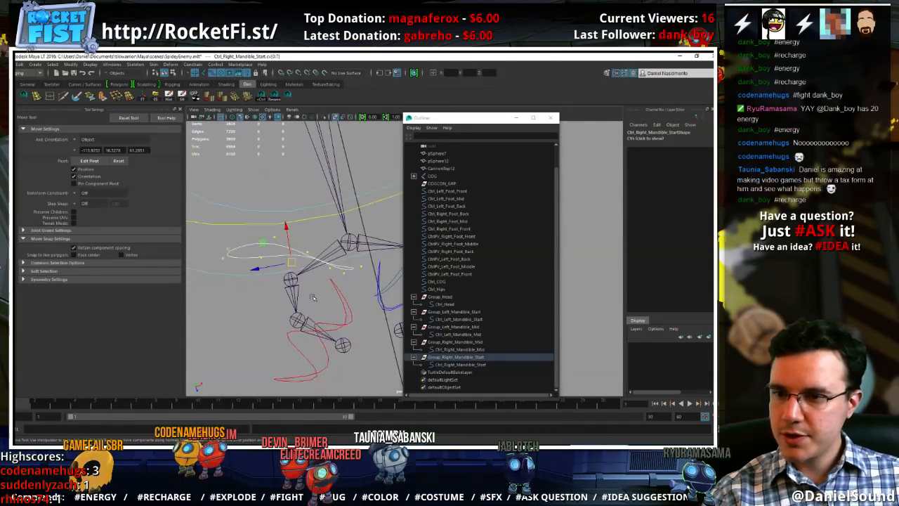
pyautogui.middleClick(294, 283)
pyautogui.keyDown('alt'); pyautogui.moveTo(294, 282); pyautogui.dragTo(271, 284, button='right'); pyautogui.keyUp('alt')
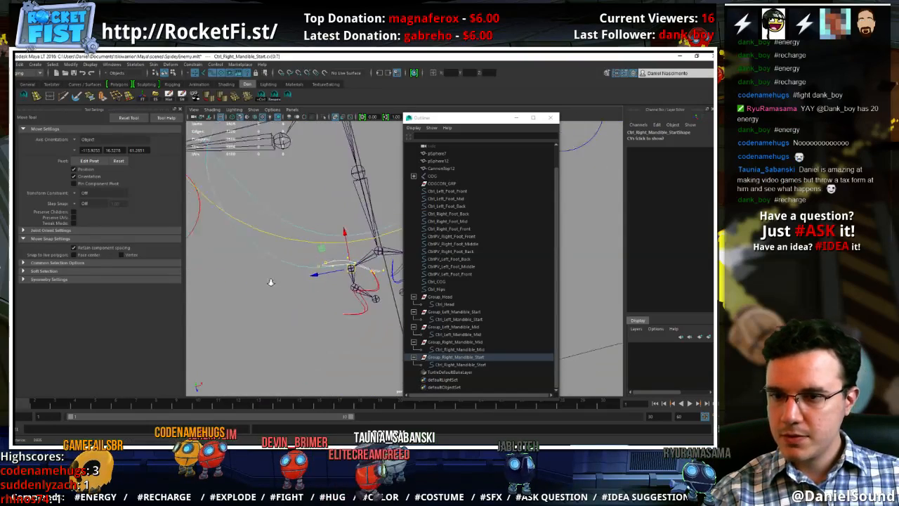
pyautogui.keyDown('alt'); pyautogui.moveTo(271, 283); pyautogui.dragTo(323, 292); pyautogui.keyUp('alt')
pyautogui.keyDown('alt'); pyautogui.moveTo(323, 292); pyautogui.dragTo(384, 309, button='right'); pyautogui.keyUp('alt')
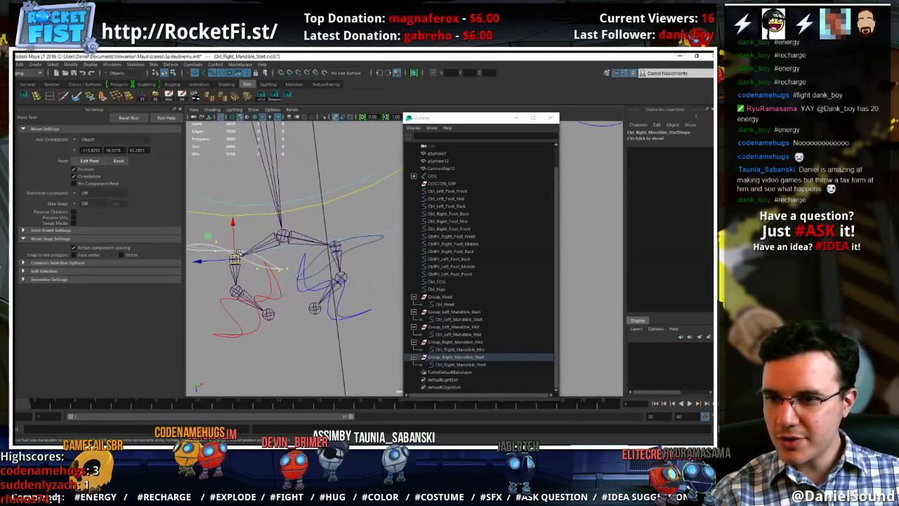
# Shift the Ctrl_Right_Mandible_Start control vertices slightly down along the vertical axis, then leave vertex editing and deselect the curve
pyautogui.moveTo(232, 227); pyautogui.dragTo(240, 241)
pyautogui.keyDown('alt'); pyautogui.moveTo(240, 253); pyautogui.dragTo(298, 256, button='middle'); pyautogui.keyUp('alt')
pyautogui.keyDown('alt'); pyautogui.moveTo(298, 256); pyautogui.dragTo(300, 275); pyautogui.keyUp('alt')
pyautogui.moveTo(344, 284); pyautogui.dragTo(373, 271, button='right')
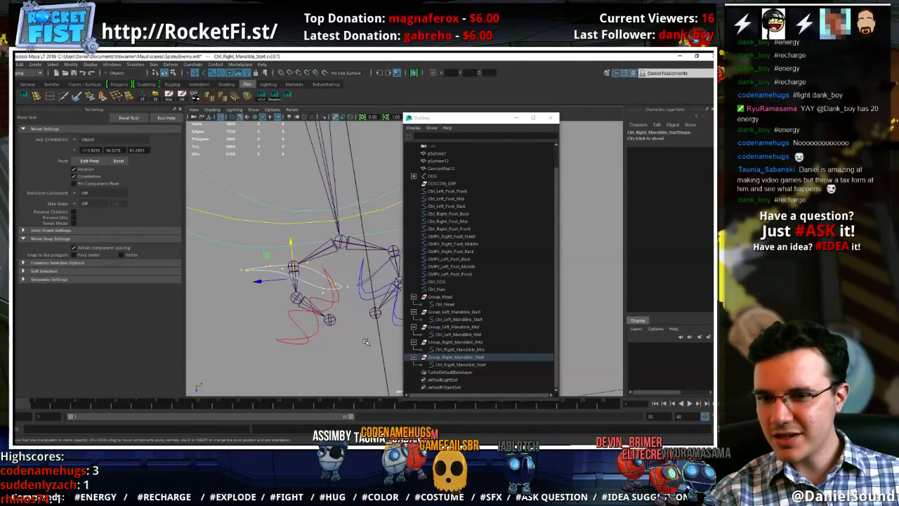
pyautogui.click(341, 307)
pyautogui.keyDown('alt'); pyautogui.moveTo(342, 307); pyautogui.dragTo(310, 124); pyautogui.keyUp('alt')
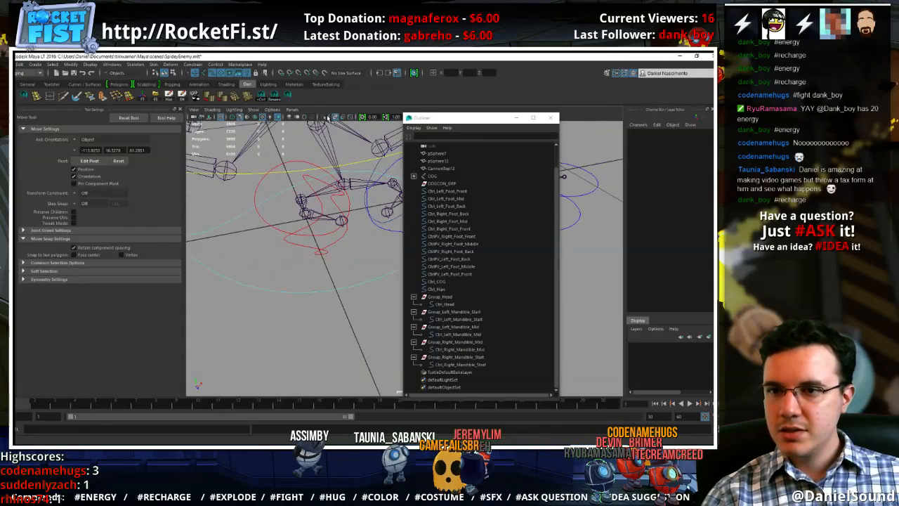
# Show polygons in the viewport again, turn off X-ray display and close the Outliner
pyautogui.click(253, 111)
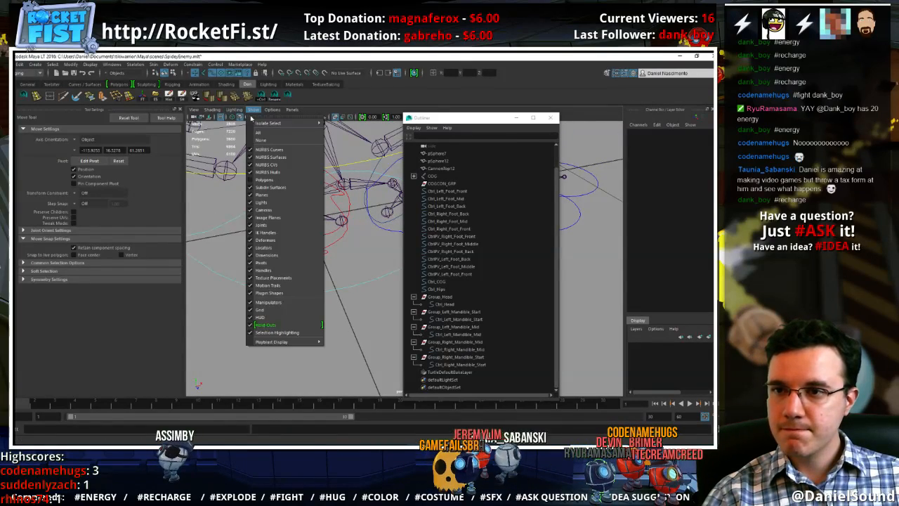
pyautogui.click(282, 181)
pyautogui.scroll(-6, 265, 202)
pyautogui.keyDown('alt'); pyautogui.moveTo(266, 201); pyautogui.dragTo(286, 136); pyautogui.keyUp('alt')
pyautogui.click(336, 118)
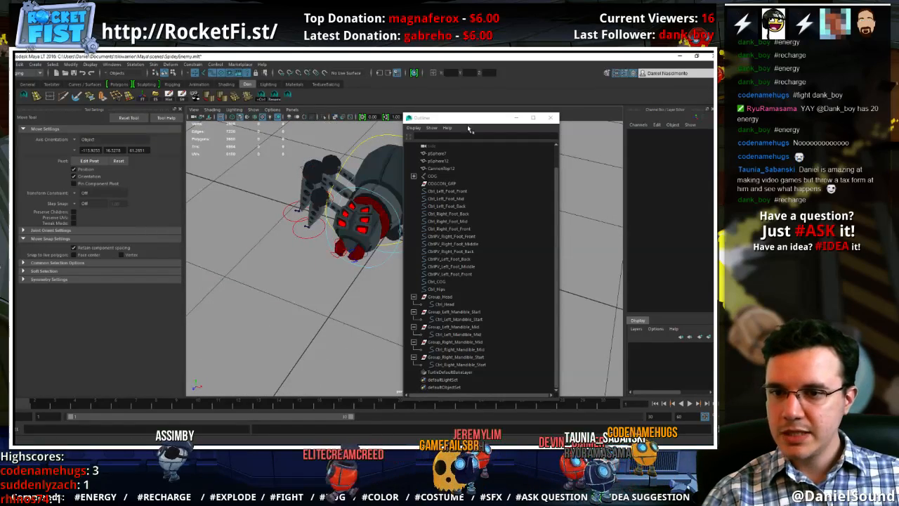
pyautogui.click(550, 118)
pyautogui.keyDown('alt'); pyautogui.moveTo(568, 235); pyautogui.dragTo(648, 284, button='right'); pyautogui.keyUp('alt')
pyautogui.moveTo(394, 292)
pyautogui.keyDown('alt'); pyautogui.mouseDown()
pyautogui.moveTo(382, 272)
pyautogui.moveTo(377, 309)
pyautogui.moveTo(378, 300)
pyautogui.mouseUp(); pyautogui.keyUp('alt')
# Set the drawing override colour of Ctrl_Left_Mandible_Start's shape to the left side's blue and deselect it
pyautogui.click(333, 270)
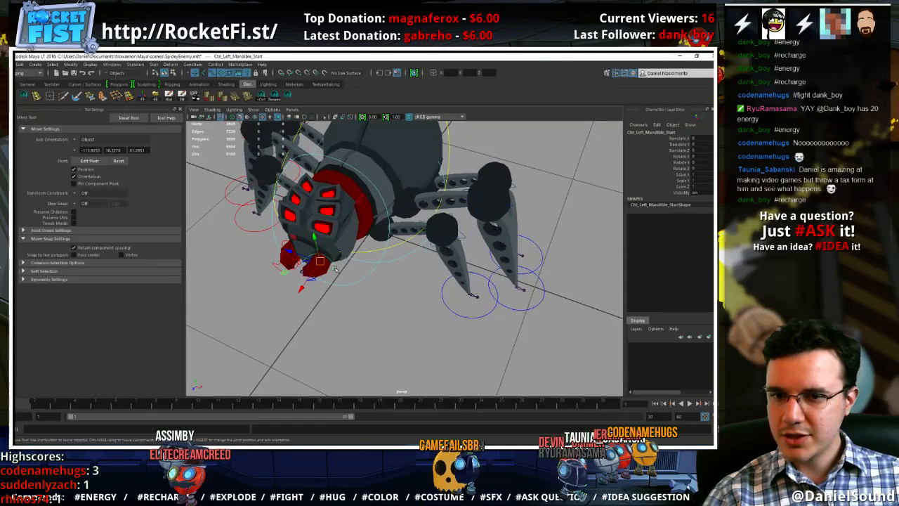
pyautogui.hotkey('ctrl', 'a')
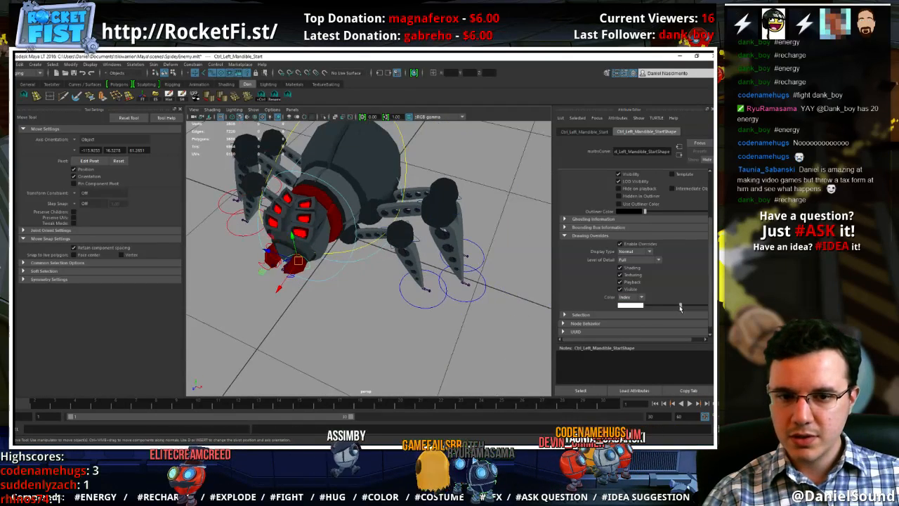
pyautogui.moveTo(670, 306); pyautogui.dragTo(659, 306)
pyautogui.click(311, 303)
# Save the SpideyEnemy scene with the finished mandible controls
pyautogui.keyDown('alt'); pyautogui.moveTo(271, 243); pyautogui.dragTo(416, 288); pyautogui.keyUp('alt')
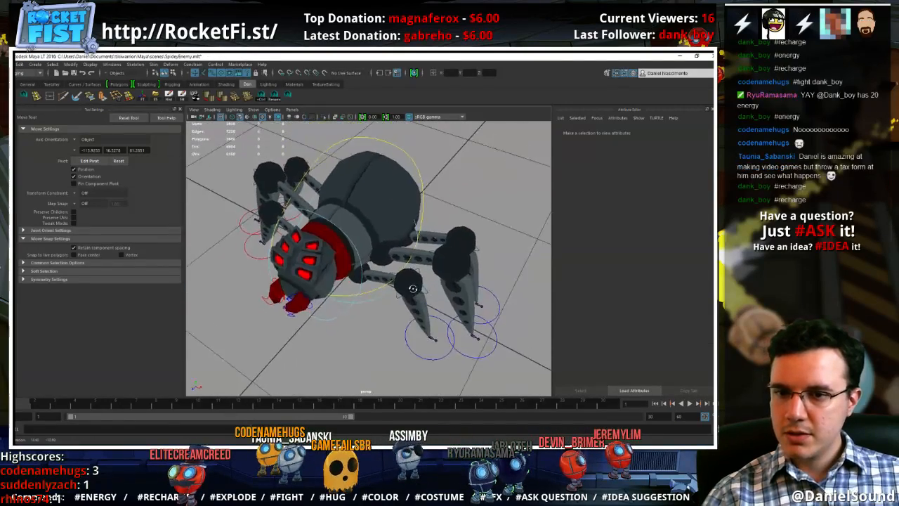
pyautogui.keyDown('alt'); pyautogui.moveTo(491, 259); pyautogui.dragTo(373, 296); pyautogui.keyUp('alt')
pyautogui.hotkey('ctrl', 's')
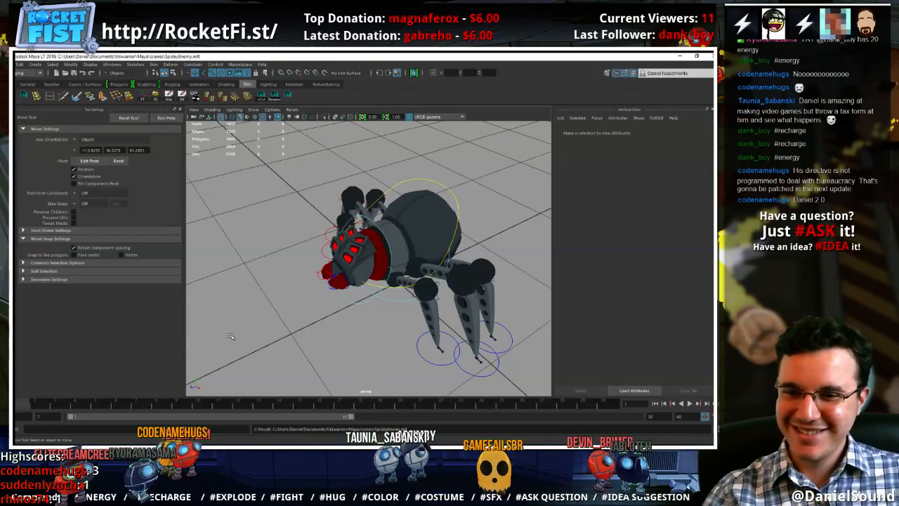
pyautogui.keyDown('alt'); pyautogui.moveTo(337, 314); pyautogui.dragTo(382, 319, button='right'); pyautogui.keyUp('alt')
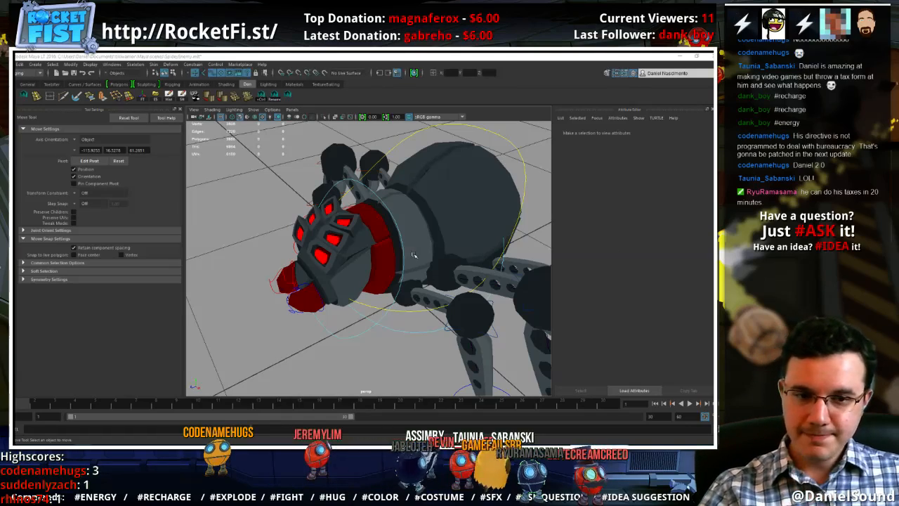
pyautogui.keyDown('alt'); pyautogui.moveTo(343, 276); pyautogui.dragTo(387, 283); pyautogui.keyUp('alt')
pyautogui.hotkey('ctrl', 's')
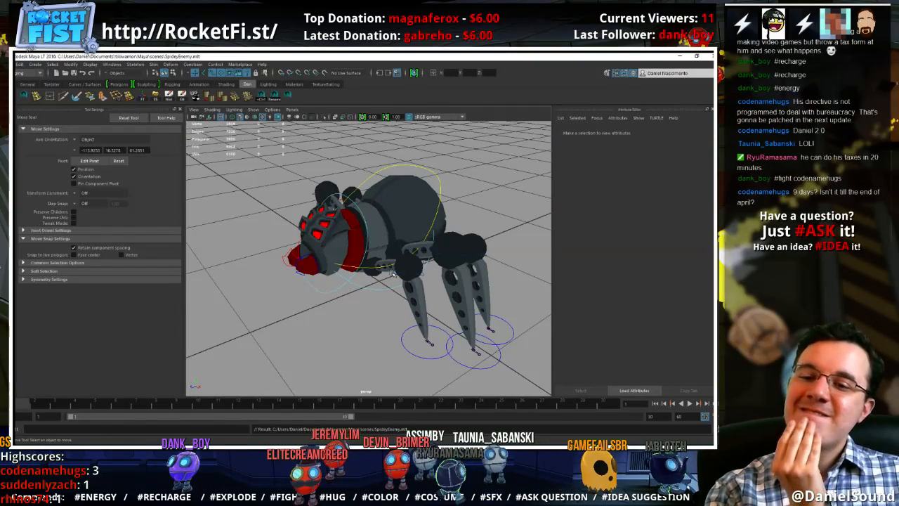
# Hide polygons in the viewport so only the joints and control curves are displayed, and save the scene
pyautogui.keyDown('alt'); pyautogui.moveTo(314, 260); pyautogui.dragTo(219, 214); pyautogui.keyUp('alt')
pyautogui.keyDown('alt'); pyautogui.moveTo(348, 235); pyautogui.dragTo(324, 257); pyautogui.keyUp('alt')
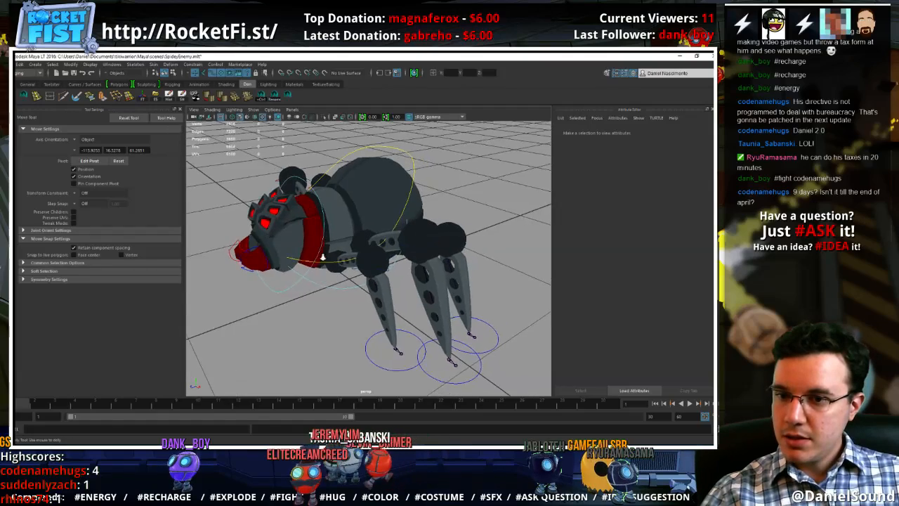
pyautogui.keyDown('alt'); pyautogui.moveTo(323, 257); pyautogui.dragTo(426, 302, button='right'); pyautogui.keyUp('alt')
pyautogui.keyDown('alt'); pyautogui.moveTo(426, 302); pyautogui.dragTo(397, 258, button='middle'); pyautogui.keyUp('alt')
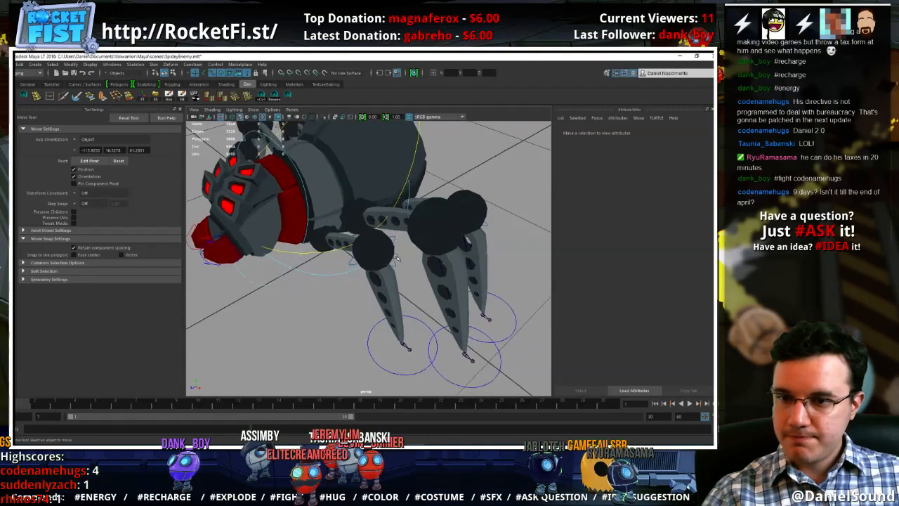
pyautogui.click(253, 110)
pyautogui.click(281, 182)
pyautogui.hotkey('ctrl', 's')
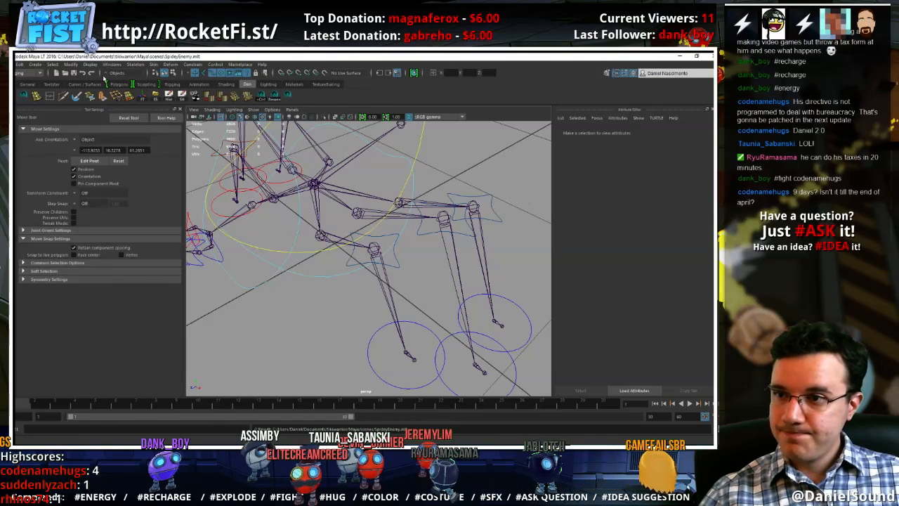
# Create a locator at the scene origin, keeping its default transform scale
pyautogui.click(35, 64)
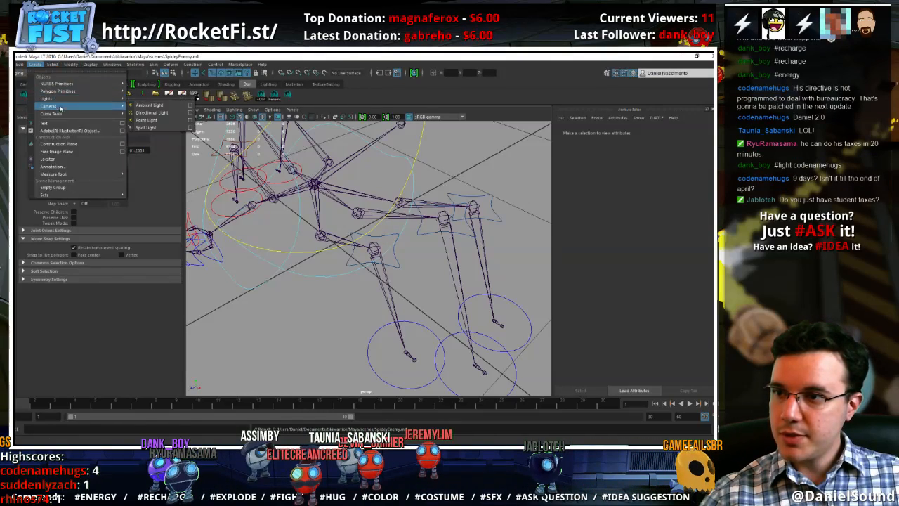
pyautogui.click(47, 158)
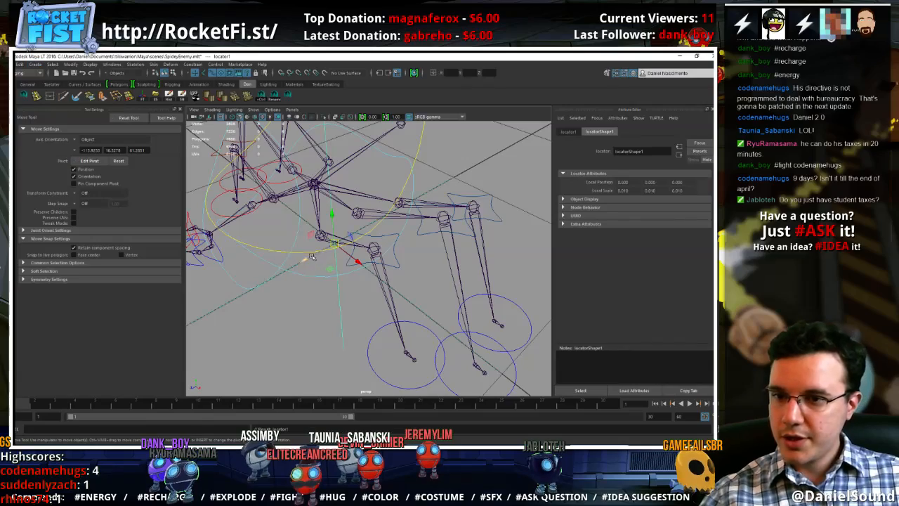
pyautogui.moveTo(326, 265)
pyautogui.keyDown('alt'); pyautogui.mouseDown()
pyautogui.moveTo(333, 303)
pyautogui.moveTo(348, 278)
pyautogui.moveTo(327, 261)
pyautogui.mouseUp(); pyautogui.keyUp('alt')
pyautogui.press('r')
pyautogui.hotkey('ctrl', 'z')
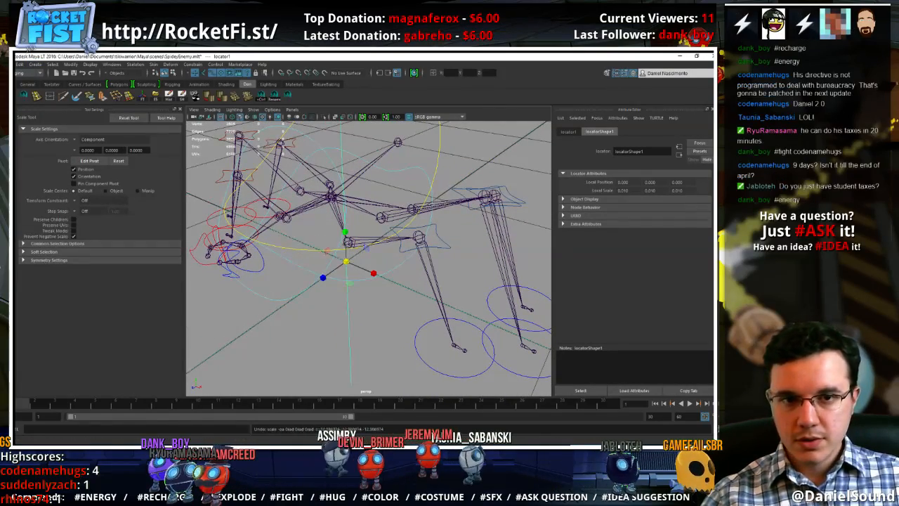
# Set the locator shape's Local Scale X, Y and Z to 0.001
pyautogui.hotkey('ctrl', 'a')
pyautogui.keyDown('shift'); pyautogui.click(702, 241); pyautogui.keyUp('shift')
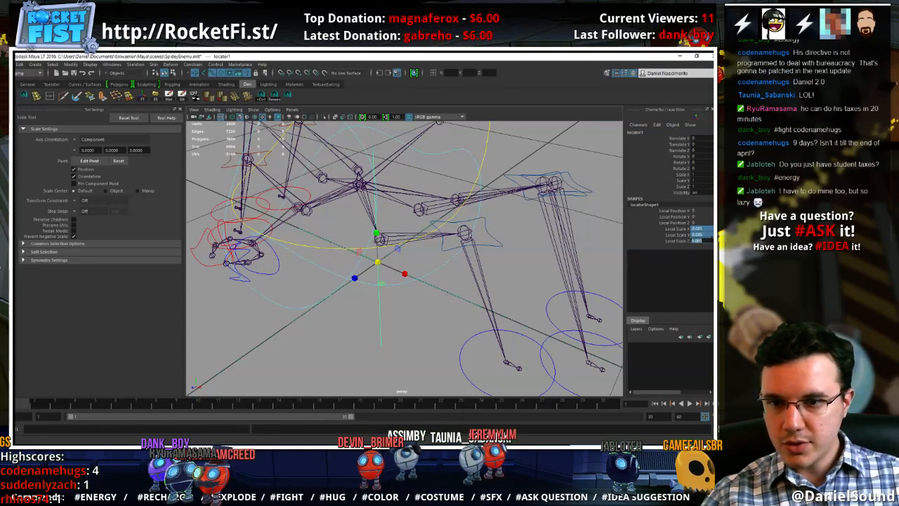
pyautogui.write('0.005')
pyautogui.press('Return')
pyautogui.write('0.001')
pyautogui.press('Return')
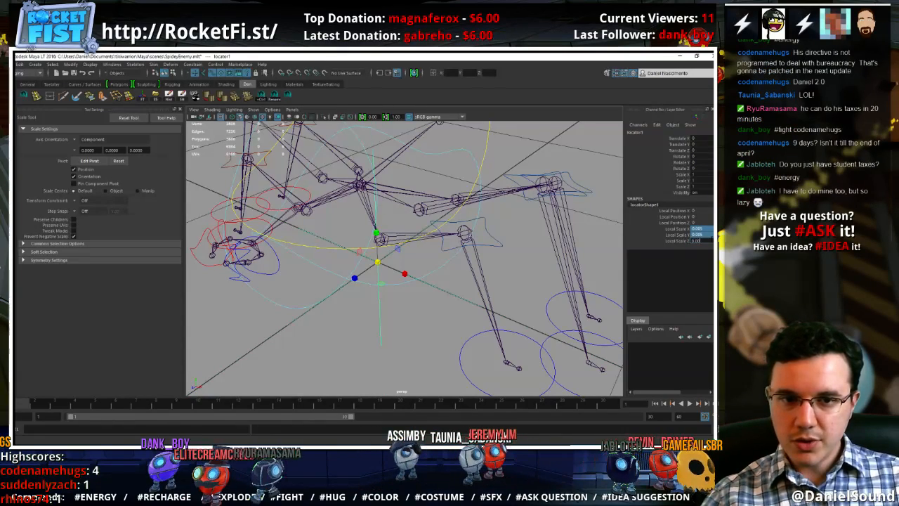
# Move the locator from the origin and snap it onto the base joint of the left front leg
pyautogui.keyDown('alt'); pyautogui.moveTo(381, 280); pyautogui.dragTo(392, 284, button='middle'); pyautogui.keyUp('alt')
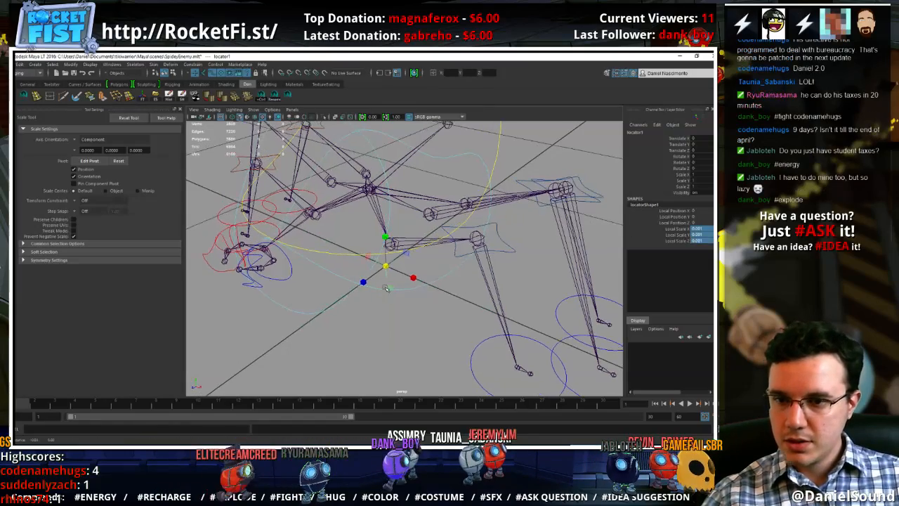
pyautogui.click(391, 285)
pyautogui.press('w')
pyautogui.click(386, 276)
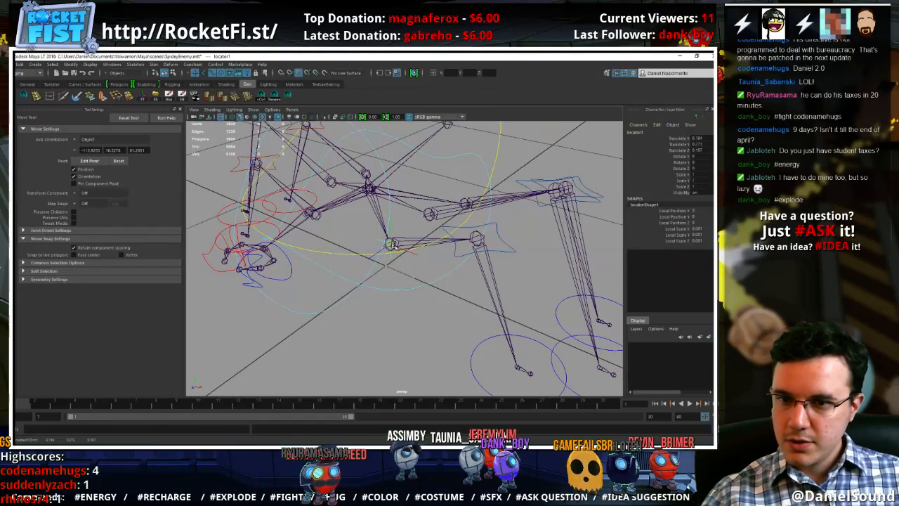
pyautogui.keyDown('alt'); pyautogui.moveTo(404, 270); pyautogui.dragTo(433, 259); pyautogui.keyUp('alt')
pyautogui.keyDown('alt'); pyautogui.moveTo(430, 278); pyautogui.dragTo(430, 285, button='middle'); pyautogui.keyUp('alt')
pyautogui.keyDown('alt'); pyautogui.moveTo(429, 285); pyautogui.dragTo(456, 243, button='right'); pyautogui.keyUp('alt')
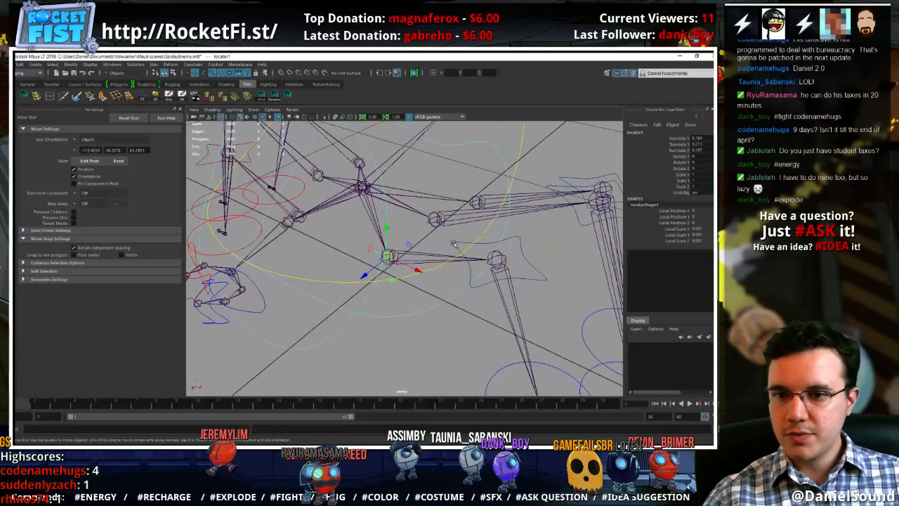
pyautogui.keyDown('alt'); pyautogui.moveTo(455, 243); pyautogui.dragTo(461, 254, button='middle'); pyautogui.keyUp('alt')
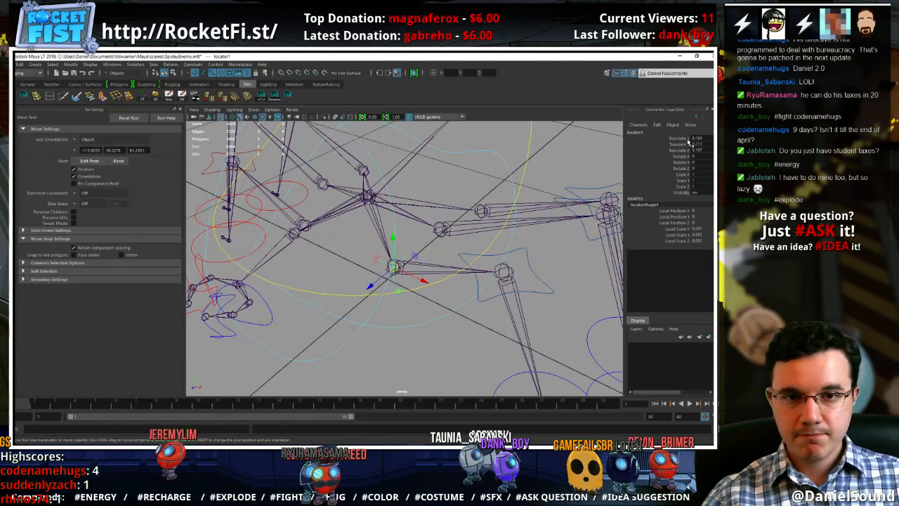
# Rename the locator as Left_Locator_LegFront
pyautogui.click(658, 132)
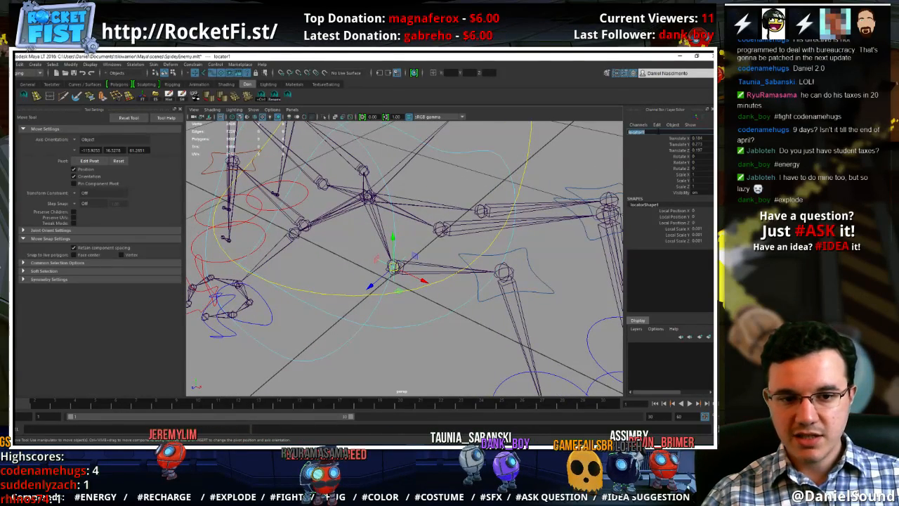
pyautogui.write('Left')
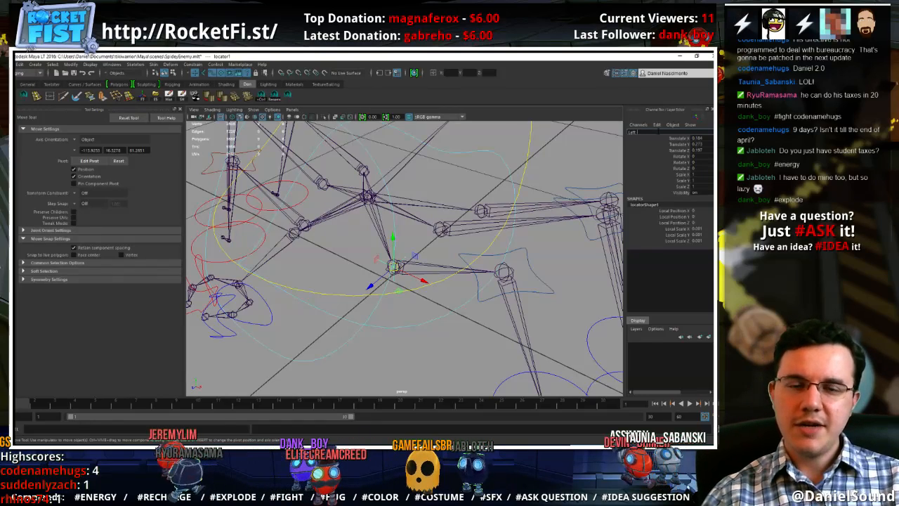
pyautogui.write(' Locator_LegFr')
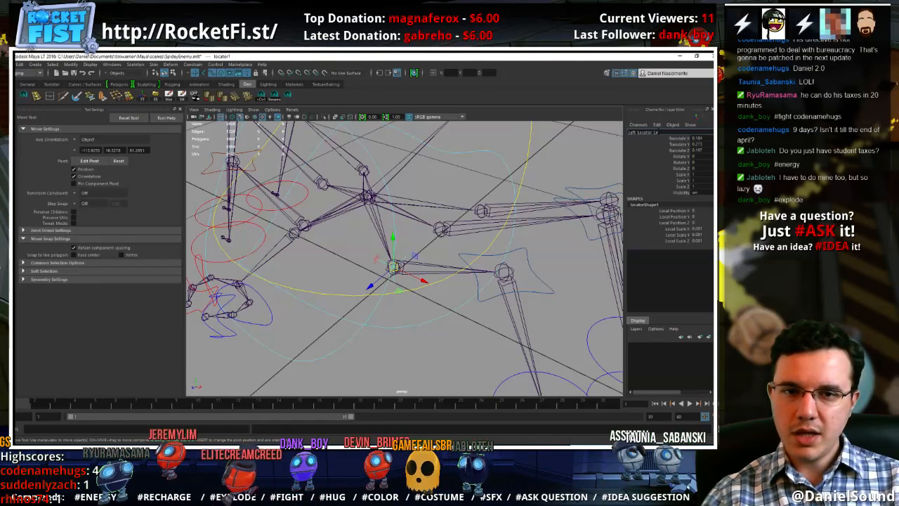
pyautogui.write('1')
pyautogui.press('Return')
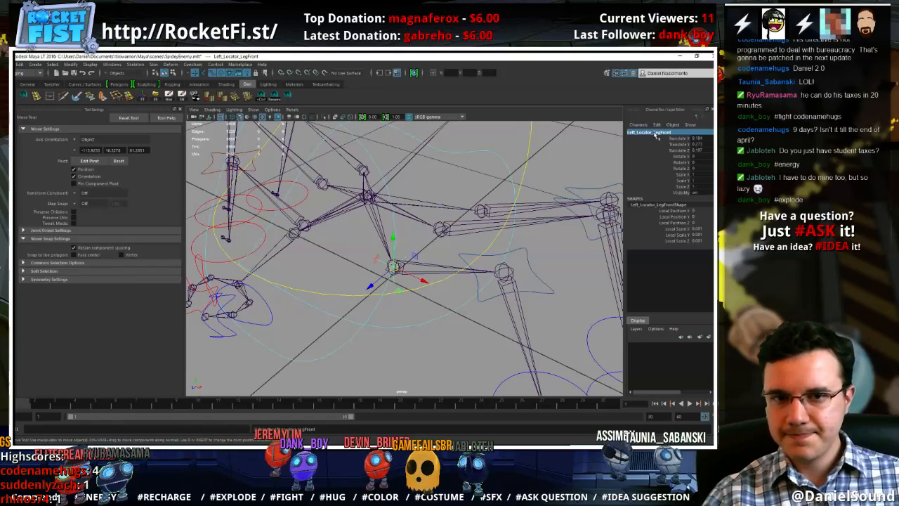
# Duplicate the left front leg locator, snap the copy onto the left middle leg's base joint, and name it Left_Locator_LegMid
pyautogui.moveTo(447, 238)
pyautogui.keyDown('alt'); pyautogui.mouseDown(button='middle')
pyautogui.moveTo(433, 247)
pyautogui.moveTo(429, 241)
pyautogui.mouseUp(button='middle'); pyautogui.keyUp('alt')
pyautogui.hotkey('ctrl', 'd')
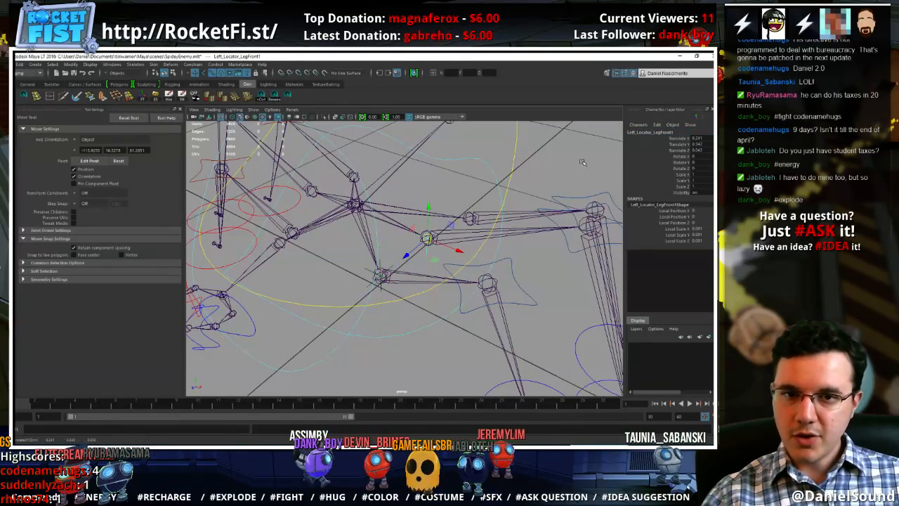
pyautogui.click(665, 132)
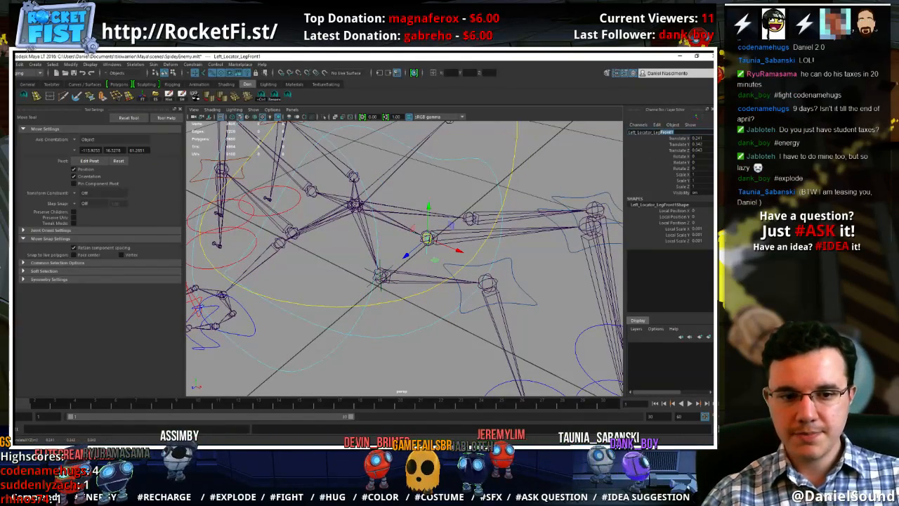
pyautogui.write('Left_Locator_LegMid')
pyautogui.press('Return')
# Duplicate the left middle leg locator, snap the copy onto the left back leg's base joint, and name it Left_Locator_LegBack
pyautogui.keyDown('alt'); pyautogui.moveTo(507, 184); pyautogui.dragTo(480, 219, button='middle'); pyautogui.keyUp('alt')
pyautogui.hotkey('ctrl', 'd')
pyautogui.press('v')
pyautogui.moveTo(456, 248); pyautogui.dragTo(453, 255, button='middle')
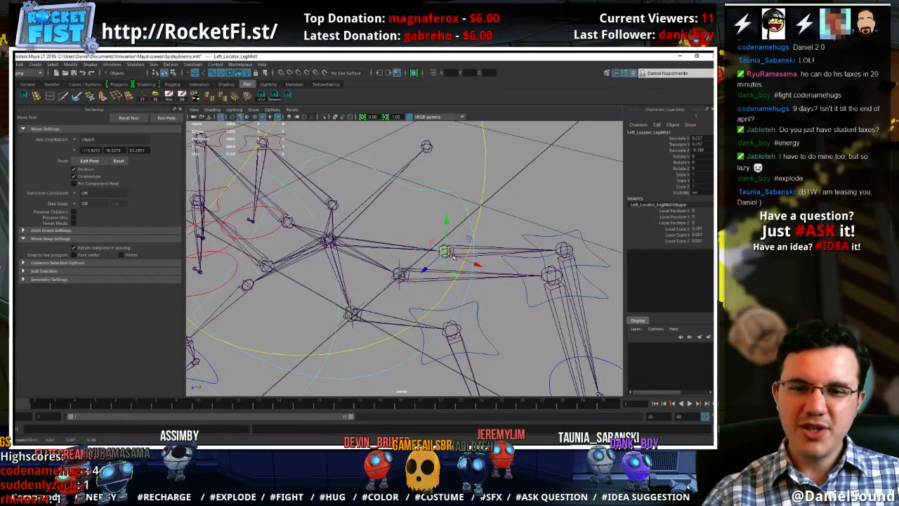
pyautogui.click(660, 132)
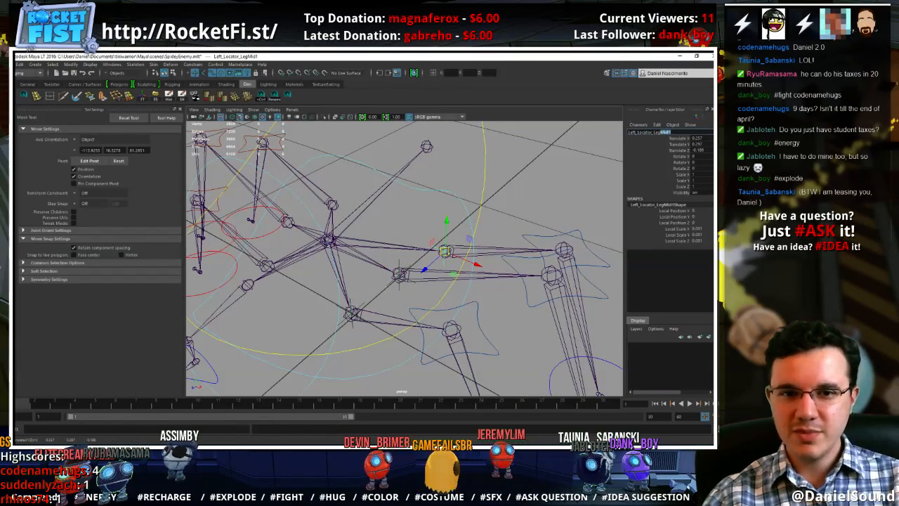
pyautogui.write('Back')
pyautogui.press('Return')
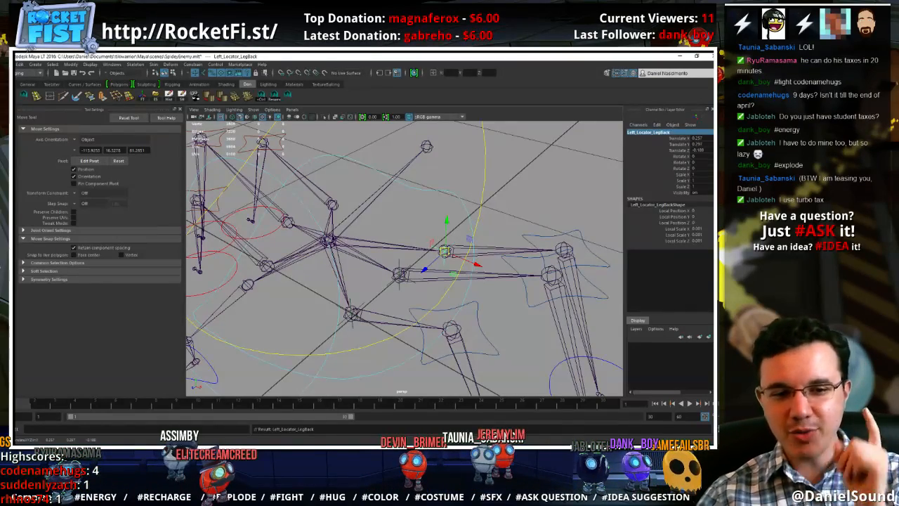
# Duplicate the left back leg locator, snap the copy onto the right back leg's base joint, and name it Right_Locator_LegBack
pyautogui.keyDown('alt'); pyautogui.moveTo(402, 290); pyautogui.dragTo(418, 270); pyautogui.keyUp('alt')
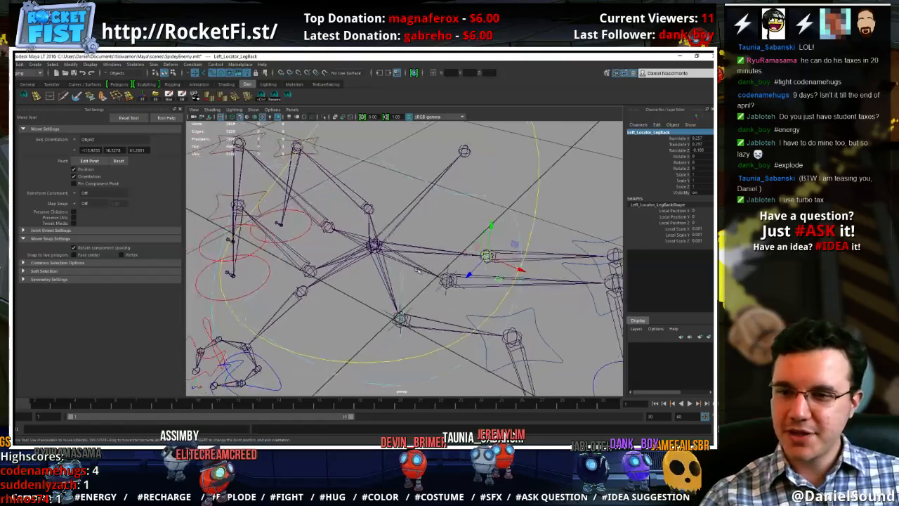
pyautogui.click(366, 210)
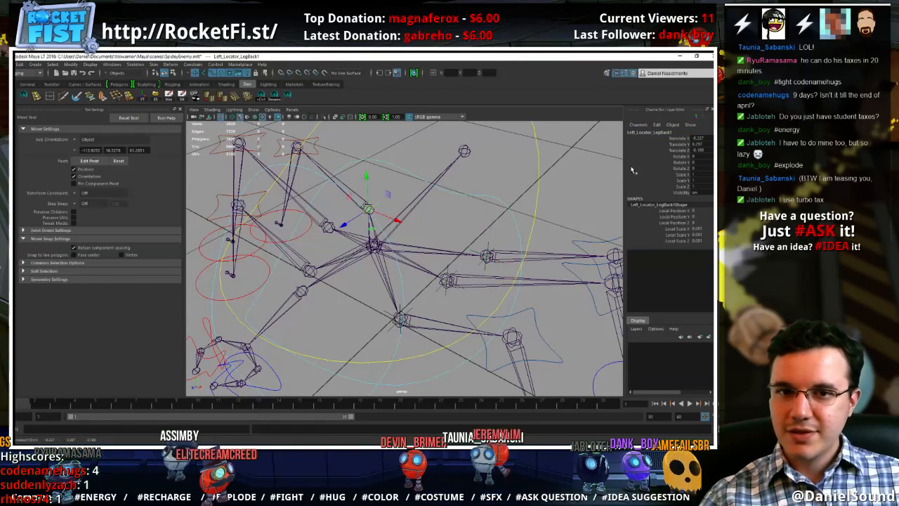
pyautogui.click(646, 132)
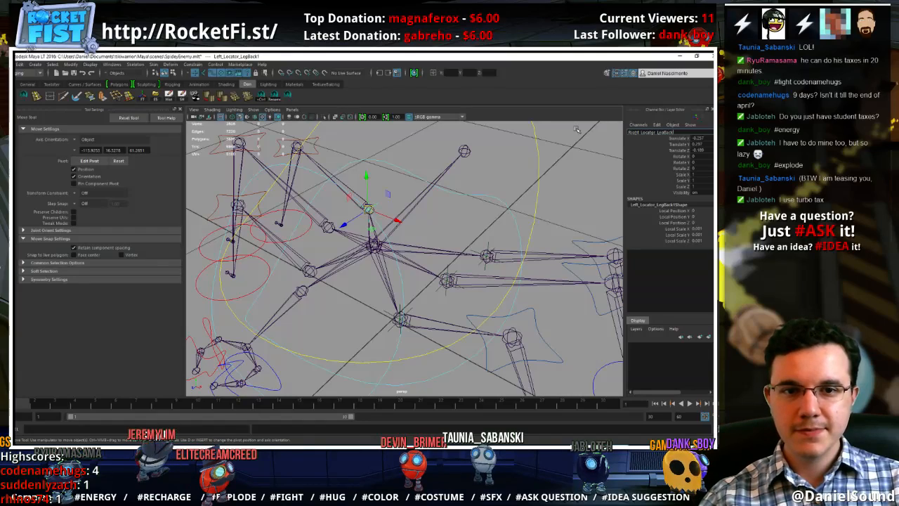
pyautogui.press('Return')
# Duplicate the right back leg locator, snap the copy onto the right middle leg's base joint, and name it Right_Locator_LegMid
pyautogui.keyDown('alt'); pyautogui.moveTo(355, 282); pyautogui.dragTo(375, 279, button='middle'); pyautogui.keyUp('alt')
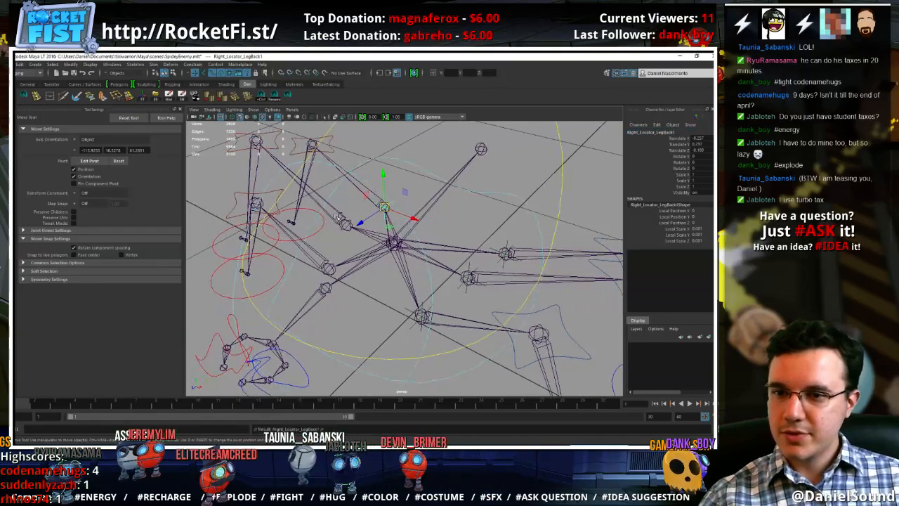
pyautogui.moveTo(339, 219); pyautogui.dragTo(344, 224, button='middle')
pyautogui.click(663, 133)
pyautogui.moveTo(664, 132); pyautogui.dragTo(689, 141)
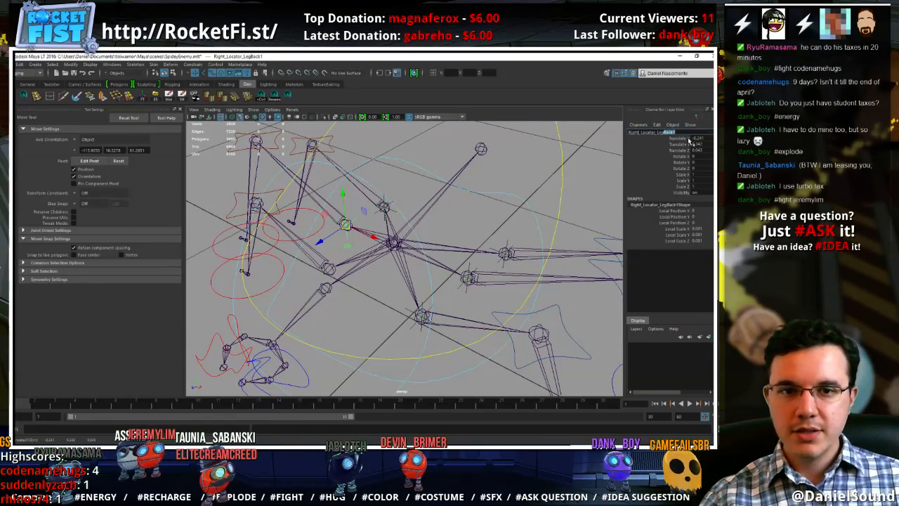
pyautogui.write('Mid')
pyautogui.press('Return')
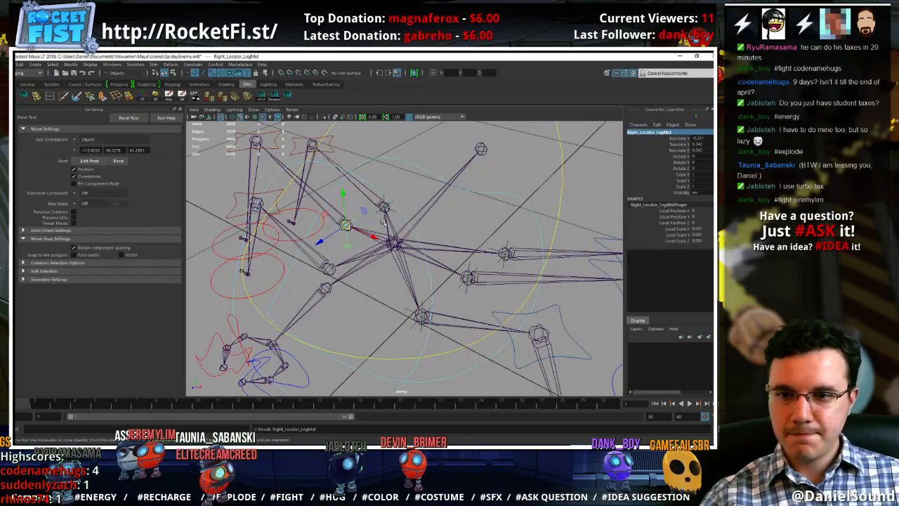
# Duplicate the right middle leg locator, snap the copy onto the right front leg's base joint, and name it Right_Locator_LegFront
pyautogui.keyDown('alt'); pyautogui.moveTo(388, 222); pyautogui.dragTo(410, 219, button='middle'); pyautogui.keyUp('alt')
pyautogui.hotkey('ctrl', 'd')
pyautogui.moveTo(362, 254); pyautogui.dragTo(352, 266, button='middle')
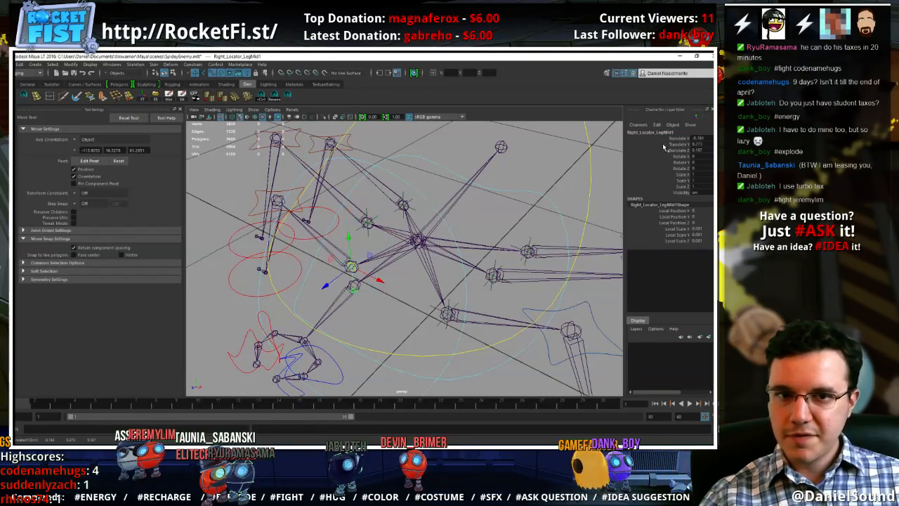
pyautogui.click(665, 132)
pyautogui.moveTo(663, 132); pyautogui.dragTo(685, 135)
pyautogui.write('Front')
pyautogui.press('Return')
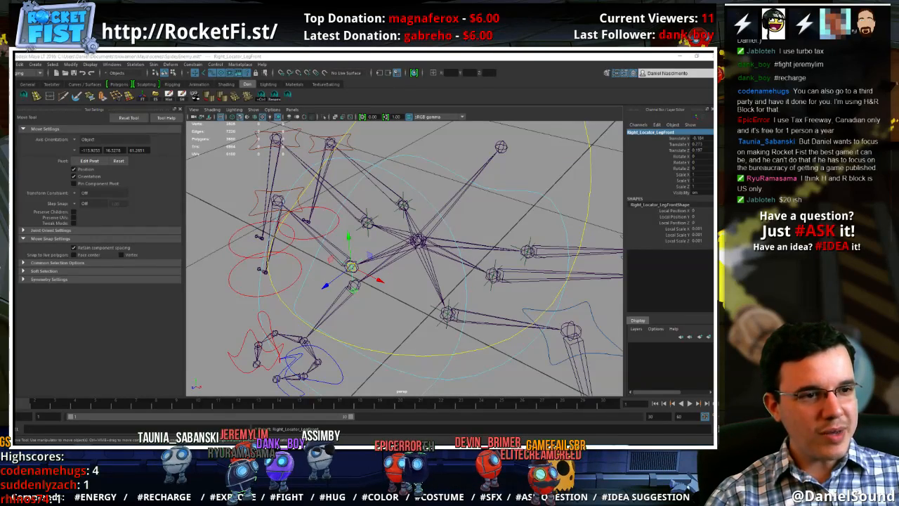
# Switch to the web browser showing the TaxFreeway site and search the web for turbotax
pyautogui.moveTo(712, 110); pyautogui.dragTo(302, 100)
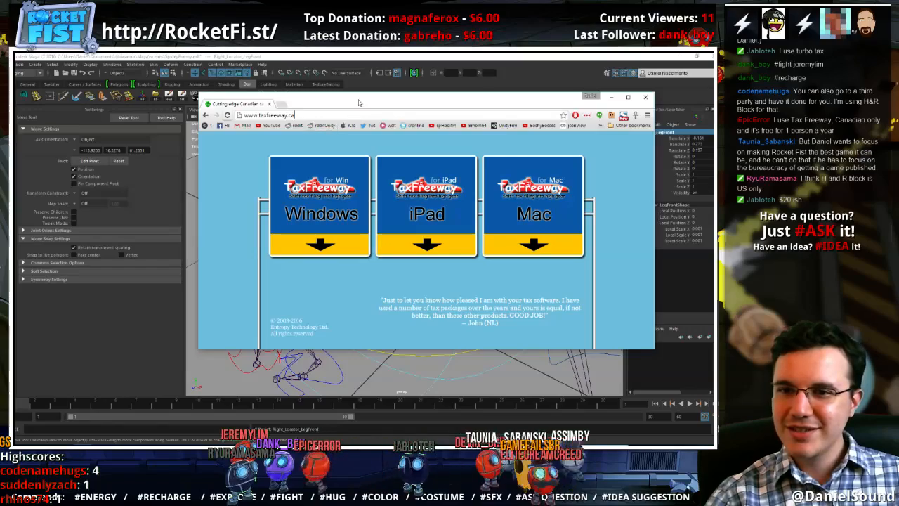
pyautogui.moveTo(359, 100); pyautogui.dragTo(366, 53)
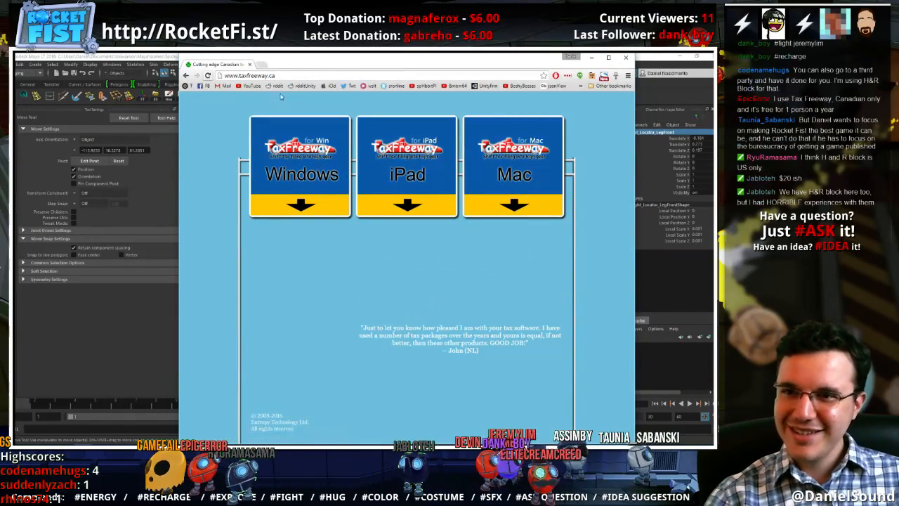
pyautogui.click(296, 76)
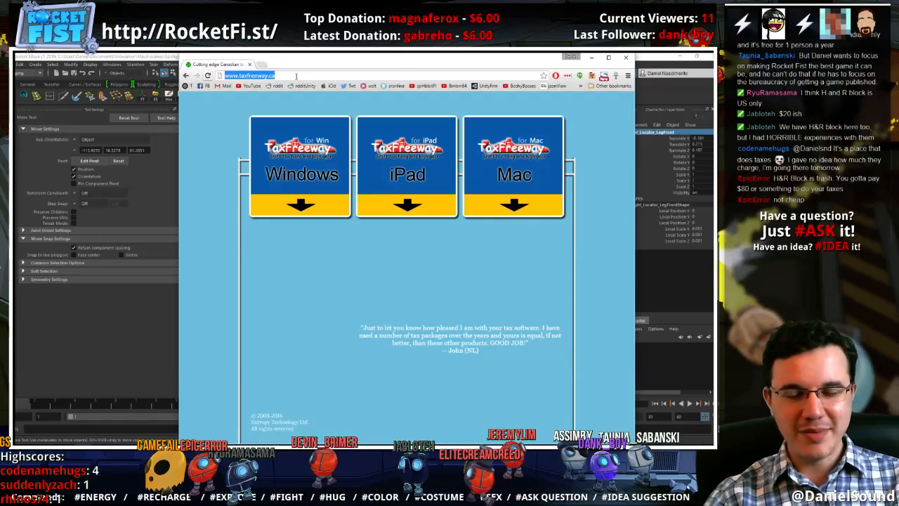
pyautogui.write('turbo')
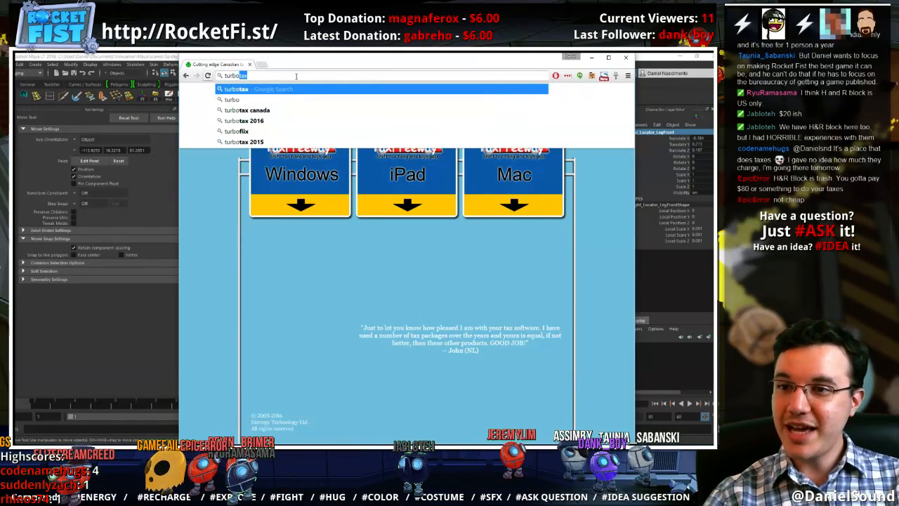
pyautogui.press('Return')
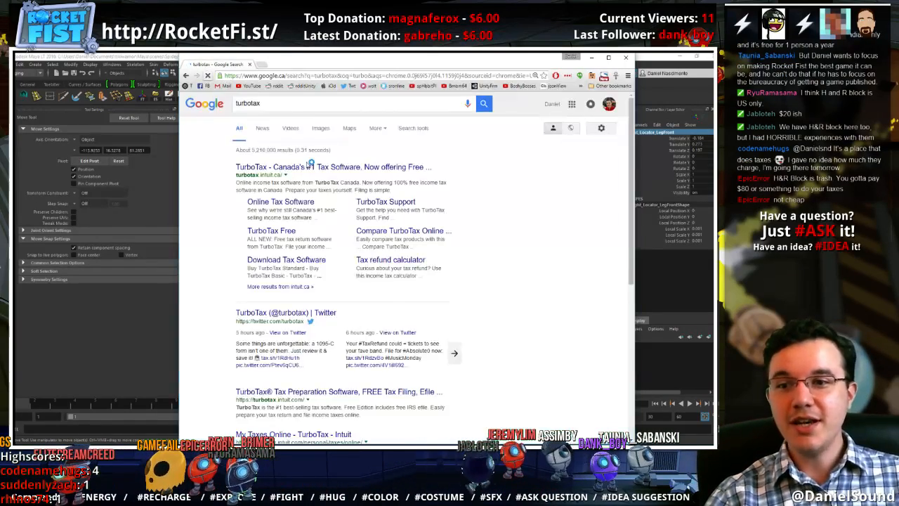
# Open the TurboTax Canada site from the search results, look through its home page, and close the browser
pyautogui.click(337, 166)
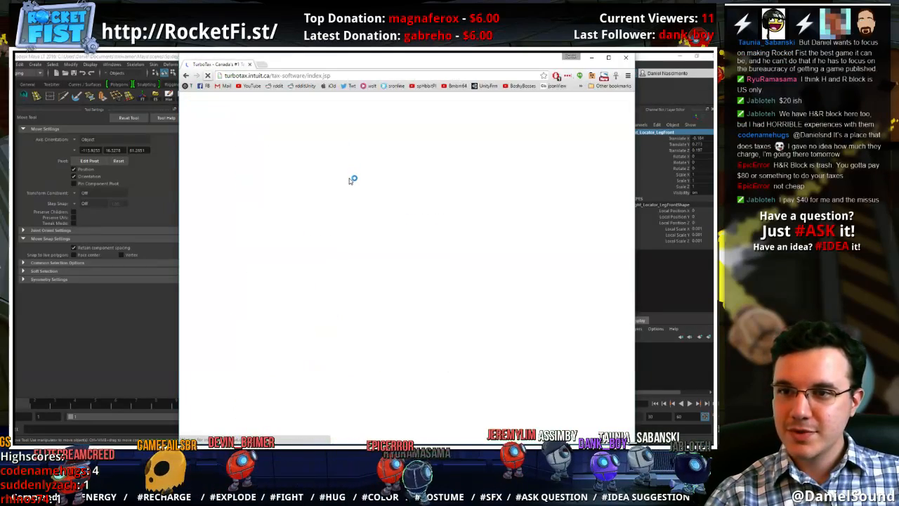
pyautogui.scroll(-10, 309, 211)
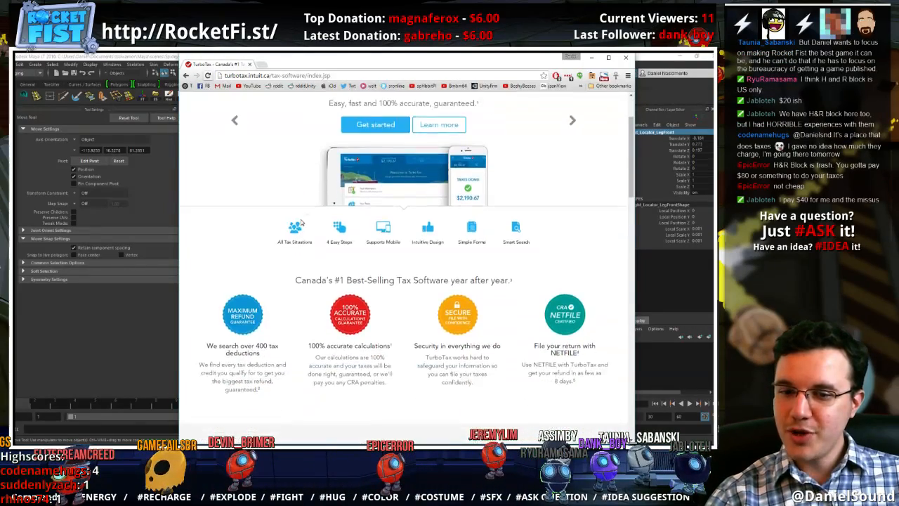
pyautogui.scroll(-7, 295, 210)
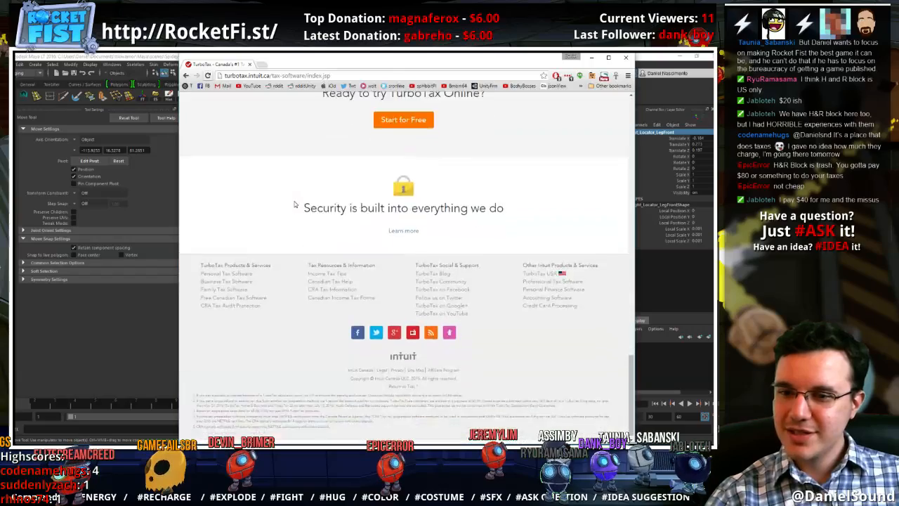
pyautogui.scroll(12, 295, 204)
pyautogui.scroll(3, 290, 202)
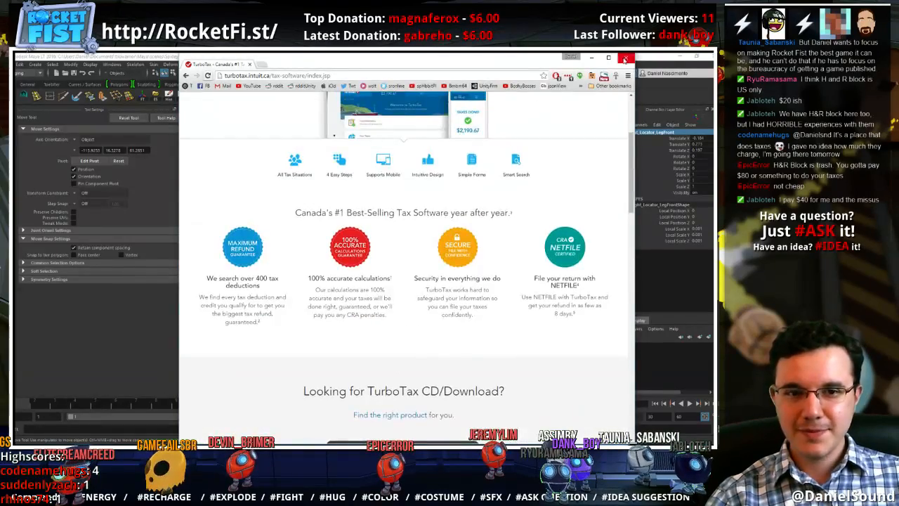
pyautogui.click(624, 59)
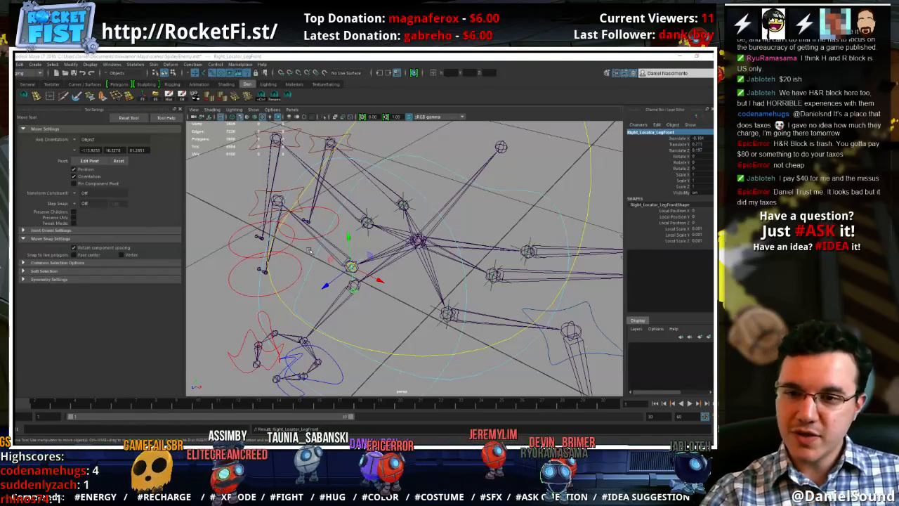
# Select the right middle and back leg locators in turn to check them, clear the selection, and save the scene
pyautogui.keyDown('alt'); pyautogui.moveTo(380, 269); pyautogui.dragTo(421, 273); pyautogui.keyUp('alt')
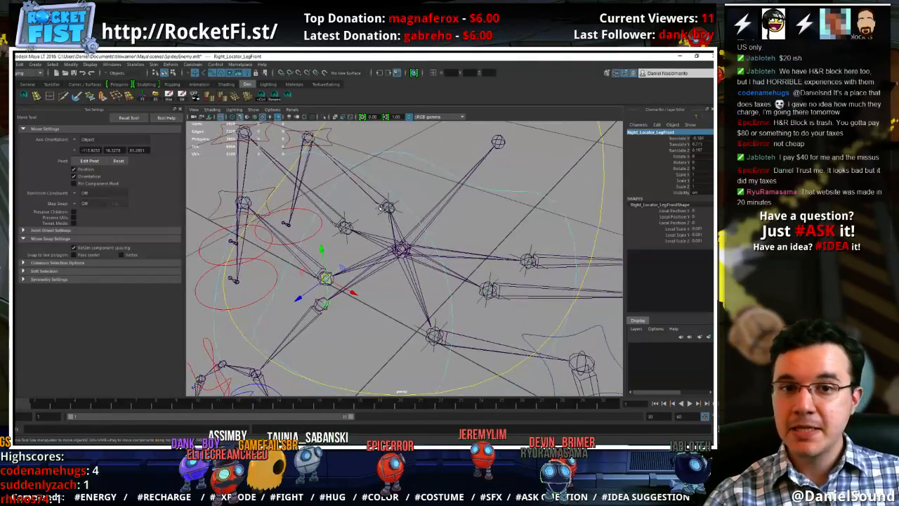
pyautogui.click(361, 222)
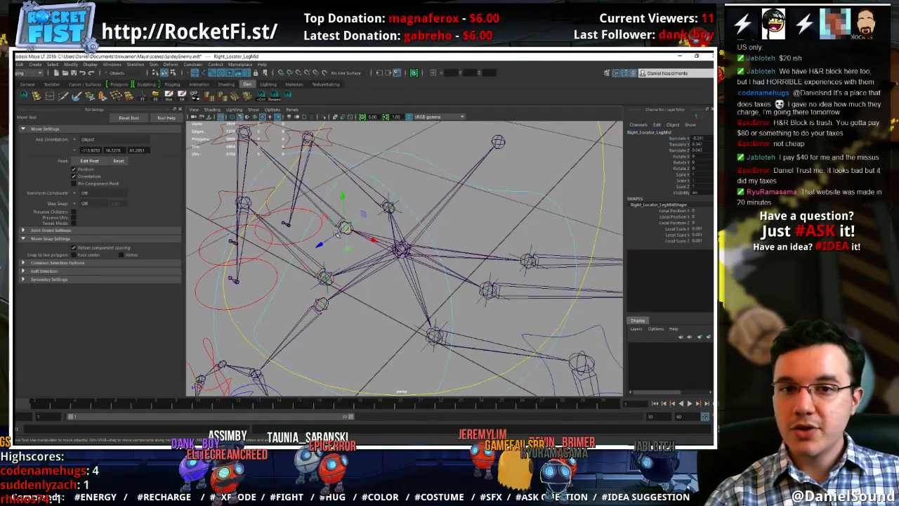
pyautogui.click(388, 207)
pyautogui.click(465, 213)
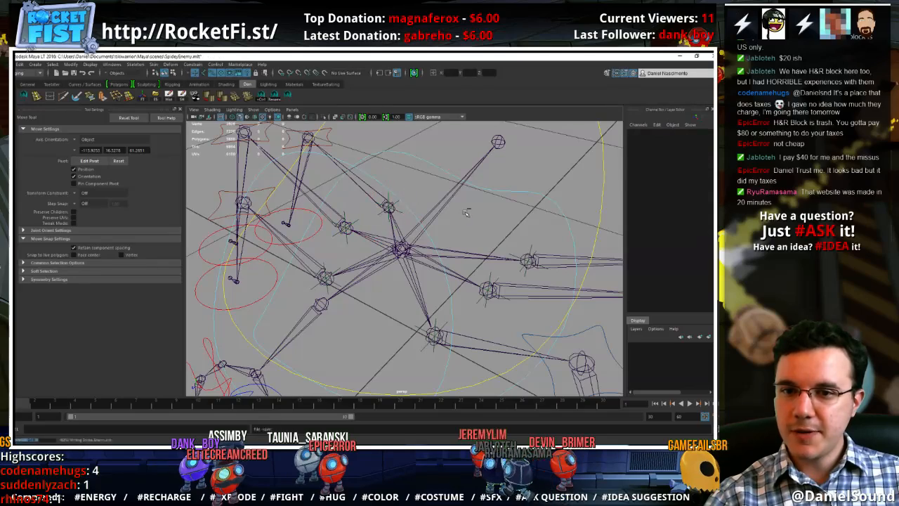
# Open the Outliner and delete the leftover COGCON_GRP group
pyautogui.click(112, 64)
pyautogui.click(122, 131)
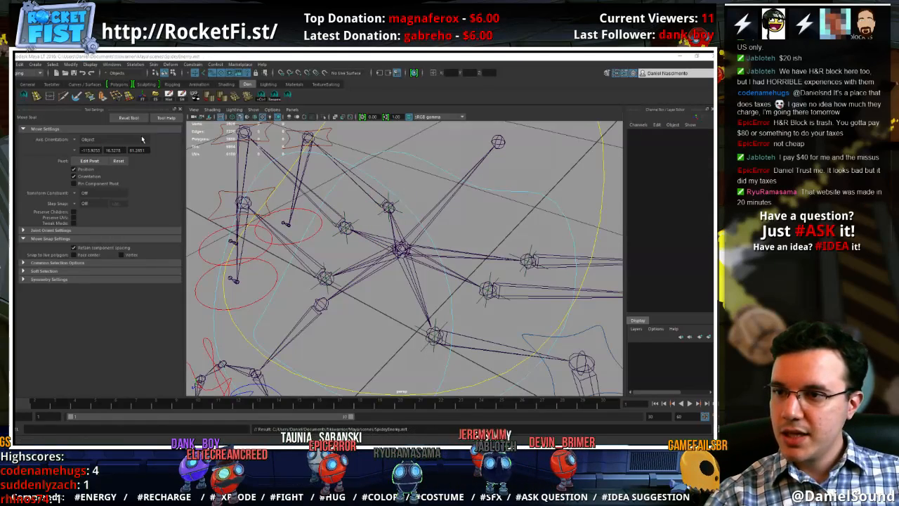
pyautogui.moveTo(455, 116); pyautogui.dragTo(172, 53)
pyautogui.click(153, 244)
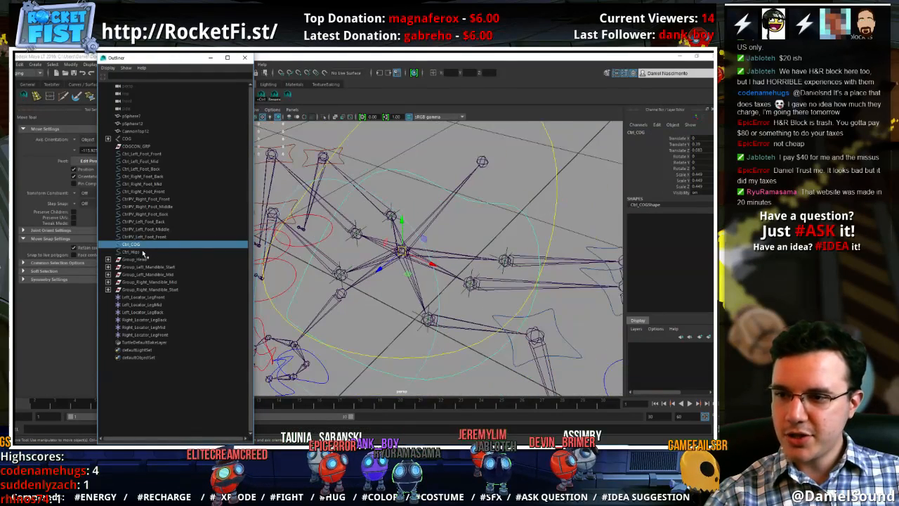
pyautogui.click(143, 252)
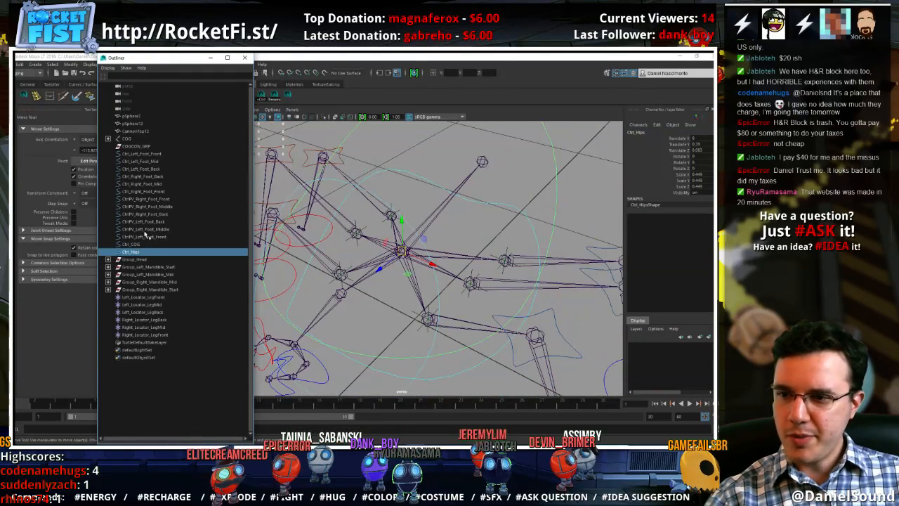
pyautogui.click(139, 140)
pyautogui.click(143, 146)
pyautogui.press('Delete')
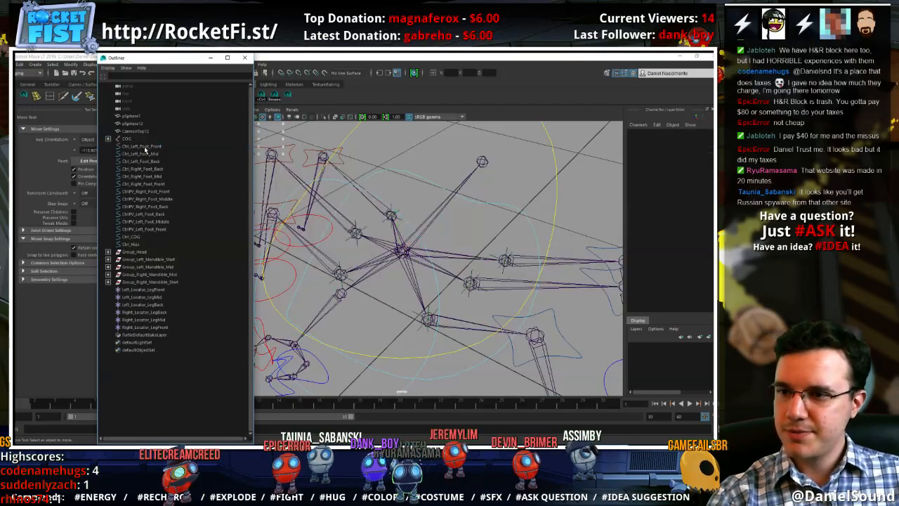
# Parent all foot and pole vector controls, Ctrl_Hips, and the head and mandible groups under Ctrl_COG
pyautogui.click(140, 282)
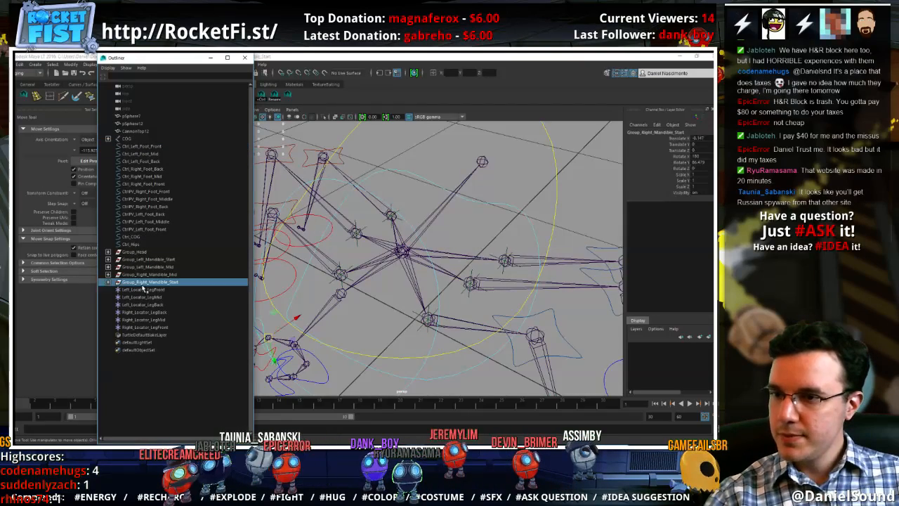
pyautogui.keyDown('shift'); pyautogui.click(141, 146); pyautogui.keyUp('shift')
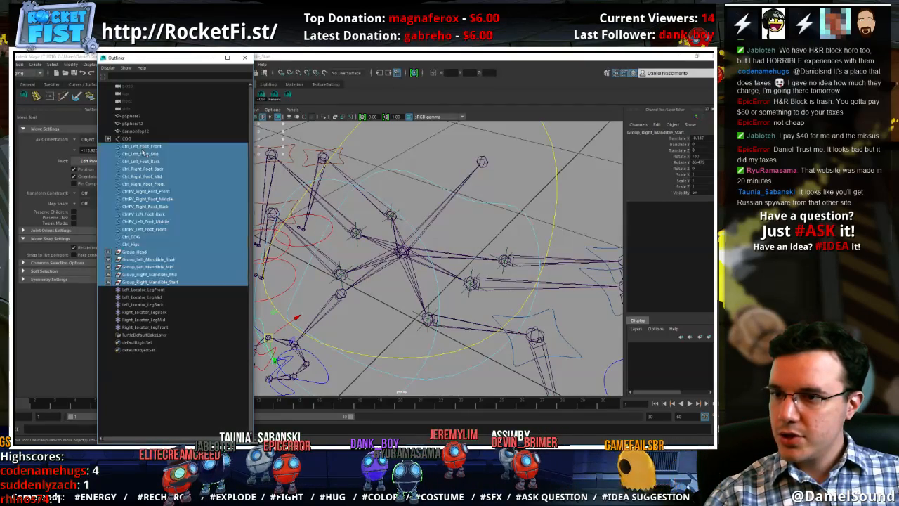
pyautogui.keyDown('ctrl'); pyautogui.click(134, 237); pyautogui.keyUp('ctrl')
pyautogui.keyDown('ctrl'); pyautogui.click(128, 237); pyautogui.keyUp('ctrl')
pyautogui.press('p')
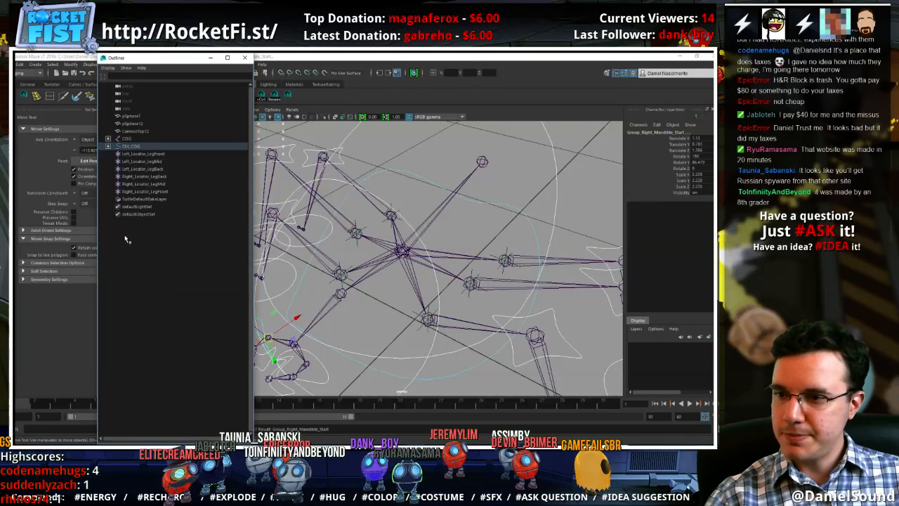
# Parent each of the six foot pole vector controls under the foot control of the same leg inside Ctrl_COG
pyautogui.click(108, 146)
pyautogui.click(147, 176)
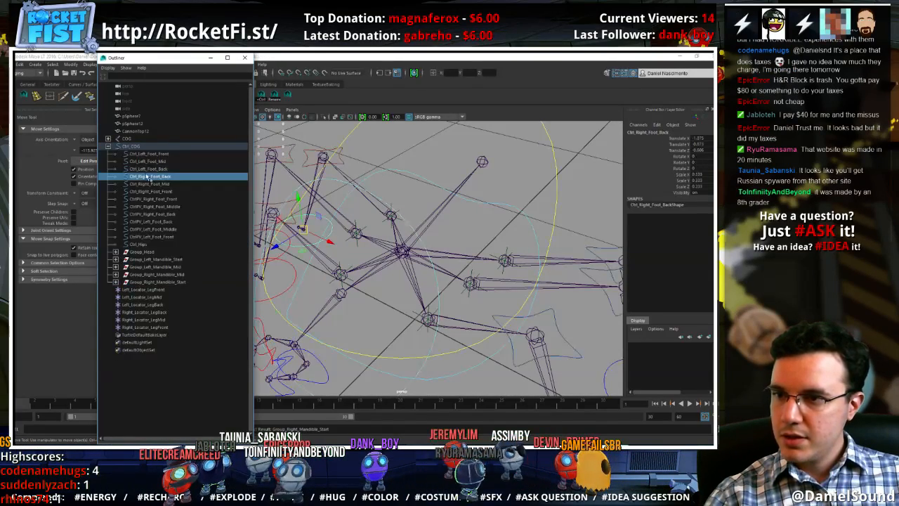
pyautogui.click(160, 154)
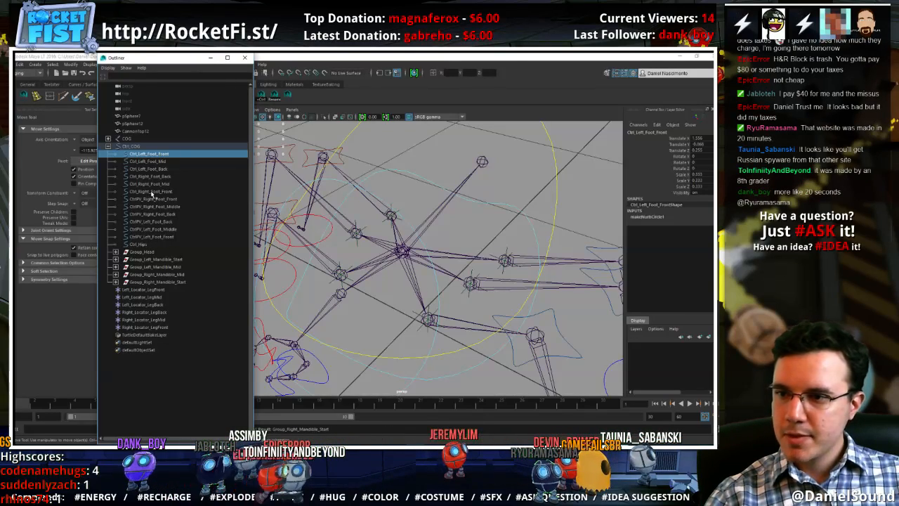
pyautogui.click(151, 200)
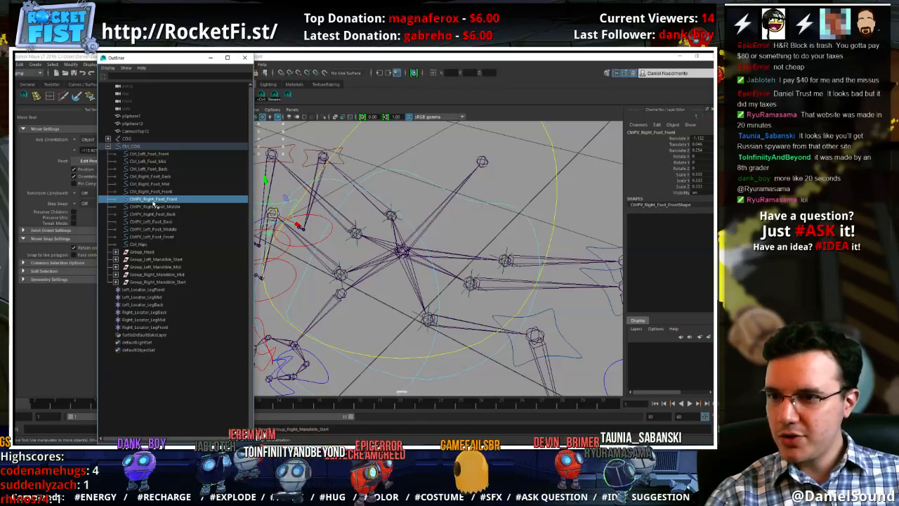
pyautogui.moveTo(167, 200); pyautogui.dragTo(170, 191, button='middle')
pyautogui.click(175, 200)
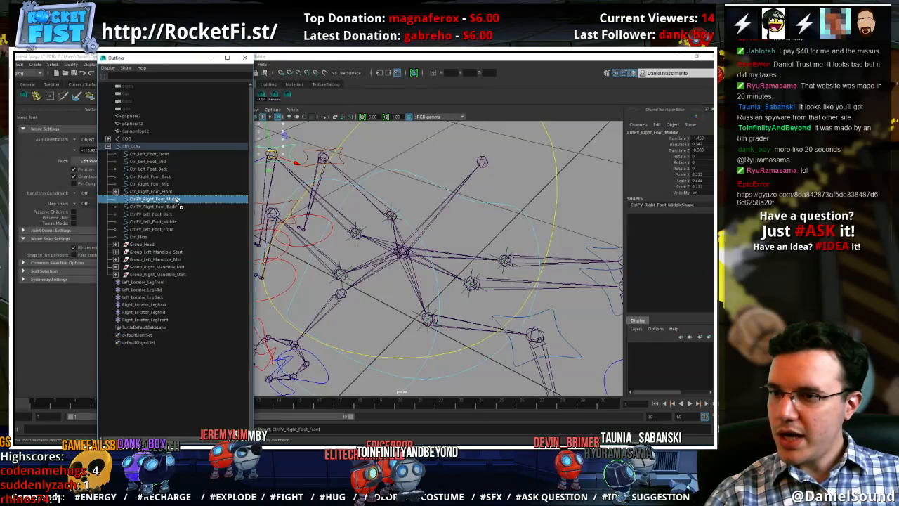
pyautogui.moveTo(179, 200); pyautogui.dragTo(172, 162, button='middle')
pyautogui.click(175, 200)
pyautogui.click(174, 200)
pyautogui.click(172, 200)
pyautogui.click(169, 200)
pyautogui.moveTo(172, 199); pyautogui.dragTo(164, 154, button='middle')
pyautogui.click(148, 201)
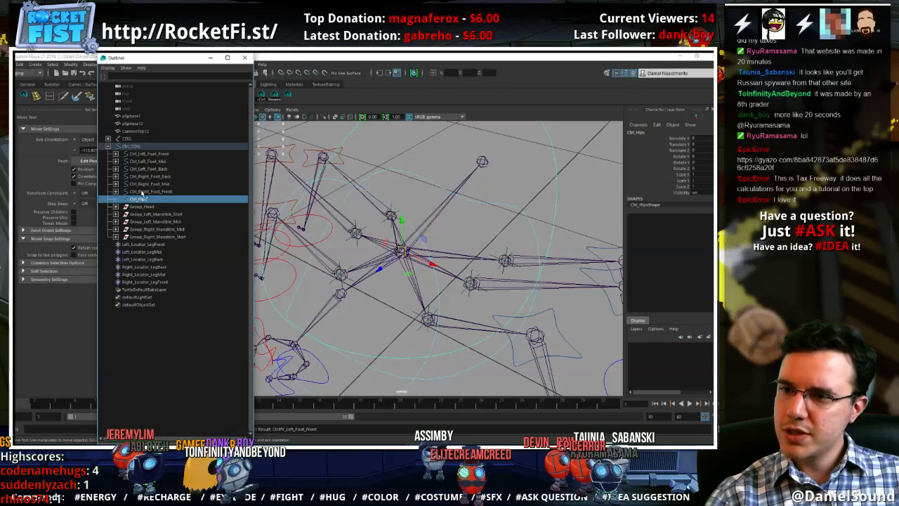
pyautogui.click(142, 192)
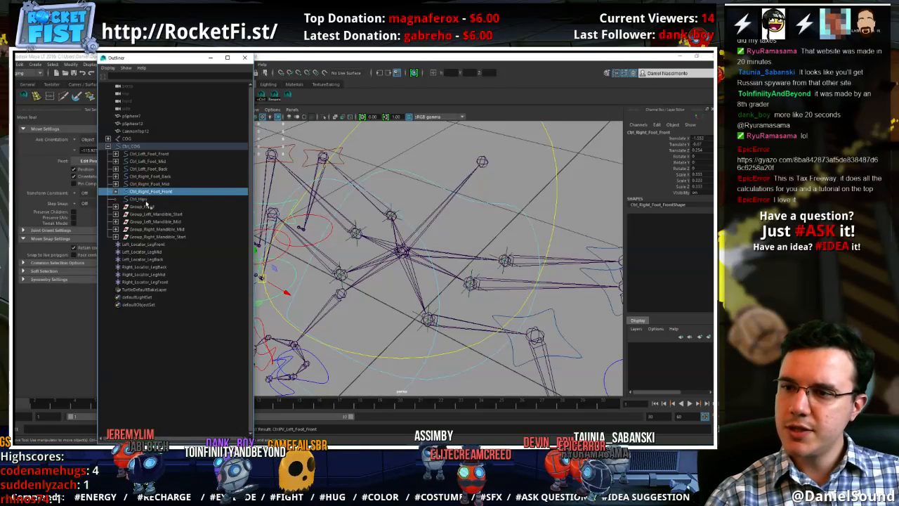
# Parent all six left and right leg locators under Ctrl_Hips and expand that control in the hierarchy
pyautogui.click(152, 244)
pyautogui.keyDown('shift'); pyautogui.click(158, 281); pyautogui.keyUp('shift')
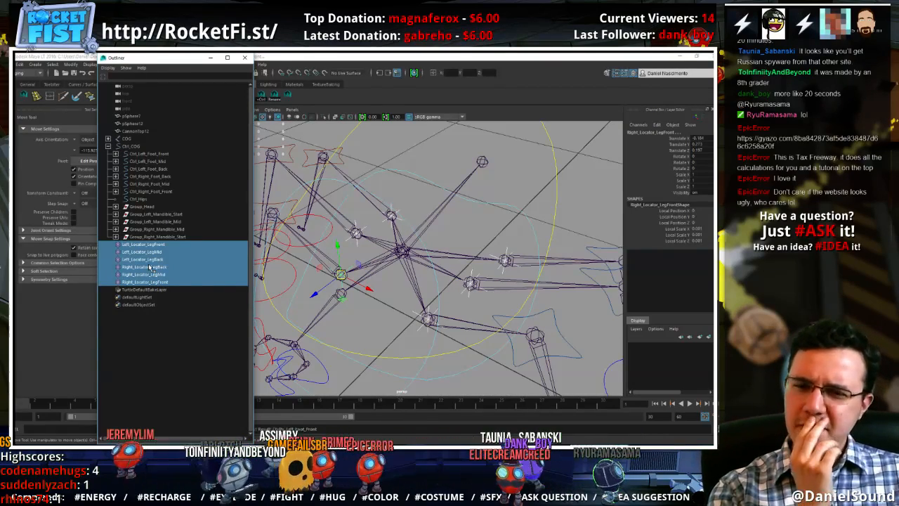
pyautogui.moveTo(143, 251); pyautogui.dragTo(140, 201, button='middle')
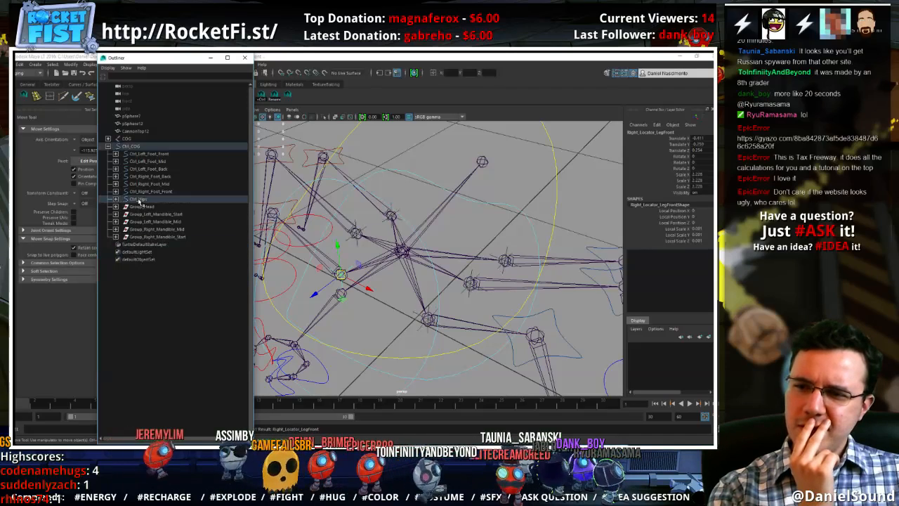
pyautogui.click(140, 201)
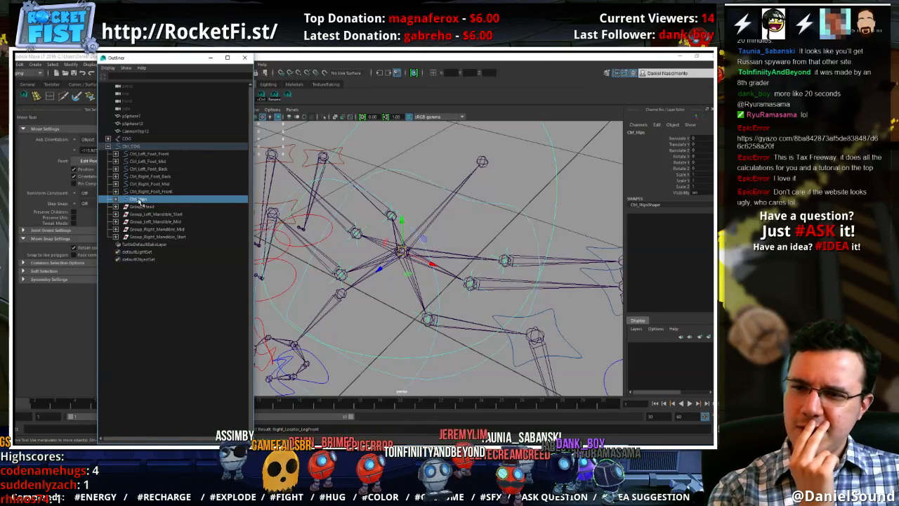
pyautogui.click(116, 200)
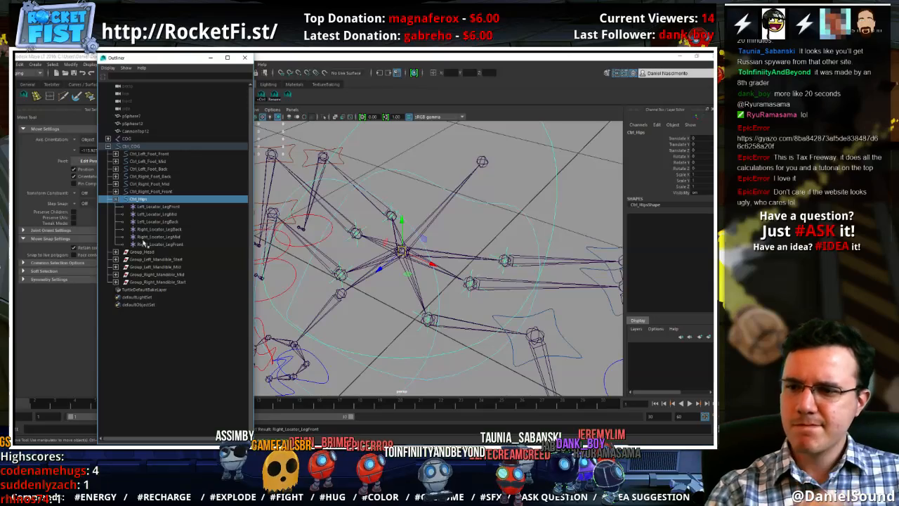
# Parent Group_Right_Mandible_Mid under Ctrl_Right_Mandible_Start
pyautogui.click(139, 260)
pyautogui.click(150, 282)
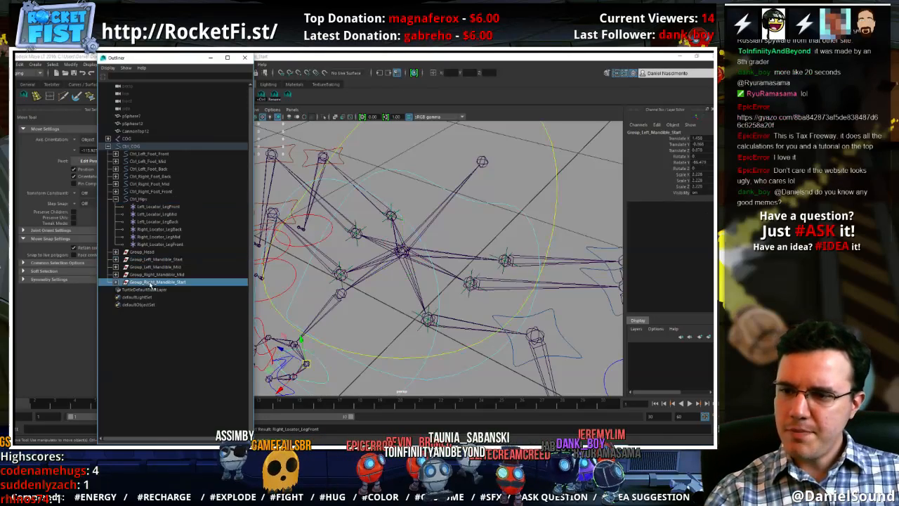
pyautogui.click(157, 275)
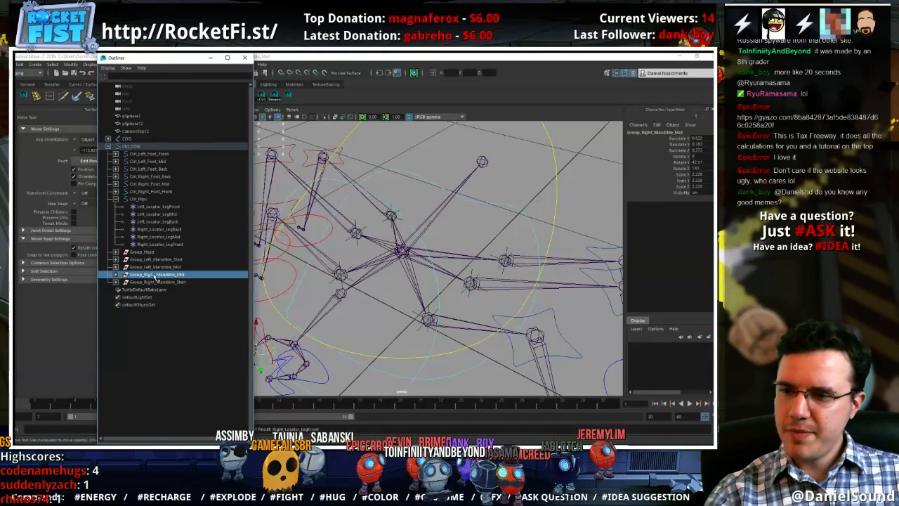
pyautogui.click(117, 283)
pyautogui.moveTo(141, 275); pyautogui.dragTo(155, 289, button='middle')
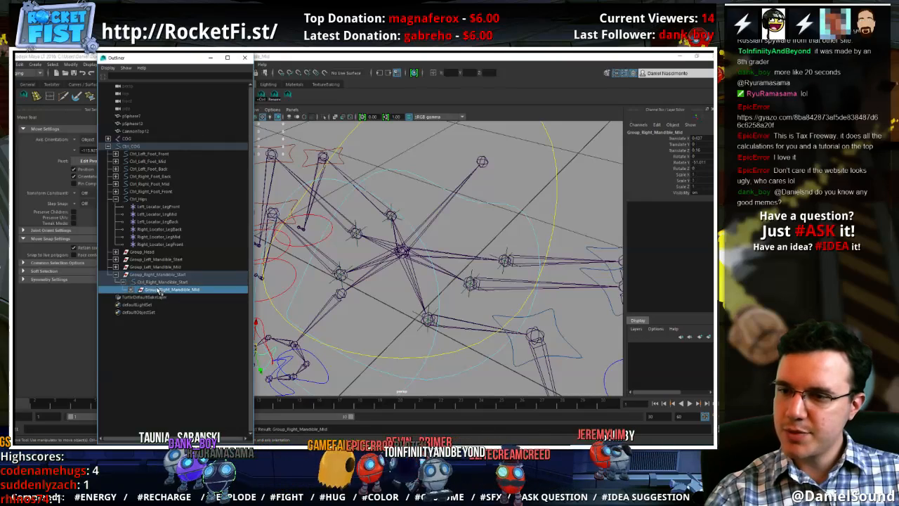
# Parent Group_Left_Mandible_Mid under Ctrl_Left_Mandible_Start
pyautogui.click(116, 260)
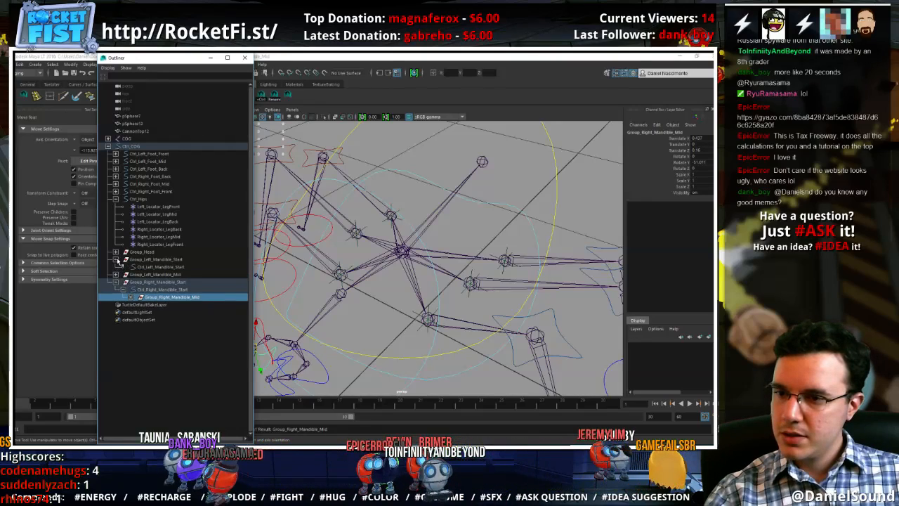
pyautogui.click(156, 274)
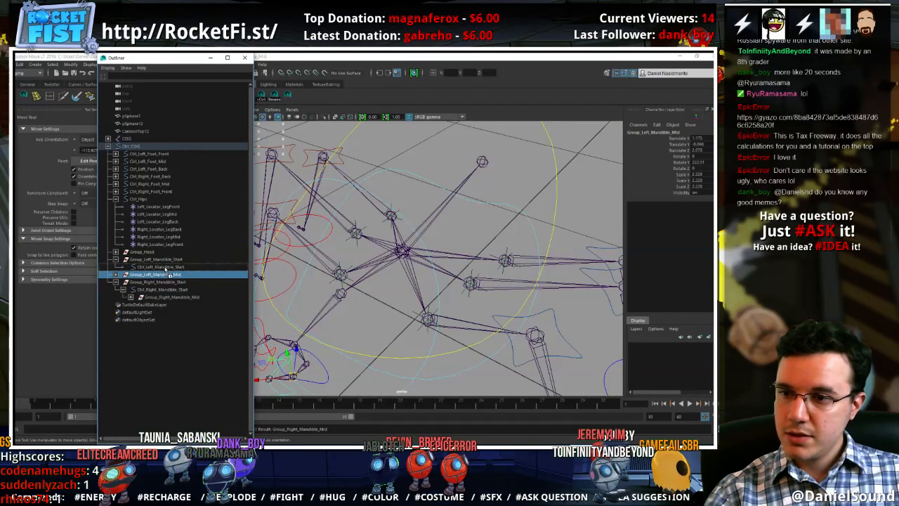
pyautogui.moveTo(166, 268); pyautogui.dragTo(164, 267, button='middle')
# Parent Group_Left_Mandible_Start and Group_Right_Mandible_Start under Ctrl_Head, and collapse the Group_Head and Ctrl_Hips branches
pyautogui.click(126, 273)
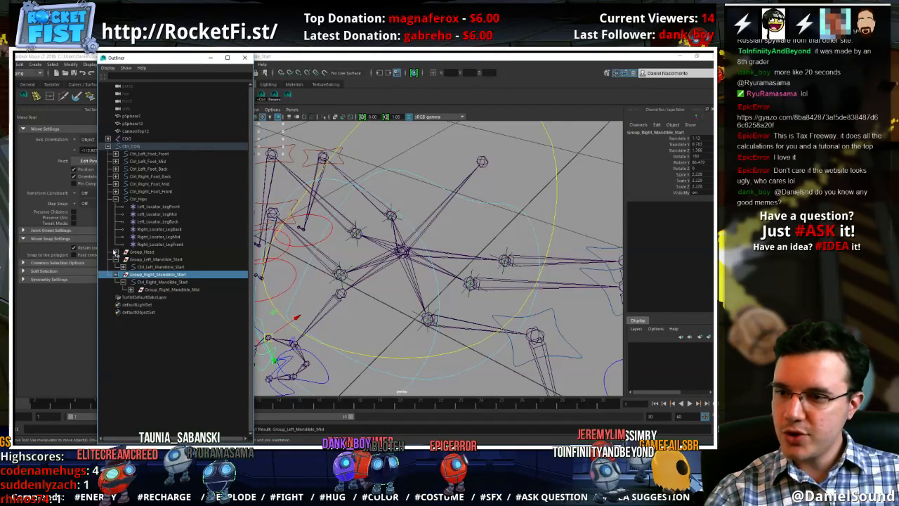
pyautogui.click(115, 252)
pyautogui.keyDown('ctrl'); pyautogui.click(137, 272); pyautogui.keyUp('ctrl')
pyautogui.moveTo(138, 271); pyautogui.dragTo(149, 260, button='middle')
pyautogui.click(124, 260)
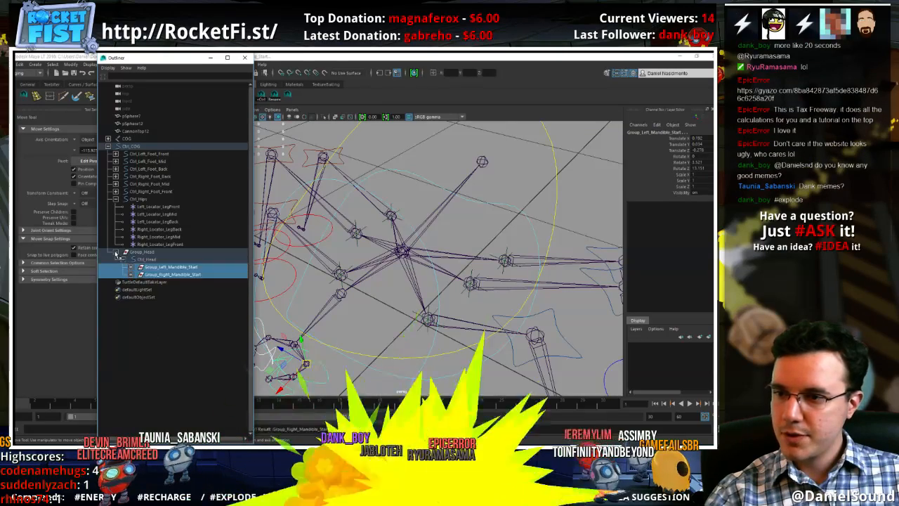
pyautogui.click(116, 253)
pyautogui.click(115, 199)
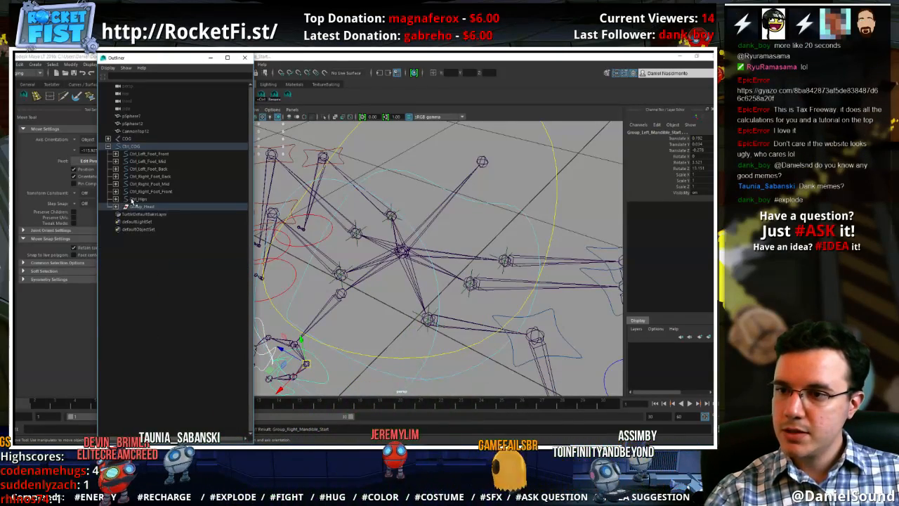
# Select Ctrl_Hips to inspect it around the leg base joints, clear the selection, and move the Outliner out of the way
pyautogui.click(134, 200)
pyautogui.keyDown('alt'); pyautogui.moveTo(381, 295); pyautogui.dragTo(464, 329); pyautogui.keyUp('alt')
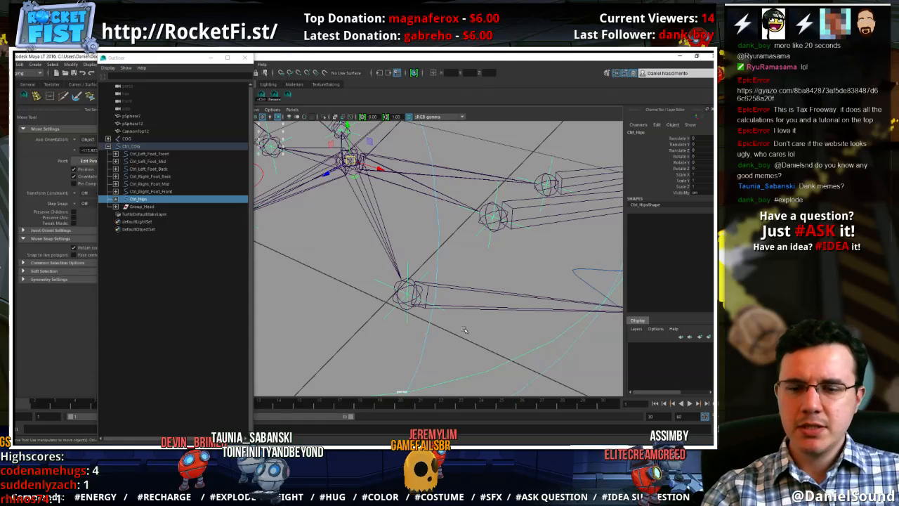
pyautogui.click(407, 321)
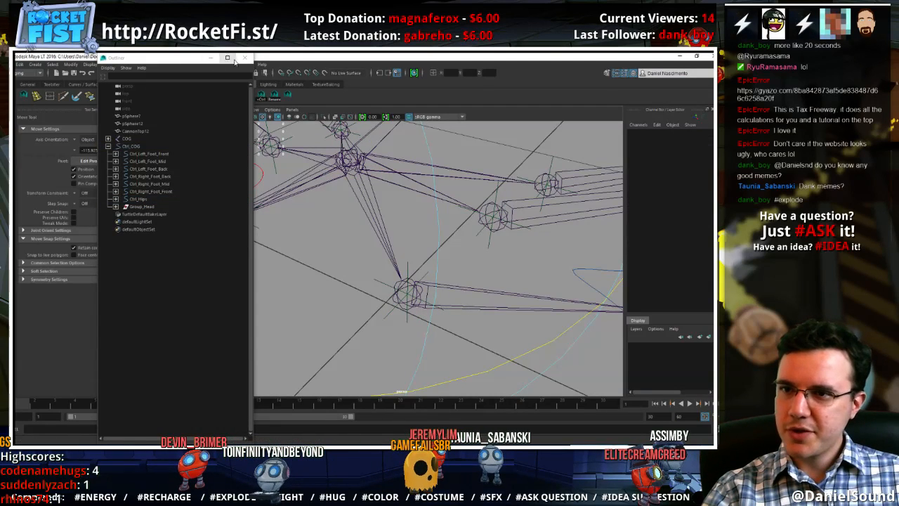
pyautogui.moveTo(140, 58); pyautogui.dragTo(99, 179)
pyautogui.moveTo(436, 292)
pyautogui.keyDown('alt'); pyautogui.mouseDown()
pyautogui.moveTo(331, 209)
pyautogui.moveTo(402, 227)
pyautogui.moveTo(370, 202)
pyautogui.moveTo(433, 281)
pyautogui.mouseUp(); pyautogui.keyUp('alt')
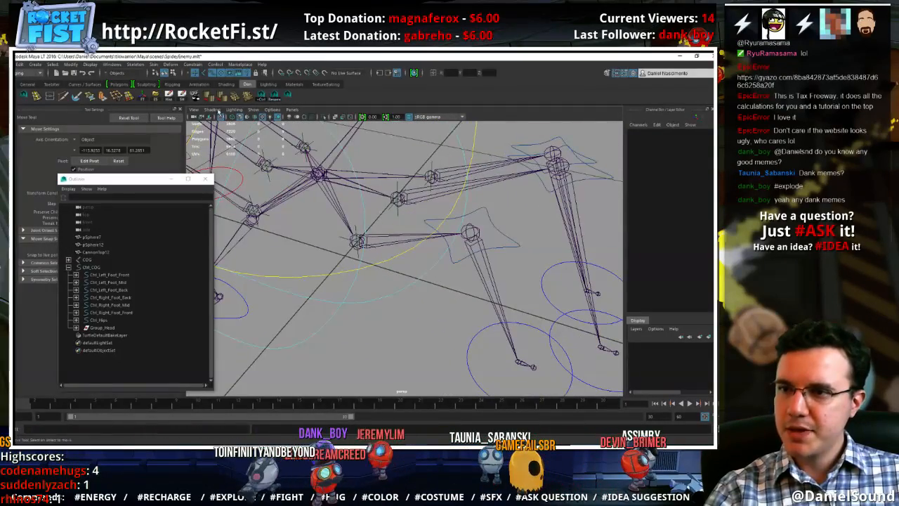
# Create an IK handle with the Rotate-Plane Solver from the left front leg's base joint to its ankle joint
pyautogui.click(154, 64)
pyautogui.moveTo(138, 64)
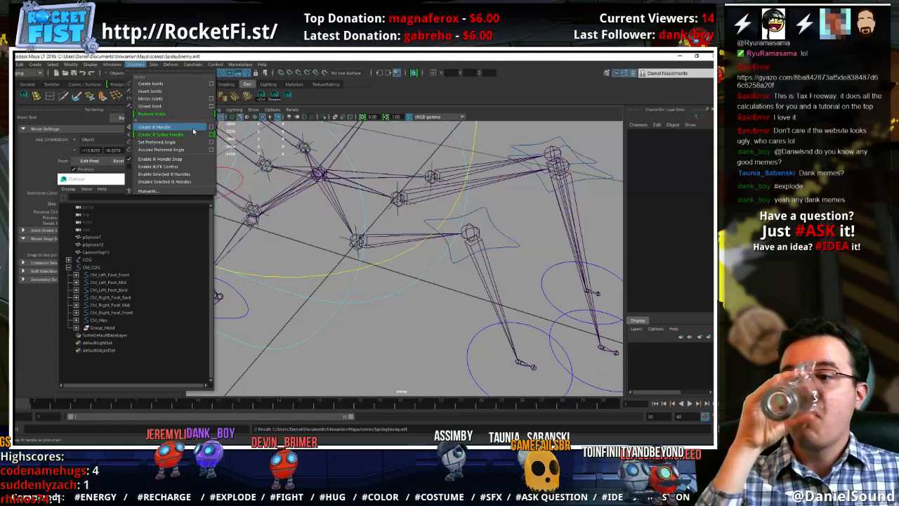
pyautogui.click(193, 131)
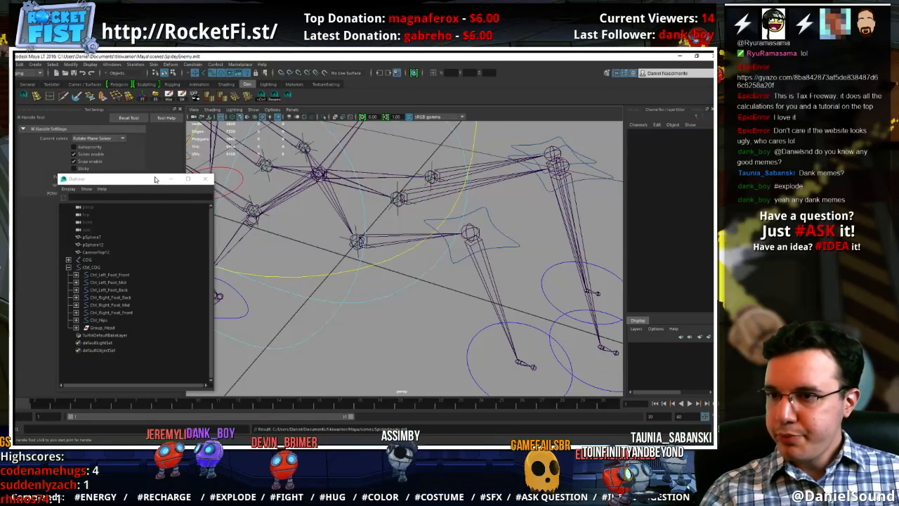
pyautogui.moveTo(157, 177); pyautogui.dragTo(112, 218)
pyautogui.click(98, 138)
pyautogui.click(99, 153)
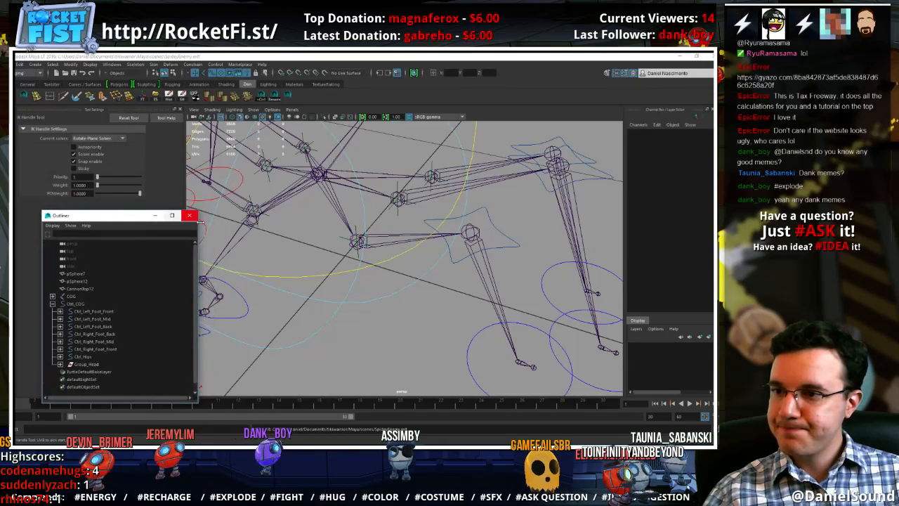
pyautogui.click(375, 236)
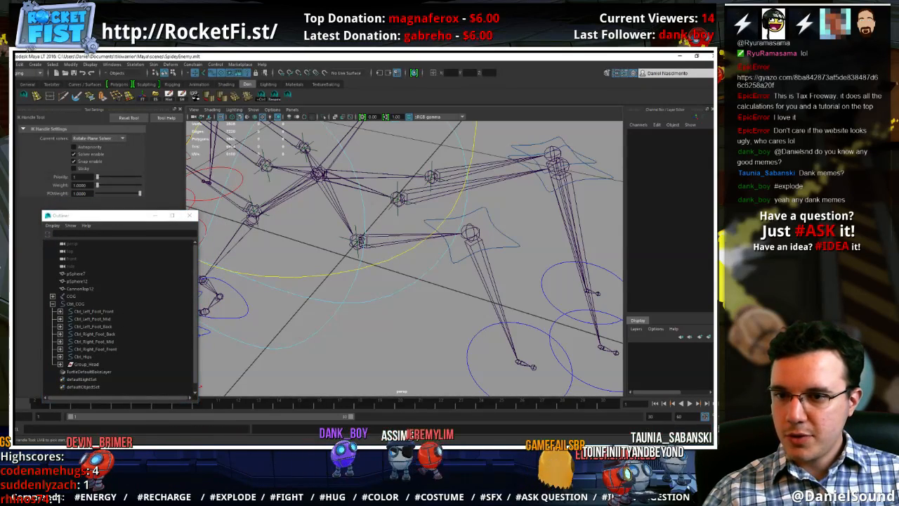
pyautogui.click(358, 240)
pyautogui.click(518, 363)
pyautogui.press('w')
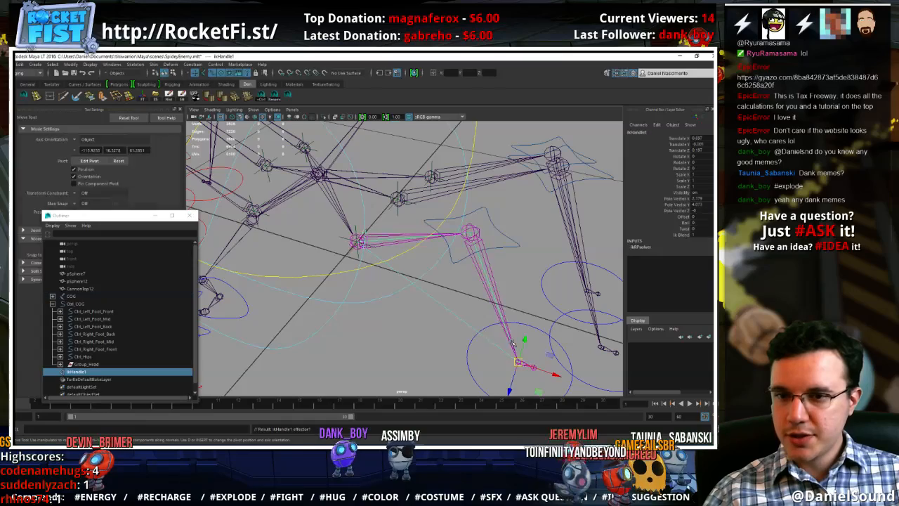
pyautogui.keyDown('alt'); pyautogui.moveTo(449, 330); pyautogui.dragTo(429, 336); pyautogui.keyUp('alt')
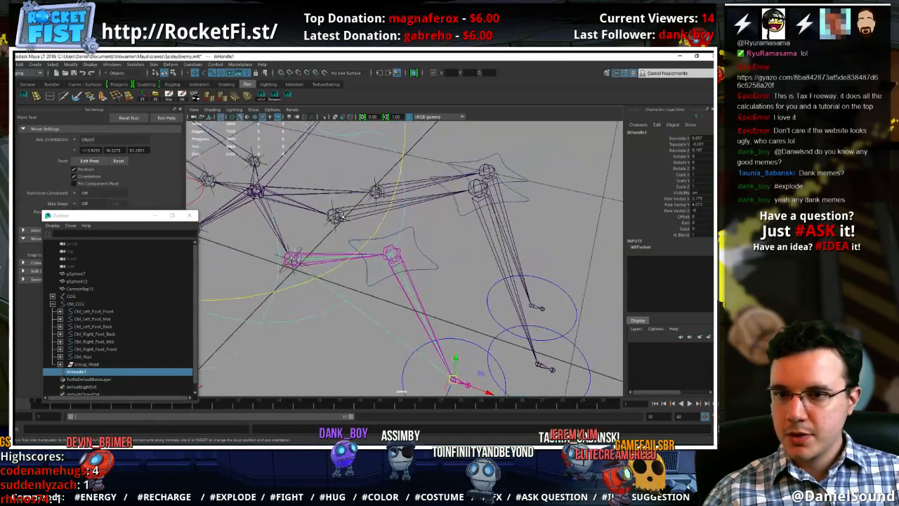
pyautogui.click(50, 97)
pyautogui.hotkey('ctrl', 'z')
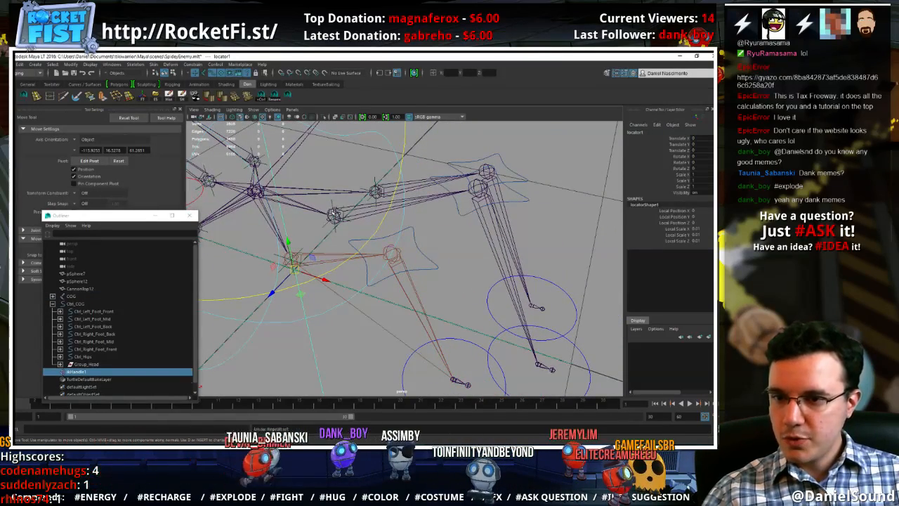
pyautogui.click(237, 234)
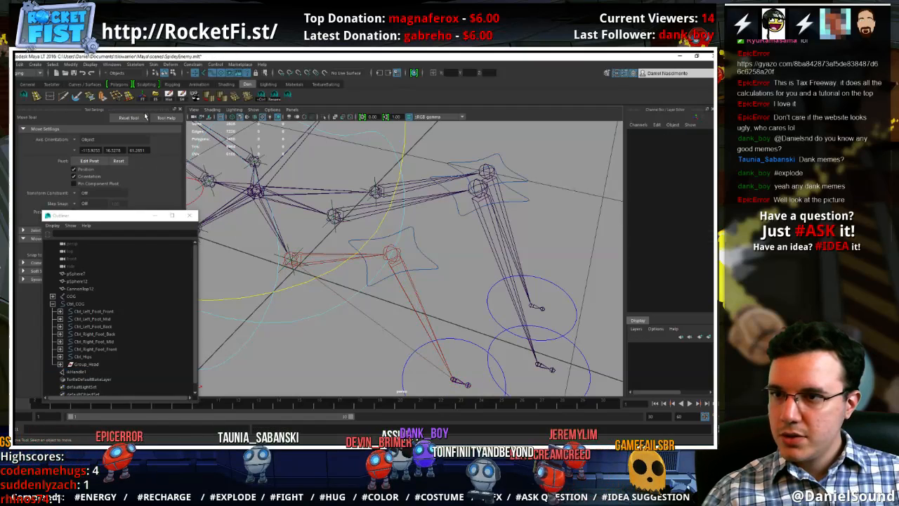
# Create an IK handle from the left middle leg's base joint to its ankle joint and clear the selection
pyautogui.click(172, 83)
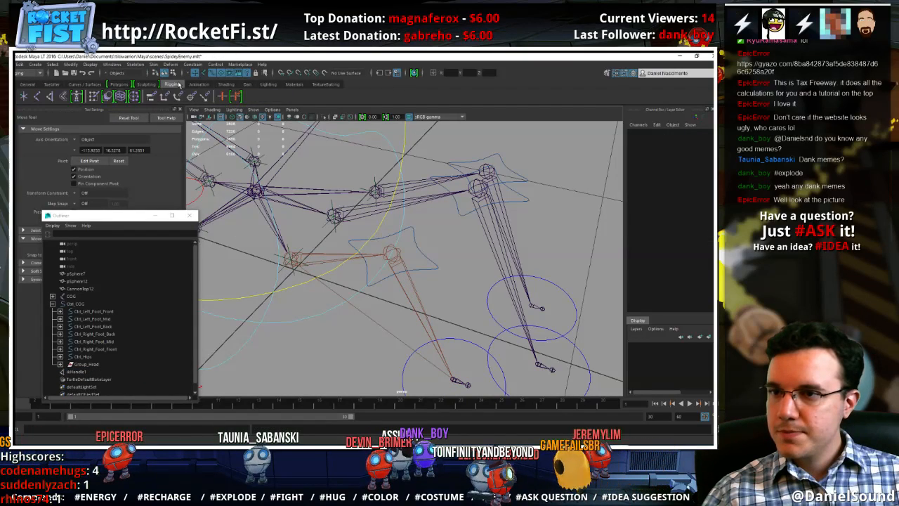
pyautogui.click(49, 97)
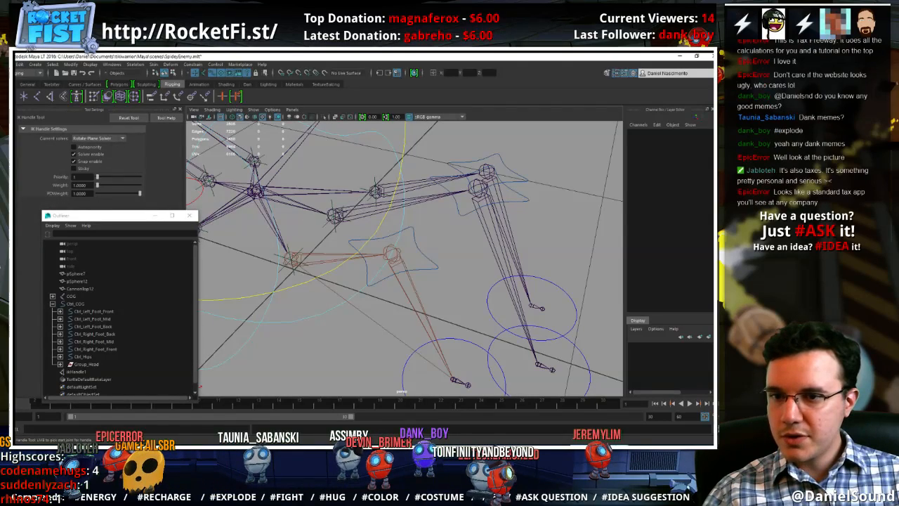
pyautogui.click(335, 214)
pyautogui.click(538, 365)
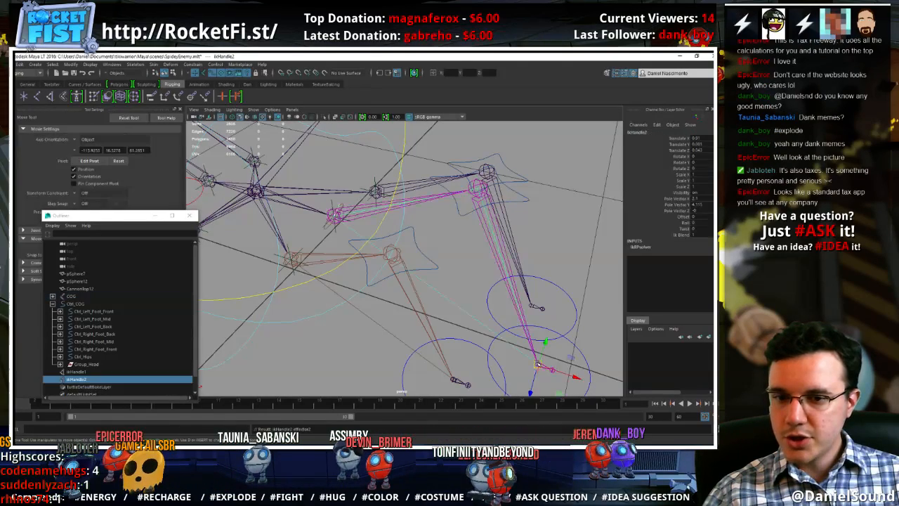
pyautogui.click(391, 184)
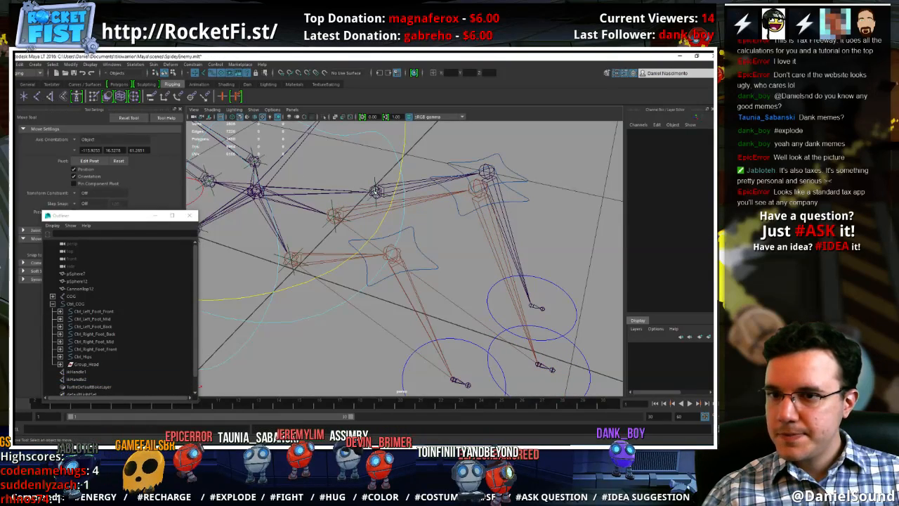
# Create an IK handle from the Left_Back_Leg base joint to that leg's ankle joint
pyautogui.press('y')
pyautogui.click(377, 192)
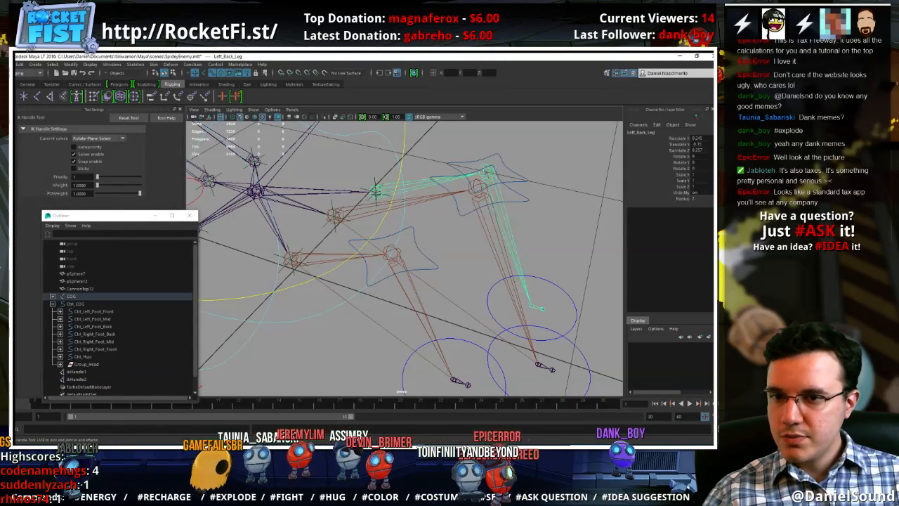
pyautogui.click(532, 305)
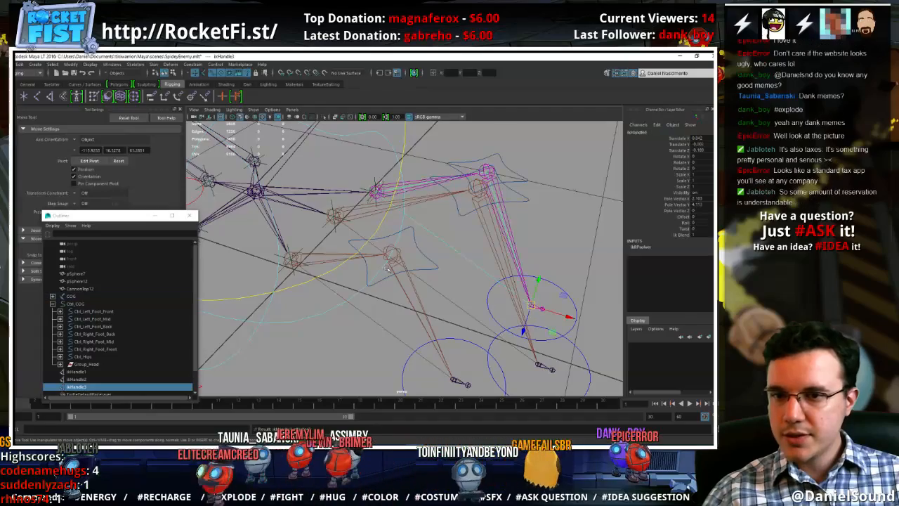
# Create a Rotate-Plane Solver IK handle from the Right_Front_Leg base joint to that leg's ankle joint and clear the selection
pyautogui.keyDown('alt'); pyautogui.moveTo(301, 293); pyautogui.dragTo(382, 292); pyautogui.keyUp('alt')
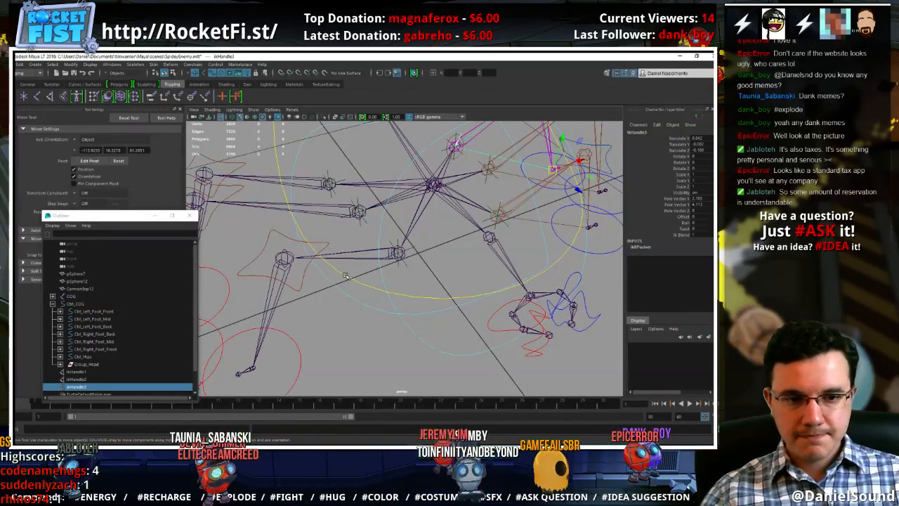
pyautogui.keyDown('alt'); pyautogui.moveTo(345, 275); pyautogui.dragTo(249, 148); pyautogui.keyUp('alt')
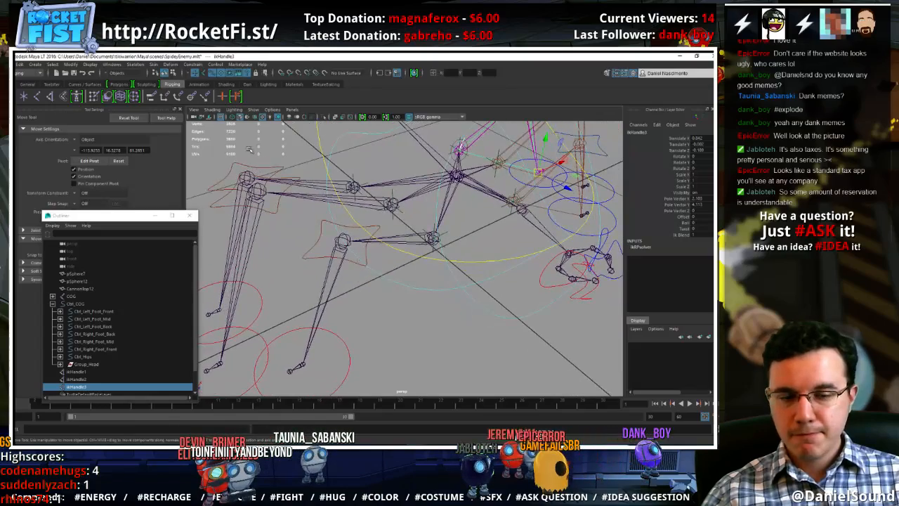
pyautogui.click(51, 100)
pyautogui.click(433, 239)
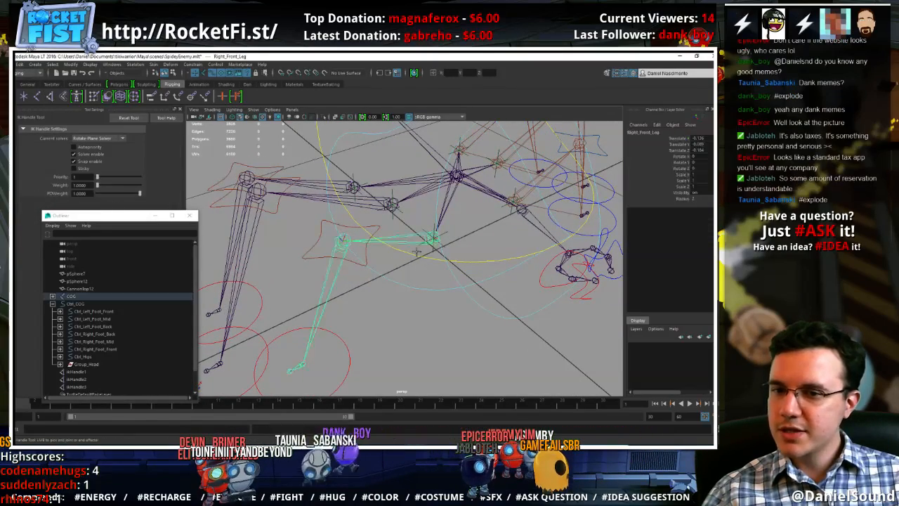
pyautogui.click(302, 364)
pyautogui.keyDown('alt'); pyautogui.moveTo(317, 279); pyautogui.dragTo(337, 275); pyautogui.keyUp('alt')
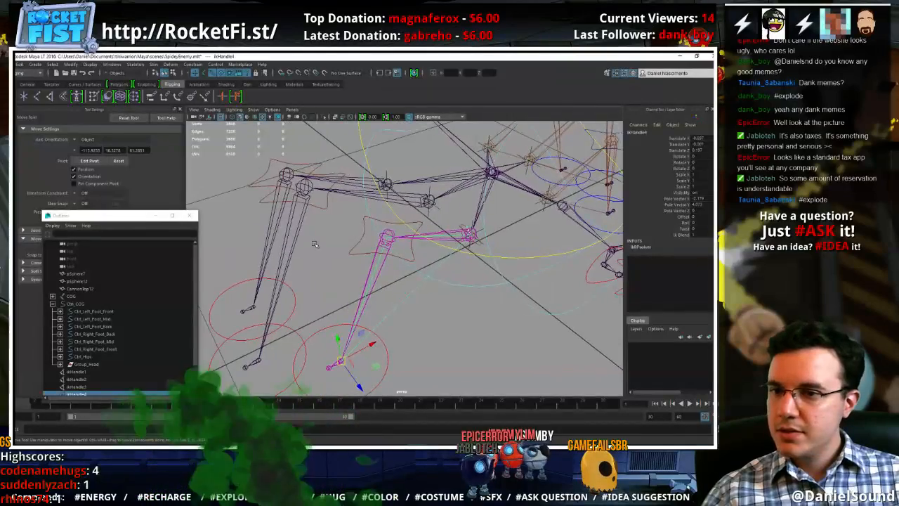
pyautogui.click(315, 246)
# Create an IK handle from the Right_Mid_Leg base joint to that leg's ankle joint and clear the selection
pyautogui.keyDown('alt'); pyautogui.moveTo(316, 245); pyautogui.dragTo(284, 229); pyautogui.keyUp('alt')
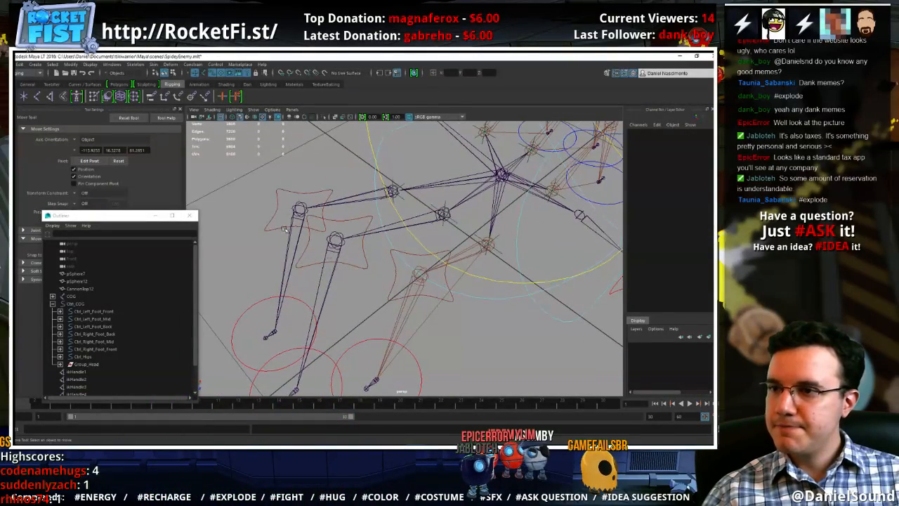
pyautogui.click(49, 99)
pyautogui.click(335, 238)
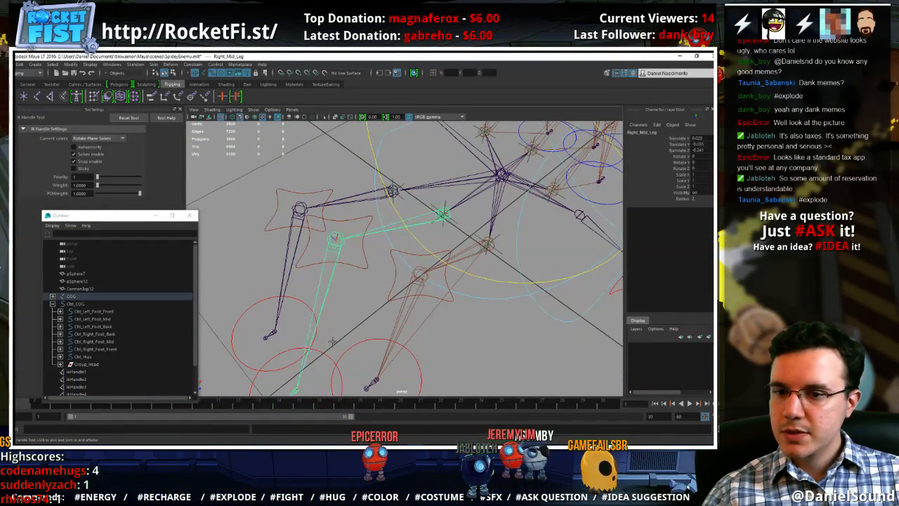
pyautogui.click(298, 391)
pyautogui.click(249, 157)
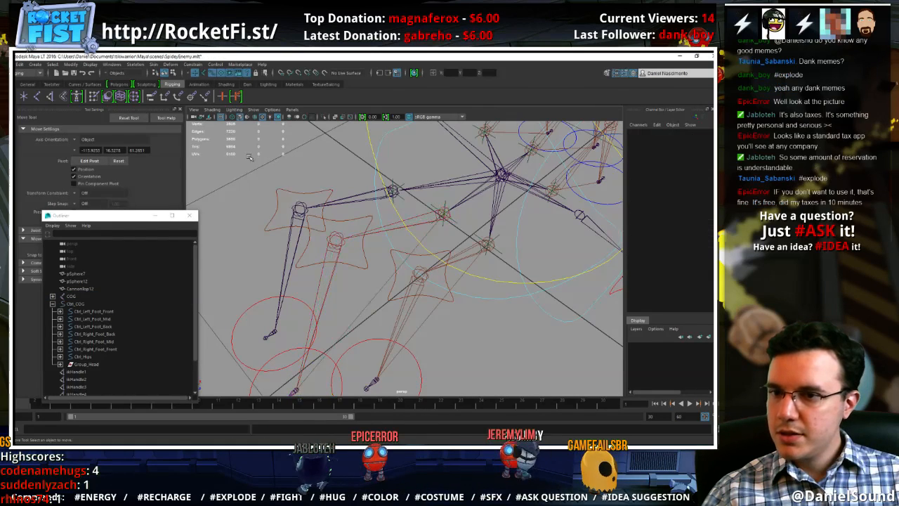
# Create an IK handle from the Right_Back_Leg base joint to that leg's ankle joint and clear the selection
pyautogui.click(52, 97)
pyautogui.click(392, 189)
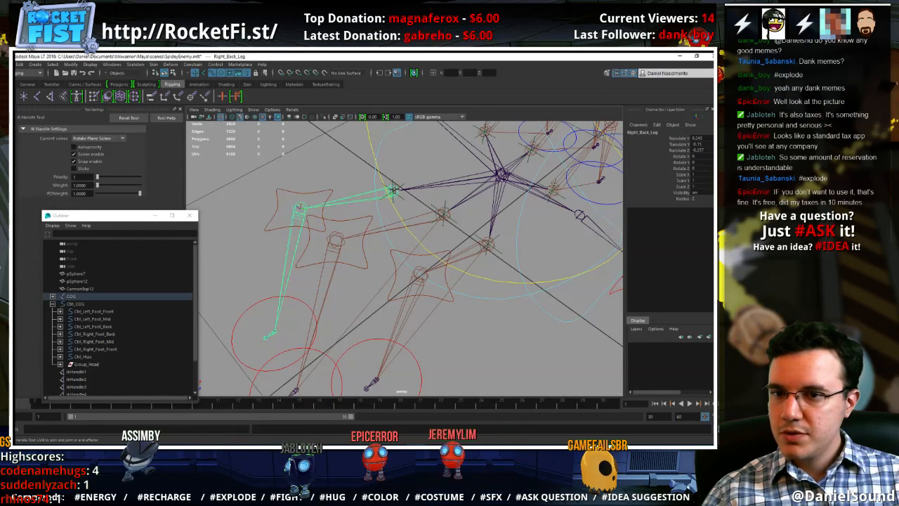
pyautogui.click(277, 332)
pyautogui.click(235, 201)
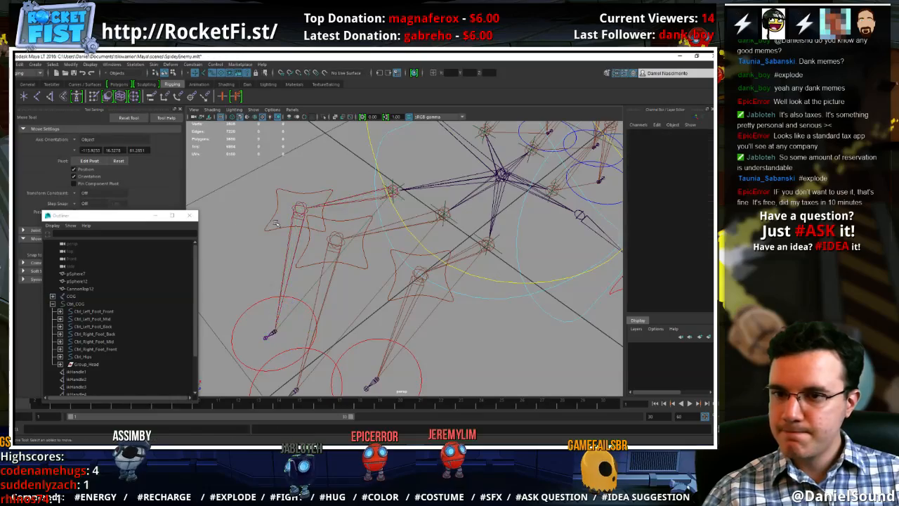
# Rename the left front leg's IK handle to Left_Front_ikHandle1
pyautogui.keyDown('alt'); pyautogui.moveTo(463, 273); pyautogui.dragTo(444, 332); pyautogui.keyUp('alt')
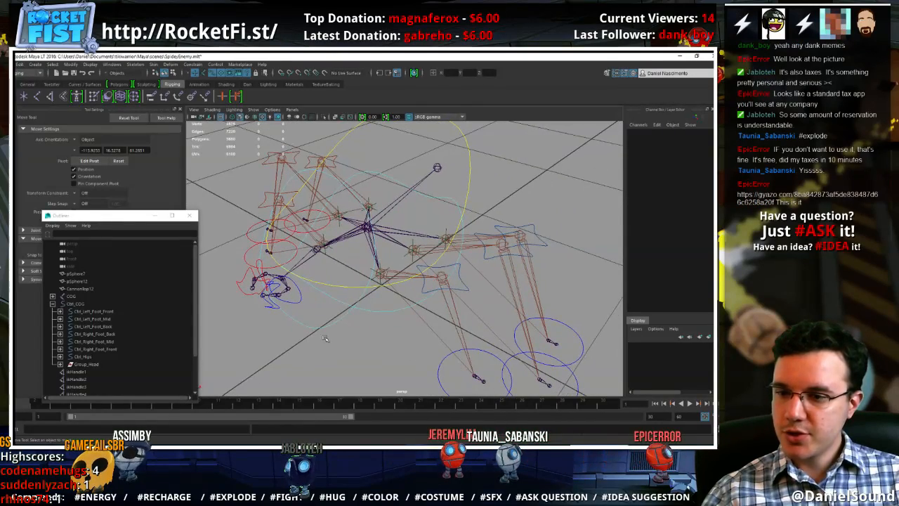
pyautogui.scroll(-2, 113, 316)
pyautogui.click(83, 327)
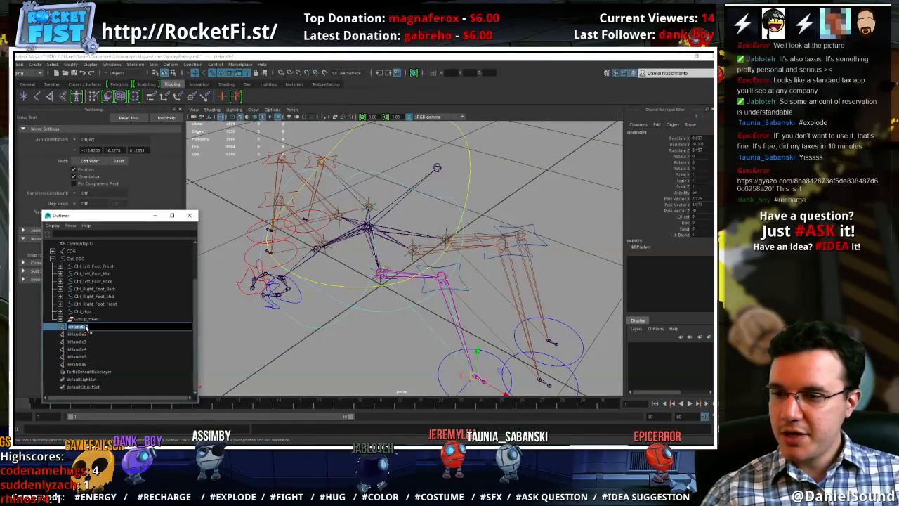
pyautogui.press('Home')
pyautogui.write('Left_')
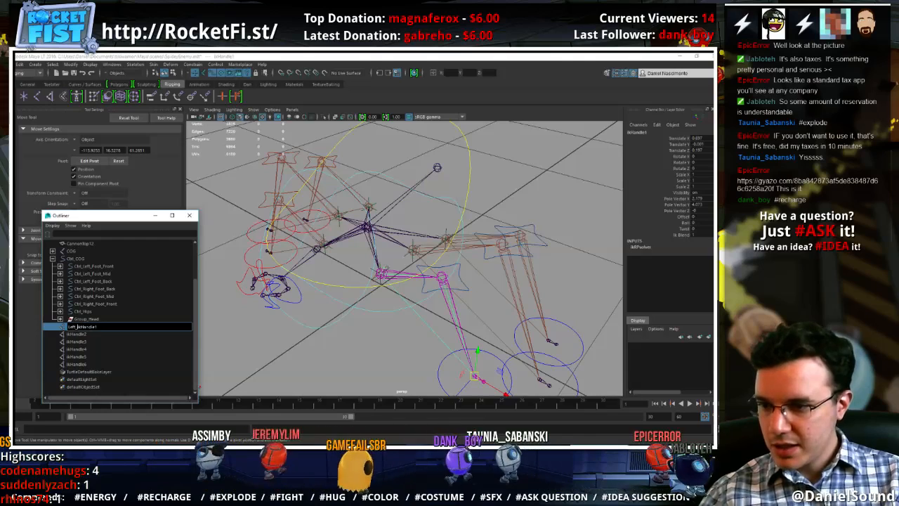
pyautogui.write('Front')
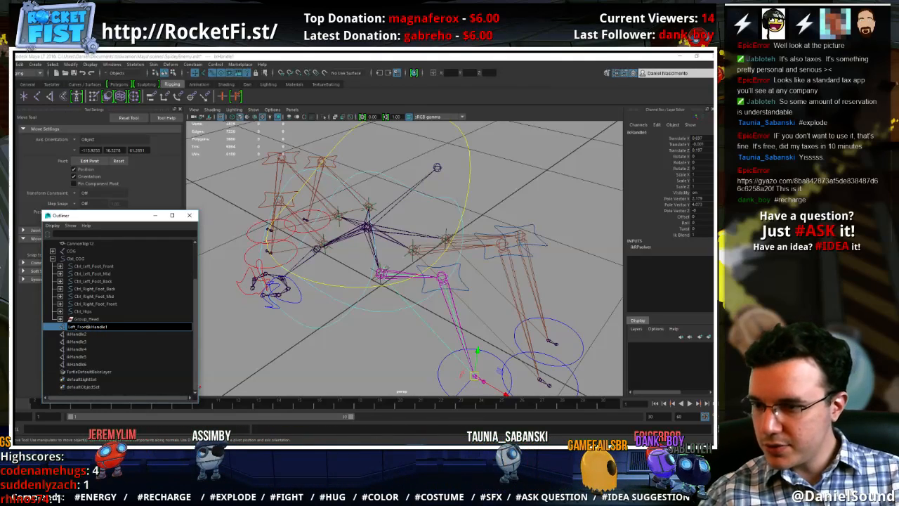
pyautogui.press('Return')
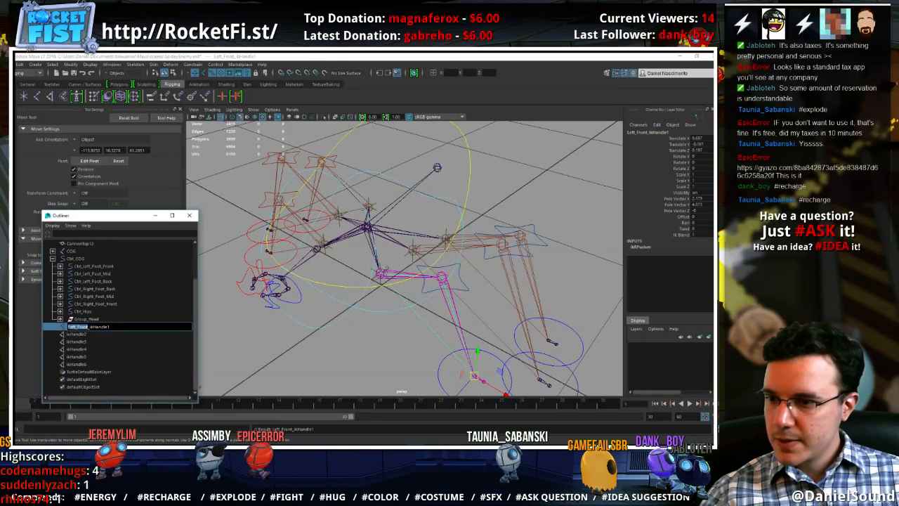
# Rename the left middle and left back IK handles to Left_Mid_ikHandle2 and Left_Back_ikHandle3
pyautogui.click(90, 334)
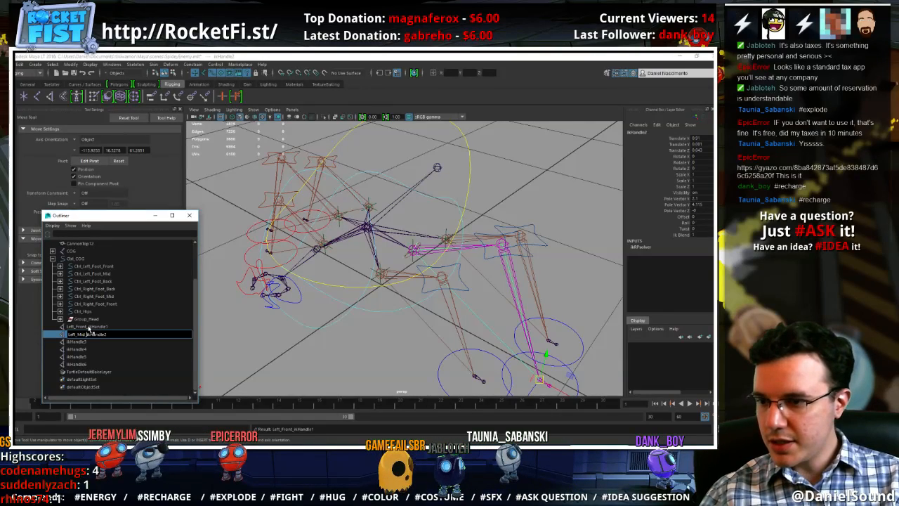
pyautogui.press('Return')
pyautogui.doubleClick(77, 342)
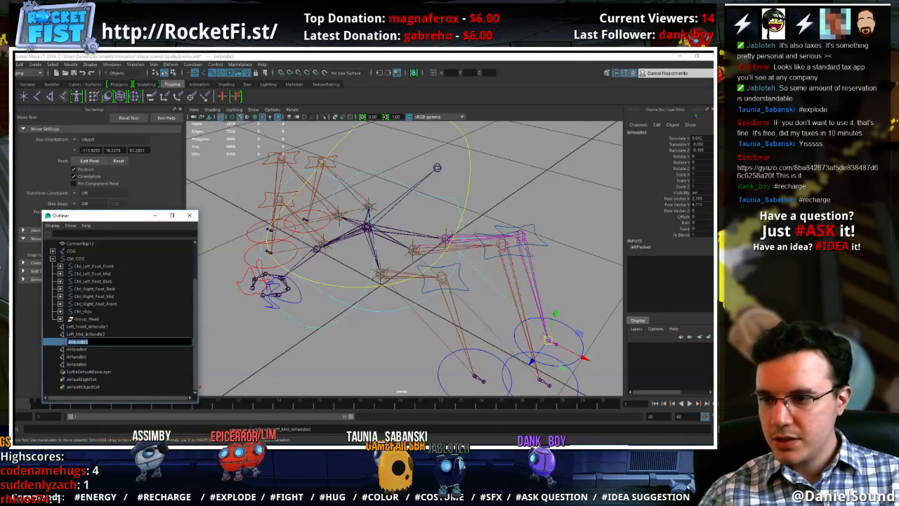
pyautogui.press('Return')
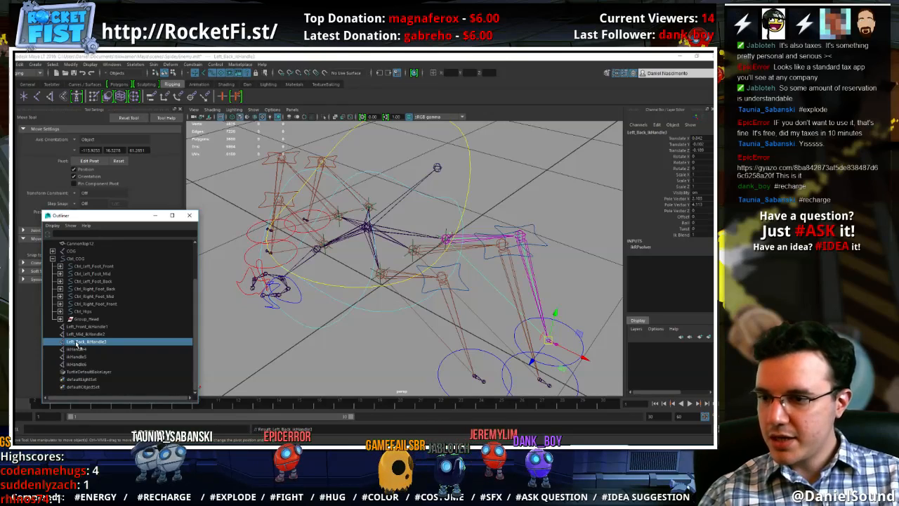
# Rename the three right leg IK handles to Right_Front_ikHandle4, Right_Mid_ikHandle5 and Right_Back_ikHandle6
pyautogui.doubleClick(77, 350)
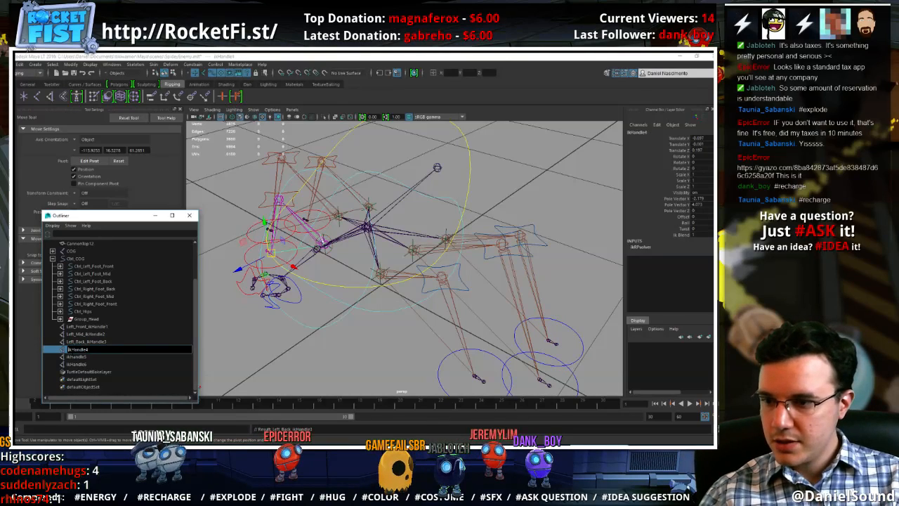
pyautogui.write('Right_Front_')
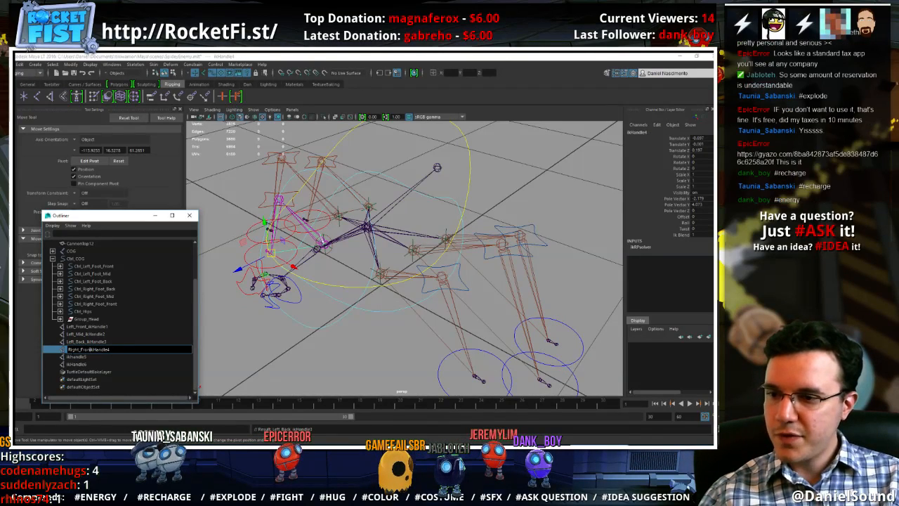
pyautogui.doubleClick(76, 357)
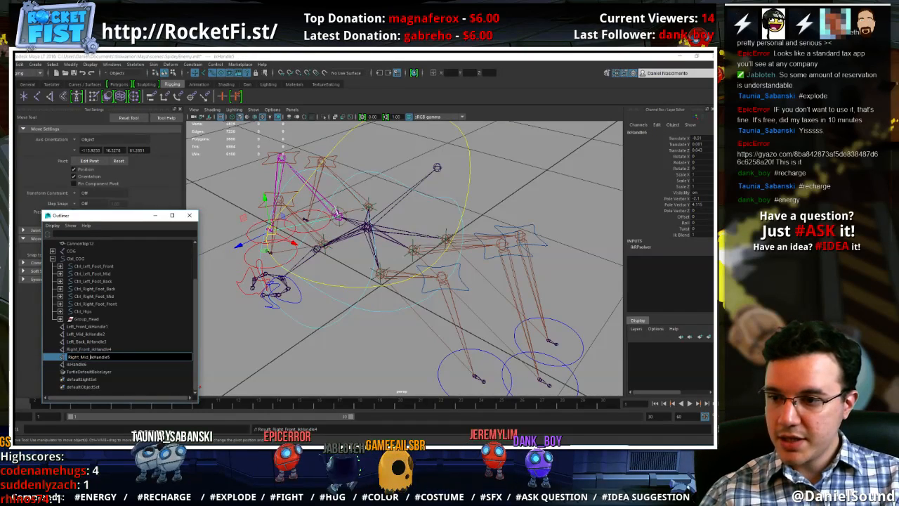
pyautogui.press('Return')
pyautogui.doubleClick(76, 364)
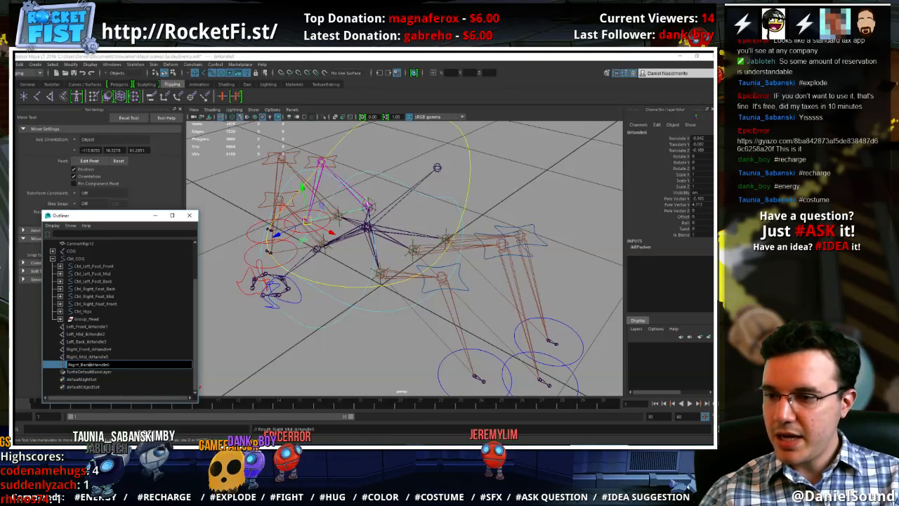
pyautogui.press('Return')
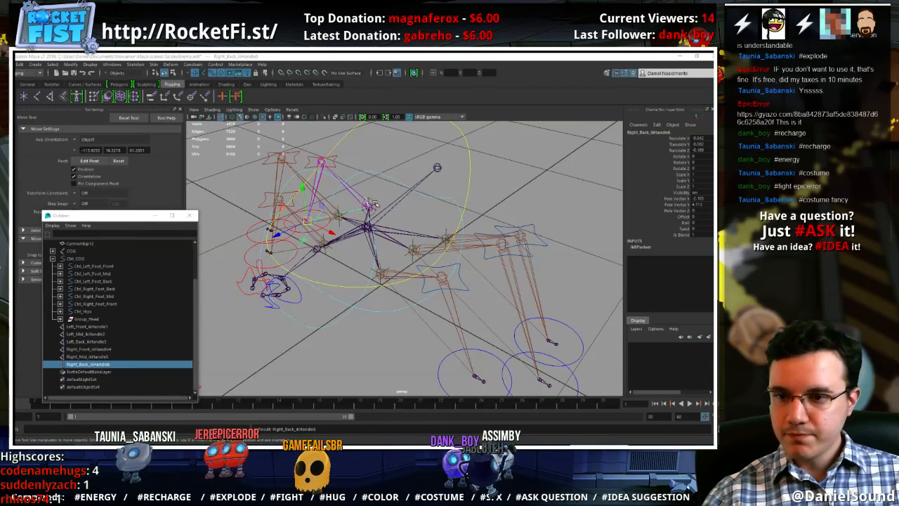
# Try a Pole Vector constraint with Right_Back_ikHandle6 selected first and CtrlPV_Right_Foot_Back selected last
pyautogui.keyDown('alt'); pyautogui.moveTo(351, 281); pyautogui.dragTo(363, 256, button='middle'); pyautogui.keyUp('alt')
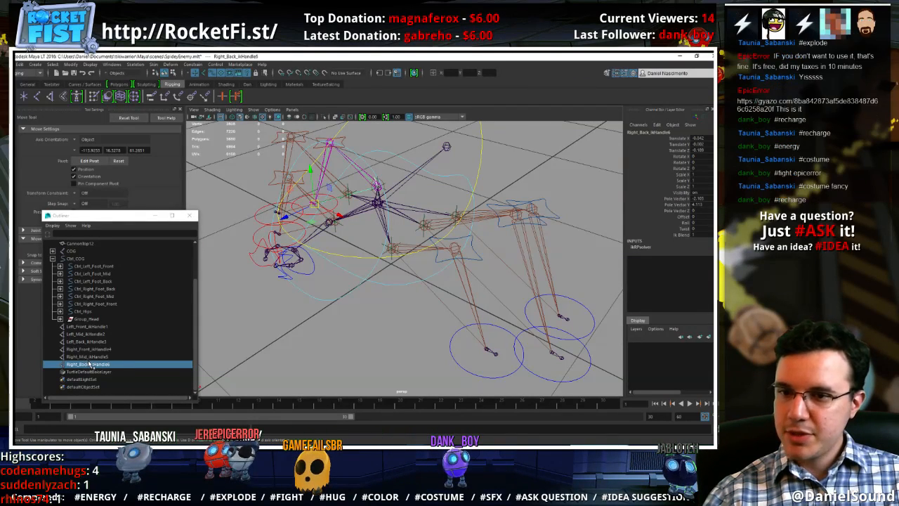
pyautogui.keyDown('alt'); pyautogui.moveTo(305, 283); pyautogui.dragTo(309, 205); pyautogui.keyUp('alt')
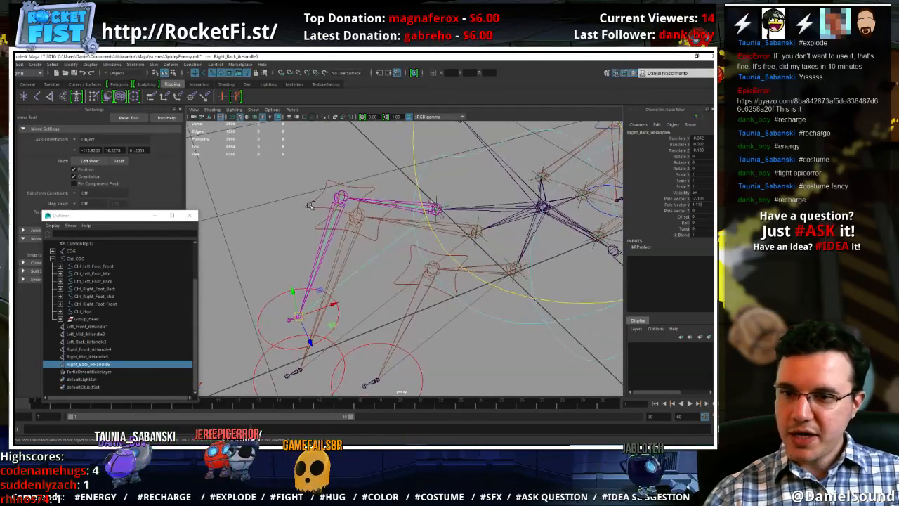
pyautogui.click(340, 200)
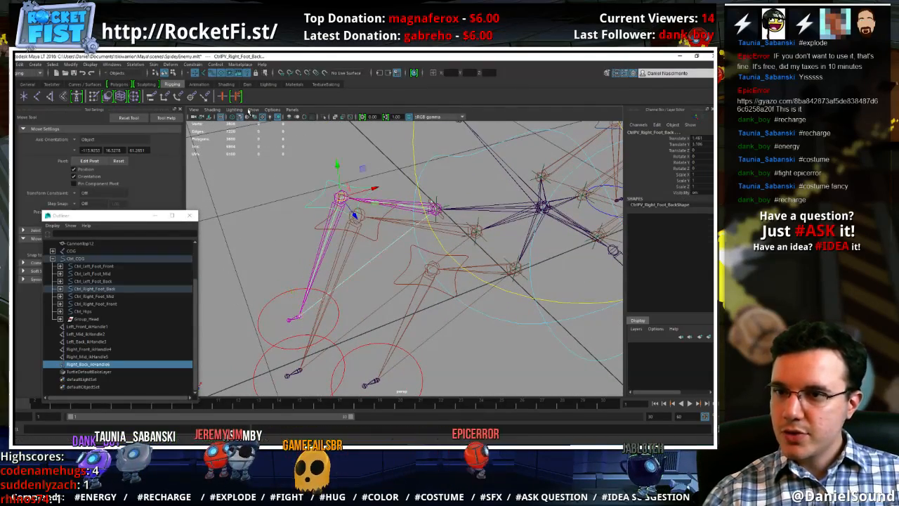
pyautogui.click(193, 65)
pyautogui.click(205, 113)
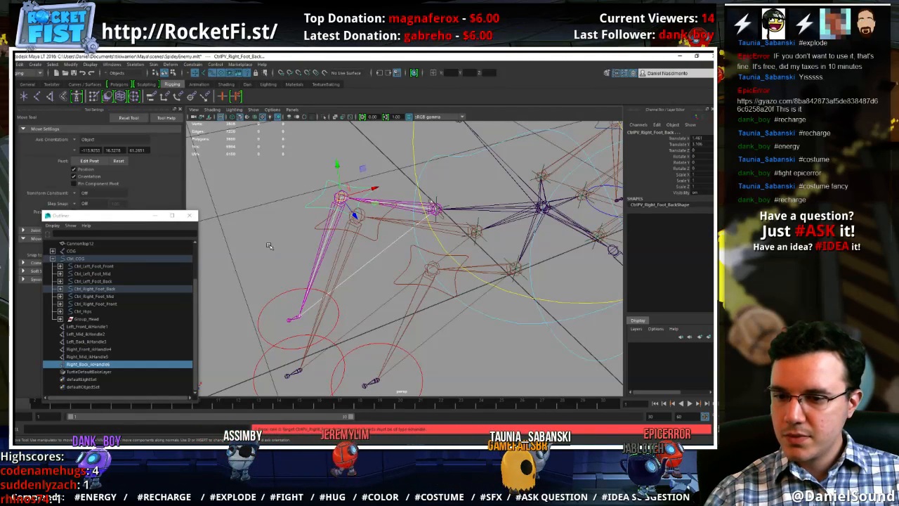
# Try Pole Vector constraints from CtrlPV_Right_Foot_Back to Right_Back_ikHandle6 and from CtrlPV_Right_Foot_Middle to Right_Mid_ikHandle5
pyautogui.click(309, 206)
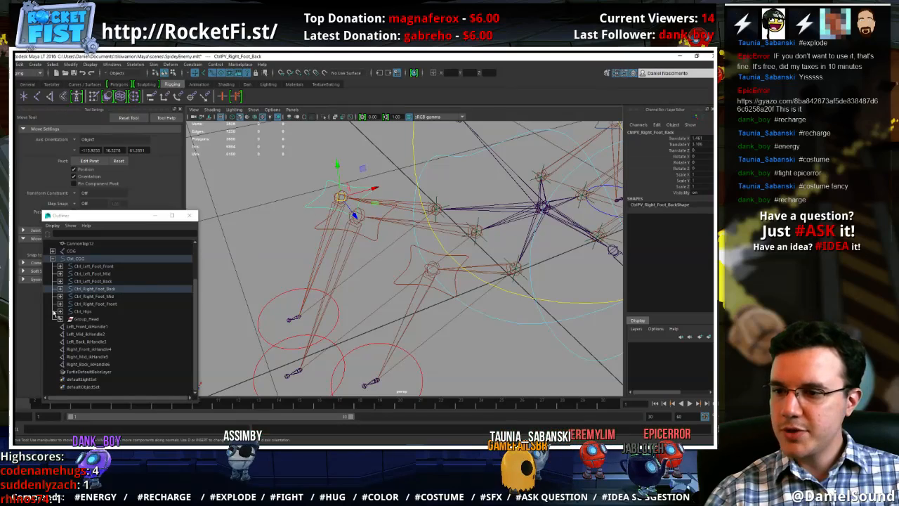
pyautogui.click(100, 365)
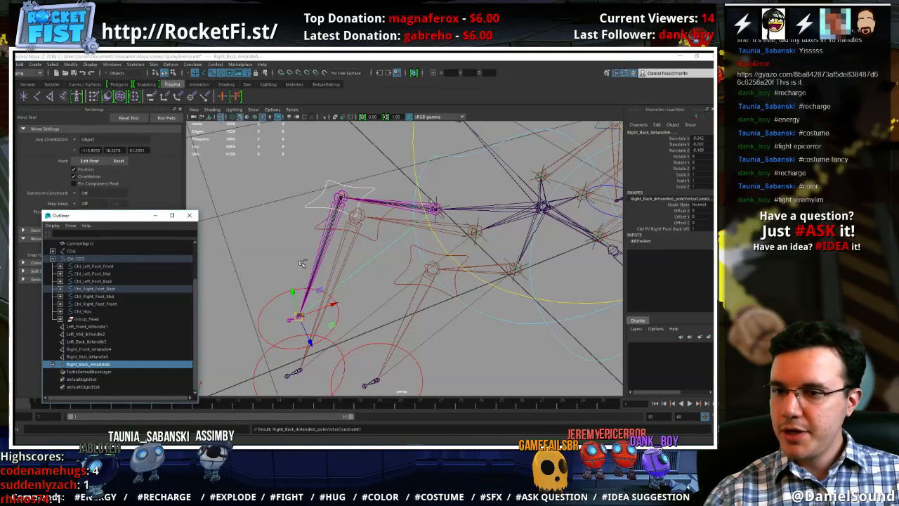
pyautogui.click(371, 237)
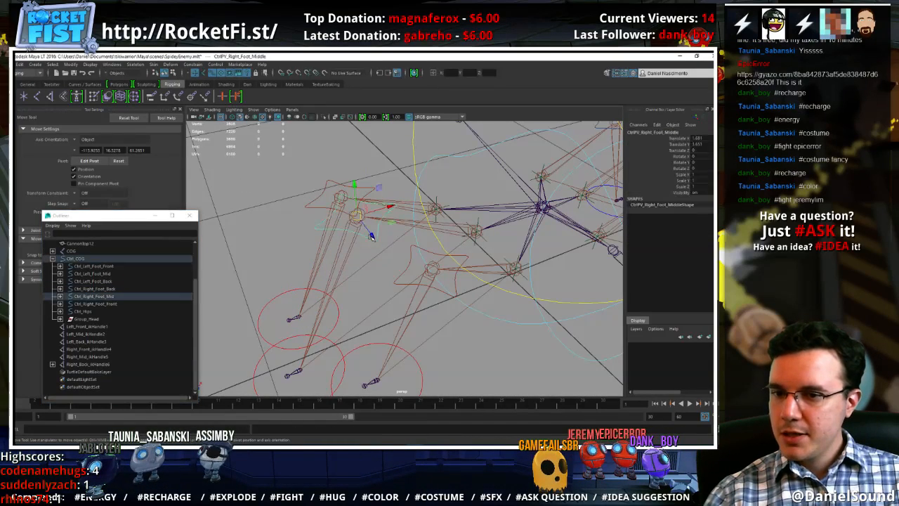
pyautogui.click(83, 357)
pyautogui.press('g')
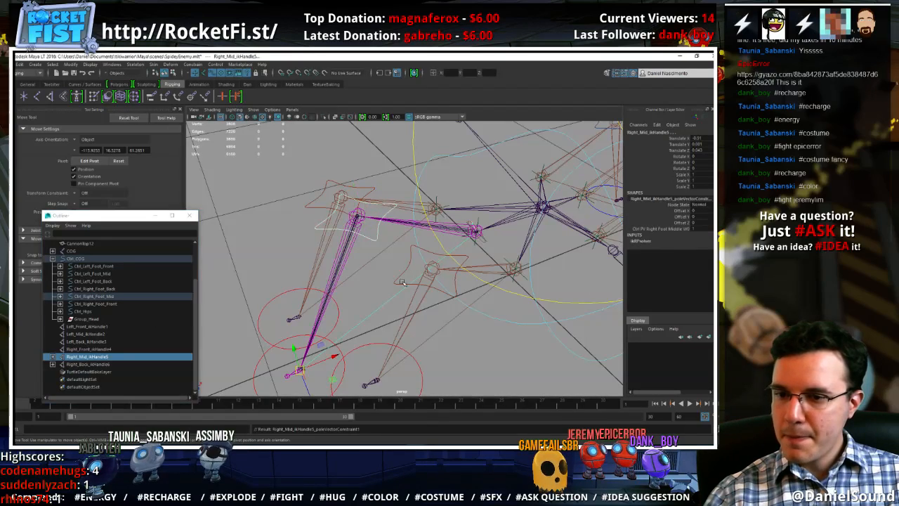
# Try a Pole Vector constraint from CtrlPV_Right_Foot_Front to Right_Front_ikHandle4, and select CtrlPV_Left_Foot_Front
pyautogui.click(402, 272)
pyautogui.keyDown('alt'); pyautogui.moveTo(316, 316); pyautogui.dragTo(325, 270, button='middle'); pyautogui.keyUp('alt')
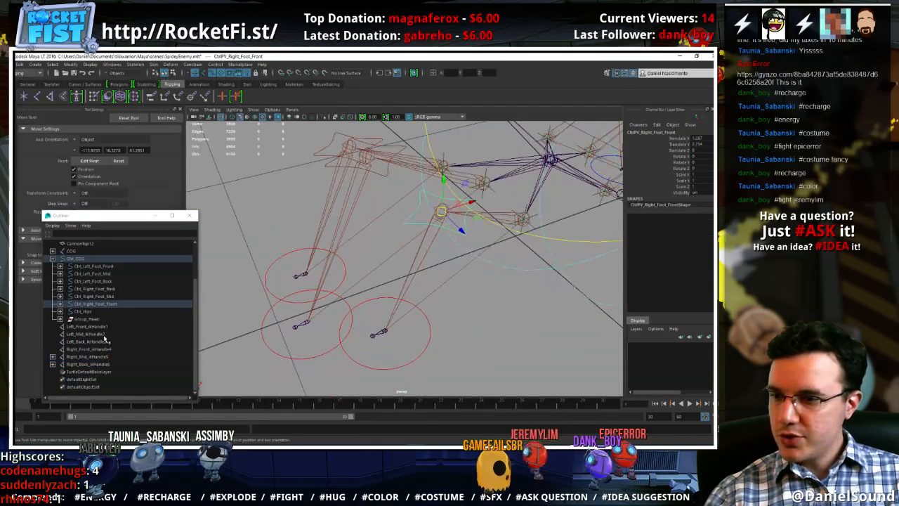
pyautogui.click(90, 349)
pyautogui.keyDown('alt'); pyautogui.moveTo(394, 303); pyautogui.dragTo(458, 298); pyautogui.keyUp('alt')
pyautogui.click(440, 243)
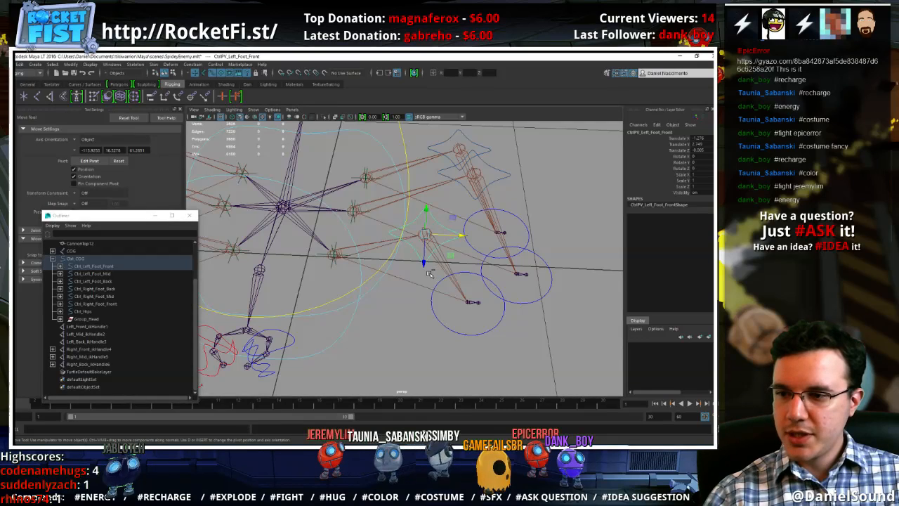
# Undo the Pole Vector constraints on the three right leg IK handles and view the whole rig
pyautogui.hotkey('ctrl', 'z')
pyautogui.hotkey('ctrl', 'z')
pyautogui.hotkey('ctrl', 'z')
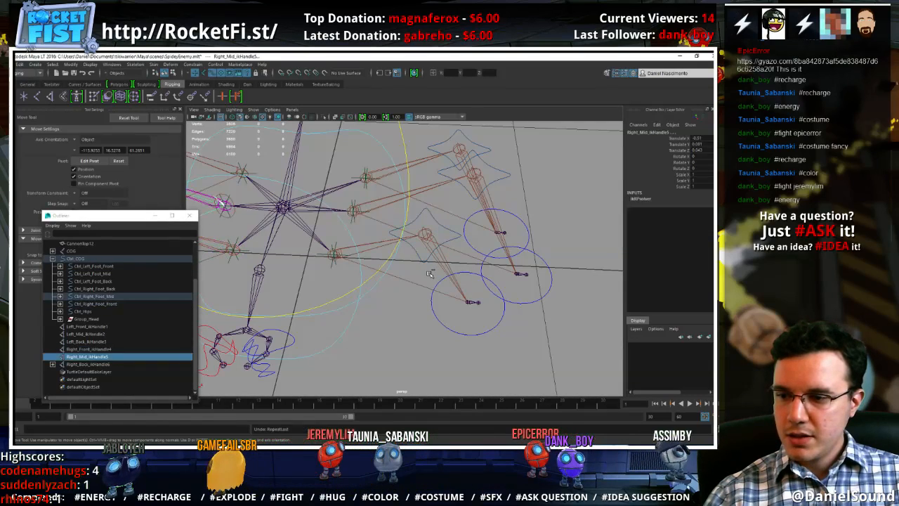
pyautogui.hotkey('ctrl', 'z')
pyautogui.hotkey('ctrl', 'z')
pyautogui.hotkey('ctrl', 'z')
pyautogui.hotkey('ctrl', 'z')
pyautogui.hotkey('ctrl', 'z')
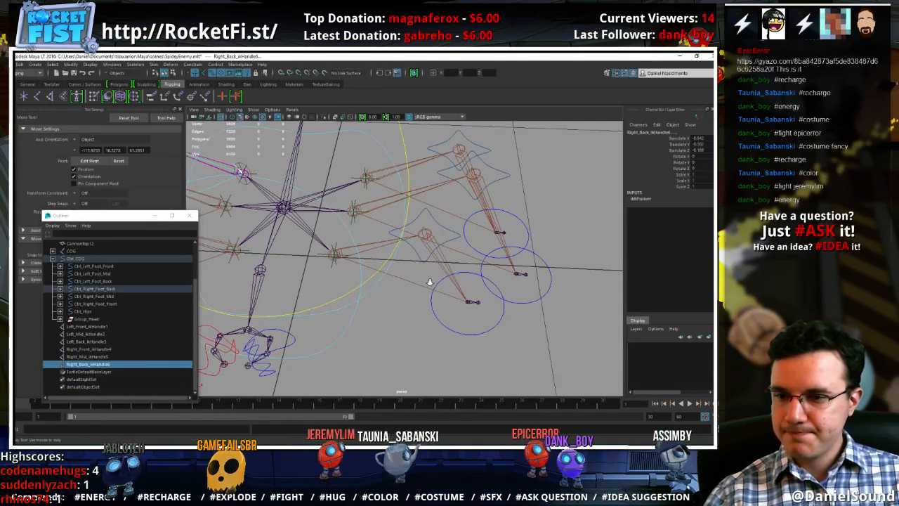
pyautogui.keyDown('alt'); pyautogui.moveTo(428, 281); pyautogui.dragTo(376, 273, button='right'); pyautogui.keyUp('alt')
pyautogui.keyDown('alt'); pyautogui.moveTo(376, 272); pyautogui.dragTo(435, 285, button='middle'); pyautogui.keyUp('alt')
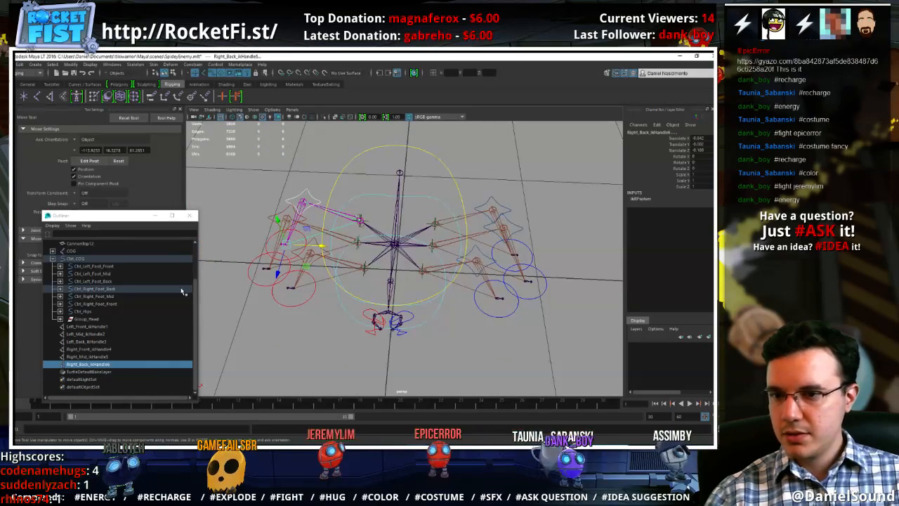
# Freeze the transformations of the six foot controls and Ctrl_Hips under Ctrl_COG
pyautogui.click(86, 313)
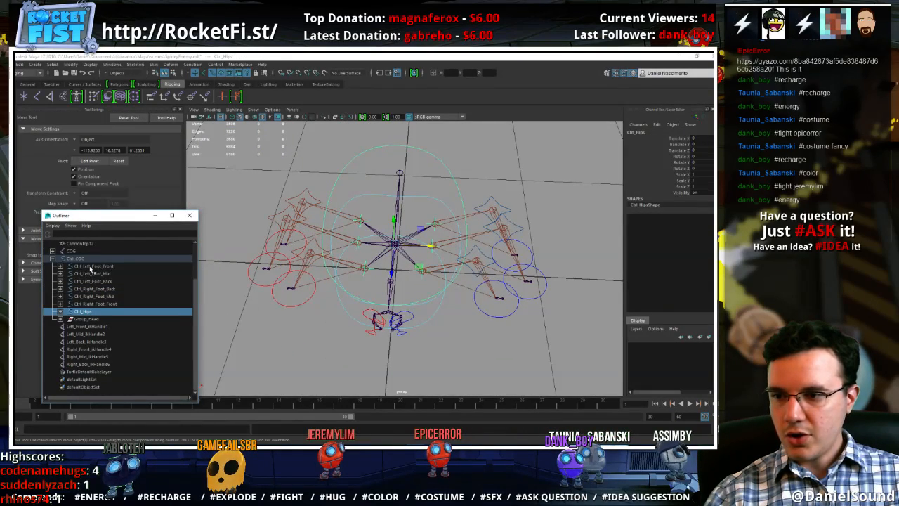
pyautogui.keyDown('shift'); pyautogui.click(90, 267); pyautogui.keyUp('shift')
pyautogui.click(70, 64)
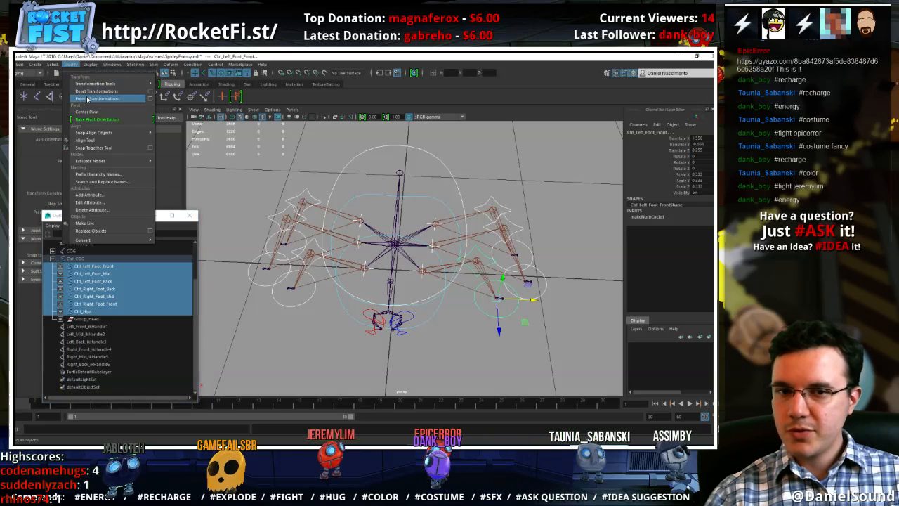
pyautogui.click(78, 99)
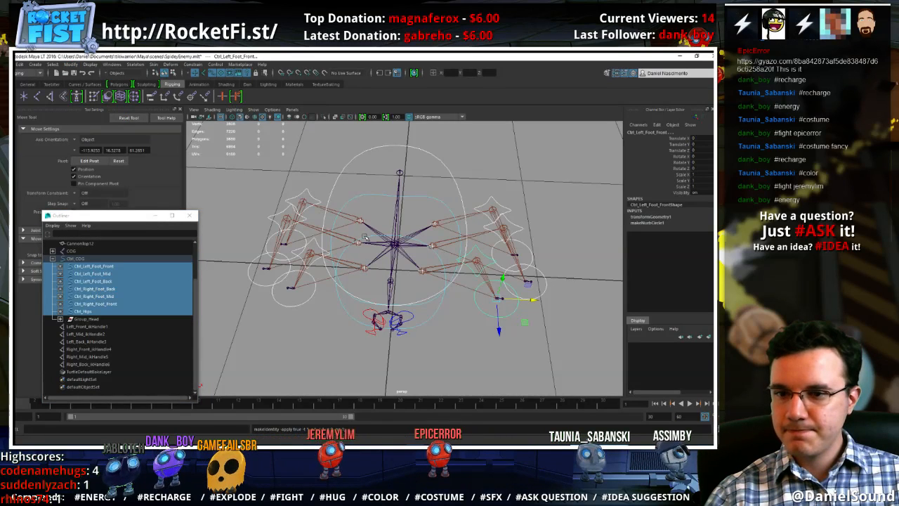
pyautogui.click(445, 165)
# Examine the transform values of Ctrl_Head, Group_Left_Mandible_Start and Ctrl_Left_Mandible_Start inside Group_Head
pyautogui.keyDown('alt'); pyautogui.moveTo(444, 245); pyautogui.dragTo(372, 242); pyautogui.keyUp('alt')
pyautogui.click(368, 296)
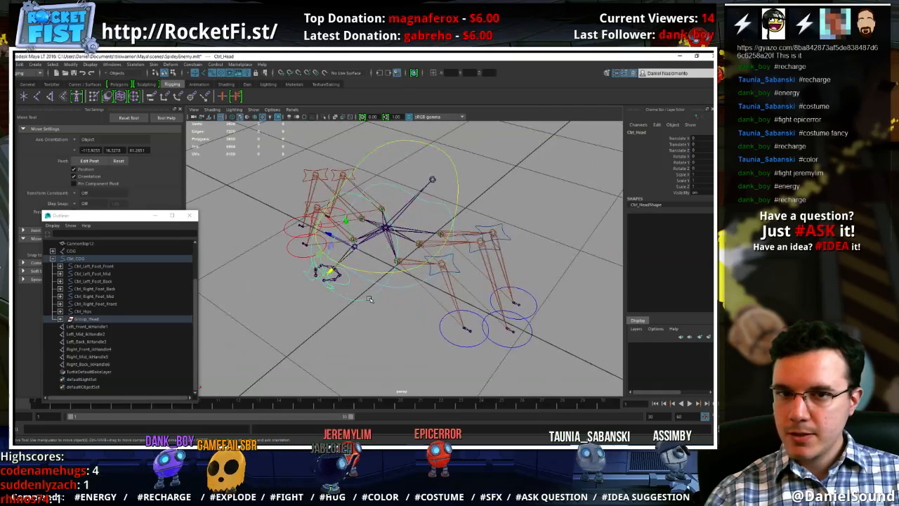
pyautogui.click(60, 318)
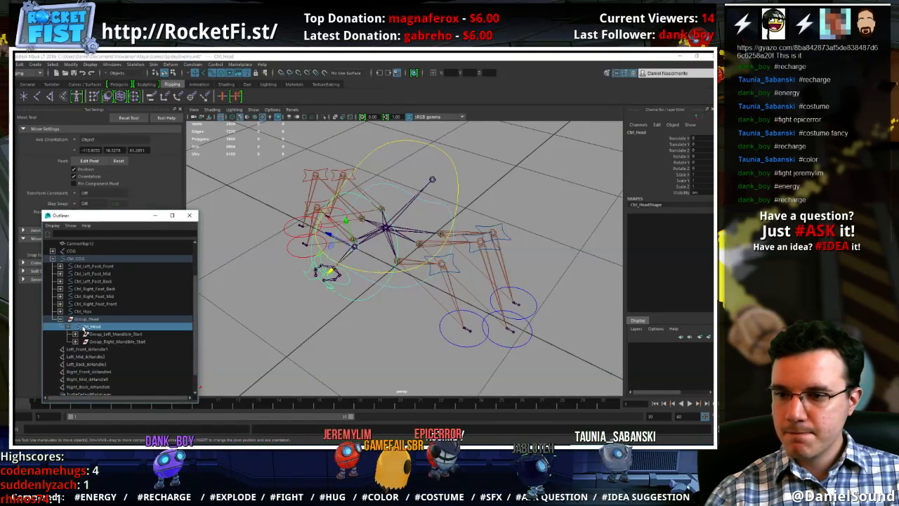
pyautogui.click(105, 334)
pyautogui.click(75, 333)
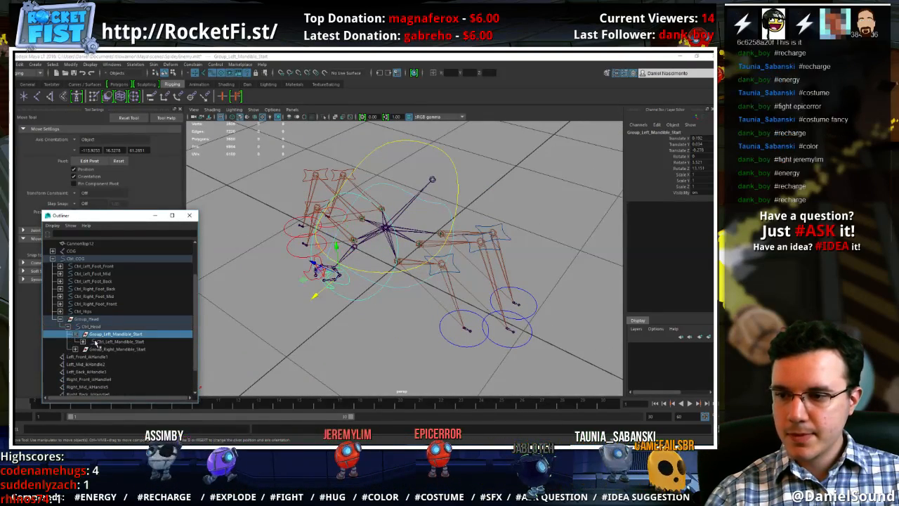
pyautogui.click(77, 341)
pyautogui.click(75, 335)
pyautogui.click(68, 327)
pyautogui.click(60, 319)
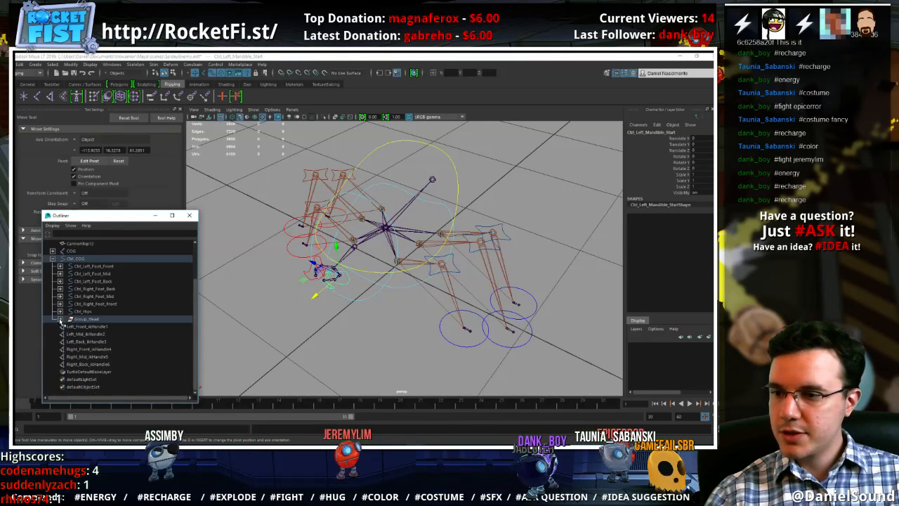
# Apply a Pole Vector constraint from CtrlPV_Right_Foot_Back to Right_Back_ikHandle6
pyautogui.keyDown('alt'); pyautogui.moveTo(261, 184); pyautogui.dragTo(302, 208); pyautogui.keyUp('alt')
pyautogui.click(311, 188)
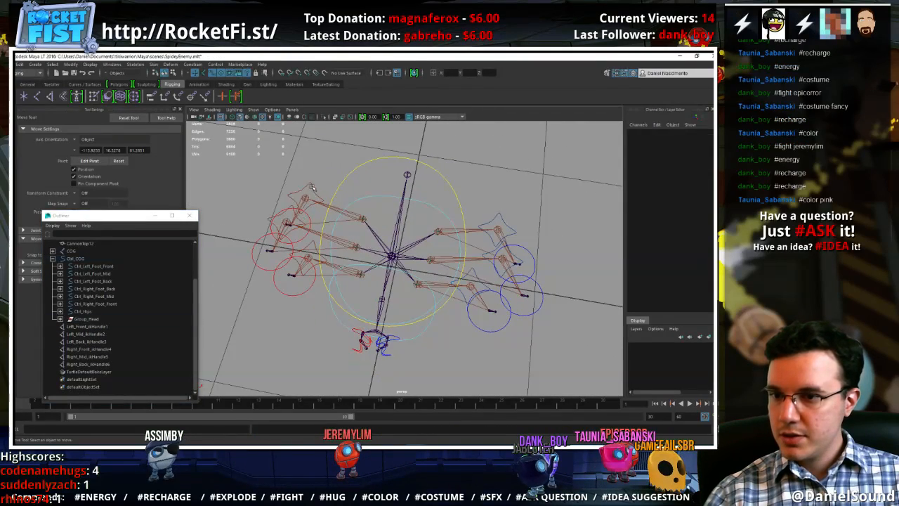
pyautogui.click(311, 187)
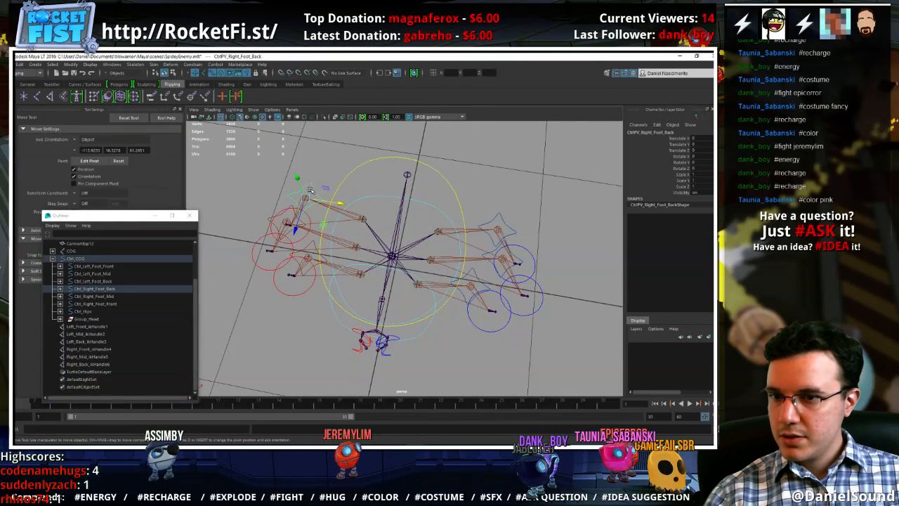
pyautogui.click(90, 364)
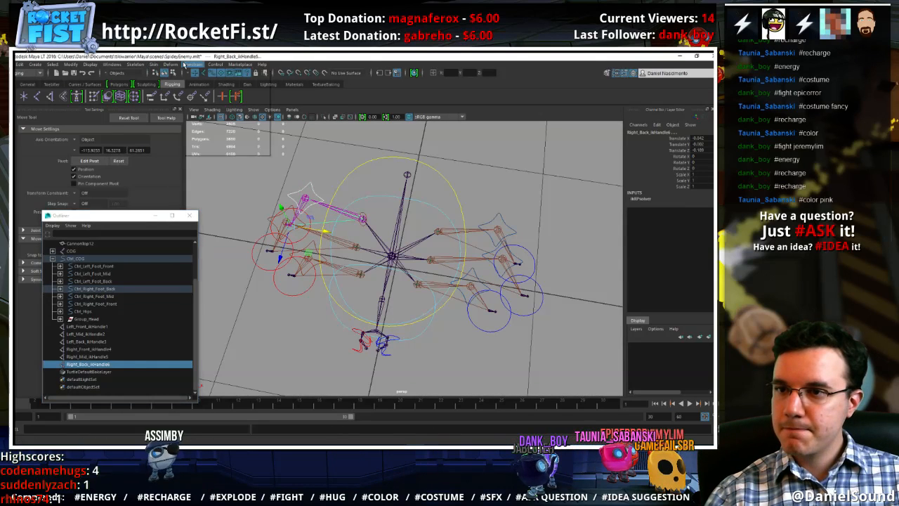
pyautogui.click(192, 64)
pyautogui.click(211, 115)
# Apply a Pole Vector constraint from the right middle leg's pole vector control to Right_Mid_ikHandle5
pyautogui.click(76, 357)
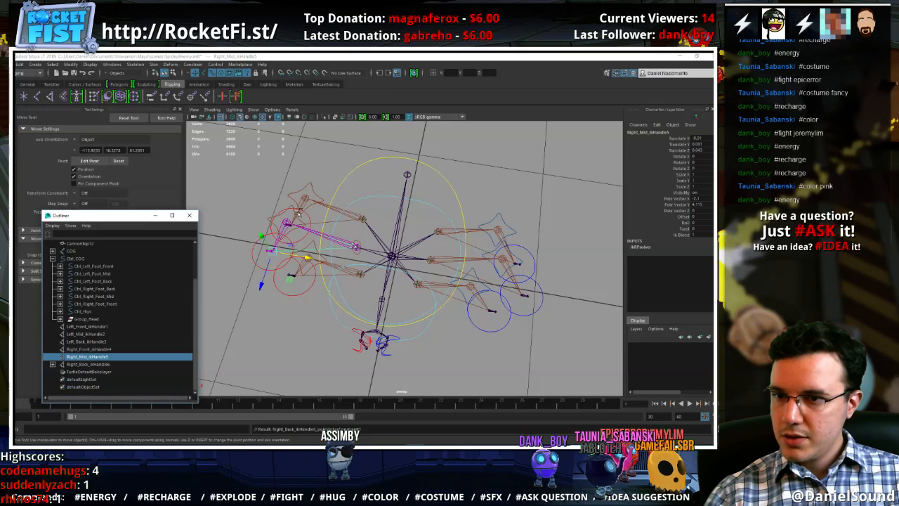
pyautogui.click(278, 212)
pyautogui.keyDown('ctrl'); pyautogui.click(74, 358); pyautogui.keyUp('ctrl')
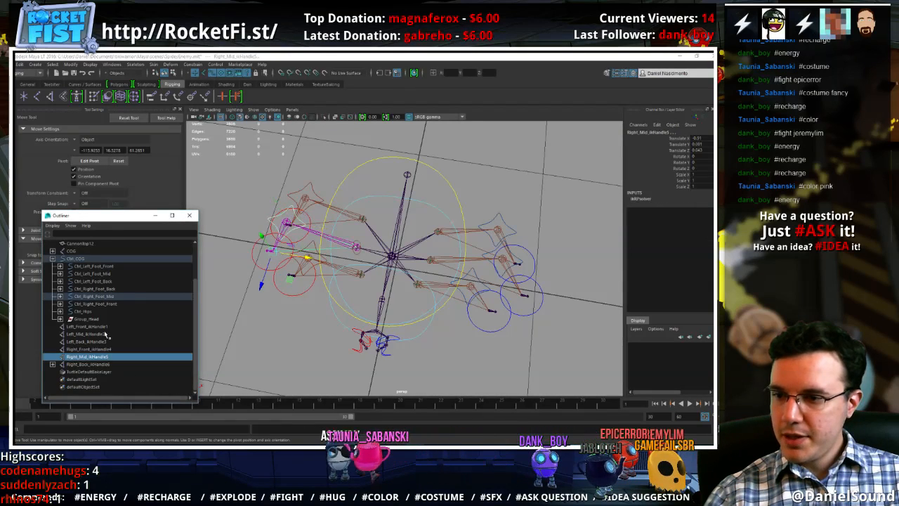
pyautogui.press('g')
# Apply a Pole Vector constraint from the right front leg's pole vector control to Right_Front_ikHandle4
pyautogui.click(309, 272)
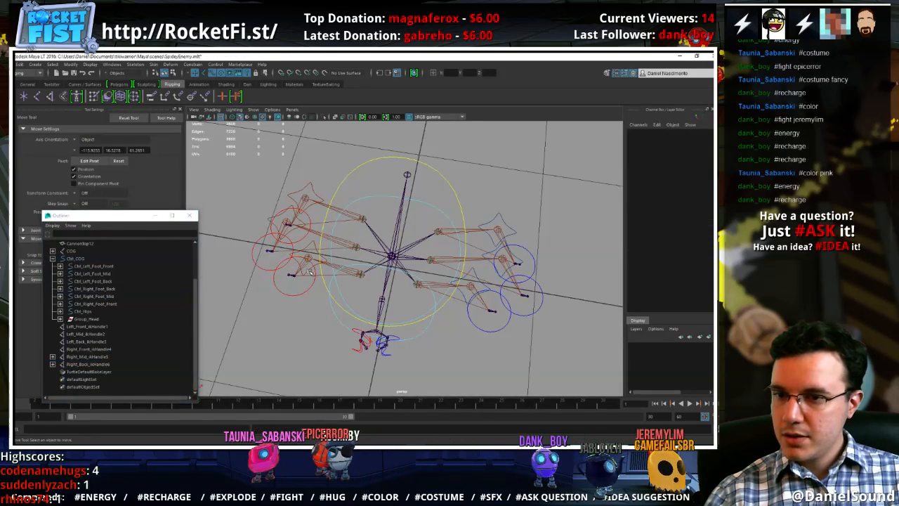
pyautogui.click(309, 271)
pyautogui.keyDown('ctrl'); pyautogui.click(92, 350); pyautogui.keyUp('ctrl')
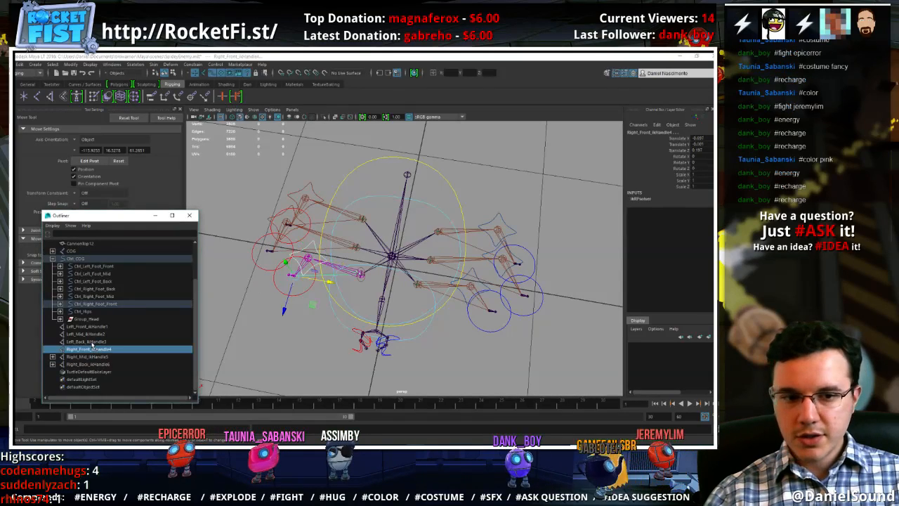
pyautogui.press('g')
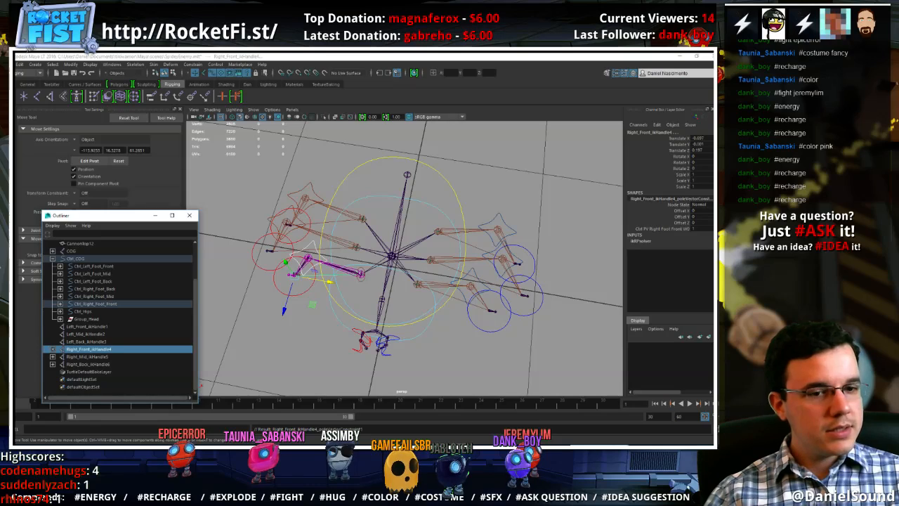
# Apply a Pole Vector constraint from CtrlPV_Left_Foot_Front to Left_Front_ikHandle1
pyautogui.scroll(-2, 314, 339)
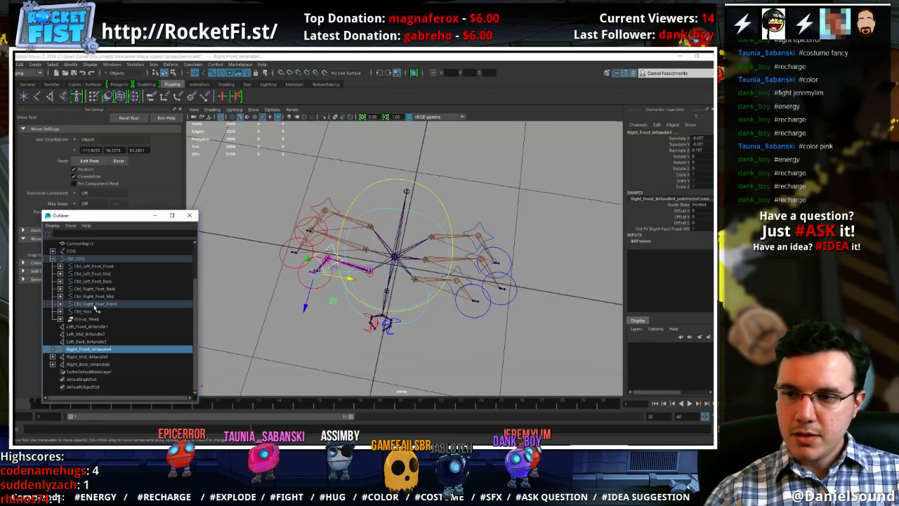
pyautogui.scroll(4, 361, 284)
pyautogui.click(507, 294)
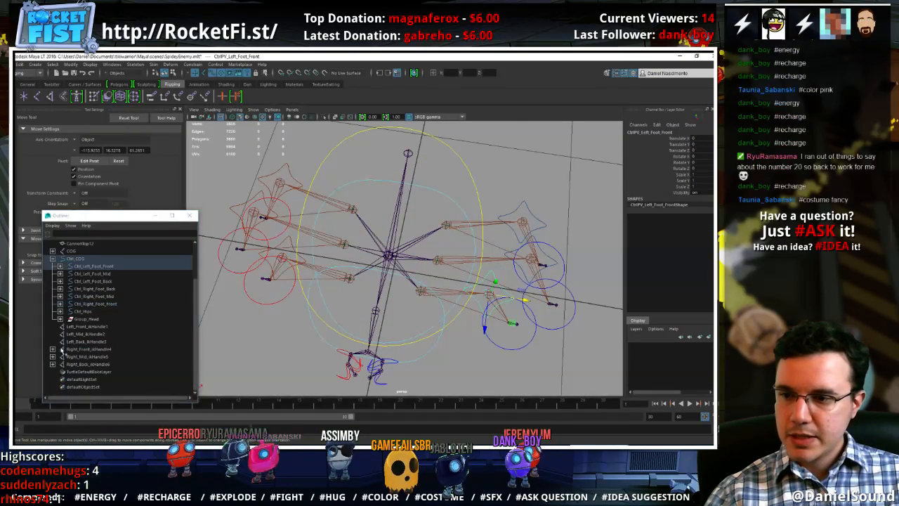
pyautogui.click(87, 327)
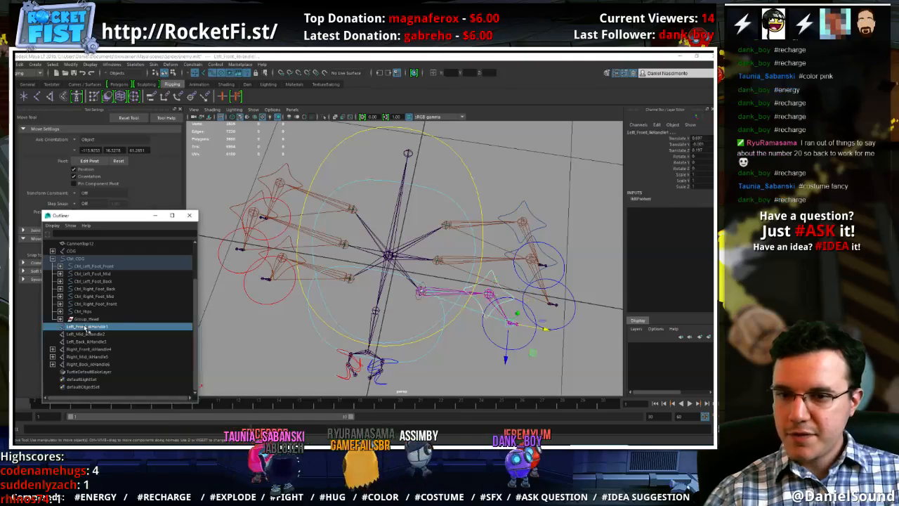
# Apply Pole Vector constraints from CtrlPV_Left_Foot_Middle to Left_Mid_ikHandle2 and from CtrlPV_Left_Foot_Back to Left_Back_ikHandle3
pyautogui.click(541, 250)
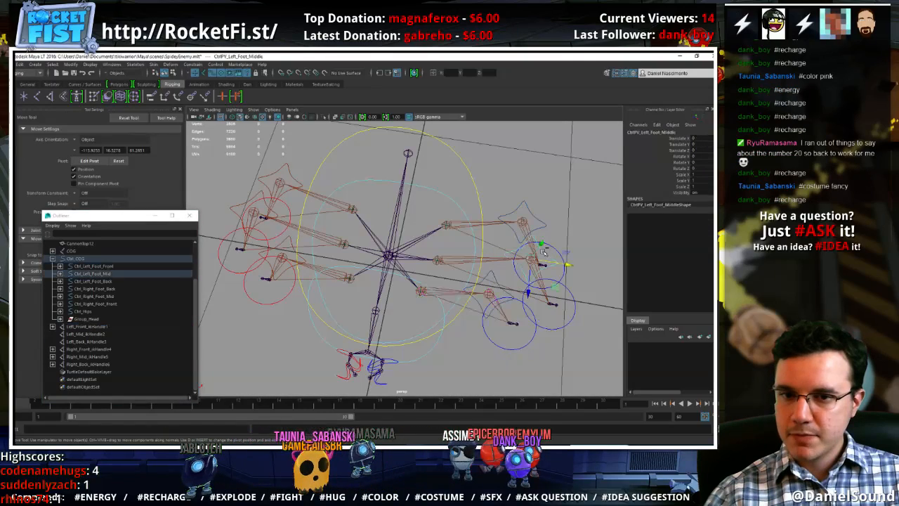
pyautogui.keyDown('ctrl'); pyautogui.click(91, 335); pyautogui.keyUp('ctrl')
pyautogui.press('g')
pyautogui.click(543, 220)
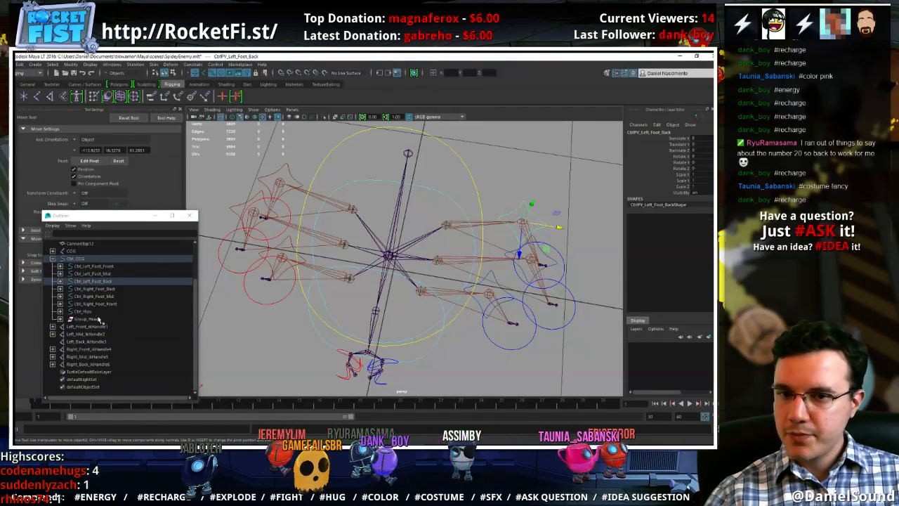
pyautogui.keyDown('ctrl'); pyautogui.click(87, 341); pyautogui.keyUp('ctrl')
pyautogui.press('g')
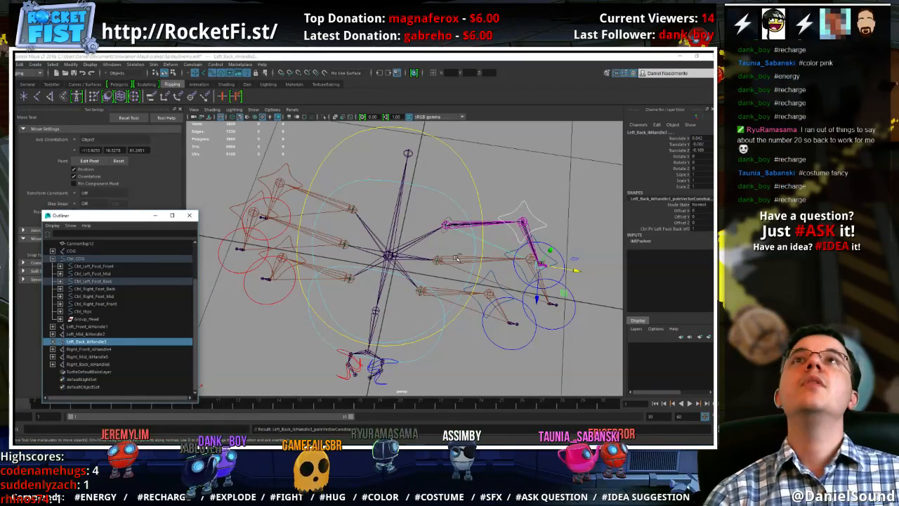
# Test the left back leg by moving CtrlPV_Left_Foot_Back, and undo the move
pyautogui.keyDown('alt'); pyautogui.moveTo(478, 272); pyautogui.dragTo(430, 235); pyautogui.keyUp('alt')
pyautogui.click(528, 245)
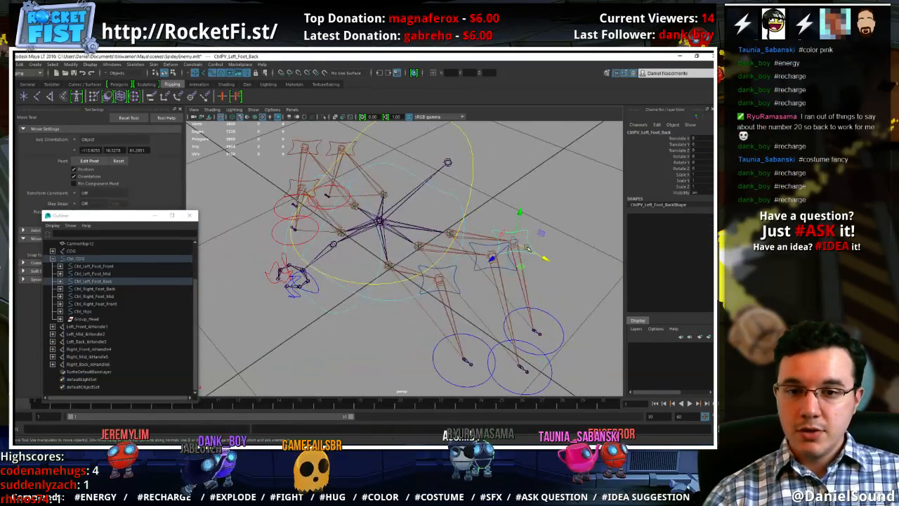
pyautogui.moveTo(494, 256); pyautogui.dragTo(532, 230)
pyautogui.hotkey('ctrl', 'z')
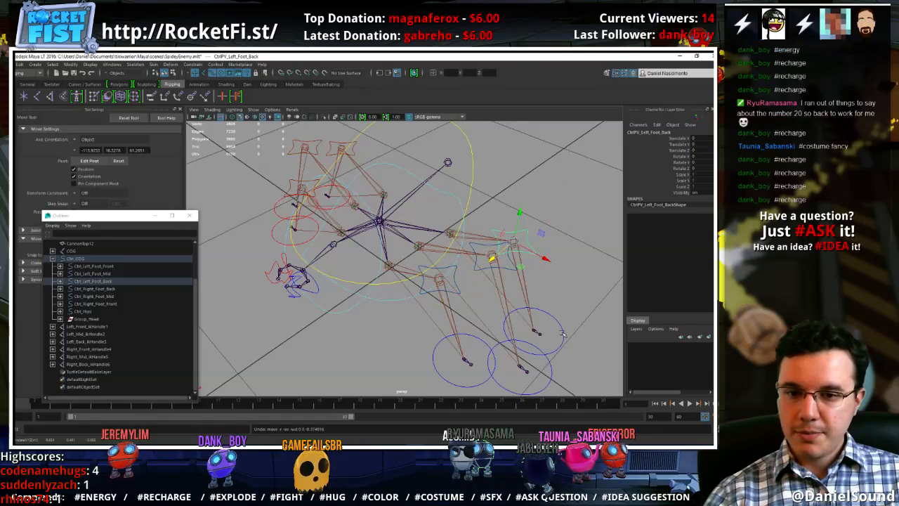
pyautogui.keyDown('alt'); pyautogui.moveTo(492, 302); pyautogui.dragTo(542, 271); pyautogui.keyUp('alt')
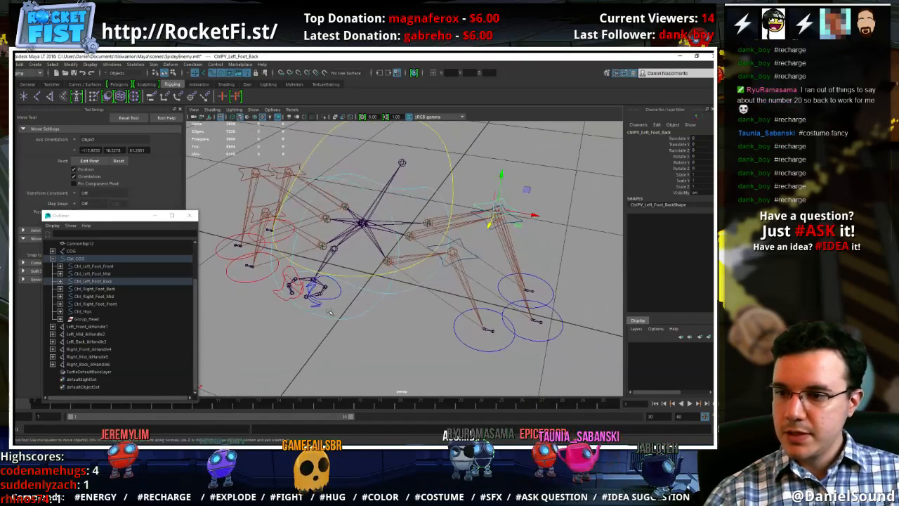
# Parent Left_Front_ikHandle1, Left_Mid_ikHandle2 and Left_Back_ikHandle3 under Ctrl_Left_Foot_Front, Ctrl_Left_Foot_Mid and Ctrl_Left_Foot_Back respectively
pyautogui.click(83, 326)
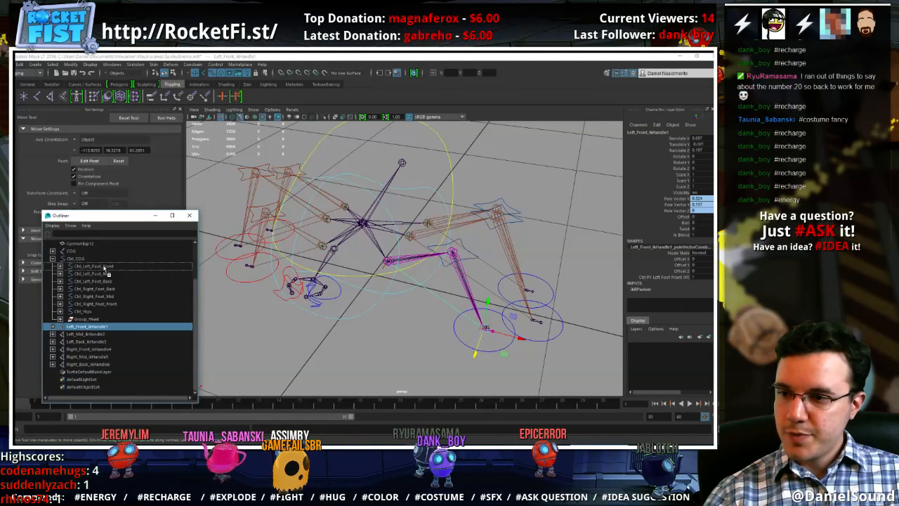
pyautogui.moveTo(104, 268); pyautogui.dragTo(104, 268, button='middle')
pyautogui.click(89, 335)
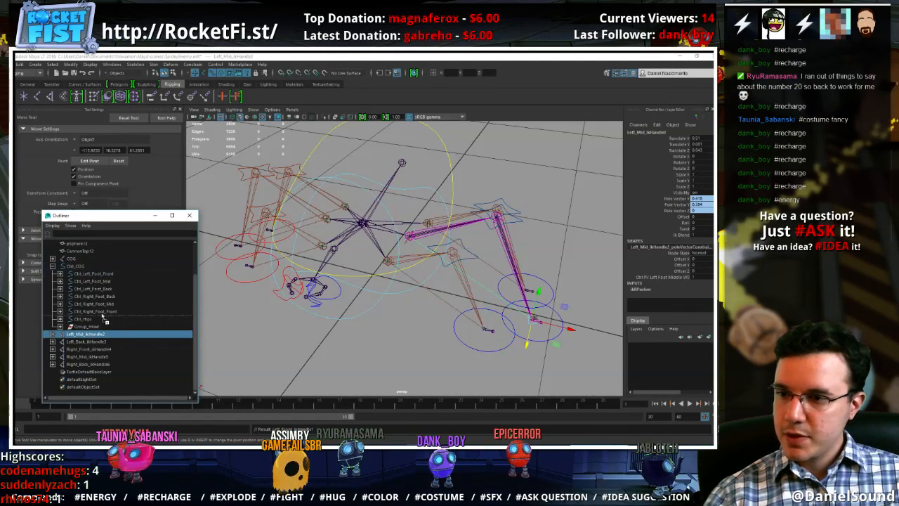
pyautogui.moveTo(114, 284); pyautogui.dragTo(113, 283, button='middle')
pyautogui.click(104, 342)
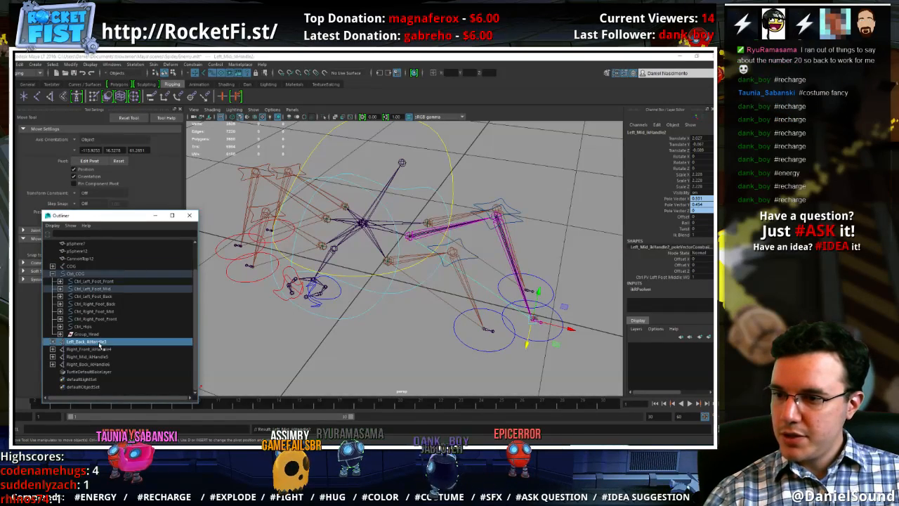
pyautogui.moveTo(104, 342); pyautogui.dragTo(106, 298, button='middle')
# Parent Right_Front_ikHandle4, Right_Mid_ikHandle5 and Right_Back_ikHandle6 under the matching right foot controls
pyautogui.click(107, 349)
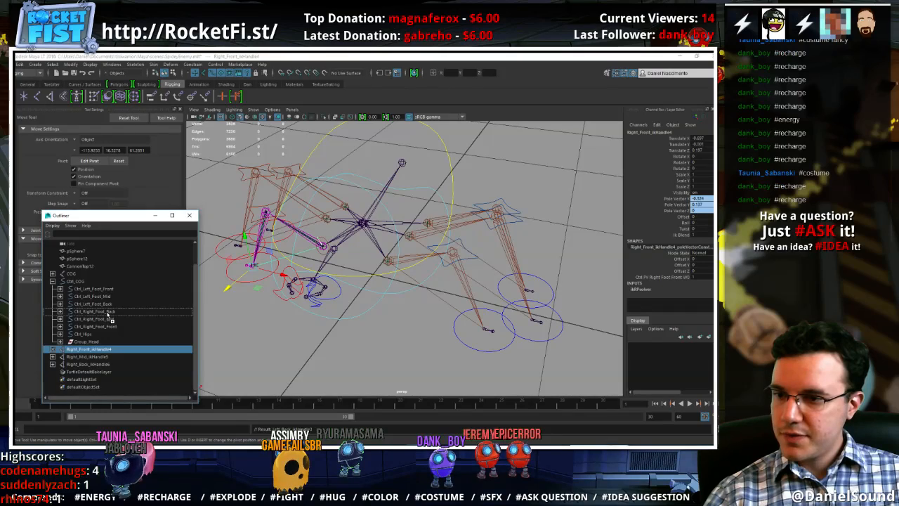
pyautogui.moveTo(107, 314); pyautogui.dragTo(107, 315, button='middle')
pyautogui.click(104, 359)
pyautogui.moveTo(104, 360); pyautogui.dragTo(107, 326, button='middle')
pyautogui.click(107, 366)
pyautogui.moveTo(107, 365)
pyautogui.mouseDown(button='middle')
pyautogui.moveTo(109, 328)
pyautogui.moveTo(103, 372)
pyautogui.mouseUp(button='middle')
pyautogui.click(60, 335)
pyautogui.click(89, 349)
pyautogui.click(60, 335)
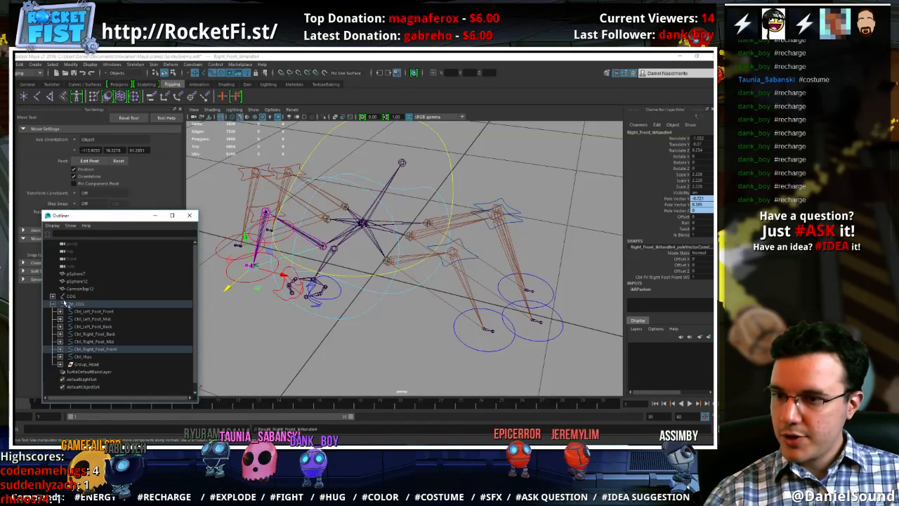
# Expand Ctrl_Hips in the hierarchy and identify Left_Locator_LegFront at the left front leg's hip joint
pyautogui.click(309, 349)
pyautogui.keyDown('alt'); pyautogui.moveTo(309, 344); pyautogui.dragTo(359, 329); pyautogui.keyUp('alt')
pyautogui.scroll(10, 426, 328)
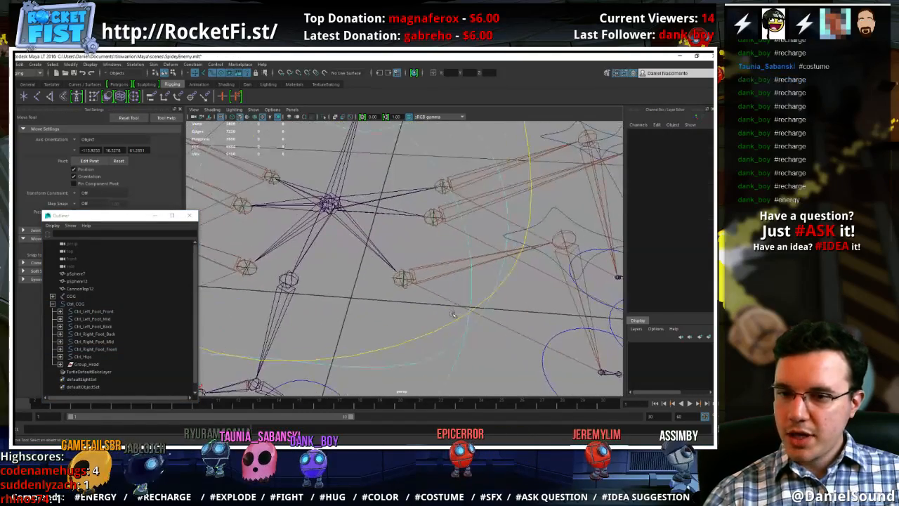
pyautogui.click(59, 357)
pyautogui.scroll(-2, 91, 366)
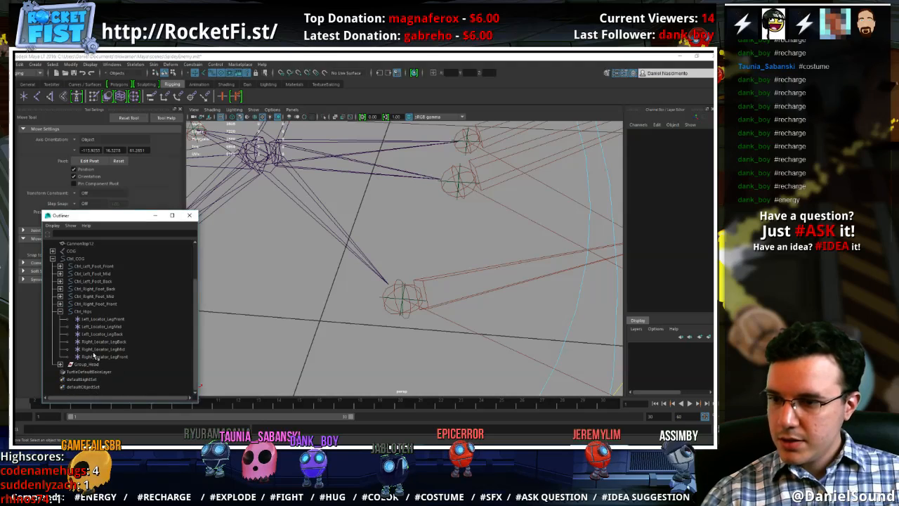
pyautogui.click(106, 319)
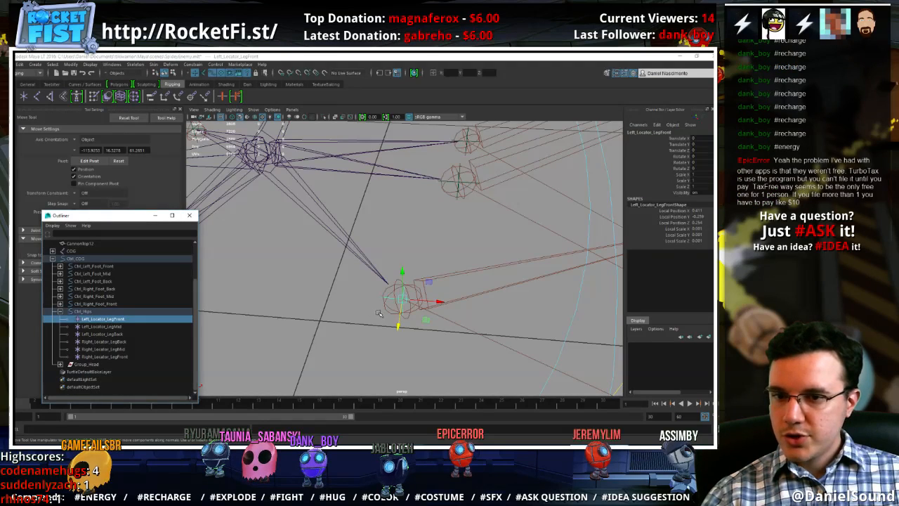
pyautogui.click(460, 303)
pyautogui.click(473, 298)
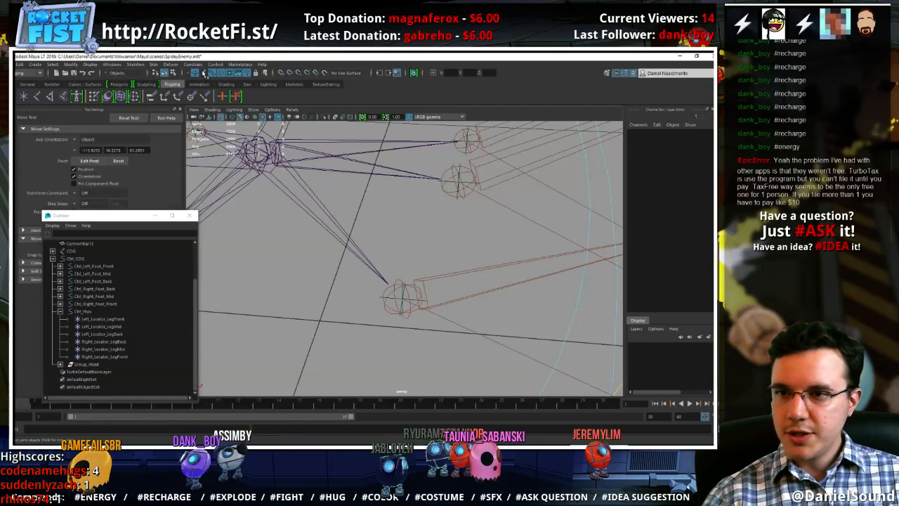
# Try to point-constrain Left_Locator_LegFront to Left_Front_Leg on all axes with maintain offset off
pyautogui.click(468, 300)
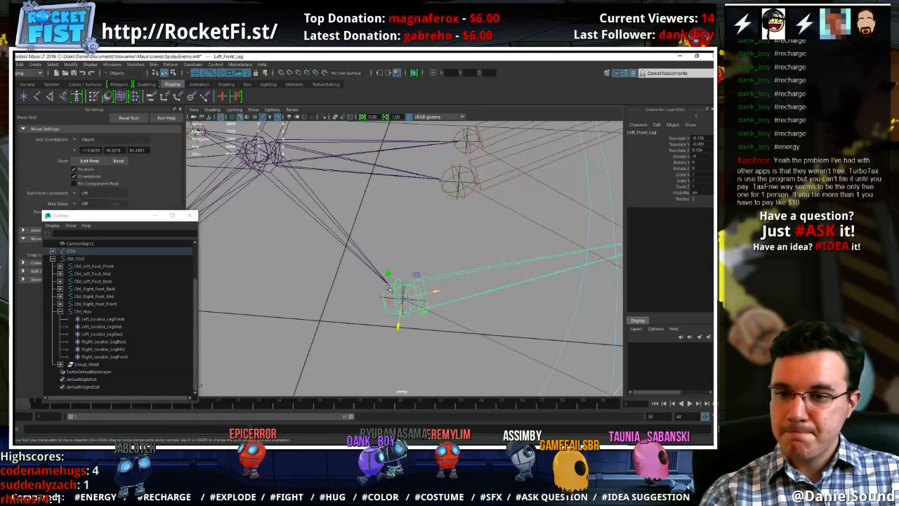
pyautogui.click(103, 320)
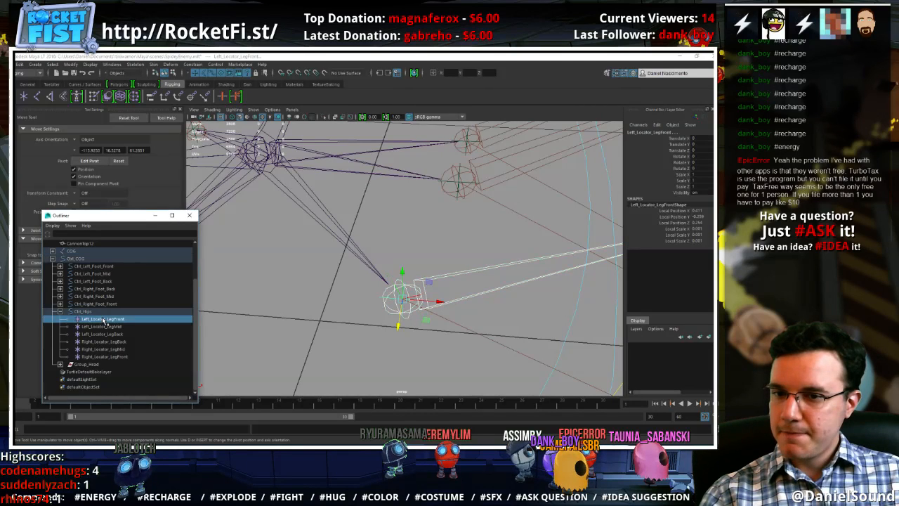
pyautogui.click(191, 64)
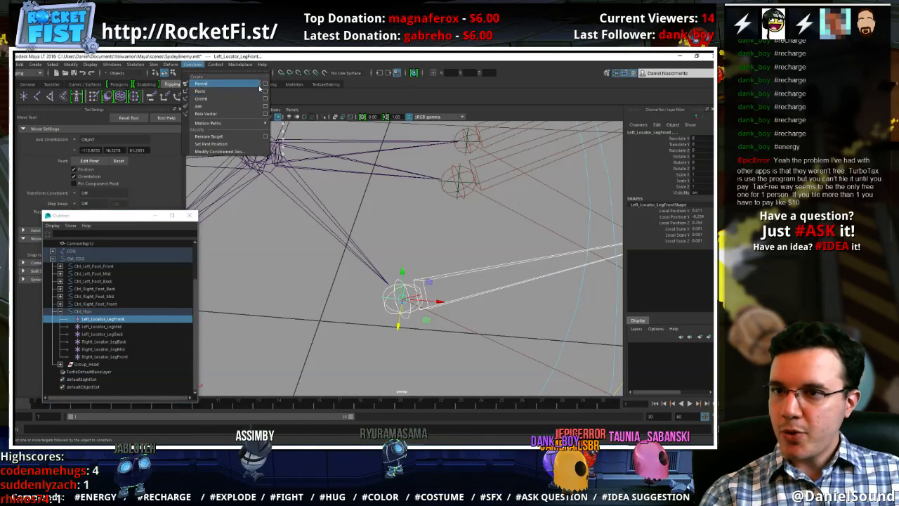
pyautogui.click(266, 92)
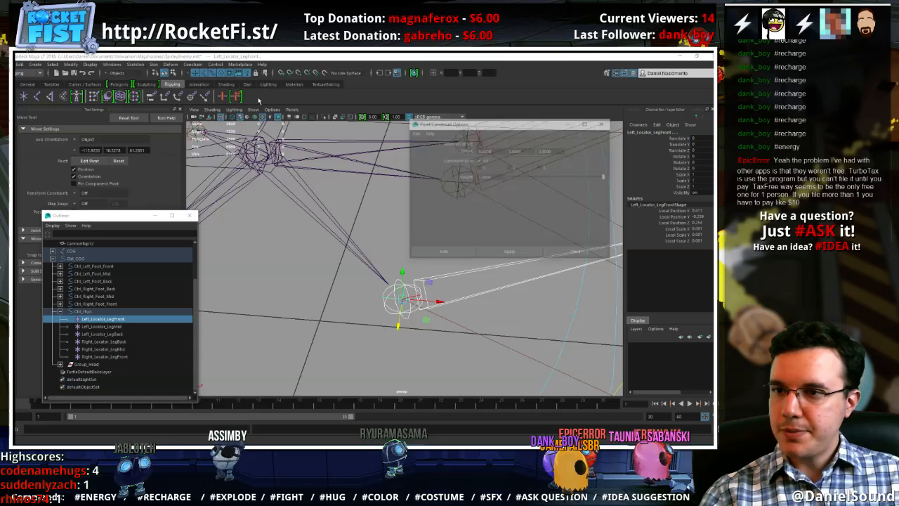
pyautogui.click(511, 254)
pyautogui.click(562, 253)
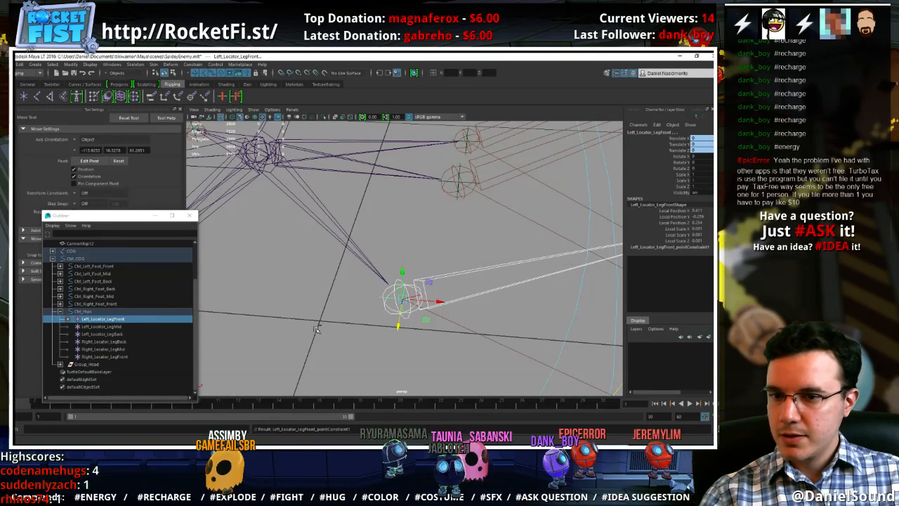
# Test-move Left_Locator_LegFront, and undo both the move and the point constraint applied to the locator
pyautogui.click(315, 328)
pyautogui.click(380, 298)
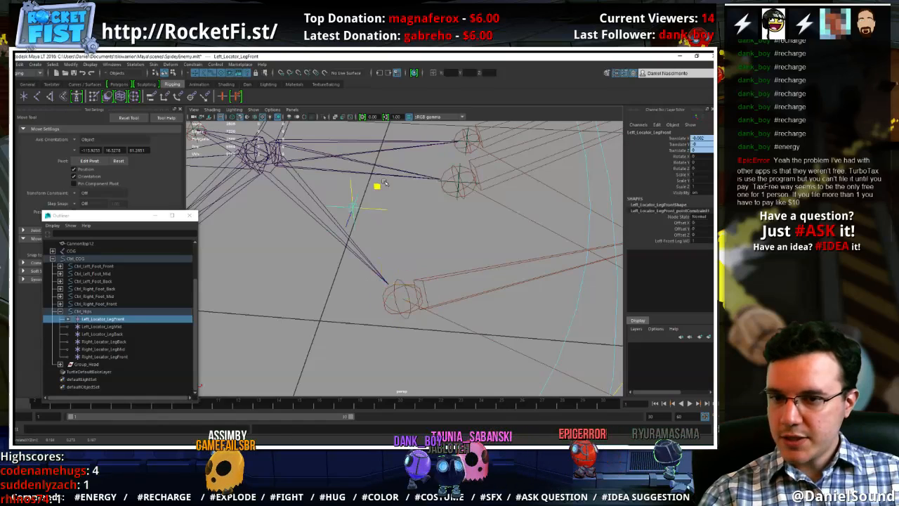
pyautogui.hotkey('ctrl', 'z')
pyautogui.hotkey('ctrl', 'z')
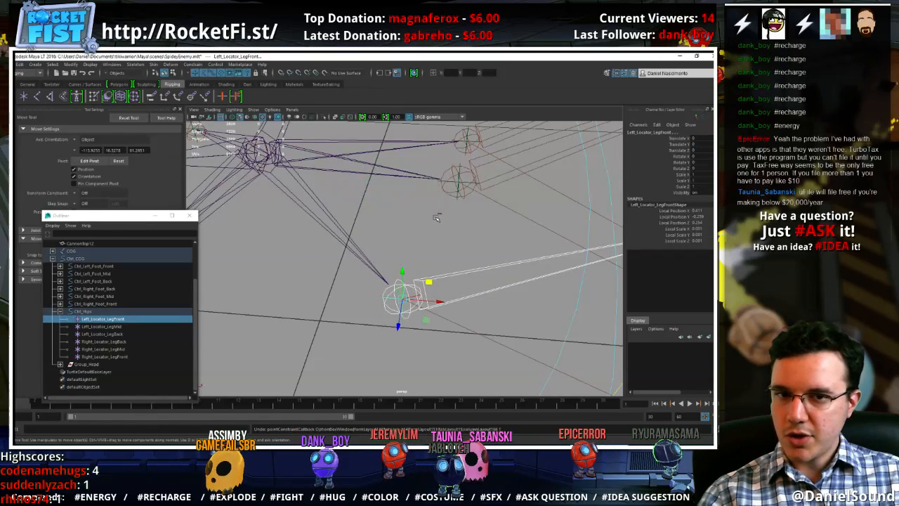
pyautogui.hotkey('ctrl', 'z')
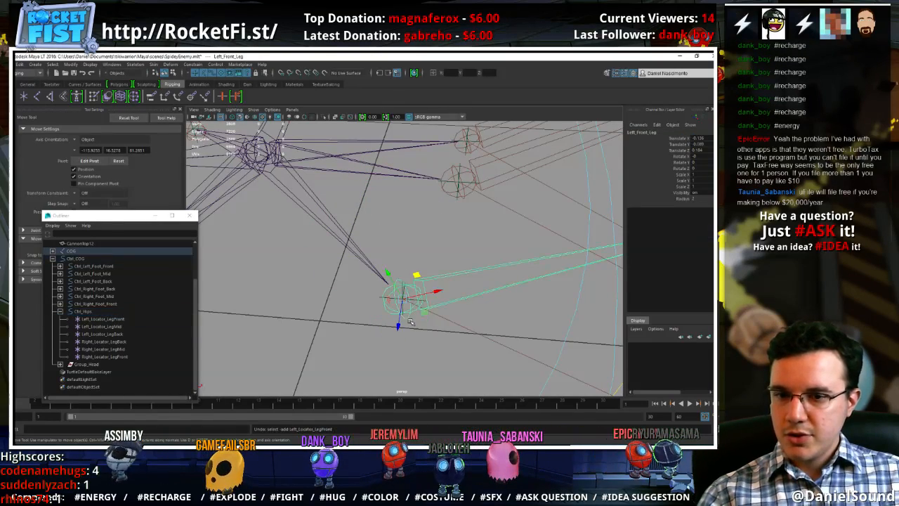
# Point-constrain Left_Front_Leg to Left_Locator_LegFront, taking the locator as the driver
pyautogui.click(380, 295)
pyautogui.click(380, 297)
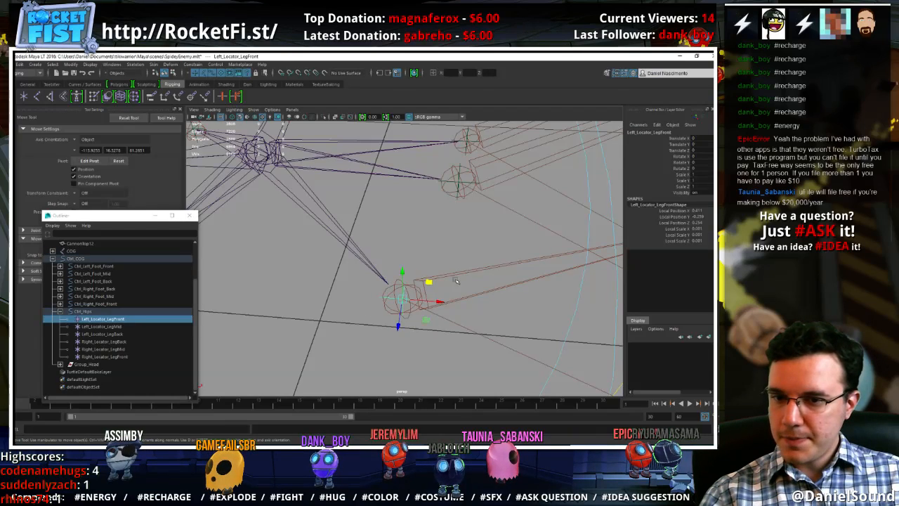
pyautogui.keyDown('shift'); pyautogui.click(452, 275); pyautogui.keyUp('shift')
pyautogui.press('g')
pyautogui.click(371, 295)
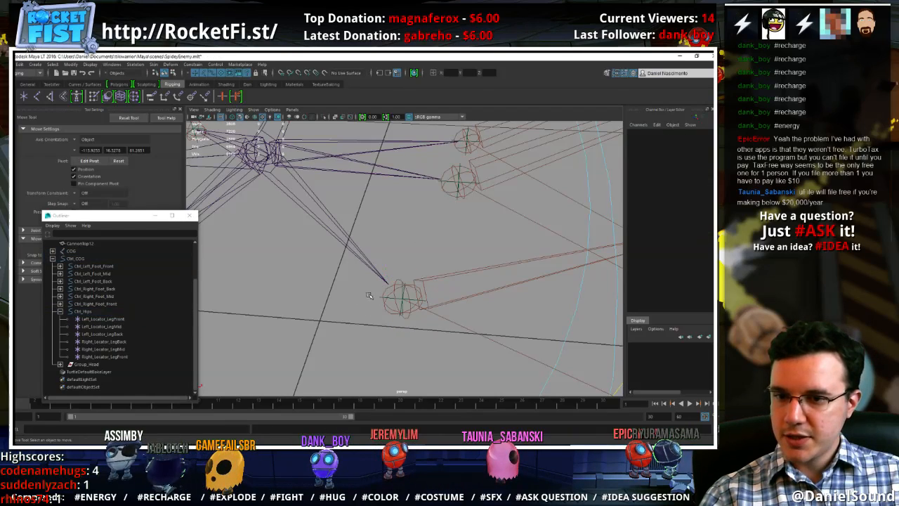
# Test the left front leg's constraint by moving Left_Locator_LegFront, and undo the move
pyautogui.click(380, 296)
pyautogui.moveTo(427, 282); pyautogui.dragTo(361, 214)
pyautogui.hotkey('ctrl', 'z')
pyautogui.click(455, 203)
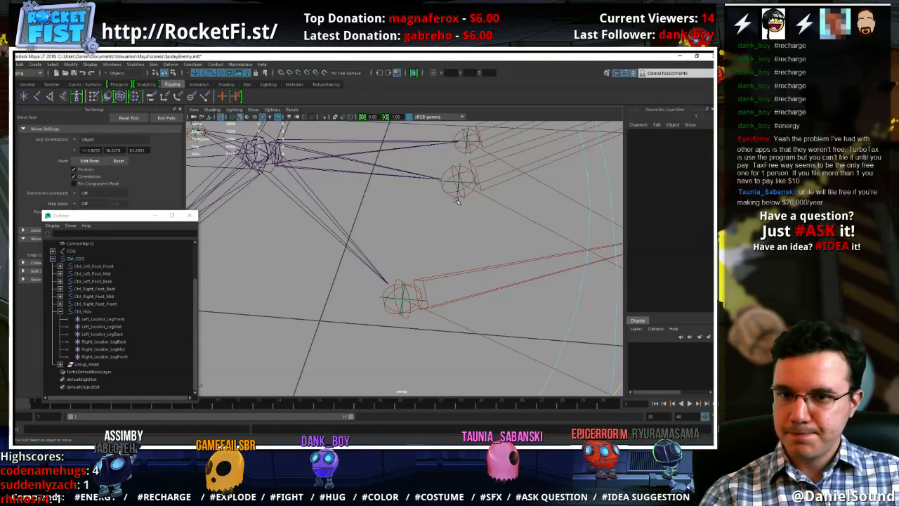
# Point-constrain Left_Mid_Leg to Left_Locator_LegMid and Left_Back_Leg to Left_Locator_LegBack
pyautogui.click(457, 192)
pyautogui.keyDown('shift'); pyautogui.click(476, 163); pyautogui.keyUp('shift')
pyautogui.press('g')
pyautogui.keyDown('alt'); pyautogui.moveTo(458, 153); pyautogui.dragTo(406, 271, button='middle'); pyautogui.keyUp('alt')
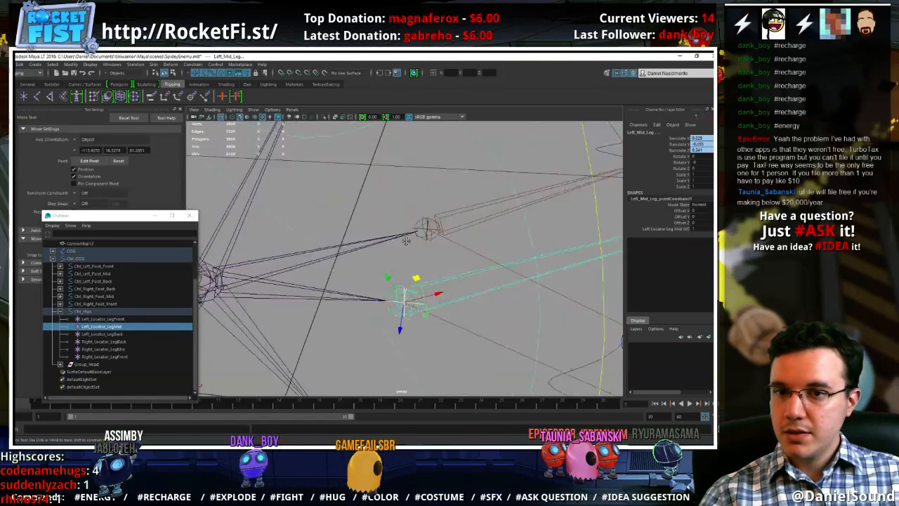
pyautogui.keyDown('alt'); pyautogui.moveTo(406, 271); pyautogui.dragTo(456, 262, button='right'); pyautogui.keyUp('alt')
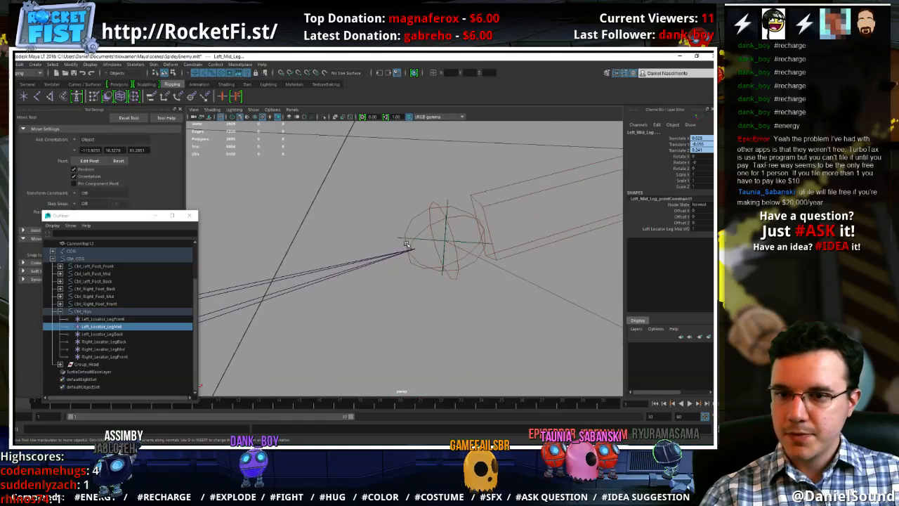
pyautogui.click(402, 238)
pyautogui.click(406, 238)
pyautogui.keyDown('shift'); pyautogui.click(416, 219); pyautogui.keyUp('shift')
pyautogui.press('g')
# Point-constrain Right_Front_Leg to Right_Locator_LegFront
pyautogui.keyDown('alt'); pyautogui.moveTo(417, 220); pyautogui.dragTo(309, 279, button='right'); pyautogui.keyUp('alt')
pyautogui.keyDown('alt'); pyautogui.moveTo(309, 279); pyautogui.dragTo(366, 250, button='middle'); pyautogui.keyUp('alt')
pyautogui.keyDown('alt'); pyautogui.moveTo(366, 250); pyautogui.dragTo(444, 302, button='right'); pyautogui.keyUp('alt')
pyautogui.keyDown('alt'); pyautogui.moveTo(309, 295); pyautogui.dragTo(351, 312, button='right'); pyautogui.keyUp('alt')
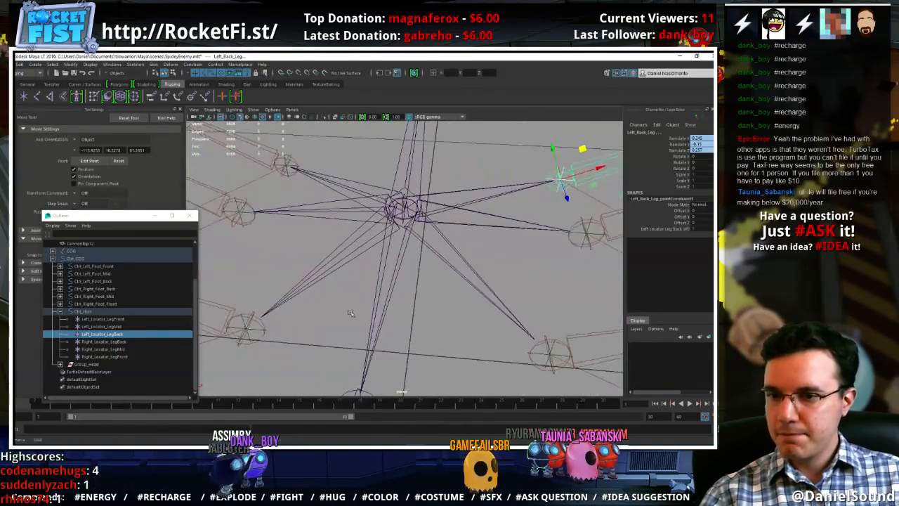
pyautogui.keyDown('alt'); pyautogui.moveTo(351, 312); pyautogui.dragTo(413, 280, button='middle'); pyautogui.keyUp('alt')
pyautogui.click(322, 305)
pyautogui.click(315, 302)
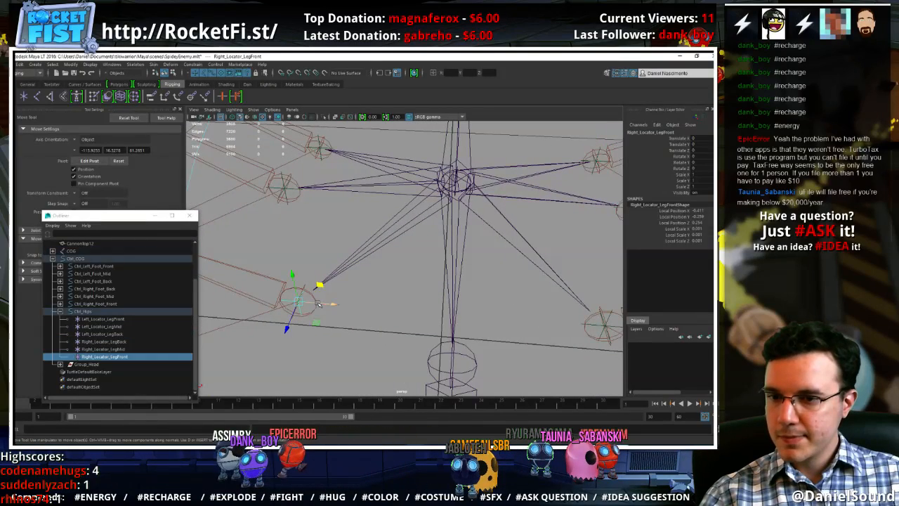
pyautogui.keyDown('shift'); pyautogui.click(313, 288); pyautogui.keyUp('shift')
pyautogui.press('g')
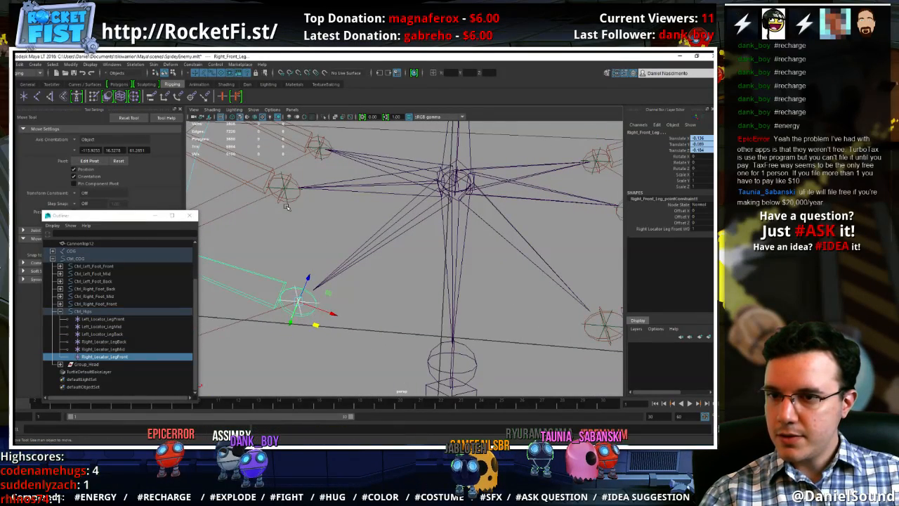
# Point-constrain Right_Mid_Leg to Right_Locator_LegMid and the right back leg to Right_Locator_LegBack
pyautogui.click(287, 205)
pyautogui.keyDown('shift'); pyautogui.click(291, 201); pyautogui.keyUp('shift')
pyautogui.press('g')
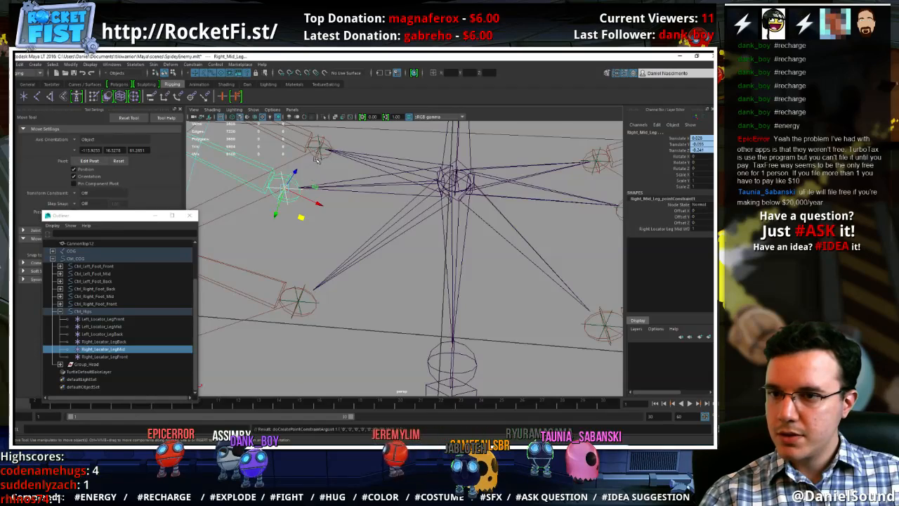
pyautogui.keyDown('alt'); pyautogui.moveTo(299, 192); pyautogui.dragTo(341, 243); pyautogui.keyUp('alt')
pyautogui.keyDown('alt'); pyautogui.moveTo(341, 242); pyautogui.dragTo(303, 223, button='right'); pyautogui.keyUp('alt')
pyautogui.click(303, 223)
pyautogui.click(320, 198)
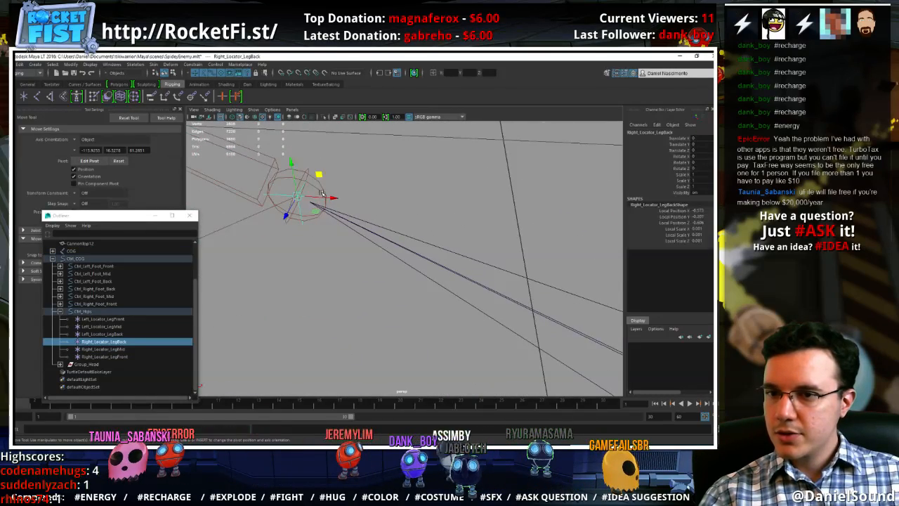
pyautogui.keyDown('shift'); pyautogui.click(322, 193); pyautogui.keyUp('shift')
pyautogui.press('g')
pyautogui.click(423, 215)
# Test the whole rig by rotating Ctrl_COG, and undo the rotation
pyautogui.keyDown('alt'); pyautogui.moveTo(424, 215); pyautogui.dragTo(375, 219, button='right'); pyautogui.keyUp('alt')
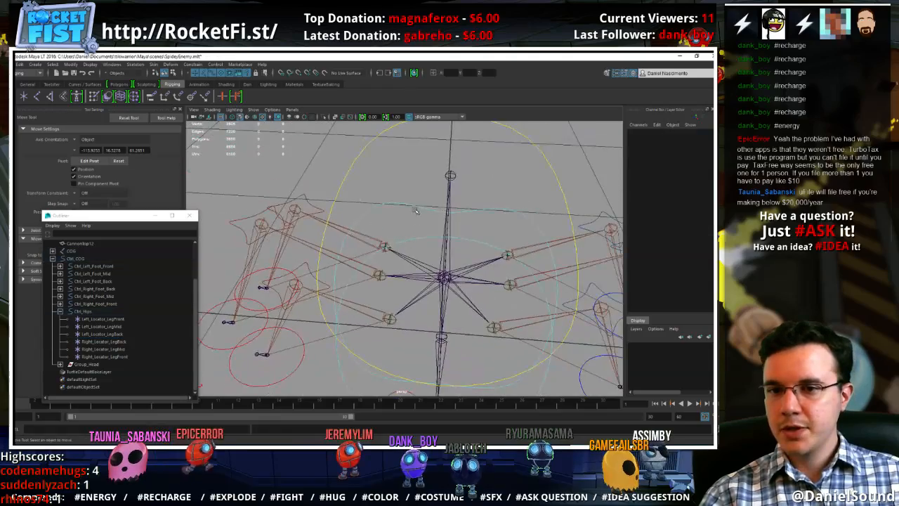
pyautogui.click(406, 204)
pyautogui.keyDown('alt'); pyautogui.moveTo(412, 263); pyautogui.dragTo(441, 333); pyautogui.keyUp('alt')
pyautogui.click(460, 342)
pyautogui.click(447, 332)
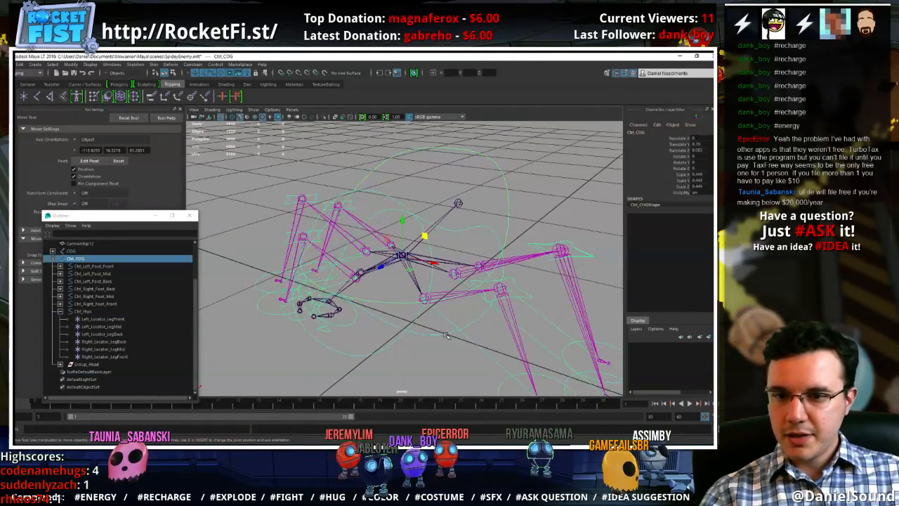
pyautogui.press('e')
pyautogui.moveTo(424, 236)
pyautogui.mouseDown()
pyautogui.moveTo(430, 249)
pyautogui.moveTo(424, 222)
pyautogui.mouseUp()
pyautogui.hotkey('ctrl', 'z')
pyautogui.hotkey('ctrl', 'z')
pyautogui.hotkey('ctrl', 'z')
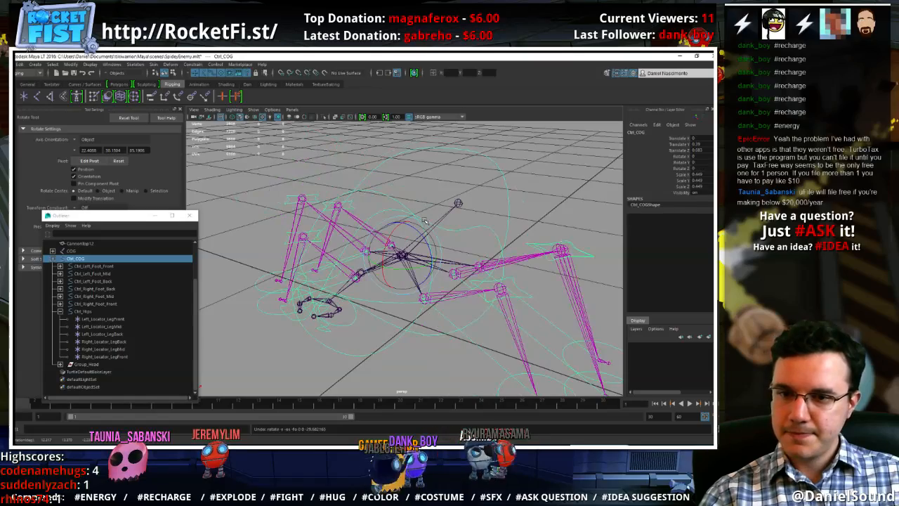
# Test the right front leg by moving Ctrl_Right_Foot_Front, and undo the move
pyautogui.moveTo(433, 283)
pyautogui.keyDown('alt'); pyautogui.mouseDown()
pyautogui.moveTo(437, 267)
pyautogui.moveTo(436, 282)
pyautogui.mouseUp(); pyautogui.keyUp('alt')
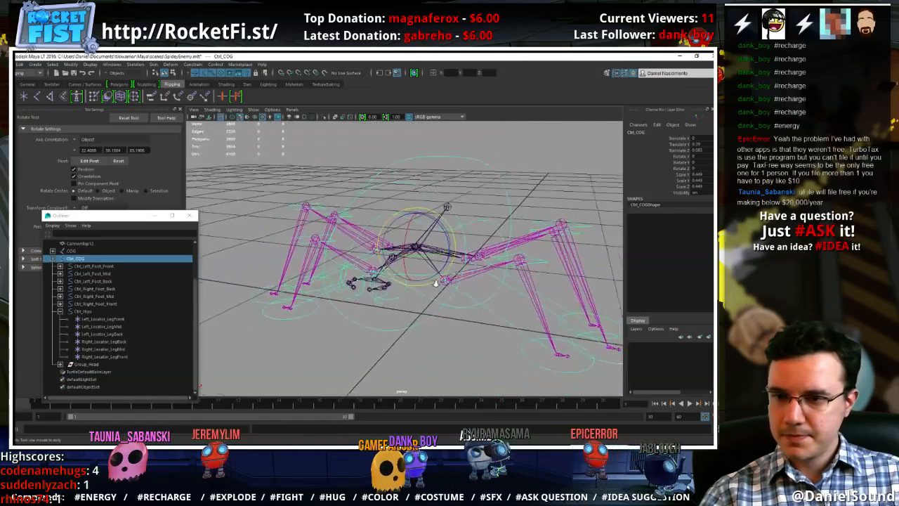
pyautogui.keyDown('alt'); pyautogui.moveTo(435, 283); pyautogui.dragTo(415, 279, button='right'); pyautogui.keyUp('alt')
pyautogui.moveTo(437, 302)
pyautogui.keyDown('alt'); pyautogui.mouseDown()
pyautogui.moveTo(413, 301)
pyautogui.moveTo(430, 310)
pyautogui.mouseUp(); pyautogui.keyUp('alt')
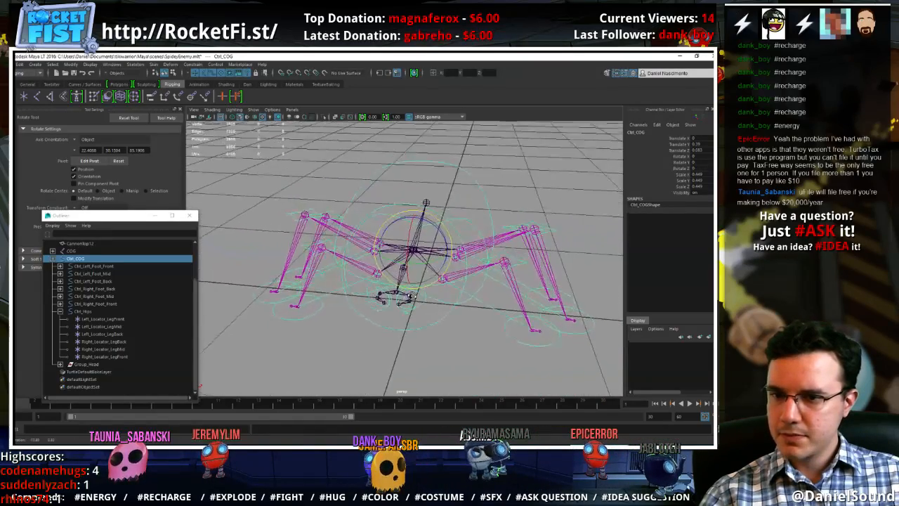
pyautogui.press('w')
pyautogui.click(318, 315)
pyautogui.click(318, 312)
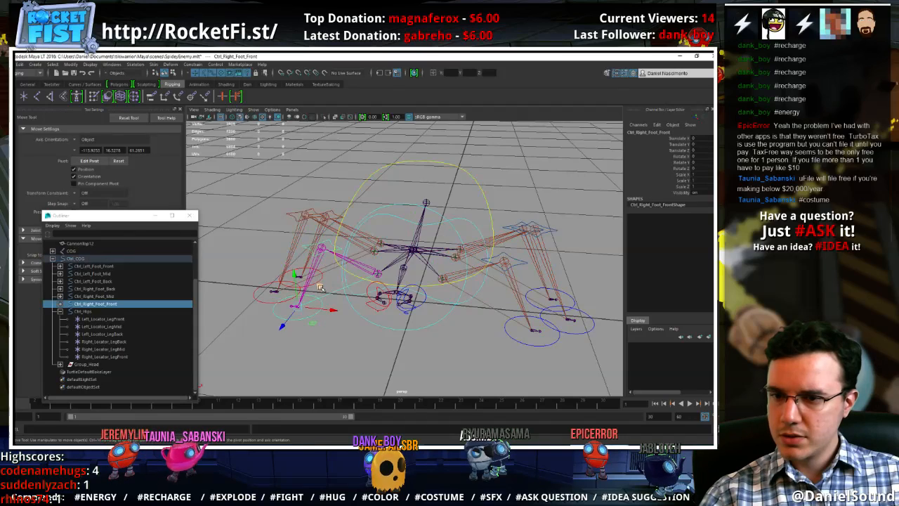
pyautogui.moveTo(319, 287)
pyautogui.mouseDown()
pyautogui.moveTo(337, 262)
pyautogui.moveTo(291, 251)
pyautogui.moveTo(320, 286)
pyautogui.mouseUp()
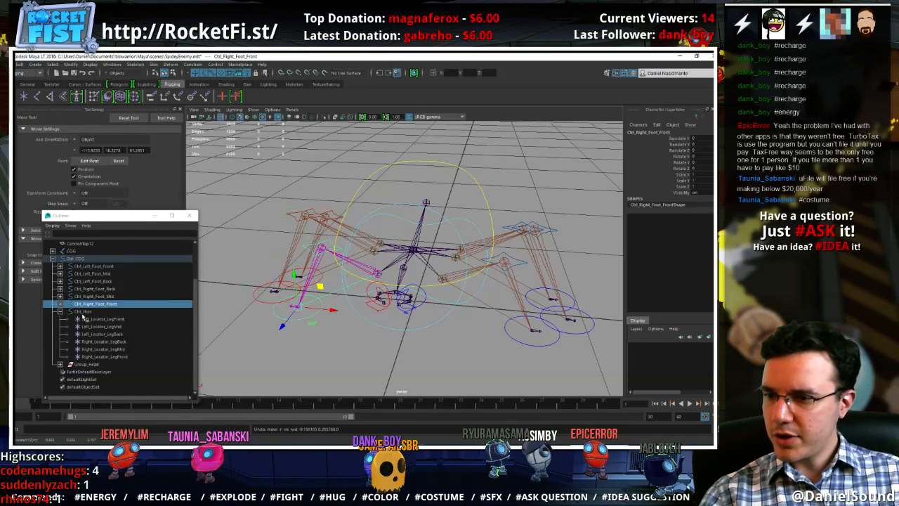
# Unparent the six leg locators from Ctrl_Hips and place them at the top level of the hierarchy, above Ctrl_COG
pyautogui.moveTo(83, 318); pyautogui.dragTo(103, 353)
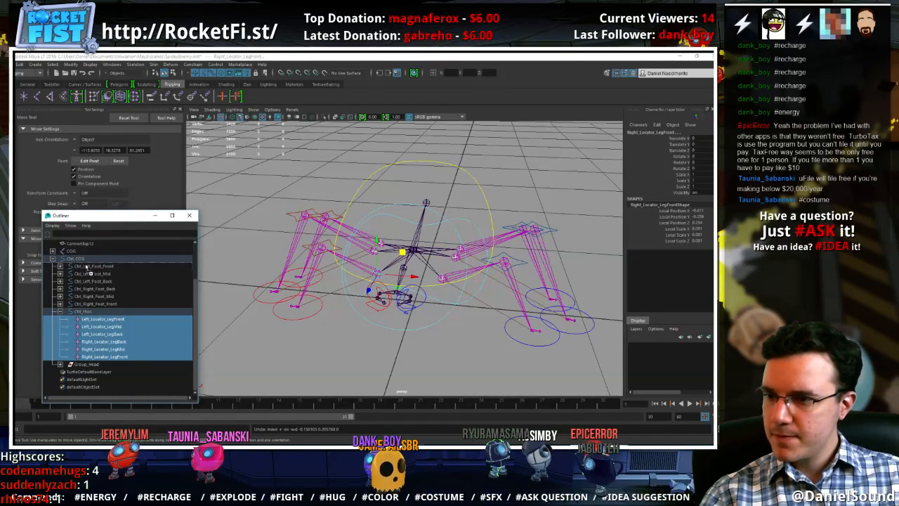
pyautogui.moveTo(84, 263); pyautogui.dragTo(85, 262, button='middle')
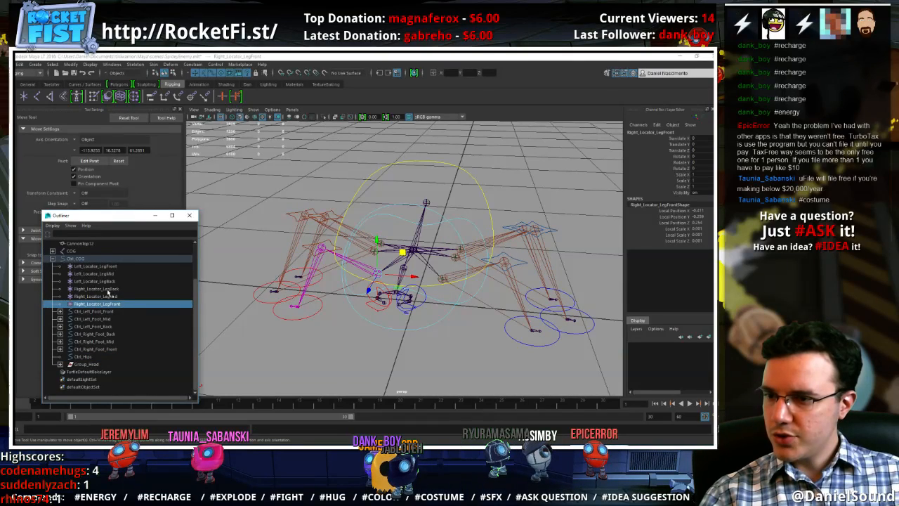
pyautogui.keyDown('shift'); pyautogui.click(111, 266); pyautogui.keyUp('shift')
pyautogui.moveTo(103, 257); pyautogui.dragTo(93, 265, button='middle')
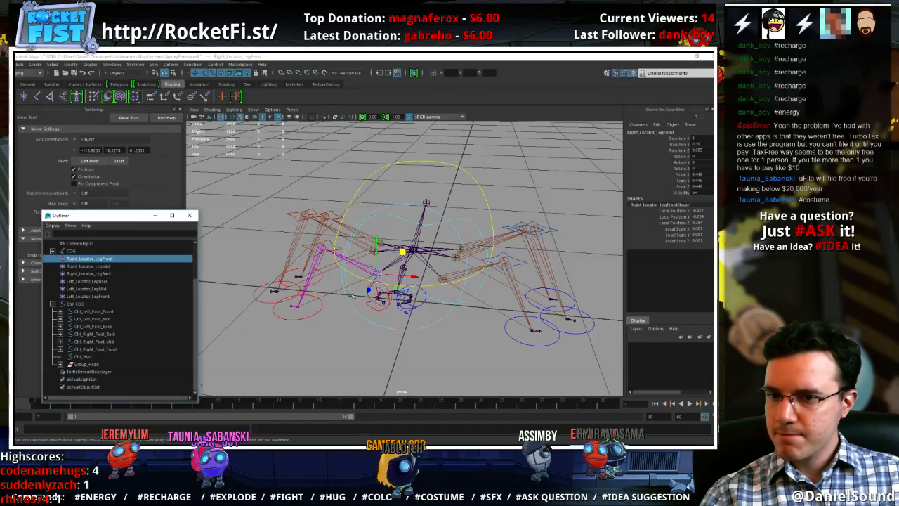
# Test the rig with the unparented leg locators by rotating Ctrl_COG, and undo the rotation
pyautogui.click(465, 223)
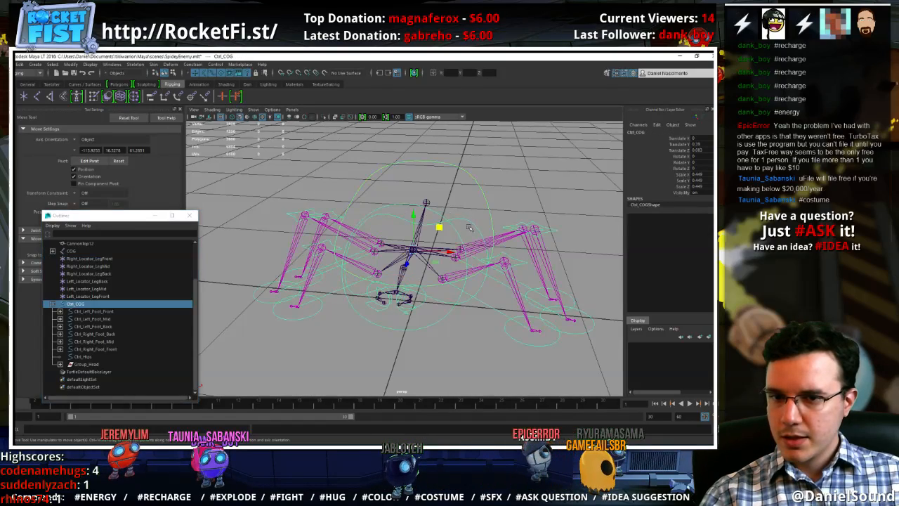
pyautogui.press('e')
pyautogui.moveTo(444, 234); pyautogui.dragTo(421, 212)
pyautogui.hotkey('ctrl', 'z')
pyautogui.hotkey('ctrl', 'z')
# Unparent the six left and right foot controls from Ctrl_COG to the top level of the hierarchy
pyautogui.click(95, 349)
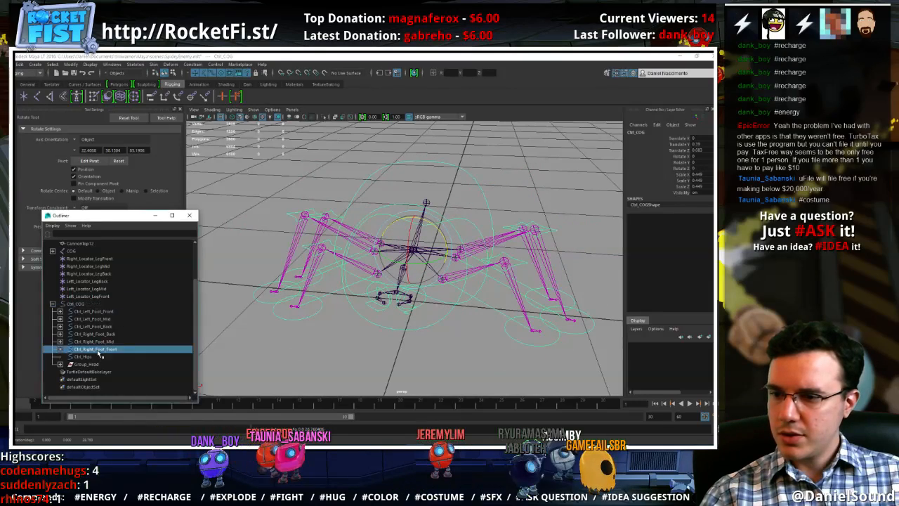
pyautogui.keyDown('shift'); pyautogui.click(99, 313); pyautogui.keyUp('shift')
pyautogui.moveTo(92, 301); pyautogui.dragTo(94, 301, button='middle')
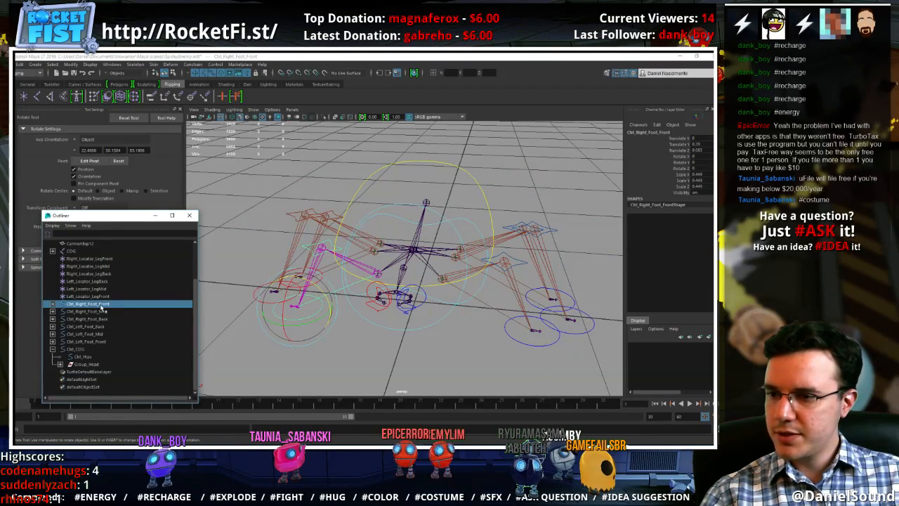
# Select the Ctrl_COG curve and examine its position relative to the hips and legs from a side angle
pyautogui.click(441, 216)
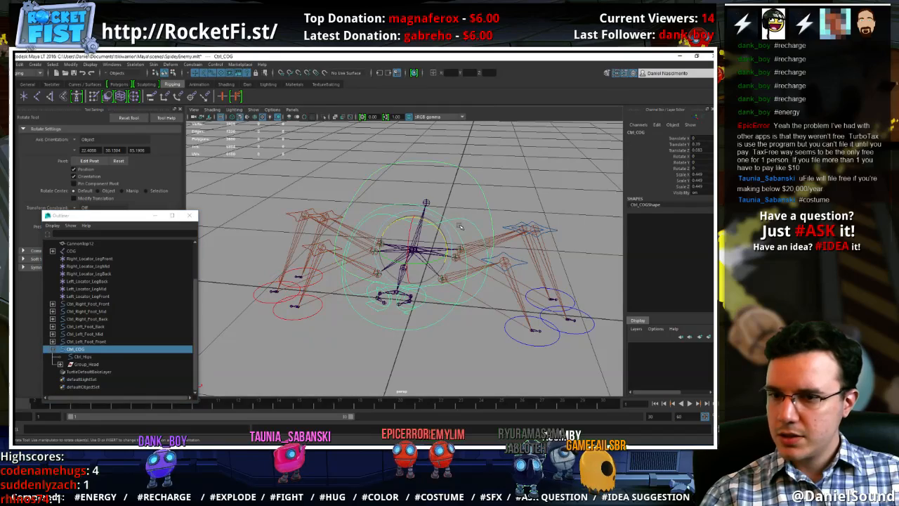
pyautogui.keyDown('alt'); pyautogui.moveTo(486, 247); pyautogui.dragTo(463, 219); pyautogui.keyUp('alt')
pyautogui.click(482, 220)
pyautogui.click(458, 224)
pyautogui.click(462, 223)
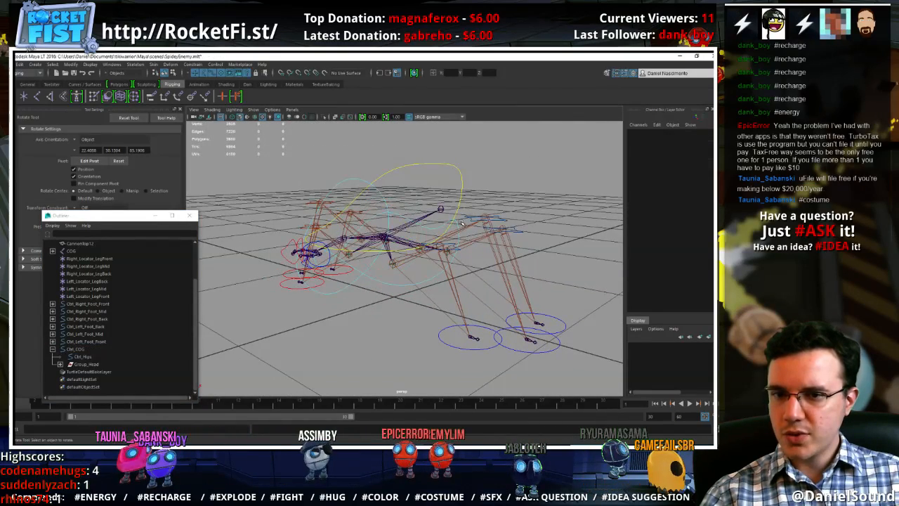
pyautogui.click(458, 223)
pyautogui.press('w')
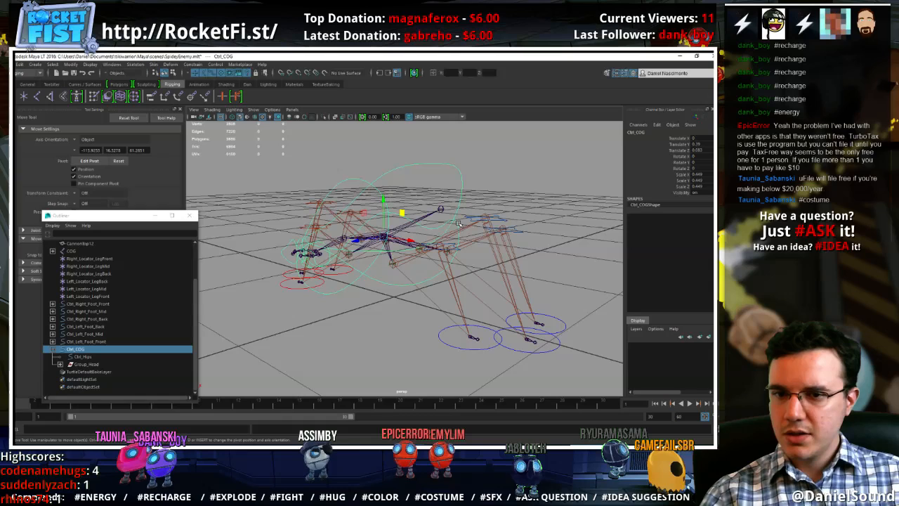
# Swap the body control names by renaming the child Ctrl_Hips to CtrlCOG and its parent Ctrl_COG to Ctrl_Hips
pyautogui.click(84, 357)
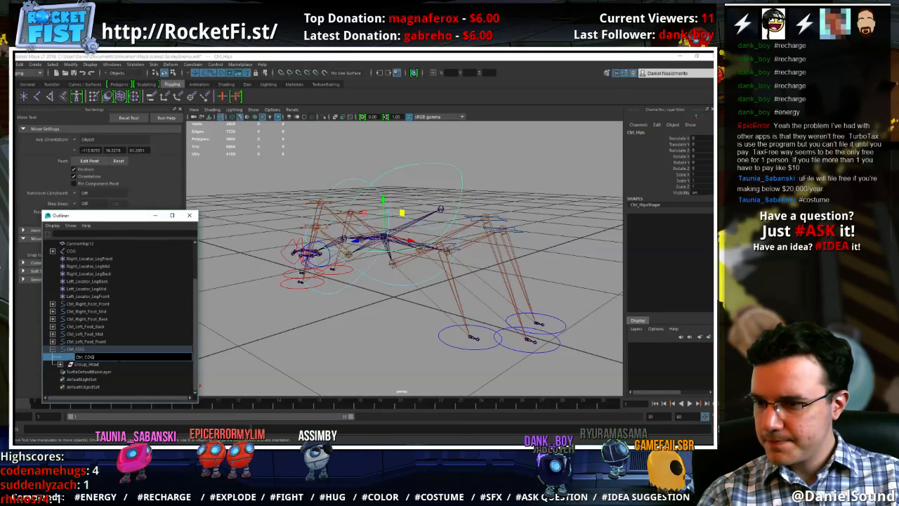
pyautogui.press('Return')
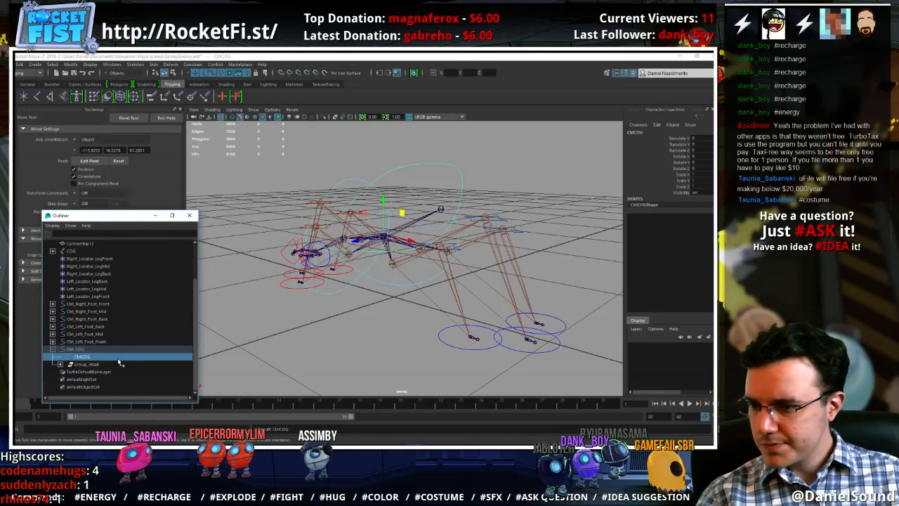
pyautogui.doubleClick(83, 348)
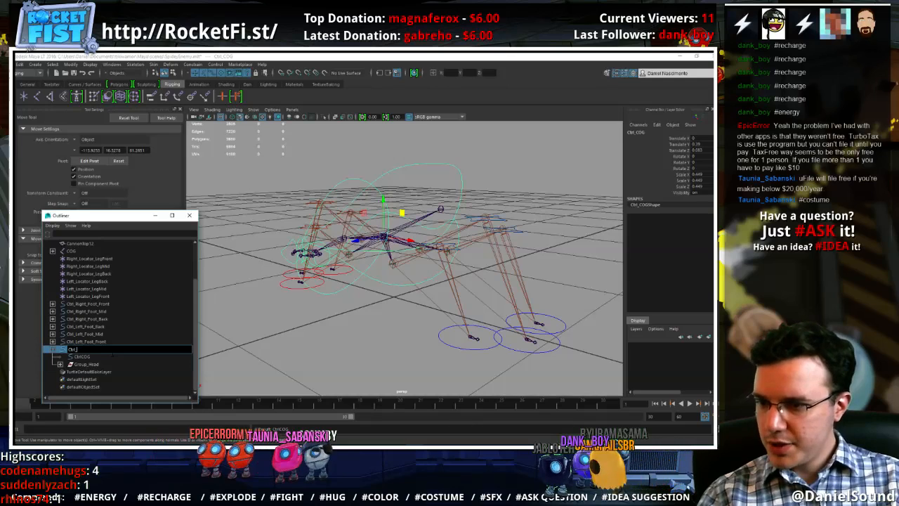
pyautogui.write('Ctrl_Hips')
pyautogui.press('Return')
# Reverse the body control hierarchy by moving CtrlCOG to the top level and parenting Ctrl_Hips under it
pyautogui.click(103, 359)
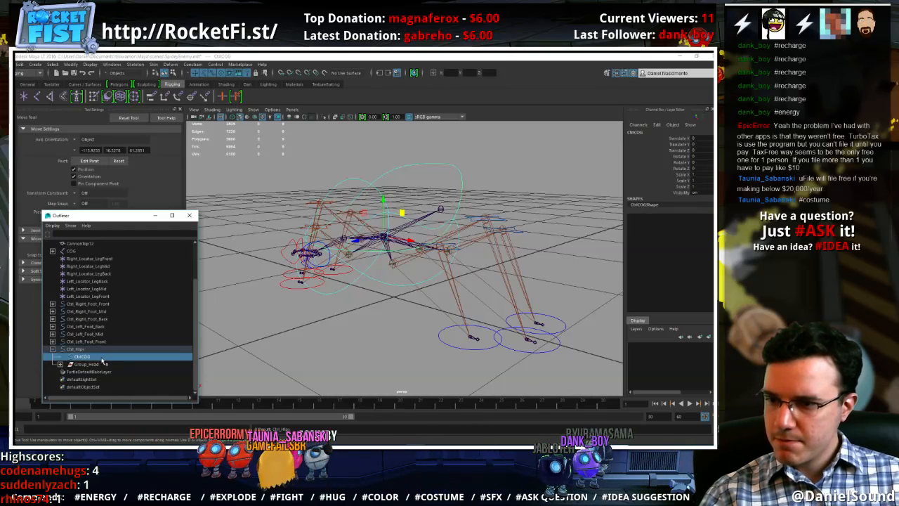
pyautogui.moveTo(81, 349); pyautogui.dragTo(81, 350, button='middle')
pyautogui.click(83, 357)
pyautogui.click(53, 365)
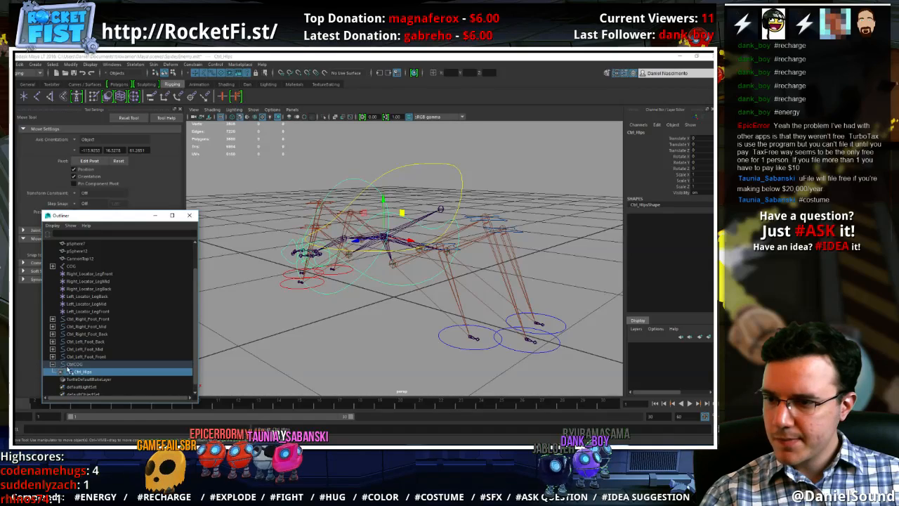
# Test the reordered body controls by rotating Ctrl_Hips, and undo the rotation
pyautogui.press('e')
pyautogui.moveTo(408, 227); pyautogui.dragTo(395, 206)
pyautogui.hotkey('ctrl', 'z')
pyautogui.keyDown('alt'); pyautogui.moveTo(351, 270); pyautogui.dragTo(414, 278); pyautogui.keyUp('alt')
pyautogui.keyDown('alt'); pyautogui.moveTo(351, 281); pyautogui.dragTo(308, 296, button='right'); pyautogui.keyUp('alt')
# Take Group_Head out of Ctrl_Hips and parent it directly under CtrlCOG
pyautogui.click(61, 372)
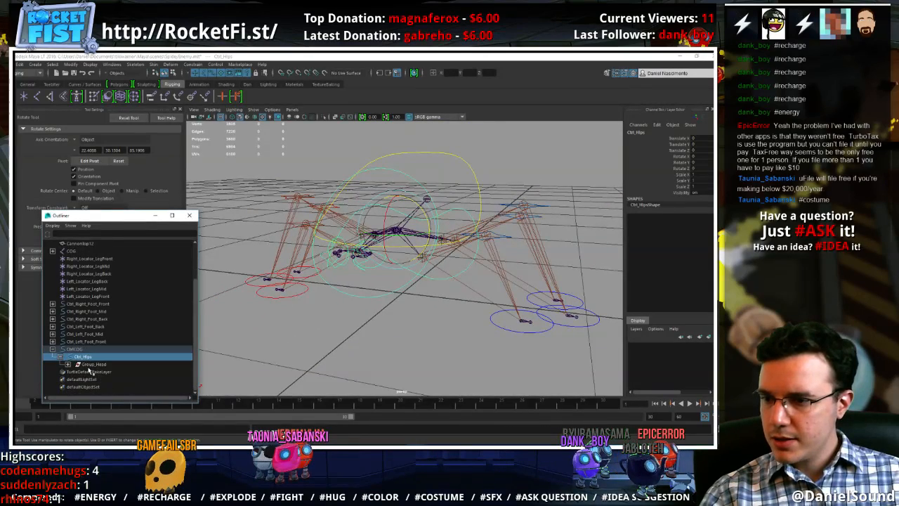
pyautogui.click(96, 366)
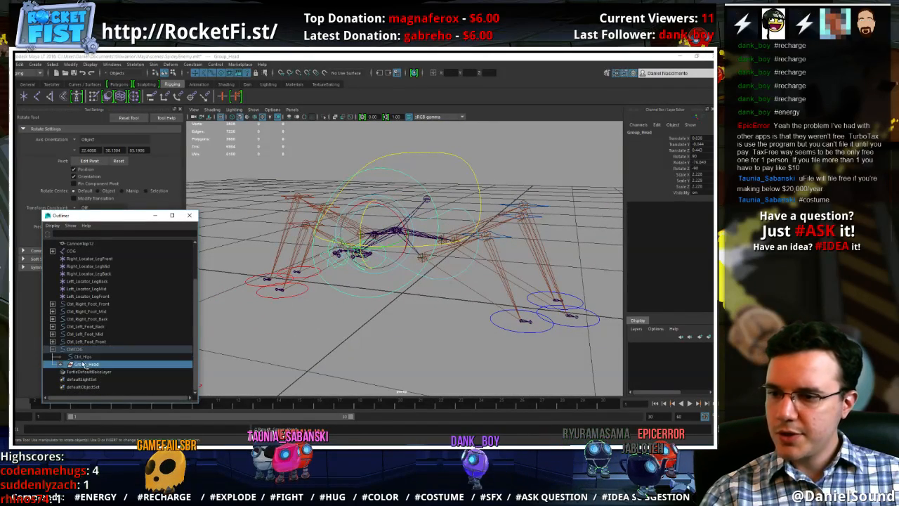
pyautogui.click(83, 357)
pyautogui.press('w')
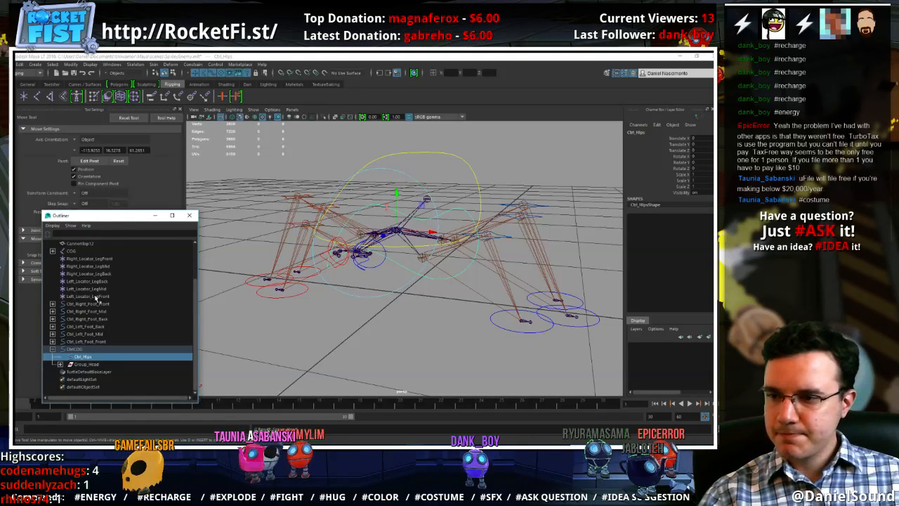
# Parent the six leg locators, from Right_Locator_LegFront to Left_Locator_LegFront, under Ctrl_Hips
pyautogui.click(96, 297)
pyautogui.keyDown('shift'); pyautogui.click(95, 260); pyautogui.keyUp('shift')
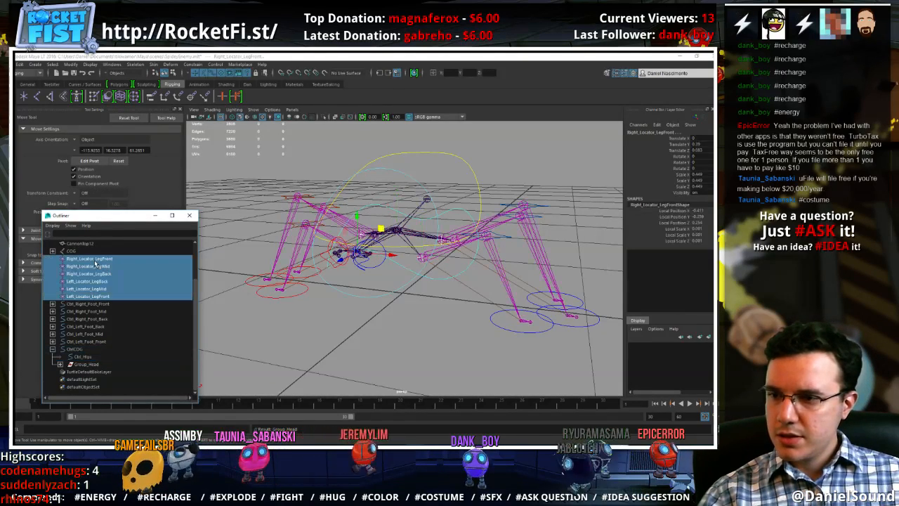
pyautogui.moveTo(94, 262); pyautogui.dragTo(89, 359, button='middle')
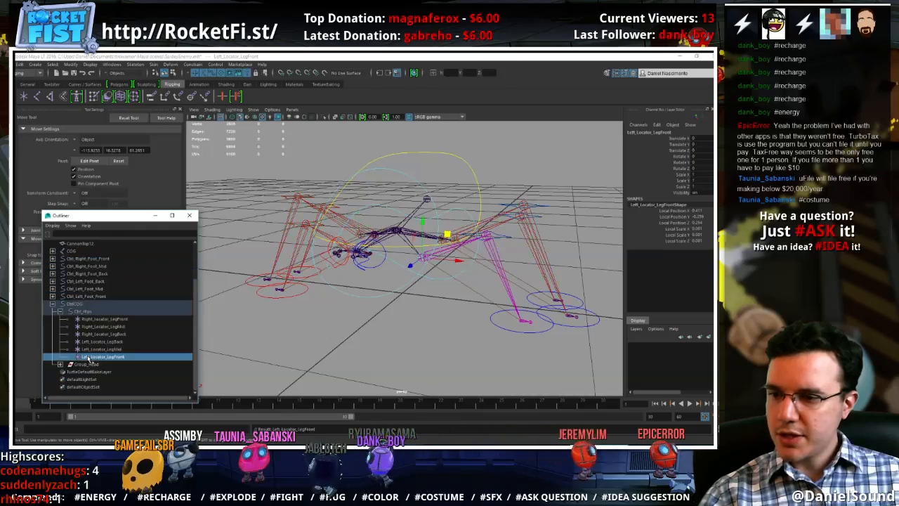
# Test the leg locators' attachment by rotating Ctrl_Hips around X, and undo the rotation
pyautogui.click(90, 311)
pyautogui.press('e')
pyautogui.moveTo(425, 217); pyautogui.dragTo(390, 226)
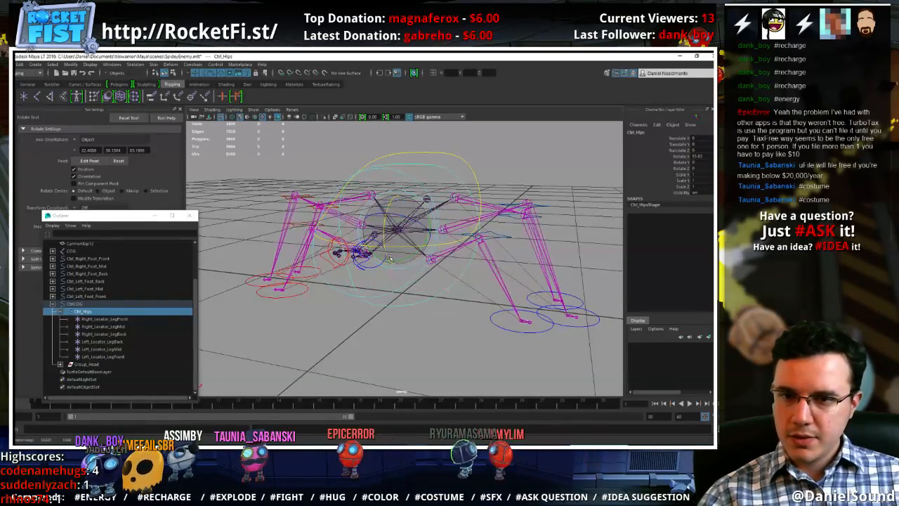
pyautogui.hotkey('ctrl', 'z')
pyautogui.press('w')
pyautogui.keyDown('alt'); pyautogui.moveTo(391, 278); pyautogui.dragTo(399, 288, button='middle'); pyautogui.keyUp('alt')
pyautogui.keyDown('alt'); pyautogui.moveTo(399, 287); pyautogui.dragTo(417, 283); pyautogui.keyUp('alt')
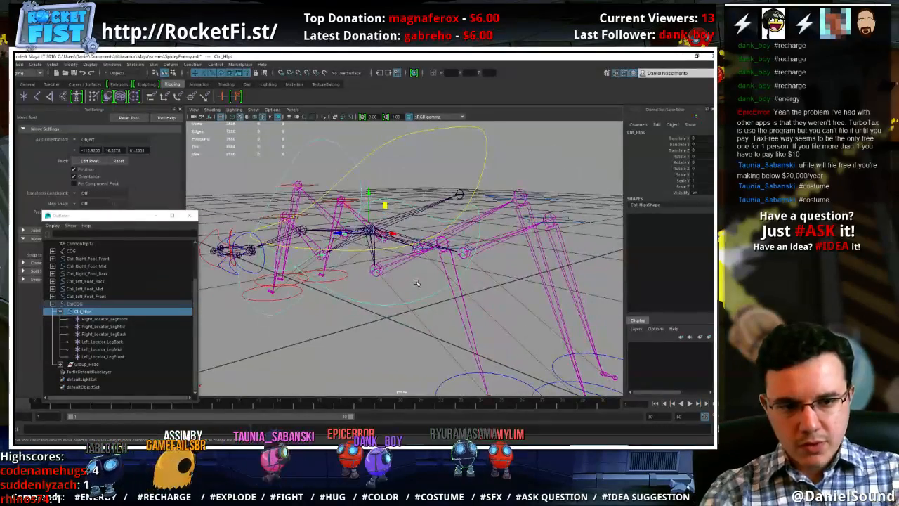
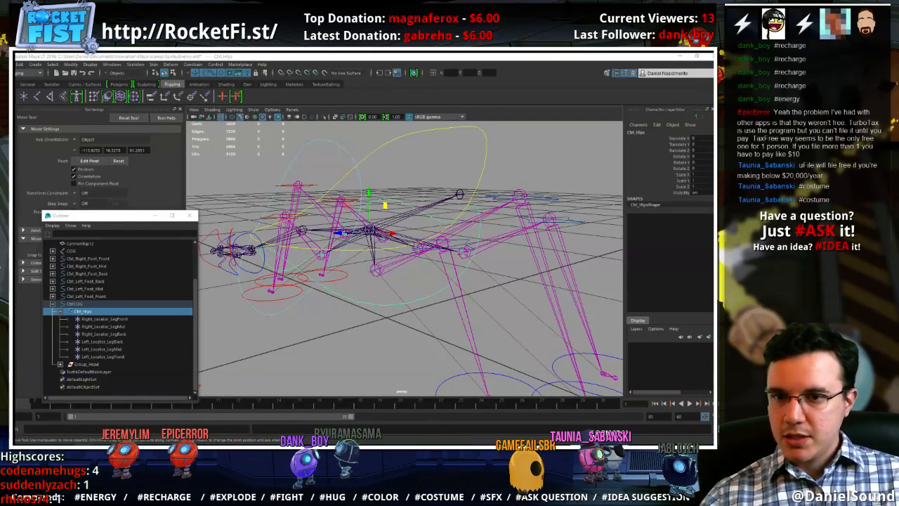
# Try to parent-constrain CtrlCOG and COG to each other without maintaining the offset
pyautogui.click(480, 167)
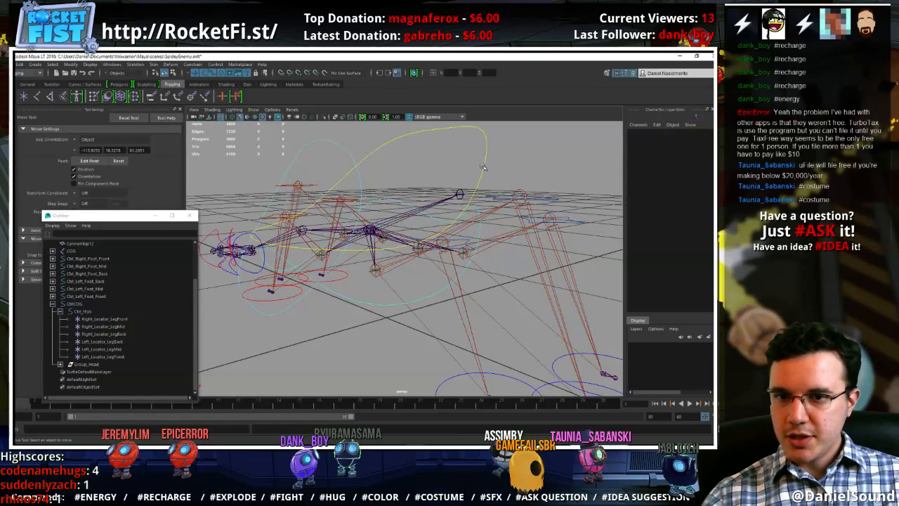
pyautogui.click(484, 167)
pyautogui.keyDown('alt'); pyautogui.moveTo(470, 175); pyautogui.dragTo(409, 271); pyautogui.keyUp('alt')
pyautogui.scroll(3, 405, 267)
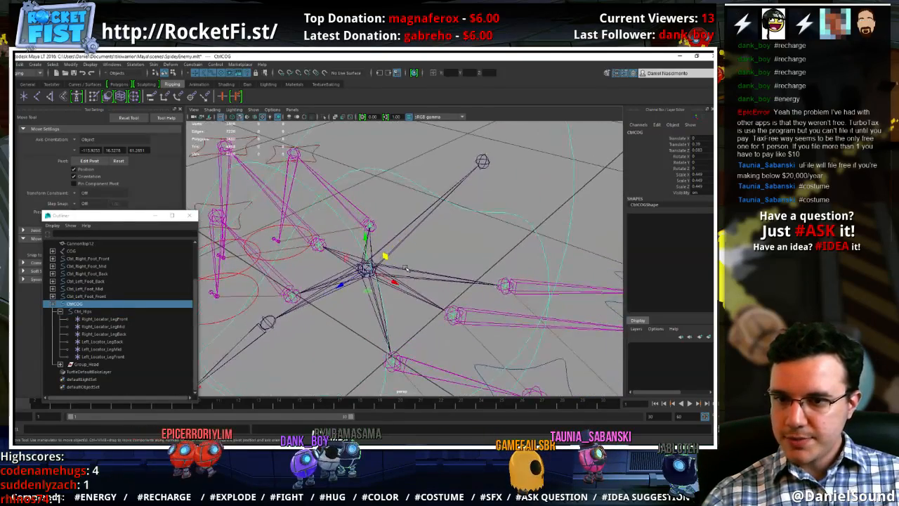
pyautogui.click(572, 181)
pyautogui.keyDown('shift'); pyautogui.click(575, 177); pyautogui.keyUp('shift')
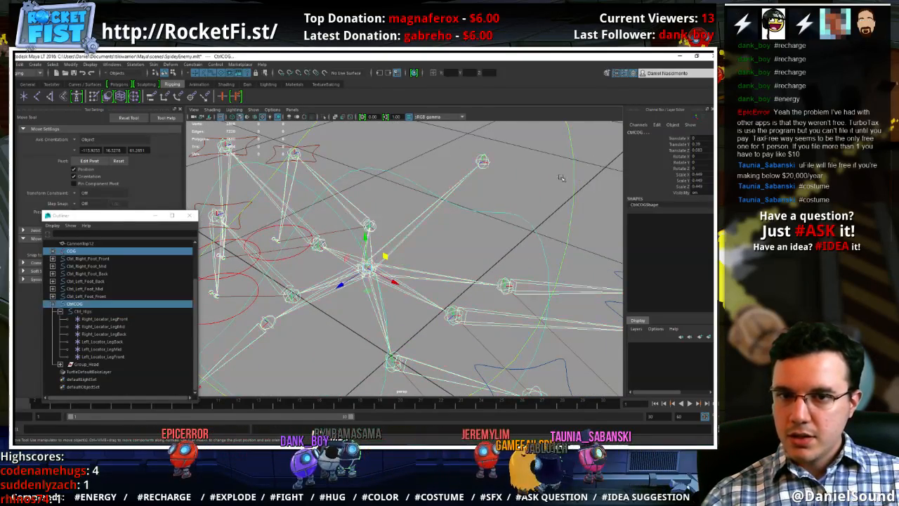
pyautogui.click(195, 65)
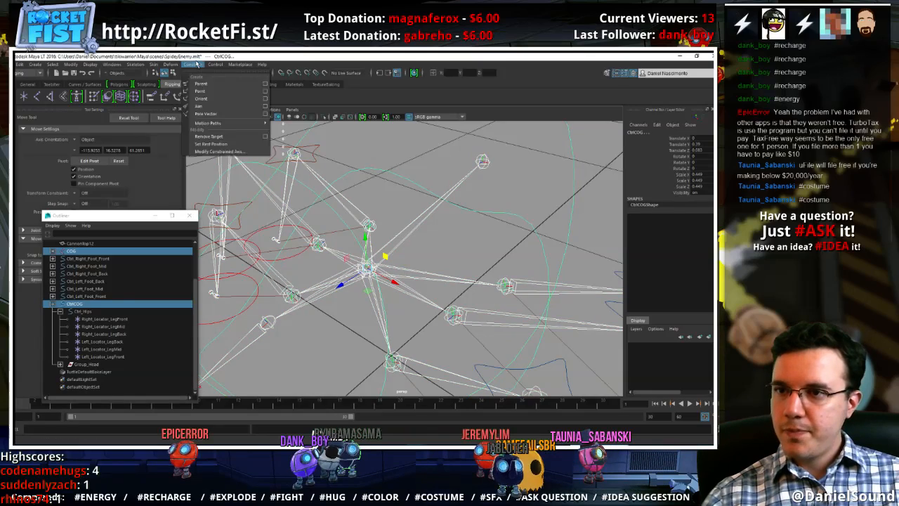
pyautogui.click(265, 82)
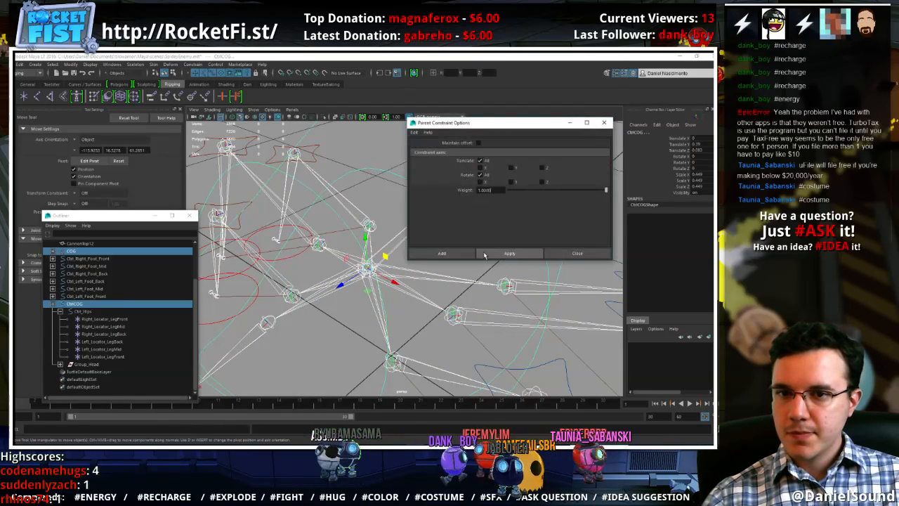
pyautogui.click(446, 254)
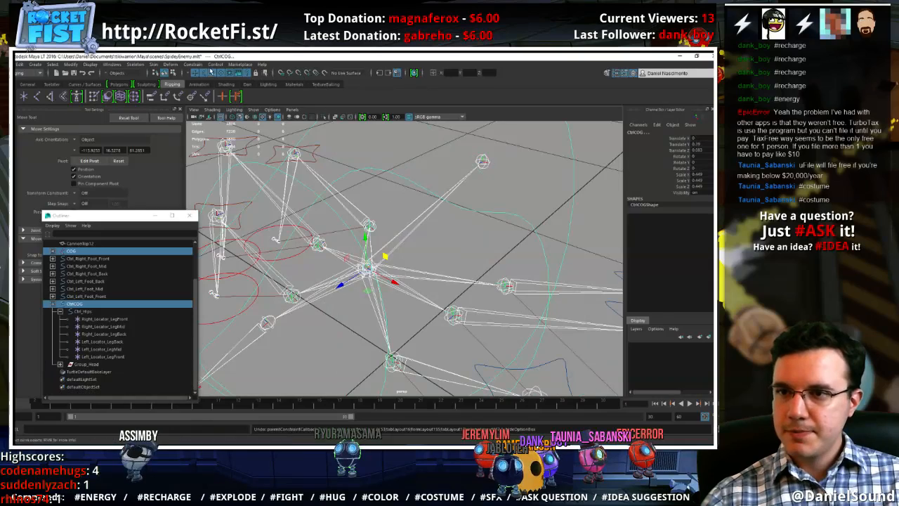
# Try the parent constraint between COG and CtrlCOG with Maintain offset enabled, and undo it
pyautogui.click(194, 64)
pyautogui.click(265, 81)
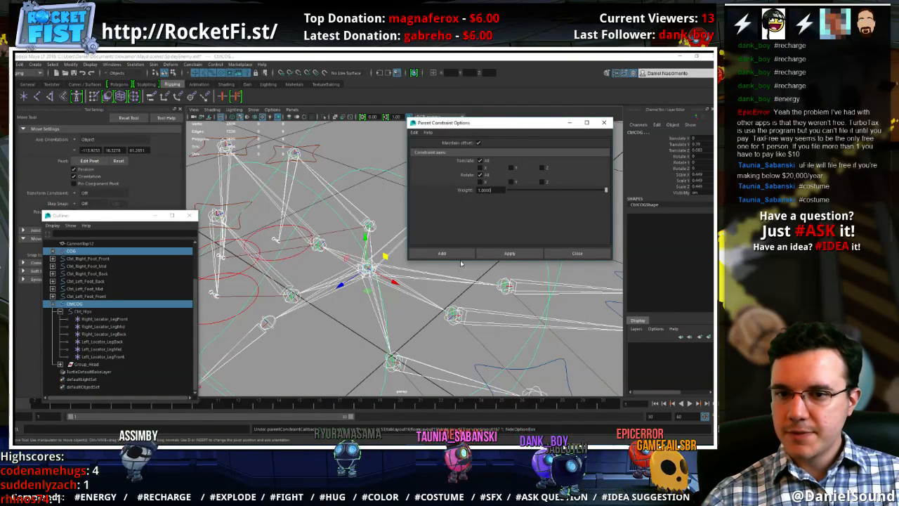
pyautogui.click(452, 254)
pyautogui.scroll(-3, 530, 225)
pyautogui.click(520, 193)
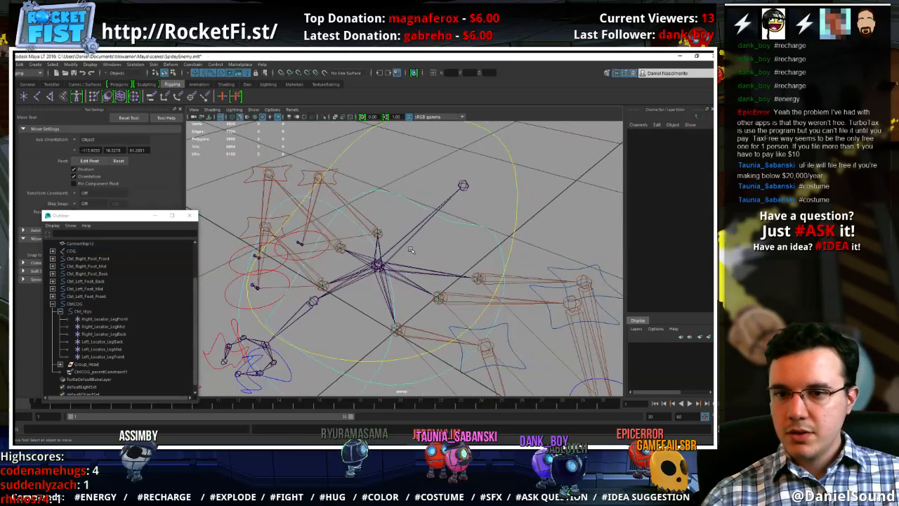
pyautogui.click(516, 204)
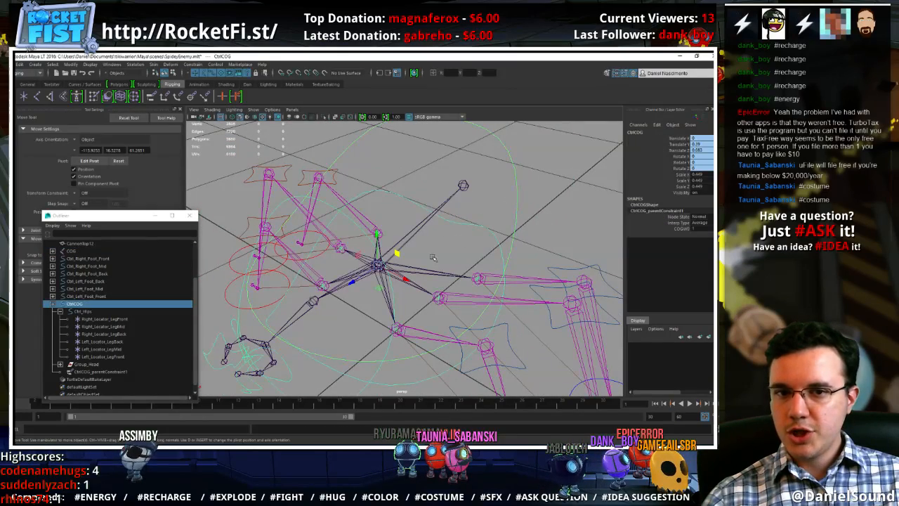
pyautogui.keyDown('alt'); pyautogui.moveTo(517, 203); pyautogui.dragTo(385, 218); pyautogui.keyUp('alt')
pyautogui.hotkey('ctrl', 'z')
pyautogui.hotkey('ctrl', 'z')
pyautogui.hotkey('ctrl', 'z')
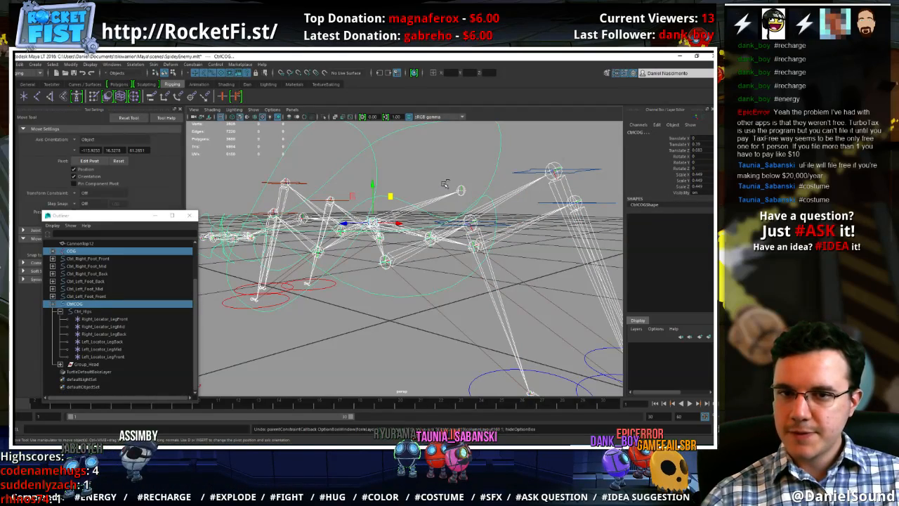
# Freeze the transformations of the CtrlCOG control
pyautogui.keyDown('alt'); pyautogui.moveTo(504, 154); pyautogui.dragTo(508, 198); pyautogui.keyUp('alt')
pyautogui.click(511, 174)
pyautogui.click(512, 168)
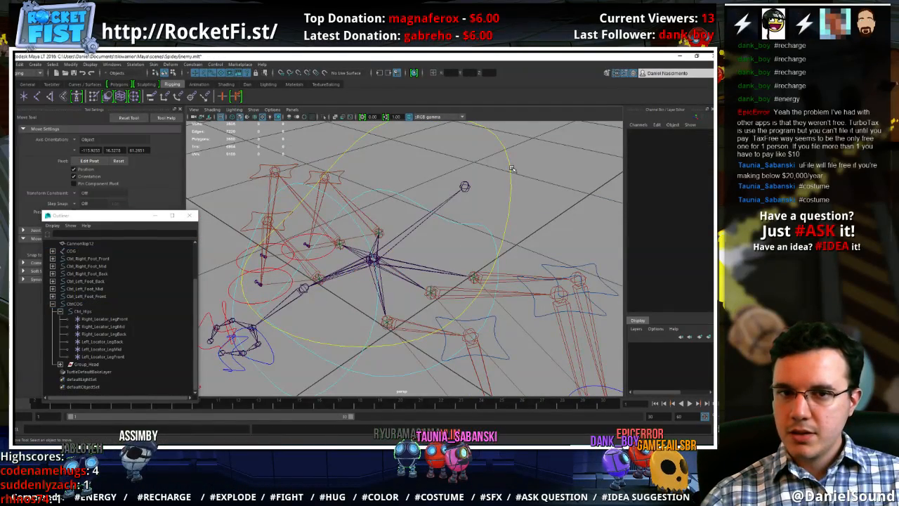
pyautogui.click(504, 178)
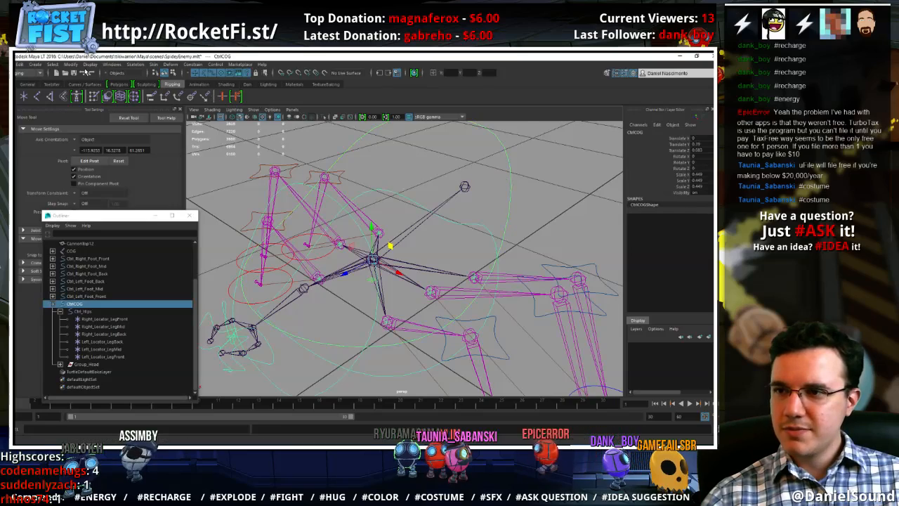
pyautogui.click(71, 64)
pyautogui.click(89, 99)
pyautogui.click(479, 231)
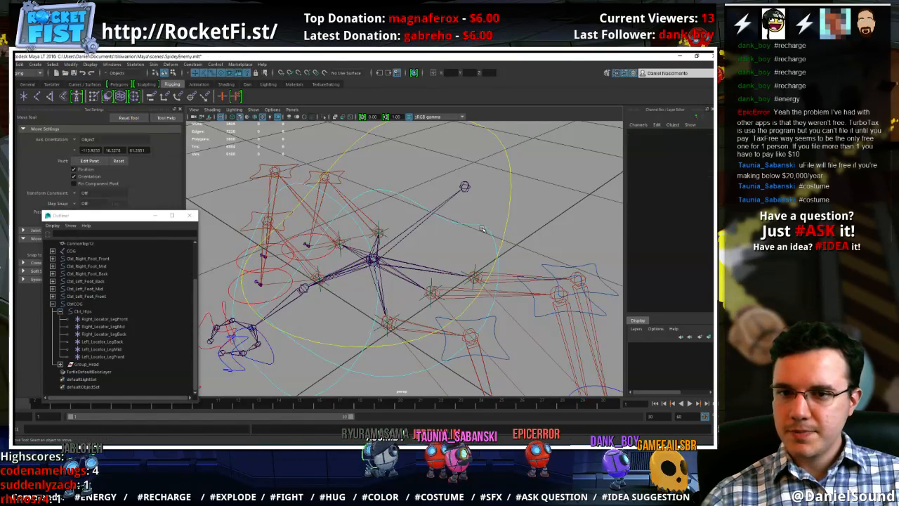
# Parent-constrain the COG joint to CtrlCOG, with CtrlCOG as the driver and the offset maintained
pyautogui.click(484, 228)
pyautogui.click(511, 196)
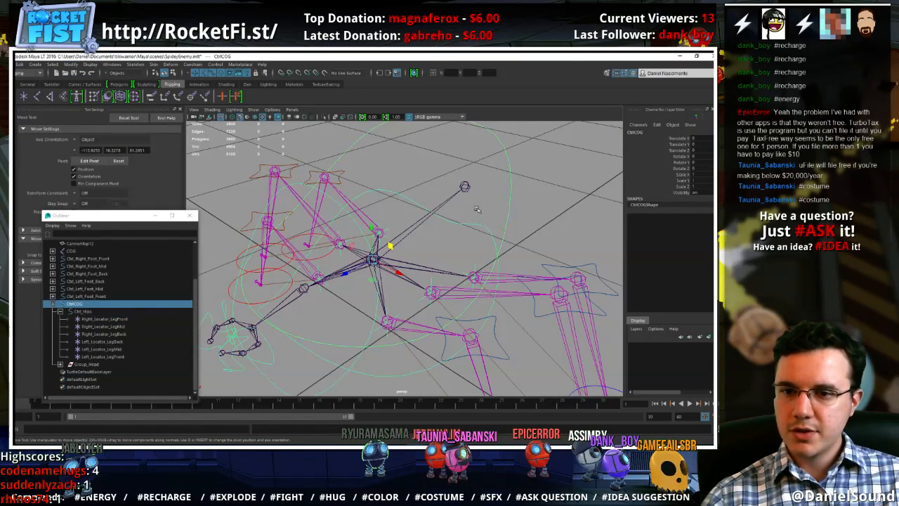
pyautogui.click(510, 195)
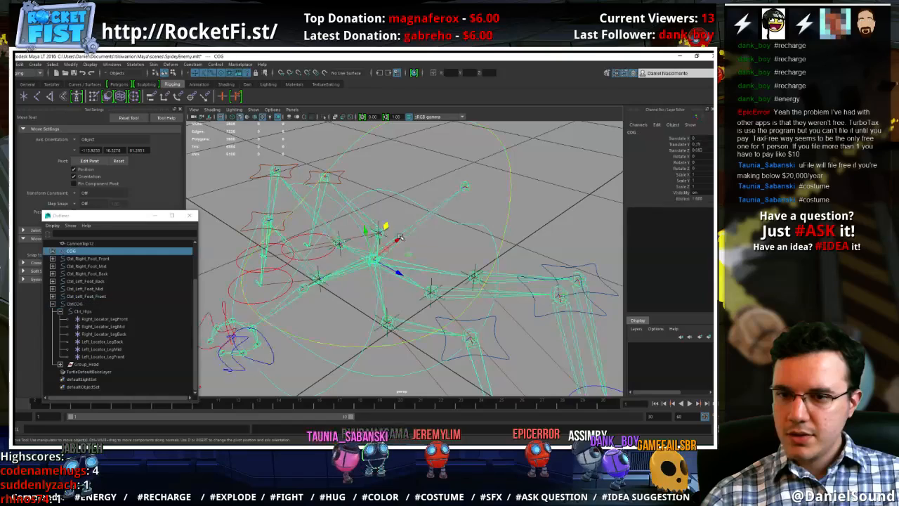
pyautogui.click(512, 195)
pyautogui.keyDown('shift'); pyautogui.click(406, 244); pyautogui.keyUp('shift')
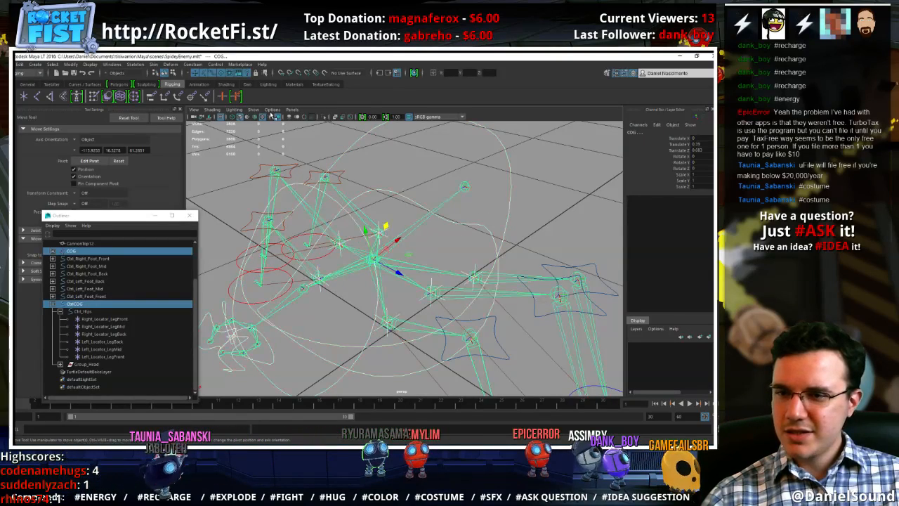
pyautogui.click(193, 65)
pyautogui.click(200, 81)
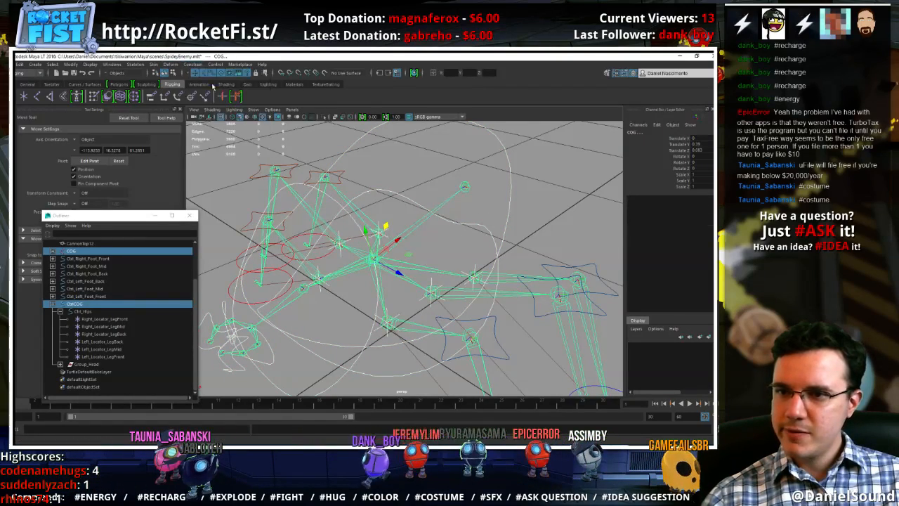
# Test the COG constraint by moving CtrlCOG, and undo the move
pyautogui.click(507, 166)
pyautogui.moveTo(387, 246); pyautogui.dragTo(361, 258)
pyautogui.hotkey('ctrl', 'z')
# Parent-constrain the Head joint to the Ctrl_Head control
pyautogui.keyDown('alt'); pyautogui.moveTo(346, 320); pyautogui.dragTo(357, 302); pyautogui.keyUp('alt')
pyautogui.click(359, 342)
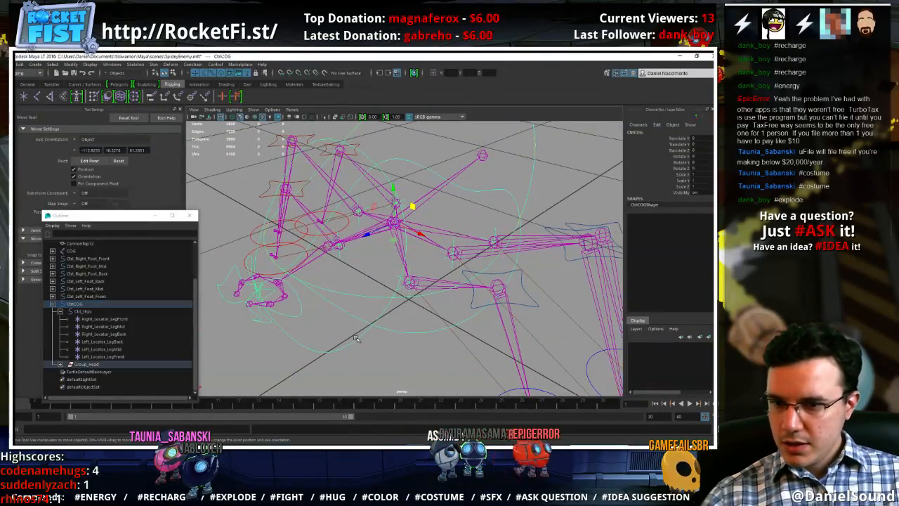
pyautogui.keyDown('shift'); pyautogui.click(311, 261); pyautogui.keyUp('shift')
pyautogui.press('g')
pyautogui.scroll(4, 281, 330)
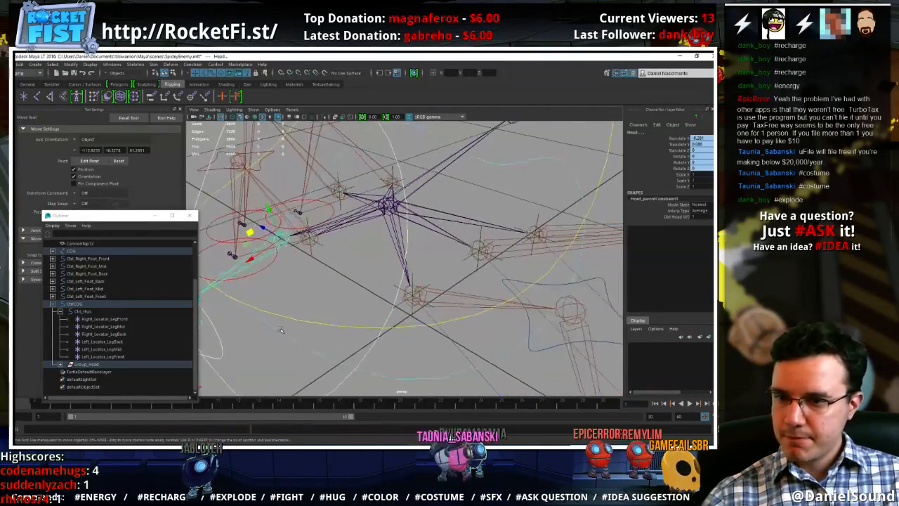
# Parent-constrain the Left_Mandible_Start joint to the left mandible's start control
pyautogui.keyDown('alt'); pyautogui.moveTo(281, 329); pyautogui.dragTo(393, 287, button='middle'); pyautogui.keyUp('alt')
pyautogui.scroll(3, 398, 290)
pyautogui.keyDown('alt'); pyautogui.moveTo(399, 291); pyautogui.dragTo(406, 306); pyautogui.keyUp('alt')
pyautogui.keyDown('alt'); pyautogui.moveTo(418, 333); pyautogui.dragTo(414, 316, button='middle'); pyautogui.keyUp('alt')
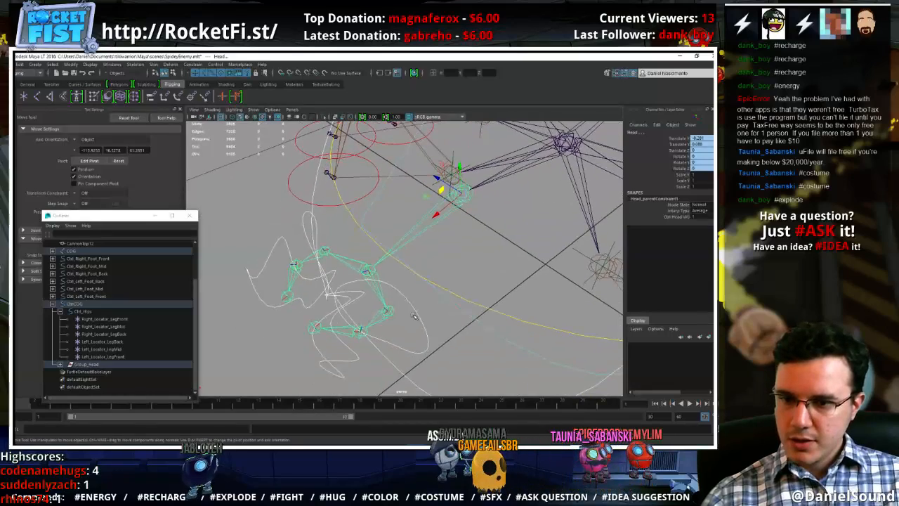
pyautogui.click(383, 323)
pyautogui.keyDown('shift'); pyautogui.click(381, 322); pyautogui.keyUp('shift')
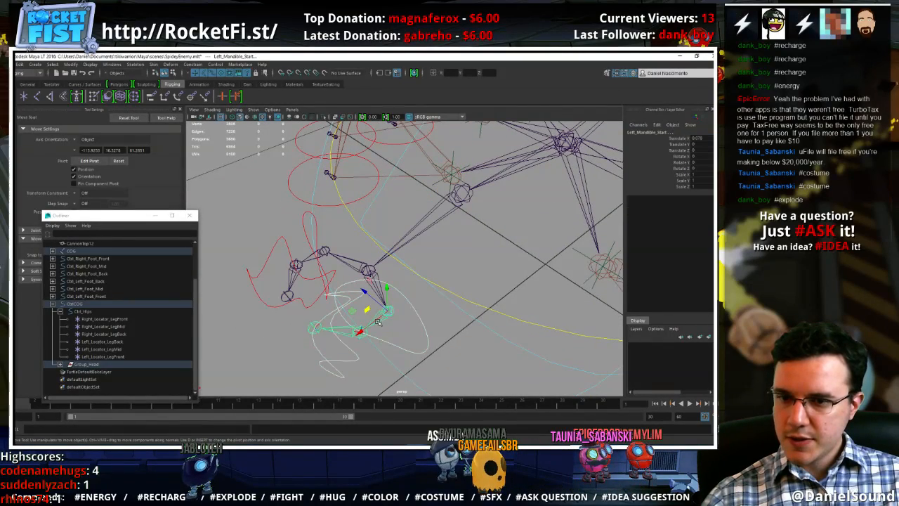
pyautogui.press('g')
pyautogui.click(416, 311)
# Parent-constrain the Left_Mandible_Mid joint to the left mandible's mid control
pyautogui.click(347, 355)
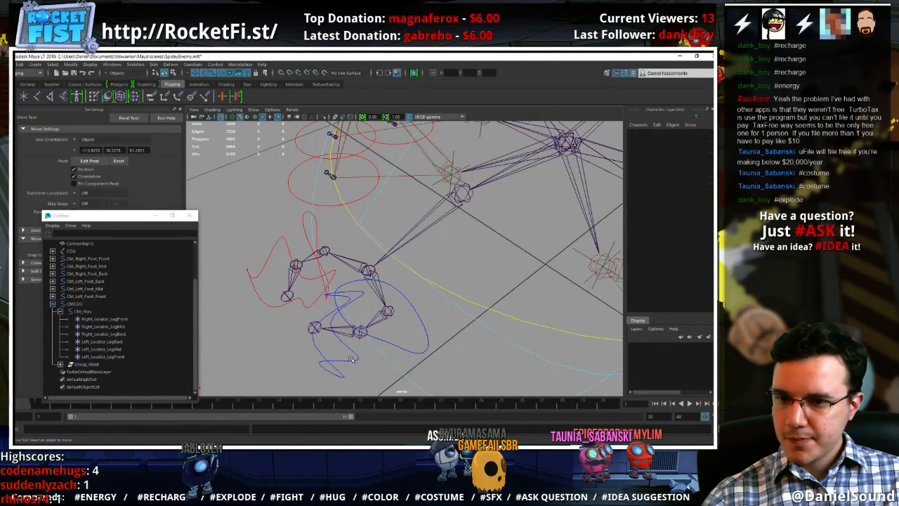
pyautogui.click(346, 359)
pyautogui.keyDown('shift'); pyautogui.click(343, 329); pyautogui.keyUp('shift')
pyautogui.press('g')
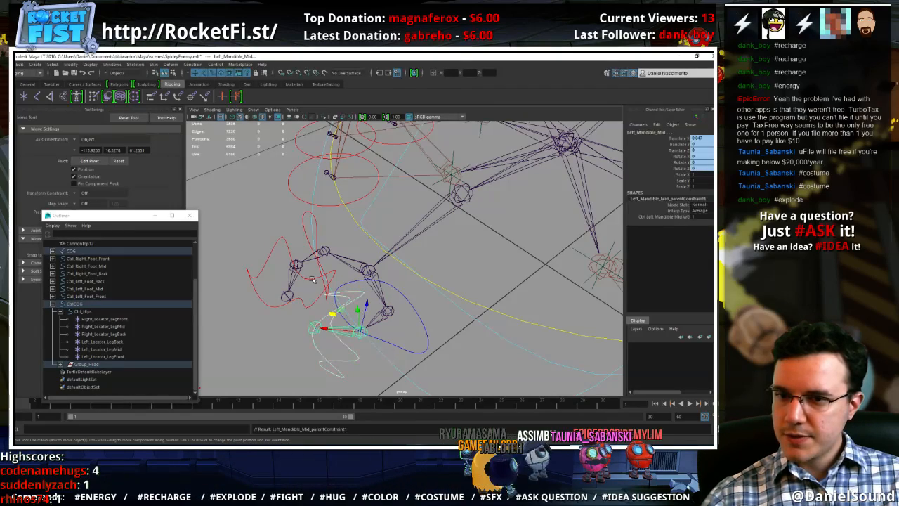
# Parent-constrain the Right_Mandible_Start joint to Ctrl_Right_Mandible_Start
pyautogui.keyDown('alt'); pyautogui.moveTo(297, 233); pyautogui.dragTo(309, 252); pyautogui.keyUp('alt')
pyautogui.click(291, 294)
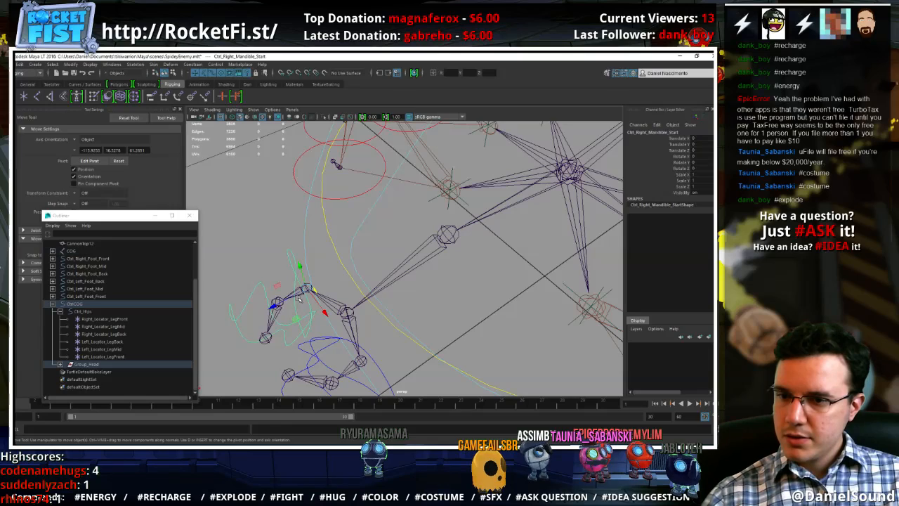
pyautogui.keyDown('shift'); pyautogui.click(277, 305); pyautogui.keyUp('shift')
pyautogui.press('g')
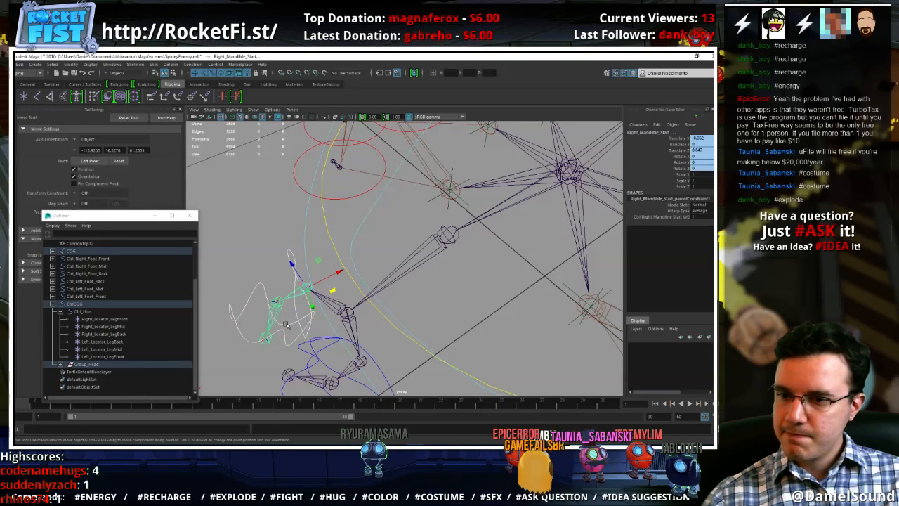
# Parent-constrain the Right_Mandible_Mid joint to the right mandible's mid control
pyautogui.click(284, 324)
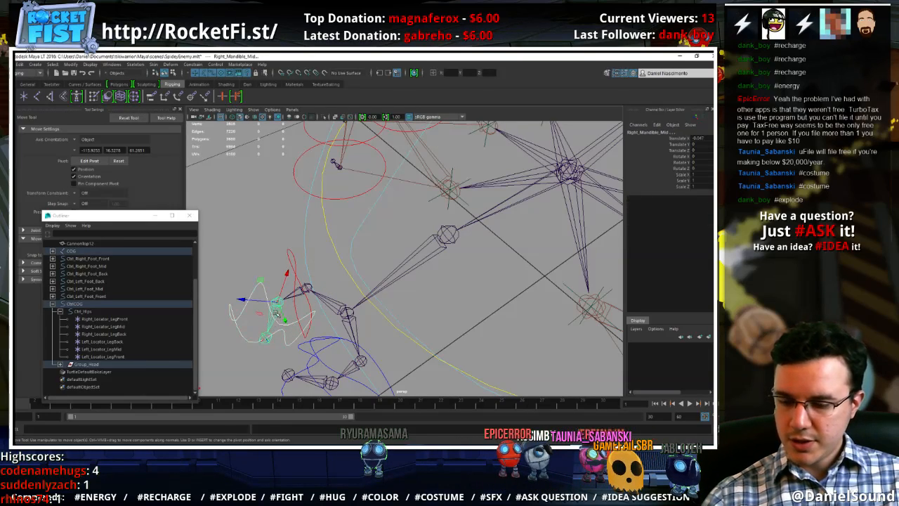
pyautogui.press('g')
pyautogui.scroll(-8, 291, 255)
pyautogui.keyDown('alt'); pyautogui.moveTo(558, 195); pyautogui.dragTo(507, 229, button='middle'); pyautogui.keyUp('alt')
pyautogui.keyDown('alt'); pyautogui.moveTo(508, 228); pyautogui.dragTo(530, 223); pyautogui.keyUp('alt')
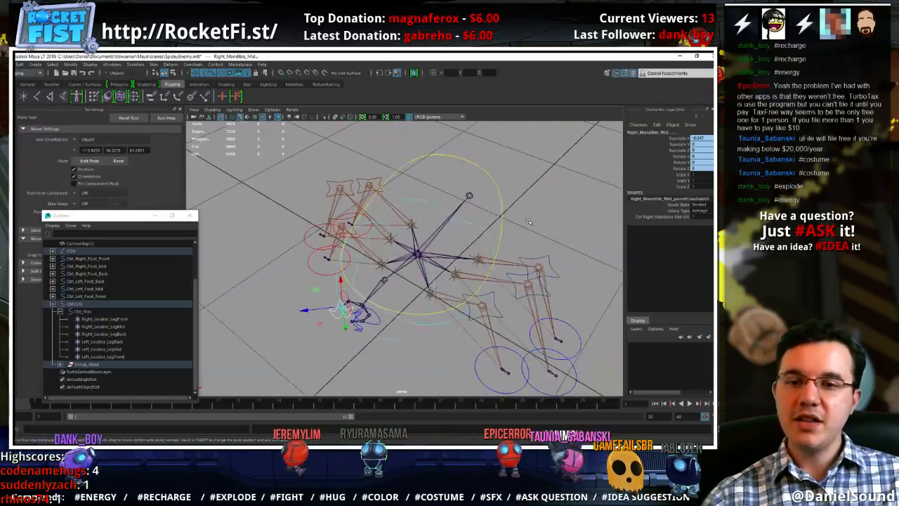
# Clear the selection and turn on the display of polygon meshes in the perspective view
pyautogui.click(530, 223)
pyautogui.keyDown('alt'); pyautogui.moveTo(469, 259); pyautogui.dragTo(499, 238); pyautogui.keyUp('alt')
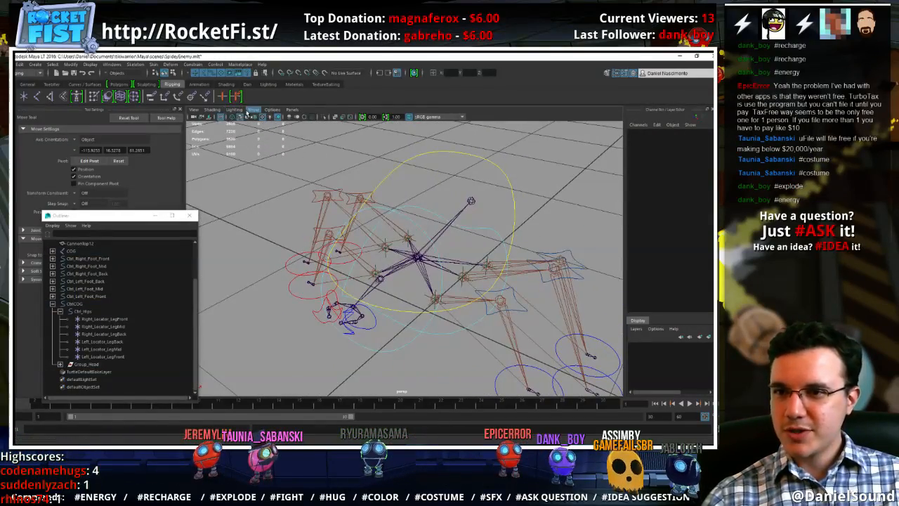
pyautogui.click(252, 111)
pyautogui.click(281, 174)
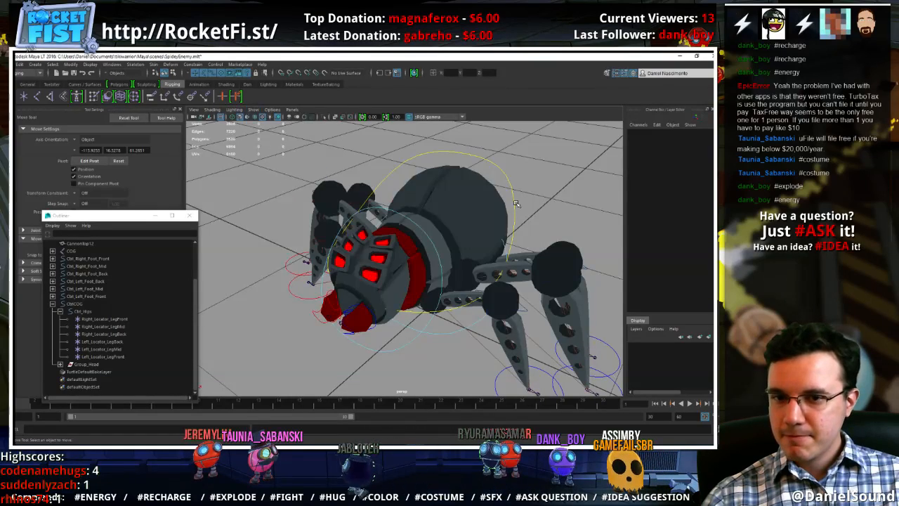
pyautogui.click(515, 204)
pyautogui.keyDown('alt'); pyautogui.moveTo(511, 241); pyautogui.dragTo(492, 254); pyautogui.keyUp('alt')
pyautogui.click(532, 248)
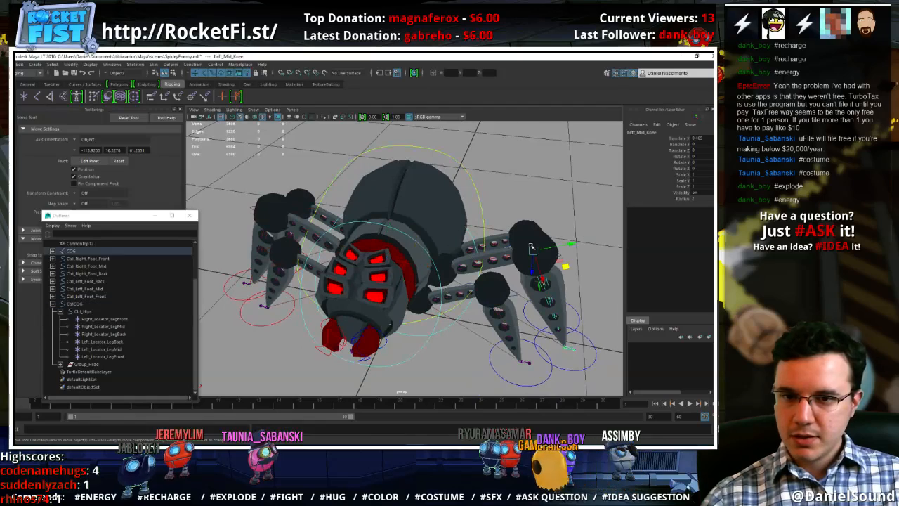
pyautogui.click(531, 230)
pyautogui.click(526, 220)
pyautogui.click(513, 205)
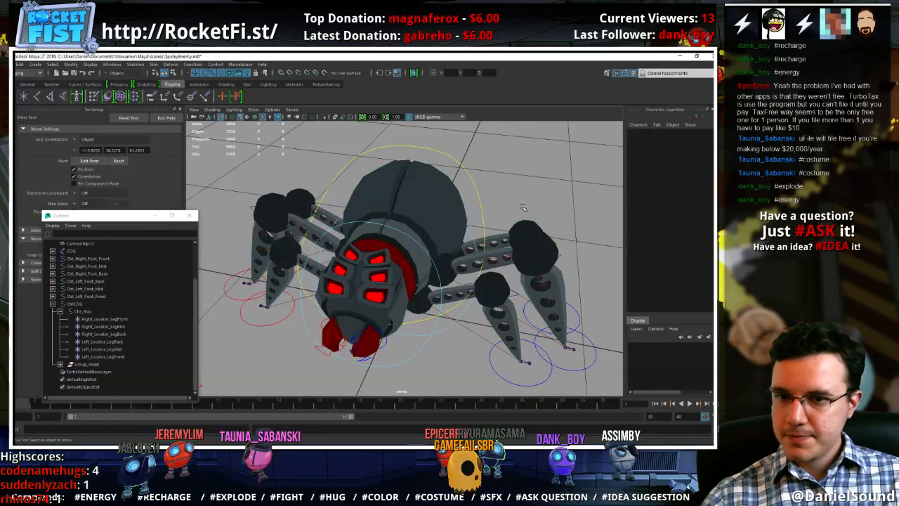
# Rename the CannonTop12 mesh as SpiderBody
pyautogui.scroll(2, 82, 309)
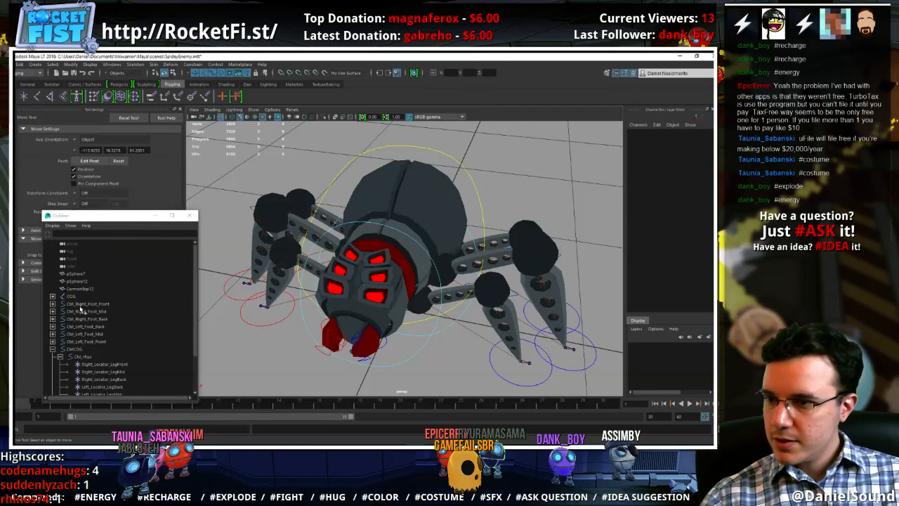
pyautogui.click(71, 288)
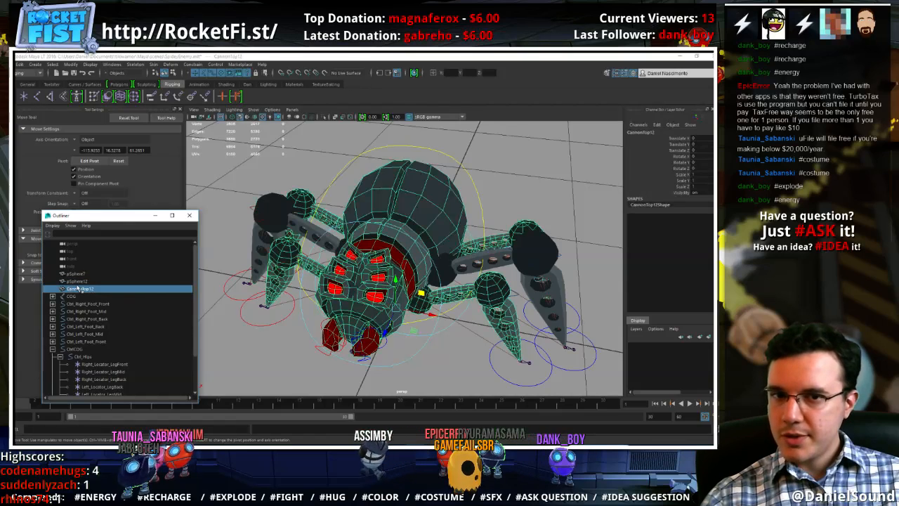
pyautogui.doubleClick(74, 289)
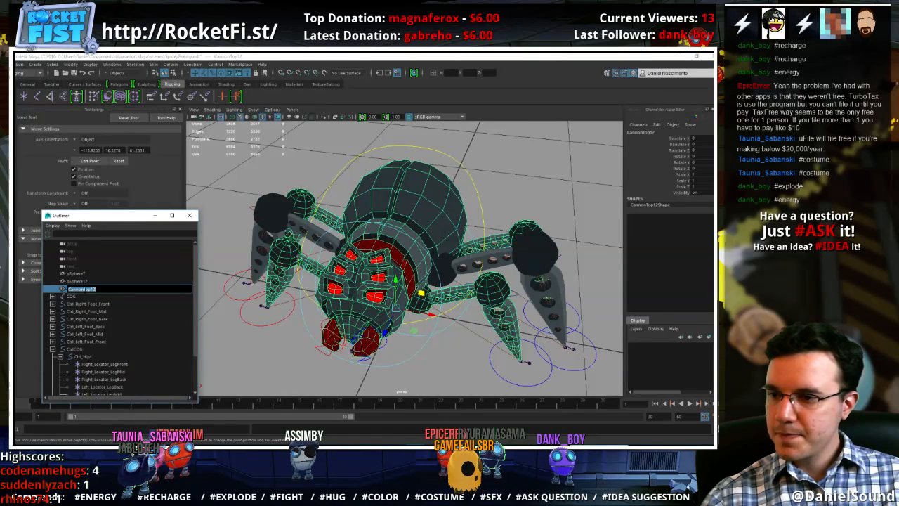
pyautogui.write('SpiderBody')
pyautogui.press('Return')
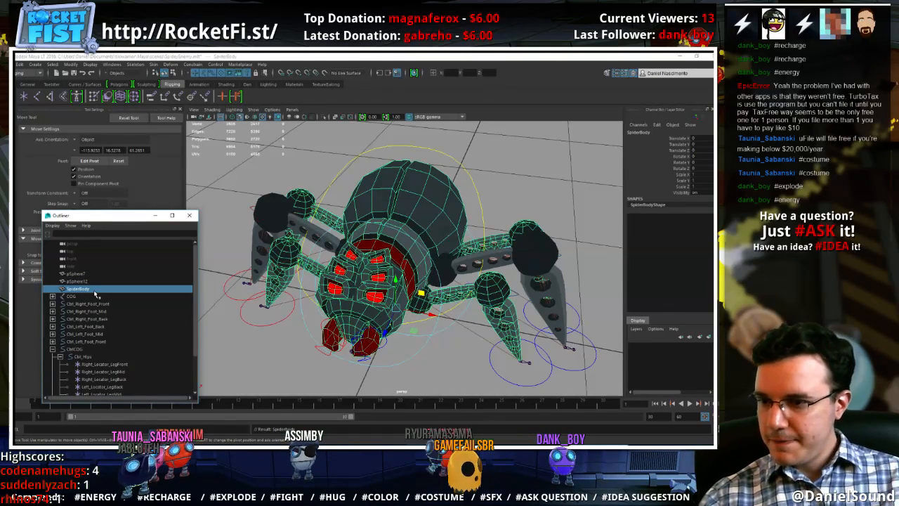
# Rename the pSphere12 mesh as Spider_RightExtraLeg and the pSphere7 mesh as Spider_LeftExtraLeg
pyautogui.doubleClick(92, 282)
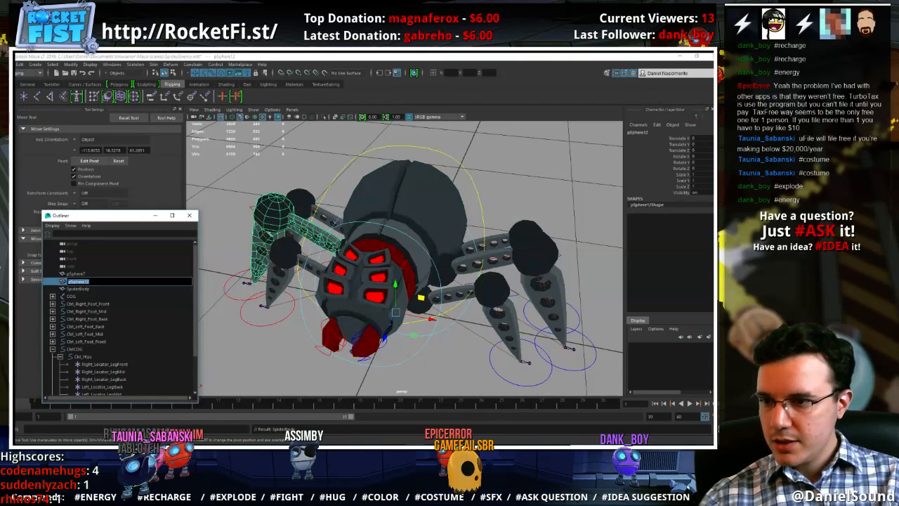
pyautogui.write('RightExtraLeg')
pyautogui.press('Home')
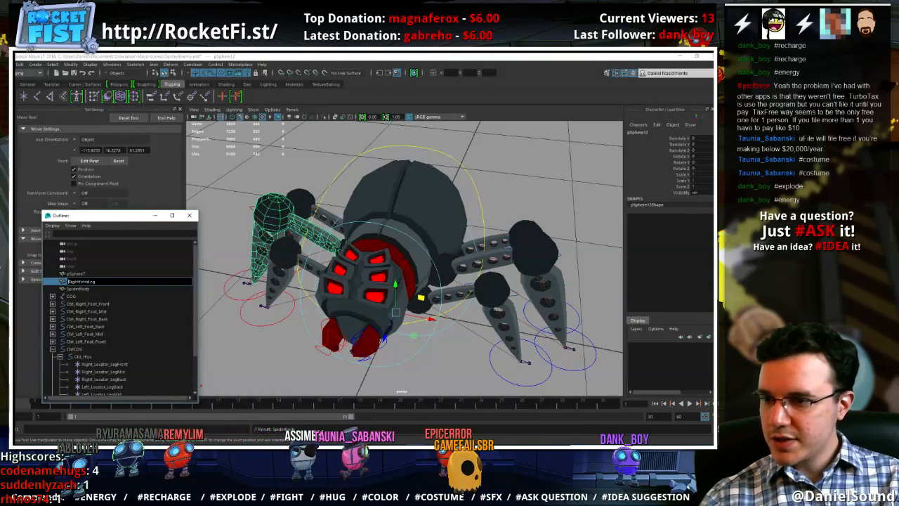
pyautogui.write('Spider_')
pyautogui.press('Return')
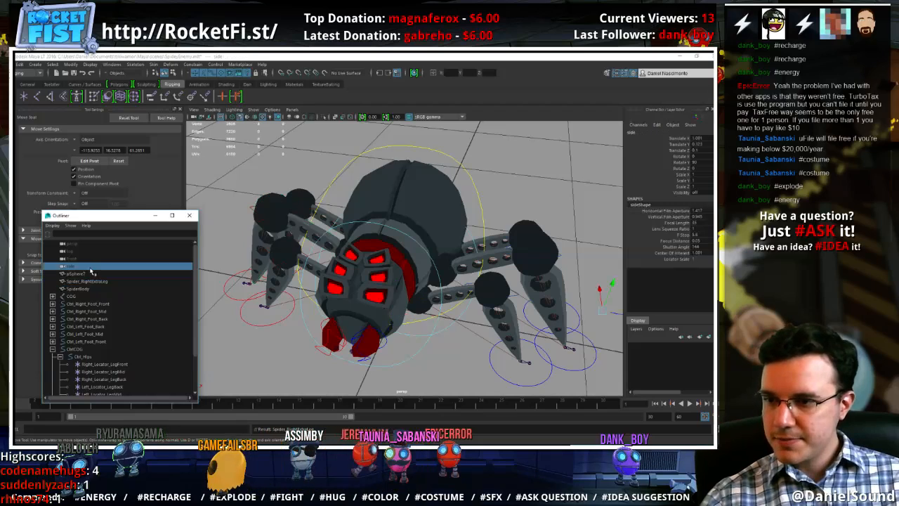
pyautogui.doubleClick(90, 274)
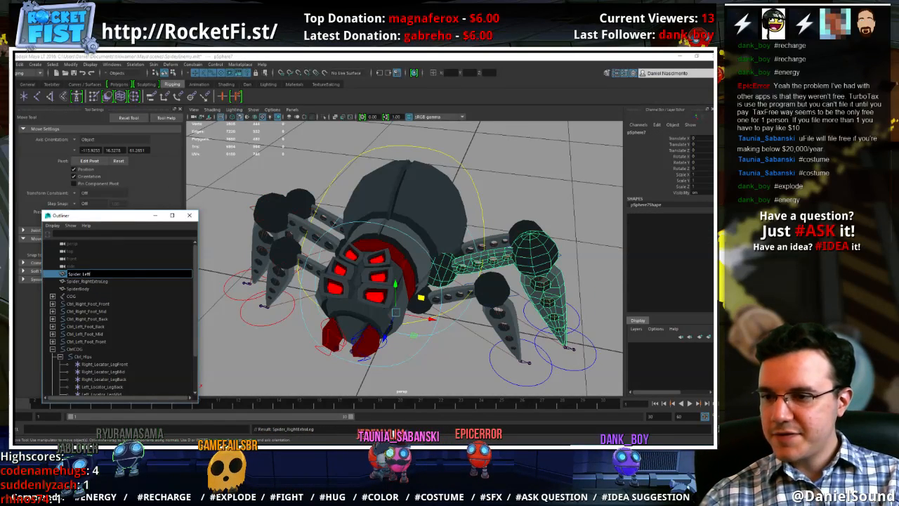
pyautogui.press('Return')
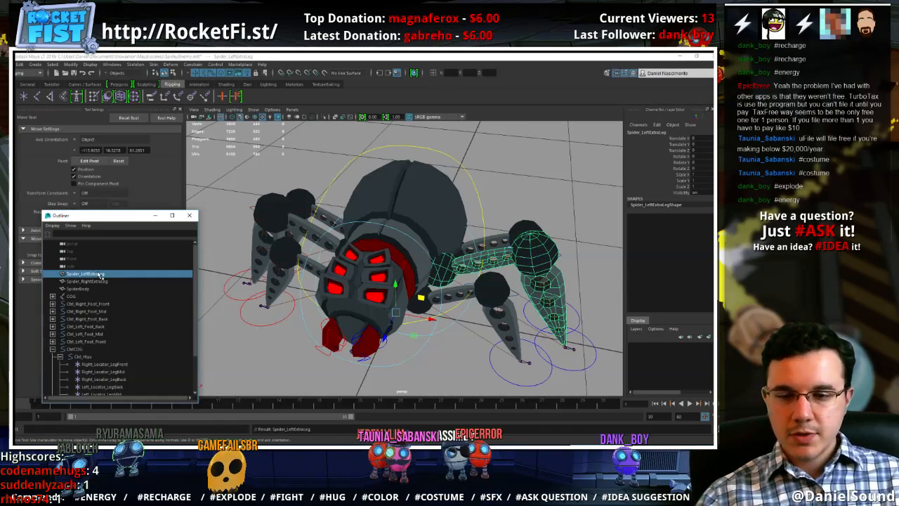
# Expand the whole COG joint hierarchy in the Outliner and select the COG joint
pyautogui.keyDown('alt'); pyautogui.moveTo(355, 246); pyautogui.dragTo(284, 287); pyautogui.keyUp('alt')
pyautogui.scroll(-4, 309, 279)
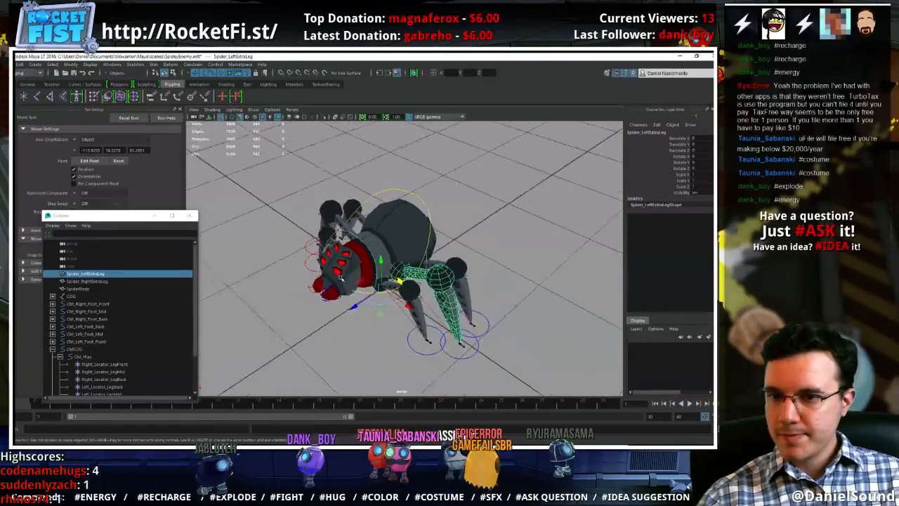
pyautogui.click(284, 286)
pyautogui.keyDown('alt'); pyautogui.moveTo(330, 309); pyautogui.dragTo(372, 323); pyautogui.keyUp('alt')
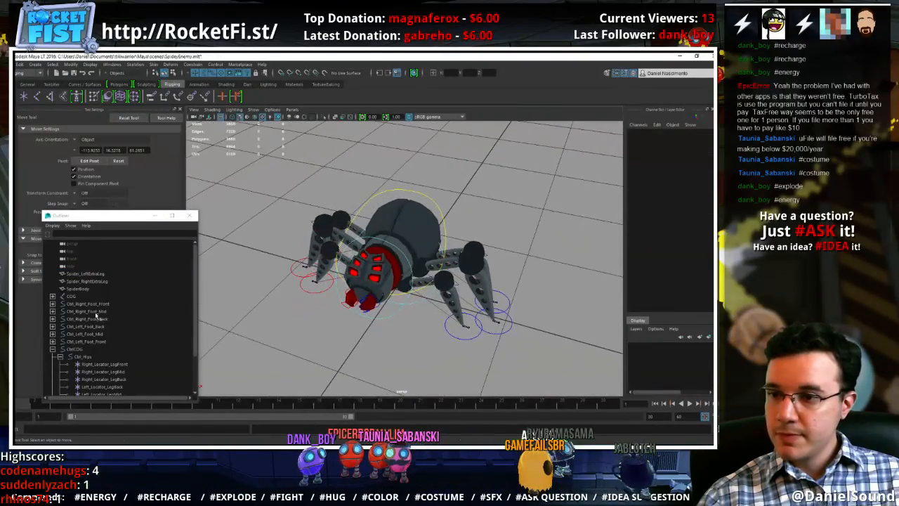
pyautogui.click(83, 288)
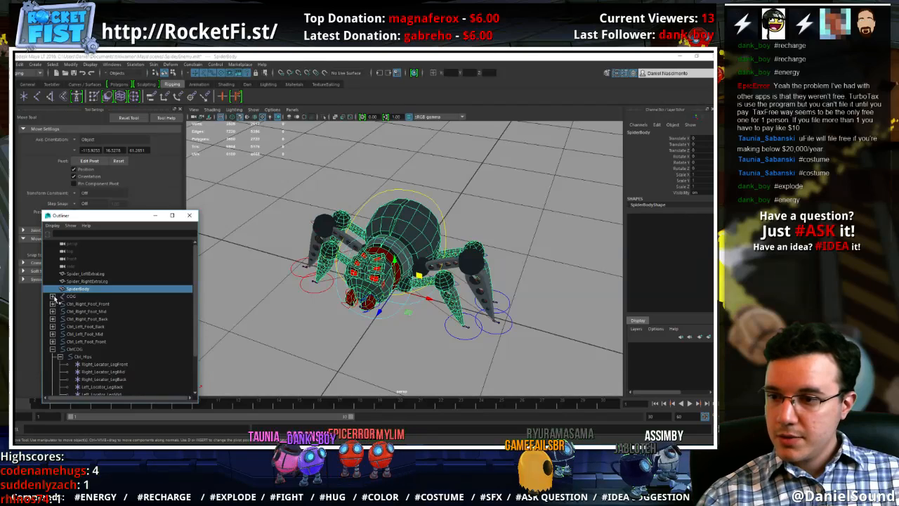
pyautogui.keyDown('shift'); pyautogui.click(53, 297); pyautogui.keyUp('shift')
pyautogui.click(71, 298)
pyautogui.scroll(-8, 104, 302)
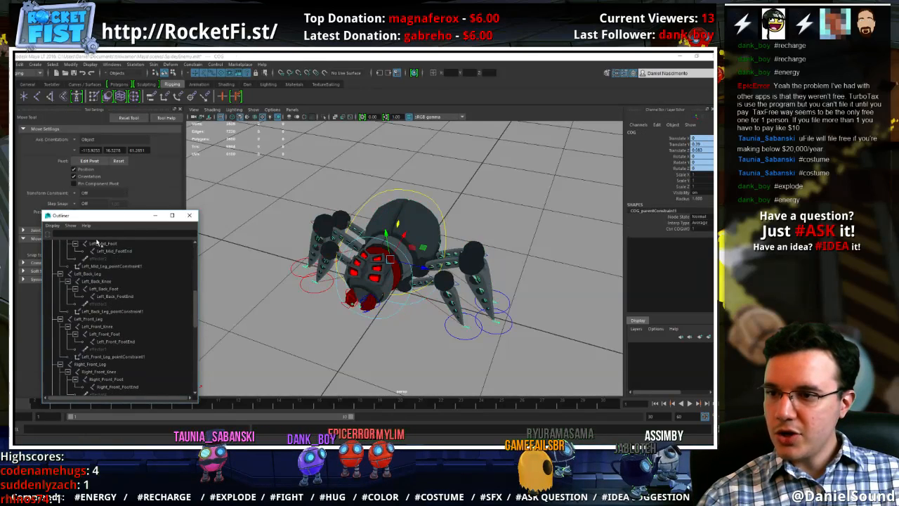
# Filter the Outliner by the selected COG joint's type so that it lists only joints
pyautogui.click(71, 226)
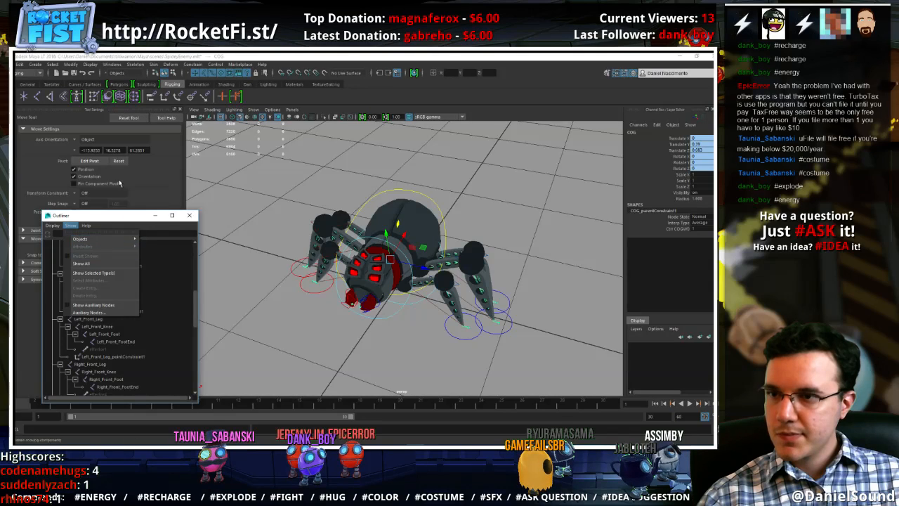
pyautogui.click(85, 217)
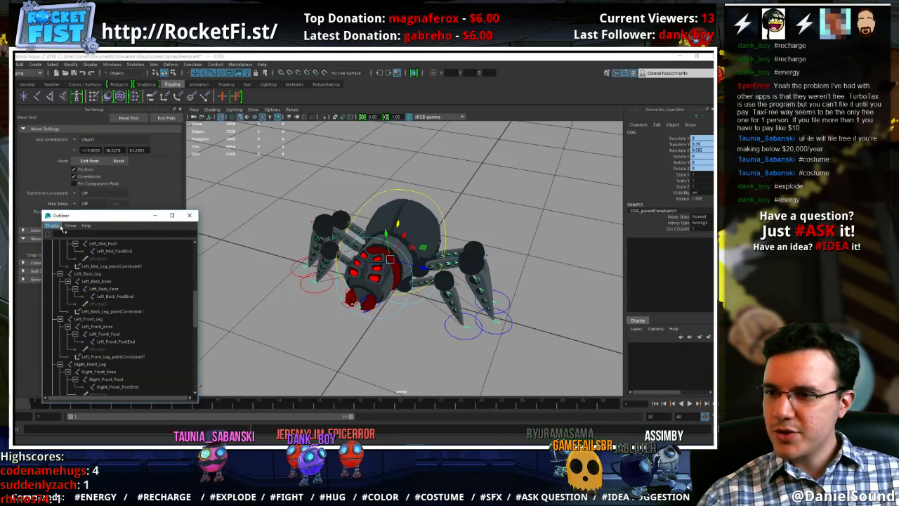
pyautogui.click(54, 225)
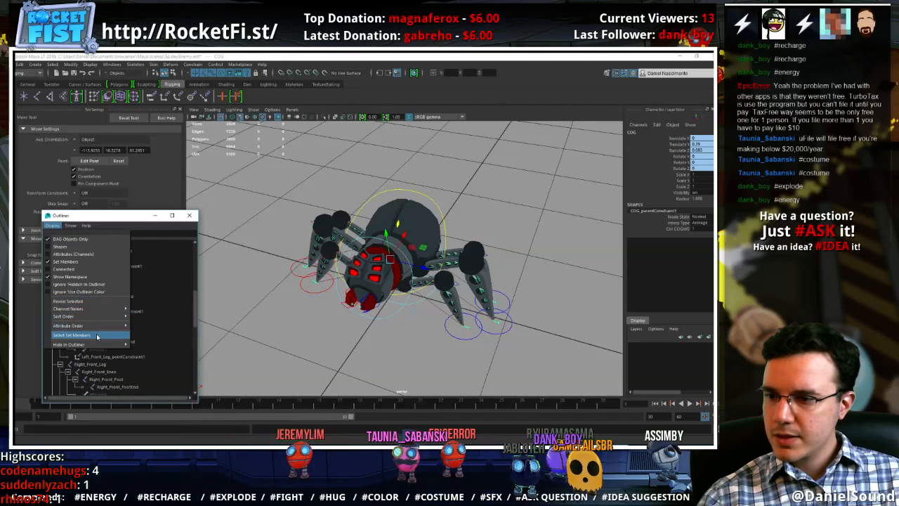
pyautogui.click(149, 295)
pyautogui.scroll(9, 148, 295)
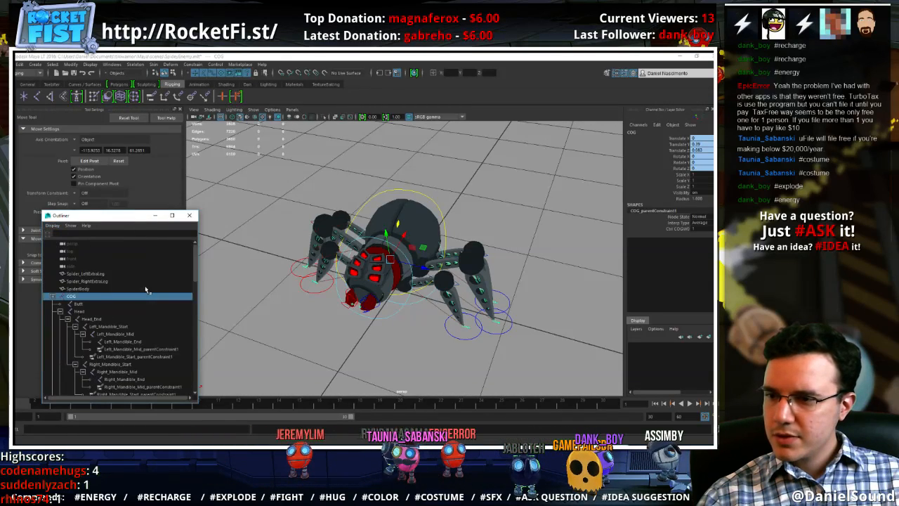
pyautogui.click(71, 226)
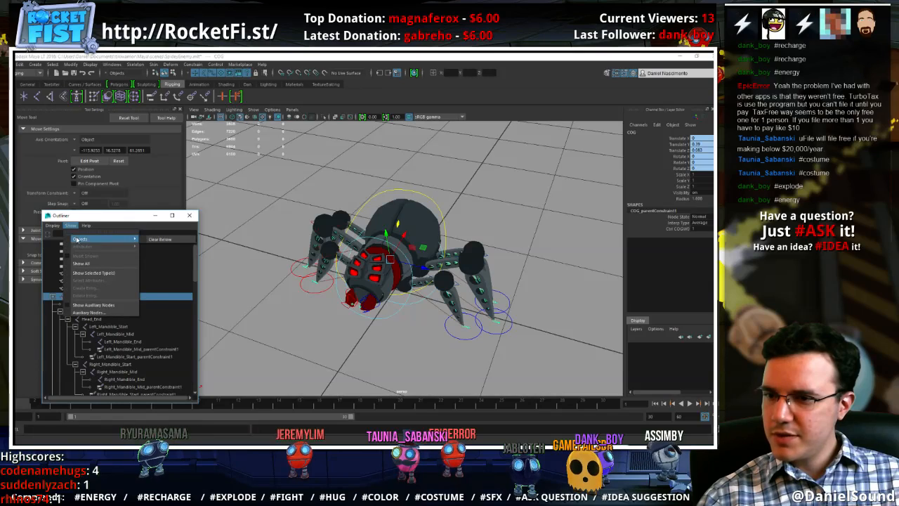
pyautogui.click(91, 263)
pyautogui.scroll(-10, 118, 381)
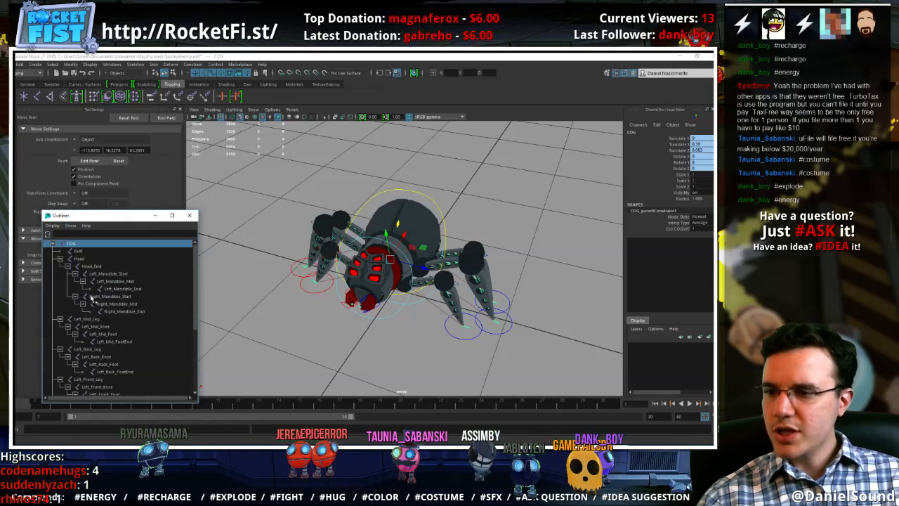
# Select every joint from COG down to the last one in the list, and list all object types in the Outliner again
pyautogui.keyDown('shift'); pyautogui.click(118, 386); pyautogui.keyUp('shift')
pyautogui.scroll(8, 107, 302)
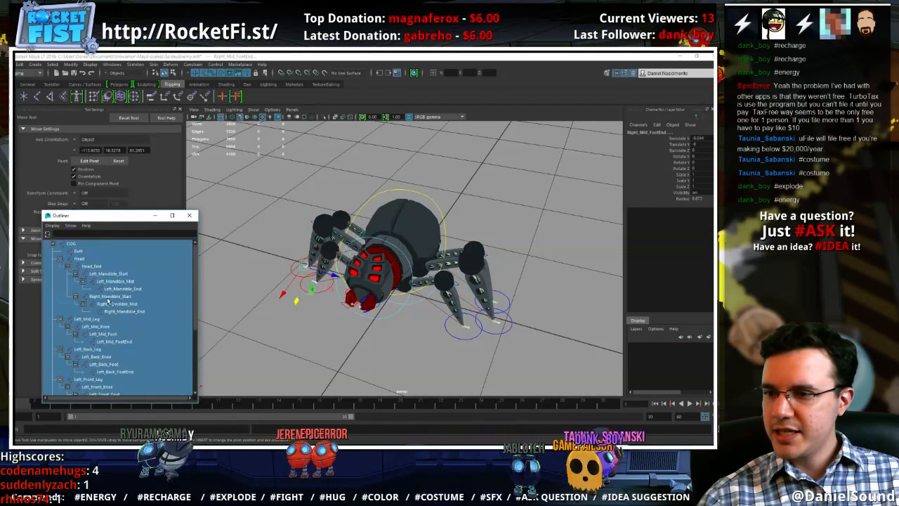
pyautogui.click(71, 226)
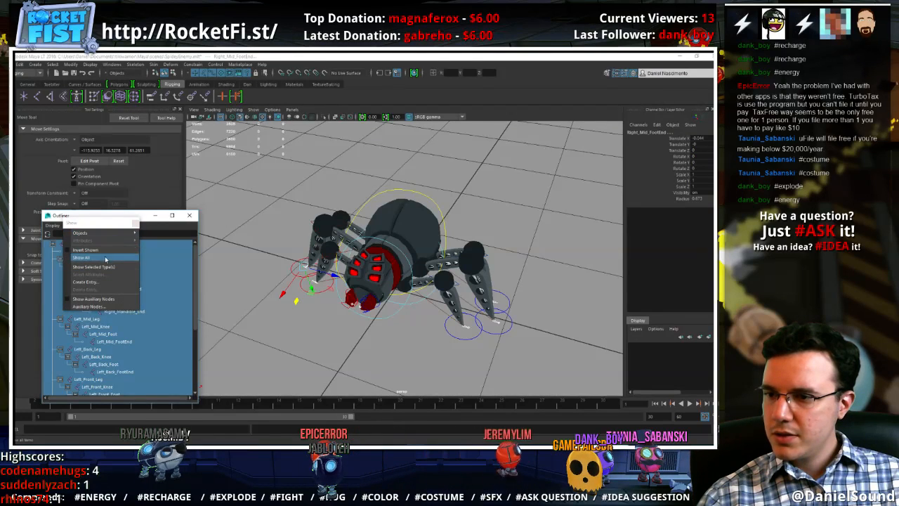
pyautogui.click(104, 258)
pyautogui.click(128, 236)
pyautogui.click(135, 224)
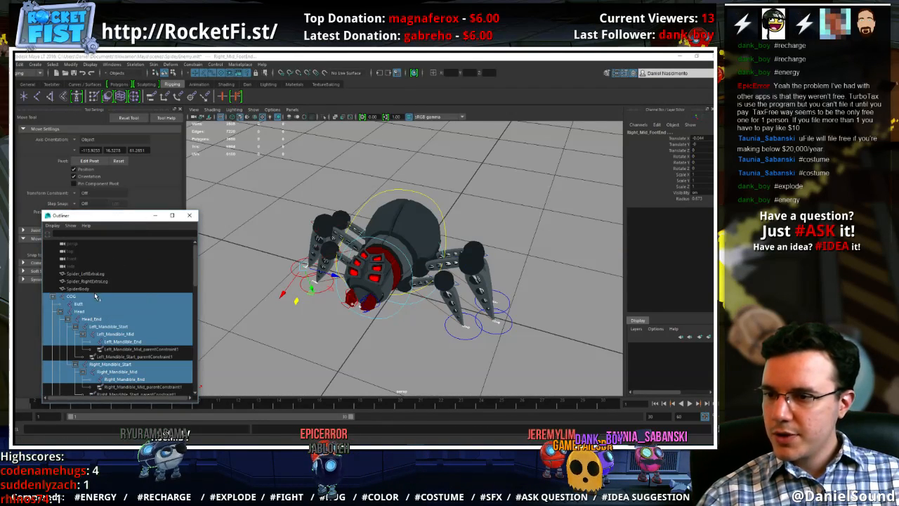
# Add SpiderBody, Spider_RightExtraLeg and Spider_LeftExtraLeg to the joint selection and bind the meshes to the skeleton with Bind Skin
pyautogui.keyDown('ctrl'); pyautogui.click(92, 289); pyautogui.keyUp('ctrl')
pyautogui.keyDown('ctrl'); pyautogui.click(92, 282); pyautogui.keyUp('ctrl')
pyautogui.keyDown('ctrl'); pyautogui.click(93, 275); pyautogui.keyUp('ctrl')
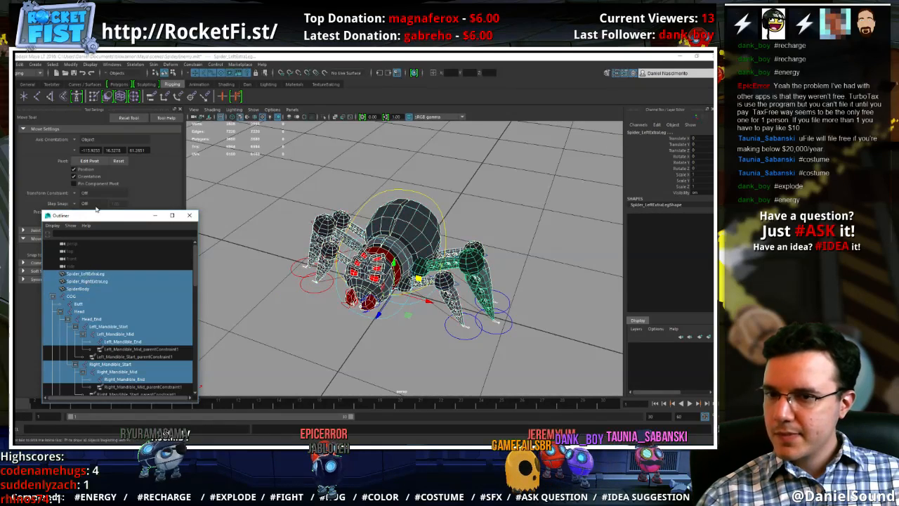
pyautogui.click(155, 65)
pyautogui.click(236, 84)
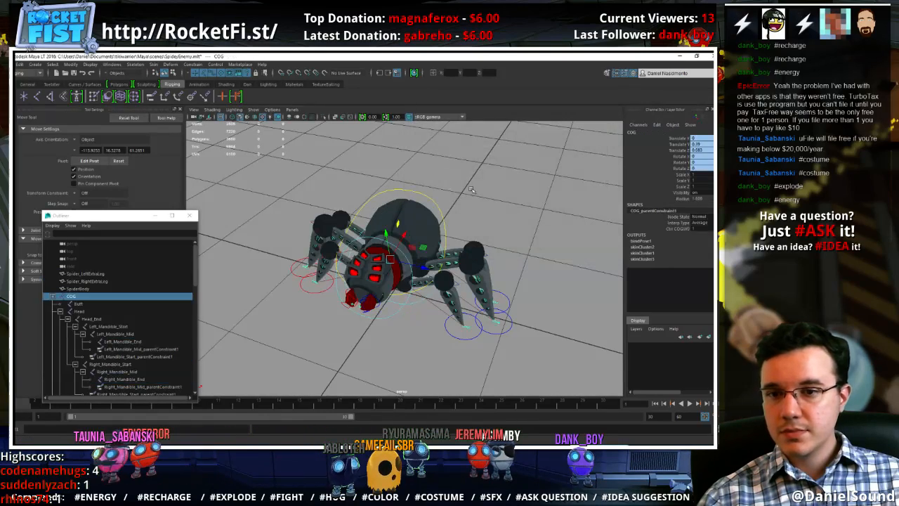
# Select CtrlCOG and move it around to test how the bound meshes follow
pyautogui.click(444, 198)
pyautogui.click(436, 202)
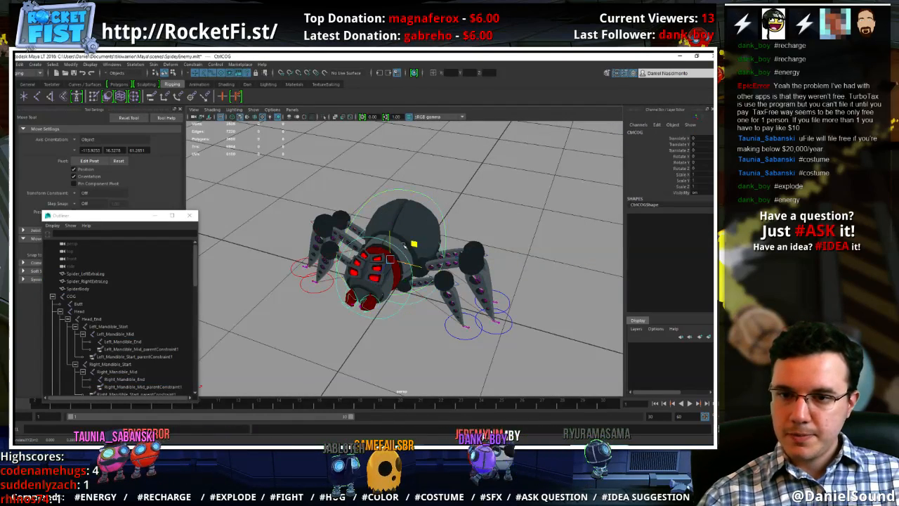
pyautogui.moveTo(417, 244); pyautogui.dragTo(432, 258)
pyautogui.moveTo(424, 259)
pyautogui.mouseDown()
pyautogui.moveTo(405, 262)
pyautogui.moveTo(436, 265)
pyautogui.moveTo(432, 244)
pyautogui.mouseUp()
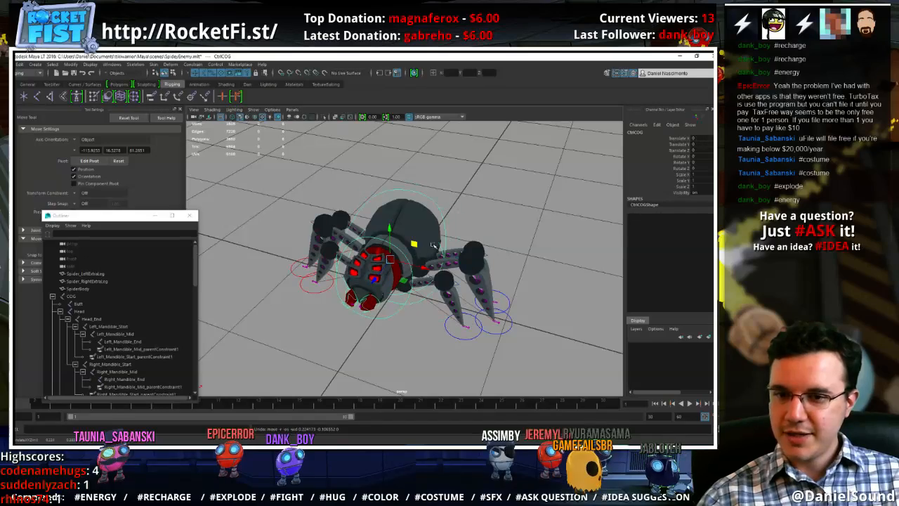
# Start painting skin weights on the Spider_LeftExtraLeg mesh and close the Outliner
pyautogui.click(473, 257)
pyautogui.keyDown('alt'); pyautogui.moveTo(475, 260); pyautogui.dragTo(541, 316, button='right'); pyautogui.keyUp('alt')
pyautogui.keyDown('alt'); pyautogui.moveTo(541, 316); pyautogui.dragTo(492, 297, button='middle'); pyautogui.keyUp('alt')
pyautogui.keyDown('alt'); pyautogui.moveTo(491, 297); pyautogui.dragTo(446, 288, button='right'); pyautogui.keyUp('alt')
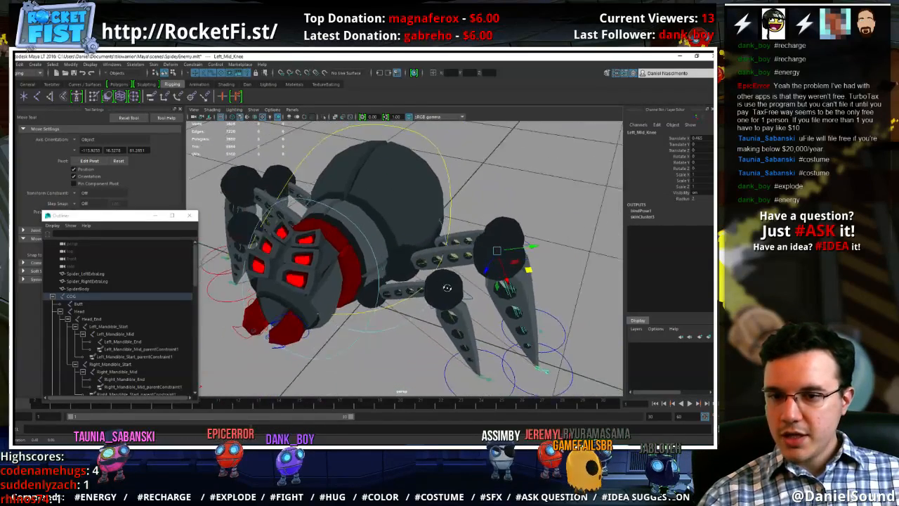
pyautogui.keyDown('alt'); pyautogui.moveTo(447, 288); pyautogui.dragTo(420, 284); pyautogui.keyUp('alt')
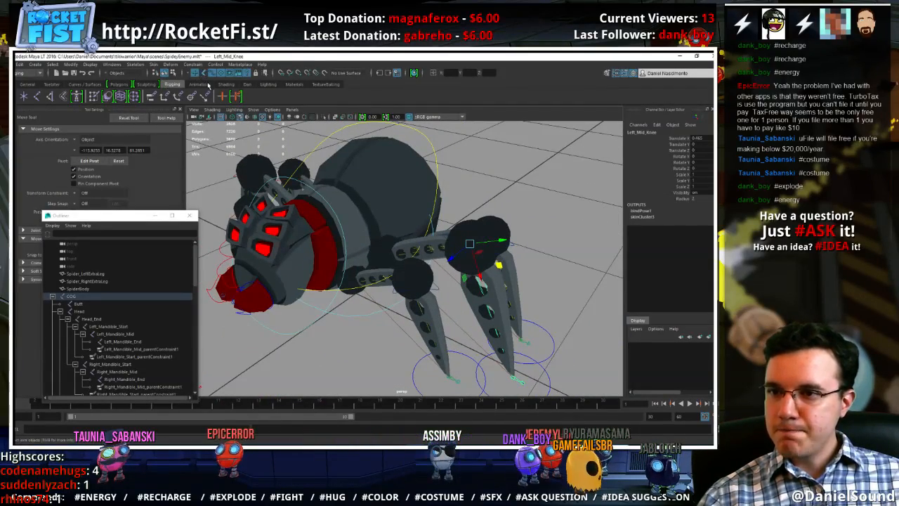
pyautogui.click(495, 286)
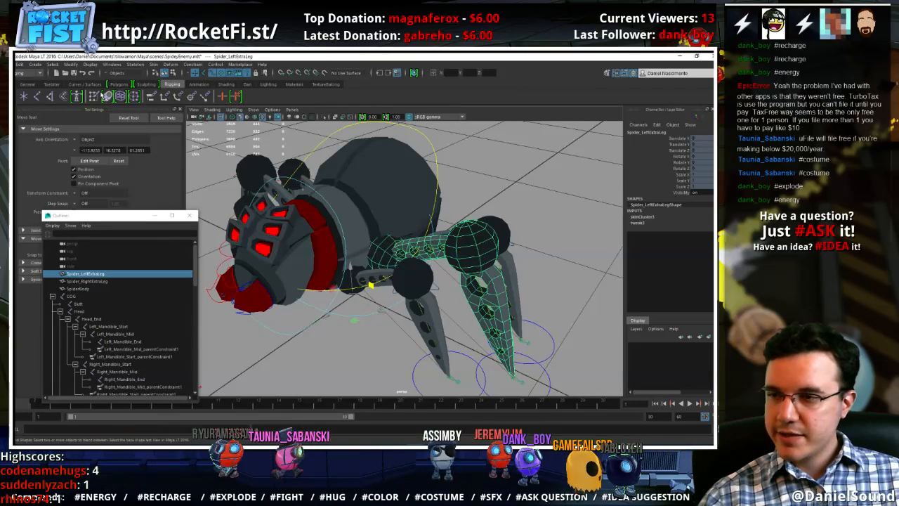
pyautogui.click(121, 96)
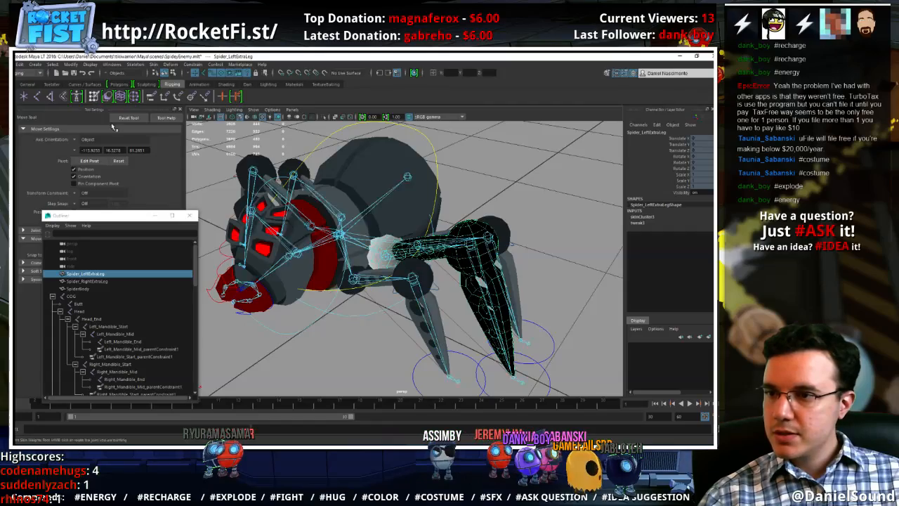
pyautogui.click(190, 215)
pyautogui.keyDown('alt'); pyautogui.moveTo(253, 222); pyautogui.dragTo(212, 205, button='middle'); pyautogui.keyUp('alt')
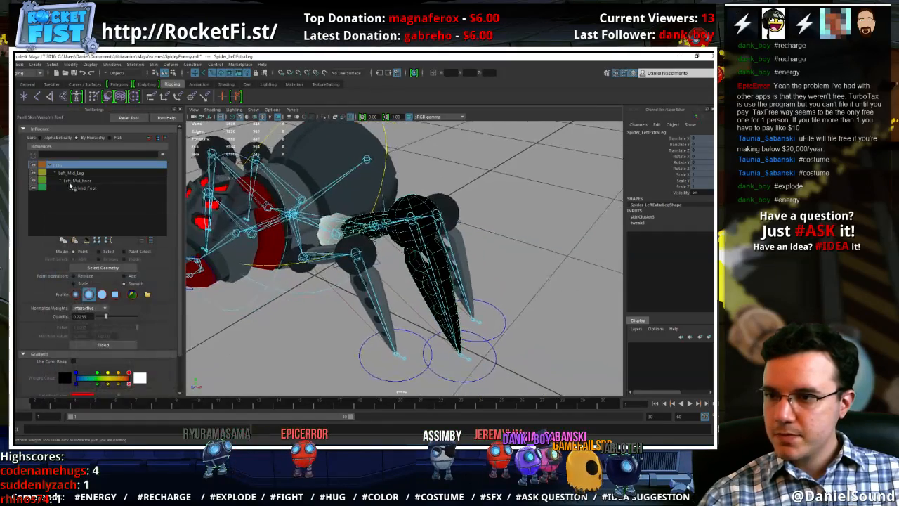
# Examine the Left_Mid_Foot influence's weights on the leg and make Left_Mid_Knee the active influence
pyautogui.click(86, 189)
pyautogui.keyDown('alt'); pyautogui.moveTo(336, 266); pyautogui.dragTo(291, 209, button='middle'); pyautogui.keyUp('alt')
pyautogui.keyDown('alt'); pyautogui.moveTo(302, 219); pyautogui.dragTo(414, 270, button='right'); pyautogui.keyUp('alt')
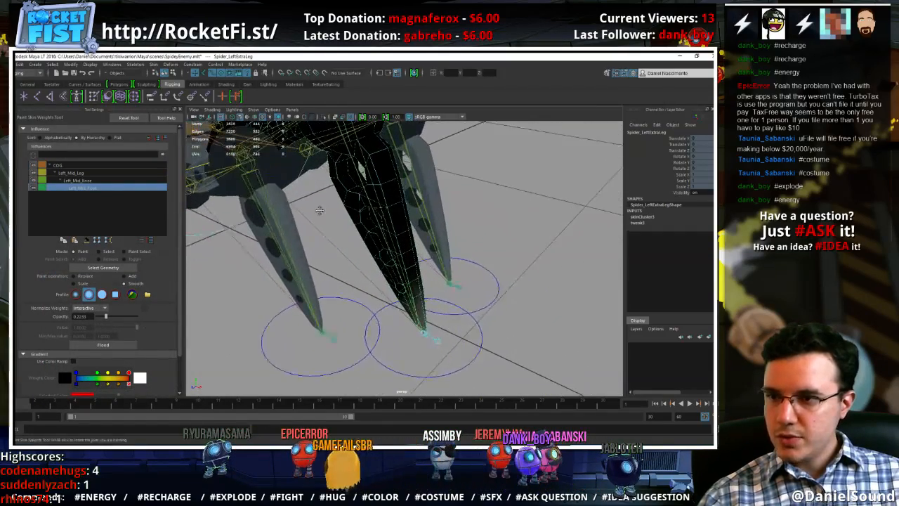
pyautogui.keyDown('alt'); pyautogui.moveTo(319, 209); pyautogui.dragTo(342, 248, button='middle'); pyautogui.keyUp('alt')
pyautogui.click(100, 181)
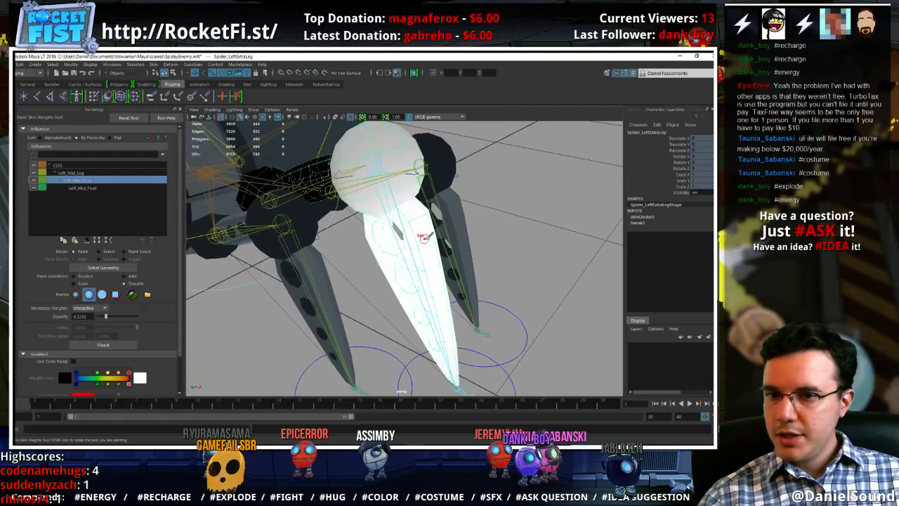
# Select the vertices of the left extra leg's knee ball and lower segment, and flood them with Left_Mid_Knee weight using Replace at value 1
pyautogui.press('w')
pyautogui.moveTo(423, 215); pyautogui.dragTo(427, 232, button='right')
pyautogui.click(425, 229)
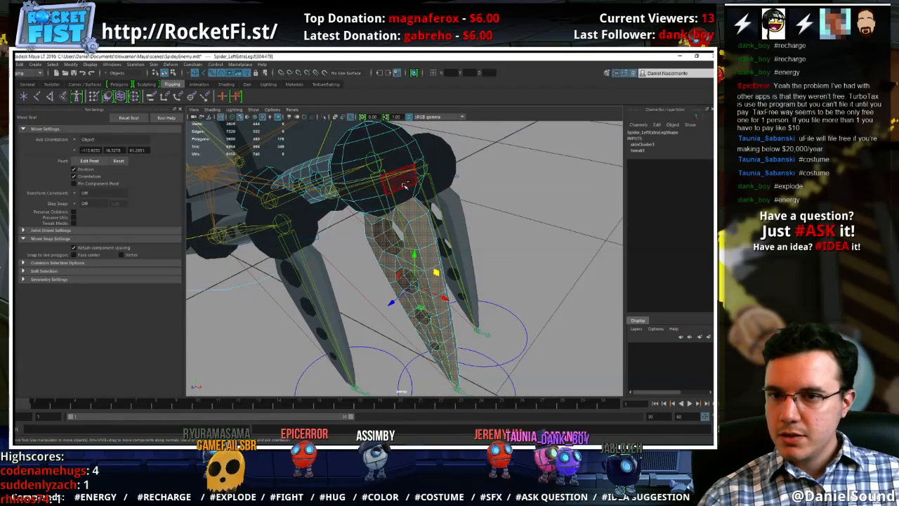
pyautogui.moveTo(405, 184); pyautogui.dragTo(383, 198, button='right')
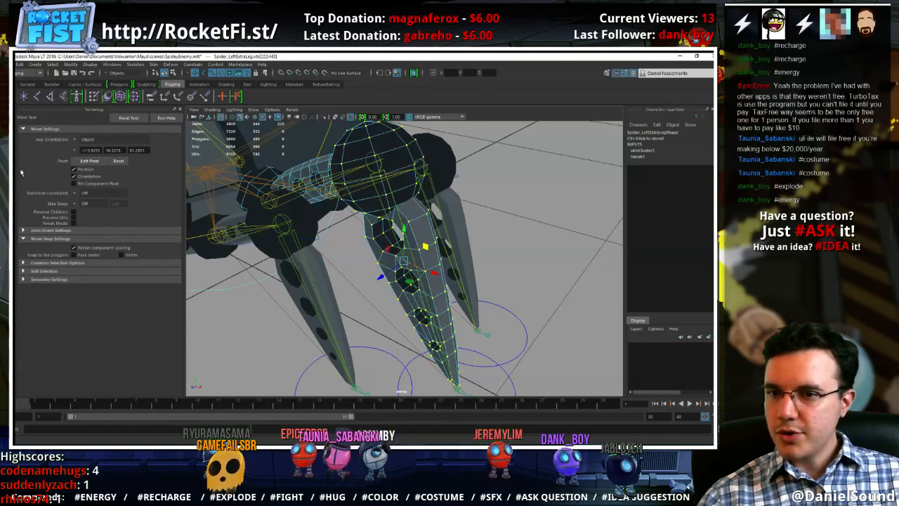
pyautogui.press('y')
pyautogui.click(101, 310)
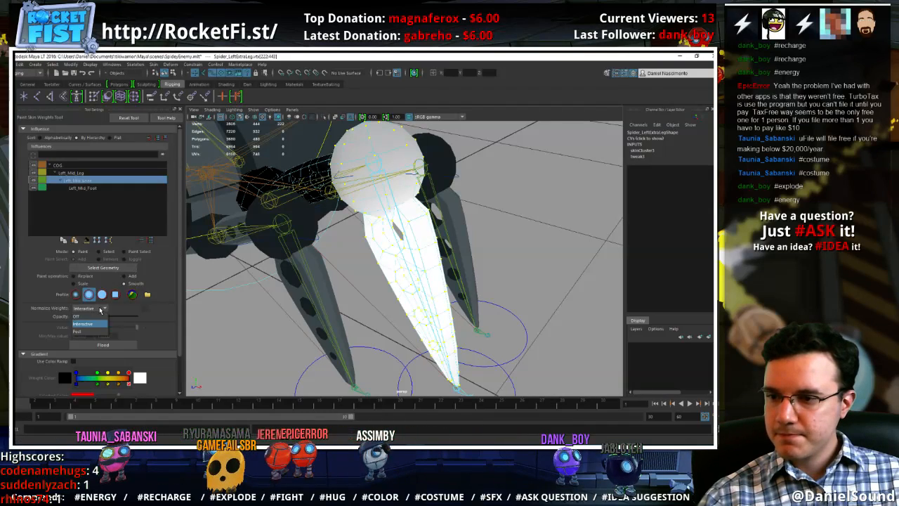
pyautogui.click(74, 276)
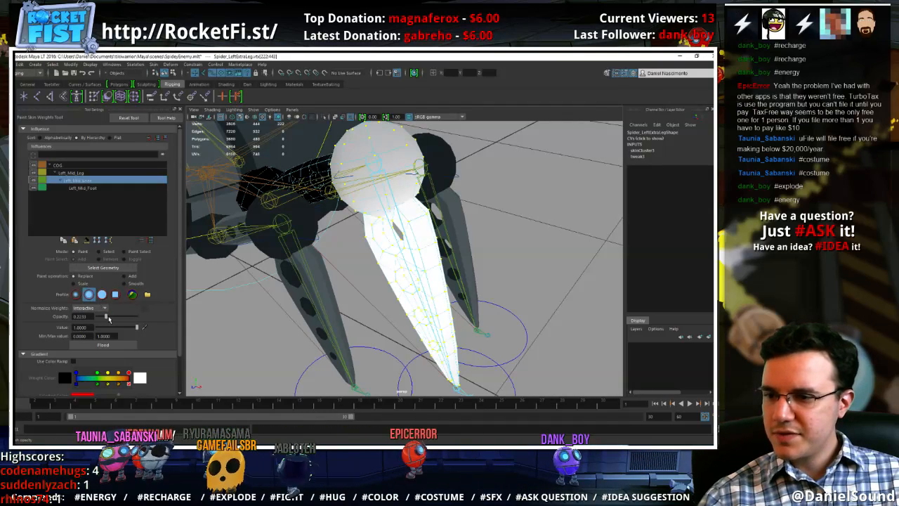
pyautogui.click(120, 345)
# Select the vertices of the left extra leg's upper segment and flood them with Left_Mid_Leg weight using Replace at value 1
pyautogui.moveTo(380, 232)
pyautogui.keyDown('alt'); pyautogui.mouseDown()
pyautogui.moveTo(428, 285)
pyautogui.moveTo(478, 281)
pyautogui.mouseUp(); pyautogui.keyUp('alt')
pyautogui.press('w')
pyautogui.moveTo(461, 274); pyautogui.dragTo(489, 279, button='right')
pyautogui.click(453, 281)
pyautogui.doubleClick(435, 283)
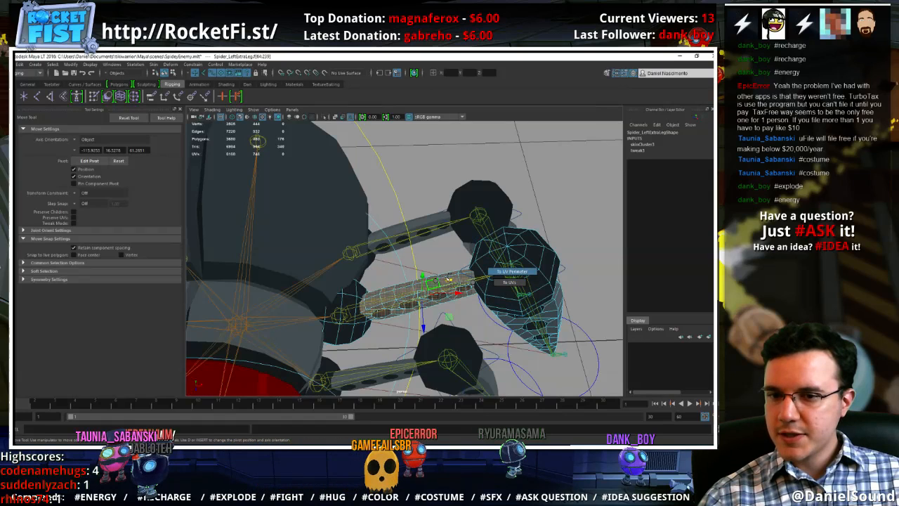
pyautogui.keyDown('ctrl'); pyautogui.moveTo(435, 281); pyautogui.dragTo(358, 277, button='right'); pyautogui.keyUp('ctrl')
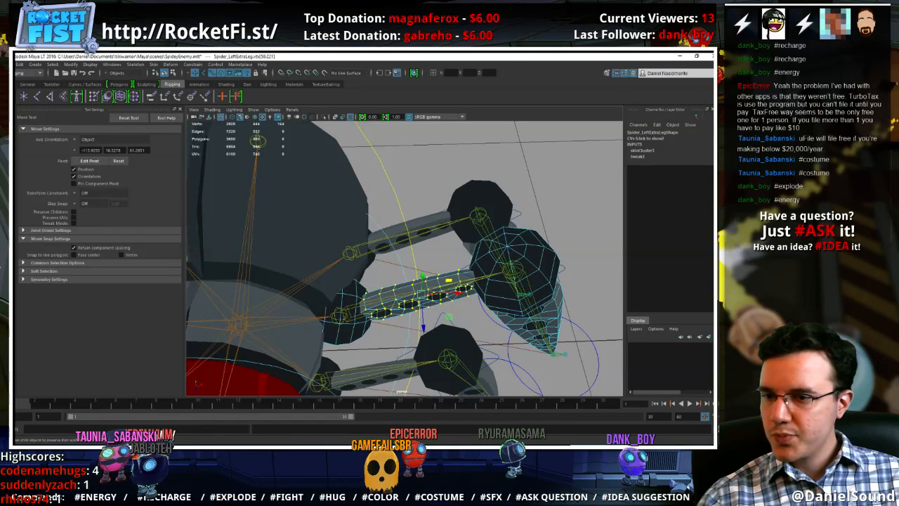
pyautogui.press('y')
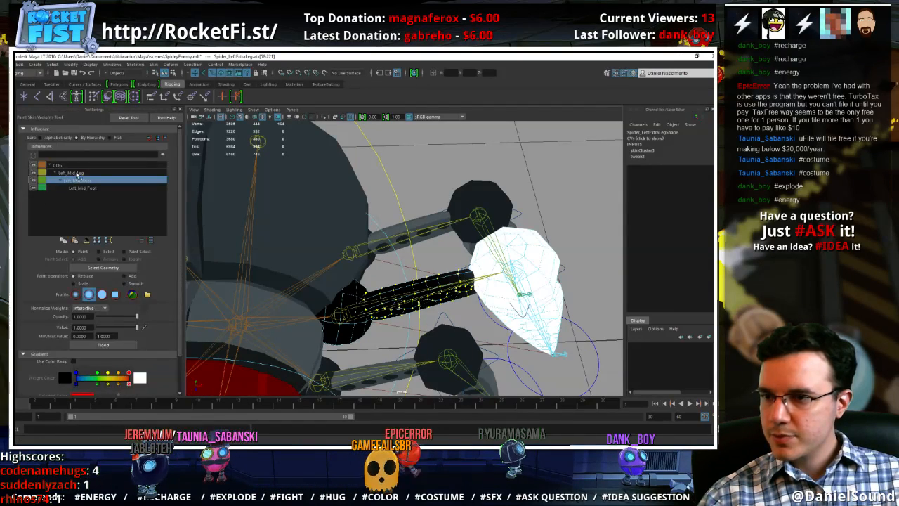
pyautogui.click(74, 173)
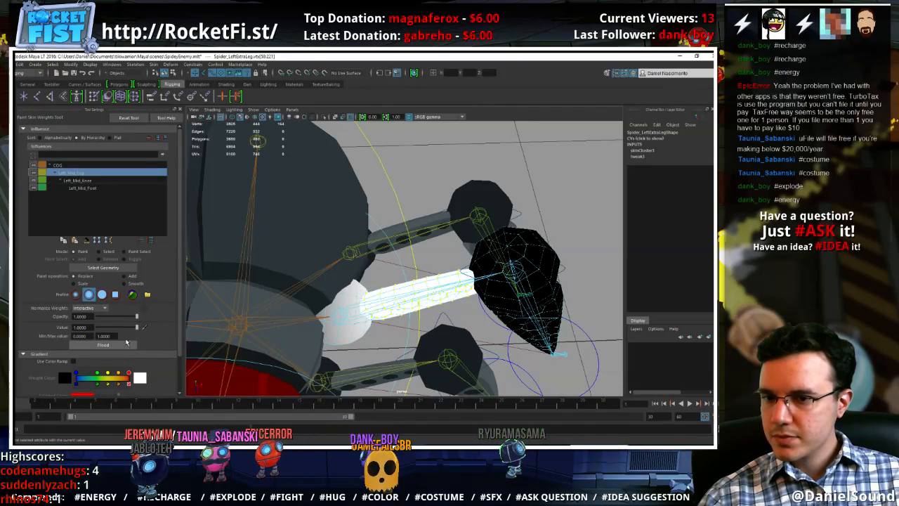
pyautogui.moveTo(363, 316)
pyautogui.keyDown('alt'); pyautogui.mouseDown()
pyautogui.moveTo(371, 307)
pyautogui.moveTo(361, 317)
pyautogui.mouseUp(); pyautogui.keyUp('alt')
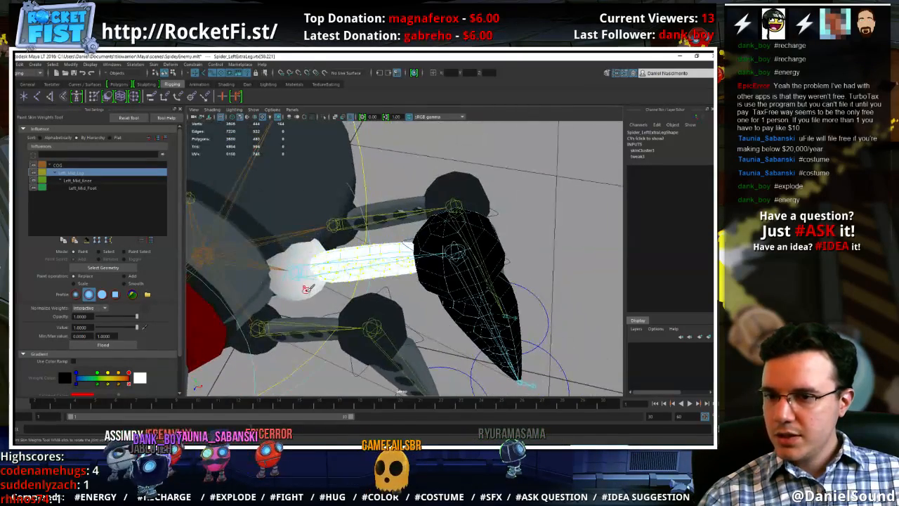
# Select the vertices of the ball joining the left extra leg to the body and flood them with Left_Mid_Leg weight at value 1
pyautogui.press('w')
pyautogui.moveTo(307, 289)
pyautogui.mouseDown(button='right')
pyautogui.moveTo(306, 273)
pyautogui.moveTo(306, 292)
pyautogui.moveTo(265, 280)
pyautogui.moveTo(200, 285)
pyautogui.mouseUp(button='right')
pyautogui.doubleClick(305, 291)
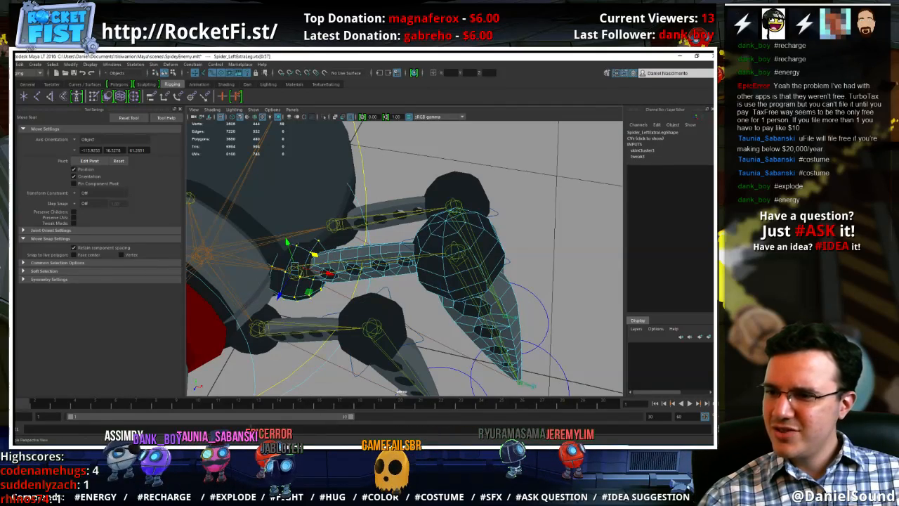
pyautogui.press('y')
pyautogui.keyDown('alt'); pyautogui.moveTo(295, 240); pyautogui.dragTo(157, 246); pyautogui.keyUp('alt')
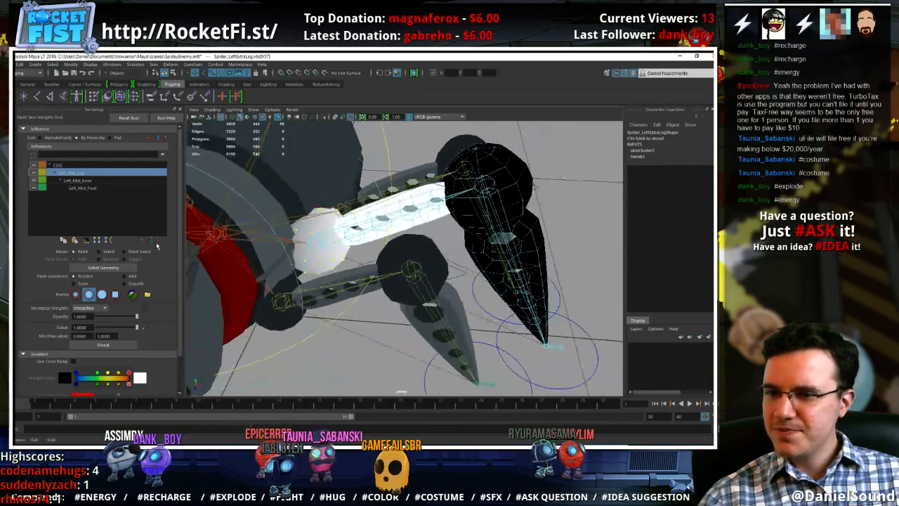
# Select Ctrl_Left_Foot_Mid, move it around to test how the left extra leg bends, and undo the moves
pyautogui.press('w')
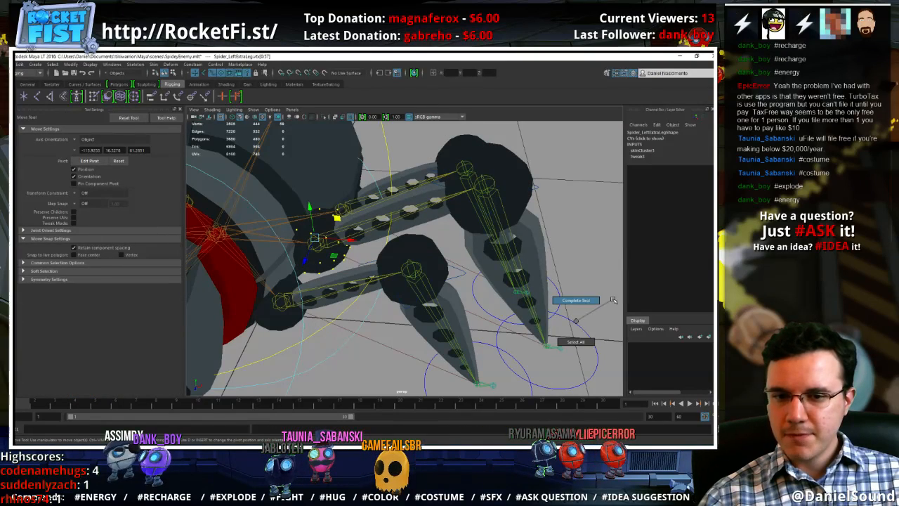
pyautogui.keyDown('alt'); pyautogui.moveTo(559, 312); pyautogui.dragTo(504, 257); pyautogui.keyUp('alt')
pyautogui.moveTo(360, 264); pyautogui.dragTo(384, 248, button='right')
pyautogui.click(531, 316)
pyautogui.click(509, 295)
pyautogui.moveTo(510, 295); pyautogui.dragTo(552, 284)
pyautogui.moveTo(441, 273); pyautogui.dragTo(602, 262)
pyautogui.moveTo(601, 300); pyautogui.dragTo(566, 245)
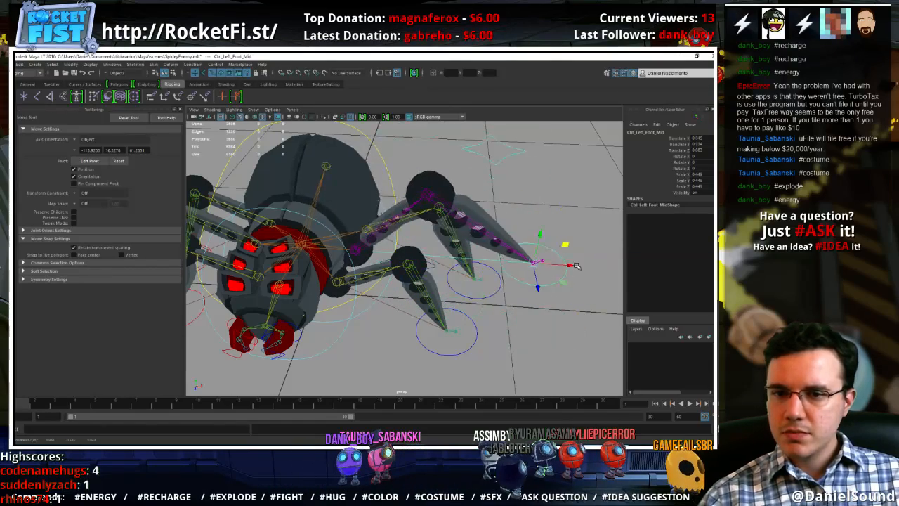
pyautogui.hotkey('ctrl', 'z')
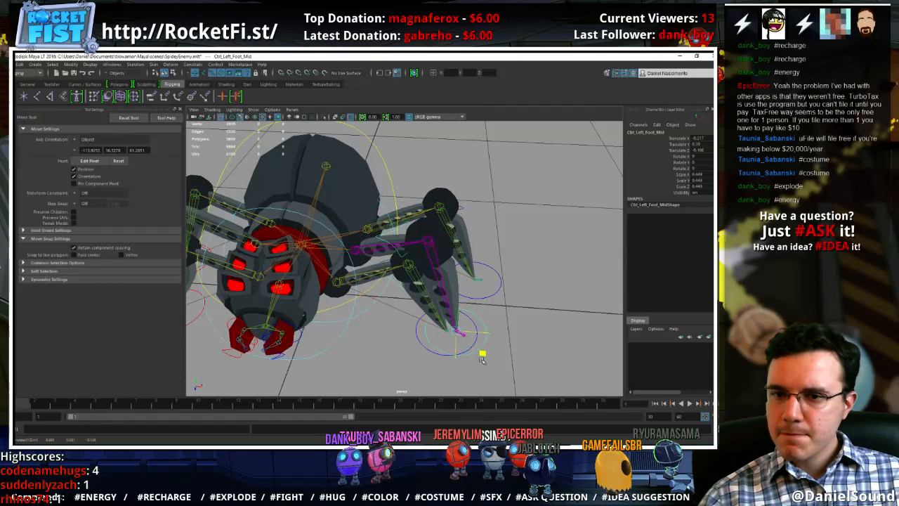
pyautogui.moveTo(481, 360); pyautogui.dragTo(478, 299)
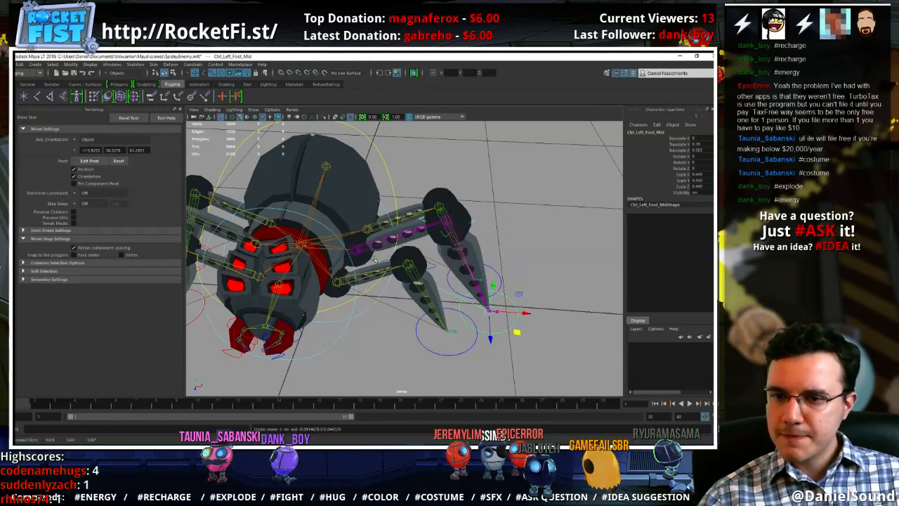
# Switch the SpiderBody mesh to face selection and select its connected body shell
pyautogui.click(341, 202)
pyautogui.moveTo(342, 173); pyautogui.dragTo(342, 191, button='right')
pyautogui.doubleClick(337, 191)
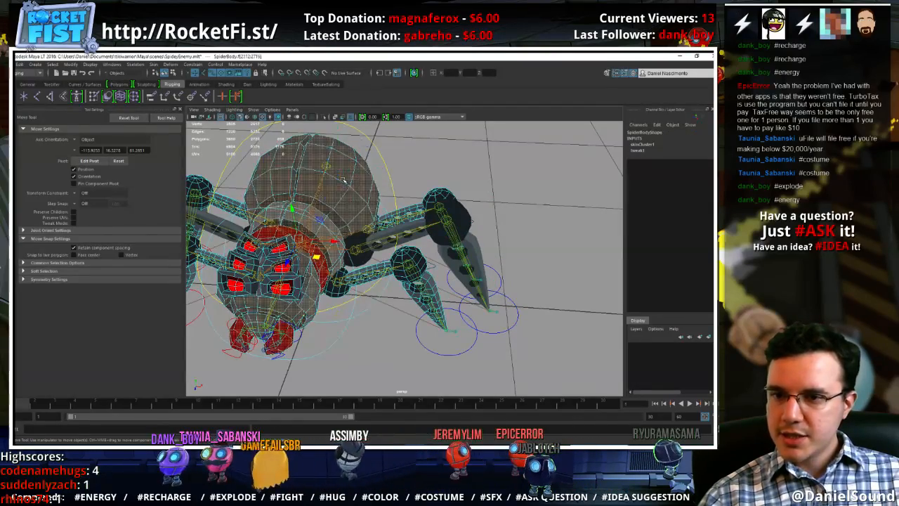
pyautogui.keyDown('alt'); pyautogui.moveTo(301, 226); pyautogui.dragTo(233, 226); pyautogui.keyUp('alt')
pyautogui.keyDown('alt'); pyautogui.moveTo(233, 226); pyautogui.dragTo(342, 228, button='middle'); pyautogui.keyUp('alt')
pyautogui.keyDown('alt'); pyautogui.moveTo(341, 227); pyautogui.dragTo(274, 205); pyautogui.keyUp('alt')
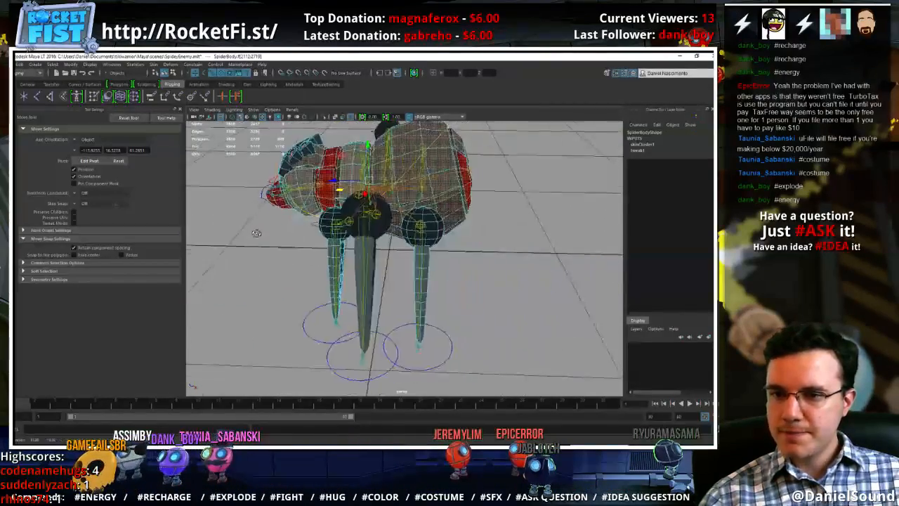
pyautogui.keyDown('alt'); pyautogui.moveTo(273, 205); pyautogui.dragTo(331, 229, button='right'); pyautogui.keyUp('alt')
pyautogui.keyDown('alt'); pyautogui.moveTo(332, 229); pyautogui.dragTo(386, 244); pyautogui.keyUp('alt')
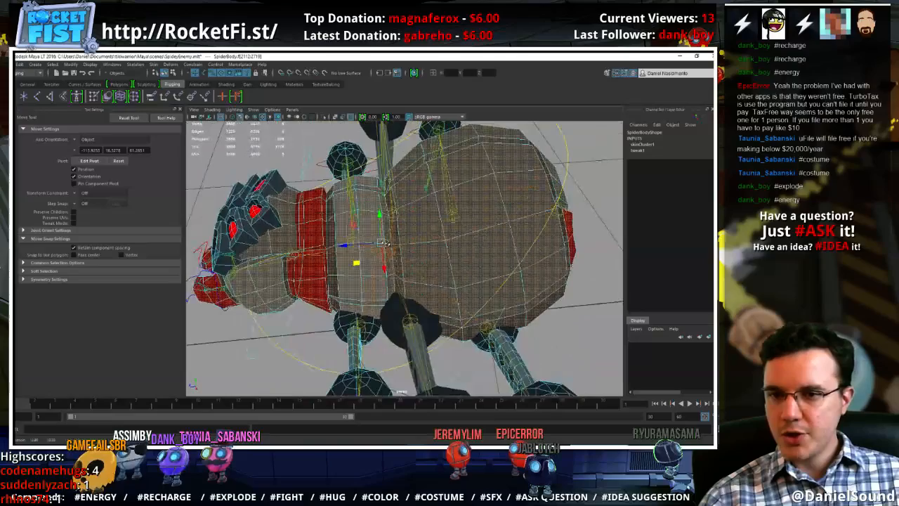
# Select the ring of faces at the front of the abdomen and grow the selection across the abdomen and thorax
pyautogui.click(404, 283)
pyautogui.scroll(3, 418, 292)
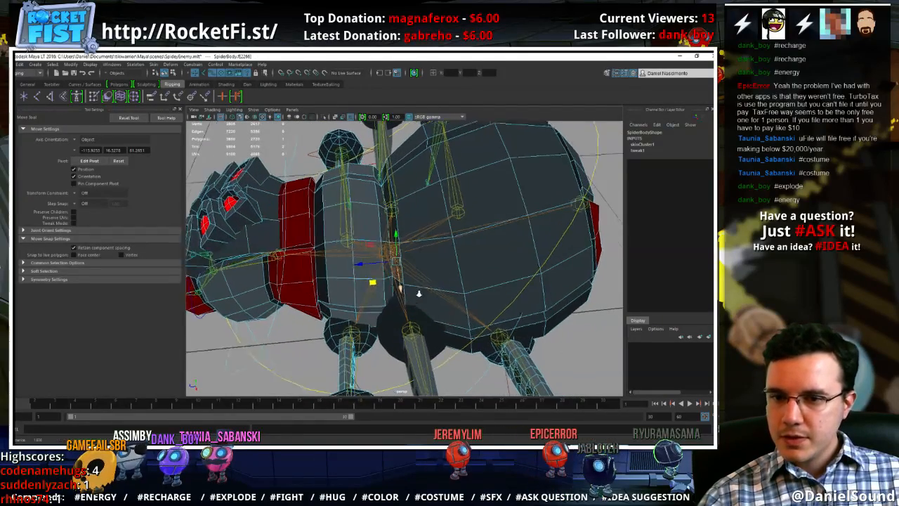
pyautogui.doubleClick(414, 285)
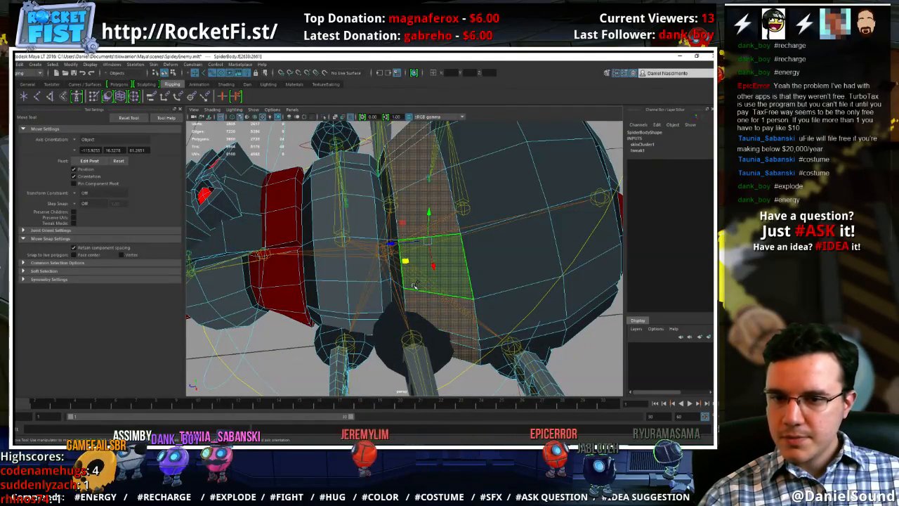
pyautogui.hotkey('shift', '.')
pyautogui.hotkey('shift', '.')
pyautogui.hotkey('shift', '.')
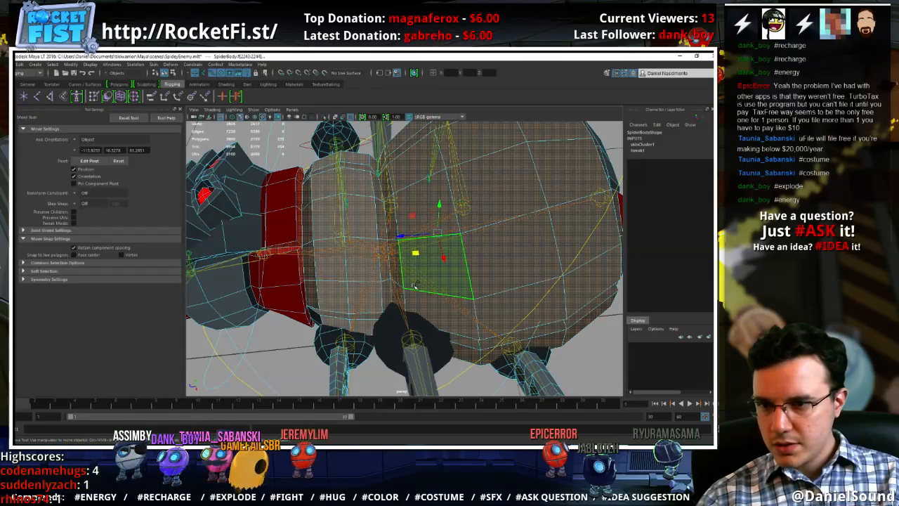
pyautogui.hotkey('shift', '.')
pyautogui.hotkey('shift', '.')
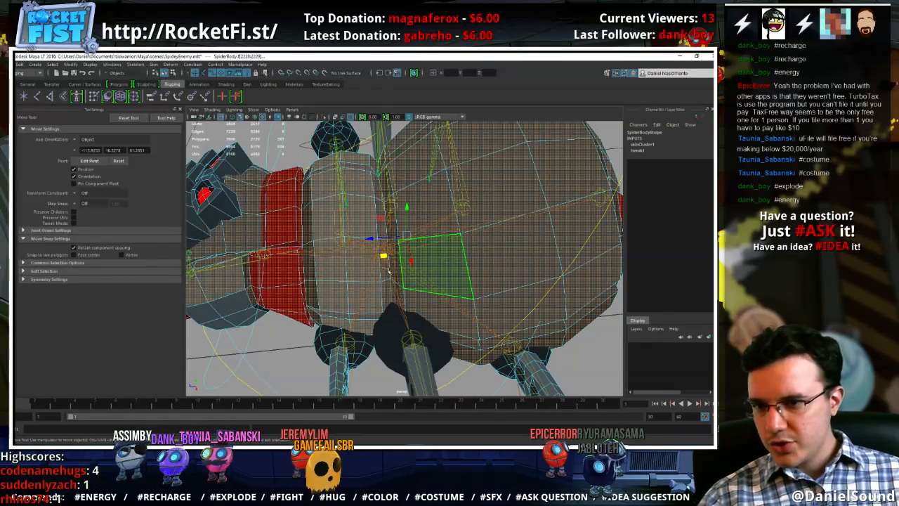
# Limit the face selection to the abdomen, thorax and red neck band, and convert it to vertices
pyautogui.keyDown('alt'); pyautogui.moveTo(388, 272); pyautogui.dragTo(248, 298); pyautogui.keyUp('alt')
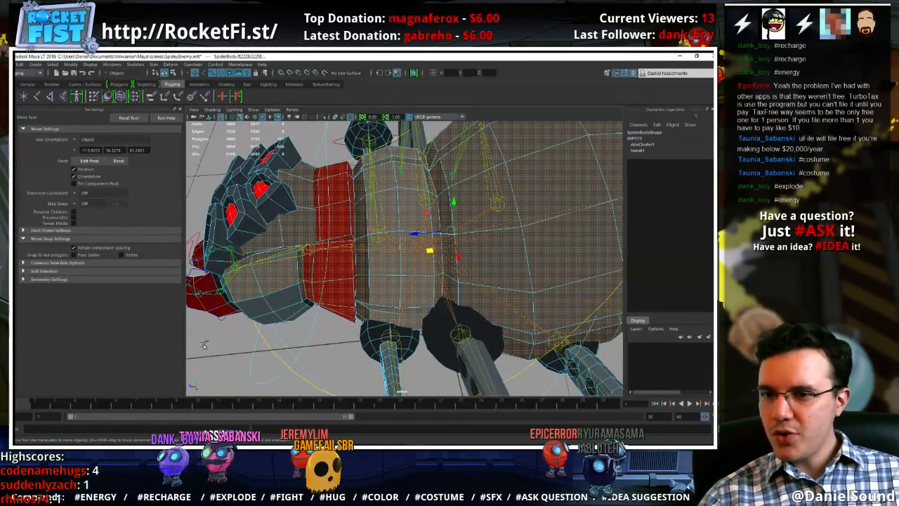
pyautogui.keyDown('ctrl'); pyautogui.moveTo(293, 155); pyautogui.dragTo(299, 147); pyautogui.keyUp('ctrl')
pyautogui.keyDown('alt'); pyautogui.moveTo(298, 295); pyautogui.dragTo(340, 321); pyautogui.keyUp('alt')
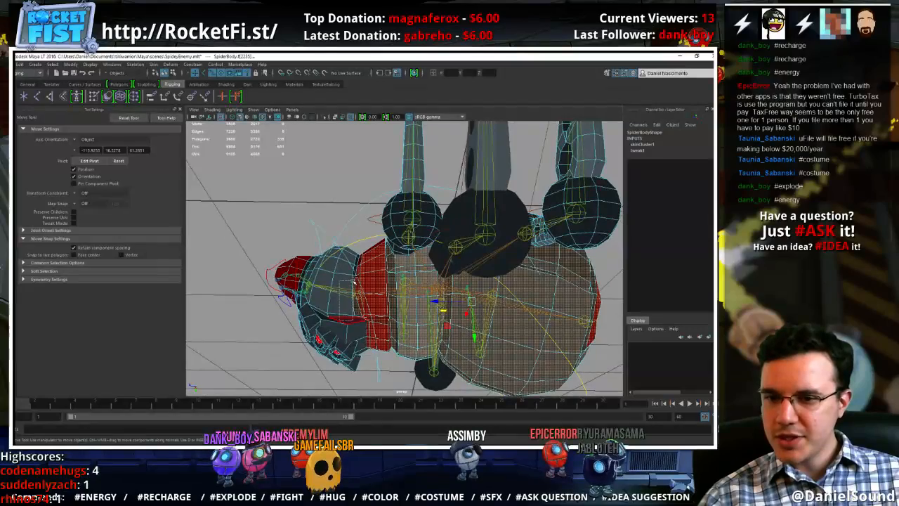
pyautogui.keyDown('alt'); pyautogui.moveTo(356, 282); pyautogui.dragTo(377, 269); pyautogui.keyUp('alt')
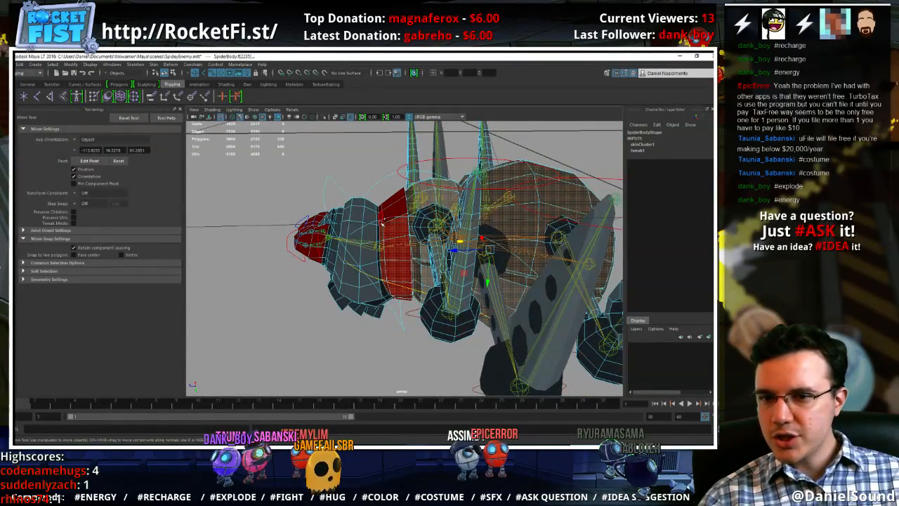
pyautogui.keyDown('alt'); pyautogui.moveTo(393, 329); pyautogui.dragTo(302, 247); pyautogui.keyUp('alt')
# Start painting skin weights on SpiderBody and flood the selected body vertices with COG weight using Replace at value 1
pyautogui.click(94, 98)
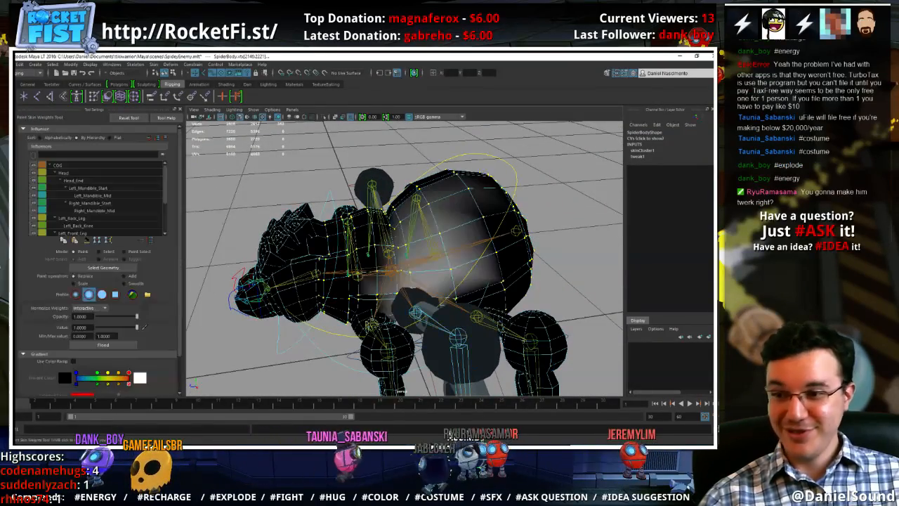
pyautogui.scroll(-1, 94, 214)
pyautogui.scroll(1, 93, 197)
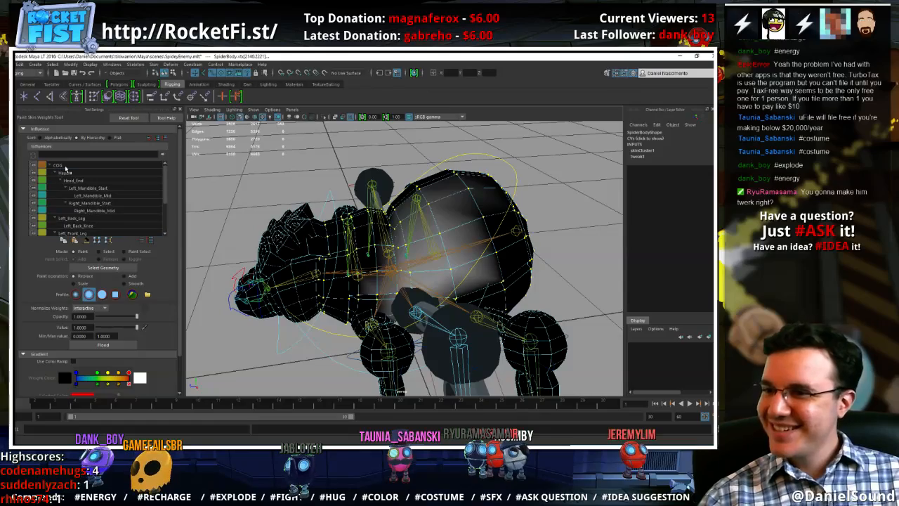
pyautogui.click(65, 167)
pyautogui.click(129, 348)
pyautogui.moveTo(248, 282)
pyautogui.keyDown('alt'); pyautogui.mouseDown()
pyautogui.moveTo(278, 287)
pyautogui.moveTo(269, 294)
pyautogui.mouseUp(); pyautogui.keyUp('alt')
# Try to invert the SpiderBody vertex selection with a marquee around the whole spider, and undo it
pyautogui.press('w')
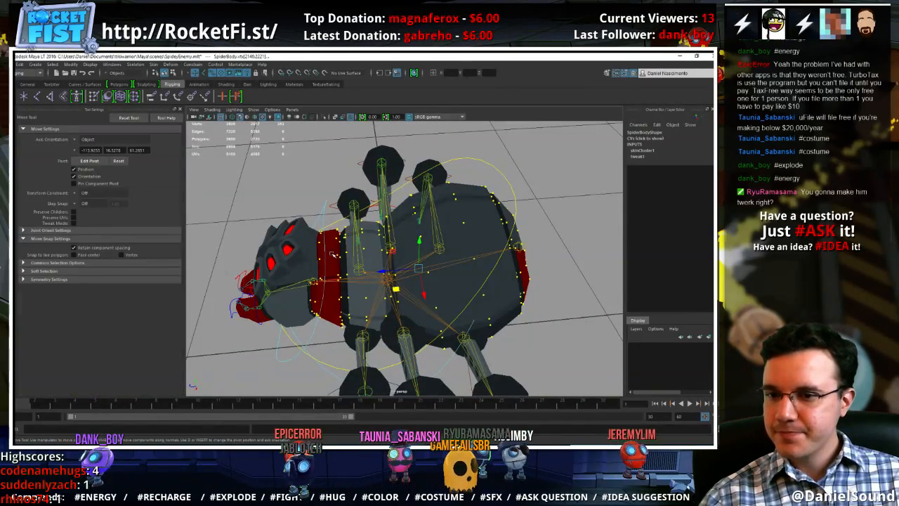
pyautogui.moveTo(334, 255); pyautogui.dragTo(284, 247, button='right')
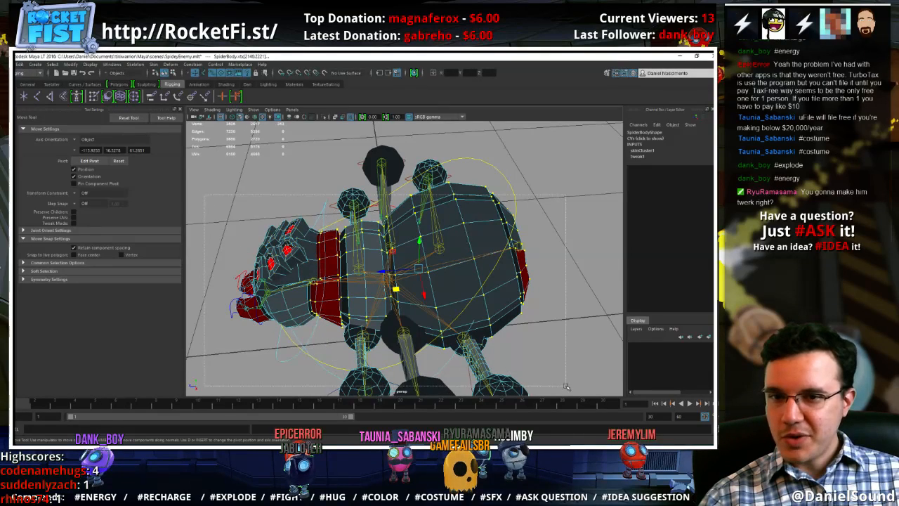
pyautogui.moveTo(567, 386); pyautogui.dragTo(567, 385)
pyautogui.hotkey('ctrl', 'z')
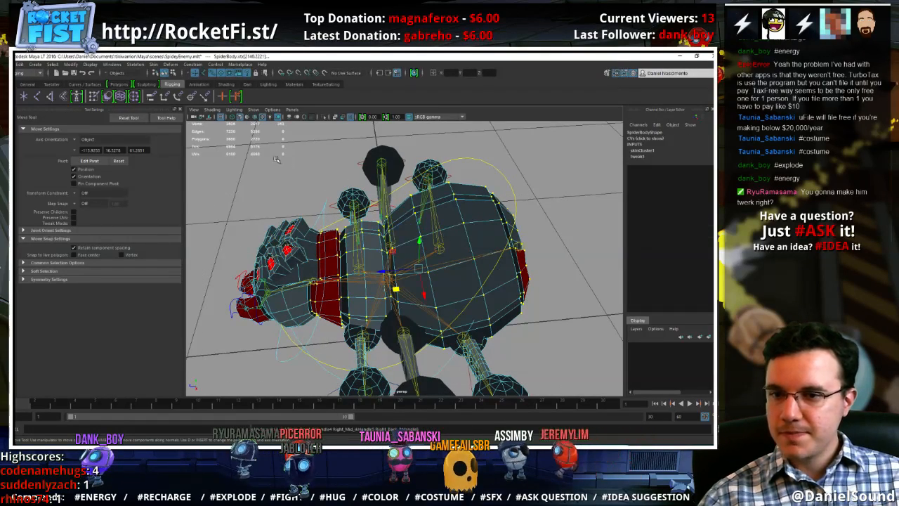
# Hide all object types in the viewport except polygons
pyautogui.click(252, 110)
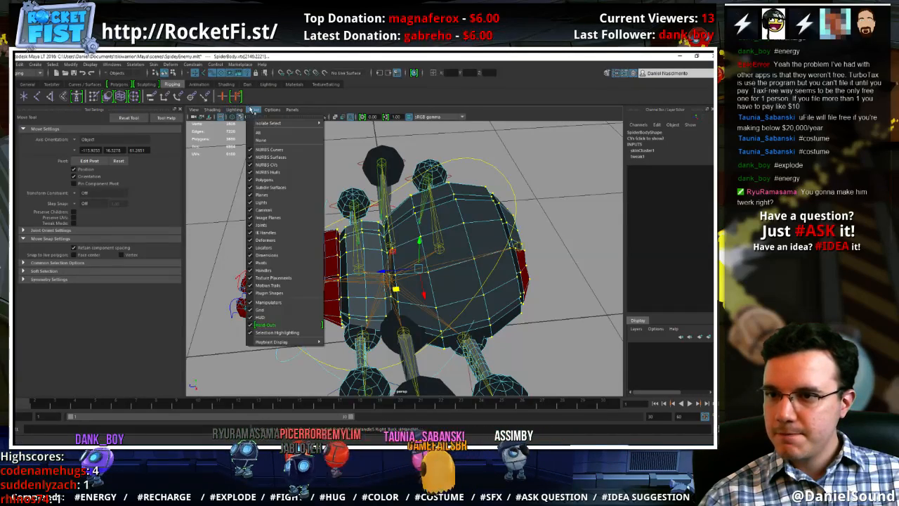
pyautogui.click(274, 141)
pyautogui.click(256, 111)
pyautogui.click(267, 181)
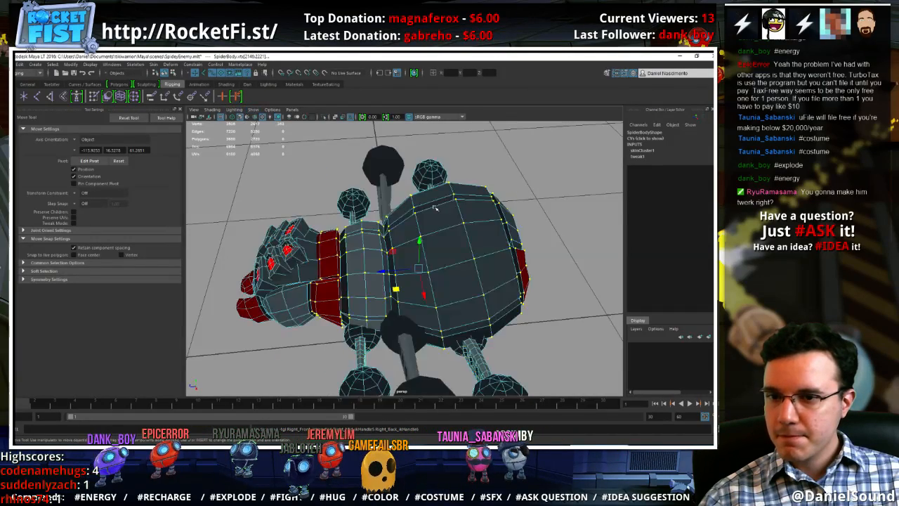
# Invert the SpiderBody vertex selection to the head and legs, and inspect the abdomen for stray selected vertices
pyautogui.scroll(-4, 428, 243)
pyautogui.keyDown('alt'); pyautogui.moveTo(437, 238); pyautogui.dragTo(428, 269); pyautogui.keyUp('alt')
pyautogui.scroll(-3, 488, 261)
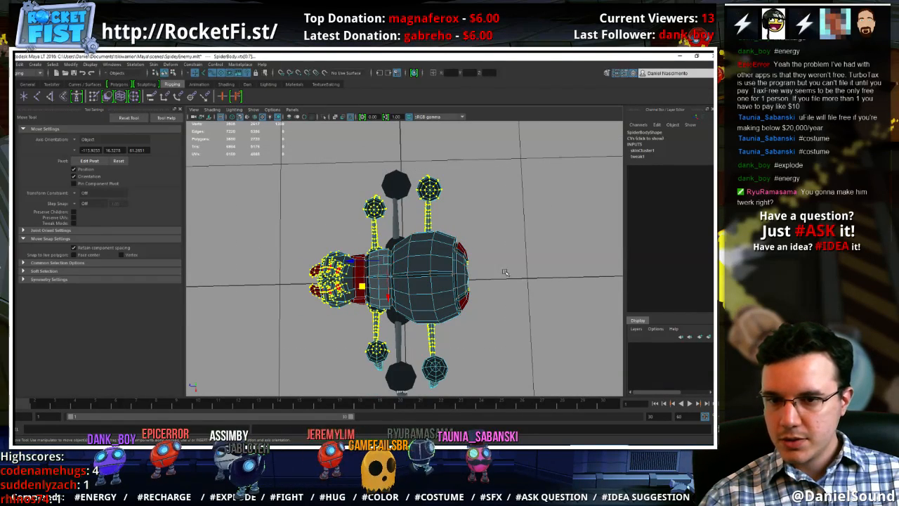
pyautogui.keyDown('alt'); pyautogui.moveTo(344, 270); pyautogui.dragTo(392, 247); pyautogui.keyUp('alt')
pyautogui.keyDown('alt'); pyautogui.moveTo(391, 246); pyautogui.dragTo(529, 285, button='right'); pyautogui.keyUp('alt')
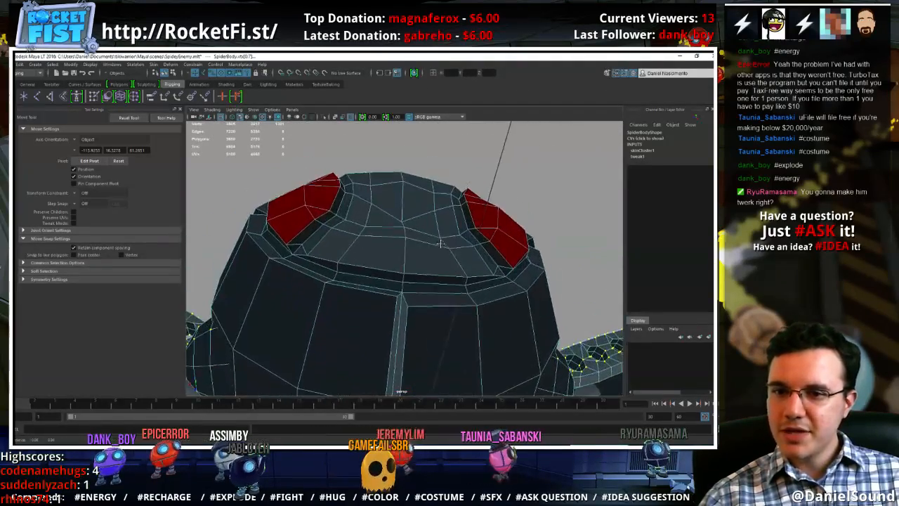
pyautogui.keyDown('alt'); pyautogui.moveTo(443, 243); pyautogui.dragTo(366, 286); pyautogui.keyUp('alt')
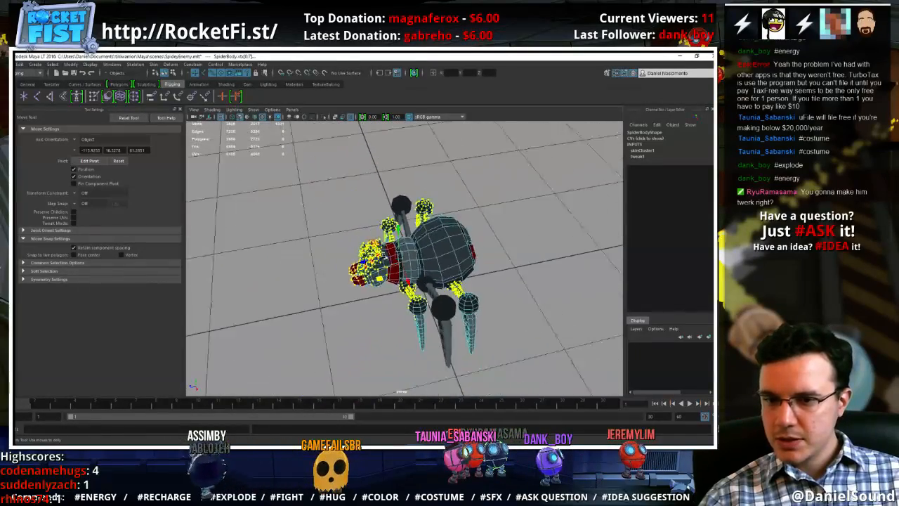
# Deselect the leg and mandible vertices so that only the head's vertices stay selected
pyautogui.keyDown('alt'); pyautogui.moveTo(436, 328); pyautogui.dragTo(469, 353); pyautogui.keyUp('alt')
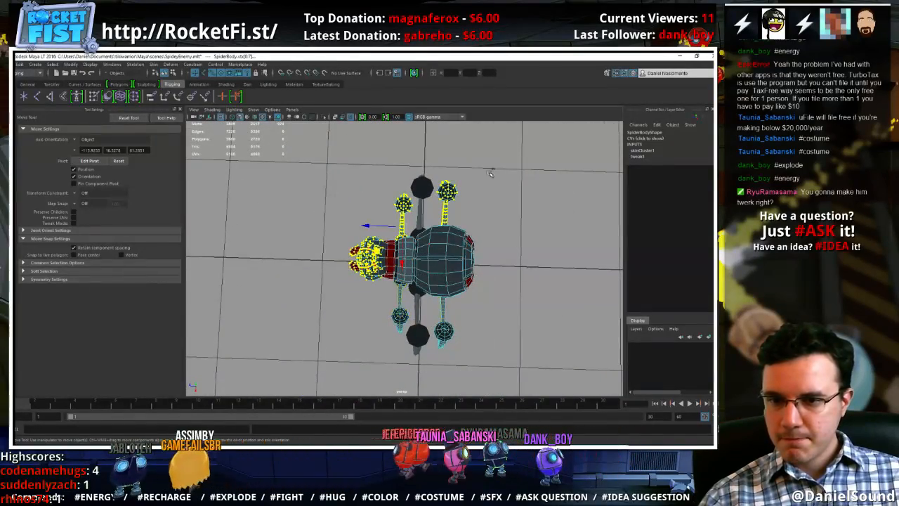
pyautogui.keyDown('alt'); pyautogui.moveTo(388, 257); pyautogui.dragTo(461, 323); pyautogui.keyUp('alt')
pyautogui.keyDown('alt'); pyautogui.moveTo(462, 324); pyautogui.dragTo(508, 353, button='right'); pyautogui.keyUp('alt')
pyautogui.keyDown('alt'); pyautogui.moveTo(508, 353); pyautogui.dragTo(471, 315, button='middle'); pyautogui.keyUp('alt')
pyautogui.moveTo(459, 337); pyautogui.dragTo(410, 300)
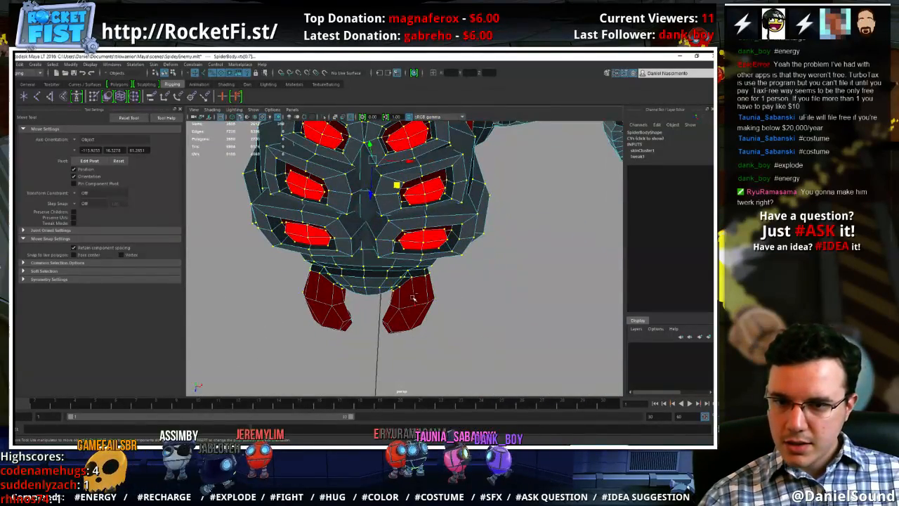
# Select the face loop around the spider's head and extend the face selection over the head and eye area
pyautogui.keyDown('alt'); pyautogui.moveTo(271, 329); pyautogui.dragTo(329, 208); pyautogui.keyUp('alt')
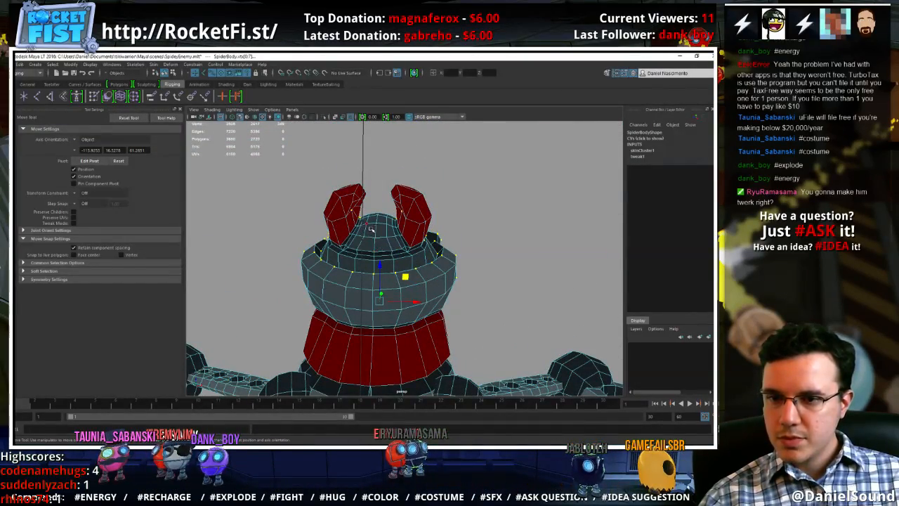
pyautogui.moveTo(371, 228); pyautogui.dragTo(382, 296, button='right')
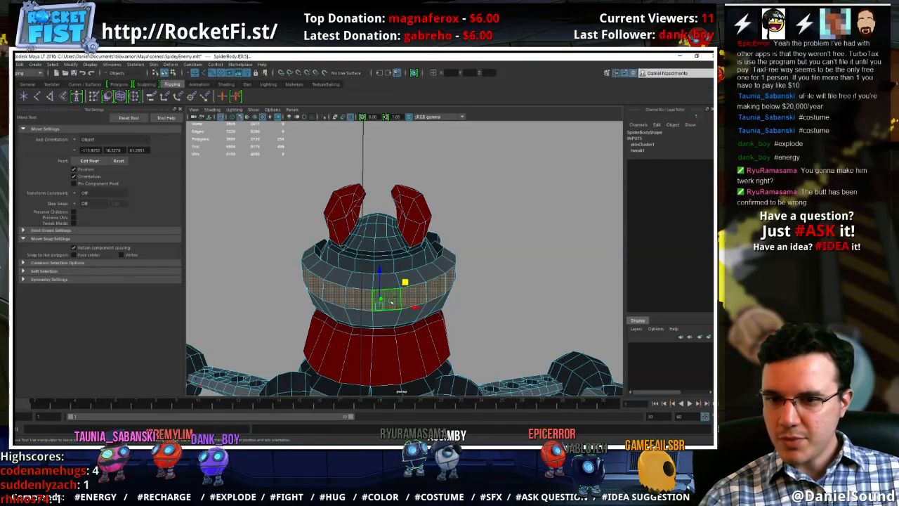
pyautogui.keyDown('alt'); pyautogui.moveTo(391, 301); pyautogui.dragTo(342, 258); pyautogui.keyUp('alt')
pyautogui.keyDown('alt'); pyautogui.moveTo(376, 190); pyautogui.dragTo(367, 230); pyautogui.keyUp('alt')
pyautogui.keyDown('alt'); pyautogui.moveTo(372, 264); pyautogui.dragTo(415, 234); pyautogui.keyUp('alt')
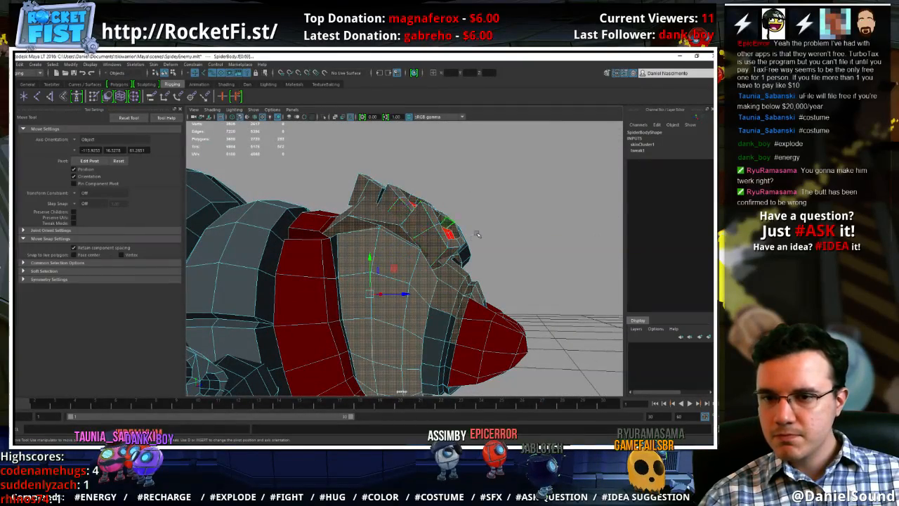
# Add the missing faces around the eyes, the sides and the underside of the head near the mandibles to the selection
pyautogui.keyDown('alt'); pyautogui.moveTo(477, 234); pyautogui.dragTo(339, 222); pyautogui.keyUp('alt')
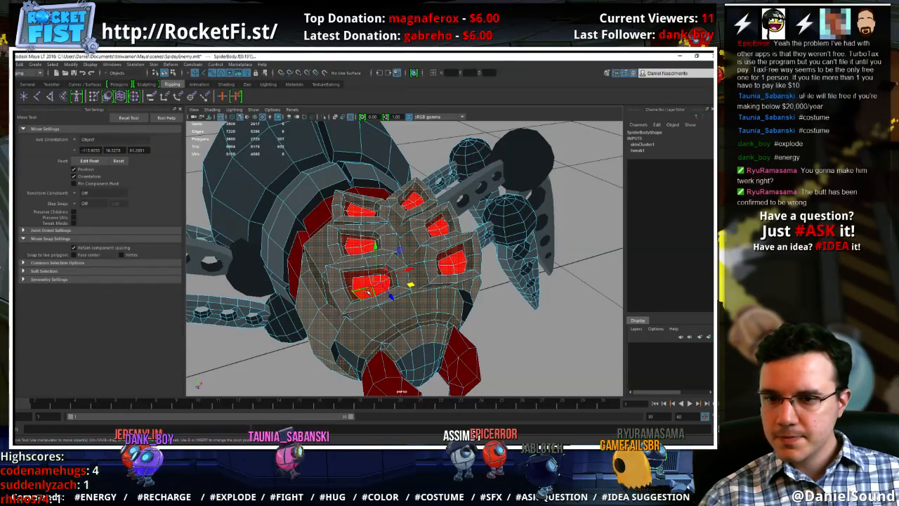
pyautogui.keyDown('alt'); pyautogui.moveTo(455, 267); pyautogui.dragTo(396, 265); pyautogui.keyUp('alt')
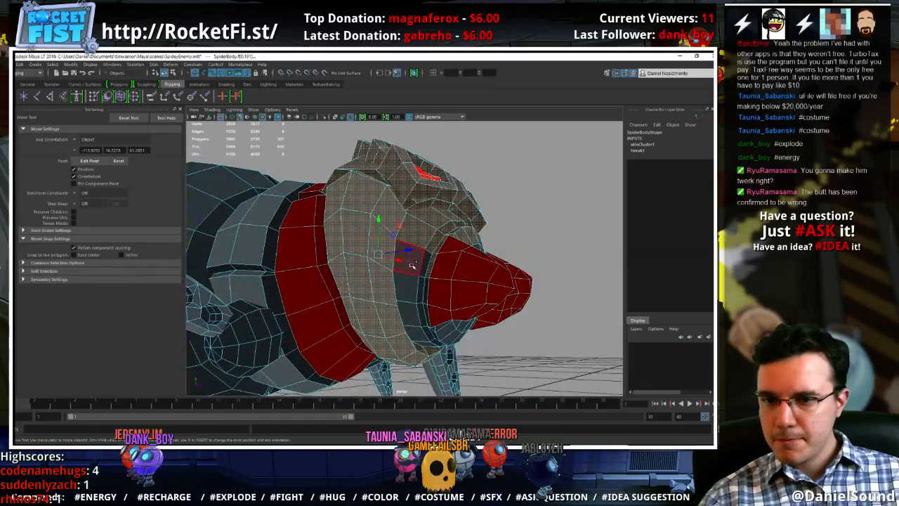
pyautogui.keyDown('alt'); pyautogui.moveTo(417, 298); pyautogui.dragTo(372, 276); pyautogui.keyUp('alt')
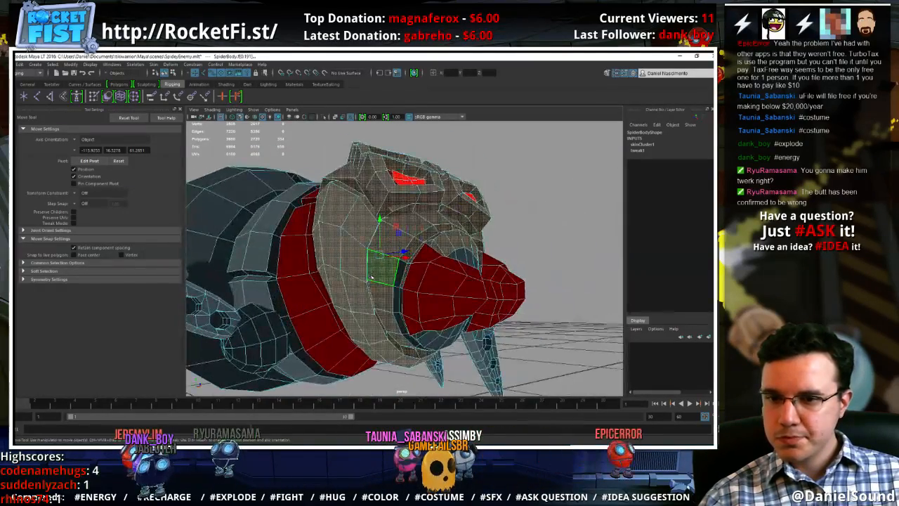
pyautogui.keyDown('alt'); pyautogui.moveTo(437, 325); pyautogui.dragTo(455, 290); pyautogui.keyUp('alt')
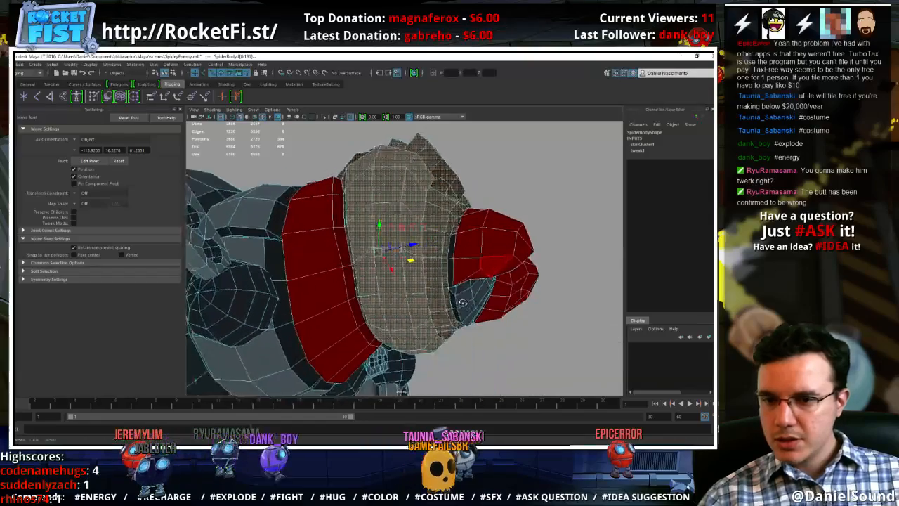
pyautogui.keyDown('alt'); pyautogui.moveTo(453, 299); pyautogui.dragTo(459, 316); pyautogui.keyUp('alt')
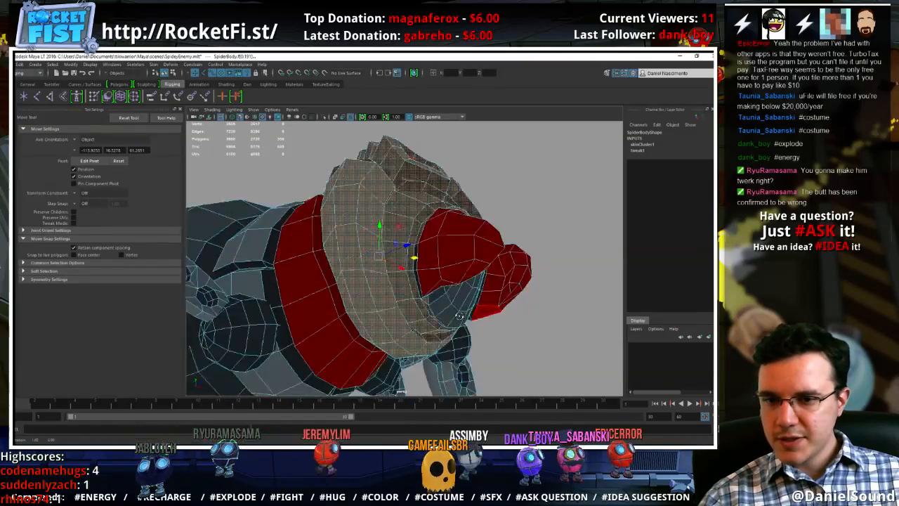
pyautogui.keyDown('alt'); pyautogui.moveTo(447, 273); pyautogui.dragTo(285, 288); pyautogui.keyUp('alt')
pyautogui.scroll(6, 432, 338)
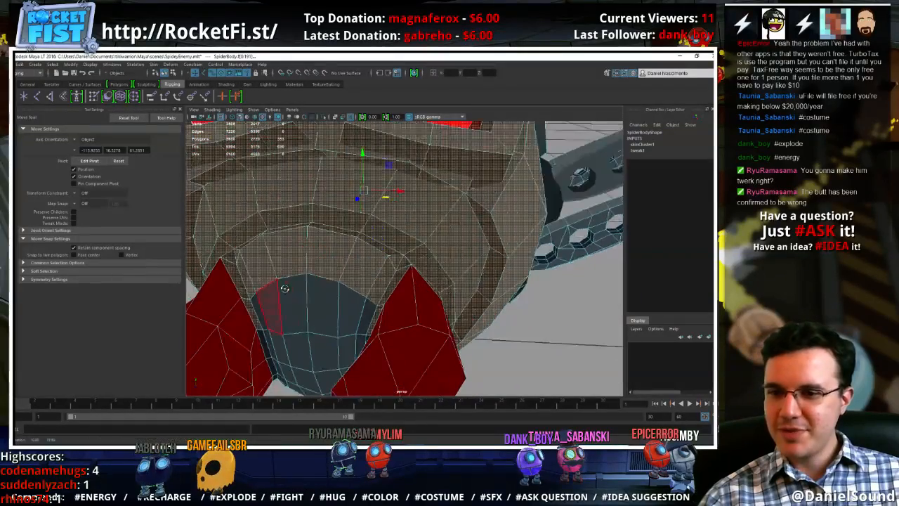
# Add the mouth faces between and around the two mandibles to the head's face selection
pyautogui.keyDown('alt'); pyautogui.moveTo(333, 357); pyautogui.dragTo(261, 331); pyautogui.keyUp('alt')
pyautogui.keyDown('ctrl'); pyautogui.click(260, 339); pyautogui.keyUp('ctrl')
pyautogui.keyDown('ctrl'); pyautogui.click(237, 280); pyautogui.keyUp('ctrl')
pyautogui.keyDown('alt'); pyautogui.moveTo(415, 320); pyautogui.dragTo(444, 290); pyautogui.keyUp('alt')
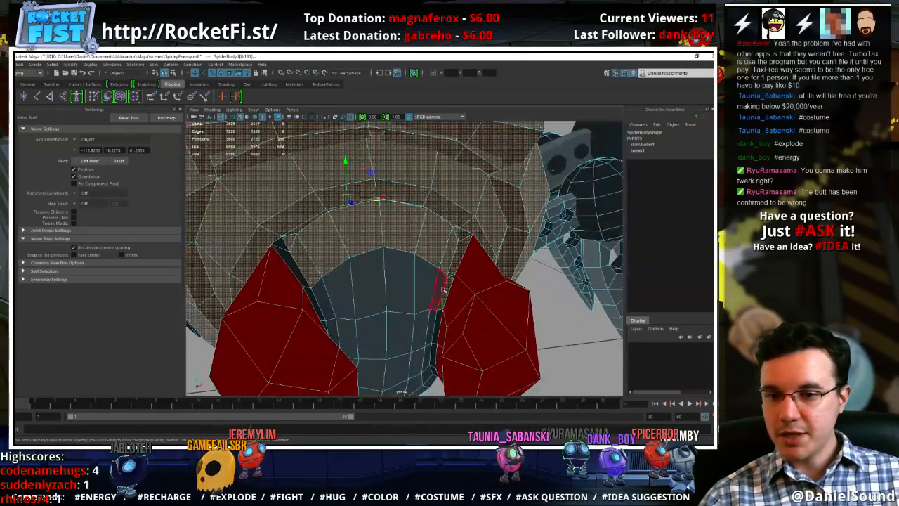
pyautogui.keyDown('alt'); pyautogui.moveTo(435, 320); pyautogui.dragTo(381, 289); pyautogui.keyUp('alt')
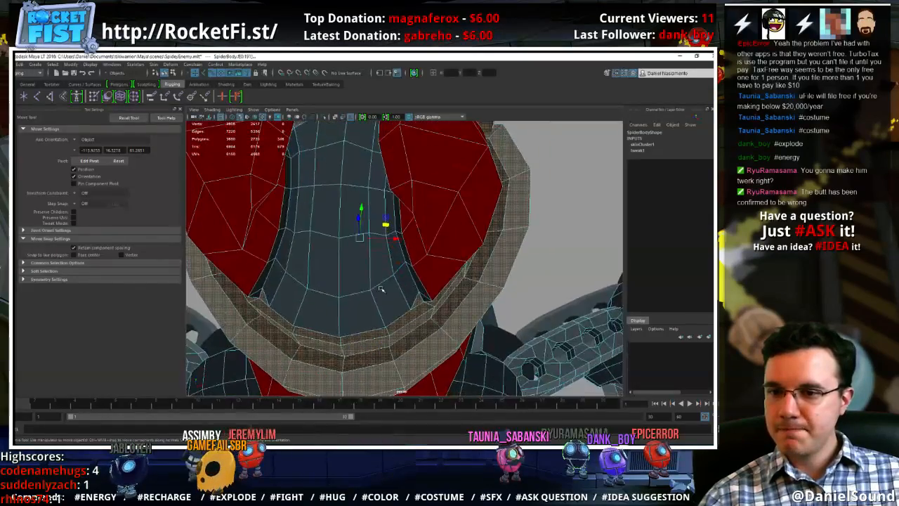
pyautogui.keyDown('shift'); pyautogui.click(326, 284); pyautogui.keyUp('shift')
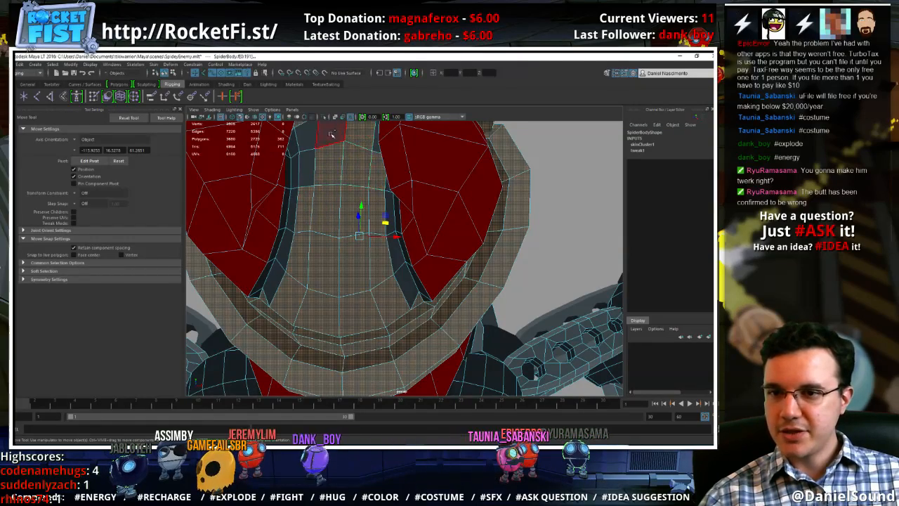
pyautogui.keyDown('alt'); pyautogui.moveTo(366, 166); pyautogui.dragTo(407, 208); pyautogui.keyUp('alt')
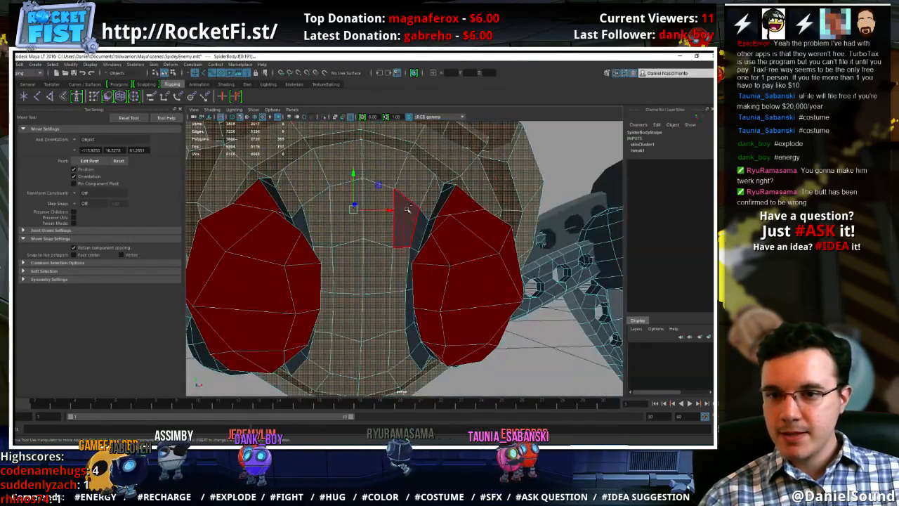
# Convert the head's face selection to vertices and flood them with the Head influence at a value of 1
pyautogui.keyDown('alt'); pyautogui.moveTo(455, 251); pyautogui.dragTo(334, 193, button='right'); pyautogui.keyUp('alt')
pyautogui.keyDown('alt'); pyautogui.moveTo(333, 194); pyautogui.dragTo(383, 222); pyautogui.keyUp('alt')
pyautogui.keyDown('ctrl'); pyautogui.moveTo(383, 224); pyautogui.dragTo(312, 223, button='right'); pyautogui.keyUp('ctrl')
pyautogui.click(94, 96)
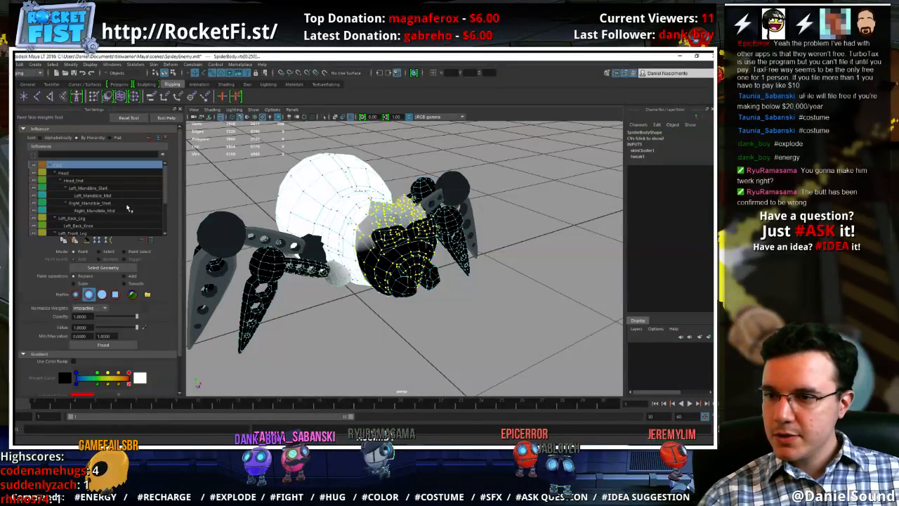
pyautogui.click(68, 174)
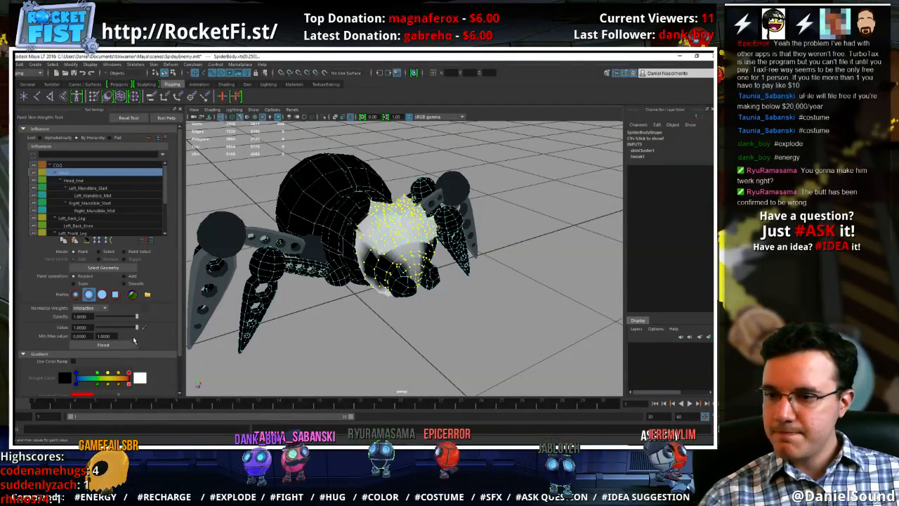
pyautogui.keyDown('alt'); pyautogui.moveTo(421, 302); pyautogui.dragTo(325, 273); pyautogui.keyUp('alt')
pyautogui.keyDown('alt'); pyautogui.moveTo(325, 273); pyautogui.dragTo(457, 291, button='right'); pyautogui.keyUp('alt')
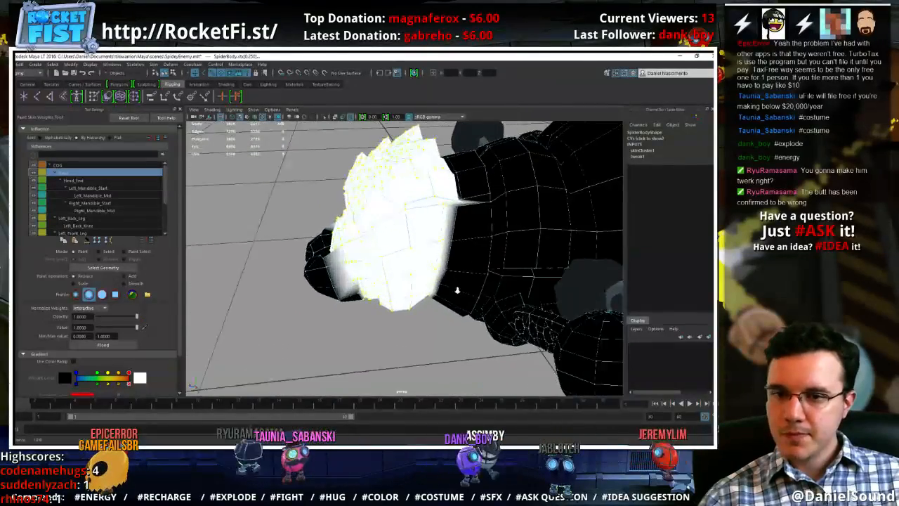
# Deselect the head's vertices so that only the vertices on the neck behind it stay selected
pyautogui.keyDown('alt'); pyautogui.moveTo(457, 291); pyautogui.dragTo(465, 280); pyautogui.keyUp('alt')
pyautogui.keyDown('alt'); pyautogui.moveTo(465, 280); pyautogui.dragTo(398, 278, button='right'); pyautogui.keyUp('alt')
pyautogui.keyDown('alt'); pyautogui.moveTo(398, 277); pyautogui.dragTo(411, 193); pyautogui.keyUp('alt')
pyautogui.press('w')
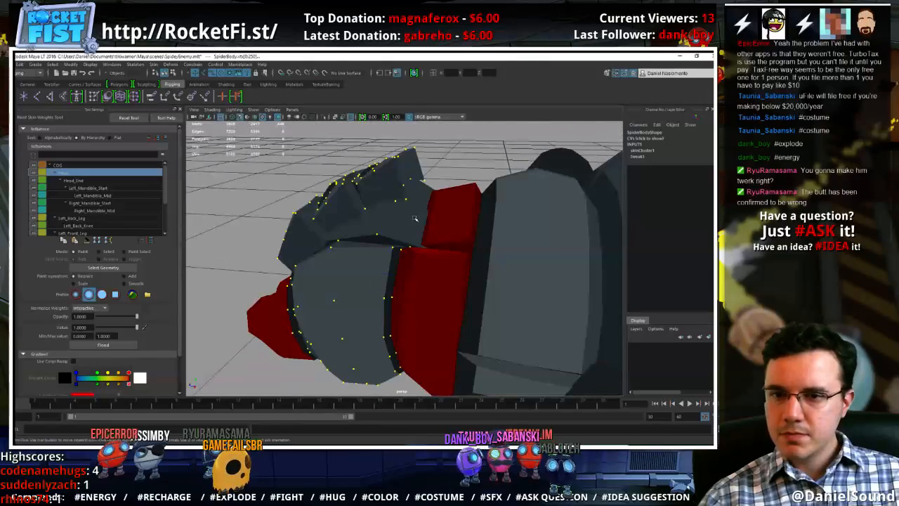
pyautogui.moveTo(412, 190); pyautogui.dragTo(375, 189, button='right')
pyautogui.keyDown('alt'); pyautogui.moveTo(412, 223); pyautogui.dragTo(423, 214); pyautogui.keyUp('alt')
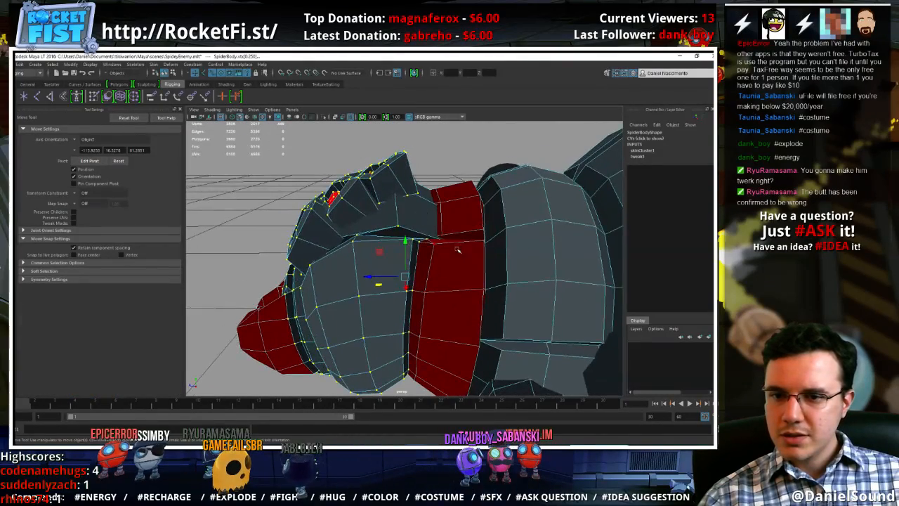
pyautogui.keyDown('alt'); pyautogui.moveTo(423, 214); pyautogui.dragTo(385, 222, button='right'); pyautogui.keyUp('alt')
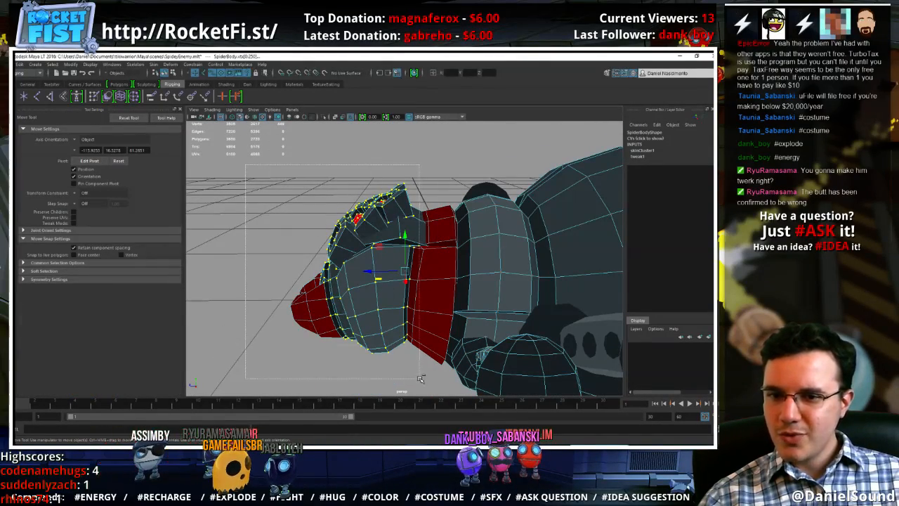
pyautogui.keyDown('alt'); pyautogui.moveTo(358, 293); pyautogui.dragTo(348, 408); pyautogui.keyUp('alt')
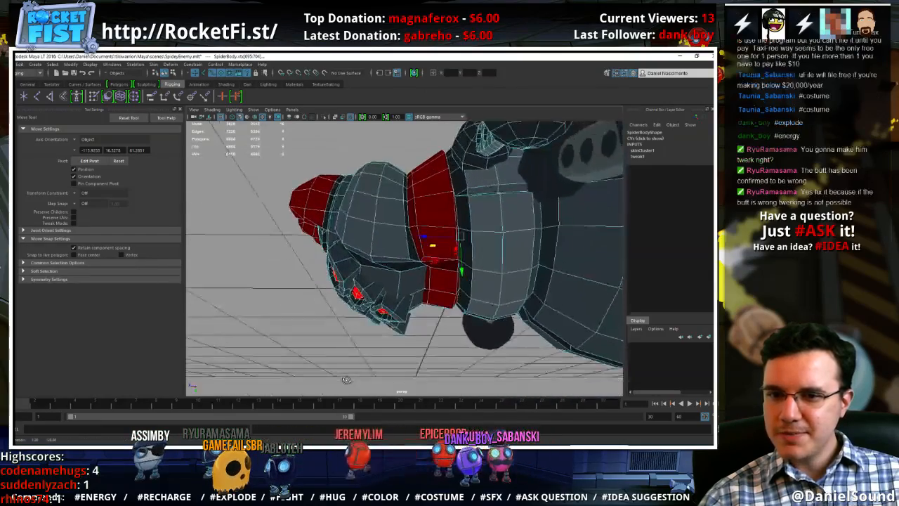
# Flood the selected neck vertices with the COG influence at a value of 1 and leave weight painting
pyautogui.click(107, 96)
pyautogui.keyDown('alt'); pyautogui.moveTo(383, 303); pyautogui.dragTo(377, 208); pyautogui.keyUp('alt')
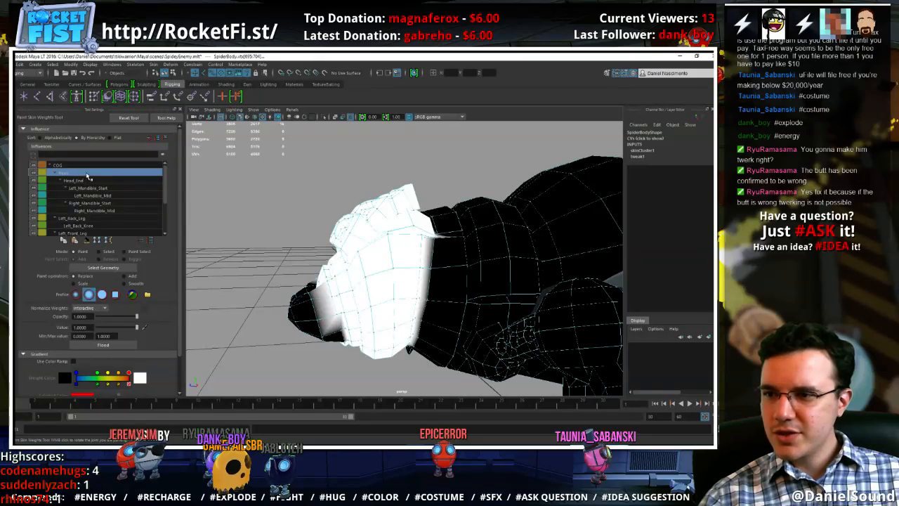
pyautogui.press('Up')
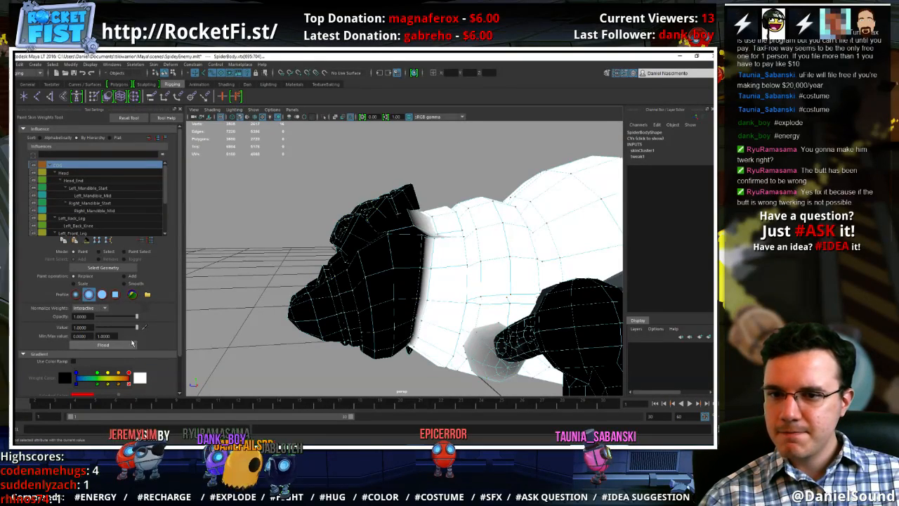
pyautogui.press('w')
pyautogui.moveTo(385, 206); pyautogui.dragTo(421, 195, button='right')
pyautogui.keyDown('alt'); pyautogui.moveTo(420, 274); pyautogui.dragTo(483, 291); pyautogui.keyUp('alt')
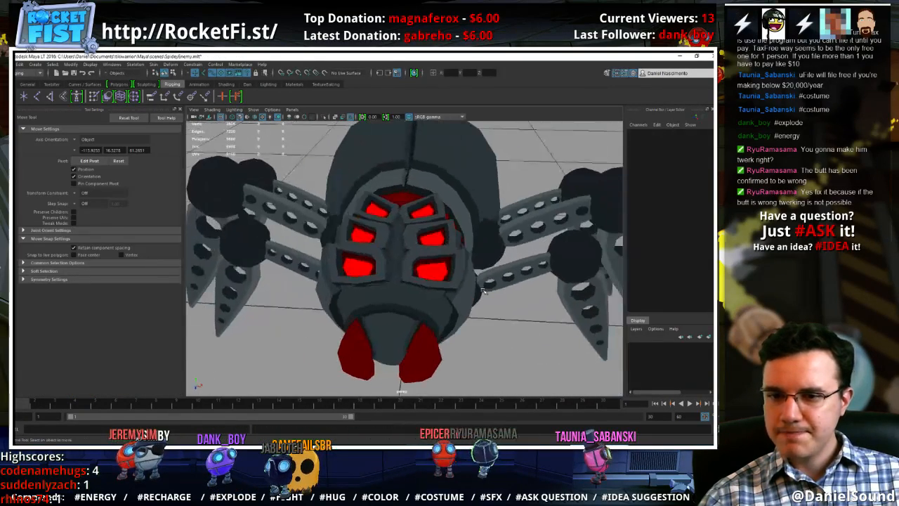
# Select the faces at the centre of SpiderBody's abdomen rear, between the two red panels
pyautogui.keyDown('alt'); pyautogui.moveTo(535, 314); pyautogui.dragTo(310, 274); pyautogui.keyUp('alt')
pyautogui.click(350, 260)
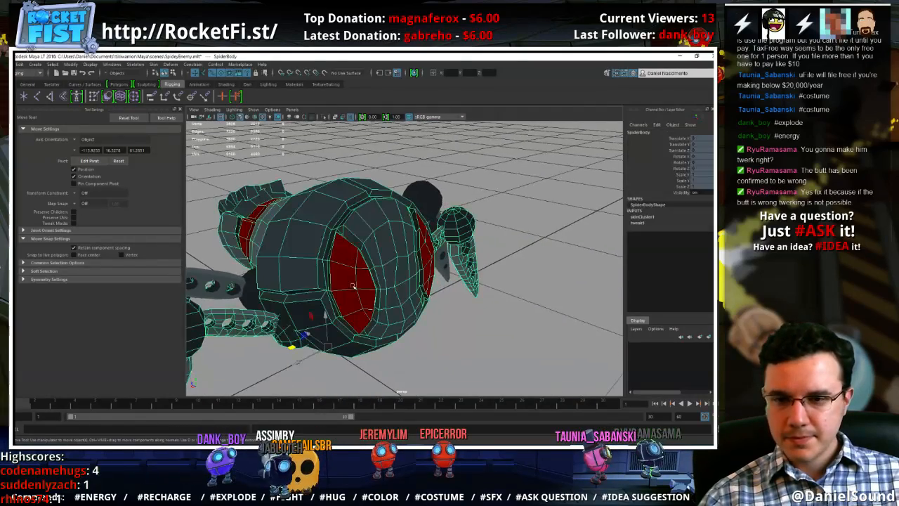
pyautogui.keyDown('alt'); pyautogui.moveTo(355, 284); pyautogui.dragTo(398, 278, button='right'); pyautogui.keyUp('alt')
pyautogui.moveTo(402, 246); pyautogui.dragTo(403, 268, button='right')
pyautogui.click(401, 276)
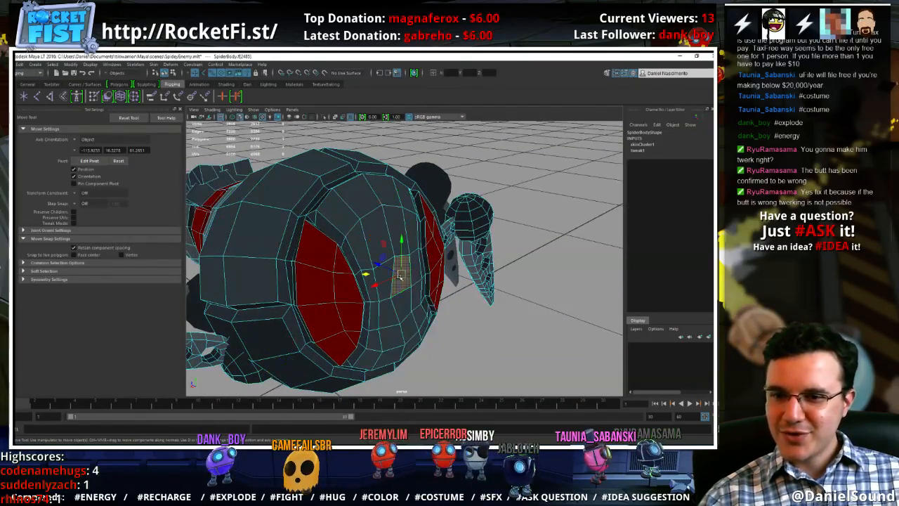
pyautogui.keyDown('shift'); pyautogui.click(404, 302); pyautogui.keyUp('shift')
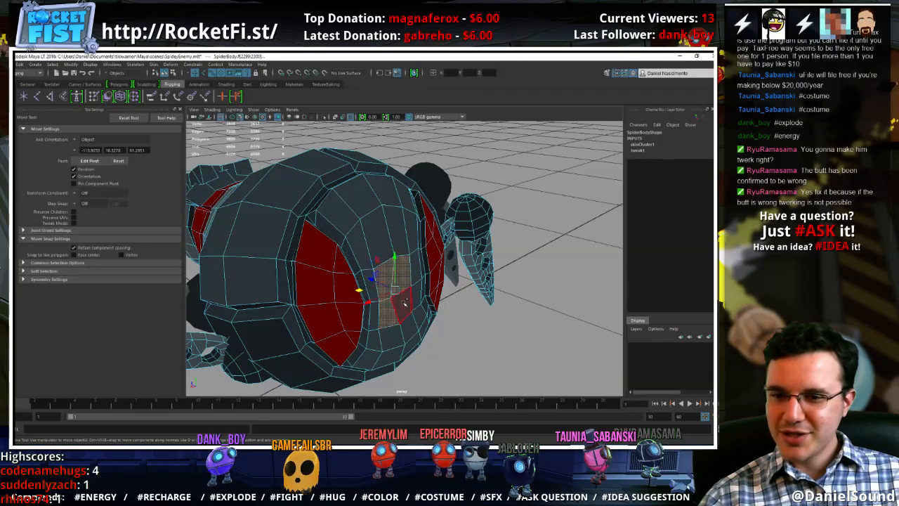
pyautogui.click(14, 200)
# Duplicate the SpiderBody mesh, rename the copy SpiderBodyButtFix and isolate it in the viewport
pyautogui.press('w')
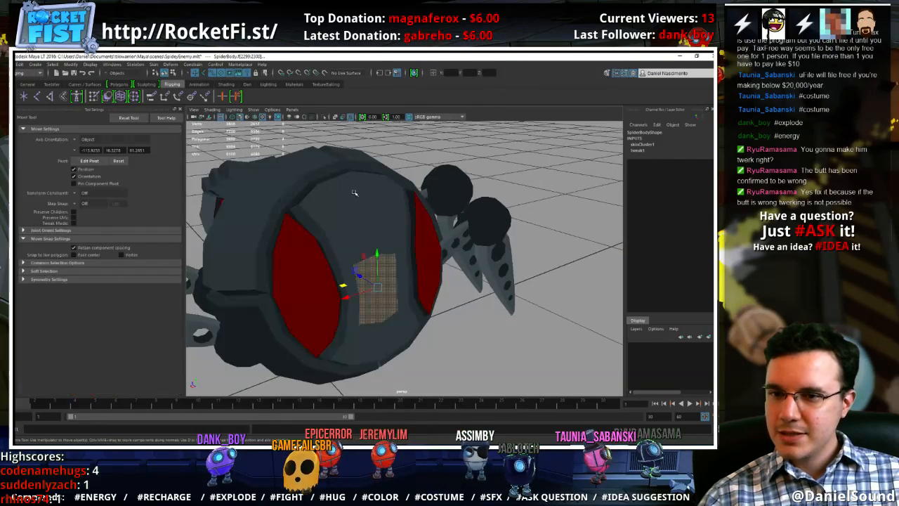
pyautogui.moveTo(362, 214); pyautogui.dragTo(363, 178, button='right')
pyautogui.hotkey('ctrl', 'd')
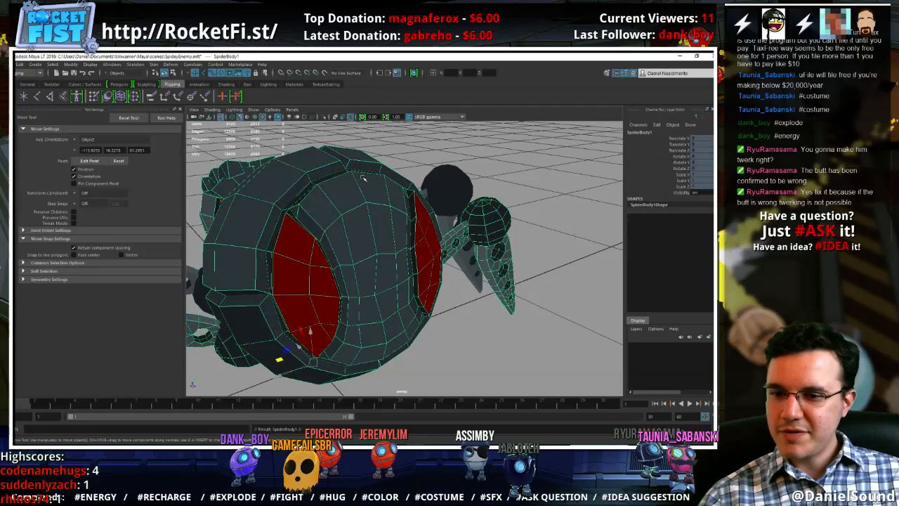
pyautogui.click(659, 132)
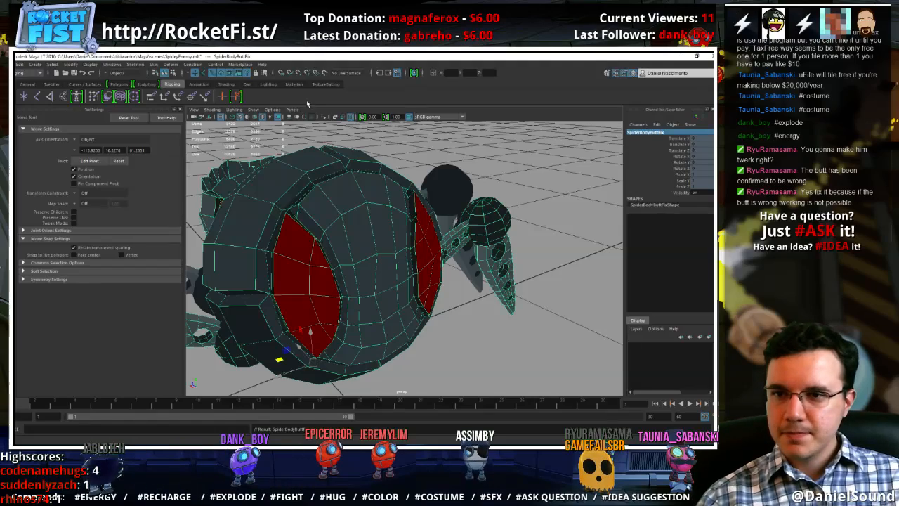
pyautogui.click(324, 118)
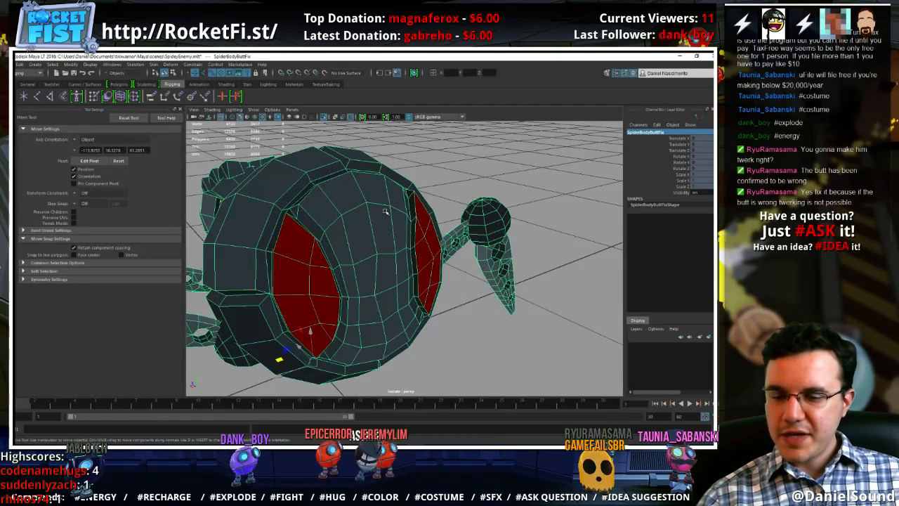
# Move the centre faces of SpiderBodyButtFix's abdomen rear slightly and convert the face selection to vertices
pyautogui.moveTo(385, 211); pyautogui.dragTo(387, 233, button='right')
pyautogui.keyDown('alt'); pyautogui.moveTo(428, 297); pyautogui.dragTo(460, 284); pyautogui.keyUp('alt')
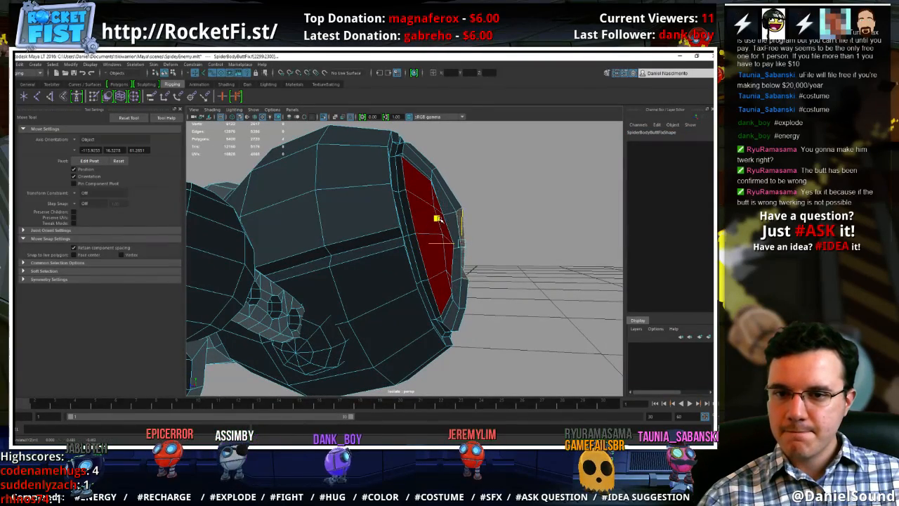
pyautogui.press('e')
pyautogui.press('w')
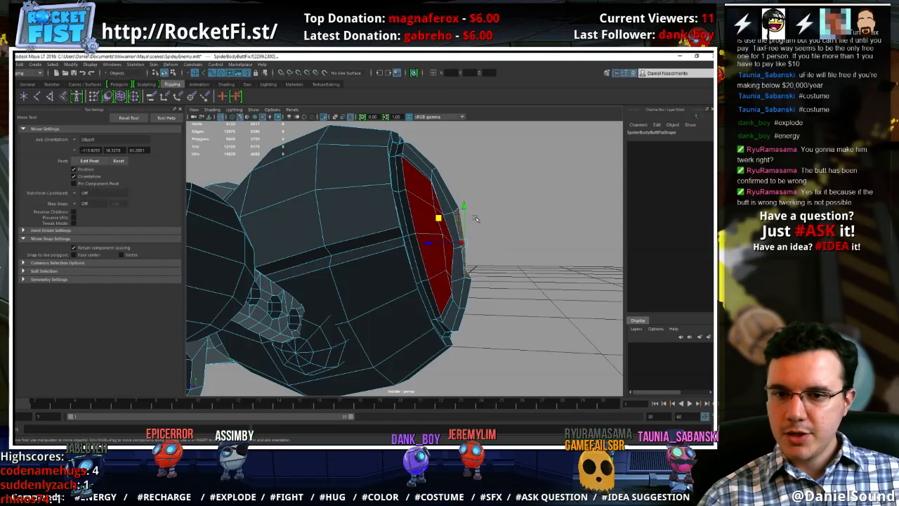
pyautogui.keyDown('ctrl'); pyautogui.moveTo(441, 191); pyautogui.dragTo(391, 188, button='right'); pyautogui.keyUp('ctrl')
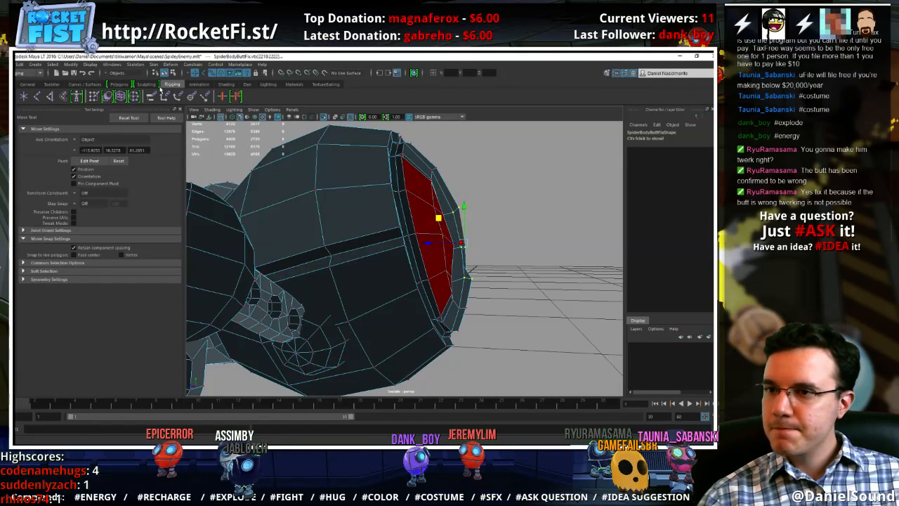
# Smooth the selected abdomen rear vertices by flooding them with the Sculpt Geometry tool's smooth operation
pyautogui.click(247, 84)
pyautogui.click(76, 97)
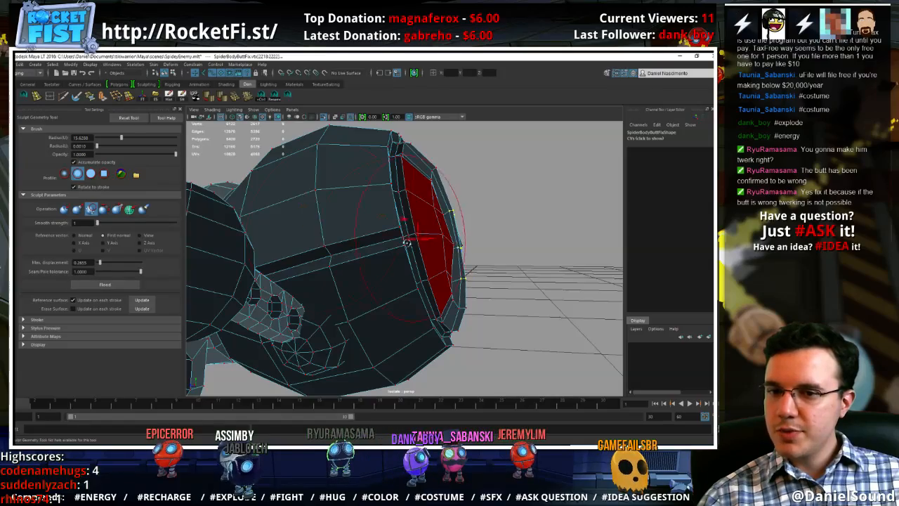
pyautogui.moveTo(407, 243)
pyautogui.keyDown('alt'); pyautogui.mouseDown()
pyautogui.moveTo(341, 246)
pyautogui.moveTo(404, 241)
pyautogui.mouseUp(); pyautogui.keyUp('alt')
pyautogui.keyDown('alt'); pyautogui.moveTo(404, 241); pyautogui.dragTo(429, 241, button='right'); pyautogui.keyUp('alt')
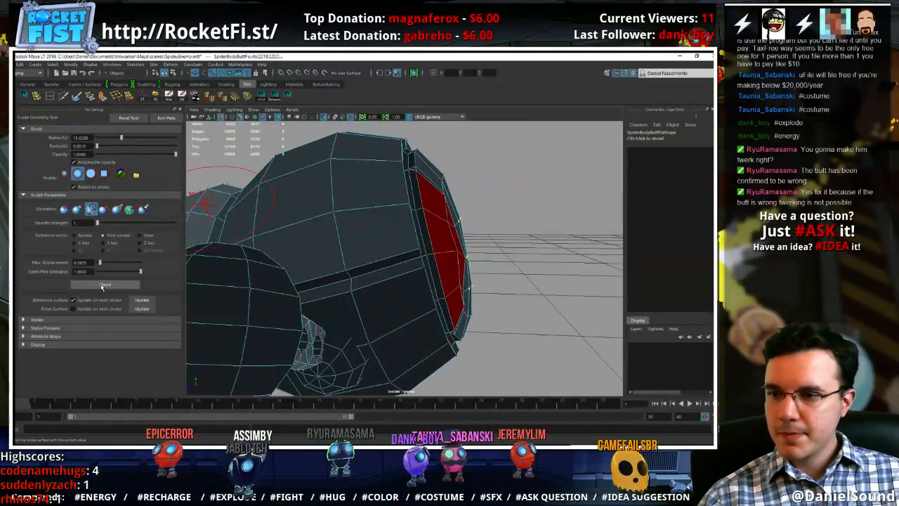
# Reposition the smoothed vertices at the centre of SpiderBodyButtFix's abdomen rear with the Move tool
pyautogui.press('w')
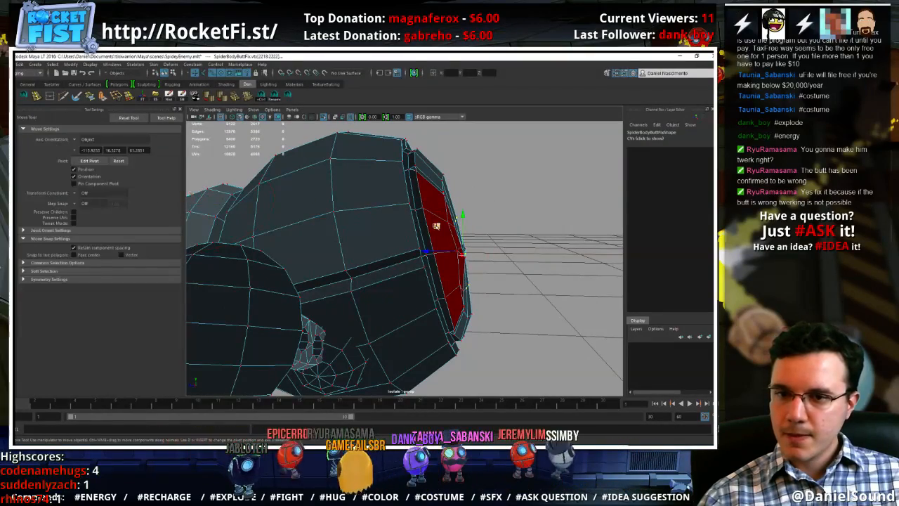
pyautogui.moveTo(436, 226); pyautogui.dragTo(442, 223, button='middle')
pyautogui.keyDown('alt'); pyautogui.moveTo(423, 258); pyautogui.dragTo(402, 242); pyautogui.keyUp('alt')
pyautogui.keyDown('alt'); pyautogui.moveTo(402, 243); pyautogui.dragTo(482, 254, button='right'); pyautogui.keyUp('alt')
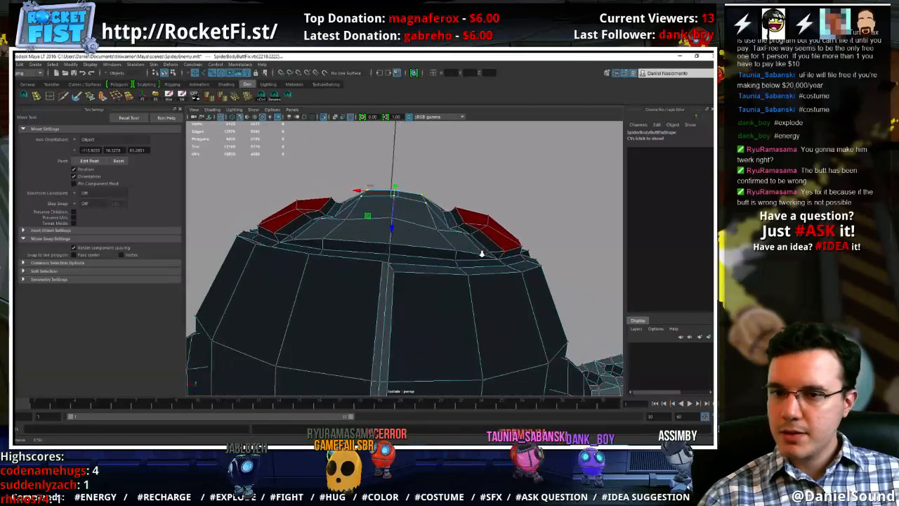
pyautogui.moveTo(420, 248)
pyautogui.keyDown('alt'); pyautogui.mouseDown()
pyautogui.moveTo(435, 242)
pyautogui.moveTo(428, 237)
pyautogui.moveTo(424, 247)
pyautogui.mouseUp(); pyautogui.keyUp('alt')
pyautogui.moveTo(371, 242); pyautogui.dragTo(349, 237, button='right')
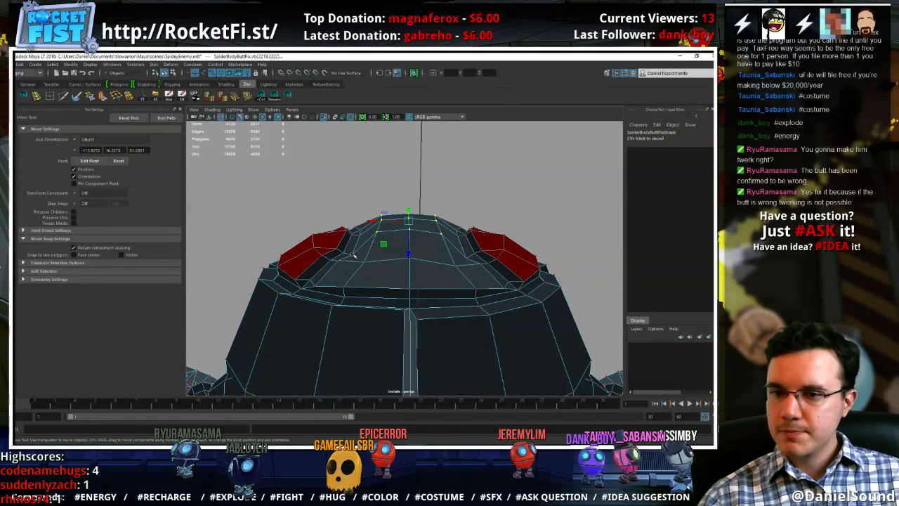
# Move symmetrical vertices between the two red panels along the abdomen's depth to round out its rear
pyautogui.keyDown('alt'); pyautogui.moveTo(467, 258); pyautogui.dragTo(410, 279); pyautogui.keyUp('alt')
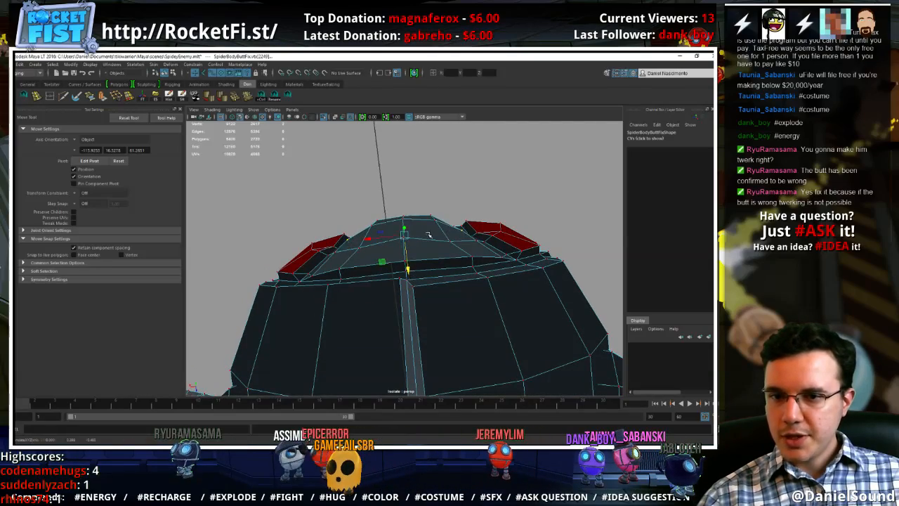
pyautogui.keyDown('alt'); pyautogui.moveTo(428, 234); pyautogui.dragTo(436, 319); pyautogui.keyUp('alt')
pyautogui.click(455, 292)
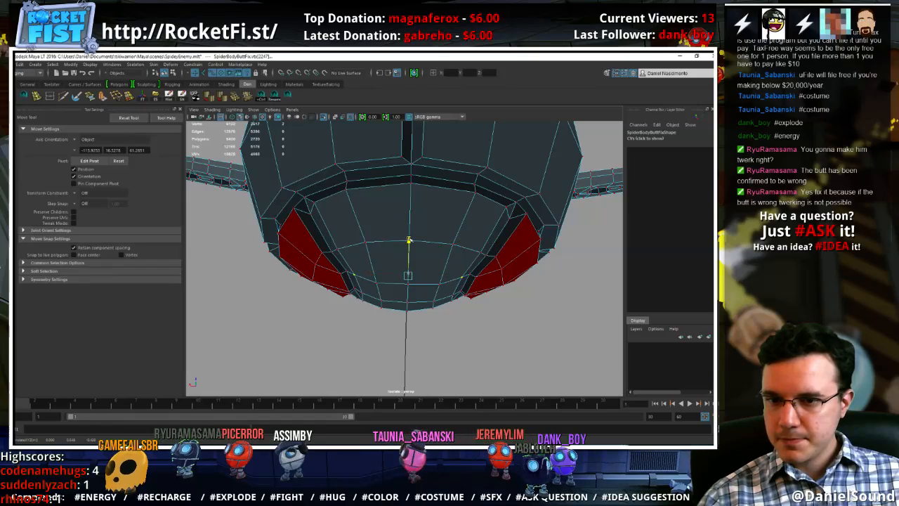
pyautogui.moveTo(447, 215); pyautogui.dragTo(483, 202, button='right')
pyautogui.click(483, 322)
pyautogui.keyDown('alt'); pyautogui.moveTo(483, 323); pyautogui.dragTo(517, 278); pyautogui.keyUp('alt')
pyautogui.click(438, 277)
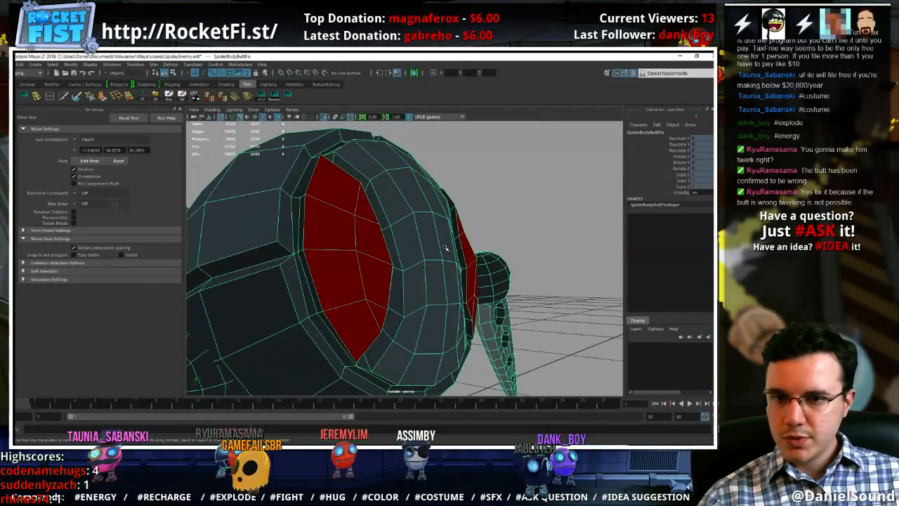
# Adjust individual vertices at the centre and along the red panel's edge to even out the abdomen's side profile
pyautogui.moveTo(446, 248); pyautogui.dragTo(408, 247, button='right')
pyautogui.click(428, 230)
pyautogui.keyDown('alt'); pyautogui.moveTo(444, 261); pyautogui.dragTo(474, 271); pyautogui.keyUp('alt')
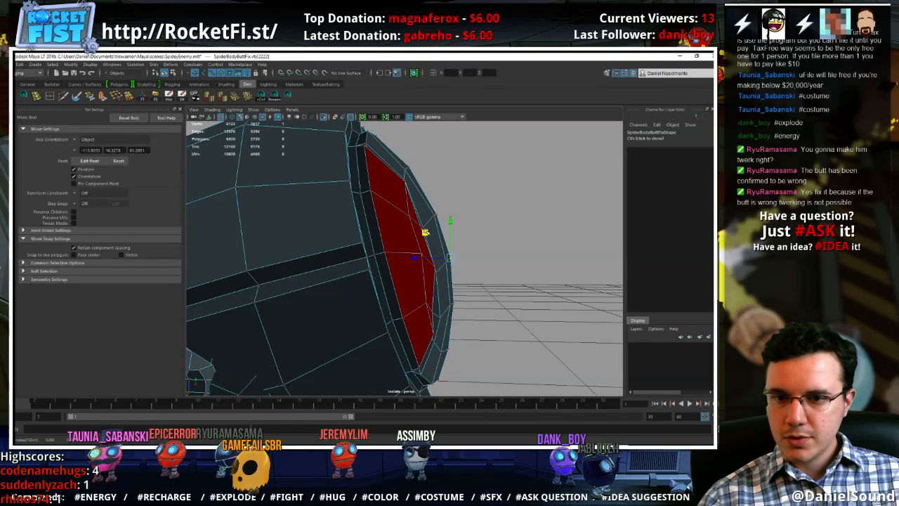
pyautogui.keyDown('alt'); pyautogui.moveTo(415, 225); pyautogui.dragTo(395, 228); pyautogui.keyUp('alt')
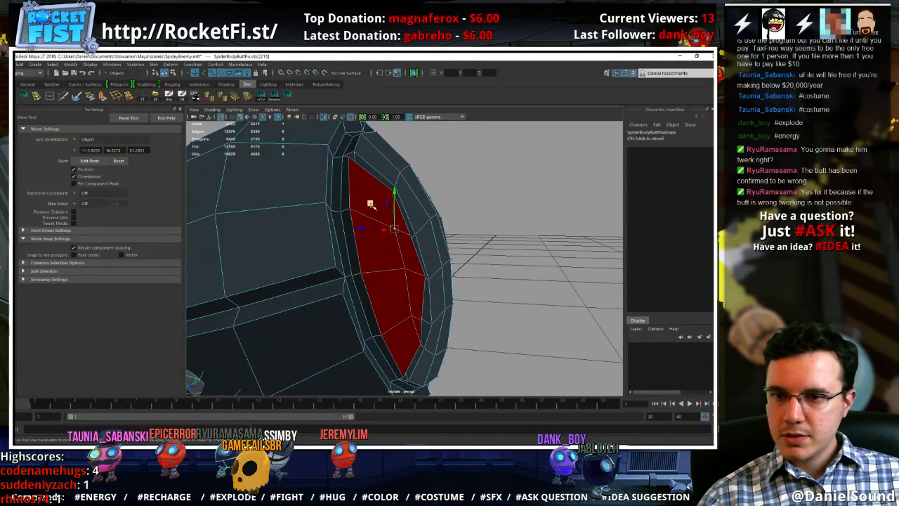
# Scale the four interior vertices of both red panels slightly apart sideways and move them to follow the abdomen's curve
pyautogui.keyDown('alt'); pyautogui.moveTo(418, 292); pyautogui.dragTo(336, 286); pyautogui.keyUp('alt')
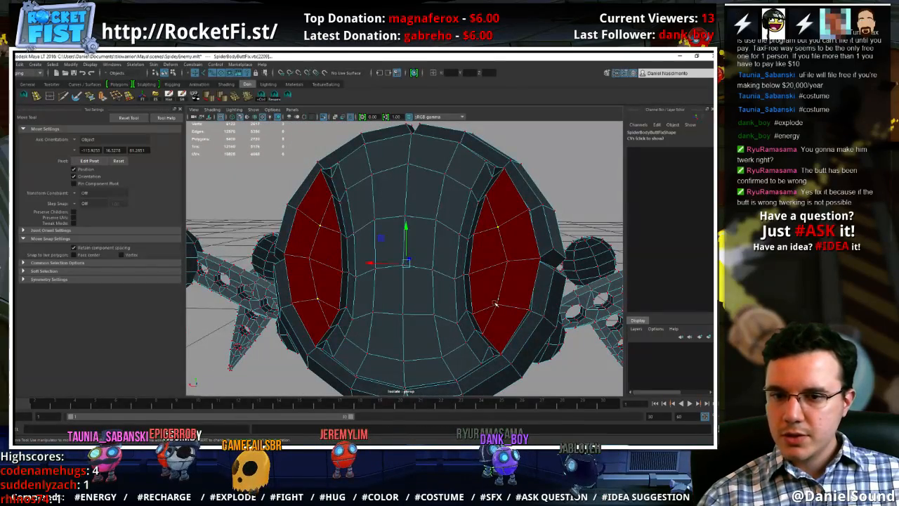
pyautogui.press('r')
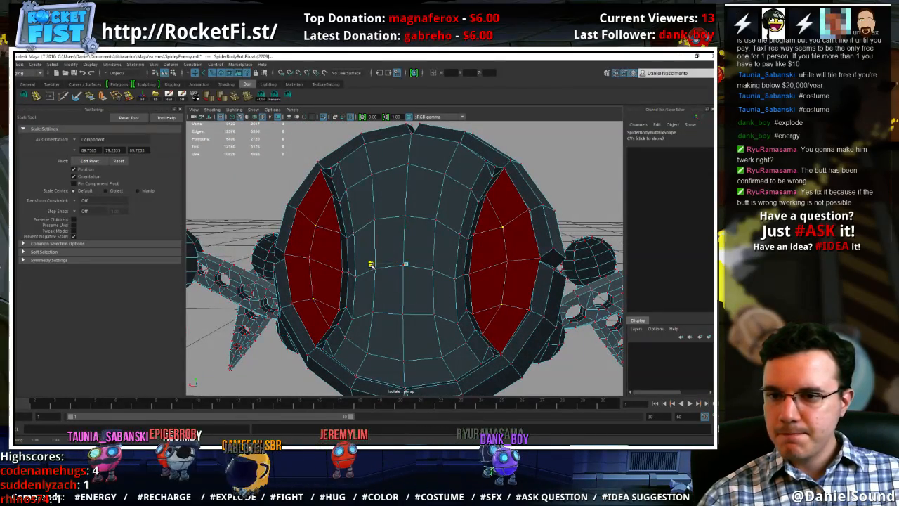
pyautogui.keyDown('alt'); pyautogui.moveTo(373, 265); pyautogui.dragTo(478, 257); pyautogui.keyUp('alt')
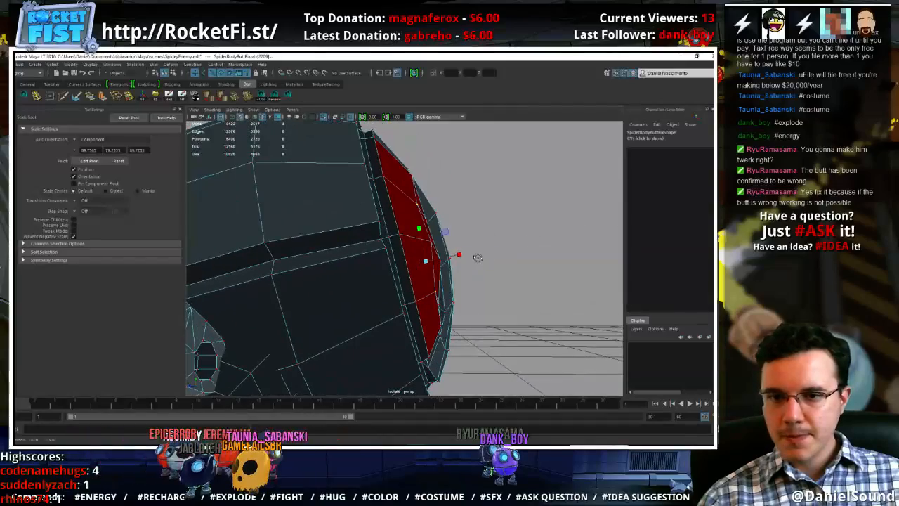
pyautogui.press('w')
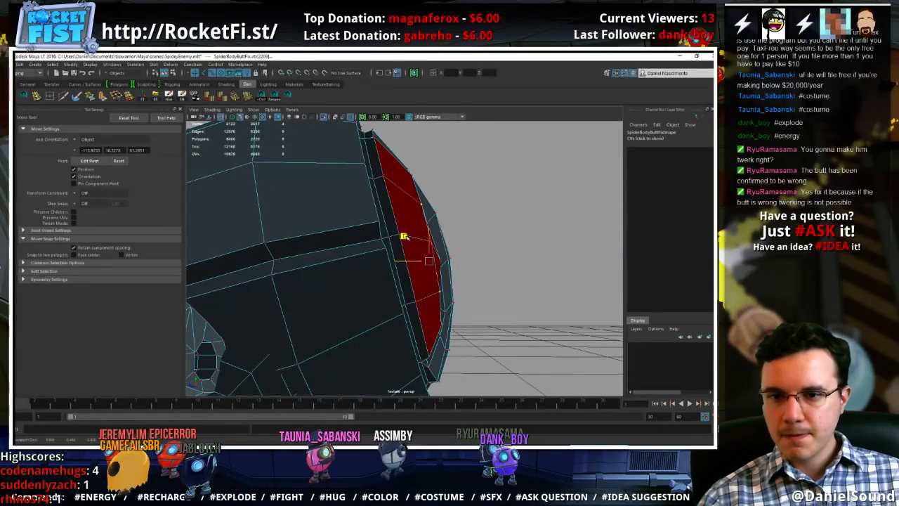
pyautogui.moveTo(404, 237)
pyautogui.keyDown('alt'); pyautogui.mouseDown()
pyautogui.moveTo(380, 246)
pyautogui.moveTo(398, 256)
pyautogui.moveTo(383, 198)
pyautogui.moveTo(389, 242)
pyautogui.mouseUp(); pyautogui.keyUp('alt')
# Deselect the mesh, view the reshaped abdomen from around the spider and turn off viewport isolation
pyautogui.click(557, 146)
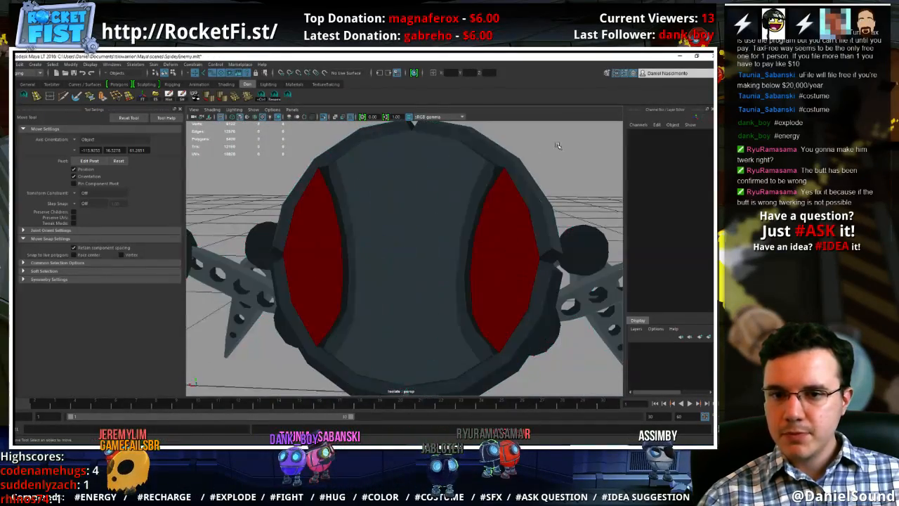
pyautogui.keyDown('alt'); pyautogui.moveTo(557, 146); pyautogui.dragTo(372, 218); pyautogui.keyUp('alt')
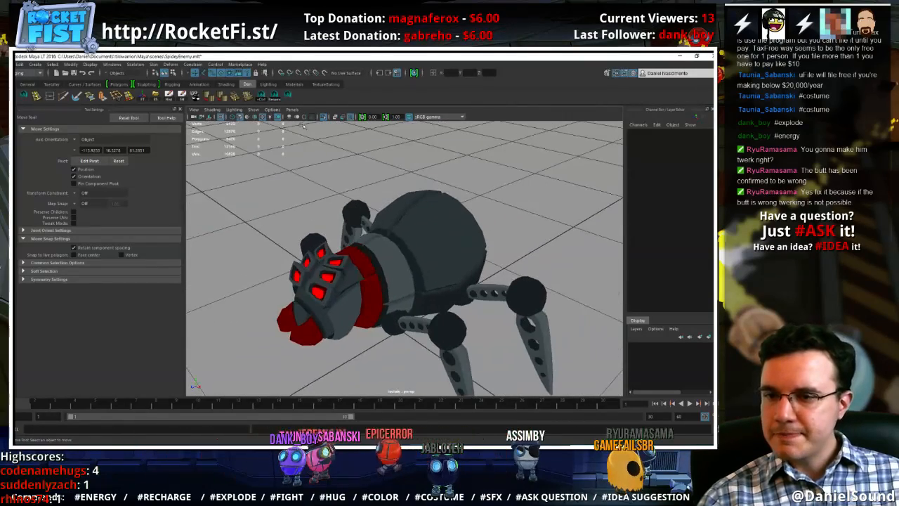
pyautogui.click(324, 117)
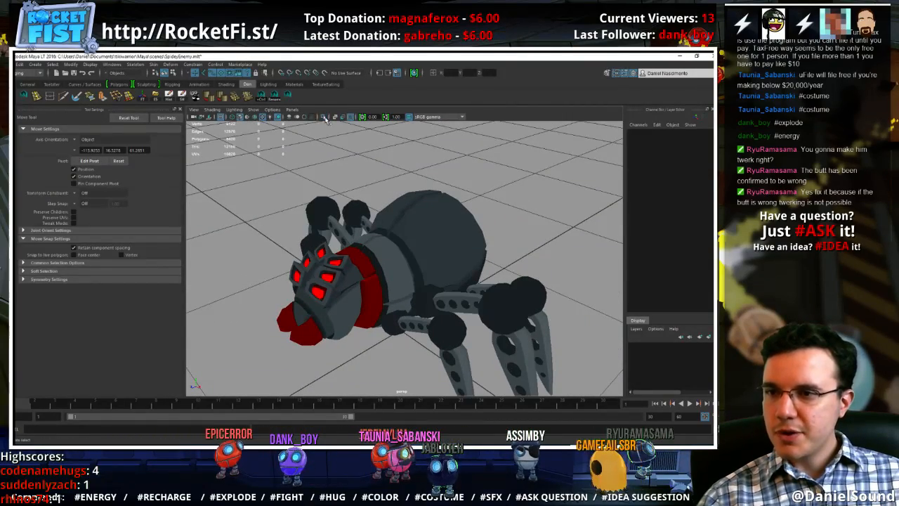
# Open the Outliner, select the COG joint and filter the list to show only the selected object type
pyautogui.click(111, 65)
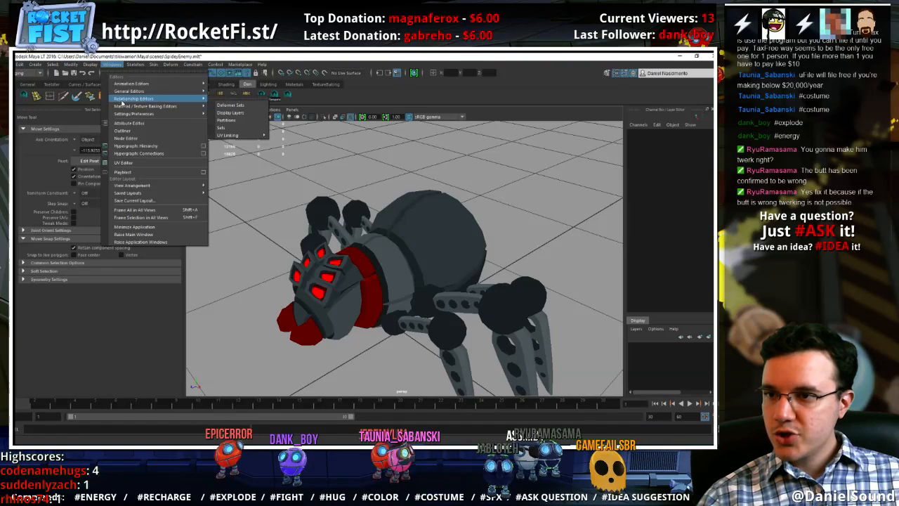
pyautogui.click(126, 136)
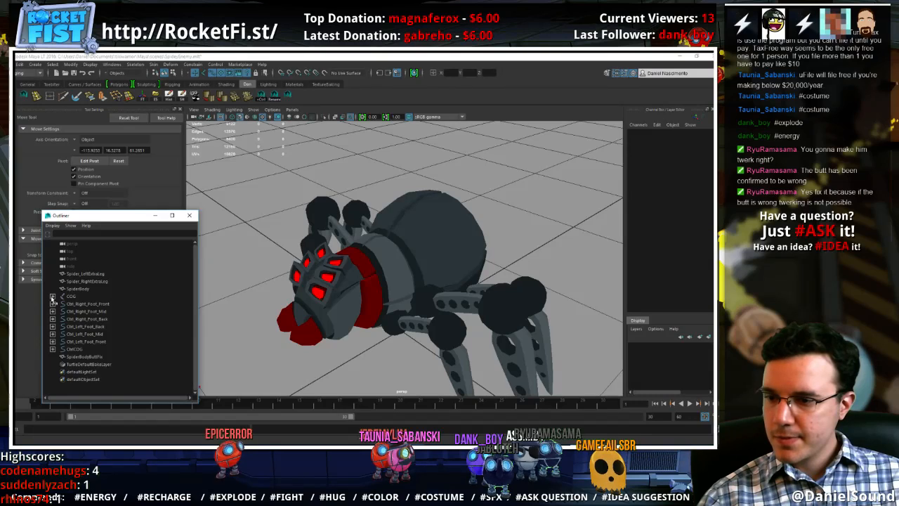
pyautogui.click(52, 297)
pyautogui.scroll(-3, 93, 320)
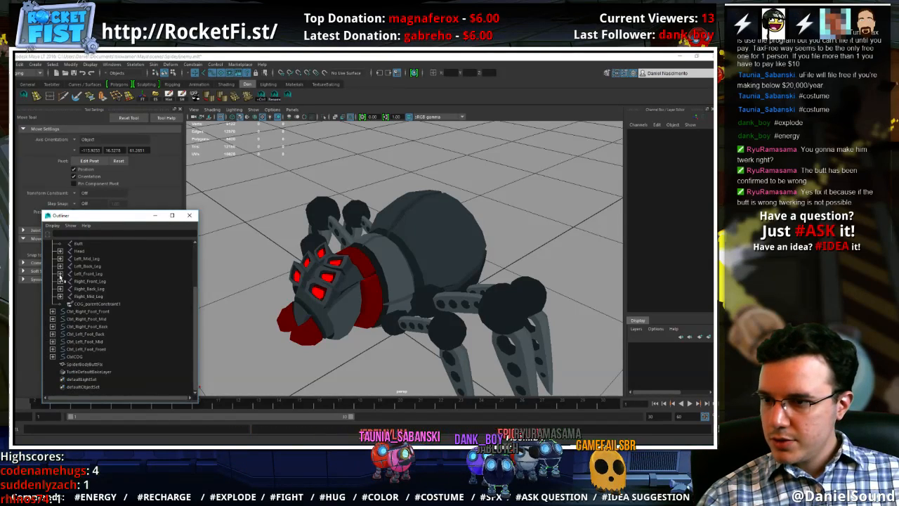
pyautogui.scroll(3, 82, 276)
pyautogui.click(75, 295)
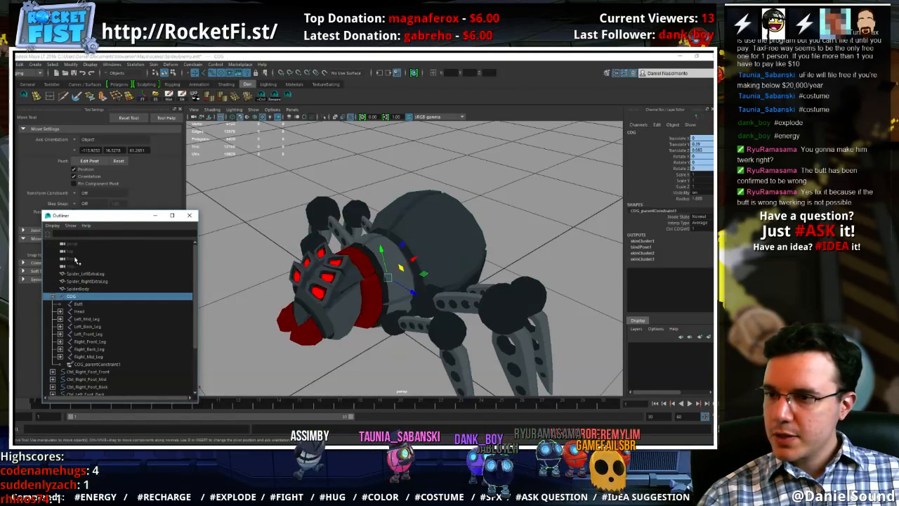
pyautogui.click(70, 225)
pyautogui.click(85, 272)
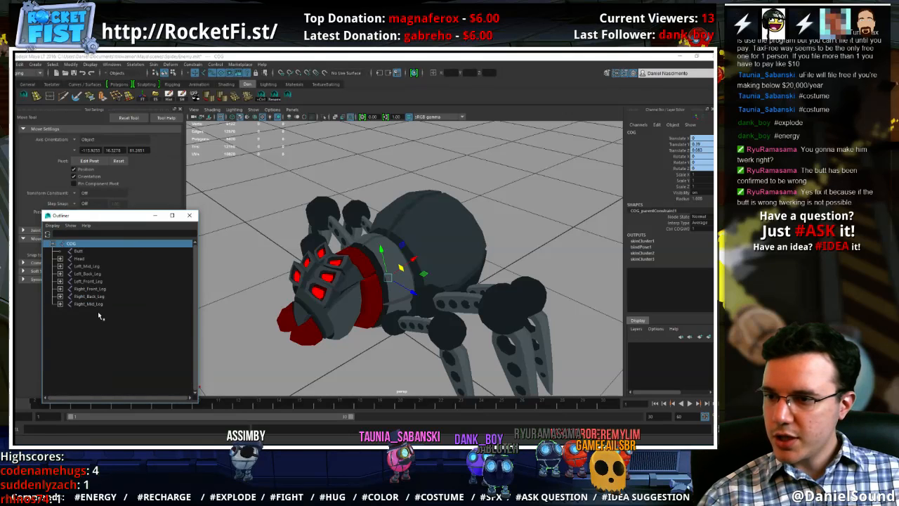
# Expand the COG hierarchy through the head, mandible and left leg joints
pyautogui.click(53, 244)
pyautogui.click(53, 245)
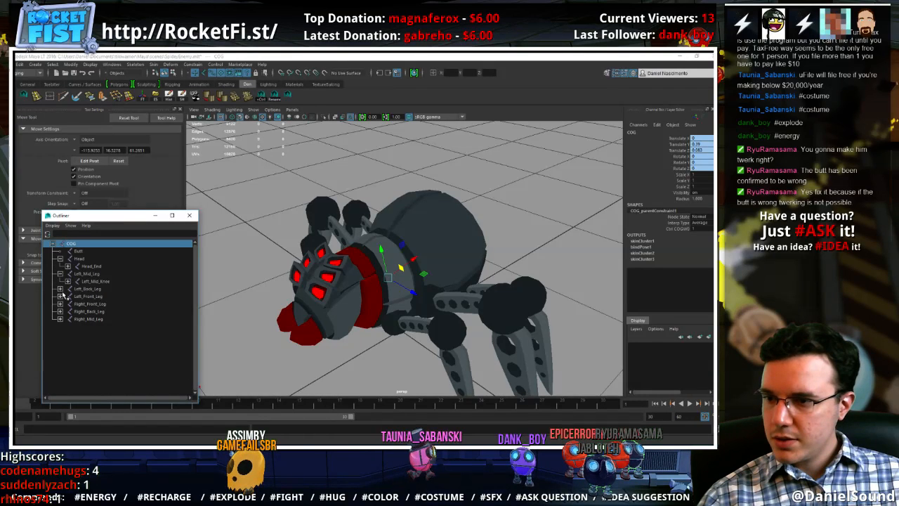
pyautogui.click(54, 245)
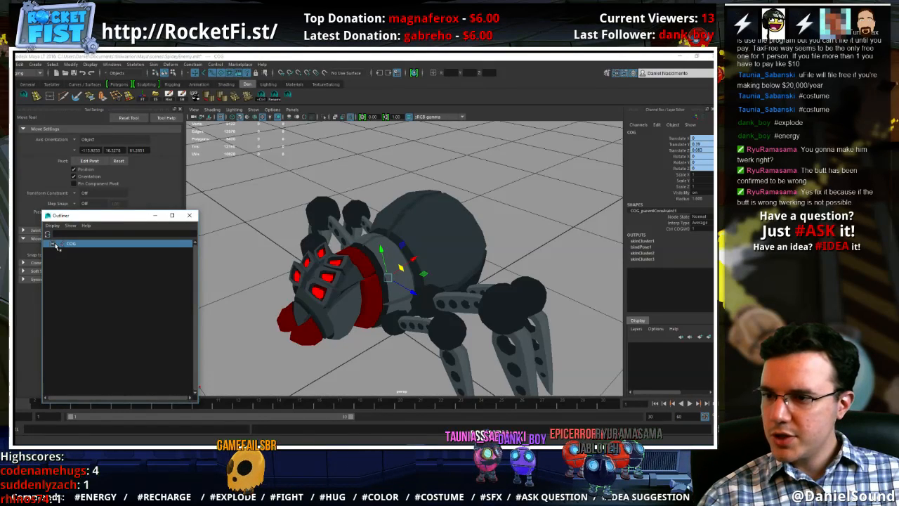
pyautogui.click(54, 244)
pyautogui.click(67, 267)
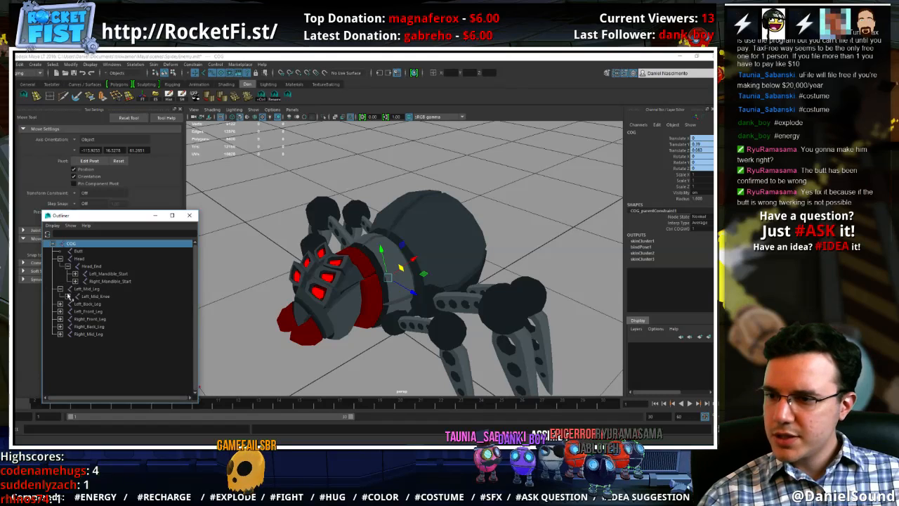
pyautogui.click(75, 281)
pyautogui.click(75, 273)
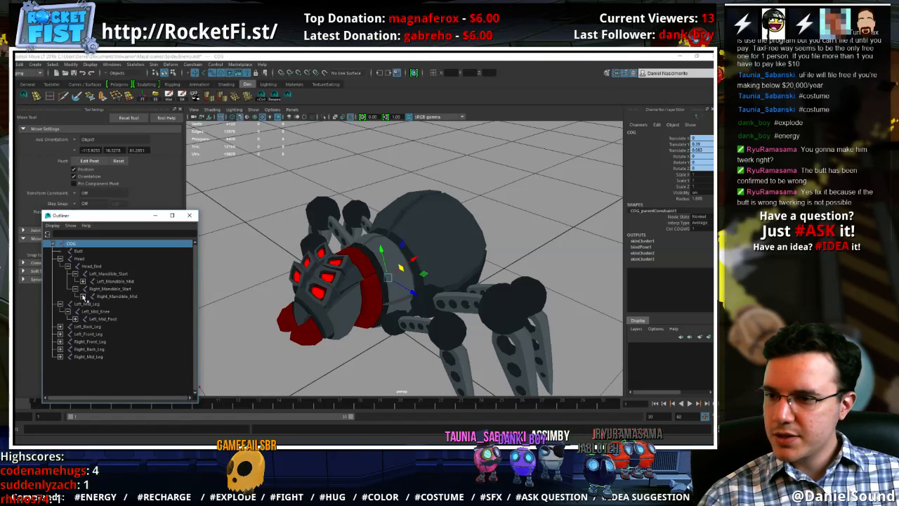
pyautogui.click(82, 296)
pyautogui.click(82, 281)
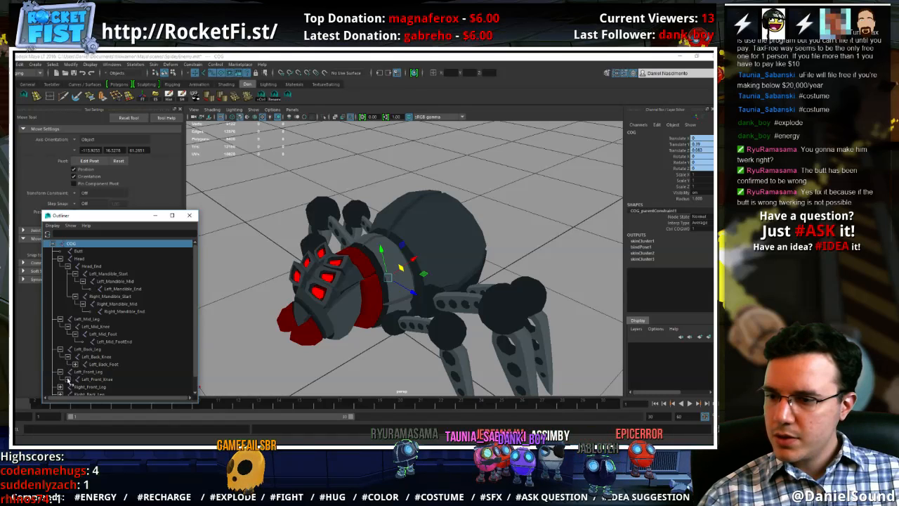
# Expand the remaining left front and right leg joint chains down to their foot ends
pyautogui.scroll(-2, 86, 354)
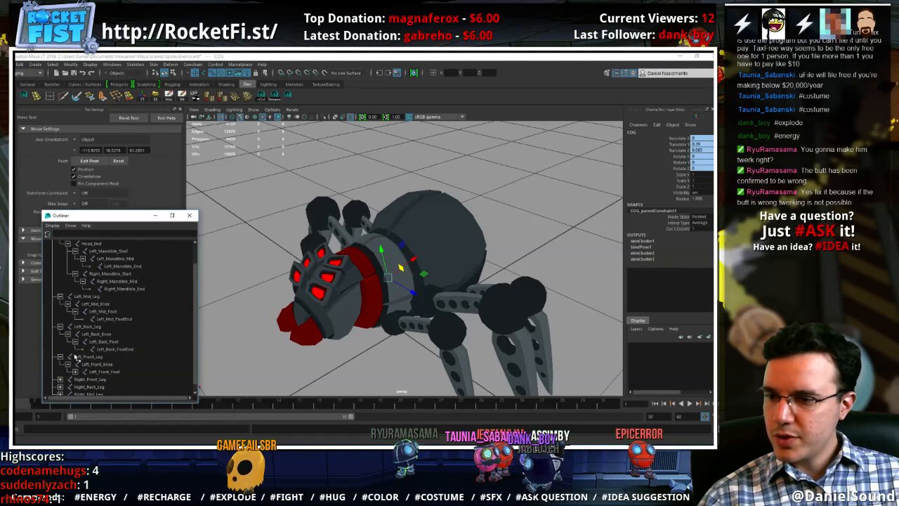
pyautogui.click(75, 371)
pyautogui.scroll(-1, 70, 365)
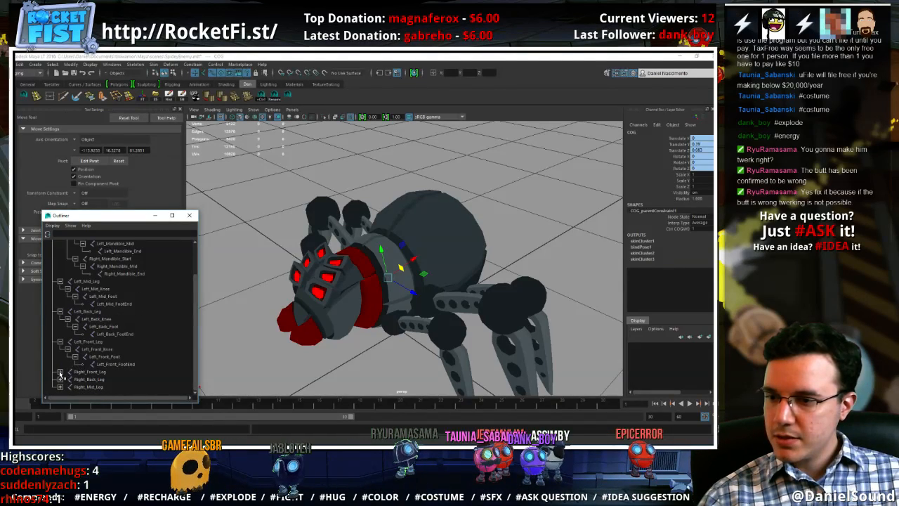
pyautogui.keyDown('shift'); pyautogui.click(60, 373); pyautogui.keyUp('shift')
pyautogui.scroll(-1, 60, 376)
pyautogui.keyDown('shift'); pyautogui.click(60, 380); pyautogui.keyUp('shift')
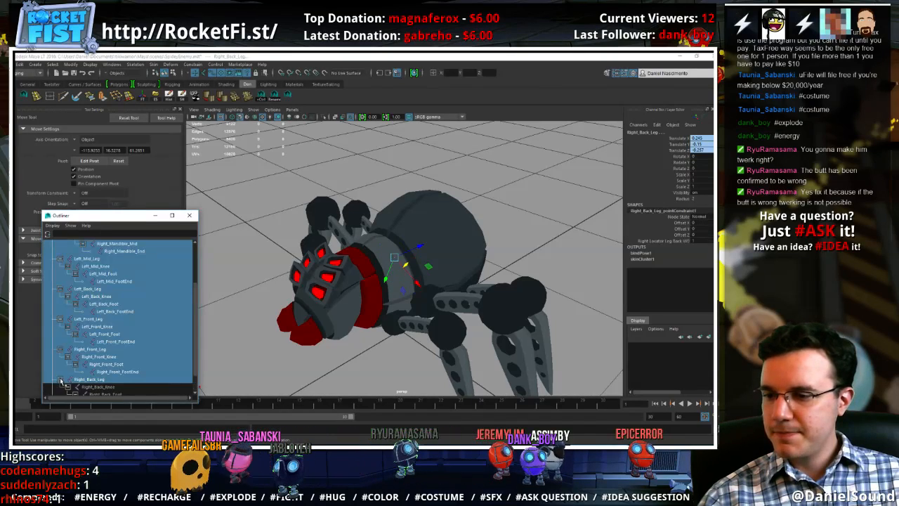
pyautogui.scroll(-2, 66, 379)
# Select every joint in the hierarchy from COG to Right_Mid_FootEnd
pyautogui.click(112, 318)
pyautogui.scroll(6, 108, 273)
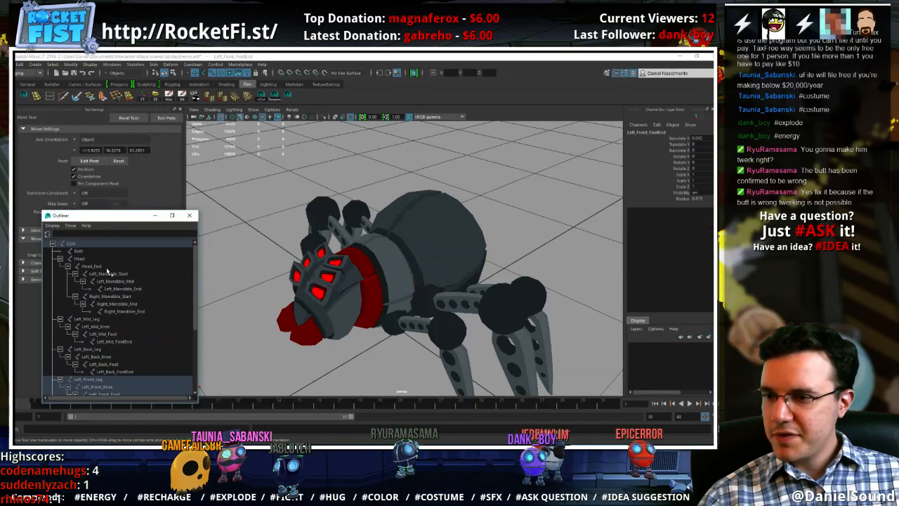
pyautogui.click(97, 244)
pyautogui.scroll(-5, 122, 309)
pyautogui.keyDown('shift'); pyautogui.click(116, 386); pyautogui.keyUp('shift')
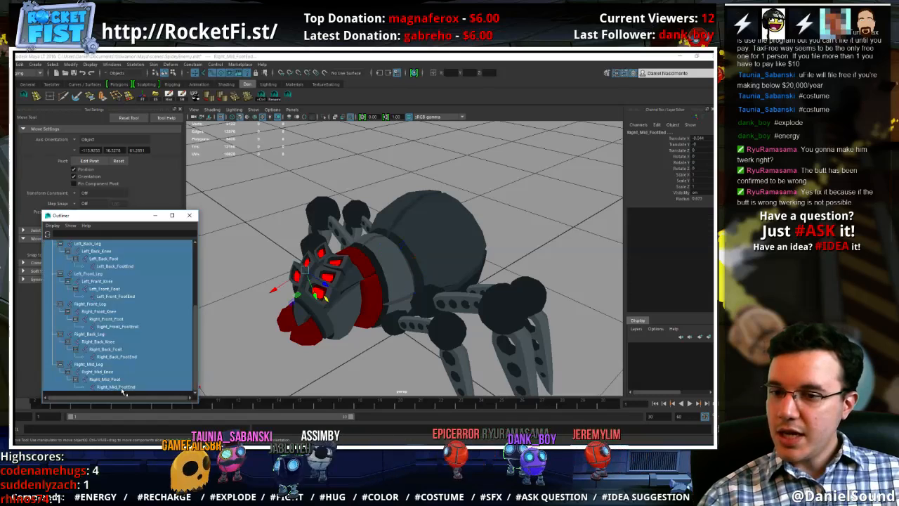
pyautogui.scroll(5, 122, 313)
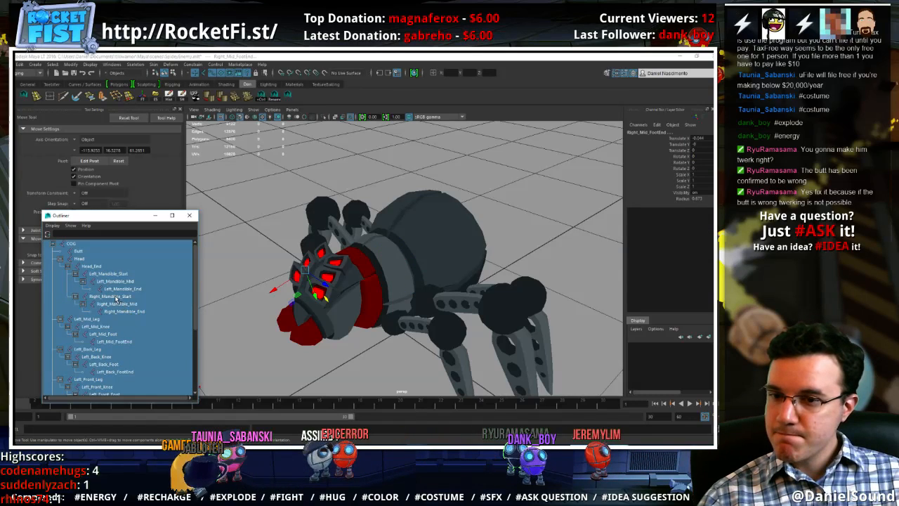
# Show all objects in the Outliner again, add SpiderBodyButtFix to the joint selection and bind it to the selected joints with Geodesic Voxel
pyautogui.click(70, 226)
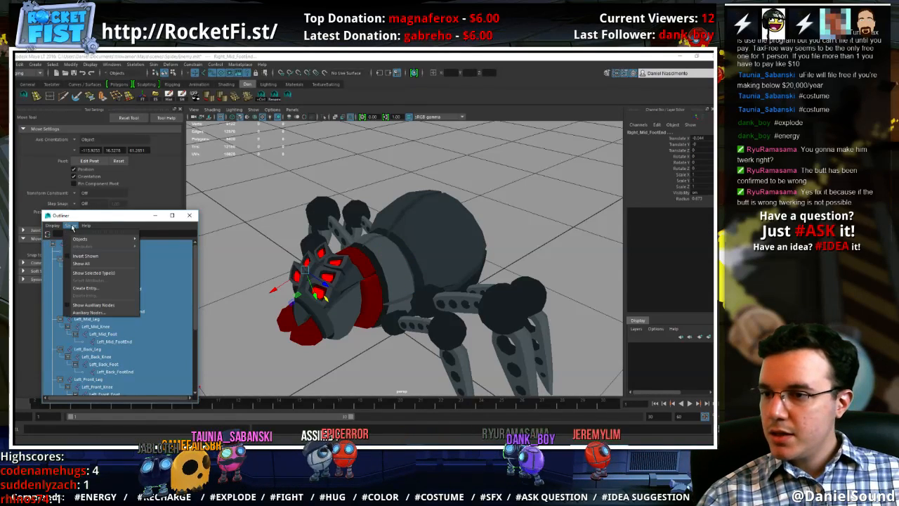
pyautogui.click(85, 259)
pyautogui.scroll(-10, 115, 313)
pyautogui.scroll(-1, 116, 314)
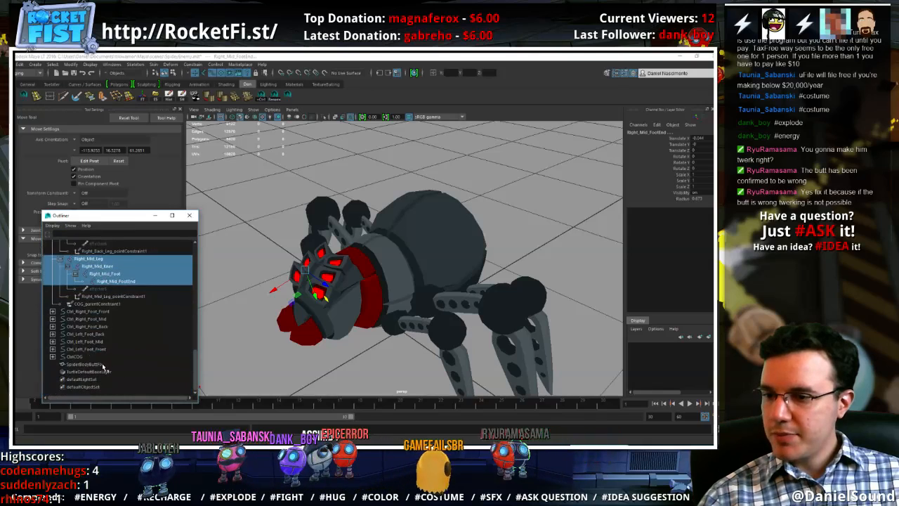
pyautogui.keyDown('ctrl'); pyautogui.click(87, 364); pyautogui.keyUp('ctrl')
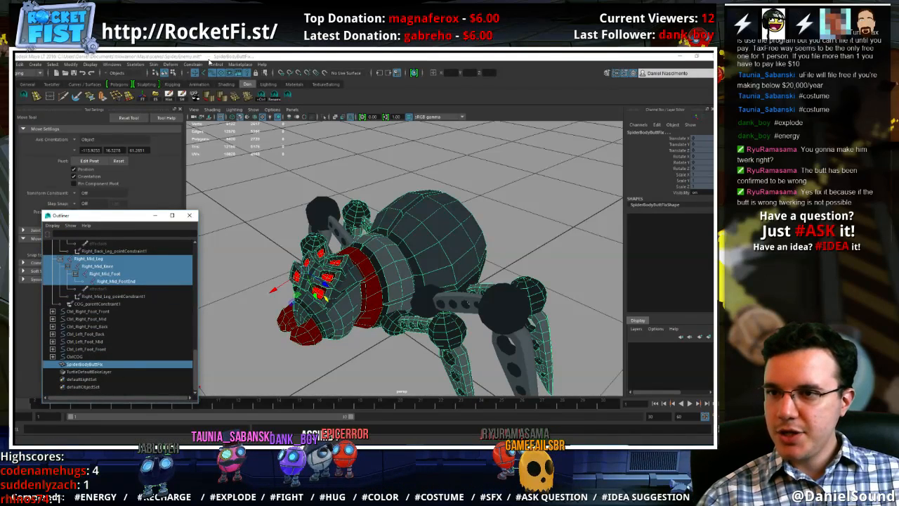
pyautogui.click(154, 64)
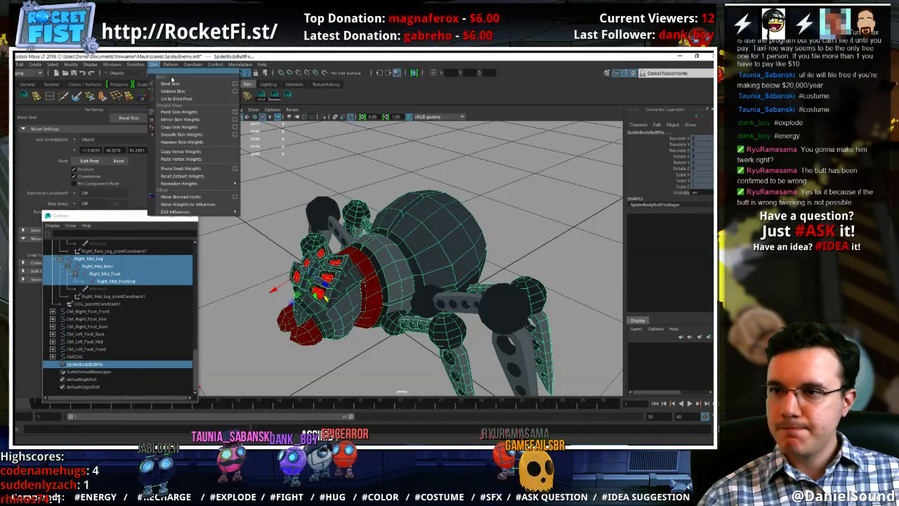
pyautogui.click(236, 83)
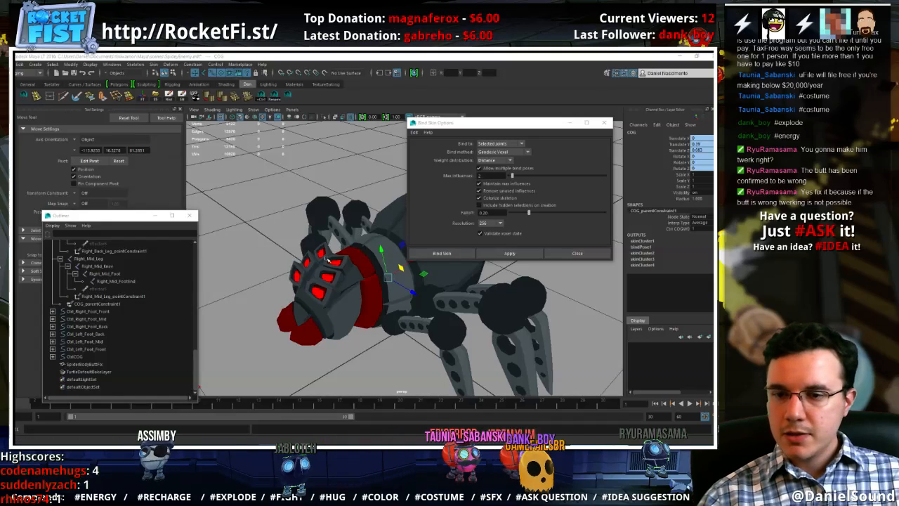
# Copy the skin weights from SpiderBody to SpiderBodyButtFix using closest point on surface and closest joint association
pyautogui.click(86, 364)
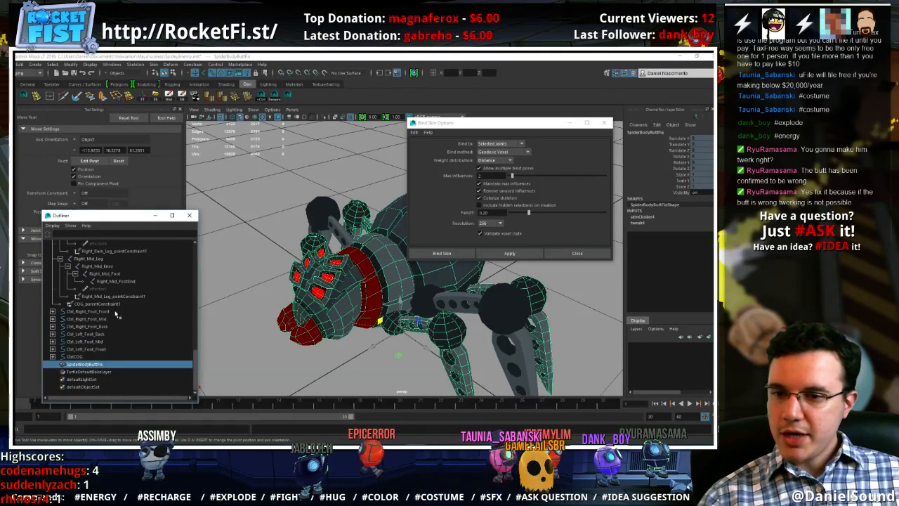
pyautogui.scroll(5, 115, 310)
pyautogui.click(108, 289)
pyautogui.scroll(-10, 95, 337)
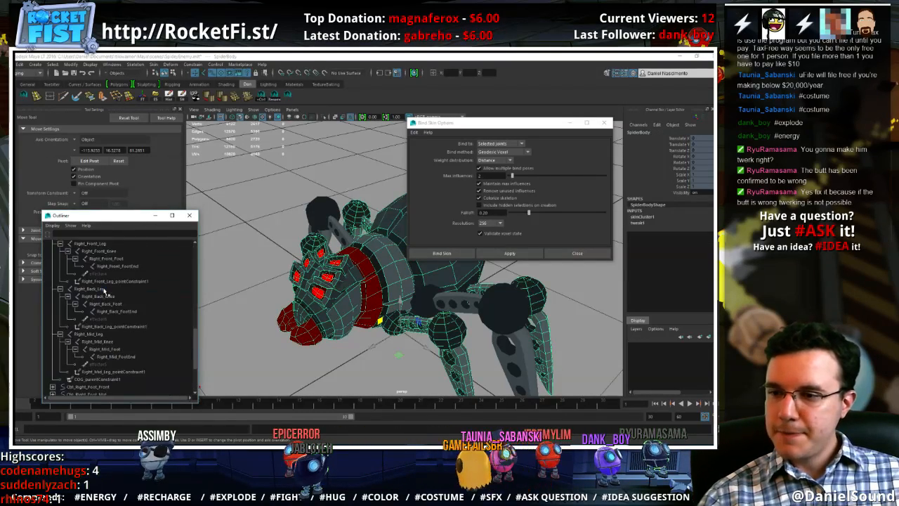
pyautogui.click(95, 365)
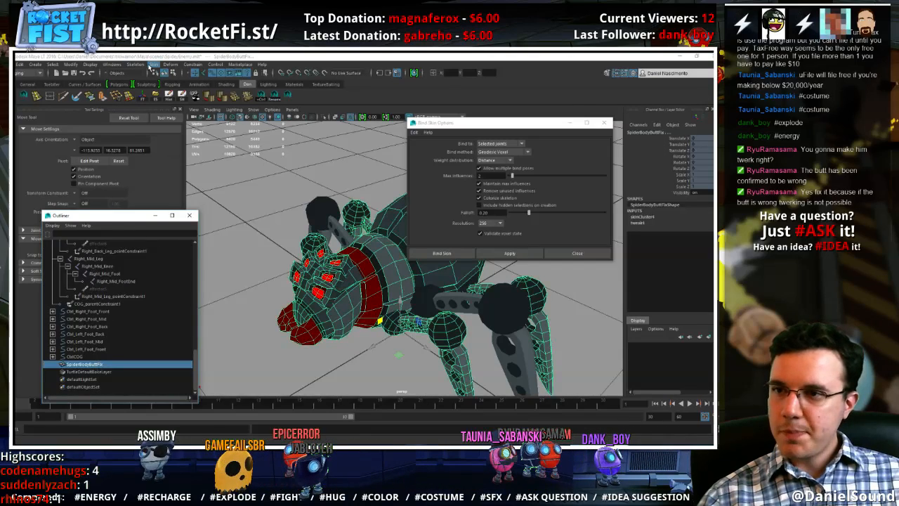
pyautogui.click(155, 64)
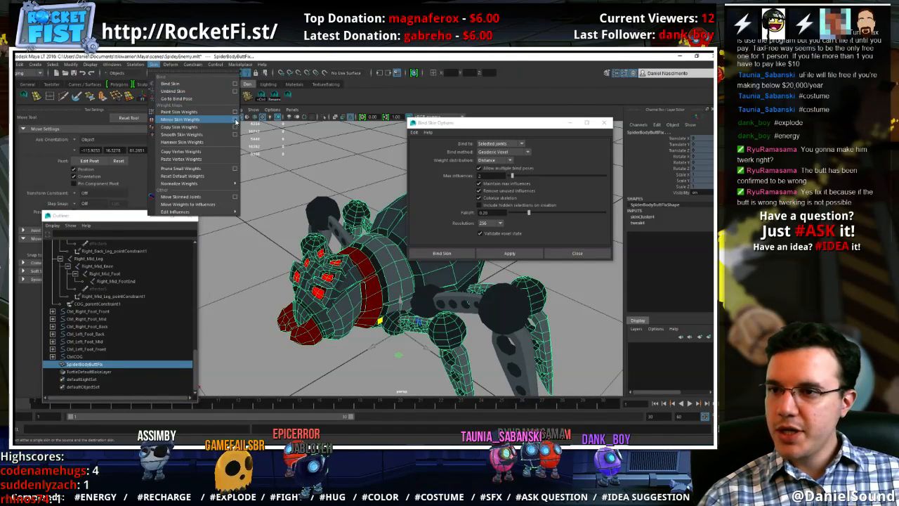
pyautogui.click(236, 127)
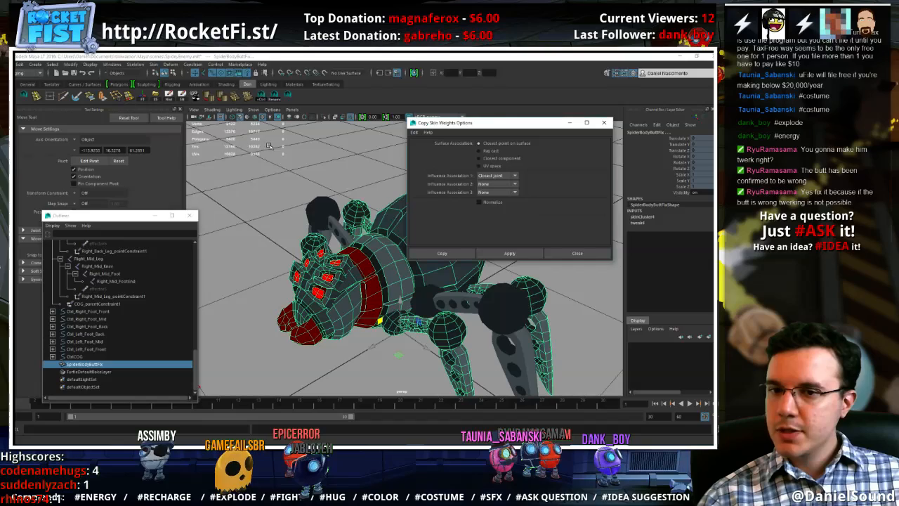
pyautogui.click(460, 255)
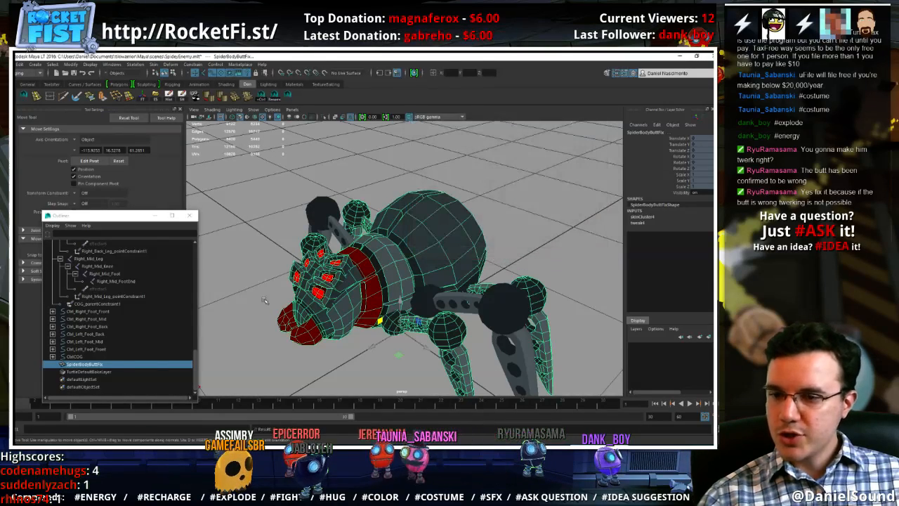
# Inspect the skin weights on SpiderBodyButtFix for the Butt, Head and COG influences with the Paint Skin Weights tool
pyautogui.click(101, 369)
pyautogui.scroll(6, 113, 246)
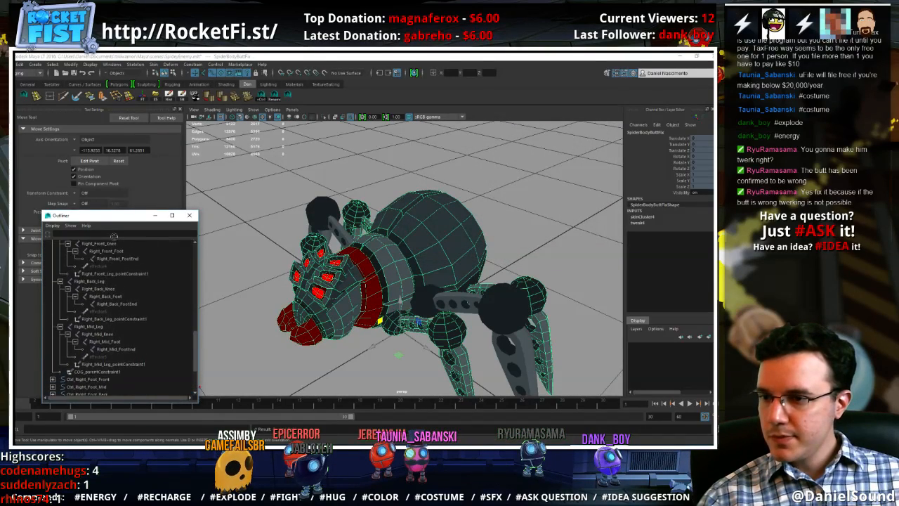
pyautogui.scroll(6, 114, 234)
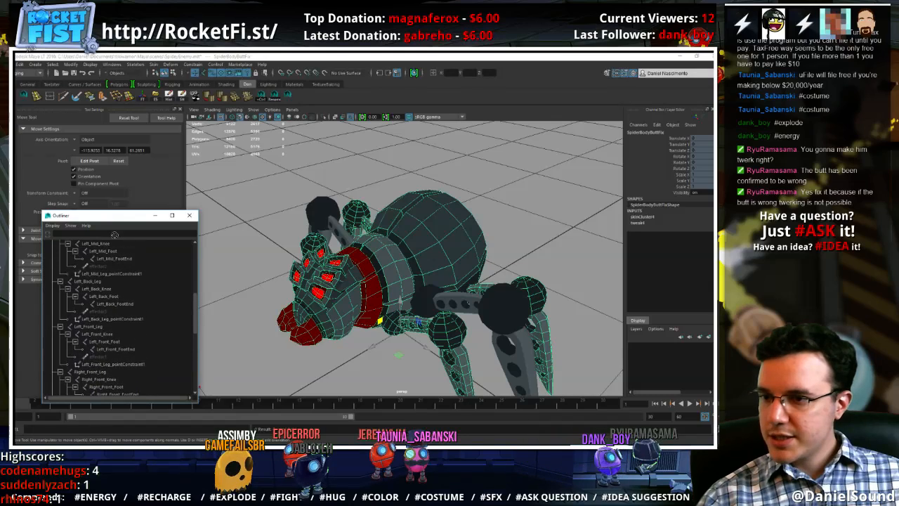
pyautogui.scroll(5, 109, 281)
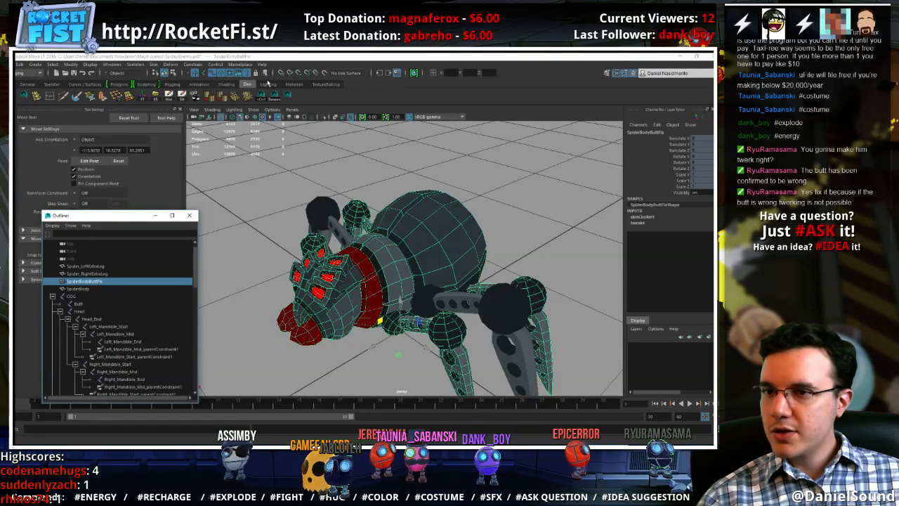
pyautogui.click(172, 85)
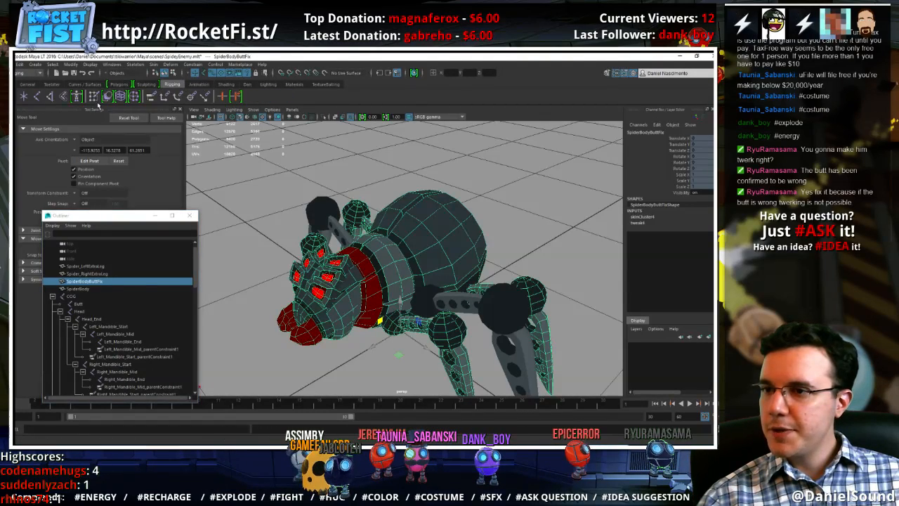
pyautogui.click(92, 99)
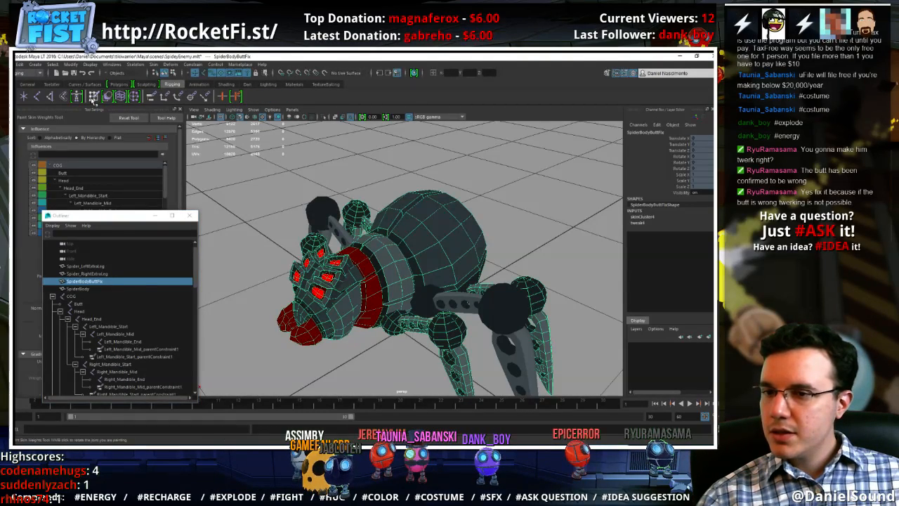
pyautogui.keyDown('alt'); pyautogui.moveTo(343, 184); pyautogui.dragTo(299, 225); pyautogui.keyUp('alt')
pyautogui.click(75, 173)
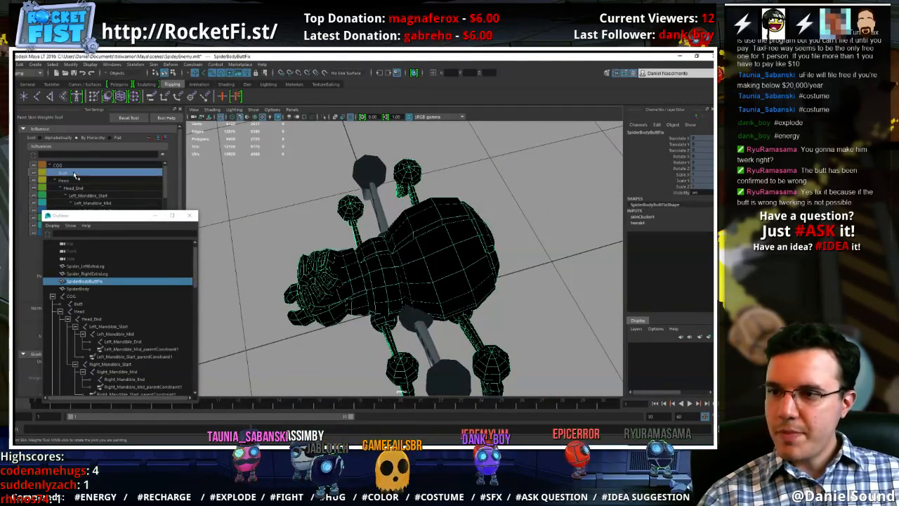
pyautogui.click(74, 181)
pyautogui.keyDown('alt'); pyautogui.moveTo(366, 211); pyautogui.dragTo(339, 219); pyautogui.keyUp('alt')
pyautogui.click(73, 165)
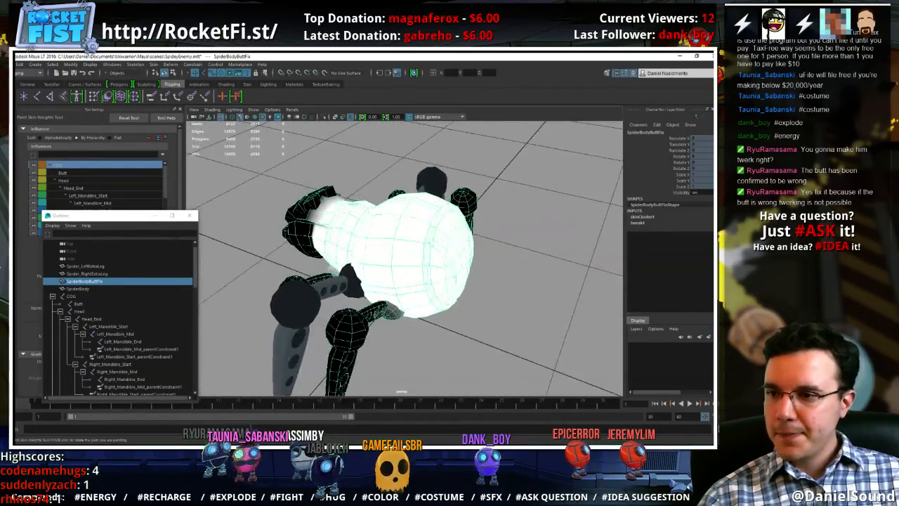
# Delete the original SpiderBody mesh, rename SpiderBodyButtFix as SpiderBody and close the Outliner
pyautogui.click(79, 289)
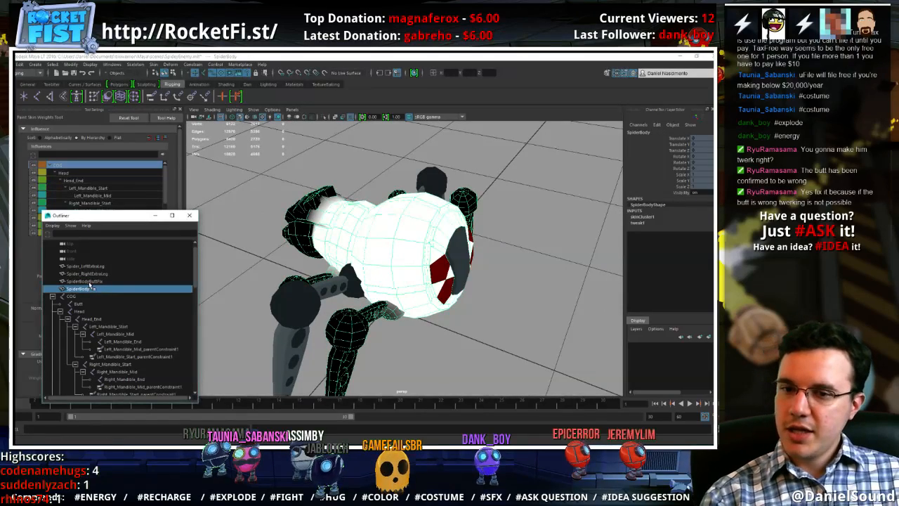
pyautogui.press('Delete')
pyautogui.click(90, 283)
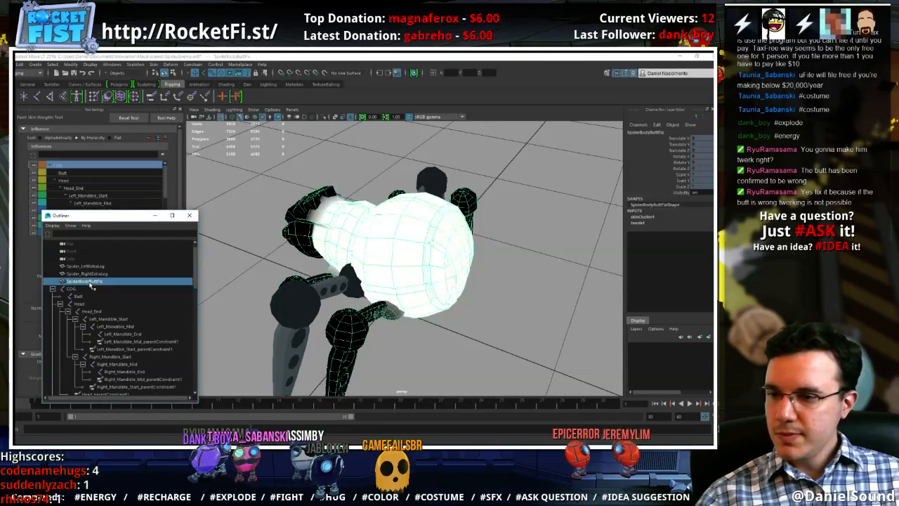
pyautogui.doubleClick(90, 283)
pyautogui.click(105, 282)
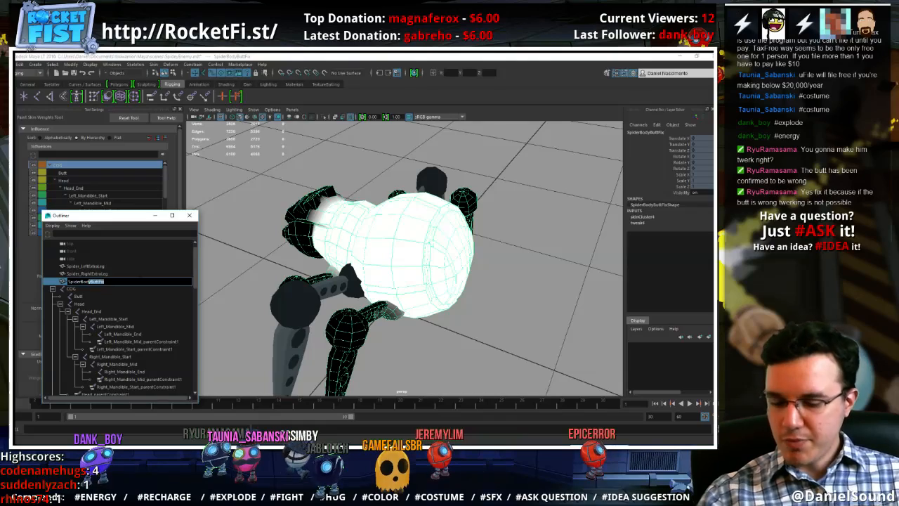
pyautogui.press('Return')
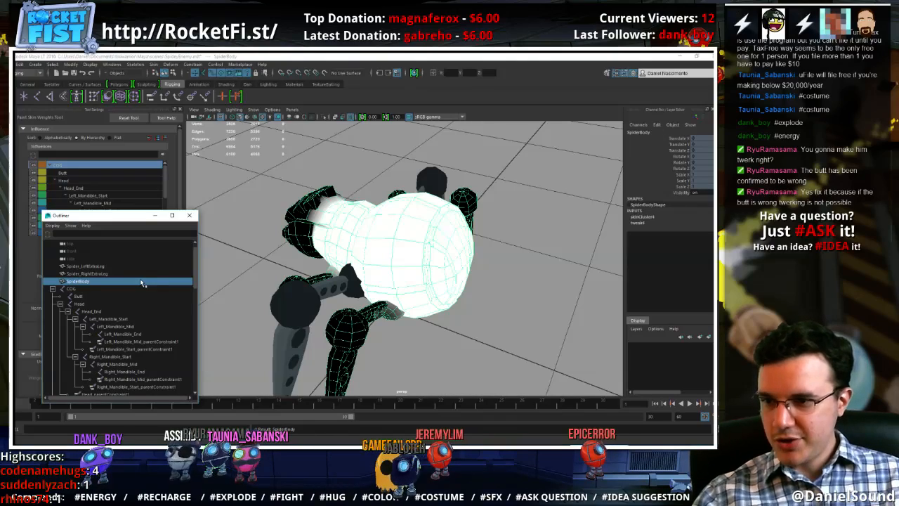
pyautogui.click(190, 215)
# Select the knee ball and lower segment of the left back leg and convert the selection to vertices
pyautogui.moveTo(303, 194)
pyautogui.keyDown('alt'); pyautogui.mouseDown()
pyautogui.moveTo(315, 260)
pyautogui.moveTo(344, 257)
pyautogui.mouseUp(); pyautogui.keyUp('alt')
pyautogui.scroll(3, 315, 259)
pyautogui.press('w')
pyautogui.moveTo(313, 198); pyautogui.dragTo(312, 211, button='right')
pyautogui.doubleClick(311, 211)
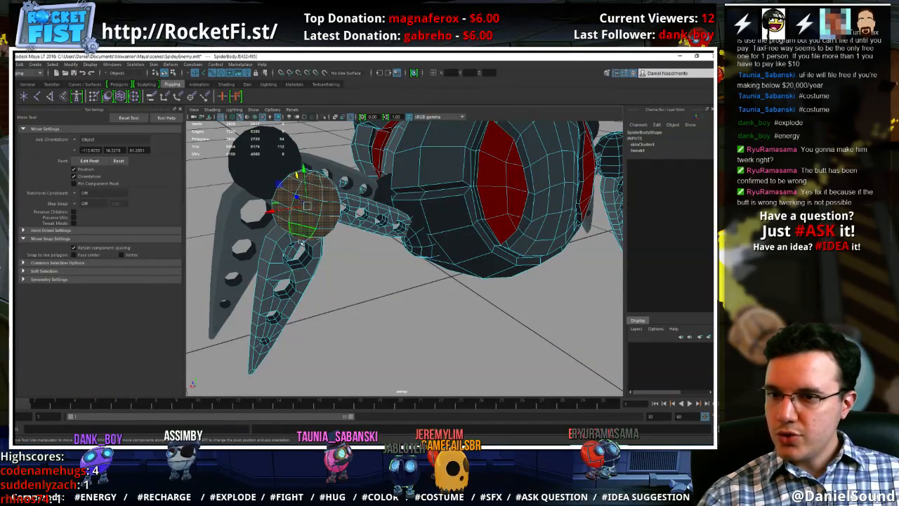
pyautogui.keyDown('shift'); pyautogui.doubleClick(281, 244); pyautogui.keyUp('shift')
pyautogui.keyDown('ctrl'); pyautogui.moveTo(281, 244); pyautogui.dragTo(214, 246, button='right'); pyautogui.keyUp('ctrl')
# Flood the selected knee and lower leg vertices with weight 1.0 for Left_Back_Leg and finally for Left_Back_Knee
pyautogui.press('y')
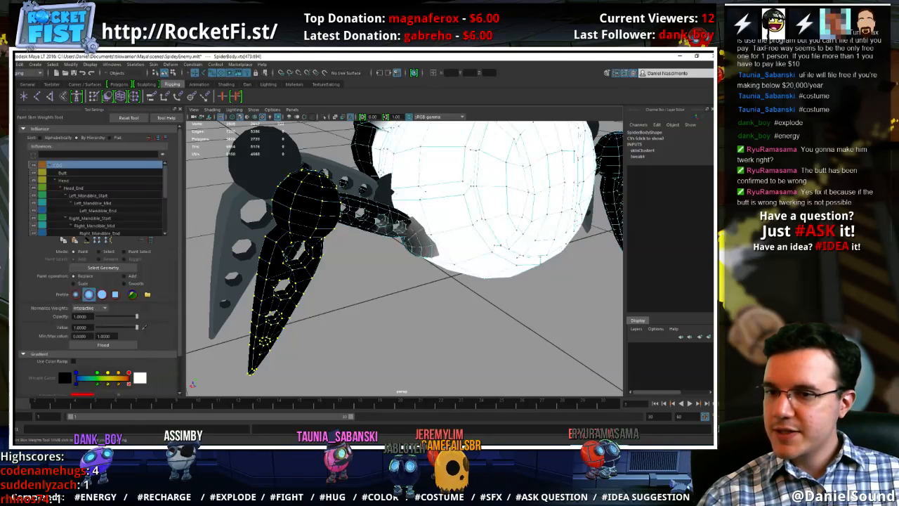
pyautogui.scroll(-2, 89, 200)
pyautogui.click(81, 211)
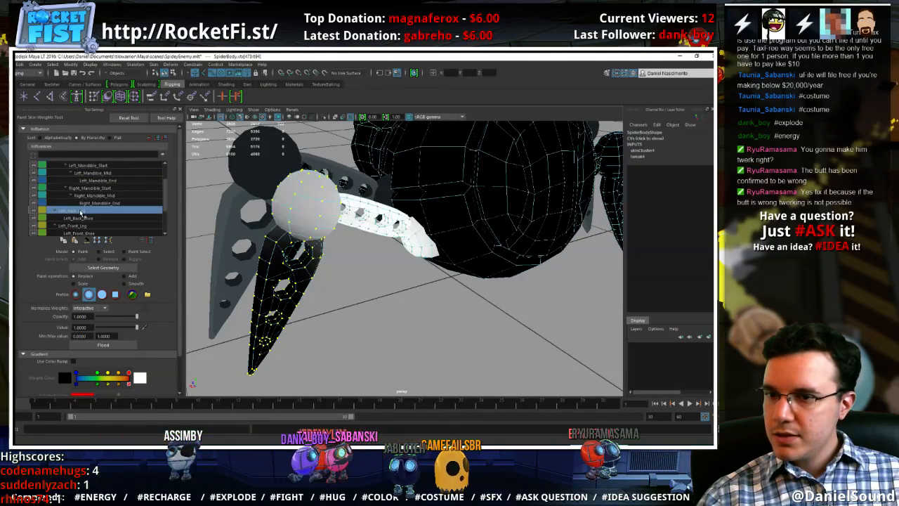
pyautogui.click(103, 345)
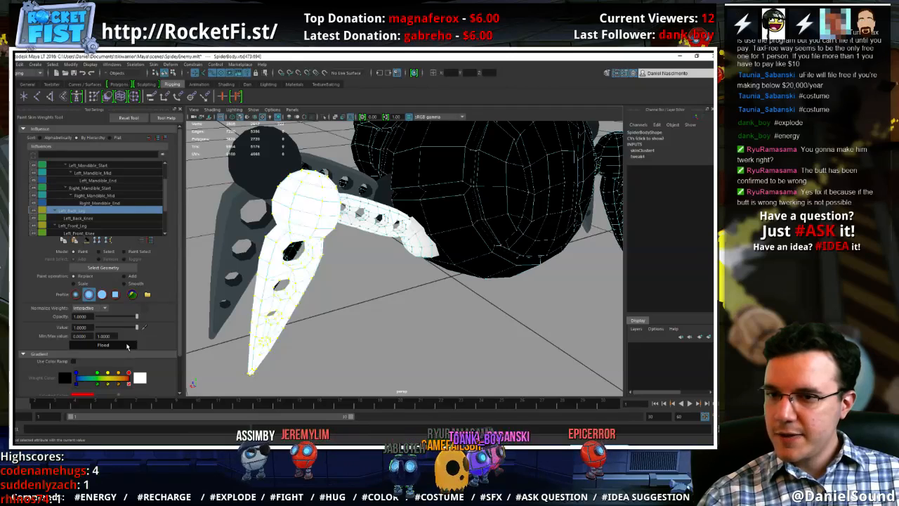
pyautogui.click(79, 218)
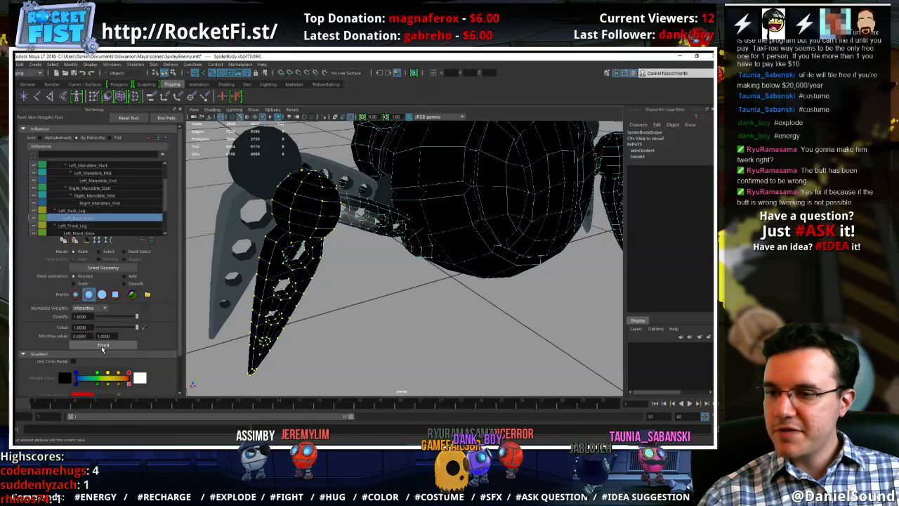
pyautogui.click(104, 345)
# Select the vertices of the left back leg's upper segment and hip piece, and choose the Left_Back_Leg influence for weight painting
pyautogui.press('w')
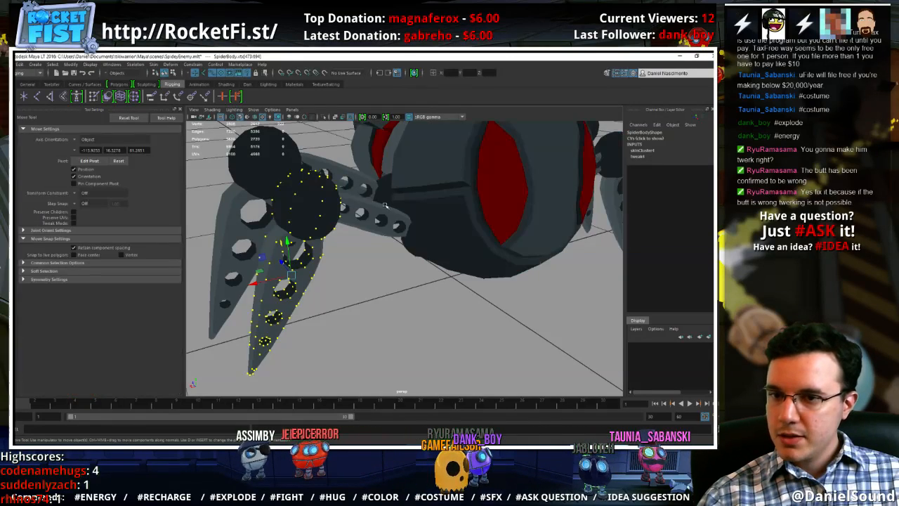
pyautogui.moveTo(385, 205); pyautogui.dragTo(386, 224, button='right')
pyautogui.click(383, 207)
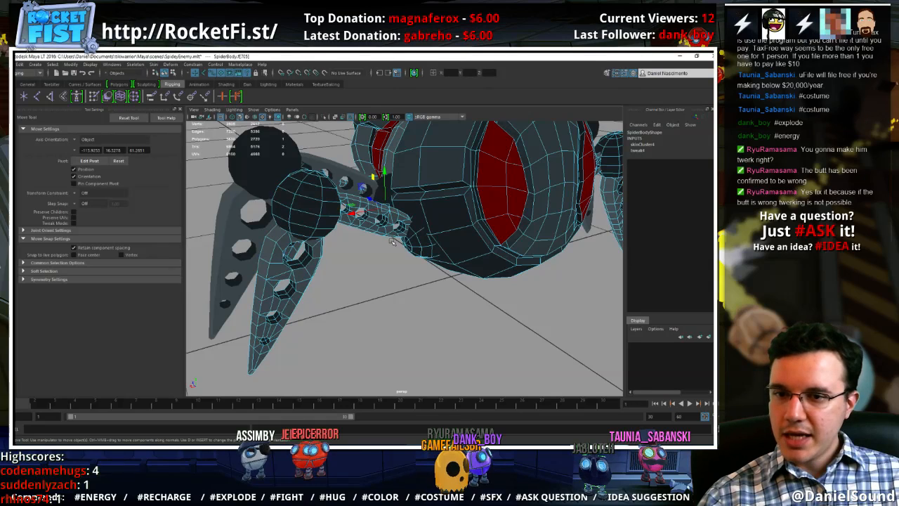
pyautogui.doubleClick(389, 231)
pyautogui.keyDown('shift'); pyautogui.doubleClick(408, 248); pyautogui.keyUp('shift')
pyautogui.keyDown('ctrl'); pyautogui.moveTo(416, 241); pyautogui.dragTo(372, 239, button='right'); pyautogui.keyUp('ctrl')
pyautogui.press('y')
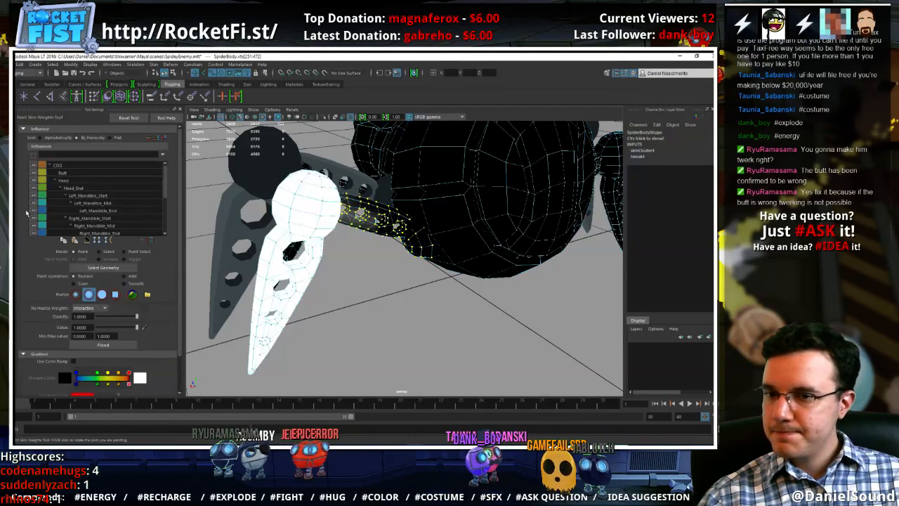
pyautogui.scroll(-4, 98, 210)
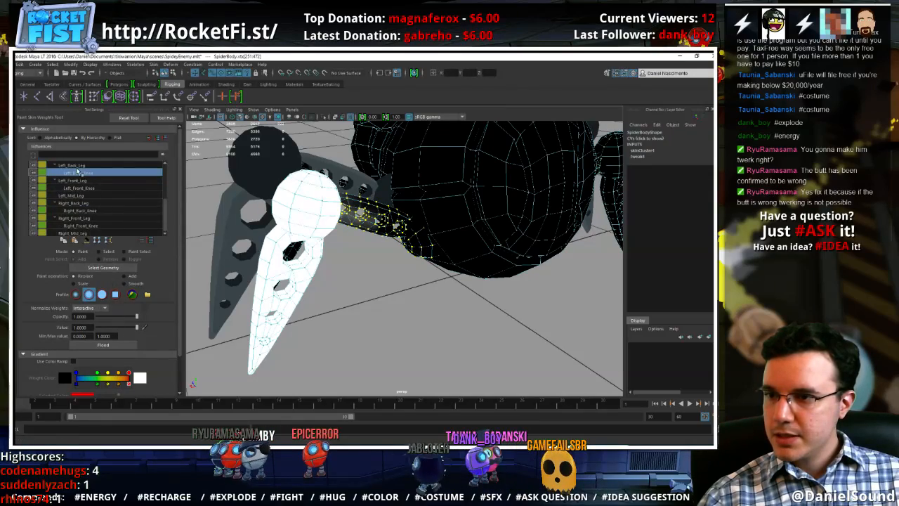
pyautogui.click(81, 166)
# Select the hip ball and upper segment of the left front leg and convert the selection to vertices
pyautogui.moveTo(341, 264)
pyautogui.keyDown('alt'); pyautogui.mouseDown()
pyautogui.moveTo(347, 302)
pyautogui.moveTo(384, 252)
pyautogui.mouseUp(); pyautogui.keyUp('alt')
pyautogui.press('w')
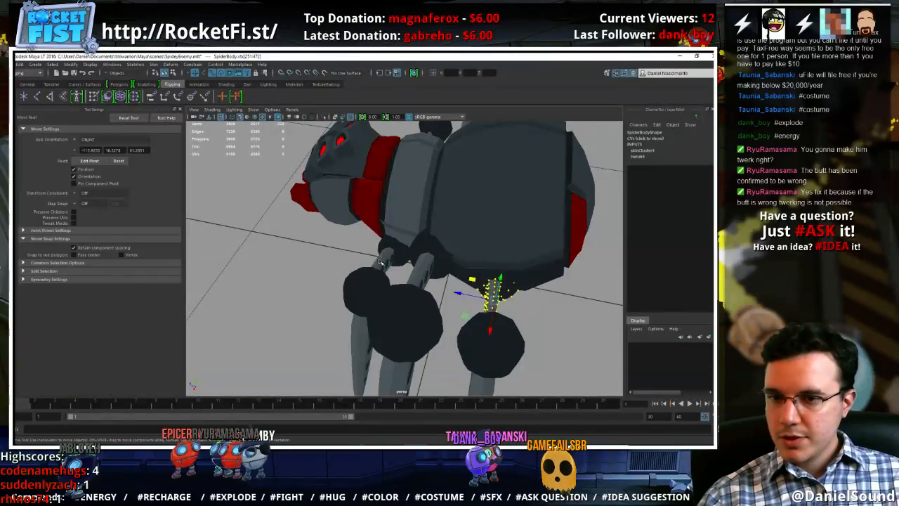
pyautogui.click(384, 251)
pyautogui.keyDown('alt'); pyautogui.moveTo(342, 282); pyautogui.dragTo(420, 281); pyautogui.keyUp('alt')
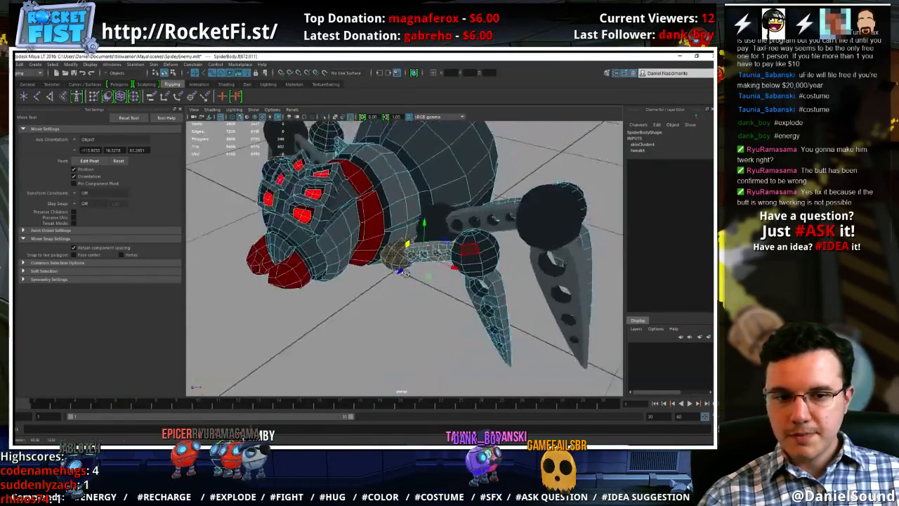
pyautogui.keyDown('alt'); pyautogui.moveTo(420, 281); pyautogui.dragTo(478, 281, button='right'); pyautogui.keyUp('alt')
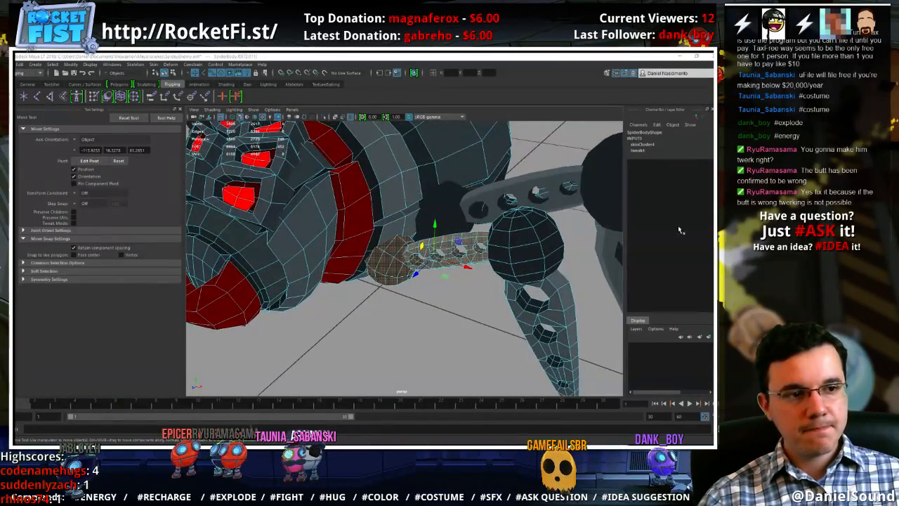
pyautogui.keyDown('alt'); pyautogui.moveTo(455, 320); pyautogui.dragTo(460, 322, button='middle'); pyautogui.keyUp('alt')
pyautogui.keyDown('ctrl'); pyautogui.moveTo(413, 254); pyautogui.dragTo(340, 257, button='right'); pyautogui.keyUp('ctrl')
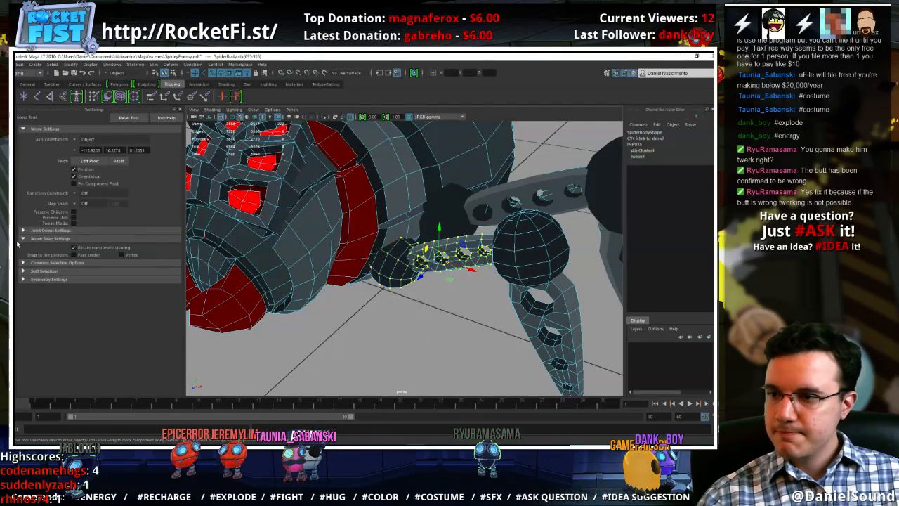
# Flood the selected hip ball and upper segment vertices of the left front leg with weight 1.0 for Left_Front_Leg
pyautogui.click(94, 97)
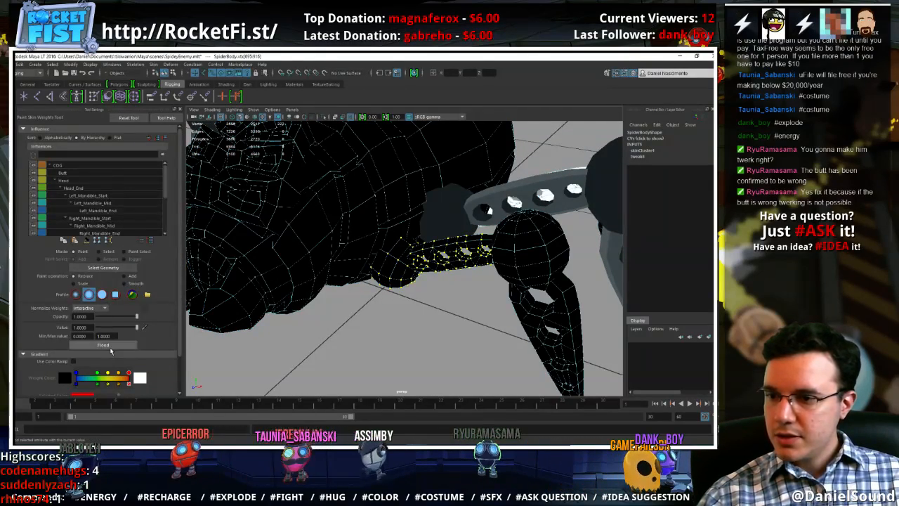
pyautogui.scroll(-5, 109, 200)
pyautogui.scroll(1, 109, 200)
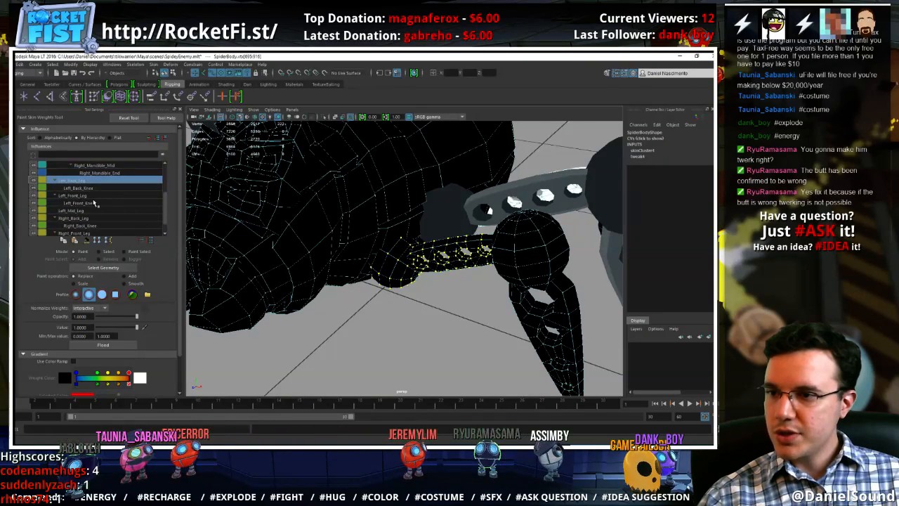
pyautogui.click(89, 196)
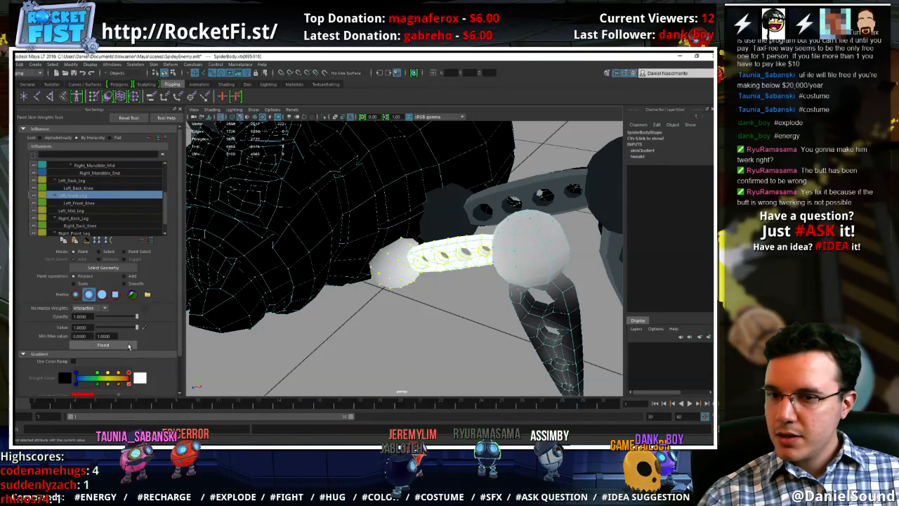
# Select the vertices of the left front leg's knee ball and lower segment and flood them with weight 1.0 for Left_Front_Knee
pyautogui.press('w')
pyautogui.moveTo(547, 247)
pyautogui.mouseDown(button='right')
pyautogui.moveTo(549, 267)
pyautogui.moveTo(517, 251)
pyautogui.moveTo(463, 249)
pyautogui.mouseUp(button='right')
pyautogui.keyDown('shift'); pyautogui.doubleClick(564, 289); pyautogui.keyUp('shift')
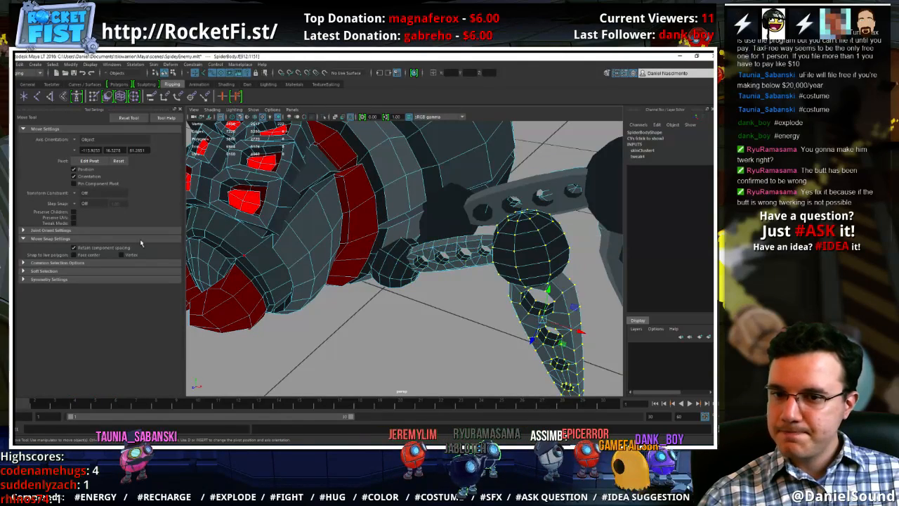
pyautogui.press('y')
pyautogui.scroll(-3, 117, 214)
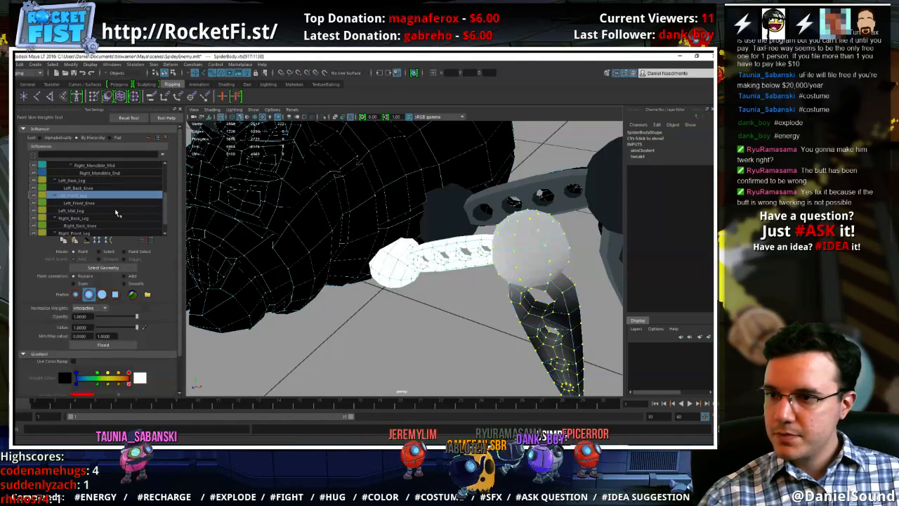
pyautogui.click(98, 202)
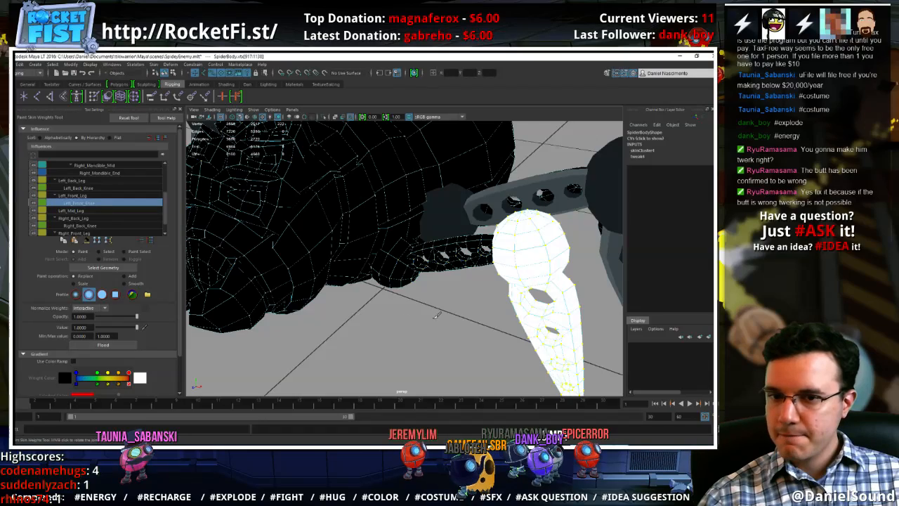
pyautogui.keyDown('alt'); pyautogui.moveTo(523, 319); pyautogui.dragTo(439, 296); pyautogui.keyUp('alt')
pyautogui.press('w')
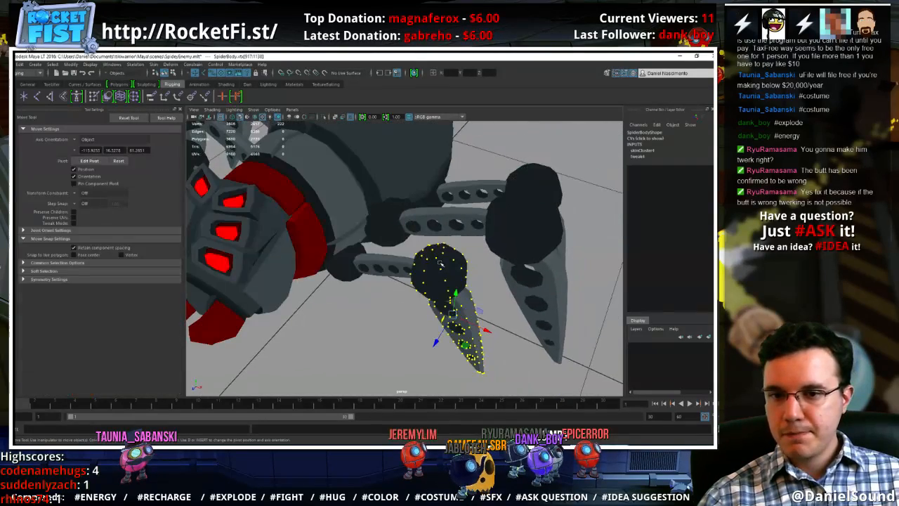
# Select the hip ball and upper segment of the right front leg on the body mesh and convert the selection to vertices
pyautogui.moveTo(440, 262); pyautogui.dragTo(458, 250, button='right')
pyautogui.click(385, 301)
pyautogui.moveTo(385, 301)
pyautogui.keyDown('alt'); pyautogui.mouseDown()
pyautogui.moveTo(440, 324)
pyautogui.moveTo(379, 288)
pyautogui.mouseUp(); pyautogui.keyUp('alt')
pyautogui.click(368, 281)
pyautogui.keyDown('alt'); pyautogui.moveTo(369, 282); pyautogui.dragTo(415, 265, button='middle'); pyautogui.keyUp('alt')
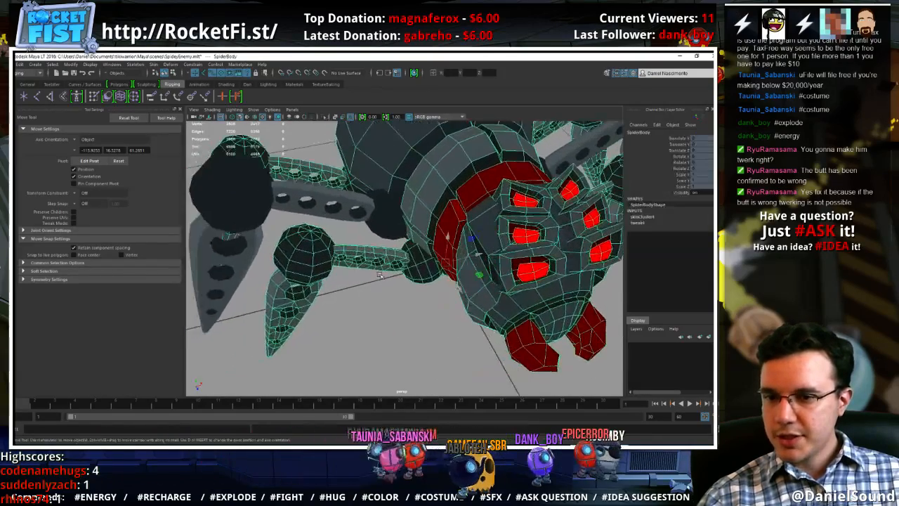
pyautogui.moveTo(392, 254); pyautogui.dragTo(296, 244, button='right')
pyautogui.doubleClick(417, 258)
pyautogui.keyDown('shift'); pyautogui.doubleClick(380, 257); pyautogui.keyUp('shift')
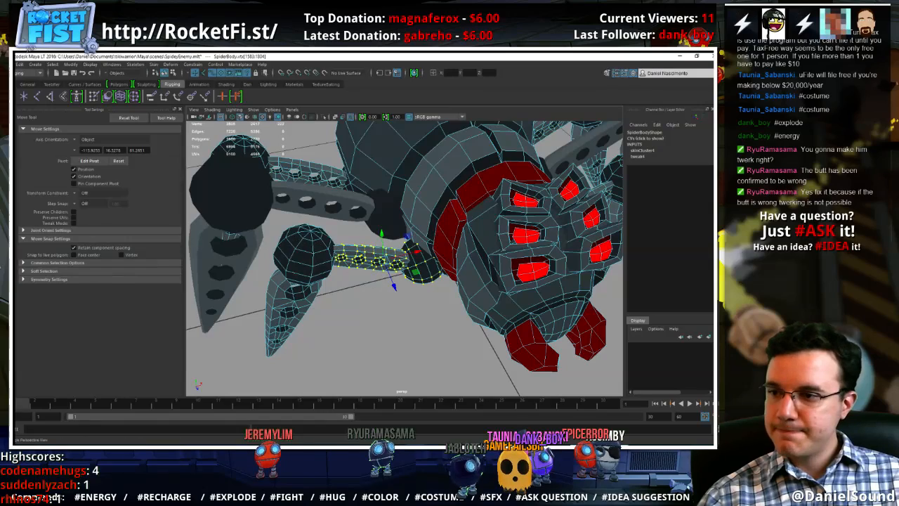
# Flood the right front leg's selected hip and upper segment vertices with weight 1.0 for Right_Front_Leg
pyautogui.click(94, 96)
pyautogui.scroll(-5, 107, 206)
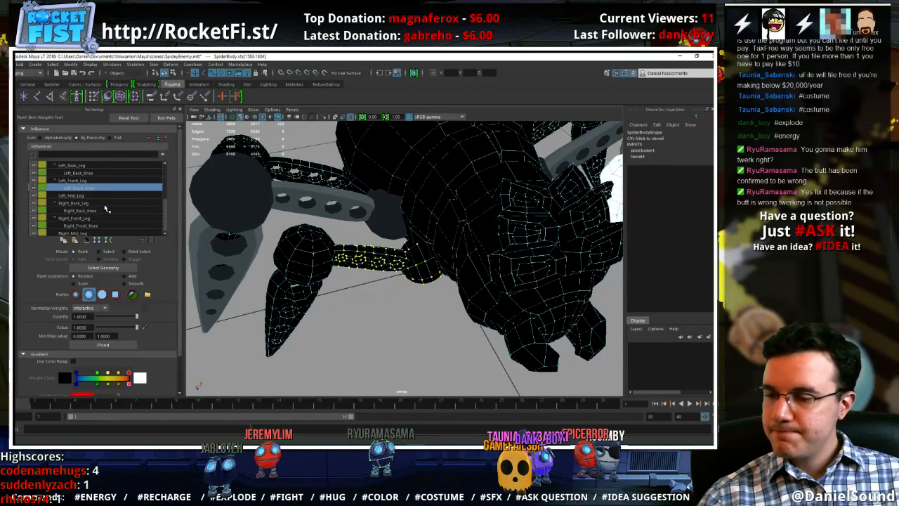
pyautogui.click(89, 219)
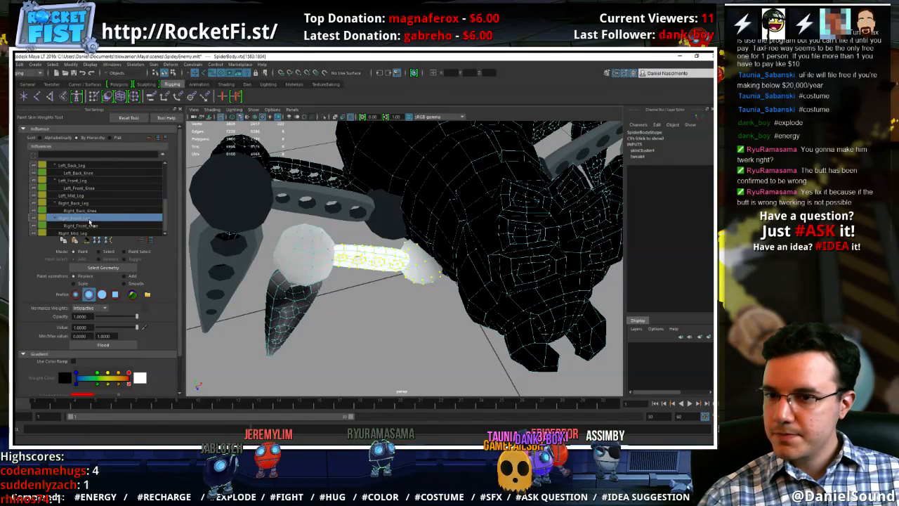
pyautogui.click(115, 347)
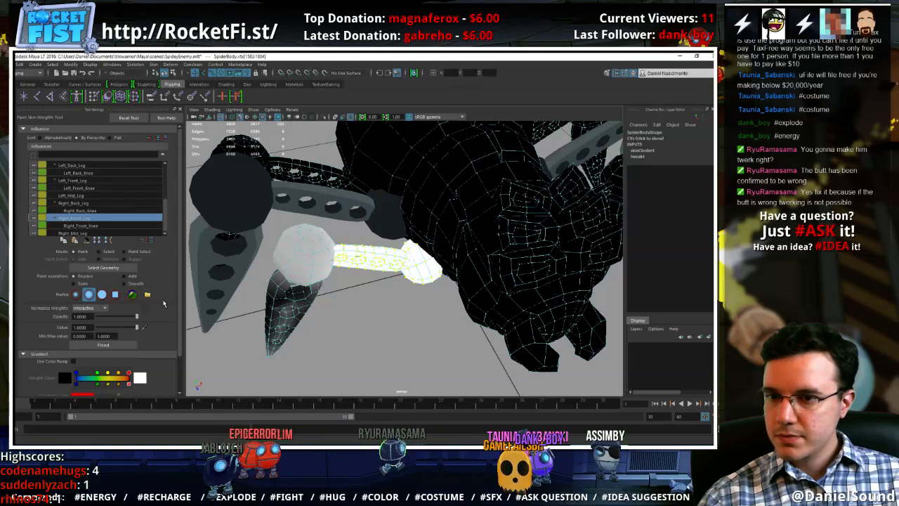
# Select the knee ball and lower segment of the right front leg and convert the selection to vertices
pyautogui.click(82, 226)
pyautogui.press('w')
pyautogui.moveTo(290, 250)
pyautogui.mouseDown(button='right')
pyautogui.moveTo(288, 273)
pyautogui.moveTo(259, 272)
pyautogui.mouseUp(button='right')
pyautogui.doubleClick(289, 258)
pyautogui.keyDown('shift'); pyautogui.doubleClick(274, 296); pyautogui.keyUp('shift')
# Flood the right front leg's selected knee and lower segment vertices with weight 1.0 for Right_Front_Knee
pyautogui.click(77, 96)
pyautogui.scroll(-3, 116, 225)
pyautogui.click(111, 224)
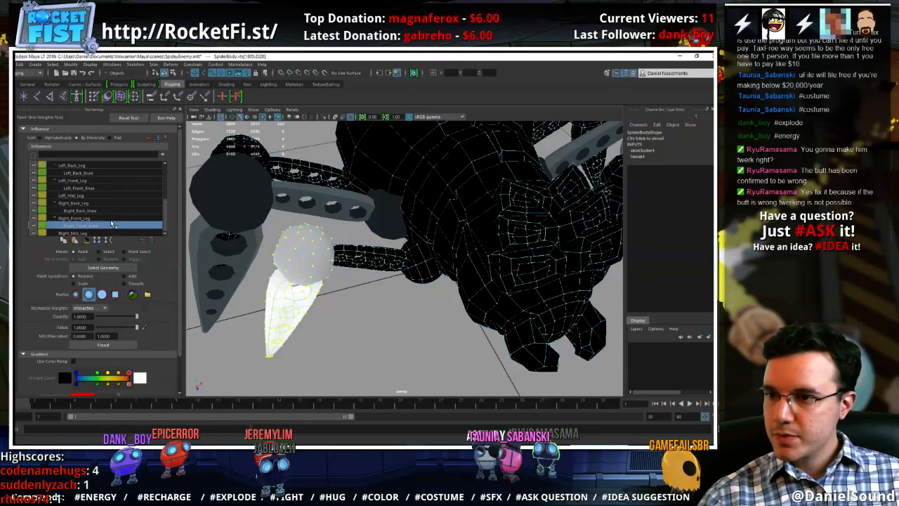
pyautogui.click(121, 346)
pyautogui.moveTo(299, 281)
pyautogui.keyDown('alt'); pyautogui.mouseDown()
pyautogui.moveTo(351, 295)
pyautogui.moveTo(306, 279)
pyautogui.mouseUp(); pyautogui.keyUp('alt')
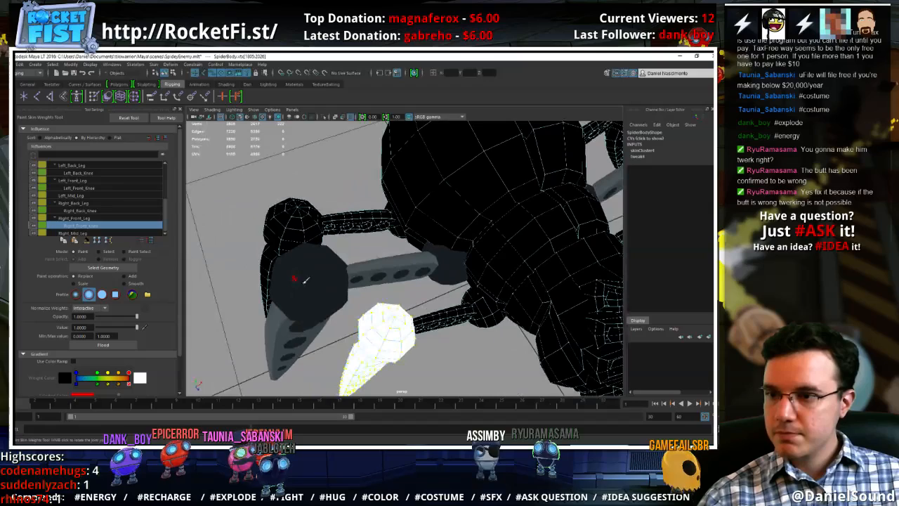
# Select the vertices of the right back leg's upper segment and hip piece and flood them with weight 1.0 for Right_Back_Leg
pyautogui.click(101, 232)
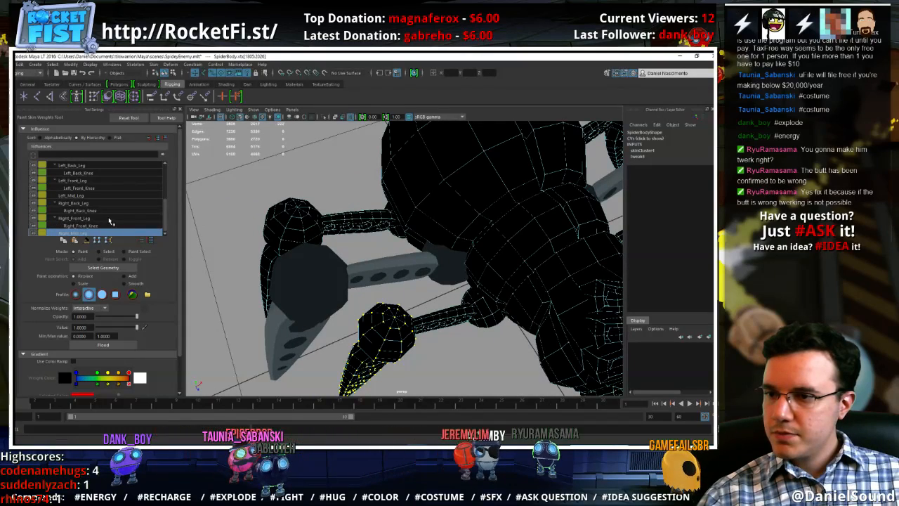
pyautogui.press('w')
pyautogui.click(342, 218)
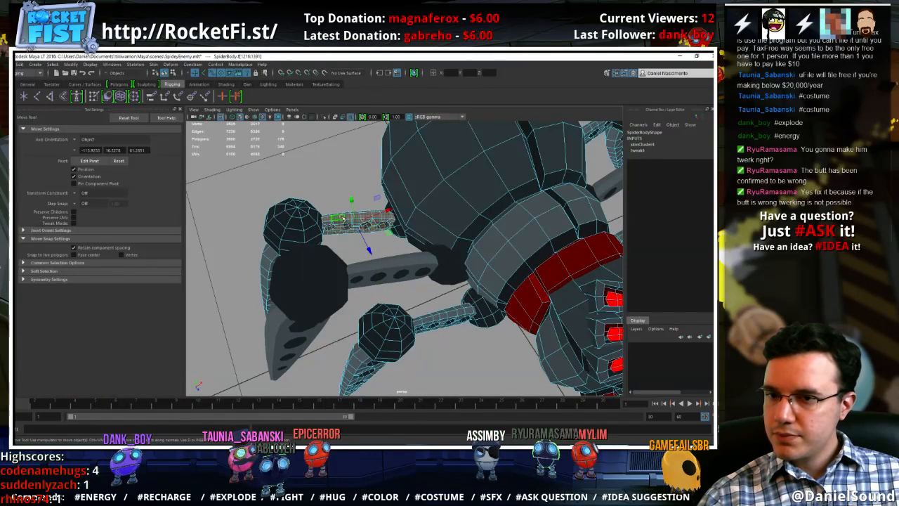
pyautogui.keyDown('shift'); pyautogui.doubleClick(401, 232); pyautogui.keyUp('shift')
pyautogui.keyDown('ctrl'); pyautogui.moveTo(346, 218); pyautogui.dragTo(246, 213, button='right'); pyautogui.keyUp('ctrl')
pyautogui.press('y')
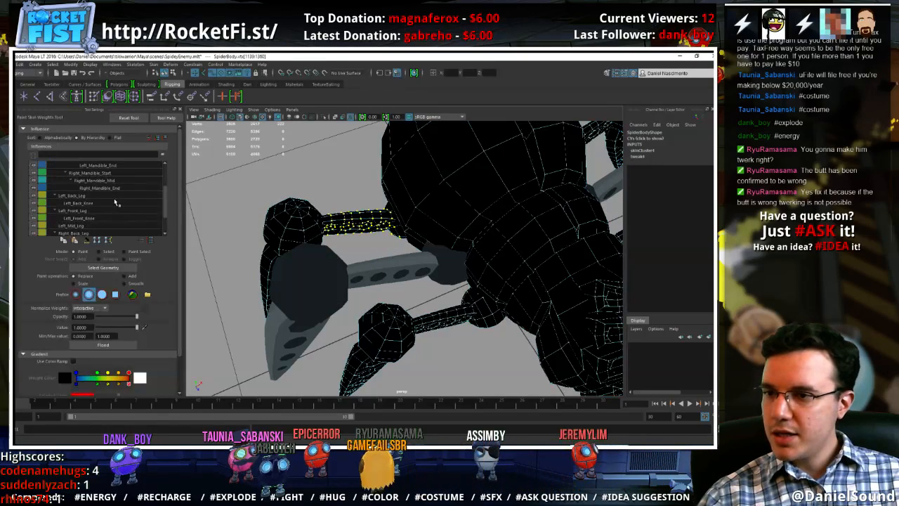
pyautogui.click(83, 203)
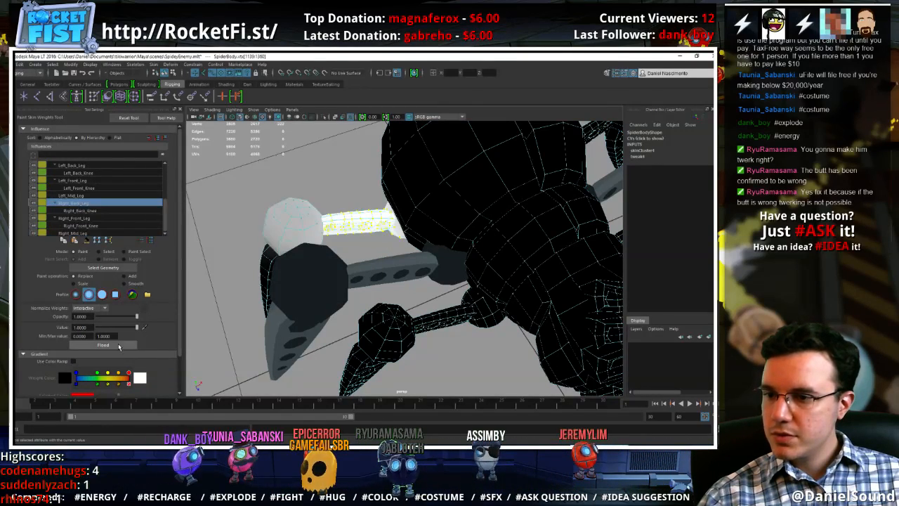
# Select the vertices of the right back leg's knee ball and lower segment and flood them with weight 1.0 for Right_Back_Knee
pyautogui.press('w')
pyautogui.doubleClick(272, 226)
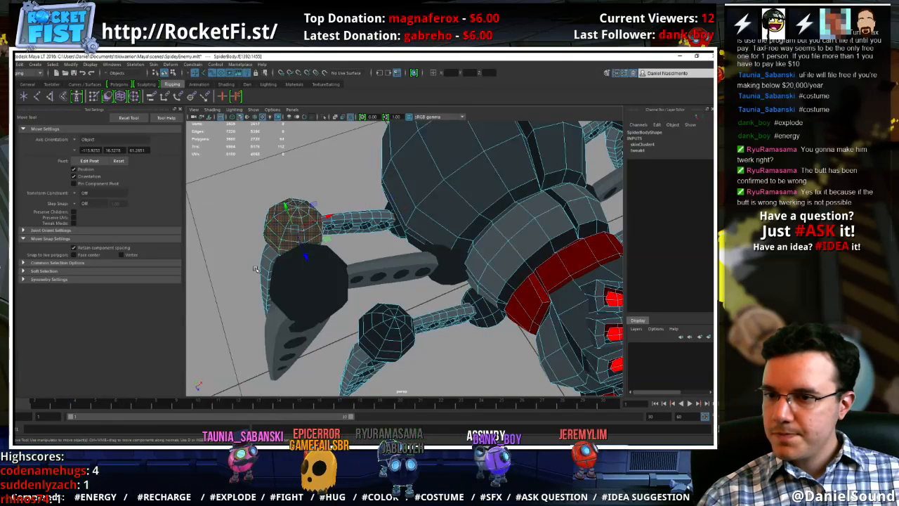
pyautogui.keyDown('ctrl'); pyautogui.moveTo(275, 220); pyautogui.dragTo(168, 219, button='right'); pyautogui.keyUp('ctrl')
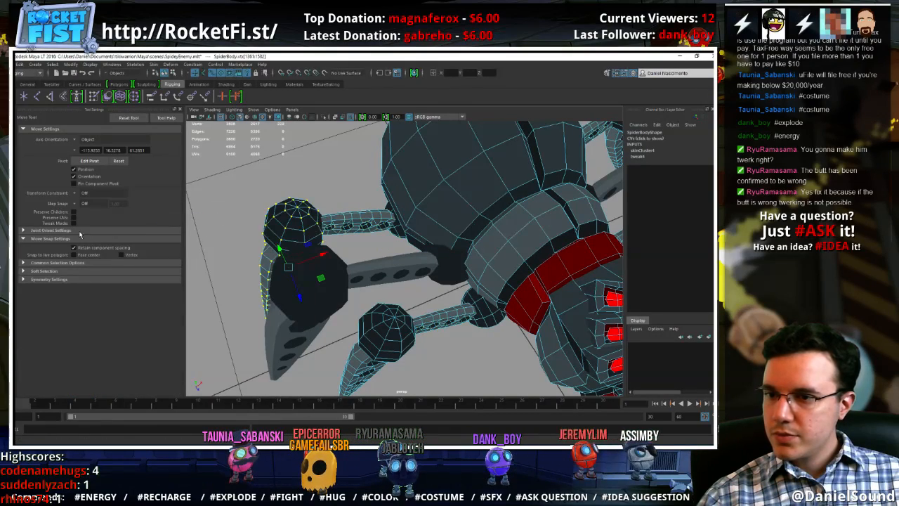
pyautogui.press('y')
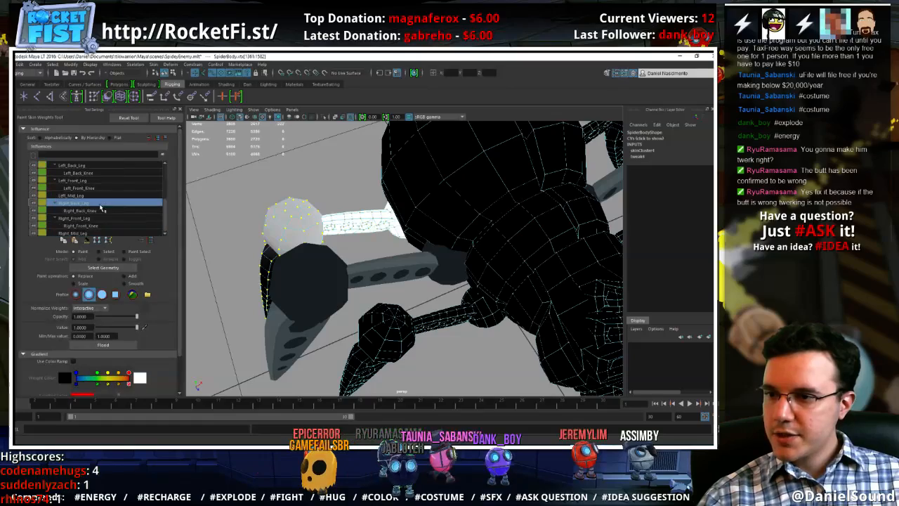
pyautogui.click(96, 211)
pyautogui.click(112, 345)
pyautogui.moveTo(317, 314)
pyautogui.keyDown('alt'); pyautogui.mouseDown()
pyautogui.moveTo(361, 274)
pyautogui.moveTo(381, 273)
pyautogui.moveTo(363, 298)
pyautogui.mouseUp(); pyautogui.keyUp('alt')
# Select the hip ball and upper segment of the separate right middle leg mesh and convert the selection to vertices
pyautogui.press('w')
pyautogui.click(440, 241)
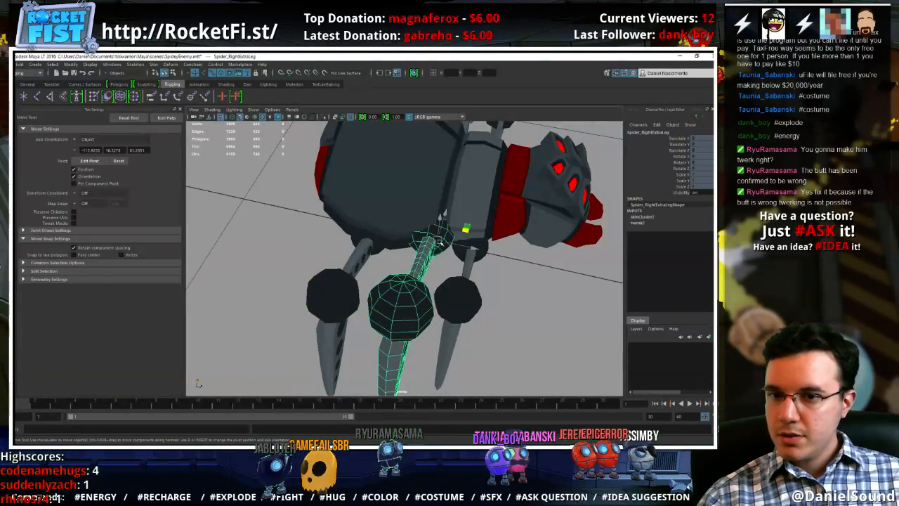
pyautogui.moveTo(438, 234); pyautogui.dragTo(438, 256, button='right')
pyautogui.doubleClick(436, 241)
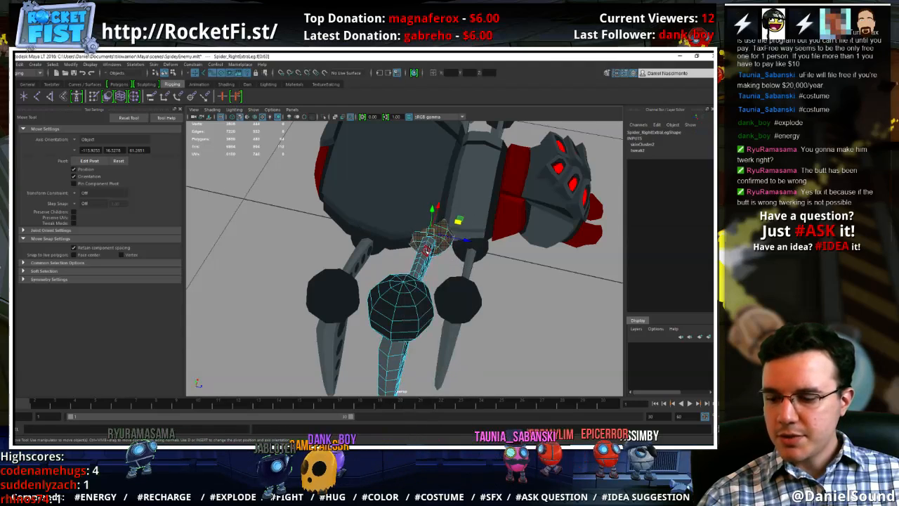
pyautogui.keyDown('shift'); pyautogui.doubleClick(427, 250); pyautogui.keyUp('shift')
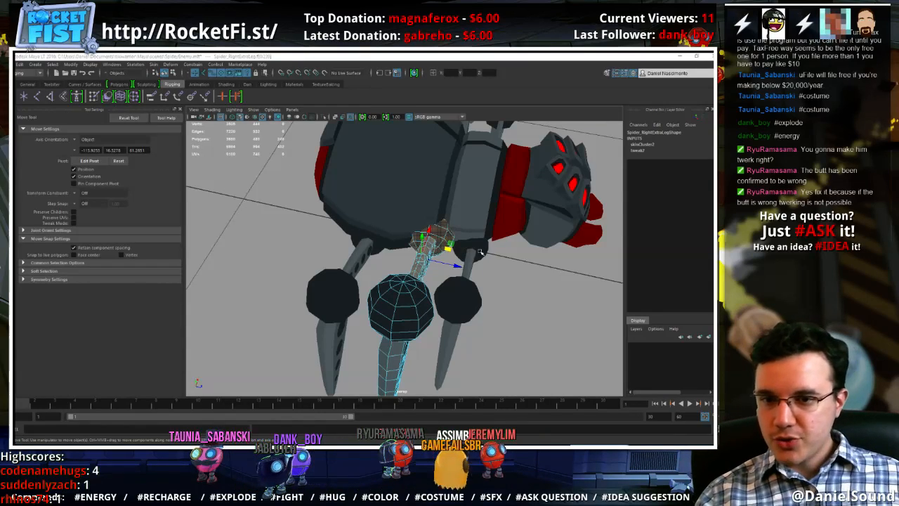
pyautogui.keyDown('ctrl'); pyautogui.moveTo(480, 252); pyautogui.dragTo(344, 249, button='right'); pyautogui.keyUp('ctrl')
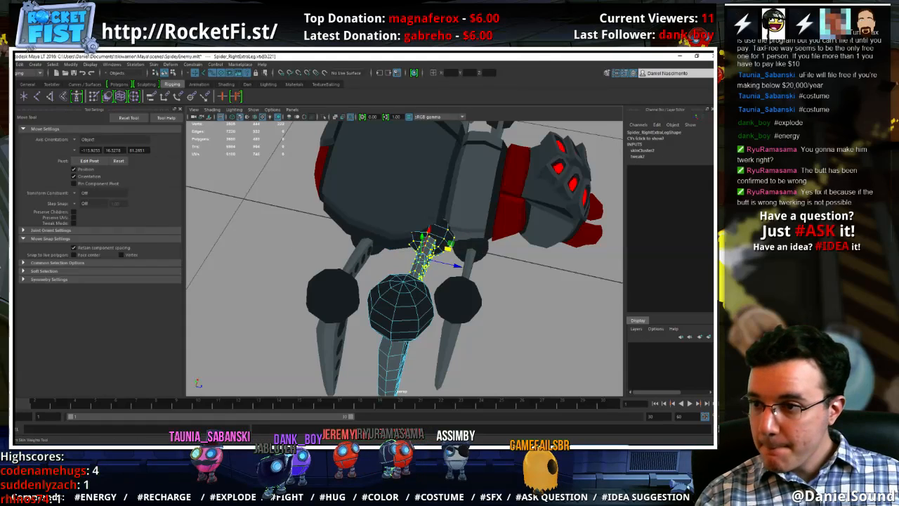
# Flood the right middle leg's selected hip and upper segment vertices with weight 1.0 for Right_Mid_Leg
pyautogui.click(94, 96)
pyautogui.click(87, 174)
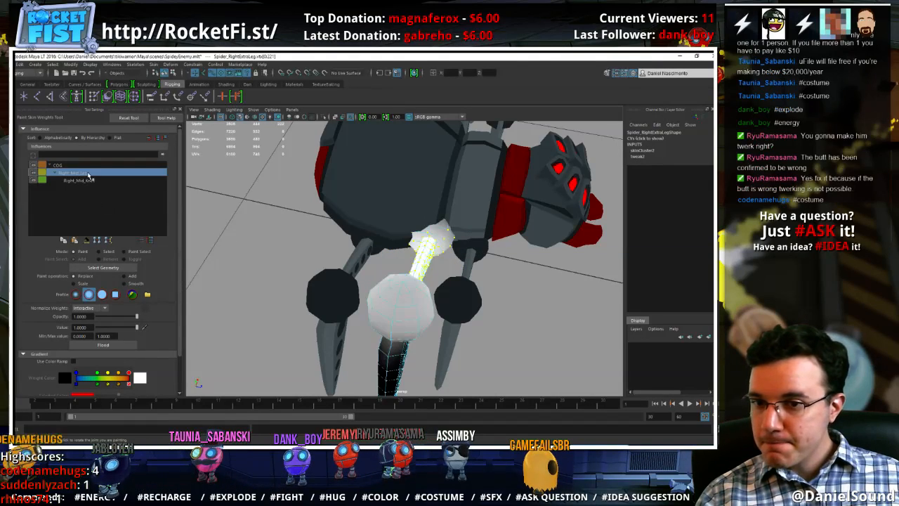
pyautogui.click(116, 349)
# Select the vertices of the right middle leg's knee ball and lower segment and flood them with weight 1.0 for Right_Mid_Knee
pyautogui.press('w')
pyautogui.moveTo(392, 305); pyautogui.dragTo(334, 314, button='right')
pyautogui.doubleClick(383, 308)
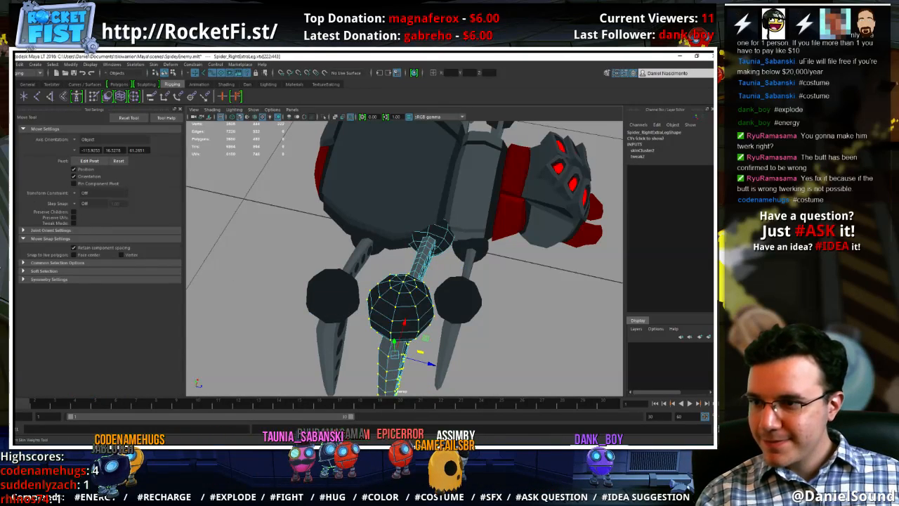
pyautogui.click(9, 210)
pyautogui.click(62, 180)
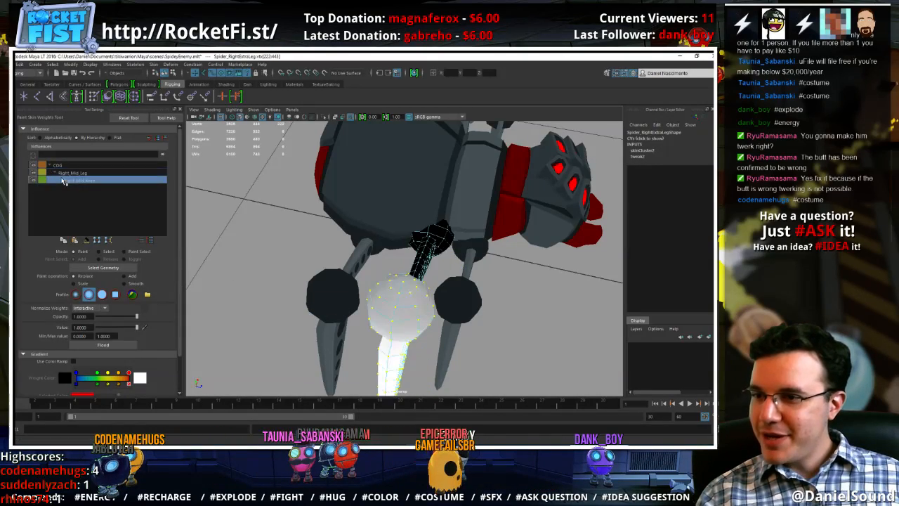
pyautogui.click(118, 348)
pyautogui.keyDown('alt'); pyautogui.moveTo(375, 258); pyautogui.dragTo(277, 265); pyautogui.keyUp('alt')
pyautogui.press('w')
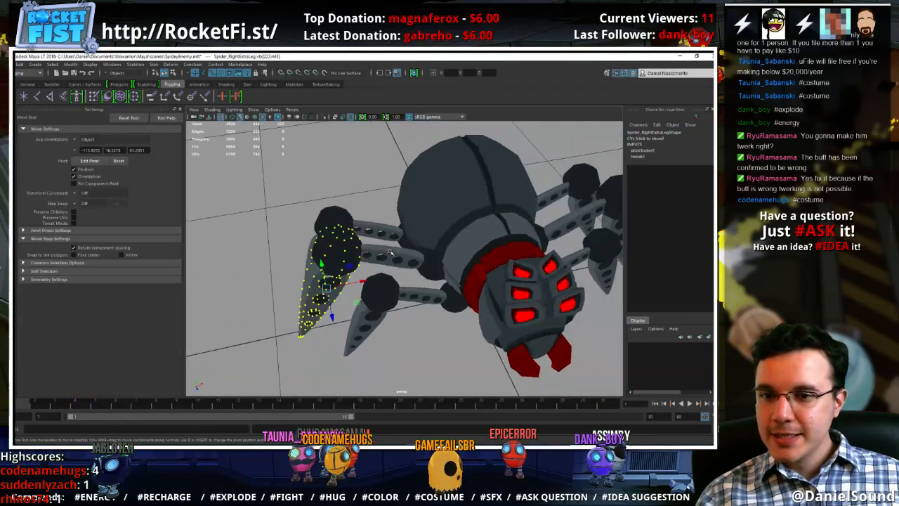
# Select the upper faces of the spider's left mandible on the body mesh and convert the selection to vertices
pyautogui.moveTo(390, 253); pyautogui.dragTo(425, 239, button='right')
pyautogui.click(442, 318)
pyautogui.keyDown('alt'); pyautogui.moveTo(442, 318); pyautogui.dragTo(486, 324, button='right'); pyautogui.keyUp('alt')
pyautogui.keyDown('alt'); pyautogui.moveTo(486, 324); pyautogui.dragTo(430, 307); pyautogui.keyUp('alt')
pyautogui.keyDown('alt'); pyautogui.moveTo(430, 308); pyautogui.dragTo(367, 247, button='middle'); pyautogui.keyUp('alt')
pyautogui.click(410, 269)
pyautogui.keyDown('alt'); pyautogui.moveTo(411, 269); pyautogui.dragTo(426, 297, button='right'); pyautogui.keyUp('alt')
pyautogui.moveTo(417, 261); pyautogui.dragTo(418, 309, button='right')
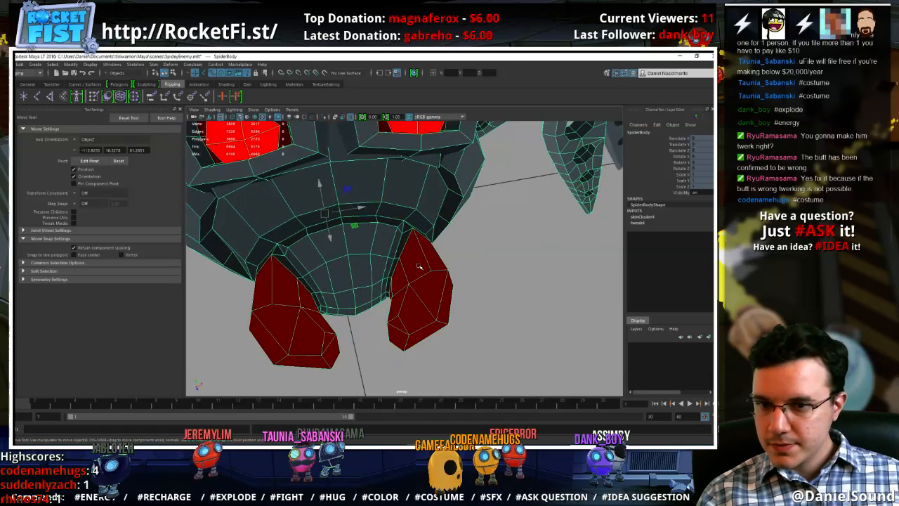
pyautogui.click(427, 255)
pyautogui.keyDown('alt'); pyautogui.moveTo(401, 275); pyautogui.dragTo(390, 284); pyautogui.keyUp('alt')
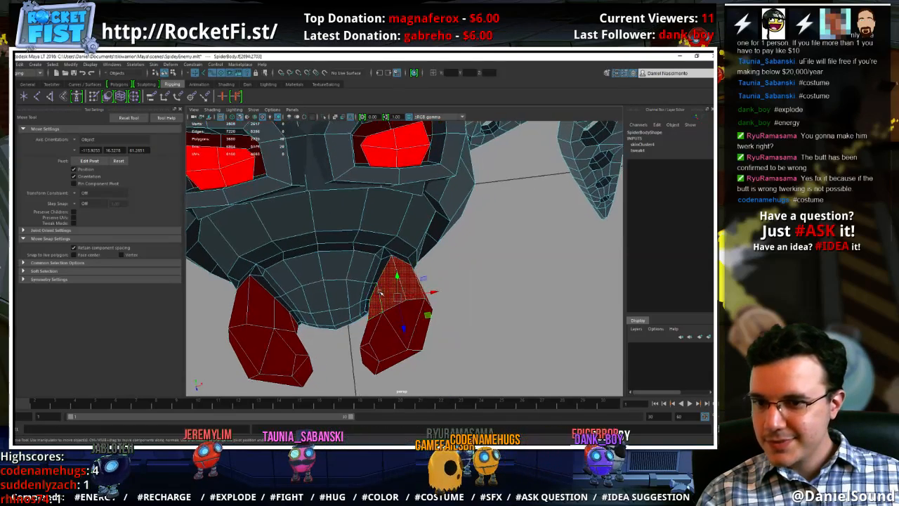
pyautogui.keyDown('ctrl'); pyautogui.moveTo(397, 281); pyautogui.dragTo(314, 282, button='right'); pyautogui.keyUp('ctrl')
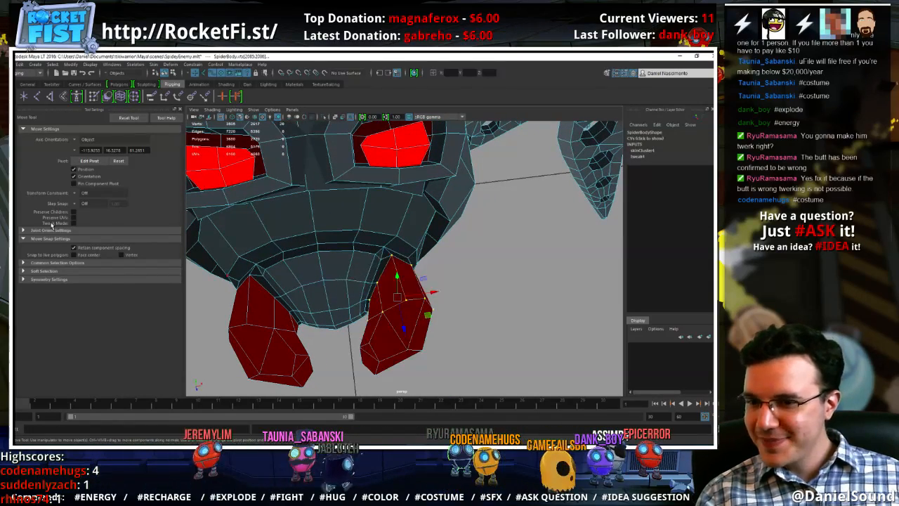
# Flood the selected upper vertices of the left mandible with weight 1.0 for Left_Mandible_Start
pyautogui.click(15, 212)
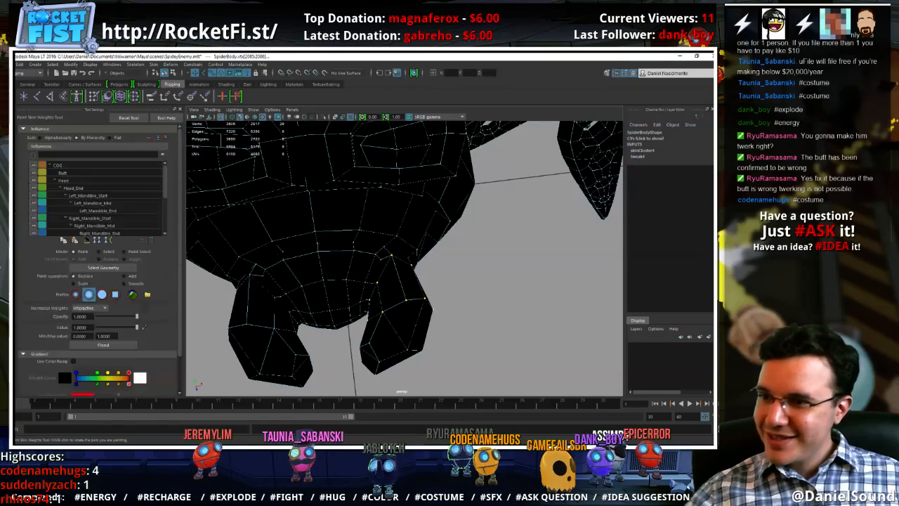
pyautogui.scroll(-5, 132, 209)
pyautogui.click(125, 209)
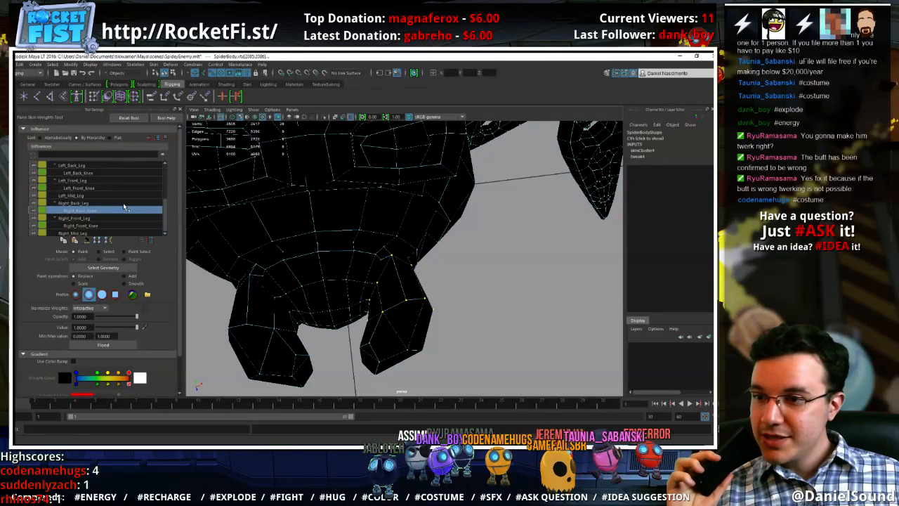
pyautogui.scroll(4, 101, 226)
pyautogui.click(104, 219)
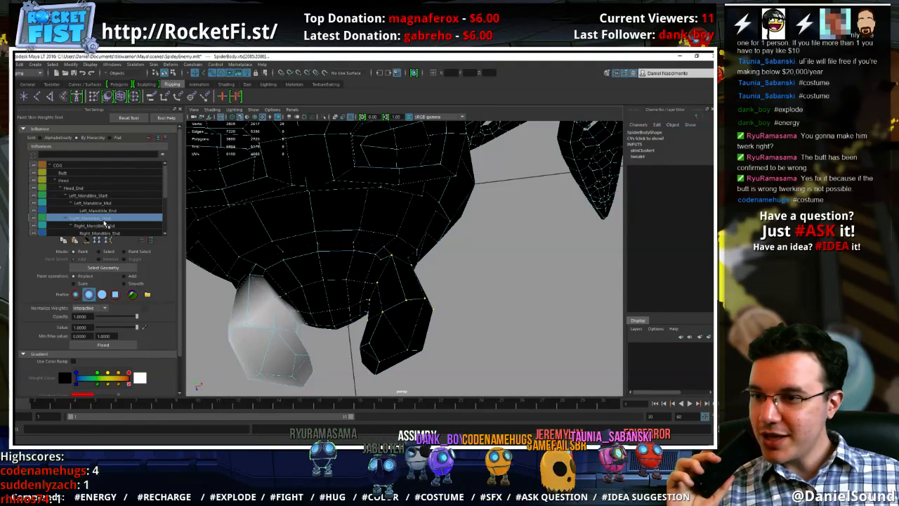
pyautogui.click(98, 195)
pyautogui.click(112, 210)
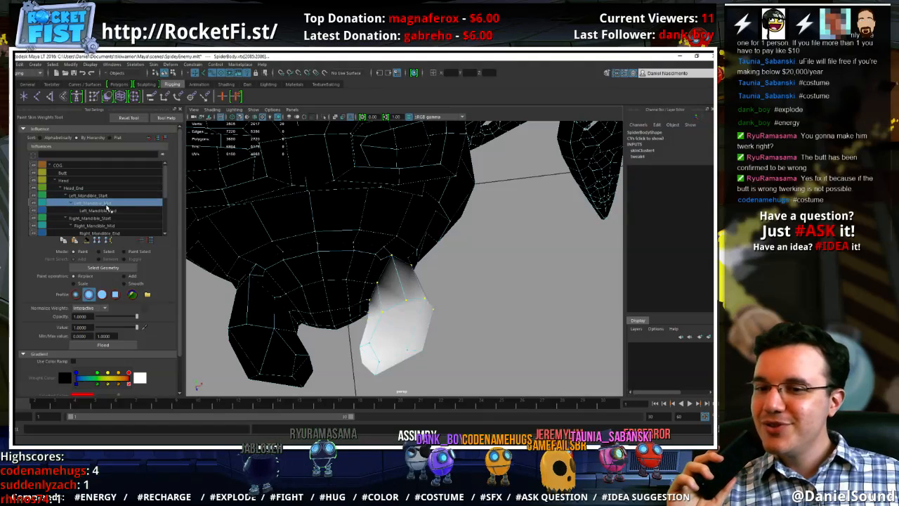
pyautogui.click(105, 198)
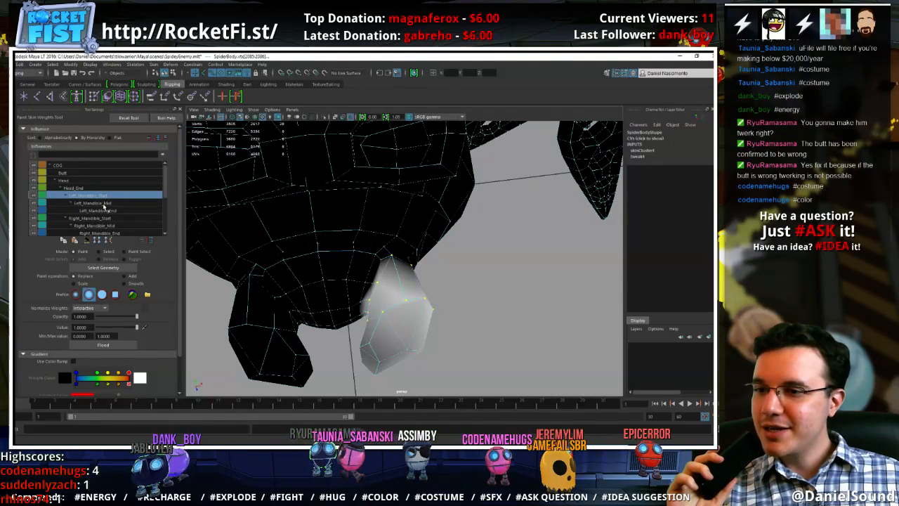
pyautogui.click(104, 204)
pyautogui.click(101, 196)
pyautogui.click(136, 345)
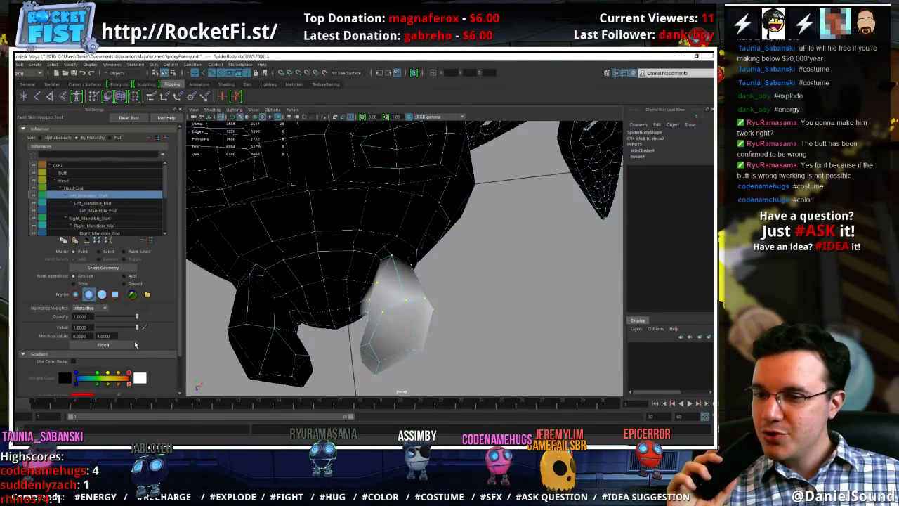
# Select the lower faces of the left mandible on the body mesh and convert the selection to vertices
pyautogui.press('w')
pyautogui.moveTo(410, 260); pyautogui.dragTo(411, 282, button='right')
pyautogui.click(399, 349)
pyautogui.keyDown('shift'); pyautogui.doubleClick(379, 353); pyautogui.keyUp('shift')
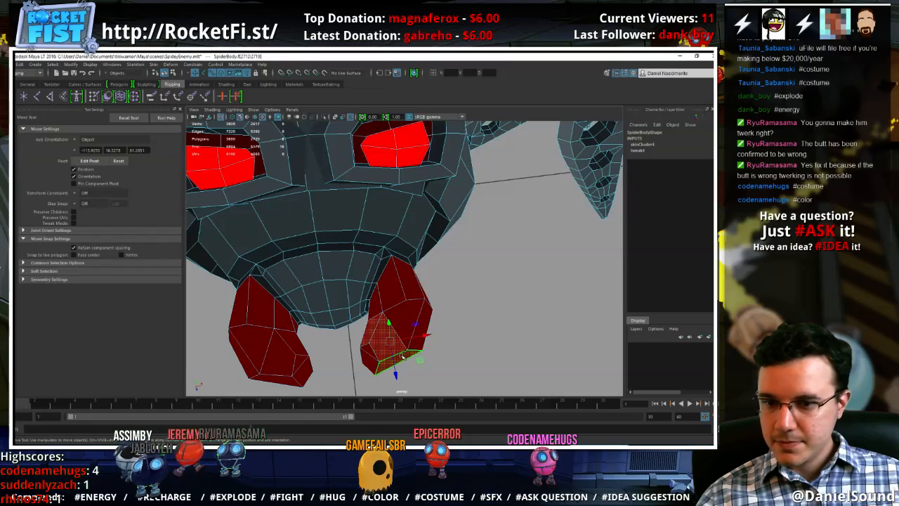
pyautogui.keyDown('ctrl'); pyautogui.moveTo(377, 342); pyautogui.dragTo(303, 332, button='right'); pyautogui.keyUp('ctrl')
# Flood the left mandible's selected lower vertices with weight 1.0 for Left_Mandible_Mid and compare the result with Left_Mandible_Start
pyautogui.press('y')
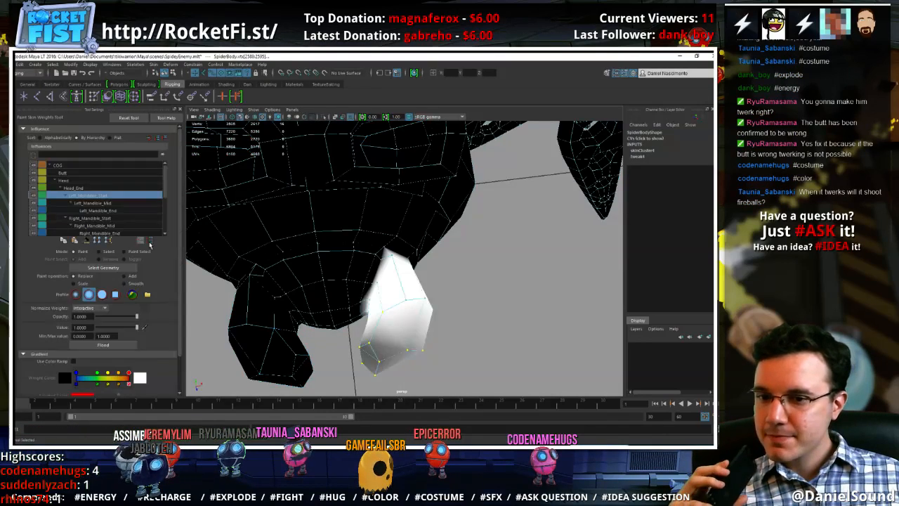
pyautogui.click(116, 203)
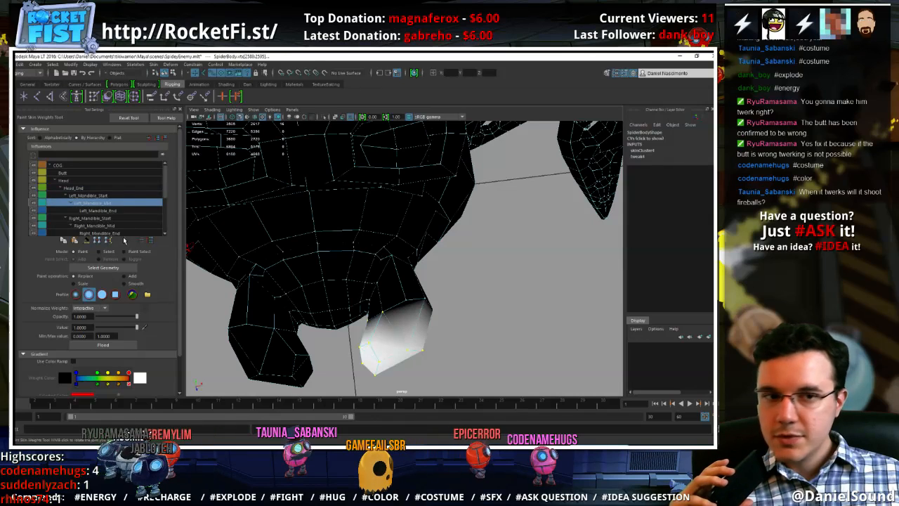
pyautogui.click(127, 350)
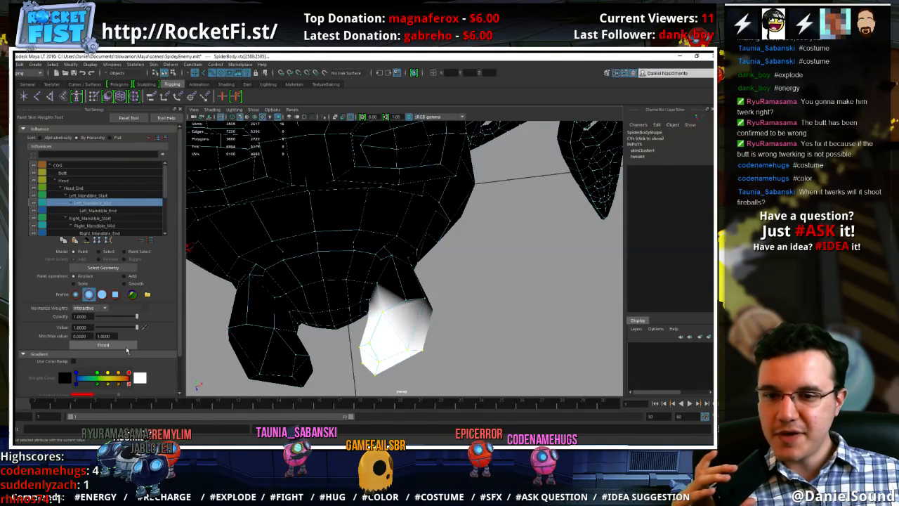
pyautogui.click(89, 196)
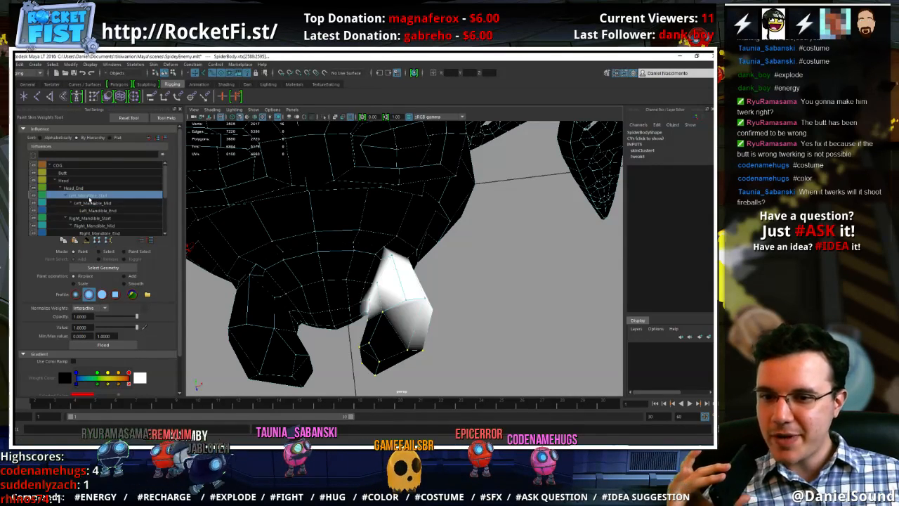
pyautogui.click(95, 203)
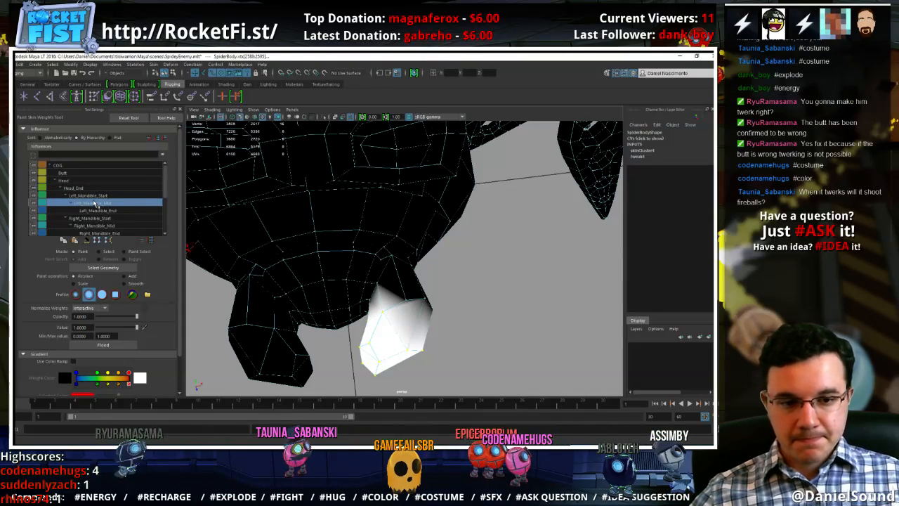
# Select the upper faces of the right mandible and convert the selection to vertices
pyautogui.press('w')
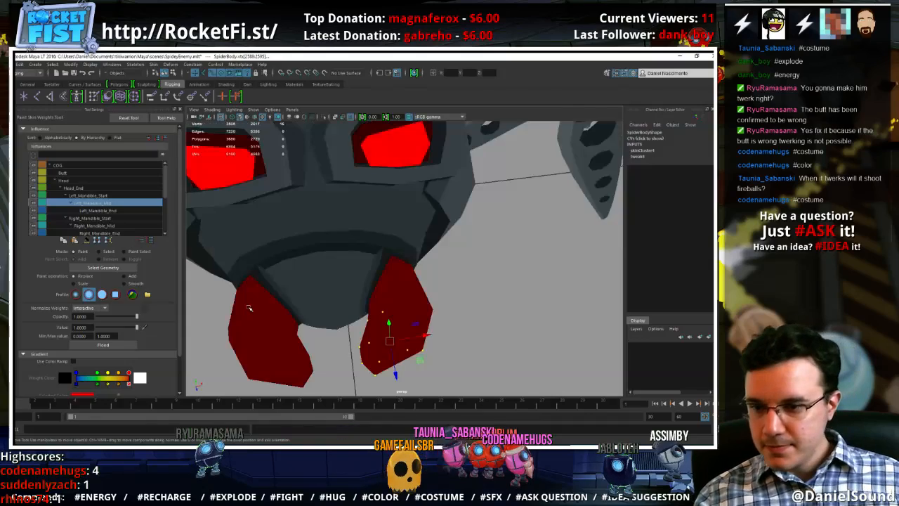
pyautogui.moveTo(249, 259)
pyautogui.mouseDown(button='right')
pyautogui.moveTo(247, 301)
pyautogui.moveTo(251, 279)
pyautogui.moveTo(210, 303)
pyautogui.moveTo(169, 304)
pyautogui.mouseUp(button='right')
pyautogui.click(246, 302)
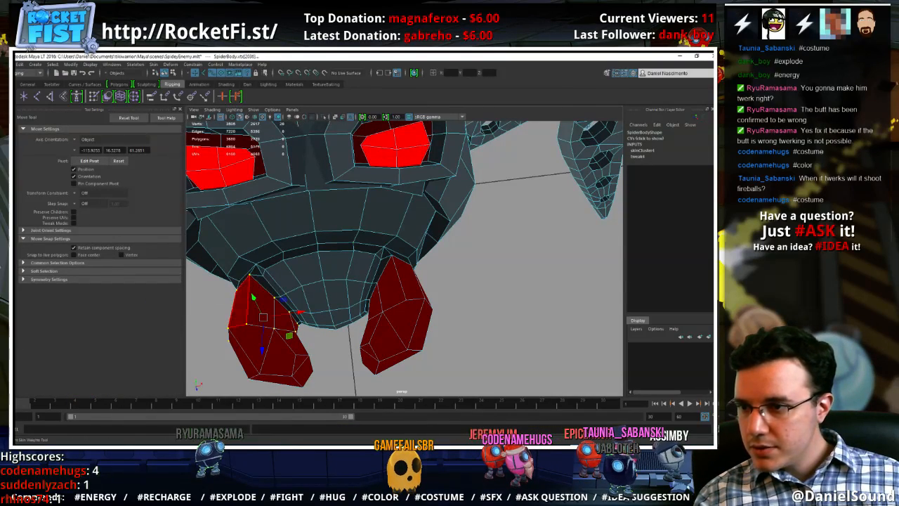
# Flood the right mandible's selected upper vertices with weight 1.0 for Right_Mandible_Start
pyautogui.press('y')
pyautogui.click(98, 217)
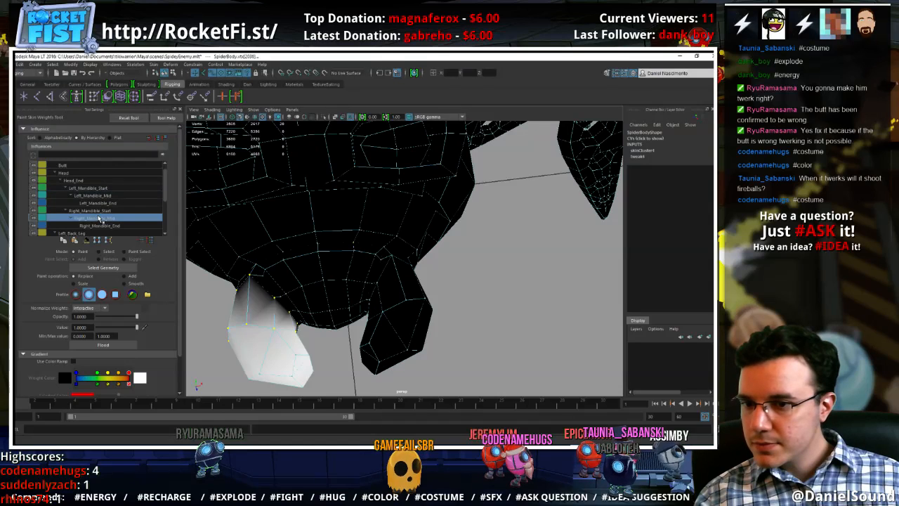
pyautogui.click(109, 196)
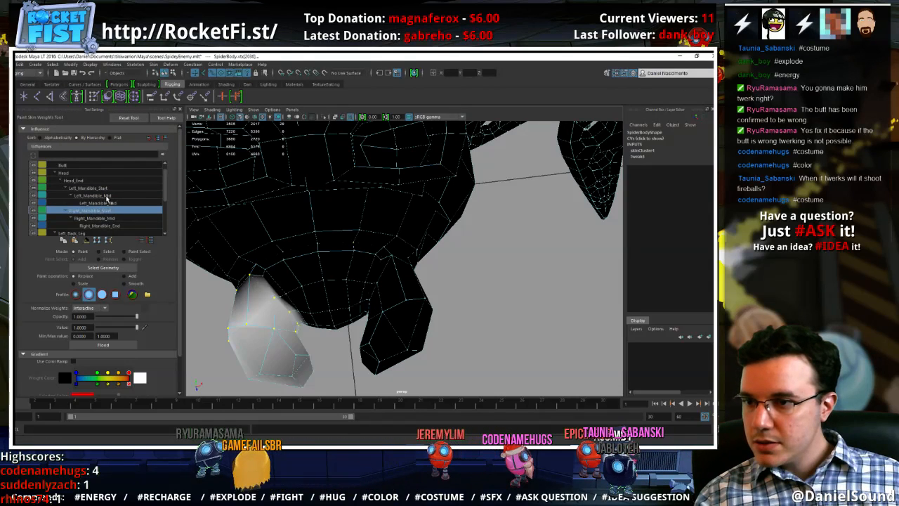
pyautogui.click(105, 211)
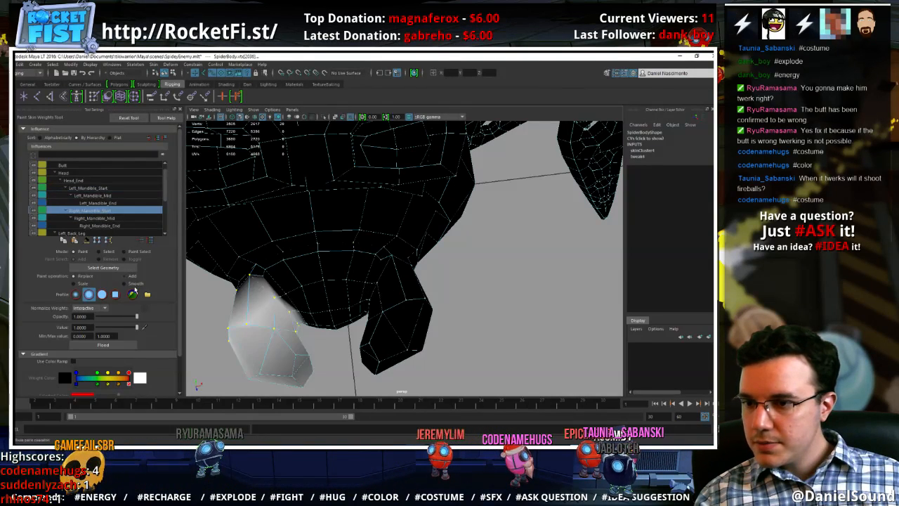
# Select the lower faces of the right mandible and convert the selection to vertices
pyautogui.press('w')
pyautogui.moveTo(287, 258); pyautogui.dragTo(293, 282, button='right')
pyautogui.doubleClick(281, 339)
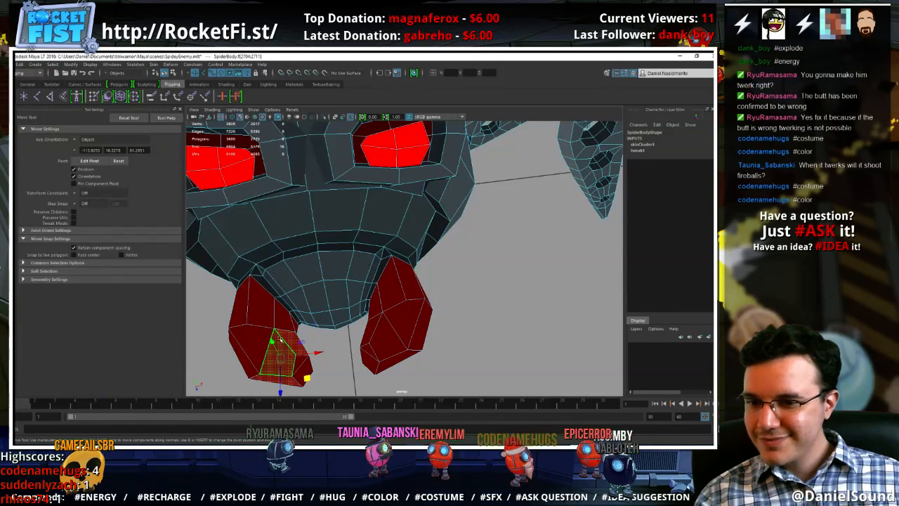
pyautogui.keyDown('ctrl'); pyautogui.moveTo(278, 336); pyautogui.dragTo(238, 337, button='right'); pyautogui.keyUp('ctrl')
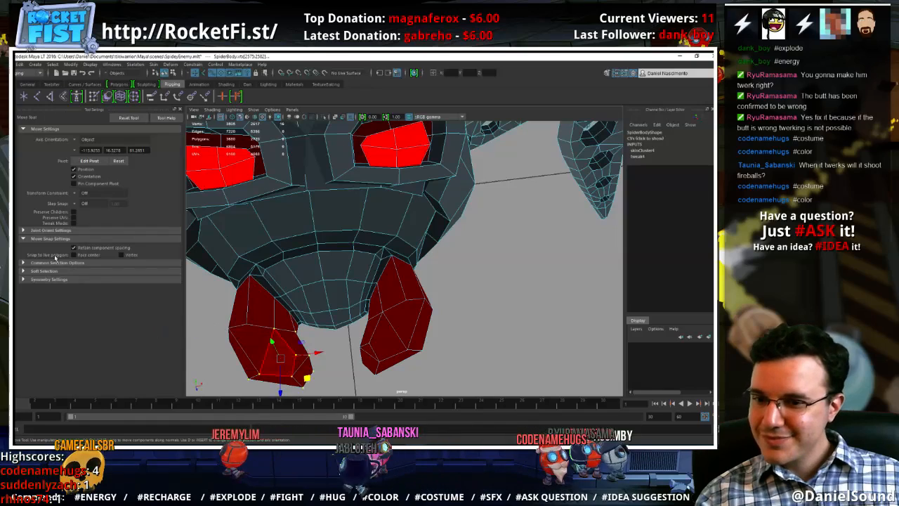
# Flood the right mandible's selected lower vertices with weight 1.0 for Right_Mandible_Mid and leave weight painting
pyautogui.press('y')
pyautogui.click(101, 226)
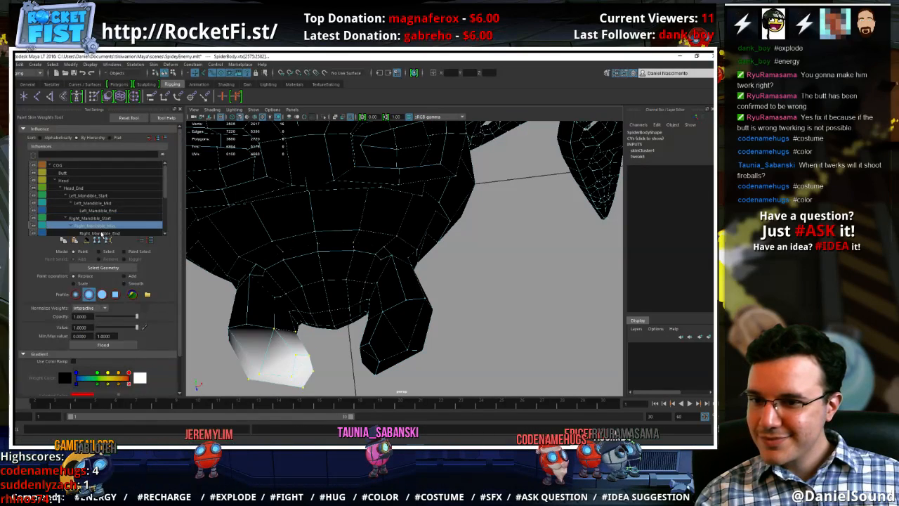
pyautogui.click(130, 346)
pyautogui.press('w')
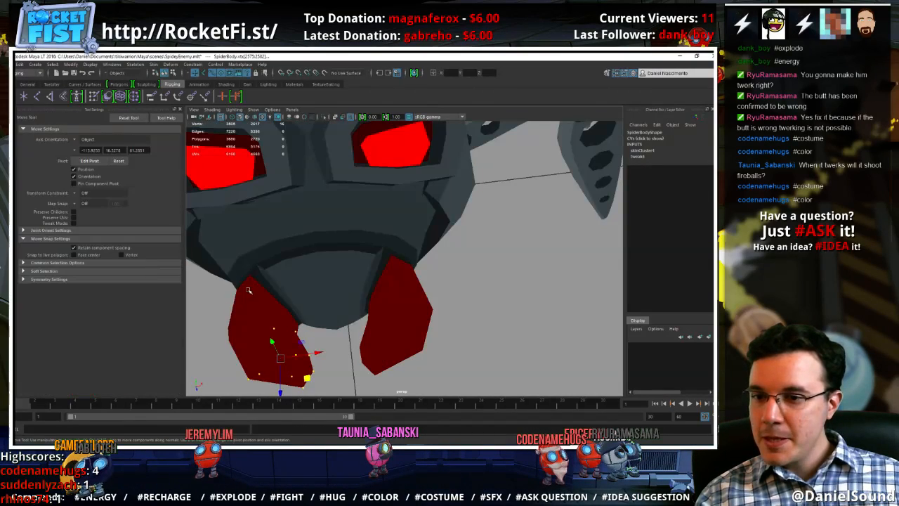
# Return the body mesh to object mode, clear the selection and show NURBS curves in the viewport
pyautogui.moveTo(249, 260); pyautogui.dragTo(295, 230, button='right')
pyautogui.click(520, 289)
pyautogui.scroll(-10, 520, 289)
pyautogui.keyDown('alt'); pyautogui.moveTo(492, 289); pyautogui.dragTo(399, 286); pyautogui.keyUp('alt')
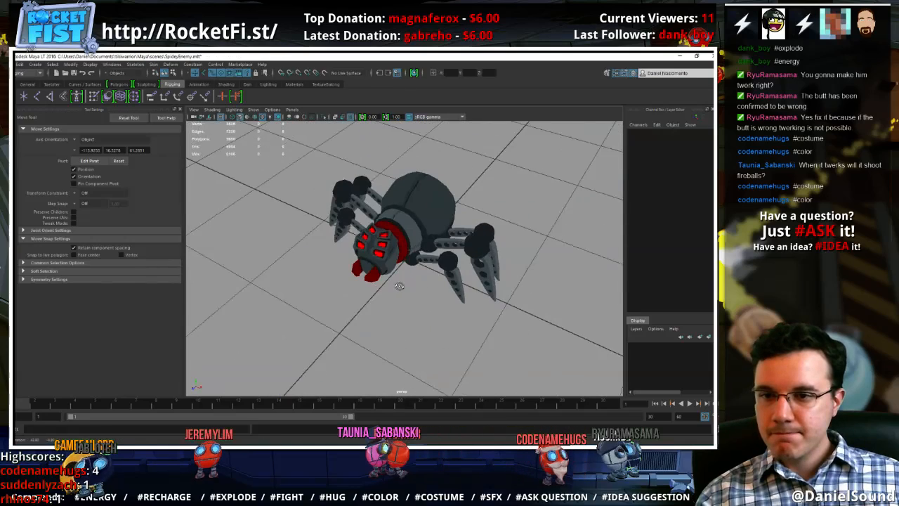
pyautogui.click(253, 110)
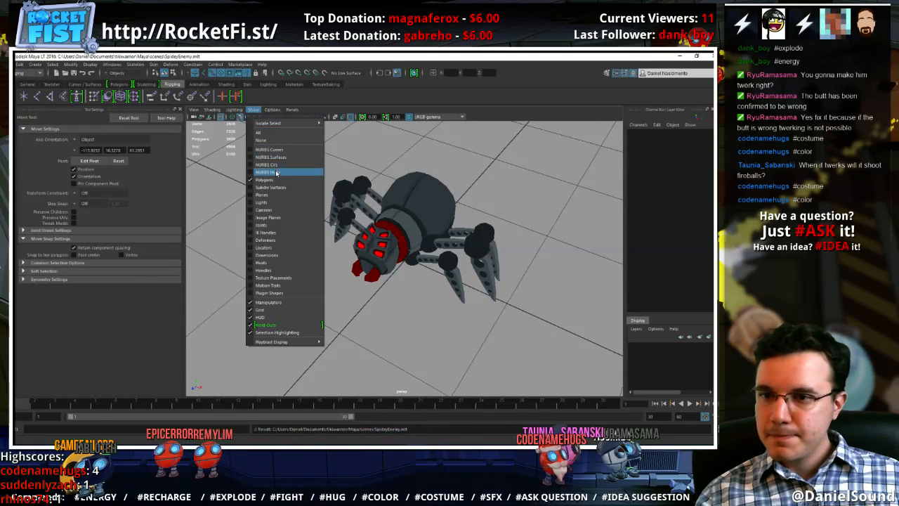
pyautogui.click(276, 151)
pyautogui.scroll(5, 460, 326)
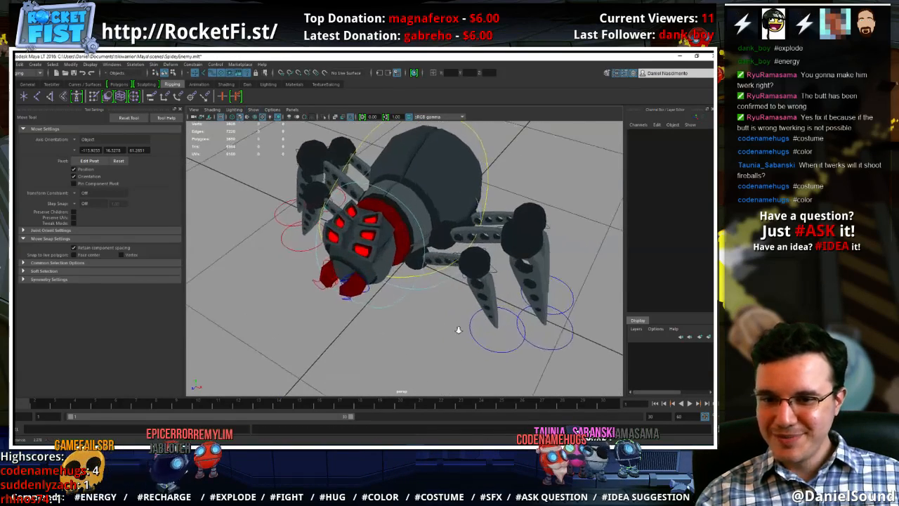
# Test the left front leg by moving Ctrl_Left_Foot_Front, and undo the move
pyautogui.click(480, 341)
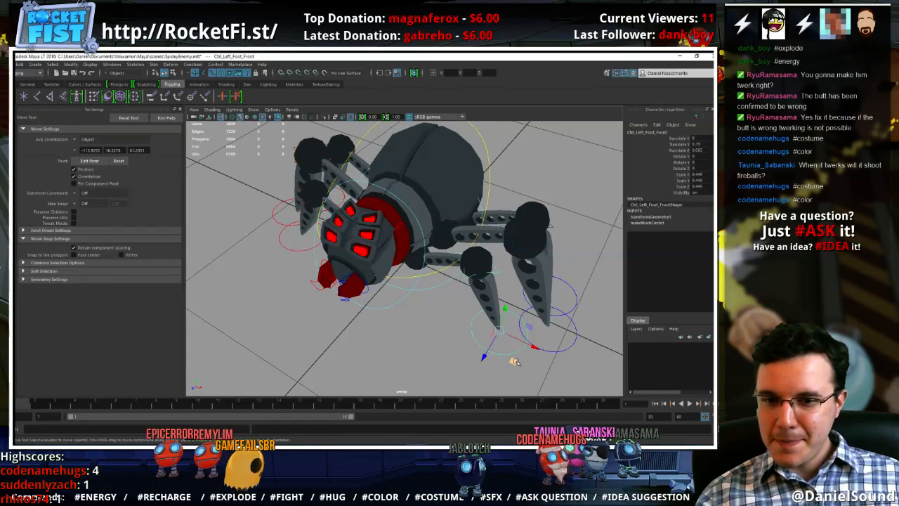
pyautogui.moveTo(510, 362); pyautogui.dragTo(423, 308)
pyautogui.hotkey('ctrl', 'z')
pyautogui.hotkey('ctrl', 'z')
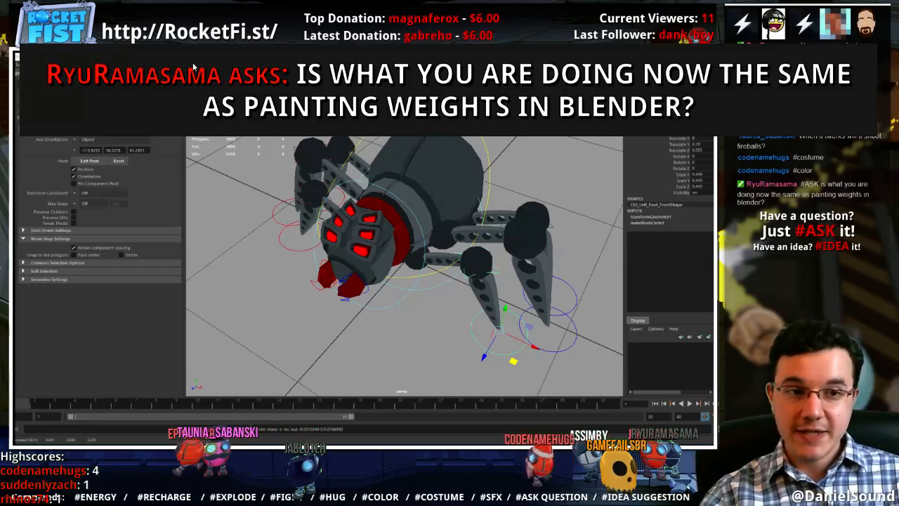
# Save the spider scene and deselect the left front foot control
pyautogui.keyDown('alt'); pyautogui.moveTo(421, 341); pyautogui.dragTo(447, 310); pyautogui.keyUp('alt')
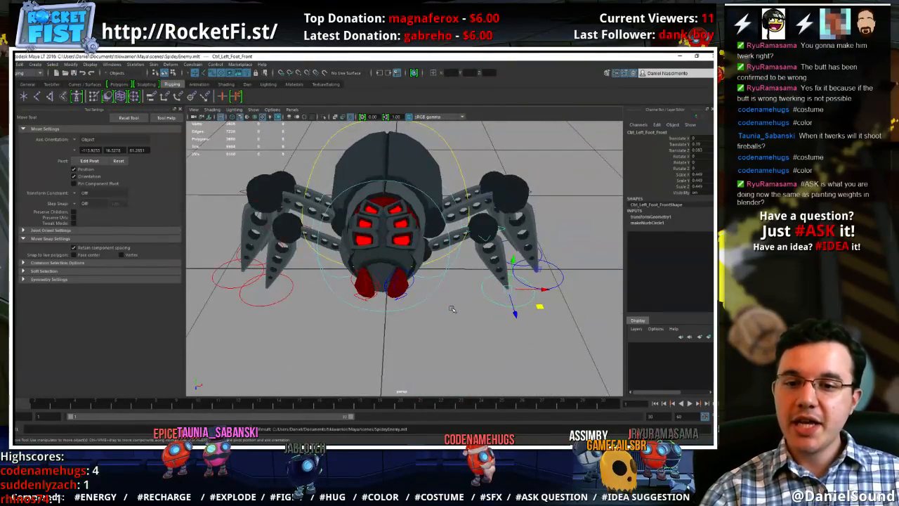
pyautogui.hotkey('ctrl', 's')
pyautogui.click(458, 312)
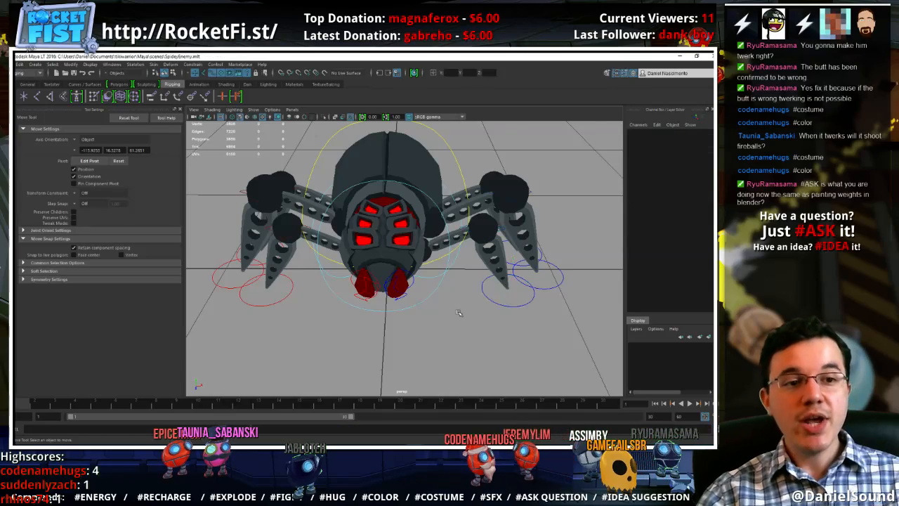
# Test the leg and body deformation by moving the CtrlCOG control, and undo the move
pyautogui.click(453, 156)
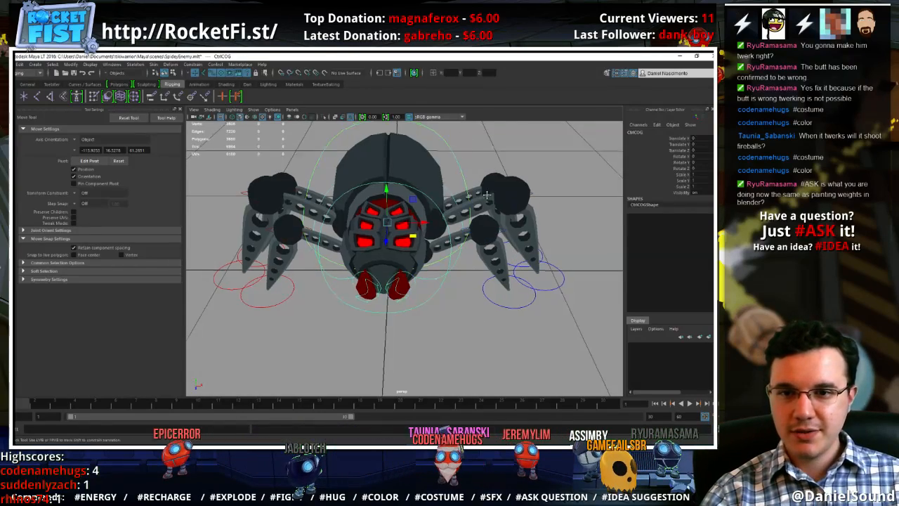
pyautogui.press('f')
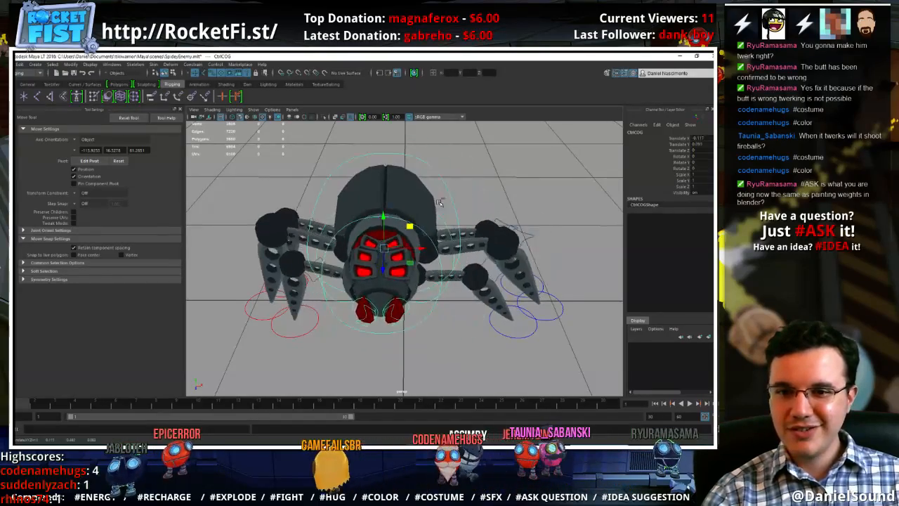
pyautogui.keyDown('alt'); pyautogui.moveTo(422, 222); pyautogui.dragTo(356, 270); pyautogui.keyUp('alt')
pyautogui.moveTo(438, 284)
pyautogui.keyDown('alt'); pyautogui.mouseDown()
pyautogui.moveTo(417, 277)
pyautogui.moveTo(452, 283)
pyautogui.mouseUp(); pyautogui.keyUp('alt')
pyautogui.keyDown('alt'); pyautogui.moveTo(452, 284); pyautogui.dragTo(468, 309, button='right'); pyautogui.keyUp('alt')
pyautogui.keyDown('alt'); pyautogui.moveTo(469, 309); pyautogui.dragTo(460, 305, button='middle'); pyautogui.keyUp('alt')
# Test the body's rotation by turning the CtrlCOG control in several directions, and undo the rotation
pyautogui.press('e')
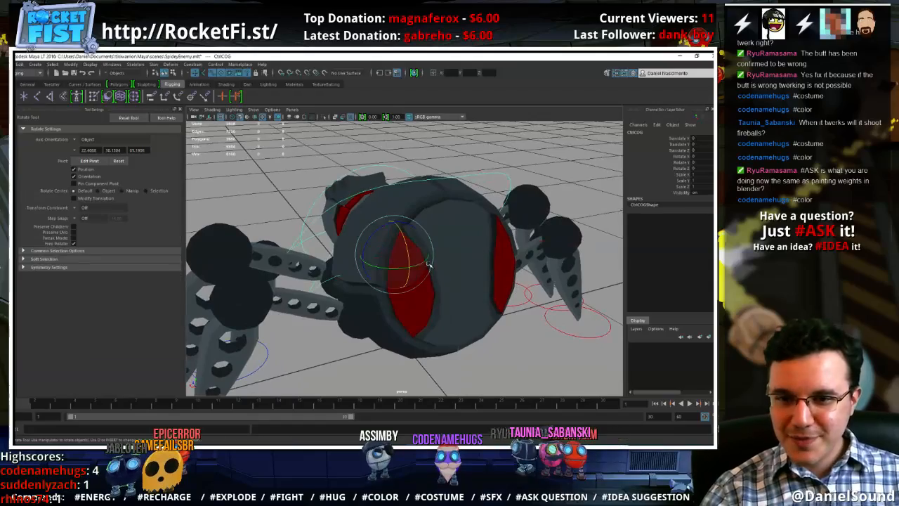
pyautogui.moveTo(417, 285); pyautogui.dragTo(409, 265)
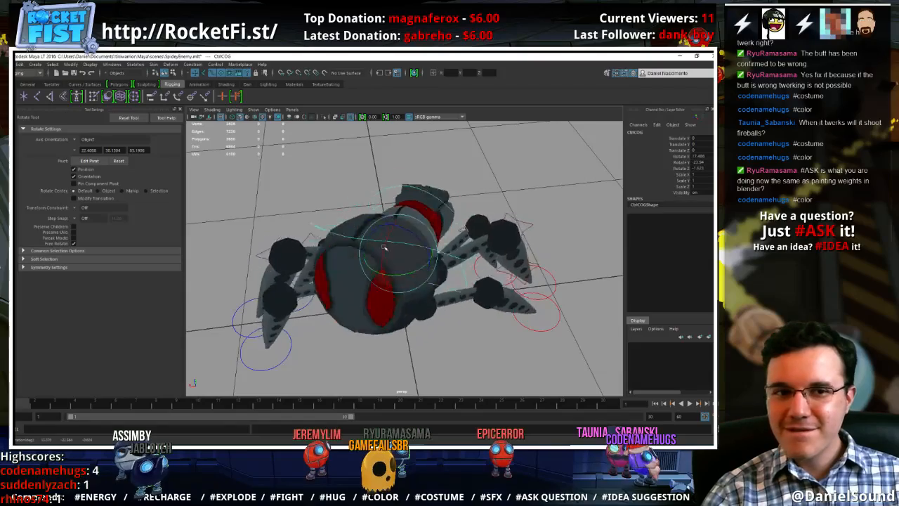
pyautogui.moveTo(383, 254); pyautogui.dragTo(394, 240)
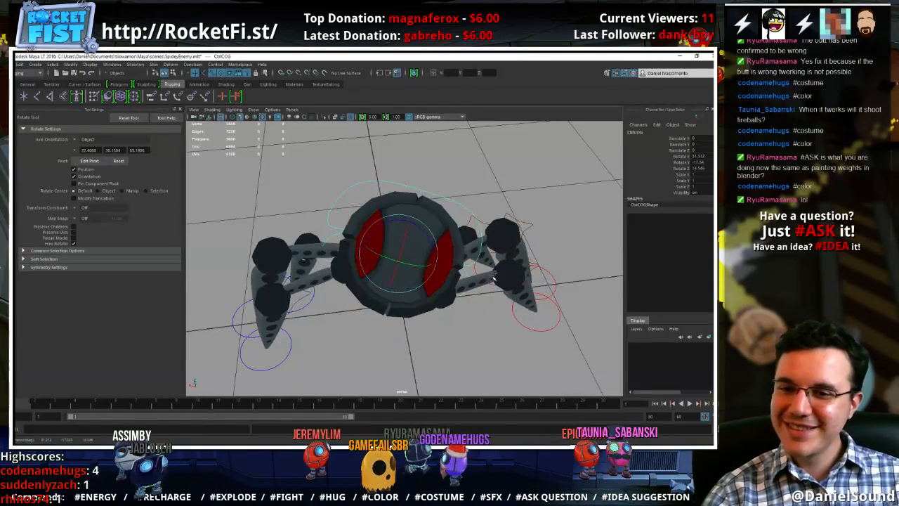
pyautogui.hotkey('ctrl', 'z')
# Select the right foot controls and move them together toward the body to test the right legs
pyautogui.press('w')
pyautogui.click(555, 300)
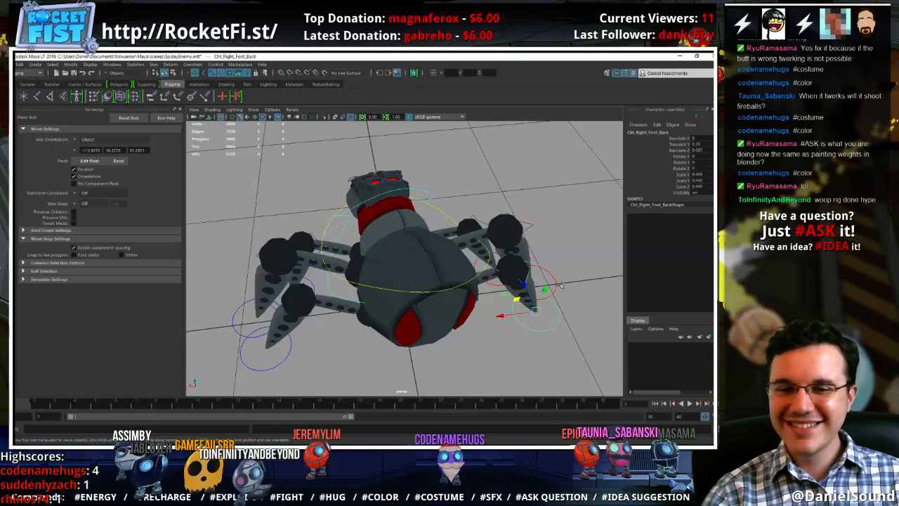
pyautogui.keyDown('alt'); pyautogui.moveTo(574, 270); pyautogui.dragTo(449, 276); pyautogui.keyUp('alt')
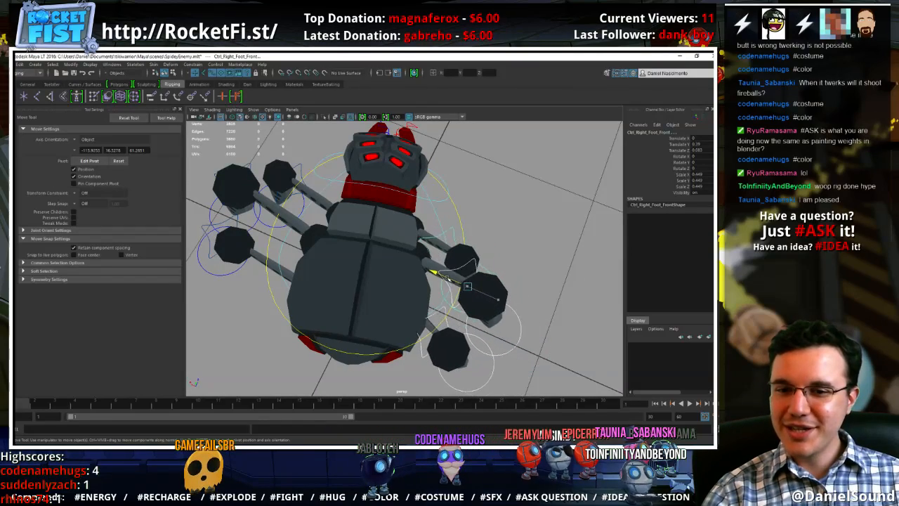
pyautogui.keyDown('alt'); pyautogui.moveTo(397, 327); pyautogui.dragTo(420, 305); pyautogui.keyUp('alt')
# Select the three left foot controls and move them together toward the body to test the left legs
pyautogui.click(221, 369)
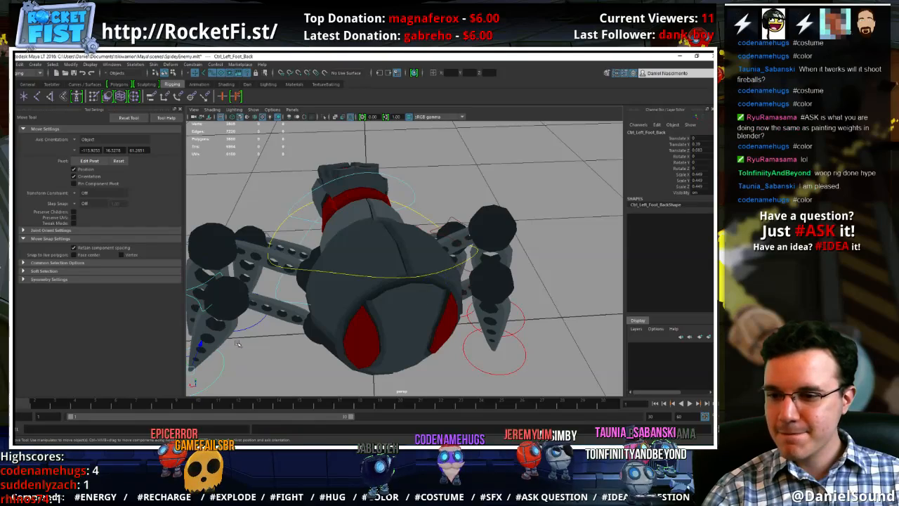
pyautogui.keyDown('shift'); pyautogui.click(250, 324); pyautogui.keyUp('shift')
pyautogui.keyDown('alt'); pyautogui.moveTo(251, 310); pyautogui.dragTo(267, 320); pyautogui.keyUp('alt')
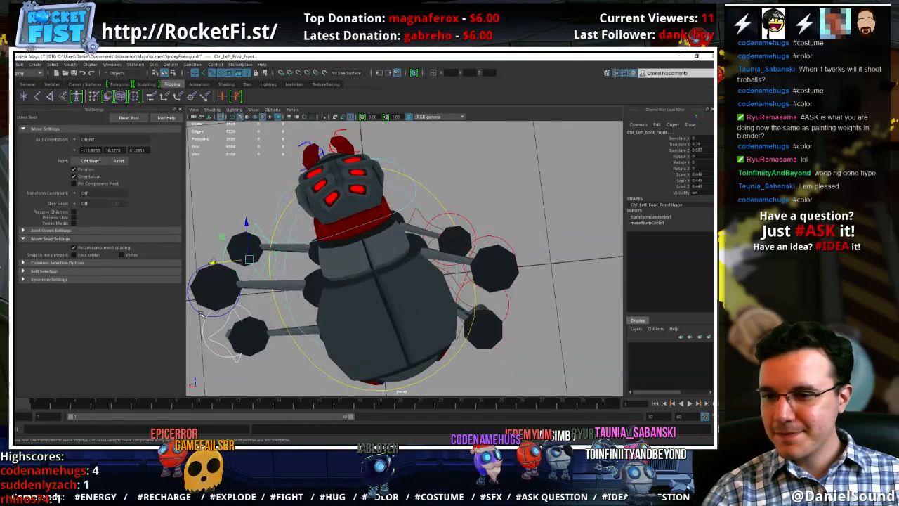
pyautogui.click(201, 291)
pyautogui.moveTo(194, 294); pyautogui.dragTo(220, 293)
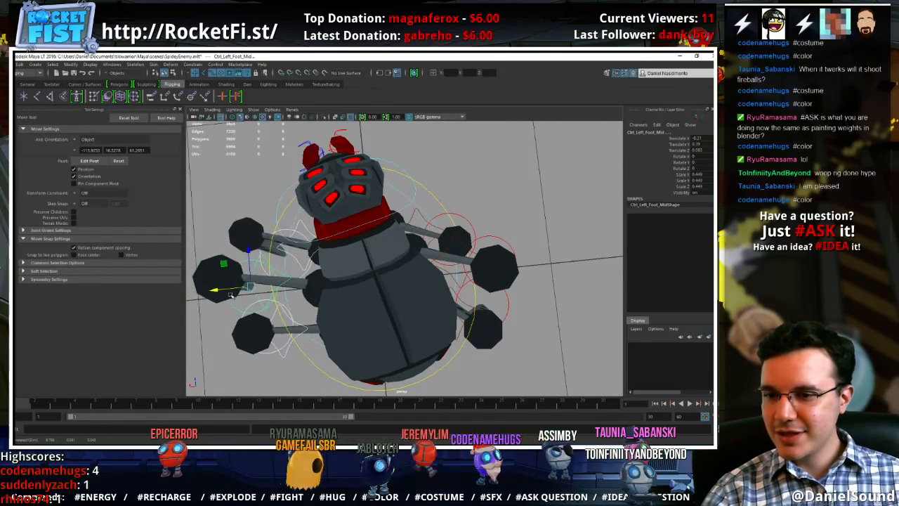
pyautogui.keyDown('alt'); pyautogui.moveTo(263, 357); pyautogui.dragTo(412, 255); pyautogui.keyUp('alt')
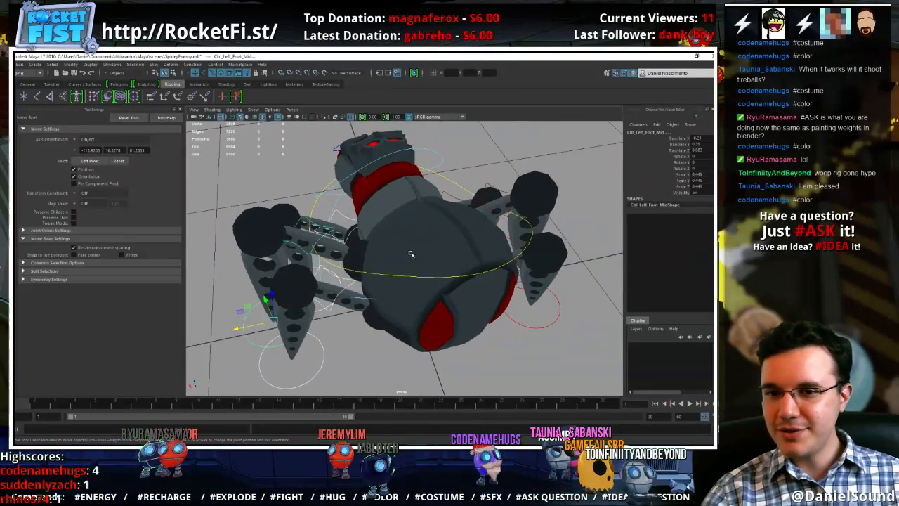
# Test the body with the feet drawn in by rotating and moving the CtrlCOG control in several directions
pyautogui.click(446, 182)
pyautogui.keyDown('alt'); pyautogui.moveTo(441, 209); pyautogui.dragTo(519, 181); pyautogui.keyUp('alt')
pyautogui.press('e')
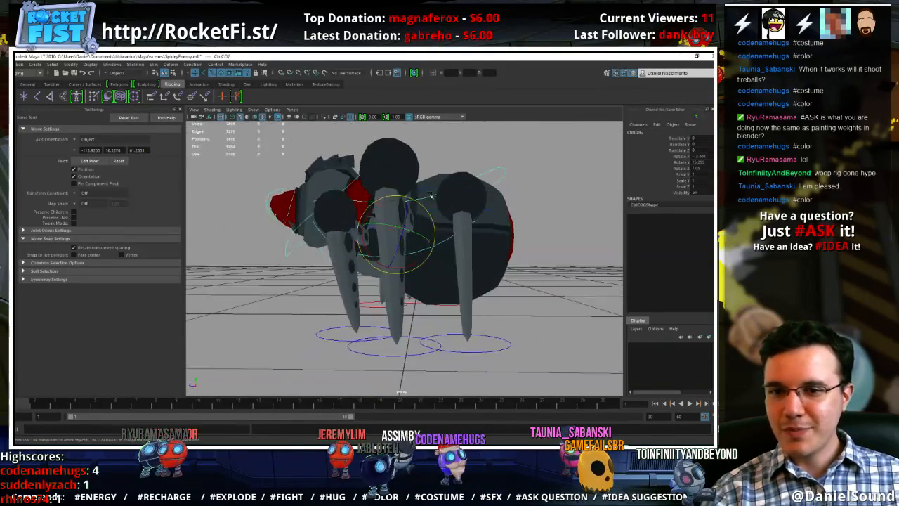
pyautogui.moveTo(429, 210); pyautogui.dragTo(415, 203)
pyautogui.press('w')
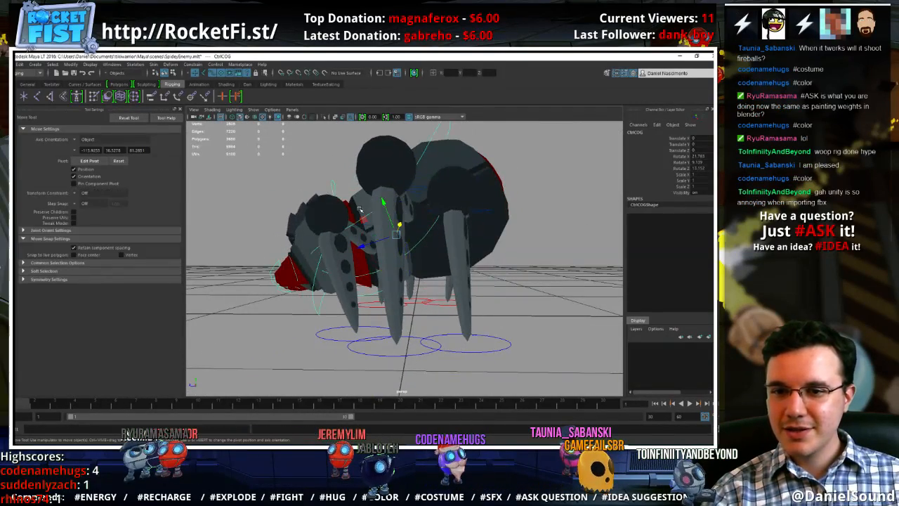
pyautogui.moveTo(363, 220); pyautogui.dragTo(460, 250)
pyautogui.press('e')
pyautogui.moveTo(437, 222)
pyautogui.mouseDown()
pyautogui.moveTo(418, 220)
pyautogui.moveTo(425, 235)
pyautogui.moveTo(420, 221)
pyautogui.moveTo(417, 229)
pyautogui.moveTo(454, 224)
pyautogui.mouseUp()
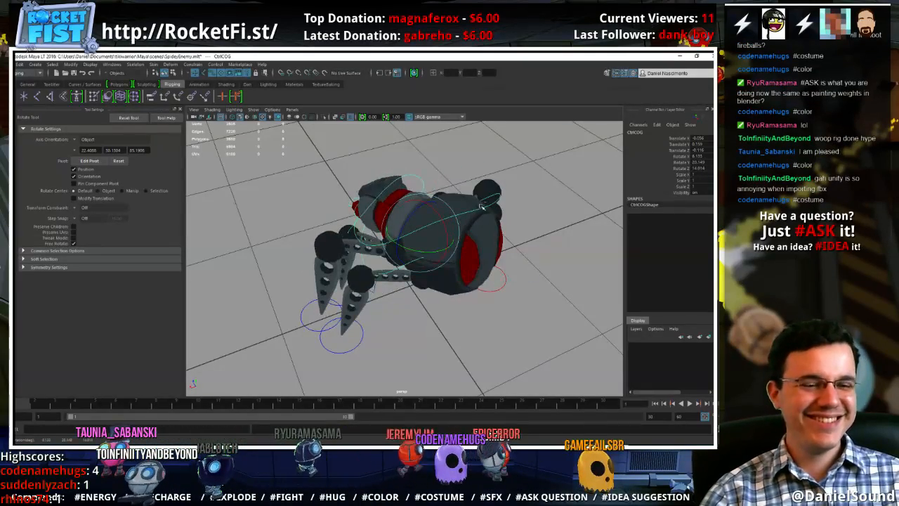
# Hide the polygons, select all the rig's control curves and try resetting their translations and rotations to 0
pyautogui.click(496, 315)
pyautogui.press('w')
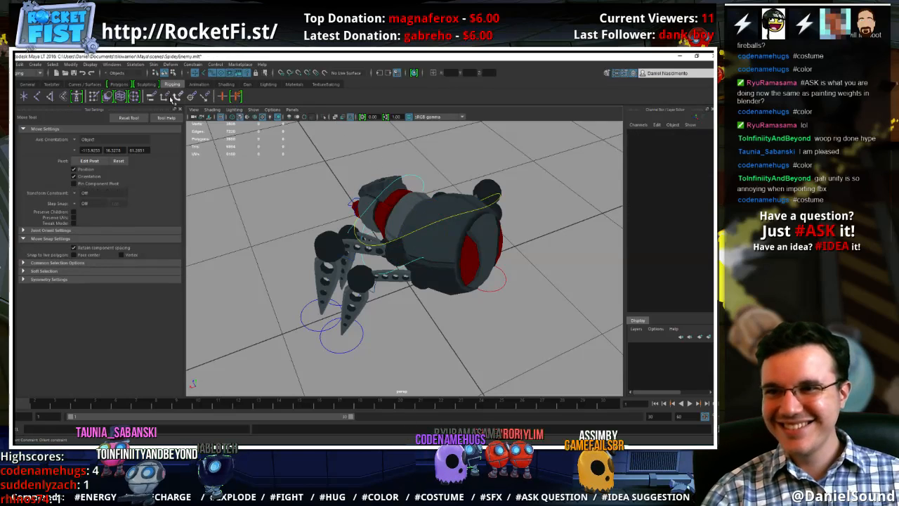
pyautogui.click(253, 109)
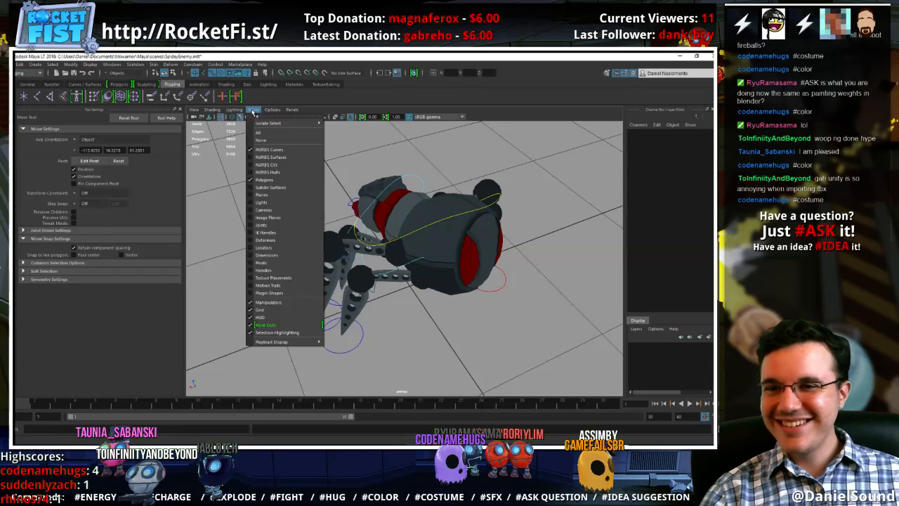
pyautogui.click(264, 180)
pyautogui.click(314, 320)
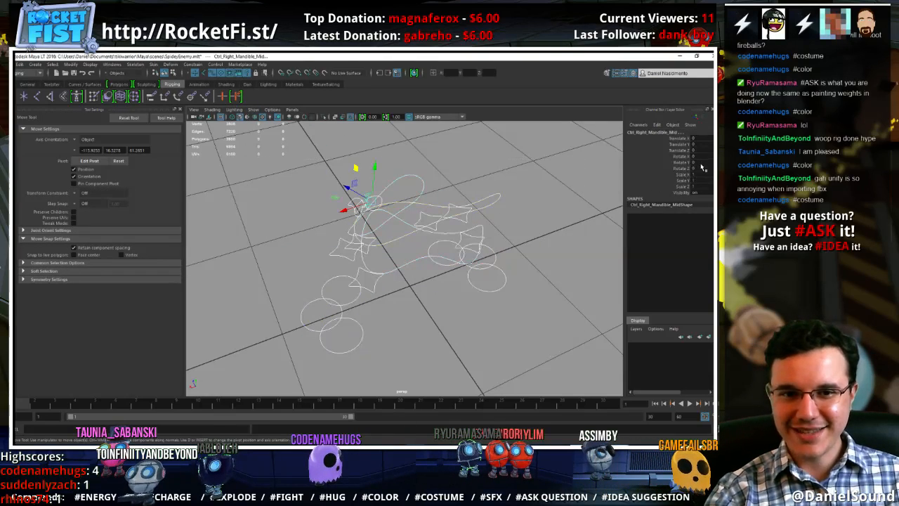
pyautogui.press('Return')
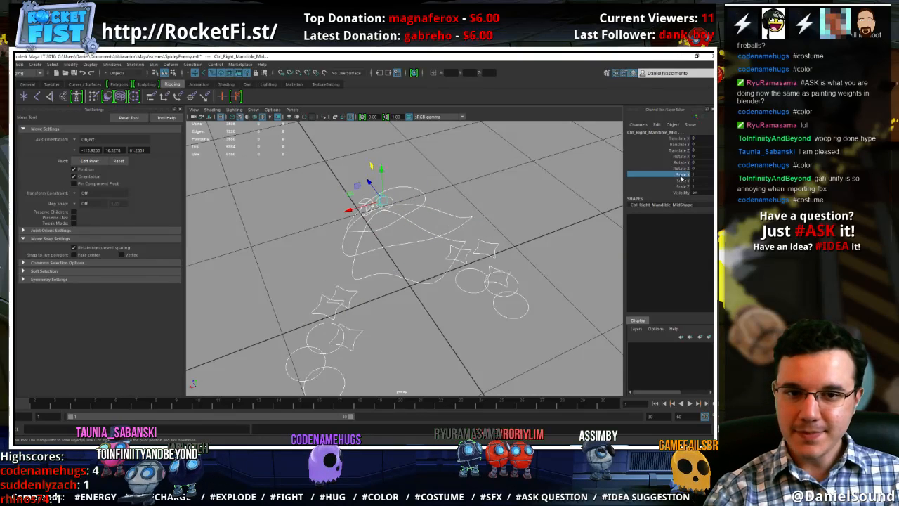
# Try to lock and hide the scale and visibility channels of the selected controls, and show the polygons again
pyautogui.moveTo(680, 175); pyautogui.dragTo(682, 200)
pyautogui.rightClick(680, 194)
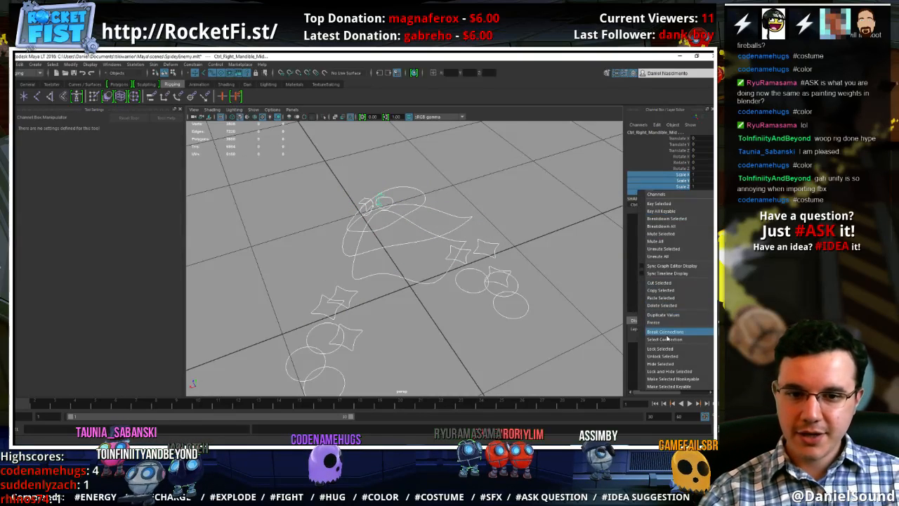
pyautogui.click(669, 372)
pyautogui.keyDown('alt'); pyautogui.moveTo(507, 285); pyautogui.dragTo(417, 221); pyautogui.keyUp('alt')
pyautogui.click(517, 226)
pyautogui.click(249, 112)
pyautogui.click(274, 177)
# Undo the channel locking, the zeroed controls and the foot and body test moves
pyautogui.hotkey('ctrl', 'z')
pyautogui.hotkey('ctrl', 'z')
pyautogui.hotkey('ctrl', 'z')
pyautogui.hotkey('ctrl', 'z')
pyautogui.hotkey('ctrl', 'z')
pyautogui.hotkey('ctrl', 'z')
pyautogui.hotkey('ctrl', 'z')
pyautogui.hotkey('ctrl', 'z')
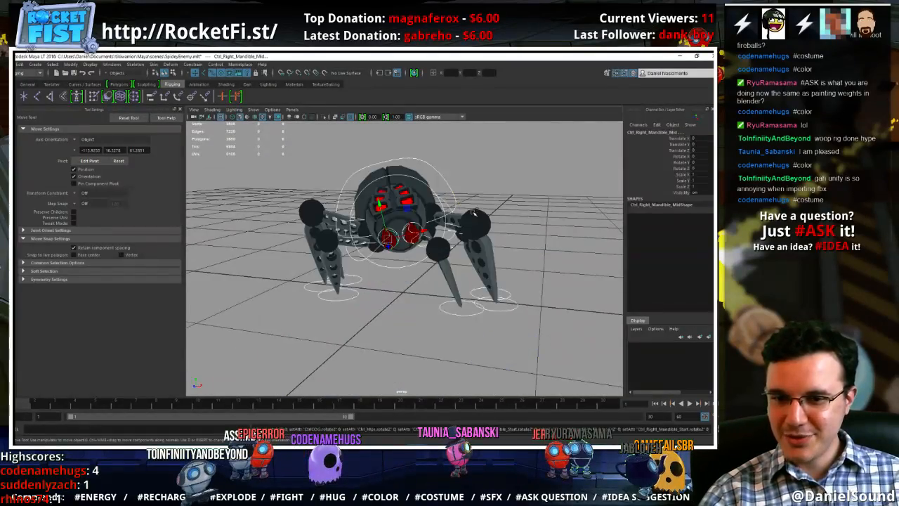
pyautogui.hotkey('ctrl', 'z')
pyautogui.hotkey('ctrl', 'z')
pyautogui.hotkey('ctrl', 'z')
pyautogui.hotkey('ctrl', 'z')
pyautogui.hotkey('ctrl', 'z')
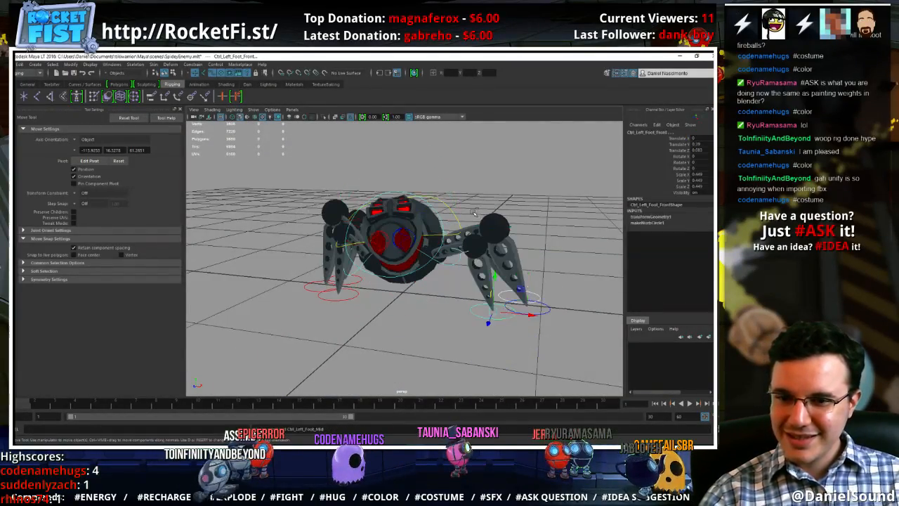
pyautogui.hotkey('ctrl', 'z')
pyautogui.hotkey('ctrl', 'z')
pyautogui.hotkey('ctrl', 'z')
pyautogui.hotkey('ctrl', 'z')
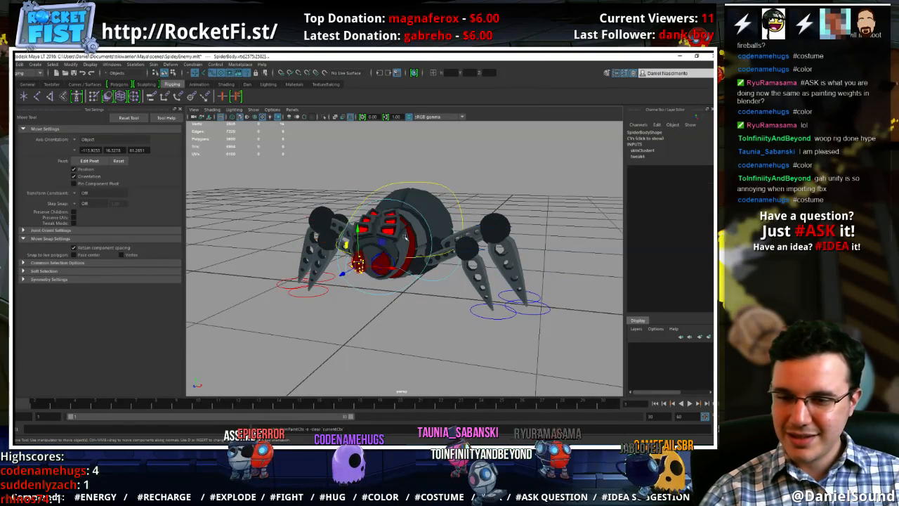
# Redo the overshot undo steps one at a time up to the selection of Ctrl_Left_Foot_Front
pyautogui.keyDown('alt'); pyautogui.moveTo(374, 276); pyautogui.dragTo(420, 301); pyautogui.keyUp('alt')
pyautogui.click(20, 64)
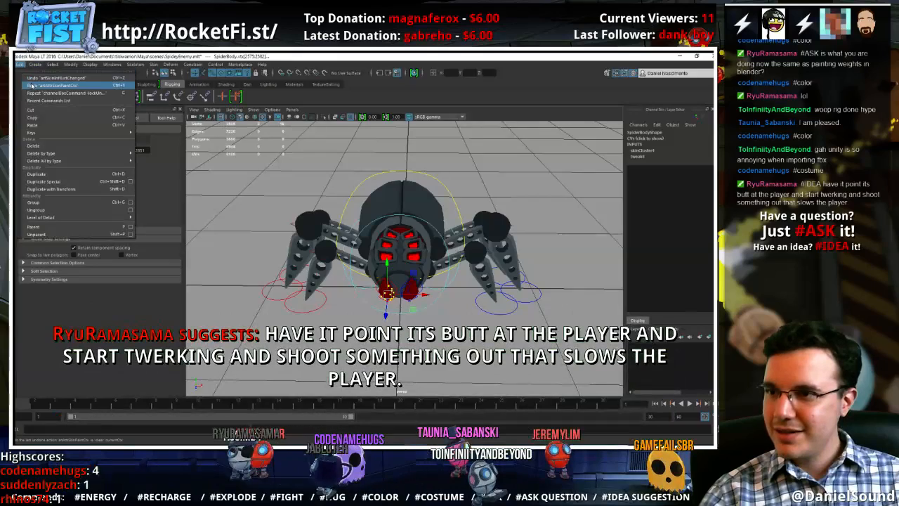
pyautogui.click(32, 85)
pyautogui.click(20, 65)
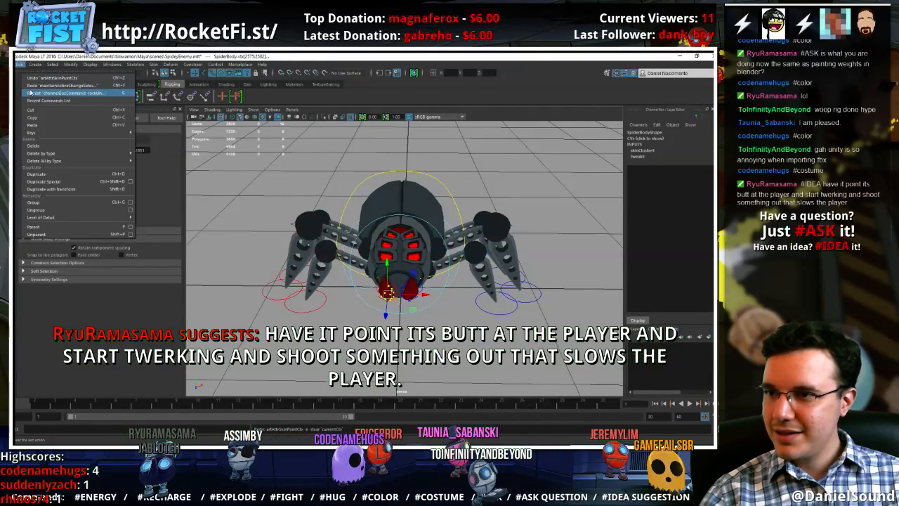
pyautogui.click(31, 85)
pyautogui.click(20, 65)
pyautogui.click(29, 85)
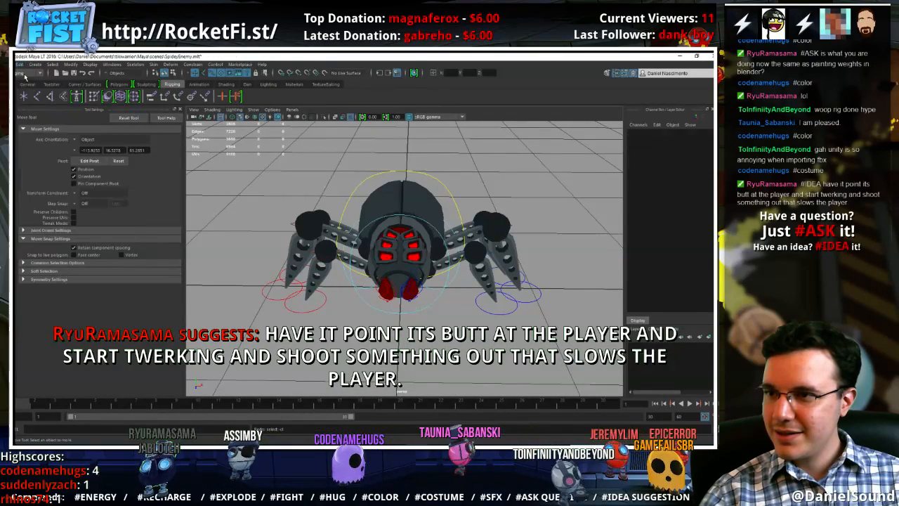
pyautogui.click(20, 65)
pyautogui.click(30, 85)
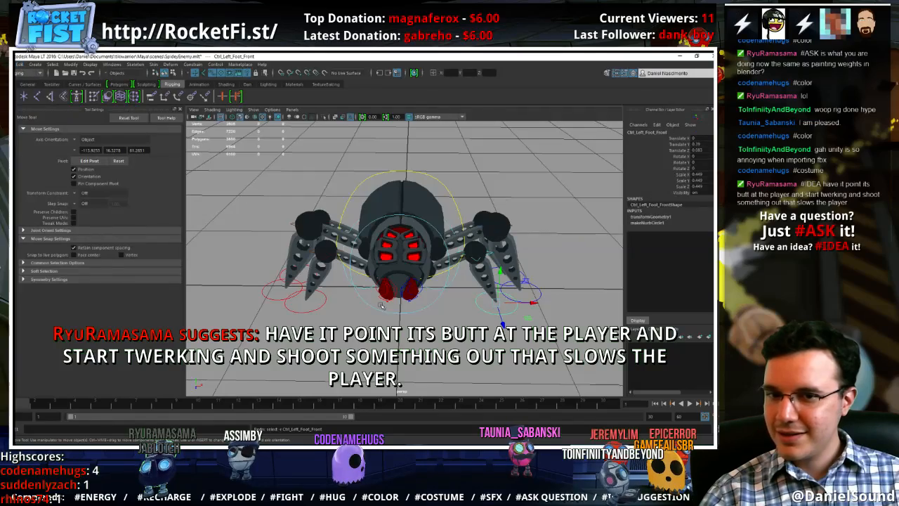
# Select the front, middle and back foot controls on both sides and freeze their transformations
pyautogui.click(521, 342)
pyautogui.moveTo(521, 342)
pyautogui.keyDown('alt'); pyautogui.mouseDown()
pyautogui.moveTo(464, 336)
pyautogui.moveTo(376, 303)
pyautogui.moveTo(453, 333)
pyautogui.moveTo(518, 329)
pyautogui.mouseUp(); pyautogui.keyUp('alt')
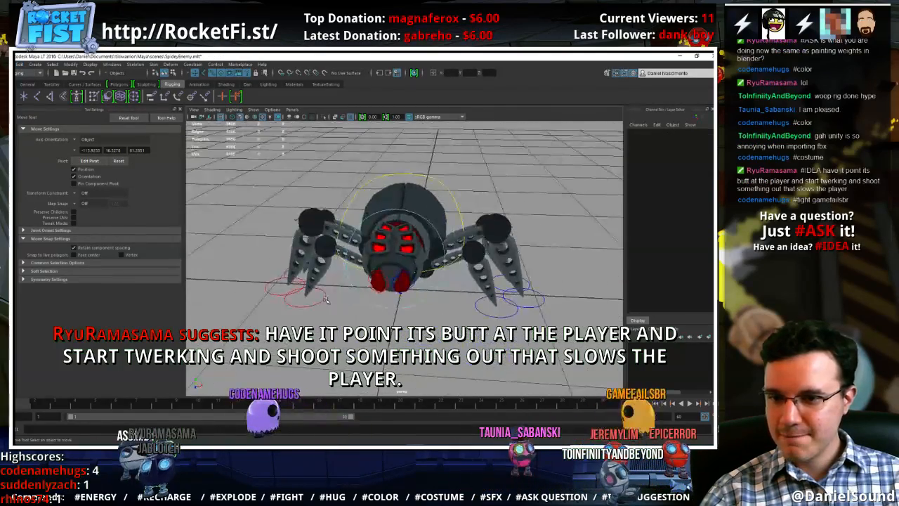
pyautogui.click(325, 299)
pyautogui.keyDown('alt'); pyautogui.moveTo(359, 290); pyautogui.dragTo(420, 314); pyautogui.keyUp('alt')
pyautogui.scroll(-3, 421, 313)
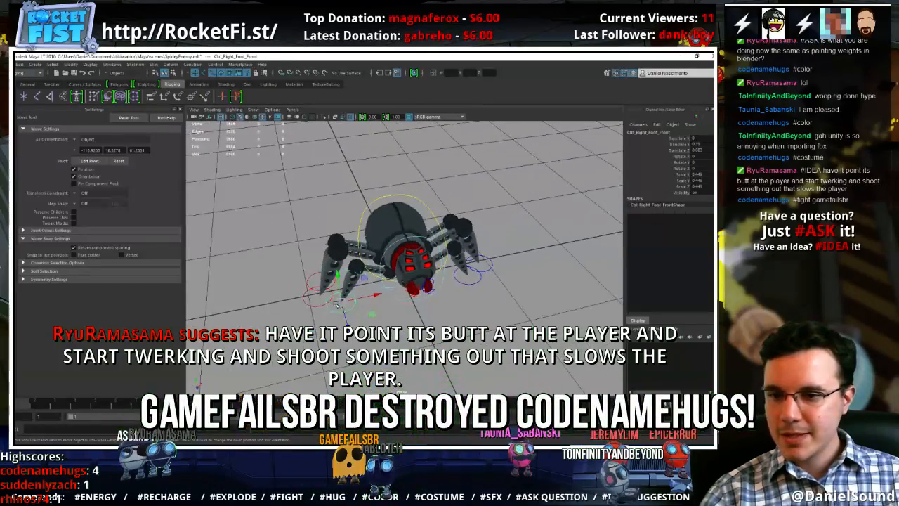
pyautogui.keyDown('shift'); pyautogui.click(320, 304); pyautogui.keyUp('shift')
pyautogui.keyDown('shift'); pyautogui.click(310, 284); pyautogui.keyUp('shift')
pyautogui.keyDown('alt'); pyautogui.moveTo(468, 286); pyautogui.dragTo(407, 294); pyautogui.keyUp('alt')
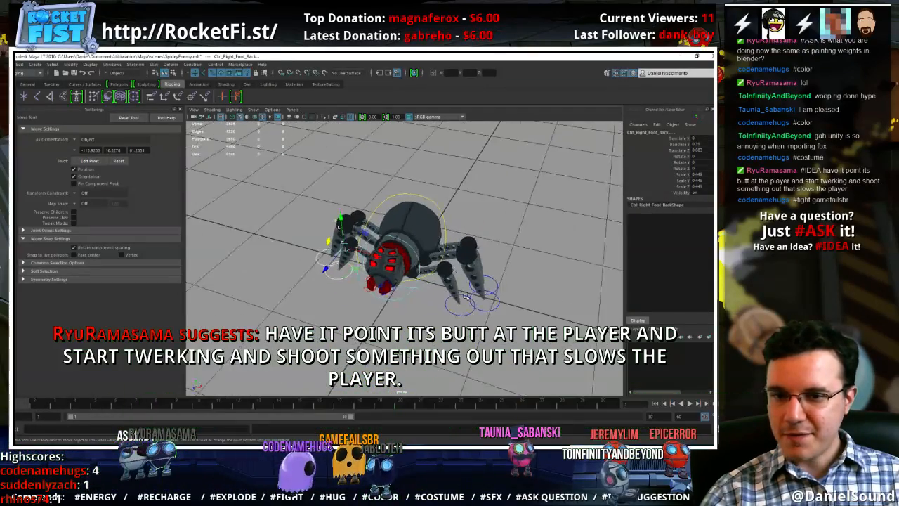
pyautogui.click(471, 310)
pyautogui.click(494, 305)
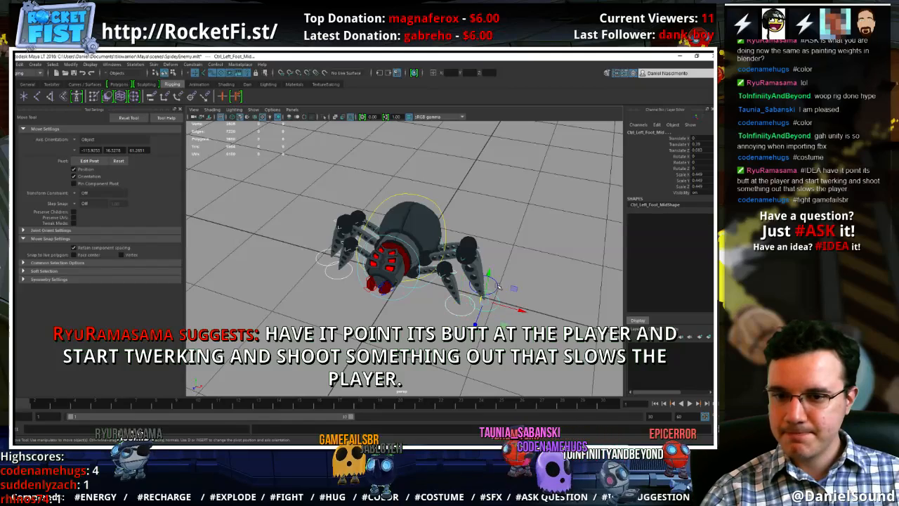
pyautogui.click(71, 65)
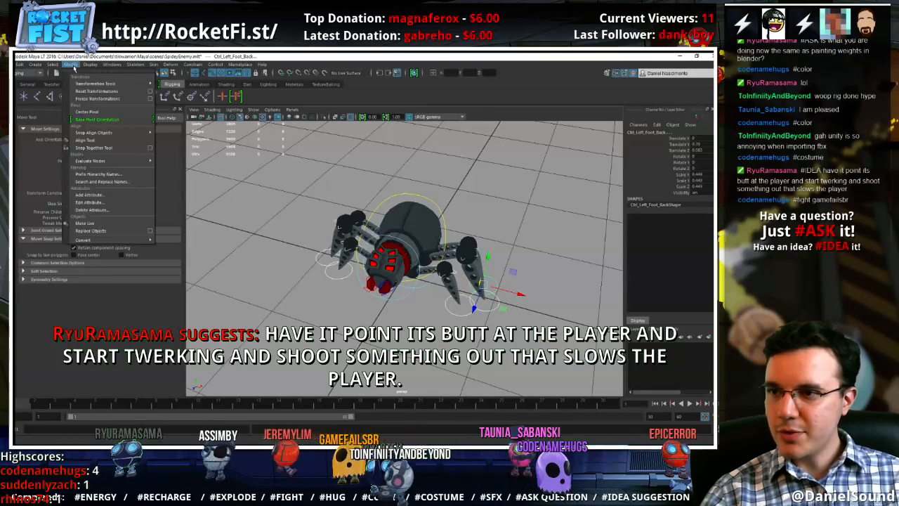
pyautogui.click(98, 99)
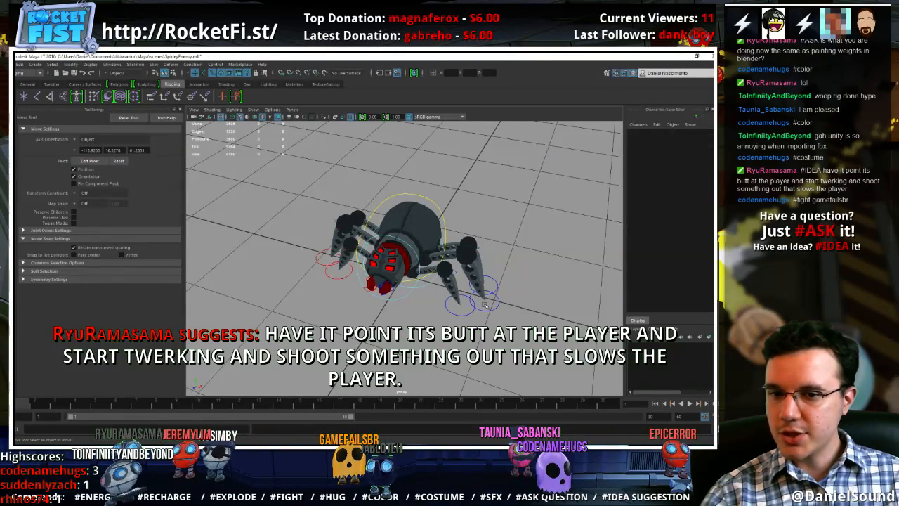
# Check the channel values of the left middle foot control, the left front pole vector control and the mandible controls
pyautogui.click(483, 307)
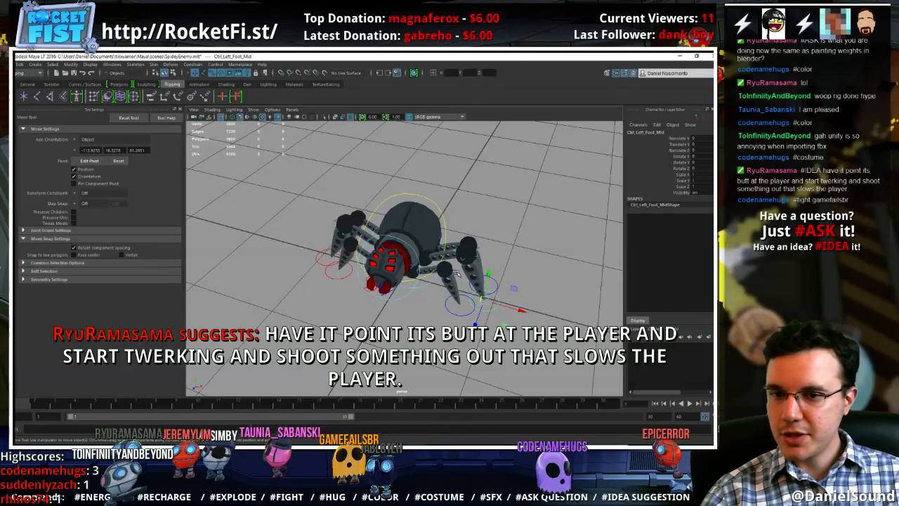
pyautogui.click(461, 272)
pyautogui.keyDown('alt'); pyautogui.moveTo(374, 280); pyautogui.dragTo(420, 279); pyautogui.keyUp('alt')
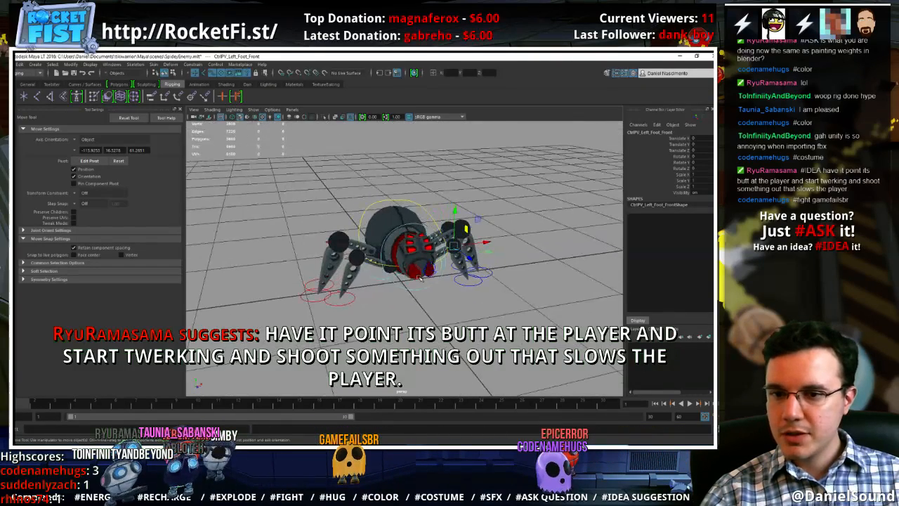
pyautogui.click(420, 278)
pyautogui.click(427, 313)
pyautogui.moveTo(428, 313)
pyautogui.keyDown('alt'); pyautogui.mouseDown()
pyautogui.moveTo(416, 329)
pyautogui.moveTo(414, 316)
pyautogui.mouseUp(); pyautogui.keyUp('alt')
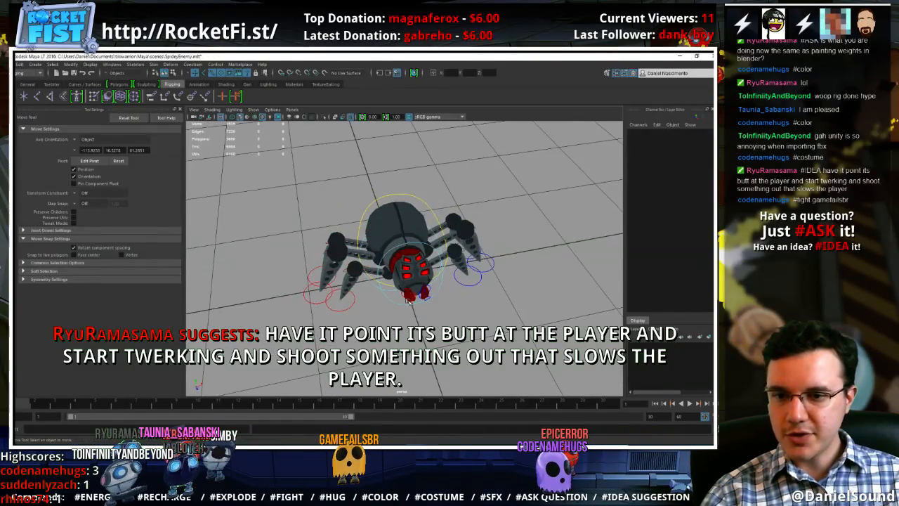
pyautogui.click(408, 299)
pyautogui.click(430, 313)
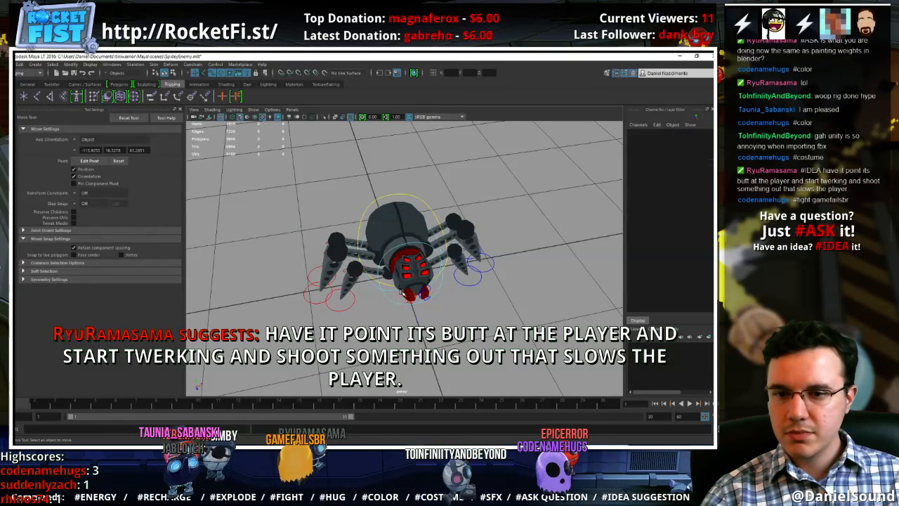
pyautogui.click(424, 295)
# Clear the selection and save the spider scene
pyautogui.click(513, 285)
pyautogui.hotkey('ctrl', 's')
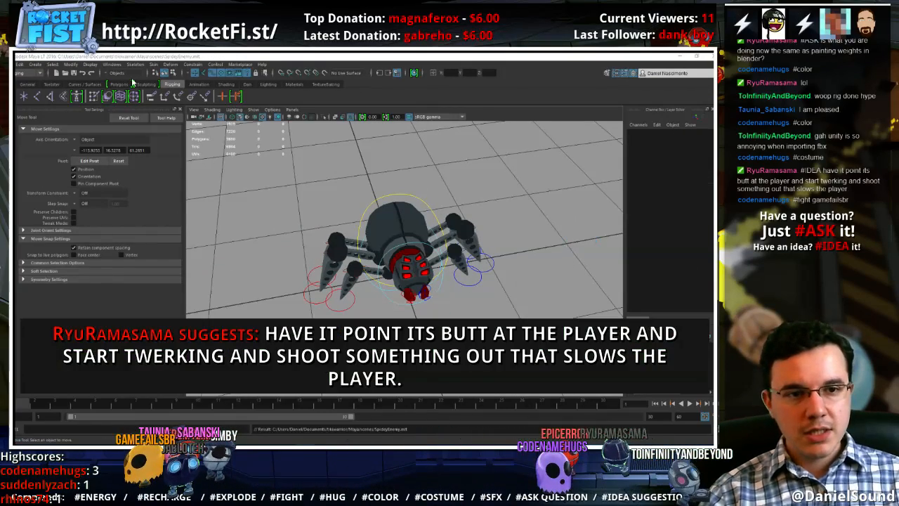
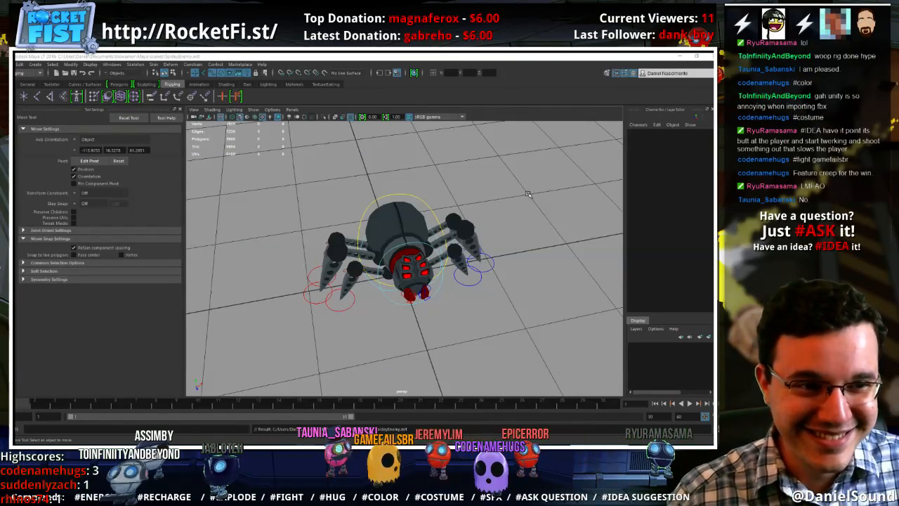
# Switch to Unity, search the project assets for "anim" and open the robotAnims animator controller
pyautogui.keyDown('alt'); pyautogui.moveTo(510, 198); pyautogui.dragTo(504, 209); pyautogui.keyUp('alt')
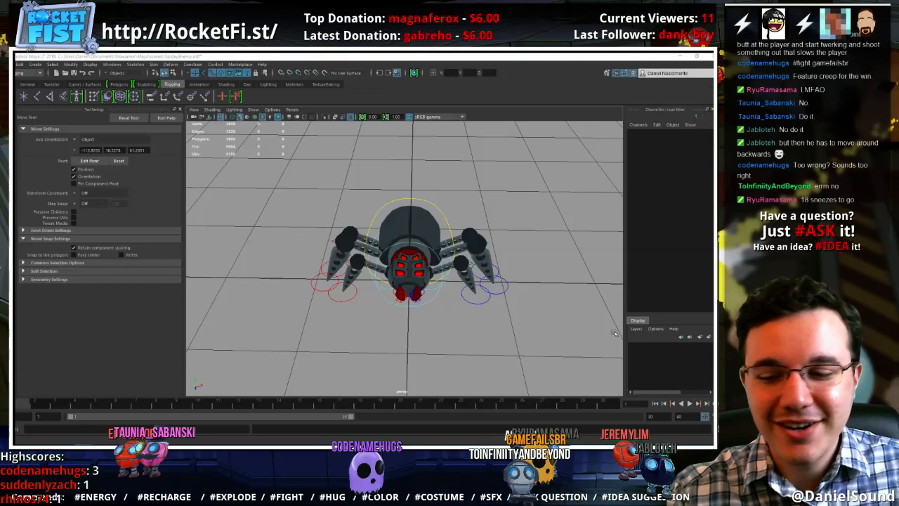
pyautogui.hotkey('alt', 'Tab')
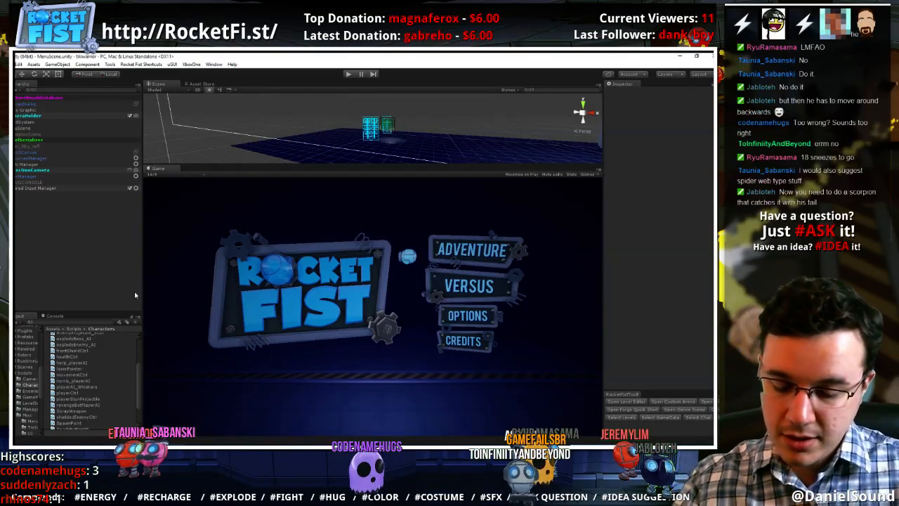
pyautogui.write('anim')
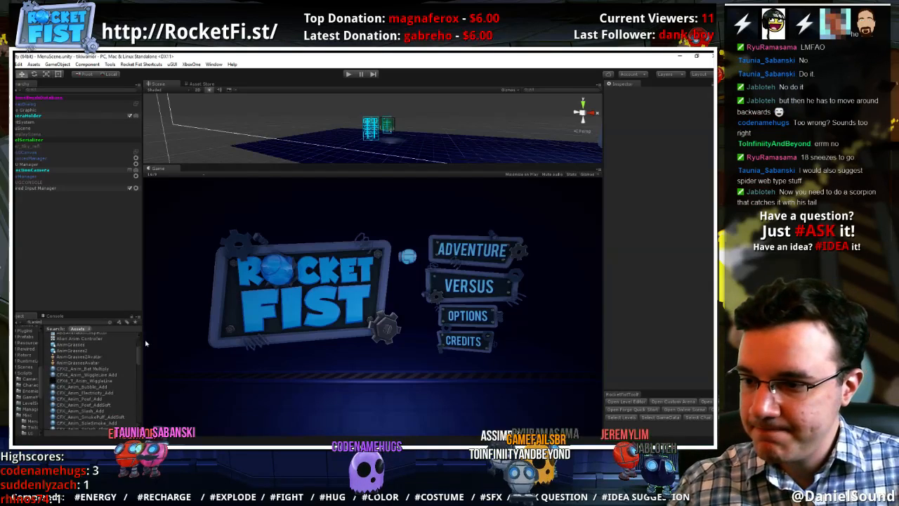
pyautogui.scroll(-15, 114, 366)
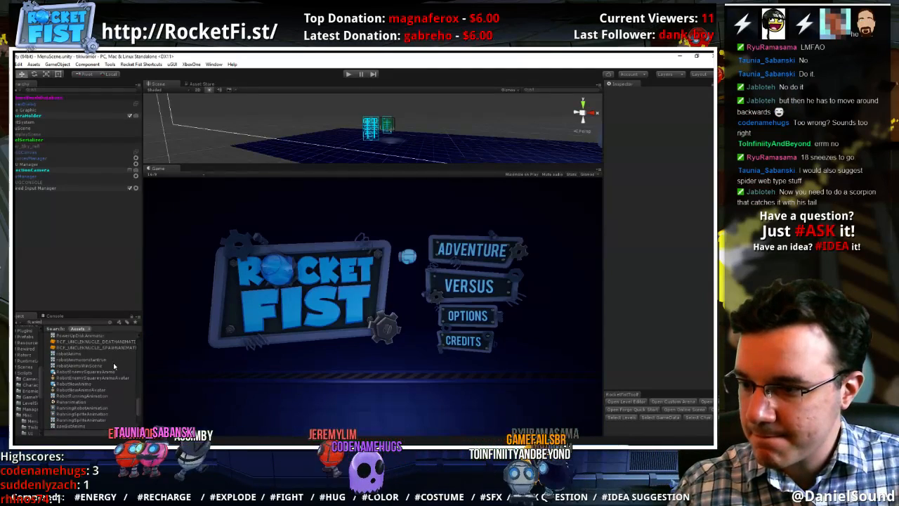
pyautogui.doubleClick(92, 354)
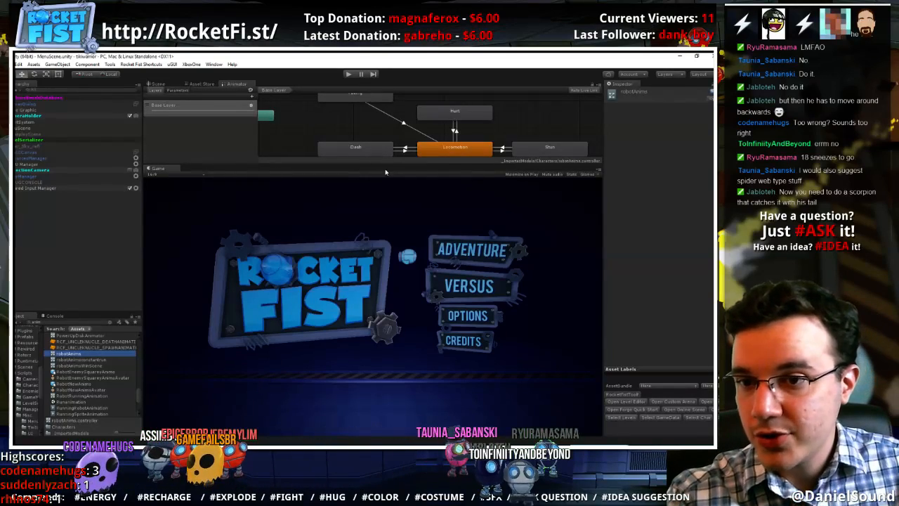
# Enlarge the Animator view and examine the states and transitions of the robotAnims controller
pyautogui.moveTo(390, 165); pyautogui.dragTo(390, 216)
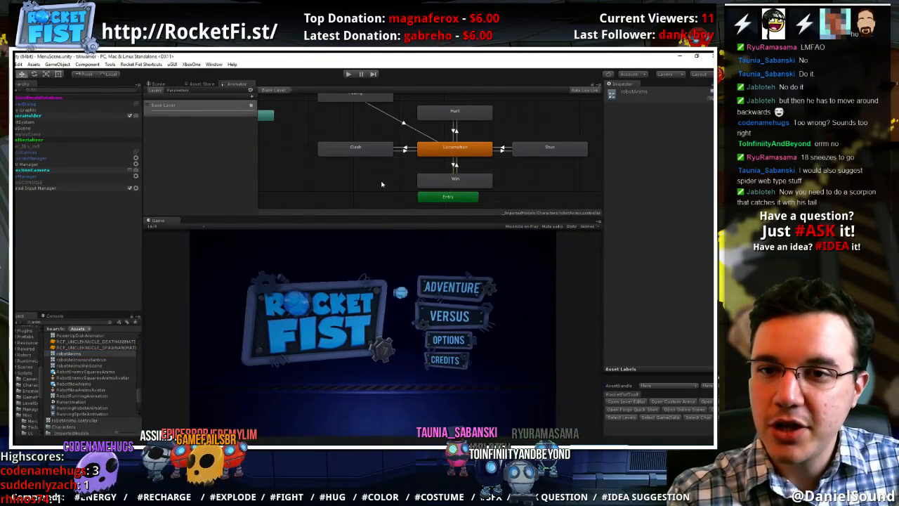
pyautogui.moveTo(382, 185); pyautogui.dragTo(364, 196, button='middle')
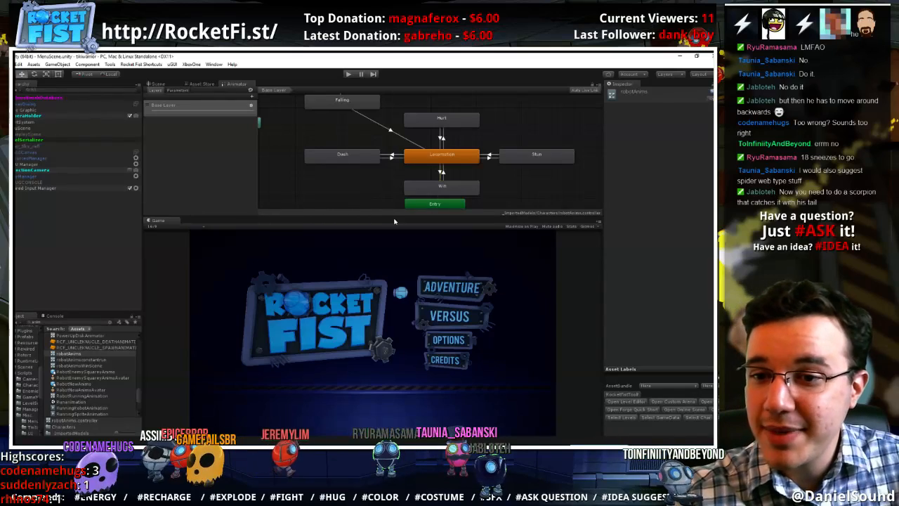
pyautogui.moveTo(393, 215); pyautogui.dragTo(390, 216)
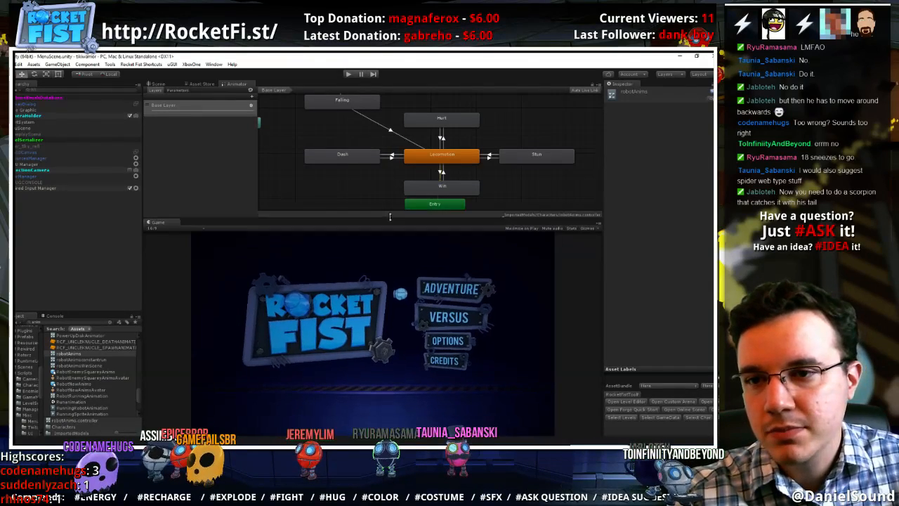
pyautogui.moveTo(361, 198)
pyautogui.mouseDown(button='middle')
pyautogui.moveTo(364, 238)
pyautogui.moveTo(363, 195)
pyautogui.mouseUp(button='middle')
pyautogui.click(358, 188)
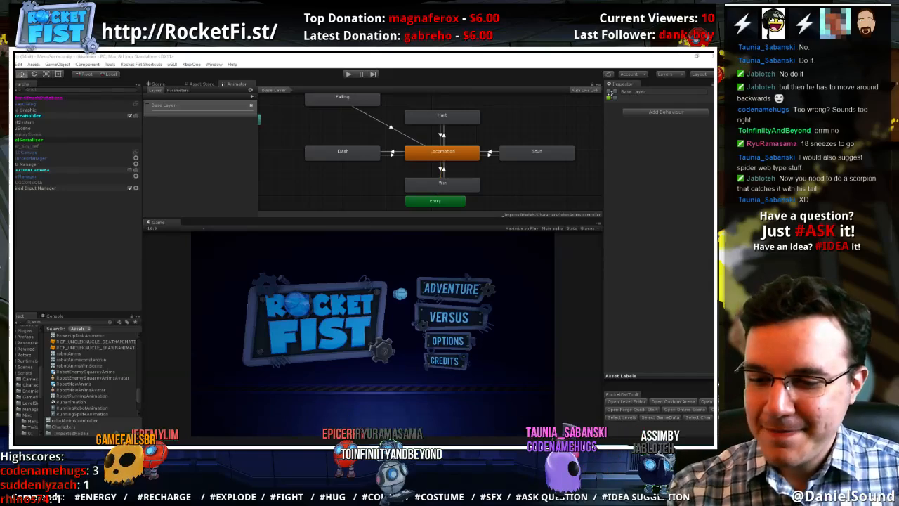
# Switch back to Maya and move the left front pole vector control outward to about X 0.43, Z -0.12
pyautogui.hotkey('alt', 'Tab')
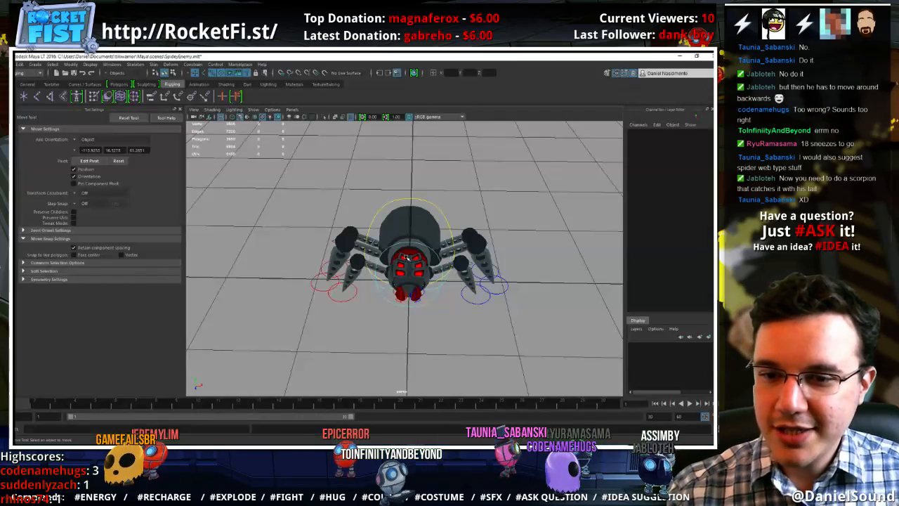
pyautogui.keyDown('alt'); pyautogui.moveTo(477, 267); pyautogui.dragTo(501, 320); pyautogui.keyUp('alt')
pyautogui.click(478, 295)
pyautogui.click(500, 276)
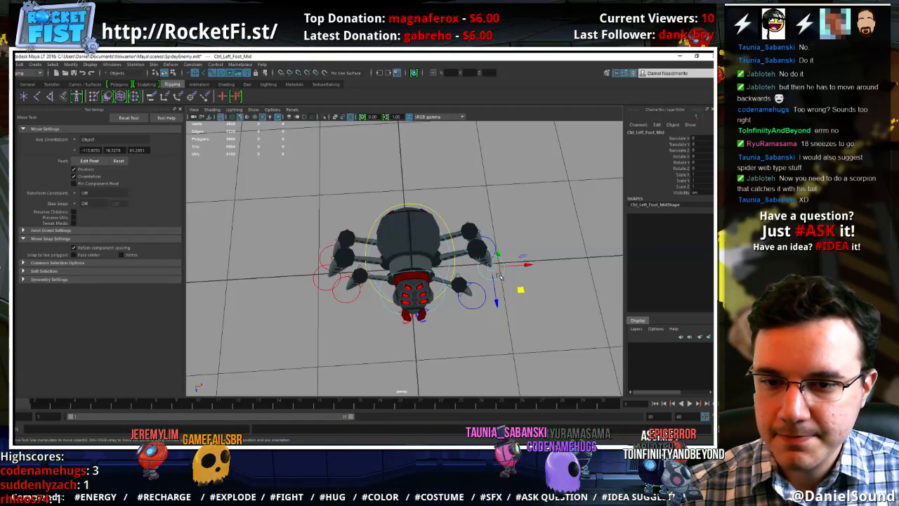
pyautogui.click(463, 276)
pyautogui.click(459, 274)
pyautogui.moveTo(486, 308); pyautogui.dragTo(530, 293)
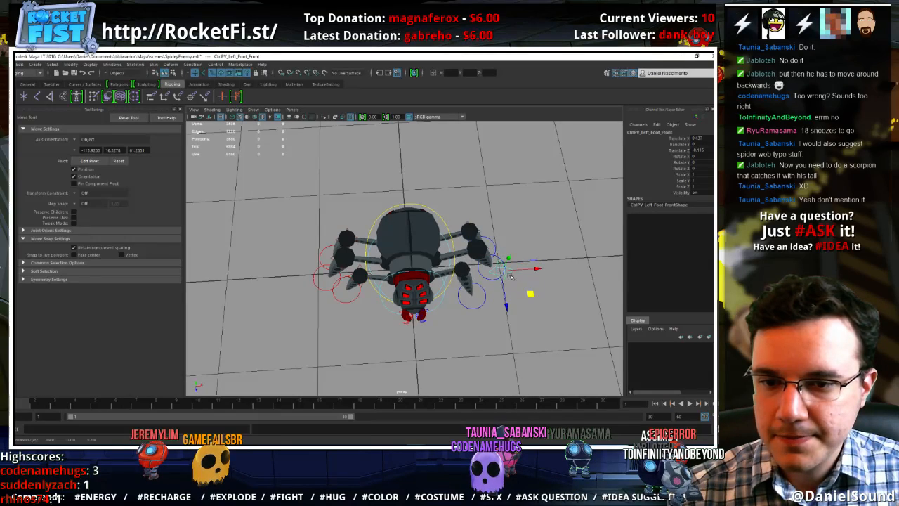
# Move the left middle and left back pole vector controls outward from the spider's knees
pyautogui.click(487, 248)
pyautogui.click(490, 249)
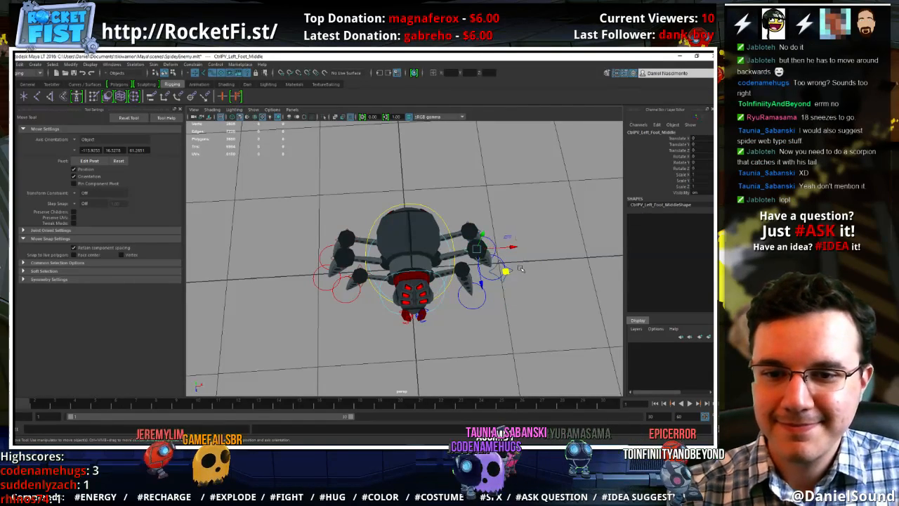
pyautogui.moveTo(505, 272); pyautogui.dragTo(532, 238)
pyautogui.click(483, 232)
pyautogui.moveTo(466, 325)
pyautogui.keyDown('alt'); pyautogui.mouseDown()
pyautogui.moveTo(462, 355)
pyautogui.moveTo(460, 326)
pyautogui.mouseUp(); pyautogui.keyUp('alt')
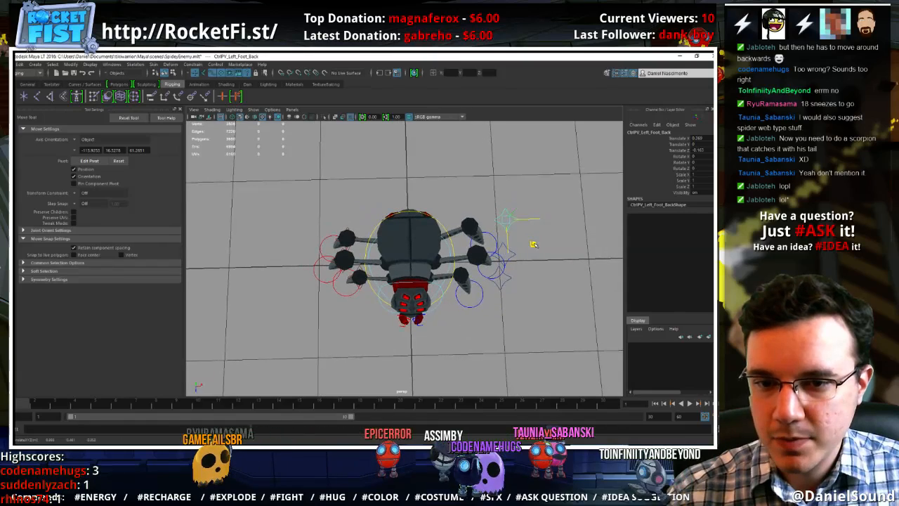
# Reposition the left middle pole vector control to about X 0.23, Z -0.19 and the left front one to about X 0.49, Z -0.20
pyautogui.click(519, 252)
pyautogui.click(517, 256)
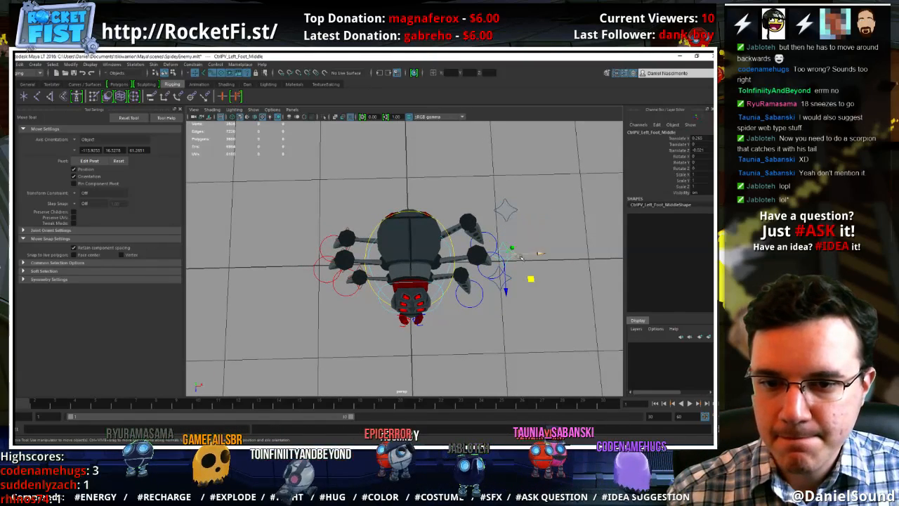
pyautogui.moveTo(529, 279); pyautogui.dragTo(537, 264)
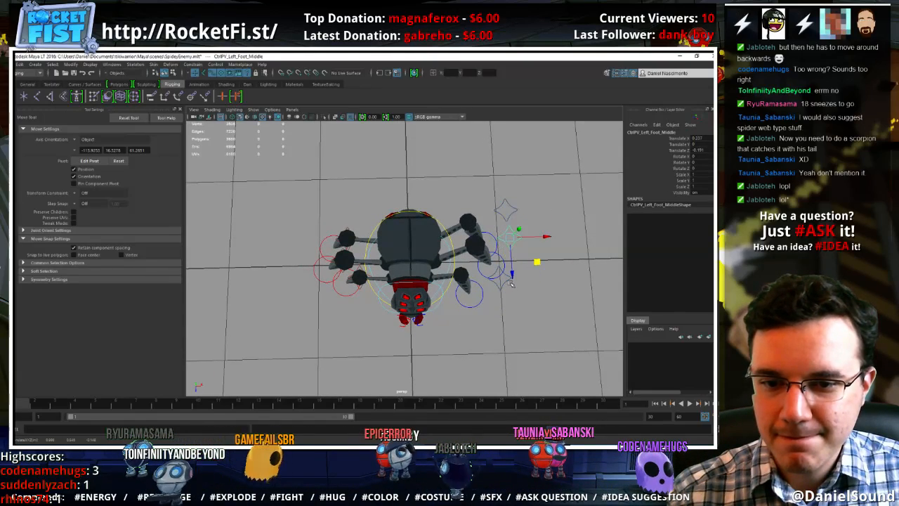
pyautogui.click(508, 279)
pyautogui.moveTo(527, 303); pyautogui.dragTo(532, 296)
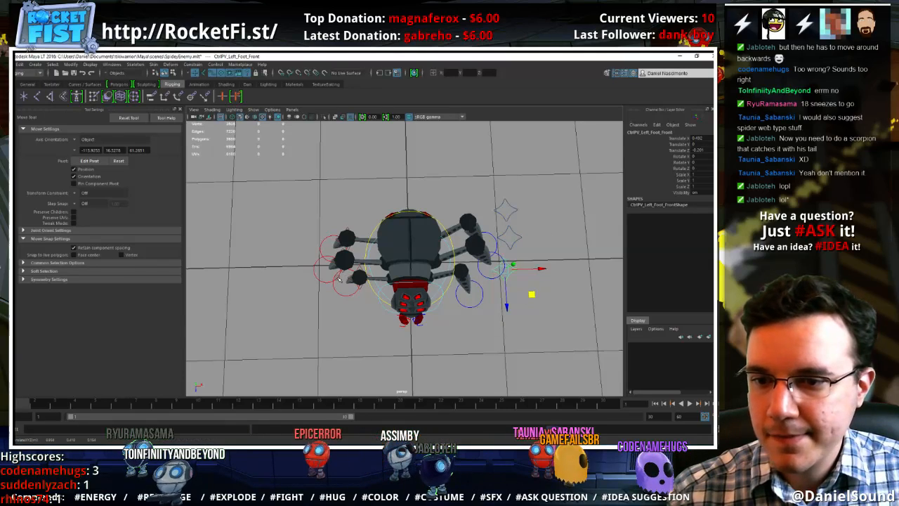
# Move the right front, back and middle pole vectors outward, the front to about X -0.27, Z -0.17 and the middle to about X -0.23, Z -0.21
pyautogui.click(356, 284)
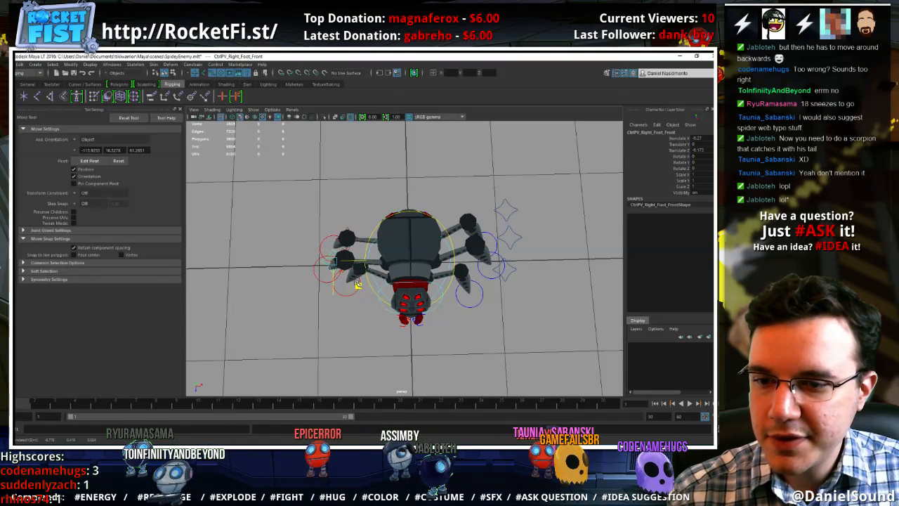
pyautogui.click(348, 232)
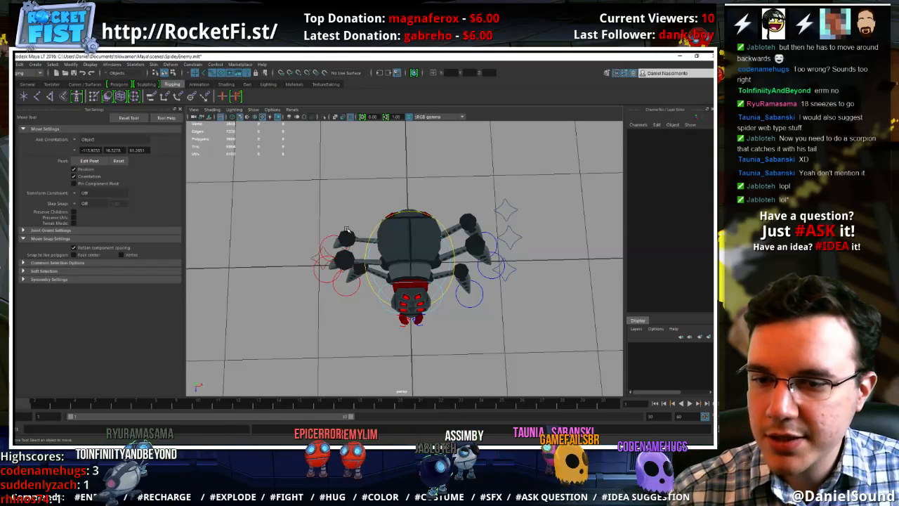
pyautogui.moveTo(373, 263); pyautogui.dragTo(358, 238)
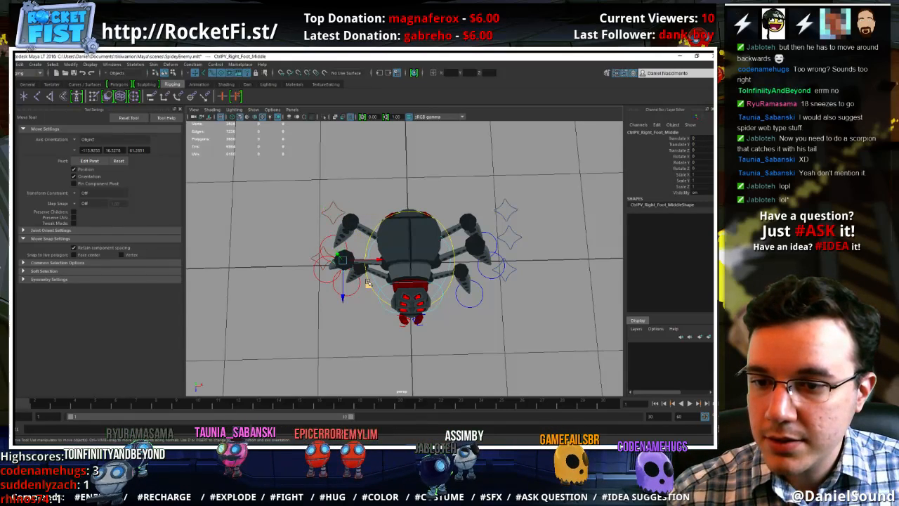
pyautogui.click(347, 265)
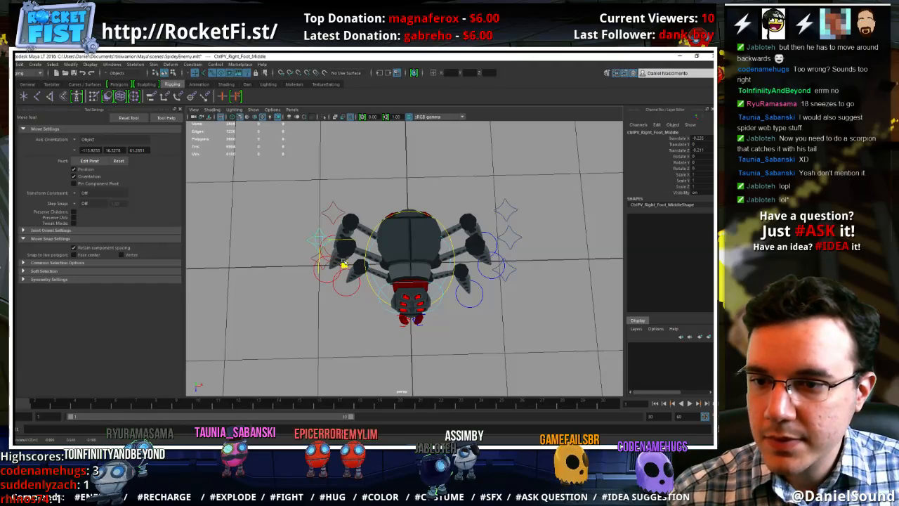
pyautogui.click(356, 306)
# Select all of the spider's rig controls and set a key on every channel
pyautogui.keyDown('alt'); pyautogui.moveTo(356, 306); pyautogui.dragTo(352, 276); pyautogui.keyUp('alt')
pyautogui.scroll(-5, 460, 287)
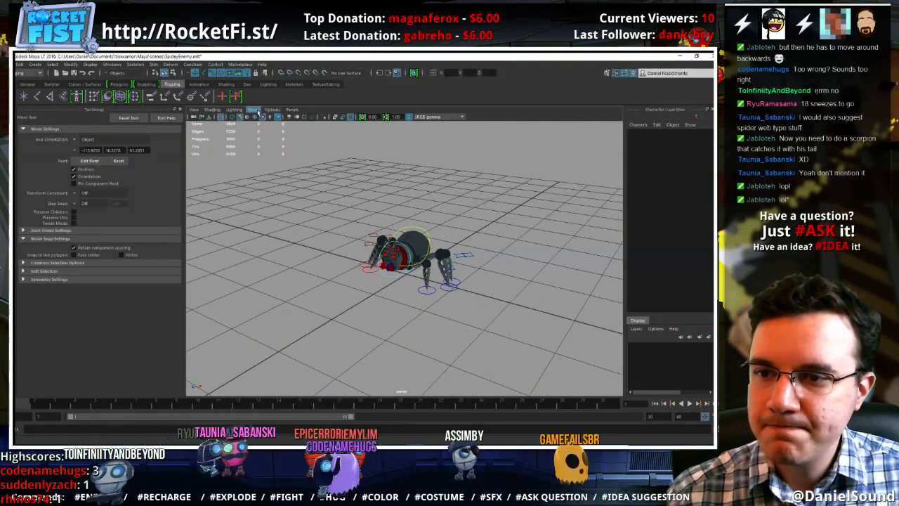
pyautogui.click(219, 75)
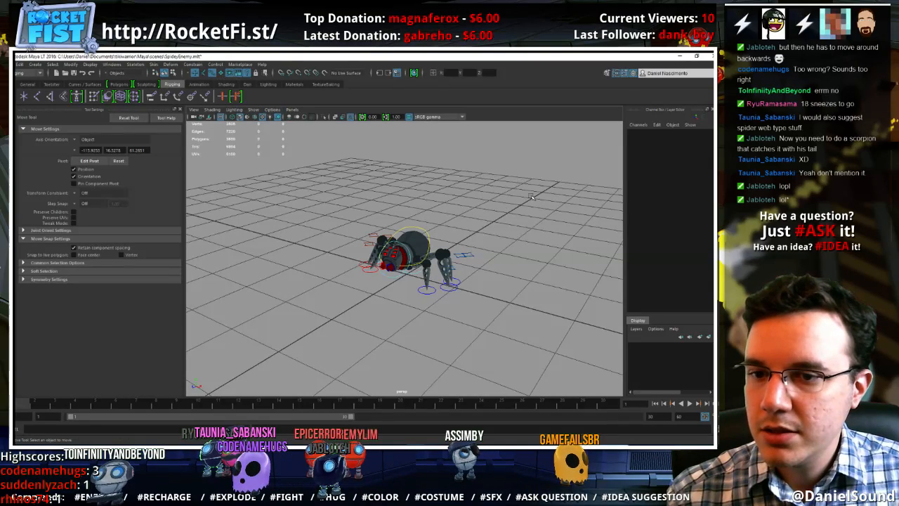
pyautogui.moveTo(532, 192); pyautogui.dragTo(300, 341)
pyautogui.press('s')
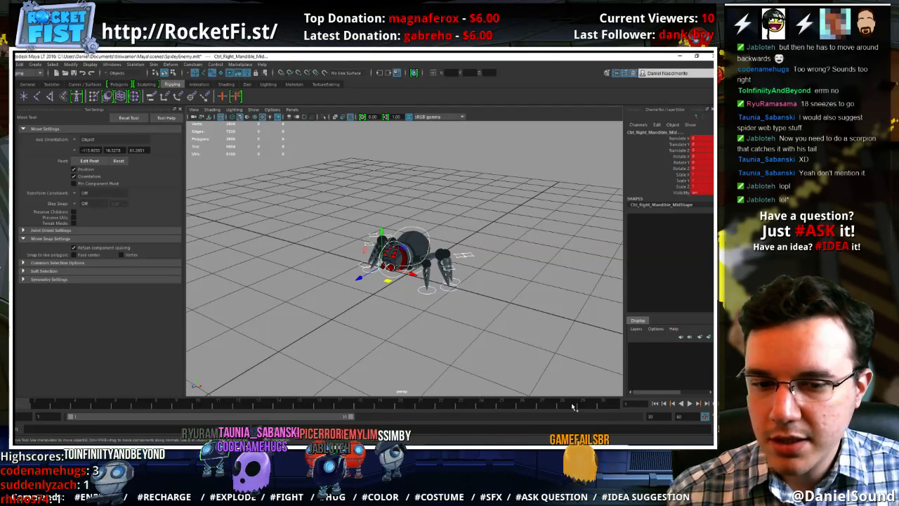
# Set the playback speed to Real-time and the working time unit to Film (24 fps), and save the preferences
pyautogui.click(714, 417)
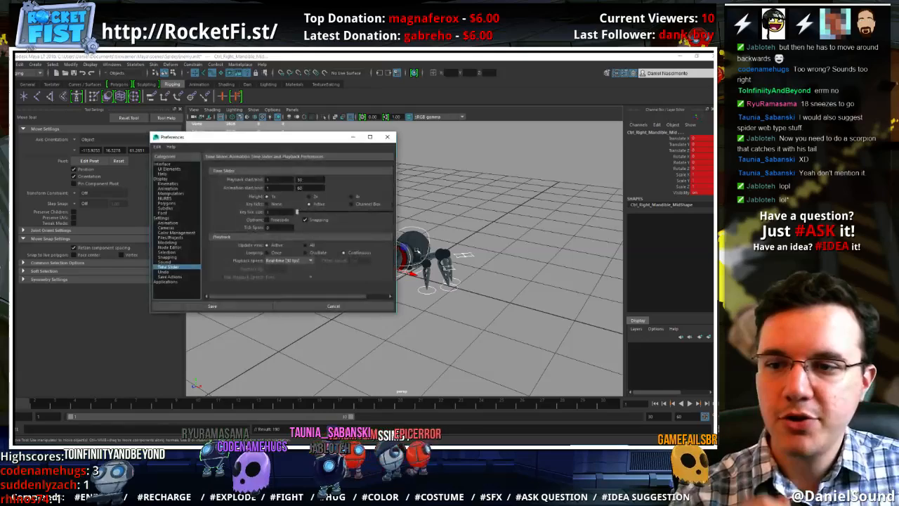
pyautogui.click(281, 260)
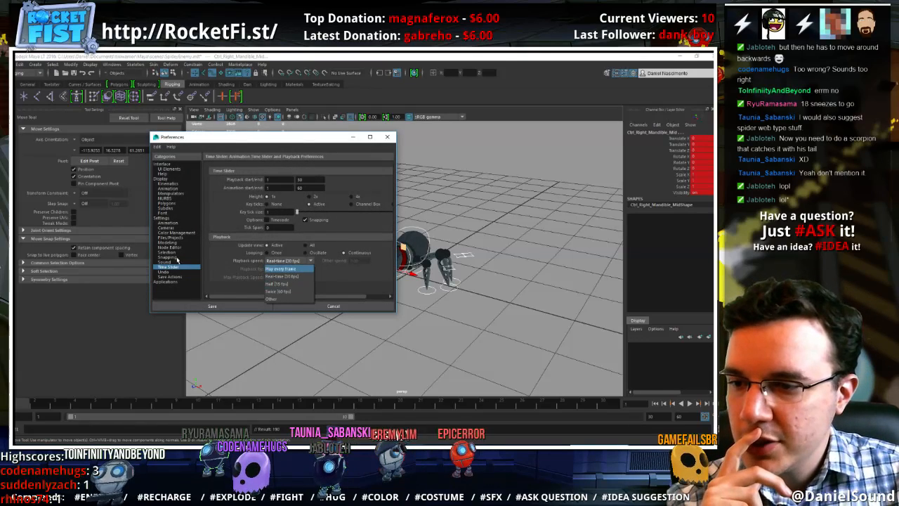
pyautogui.click(276, 276)
pyautogui.click(167, 222)
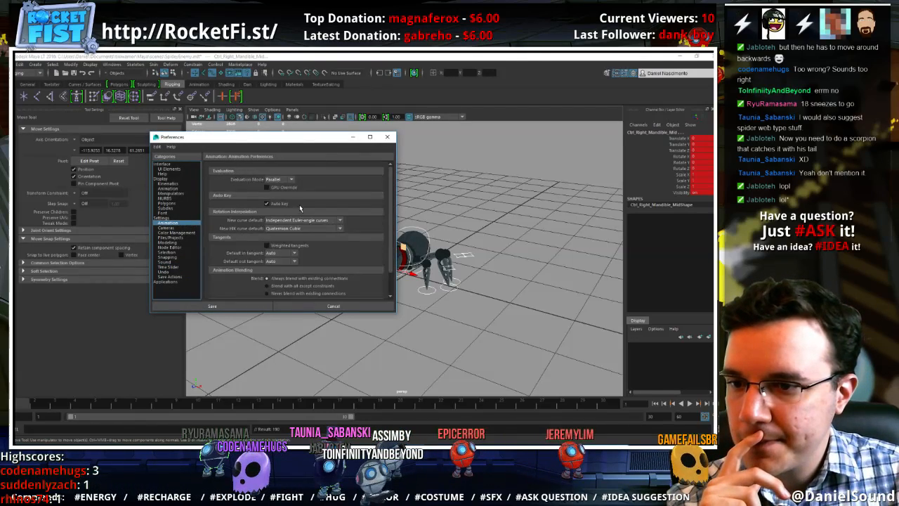
pyautogui.scroll(-2, 300, 208)
pyautogui.click(185, 218)
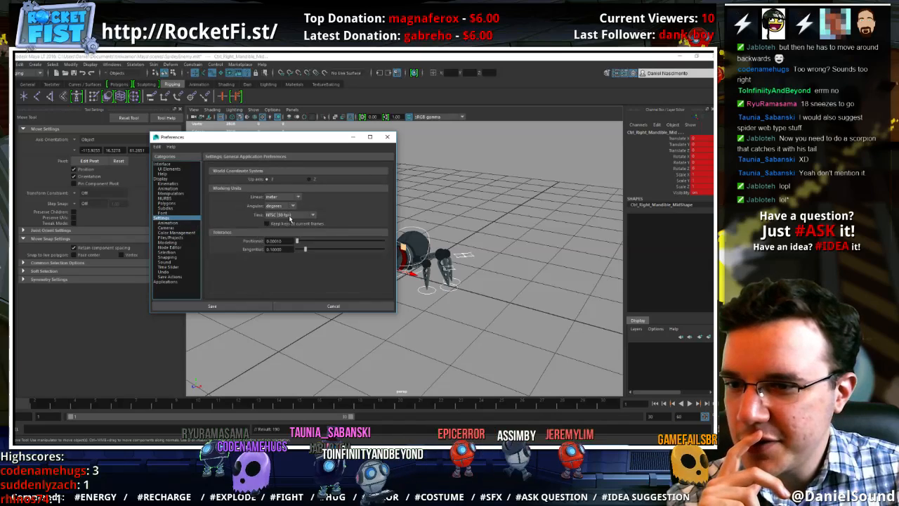
pyautogui.click(288, 217)
pyautogui.click(277, 233)
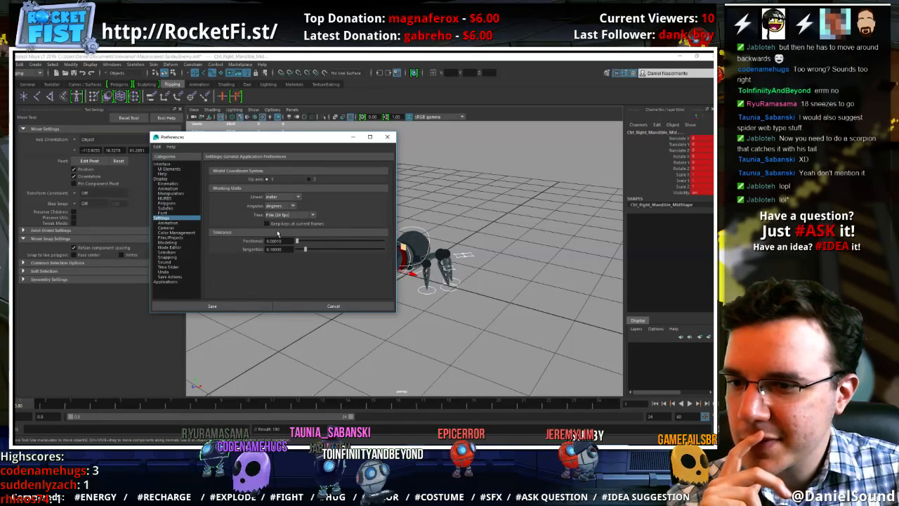
pyautogui.click(215, 305)
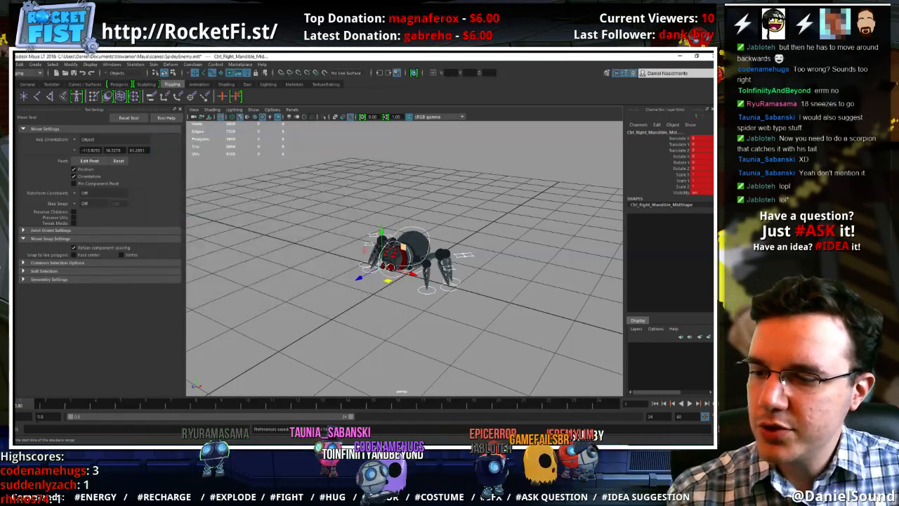
# Snap the off-frame key to a whole frame and set the playback range's start to 0
pyautogui.keyDown('shift'); pyautogui.click(17, 408); pyautogui.keyUp('shift')
pyautogui.rightClick(22, 405)
pyautogui.click(56, 338)
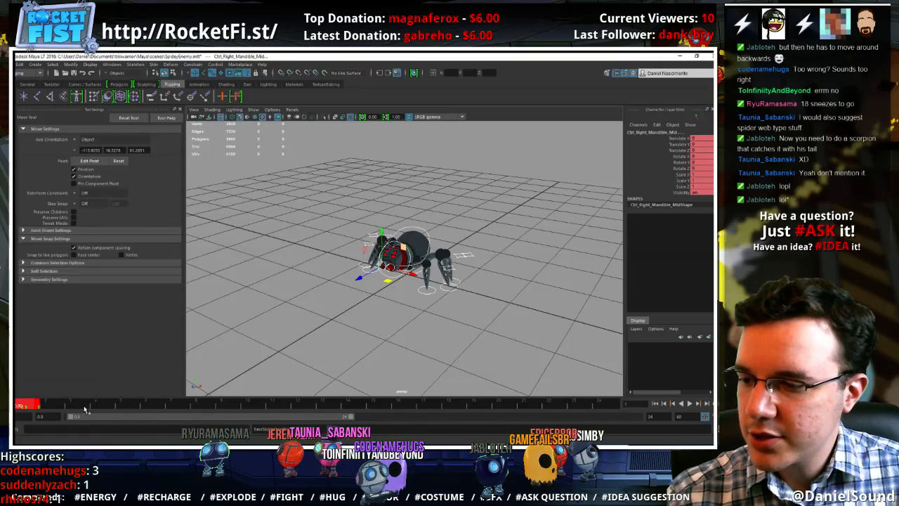
pyautogui.doubleClick(41, 417)
pyautogui.write('0')
pyautogui.press('Return')
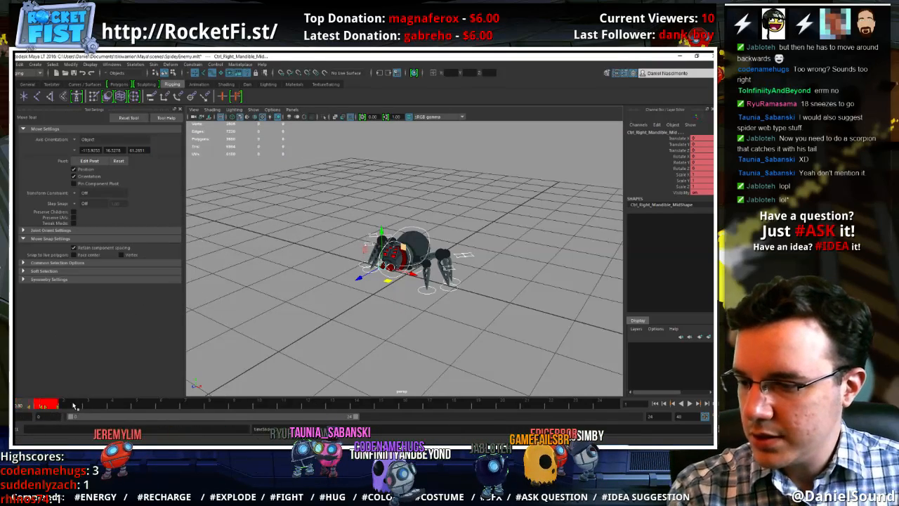
# Delete the controls' keys at the start of the timeline and set a fresh key on all of them at frame 1
pyautogui.click(133, 407)
pyautogui.keyDown('shift'); pyautogui.moveTo(132, 407); pyautogui.dragTo(19, 407); pyautogui.keyUp('shift')
pyautogui.rightClick(61, 405)
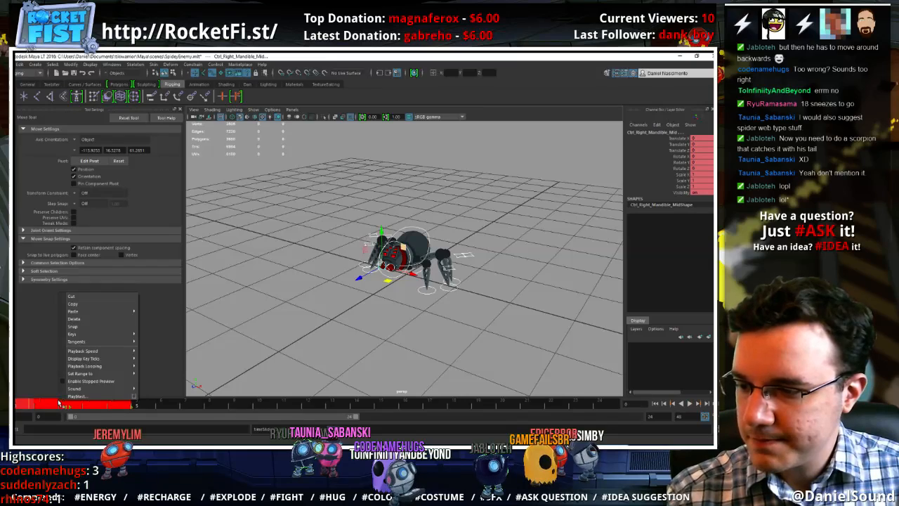
pyautogui.click(87, 320)
pyautogui.moveTo(111, 406); pyautogui.dragTo(30, 408)
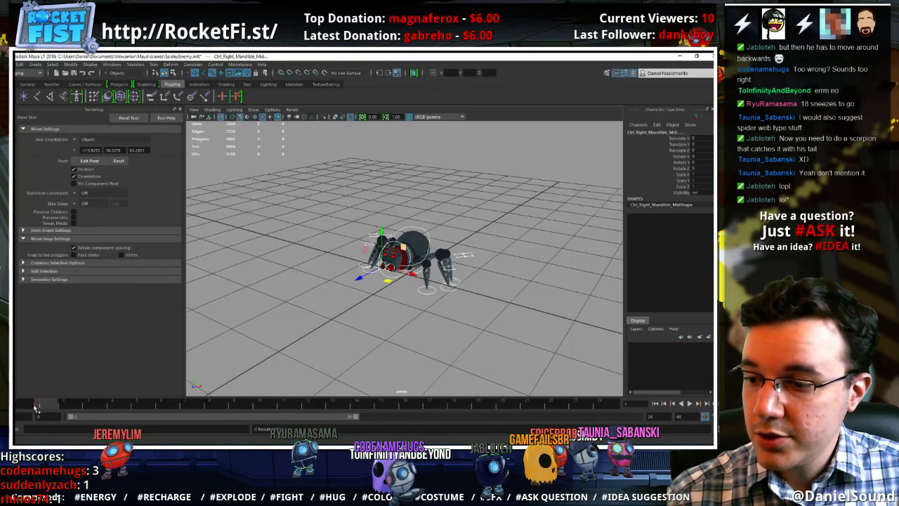
pyautogui.press('s')
pyautogui.click(53, 406)
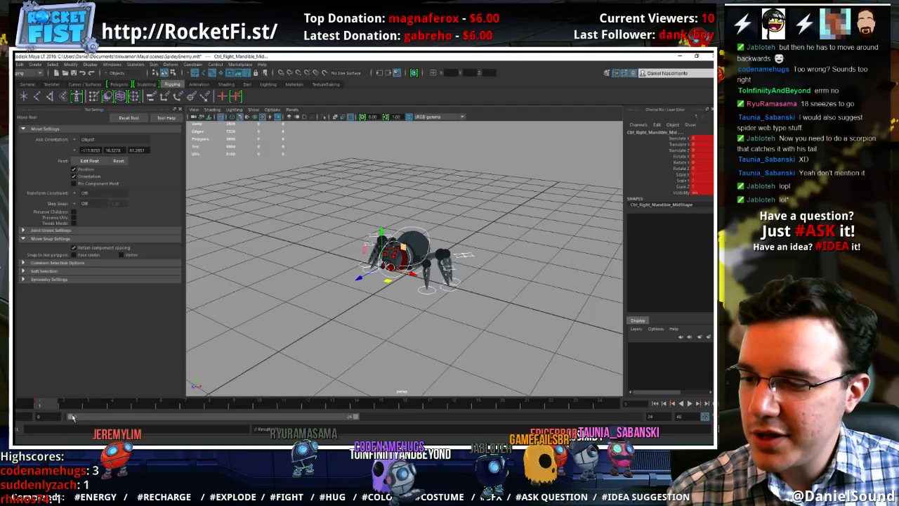
# Set the playback range to frames 1 to 42 and key all of the rig controls at frame 42
pyautogui.moveTo(73, 419); pyautogui.dragTo(83, 418)
pyautogui.hotkey('alt', 'v')
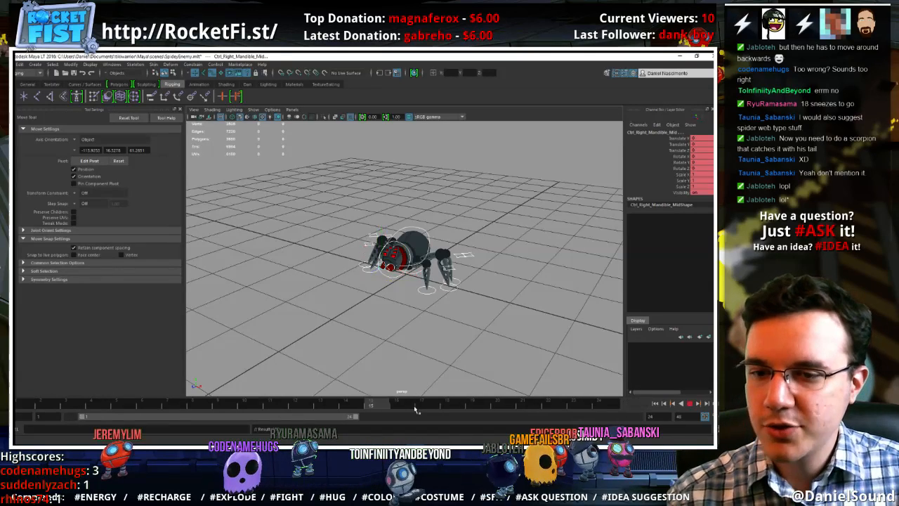
pyautogui.moveTo(614, 411); pyautogui.dragTo(612, 412)
pyautogui.moveTo(356, 417); pyautogui.dragTo(589, 420)
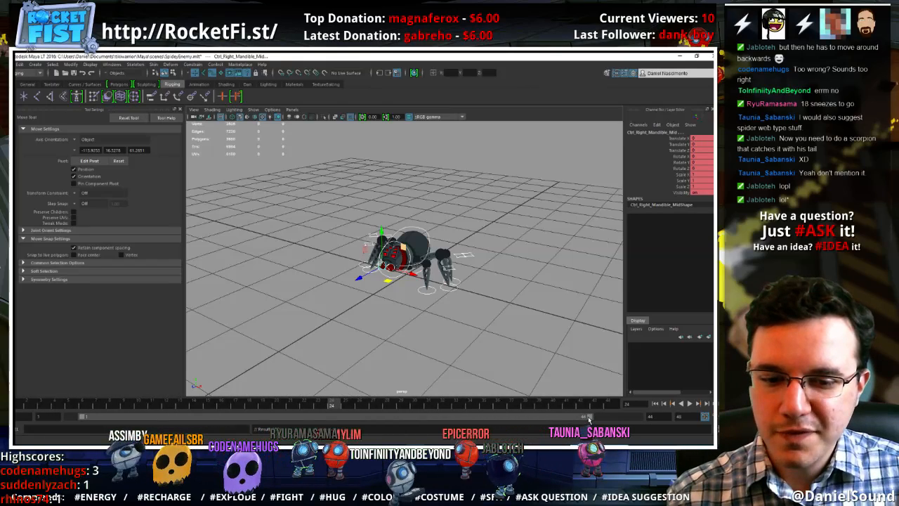
pyautogui.click(582, 405)
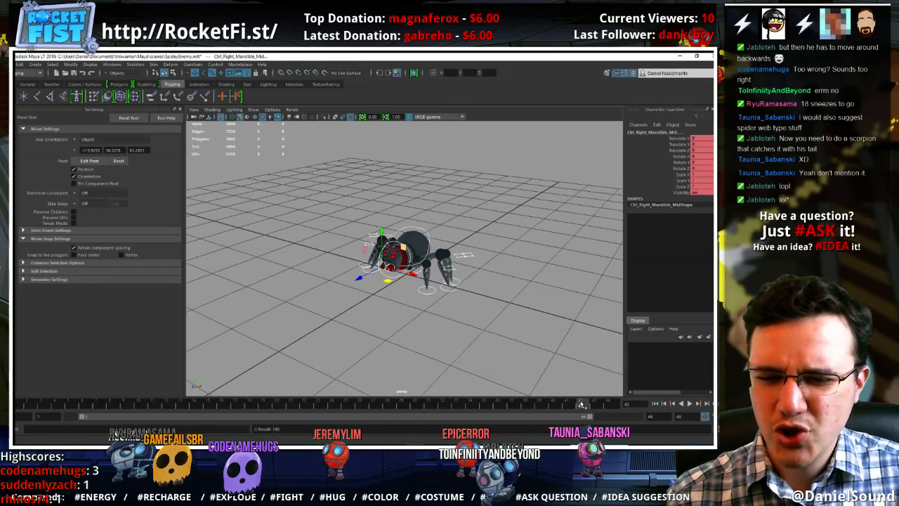
pyautogui.write('s42')
pyautogui.press('Return')
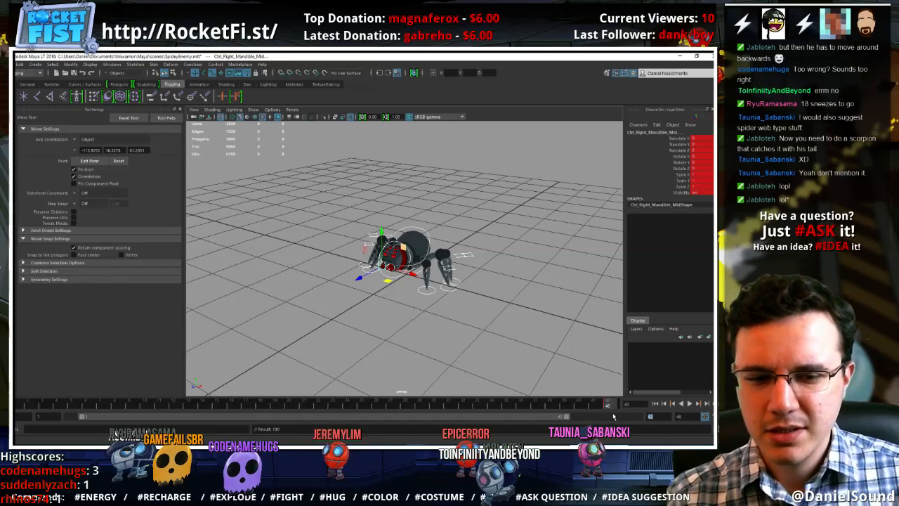
# At frame 1, reposition the foot controls on the spider's right side, starting with the front and middle feet
pyautogui.keyDown('alt'); pyautogui.moveTo(583, 380); pyautogui.dragTo(502, 338); pyautogui.keyUp('alt')
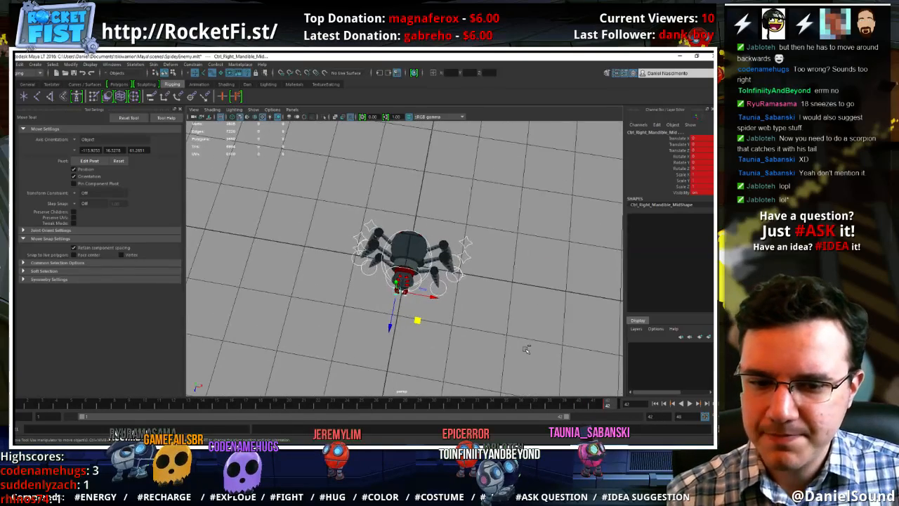
pyautogui.press('Up')
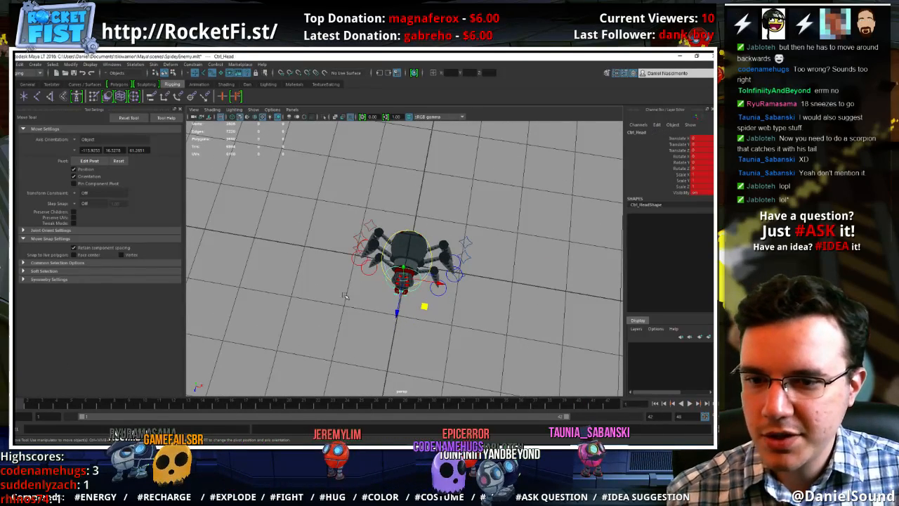
pyautogui.click(338, 298)
pyautogui.keyDown('alt'); pyautogui.moveTo(339, 299); pyautogui.dragTo(484, 313, button='right'); pyautogui.keyUp('alt')
pyautogui.click(350, 285)
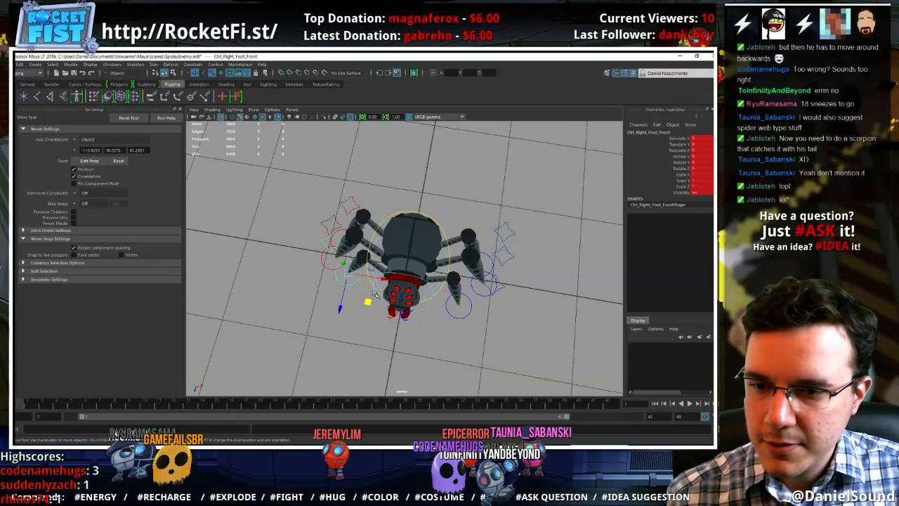
pyautogui.moveTo(368, 302); pyautogui.dragTo(371, 318)
pyautogui.click(326, 257)
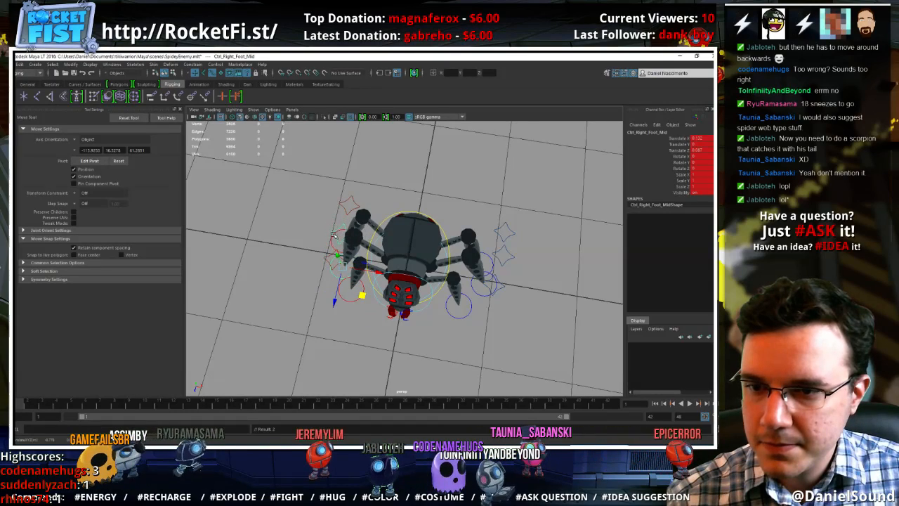
pyautogui.click(331, 239)
pyautogui.moveTo(363, 270); pyautogui.dragTo(383, 260)
# Reposition the foot controls on the spider's left side, moving the back foot inward and backward and the front foot inward and forward
pyautogui.click(485, 257)
pyautogui.keyDown('alt'); pyautogui.moveTo(485, 258); pyautogui.dragTo(487, 296); pyautogui.keyUp('alt')
pyautogui.moveTo(504, 258); pyautogui.dragTo(479, 241)
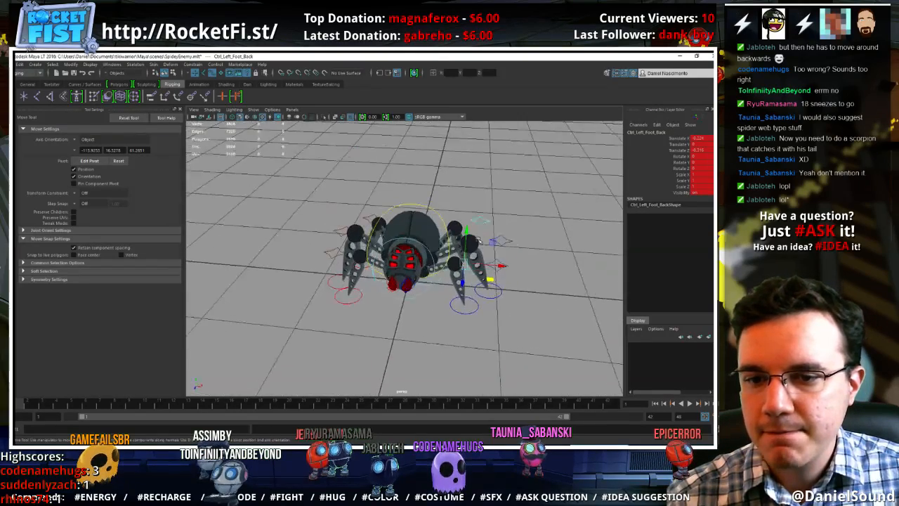
pyautogui.click(480, 303)
pyautogui.click(465, 306)
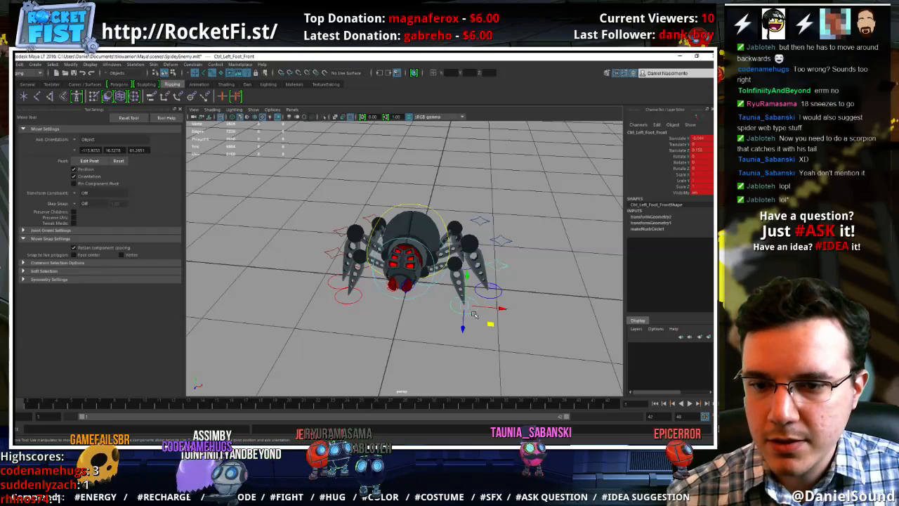
pyautogui.moveTo(489, 322); pyautogui.dragTo(481, 338)
pyautogui.keyDown('alt'); pyautogui.moveTo(481, 338); pyautogui.dragTo(463, 370); pyautogui.keyUp('alt')
# Adjust the right front foot control's position and lower the COG control slightly to drop the body
pyautogui.click(361, 303)
pyautogui.click(360, 301)
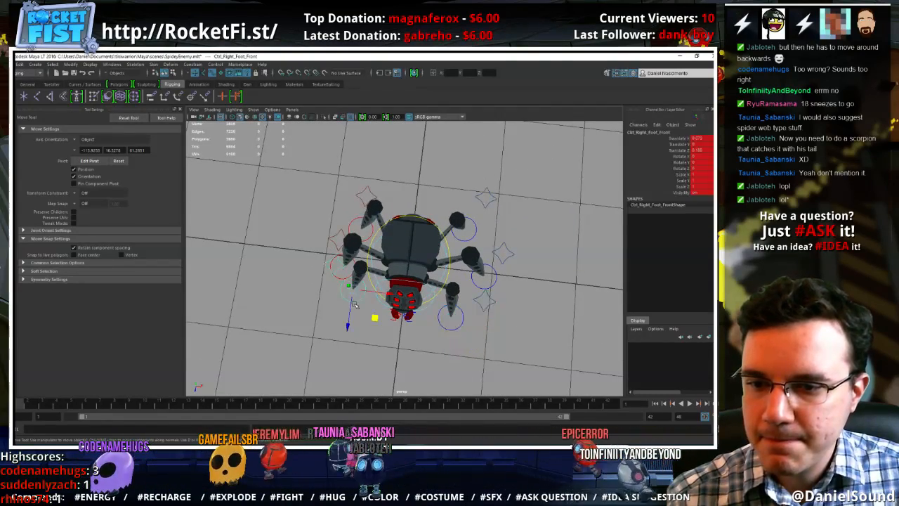
pyautogui.moveTo(375, 319); pyautogui.dragTo(419, 273)
pyautogui.click(433, 213)
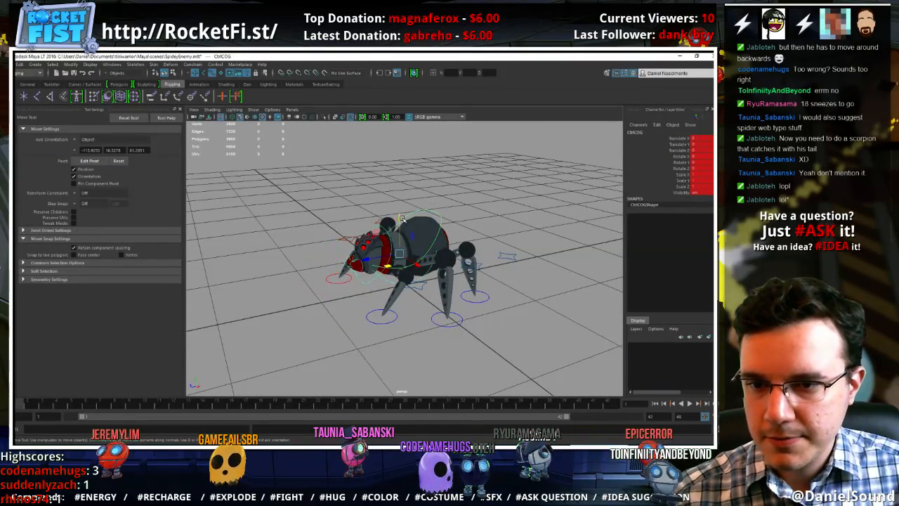
pyautogui.keyDown('alt'); pyautogui.moveTo(402, 219); pyautogui.dragTo(397, 300); pyautogui.keyUp('alt')
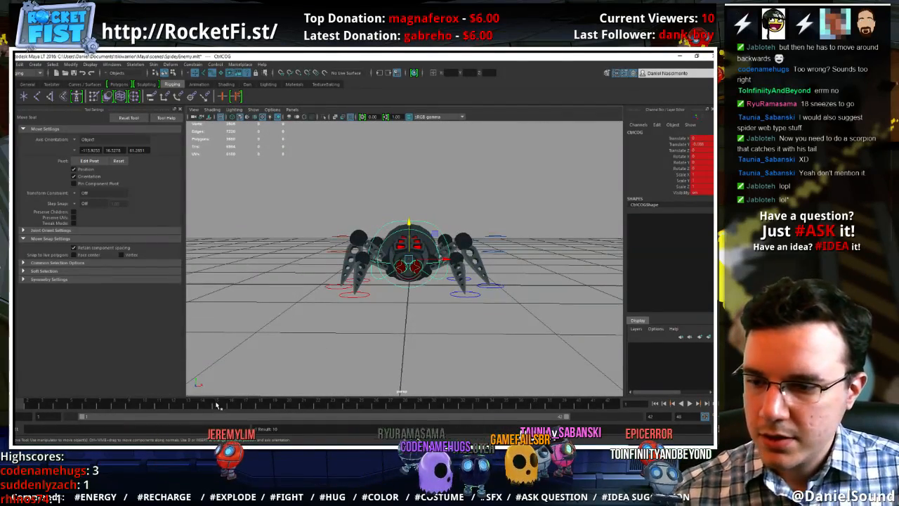
# Select all of the rig controls, extend the playback range's end to 48 and key the pose at frame 24
pyautogui.moveTo(532, 319); pyautogui.dragTo(314, 189)
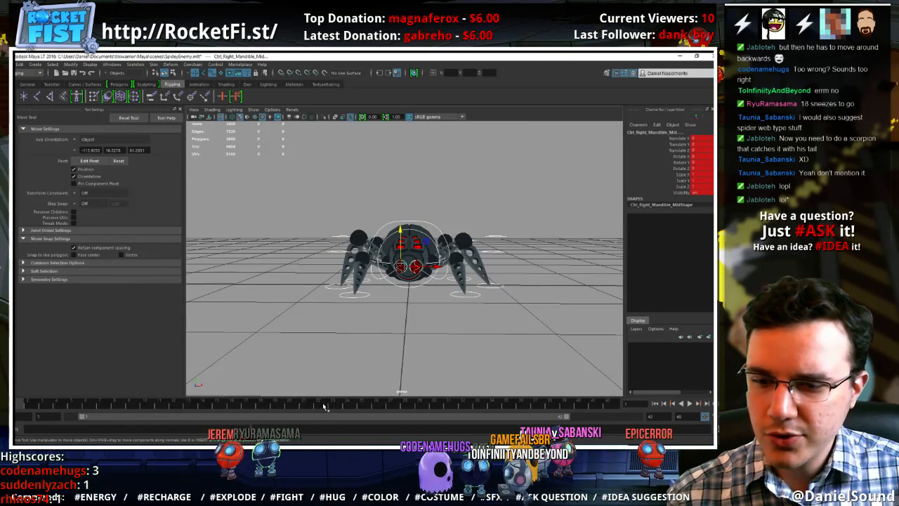
pyautogui.click(346, 405)
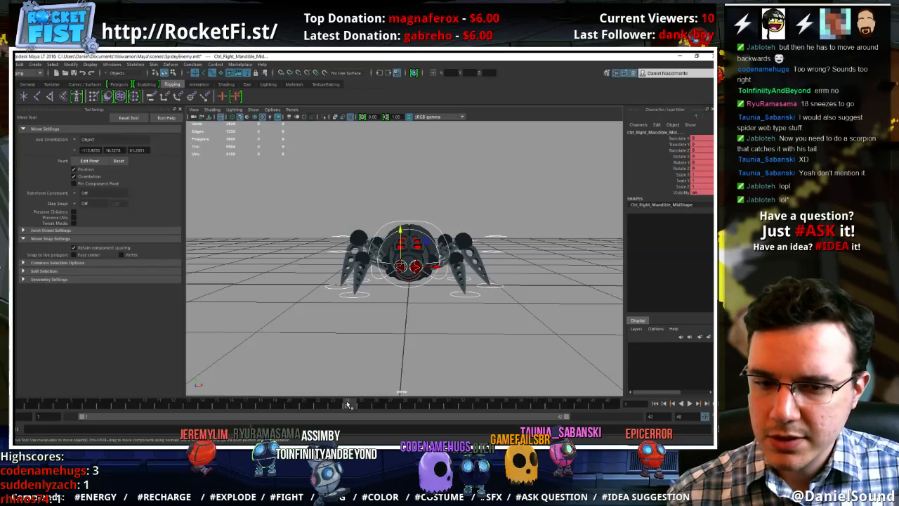
pyautogui.moveTo(566, 419); pyautogui.dragTo(640, 419)
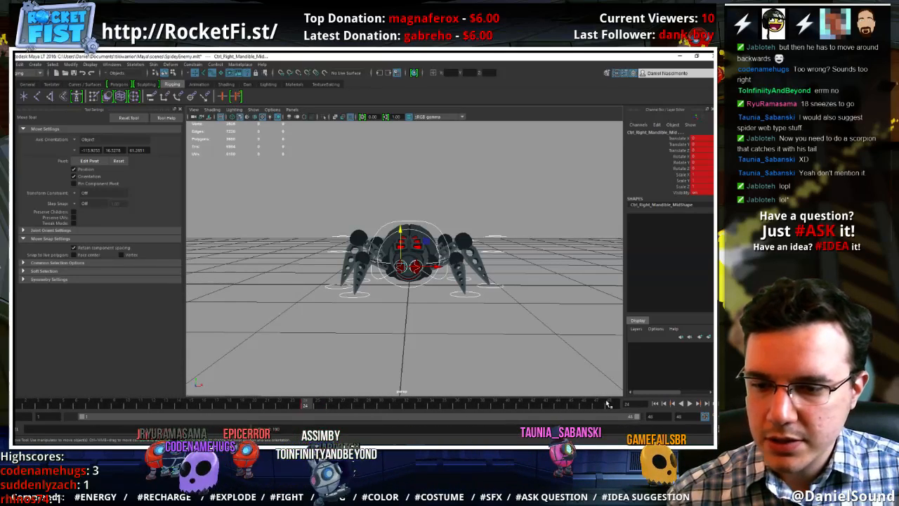
pyautogui.moveTo(269, 405); pyautogui.dragTo(305, 403)
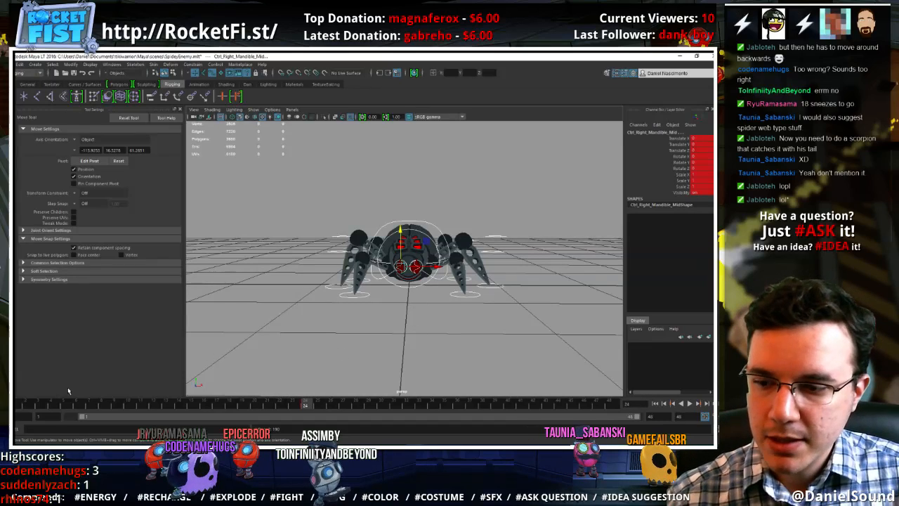
# Select all of the rig controls and move their key from frame 24 to frame 12
pyautogui.click(363, 305)
pyautogui.keyDown('alt'); pyautogui.moveTo(363, 305); pyautogui.dragTo(415, 335, button='right'); pyautogui.keyUp('alt')
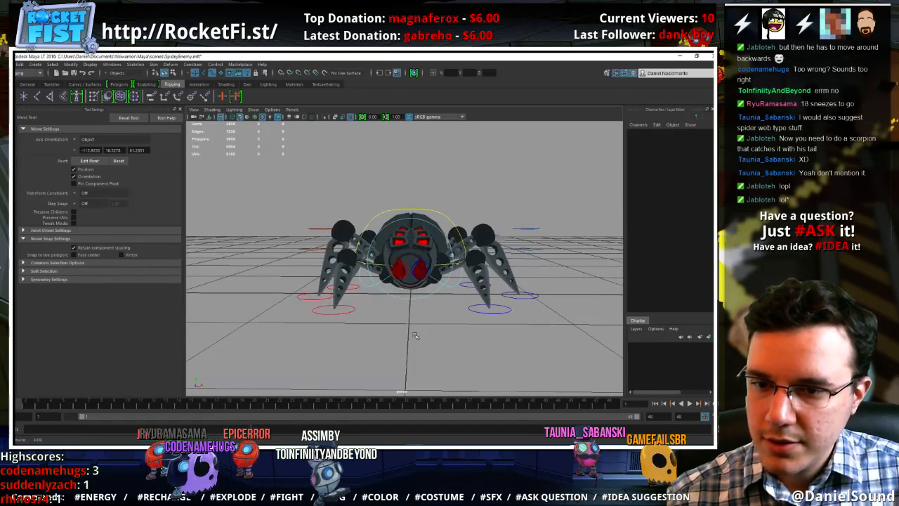
pyautogui.keyDown('alt'); pyautogui.moveTo(368, 309); pyautogui.dragTo(366, 333); pyautogui.keyUp('alt')
pyautogui.click(402, 205)
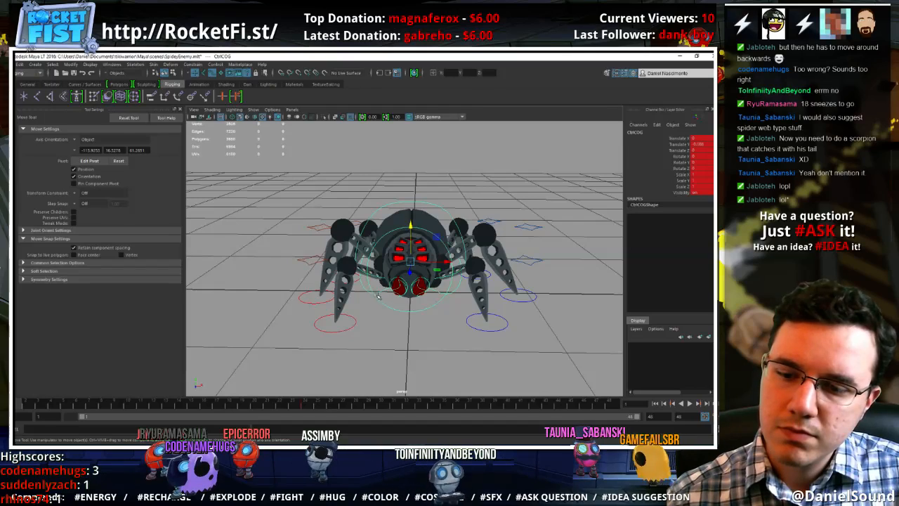
pyautogui.moveTo(567, 351); pyautogui.dragTo(274, 143)
pyautogui.keyDown('shift'); pyautogui.click(309, 405); pyautogui.keyUp('shift')
pyautogui.moveTo(310, 406); pyautogui.dragTo(160, 402)
pyautogui.click(260, 407)
pyautogui.press('.')
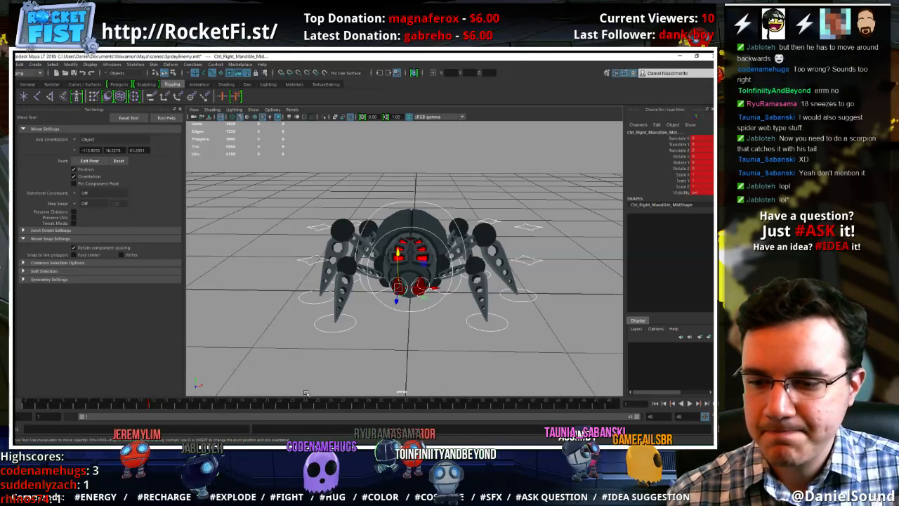
# At frame 1, roll the COG control about -9 degrees in Z, shift it toward the spider's right side and lower it
pyautogui.click(426, 204)
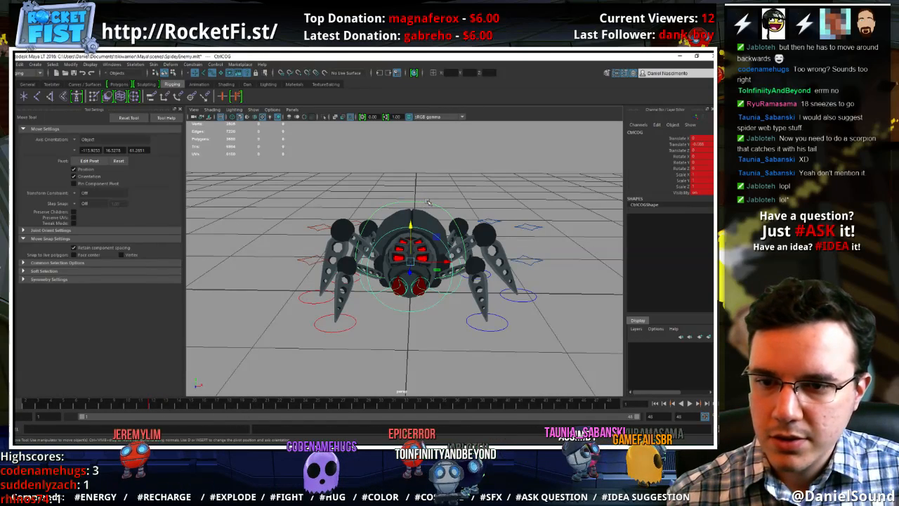
pyautogui.press('e')
pyautogui.moveTo(435, 237)
pyautogui.mouseDown()
pyautogui.moveTo(414, 243)
pyautogui.moveTo(422, 255)
pyautogui.moveTo(437, 232)
pyautogui.mouseUp()
pyautogui.press('w')
pyautogui.click(155, 405)
pyautogui.moveTo(73, 408); pyautogui.dragTo(17, 407)
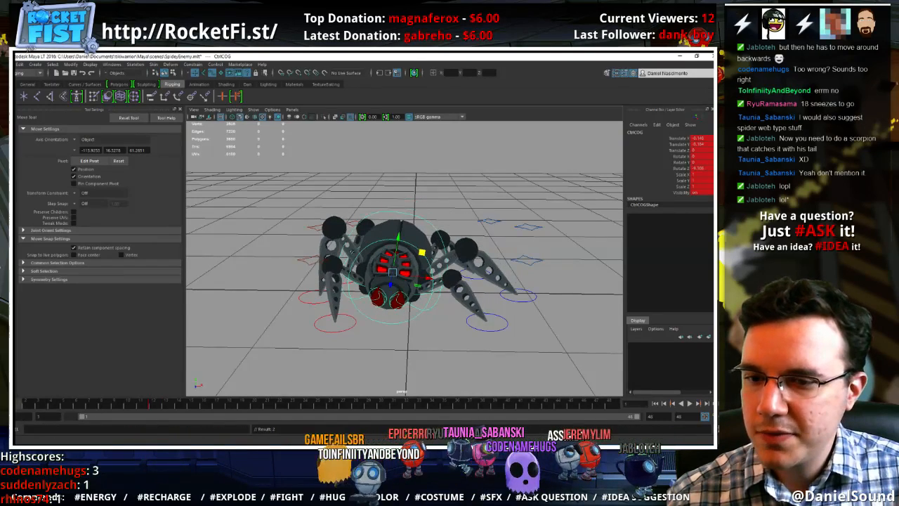
# At frame 24, shift and roll the COG control the opposite way, and turn it about Y at frames 24 and 1
pyautogui.click(305, 406)
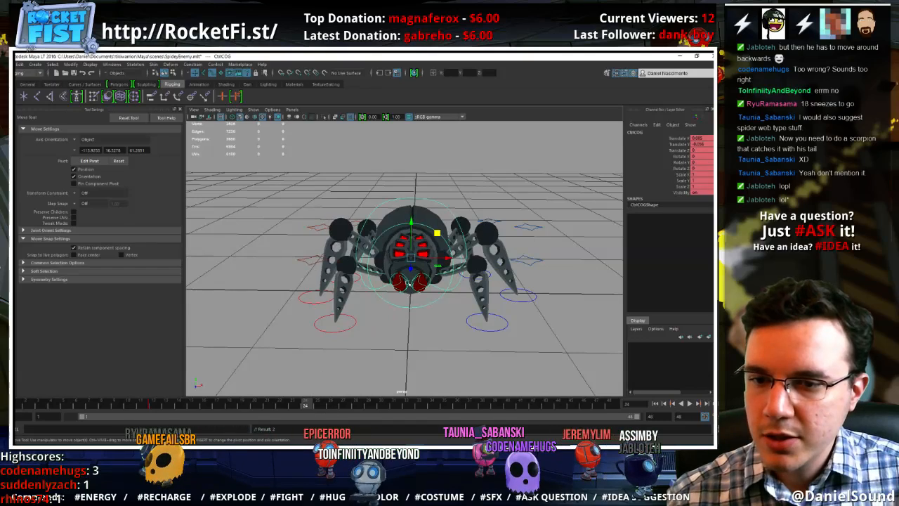
pyautogui.moveTo(444, 239)
pyautogui.mouseDown()
pyautogui.moveTo(453, 242)
pyautogui.moveTo(438, 241)
pyautogui.mouseUp()
pyautogui.press('e')
pyautogui.press('w')
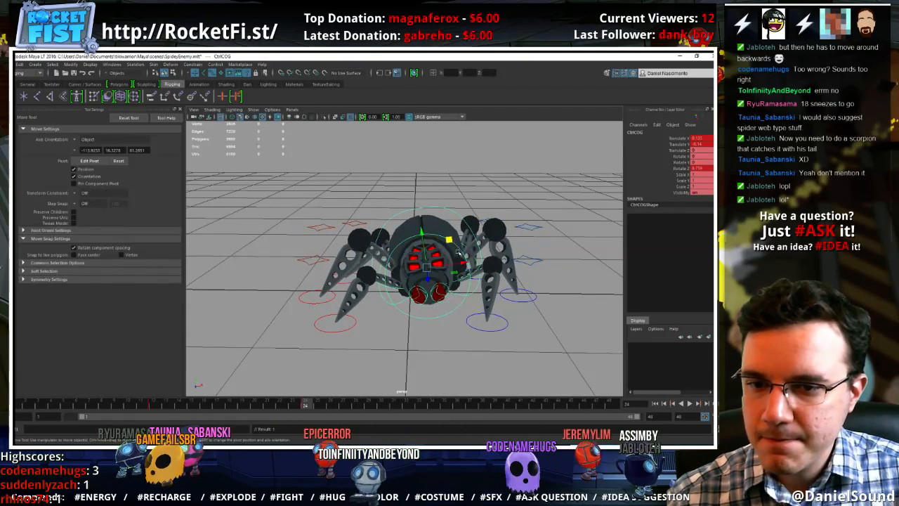
pyautogui.press('e')
pyautogui.moveTo(453, 271); pyautogui.dragTo(402, 286)
pyautogui.click(17, 407)
pyautogui.press('w')
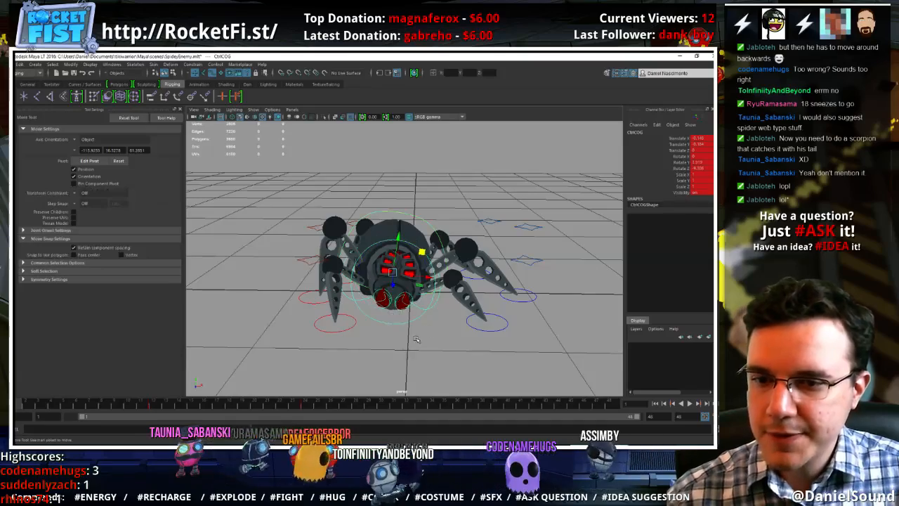
# Play back the body sway and examine the motion from above
pyautogui.click(443, 317)
pyautogui.keyDown('alt'); pyautogui.moveTo(442, 317); pyautogui.dragTo(440, 345); pyautogui.keyUp('alt')
pyautogui.scroll(-5, 439, 344)
pyautogui.keyDown('alt'); pyautogui.moveTo(422, 302); pyautogui.dragTo(407, 313); pyautogui.keyUp('alt')
pyautogui.click(402, 228)
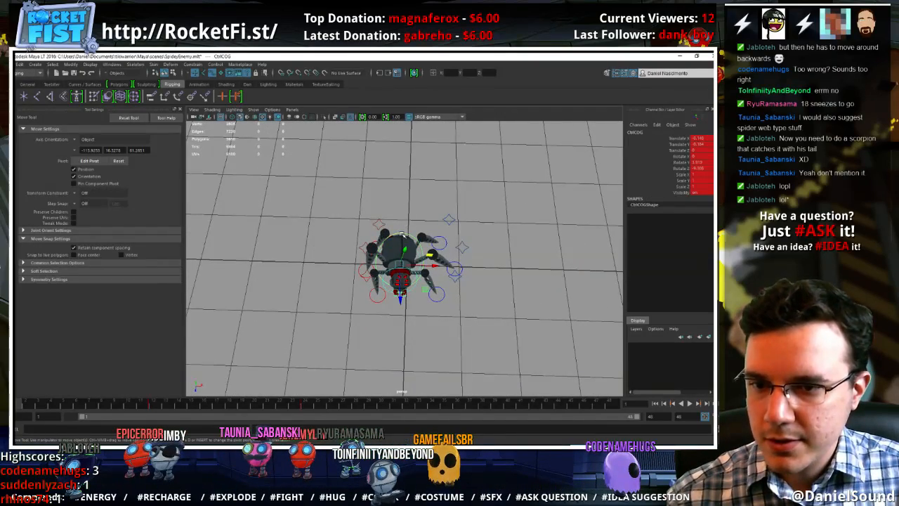
pyautogui.hotkey('alt', 'v')
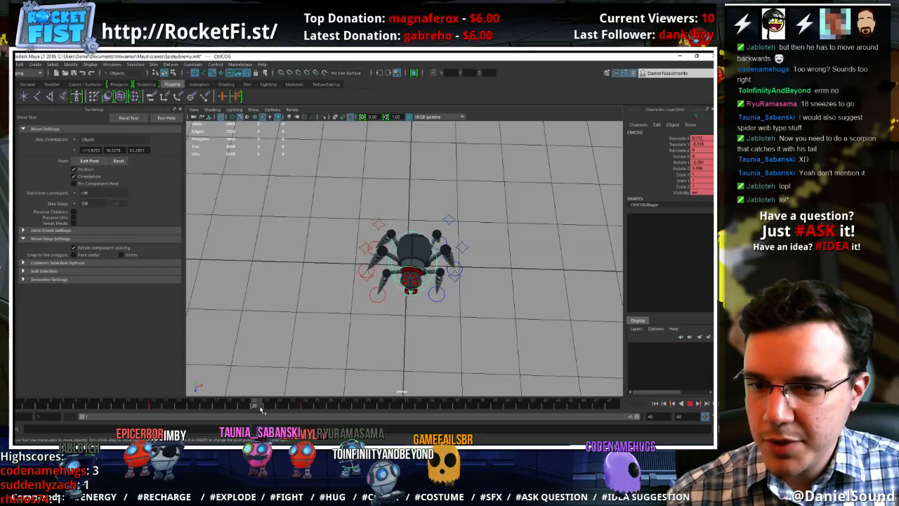
# Refine the COG control's position and rotation at frame 24, and adjust its rotation at frame 1
pyautogui.moveTo(337, 404); pyautogui.dragTo(305, 404)
pyautogui.keyDown('alt'); pyautogui.moveTo(386, 305); pyautogui.dragTo(385, 272); pyautogui.keyUp('alt')
pyautogui.keyDown('alt'); pyautogui.moveTo(385, 273); pyautogui.dragTo(489, 288, button='right'); pyautogui.keyUp('alt')
pyautogui.moveTo(441, 235); pyautogui.dragTo(418, 263)
pyautogui.press('e')
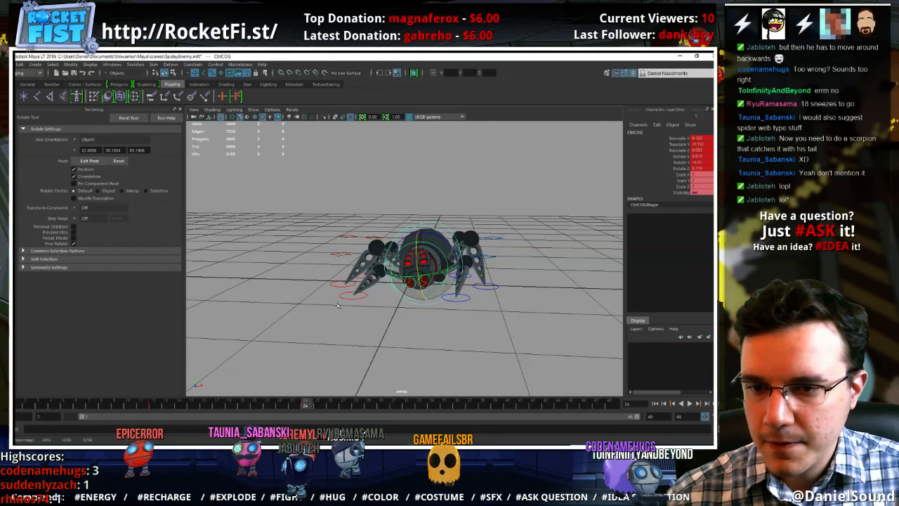
pyautogui.click(20, 406)
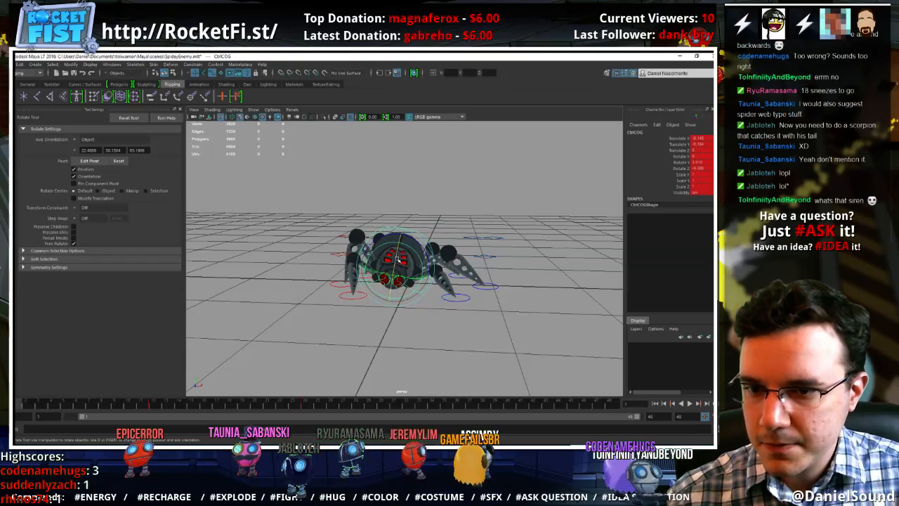
pyautogui.moveTo(396, 261); pyautogui.dragTo(398, 284)
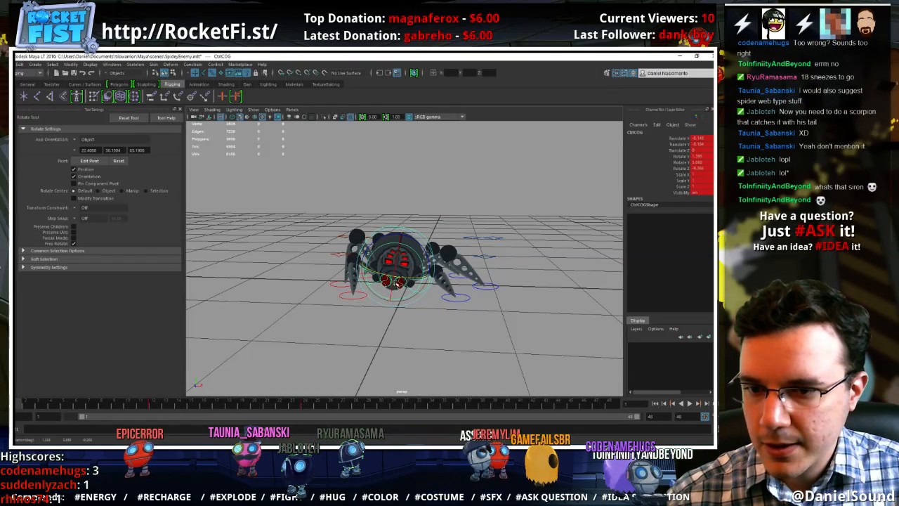
# Select all of the rig controls and copy their frame 1 pose to a key at frame 48
pyautogui.click(302, 406)
pyautogui.keyDown('alt'); pyautogui.moveTo(464, 316); pyautogui.dragTo(469, 331); pyautogui.keyUp('alt')
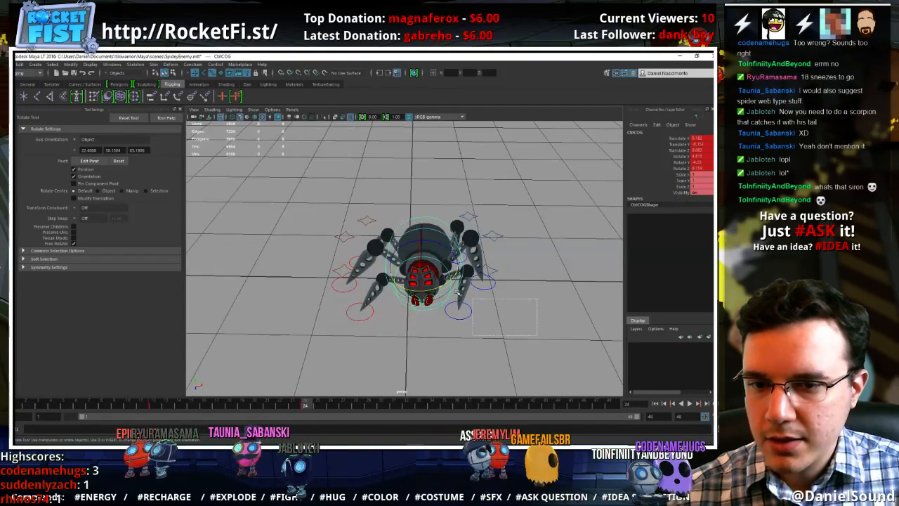
pyautogui.moveTo(457, 292); pyautogui.dragTo(282, 195)
pyautogui.click(18, 406)
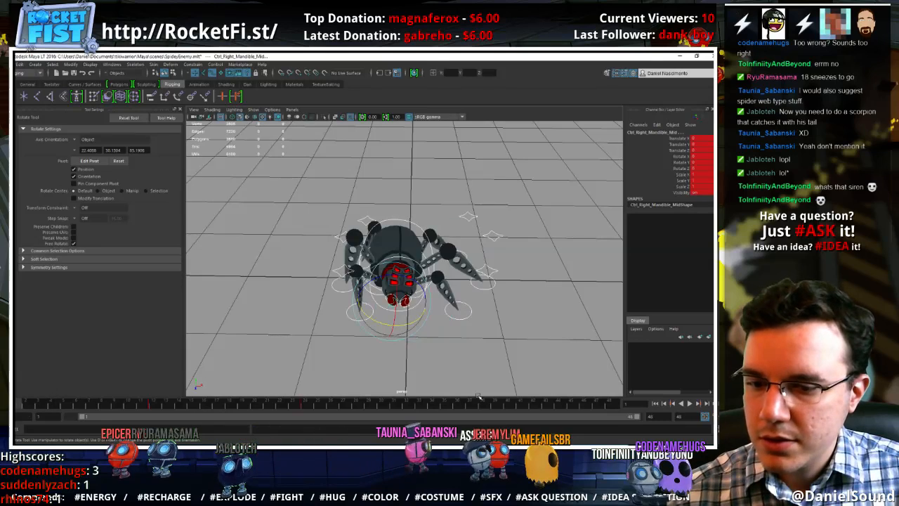
pyautogui.click(611, 403)
pyautogui.press('s')
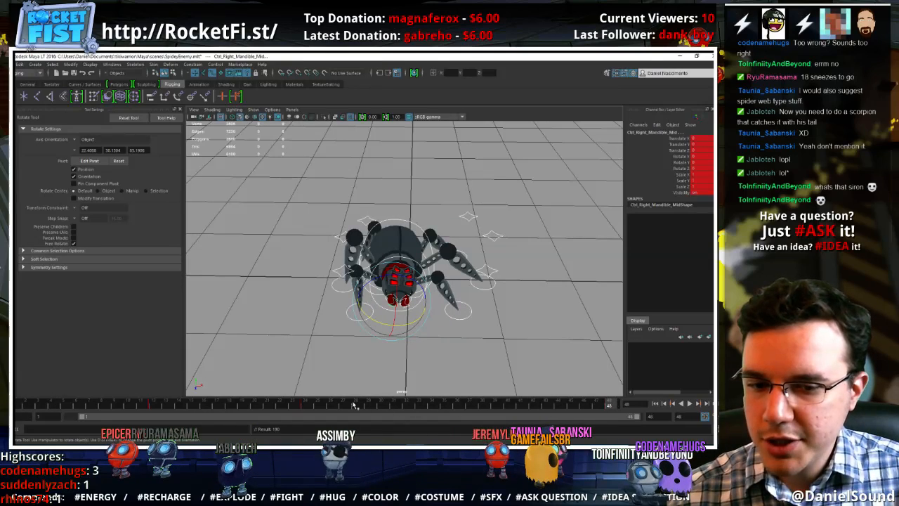
# Copy the frame 12 pose of all rig controls to a key at frame 36 and play back the loop
pyautogui.click(160, 404)
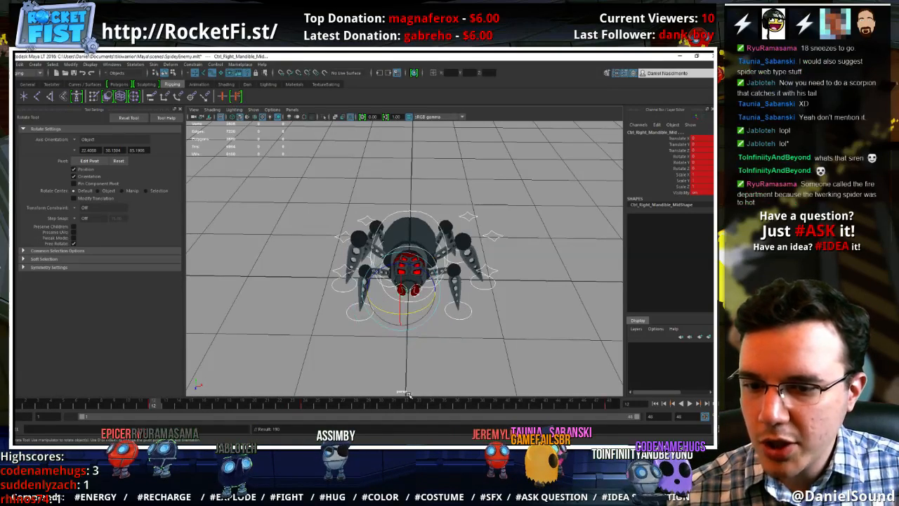
pyautogui.click(461, 406)
pyautogui.press('s')
pyautogui.moveTo(435, 407); pyautogui.dragTo(422, 409)
pyautogui.hotkey('alt', 'v')
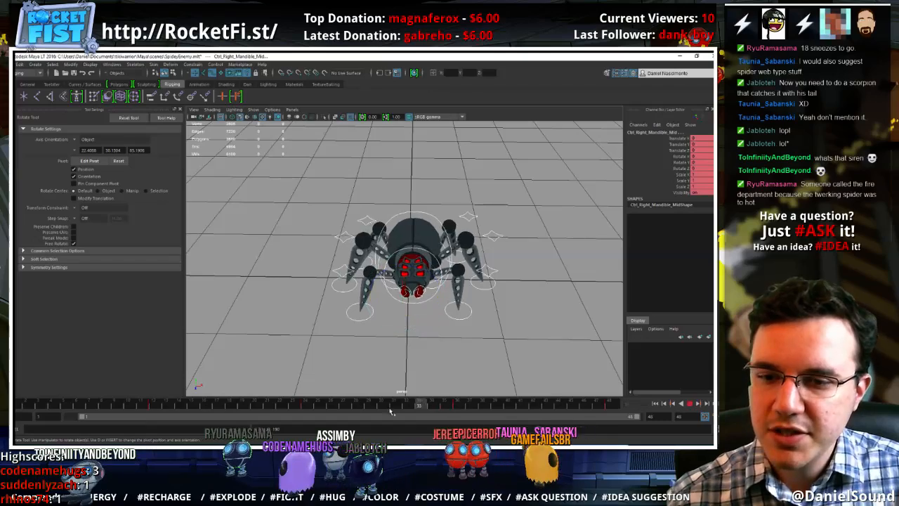
# Deselect the rig controls, play back the idle loop and examine the spider's motion from several angles
pyautogui.click(212, 389)
pyautogui.click(688, 403)
pyautogui.press('w')
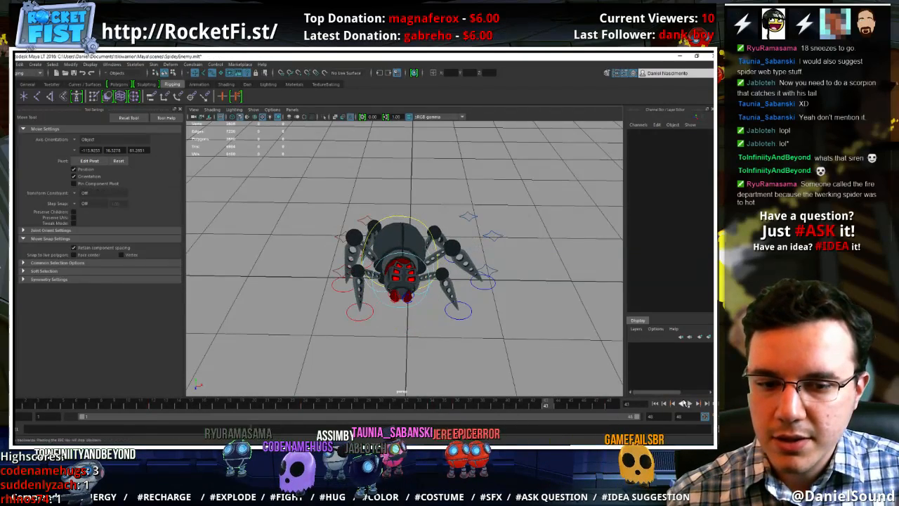
pyautogui.click(688, 403)
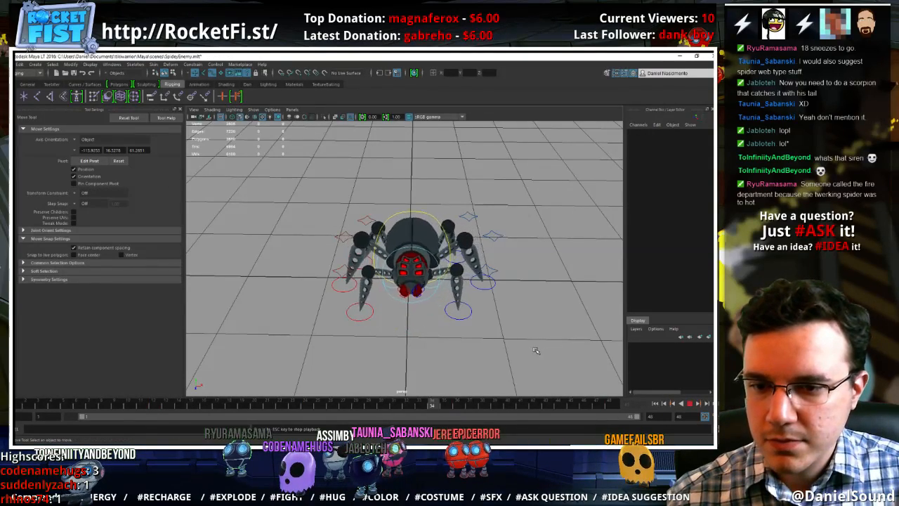
pyautogui.keyDown('alt'); pyautogui.moveTo(521, 358); pyautogui.dragTo(500, 335); pyautogui.keyUp('alt')
pyautogui.keyDown('alt'); pyautogui.moveTo(501, 335); pyautogui.dragTo(417, 293, button='right'); pyautogui.keyUp('alt')
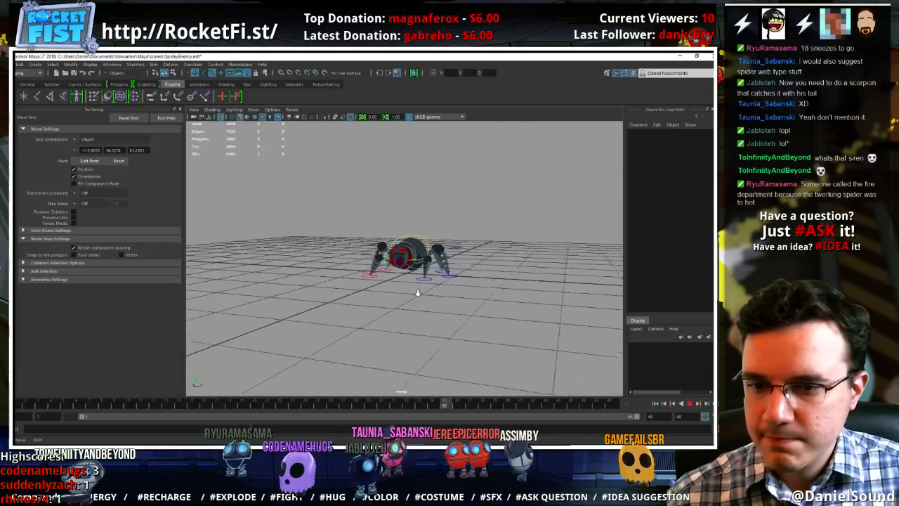
pyautogui.keyDown('alt'); pyautogui.moveTo(418, 293); pyautogui.dragTo(445, 310); pyautogui.keyUp('alt')
pyautogui.keyDown('alt'); pyautogui.moveTo(445, 311); pyautogui.dragTo(564, 309, button='right'); pyautogui.keyUp('alt')
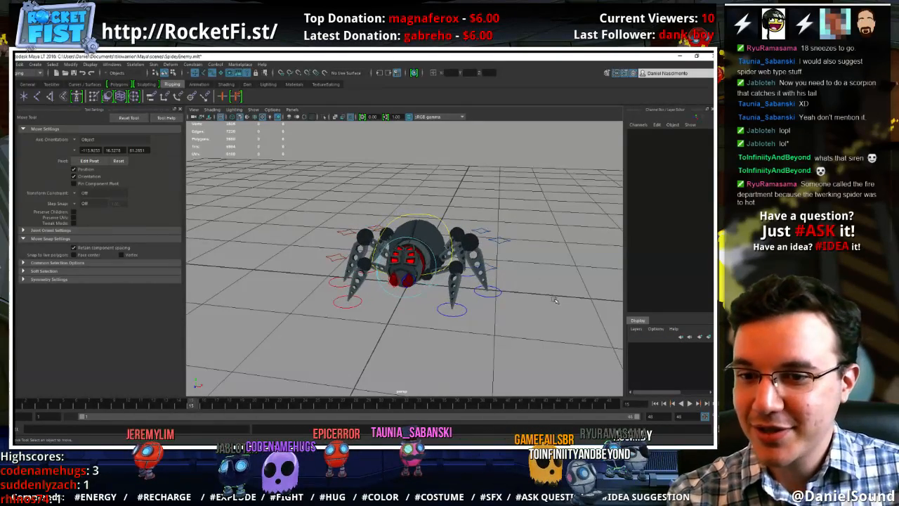
# Select the COG control and open its animation curves in the Graph Editor
pyautogui.click(431, 218)
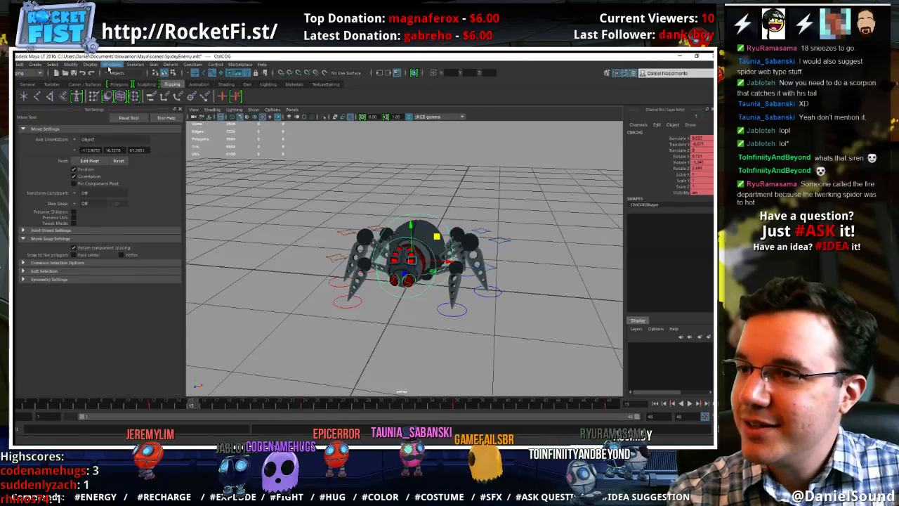
pyautogui.click(113, 63)
pyautogui.moveTo(129, 92)
pyautogui.moveTo(203, 84)
pyautogui.click(230, 90)
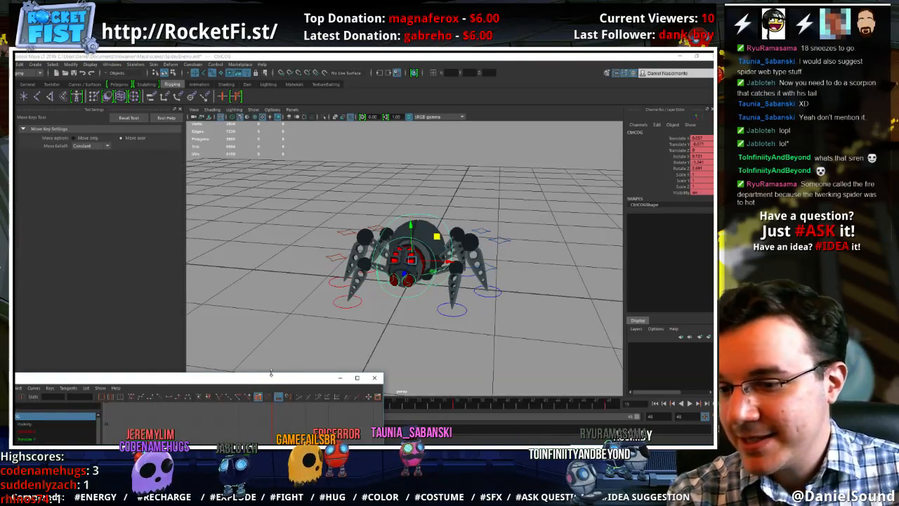
pyautogui.moveTo(274, 373); pyautogui.dragTo(329, 129)
pyautogui.scroll(-8, 339, 249)
pyautogui.keyDown('alt'); pyautogui.moveTo(322, 250); pyautogui.dragTo(299, 255, button='middle'); pyautogui.keyUp('alt')
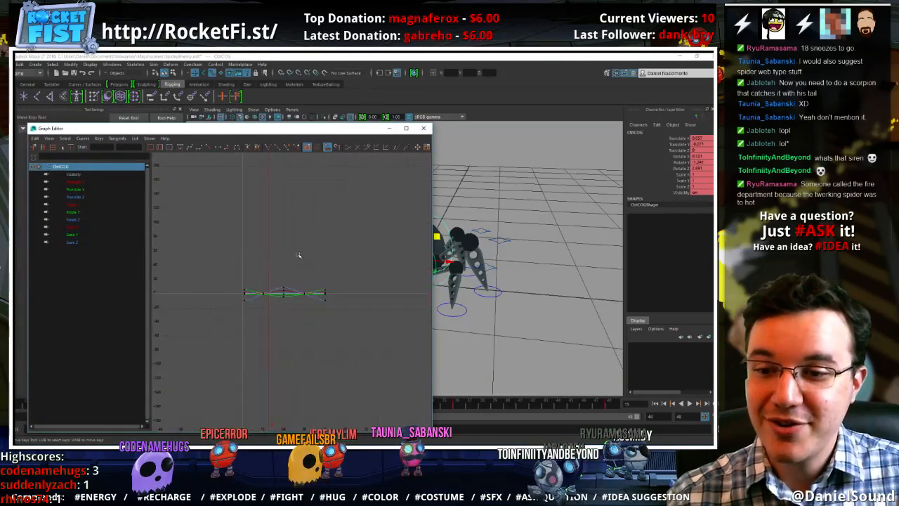
# Set pre- and post-infinity of all the COG control's curves to Cycle and display their infinity continuation
pyautogui.keyDown('alt'); pyautogui.moveTo(299, 255); pyautogui.dragTo(302, 296, button='right'); pyautogui.keyUp('alt')
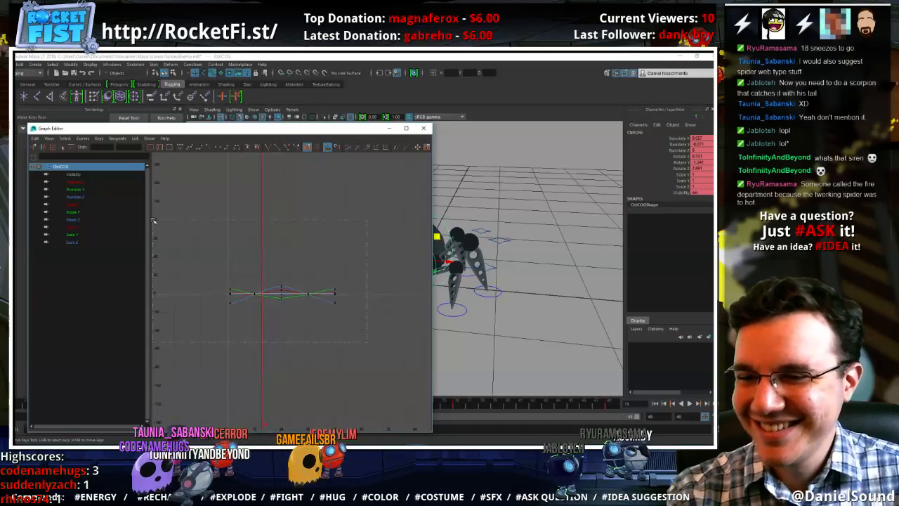
pyautogui.moveTo(154, 220); pyautogui.dragTo(153, 218)
pyautogui.keyDown('alt'); pyautogui.keyDown('shift'); pyautogui.moveTo(329, 304); pyautogui.dragTo(330, 239, button='right'); pyautogui.keyUp('shift'); pyautogui.keyUp('alt')
pyautogui.scroll(3, 296, 302)
pyautogui.keyDown('alt'); pyautogui.moveTo(296, 301); pyautogui.dragTo(297, 283, button='middle'); pyautogui.keyUp('alt')
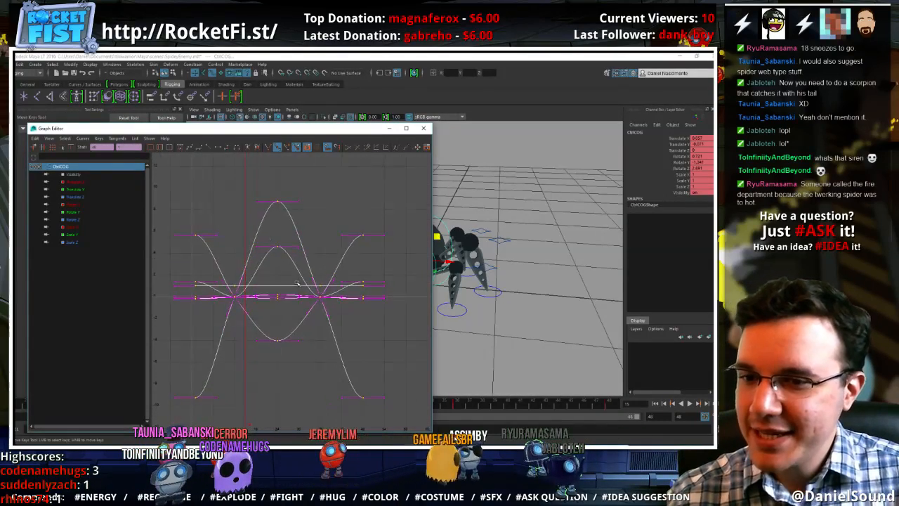
pyautogui.click(82, 139)
pyautogui.moveTo(109, 163)
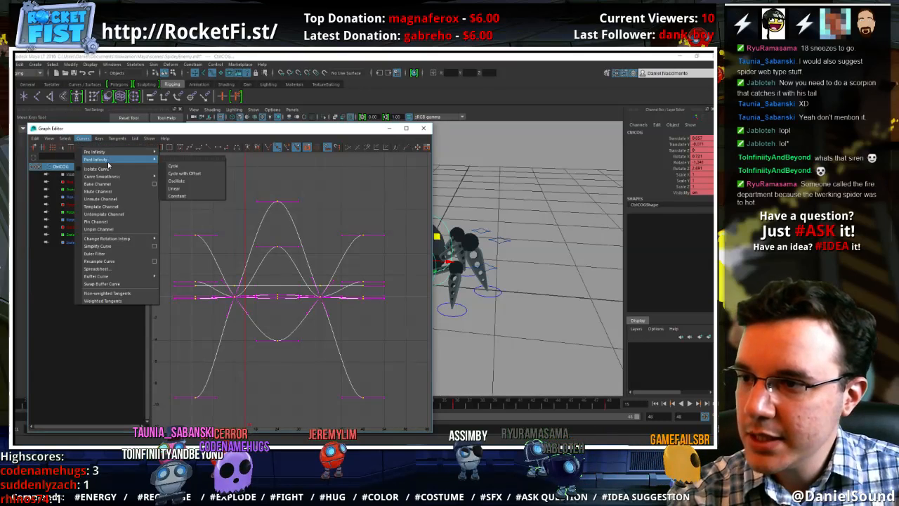
pyautogui.click(220, 169)
pyautogui.click(82, 139)
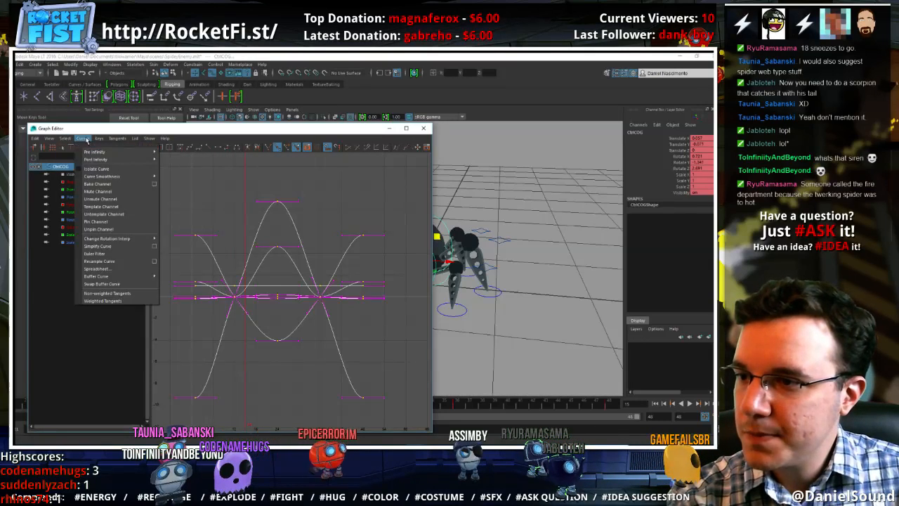
pyautogui.click(173, 159)
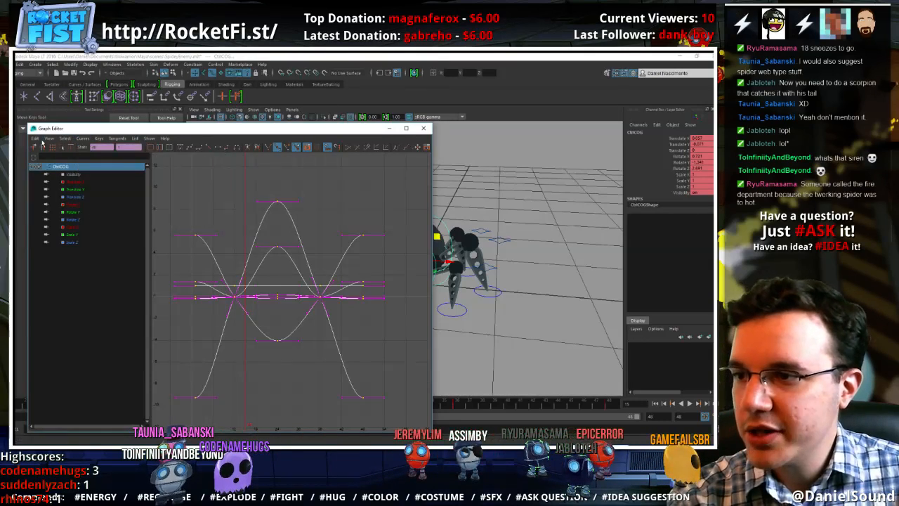
pyautogui.click(48, 139)
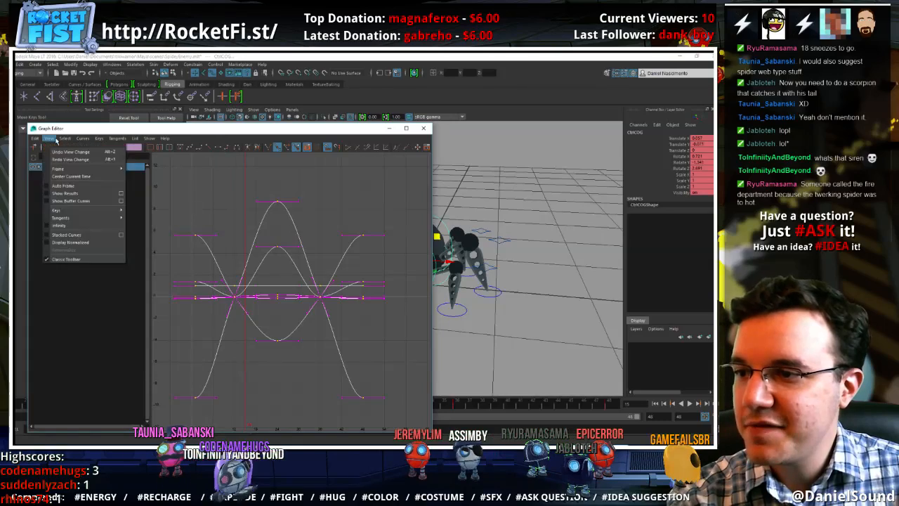
pyautogui.click(71, 226)
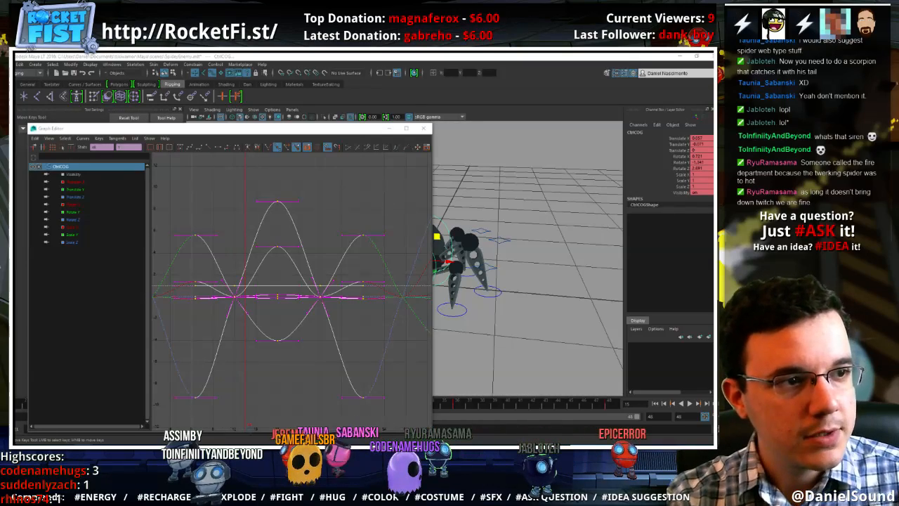
# Check the COG's Translate Y curve and raise the Translate Z keys at frames 12 and 36 slightly above zero
pyautogui.scroll(-3, 281, 276)
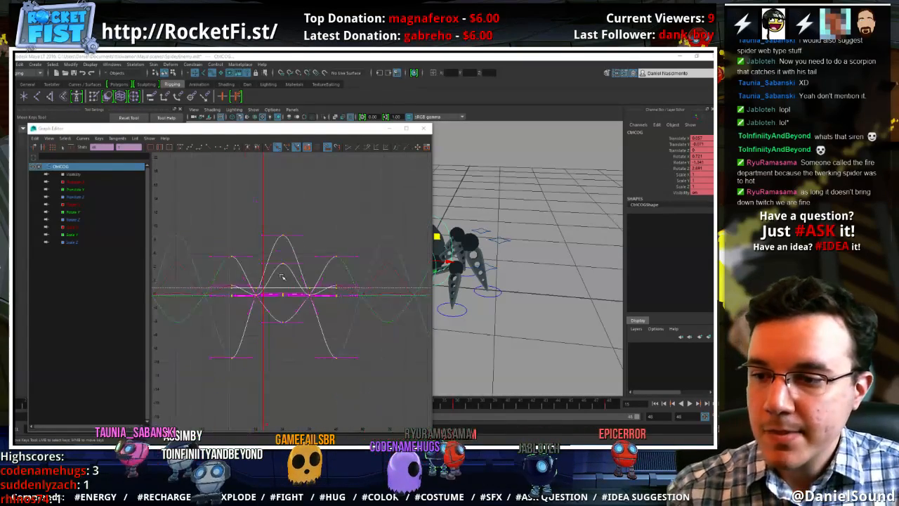
pyautogui.click(228, 241)
pyautogui.click(82, 190)
pyautogui.press('f')
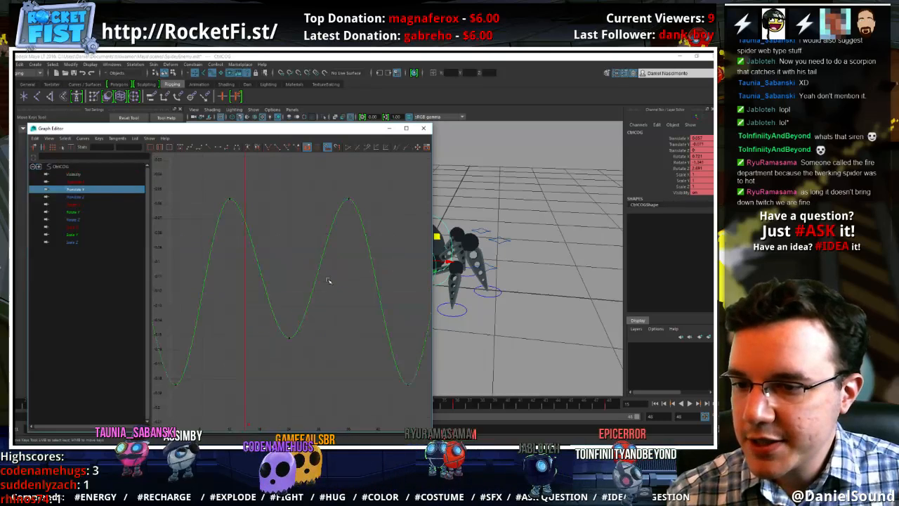
pyautogui.scroll(-2, 337, 323)
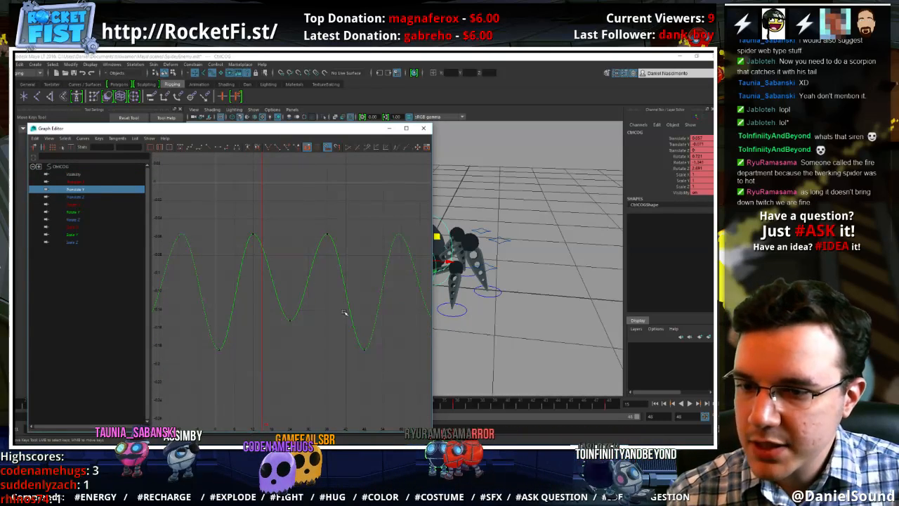
pyautogui.click(75, 197)
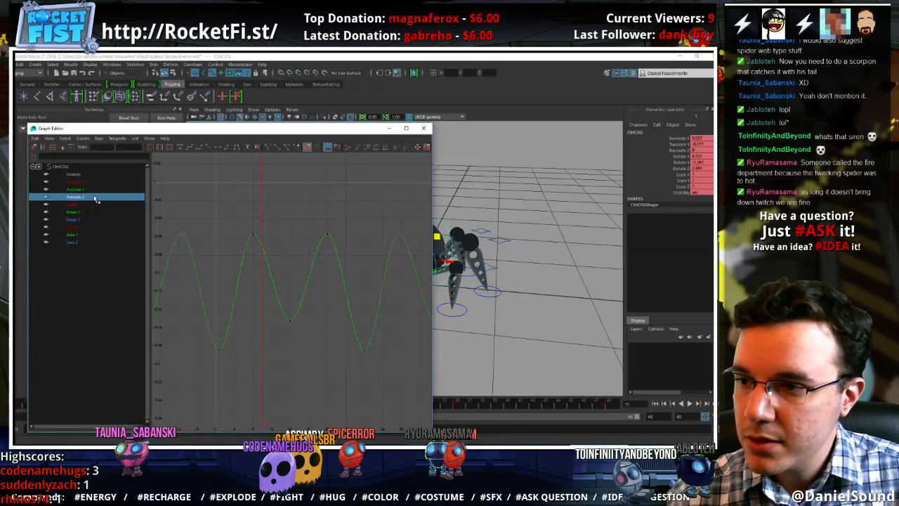
pyautogui.press('f')
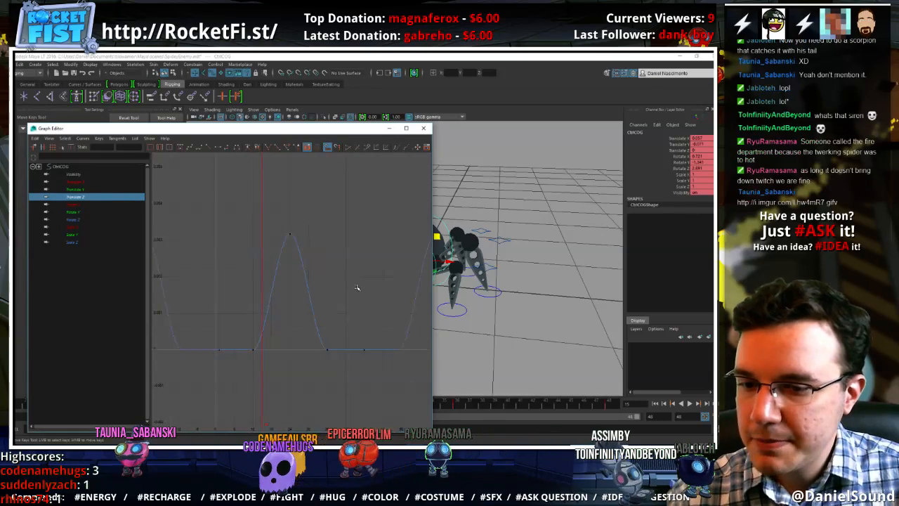
pyautogui.click(260, 348)
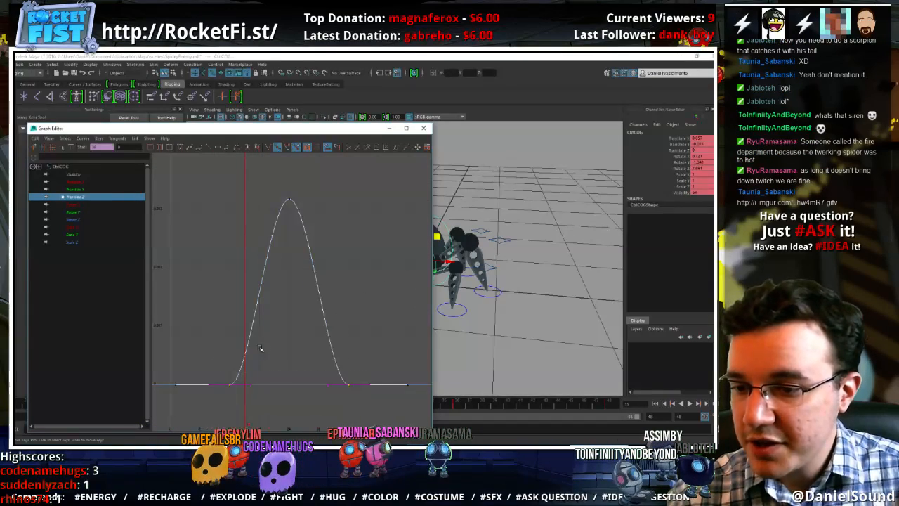
pyautogui.keyDown('shift'); pyautogui.moveTo(292, 359); pyautogui.dragTo(288, 347, button='middle'); pyautogui.keyUp('shift')
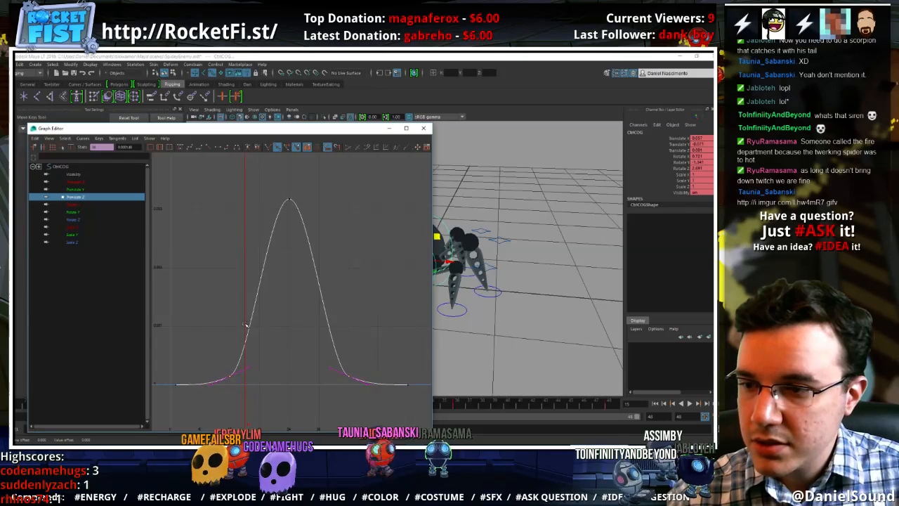
# Raise the COG's Translate X keys at frames 12 and 36 slightly, moving the frame 12 key a little further
pyautogui.click(77, 181)
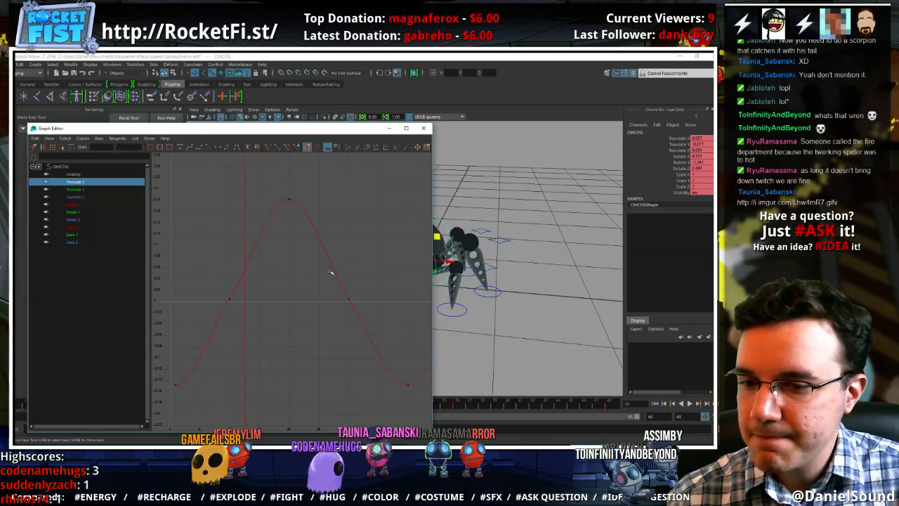
pyautogui.scroll(-3, 261, 321)
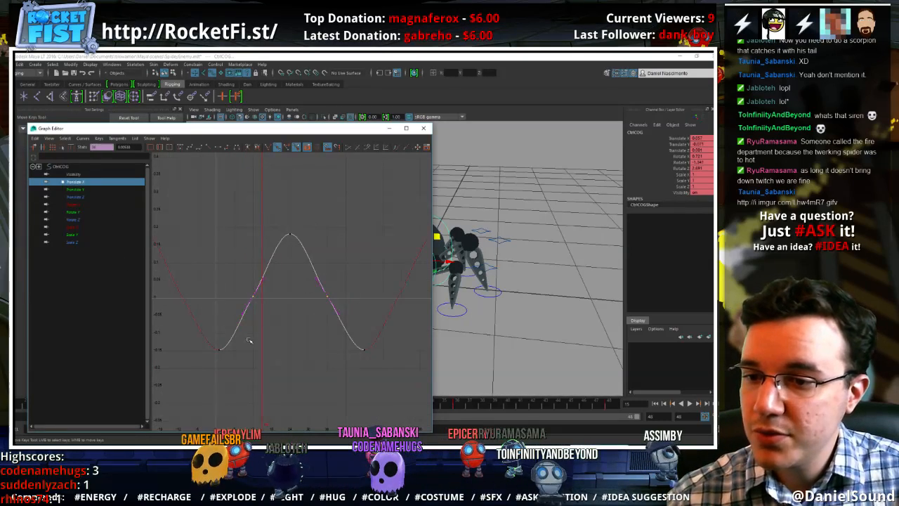
pyautogui.click(312, 271)
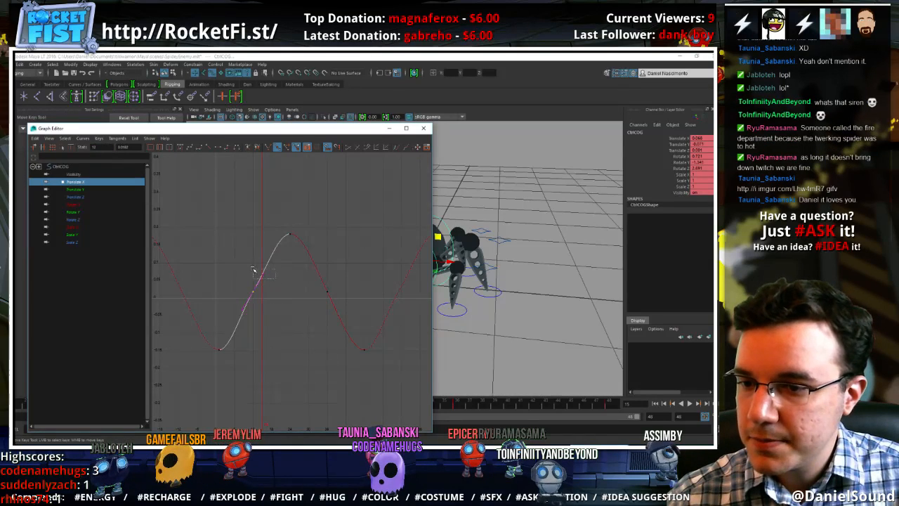
pyautogui.moveTo(253, 269); pyautogui.dragTo(251, 270)
pyautogui.moveTo(250, 278); pyautogui.dragTo(247, 276, button='middle')
# Lower the COG's Rotate X key at frame 24 to about 2.9 and move the frame 12 and 36 keys slightly down
pyautogui.click(73, 203)
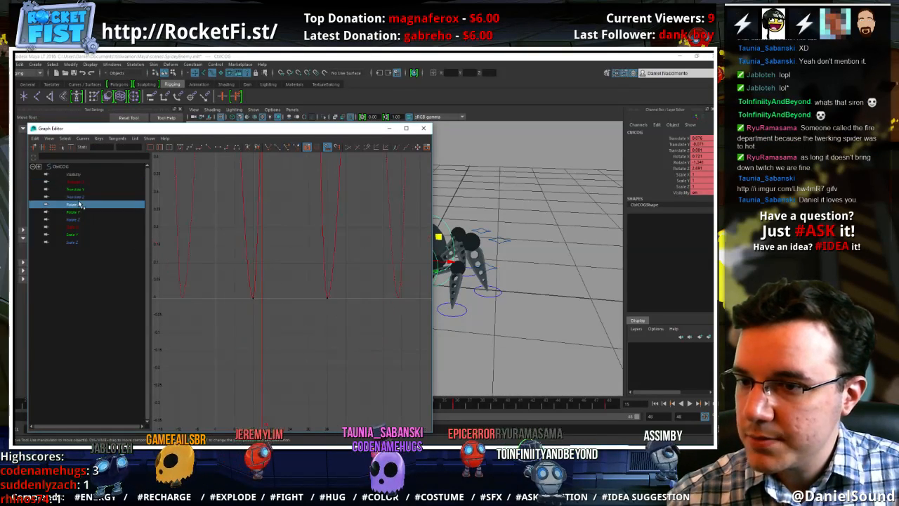
pyautogui.press('f')
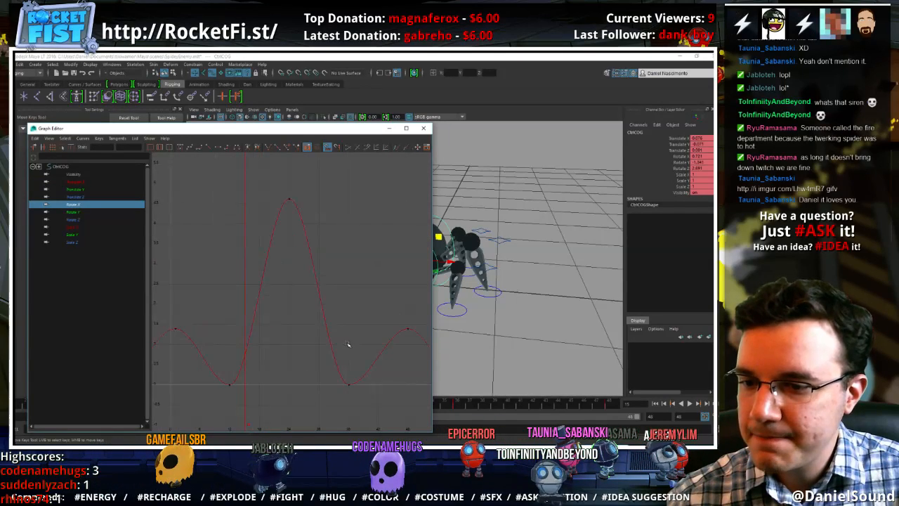
pyautogui.moveTo(325, 256); pyautogui.dragTo(266, 184)
pyautogui.moveTo(263, 295); pyautogui.dragTo(261, 349, button='middle')
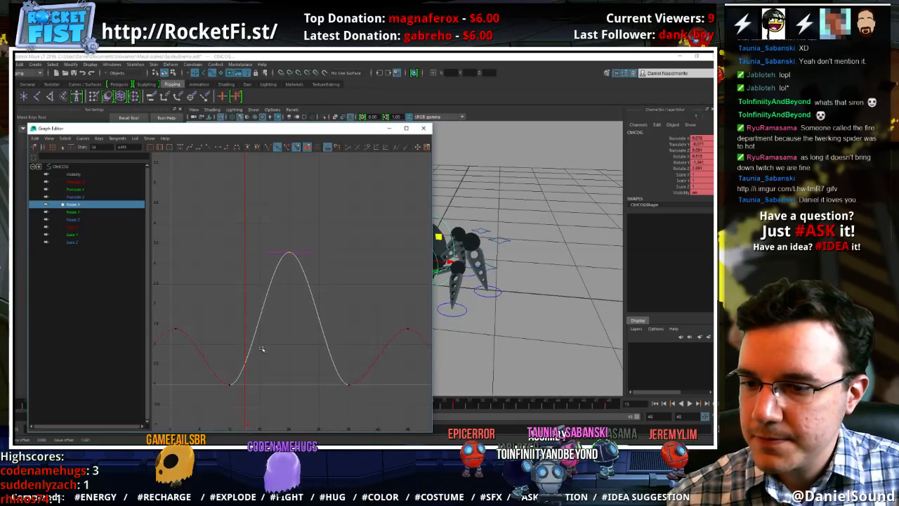
pyautogui.moveTo(321, 340); pyautogui.dragTo(317, 358, button='middle')
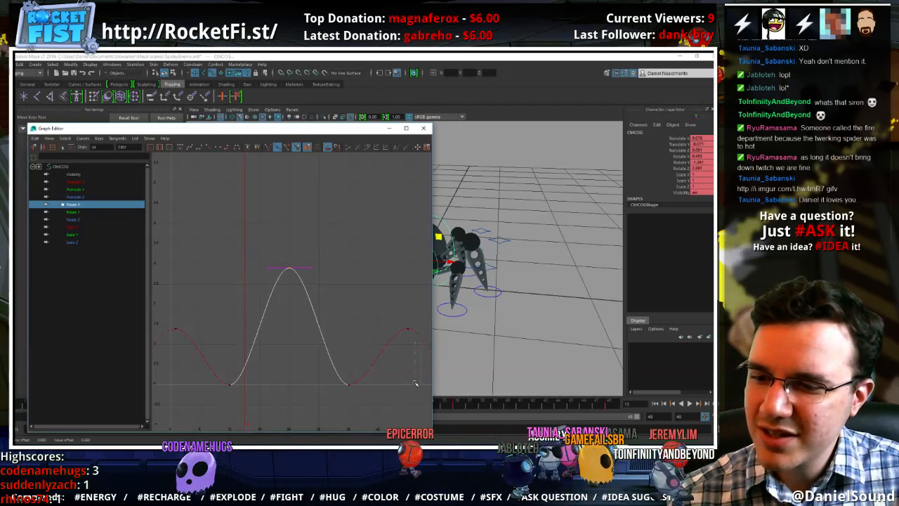
pyautogui.click(348, 392)
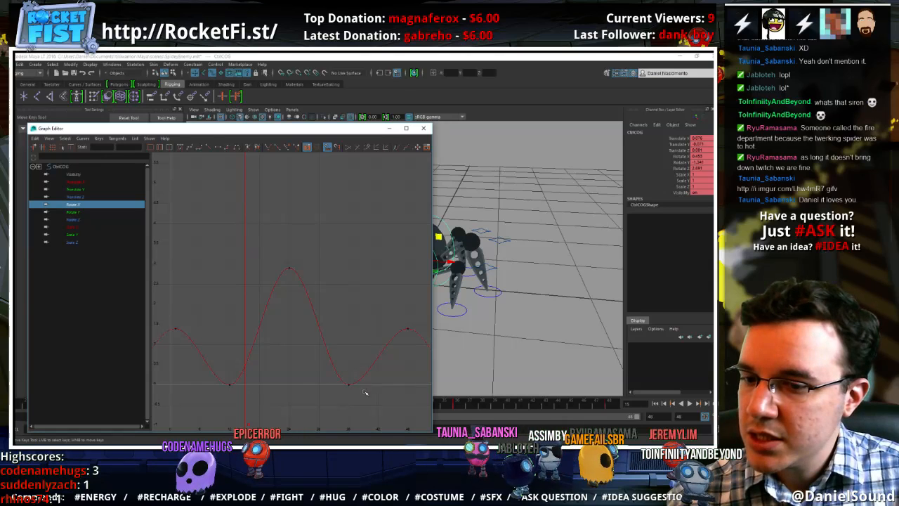
pyautogui.moveTo(203, 348); pyautogui.dragTo(204, 348)
pyautogui.moveTo(237, 312); pyautogui.dragTo(238, 325, button='middle')
# Raise the COG's Rotate Y keys at frames 12 and 36 to about 0.8
pyautogui.click(70, 212)
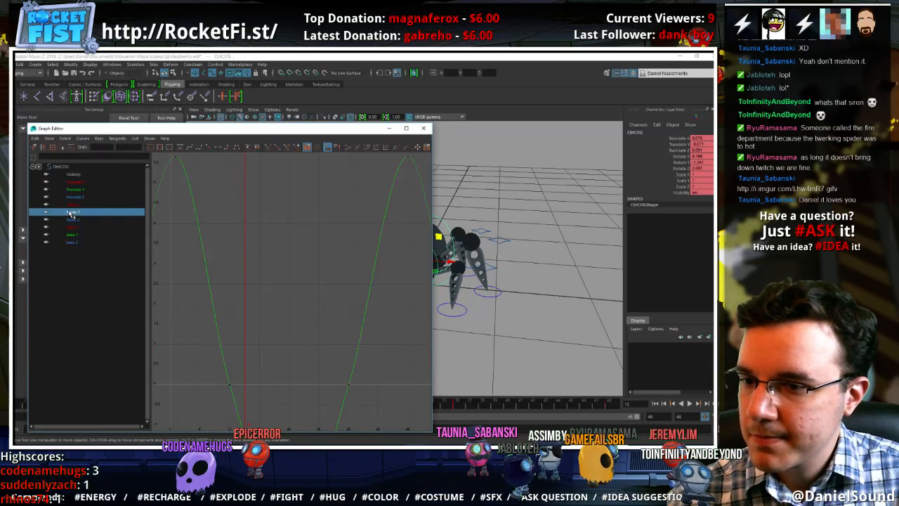
pyautogui.press('f')
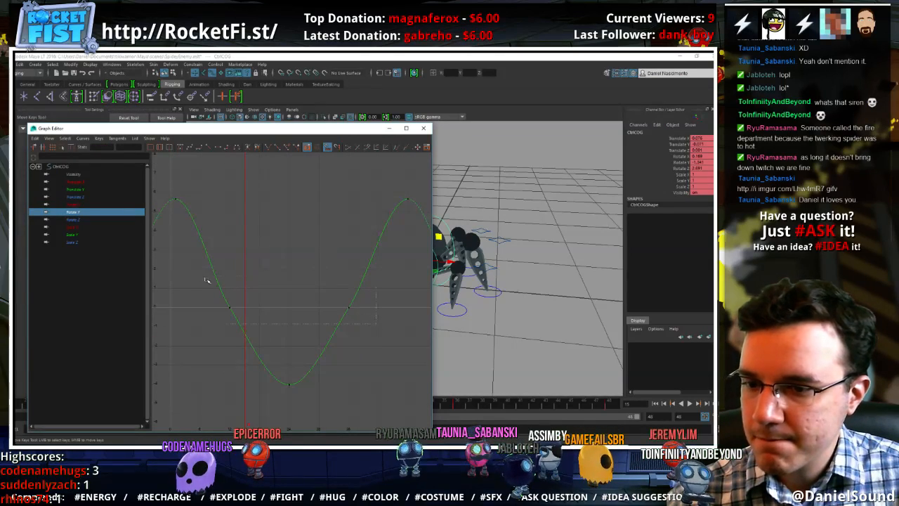
pyautogui.moveTo(206, 281); pyautogui.dragTo(202, 279)
pyautogui.moveTo(274, 268); pyautogui.dragTo(274, 252, button='middle')
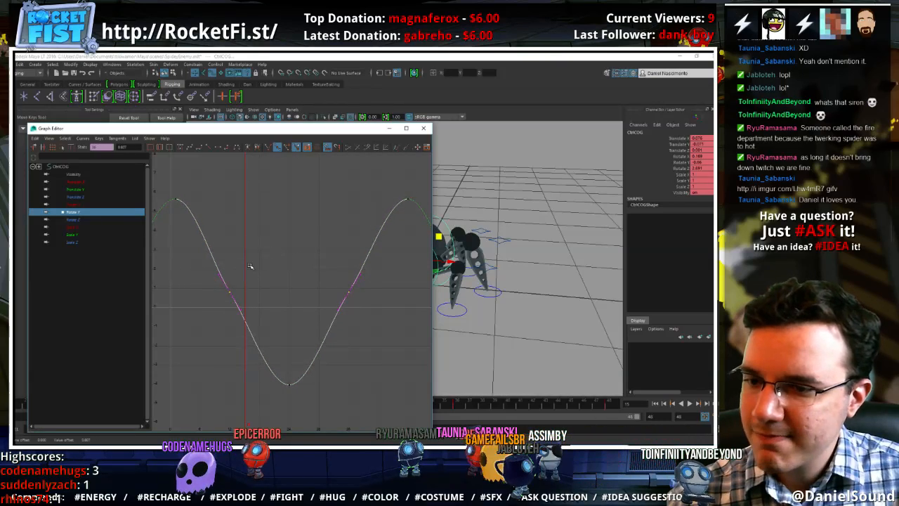
# Adjust the tangent handles of the COG's Rotate Z keys at frames 36 and 12
pyautogui.click(82, 219)
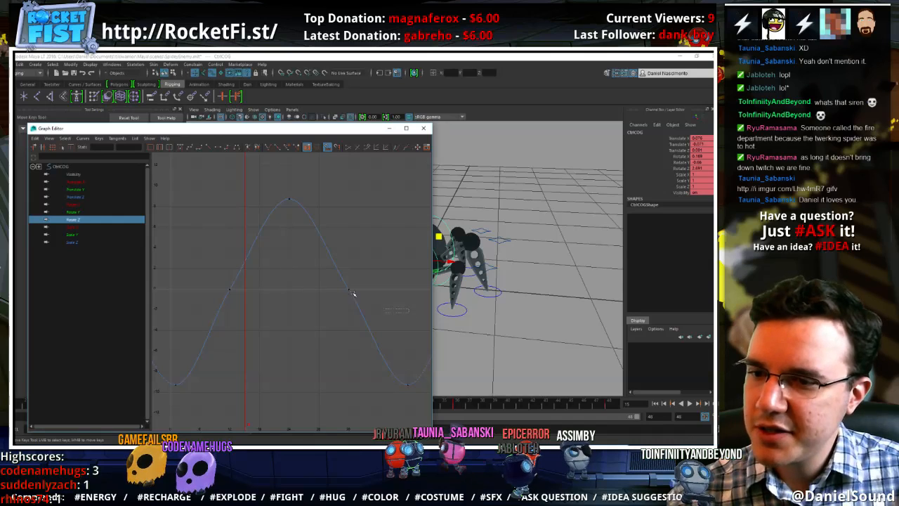
pyautogui.moveTo(239, 230); pyautogui.dragTo(238, 231)
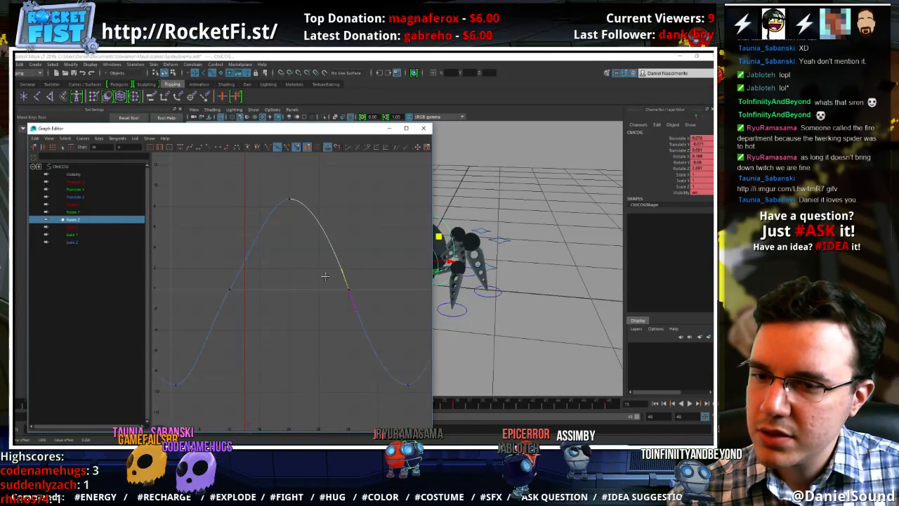
pyautogui.moveTo(241, 270); pyautogui.dragTo(228, 267)
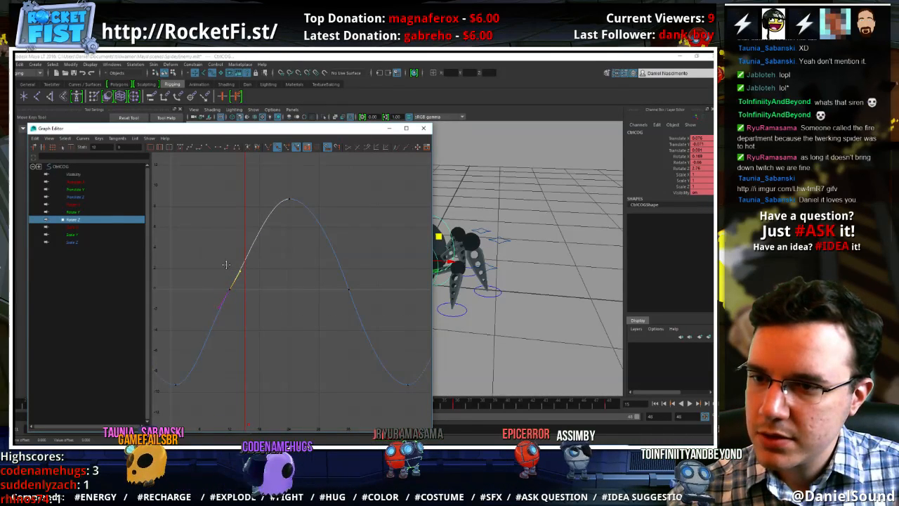
# Fine-tune the tangent handle of the COG's Rotate Z key at frame 12 and close the Graph Editor
pyautogui.moveTo(227, 265); pyautogui.dragTo(225, 264, button='middle')
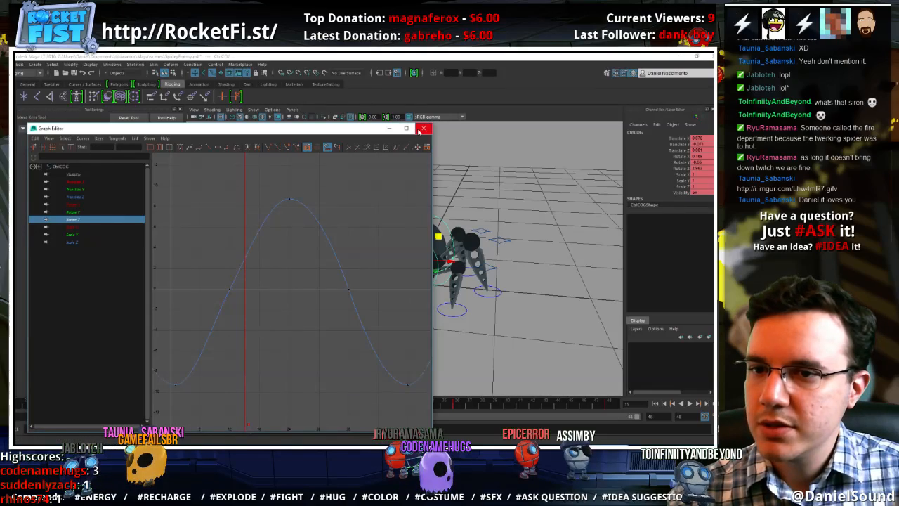
pyautogui.click(423, 130)
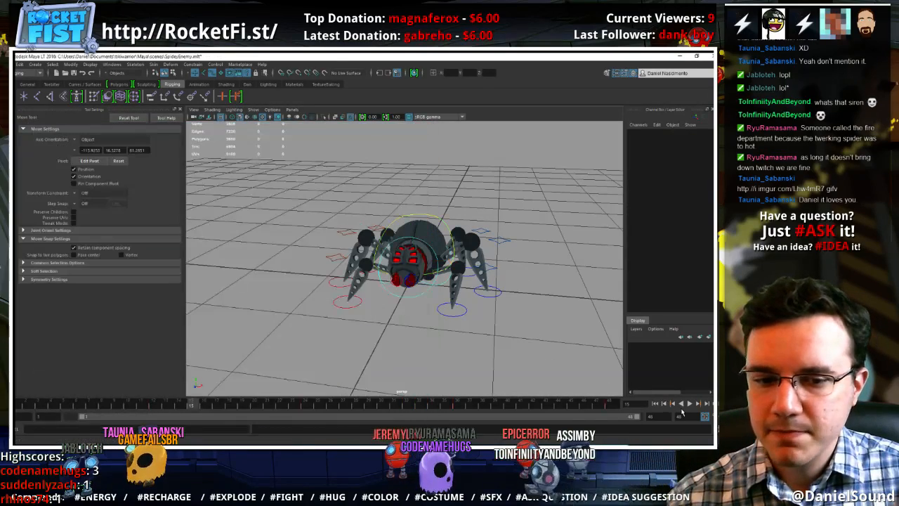
# Play back the idle sway and examine the body motion from a higher front angle
pyautogui.click(691, 404)
pyautogui.keyDown('alt'); pyautogui.moveTo(481, 315); pyautogui.dragTo(524, 331); pyautogui.keyUp('alt')
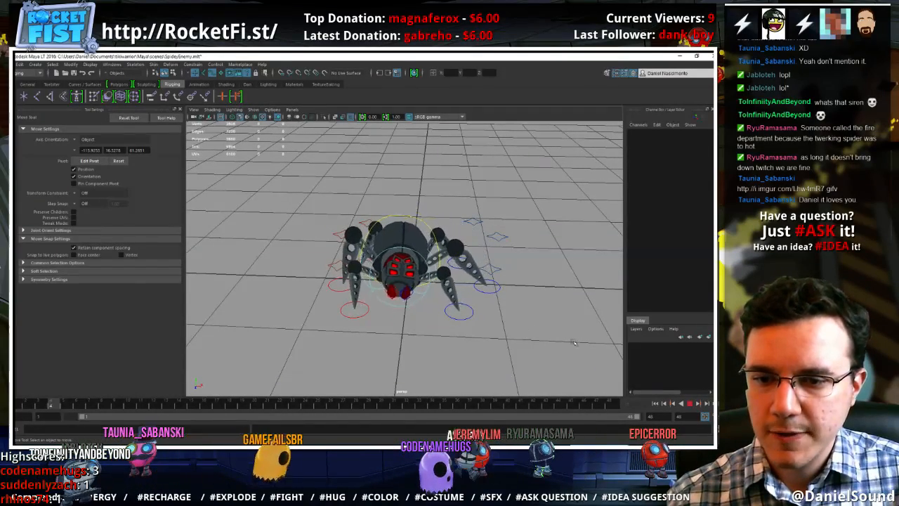
pyautogui.click(690, 403)
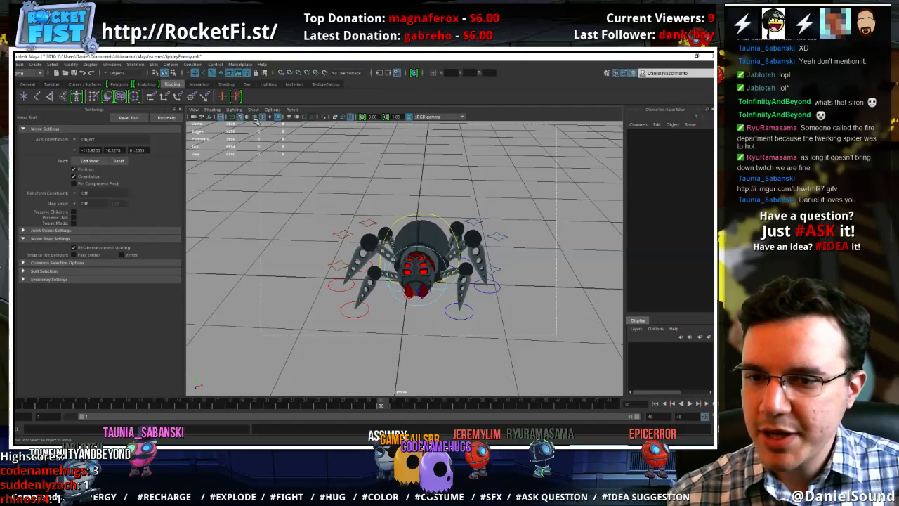
# Select all the spider's controls, compress their keys to end at frame 30, and set the playback end to 30
pyautogui.moveTo(256, 123); pyautogui.dragTo(17, 403)
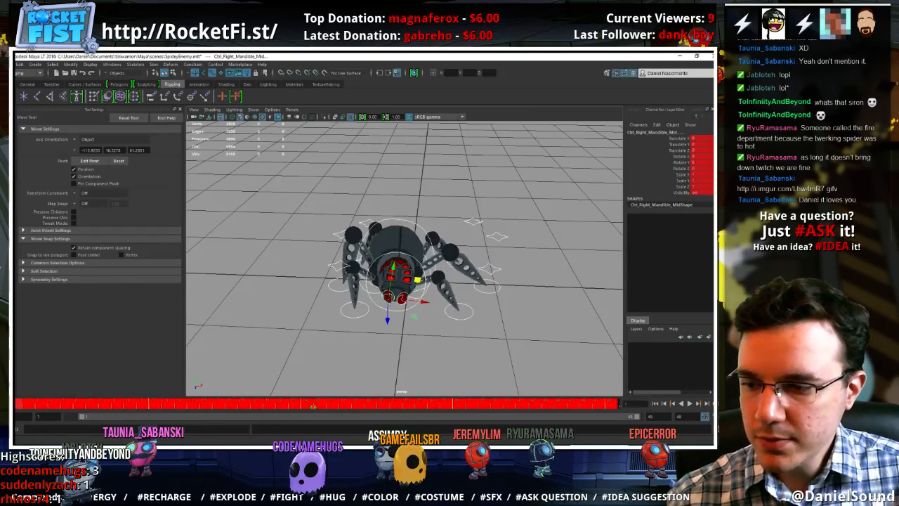
pyautogui.moveTo(608, 406); pyautogui.dragTo(404, 405)
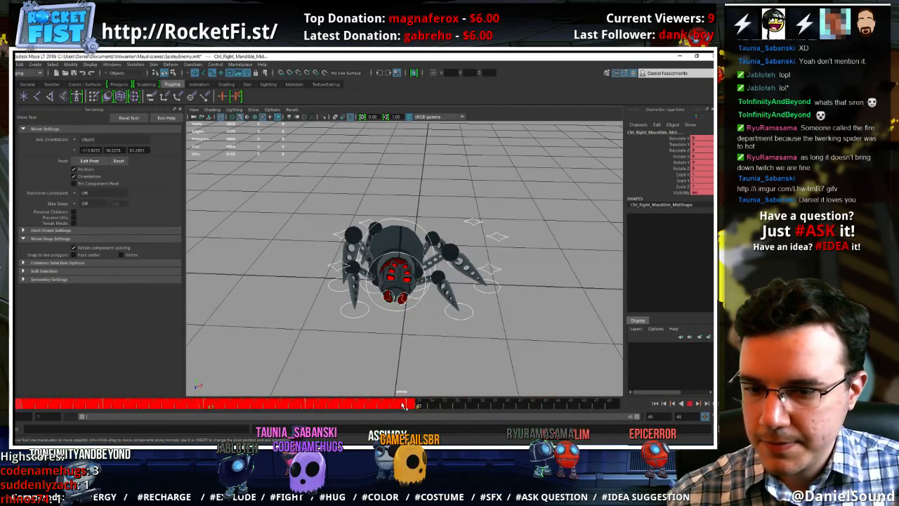
pyautogui.rightClick(357, 406)
pyautogui.click(382, 408)
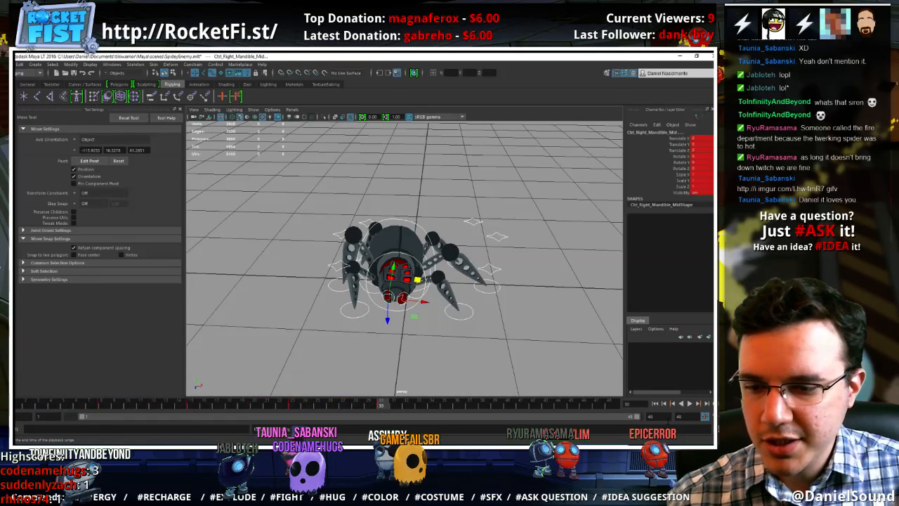
pyautogui.write('30')
pyautogui.press('Return')
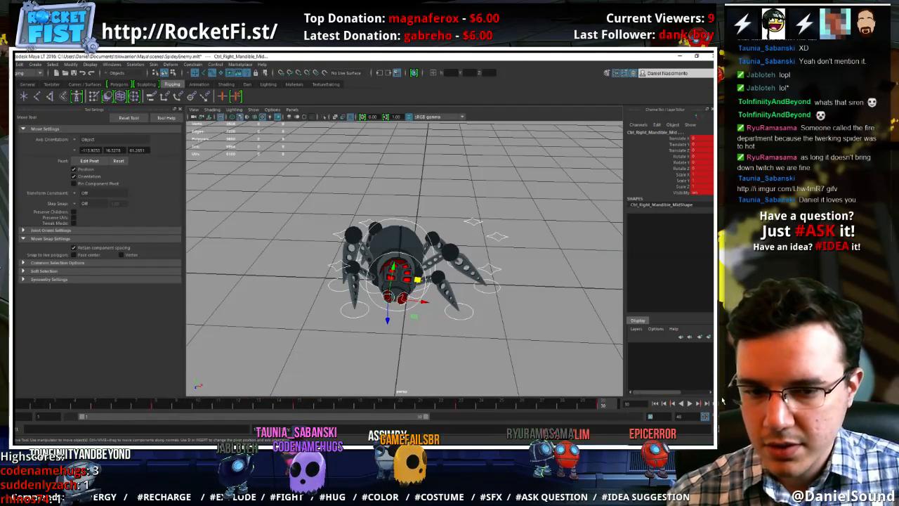
# Play the shortened 30-frame loop and examine the sway from the side and up close from the front
pyautogui.click(689, 404)
pyautogui.click(450, 345)
pyautogui.keyDown('alt'); pyautogui.moveTo(448, 344); pyautogui.dragTo(484, 313); pyautogui.keyUp('alt')
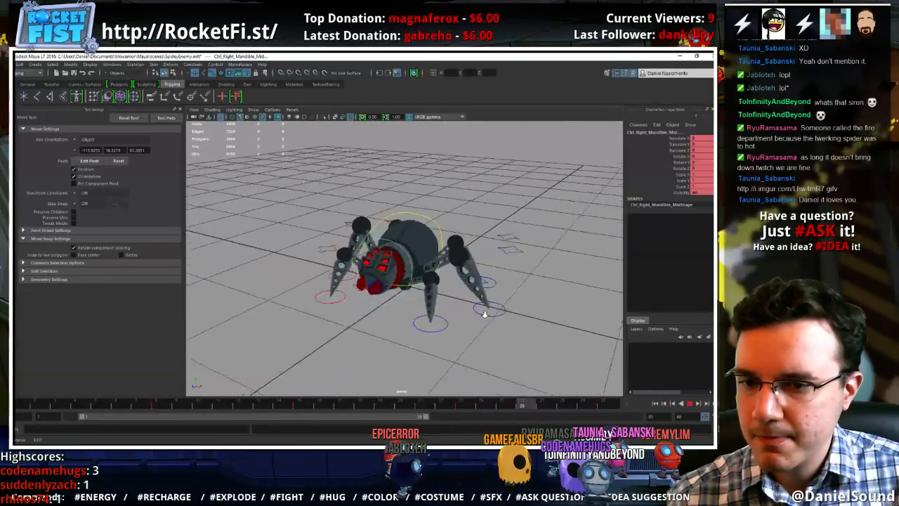
pyautogui.keyDown('alt'); pyautogui.moveTo(484, 314); pyautogui.dragTo(493, 314, button='right'); pyautogui.keyUp('alt')
pyautogui.keyDown('alt'); pyautogui.moveTo(429, 313); pyautogui.dragTo(453, 323); pyautogui.keyUp('alt')
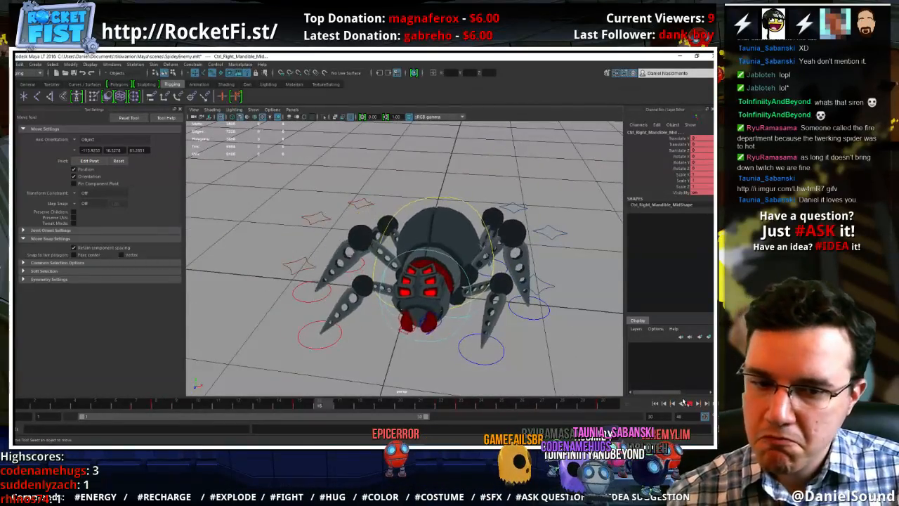
pyautogui.click(687, 402)
pyautogui.click(452, 304)
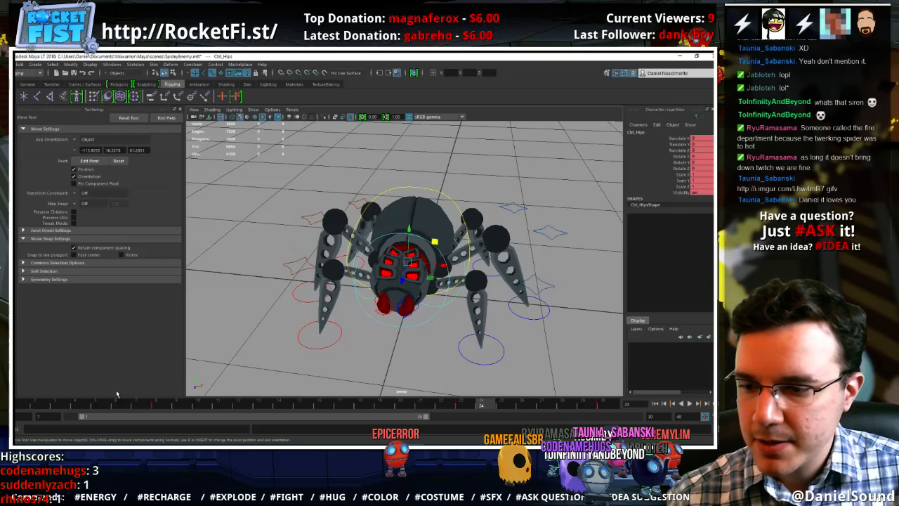
pyautogui.click(156, 406)
pyautogui.press('e')
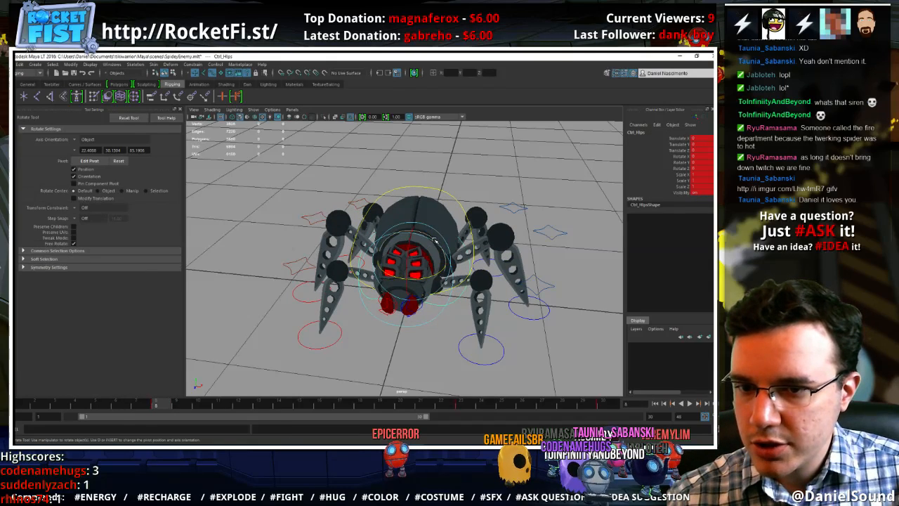
pyautogui.moveTo(434, 241); pyautogui.dragTo(423, 237)
pyautogui.hotkey('ctrl', 'z')
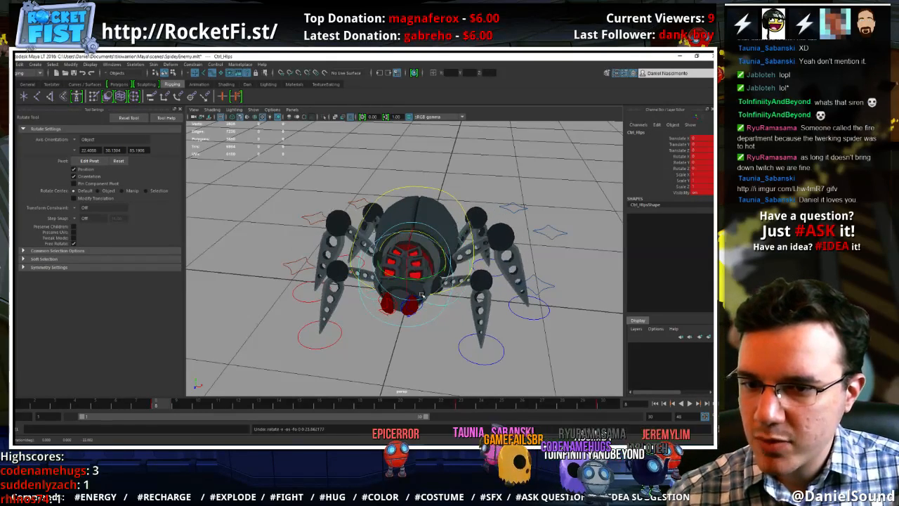
# Rotate the head control to about 12 in Rotate Z at frame 1 and key the same pose at frame 30
pyautogui.click(421, 295)
pyautogui.moveTo(420, 295); pyautogui.dragTo(401, 285)
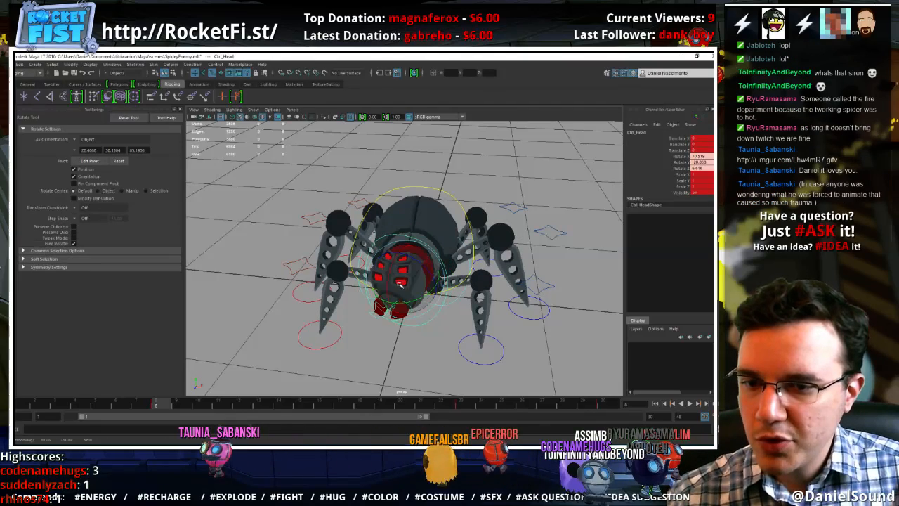
pyautogui.hotkey('ctrl', 'z')
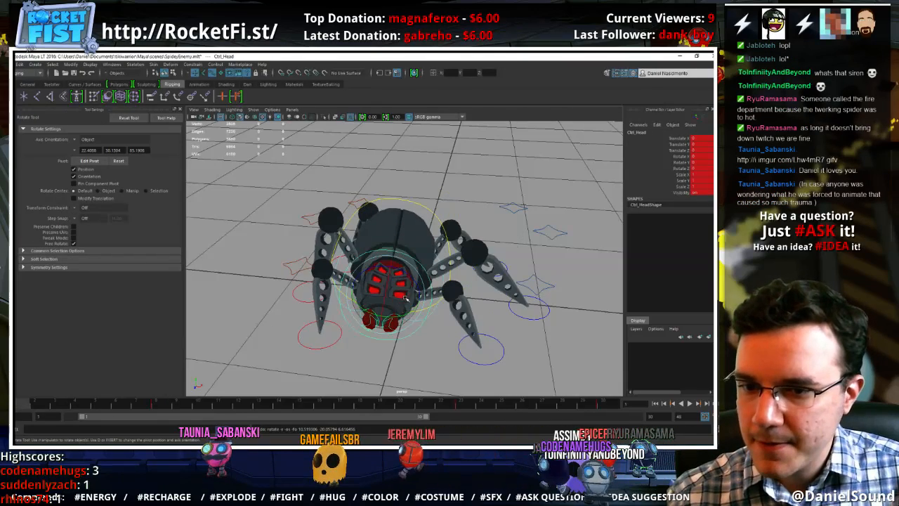
pyautogui.moveTo(405, 296); pyautogui.dragTo(402, 274)
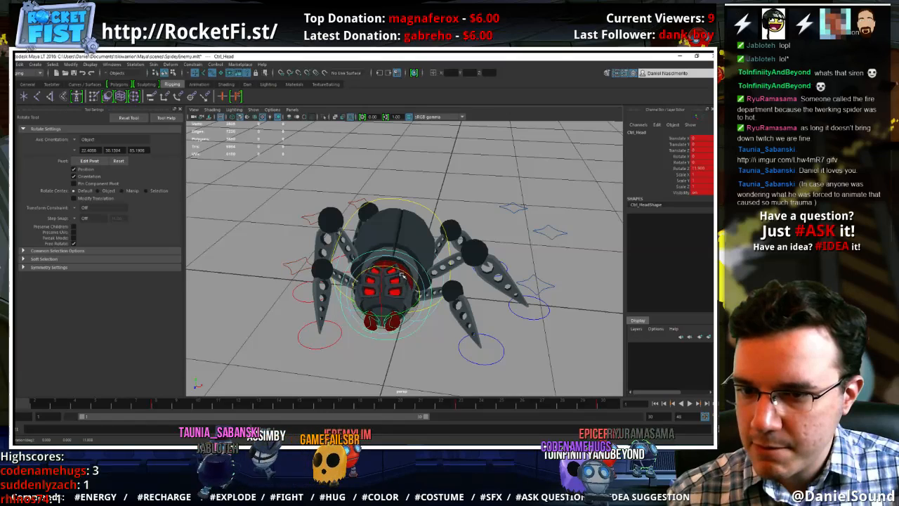
pyautogui.middleClick(611, 408)
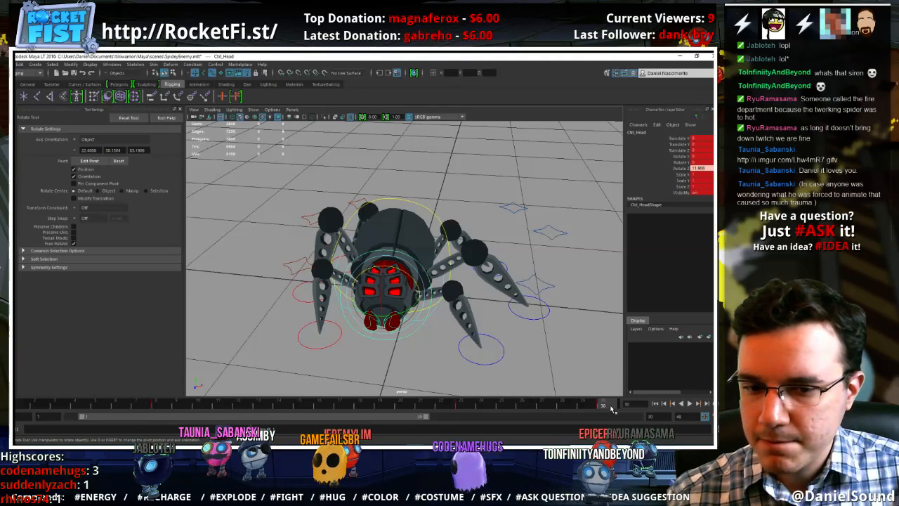
pyautogui.press('s')
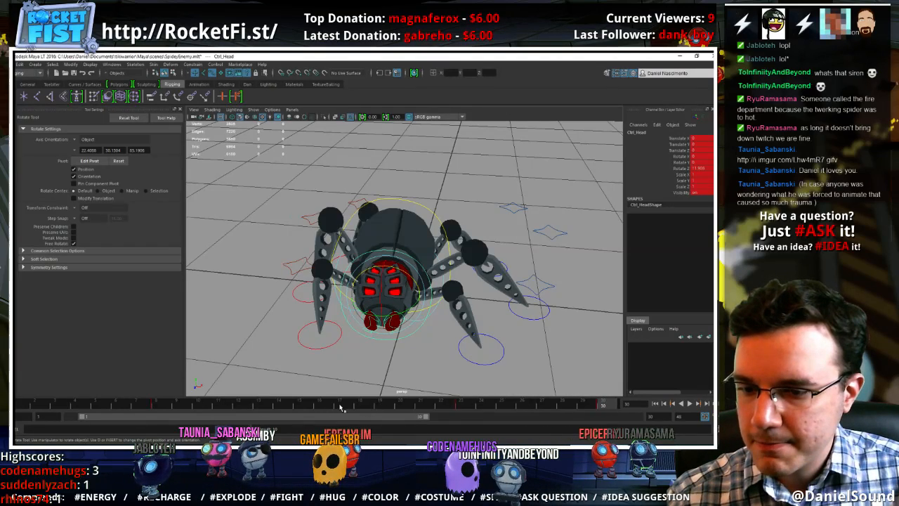
# Select all the spider's controls and key them at frame 15
pyautogui.click(340, 406)
pyautogui.click(160, 405)
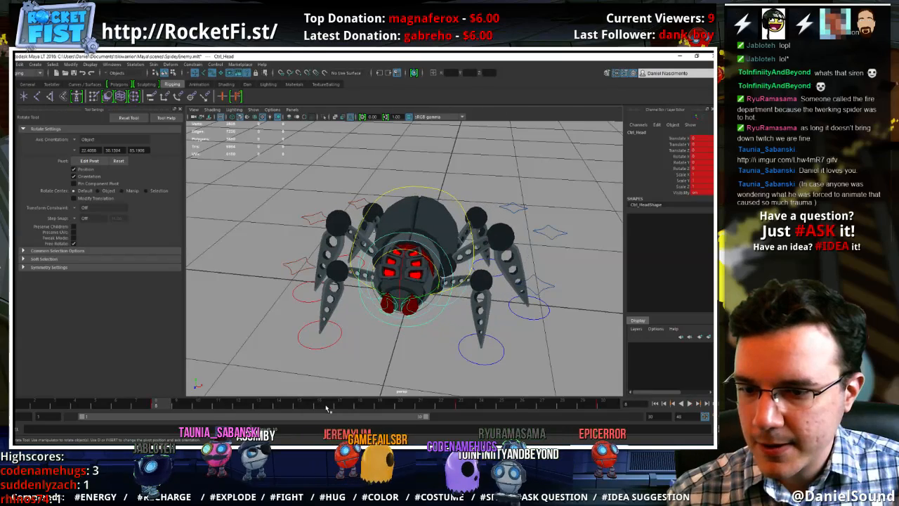
pyautogui.click(404, 310)
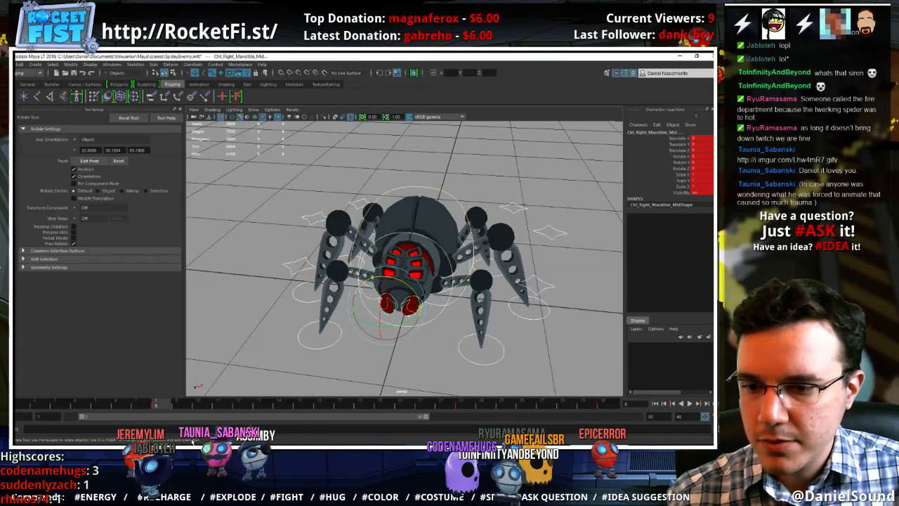
pyautogui.click(303, 404)
pyautogui.press('s')
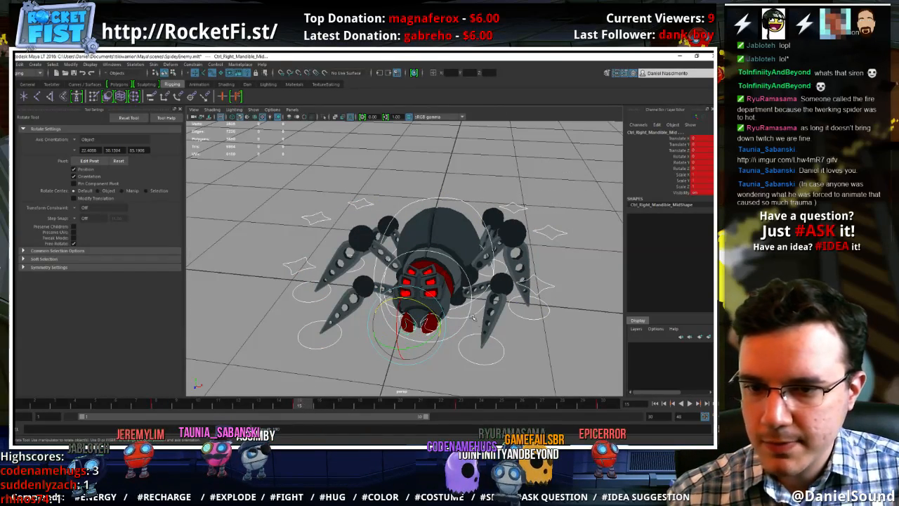
# Rotate the head control at frame 15 to about -13 in Rotate Z and about -3.2 in Rotate Y
pyautogui.click(457, 332)
pyautogui.click(460, 331)
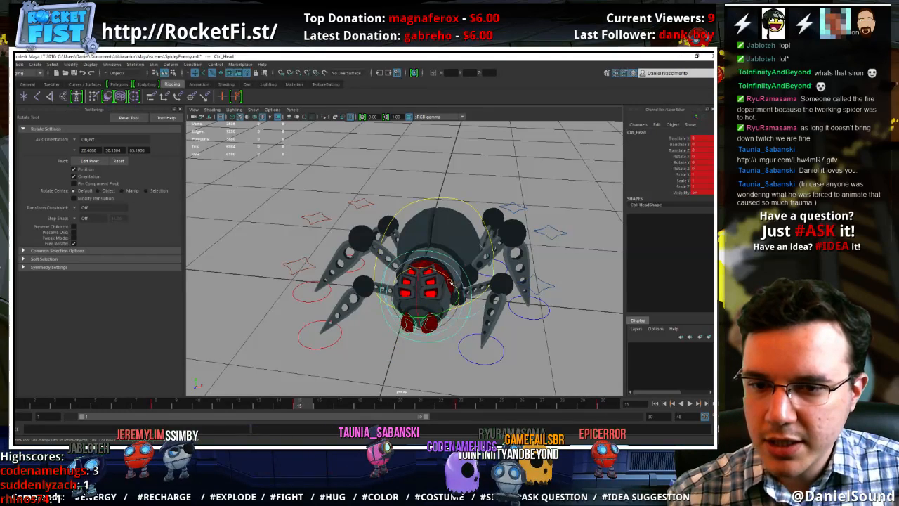
pyautogui.moveTo(452, 280); pyautogui.dragTo(456, 285)
pyautogui.moveTo(444, 318); pyautogui.dragTo(444, 319)
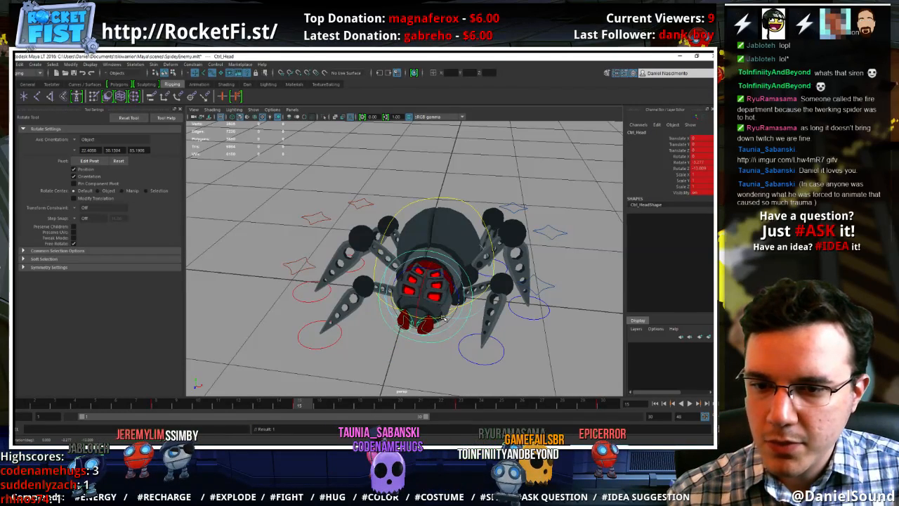
# Reduce and key the head's Rotate Z at frame 1, and tilt the head to about -11.9 in Rotate X at frame 8
pyautogui.click(18, 404)
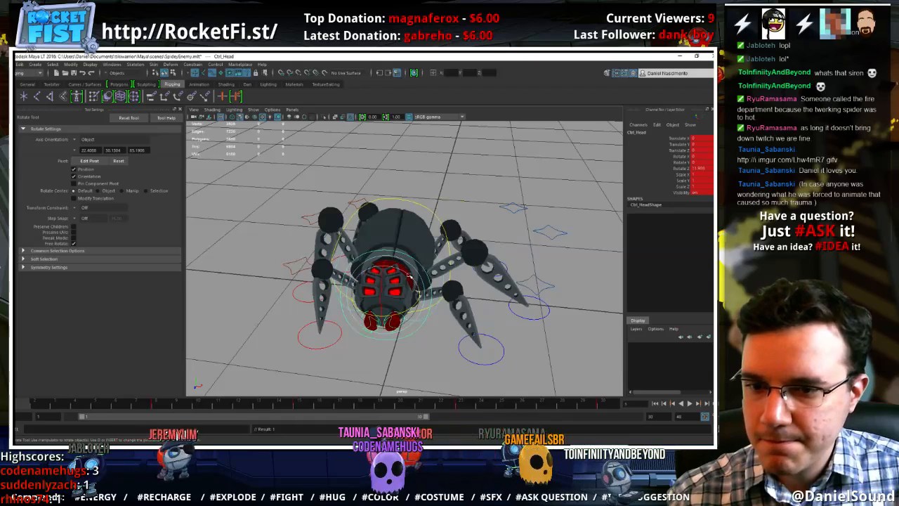
pyautogui.moveTo(413, 280); pyautogui.dragTo(411, 276)
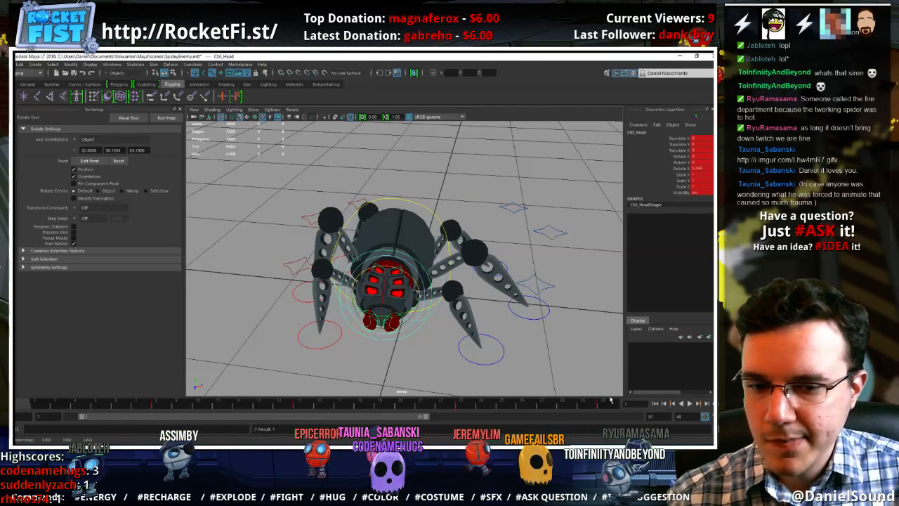
pyautogui.press('s')
pyautogui.moveTo(301, 404); pyautogui.dragTo(164, 404)
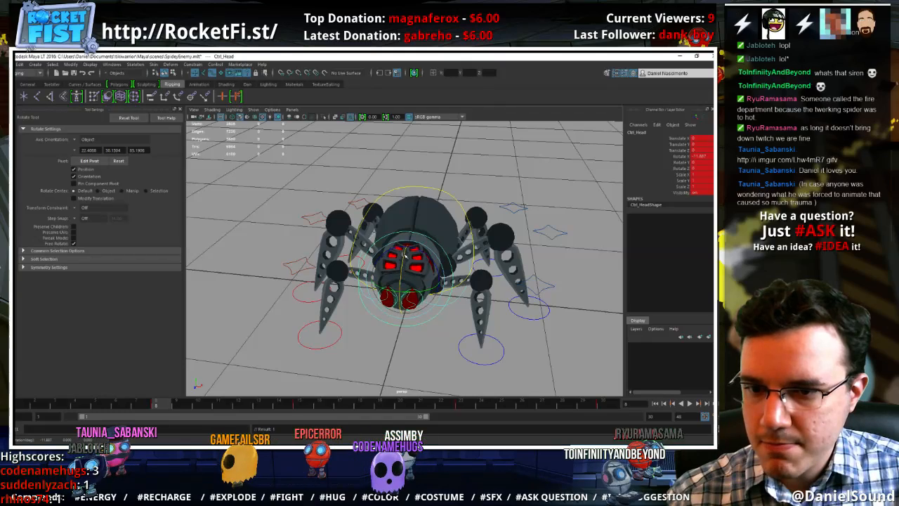
pyautogui.press('w')
# Play the loop and examine the new head motion from above, the front and the side
pyautogui.hotkey('alt', 'v')
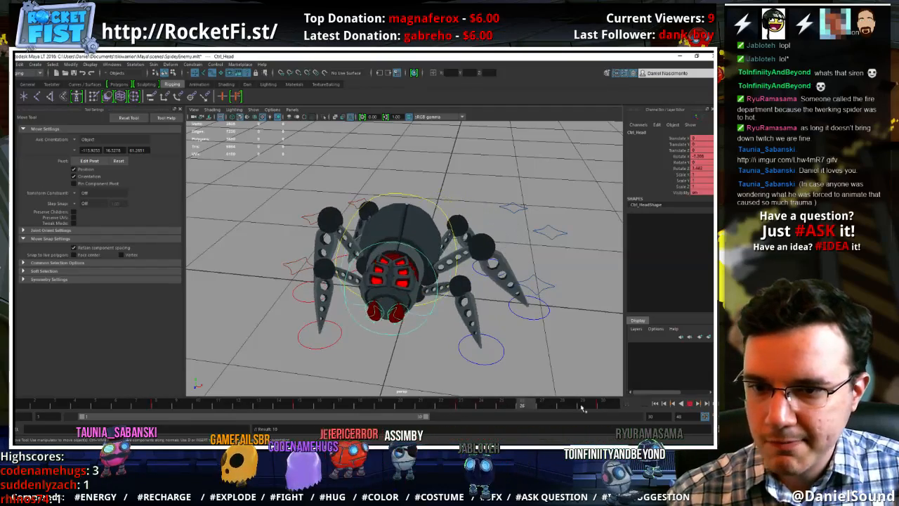
pyautogui.click(692, 405)
pyautogui.keyDown('alt'); pyautogui.moveTo(467, 303); pyautogui.dragTo(492, 357); pyautogui.keyUp('alt')
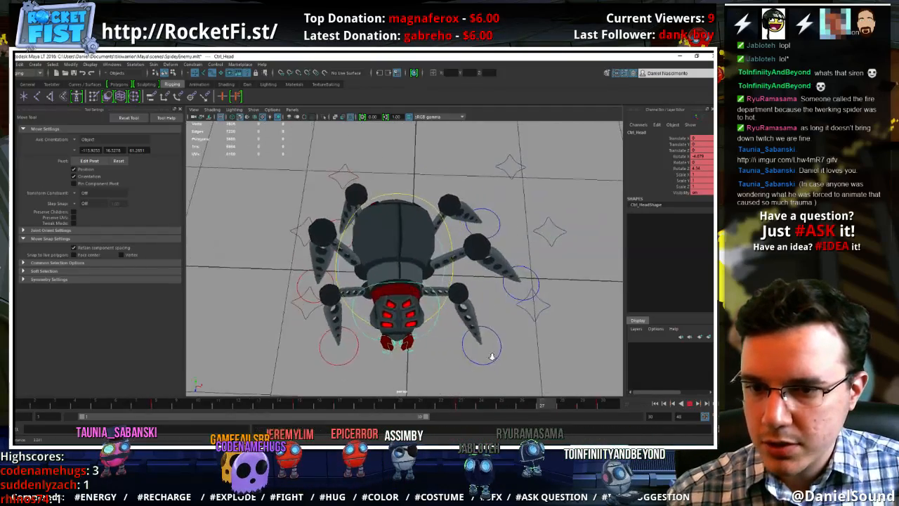
pyautogui.keyDown('alt'); pyautogui.moveTo(492, 357); pyautogui.dragTo(433, 335, button='right'); pyautogui.keyUp('alt')
pyautogui.keyDown('alt'); pyautogui.moveTo(433, 335); pyautogui.dragTo(452, 326); pyautogui.keyUp('alt')
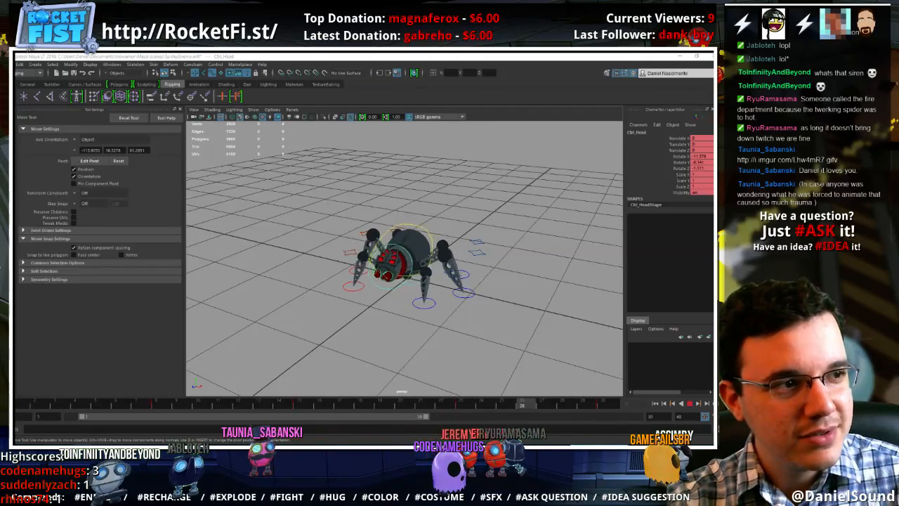
# Bring the browser with the Imgur creature animation into view, study its motion as reference, and return to Maya
pyautogui.moveTo(714, 143); pyautogui.dragTo(307, 114)
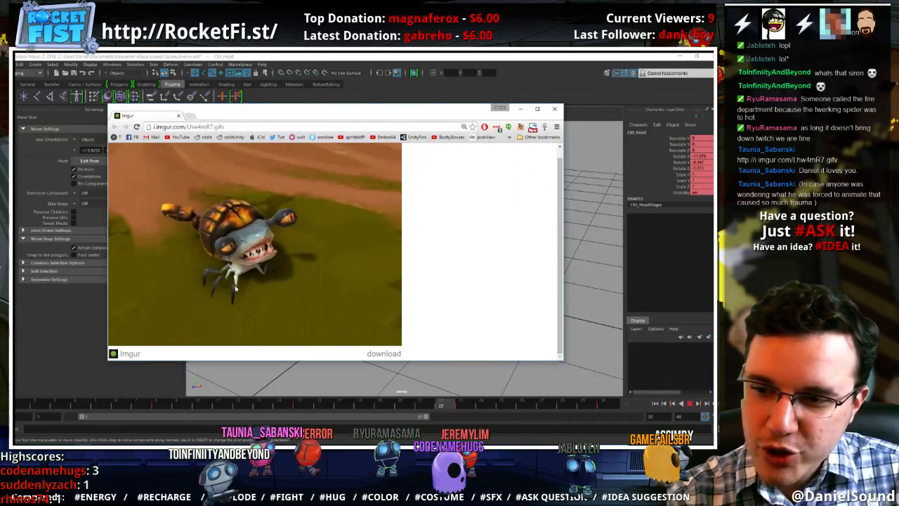
pyautogui.moveTo(327, 113); pyautogui.dragTo(647, 119)
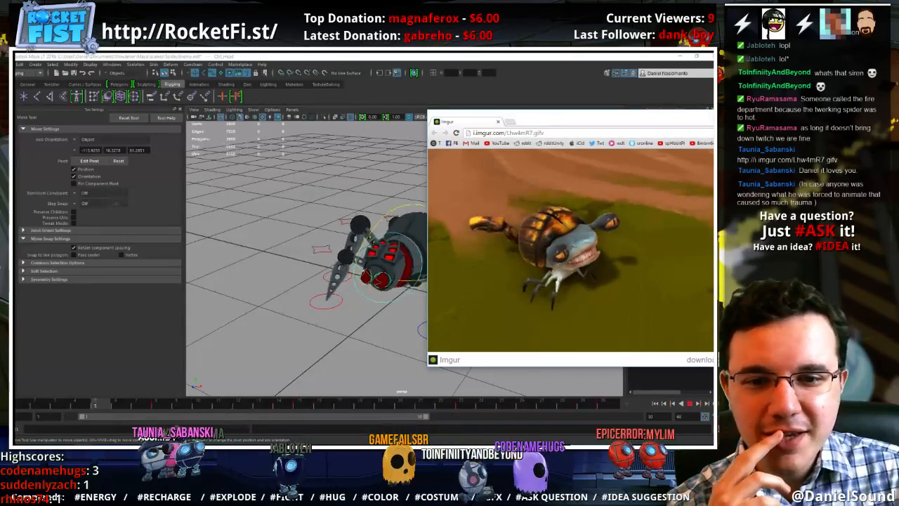
pyautogui.hotkey('alt', 'Tab')
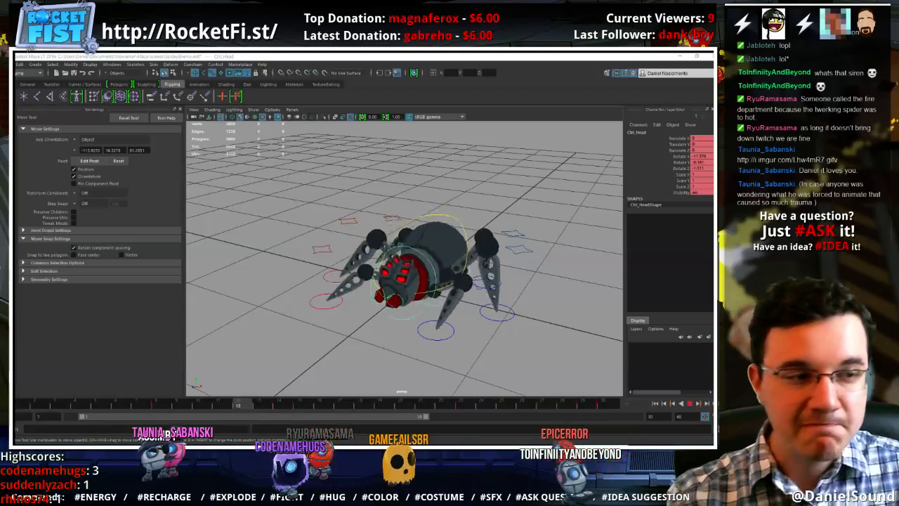
# Open the Graph Editor for the selected head control
pyautogui.keyDown('alt'); pyautogui.moveTo(460, 298); pyautogui.dragTo(440, 278, button='middle'); pyautogui.keyUp('alt')
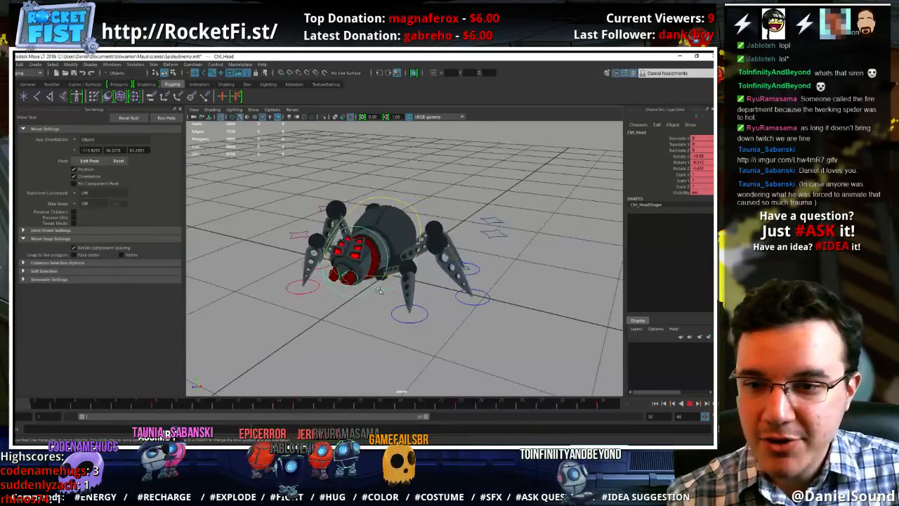
pyautogui.keyDown('alt'); pyautogui.moveTo(440, 279); pyautogui.dragTo(485, 287, button='right'); pyautogui.keyUp('alt')
pyautogui.keyDown('alt'); pyautogui.moveTo(485, 287); pyautogui.dragTo(566, 303); pyautogui.keyUp('alt')
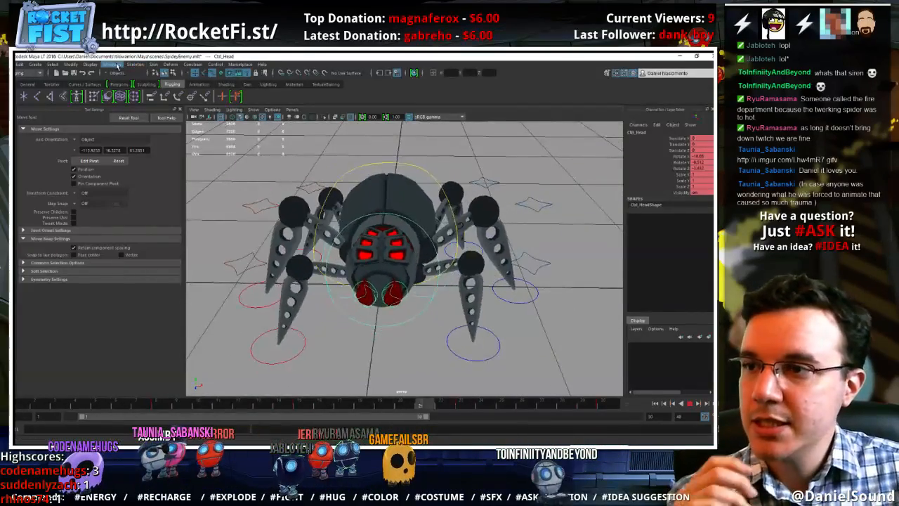
pyautogui.click(113, 65)
pyautogui.moveTo(146, 84)
pyautogui.click(228, 90)
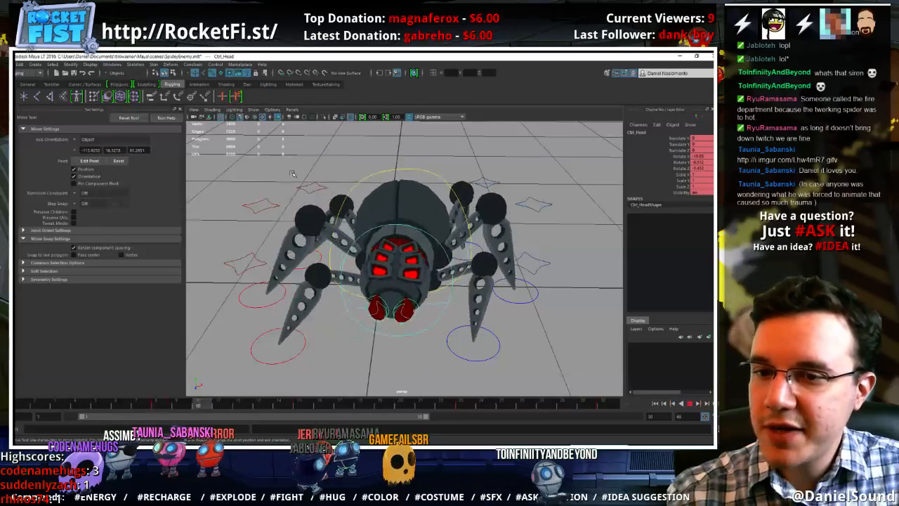
# Stop playback and set post-infinity and pre-infinity to Cycle for all of the head control's animation curves
pyautogui.click(690, 406)
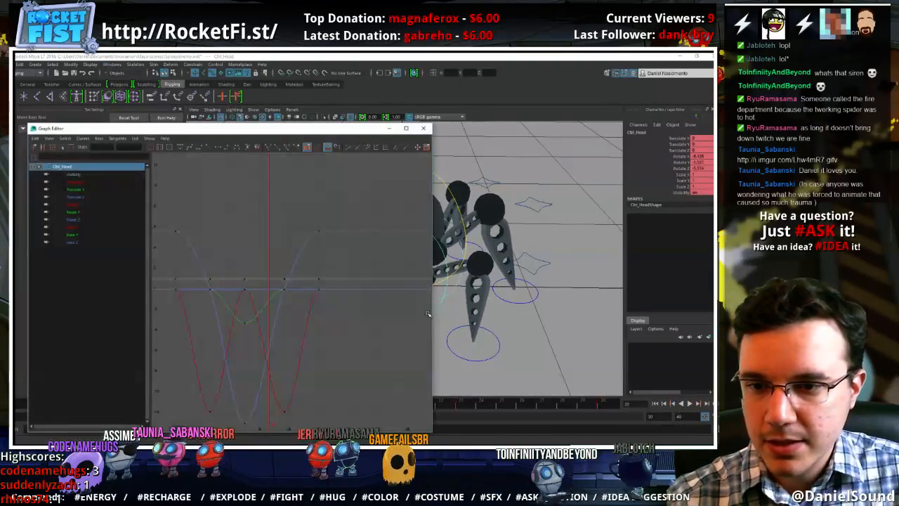
pyautogui.click(87, 183)
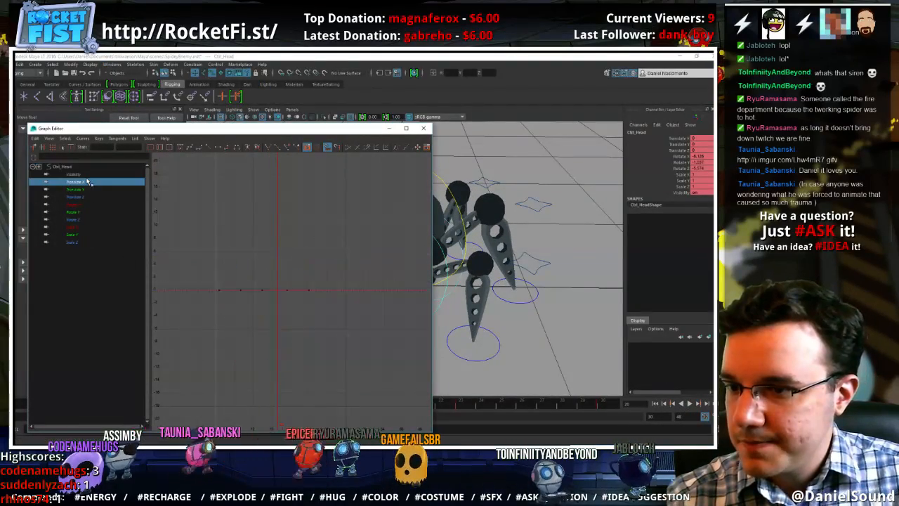
pyautogui.click(76, 168)
pyautogui.moveTo(346, 220); pyautogui.dragTo(174, 385)
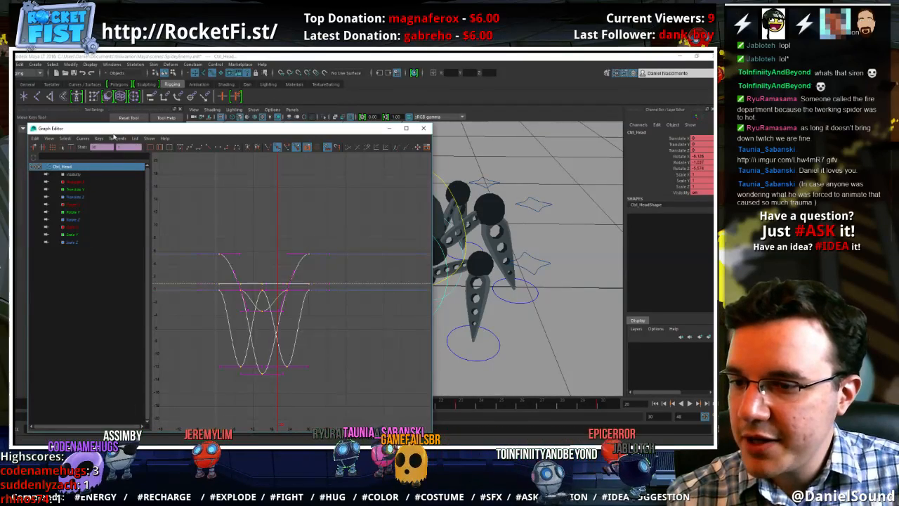
pyautogui.click(92, 138)
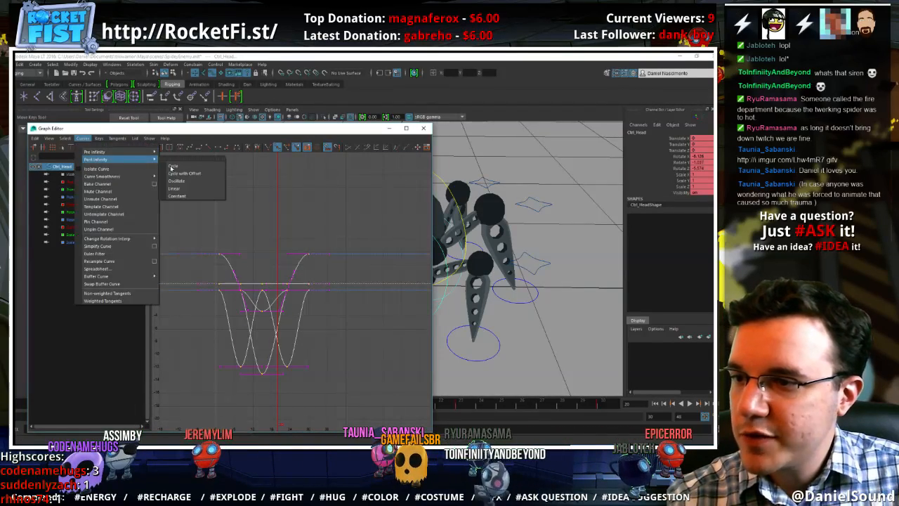
pyautogui.click(187, 169)
pyautogui.click(83, 138)
pyautogui.moveTo(140, 152)
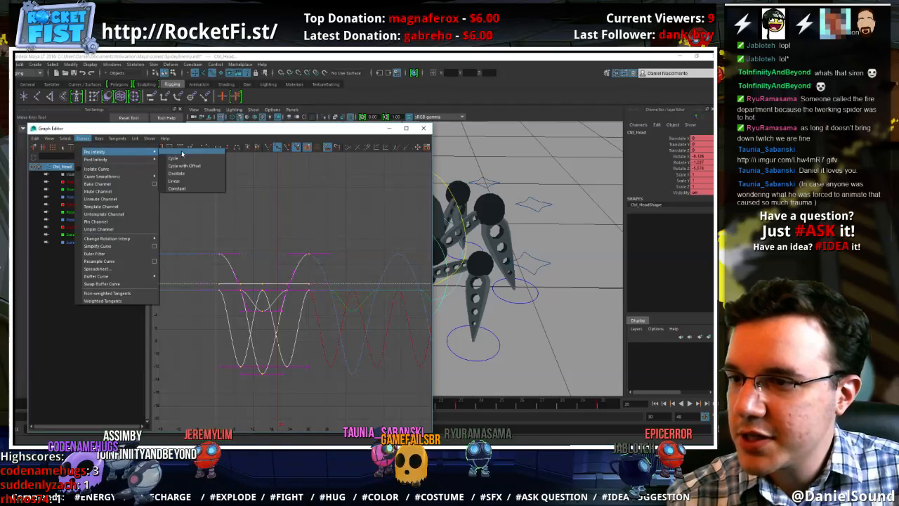
pyautogui.click(186, 158)
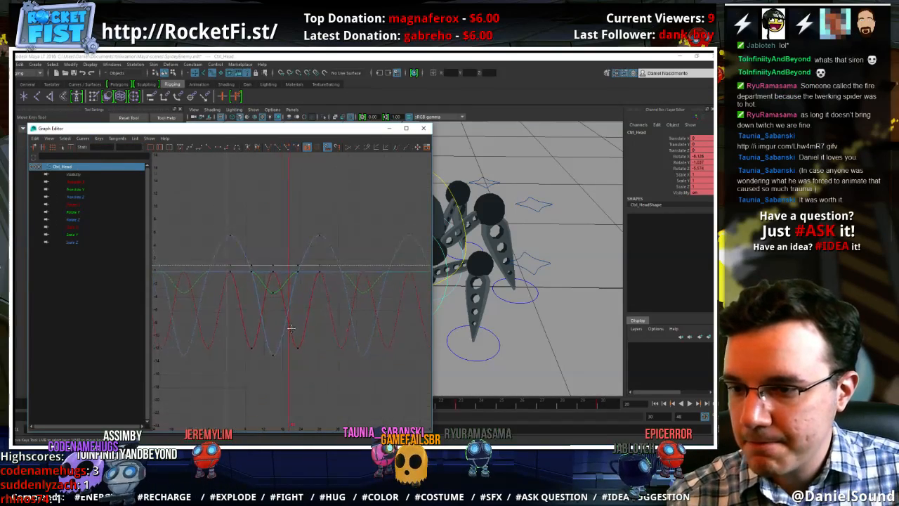
# Examine the head's Translate X, Y and Z curves and its Rotate X curve one at a time
pyautogui.click(84, 183)
pyautogui.press('f')
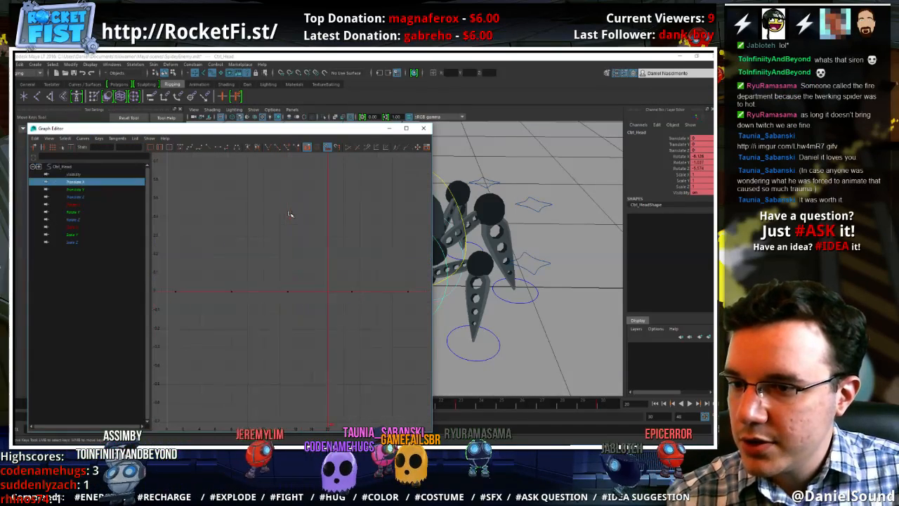
pyautogui.click(97, 197)
pyautogui.click(97, 190)
pyautogui.click(97, 197)
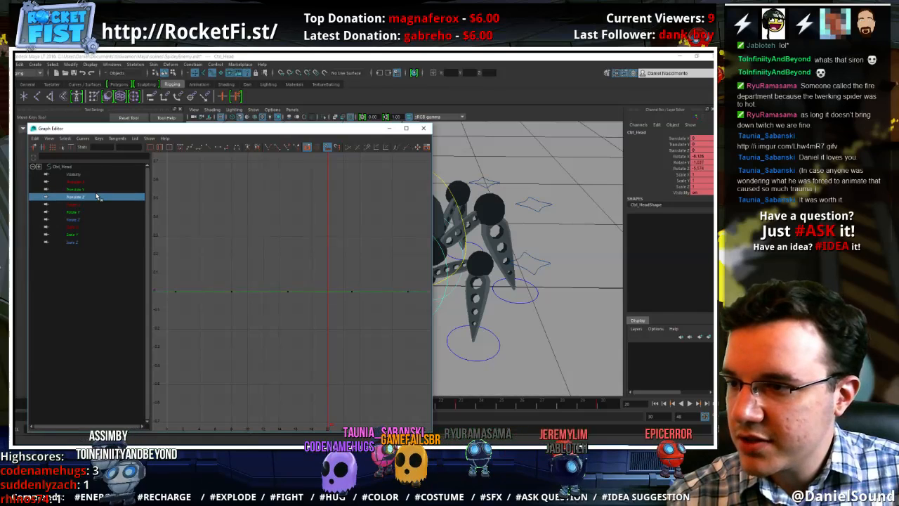
pyautogui.click(86, 204)
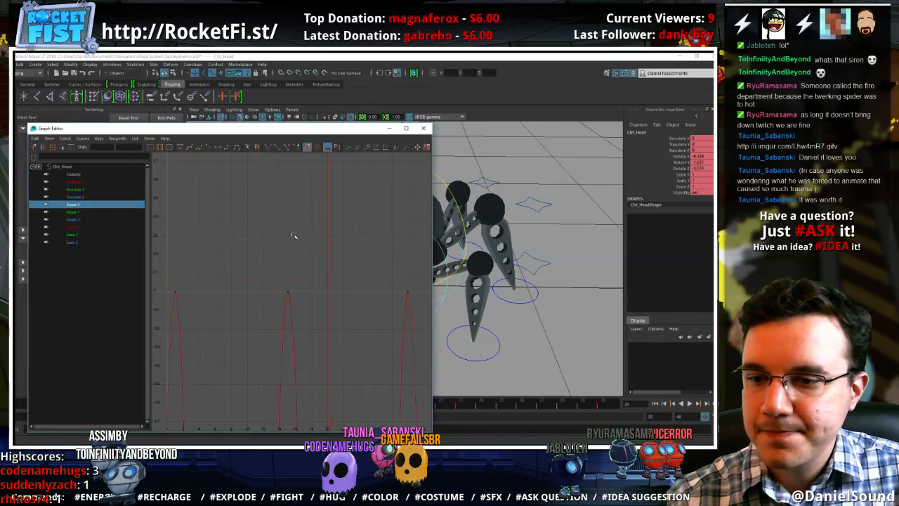
pyautogui.press('f')
pyautogui.keyDown('alt'); pyautogui.moveTo(293, 235); pyautogui.dragTo(281, 238, button='right'); pyautogui.keyUp('alt')
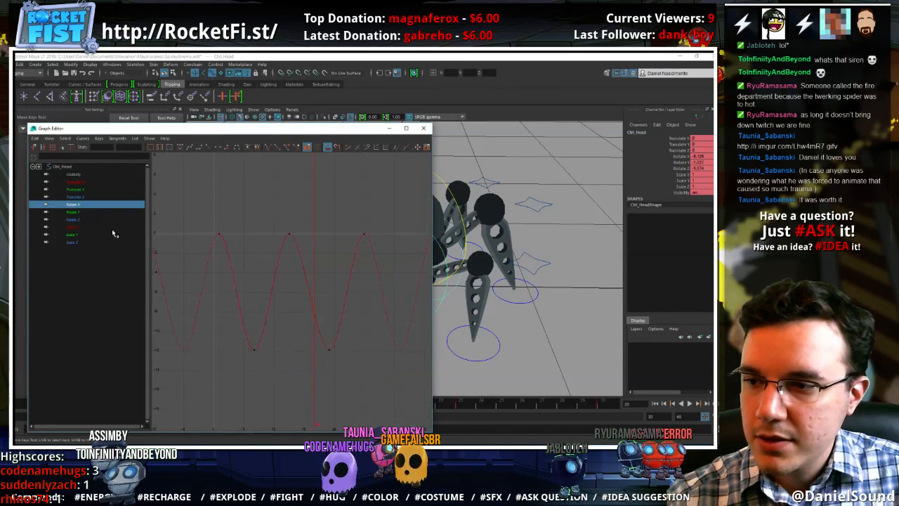
# Lower the head's Rotate Y keys at frames 8 and 23 slightly to smooth the curve into its low point
pyautogui.click(91, 211)
pyautogui.press('f')
pyautogui.moveTo(384, 243); pyautogui.dragTo(213, 177)
pyautogui.moveTo(320, 282); pyautogui.dragTo(325, 304, button='middle')
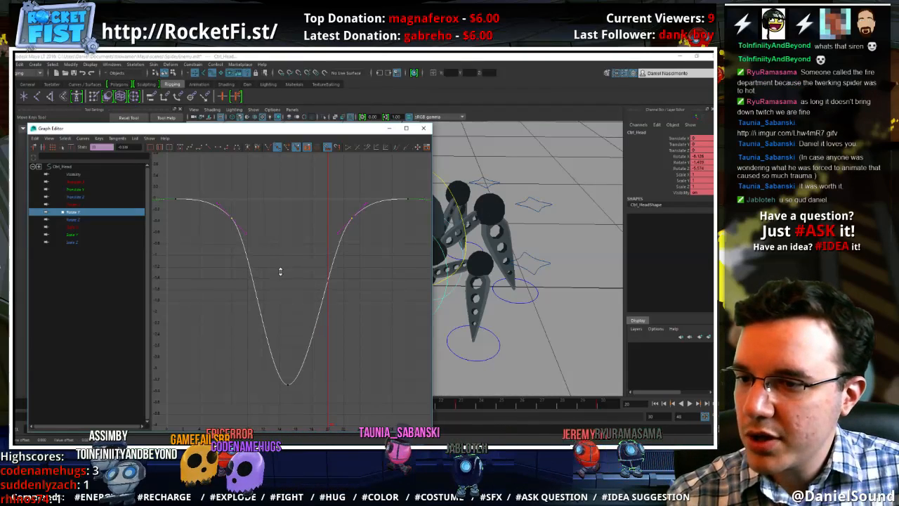
pyautogui.moveTo(283, 372); pyautogui.dragTo(282, 368)
pyautogui.moveTo(278, 324); pyautogui.dragTo(275, 302, button='middle')
# Raise the head's Rotate Z keys at frames 8 and 23 slightly and close the Graph Editor
pyautogui.click(73, 220)
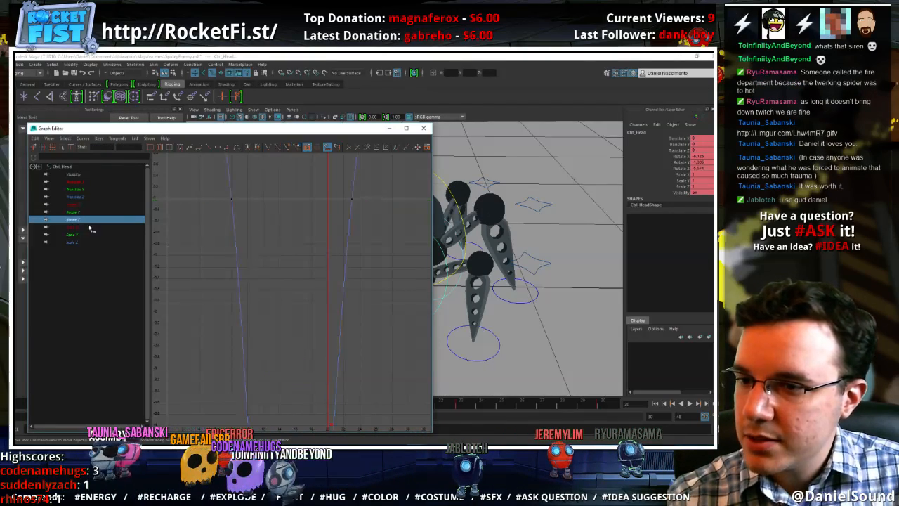
pyautogui.press('f')
pyautogui.moveTo(205, 230); pyautogui.dragTo(204, 229)
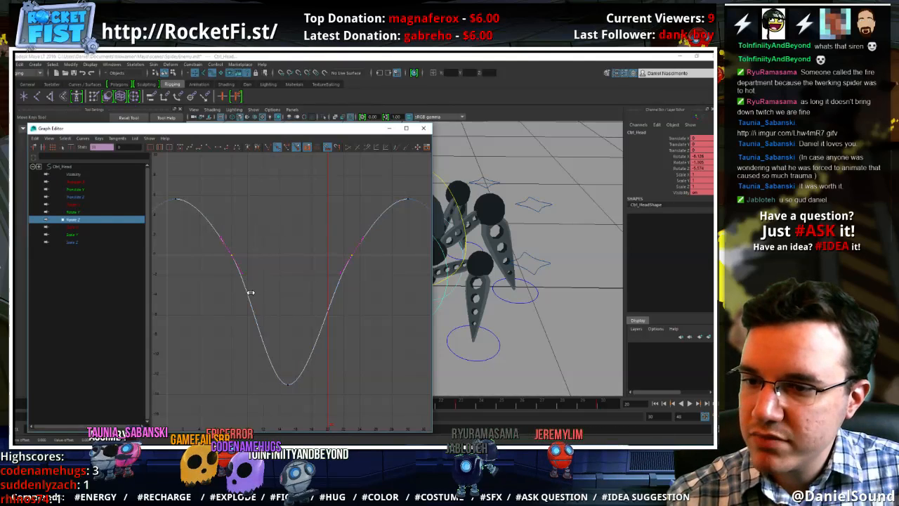
pyautogui.moveTo(254, 298); pyautogui.dragTo(257, 293, button='middle')
pyautogui.click(360, 303)
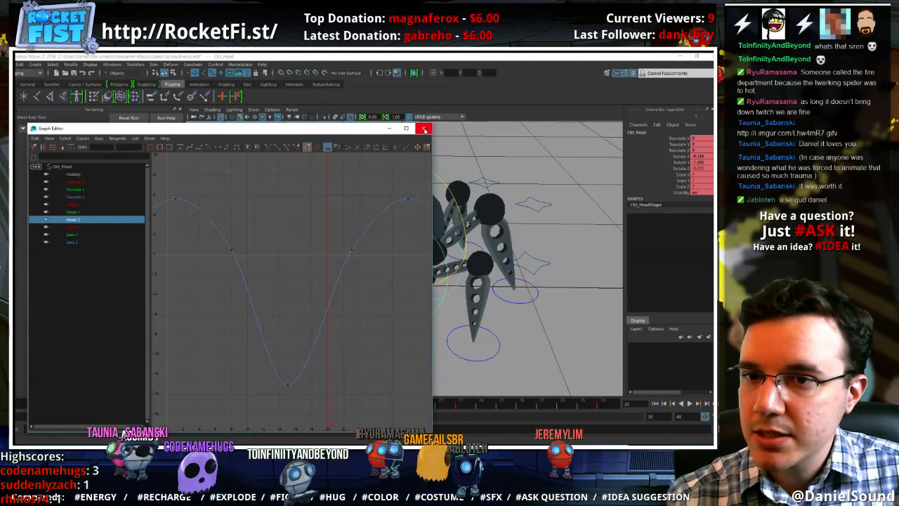
pyautogui.click(423, 128)
# Play the loop and examine the adjusted head motion from farther away and close up
pyautogui.click(692, 404)
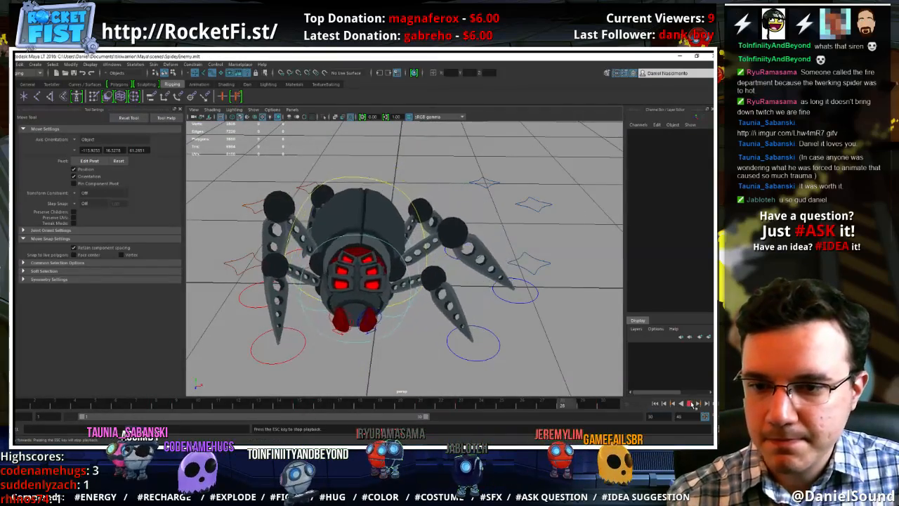
pyautogui.scroll(-5, 450, 298)
pyautogui.keyDown('alt'); pyautogui.moveTo(437, 294); pyautogui.dragTo(463, 310); pyautogui.keyUp('alt')
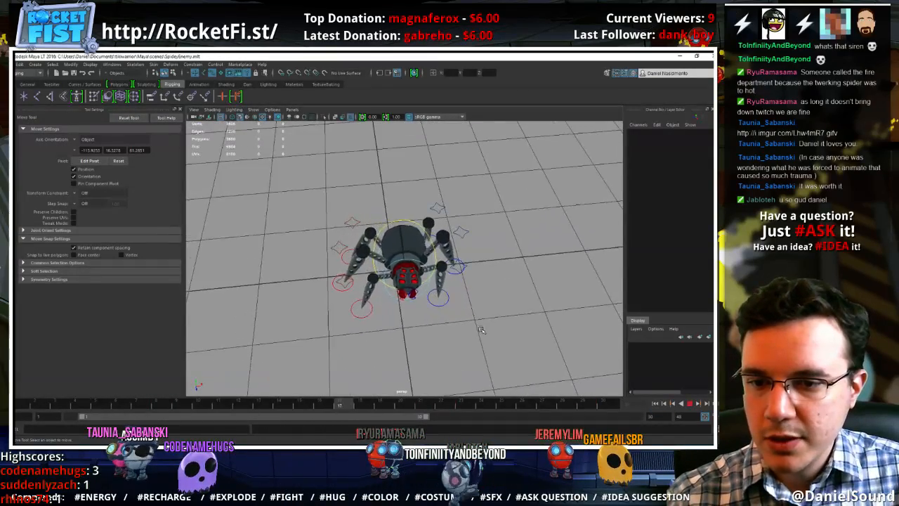
pyautogui.keyDown('alt'); pyautogui.moveTo(482, 338); pyautogui.dragTo(467, 326); pyautogui.keyUp('alt')
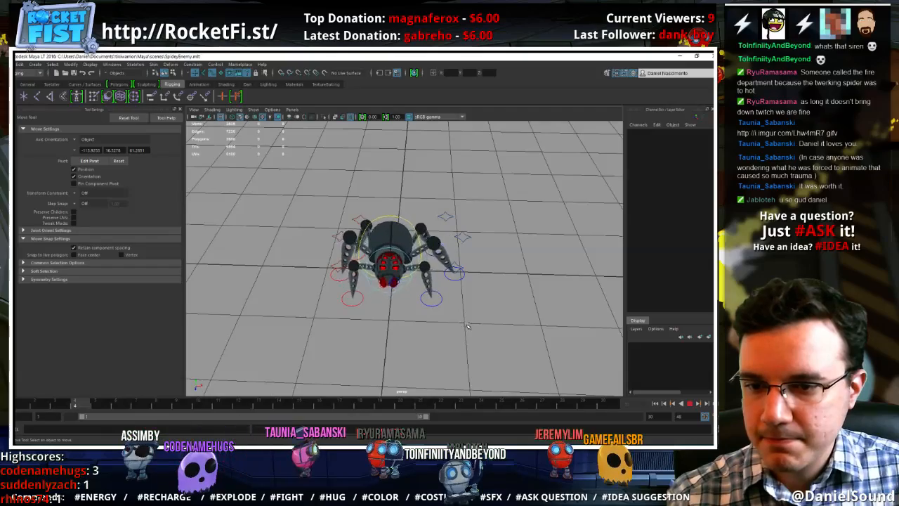
pyautogui.scroll(5, 467, 325)
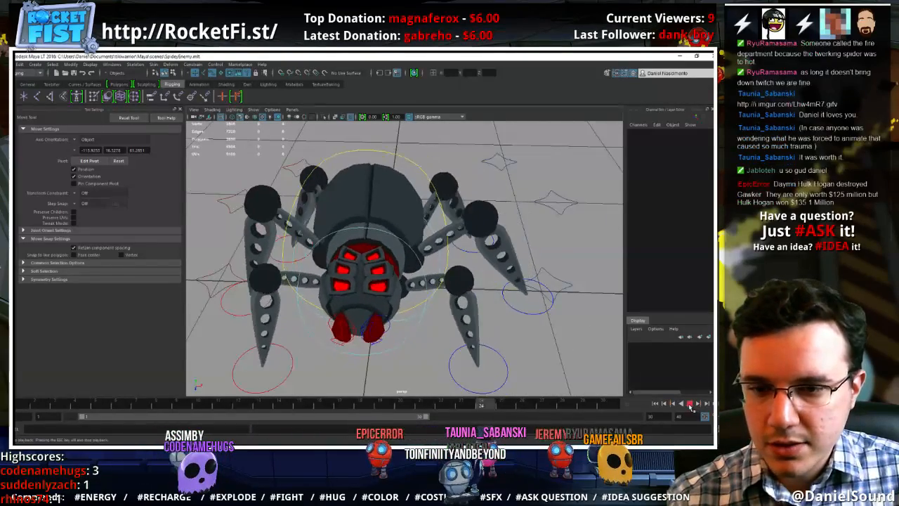
pyautogui.click(691, 403)
# Rotate the head control at frame 30 to about 2 in Rotate Y
pyautogui.click(603, 405)
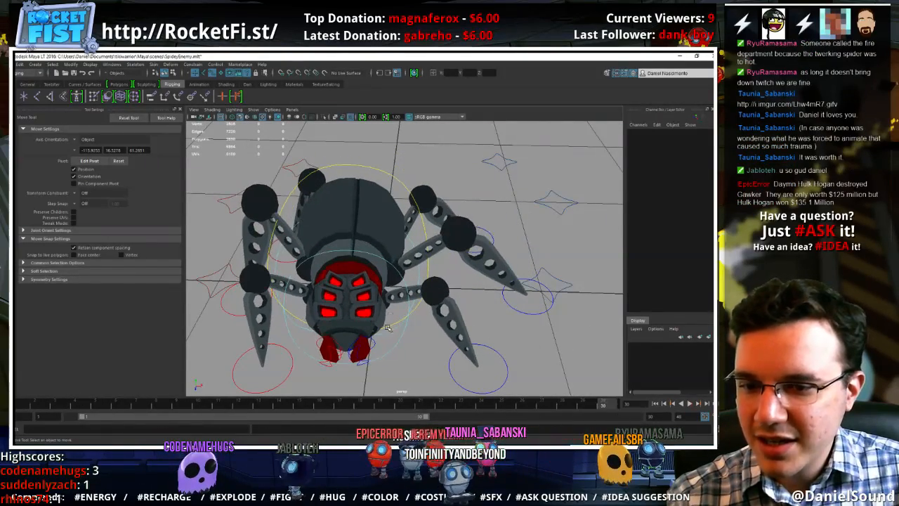
pyautogui.click(400, 340)
pyautogui.press('e')
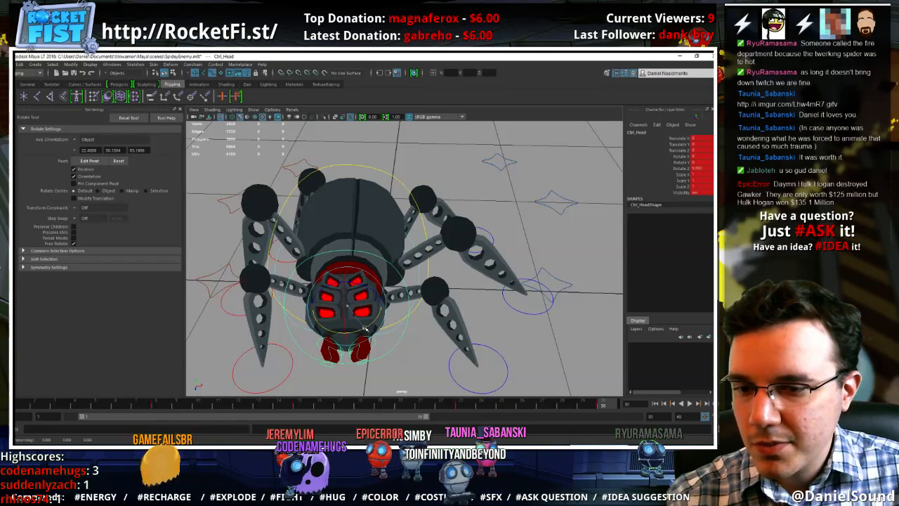
pyautogui.moveTo(363, 328); pyautogui.dragTo(367, 314)
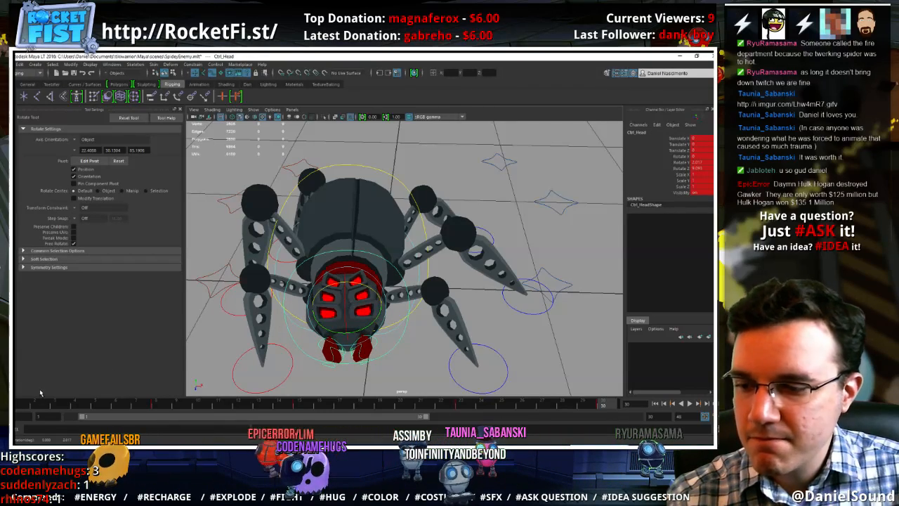
# Replay the idle loop and judge the head and body motion from a distant three-quarter view
pyautogui.click(682, 404)
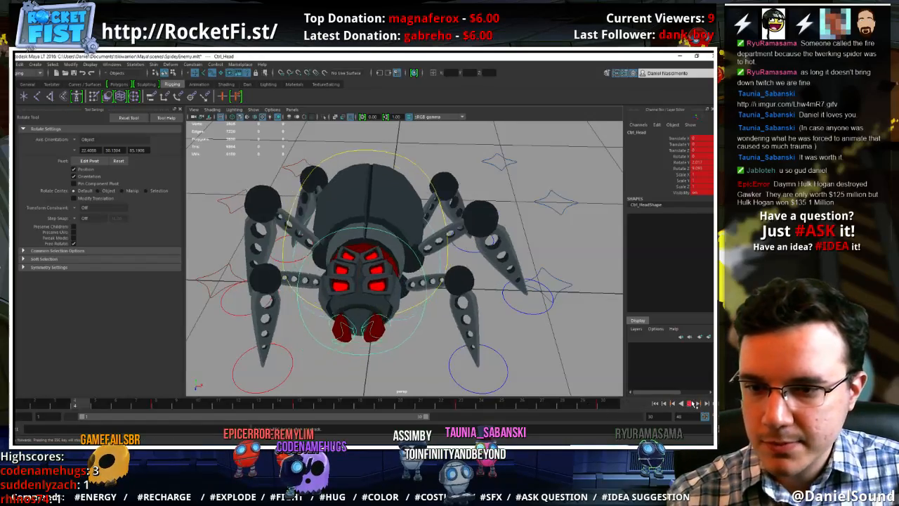
pyautogui.scroll(-5, 333, 272)
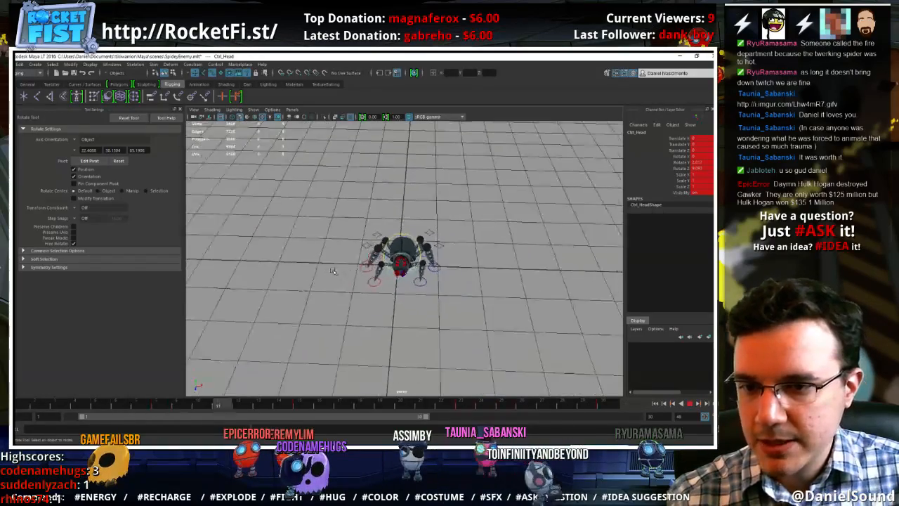
pyautogui.keyDown('alt'); pyautogui.moveTo(333, 272); pyautogui.dragTo(368, 295); pyautogui.keyUp('alt')
pyautogui.scroll(5, 372, 285)
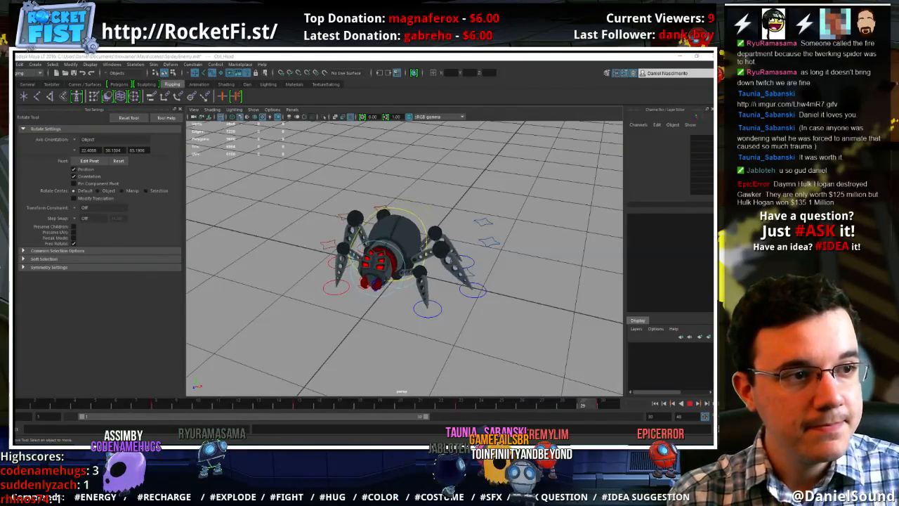
pyautogui.click(689, 404)
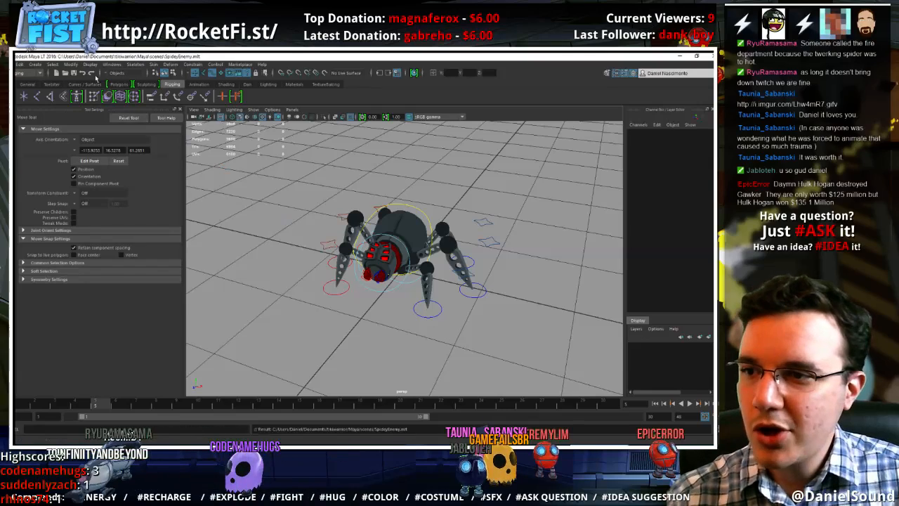
pyautogui.click(109, 66)
pyautogui.moveTo(135, 86)
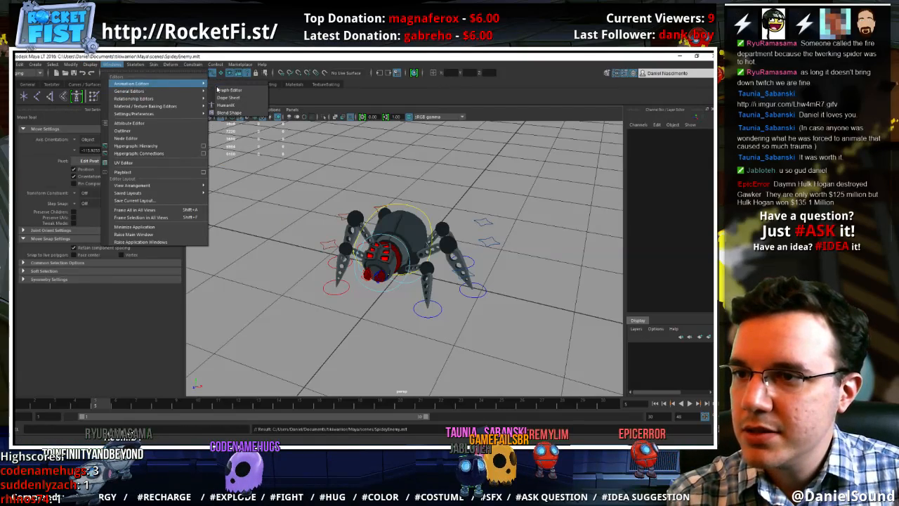
pyautogui.click(219, 91)
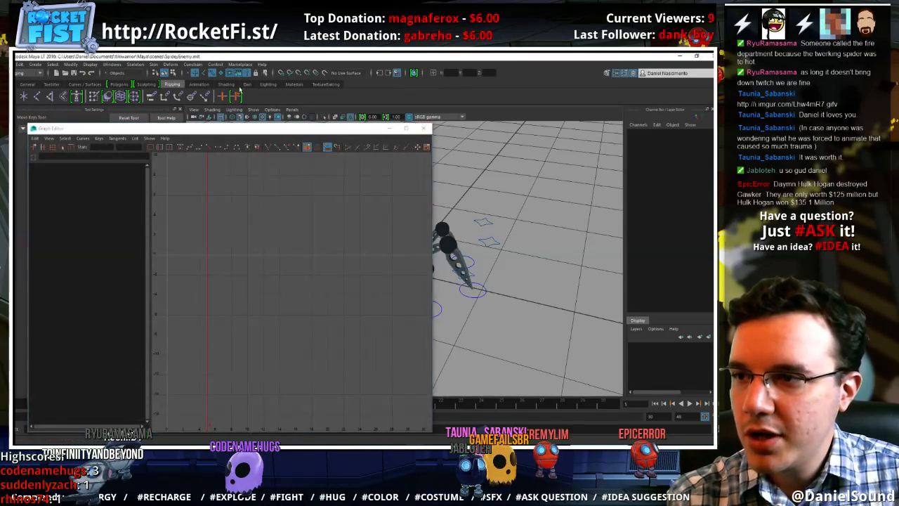
pyautogui.click(424, 128)
# Open the Game Exporter's animation clip settings and name the first clip Idle
pyautogui.click(20, 64)
pyautogui.click(40, 182)
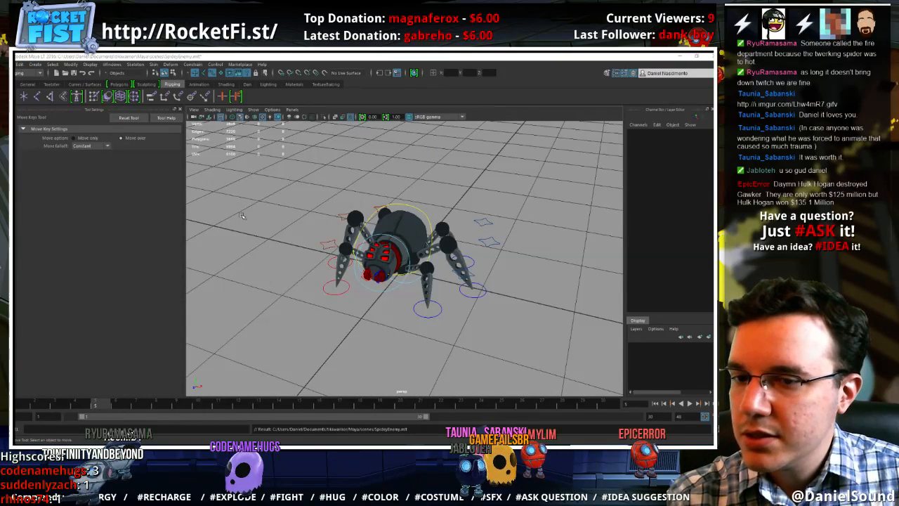
pyautogui.click(110, 154)
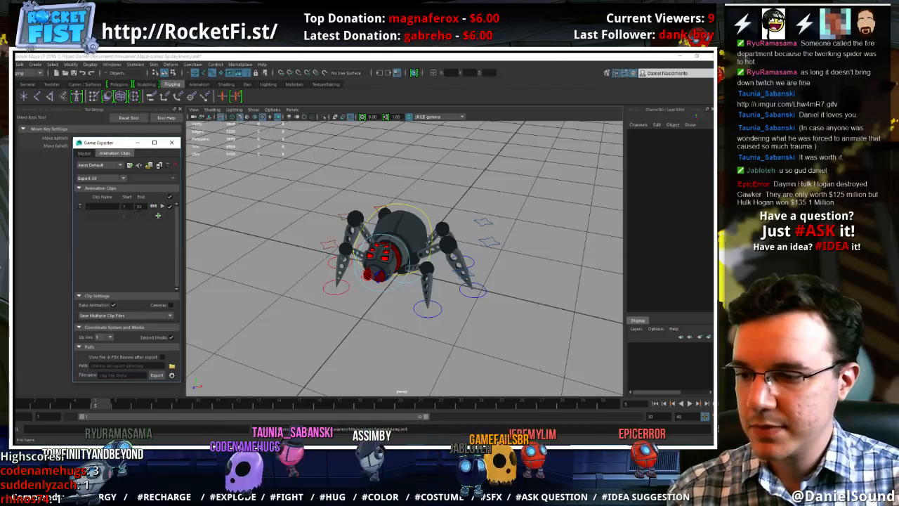
pyautogui.write('idle')
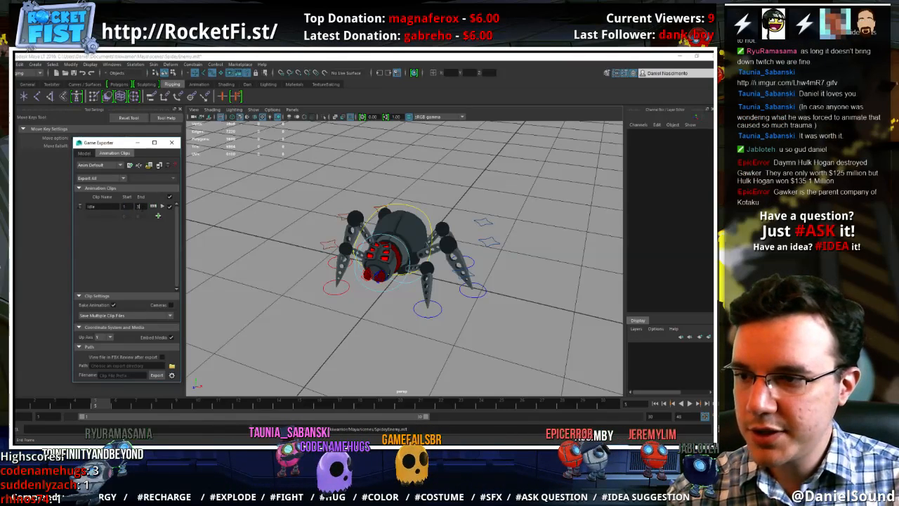
# Add a second animation clip in the exporter and shift the playback range to frames 5–34
pyautogui.click(160, 215)
pyautogui.click(471, 327)
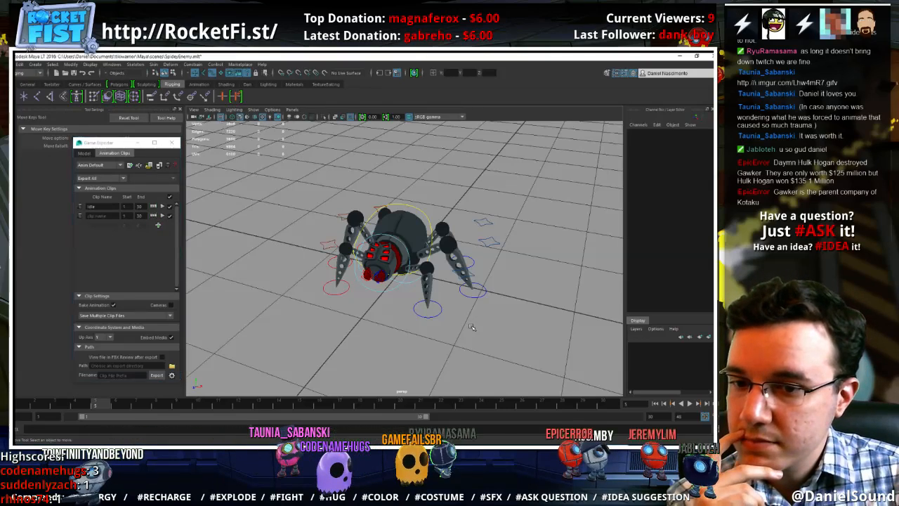
pyautogui.moveTo(424, 416); pyautogui.dragTo(448, 420)
pyautogui.doubleClick(124, 217)
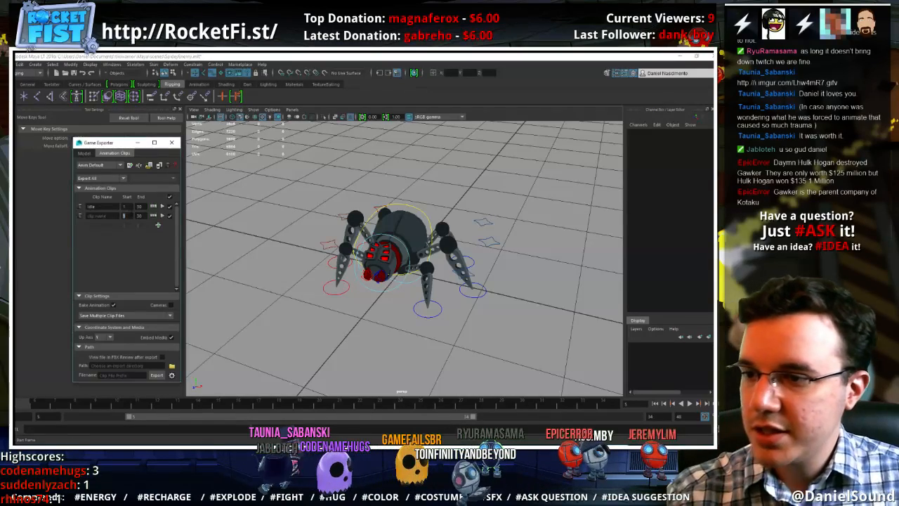
# Select all of the spider's controls, shift the playback range to frames 7–36, and key the controls at frame 31
pyautogui.moveTo(568, 362); pyautogui.dragTo(264, 178)
pyautogui.moveTo(531, 417); pyautogui.dragTo(560, 413)
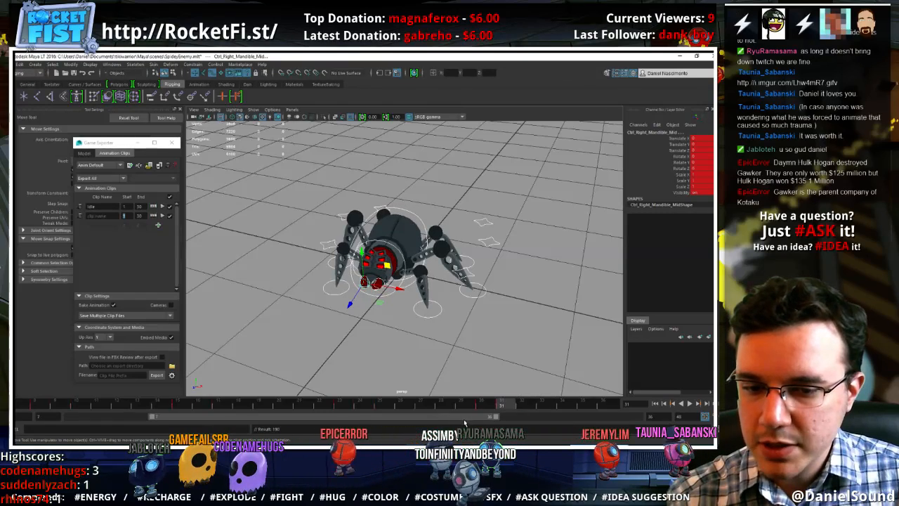
# Define the second export clip as Walk with frames 31–44 and set the playback range to match it
pyautogui.click(599, 407)
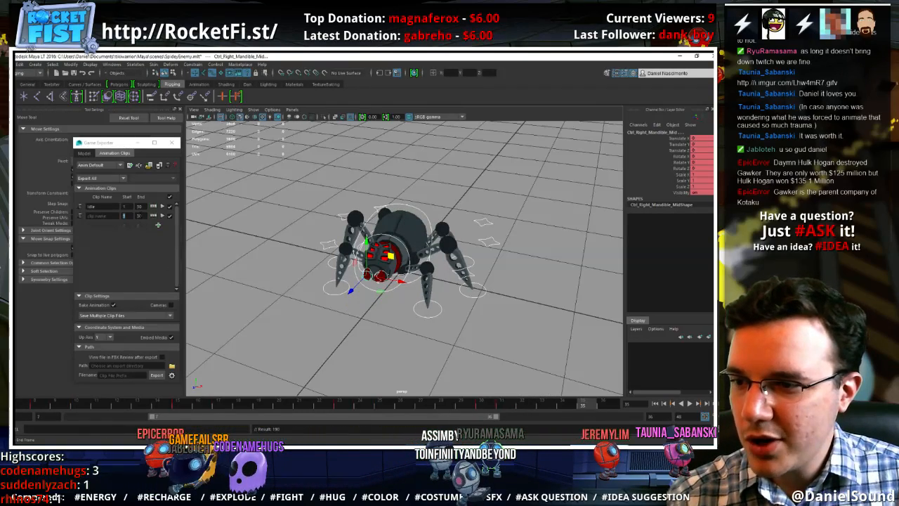
pyautogui.click(142, 216)
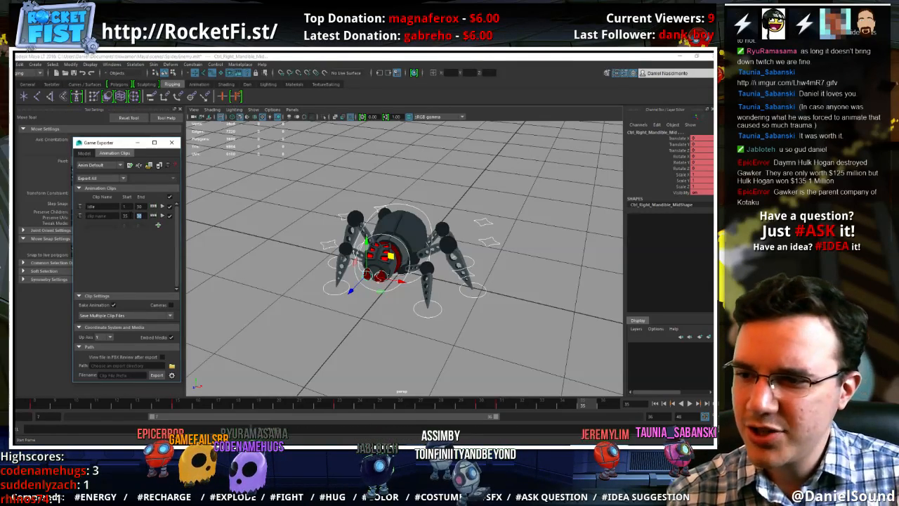
pyautogui.press('Tab')
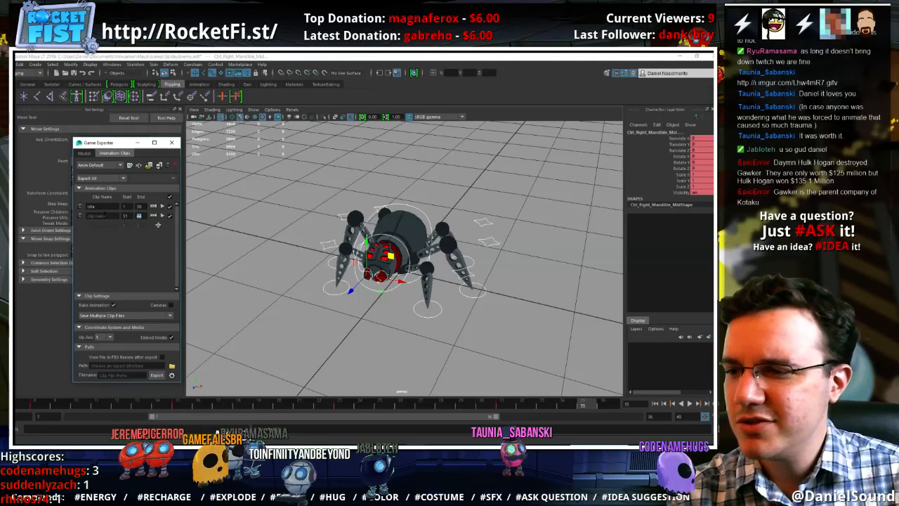
pyautogui.write('lk')
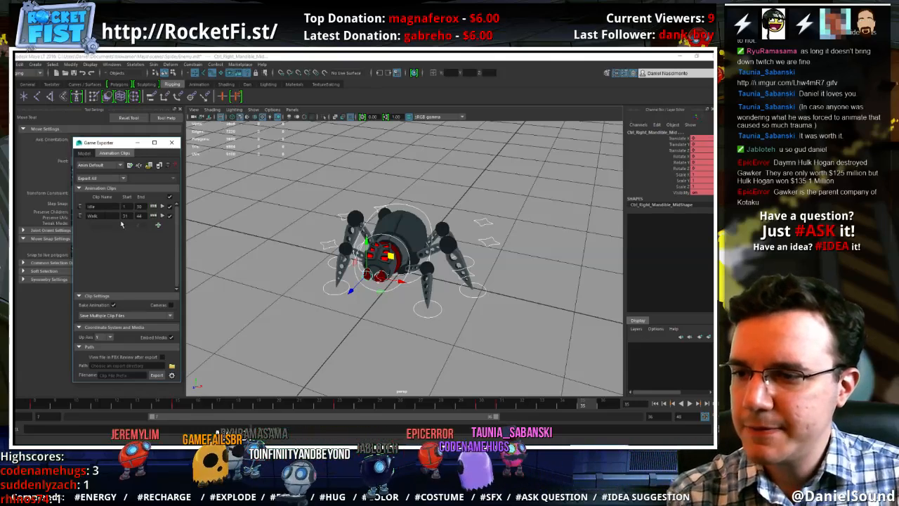
pyautogui.click(153, 217)
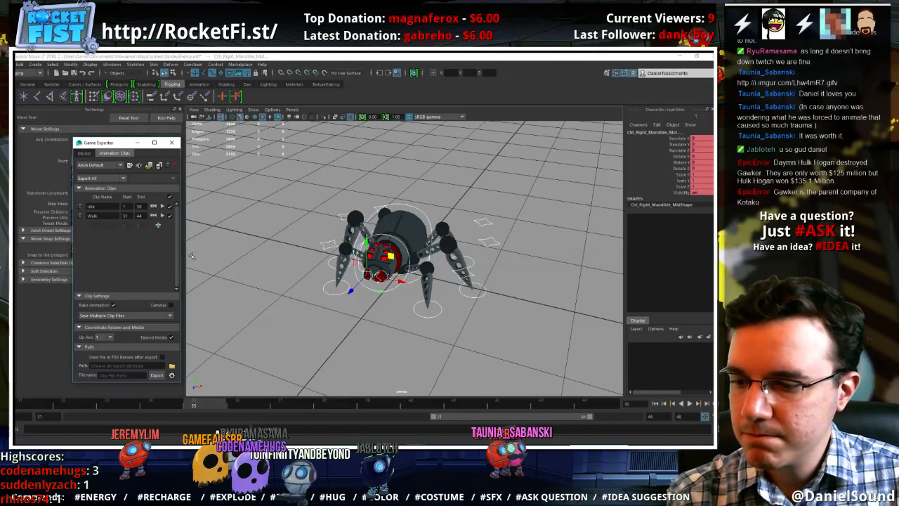
# Go to frame 31 and extend the playback range back so that it starts at frame 23
pyautogui.click(491, 328)
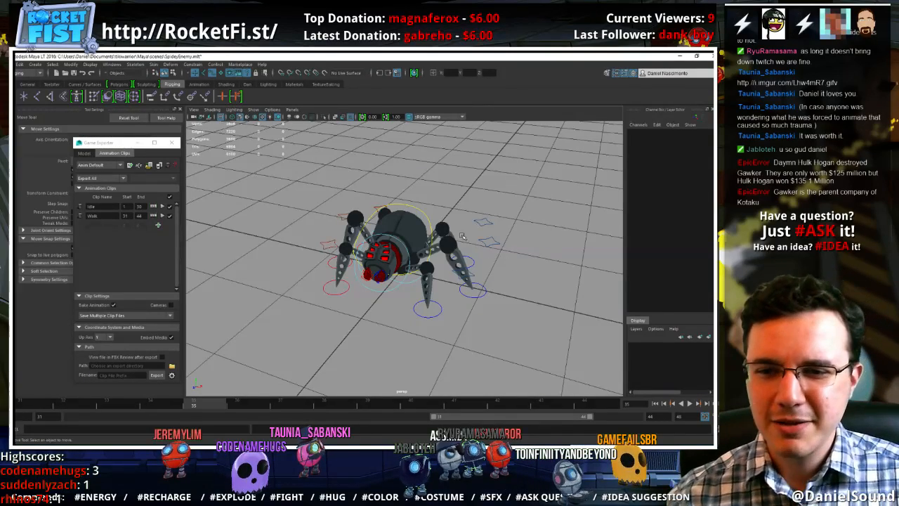
pyautogui.click(420, 212)
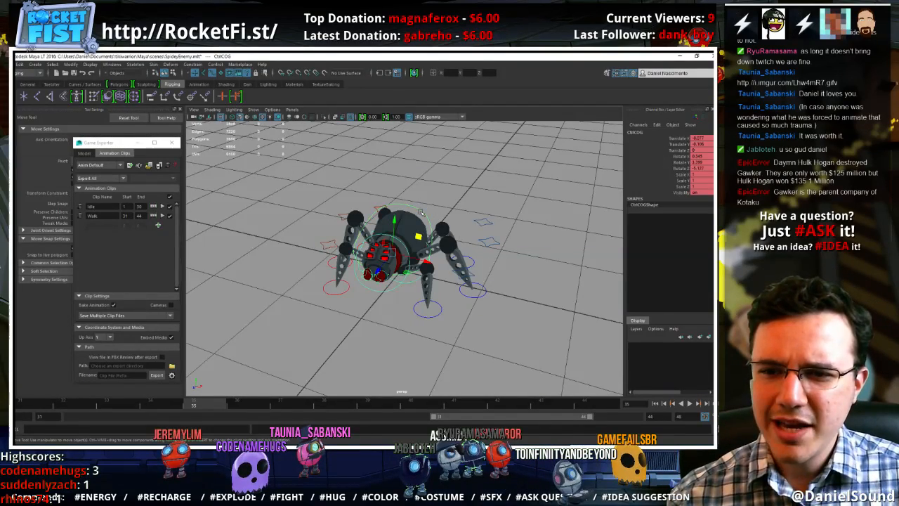
pyautogui.keyDown('alt'); pyautogui.moveTo(391, 262); pyautogui.dragTo(388, 287); pyautogui.keyUp('alt')
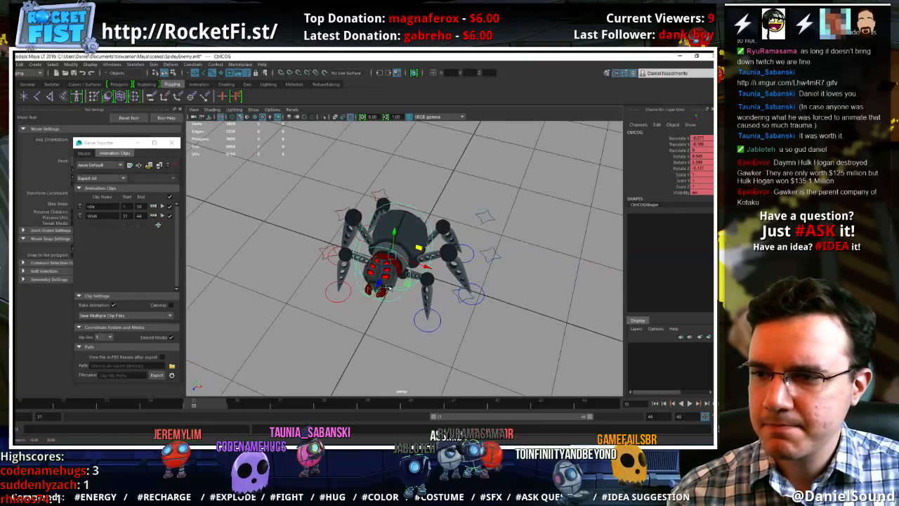
pyautogui.click(20, 403)
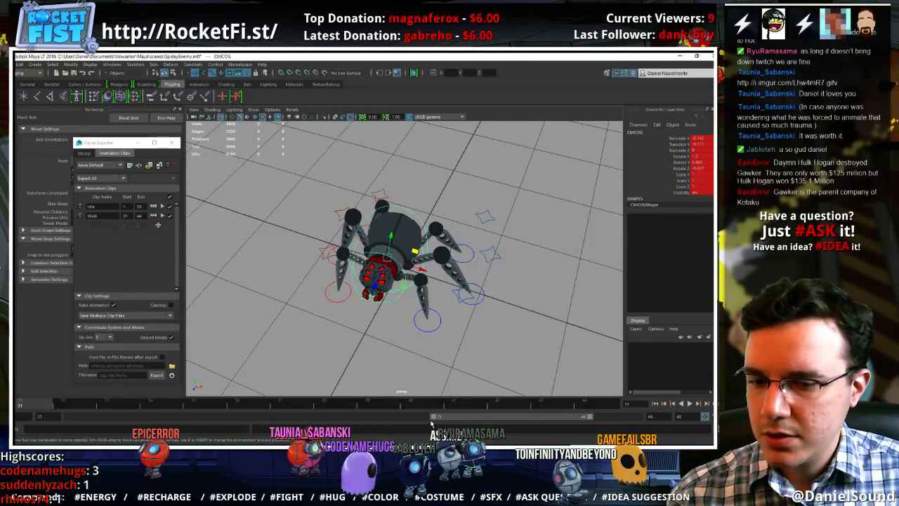
pyautogui.moveTo(433, 416); pyautogui.dragTo(337, 403)
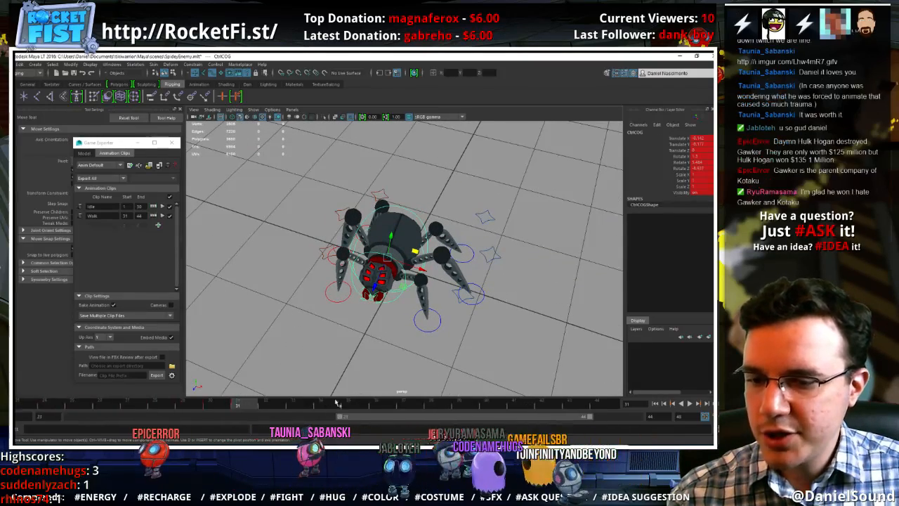
# Select all of the spider's controls and key their frame 23 pose at frame 31
pyautogui.moveTo(500, 290); pyautogui.dragTo(304, 169)
pyautogui.click(36, 405)
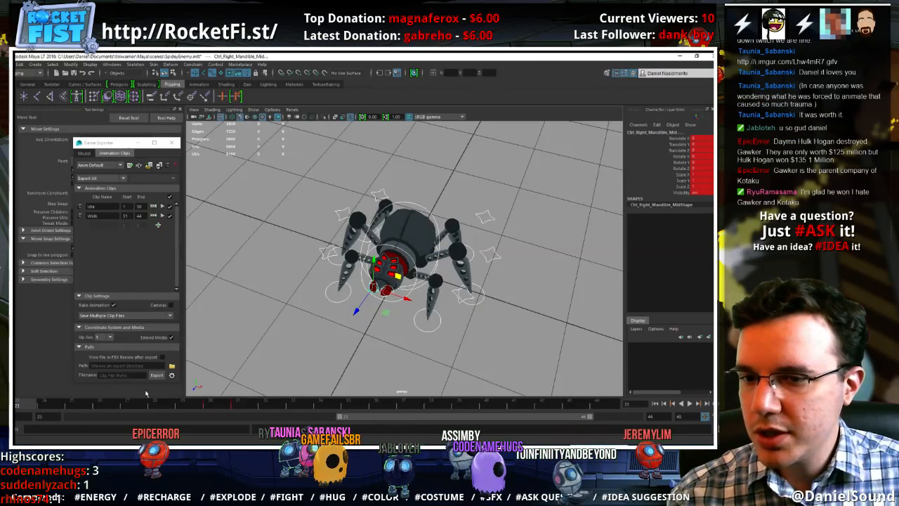
pyautogui.click(255, 405)
pyautogui.click(218, 408)
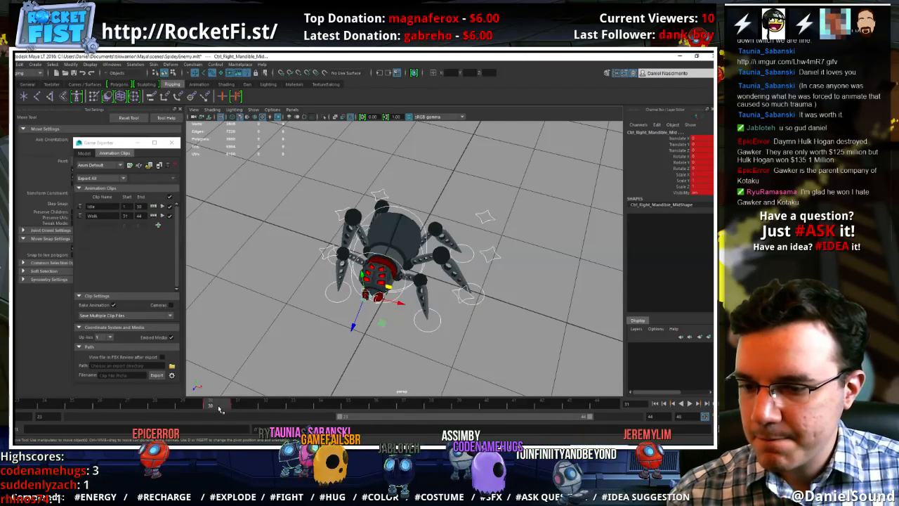
pyautogui.click(245, 407)
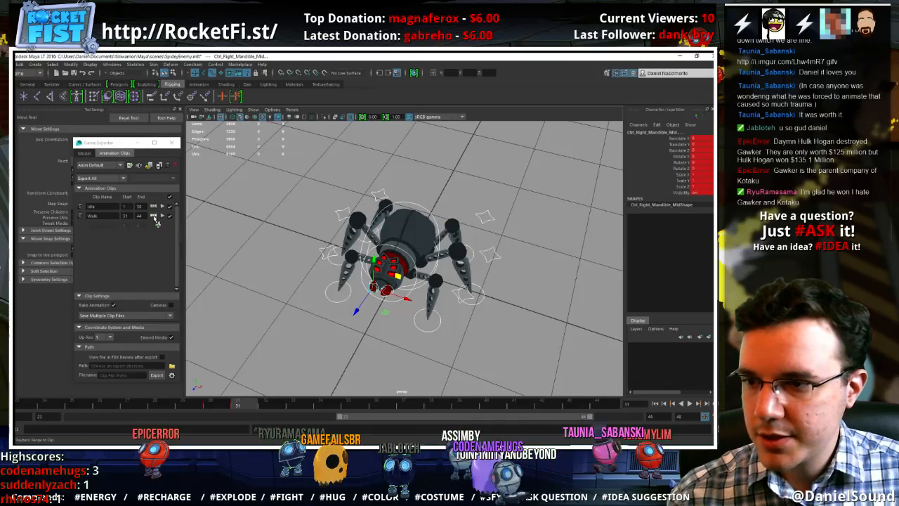
# Set the playback range to the Walk clip, key the same pose at frame 44, and return to frame 31
pyautogui.click(154, 216)
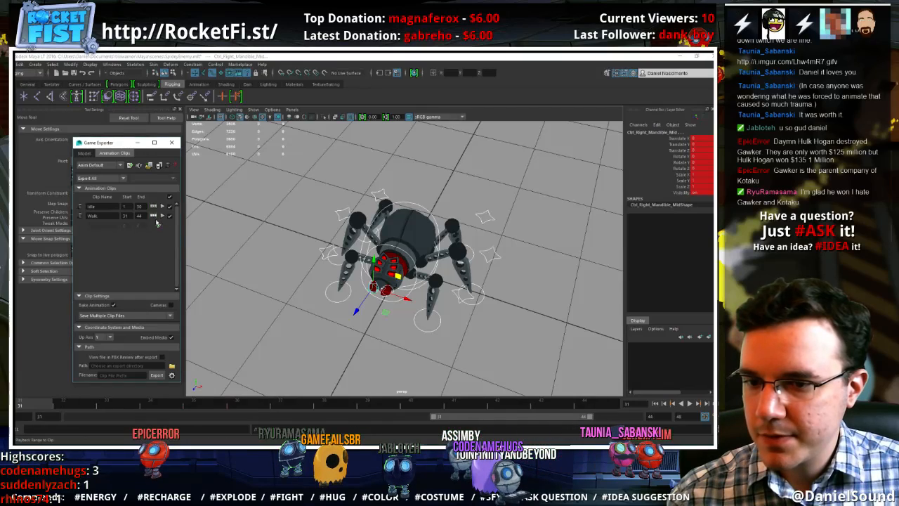
pyautogui.click(594, 405)
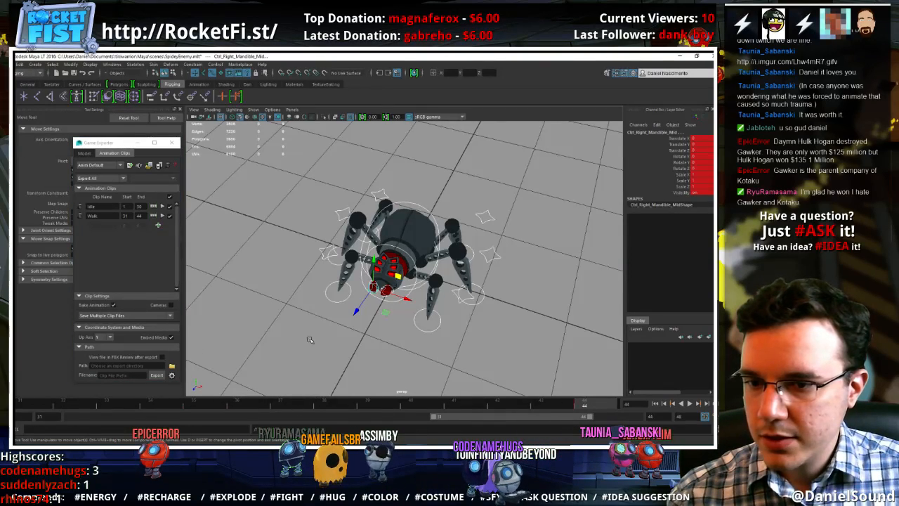
pyautogui.click(39, 407)
# Move the left front foot control backward towards the body and reposition that leg's knee control at frame 31
pyautogui.keyDown('alt'); pyautogui.moveTo(407, 331); pyautogui.dragTo(323, 300); pyautogui.keyUp('alt')
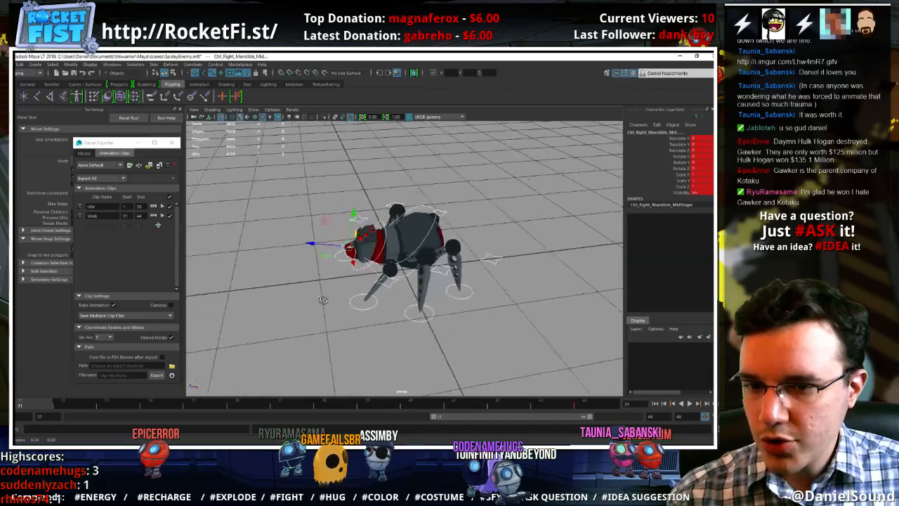
pyautogui.click(378, 307)
pyautogui.click(374, 305)
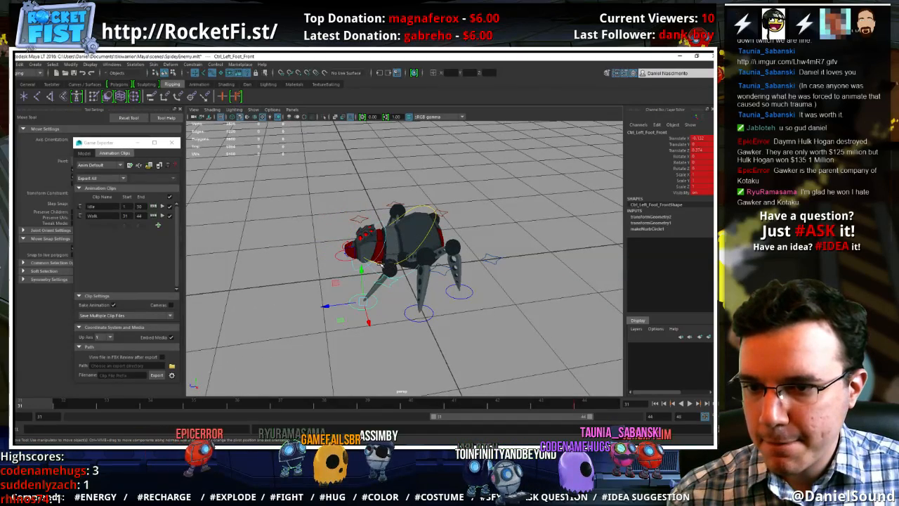
pyautogui.click(379, 264)
pyautogui.moveTo(371, 224); pyautogui.dragTo(362, 223)
pyautogui.moveTo(402, 293)
pyautogui.keyDown('alt'); pyautogui.mouseDown()
pyautogui.moveTo(372, 309)
pyautogui.moveTo(365, 299)
pyautogui.moveTo(390, 288)
pyautogui.mouseUp(); pyautogui.keyUp('alt')
pyautogui.click(355, 302)
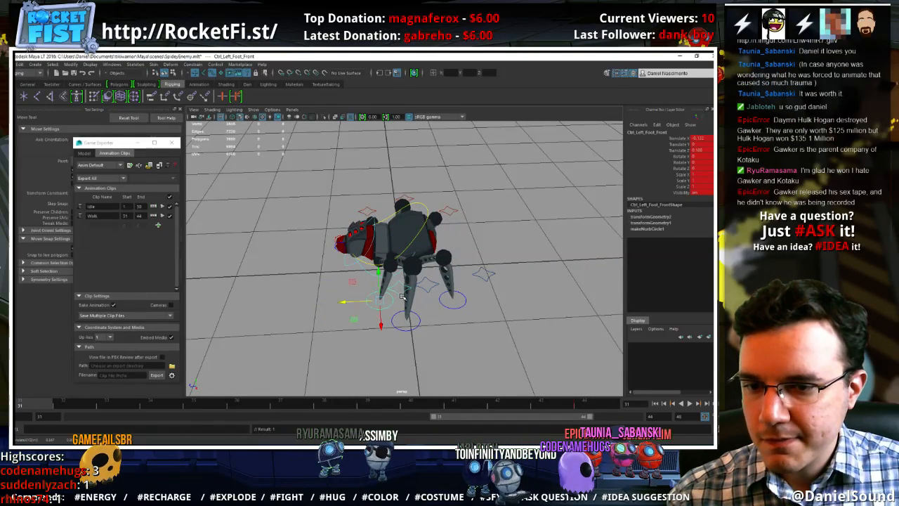
pyautogui.click(401, 295)
pyautogui.moveTo(374, 268); pyautogui.dragTo(351, 246, button='middle')
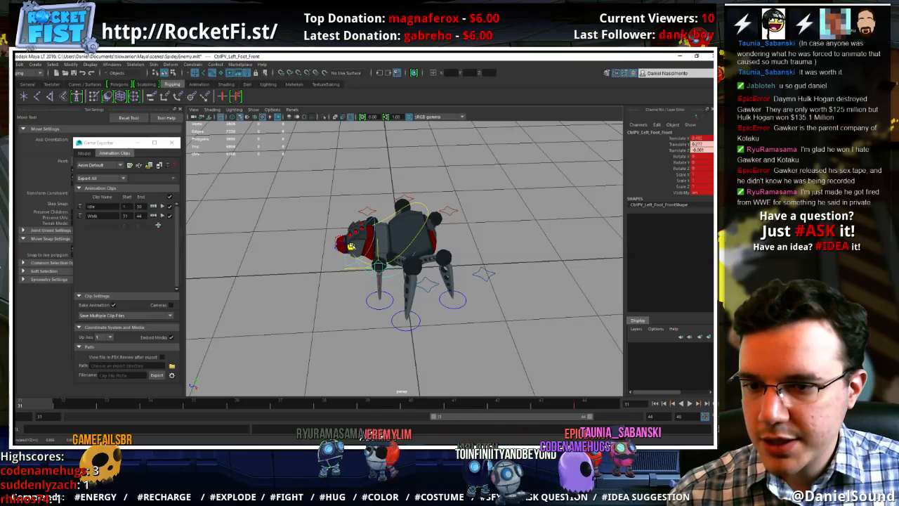
# Reposition the knee controls of the left middle and back legs and shift the left back foot forward
pyautogui.click(424, 284)
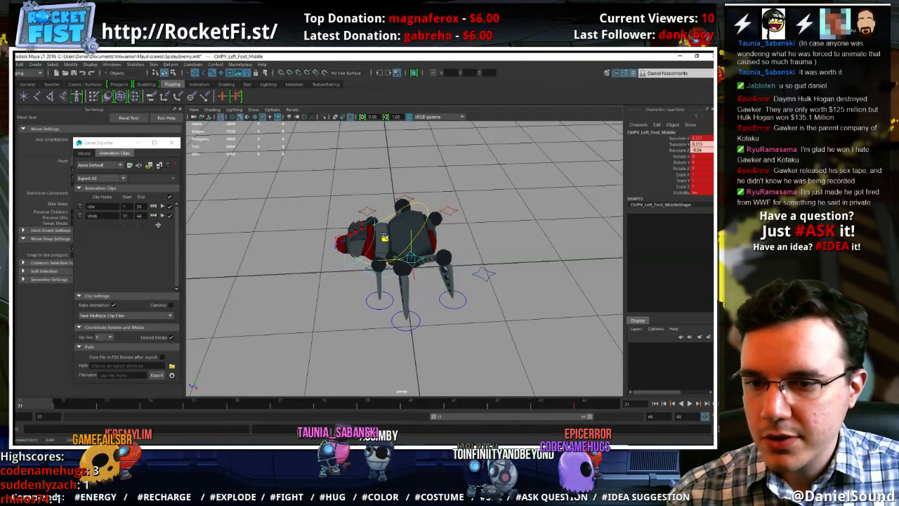
pyautogui.click(488, 270)
pyautogui.click(487, 272)
pyautogui.moveTo(459, 253); pyautogui.dragTo(431, 249)
pyautogui.click(446, 302)
pyautogui.click(448, 307)
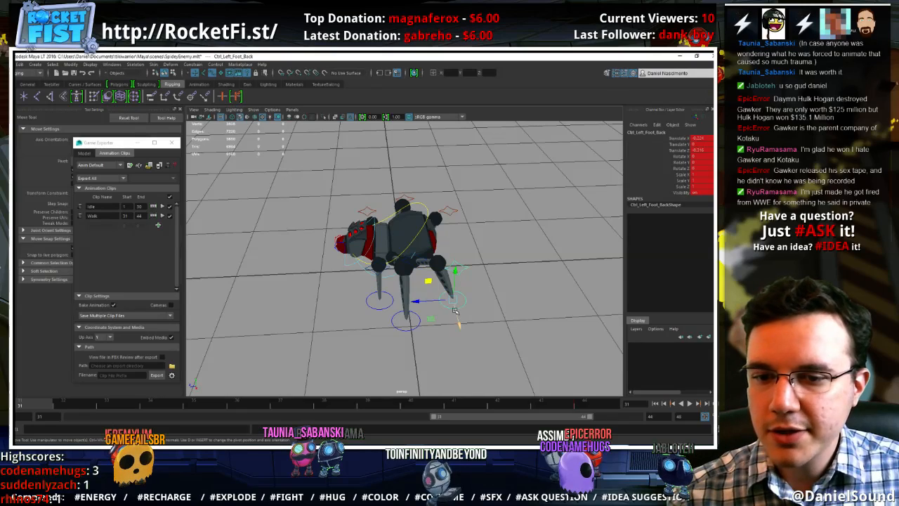
pyautogui.moveTo(431, 321); pyautogui.dragTo(415, 324)
# Shift the three right knee controls forward and outward together, and adjust the right front foot's position
pyautogui.keyDown('alt'); pyautogui.moveTo(391, 163); pyautogui.dragTo(388, 217); pyautogui.keyUp('alt')
pyautogui.click(365, 192)
pyautogui.click(363, 192)
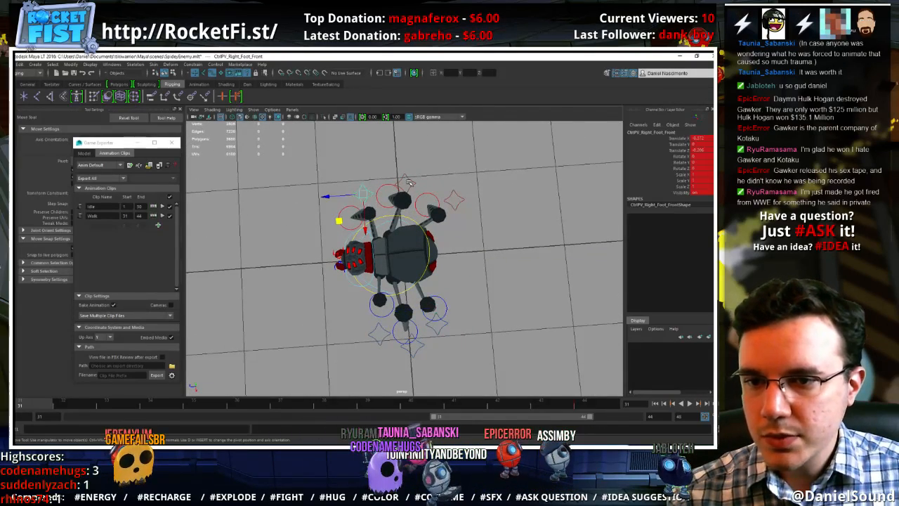
pyautogui.keyDown('shift'); pyautogui.click(457, 198); pyautogui.keyUp('shift')
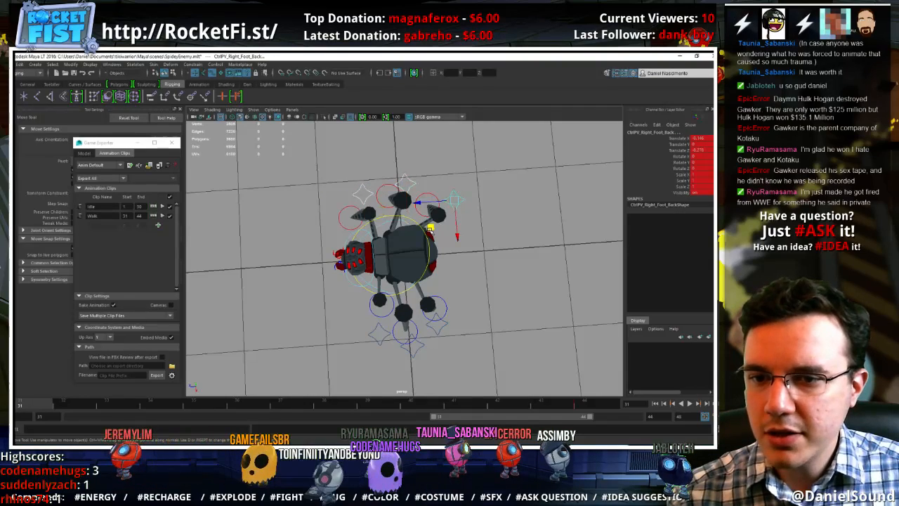
pyautogui.moveTo(430, 227); pyautogui.dragTo(406, 210)
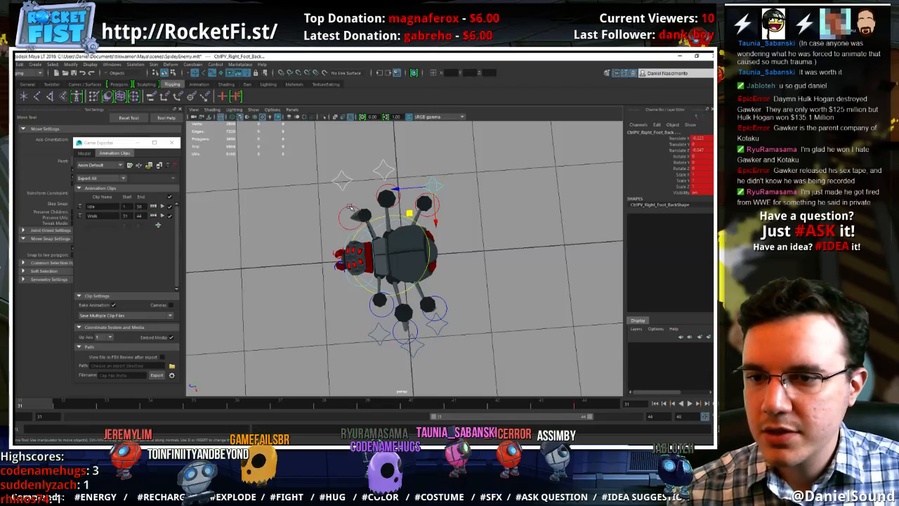
pyautogui.click(351, 212)
pyautogui.moveTo(328, 246); pyautogui.dragTo(334, 241)
# Move the left middle foot control forward until it sits beside the left front foot
pyautogui.keyDown('alt'); pyautogui.moveTo(409, 268); pyautogui.dragTo(386, 324); pyautogui.keyUp('alt')
pyautogui.click(401, 344)
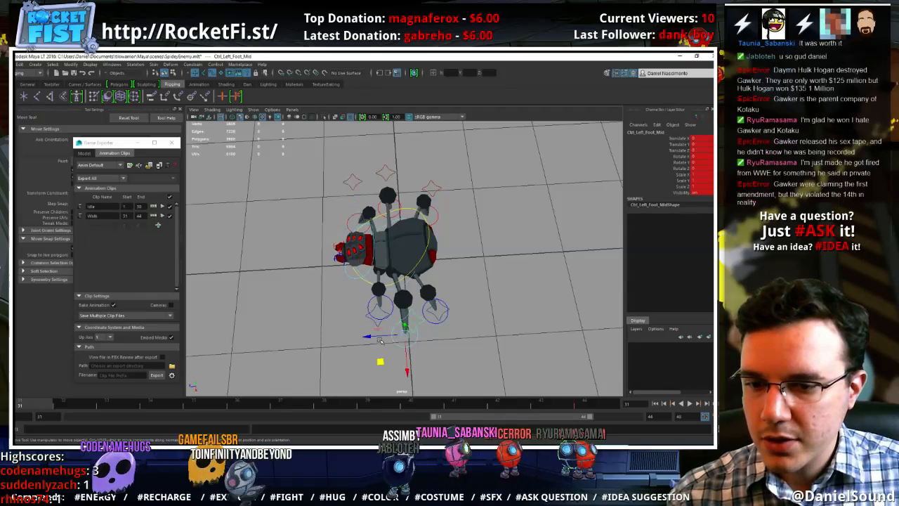
pyautogui.moveTo(380, 361); pyautogui.dragTo(350, 357)
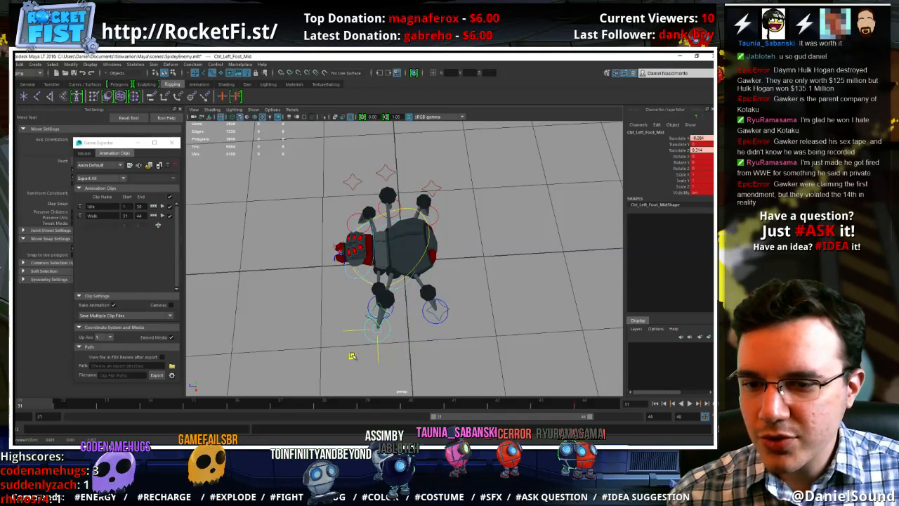
# Adjust the placement of the left front and left back feet around the moved middle foot
pyautogui.click(370, 300)
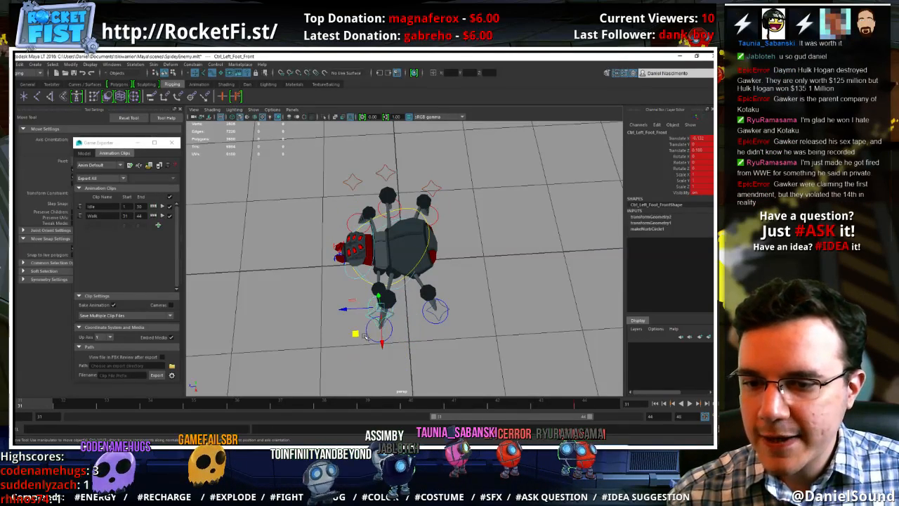
pyautogui.moveTo(360, 338); pyautogui.dragTo(407, 311)
pyautogui.click(429, 320)
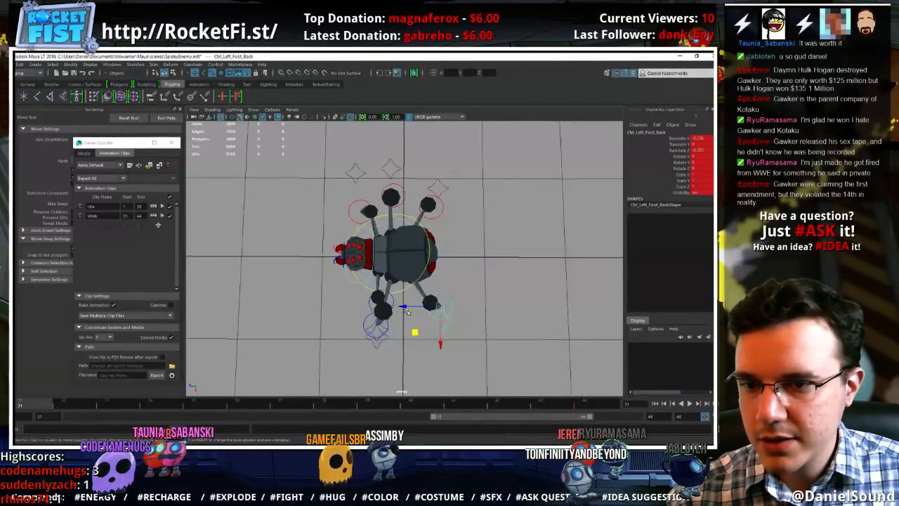
# Move the right front foot forward and the right middle foot back towards the rear leg
pyautogui.click(359, 202)
pyautogui.moveTo(338, 236); pyautogui.dragTo(318, 239)
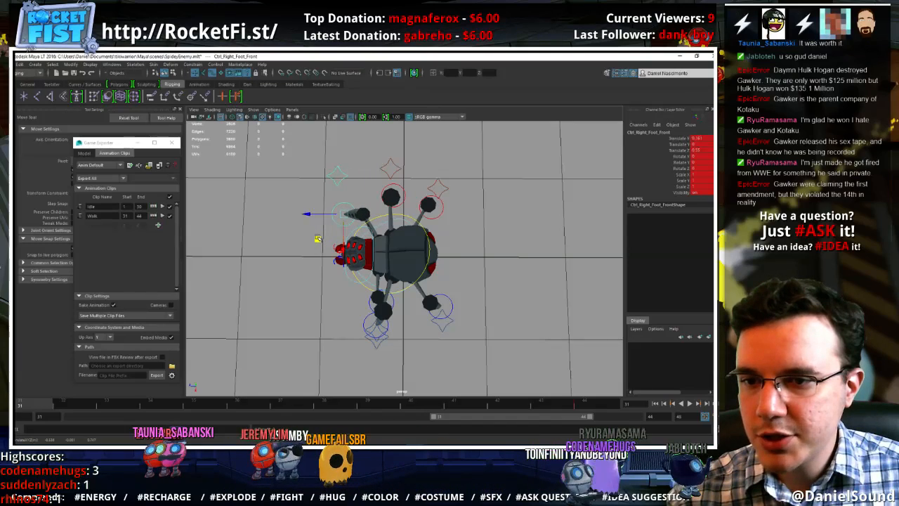
pyautogui.click(399, 186)
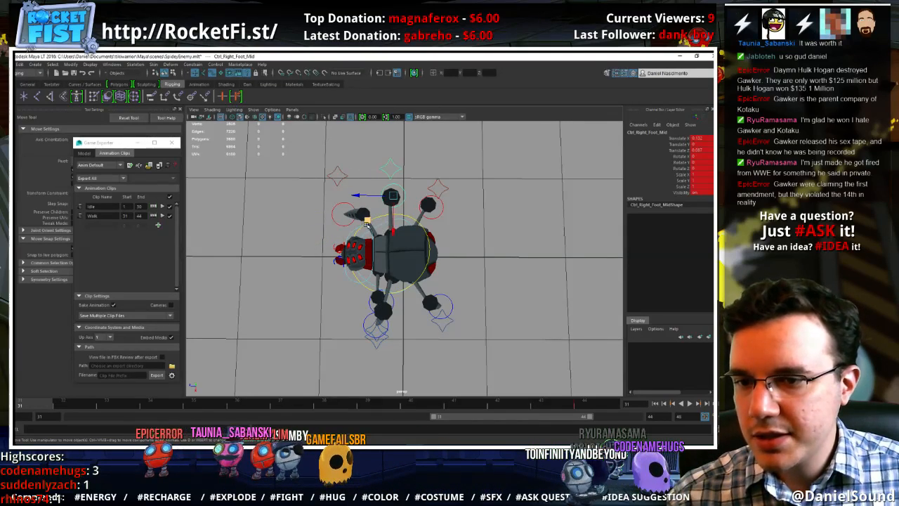
pyautogui.moveTo(366, 220); pyautogui.dragTo(388, 223)
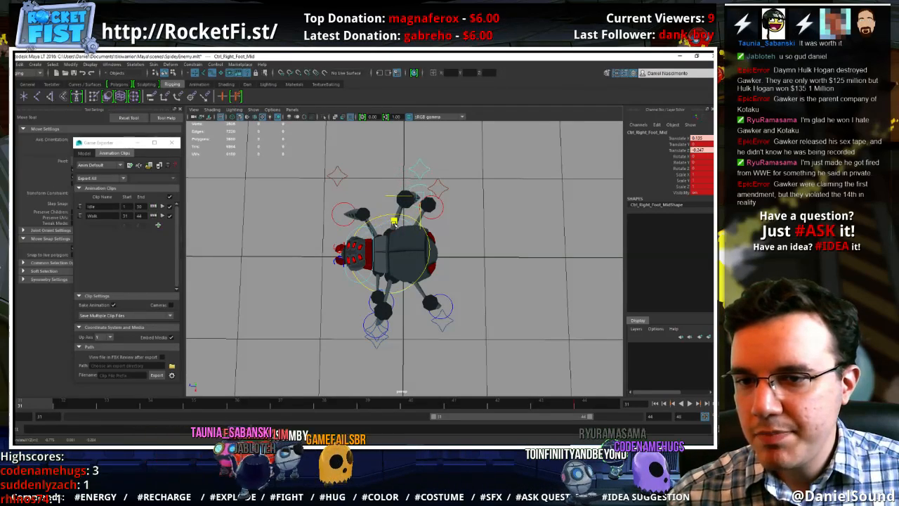
# Reposition the right back foot close to the right middle foot, then fine-tune the middle foot's placement
pyautogui.click(432, 219)
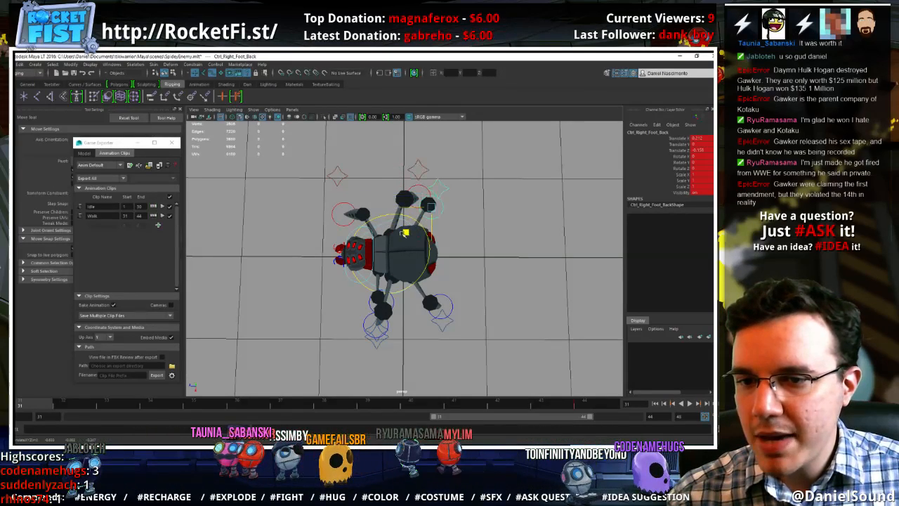
pyautogui.moveTo(405, 232); pyautogui.dragTo(419, 262)
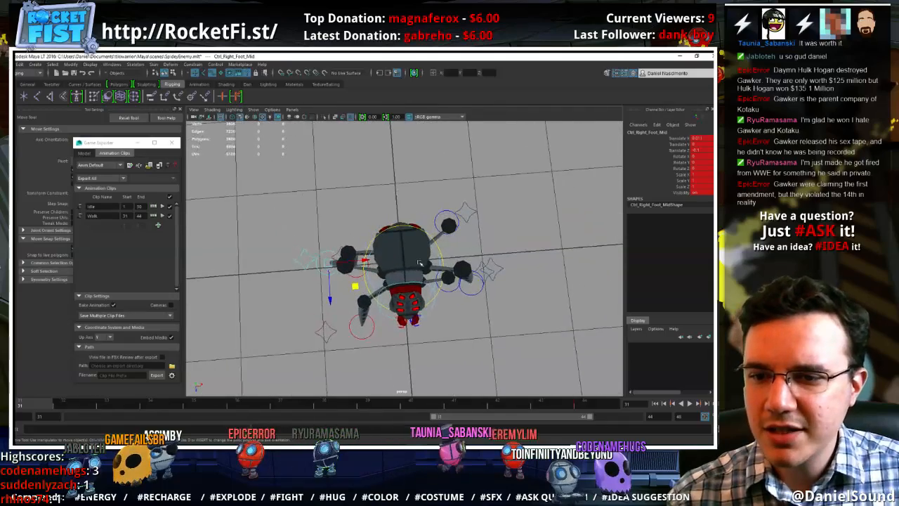
pyautogui.moveTo(355, 286); pyautogui.dragTo(396, 231)
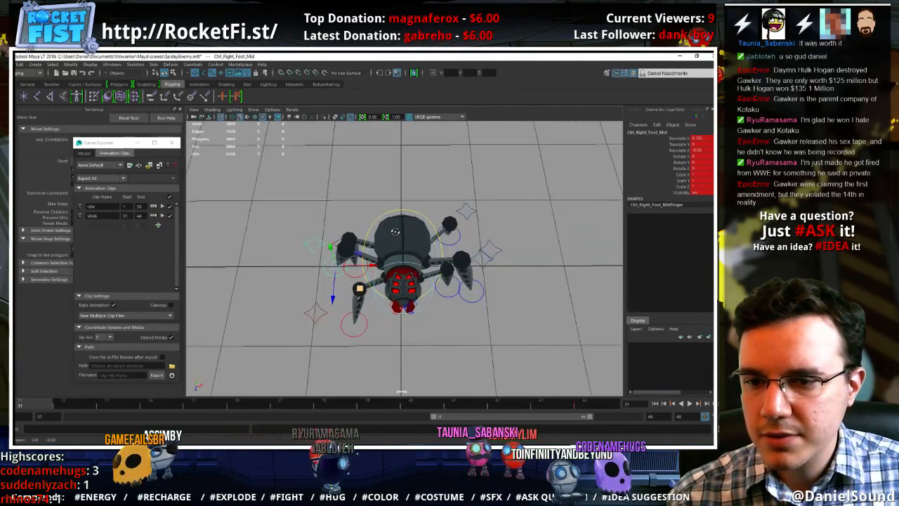
# Adjust the left middle foot's position and reposition the left front leg's knee control
pyautogui.click(472, 304)
pyautogui.moveTo(488, 312); pyautogui.dragTo(494, 321)
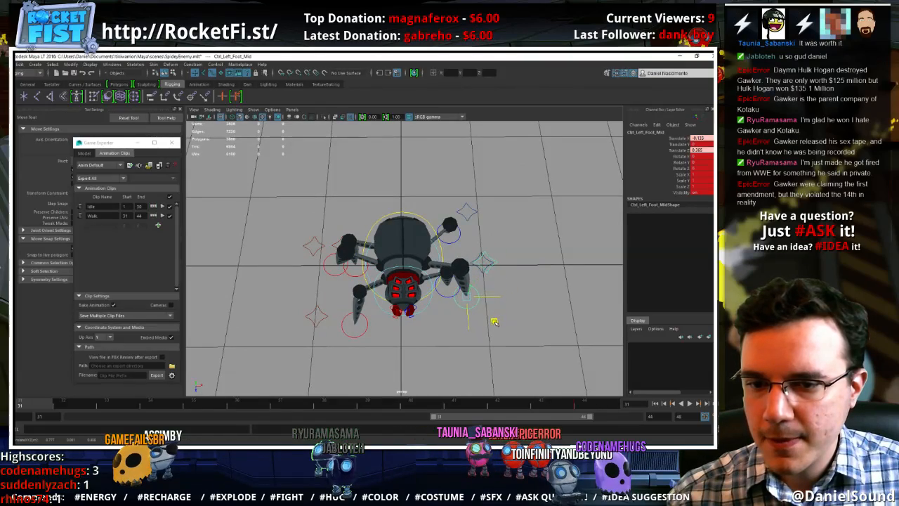
pyautogui.keyDown('alt'); pyautogui.moveTo(444, 288); pyautogui.dragTo(378, 295); pyautogui.keyUp('alt')
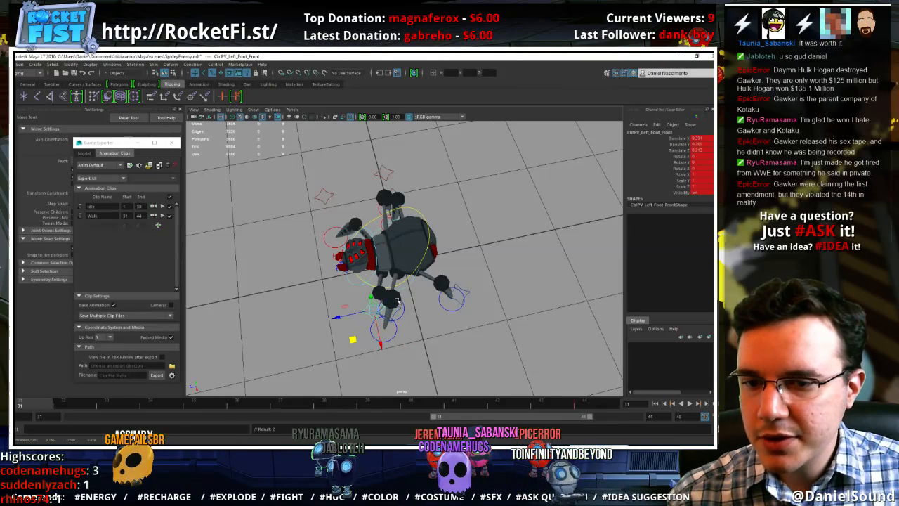
# Fine-tune the knee controls of the left front, left back and left middle legs in the starting walk pose
pyautogui.moveTo(354, 338); pyautogui.dragTo(353, 340)
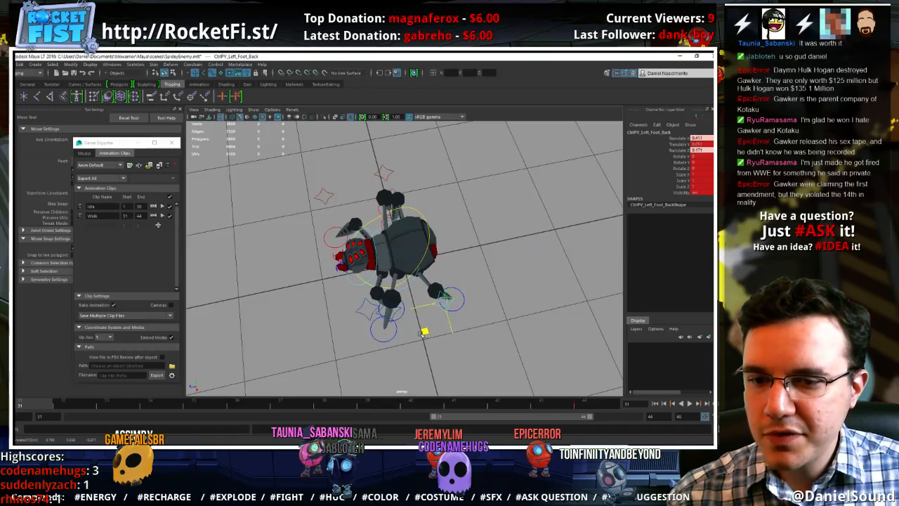
pyautogui.click(397, 314)
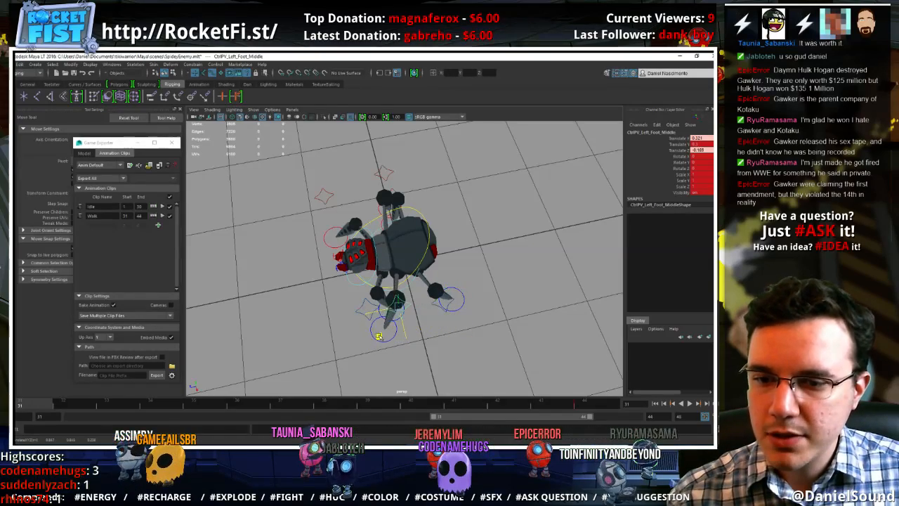
pyautogui.moveTo(386, 329)
pyautogui.keyDown('alt'); pyautogui.mouseDown()
pyautogui.moveTo(445, 326)
pyautogui.moveTo(424, 359)
pyautogui.moveTo(391, 302)
pyautogui.moveTo(380, 310)
pyautogui.moveTo(389, 321)
pyautogui.mouseUp(); pyautogui.keyUp('alt')
pyautogui.click(445, 329)
# Adjust the right front leg's knee control and move the right middle leg's knee control to suit its foot
pyautogui.moveTo(330, 352); pyautogui.dragTo(503, 315)
pyautogui.click(428, 351)
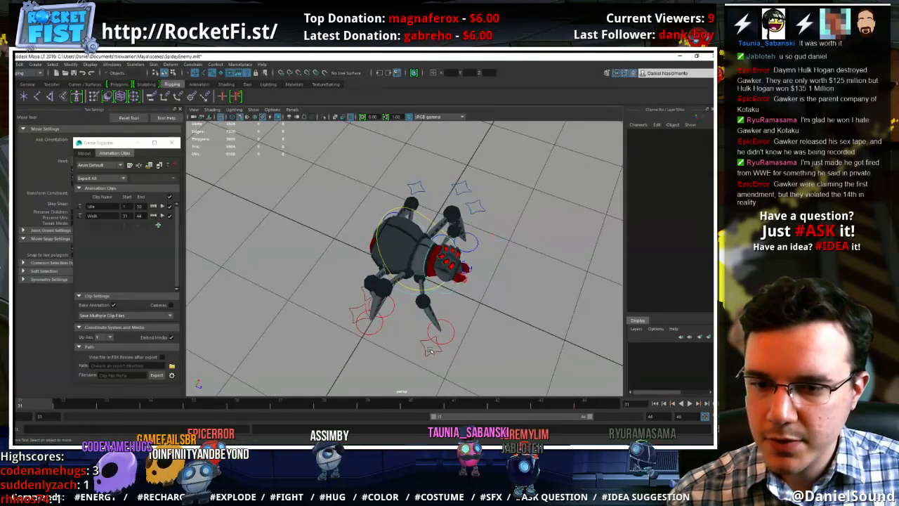
pyautogui.click(425, 353)
pyautogui.keyDown('alt'); pyautogui.moveTo(402, 354); pyautogui.dragTo(411, 341); pyautogui.keyUp('alt')
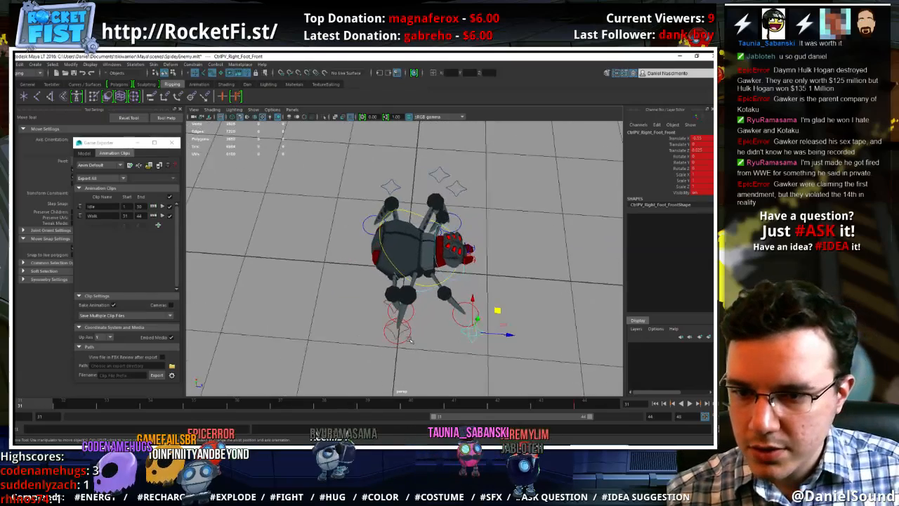
pyautogui.click(398, 335)
pyautogui.moveTo(424, 311); pyautogui.dragTo(436, 307, button='middle')
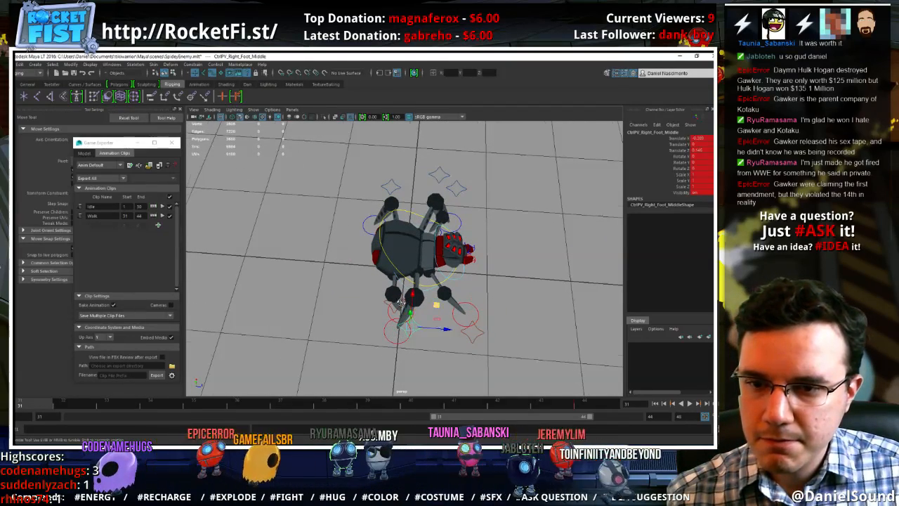
pyautogui.keyDown('alt'); pyautogui.moveTo(436, 307); pyautogui.dragTo(403, 306); pyautogui.keyUp('alt')
# Refine the placement of the right middle and right back feet and their knee controls
pyautogui.click(397, 336)
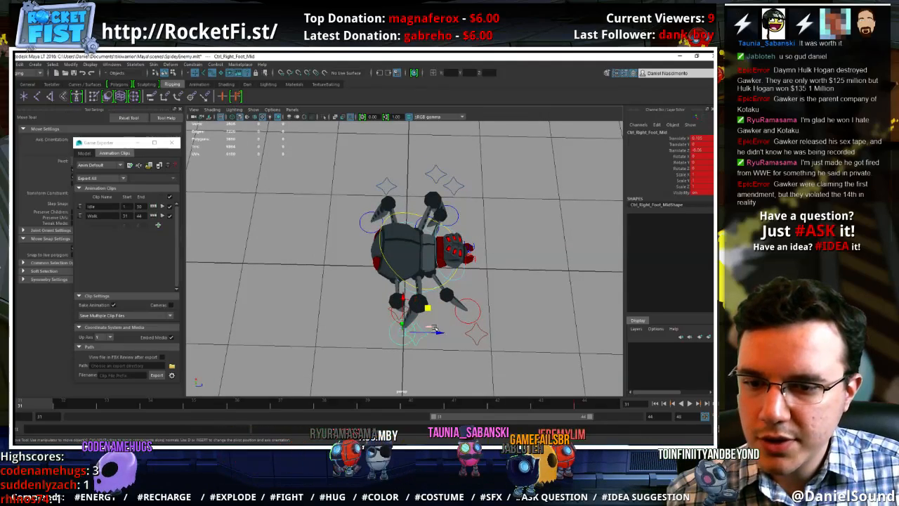
pyautogui.click(413, 324)
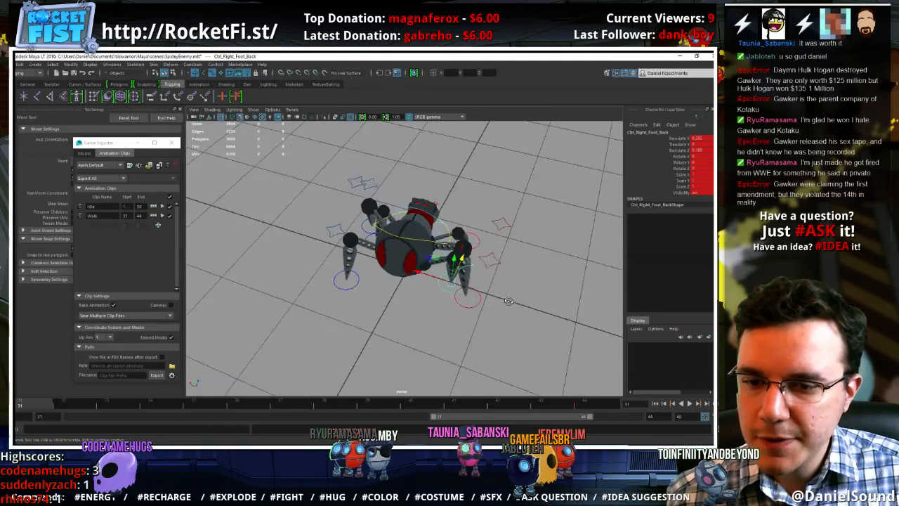
pyautogui.keyDown('alt'); pyautogui.moveTo(413, 323); pyautogui.dragTo(443, 282); pyautogui.keyUp('alt')
pyautogui.click(476, 294)
pyautogui.click(498, 261)
pyautogui.keyDown('alt'); pyautogui.moveTo(498, 261); pyautogui.dragTo(479, 328); pyautogui.keyUp('alt')
# Shift the body's centre-of-gravity control sideways to about the grid's centre line
pyautogui.click(398, 317)
pyautogui.moveTo(345, 215); pyautogui.dragTo(346, 258)
pyautogui.press('f')
pyautogui.click(450, 185)
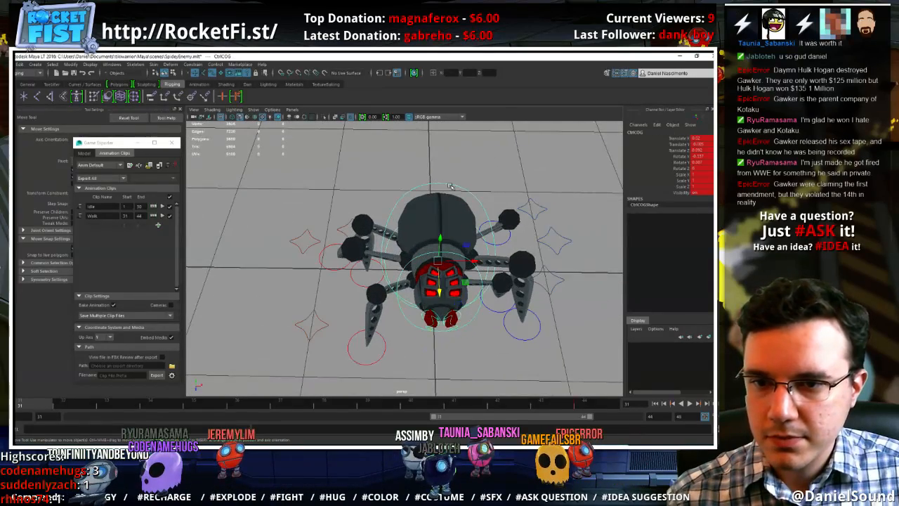
pyautogui.moveTo(466, 261); pyautogui.dragTo(470, 262)
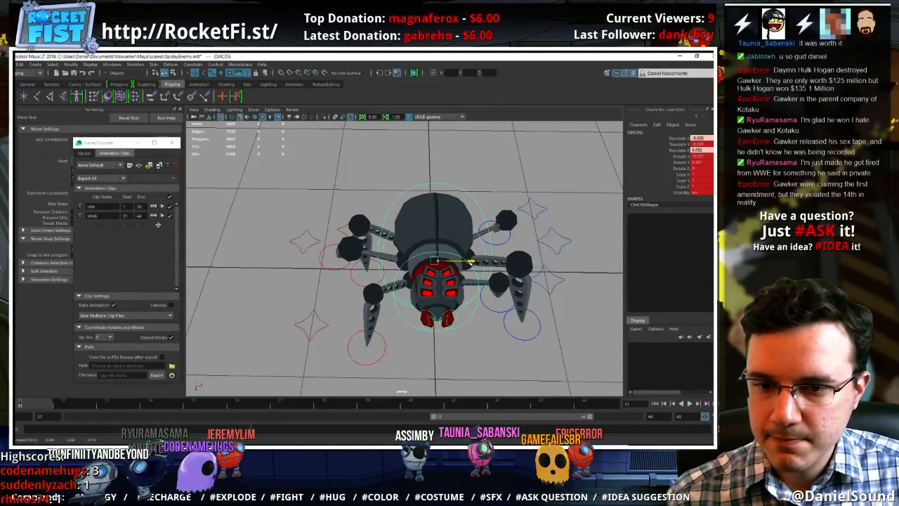
# Select all the rig controls, key the starting pose for the walk, and go to frame 38
pyautogui.scroll(-2, 471, 266)
pyautogui.moveTo(542, 347); pyautogui.dragTo(247, 141)
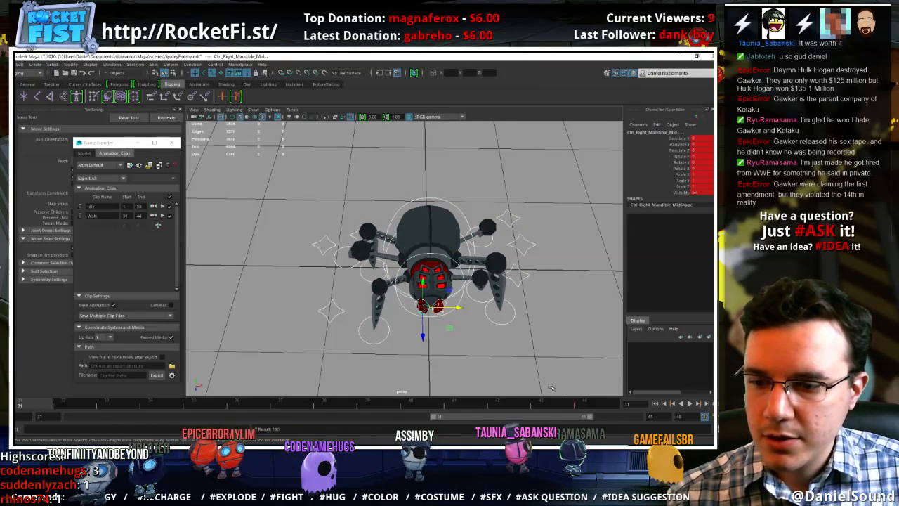
pyautogui.click(598, 405)
pyautogui.click(320, 405)
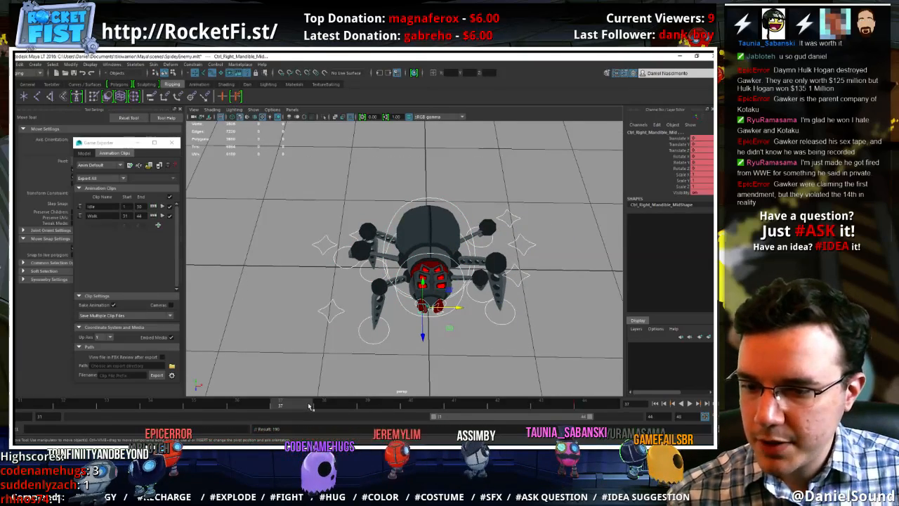
pyautogui.click(320, 405)
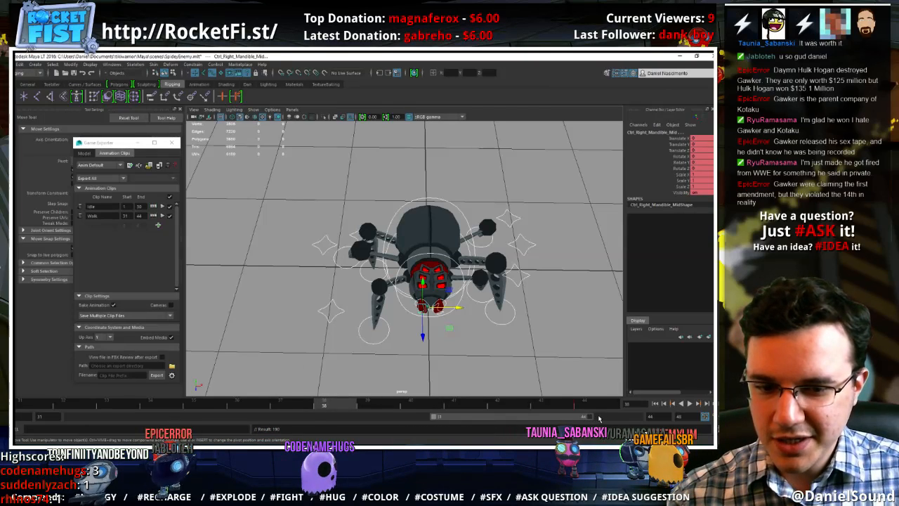
# Extend the playback range to frame 45, move the key on frame 44 to 45, and set the Walk clip's end to 45
pyautogui.keyDown('shift'); pyautogui.click(557, 406); pyautogui.keyUp('shift')
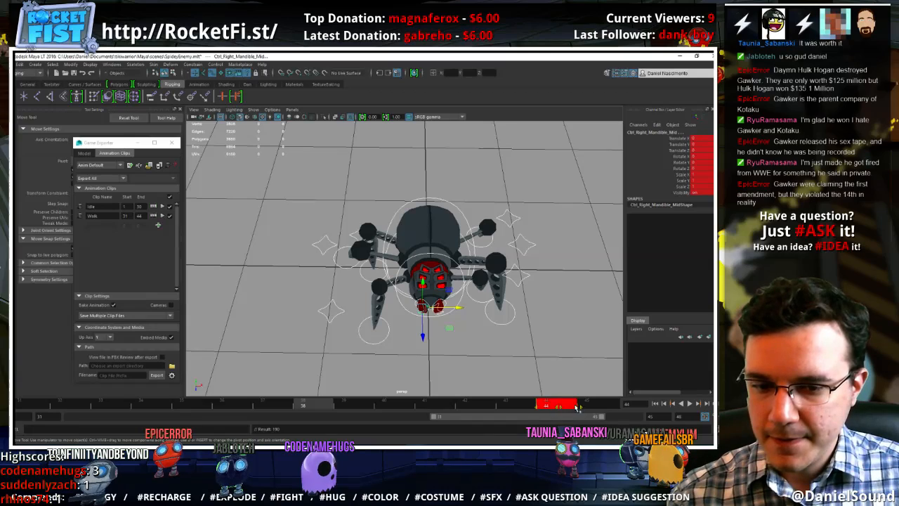
pyautogui.moveTo(576, 407); pyautogui.dragTo(596, 407)
pyautogui.hotkey('alt', 'v')
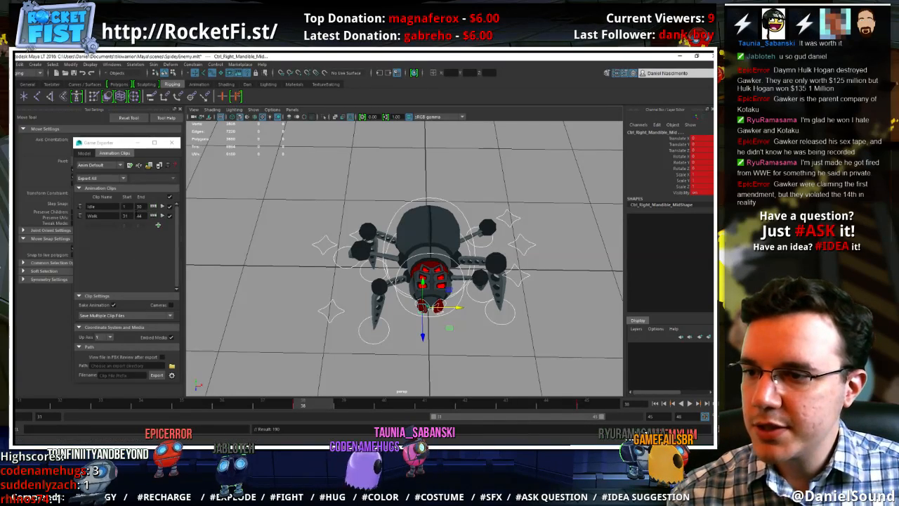
pyautogui.doubleClick(139, 215)
pyautogui.write('45')
pyautogui.press('Tab')
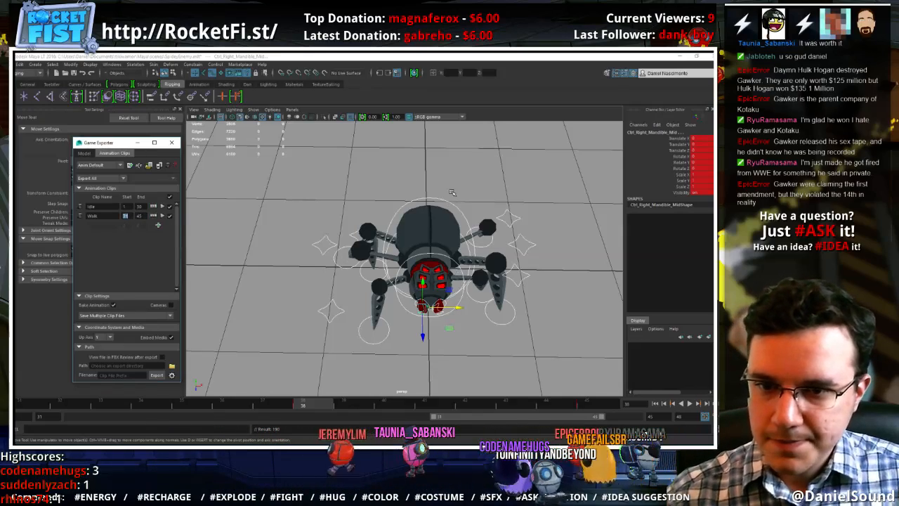
# At frame 38, shift the body sideways towards the left legs and move the left front foot forward to about 0.572 in Z
pyautogui.click(464, 262)
pyautogui.moveTo(465, 261); pyautogui.dragTo(471, 260)
pyautogui.click(479, 302)
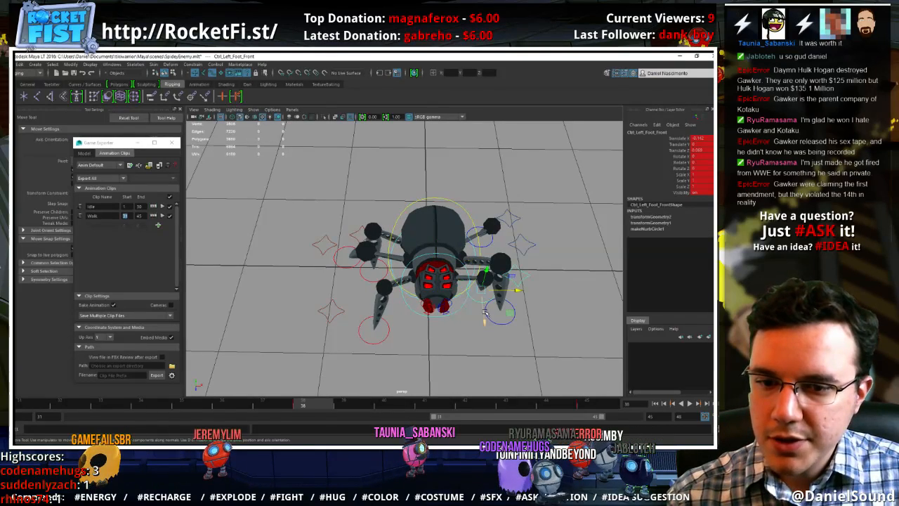
pyautogui.moveTo(484, 325); pyautogui.dragTo(486, 368)
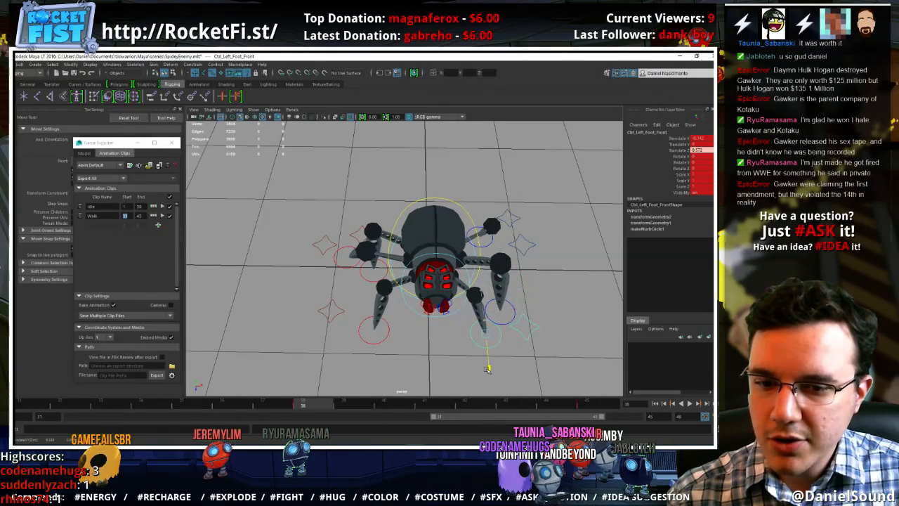
# Move the right front foot back to about 0.196 in Z and bring the right middle foot forward beside it
pyautogui.click(378, 347)
pyautogui.click(375, 344)
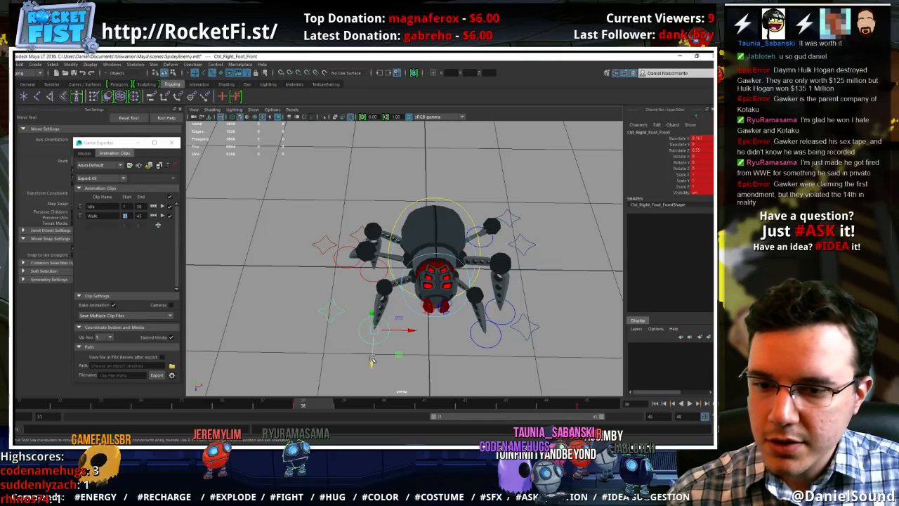
pyautogui.moveTo(373, 361); pyautogui.dragTo(376, 329)
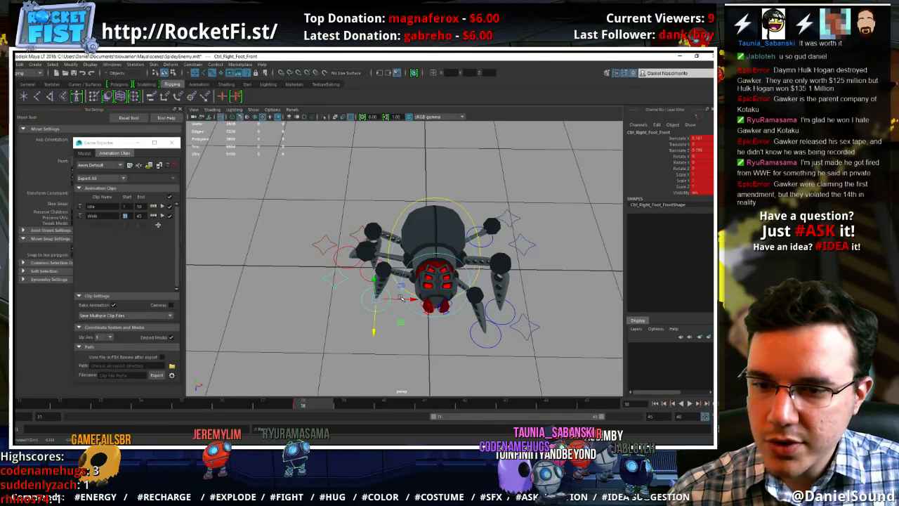
pyautogui.click(351, 269)
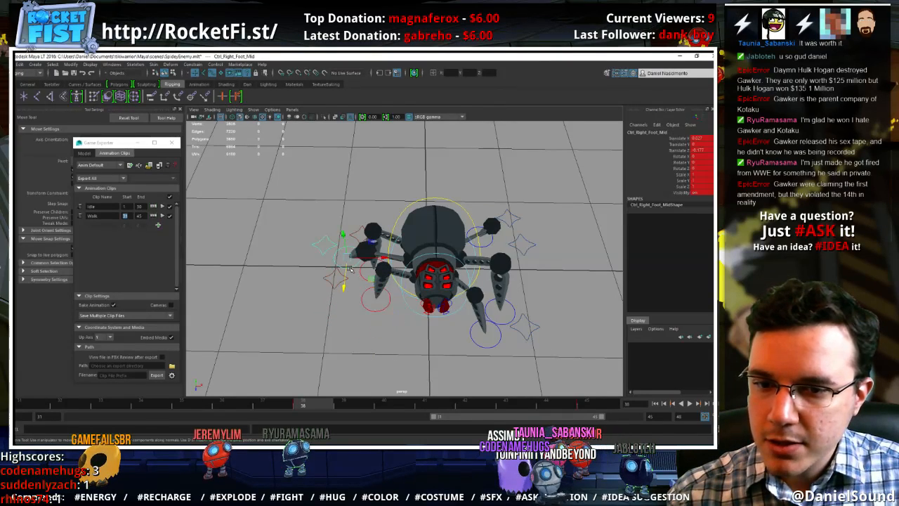
pyautogui.moveTo(349, 298); pyautogui.dragTo(388, 310)
# Reposition the knee controls of the right middle, back and front legs around the feet at frame 38
pyautogui.click(329, 311)
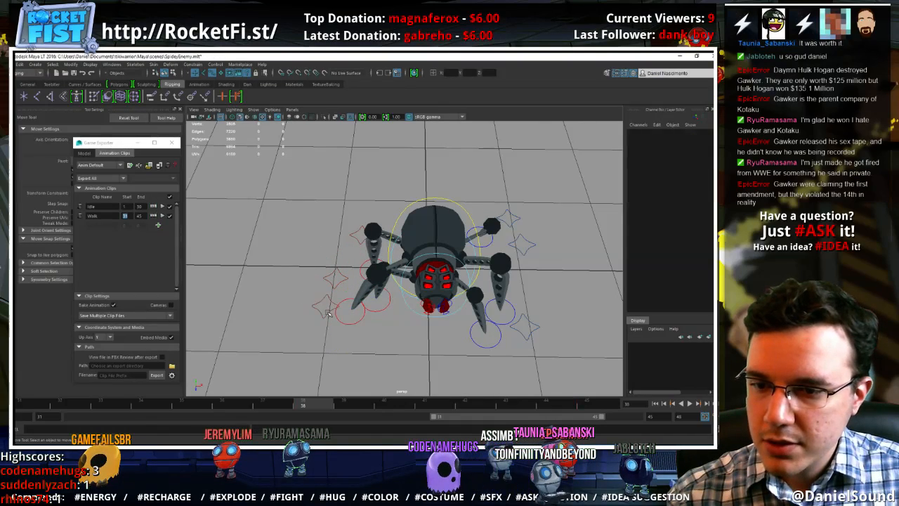
pyautogui.click(329, 312)
pyautogui.moveTo(323, 331); pyautogui.dragTo(329, 279)
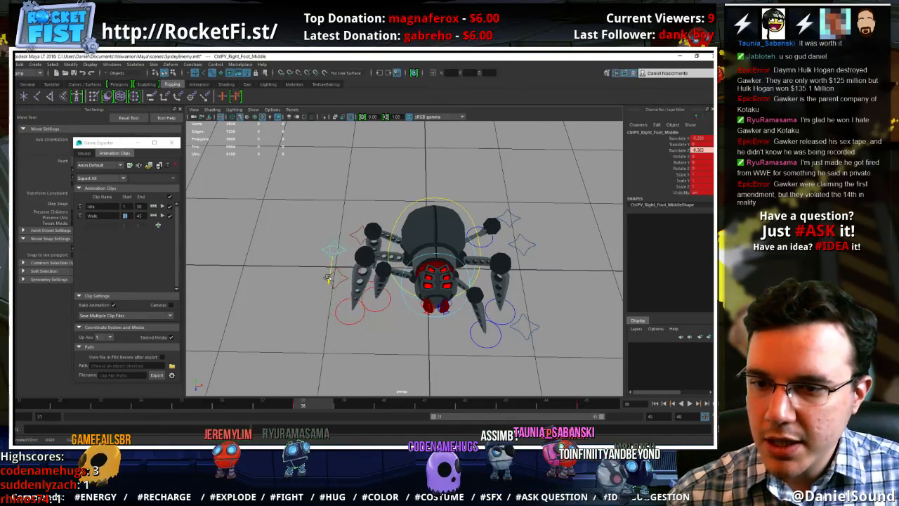
pyautogui.click(342, 280)
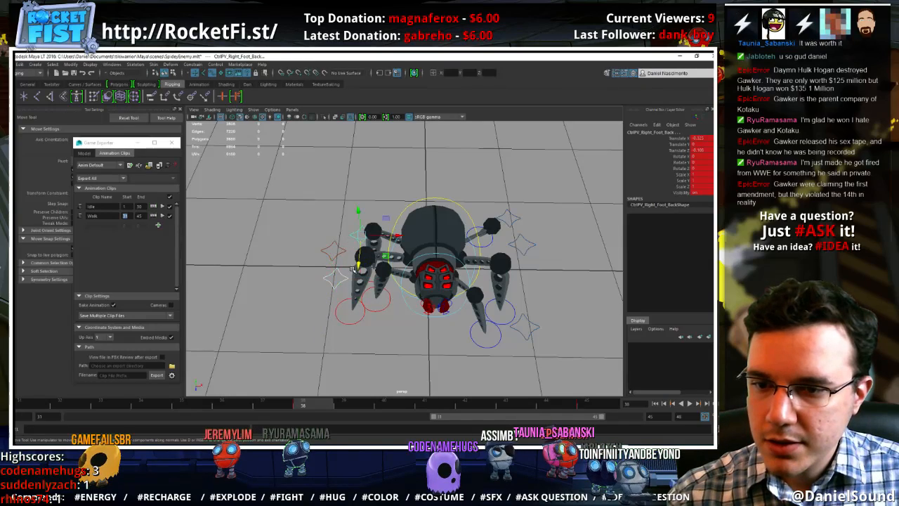
pyautogui.moveTo(359, 265); pyautogui.dragTo(449, 326)
pyautogui.click(416, 324)
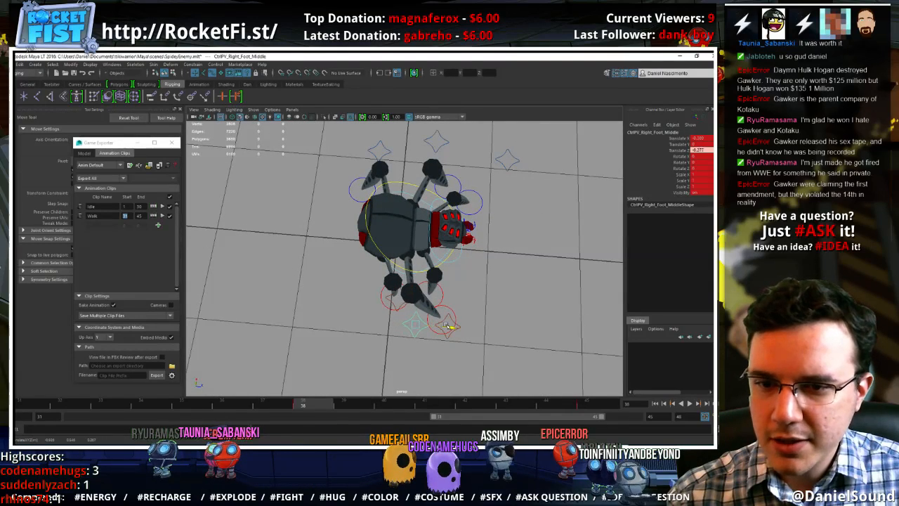
# Move the right back foot backward to about -0.191 in Z and the right front foot to about 0.136
pyautogui.click(386, 304)
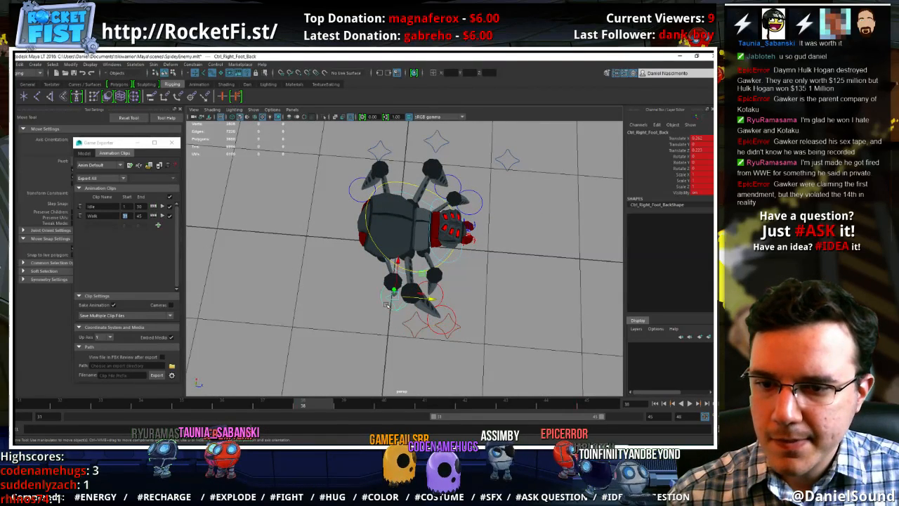
pyautogui.moveTo(427, 298); pyautogui.dragTo(391, 288)
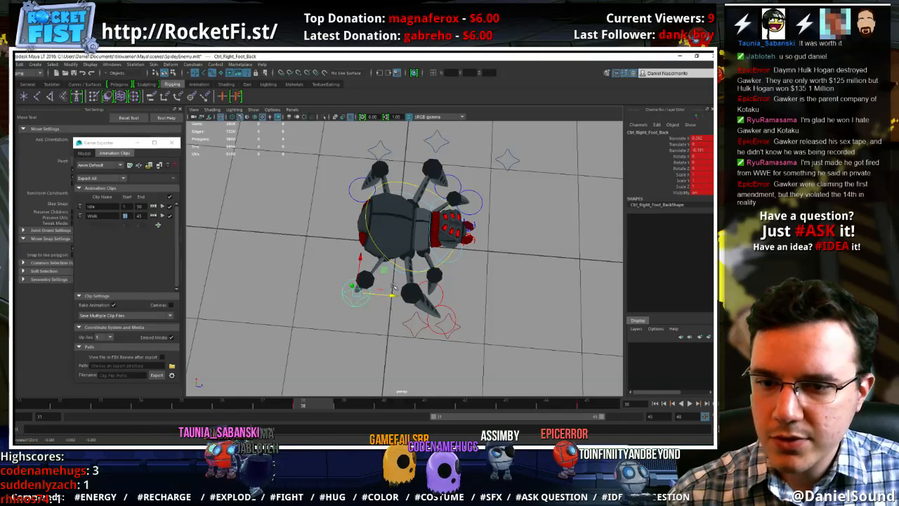
pyautogui.click(443, 299)
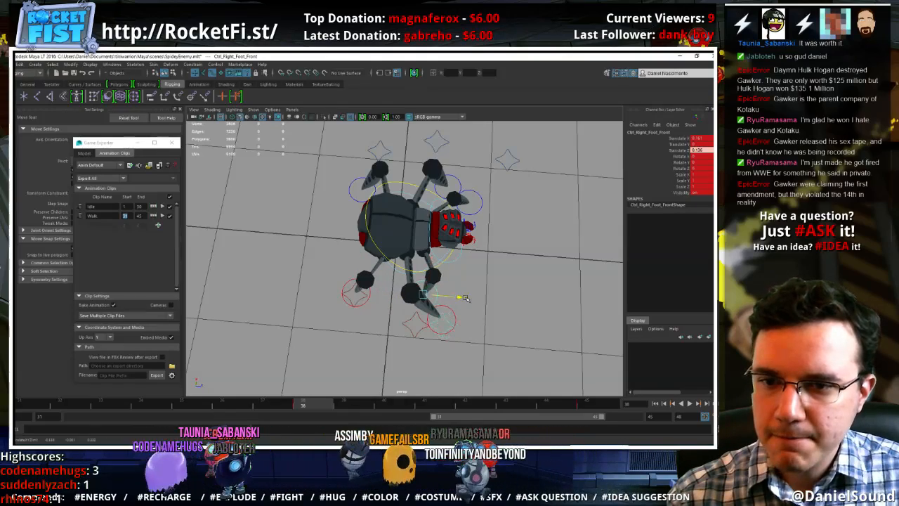
# Move the left middle foot back to about -0.052 in Z and adjust its knee control at frame 38
pyautogui.keyDown('alt'); pyautogui.moveTo(485, 291); pyautogui.dragTo(347, 385); pyautogui.keyUp('alt')
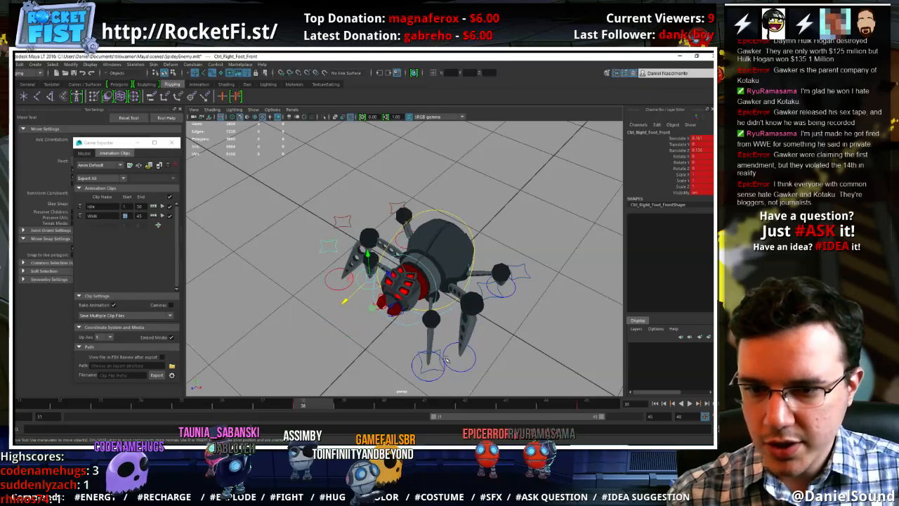
pyautogui.click(478, 341)
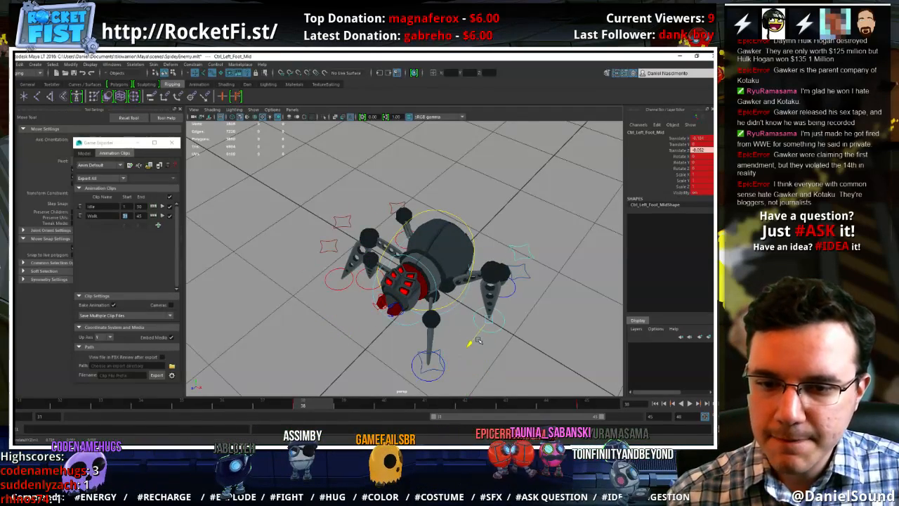
pyautogui.click(528, 257)
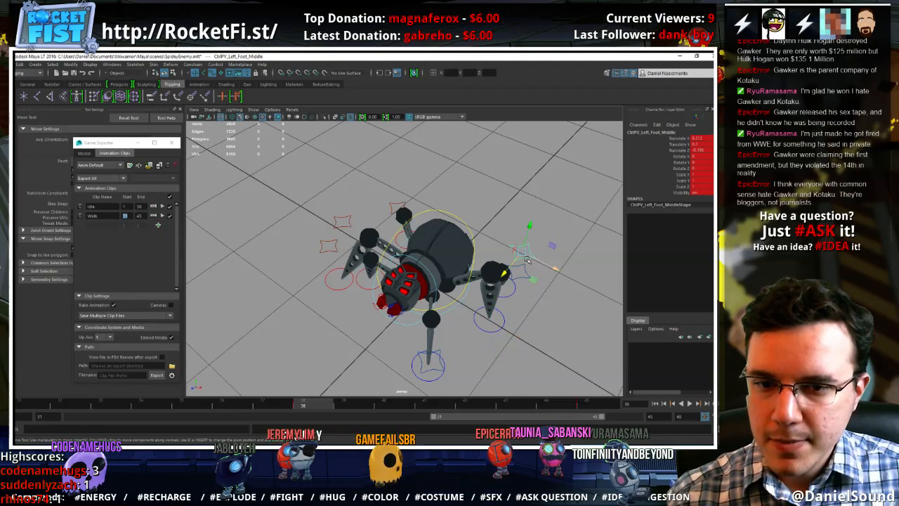
pyautogui.moveTo(504, 274); pyautogui.dragTo(418, 347)
# Move the left back foot forward behind the left middle foot and adjust the left back leg's knee control
pyautogui.click(514, 301)
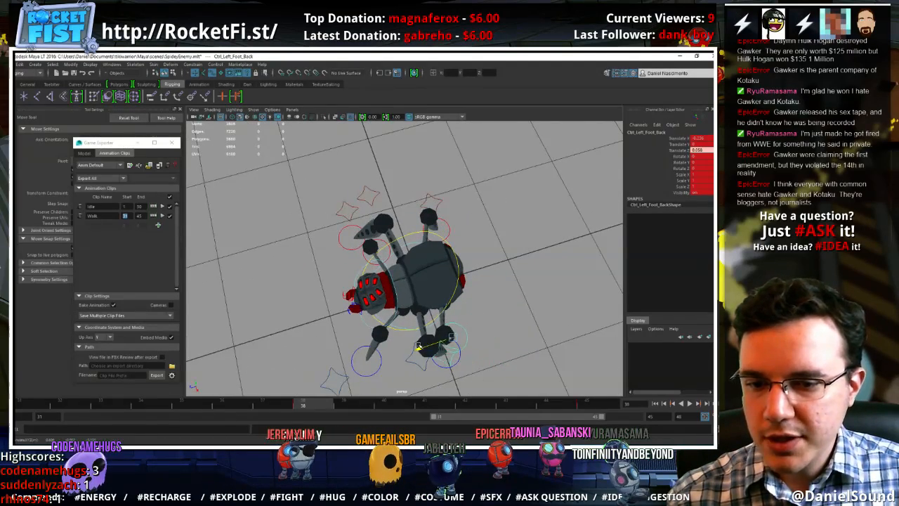
pyautogui.click(442, 366)
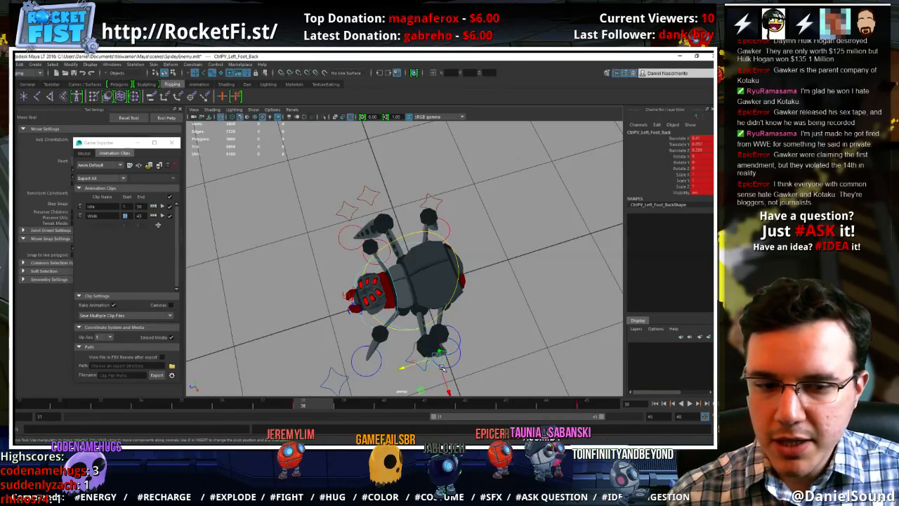
pyautogui.moveTo(404, 368); pyautogui.dragTo(380, 345)
pyautogui.click(419, 361)
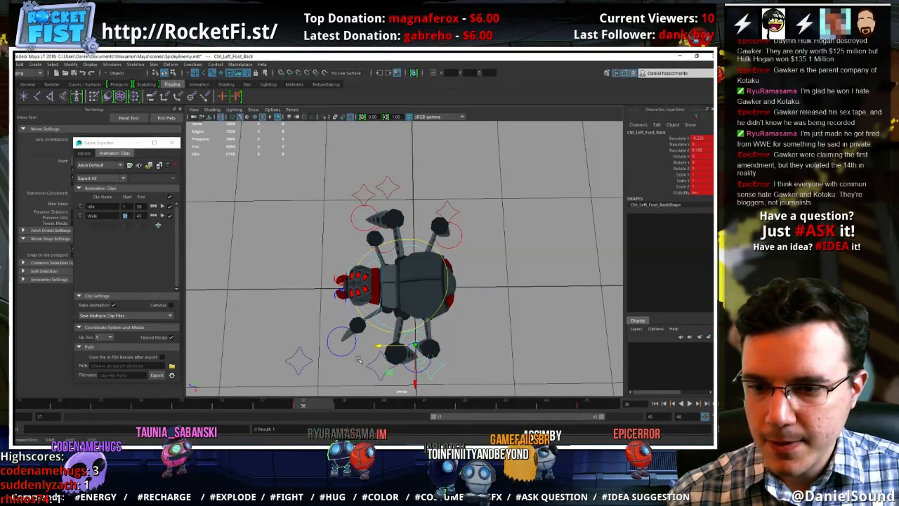
# Compare the keyed walk poses and play the cycle, checking the leg motion from above and from the side
pyautogui.press(',')
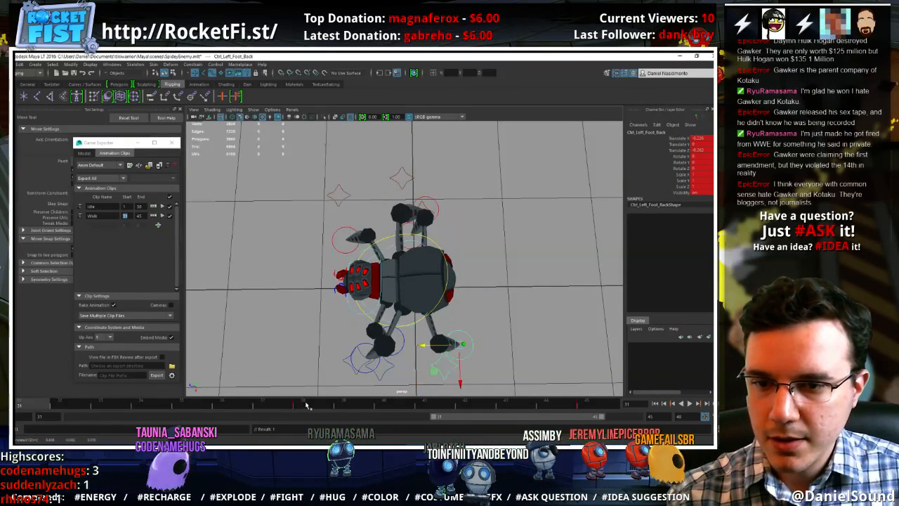
pyautogui.press('.')
pyautogui.click(689, 404)
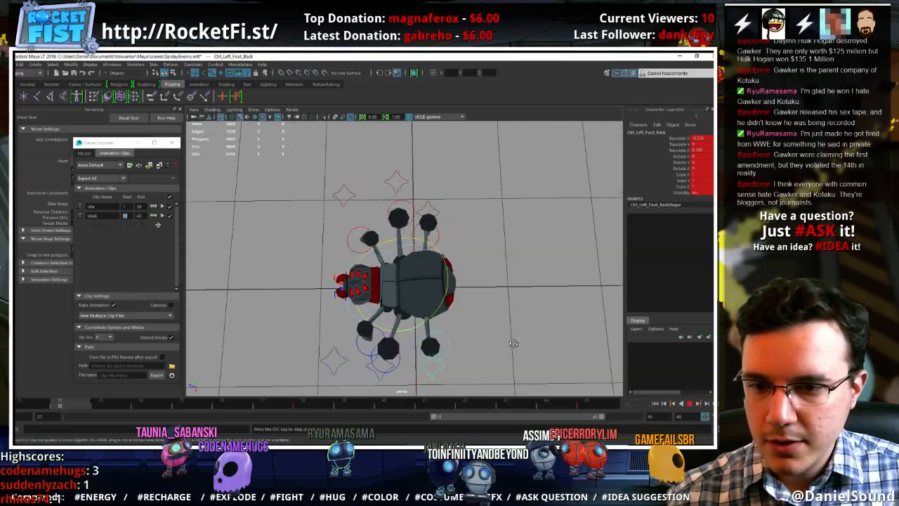
pyautogui.keyDown('alt'); pyautogui.moveTo(414, 373); pyautogui.dragTo(535, 349); pyautogui.keyUp('alt')
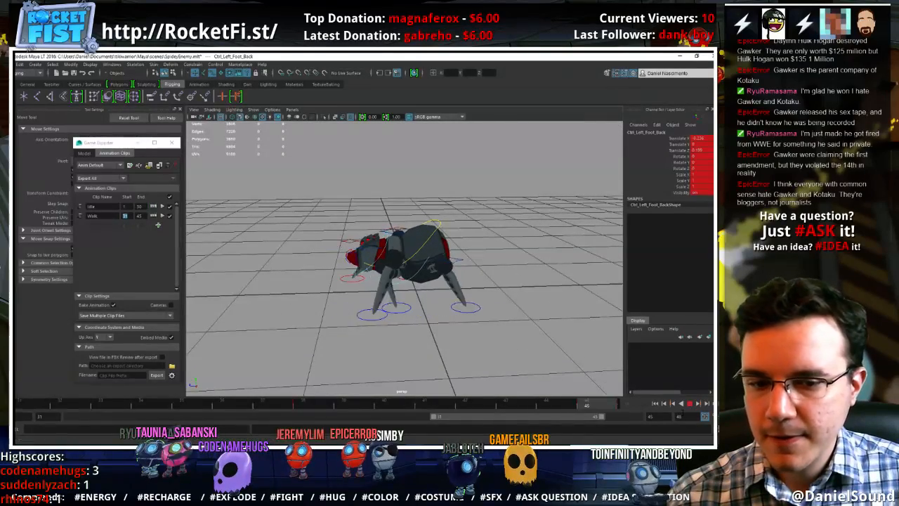
pyautogui.click(689, 403)
# At frame 45, reposition the left front leg's knee control relative to its foot
pyautogui.click(477, 308)
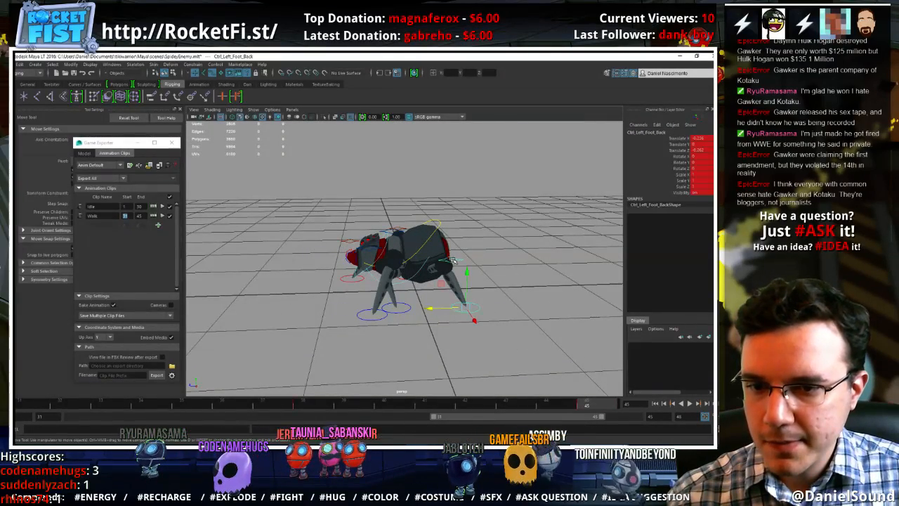
pyautogui.keyDown('alt'); pyautogui.moveTo(391, 282); pyautogui.dragTo(404, 326); pyautogui.keyUp('alt')
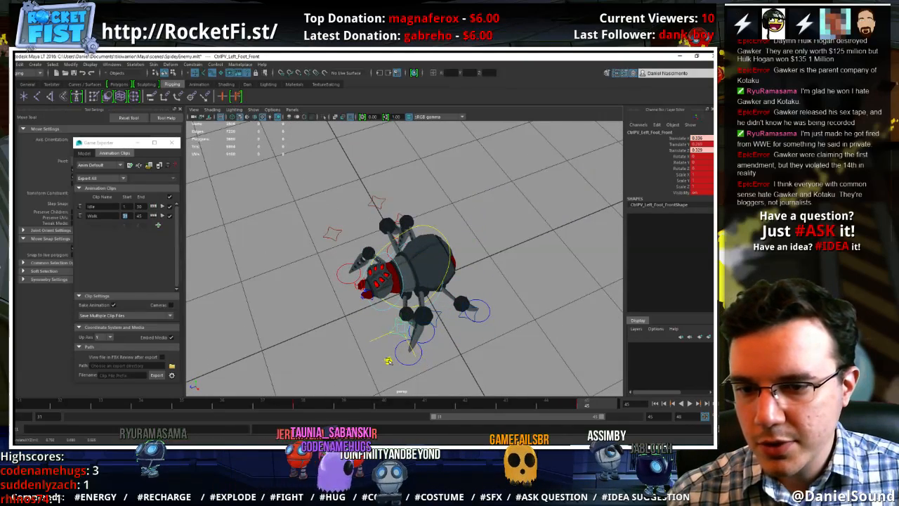
pyautogui.moveTo(419, 348); pyautogui.dragTo(500, 321)
# Reposition the right back leg's knee control at frame 45, then play the walk cycle
pyautogui.click(477, 251)
pyautogui.keyDown('alt'); pyautogui.moveTo(486, 361); pyautogui.dragTo(504, 310); pyautogui.keyUp('alt')
pyautogui.click(383, 279)
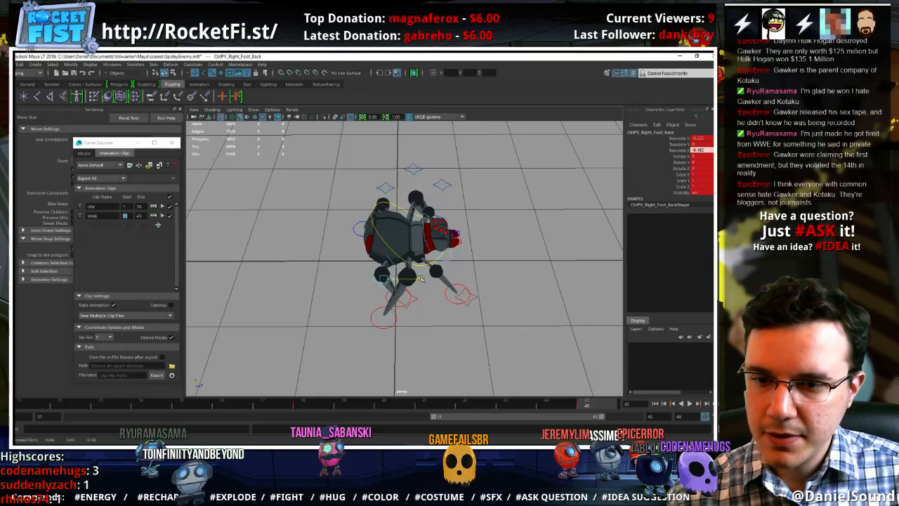
pyautogui.hotkey('alt', 'v')
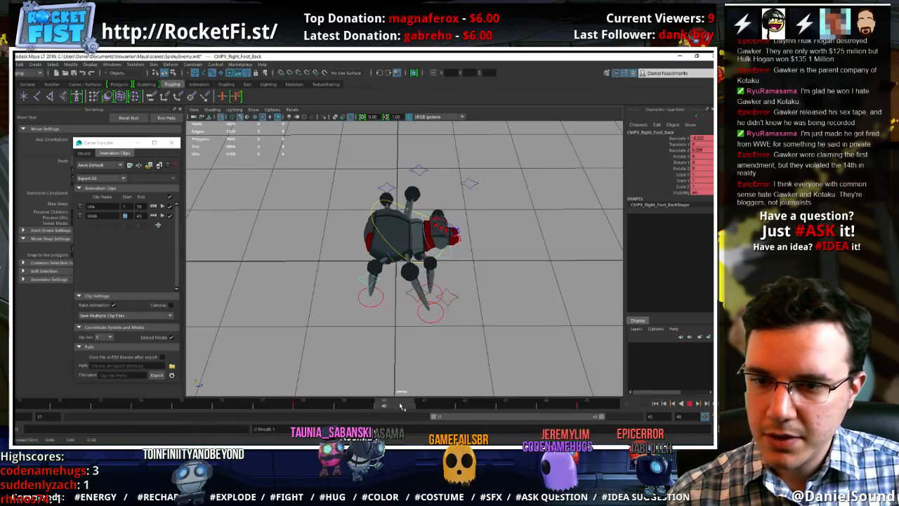
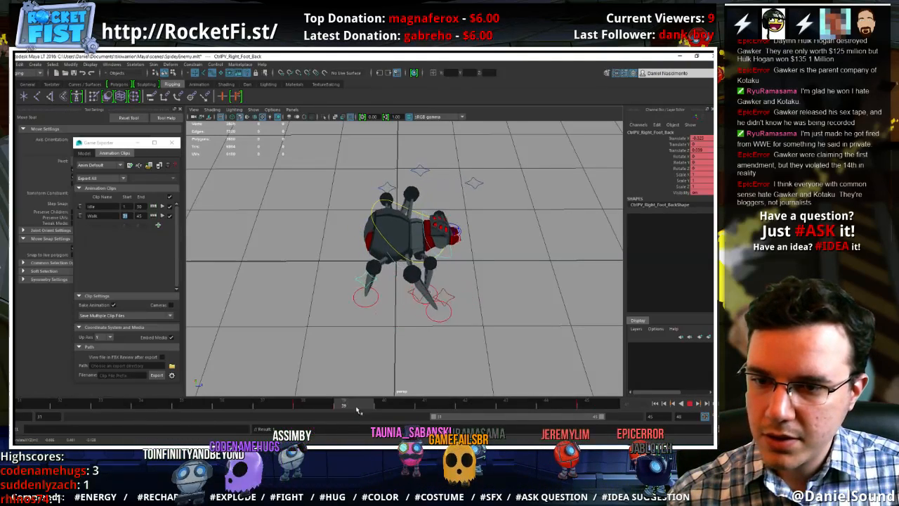
# Stop playback, select all of the spider's rig controls and compare the walk cycle's poses at frames 31 and 45
pyautogui.click(692, 405)
pyautogui.moveTo(526, 366); pyautogui.dragTo(313, 193)
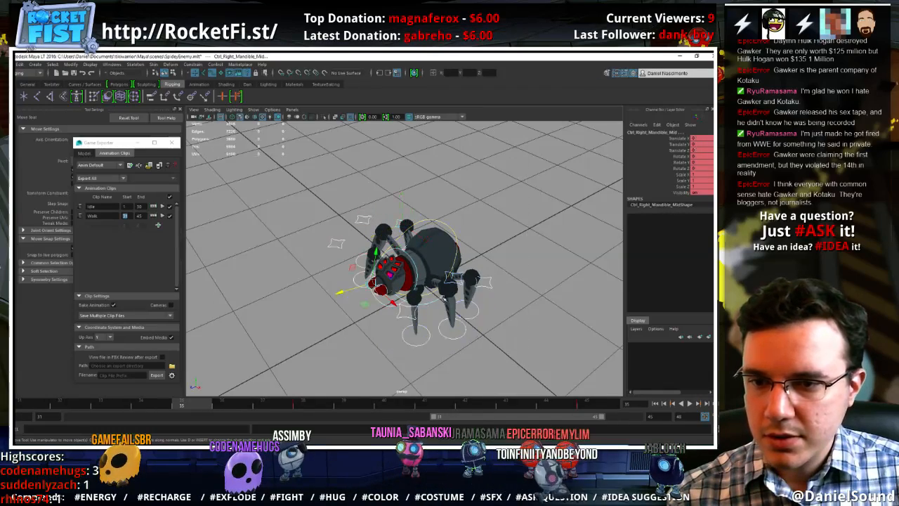
pyautogui.click(595, 405)
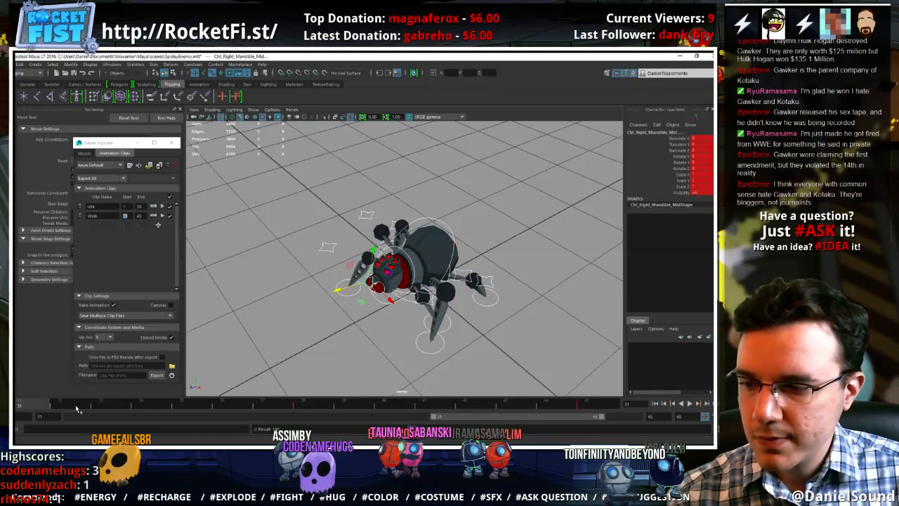
pyautogui.moveTo(77, 409); pyautogui.dragTo(611, 407)
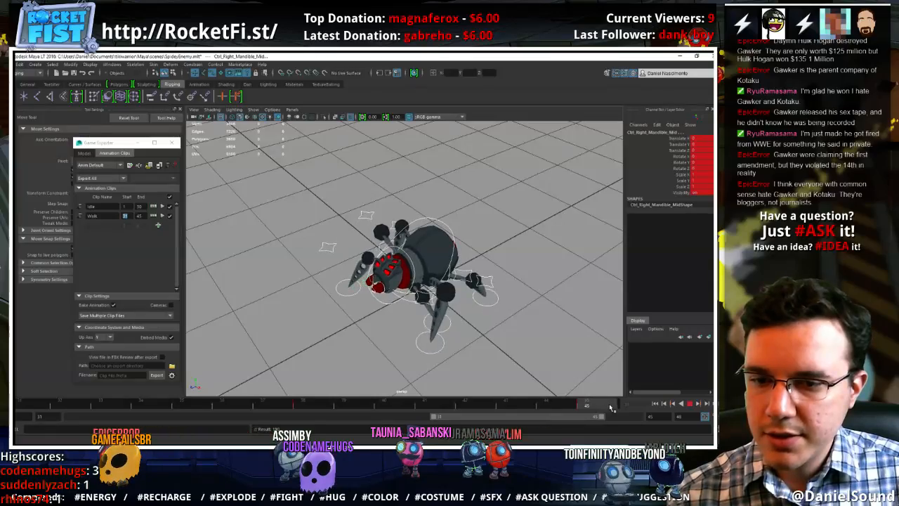
pyautogui.keyDown('alt'); pyautogui.moveTo(399, 385); pyautogui.dragTo(454, 366); pyautogui.keyUp('alt')
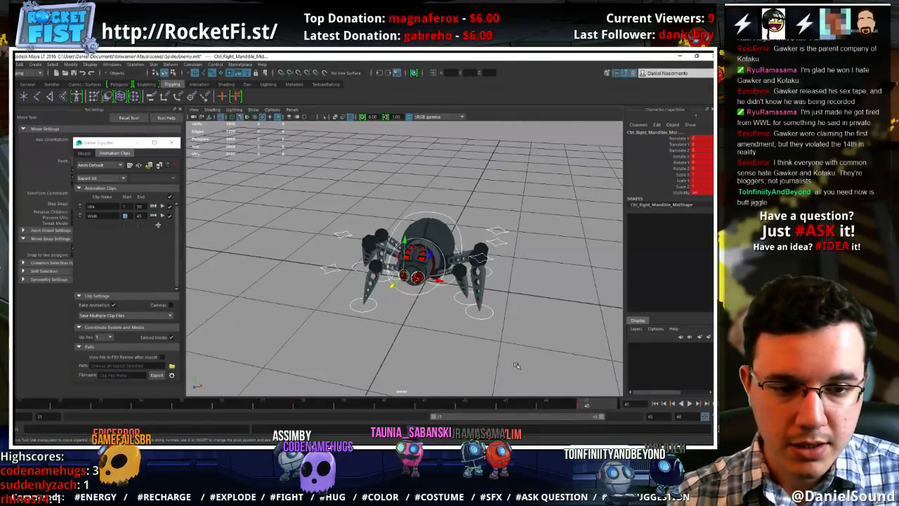
# At frame 34, raise the right middle foot control to about 0.165 in Y for the mid-step lift
pyautogui.click(166, 407)
pyautogui.keyDown('alt'); pyautogui.moveTo(291, 352); pyautogui.dragTo(368, 351, button='middle'); pyautogui.keyUp('alt')
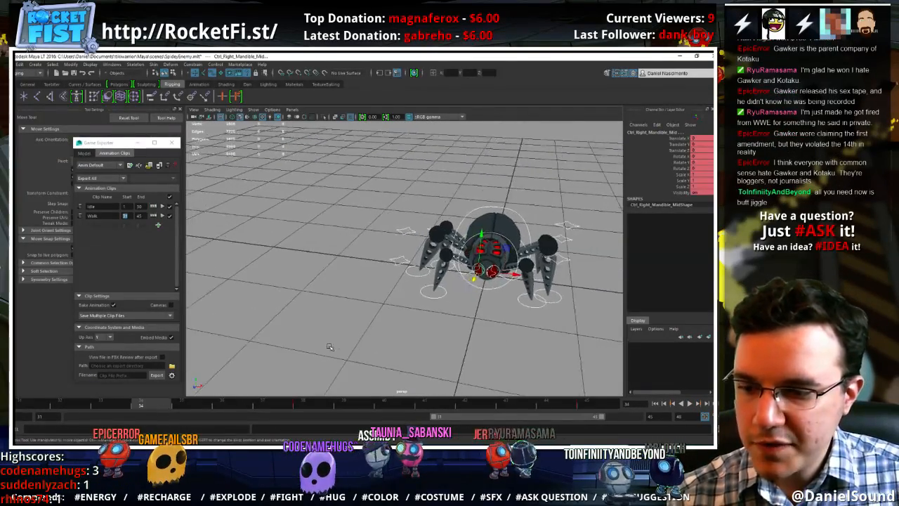
pyautogui.keyDown('alt'); pyautogui.moveTo(369, 351); pyautogui.dragTo(481, 343, button='right'); pyautogui.keyUp('alt')
pyautogui.keyDown('alt'); pyautogui.moveTo(481, 343); pyautogui.dragTo(442, 329, button='middle'); pyautogui.keyUp('alt')
pyautogui.keyDown('alt'); pyautogui.moveTo(442, 329); pyautogui.dragTo(493, 342); pyautogui.keyUp('alt')
pyautogui.hotkey('alt', 'v')
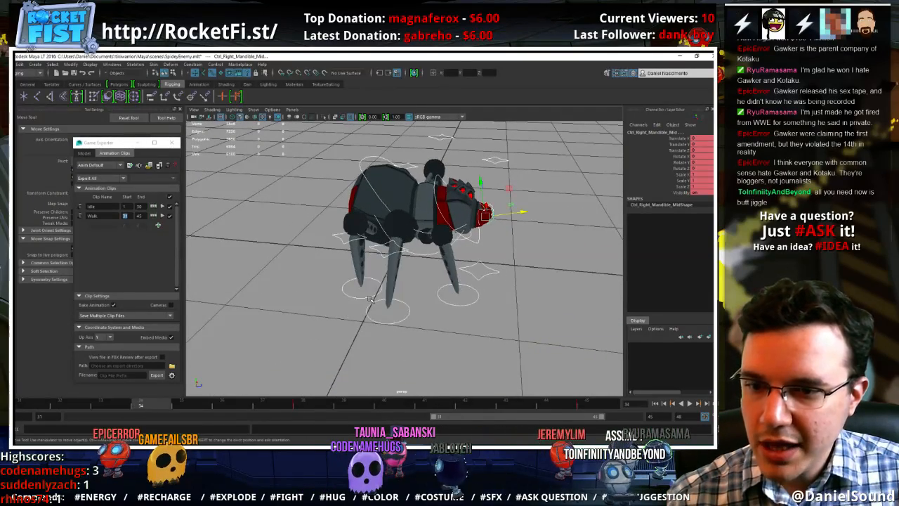
pyautogui.hotkey('alt', 'v')
pyautogui.click(382, 310)
pyautogui.click(380, 313)
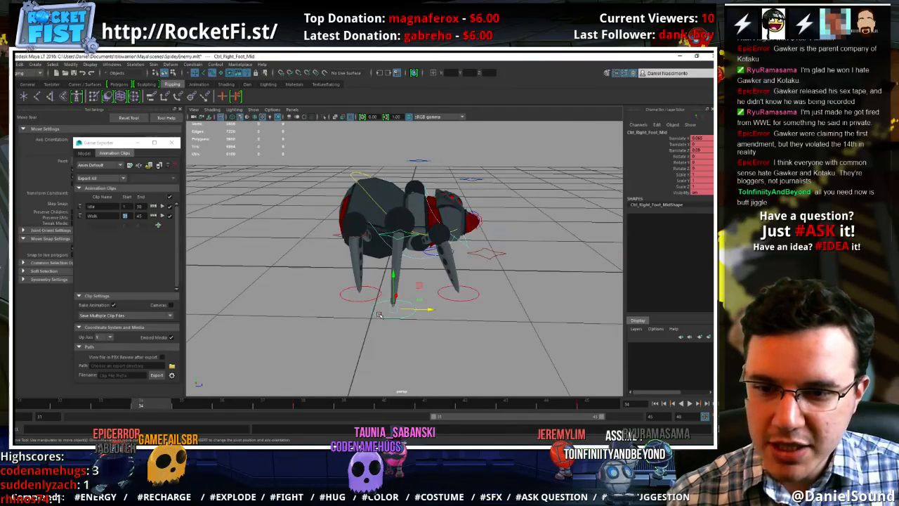
pyautogui.moveTo(421, 286); pyautogui.dragTo(421, 261, button='middle')
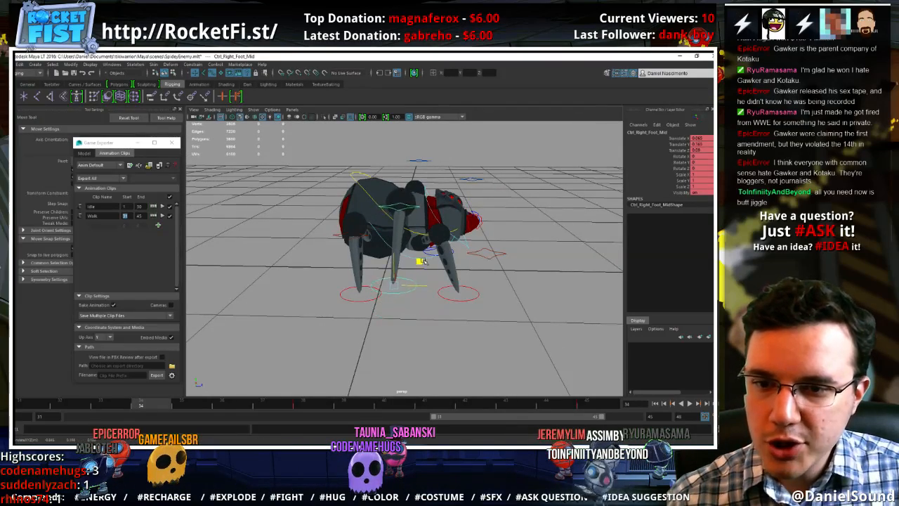
# Play the walk cycle from a side view to check the right middle foot's lift
pyautogui.keyDown('alt'); pyautogui.moveTo(402, 270); pyautogui.dragTo(312, 242); pyautogui.keyUp('alt')
pyautogui.moveTo(379, 247); pyautogui.dragTo(398, 254)
pyautogui.hotkey('alt', 'v')
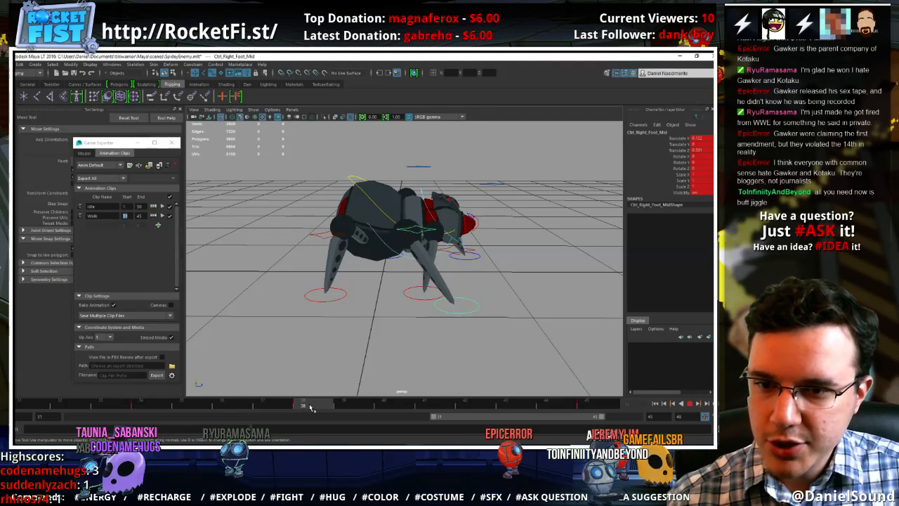
# At frame 41, raise the right back and right front feet together to about 0.14 in Y and shift them slightly forward
pyautogui.moveTo(316, 406); pyautogui.dragTo(444, 406)
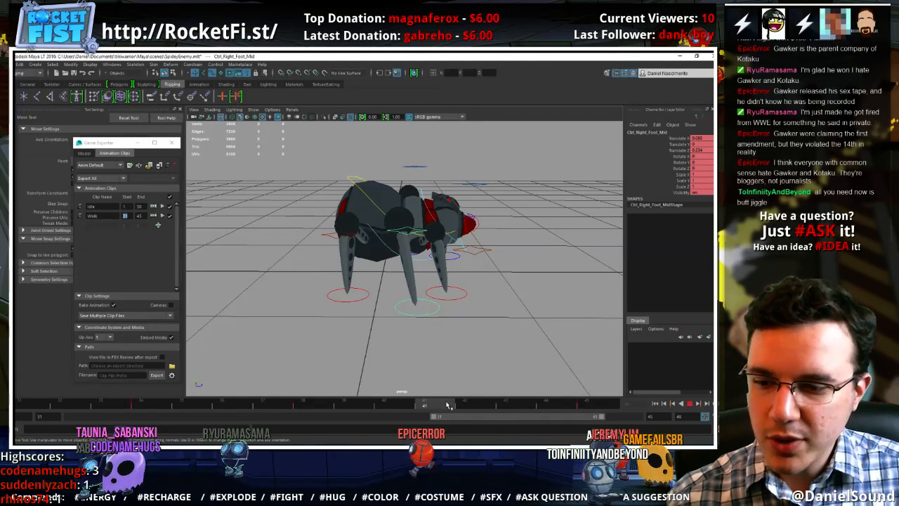
pyautogui.click(363, 299)
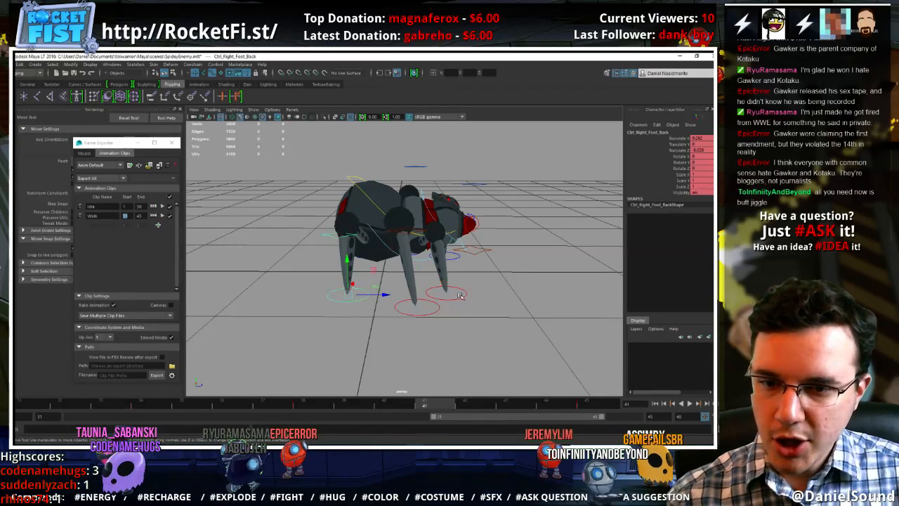
pyautogui.keyDown('shift'); pyautogui.click(461, 297); pyautogui.keyUp('shift')
pyautogui.moveTo(476, 267); pyautogui.dragTo(486, 250)
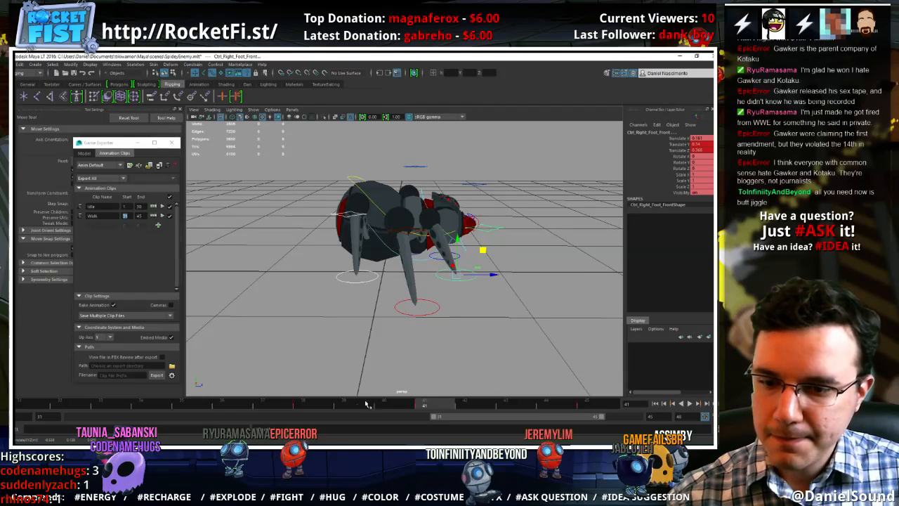
# Play and scrub the walk cycle to examine the motion of the right front and back feet between frames 38 and 45
pyautogui.moveTo(317, 406); pyautogui.dragTo(581, 401)
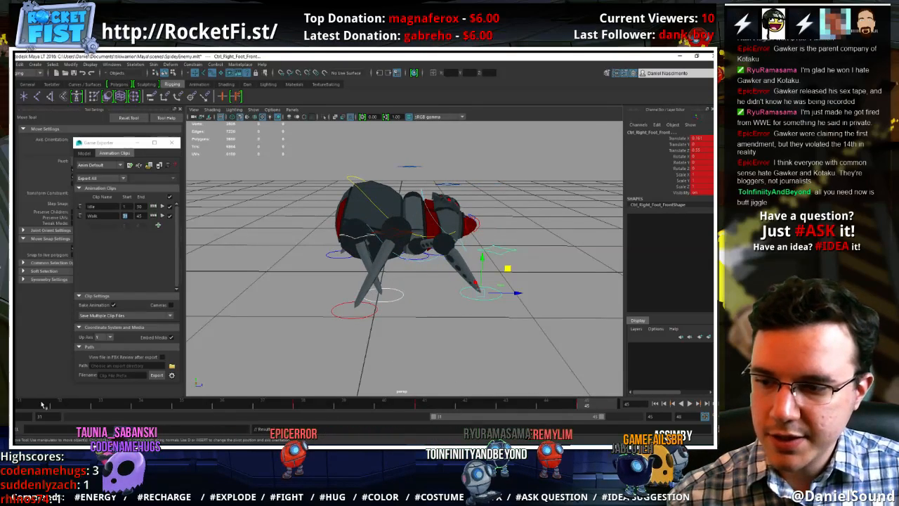
pyautogui.moveTo(42, 404); pyautogui.dragTo(590, 406)
pyautogui.click(690, 405)
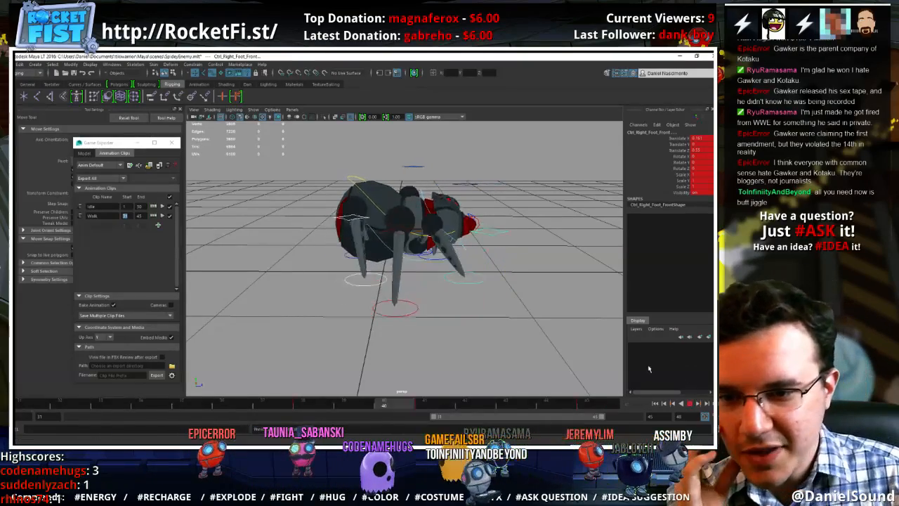
pyautogui.click(688, 403)
pyautogui.click(316, 407)
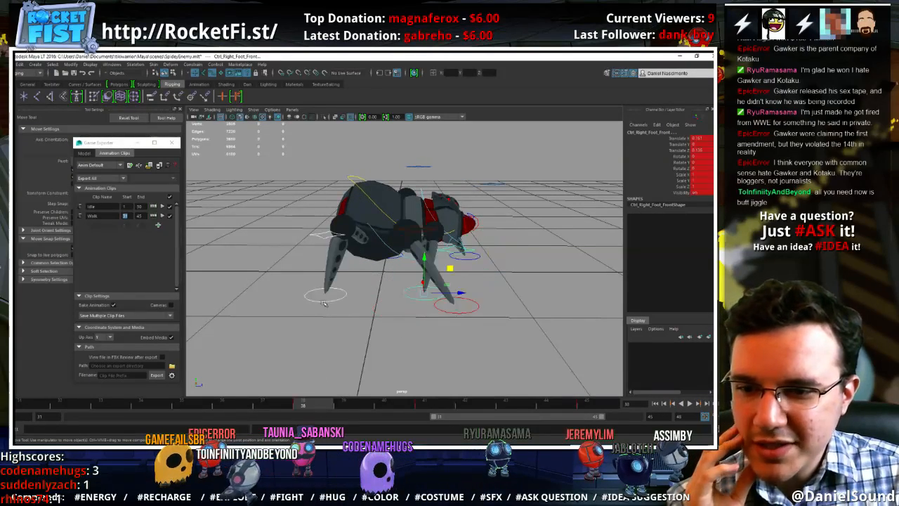
pyautogui.keyDown('shift'); pyautogui.moveTo(307, 407); pyautogui.dragTo(428, 403); pyautogui.keyUp('shift')
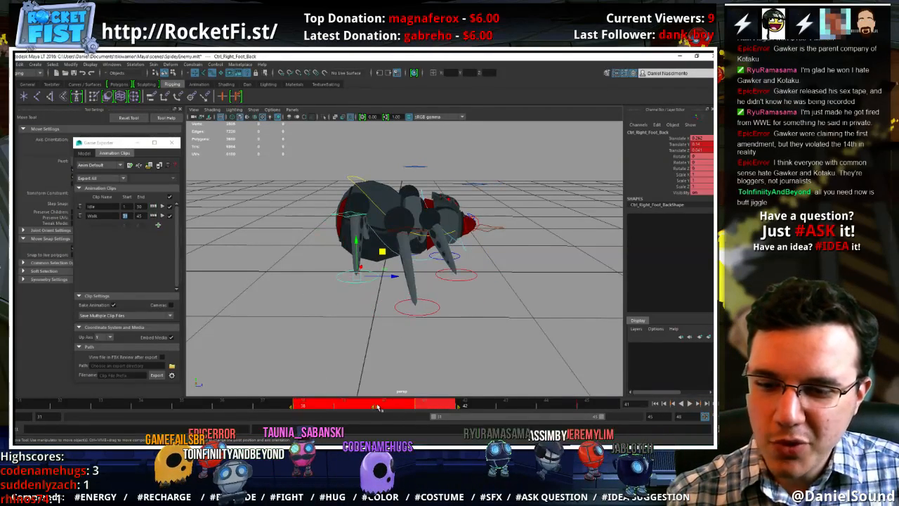
pyautogui.moveTo(212, 409); pyautogui.dragTo(480, 401)
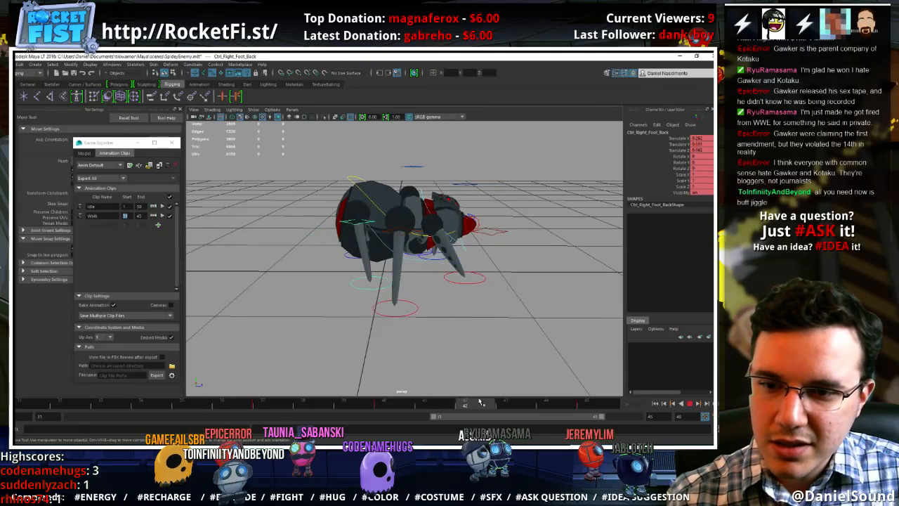
# Try planting the right front foot earlier by keying its frame 45 pose at frame 44, and play the cycle
pyautogui.click(474, 298)
pyautogui.click(486, 290)
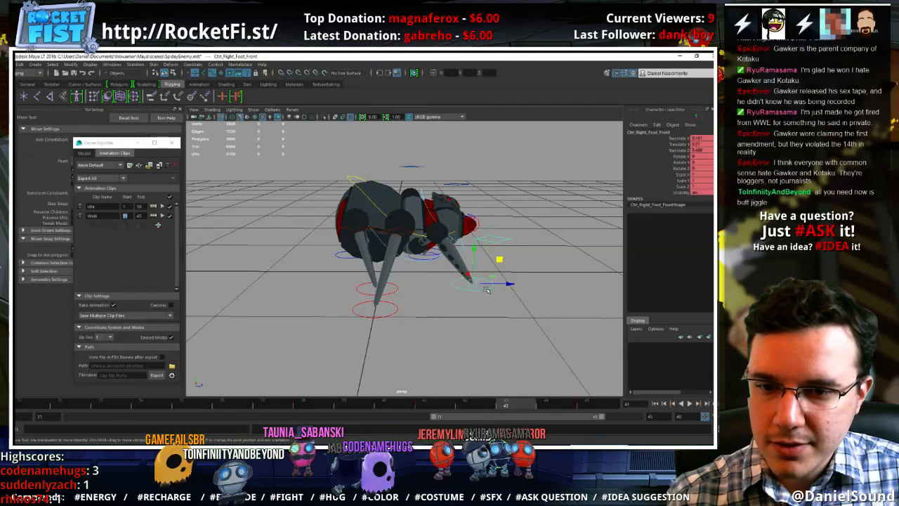
pyautogui.click(588, 406)
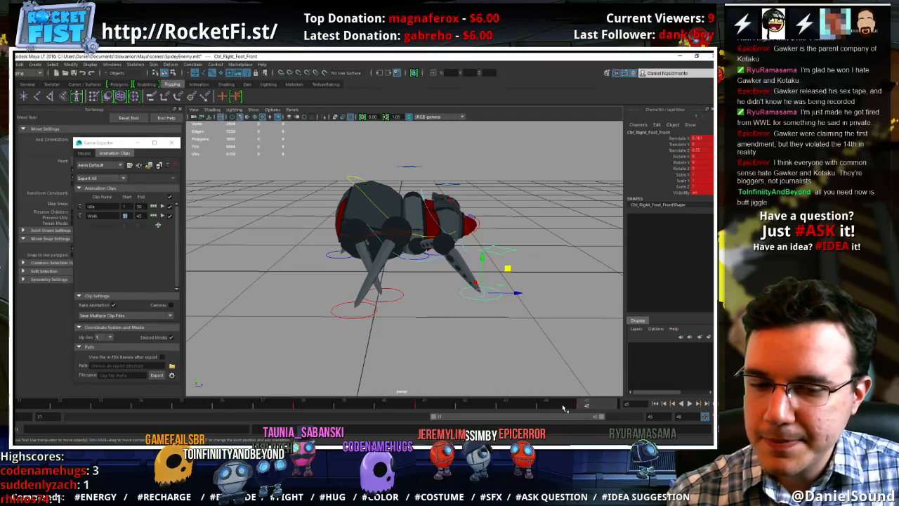
pyautogui.click(561, 406)
pyautogui.hotkey('alt', 'v')
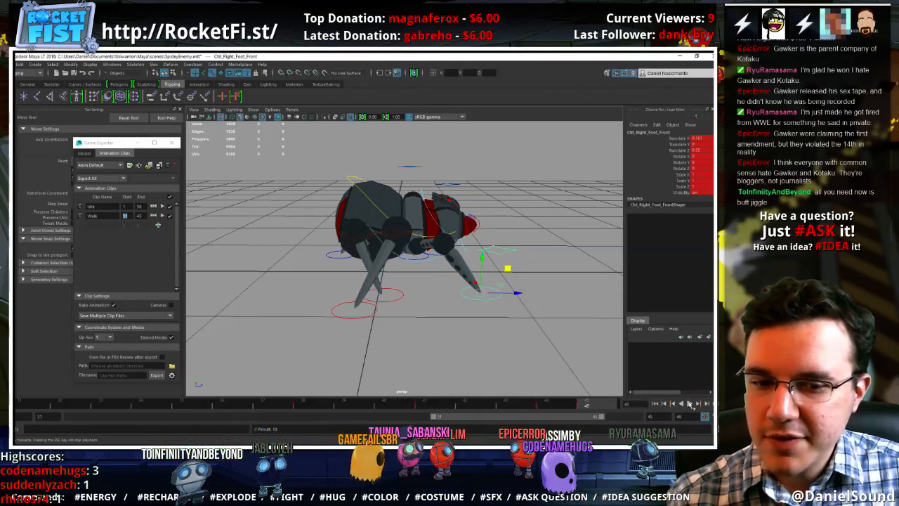
# Pull the right front foot back to about 0.444 in Z at frame 31 and key the same pose at frame 45
pyautogui.keyDown('alt'); pyautogui.moveTo(538, 285); pyautogui.dragTo(476, 352); pyautogui.keyUp('alt')
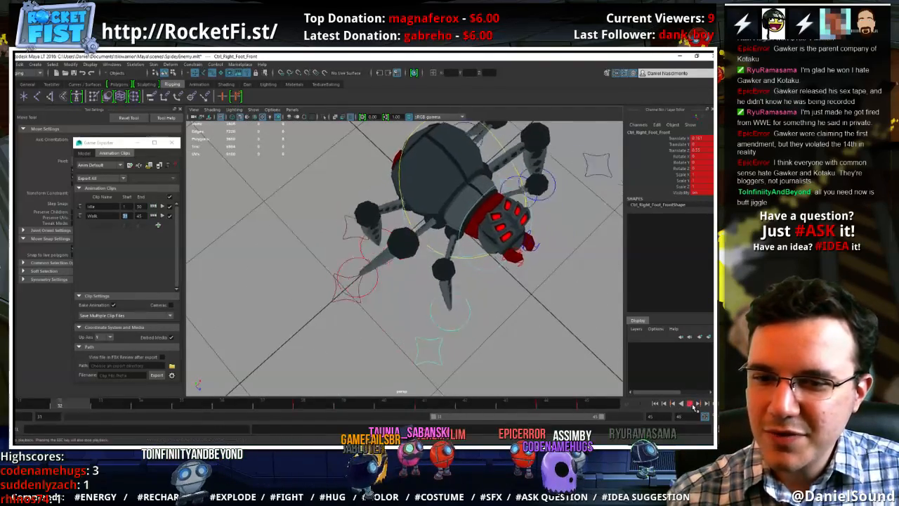
pyautogui.moveTo(35, 403); pyautogui.dragTo(24, 383)
pyautogui.keyDown('alt'); pyautogui.moveTo(242, 338); pyautogui.dragTo(303, 397); pyautogui.keyUp('alt')
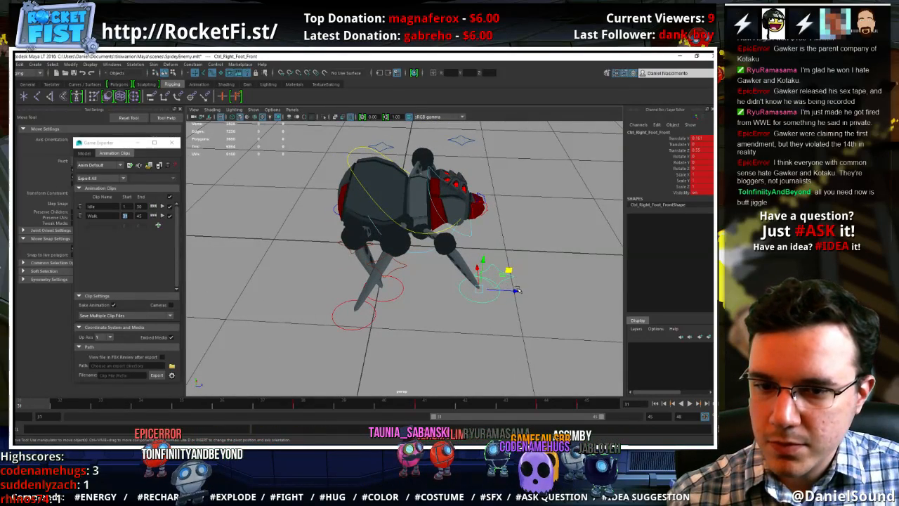
pyautogui.click(587, 406)
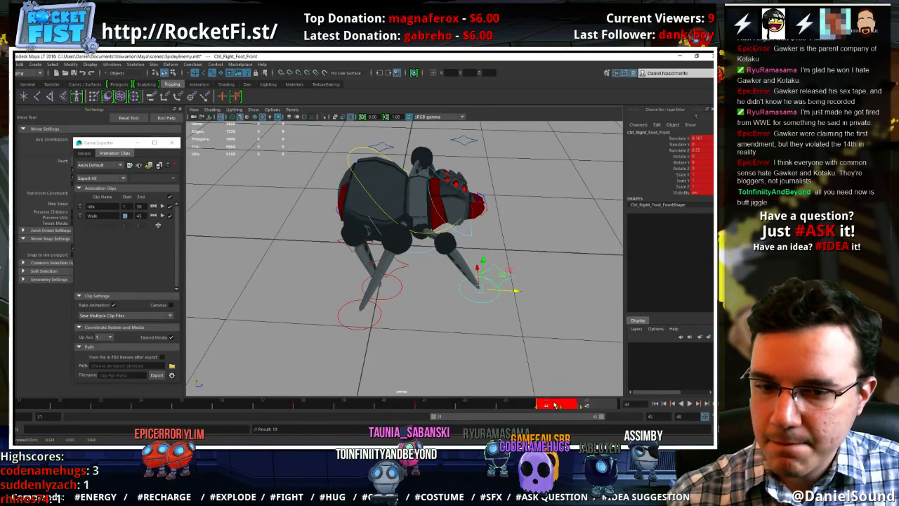
# Delete the right front foot's key at frame 44 and check its motion into frame 45
pyautogui.rightClick(555, 405)
pyautogui.click(571, 367)
pyautogui.click(594, 394)
pyautogui.click(587, 403)
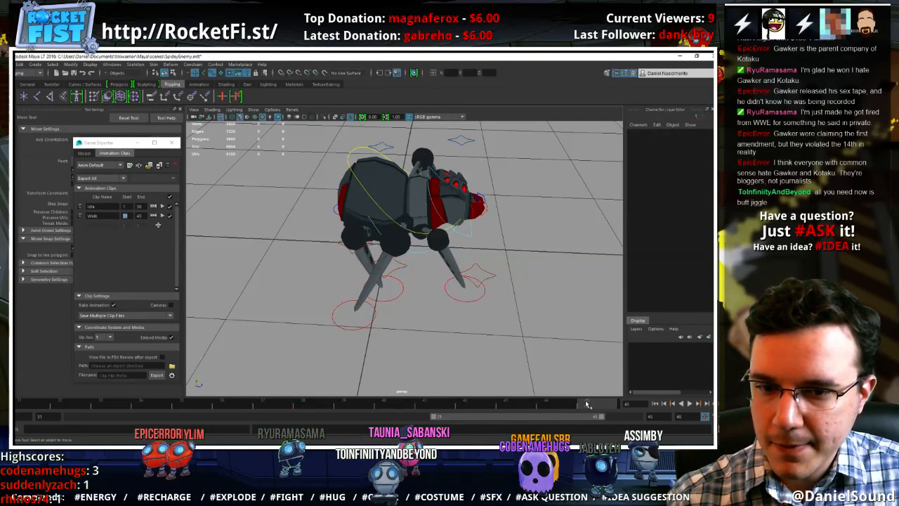
pyautogui.click(458, 294)
pyautogui.click(550, 405)
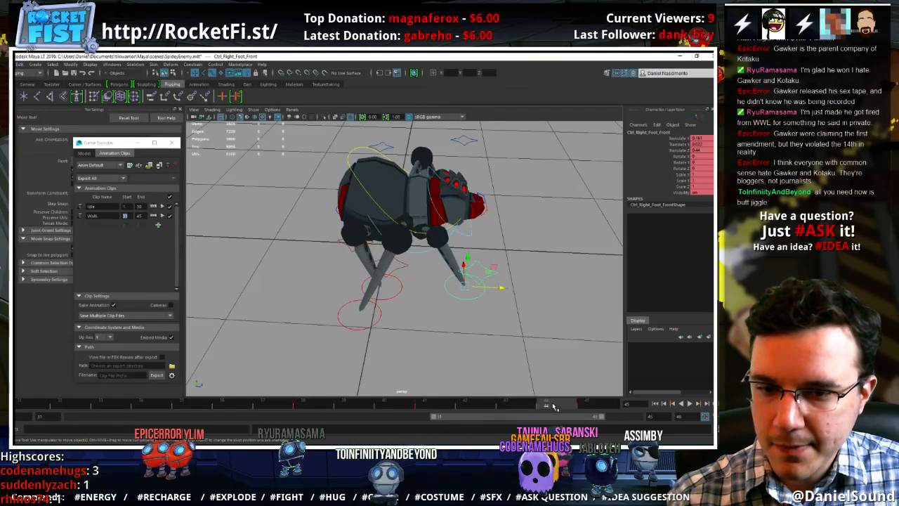
pyautogui.hotkey('alt', 'v')
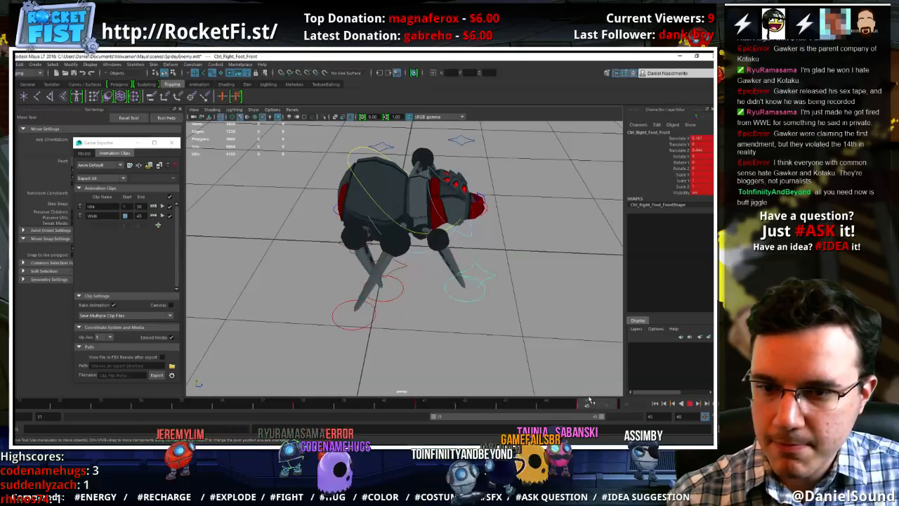
# Play the walk cycle and review the spider's leg motion from above, from a distance and from the side
pyautogui.click(689, 404)
pyautogui.keyDown('alt'); pyautogui.moveTo(566, 316); pyautogui.dragTo(512, 370); pyautogui.keyUp('alt')
pyautogui.keyDown('alt'); pyautogui.moveTo(512, 369); pyautogui.dragTo(368, 285, button='right'); pyautogui.keyUp('alt')
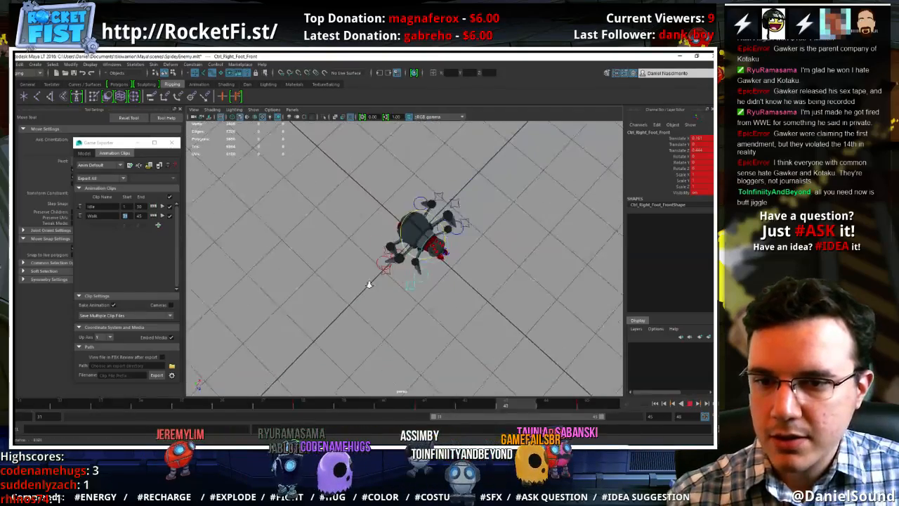
pyautogui.keyDown('alt'); pyautogui.moveTo(432, 328); pyautogui.dragTo(460, 313); pyautogui.keyUp('alt')
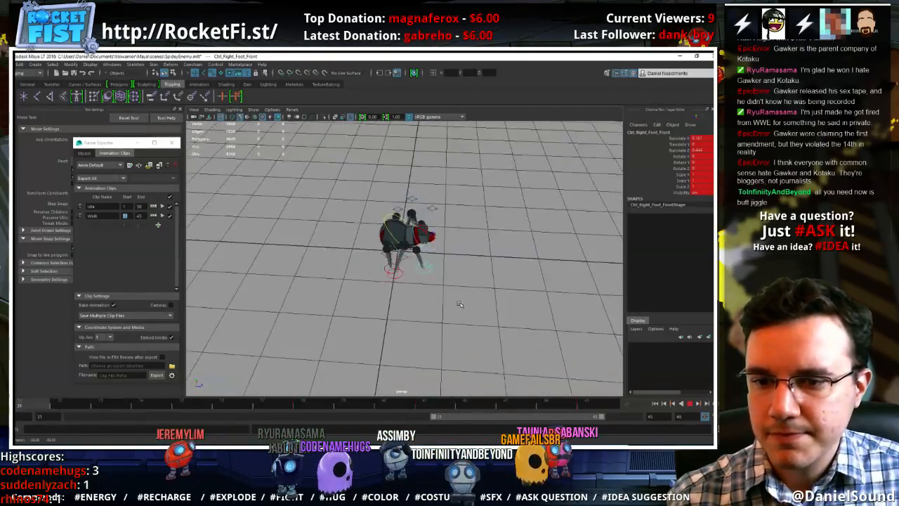
pyautogui.keyDown('alt'); pyautogui.moveTo(460, 314); pyautogui.dragTo(645, 348, button='right'); pyautogui.keyUp('alt')
pyautogui.click(691, 405)
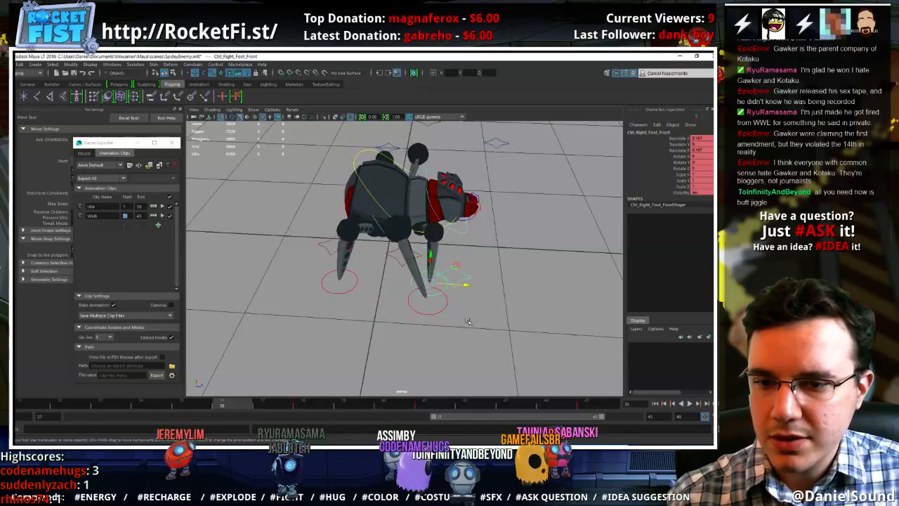
# At frame 34, move the right middle foot outward and slightly back, and lower it to about 0.097 in Y
pyautogui.click(421, 313)
pyautogui.click(139, 402)
pyautogui.keyDown('alt'); pyautogui.moveTo(287, 301); pyautogui.dragTo(413, 264); pyautogui.keyUp('alt')
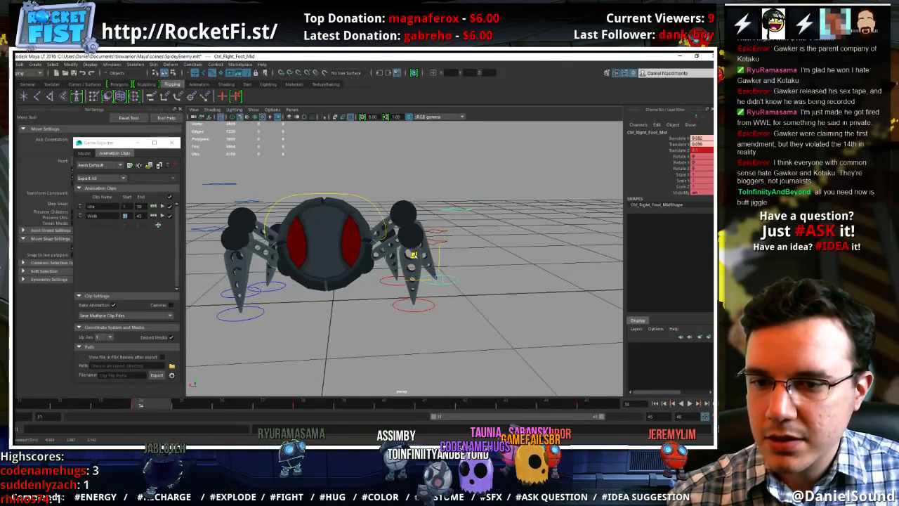
pyautogui.keyDown('alt'); pyautogui.moveTo(444, 232); pyautogui.dragTo(343, 293); pyautogui.keyUp('alt')
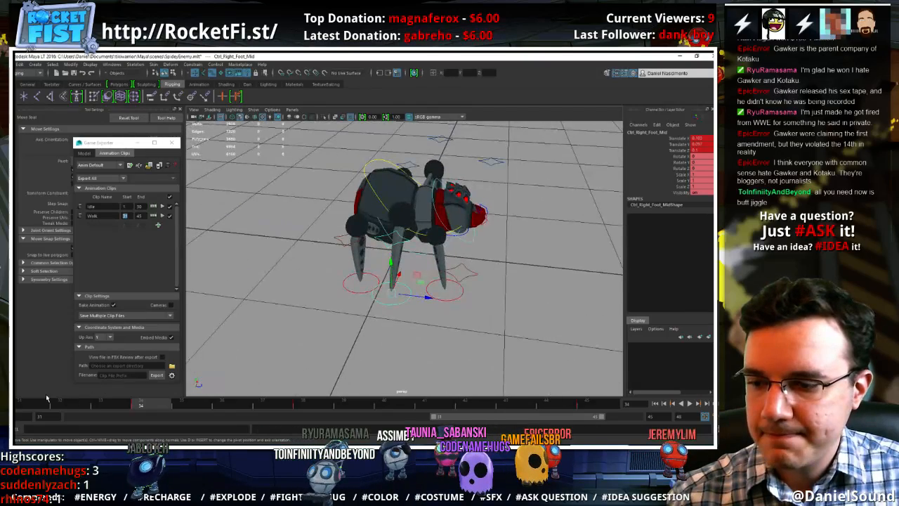
pyautogui.hotkey('alt', 'v')
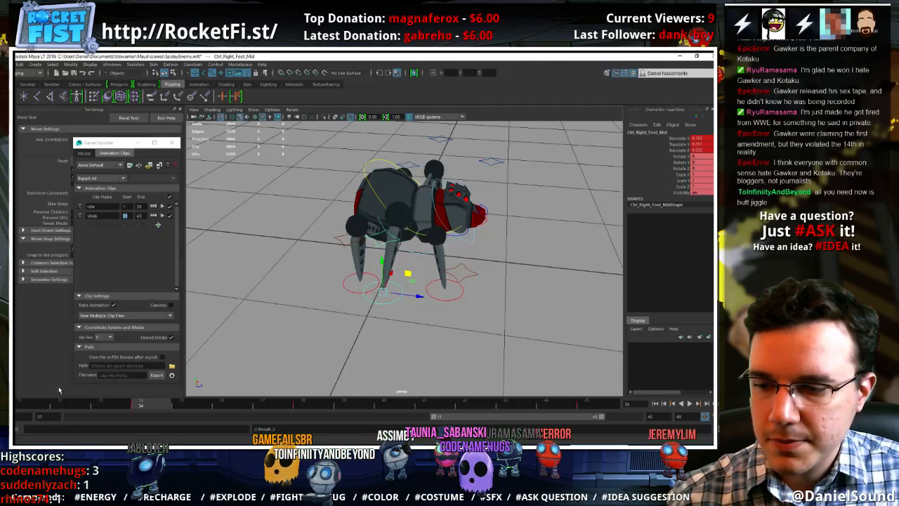
# Select the right middle leg's pole vector control and examine the leg's motion through the walk cycle
pyautogui.hotkey('alt', 'v')
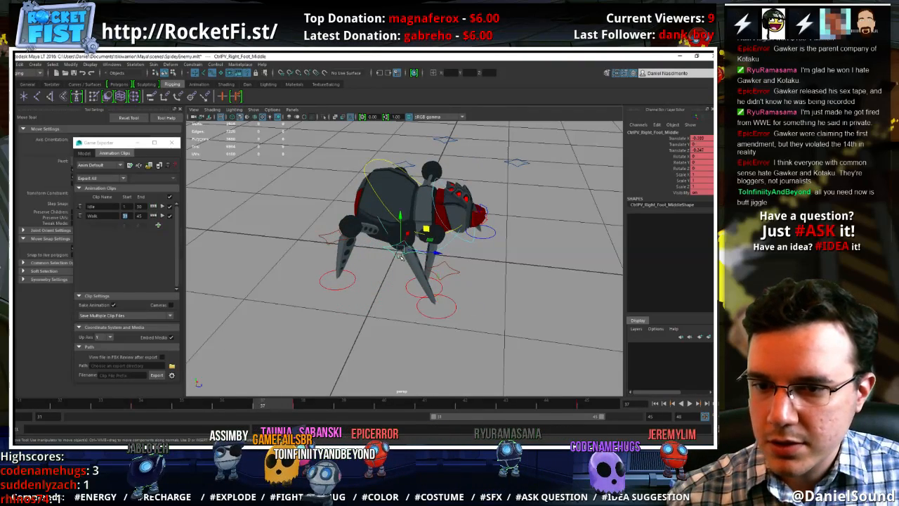
pyautogui.moveTo(191, 406); pyautogui.dragTo(152, 405)
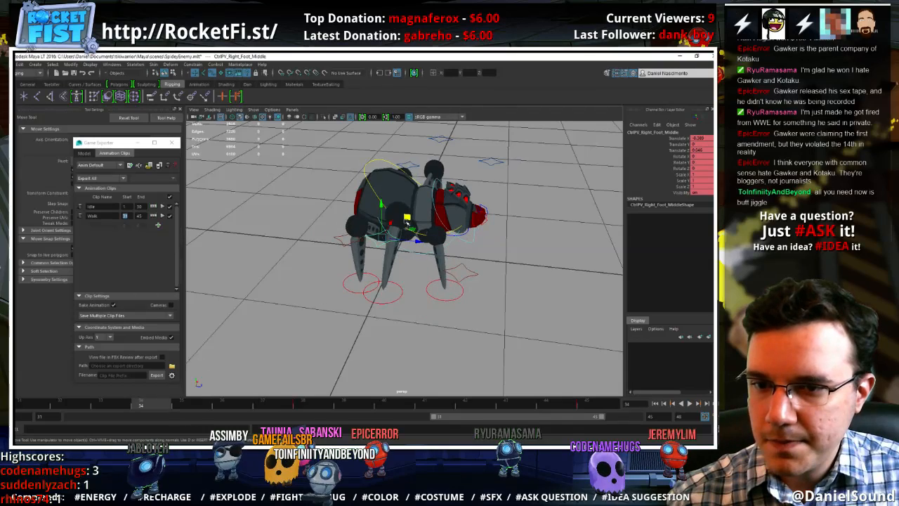
pyautogui.hotkey('alt', 'v')
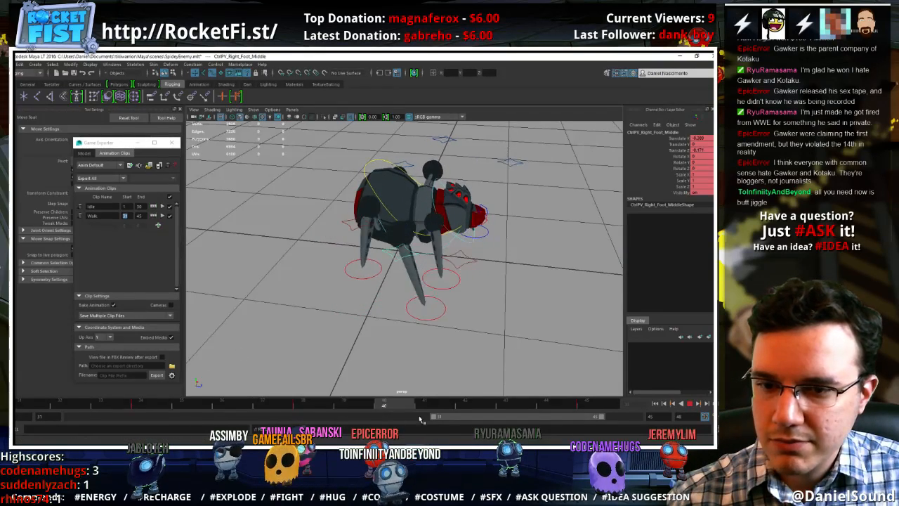
pyautogui.hotkey('alt', 'v')
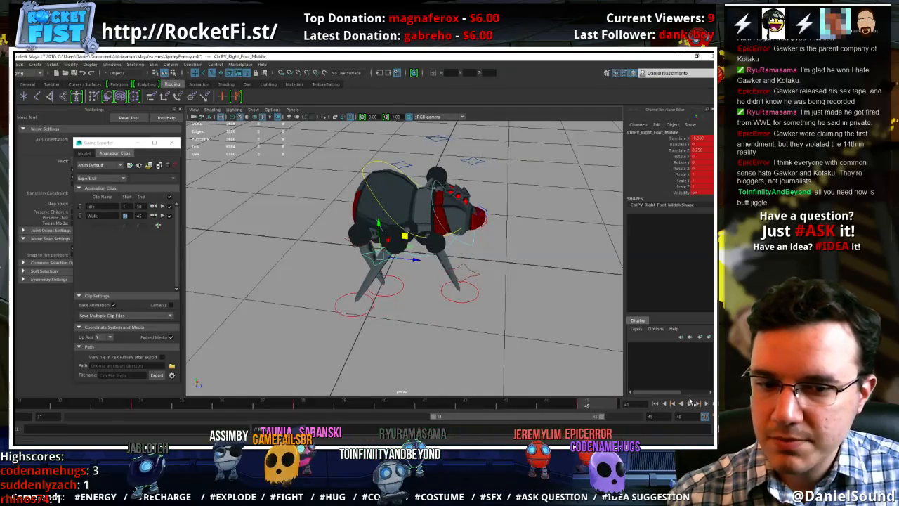
# Play the walk cycle and review the leg motion from the spider's front
pyautogui.click(690, 402)
pyautogui.keyDown('alt'); pyautogui.moveTo(524, 320); pyautogui.dragTo(494, 257); pyautogui.keyUp('alt')
pyautogui.press('Escape')
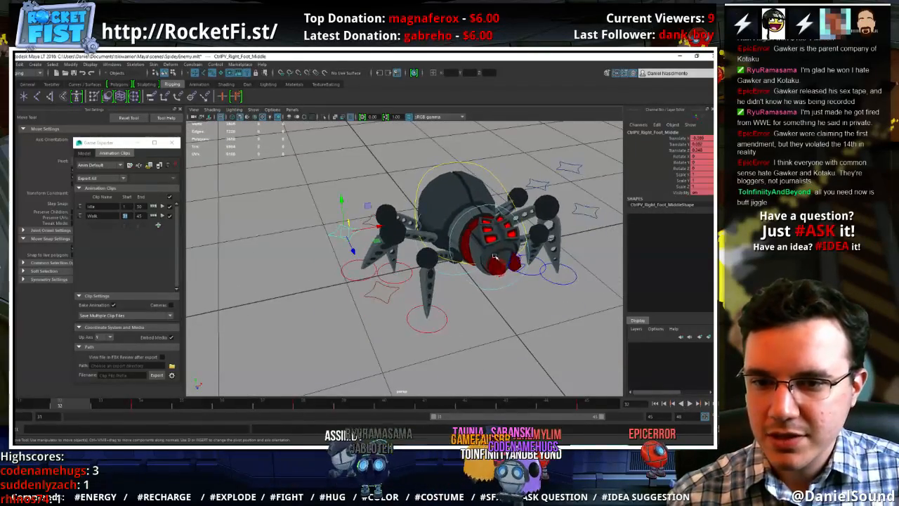
# Select the spider's centre of gravity control and check the body's motion through the walk cycle from the front and side
pyautogui.click(454, 156)
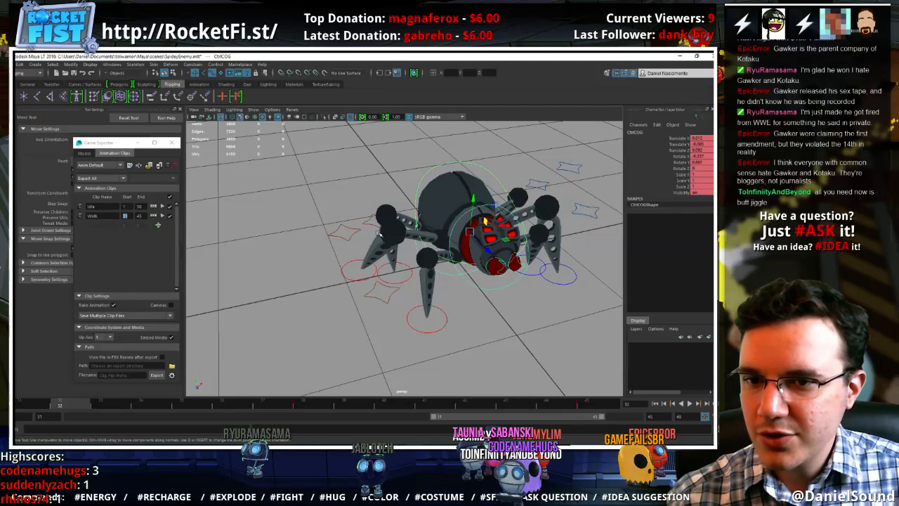
pyautogui.moveTo(146, 400); pyautogui.dragTo(153, 406)
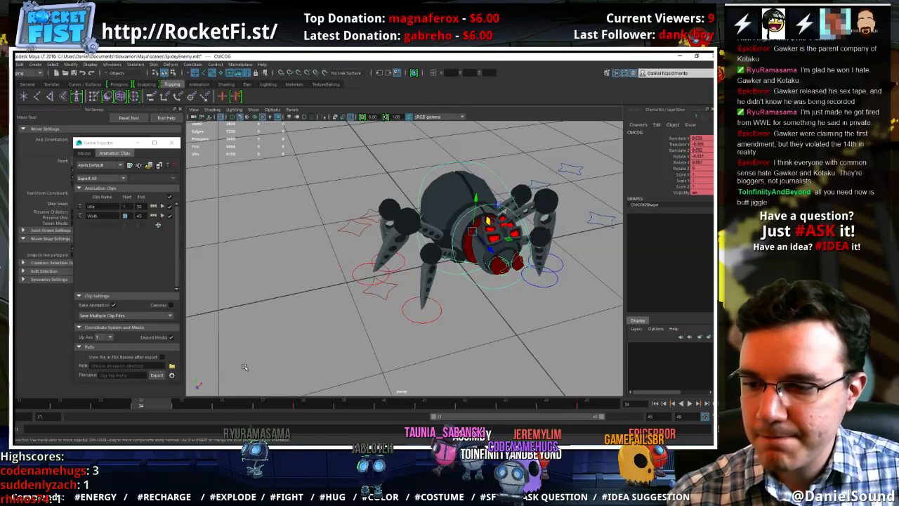
pyautogui.keyDown('alt'); pyautogui.moveTo(244, 366); pyautogui.dragTo(250, 365); pyautogui.keyUp('alt')
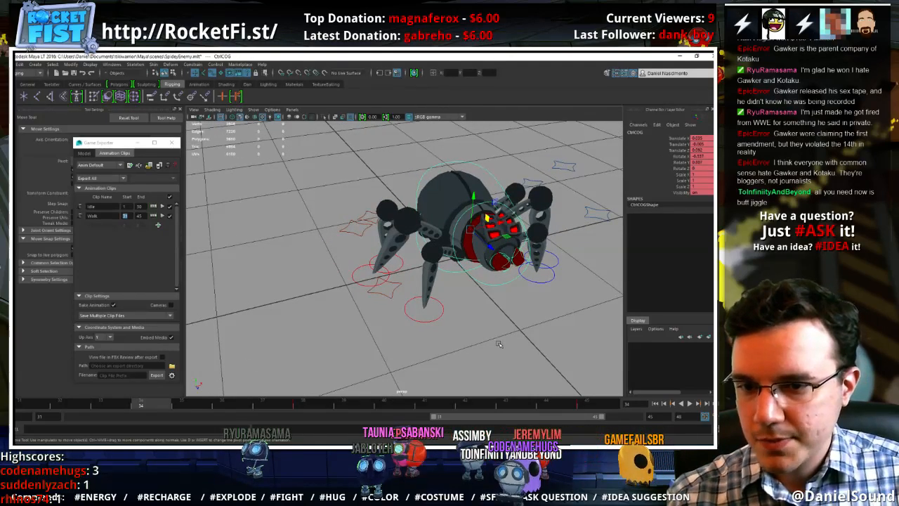
pyautogui.keyDown('alt'); pyautogui.moveTo(499, 344); pyautogui.dragTo(462, 334); pyautogui.keyUp('alt')
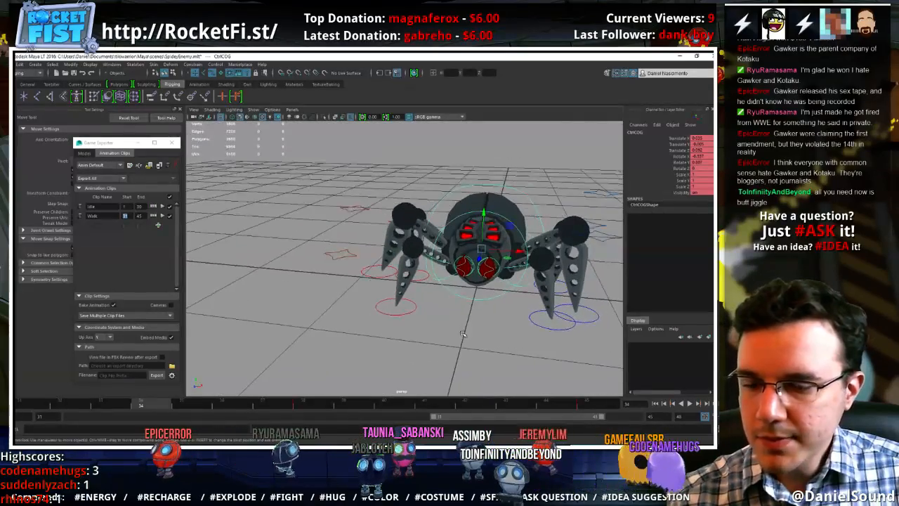
pyautogui.keyDown('alt'); pyautogui.moveTo(478, 214); pyautogui.dragTo(410, 189); pyautogui.keyUp('alt')
pyautogui.hotkey('alt', 'v')
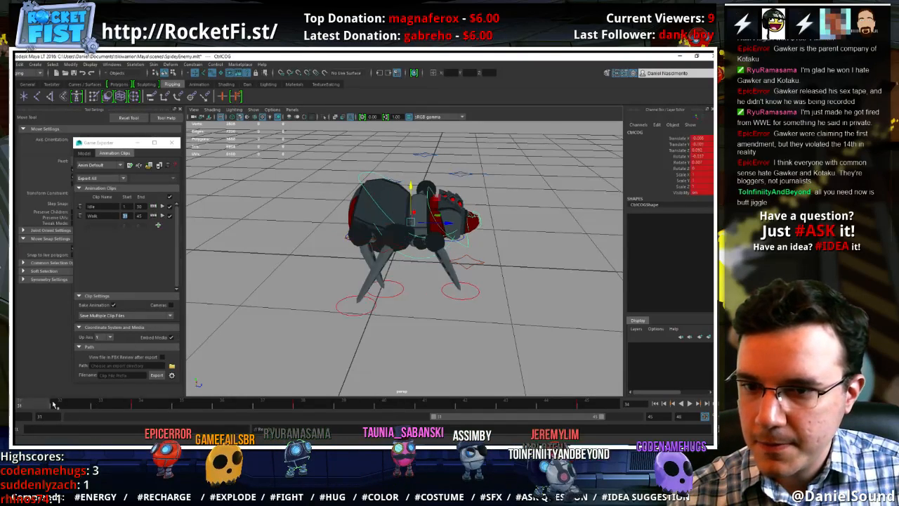
pyautogui.moveTo(227, 406); pyautogui.dragTo(435, 406)
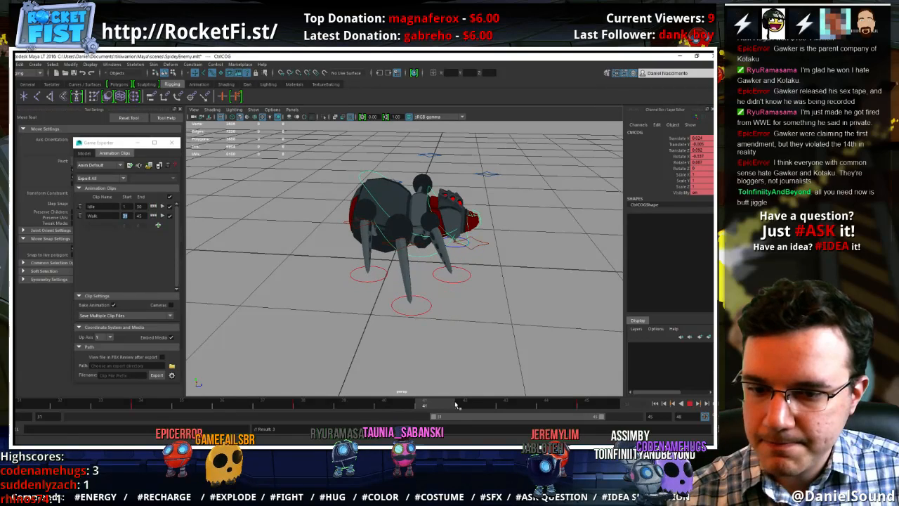
# Lower the centre of gravity control at frame 33 and raise it to 0 in Y at frame 36
pyautogui.moveTo(412, 185); pyautogui.dragTo(413, 187)
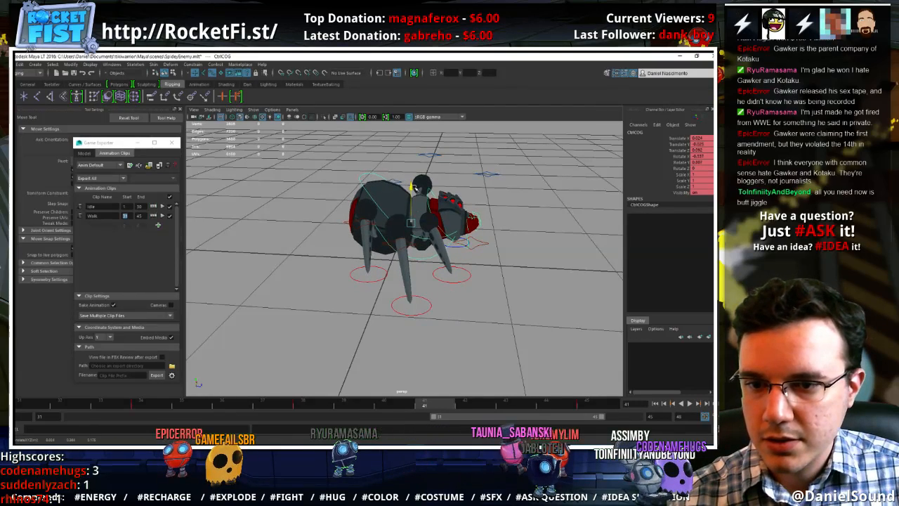
pyautogui.hotkey('ctrl', 'z')
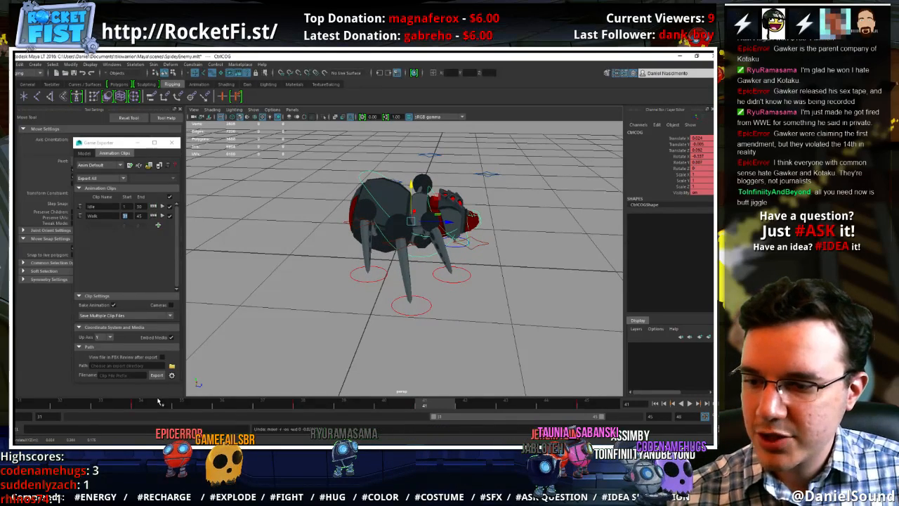
pyautogui.click(98, 401)
pyautogui.moveTo(410, 180); pyautogui.dragTo(413, 187)
pyautogui.click(181, 404)
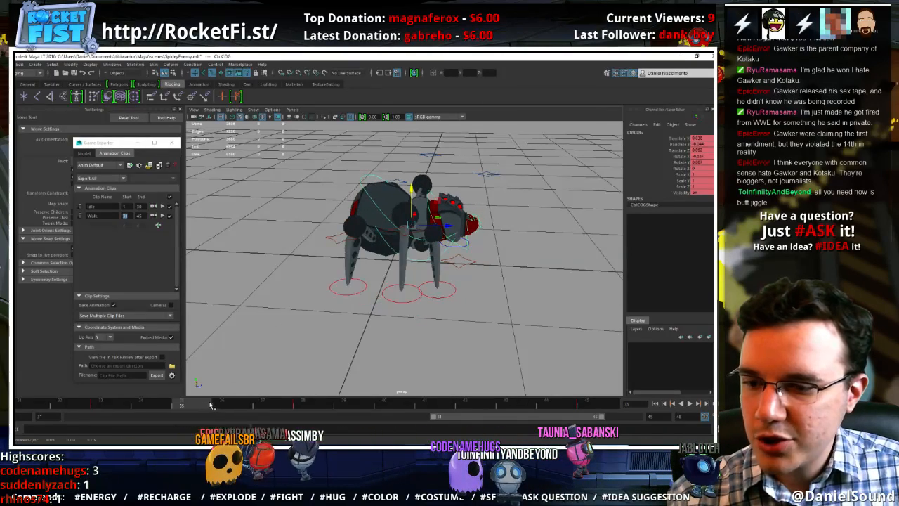
pyautogui.moveTo(228, 408)
pyautogui.mouseDown()
pyautogui.moveTo(205, 407)
pyautogui.moveTo(220, 399)
pyautogui.mouseUp()
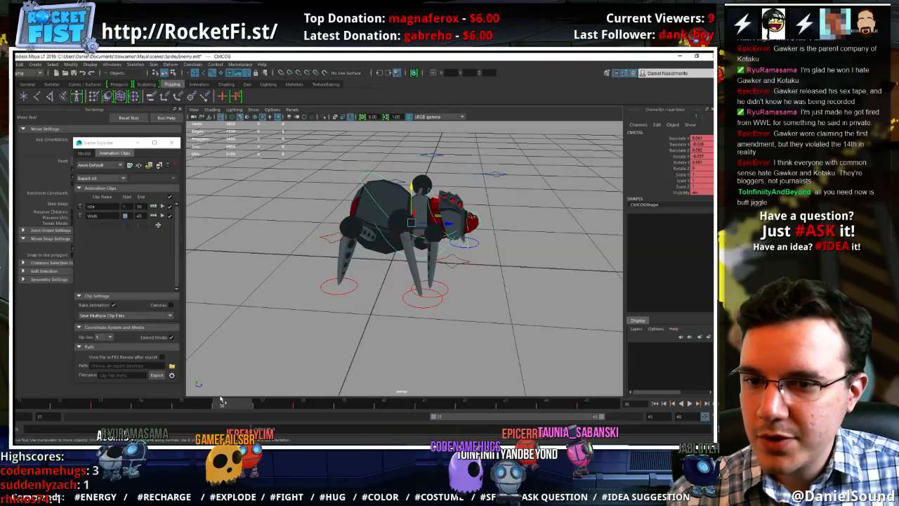
pyautogui.moveTo(411, 185); pyautogui.dragTo(405, 189)
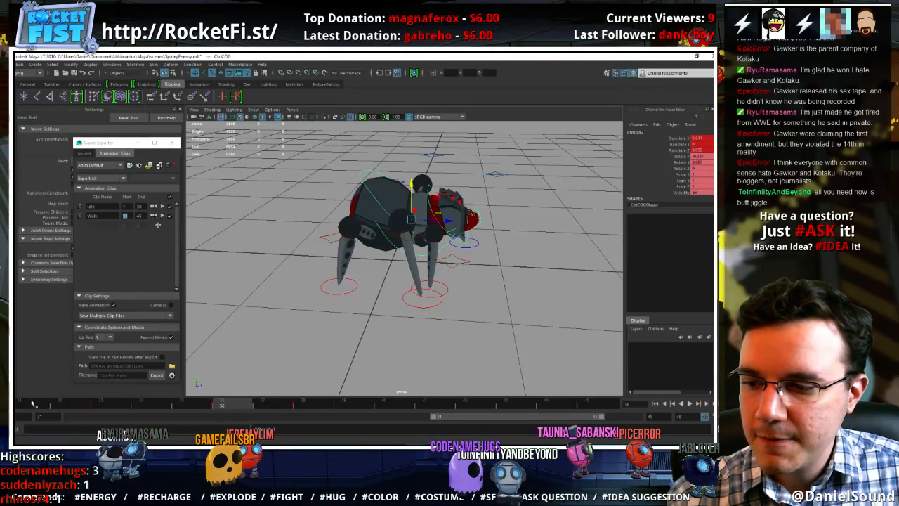
# Play the cycle, lower the centre of gravity control slightly at frame 38, and key its Translate Y at frame 31
pyautogui.hotkey('alt', 'v')
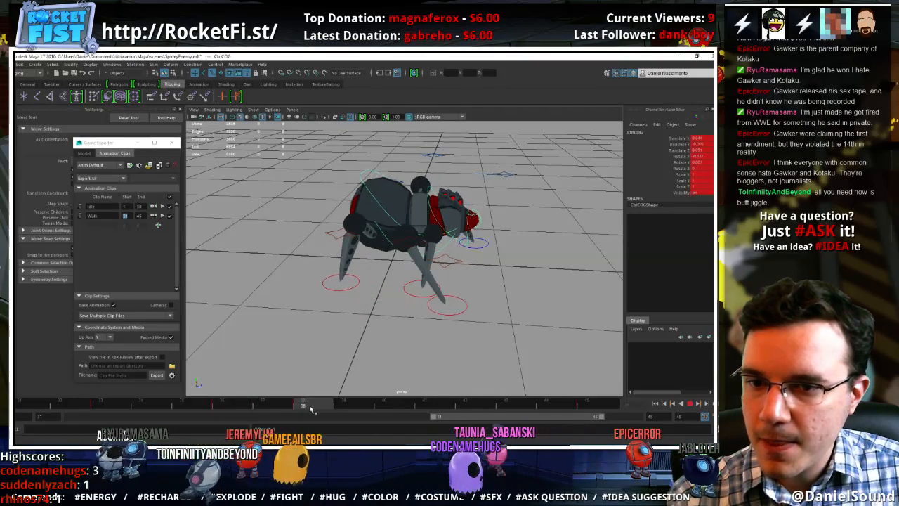
pyautogui.hotkey('alt', 'v')
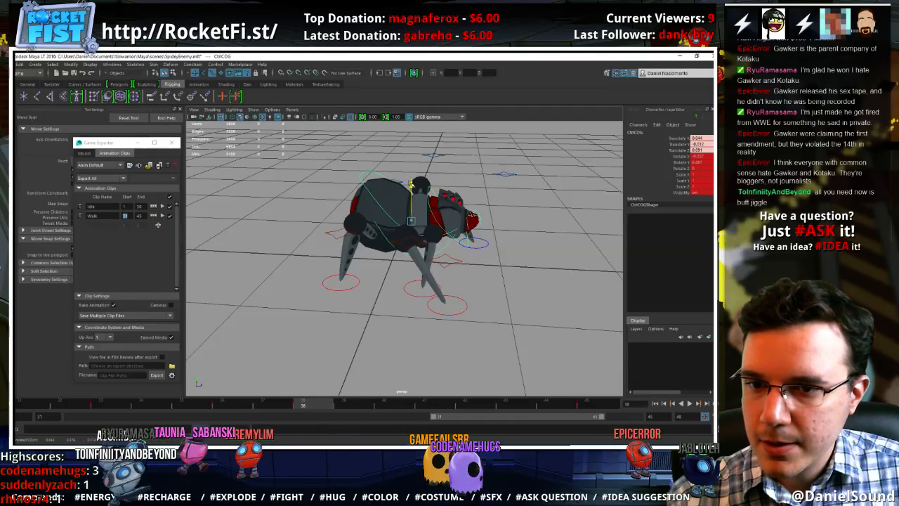
pyautogui.moveTo(412, 185); pyautogui.dragTo(413, 186)
pyautogui.click(675, 144)
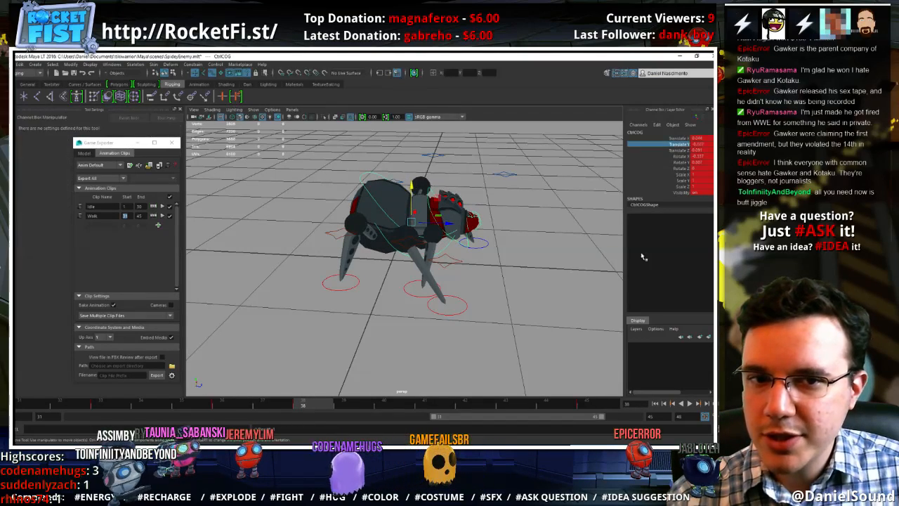
pyautogui.click(597, 406)
pyautogui.click(33, 404)
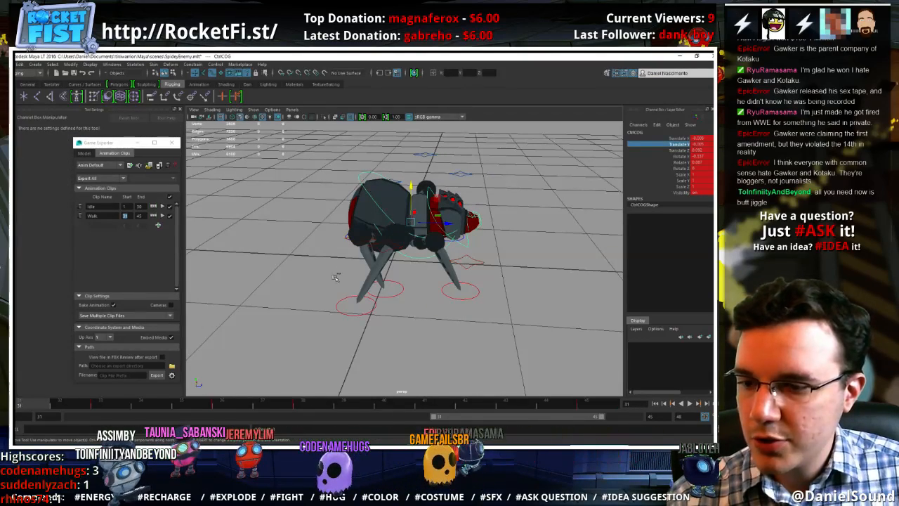
pyautogui.rightClick(681, 146)
pyautogui.click(677, 161)
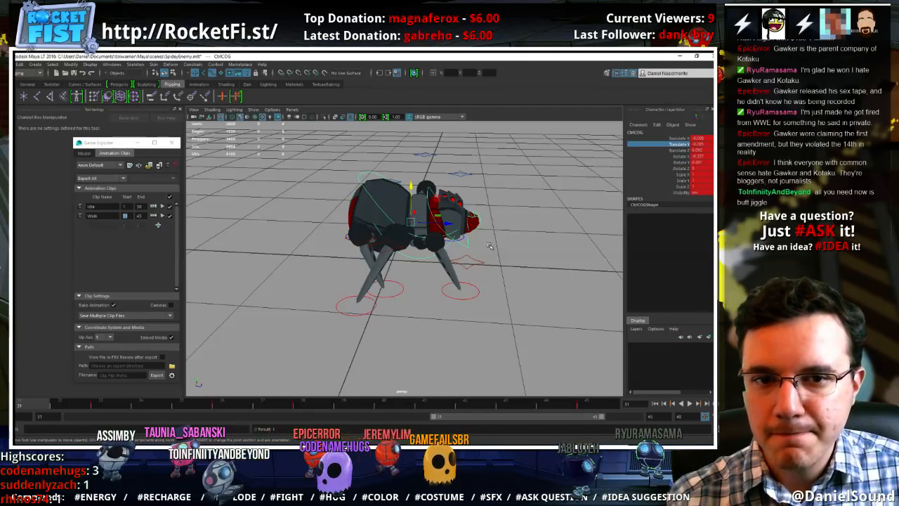
# Carry the body's Translate Y from frame 33 to frame 40 and from frame 36 to frame 43, keying only that channel
pyautogui.hotkey('alt', 'v')
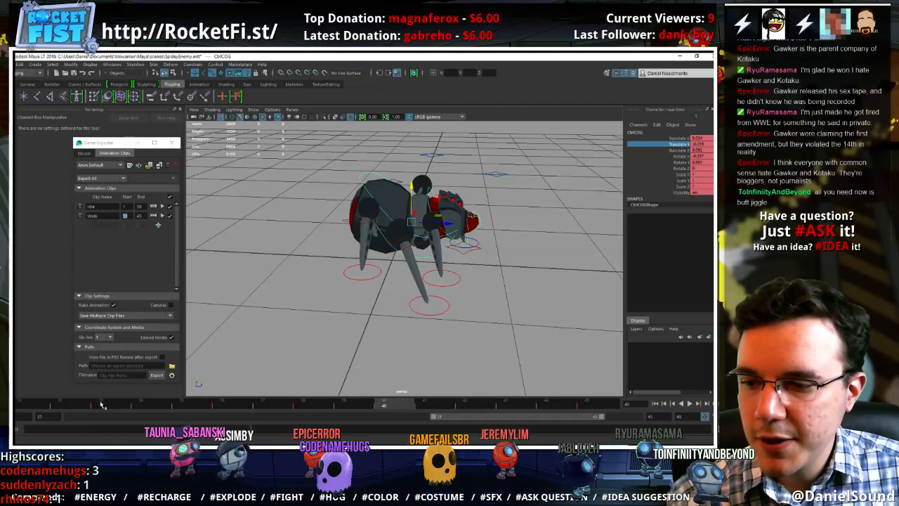
pyautogui.click(384, 404)
pyautogui.rightClick(677, 145)
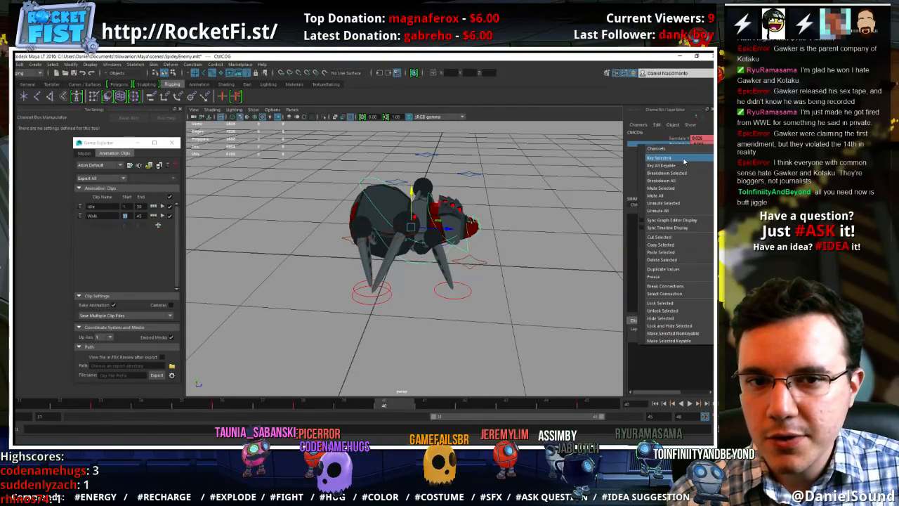
pyautogui.click(684, 161)
pyautogui.click(222, 405)
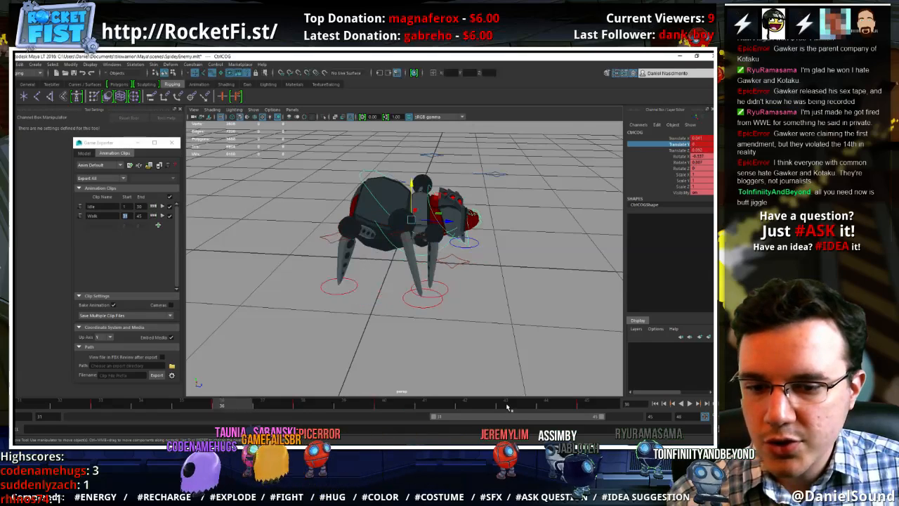
pyautogui.click(507, 406)
pyautogui.rightClick(676, 145)
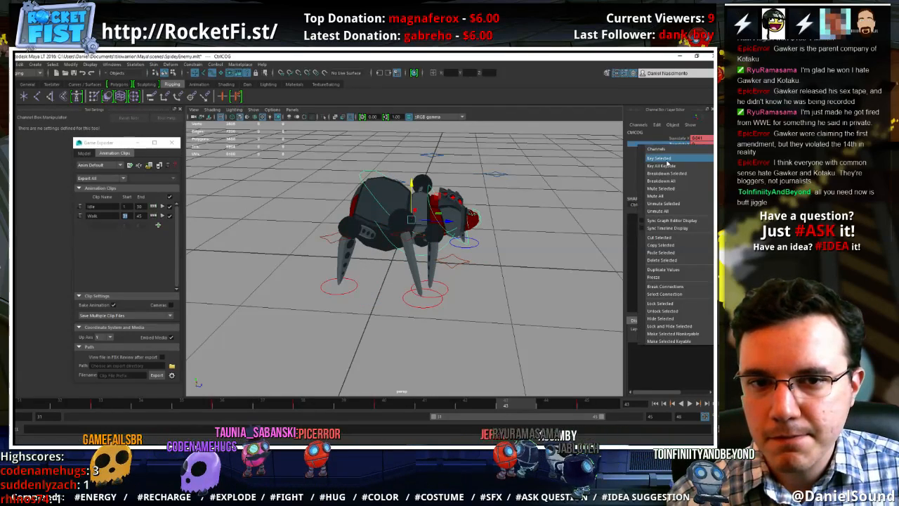
pyautogui.click(667, 161)
# Key the body's Translate Y again at frames 40 and 43, using the values held from frames 33 and 36
pyautogui.moveTo(291, 406)
pyautogui.mouseDown()
pyautogui.moveTo(307, 408)
pyautogui.moveTo(101, 408)
pyautogui.mouseUp()
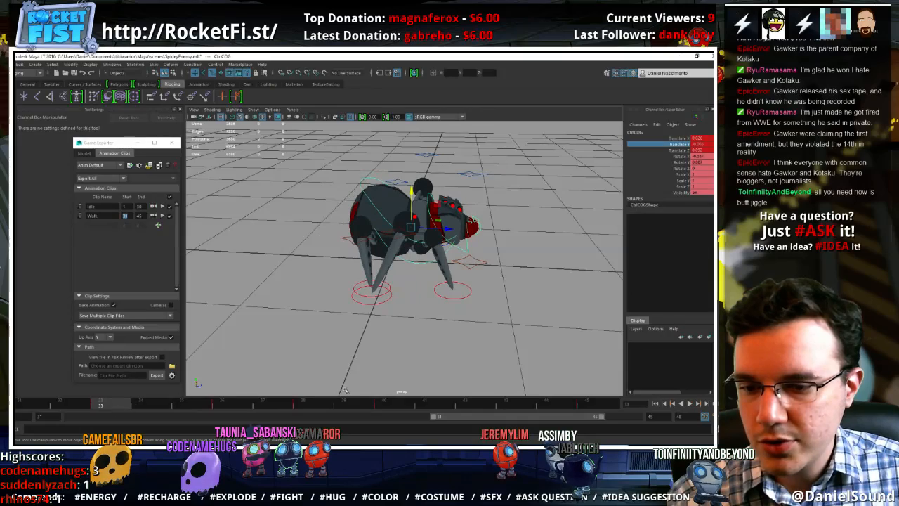
pyautogui.rightClick(683, 144)
pyautogui.click(666, 161)
pyautogui.click(225, 407)
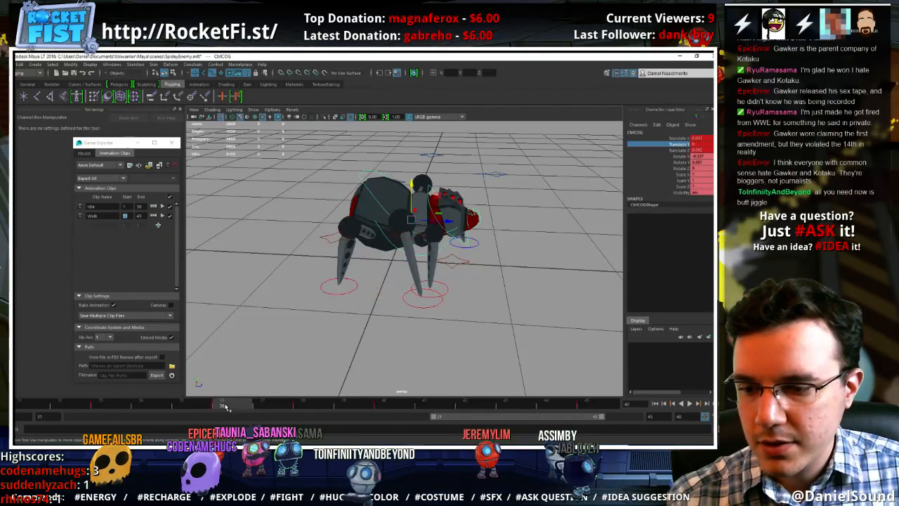
pyautogui.click(506, 405)
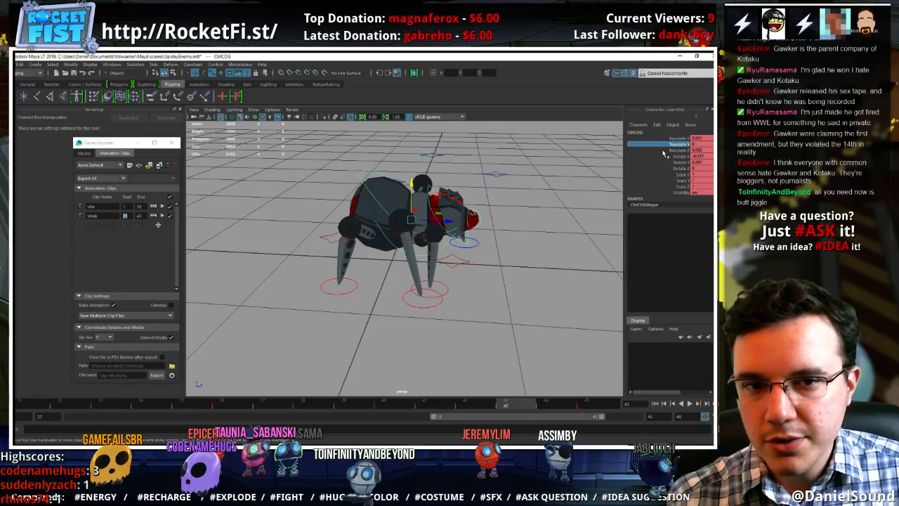
pyautogui.rightClick(687, 141)
pyautogui.click(639, 145)
pyautogui.click(642, 146)
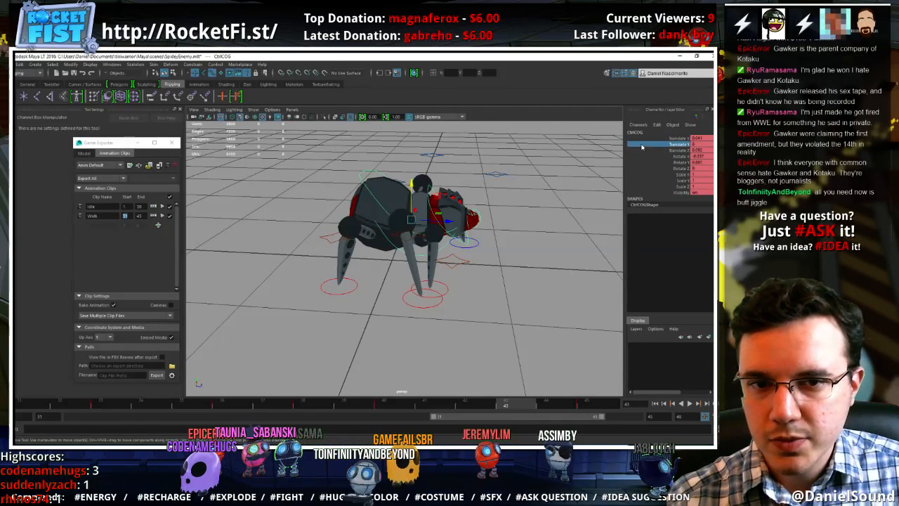
pyautogui.rightClick(641, 145)
pyautogui.click(657, 156)
# Deselect the control and play the walk cycle, reviewing the body bounce from the spider's left side
pyautogui.click(493, 270)
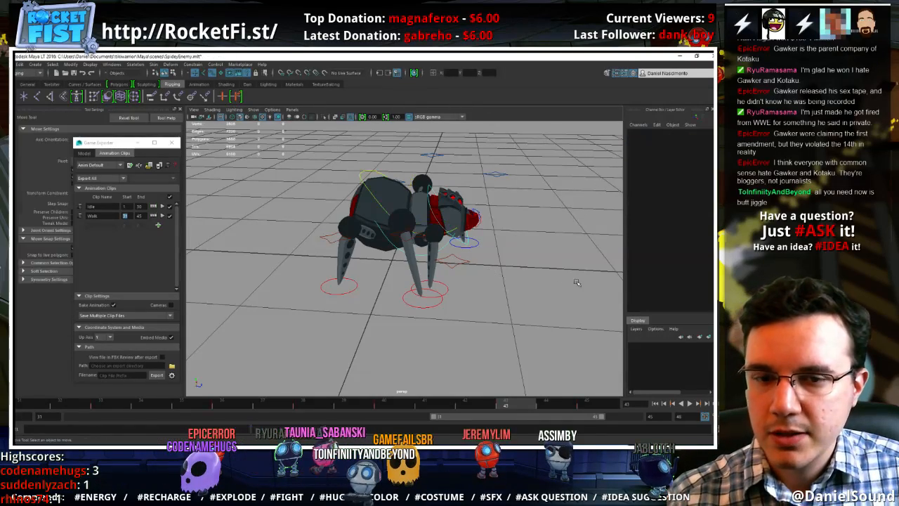
pyautogui.keyDown('alt'); pyautogui.moveTo(576, 282); pyautogui.dragTo(312, 309); pyautogui.keyUp('alt')
pyautogui.hotkey('alt', 'v')
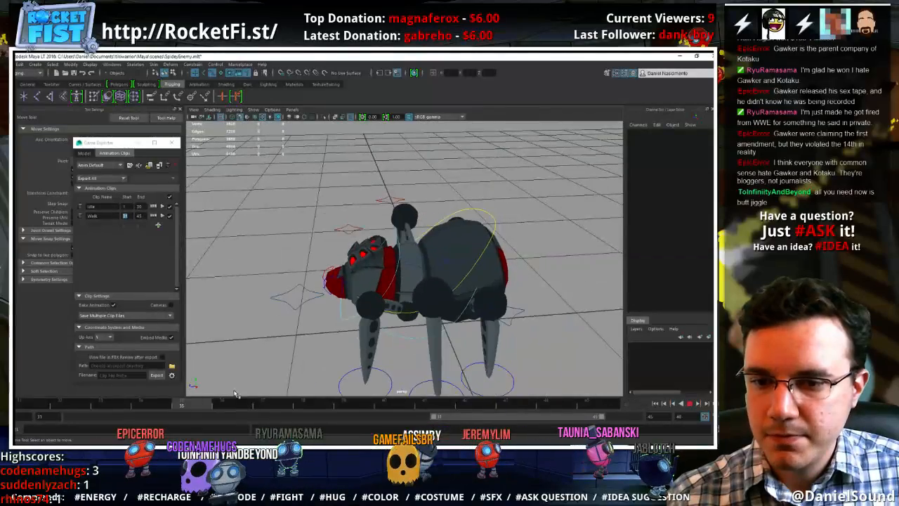
pyautogui.hotkey('alt', 'v')
# Open the centre of gravity control's animation curves in the Graph Editor and survey them across the idle and walk frames
pyautogui.click(486, 211)
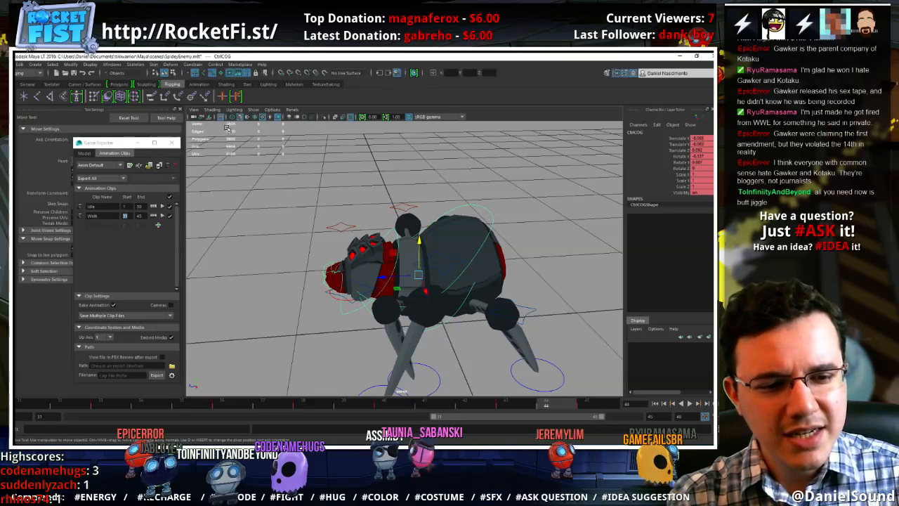
pyautogui.click(111, 64)
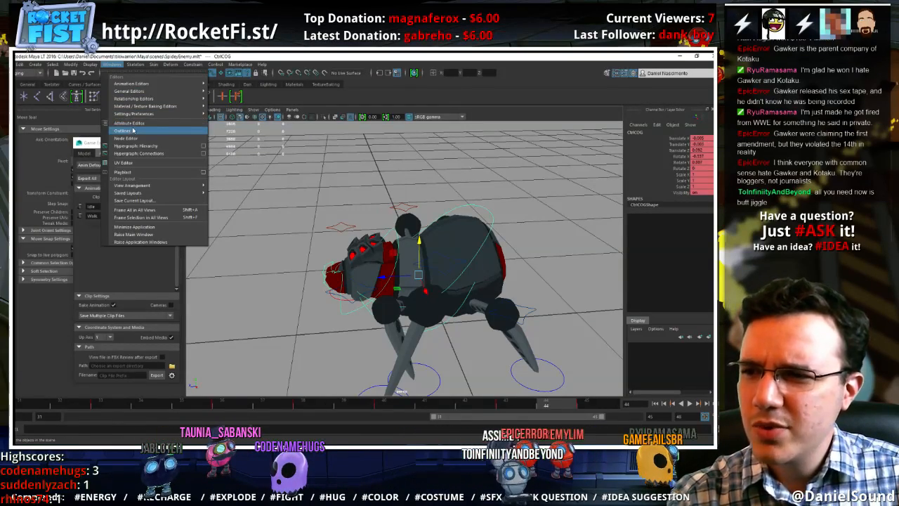
pyautogui.moveTo(134, 83)
pyautogui.click(232, 85)
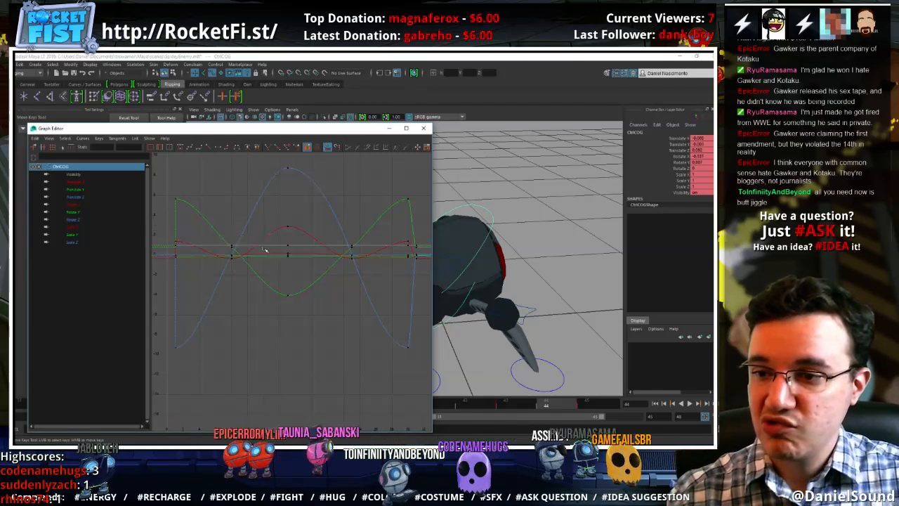
pyautogui.scroll(-6, 306, 307)
pyautogui.scroll(4, 331, 327)
pyautogui.keyDown('alt'); pyautogui.moveTo(333, 327); pyautogui.dragTo(292, 331, button='middle'); pyautogui.keyUp('alt')
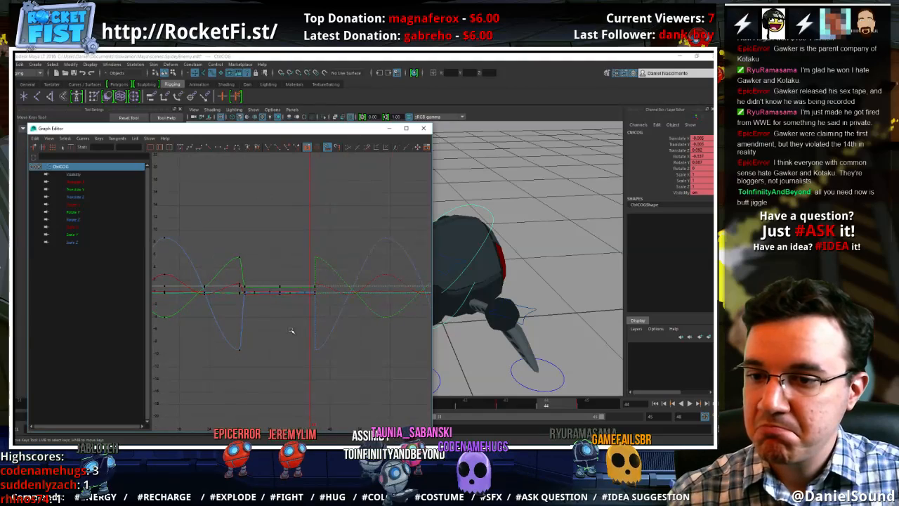
# Isolate the centre of gravity control's Translate Z curve and fit it to the playback range to examine its keys
pyautogui.click(161, 148)
pyautogui.click(75, 197)
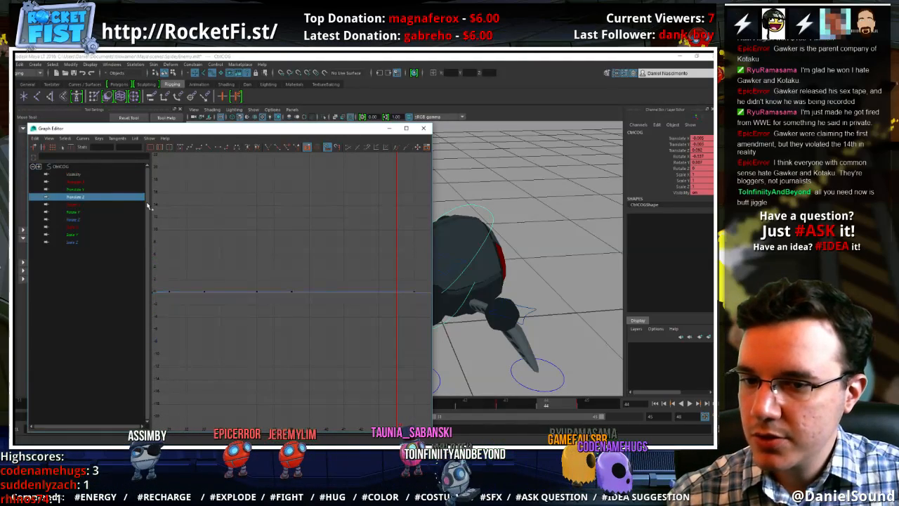
pyautogui.press('f')
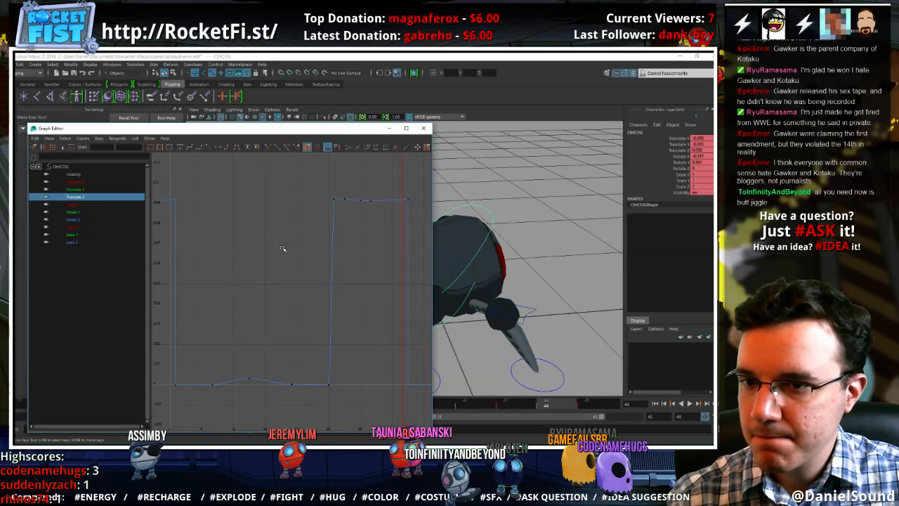
pyautogui.click(160, 147)
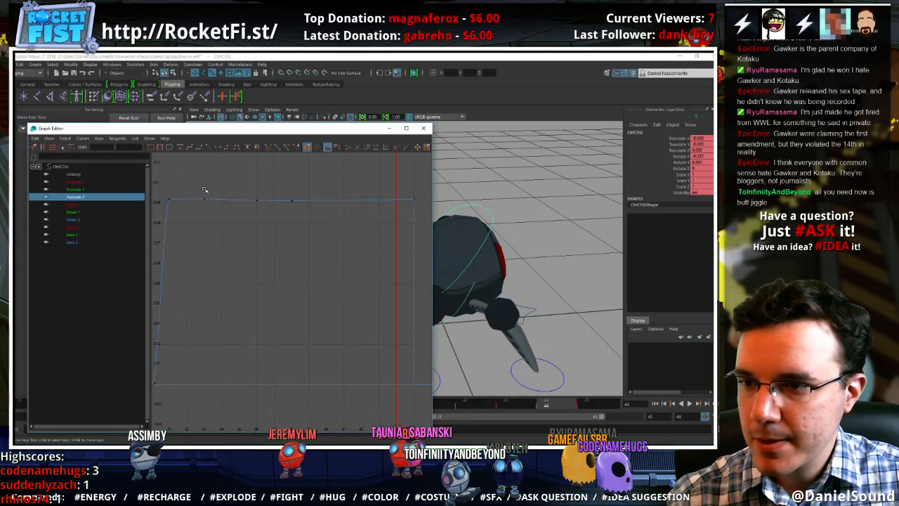
pyautogui.keyDown('alt'); pyautogui.keyDown('shift'); pyautogui.moveTo(309, 260); pyautogui.dragTo(333, 231, button='right'); pyautogui.keyUp('shift'); pyautogui.keyUp('alt')
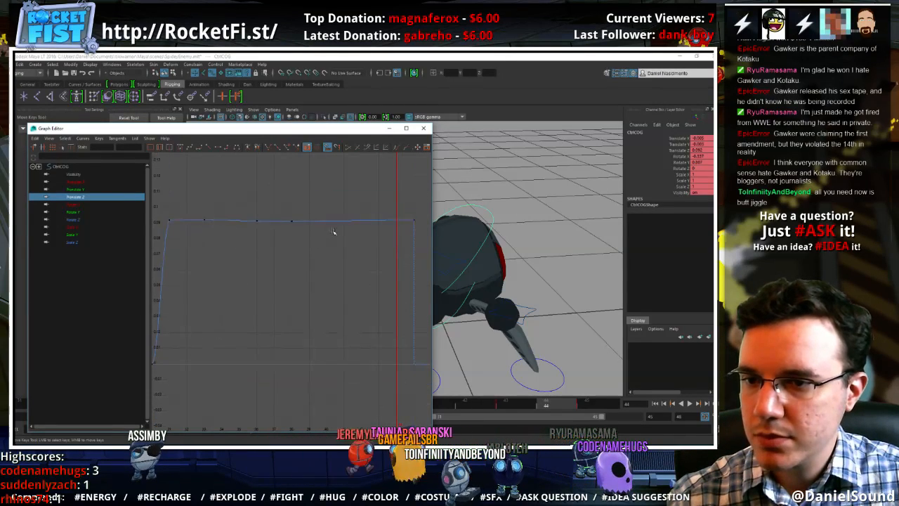
# Frame the Translate Z curve's walk-cycle keys and enlarge its vertical range to examine the shape from frame 31 to 45
pyautogui.moveTo(425, 244); pyautogui.dragTo(191, 189)
pyautogui.press('f')
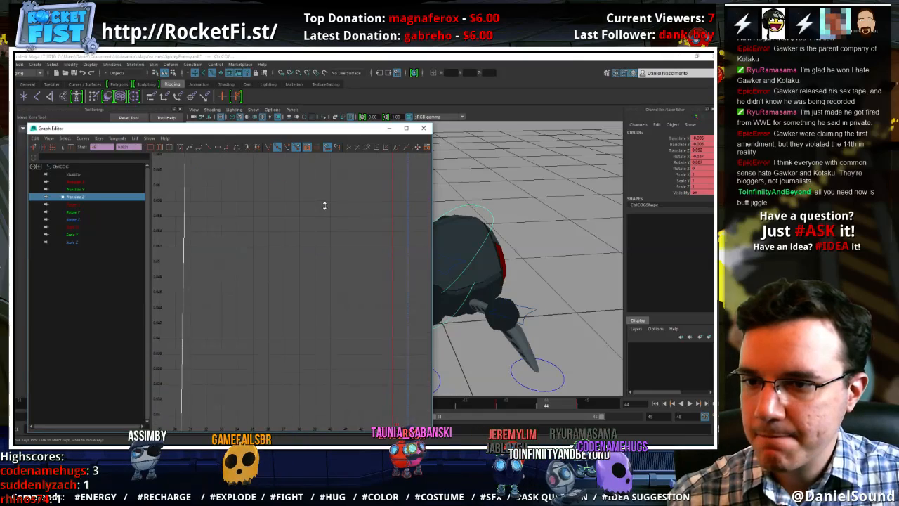
pyautogui.keyDown('alt'); pyautogui.moveTo(338, 158); pyautogui.dragTo(321, 362, button='middle'); pyautogui.keyUp('alt')
pyautogui.keyDown('alt'); pyautogui.keyDown('shift'); pyautogui.moveTo(305, 272); pyautogui.dragTo(309, 226, button='right'); pyautogui.keyUp('shift'); pyautogui.keyUp('alt')
pyautogui.keyDown('alt'); pyautogui.moveTo(309, 226); pyautogui.dragTo(307, 289, button='middle'); pyautogui.keyUp('alt')
pyautogui.keyDown('alt'); pyautogui.keyDown('shift'); pyautogui.moveTo(307, 289); pyautogui.dragTo(310, 256, button='right'); pyautogui.keyUp('shift'); pyautogui.keyUp('alt')
pyautogui.keyDown('alt'); pyautogui.moveTo(310, 256); pyautogui.dragTo(314, 309, button='middle'); pyautogui.keyUp('alt')
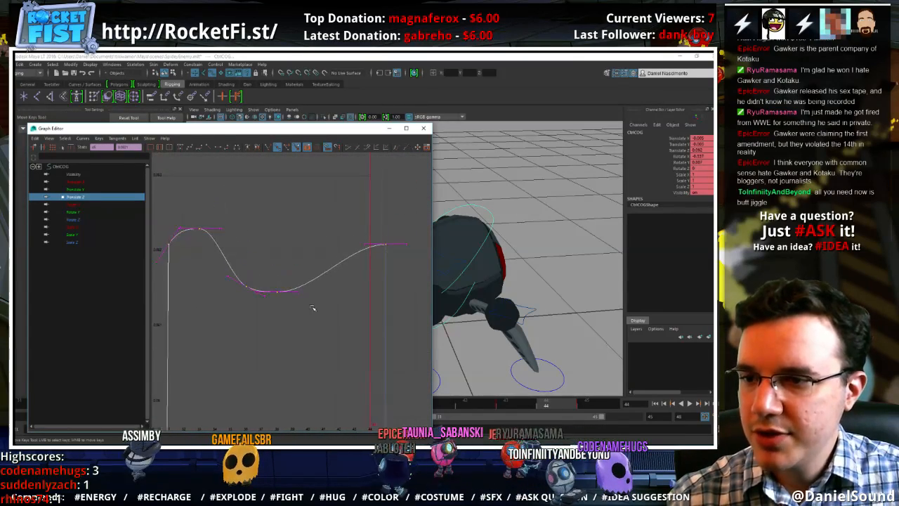
pyautogui.keyDown('alt'); pyautogui.keyDown('shift'); pyautogui.moveTo(313, 309); pyautogui.dragTo(313, 279, button='right'); pyautogui.keyUp('shift'); pyautogui.keyUp('alt')
pyautogui.keyDown('alt'); pyautogui.moveTo(313, 279); pyautogui.dragTo(320, 302, button='middle'); pyautogui.keyUp('alt')
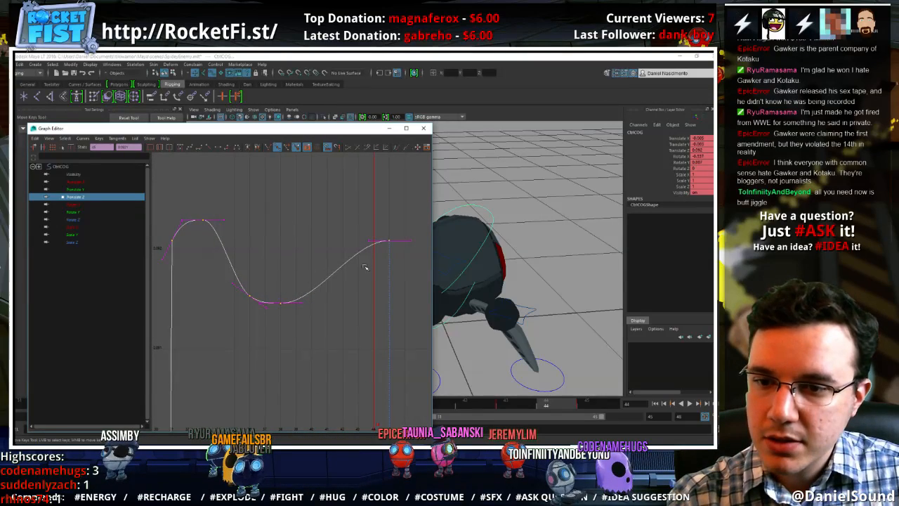
pyautogui.click(288, 222)
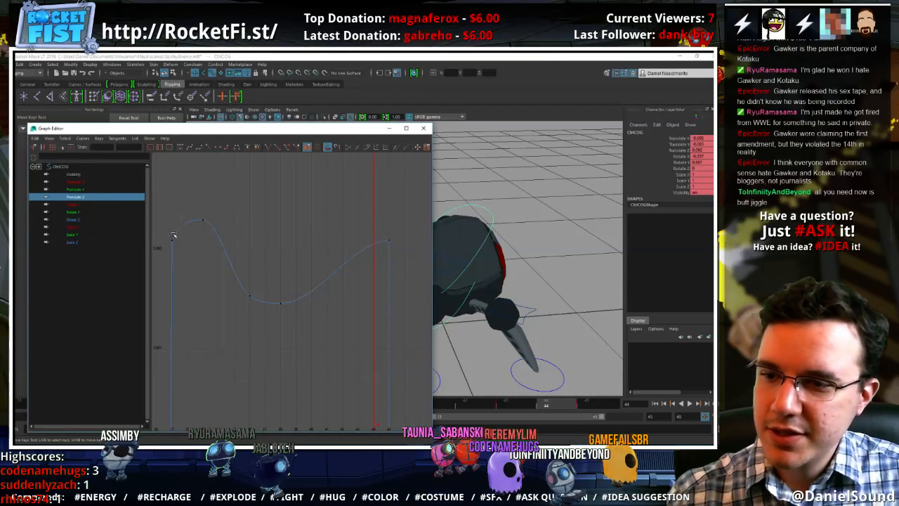
# Slope the Translate Z curve's incoming tangent upward at frame 45 to match frame 31, and raise the frame 36 key slightly
pyautogui.moveTo(164, 226); pyautogui.dragTo(204, 253)
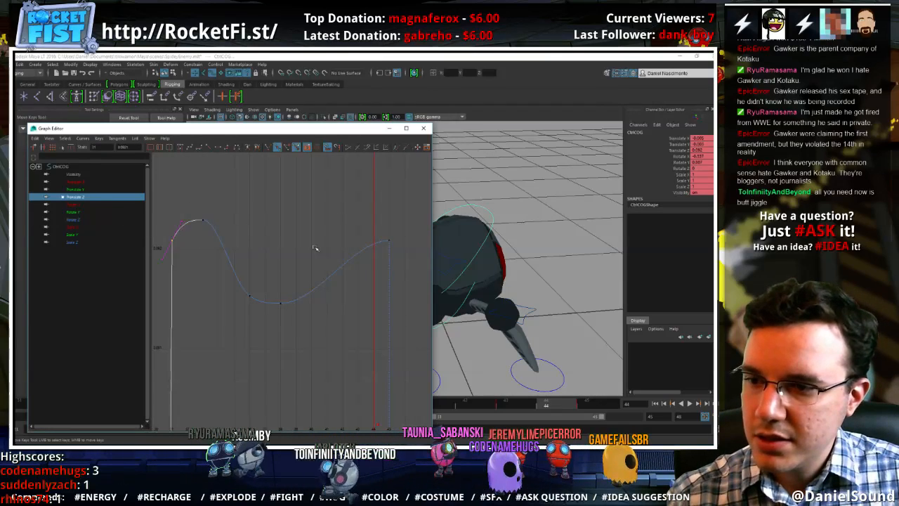
pyautogui.keyDown('shift'); pyautogui.moveTo(405, 253); pyautogui.dragTo(371, 222); pyautogui.keyUp('shift')
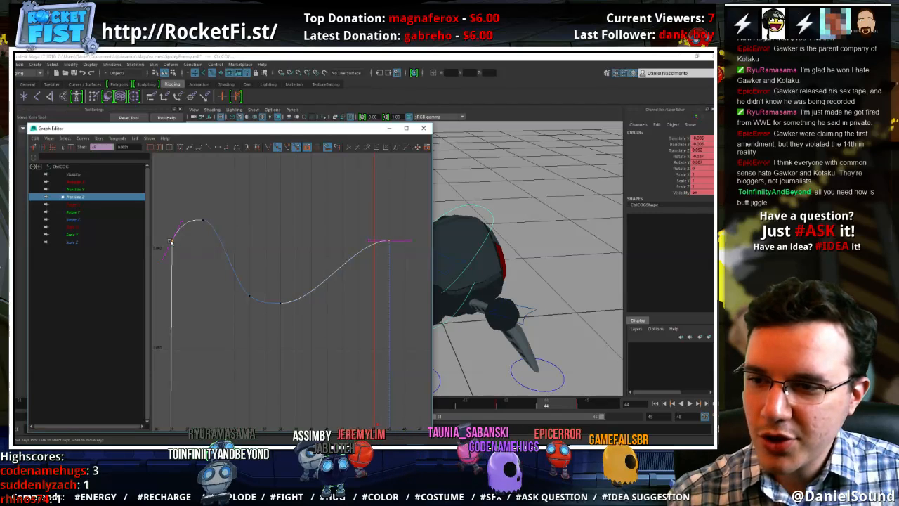
pyautogui.moveTo(410, 256); pyautogui.dragTo(357, 237)
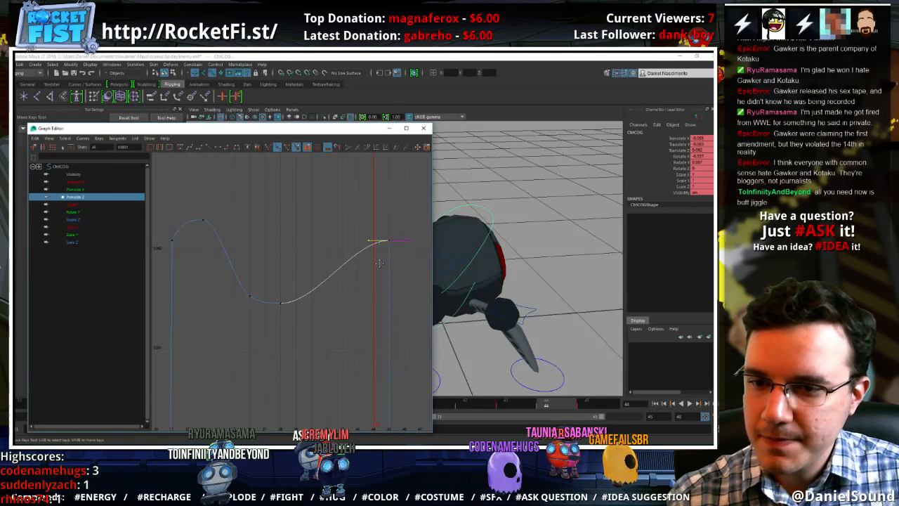
pyautogui.moveTo(379, 263); pyautogui.dragTo(386, 277, button='middle')
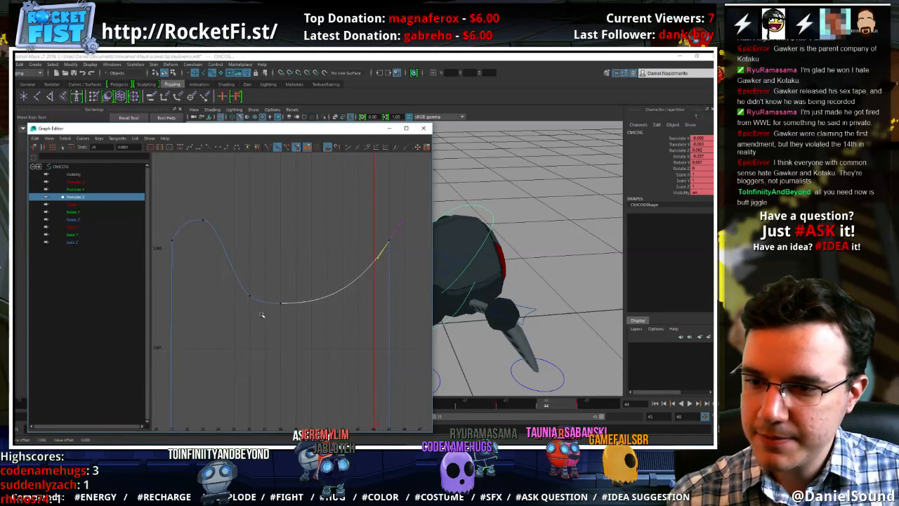
pyautogui.moveTo(240, 284); pyautogui.dragTo(254, 325)
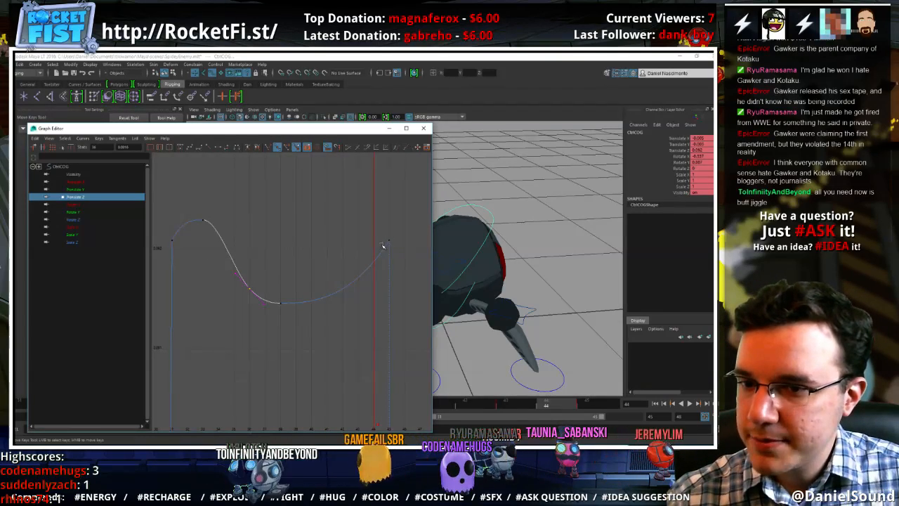
# Tilt the incoming tangent of the Translate Y key at frame 45 so the curve descends more steeply into it
pyautogui.click(71, 191)
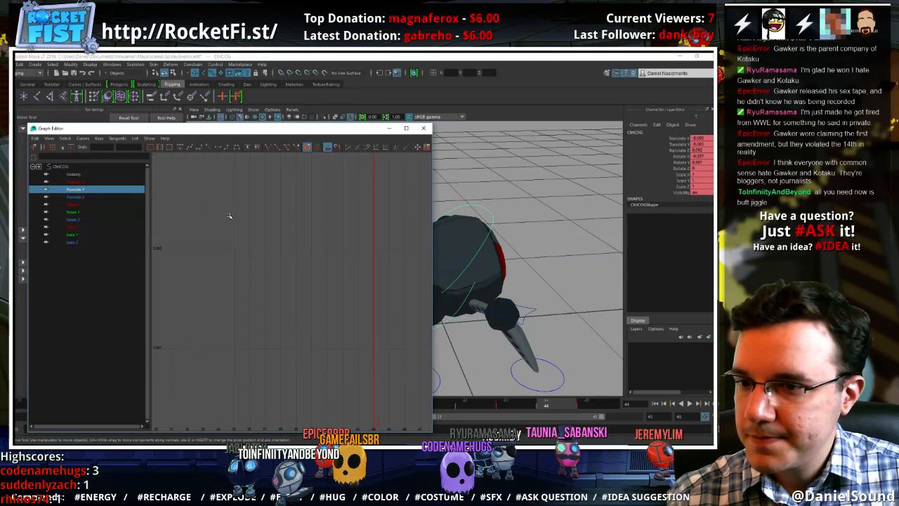
pyautogui.press('f')
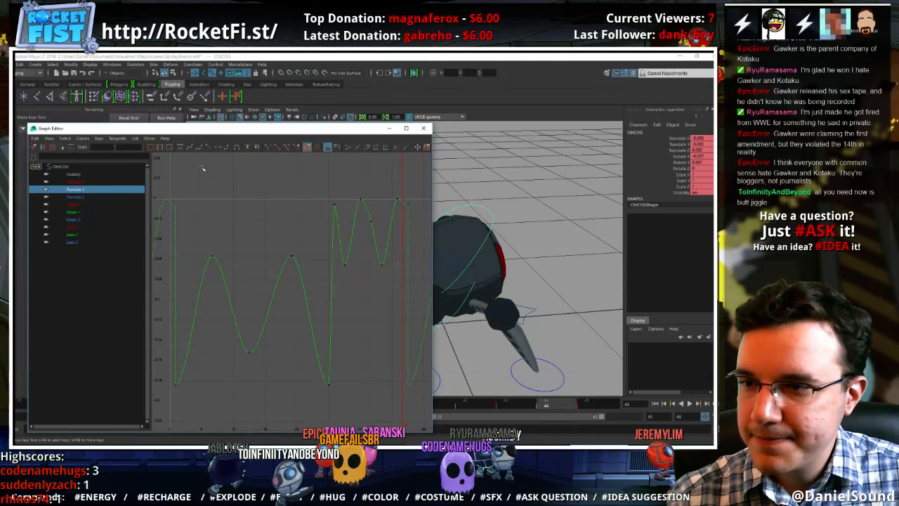
pyautogui.click(160, 147)
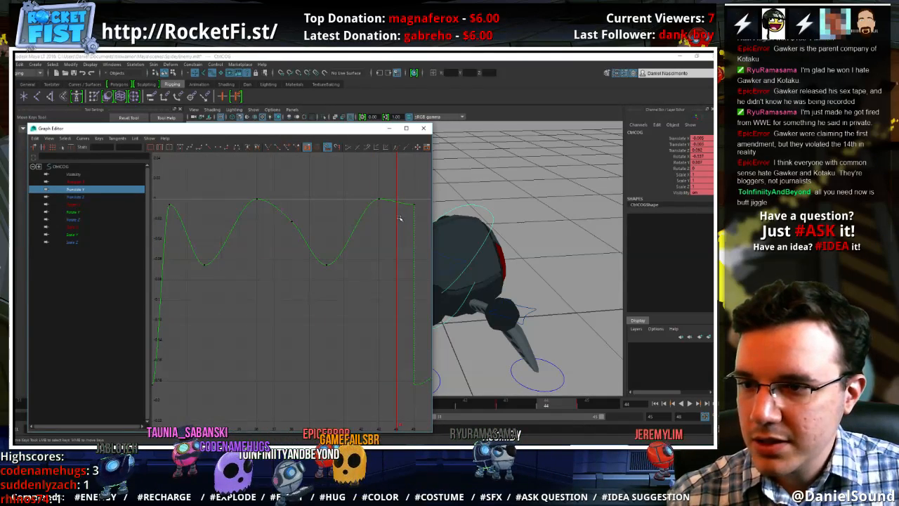
pyautogui.moveTo(405, 198); pyautogui.dragTo(387, 236)
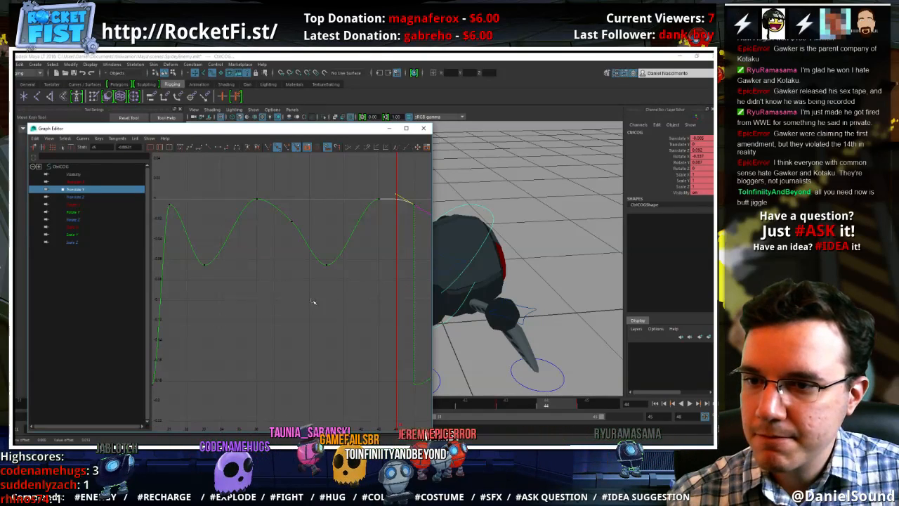
# Flatten the outgoing tangent of the Translate X key at frame 31 so the sideways motion eases in
pyautogui.click(74, 181)
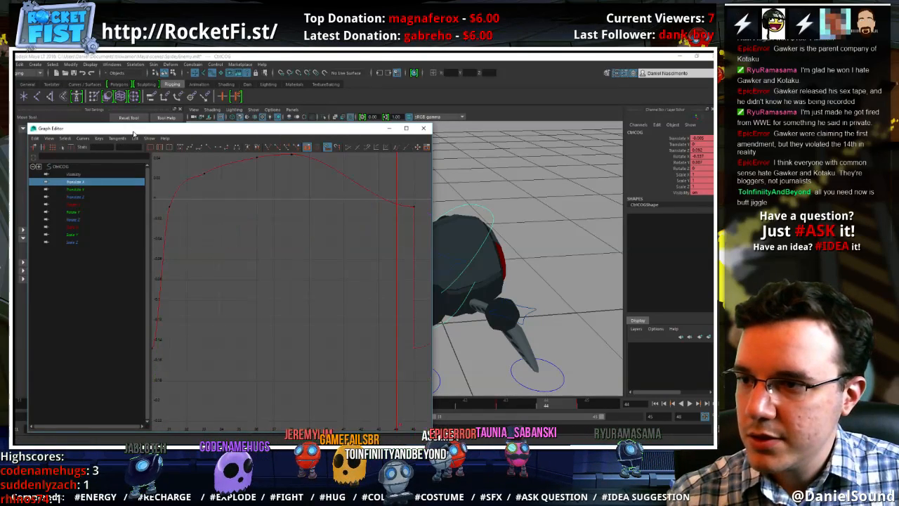
pyautogui.moveTo(133, 129); pyautogui.dragTo(165, 123)
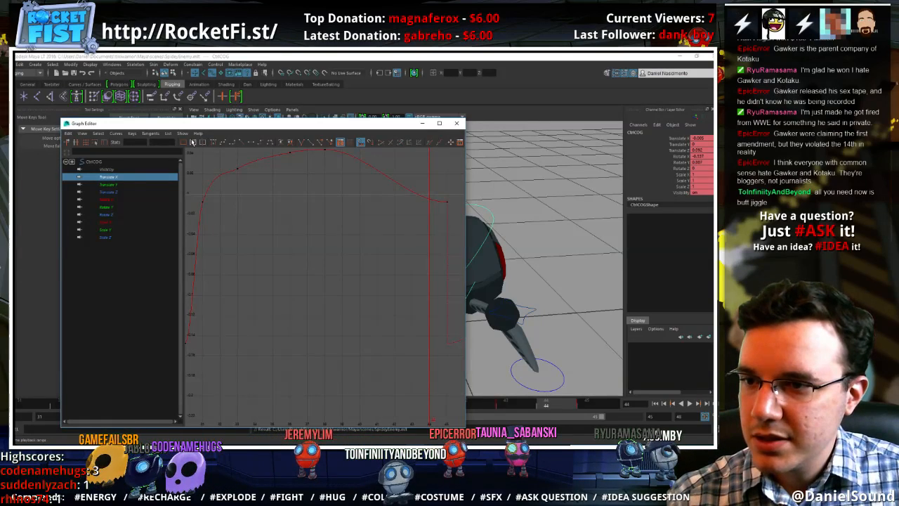
pyautogui.moveTo(195, 186); pyautogui.dragTo(196, 185)
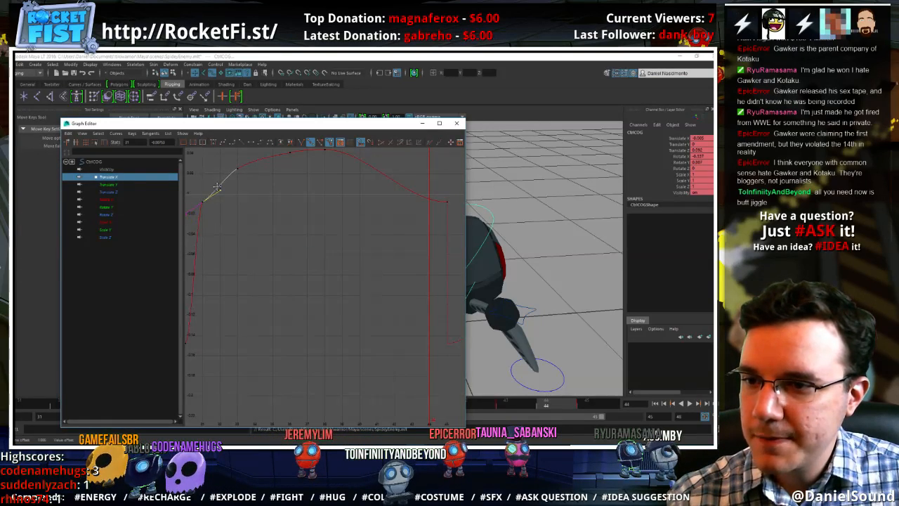
pyautogui.moveTo(224, 196); pyautogui.dragTo(226, 199, button='middle')
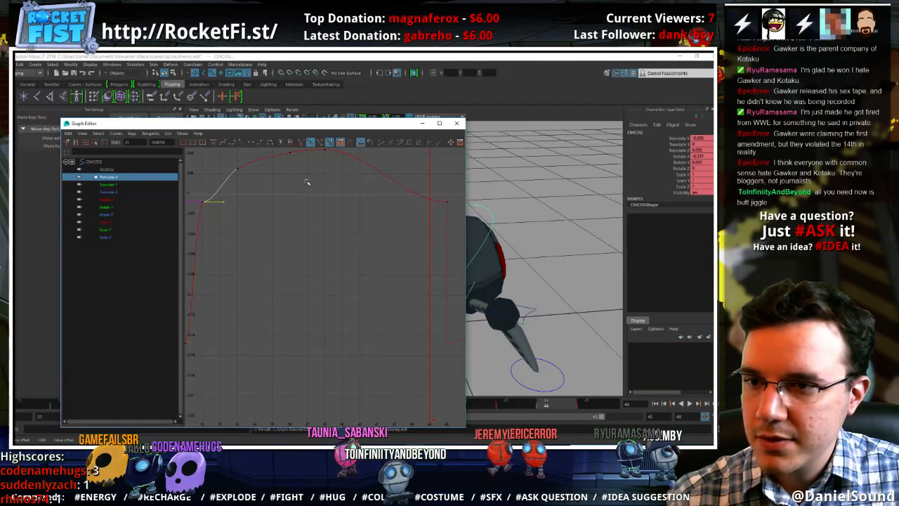
pyautogui.moveTo(258, 180); pyautogui.dragTo(220, 161)
pyautogui.moveTo(220, 161); pyautogui.dragTo(298, 221, button='middle')
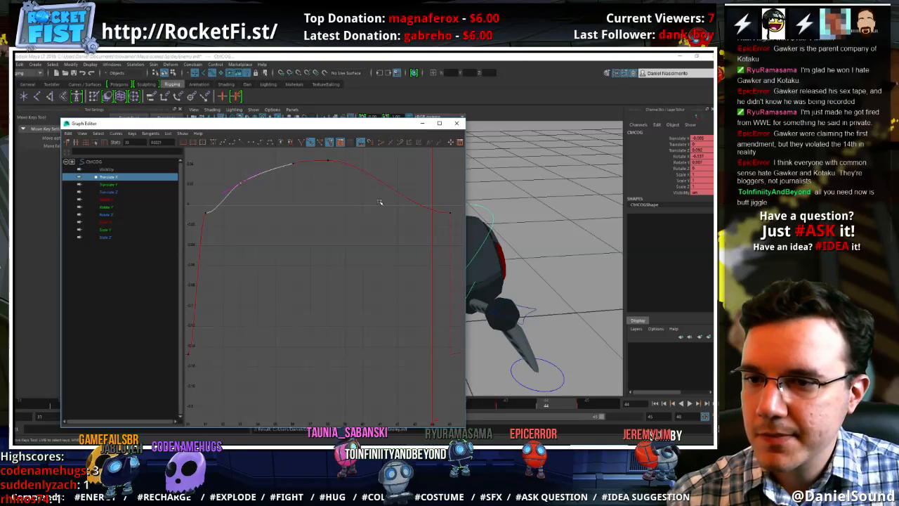
# Lower the Translate X keys at frames 31 and 45 together to about -0.03, previewing the sway from the front
pyautogui.moveTo(369, 123); pyautogui.dragTo(303, 126)
pyautogui.moveTo(430, 259); pyautogui.dragTo(516, 258)
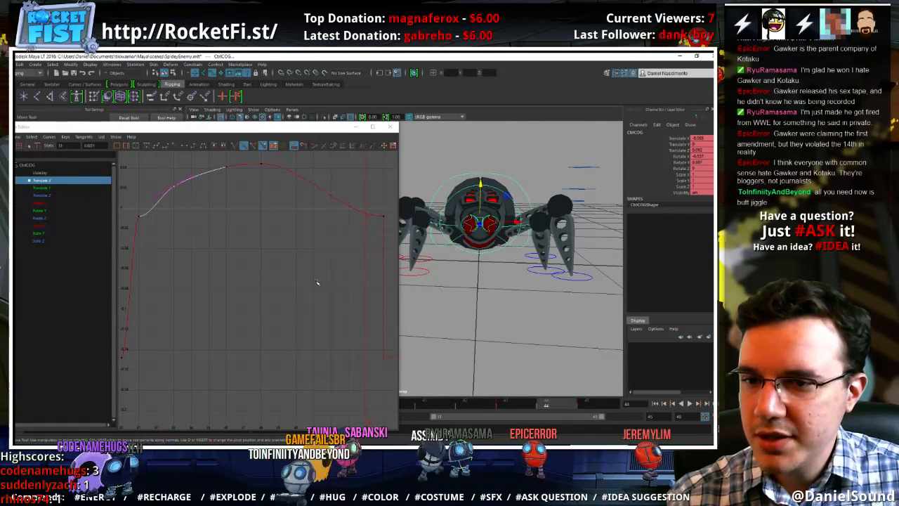
pyautogui.moveTo(391, 243); pyautogui.dragTo(207, 213)
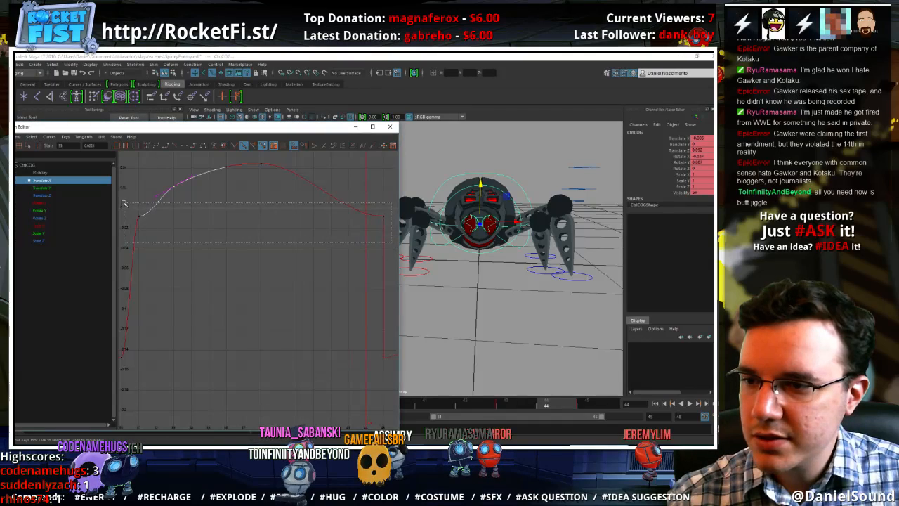
pyautogui.moveTo(124, 204); pyautogui.dragTo(124, 204)
pyautogui.moveTo(175, 203); pyautogui.dragTo(175, 220, button='middle')
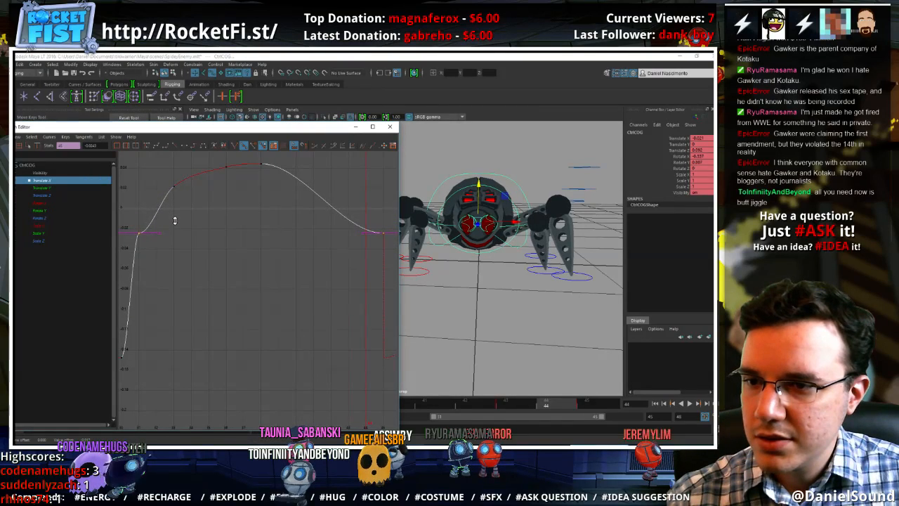
pyautogui.click(415, 407)
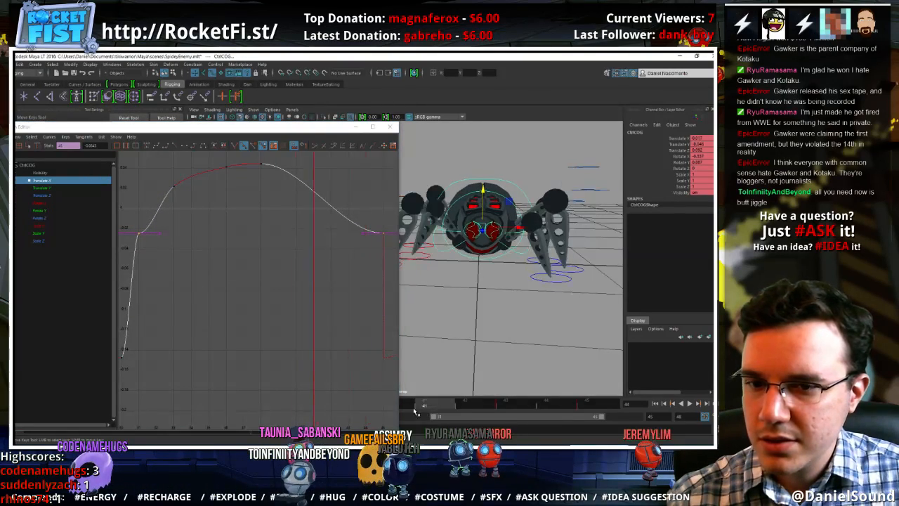
pyautogui.hotkey('alt', 'v')
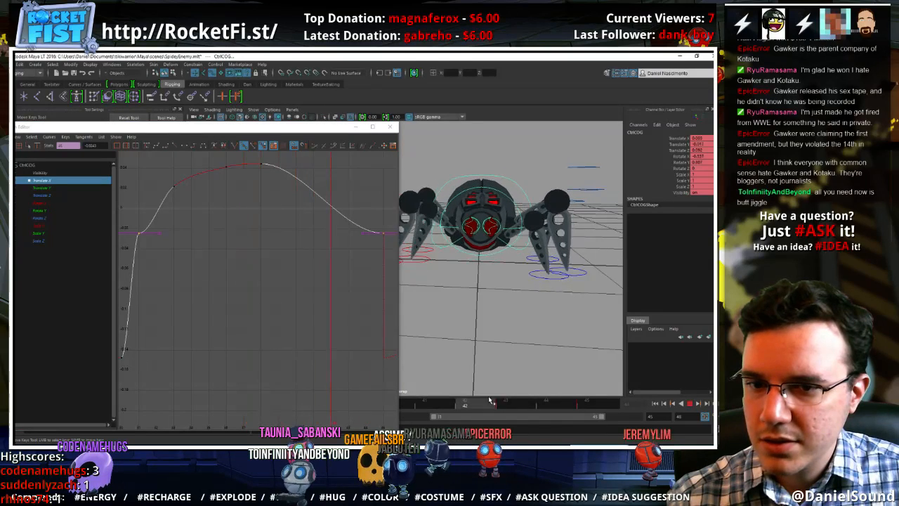
pyautogui.hotkey('alt', 'v')
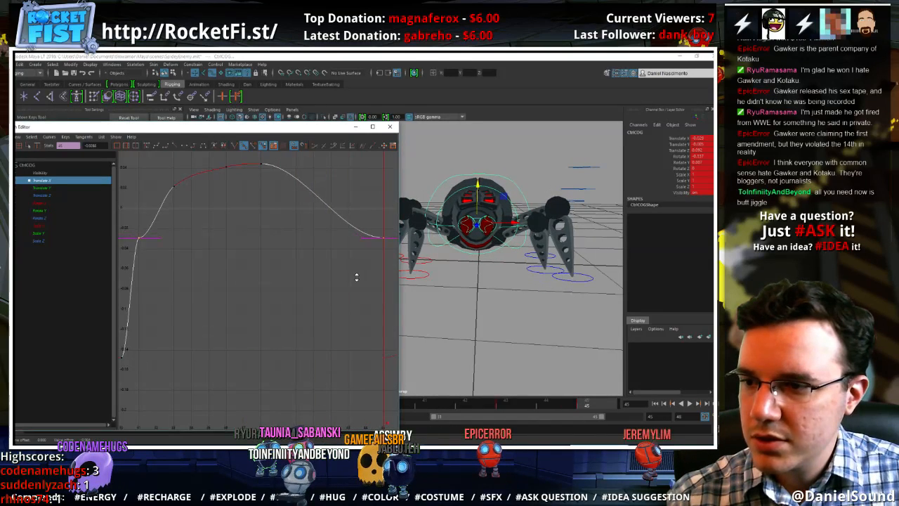
# Lower the Translate X keys at frames 33, 36 and 38 to balance the sway, and preview the walk cycle
pyautogui.moveTo(220, 164); pyautogui.dragTo(158, 158)
pyautogui.keyDown('shift'); pyautogui.moveTo(172, 206); pyautogui.dragTo(175, 225, button='middle'); pyautogui.keyUp('shift')
pyautogui.moveTo(188, 219); pyautogui.dragTo(148, 174)
pyautogui.keyDown('shift'); pyautogui.moveTo(173, 240); pyautogui.dragTo(171, 259, button='middle'); pyautogui.keyUp('shift')
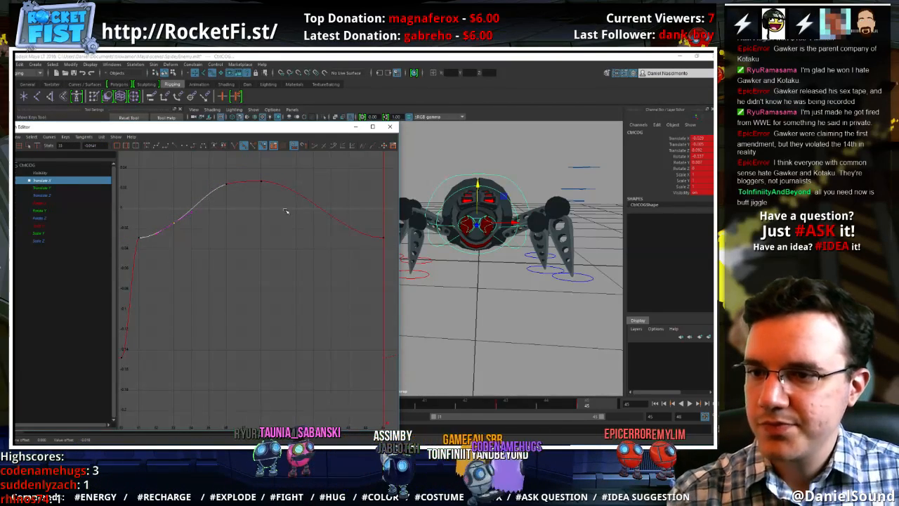
pyautogui.moveTo(282, 201); pyautogui.dragTo(248, 168)
pyautogui.keyDown('shift'); pyautogui.moveTo(257, 205); pyautogui.dragTo(255, 219, button='middle'); pyautogui.keyUp('shift')
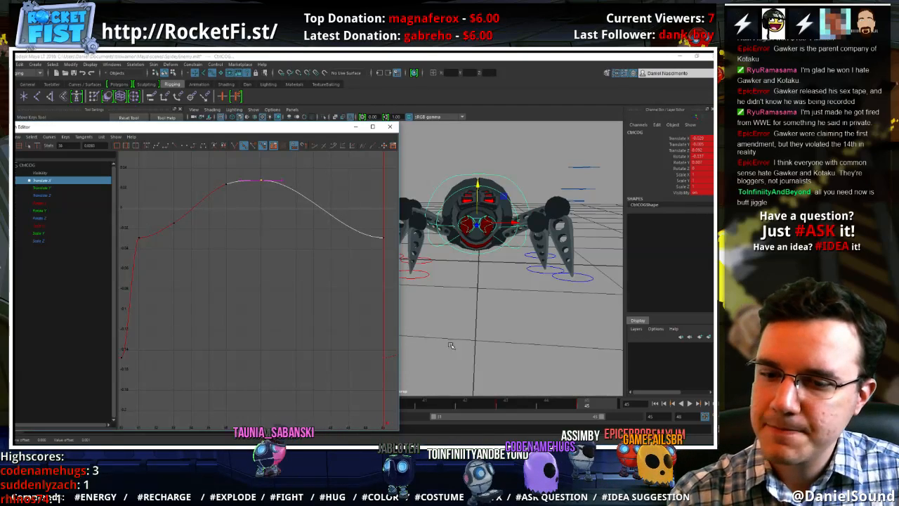
pyautogui.click(463, 406)
pyautogui.hotkey('alt', 'v')
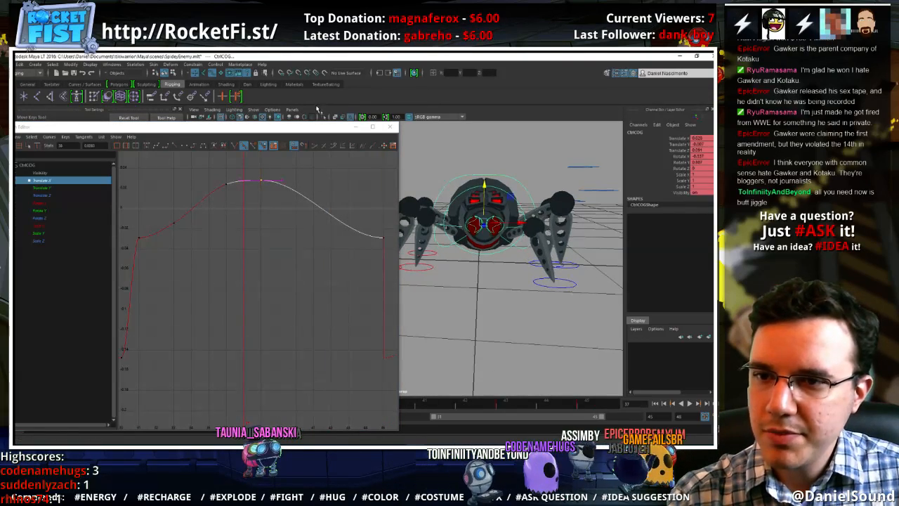
# Delete the Translate X keys at frames 36 and 33, leaving a single peak at frame 38
pyautogui.moveTo(308, 128)
pyautogui.mouseDown()
pyautogui.moveTo(132, 132)
pyautogui.moveTo(317, 129)
pyautogui.mouseUp()
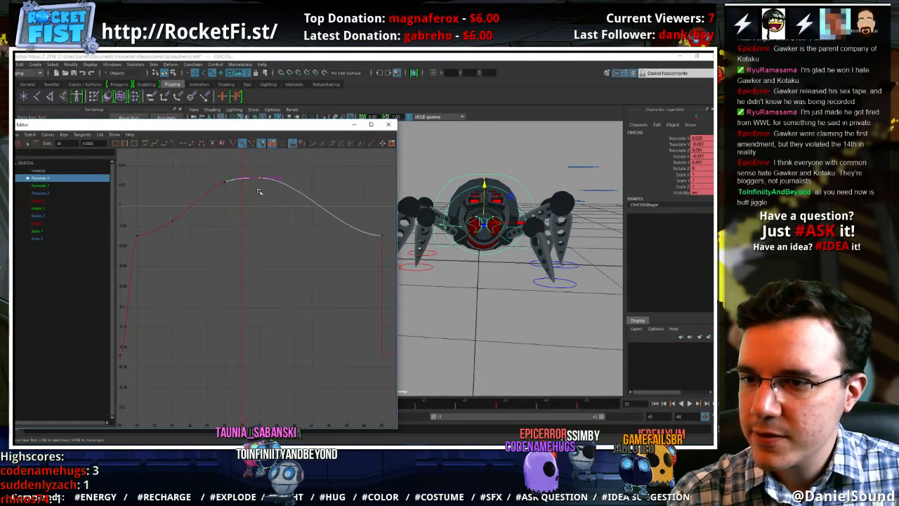
pyautogui.moveTo(240, 206); pyautogui.dragTo(205, 173)
pyautogui.press('Delete')
pyautogui.moveTo(189, 234); pyautogui.dragTo(153, 187)
pyautogui.press('Delete')
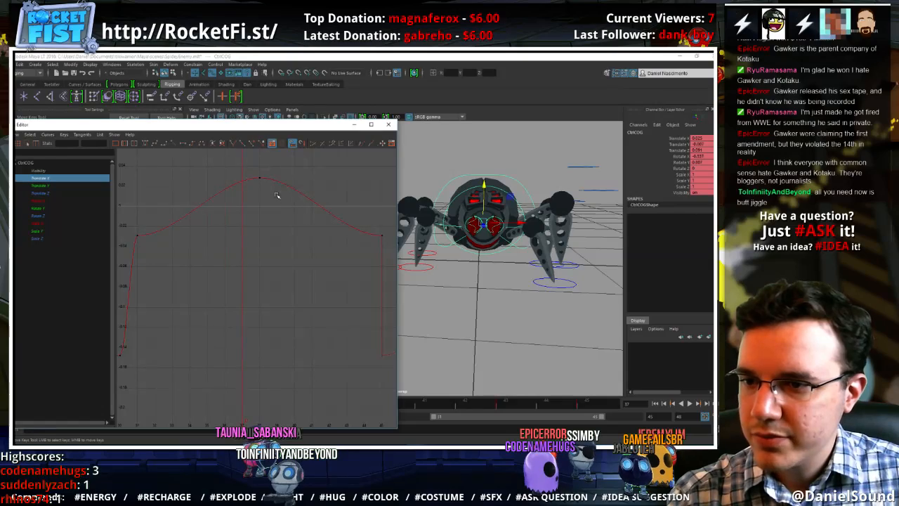
# Deselect the curve keys and play the walk cycle to check the simplified sideways sway from the front
pyautogui.moveTo(280, 199); pyautogui.dragTo(235, 161)
pyautogui.click(302, 246)
pyautogui.click(469, 406)
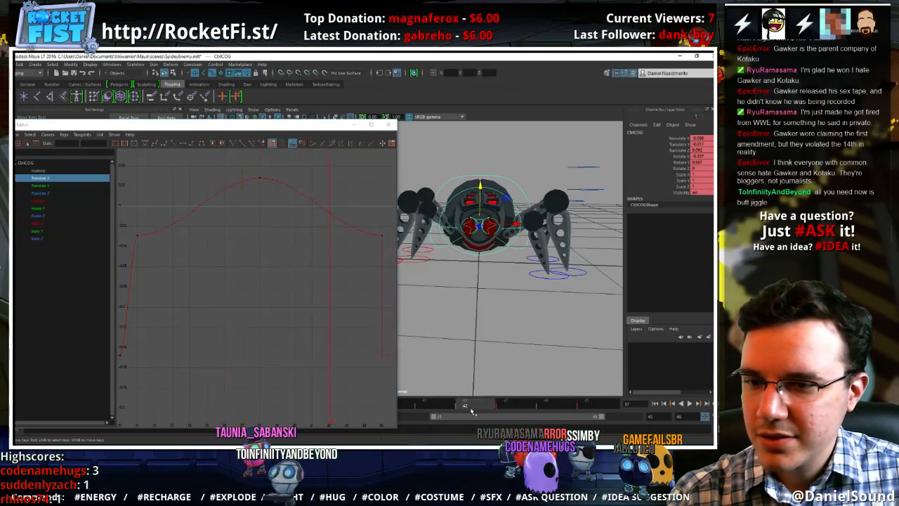
pyautogui.hotkey('alt', 'v')
pyautogui.hotkey('alt', 'v')
# Select all the spider's controls, minimise the Graph Editor, and review the walk cycle by playing and scrubbing to frame 45
pyautogui.keyDown('alt'); pyautogui.moveTo(580, 320); pyautogui.dragTo(295, 142); pyautogui.keyUp('alt')
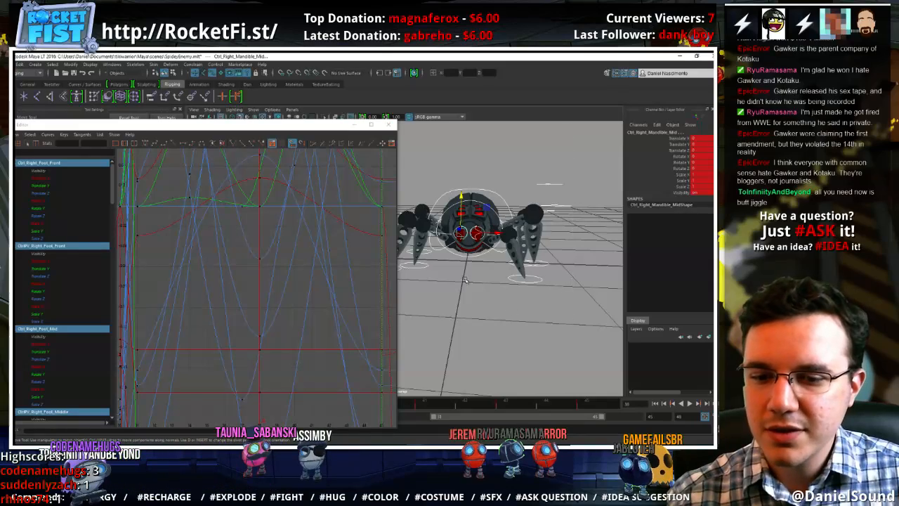
pyautogui.click(354, 125)
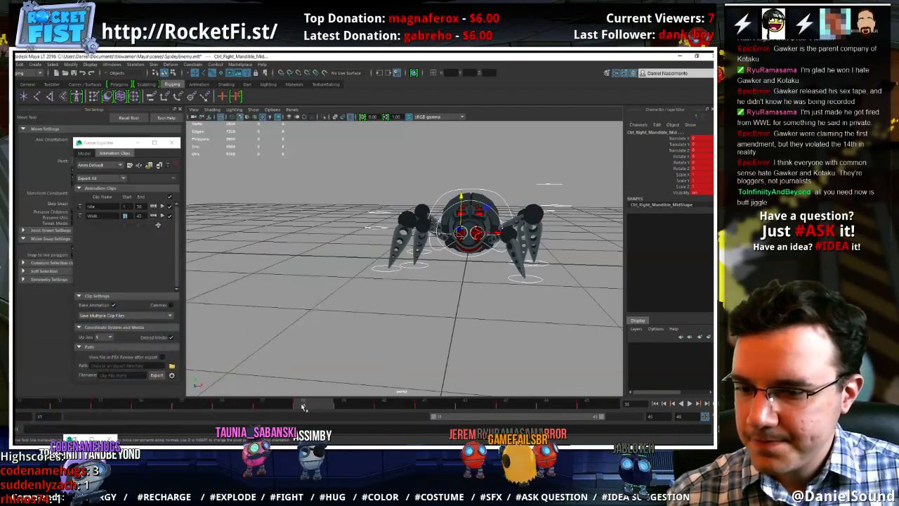
pyautogui.hotkey('alt', 'v')
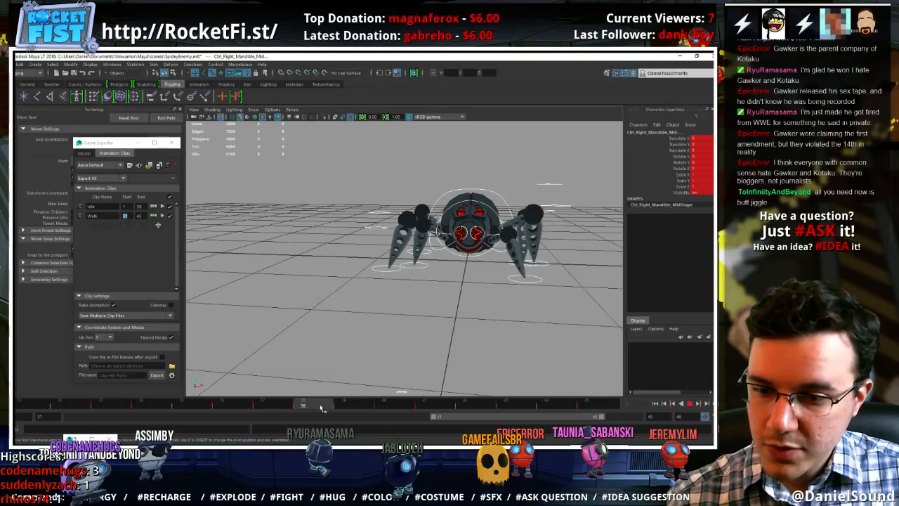
pyautogui.moveTo(394, 406); pyautogui.dragTo(589, 411)
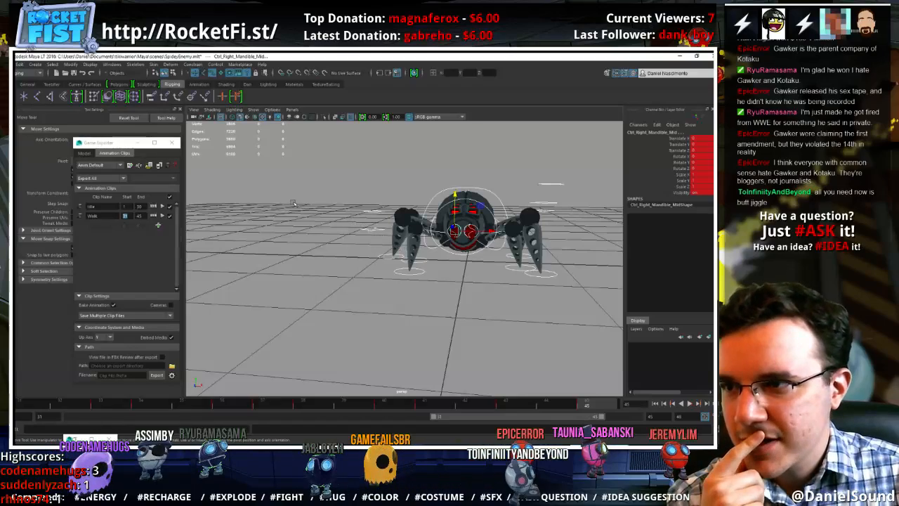
# Reopen the Graph Editor, select the centre of gravity control, and frame its Translate X curve to the playback range
pyautogui.click(112, 64)
pyautogui.moveTo(160, 85)
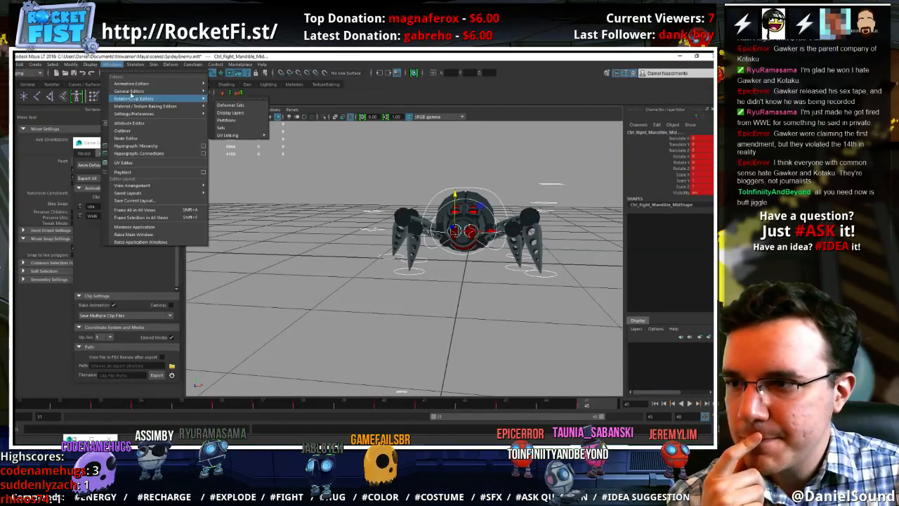
pyautogui.click(231, 90)
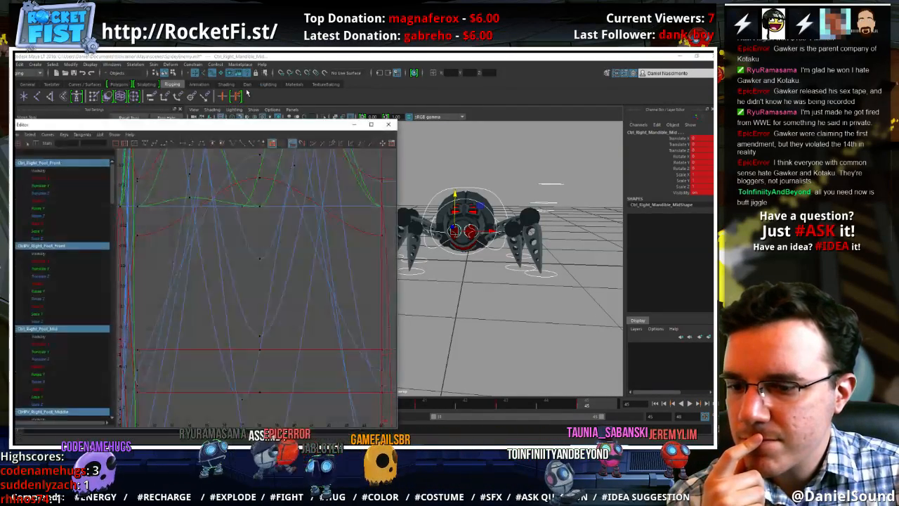
pyautogui.scroll(-4, 250, 260)
pyautogui.scroll(4, 211, 260)
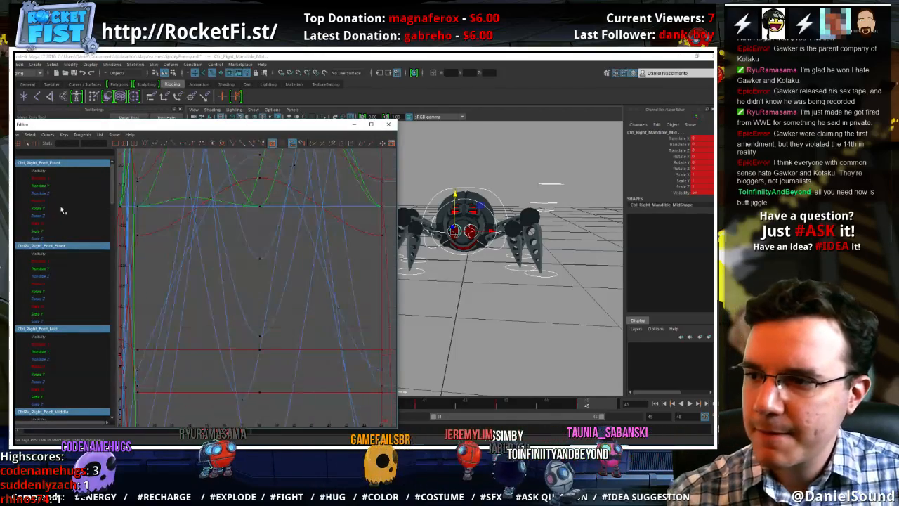
pyautogui.click(481, 191)
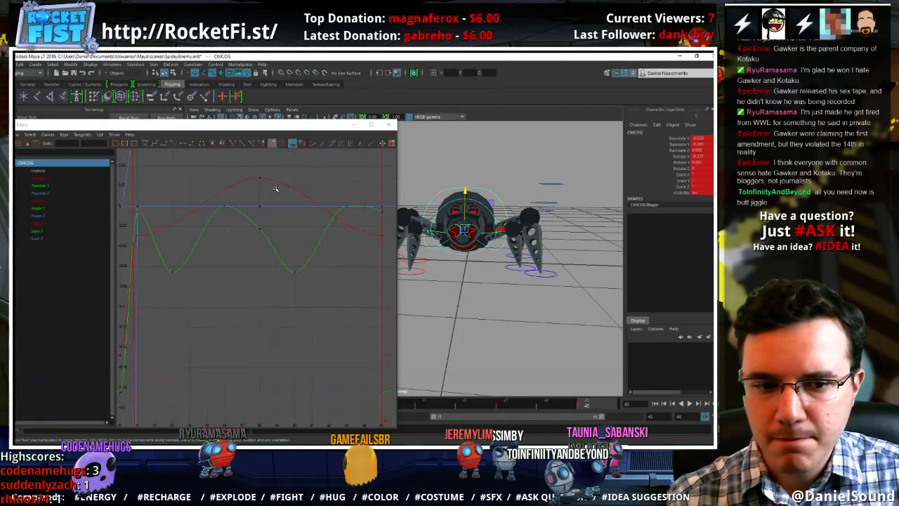
pyautogui.click(38, 185)
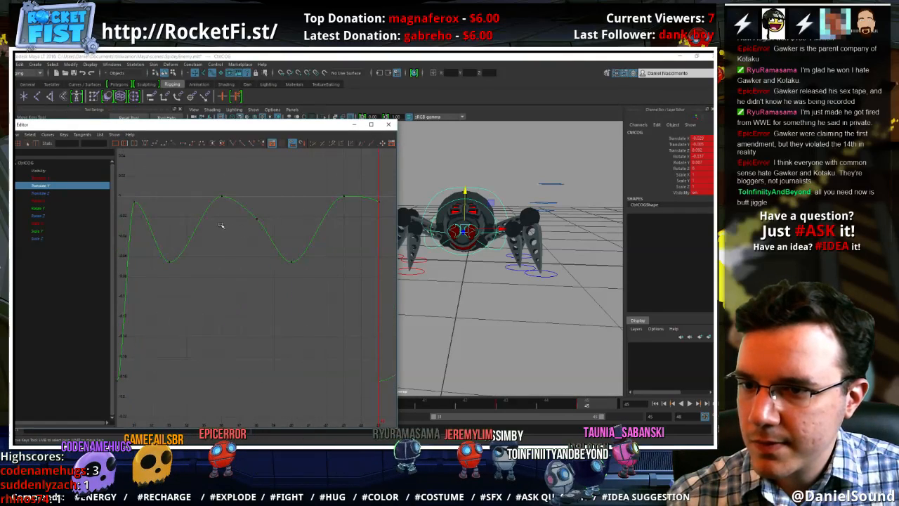
pyautogui.click(41, 179)
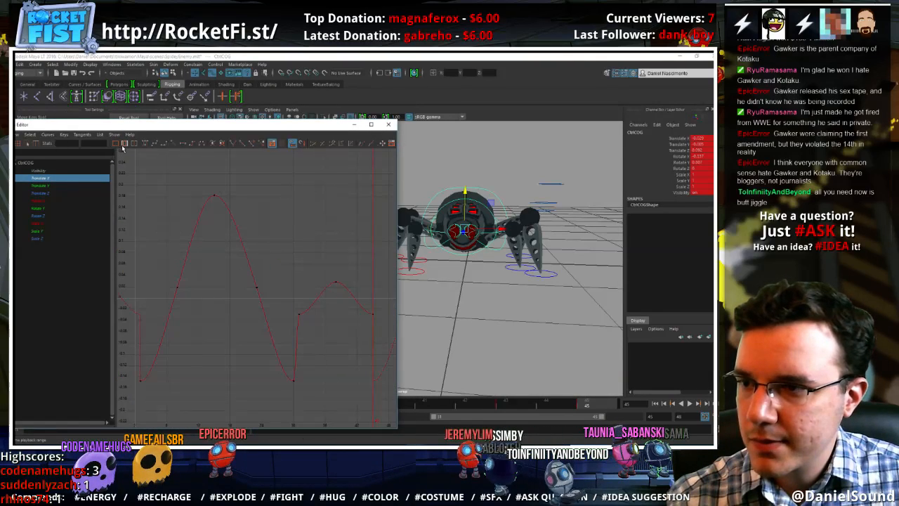
pyautogui.click(125, 144)
pyautogui.keyDown('alt'); pyautogui.keyDown('shift'); pyautogui.moveTo(231, 284); pyautogui.dragTo(231, 242, button='right'); pyautogui.keyUp('shift'); pyautogui.keyUp('alt')
# Play the walk cycle from the front to check the body's sideways sway against the Translate X curve
pyautogui.click(689, 404)
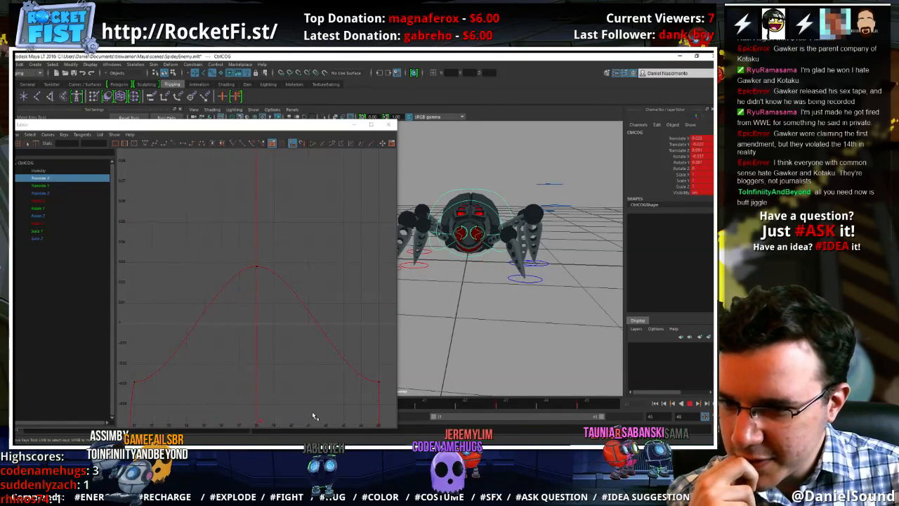
pyautogui.press('Escape')
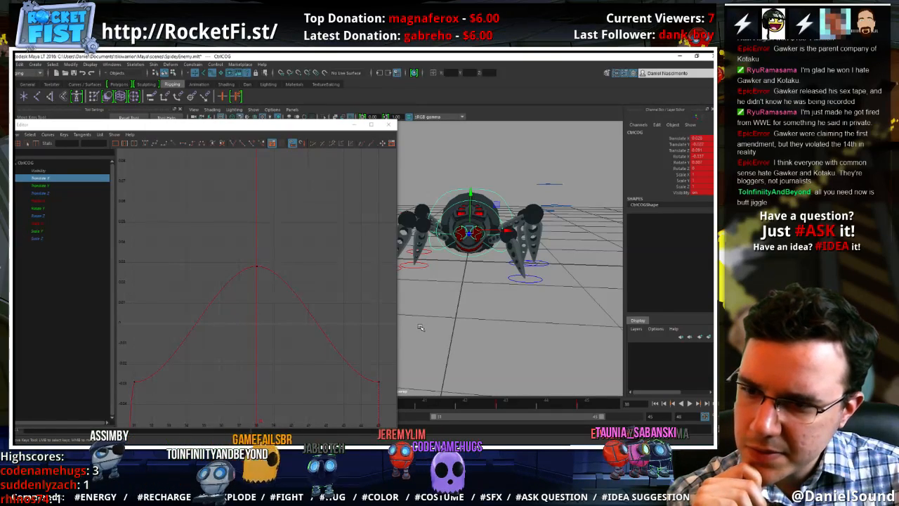
pyautogui.click(689, 403)
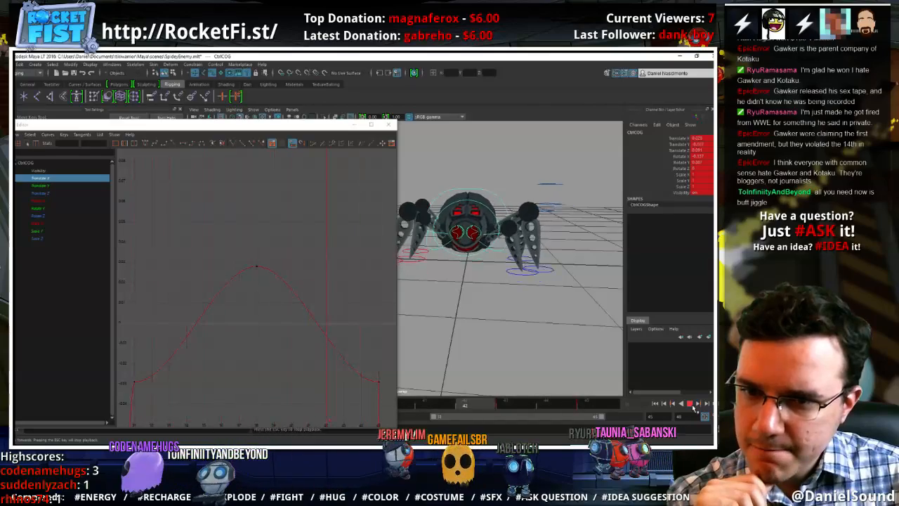
pyautogui.press('Escape')
# Inspect the centre of gravity control's Translate Z curve with the spider seen from the side, and close the Graph Editor
pyautogui.keyDown('alt'); pyautogui.moveTo(444, 325); pyautogui.dragTo(445, 329); pyautogui.keyUp('alt')
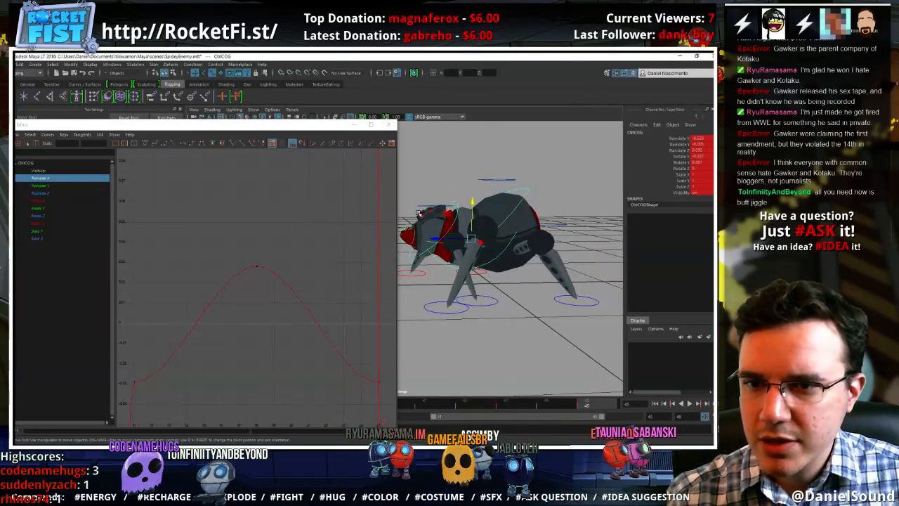
pyautogui.click(47, 193)
pyautogui.press('f')
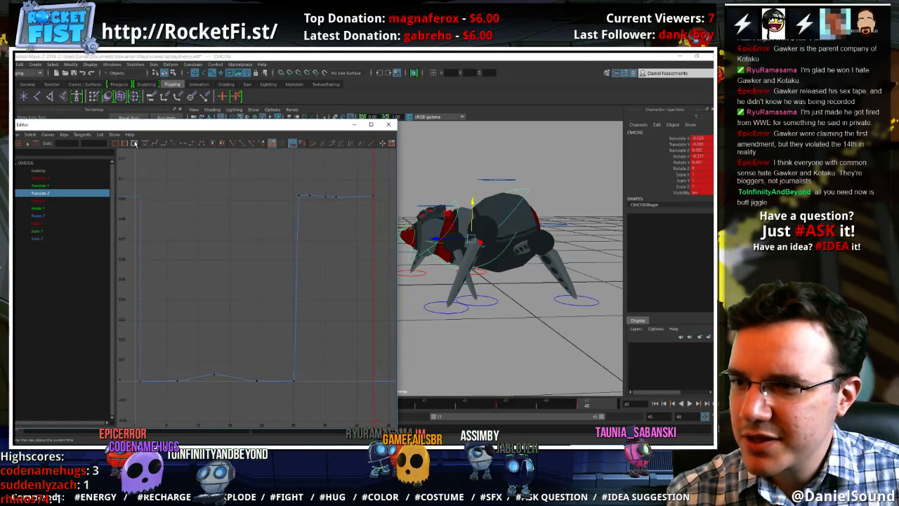
pyautogui.click(389, 125)
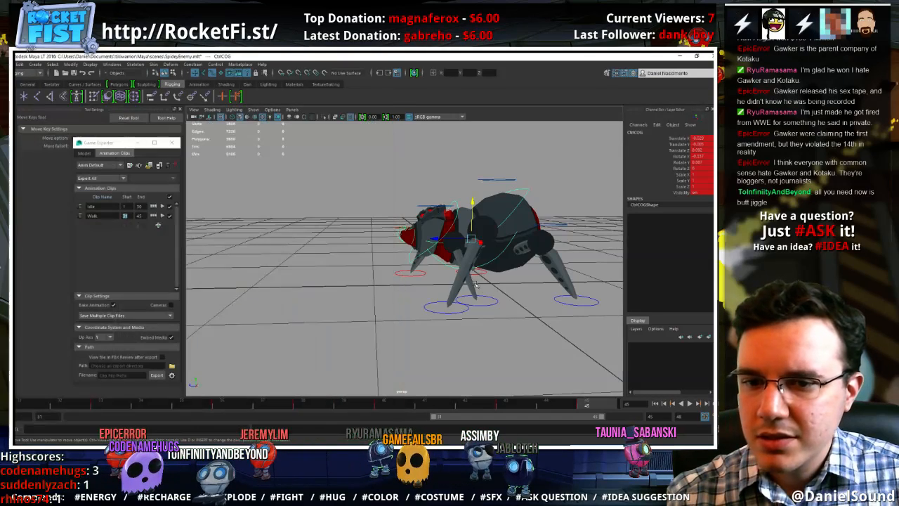
# At frame 34, select the left front and left back foot controls and lift them together off the ground
pyautogui.click(460, 309)
pyautogui.click(464, 310)
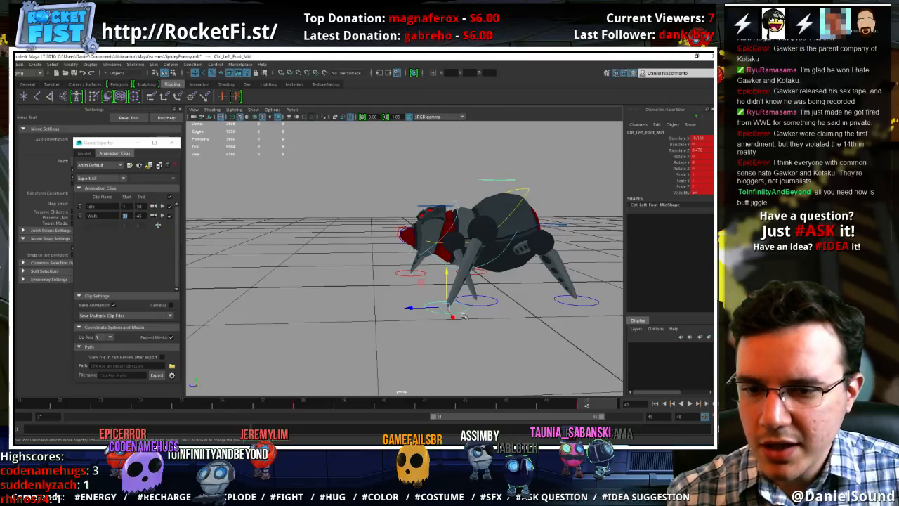
pyautogui.keyDown('alt'); pyautogui.moveTo(467, 338); pyautogui.dragTo(398, 327, button='middle'); pyautogui.keyUp('alt')
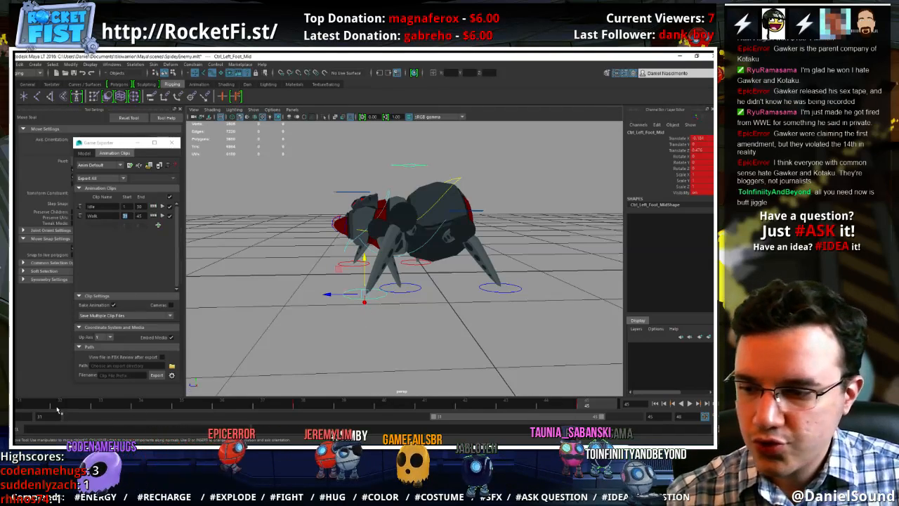
pyautogui.hotkey('alt', 'v')
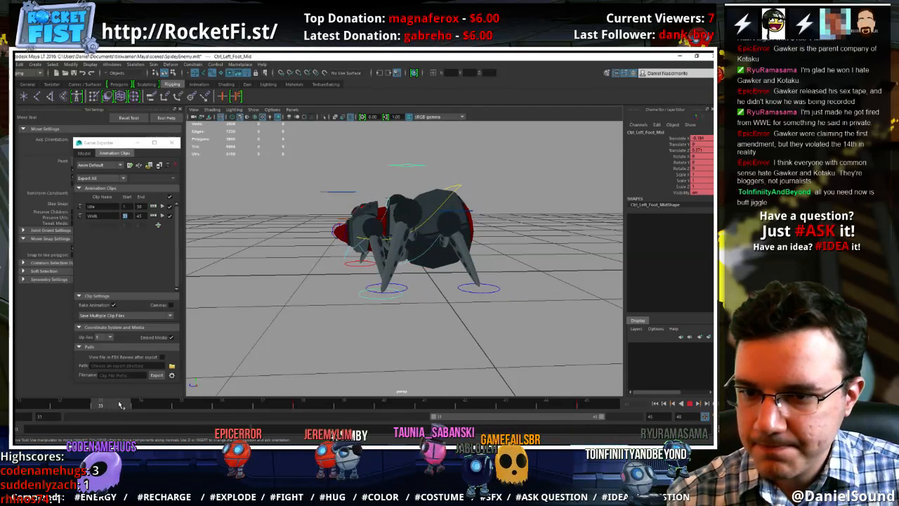
pyautogui.click(141, 405)
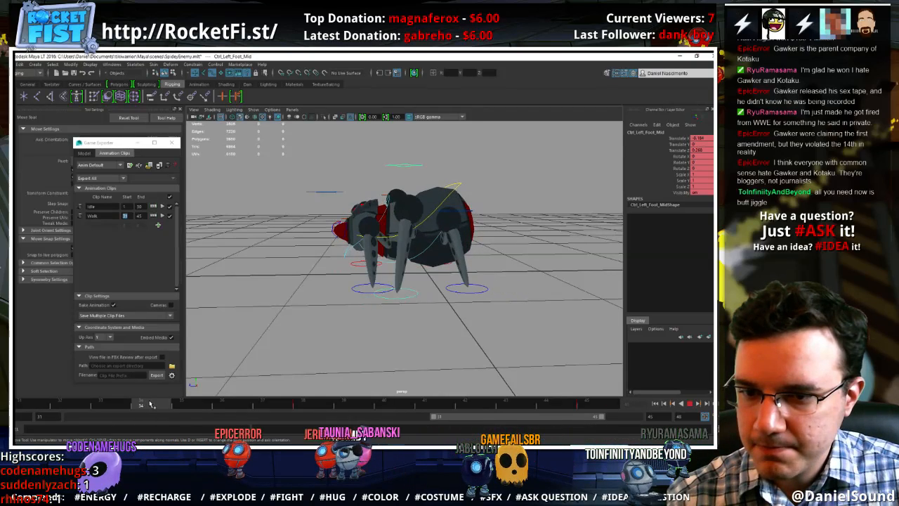
pyautogui.click(355, 287)
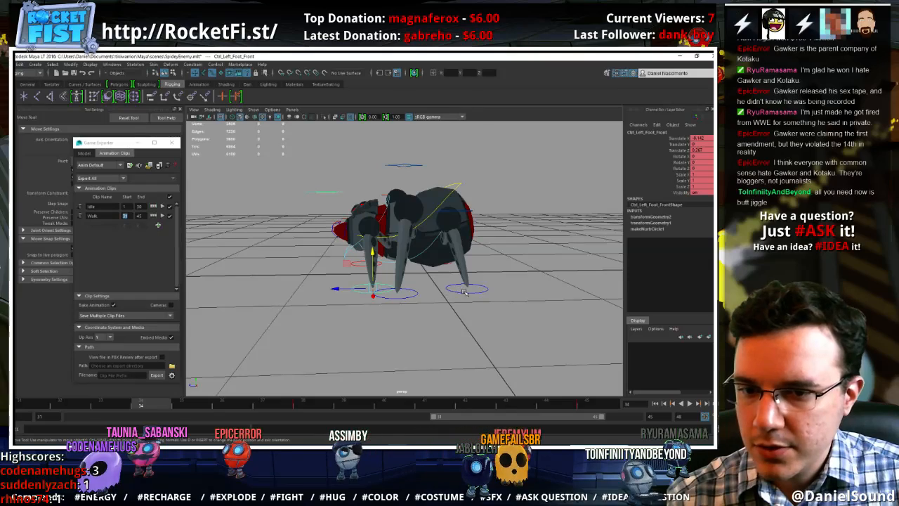
pyautogui.click(463, 290)
pyautogui.moveTo(441, 264); pyautogui.dragTo(435, 256, button='middle')
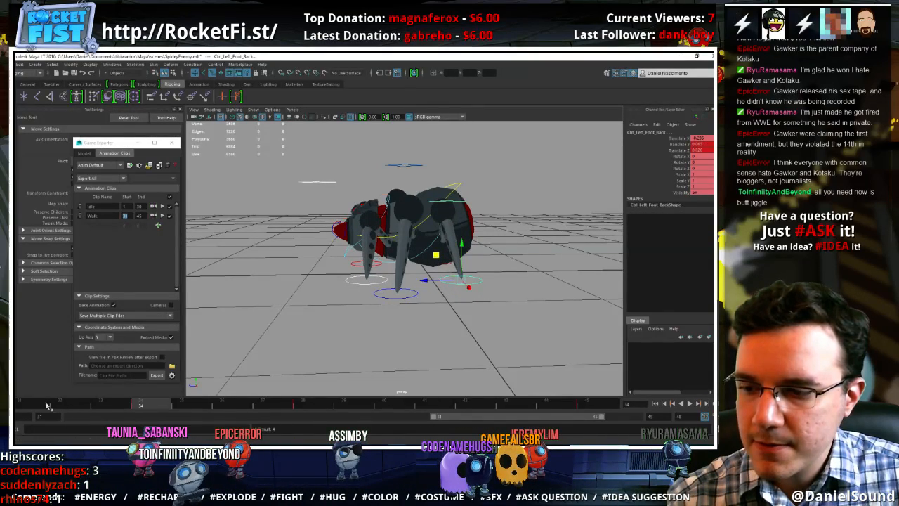
# At frame 41, lift the left middle foot, raise its pole vector control, and scrub the frames to check the step
pyautogui.moveTo(47, 406); pyautogui.dragTo(430, 403)
pyautogui.click(410, 297)
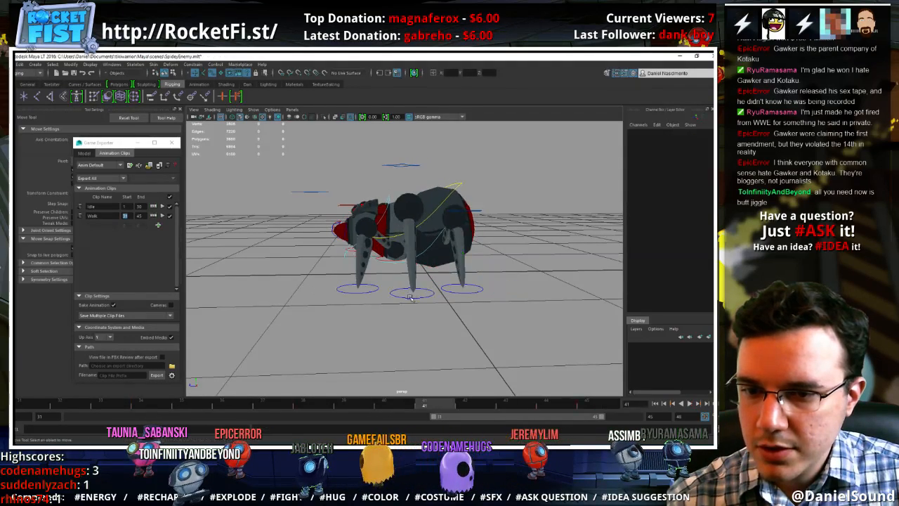
pyautogui.click(410, 295)
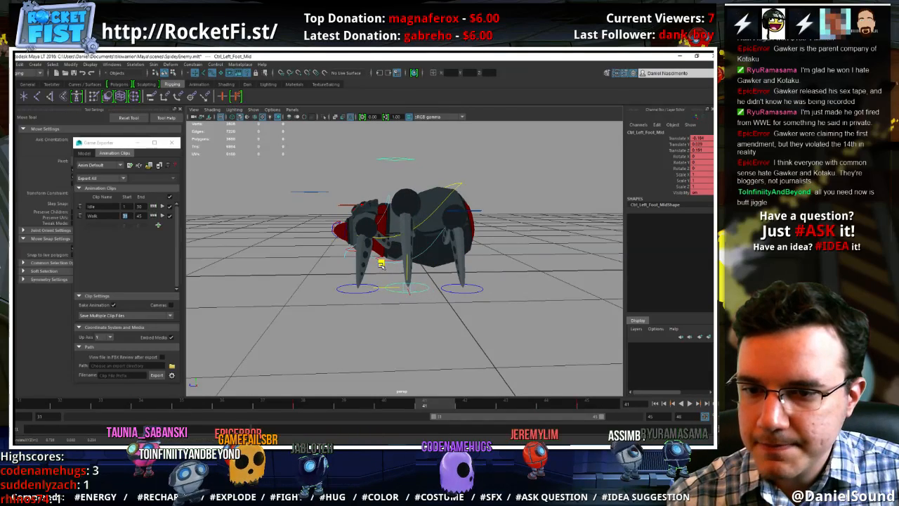
pyautogui.click(402, 154)
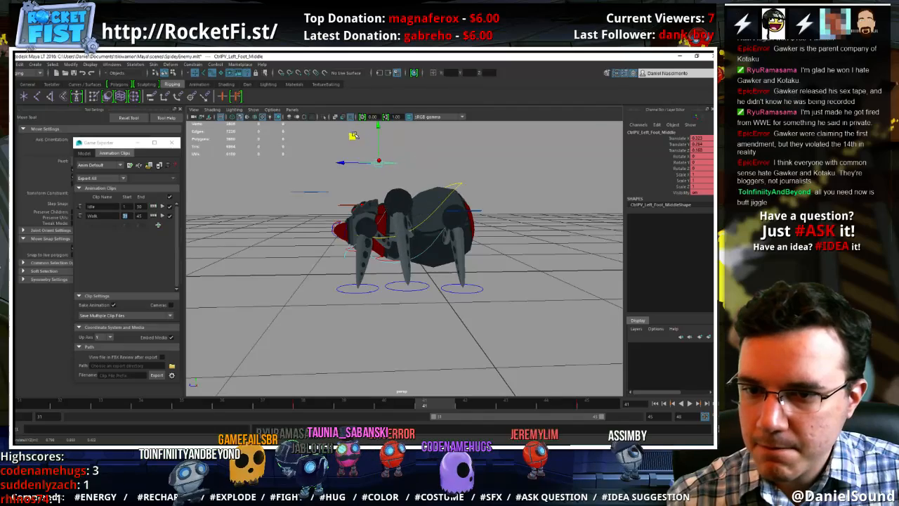
pyautogui.click(356, 405)
pyautogui.moveTo(424, 404); pyautogui.dragTo(506, 412)
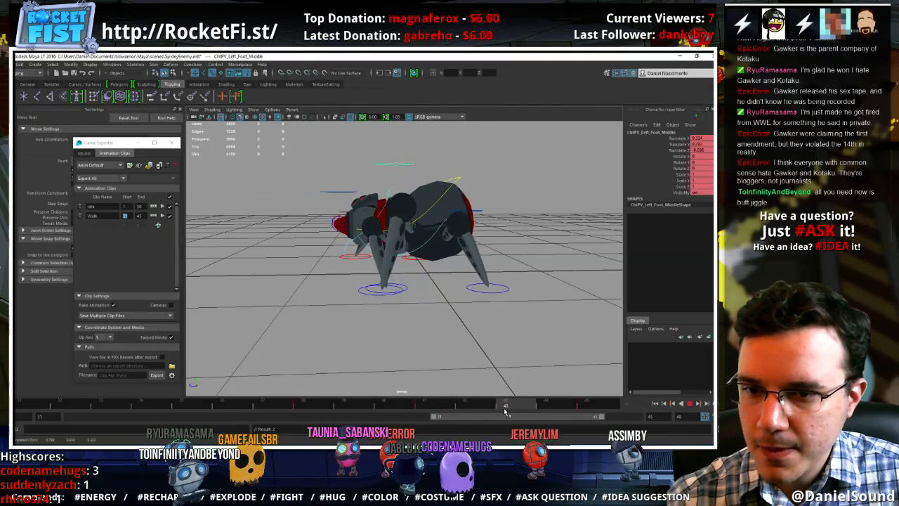
# Play the walk cycle while viewing the spider from several side angles to review the foot lifts
pyautogui.moveTo(575, 420); pyautogui.dragTo(622, 416)
pyautogui.click(690, 403)
pyautogui.keyDown('alt'); pyautogui.moveTo(400, 246); pyautogui.dragTo(473, 322); pyautogui.keyUp('alt')
pyautogui.scroll(-5, 471, 309)
pyautogui.keyDown('alt'); pyautogui.moveTo(450, 320); pyautogui.dragTo(485, 322, button='right'); pyautogui.keyUp('alt')
pyautogui.keyDown('alt'); pyautogui.moveTo(485, 322); pyautogui.dragTo(430, 305); pyautogui.keyUp('alt')
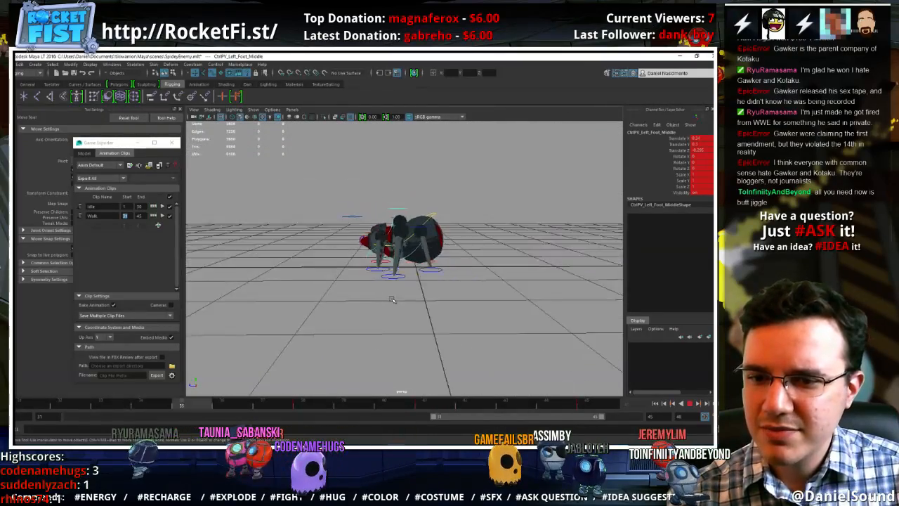
pyautogui.keyDown('alt'); pyautogui.moveTo(430, 305); pyautogui.dragTo(548, 327, button='right'); pyautogui.keyUp('alt')
pyautogui.click(690, 406)
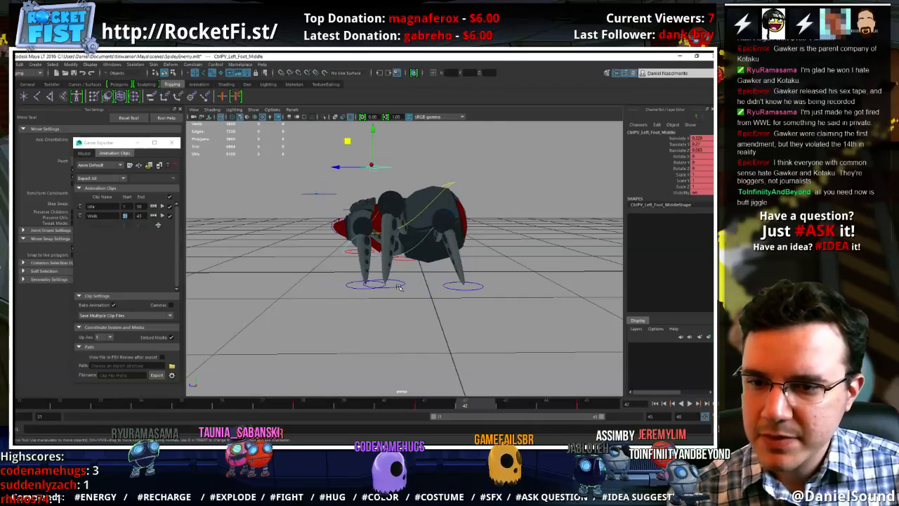
# Raise the left middle foot control higher at frame 41
pyautogui.click(398, 288)
pyautogui.click(430, 406)
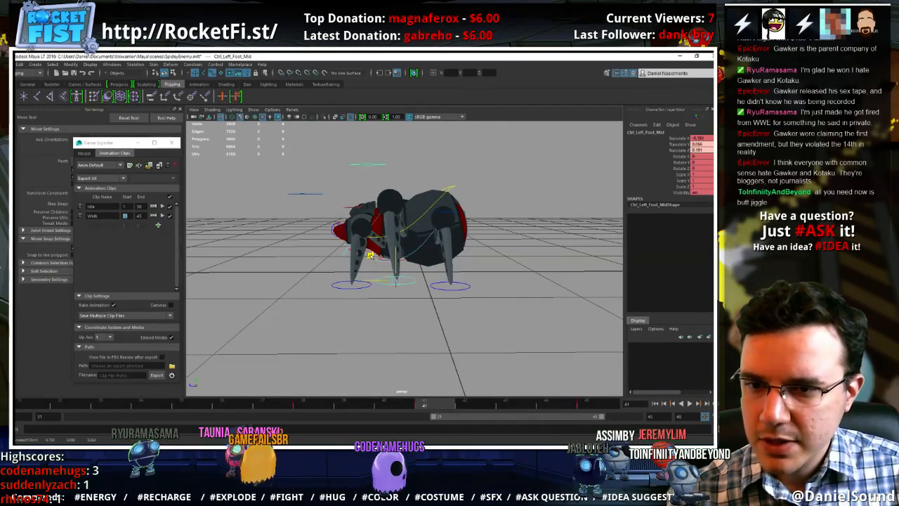
pyautogui.moveTo(449, 256)
pyautogui.keyDown('alt'); pyautogui.mouseDown()
pyautogui.moveTo(531, 259)
pyautogui.moveTo(458, 253)
pyautogui.mouseUp(); pyautogui.keyUp('alt')
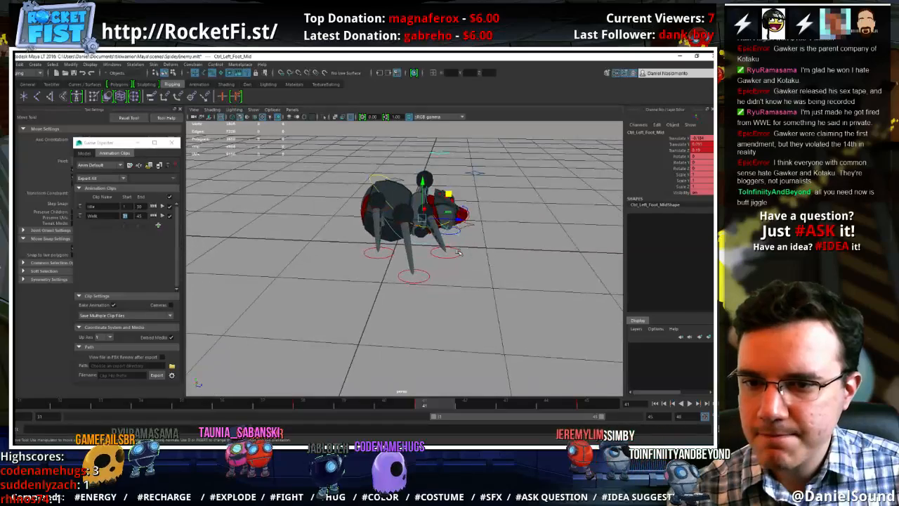
# At frame 40, lift the right back foot and shift its pole vector control forward, and scrub to check the motion
pyautogui.click(397, 258)
pyautogui.click(390, 255)
pyautogui.keyDown('alt'); pyautogui.moveTo(386, 246); pyautogui.dragTo(363, 268); pyautogui.keyUp('alt')
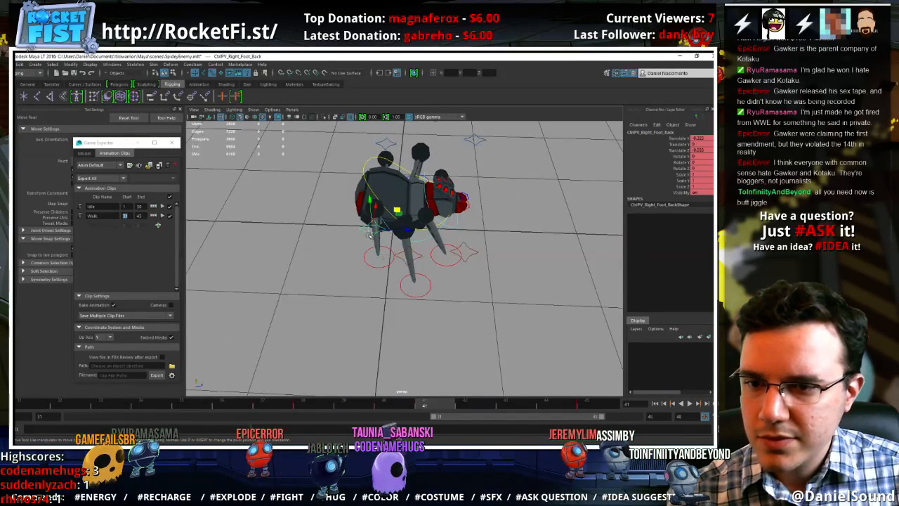
pyautogui.hotkey('alt', 'v')
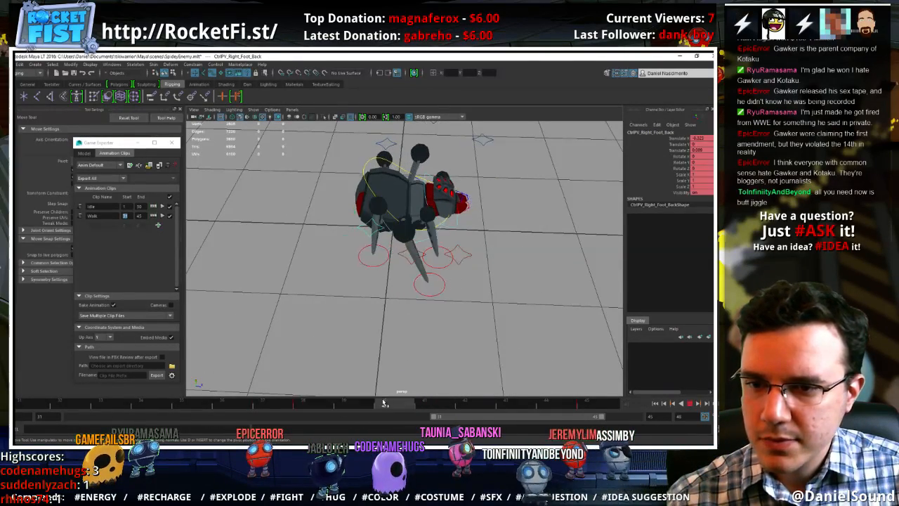
pyautogui.click(373, 264)
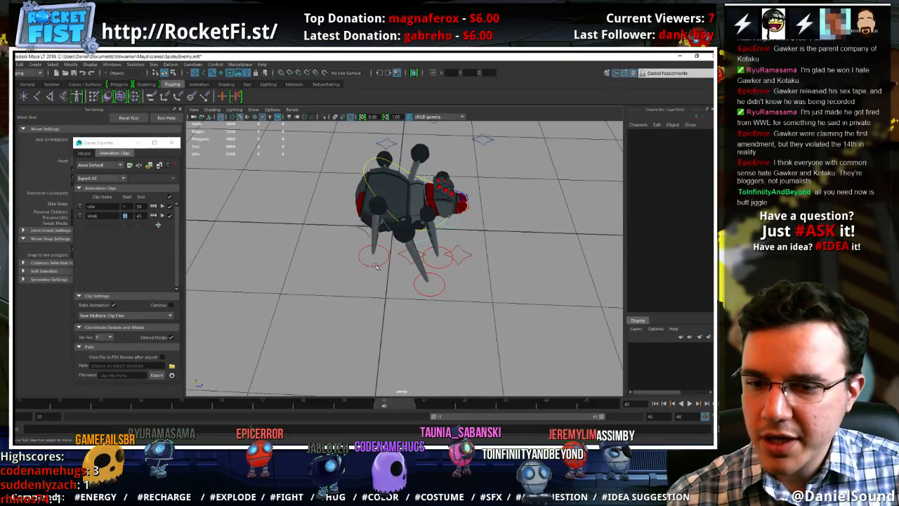
pyautogui.click(373, 265)
pyautogui.keyDown('alt'); pyautogui.moveTo(364, 342); pyautogui.dragTo(390, 232); pyautogui.keyUp('alt')
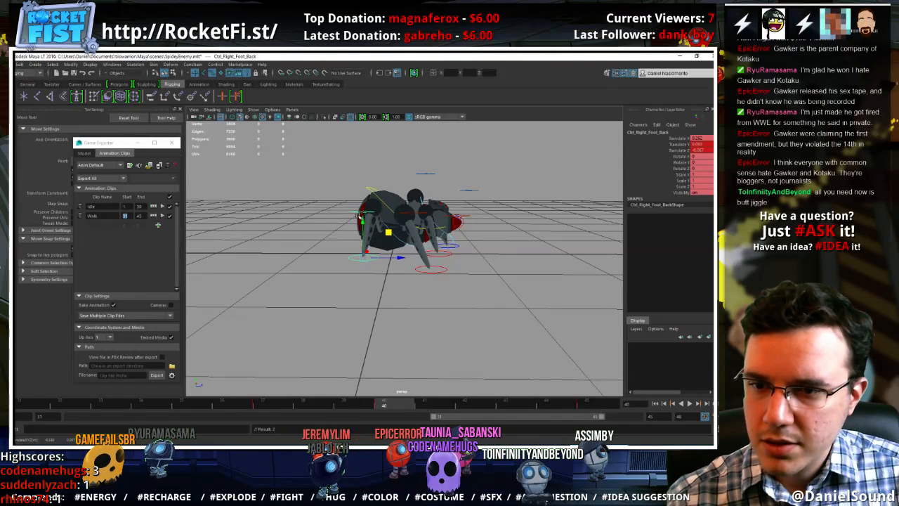
pyautogui.click(364, 210)
pyautogui.moveTo(387, 185); pyautogui.dragTo(400, 191)
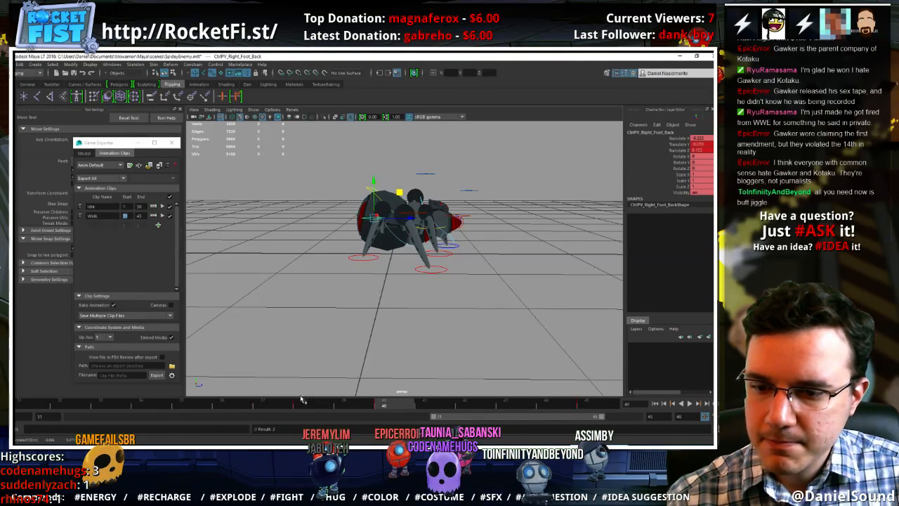
pyautogui.moveTo(302, 399); pyautogui.dragTo(518, 393)
# Plant the right back foot at frame 44 with Translate Y 0, move that key to frame 43, and scrub to frame 45
pyautogui.click(400, 262)
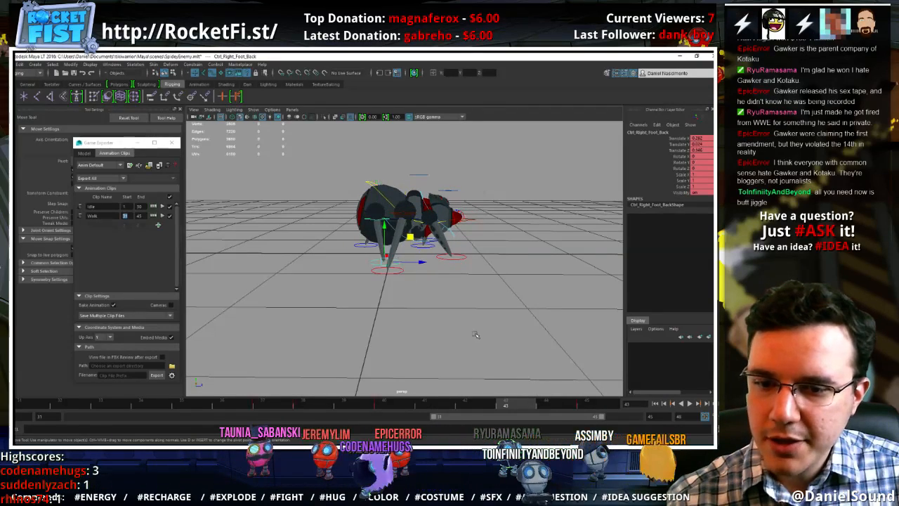
pyautogui.click(572, 406)
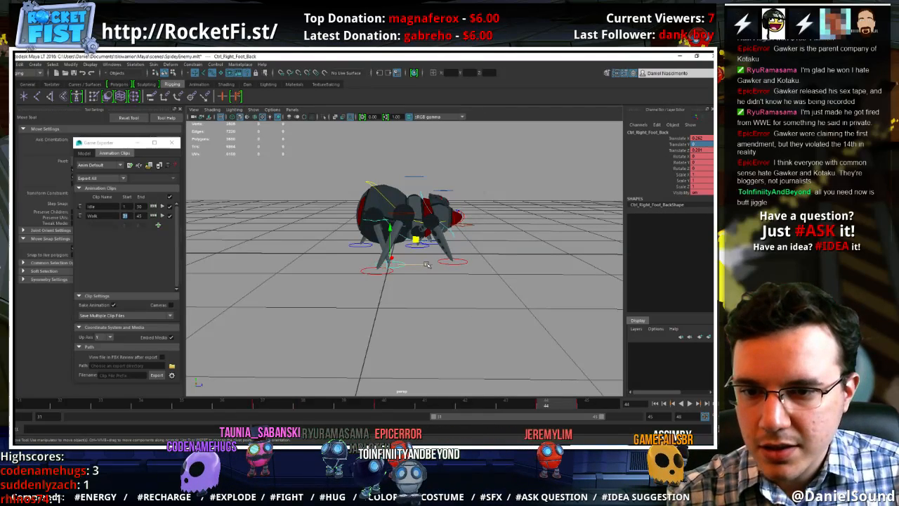
pyautogui.moveTo(547, 406); pyautogui.dragTo(517, 406)
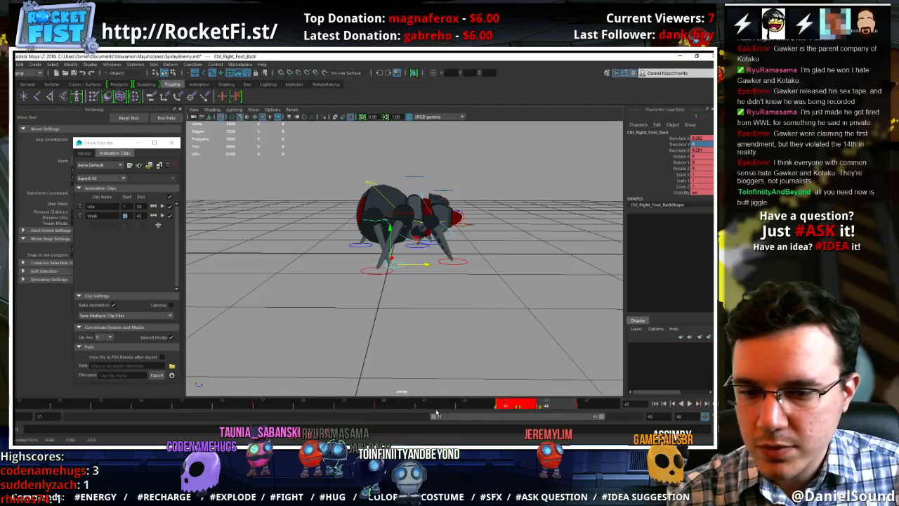
pyautogui.moveTo(423, 407); pyautogui.dragTo(624, 404)
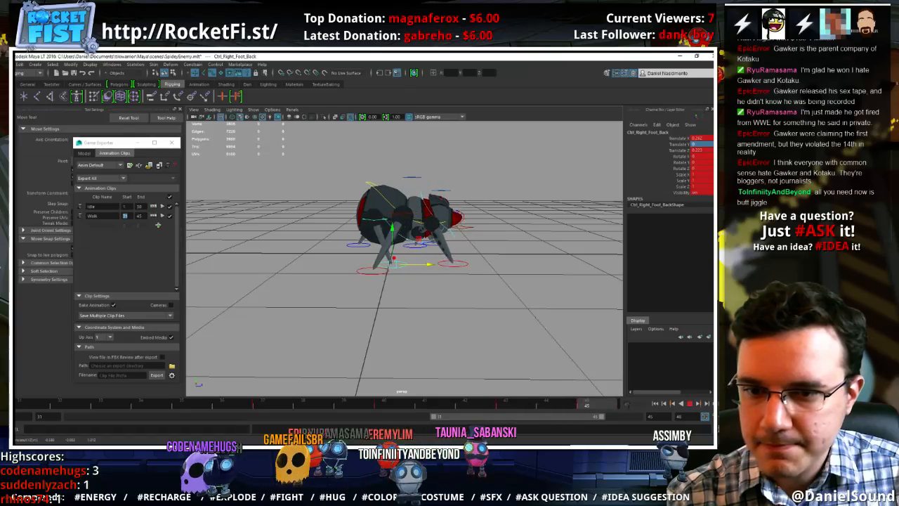
# Play the walk cycle while viewing the spider from above and the front to review the foot paths
pyautogui.click(691, 404)
pyautogui.keyDown('alt'); pyautogui.moveTo(542, 330); pyautogui.dragTo(478, 360); pyautogui.keyUp('alt')
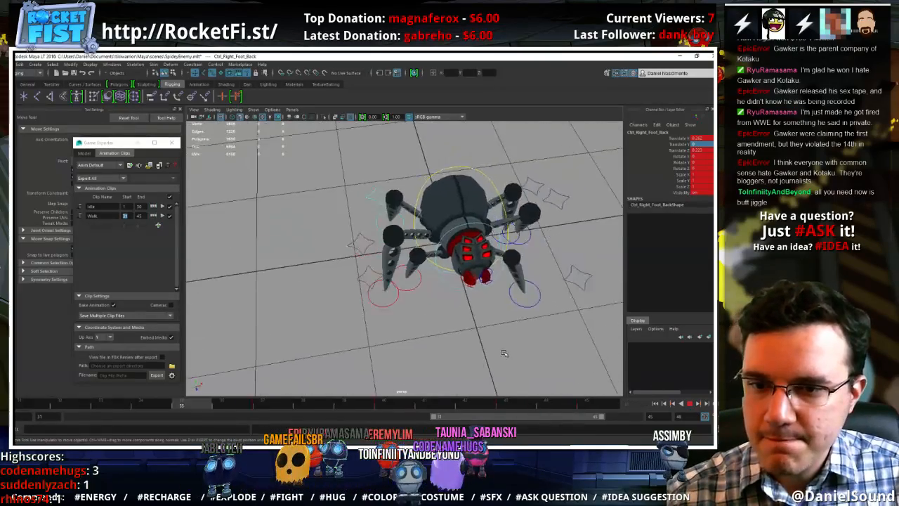
pyautogui.keyDown('alt'); pyautogui.moveTo(504, 353); pyautogui.dragTo(445, 313, button='right'); pyautogui.keyUp('alt')
pyautogui.keyDown('alt'); pyautogui.moveTo(527, 345); pyautogui.dragTo(542, 361); pyautogui.keyUp('alt')
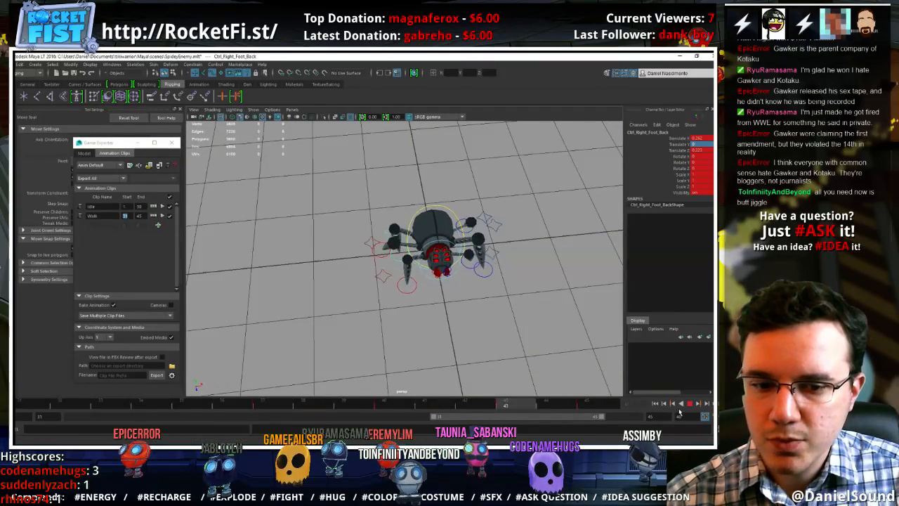
pyautogui.click(690, 404)
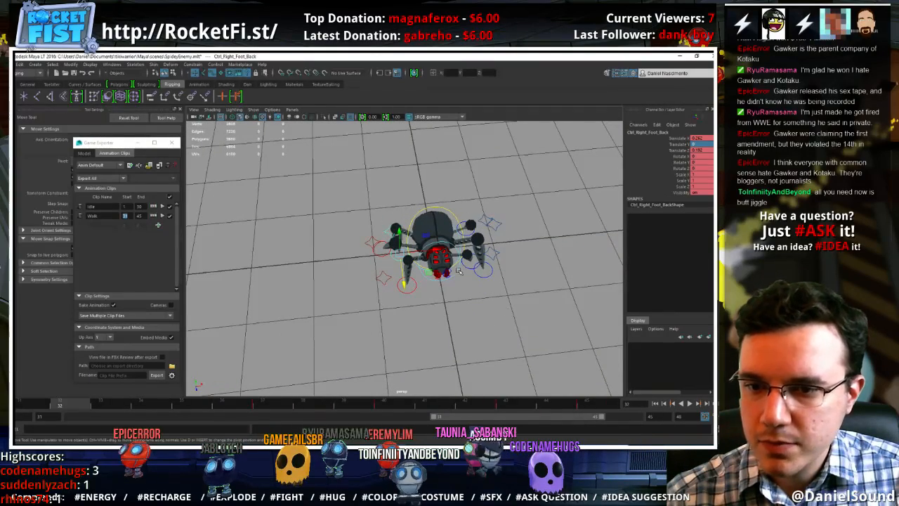
# Open the Graph Editor for the right back foot control and frame its Translate X curve on the playback range
pyautogui.click(120, 65)
pyautogui.moveTo(133, 92)
pyautogui.click(235, 90)
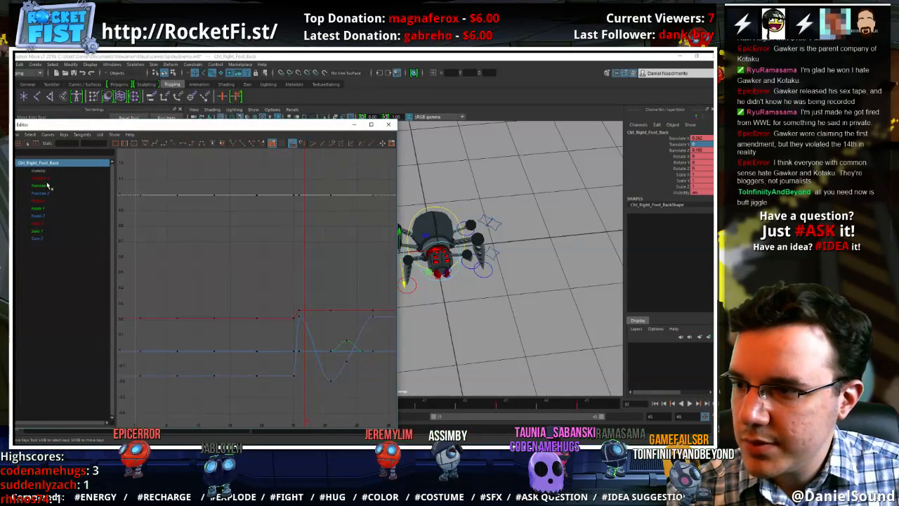
pyautogui.click(44, 179)
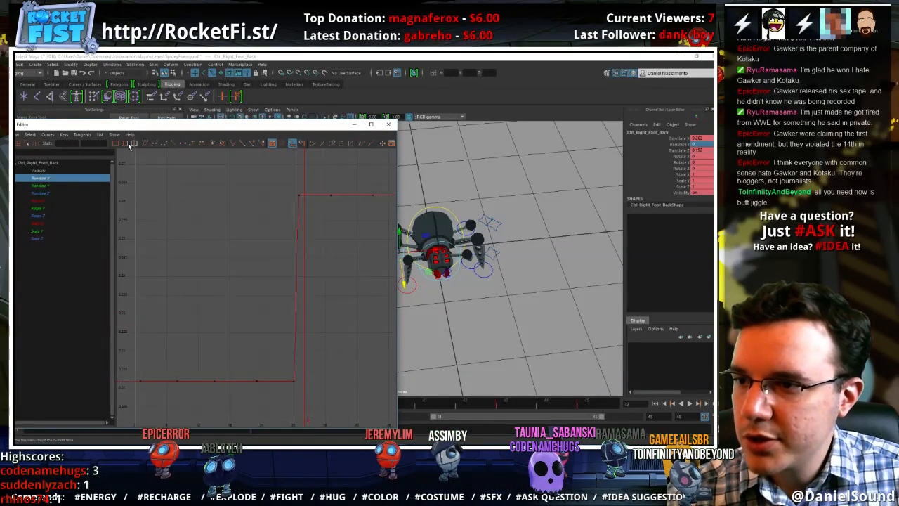
pyautogui.click(129, 144)
pyautogui.click(158, 193)
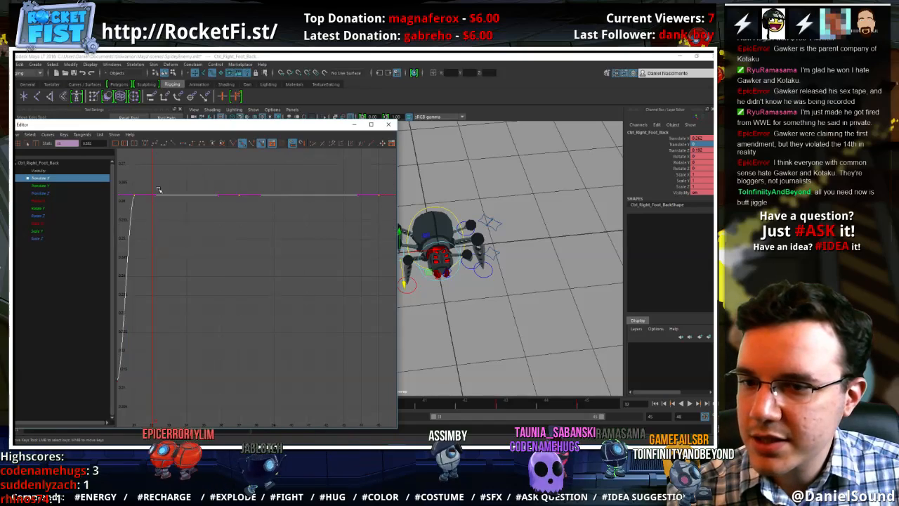
# Lower the right back foot's Translate X keys across the walk range and play the cycle to check the change
pyautogui.keyDown('shift'); pyautogui.moveTo(234, 284); pyautogui.dragTo(234, 282, button='middle'); pyautogui.keyUp('shift')
pyautogui.keyDown('shift'); pyautogui.moveTo(242, 224); pyautogui.dragTo(258, 421, button='middle'); pyautogui.keyUp('shift')
pyautogui.keyDown('shift'); pyautogui.moveTo(234, 268); pyautogui.dragTo(236, 294, button='middle'); pyautogui.keyUp('shift')
pyautogui.keyDown('alt'); pyautogui.moveTo(425, 320); pyautogui.dragTo(457, 319, button='middle'); pyautogui.keyUp('alt')
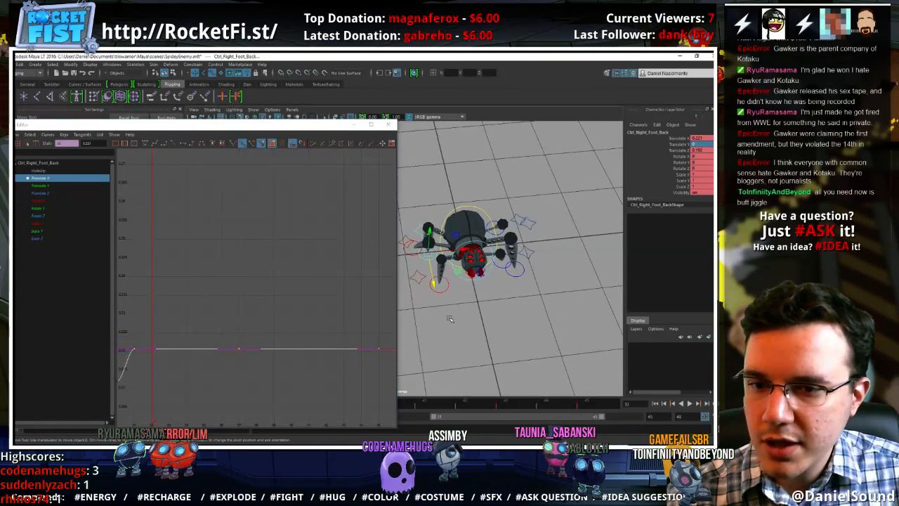
pyautogui.keyDown('shift'); pyautogui.moveTo(310, 287); pyautogui.dragTo(311, 315, button='middle'); pyautogui.keyUp('shift')
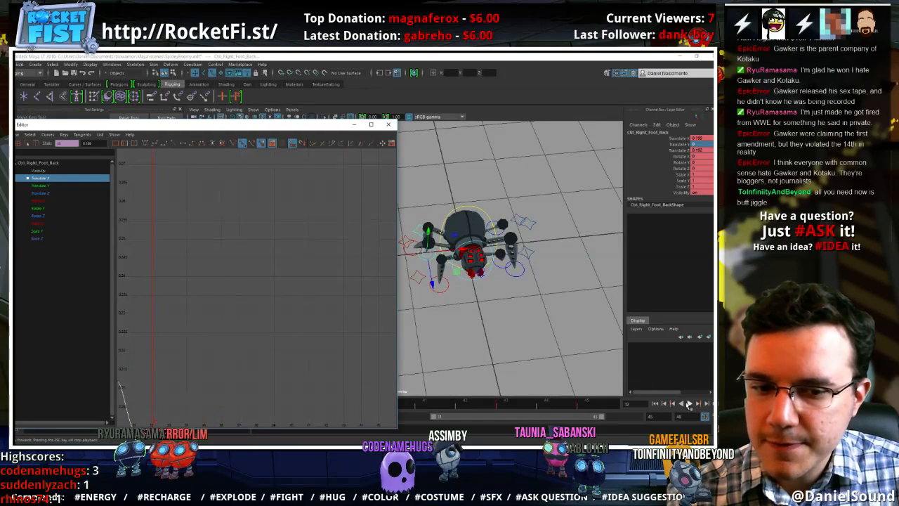
pyautogui.click(689, 405)
pyautogui.keyDown('alt'); pyautogui.moveTo(456, 338); pyautogui.dragTo(518, 358); pyautogui.keyUp('alt')
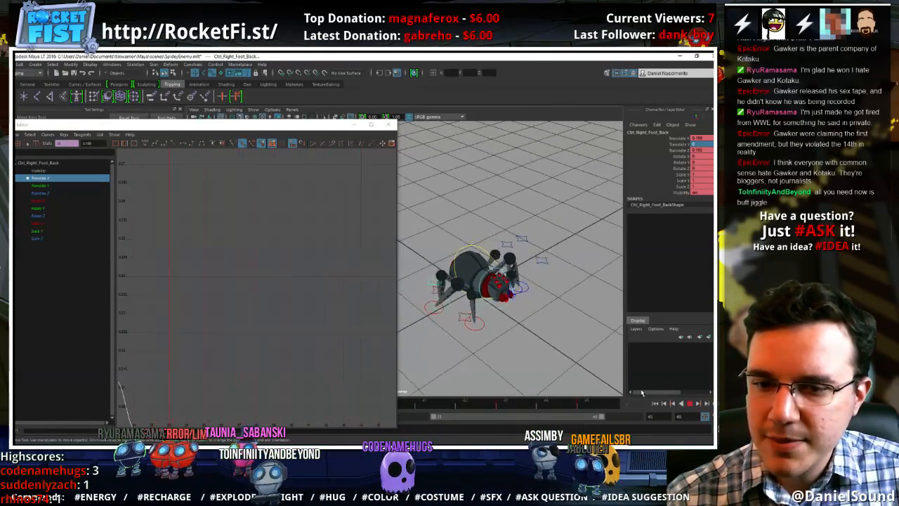
pyautogui.click(691, 404)
# Display the right middle foot control's Translate Z curve and frame it on the playback range
pyautogui.click(461, 328)
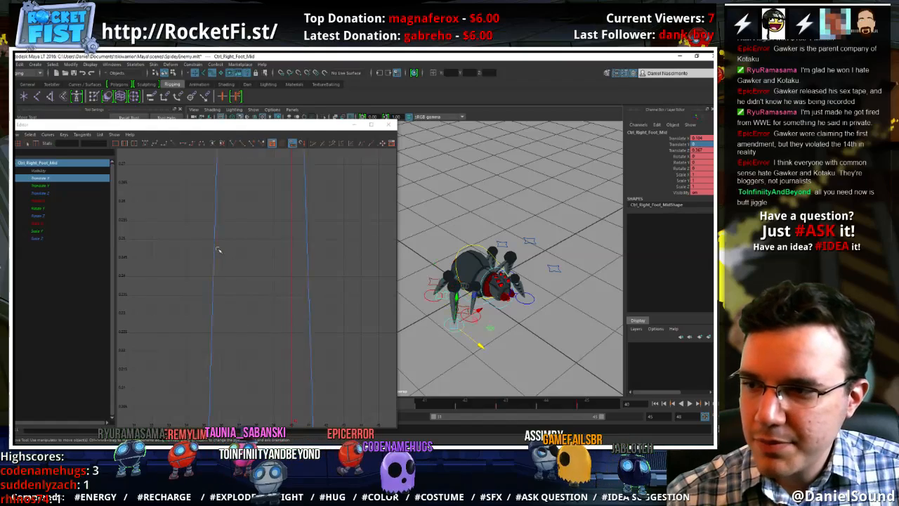
pyautogui.click(200, 225)
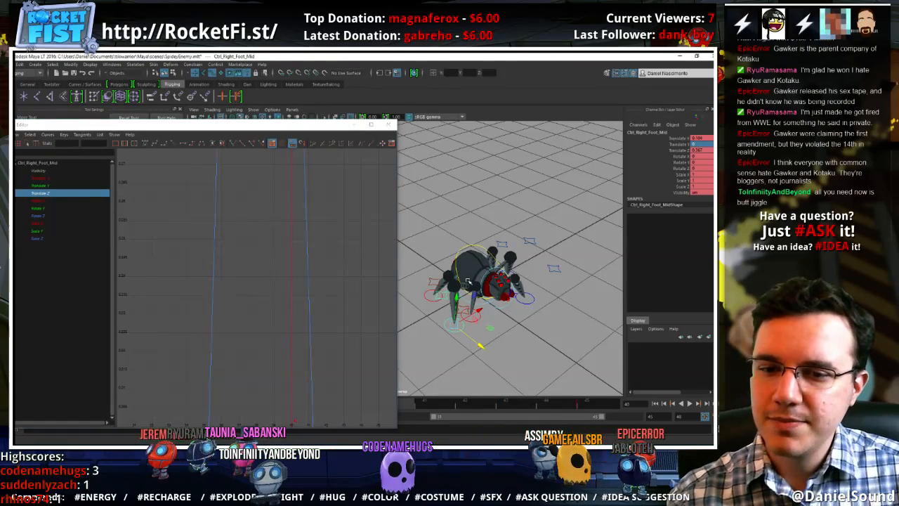
pyautogui.keyDown('alt'); pyautogui.moveTo(485, 253); pyautogui.dragTo(495, 251, button='middle'); pyautogui.keyUp('alt')
pyautogui.click(231, 237)
pyautogui.press('a')
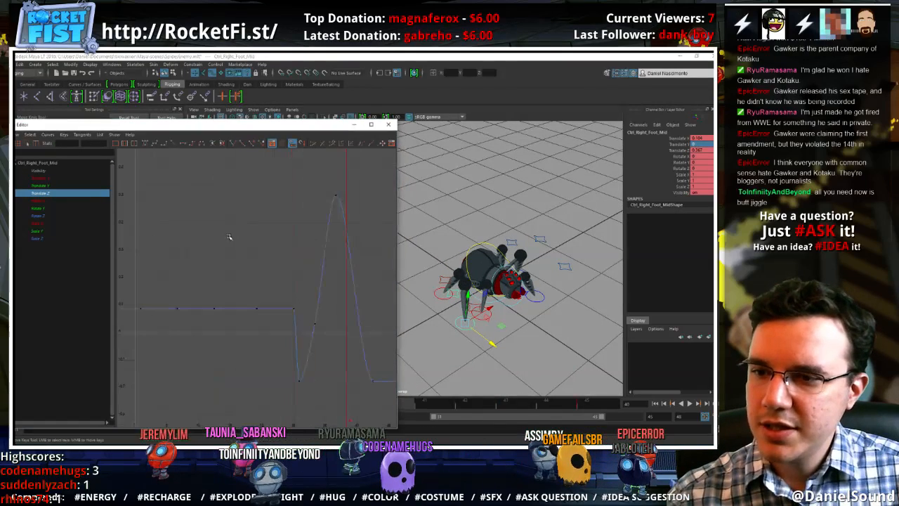
pyautogui.click(126, 144)
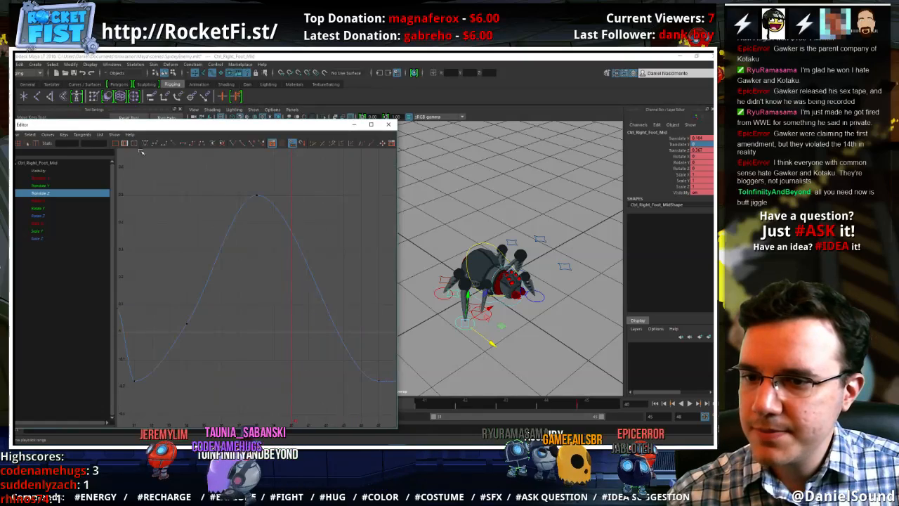
# Lower the right middle foot's Translate Z peak at frame 38 and adjust the key at frame 34, checking with playback
pyautogui.click(217, 237)
pyautogui.moveTo(227, 183); pyautogui.dragTo(240, 283, button='middle')
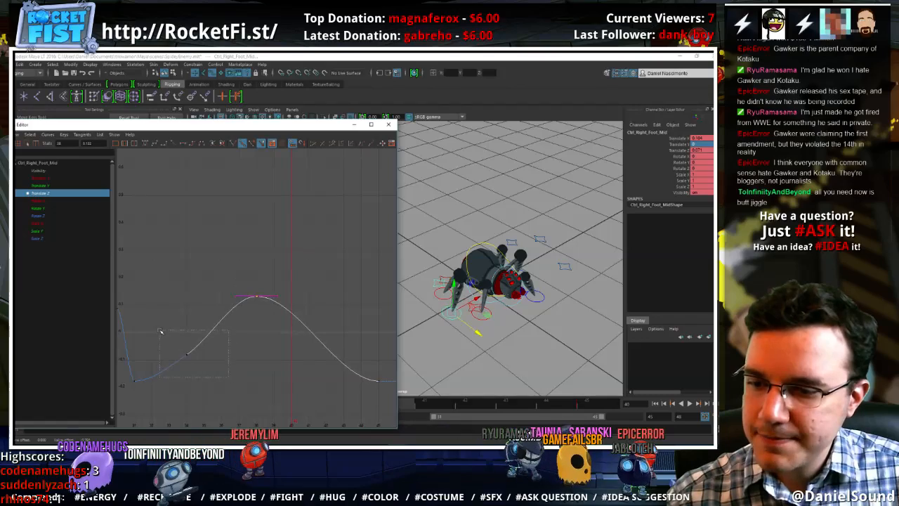
pyautogui.click(691, 403)
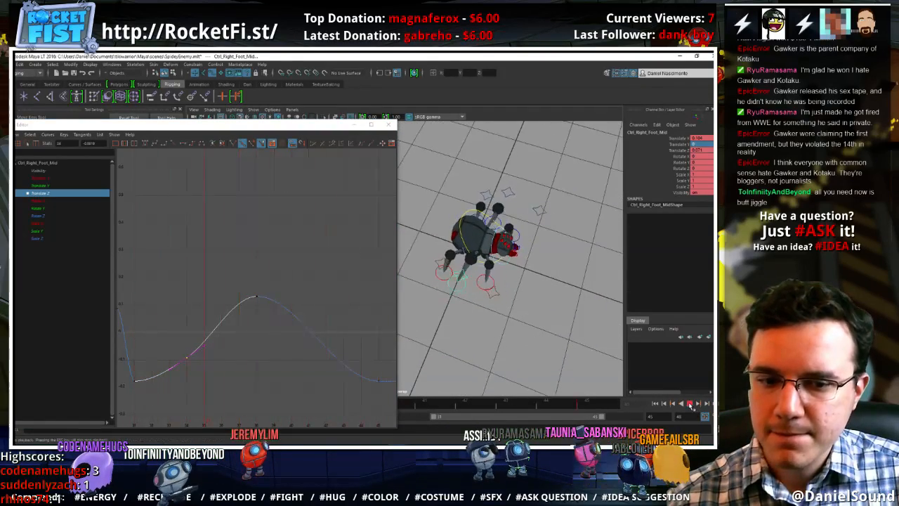
pyautogui.click(692, 405)
pyautogui.moveTo(328, 287); pyautogui.dragTo(296, 299, button='middle')
pyautogui.click(187, 353)
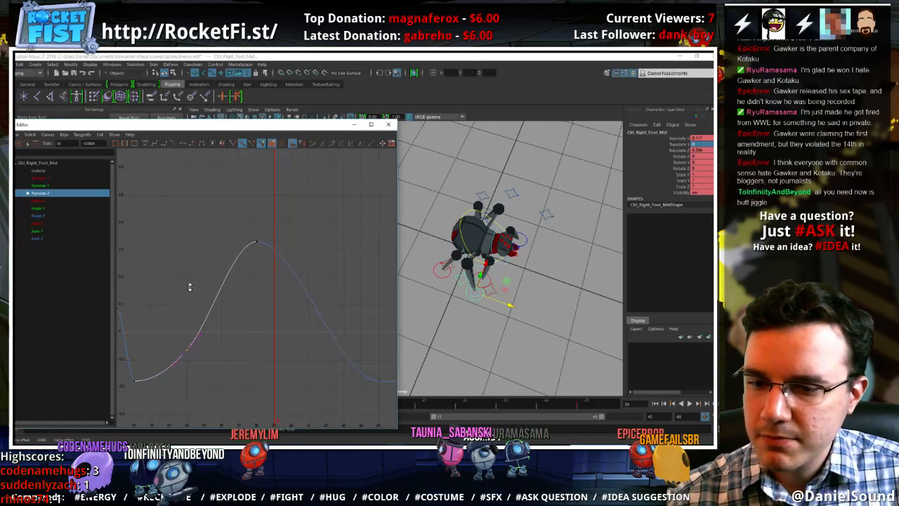
# Play the walk cycle from several angles to review the shortened stride, and close the Graph Editor
pyautogui.click(690, 404)
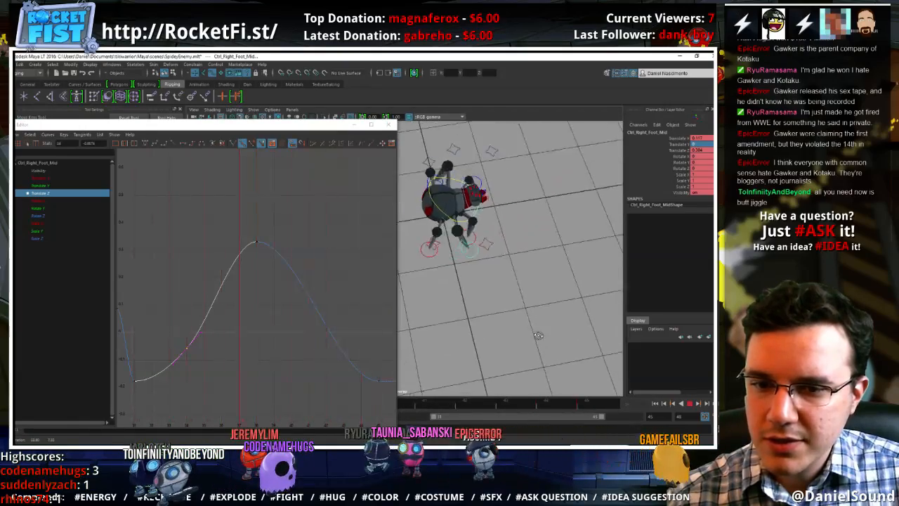
pyautogui.keyDown('alt'); pyautogui.moveTo(538, 336); pyautogui.dragTo(441, 298); pyautogui.keyUp('alt')
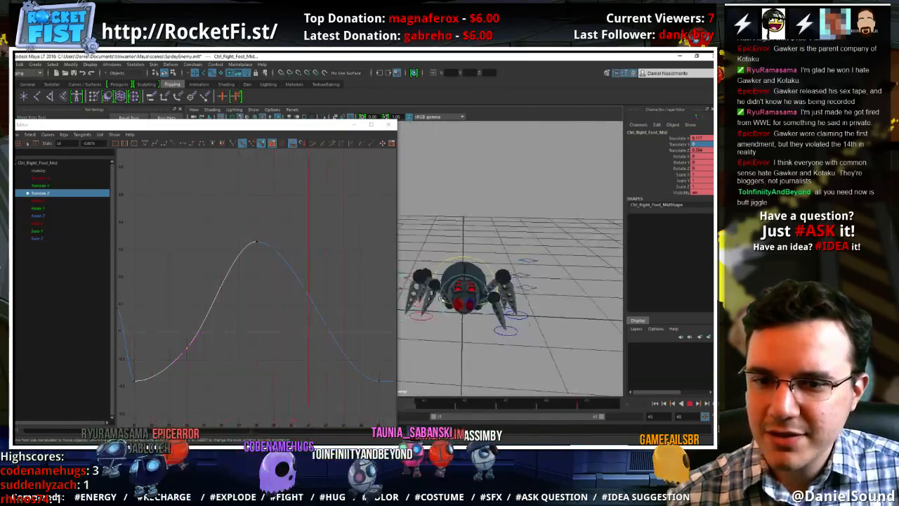
pyautogui.keyDown('alt'); pyautogui.moveTo(516, 263); pyautogui.dragTo(475, 311); pyautogui.keyUp('alt')
pyautogui.scroll(-3, 476, 311)
pyautogui.keyDown('alt'); pyautogui.moveTo(476, 311); pyautogui.dragTo(535, 240, button='middle'); pyautogui.keyUp('alt')
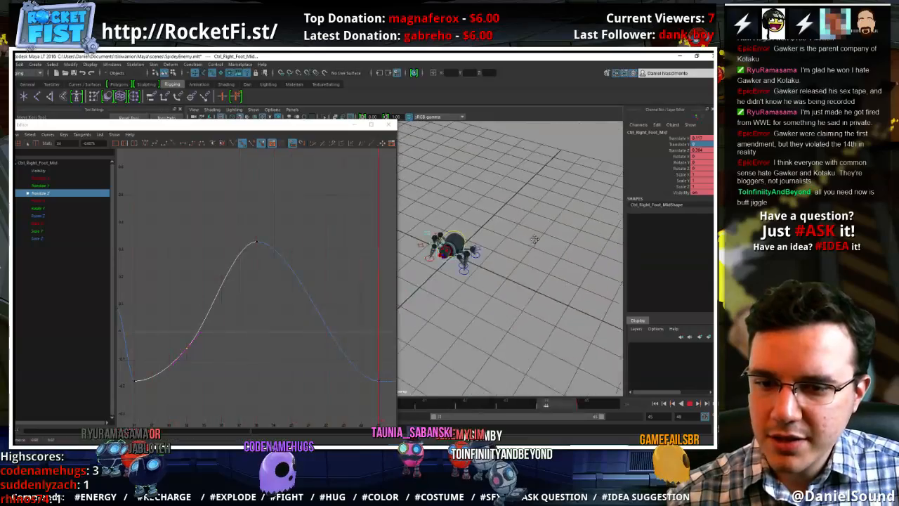
pyautogui.keyDown('alt'); pyautogui.moveTo(535, 240); pyautogui.dragTo(496, 264); pyautogui.keyUp('alt')
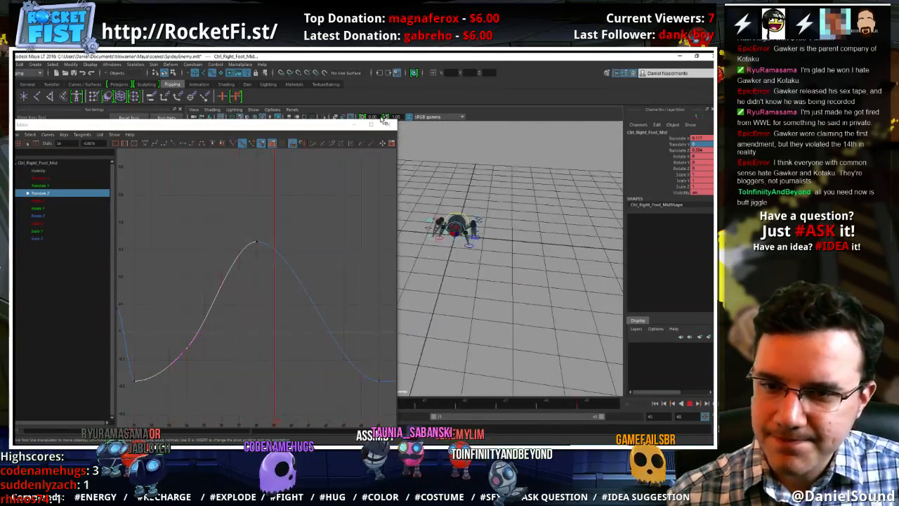
pyautogui.click(388, 125)
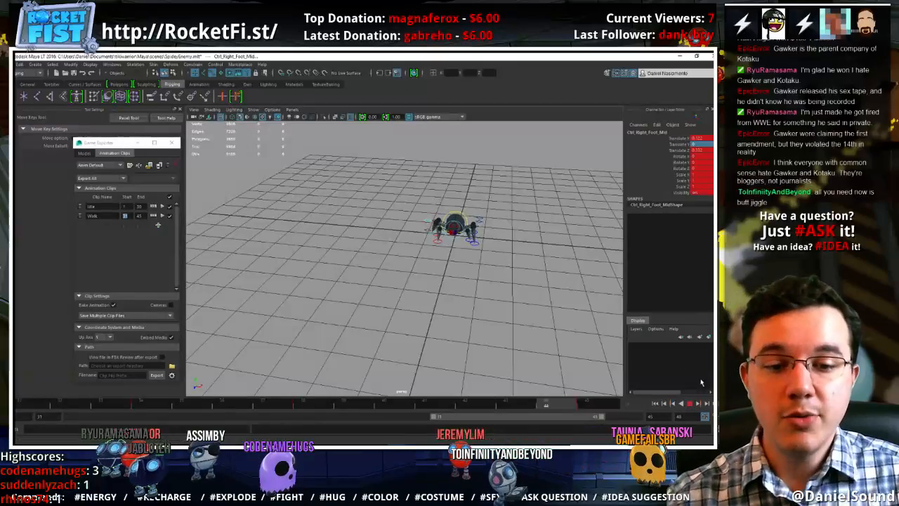
pyautogui.click(691, 403)
# At frame 34, move the left front foot control outward from the body and slightly up, and scrub to frame 45
pyautogui.press('w')
pyautogui.keyDown('alt'); pyautogui.moveTo(471, 299); pyautogui.dragTo(405, 293); pyautogui.keyUp('alt')
pyautogui.keyDown('alt'); pyautogui.moveTo(406, 293); pyautogui.dragTo(513, 289, button='right'); pyautogui.keyUp('alt')
pyautogui.keyDown('alt'); pyautogui.moveTo(514, 289); pyautogui.dragTo(396, 283); pyautogui.keyUp('alt')
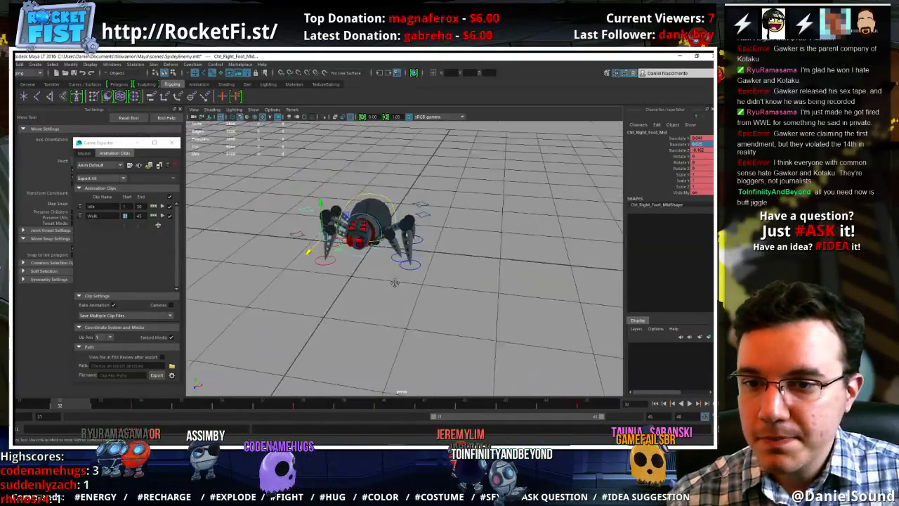
pyautogui.keyDown('alt'); pyautogui.moveTo(395, 284); pyautogui.dragTo(397, 288, button='right'); pyautogui.keyUp('alt')
pyautogui.keyDown('alt'); pyautogui.moveTo(397, 289); pyautogui.dragTo(451, 296, button='middle'); pyautogui.keyUp('alt')
pyautogui.click(435, 267)
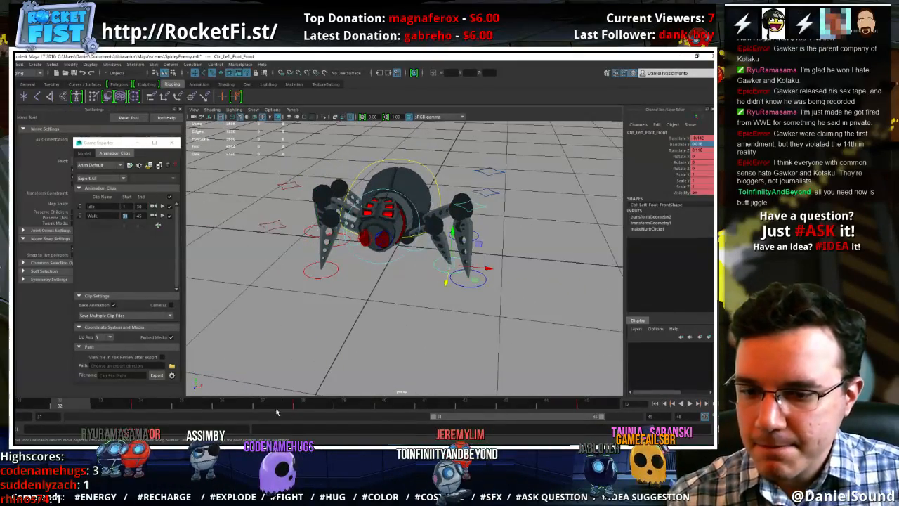
pyautogui.hotkey('alt', 'v')
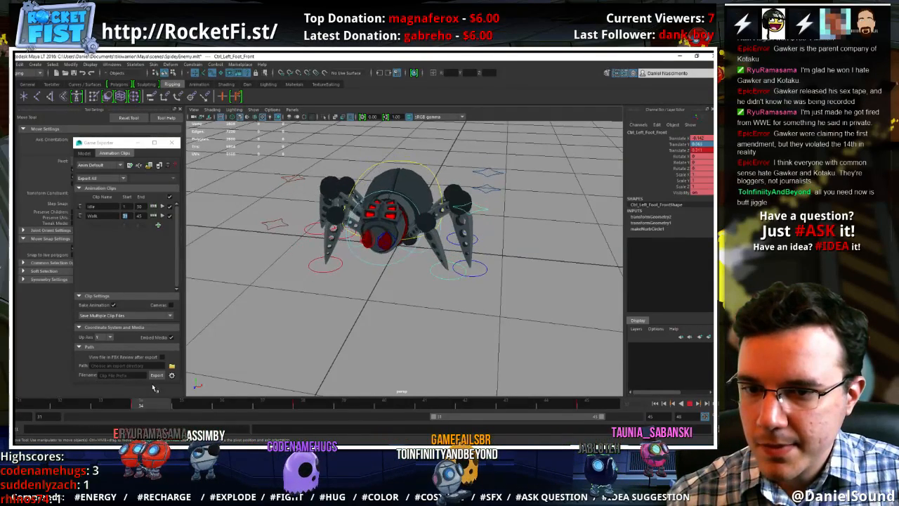
pyautogui.keyDown('alt'); pyautogui.moveTo(443, 299); pyautogui.dragTo(450, 284); pyautogui.keyUp('alt')
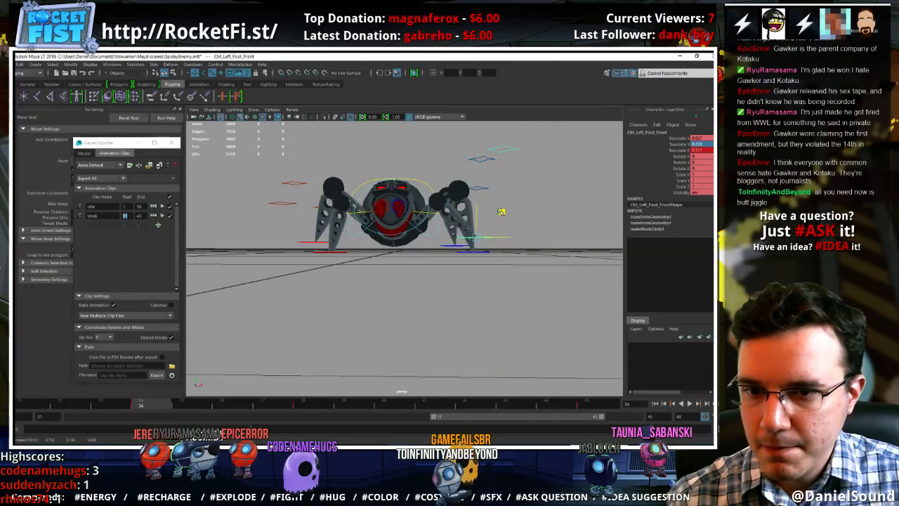
pyautogui.keyDown('alt'); pyautogui.moveTo(502, 211); pyautogui.dragTo(506, 253); pyautogui.keyUp('alt')
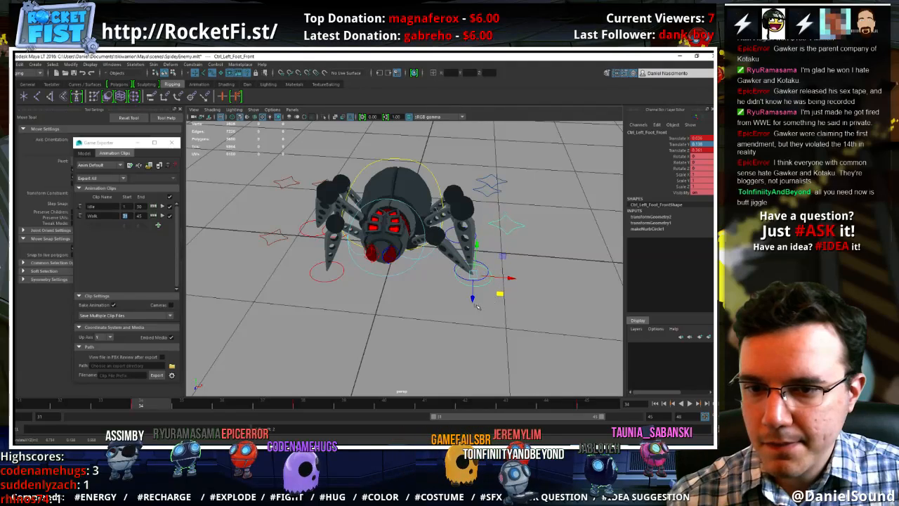
pyautogui.keyDown('alt'); pyautogui.moveTo(477, 305); pyautogui.dragTo(267, 359); pyautogui.keyUp('alt')
pyautogui.moveTo(18, 407)
pyautogui.mouseDown()
pyautogui.moveTo(106, 403)
pyautogui.moveTo(347, 420)
pyautogui.moveTo(604, 409)
pyautogui.mouseUp()
# At frame 40, move the left middle foot control outward from the body, and return to frame 45
pyautogui.click(495, 276)
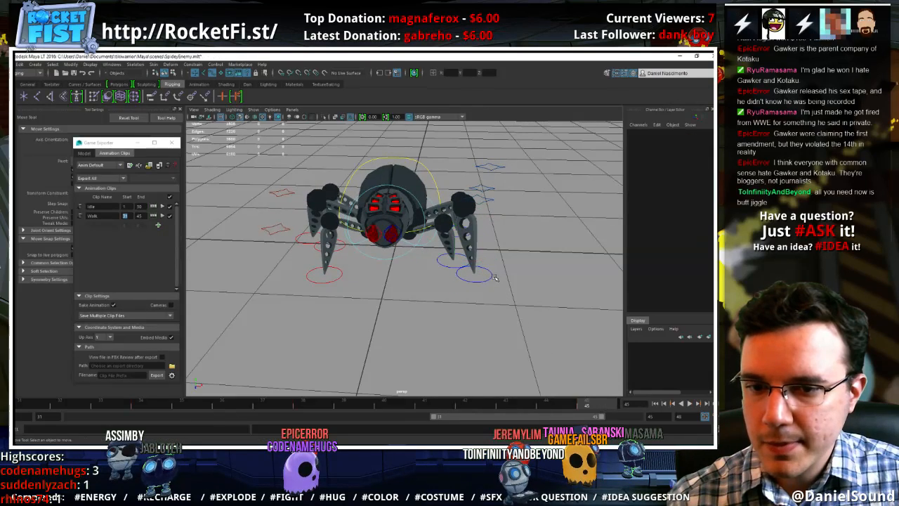
pyautogui.click(491, 277)
pyautogui.hotkey('alt', 'v')
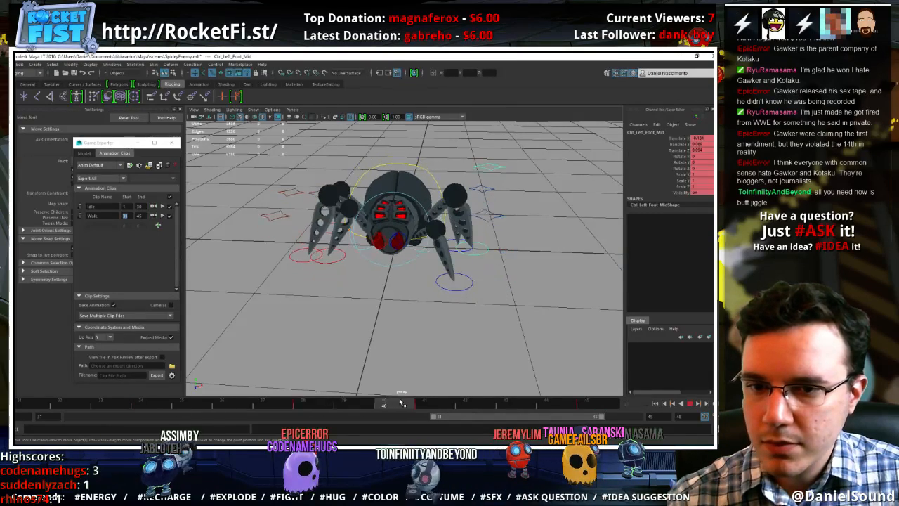
pyautogui.moveTo(502, 227); pyautogui.dragTo(514, 226)
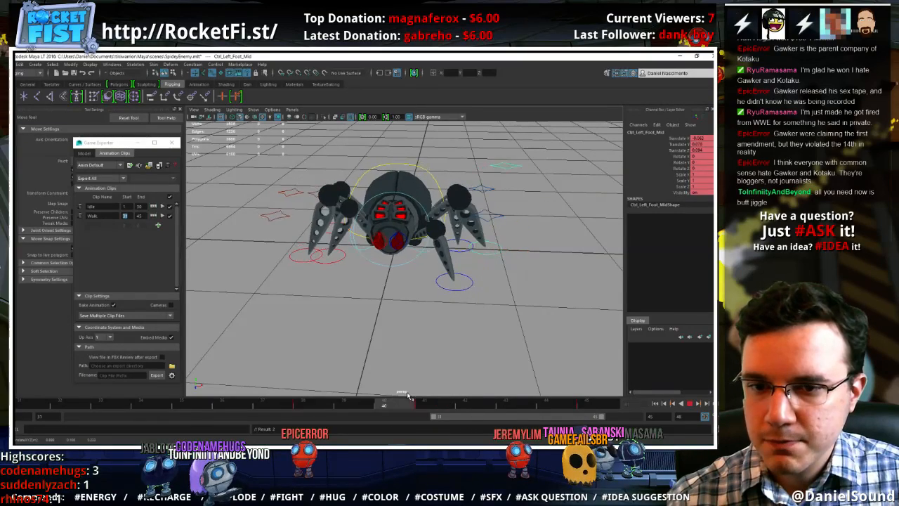
pyautogui.click(613, 411)
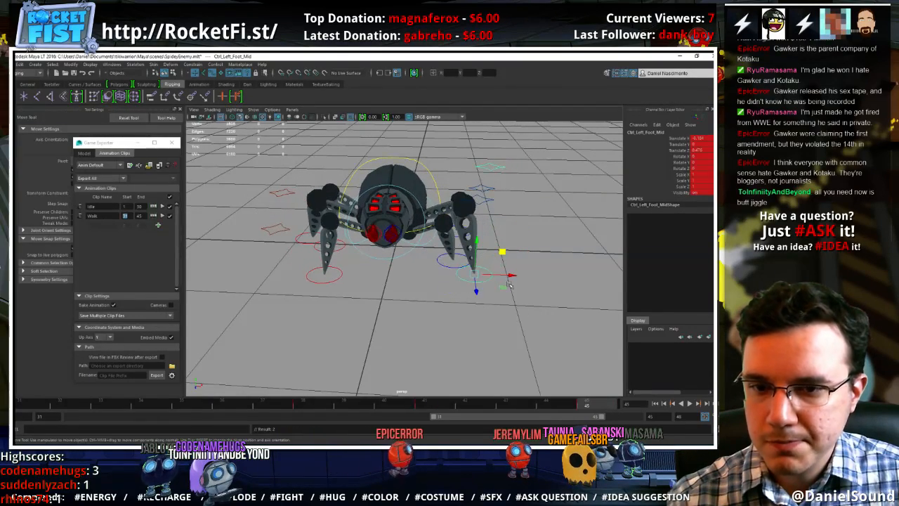
# At frame 34, move the left back foot control outward from the body and slightly up
pyautogui.keyDown('alt'); pyautogui.moveTo(544, 223); pyautogui.dragTo(487, 241); pyautogui.keyUp('alt')
pyautogui.click(486, 242)
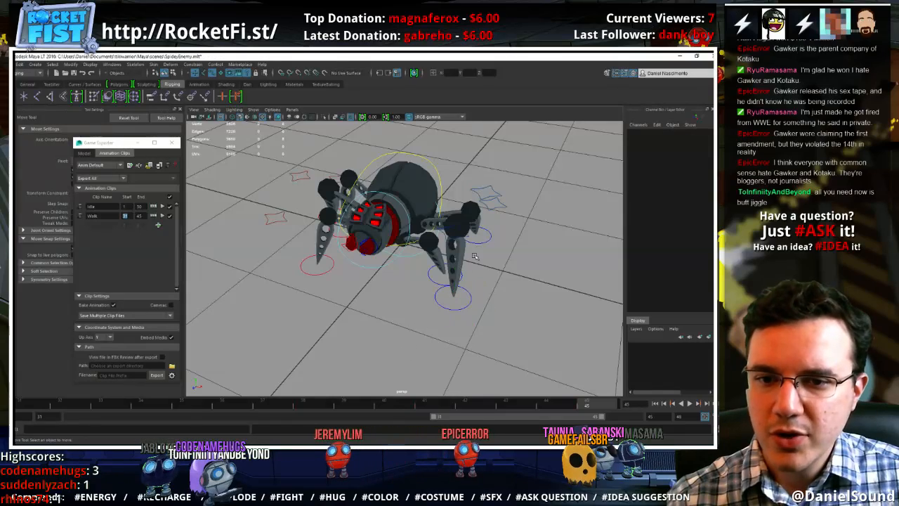
pyautogui.click(489, 237)
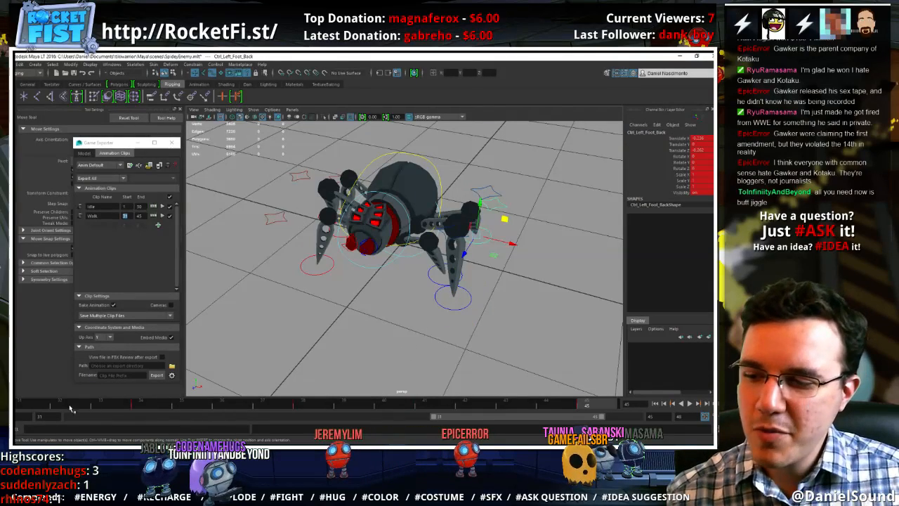
pyautogui.hotkey('alt', 'v')
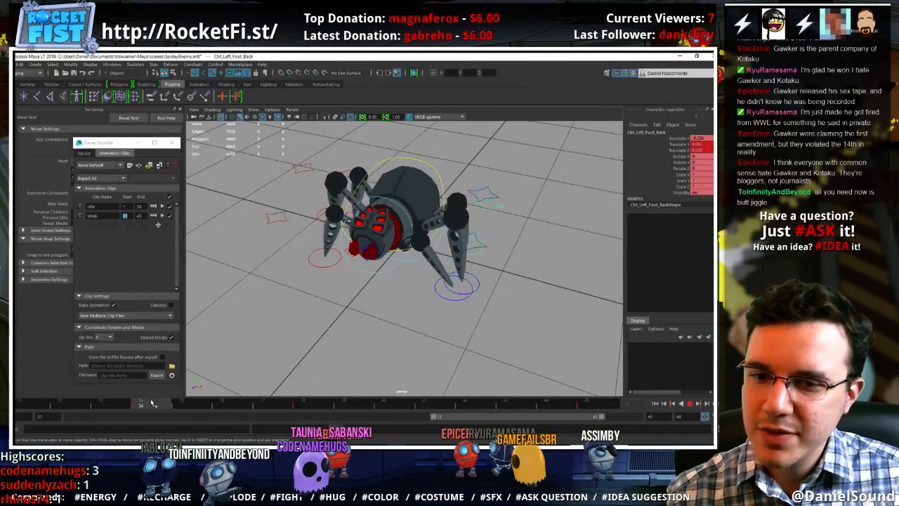
pyautogui.keyDown('alt'); pyautogui.moveTo(294, 337); pyautogui.dragTo(341, 319); pyautogui.keyUp('alt')
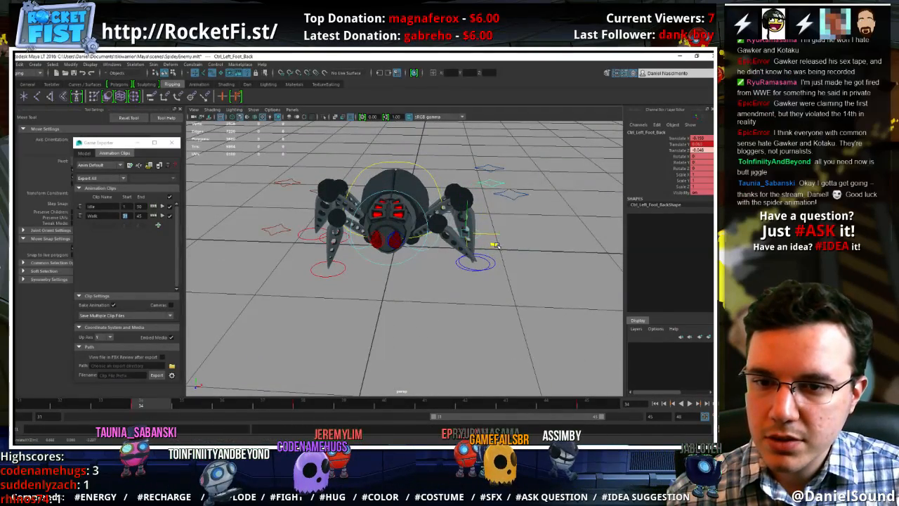
pyautogui.moveTo(498, 246); pyautogui.dragTo(503, 248)
pyautogui.keyDown('alt'); pyautogui.moveTo(500, 246); pyautogui.dragTo(480, 238); pyautogui.keyUp('alt')
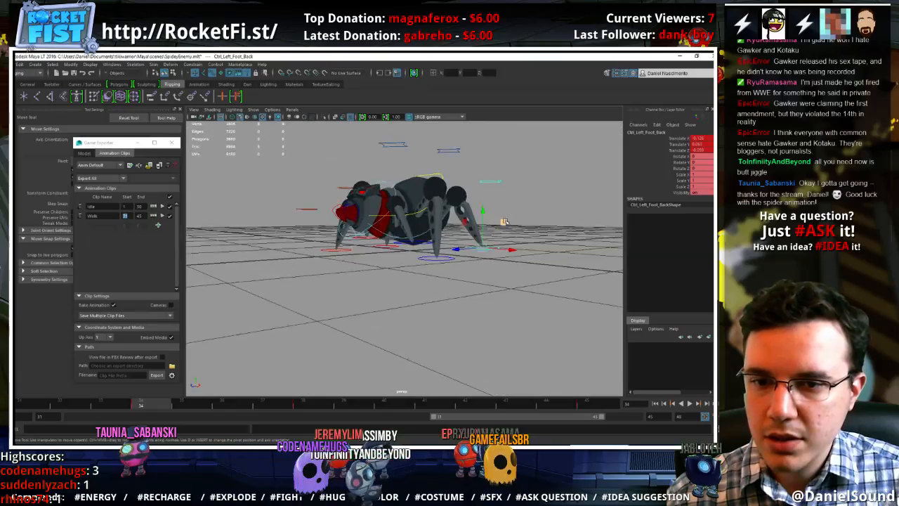
pyautogui.keyDown('alt'); pyautogui.moveTo(451, 229); pyautogui.dragTo(499, 206); pyautogui.keyUp('alt')
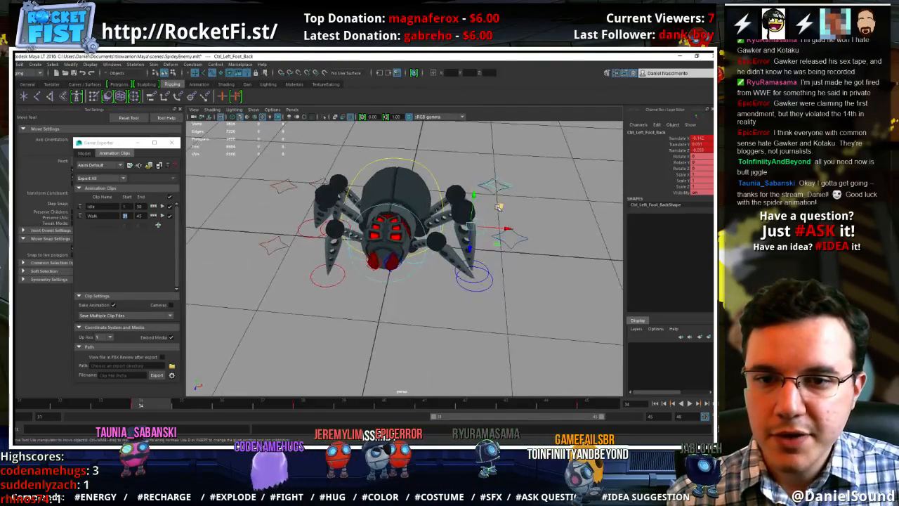
# Review the walk in playback, and at frame 34 move the left back foot control further outward and up
pyautogui.click(689, 404)
pyautogui.moveTo(540, 332)
pyautogui.keyDown('alt'); pyautogui.mouseDown()
pyautogui.moveTo(478, 322)
pyautogui.moveTo(505, 382)
pyautogui.mouseUp(); pyautogui.keyUp('alt')
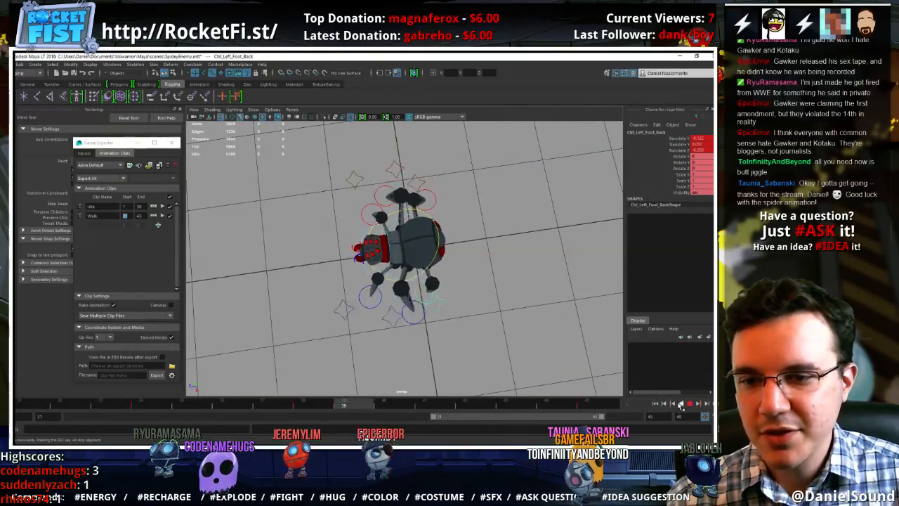
pyautogui.keyDown('alt'); pyautogui.moveTo(482, 346); pyautogui.dragTo(613, 362); pyautogui.keyUp('alt')
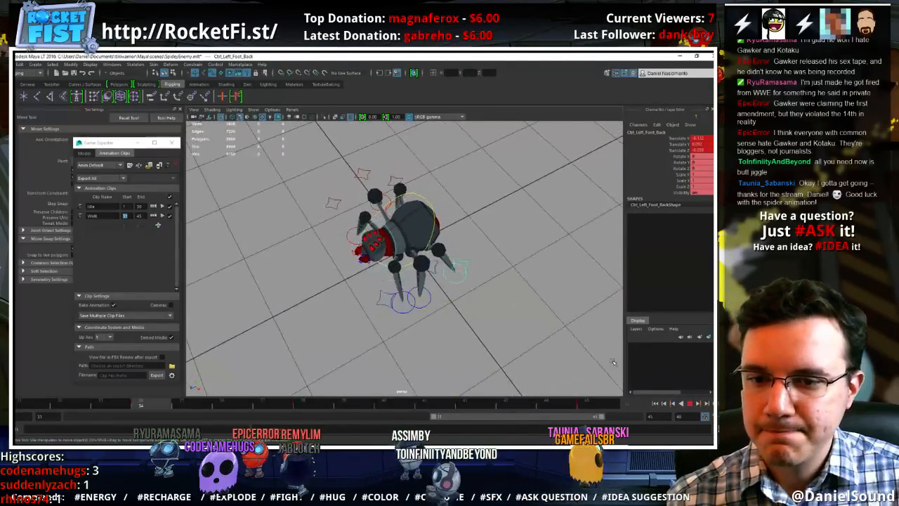
pyautogui.click(689, 404)
pyautogui.moveTo(59, 406); pyautogui.dragTo(142, 398)
pyautogui.keyDown('alt'); pyautogui.moveTo(469, 353); pyautogui.dragTo(459, 259); pyautogui.keyUp('alt')
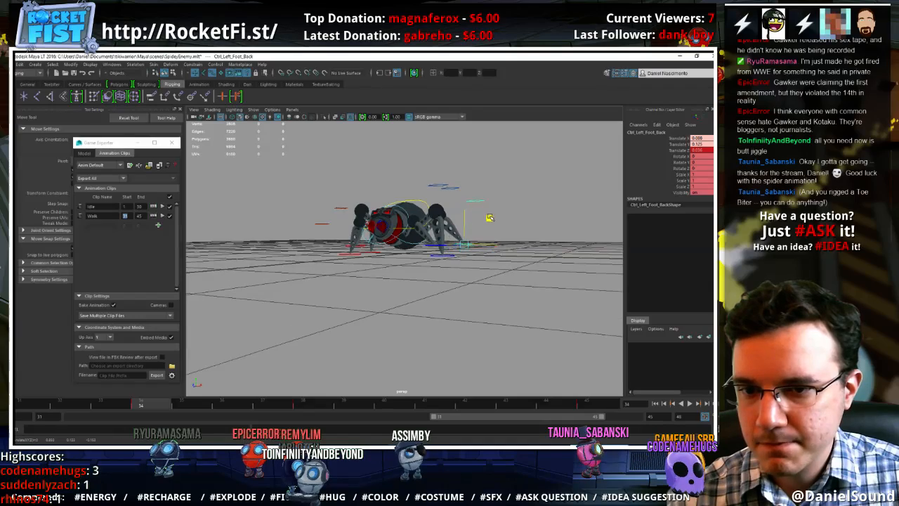
pyautogui.keyDown('alt'); pyautogui.moveTo(472, 225); pyautogui.dragTo(476, 251); pyautogui.keyUp('alt')
pyautogui.moveTo(125, 405); pyautogui.dragTo(44, 402)
pyautogui.hotkey('alt', 'v')
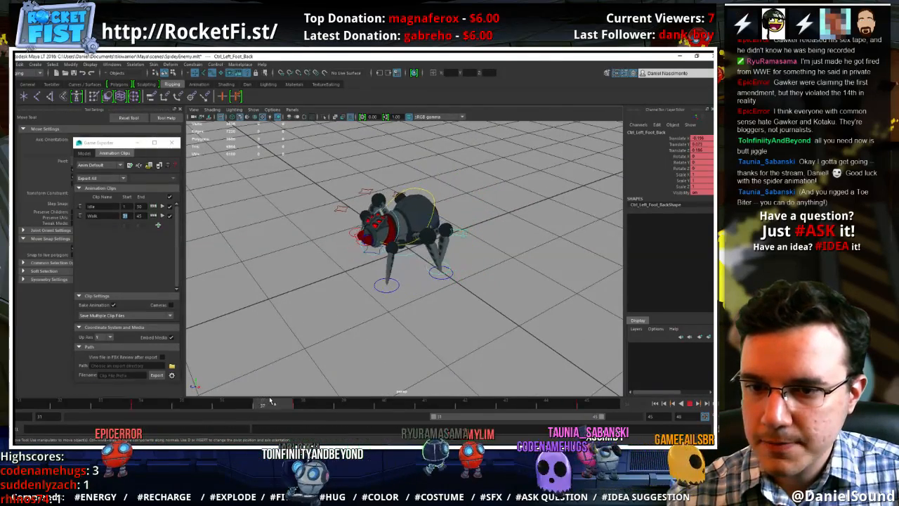
# At frame 38, move the left middle foot control slightly outward from the body, keeping its place along the stride
pyautogui.click(303, 404)
pyautogui.keyDown('alt'); pyautogui.moveTo(425, 297); pyautogui.dragTo(396, 314); pyautogui.keyUp('alt')
pyautogui.hotkey('alt', 'v')
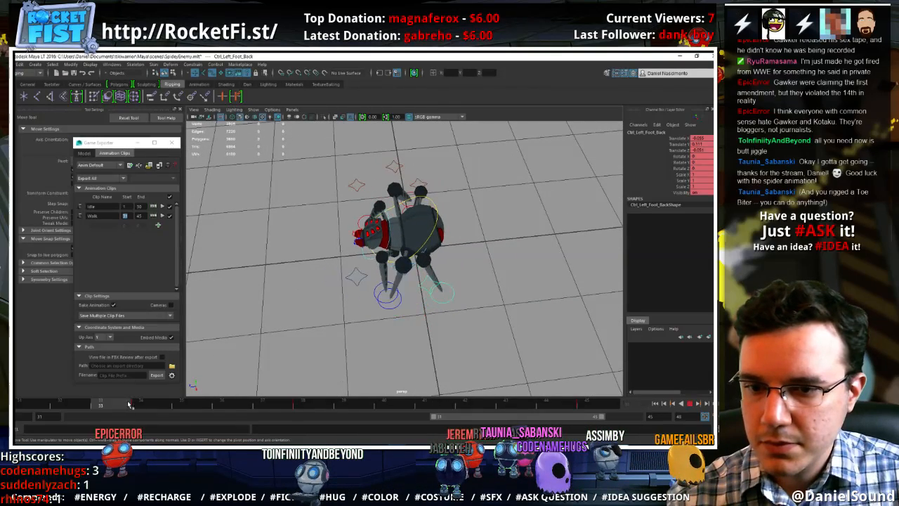
pyautogui.hotkey('alt', 'v')
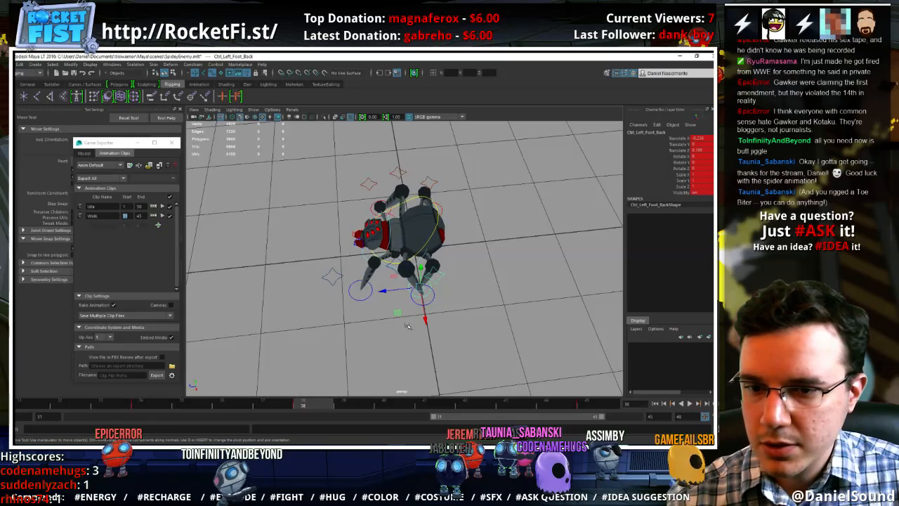
pyautogui.click(424, 290)
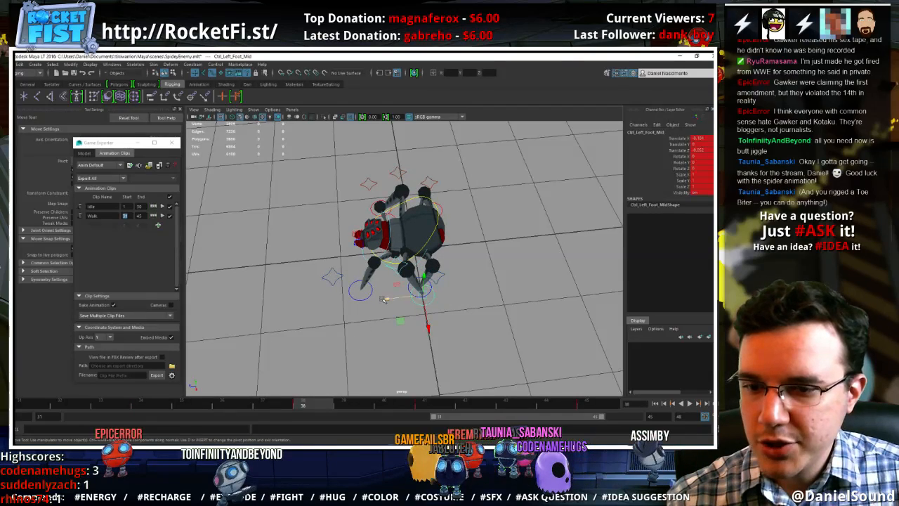
pyautogui.moveTo(383, 300); pyautogui.dragTo(385, 301)
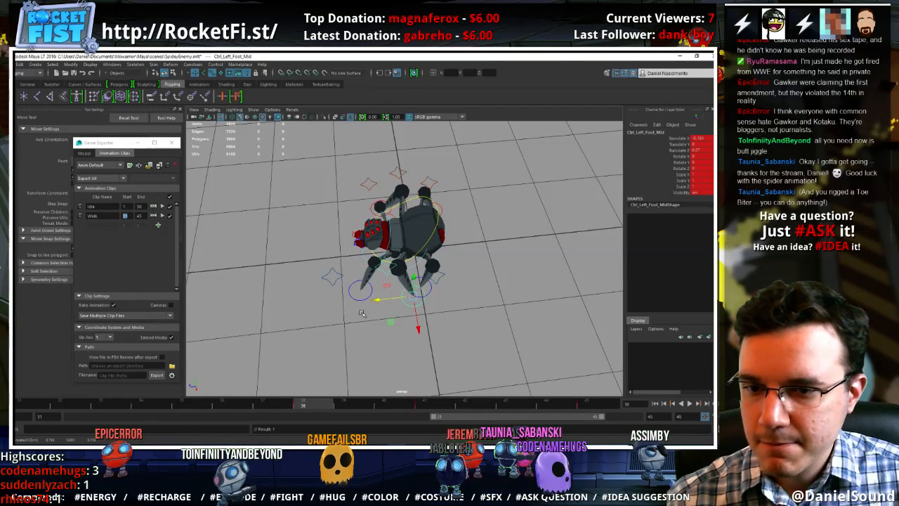
pyautogui.hotkey('alt', 'v')
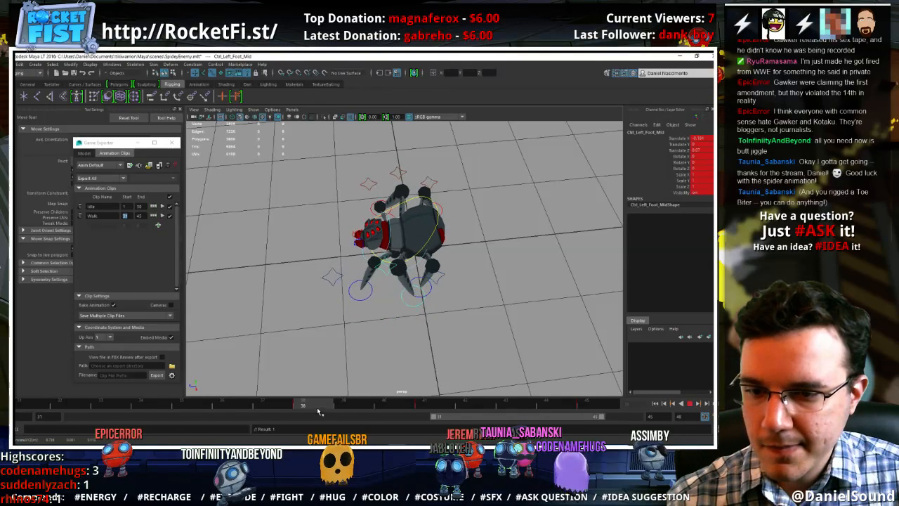
pyautogui.click(377, 296)
pyautogui.hotkey('ctrl', 'z')
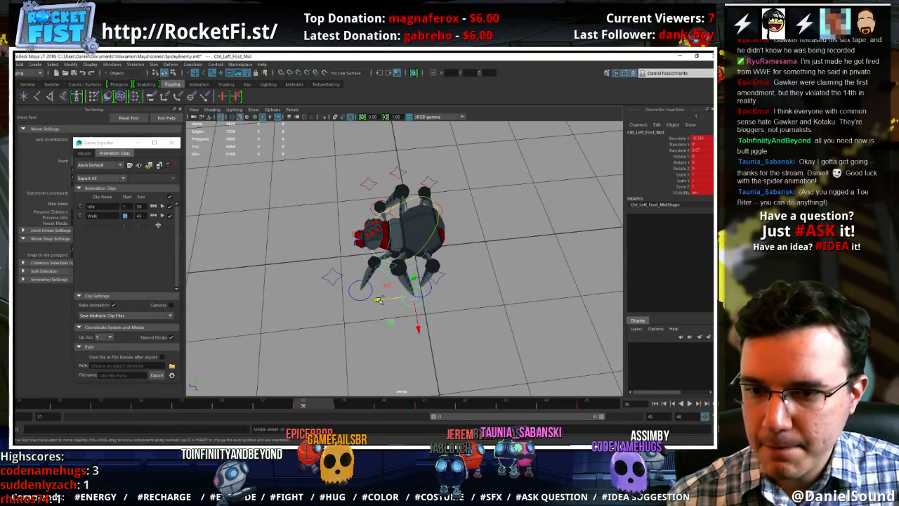
pyautogui.moveTo(378, 300); pyautogui.dragTo(383, 300)
pyautogui.moveTo(424, 321); pyautogui.dragTo(424, 329)
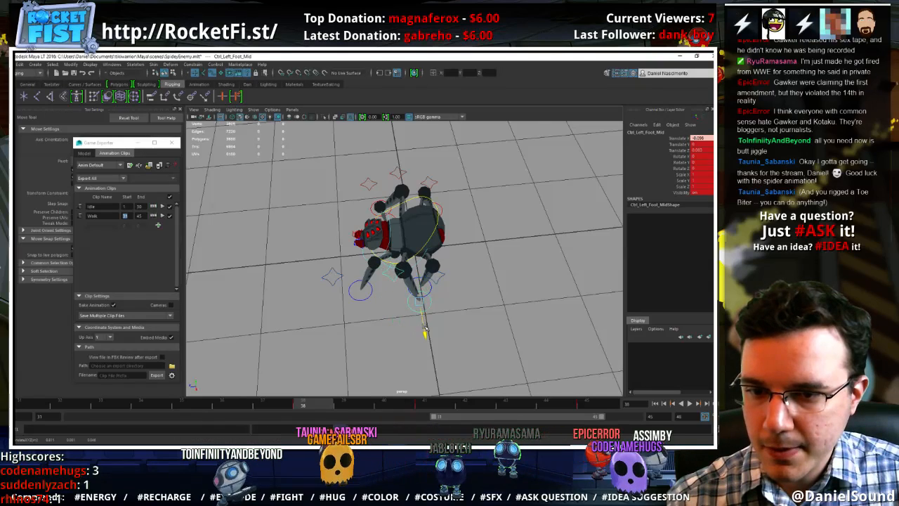
# Move the left middle foot control outward at frames 41 and 45 to match, and scrub through the result
pyautogui.click(427, 405)
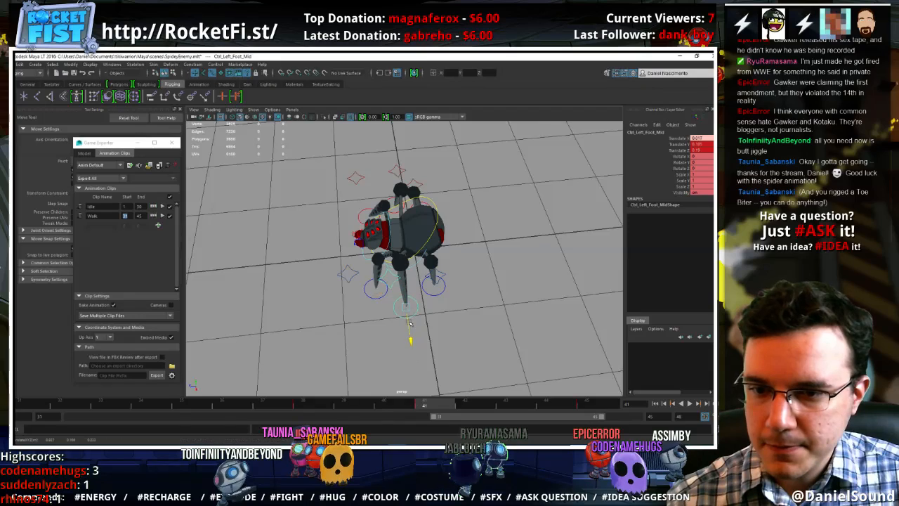
pyautogui.click(303, 405)
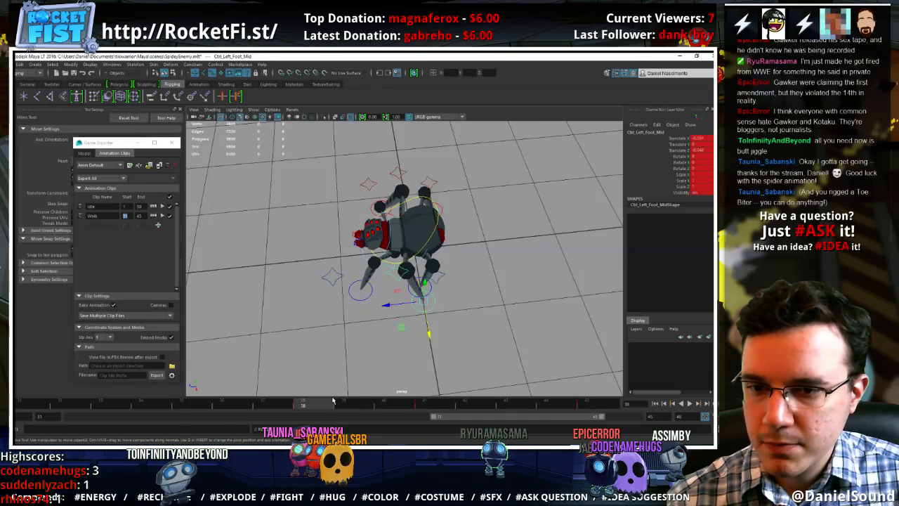
pyautogui.click(594, 405)
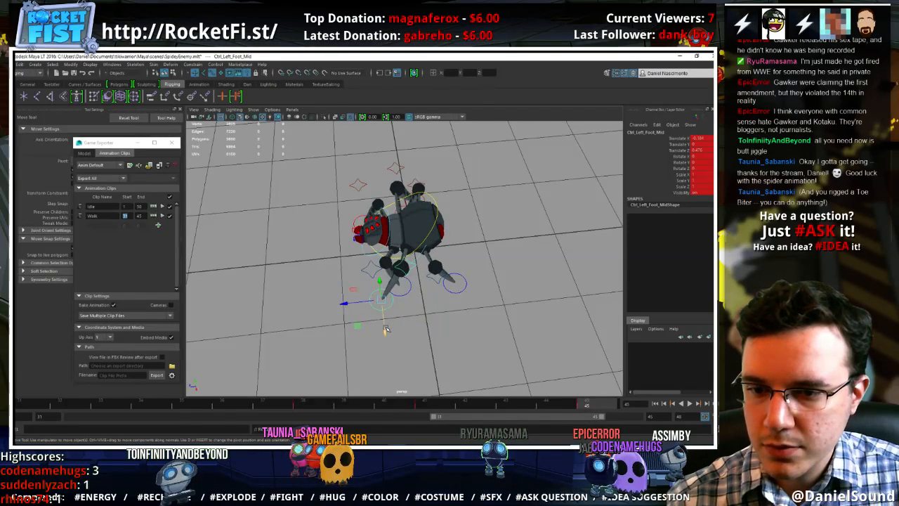
pyautogui.moveTo(385, 330); pyautogui.dragTo(385, 336)
pyautogui.hotkey('alt', 'v')
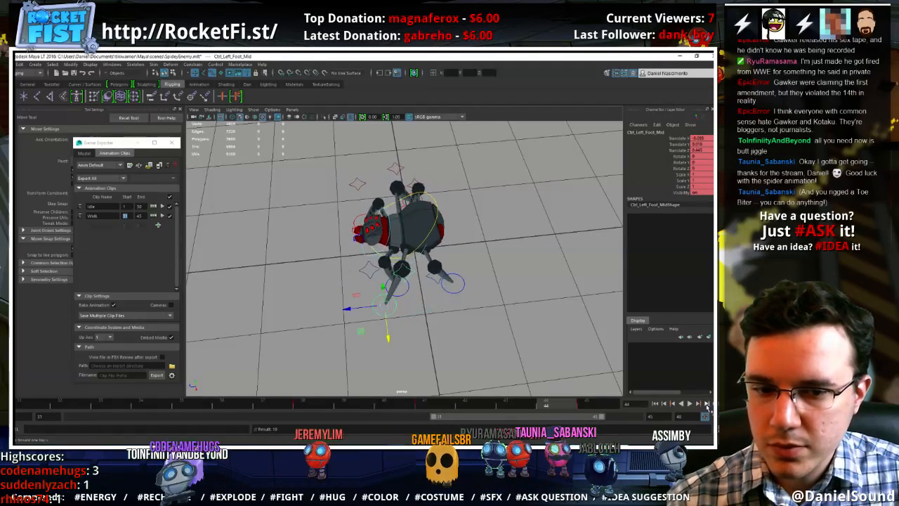
# Play the walk cycle and inspect the left legs' outward swing from several angles
pyautogui.click(690, 404)
pyautogui.keyDown('alt'); pyautogui.moveTo(518, 374); pyautogui.dragTo(466, 304); pyautogui.keyUp('alt')
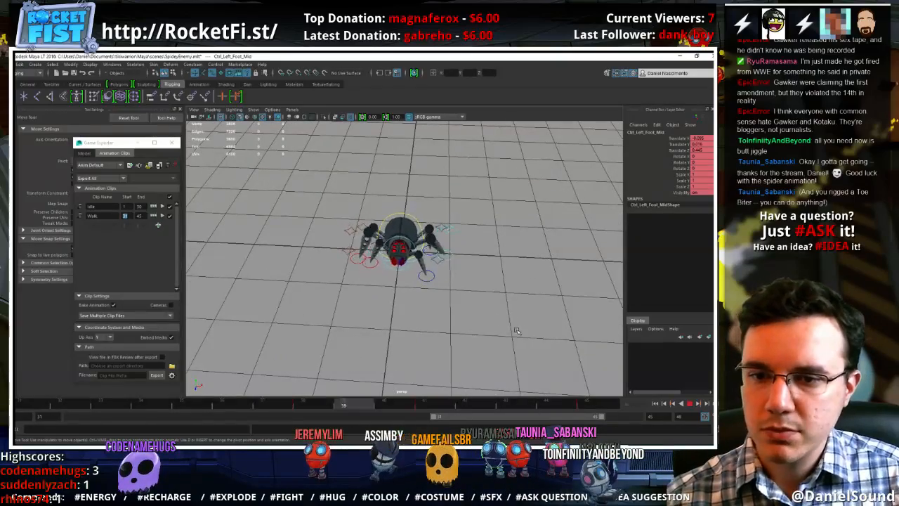
pyautogui.keyDown('alt'); pyautogui.moveTo(529, 332); pyautogui.dragTo(444, 301); pyautogui.keyUp('alt')
pyautogui.keyDown('alt'); pyautogui.moveTo(474, 318); pyautogui.dragTo(527, 295, button='right'); pyautogui.keyUp('alt')
pyautogui.keyDown('alt'); pyautogui.moveTo(479, 251); pyautogui.dragTo(353, 302); pyautogui.keyUp('alt')
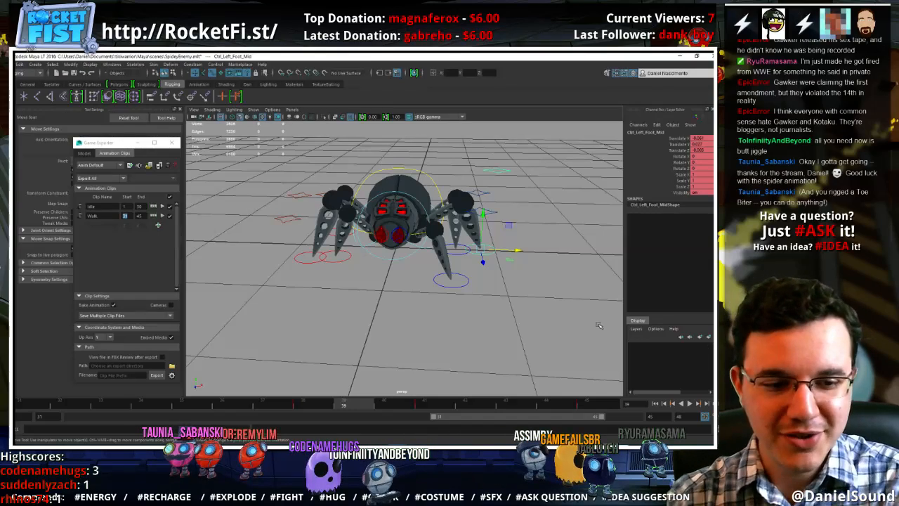
# At frame 31, move the right middle foot control forward along Translate Z to about -0.074
pyautogui.keyDown('alt'); pyautogui.moveTo(474, 289); pyautogui.dragTo(361, 290); pyautogui.keyUp('alt')
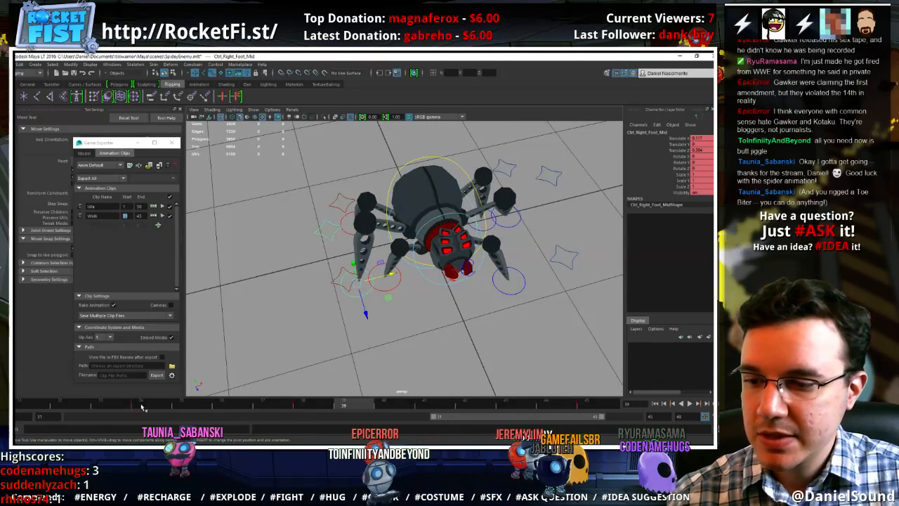
pyautogui.moveTo(142, 406); pyautogui.dragTo(121, 404)
pyautogui.hotkey('alt', 'v')
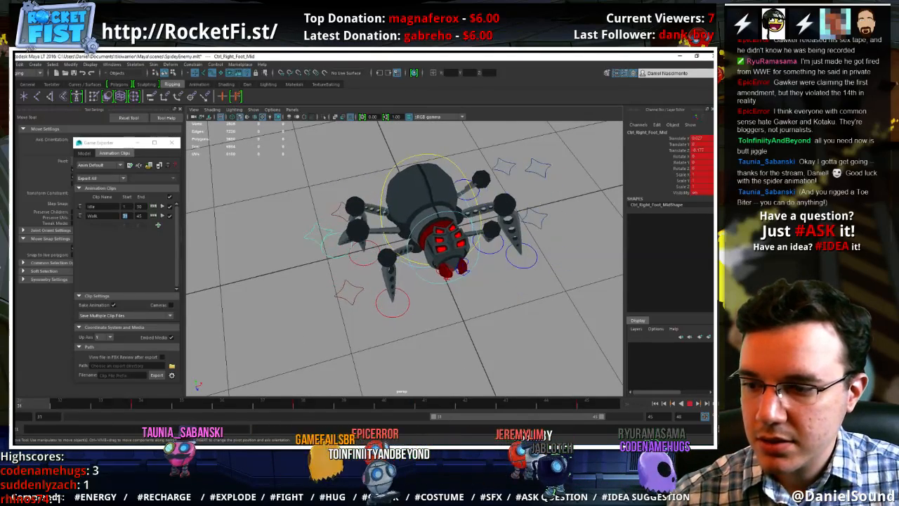
pyautogui.hotkey('alt', 'v')
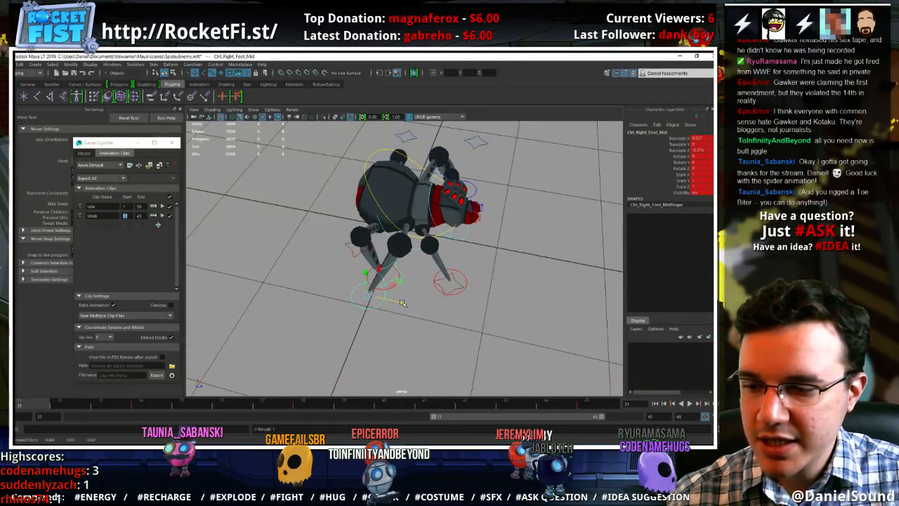
# Lift the right middle foot and swing it outward at frame 34, and adjust its forward reach at frame 38
pyautogui.click(141, 405)
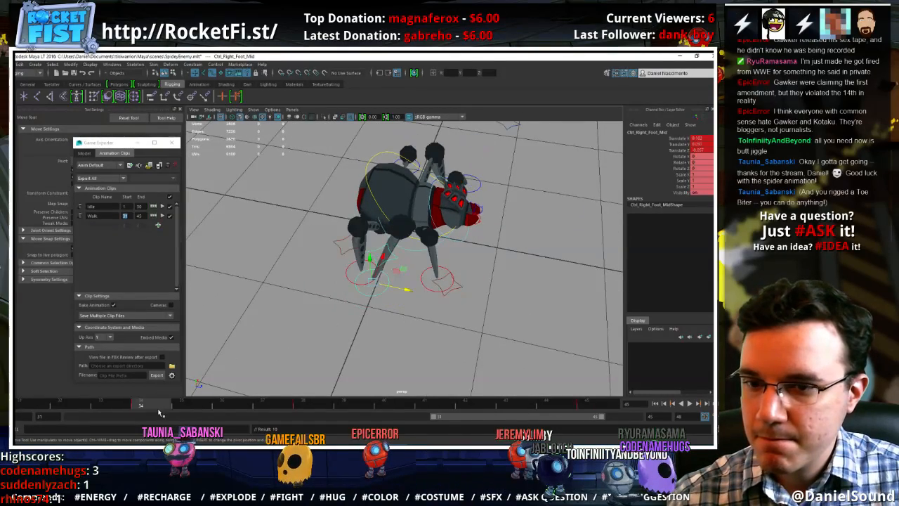
pyautogui.keyDown('alt'); pyautogui.moveTo(389, 298); pyautogui.dragTo(413, 241); pyautogui.keyUp('alt')
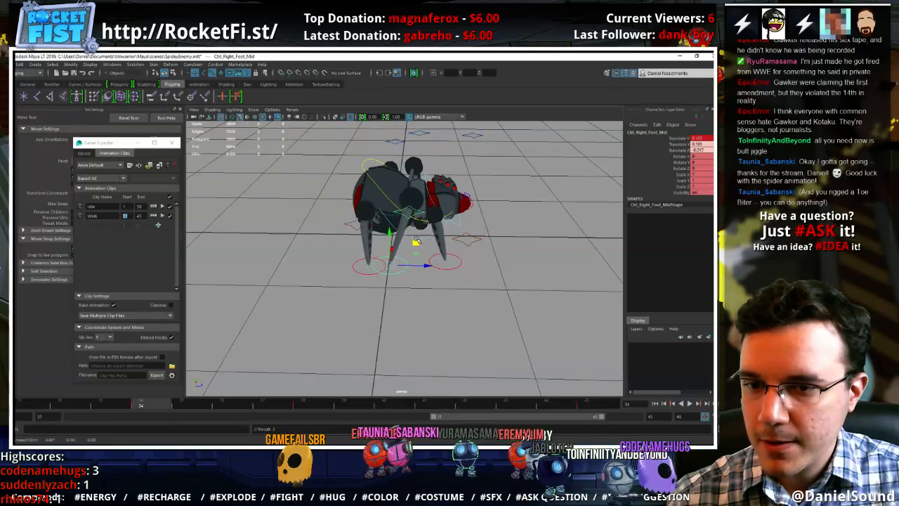
pyautogui.keyDown('alt'); pyautogui.moveTo(416, 261); pyautogui.dragTo(372, 259); pyautogui.keyUp('alt')
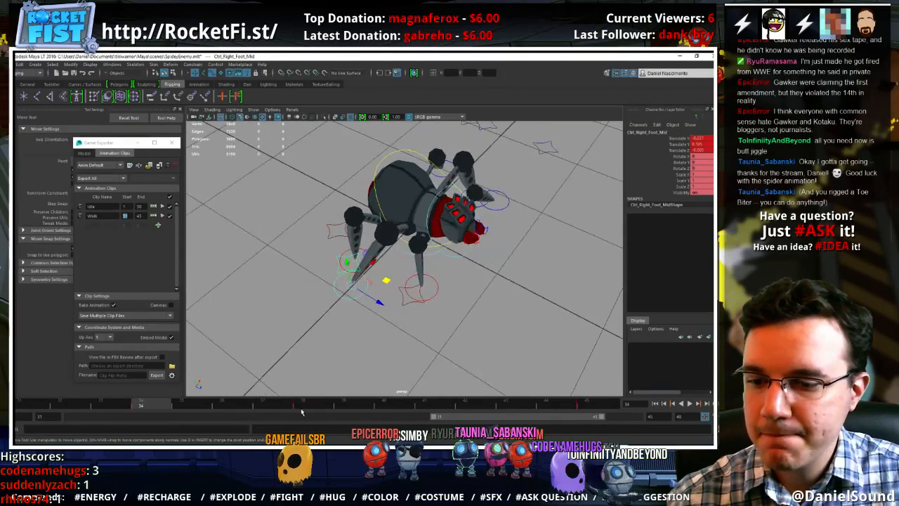
pyautogui.click(301, 406)
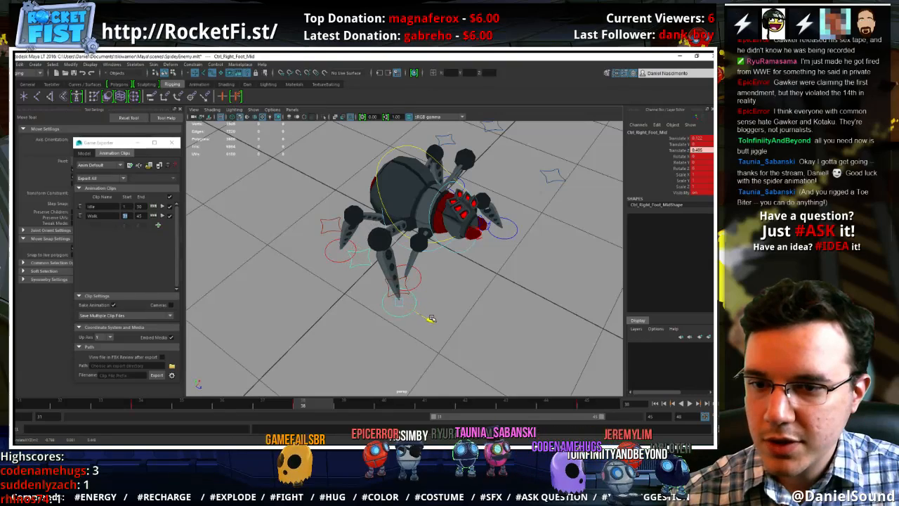
pyautogui.moveTo(323, 402); pyautogui.dragTo(586, 405)
# Play the walk cycle and examine the stride of all six legs from the front, above and both sides
pyautogui.click(691, 405)
pyautogui.keyDown('alt'); pyautogui.moveTo(521, 332); pyautogui.dragTo(457, 323); pyautogui.keyUp('alt')
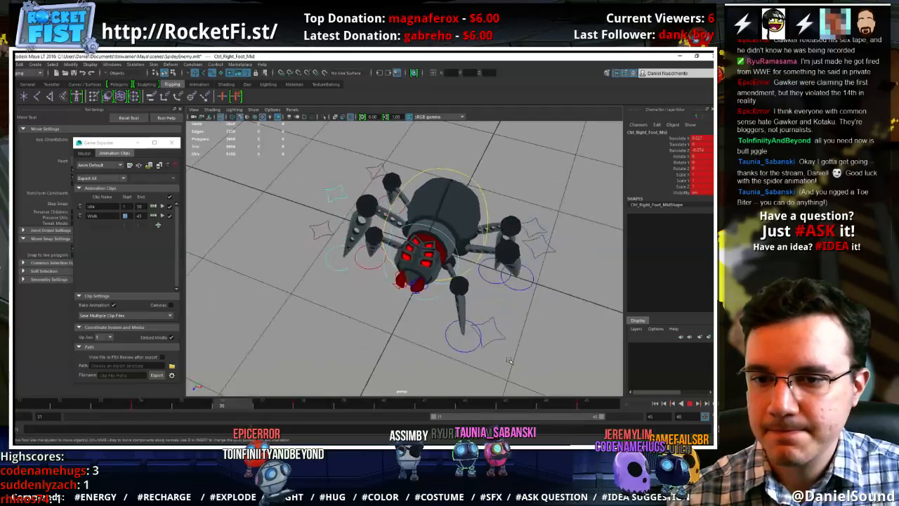
pyautogui.keyDown('alt'); pyautogui.moveTo(456, 323); pyautogui.dragTo(421, 323, button='right'); pyautogui.keyUp('alt')
pyautogui.keyDown('alt'); pyautogui.moveTo(420, 323); pyautogui.dragTo(443, 329); pyautogui.keyUp('alt')
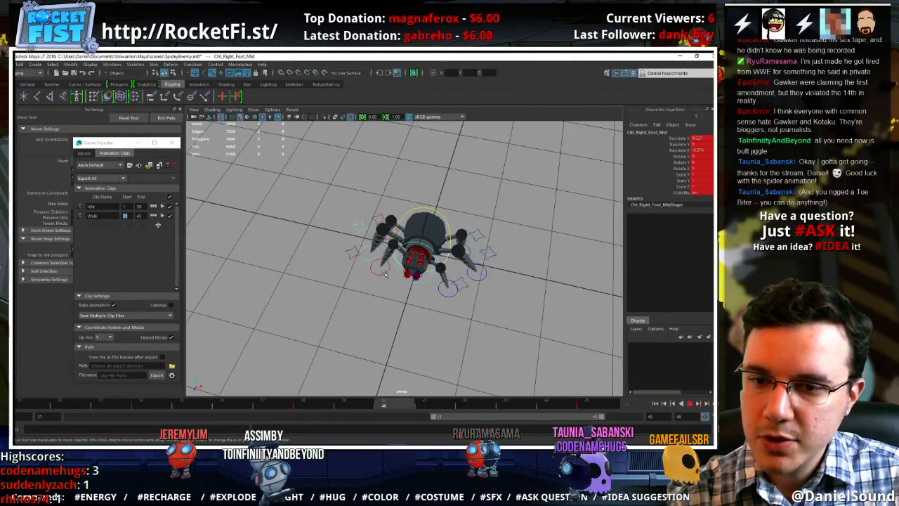
pyautogui.keyDown('alt'); pyautogui.moveTo(388, 289); pyautogui.dragTo(461, 305); pyautogui.keyUp('alt')
pyautogui.keyDown('alt'); pyautogui.moveTo(450, 300); pyautogui.dragTo(463, 288, button='right'); pyautogui.keyUp('alt')
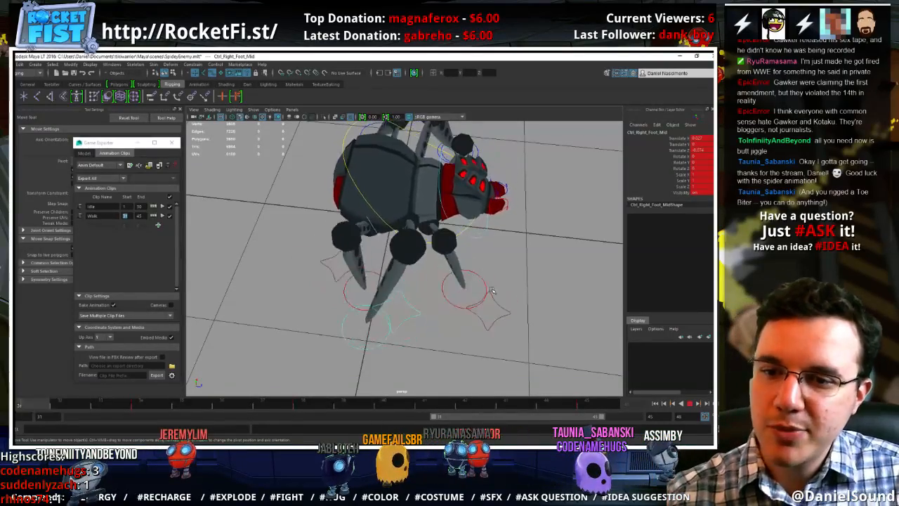
pyautogui.keyDown('alt'); pyautogui.moveTo(462, 271); pyautogui.dragTo(441, 280); pyautogui.keyUp('alt')
pyautogui.keyDown('alt'); pyautogui.moveTo(440, 279); pyautogui.dragTo(359, 270, button='right'); pyautogui.keyUp('alt')
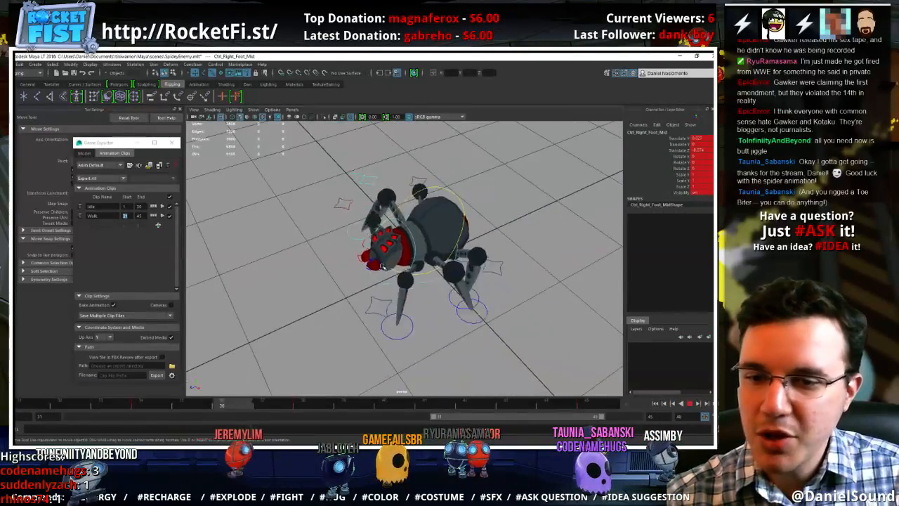
pyautogui.keyDown('alt'); pyautogui.moveTo(360, 270); pyautogui.dragTo(312, 251); pyautogui.keyUp('alt')
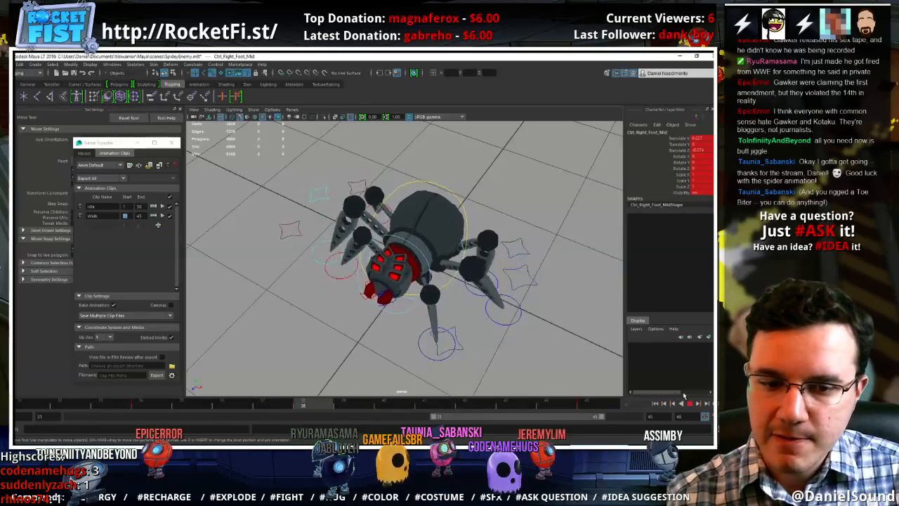
# Delete the left back foot control's keys from frame 33 through frame 41
pyautogui.click(692, 405)
pyautogui.keyDown('alt'); pyautogui.moveTo(539, 361); pyautogui.dragTo(453, 321); pyautogui.keyUp('alt')
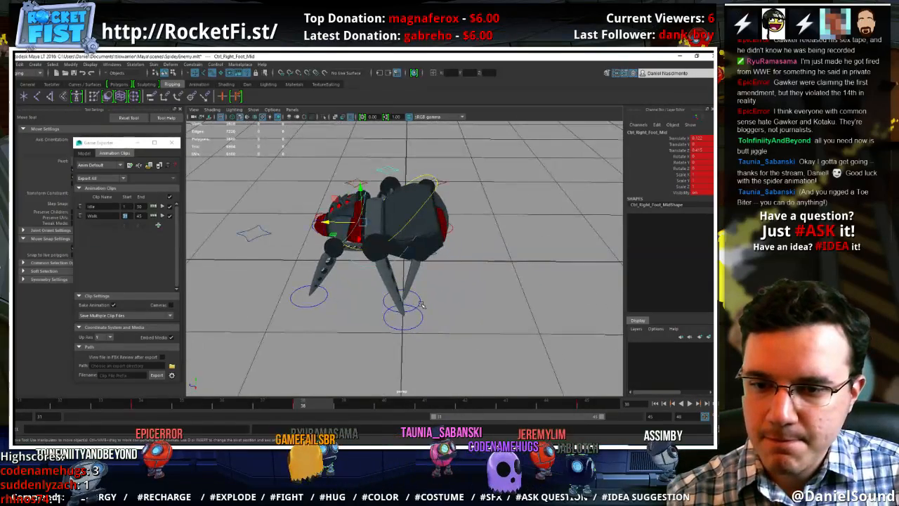
pyautogui.click(421, 304)
pyautogui.hotkey('alt', 'v')
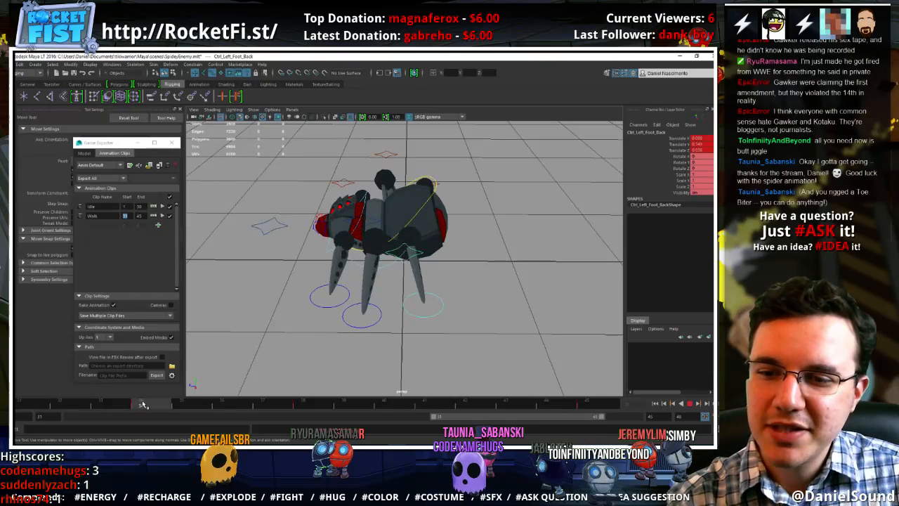
pyautogui.press('Escape')
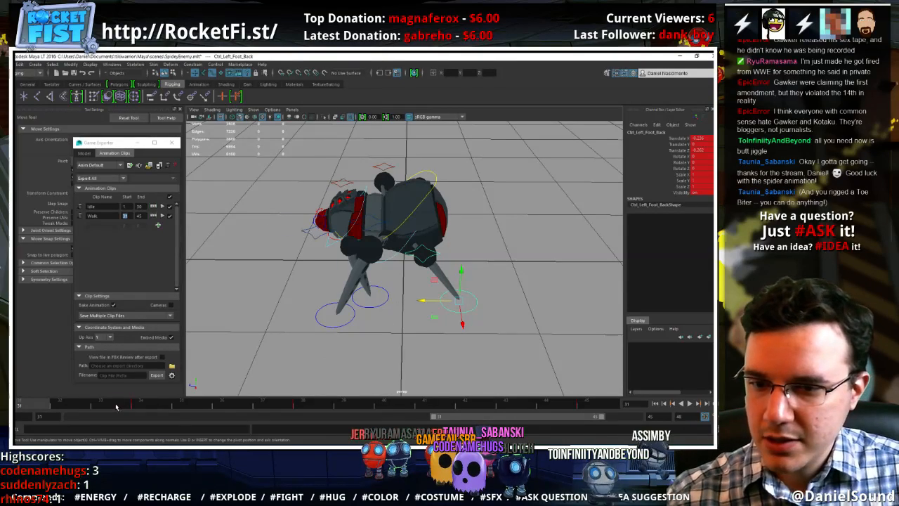
pyautogui.keyDown('shift'); pyautogui.moveTo(90, 405); pyautogui.dragTo(426, 406); pyautogui.keyUp('shift')
pyautogui.rightClick(425, 405)
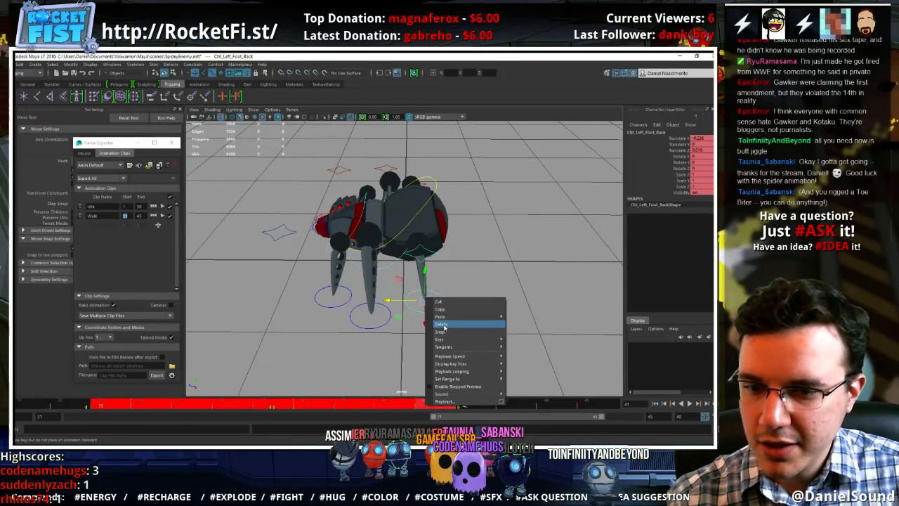
pyautogui.click(443, 325)
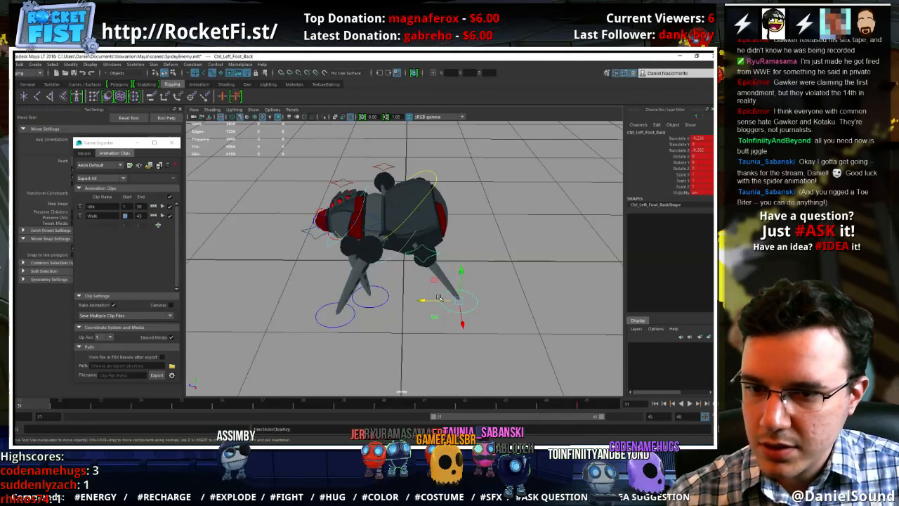
# At frame 31, move the left back foot forward to Translate Z about -0.073 and shift its pole vector backward
pyautogui.moveTo(424, 302); pyautogui.dragTo(399, 302)
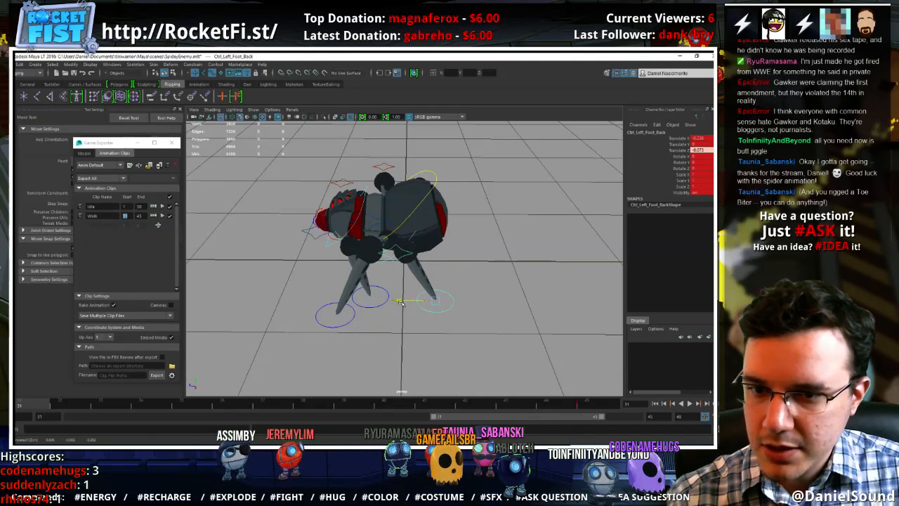
pyautogui.click(395, 260)
pyautogui.moveTo(370, 231); pyautogui.dragTo(395, 224)
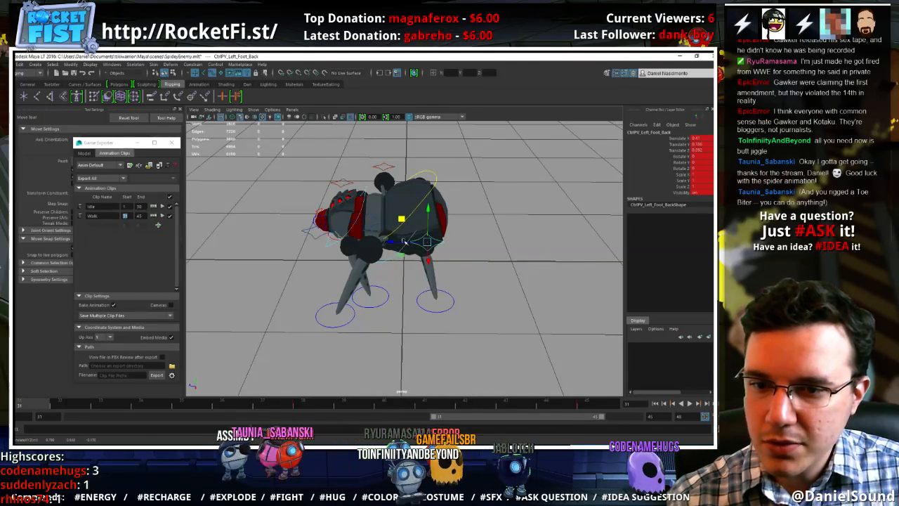
# Reposition the left back foot at frame 31 to Translate X about -0.055 and Z about -0.102, and key the same pose at frame 45
pyautogui.click(424, 306)
pyautogui.click(426, 310)
pyautogui.keyDown('alt'); pyautogui.moveTo(427, 311); pyautogui.dragTo(501, 345); pyautogui.keyUp('alt')
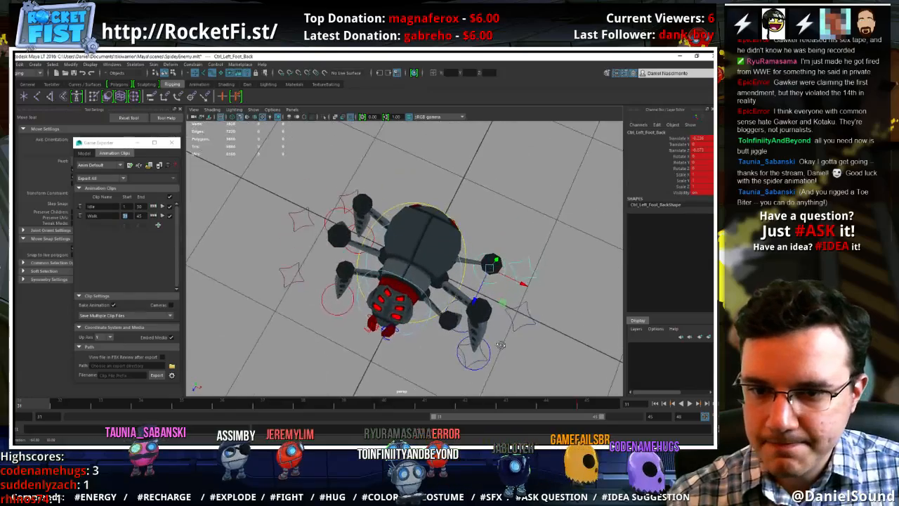
pyautogui.moveTo(502, 302); pyautogui.dragTo(515, 306, button='middle')
pyautogui.keyDown('alt'); pyautogui.moveTo(523, 306); pyautogui.dragTo(409, 271); pyautogui.keyUp('alt')
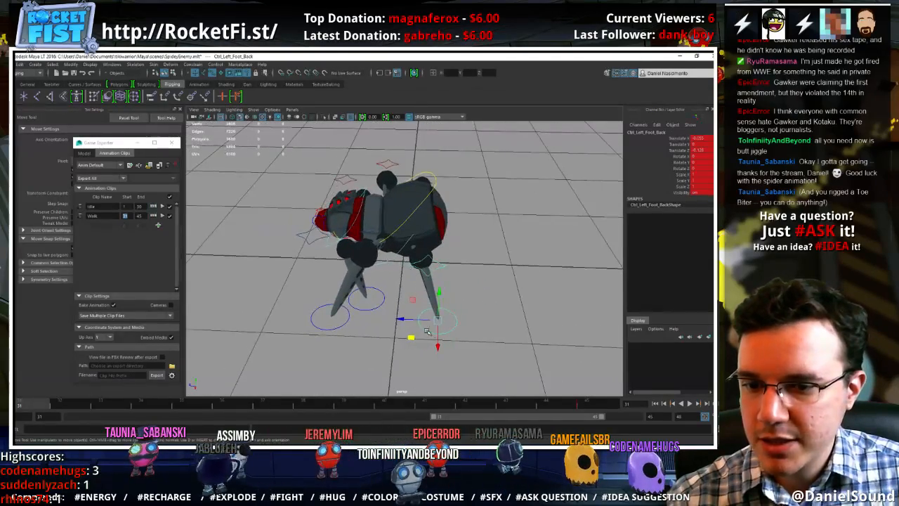
pyautogui.moveTo(401, 318); pyautogui.dragTo(398, 319)
pyautogui.middleClick(581, 405)
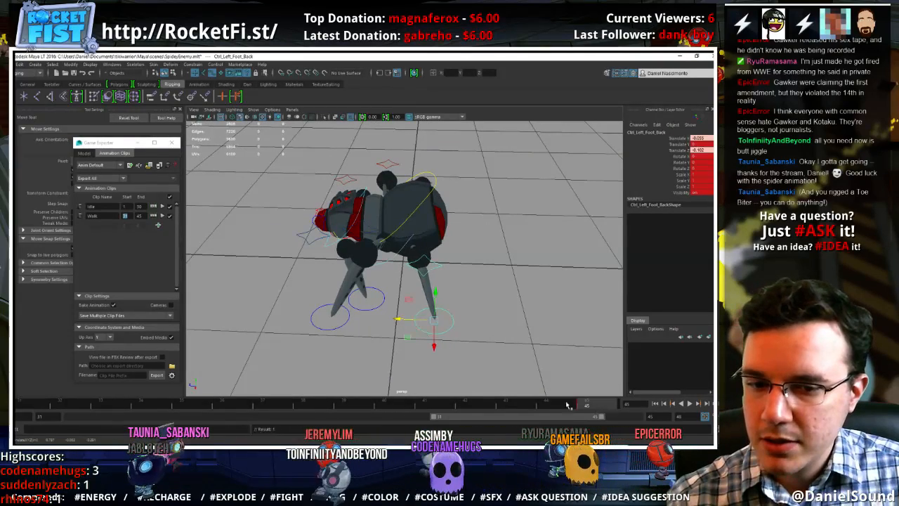
pyautogui.press('s')
# At frame 34, push the left back foot backward to Translate Z about -0.268
pyautogui.click(30, 406)
pyautogui.hotkey('alt', 'v')
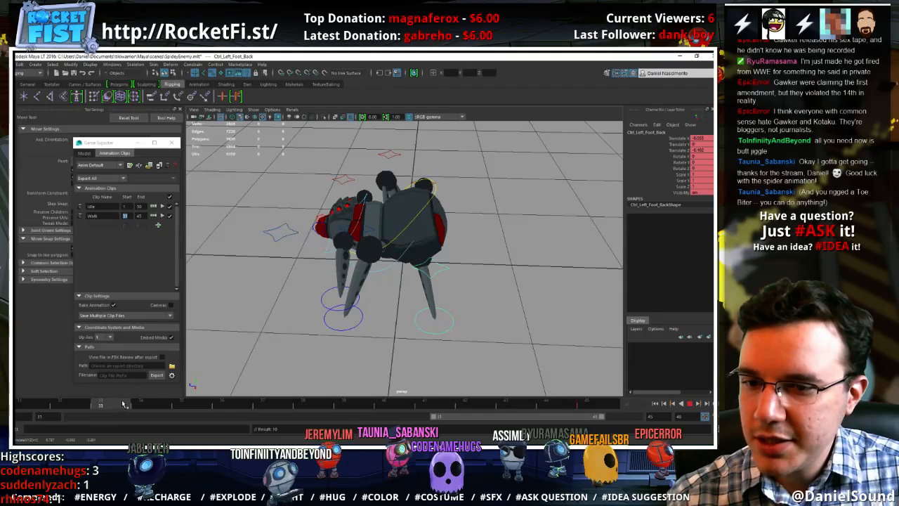
pyautogui.moveTo(395, 320); pyautogui.dragTo(411, 318)
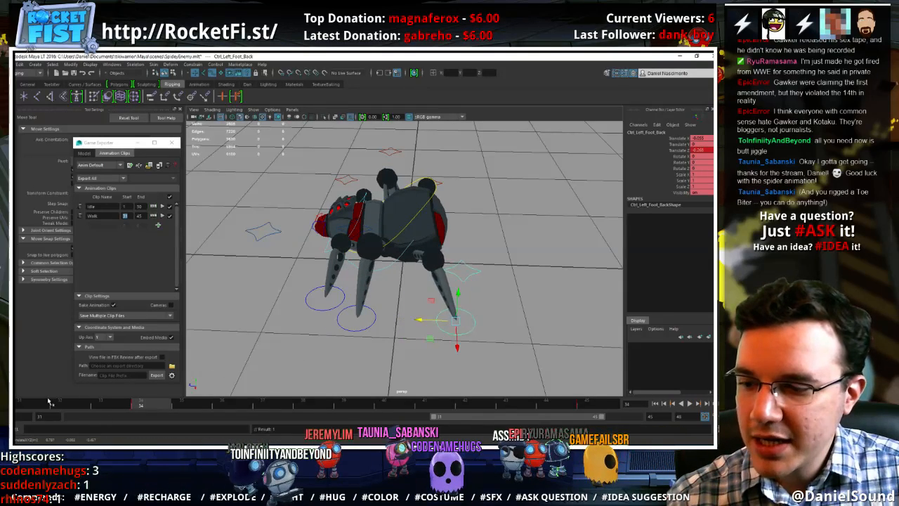
pyautogui.hotkey('alt', 'v')
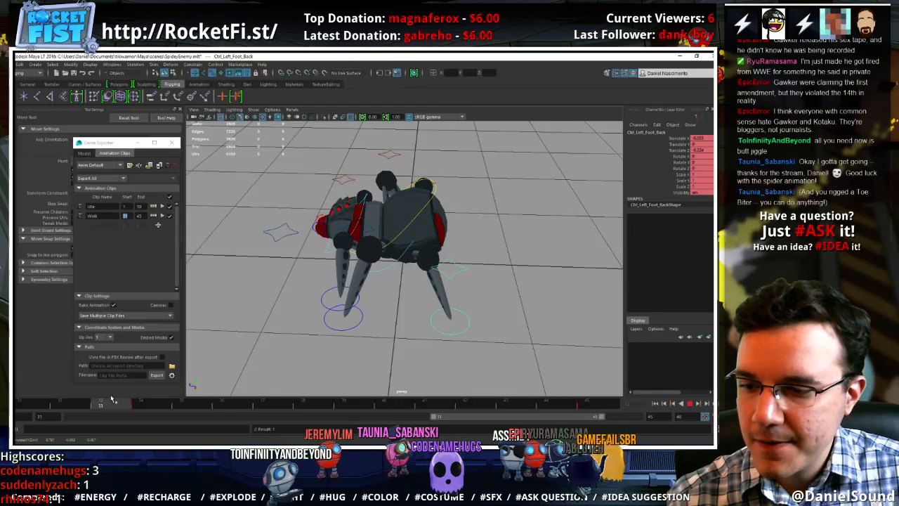
# At frame 37, lift the left back foot to Translate Y about 0.1, swing it outward and pull its pole vector forward
pyautogui.click(245, 409)
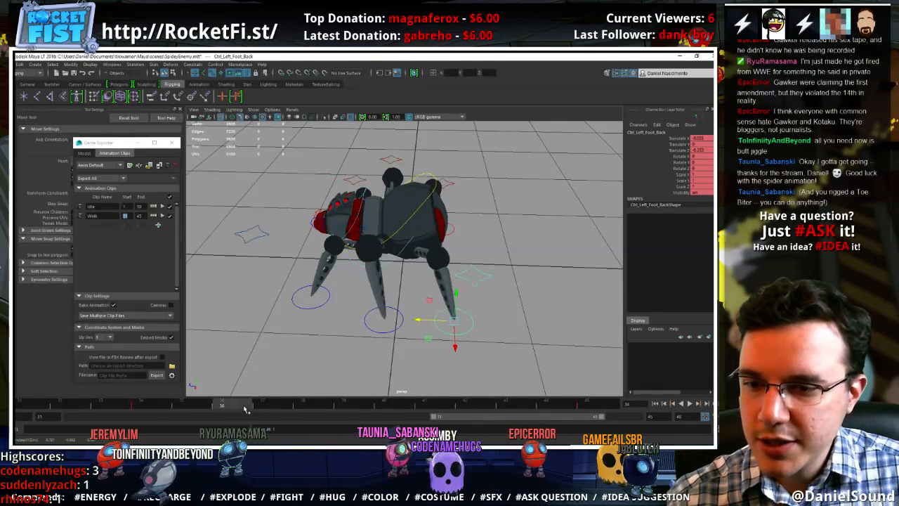
pyautogui.moveTo(245, 410); pyautogui.dragTo(270, 406)
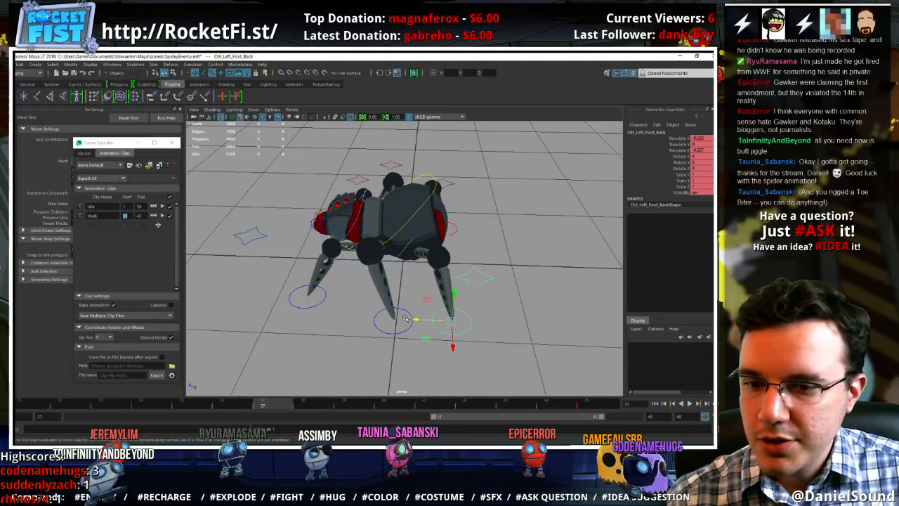
pyautogui.moveTo(430, 300); pyautogui.dragTo(405, 289)
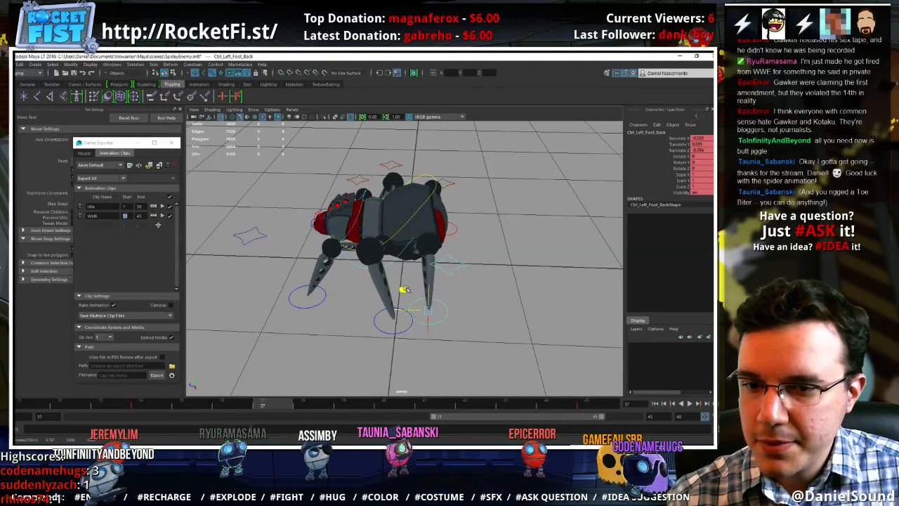
pyautogui.click(454, 265)
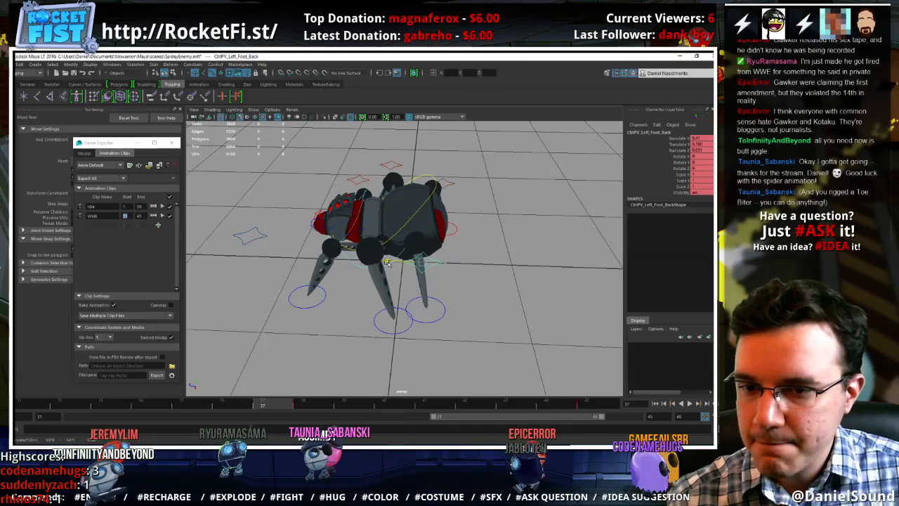
pyautogui.click(440, 323)
pyautogui.click(439, 321)
pyautogui.moveTo(397, 329); pyautogui.dragTo(409, 324)
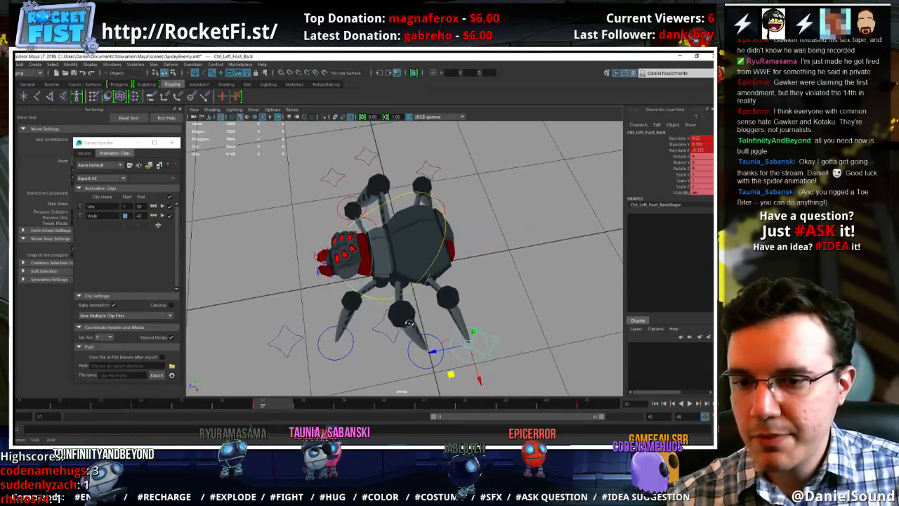
pyautogui.hotkey('alt', 'v')
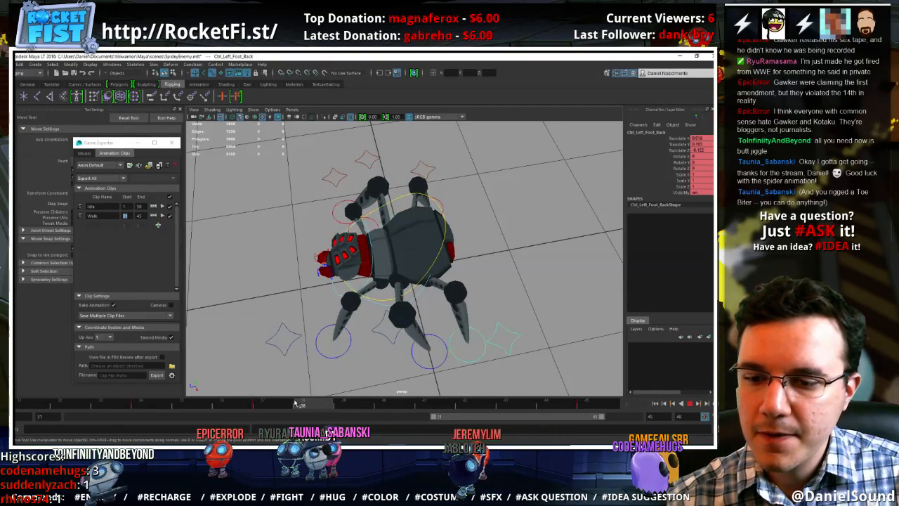
# At frame 40, move the left back foot forward to Translate Z about 0.2
pyautogui.keyDown('alt'); pyautogui.moveTo(365, 340); pyautogui.dragTo(340, 337); pyautogui.keyUp('alt')
pyautogui.click(261, 404)
pyautogui.keyDown('alt'); pyautogui.moveTo(379, 365); pyautogui.dragTo(395, 321); pyautogui.keyUp('alt')
pyautogui.click(412, 408)
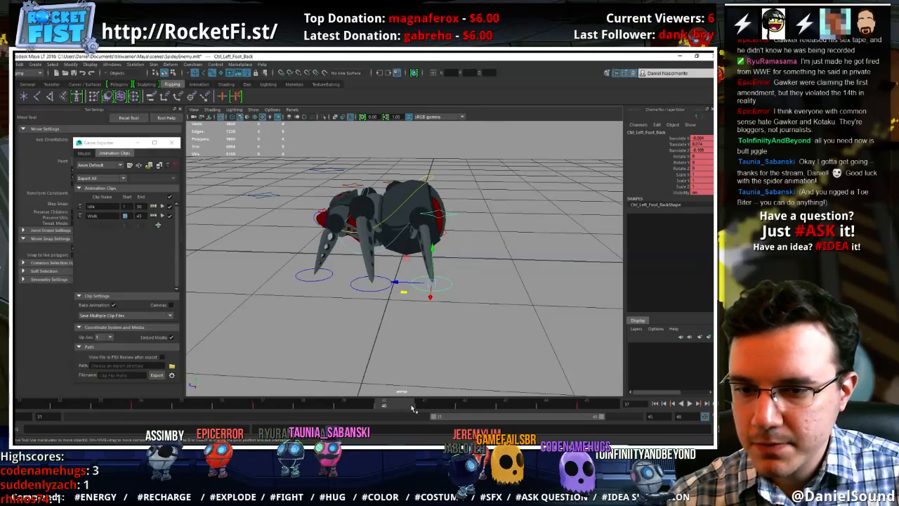
pyautogui.hotkey('alt', 'v')
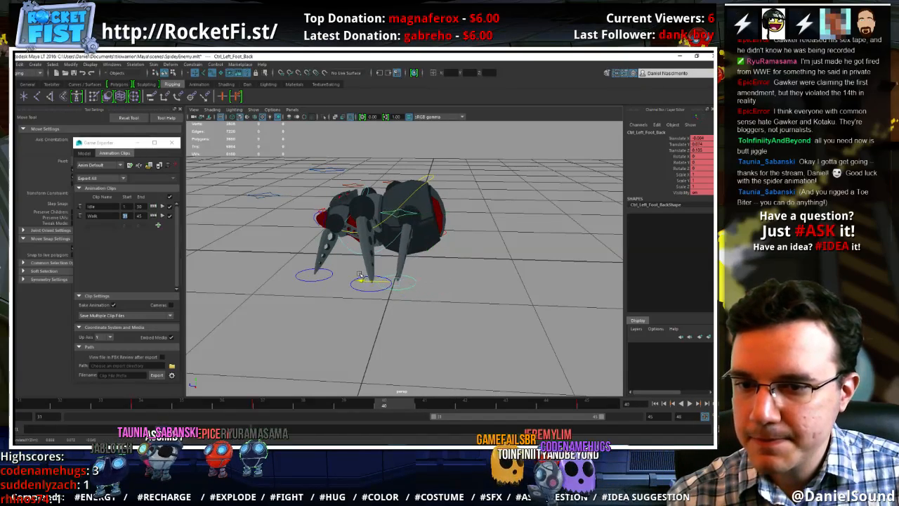
pyautogui.keyDown('alt'); pyautogui.moveTo(403, 288); pyautogui.dragTo(375, 336); pyautogui.keyUp('alt')
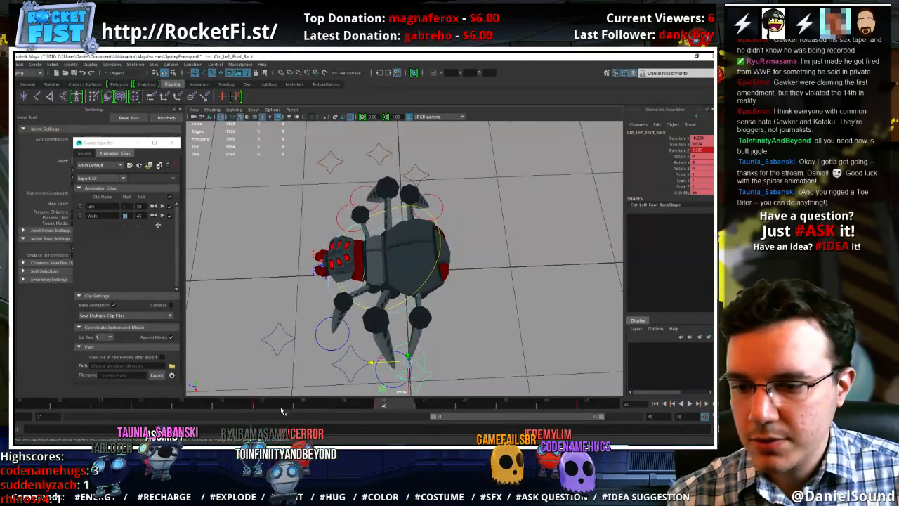
# At frame 37, move the left back foot further forward and outward, to Translate X about 0.05
pyautogui.moveTo(281, 410)
pyautogui.mouseDown()
pyautogui.moveTo(328, 405)
pyautogui.moveTo(276, 405)
pyautogui.mouseUp()
pyautogui.keyDown('alt'); pyautogui.moveTo(419, 328); pyautogui.dragTo(412, 285, button='middle'); pyautogui.keyUp('alt')
pyautogui.moveTo(418, 342); pyautogui.dragTo(405, 349)
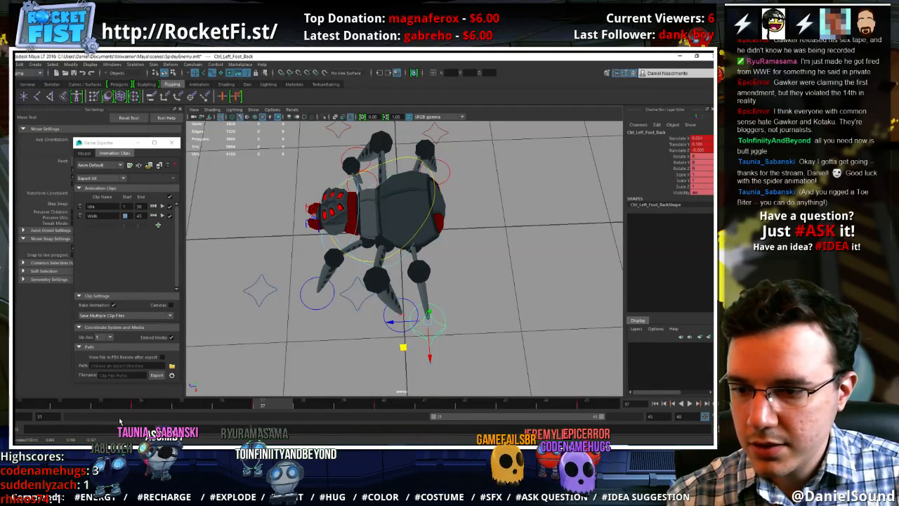
pyautogui.moveTo(153, 405); pyautogui.dragTo(271, 401)
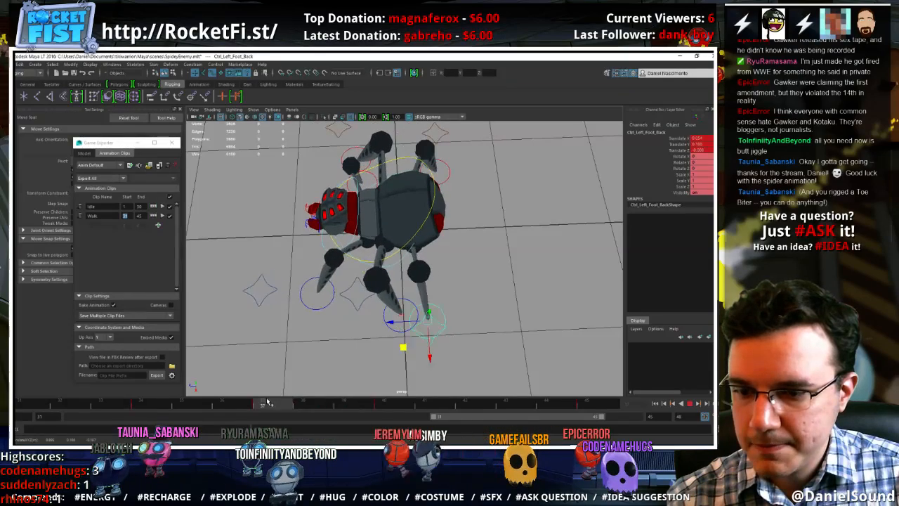
# Try to remove the left back foot pole vector's key around frame 38, and replay the walk cycle
pyautogui.click(439, 323)
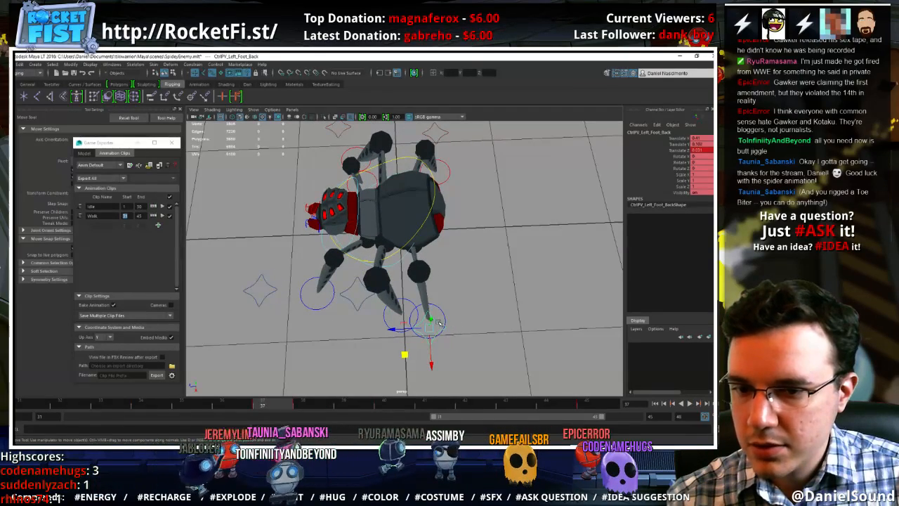
pyautogui.moveTo(288, 405)
pyautogui.keyDown('shift'); pyautogui.mouseDown()
pyautogui.moveTo(381, 404)
pyautogui.moveTo(302, 405)
pyautogui.mouseUp(); pyautogui.keyUp('shift')
pyautogui.rightClick(314, 404)
pyautogui.click(239, 398)
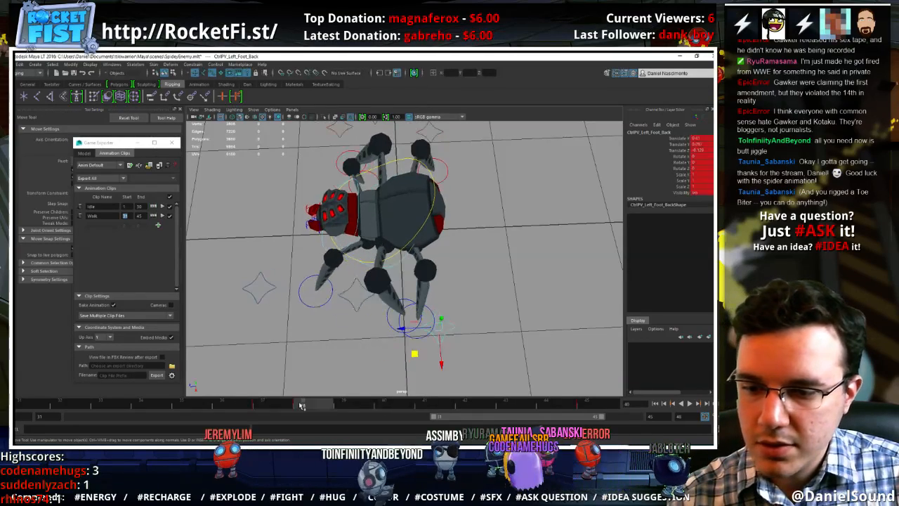
pyautogui.moveTo(235, 408); pyautogui.dragTo(377, 403)
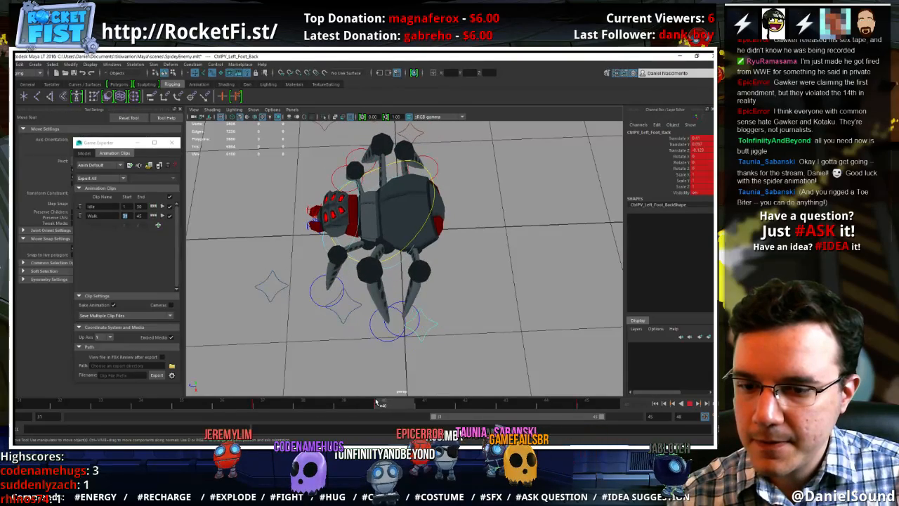
# Shift the left back foot's mid-cycle keys one frame later, moving the frame 34 key to frame 35
pyautogui.click(397, 304)
pyautogui.keyDown('alt'); pyautogui.moveTo(413, 345); pyautogui.dragTo(364, 313); pyautogui.keyUp('alt')
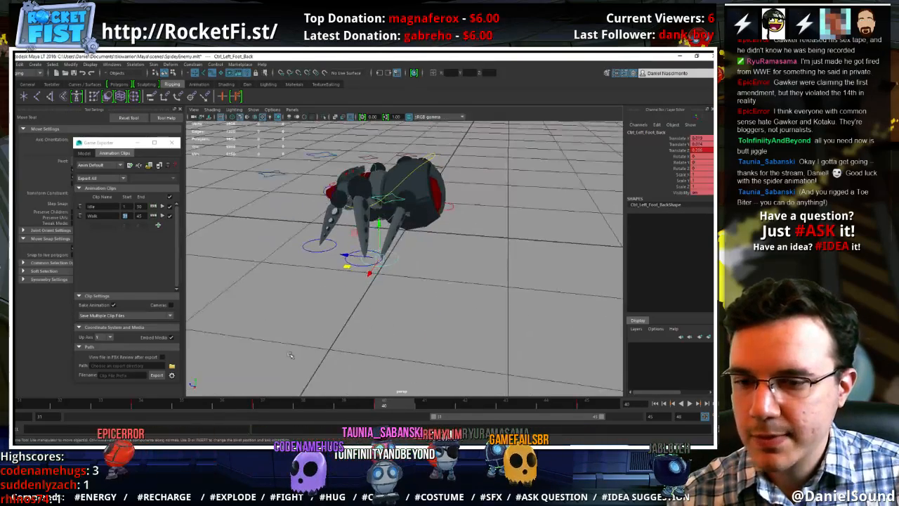
pyautogui.click(265, 407)
pyautogui.moveTo(267, 408)
pyautogui.mouseDown()
pyautogui.moveTo(390, 403)
pyautogui.moveTo(272, 406)
pyautogui.mouseUp()
pyautogui.click(149, 406)
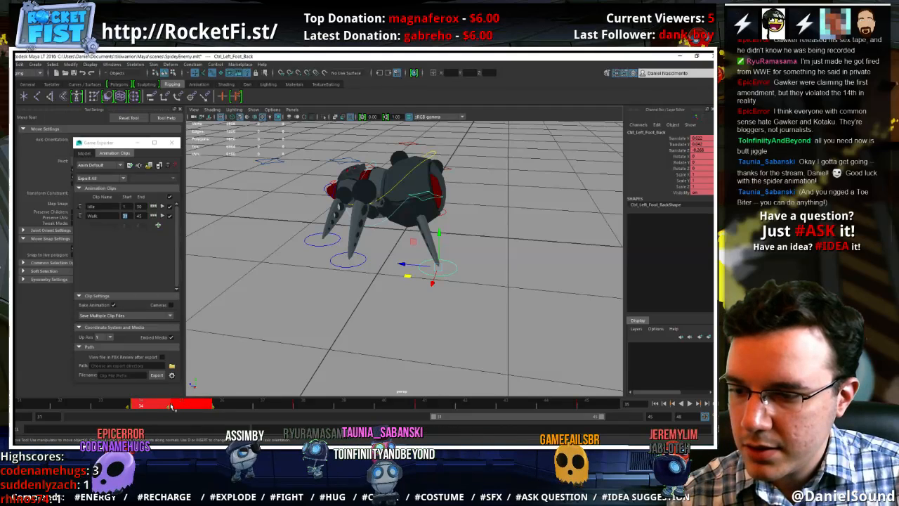
pyautogui.click(71, 406)
pyautogui.keyDown('shift'); pyautogui.click(146, 408); pyautogui.keyUp('shift')
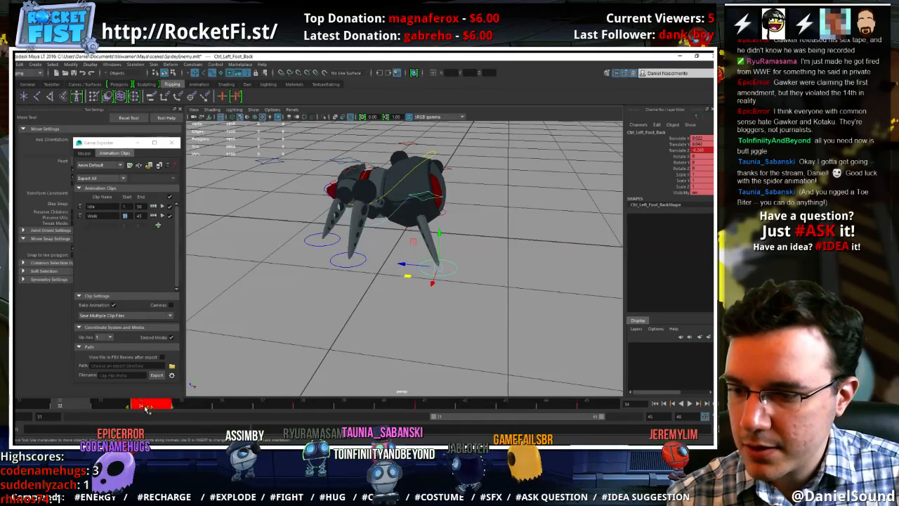
pyautogui.moveTo(164, 410); pyautogui.dragTo(187, 409)
# At frame 41, move the left back foot further forward and pull its pole vector inward, to Translate Z about -0.04
pyautogui.moveTo(106, 410); pyautogui.dragTo(453, 403)
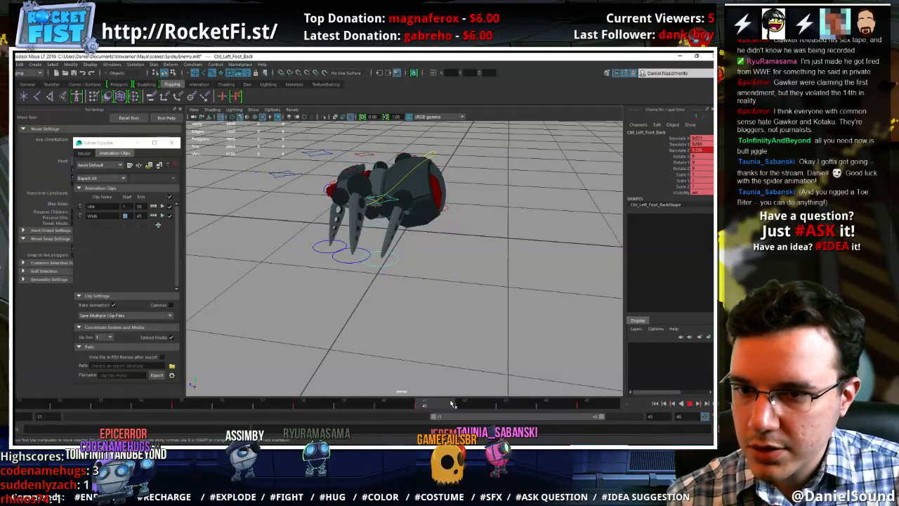
pyautogui.keyDown('alt'); pyautogui.moveTo(398, 223); pyautogui.dragTo(354, 326); pyautogui.keyUp('alt')
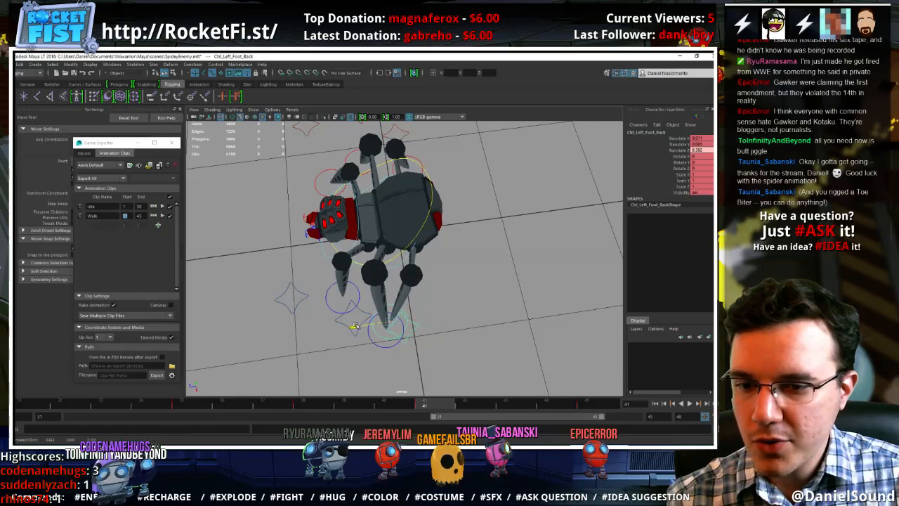
pyautogui.click(416, 323)
pyautogui.click(407, 325)
pyautogui.moveTo(383, 357); pyautogui.dragTo(375, 349)
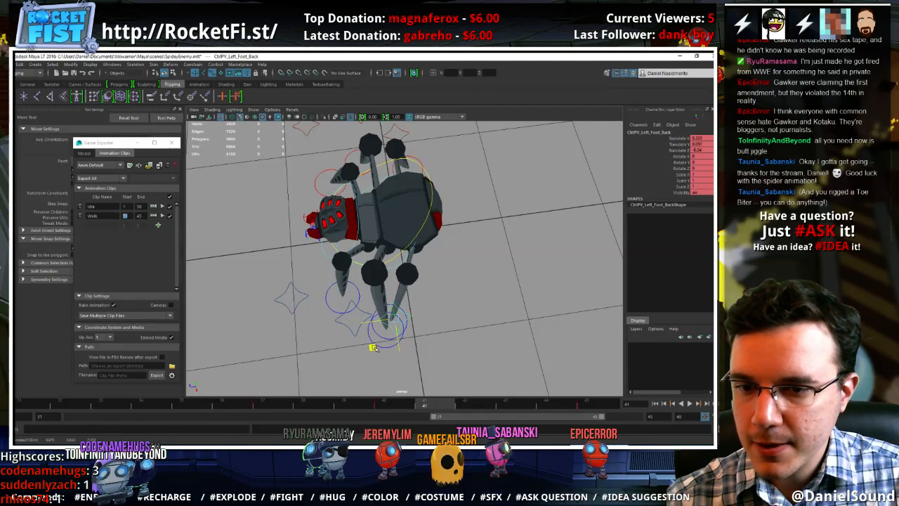
# Key the left back pole vector's pose at frame 40, delete its key at frame 41 and replay the walk cycle
pyautogui.middleClick(403, 408)
pyautogui.press('s')
pyautogui.click(421, 405)
pyautogui.keyDown('shift'); pyautogui.click(432, 406); pyautogui.keyUp('shift')
pyautogui.rightClick(431, 405)
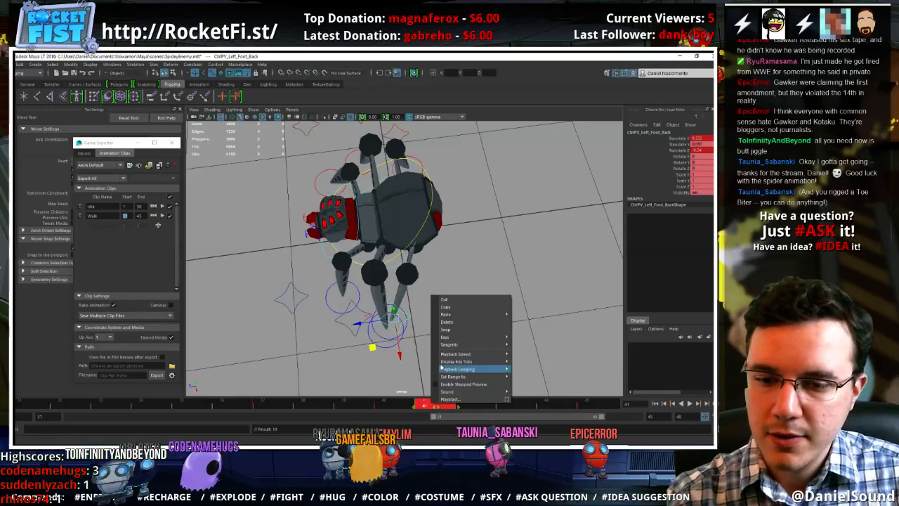
pyautogui.click(444, 323)
pyautogui.click(290, 407)
pyautogui.hotkey('alt', 'v')
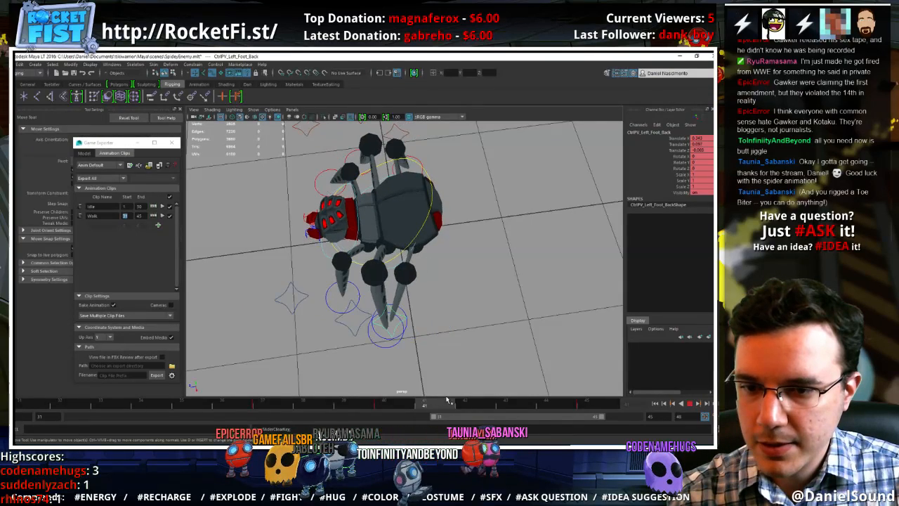
# Examine the left middle foot's motion by scrubbing the walk cycle around frames 37 to 41 and replaying it
pyautogui.click(355, 343)
pyautogui.click(423, 407)
pyautogui.keyDown('shift'); pyautogui.click(420, 406); pyautogui.keyUp('shift')
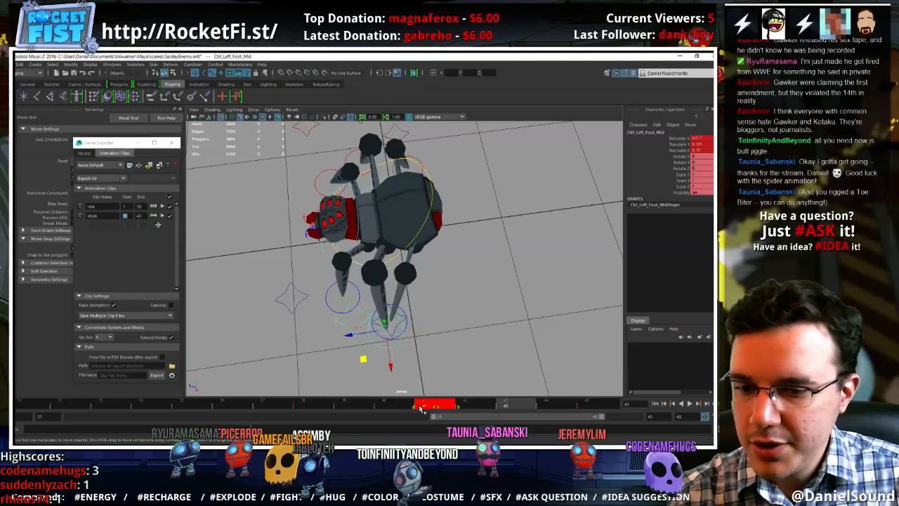
pyautogui.moveTo(307, 406)
pyautogui.mouseDown()
pyautogui.moveTo(430, 400)
pyautogui.moveTo(312, 407)
pyautogui.mouseUp()
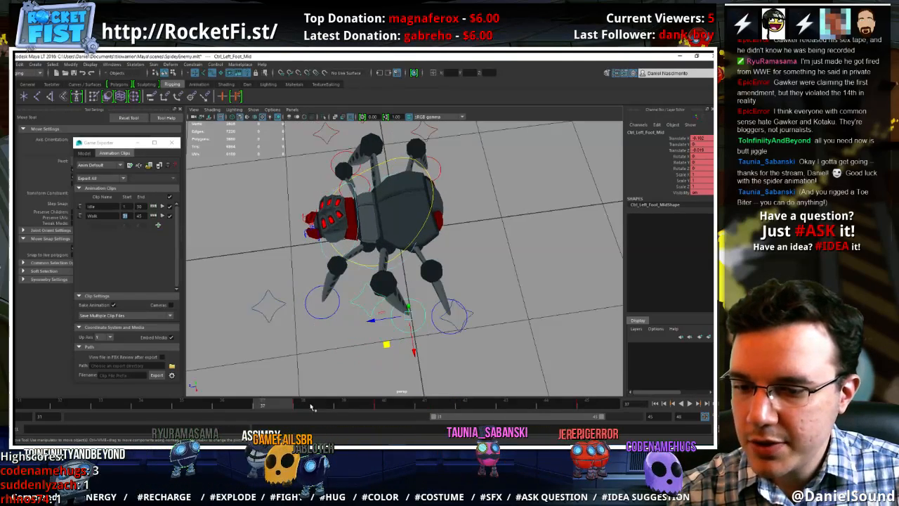
pyautogui.keyDown('shift'); pyautogui.click(312, 406); pyautogui.keyUp('shift')
pyautogui.hotkey('alt', 'v')
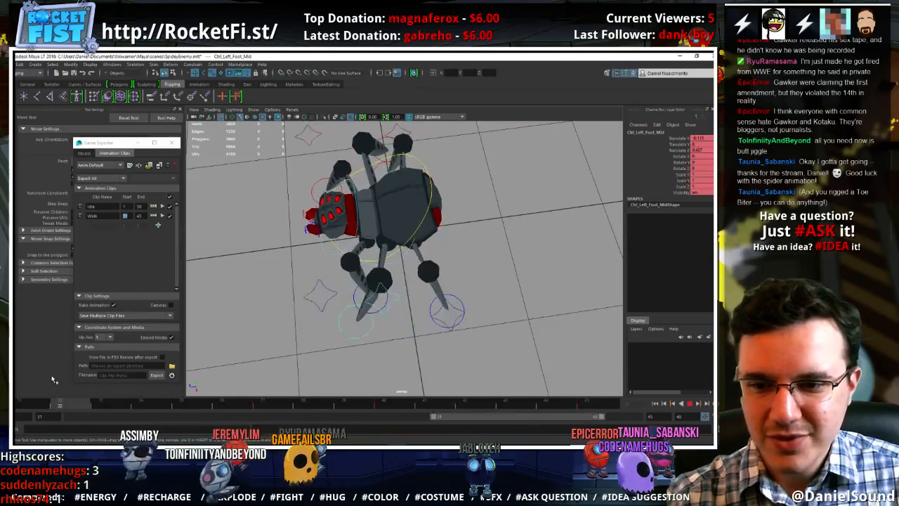
# At frame 35, move the left back foot slightly forward and replay the walk cycle
pyautogui.click(422, 342)
pyautogui.click(421, 338)
pyautogui.hotkey('alt', 'v')
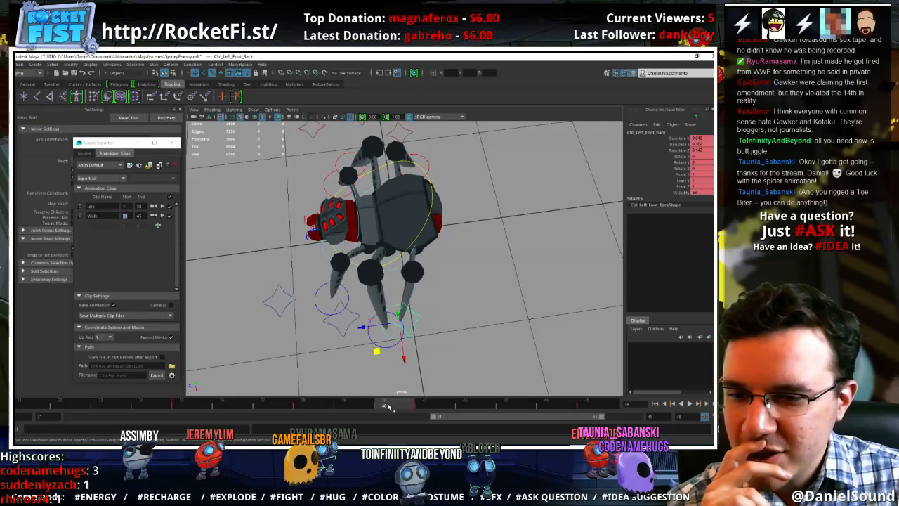
pyautogui.moveTo(442, 409); pyautogui.dragTo(598, 412)
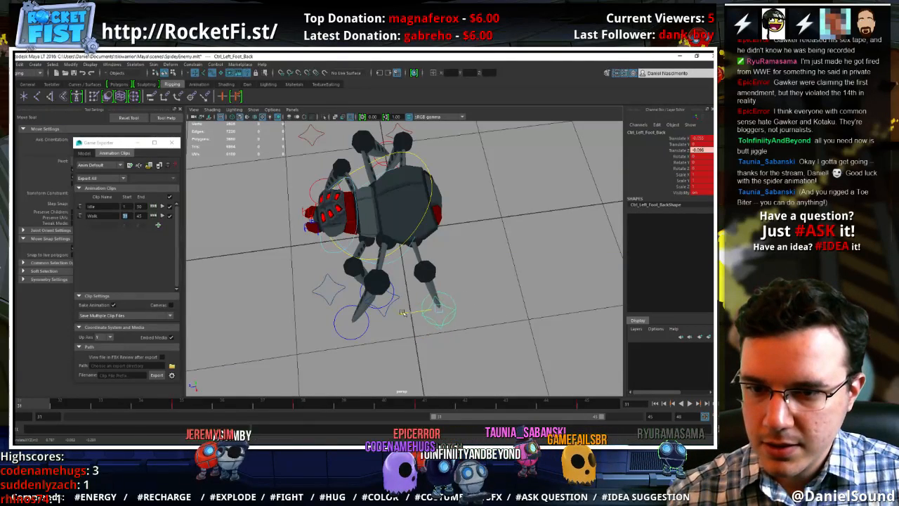
pyautogui.moveTo(36, 406); pyautogui.dragTo(200, 407)
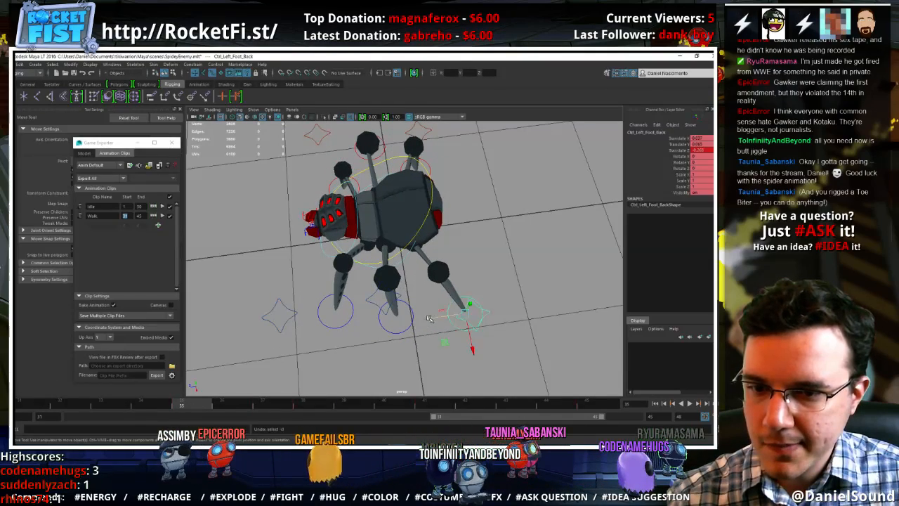
pyautogui.moveTo(430, 320); pyautogui.dragTo(421, 321)
pyautogui.hotkey('alt', 'v')
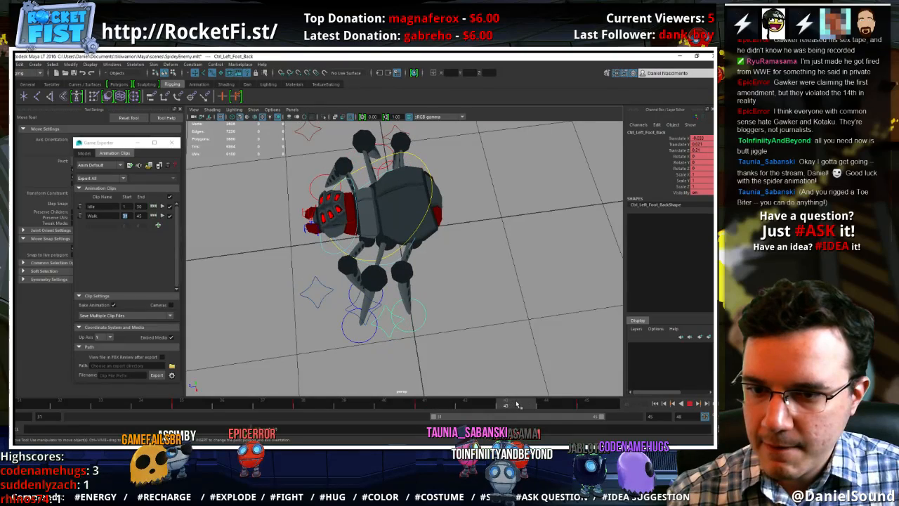
# At frame 31, reposition the left back foot along its stride to Translate Z about 0.2
pyautogui.keyDown('alt'); pyautogui.moveTo(491, 376); pyautogui.dragTo(457, 320); pyautogui.keyUp('alt')
pyautogui.click(22, 404)
pyautogui.moveTo(21, 404)
pyautogui.mouseDown()
pyautogui.moveTo(591, 413)
pyautogui.moveTo(24, 396)
pyautogui.moveTo(72, 390)
pyautogui.moveTo(25, 387)
pyautogui.mouseUp()
pyautogui.moveTo(397, 288)
pyautogui.mouseDown()
pyautogui.moveTo(370, 286)
pyautogui.moveTo(384, 297)
pyautogui.mouseUp()
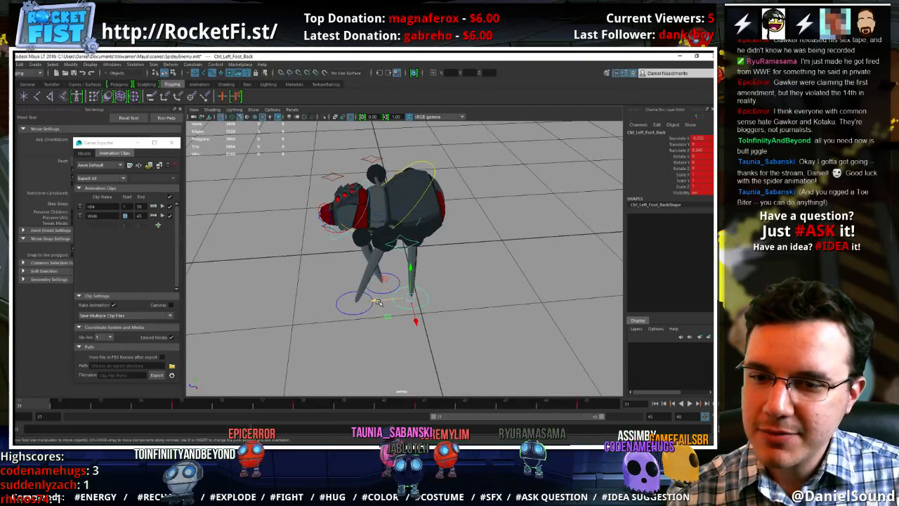
pyautogui.click(378, 302)
pyautogui.hotkey('ctrl', 'z')
pyautogui.click(381, 298)
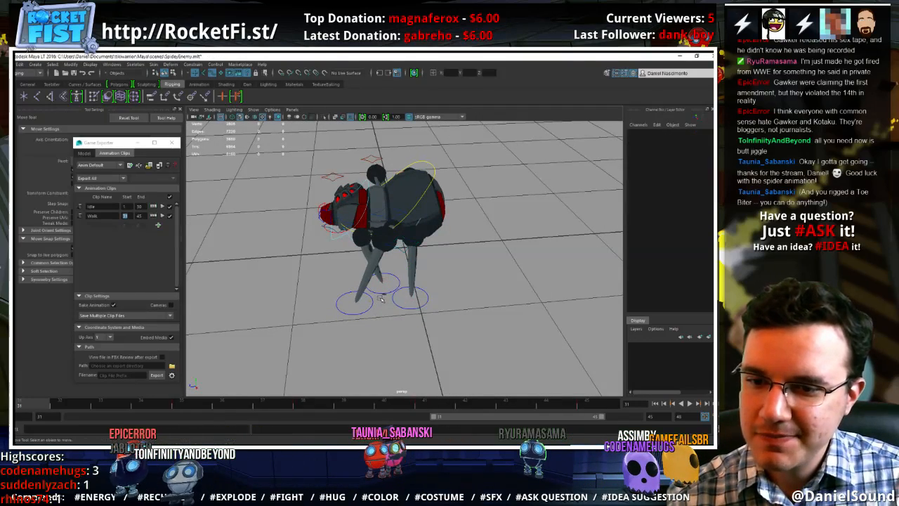
pyautogui.hotkey('ctrl', 'z')
pyautogui.click(383, 300)
pyautogui.hotkey('ctrl', 'z')
pyautogui.moveTo(377, 300); pyautogui.dragTo(384, 301)
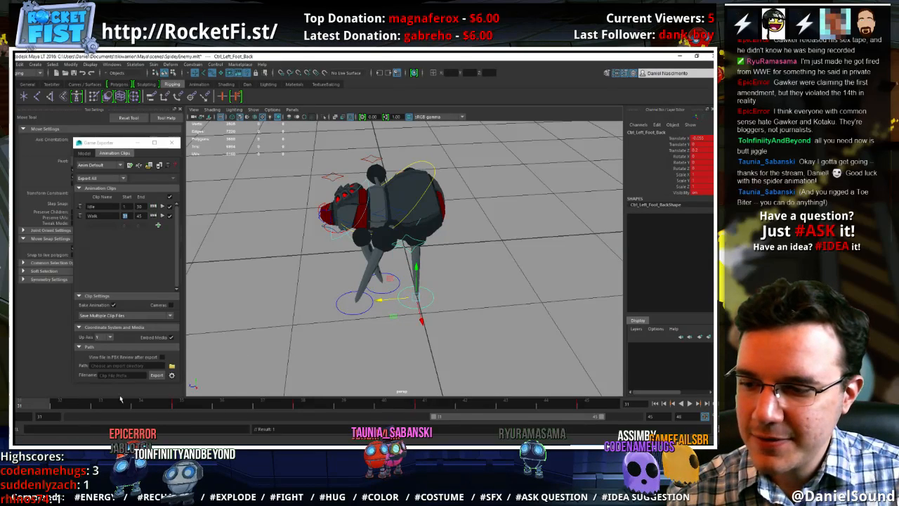
# Shift the left back foot pole vector's keys between frames 34 and 43 one frame earlier, and replay the walk cycle
pyautogui.click(405, 246)
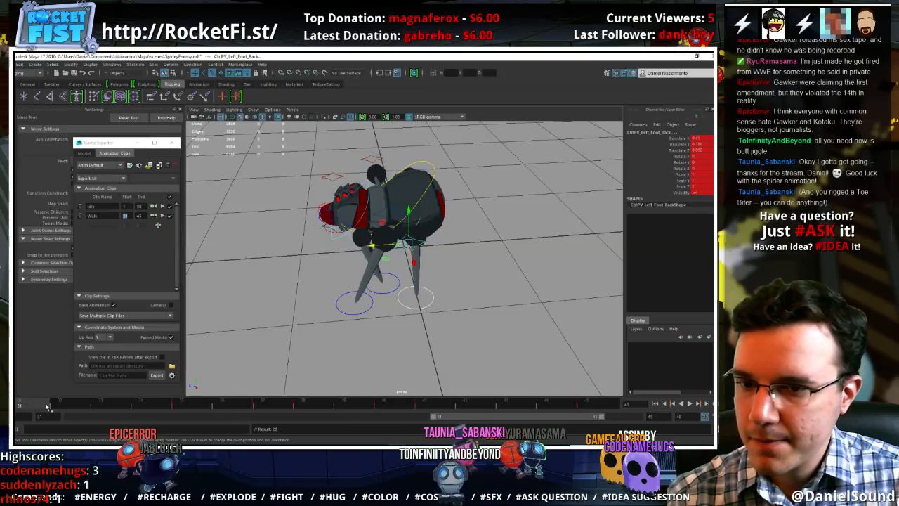
pyautogui.moveTo(47, 403); pyautogui.dragTo(358, 402)
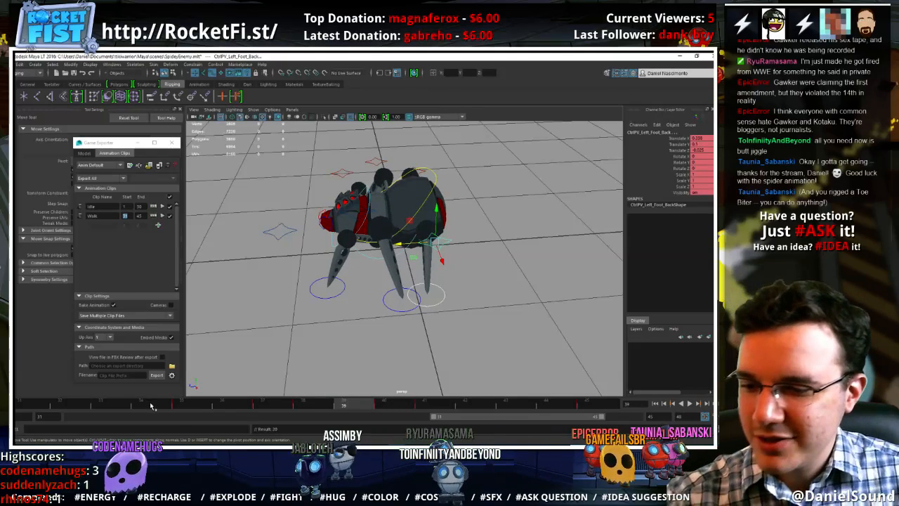
pyautogui.keyDown('shift'); pyautogui.moveTo(151, 406); pyautogui.dragTo(475, 407); pyautogui.keyUp('shift')
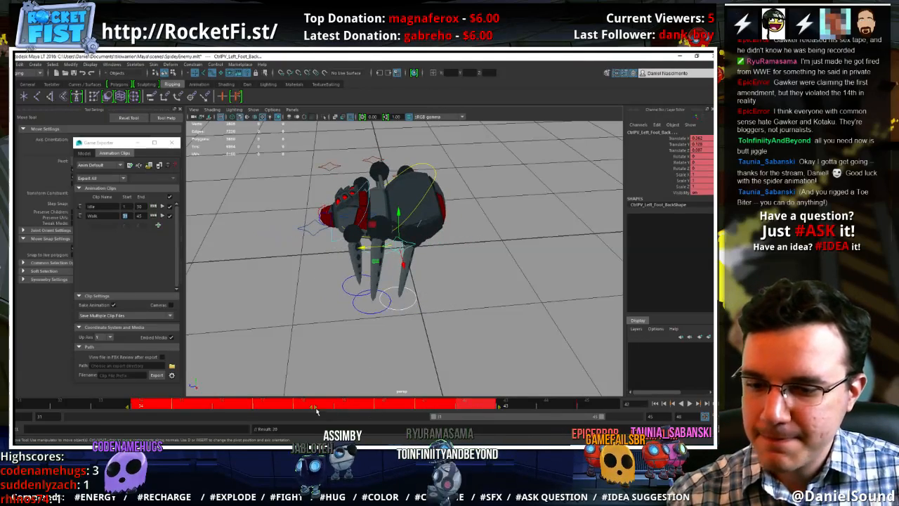
pyautogui.moveTo(316, 408); pyautogui.dragTo(279, 409)
pyautogui.click(82, 407)
pyautogui.hotkey('alt', 'v')
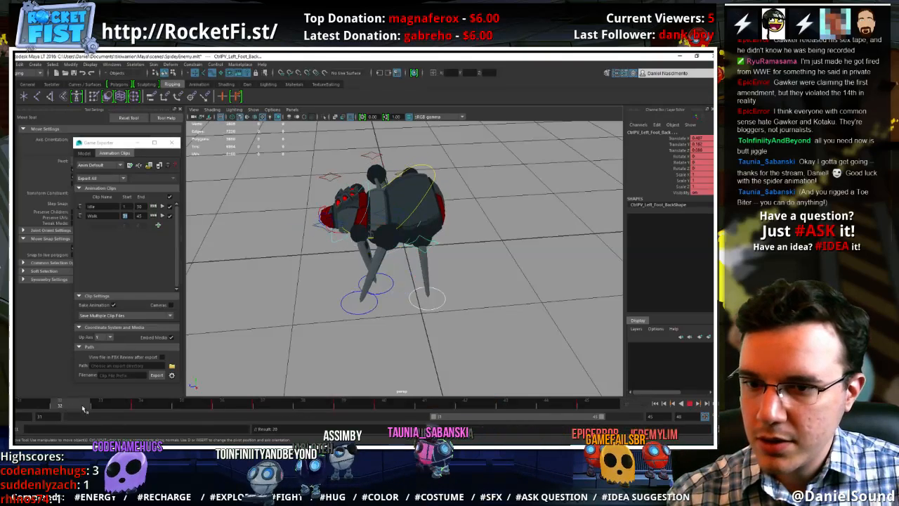
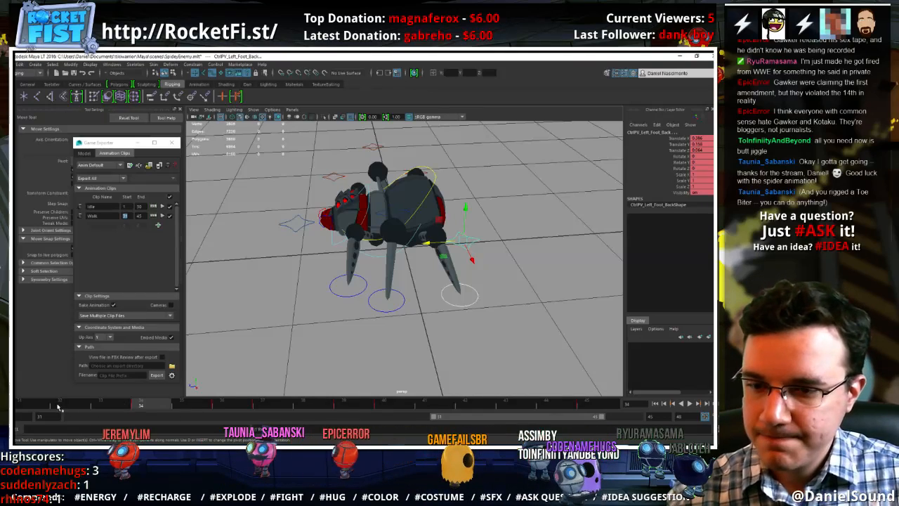
# Delete the keys of the left back foot and its pole vector from frame 32 to frame 45, and replay the walk cycle
pyautogui.moveTo(59, 407); pyautogui.dragTo(437, 405)
pyautogui.moveTo(256, 405); pyautogui.dragTo(50, 407)
pyautogui.rightClick(95, 406)
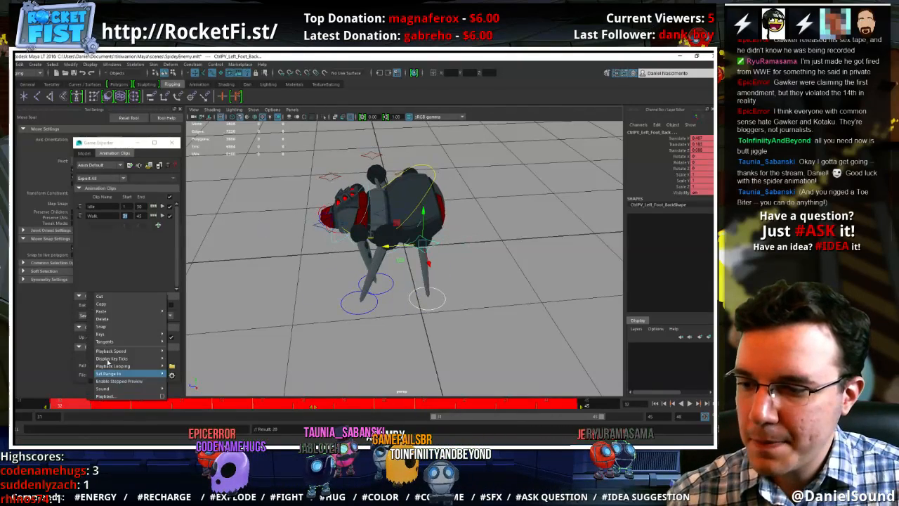
pyautogui.click(113, 321)
pyautogui.hotkey('alt', 'v')
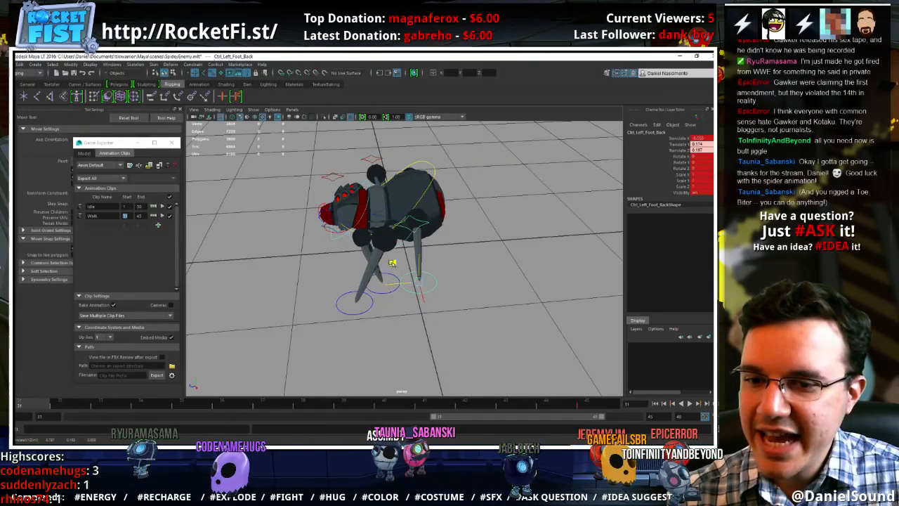
# At frame 31, lower the left back foot and pull it back to about Translate Y 0.156 and Translate Z 0.15
pyautogui.moveTo(393, 263); pyautogui.dragTo(395, 266)
pyautogui.keyDown('alt'); pyautogui.moveTo(396, 265); pyautogui.dragTo(504, 224); pyautogui.keyUp('alt')
pyautogui.keyDown('alt'); pyautogui.moveTo(504, 224); pyautogui.dragTo(398, 306); pyautogui.keyUp('alt')
pyautogui.click(394, 310)
pyautogui.hotkey('ctrl', 'z')
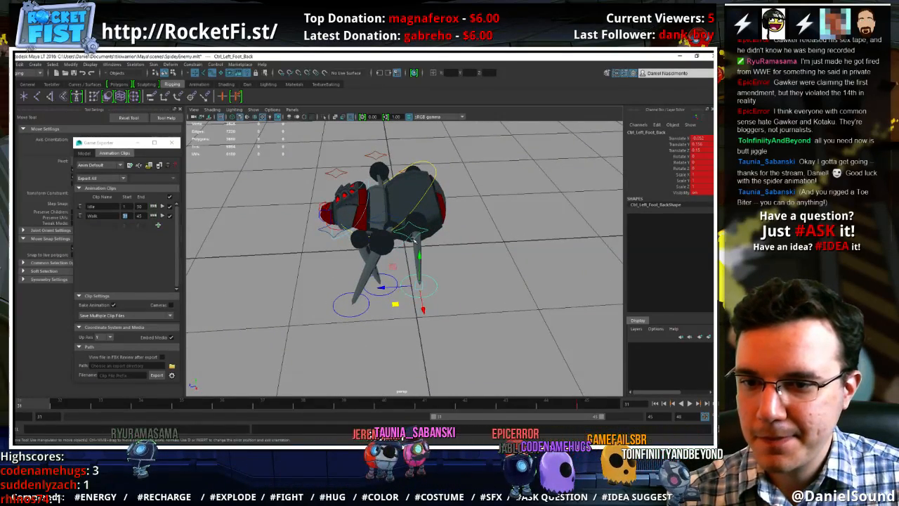
# At frame 31, move the left back foot's pole vector backward, and check the motion between frames 31 and 35
pyautogui.click(380, 245)
pyautogui.moveTo(383, 248); pyautogui.dragTo(408, 250)
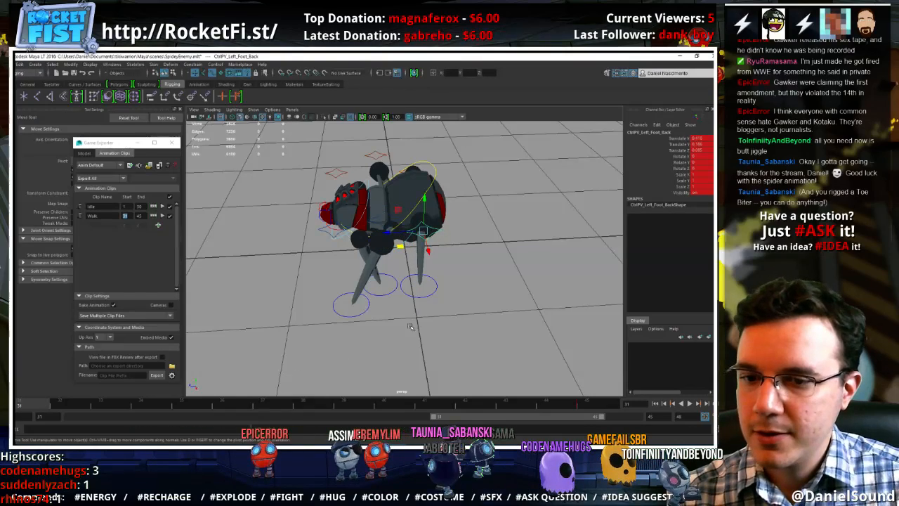
pyautogui.click(426, 298)
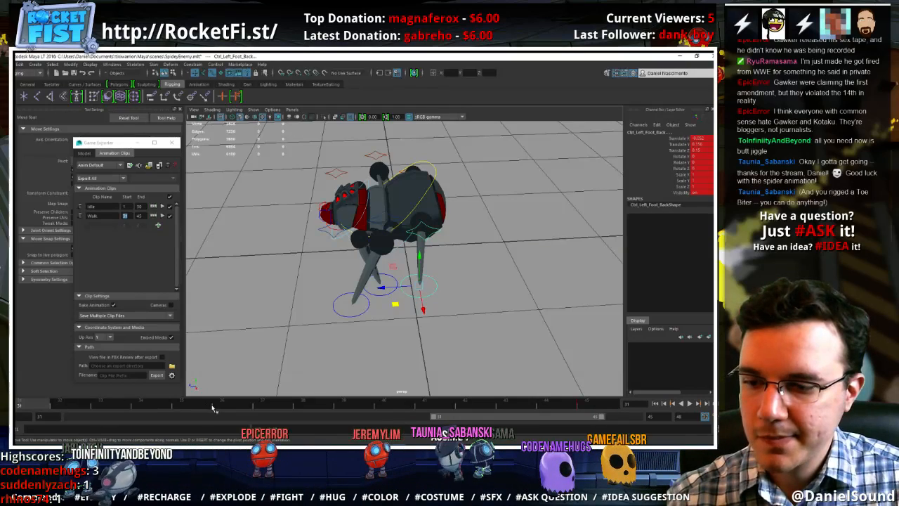
pyautogui.click(182, 406)
pyautogui.click(164, 406)
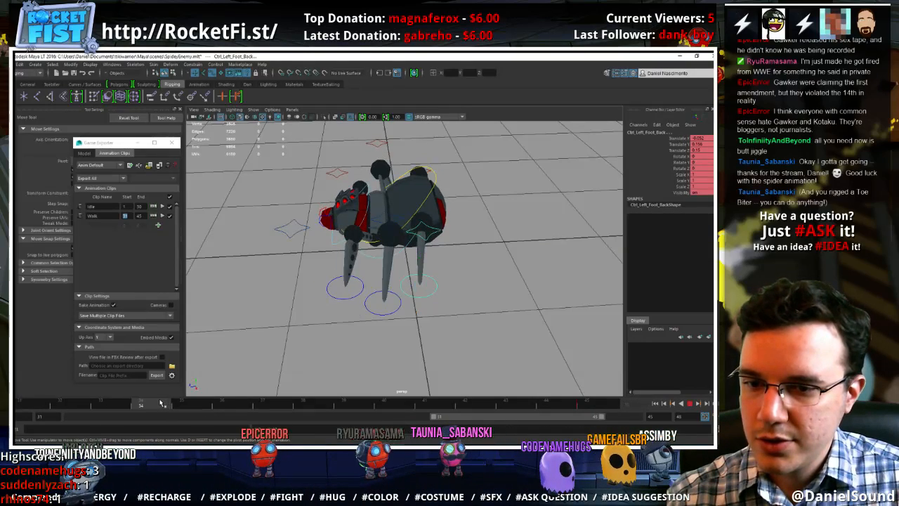
pyautogui.moveTo(181, 407)
pyautogui.mouseDown()
pyautogui.moveTo(288, 406)
pyautogui.moveTo(110, 399)
pyautogui.moveTo(43, 381)
pyautogui.moveTo(19, 405)
pyautogui.moveTo(58, 383)
pyautogui.moveTo(34, 385)
pyautogui.mouseUp()
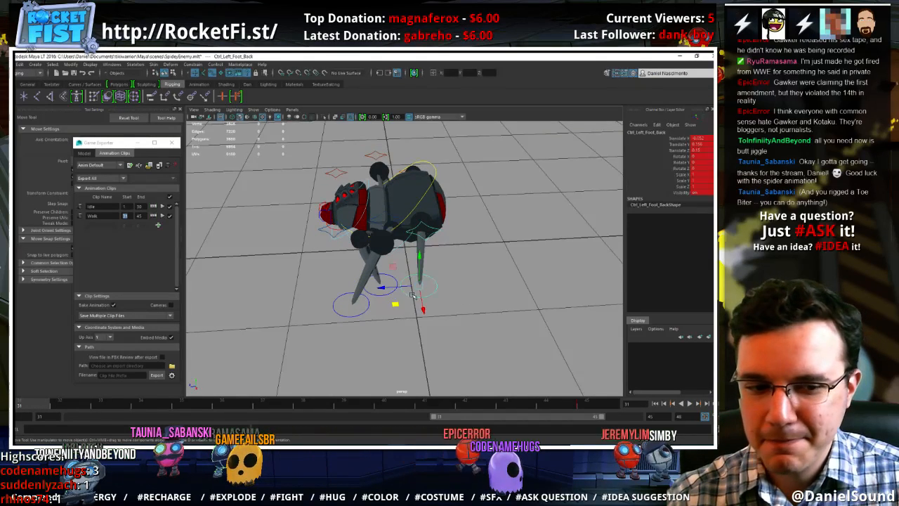
# At frame 31, move the left back foot forward to Translate Z about 0.225, key the same pose at frame 45, and replay
pyautogui.moveTo(398, 301); pyautogui.dragTo(381, 309)
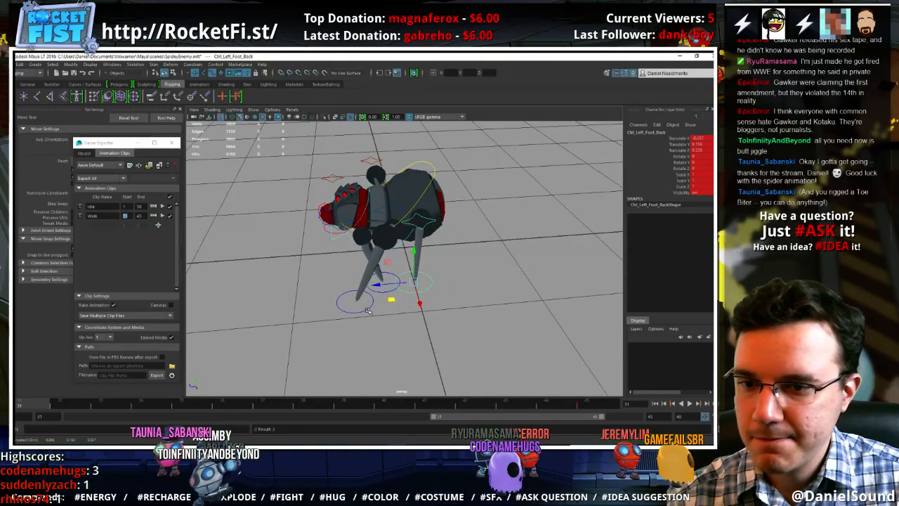
pyautogui.click(587, 406)
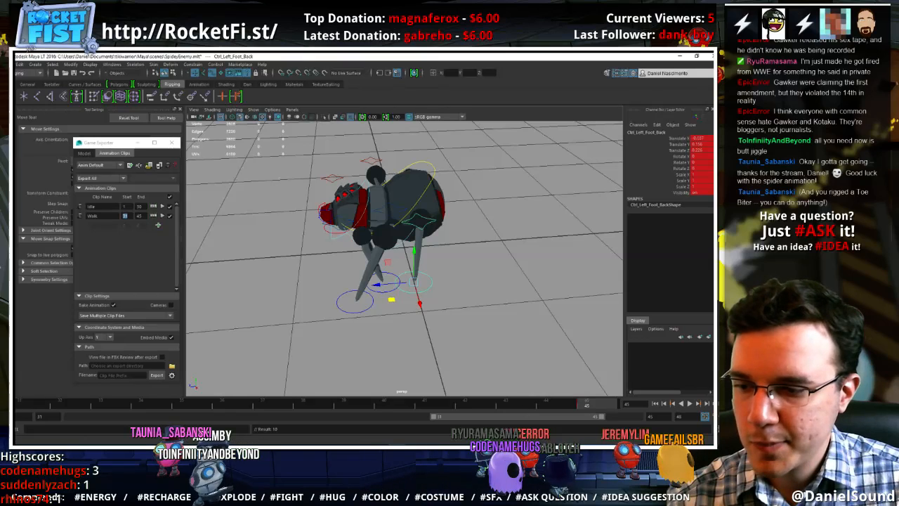
pyautogui.hotkey('alt', 'v')
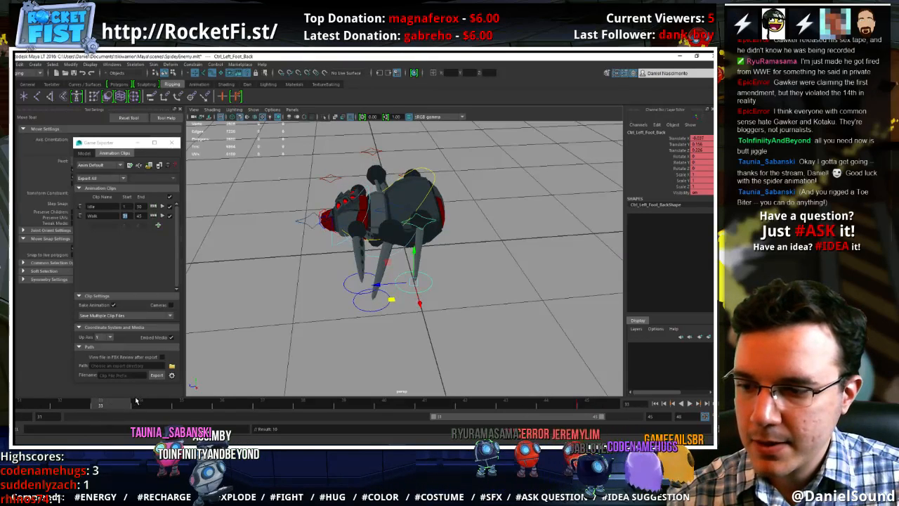
# At frame 34, plant the left back foot forward on the ground at Translate Y 0 and reposition its pole vector to match
pyautogui.click(143, 405)
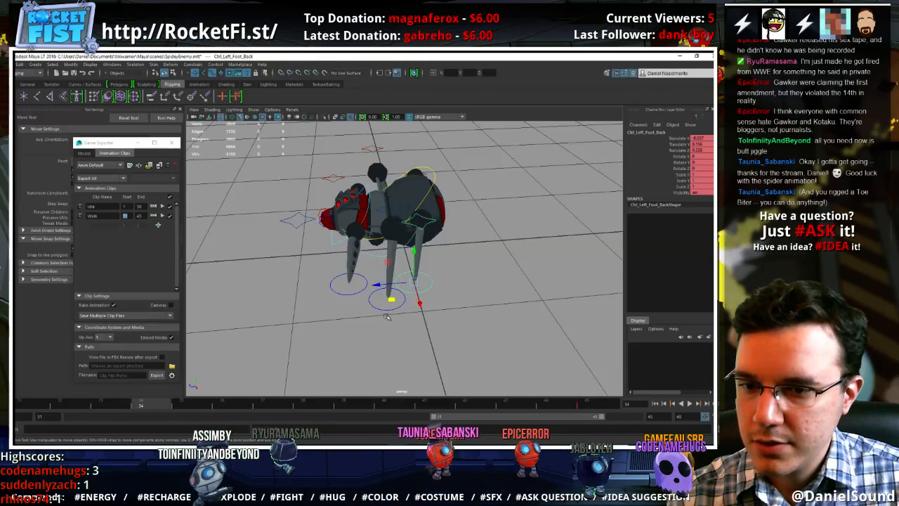
pyautogui.moveTo(390, 298); pyautogui.dragTo(377, 310)
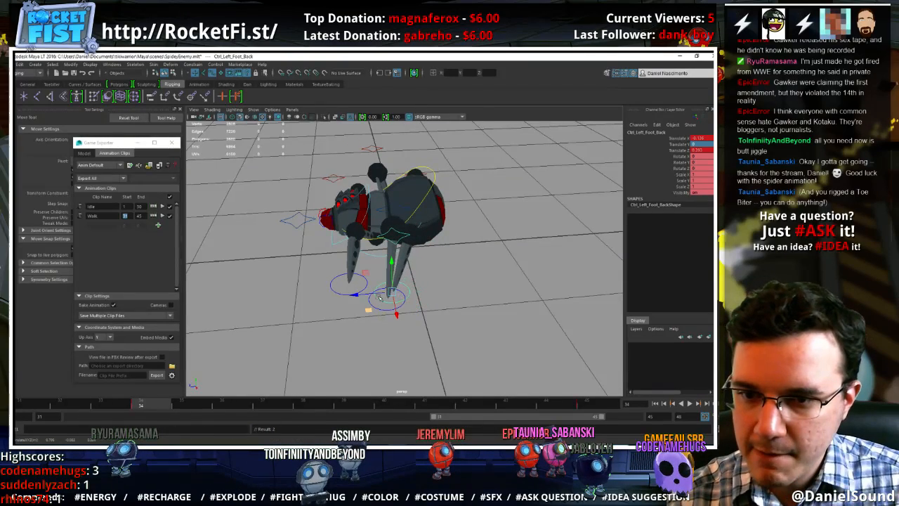
pyautogui.click(397, 241)
pyautogui.moveTo(372, 254); pyautogui.dragTo(384, 254)
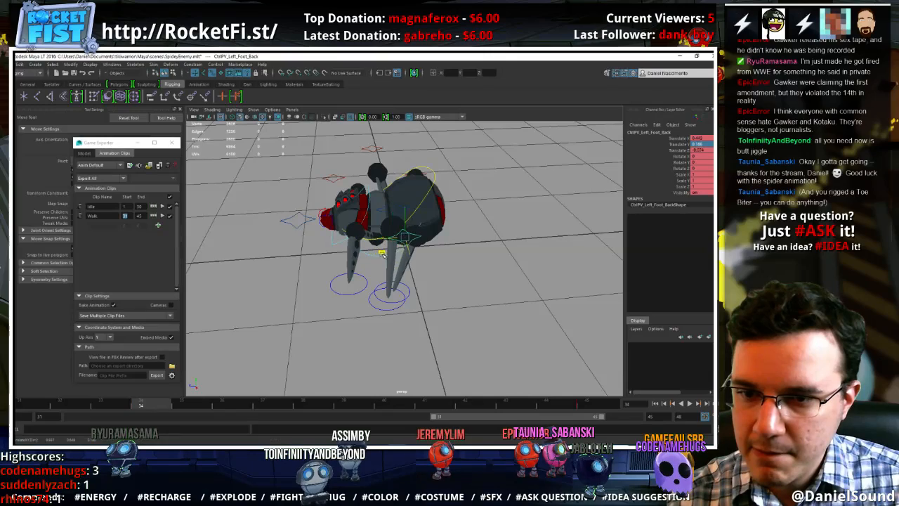
# At frame 34, shift the left back foot slightly inward, with Translate Z at about 0.357
pyautogui.keyDown('alt'); pyautogui.moveTo(395, 289); pyautogui.dragTo(398, 299); pyautogui.keyUp('alt')
pyautogui.click(360, 321)
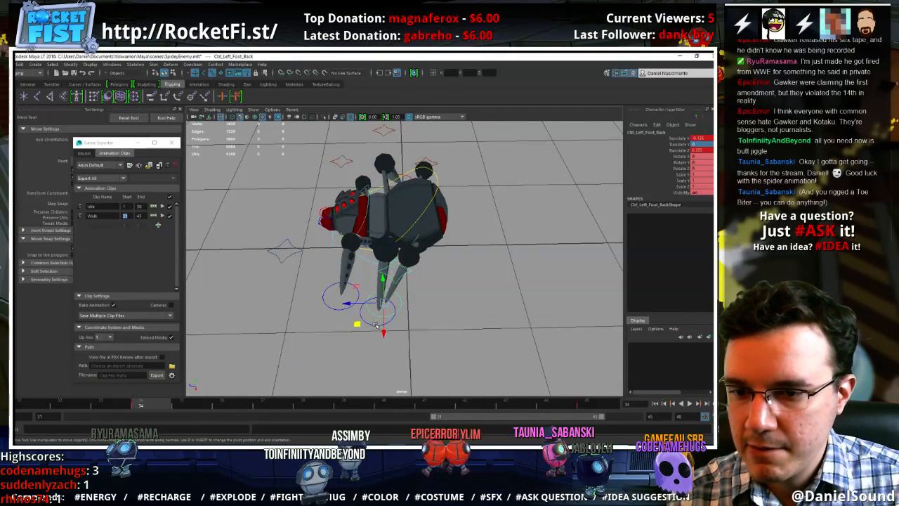
pyautogui.moveTo(357, 321); pyautogui.dragTo(362, 313, button='middle')
pyautogui.keyDown('alt'); pyautogui.moveTo(361, 316); pyautogui.dragTo(370, 338); pyautogui.keyUp('alt')
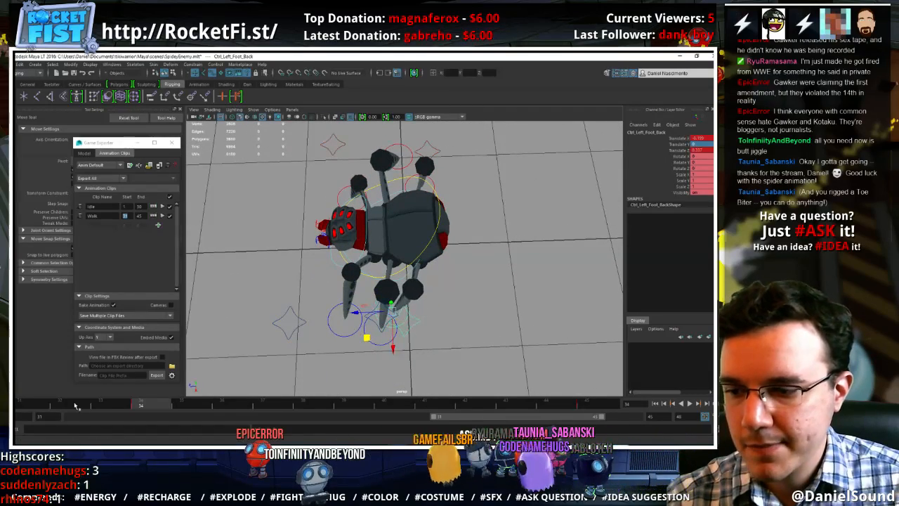
# At frame 38, slide the left back foot backward along its stride to Translate Z about -0.141, and replay the walk cycle
pyautogui.moveTo(38, 409); pyautogui.dragTo(312, 420)
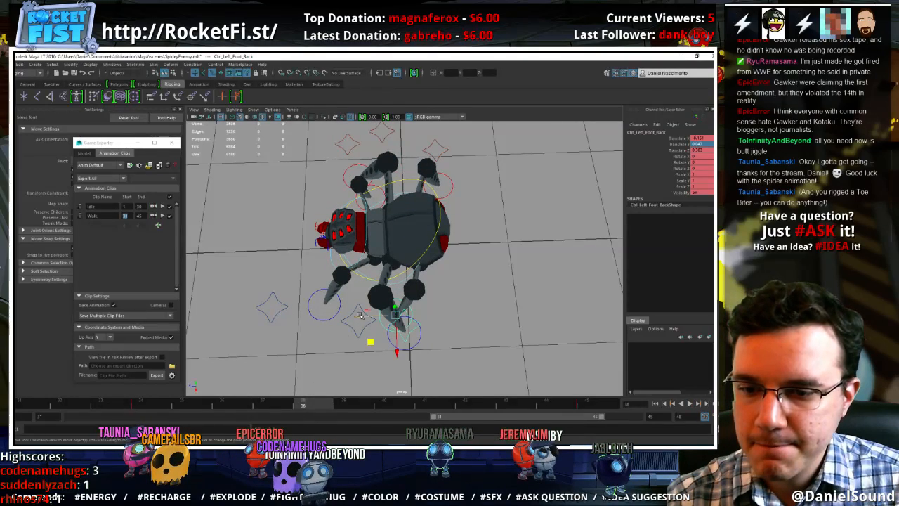
pyautogui.moveTo(360, 315); pyautogui.dragTo(389, 315, button='middle')
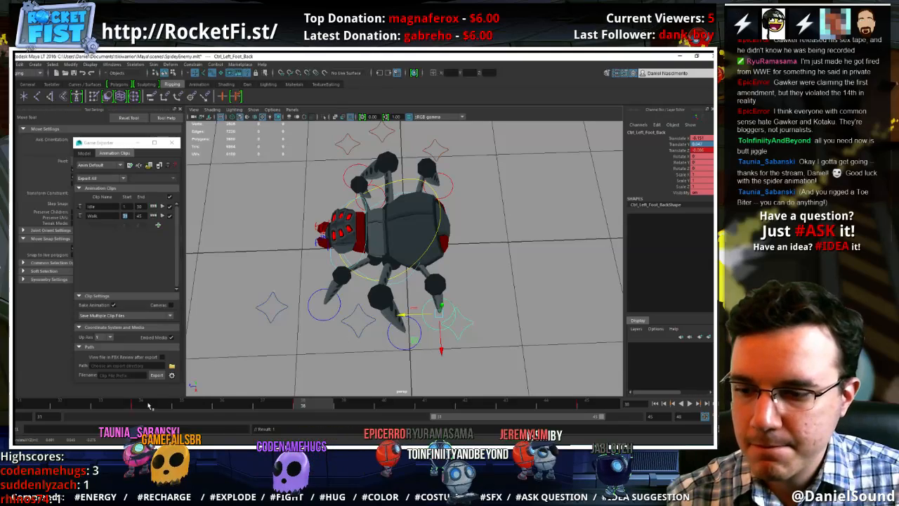
pyautogui.hotkey('alt', 'v')
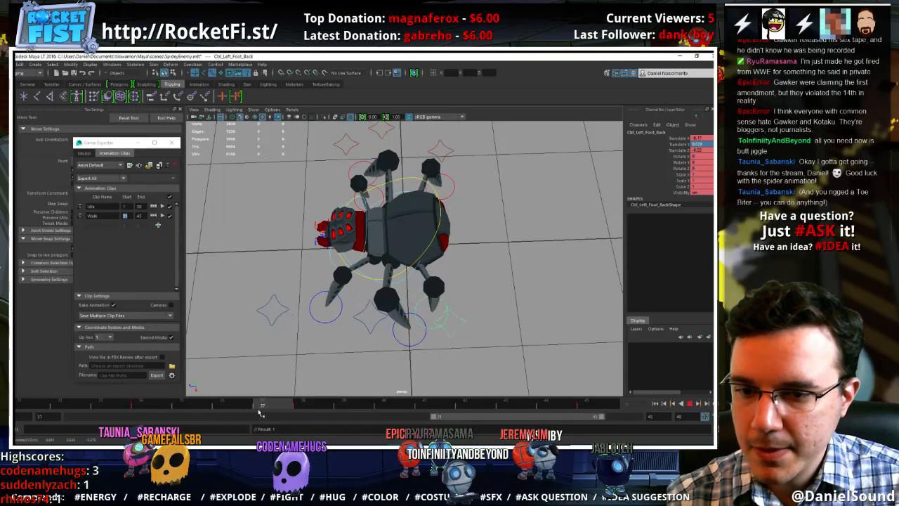
pyautogui.moveTo(261, 413)
pyautogui.mouseDown()
pyautogui.moveTo(387, 410)
pyautogui.moveTo(327, 406)
pyautogui.mouseUp()
pyautogui.keyDown('alt'); pyautogui.moveTo(386, 344); pyautogui.dragTo(408, 296); pyautogui.keyUp('alt')
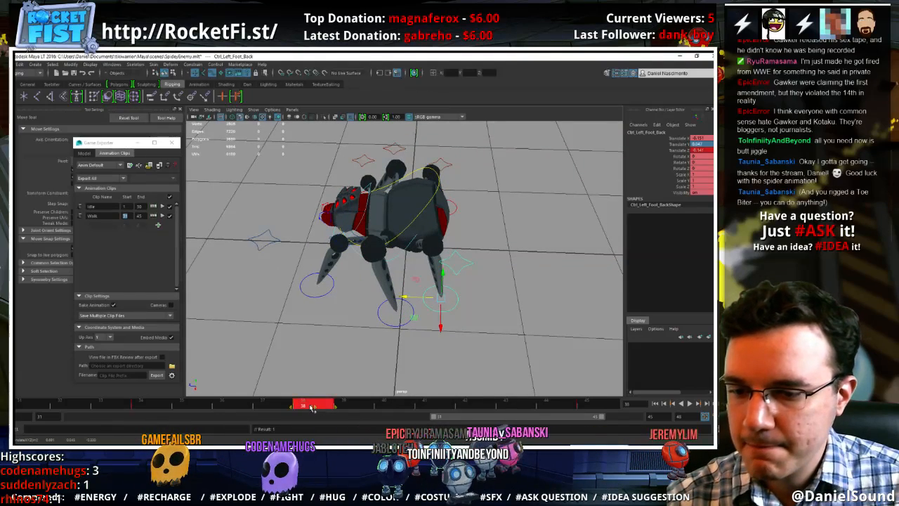
pyautogui.moveTo(300, 406); pyautogui.dragTo(293, 408)
pyautogui.hotkey('alt', 'v')
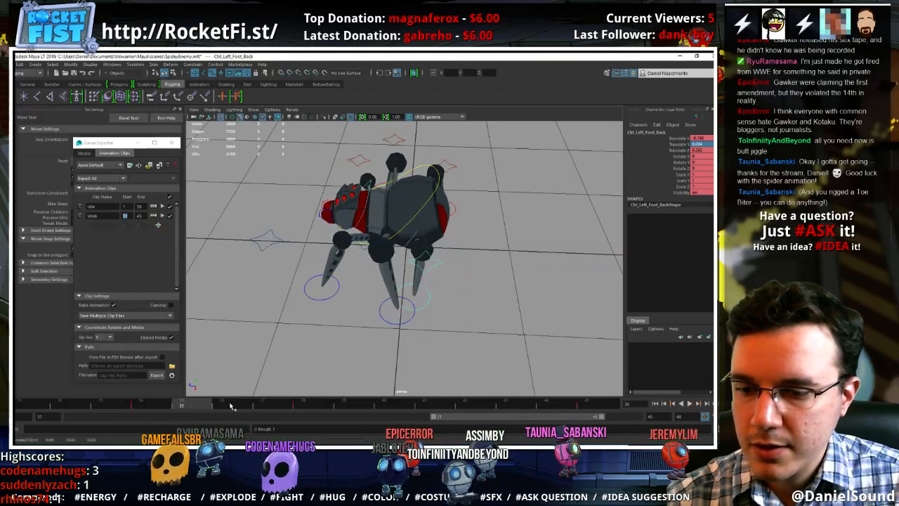
# At frame 38, move the left back foot outward and forward to Translate Z about 0.031, and replay the walk cycle
pyautogui.moveTo(141, 398); pyautogui.dragTo(299, 403)
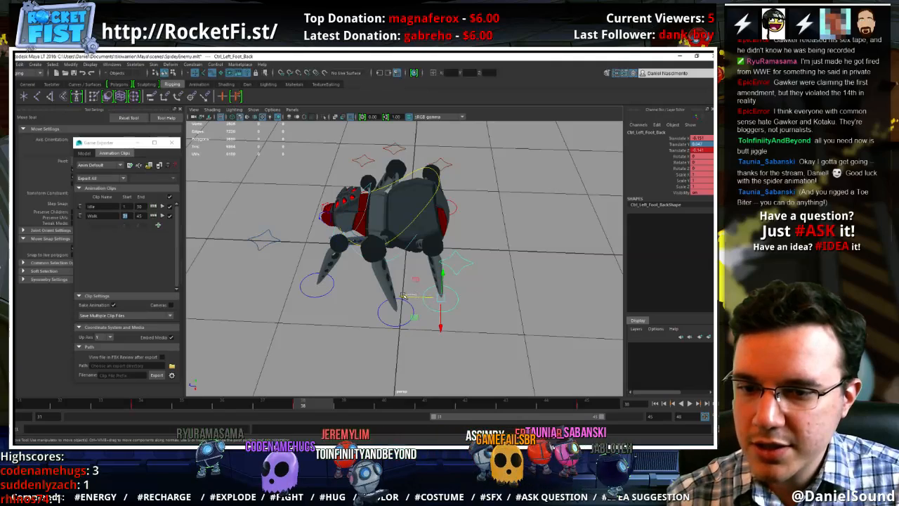
pyautogui.keyDown('alt'); pyautogui.moveTo(408, 301); pyautogui.dragTo(432, 354); pyautogui.keyUp('alt')
pyautogui.hotkey('alt', 'v')
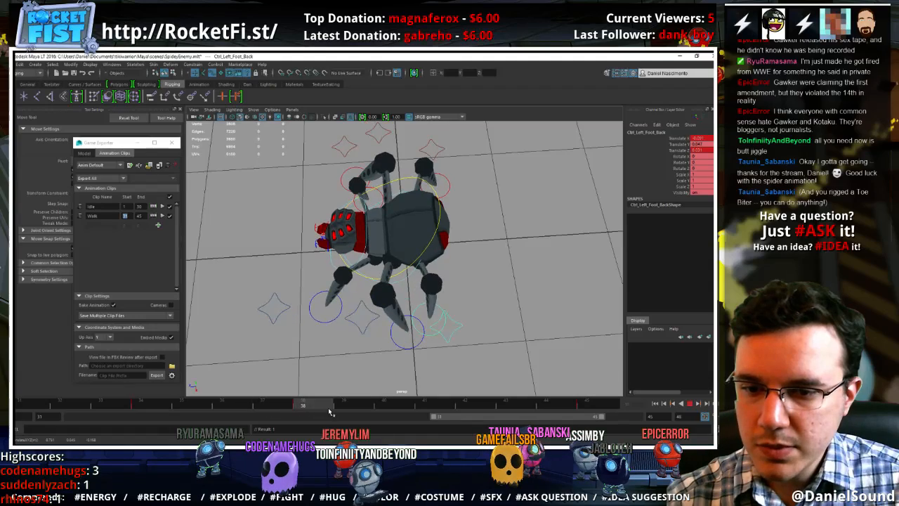
pyautogui.hotkey('alt', 'v')
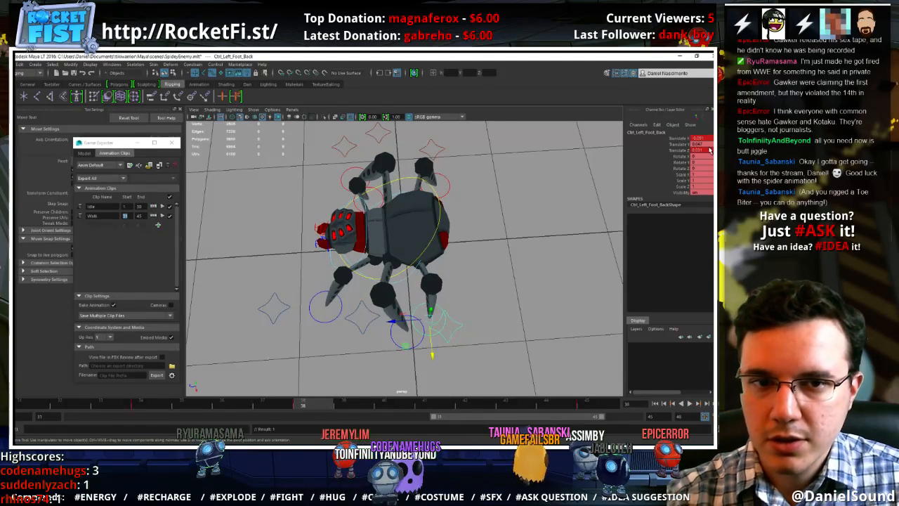
# At frame 38, set the left back foot on the ground with Translate Y 0, and replay the walk cycle
pyautogui.keyDown('alt'); pyautogui.moveTo(450, 334); pyautogui.dragTo(436, 279); pyautogui.keyUp('alt')
pyautogui.hotkey('alt', 'v')
pyautogui.hotkey('alt', 'v')
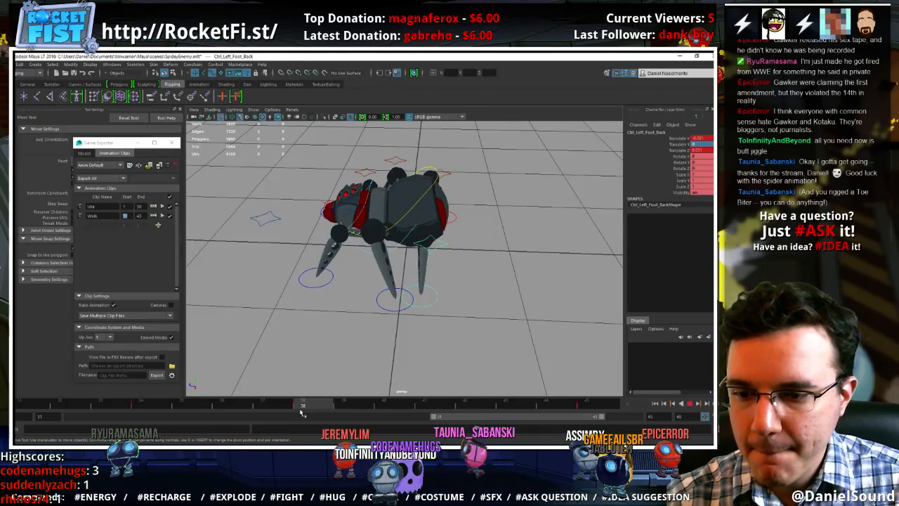
pyautogui.click(437, 304)
pyautogui.click(435, 303)
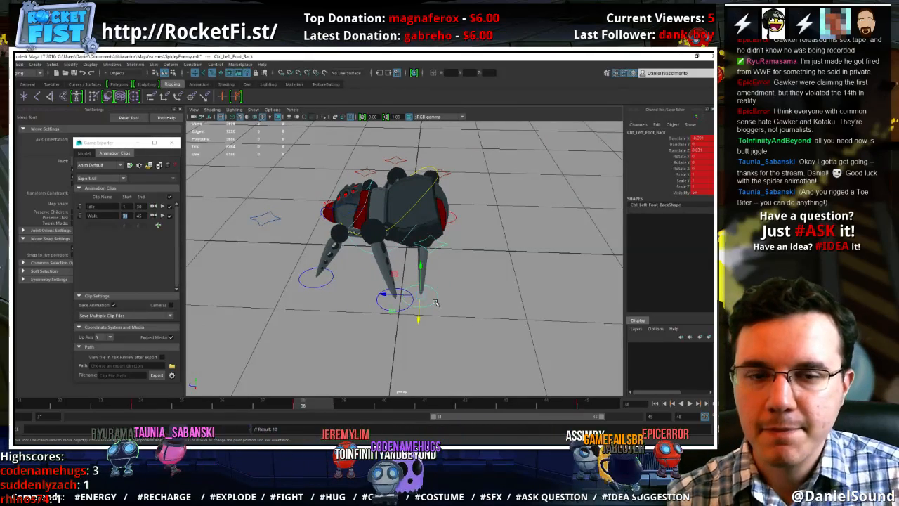
pyautogui.hotkey('alt', 'v')
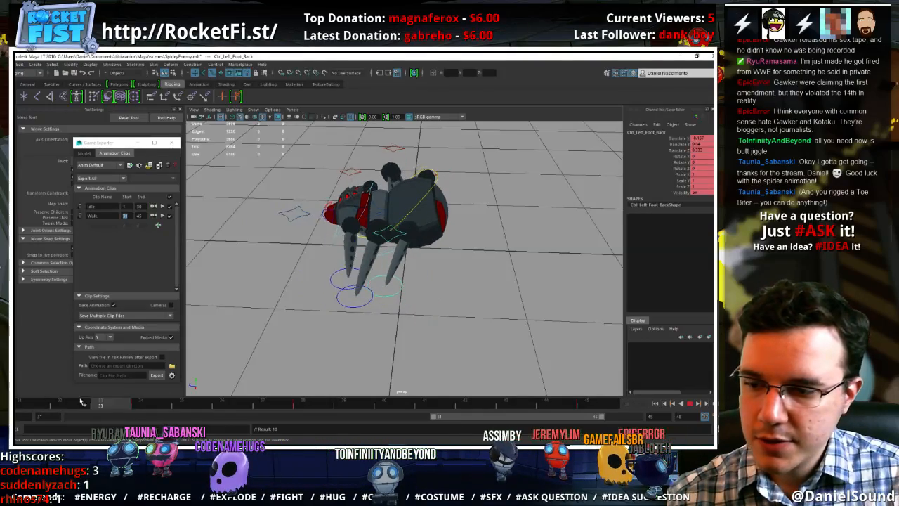
pyautogui.hotkey('alt', 'v')
# At frame 31, adjust the left back foot's outward offset and lower it to Translate Y about 0.131, replaying the cycle in between
pyautogui.keyDown('alt'); pyautogui.moveTo(288, 327); pyautogui.dragTo(420, 315); pyautogui.keyUp('alt')
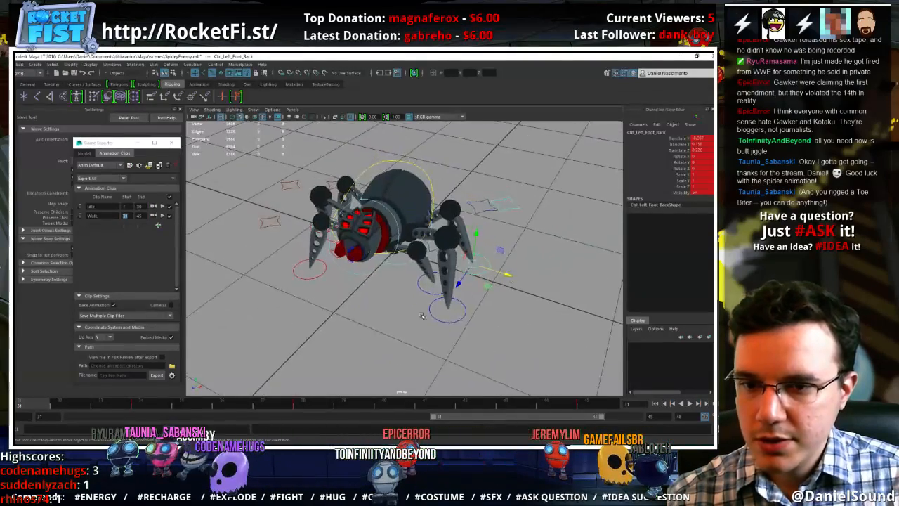
pyautogui.moveTo(498, 280); pyautogui.dragTo(516, 277)
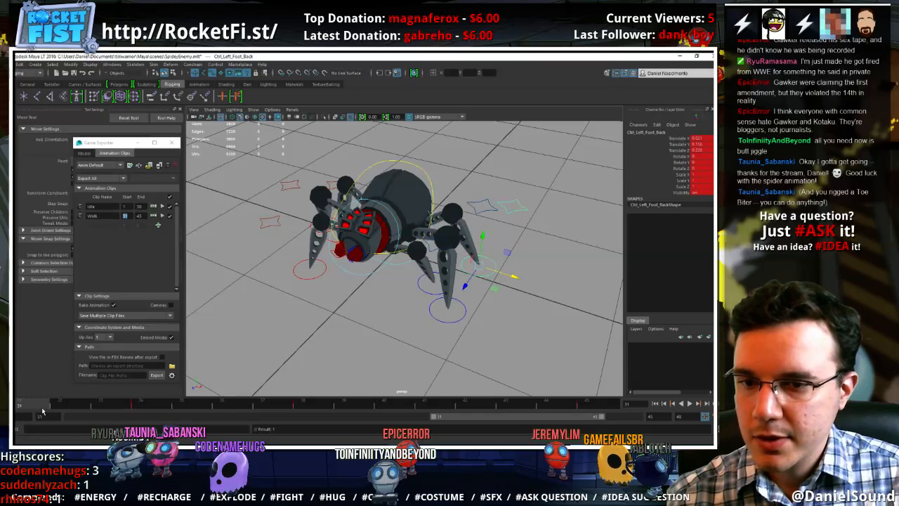
pyautogui.hotkey('alt', 'v')
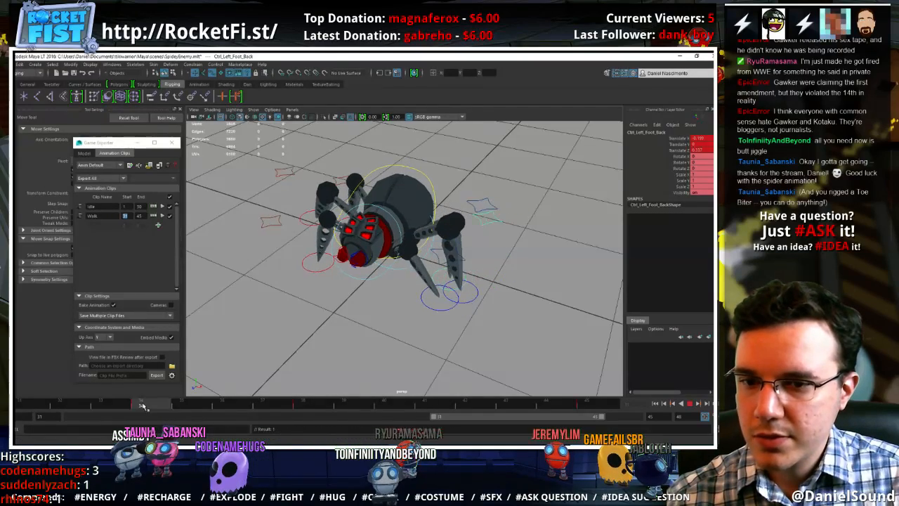
pyautogui.keyDown('alt'); pyautogui.moveTo(243, 347); pyautogui.dragTo(290, 304); pyautogui.keyUp('alt')
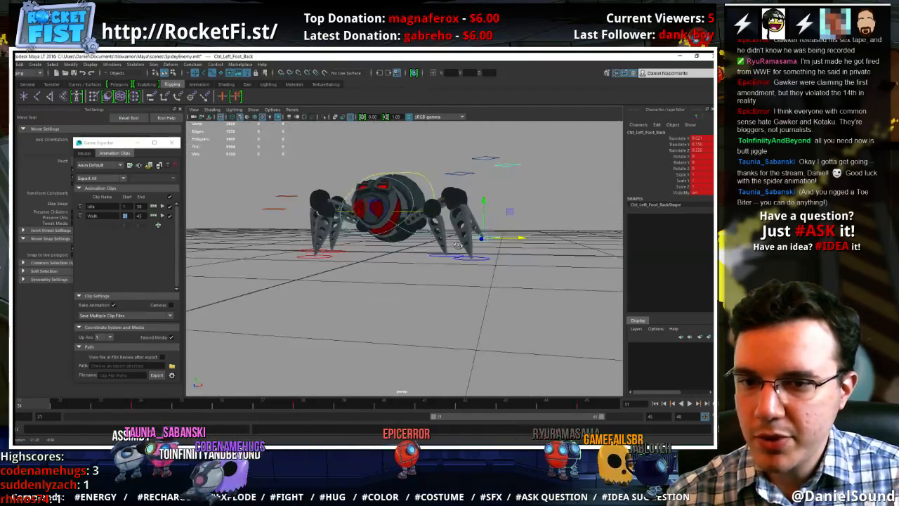
pyautogui.moveTo(511, 213); pyautogui.dragTo(357, 307)
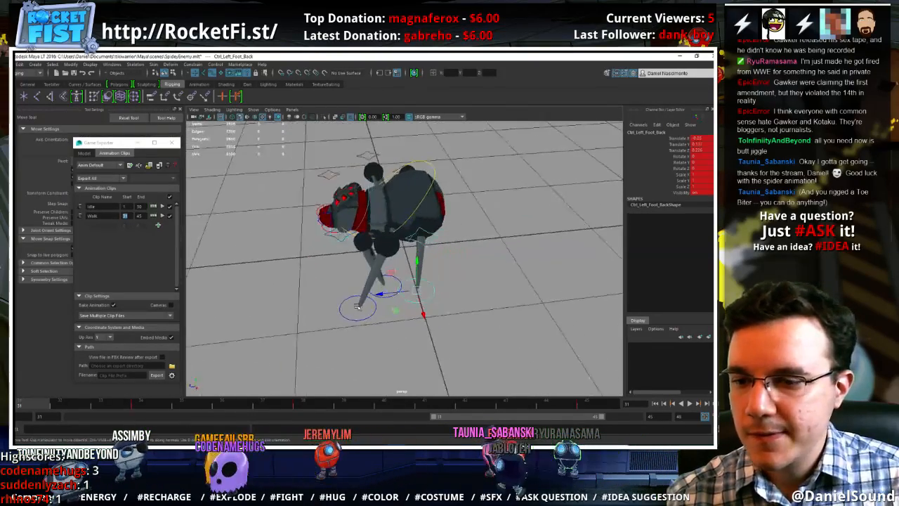
# At frame 34, push the left back foot further forward to Translate Z about 0.387, and replay the walk cycle
pyautogui.moveTo(42, 407); pyautogui.dragTo(155, 409)
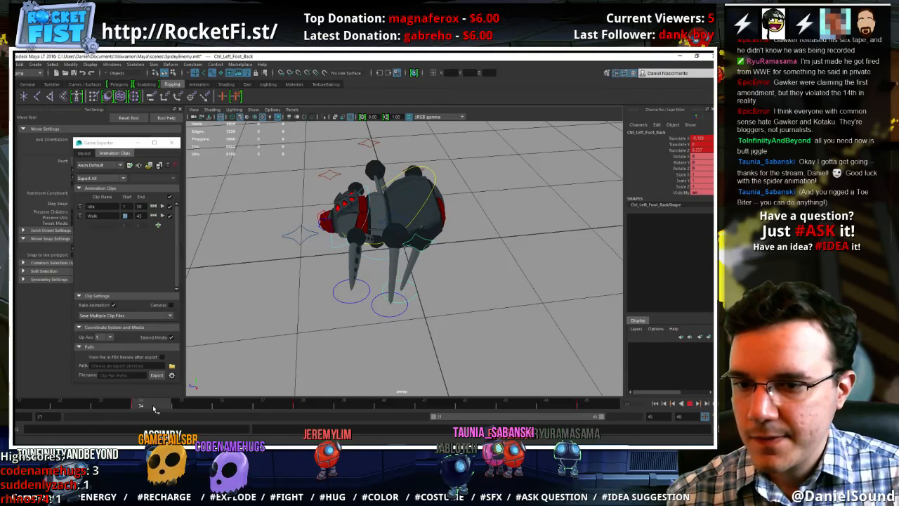
pyautogui.moveTo(366, 295); pyautogui.dragTo(362, 298)
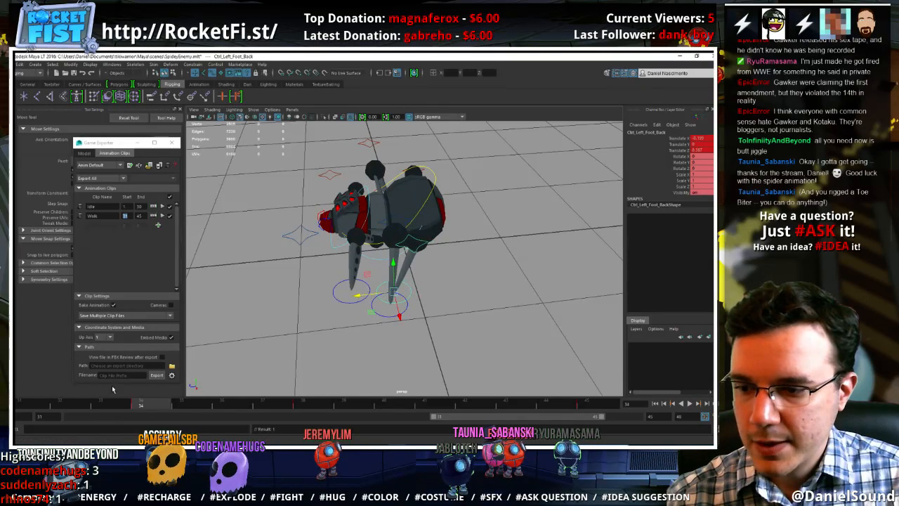
pyautogui.moveTo(45, 404)
pyautogui.mouseDown()
pyautogui.moveTo(344, 406)
pyautogui.moveTo(320, 406)
pyautogui.mouseUp()
pyautogui.hotkey('alt', 'v')
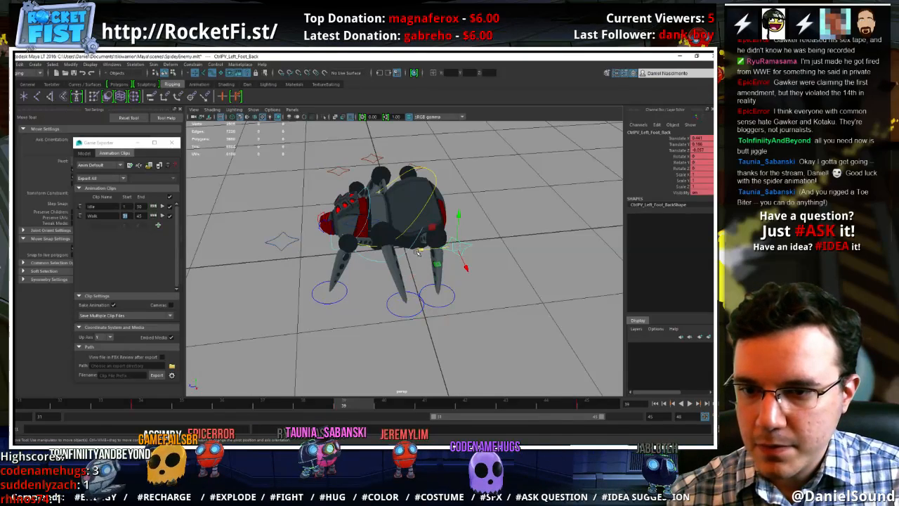
# At frame 39, move the left back foot backward to Translate Z about -0.087
pyautogui.click(466, 246)
pyautogui.click(445, 308)
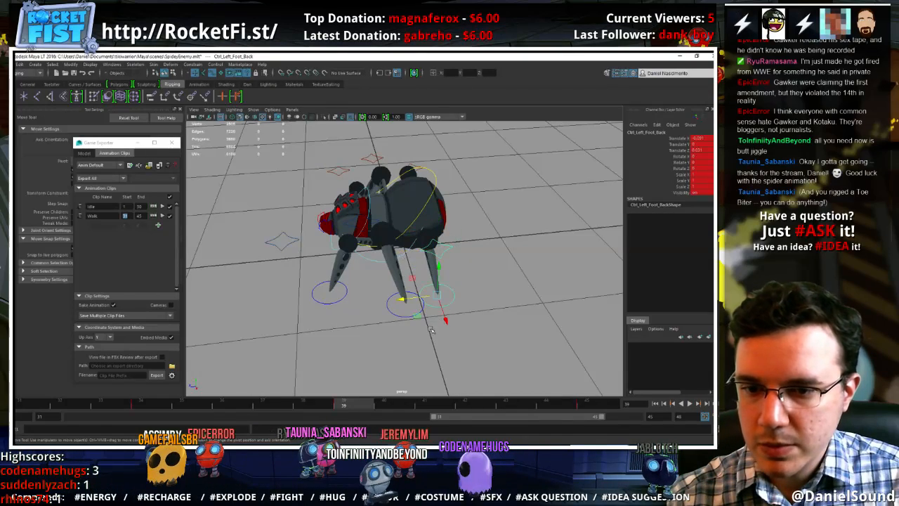
pyautogui.keyDown('alt'); pyautogui.moveTo(432, 330); pyautogui.dragTo(423, 345); pyautogui.keyUp('alt')
pyautogui.moveTo(397, 315); pyautogui.dragTo(406, 315)
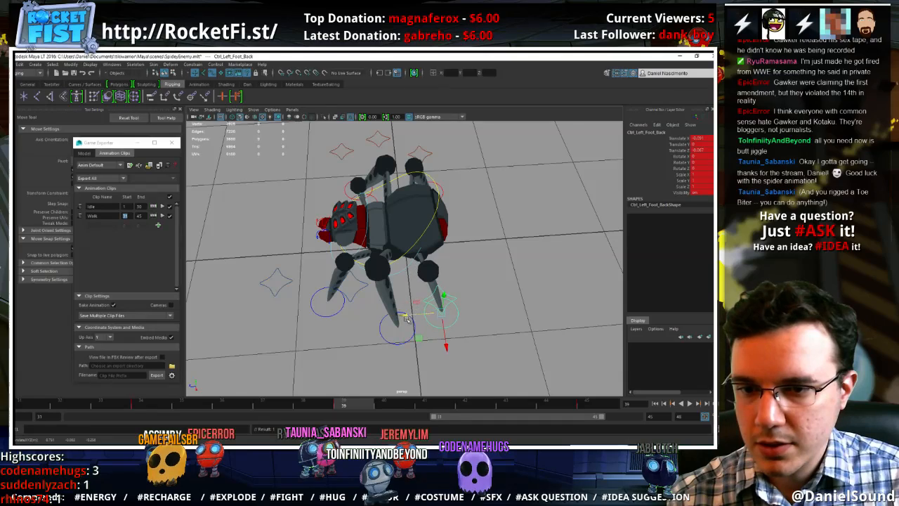
# At frame 41, push the left back foot further back on the ground to Translate Z about -0.191, and replay the walk cycle
pyautogui.moveTo(236, 406); pyautogui.dragTo(428, 404)
pyautogui.keyDown('alt'); pyautogui.moveTo(491, 366); pyautogui.dragTo(476, 315); pyautogui.keyUp('alt')
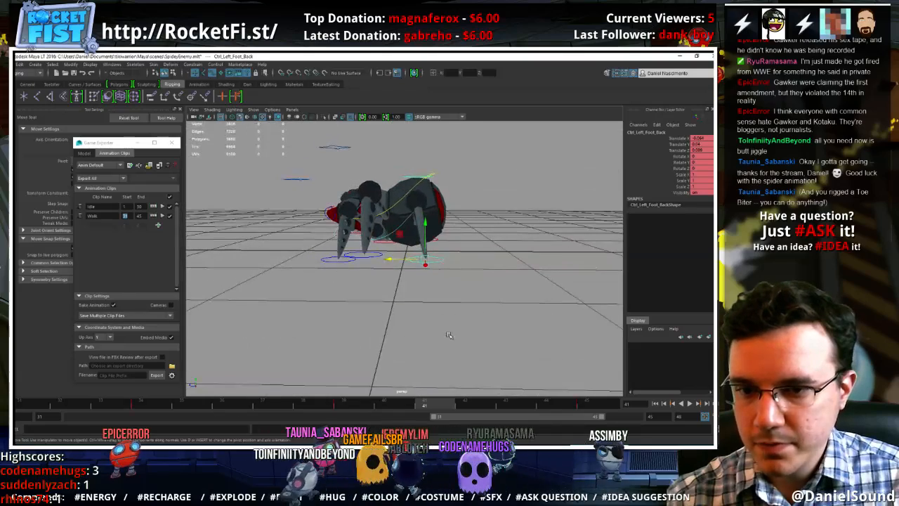
pyautogui.click(347, 405)
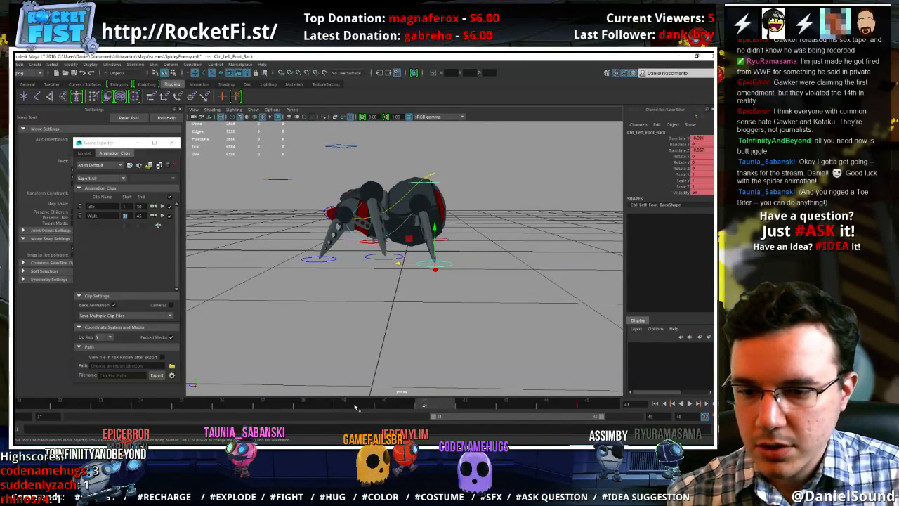
pyautogui.hotkey('alt', 'v')
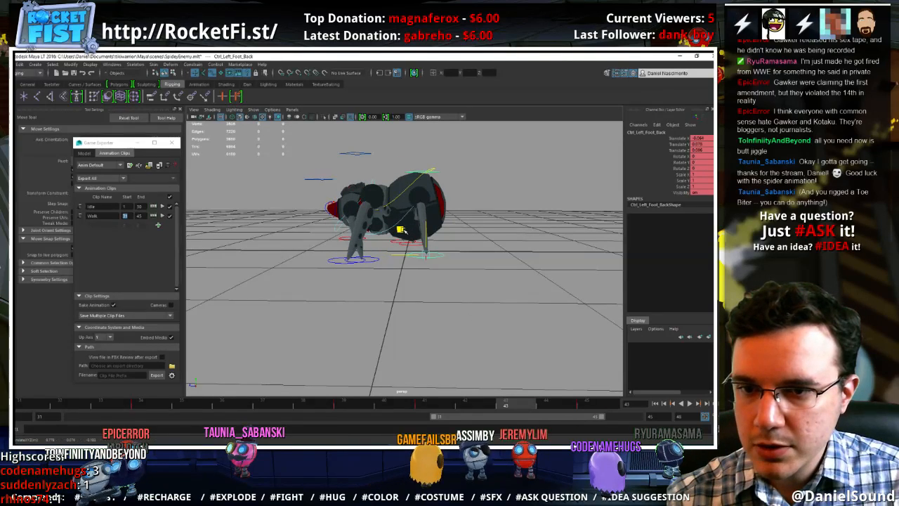
# At frame 43, reposition the left back foot's pole vector, check the pose at frame 45, and replay the walk cycle
pyautogui.click(404, 170)
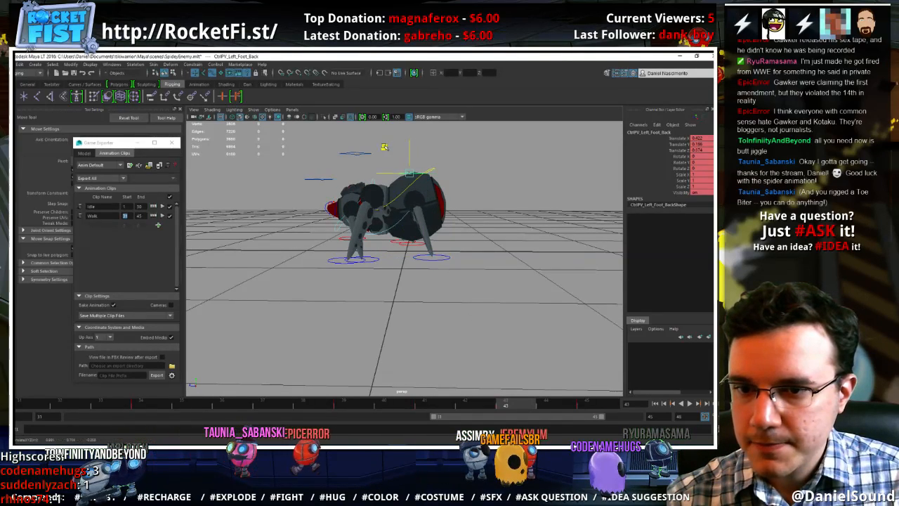
pyautogui.hotkey('alt', 'v')
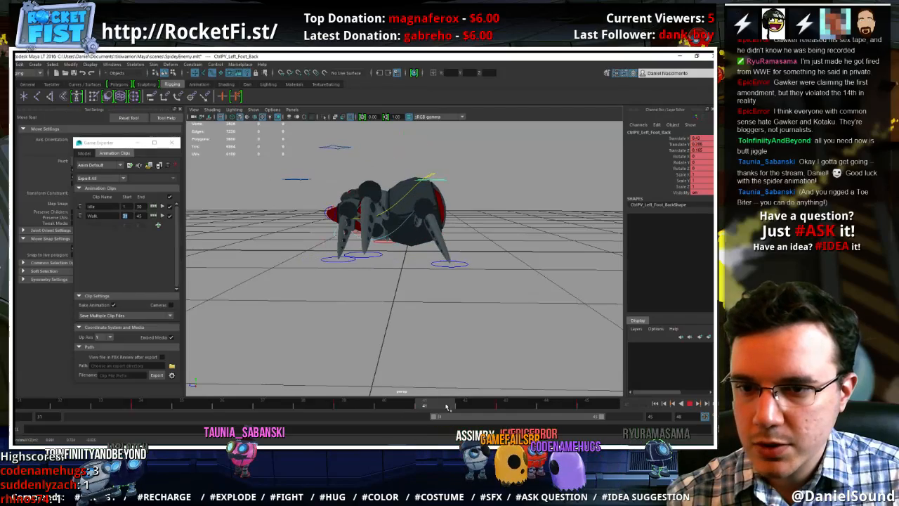
pyautogui.click(588, 408)
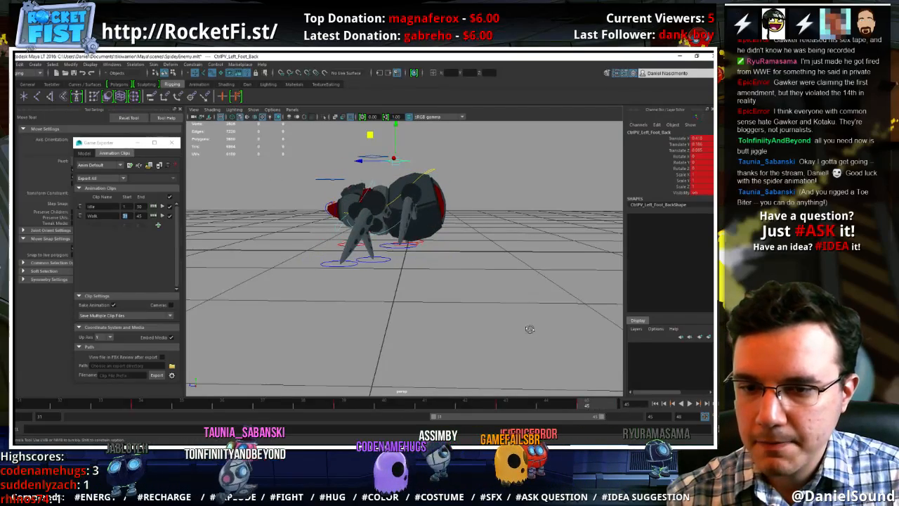
pyautogui.moveTo(530, 328)
pyautogui.keyDown('alt'); pyautogui.mouseDown()
pyautogui.moveTo(597, 372)
pyautogui.moveTo(499, 349)
pyautogui.moveTo(454, 317)
pyautogui.moveTo(461, 309)
pyautogui.moveTo(469, 327)
pyautogui.mouseUp(); pyautogui.keyUp('alt')
pyautogui.click(691, 405)
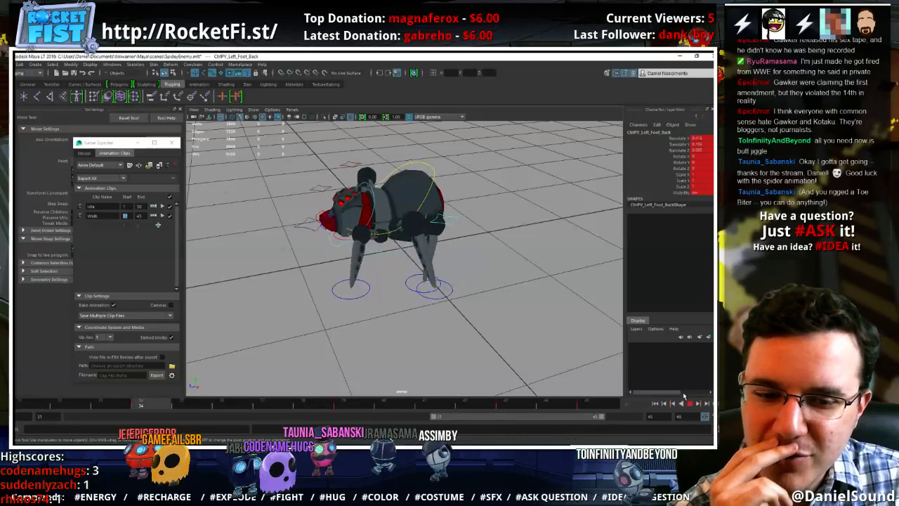
pyautogui.click(691, 403)
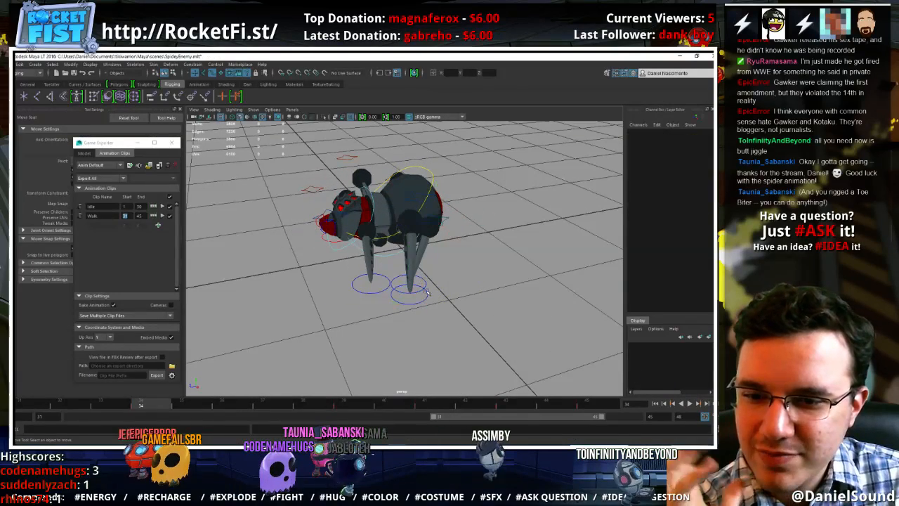
# Step through the left back foot's keys and match the foot and pole vector pose at frame 45 to frame 31
pyautogui.press('.')
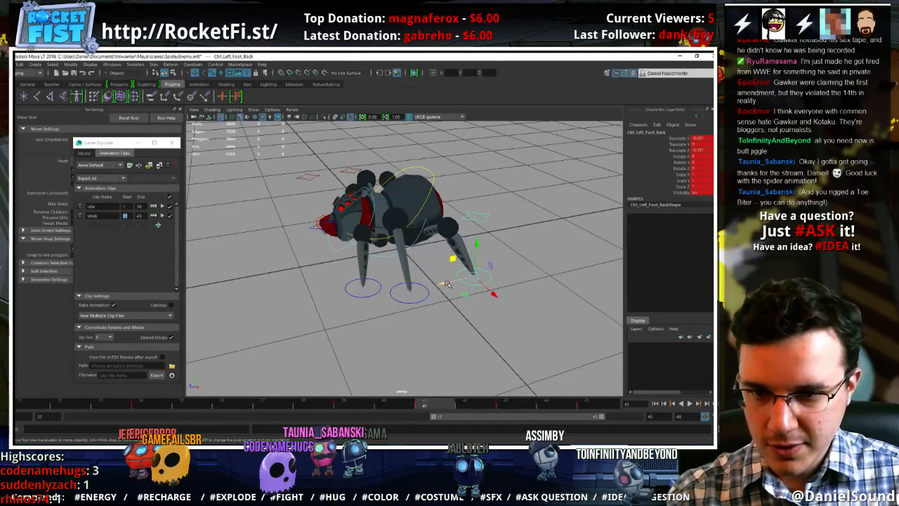
pyautogui.press('.')
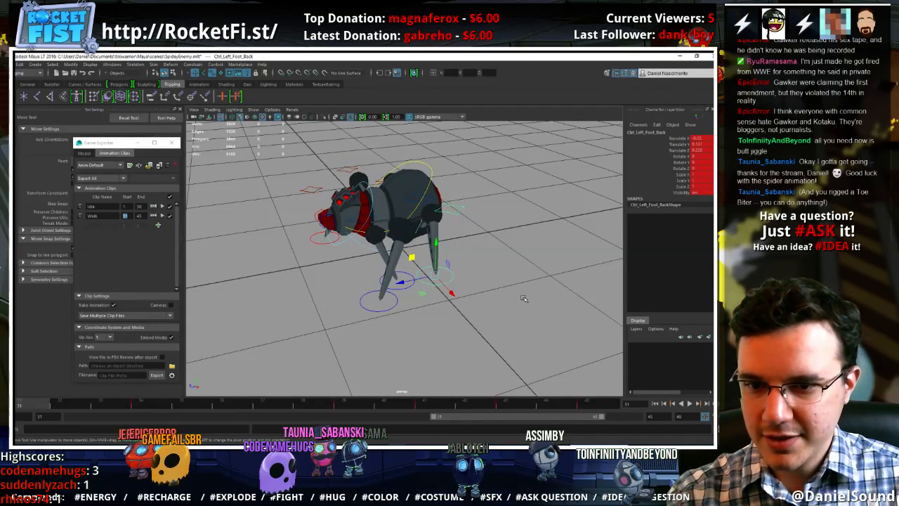
pyautogui.keyDown('alt'); pyautogui.moveTo(522, 298); pyautogui.dragTo(484, 283); pyautogui.keyUp('alt')
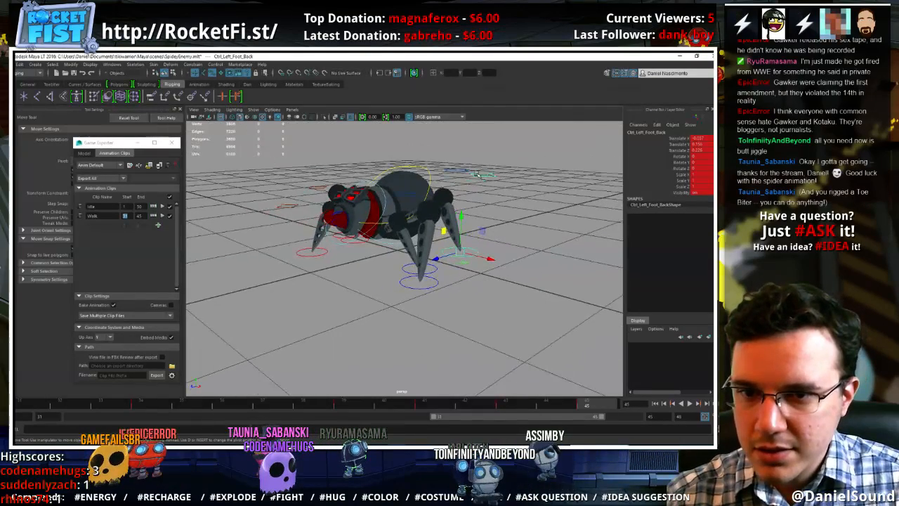
pyautogui.click(33, 405)
pyautogui.click(596, 408)
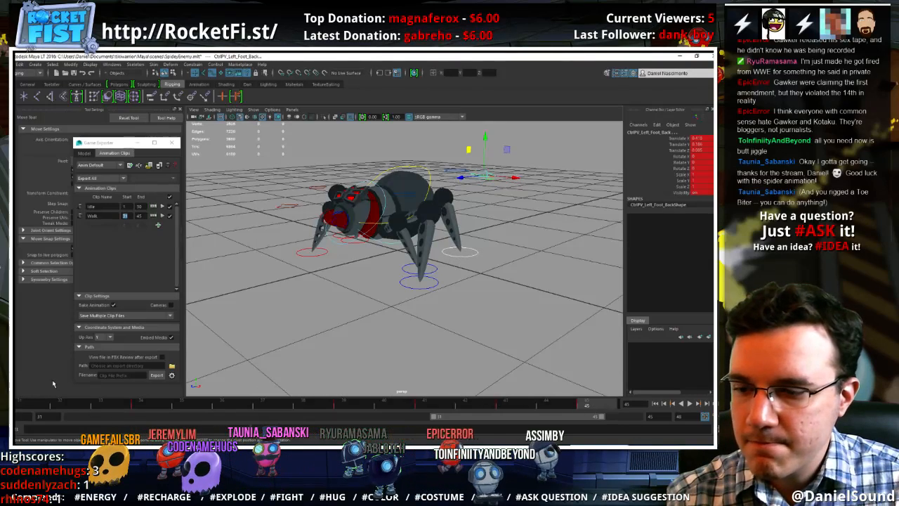
pyautogui.click(31, 406)
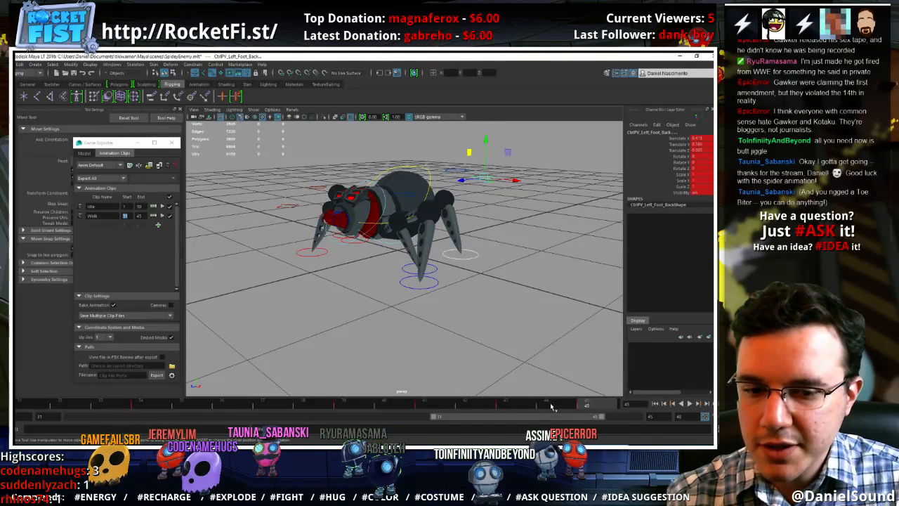
pyautogui.moveTo(551, 407)
pyautogui.mouseDown()
pyautogui.moveTo(522, 409)
pyautogui.moveTo(597, 411)
pyautogui.mouseUp()
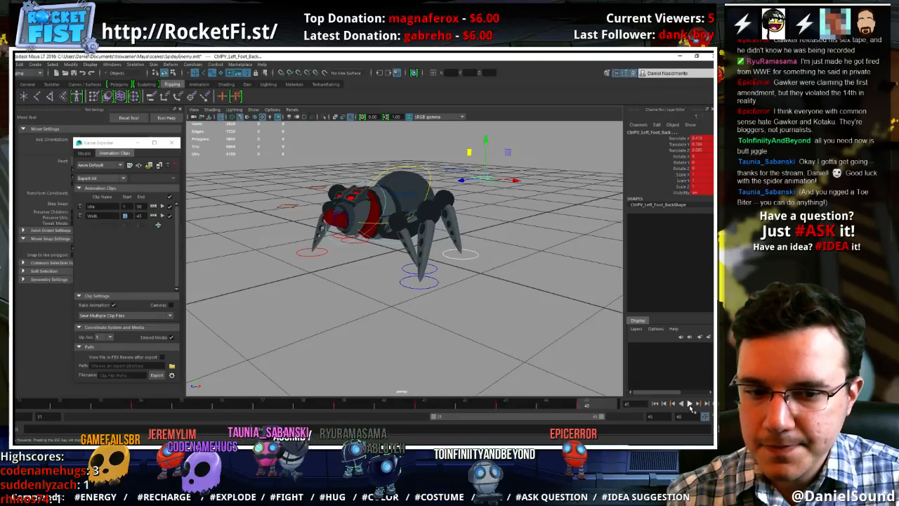
# Play the walk cycle and examine the leg motion from above and from both sides of the spider
pyautogui.click(690, 405)
pyautogui.keyDown('alt'); pyautogui.moveTo(560, 321); pyautogui.dragTo(570, 370); pyautogui.keyUp('alt')
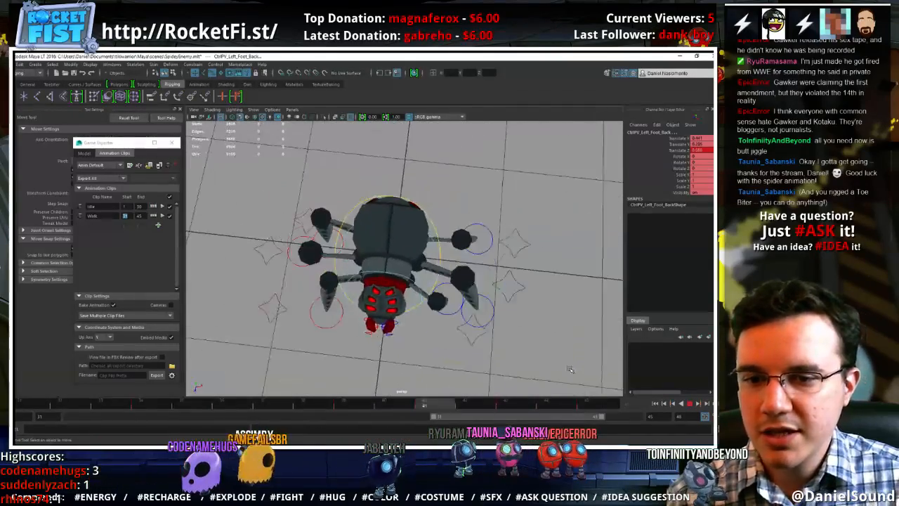
pyautogui.keyDown('alt'); pyautogui.moveTo(570, 369); pyautogui.dragTo(470, 305, button='right'); pyautogui.keyUp('alt')
pyautogui.keyDown('alt'); pyautogui.moveTo(470, 305); pyautogui.dragTo(479, 325); pyautogui.keyUp('alt')
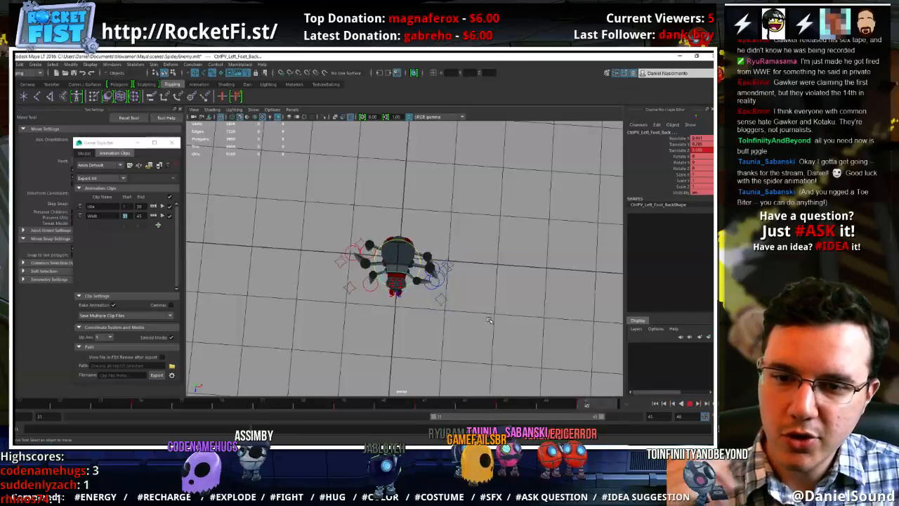
pyautogui.keyDown('alt'); pyautogui.moveTo(525, 289); pyautogui.dragTo(418, 257, button='middle'); pyautogui.keyUp('alt')
pyautogui.keyDown('alt'); pyautogui.moveTo(418, 258); pyautogui.dragTo(464, 281, button='right'); pyautogui.keyUp('alt')
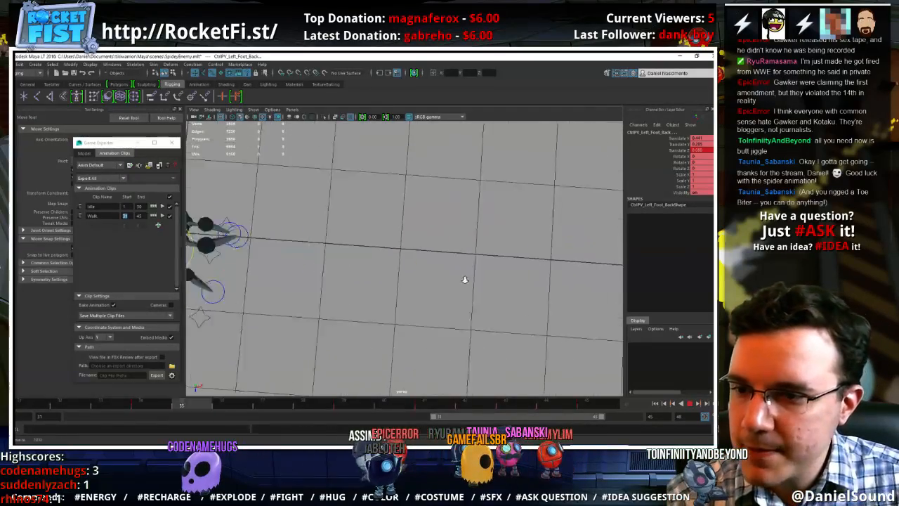
pyautogui.moveTo(464, 281)
pyautogui.keyDown('alt'); pyautogui.mouseDown(button='middle')
pyautogui.moveTo(366, 287)
pyautogui.moveTo(460, 291)
pyautogui.mouseUp(button='middle'); pyautogui.keyUp('alt')
pyautogui.keyDown('alt'); pyautogui.moveTo(459, 291); pyautogui.dragTo(453, 305, button='right'); pyautogui.keyUp('alt')
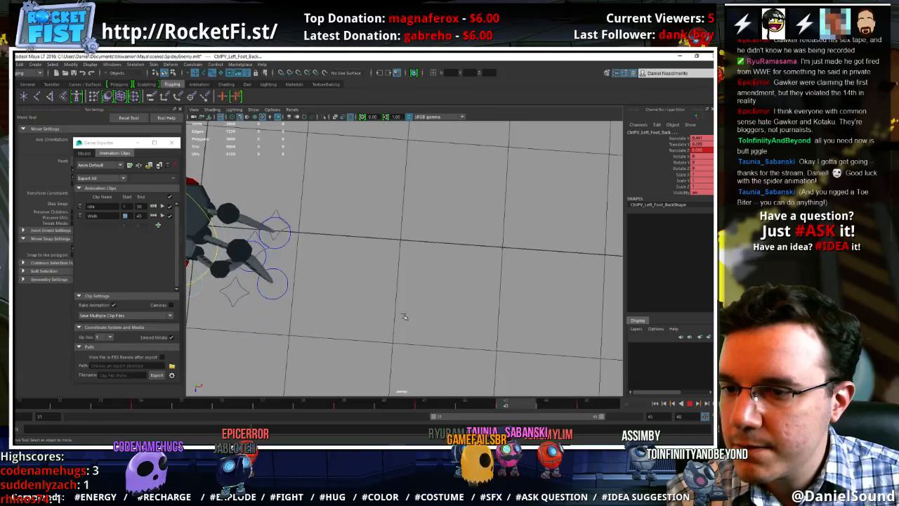
pyautogui.keyDown('alt'); pyautogui.moveTo(425, 314); pyautogui.dragTo(441, 316, button='middle'); pyautogui.keyUp('alt')
pyautogui.keyDown('alt'); pyautogui.moveTo(441, 316); pyautogui.dragTo(357, 291, button='right'); pyautogui.keyUp('alt')
pyautogui.keyDown('alt'); pyautogui.moveTo(357, 291); pyautogui.dragTo(370, 311); pyautogui.keyUp('alt')
pyautogui.keyDown('alt'); pyautogui.moveTo(371, 311); pyautogui.dragTo(477, 289, button='middle'); pyautogui.keyUp('alt')
pyautogui.keyDown('alt'); pyautogui.moveTo(476, 290); pyautogui.dragTo(501, 303, button='right'); pyautogui.keyUp('alt')
pyautogui.keyDown('alt'); pyautogui.moveTo(434, 325); pyautogui.dragTo(519, 315); pyautogui.keyUp('alt')
# At frame 34, move the right middle foot outward from the body
pyautogui.click(437, 356)
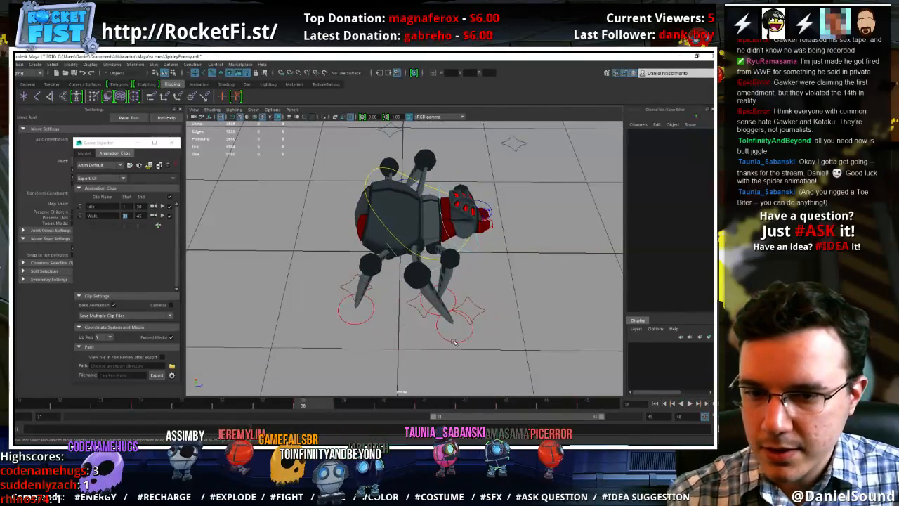
pyautogui.click(454, 342)
pyautogui.moveTo(40, 407); pyautogui.dragTo(135, 415)
pyautogui.keyDown('alt'); pyautogui.moveTo(335, 310); pyautogui.dragTo(469, 295); pyautogui.keyUp('alt')
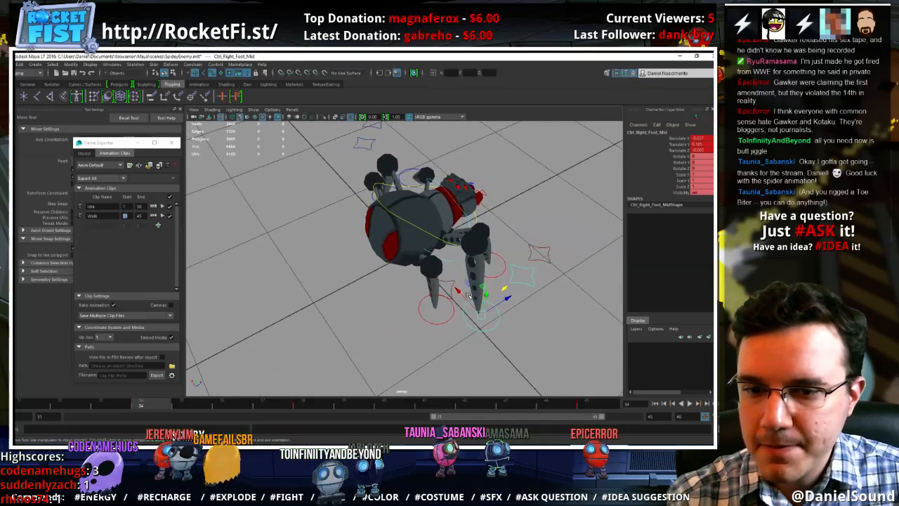
pyautogui.click(461, 297)
pyautogui.moveTo(464, 296); pyautogui.dragTo(473, 307)
pyautogui.keyDown('alt'); pyautogui.moveTo(478, 313); pyautogui.dragTo(446, 334); pyautogui.keyUp('alt')
# At frame 34, move the right middle foot's pole vector backward to Translate Z about -0.147, checking it against frame 31
pyautogui.click(462, 373)
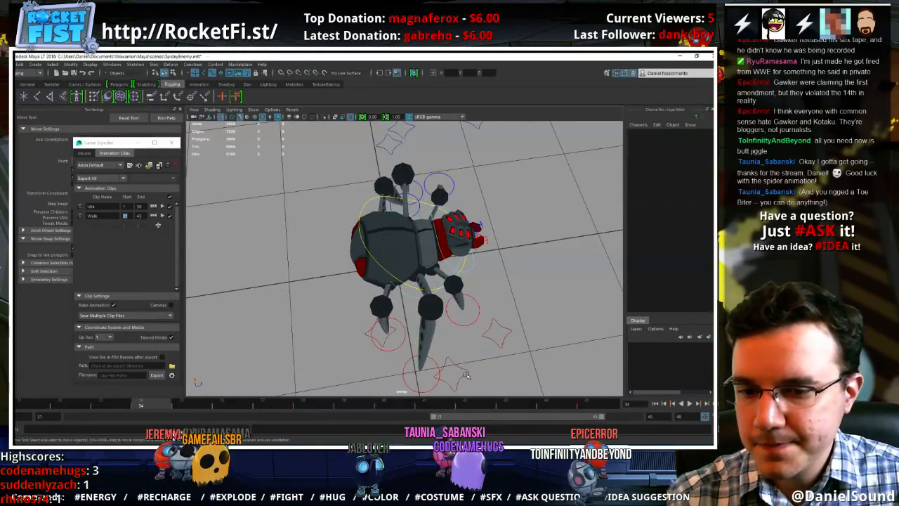
pyautogui.click(458, 373)
pyautogui.keyDown('alt'); pyautogui.moveTo(459, 372); pyautogui.dragTo(414, 326, button='middle'); pyautogui.keyUp('alt')
pyautogui.click(19, 407)
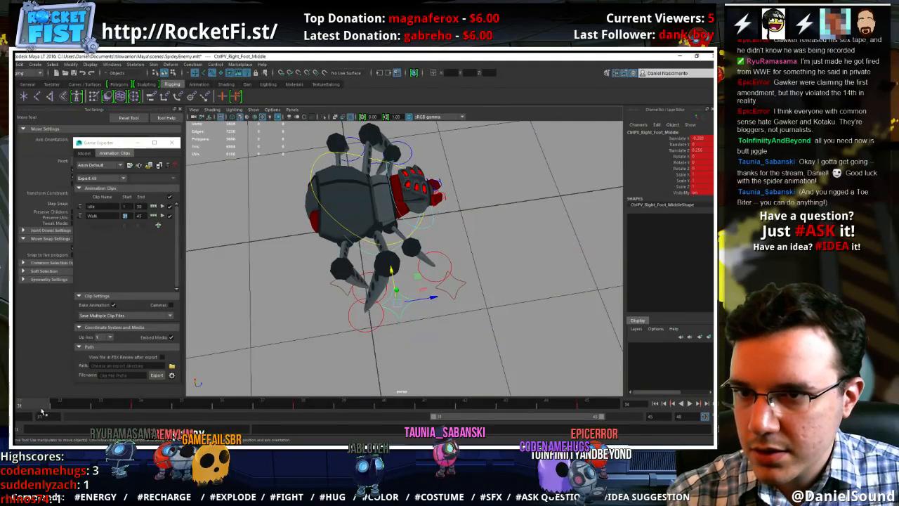
pyautogui.hotkey('alt', 'v')
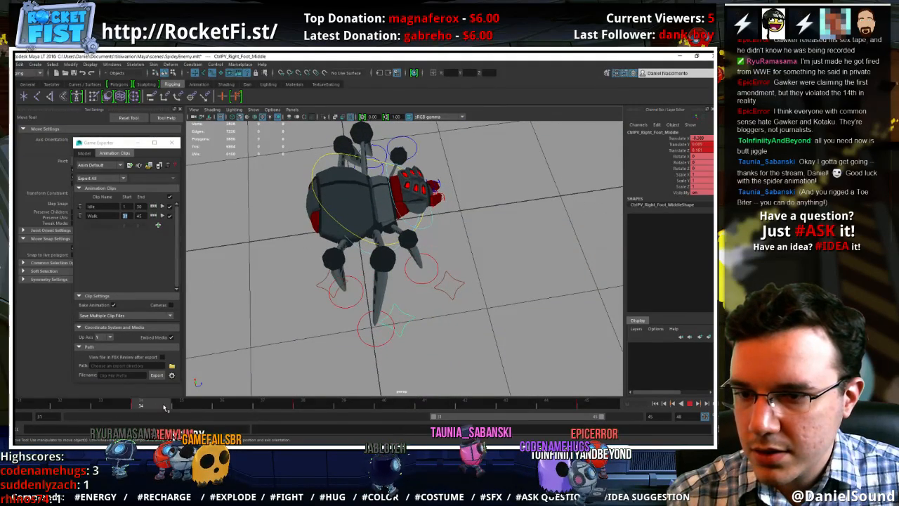
pyautogui.hotkey('alt', 'v')
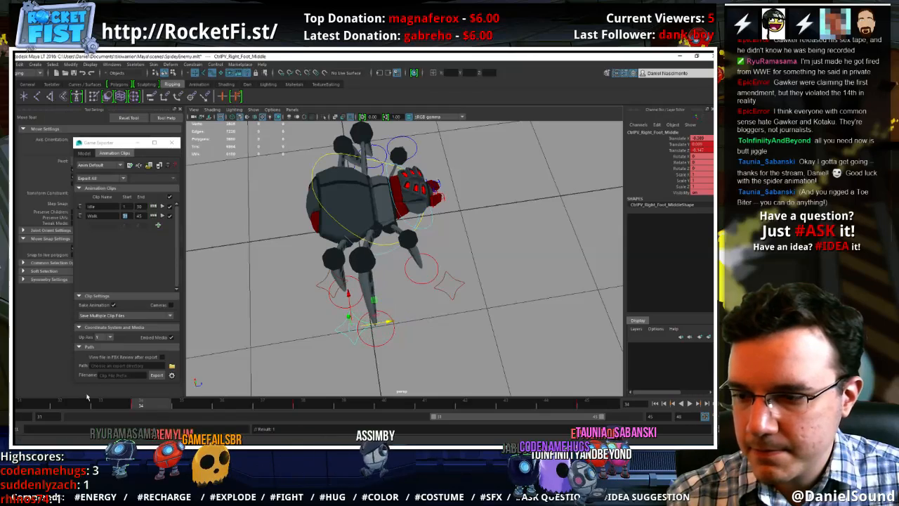
# At frame 31, move the right middle foot's pole vector to Translate X about -0.372 and Translate Z about 0.087, and replay the cycle
pyautogui.click(22, 406)
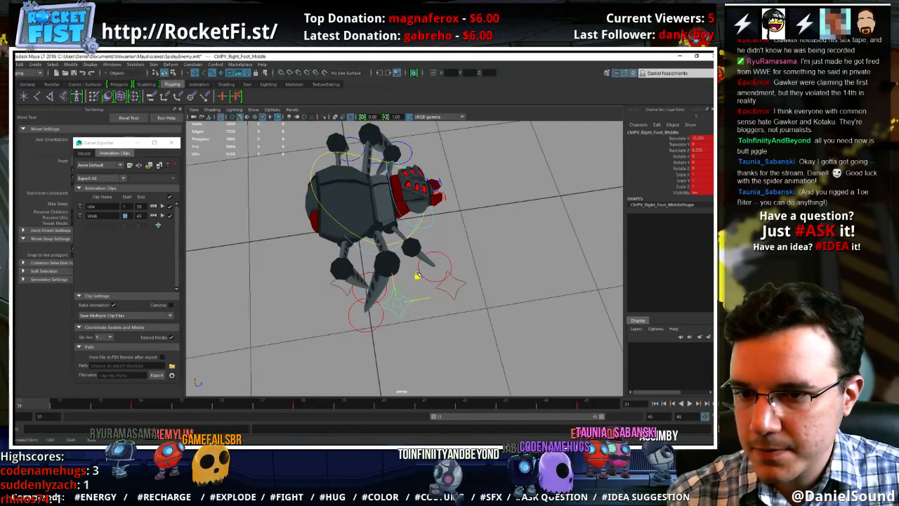
pyautogui.moveTo(420, 274); pyautogui.dragTo(393, 276, button='middle')
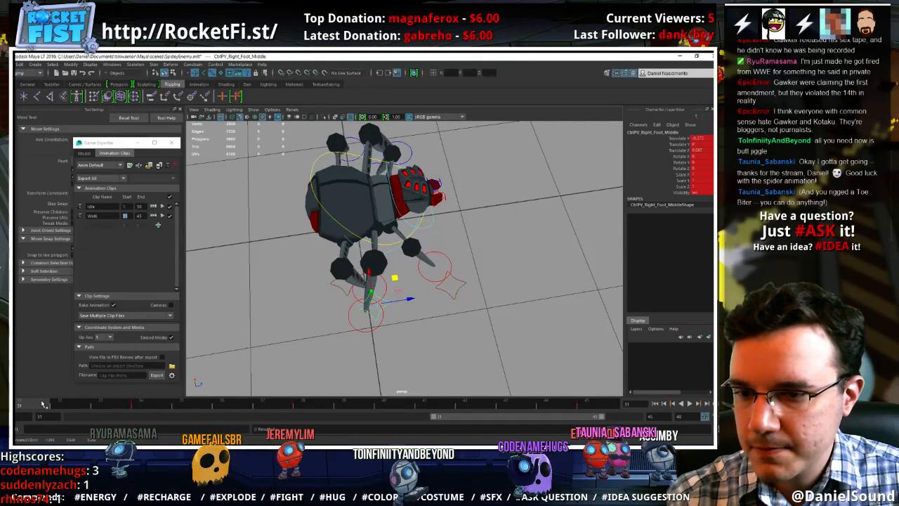
pyautogui.hotkey('alt', 'v')
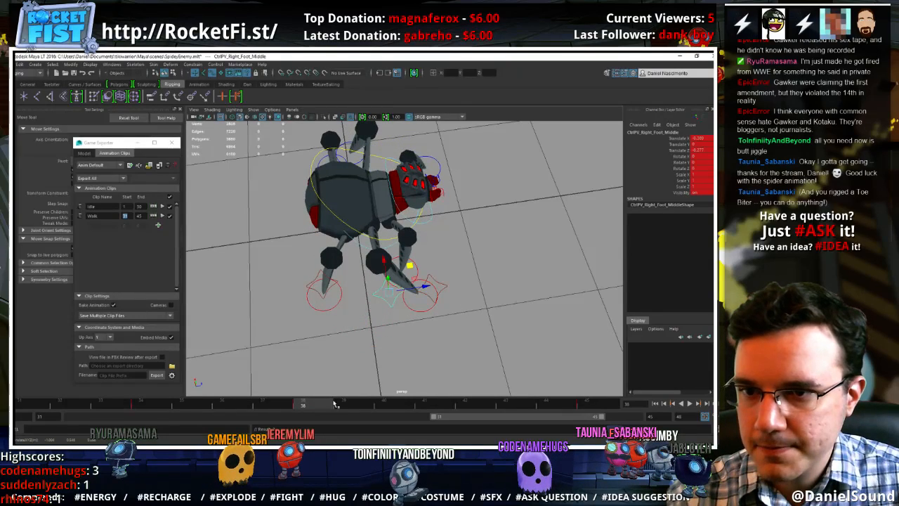
# At frame 38, nudge the right middle foot outward, and match its pole vector at frame 45 to frame 31
pyautogui.click(432, 310)
pyautogui.click(425, 311)
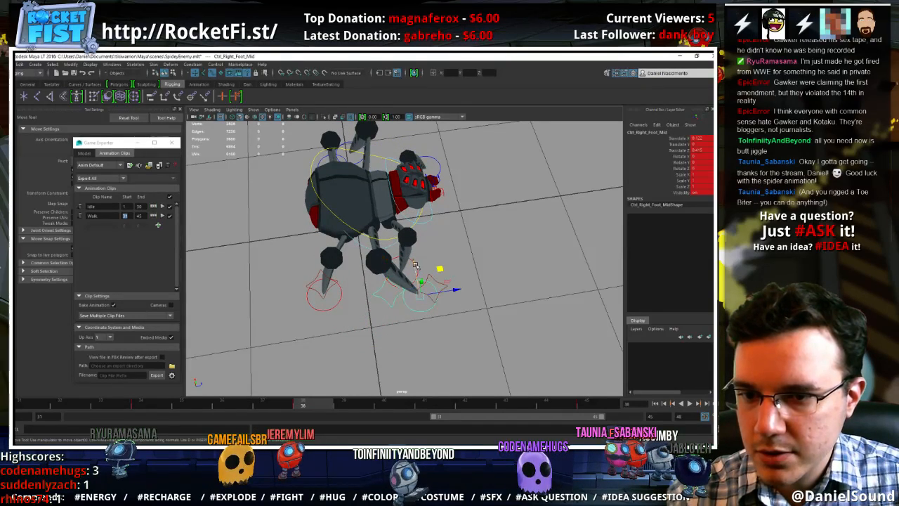
pyautogui.click(391, 304)
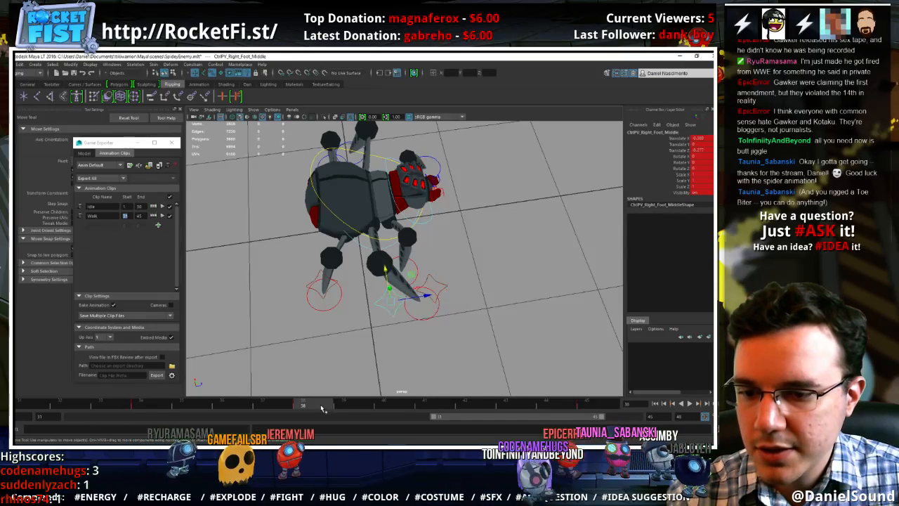
pyautogui.moveTo(321, 408); pyautogui.dragTo(611, 410)
# Replay the walk cycle and examine the right middle leg's motion from above and from the spider's right side
pyautogui.click(690, 404)
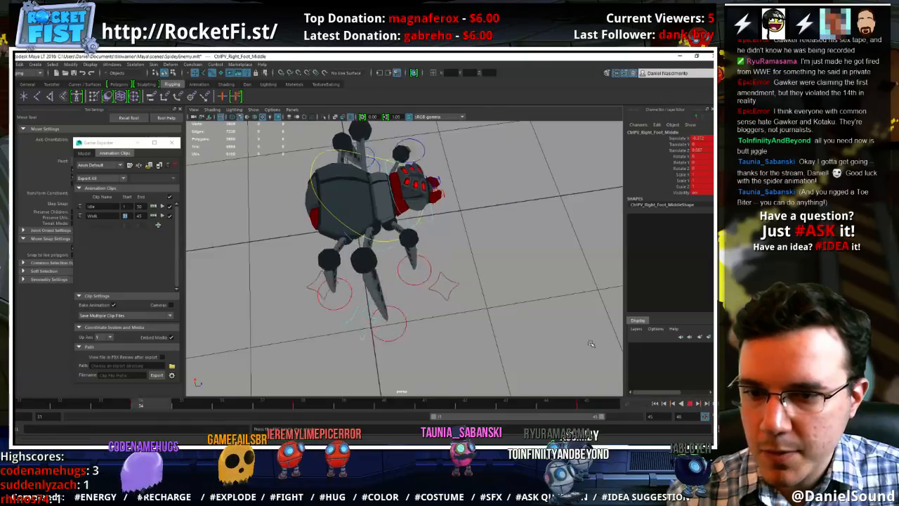
pyautogui.keyDown('alt'); pyautogui.moveTo(555, 302); pyautogui.dragTo(454, 334); pyautogui.keyUp('alt')
pyautogui.keyDown('alt'); pyautogui.moveTo(453, 334); pyautogui.dragTo(380, 300, button='right'); pyautogui.keyUp('alt')
pyautogui.keyDown('alt'); pyautogui.moveTo(378, 302); pyautogui.dragTo(405, 301); pyautogui.keyUp('alt')
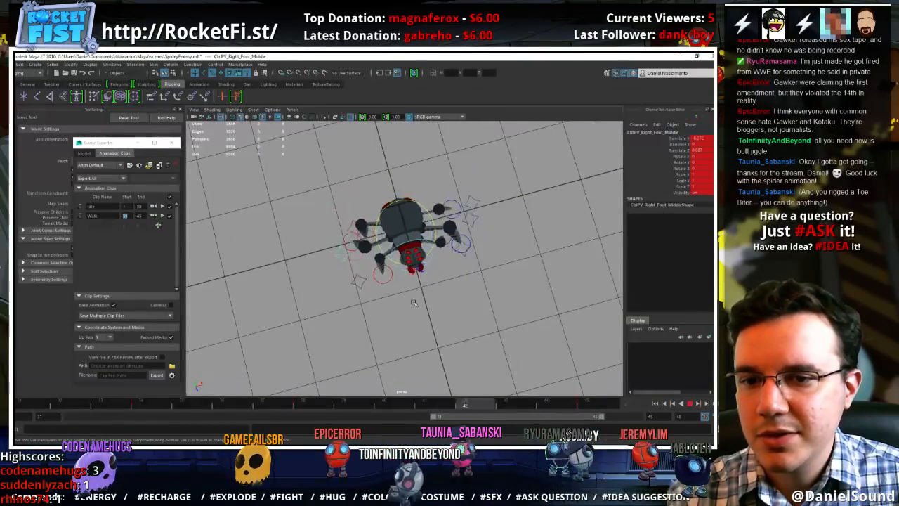
pyautogui.keyDown('alt'); pyautogui.moveTo(477, 308); pyautogui.dragTo(543, 322); pyautogui.keyUp('alt')
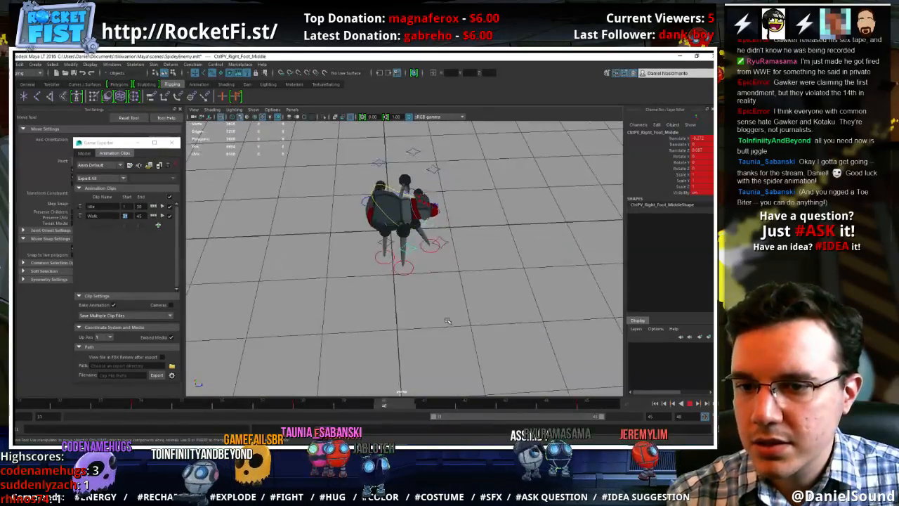
pyautogui.scroll(6, 544, 323)
pyautogui.click(690, 404)
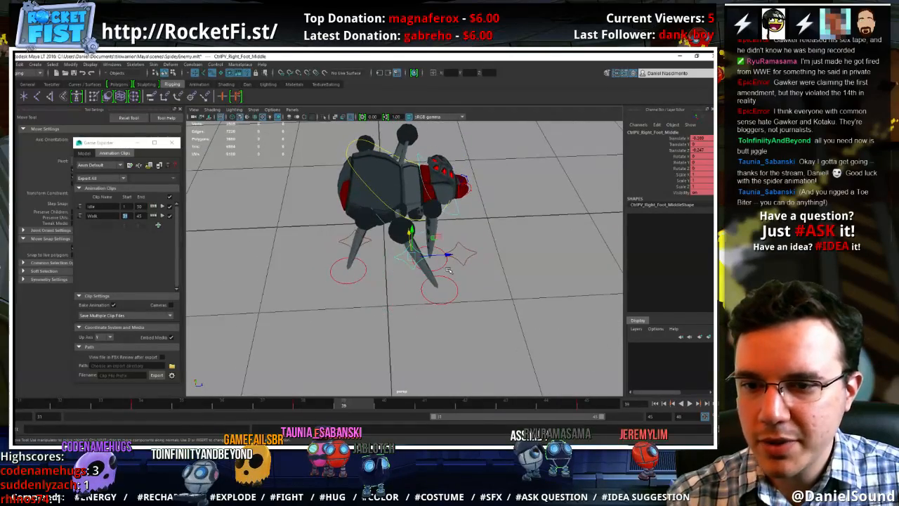
# Delete the right middle foot pole vector's keys between frames 31 and 45, and replay the walk cycle from several angles
pyautogui.keyDown('shift'); pyautogui.moveTo(473, 403); pyautogui.dragTo(63, 406); pyautogui.keyUp('shift')
pyautogui.rightClick(100, 406)
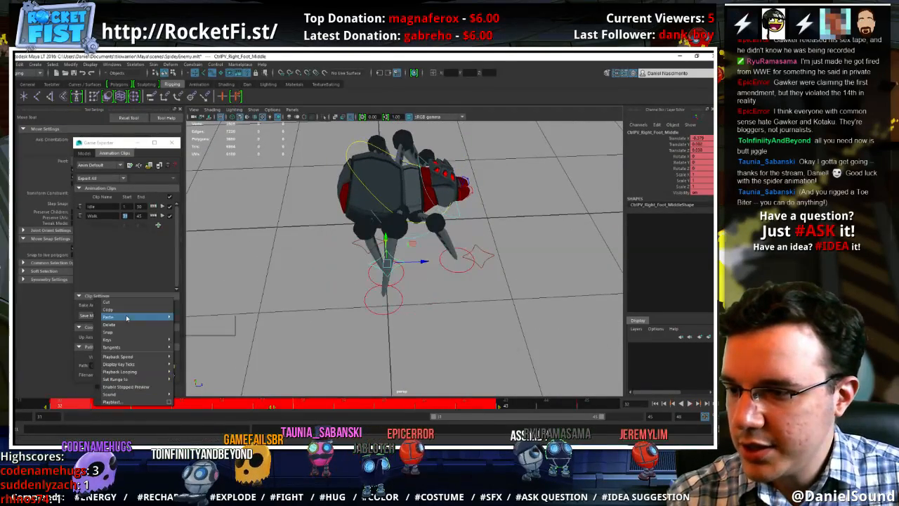
pyautogui.click(139, 324)
pyautogui.keyDown('alt'); pyautogui.moveTo(349, 301); pyautogui.dragTo(359, 362); pyautogui.keyUp('alt')
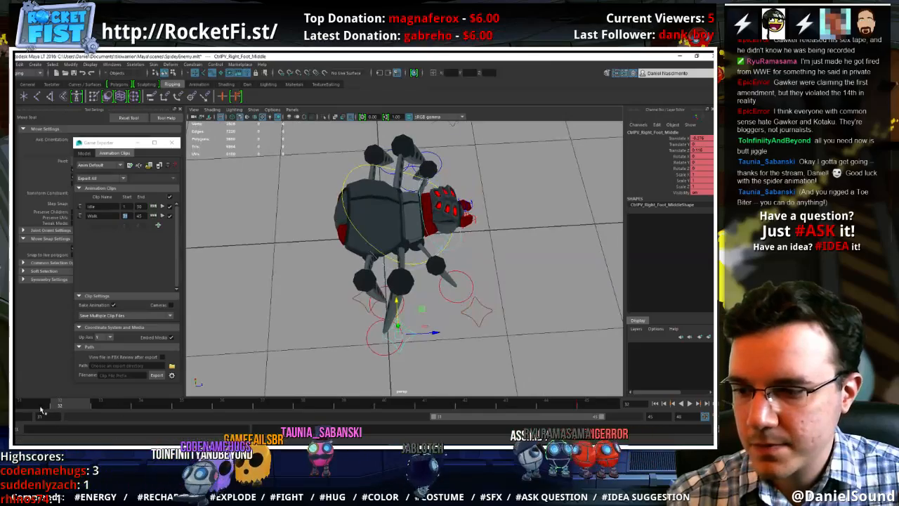
pyautogui.moveTo(41, 408); pyautogui.dragTo(635, 408)
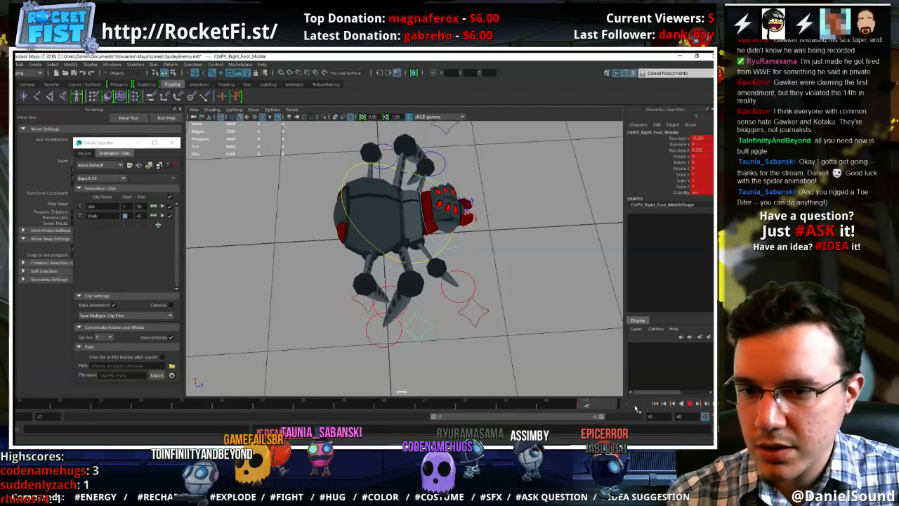
pyautogui.keyDown('alt'); pyautogui.moveTo(541, 341); pyautogui.dragTo(381, 342); pyautogui.keyUp('alt')
pyautogui.keyDown('alt'); pyautogui.moveTo(400, 333); pyautogui.dragTo(540, 345, button='right'); pyautogui.keyUp('alt')
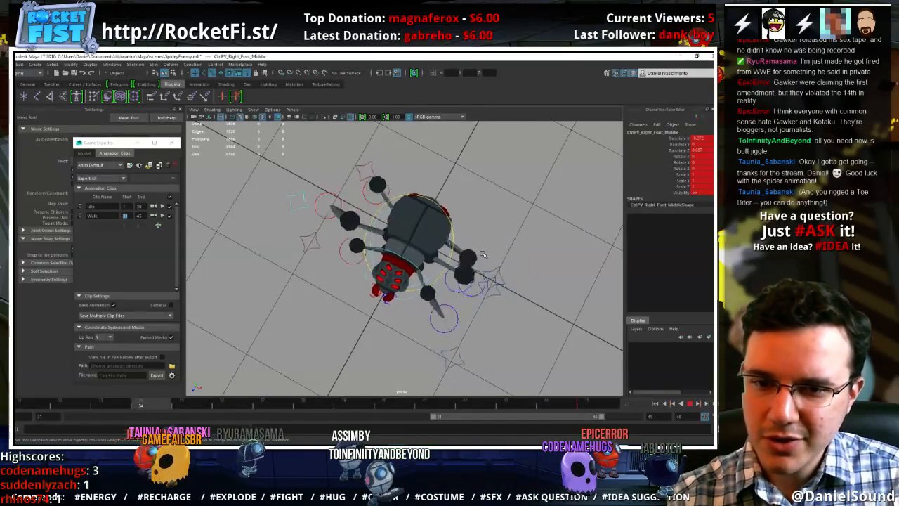
pyautogui.keyDown('alt'); pyautogui.moveTo(475, 295); pyautogui.dragTo(531, 366); pyautogui.keyUp('alt')
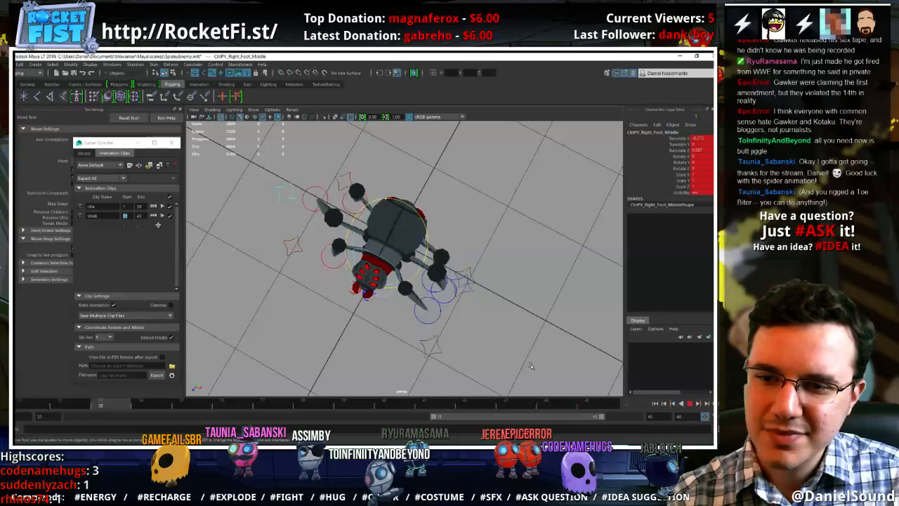
pyautogui.click(690, 404)
# At frame 38, move the right middle foot's pole vector backward to Translate Z about -0.225, and replay the walk cycle
pyautogui.keyDown('alt'); pyautogui.moveTo(316, 309); pyautogui.dragTo(418, 251); pyautogui.keyUp('alt')
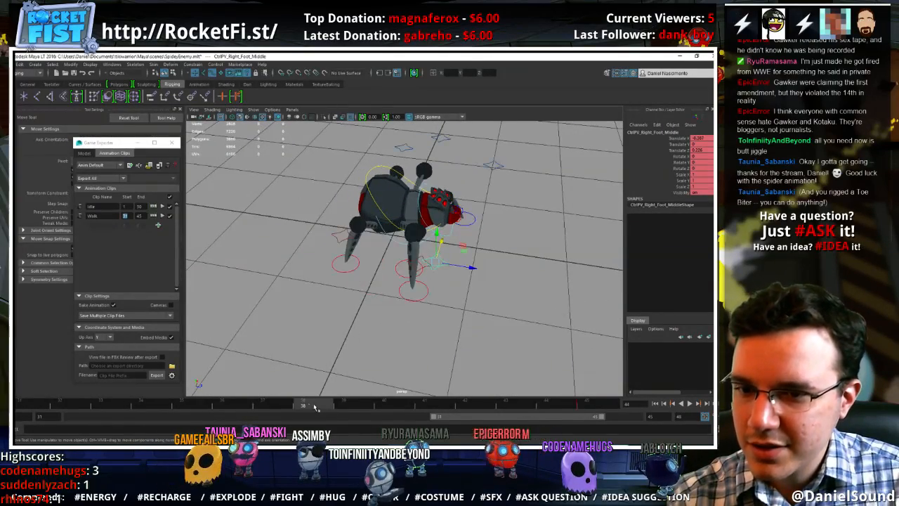
pyautogui.hotkey('alt', 'v')
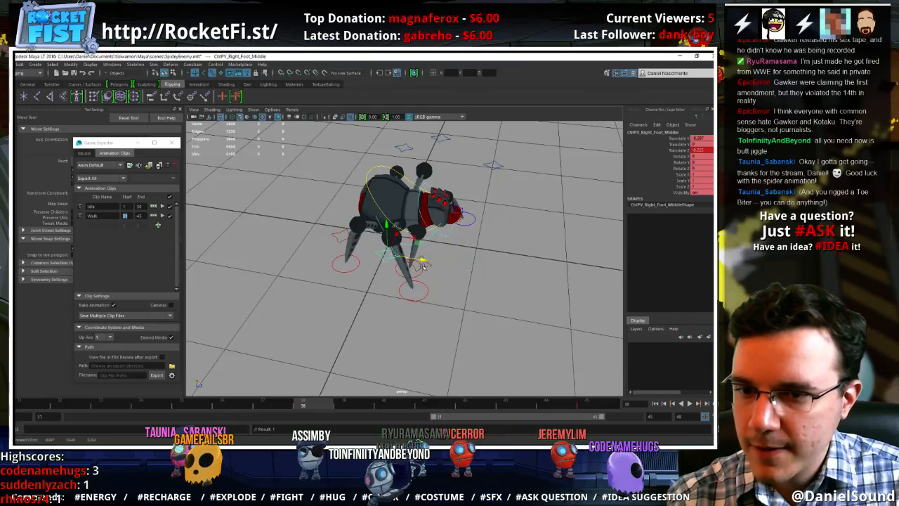
pyautogui.moveTo(298, 409)
pyautogui.mouseDown()
pyautogui.moveTo(46, 406)
pyautogui.moveTo(425, 407)
pyautogui.mouseUp()
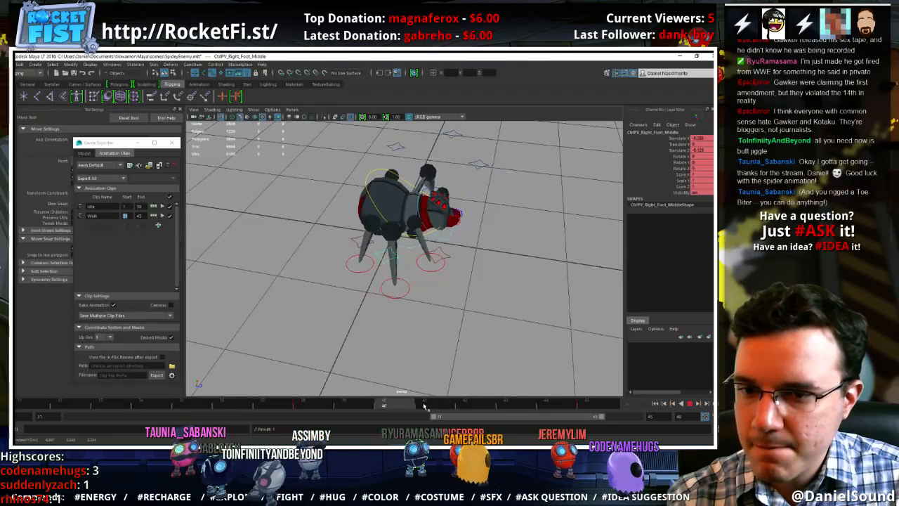
pyautogui.moveTo(509, 410); pyautogui.dragTo(597, 411)
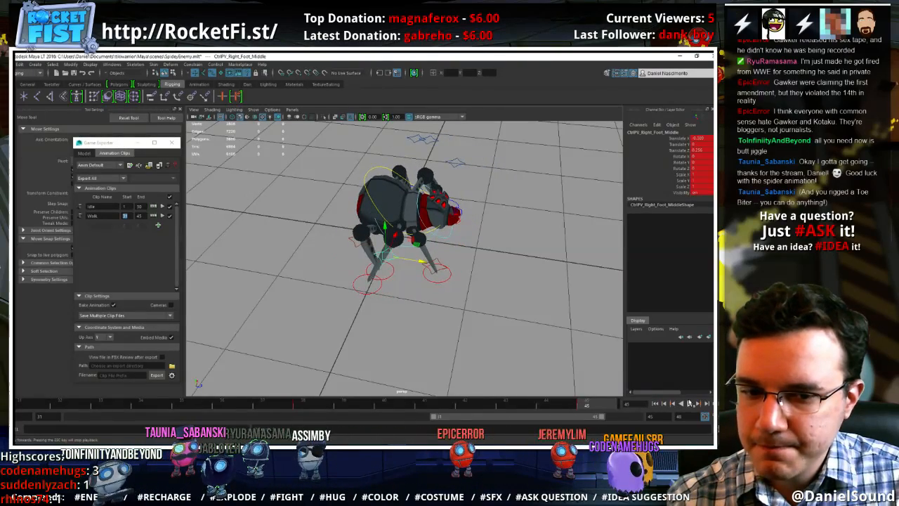
pyautogui.click(690, 403)
pyautogui.moveTo(562, 309)
pyautogui.keyDown('alt'); pyautogui.mouseDown()
pyautogui.moveTo(524, 366)
pyautogui.moveTo(429, 358)
pyautogui.moveTo(492, 348)
pyautogui.mouseUp(); pyautogui.keyUp('alt')
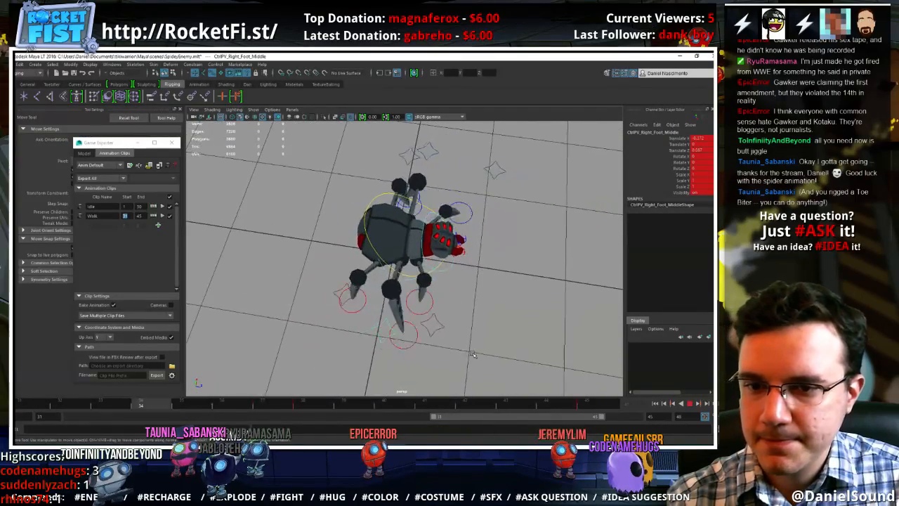
pyautogui.click(690, 404)
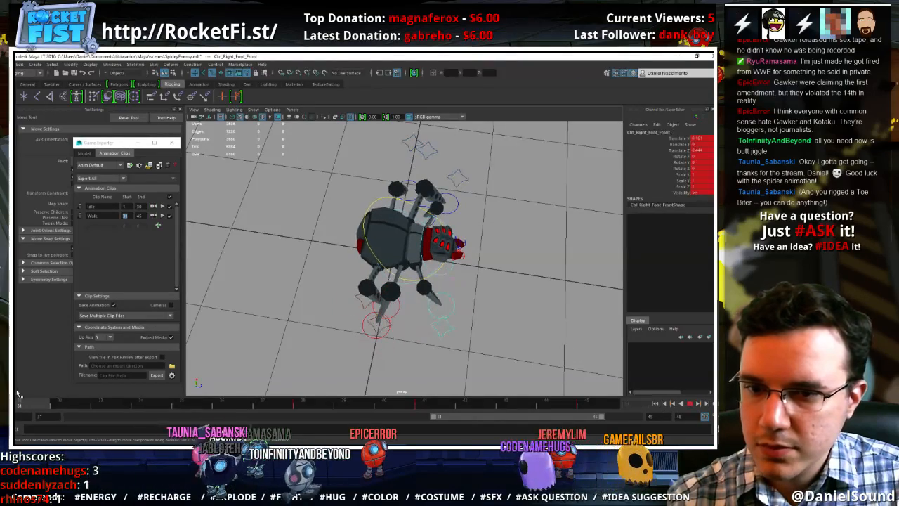
# Scrub and replay the walk cycle, examining the right and left front legs from above and from the front
pyautogui.moveTo(19, 397); pyautogui.dragTo(101, 401)
pyautogui.moveTo(274, 398); pyautogui.dragTo(416, 403)
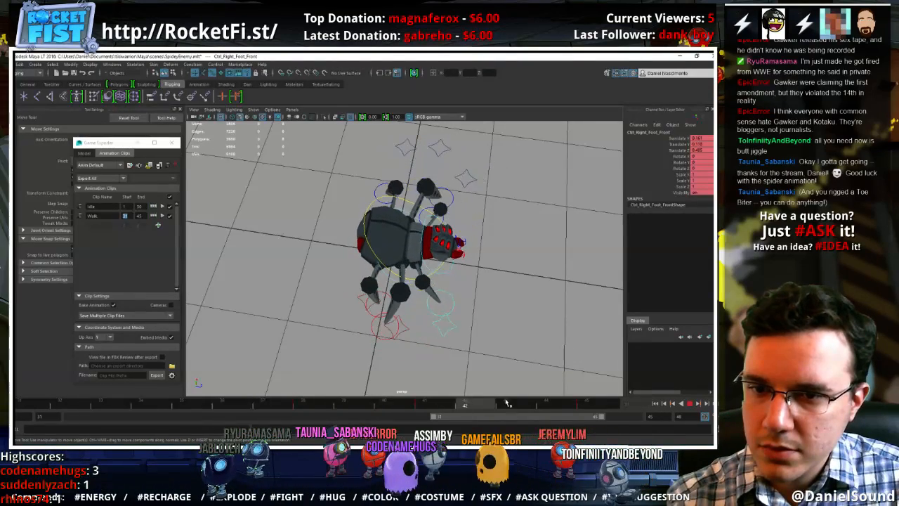
pyautogui.moveTo(560, 401); pyautogui.dragTo(614, 403)
pyautogui.keyDown('alt'); pyautogui.moveTo(534, 310); pyautogui.dragTo(429, 228); pyautogui.keyUp('alt')
pyautogui.click(453, 206)
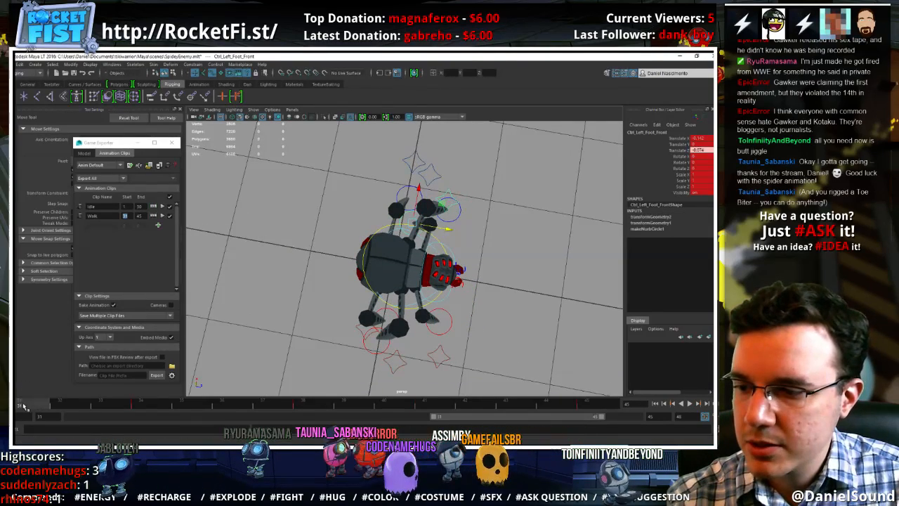
pyautogui.moveTo(23, 407); pyautogui.dragTo(150, 405)
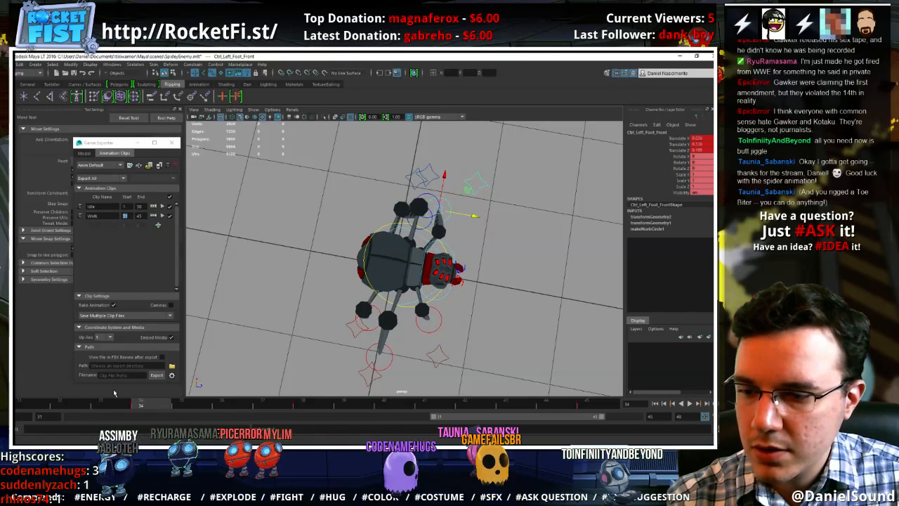
pyautogui.hotkey('alt', 'v')
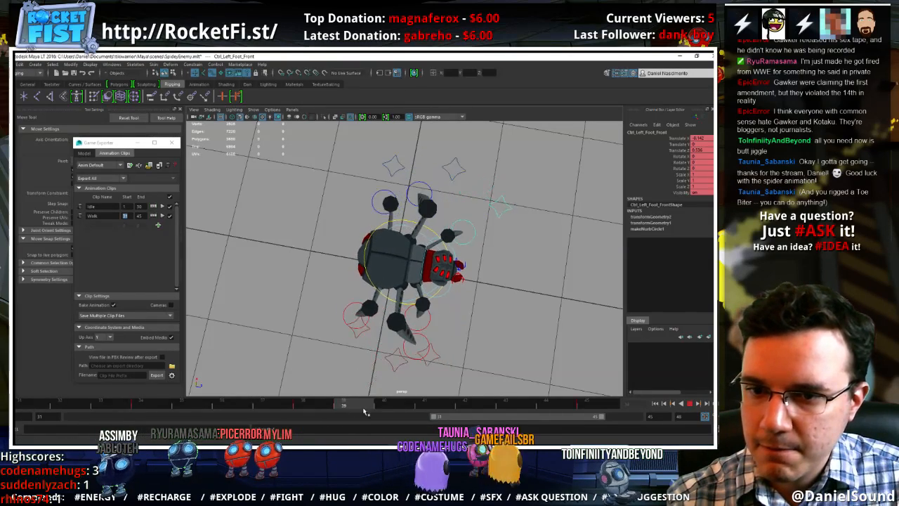
pyautogui.click(689, 403)
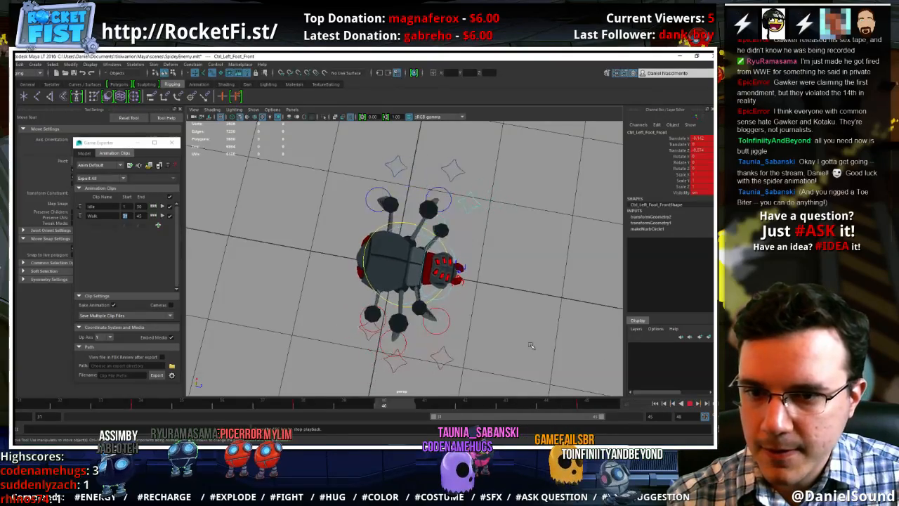
pyautogui.moveTo(449, 365)
pyautogui.keyDown('alt'); pyautogui.mouseDown()
pyautogui.moveTo(330, 325)
pyautogui.moveTo(399, 326)
pyautogui.moveTo(440, 358)
pyautogui.moveTo(385, 319)
pyautogui.moveTo(402, 321)
pyautogui.mouseUp(); pyautogui.keyUp('alt')
pyautogui.keyDown('alt'); pyautogui.moveTo(401, 321); pyautogui.dragTo(448, 324, button='right'); pyautogui.keyUp('alt')
pyautogui.keyDown('alt'); pyautogui.moveTo(447, 325); pyautogui.dragTo(401, 357); pyautogui.keyUp('alt')
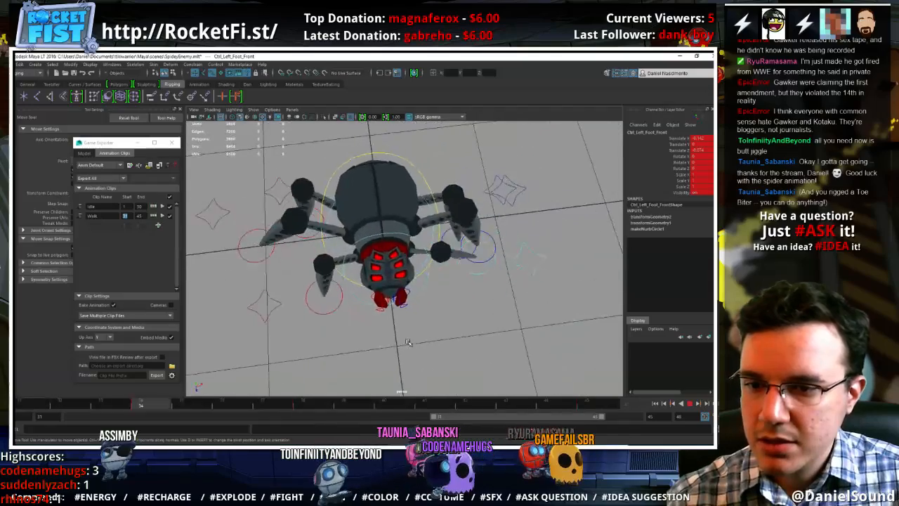
pyautogui.click(689, 404)
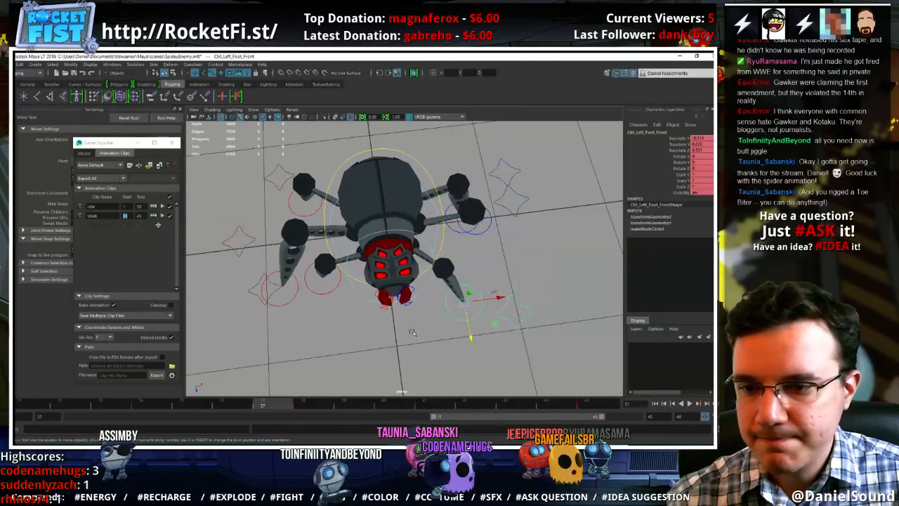
# Move the right front foot outward at frames 31, 38 and 41 of the walk cycle
pyautogui.click(326, 294)
pyautogui.click(39, 405)
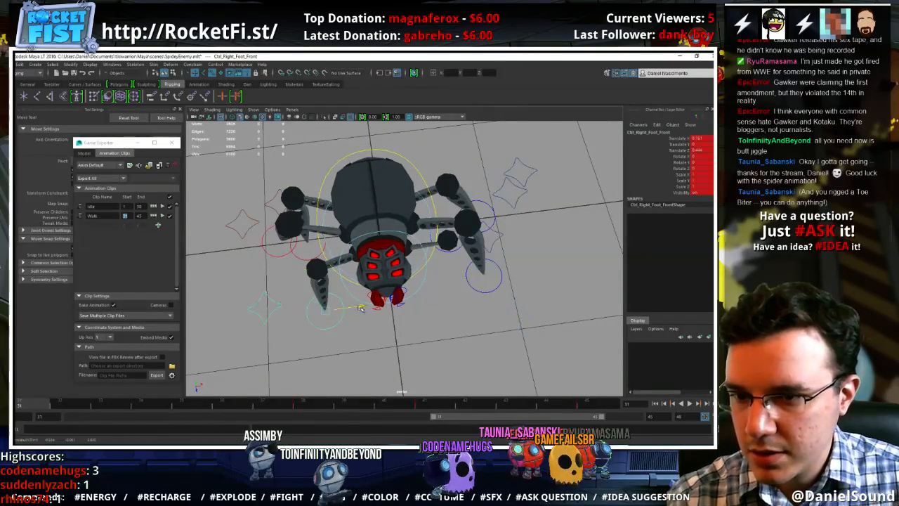
pyautogui.moveTo(347, 309); pyautogui.dragTo(343, 310)
pyautogui.press('.')
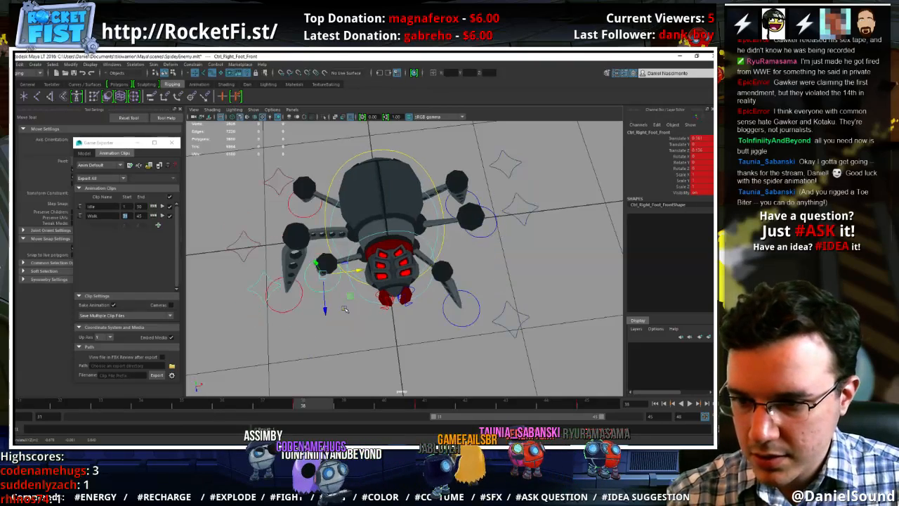
pyautogui.press('.')
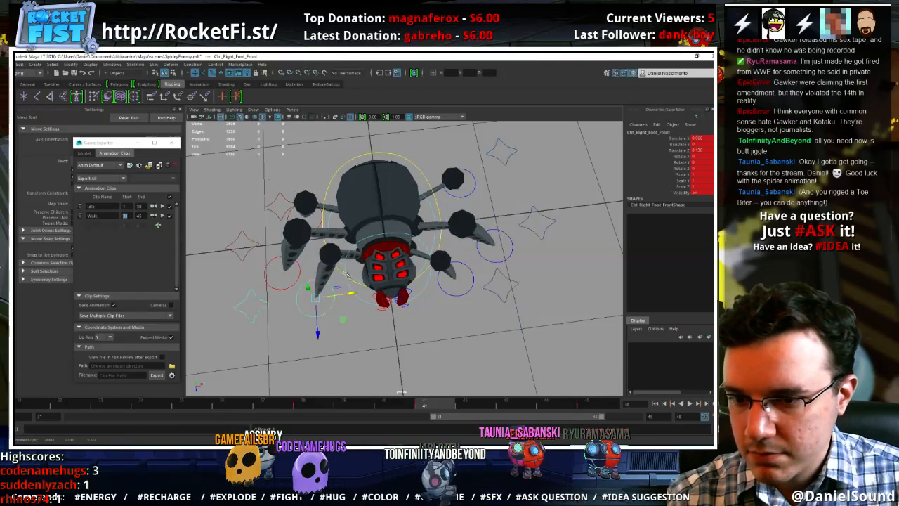
pyautogui.press('.')
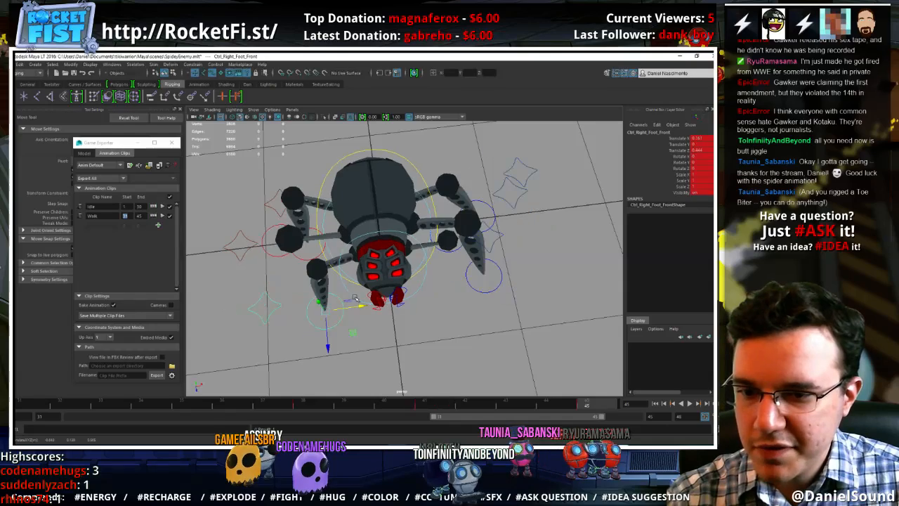
# At frame 45, match the right front foot to its frame 31 pose at Translate X about 0.02, and replay the cycle
pyautogui.click(356, 307)
pyautogui.hotkey('ctrl', 'z')
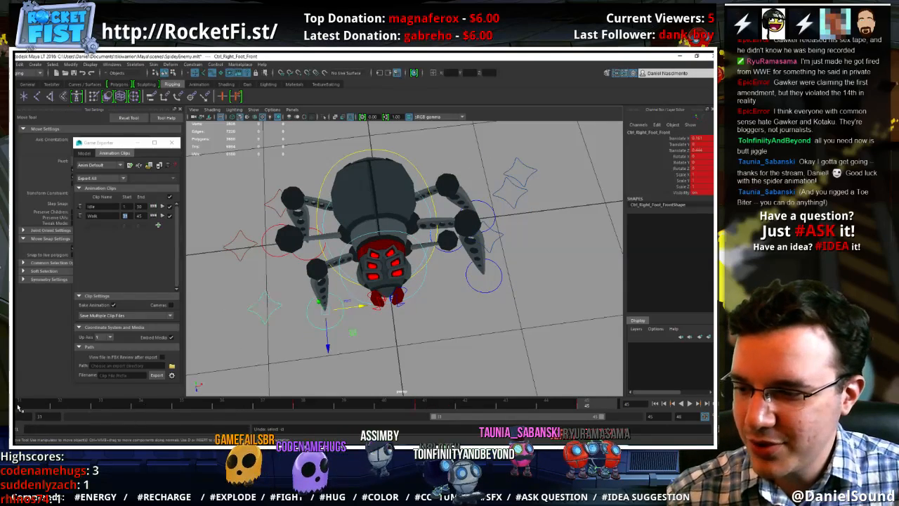
pyautogui.click(19, 405)
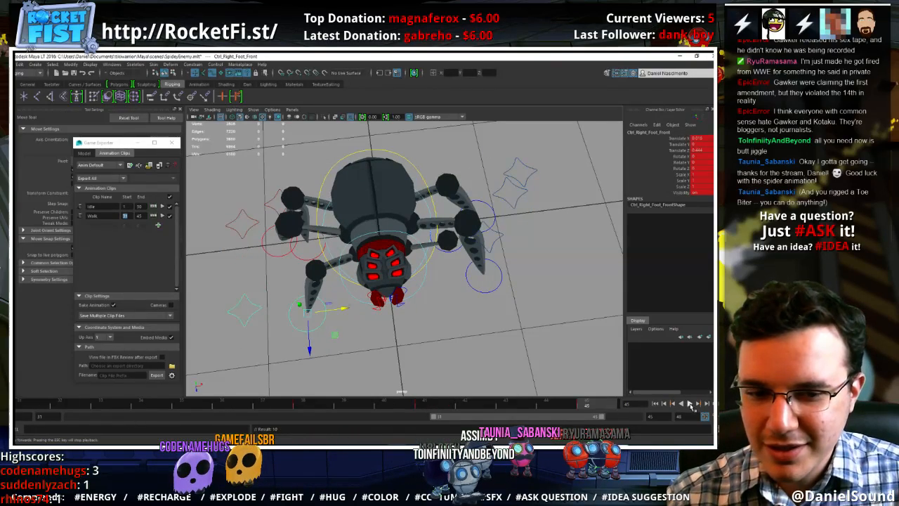
pyautogui.click(691, 406)
pyautogui.keyDown('alt'); pyautogui.moveTo(503, 354); pyautogui.dragTo(614, 372); pyautogui.keyUp('alt')
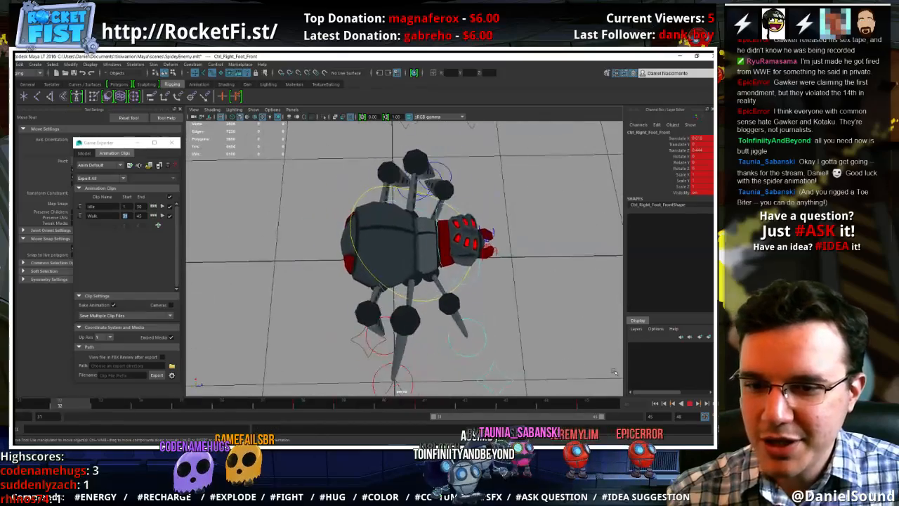
pyautogui.click(691, 405)
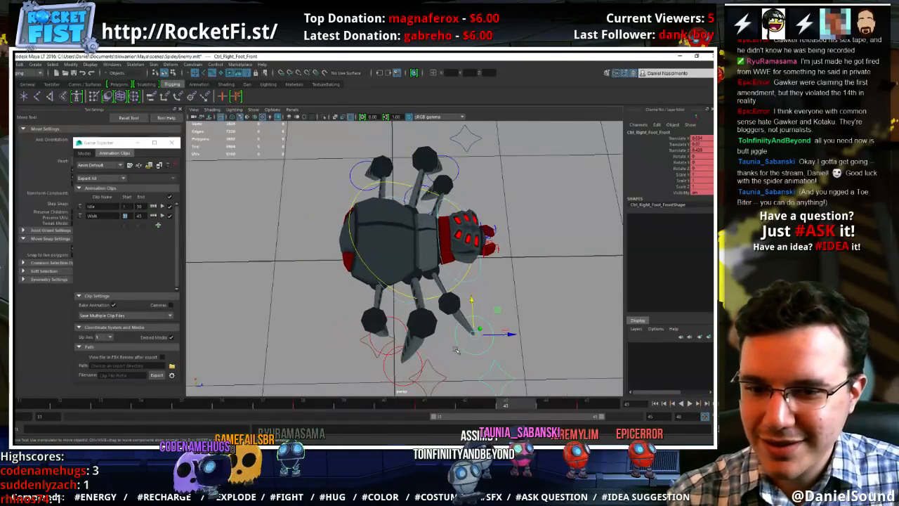
# Move the right front foot backward at frames 38 and 41, and shift it outward at frame 41 to Translate X about -0.01
pyautogui.click(323, 405)
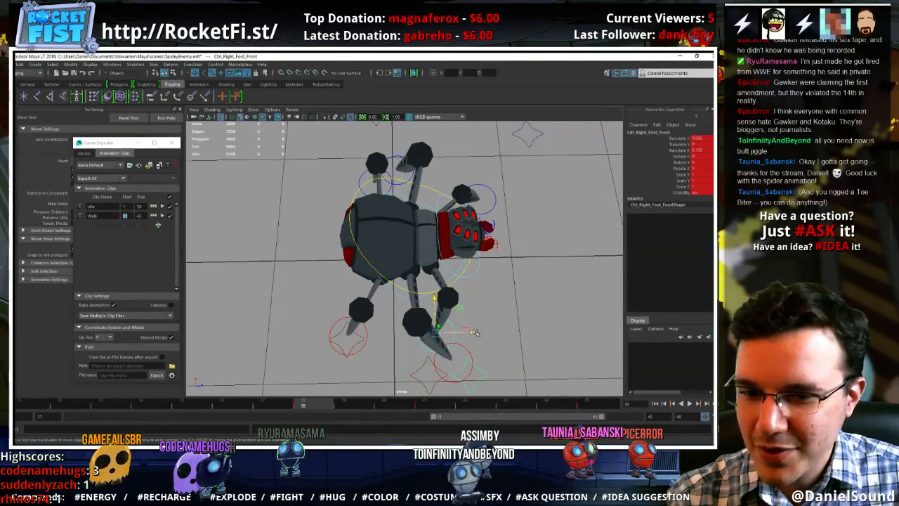
pyautogui.moveTo(475, 332); pyautogui.dragTo(453, 332)
pyautogui.moveTo(326, 407); pyautogui.dragTo(424, 406)
pyautogui.moveTo(494, 333); pyautogui.dragTo(484, 333)
pyautogui.moveTo(331, 403); pyautogui.dragTo(432, 401)
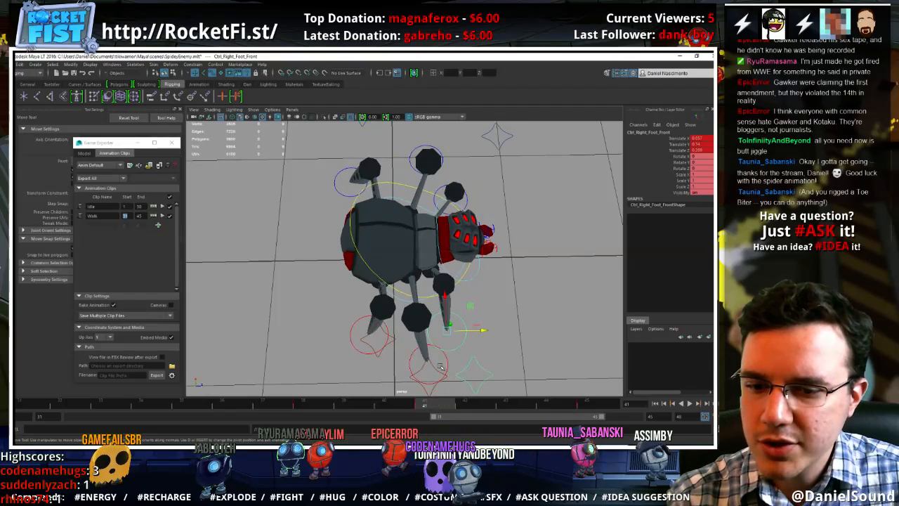
pyautogui.moveTo(444, 295); pyautogui.dragTo(439, 335)
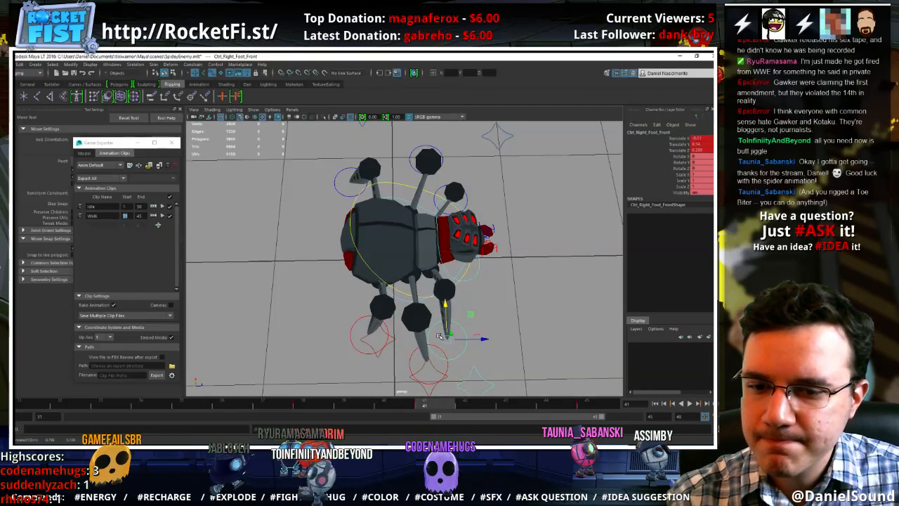
pyautogui.moveTo(321, 405); pyautogui.dragTo(592, 404)
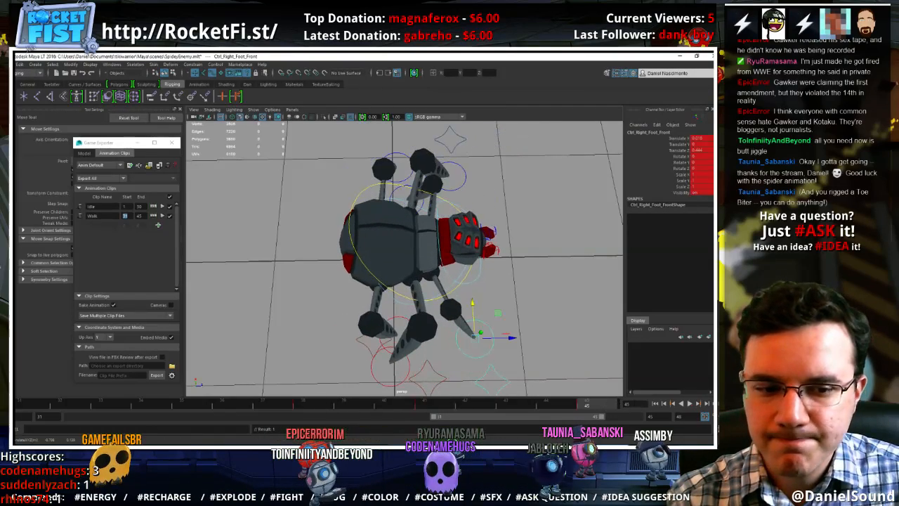
# Replay the walk cycle and examine the legs from above and from the spider's left front
pyautogui.click(690, 404)
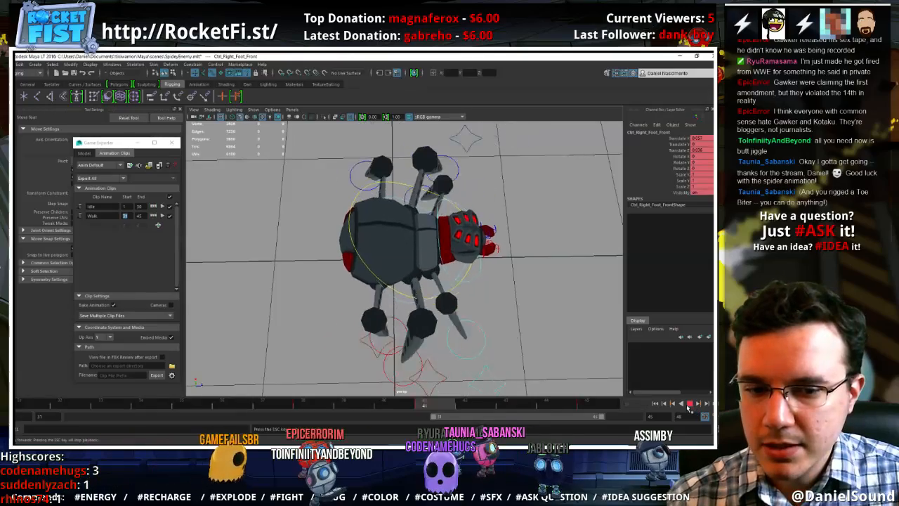
pyautogui.keyDown('alt'); pyautogui.moveTo(562, 350); pyautogui.dragTo(447, 335); pyautogui.keyUp('alt')
pyautogui.moveTo(503, 335)
pyautogui.keyDown('alt'); pyautogui.mouseDown()
pyautogui.moveTo(441, 343)
pyautogui.moveTo(485, 340)
pyautogui.mouseUp(); pyautogui.keyUp('alt')
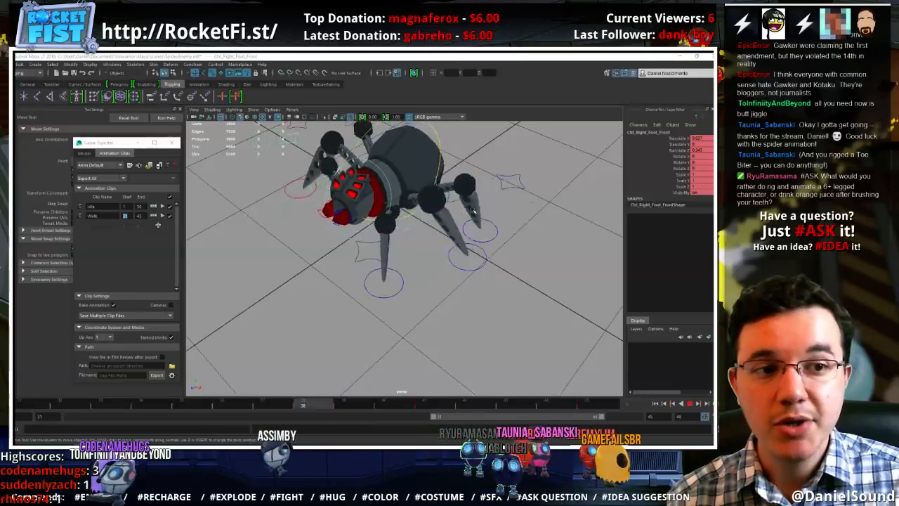
pyautogui.press('Escape')
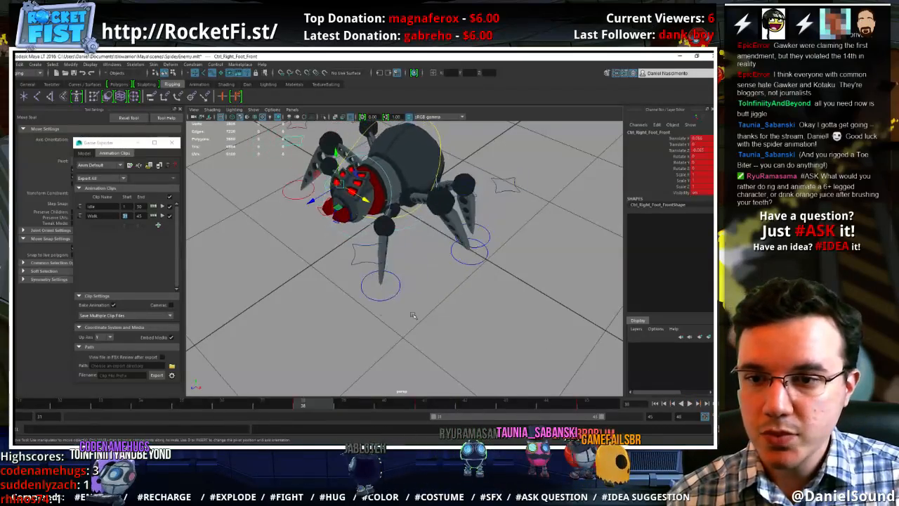
# Select the right back foot control, replay the walk cycle, and delete the foot's keys between frames 31 and 45
pyautogui.keyDown('alt'); pyautogui.moveTo(413, 315); pyautogui.dragTo(542, 308); pyautogui.keyUp('alt')
pyautogui.click(309, 275)
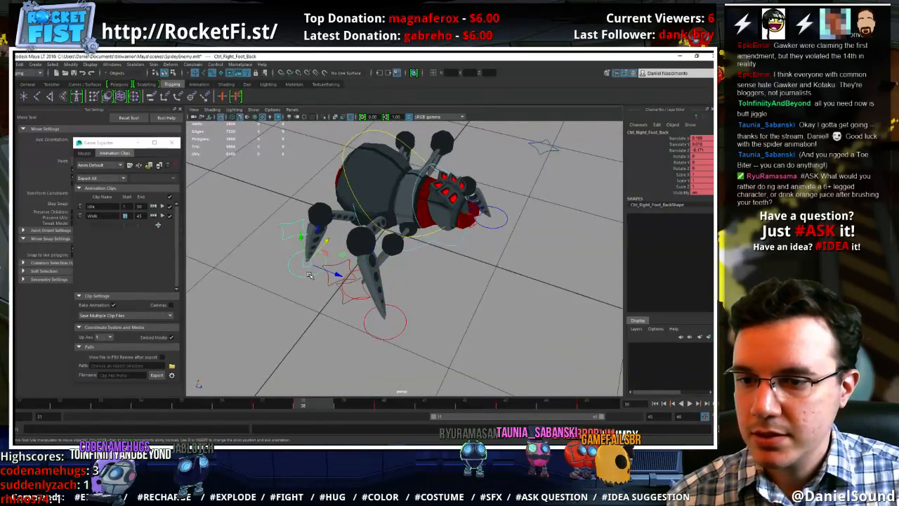
pyautogui.hotkey('alt', 'v')
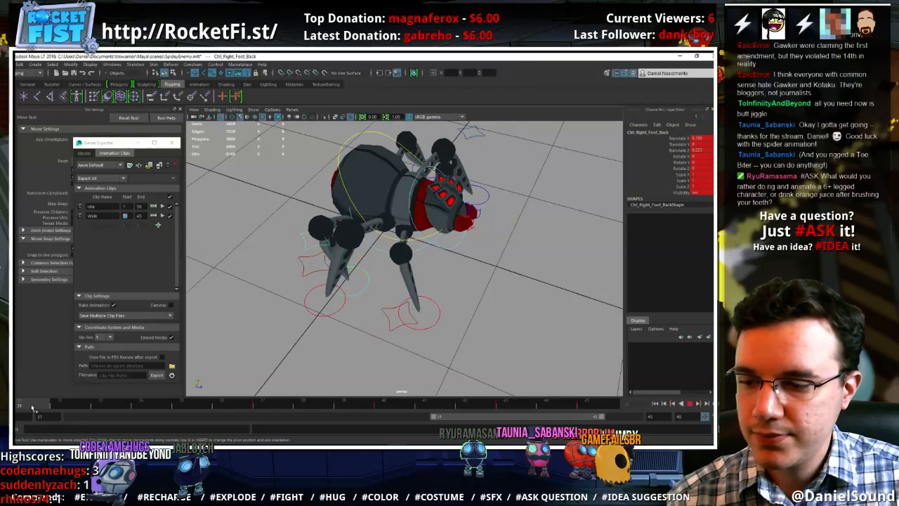
pyautogui.keyDown('alt'); pyautogui.moveTo(291, 328); pyautogui.dragTo(317, 320); pyautogui.keyUp('alt')
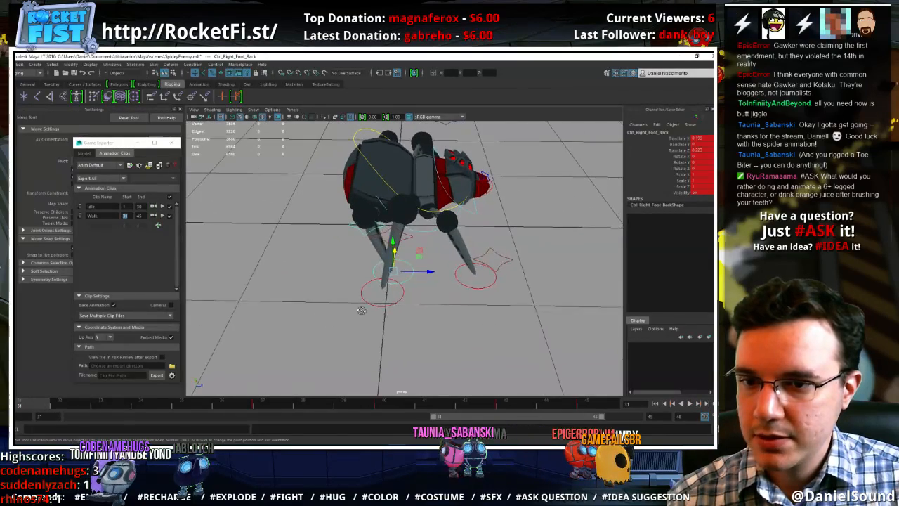
pyautogui.keyDown('alt'); pyautogui.moveTo(361, 309); pyautogui.dragTo(352, 309, button='middle'); pyautogui.keyUp('alt')
pyautogui.keyDown('alt'); pyautogui.moveTo(352, 309); pyautogui.dragTo(372, 326, button='right'); pyautogui.keyUp('alt')
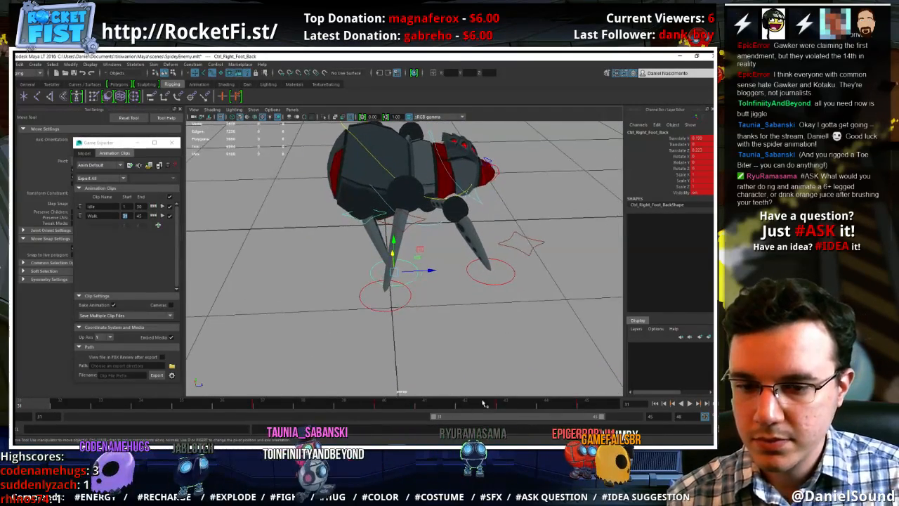
pyautogui.hotkey('alt', 'v')
pyautogui.keyDown('shift'); pyautogui.moveTo(540, 408); pyautogui.dragTo(56, 395); pyautogui.keyUp('shift')
pyautogui.rightClick(89, 404)
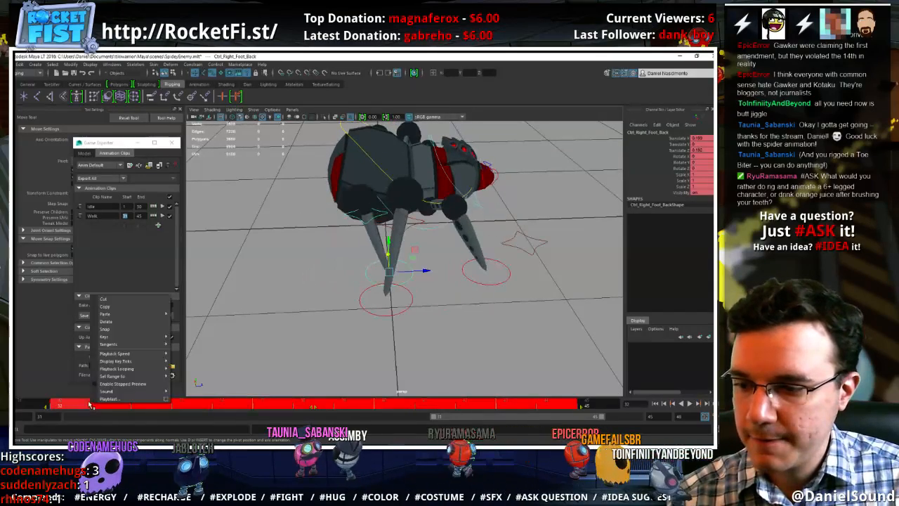
pyautogui.click(106, 325)
# Delete the right back leg's pole vector control keys in frames 37 to 42
pyautogui.click(363, 215)
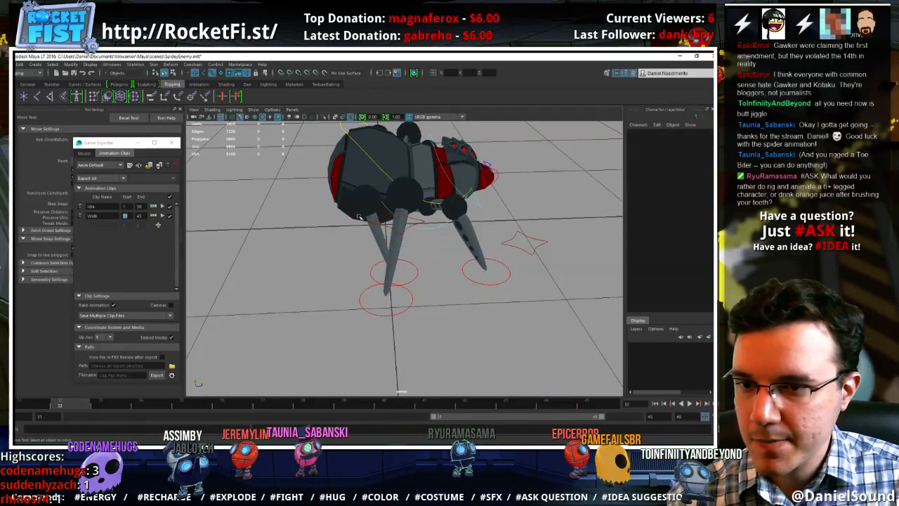
pyautogui.click(361, 217)
pyautogui.keyDown('shift'); pyautogui.moveTo(255, 409); pyautogui.dragTo(475, 408); pyautogui.keyUp('shift')
pyautogui.rightClick(474, 404)
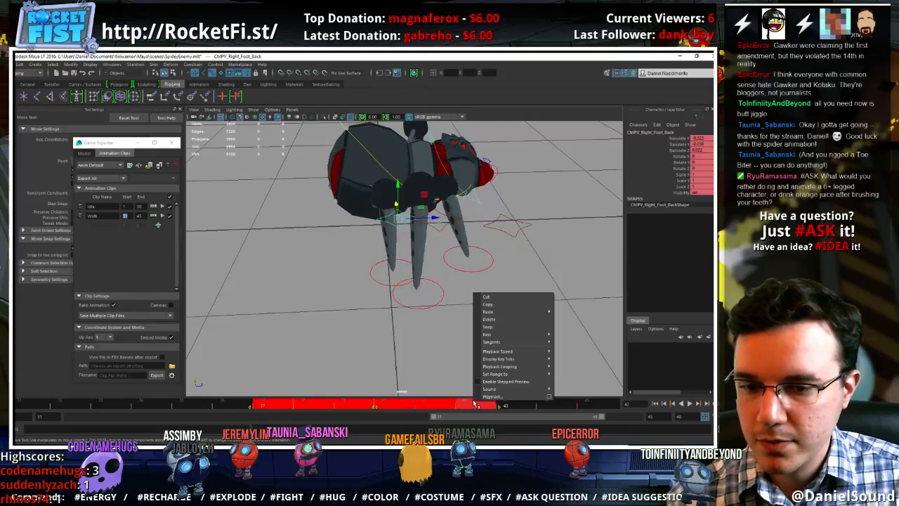
pyautogui.click(488, 319)
# At frame 45, move the right back pole vector control outward and up to Translate X about -0.47 and Y about 0.16
pyautogui.keyDown('alt'); pyautogui.moveTo(311, 277); pyautogui.dragTo(482, 227); pyautogui.keyUp('alt')
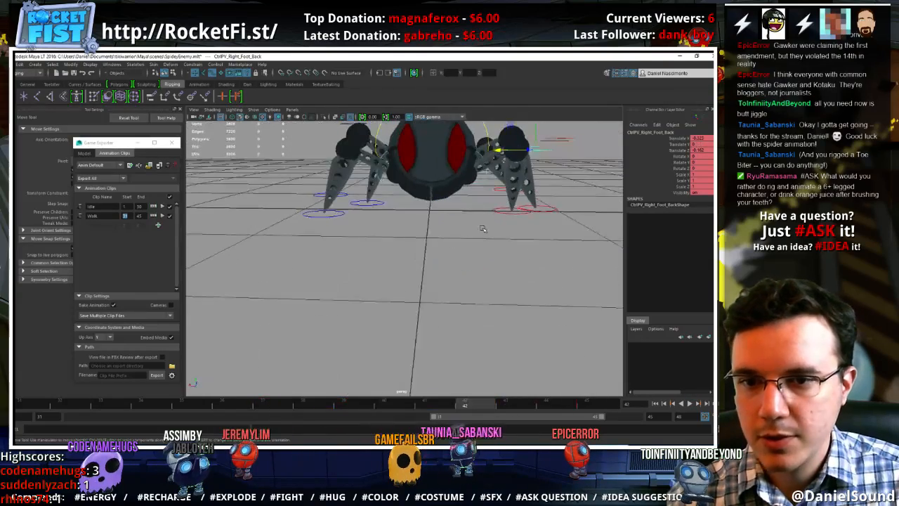
pyautogui.keyDown('alt'); pyautogui.moveTo(482, 227); pyautogui.dragTo(473, 240, button='middle'); pyautogui.keyUp('alt')
pyautogui.click(587, 405)
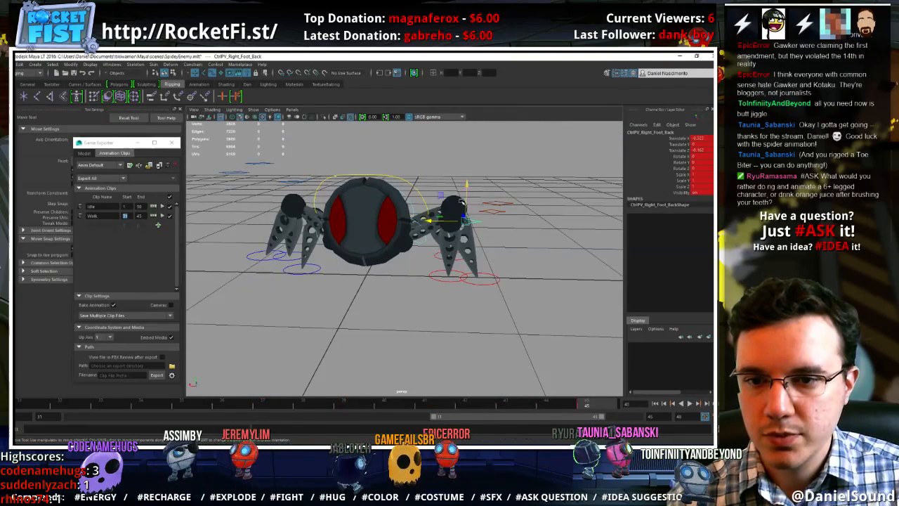
pyautogui.moveTo(453, 189); pyautogui.dragTo(462, 182)
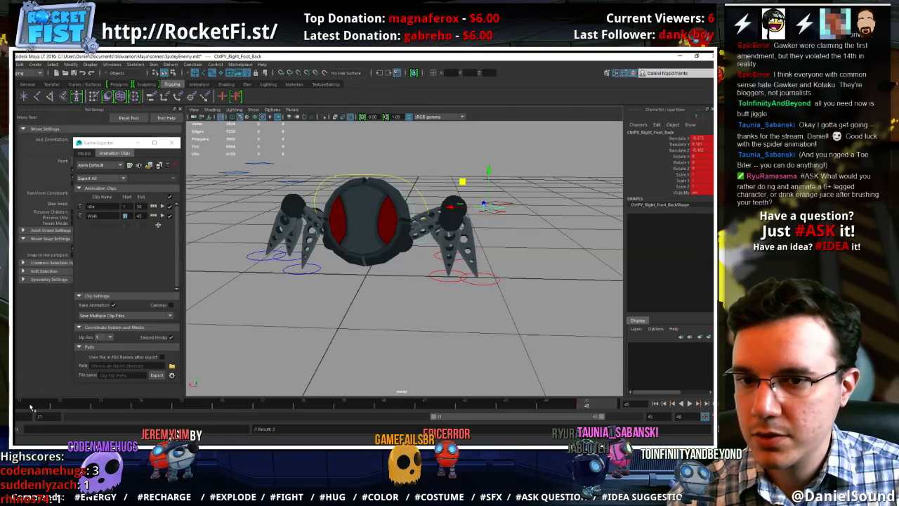
# At frame 31, move the right back foot control backward to Translate Z about -0.26
pyautogui.click(446, 280)
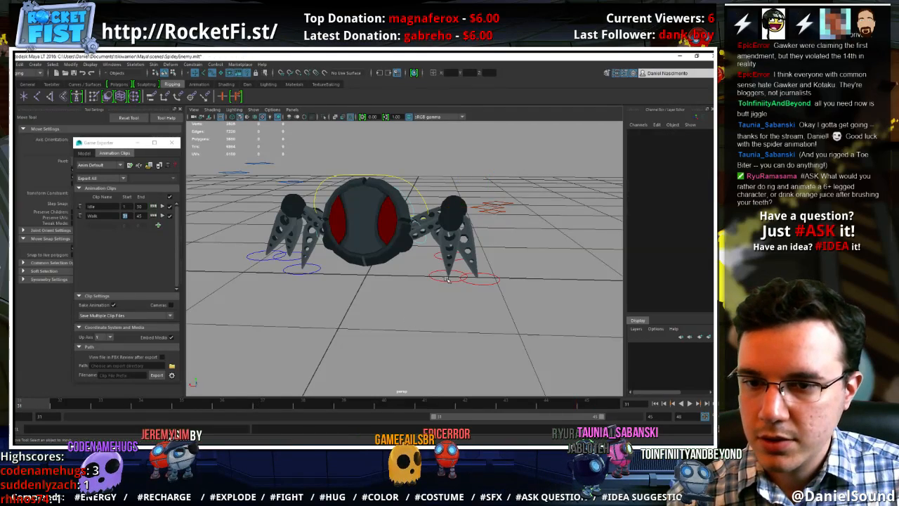
pyautogui.keyDown('alt'); pyautogui.moveTo(432, 298); pyautogui.dragTo(401, 324); pyautogui.keyUp('alt')
pyautogui.click(419, 317)
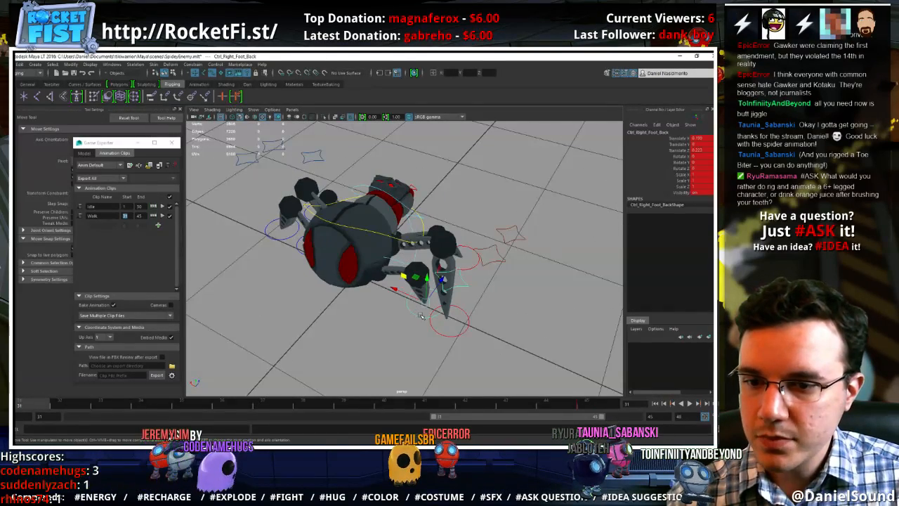
pyautogui.keyDown('alt'); pyautogui.moveTo(370, 355); pyautogui.dragTo(309, 336); pyautogui.keyUp('alt')
pyautogui.hotkey('alt', 'v')
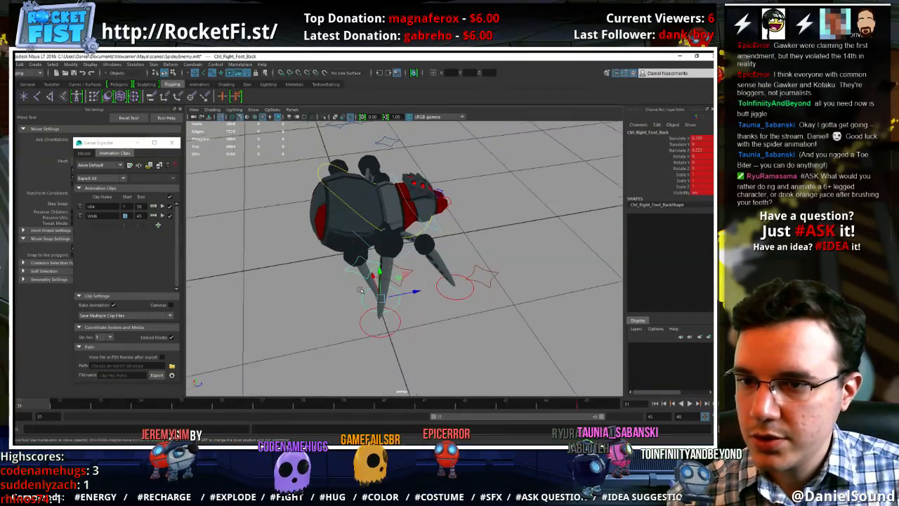
pyautogui.keyDown('alt'); pyautogui.moveTo(361, 290); pyautogui.dragTo(508, 282); pyautogui.keyUp('alt')
pyautogui.keyDown('alt'); pyautogui.moveTo(512, 280); pyautogui.dragTo(361, 258); pyautogui.keyUp('alt')
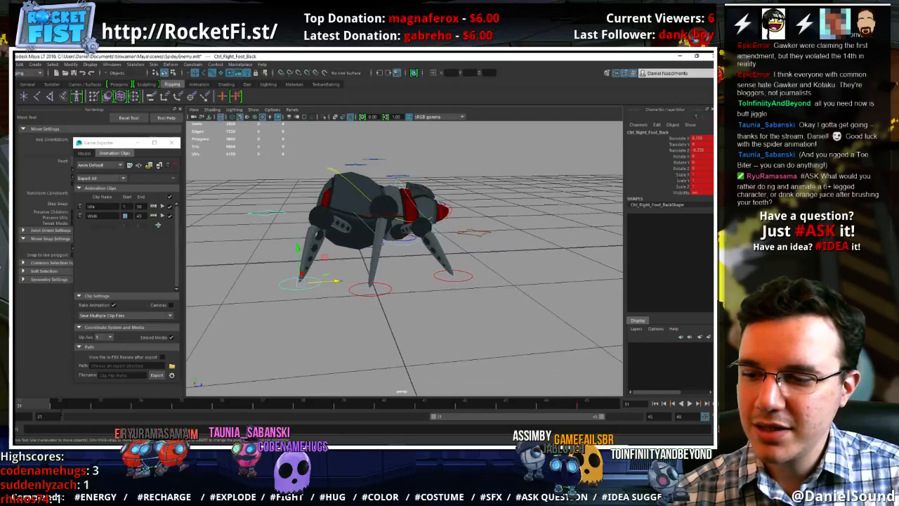
# At frame 31, bring the right back foot forward and shift it outward to Translate X about 0.1
pyautogui.moveTo(62, 406); pyautogui.dragTo(46, 383)
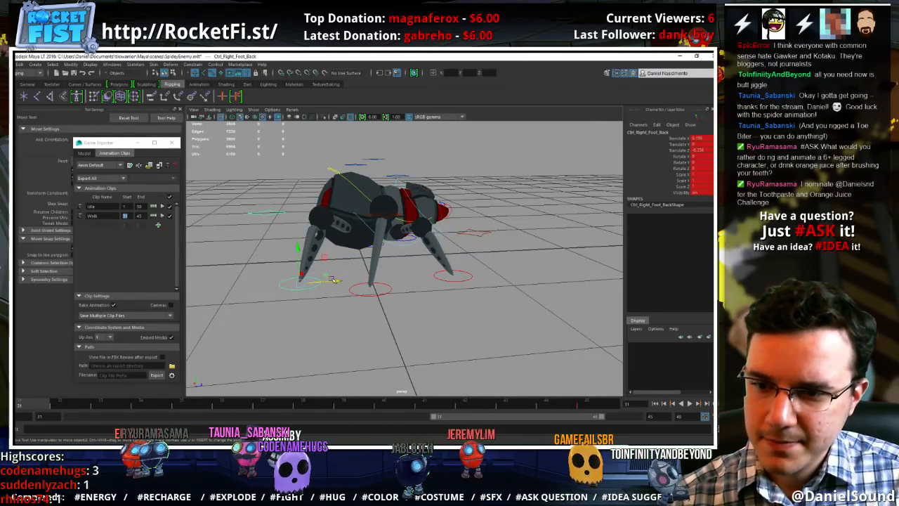
pyautogui.moveTo(335, 282)
pyautogui.mouseDown()
pyautogui.moveTo(357, 280)
pyautogui.moveTo(327, 279)
pyautogui.mouseUp()
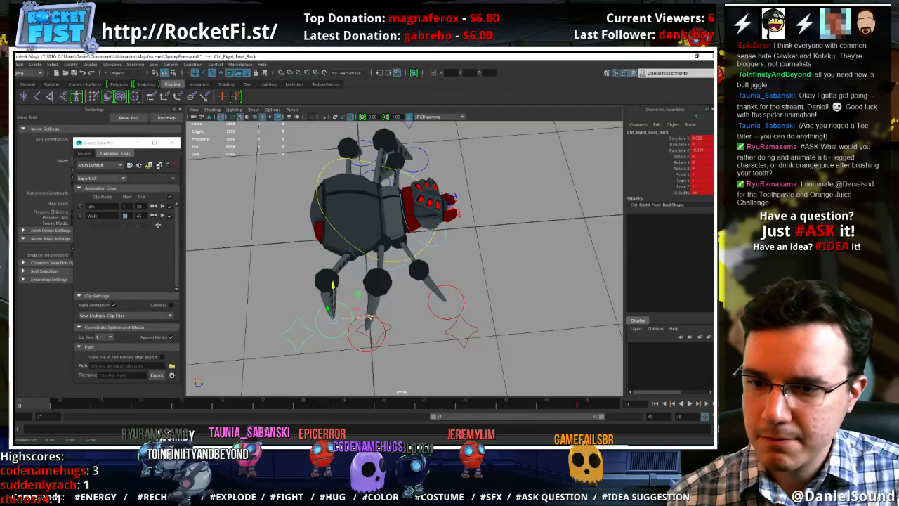
pyautogui.moveTo(370, 318); pyautogui.dragTo(375, 318)
pyautogui.moveTo(33, 408); pyautogui.dragTo(33, 375)
pyautogui.keyDown('alt'); pyautogui.moveTo(387, 299); pyautogui.dragTo(392, 243); pyautogui.keyUp('alt')
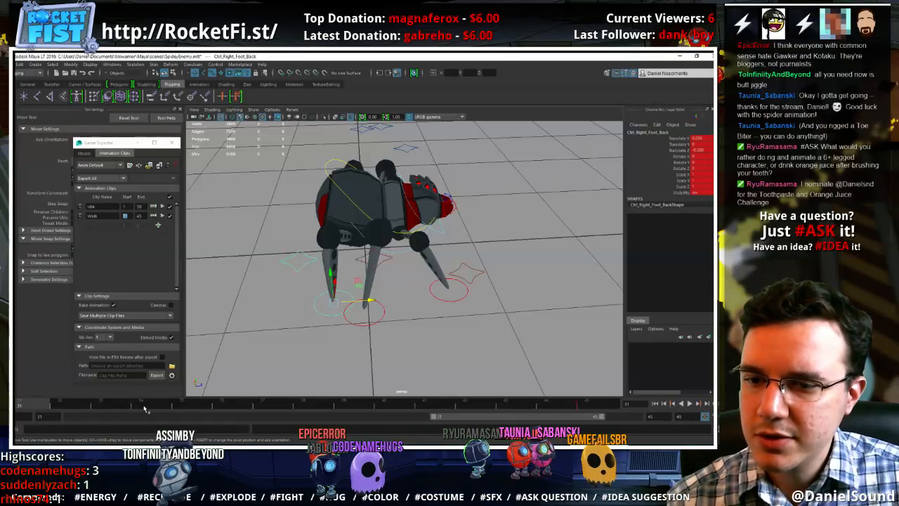
# Move the right back foot backward at frame 31 to Translate Z about -0.14, and match that pose at frame 45
pyautogui.moveTo(144, 409); pyautogui.dragTo(37, 377)
pyautogui.moveTo(330, 280)
pyautogui.keyDown('alt'); pyautogui.mouseDown()
pyautogui.moveTo(401, 320)
pyautogui.moveTo(457, 324)
pyautogui.moveTo(493, 295)
pyautogui.moveTo(449, 305)
pyautogui.moveTo(333, 291)
pyautogui.mouseUp(); pyautogui.keyUp('alt')
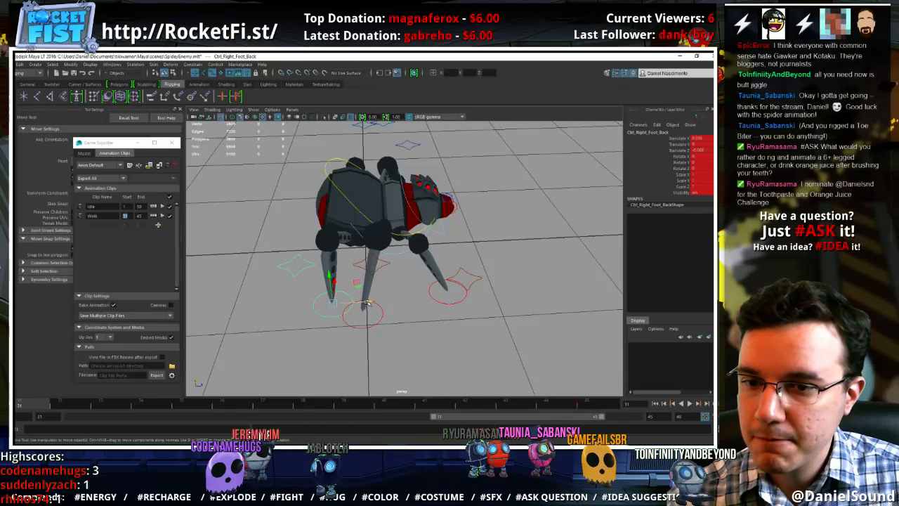
pyautogui.moveTo(367, 304); pyautogui.dragTo(361, 302)
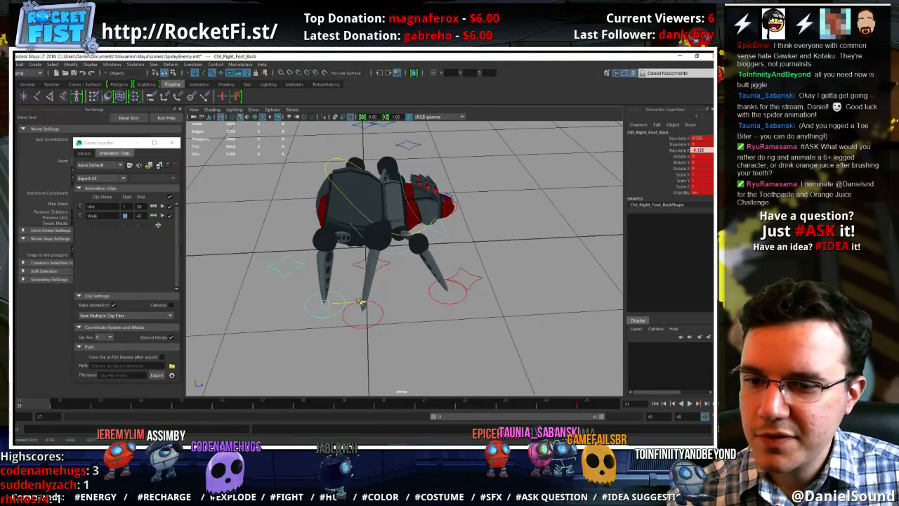
pyautogui.moveTo(360, 302); pyautogui.dragTo(358, 301)
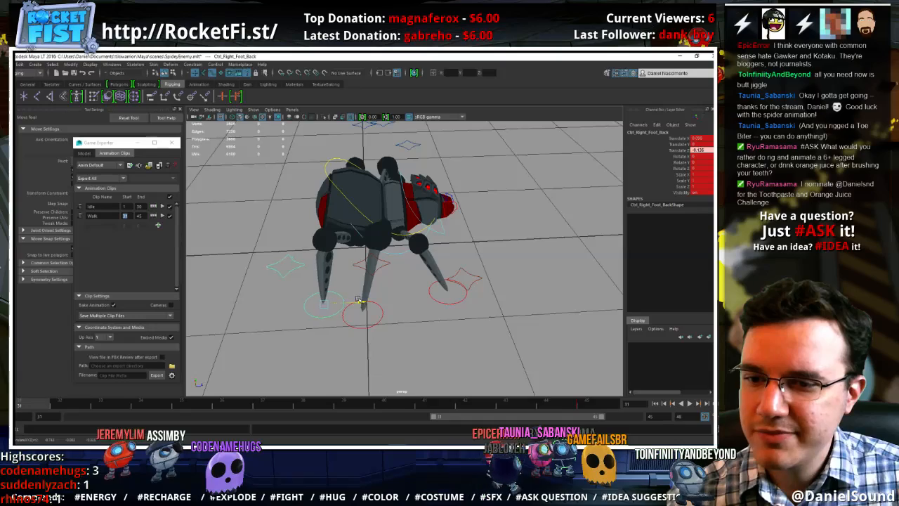
pyautogui.click(585, 406)
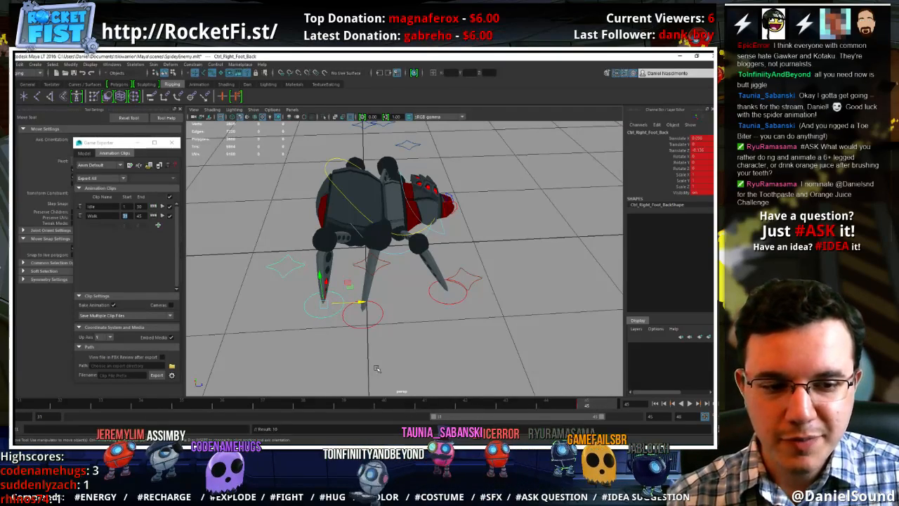
# Try lifting the right back foot and moving it forward at frame 35, replay the cycle, and delete that key
pyautogui.moveTo(128, 409); pyautogui.dragTo(184, 404)
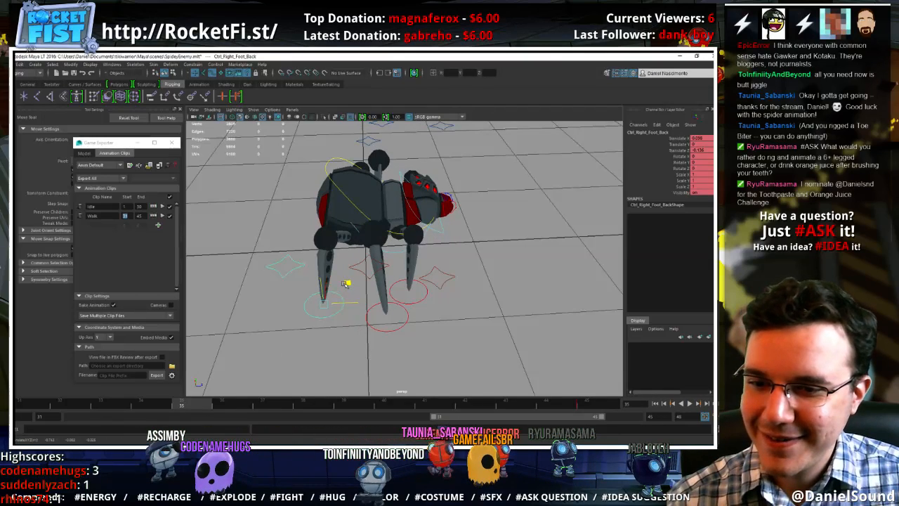
pyautogui.moveTo(347, 282); pyautogui.dragTo(360, 273)
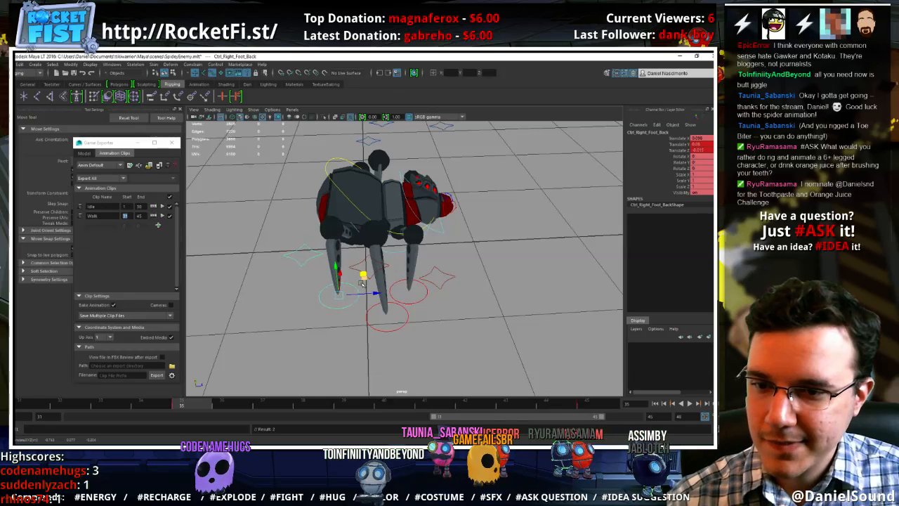
pyautogui.hotkey('alt', 'v')
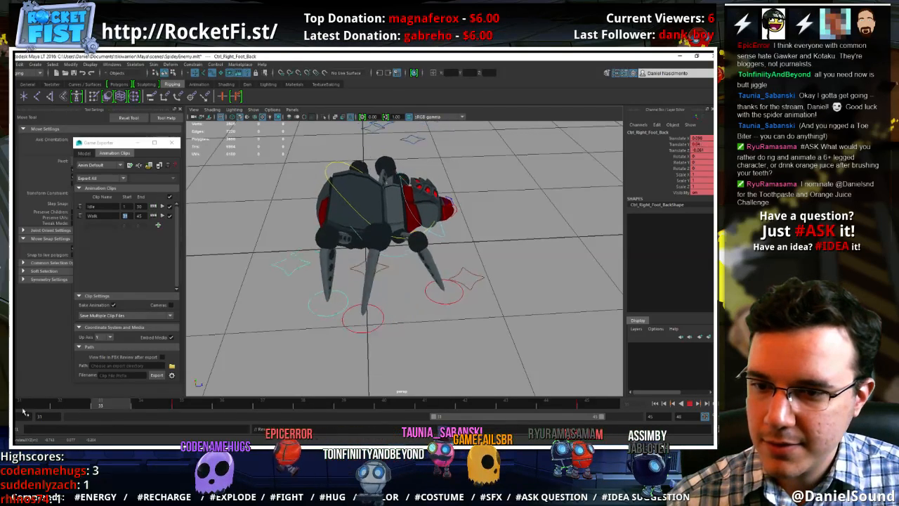
pyautogui.rightClick(184, 399)
pyautogui.click(212, 325)
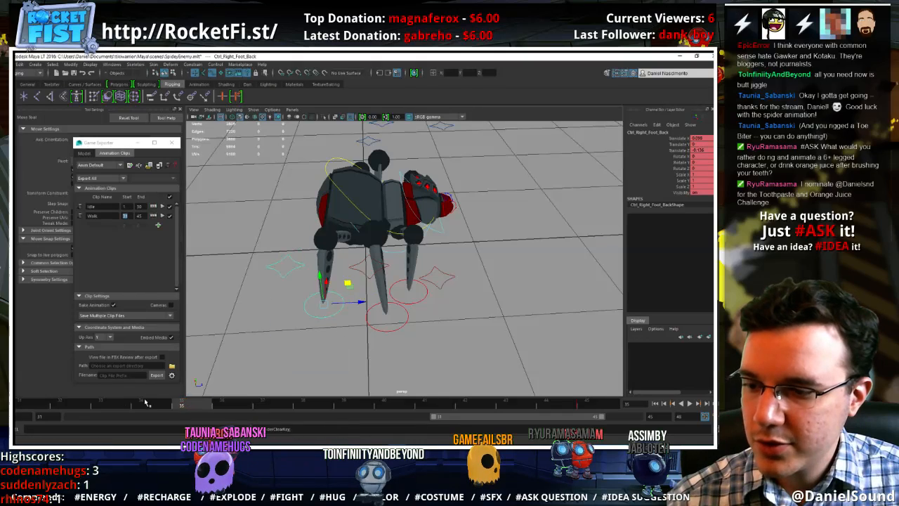
# Move the right back foot backward at frame 34 and replay the walk cycle
pyautogui.click(144, 402)
pyautogui.moveTo(370, 306); pyautogui.dragTo(344, 304)
pyautogui.hotkey('alt', 'v')
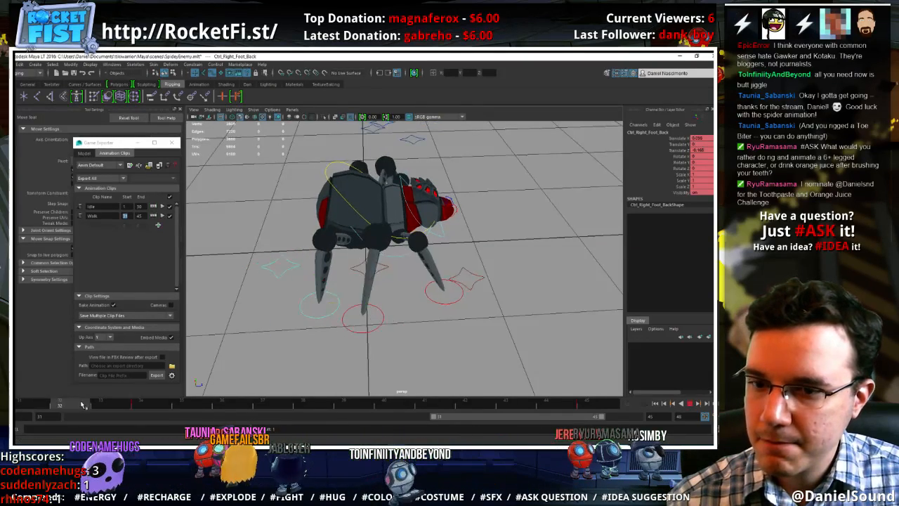
# At frame 37, lift the right back foot to Translate Y about 0.1, move it outward to X about -0.05, and replay the cycle
pyautogui.moveTo(146, 406); pyautogui.dragTo(269, 406)
pyautogui.moveTo(333, 282); pyautogui.dragTo(421, 324)
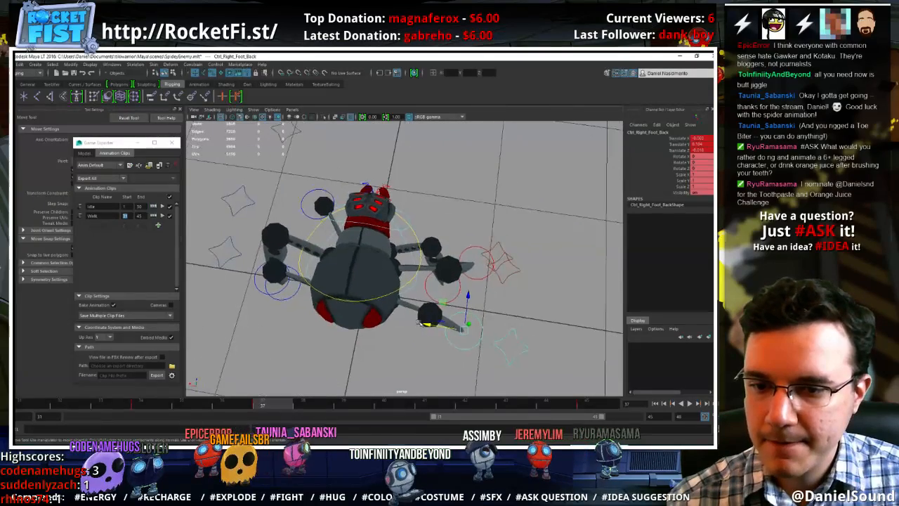
pyautogui.click(141, 405)
pyautogui.hotkey('alt', 'v')
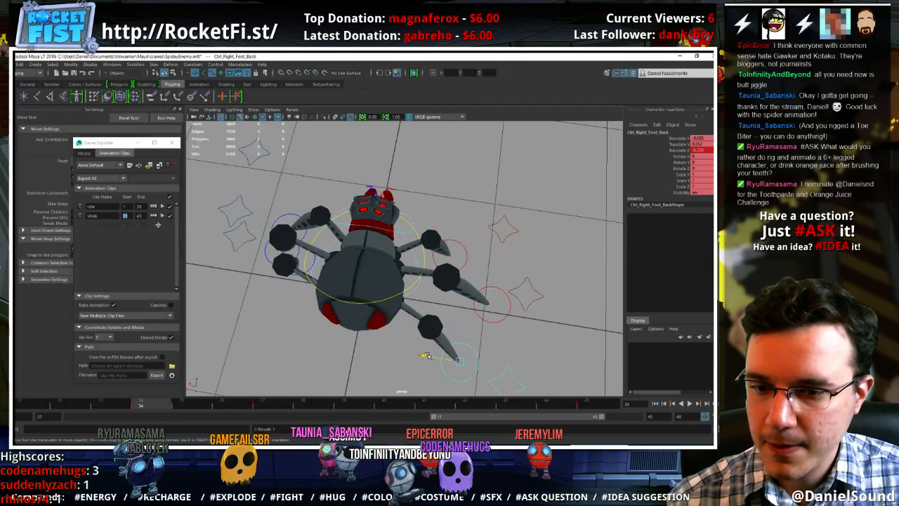
# At frame 34, shift the right back foot inward to Translate X about 0.12, set Translate Y to 0, key it, and replay
pyautogui.moveTo(427, 355); pyautogui.dragTo(412, 353)
pyautogui.moveTo(123, 403)
pyautogui.mouseDown()
pyautogui.moveTo(44, 403)
pyautogui.moveTo(139, 402)
pyautogui.mouseUp()
pyautogui.keyDown('alt'); pyautogui.moveTo(474, 286); pyautogui.dragTo(383, 266); pyautogui.keyUp('alt')
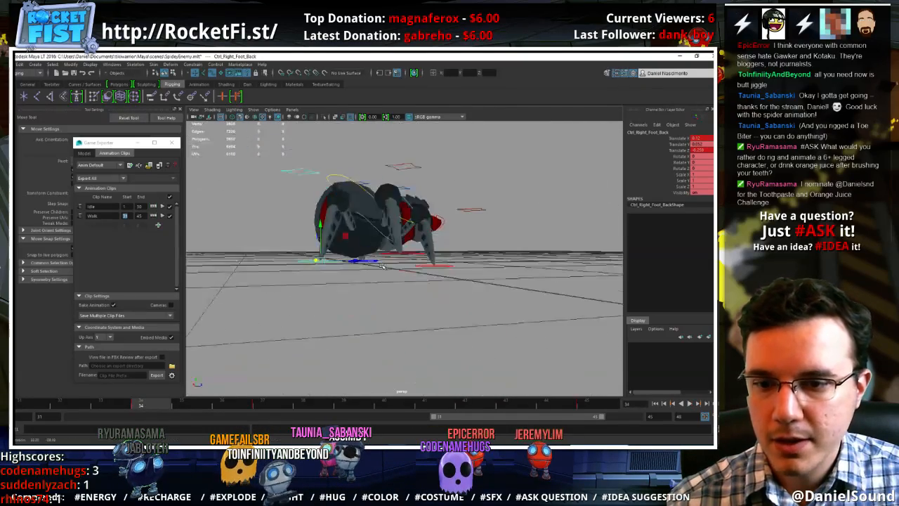
pyautogui.press('Return')
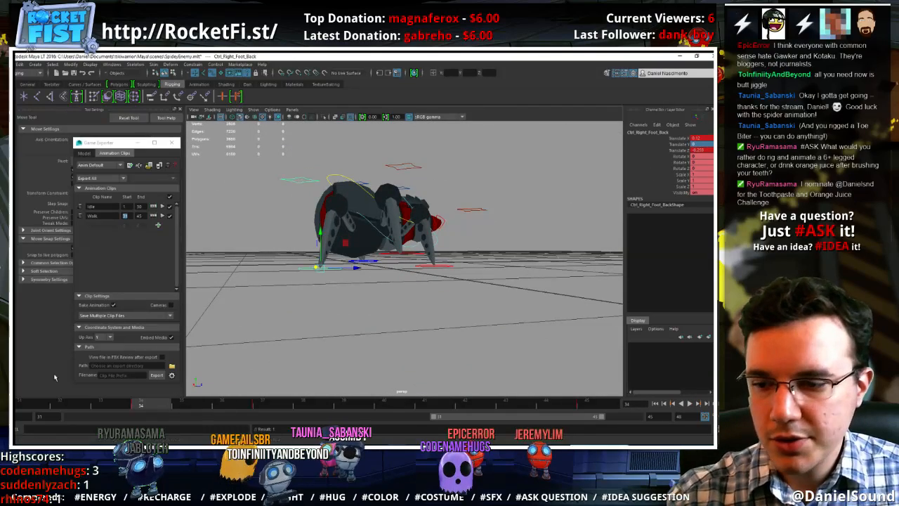
pyautogui.click(34, 406)
pyautogui.click(146, 406)
pyautogui.press('s')
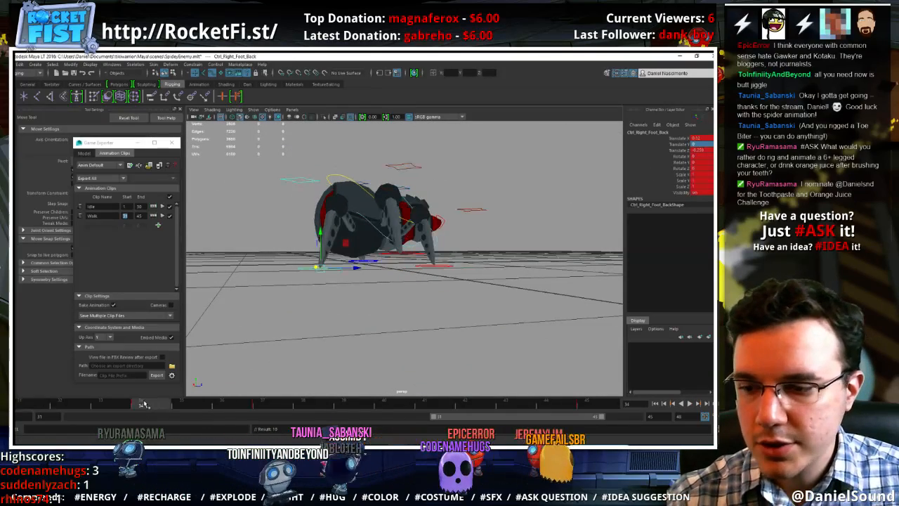
pyautogui.keyDown('alt'); pyautogui.moveTo(297, 330); pyautogui.dragTo(159, 406); pyautogui.keyUp('alt')
pyautogui.hotkey('alt', 'v')
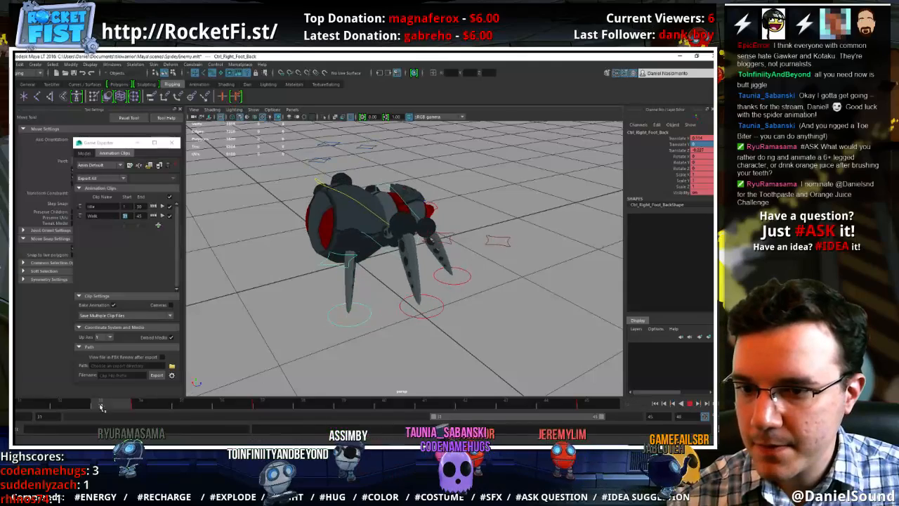
# At frame 37, try moving the right back foot backward to Translate Z about -0.114, and replay the walk cycle
pyautogui.click(261, 405)
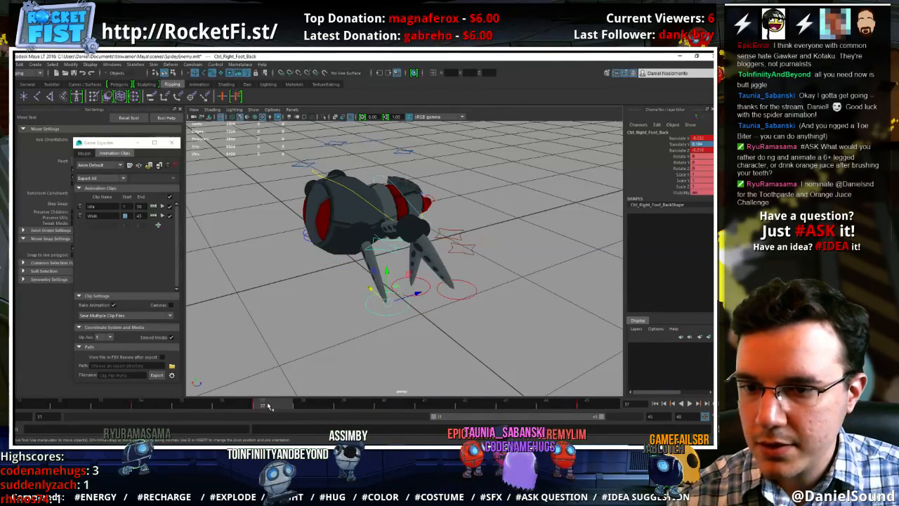
pyautogui.keyDown('alt'); pyautogui.moveTo(386, 302); pyautogui.dragTo(370, 320); pyautogui.keyUp('alt')
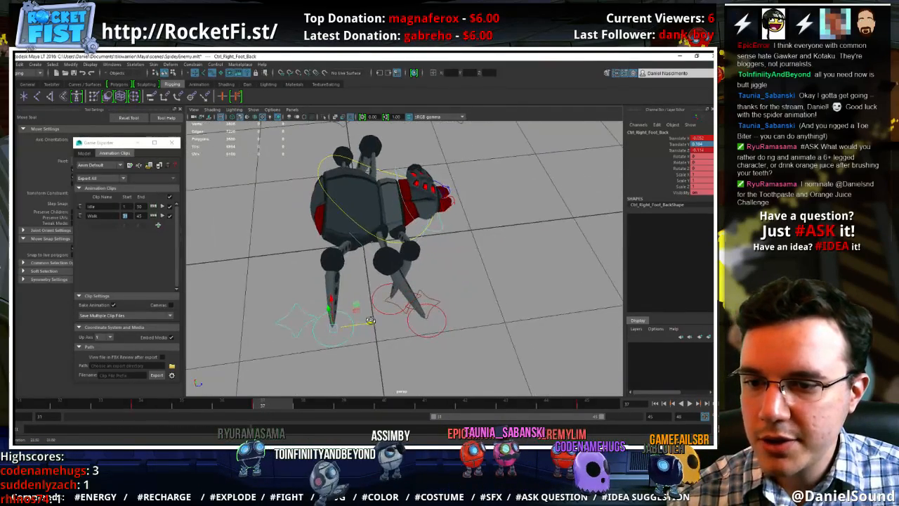
pyautogui.click(161, 404)
pyautogui.click(424, 405)
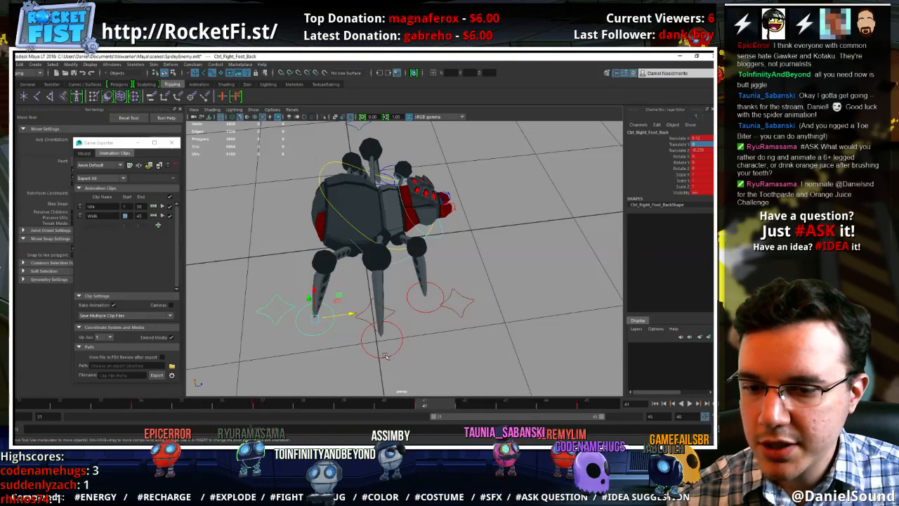
pyautogui.moveTo(344, 317); pyautogui.dragTo(436, 299)
pyautogui.click(272, 406)
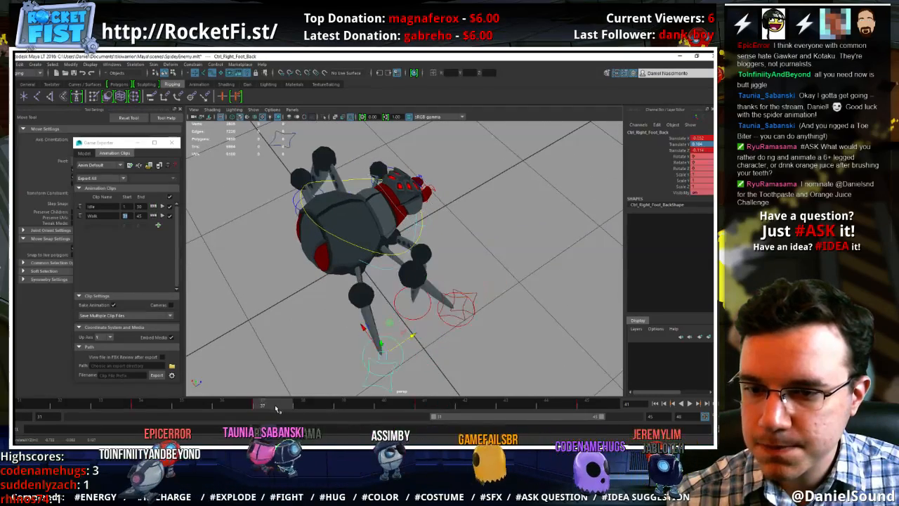
pyautogui.hotkey('alt', 'v')
pyautogui.hotkey('alt', 'v')
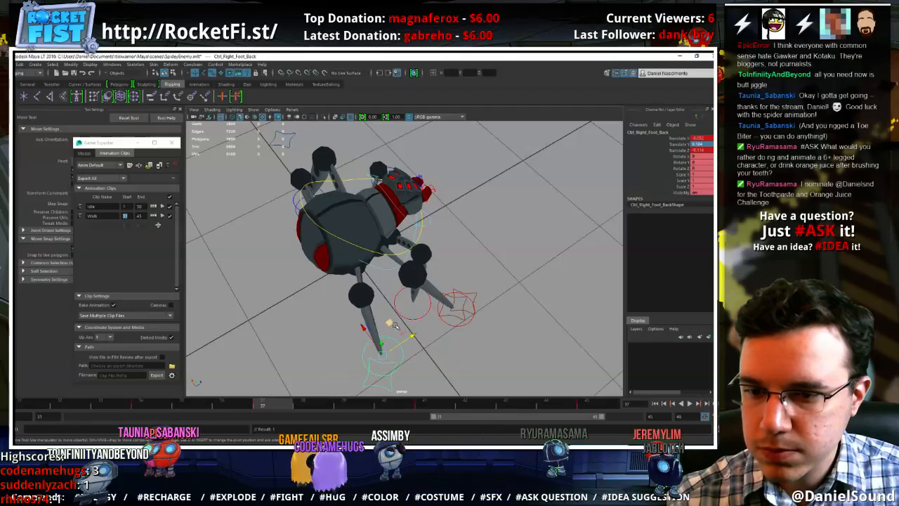
# Move the right back foot forward at frame 37, check it against frame 34, and replay the walk cycle
pyautogui.moveTo(413, 336); pyautogui.dragTo(423, 330)
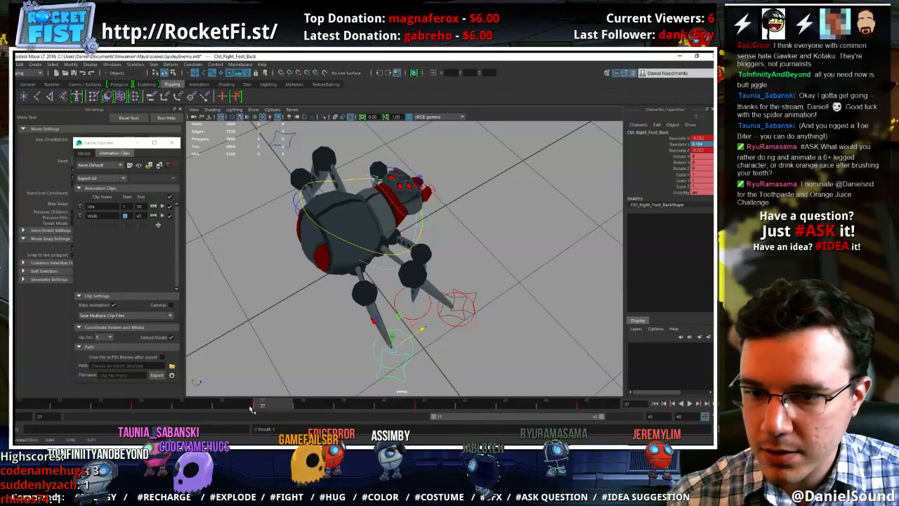
pyautogui.hotkey('alt', 'v')
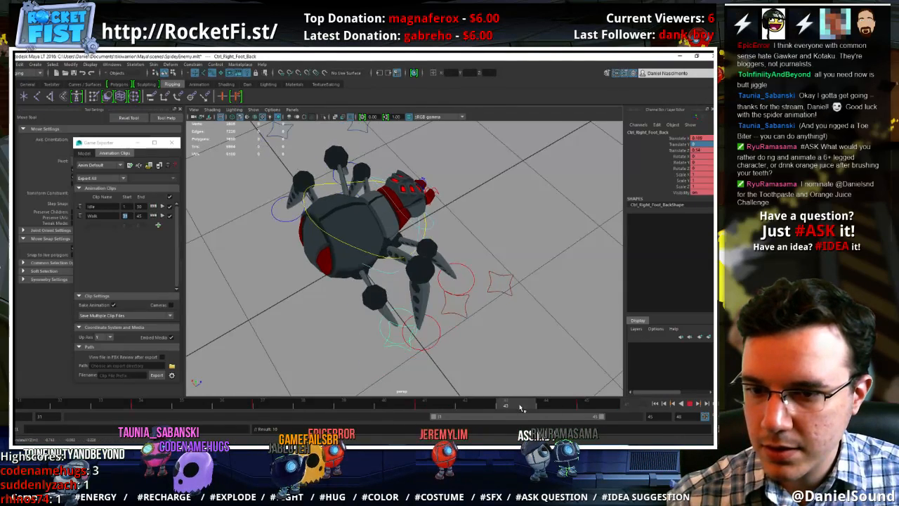
pyautogui.moveTo(43, 404); pyautogui.dragTo(149, 405)
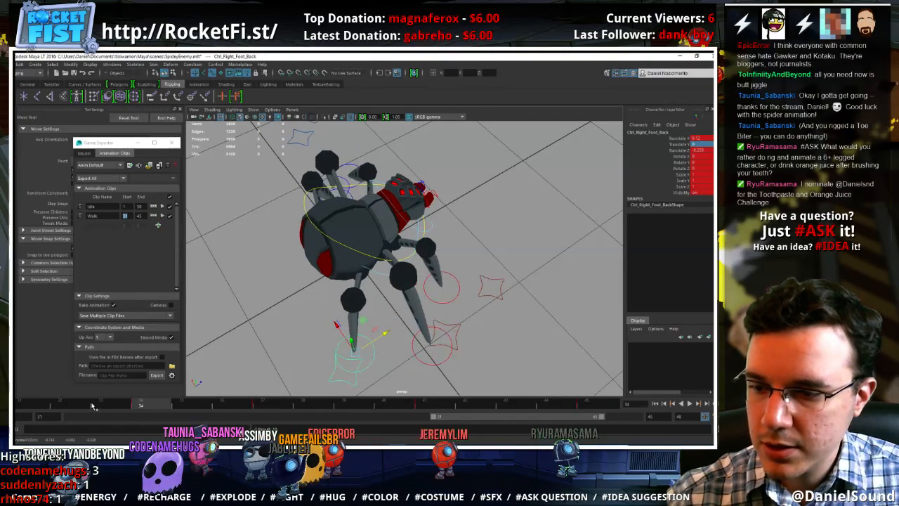
pyautogui.moveTo(92, 406); pyautogui.dragTo(118, 407)
pyautogui.hotkey('alt', 'v')
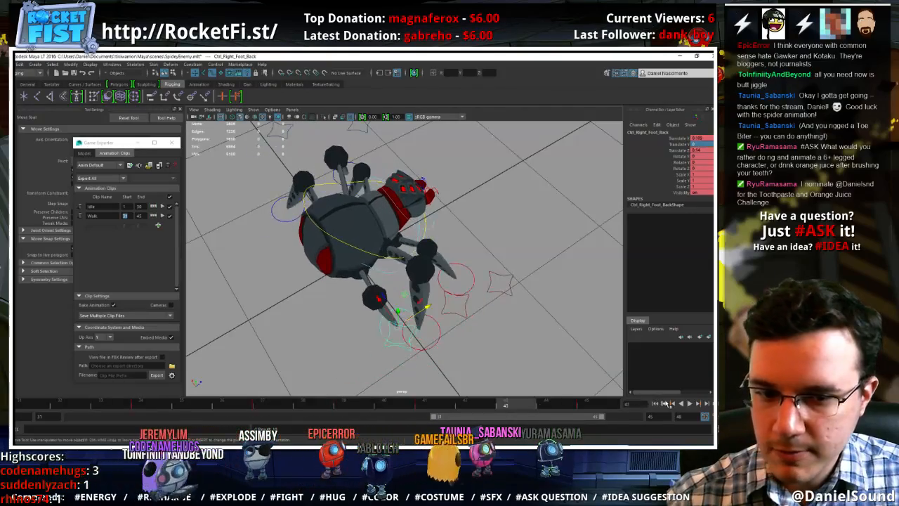
# Shift the right back foot inward to Translate X about 0.164 at frame 34 and about 0.006 at frame 37, and replay
pyautogui.keyDown('alt'); pyautogui.moveTo(587, 317); pyautogui.dragTo(500, 335); pyautogui.keyUp('alt')
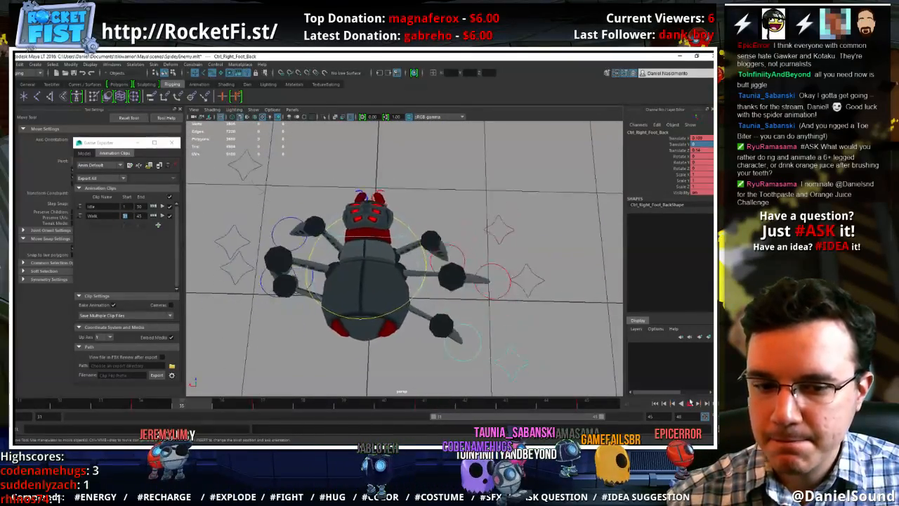
pyautogui.click(691, 404)
pyautogui.moveTo(47, 404); pyautogui.dragTo(21, 404)
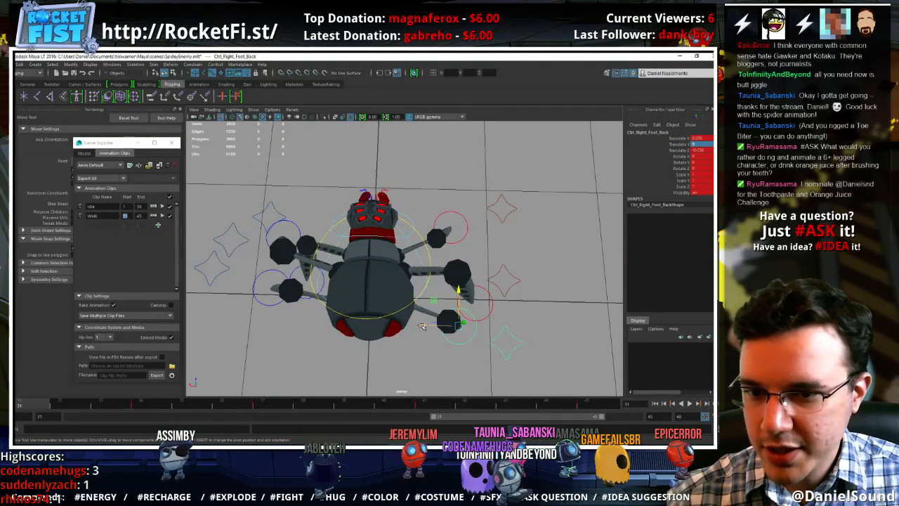
pyautogui.moveTo(422, 327); pyautogui.dragTo(415, 345)
pyautogui.click(142, 404)
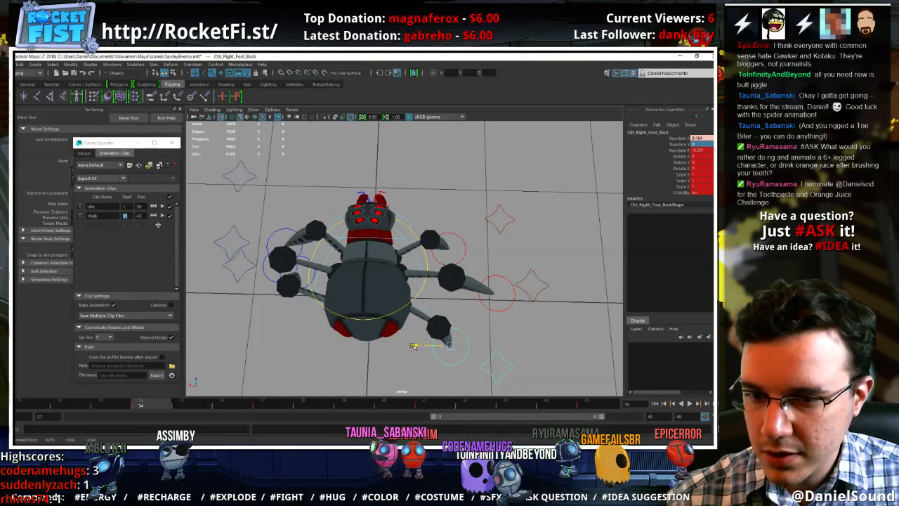
pyautogui.moveTo(127, 409); pyautogui.dragTo(260, 404)
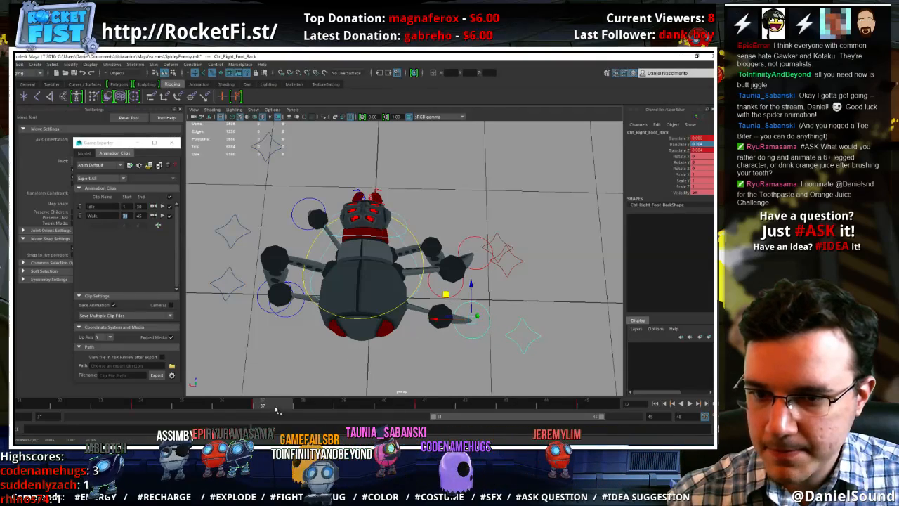
pyautogui.hotkey('alt', 'v')
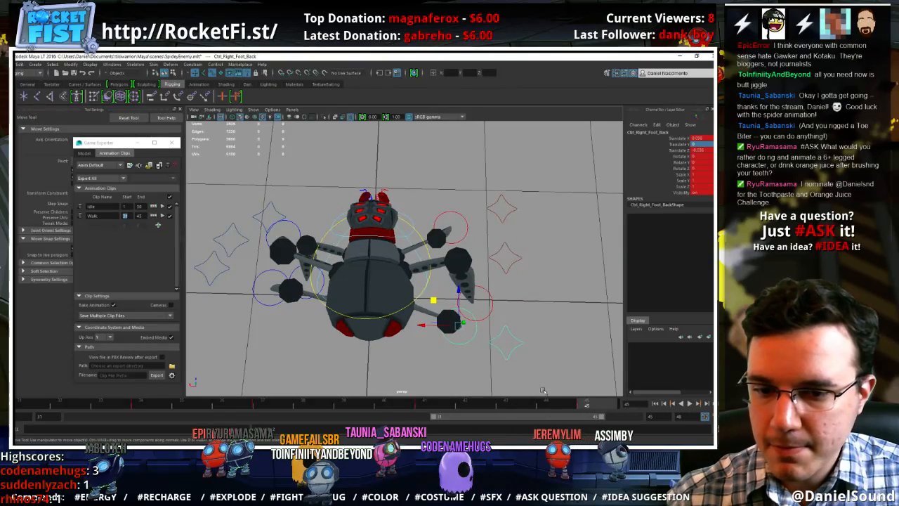
# Deselect the foot control and examine the playing walk cycle from the front, the side and above
pyautogui.click(518, 324)
pyautogui.keyDown('alt'); pyautogui.moveTo(518, 324); pyautogui.dragTo(395, 340); pyautogui.keyUp('alt')
pyautogui.keyDown('alt'); pyautogui.moveTo(497, 345); pyautogui.dragTo(463, 355, button='right'); pyautogui.keyUp('alt')
pyautogui.keyDown('alt'); pyautogui.moveTo(464, 355); pyautogui.dragTo(413, 296); pyautogui.keyUp('alt')
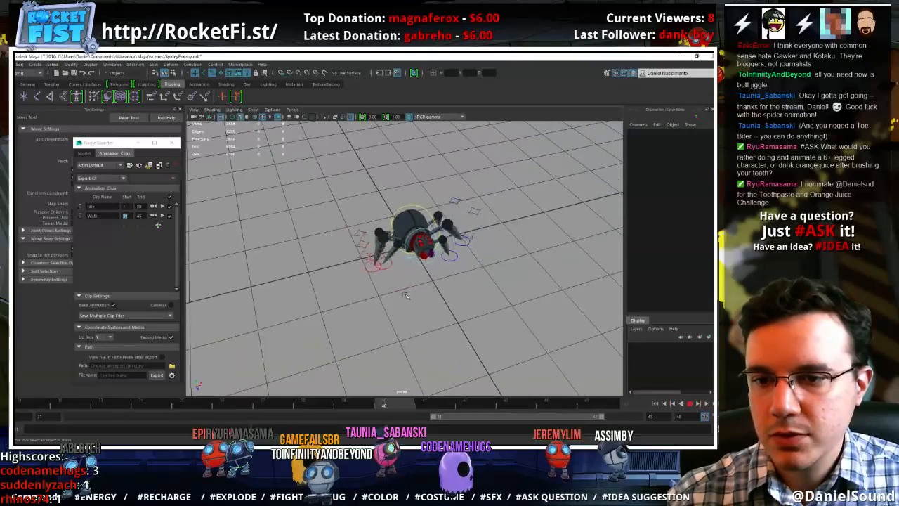
pyautogui.keyDown('alt'); pyautogui.moveTo(413, 295); pyautogui.dragTo(492, 309, button='right'); pyautogui.keyUp('alt')
pyautogui.keyDown('alt'); pyautogui.moveTo(382, 277); pyautogui.dragTo(489, 328); pyautogui.keyUp('alt')
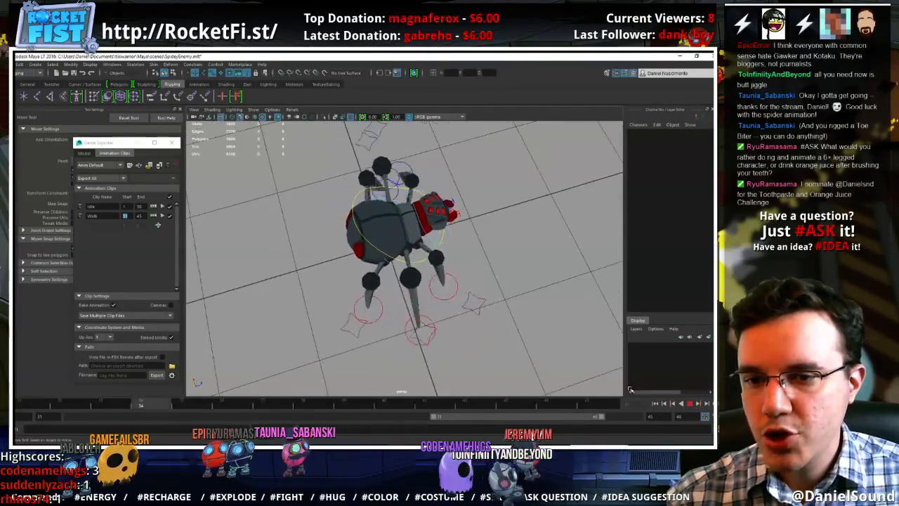
pyautogui.click(691, 404)
# Adjust the pole vector controls of the right back foot at frame 38 and the right middle foot at frame 34, and replay the cycle
pyautogui.click(384, 315)
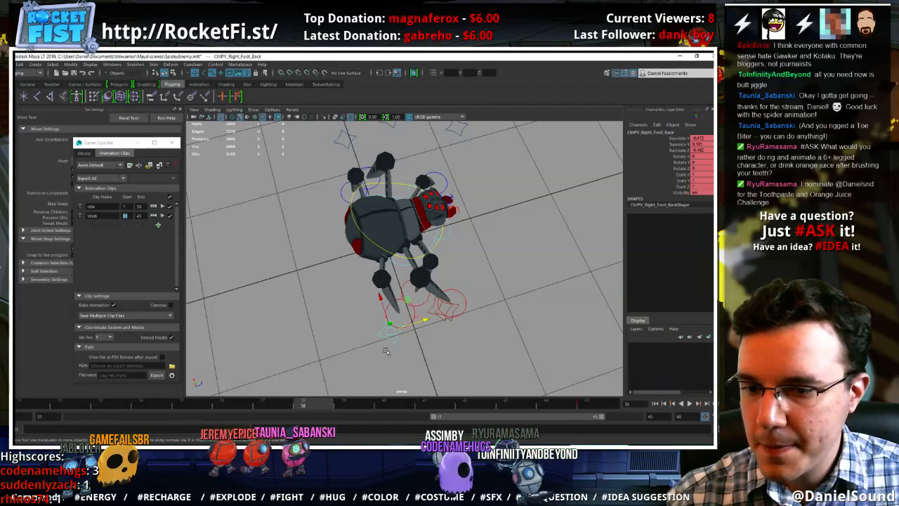
pyautogui.hotkey('alt', 'v')
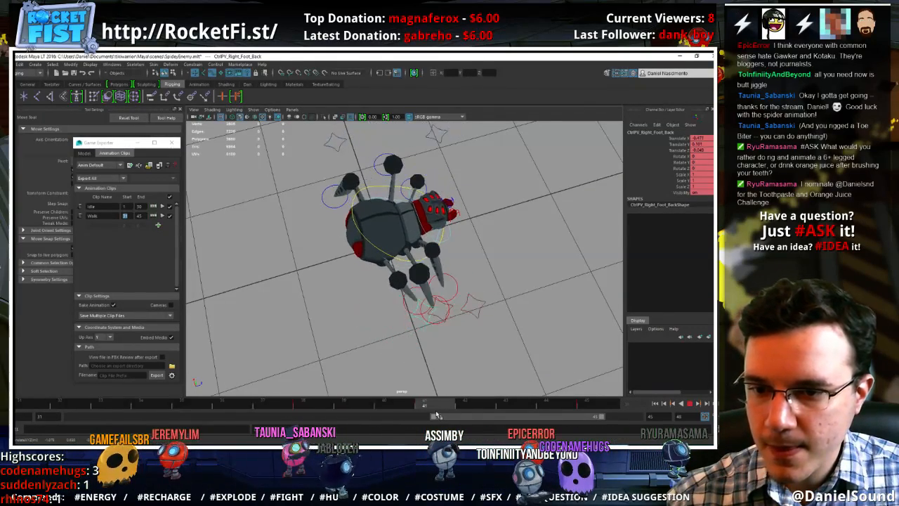
pyautogui.click(583, 404)
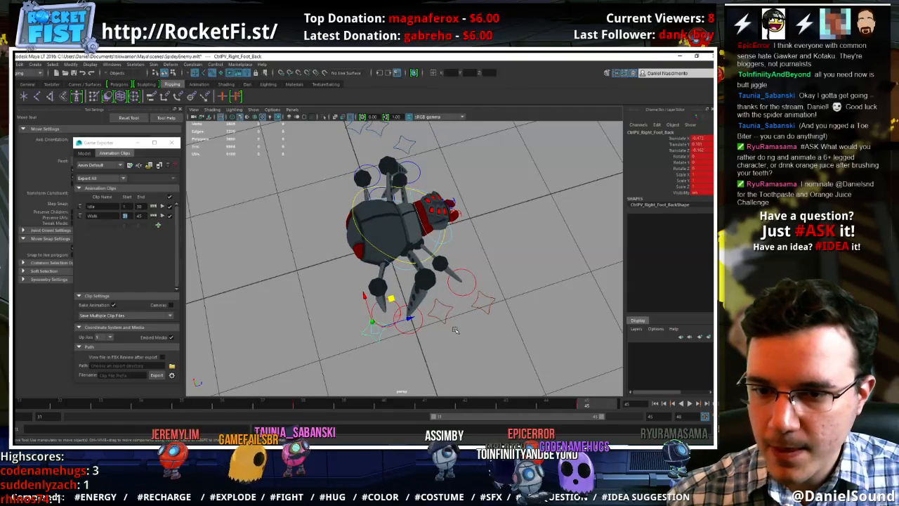
pyautogui.click(303, 404)
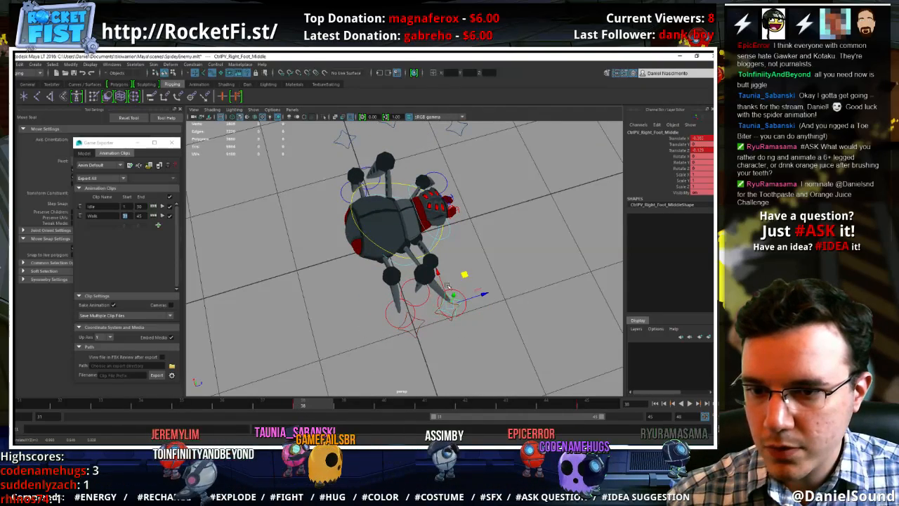
pyautogui.moveTo(115, 406); pyautogui.dragTo(151, 405)
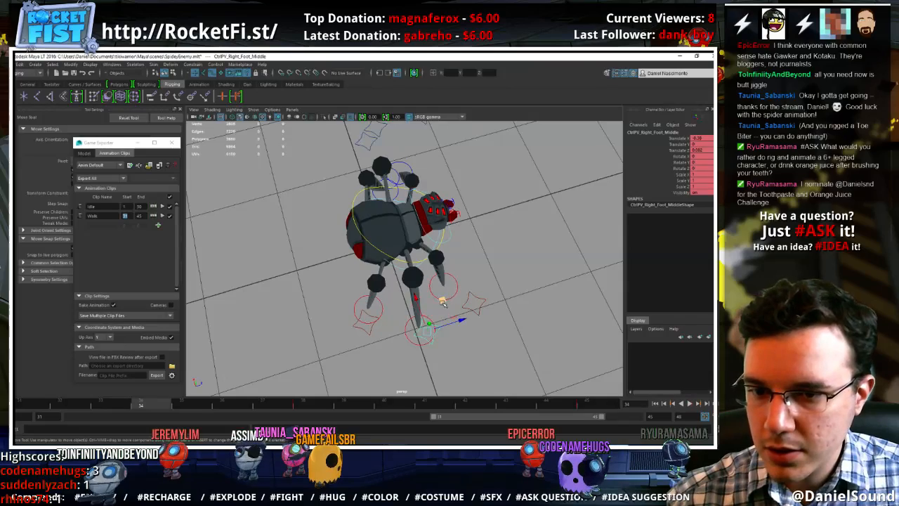
pyautogui.hotkey('alt', 'v')
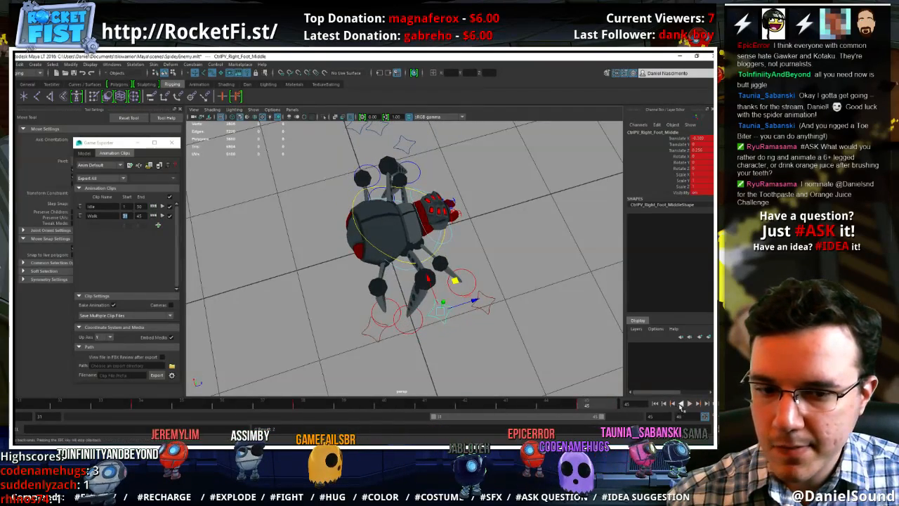
# Review the looping walk cycle from several angles, checking the right middle foot control at frame 45
pyautogui.keyDown('alt'); pyautogui.moveTo(532, 391); pyautogui.dragTo(455, 320); pyautogui.keyUp('alt')
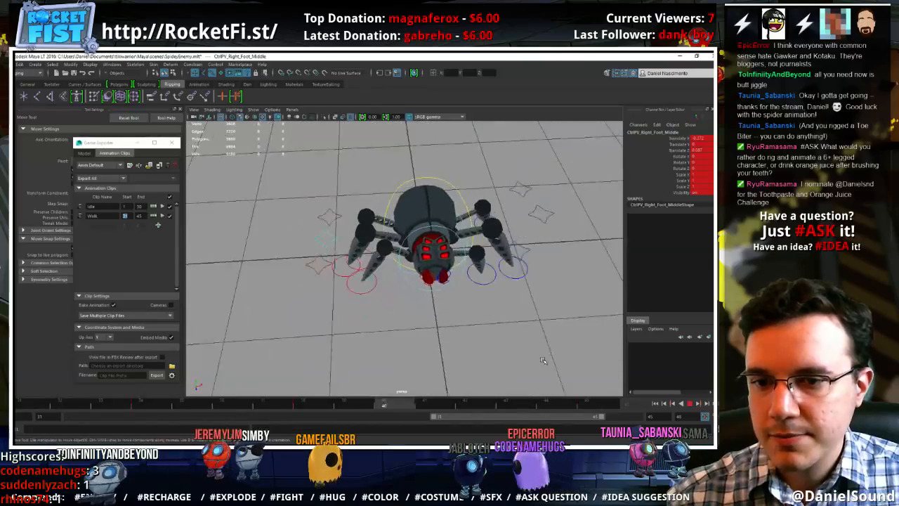
pyautogui.keyDown('alt'); pyautogui.moveTo(455, 320); pyautogui.dragTo(443, 310, button='right'); pyautogui.keyUp('alt')
pyautogui.keyDown('alt'); pyautogui.moveTo(443, 309); pyautogui.dragTo(425, 321); pyautogui.keyUp('alt')
pyautogui.keyDown('alt'); pyautogui.moveTo(412, 328); pyautogui.dragTo(434, 352, button='right'); pyautogui.keyUp('alt')
pyautogui.keyDown('alt'); pyautogui.moveTo(434, 351); pyautogui.dragTo(508, 369); pyautogui.keyUp('alt')
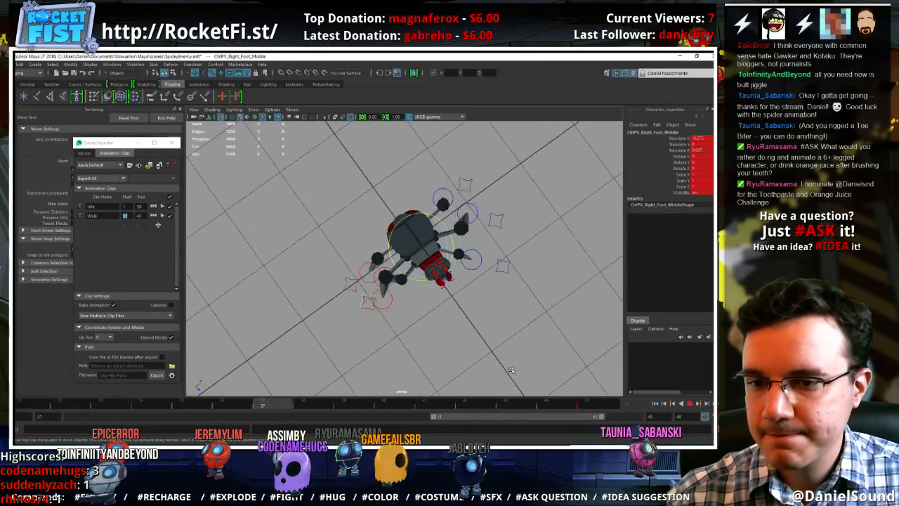
pyautogui.click(689, 404)
pyautogui.click(610, 410)
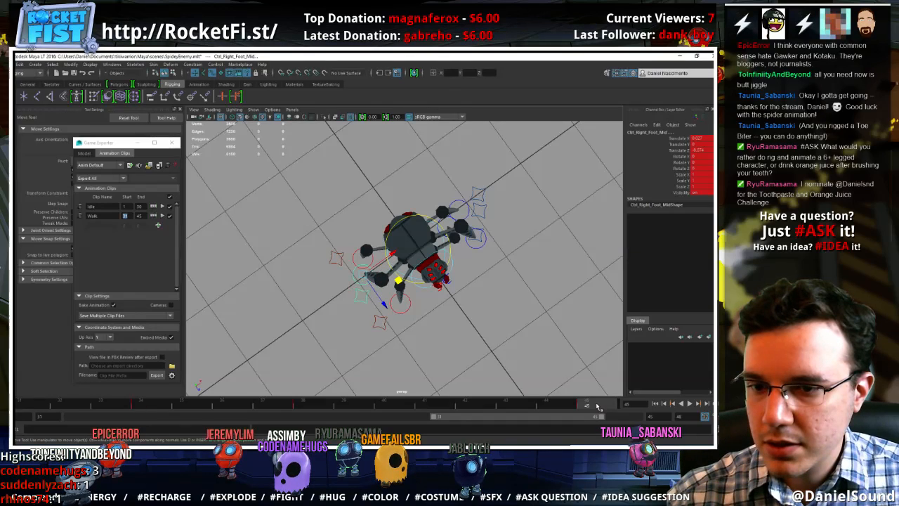
pyautogui.hotkey('alt', 'v')
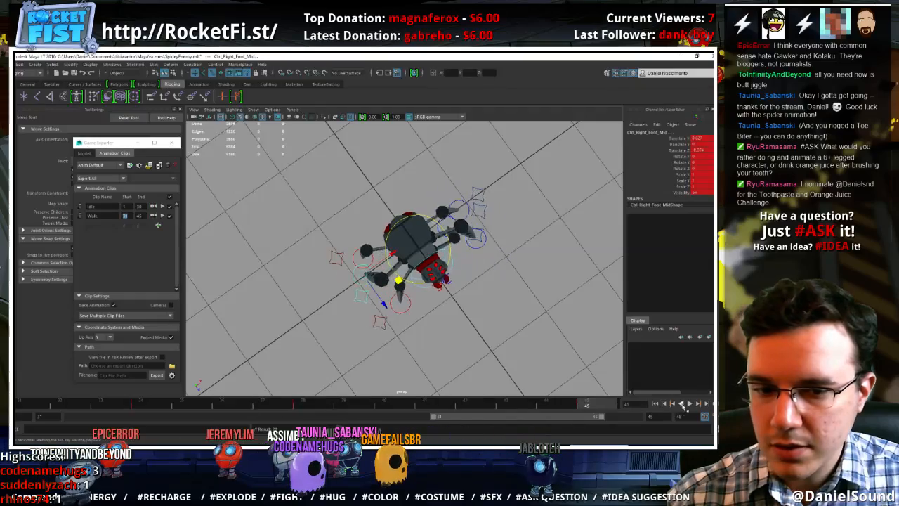
pyautogui.keyDown('alt'); pyautogui.moveTo(484, 355); pyautogui.dragTo(403, 314); pyautogui.keyUp('alt')
pyautogui.scroll(-5, 460, 324)
pyautogui.keyDown('alt'); pyautogui.moveTo(404, 314); pyautogui.dragTo(532, 374, button='right'); pyautogui.keyUp('alt')
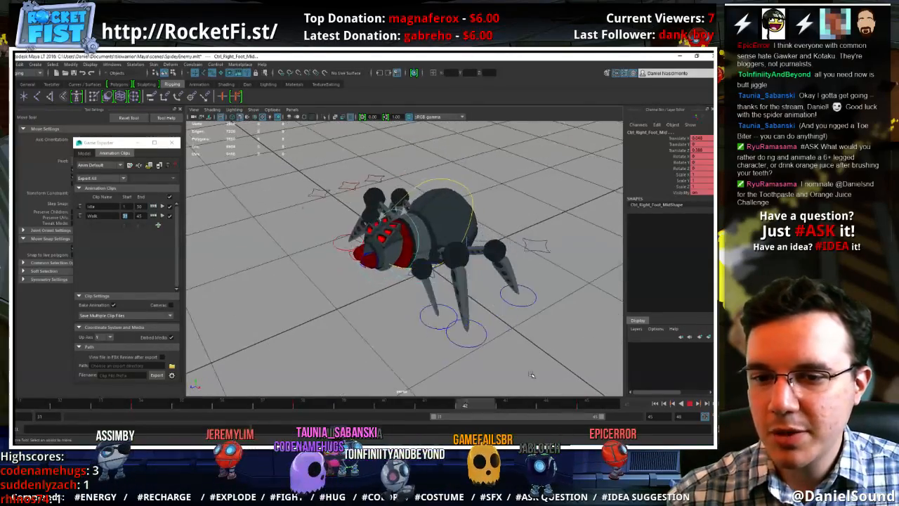
pyautogui.click(690, 404)
pyautogui.click(530, 354)
pyautogui.keyDown('alt'); pyautogui.moveTo(527, 351); pyautogui.dragTo(590, 352); pyautogui.keyUp('alt')
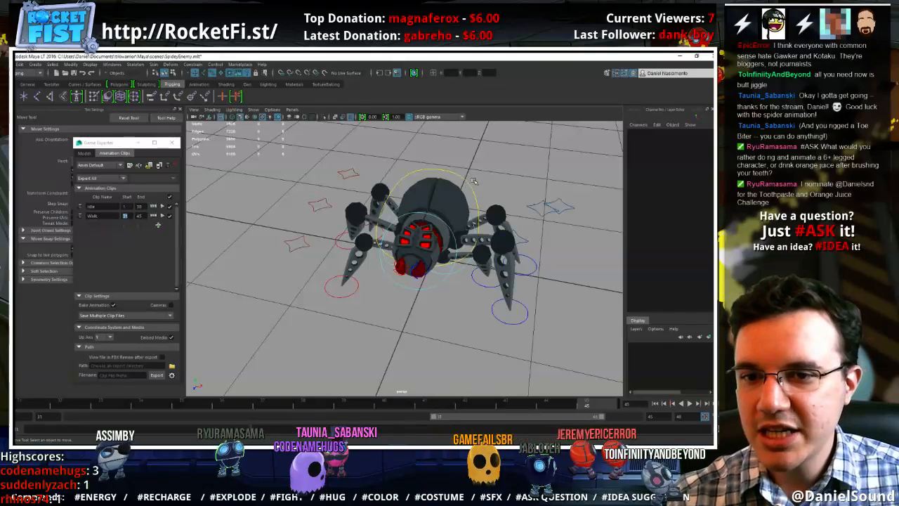
# Save the scene, select the body's centre-of-gravity control, and check its vertical motion at frames 33 and 40 of the walk cycle
pyautogui.click(467, 183)
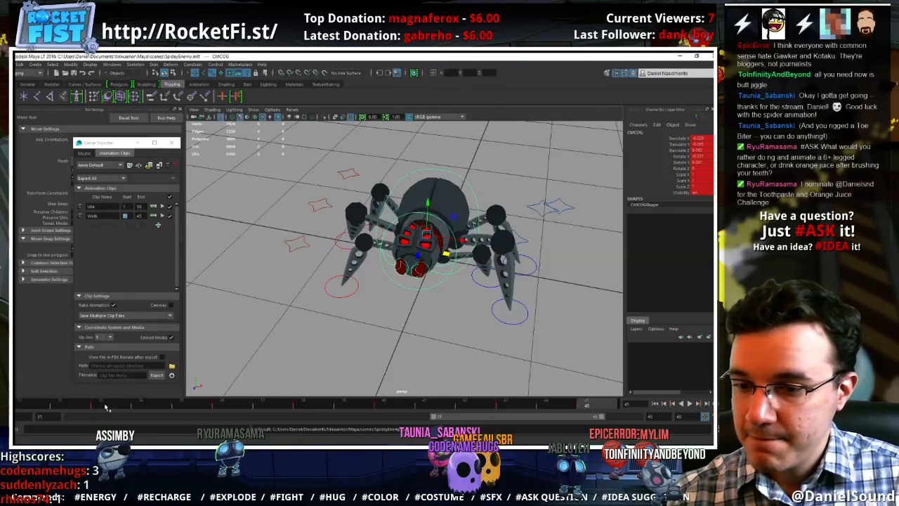
pyautogui.hotkey('alt', 'v')
pyautogui.moveTo(88, 404); pyautogui.dragTo(97, 403)
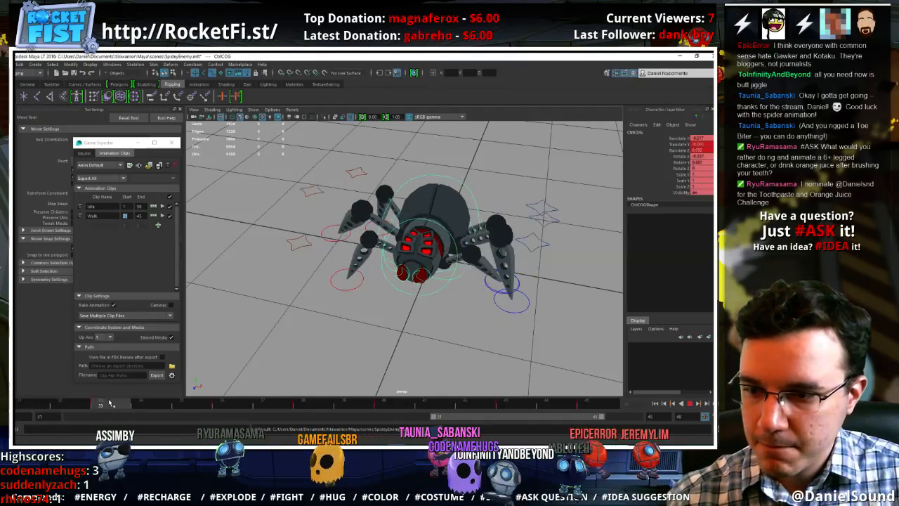
pyautogui.keyDown('alt'); pyautogui.moveTo(339, 340); pyautogui.dragTo(346, 331); pyautogui.keyUp('alt')
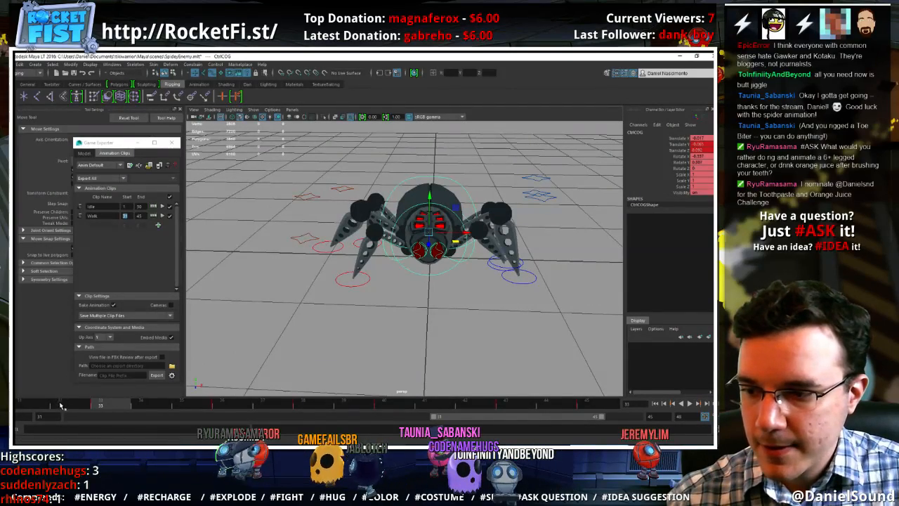
pyautogui.hotkey('alt', 'v')
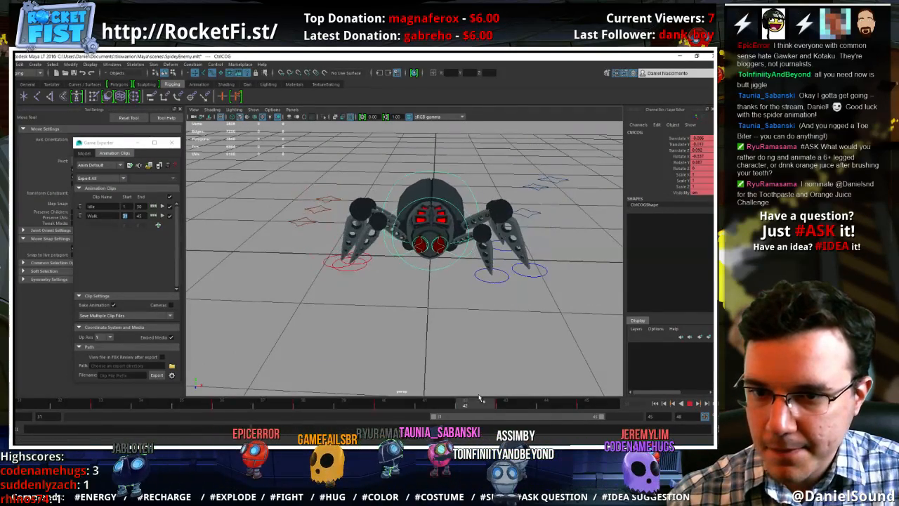
pyautogui.hotkey('alt', 'v')
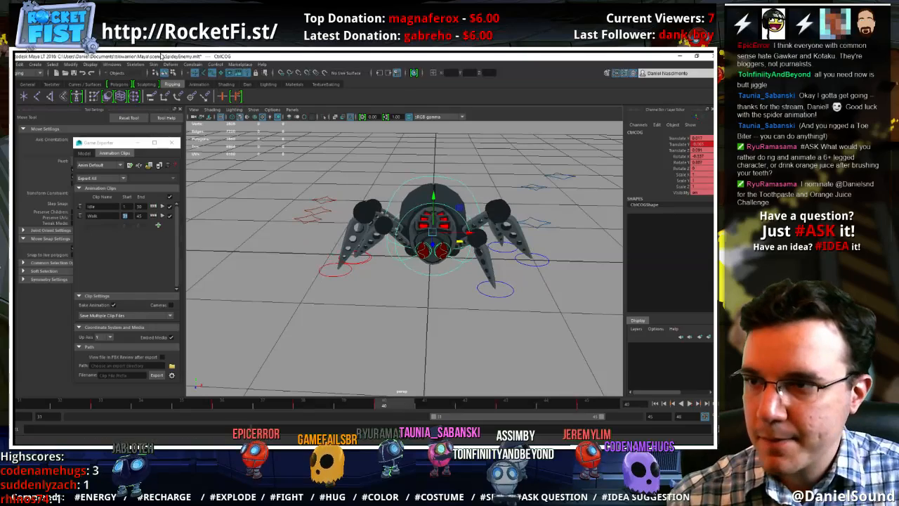
# Open the Graph Editor and frame the Translate Y curve of the body's centre-of-gravity control
pyautogui.click(112, 64)
pyautogui.moveTo(135, 94)
pyautogui.click(232, 83)
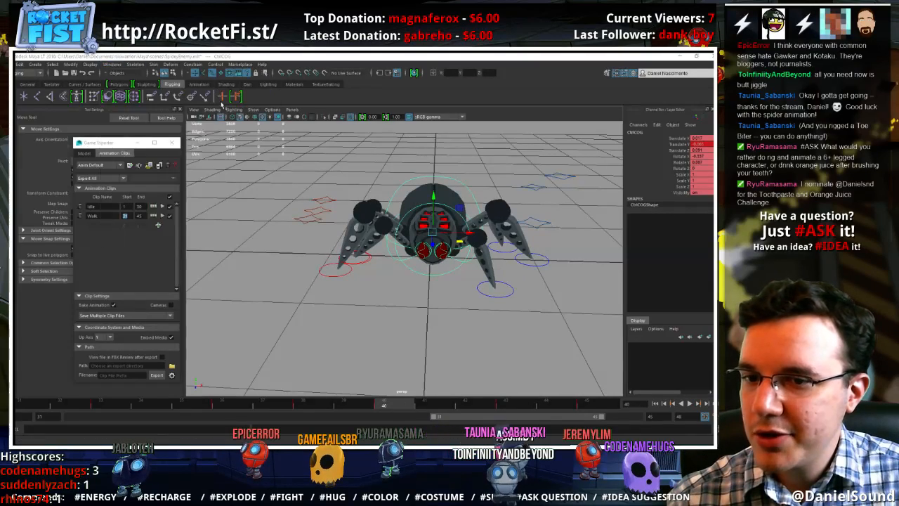
pyautogui.click(37, 187)
pyautogui.press('f')
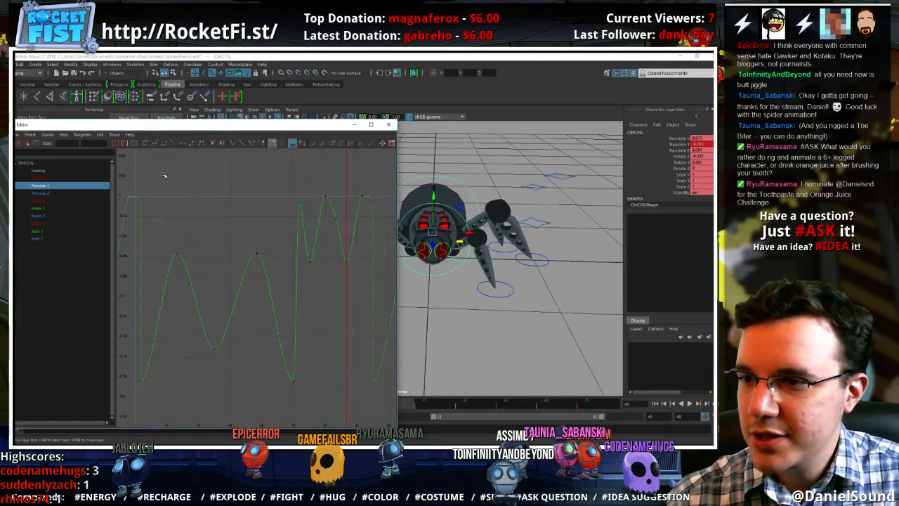
# Shift the Translate Y keys at frames 33 to 40 one frame later, and move the frame 43 key to frame 44, slightly higher
pyautogui.click(131, 145)
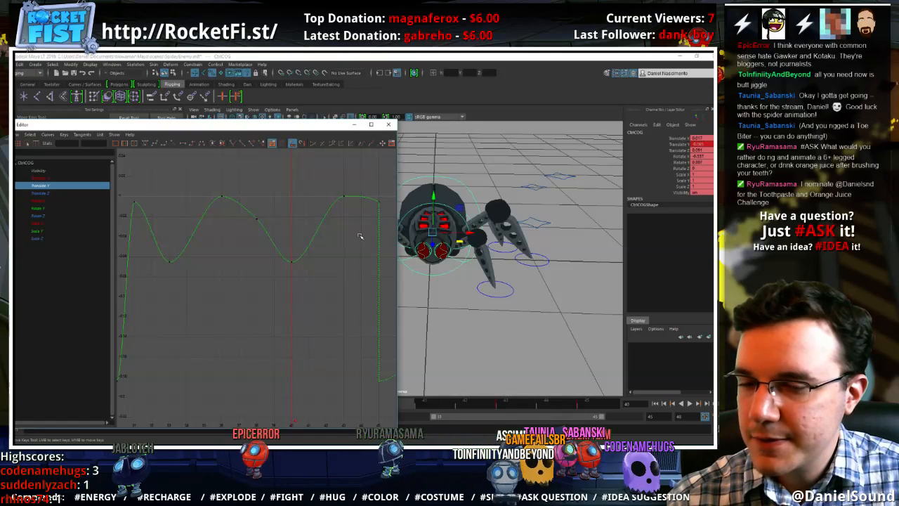
pyautogui.moveTo(328, 288); pyautogui.dragTo(161, 188)
pyautogui.keyDown('shift'); pyautogui.moveTo(201, 203); pyautogui.dragTo(219, 203, button='middle'); pyautogui.keyUp('shift')
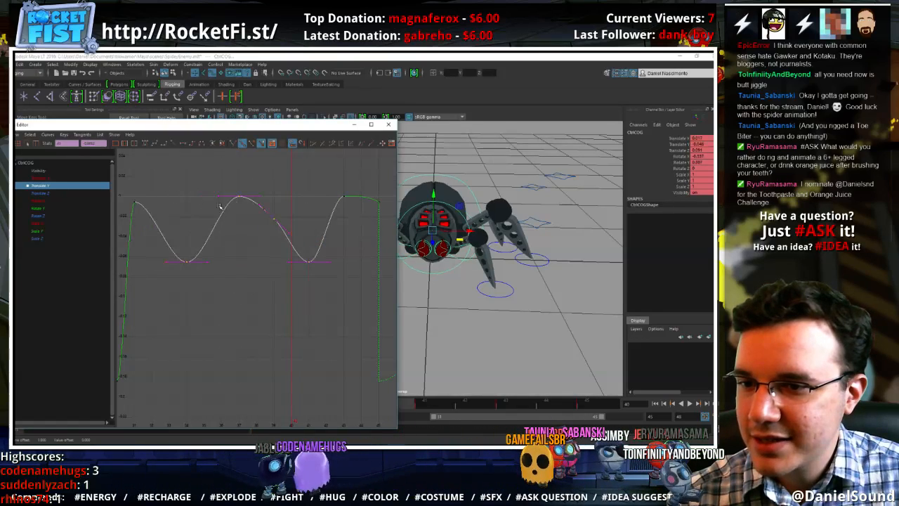
pyautogui.click(344, 197)
pyautogui.moveTo(345, 242)
pyautogui.keyDown('shift'); pyautogui.mouseDown(button='middle')
pyautogui.moveTo(334, 233)
pyautogui.moveTo(351, 236)
pyautogui.mouseUp(button='middle'); pyautogui.keyUp('shift')
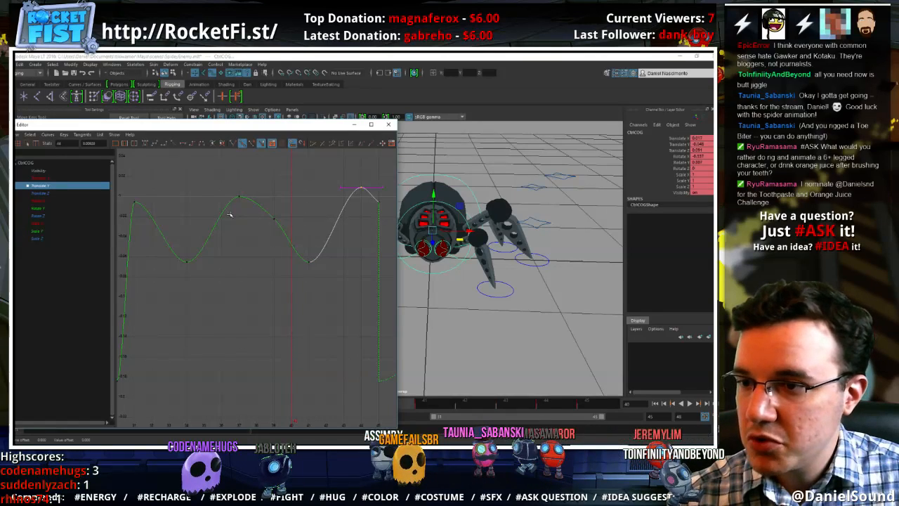
# Slope the Translate Y tangents at frames 31 and 45 downward, raise the frame 37 peak slightly, and replay the walk cycle
pyautogui.moveTo(144, 212)
pyautogui.mouseDown()
pyautogui.moveTo(129, 187)
pyautogui.moveTo(146, 214)
pyautogui.mouseUp()
pyautogui.moveTo(146, 213); pyautogui.dragTo(147, 239, button='middle')
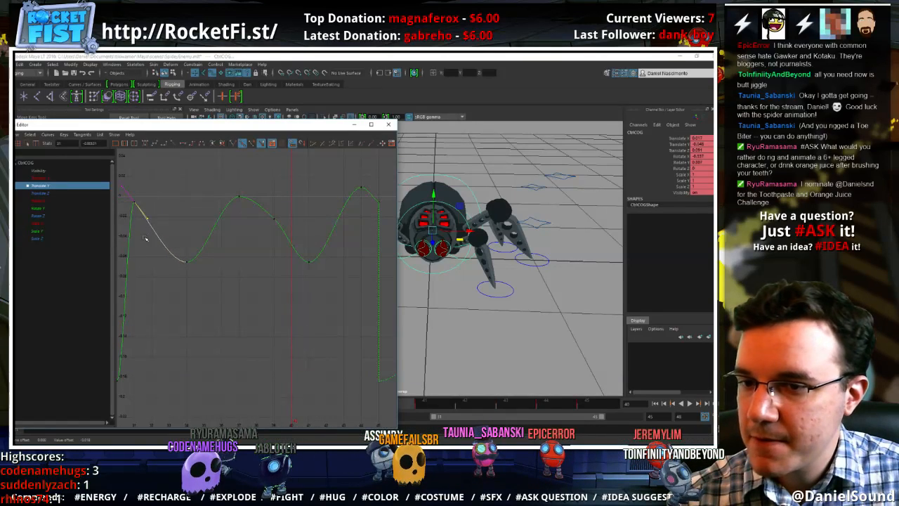
pyautogui.moveTo(265, 227); pyautogui.dragTo(218, 175)
pyautogui.keyDown('shift'); pyautogui.moveTo(237, 247); pyautogui.dragTo(237, 237, button='middle'); pyautogui.keyUp('shift')
pyautogui.moveTo(285, 224); pyautogui.dragTo(264, 198)
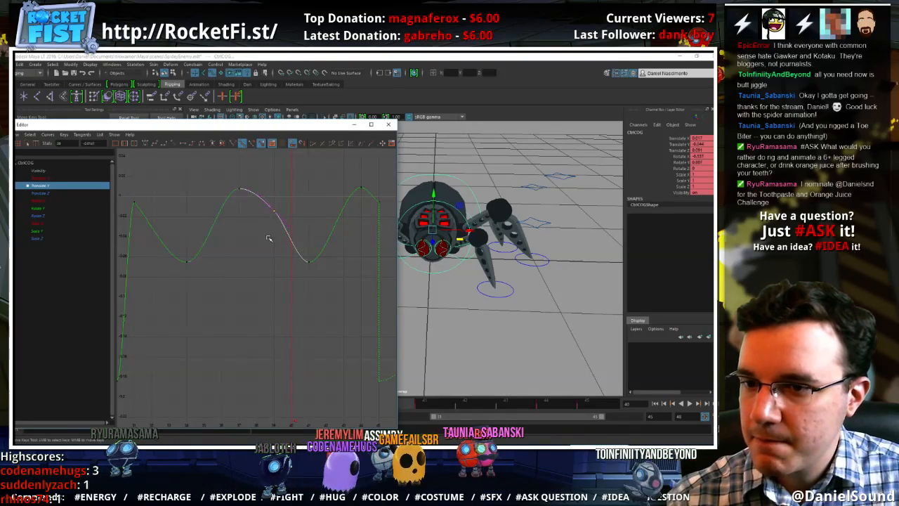
pyautogui.moveTo(270, 237)
pyautogui.keyDown('shift'); pyautogui.mouseDown(button='middle')
pyautogui.moveTo(256, 238)
pyautogui.moveTo(275, 254)
pyautogui.mouseUp(button='middle'); pyautogui.keyUp('shift')
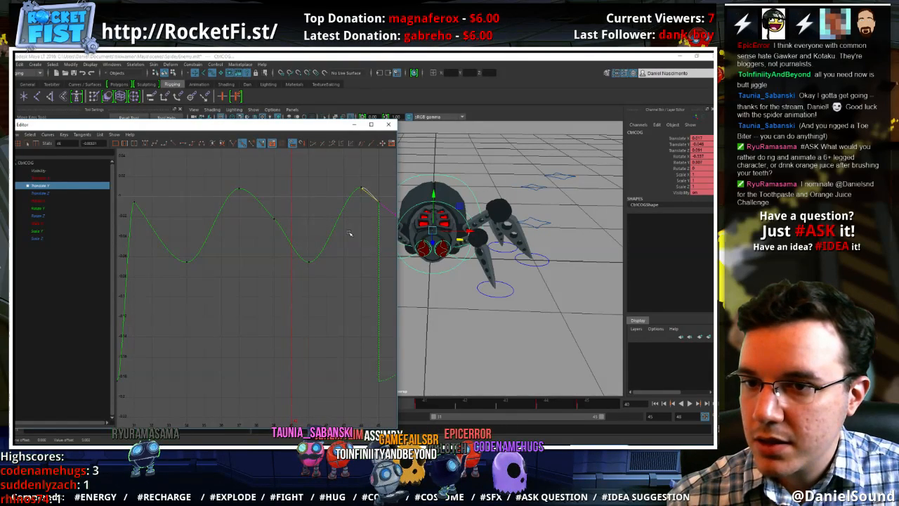
pyautogui.hotkey('alt', 'v')
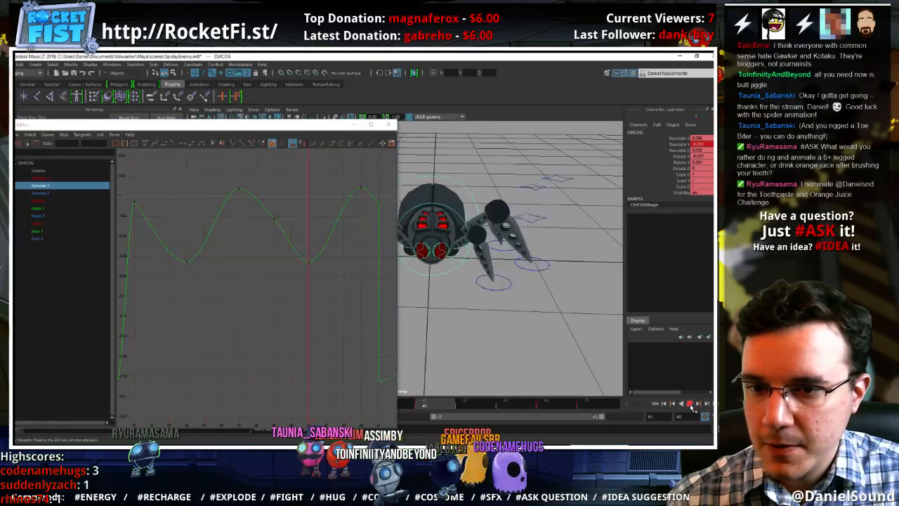
pyautogui.keyDown('alt'); pyautogui.moveTo(553, 336); pyautogui.dragTo(516, 341); pyautogui.keyUp('alt')
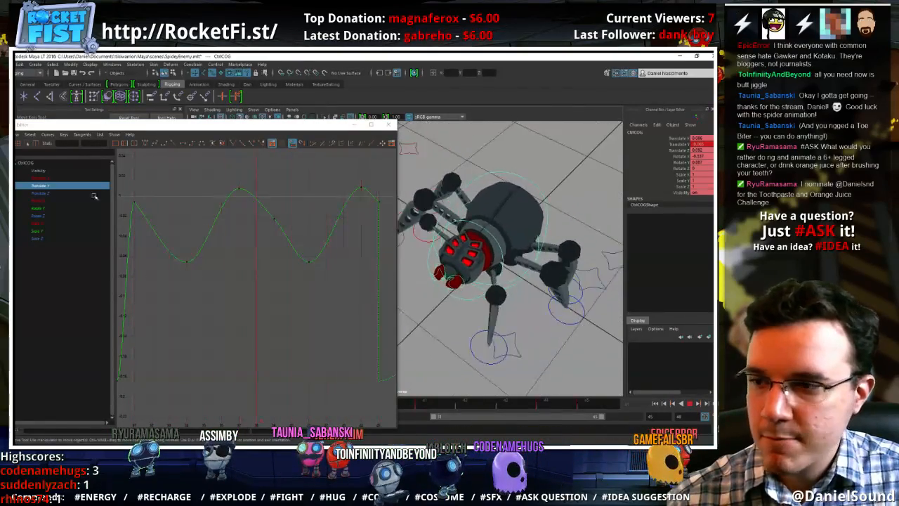
# Frame the body control's Rotate Y curve, try moving its key at frame 38, and undo the change
pyautogui.click(44, 208)
pyautogui.press('f')
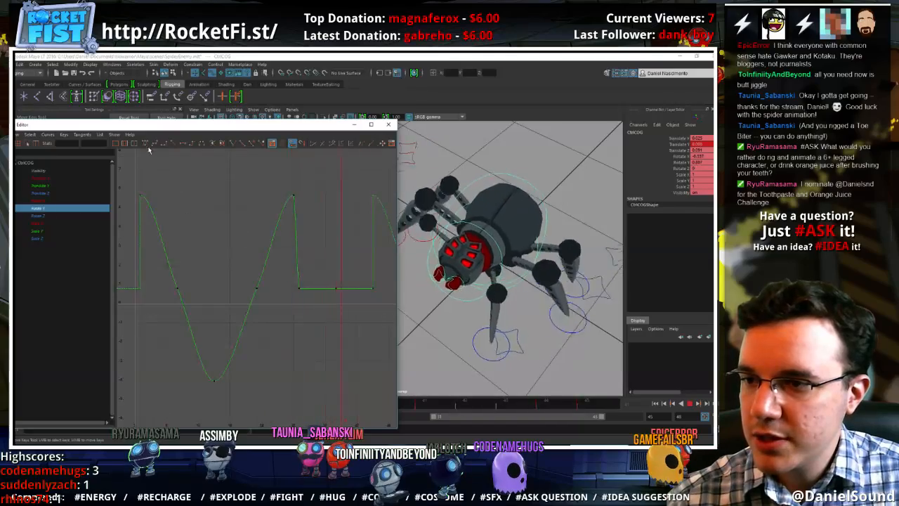
pyautogui.click(124, 144)
pyautogui.moveTo(281, 316); pyautogui.dragTo(250, 249)
pyautogui.keyDown('shift'); pyautogui.moveTo(252, 252); pyautogui.dragTo(271, 275, button='middle'); pyautogui.keyUp('shift')
pyautogui.hotkey('ctrl', 'z')
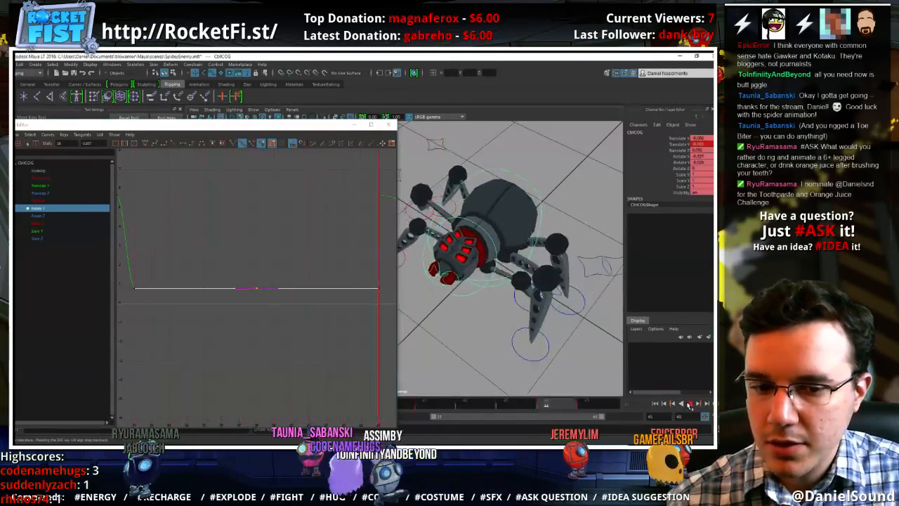
# Close the Graph Editor, rotate the body control about Y in opposite directions at frames 34 and 41, and replay the cycle
pyautogui.click(690, 404)
pyautogui.click(388, 124)
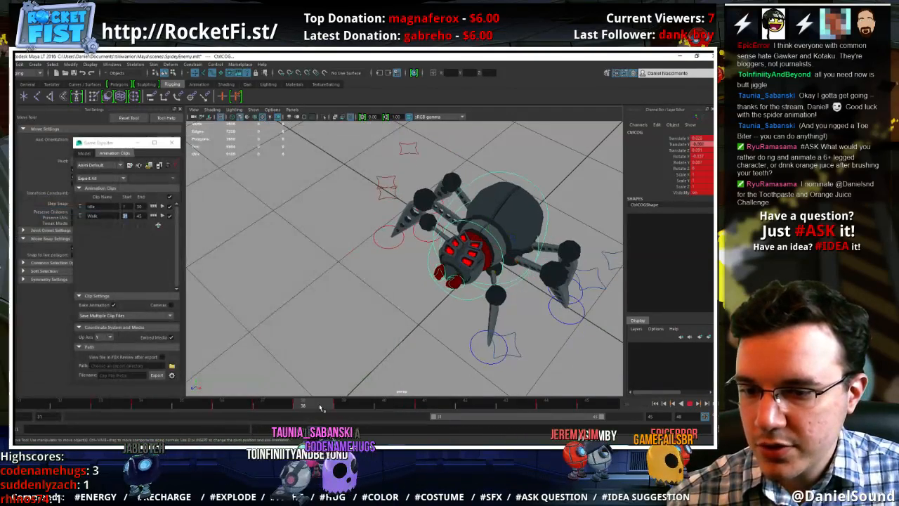
pyautogui.click(144, 404)
pyautogui.keyDown('alt'); pyautogui.moveTo(434, 257); pyautogui.dragTo(492, 259); pyautogui.keyUp('alt')
pyautogui.press('e')
pyautogui.hotkey('alt', 'v')
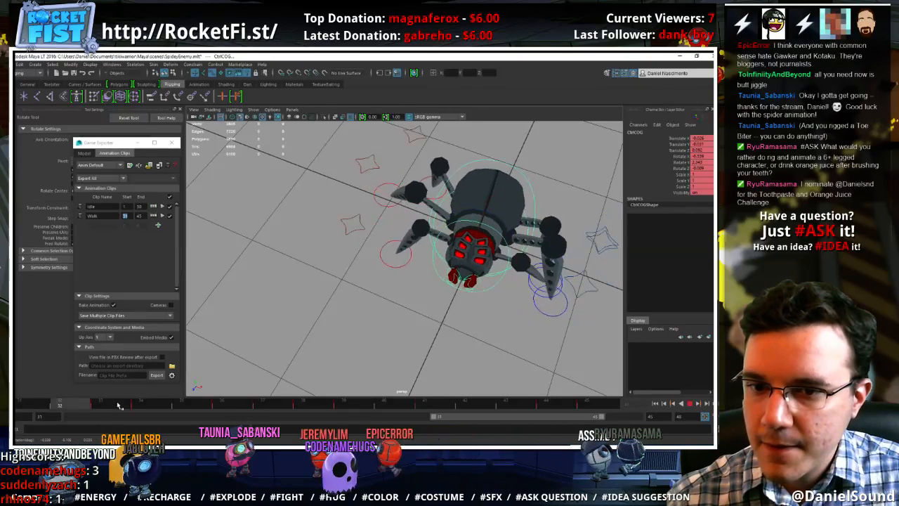
pyautogui.click(690, 403)
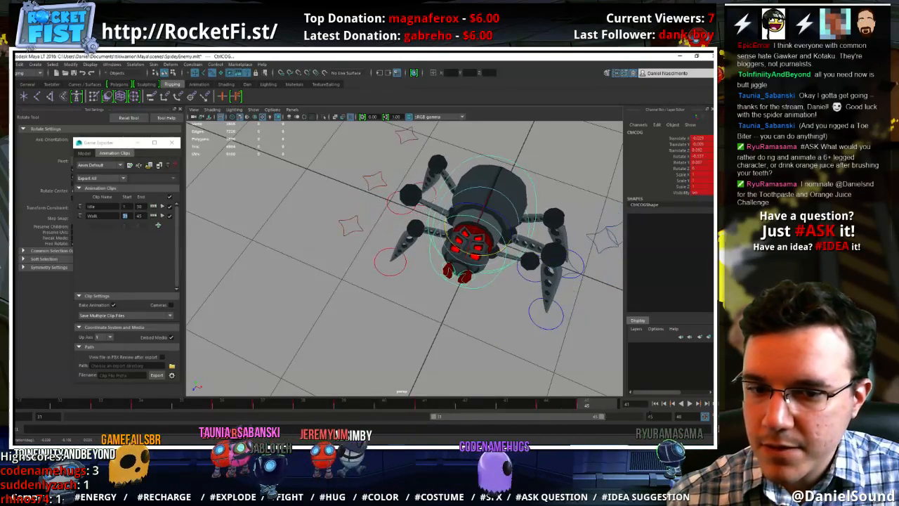
pyautogui.click(691, 404)
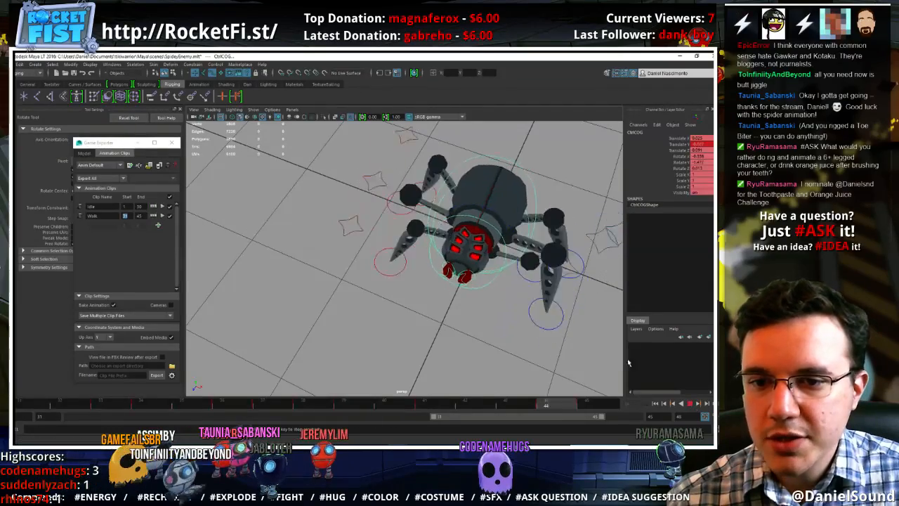
pyautogui.keyDown('alt'); pyautogui.moveTo(559, 371); pyautogui.dragTo(454, 315); pyautogui.keyUp('alt')
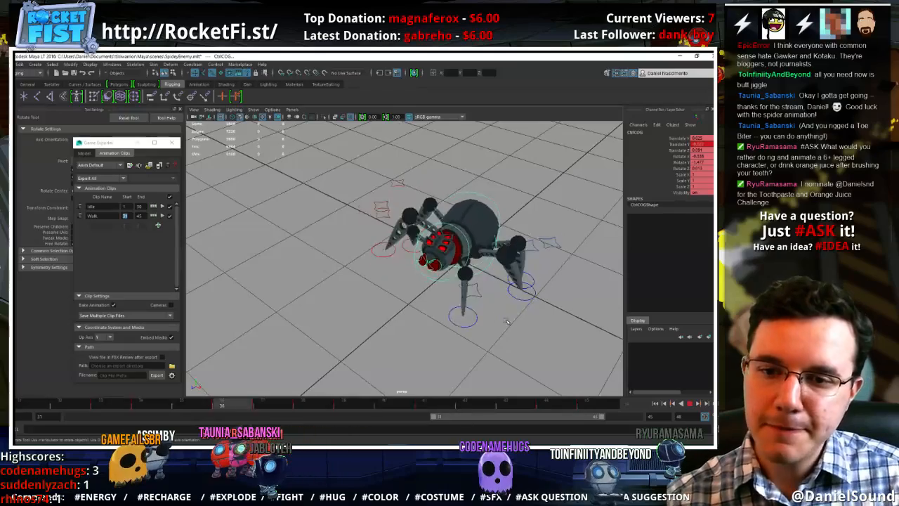
# Stop playback, reopen the Graph Editor, and frame the body control's Translate X curve to the playback range
pyautogui.click(691, 404)
pyautogui.press('w')
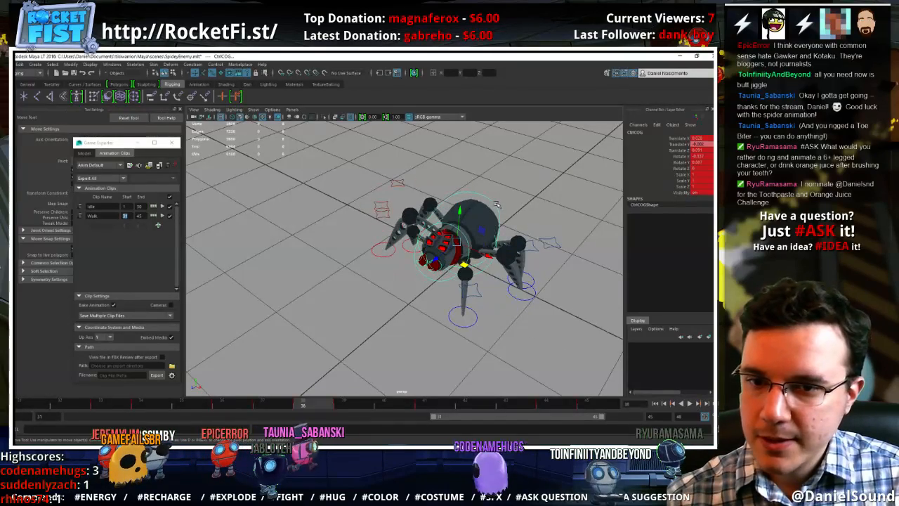
pyautogui.click(111, 64)
pyautogui.moveTo(197, 92)
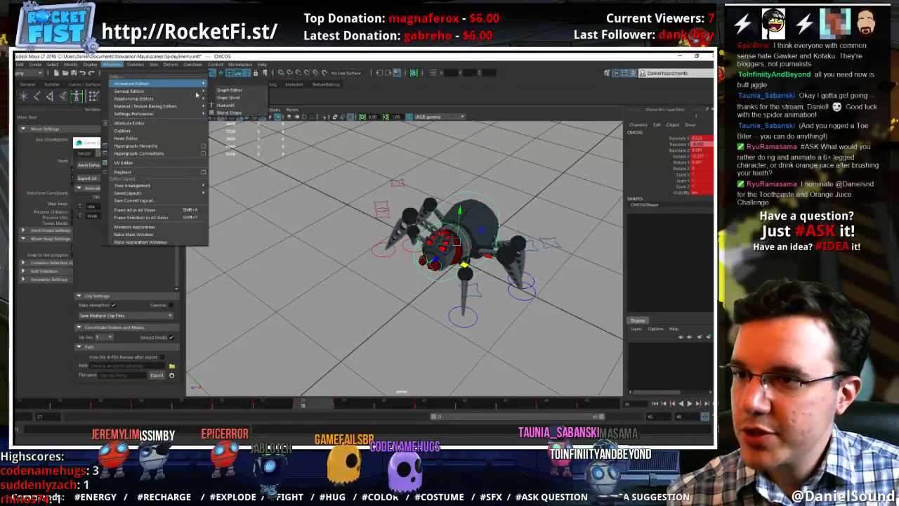
pyautogui.click(229, 90)
pyautogui.click(39, 178)
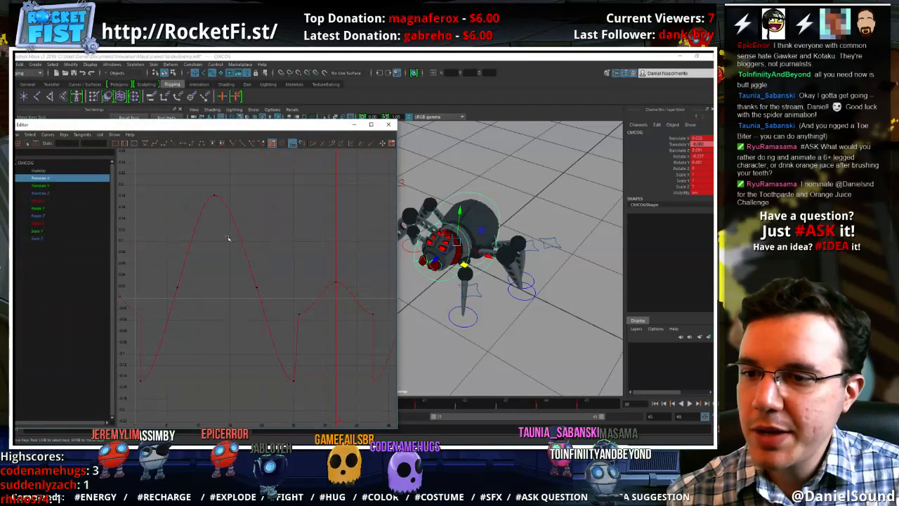
pyautogui.click(125, 144)
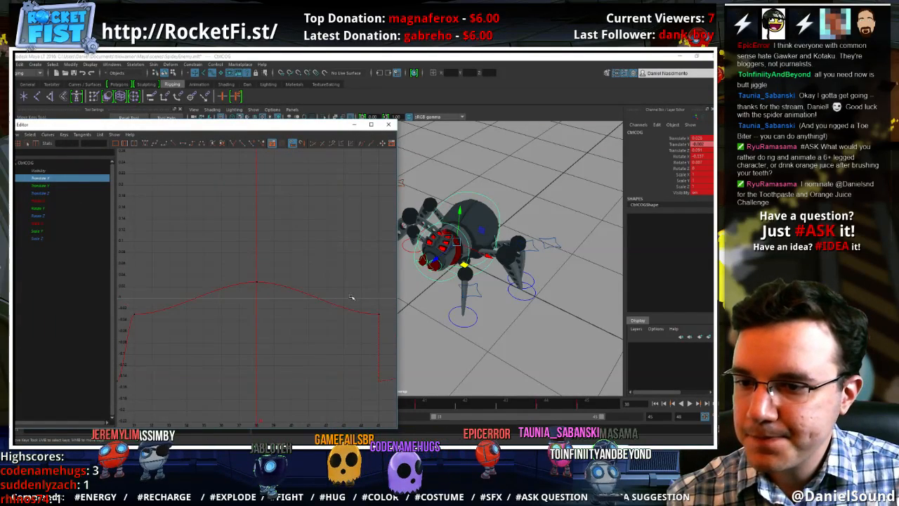
# Raise the Translate X key at frame 38, lower the keys at frames 31 and 45 equally, and replay the walk cycle
pyautogui.moveTo(250, 342); pyautogui.dragTo(251, 328, button='middle')
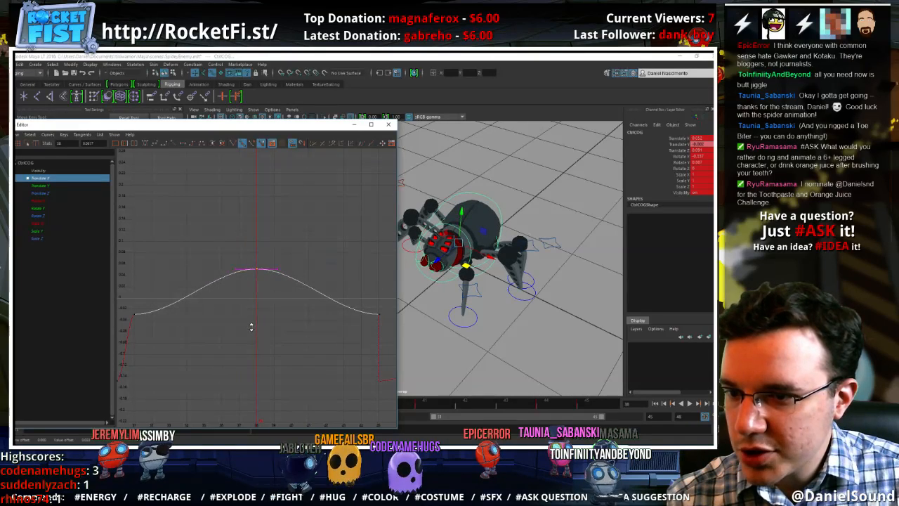
pyautogui.moveTo(134, 281); pyautogui.dragTo(145, 287, button='middle')
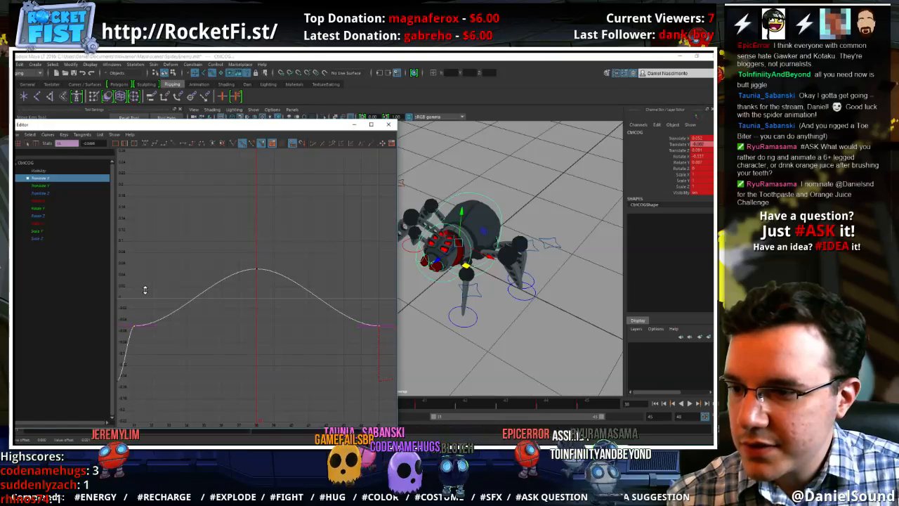
pyautogui.click(161, 288)
pyautogui.click(690, 405)
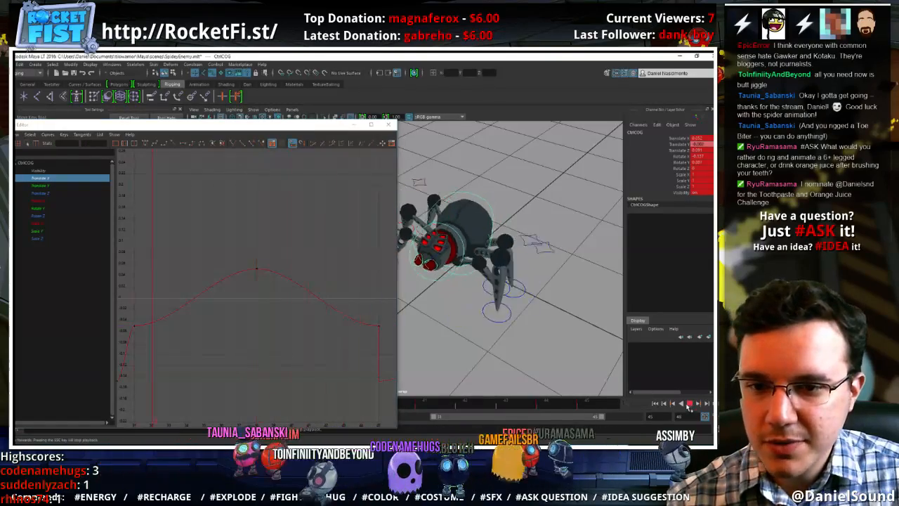
pyautogui.keyDown('alt'); pyautogui.moveTo(472, 336); pyautogui.dragTo(510, 353); pyautogui.keyUp('alt')
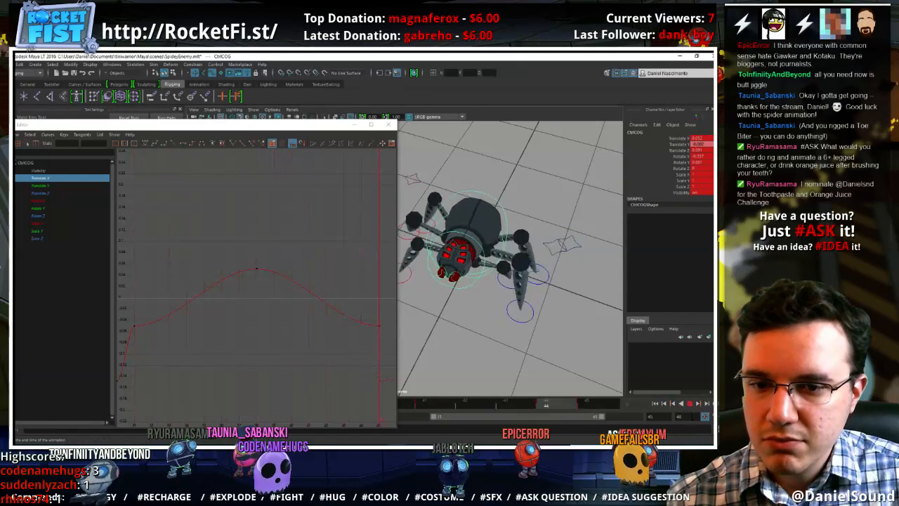
# Frame the body control's Rotate Y curve to the playback range and slope its tangents at frames 45, 31 and 38 for smooth looping
pyautogui.click(689, 405)
pyautogui.click(28, 196)
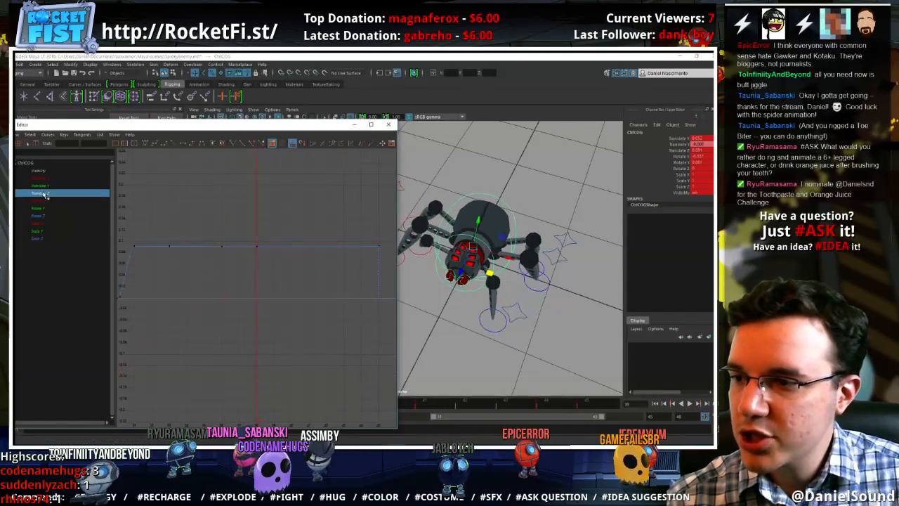
pyautogui.click(42, 209)
pyautogui.press('a')
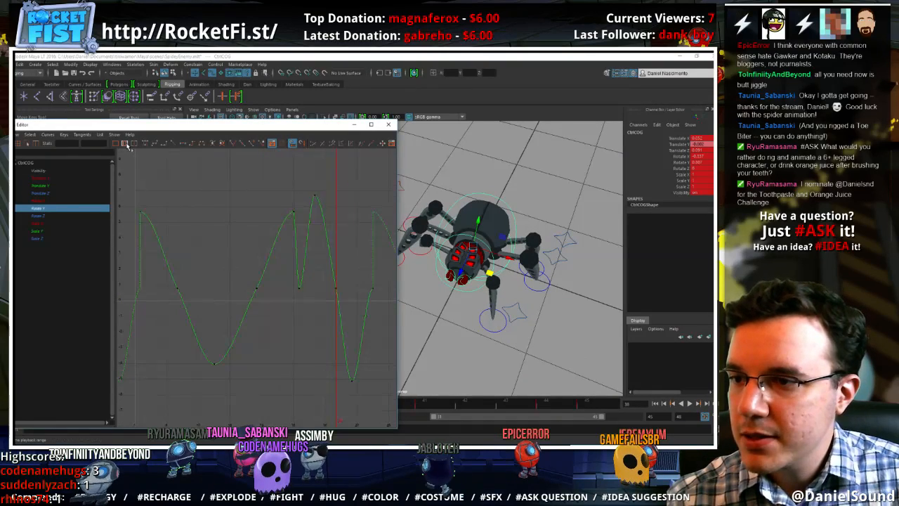
pyautogui.click(127, 145)
pyautogui.moveTo(383, 316); pyautogui.dragTo(332, 259)
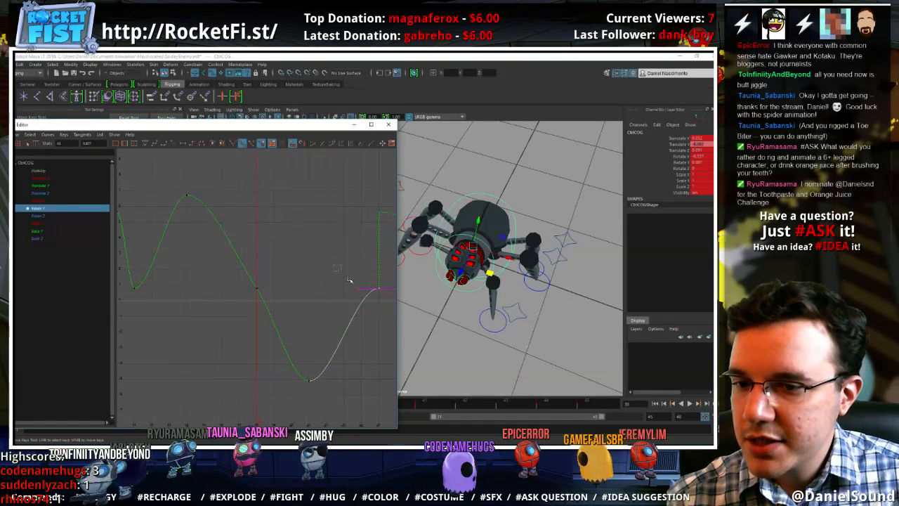
pyautogui.moveTo(373, 324); pyautogui.dragTo(377, 329, button='middle')
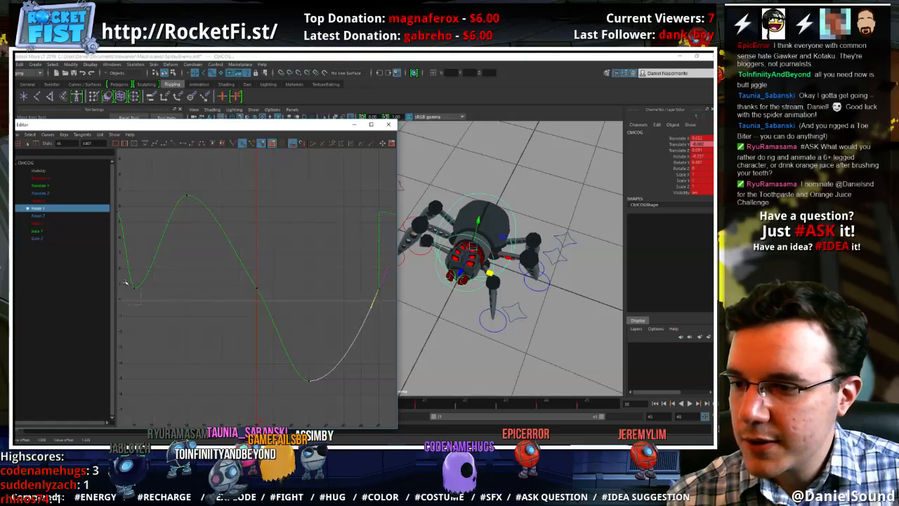
pyautogui.moveTo(148, 280); pyautogui.dragTo(135, 260, button='middle')
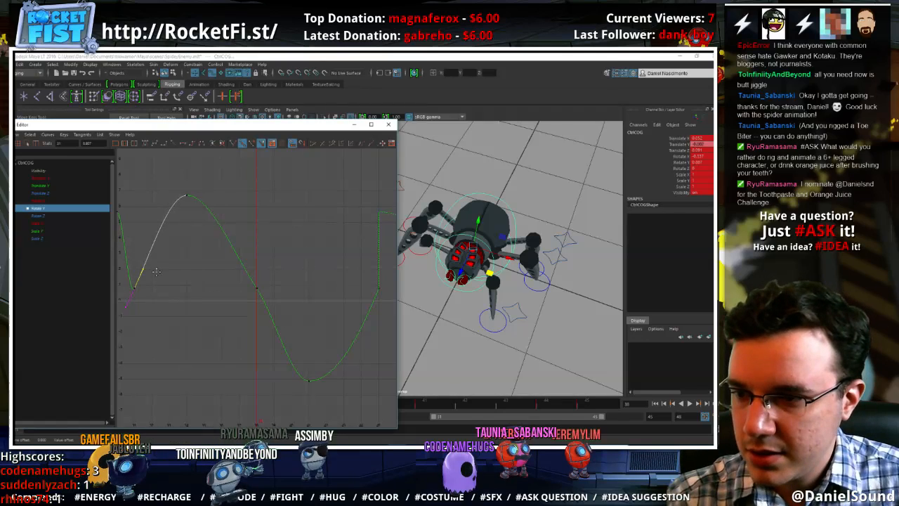
pyautogui.moveTo(244, 268); pyautogui.dragTo(290, 304)
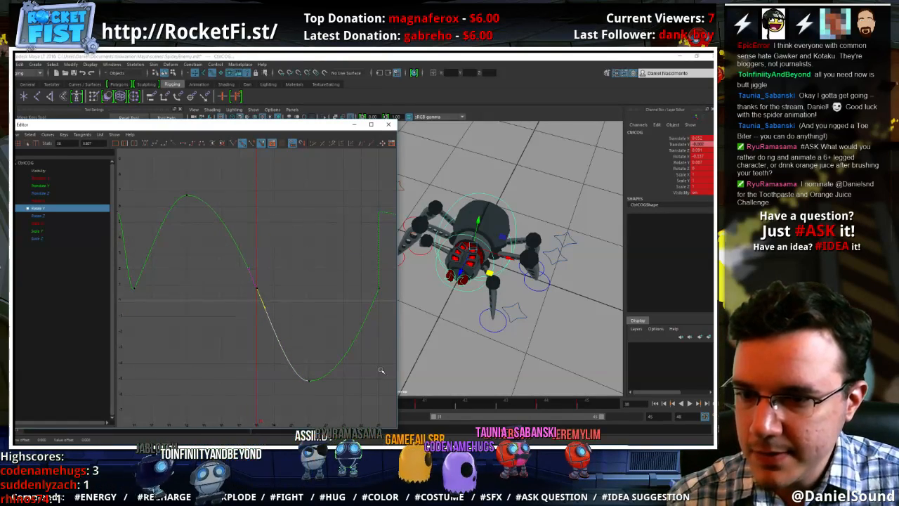
# Move the lowest Rotate Y key one frame later to frame 42, lower it slightly, and raise the peak key at frame 34
pyautogui.moveTo(362, 397); pyautogui.dragTo(269, 337)
pyautogui.moveTo(288, 325); pyautogui.dragTo(305, 330, button='middle')
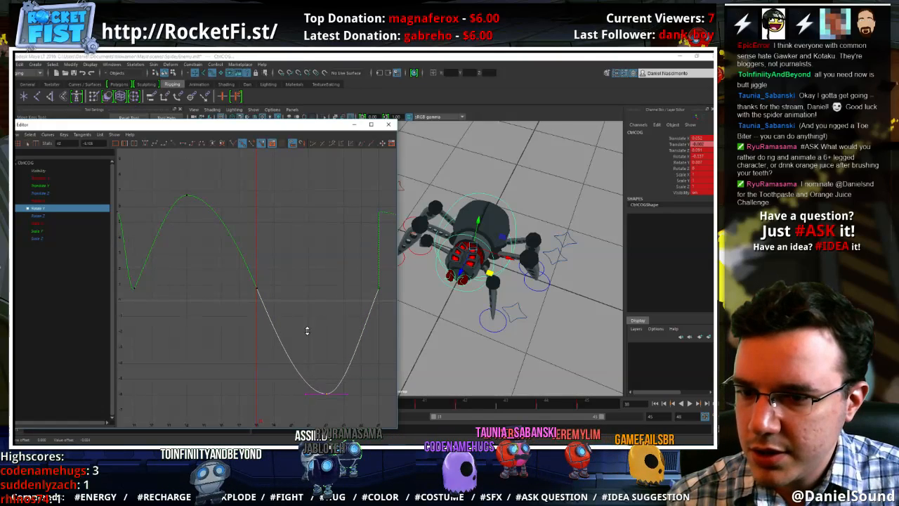
pyautogui.moveTo(248, 238); pyautogui.dragTo(147, 166)
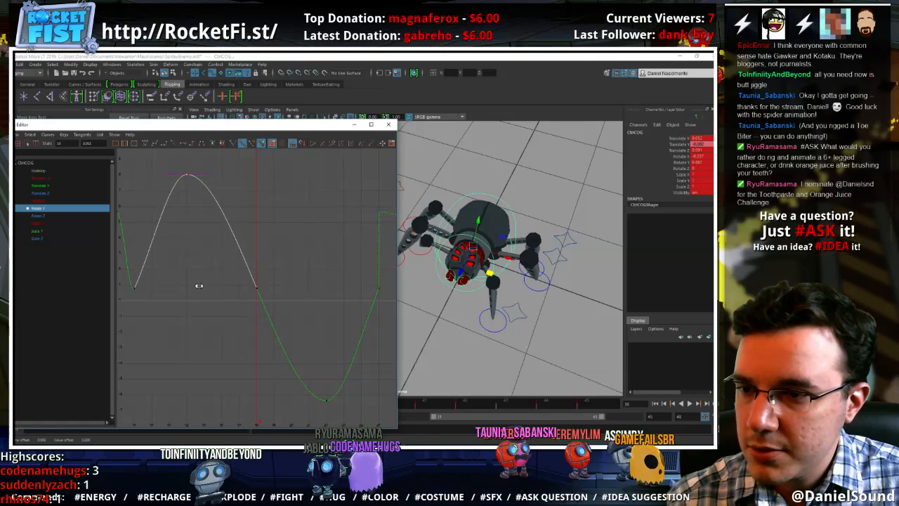
# Try shifting the Rotate Y keys at frames 34 and 38 one frame later, and move both keys back
pyautogui.moveTo(199, 286); pyautogui.dragTo(209, 283, button='middle')
pyautogui.moveTo(233, 263); pyautogui.dragTo(236, 265)
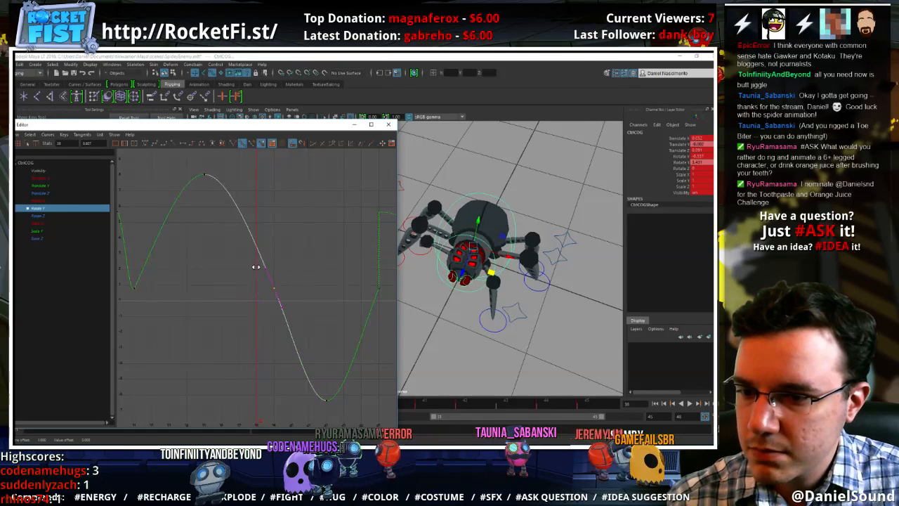
pyautogui.moveTo(256, 267); pyautogui.dragTo(241, 268, button='middle')
pyautogui.moveTo(205, 207); pyautogui.dragTo(207, 231, button='middle')
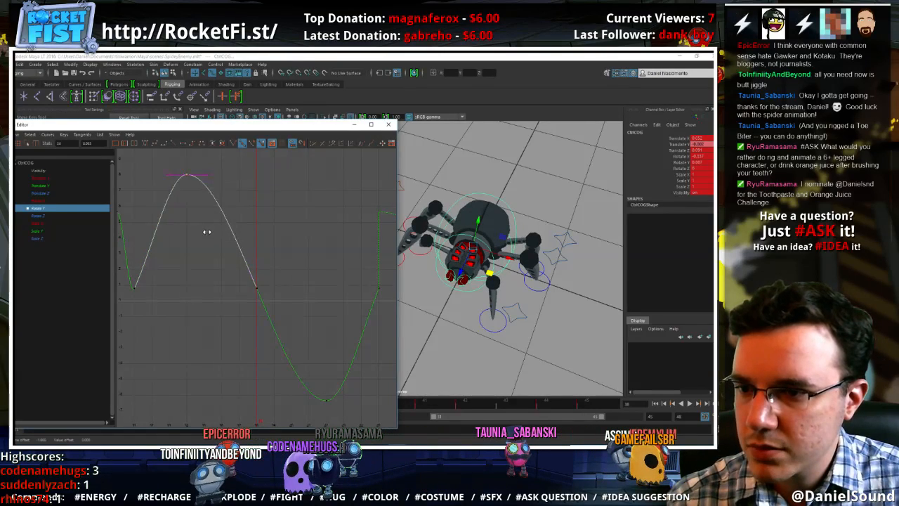
# Steepen the Rotate Y tangent at frame 45 and replay the walk cycle
pyautogui.click(361, 391)
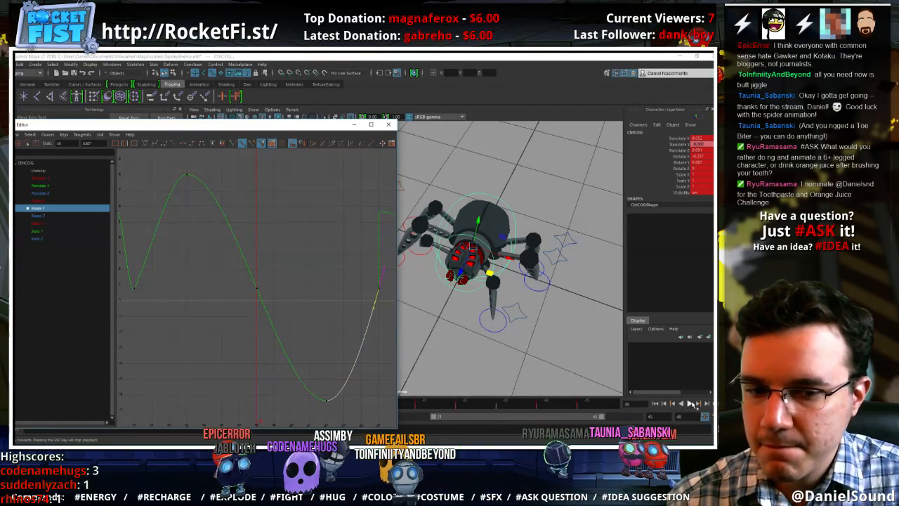
pyautogui.click(692, 404)
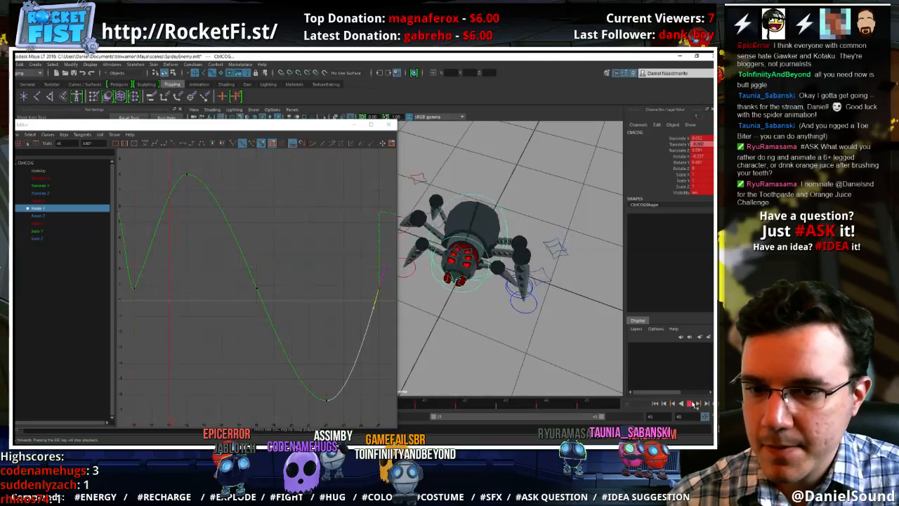
# Deselect the body control and review the spider's walk cycle from several angles during playback
pyautogui.click(551, 366)
pyautogui.keyDown('alt'); pyautogui.moveTo(551, 366); pyautogui.dragTo(476, 349, button='right'); pyautogui.keyUp('alt')
pyautogui.keyDown('alt'); pyautogui.moveTo(476, 349); pyautogui.dragTo(404, 317); pyautogui.keyUp('alt')
pyautogui.keyDown('alt'); pyautogui.moveTo(512, 317); pyautogui.dragTo(588, 365, button='right'); pyautogui.keyUp('alt')
pyautogui.keyDown('alt'); pyautogui.moveTo(534, 359); pyautogui.dragTo(505, 355); pyautogui.keyUp('alt')
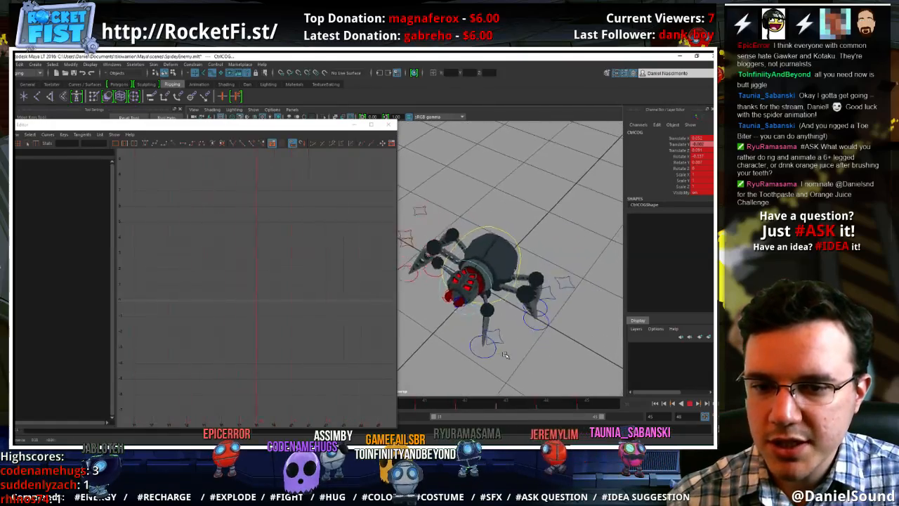
pyautogui.click(608, 371)
# Frame the body control's Rotate Z curve to the playback range, raise its frame 41 key to about 0.33 and lower frame 34 to about -0.34
pyautogui.click(476, 251)
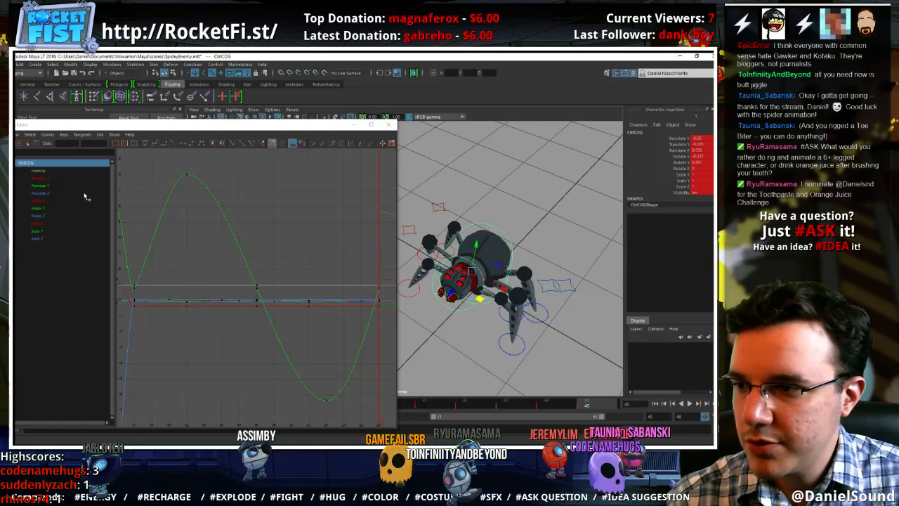
pyautogui.click(42, 216)
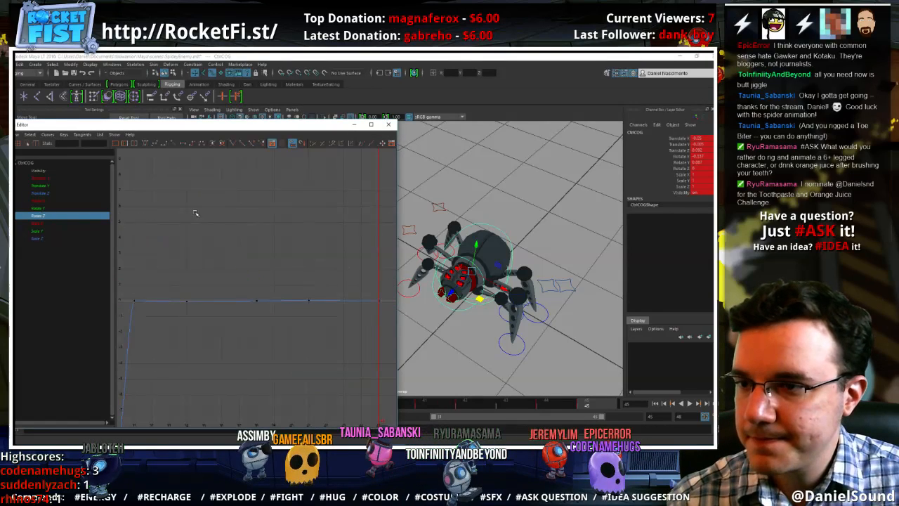
pyautogui.click(125, 144)
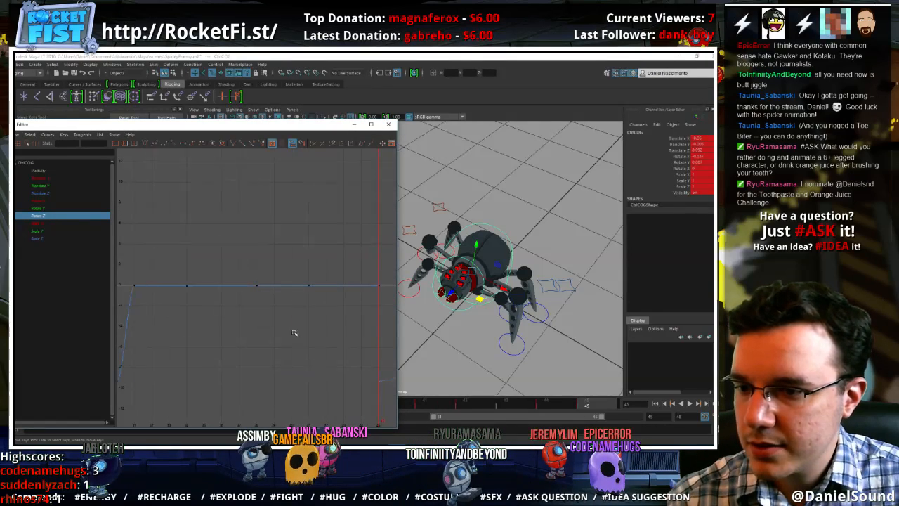
pyautogui.keyDown('alt'); pyautogui.keyDown('shift'); pyautogui.moveTo(294, 333); pyautogui.dragTo(297, 216, button='right'); pyautogui.keyUp('shift'); pyautogui.keyUp('alt')
pyautogui.moveTo(328, 290); pyautogui.dragTo(290, 220)
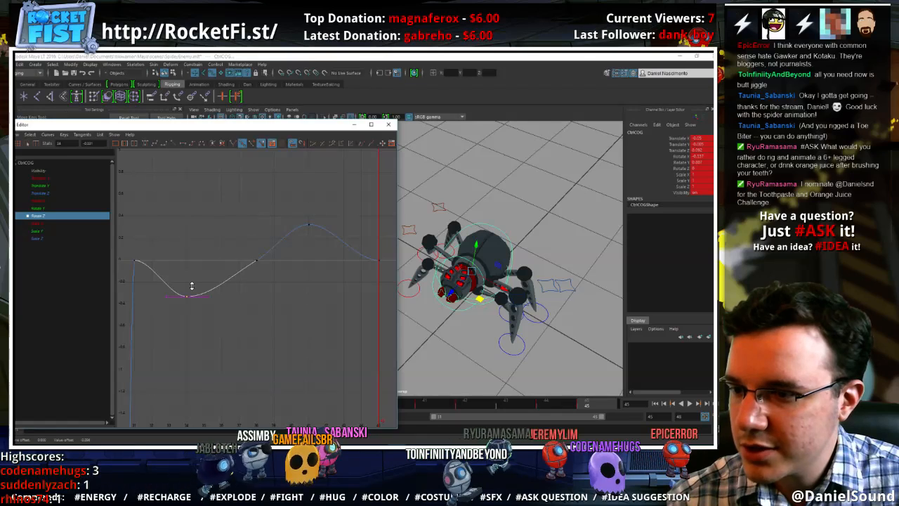
# Slope the Rotate Z tangents at frames 45, 31 and 38 for smooth looping and replay the walk from the front
pyautogui.moveTo(388, 285); pyautogui.dragTo(359, 241)
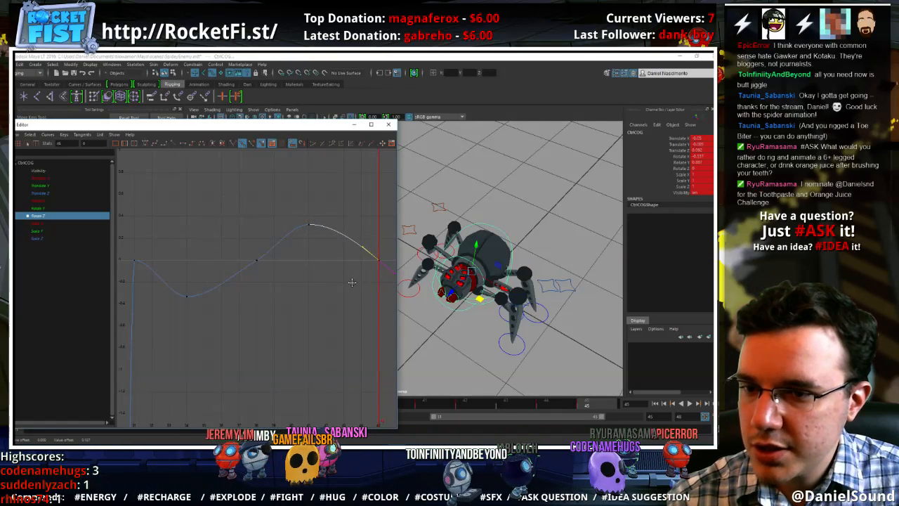
pyautogui.moveTo(127, 272); pyautogui.dragTo(145, 239)
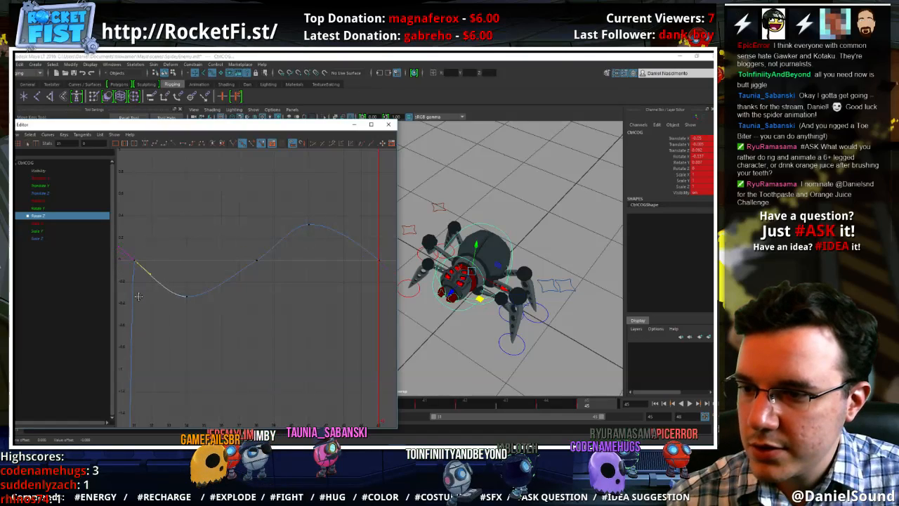
pyautogui.moveTo(238, 245); pyautogui.dragTo(236, 243)
pyautogui.moveTo(286, 264); pyautogui.dragTo(268, 250)
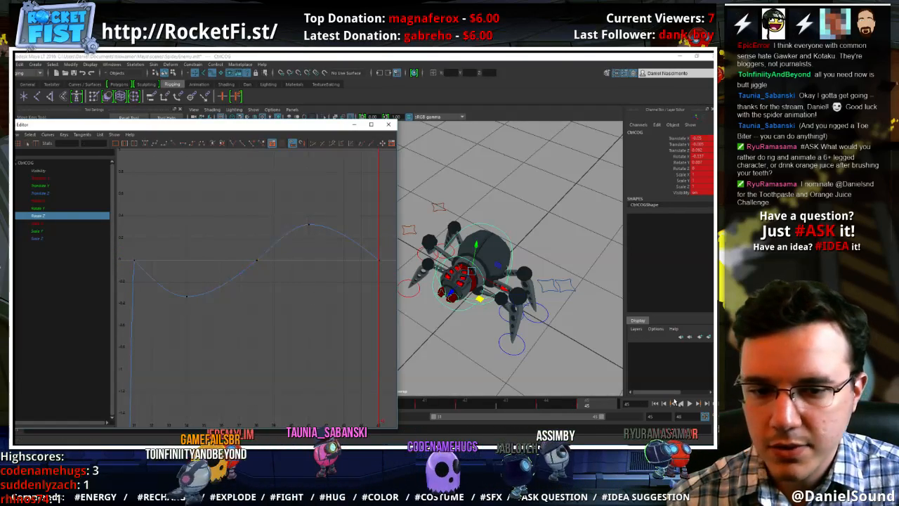
pyautogui.click(690, 404)
pyautogui.keyDown('alt'); pyautogui.moveTo(555, 358); pyautogui.dragTo(412, 285); pyautogui.keyUp('alt')
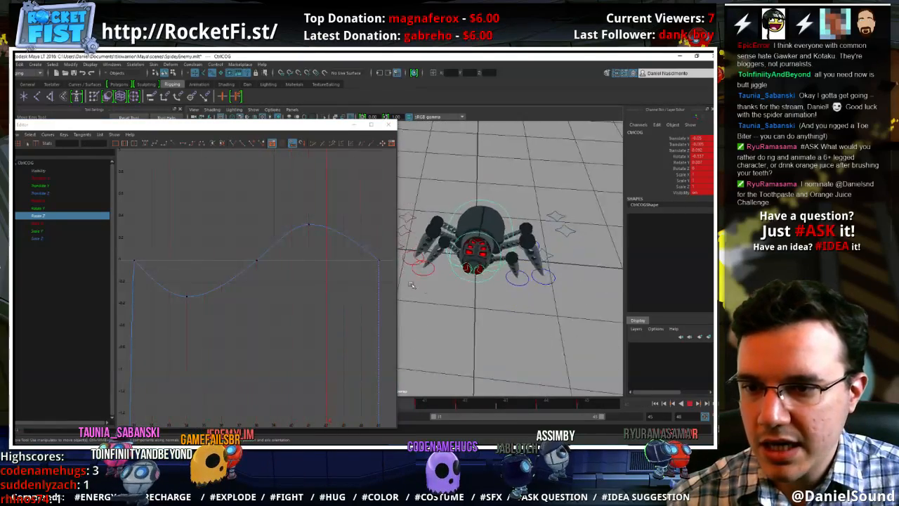
# Raise the Rotate Z key at frame 41 to about 1.6, lower the frame 34 key to about -1.5, and replay the walk
pyautogui.moveTo(295, 191); pyautogui.dragTo(325, 242)
pyautogui.click(689, 404)
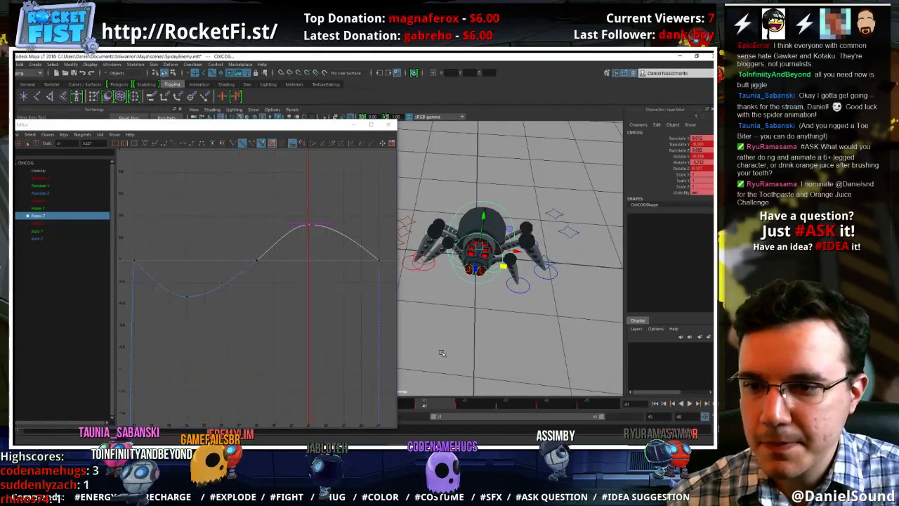
pyautogui.moveTo(324, 339); pyautogui.dragTo(309, 82, button='middle')
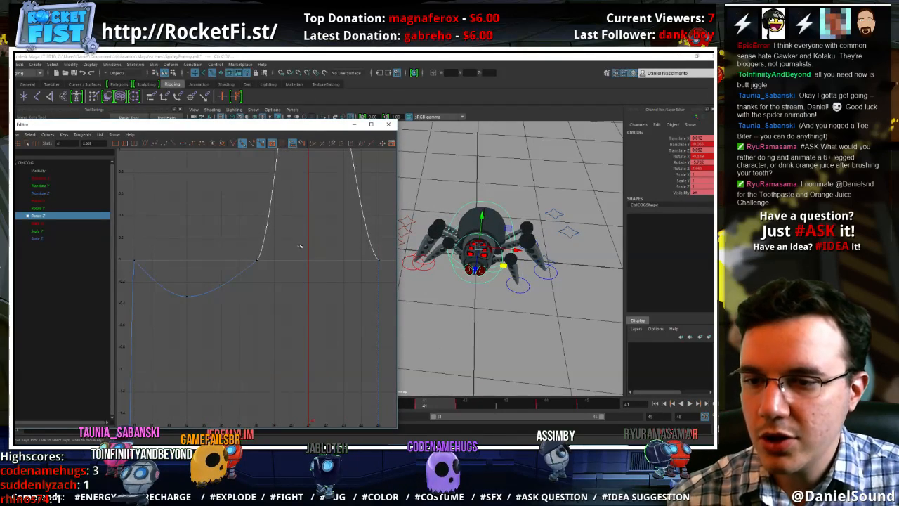
pyautogui.hotkey('ctrl', 'z')
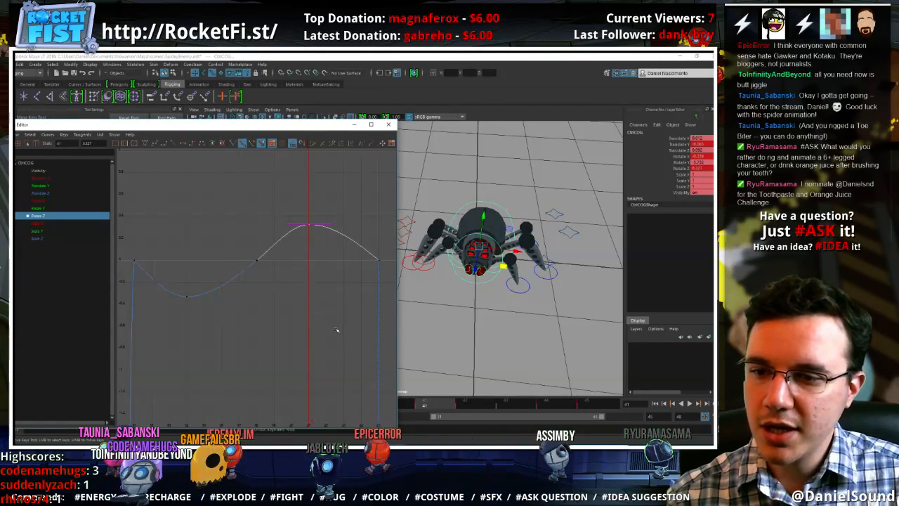
pyautogui.moveTo(337, 329)
pyautogui.keyDown('alt'); pyautogui.keyDown('shift'); pyautogui.mouseDown(button='right')
pyautogui.moveTo(342, 295)
pyautogui.moveTo(337, 333)
pyautogui.mouseUp(button='right'); pyautogui.keyUp('shift'); pyautogui.keyUp('alt')
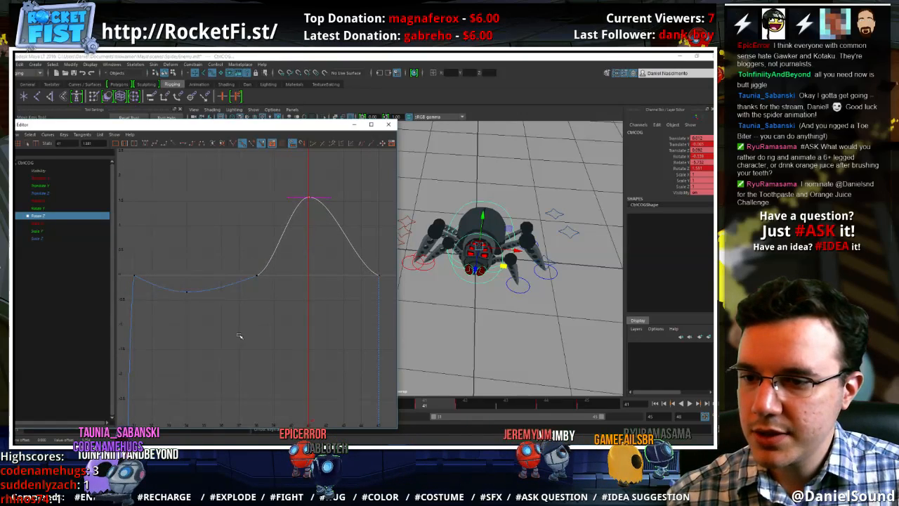
pyautogui.moveTo(196, 223); pyautogui.dragTo(204, 283, button='middle')
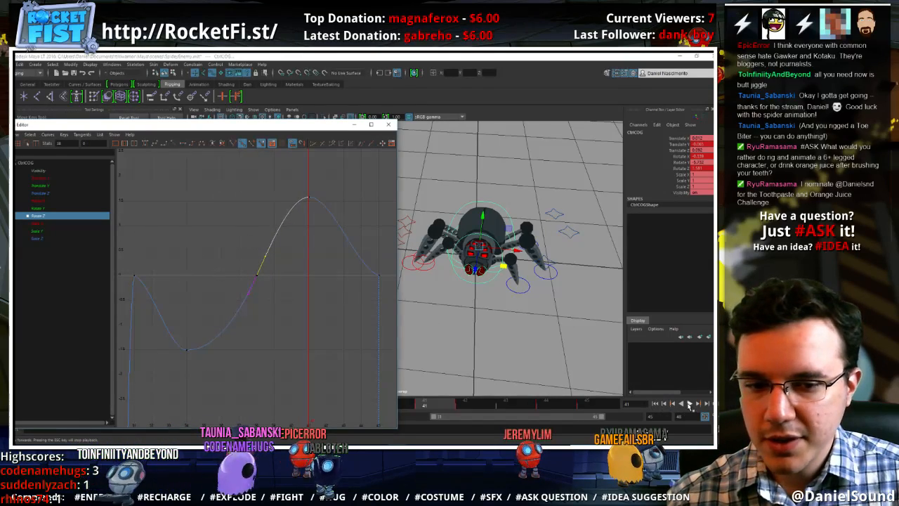
pyautogui.click(690, 403)
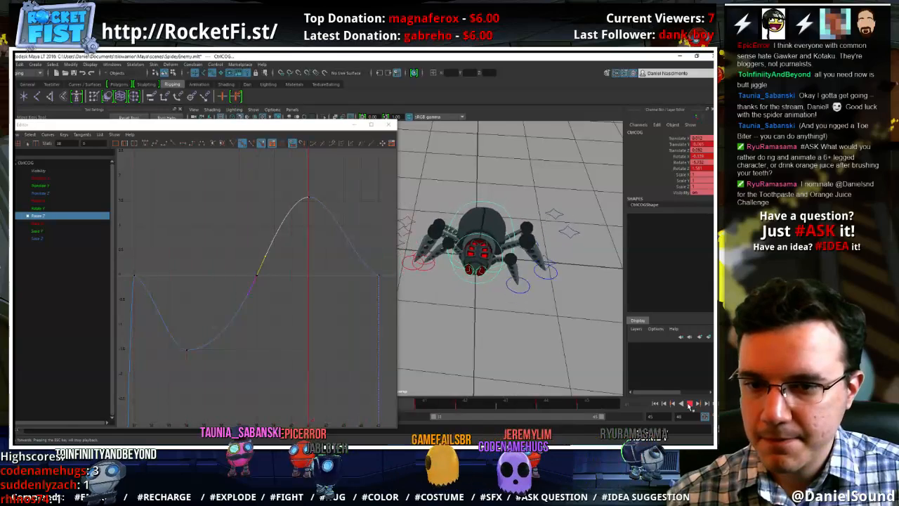
pyautogui.press('Escape')
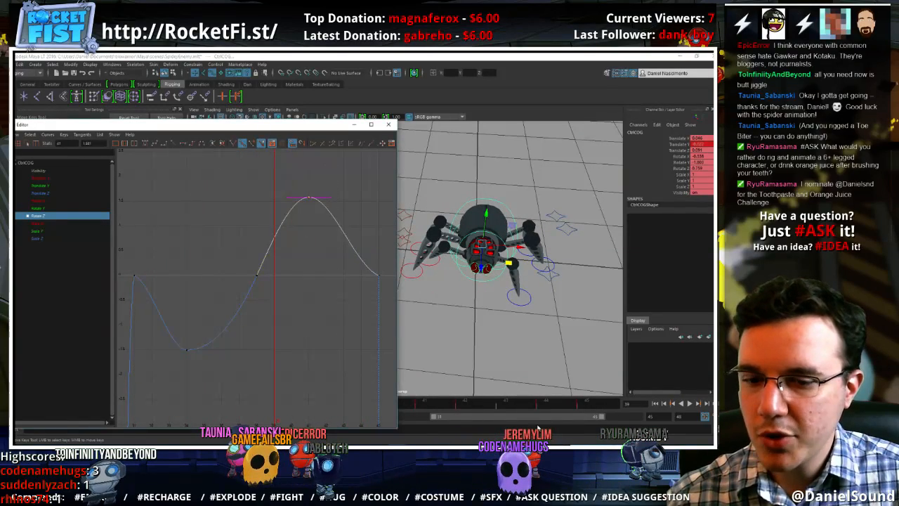
# Raise the Rotate Z key at frame 41 to about 7 and move the frame 34 key to frame 35 at about -8
pyautogui.moveTo(475, 409); pyautogui.dragTo(454, 403)
pyautogui.moveTo(333, 359); pyautogui.dragTo(311, 88, button='middle')
pyautogui.scroll(-4, 327, 267)
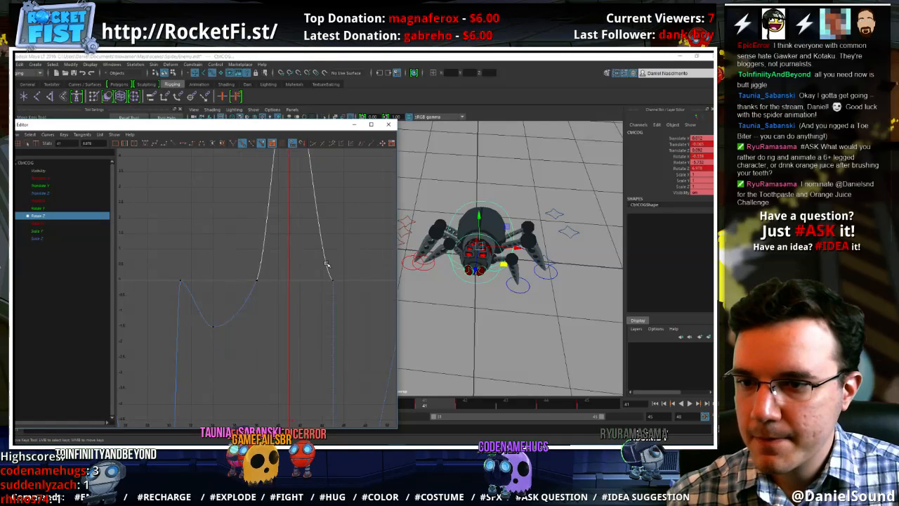
pyautogui.keyDown('alt'); pyautogui.keyDown('shift'); pyautogui.moveTo(290, 235); pyautogui.dragTo(311, 268, button='right'); pyautogui.keyUp('shift'); pyautogui.keyUp('alt')
pyautogui.moveTo(209, 313); pyautogui.dragTo(181, 282)
pyautogui.keyDown('shift'); pyautogui.moveTo(182, 241); pyautogui.dragTo(197, 287, button='middle'); pyautogui.keyUp('shift')
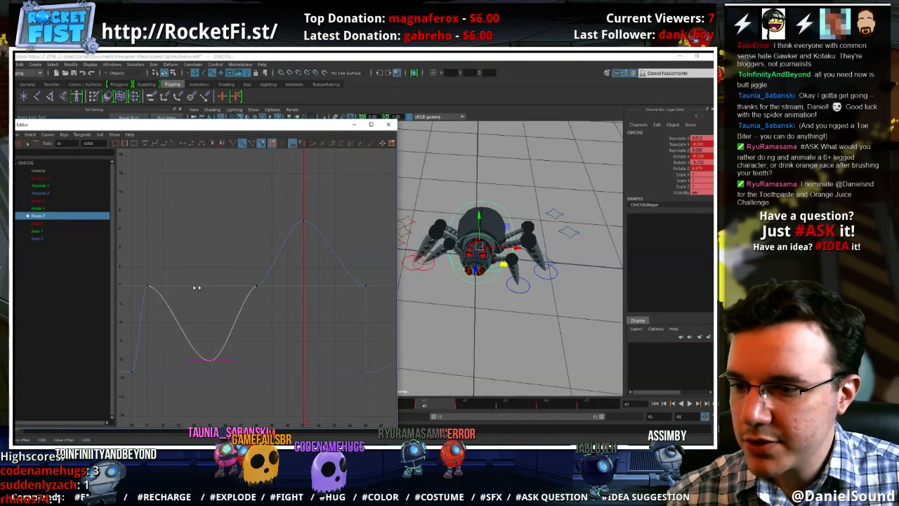
# Steepen the Rotate Z tangents at frames 38, 45 and 31 so the exaggerated curve flows smoothly through the loop
pyautogui.click(258, 285)
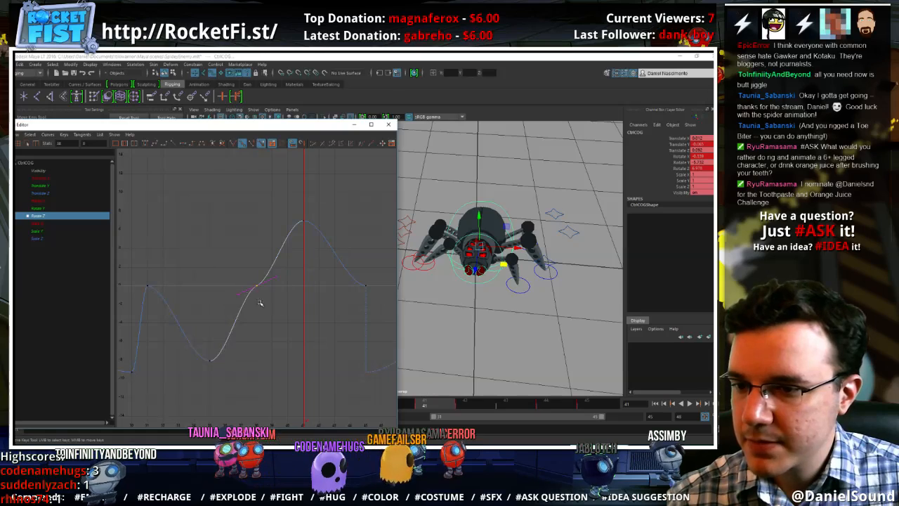
pyautogui.moveTo(262, 267); pyautogui.dragTo(262, 266)
pyautogui.moveTo(263, 267); pyautogui.dragTo(267, 246, button='middle')
pyautogui.click(281, 271)
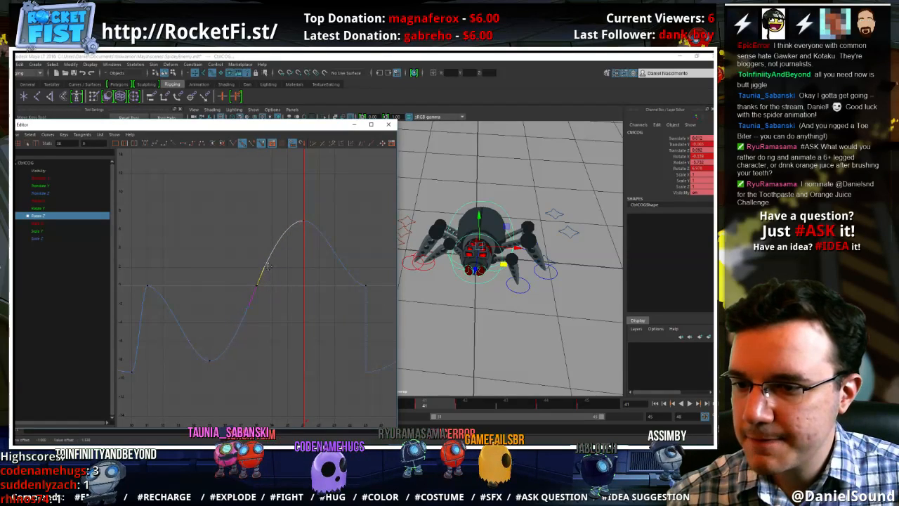
pyautogui.click(364, 285)
pyautogui.moveTo(345, 293); pyautogui.dragTo(349, 276)
pyautogui.moveTo(350, 274); pyautogui.dragTo(364, 243, button='middle')
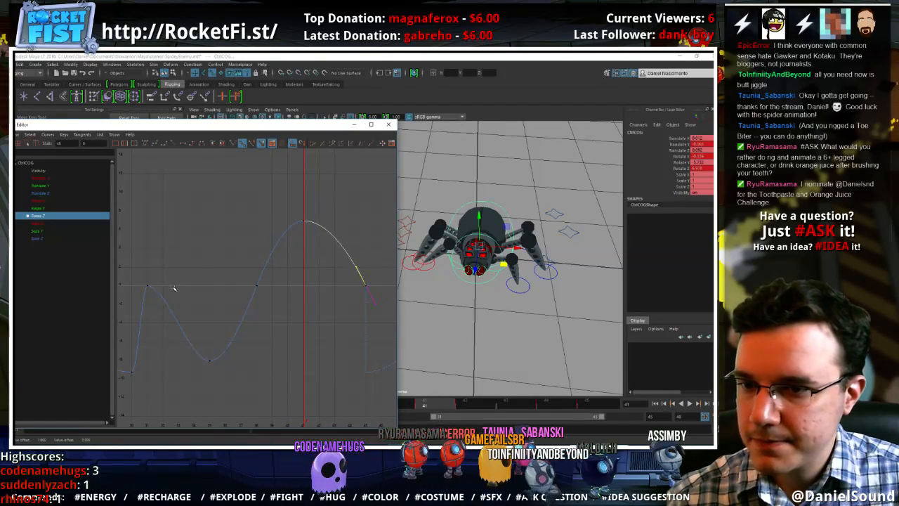
pyautogui.click(147, 285)
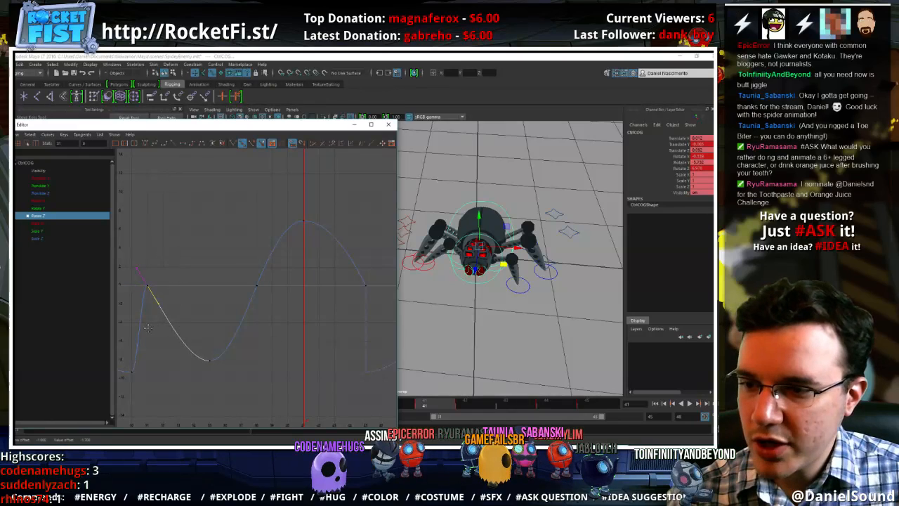
pyautogui.keyDown('alt'); pyautogui.moveTo(181, 302); pyautogui.dragTo(202, 295, button='right'); pyautogui.keyUp('alt')
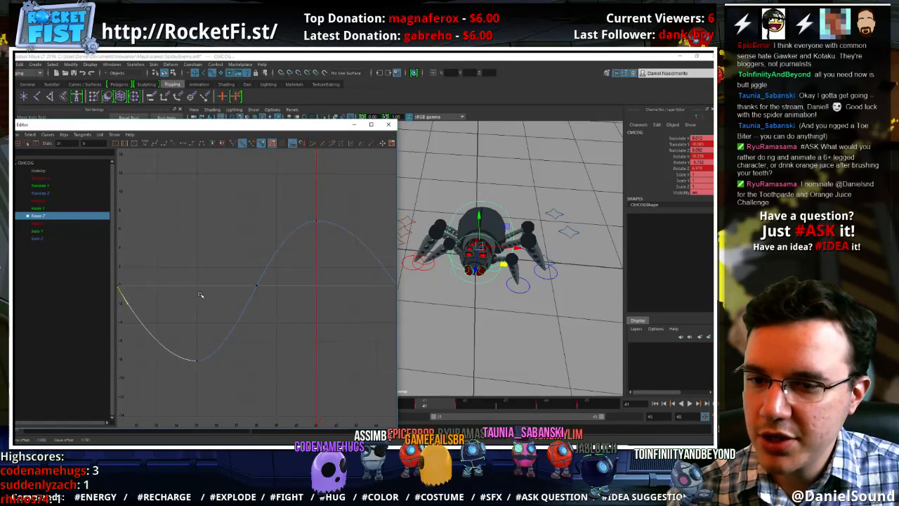
# Replay the walk cycle and examine the body's roll from a low side view
pyautogui.click(149, 272)
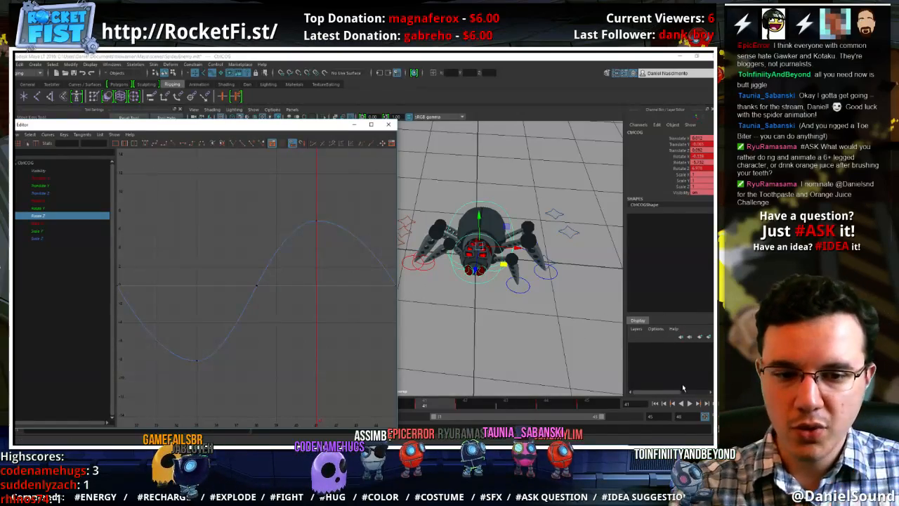
pyautogui.click(690, 403)
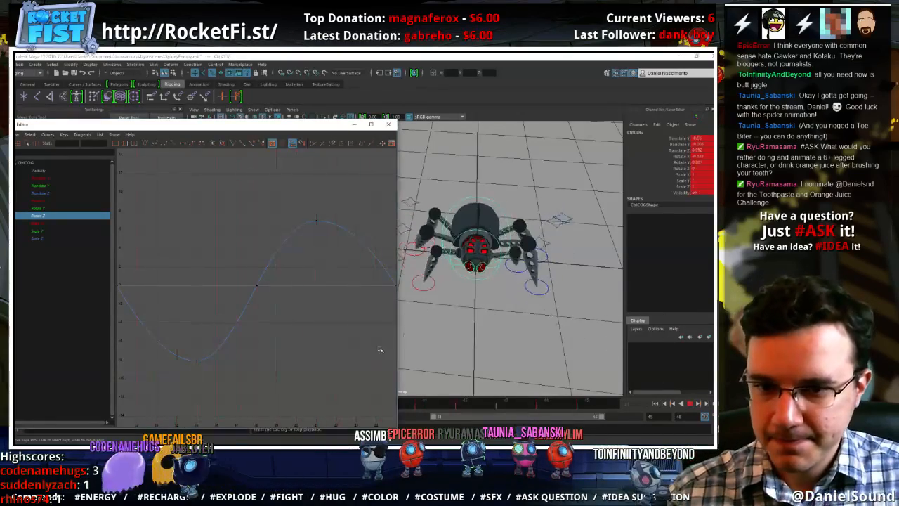
pyautogui.keyDown('alt'); pyautogui.moveTo(529, 336); pyautogui.dragTo(516, 288); pyautogui.keyUp('alt')
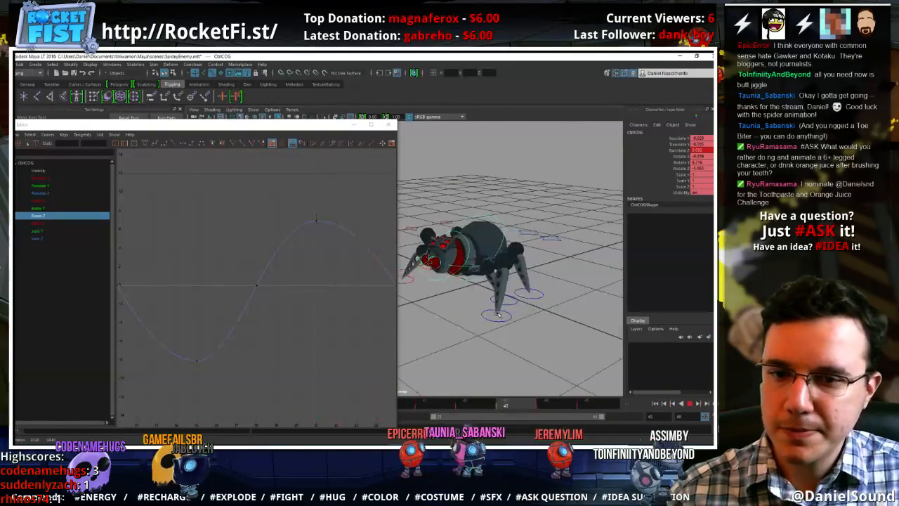
# Isolate the body control's Rotate X curve, frame it to the playback range and enlarge its vertical scale
pyautogui.click(49, 202)
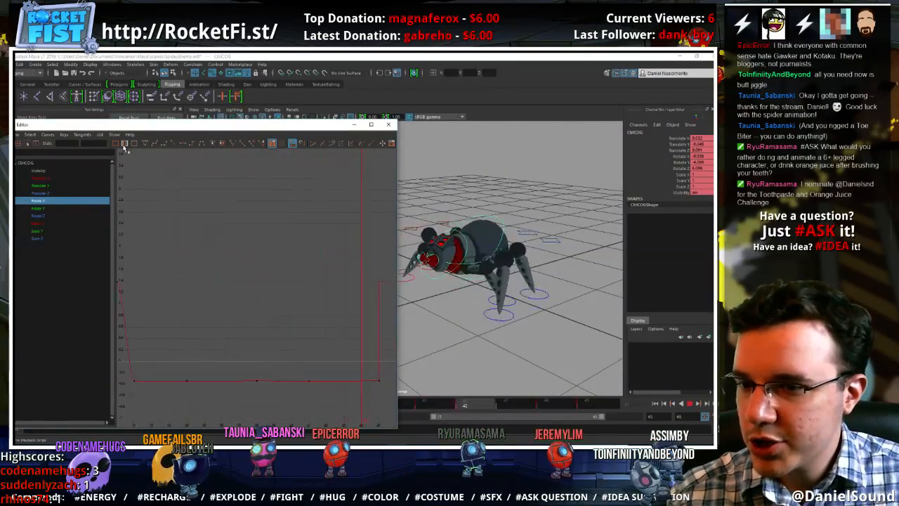
pyautogui.keyDown('alt'); pyautogui.keyDown('shift'); pyautogui.moveTo(314, 325); pyautogui.dragTo(314, 315, button='right'); pyautogui.keyUp('shift'); pyautogui.keyUp('alt')
pyautogui.keyDown('alt'); pyautogui.keyDown('shift'); pyautogui.moveTo(313, 315); pyautogui.dragTo(305, 243, button='middle'); pyautogui.keyUp('shift'); pyautogui.keyUp('alt')
pyautogui.keyDown('alt'); pyautogui.keyDown('shift'); pyautogui.moveTo(305, 243); pyautogui.dragTo(305, 305, button='right'); pyautogui.keyUp('shift'); pyautogui.keyUp('alt')
pyautogui.keyDown('alt'); pyautogui.keyDown('shift'); pyautogui.moveTo(305, 305); pyautogui.dragTo(302, 270, button='middle'); pyautogui.keyUp('shift'); pyautogui.keyUp('alt')
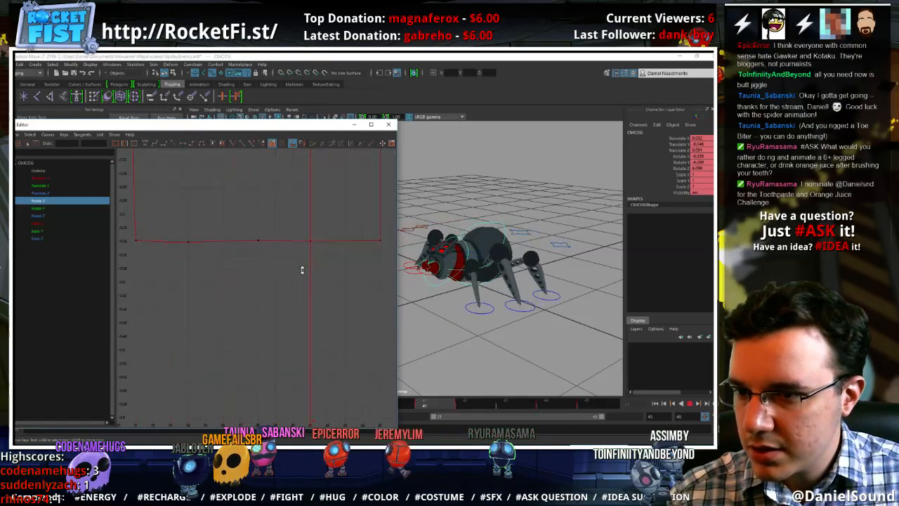
pyautogui.moveTo(302, 270)
pyautogui.keyDown('alt'); pyautogui.keyDown('shift'); pyautogui.mouseDown(button='right')
pyautogui.moveTo(324, 273)
pyautogui.moveTo(318, 259)
pyautogui.moveTo(317, 271)
pyautogui.mouseUp(button='right'); pyautogui.keyUp('shift'); pyautogui.keyUp('alt')
# Raise the Rotate X key at frame 41 to about -0.187 and set the current time to frame 41
pyautogui.moveTo(327, 277); pyautogui.dragTo(295, 239)
pyautogui.keyDown('shift'); pyautogui.moveTo(308, 293); pyautogui.dragTo(311, 257, button='middle'); pyautogui.keyUp('shift')
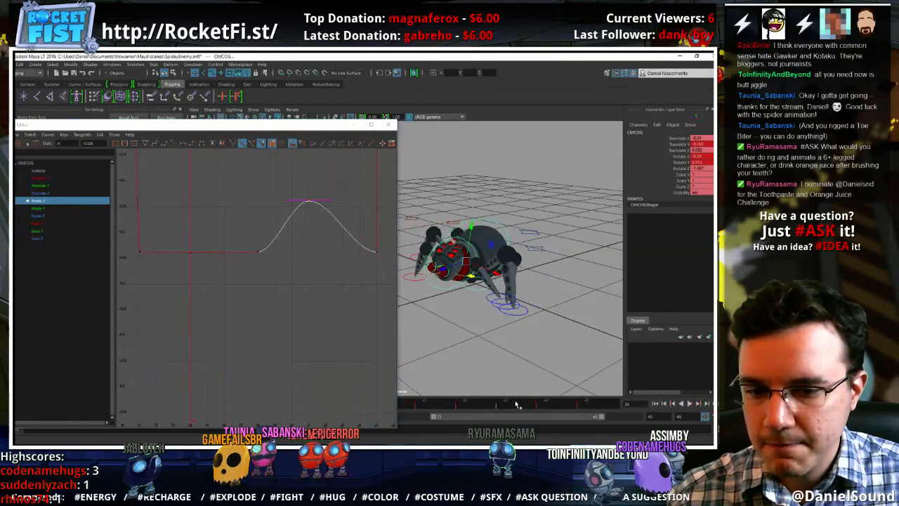
pyautogui.moveTo(462, 402); pyautogui.dragTo(439, 398)
pyautogui.moveTo(318, 291)
pyautogui.keyDown('shift'); pyautogui.mouseDown(button='middle')
pyautogui.moveTo(328, 220)
pyautogui.moveTo(320, 274)
pyautogui.mouseUp(button='middle'); pyautogui.keyUp('shift')
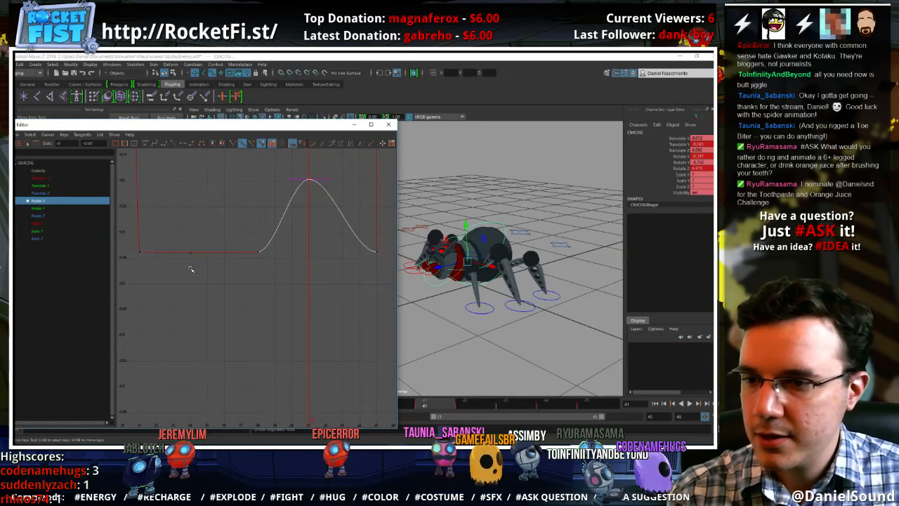
# Try removing the Rotate X keys at frames 34 and 41 and lowering the frame 38 key, and undo these changes
pyautogui.moveTo(209, 273); pyautogui.dragTo(178, 222)
pyautogui.moveTo(242, 232); pyautogui.dragTo(241, 222)
pyautogui.keyDown('shift'); pyautogui.moveTo(241, 220); pyautogui.dragTo(257, 327, button='middle'); pyautogui.keyUp('shift')
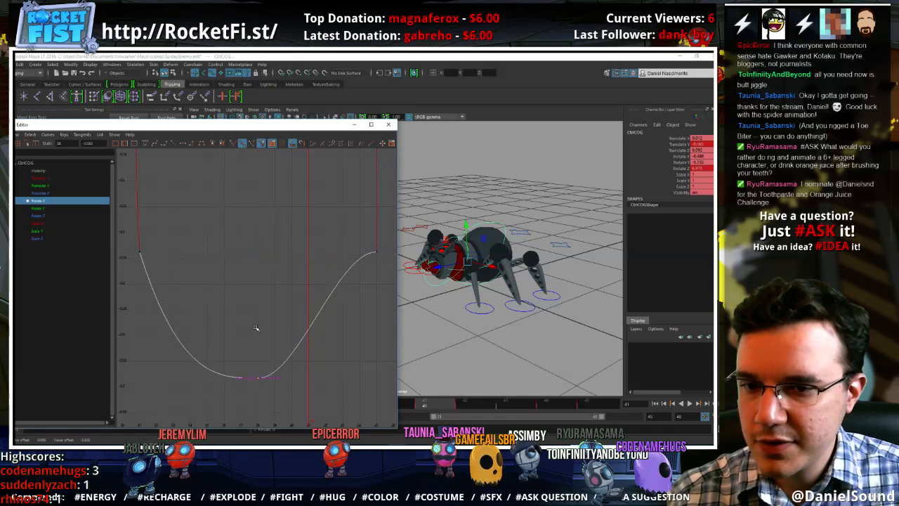
pyautogui.hotkey('ctrl', 'z')
pyautogui.hotkey('ctrl', 'z')
pyautogui.hotkey('ctrl', 'z')
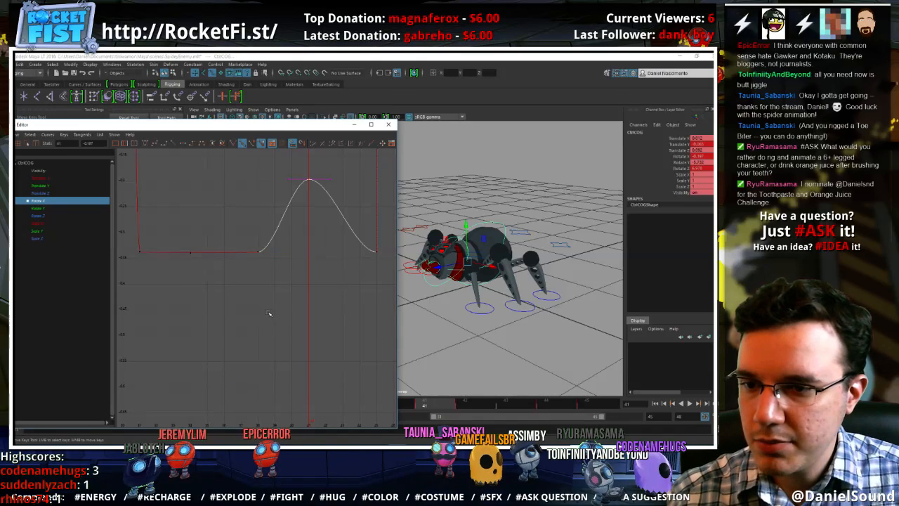
# Level the Rotate X key at frame 41 with its neighbours, and raise the keys at frames 34 and 41 together to about 12.3
pyautogui.keyDown('shift'); pyautogui.moveTo(316, 221); pyautogui.dragTo(322, 302, button='middle'); pyautogui.keyUp('shift')
pyautogui.keyDown('alt'); pyautogui.keyDown('shift'); pyautogui.moveTo(316, 222); pyautogui.dragTo(314, 277, button='right'); pyautogui.keyUp('shift'); pyautogui.keyUp('alt')
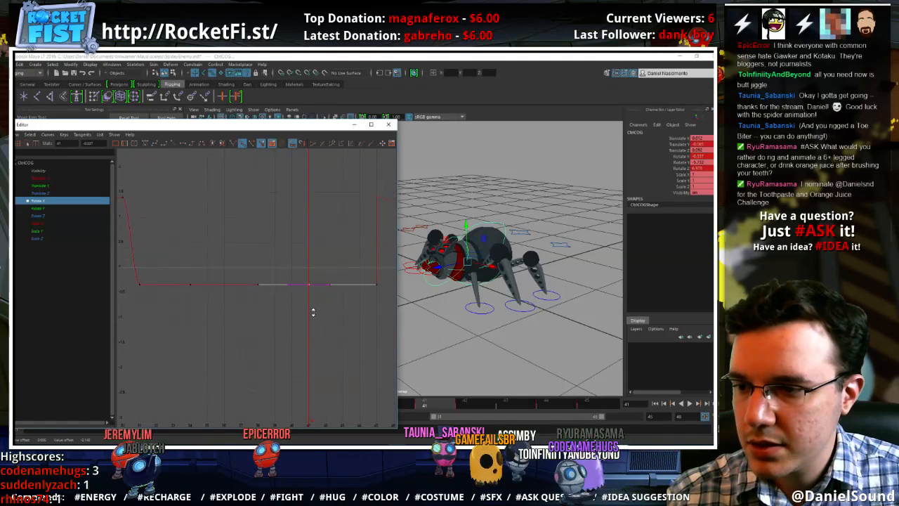
pyautogui.keyDown('shift'); pyautogui.moveTo(174, 242); pyautogui.dragTo(173, 240); pyautogui.keyUp('shift')
pyautogui.keyDown('shift'); pyautogui.moveTo(257, 204); pyautogui.dragTo(253, 67, button='middle'); pyautogui.keyUp('shift')
pyautogui.keyDown('shift'); pyautogui.moveTo(261, 338); pyautogui.dragTo(268, 148, button='middle'); pyautogui.keyUp('shift')
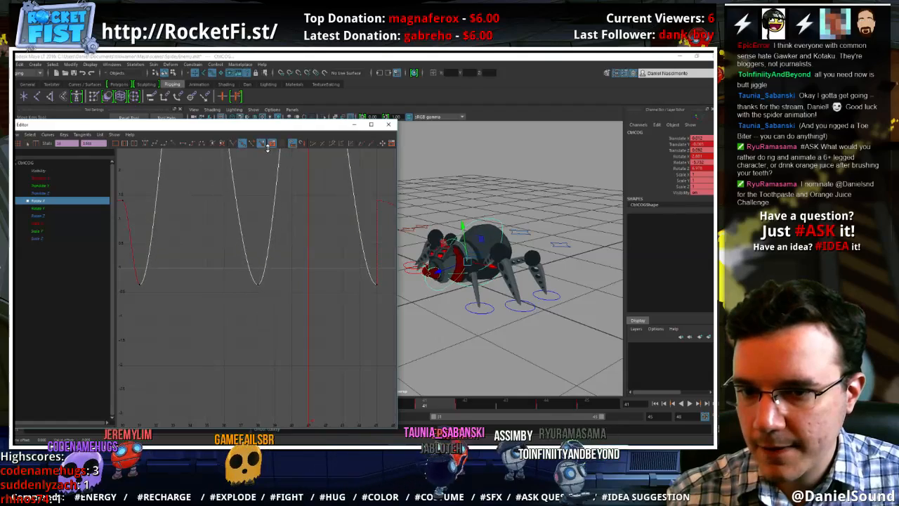
pyautogui.keyDown('shift'); pyautogui.moveTo(274, 319); pyautogui.dragTo(279, 60, button='middle'); pyautogui.keyUp('shift')
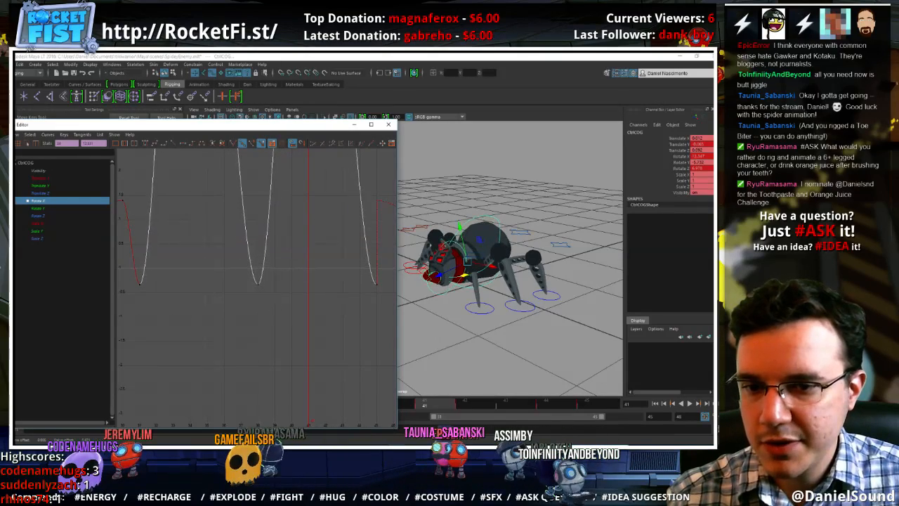
# Play the walk cycle and inspect the spider's exaggerated body pitch from a higher viewing angle
pyautogui.scroll(-3, 353, 275)
pyautogui.click(690, 404)
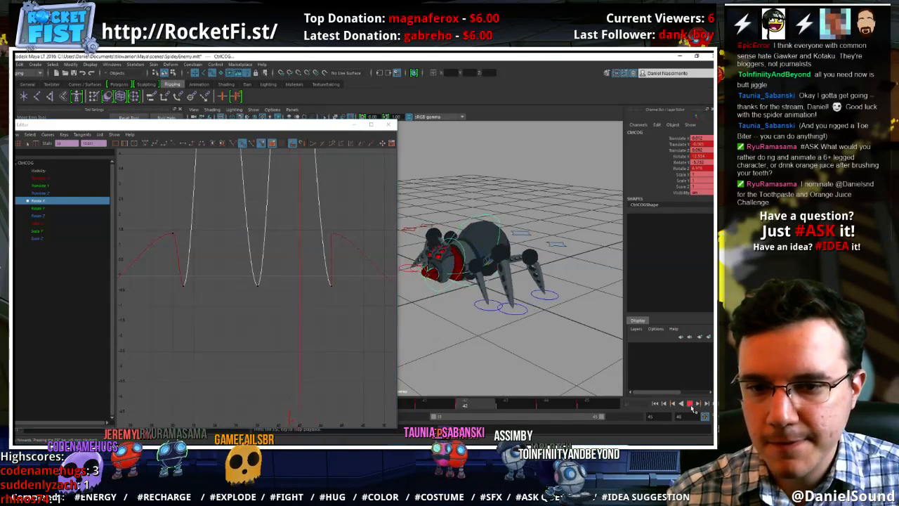
pyautogui.keyDown('alt'); pyautogui.moveTo(444, 267); pyautogui.dragTo(474, 307); pyautogui.keyUp('alt')
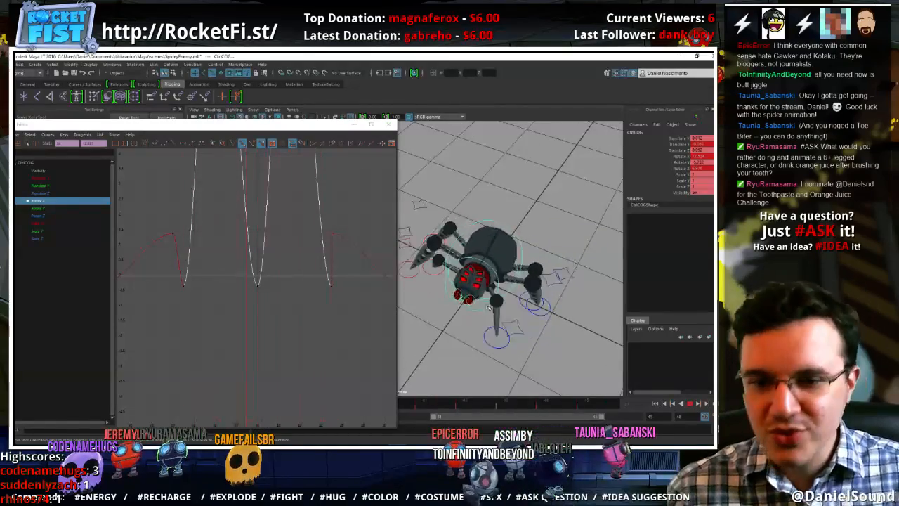
pyautogui.click(692, 404)
# Lower the body's Rotate X keys at frames 34 and 41 below their neighbours and shift the frame 41 key to frame 42
pyautogui.keyDown('shift'); pyautogui.moveTo(303, 197); pyautogui.dragTo(282, 357, button='middle'); pyautogui.keyUp('shift')
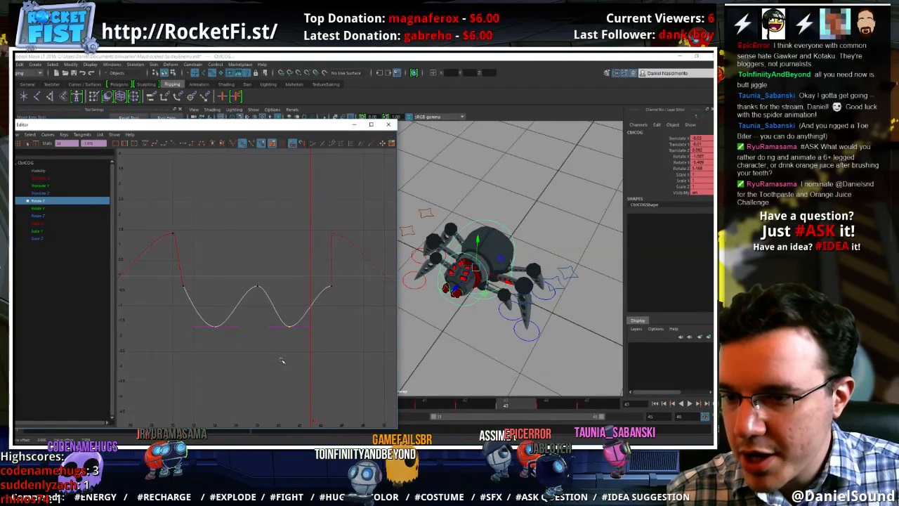
pyautogui.moveTo(271, 305); pyautogui.dragTo(269, 304)
pyautogui.keyDown('shift'); pyautogui.moveTo(277, 344); pyautogui.dragTo(287, 344, button='middle'); pyautogui.keyUp('shift')
pyautogui.click(343, 362)
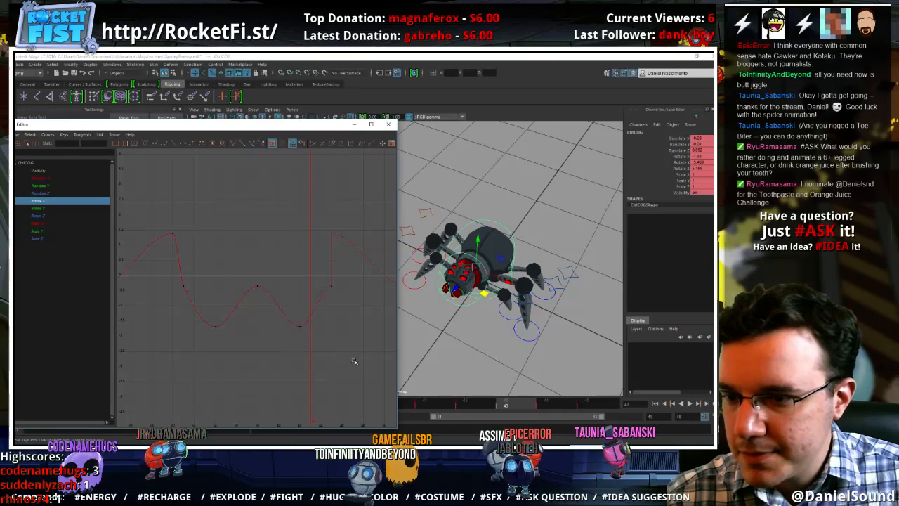
pyautogui.moveTo(341, 362); pyautogui.dragTo(200, 311)
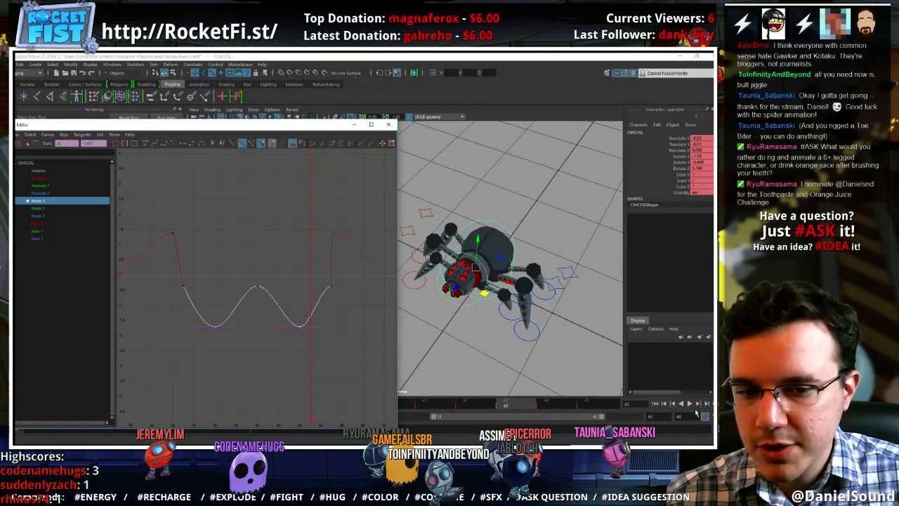
# Raise the body's Rotate X keys at frames 34 and 42 together above their neighbours while reviewing the walk in playback
pyautogui.hotkey('alt', 'v')
pyautogui.keyDown('shift'); pyautogui.moveTo(298, 338); pyautogui.dragTo(284, 168, button='middle'); pyautogui.keyUp('shift')
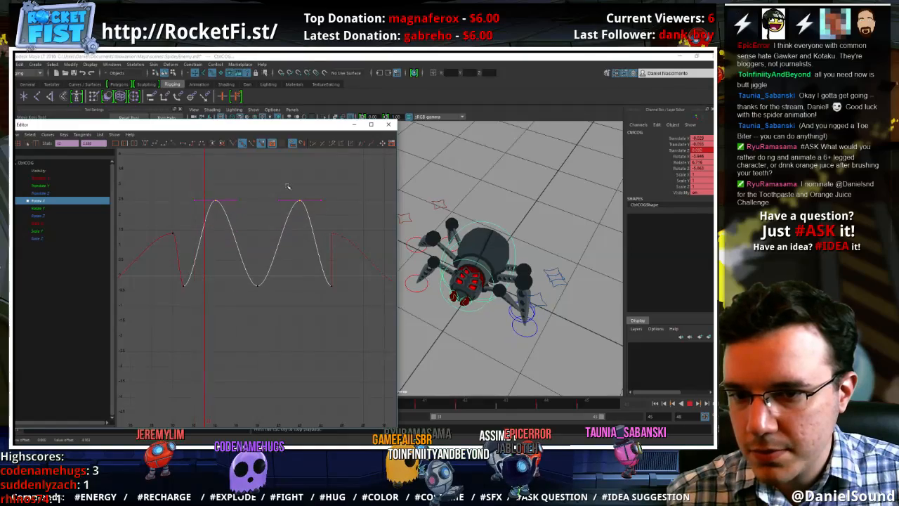
pyautogui.keyDown('alt'); pyautogui.moveTo(494, 315); pyautogui.dragTo(486, 337); pyautogui.keyUp('alt')
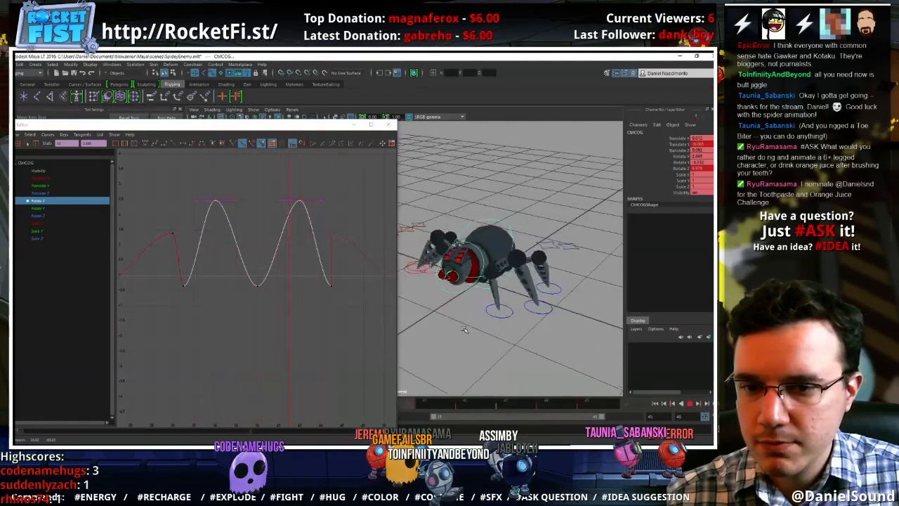
pyautogui.click(689, 403)
# Select the head control, close the Graph Editor, and set the head's Rotate X to about 3.9 at frame 38
pyautogui.click(476, 302)
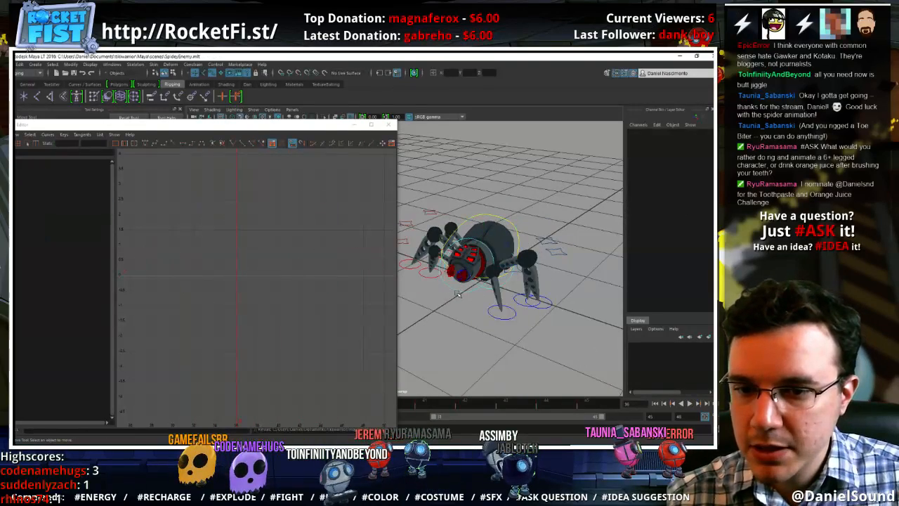
pyautogui.click(490, 285)
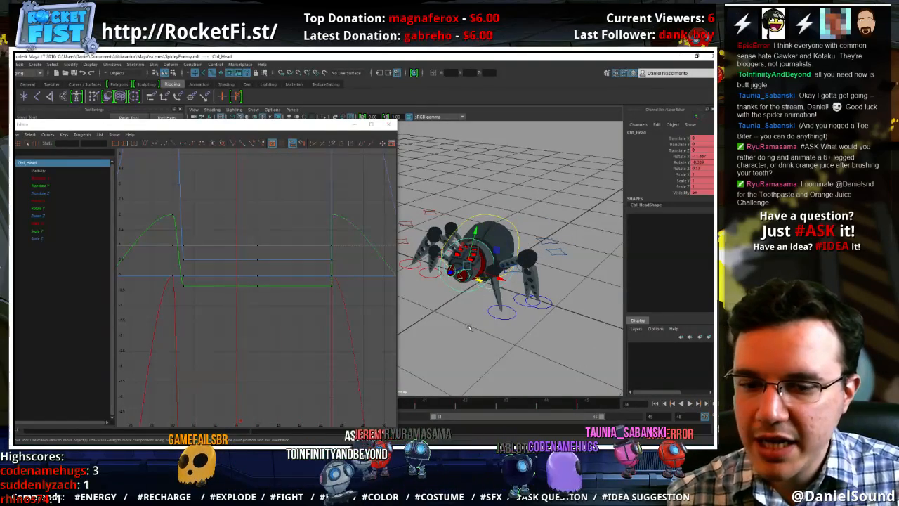
pyautogui.click(389, 124)
pyautogui.moveTo(233, 409); pyautogui.dragTo(301, 407)
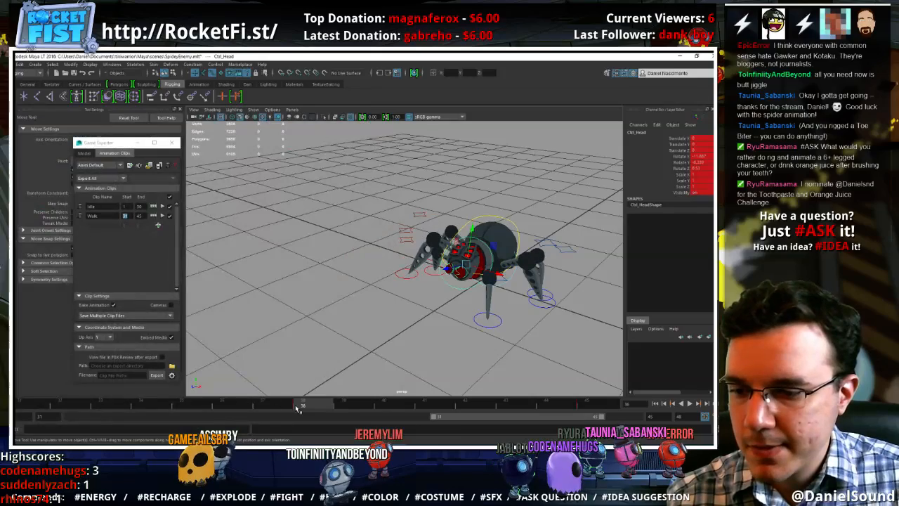
pyautogui.press('e')
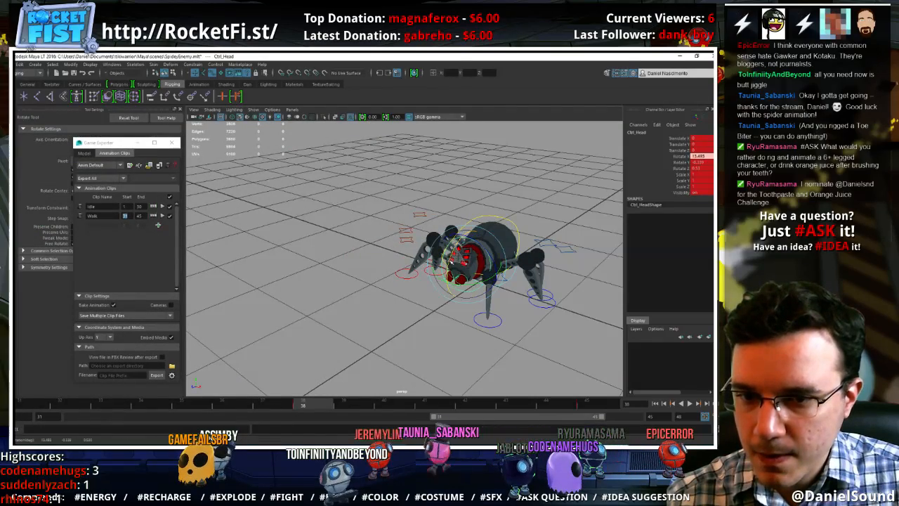
pyautogui.keyDown('alt'); pyautogui.moveTo(452, 277); pyautogui.dragTo(463, 302); pyautogui.keyUp('alt')
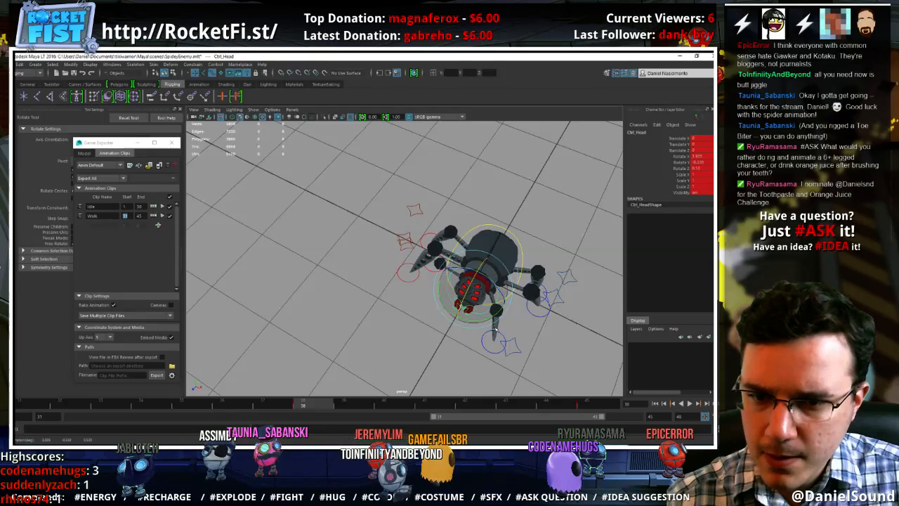
# Copy the head's frame 38 pose to frames 31 and 45, and check the motion in playback
pyautogui.press('w')
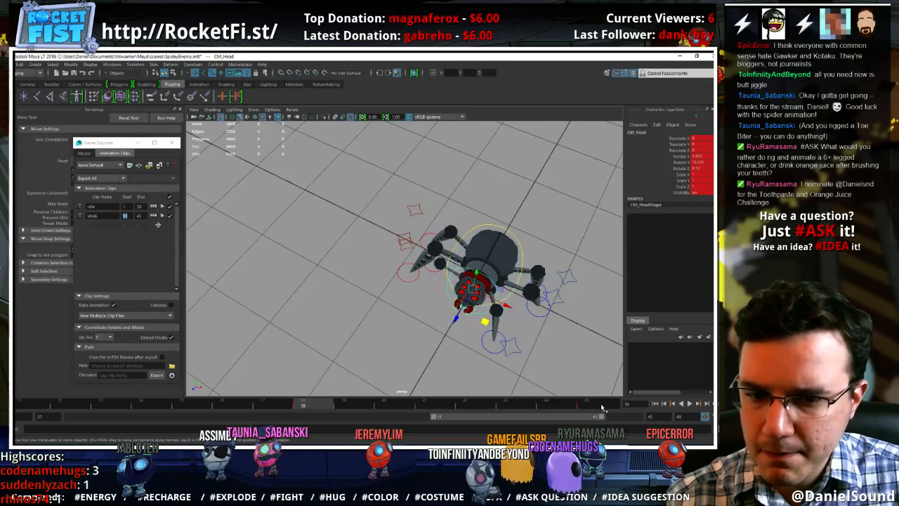
pyautogui.middleClick(602, 407)
pyautogui.moveTo(42, 409); pyautogui.dragTo(626, 413)
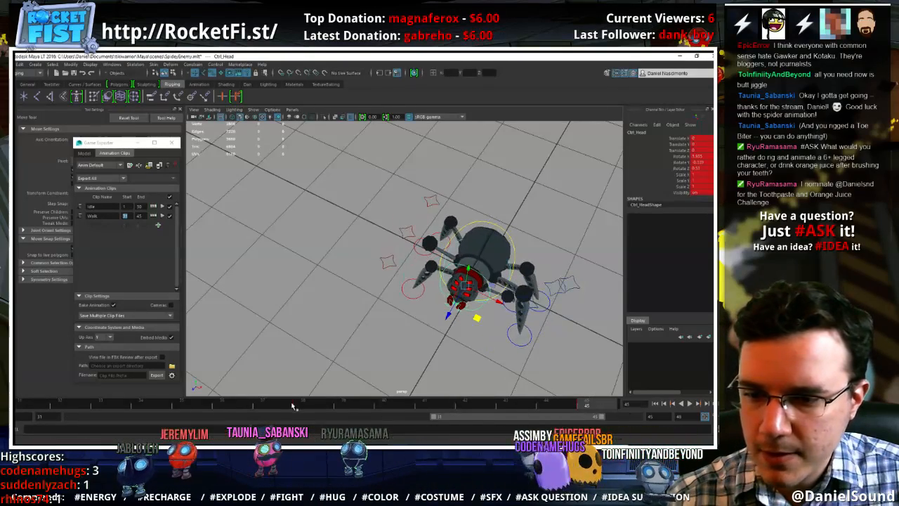
pyautogui.hotkey('alt', 'v')
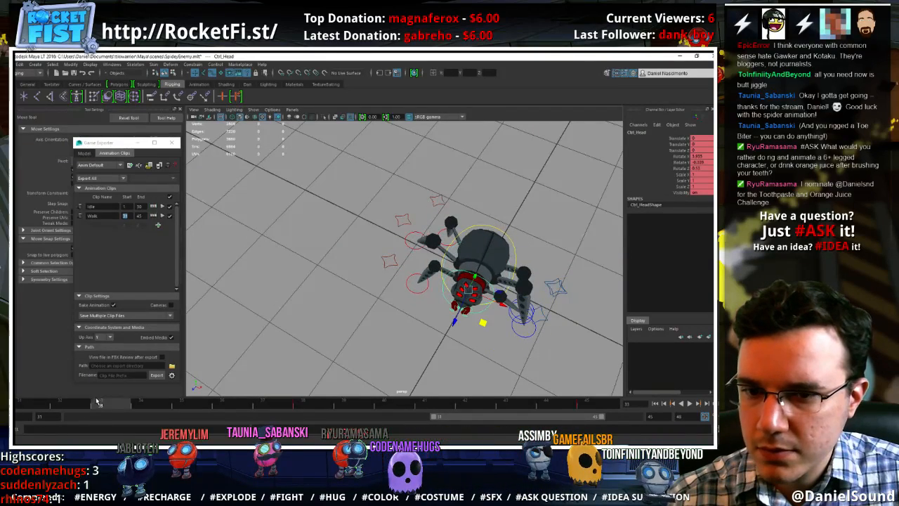
# Turn the head to opposite sides at frames 34 and 41, and review the swing across the walk cycle
pyautogui.press('e')
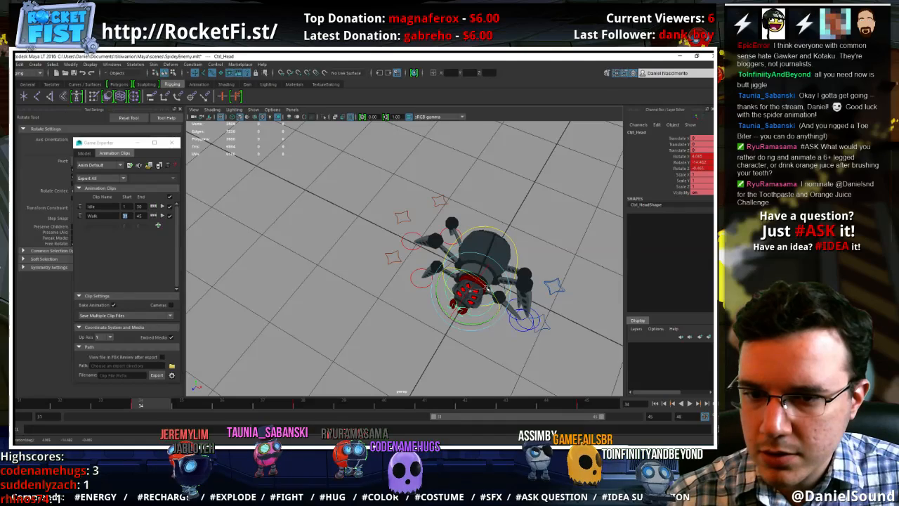
pyautogui.moveTo(62, 403); pyautogui.dragTo(444, 407)
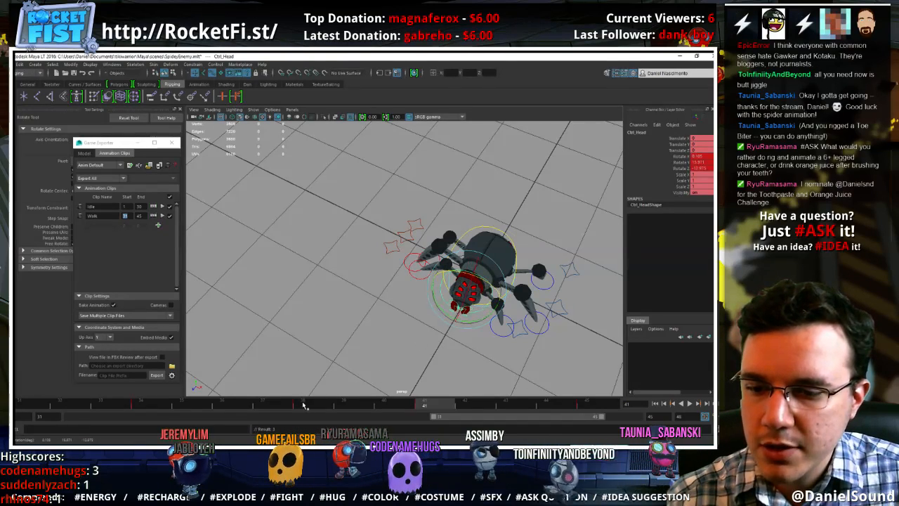
pyautogui.moveTo(303, 405); pyautogui.dragTo(586, 404)
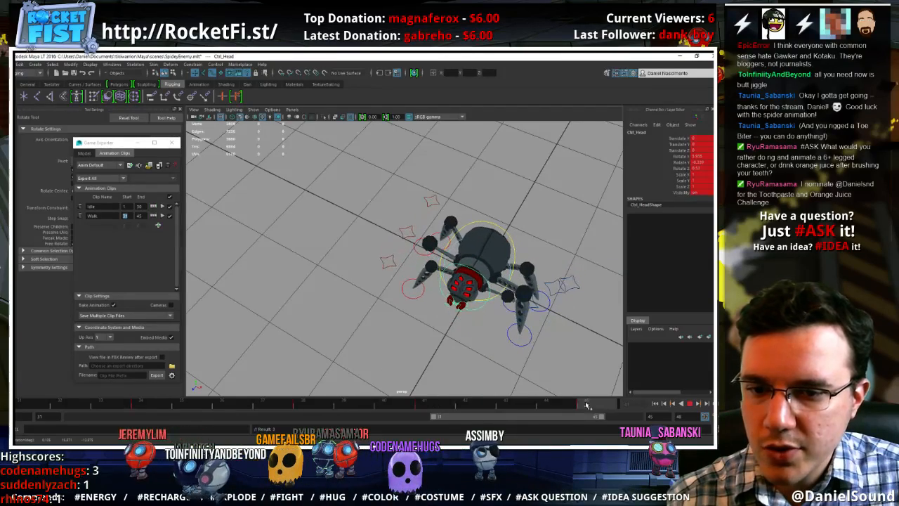
pyautogui.moveTo(47, 403); pyautogui.dragTo(592, 401)
# Open the Graph Editor, frame the head's Rotate X curve to the playback range, and level the frame 41 key with frame 34
pyautogui.keyDown('alt'); pyautogui.moveTo(481, 356); pyautogui.dragTo(501, 329); pyautogui.keyUp('alt')
pyautogui.press('w')
pyautogui.click(113, 65)
pyautogui.moveTo(130, 84)
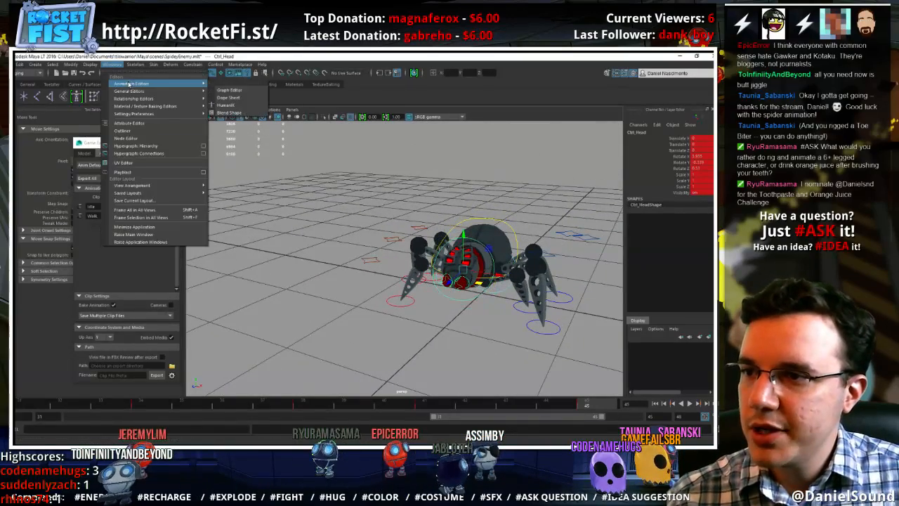
pyautogui.click(231, 91)
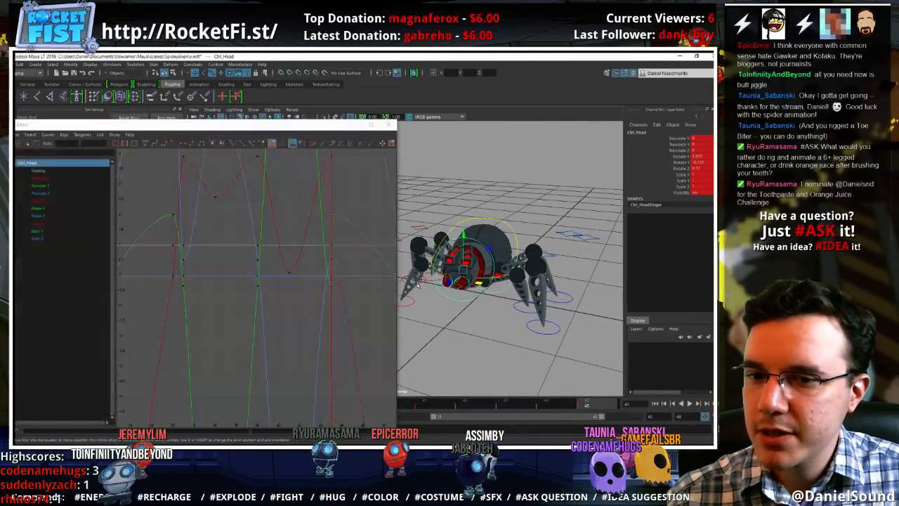
pyautogui.click(58, 201)
pyautogui.press('f')
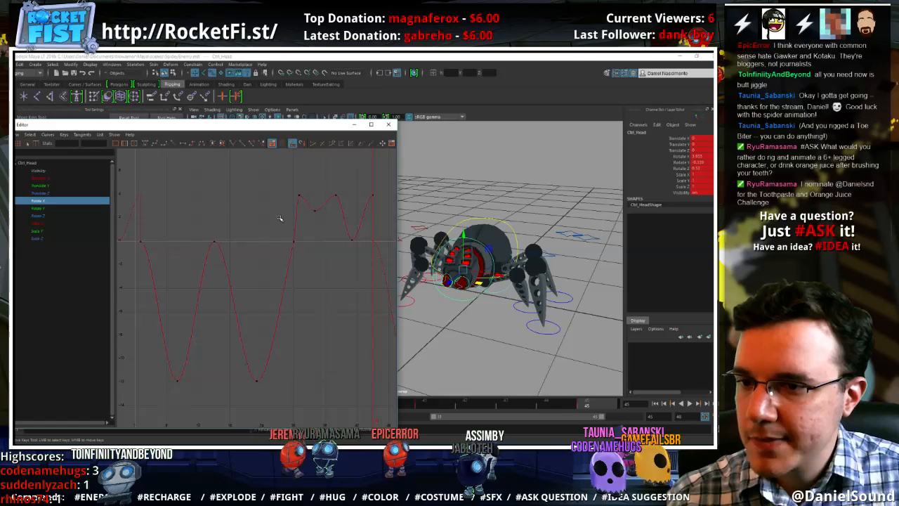
pyautogui.click(125, 144)
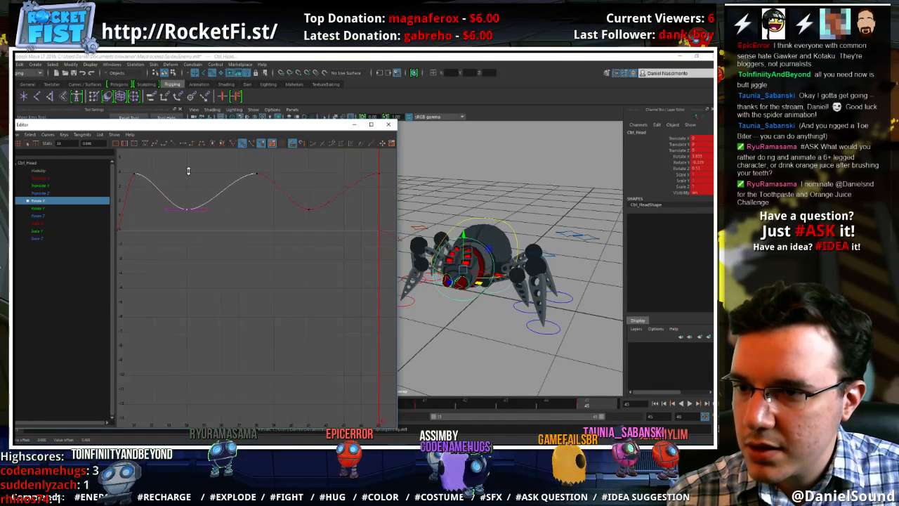
# Isolate the head's Rotate Y curve, frame it to the playback range, and slope the tangents at frames 31 and 45
pyautogui.click(40, 209)
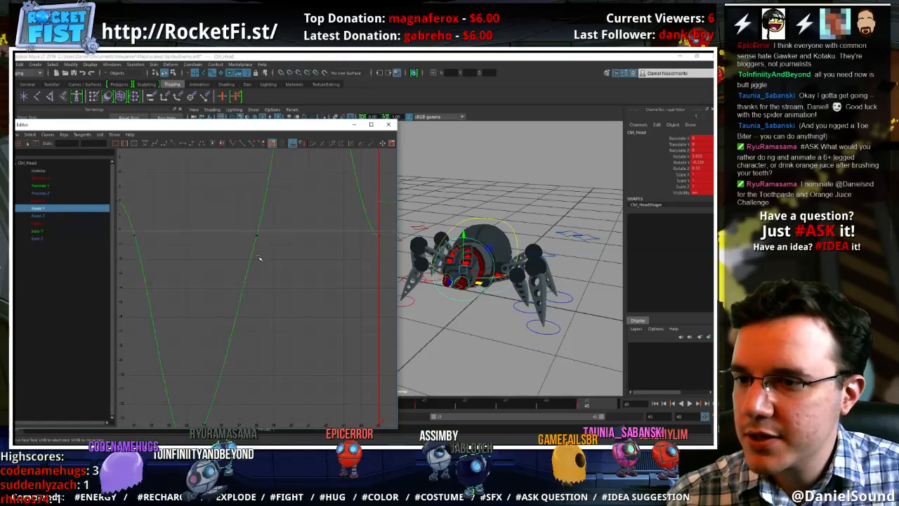
pyautogui.press('a')
pyautogui.click(125, 144)
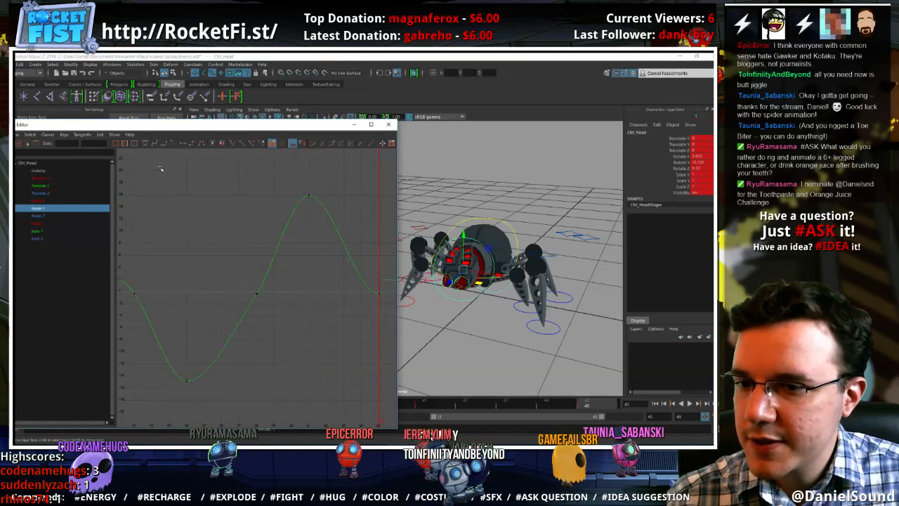
pyautogui.moveTo(269, 263)
pyautogui.keyDown('alt'); pyautogui.keyDown('shift'); pyautogui.mouseDown(button='right')
pyautogui.moveTo(270, 247)
pyautogui.moveTo(276, 255)
pyautogui.mouseUp(button='right'); pyautogui.keyUp('shift'); pyautogui.keyUp('alt')
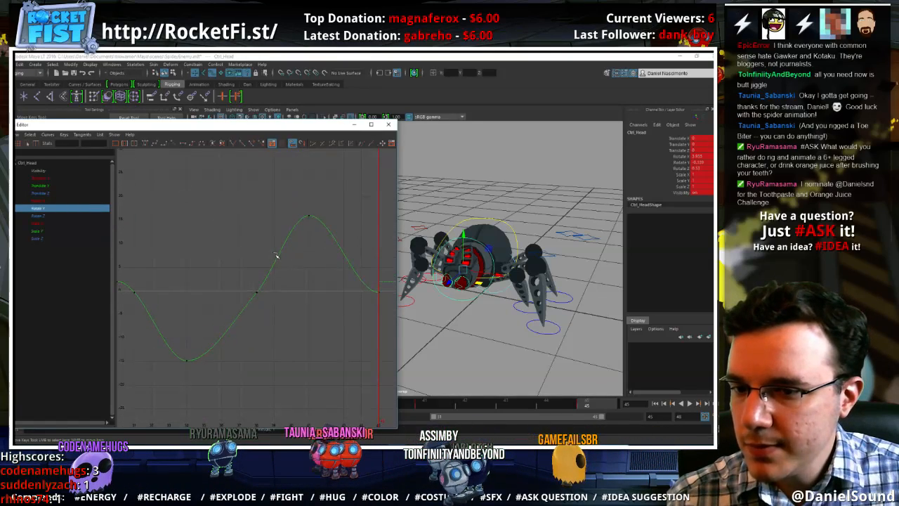
pyautogui.moveTo(364, 283); pyautogui.dragTo(366, 261)
pyautogui.moveTo(131, 276); pyautogui.dragTo(132, 278)
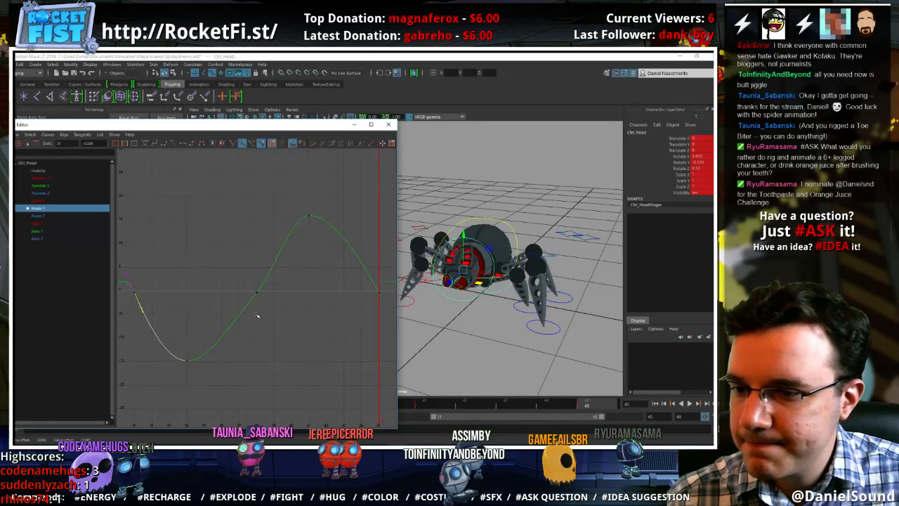
pyautogui.click(257, 292)
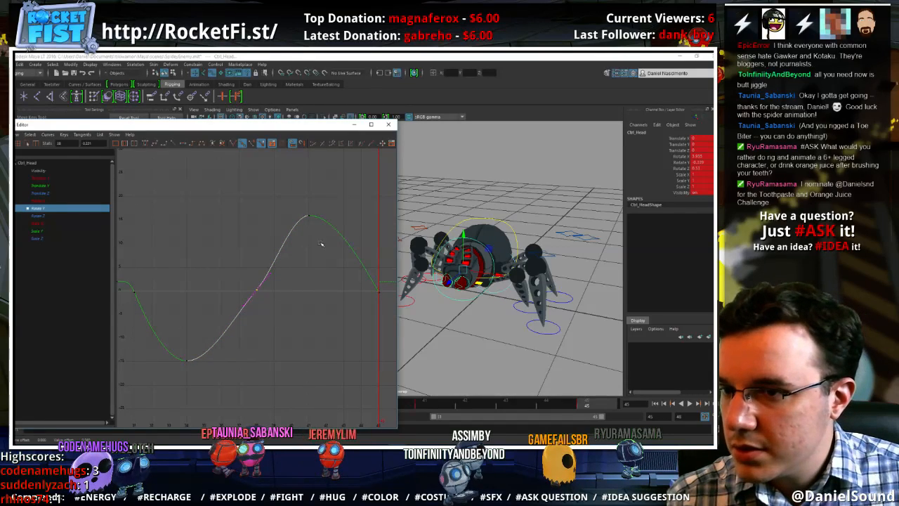
# Set the head's Rotate Y keys to about 10 at frame 41 and -10 at frame 34, and refine the end tangents
pyautogui.click(309, 216)
pyautogui.moveTo(273, 243); pyautogui.dragTo(276, 272, button='middle')
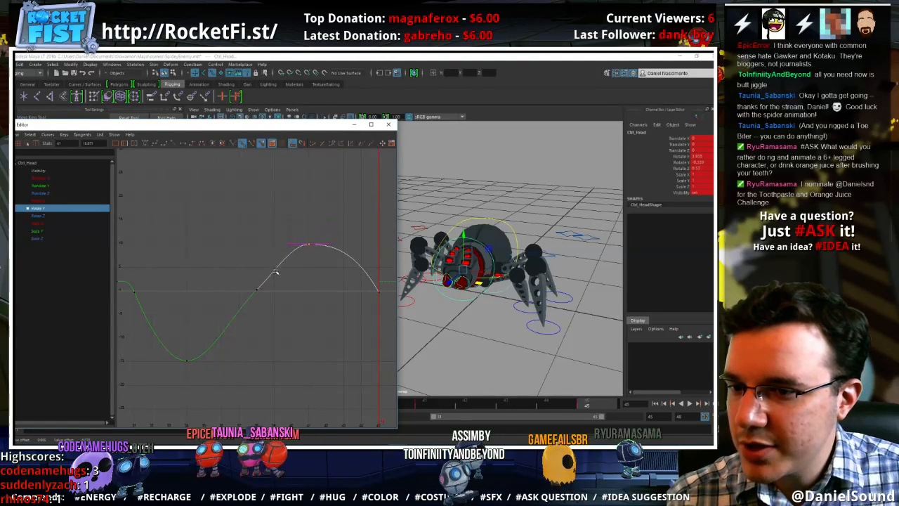
pyautogui.click(189, 358)
pyautogui.moveTo(195, 312); pyautogui.dragTo(197, 295, button='middle')
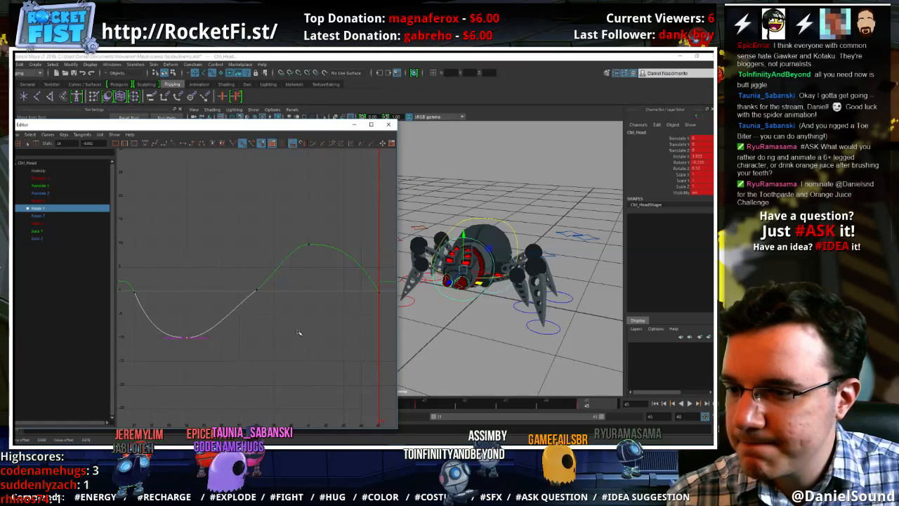
pyautogui.click(298, 332)
pyautogui.moveTo(301, 227); pyautogui.dragTo(344, 286)
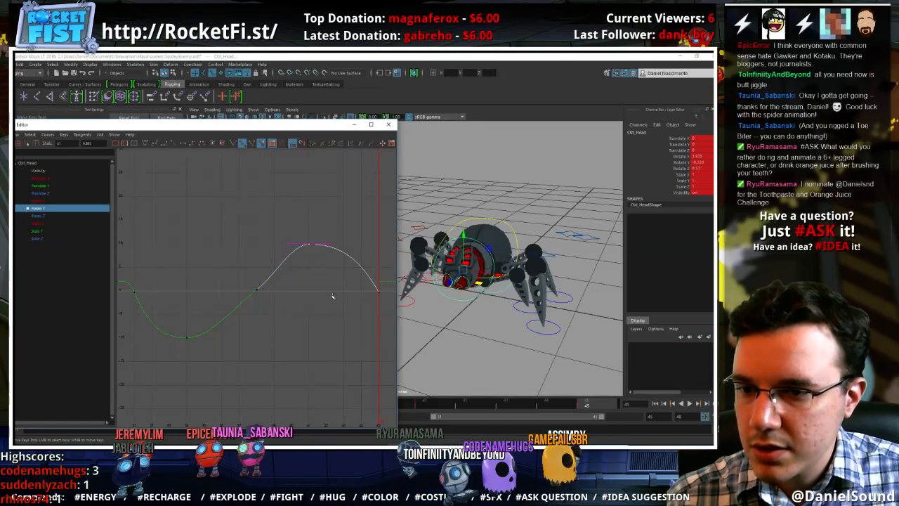
pyautogui.keyDown('shift'); pyautogui.moveTo(333, 295); pyautogui.dragTo(333, 294, button='middle'); pyautogui.keyUp('shift')
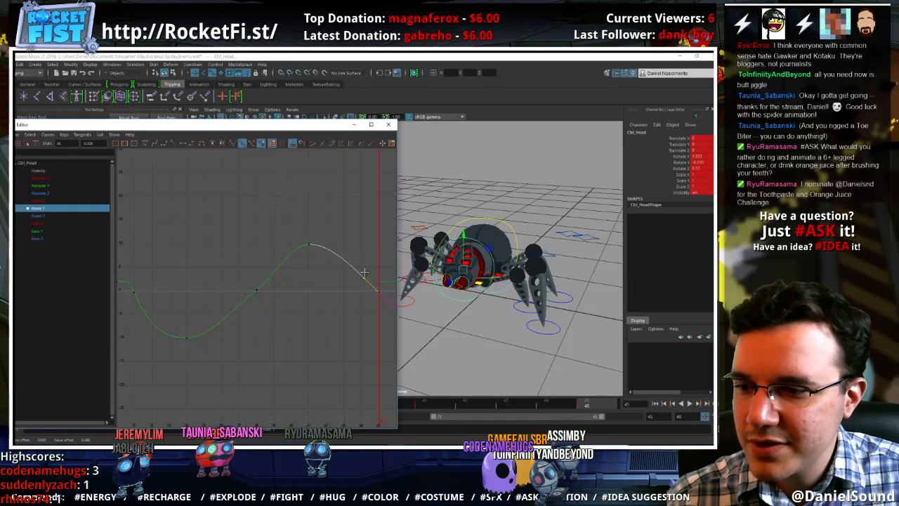
pyautogui.moveTo(154, 301); pyautogui.dragTo(123, 274)
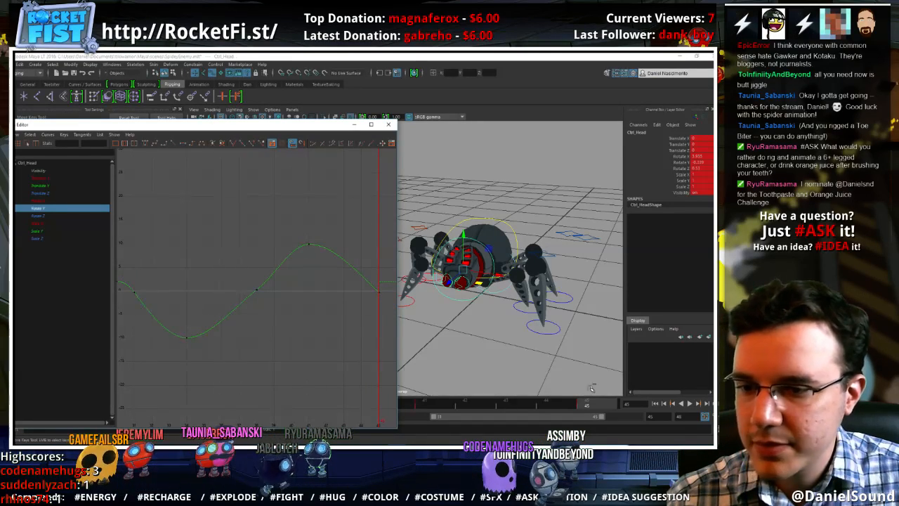
# Play the walk cycle and inspect the head's side-to-side swing from a higher angle
pyautogui.click(690, 403)
pyautogui.moveTo(521, 331)
pyautogui.keyDown('alt'); pyautogui.mouseDown()
pyautogui.moveTo(556, 364)
pyautogui.moveTo(543, 365)
pyautogui.moveTo(578, 361)
pyautogui.mouseUp(); pyautogui.keyUp('alt')
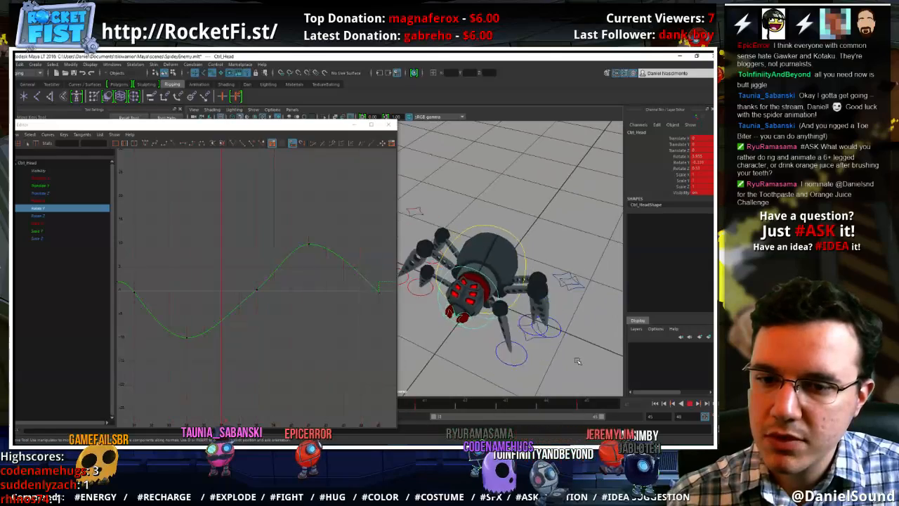
pyautogui.click(690, 403)
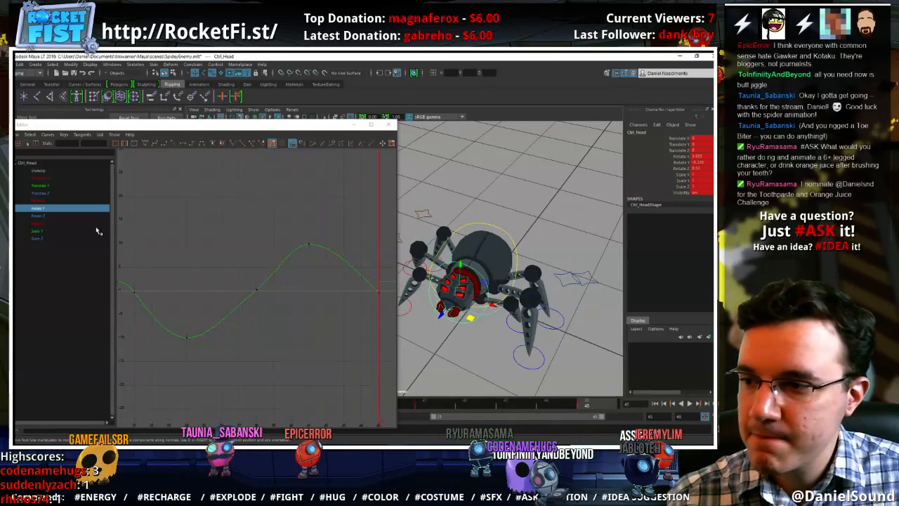
# Refine the head's Rotate Z curve: raise the frame 34 key, slope the frame 45 tangent, and move the low key up to frame 42
pyautogui.click(61, 216)
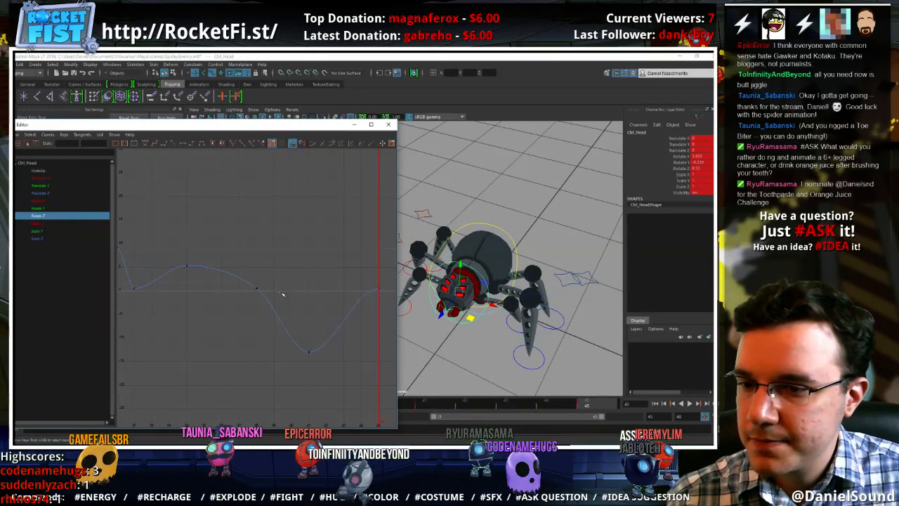
pyautogui.moveTo(240, 273); pyautogui.dragTo(304, 340)
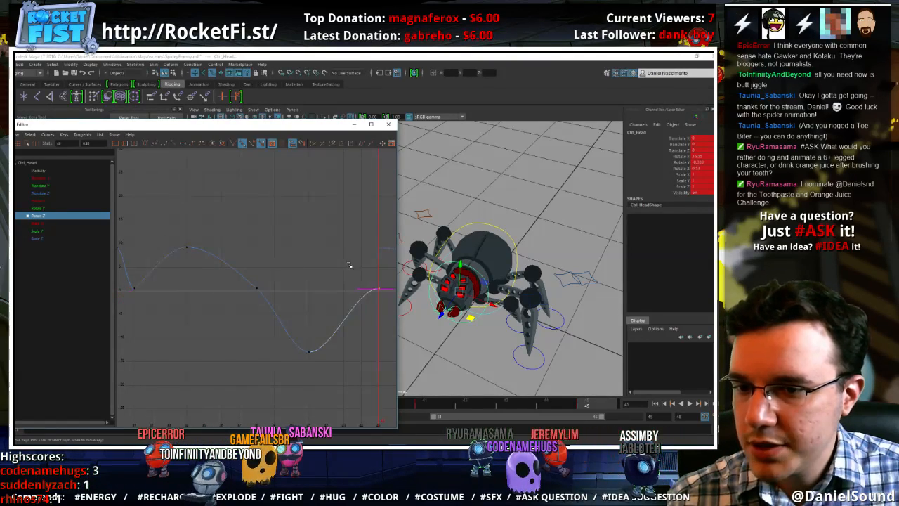
pyautogui.moveTo(371, 314); pyautogui.dragTo(376, 327, button='middle')
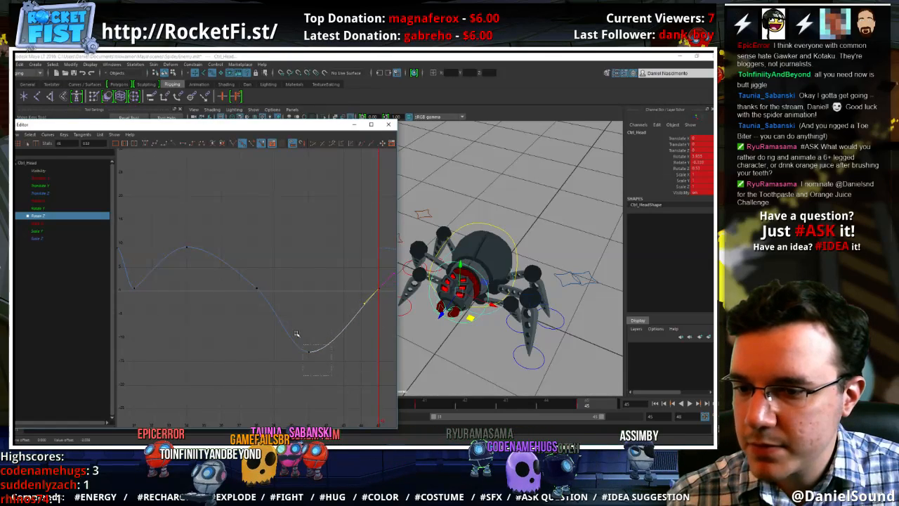
pyautogui.keyDown('shift'); pyautogui.moveTo(296, 334); pyautogui.dragTo(312, 320, button='middle'); pyautogui.keyUp('shift')
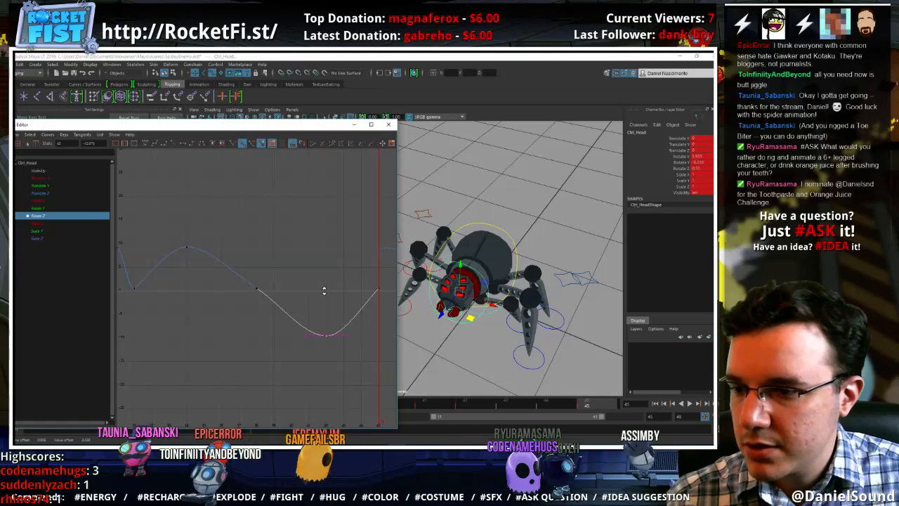
pyautogui.keyDown('shift'); pyautogui.moveTo(324, 290); pyautogui.dragTo(324, 289, button='middle'); pyautogui.keyUp('shift')
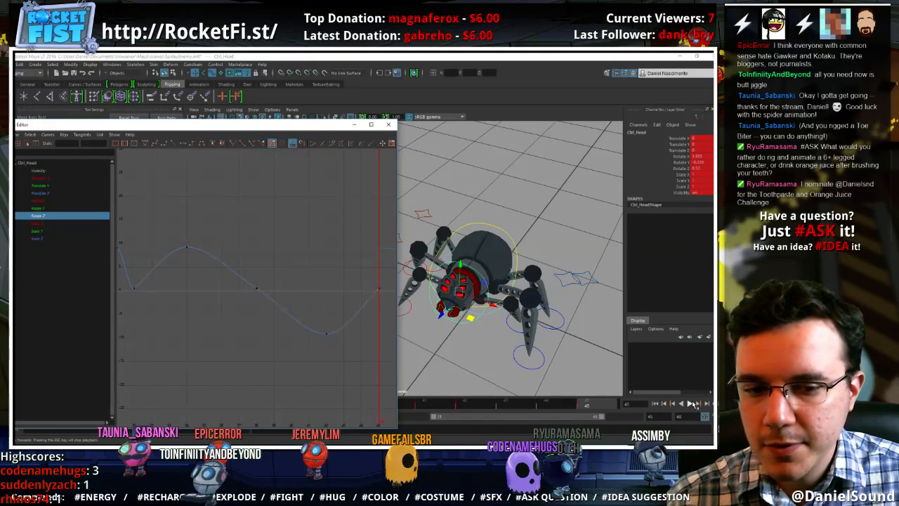
# Play the walk cycle from a wider angle to inspect the head rotation, and stop playback
pyautogui.click(692, 404)
pyautogui.moveTo(500, 303)
pyautogui.keyDown('alt'); pyautogui.mouseDown()
pyautogui.moveTo(530, 340)
pyautogui.moveTo(425, 332)
pyautogui.mouseUp(); pyautogui.keyUp('alt')
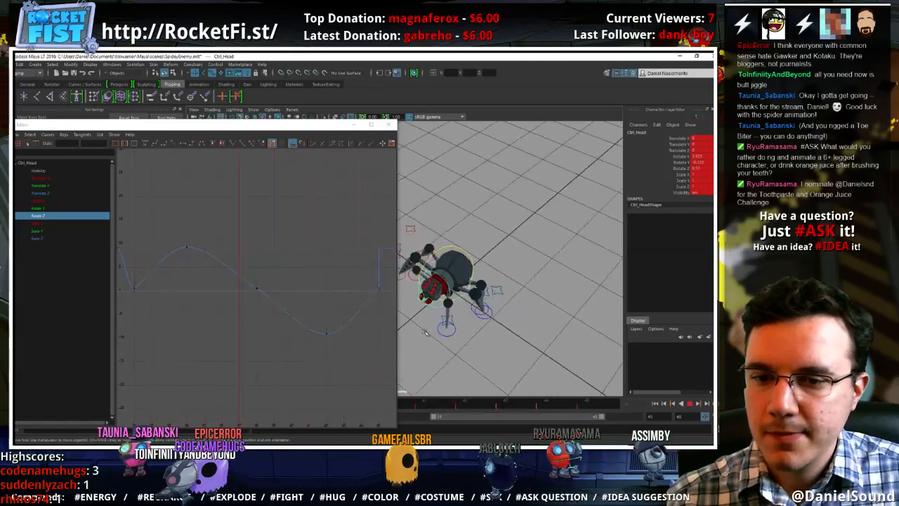
pyautogui.keyDown('alt'); pyautogui.moveTo(453, 346); pyautogui.dragTo(493, 350, button='middle'); pyautogui.keyUp('alt')
pyautogui.click(691, 404)
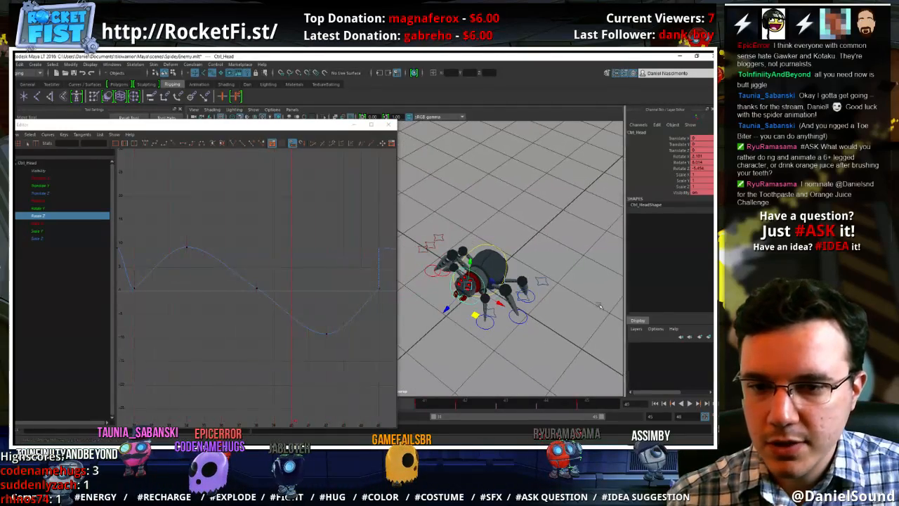
pyautogui.click(482, 184)
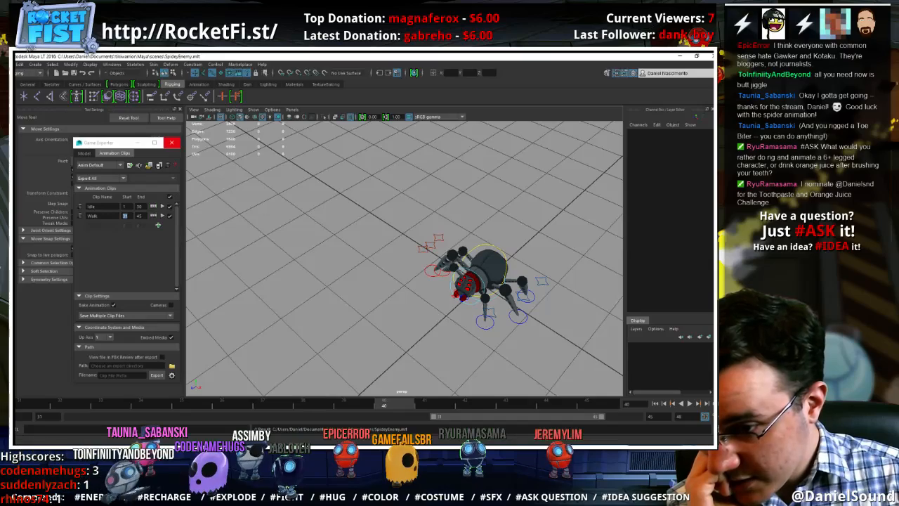
# Check the animation states in Unity's Animator, and add a third animation clip in Maya LT's Game Exporter
pyautogui.hotkey('alt', 'Tab')
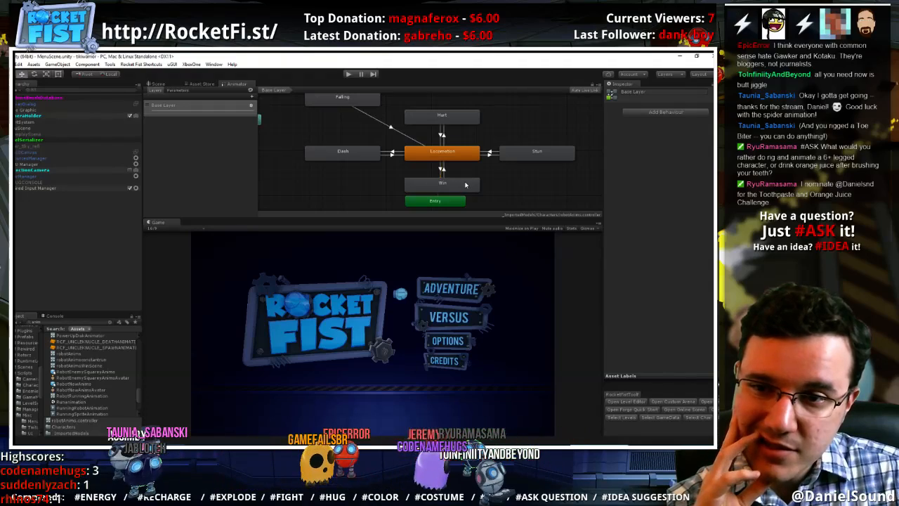
pyautogui.hotkey('alt', 'Tab')
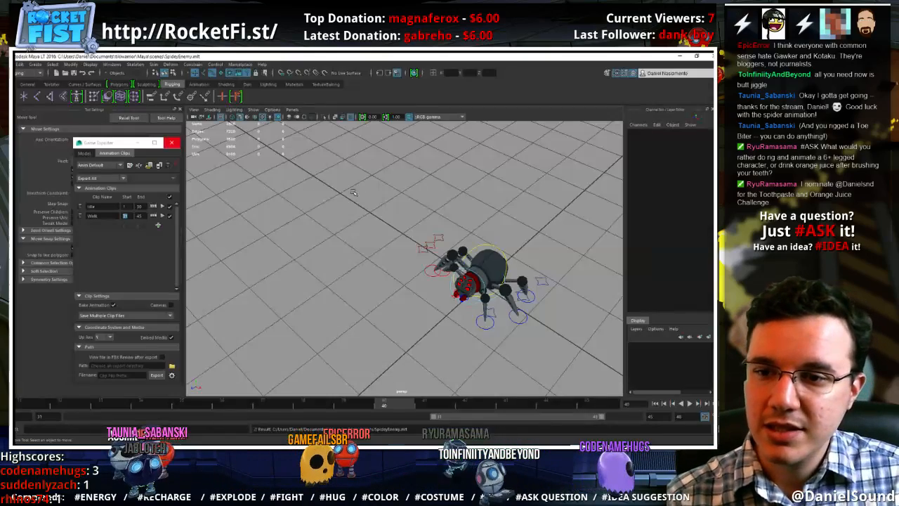
pyautogui.click(158, 226)
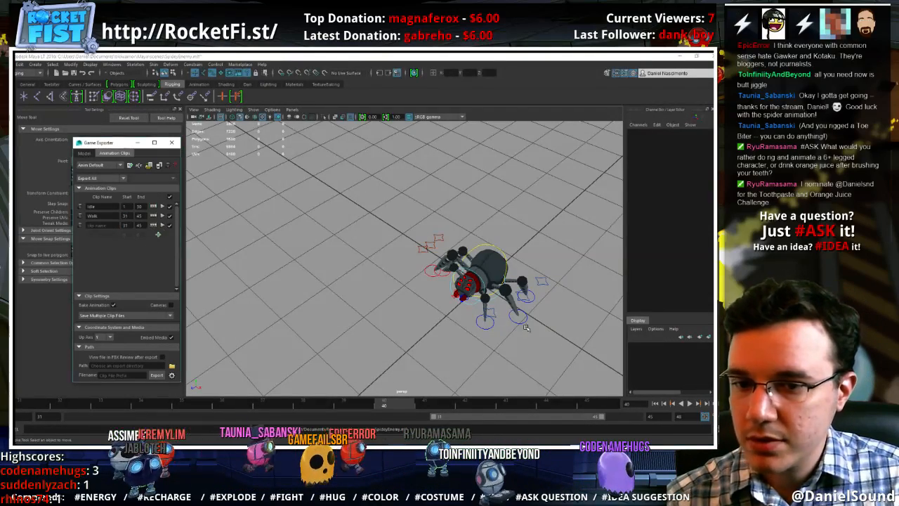
# Select all the spider's controls, shift the playback range to frames 34 to 48, and key the controls at frame 46
pyautogui.moveTo(560, 351); pyautogui.dragTo(400, 216)
pyautogui.click(604, 403)
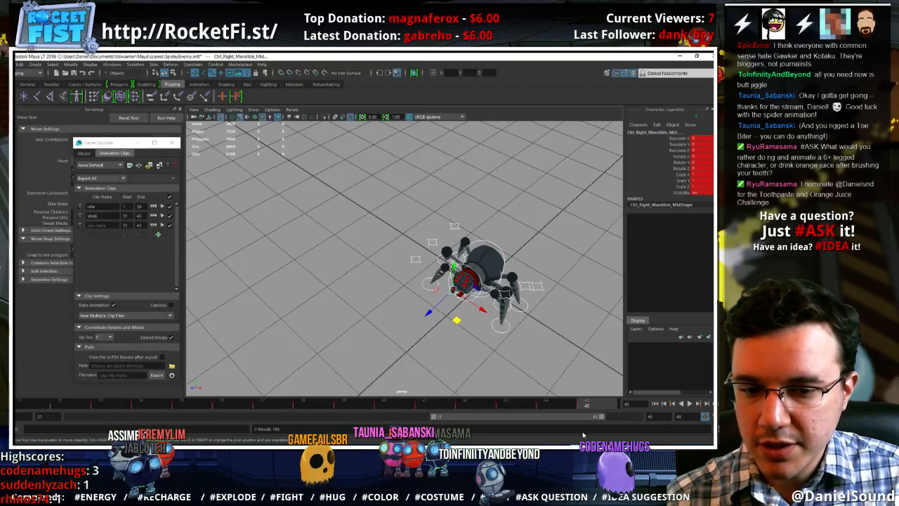
pyautogui.moveTo(582, 418); pyautogui.dragTo(618, 417)
pyautogui.click(526, 405)
pyautogui.press('s')
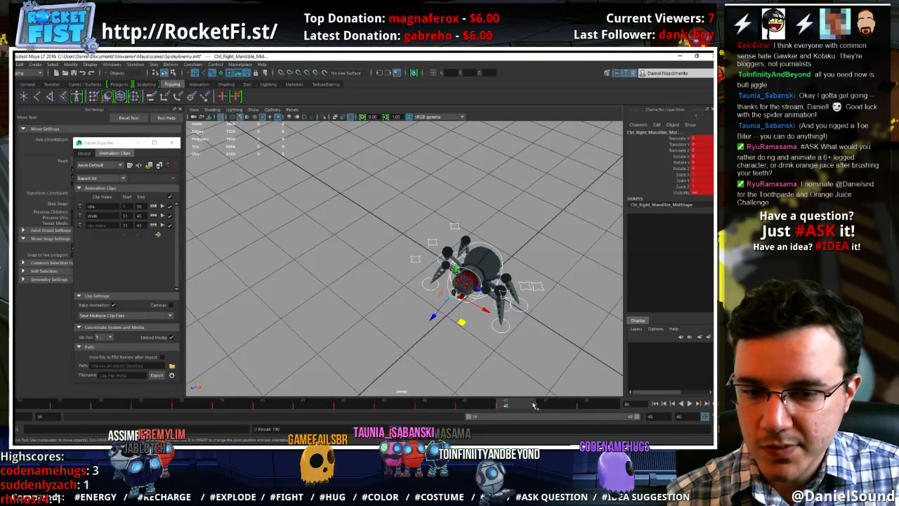
pyautogui.hotkey('alt', 'v')
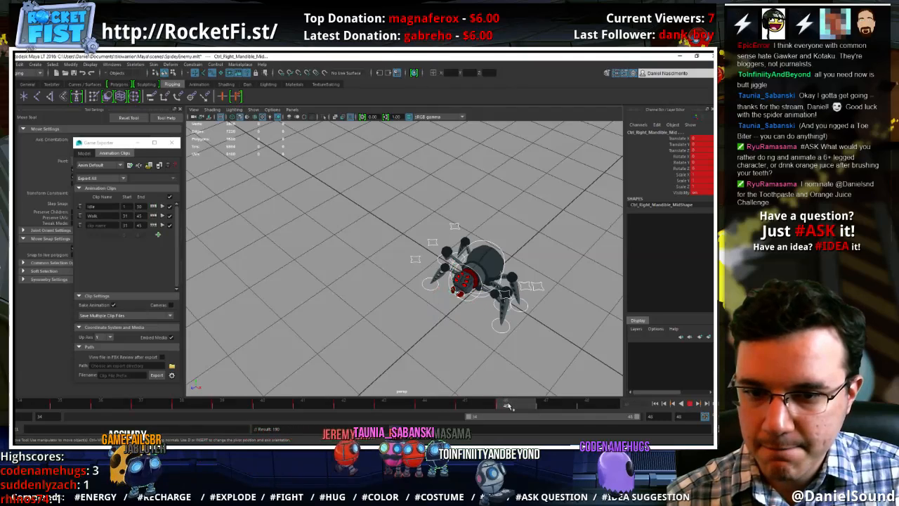
# Set the animation's end frame to 50 and scrub the timeline between frames 45 and 50
pyautogui.click(600, 406)
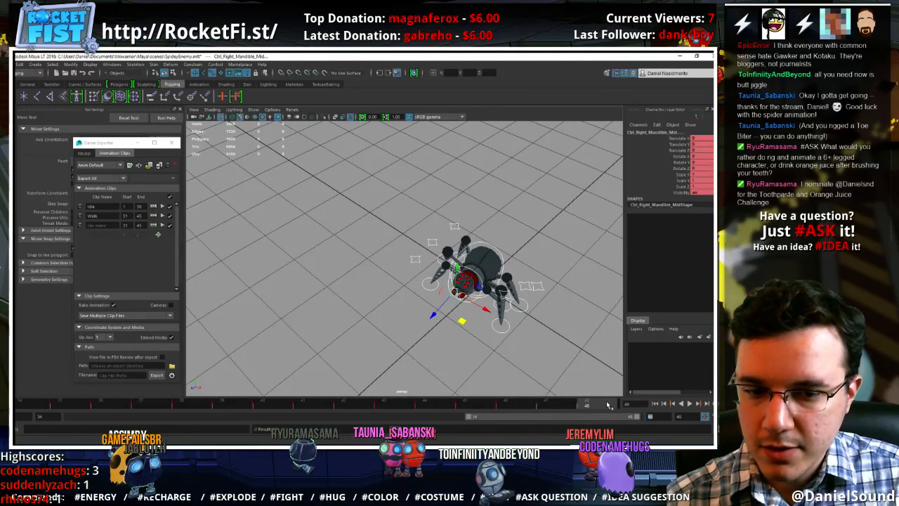
pyautogui.write('50')
pyautogui.press('Return')
pyautogui.click(448, 404)
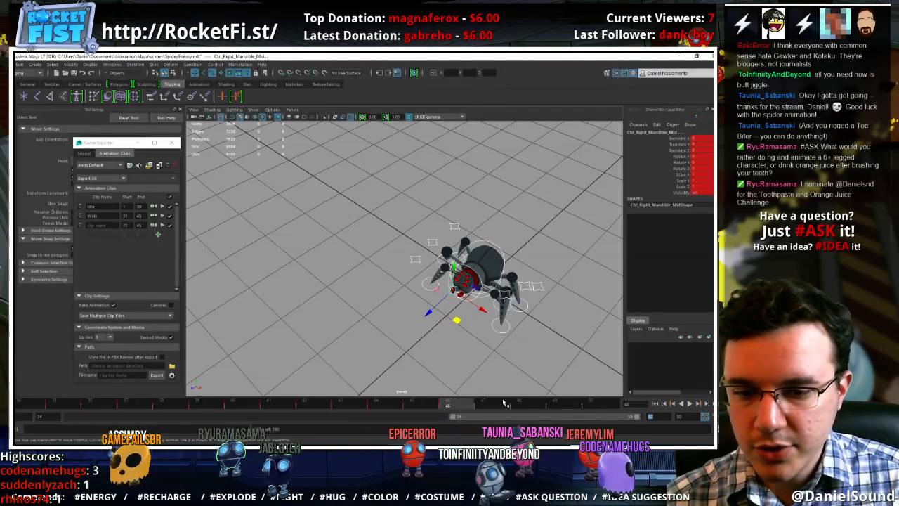
pyautogui.click(596, 406)
pyautogui.moveTo(553, 405); pyautogui.dragTo(427, 408)
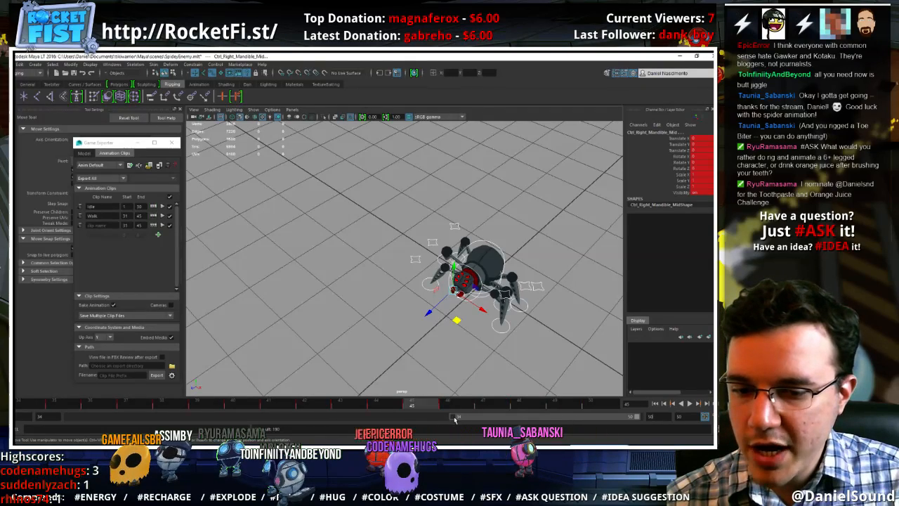
# Extend the playback range back to frame 4, carry the idle pose from frame 8 to frame 50, and key all controls there
pyautogui.moveTo(455, 420); pyautogui.dragTo(65, 404)
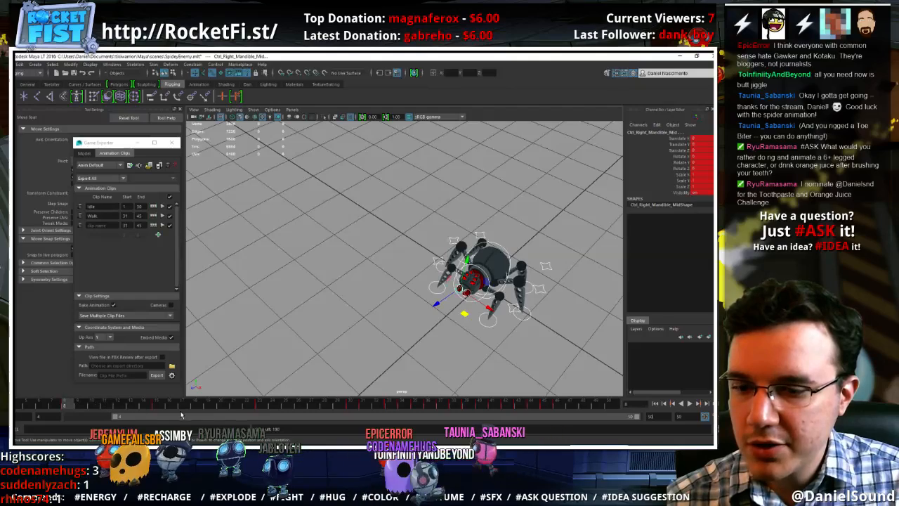
pyautogui.click(613, 406)
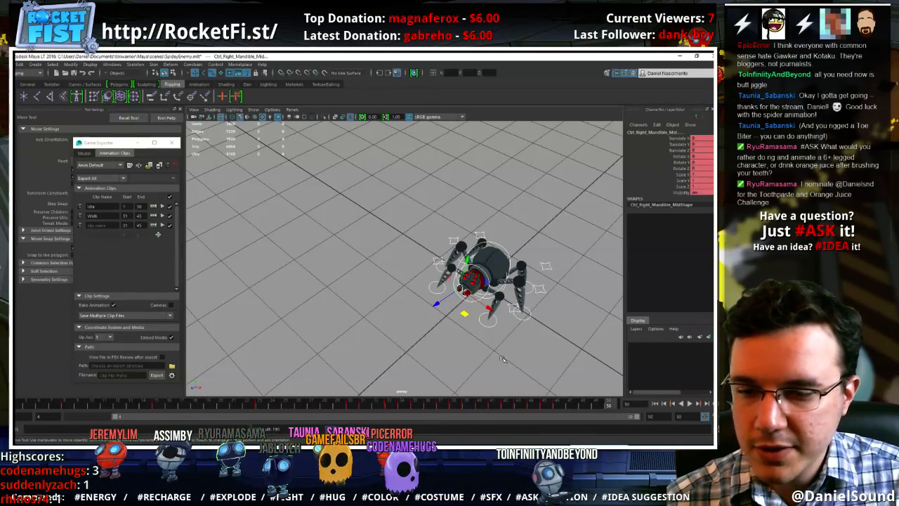
pyautogui.click(491, 341)
pyautogui.hotkey('ctrl', 'z')
pyautogui.press('s')
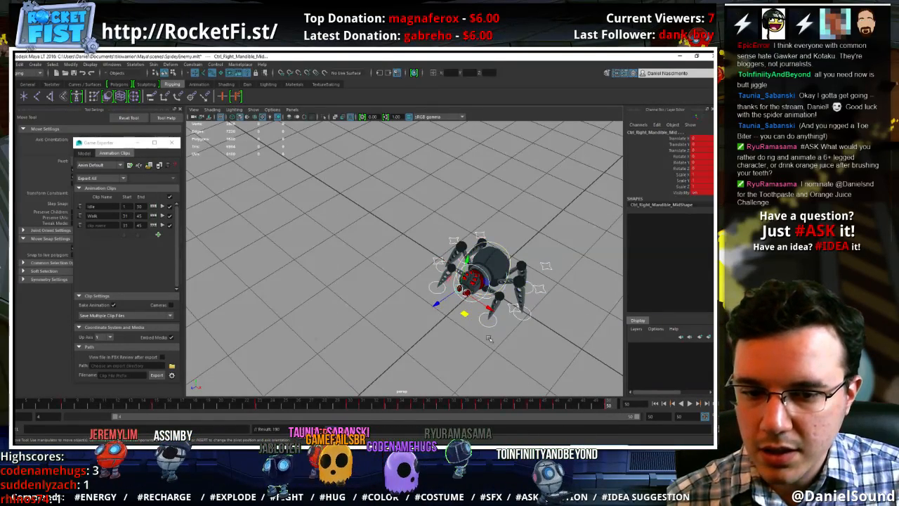
# Key all the spider's controls at frame 48 and scrub the transition to frame 50
pyautogui.click(582, 409)
pyautogui.press('s')
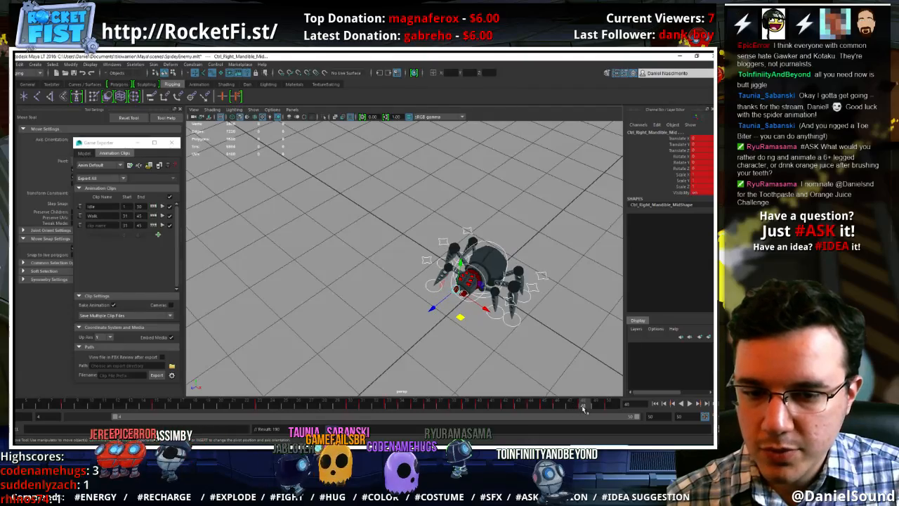
pyautogui.click(613, 408)
pyautogui.moveTo(599, 406); pyautogui.dragTo(616, 407)
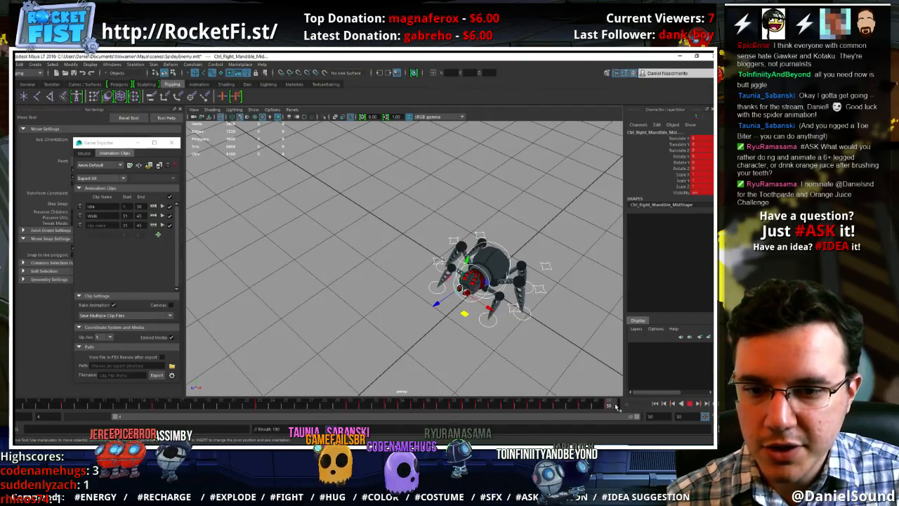
# Name the new animation clip Stun
pyautogui.keyDown('alt'); pyautogui.moveTo(403, 314); pyautogui.dragTo(371, 309); pyautogui.keyUp('alt')
pyautogui.click(116, 225)
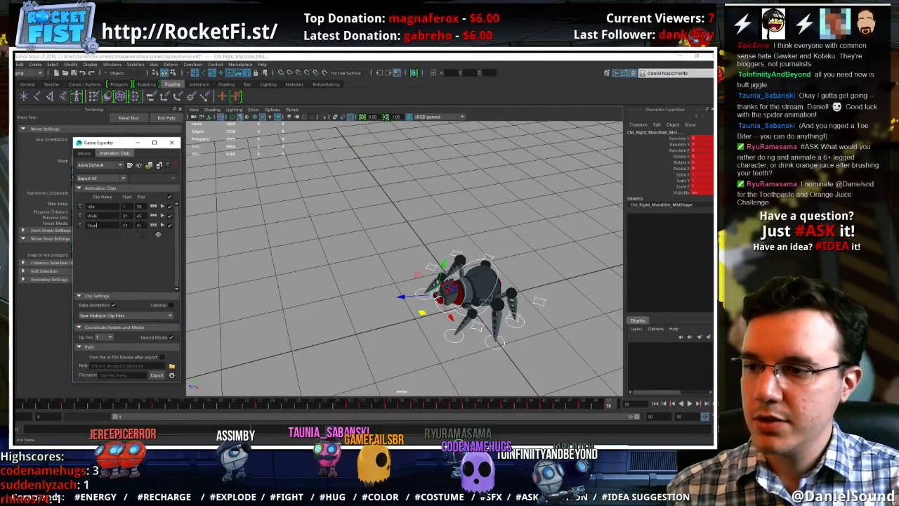
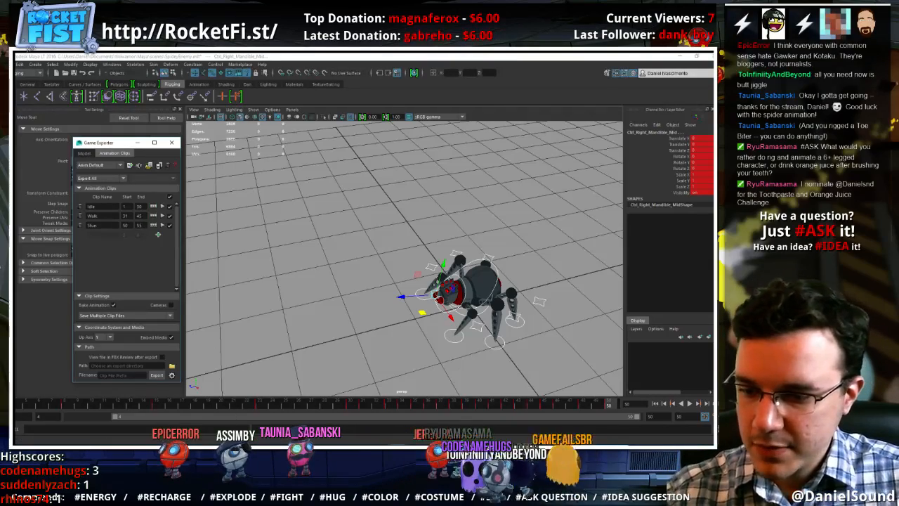
# Switch to Unity and examine the Stun state's clip range and preview in the Robot model's animation import settings
pyautogui.hotkey('alt', 'Tab')
pyautogui.click(540, 159)
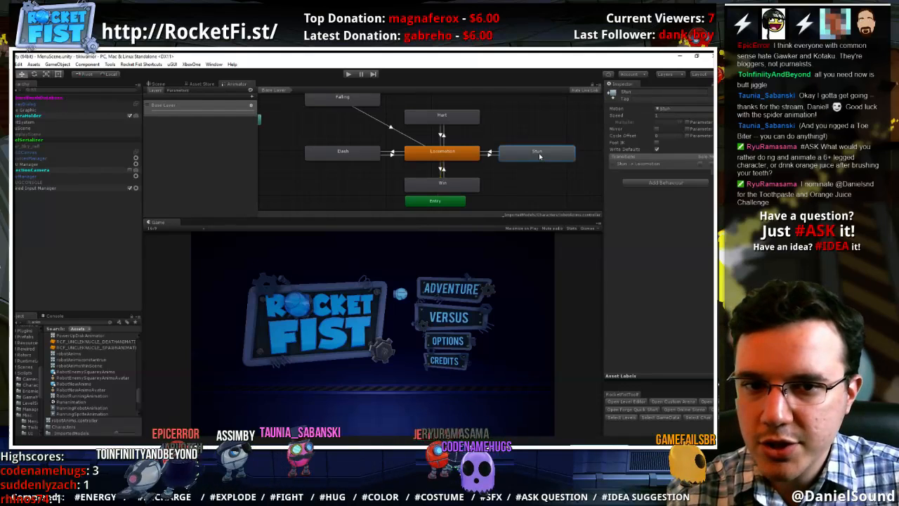
pyautogui.click(670, 109)
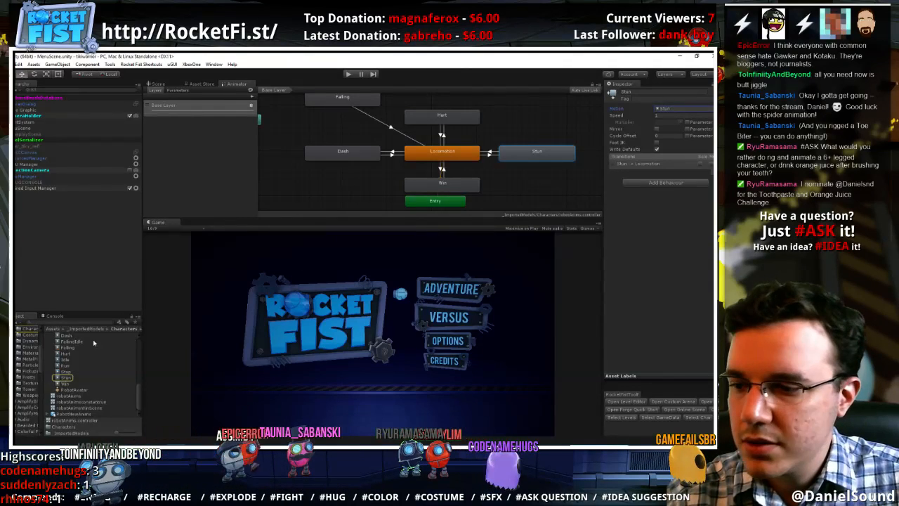
pyautogui.click(77, 353)
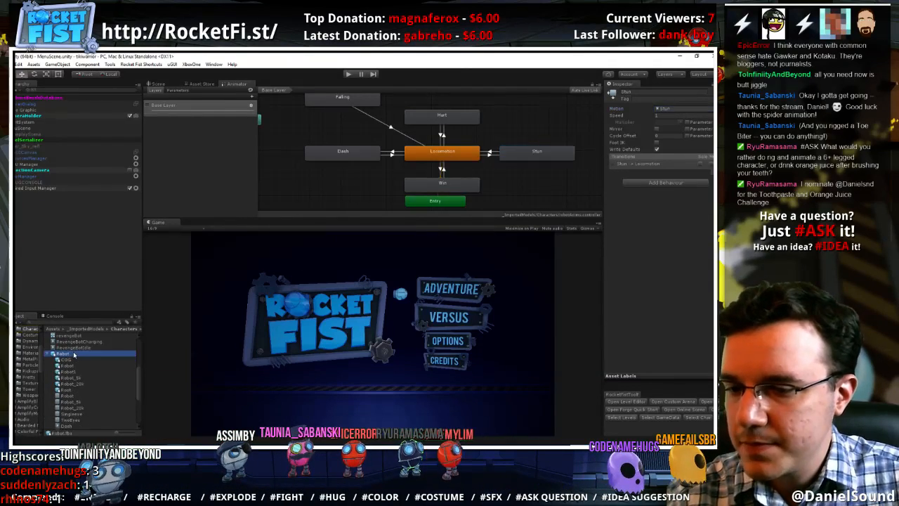
pyautogui.click(690, 109)
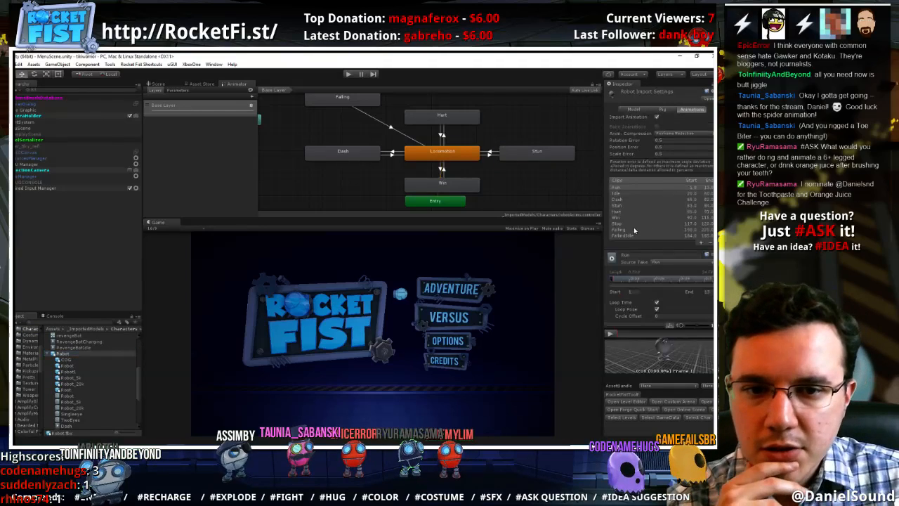
pyautogui.click(632, 205)
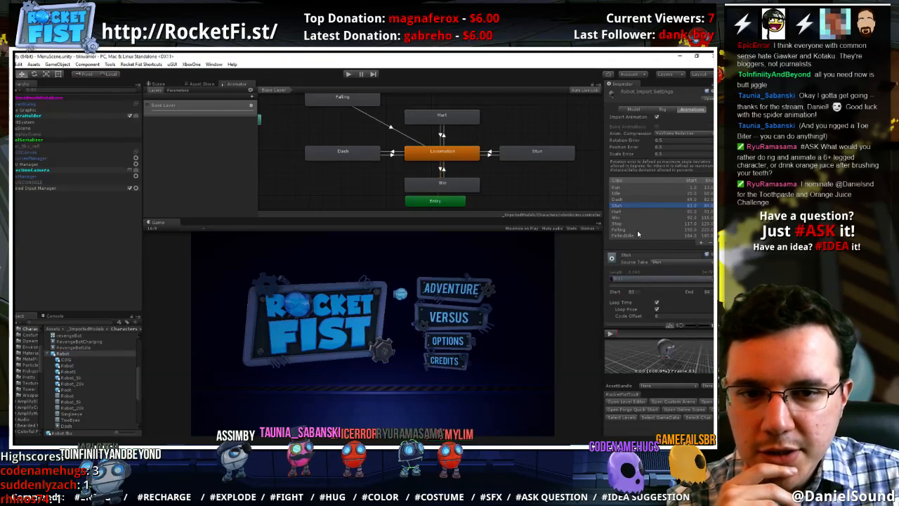
pyautogui.click(611, 334)
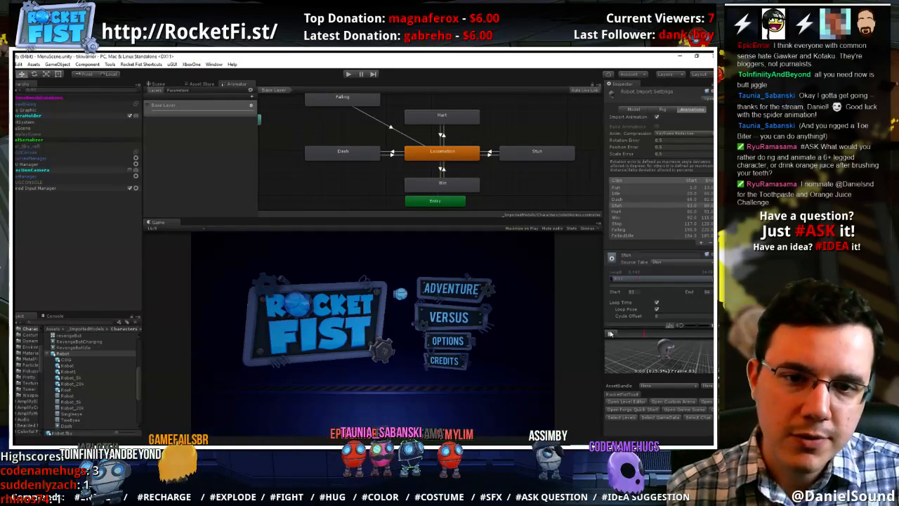
# Switch back to Maya and set the Stun clip's range to frames 47 to 48
pyautogui.hotkey('alt', 'Tab')
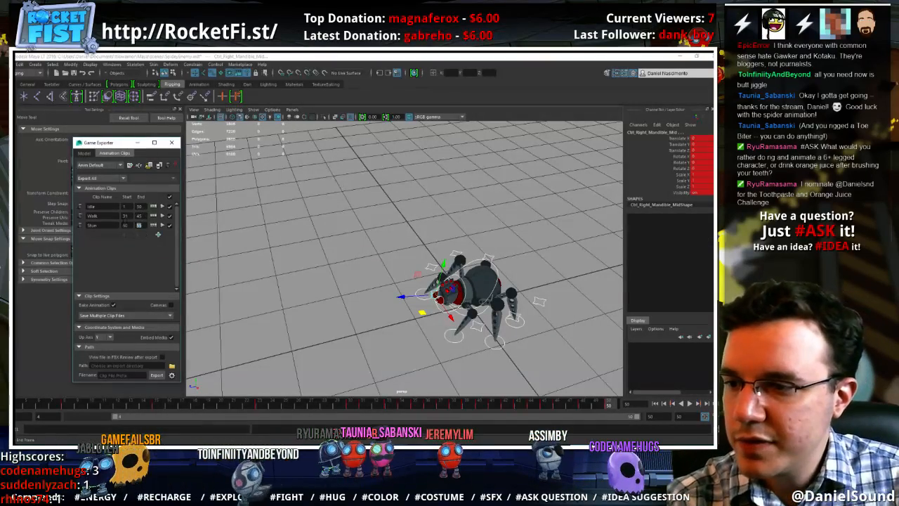
pyautogui.moveTo(126, 225); pyautogui.dragTo(122, 225)
pyautogui.write('48')
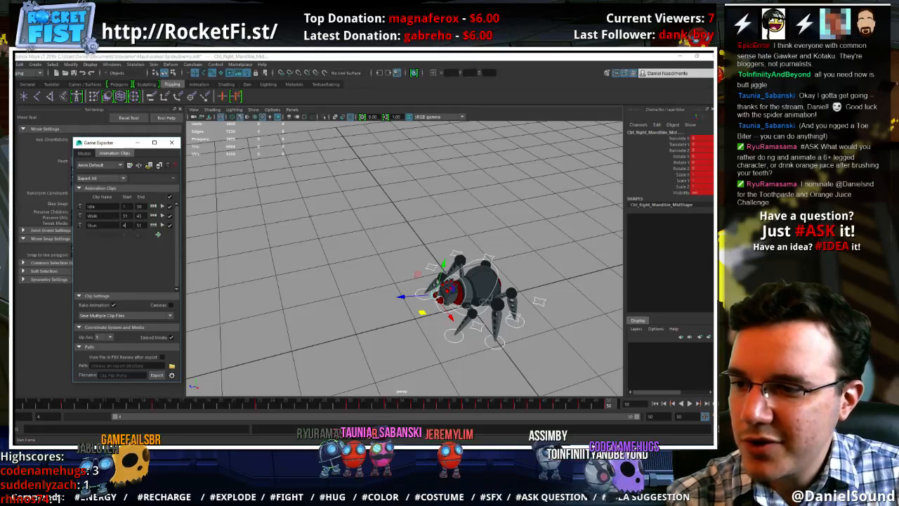
pyautogui.click(536, 344)
pyautogui.hotkey('ctrl', 'z')
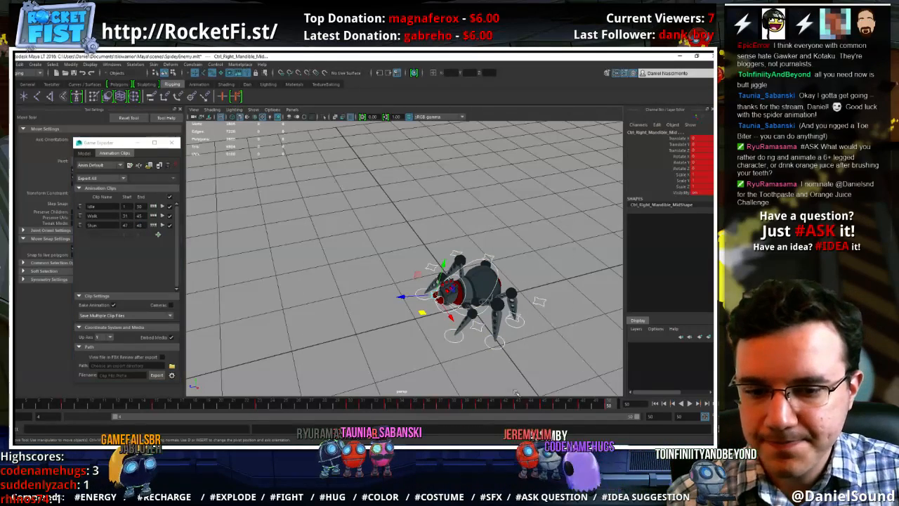
# At frame 47, raise the spider's COG control and rotate it so the body rears up and twists sideways
pyautogui.click(582, 406)
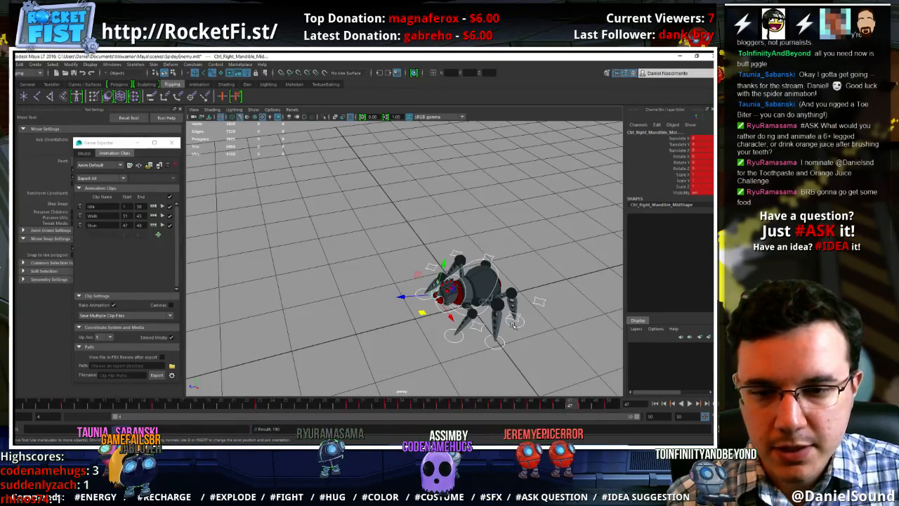
pyautogui.click(538, 346)
pyautogui.keyDown('alt'); pyautogui.moveTo(530, 343); pyautogui.dragTo(484, 323, button='middle'); pyautogui.keyUp('alt')
pyautogui.keyDown('alt'); pyautogui.moveTo(477, 322); pyautogui.dragTo(503, 324, button='right'); pyautogui.keyUp('alt')
pyautogui.keyDown('alt'); pyautogui.moveTo(460, 331); pyautogui.dragTo(429, 295, button='middle'); pyautogui.keyUp('alt')
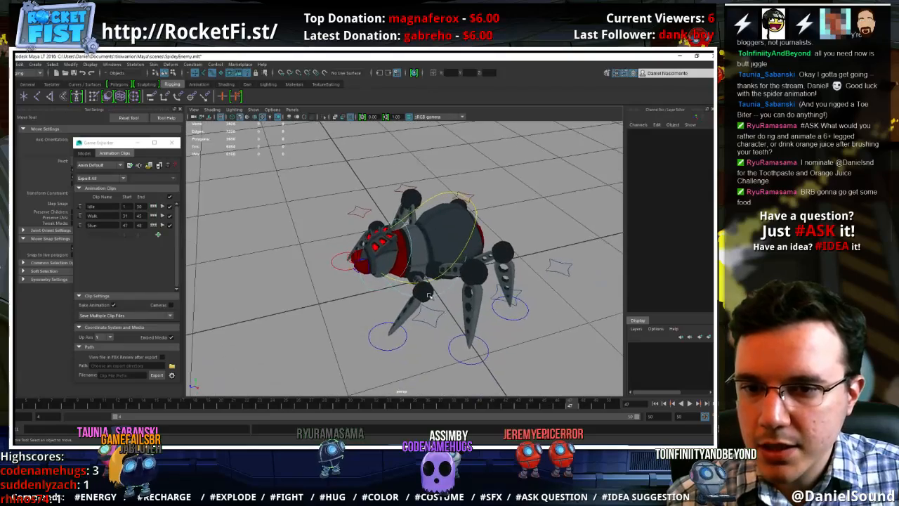
pyautogui.keyDown('alt'); pyautogui.moveTo(430, 295); pyautogui.dragTo(490, 192); pyautogui.keyUp('alt')
pyautogui.click(494, 188)
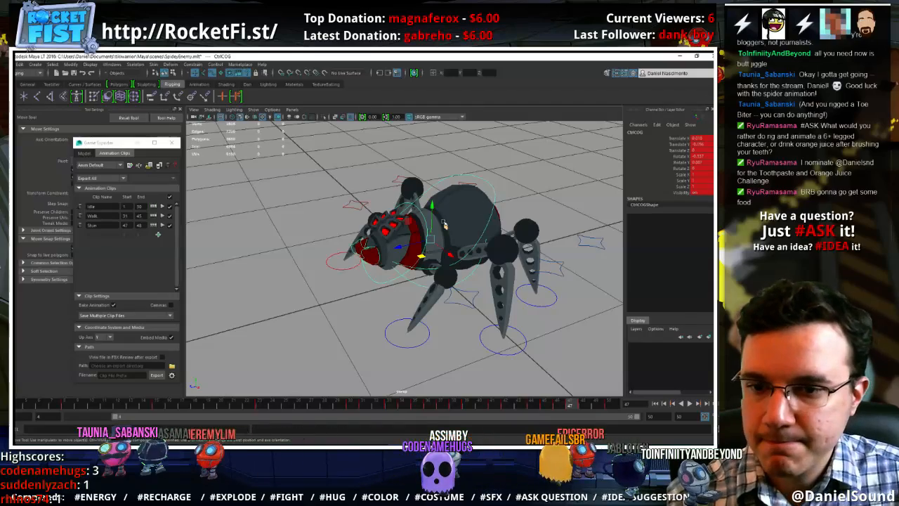
pyautogui.keyDown('alt'); pyautogui.moveTo(495, 189); pyautogui.dragTo(414, 176); pyautogui.keyUp('alt')
pyautogui.press('e')
pyautogui.press('w')
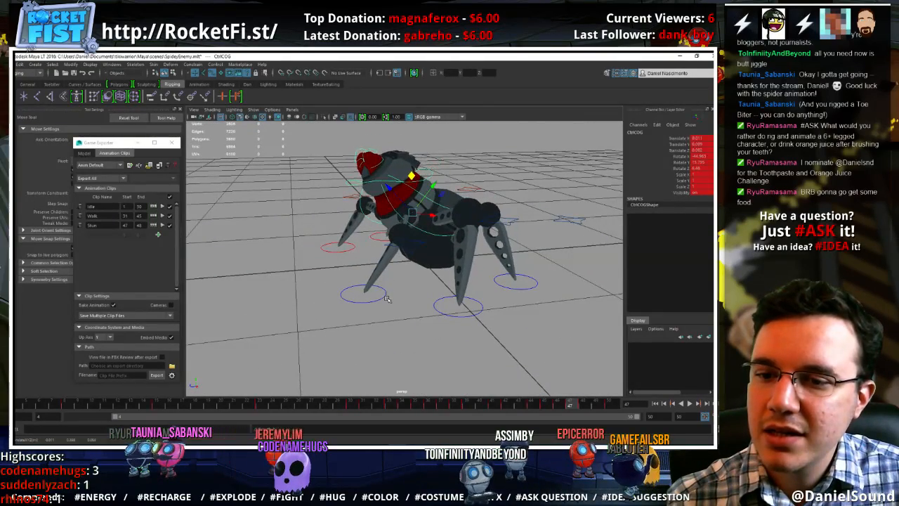
# Lift the left and right front feet off the ground to match the rearing stun pose
pyautogui.click(384, 296)
pyautogui.click(384, 297)
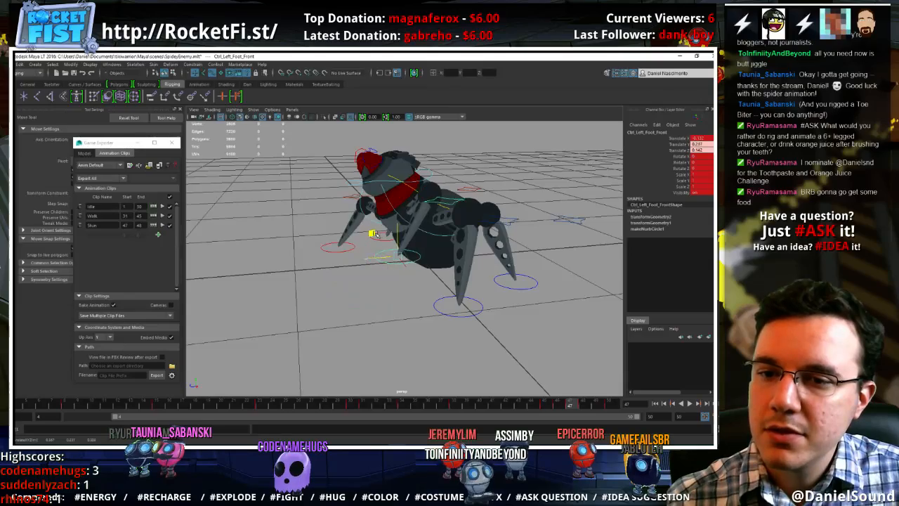
pyautogui.keyDown('alt'); pyautogui.moveTo(420, 248); pyautogui.dragTo(462, 286); pyautogui.keyUp('alt')
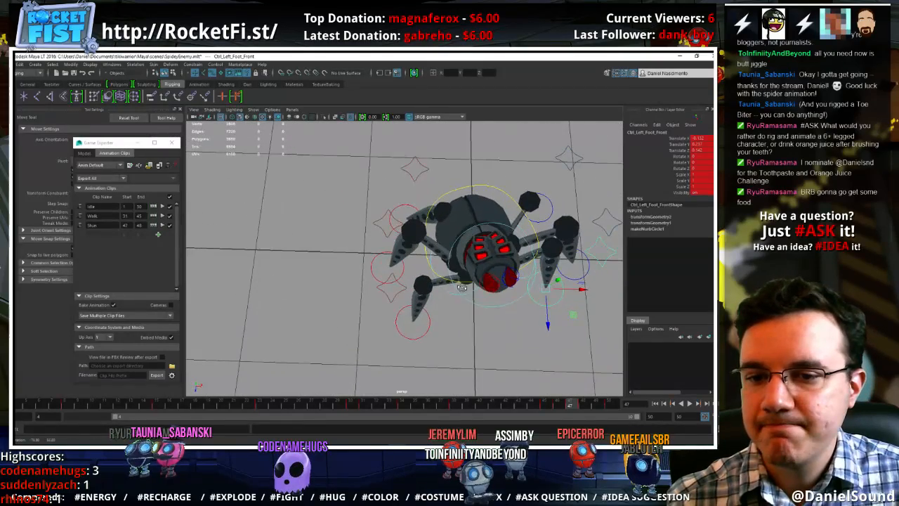
pyautogui.click(427, 331)
pyautogui.click(421, 315)
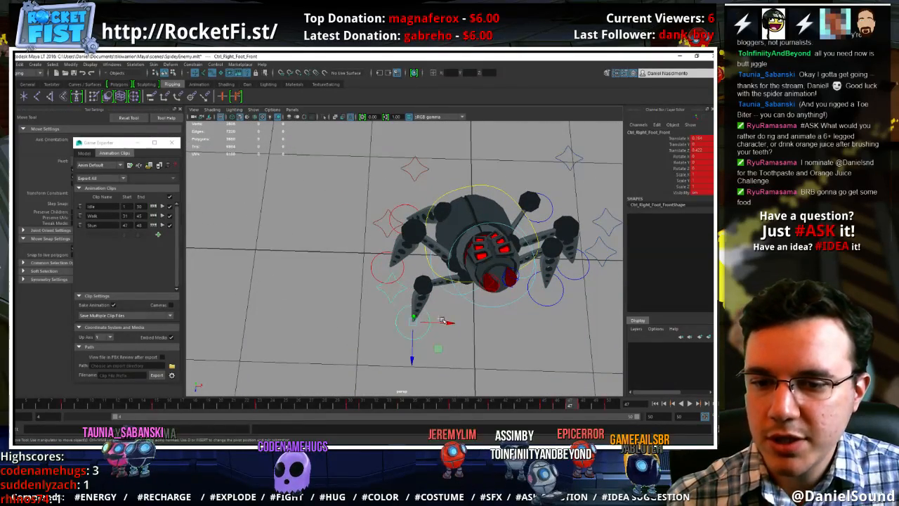
pyautogui.moveTo(442, 320); pyautogui.dragTo(427, 300)
pyautogui.keyDown('alt'); pyautogui.moveTo(428, 301); pyautogui.dragTo(485, 217); pyautogui.keyUp('alt')
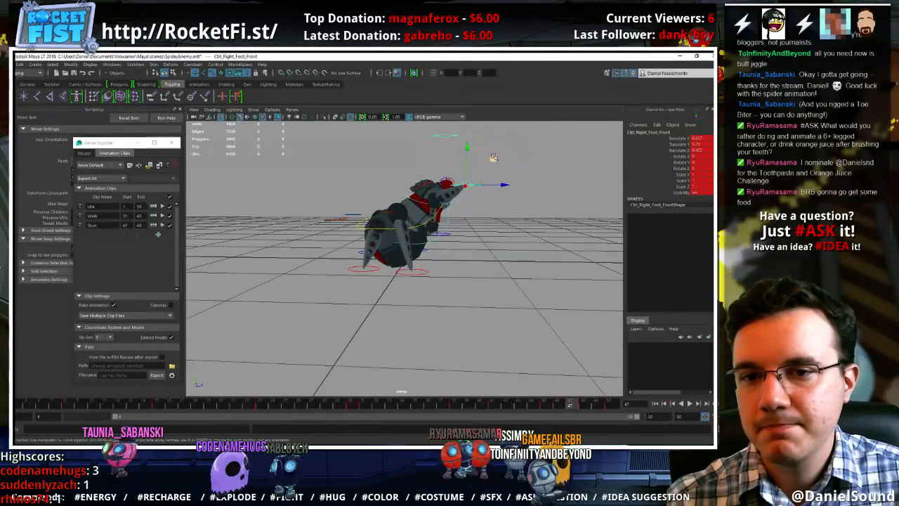
# Reposition the right middle foot forward and key all the spider's controls at frame 47
pyautogui.click(426, 270)
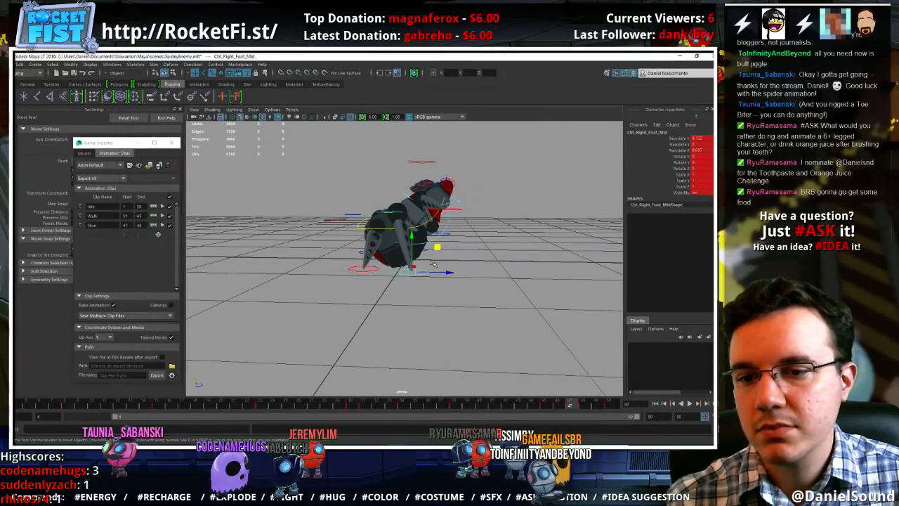
pyautogui.moveTo(437, 248); pyautogui.dragTo(446, 251)
pyautogui.keyDown('alt'); pyautogui.moveTo(446, 252); pyautogui.dragTo(326, 264); pyautogui.keyUp('alt')
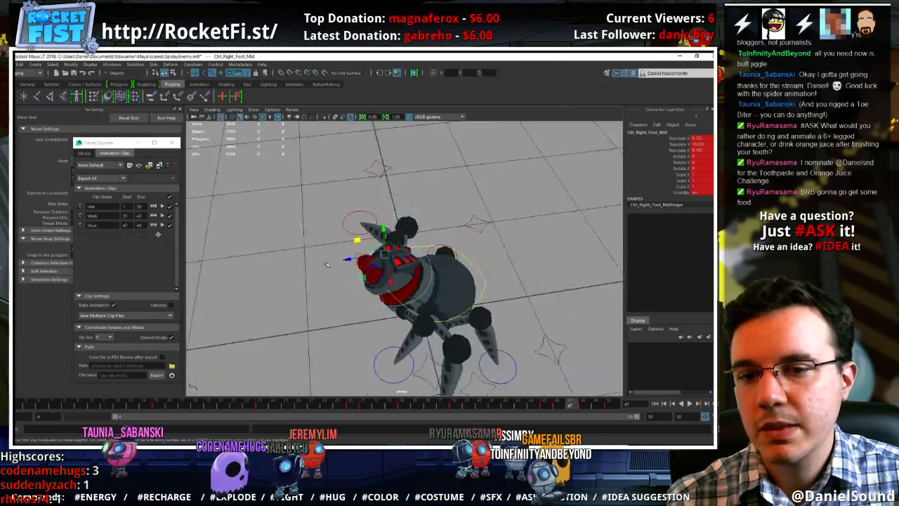
pyautogui.scroll(-3, 325, 264)
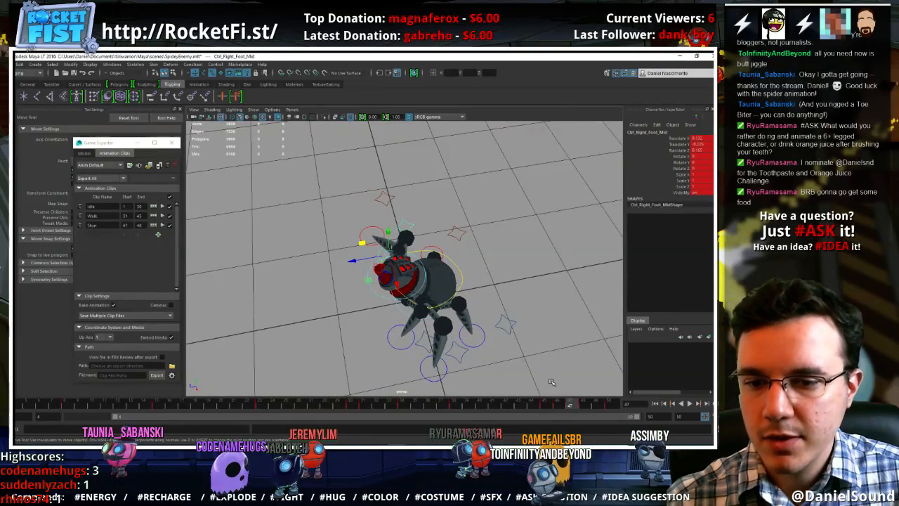
pyautogui.moveTo(551, 381); pyautogui.dragTo(306, 142)
pyautogui.press('s')
# Scrub the timeline between frames 47 and 50 to check the change from the stun pose to idle
pyautogui.click(584, 406)
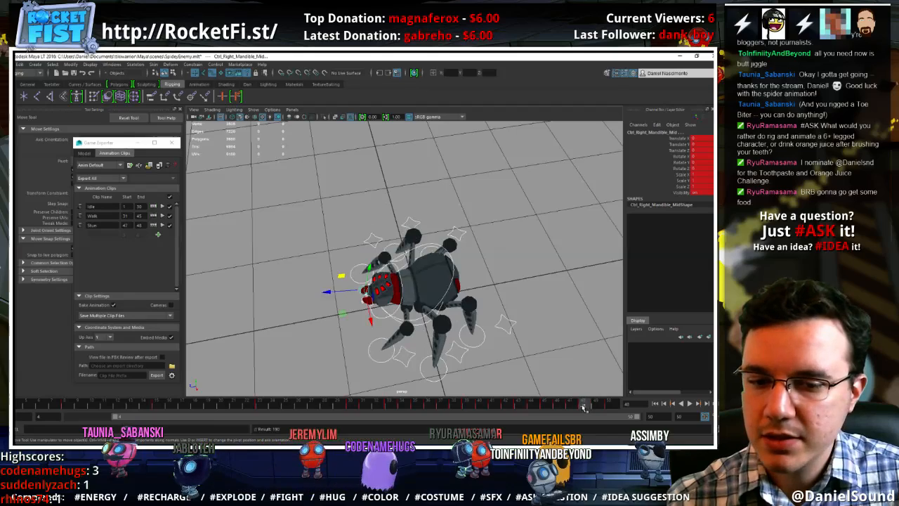
pyautogui.click(582, 407)
pyautogui.moveTo(573, 404); pyautogui.dragTo(614, 409)
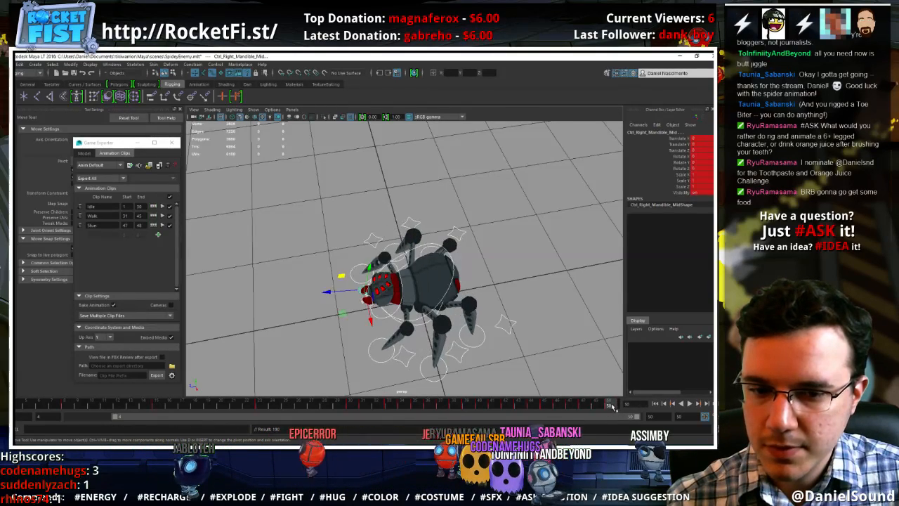
pyautogui.keyDown('alt'); pyautogui.moveTo(566, 382); pyautogui.dragTo(542, 376); pyautogui.keyUp('alt')
pyautogui.click(597, 407)
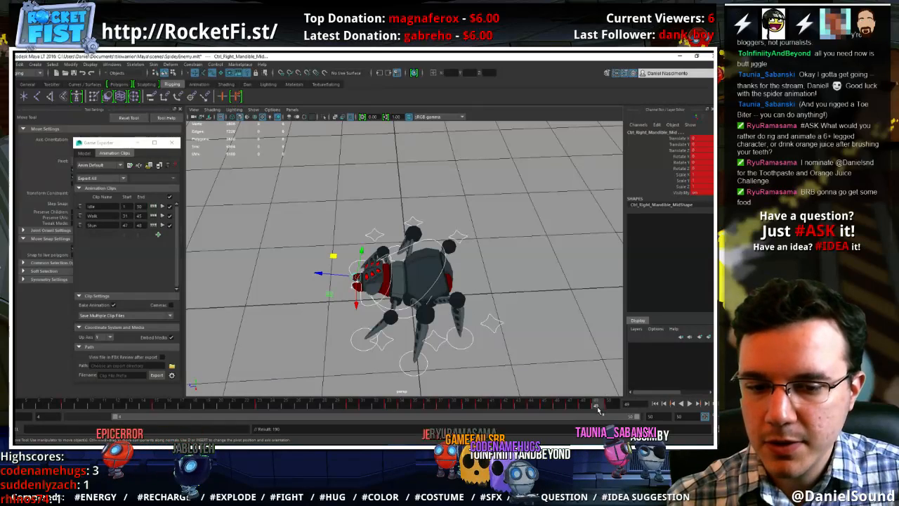
# Add a Hurt clip for frames 50 to 56, consulting the robot's Hurt clip in Unity, and fit the timeline to it
pyautogui.click(158, 235)
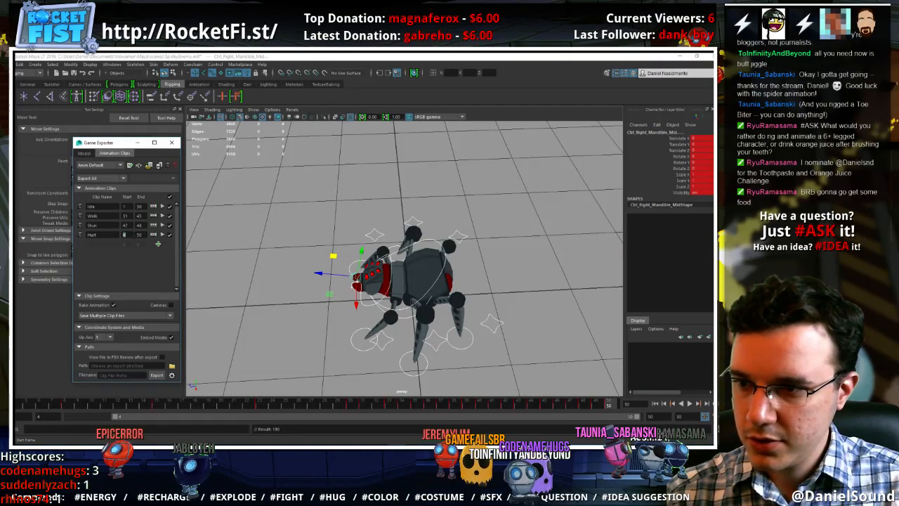
pyautogui.hotkey('alt', 'Tab')
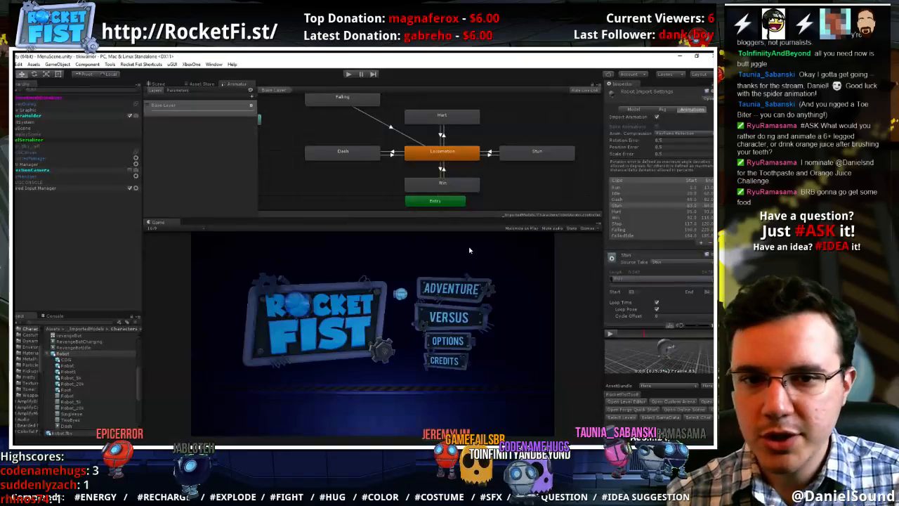
pyautogui.hotkey('alt', 'Tab')
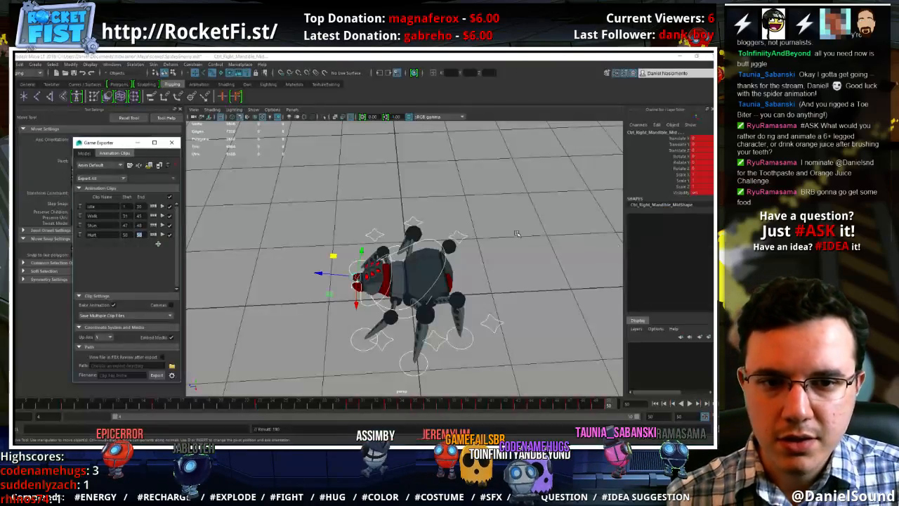
pyautogui.hotkey('alt', 'Tab')
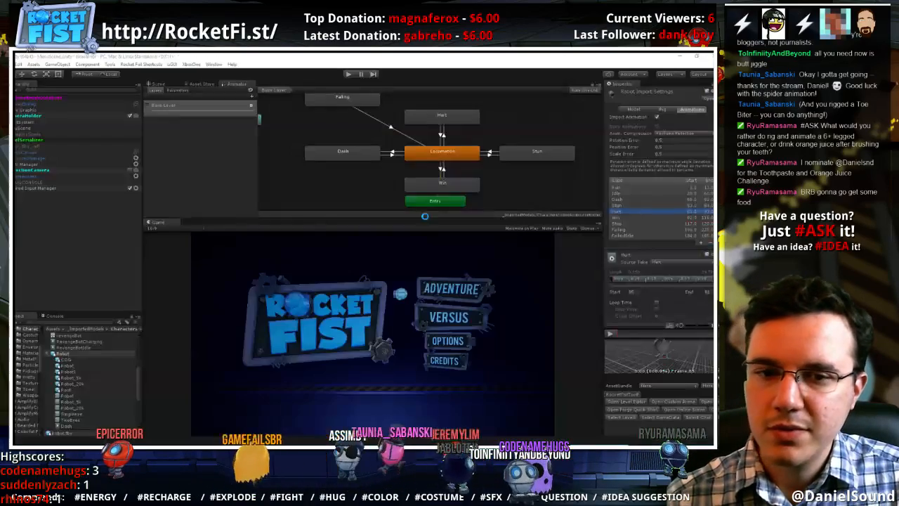
pyautogui.hotkey('alt', 'Tab')
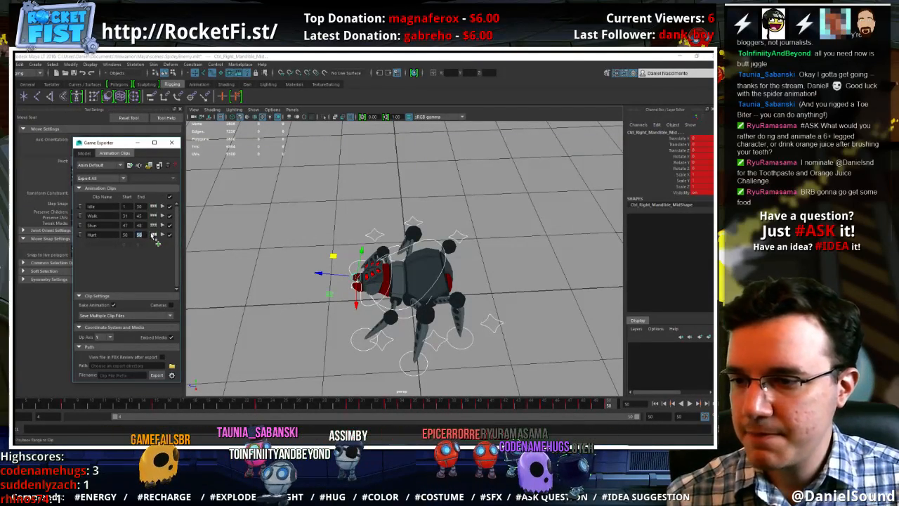
pyautogui.click(154, 236)
# Carry the idle pose from frame 50 to frame 56 and key all controls there
pyautogui.click(600, 405)
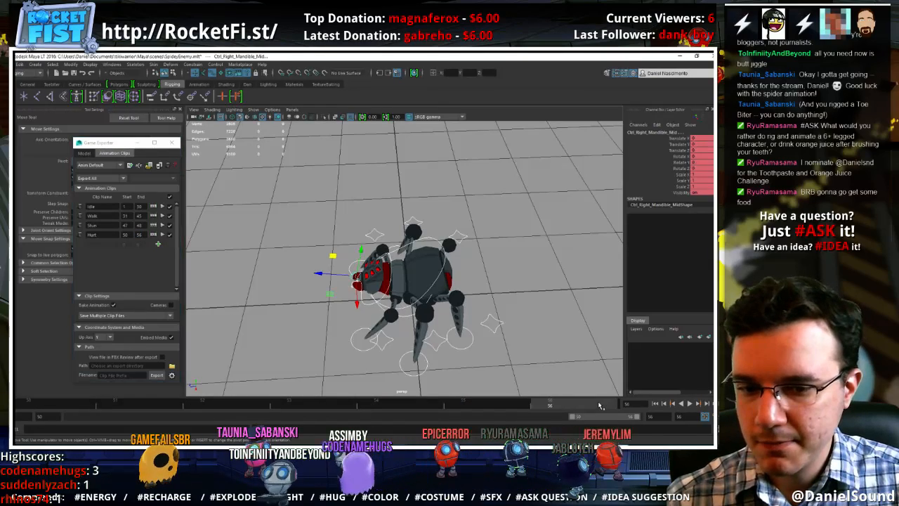
pyautogui.moveTo(600, 405); pyautogui.dragTo(80, 406)
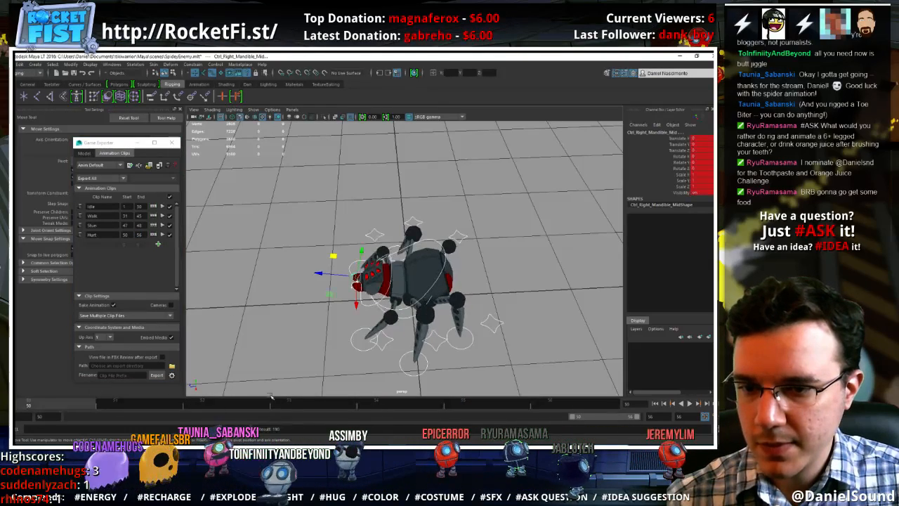
pyautogui.click(540, 406)
# At frame 52, raise the COG control, shift it backward and tilt the spider's body upward for the hurt recoil
pyautogui.click(203, 406)
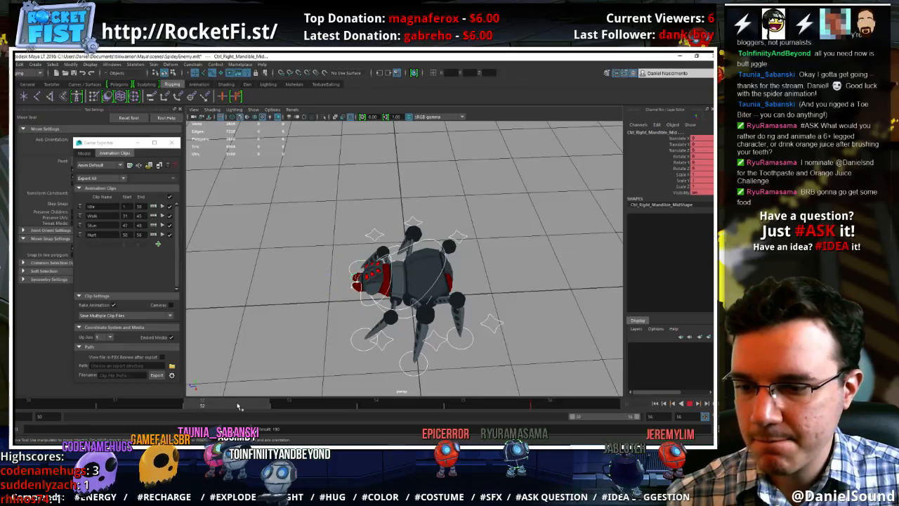
pyautogui.click(437, 240)
pyautogui.keyDown('alt'); pyautogui.moveTo(412, 347); pyautogui.dragTo(381, 296); pyautogui.keyUp('alt')
pyautogui.press('e')
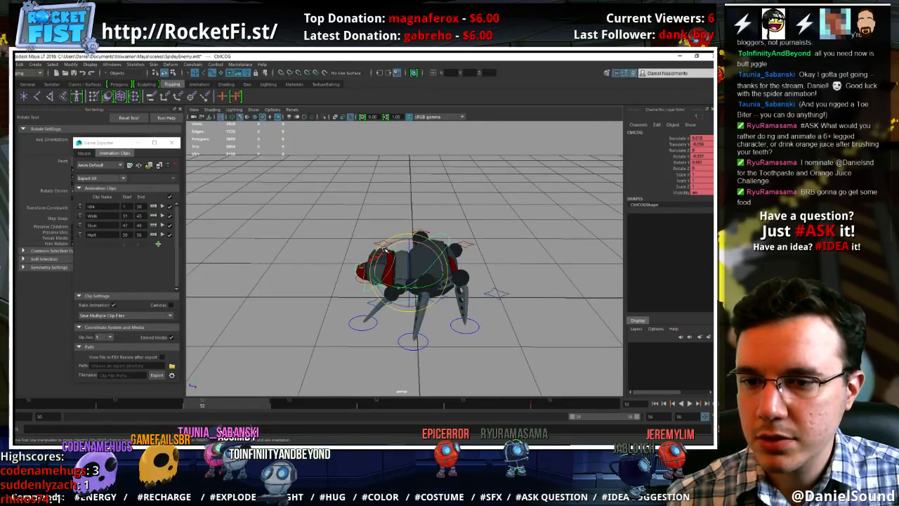
pyautogui.press('w')
pyautogui.moveTo(383, 250); pyautogui.dragTo(414, 253)
pyautogui.press('e')
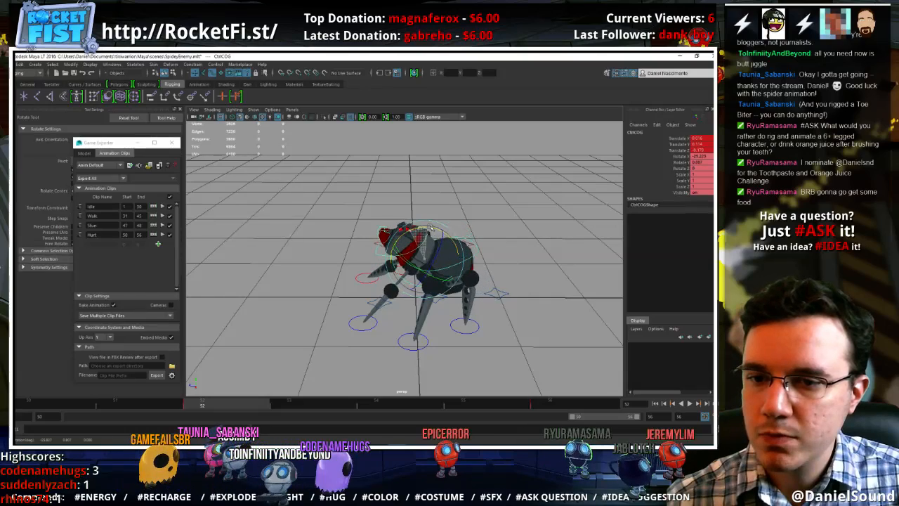
pyautogui.press('w')
# Rotate the head control downward to counter the body's upward tilt at frame 52
pyautogui.click(383, 225)
pyautogui.press('e')
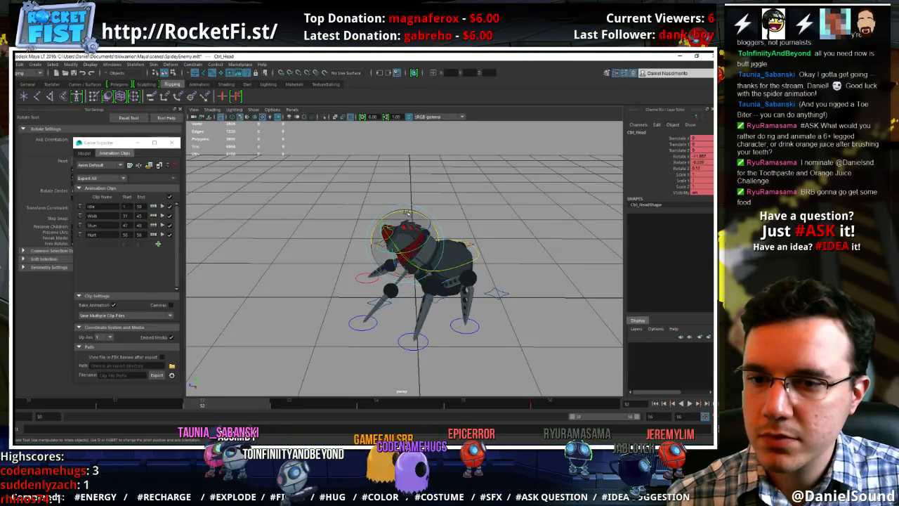
pyautogui.moveTo(380, 214)
pyautogui.mouseDown()
pyautogui.moveTo(378, 236)
pyautogui.moveTo(386, 223)
pyautogui.moveTo(392, 233)
pyautogui.moveTo(392, 222)
pyautogui.mouseUp()
pyautogui.press('w')
pyautogui.press('e')
pyautogui.press('w')
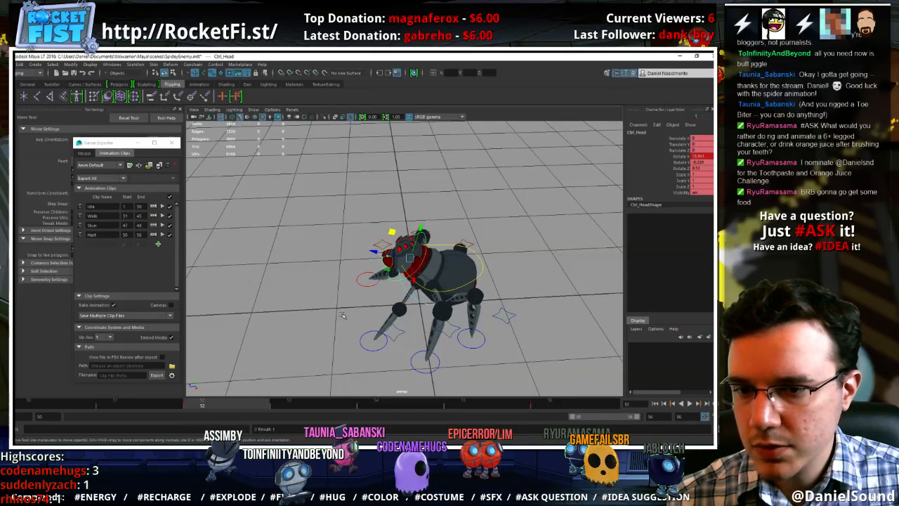
# Stop the playback and fine-tune the COG control's tilt at frame 52
pyautogui.hotkey('alt', 'v')
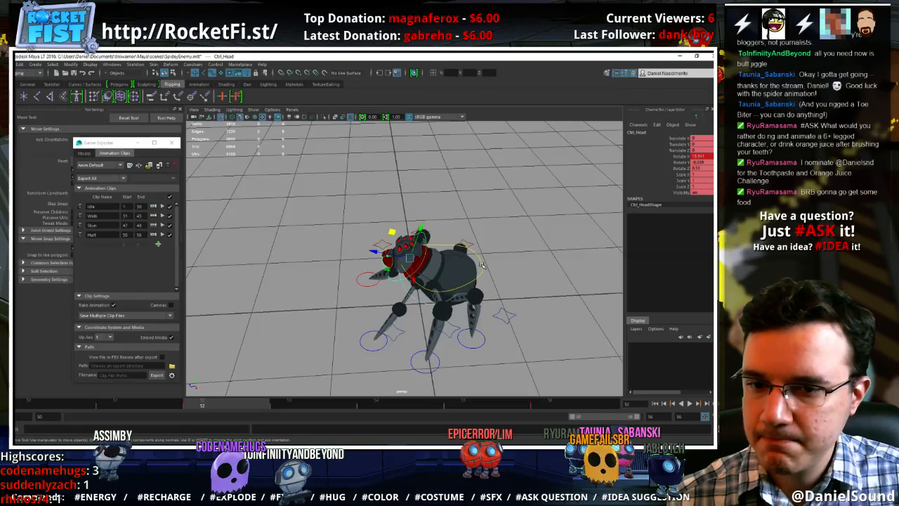
pyautogui.click(482, 264)
pyautogui.press('e')
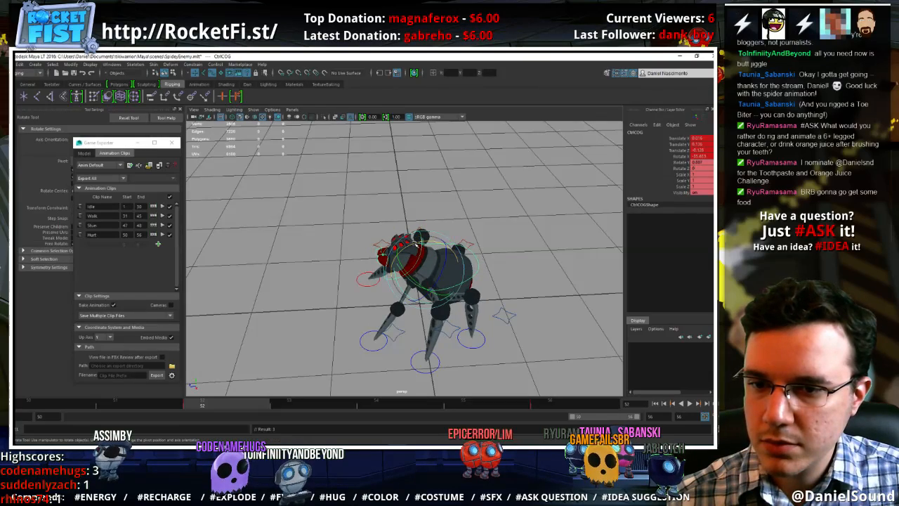
# Raise the left and right front foot controls off the ground at frame 52
pyautogui.press('w')
pyautogui.keyDown('alt'); pyautogui.moveTo(386, 335); pyautogui.dragTo(376, 319); pyautogui.keyUp('alt')
pyautogui.moveTo(126, 408); pyautogui.dragTo(255, 409)
pyautogui.click(366, 356)
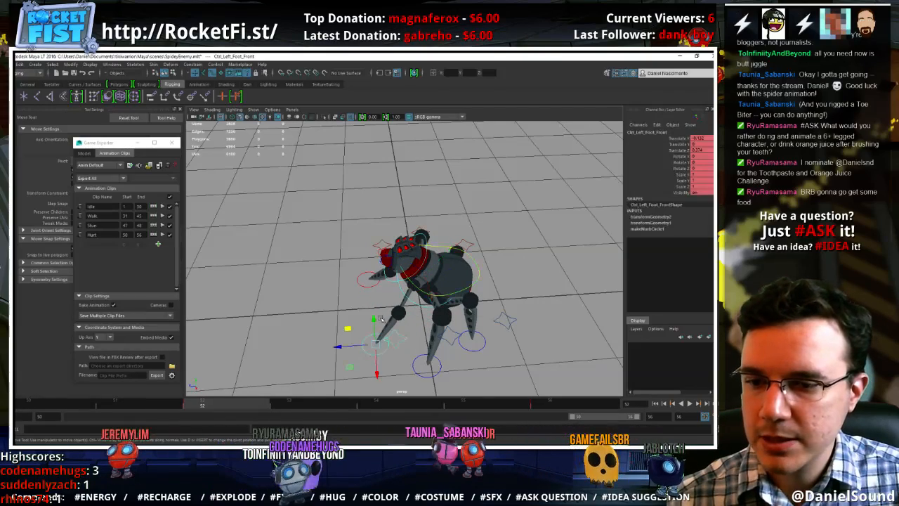
pyautogui.click(376, 285)
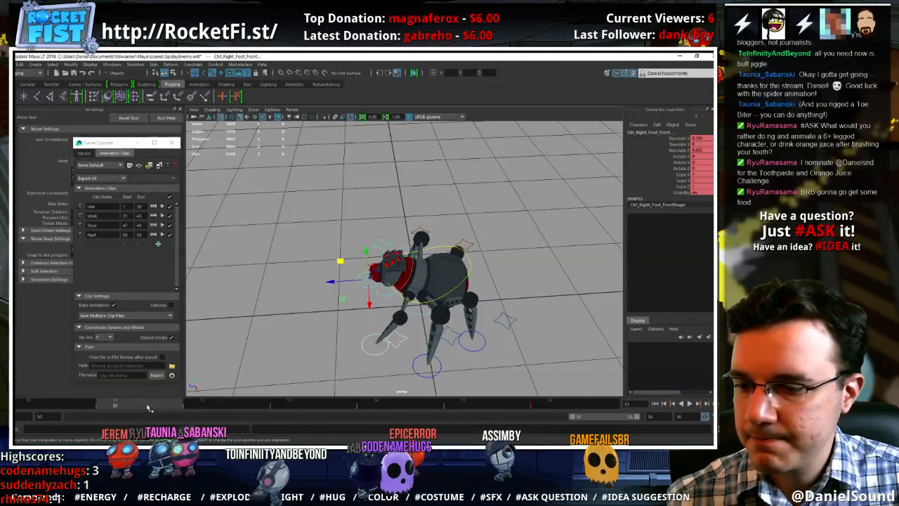
pyautogui.moveTo(340, 262)
pyautogui.mouseDown()
pyautogui.moveTo(356, 243)
pyautogui.moveTo(339, 249)
pyautogui.mouseUp()
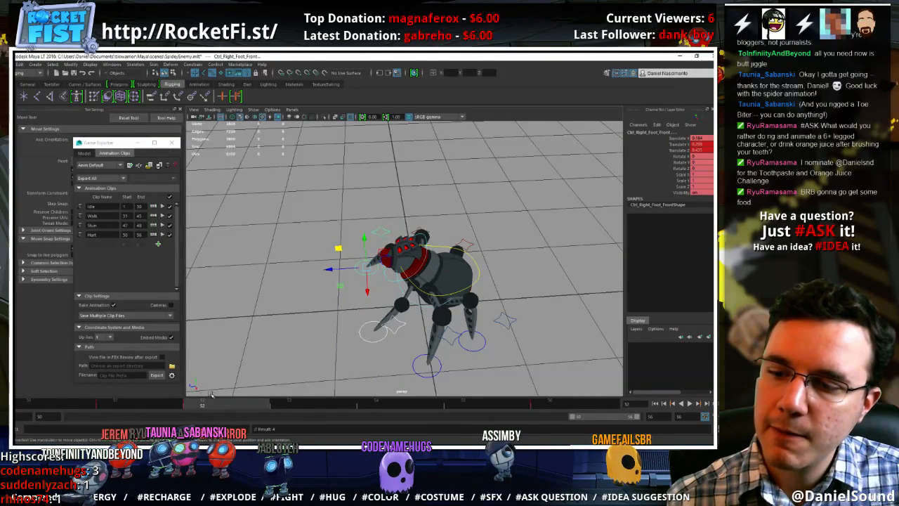
# At frame 54, shift the COG control down and backward and adjust the body's tilt
pyautogui.moveTo(211, 399); pyautogui.dragTo(387, 405)
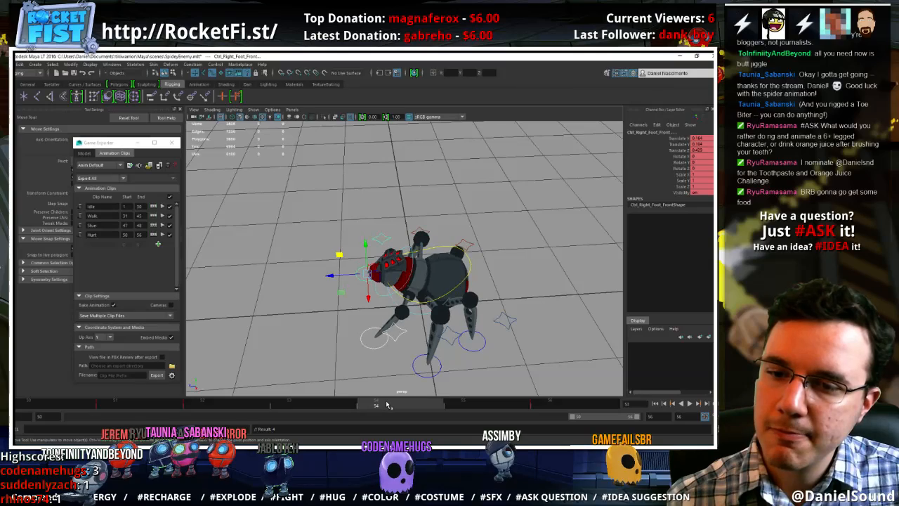
pyautogui.click(470, 260)
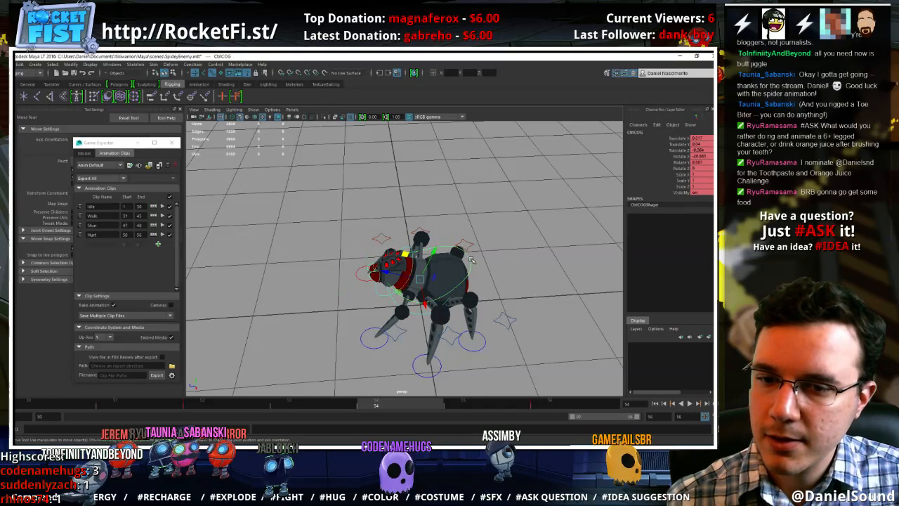
pyautogui.moveTo(407, 255)
pyautogui.mouseDown()
pyautogui.moveTo(403, 261)
pyautogui.moveTo(414, 262)
pyautogui.mouseUp()
pyautogui.press('e')
pyautogui.press('w')
# Lift both front foot controls high off the ground at frame 54
pyautogui.click(378, 347)
pyautogui.keyDown('alt'); pyautogui.moveTo(380, 349); pyautogui.dragTo(415, 335); pyautogui.keyUp('alt')
pyautogui.moveTo(468, 279); pyautogui.dragTo(469, 231)
pyautogui.click(395, 287)
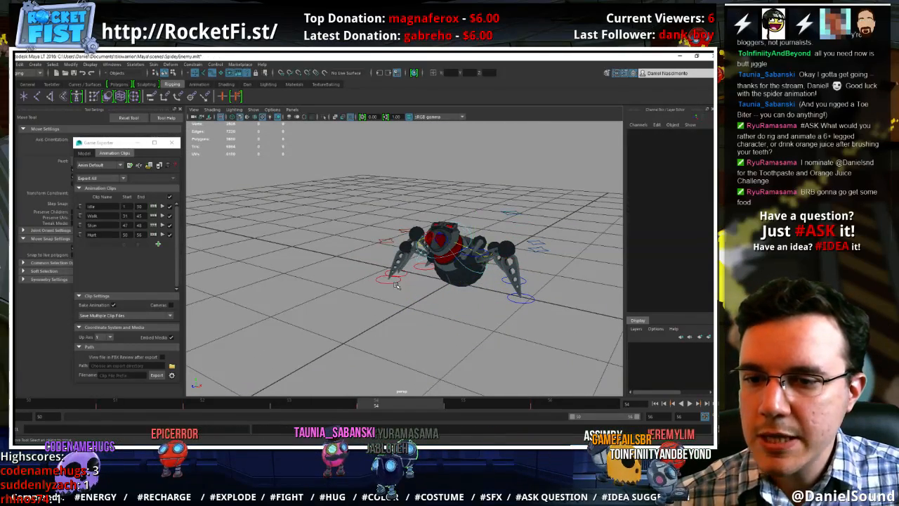
pyautogui.click(391, 281)
pyautogui.click(376, 234)
pyautogui.hotkey('ctrl', 'z')
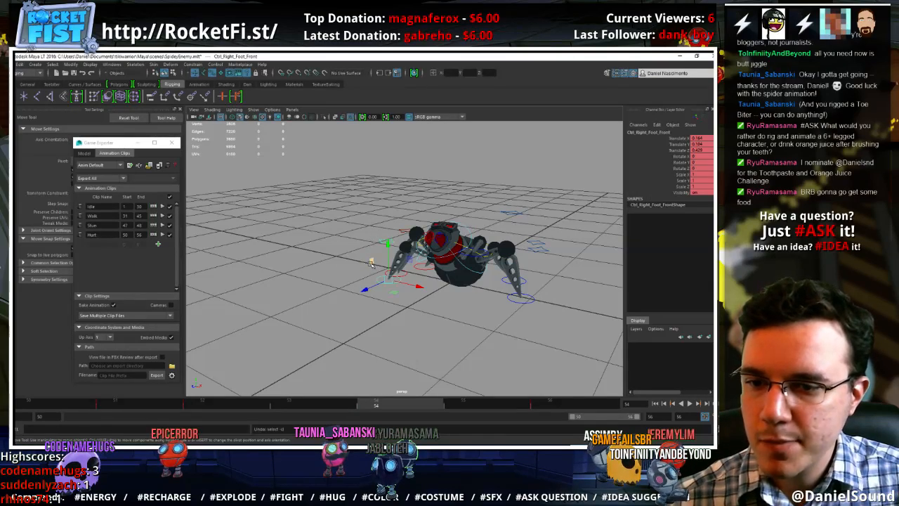
pyautogui.moveTo(372, 261); pyautogui.dragTo(375, 228)
pyautogui.keyDown('alt'); pyautogui.moveTo(450, 245); pyautogui.dragTo(390, 272); pyautogui.keyUp('alt')
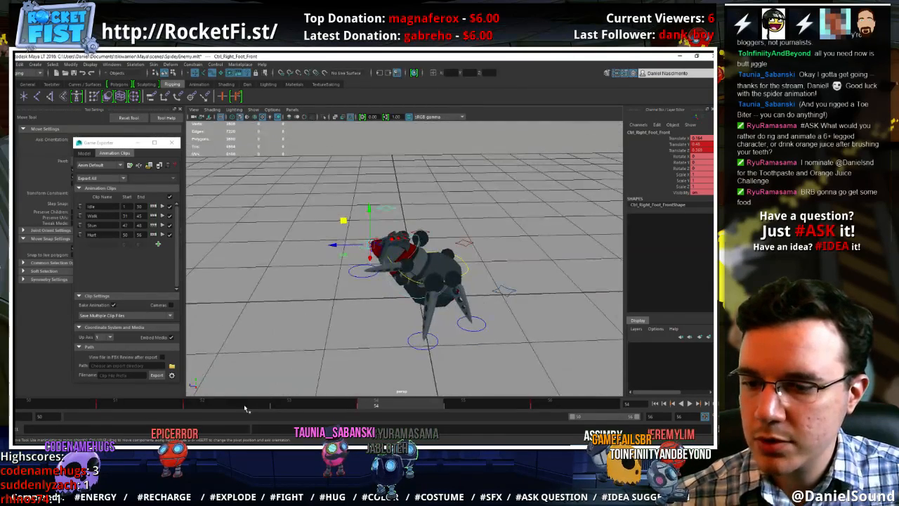
# Play back the hurt motion and rotate the COG control at frame 55 so the body pitches forward and down
pyautogui.hotkey('alt', 'v')
pyautogui.moveTo(453, 411); pyautogui.dragTo(554, 407)
pyautogui.click(449, 239)
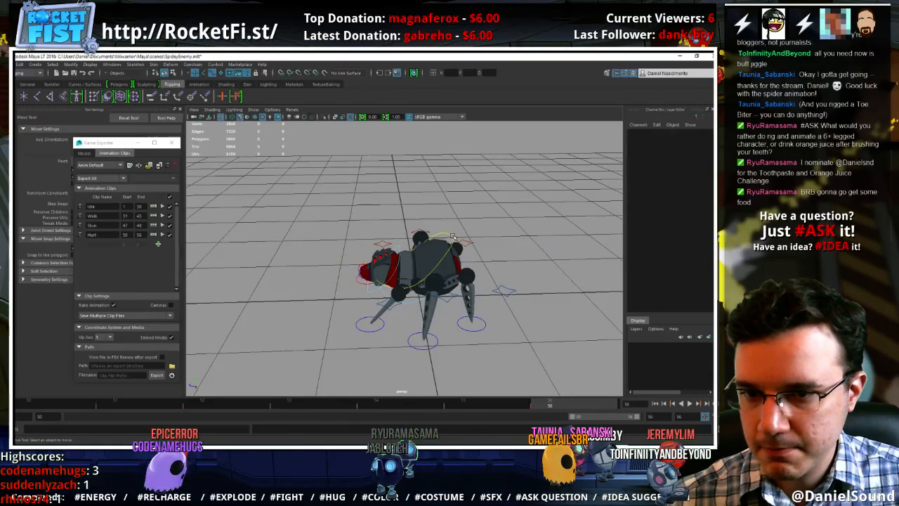
pyautogui.click(448, 237)
pyautogui.hotkey('alt', ',')
pyautogui.press('e')
pyautogui.moveTo(403, 249)
pyautogui.mouseDown()
pyautogui.moveTo(389, 266)
pyautogui.moveTo(411, 253)
pyautogui.mouseUp()
pyautogui.press('w')
pyautogui.moveTo(422, 407); pyautogui.dragTo(458, 411)
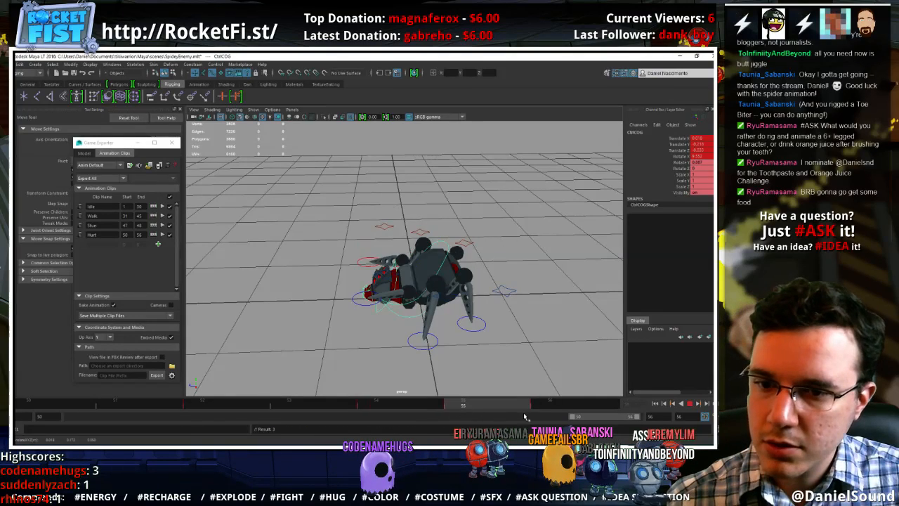
pyautogui.hotkey('alt', '.')
# Review the motion from another angle and reposition the left and right front foot controls at frame 54
pyautogui.click(690, 404)
pyautogui.keyDown('alt'); pyautogui.moveTo(425, 297); pyautogui.dragTo(504, 347); pyautogui.keyUp('alt')
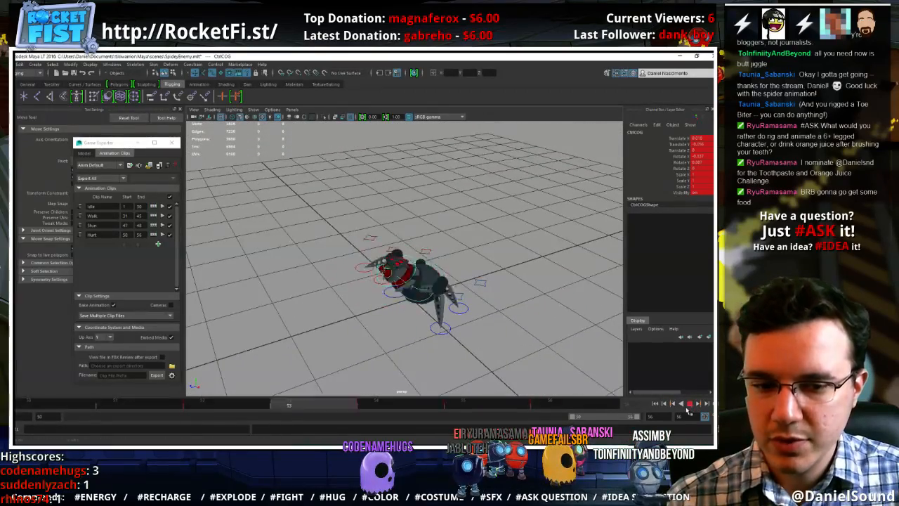
pyautogui.press('Escape')
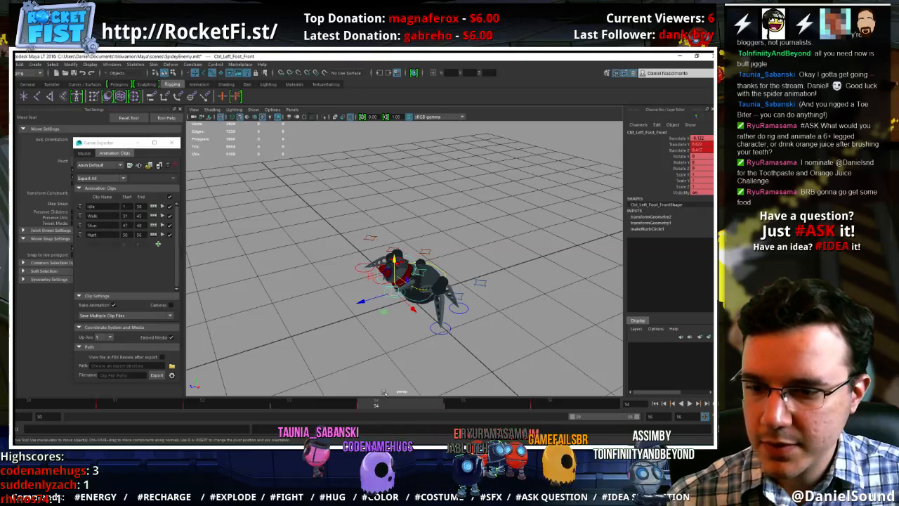
pyautogui.click(380, 313)
pyautogui.hotkey('ctrl', 'z')
pyautogui.moveTo(383, 311); pyautogui.dragTo(409, 308)
pyautogui.click(363, 267)
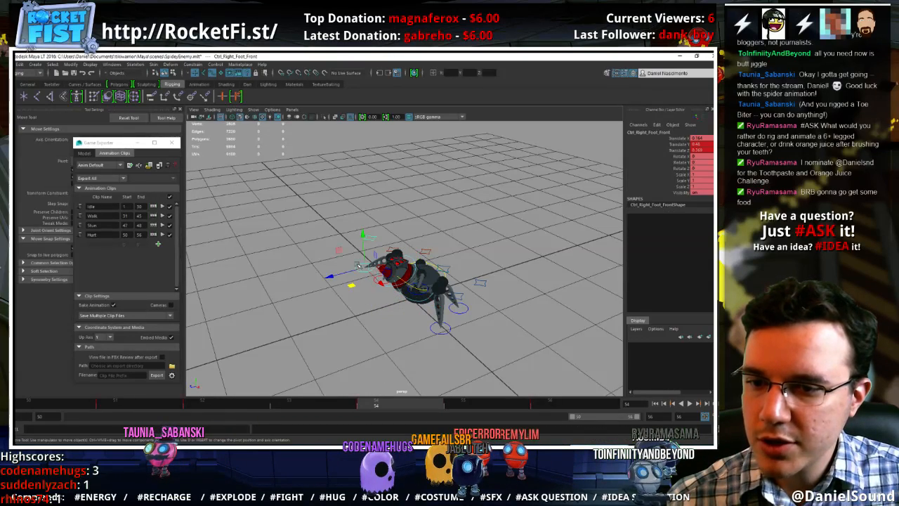
pyautogui.moveTo(354, 285); pyautogui.dragTo(356, 290)
# Reposition both front foot controls at frame 52 and replay the hurt animation
pyautogui.click(201, 406)
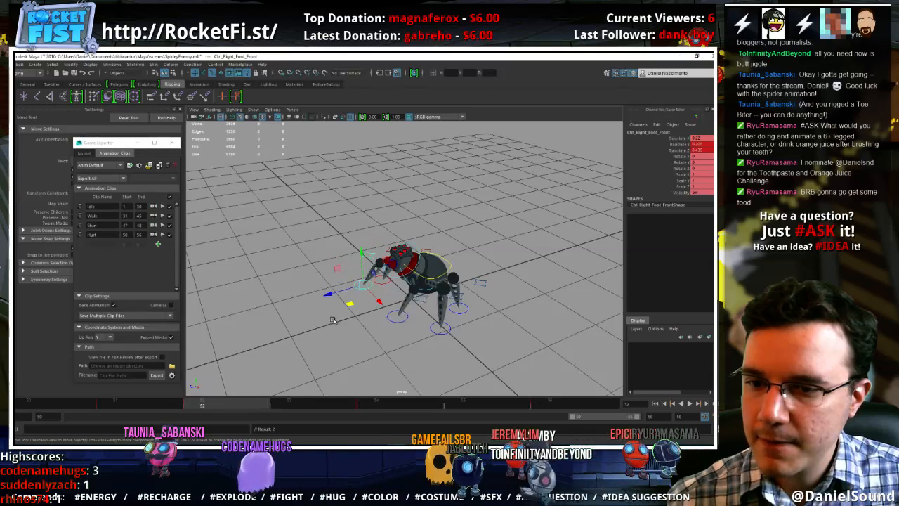
pyautogui.click(411, 318)
pyautogui.moveTo(412, 307); pyautogui.dragTo(417, 317)
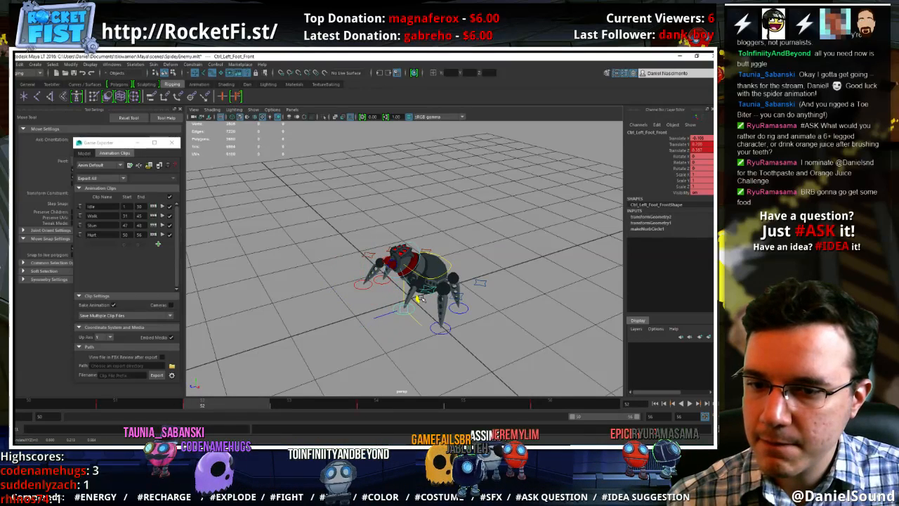
pyautogui.click(129, 406)
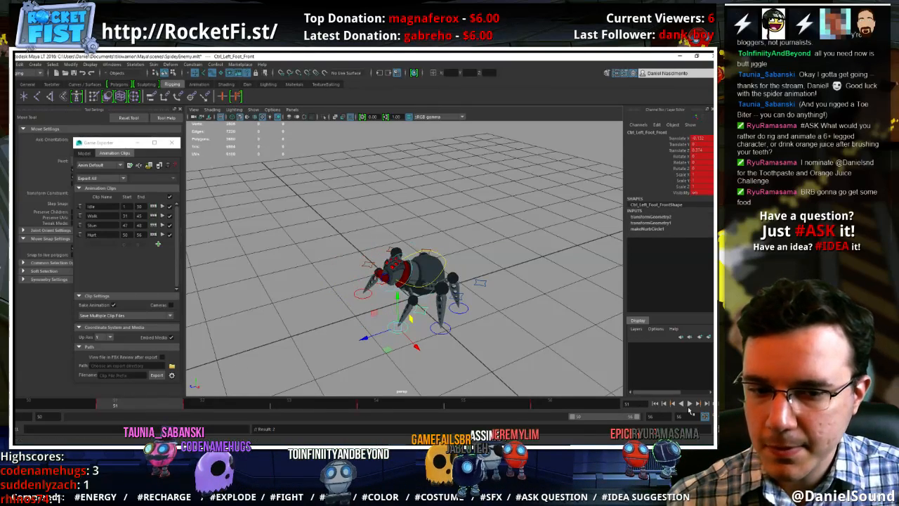
pyautogui.click(689, 405)
pyautogui.keyDown('alt'); pyautogui.moveTo(516, 351); pyautogui.dragTo(467, 357); pyautogui.keyUp('alt')
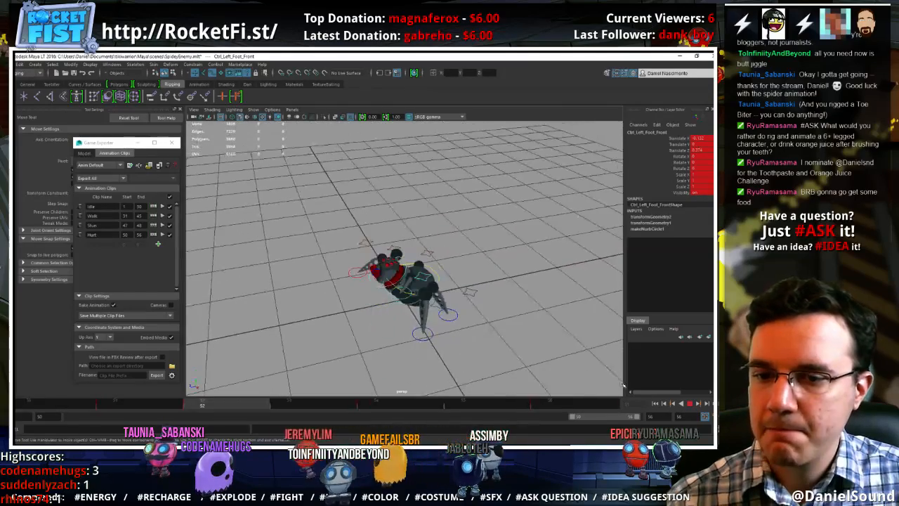
pyautogui.click(690, 404)
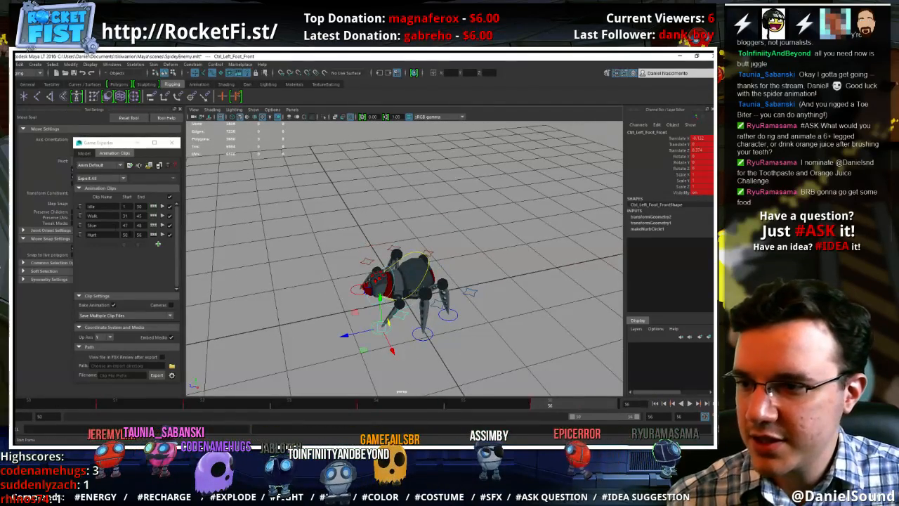
# Select all the spider's controls, consult the robot's animation states in Unity and add an export clip named Dash
pyautogui.click(357, 264)
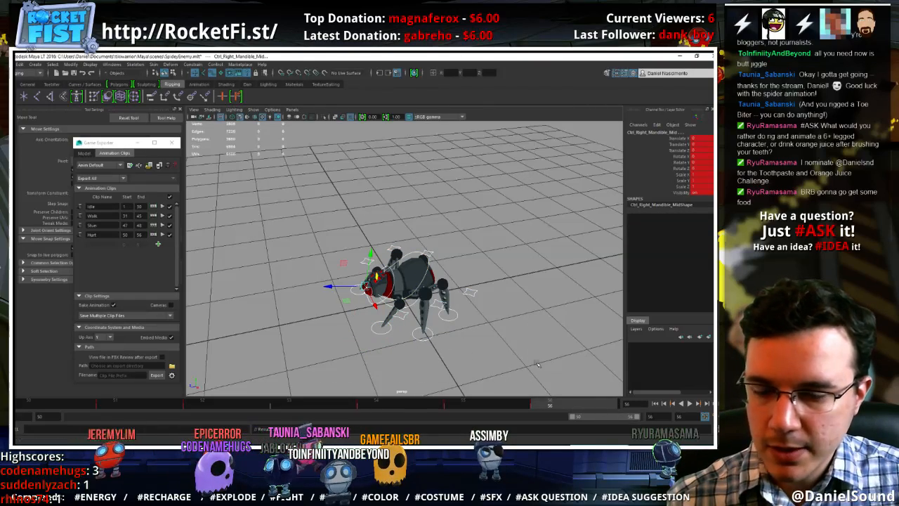
pyautogui.hotkey('alt', 'Tab')
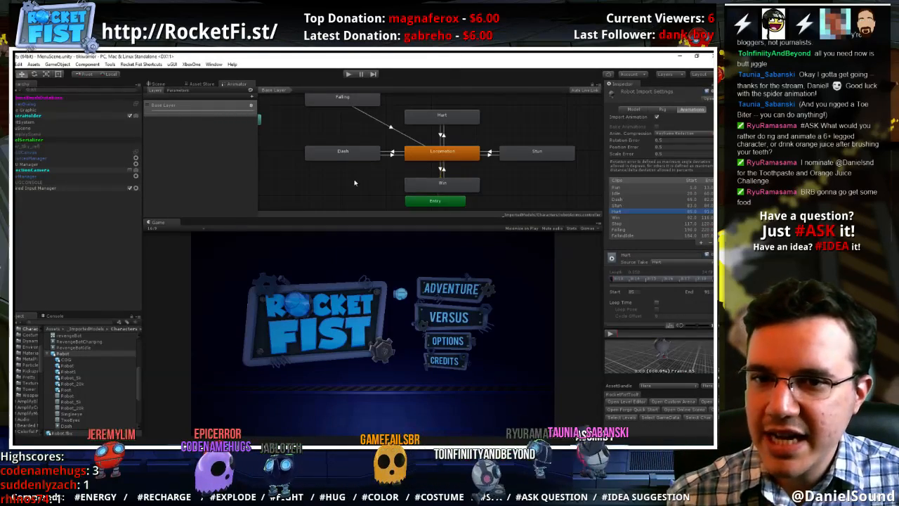
pyautogui.hotkey('alt', 'Tab')
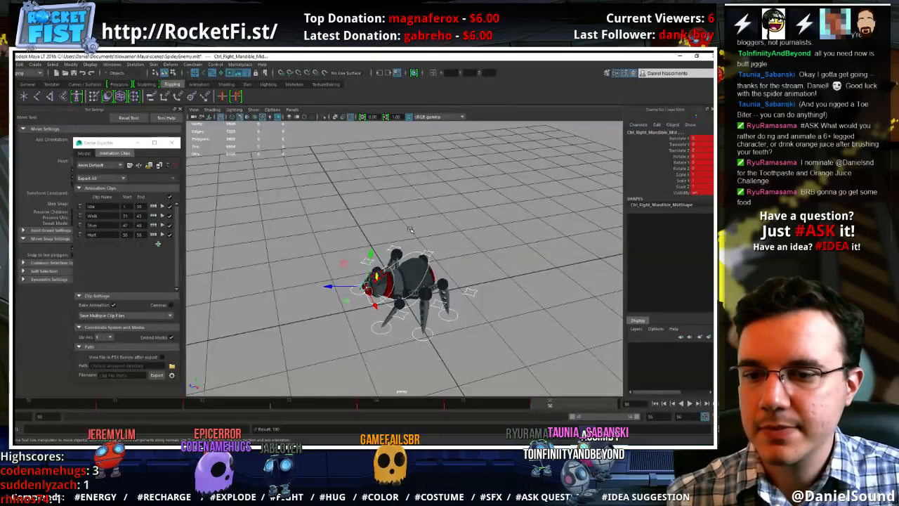
pyautogui.click(158, 244)
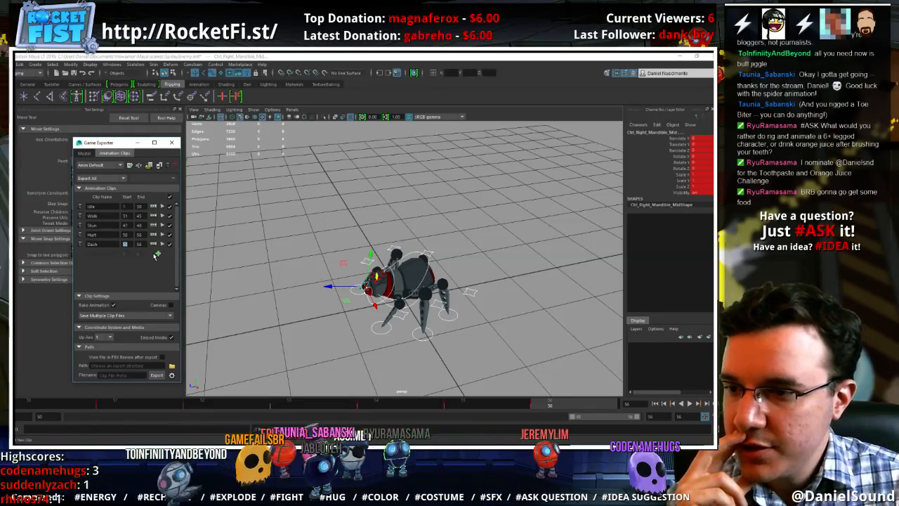
# Switch to Unity, inspect the robot's Dash clip range and calculate its length as 82 minus 65
pyautogui.hotkey('alt', 'Tab')
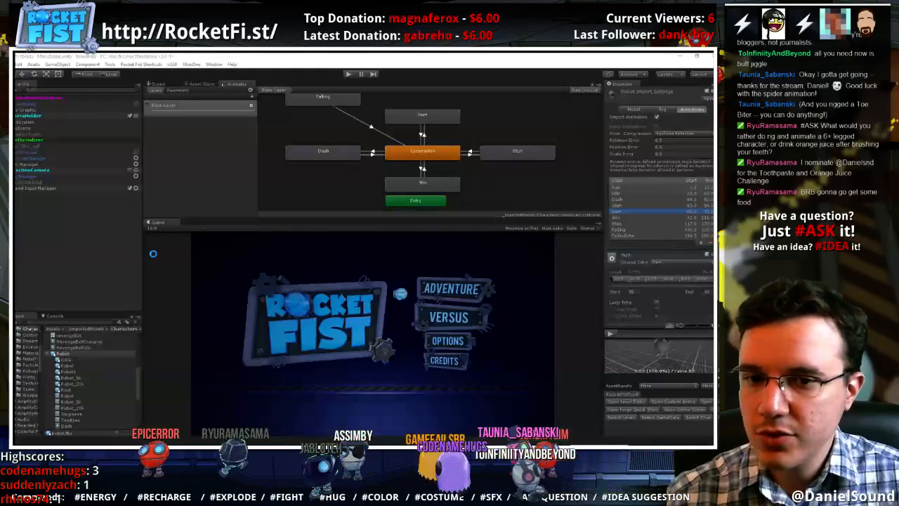
pyautogui.click(618, 200)
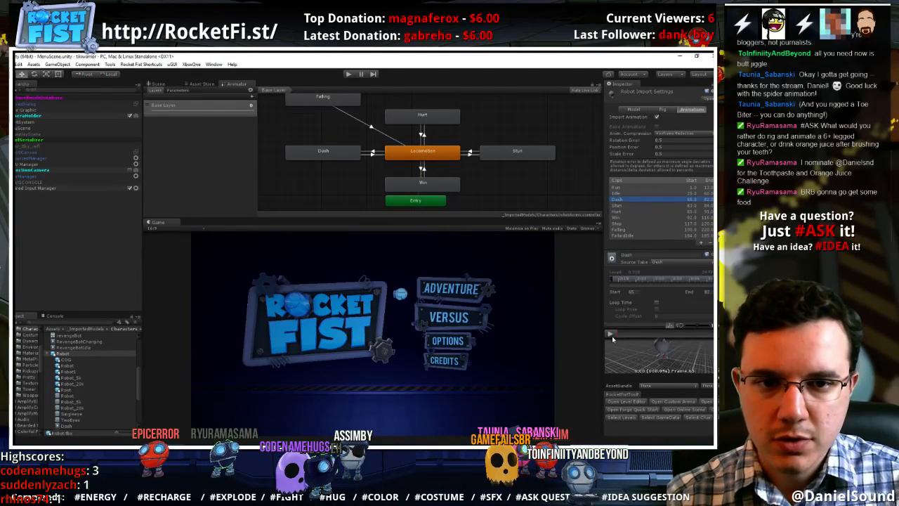
pyautogui.press('XF86Calculator')
pyautogui.write('8')
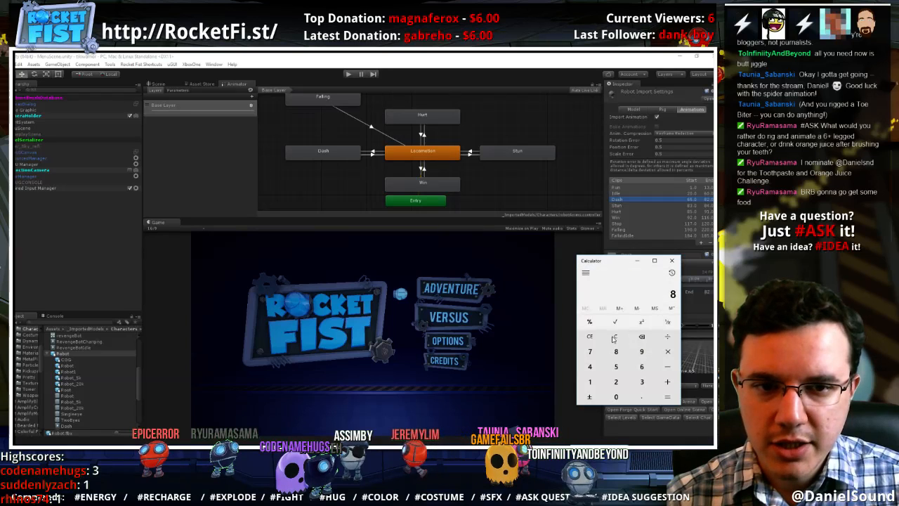
pyautogui.write('2-65')
pyautogui.press('Return')
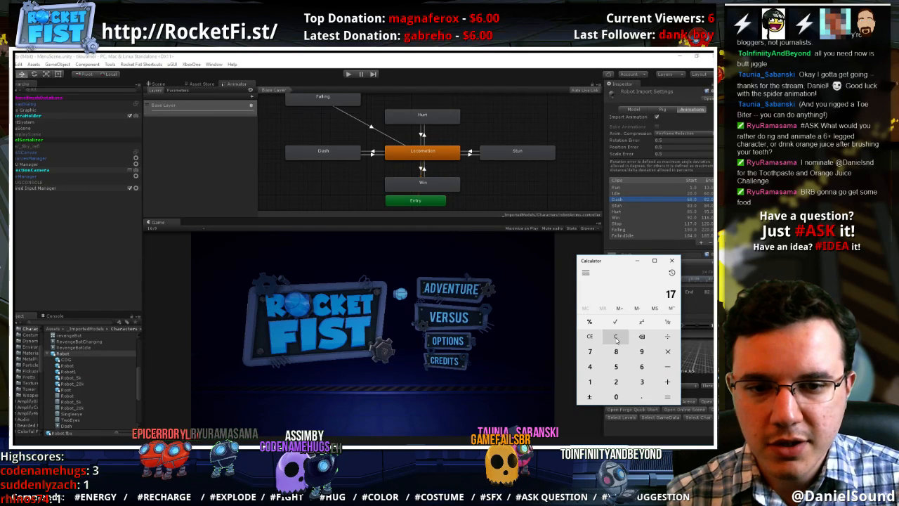
pyautogui.hotkey('alt', 'F4')
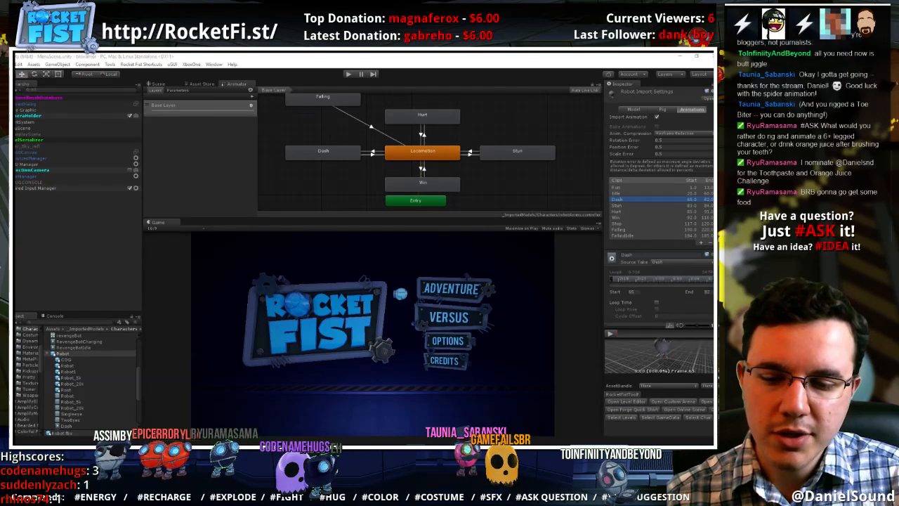